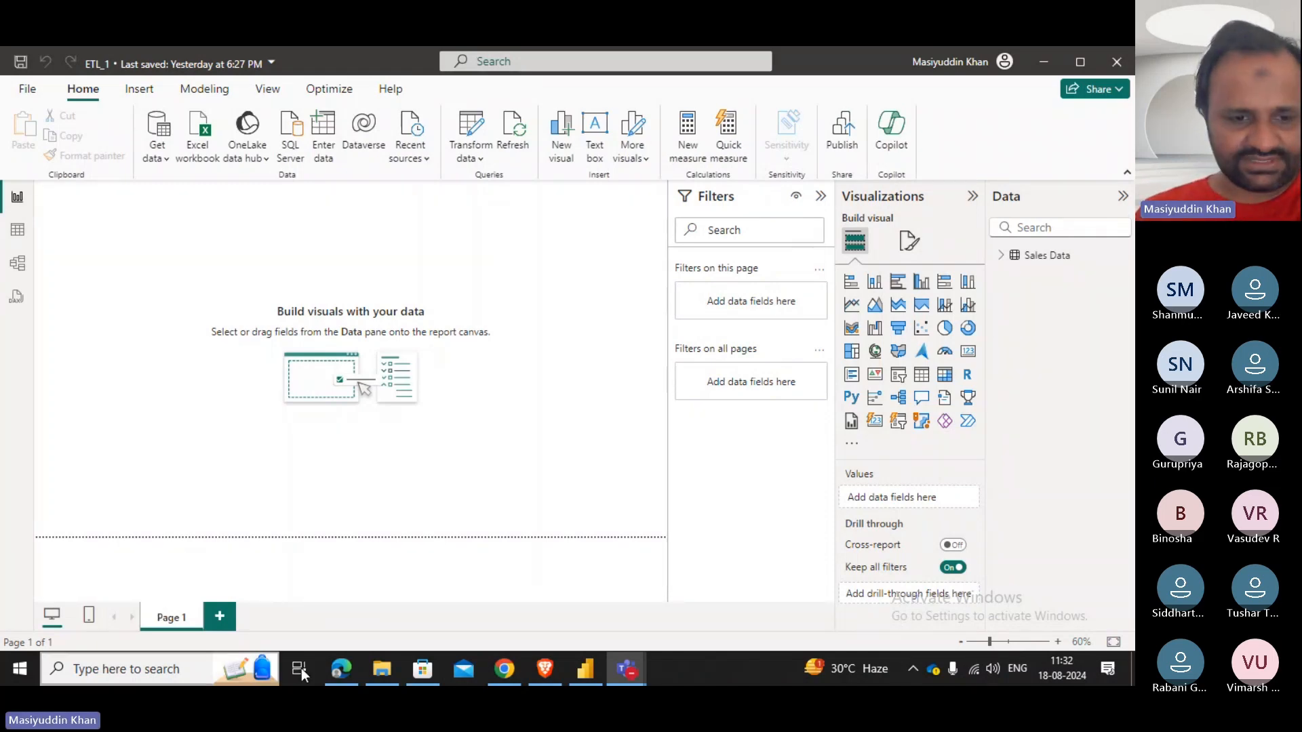
# Switch to the IDEMI Power BI Workshop PDF in Microsoft Edge and highlight the three Day-02 topics in the syllabus.
pyautogui.moveTo(334, 667)
pyautogui.click(332, 576)
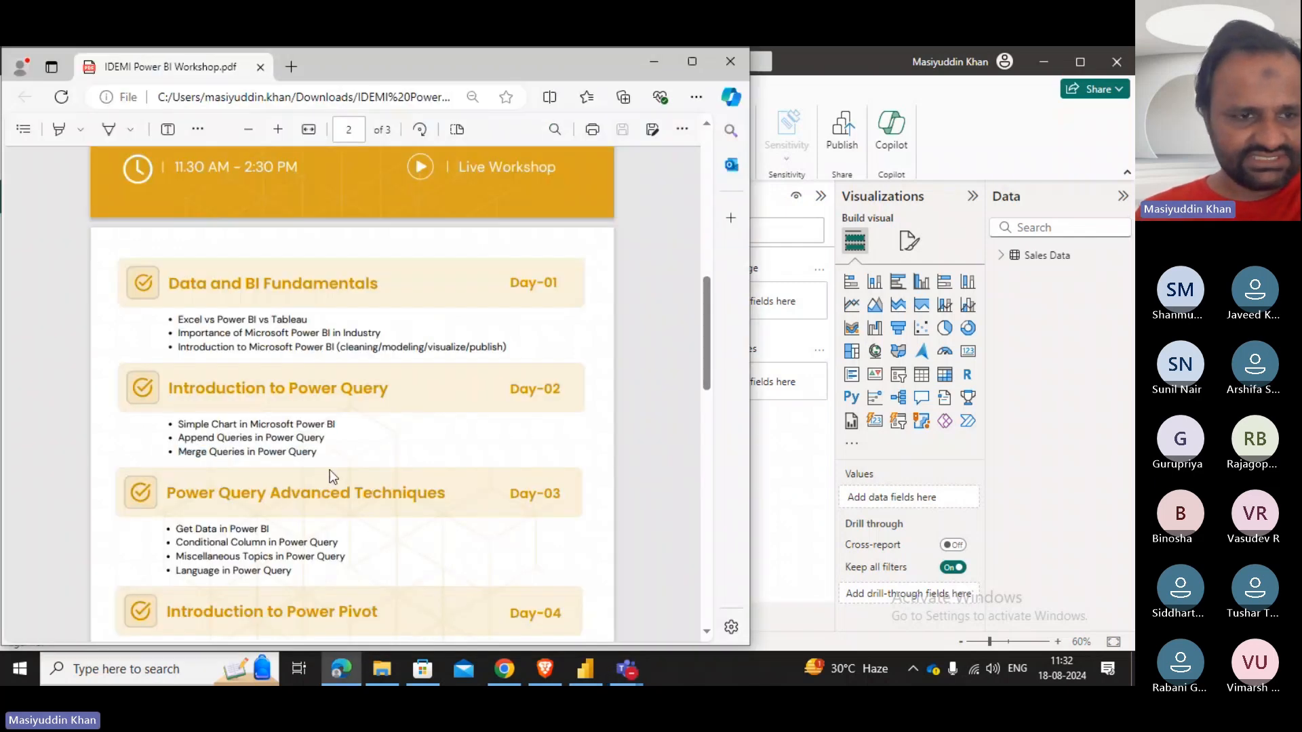
pyautogui.moveTo(175, 425); pyautogui.dragTo(351, 461)
pyautogui.scroll(-1, 351, 462)
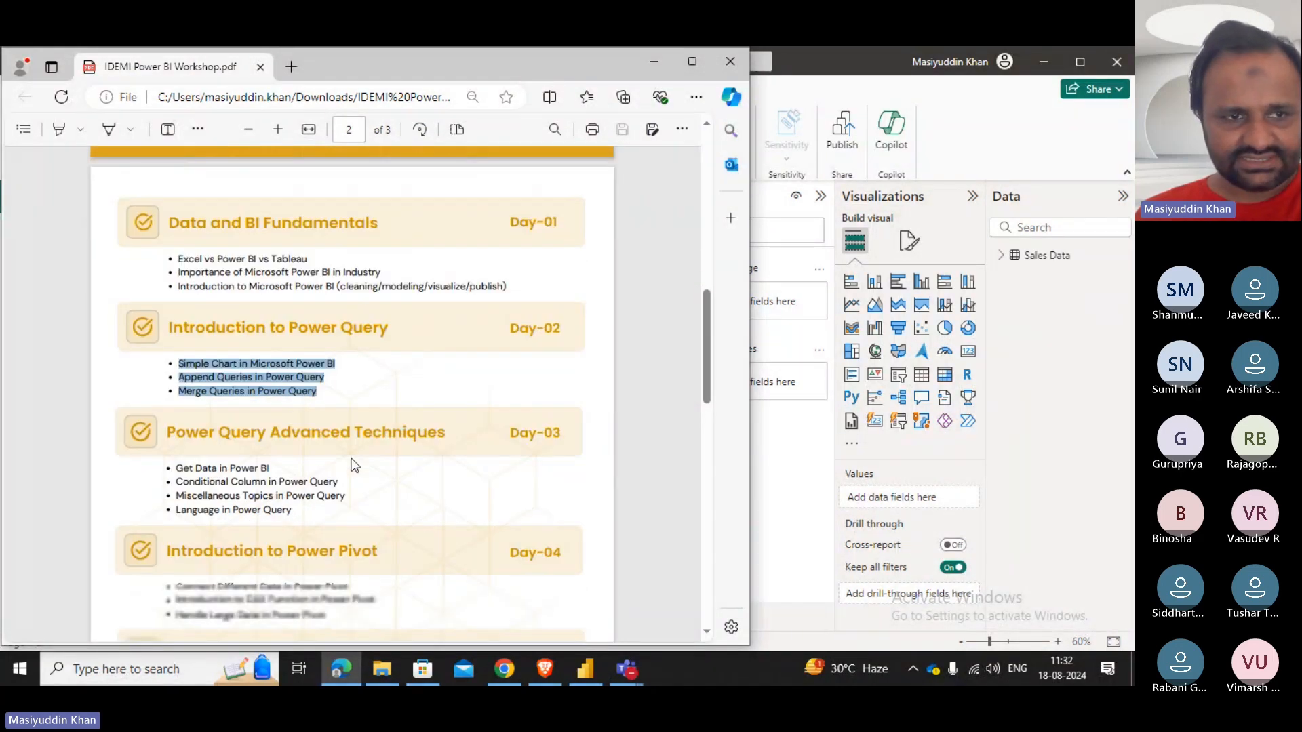
pyautogui.scroll(2, 351, 461)
pyautogui.click(325, 512)
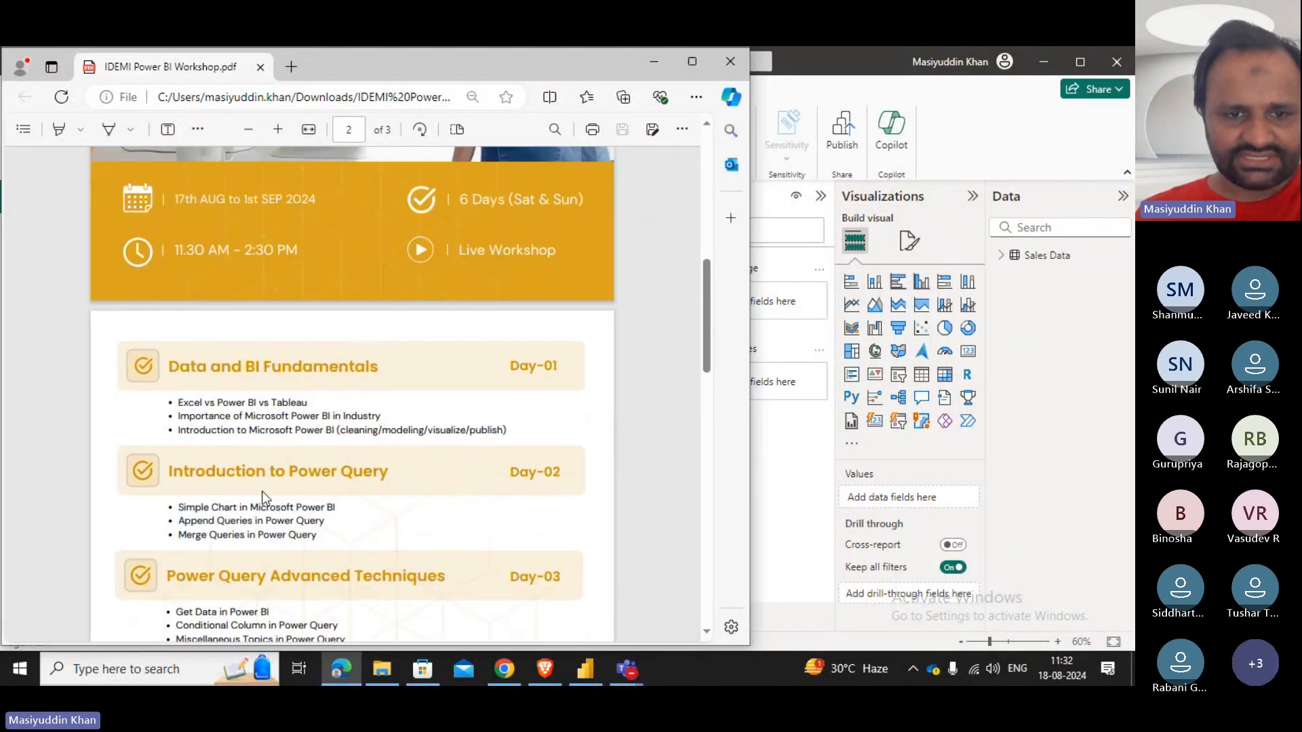
# Highlight the Day-01 line "Introduction to Microsoft Power BI (cleaning/modeling/visualize/publish)", including the part in parentheses on its own.
pyautogui.moveTo(517, 424); pyautogui.dragTo(256, 430)
pyautogui.scroll(-3, 373, 374)
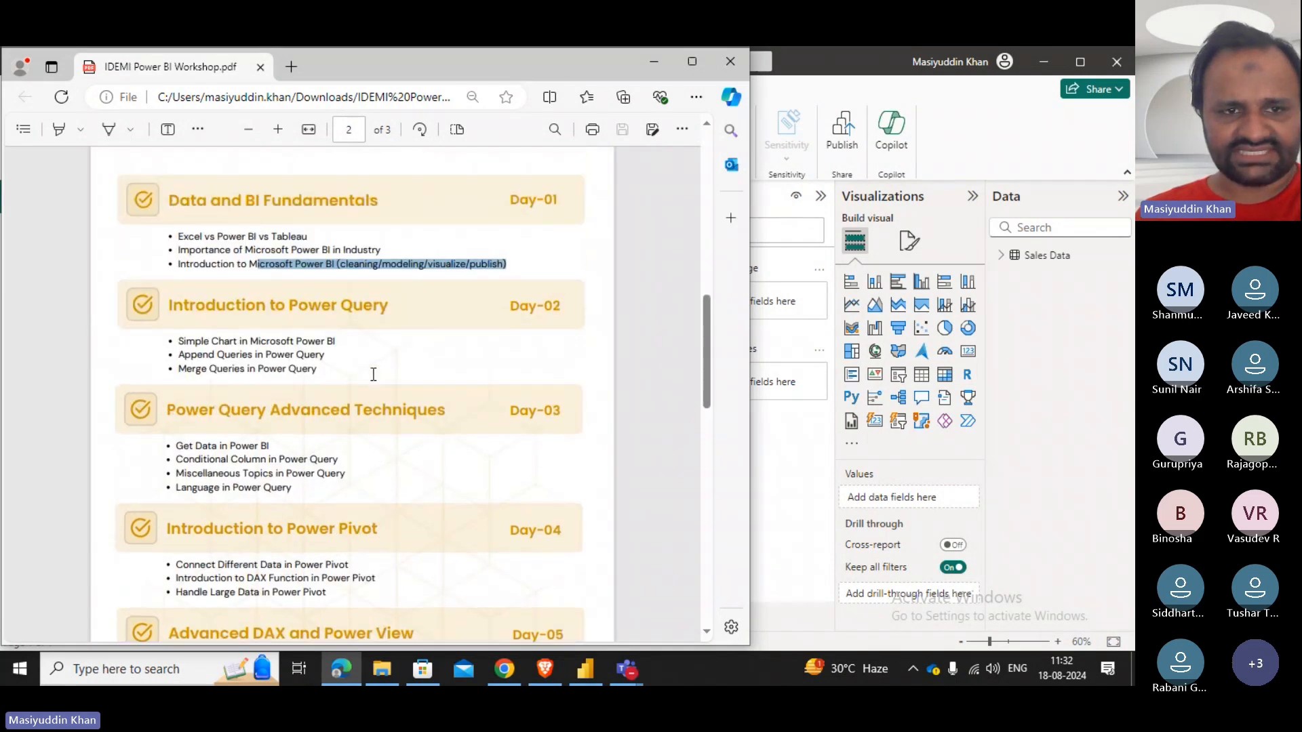
pyautogui.scroll(-1, 373, 374)
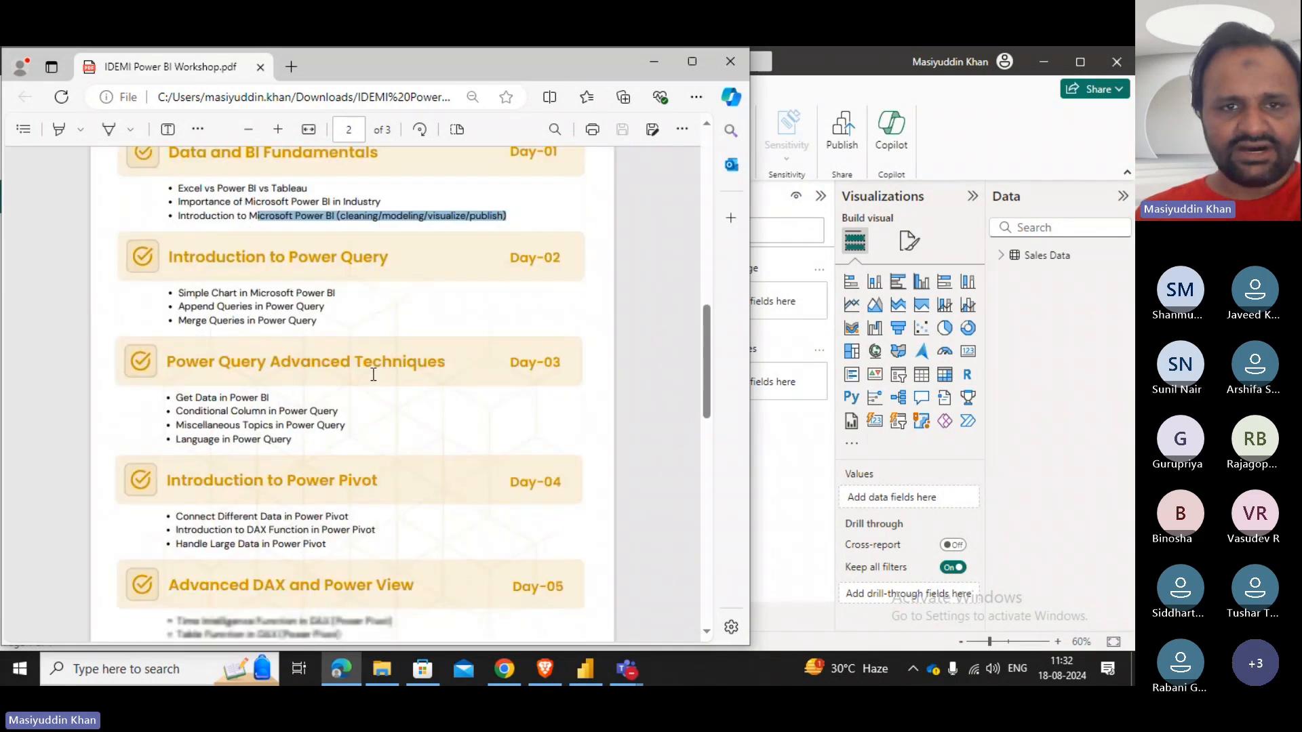
pyautogui.scroll(3, 373, 374)
pyautogui.click(166, 348)
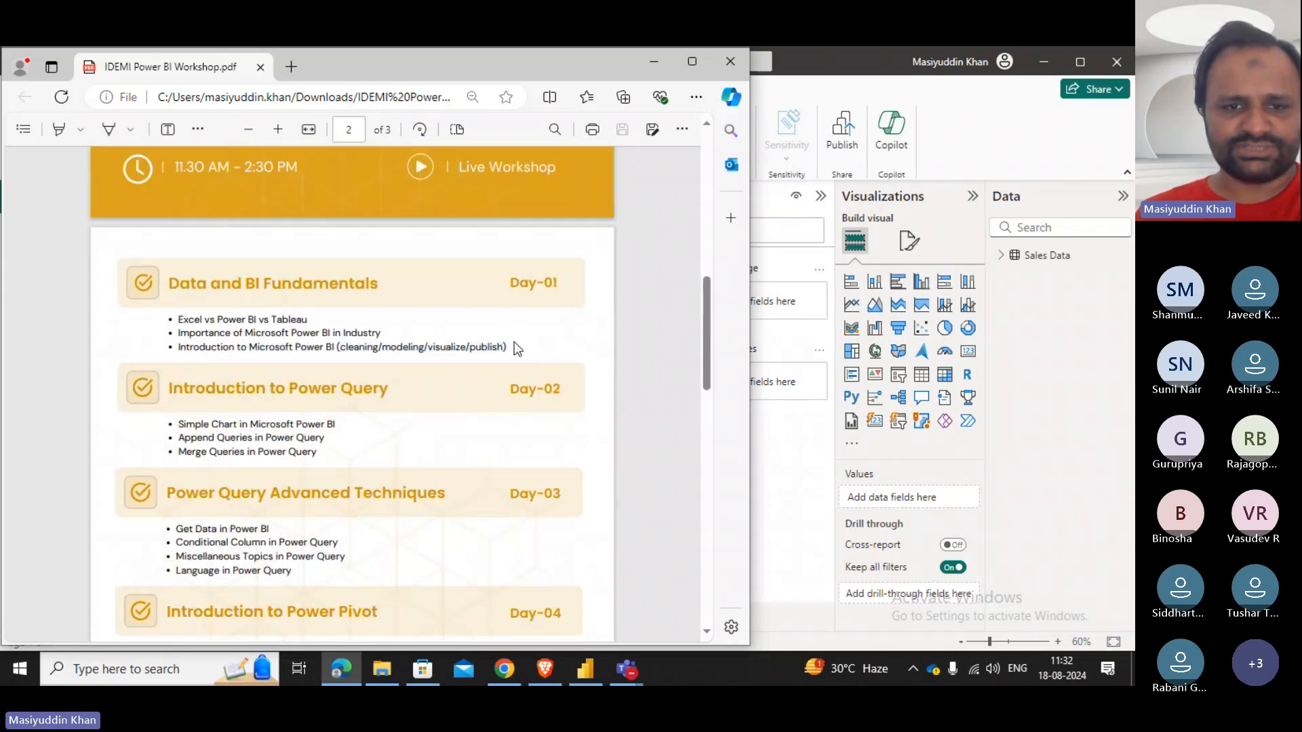
pyautogui.moveTo(505, 345); pyautogui.dragTo(172, 354)
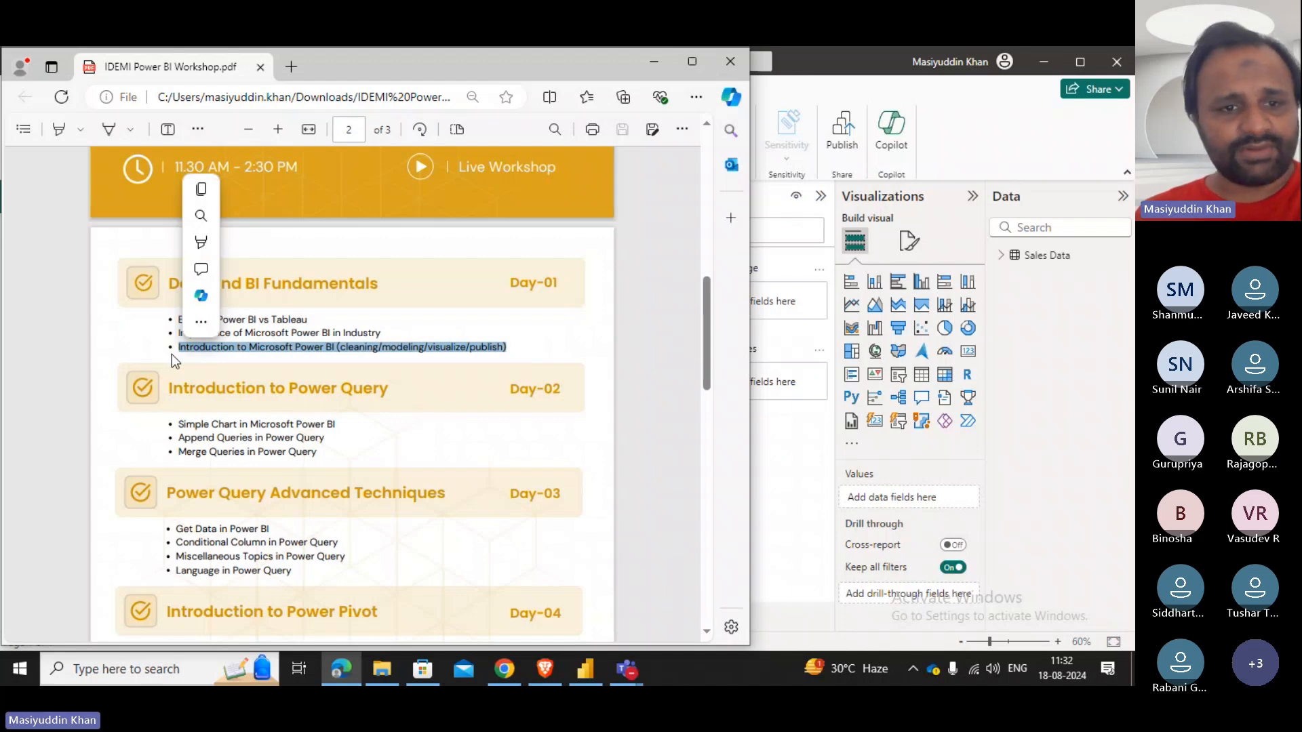
pyautogui.moveTo(338, 347); pyautogui.dragTo(522, 347)
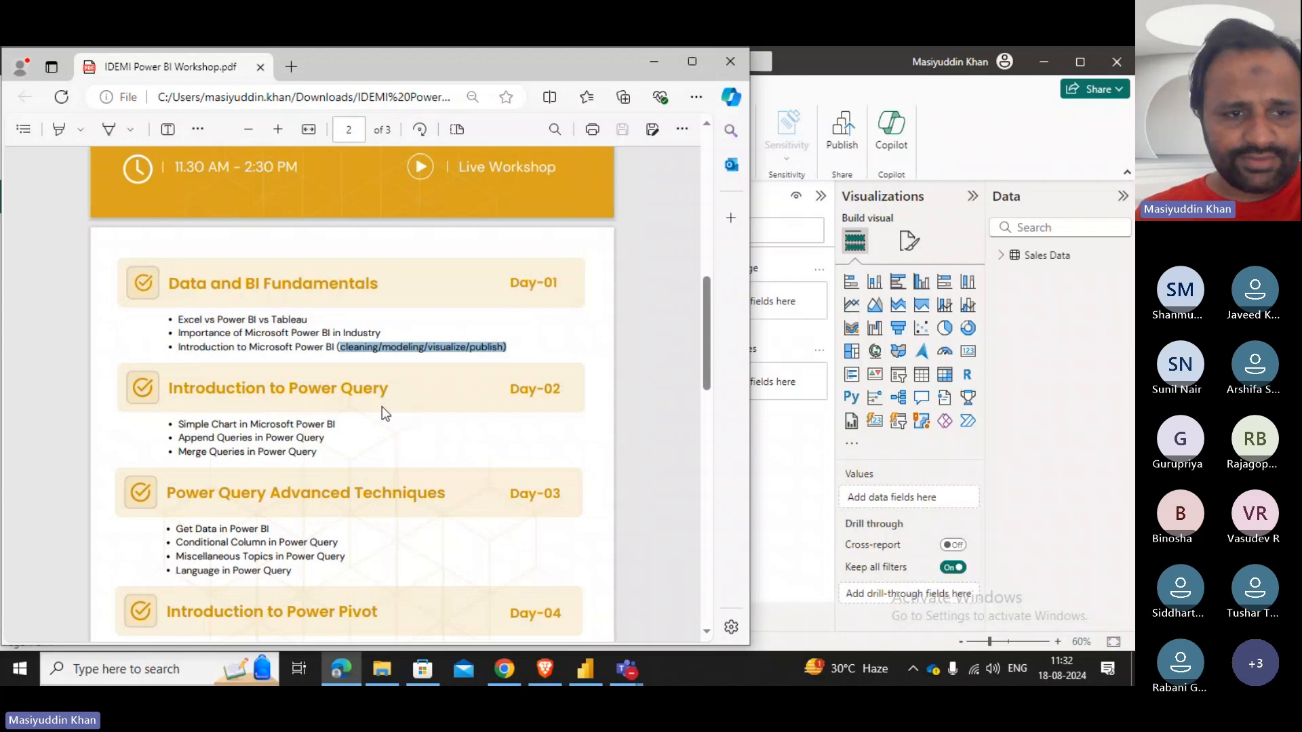
# Highlight the Day-02 heading "Introduction to Power Query" and refer back to the cleaning and modeling part of the Day-01 line.
pyautogui.moveTo(170, 389); pyautogui.dragTo(428, 393)
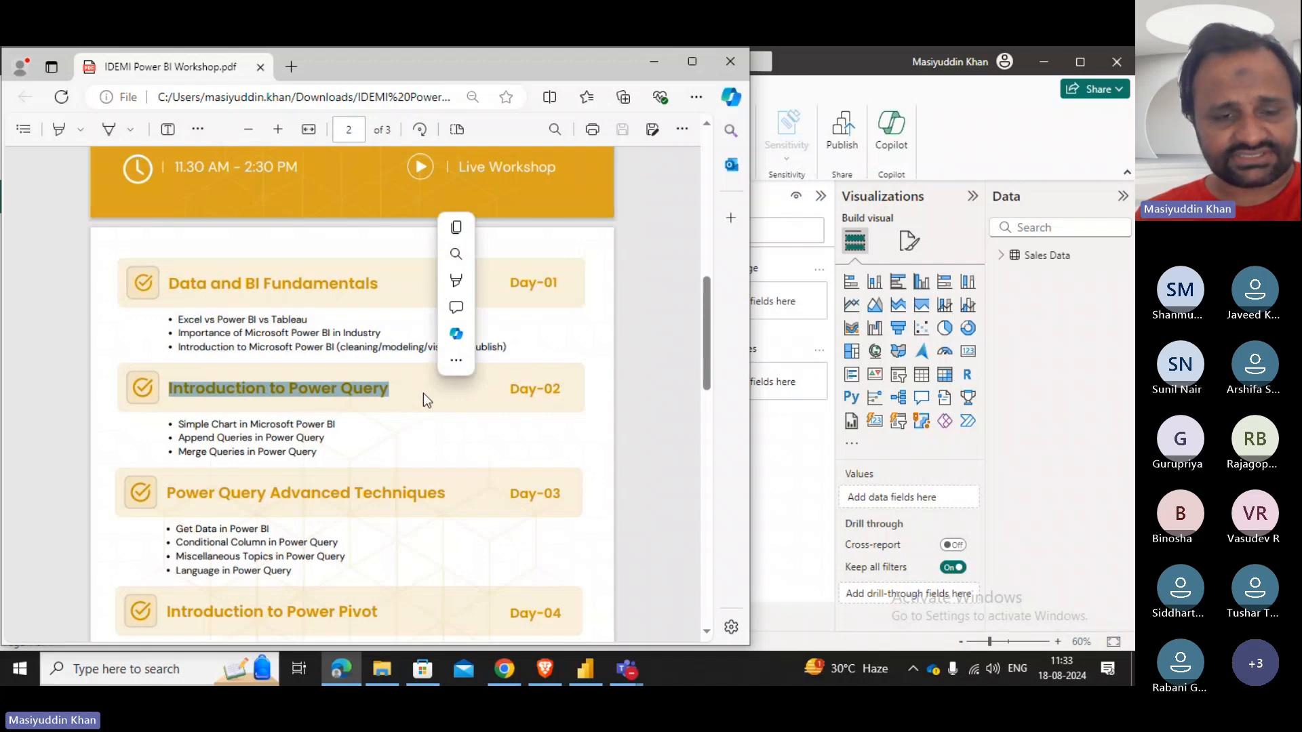
pyautogui.click(423, 393)
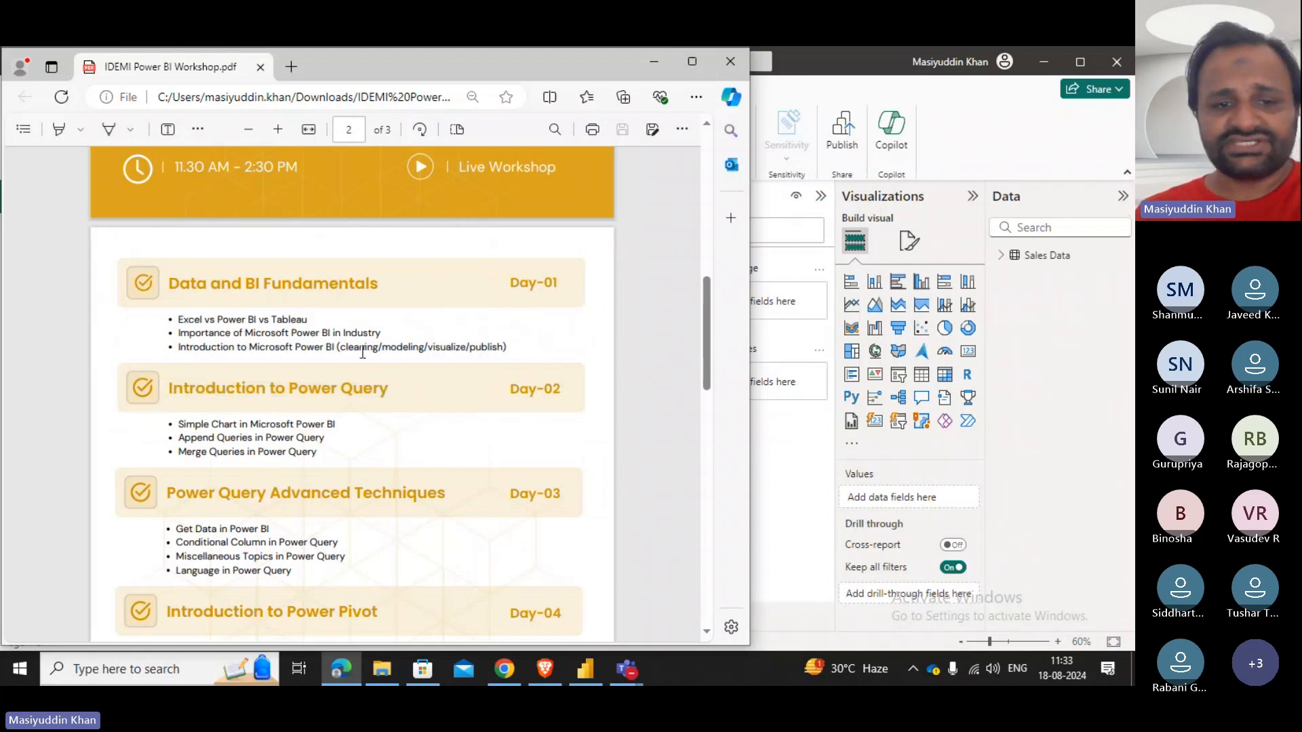
pyautogui.moveTo(355, 349); pyautogui.dragTo(454, 361)
pyautogui.click(454, 361)
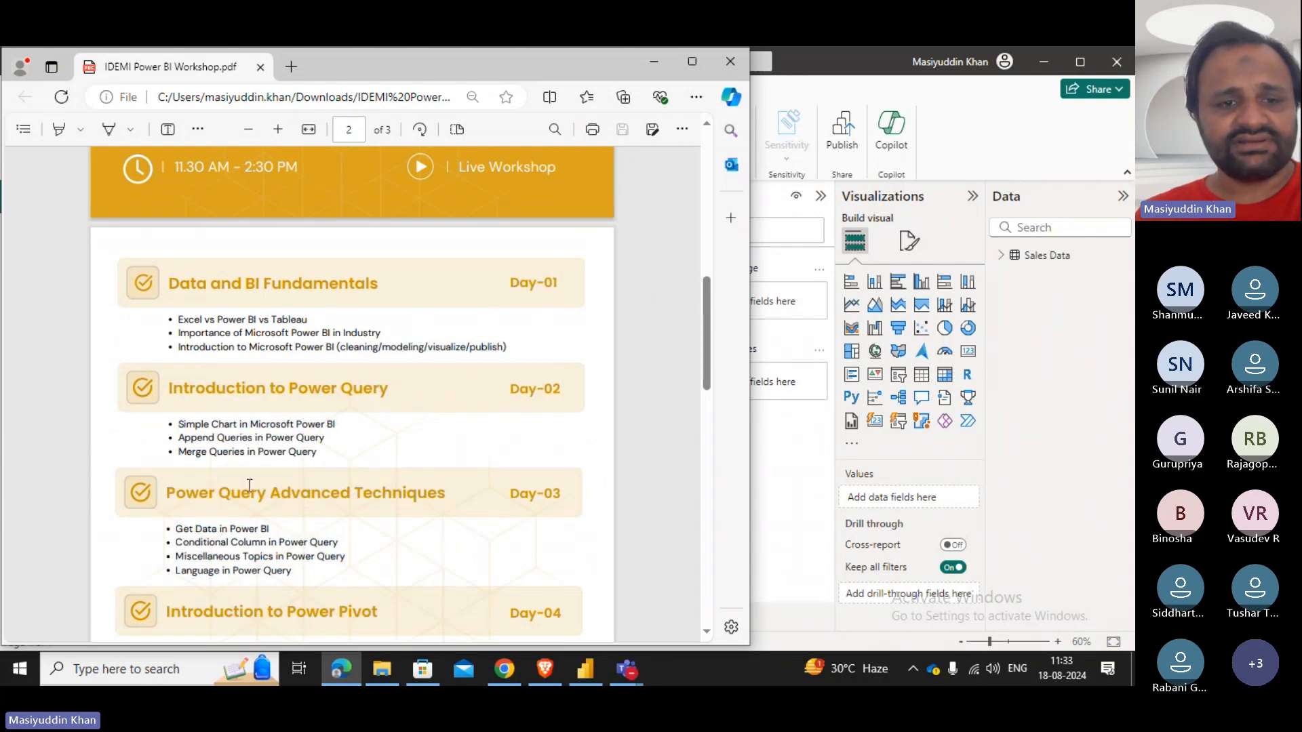
# Highlight the Day-02 topics on simple charts, append queries and merge queries in the workshop syllabus.
pyautogui.moveTo(178, 340); pyautogui.dragTo(163, 420)
pyautogui.click(387, 464)
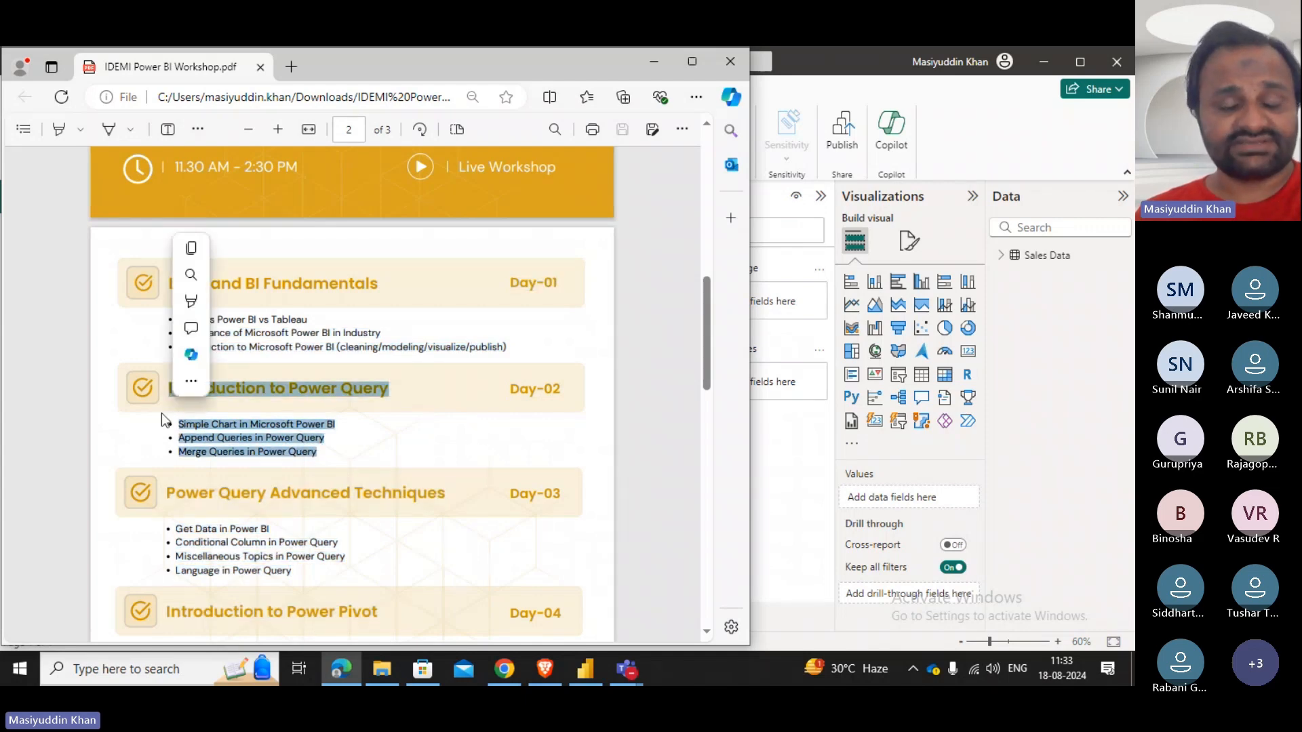
pyautogui.click(592, 440)
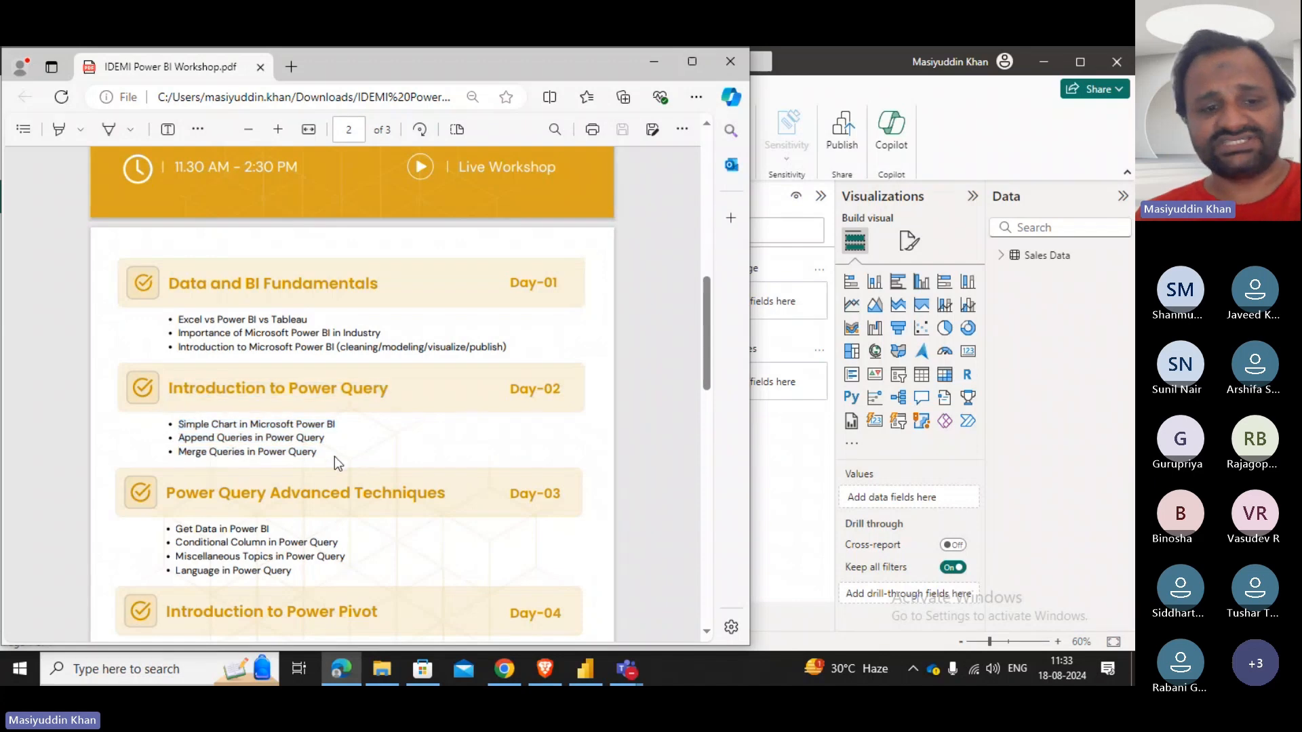
pyautogui.moveTo(179, 422); pyautogui.dragTo(367, 462)
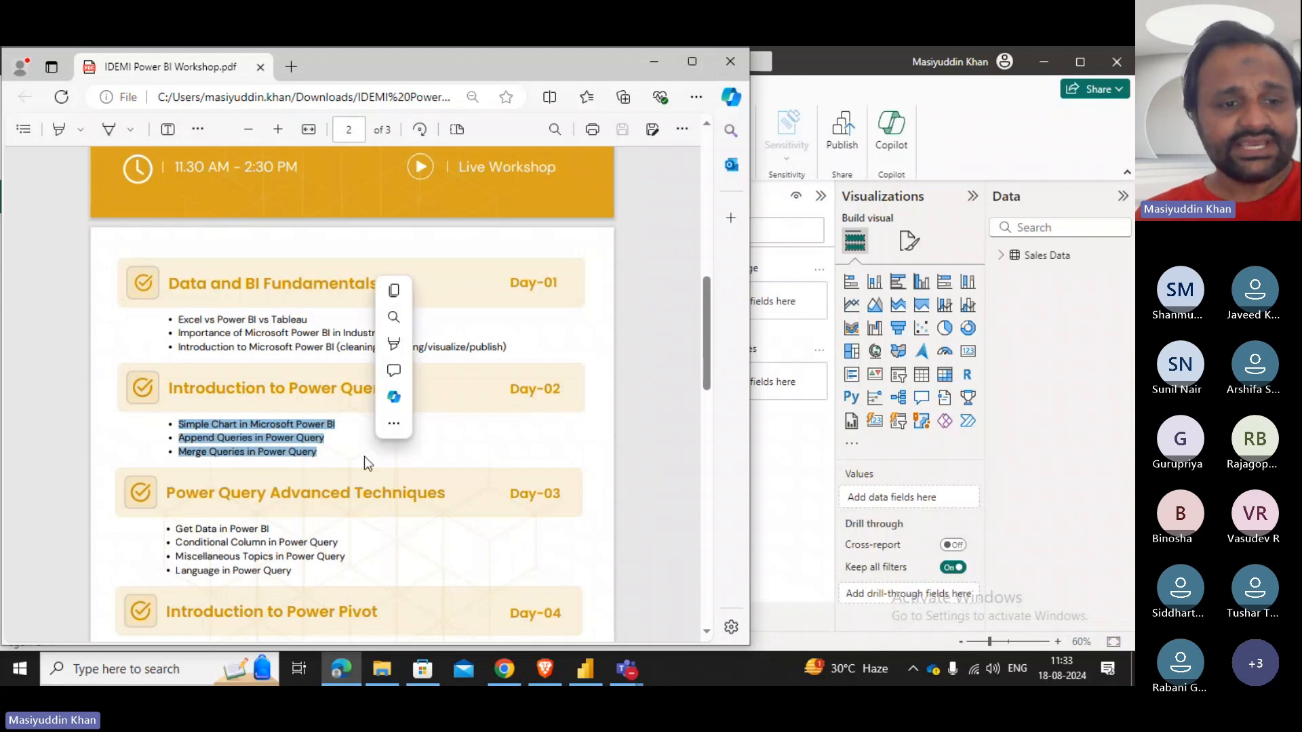
pyautogui.click(364, 457)
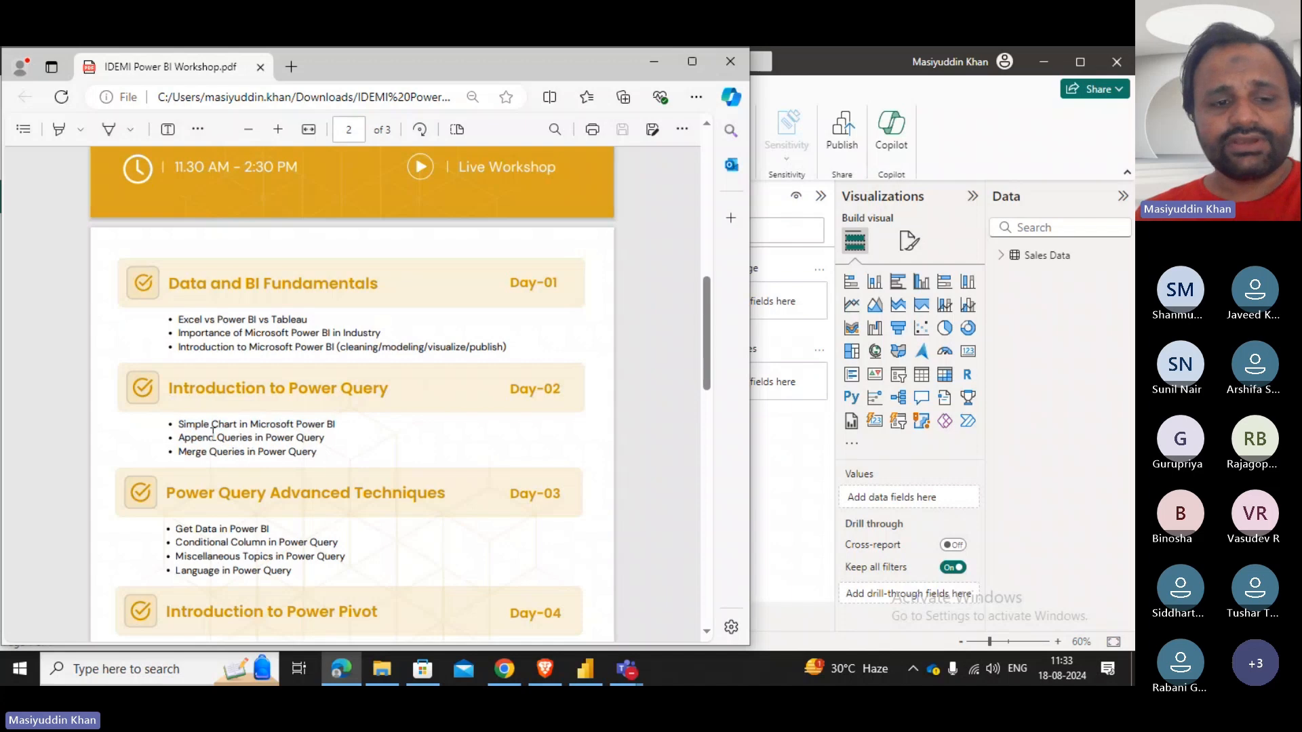
pyautogui.moveTo(181, 431); pyautogui.dragTo(371, 466)
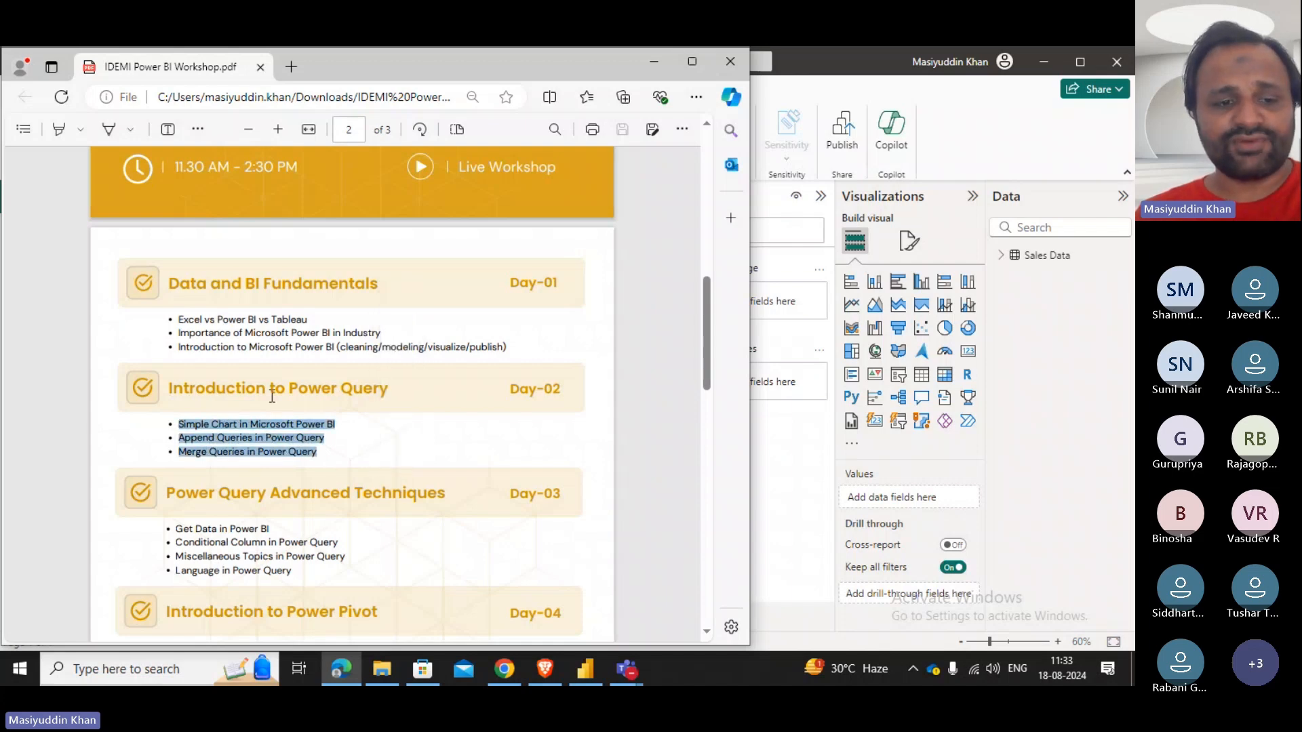
# Highlight the Day-03 heading "Power Query Advanced Techniques" and review the syllabus topics through Day-06.
pyautogui.scroll(-3, 271, 394)
pyautogui.moveTo(169, 326); pyautogui.dragTo(525, 323)
pyautogui.click(357, 384)
pyautogui.scroll(-6, 357, 384)
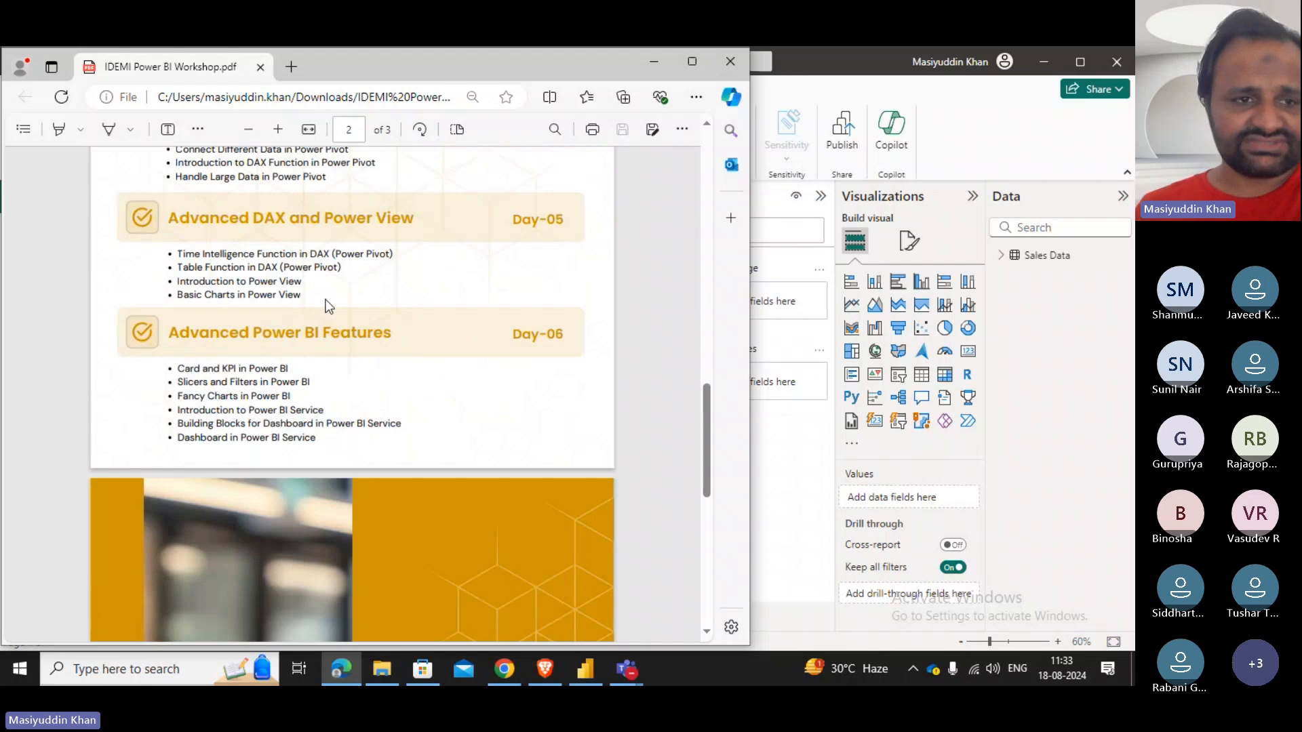
pyautogui.scroll(-2, 291, 335)
pyautogui.scroll(12, 291, 334)
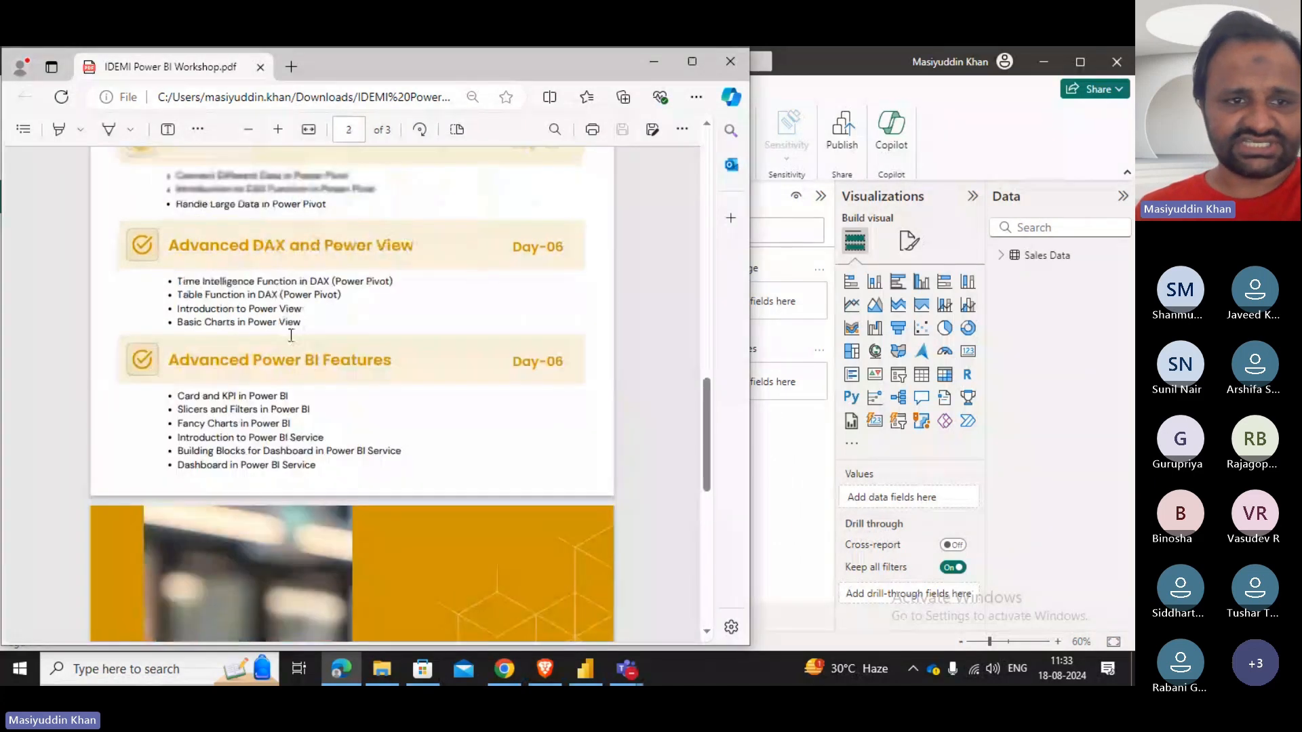
# Highlight the 11.30 AM - 2:30 PM workshop timing on the cover page, followed by the Day-02 topics on page 2.
pyautogui.scroll(8, 291, 335)
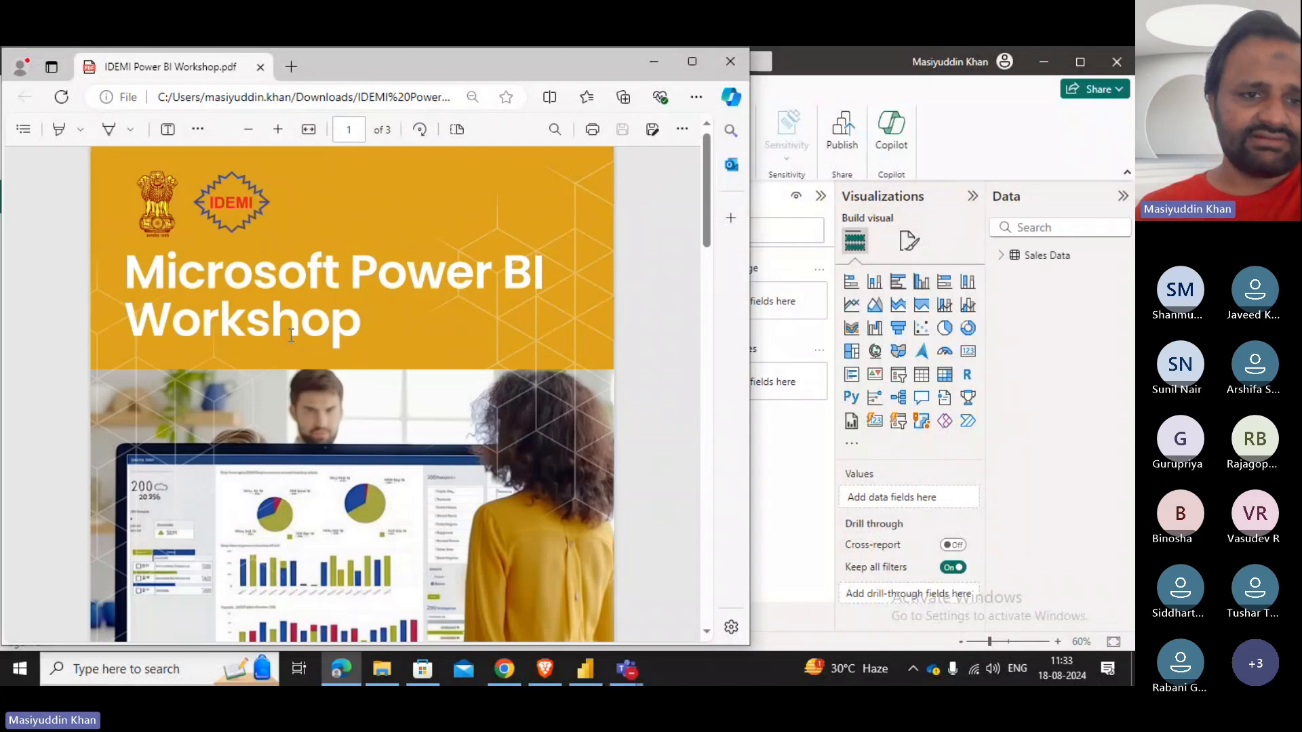
pyautogui.scroll(-10, 291, 335)
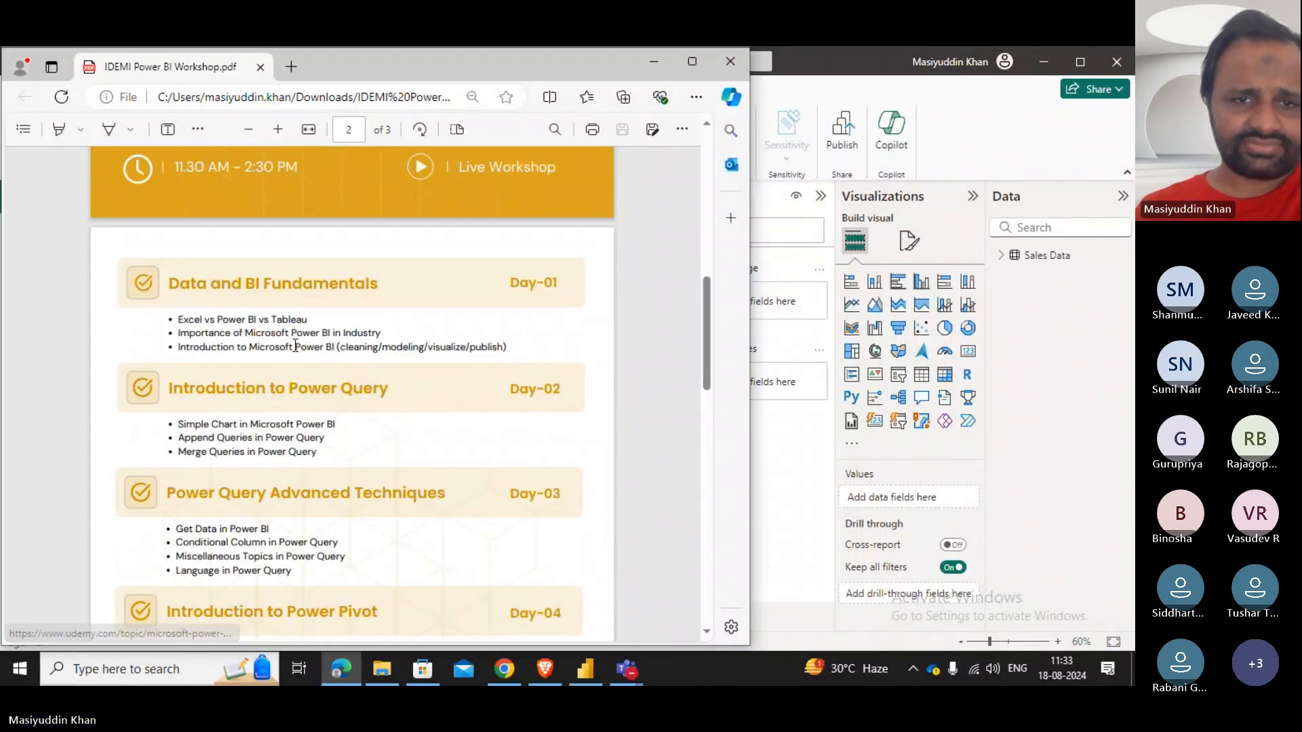
pyautogui.scroll(5, 295, 347)
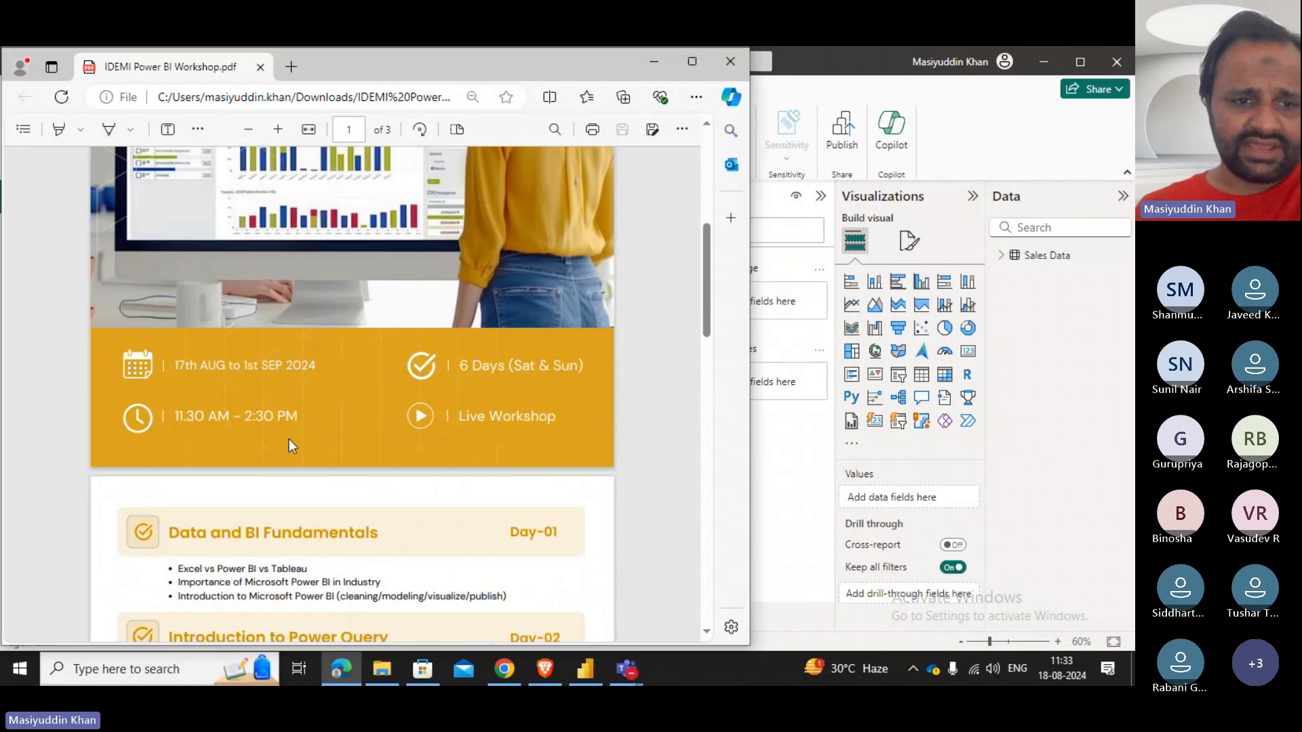
pyautogui.moveTo(176, 420); pyautogui.dragTo(307, 426)
pyautogui.scroll(-5, 286, 450)
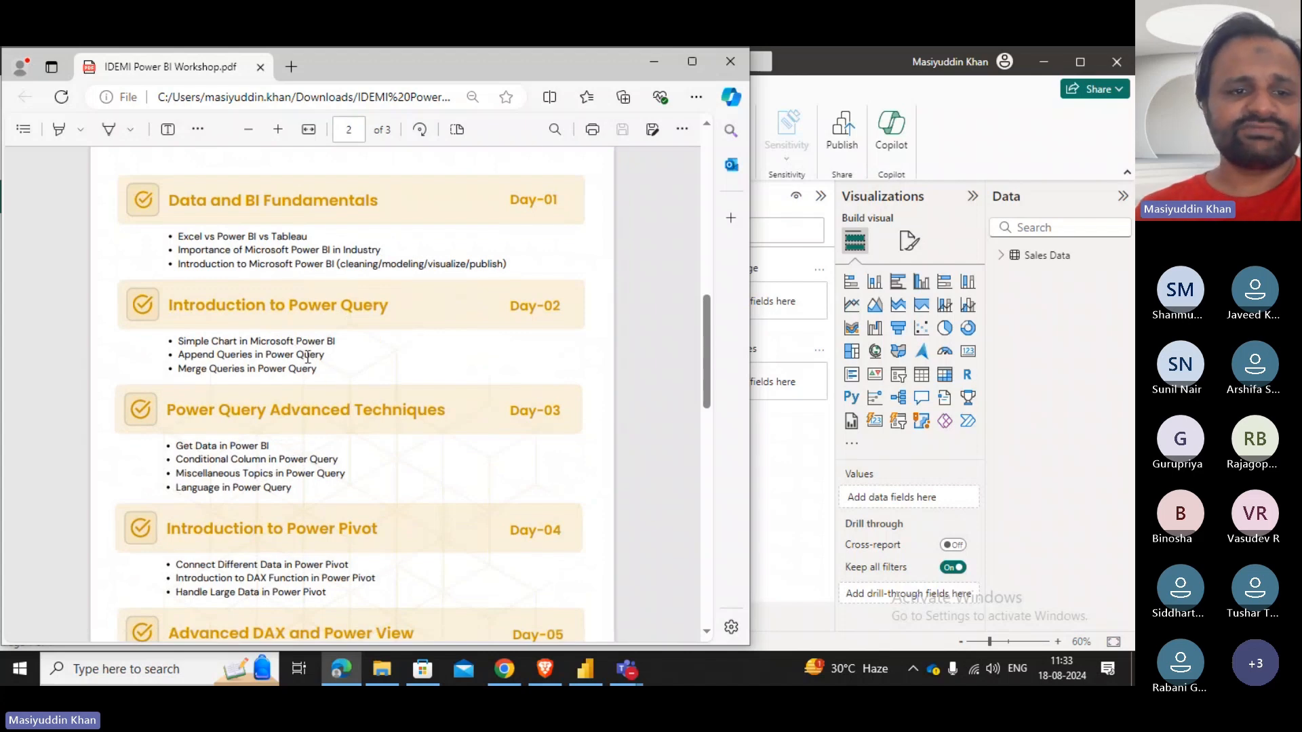
pyautogui.moveTo(316, 368); pyautogui.dragTo(171, 348)
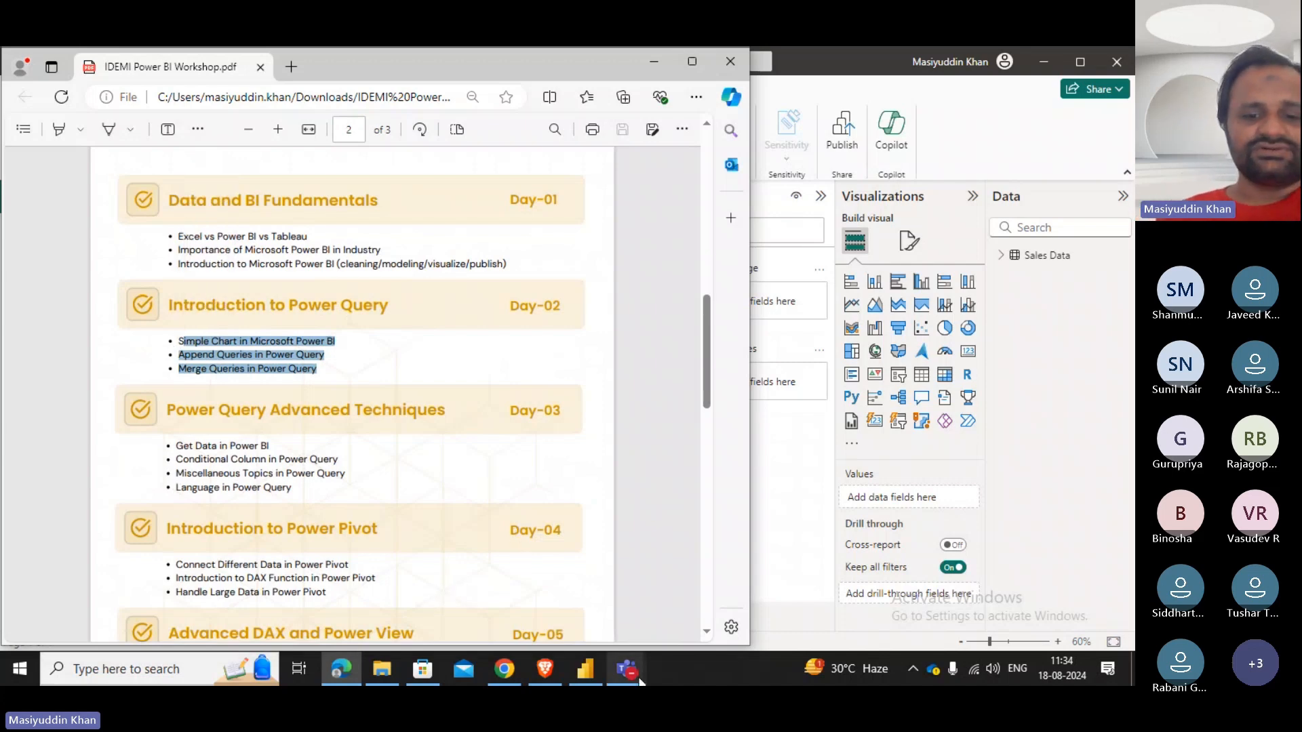
# Switch to the Microsoft Teams meeting, show the participants list and look through the attendees, raising the audio volume.
pyautogui.moveTo(640, 680)
pyautogui.click(582, 583)
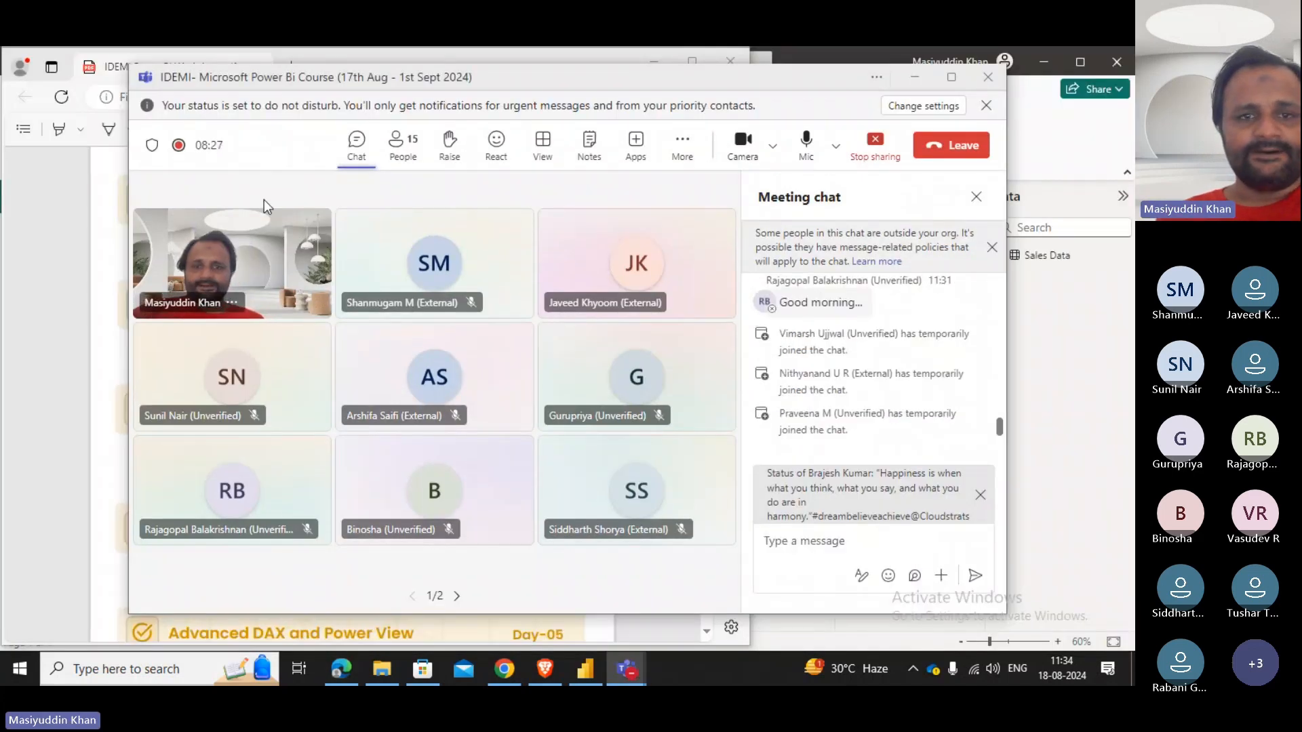
pyautogui.click(386, 144)
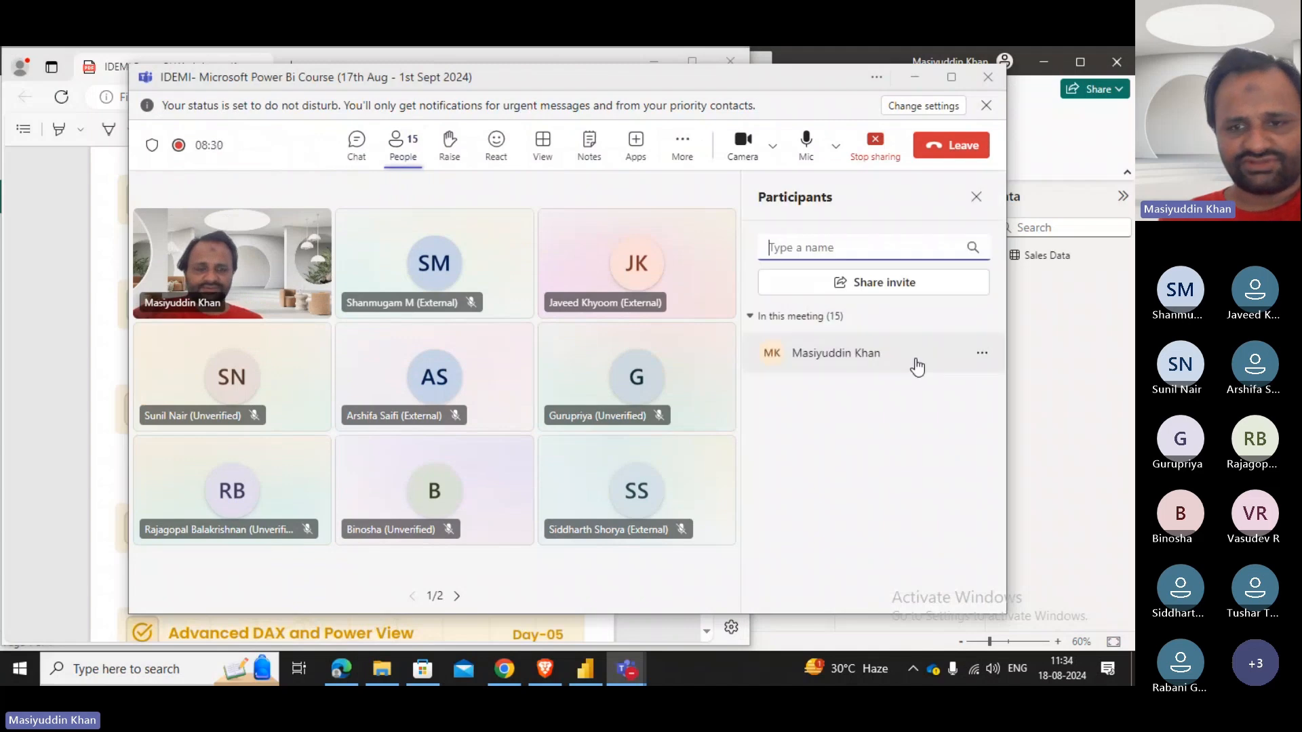
pyautogui.scroll(-3, 918, 366)
pyautogui.scroll(4, 918, 366)
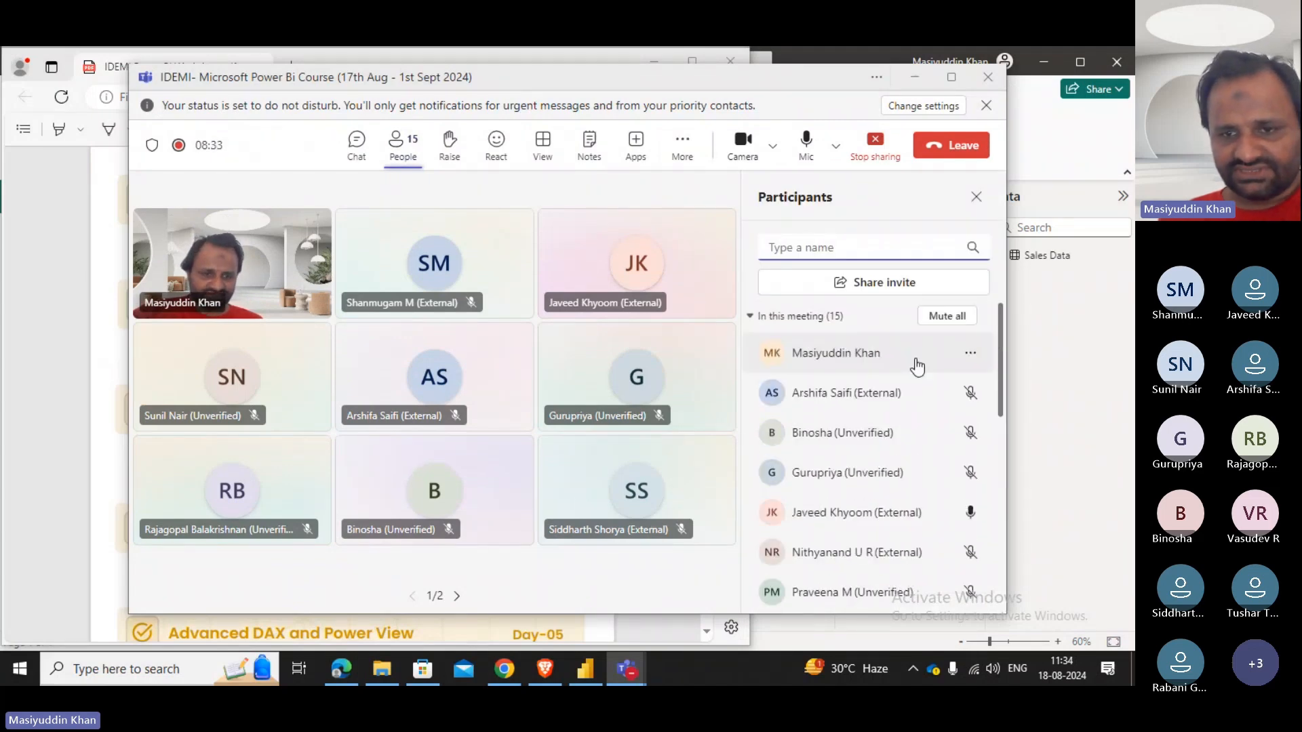
pyautogui.scroll(-8, 918, 366)
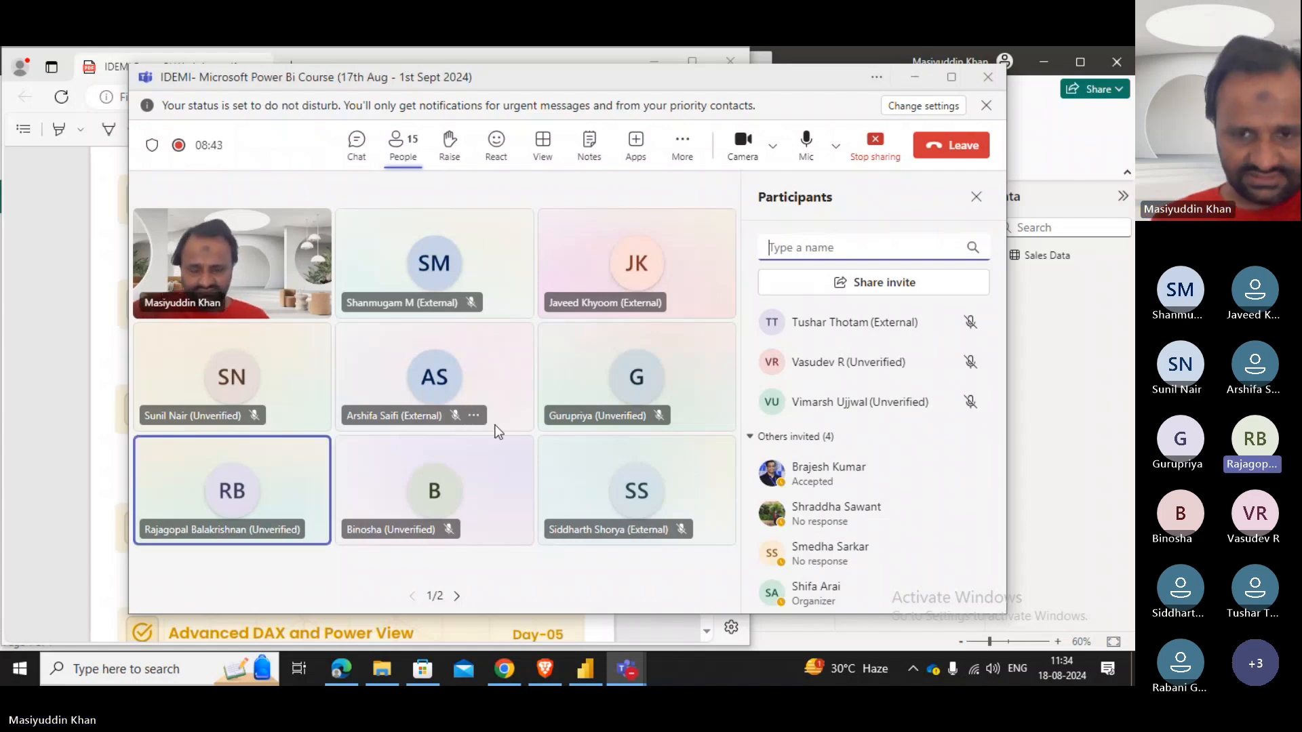
pyautogui.press('XF86AudioRaiseVolume')
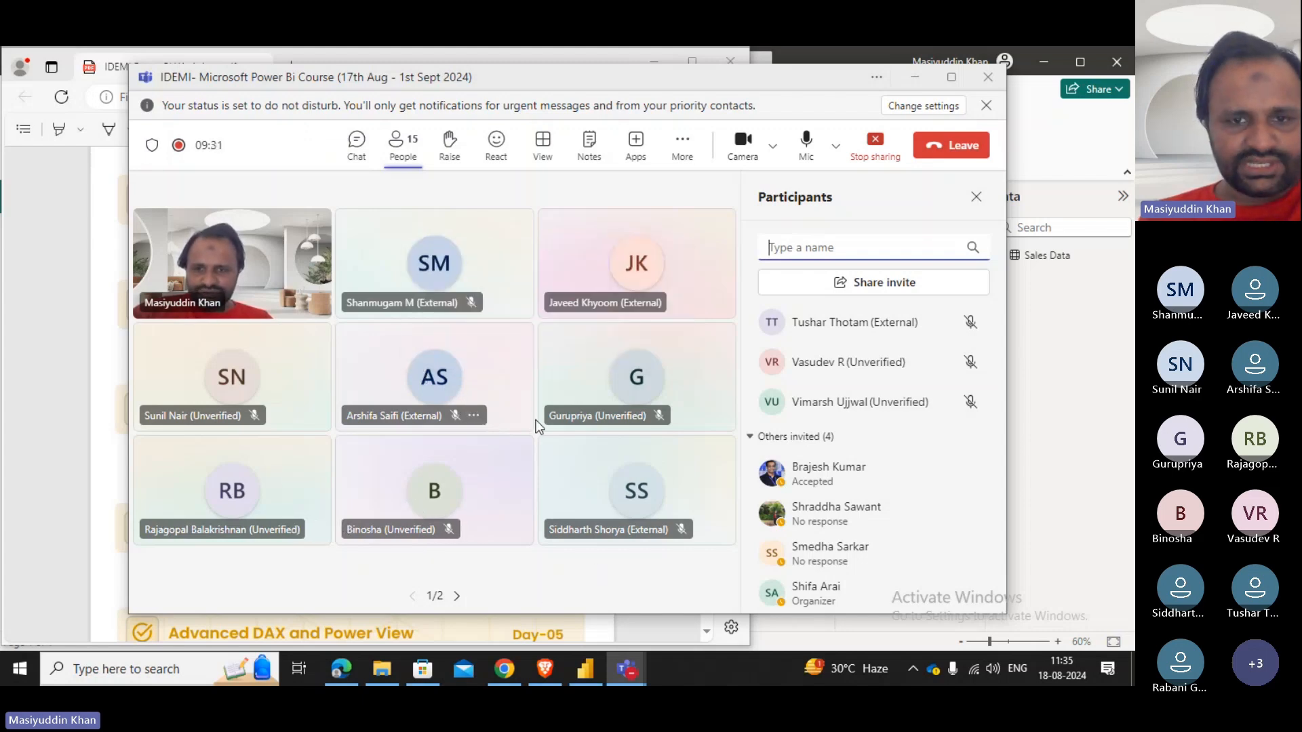
# Check the attendees and their microphone status in the participants list, and open the meeting chat to read the unread message.
pyautogui.scroll(-5, 884, 482)
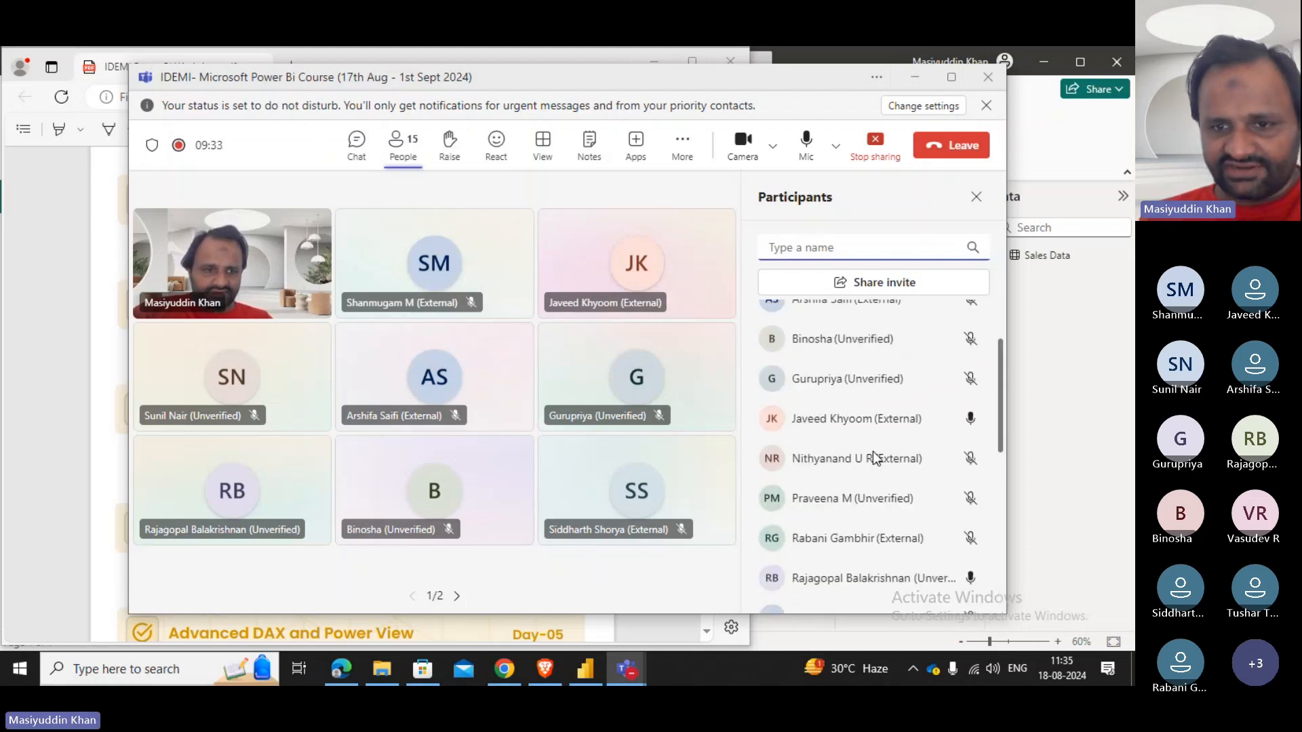
pyautogui.scroll(2, 873, 456)
pyautogui.scroll(-3, 873, 456)
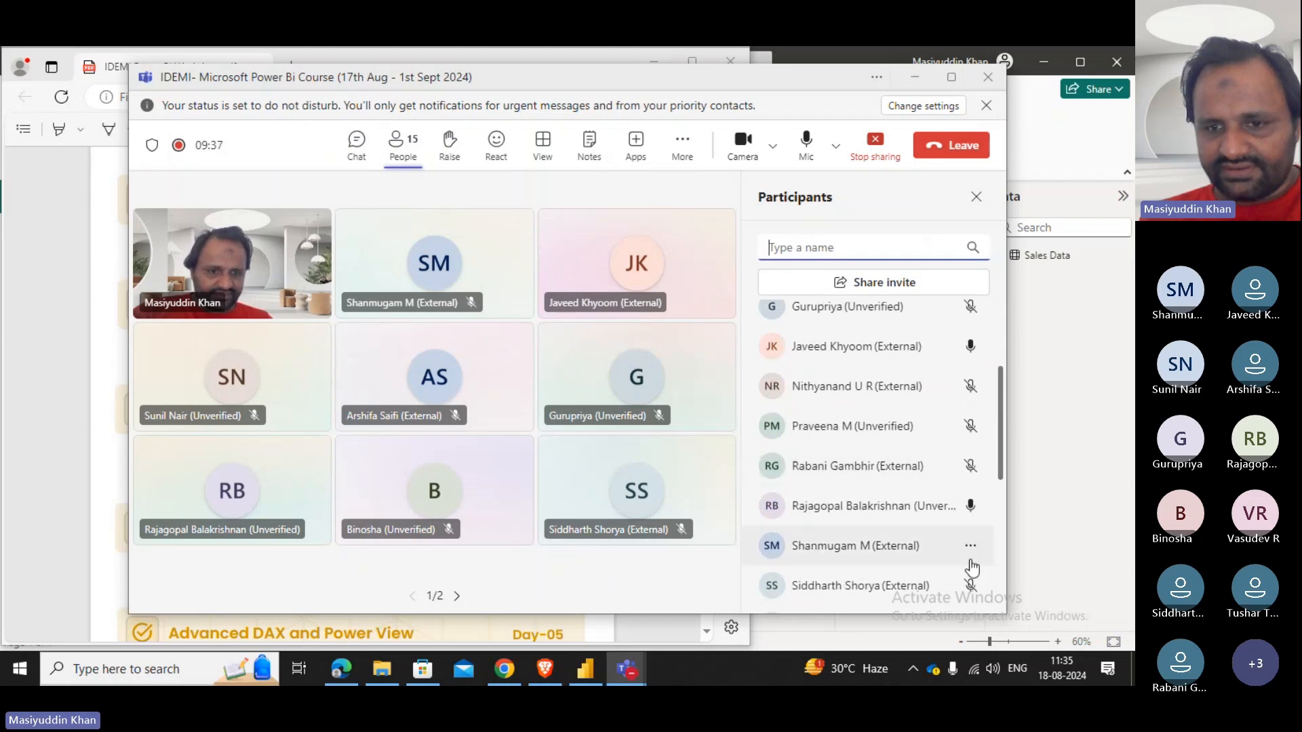
pyautogui.scroll(2, 853, 352)
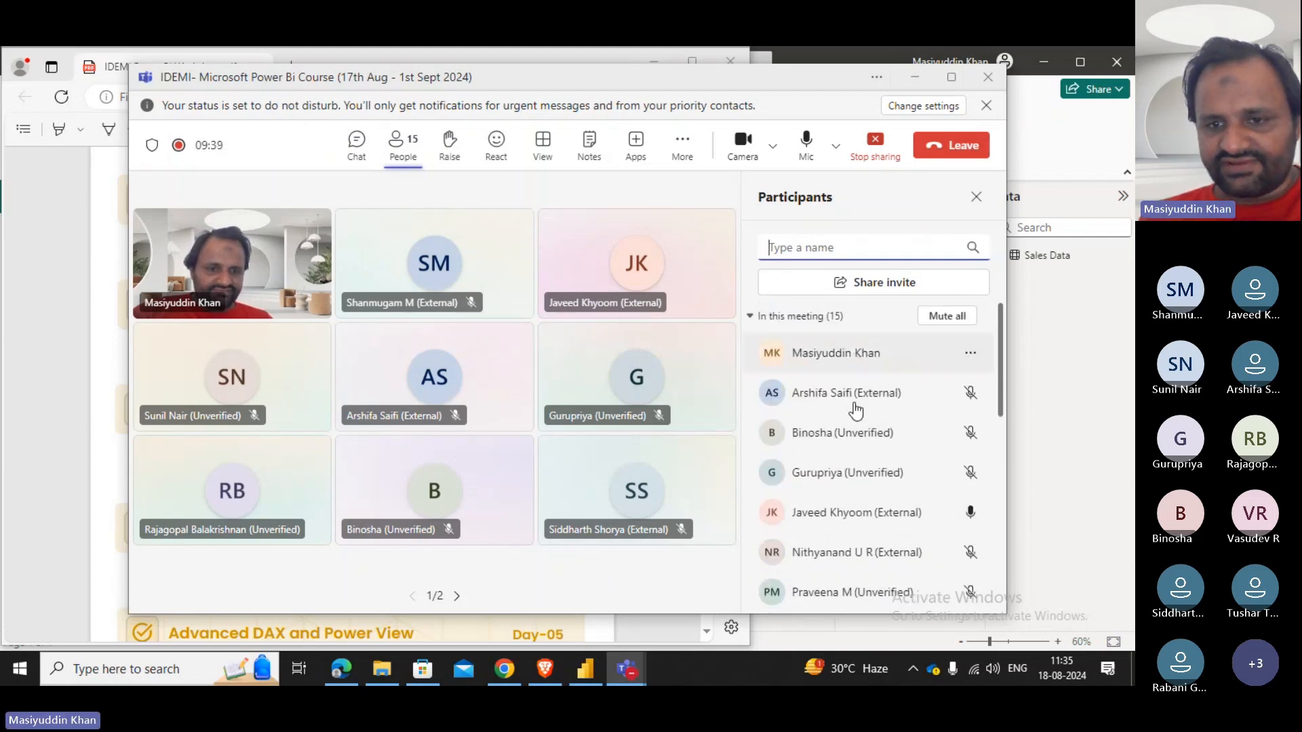
pyautogui.scroll(-3, 858, 409)
pyautogui.scroll(-1, 860, 412)
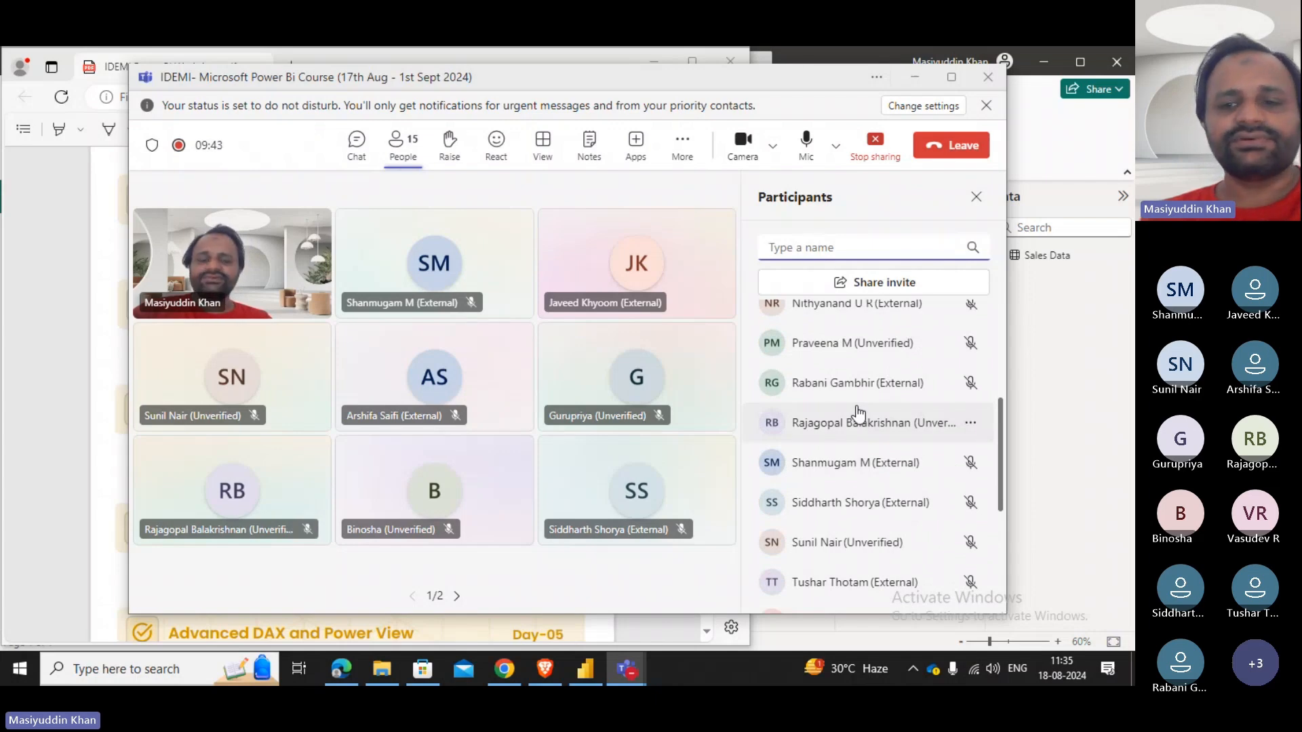
pyautogui.scroll(-3, 858, 412)
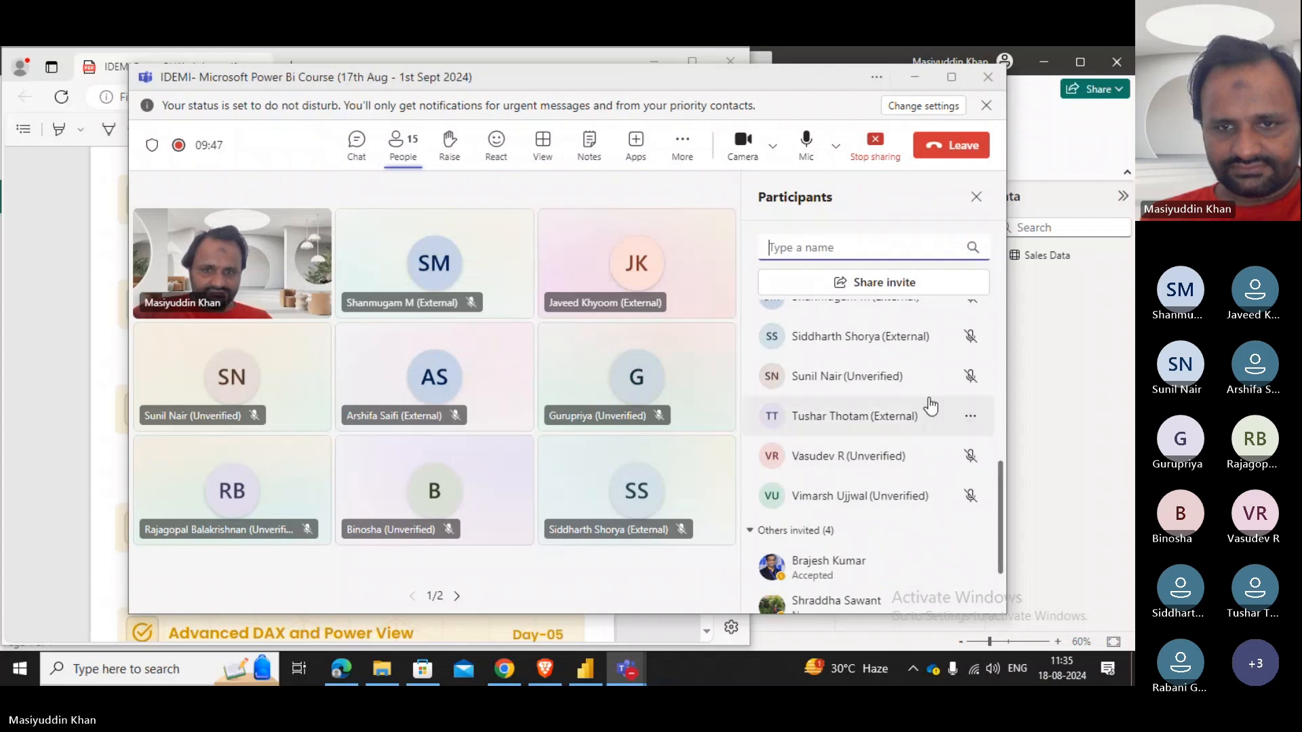
pyautogui.scroll(1, 839, 420)
pyautogui.scroll(5, 839, 422)
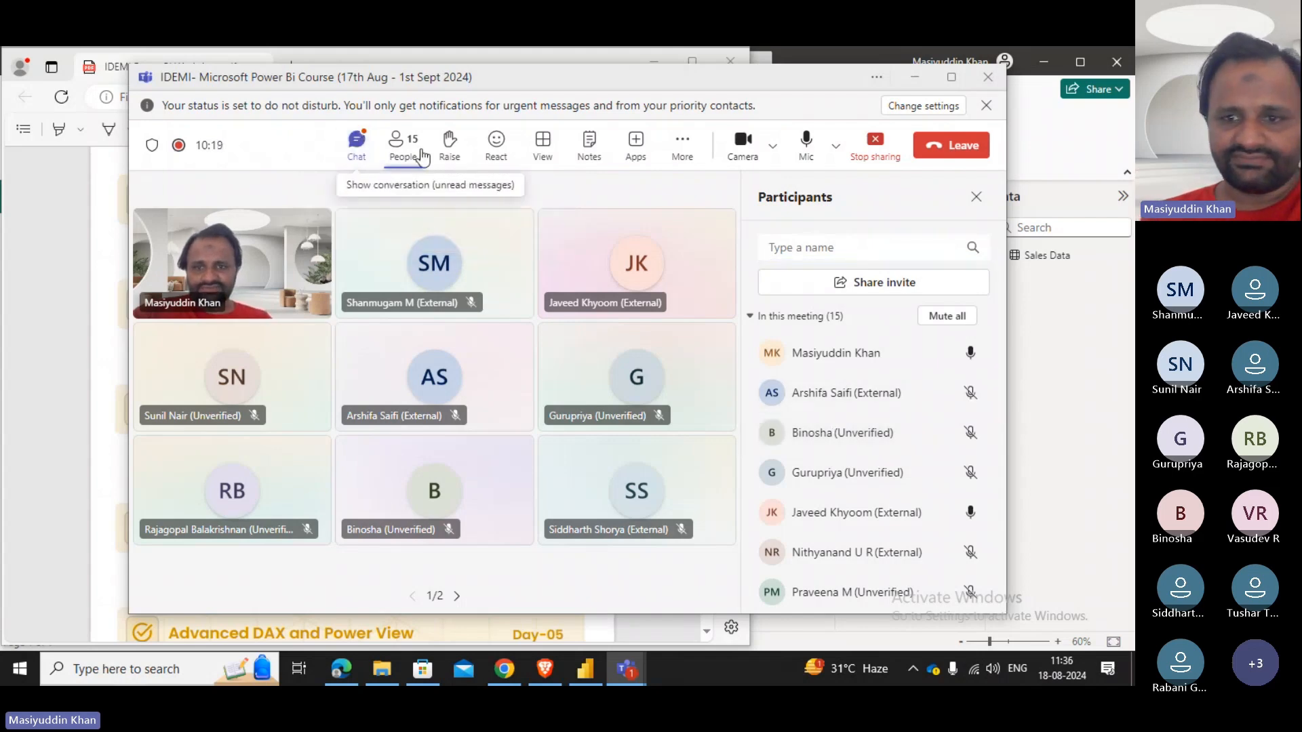
pyautogui.click(356, 144)
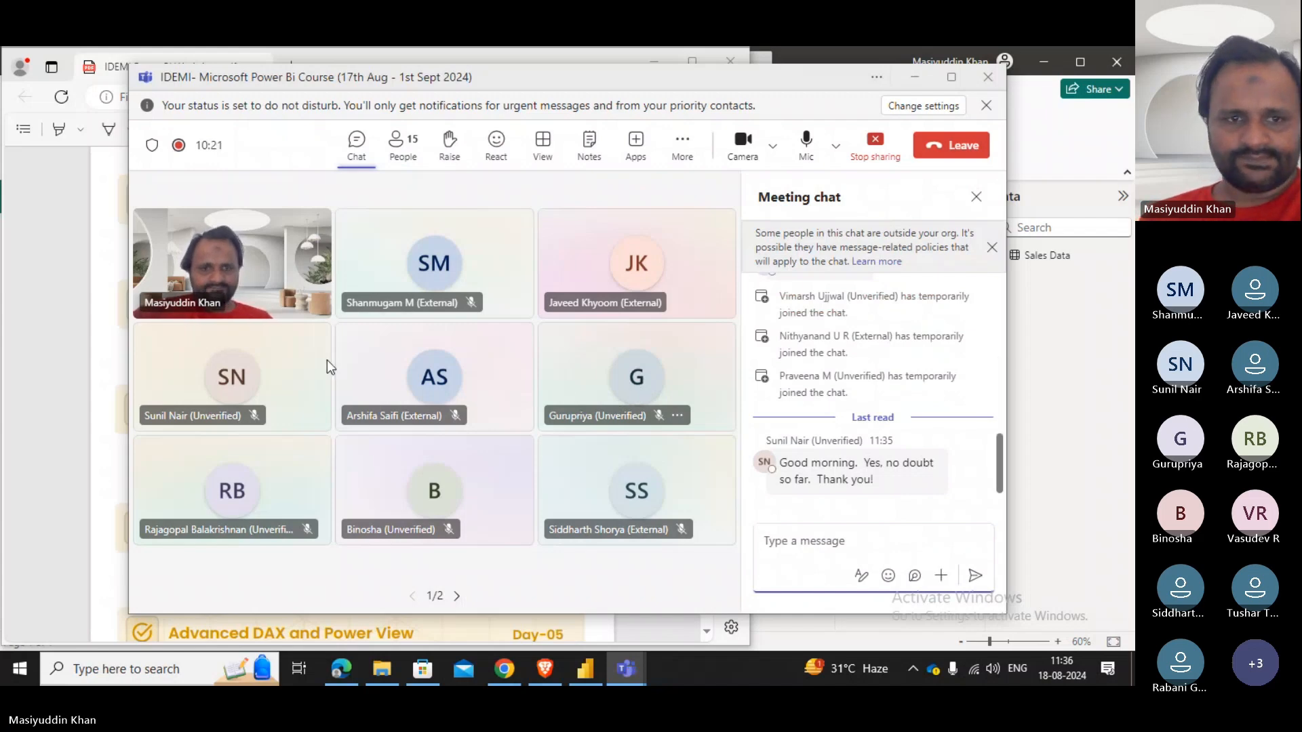
# Put away the Teams meeting and the IDEMI Power BI Workshop syllabus to bring up the ETL_1 report in Power BI Desktop.
pyautogui.click(921, 79)
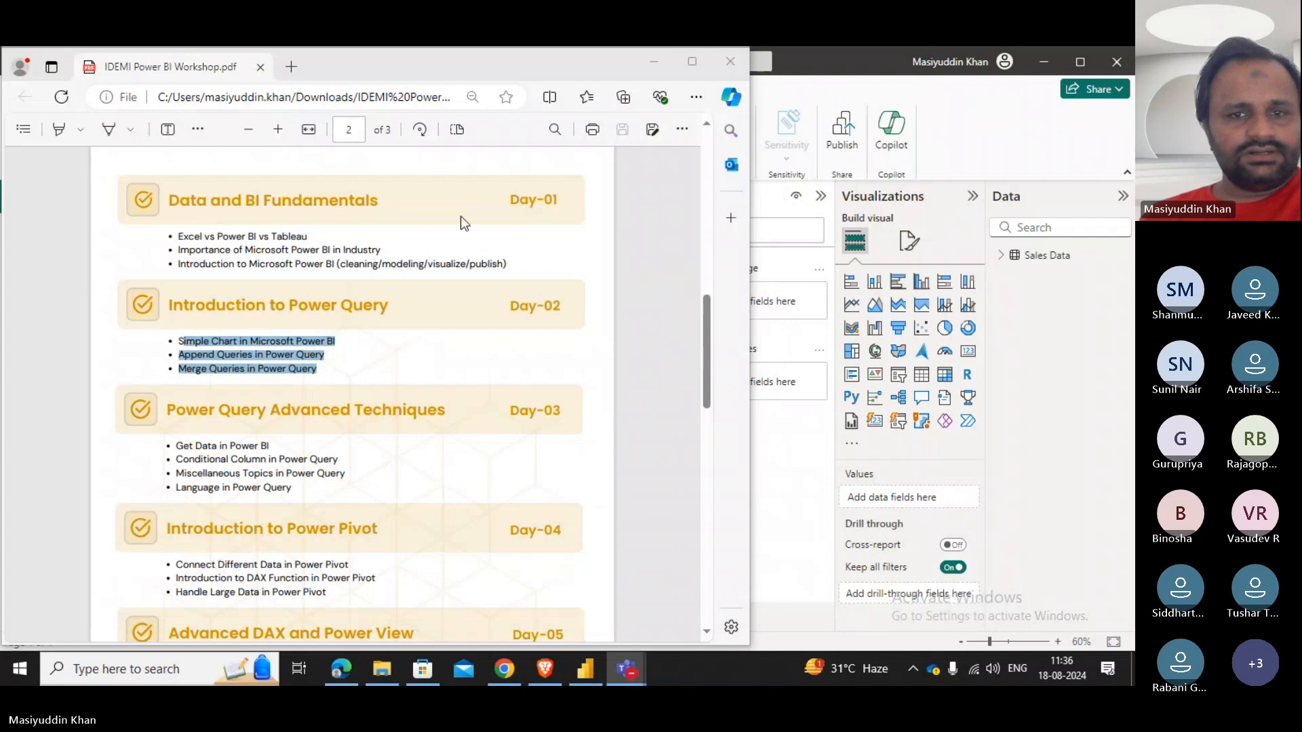
pyautogui.scroll(10, 397, 384)
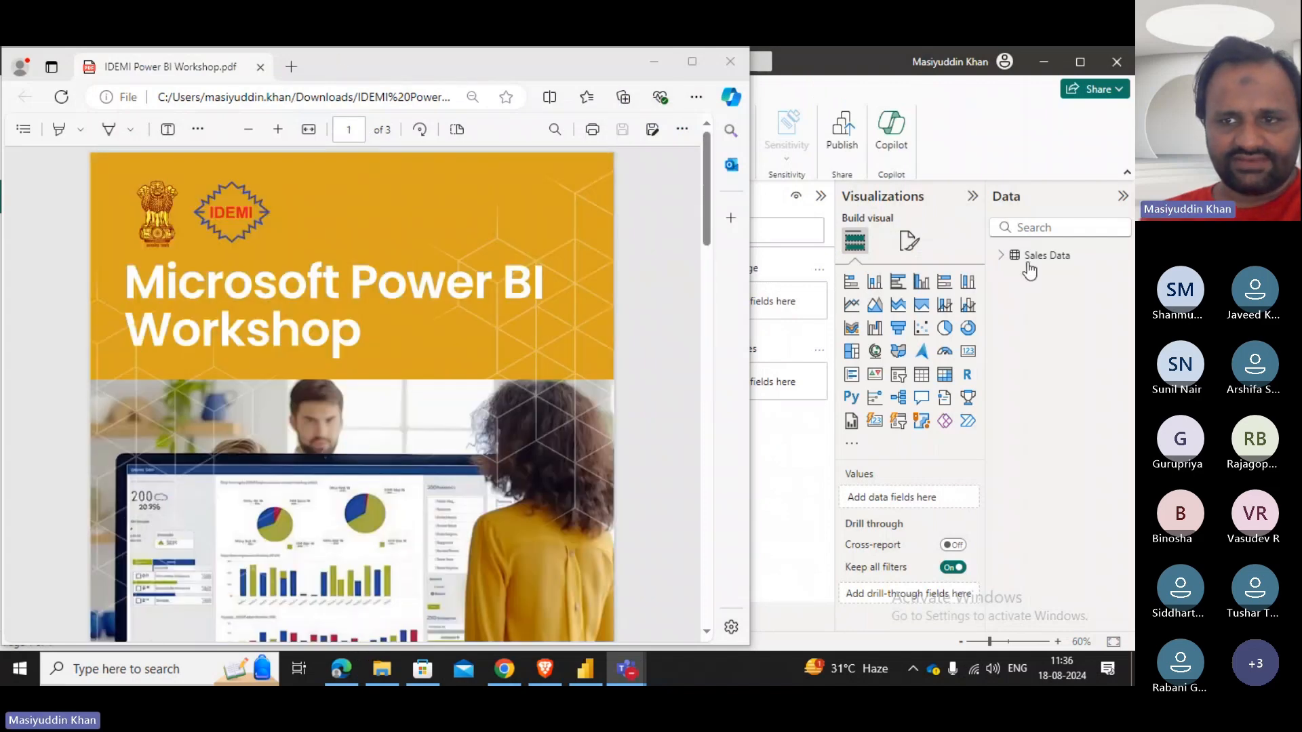
pyautogui.moveTo(363, 73); pyautogui.dragTo(364, 128)
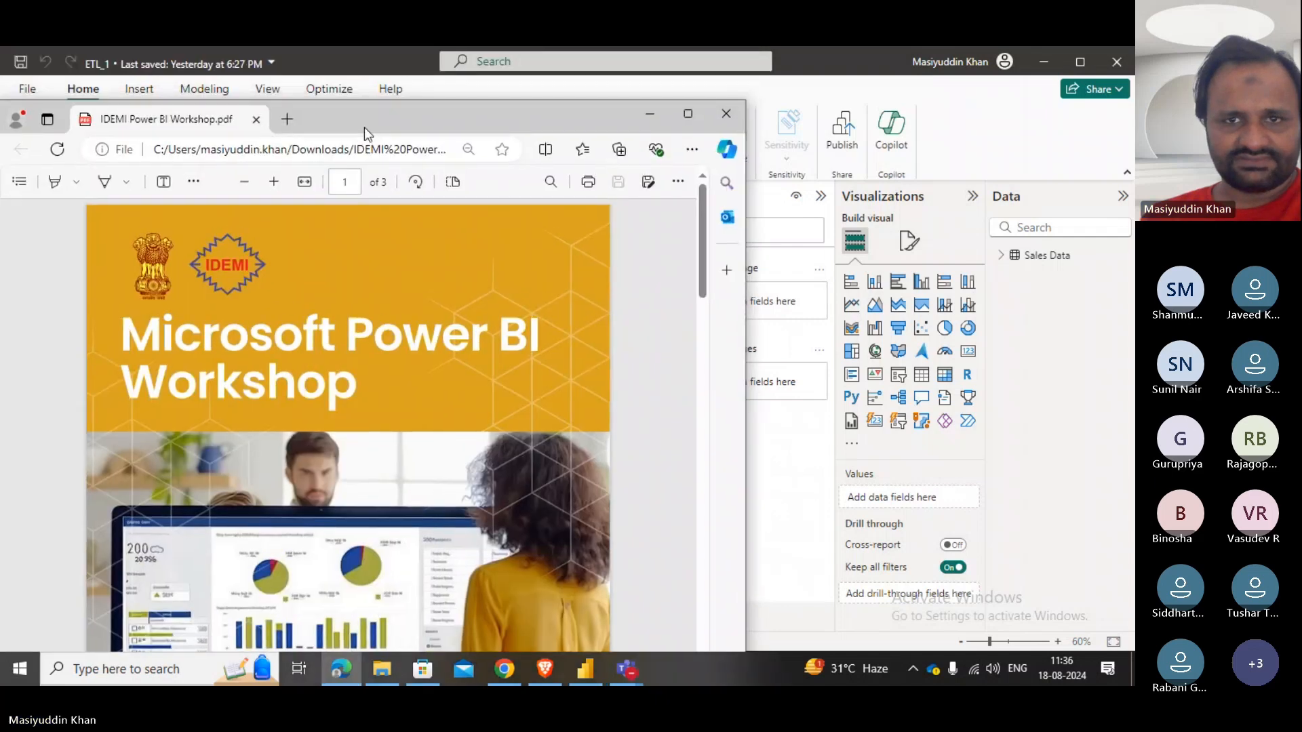
pyautogui.click(657, 112)
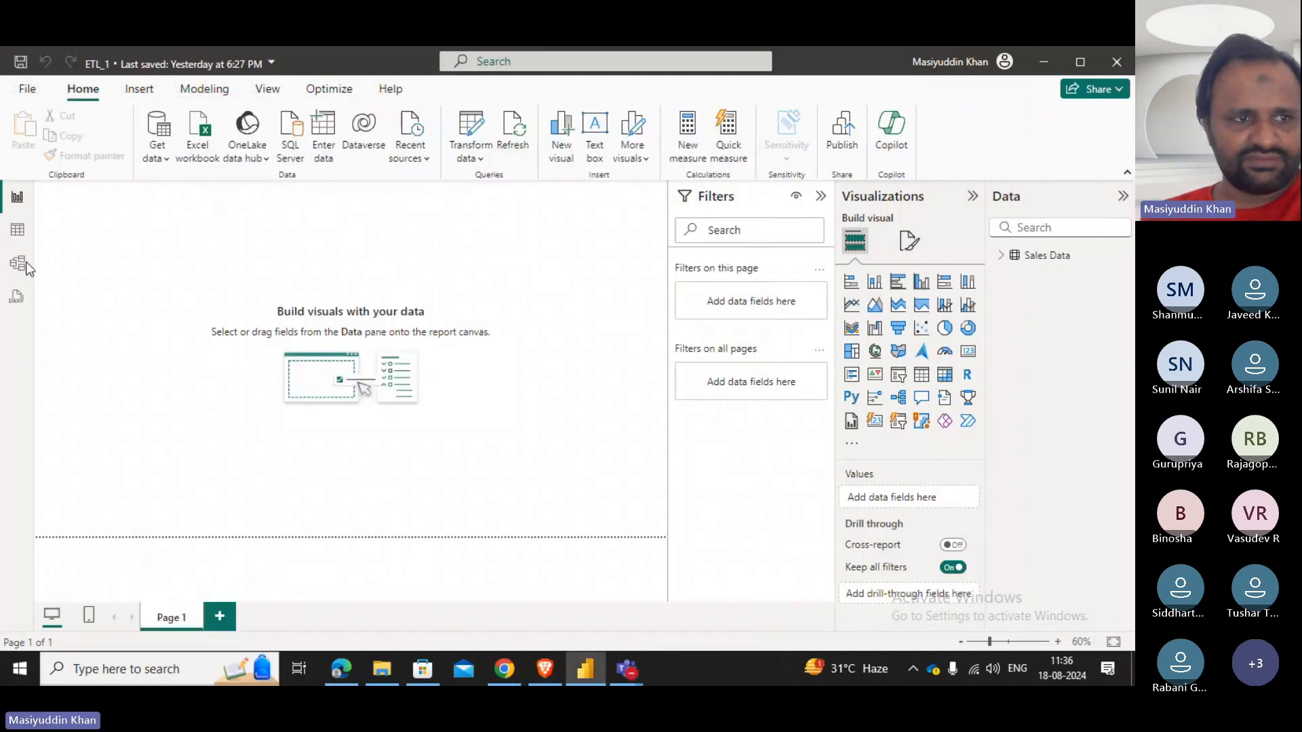
# Show the Sales Data table's rows in Table view and try to open them for transformation in Power Query.
pyautogui.click(6, 232)
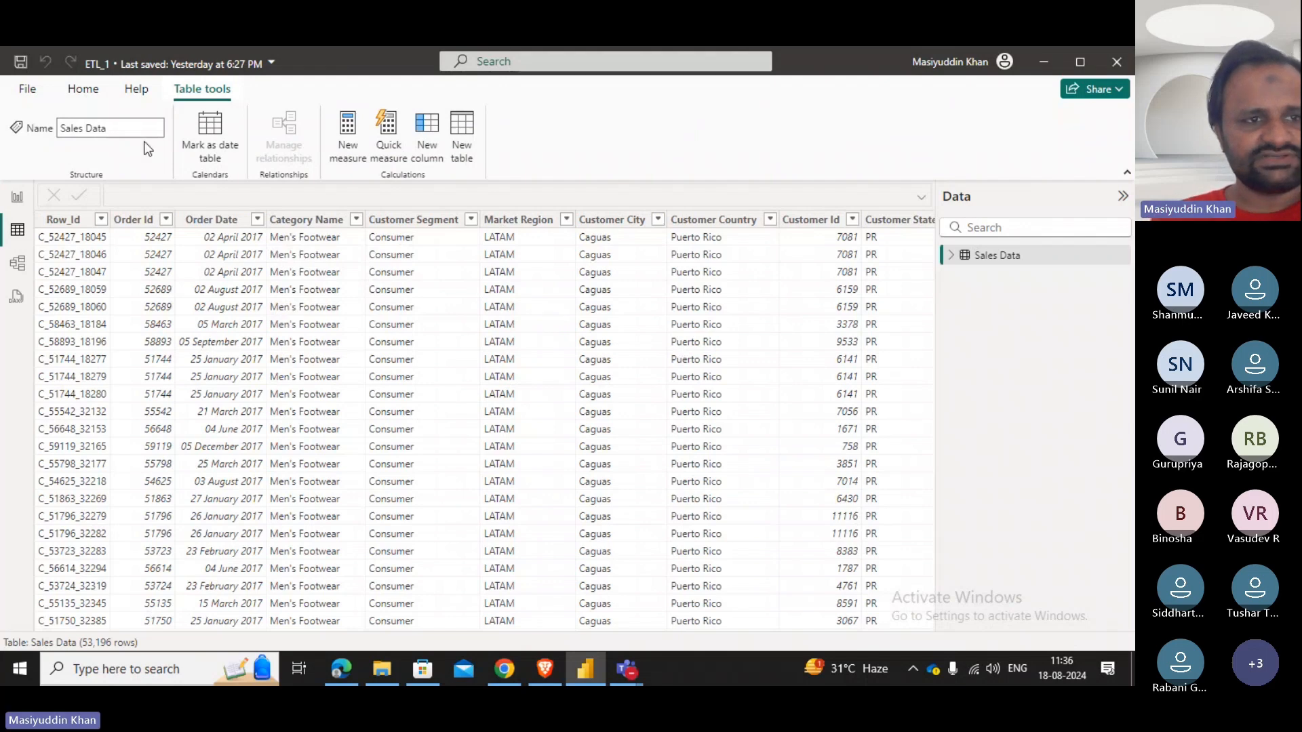
pyautogui.click(90, 96)
pyautogui.click(428, 158)
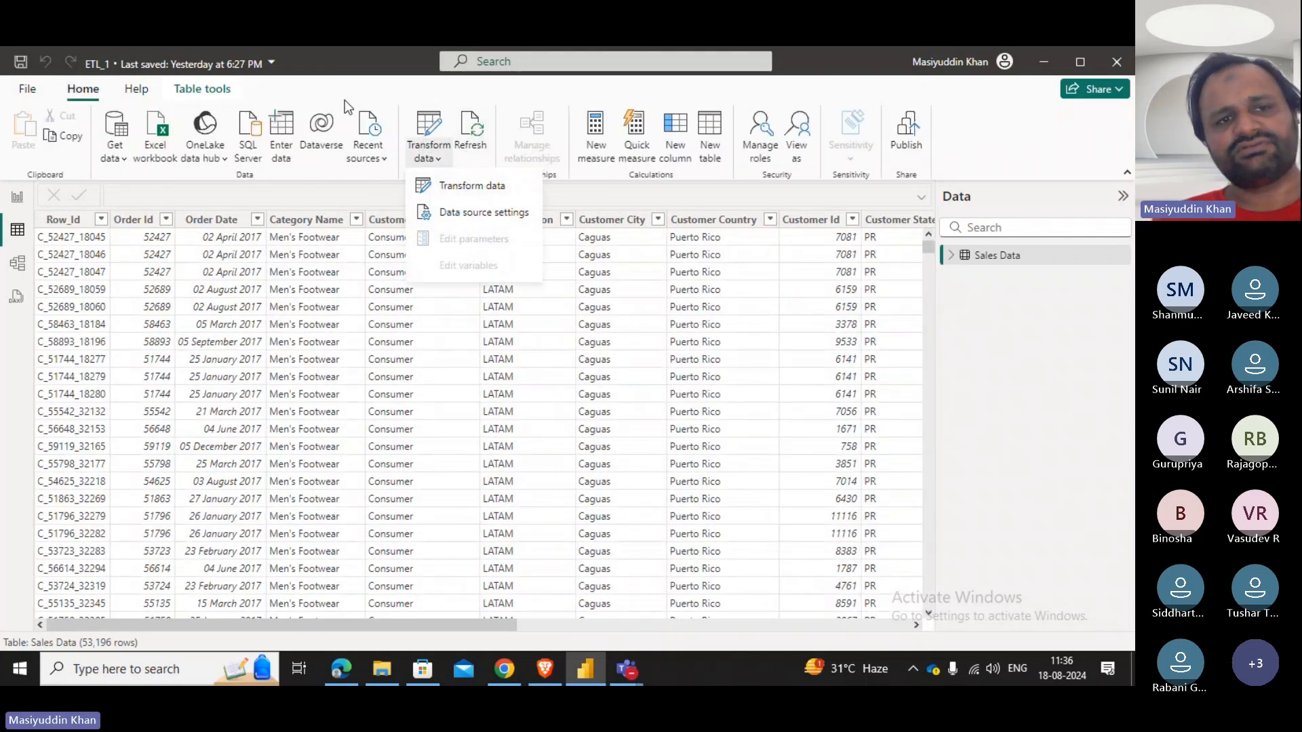
pyautogui.click(454, 181)
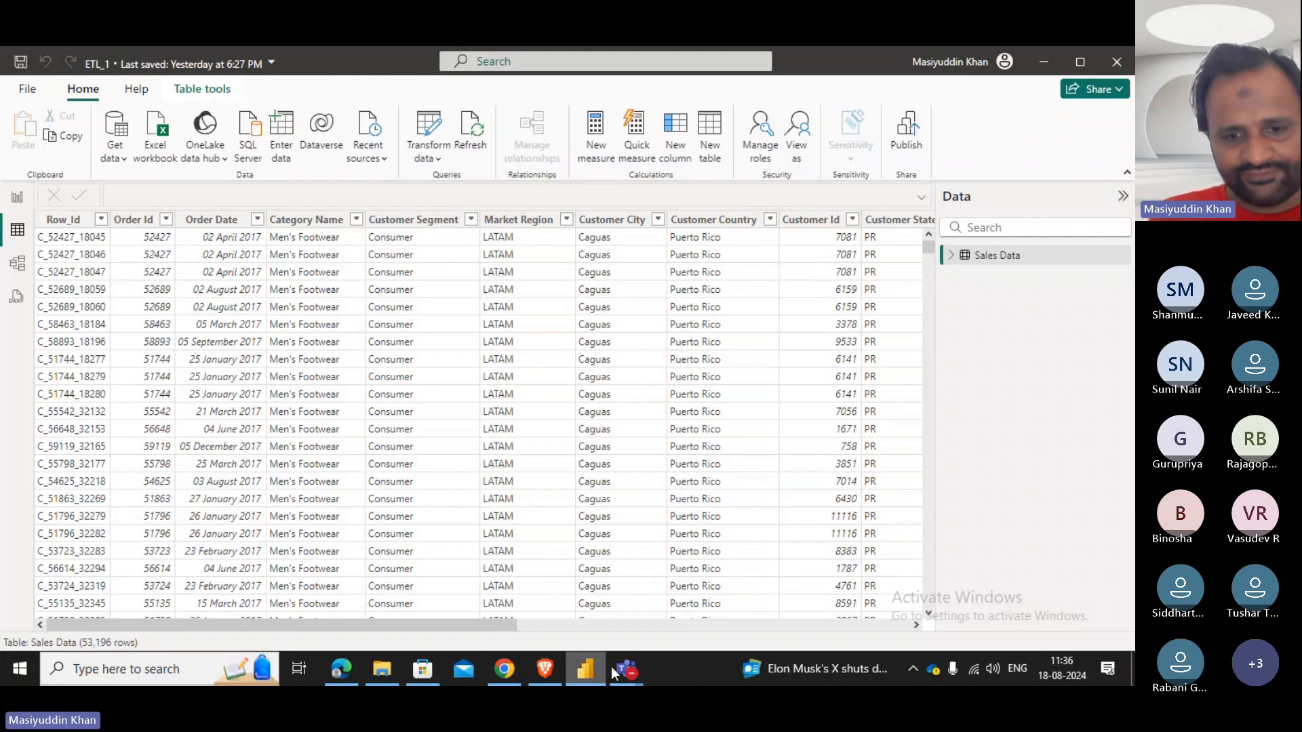
# Switch to the Teams meeting to read the chat, and bring up WhatsApp Web in the Brave browser.
pyautogui.moveTo(625, 674)
pyautogui.click(610, 620)
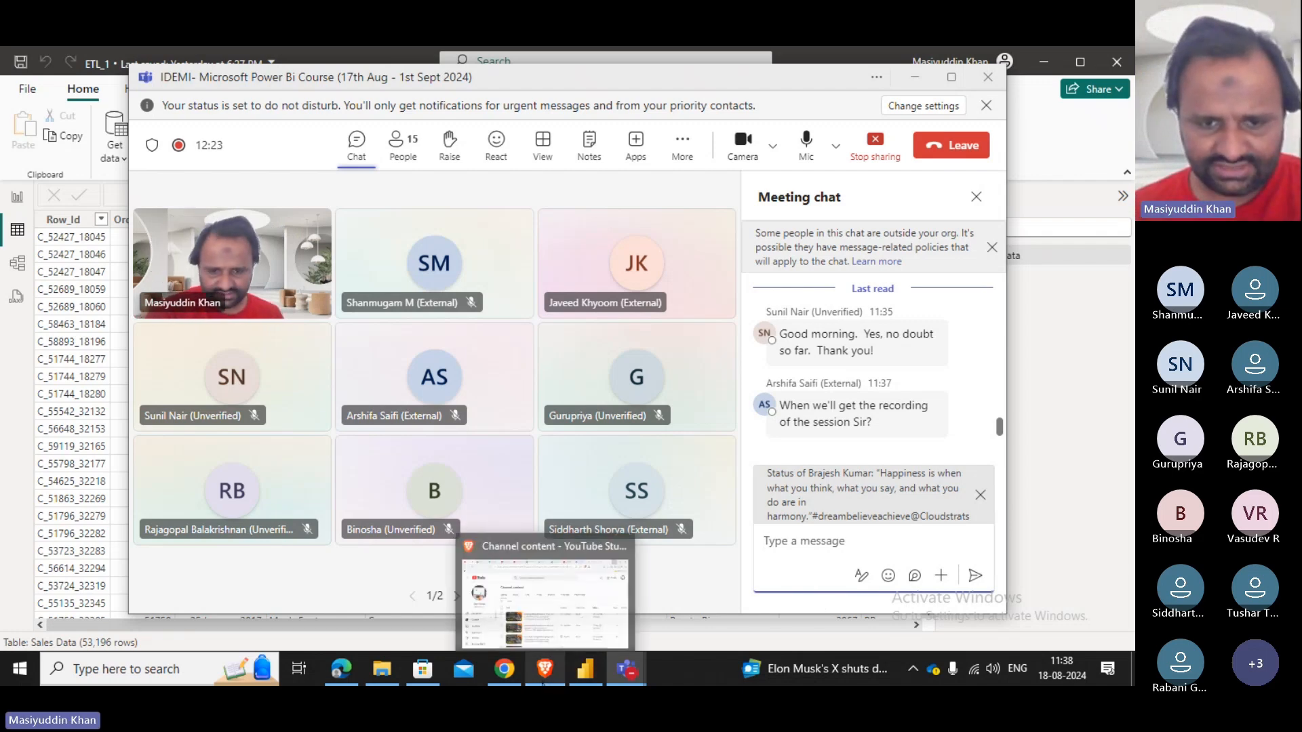
pyautogui.click(544, 669)
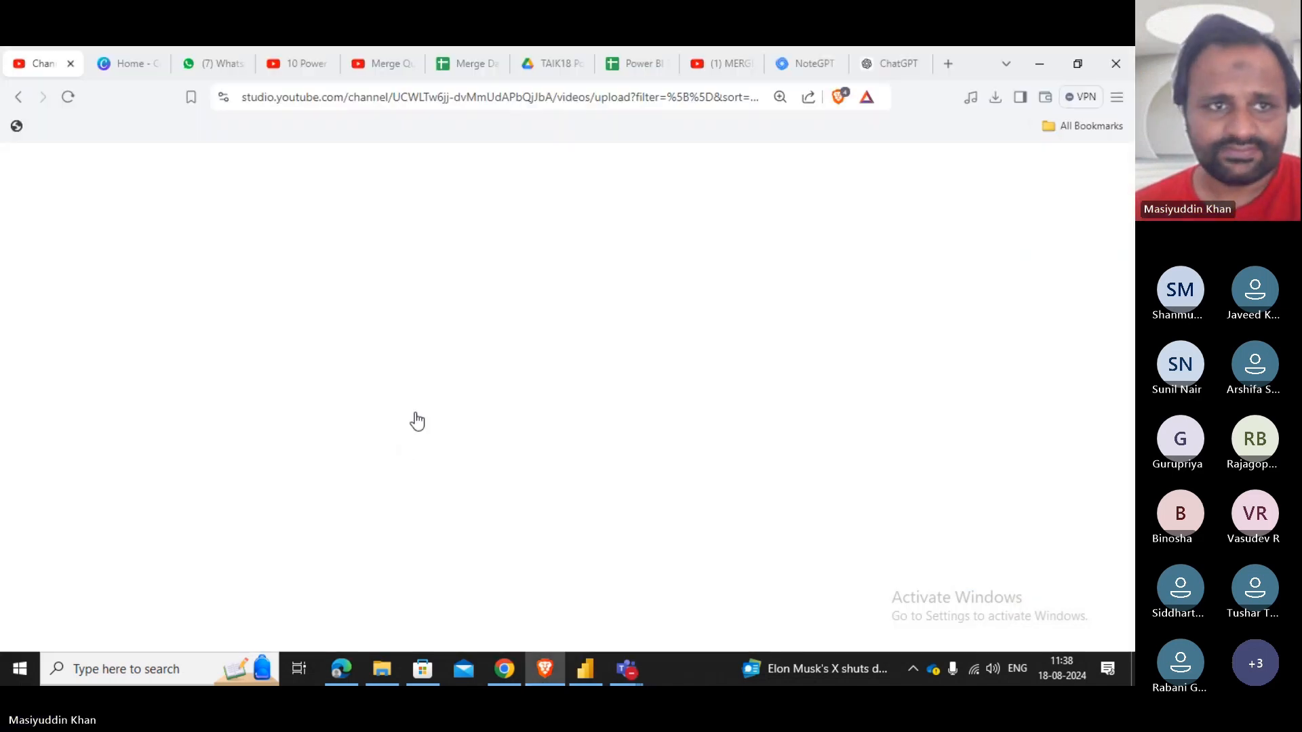
pyautogui.click(212, 63)
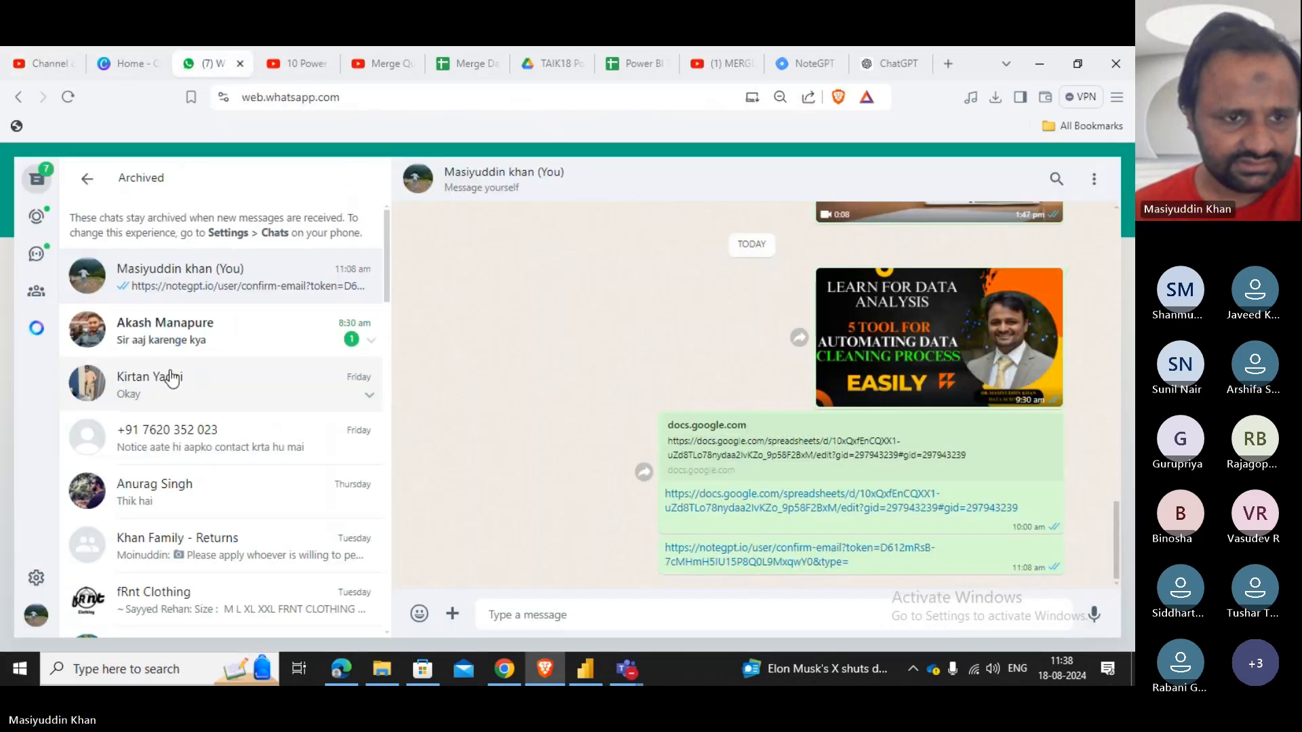
# Find the IDEMI- Microsoft Power Bi Course group in the WhatsApp chat list and open its conversation.
pyautogui.scroll(-1, 197, 434)
pyautogui.scroll(-5, 197, 459)
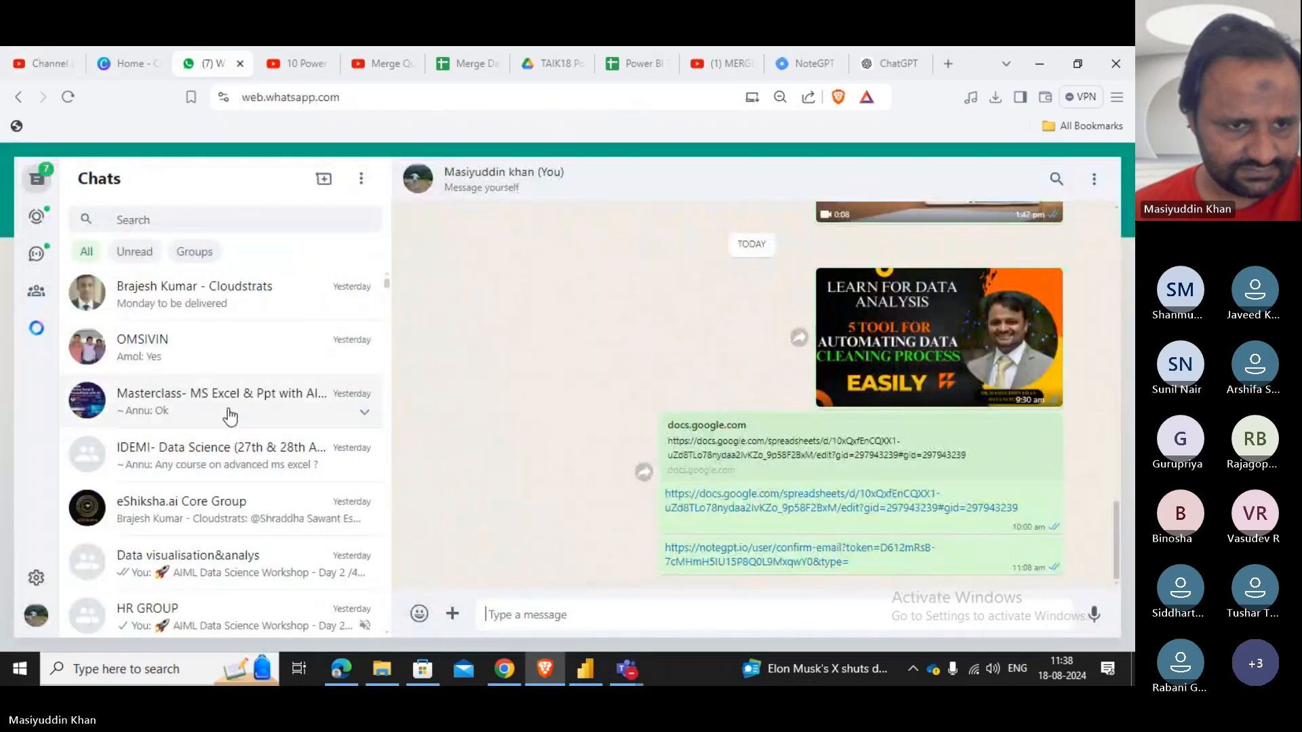
pyautogui.scroll(-5, 232, 450)
pyautogui.scroll(-7, 233, 451)
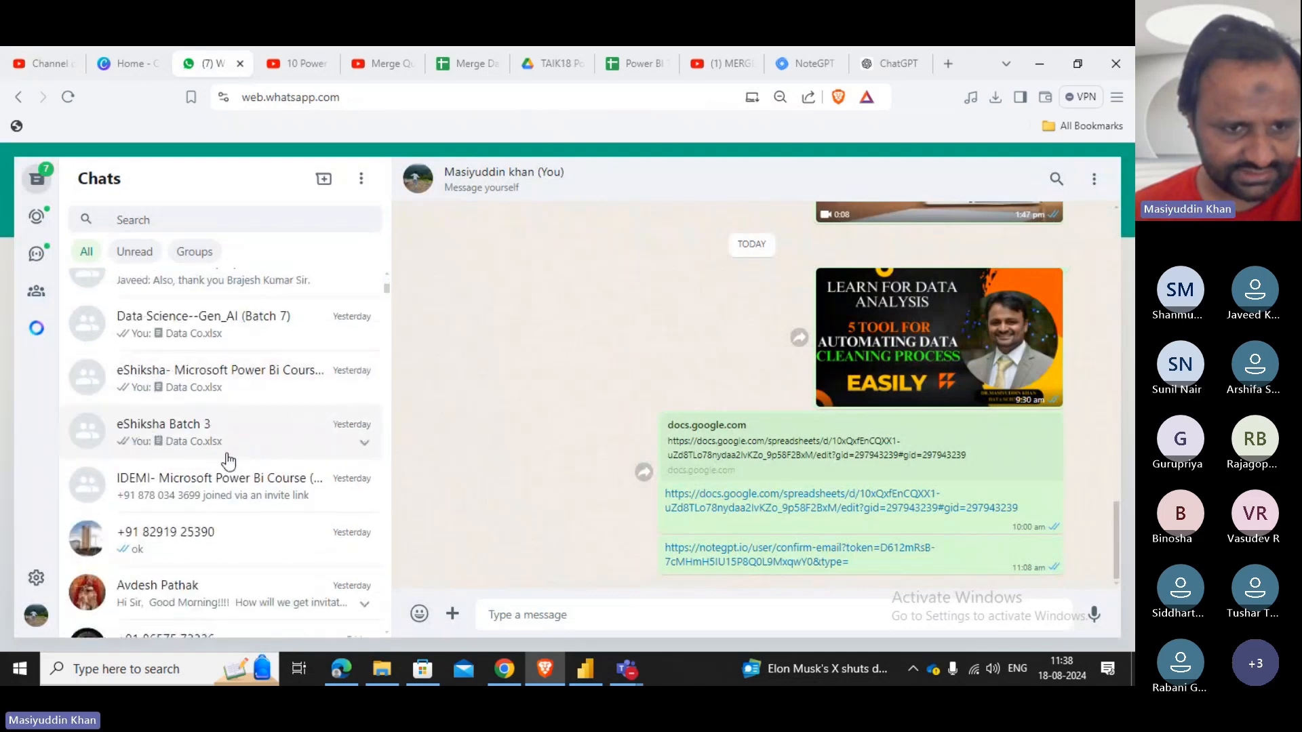
pyautogui.click(239, 495)
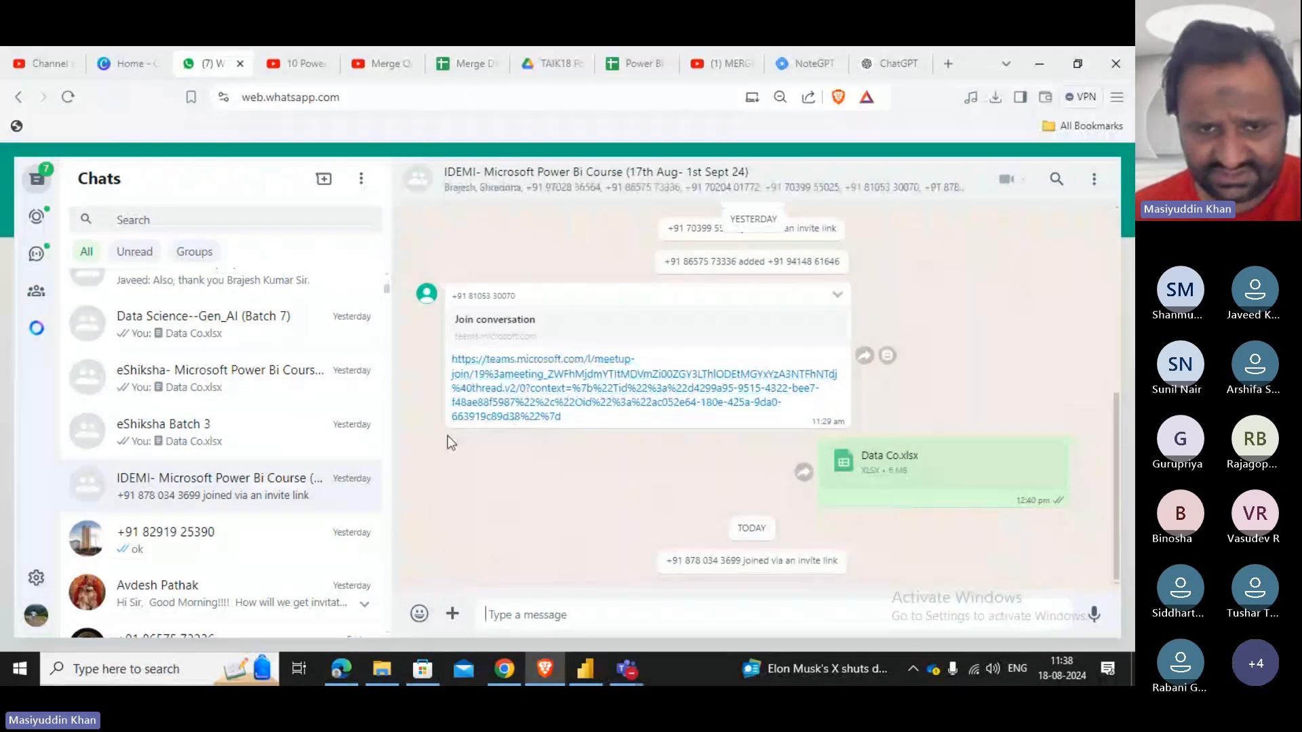
# Check the messages in the eShiksha- Microsoft Power Bi Course group and minimise the browser.
pyautogui.click(200, 379)
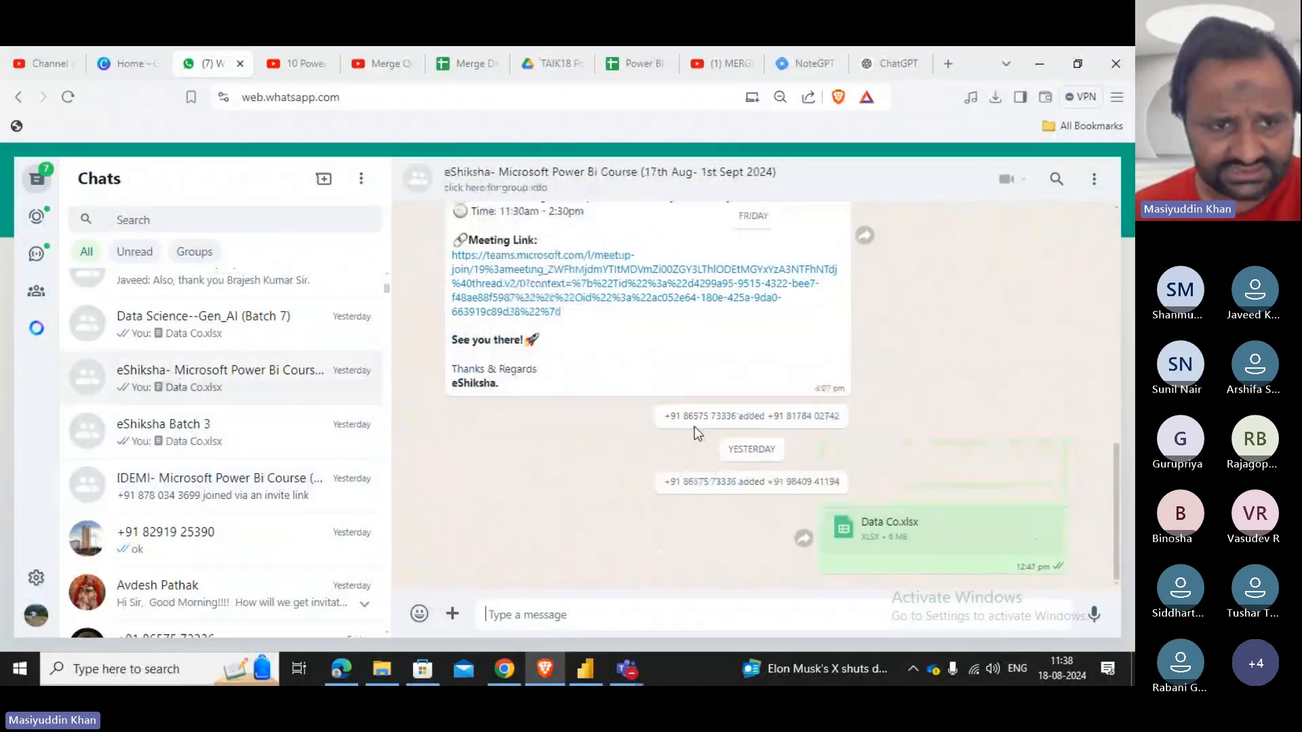
pyautogui.scroll(2, 769, 503)
pyautogui.scroll(-2, 769, 496)
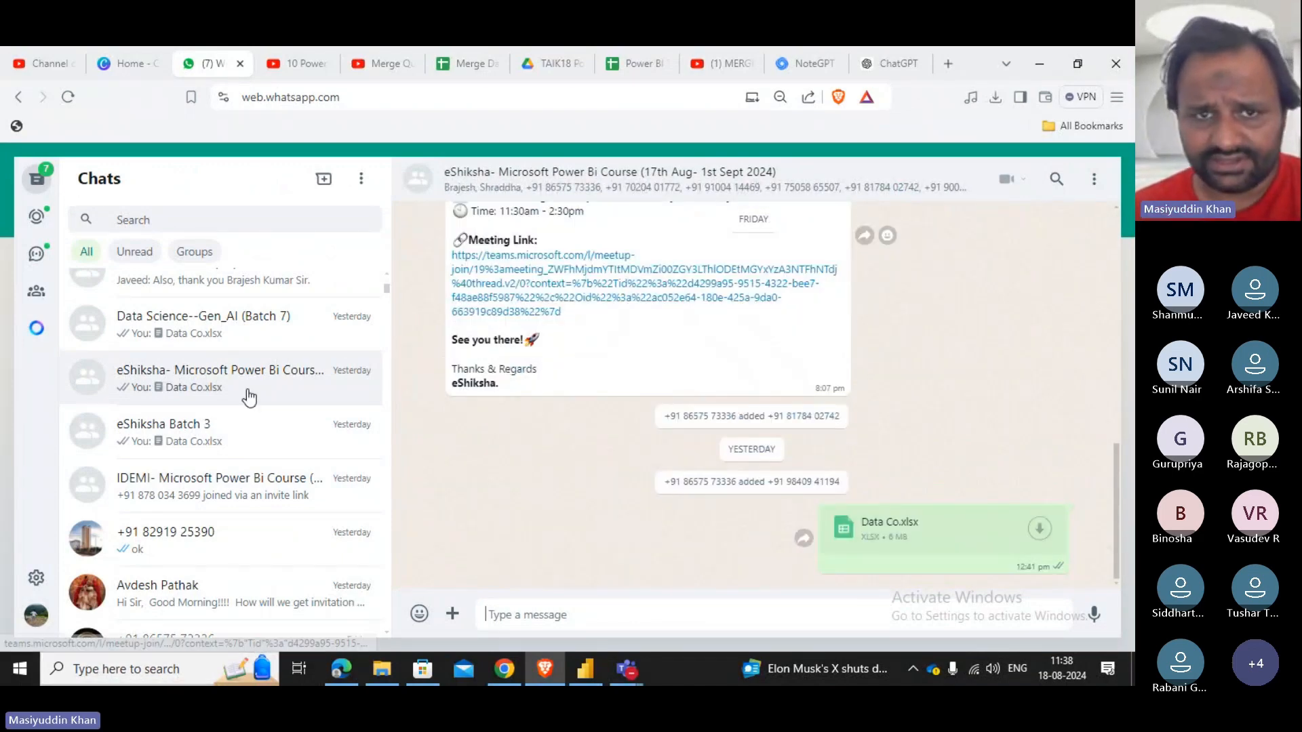
pyautogui.click(1043, 52)
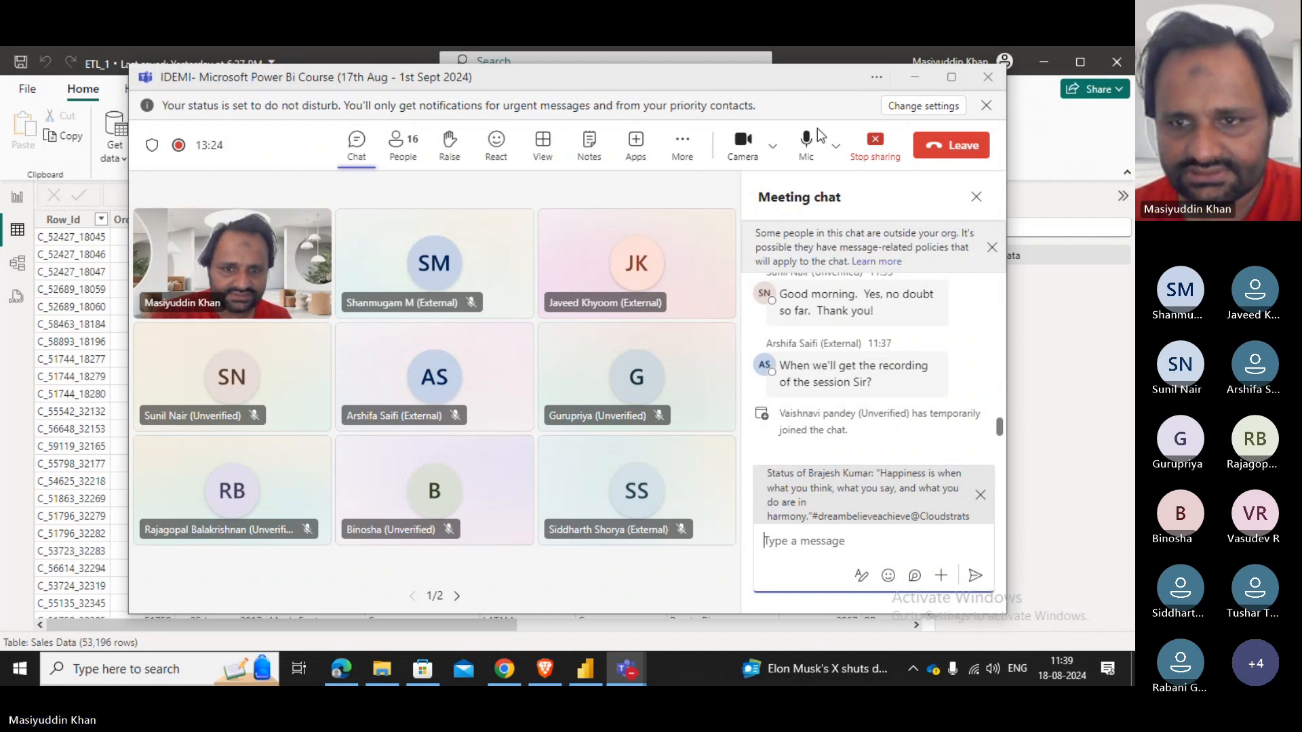
# Dismiss the notice about people outside the organisation, close the meeting chat and minimise the Teams meeting.
pyautogui.click(993, 246)
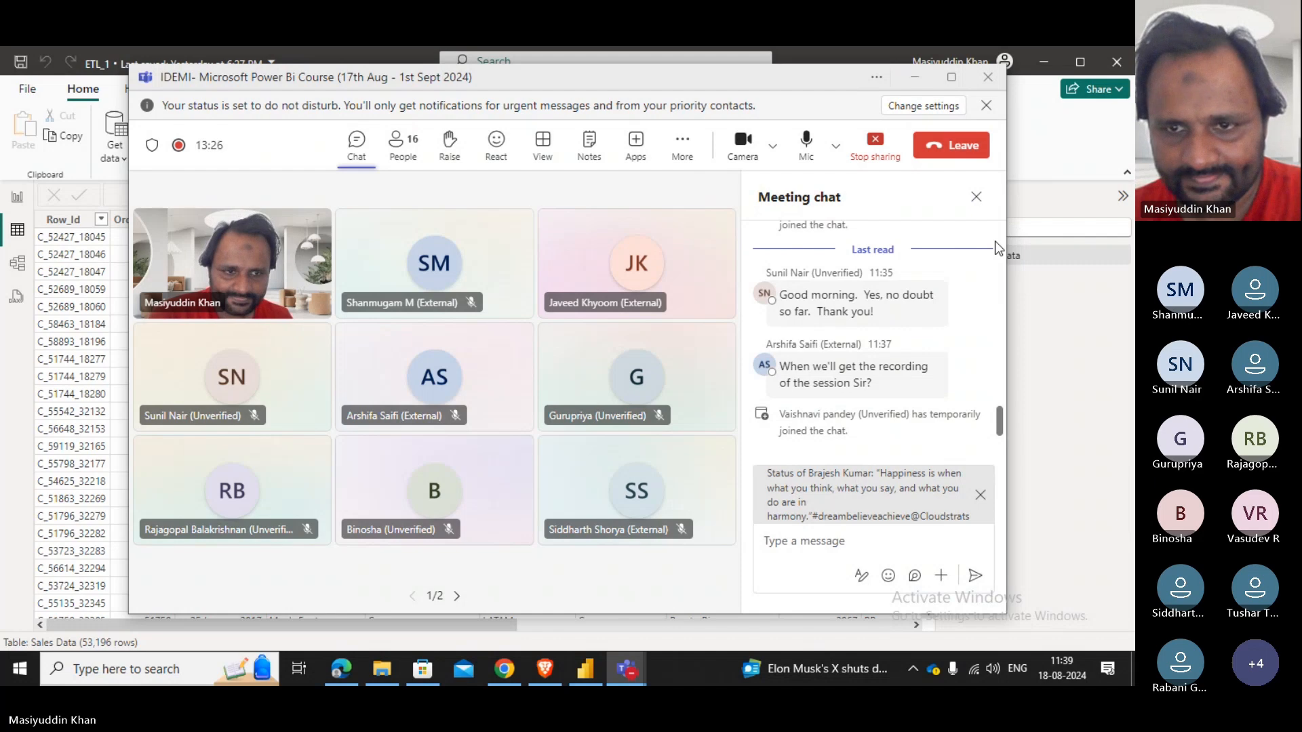
pyautogui.click(976, 197)
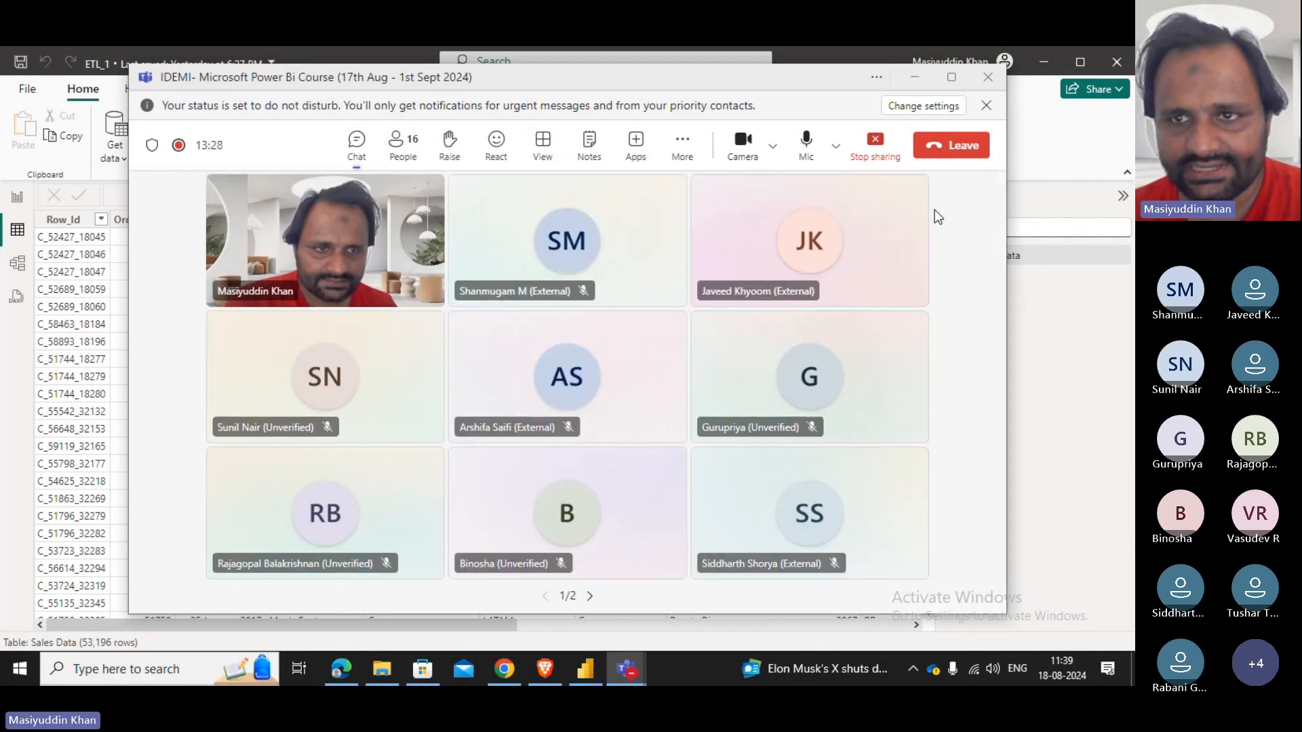
pyautogui.click(915, 78)
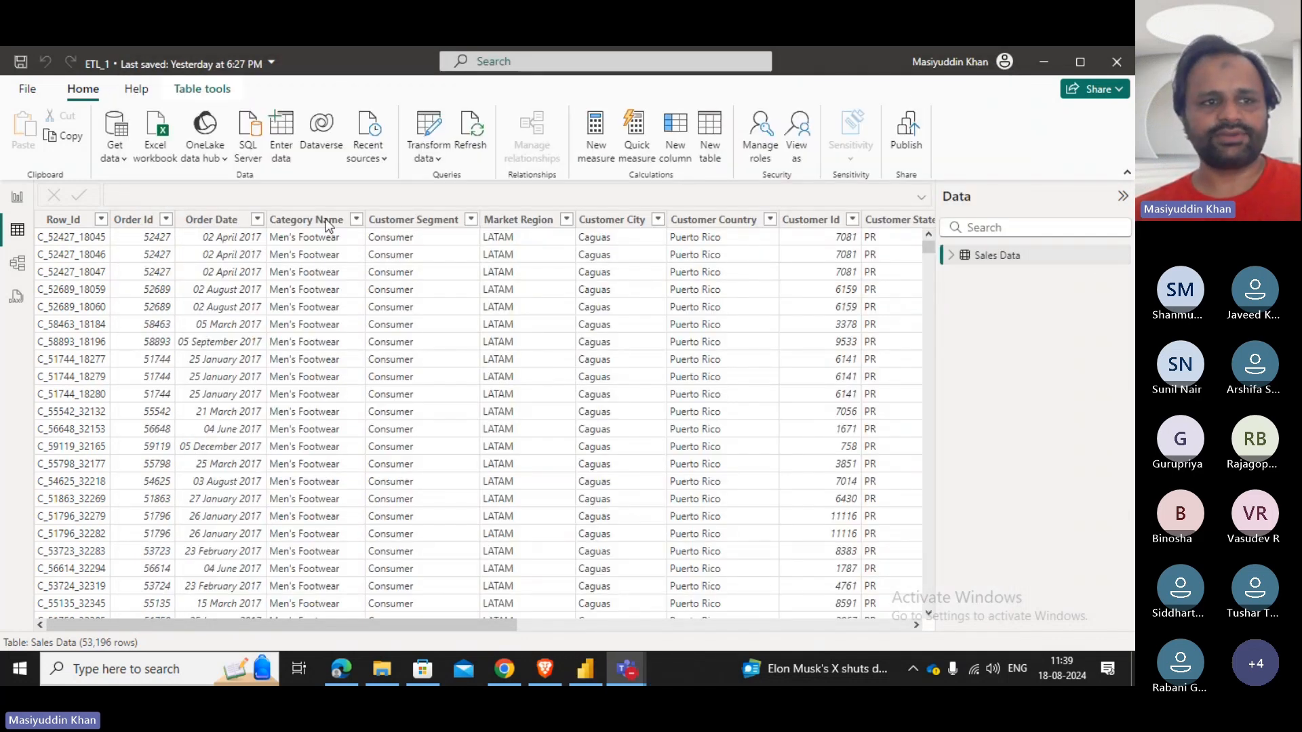
# Look through the first rows of the Sales Data table and return to its start.
pyautogui.scroll(-1, 218, 453)
pyautogui.scroll(-5, 218, 453)
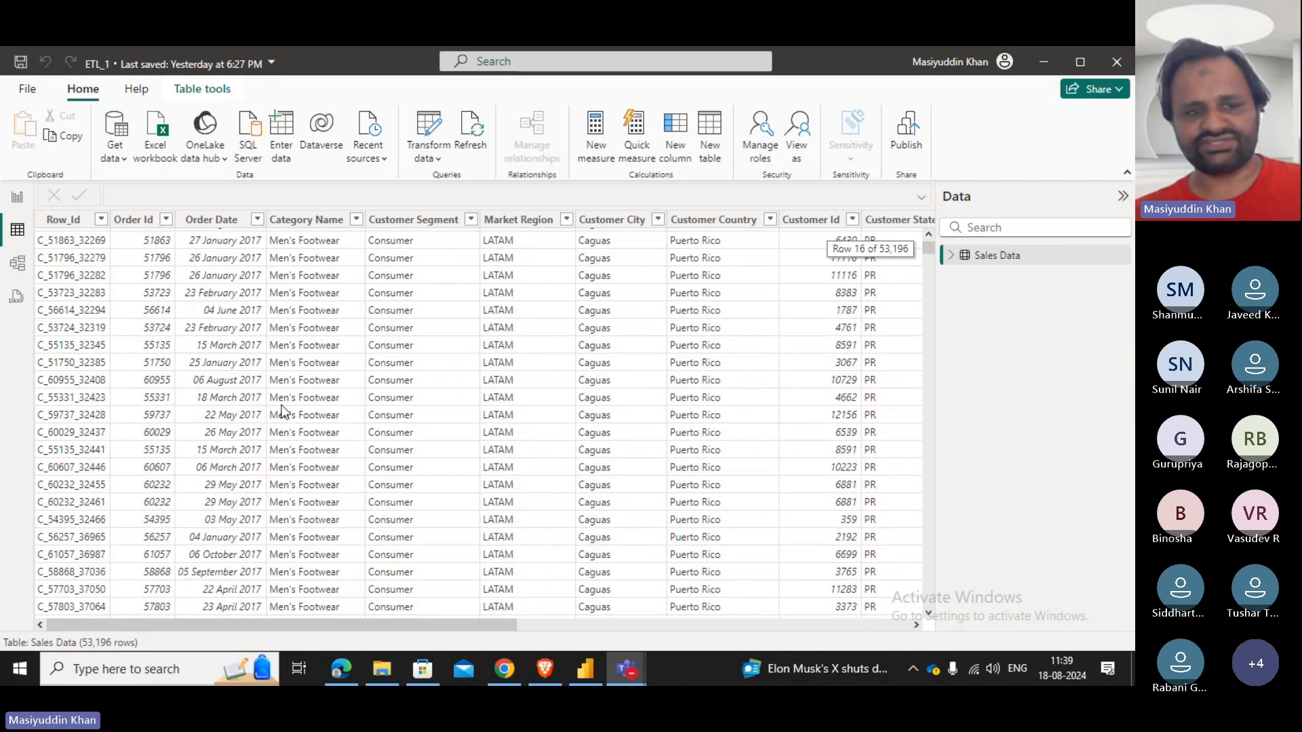
pyautogui.scroll(6, 294, 401)
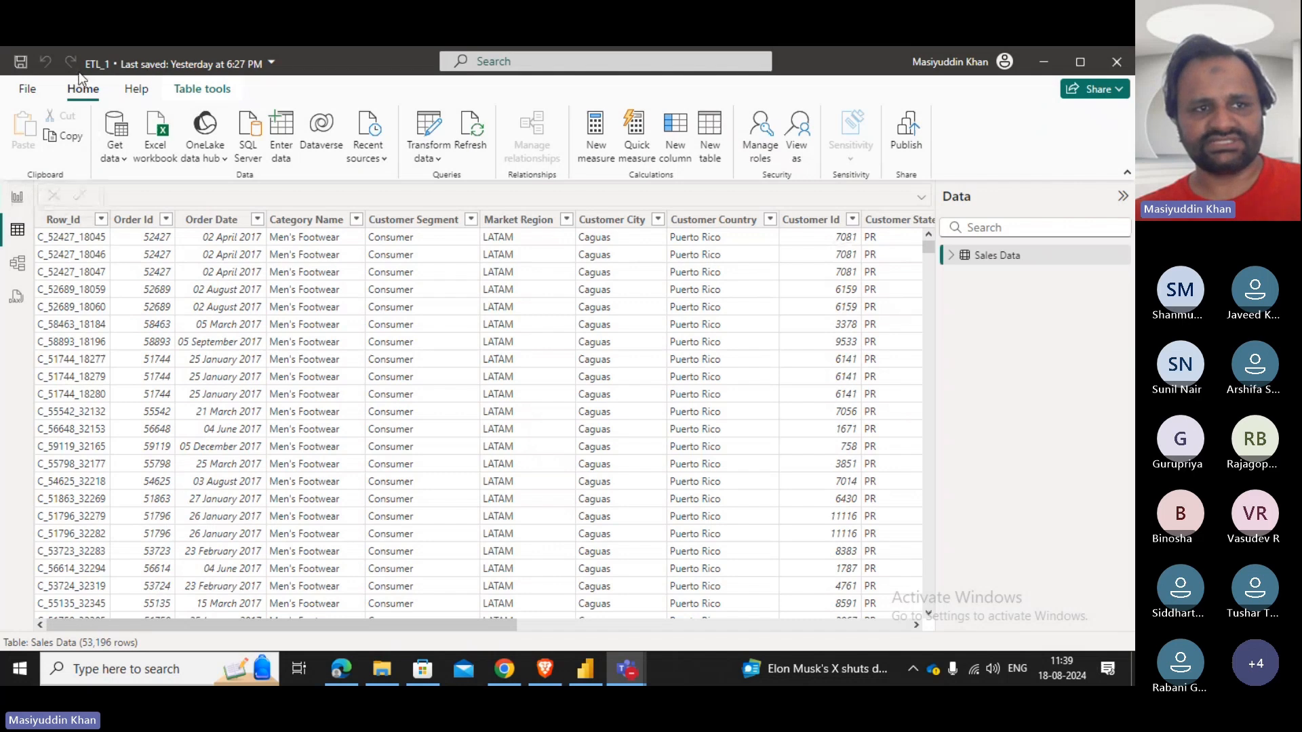
# Check the name, location and save status of the ETL_1 file, leaving the move dialog without relocating it.
pyautogui.click(107, 66)
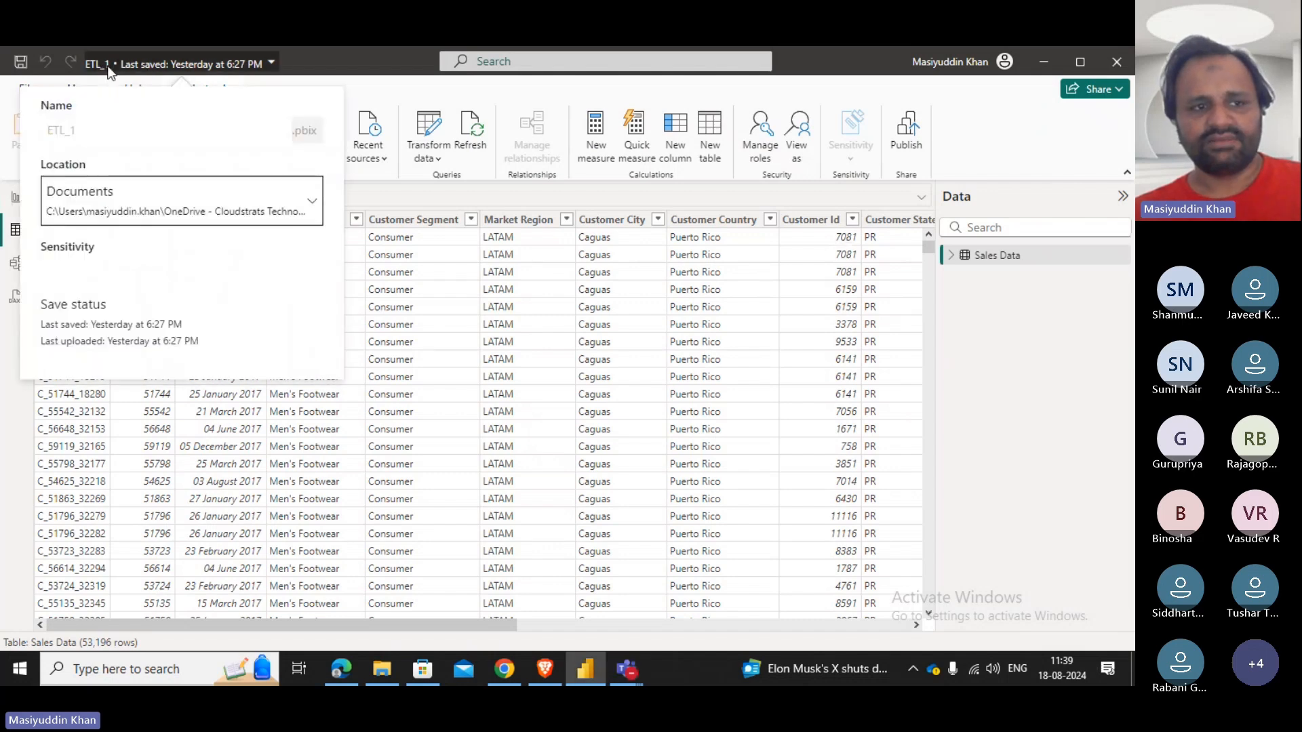
pyautogui.click(308, 206)
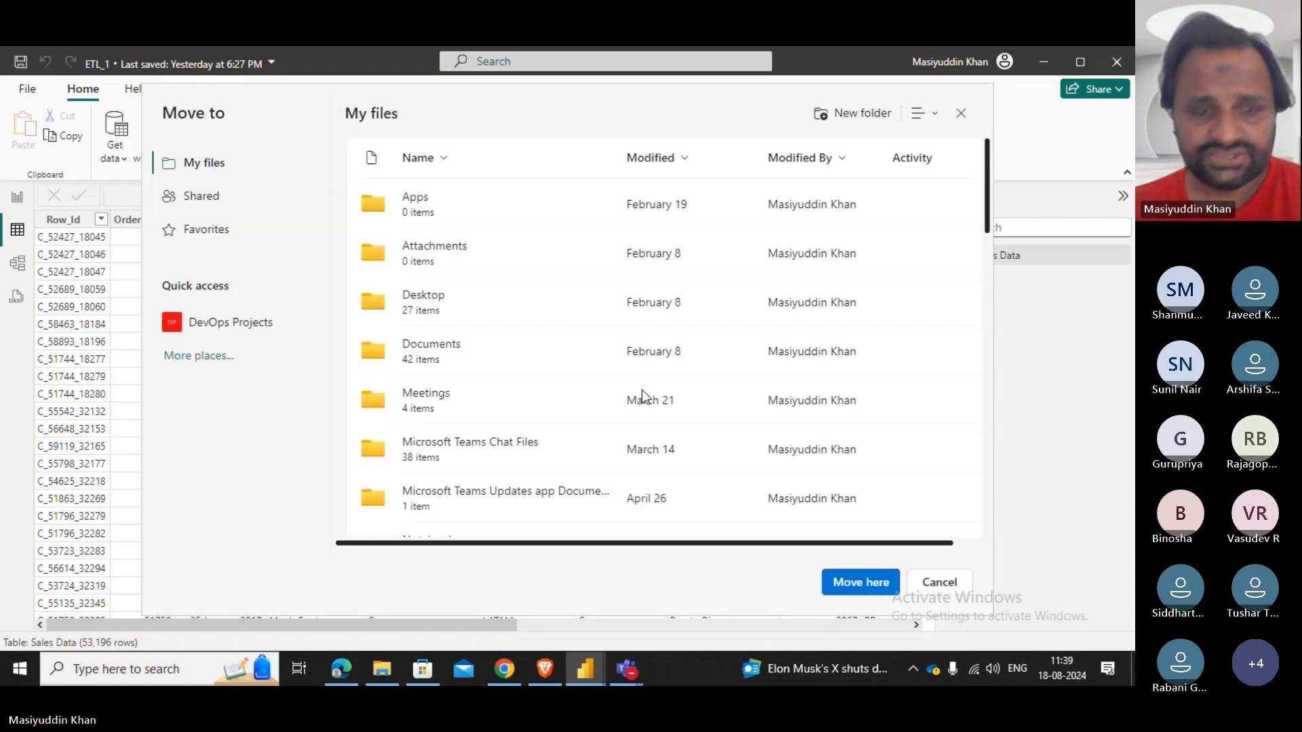
pyautogui.click(957, 583)
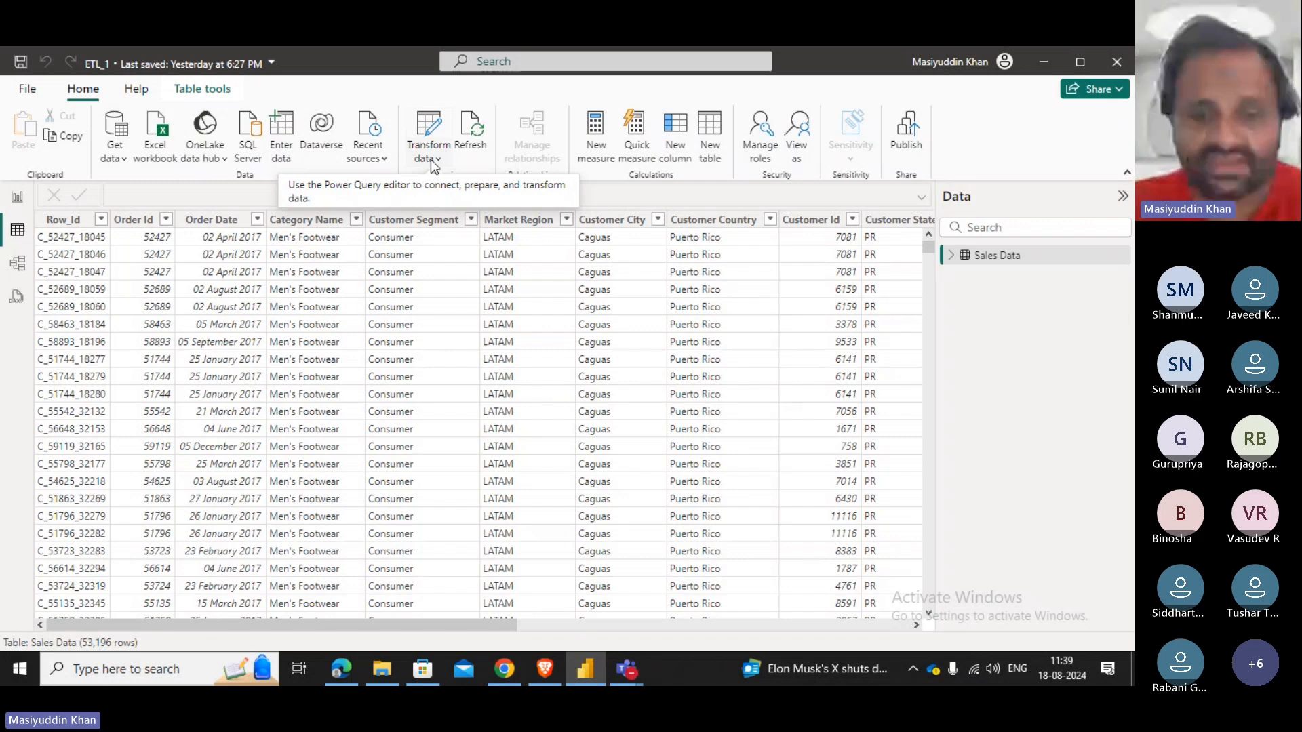
# Open the Power Query editor for Sales Data, select the Category Name column and turn on the Column quality preview.
pyautogui.click(430, 146)
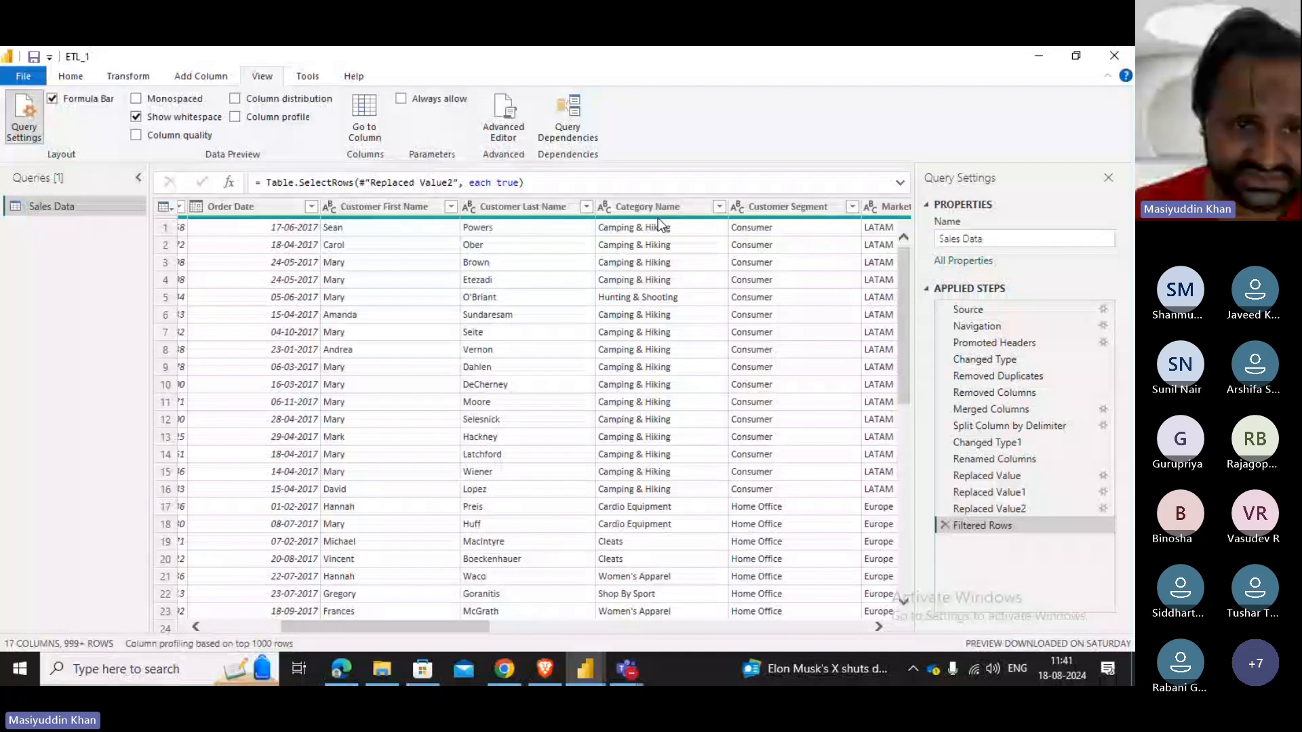
pyautogui.click(654, 207)
pyautogui.click(136, 135)
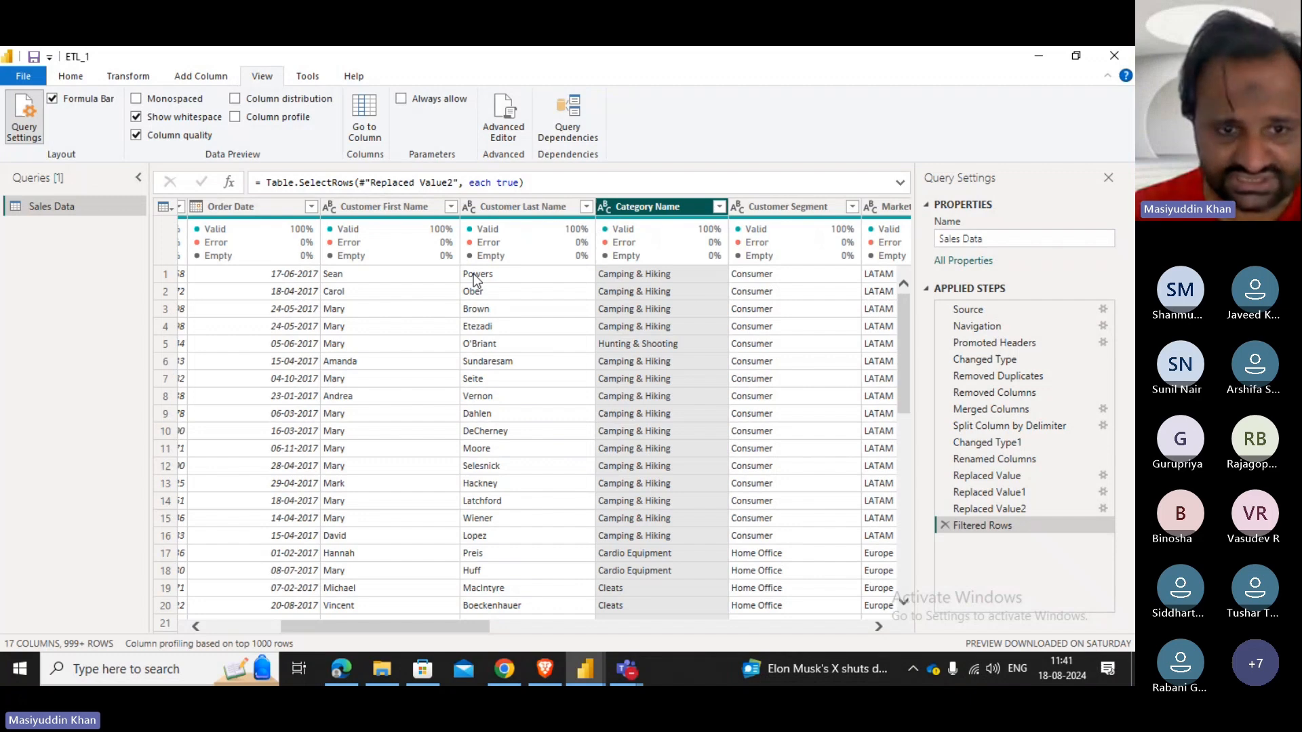
# Review the type and transform options for the Customer First Name column and convert its text to UPPERCASE.
pyautogui.click(331, 207)
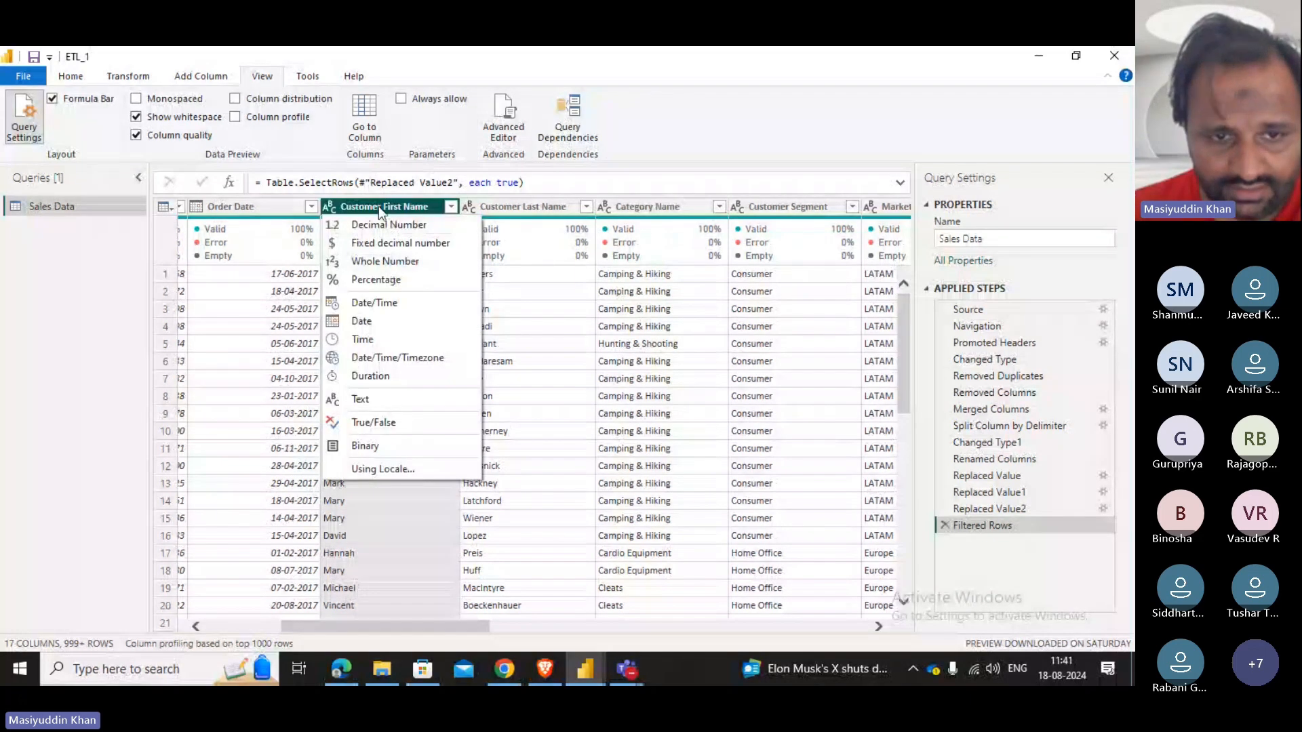
pyautogui.rightClick(378, 206)
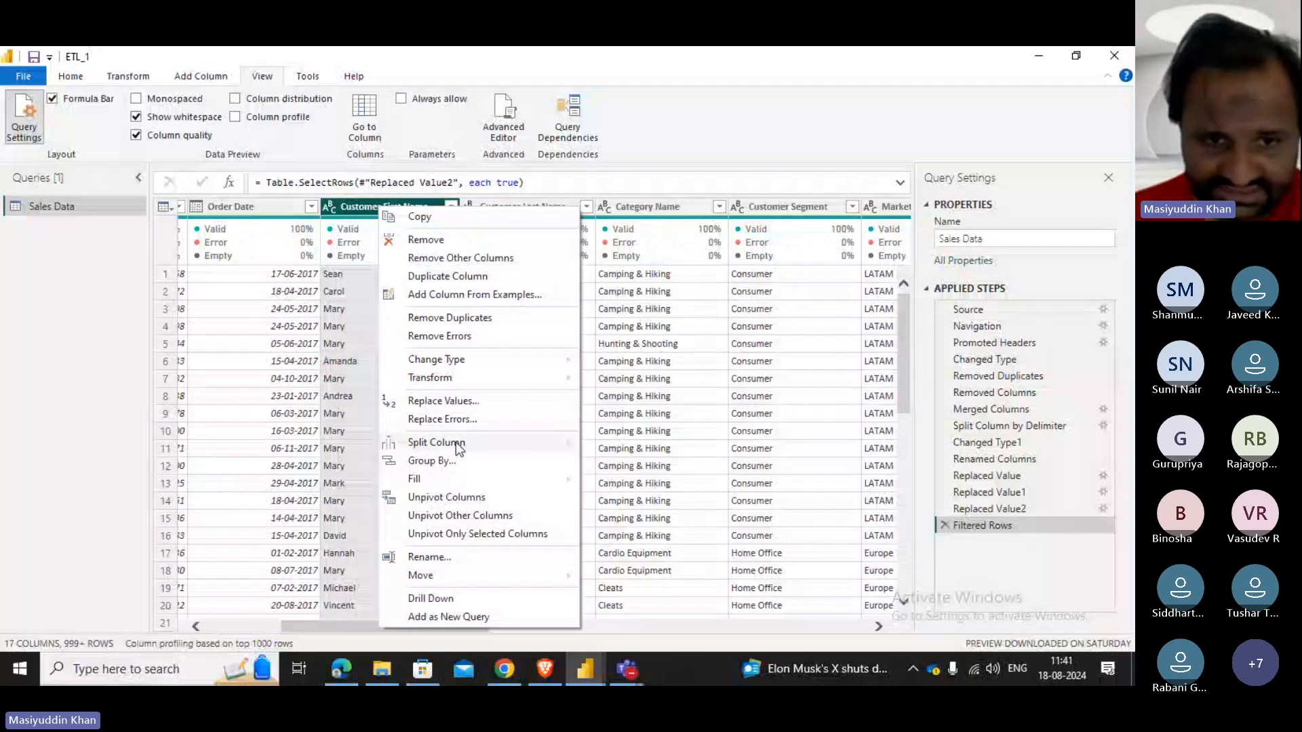
pyautogui.moveTo(454, 378)
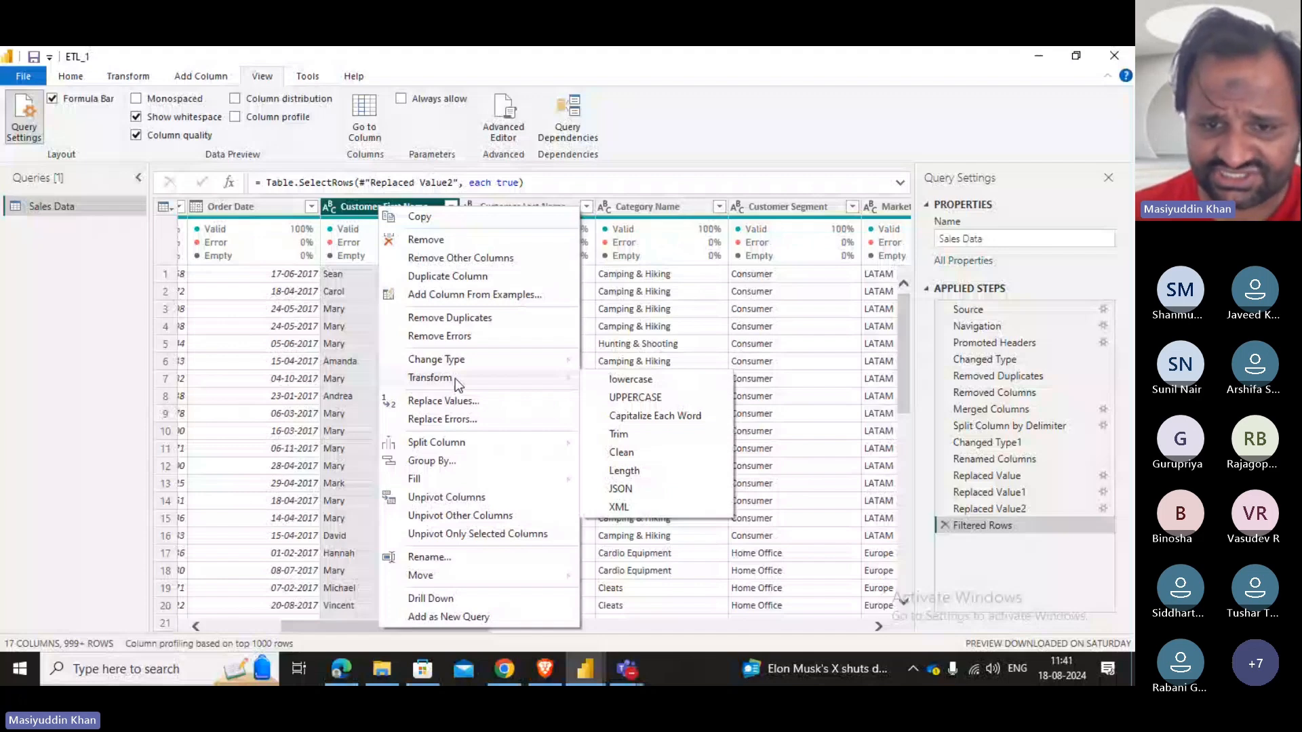
pyautogui.moveTo(474, 366)
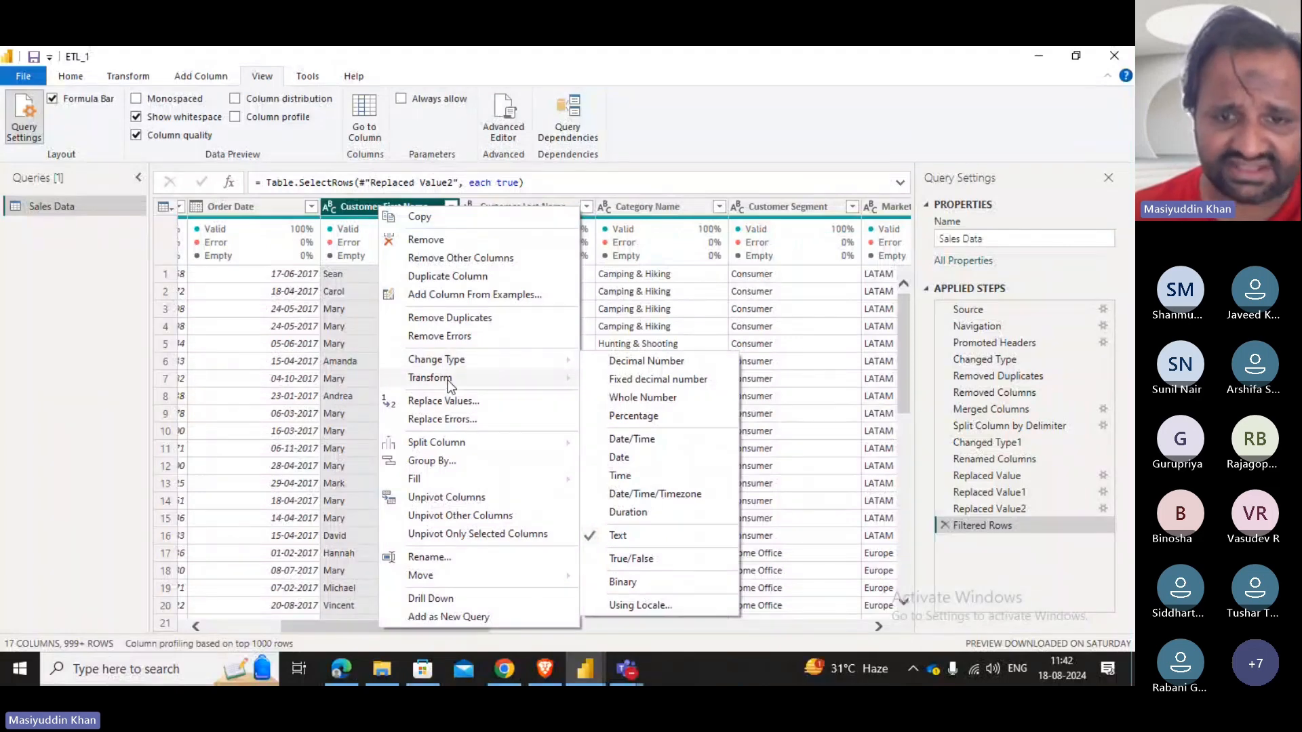
pyautogui.moveTo(450, 385)
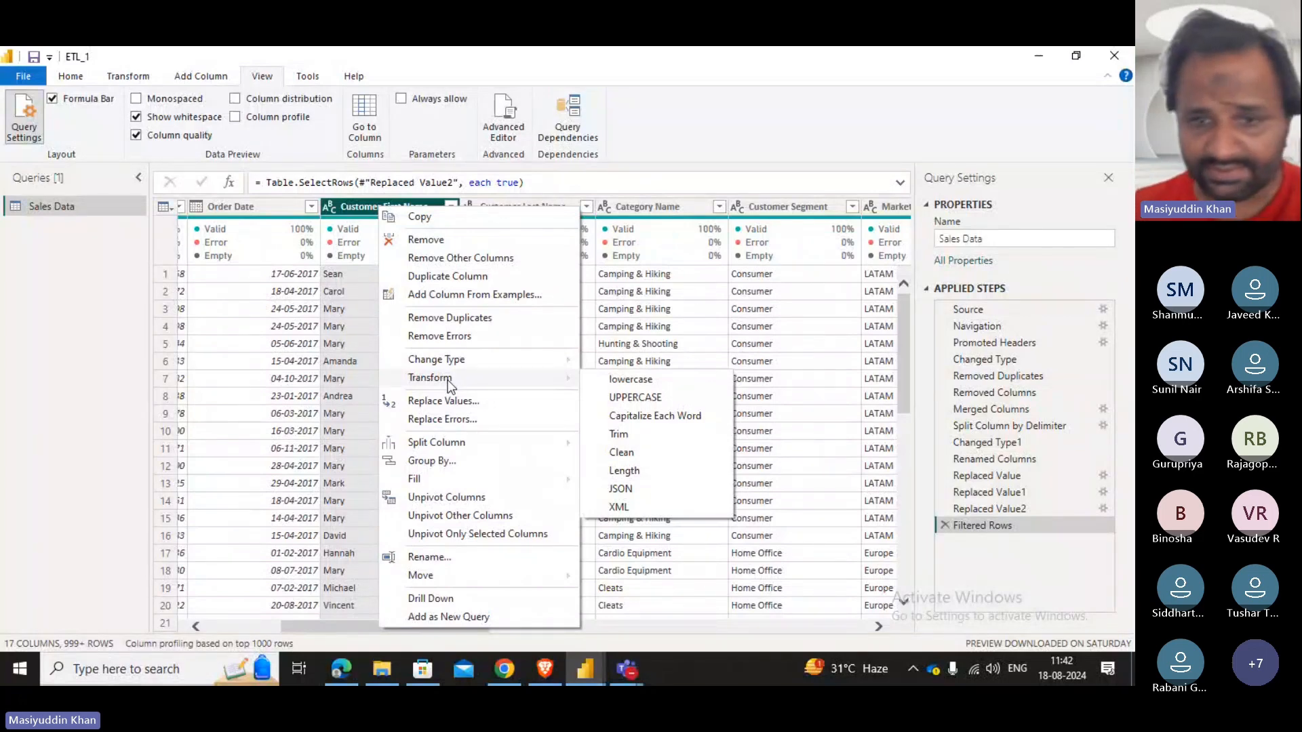
pyautogui.click(652, 402)
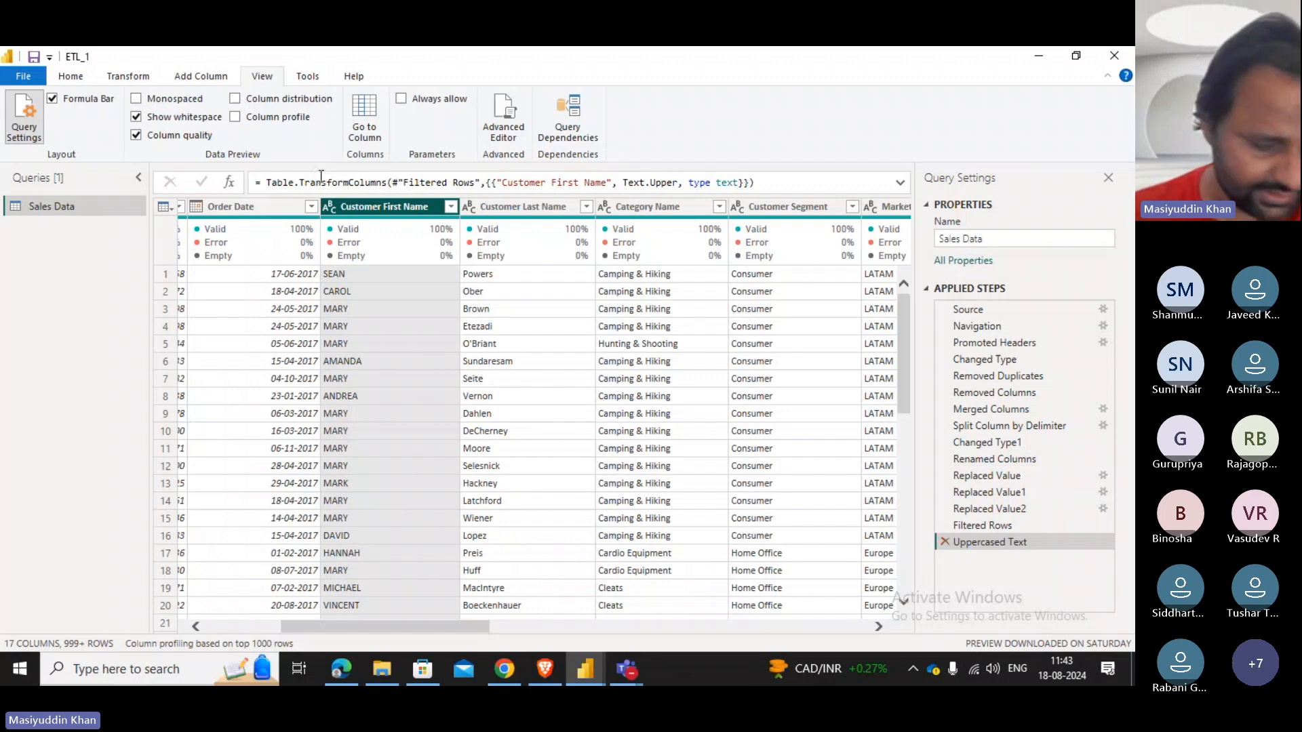
# Apply the Capitalize Each Word transformation to the Customer First Name column.
pyautogui.rightClick(364, 206)
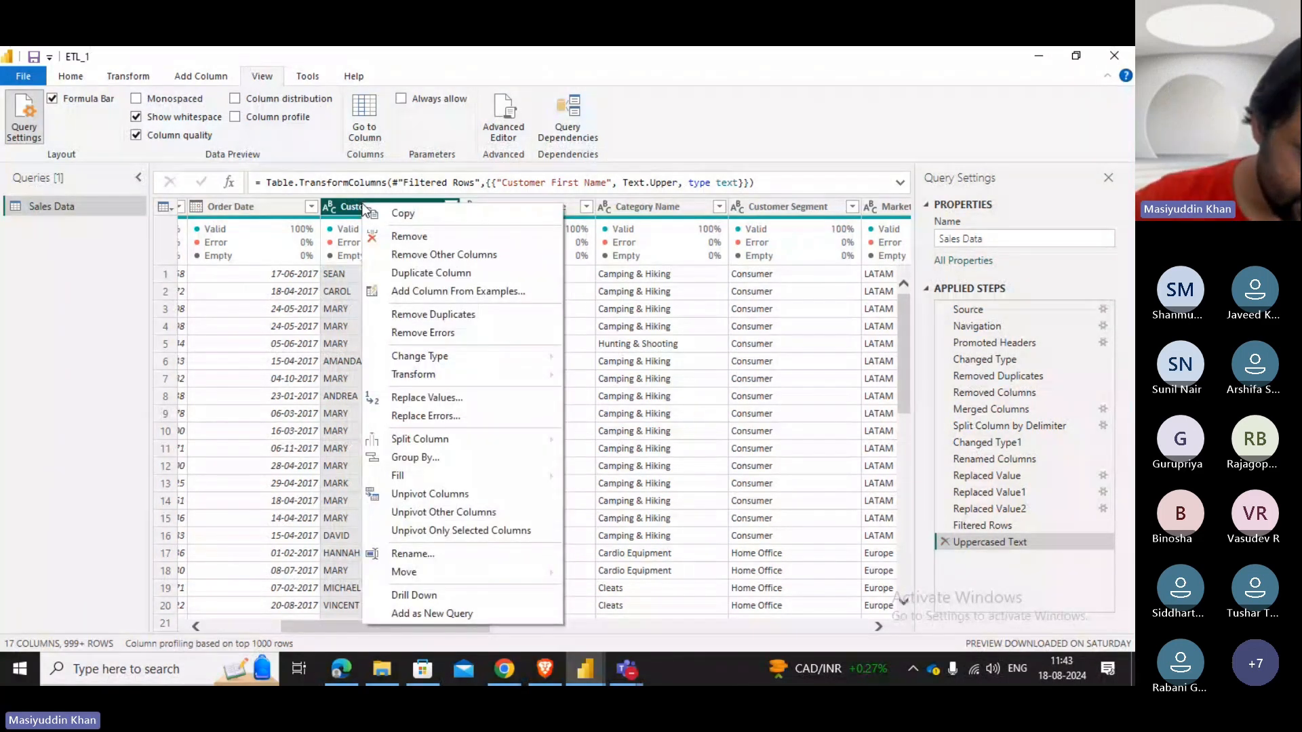
pyautogui.moveTo(472, 378)
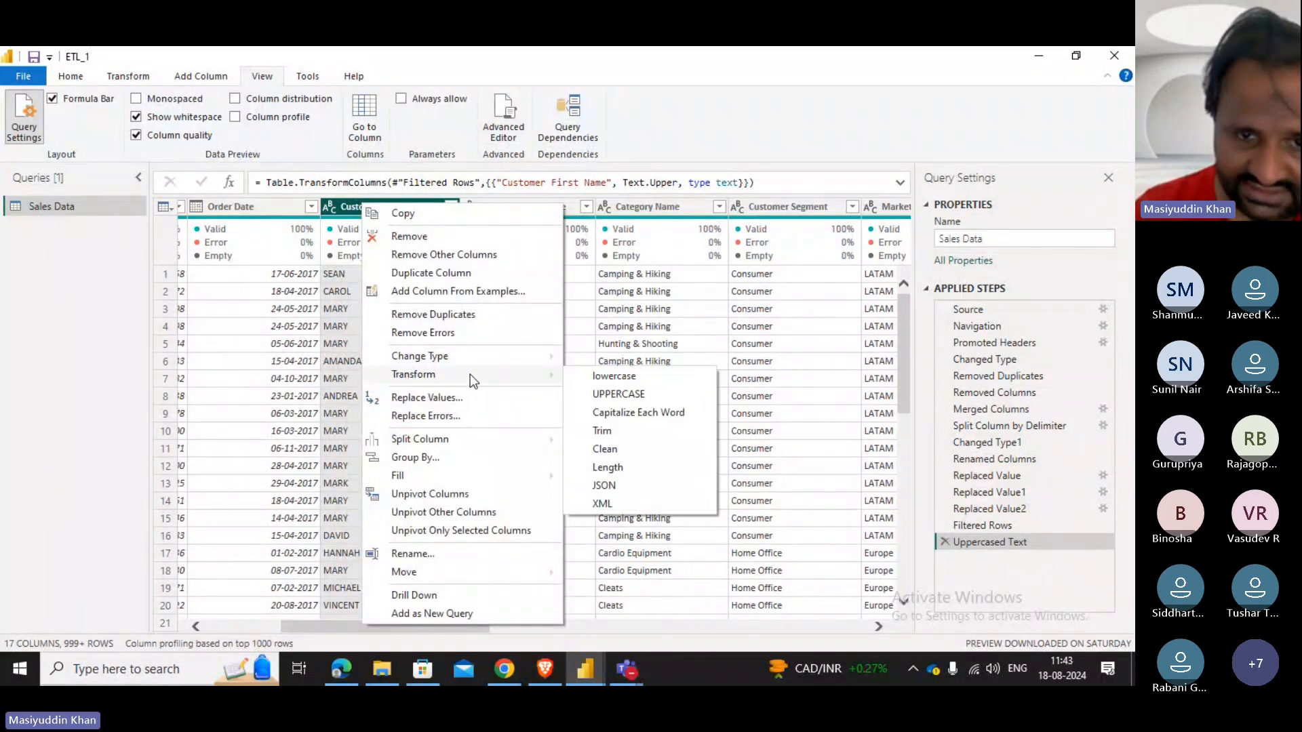
pyautogui.click(640, 411)
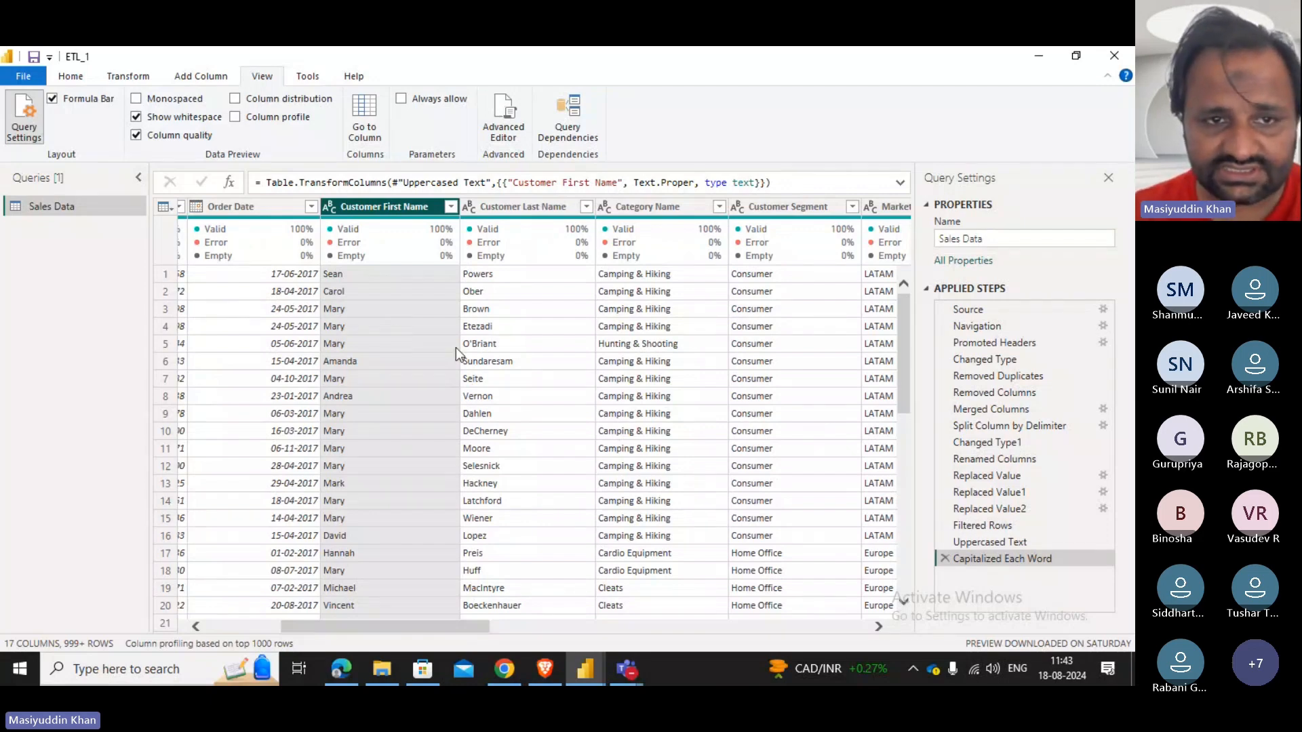
# Convert the text in the Customer First Name column to lowercase.
pyautogui.rightClick(376, 205)
pyautogui.moveTo(465, 385)
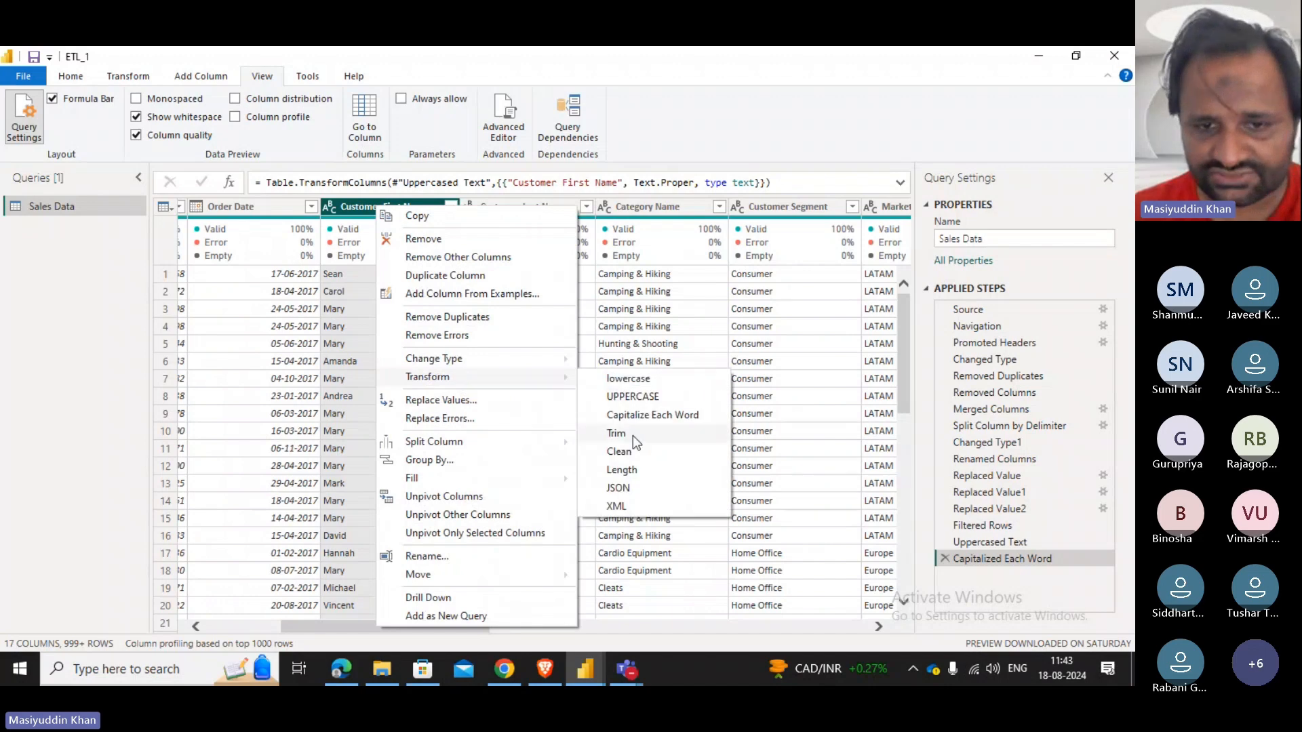
pyautogui.click(629, 380)
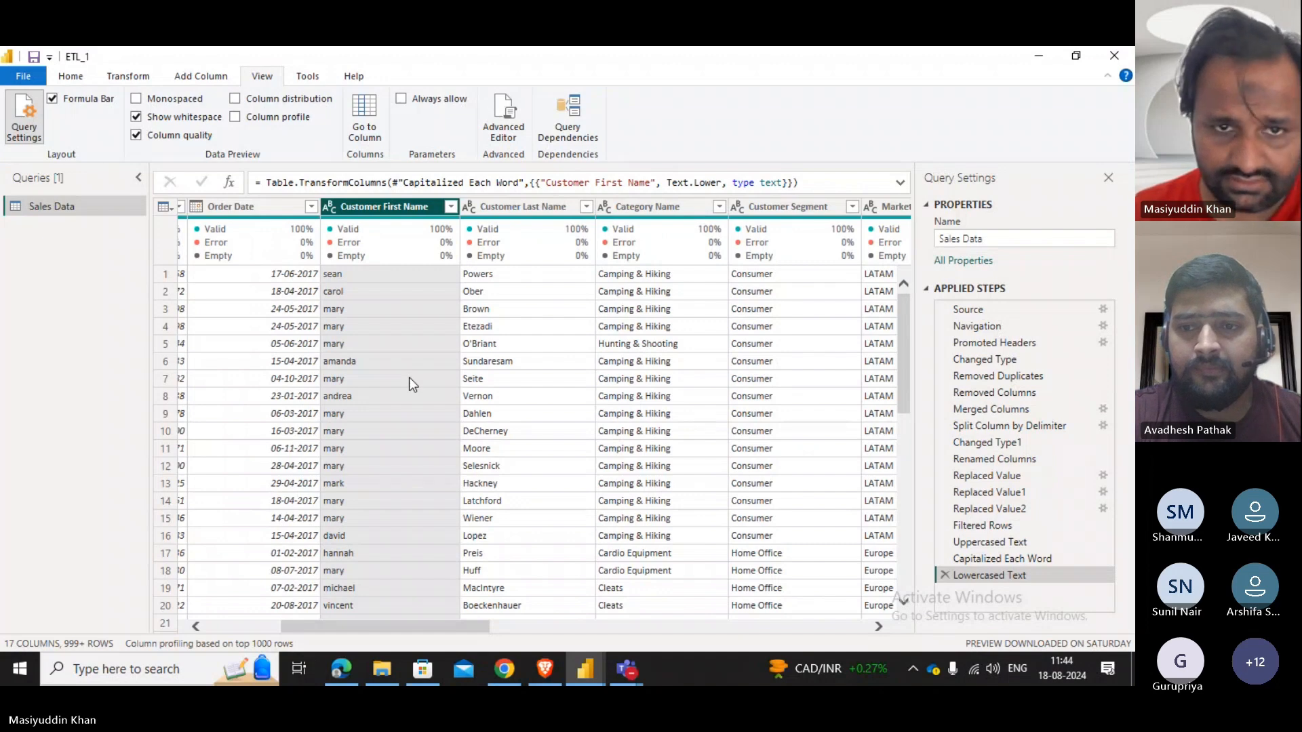
# Reapply the Capitalize Each Word transformation to the lowercased Customer First Name column.
pyautogui.rightClick(526, 206)
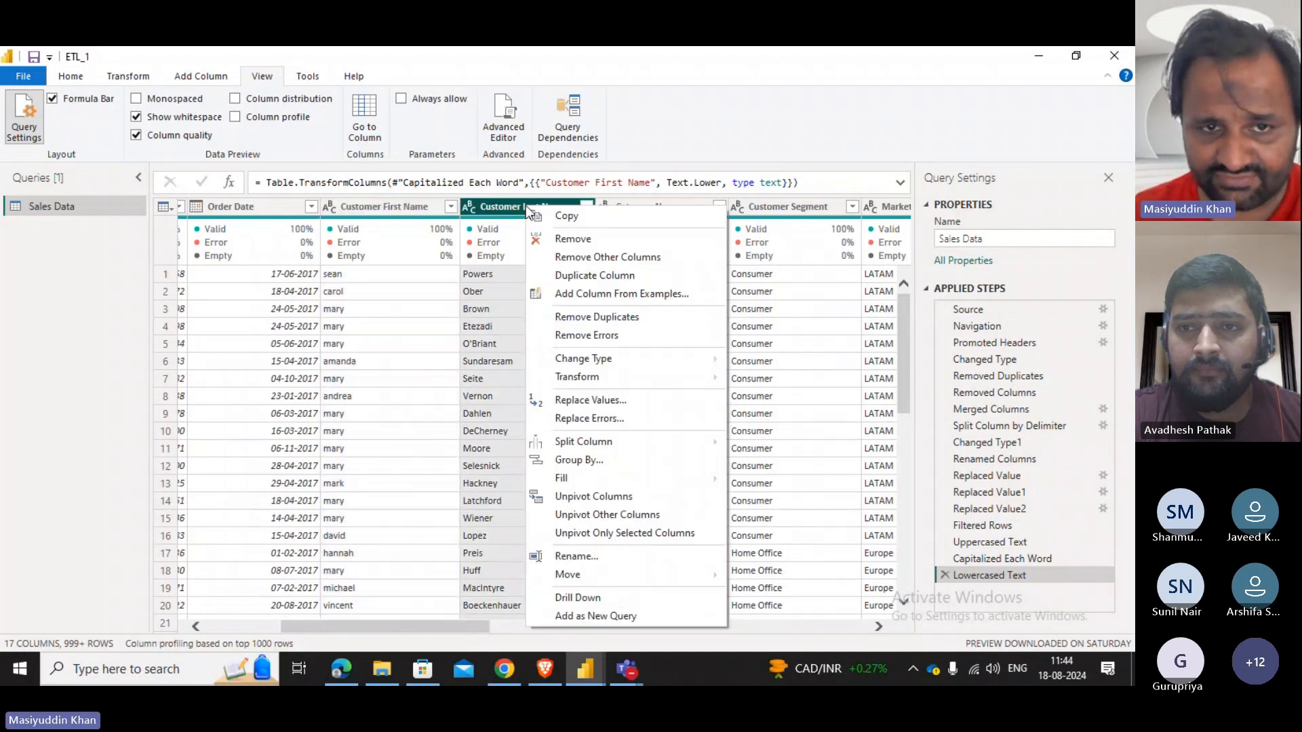
pyautogui.rightClick(363, 205)
pyautogui.moveTo(467, 382)
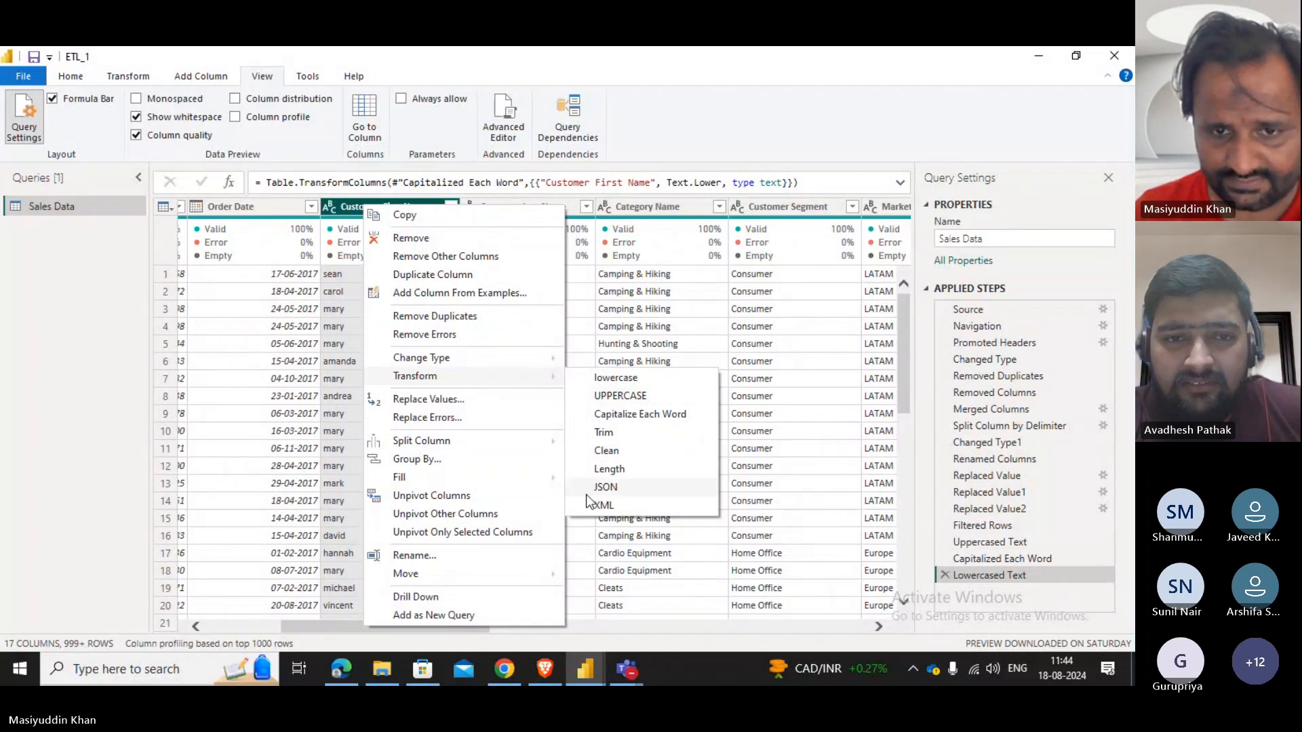
pyautogui.click(621, 413)
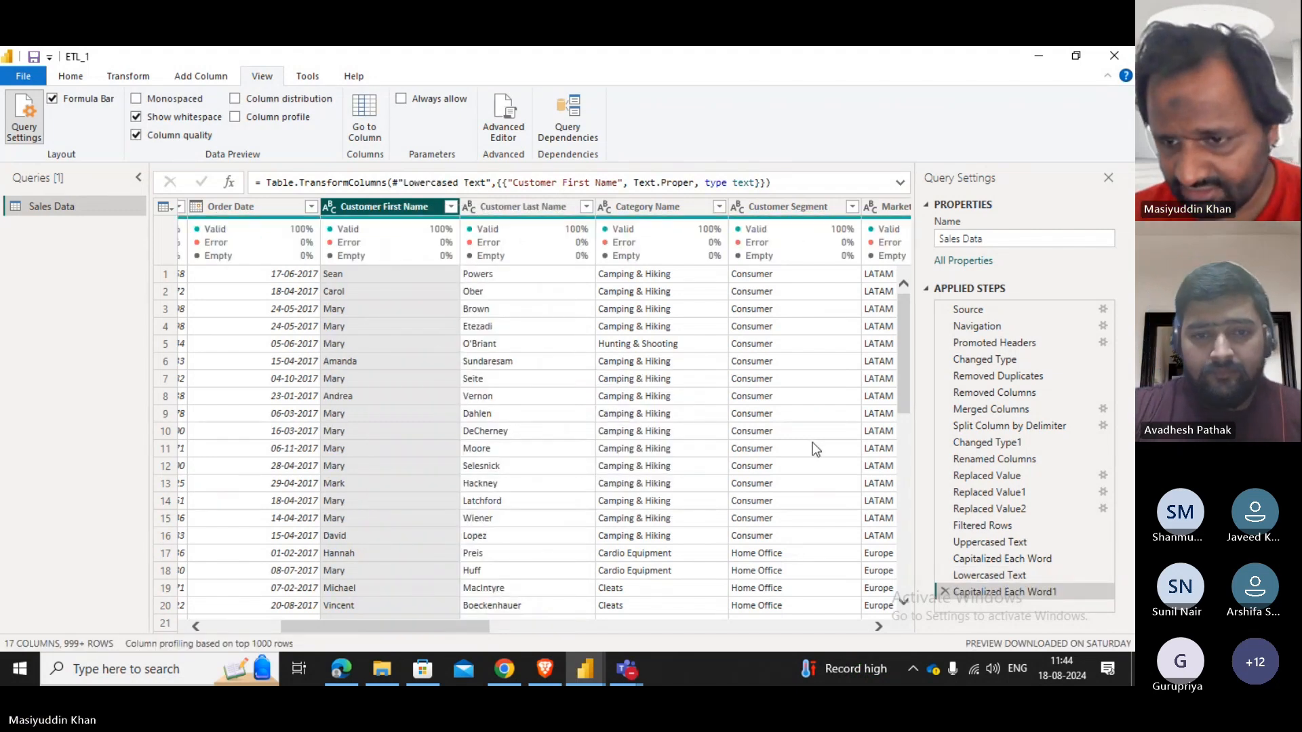
# Compare the Customer First Name results at the Uppercased Text, Capitalized Each Word, Lowercased Text and Capitalized Each Word1 steps.
pyautogui.click(986, 543)
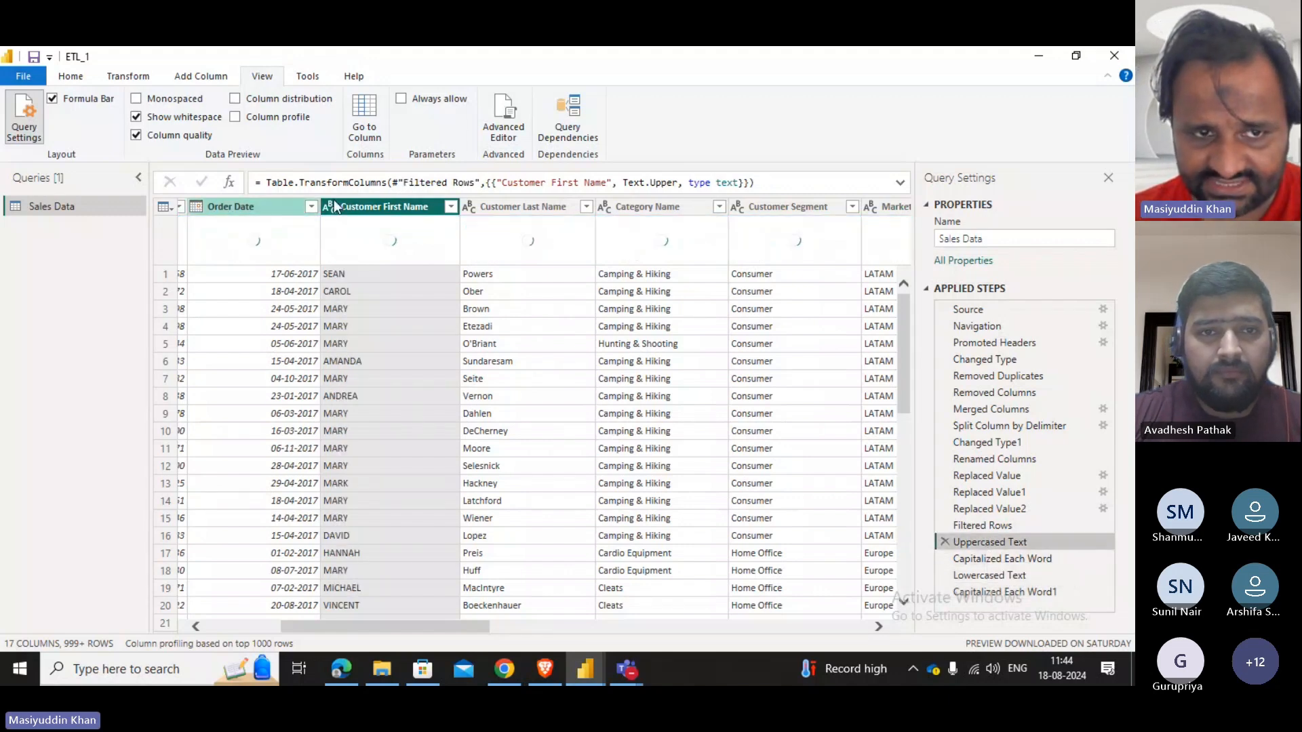
pyautogui.click(1002, 562)
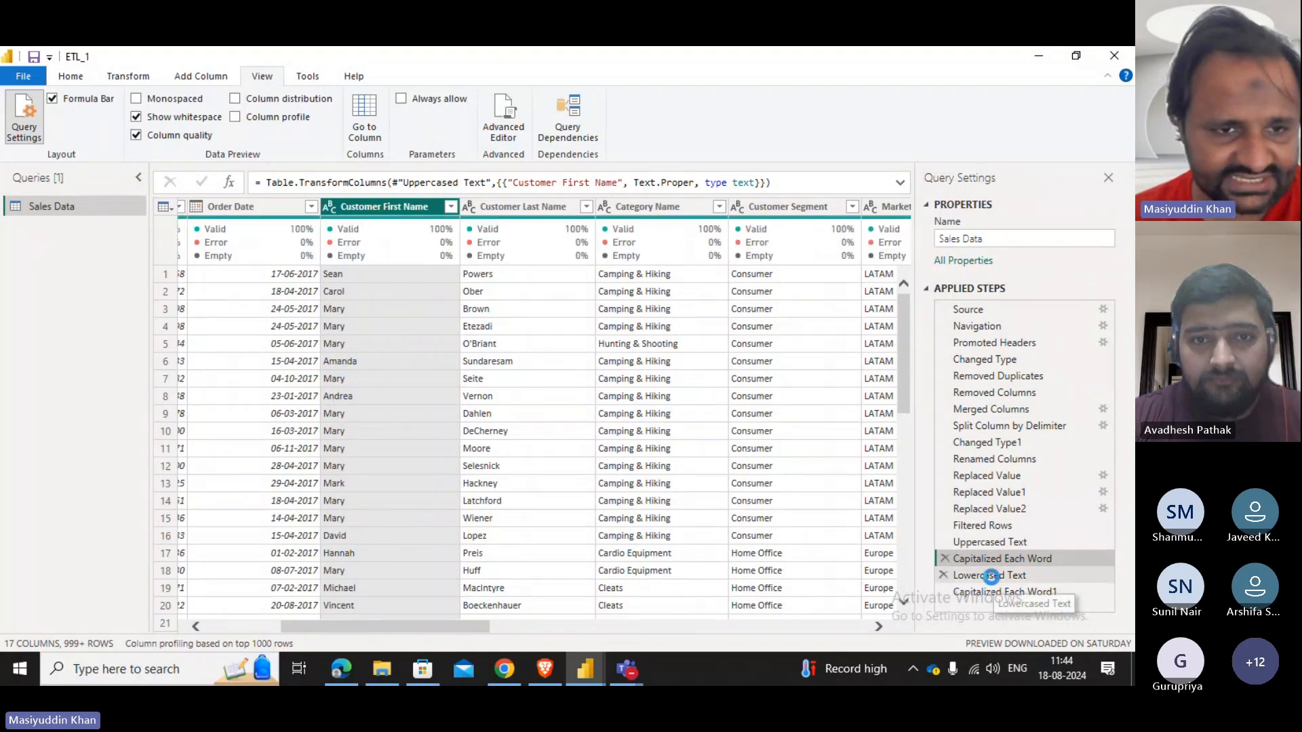
pyautogui.click(991, 575)
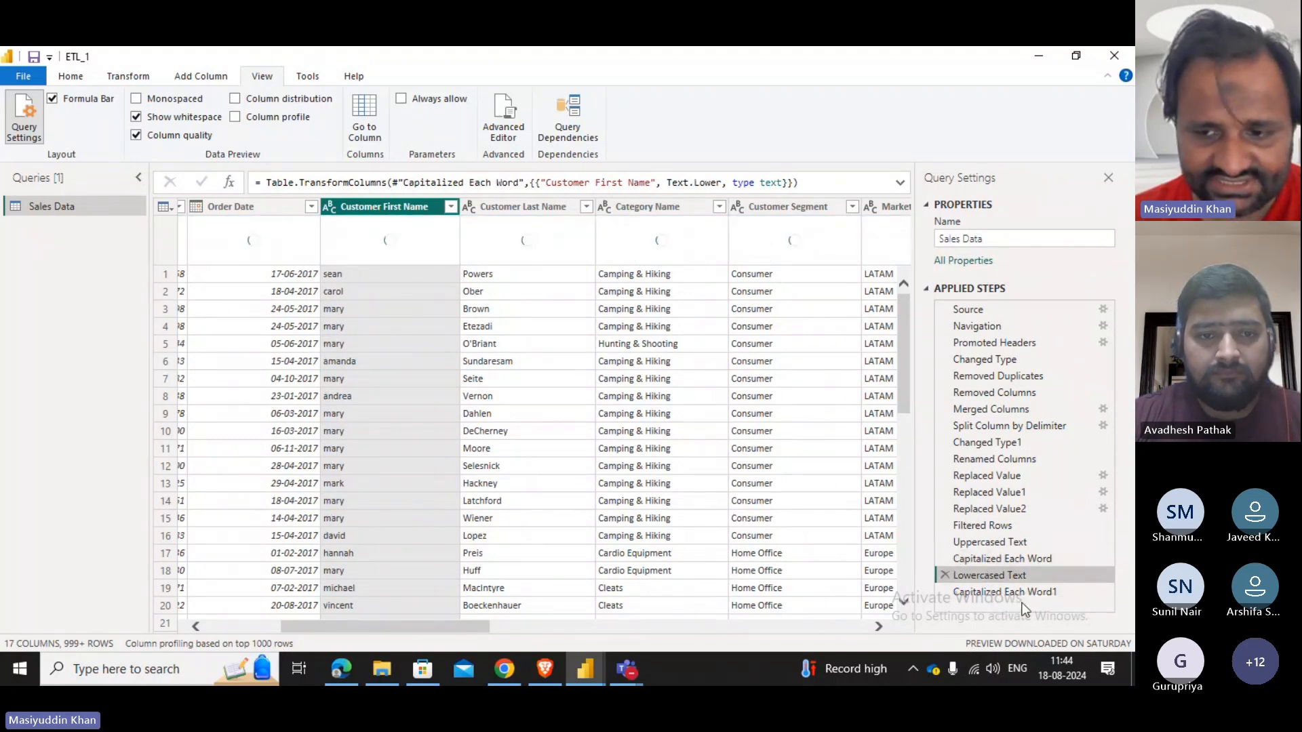
pyautogui.click(1021, 593)
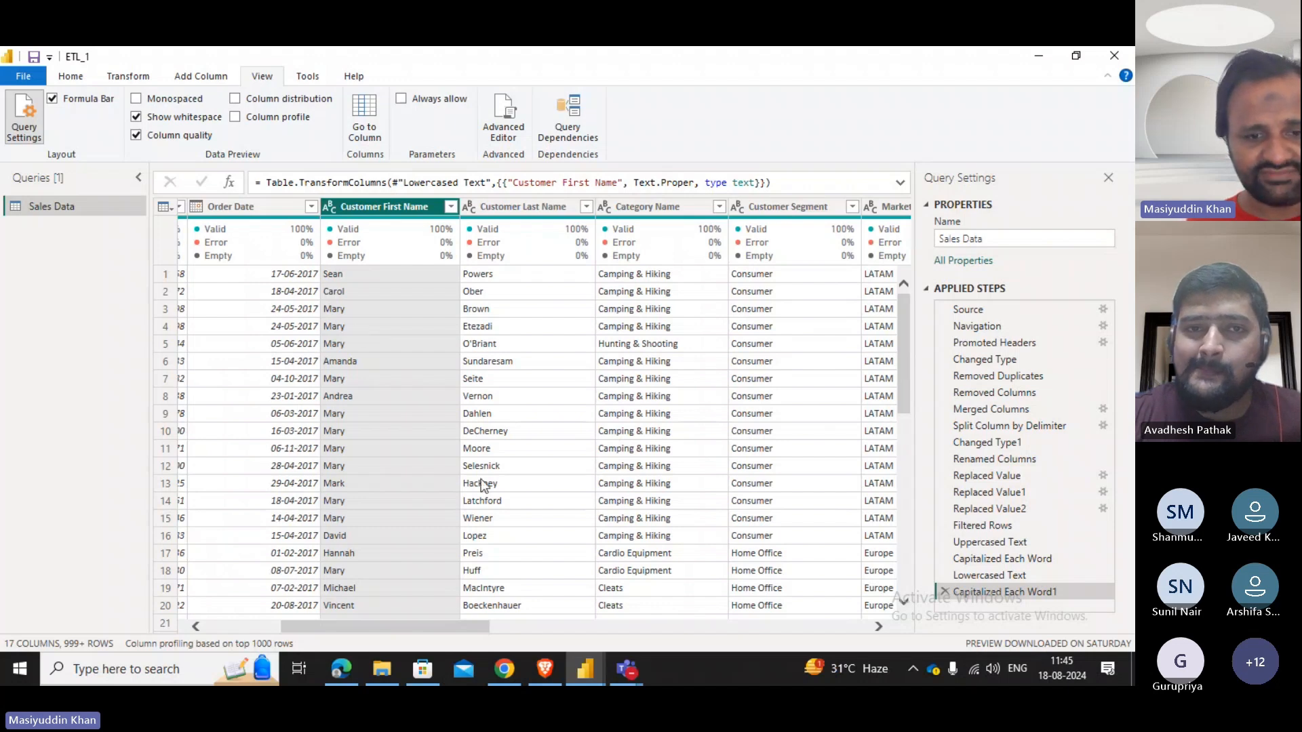
# Examine the numeric and text Transform options offered for the Order Id column without applying any.
pyautogui.moveTo(479, 623); pyautogui.dragTo(387, 615)
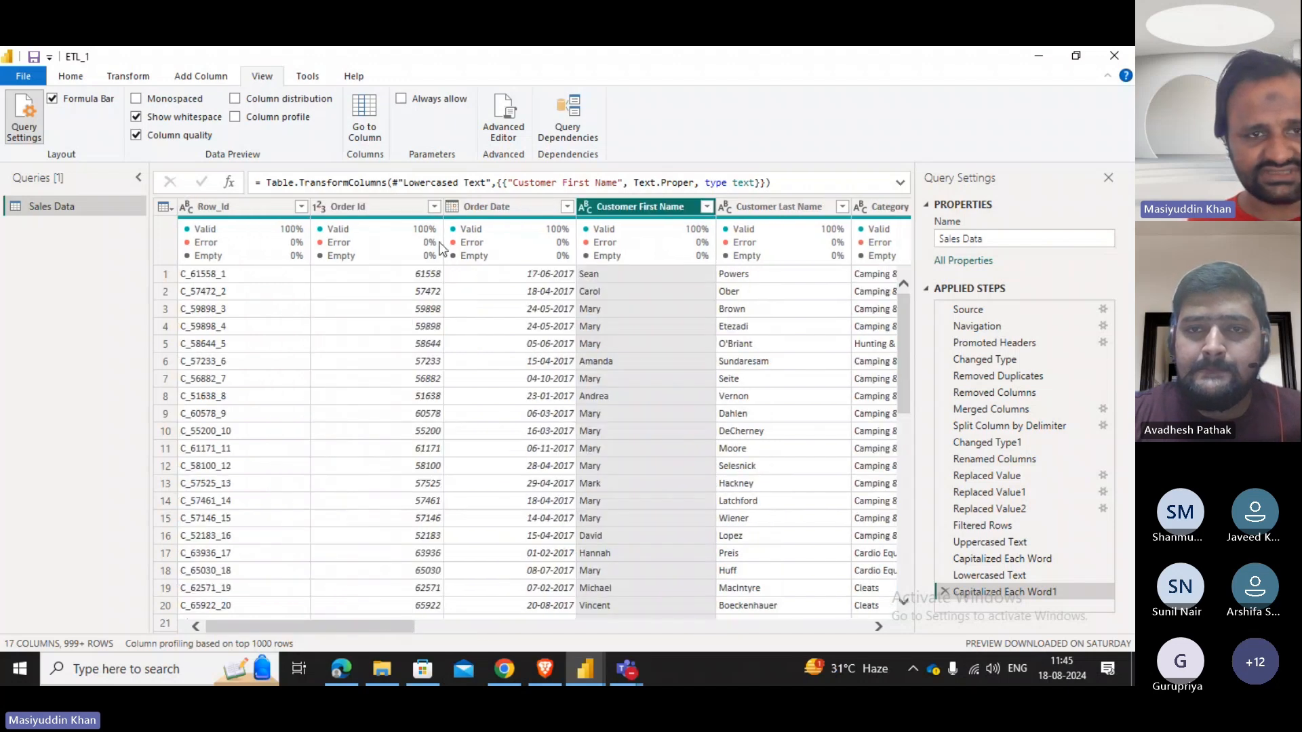
pyautogui.rightClick(393, 203)
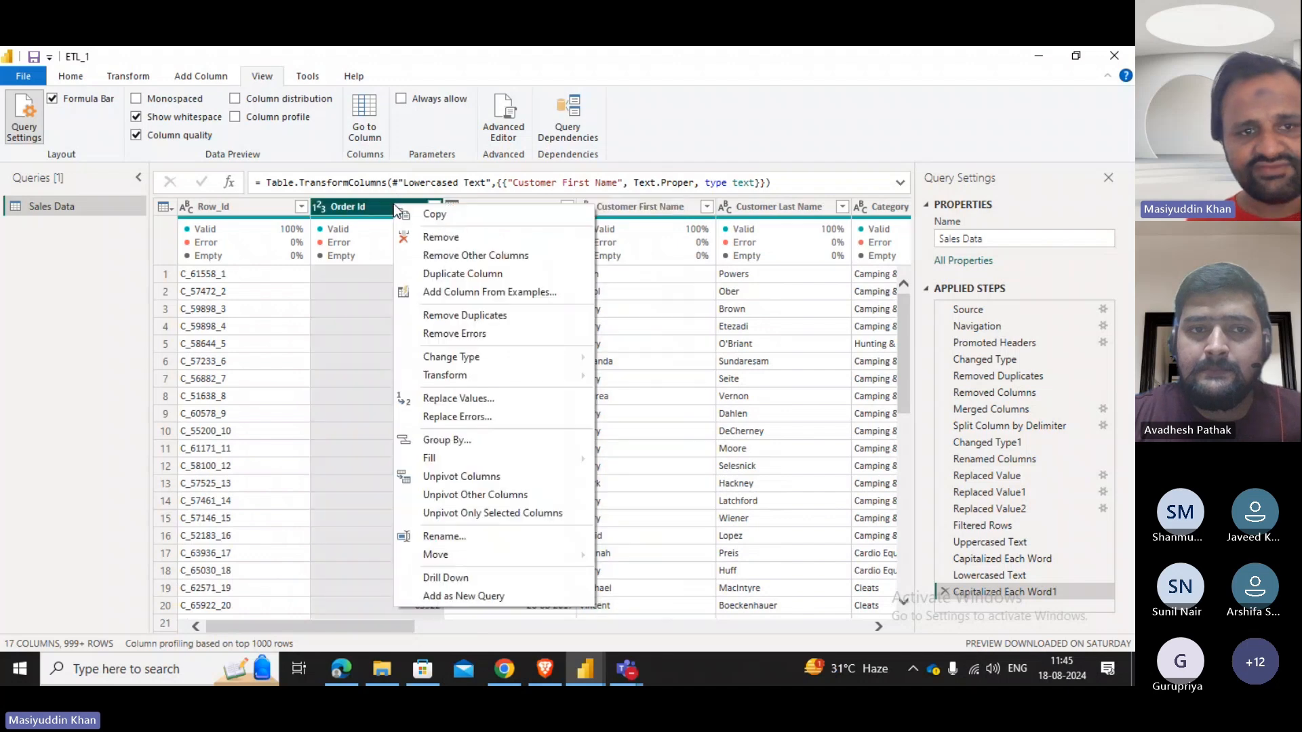
pyautogui.moveTo(471, 377)
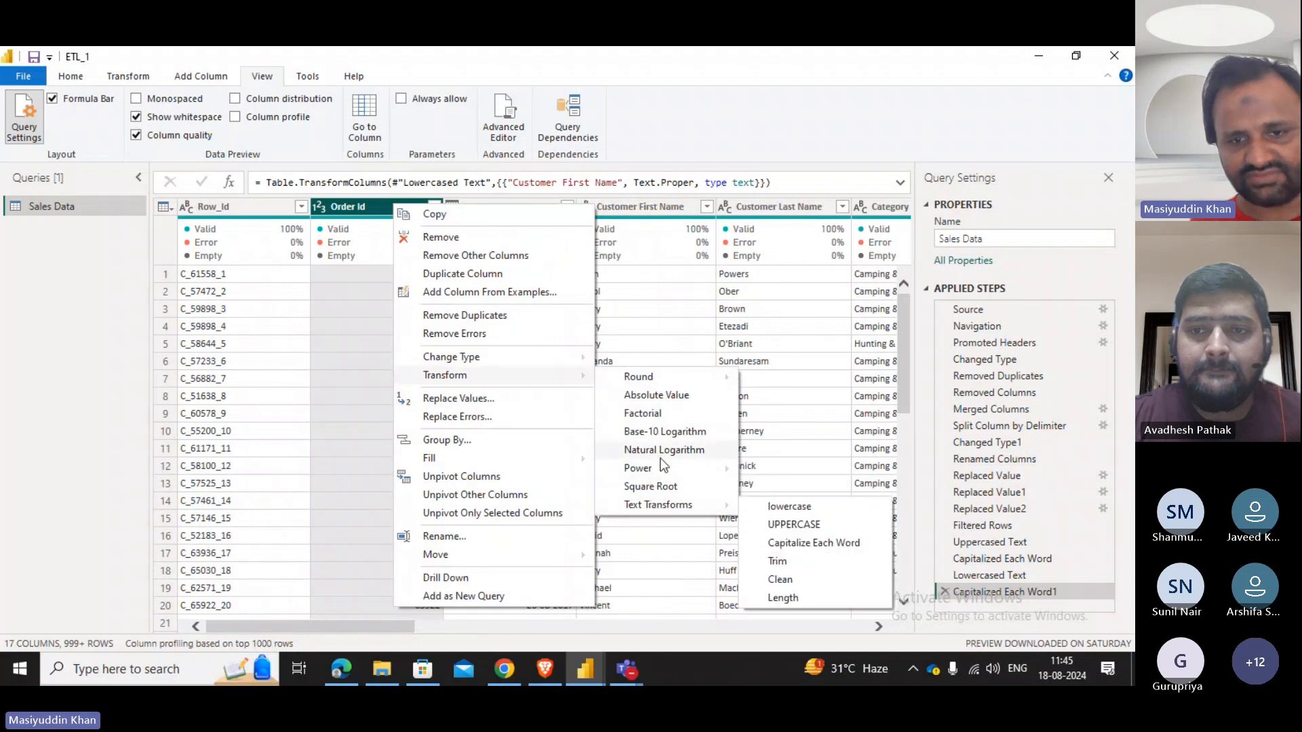
pyautogui.click(349, 517)
pyautogui.click(529, 441)
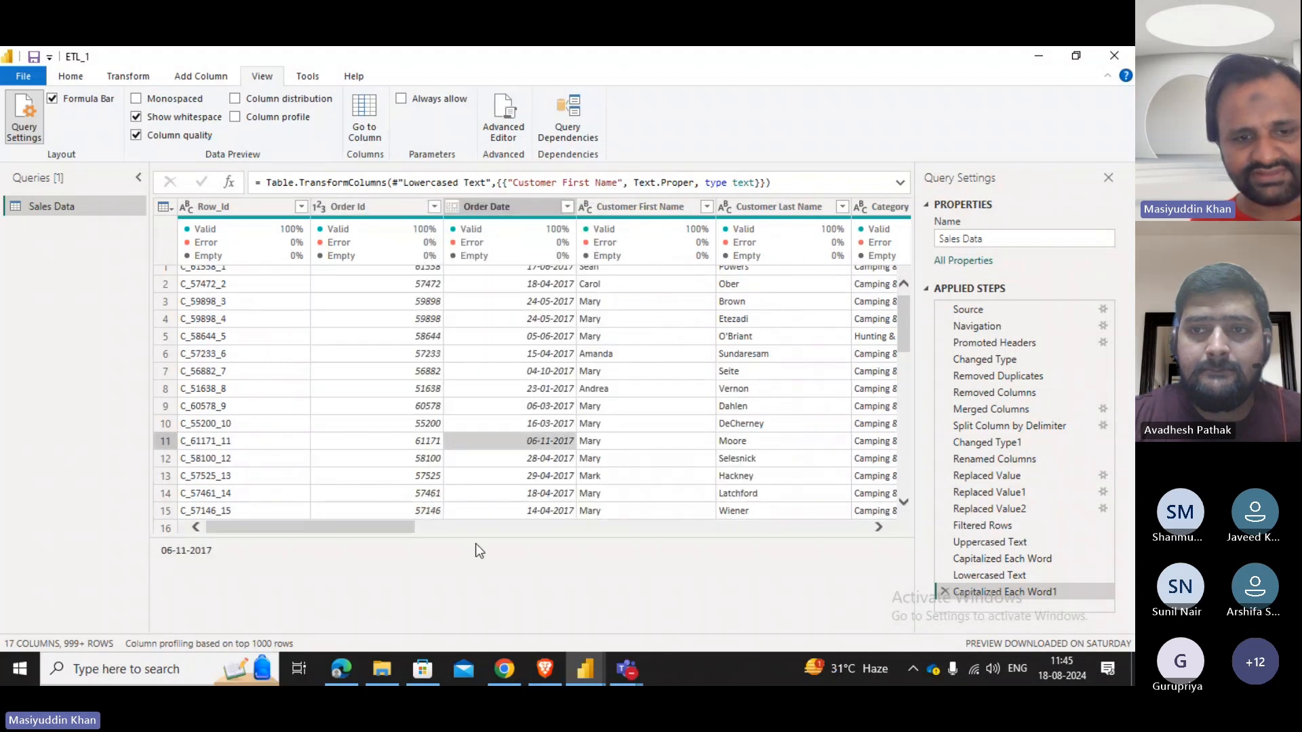
pyautogui.click(412, 206)
# Examine the Power and Round options for the Sales column, and look through its decimal values.
pyautogui.moveTo(367, 632); pyautogui.dragTo(899, 633)
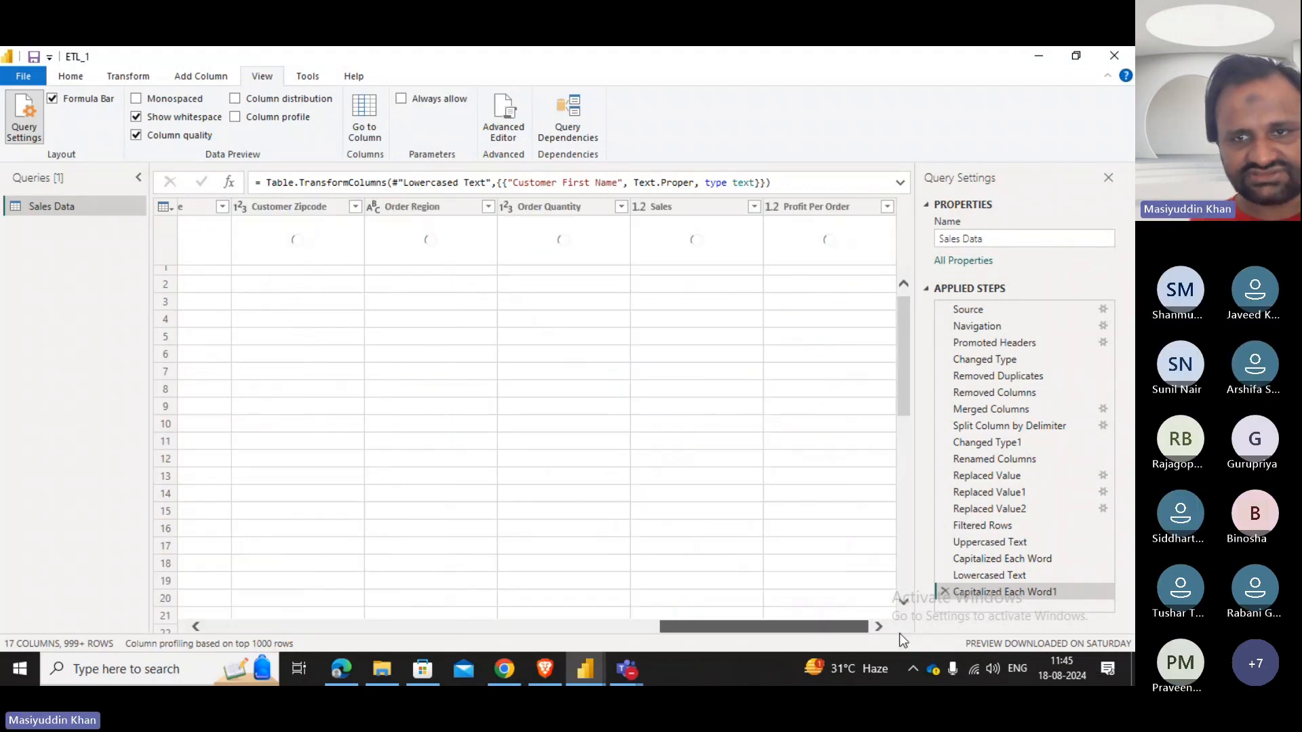
pyautogui.rightClick(697, 205)
pyautogui.moveTo(773, 377)
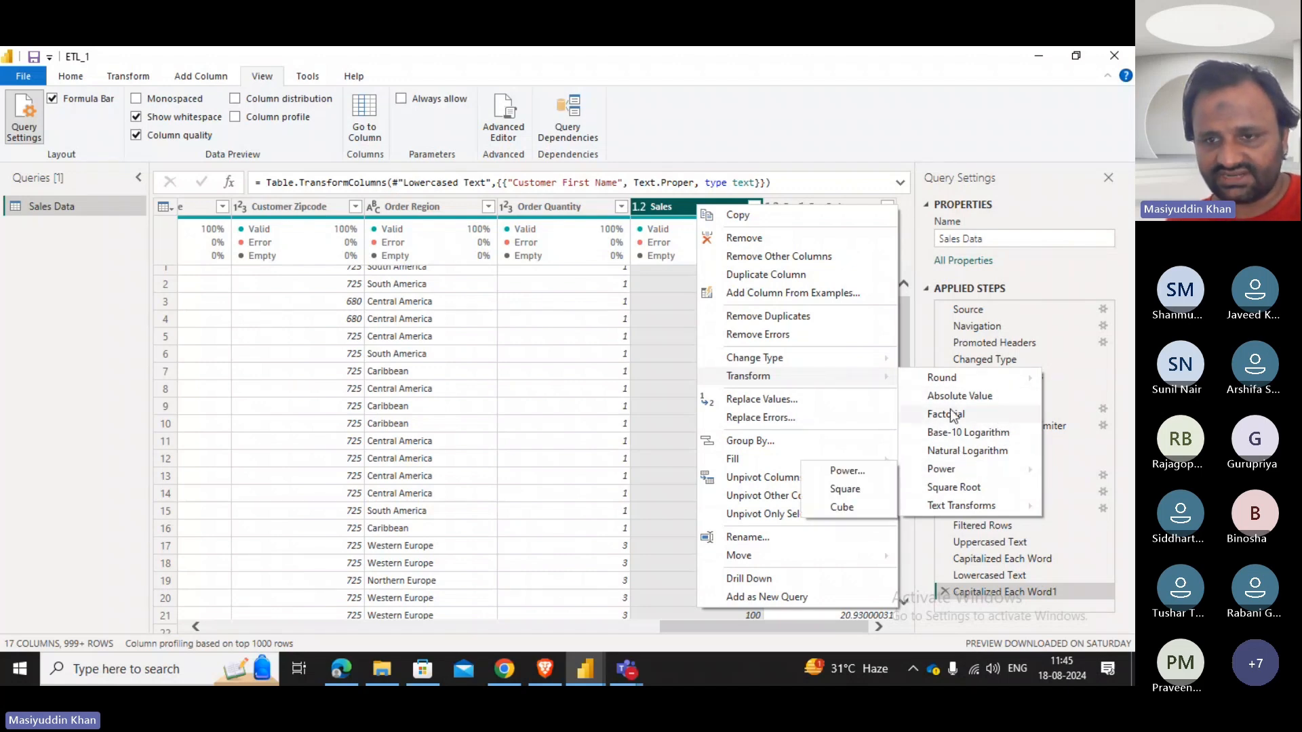
pyautogui.moveTo(945, 379)
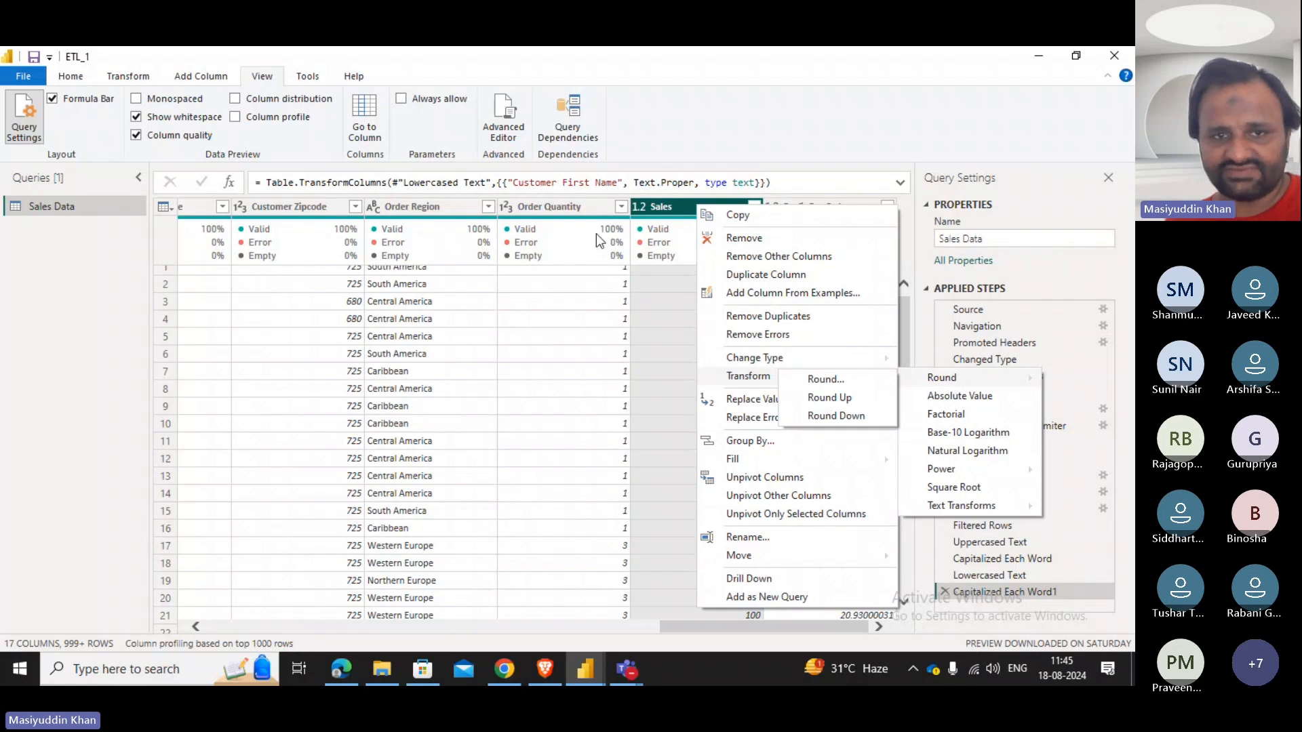
pyautogui.click(576, 211)
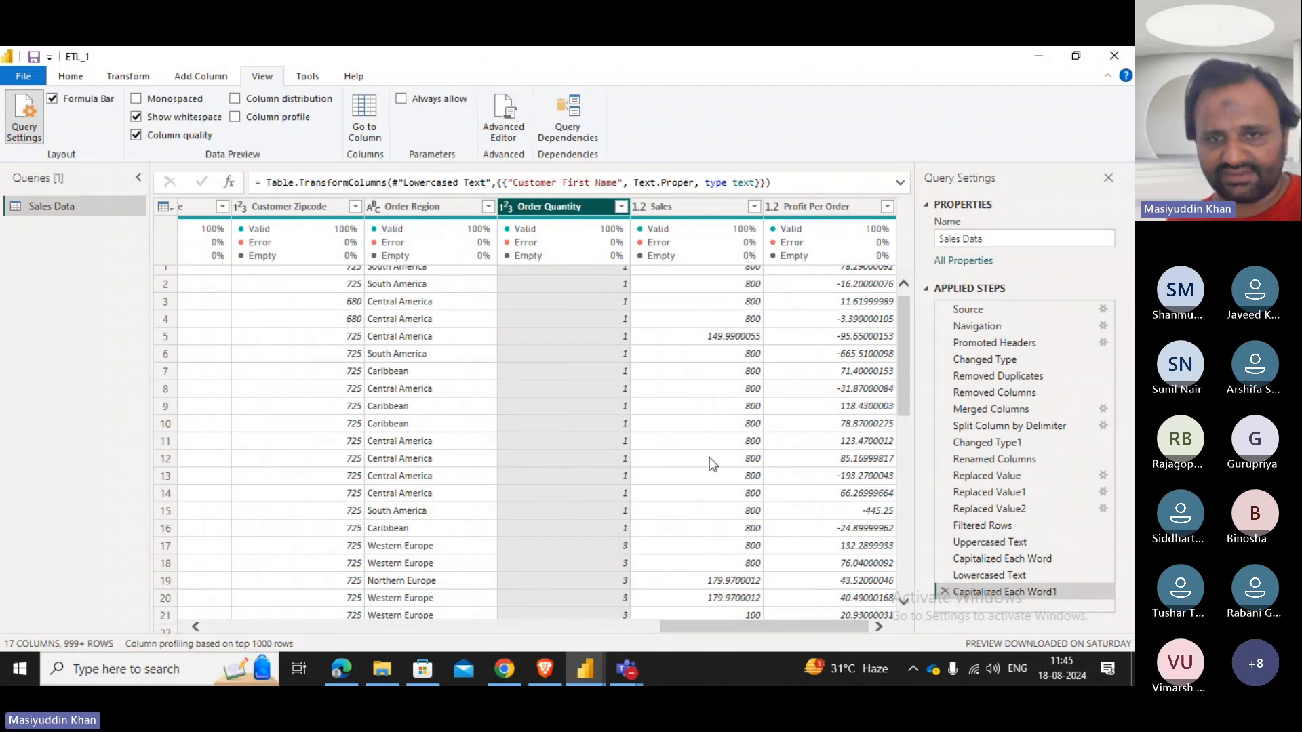
pyautogui.scroll(-4, 709, 457)
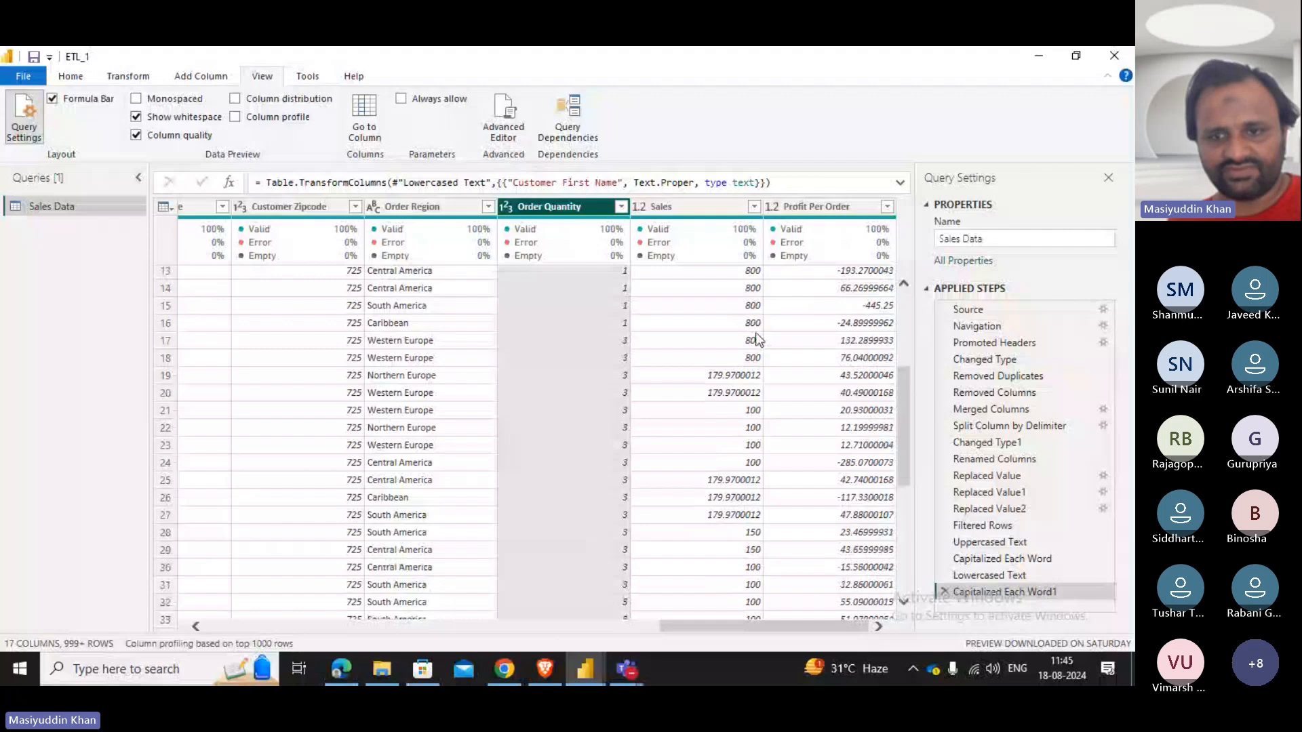
pyautogui.scroll(4, 757, 339)
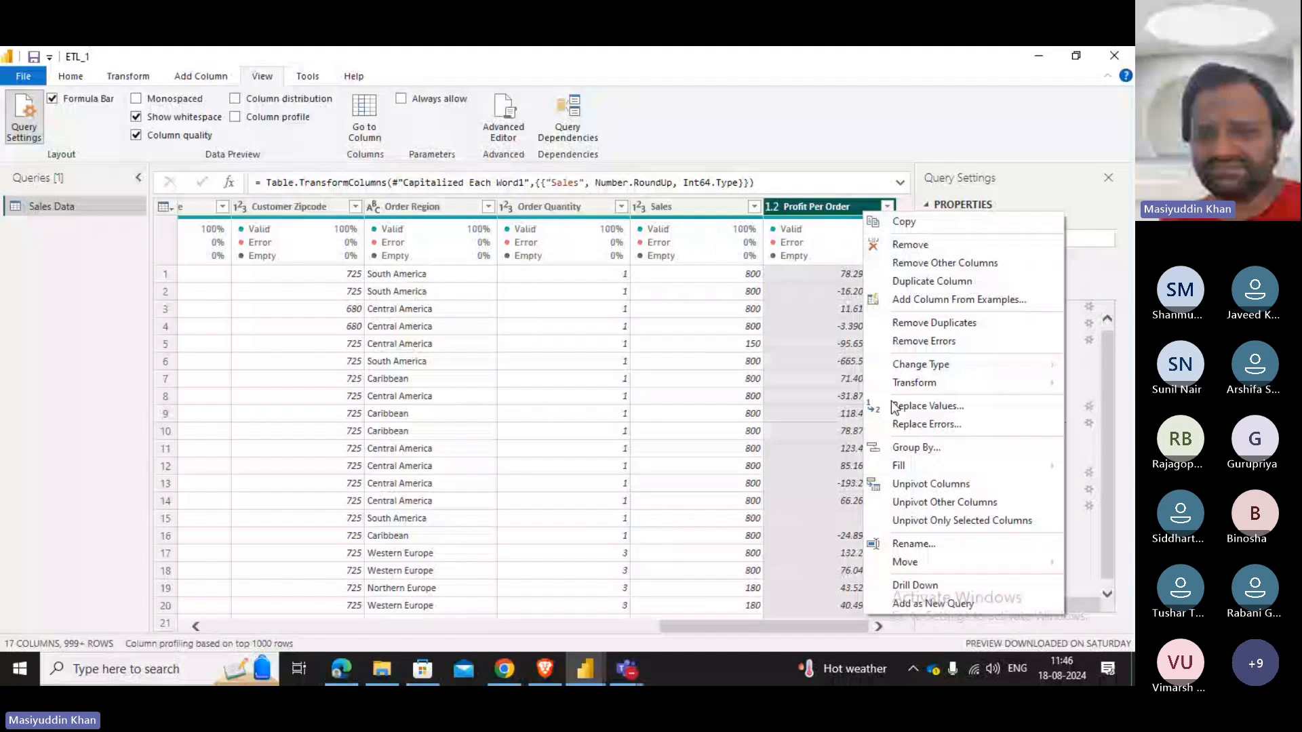
# Round the Profit Per Order column down using the Round Down transformation.
pyautogui.moveTo(914, 382)
pyautogui.moveTo(762, 383)
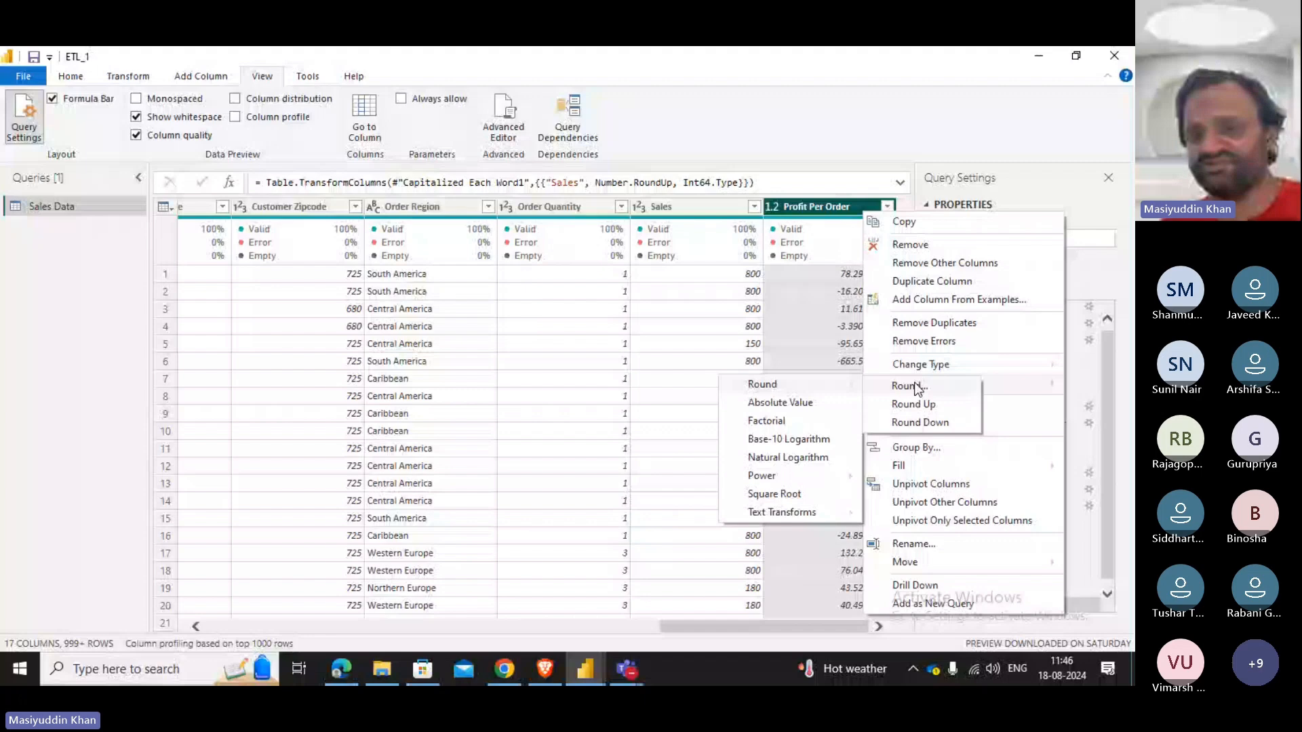
pyautogui.click(905, 419)
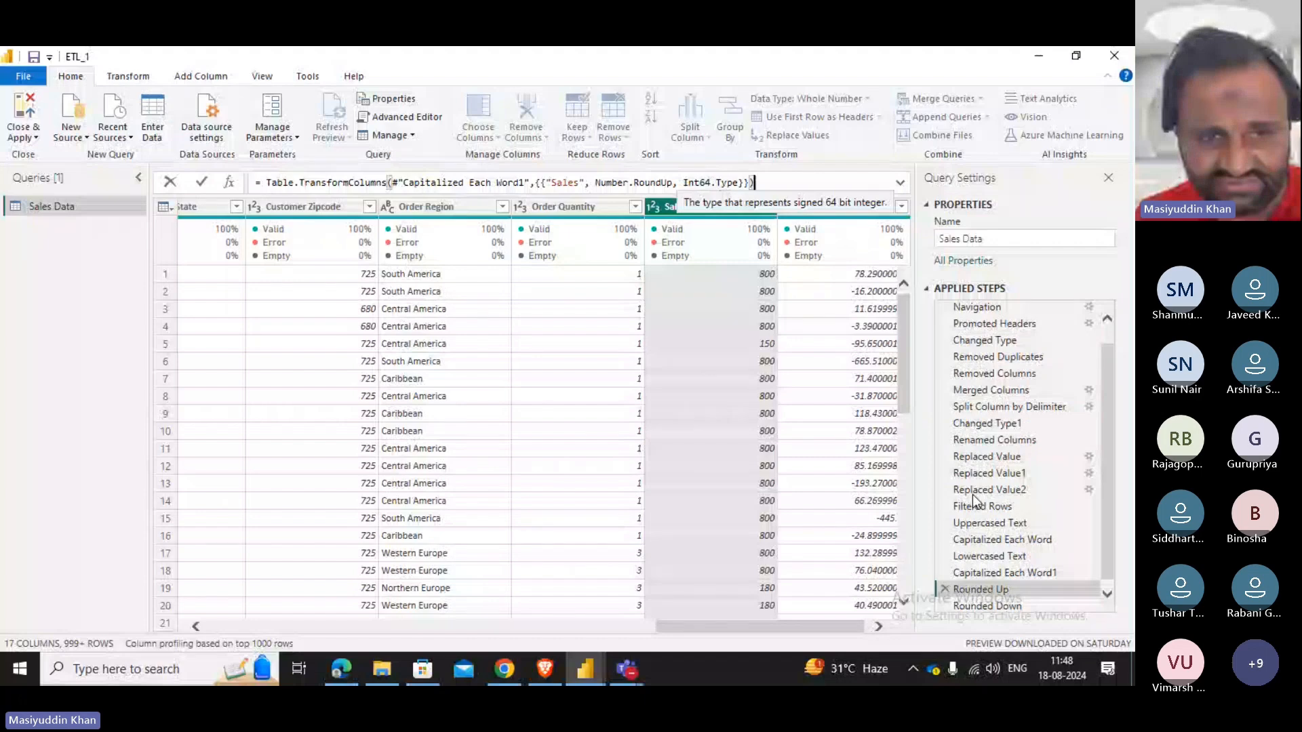
# Review the Replaced Value2 formula and the Replaced Value1 settings and formula, cancelling without changes and collapsing the expanded formula bar.
pyautogui.click(973, 494)
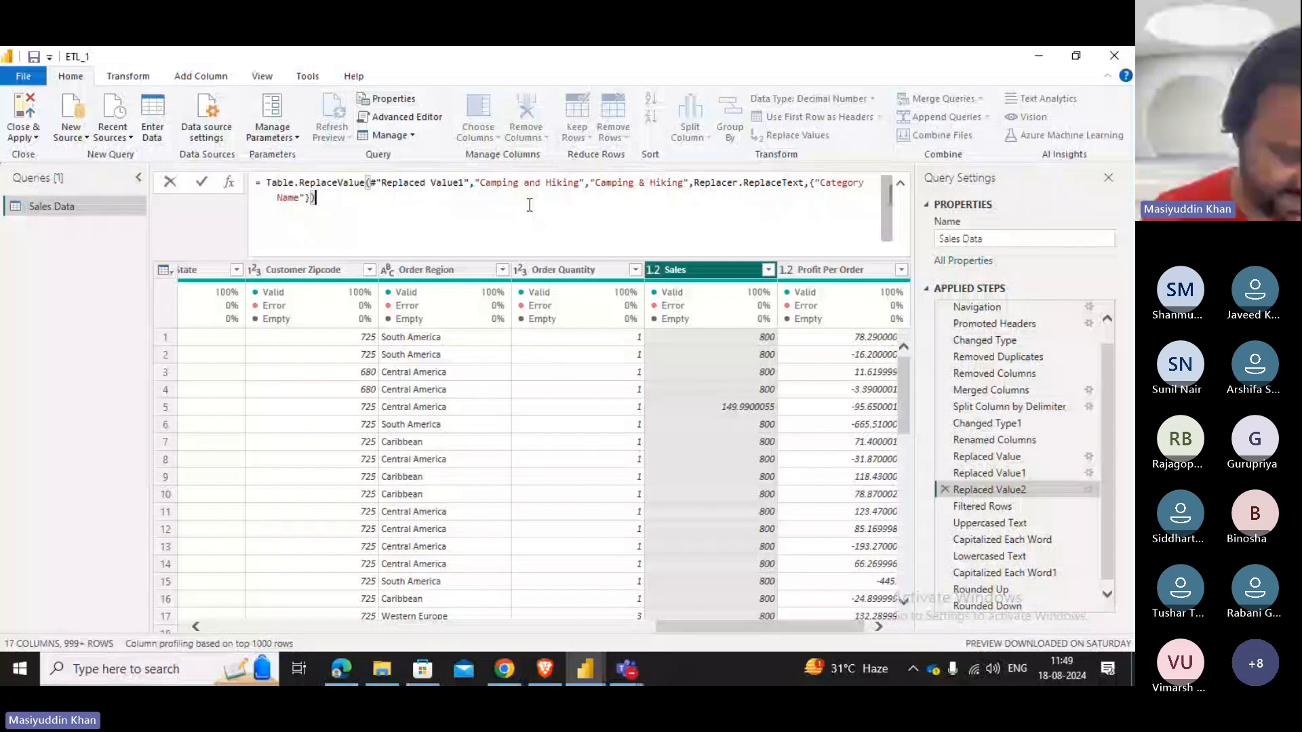
pyautogui.click(1089, 473)
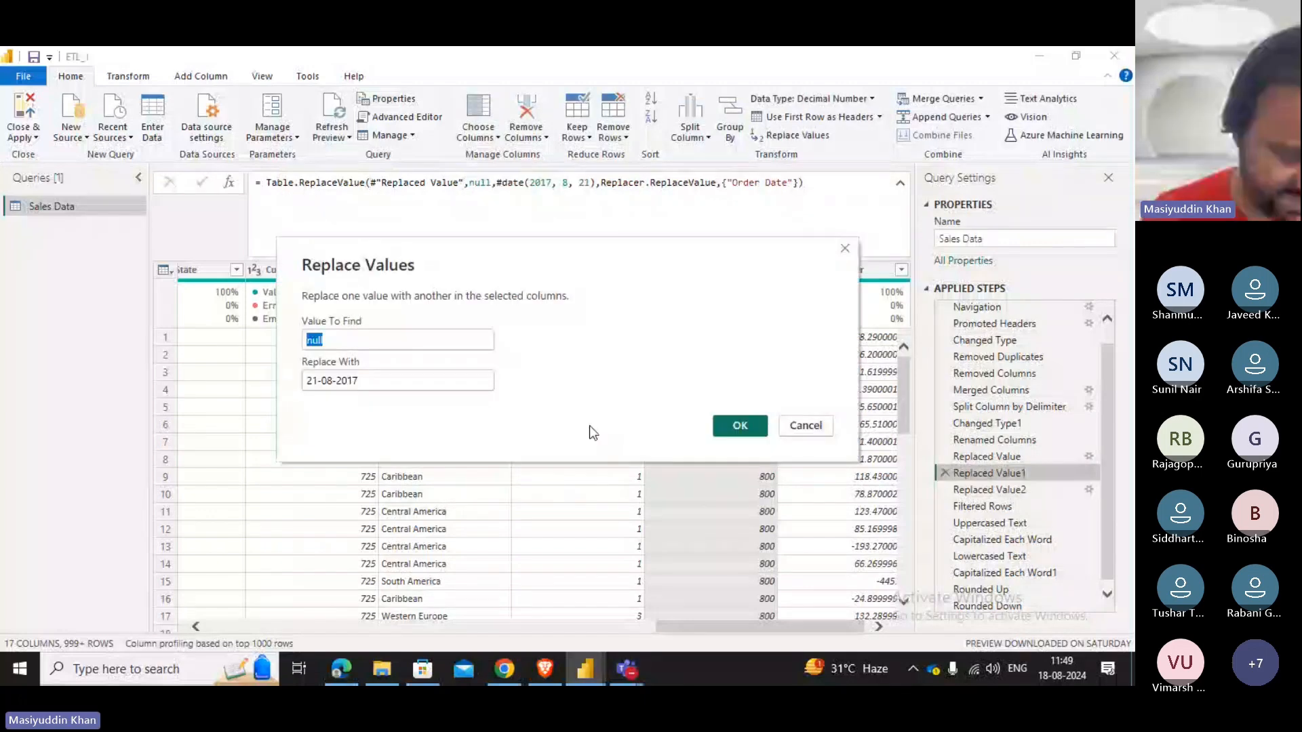
pyautogui.click(805, 425)
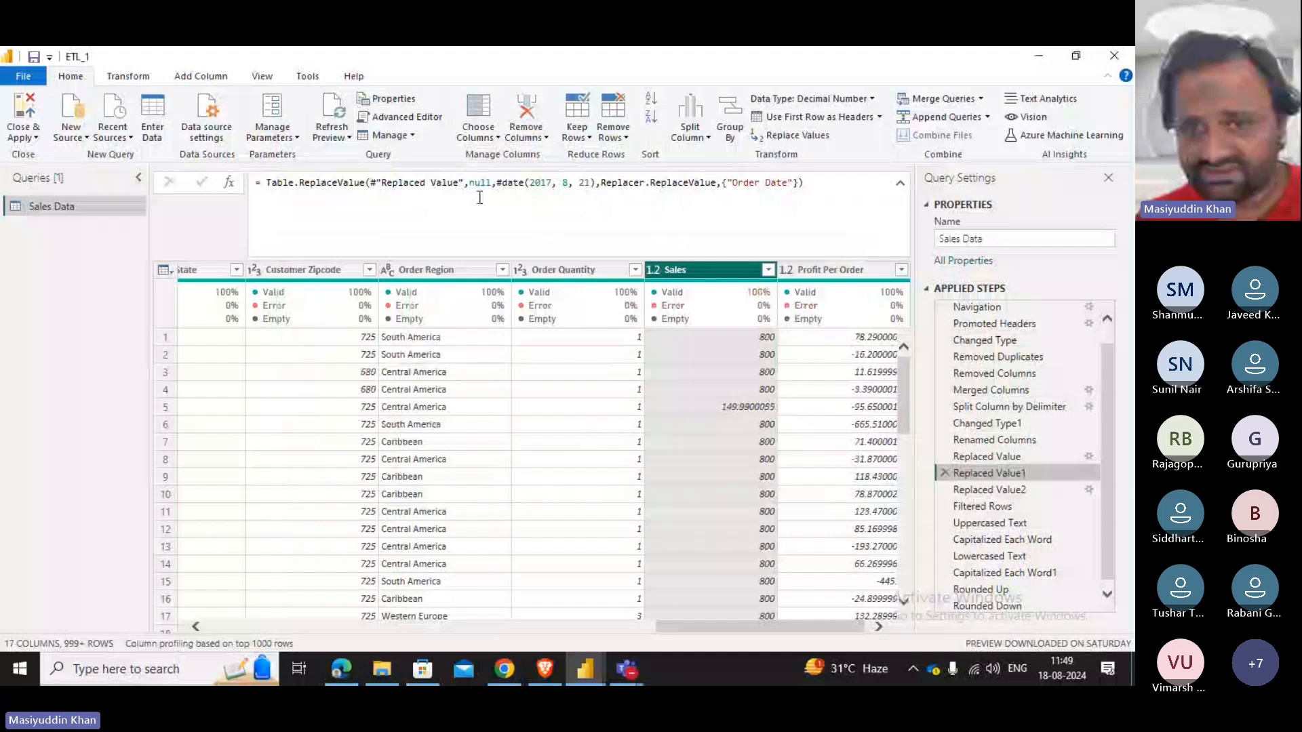
pyautogui.click(480, 197)
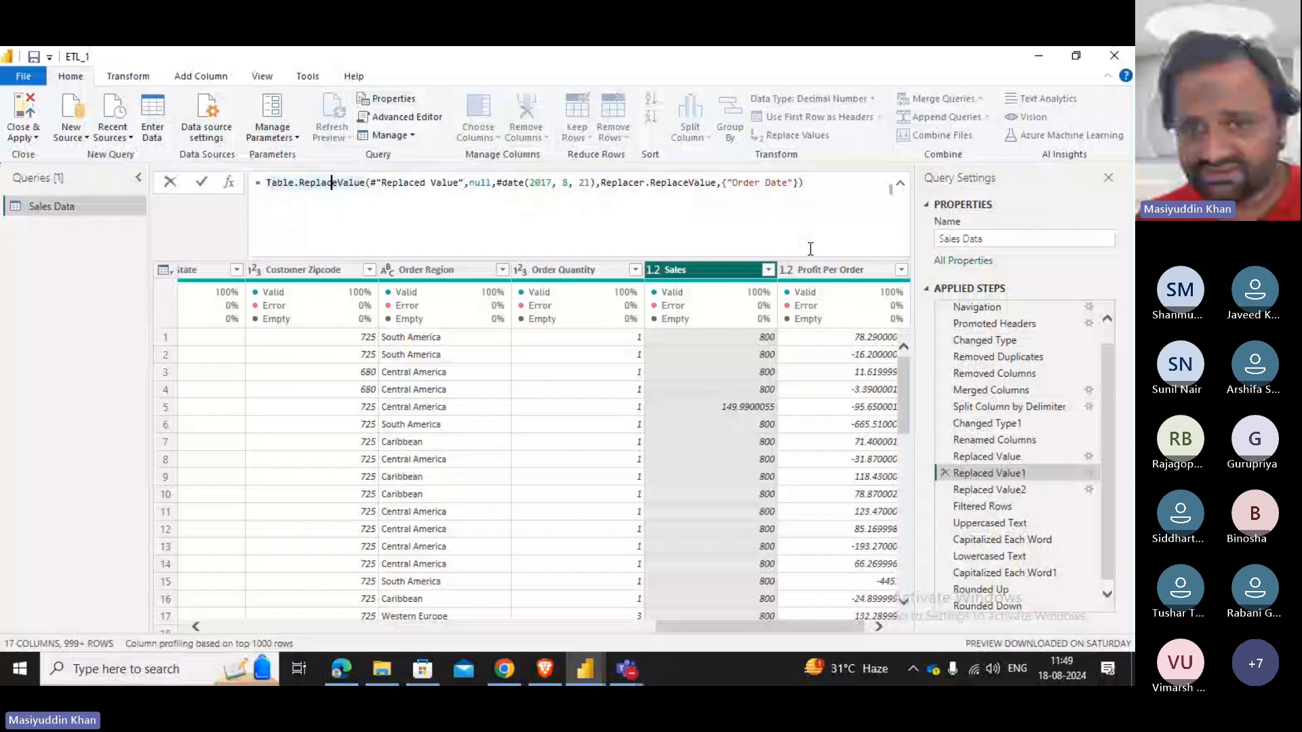
pyautogui.click(899, 184)
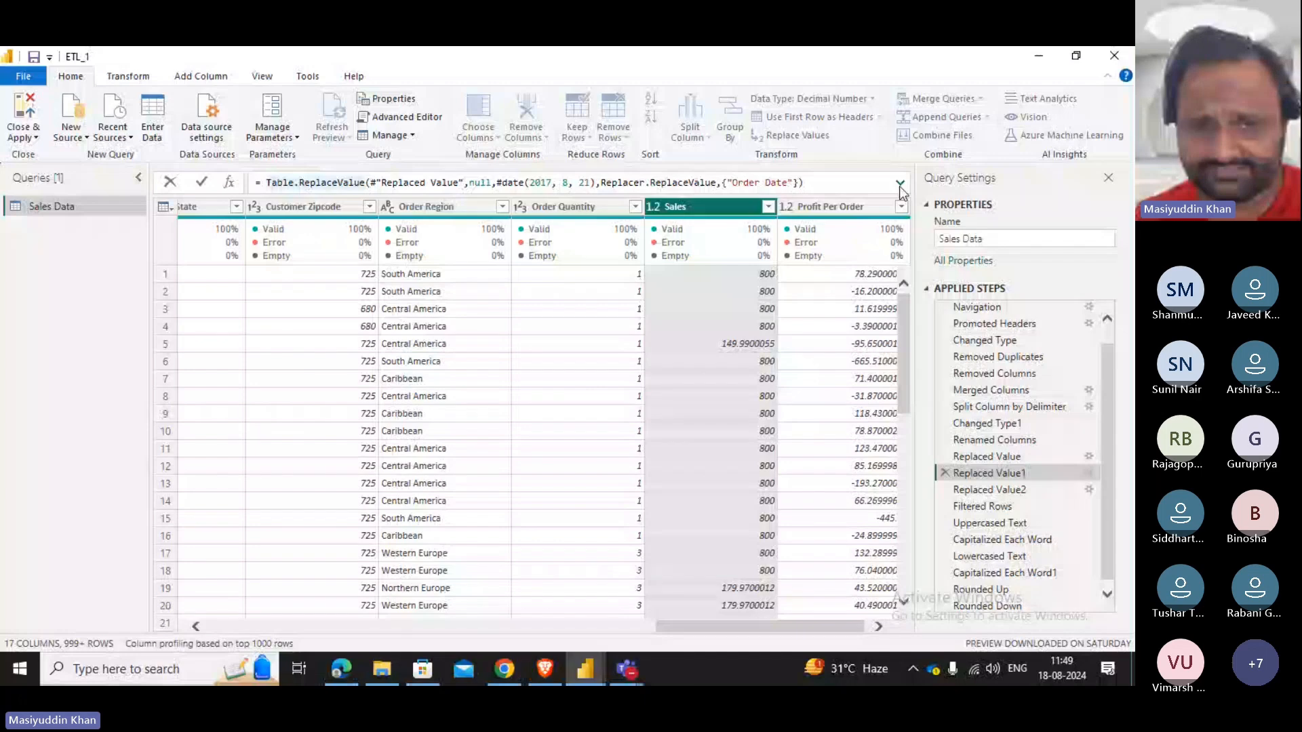
# Apply the Sales Data query changes and close the Power Query editor.
pyautogui.click(21, 120)
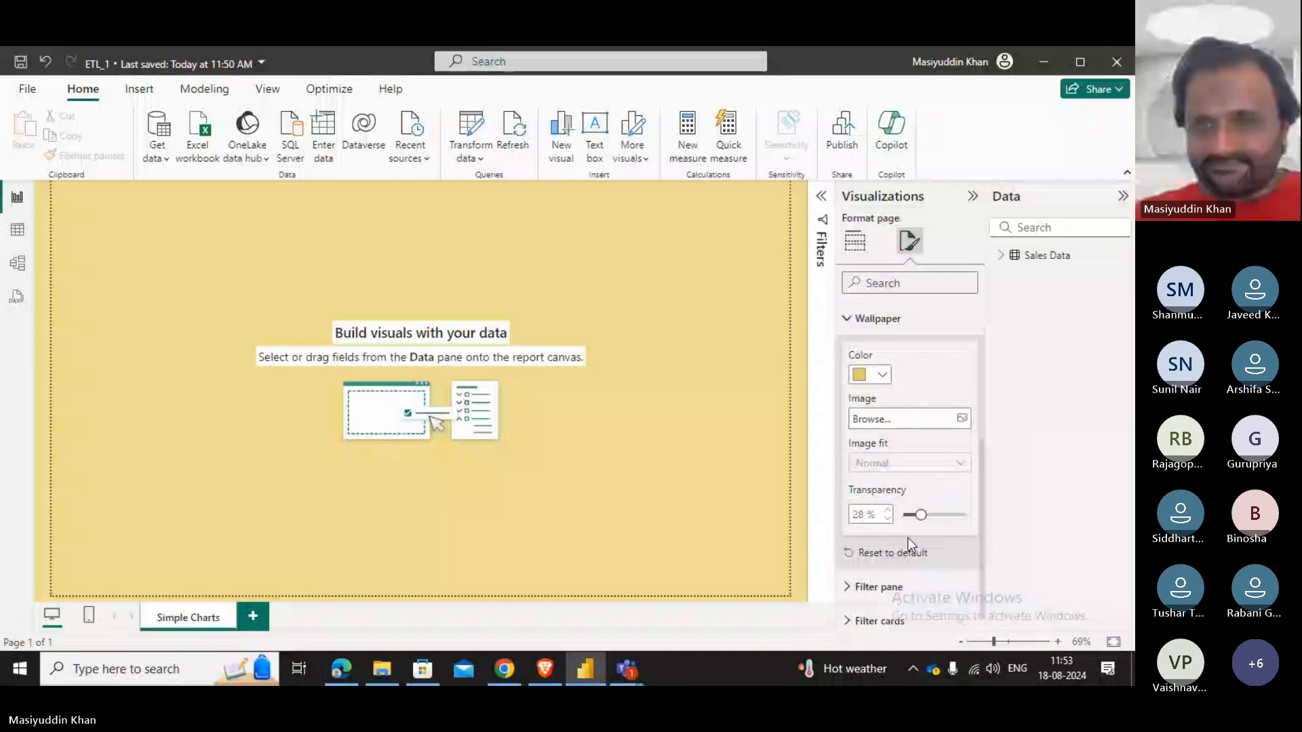
# Examine the report page's formatting options, from page information and wallpaper to the Filter pane's text font and header settings.
pyautogui.scroll(4, 908, 538)
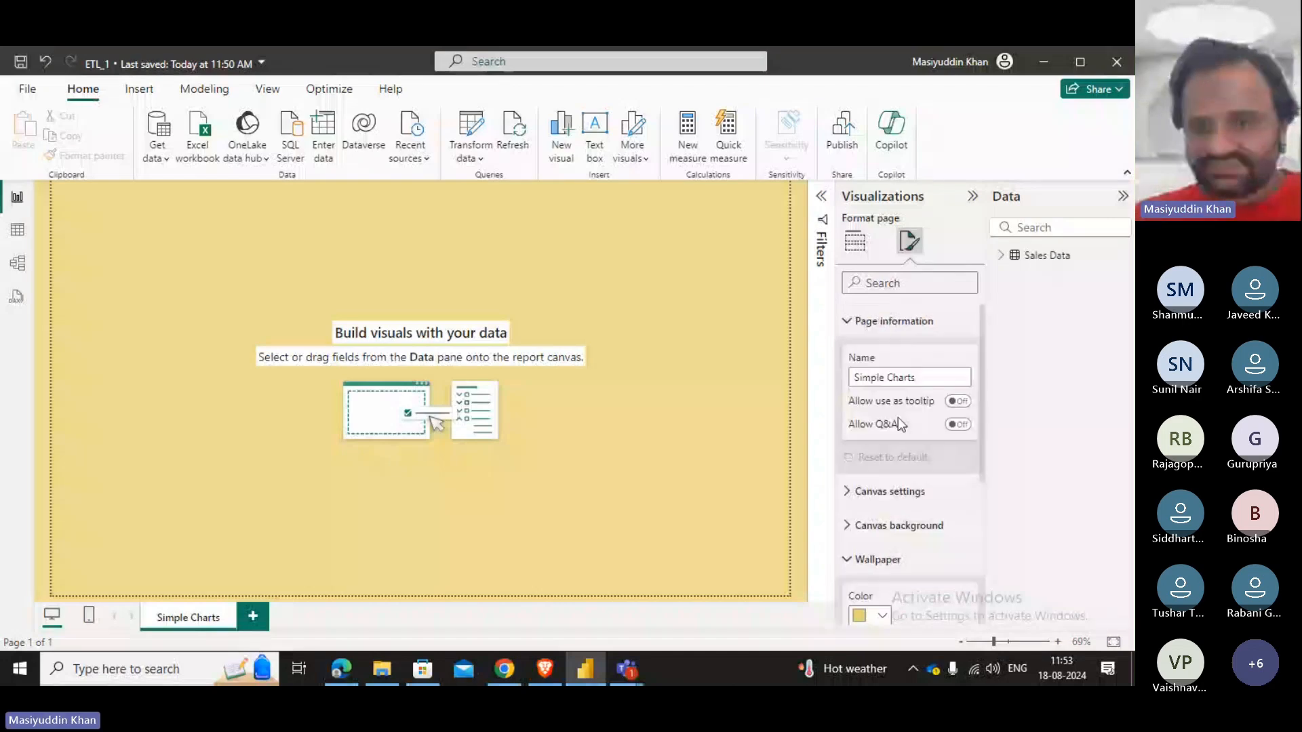
pyautogui.click(861, 325)
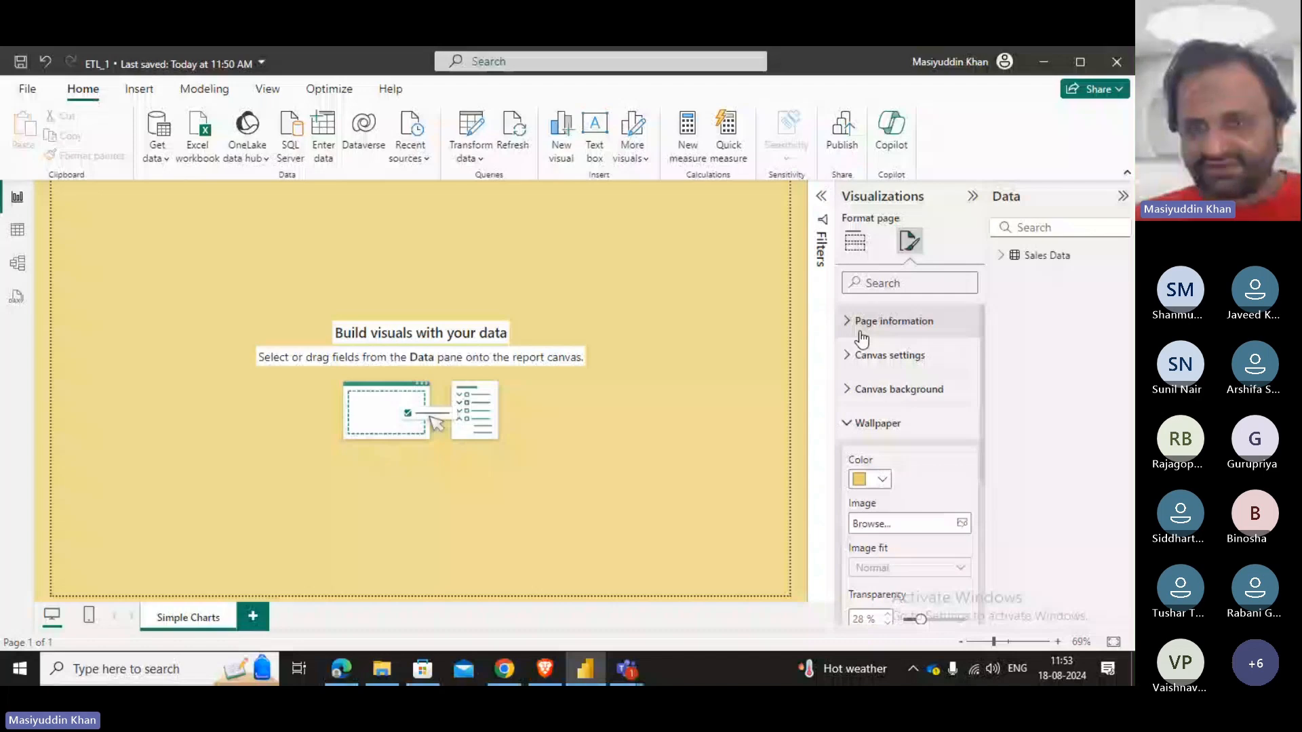
pyautogui.click(873, 423)
pyautogui.click(873, 457)
pyautogui.scroll(-2, 872, 462)
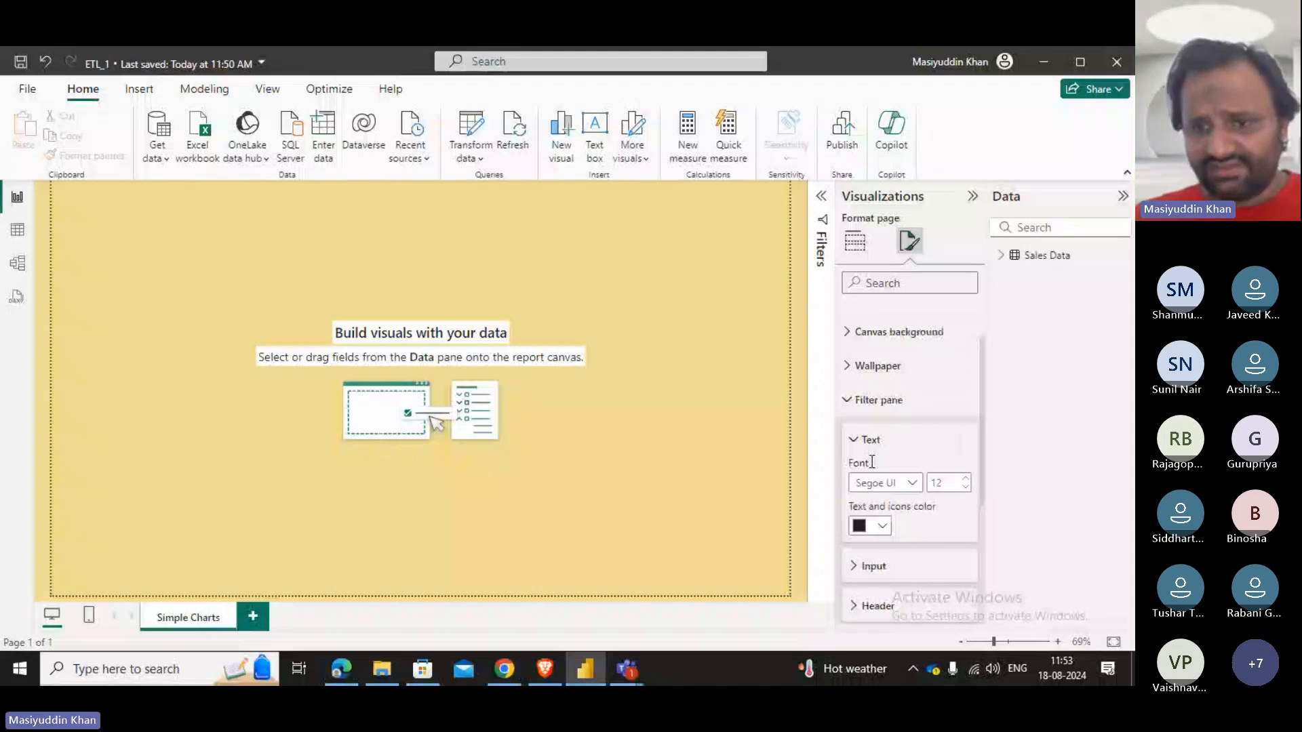
pyautogui.click(885, 483)
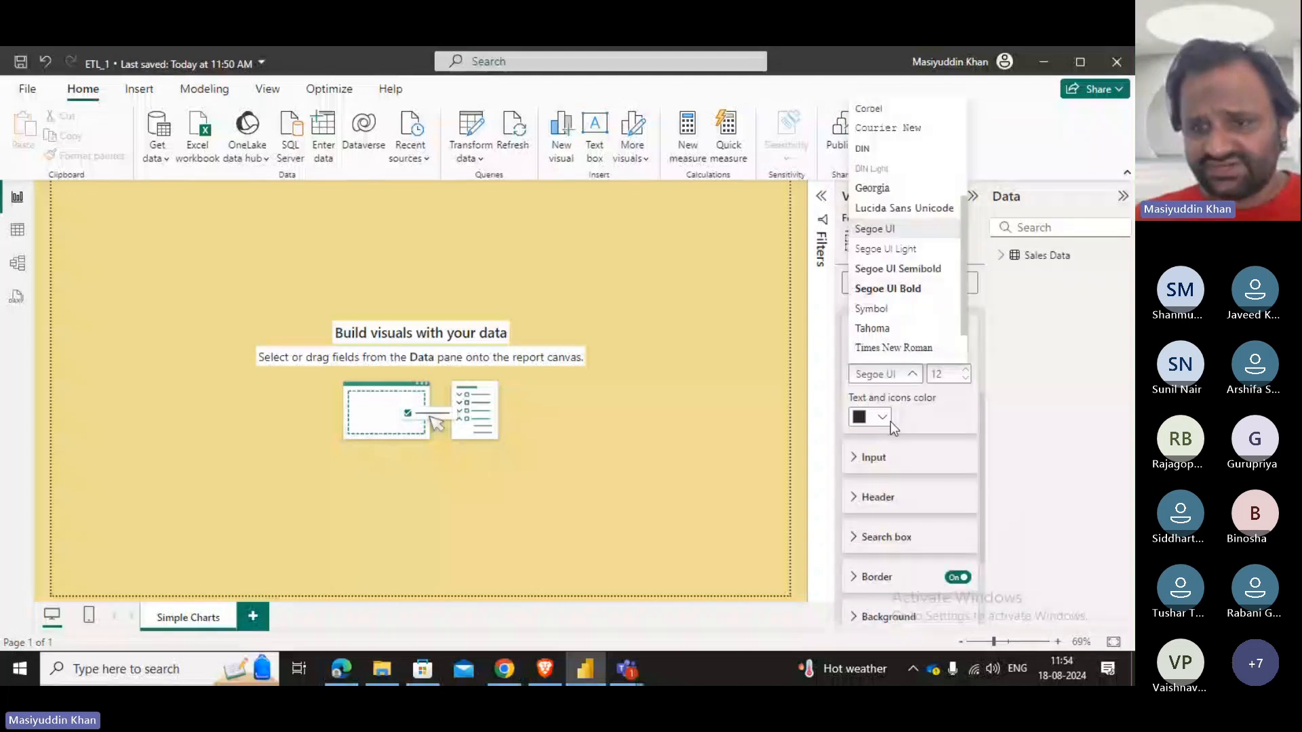
pyautogui.scroll(-2, 859, 396)
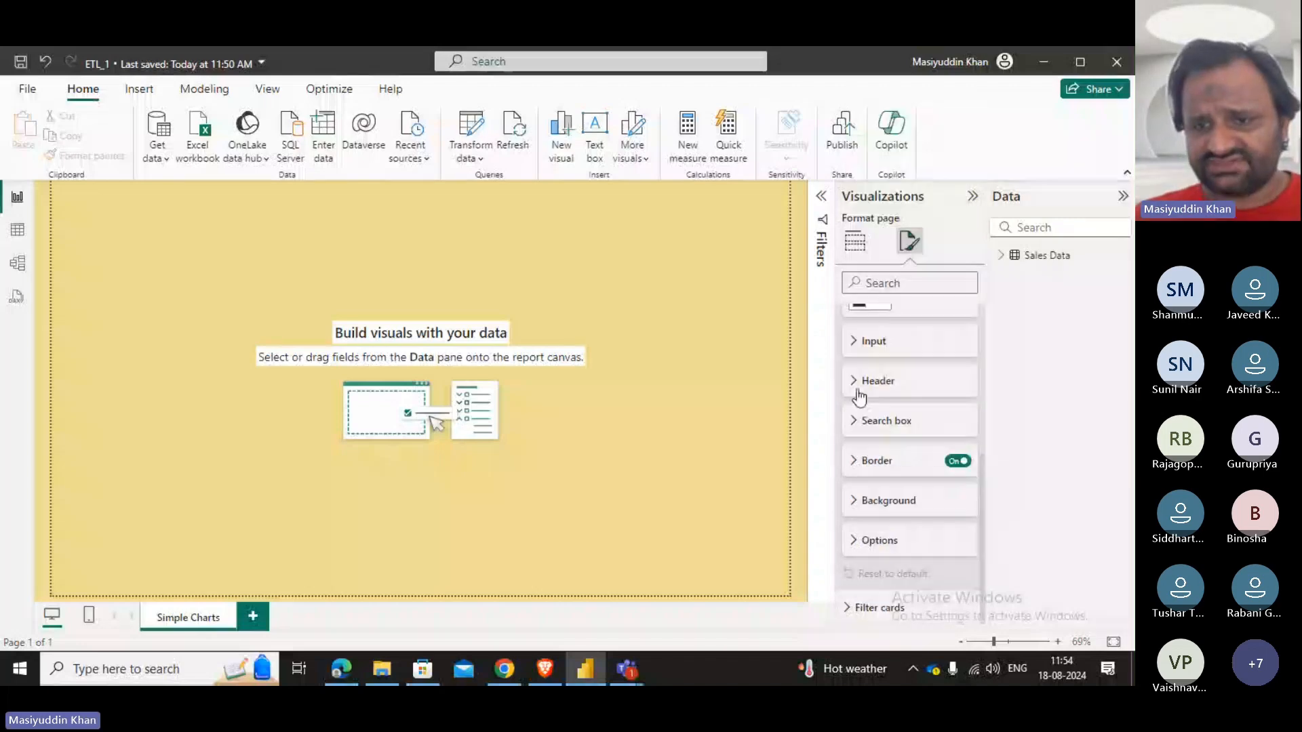
pyautogui.click(859, 392)
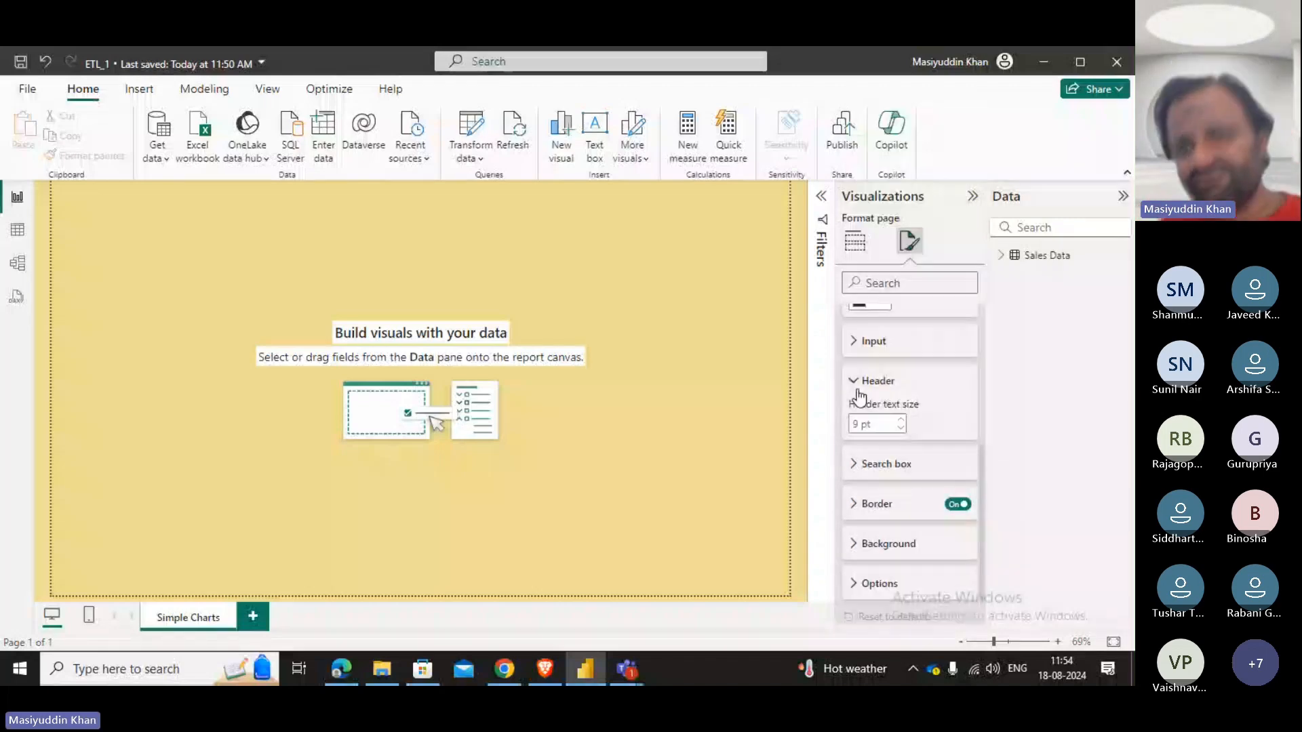
pyautogui.click(859, 393)
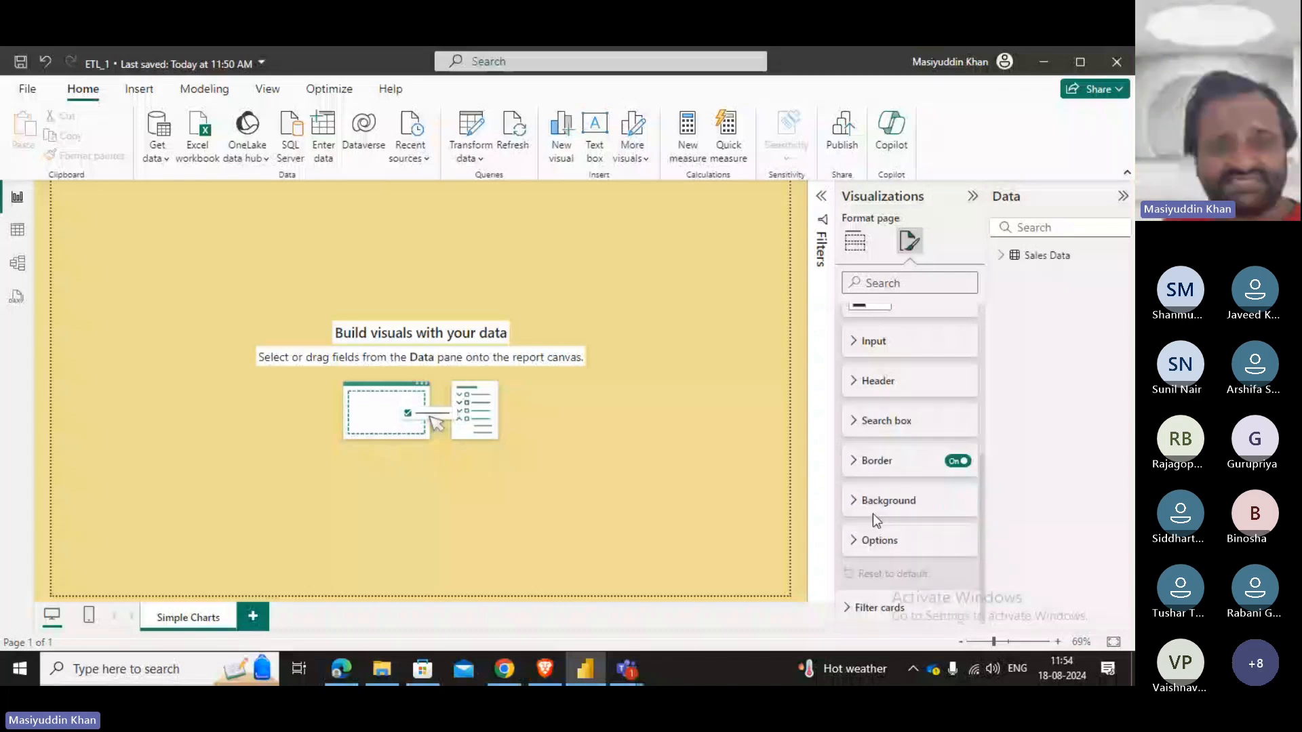
pyautogui.scroll(4, 872, 514)
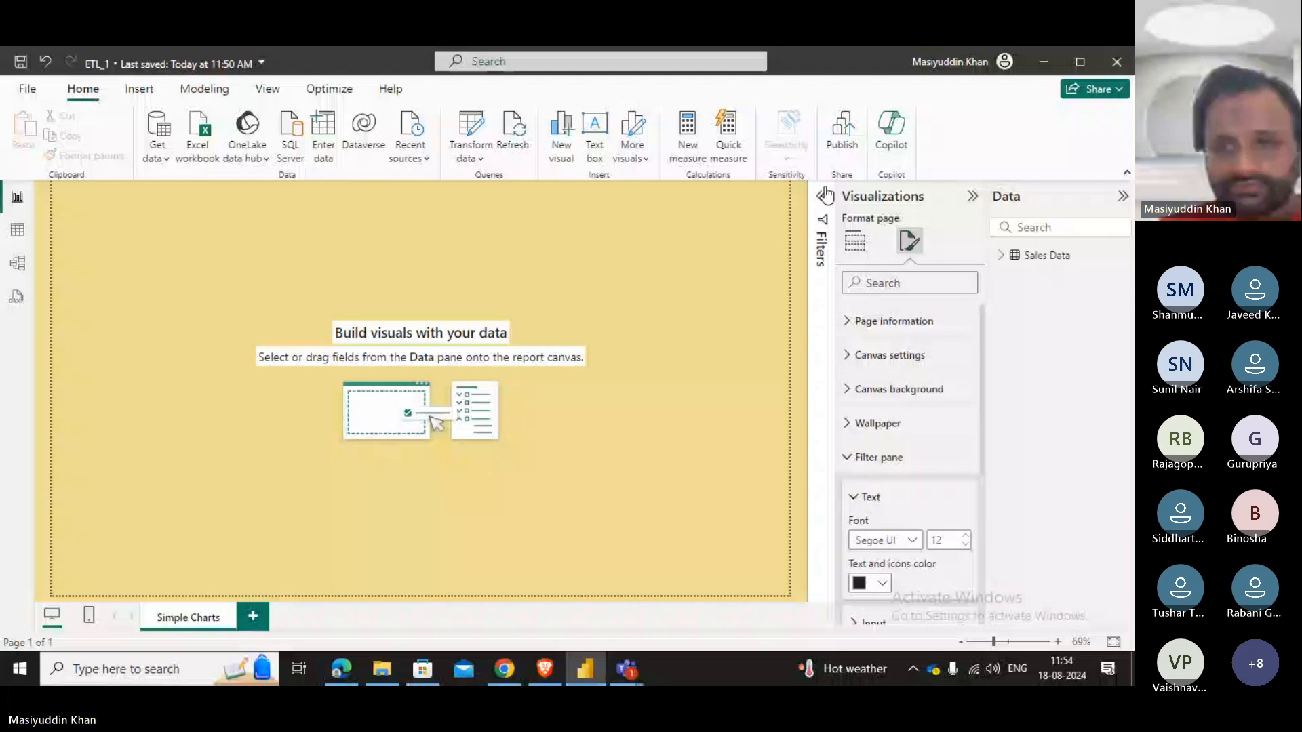
# Add a card visual to the report page showing the sum of Sales from the Sales Data table.
pyautogui.click(855, 241)
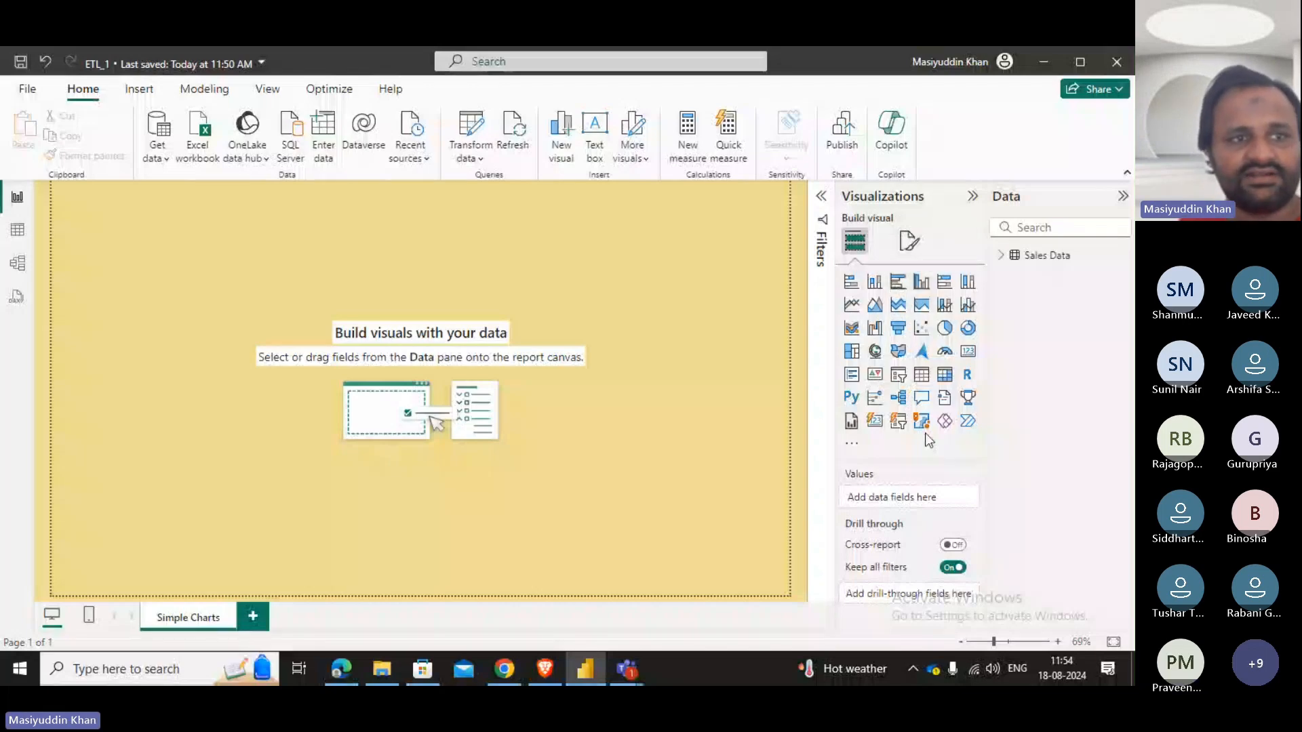
pyautogui.moveTo(967, 351); pyautogui.dragTo(279, 246)
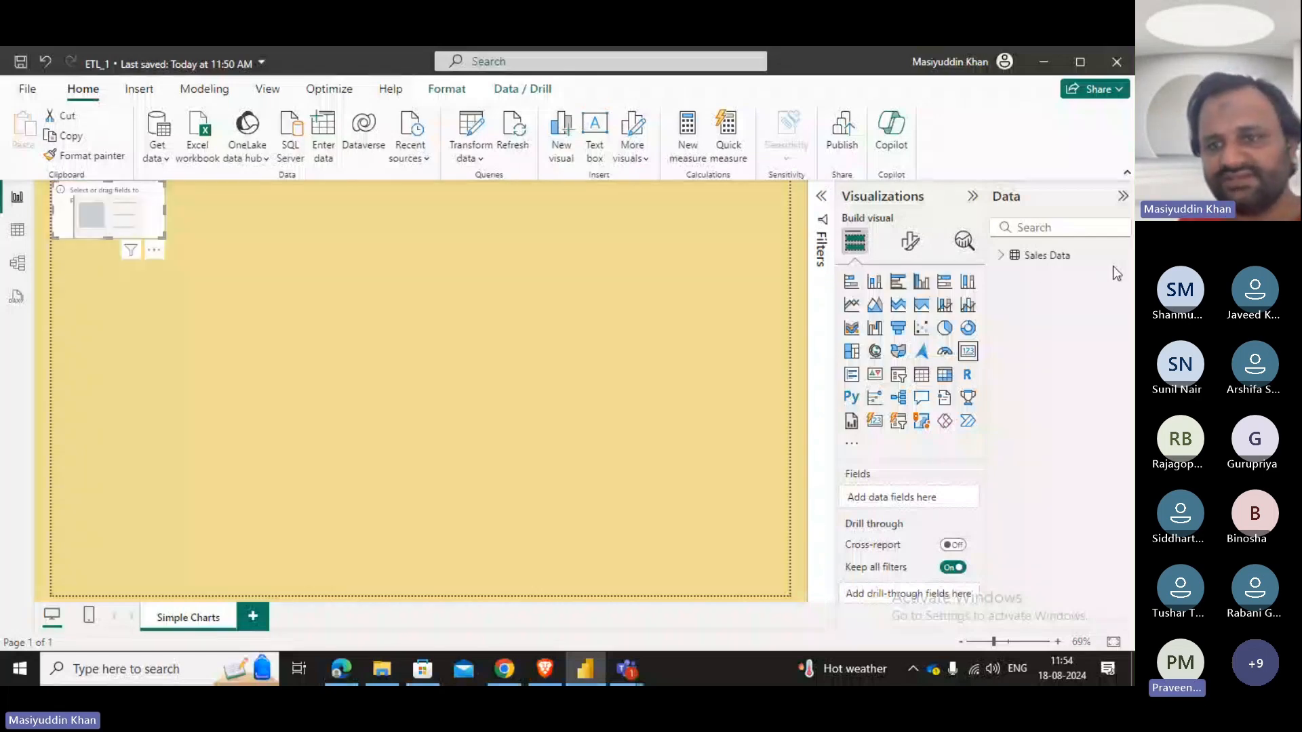
pyautogui.click(1035, 259)
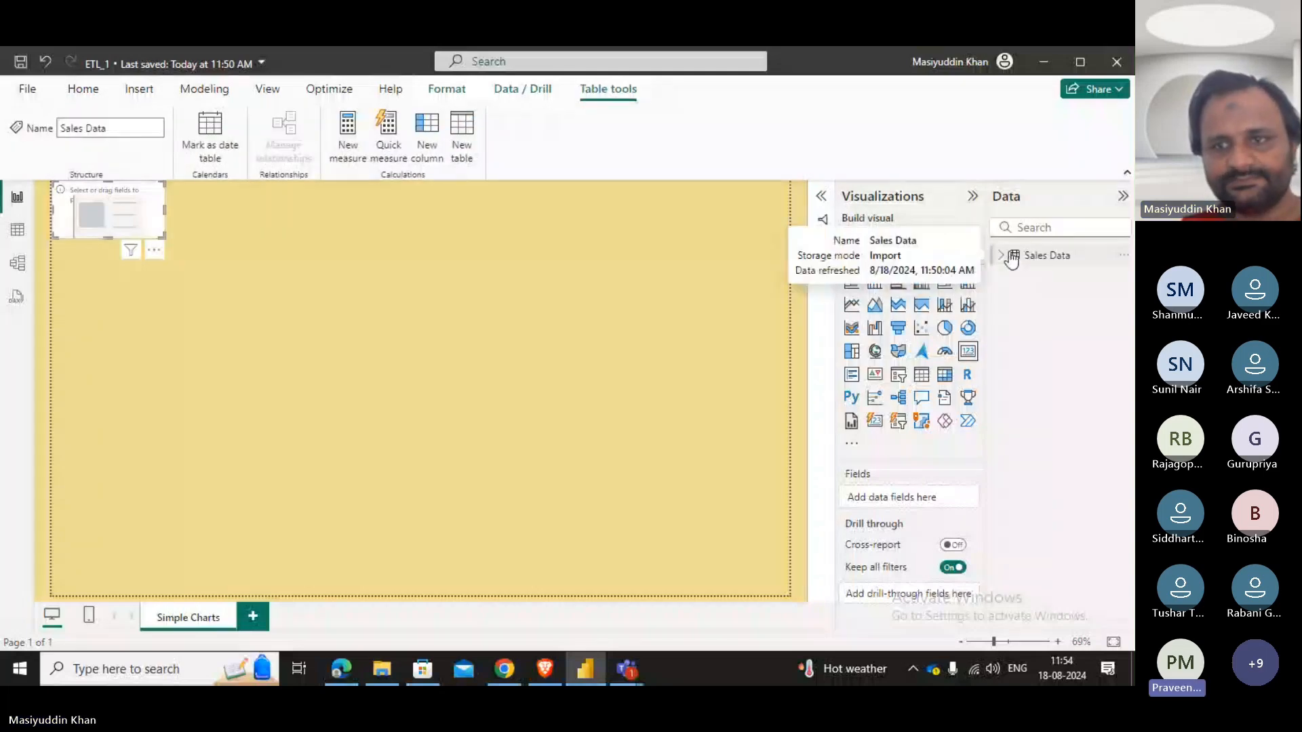
pyautogui.click(1006, 256)
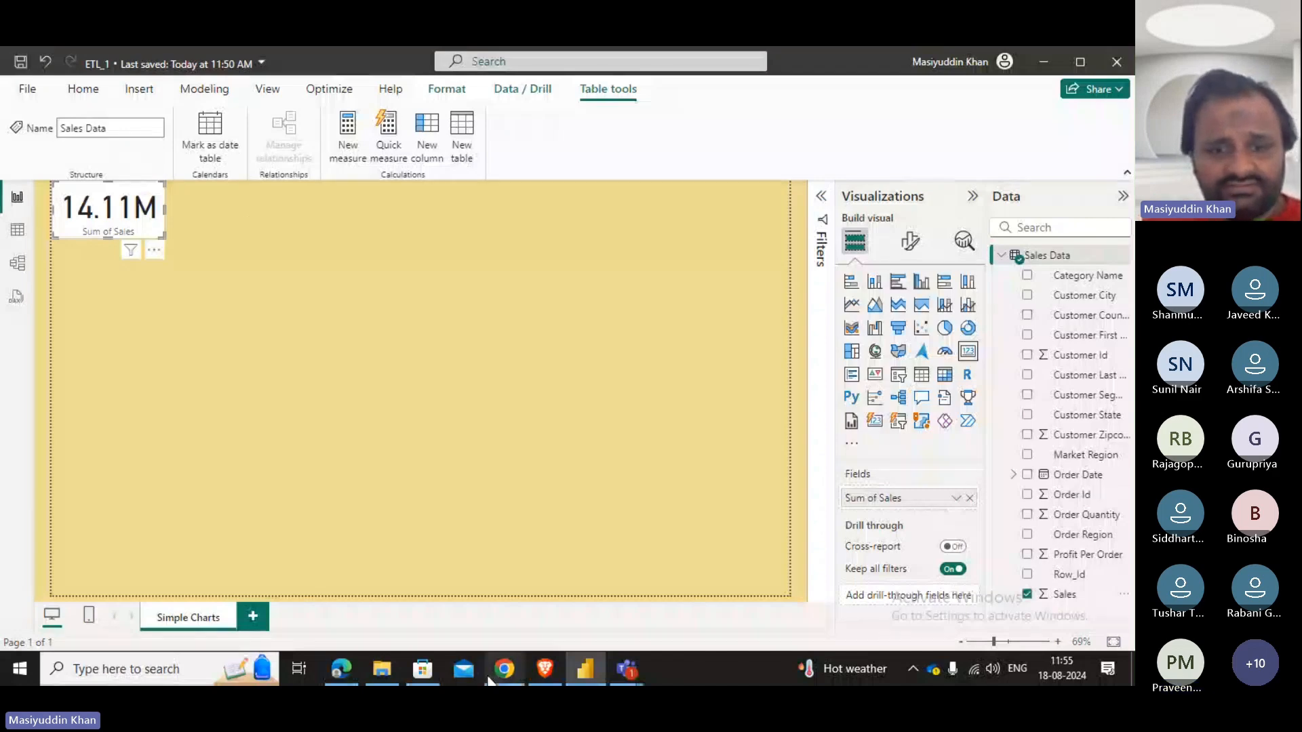
# Switch to the Teams meeting window, read the participants' recent chat messages, and minimize it again.
pyautogui.moveTo(625, 669)
pyautogui.click(478, 612)
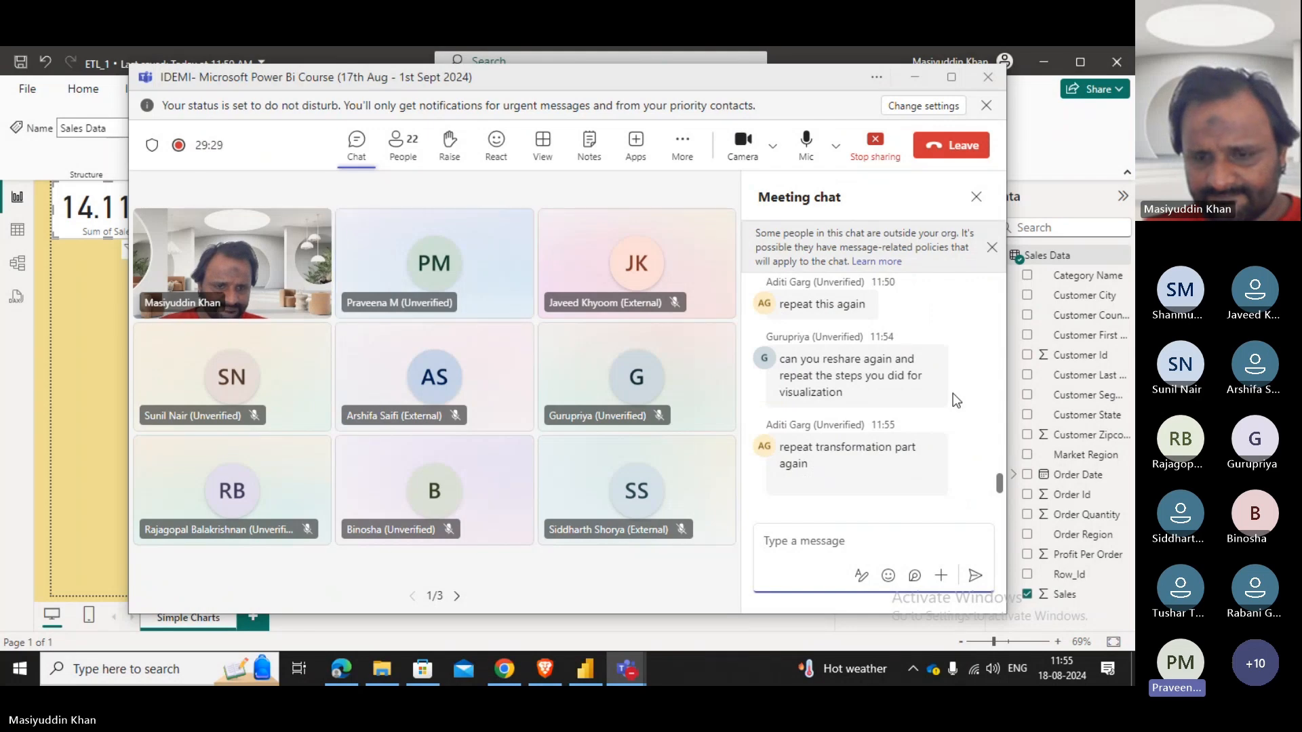
pyautogui.scroll(1, 953, 393)
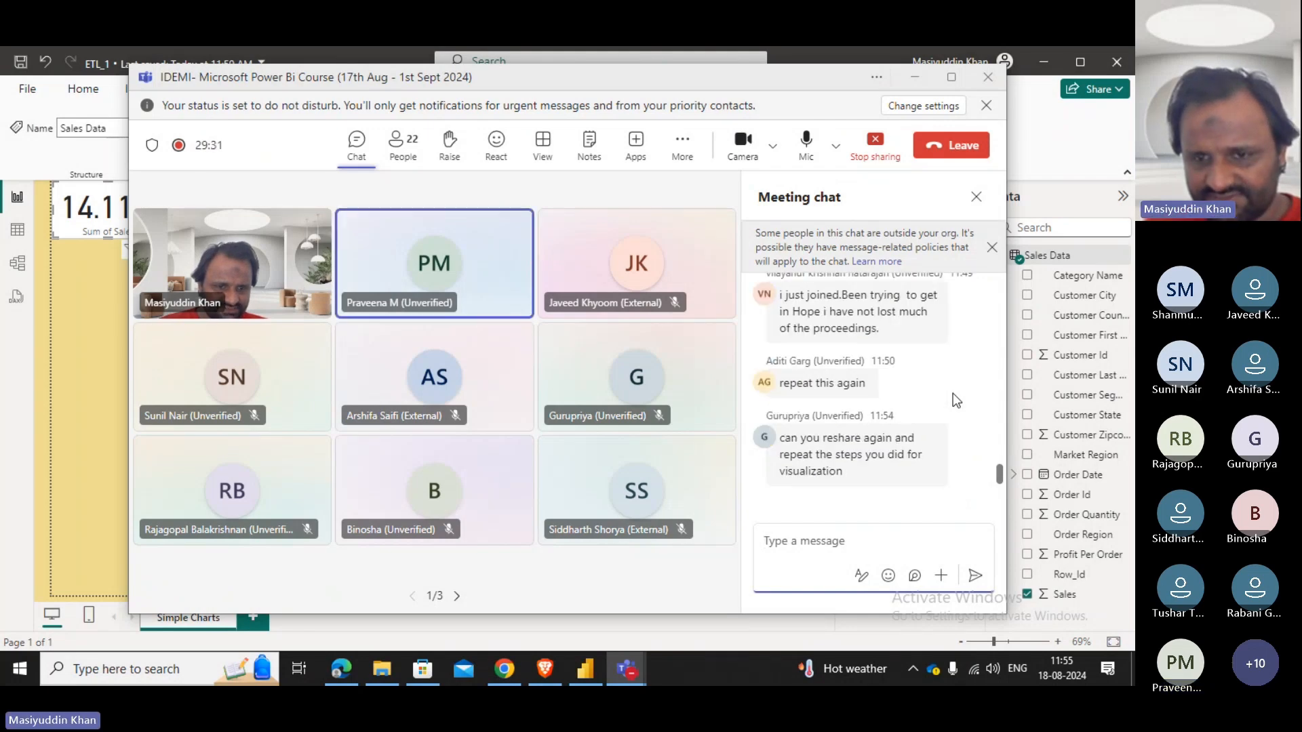
pyautogui.scroll(3, 953, 393)
pyautogui.scroll(-4, 954, 394)
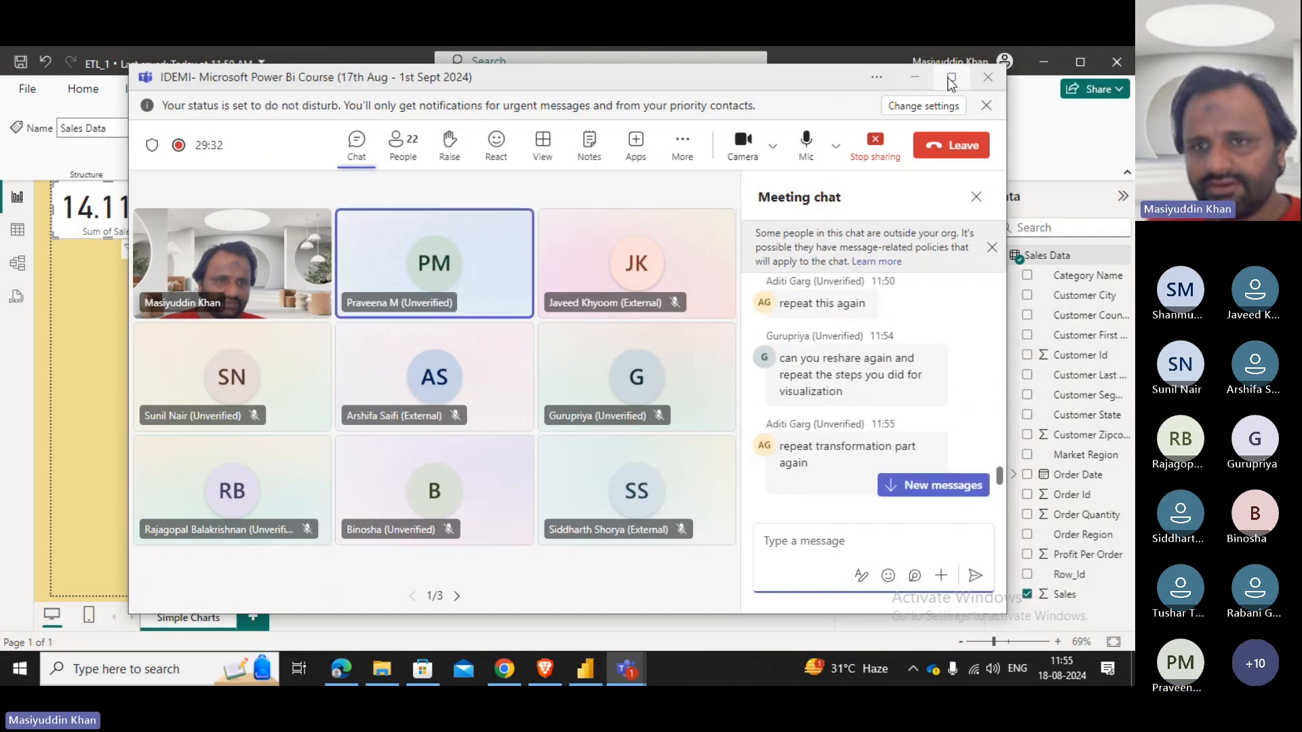
pyautogui.click(915, 77)
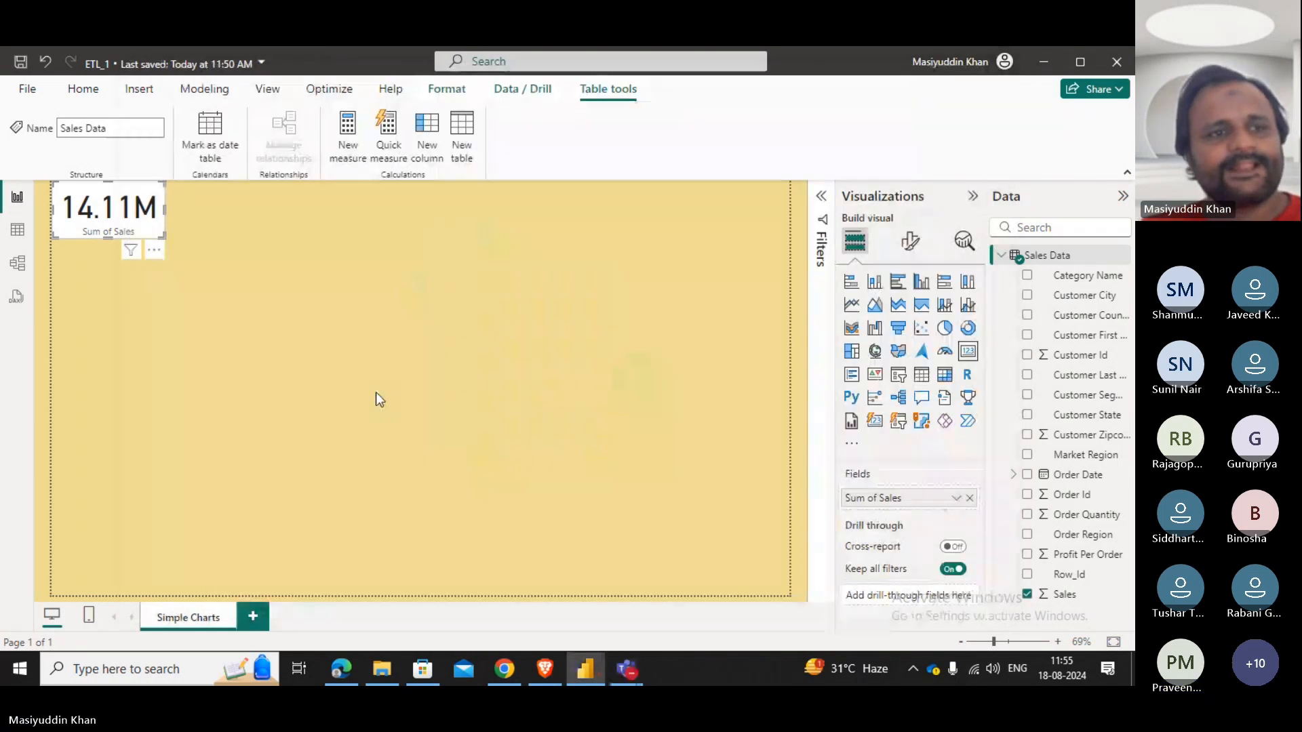
# Delete the Sum of Sales card from the report page.
pyautogui.click(88, 226)
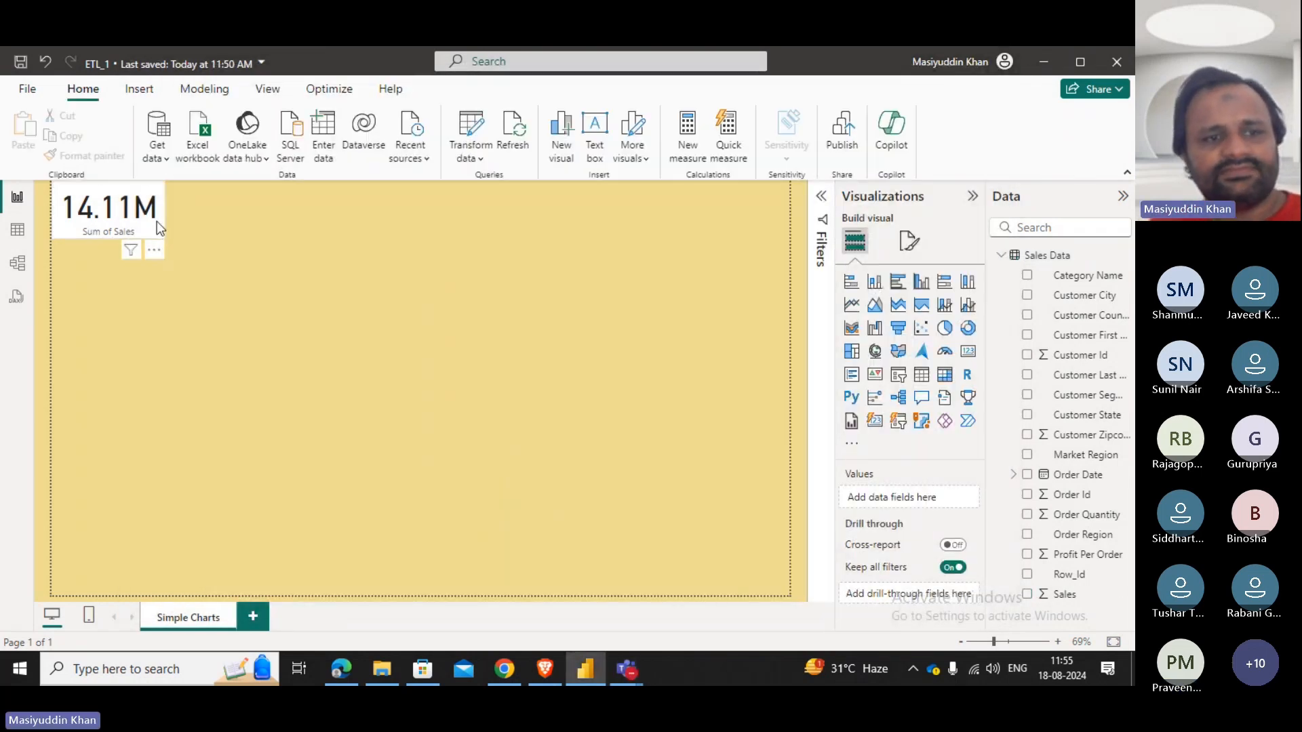
pyautogui.press('Delete')
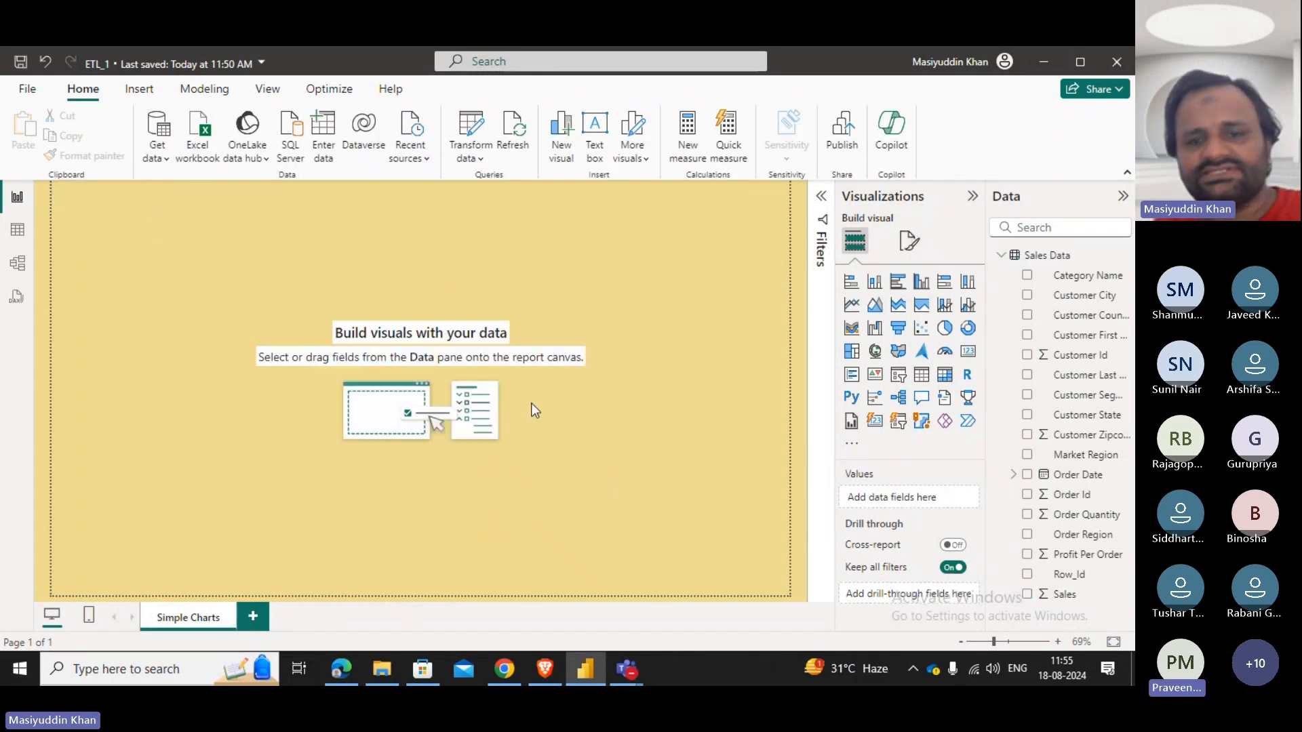
# Show the Sales Data table and open its query in the Power Query editor.
pyautogui.click(3, 232)
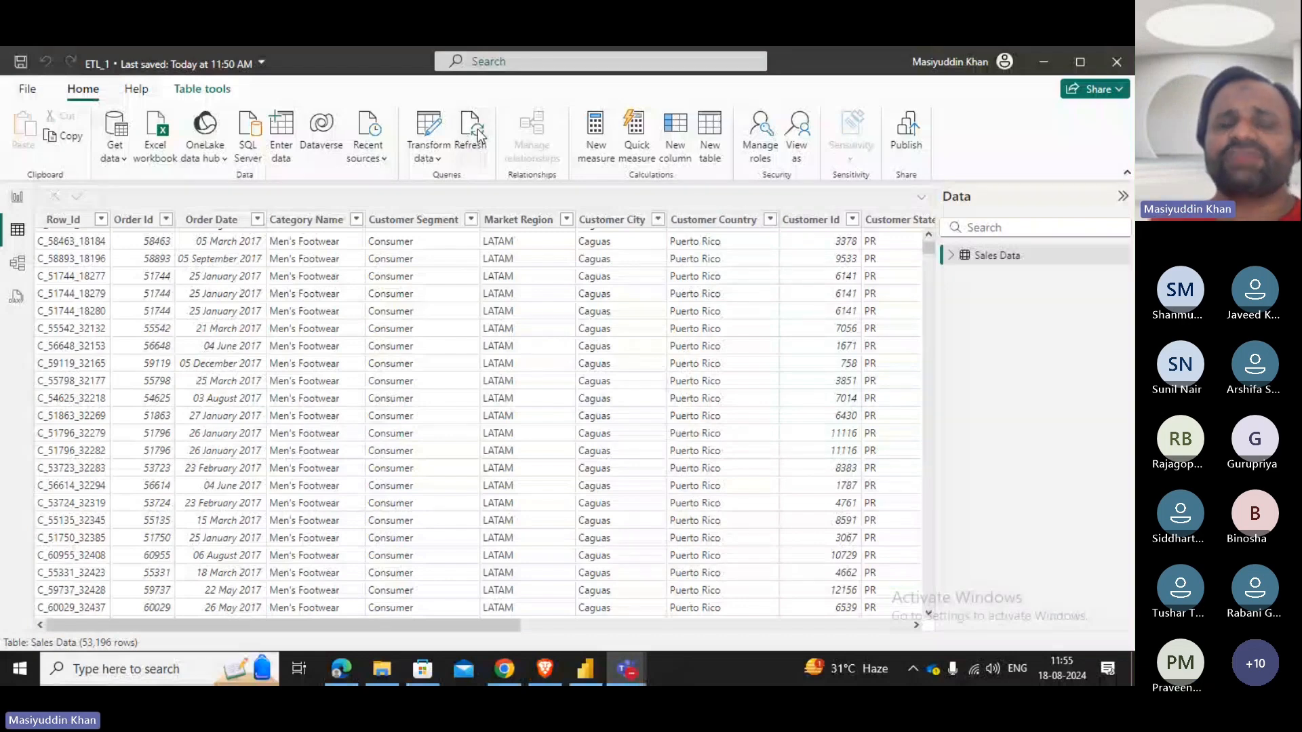
pyautogui.click(428, 130)
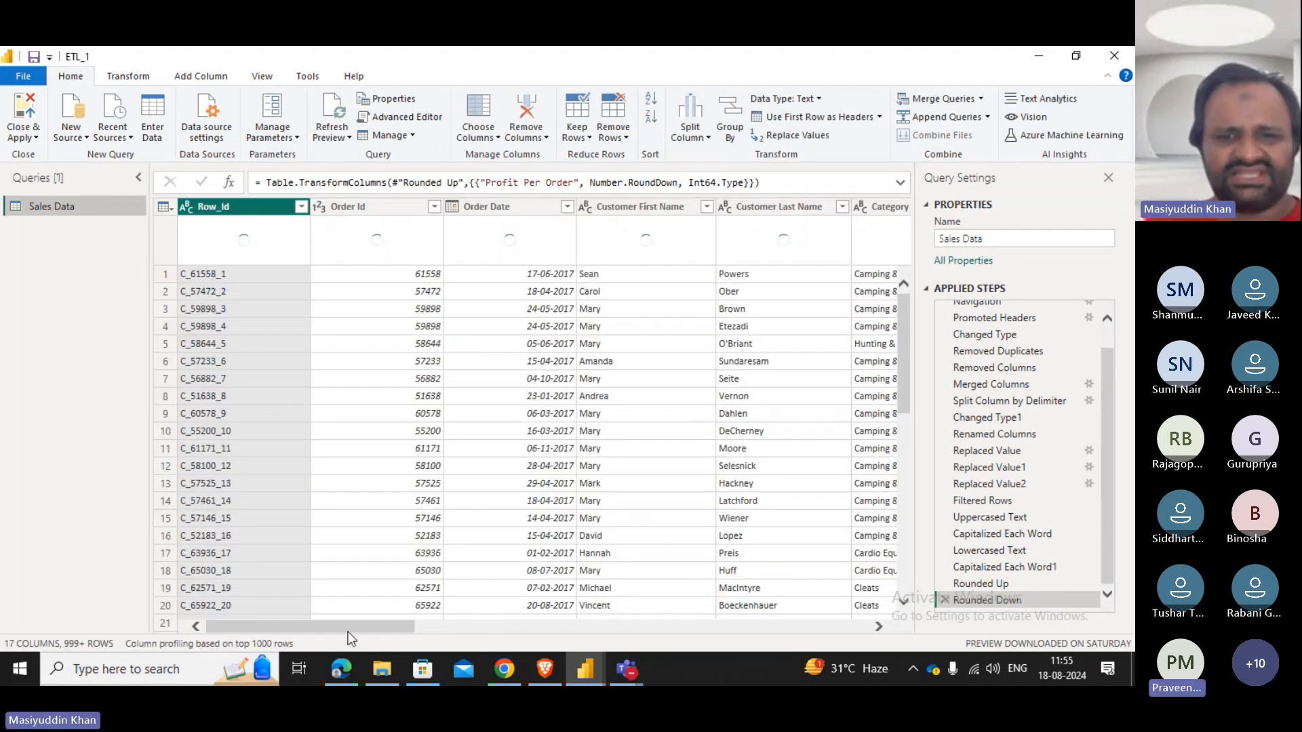
pyautogui.moveTo(369, 627)
pyautogui.mouseDown()
pyautogui.moveTo(447, 627)
pyautogui.moveTo(365, 625)
pyautogui.mouseUp()
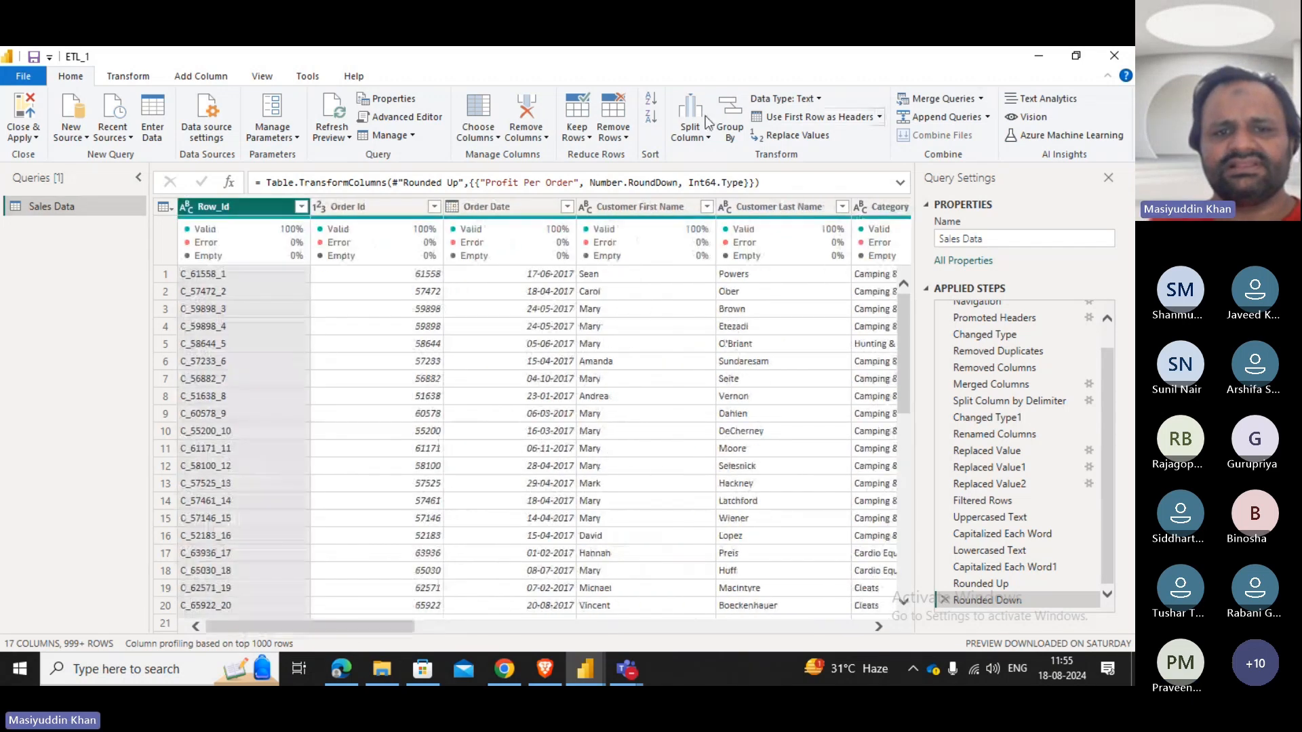
# Transform the Order Date column to keep only the year and look through the converted rows.
pyautogui.click(530, 203)
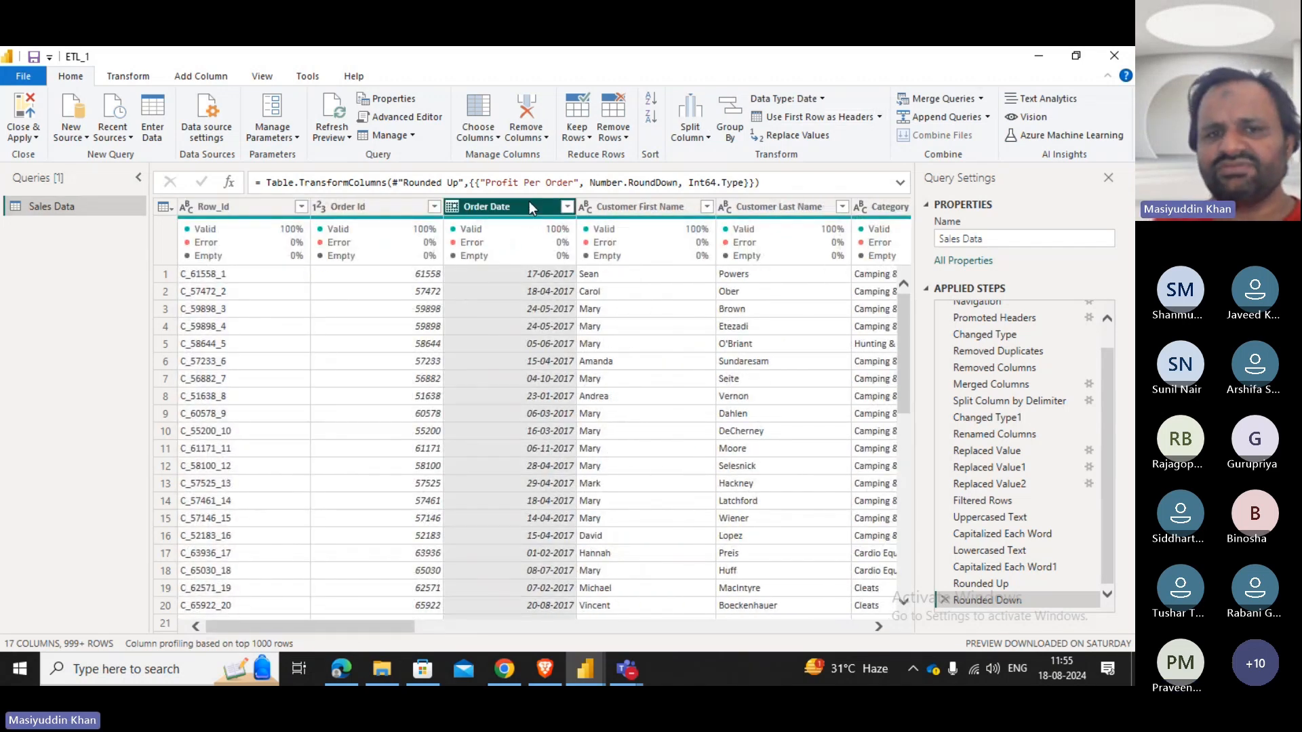
pyautogui.click(564, 211)
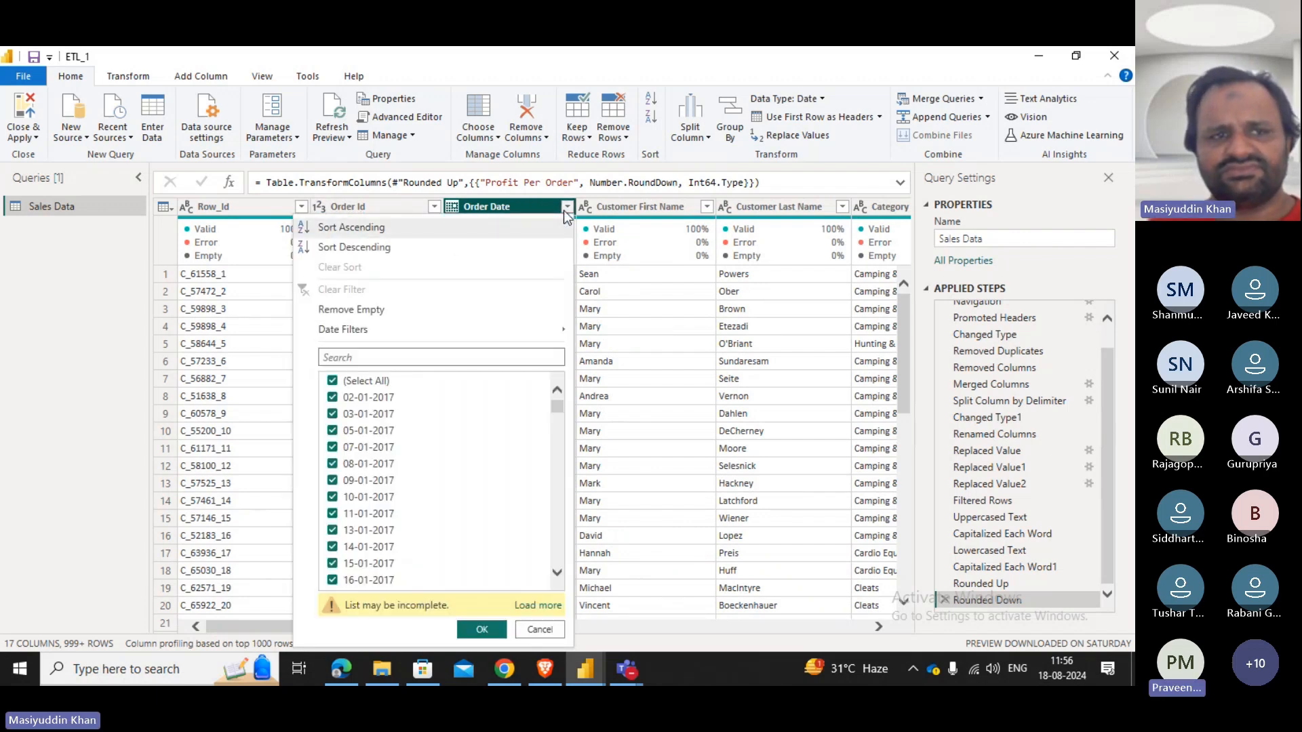
pyautogui.click(563, 211)
pyautogui.click(129, 75)
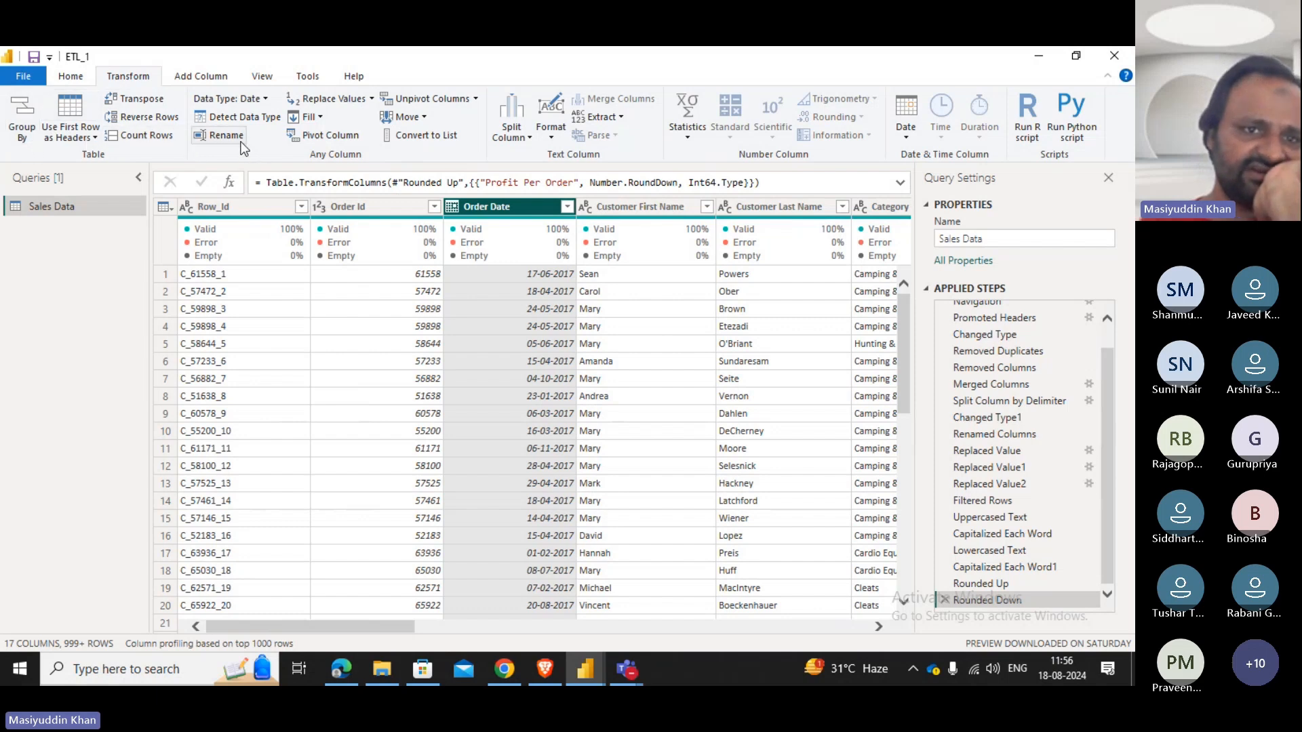
pyautogui.rightClick(520, 206)
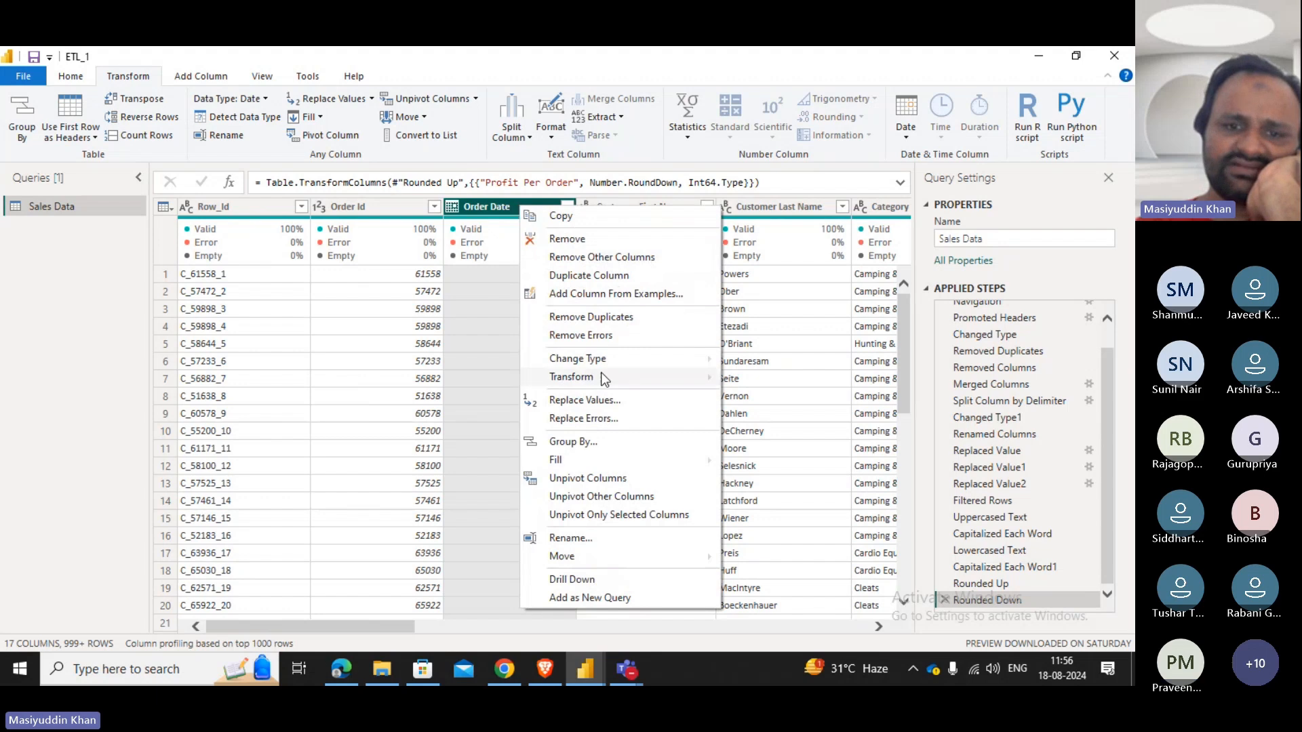
pyautogui.moveTo(601, 376)
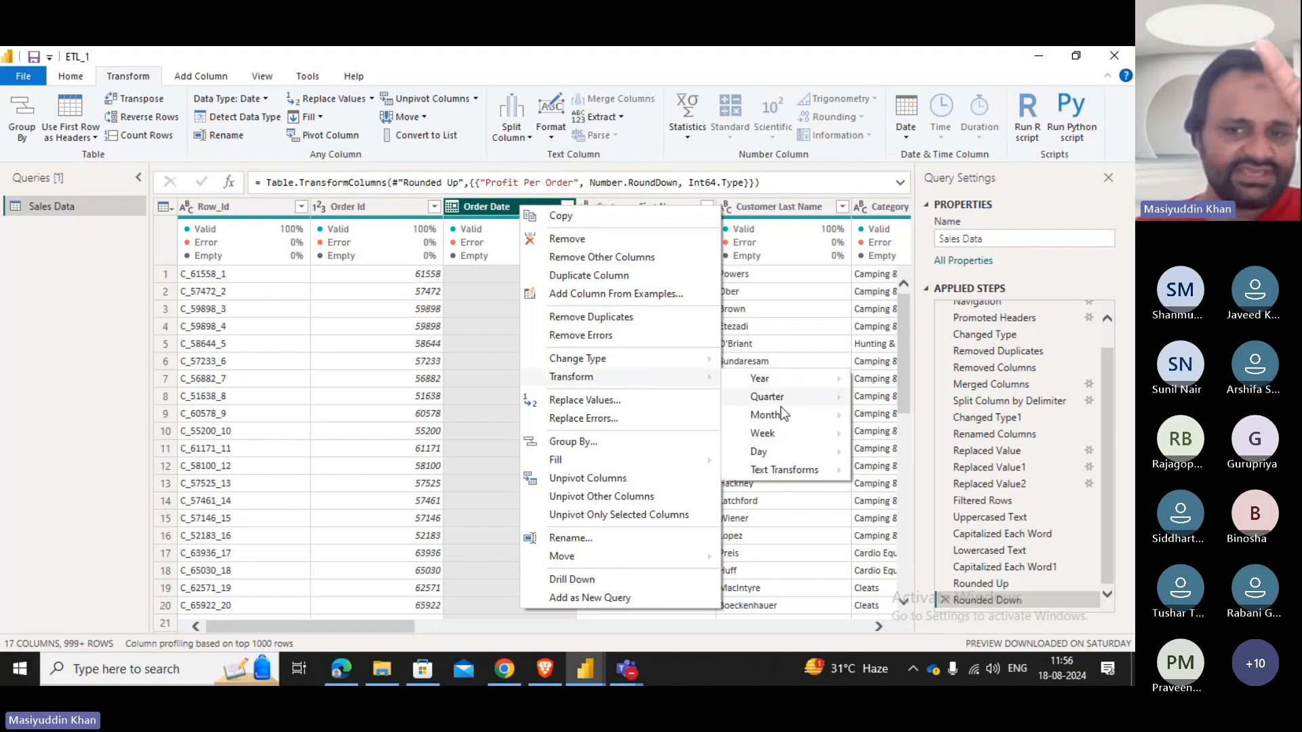
pyautogui.moveTo(772, 379)
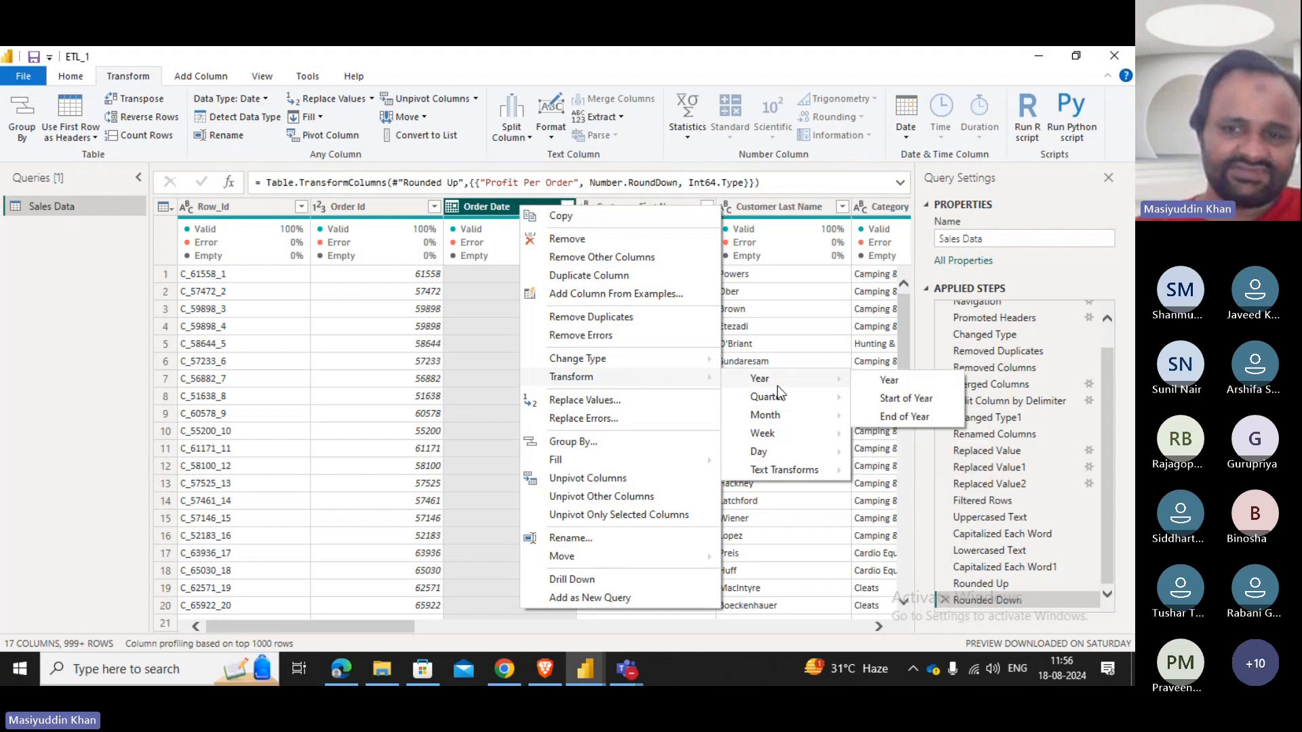
pyautogui.click(898, 380)
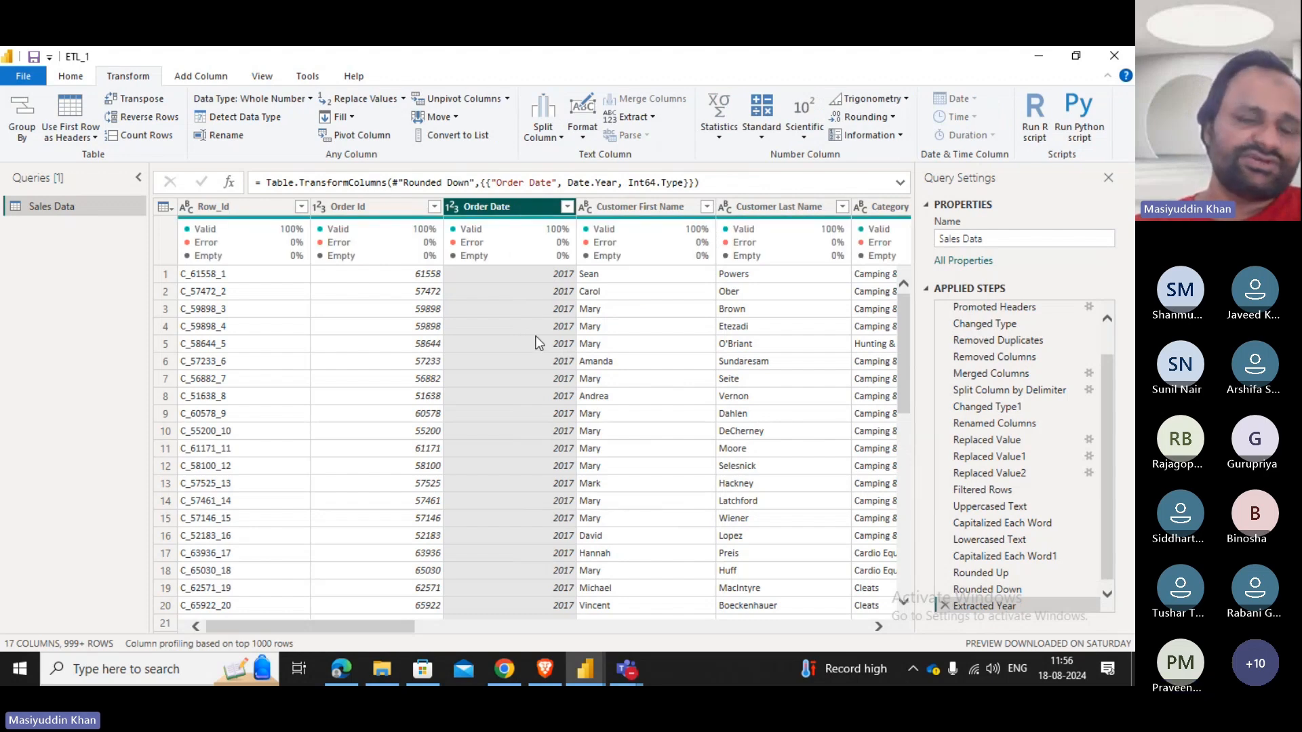
pyautogui.scroll(-10, 539, 343)
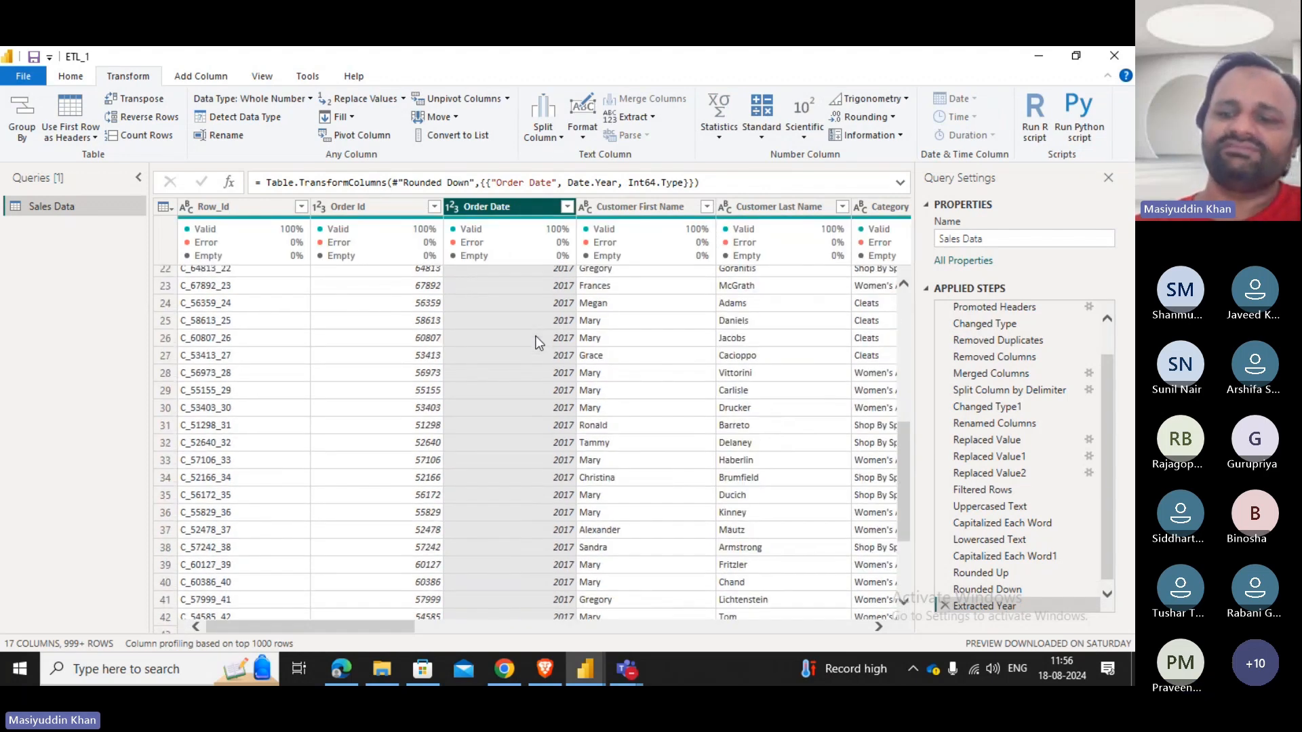
pyautogui.scroll(-17, 539, 342)
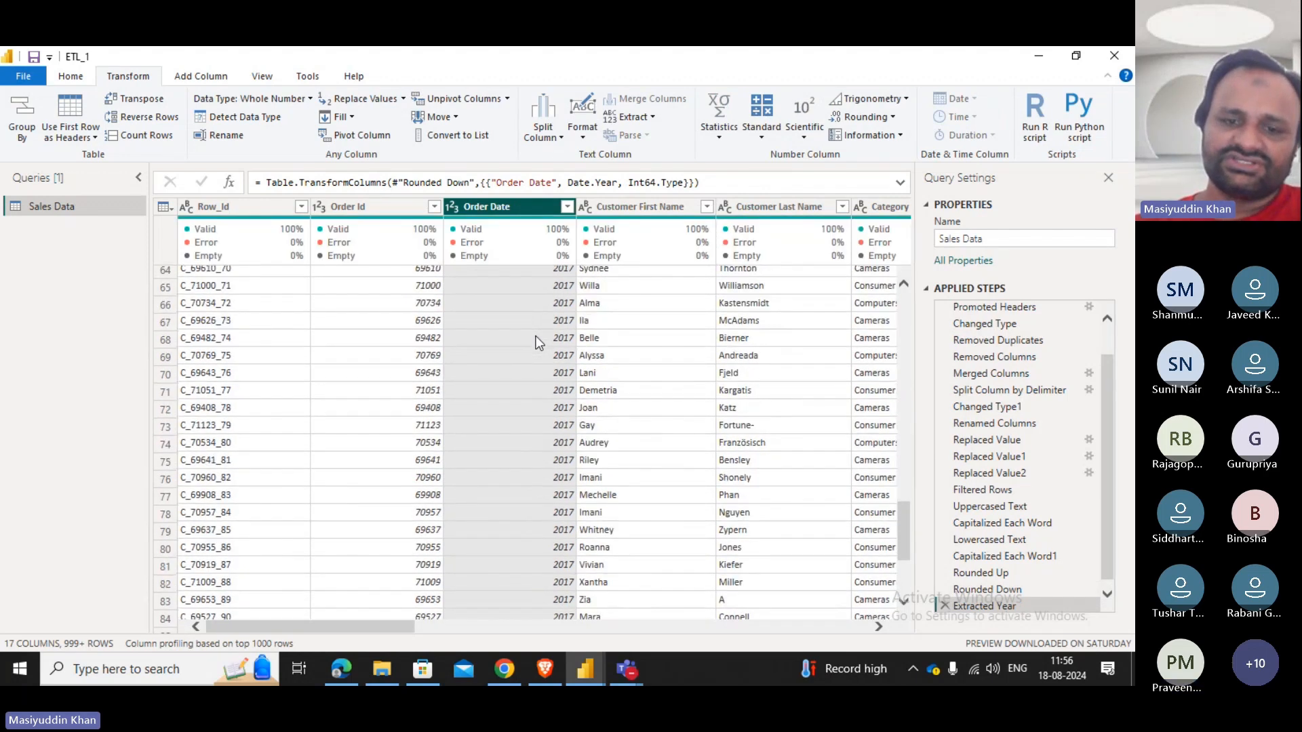
pyautogui.scroll(8, 539, 342)
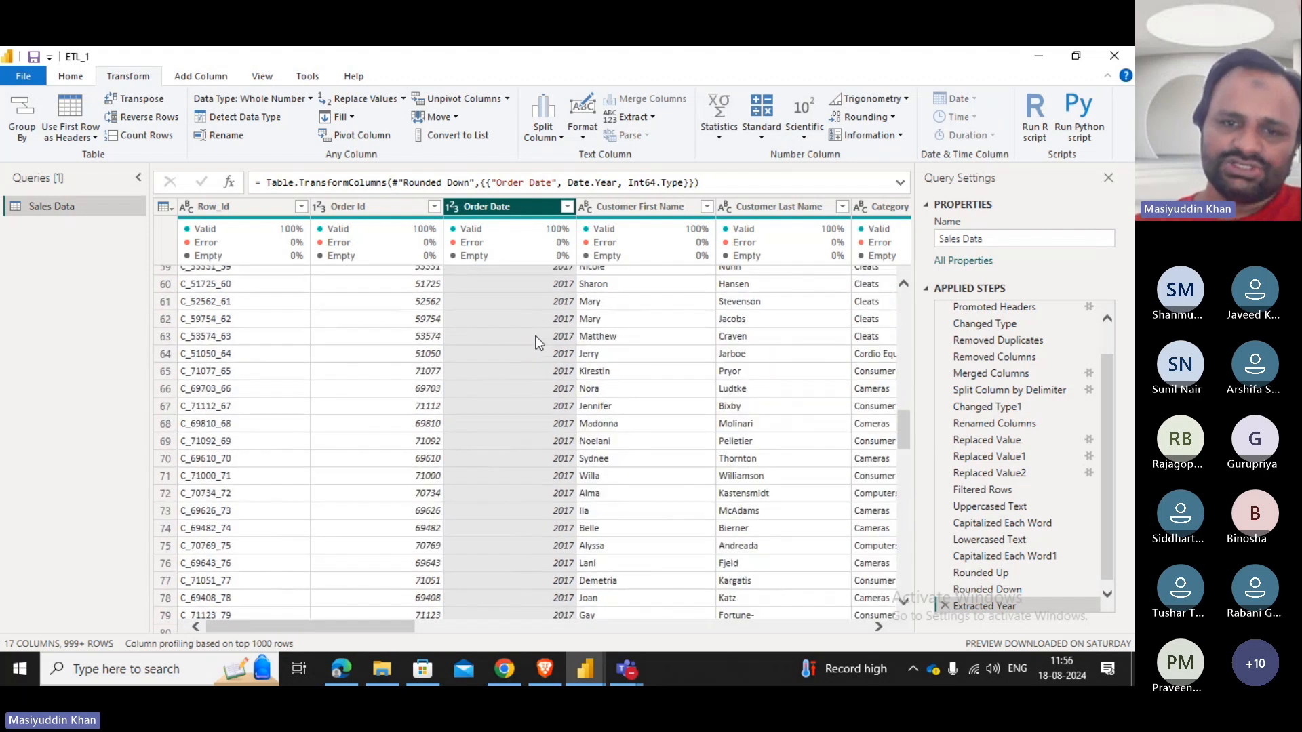
pyautogui.scroll(18, 539, 342)
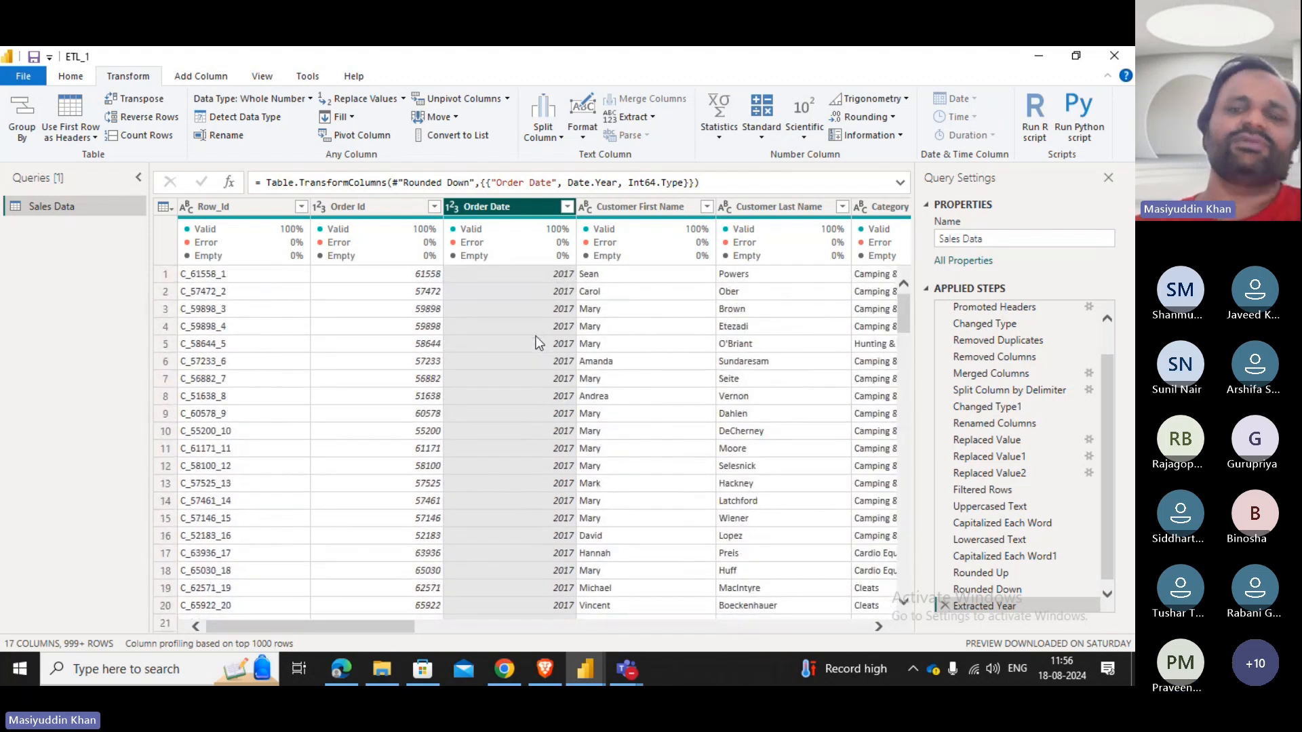
# Convert the Category Name column's text to uppercase with the UPPERCASE transformation.
pyautogui.click(659, 210)
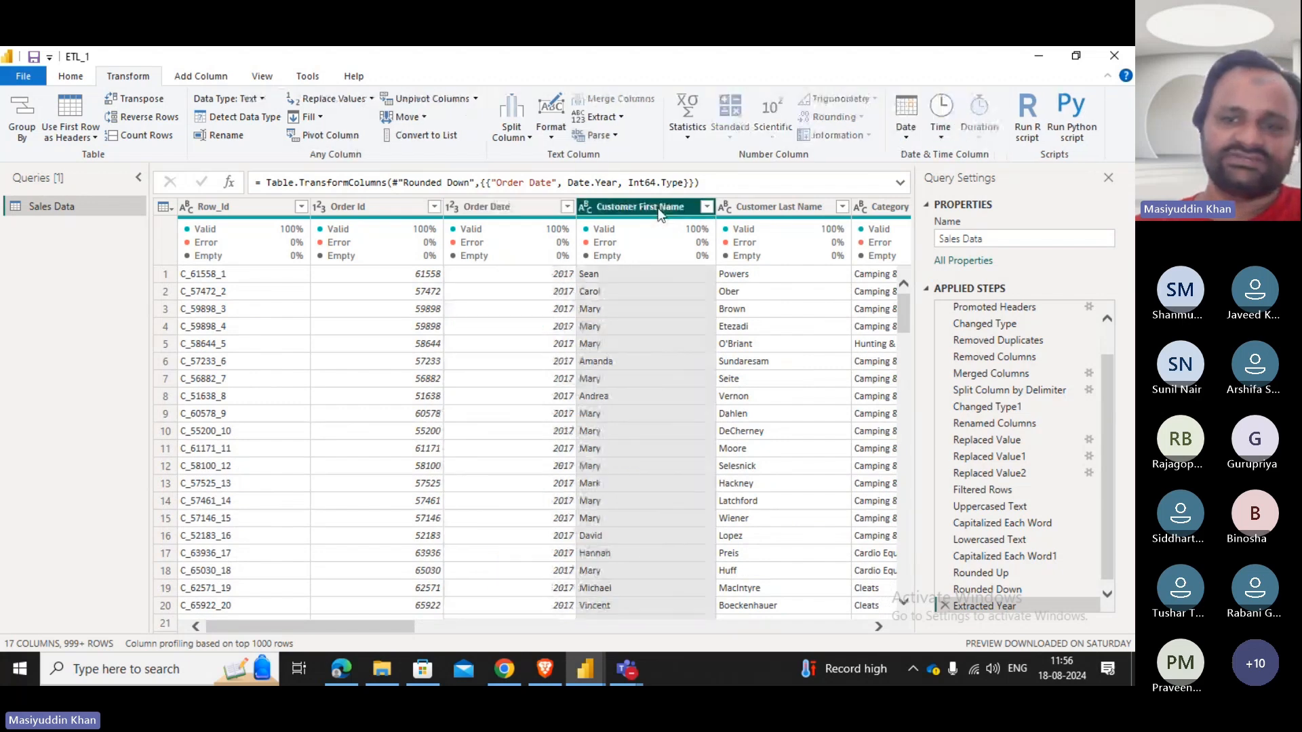
pyautogui.click(816, 209)
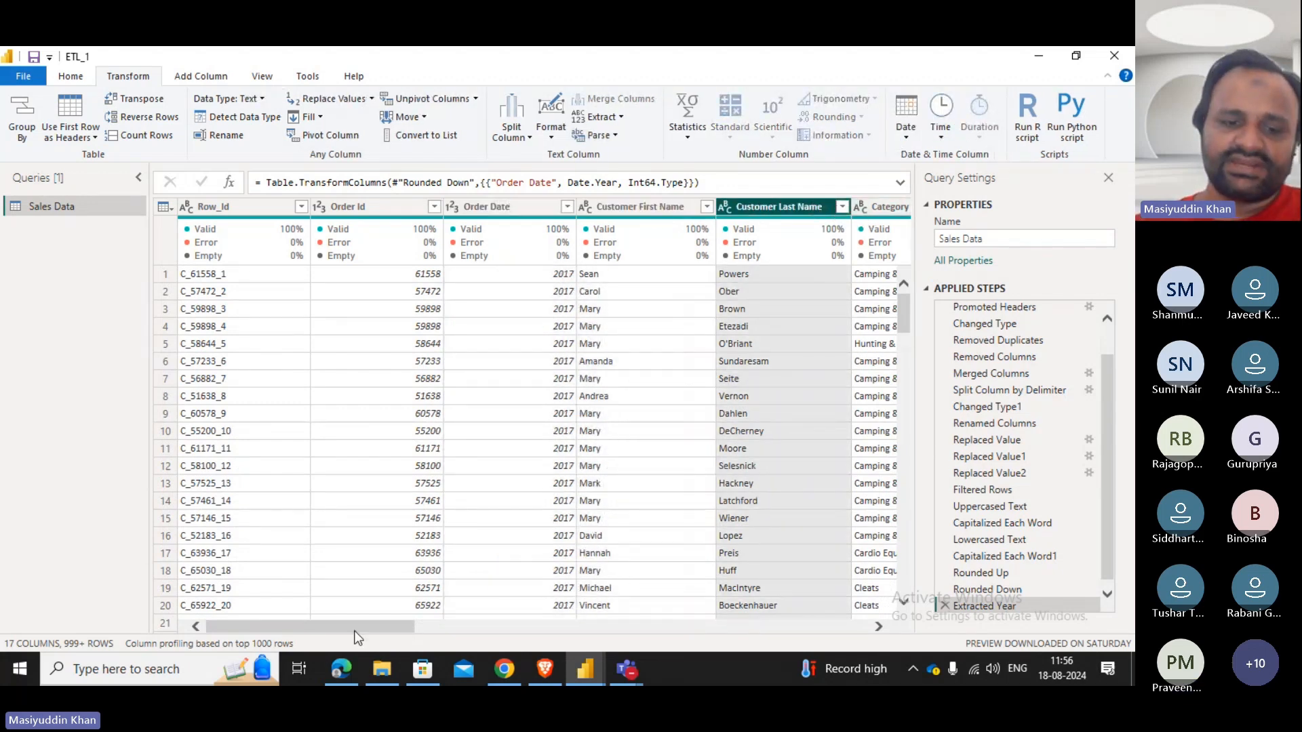
pyautogui.moveTo(358, 637); pyautogui.dragTo(467, 637)
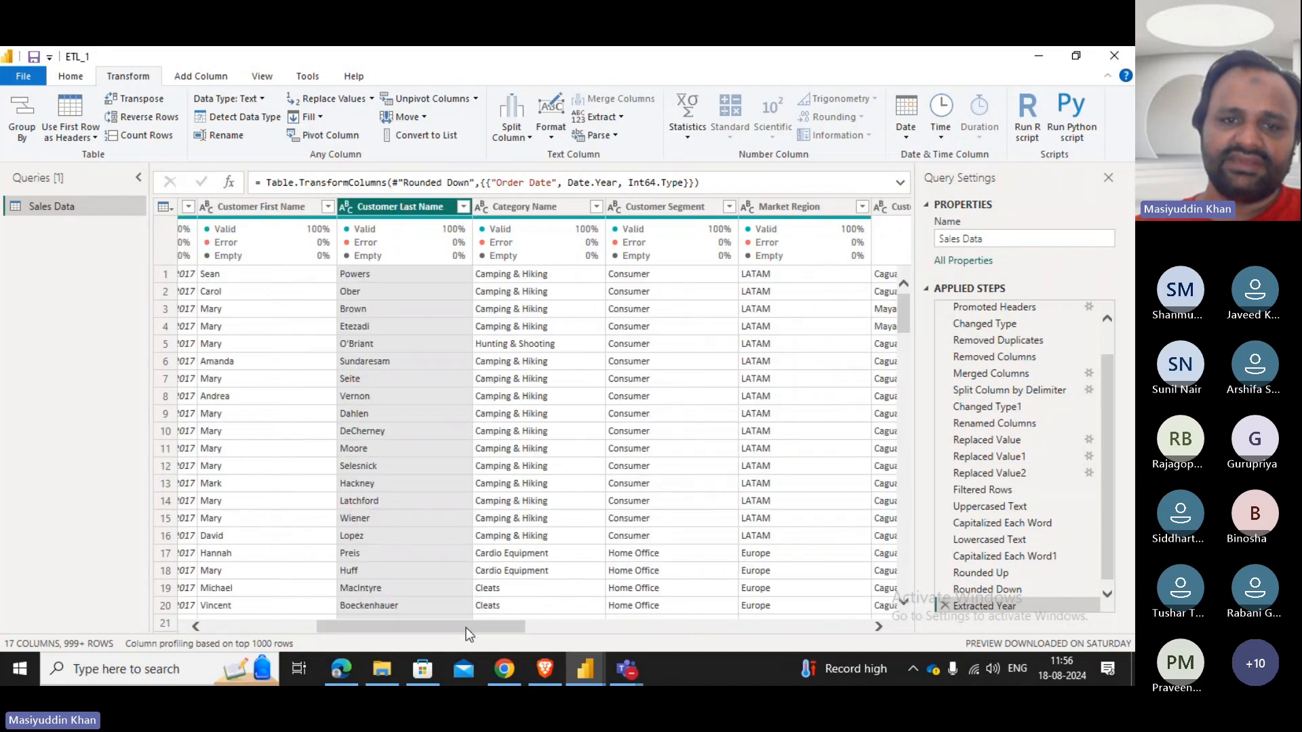
pyautogui.click(554, 215)
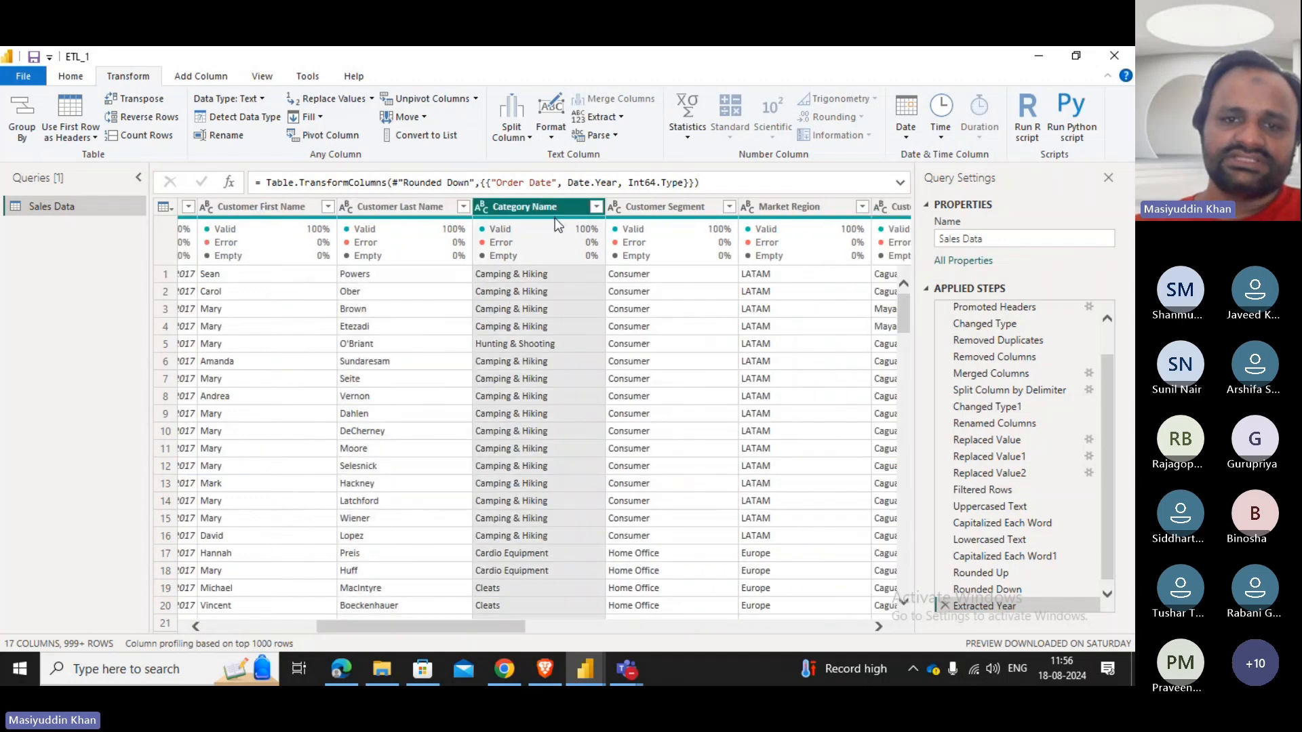
pyautogui.click(594, 210)
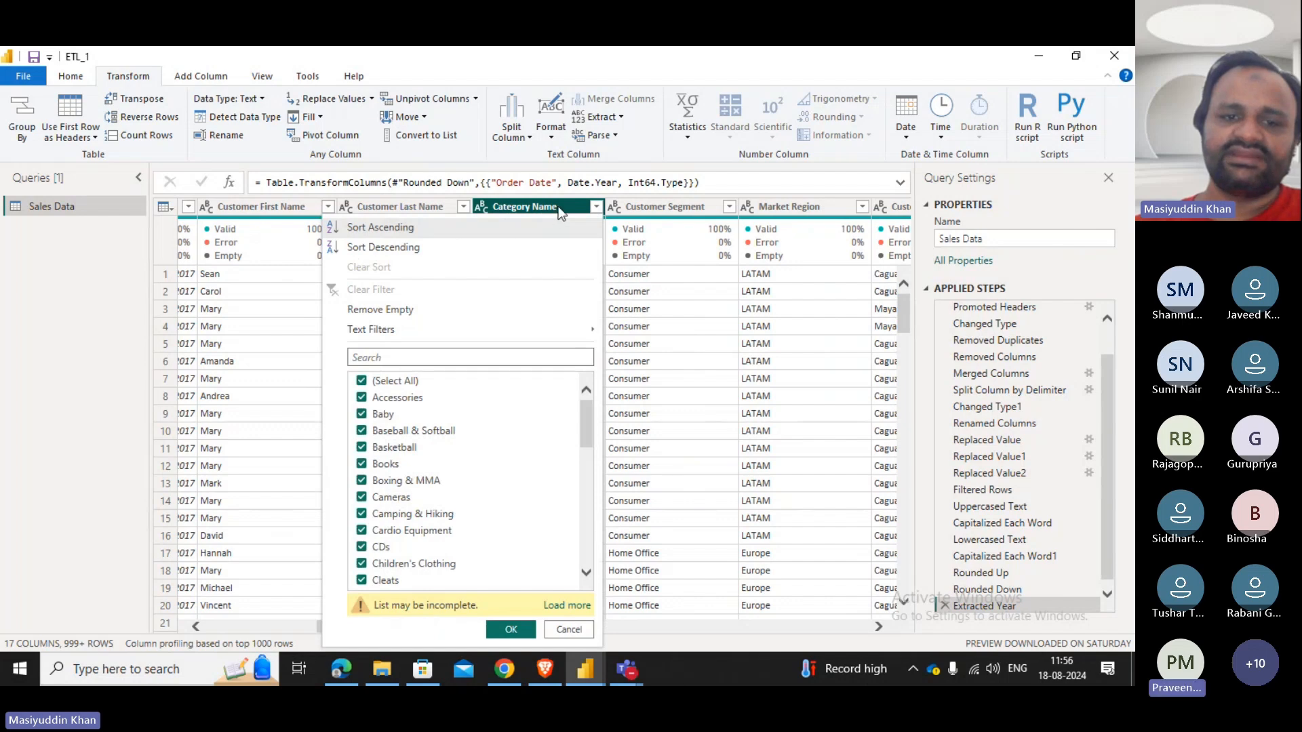
pyautogui.rightClick(559, 211)
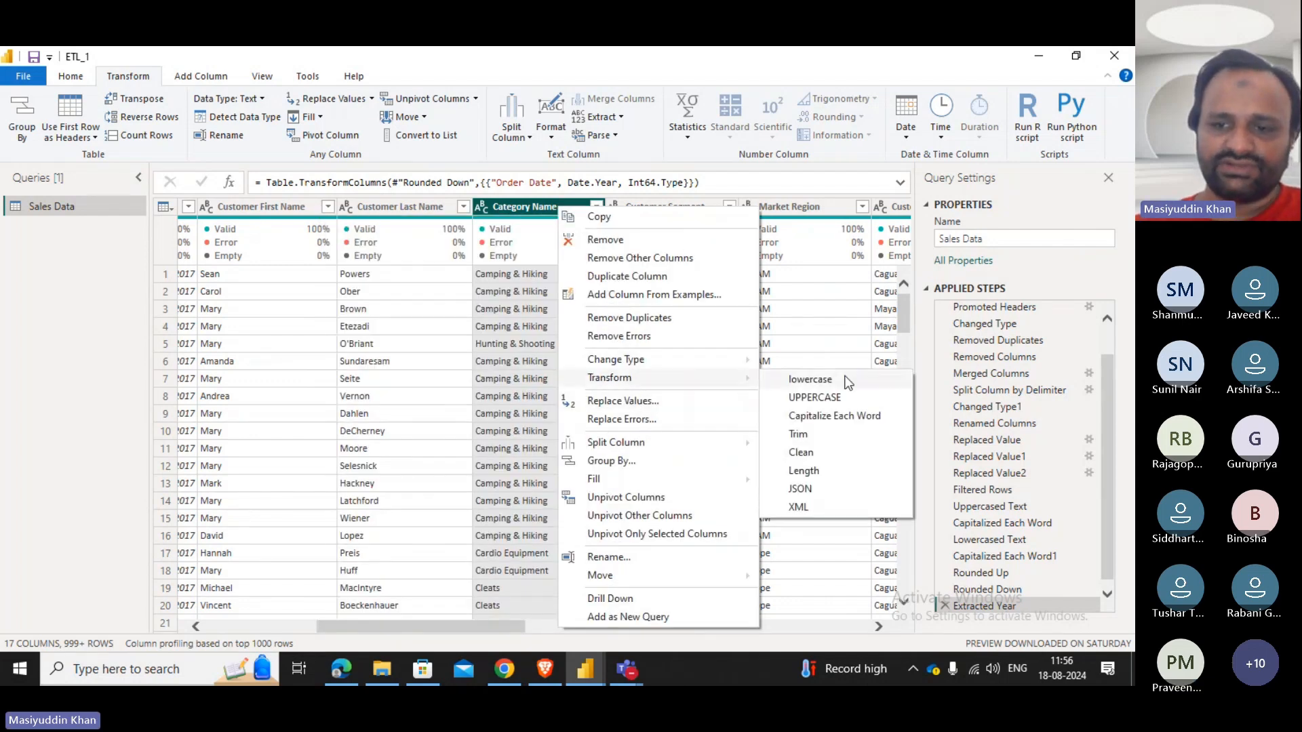
pyautogui.click(817, 398)
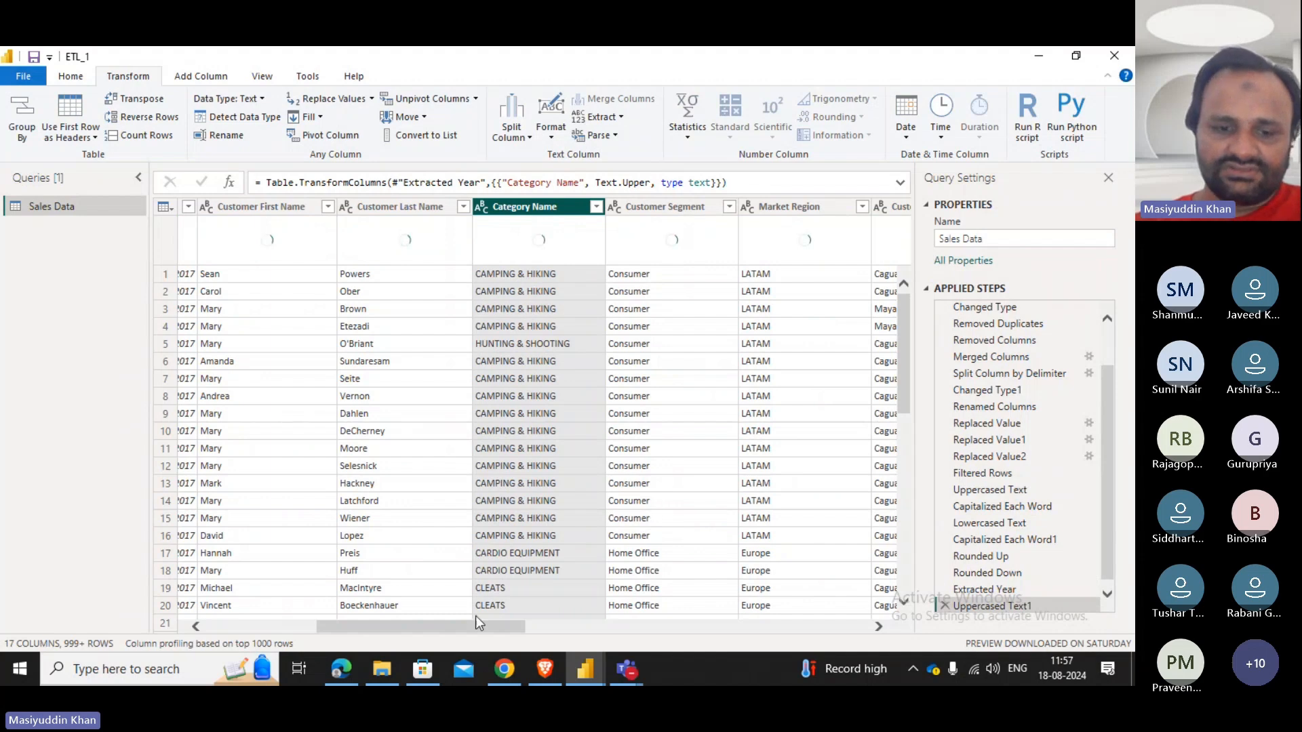
# Delete the Extracted Year step from the Sales Data query's applied steps and confirm the deletion.
pyautogui.moveTo(450, 629); pyautogui.dragTo(322, 585)
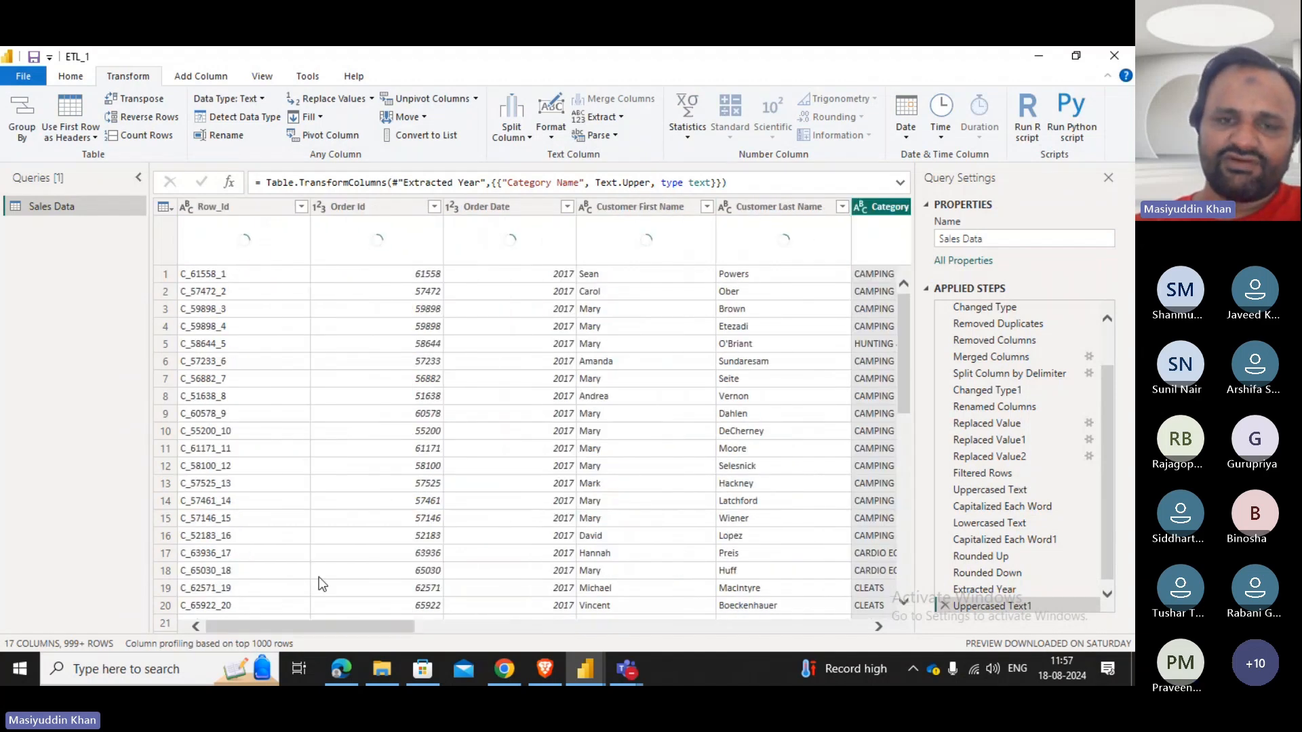
pyautogui.click(1021, 590)
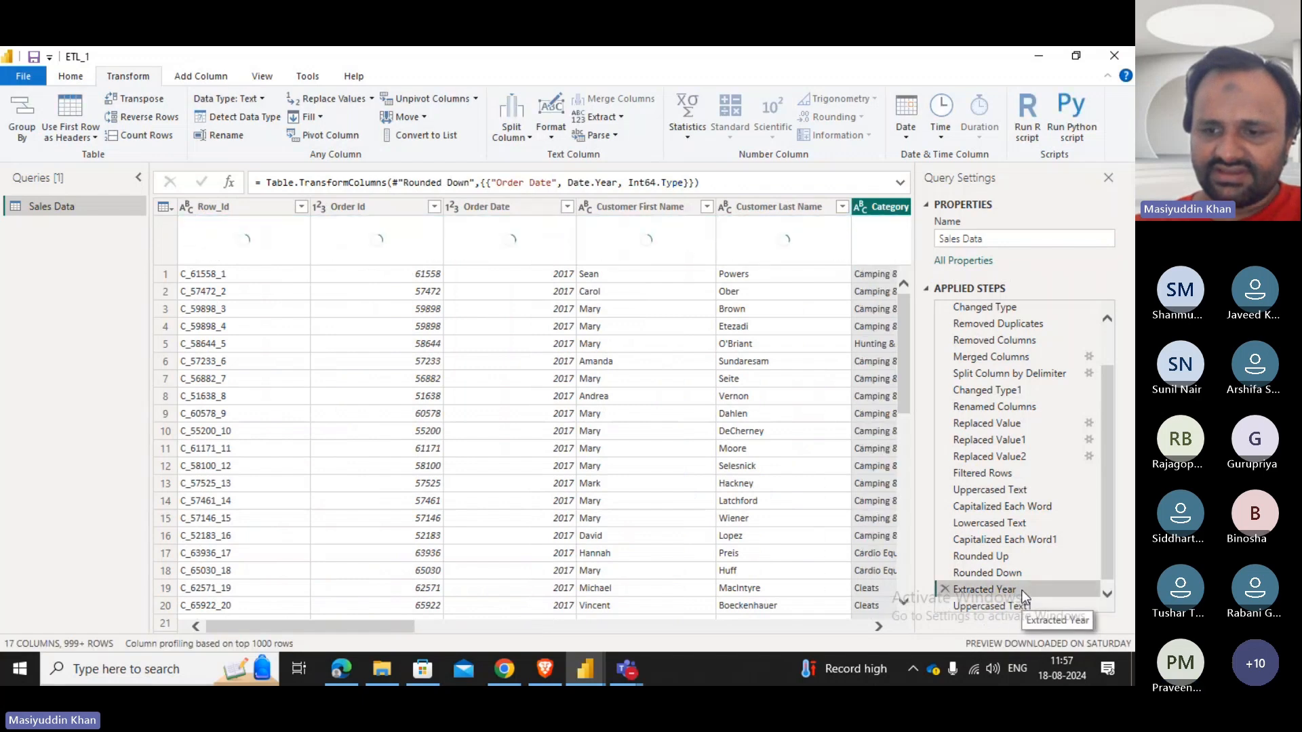
pyautogui.click(944, 587)
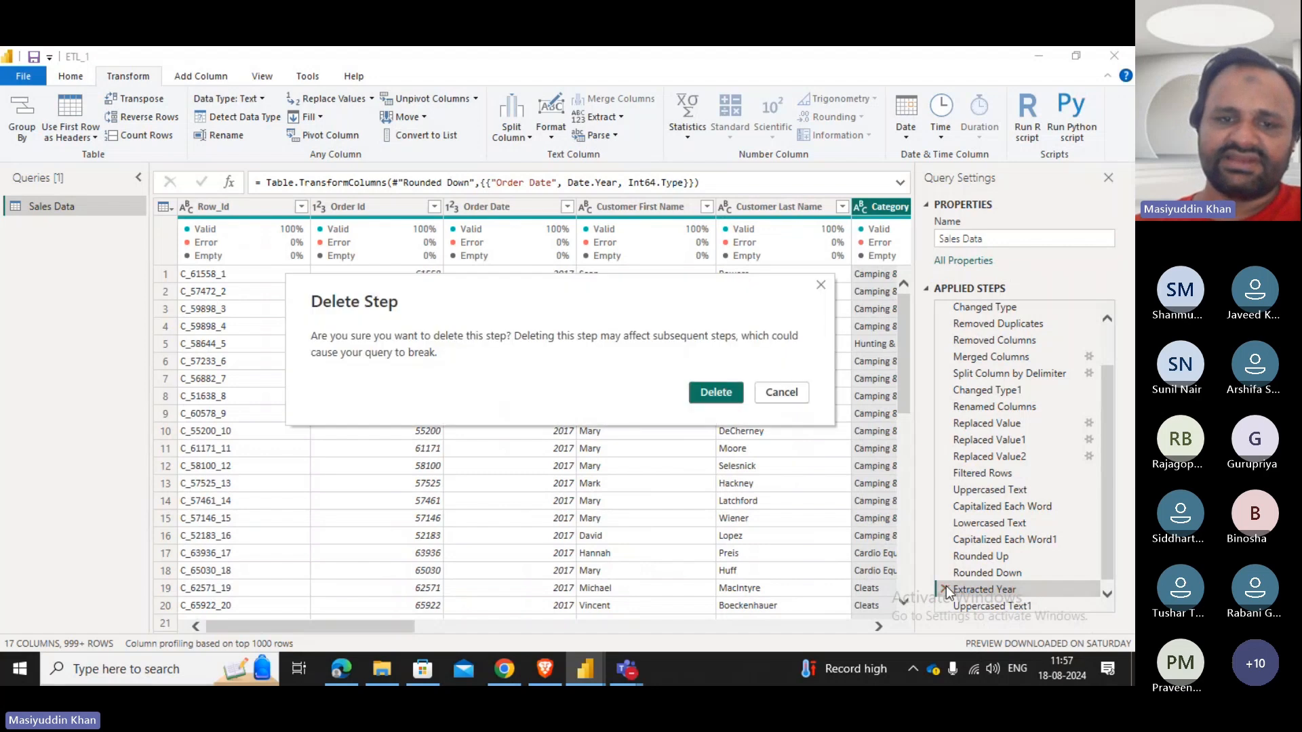
pyautogui.click(712, 393)
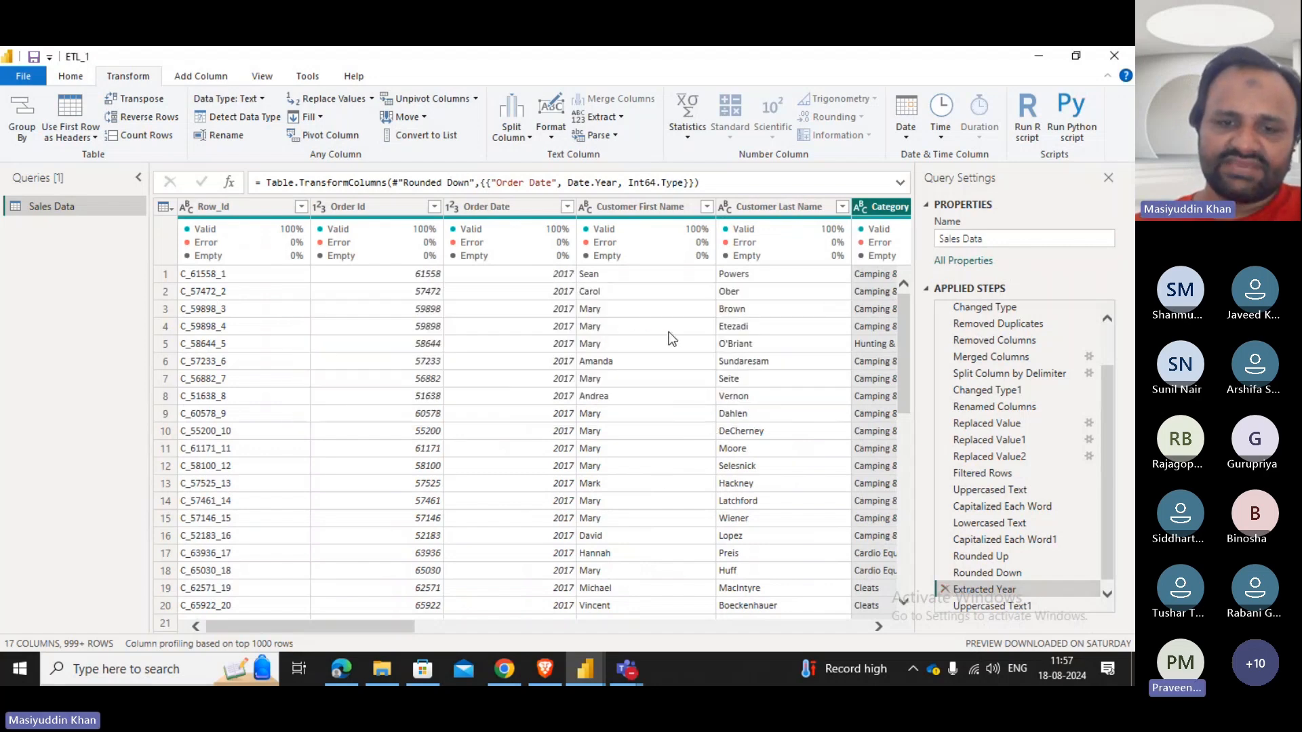
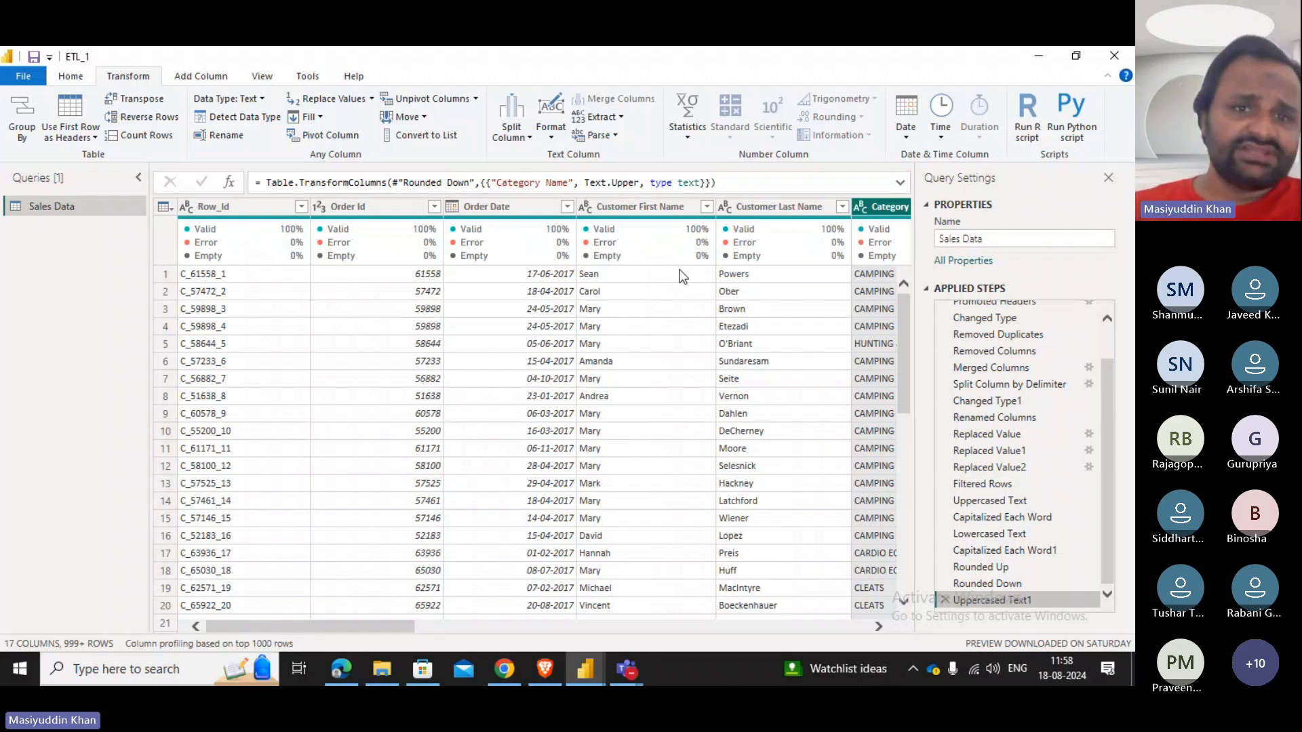
pyautogui.click(551, 122)
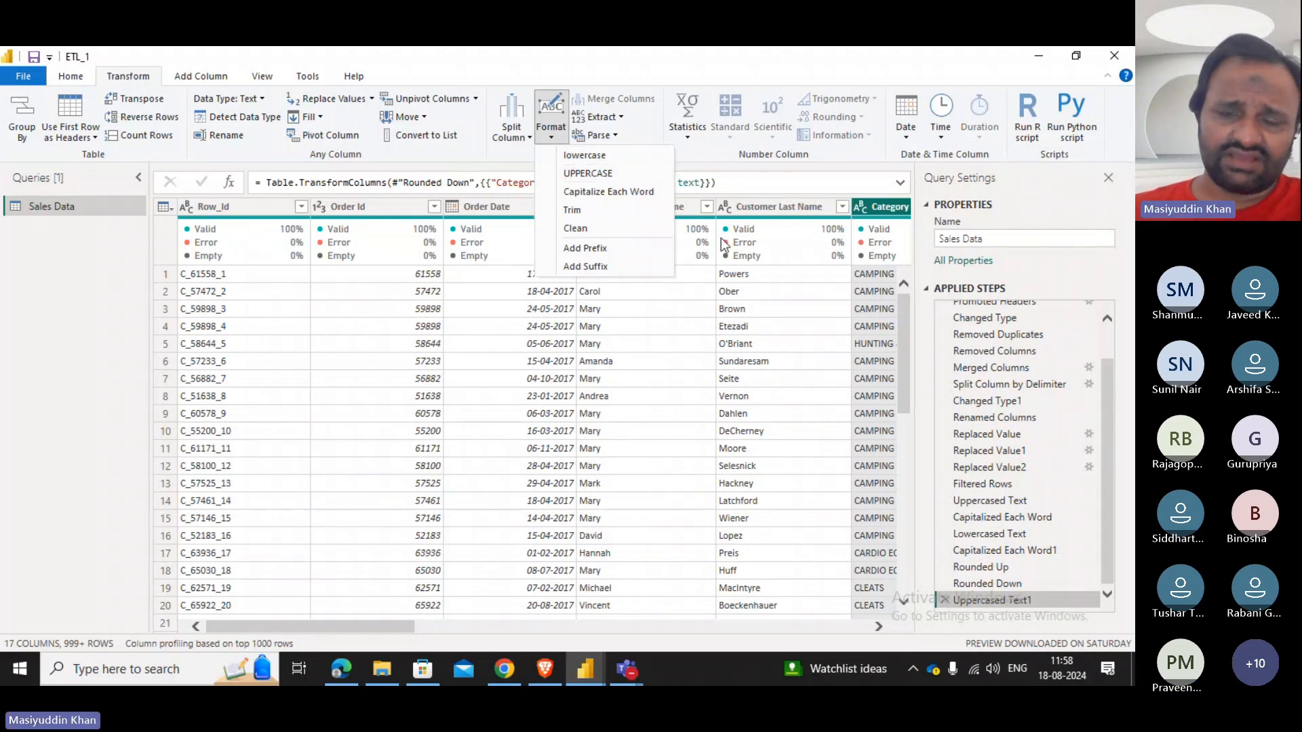
pyautogui.click(618, 119)
pyautogui.click(618, 116)
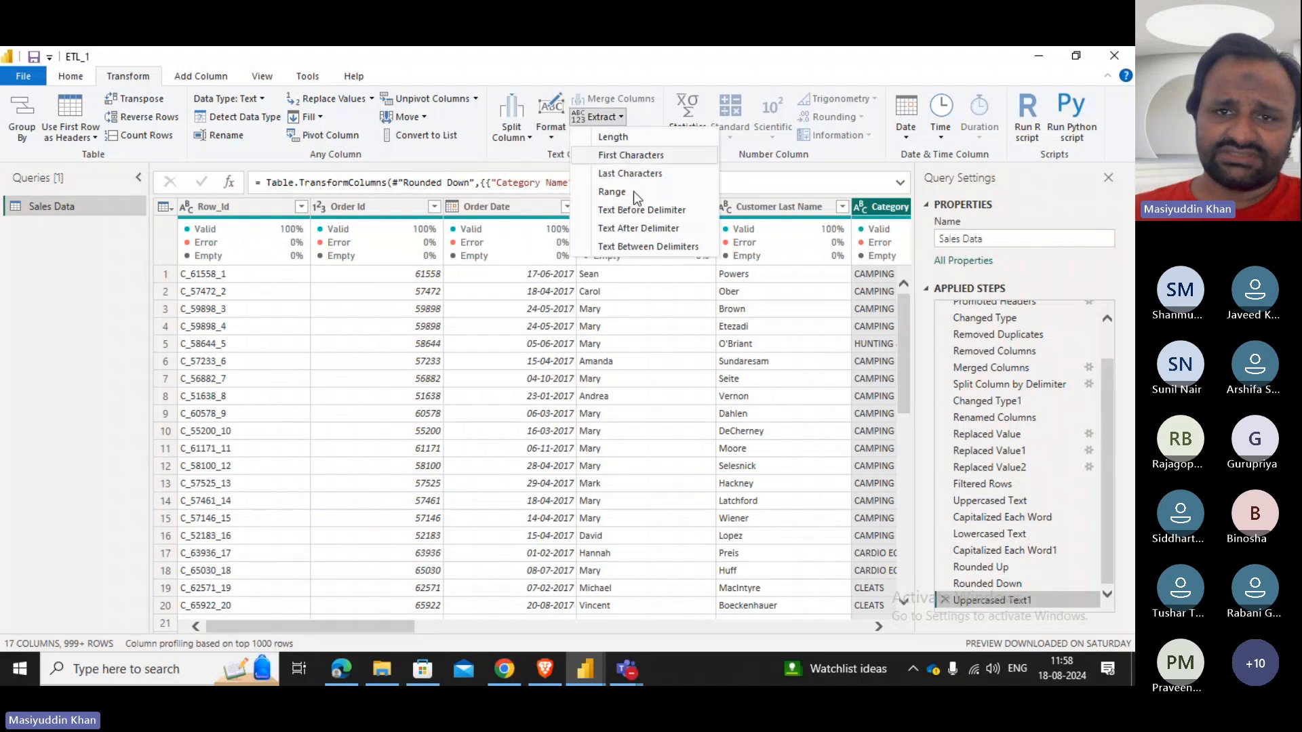
pyautogui.click(720, 175)
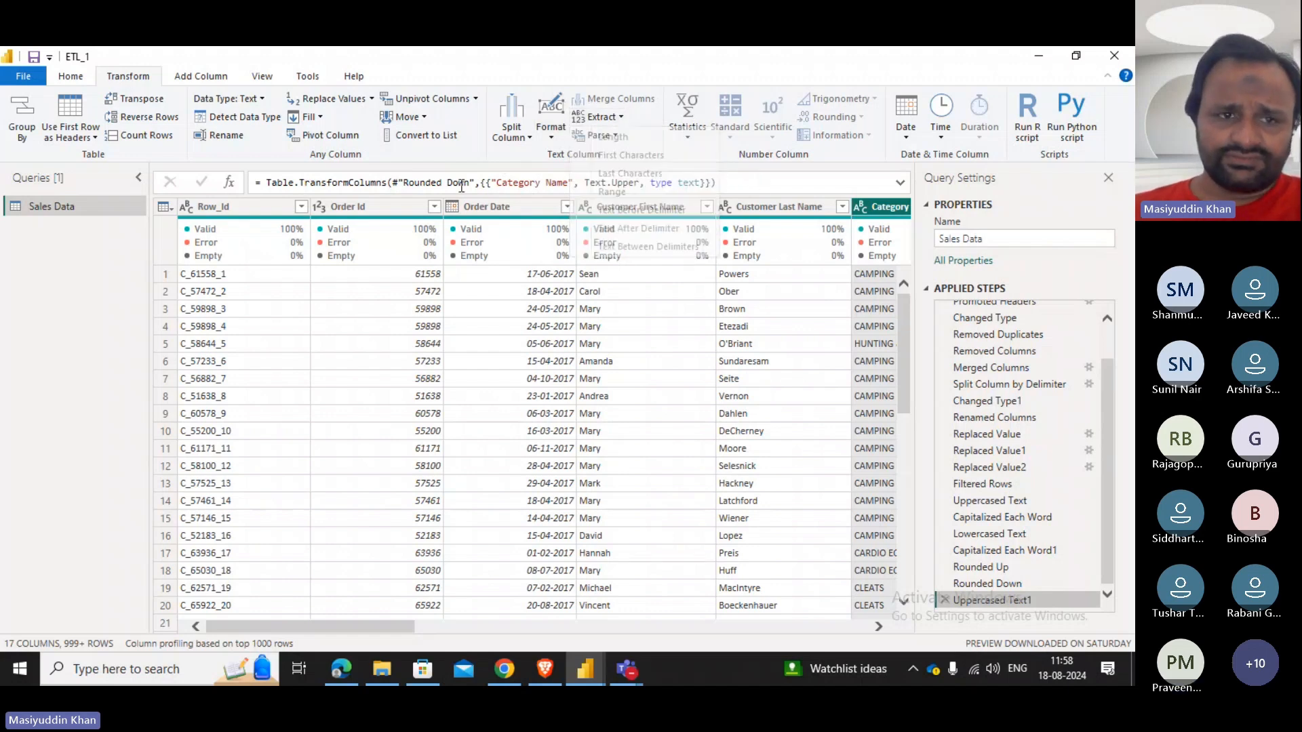
# Transform the Order Date column to keep only the month number, and remove the Extracted Month step.
pyautogui.click(519, 205)
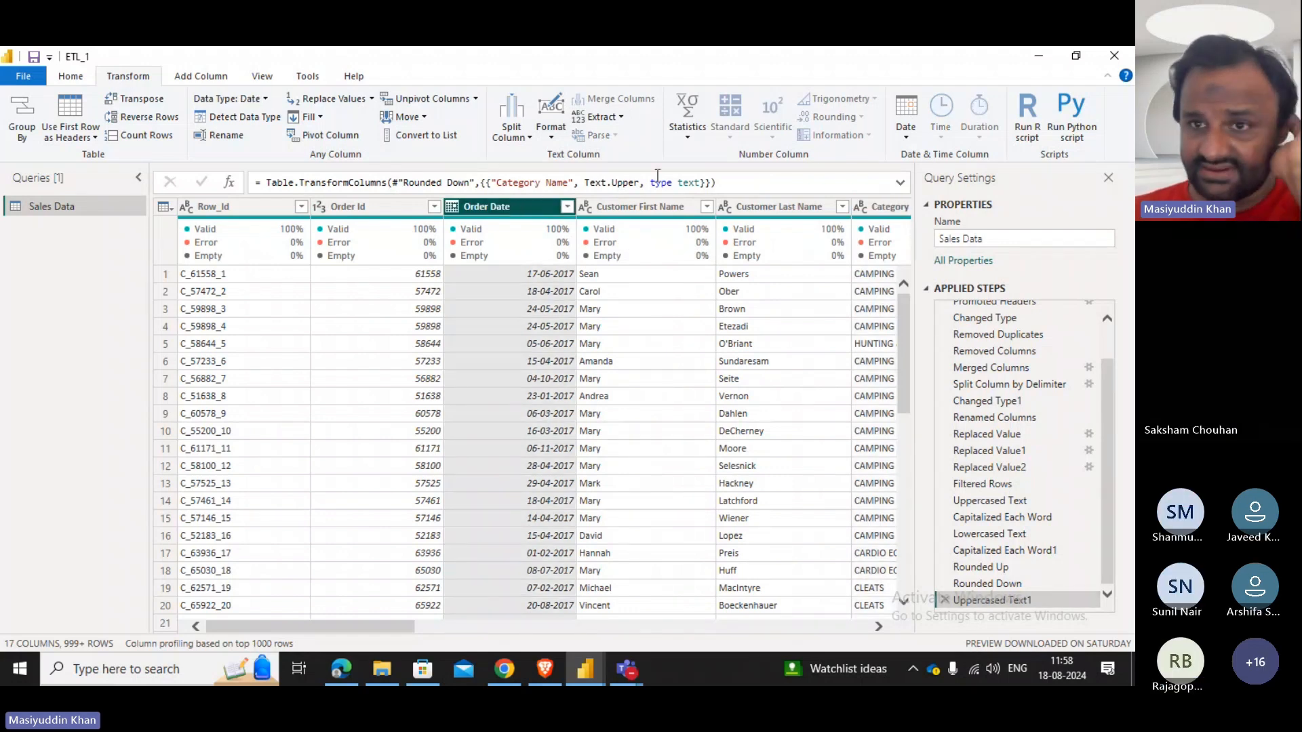
pyautogui.click(894, 137)
pyautogui.moveTo(953, 230)
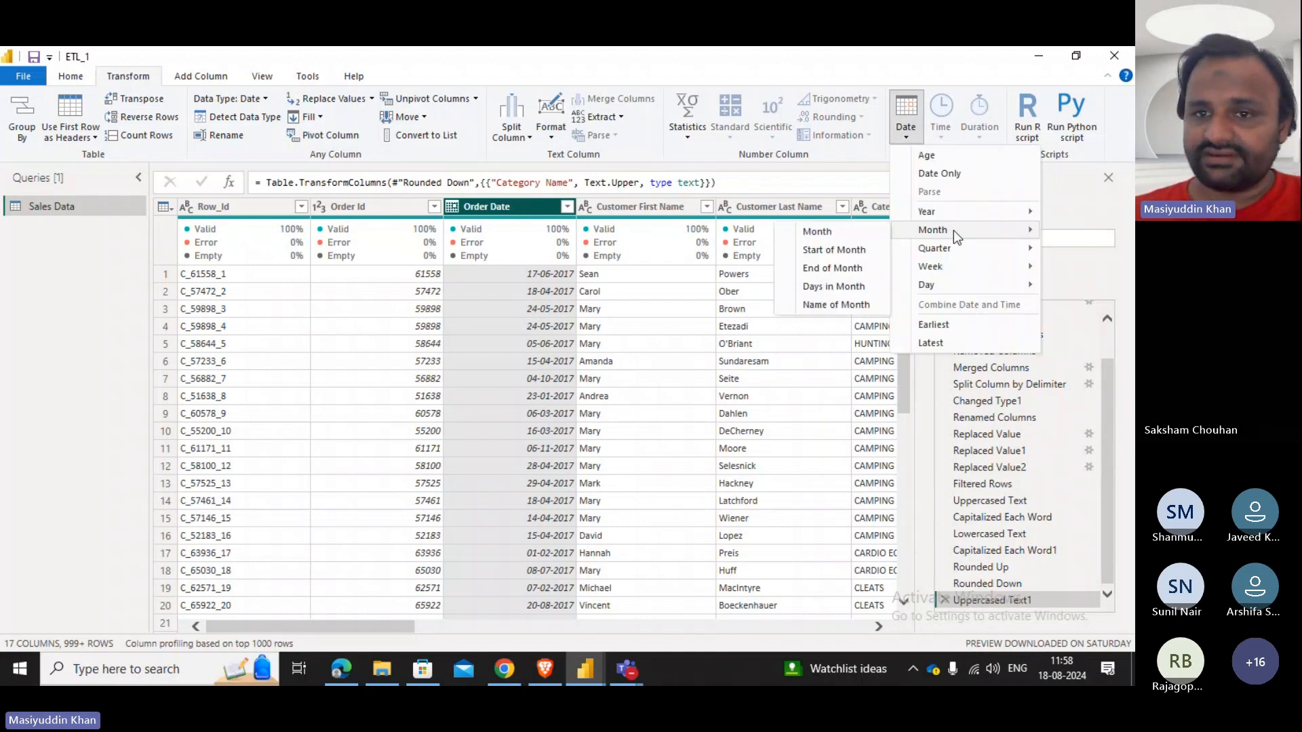
pyautogui.click(878, 231)
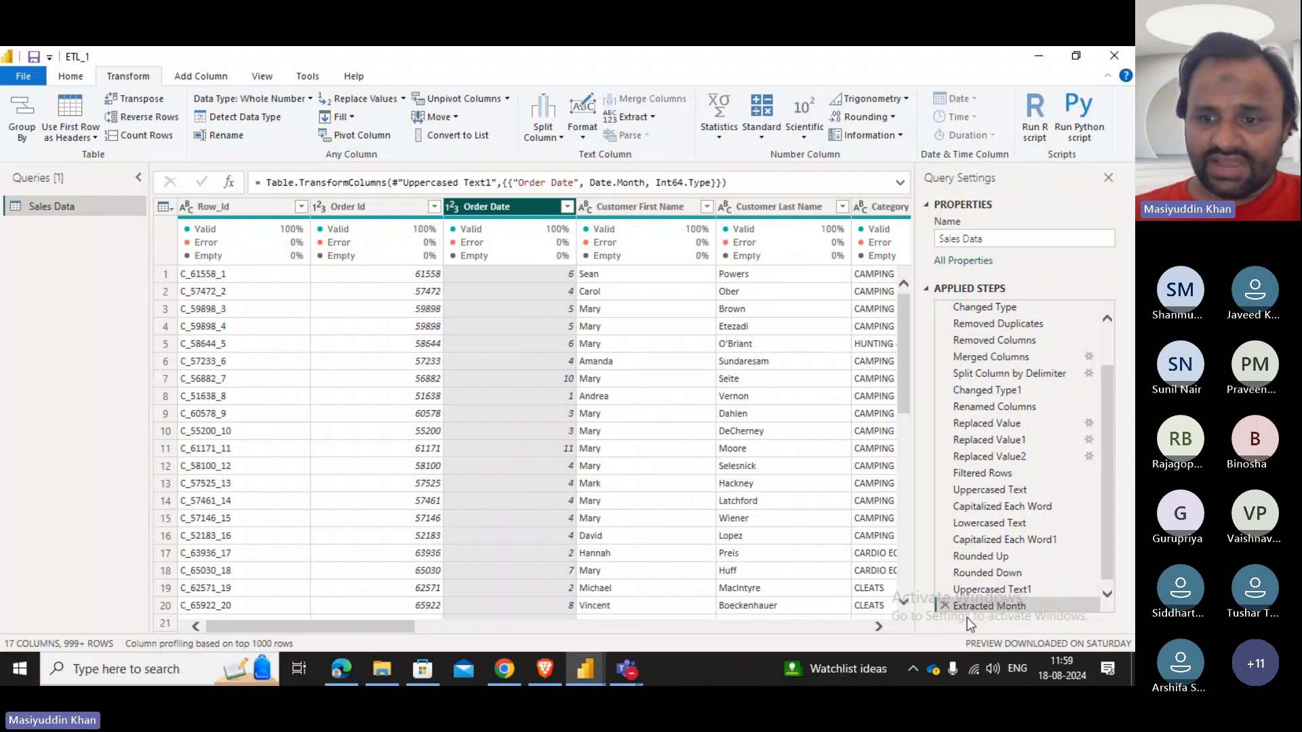
pyautogui.click(942, 605)
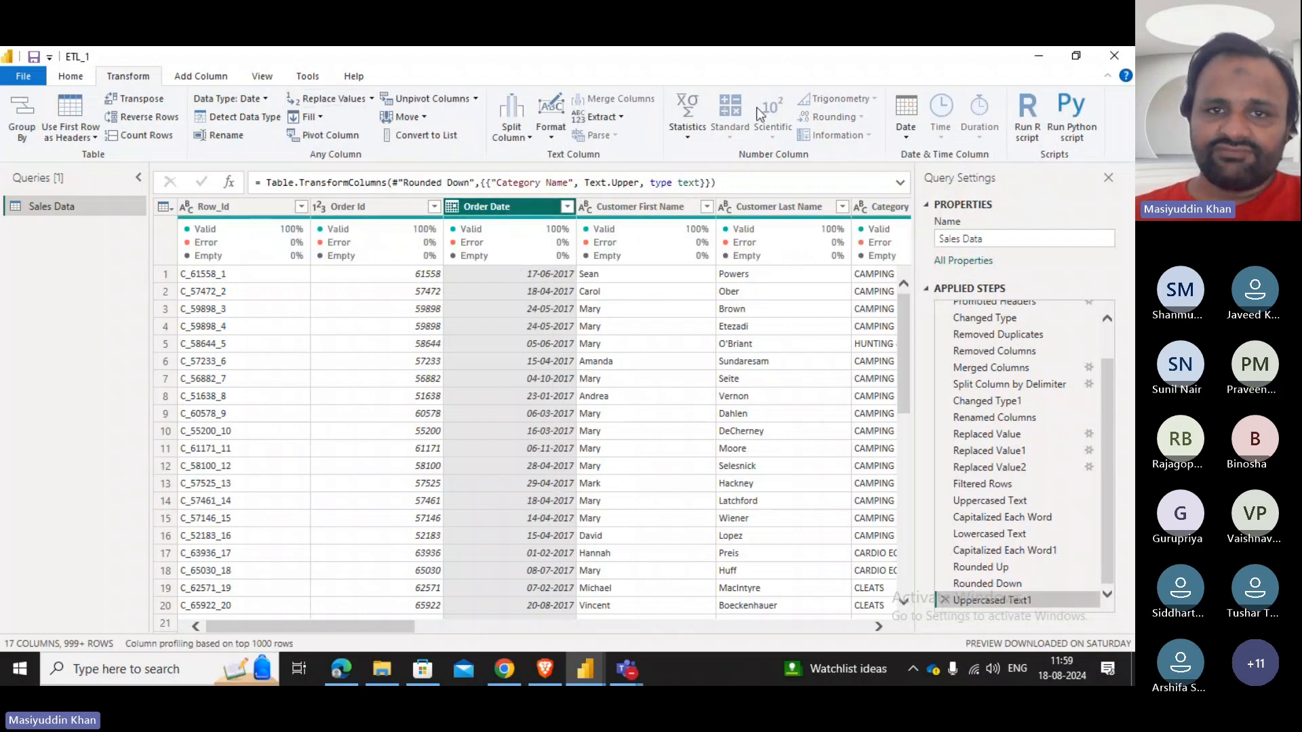
# Convert the Order Date column to the name of the month and look over the converted rows.
pyautogui.click(620, 119)
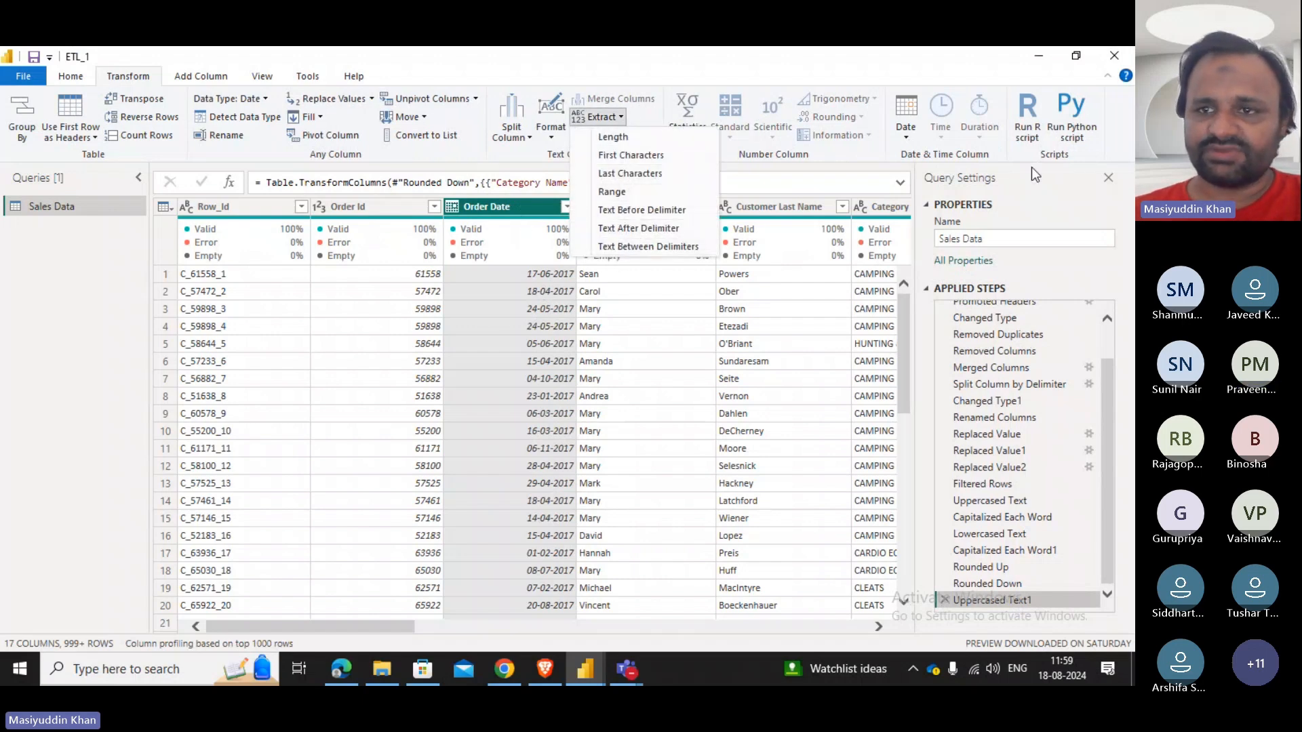
pyautogui.click(902, 140)
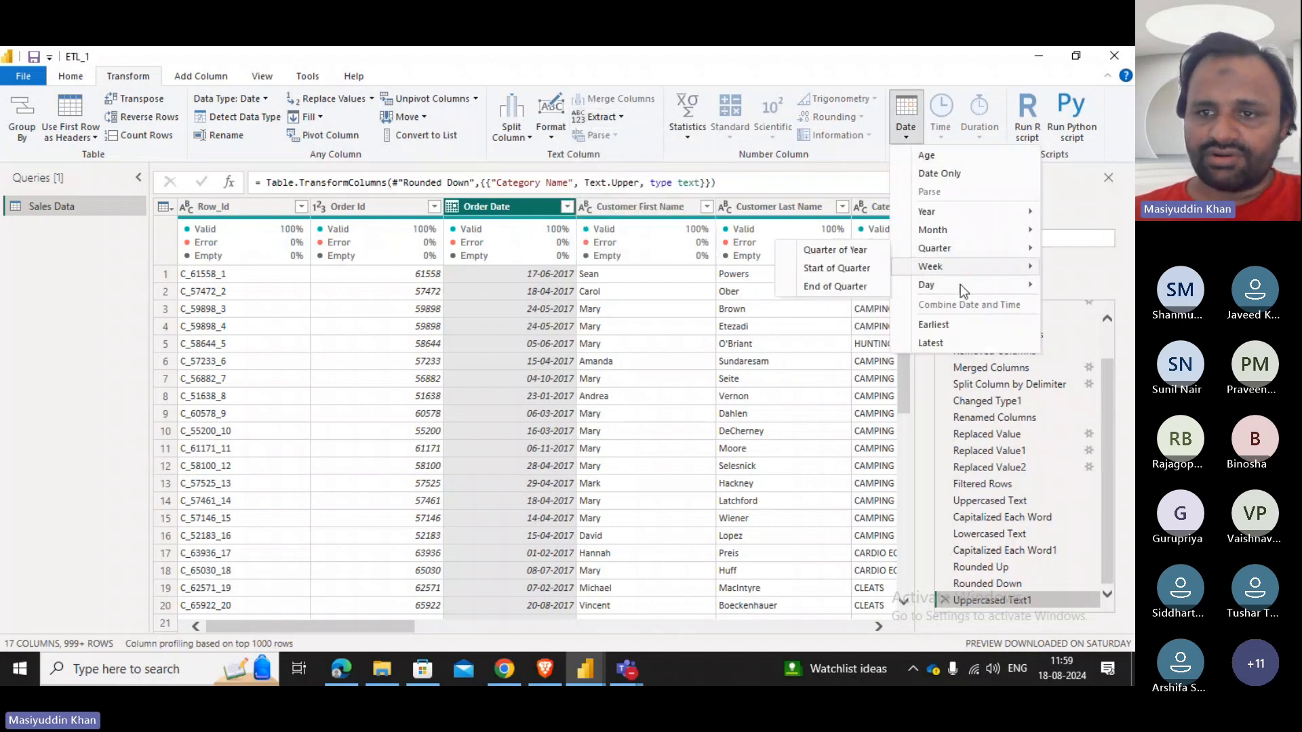
pyautogui.moveTo(963, 213)
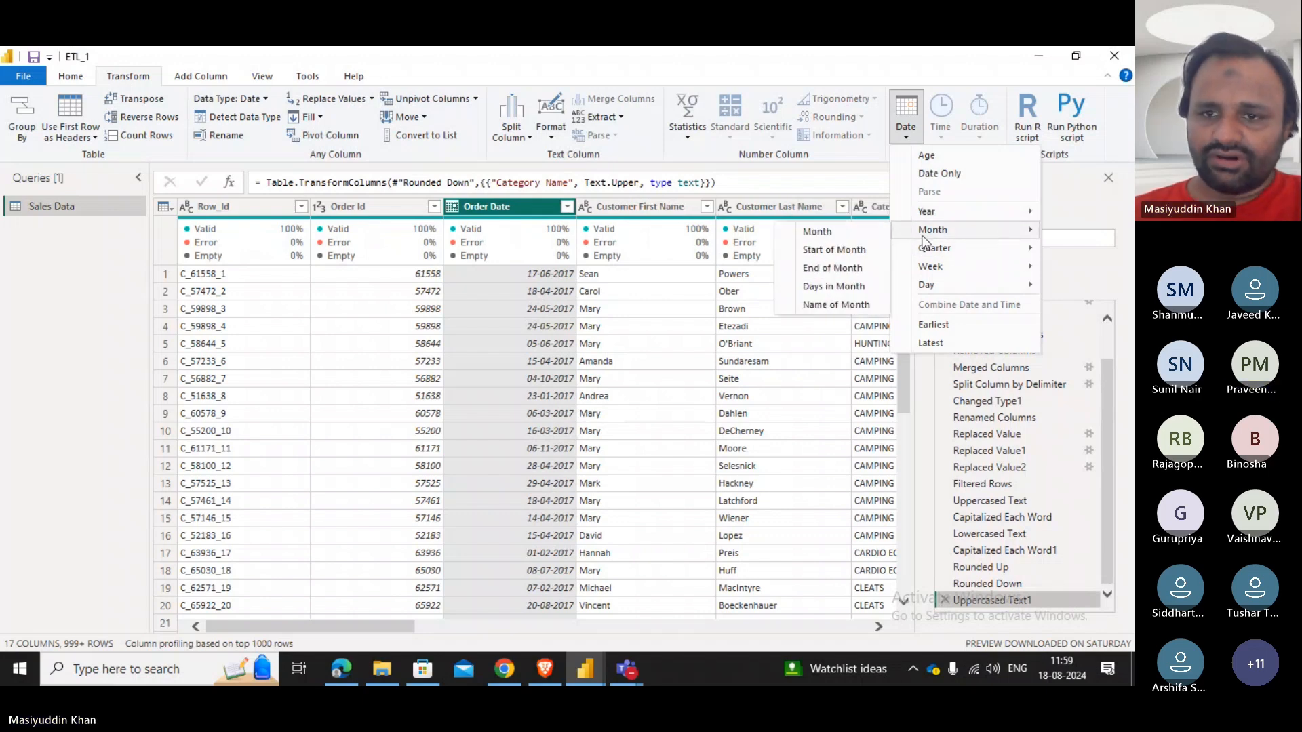
pyautogui.click(838, 303)
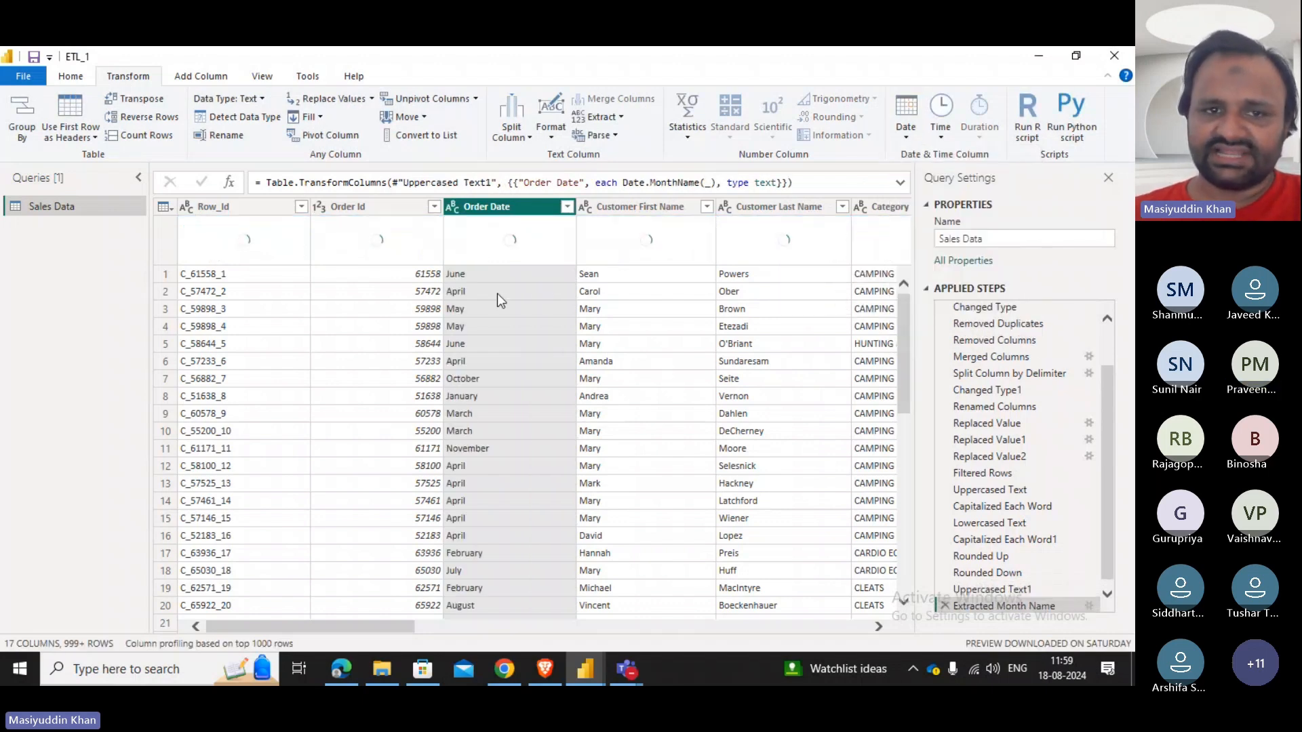
pyautogui.scroll(-1, 514, 391)
pyautogui.scroll(1, 514, 390)
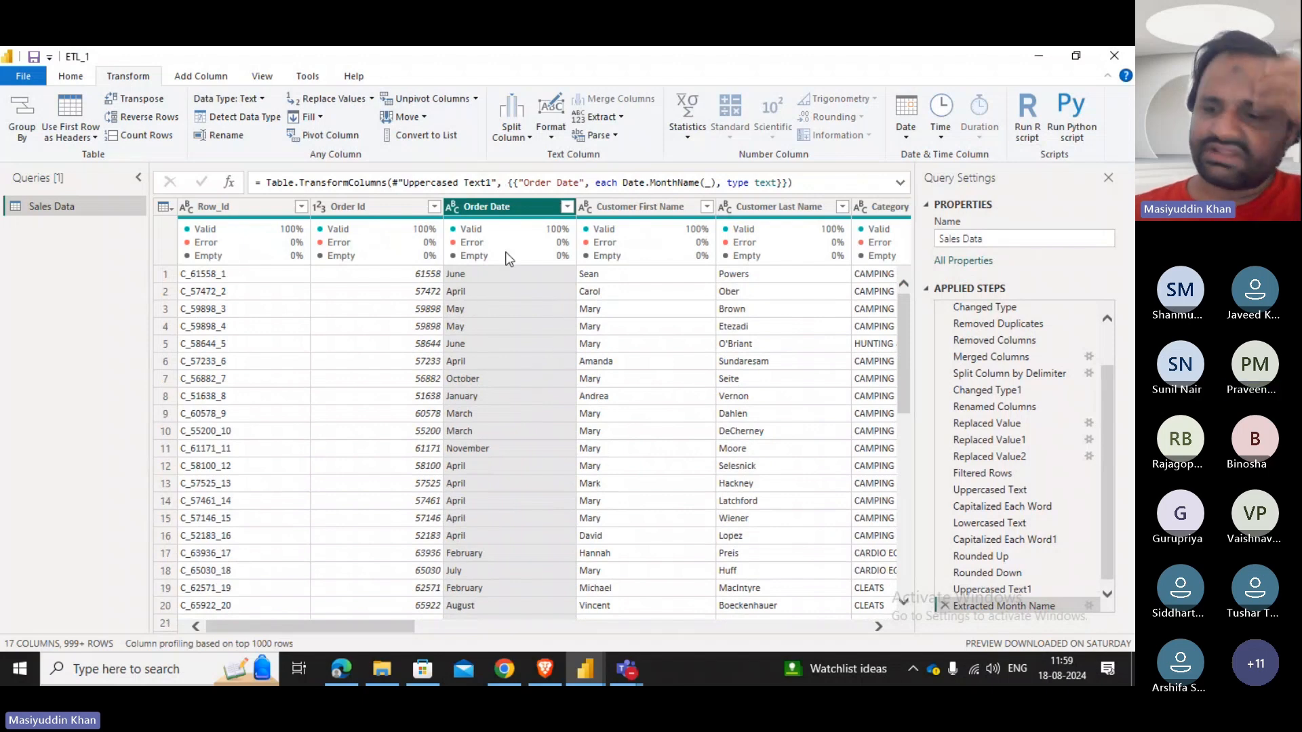
pyautogui.moveTo(508, 251)
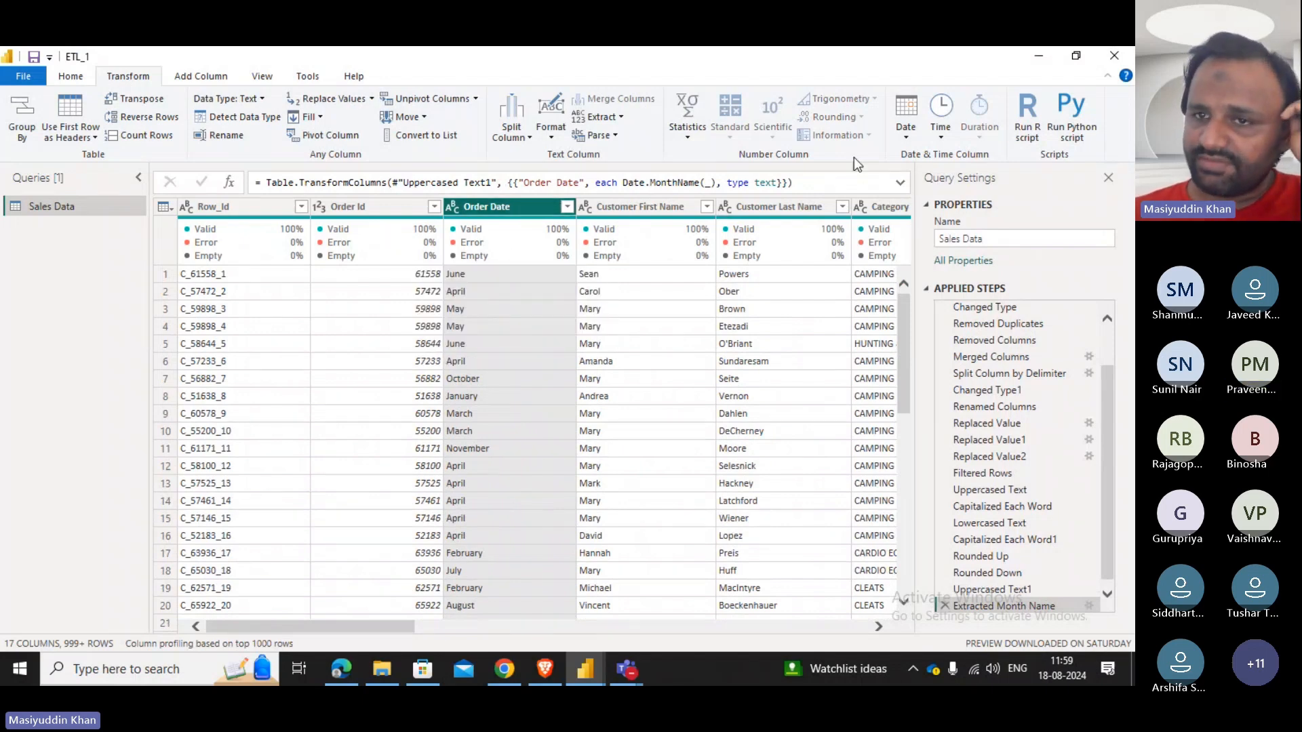
# Delete the Extracted Month Name step from the Sales Data query's applied steps.
pyautogui.click(905, 138)
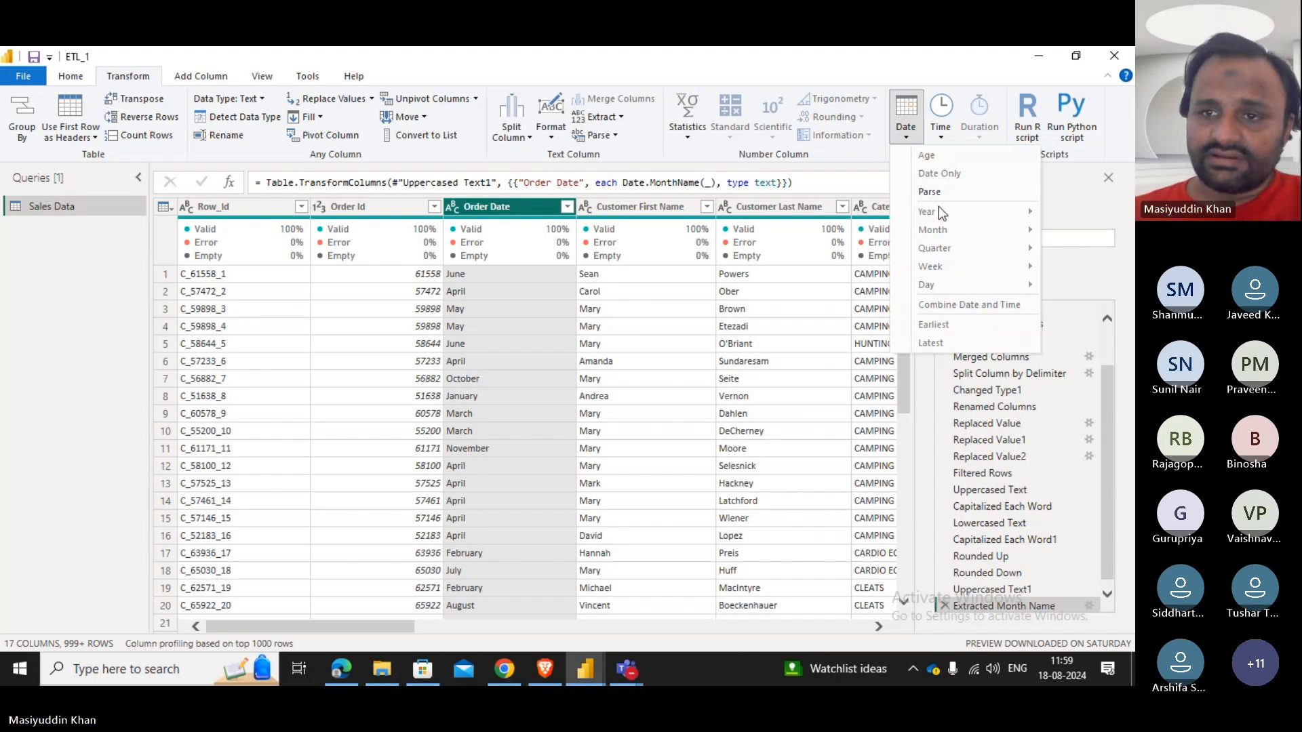
pyautogui.click(945, 605)
pyautogui.click(946, 605)
pyautogui.click(945, 605)
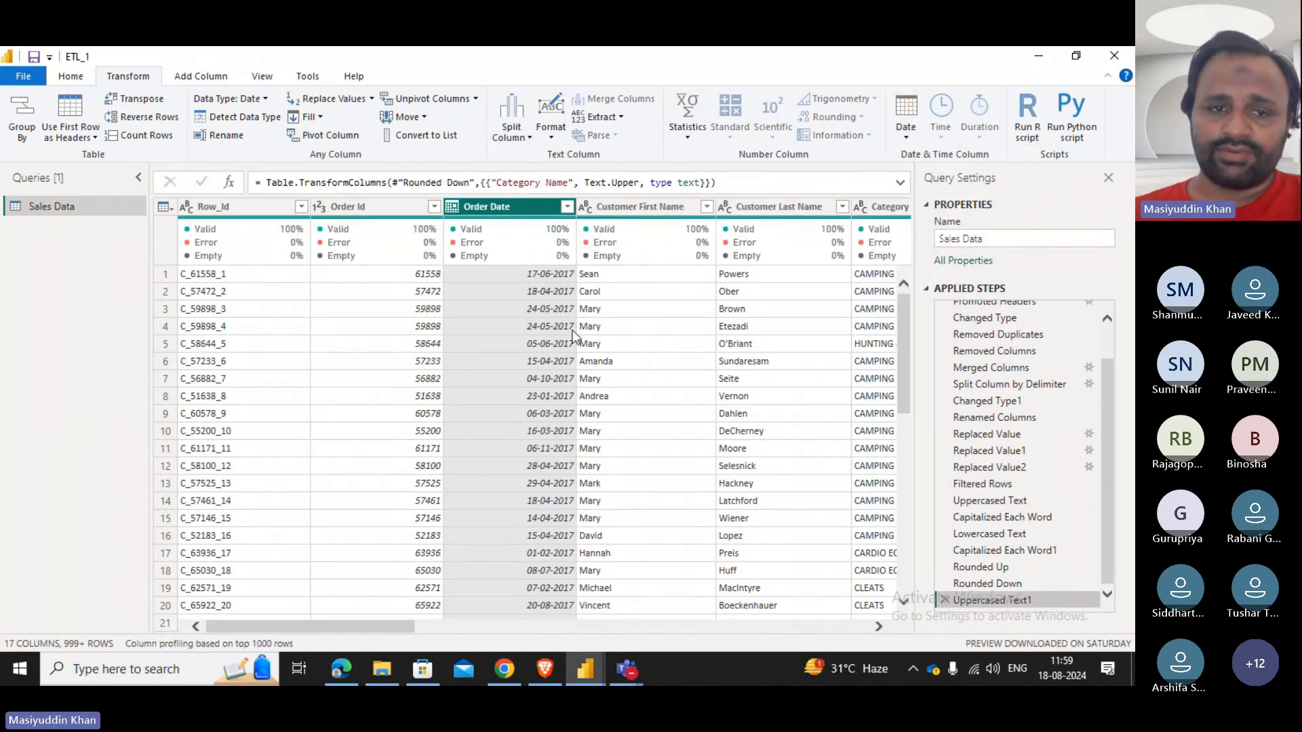
# Examine the delimiter choices for splitting the Order Date column and cancel the split.
pyautogui.click(729, 308)
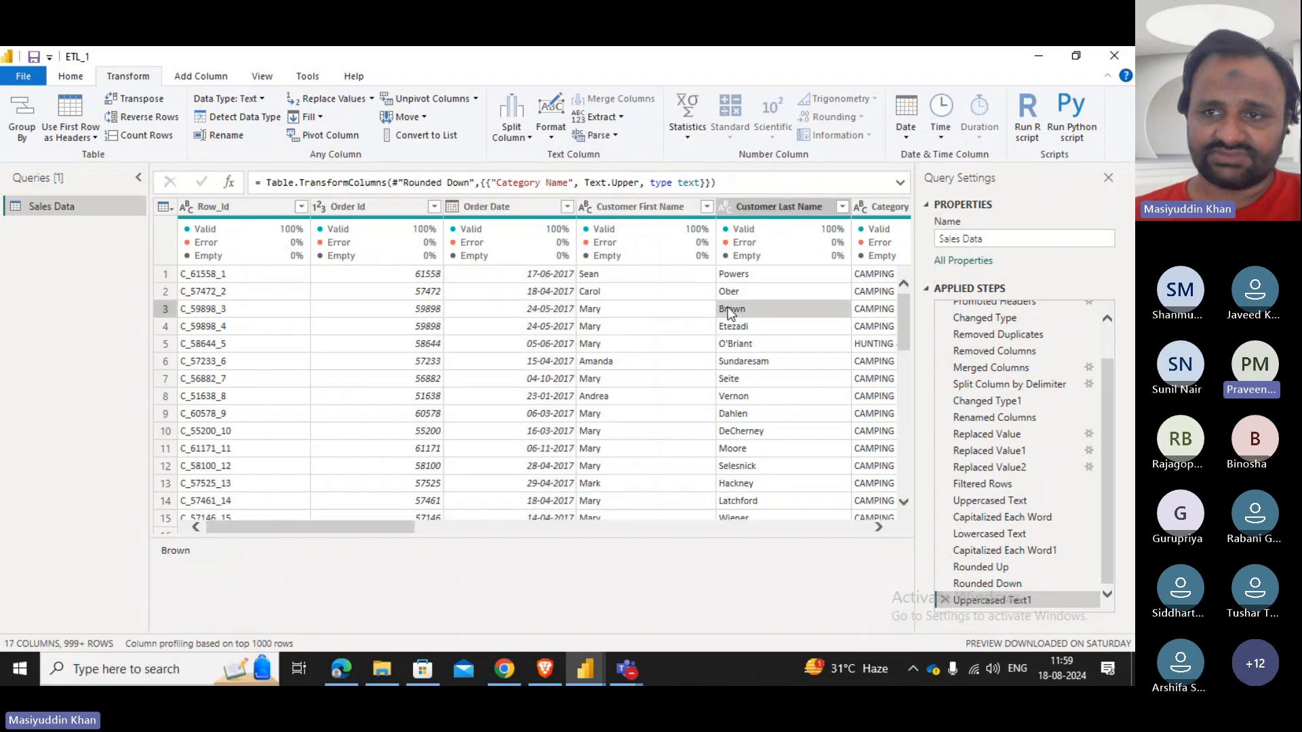
pyautogui.click(772, 210)
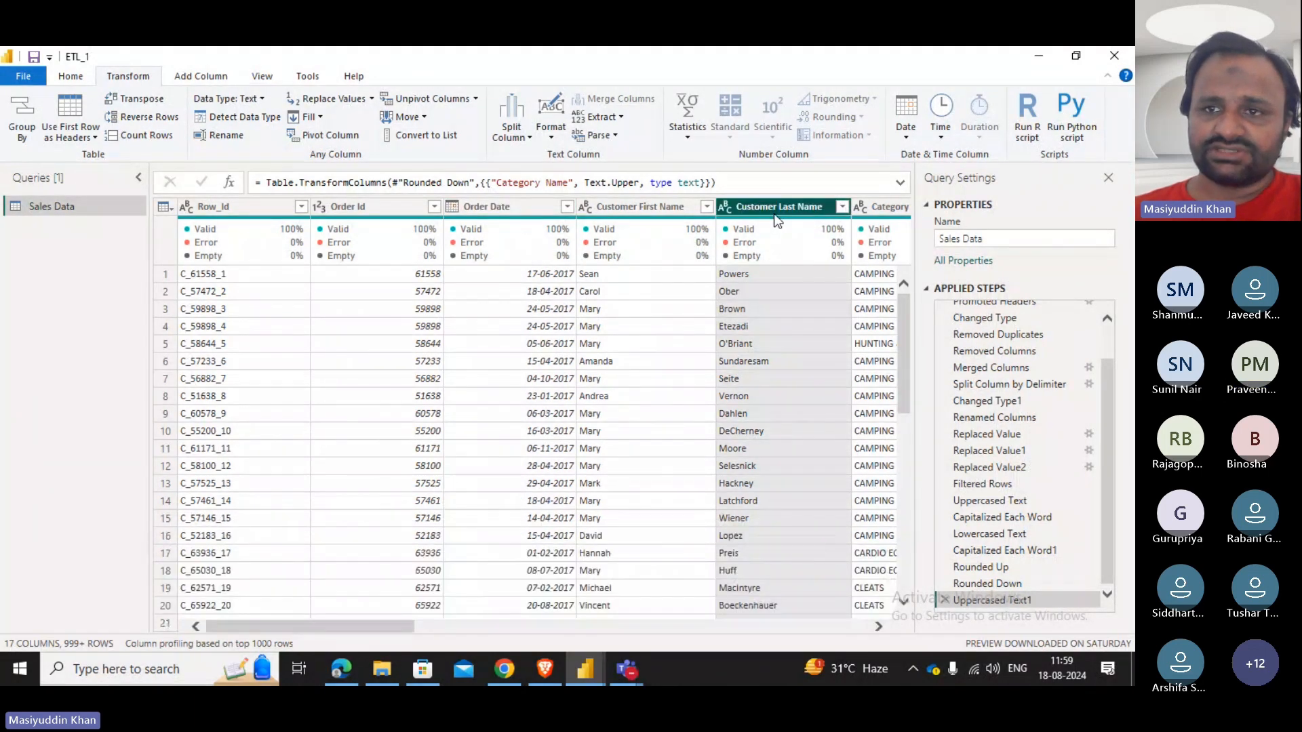
pyautogui.click(515, 206)
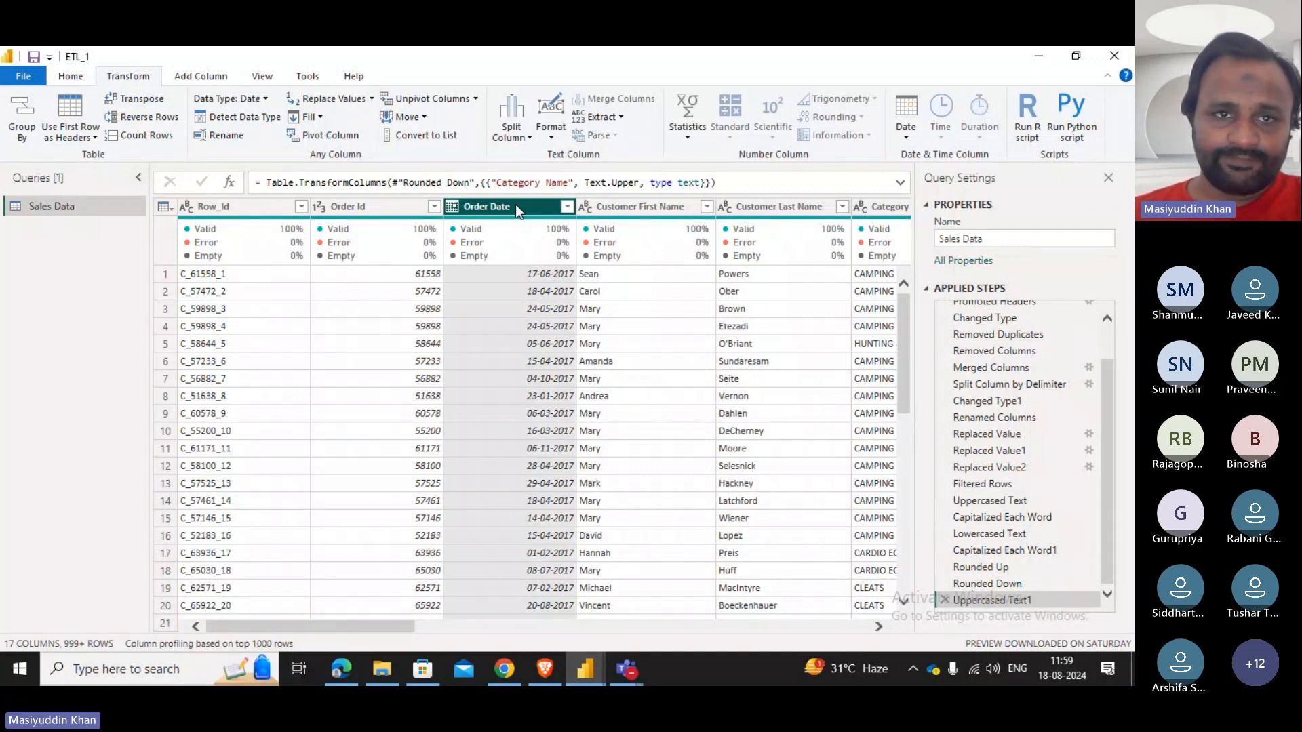
pyautogui.click(530, 137)
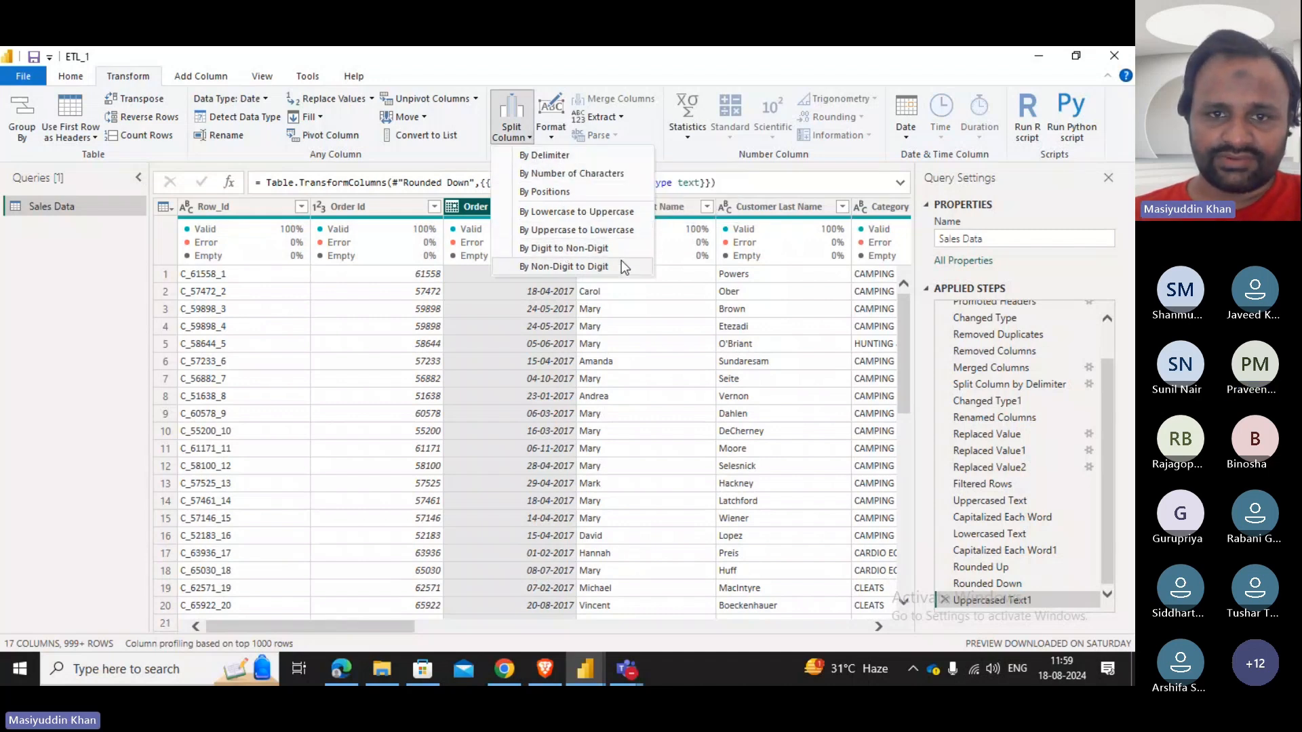
pyautogui.click(569, 157)
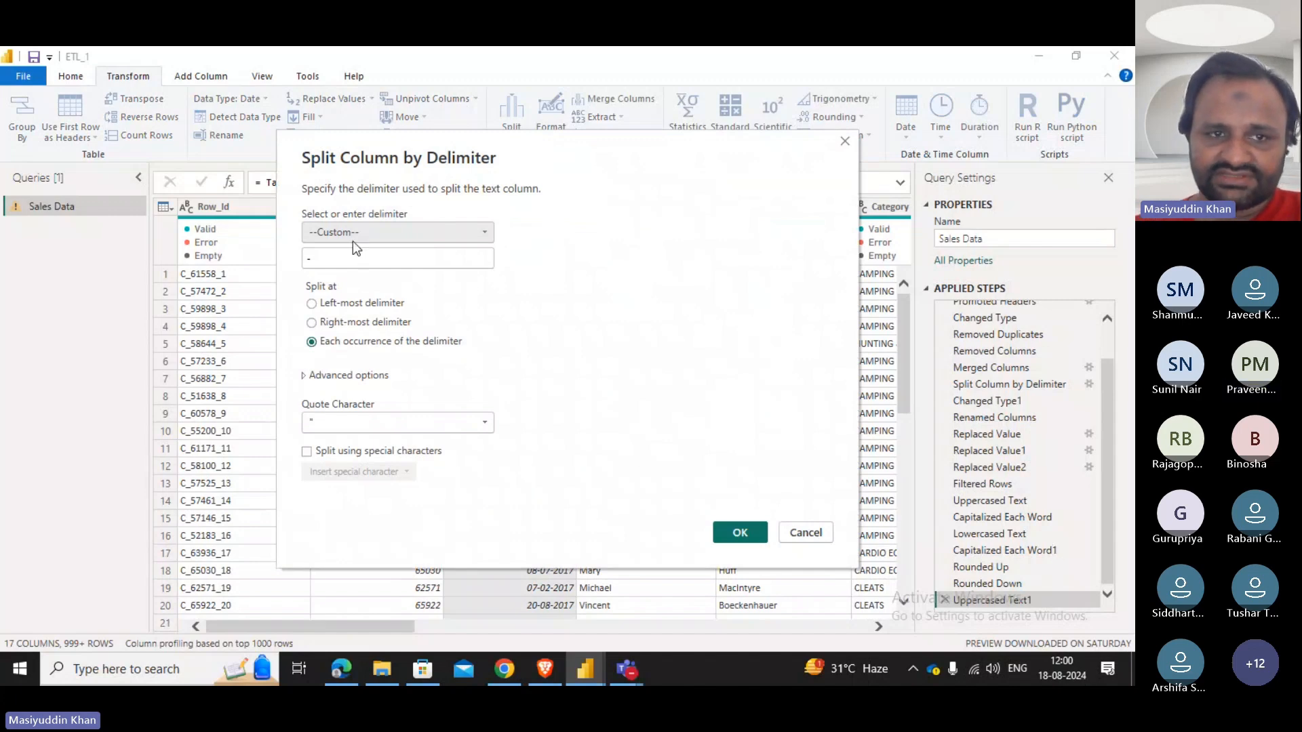
pyautogui.click(367, 231)
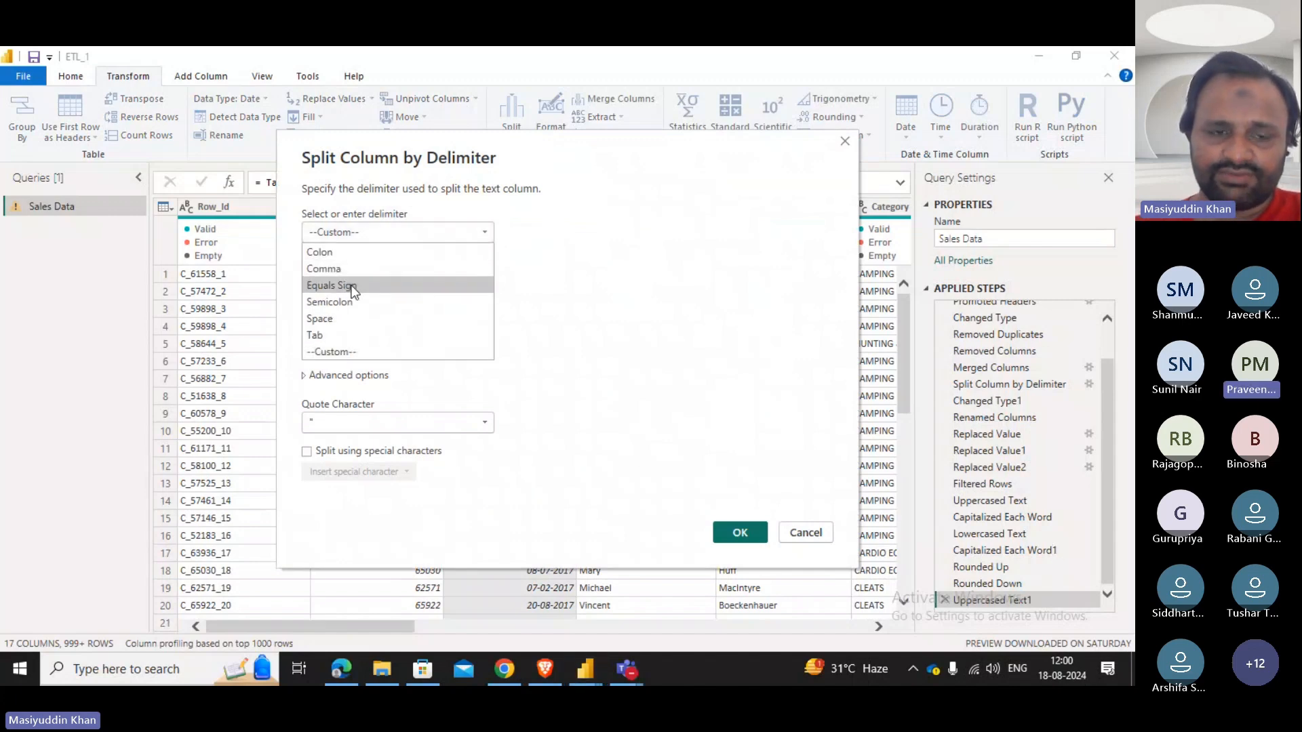
pyautogui.click(802, 544)
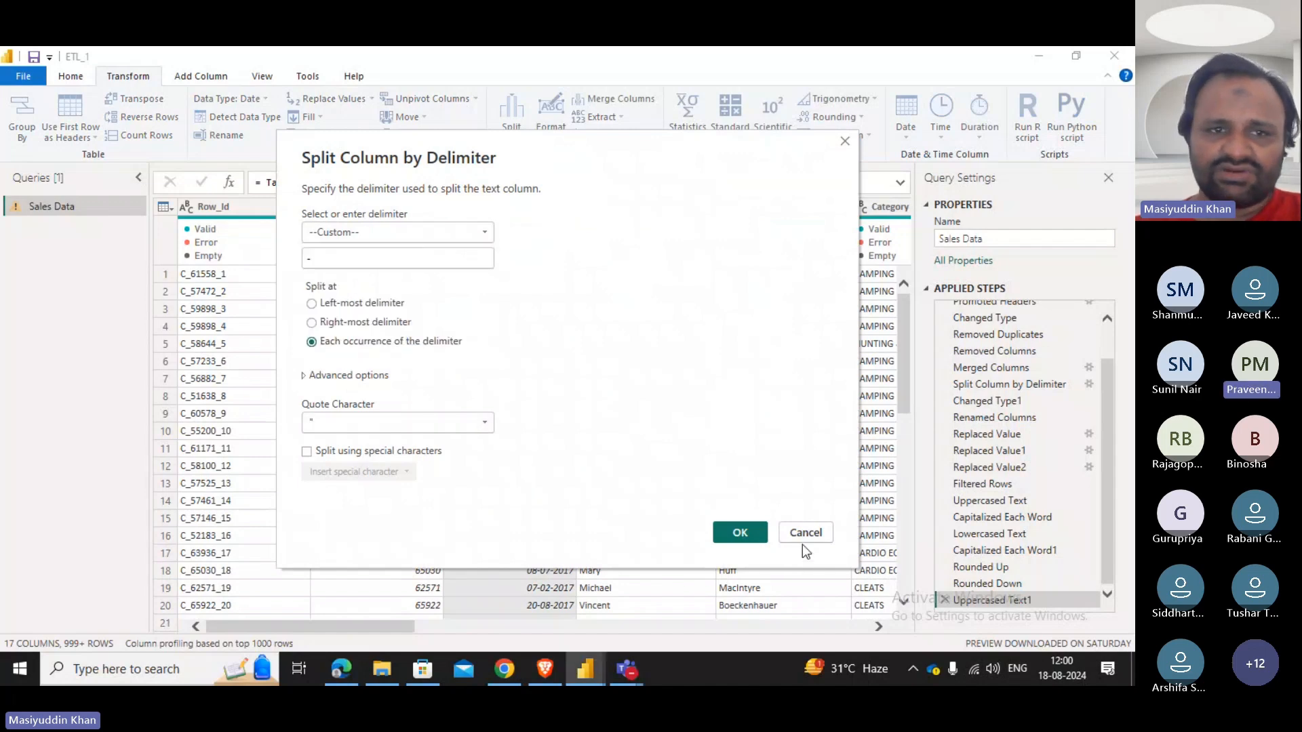
pyautogui.click(807, 533)
pyautogui.click(625, 309)
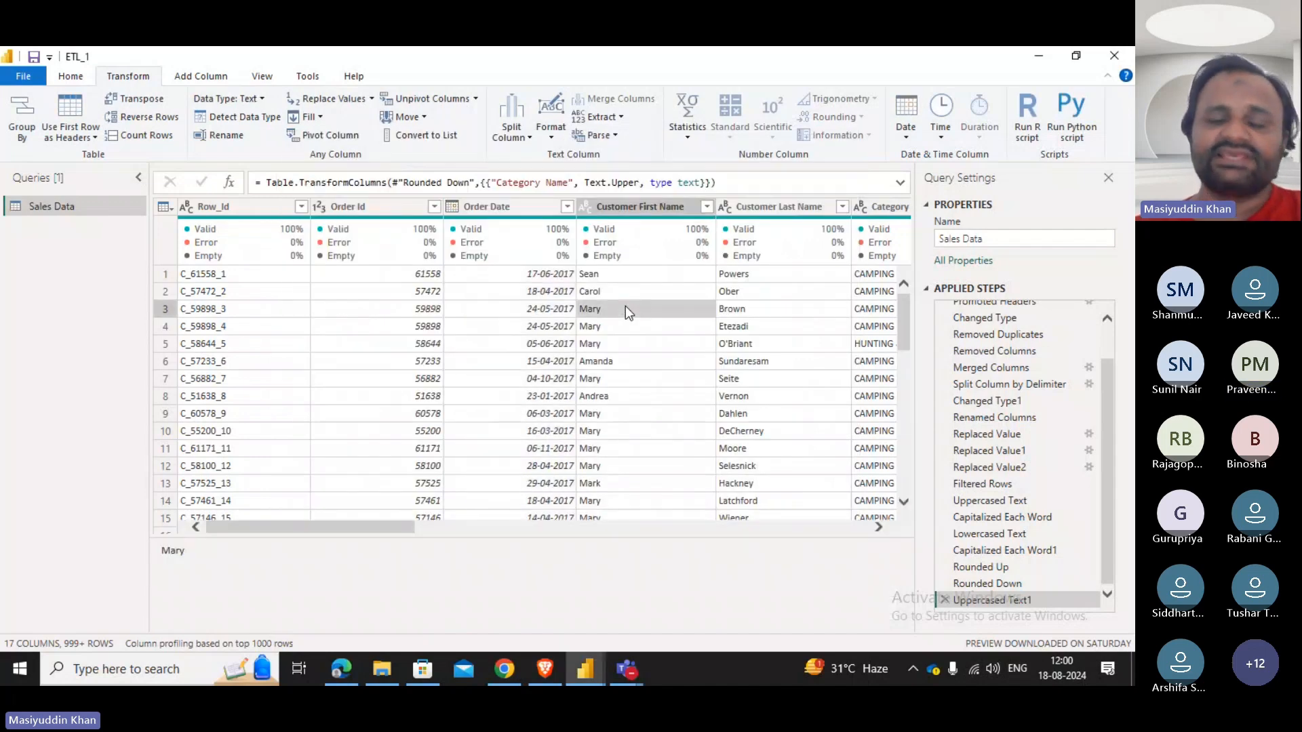
pyautogui.click(541, 201)
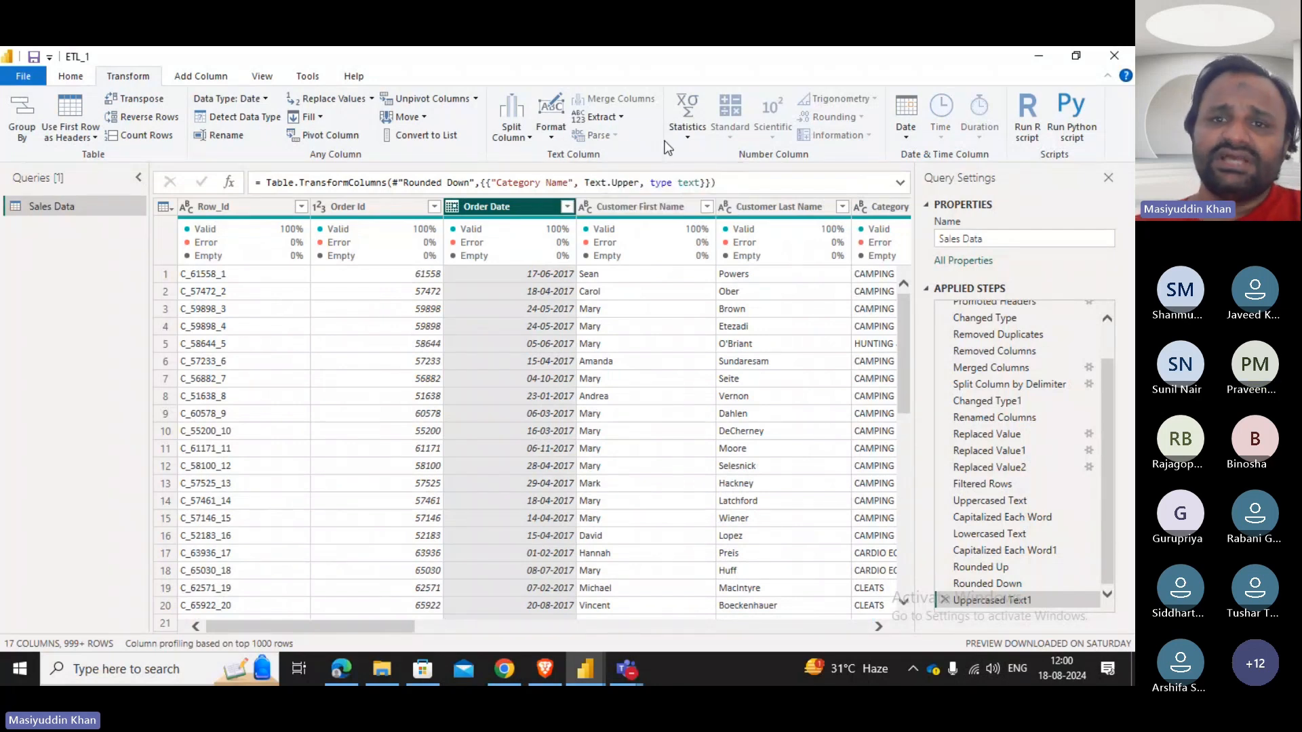
pyautogui.click(689, 129)
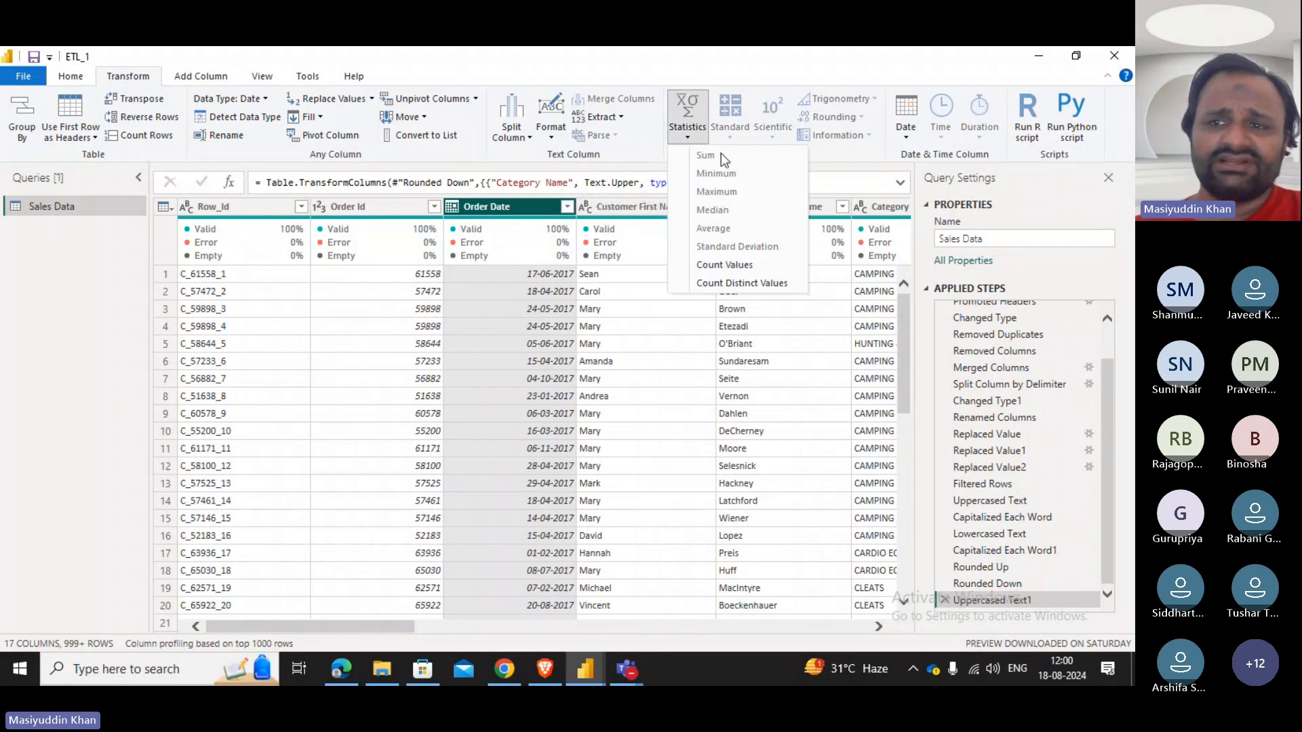
pyautogui.click(842, 163)
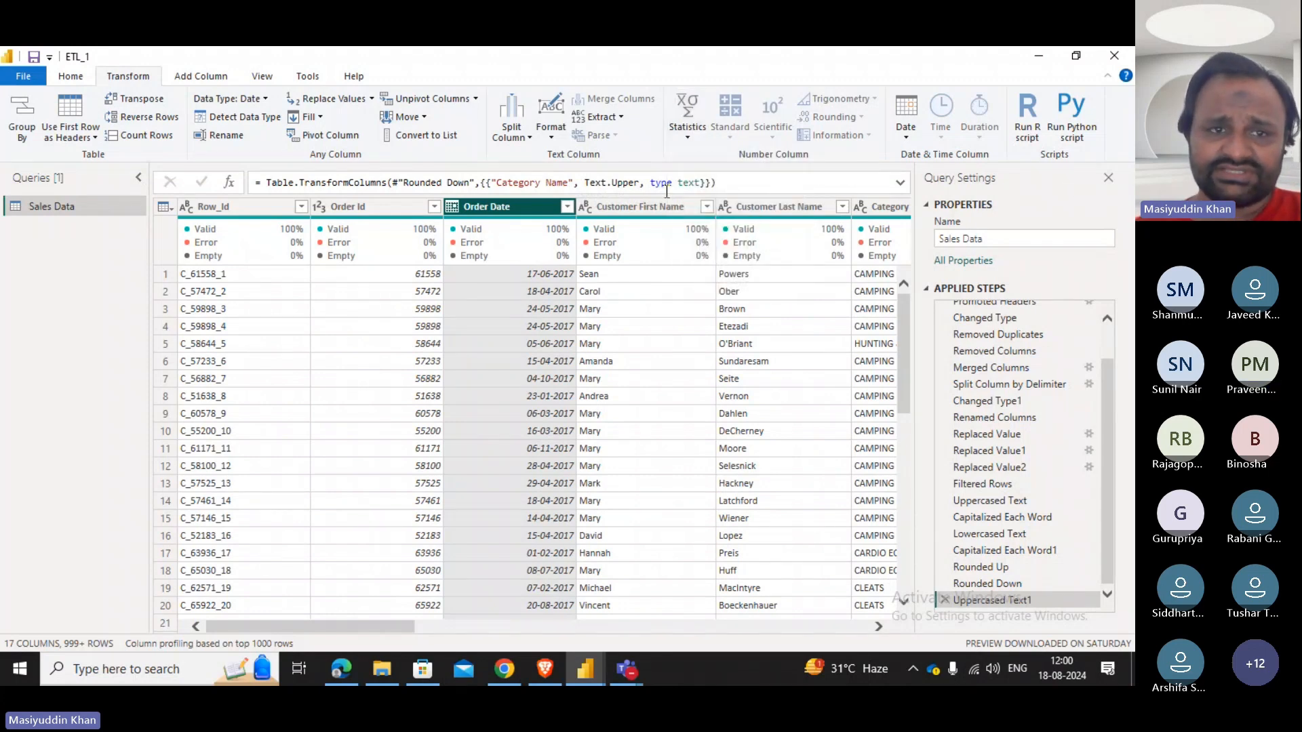
# Switch to the IDEMI Power BI Workshop PDF in Edge and review the Day-01 to Day-06 syllabus topics.
pyautogui.click(356, 670)
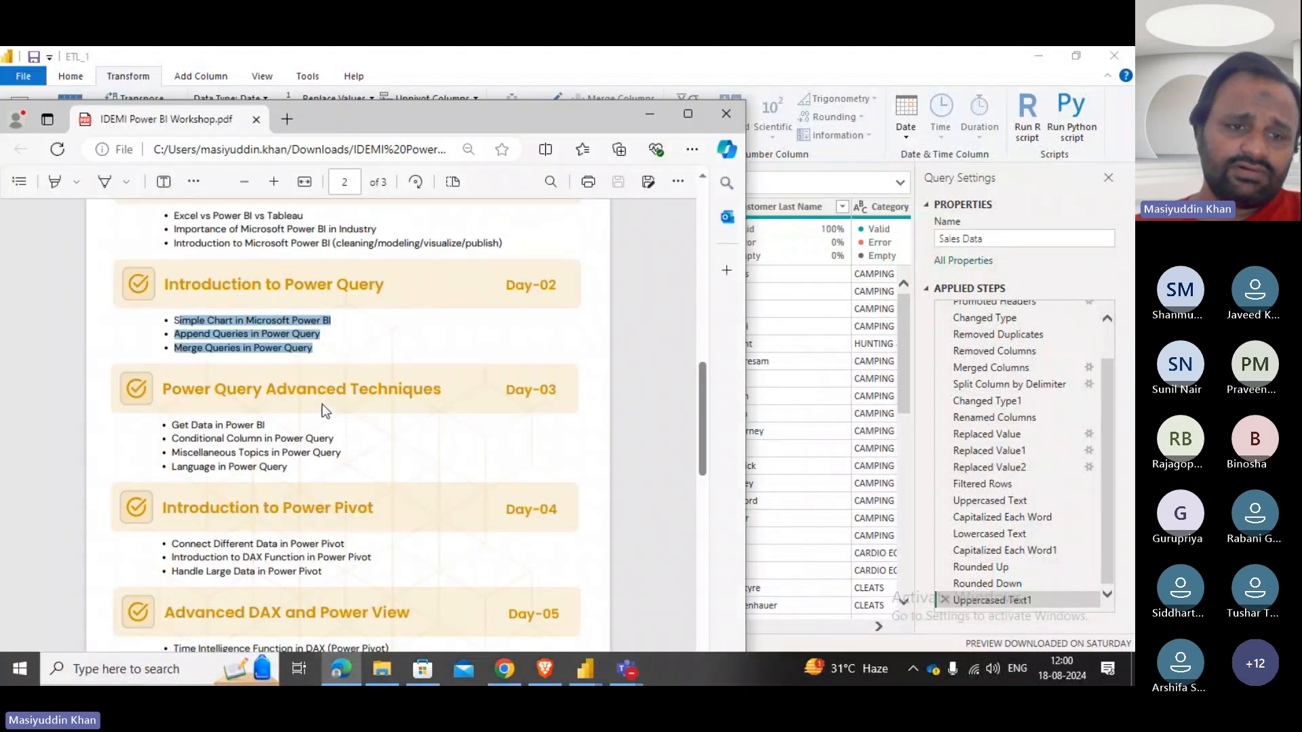
pyautogui.scroll(-4, 319, 407)
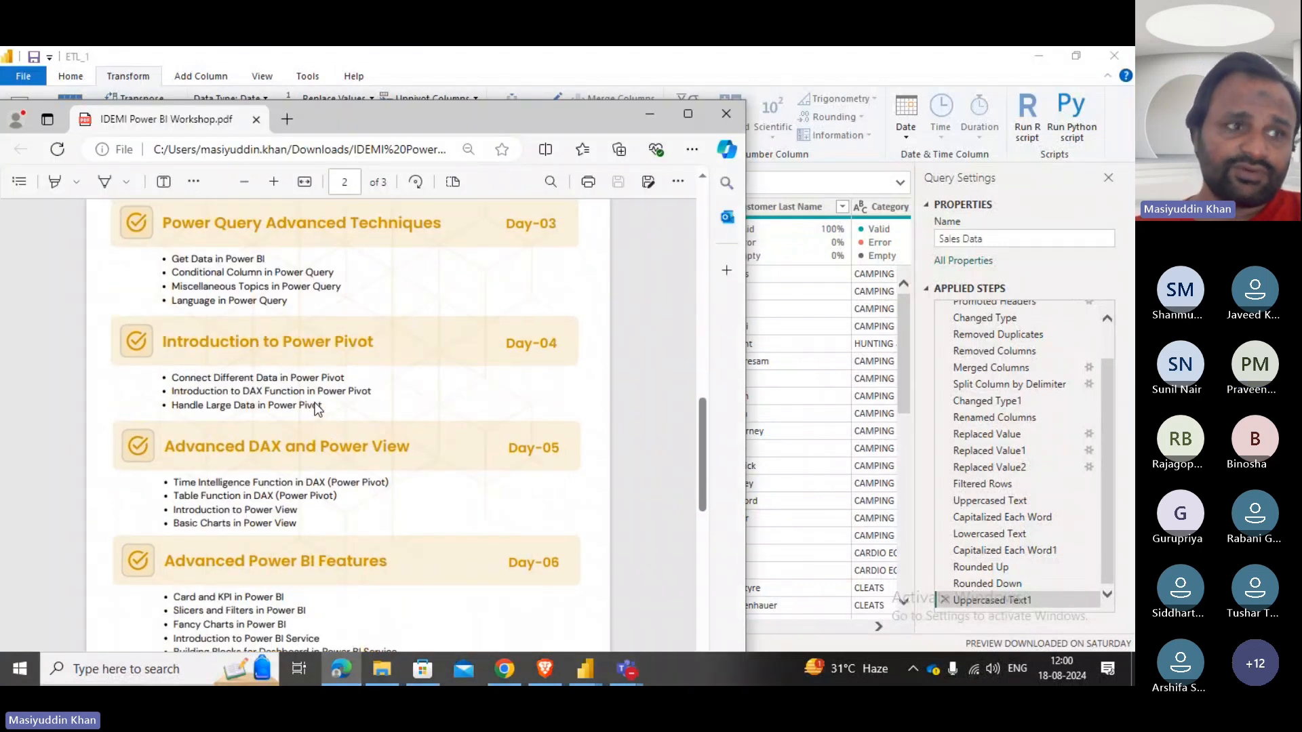
pyautogui.scroll(-4, 316, 407)
pyautogui.scroll(3, 248, 368)
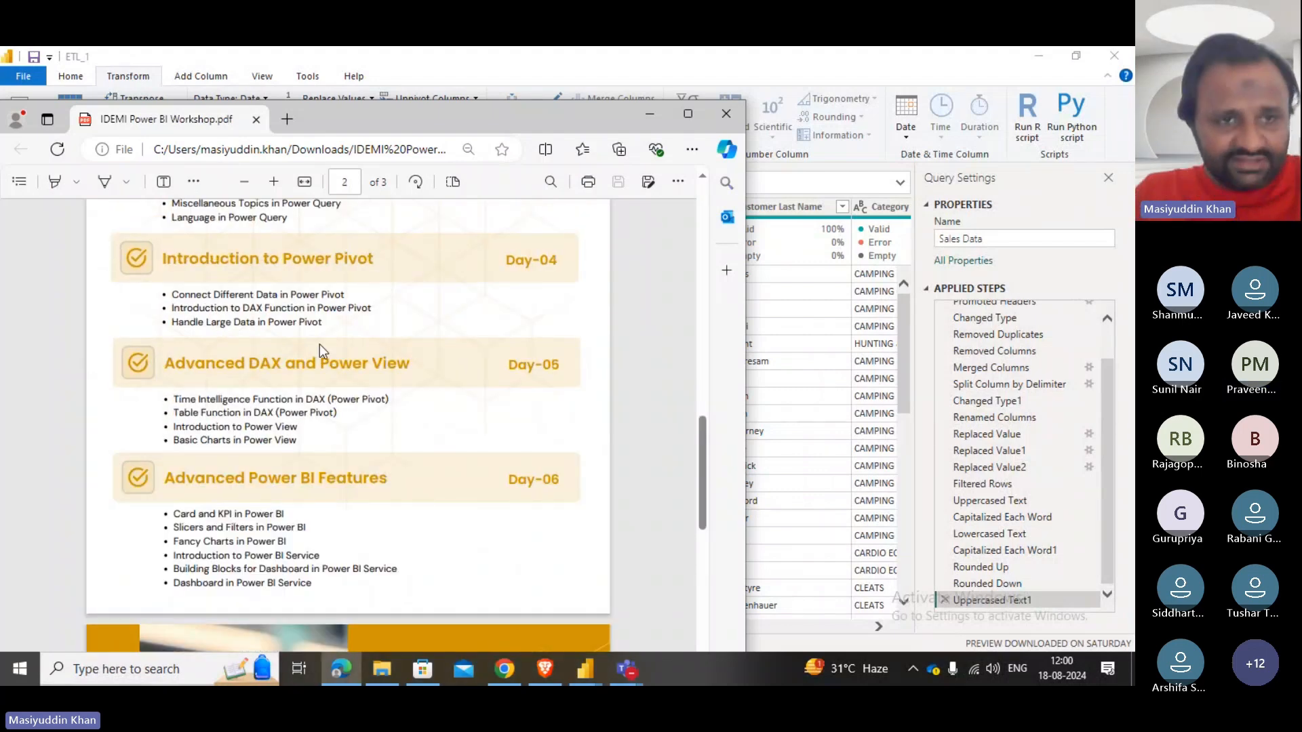
pyautogui.scroll(3, 319, 343)
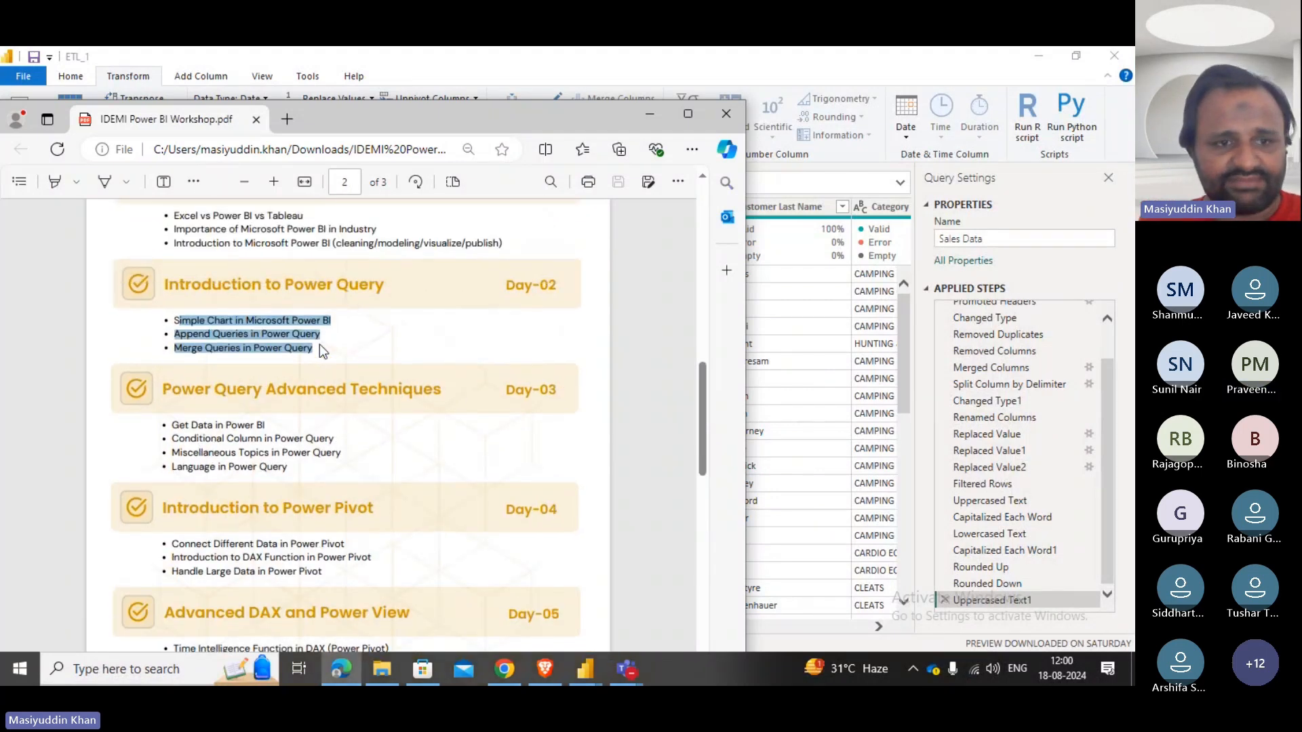
pyautogui.scroll(3, 320, 344)
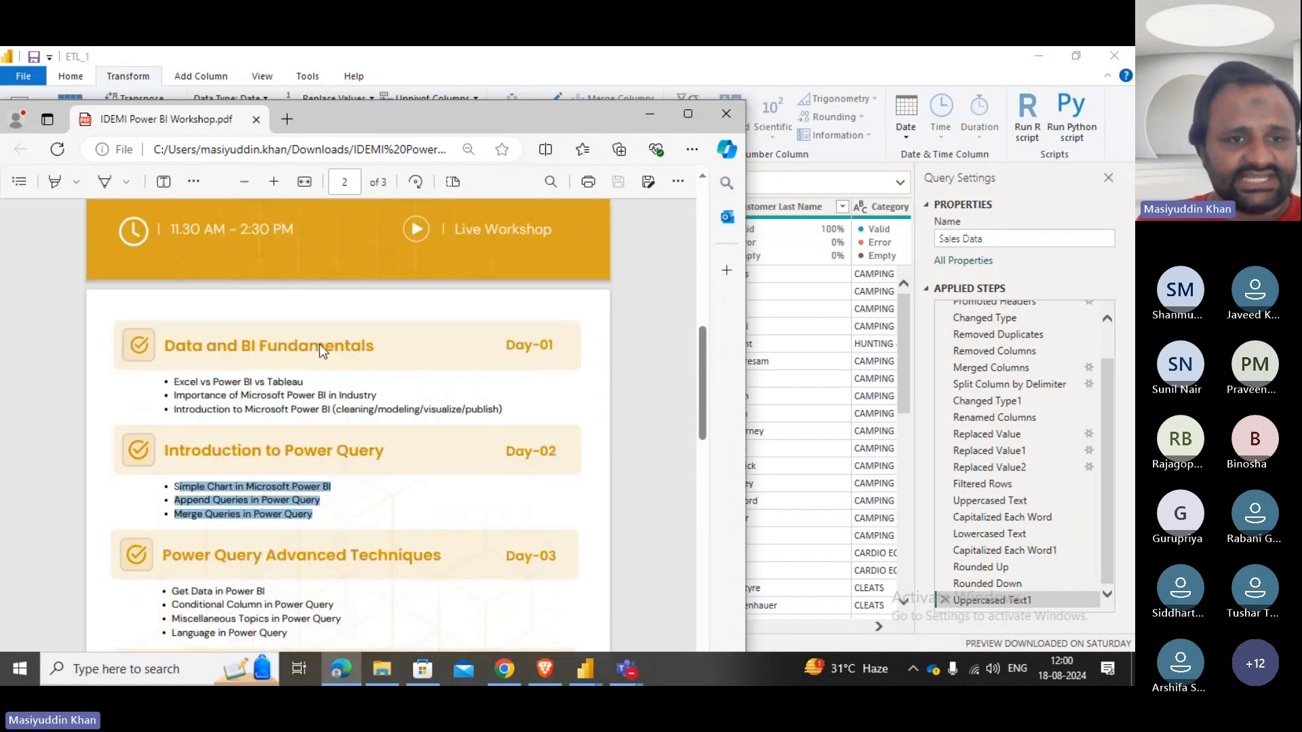
pyautogui.scroll(-5, 319, 344)
pyautogui.scroll(-2, 320, 344)
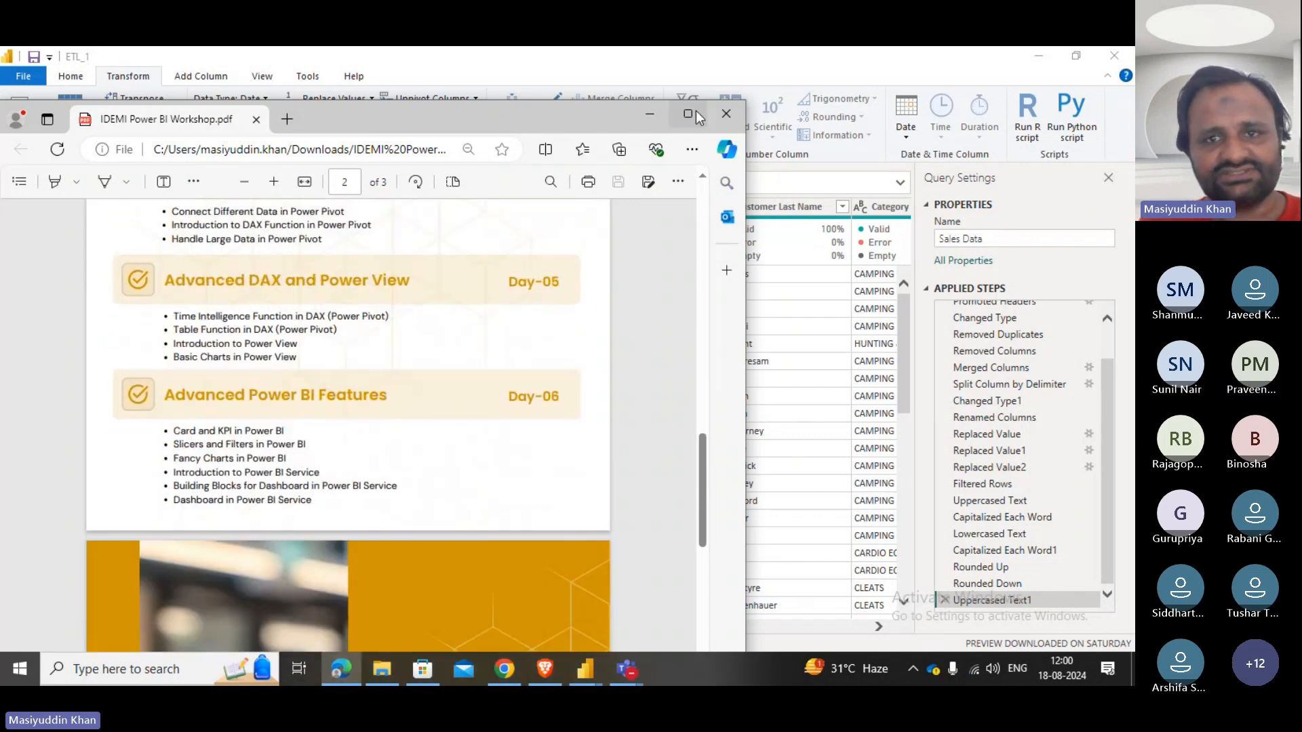
pyautogui.scroll(5, 190, 380)
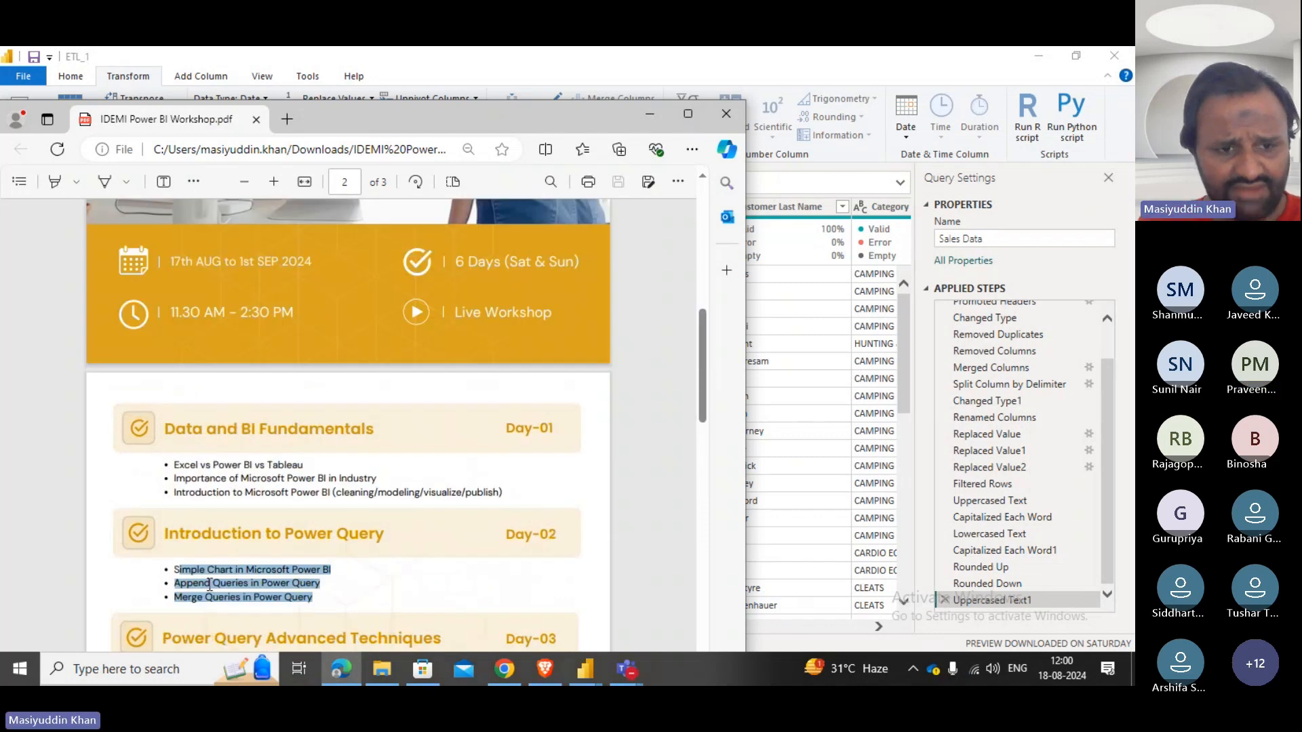
pyautogui.click(188, 562)
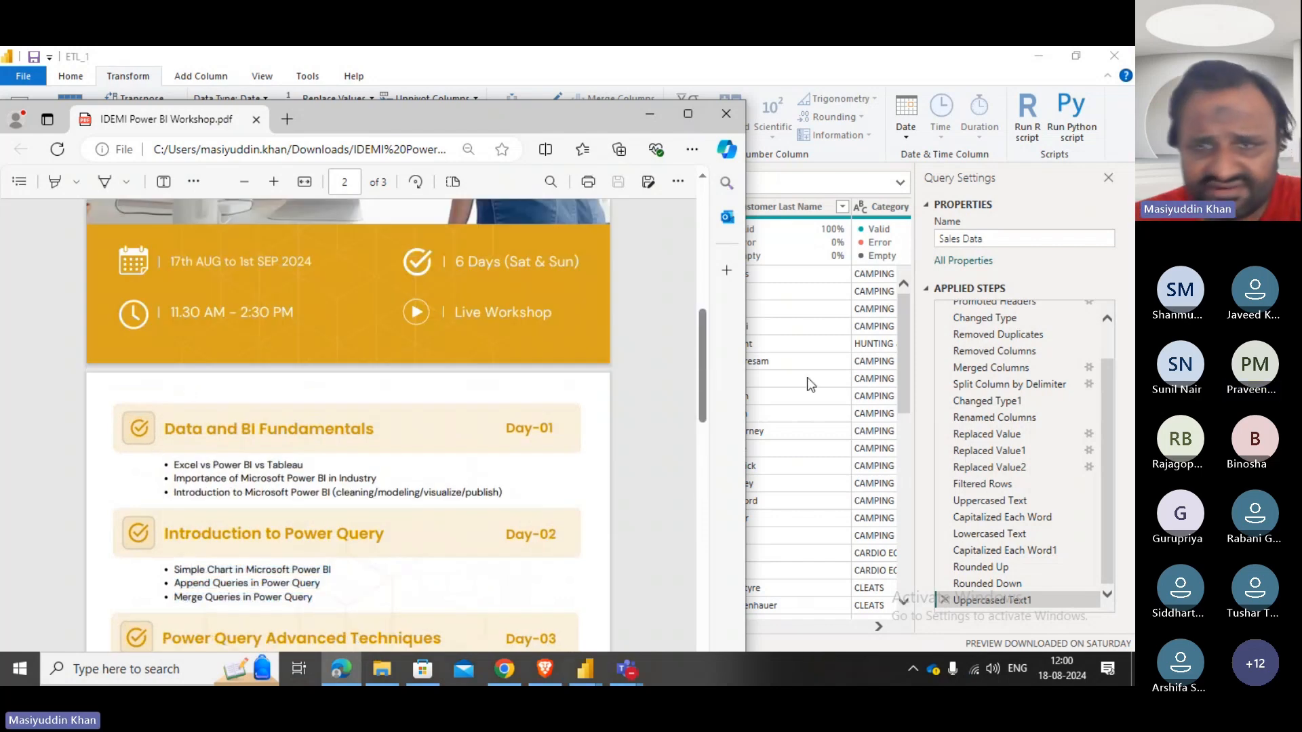
# Return to Power Query Editor, save ETL_1 with the pending query changes applied, and close the editor.
pyautogui.click(649, 106)
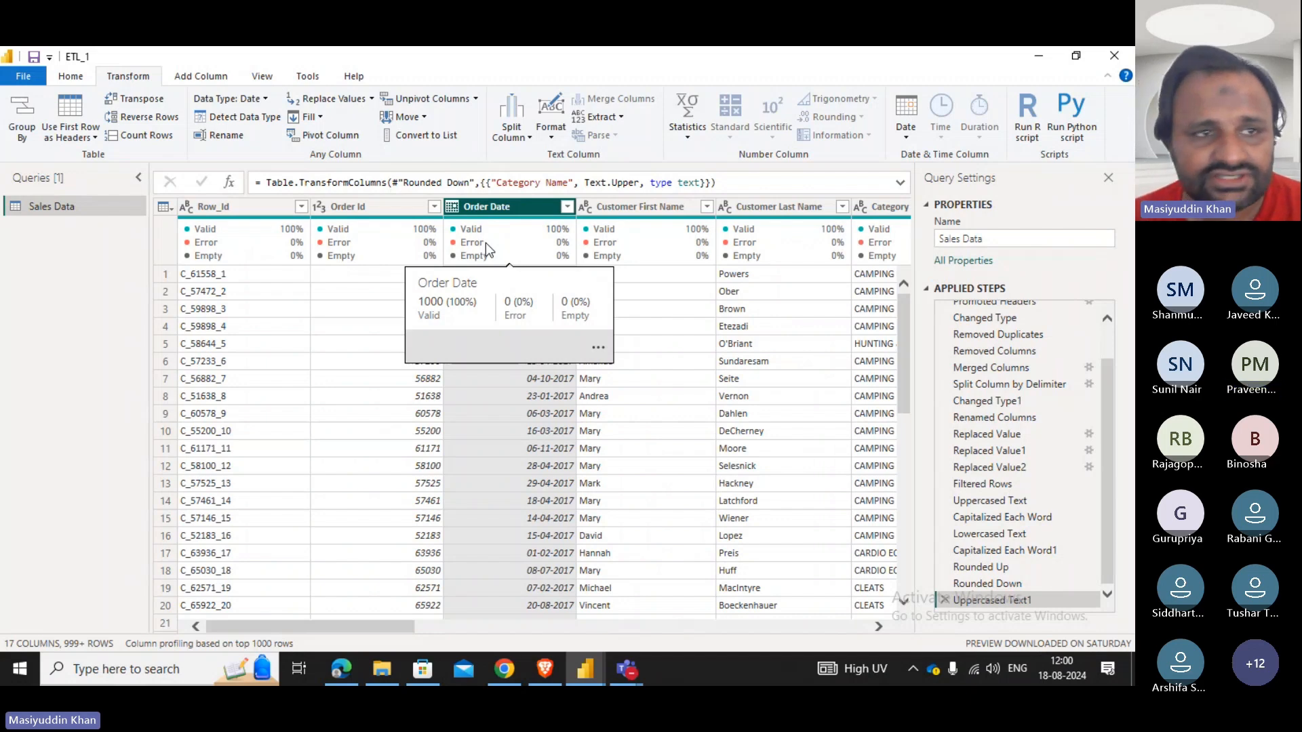
pyautogui.click(26, 72)
pyautogui.click(17, 69)
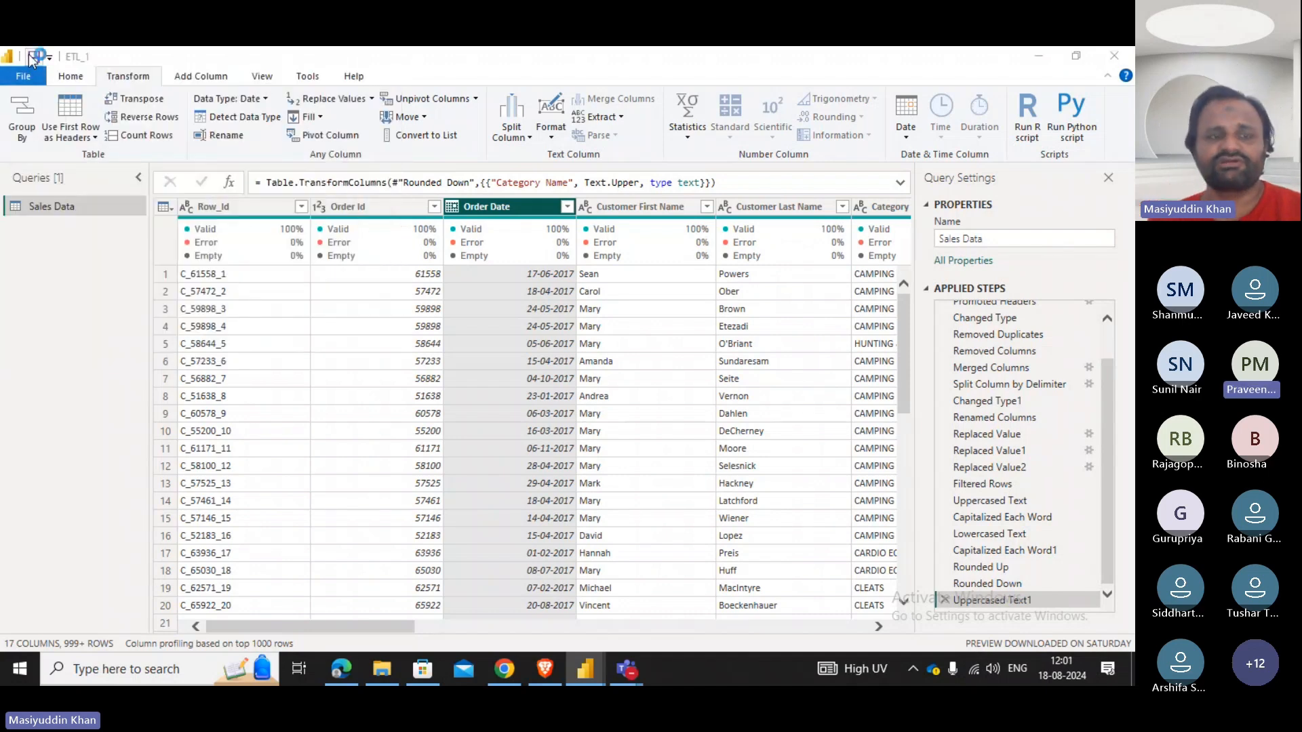
pyautogui.click(29, 54)
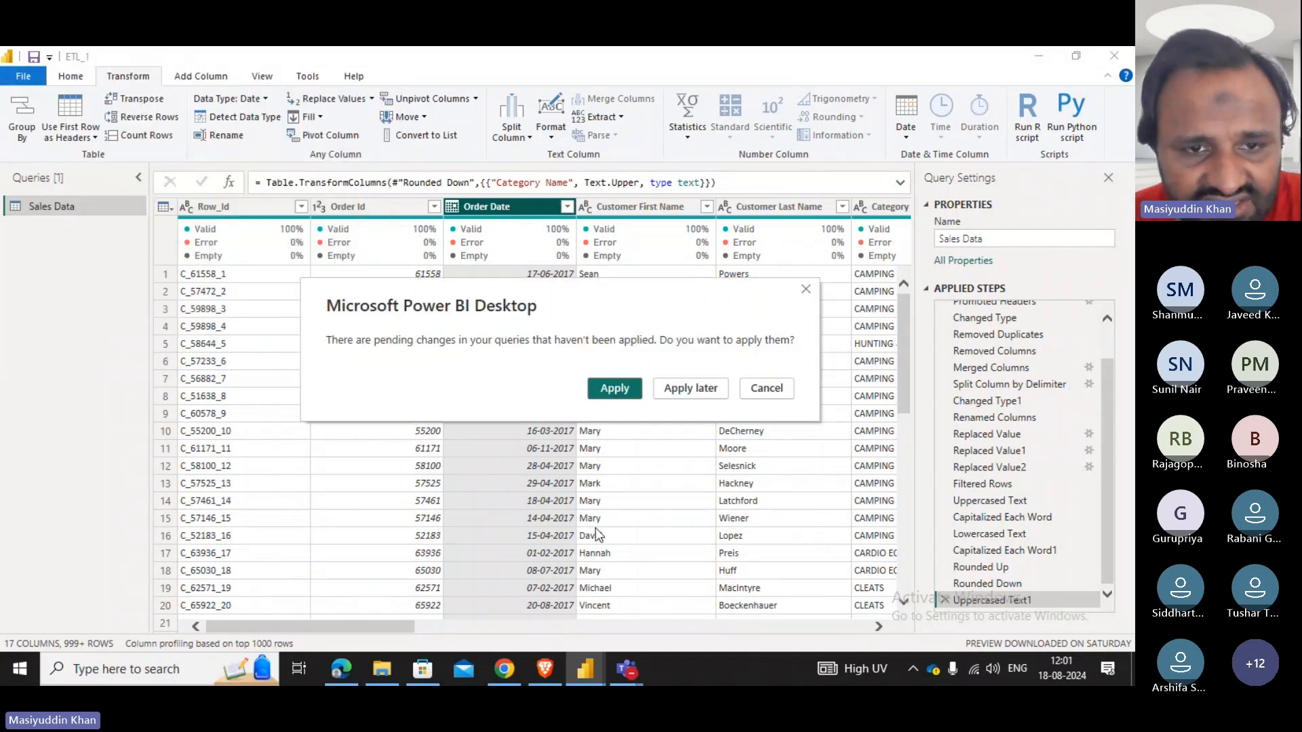
pyautogui.click(612, 389)
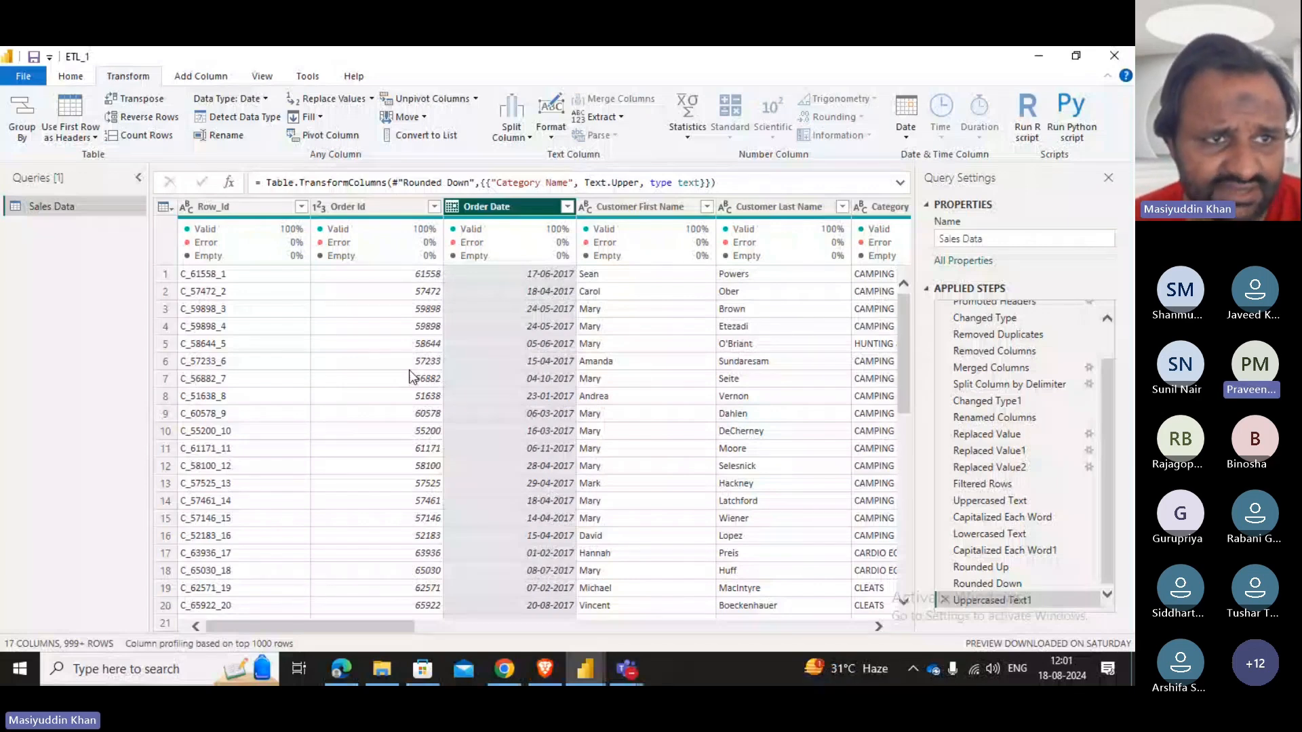
pyautogui.click(24, 76)
pyautogui.click(61, 107)
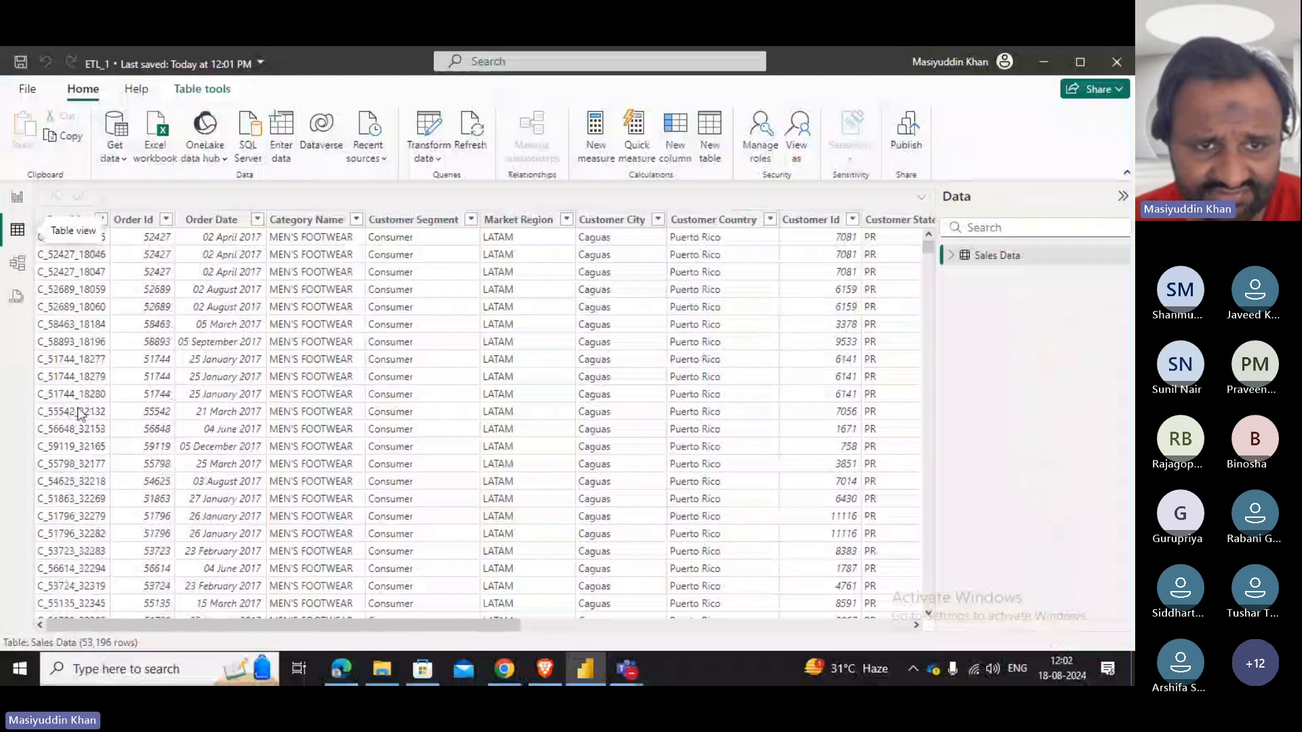
# Open Report view, collapse the Sales Data field list, and examine the Sales Data table's fields in Model view.
pyautogui.click(17, 197)
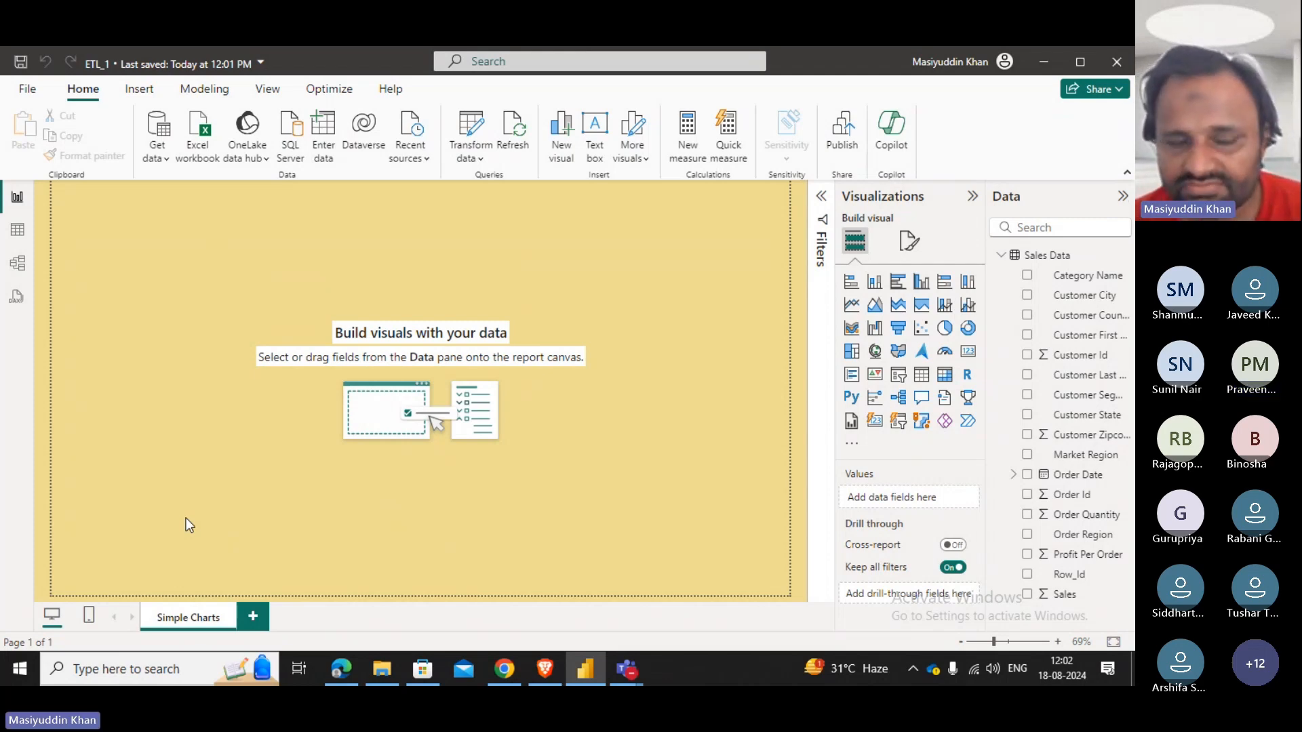
pyautogui.click(1002, 255)
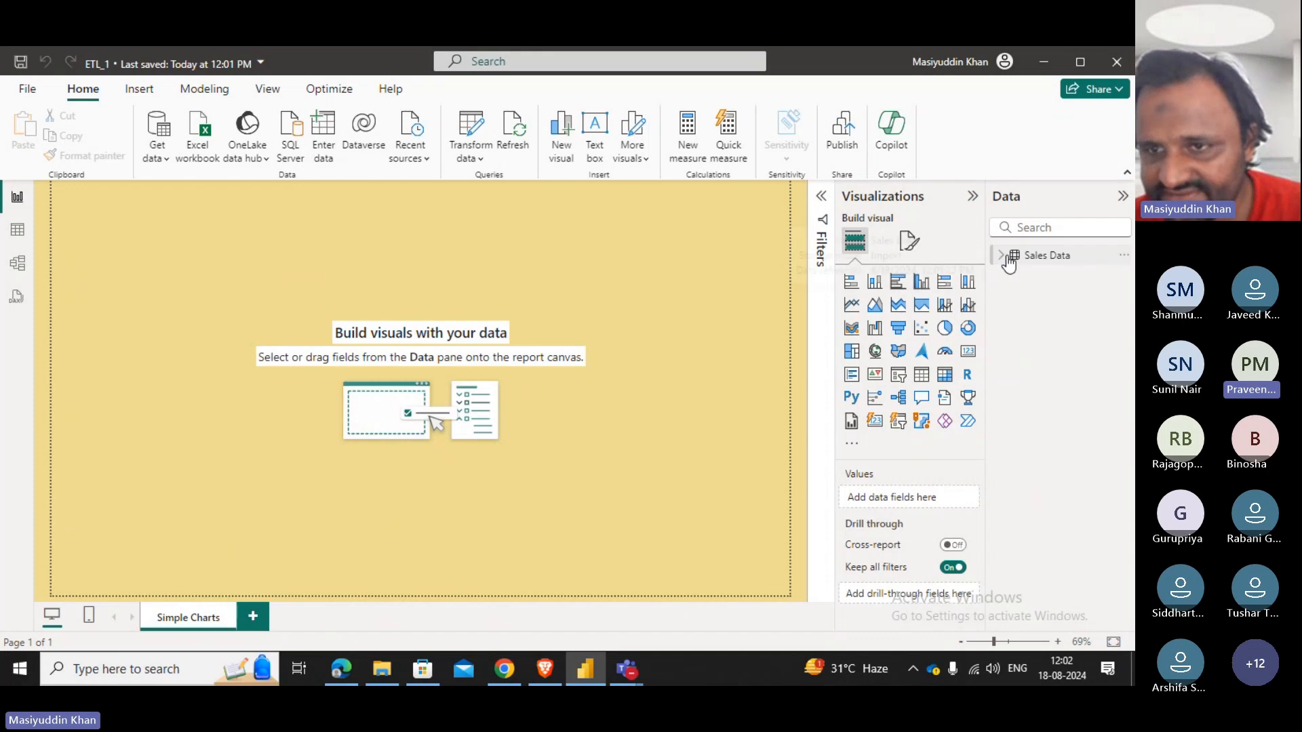
pyautogui.click(17, 264)
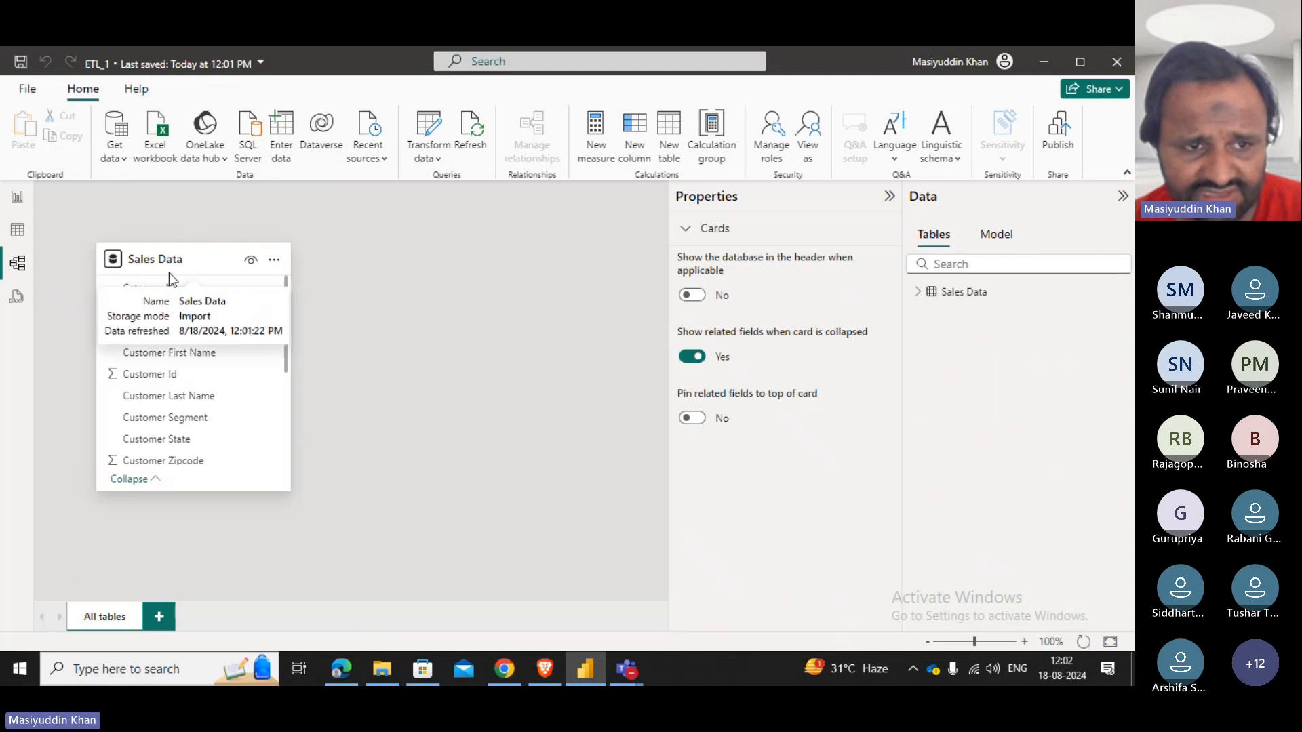
pyautogui.scroll(-3, 194, 316)
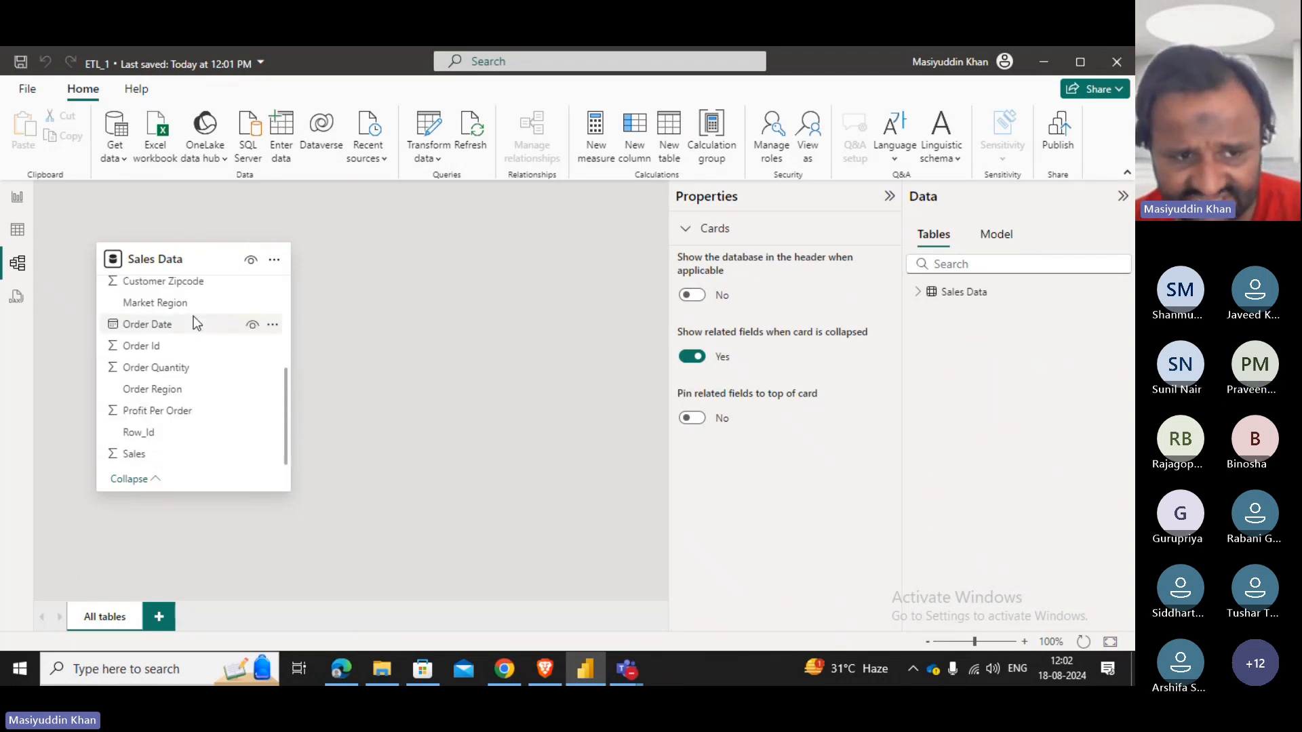
pyautogui.scroll(3, 193, 316)
pyautogui.scroll(-3, 193, 316)
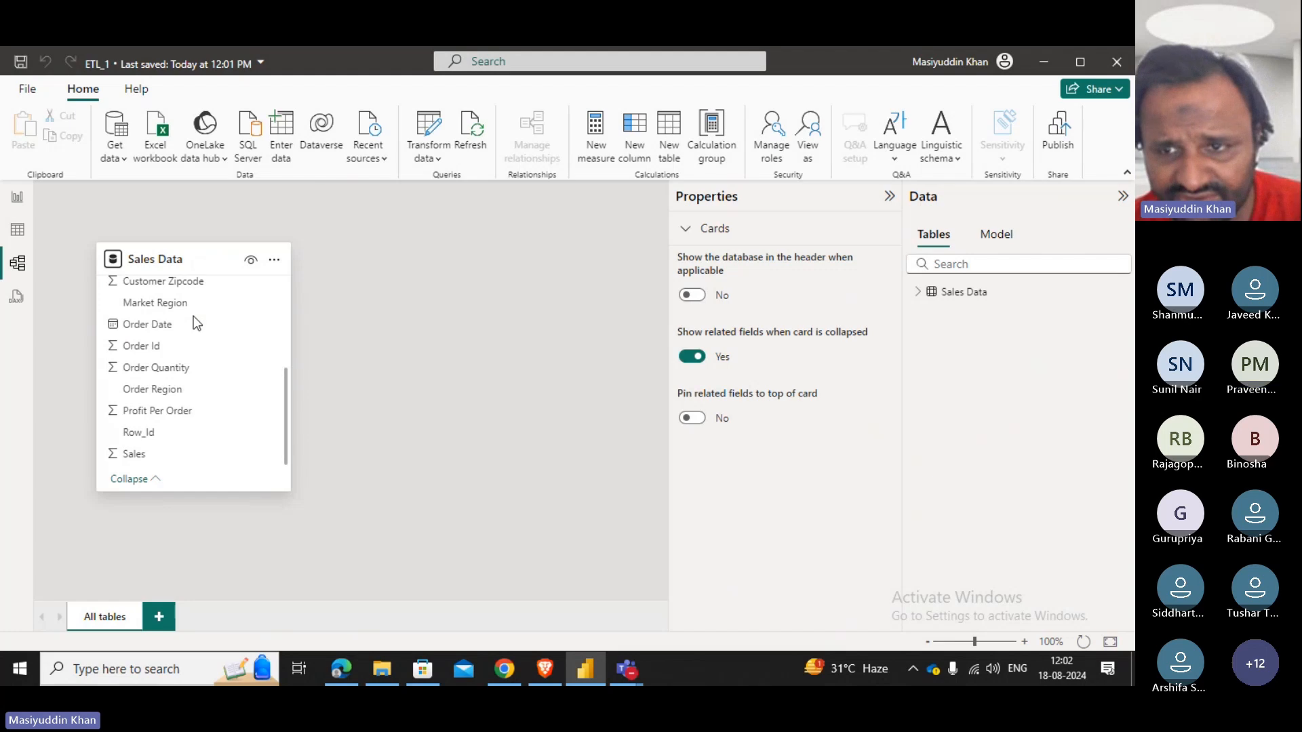
pyautogui.scroll(3, 193, 316)
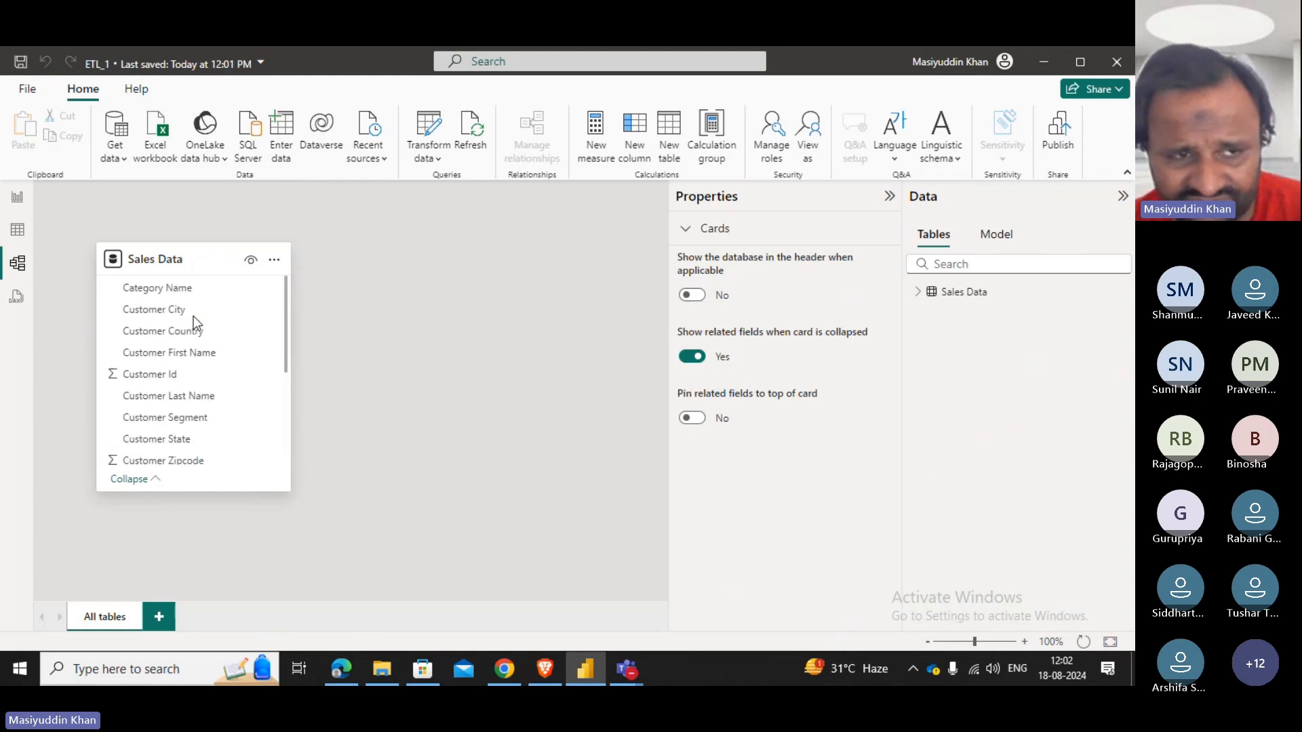
# View the sample query in DAX query view, dismissing its introduction, and return to Report view.
pyautogui.click(15, 301)
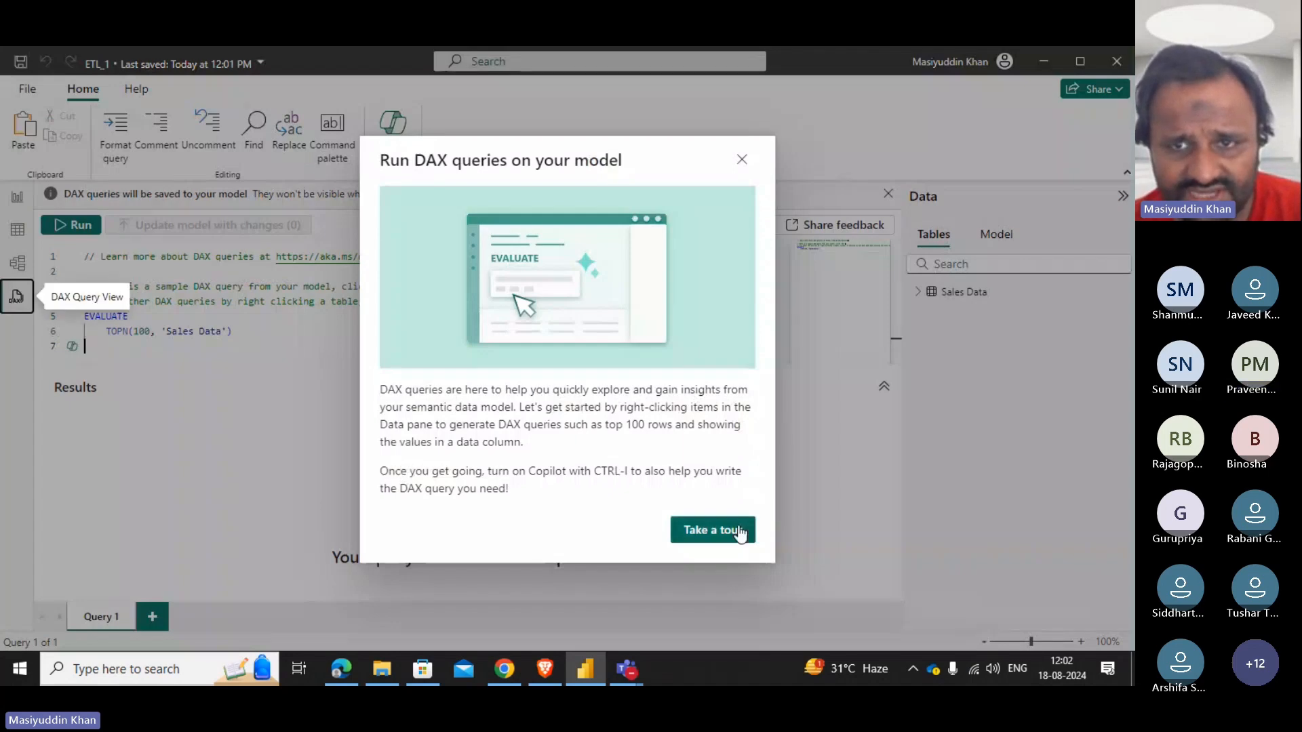
pyautogui.click(742, 160)
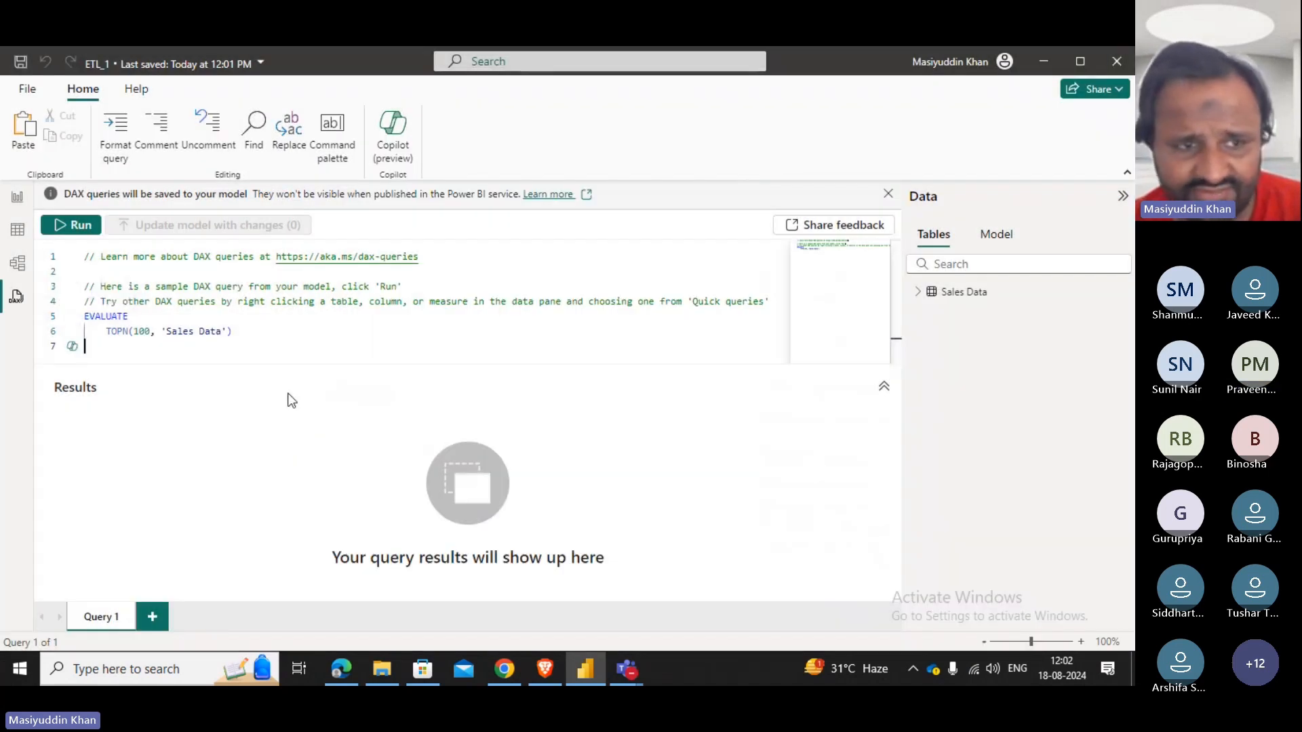
pyautogui.click(16, 232)
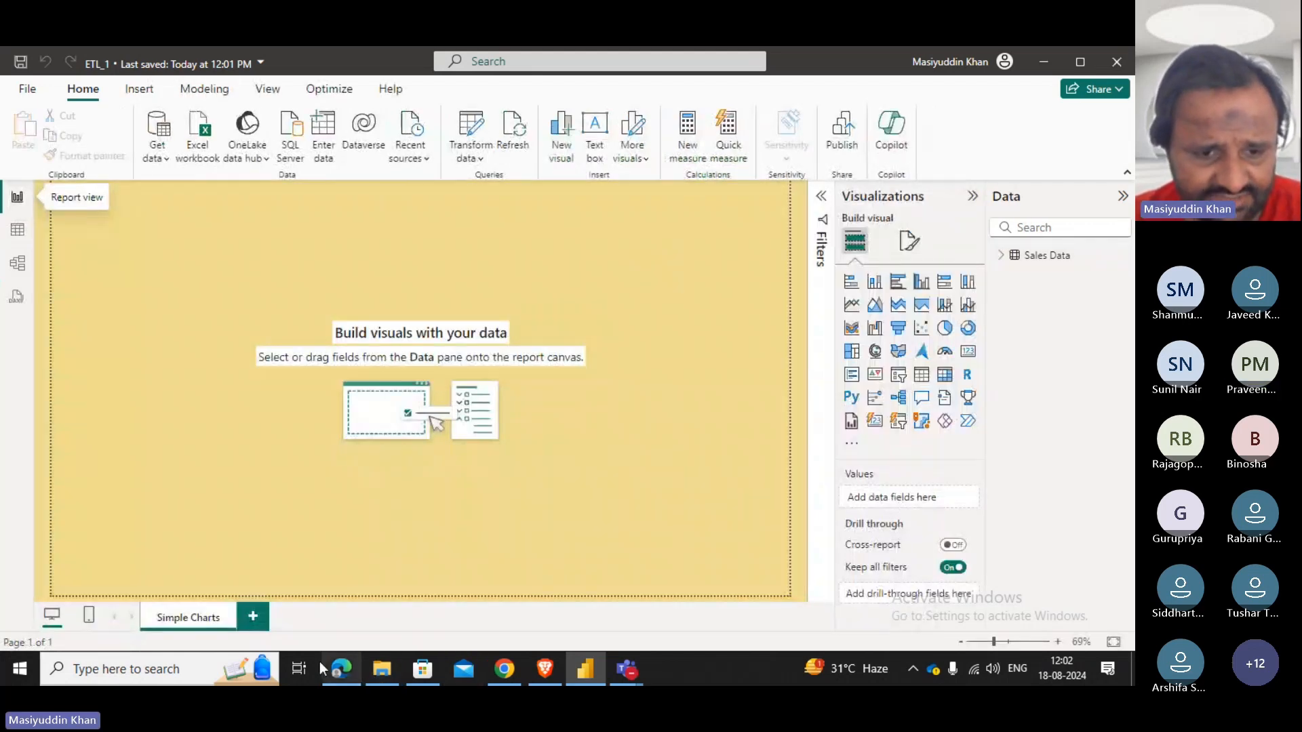
# Highlight the cleaning/modeling/visualize/publish topic in the workshop PDF in Edge, then start publishing ETL_1 from Power BI Desktop and cancel.
pyautogui.click(356, 597)
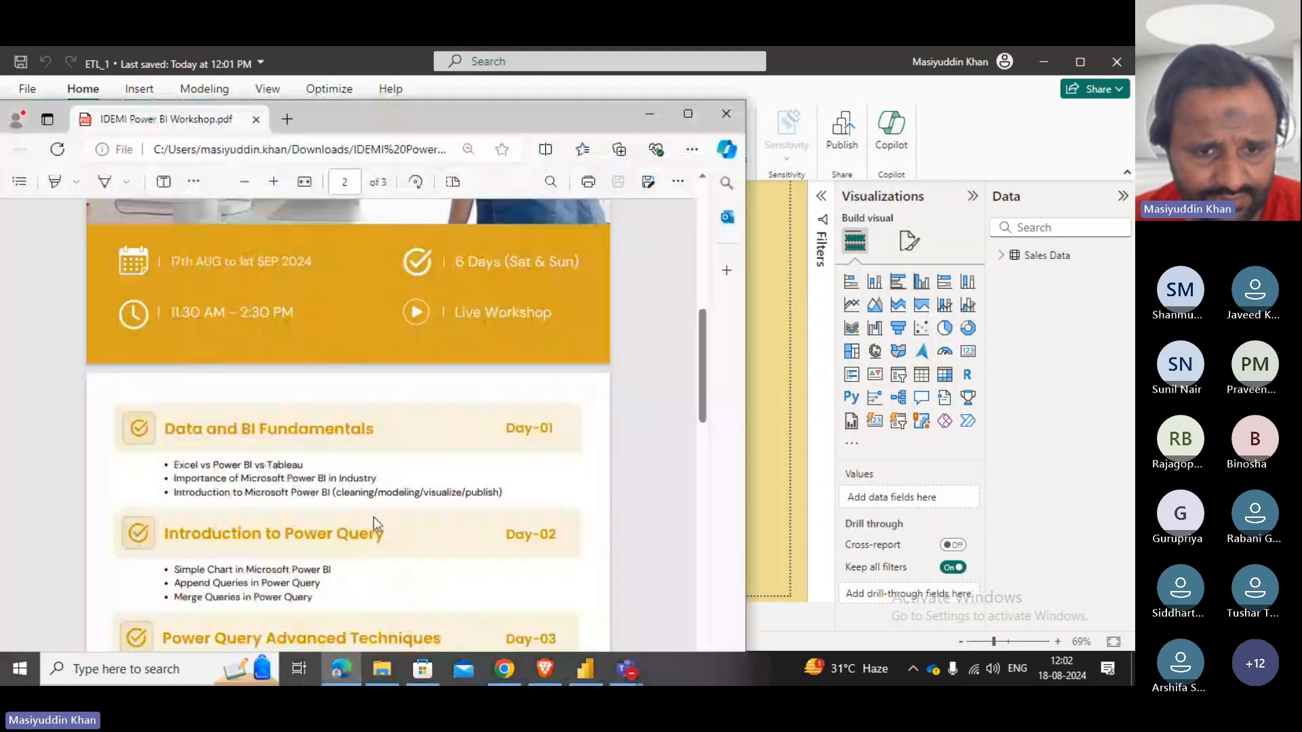
pyautogui.moveTo(354, 492); pyautogui.dragTo(458, 488)
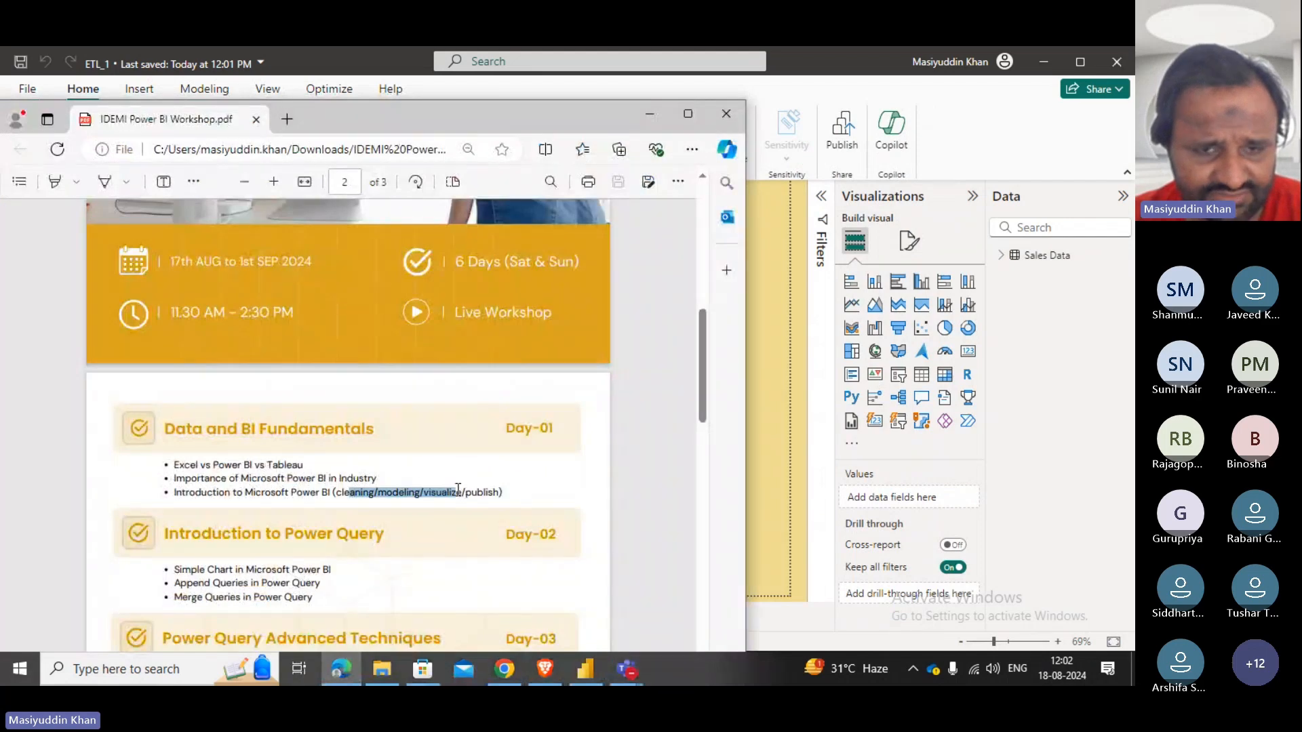
pyautogui.click(648, 114)
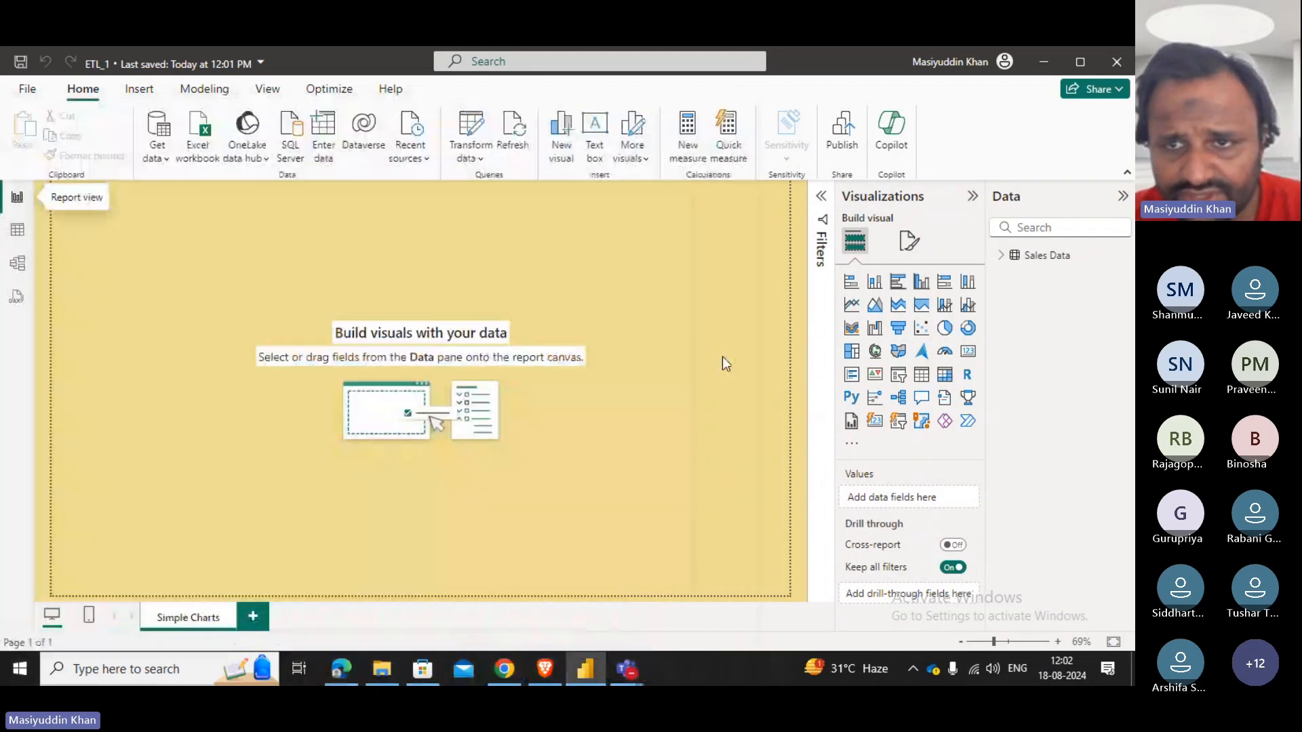
pyautogui.click(840, 122)
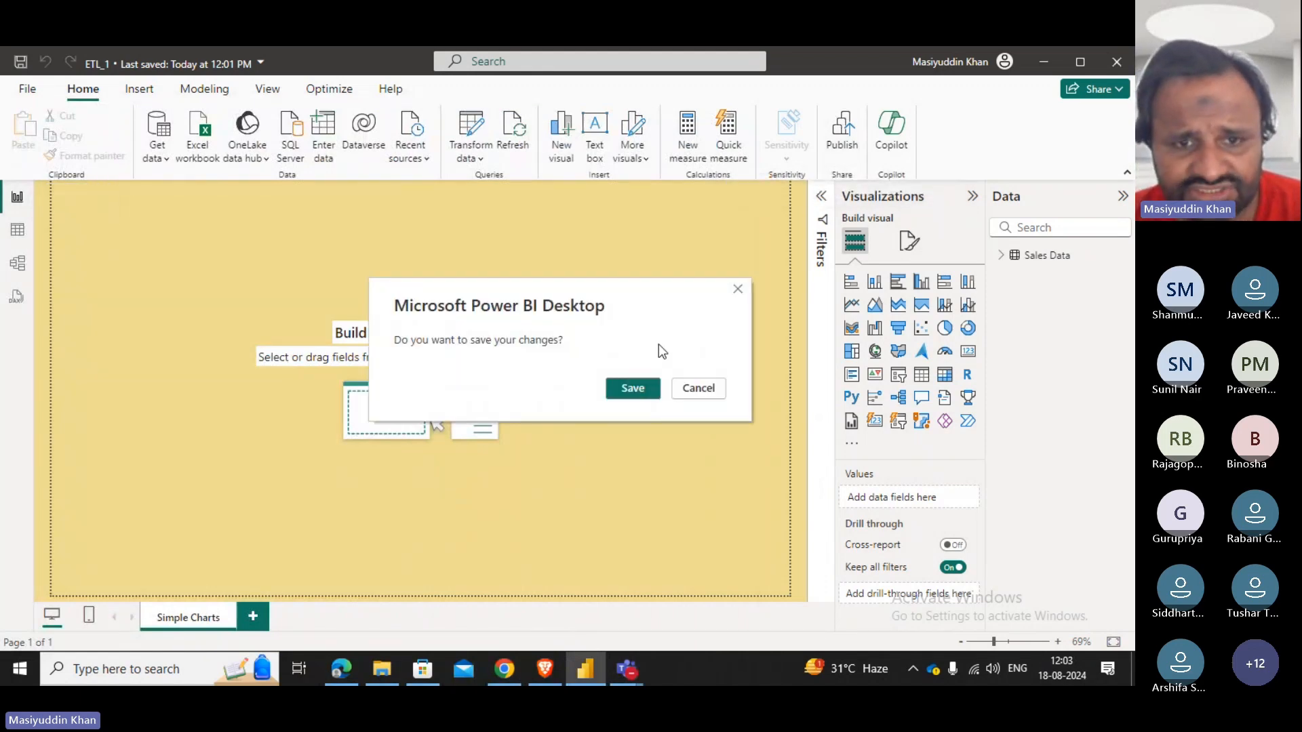
pyautogui.click(698, 390)
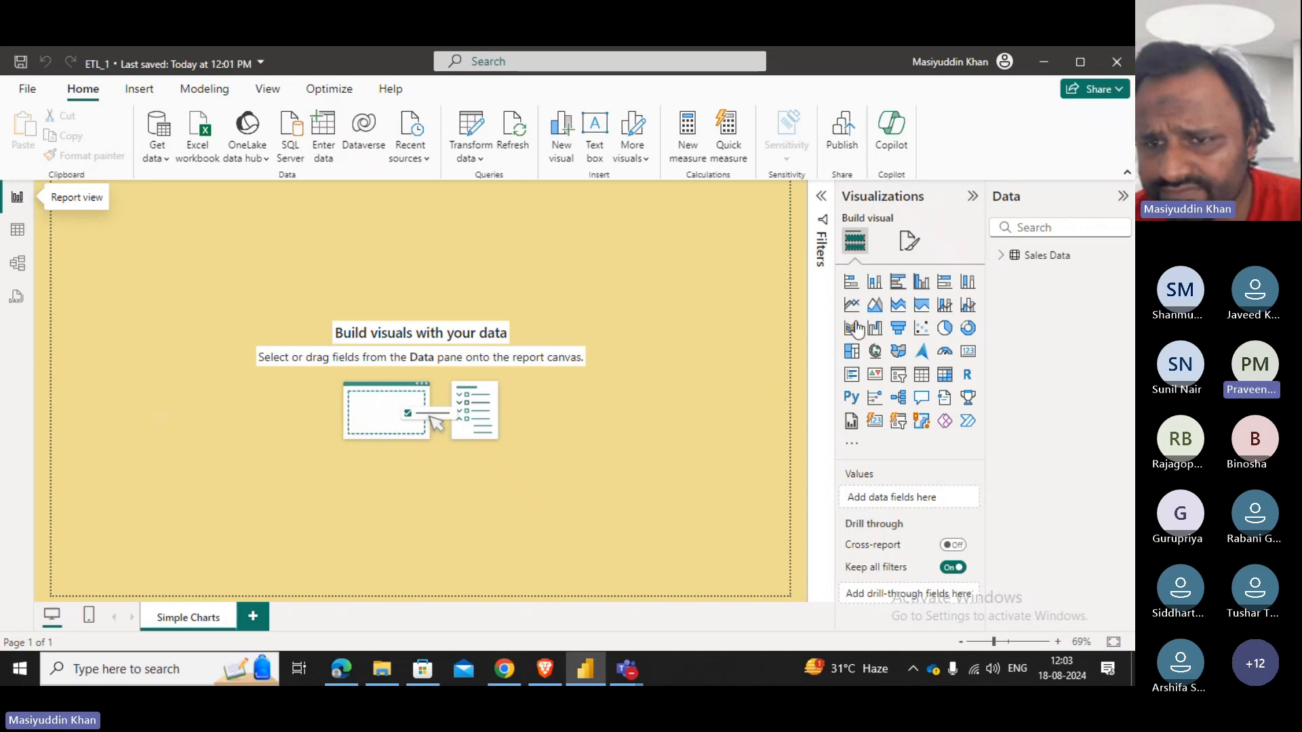
# Examine the Filter cards formatting options of the Simple Charts page and collapse them again.
pyautogui.click(906, 240)
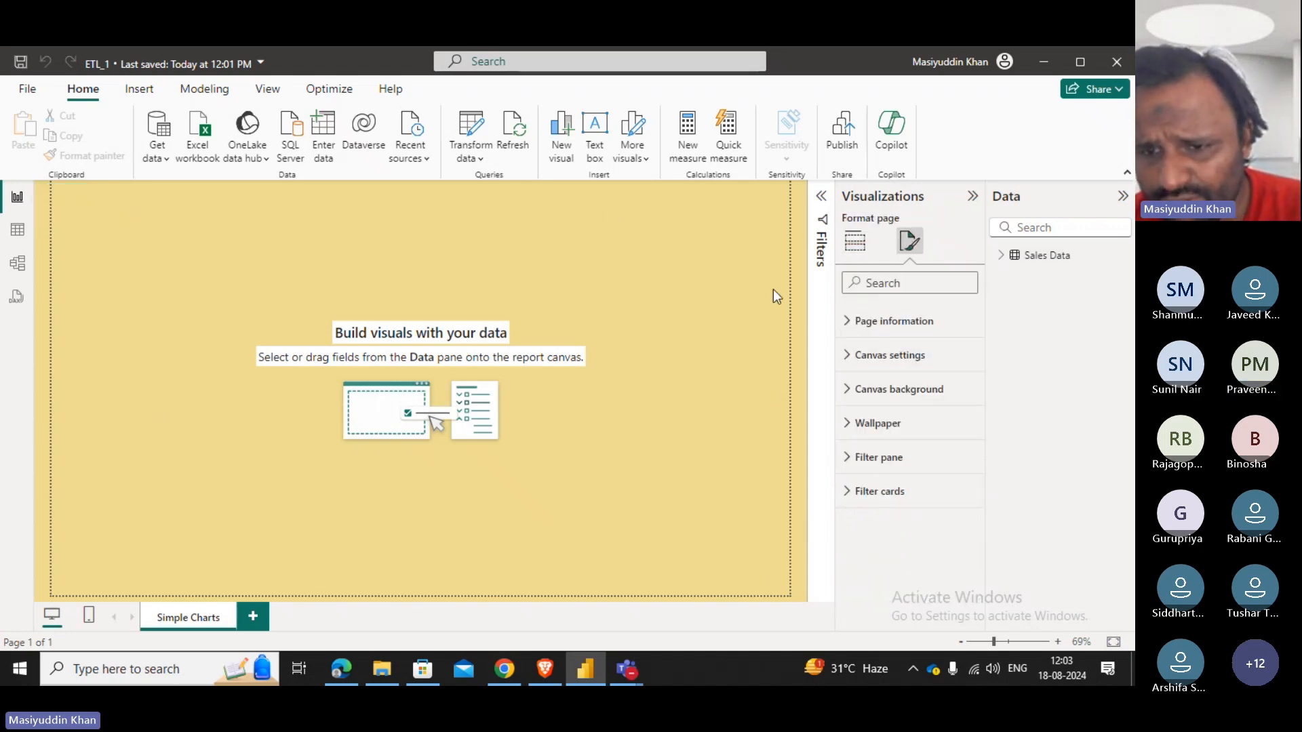
pyautogui.click(965, 499)
pyautogui.scroll(-2, 949, 500)
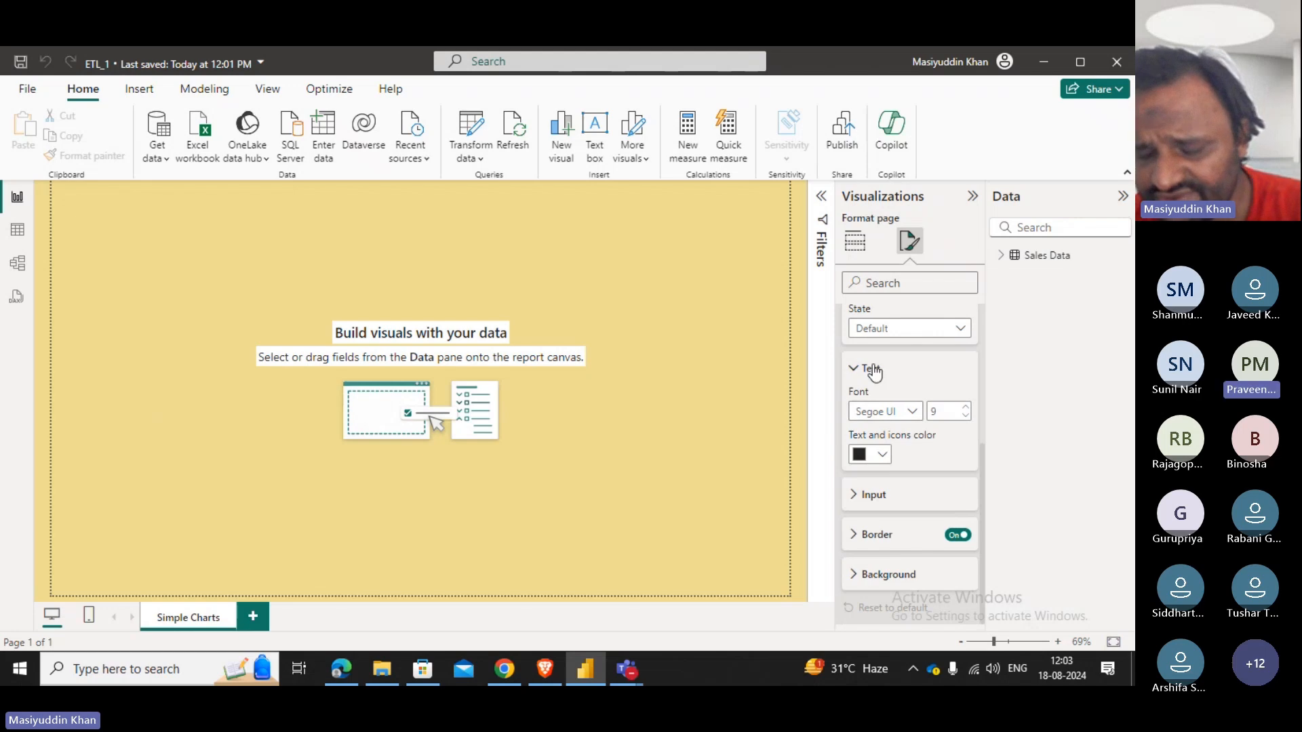
pyautogui.scroll(5, 881, 366)
pyautogui.click(865, 502)
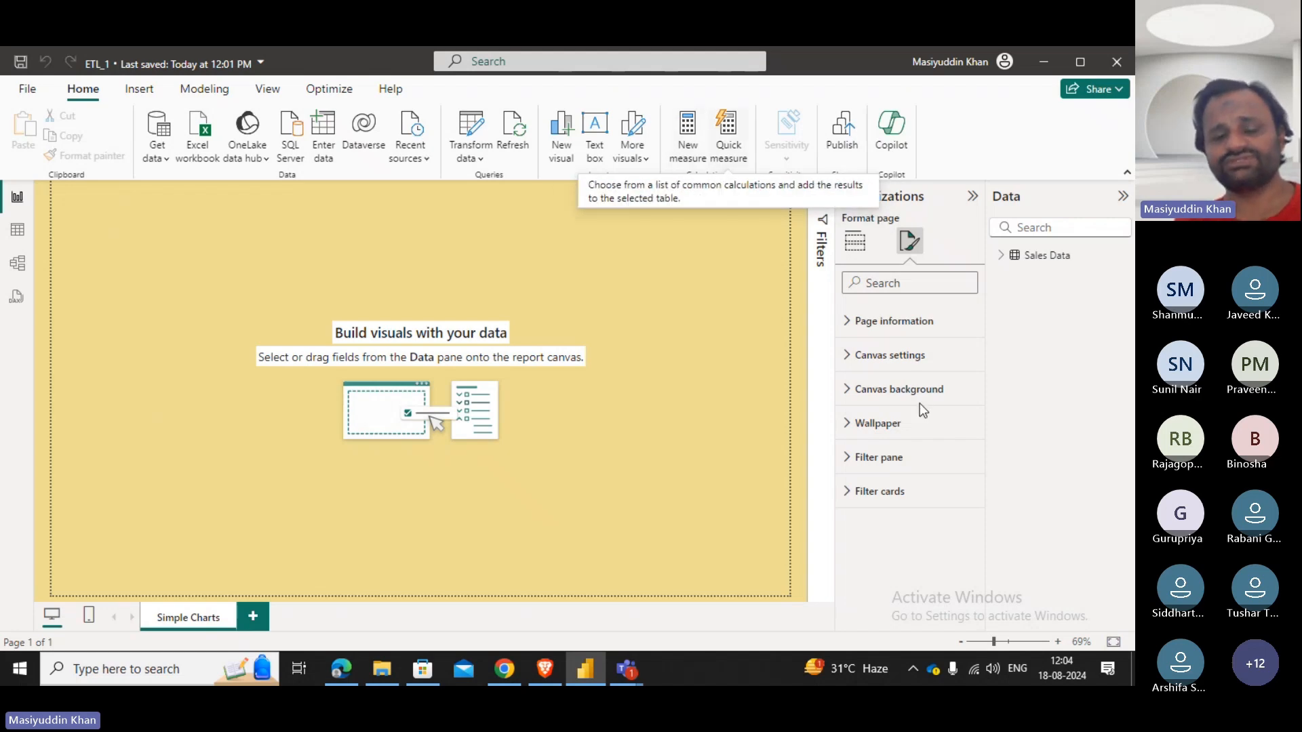
# Switch to the workshop PDF in Edge, review the Day-02 to Day-06 topics, highlight the Power BI Service items, and return to Power BI Desktop.
pyautogui.click(352, 673)
pyautogui.scroll(-6, 271, 557)
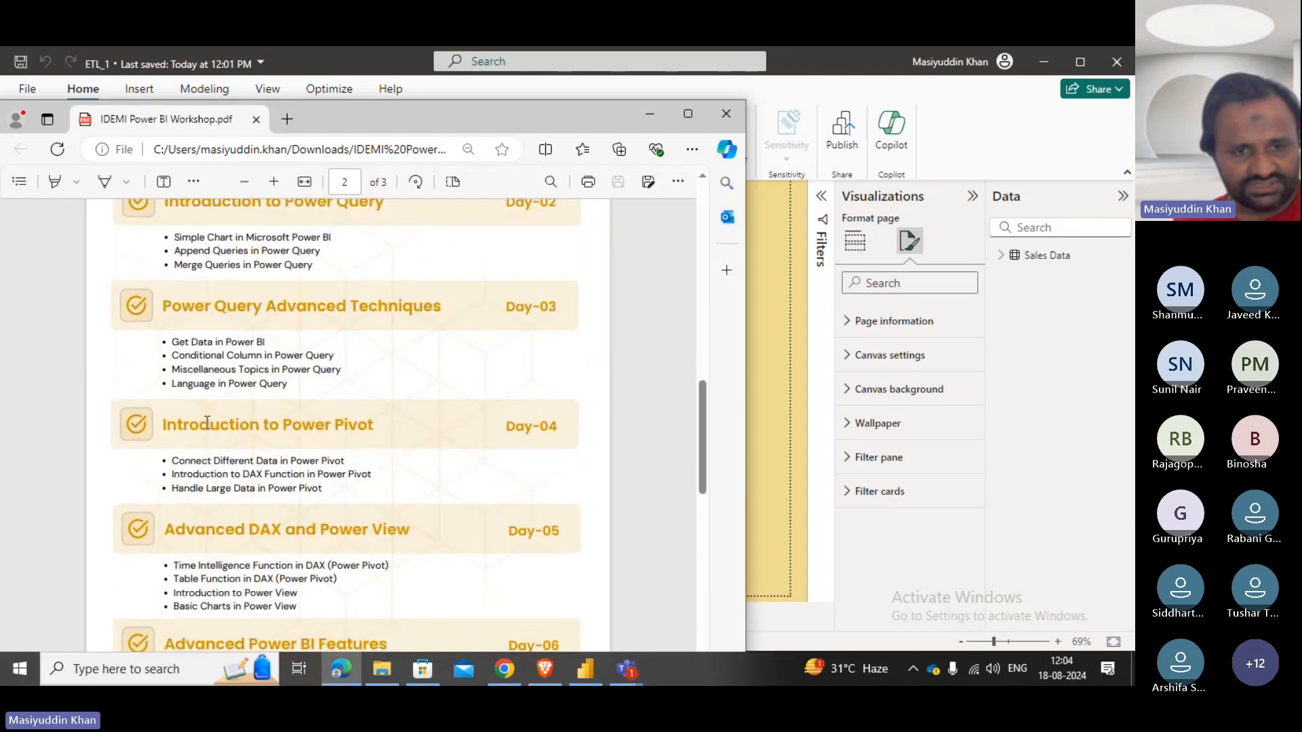
pyautogui.scroll(-2, 261, 421)
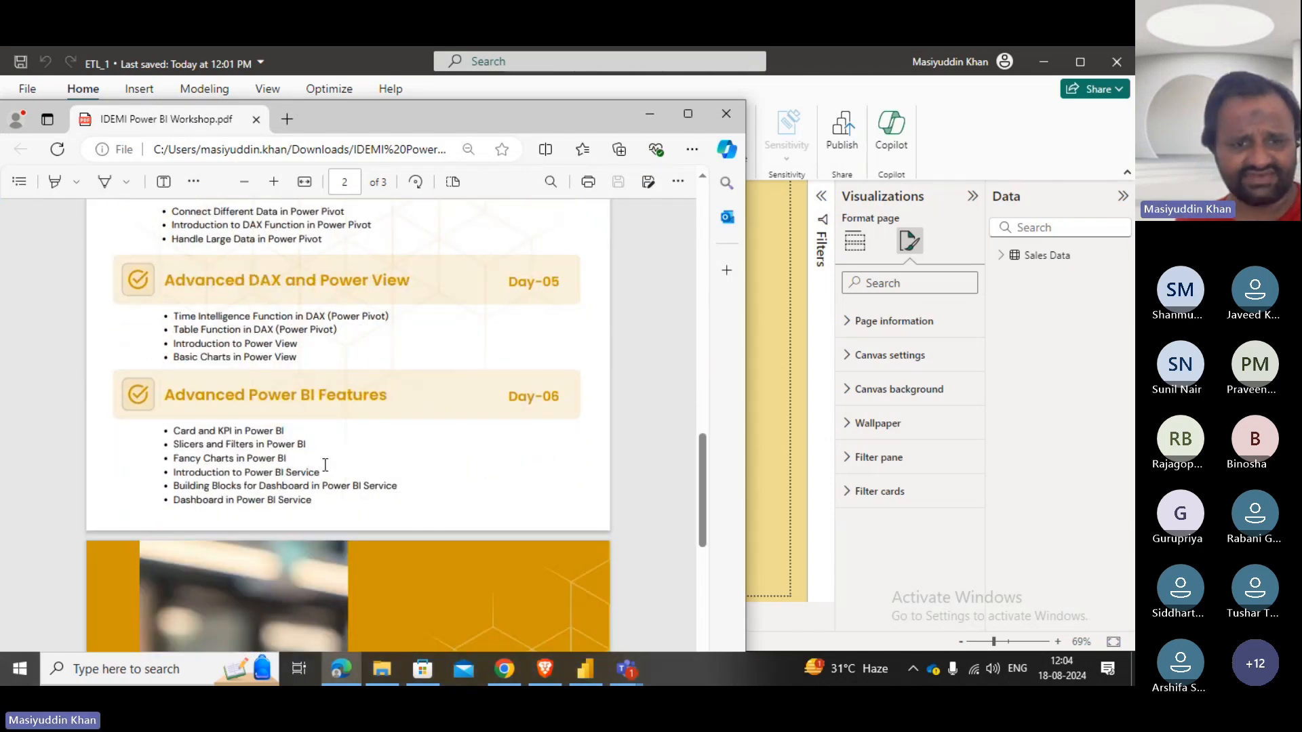
pyautogui.scroll(-1, 319, 467)
pyautogui.scroll(2, 322, 461)
pyautogui.moveTo(346, 577); pyautogui.dragTo(172, 575)
pyautogui.click(329, 577)
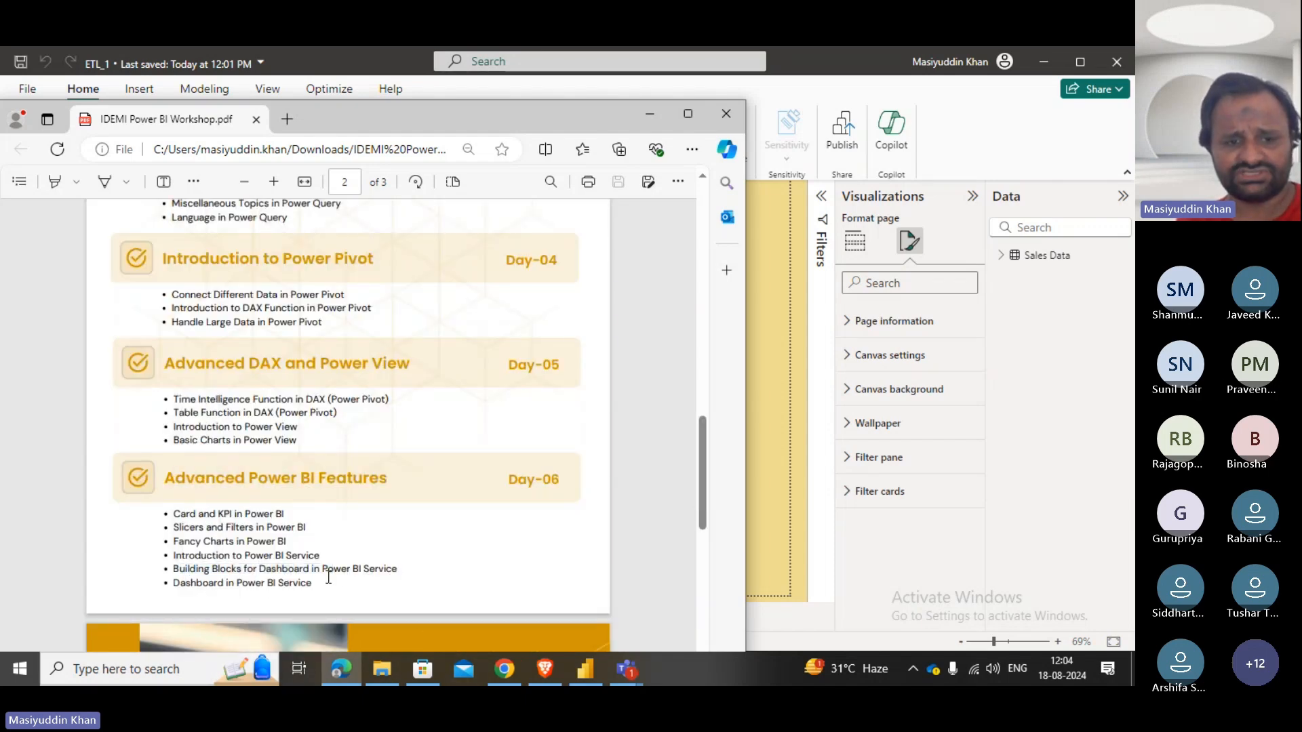
pyautogui.moveTo(329, 576); pyautogui.dragTo(199, 555)
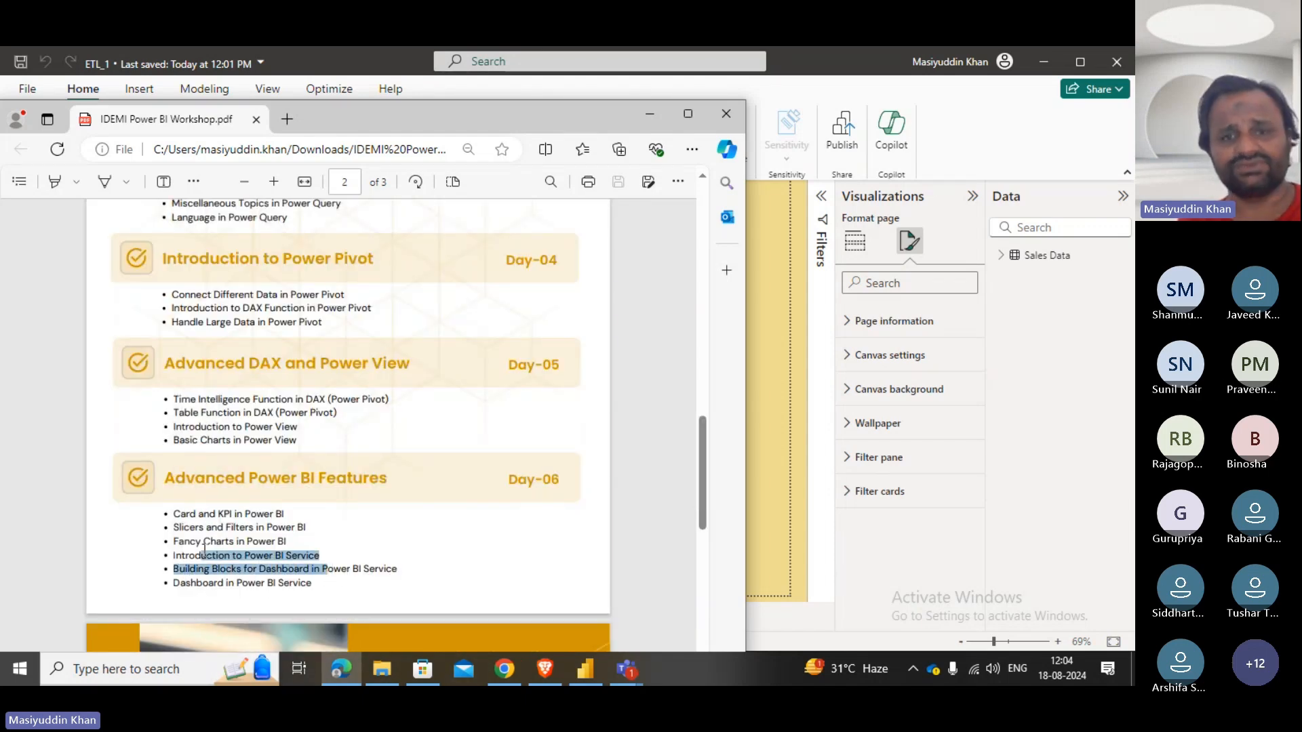
pyautogui.click(652, 113)
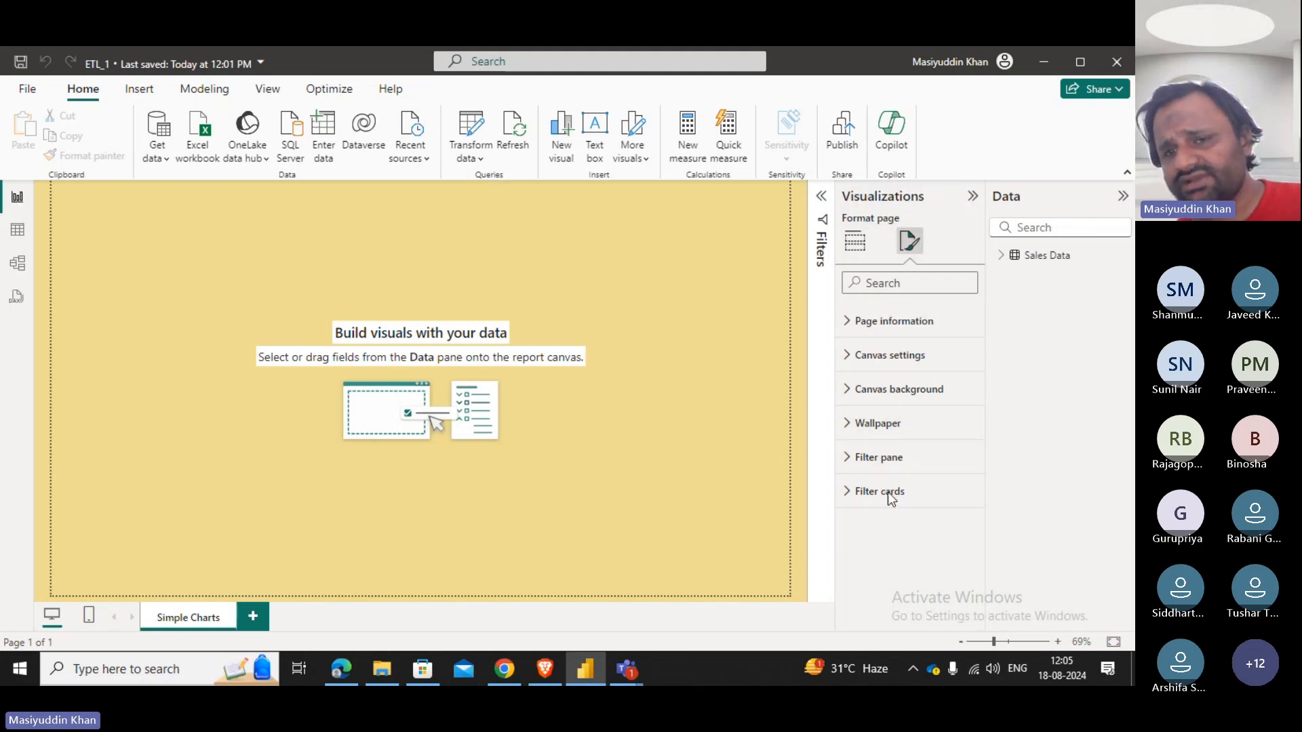
# Open the gallery of additional Power BI visuals and browse all the visuals on offer.
pyautogui.click(868, 249)
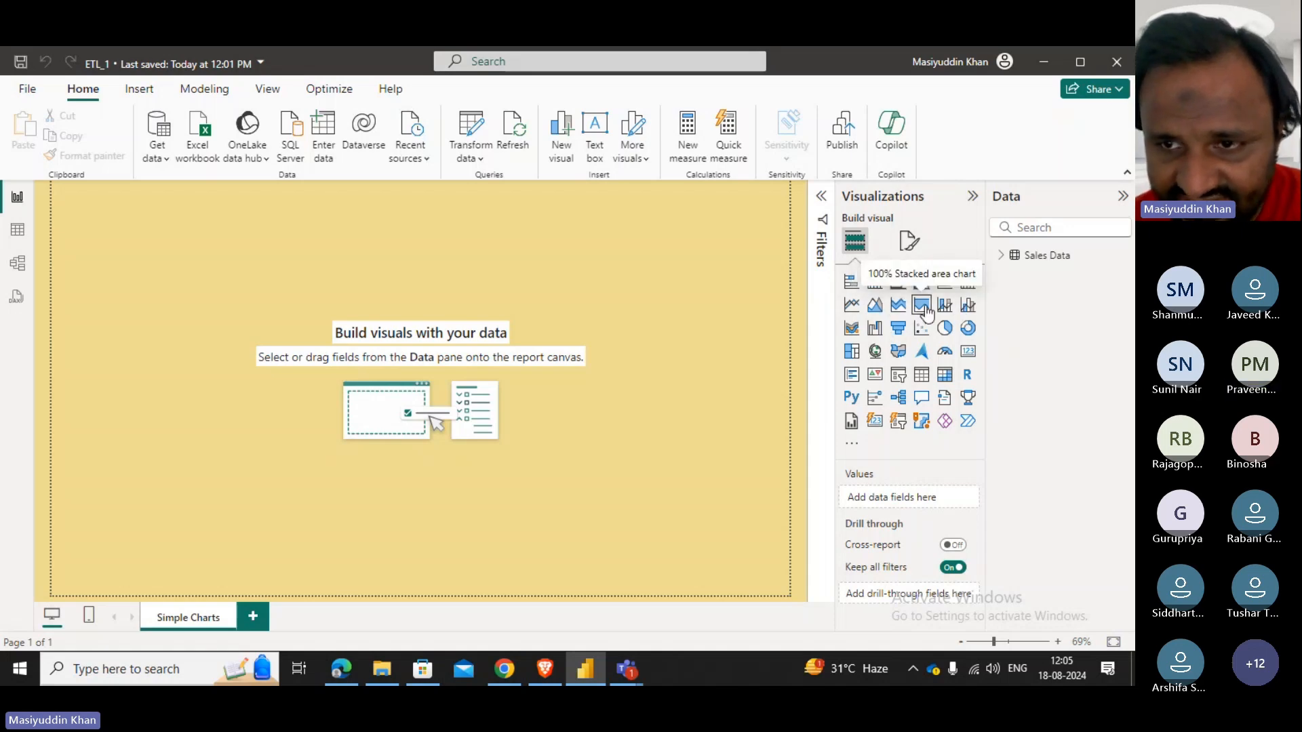
pyautogui.click(853, 450)
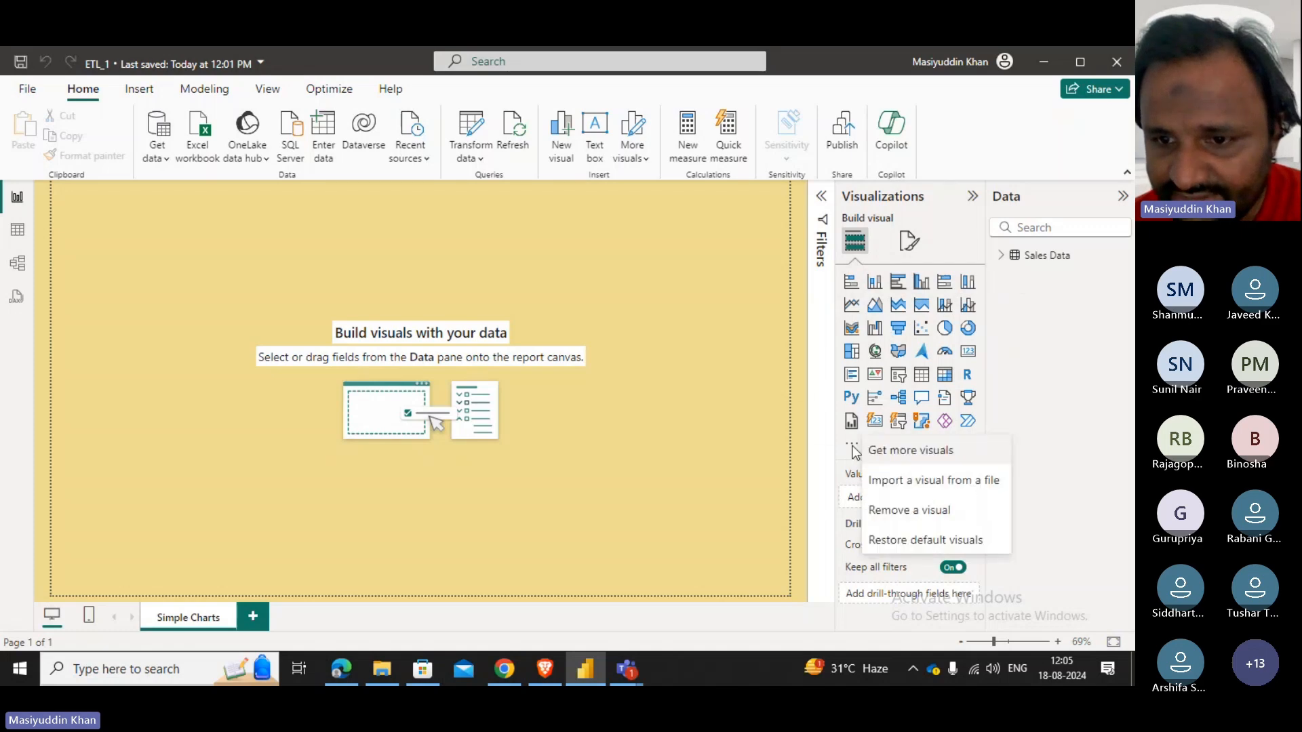
pyautogui.click(915, 445)
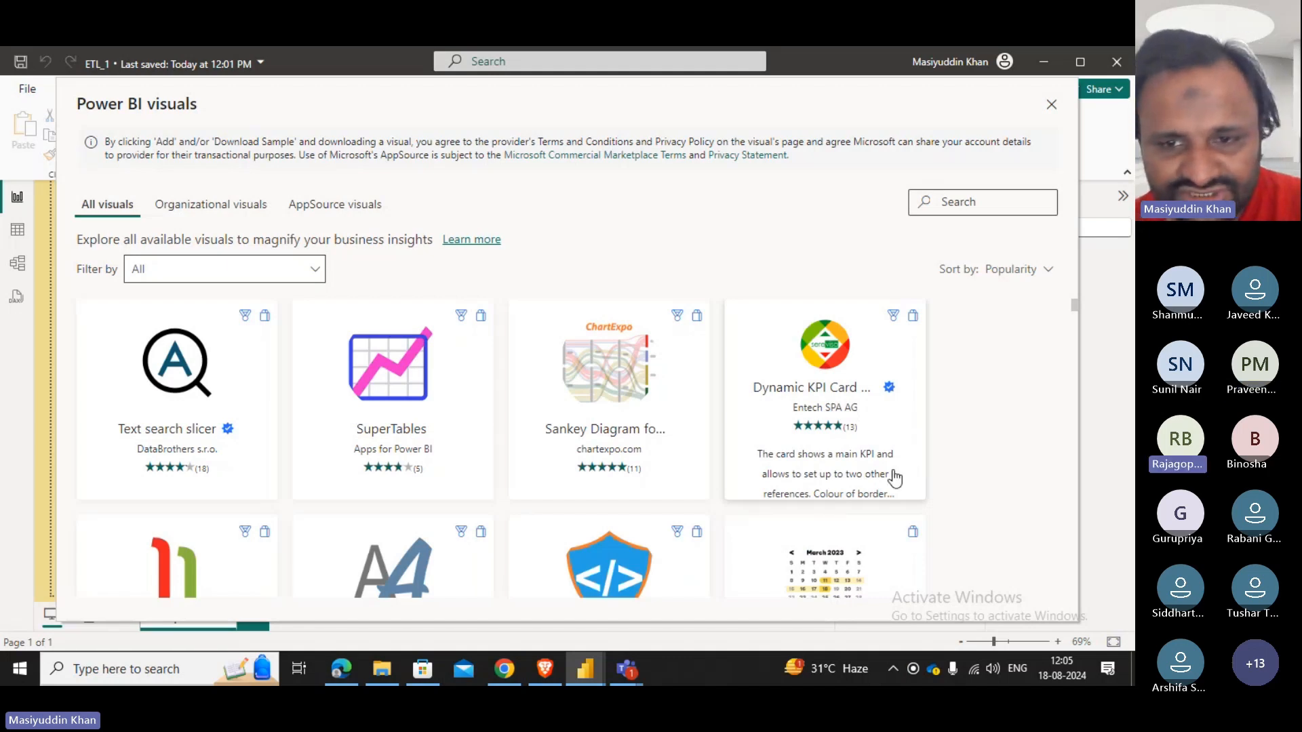
pyautogui.scroll(-5, 498, 393)
pyautogui.scroll(-1, 463, 417)
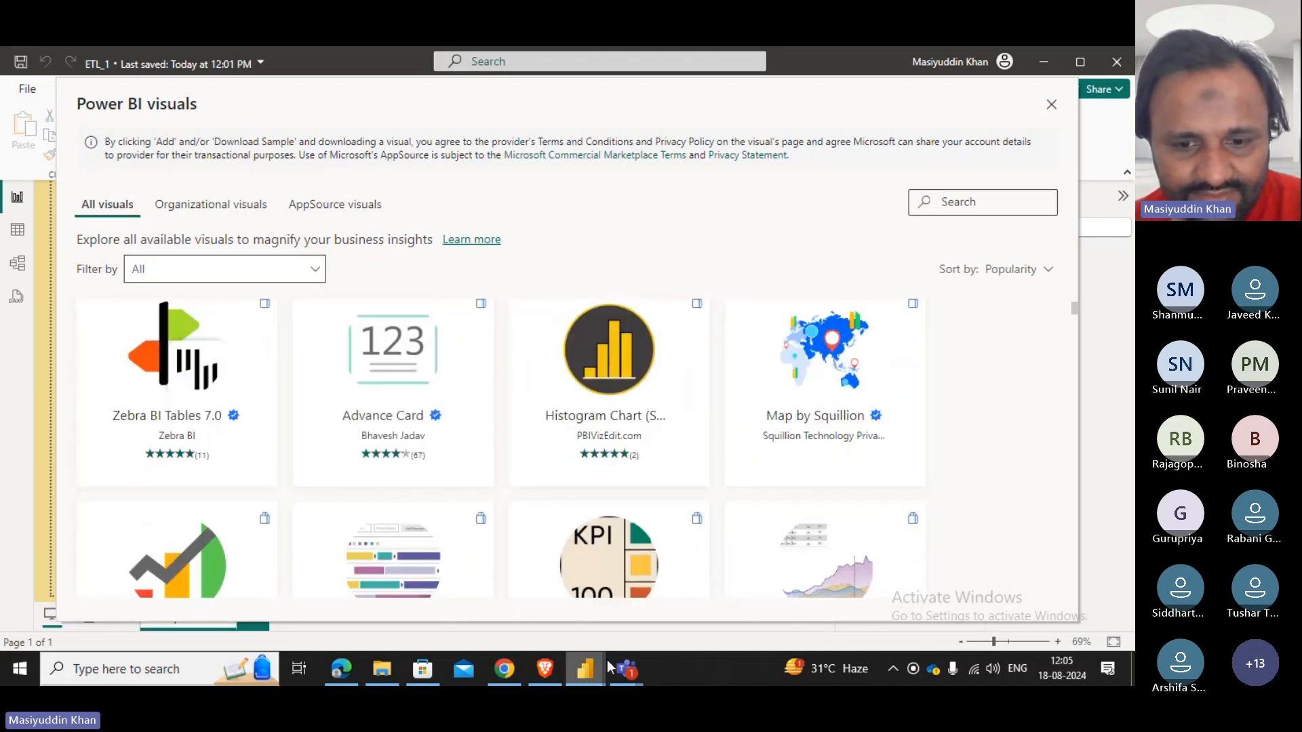
pyautogui.scroll(-3, 265, 383)
pyautogui.scroll(-3, 265, 383)
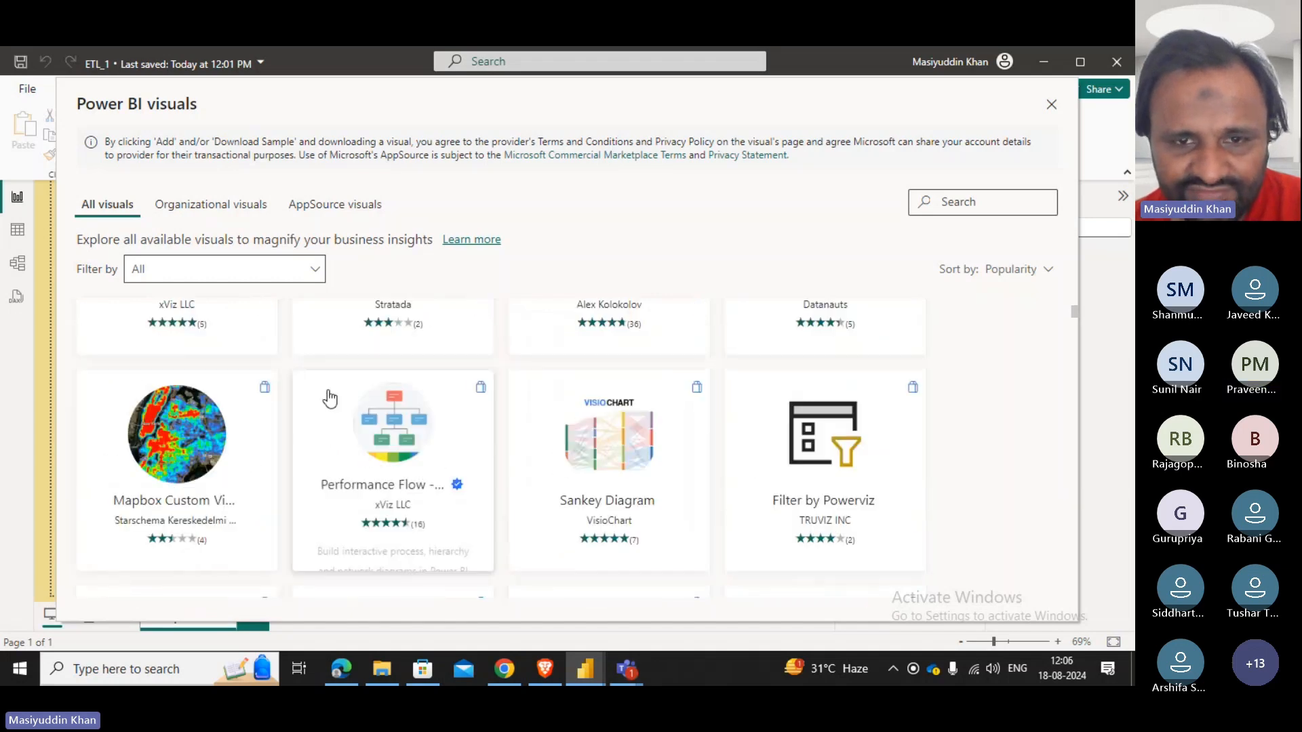
pyautogui.scroll(-6, 351, 398)
pyautogui.scroll(-4, 354, 402)
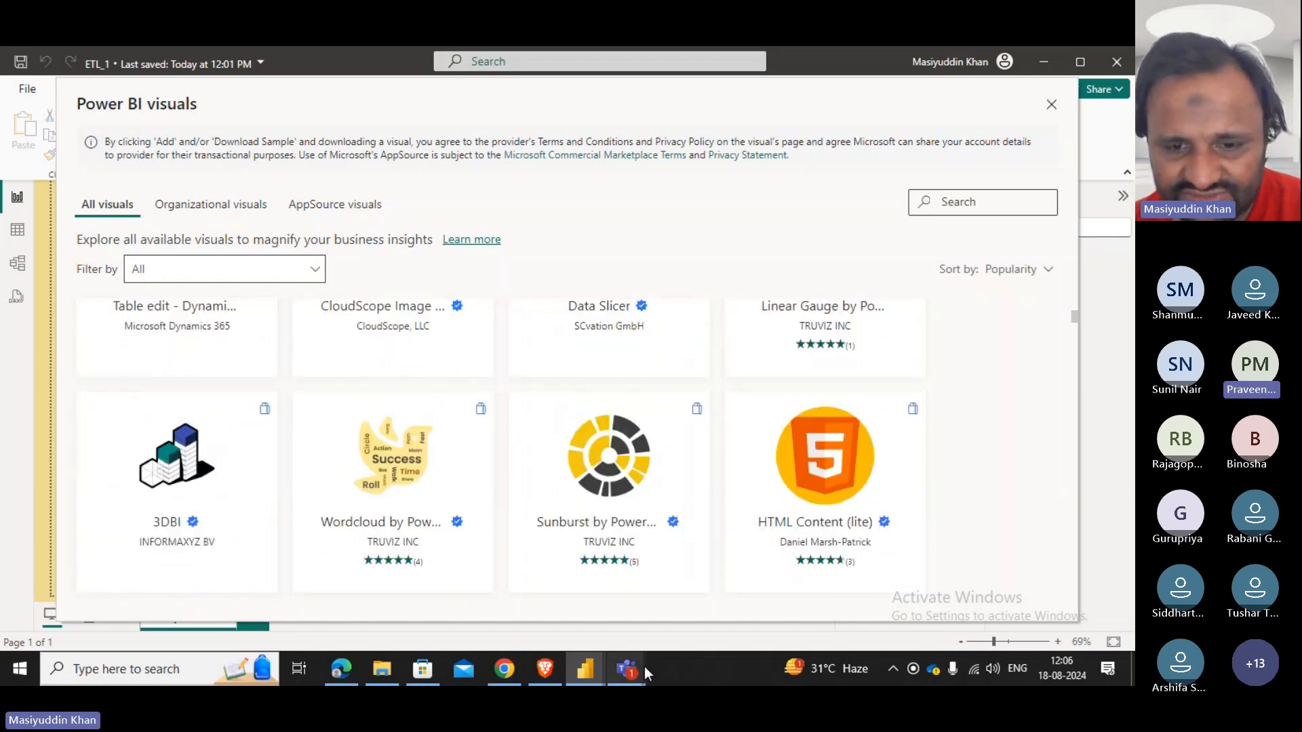
# Switch to the IDEMI Microsoft Power BI course meeting in Teams and read the latest meeting chat messages.
pyautogui.moveTo(626, 668)
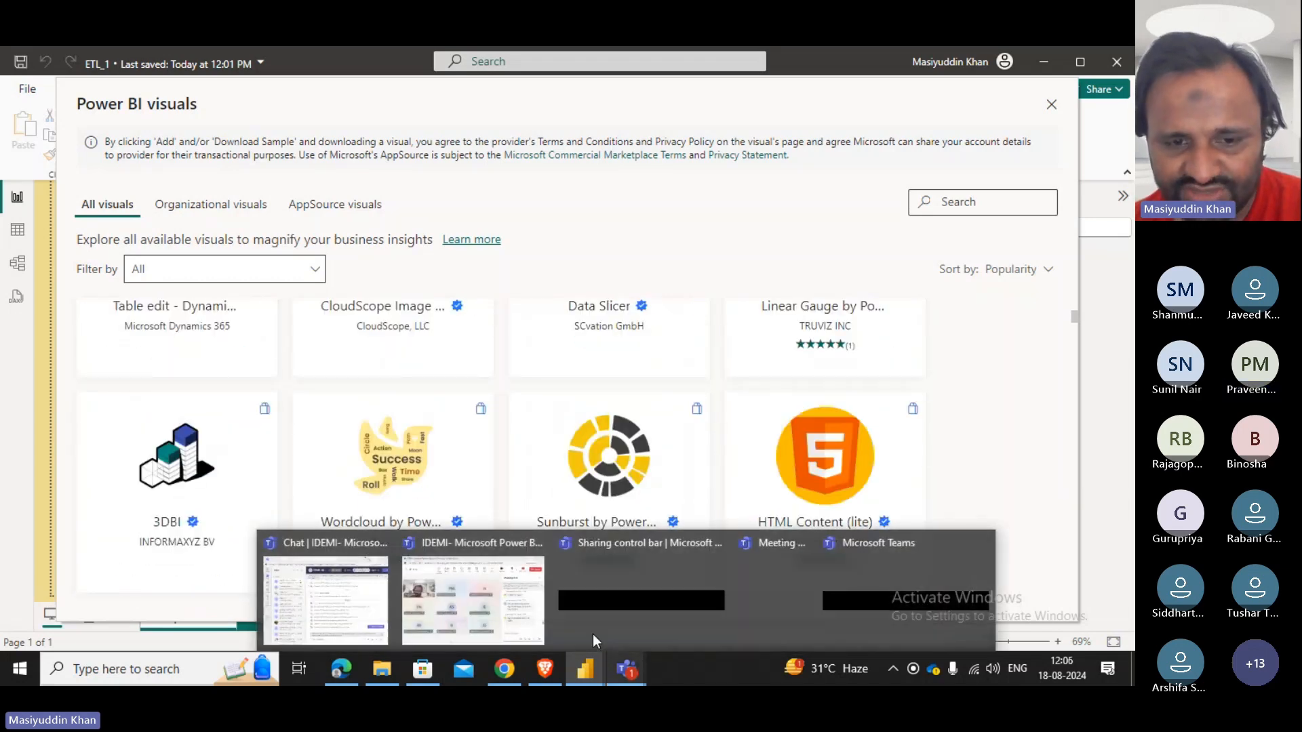
pyautogui.click(471, 604)
pyautogui.scroll(-5, 882, 475)
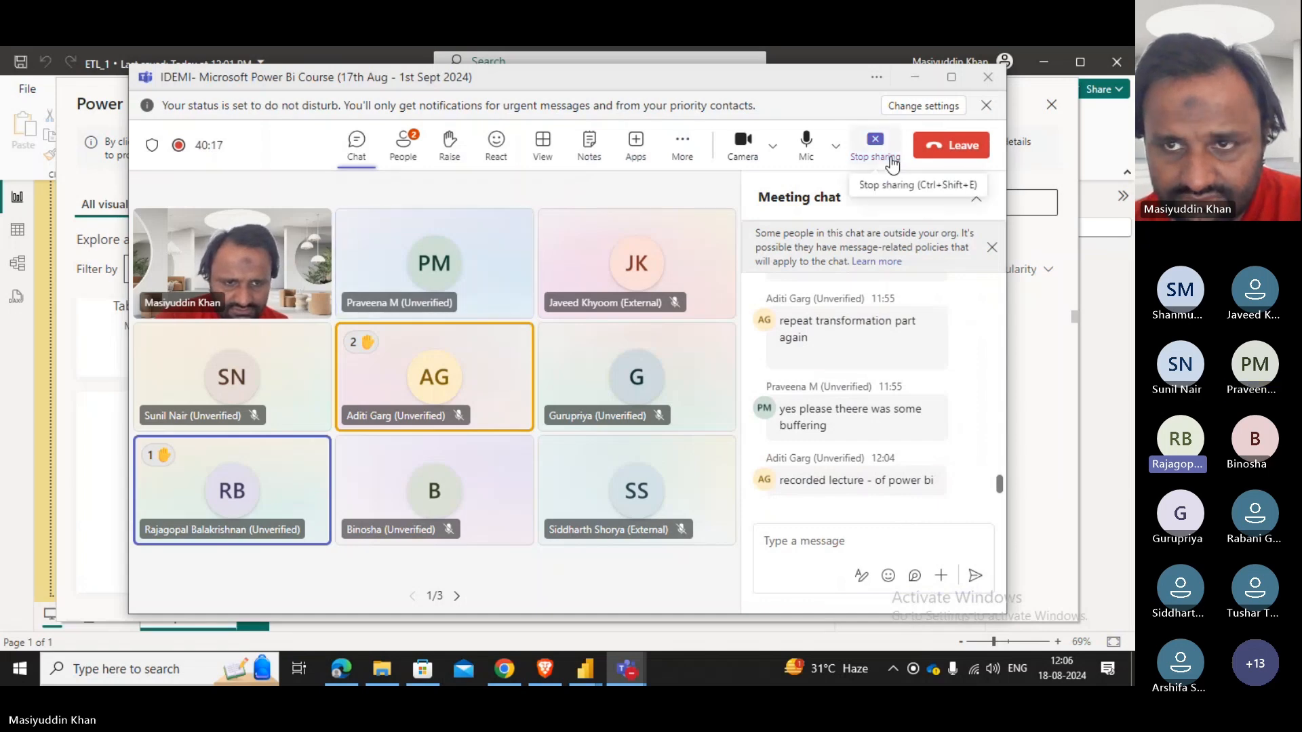
# Return to Power BI Desktop, close the Power BI visuals gallery, and collapse the Visualizations and Data panes.
pyautogui.click(913, 80)
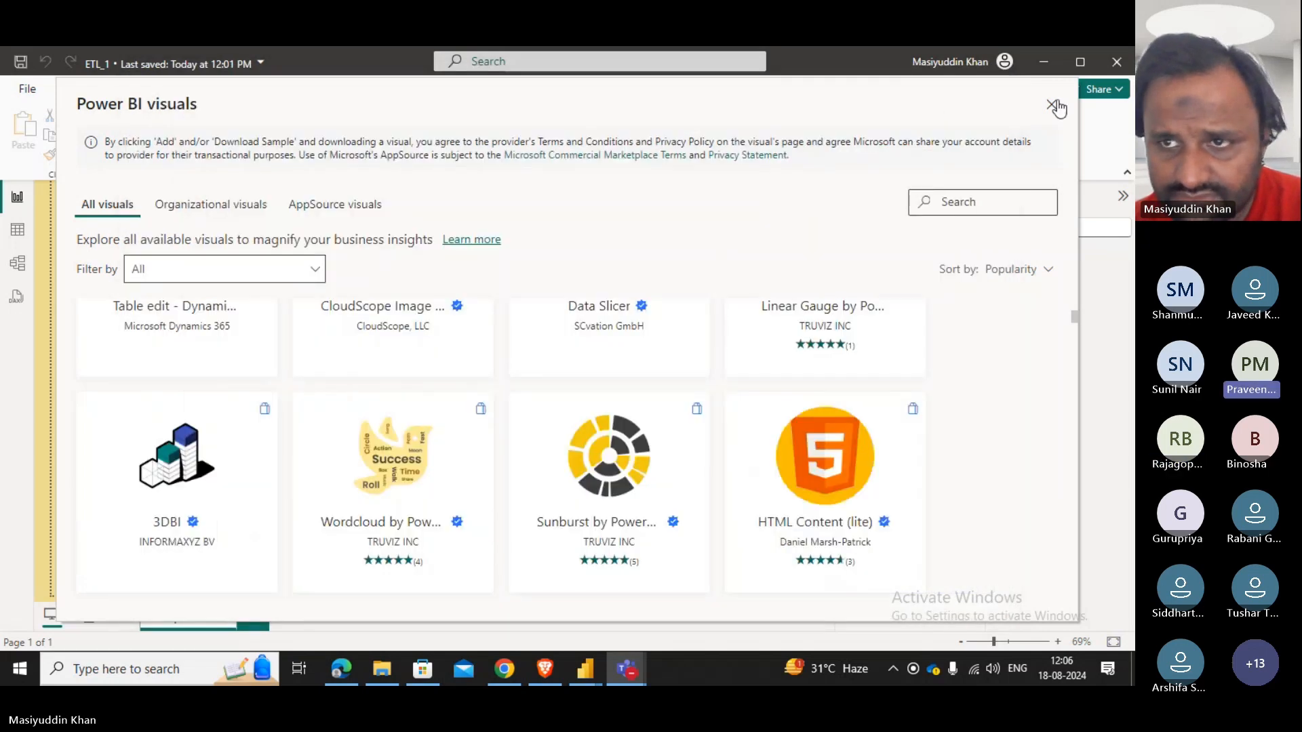
pyautogui.click(1051, 104)
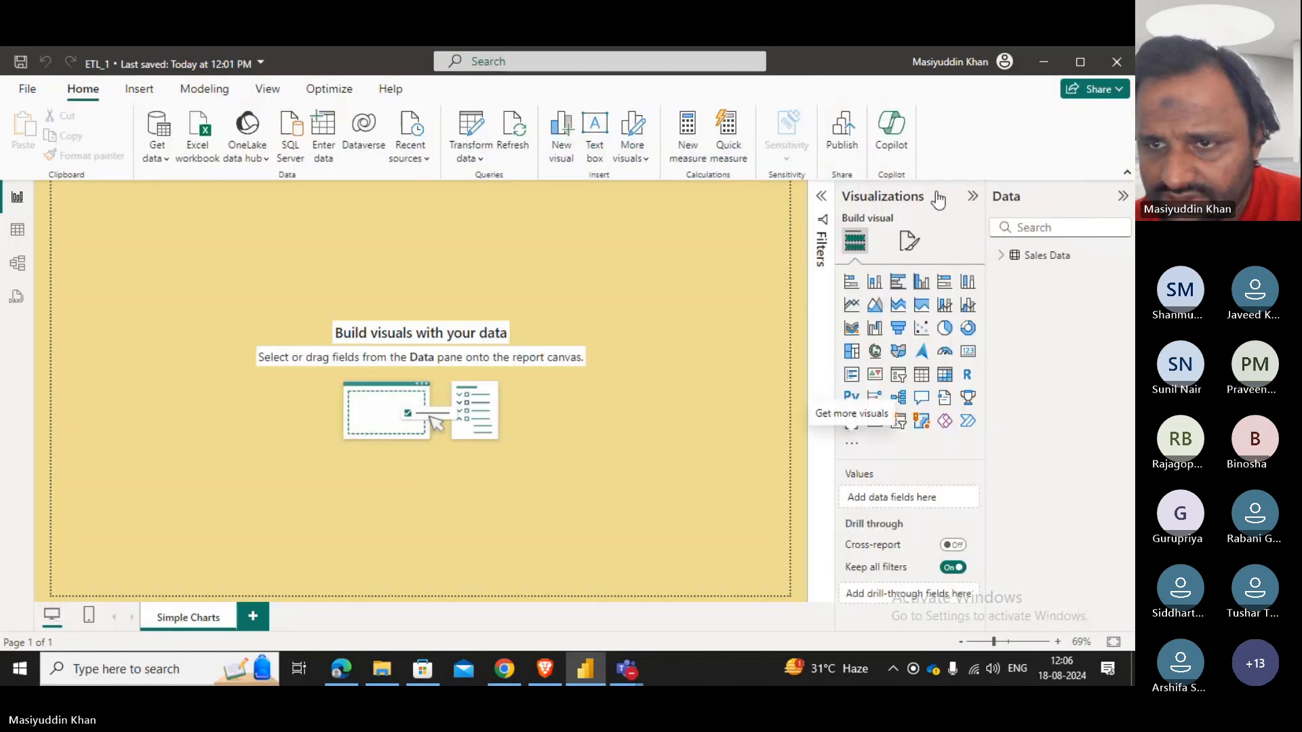
pyautogui.click(973, 196)
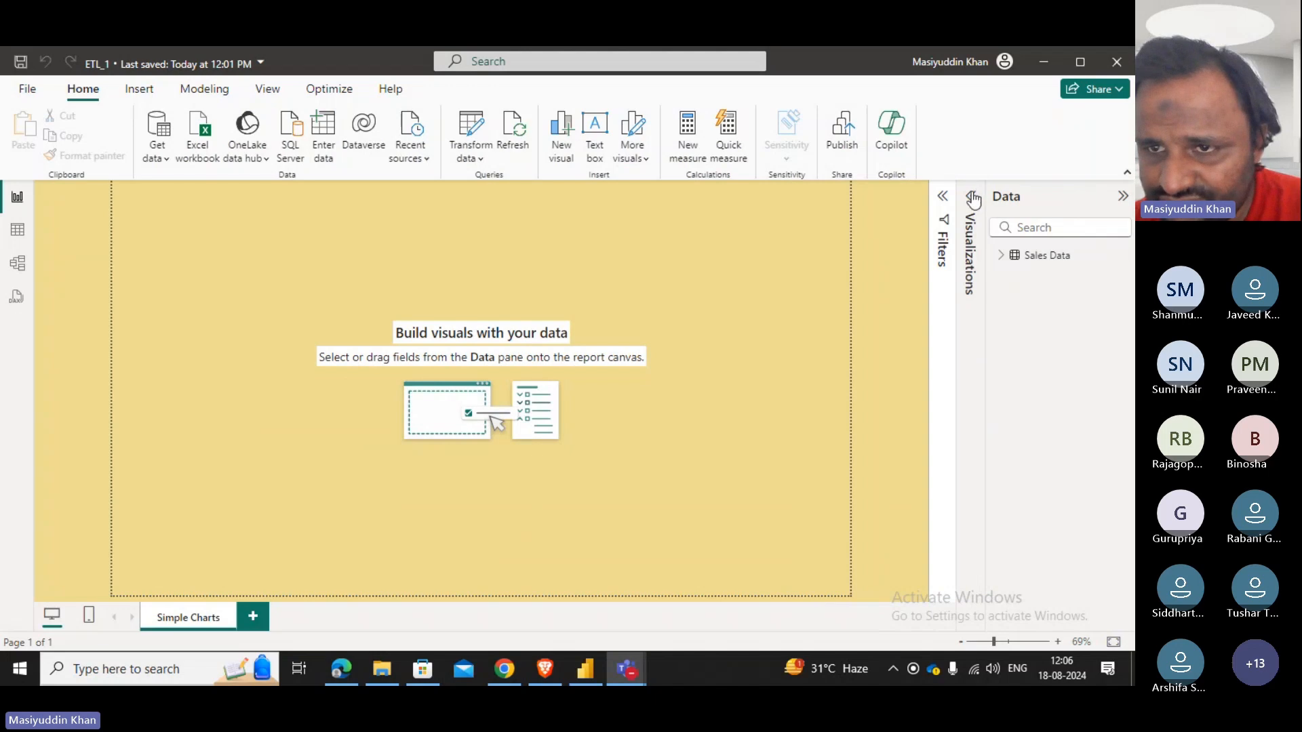
pyautogui.click(1123, 201)
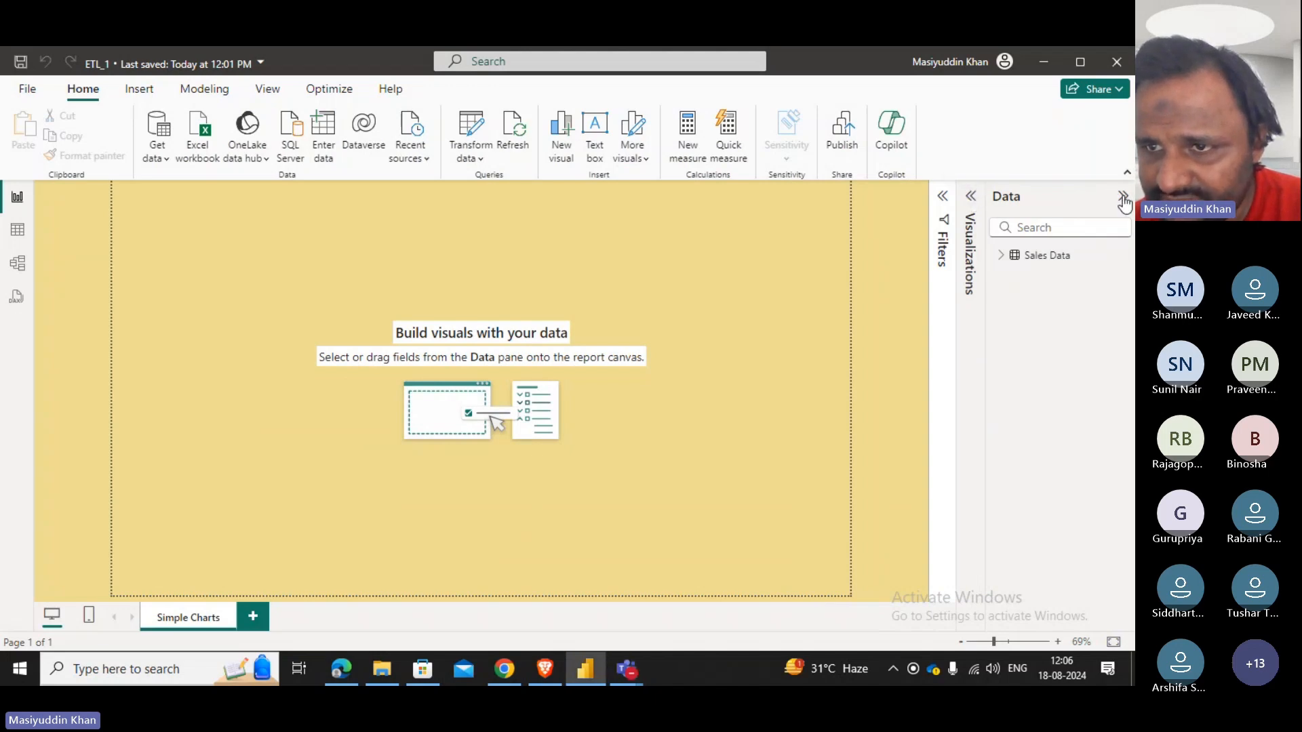
pyautogui.click(1123, 200)
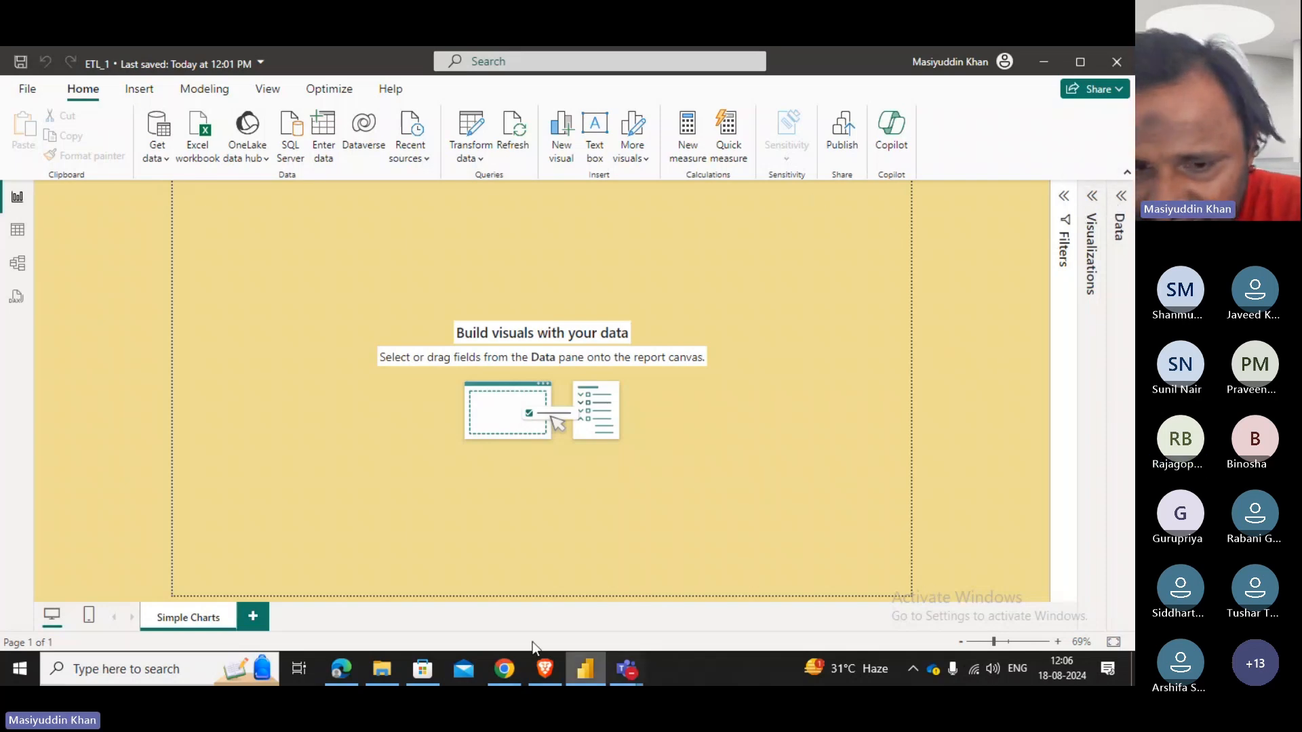
# Check the participants list of the Teams course meeting and return to the View commands in Power BI Desktop.
pyautogui.moveTo(626, 670)
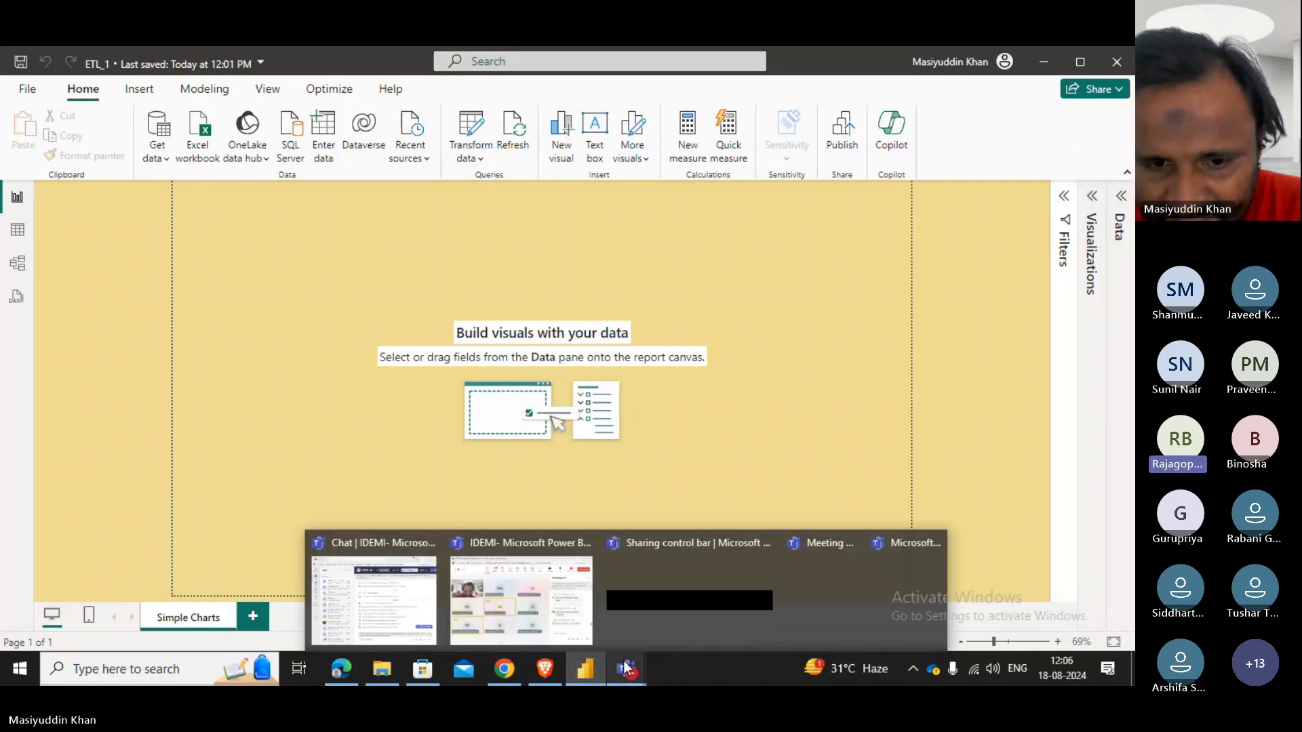
pyautogui.click(596, 602)
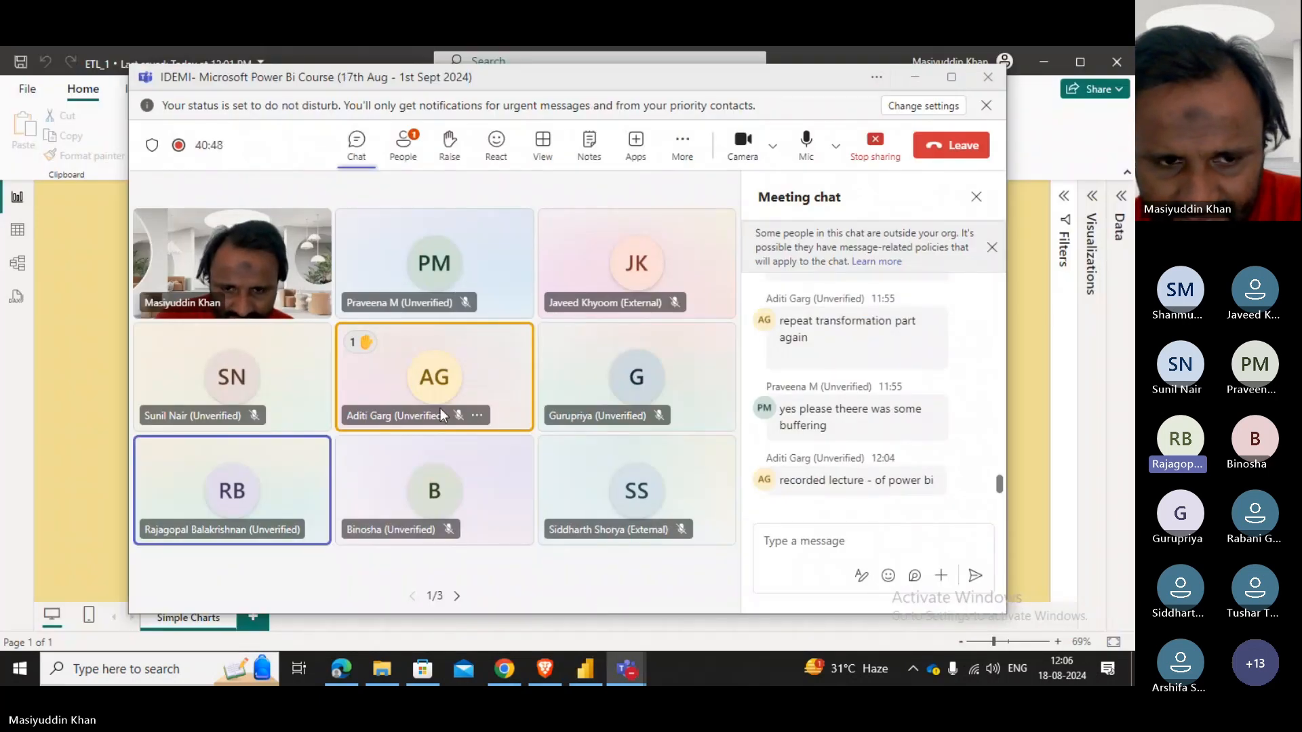
pyautogui.click(393, 159)
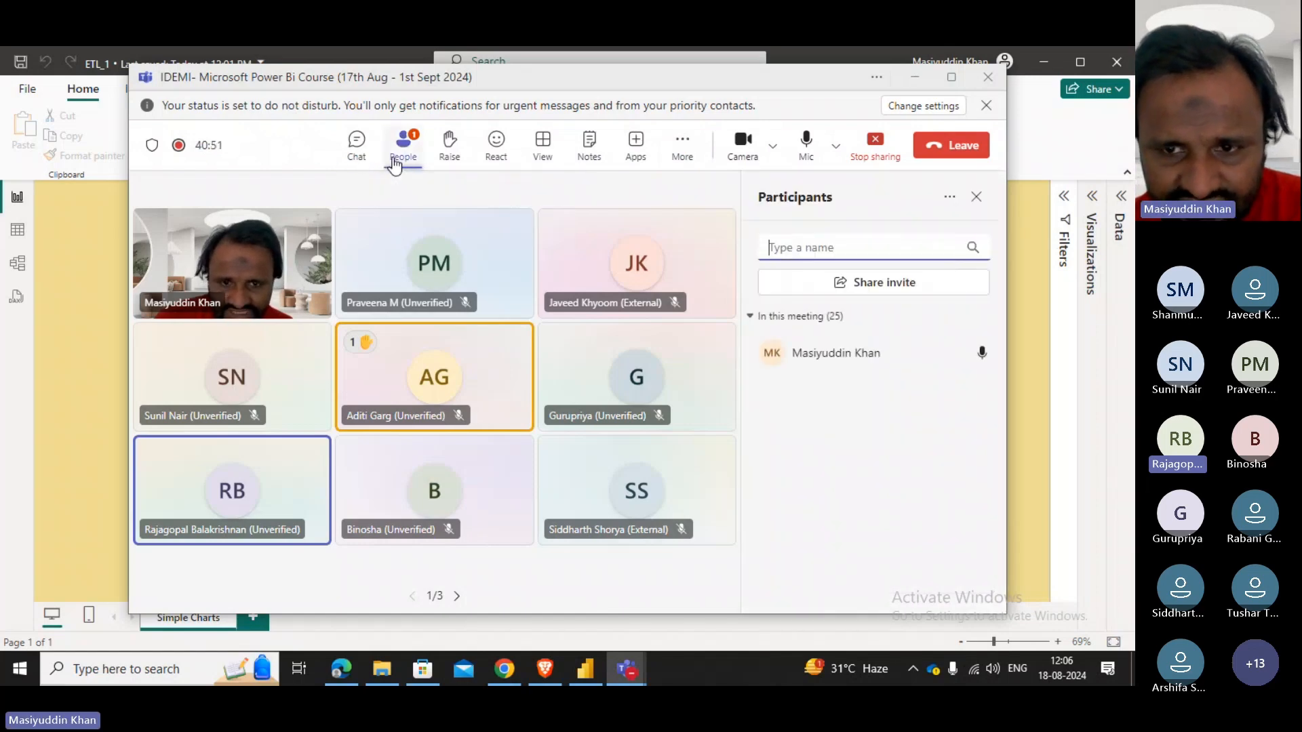
pyautogui.click(914, 77)
pyautogui.moveTo(637, 669)
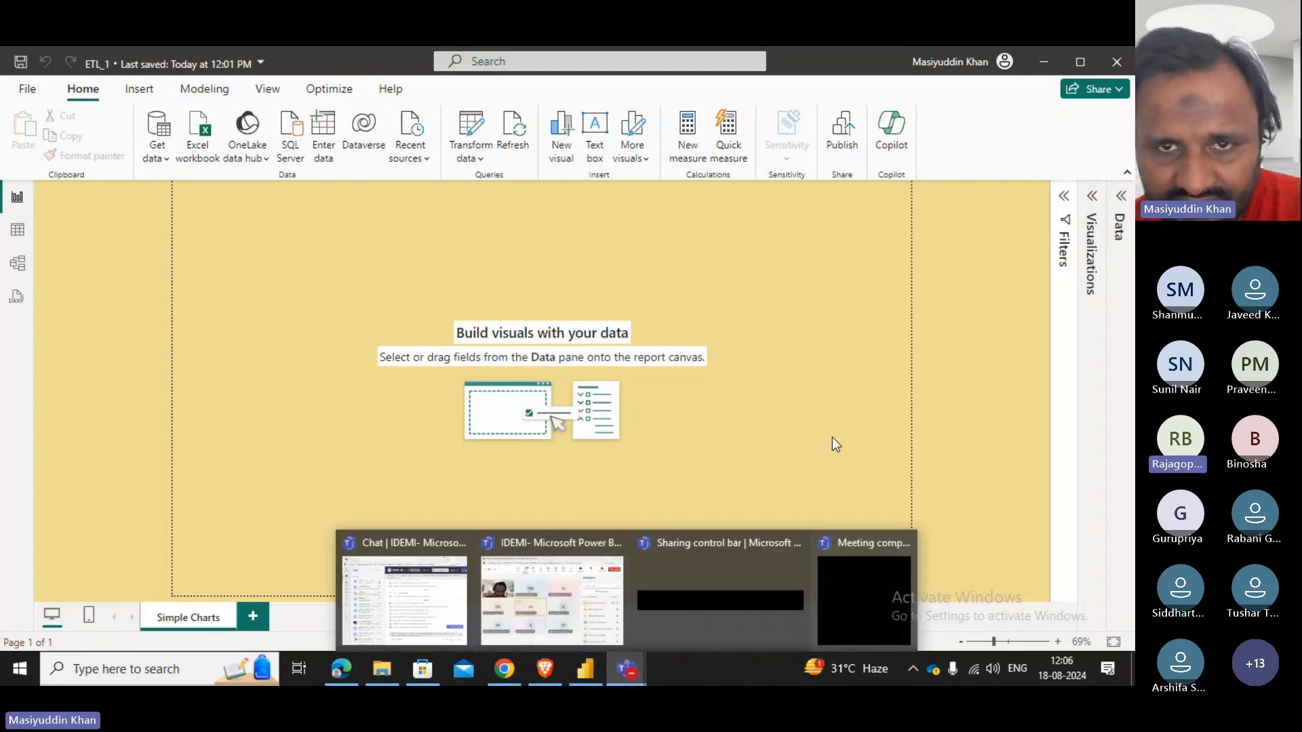
pyautogui.click(271, 96)
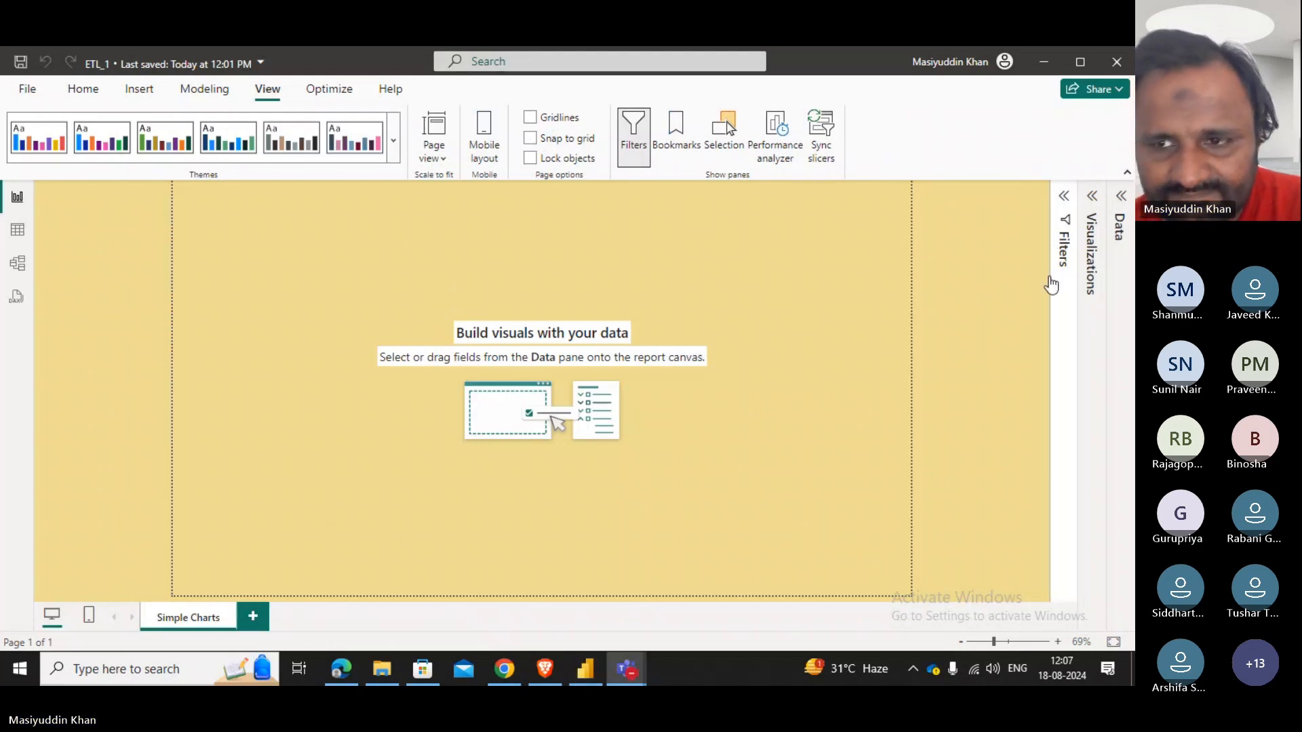
# Reopen the Teams meeting, check who has a hand raised in the participants list, and read the latest chat message.
pyautogui.moveTo(637, 669)
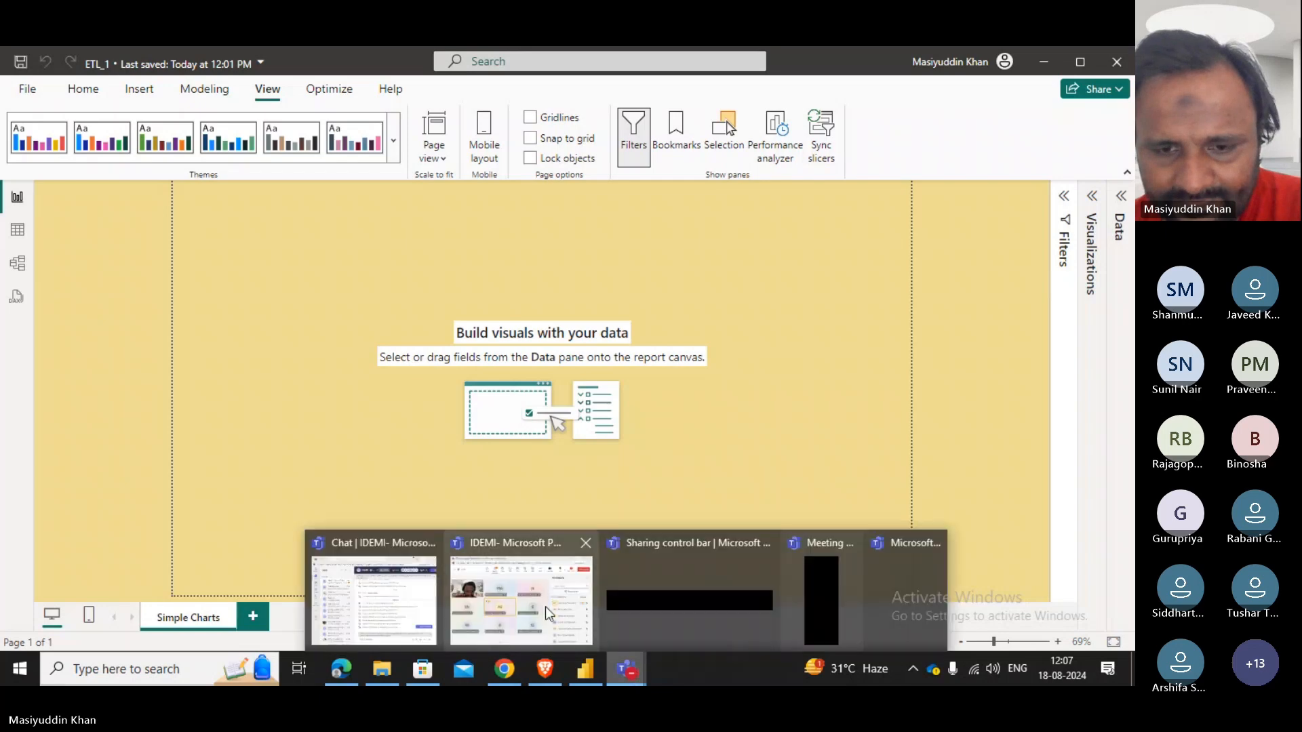
pyautogui.click(545, 606)
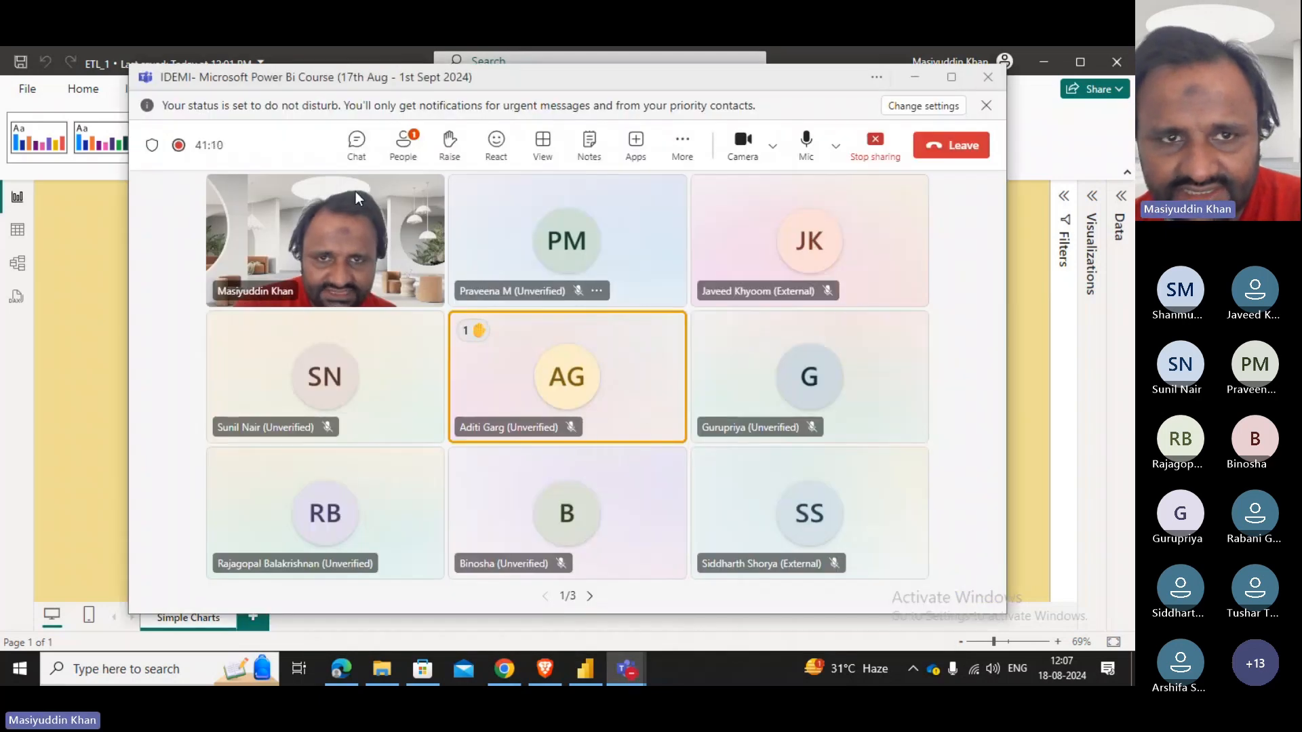
pyautogui.click(404, 154)
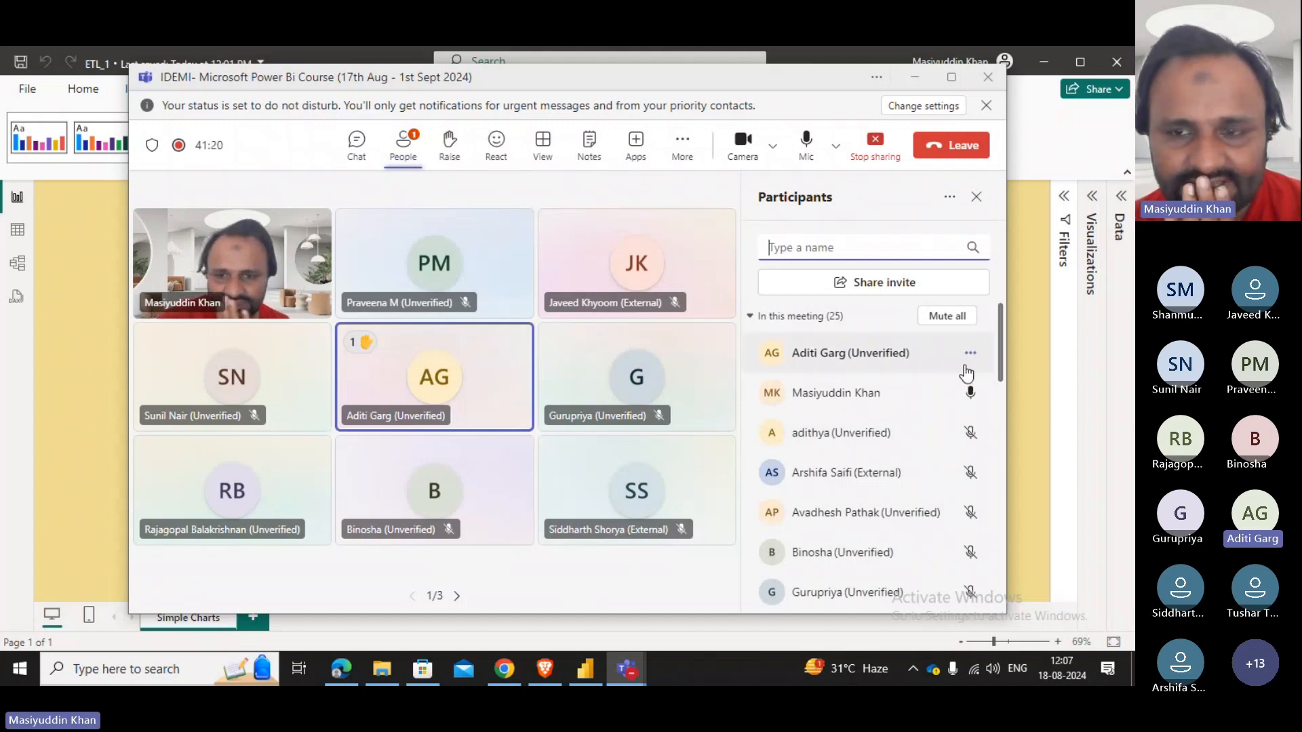
pyautogui.click(357, 152)
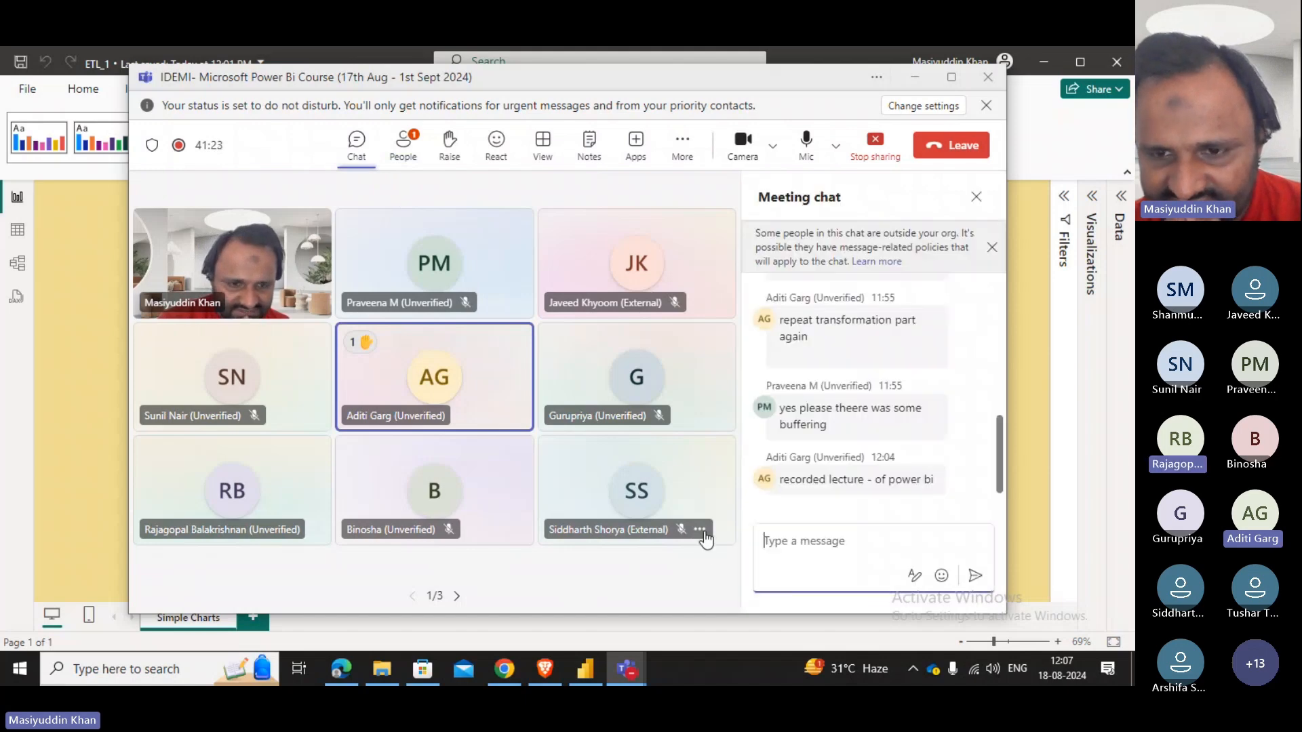
pyautogui.moveTo(943, 480); pyautogui.dragTo(798, 493)
pyautogui.click(799, 495)
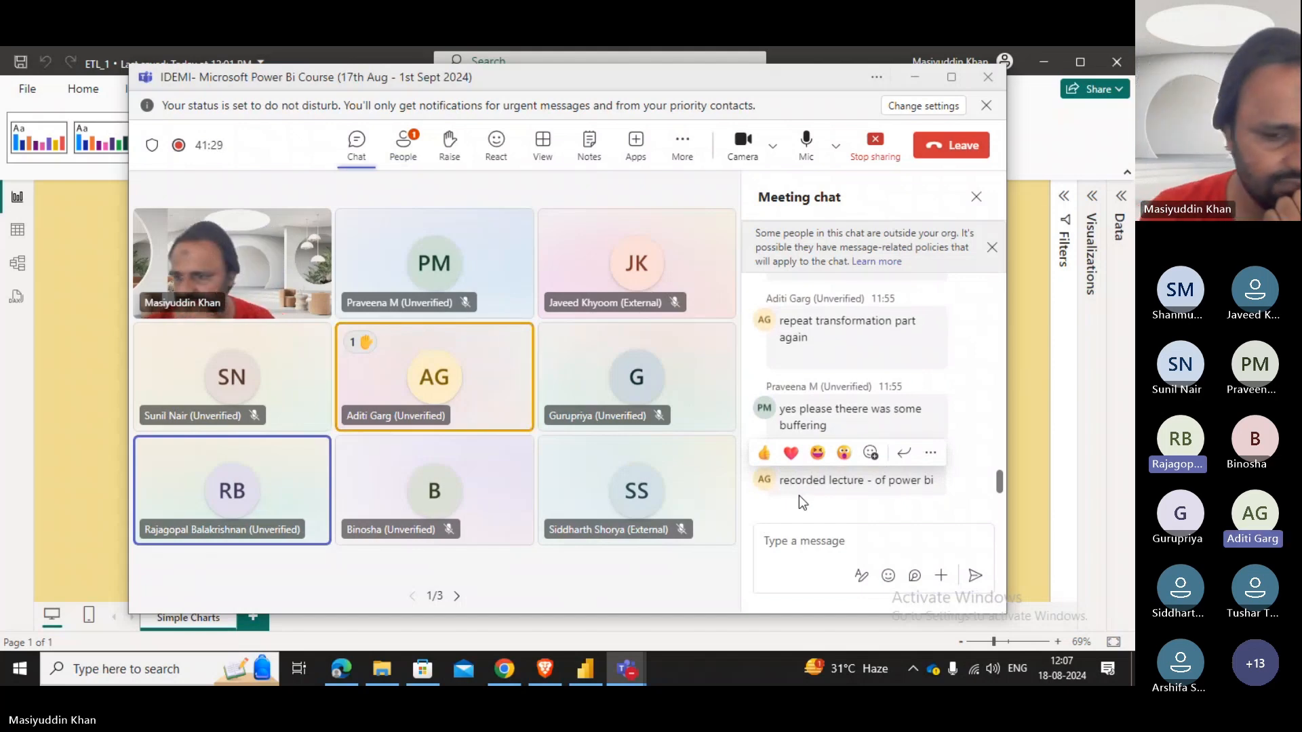
# Switch to WhatsApp in Brave and examine the Power Query screenshot shared in the eShiksha Microsoft Power BI Course group.
pyautogui.moveTo(546, 671)
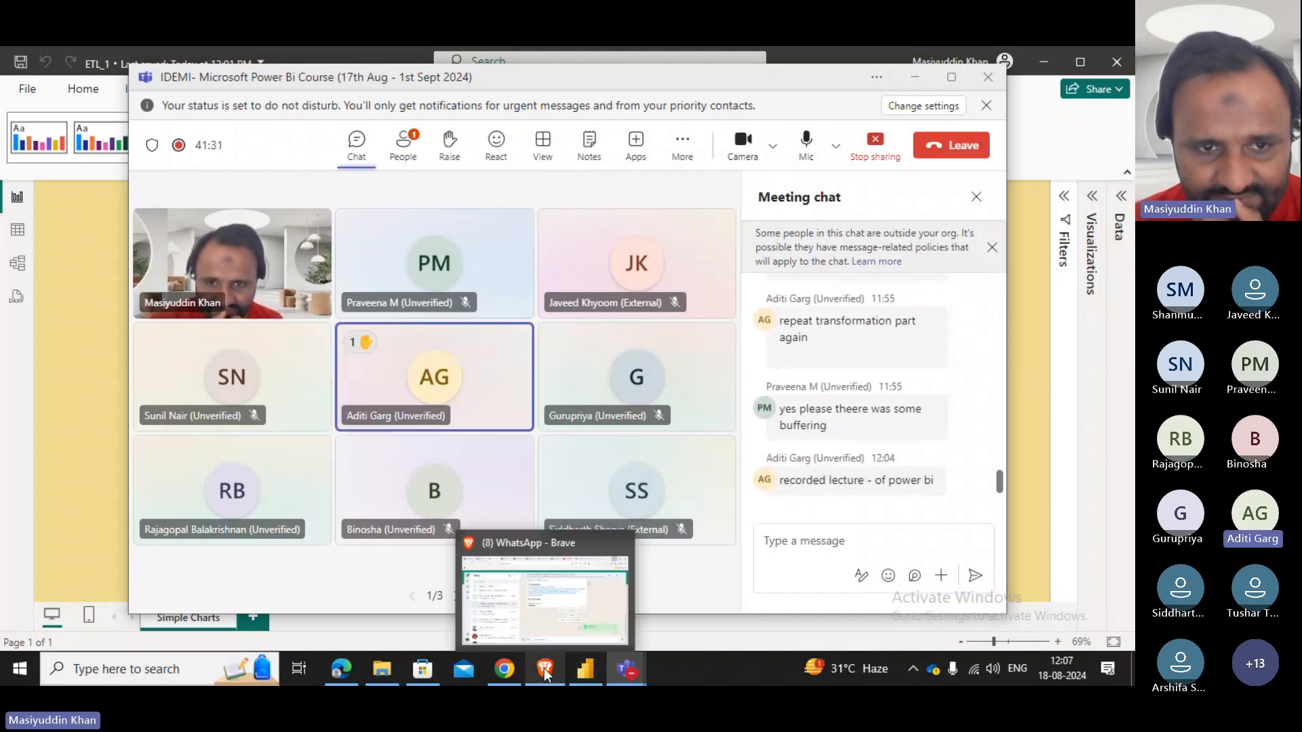
pyautogui.click(541, 593)
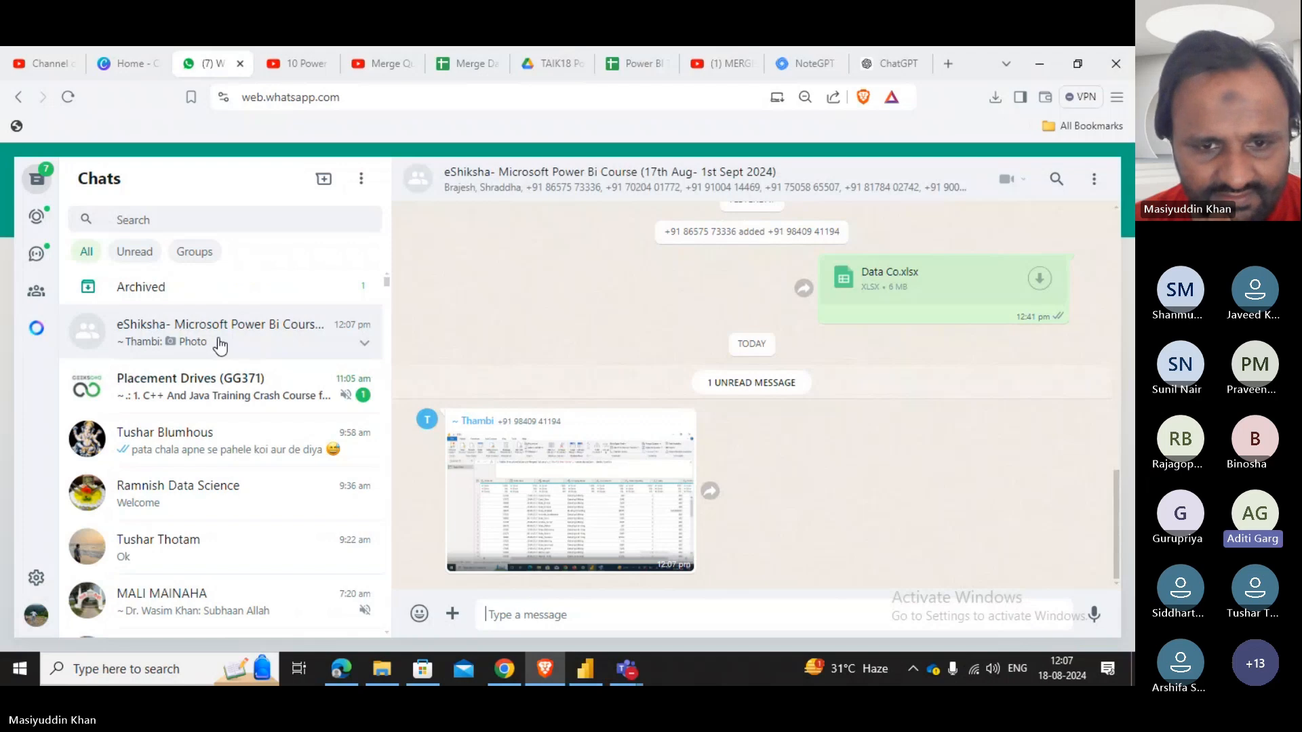
pyautogui.click(595, 492)
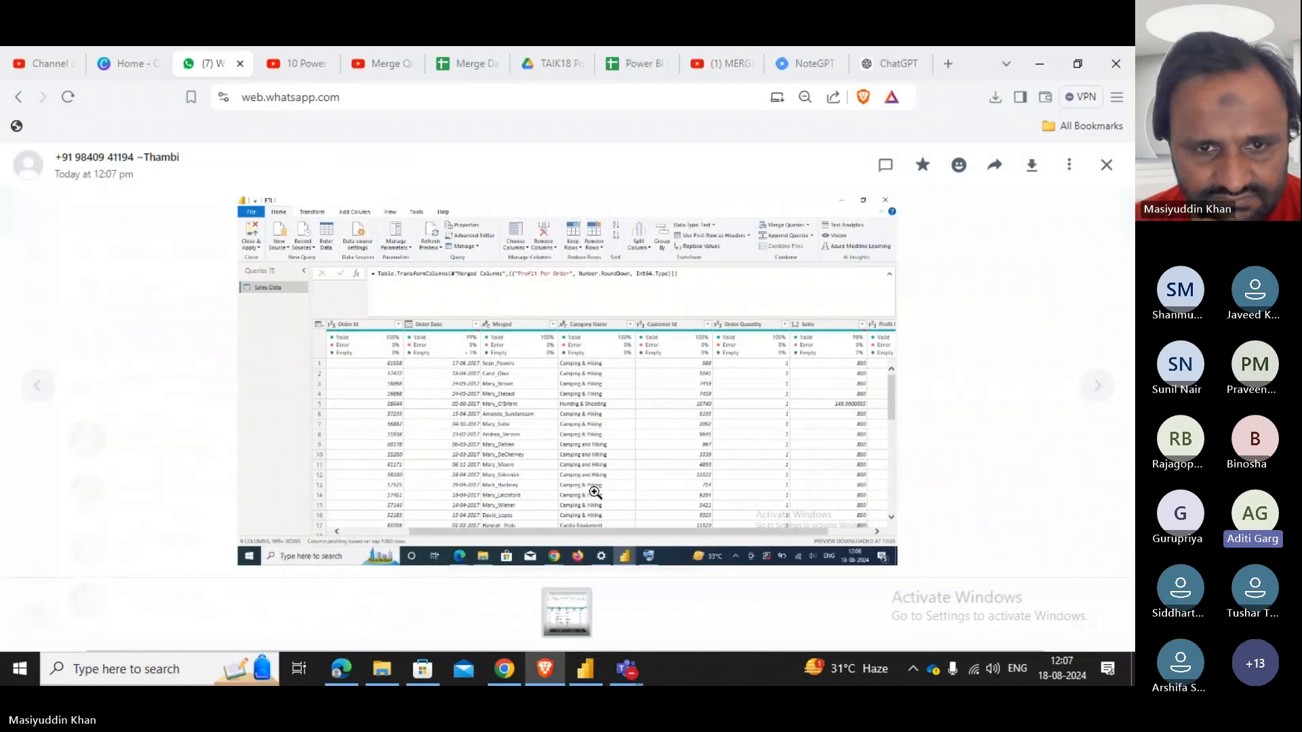
pyautogui.click(582, 461)
pyautogui.click(582, 461)
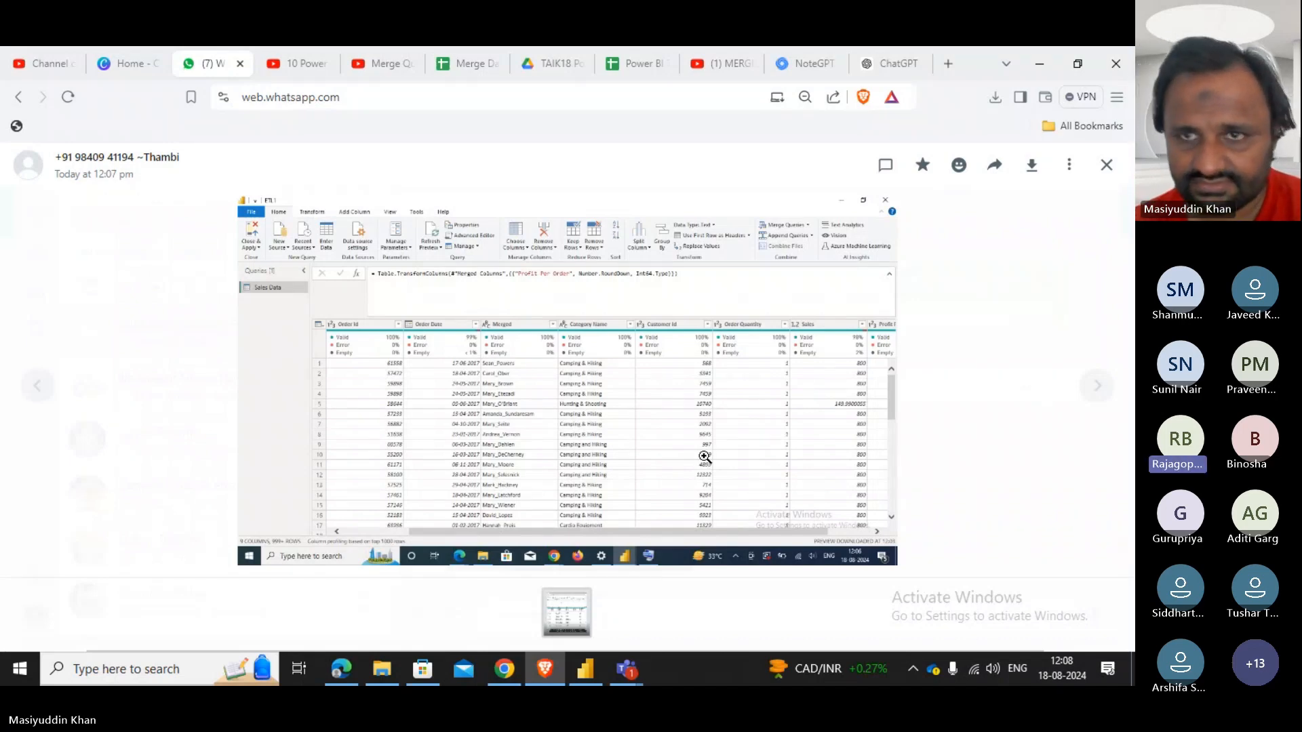
pyautogui.click(1025, 67)
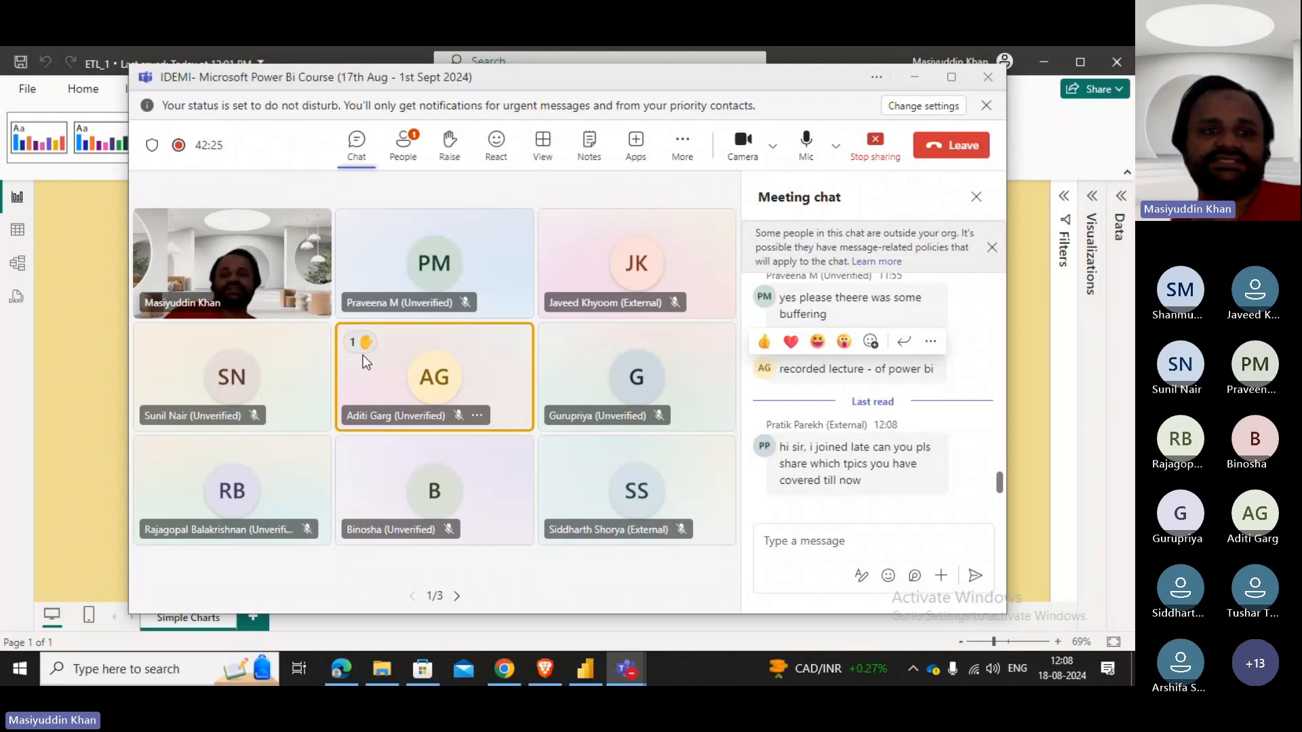
# Return from the Teams meeting to Power BI Desktop and set the report page view to Fit to width.
pyautogui.click(403, 161)
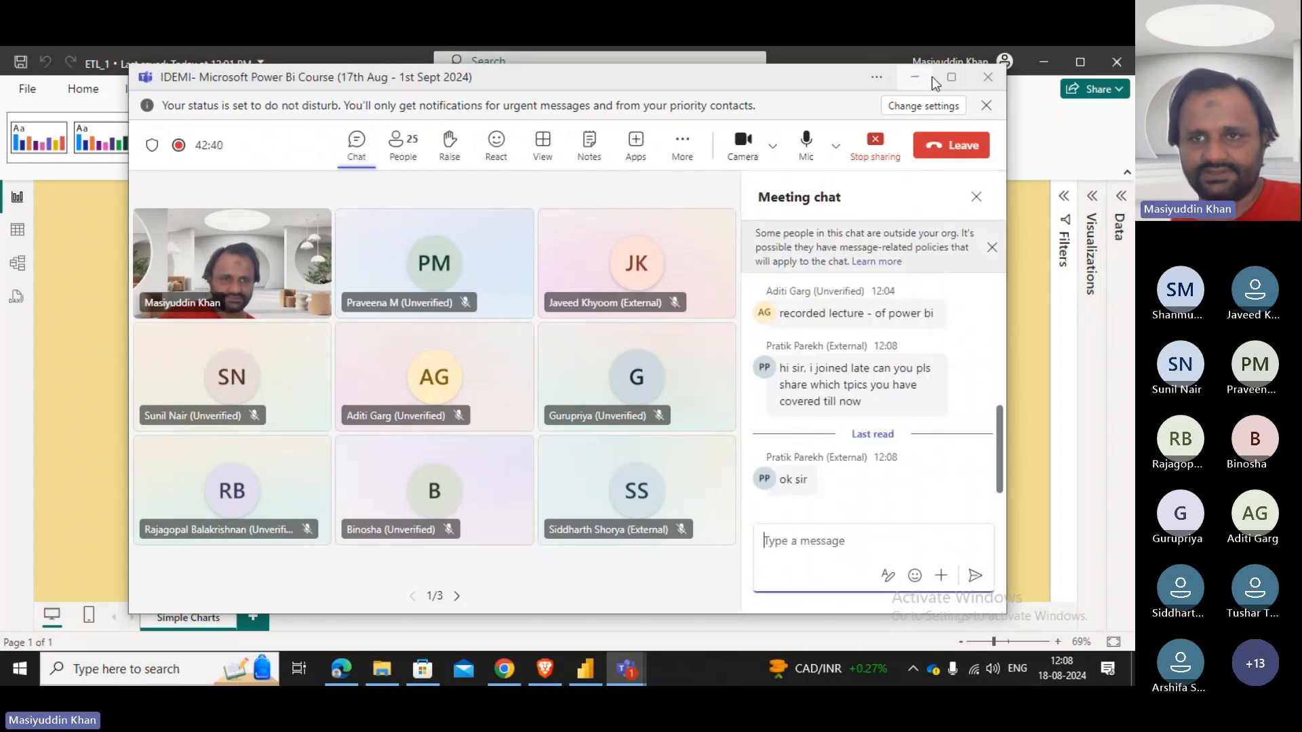
pyautogui.click(913, 77)
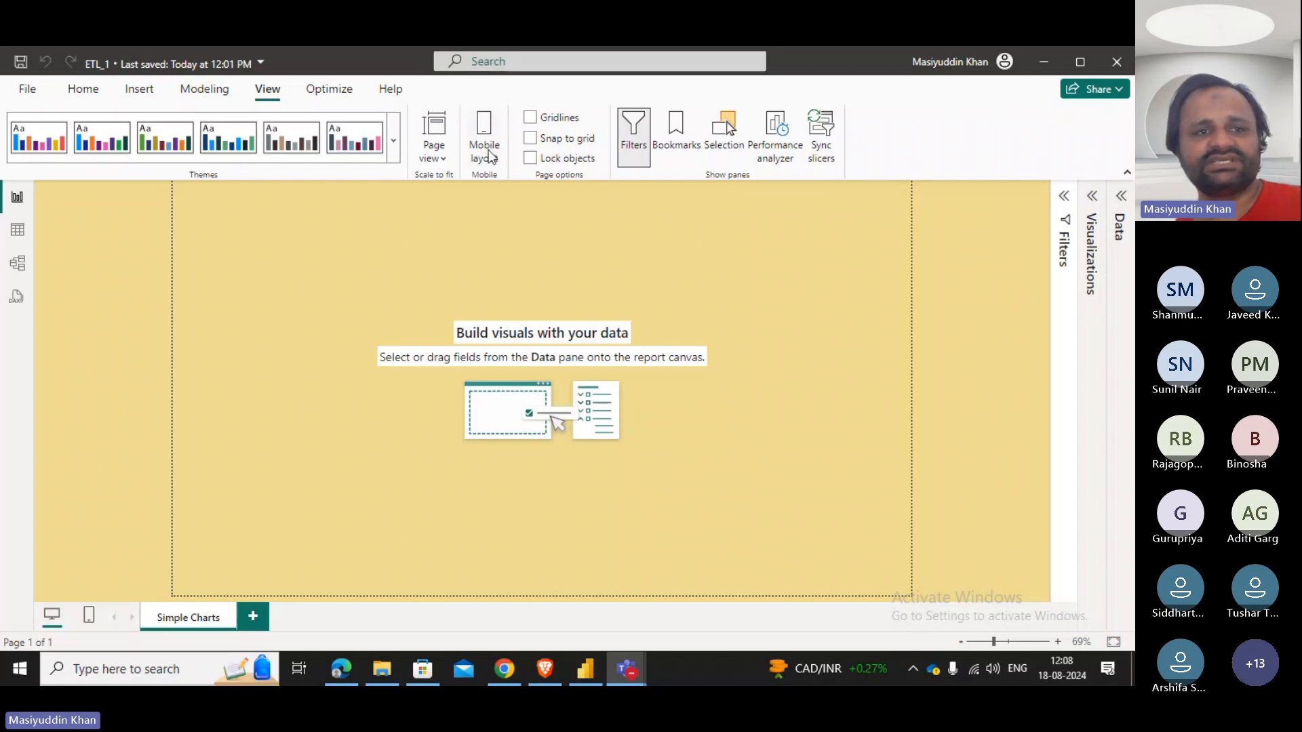
pyautogui.click(450, 160)
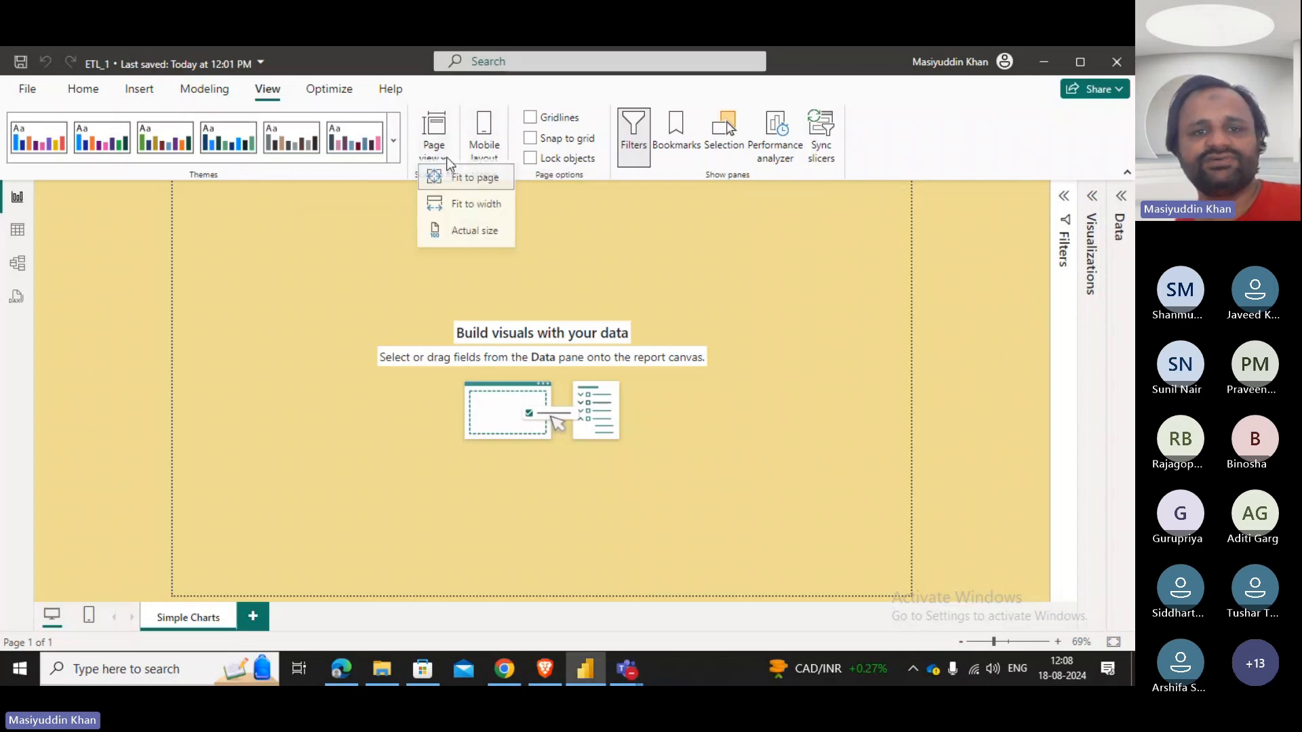
pyautogui.click(489, 214)
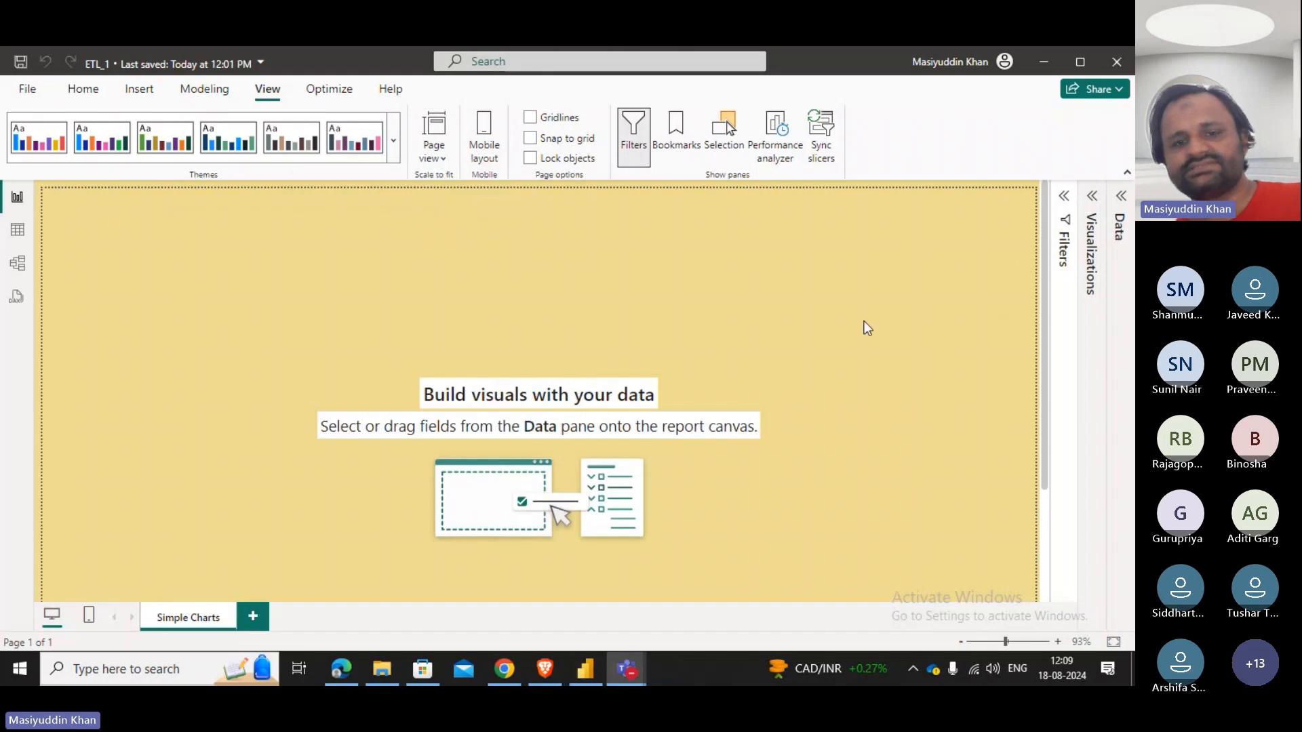
# Examine the mobile layout canvas of the Simple Charts page, dismissing its introduction, and return to the desktop layout.
pyautogui.click(497, 160)
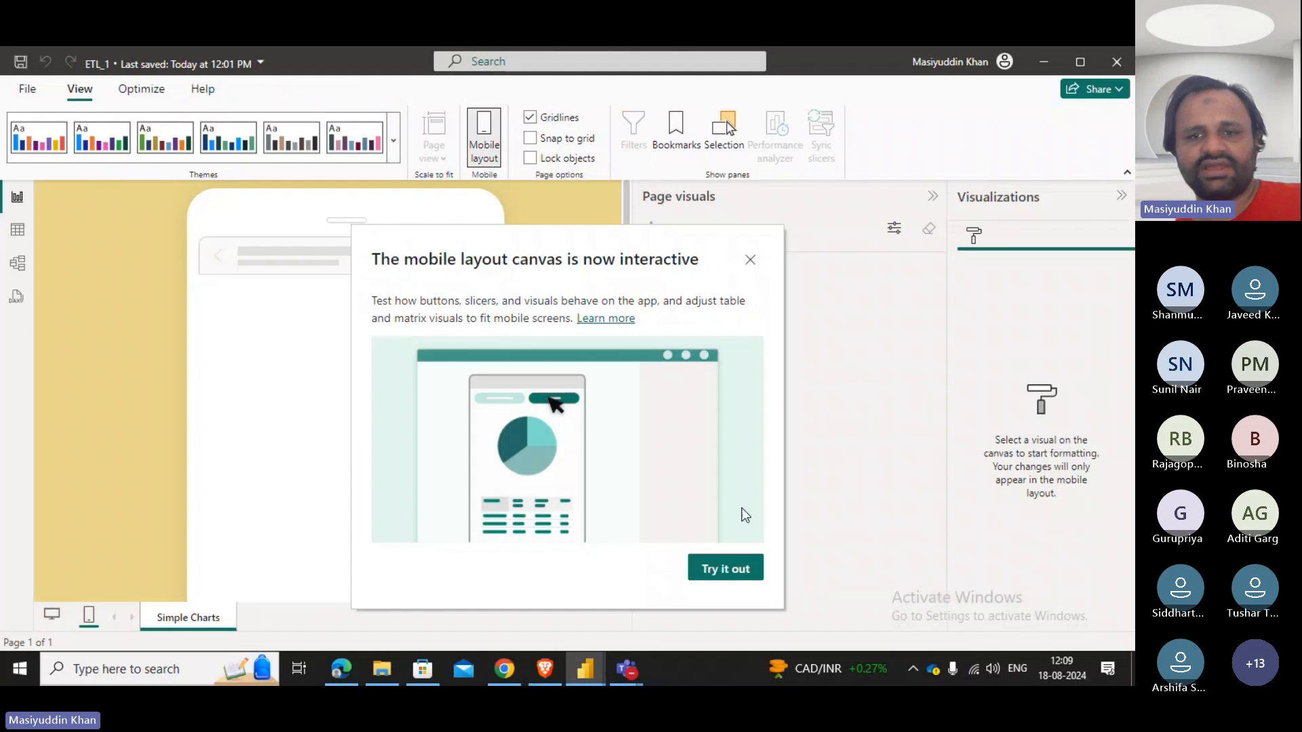
pyautogui.click(748, 262)
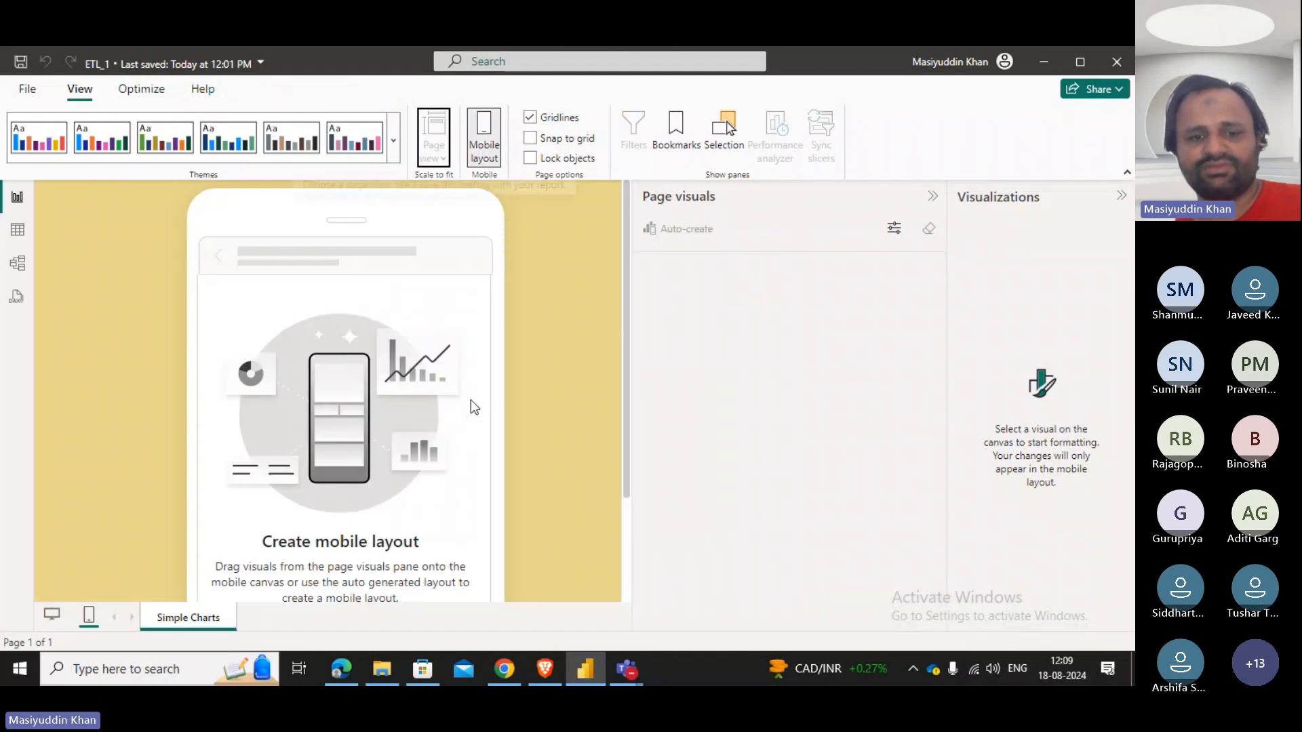
pyautogui.scroll(-2, 401, 430)
pyautogui.scroll(2, 407, 391)
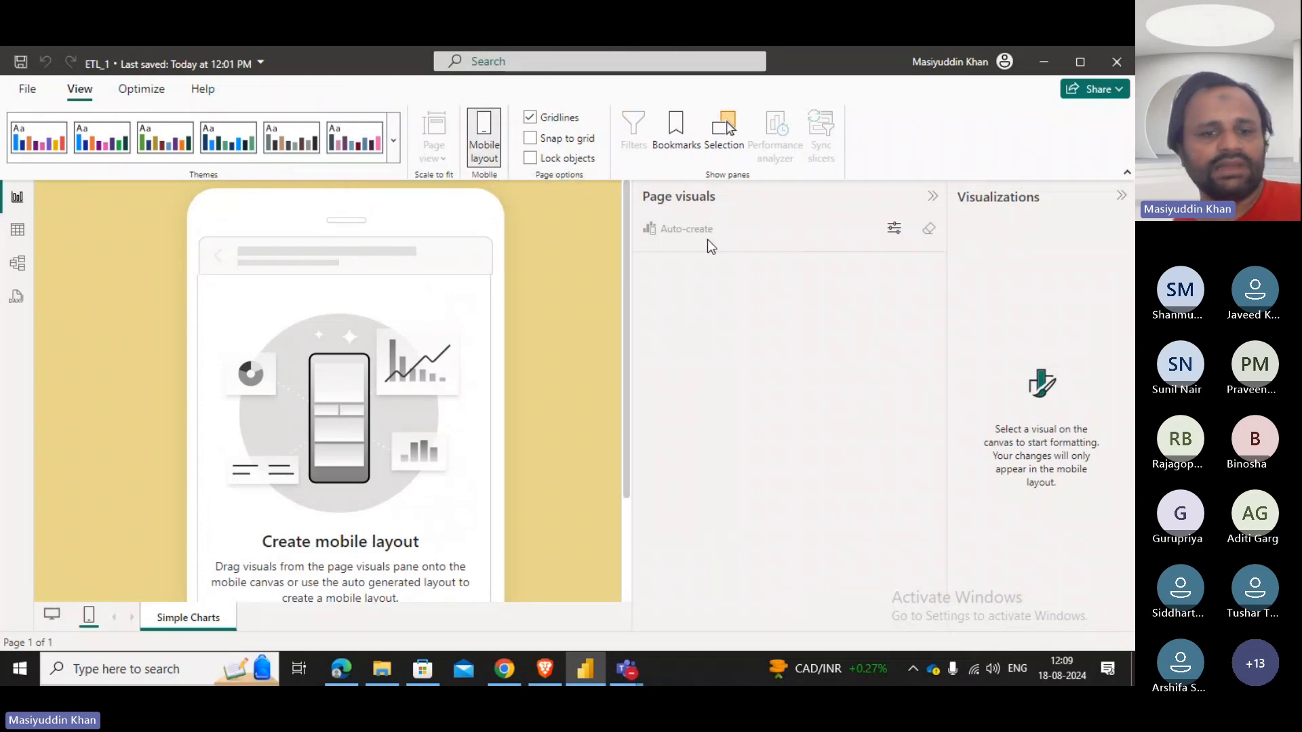
pyautogui.scroll(-2, 299, 465)
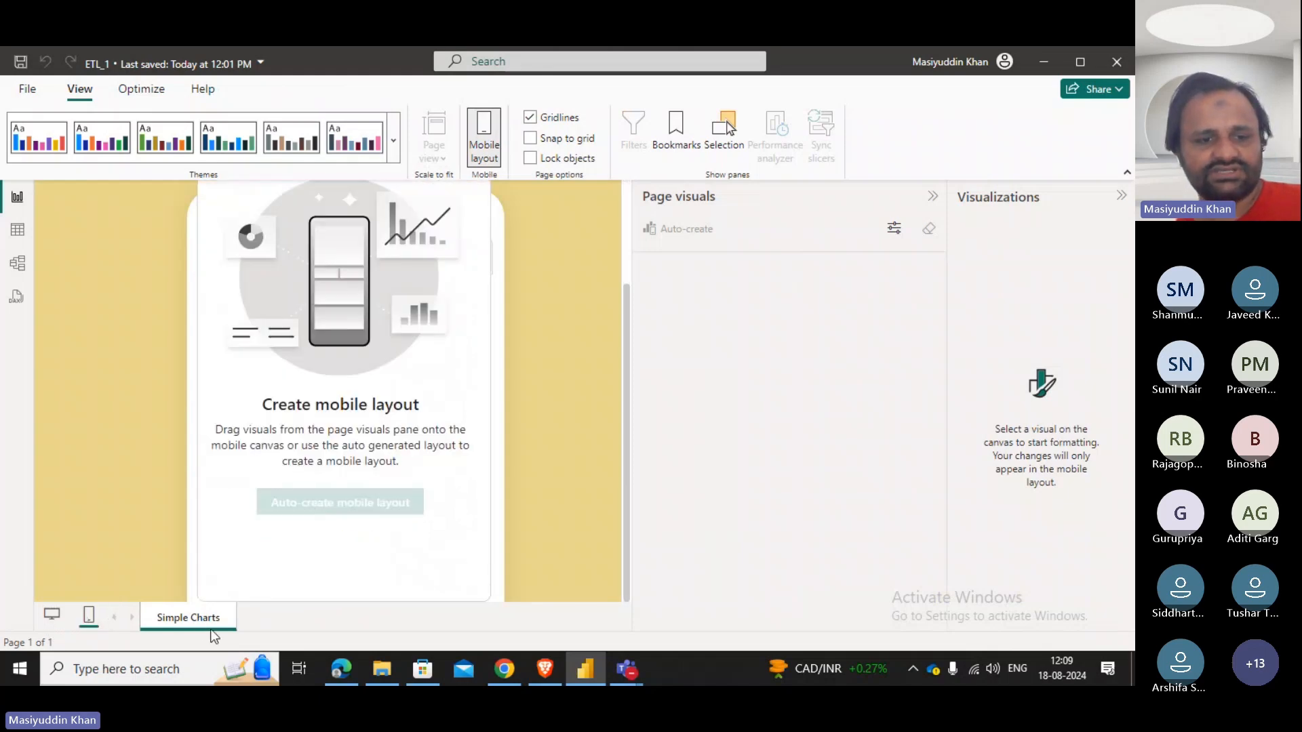
pyautogui.scroll(2, 358, 412)
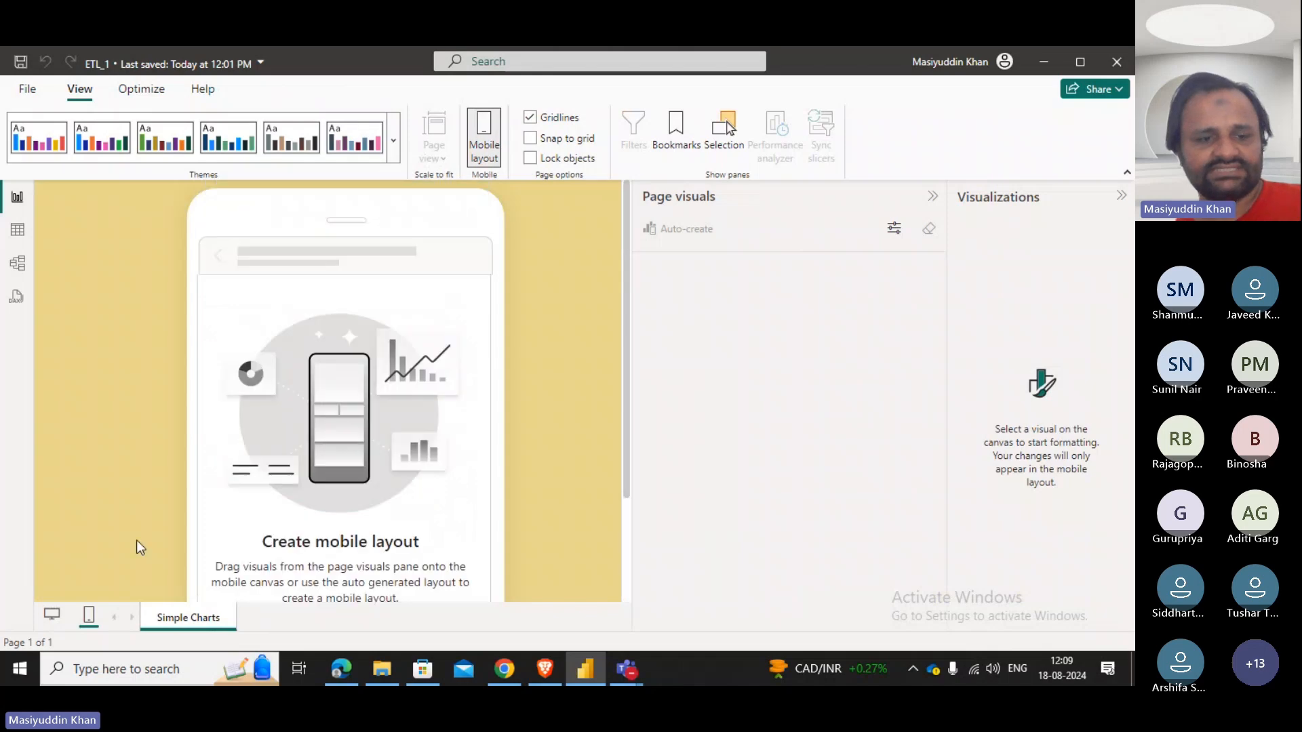
pyautogui.click(49, 618)
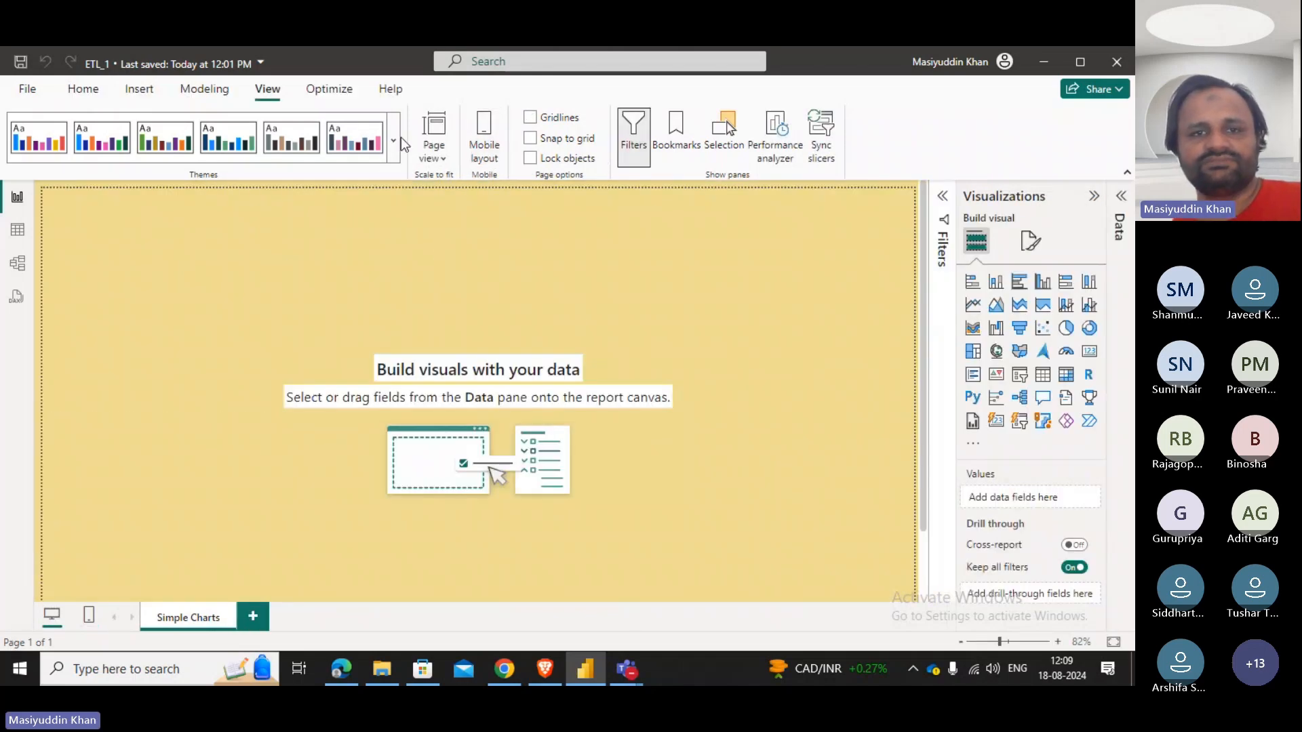
# Try the Gridlines, Snap to grid and Lock objects page options and turn all three off again.
pyautogui.click(548, 123)
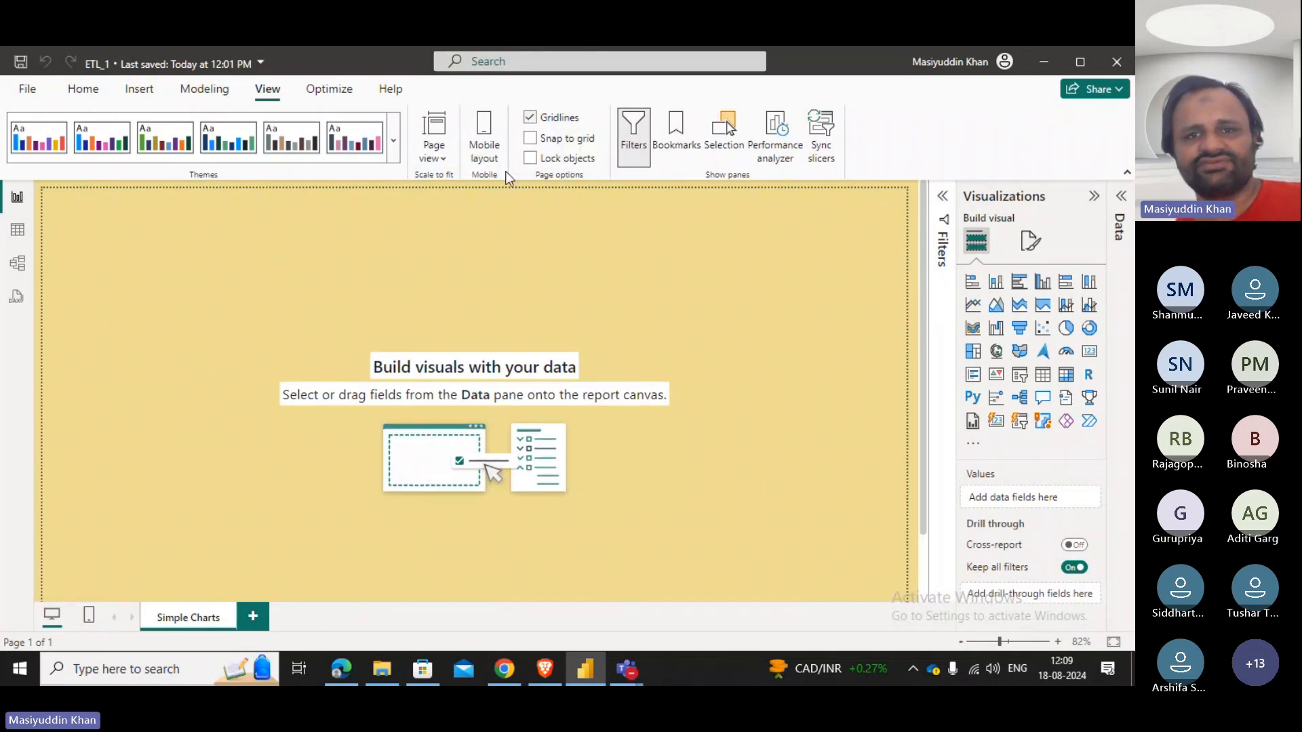
pyautogui.click(543, 140)
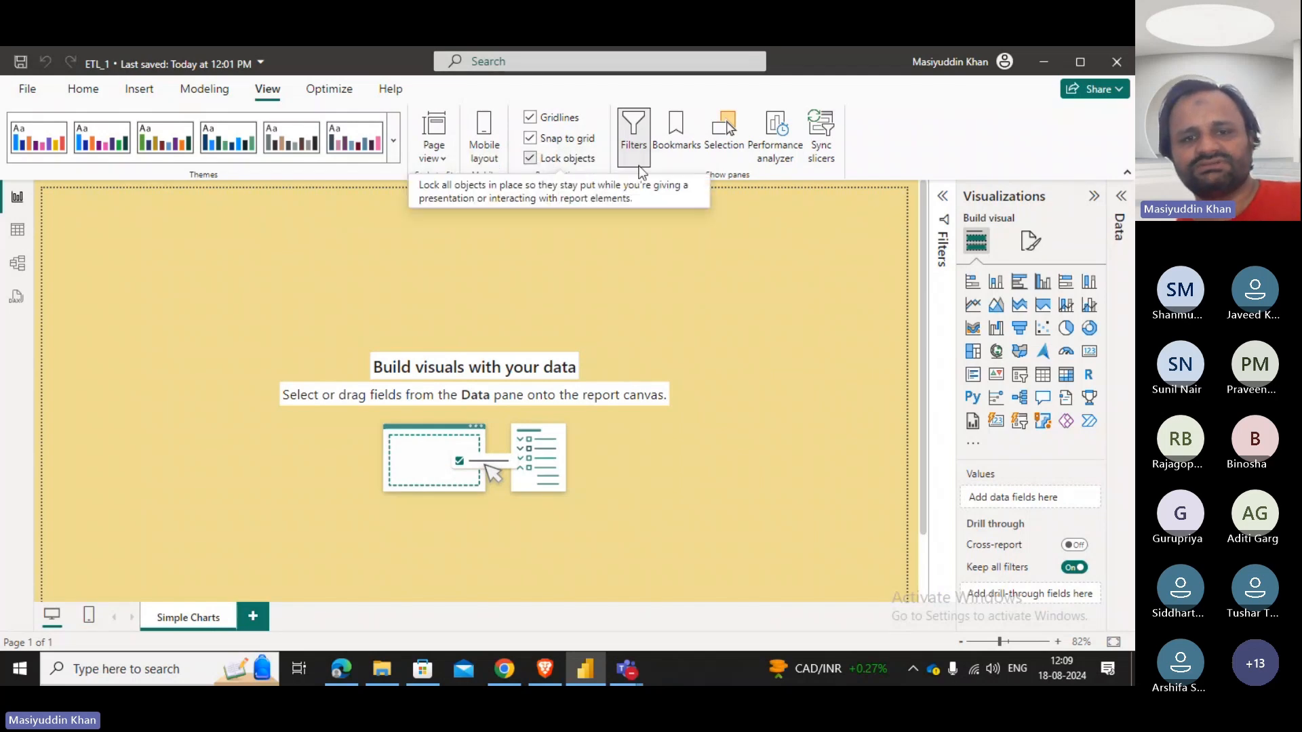
pyautogui.click(551, 158)
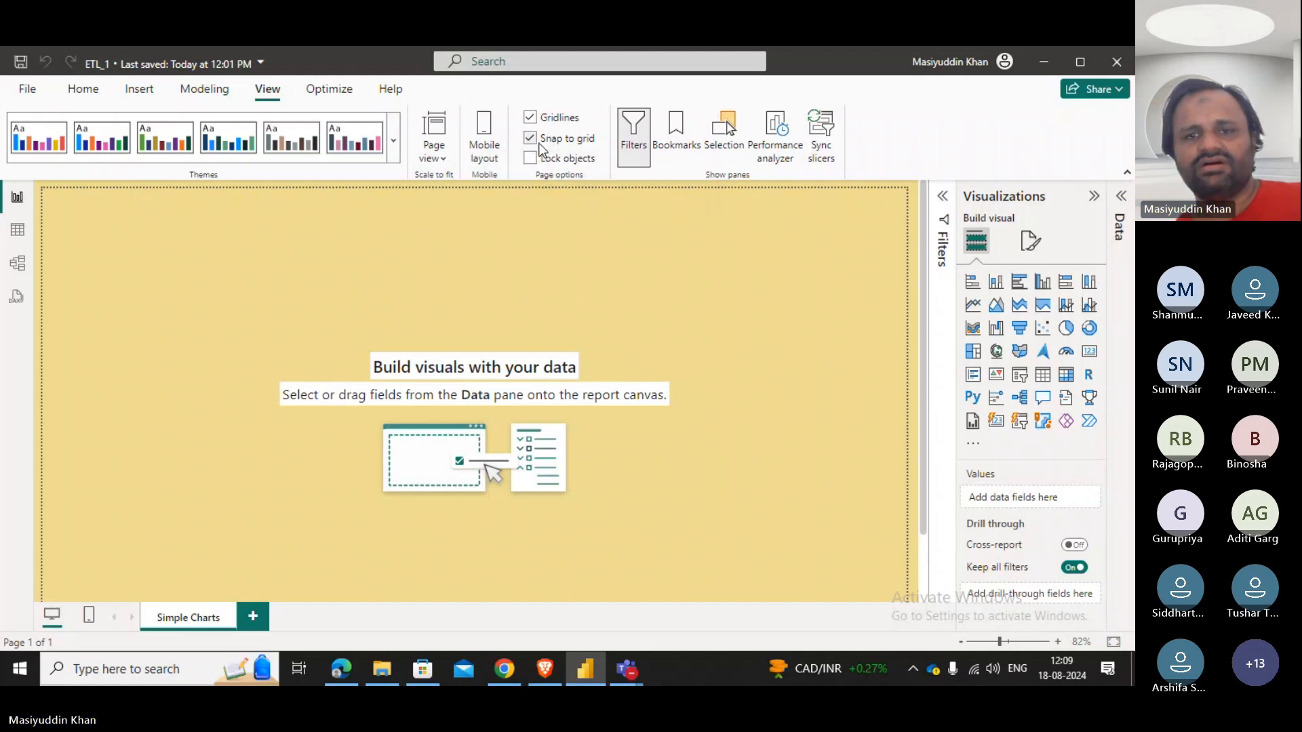
pyautogui.click(539, 141)
pyautogui.click(547, 116)
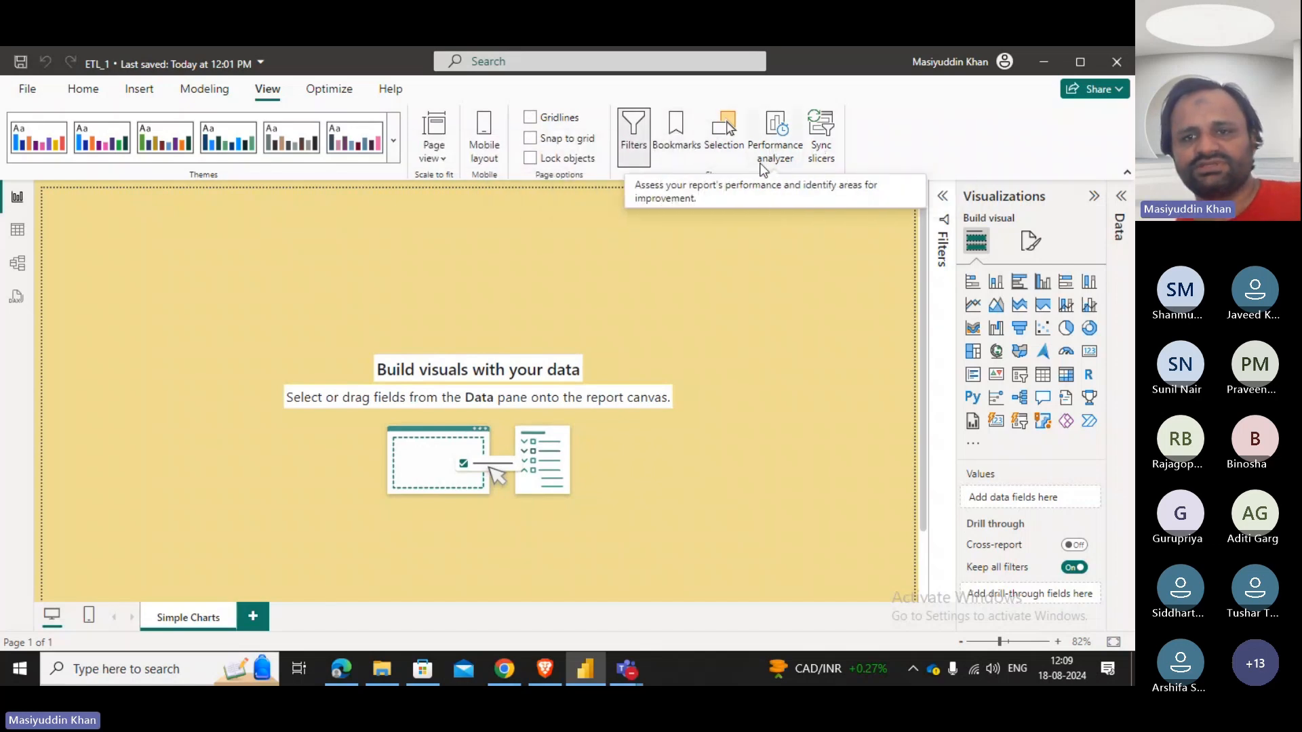
# Show the Performance analyzer pane, collapse and close it, and hide the Filters pane.
pyautogui.click(764, 171)
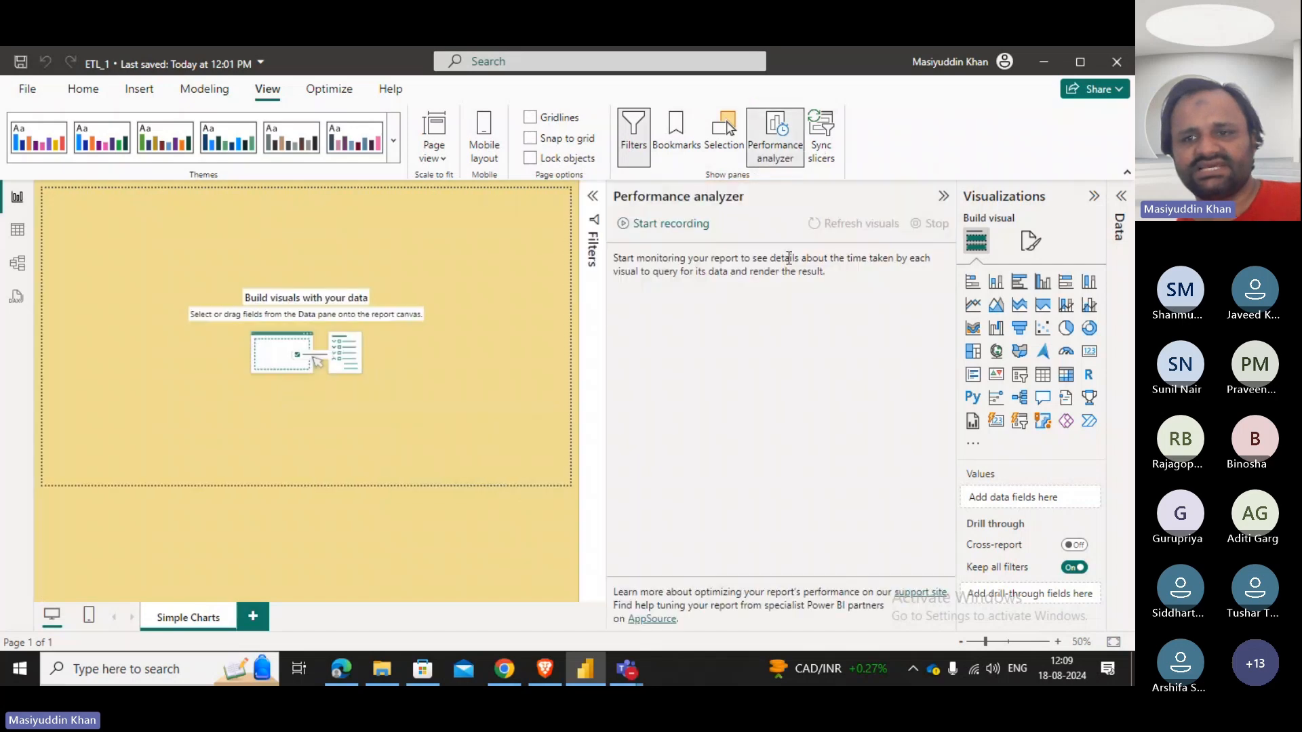
pyautogui.click(943, 197)
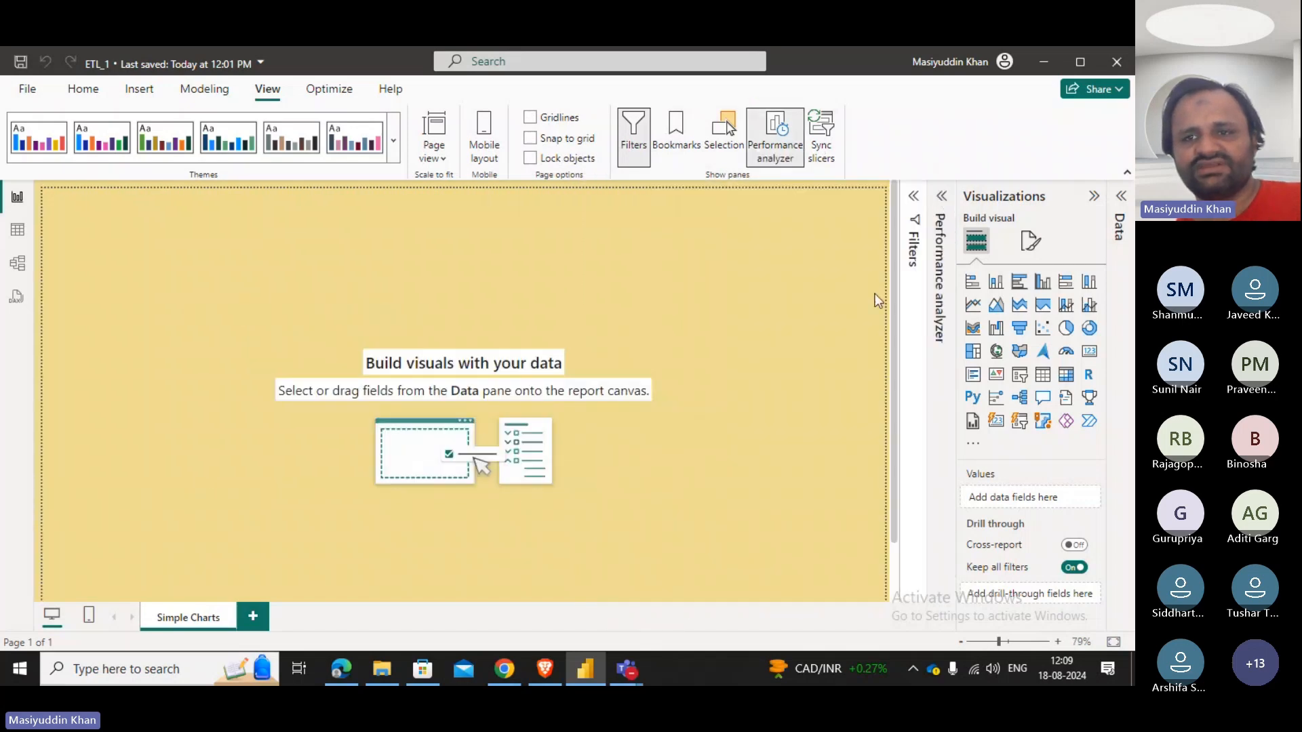
pyautogui.click(773, 132)
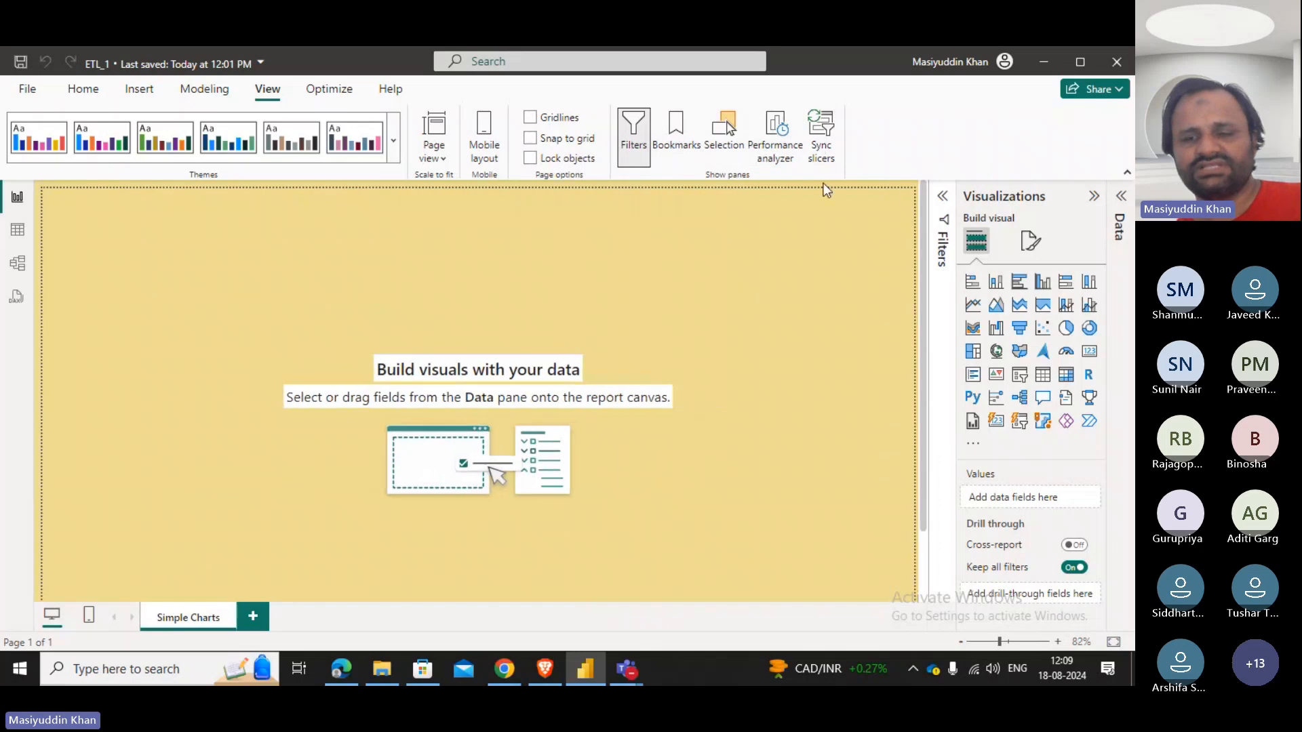
pyautogui.click(634, 132)
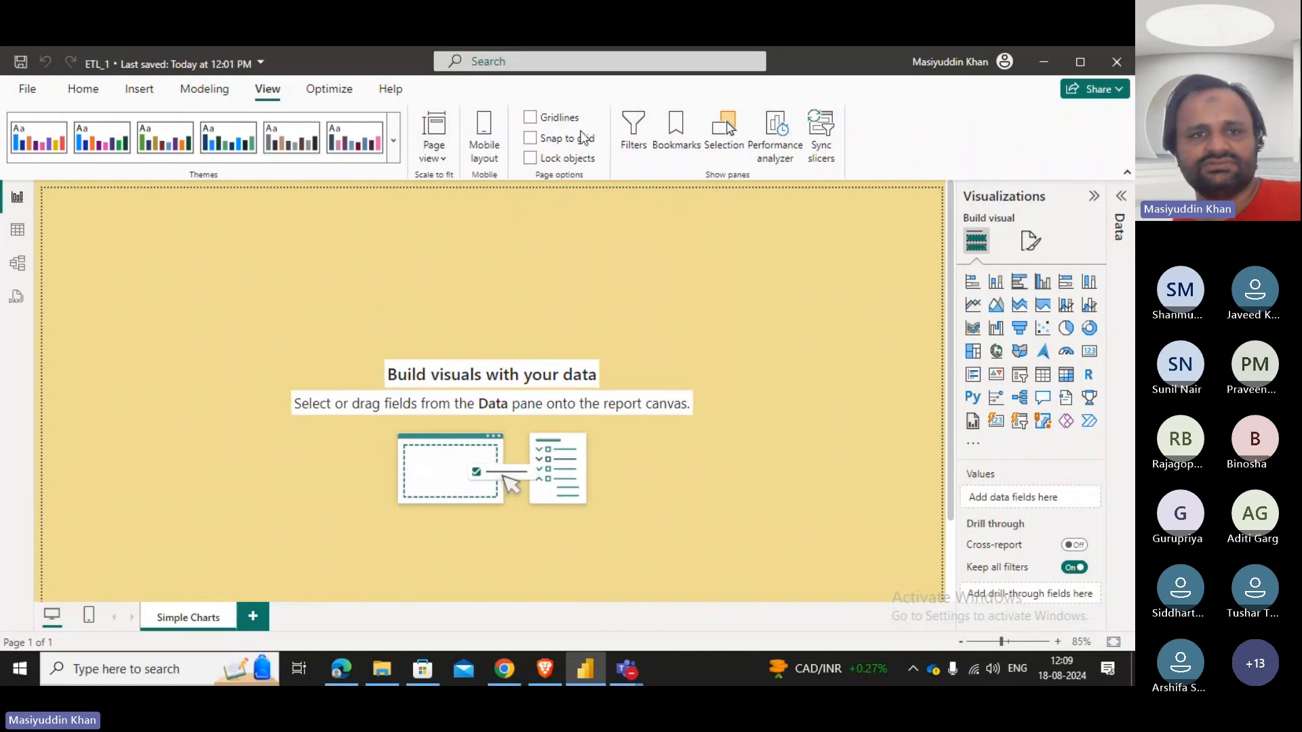
pyautogui.click(330, 89)
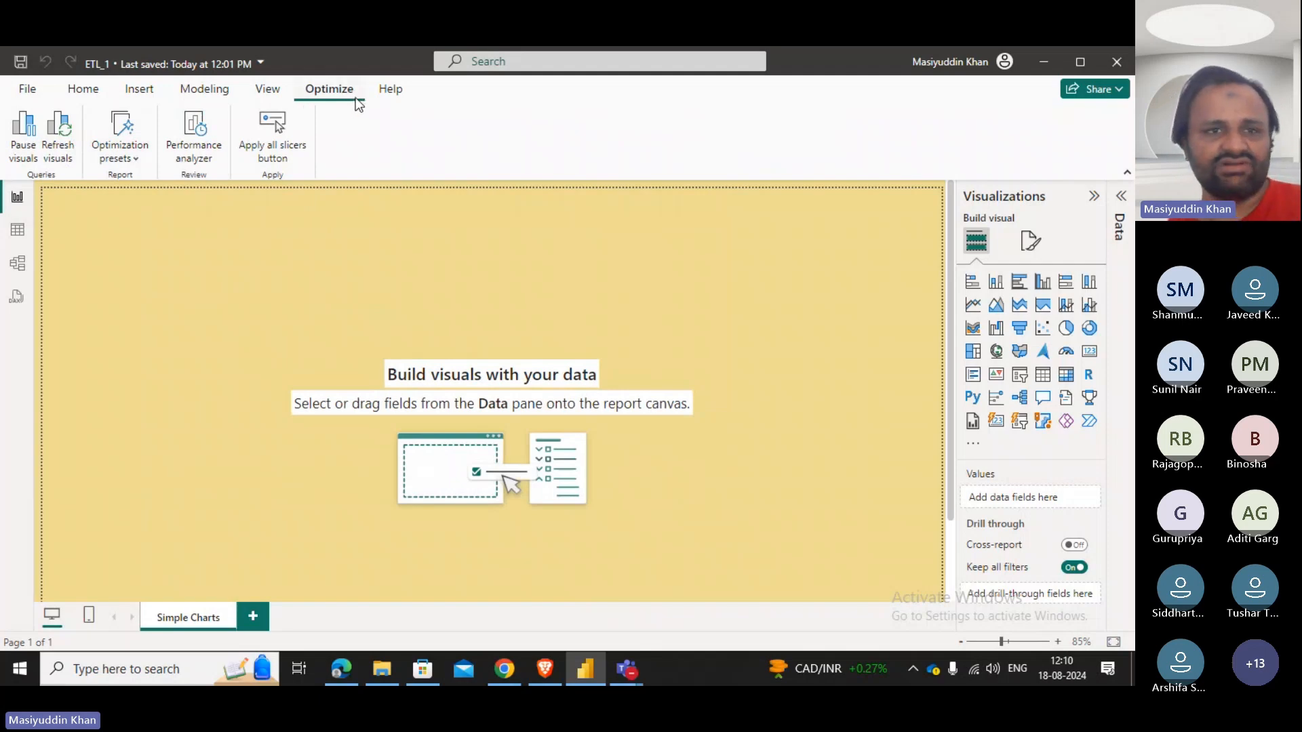
pyautogui.click(180, 87)
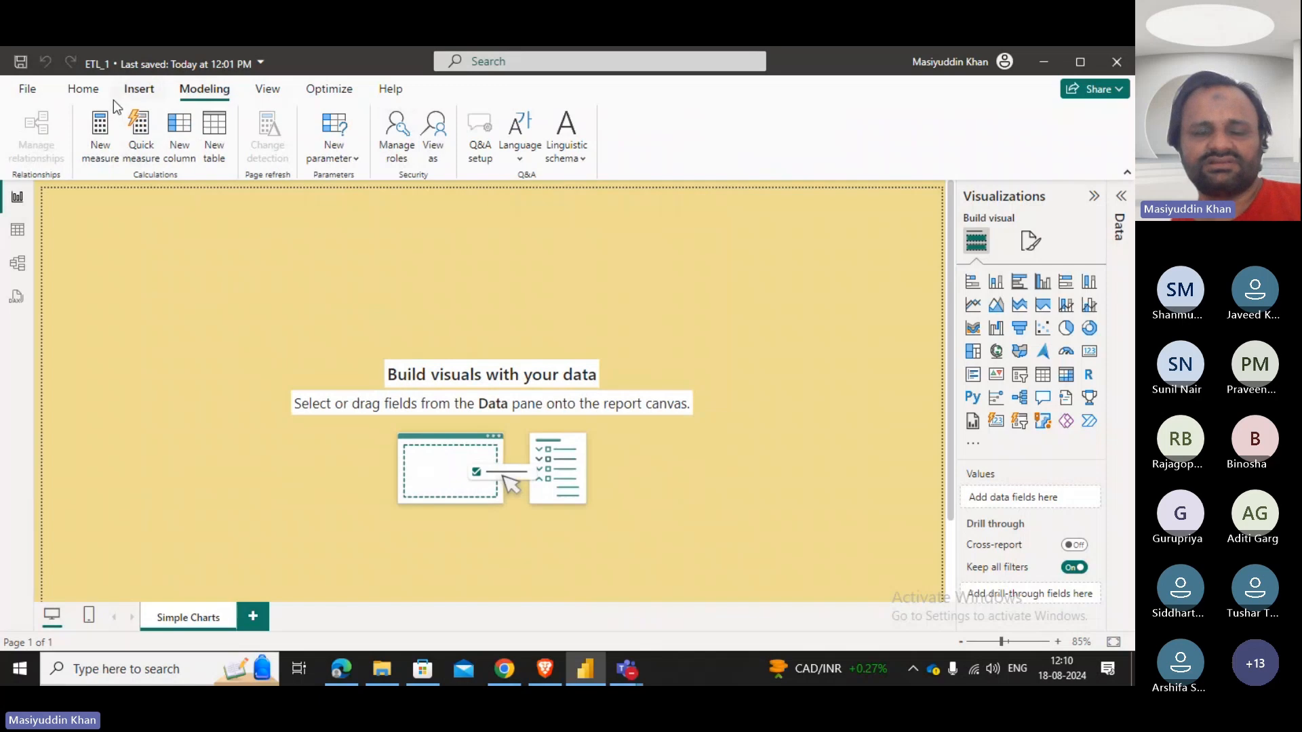
pyautogui.click(80, 89)
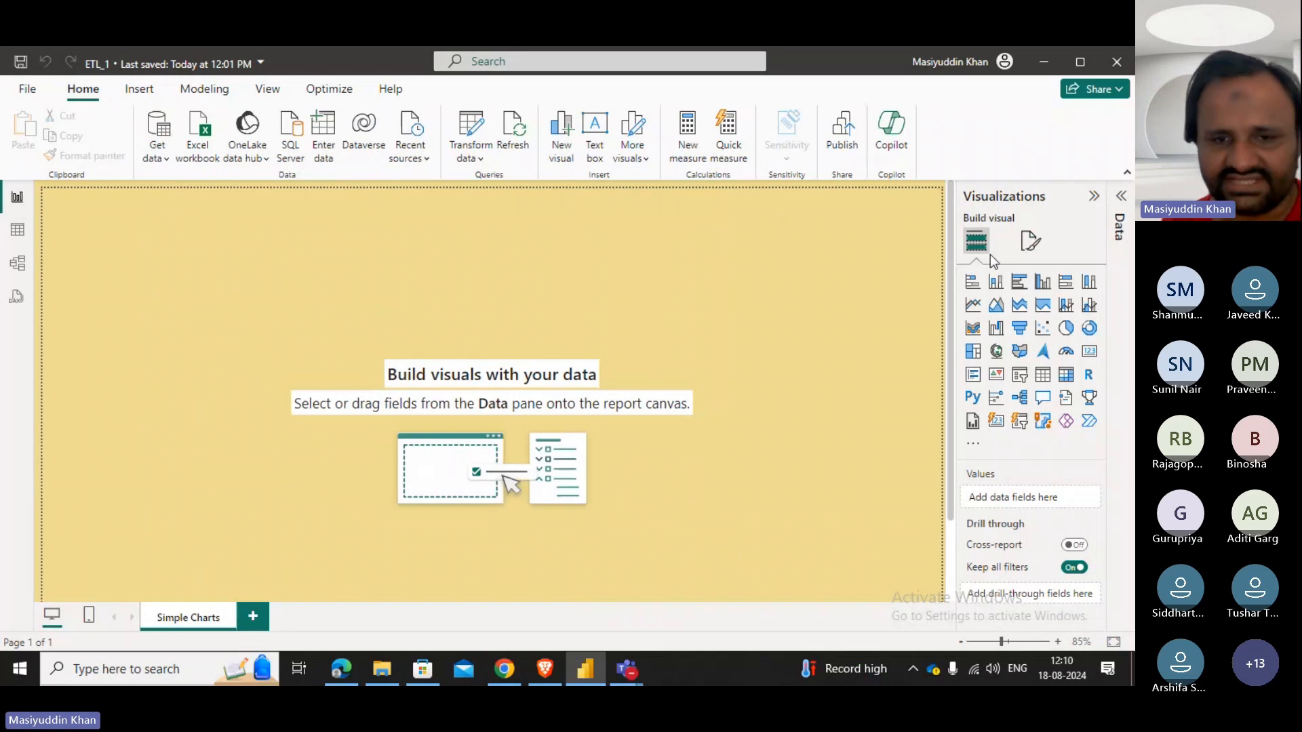
# Expand the Data pane, add an empty Card visual to the Simple Charts page and shrink it at the page's upper-left corner.
pyautogui.click(1123, 197)
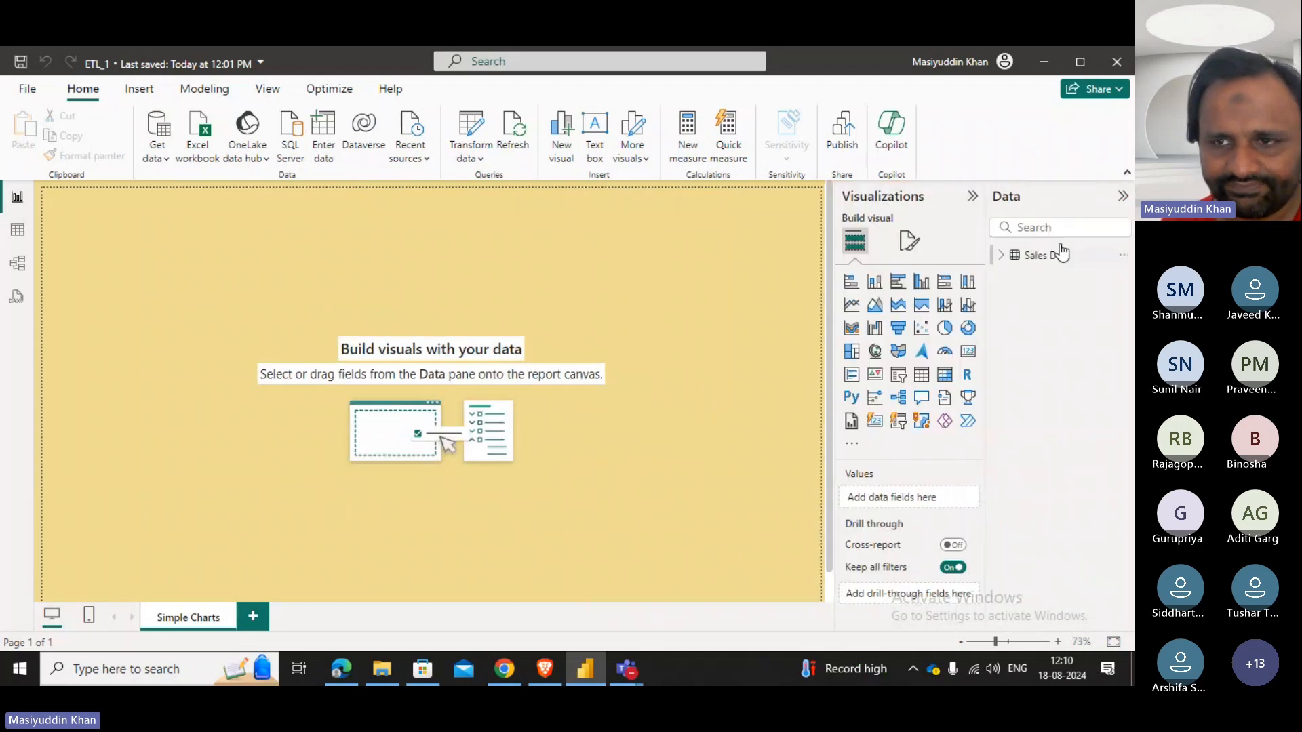
pyautogui.click(967, 352)
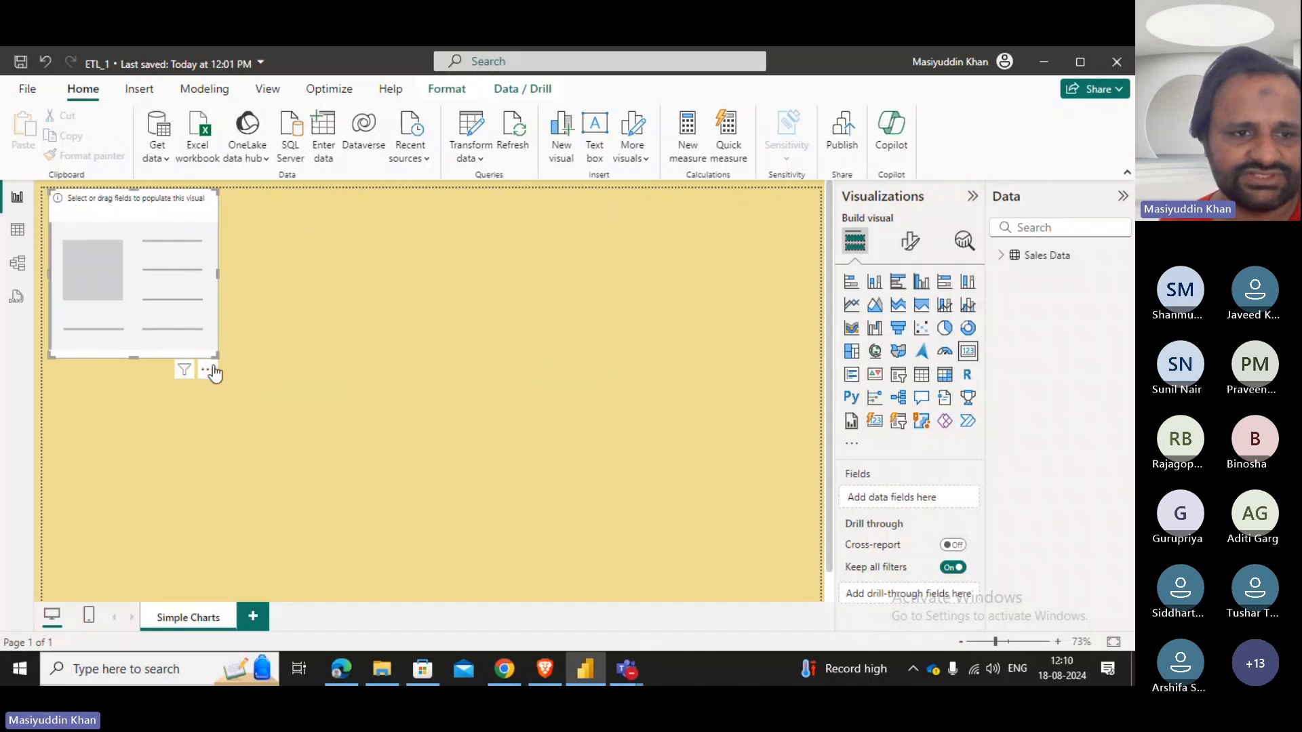
pyautogui.moveTo(215, 356); pyautogui.dragTo(180, 257)
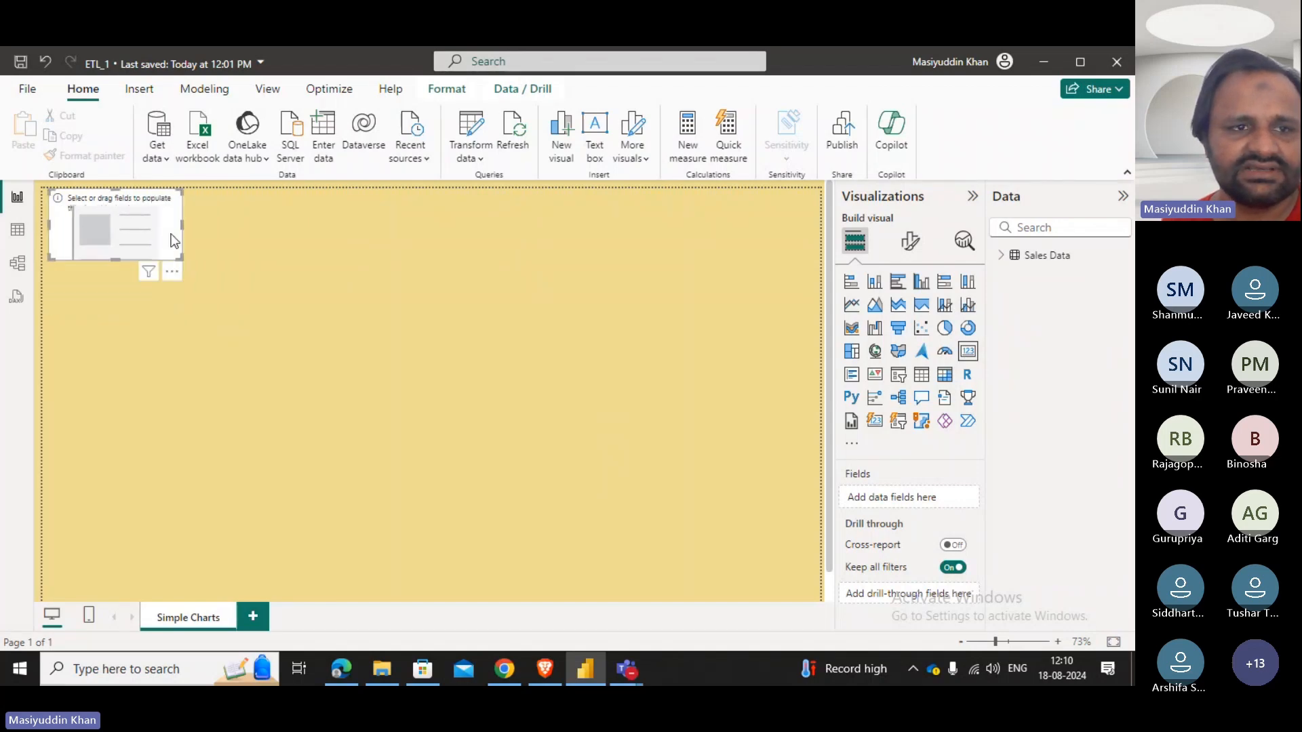
# Expand the Sales Data table and add its Sales field to the card, then deselect the card.
pyautogui.click(902, 246)
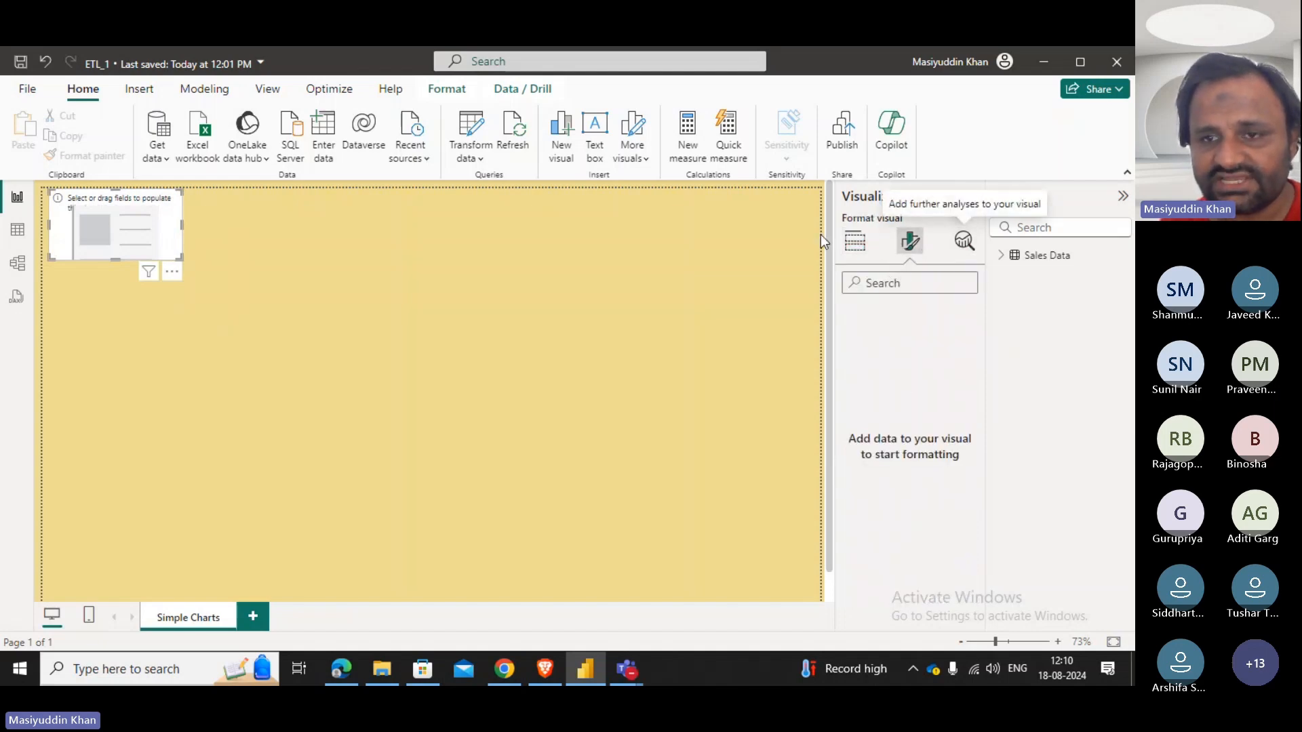
pyautogui.click(855, 241)
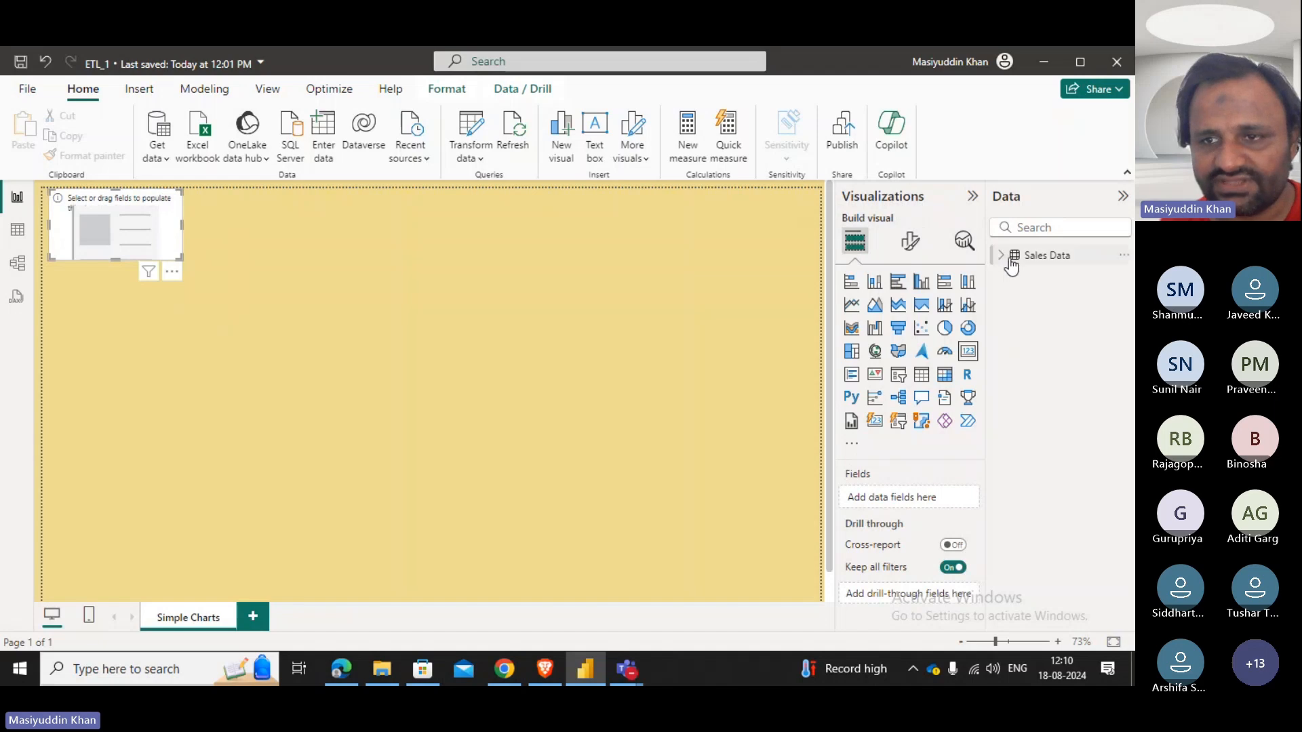
pyautogui.click(1010, 261)
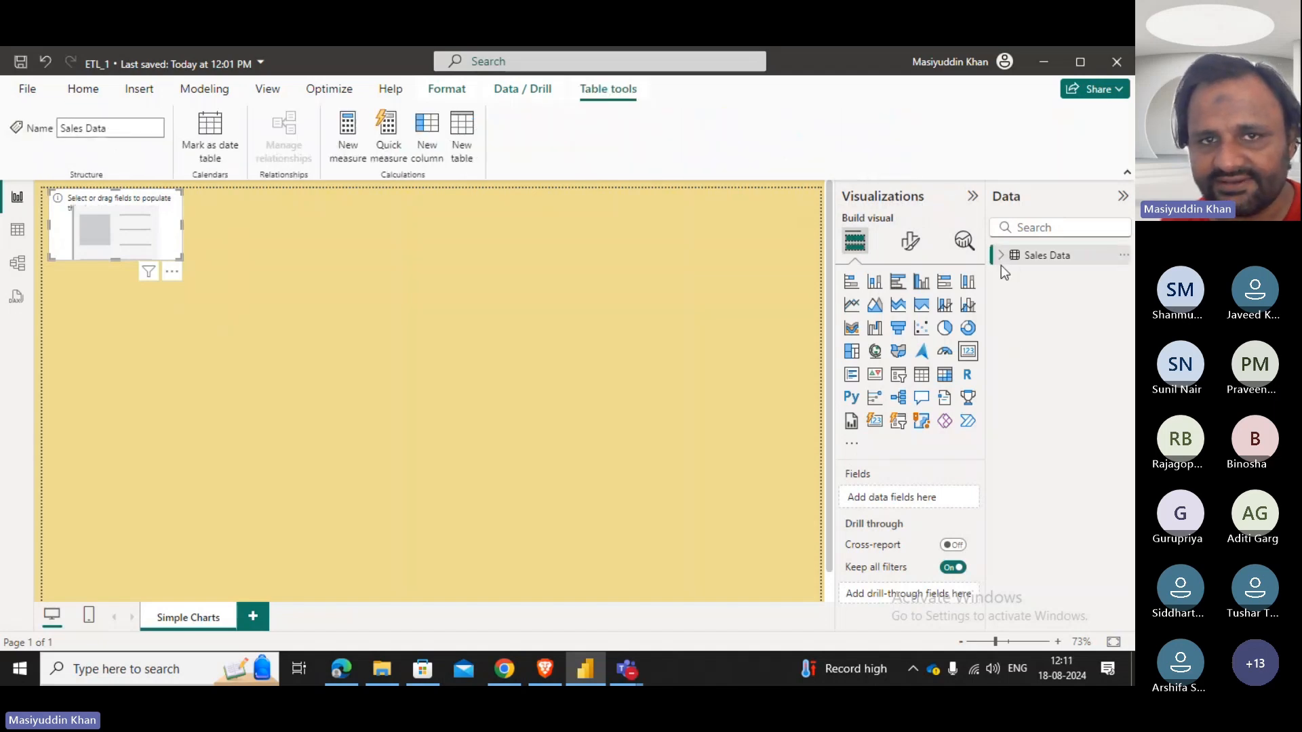
pyautogui.click(1000, 256)
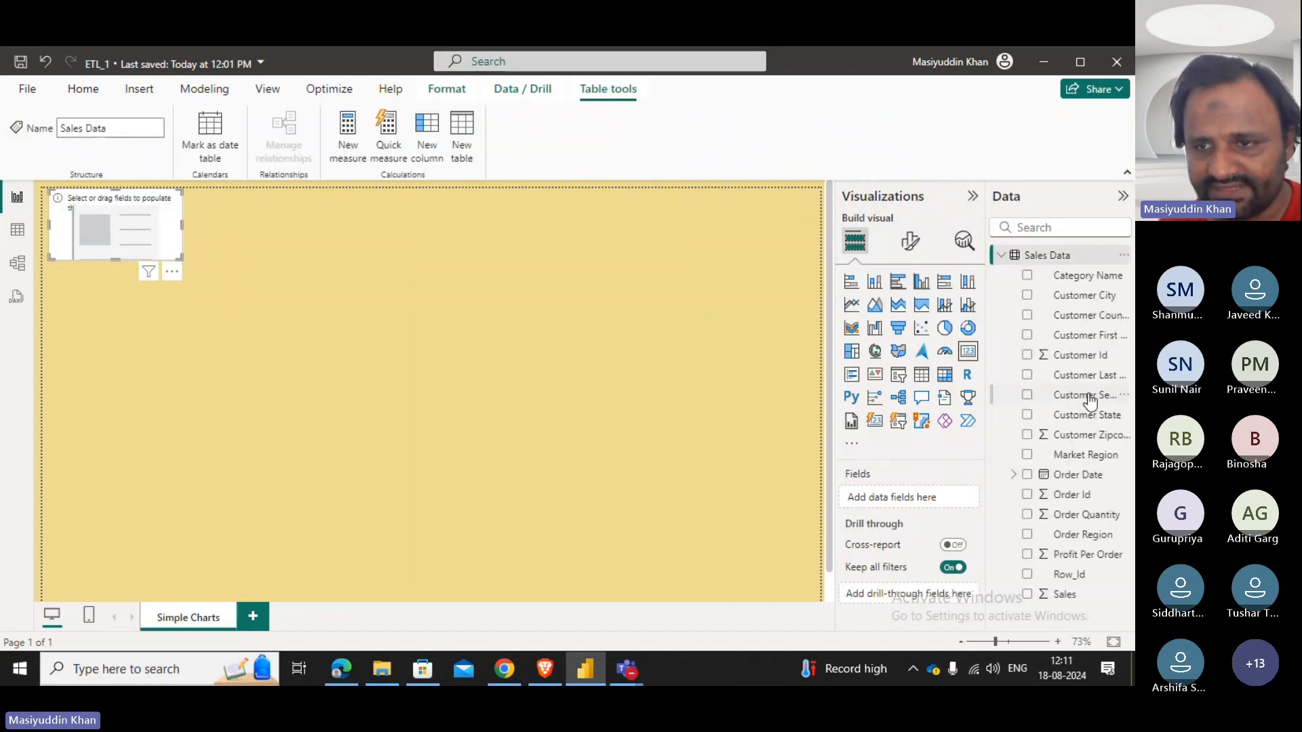
pyautogui.click(1027, 594)
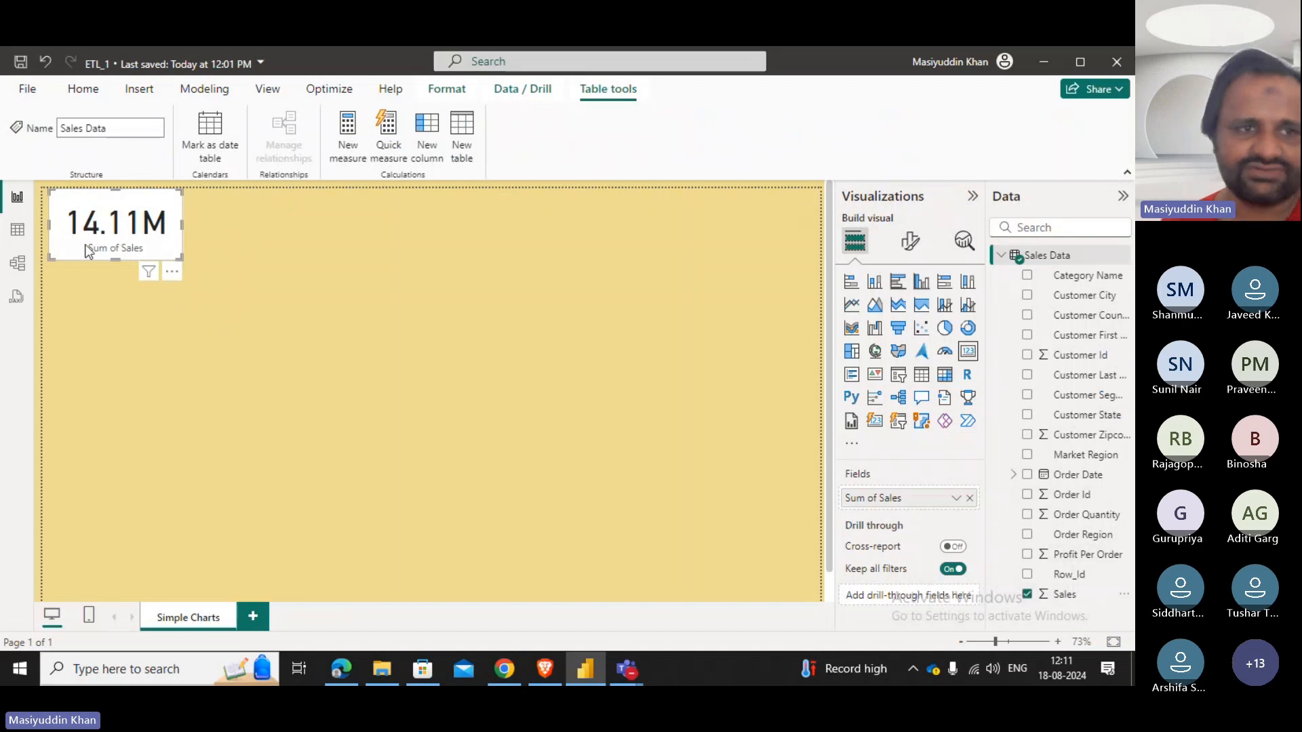
pyautogui.press('Escape')
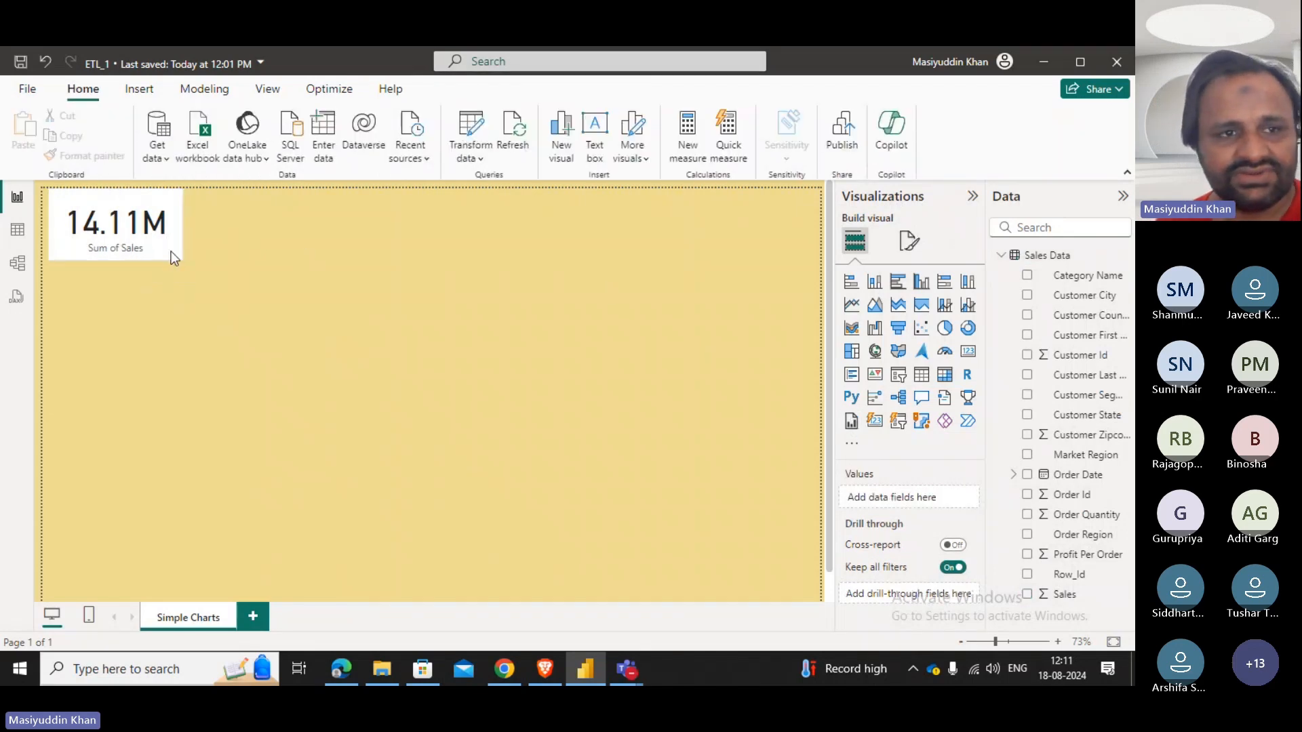
# Select the Sales card and open its general Effects formatting settings.
pyautogui.click(205, 247)
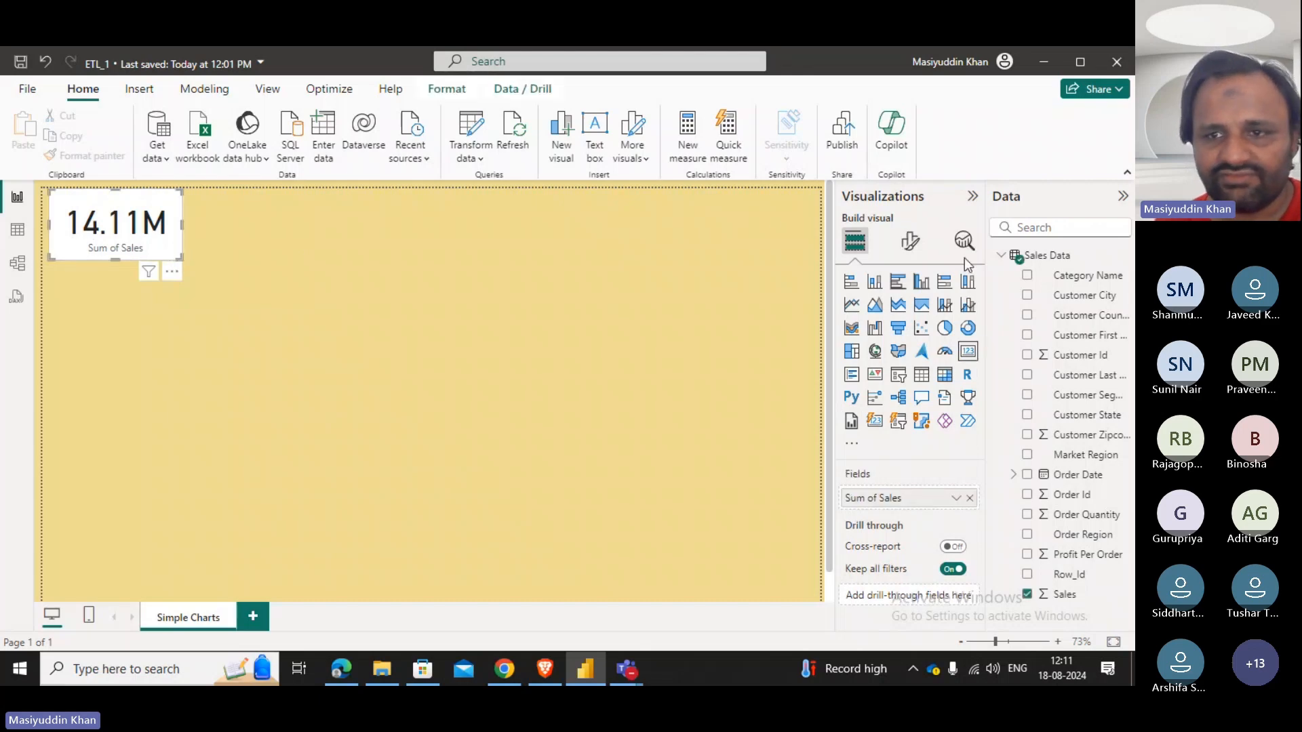
pyautogui.click(909, 242)
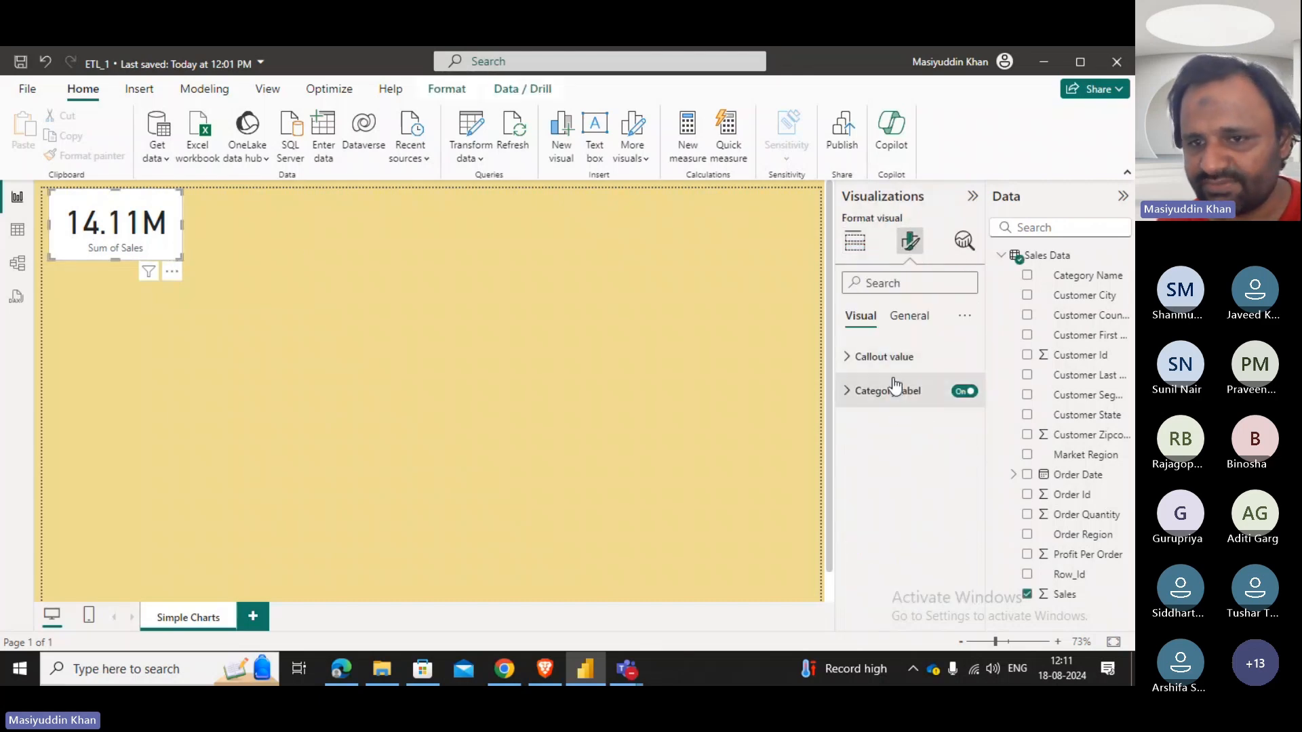
pyautogui.click(909, 316)
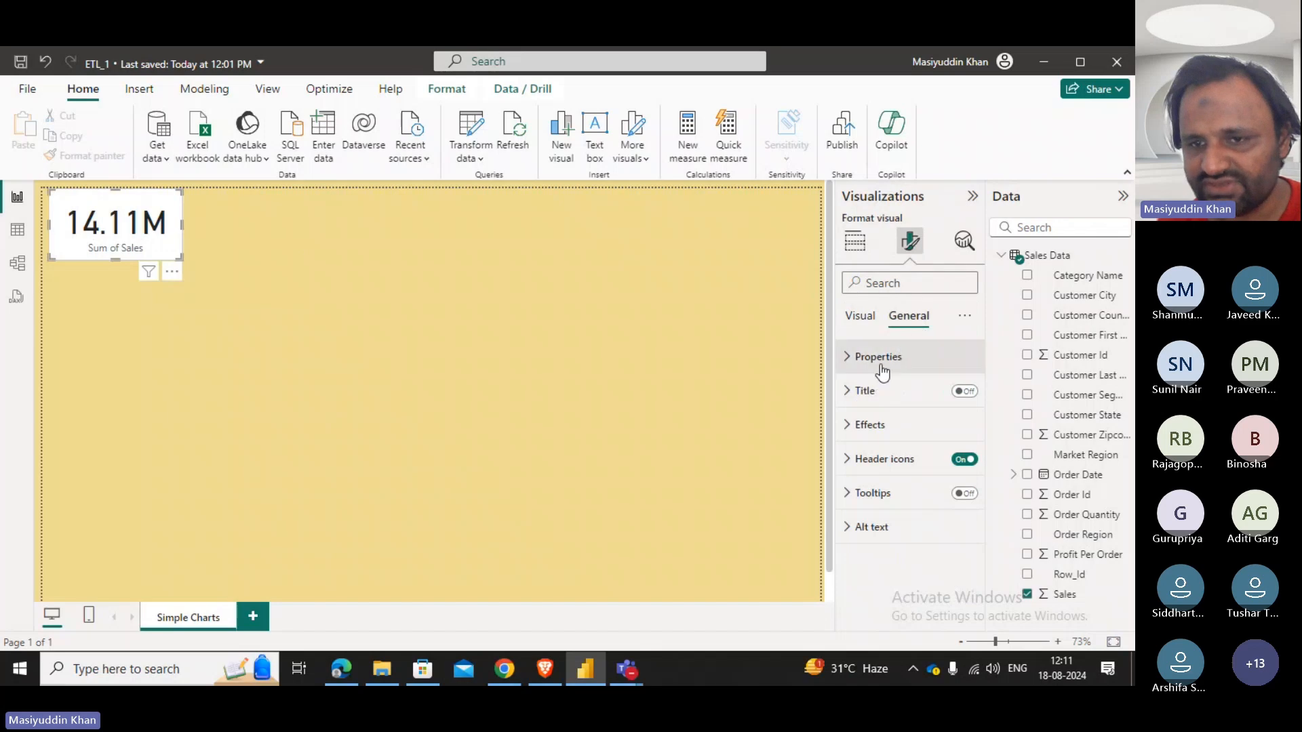
pyautogui.click(880, 360)
pyautogui.click(880, 367)
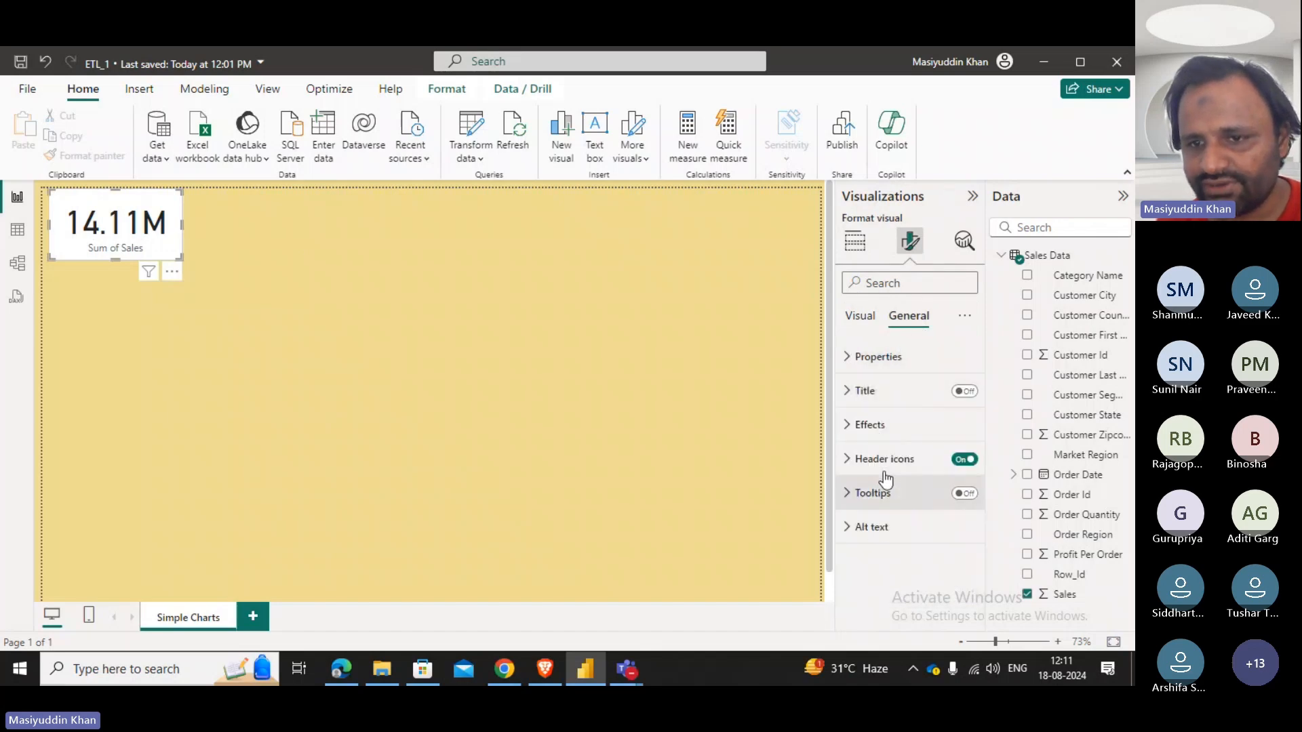
pyautogui.click(897, 430)
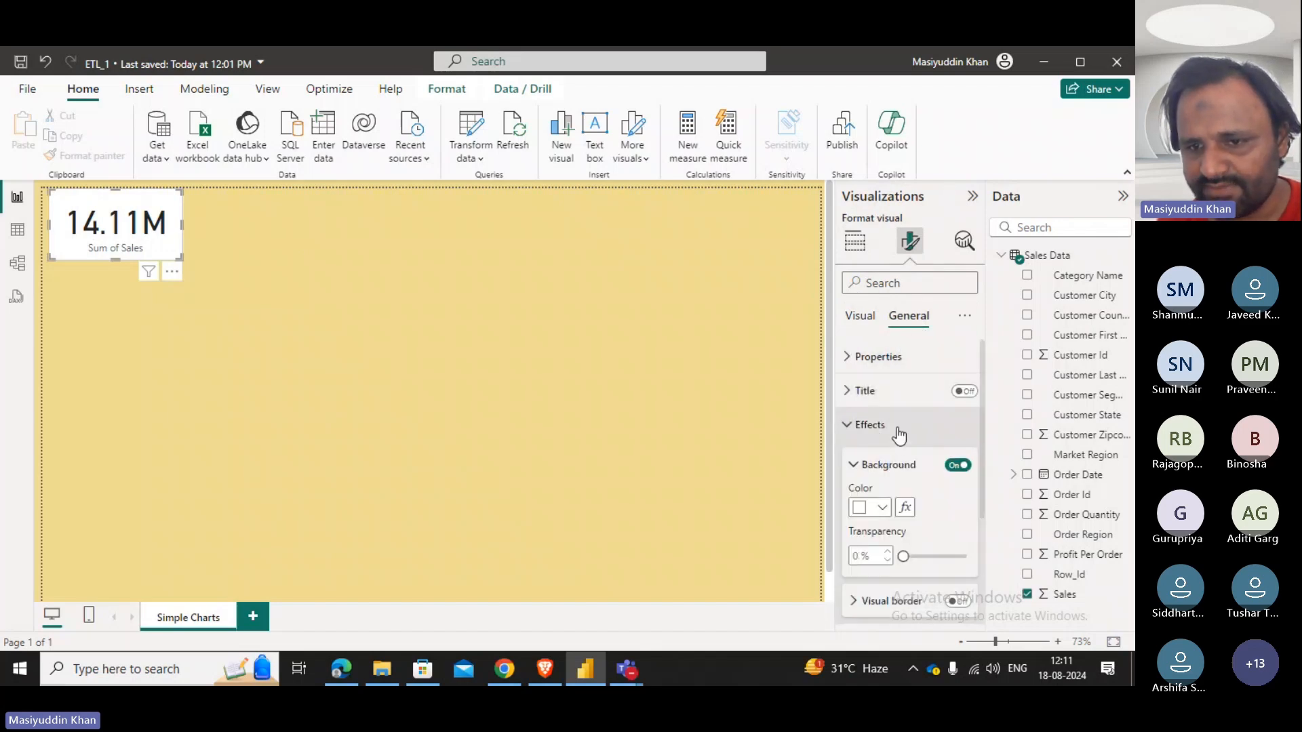
# Try an orange background colour on the Sales card and undo it.
pyautogui.click(872, 510)
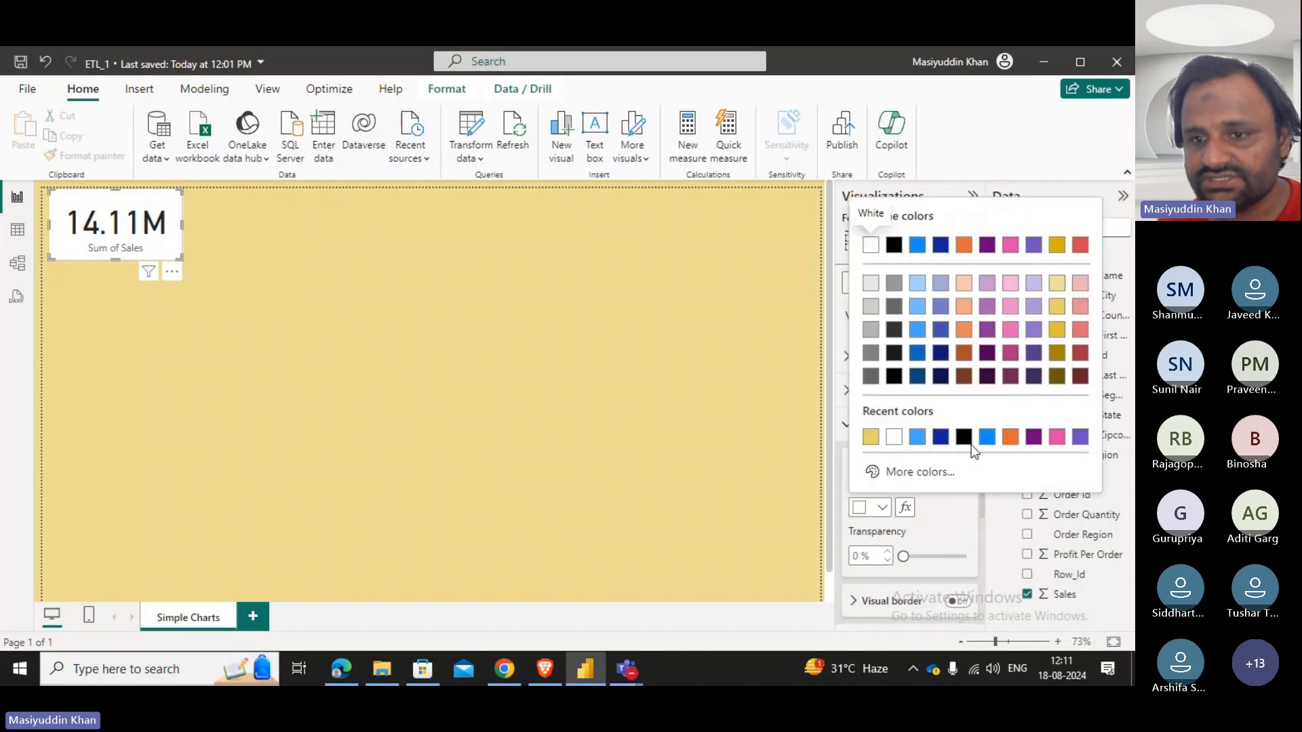
pyautogui.click(1010, 440)
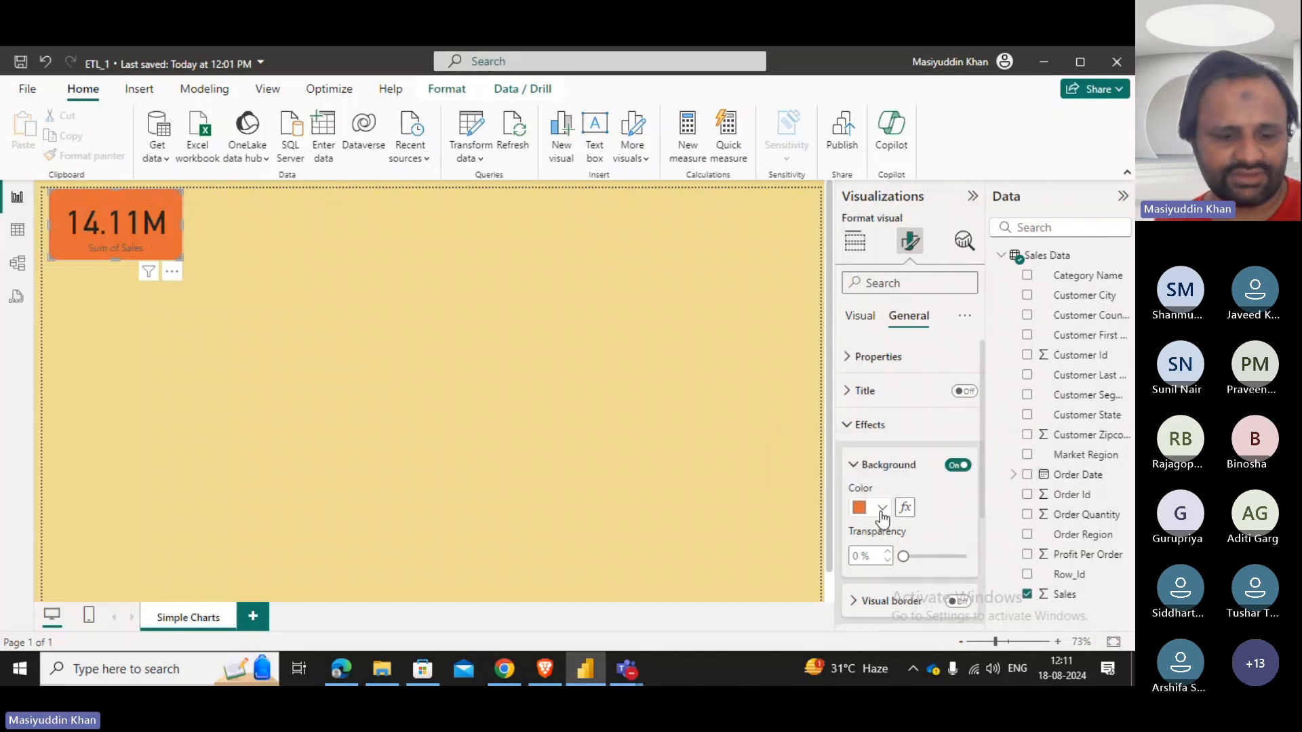
pyautogui.hotkey('ctrl', 'z')
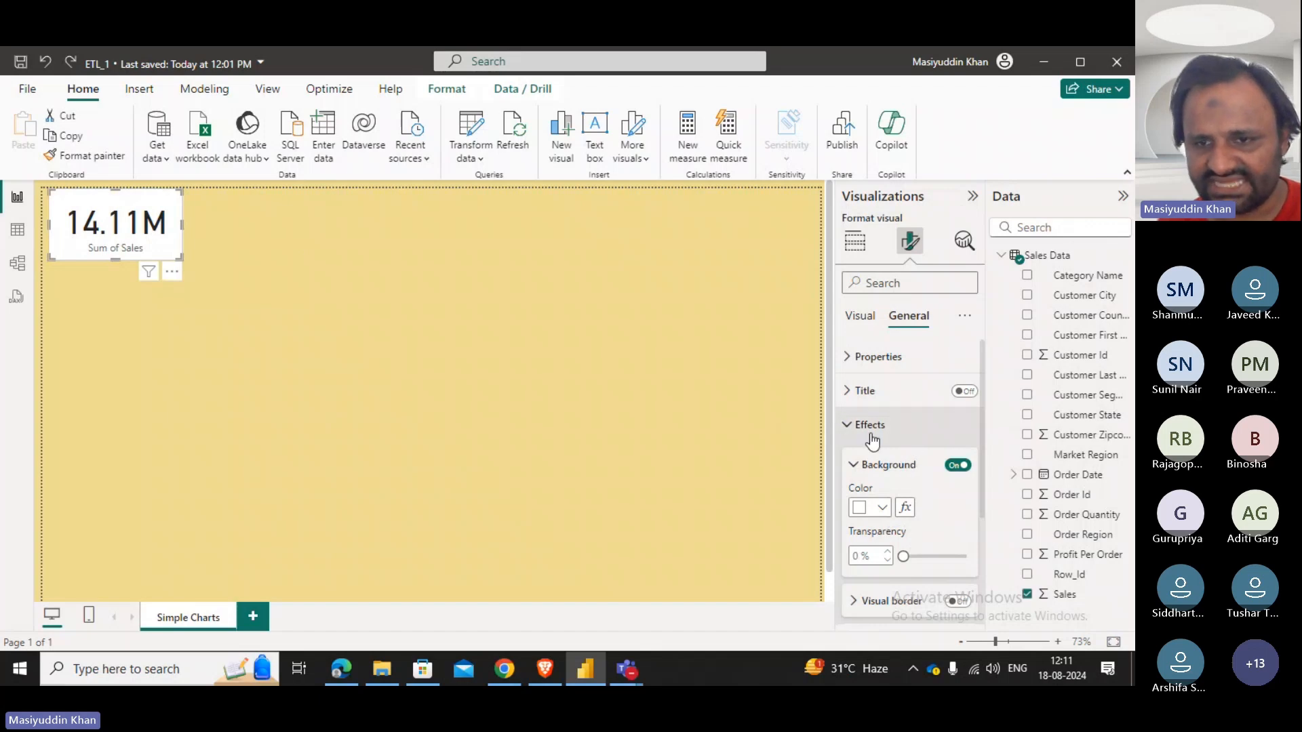
# Set the Sales card's background to a medium dark blue with about 54% transparency and collapse the Effects settings.
pyautogui.scroll(-3, 888, 475)
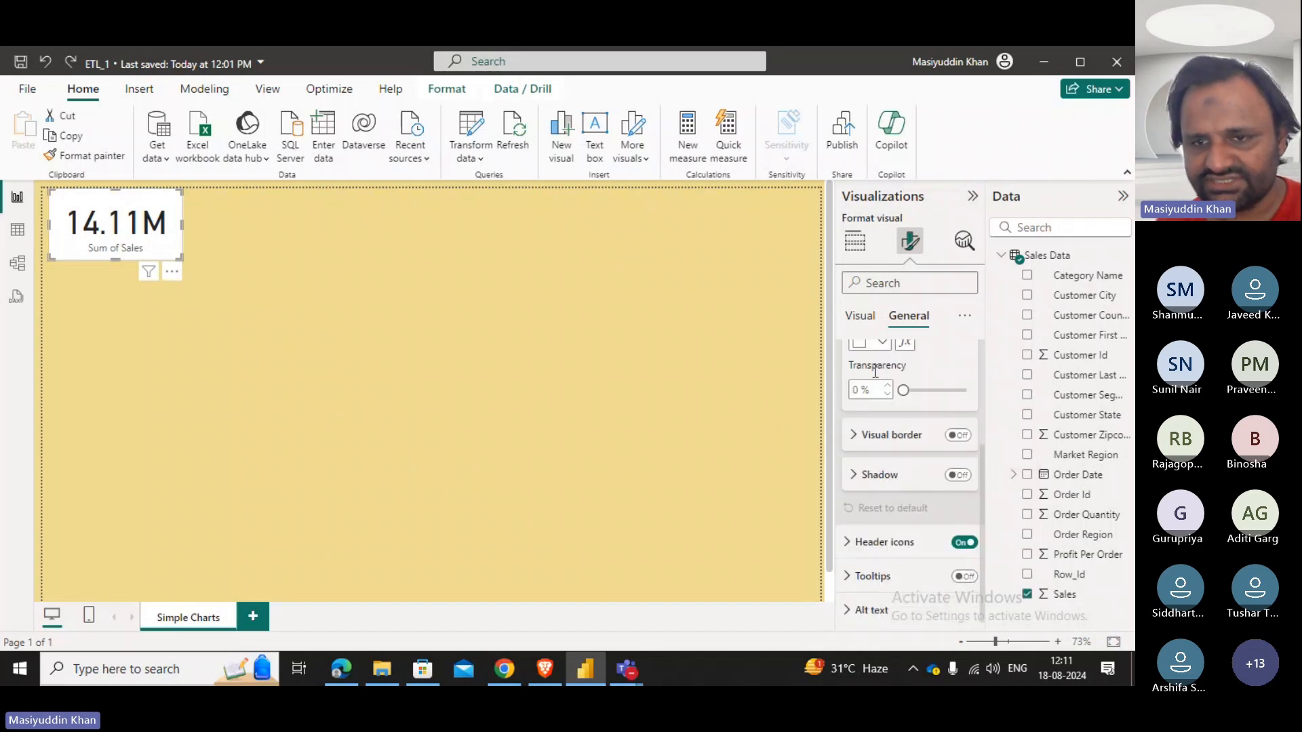
pyautogui.click(888, 343)
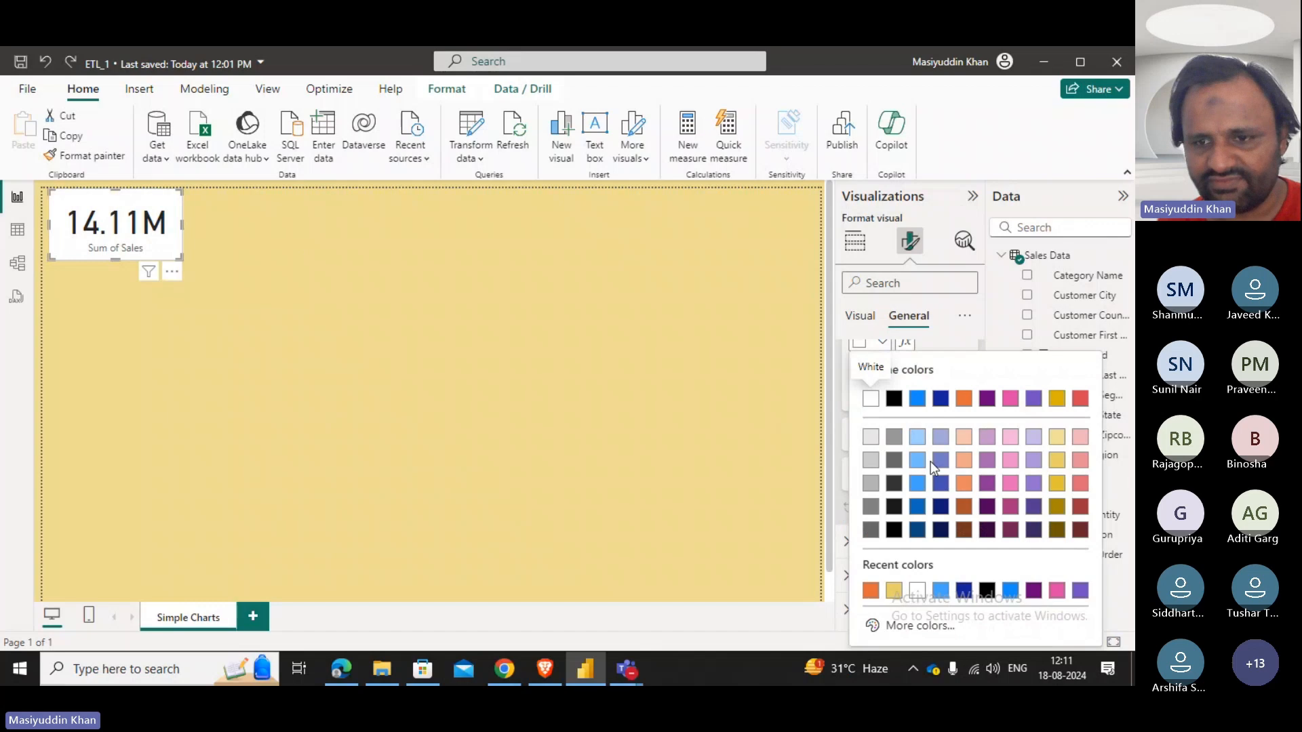
pyautogui.click(940, 483)
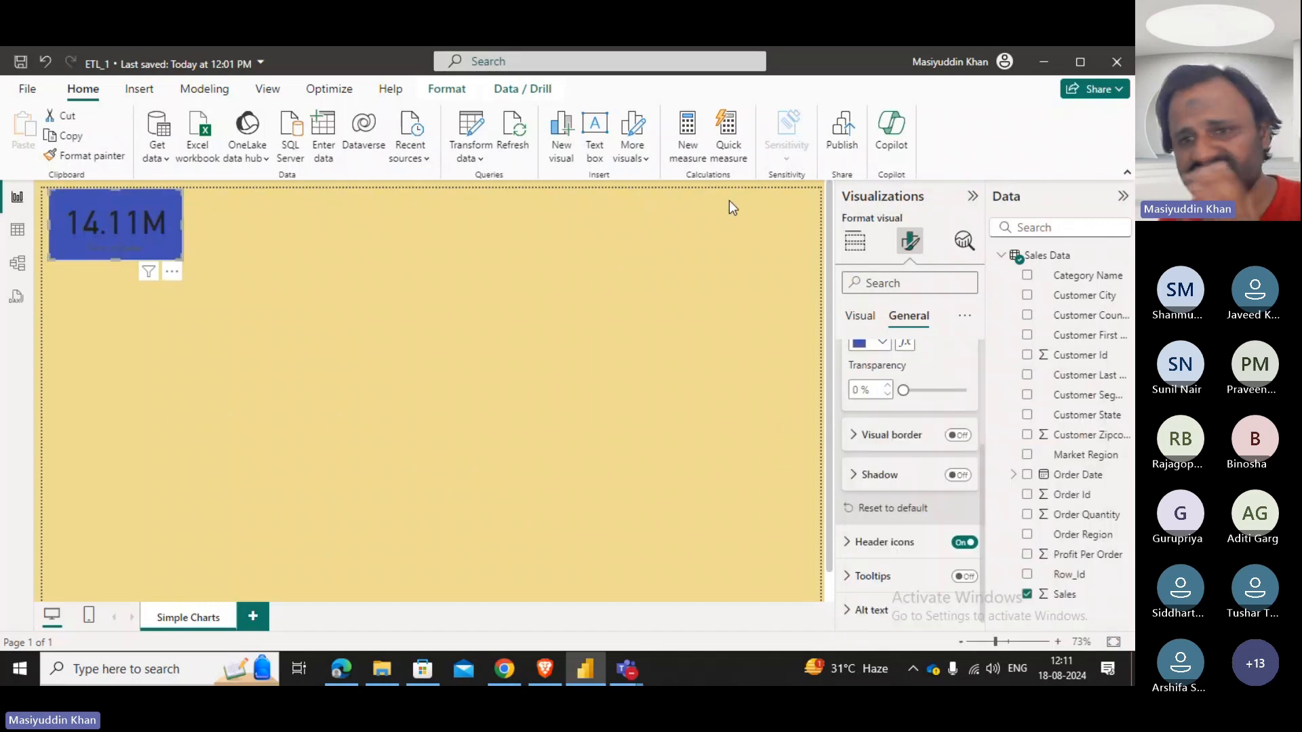
pyautogui.scroll(3, 949, 434)
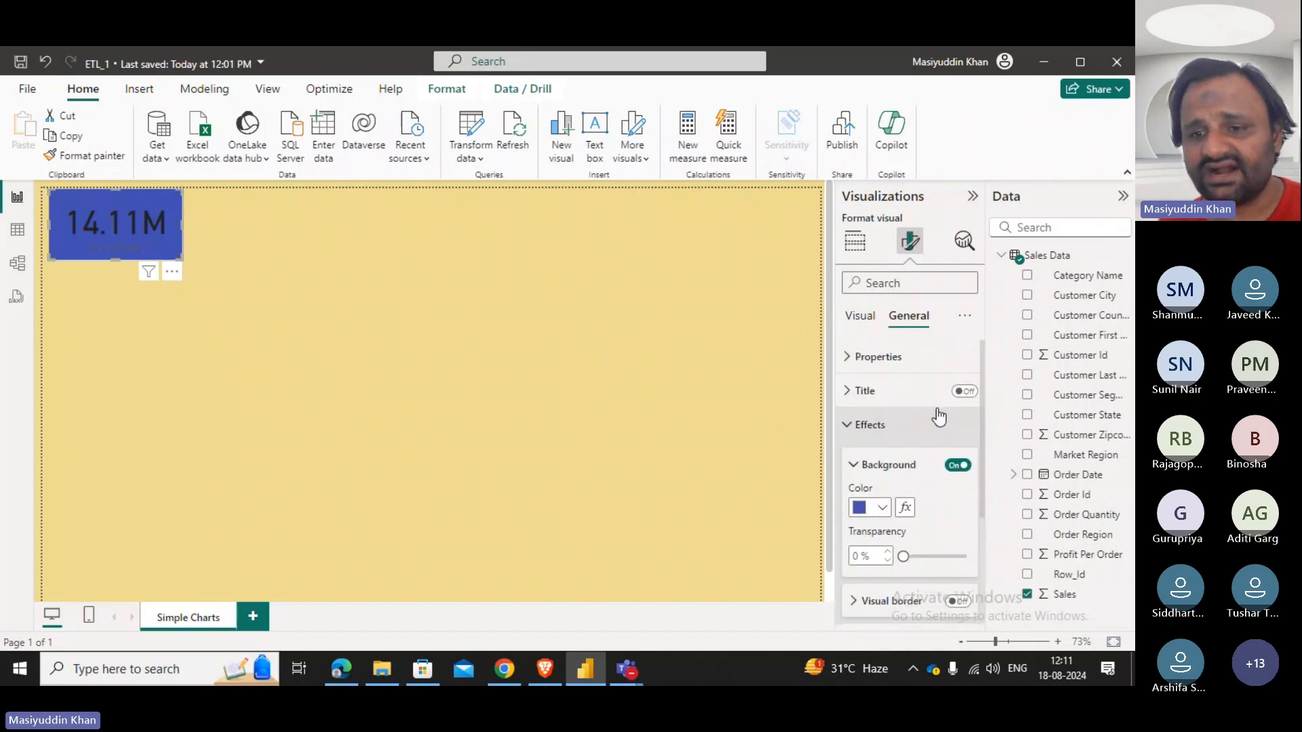
pyautogui.scroll(-1, 904, 464)
pyautogui.moveTo(906, 472); pyautogui.dragTo(931, 474)
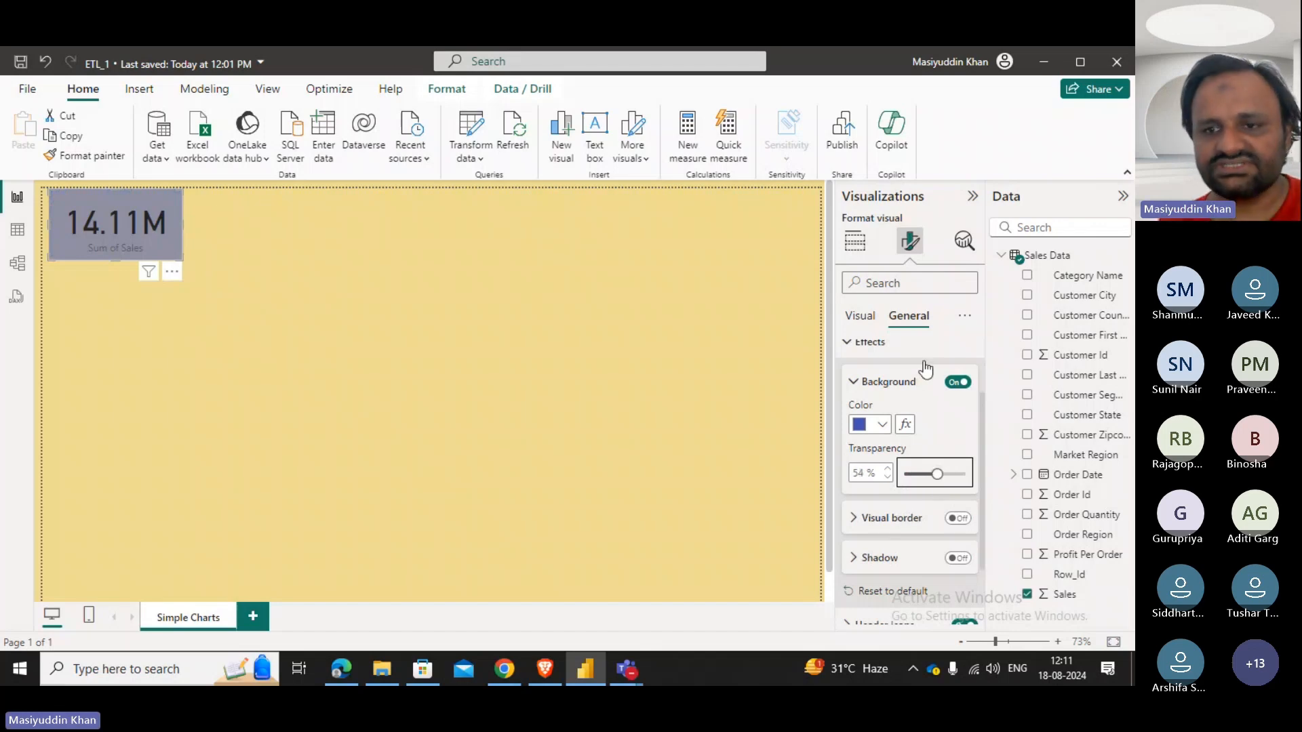
pyautogui.click(927, 344)
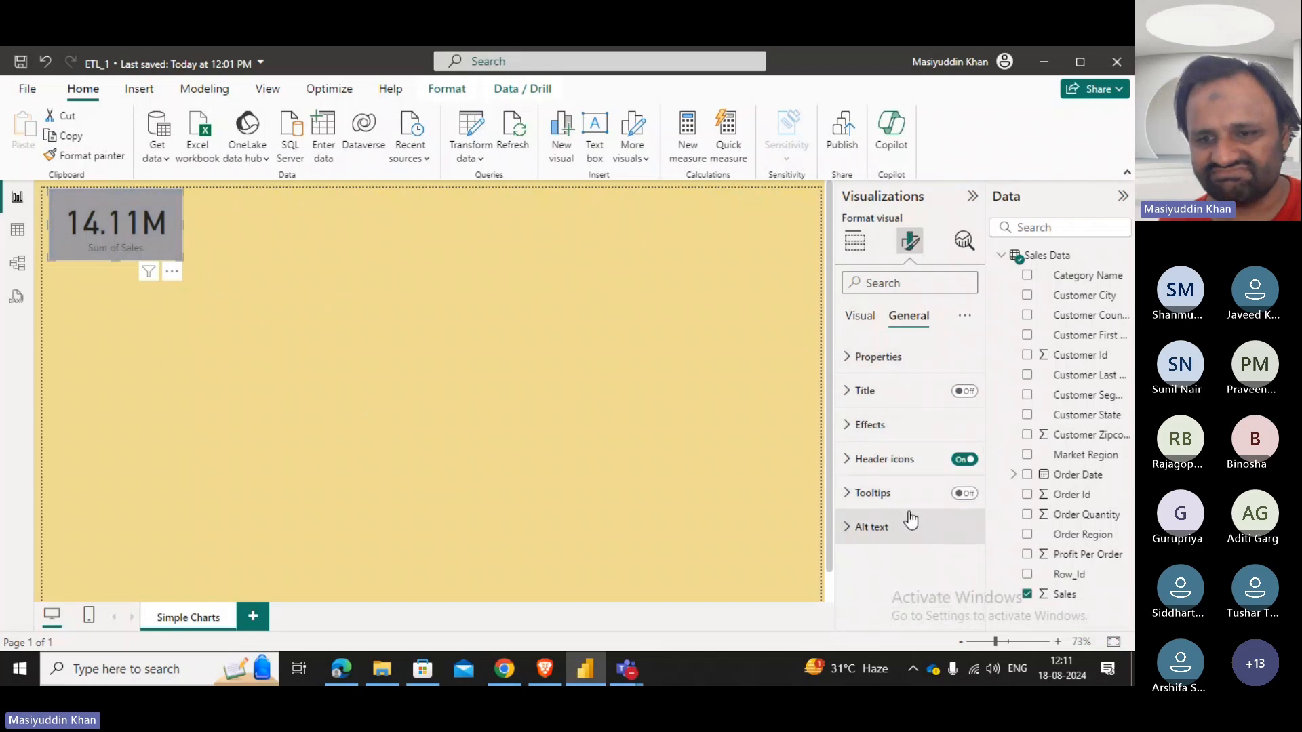
# Examine the Sales card's Alt text and Properties formatting settings.
pyautogui.click(887, 530)
pyautogui.scroll(-2, 885, 529)
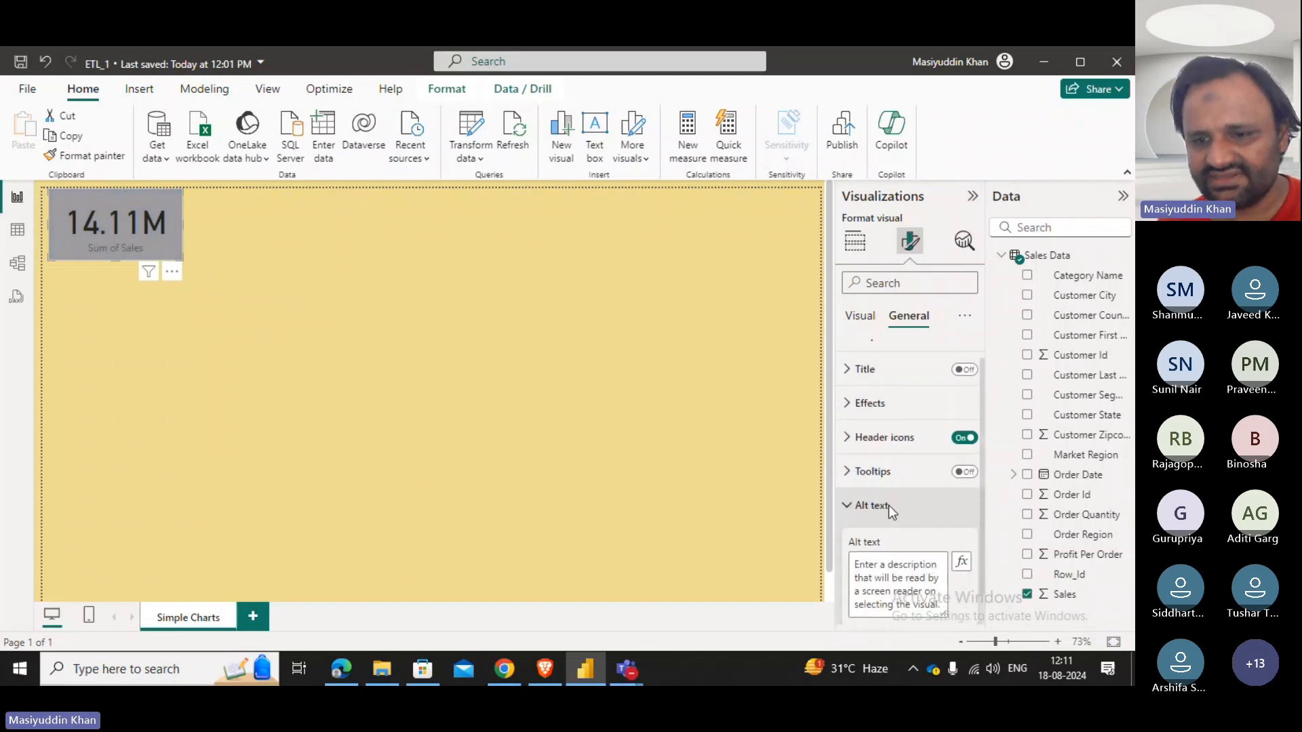
pyautogui.scroll(2, 879, 520)
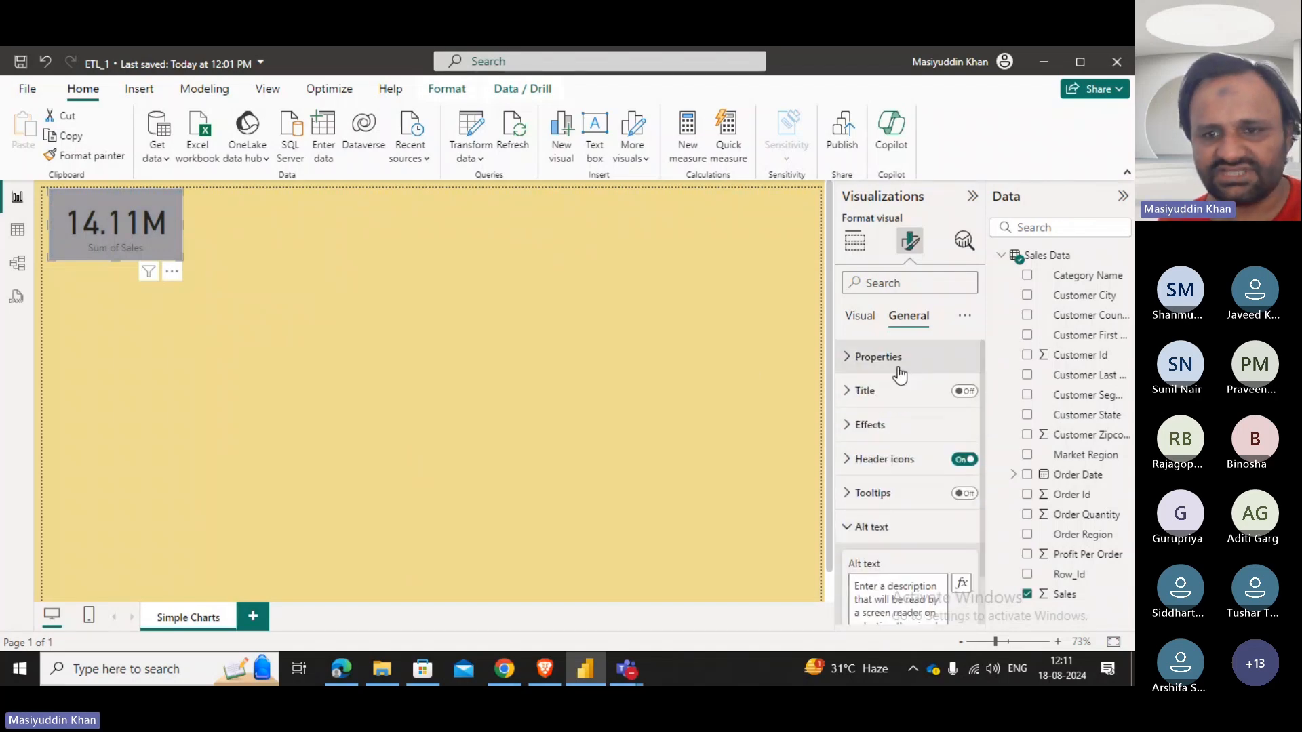
pyautogui.click(856, 370)
pyautogui.click(853, 371)
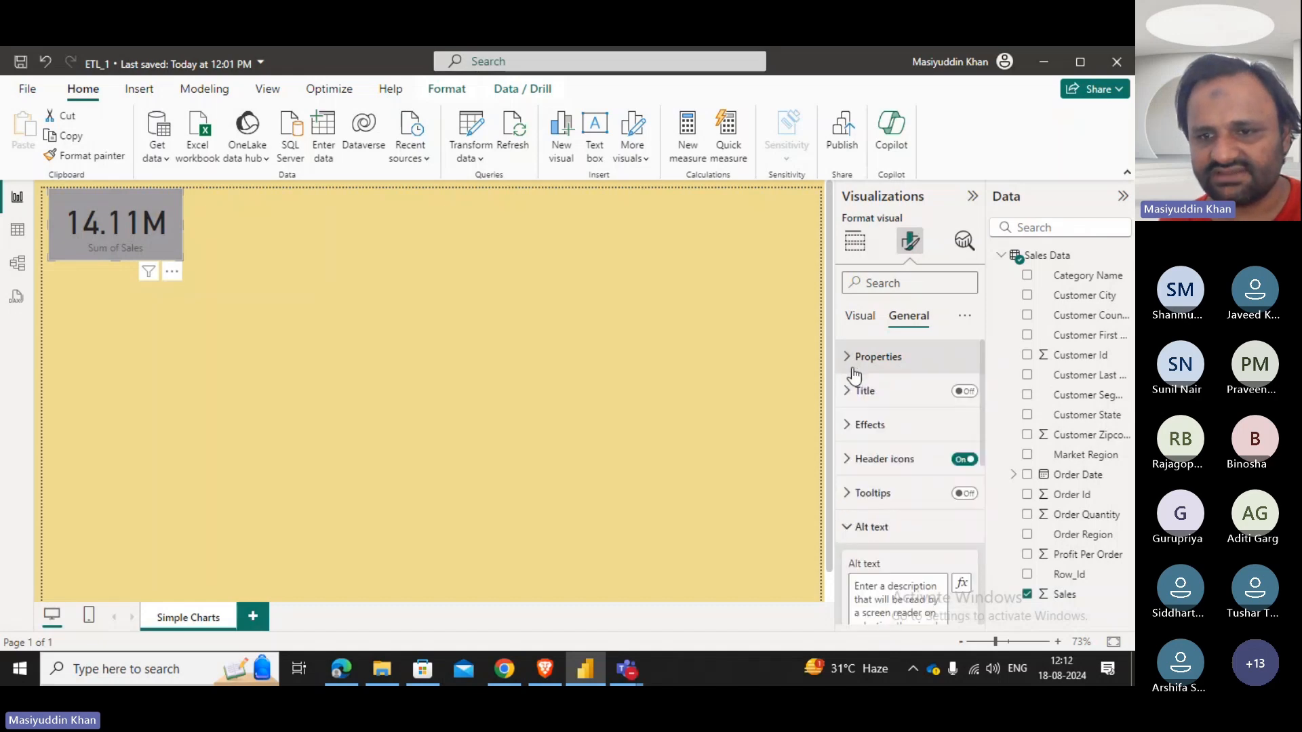
# Try the Constantia and Lucida Sans Unicode fonts on the Sales card's callout value and undo both font changes.
pyautogui.click(851, 324)
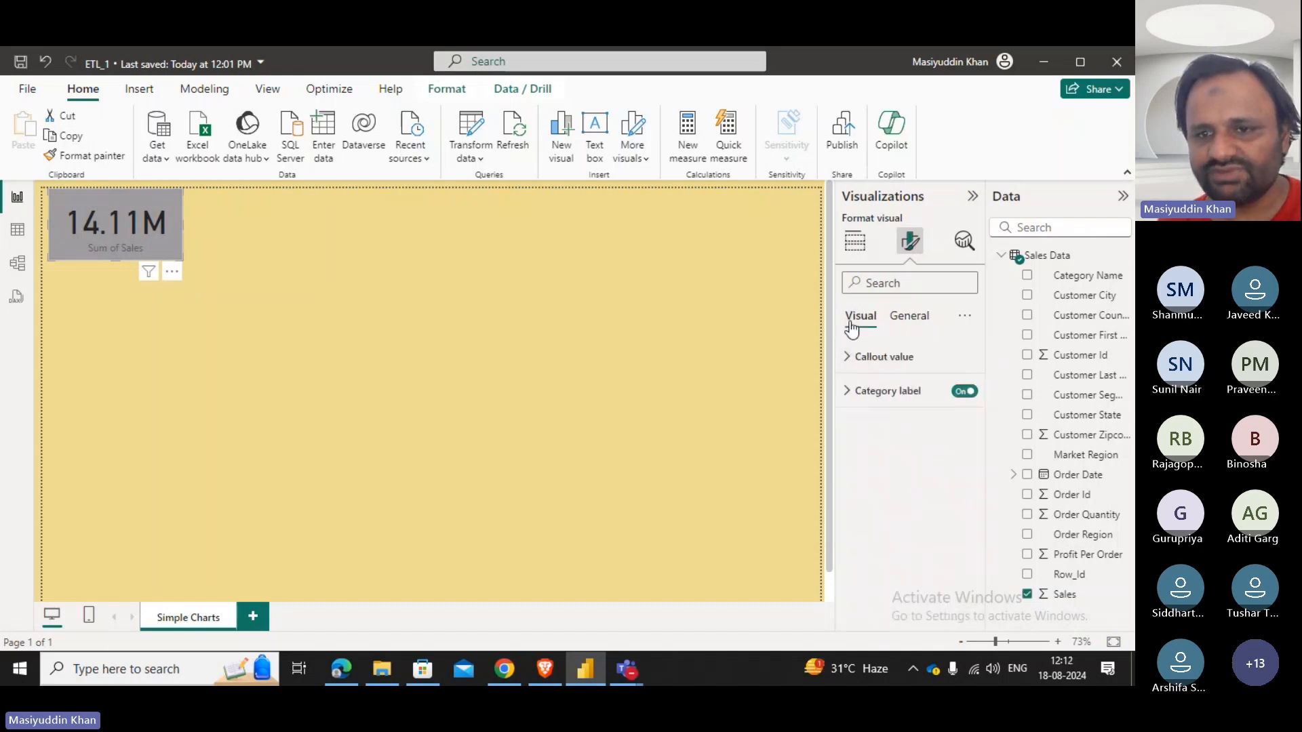
pyautogui.click(869, 359)
pyautogui.click(900, 422)
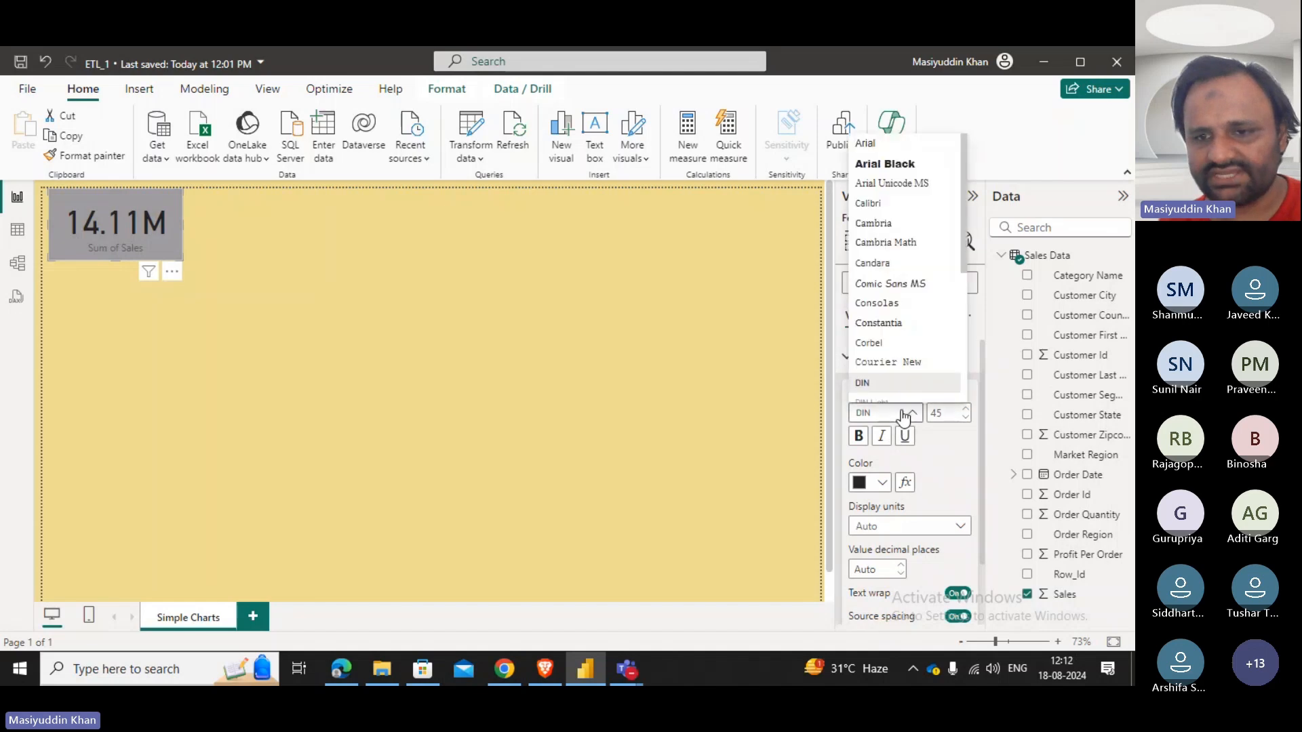
pyautogui.click(895, 322)
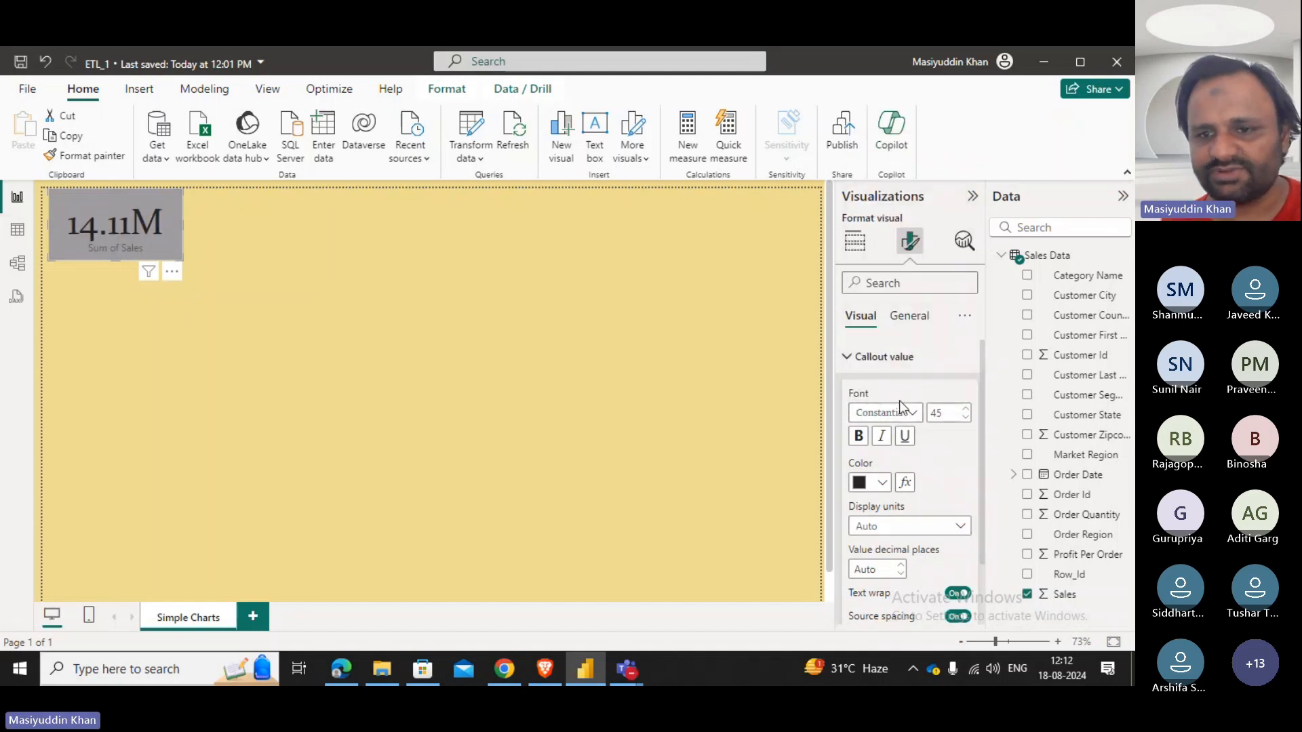
pyautogui.click(917, 411)
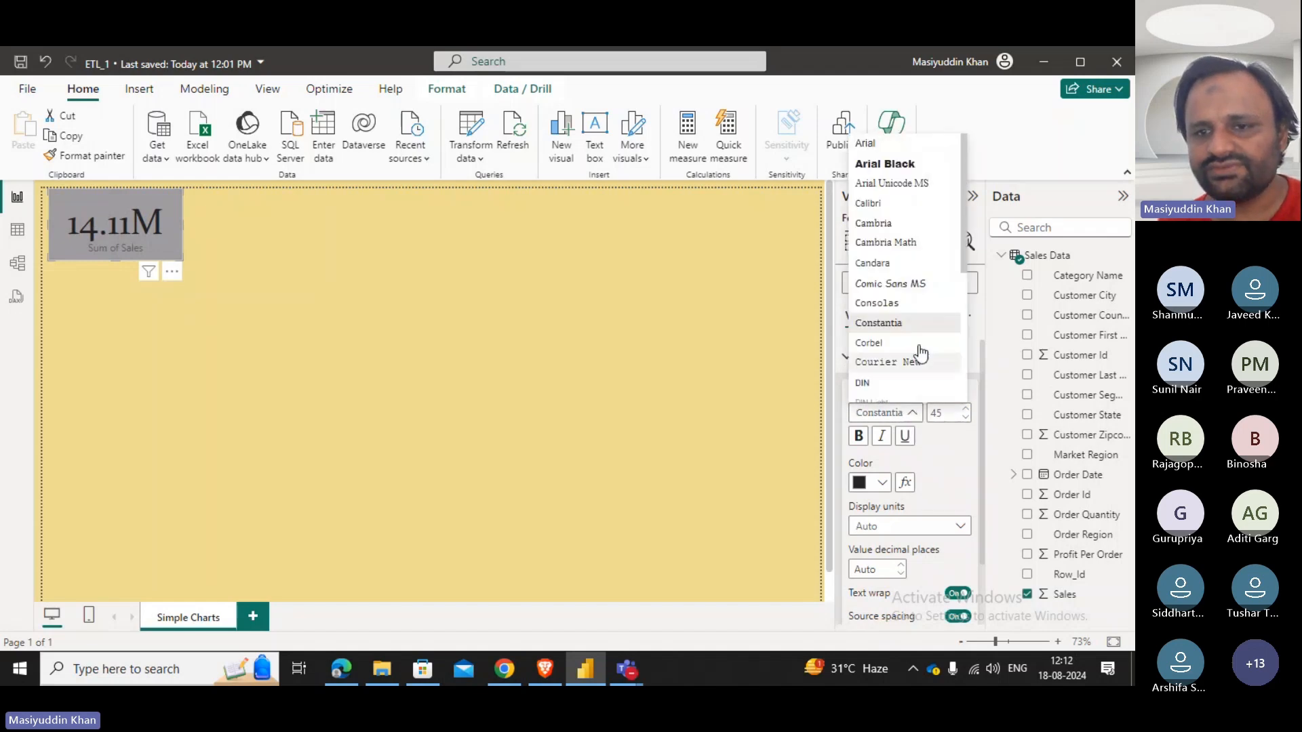
pyautogui.scroll(-3, 919, 261)
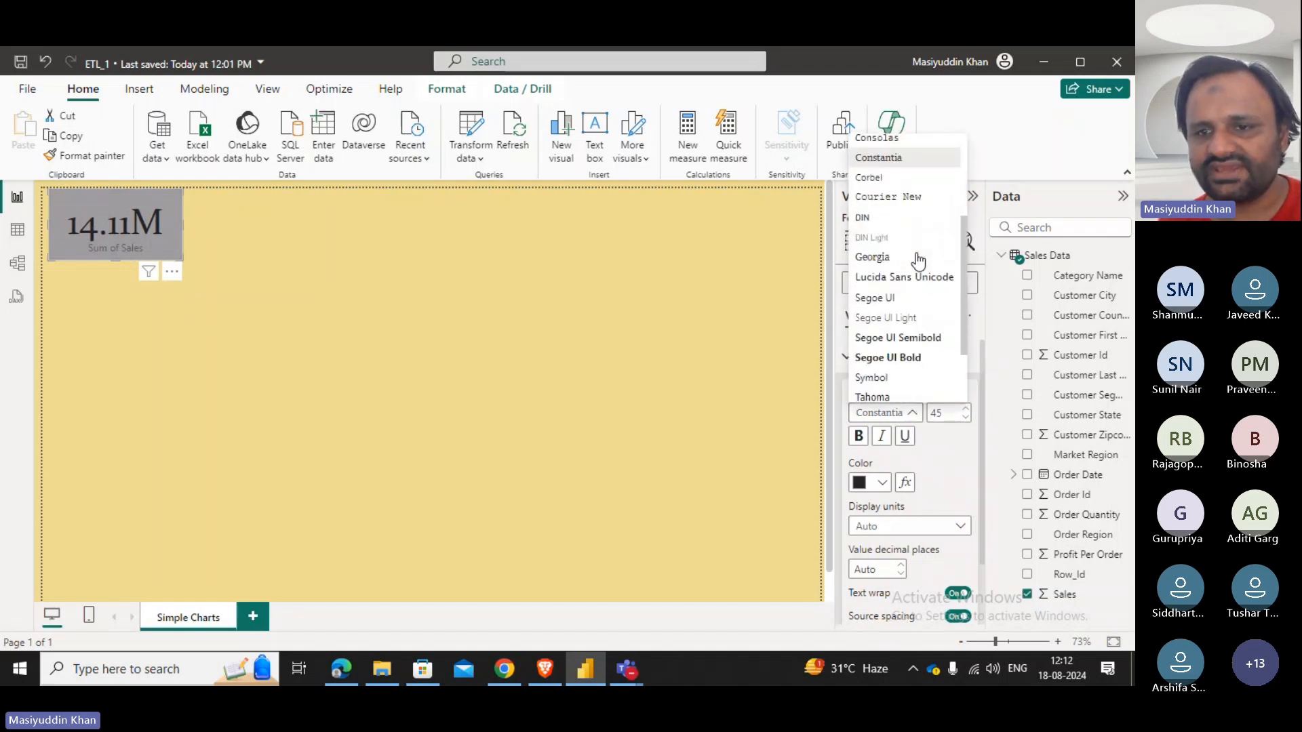
pyautogui.click(924, 277)
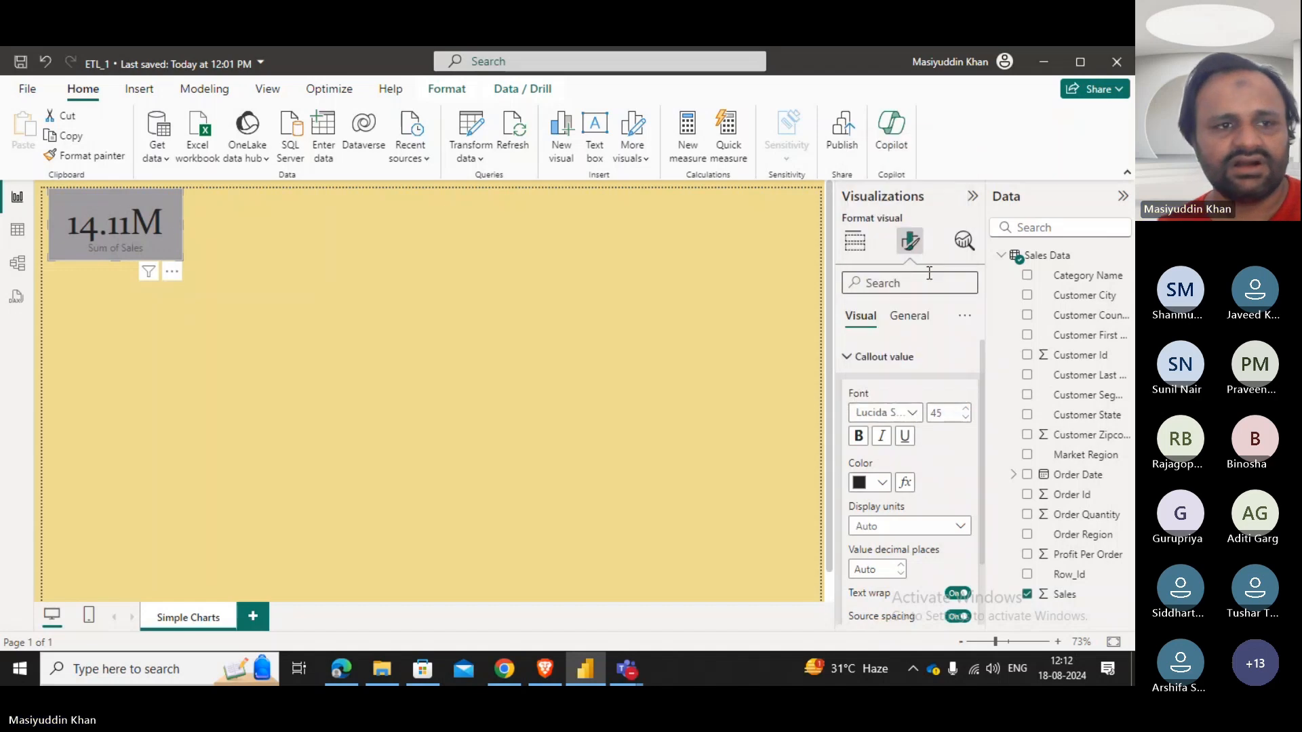
pyautogui.hotkey('ctrl', 'z')
pyautogui.hotkey('ctrl', 'z')
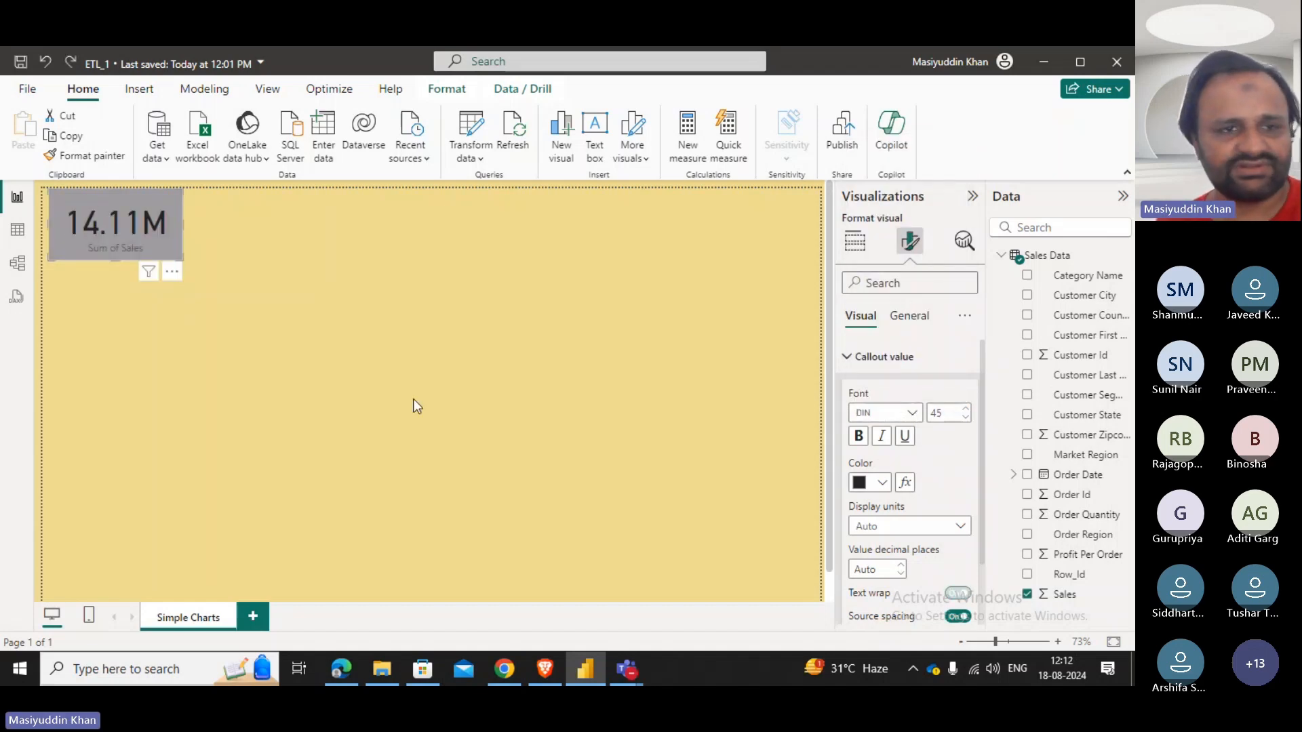
# Examine the Sales card's callout value and category label formatting settings and its assigned field.
pyautogui.scroll(-2, 938, 462)
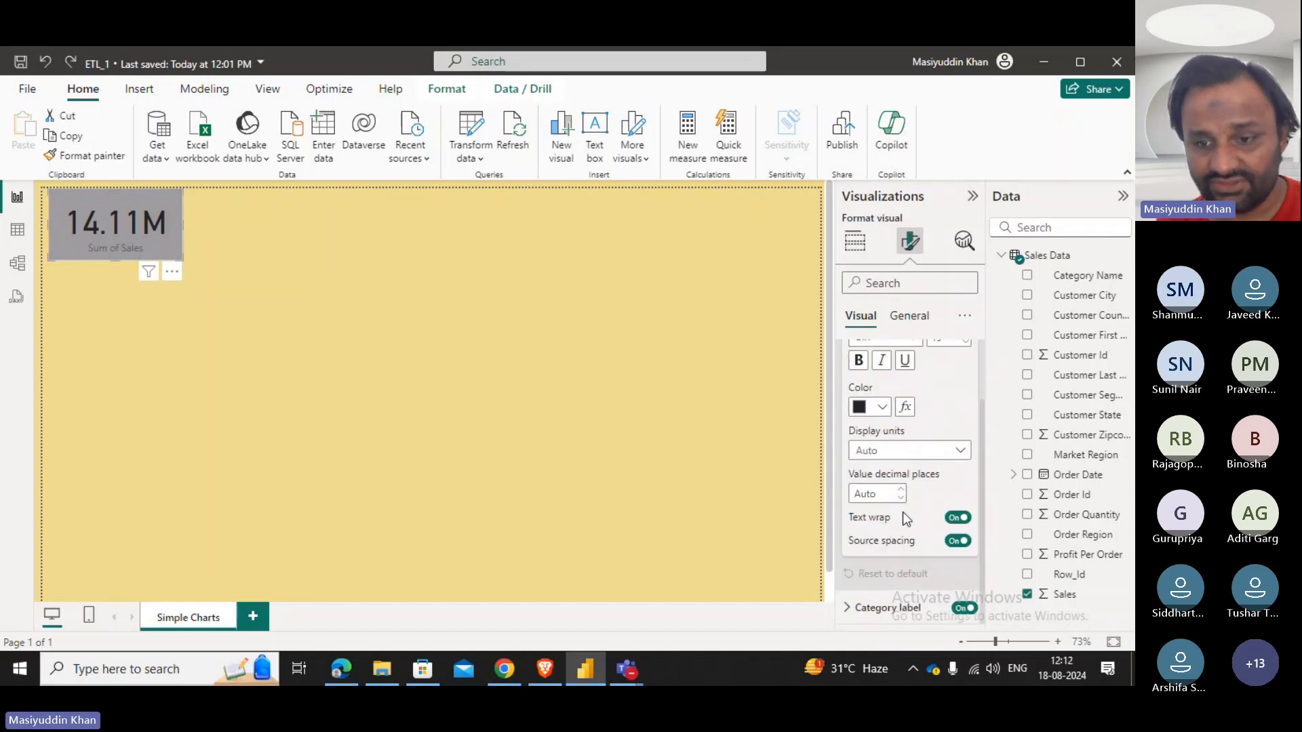
pyautogui.scroll(2, 915, 498)
pyautogui.scroll(-2, 908, 501)
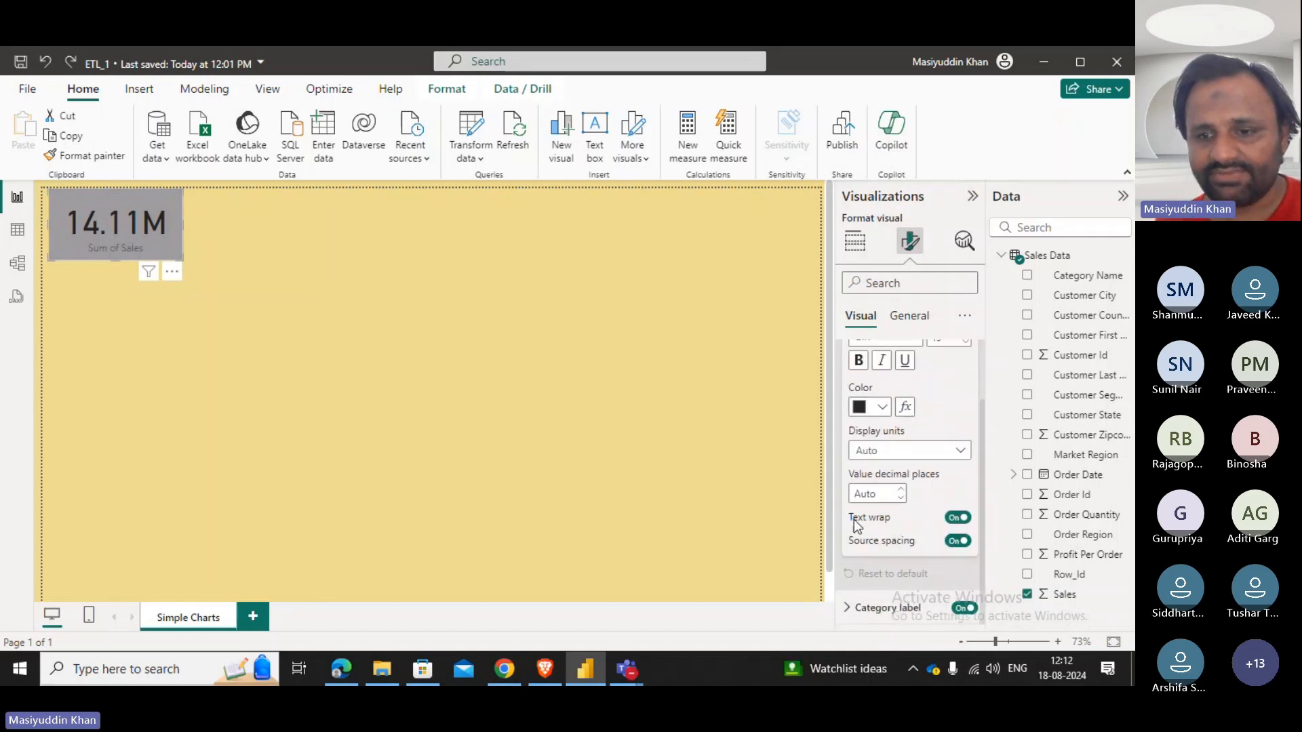
pyautogui.scroll(2, 902, 475)
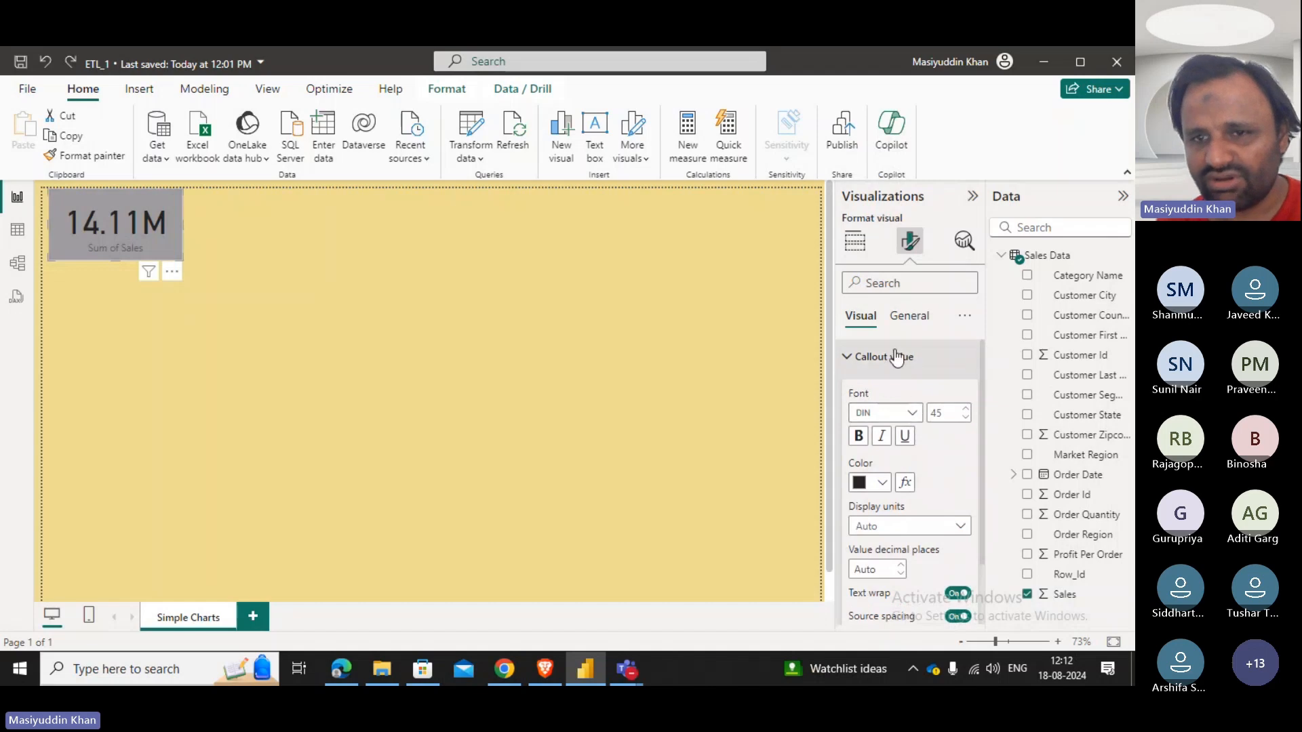
pyautogui.click(862, 359)
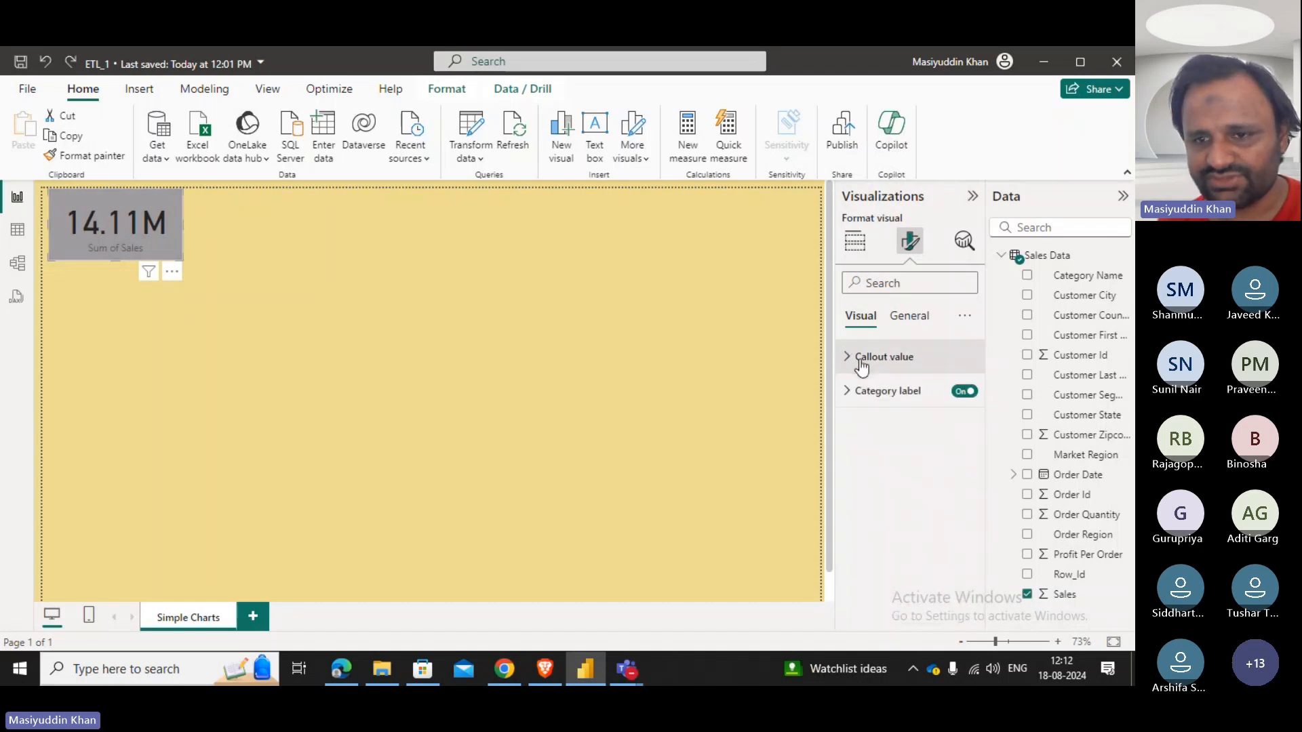
pyautogui.click(855, 241)
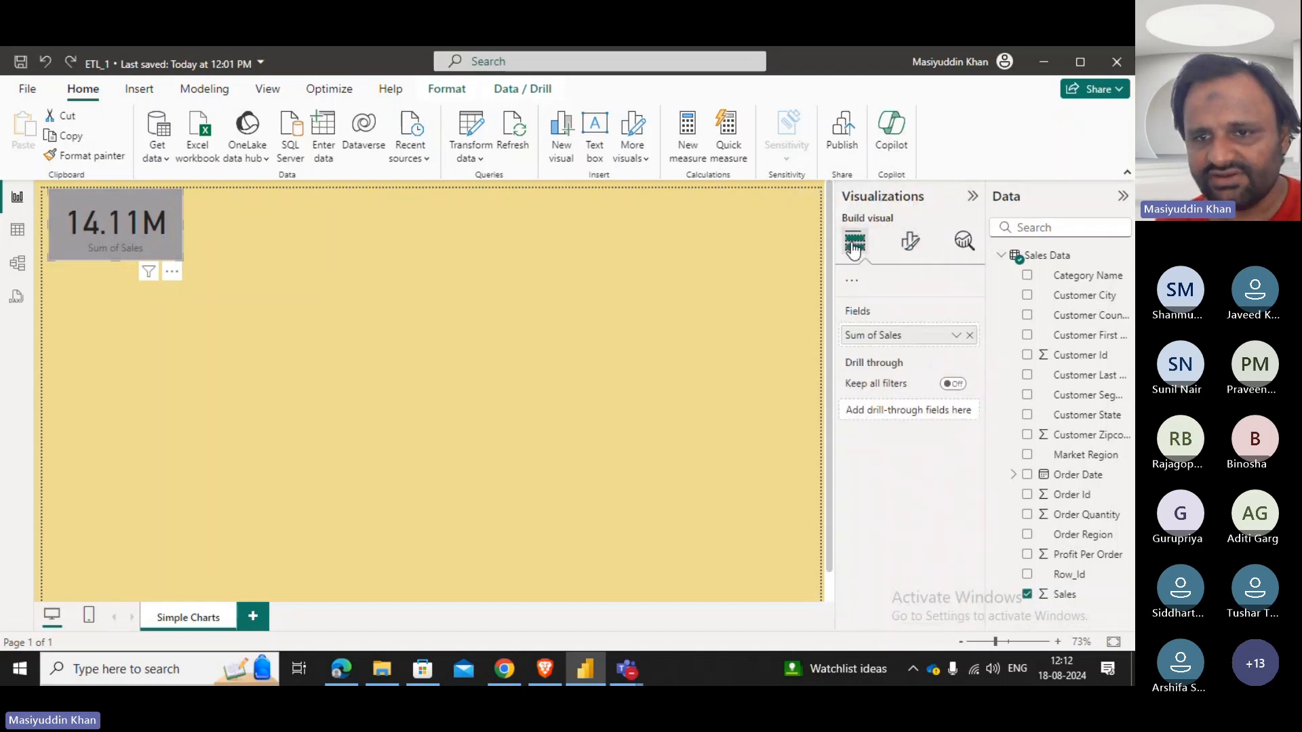
pyautogui.click(909, 241)
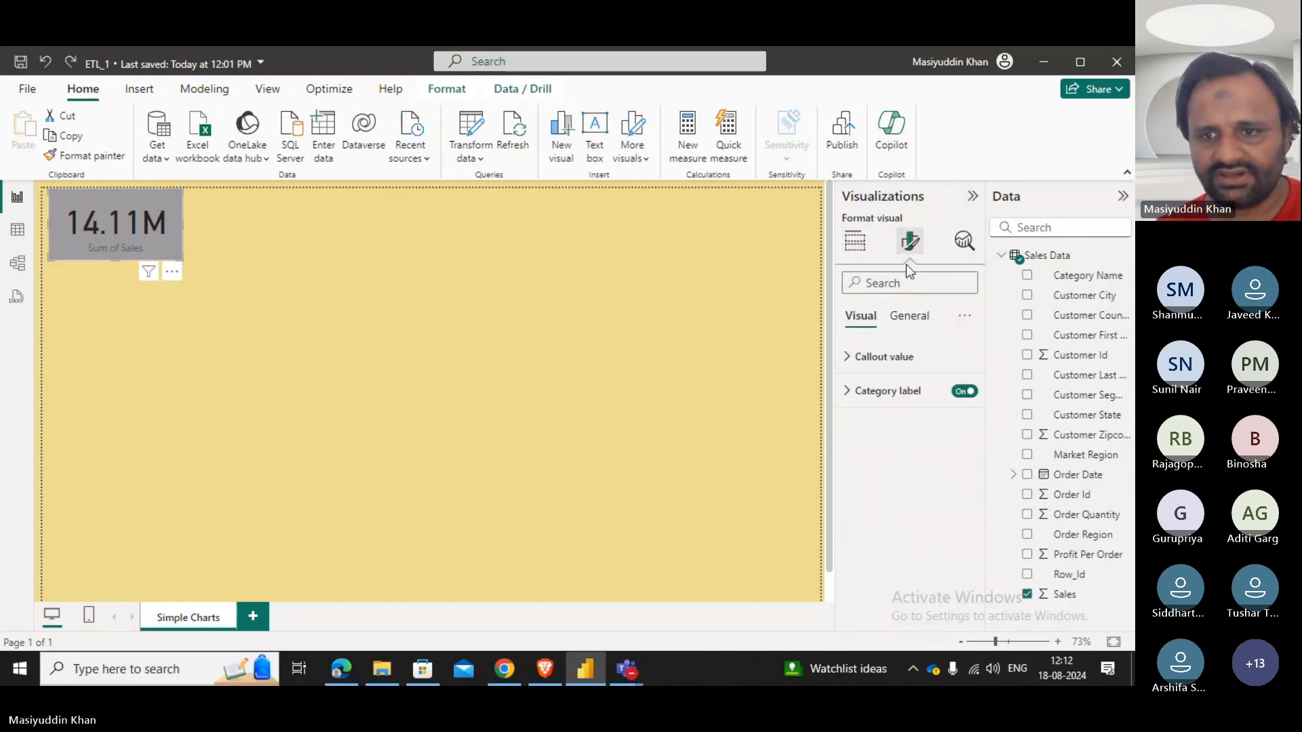
pyautogui.click(902, 391)
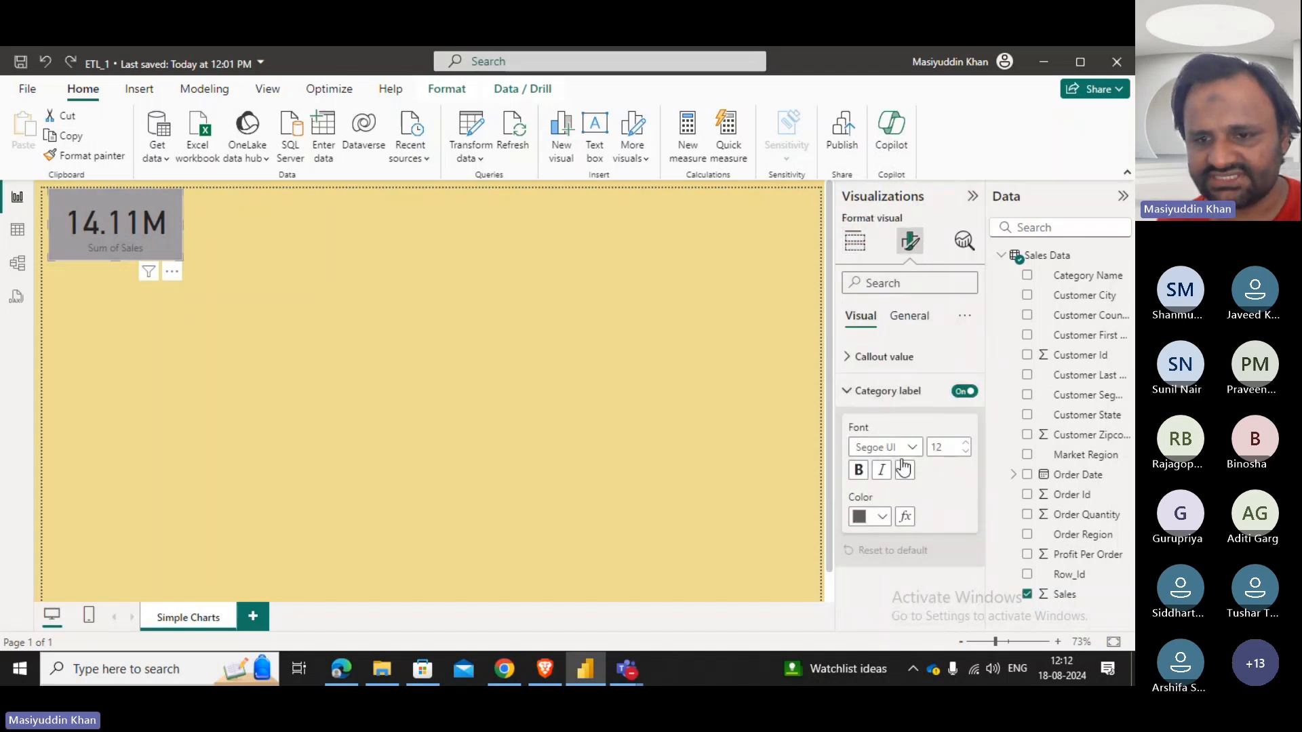
pyautogui.click(893, 358)
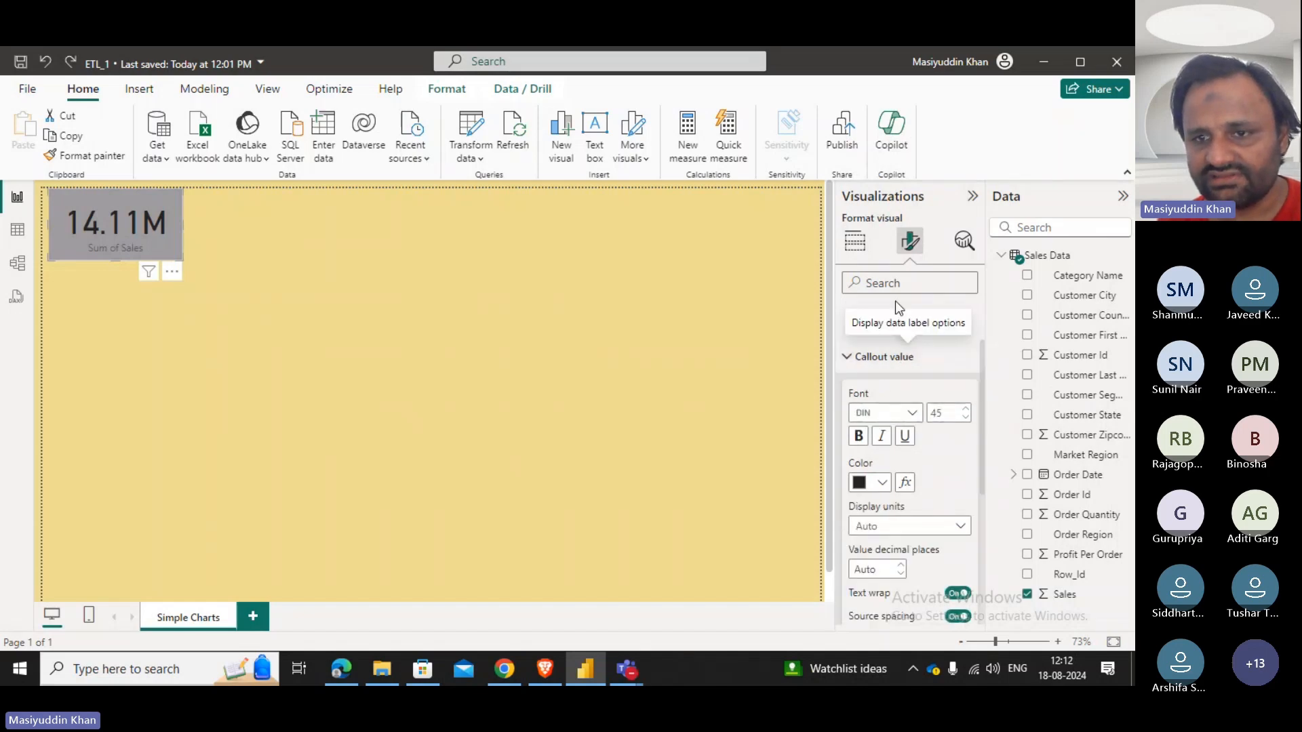
# Turn on the Sales card's title and set its text to Total Sales.
pyautogui.click(923, 328)
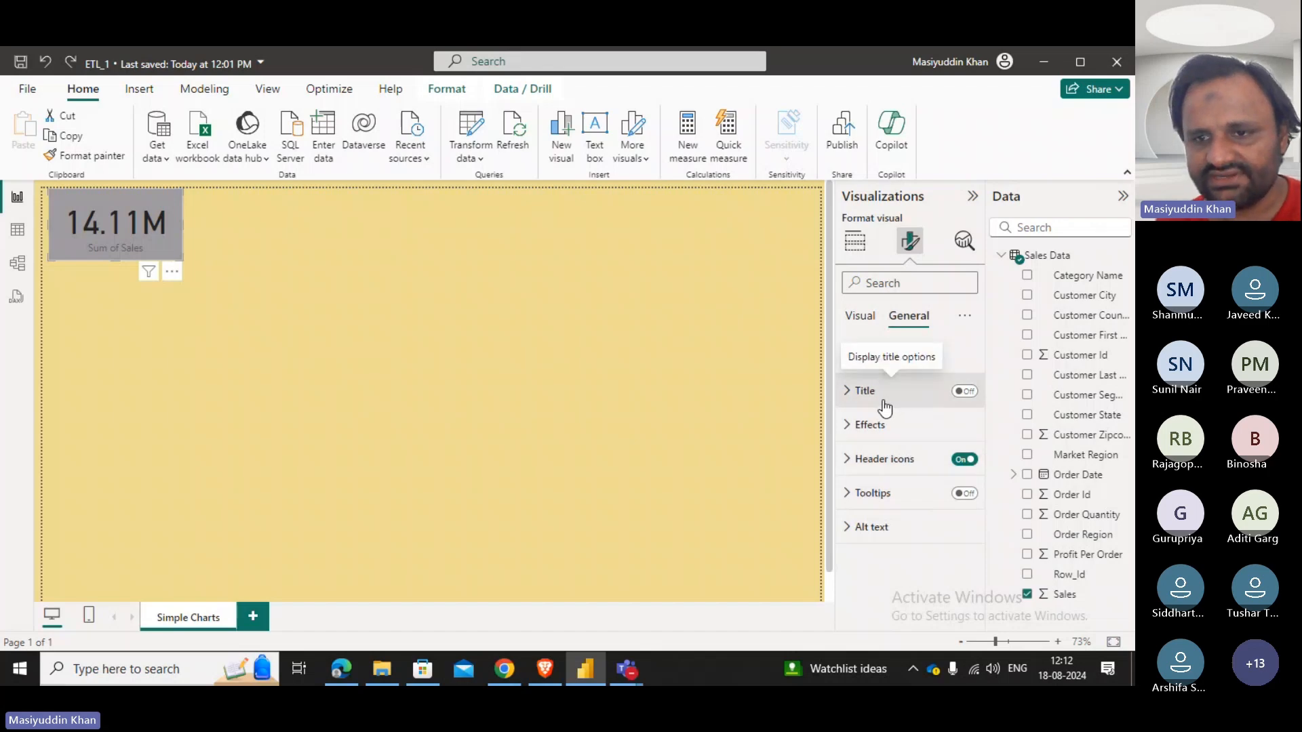
pyautogui.click(881, 404)
pyautogui.click(962, 393)
pyautogui.click(894, 475)
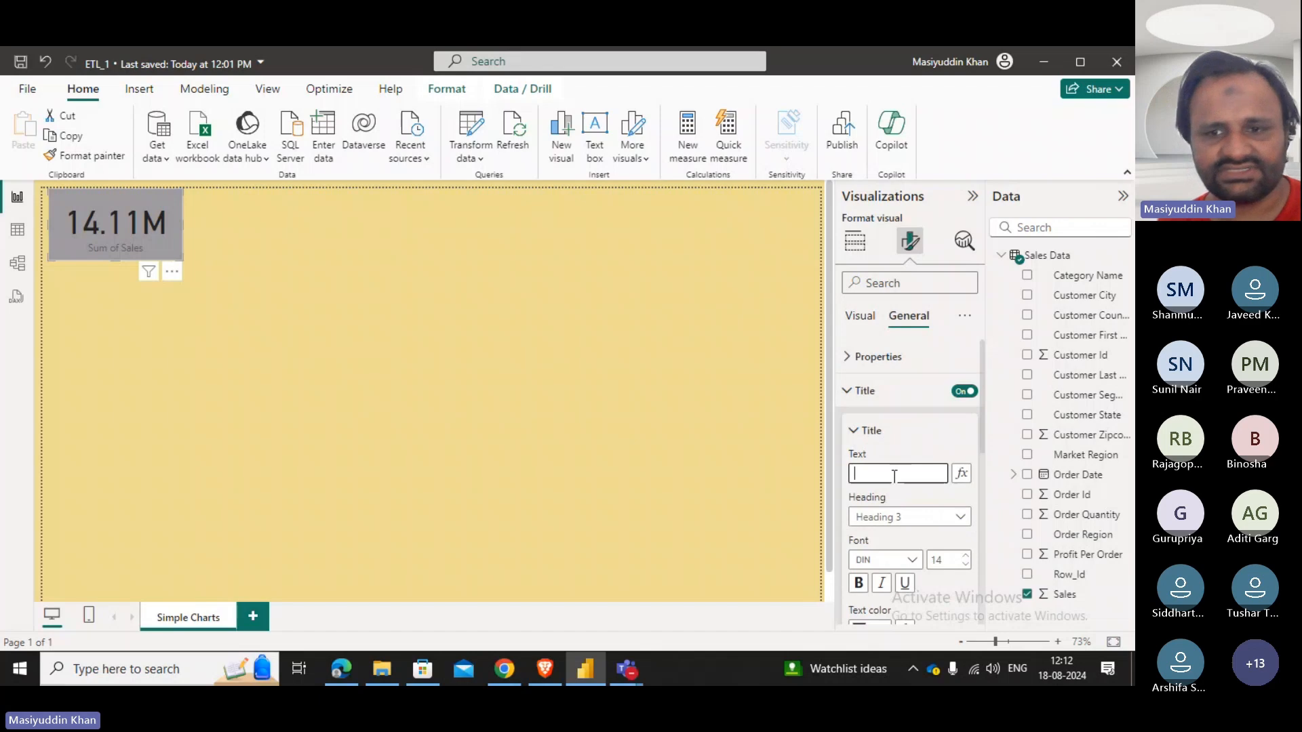
pyautogui.write('Total Sales')
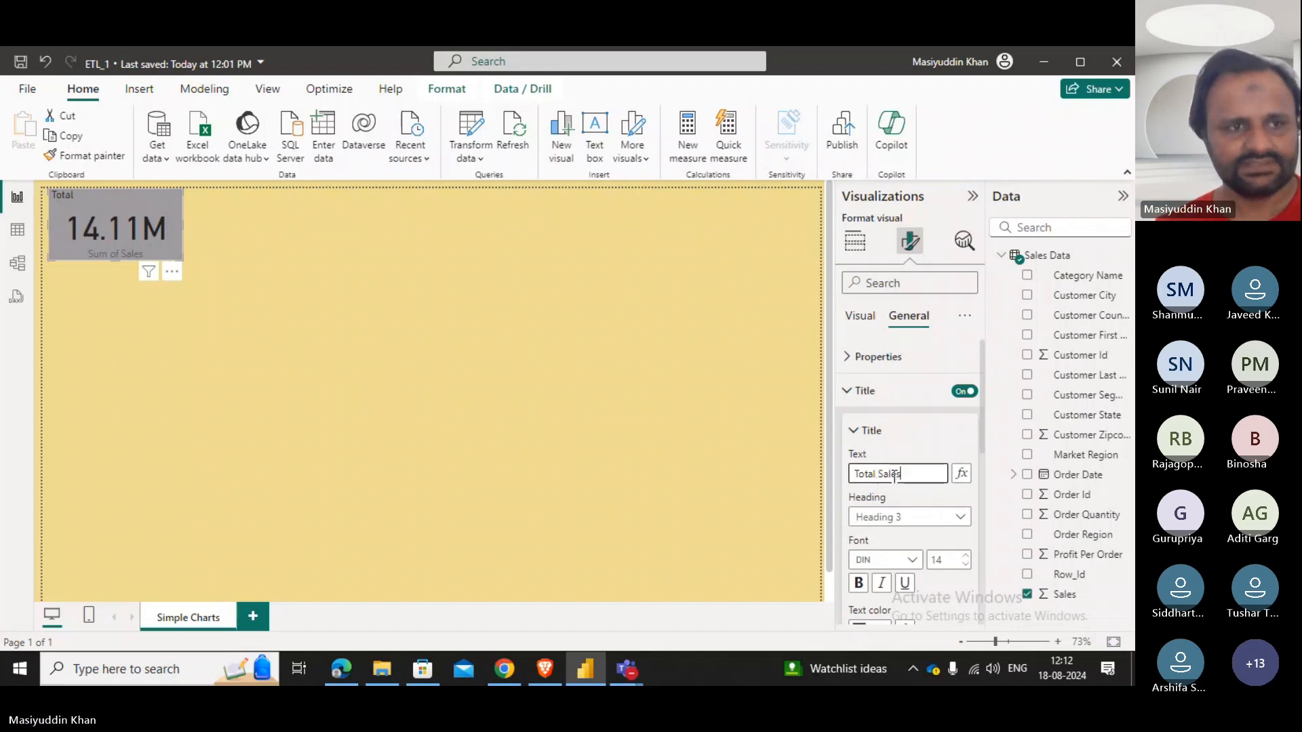
# Format the card's title as Heading 2, centred horizontally and bold.
pyautogui.click(963, 518)
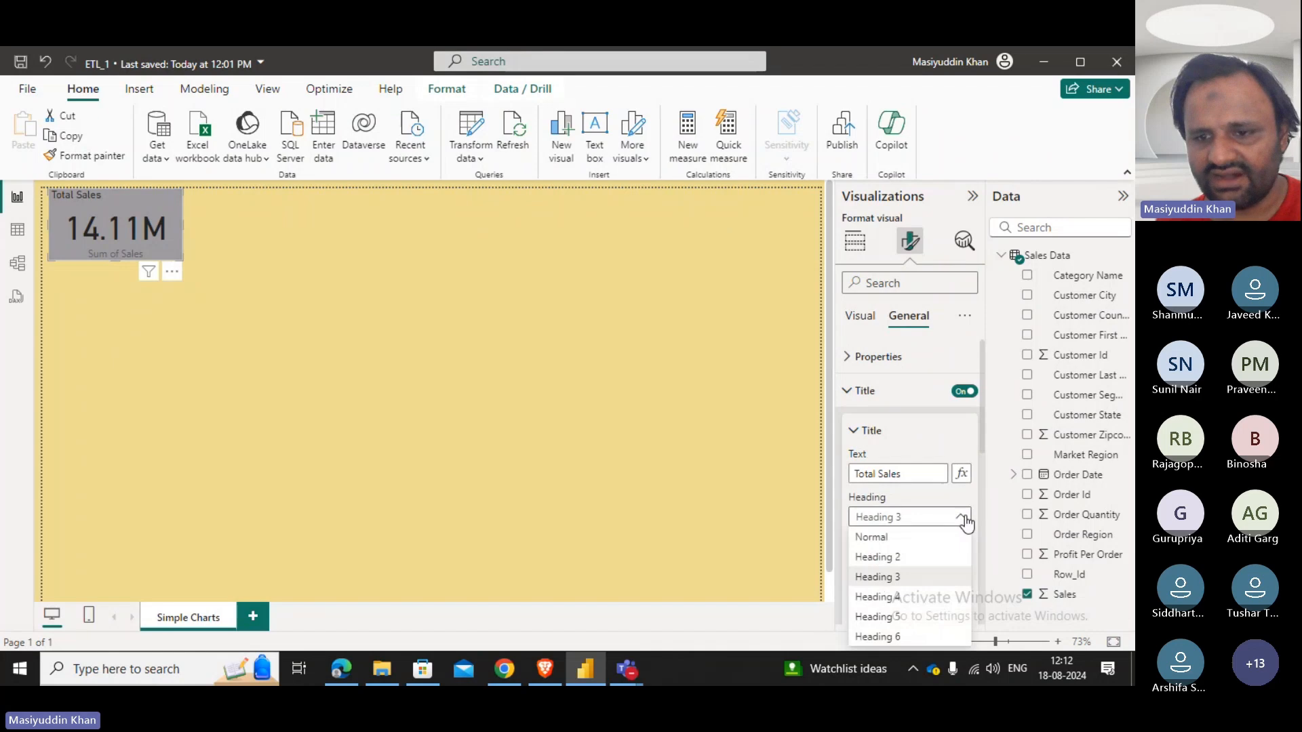
pyautogui.click(914, 573)
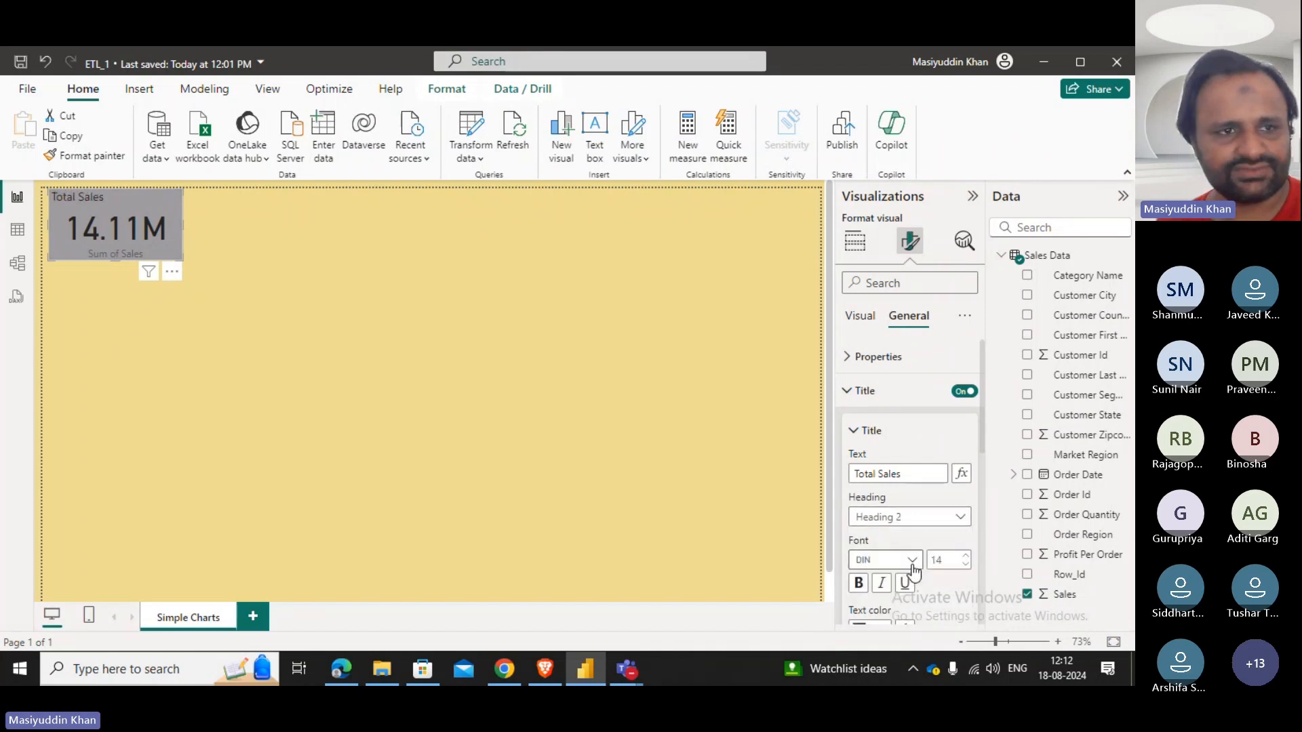
pyautogui.scroll(-3, 912, 543)
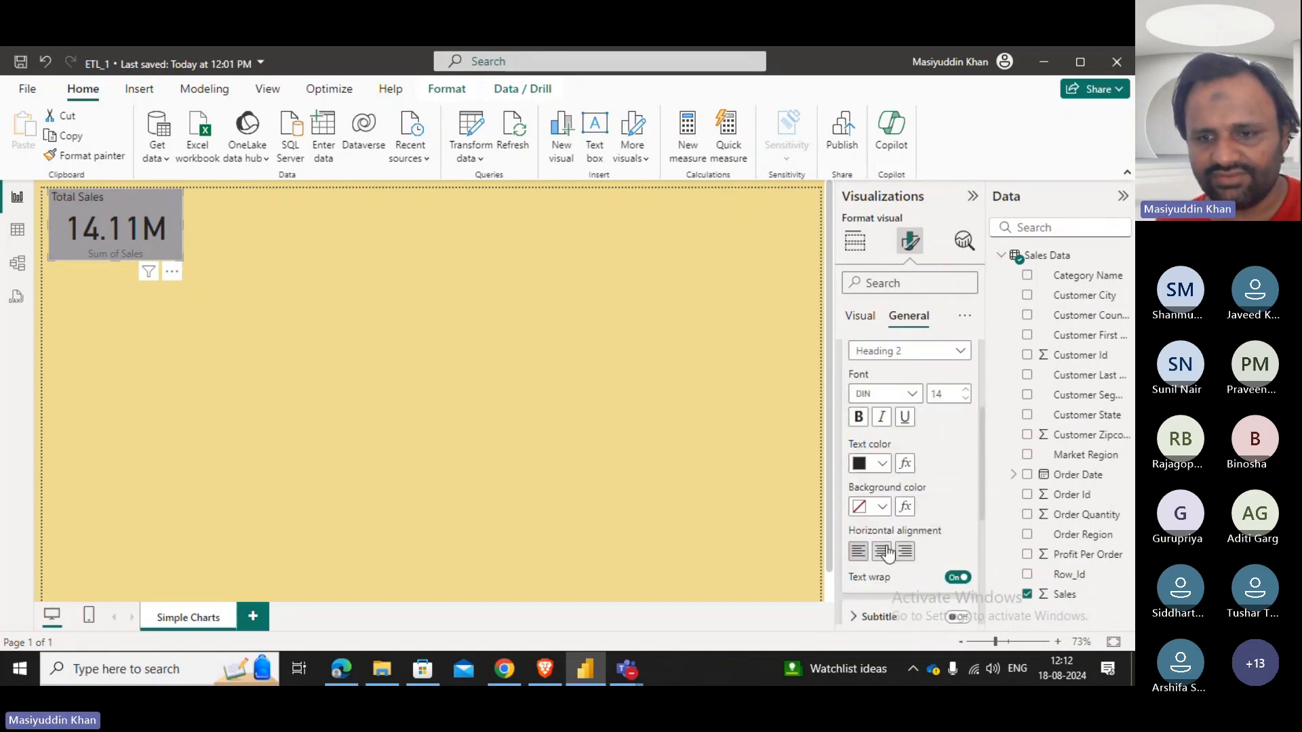
pyautogui.click(883, 551)
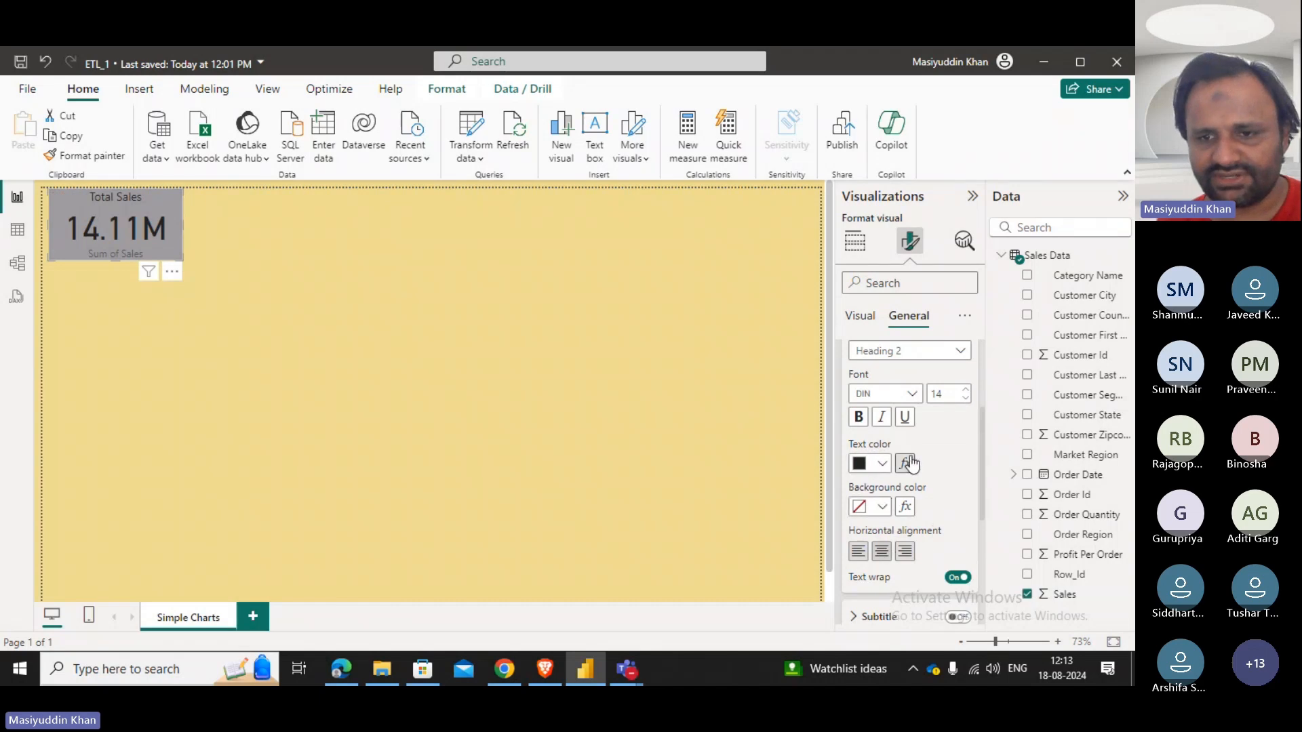
pyautogui.click(856, 424)
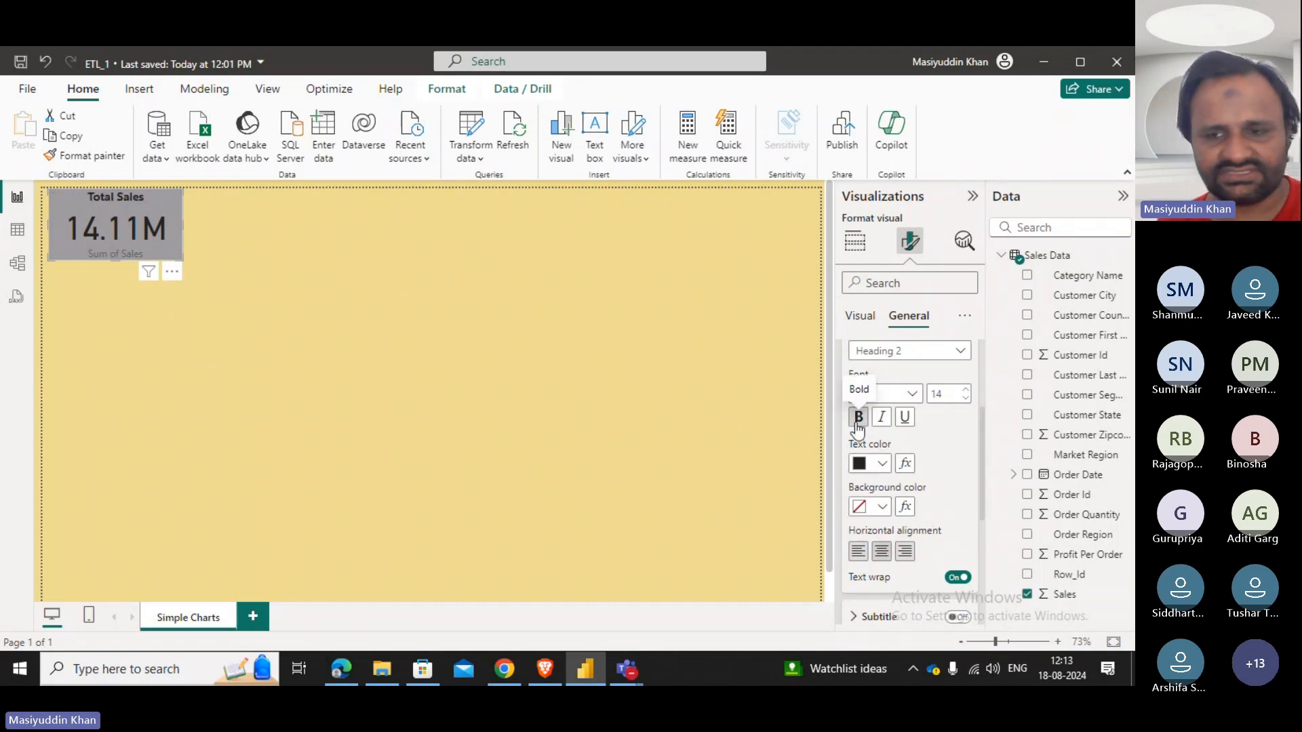
# Turn on the Sales card's visual border in its Effects settings and deselect the card to view it.
pyautogui.scroll(-3, 926, 442)
pyautogui.scroll(-2, 926, 442)
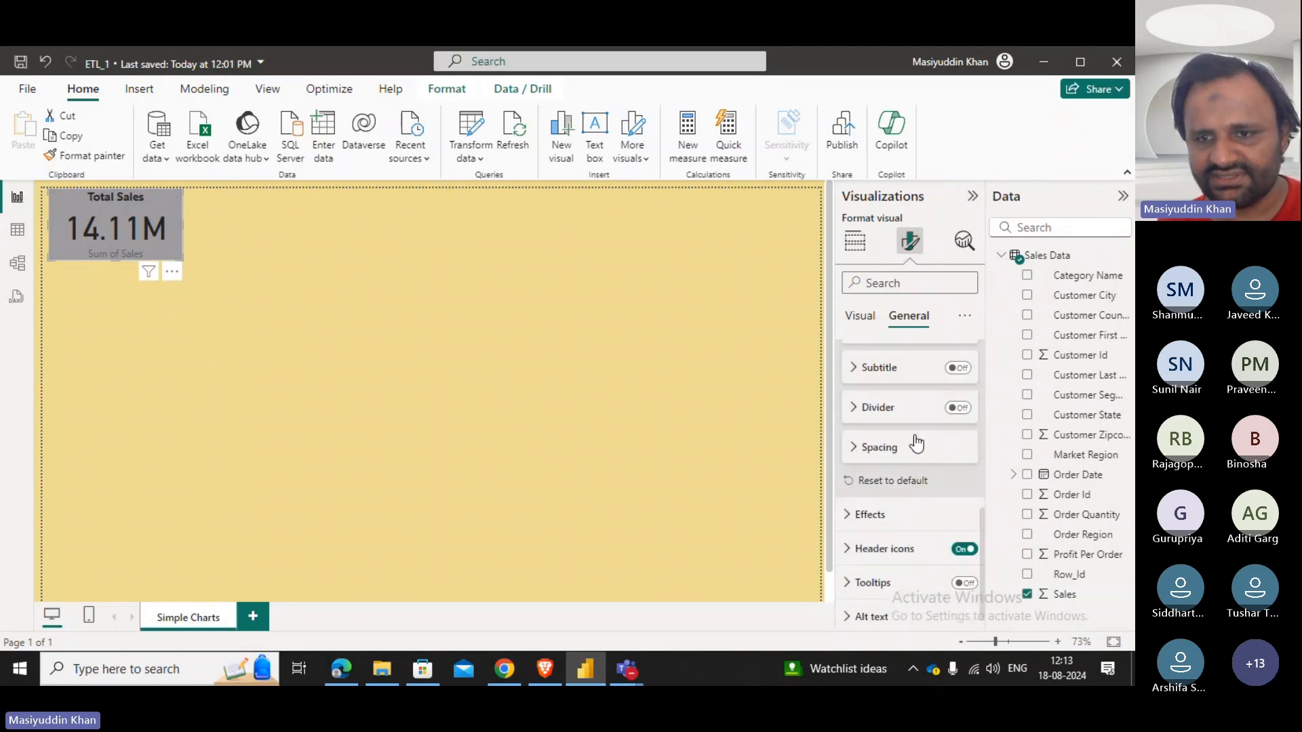
pyautogui.click(878, 521)
pyautogui.scroll(-4, 880, 526)
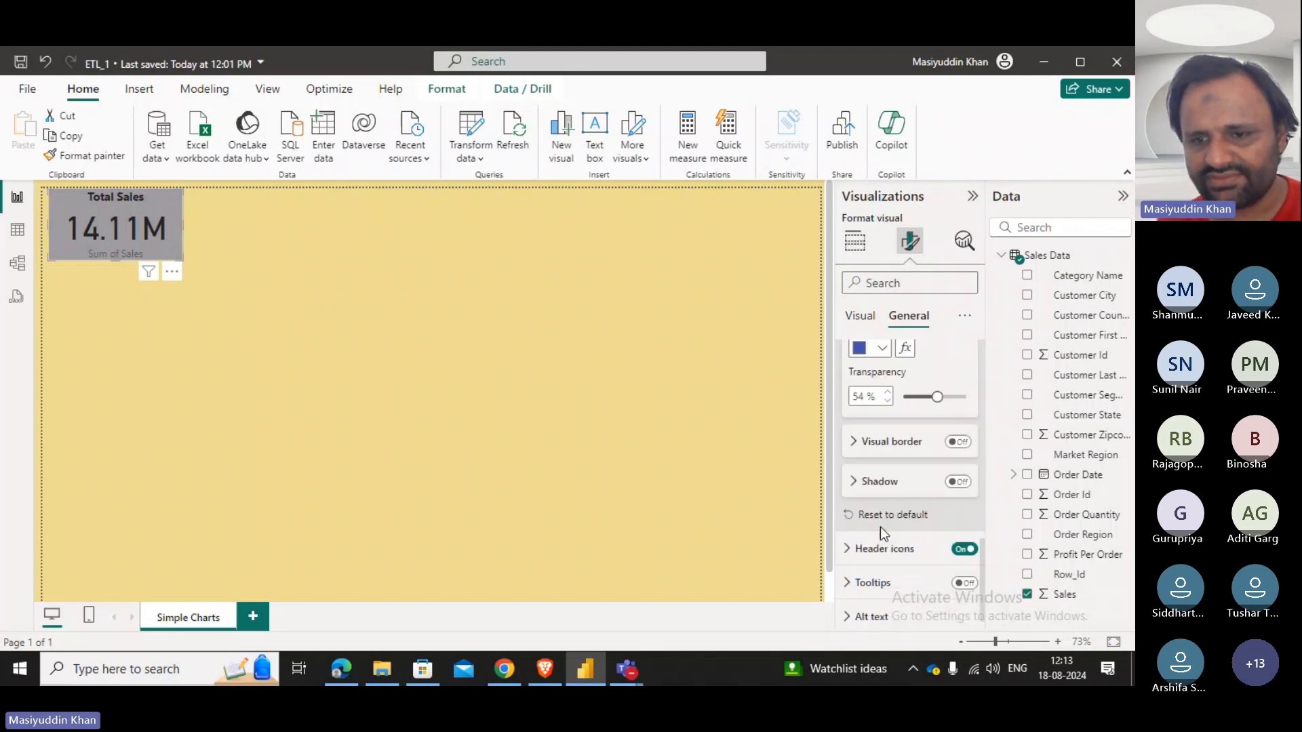
pyautogui.click(862, 483)
pyautogui.click(862, 483)
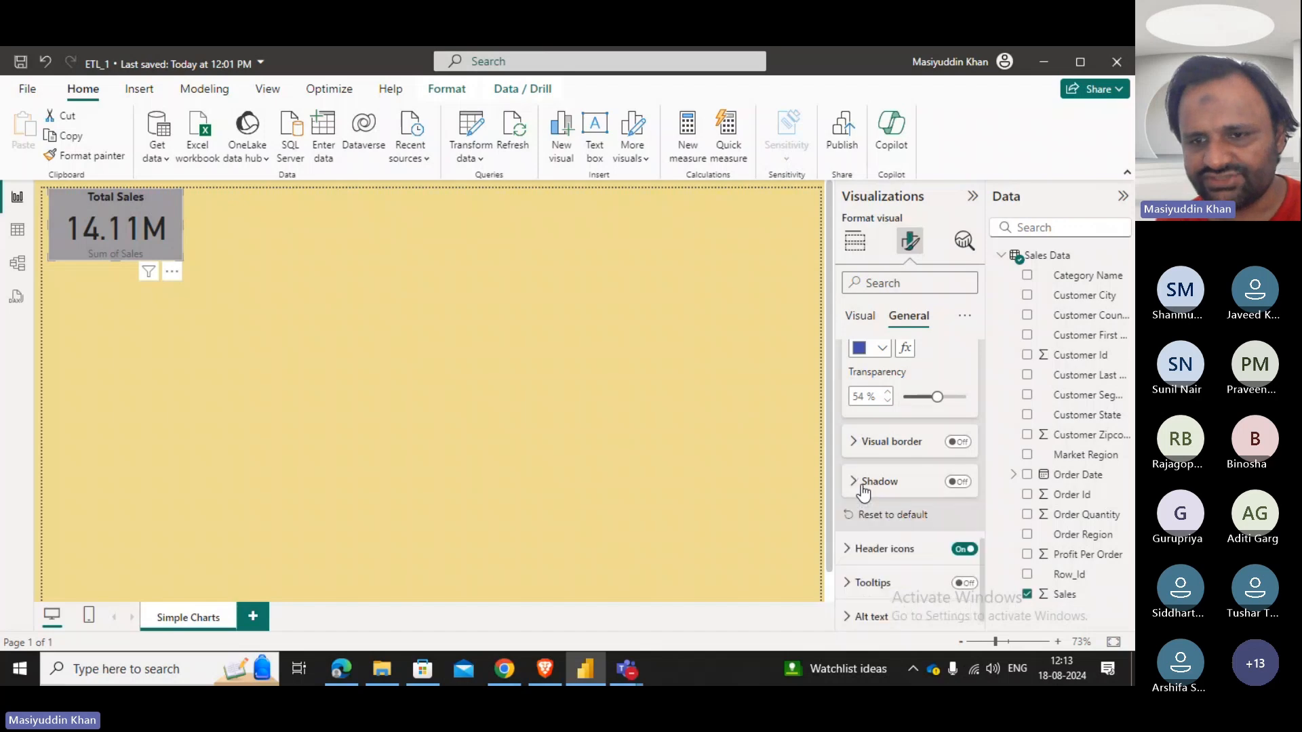
pyautogui.click(884, 440)
pyautogui.click(884, 441)
pyautogui.click(884, 441)
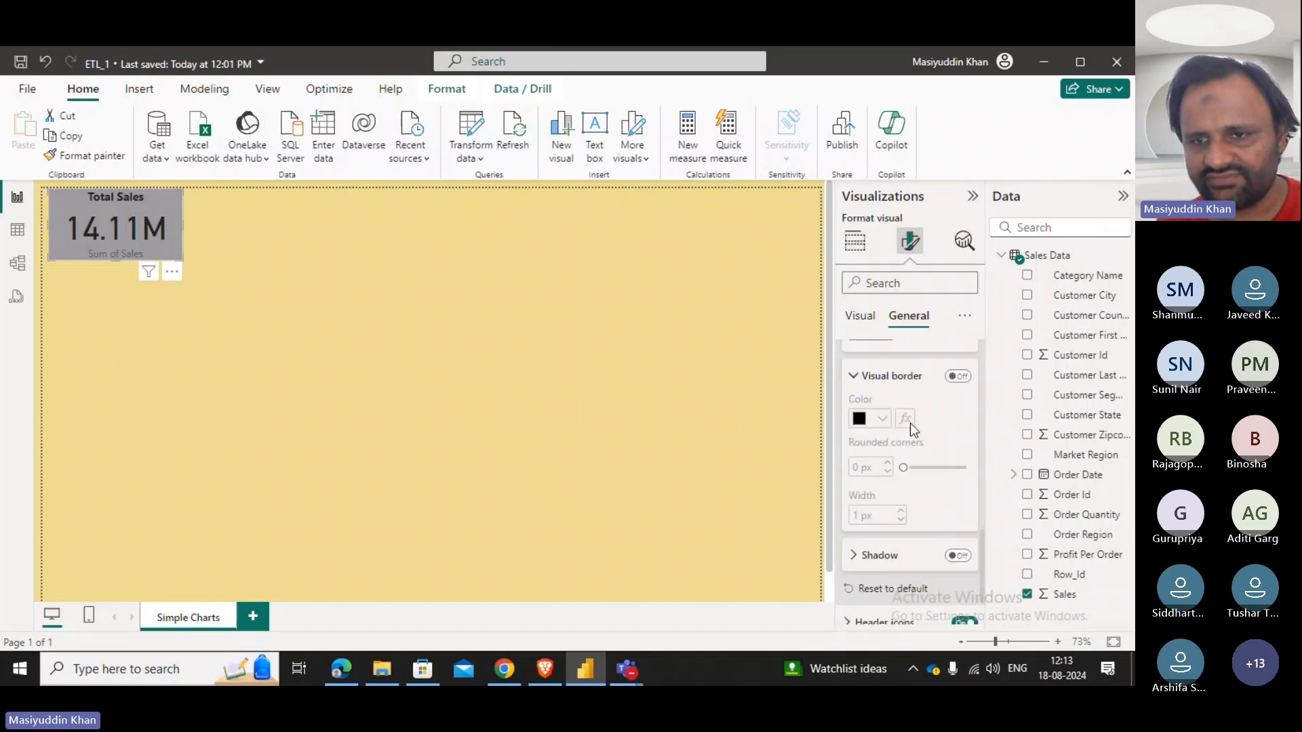
pyautogui.click(959, 378)
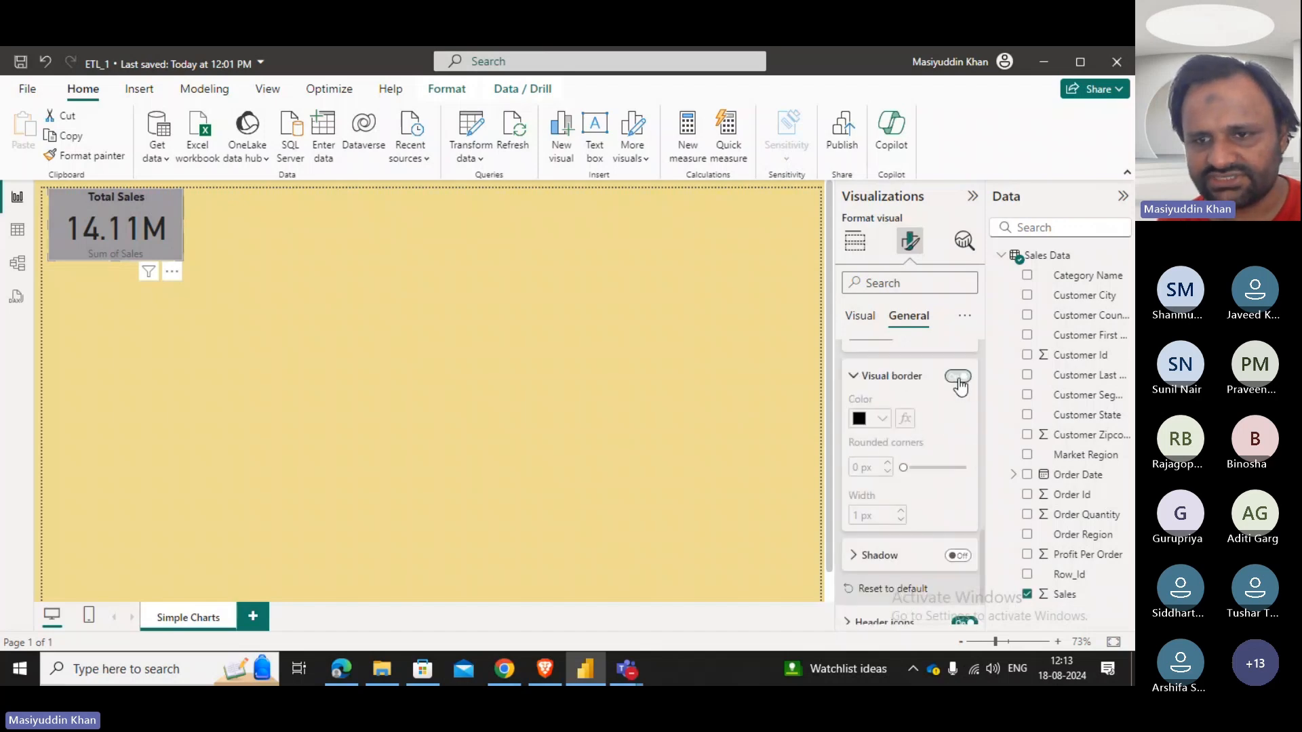
pyautogui.click(231, 332)
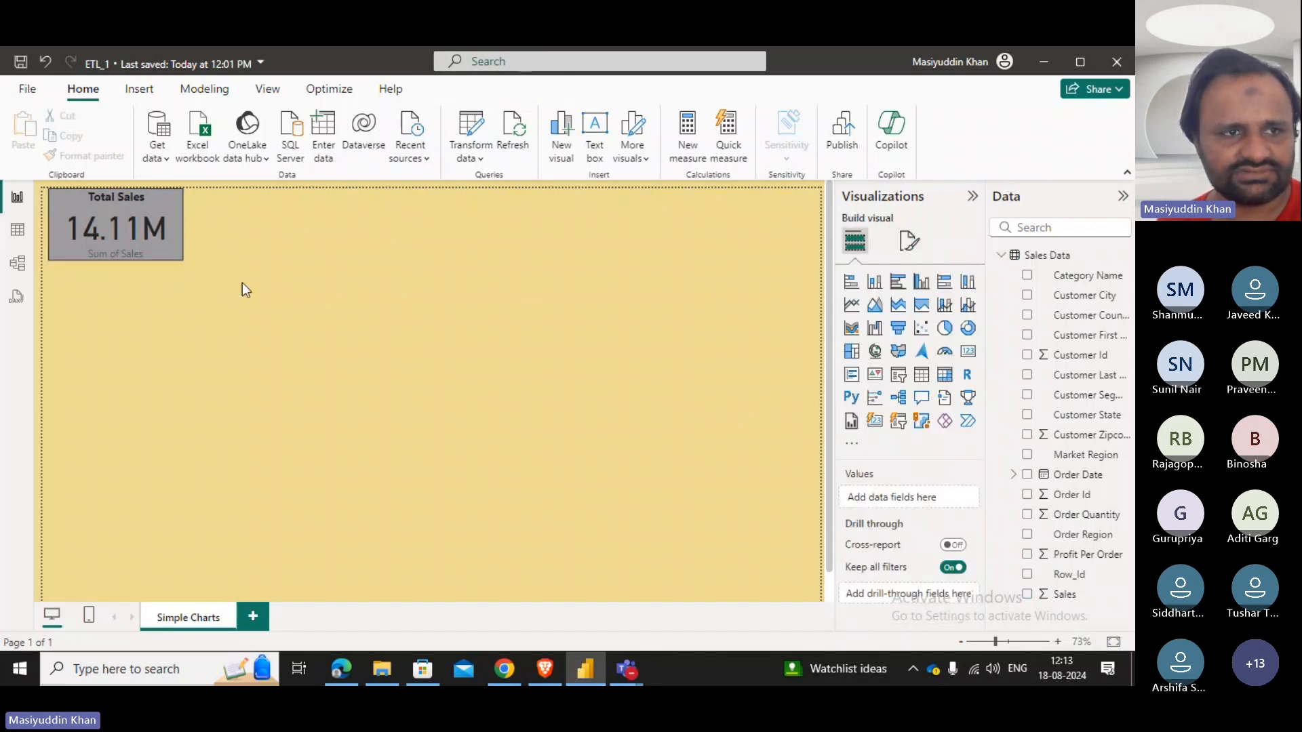
# Reselect the Sales card and set its visual border's rounded corners to 15 px.
pyautogui.click(120, 230)
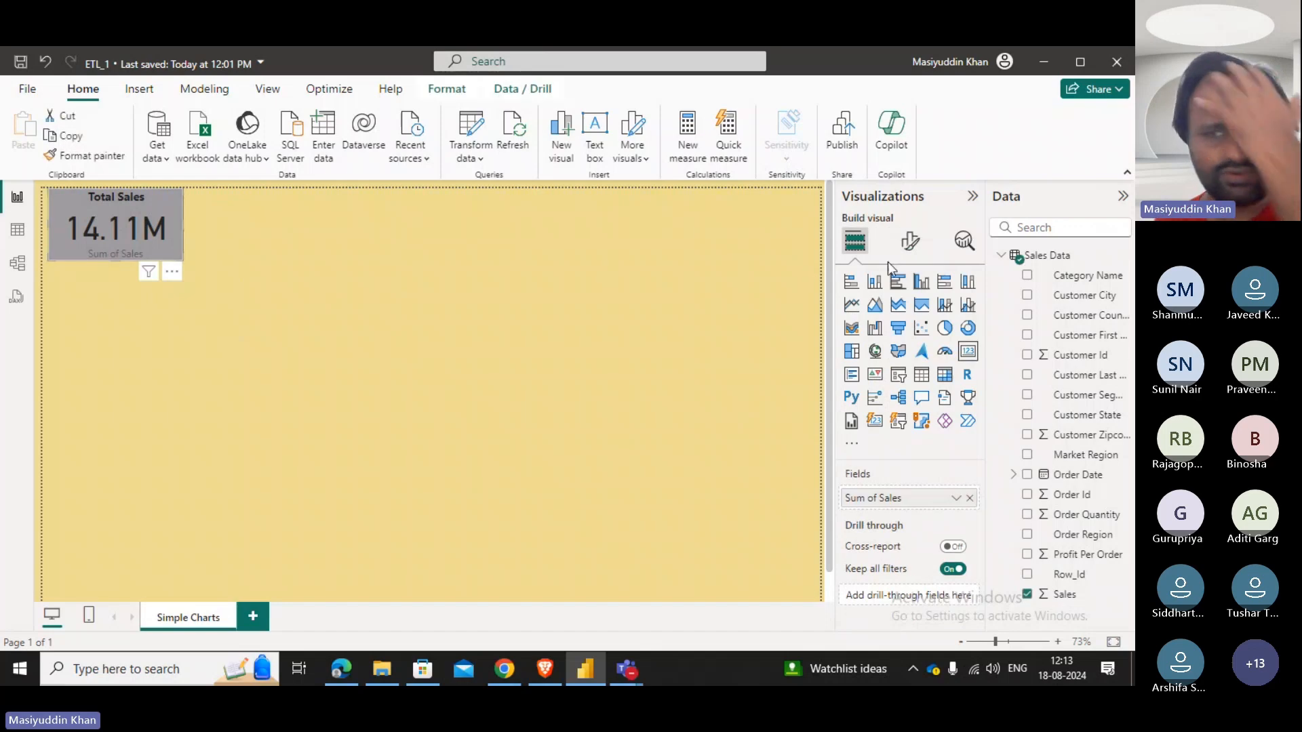
pyautogui.click(910, 242)
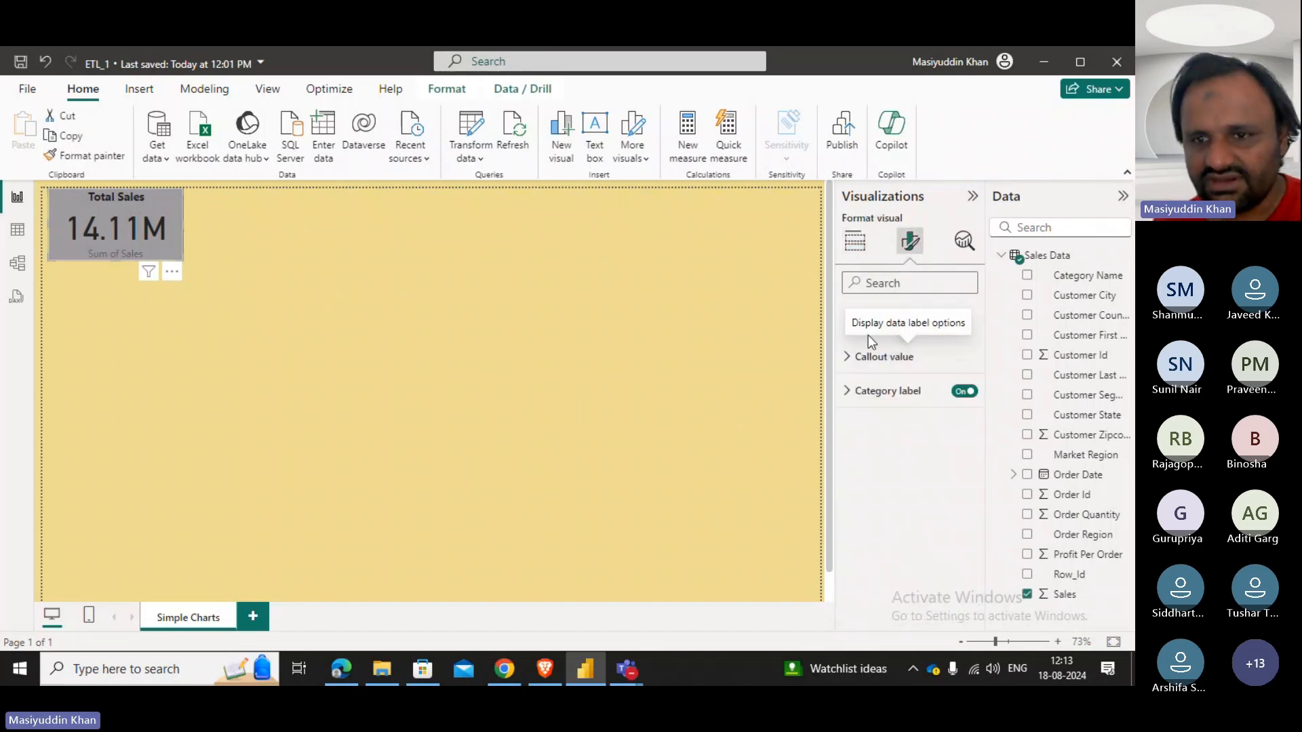
pyautogui.click(908, 317)
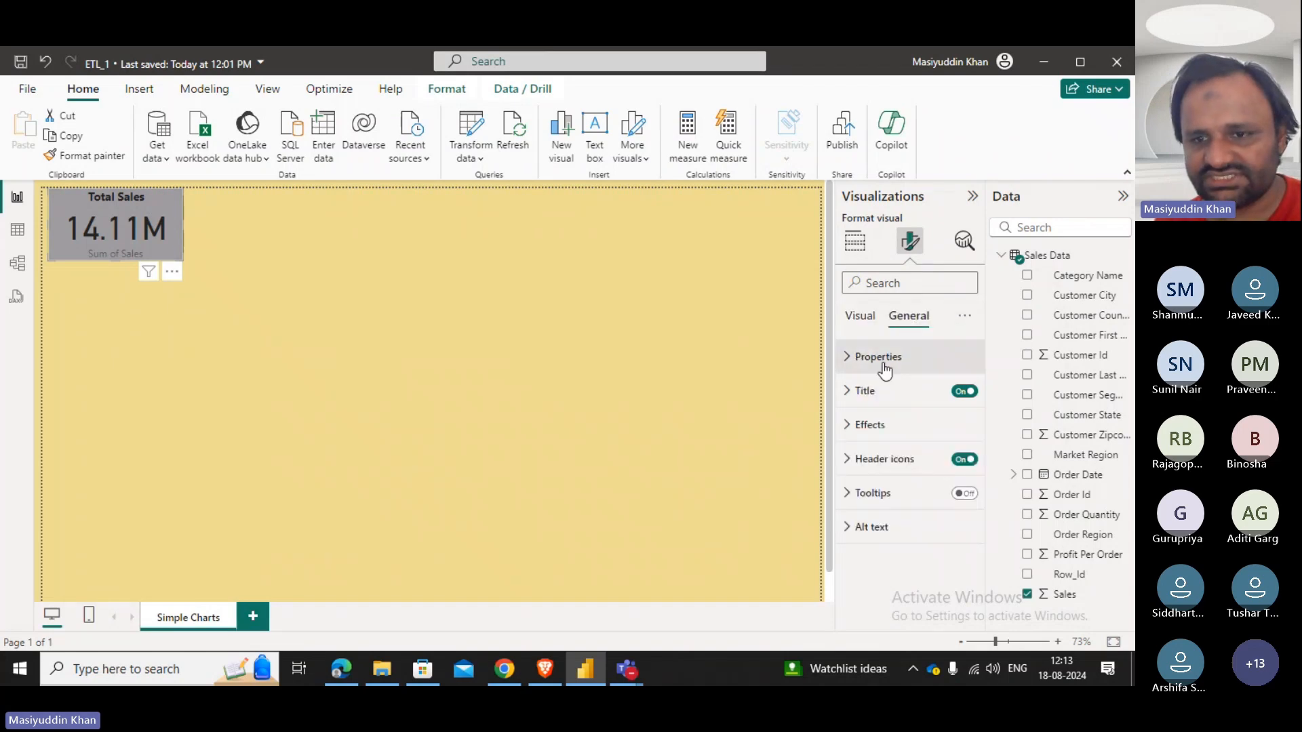
pyautogui.click(848, 425)
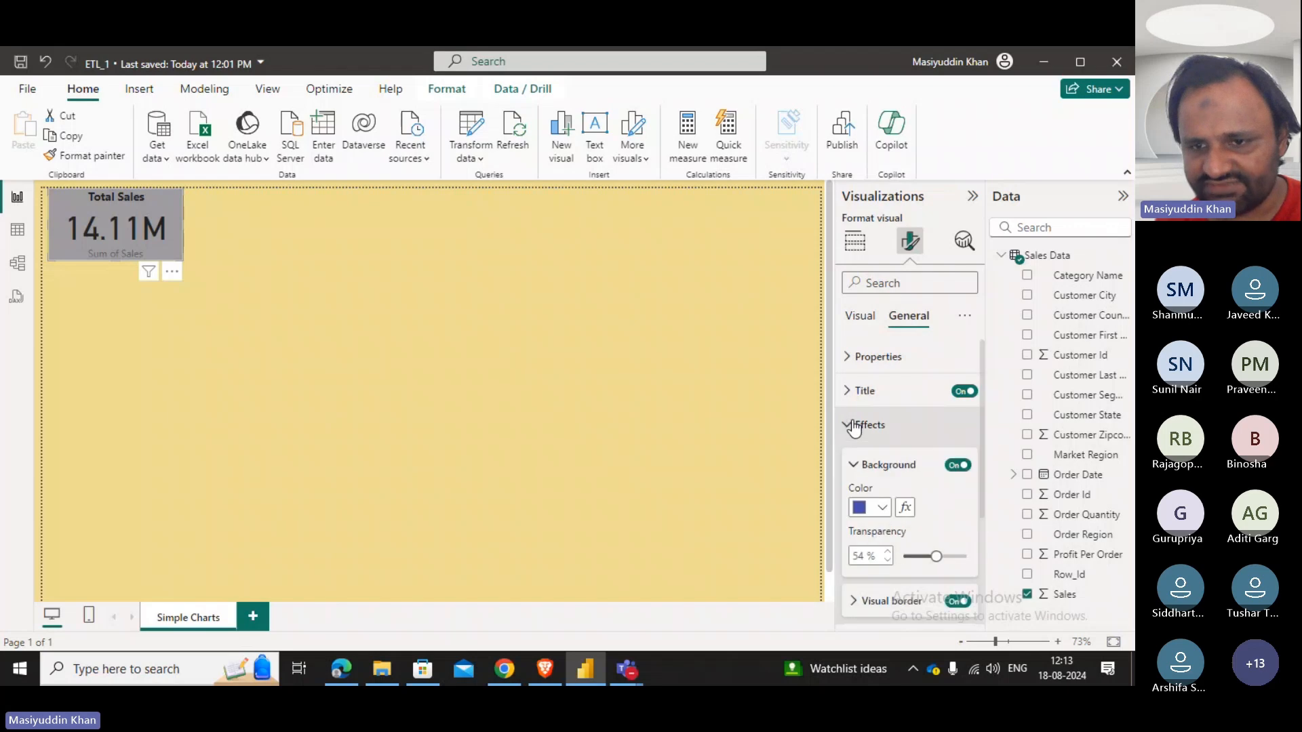
pyautogui.scroll(-2, 884, 446)
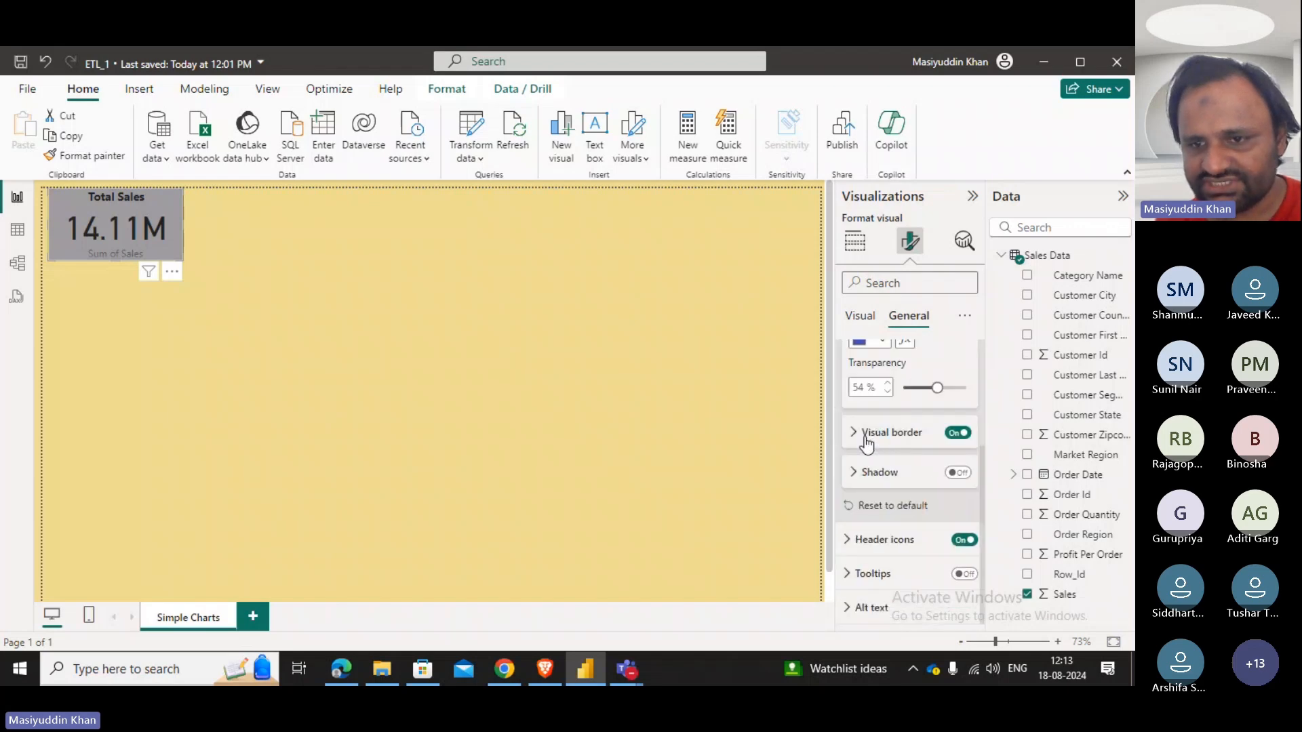
pyautogui.click(866, 437)
pyautogui.scroll(-2, 865, 449)
pyautogui.moveTo(901, 439); pyautogui.dragTo(935, 441)
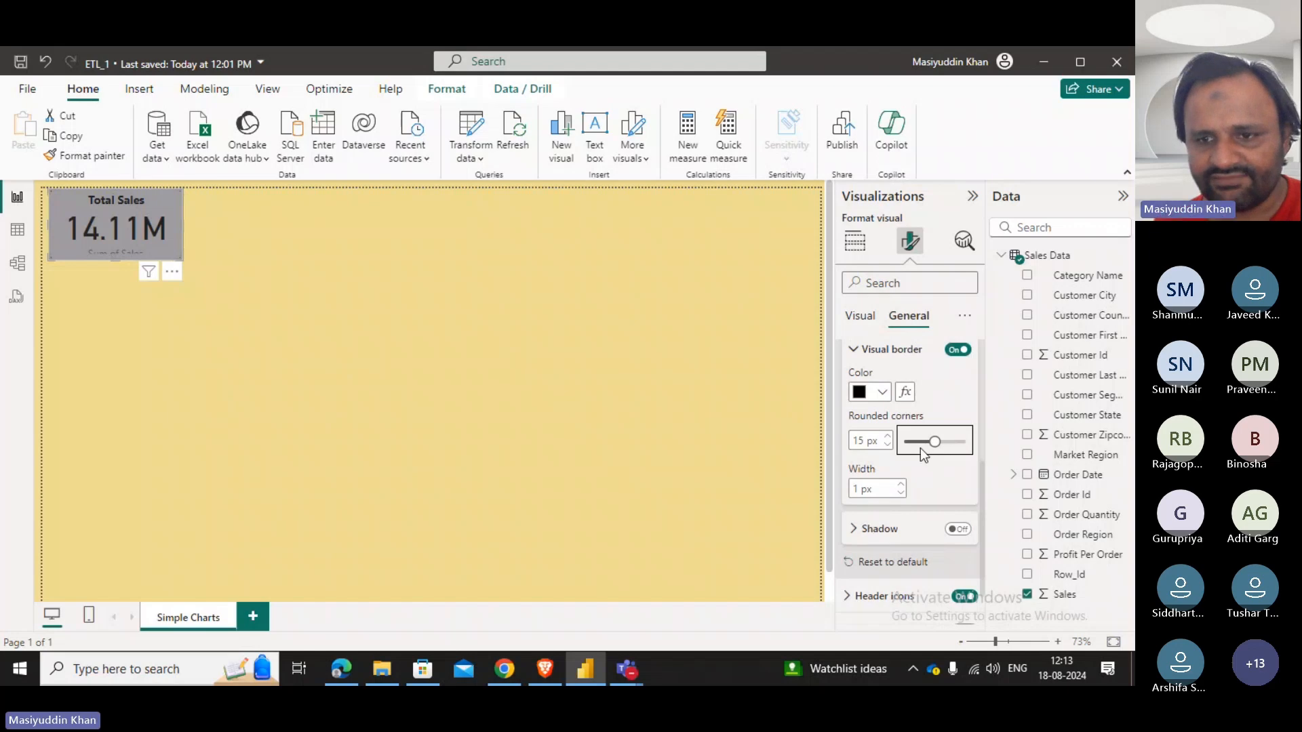
# Set the Sales card's visual border to 0 px rounded corners and 2 px width, and turn the border off.
pyautogui.moveTo(934, 441); pyautogui.dragTo(904, 442)
pyautogui.click(901, 484)
pyautogui.click(958, 350)
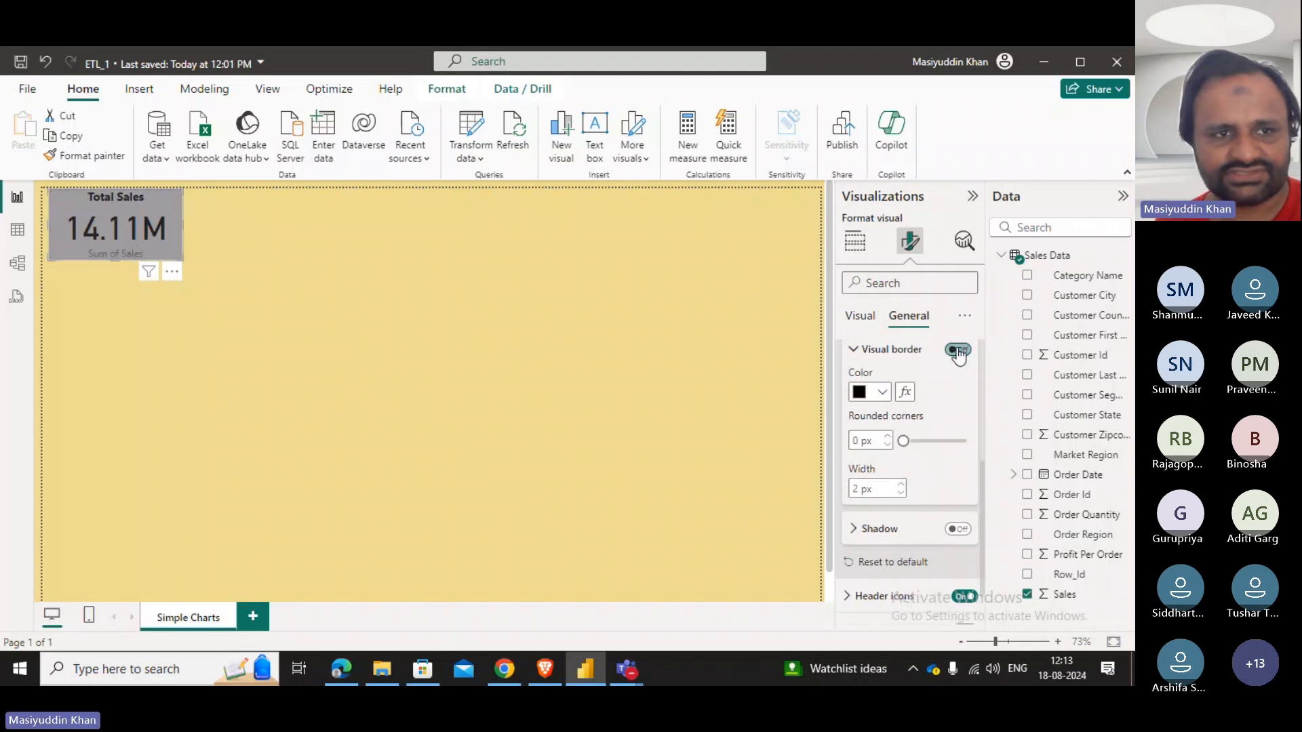
# Deselect the Total Sales card and move it flush into the report page's upper-left corner.
pyautogui.click(672, 416)
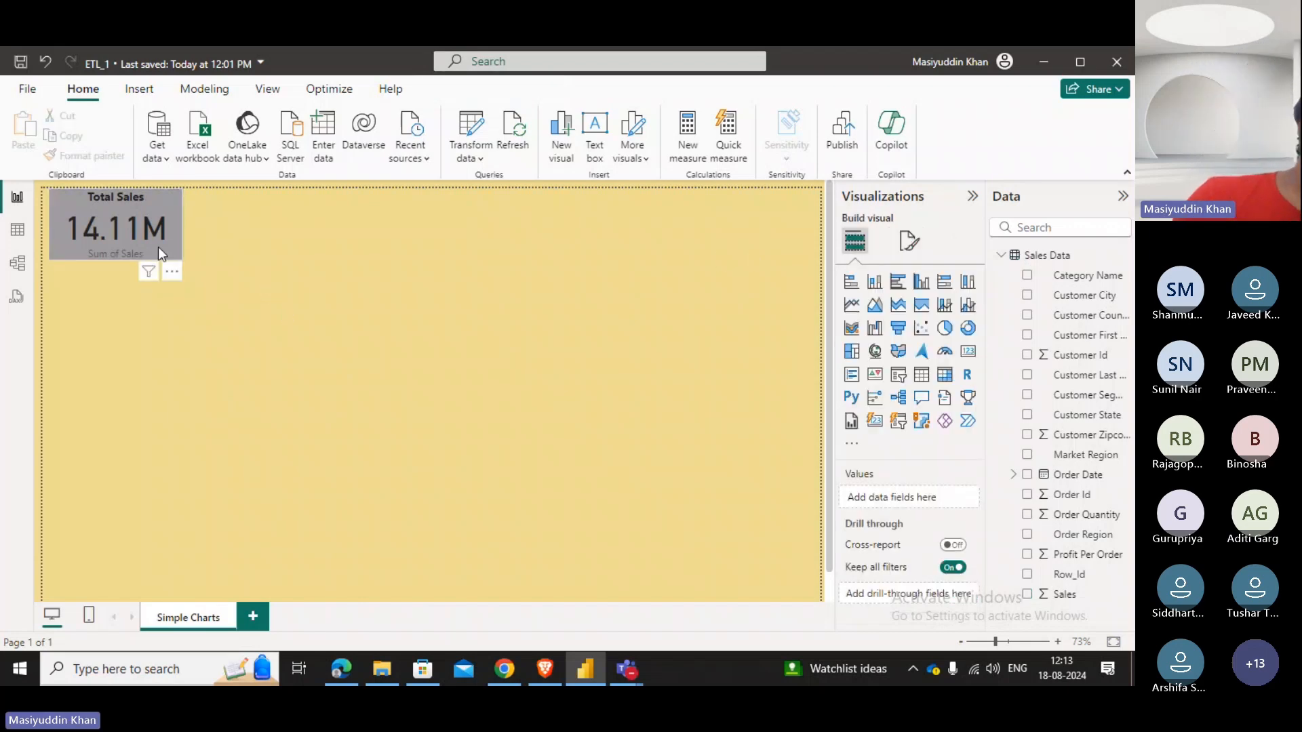
pyautogui.click(186, 254)
pyautogui.moveTo(185, 255); pyautogui.dragTo(149, 247)
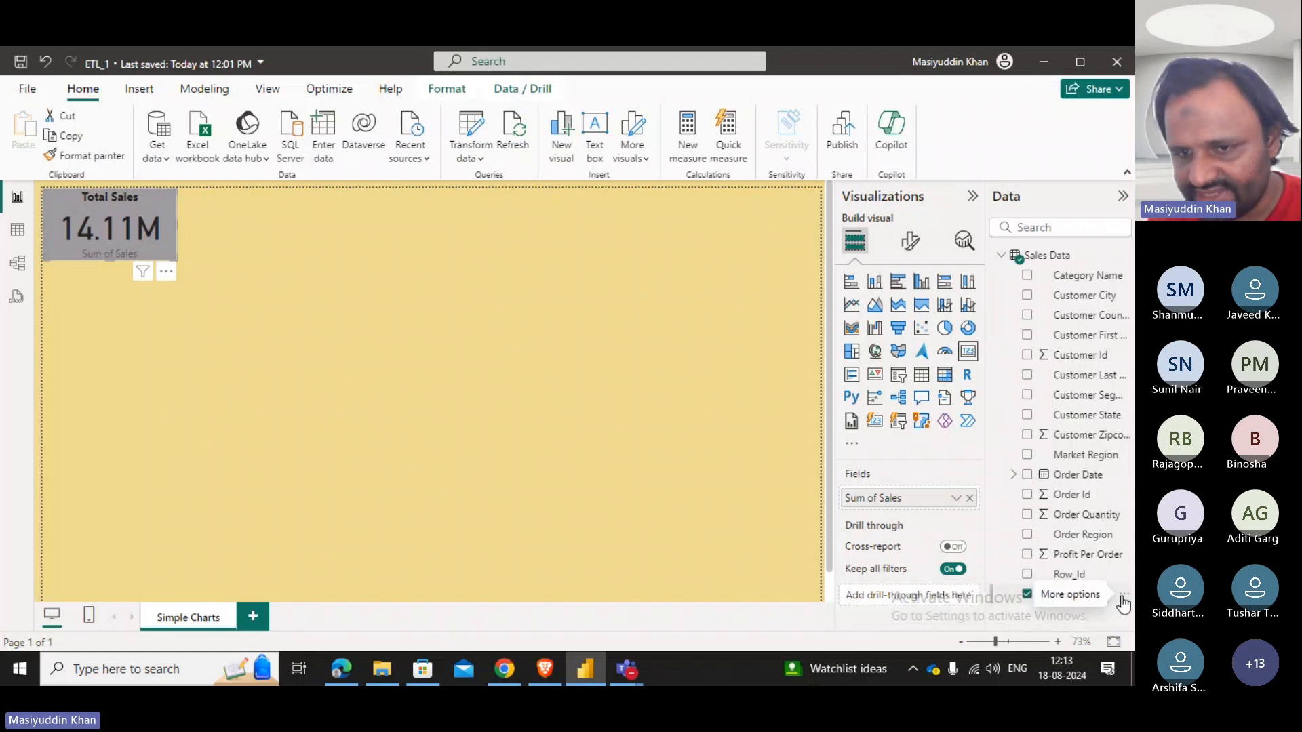
# Try the Count and Median aggregations for the card's Sales field and return it to Sum.
pyautogui.click(957, 499)
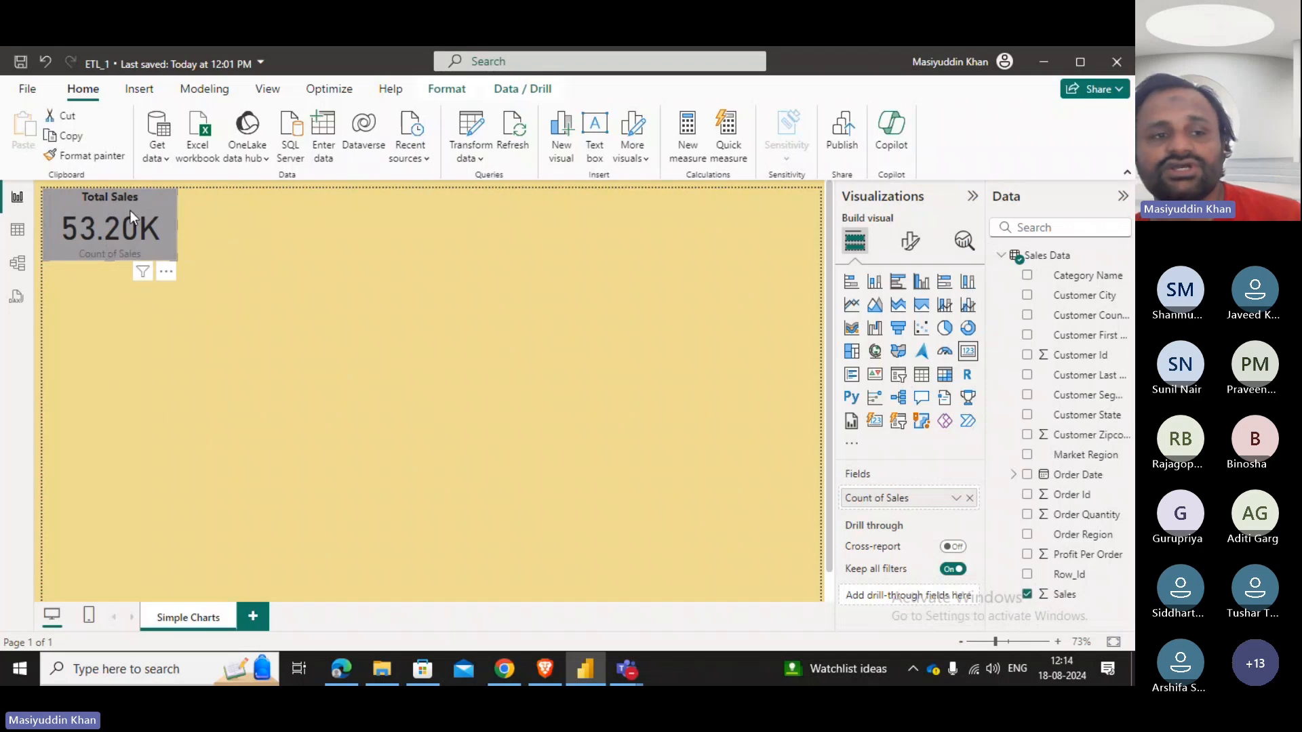
pyautogui.click(955, 499)
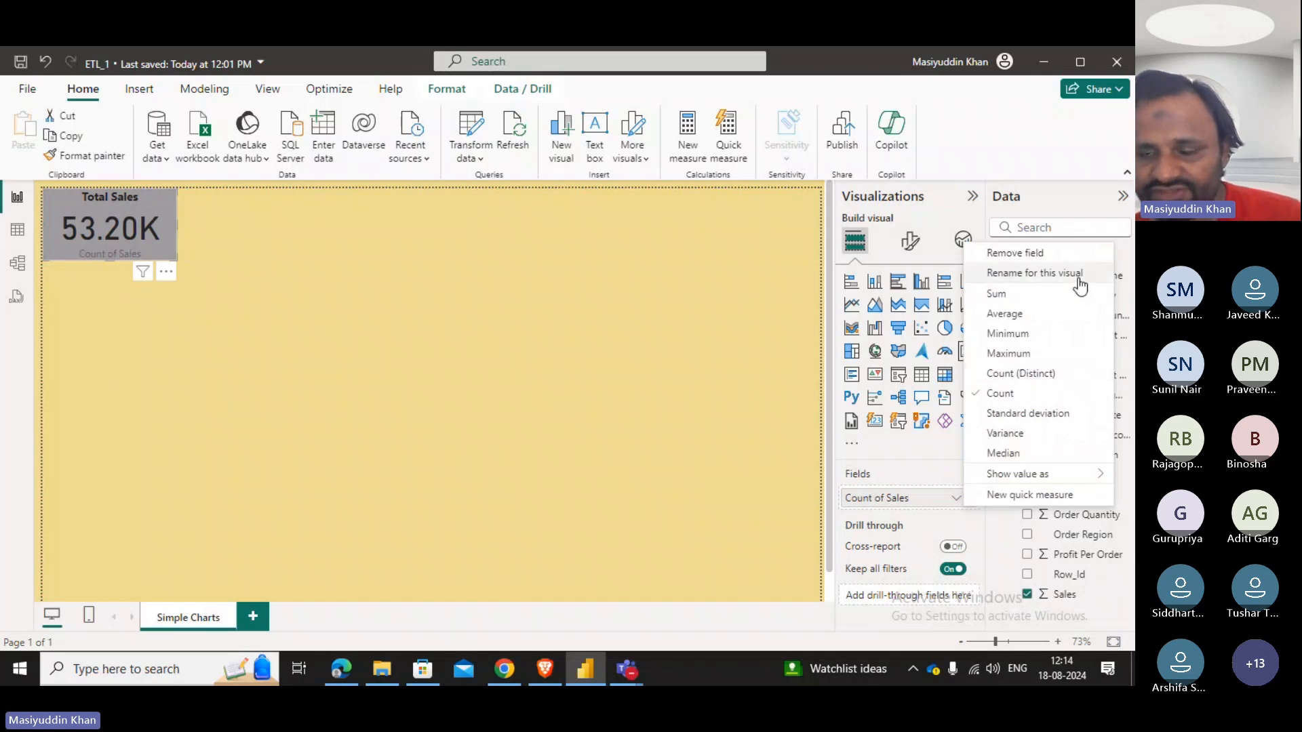
pyautogui.click(1006, 453)
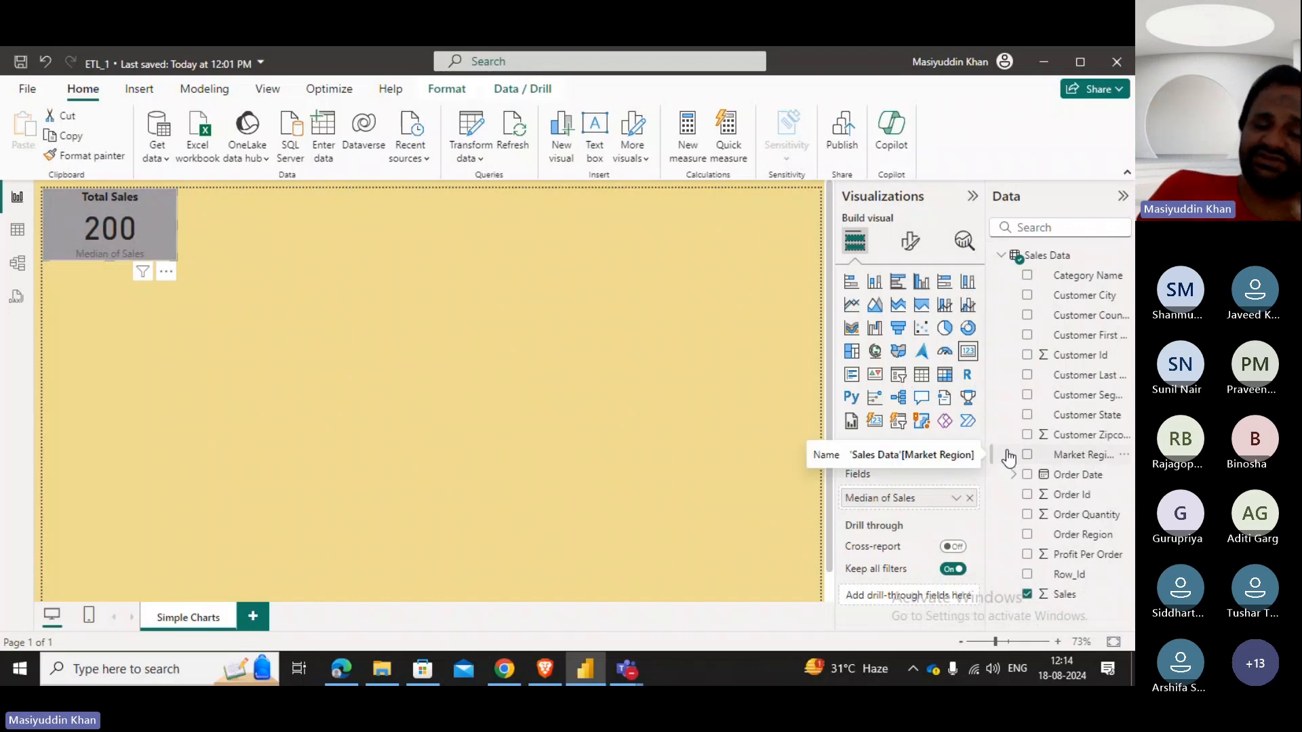
pyautogui.click(955, 499)
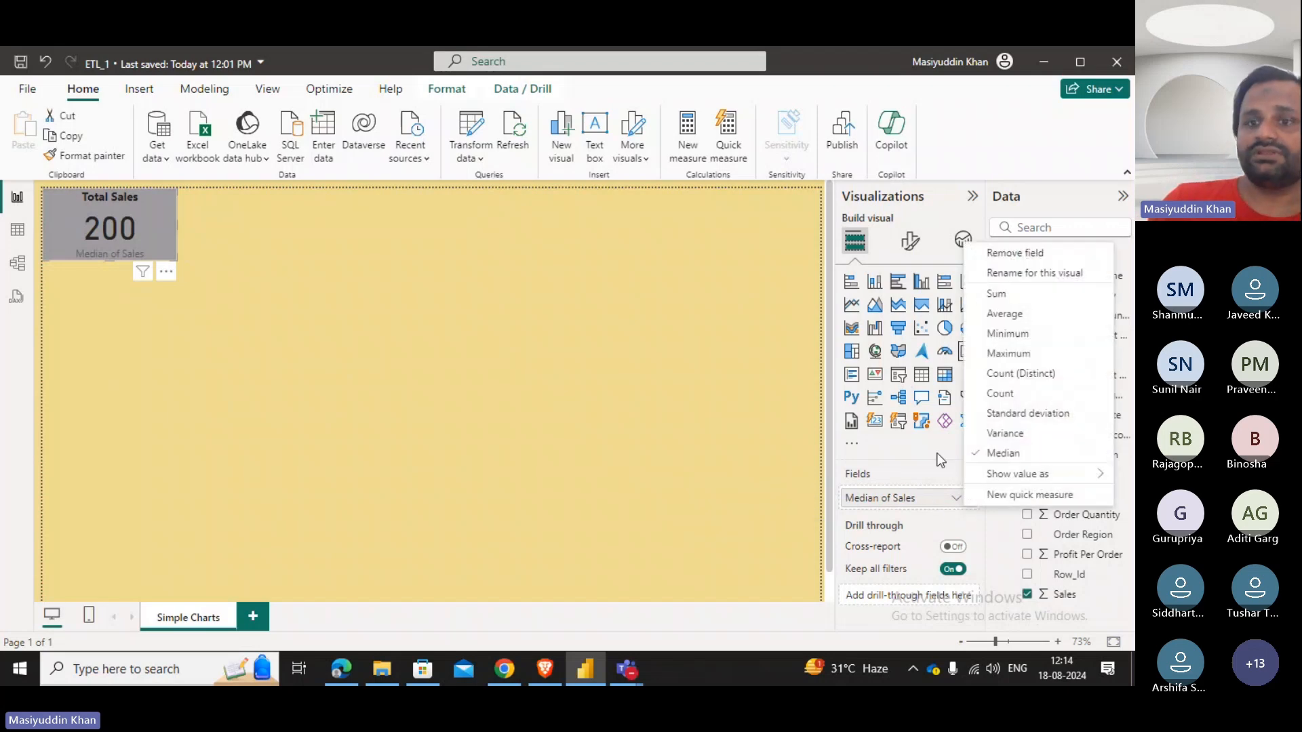
pyautogui.click(1001, 294)
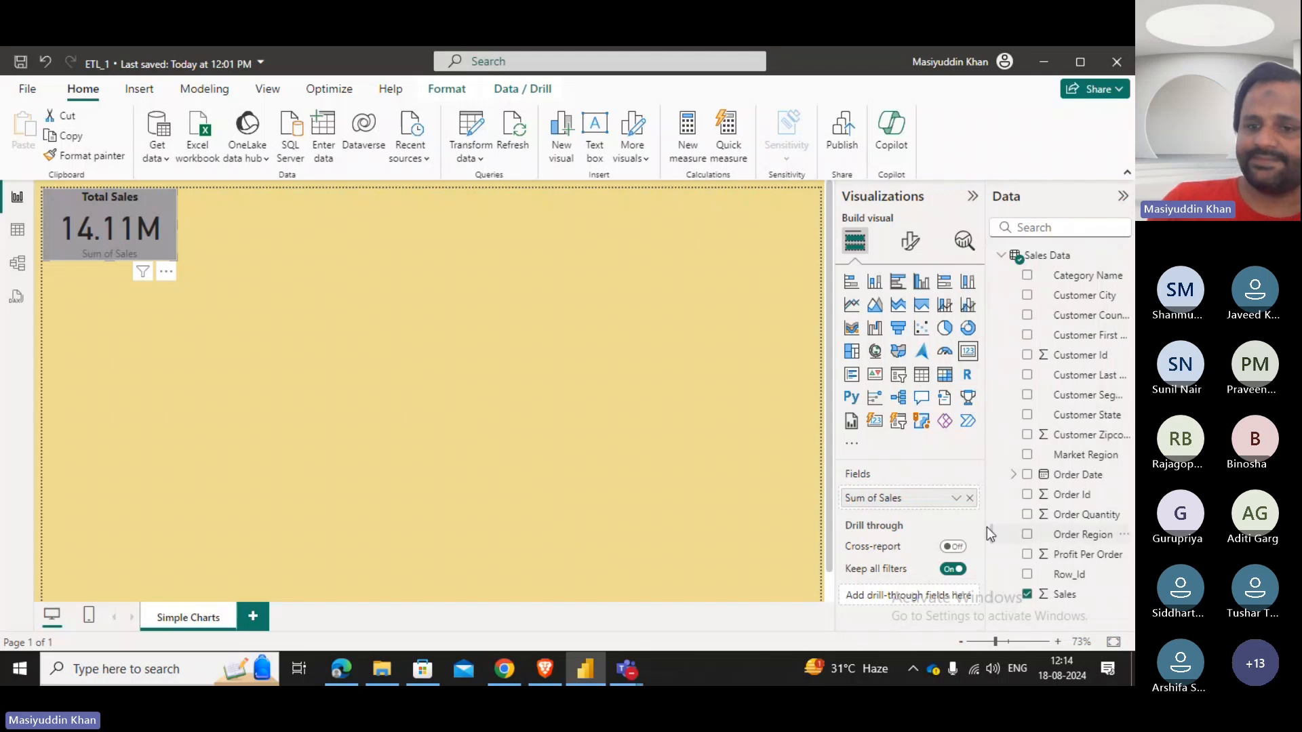
# Change the aggregation of the card's Sales field to Average.
pyautogui.click(956, 502)
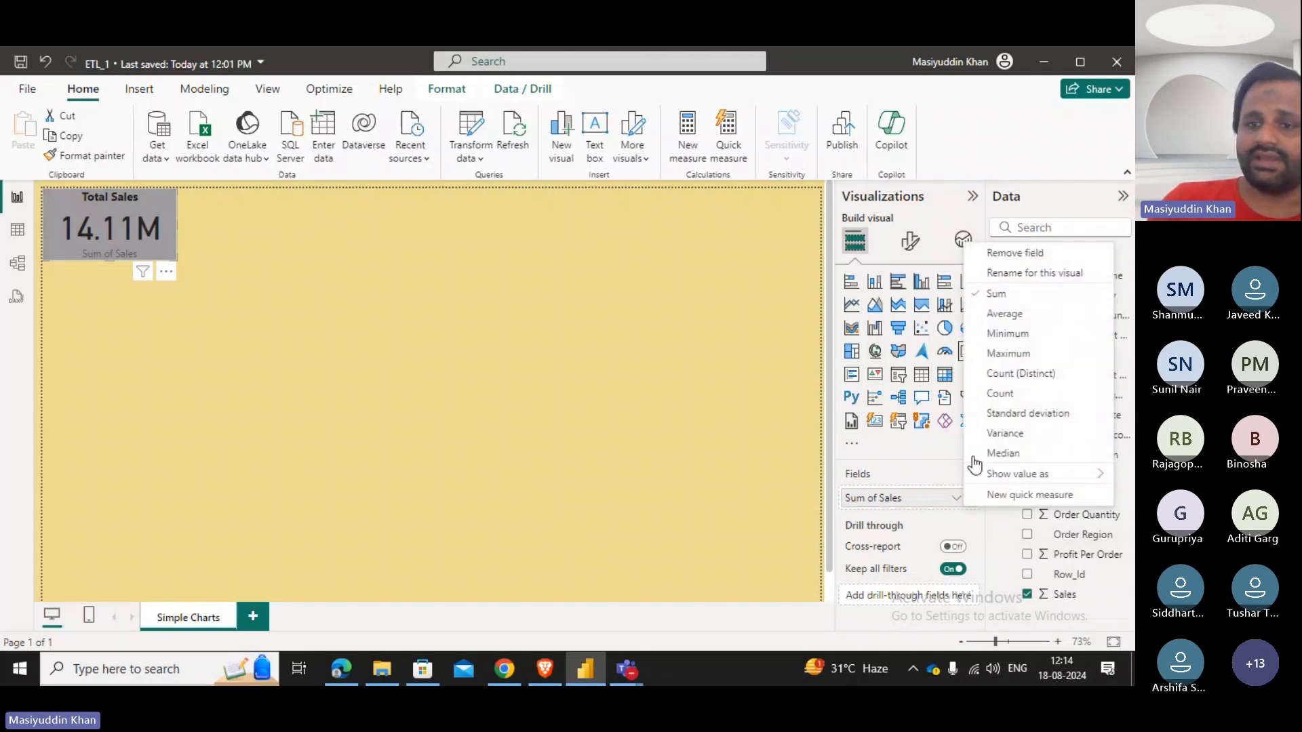
pyautogui.click(1014, 317)
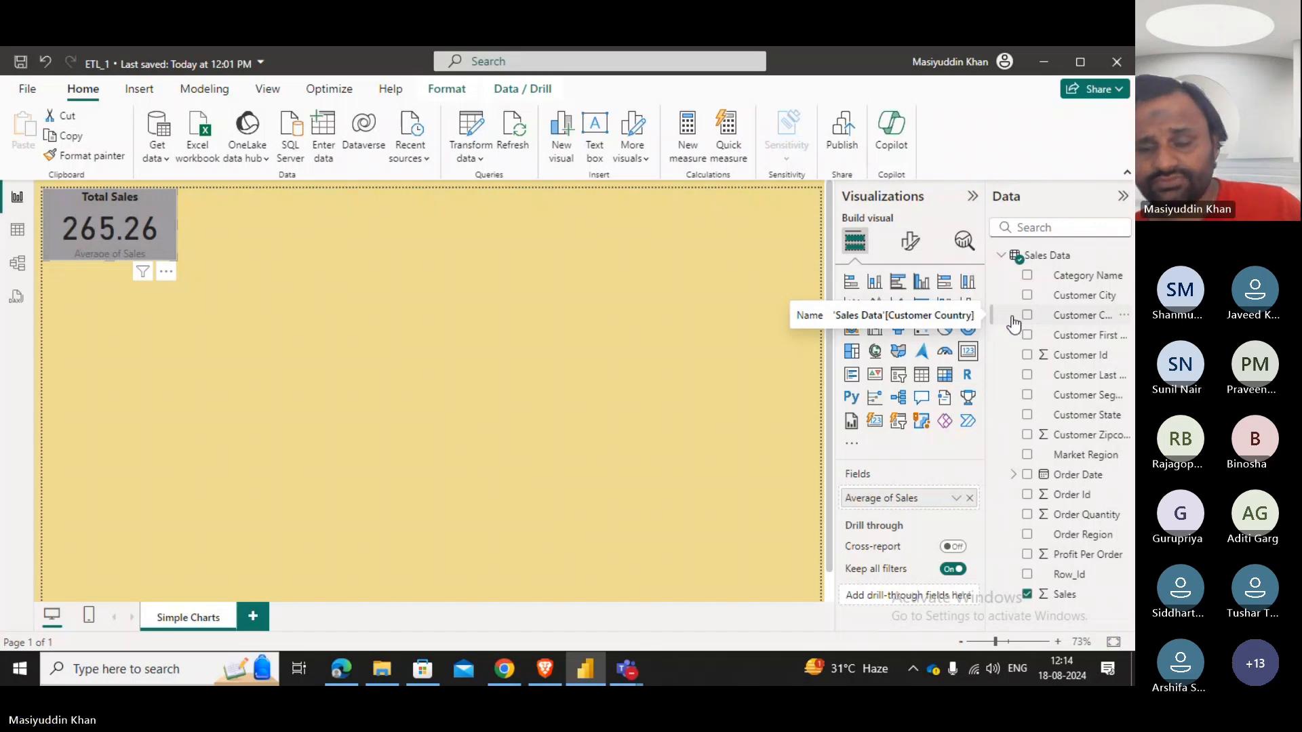
# Deselect the card, add an empty stacked bar chart below it and enlarge the chart to about one and a half times its width.
pyautogui.click(203, 301)
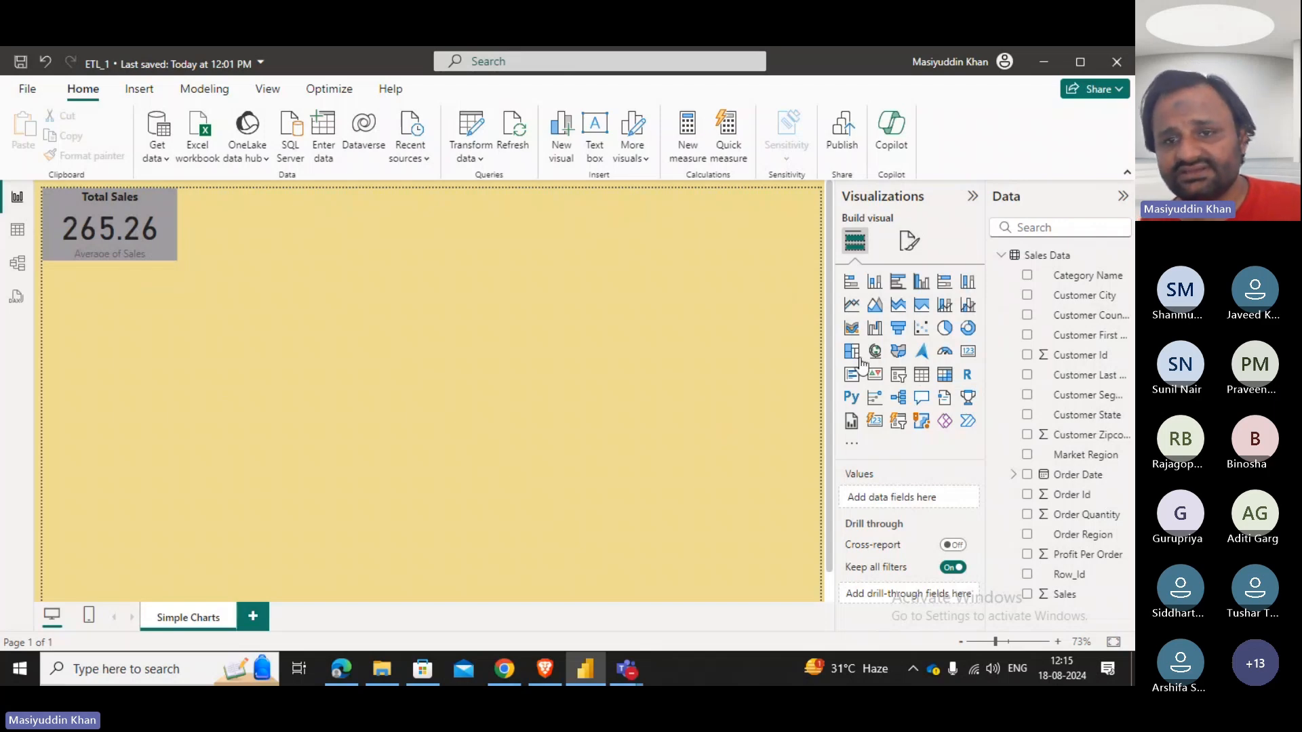
pyautogui.click(851, 282)
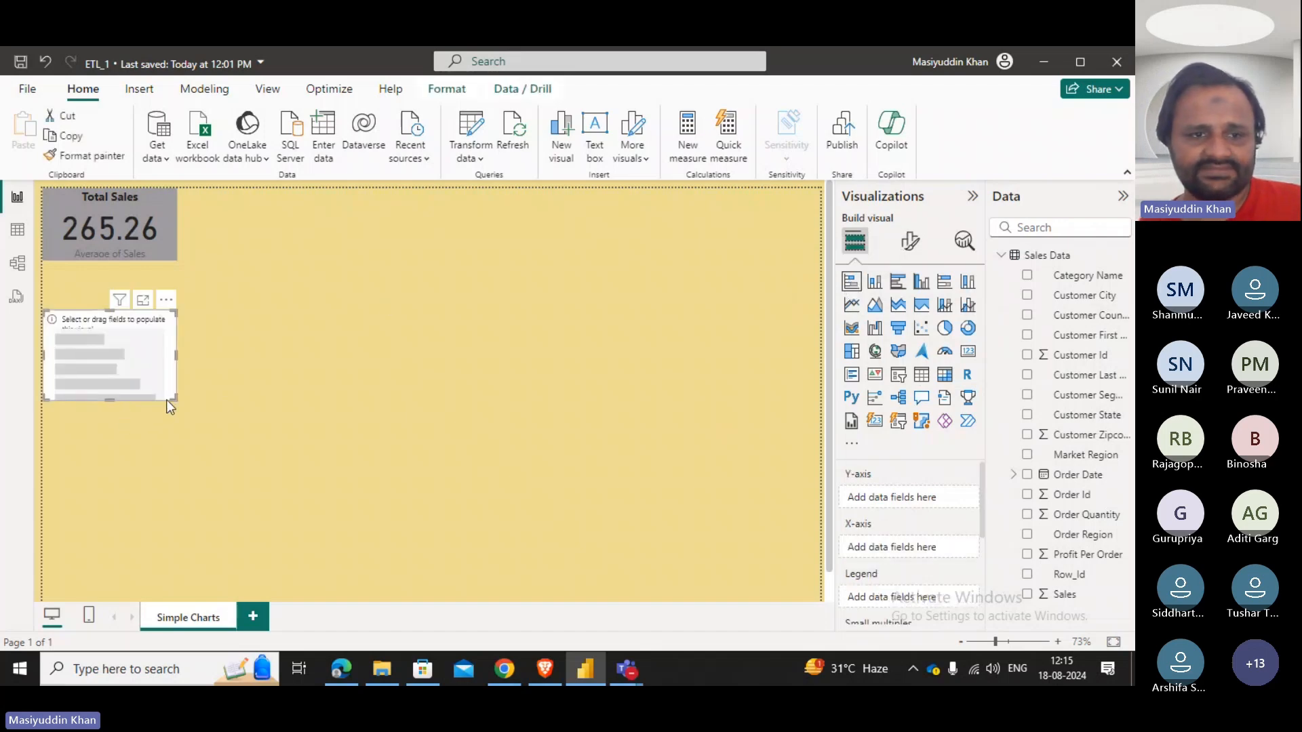
pyautogui.moveTo(175, 400); pyautogui.dragTo(247, 470)
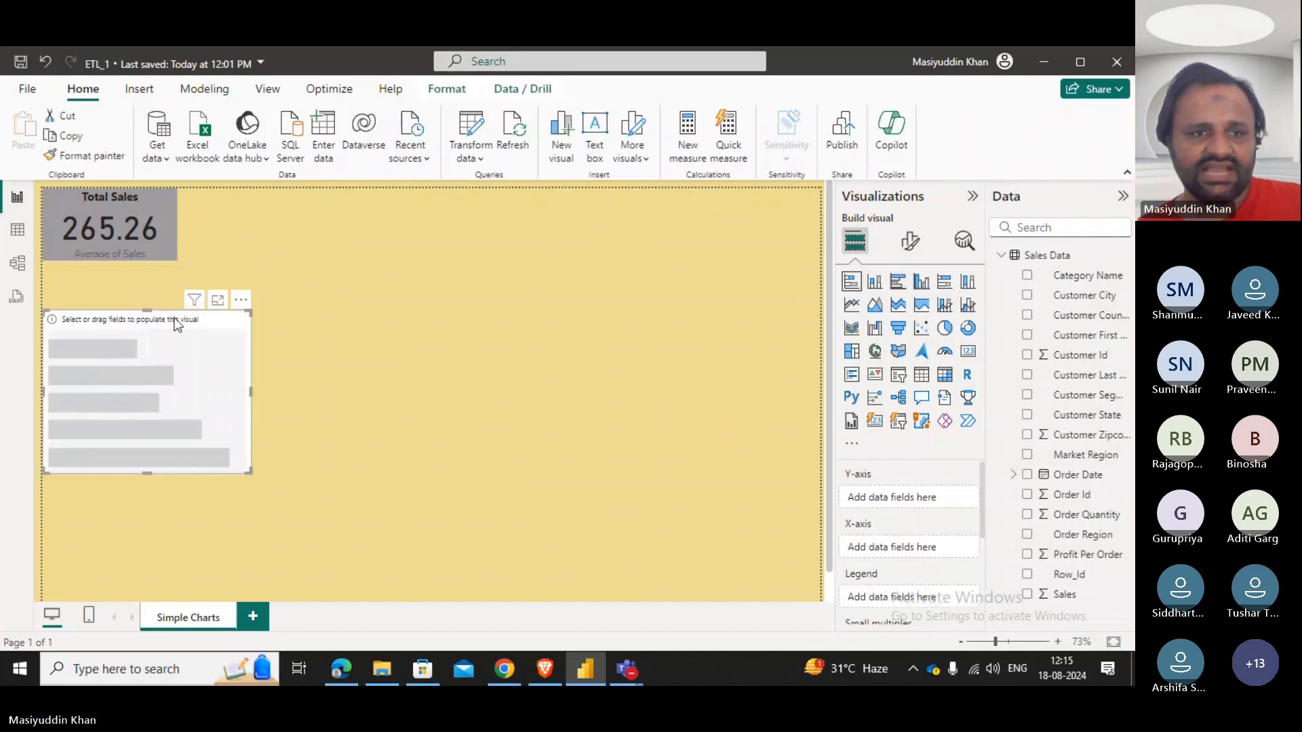
# Move the empty stacked bar chart directly beneath the Total Sales card and widen the area listing the data fields.
pyautogui.moveTo(174, 319); pyautogui.dragTo(155, 271)
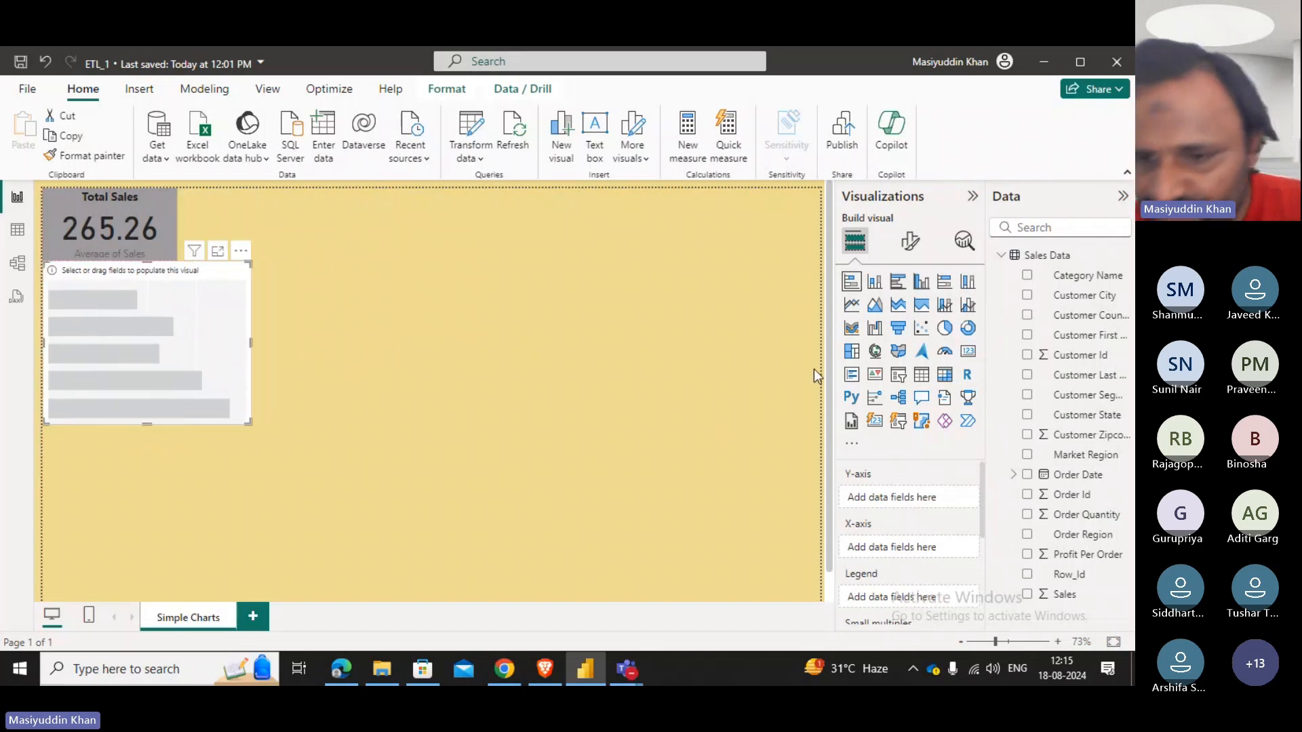
pyautogui.scroll(1, 898, 527)
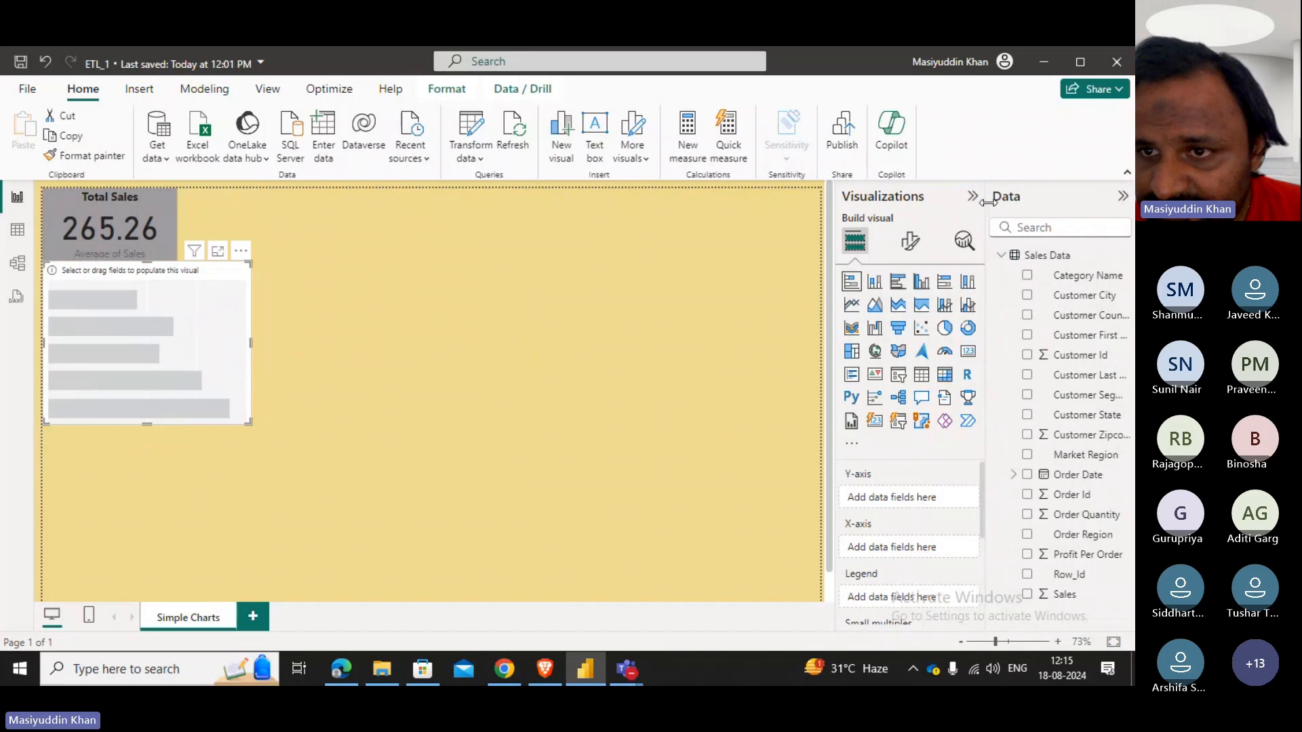
pyautogui.moveTo(981, 205); pyautogui.dragTo(930, 205)
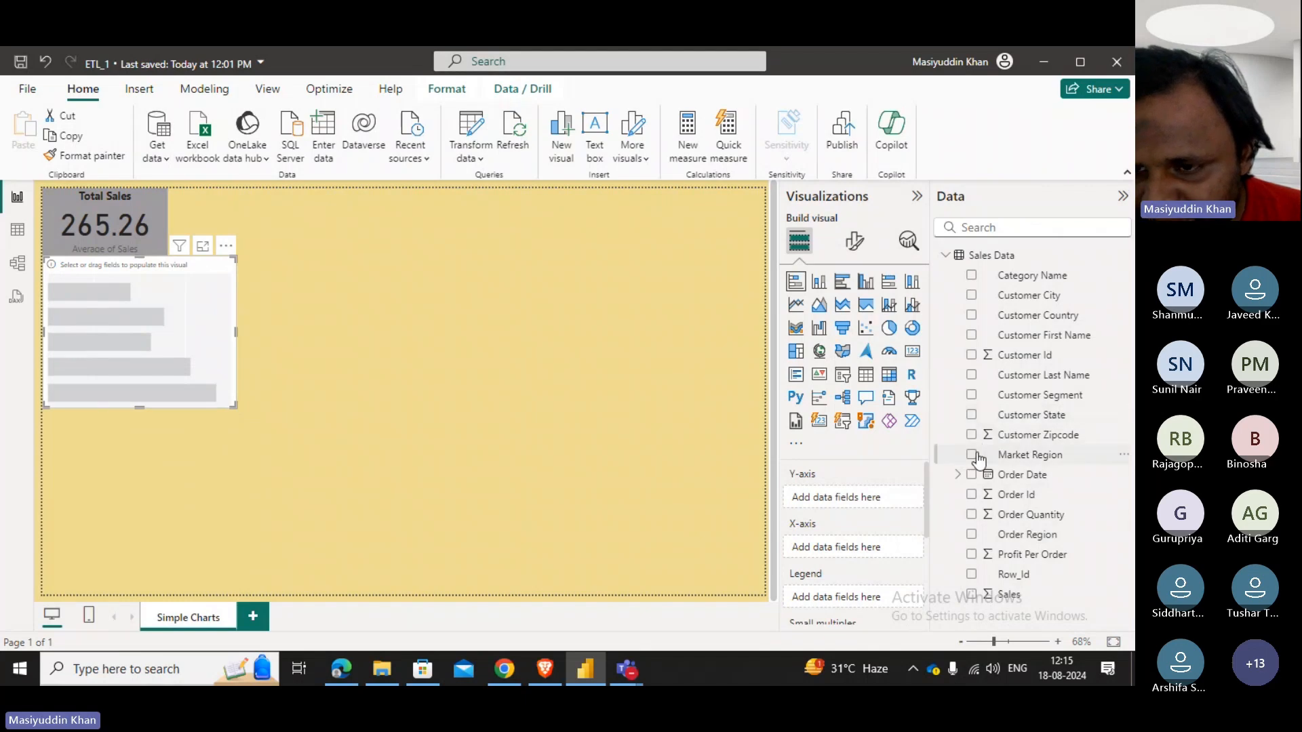
# Examine the Sales Data table's columns and the distinct Order Quantity values without filtering, and return to the report.
pyautogui.click(18, 231)
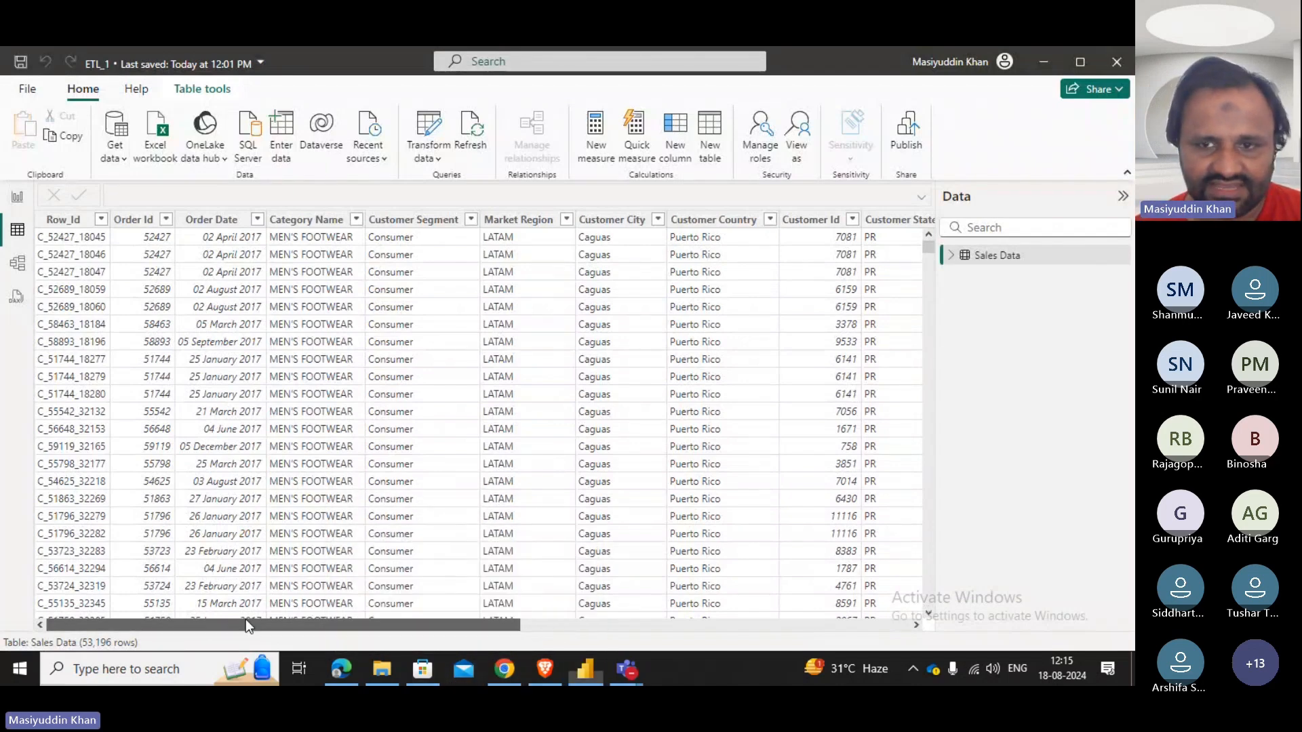
pyautogui.moveTo(246, 624); pyautogui.dragTo(645, 620)
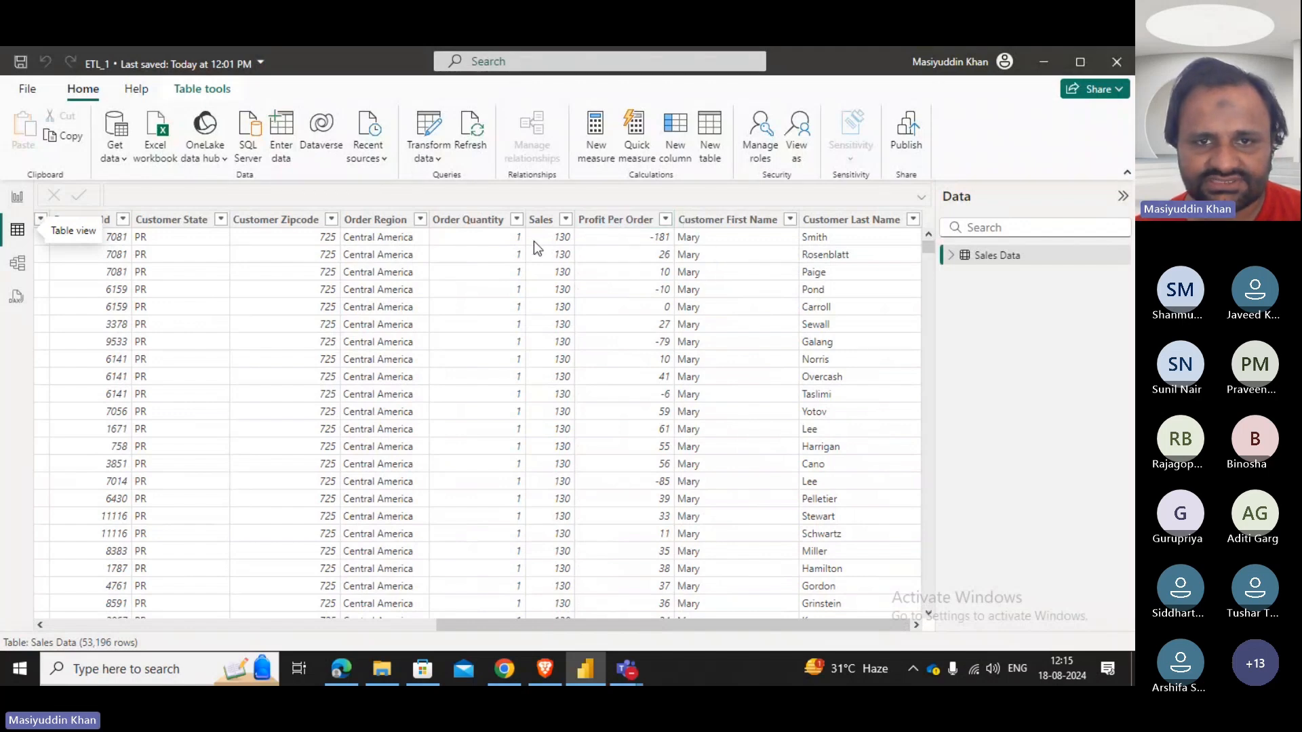
pyautogui.scroll(-15, 486, 456)
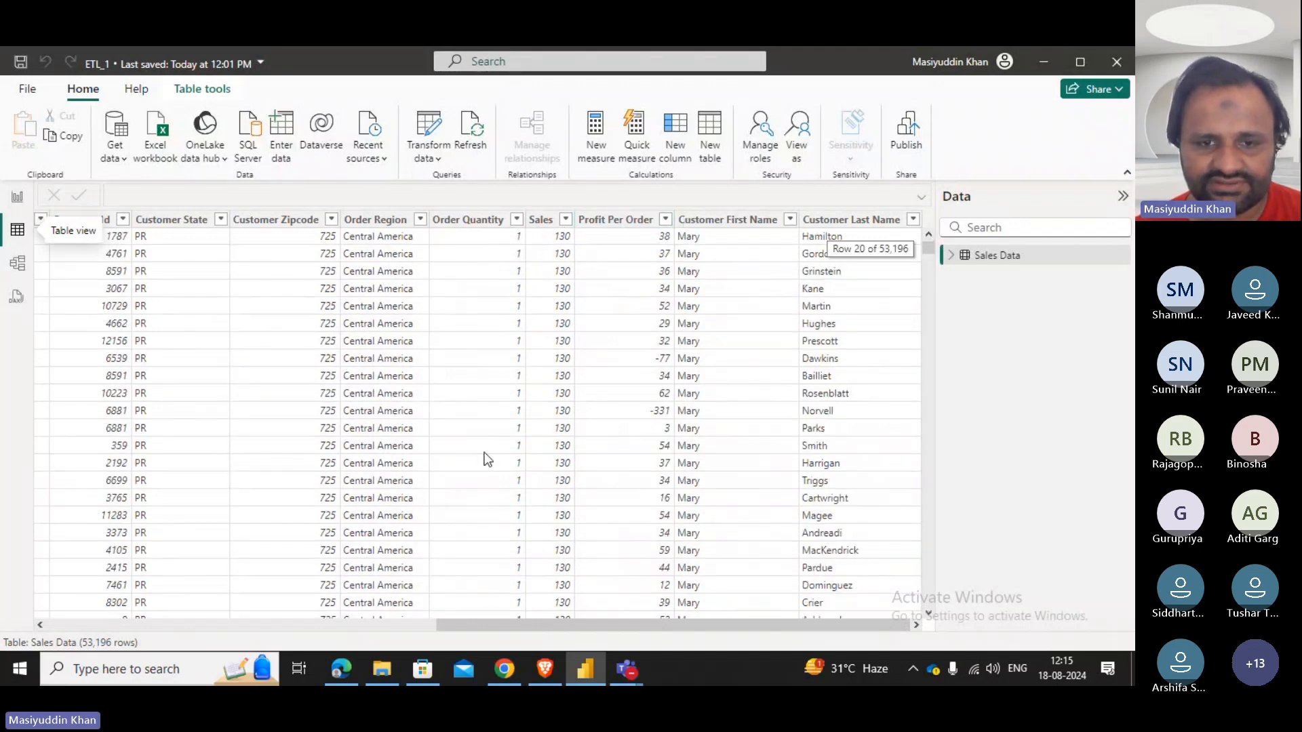
pyautogui.click(517, 221)
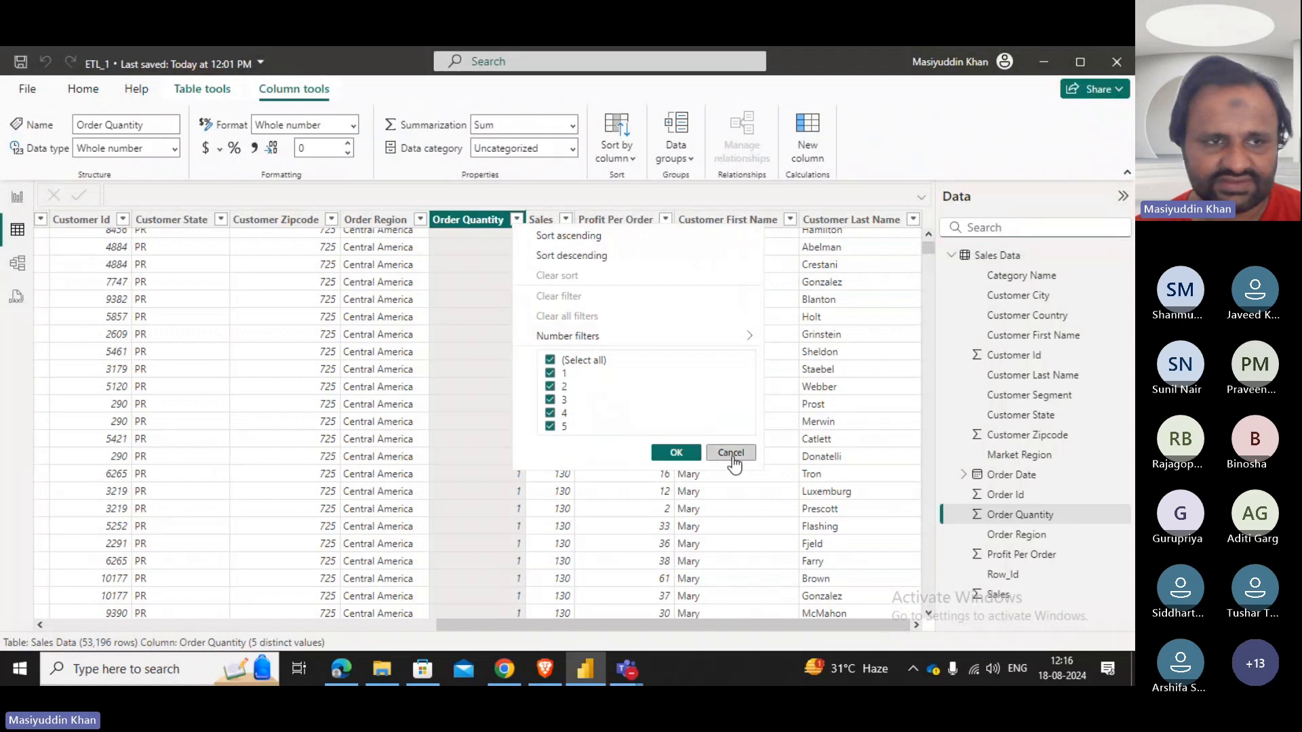
pyautogui.click(730, 452)
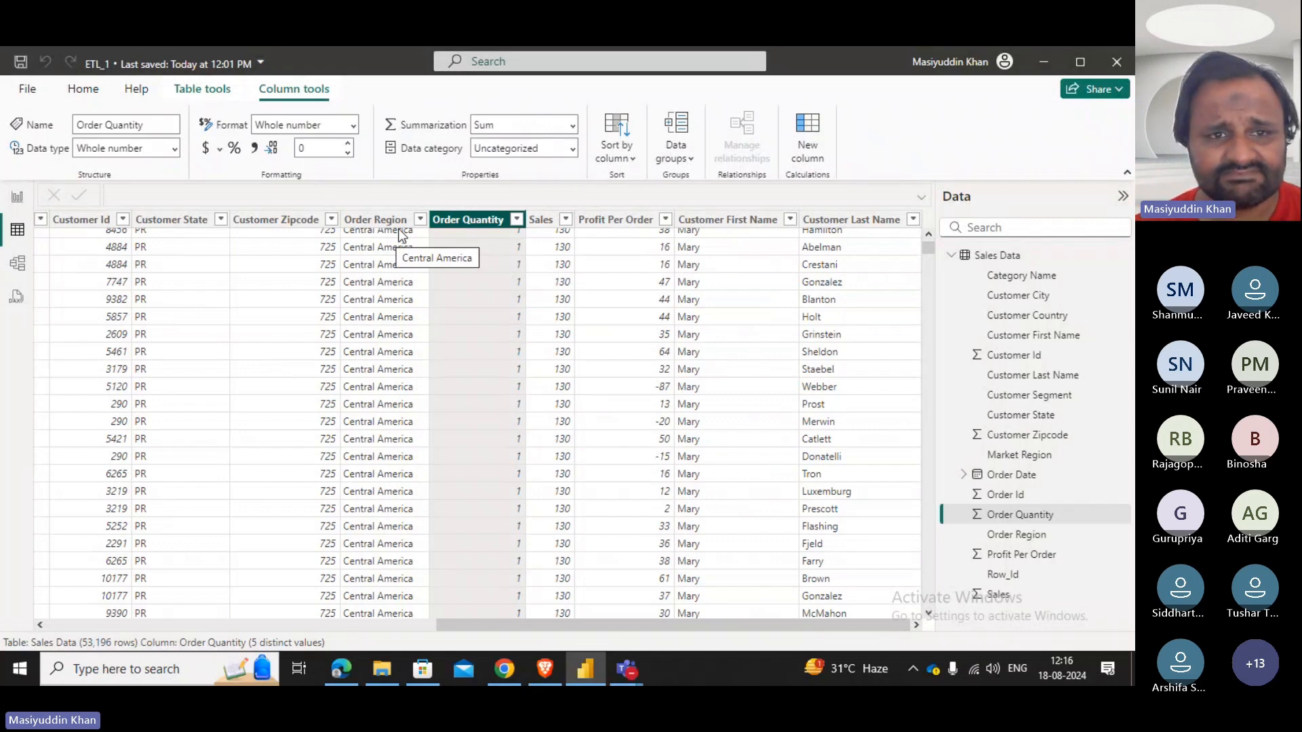
pyautogui.click(17, 201)
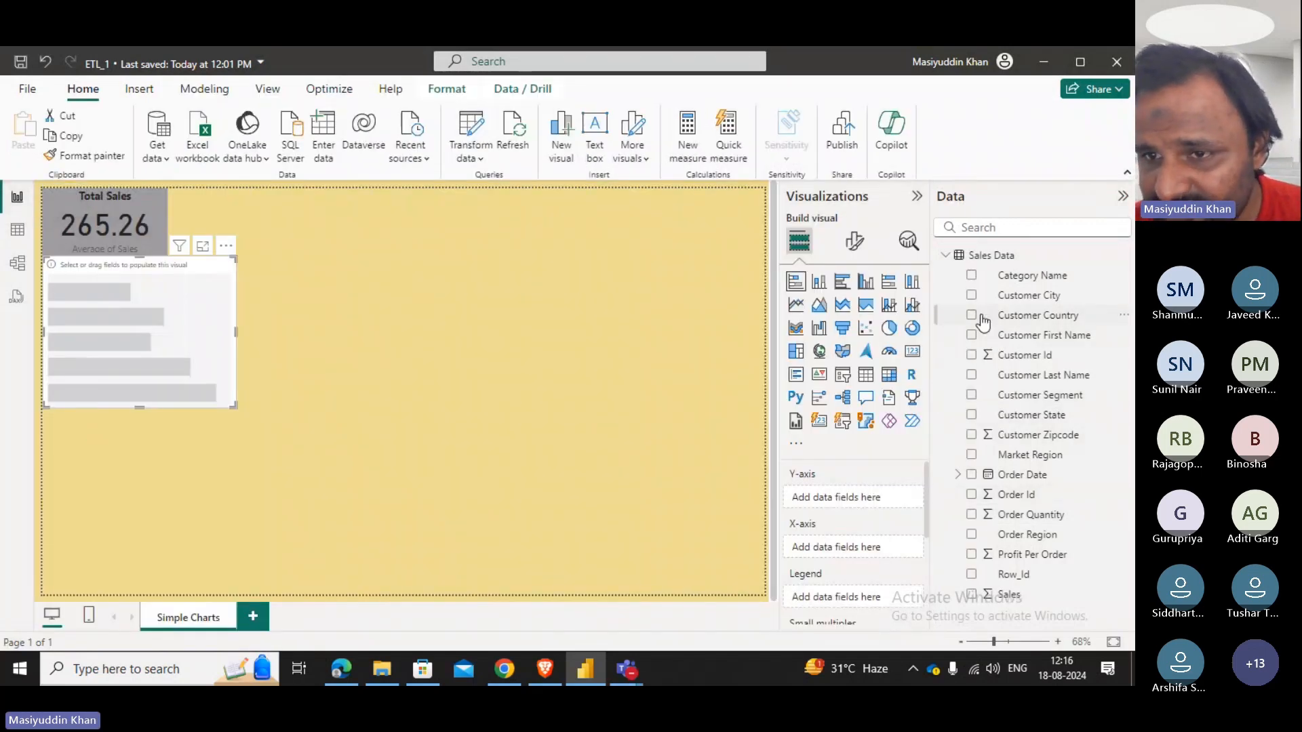
# Assign Customer Country to the bar chart's Y-axis and Sales to its X-axis, and enlarge the chart.
pyautogui.moveTo(983, 322); pyautogui.dragTo(857, 500)
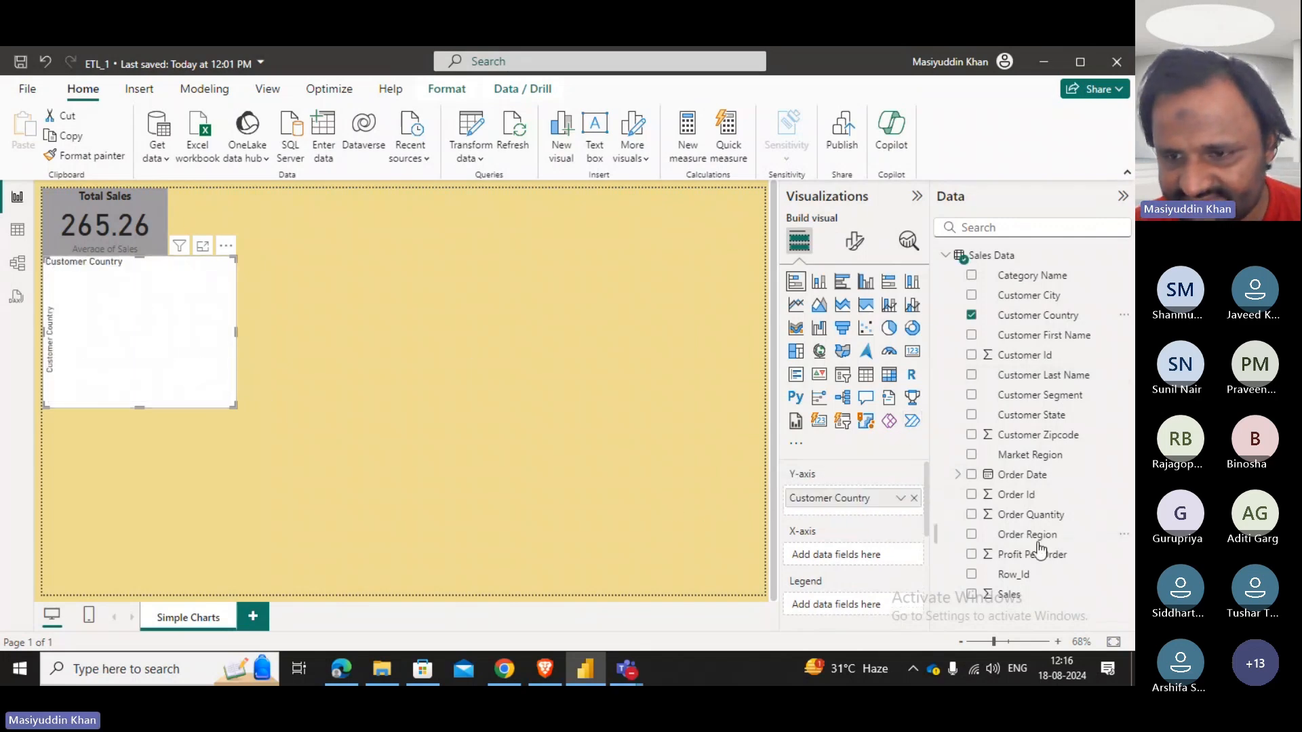
pyautogui.moveTo(1008, 602); pyautogui.dragTo(840, 555)
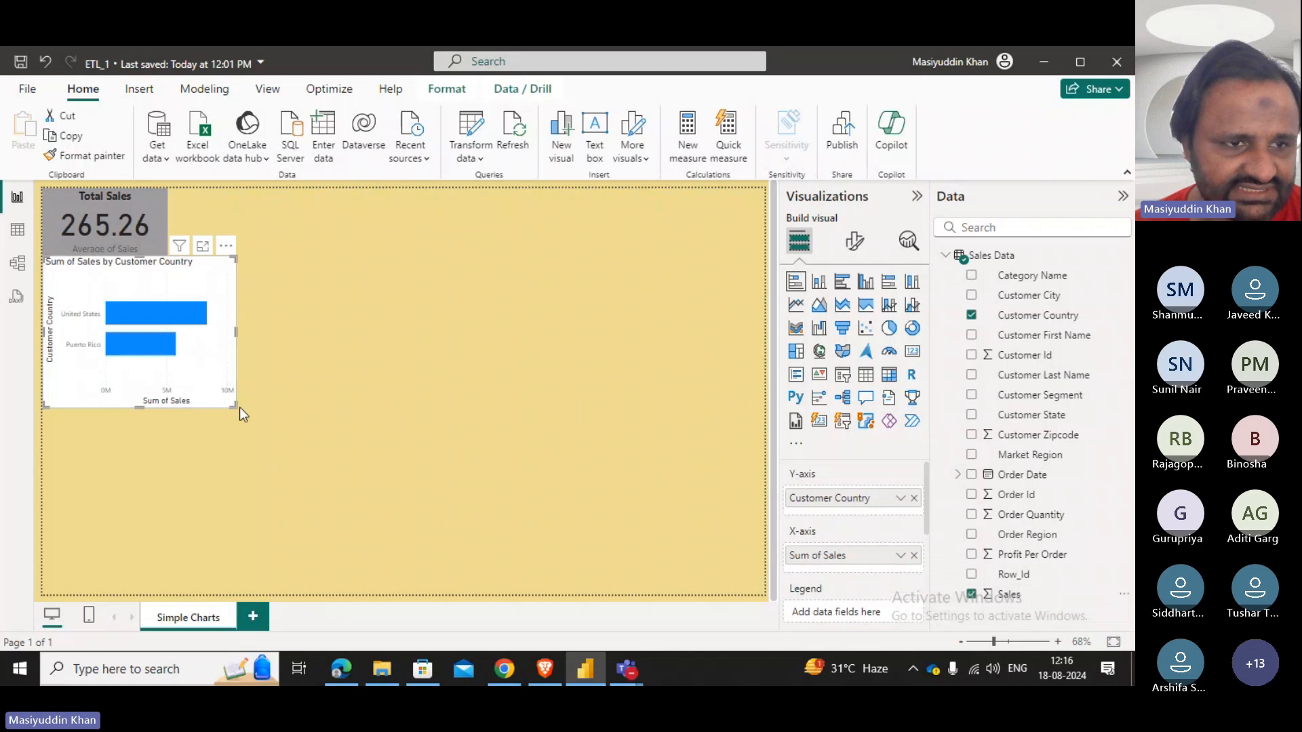
pyautogui.moveTo(233, 407); pyautogui.dragTo(290, 476)
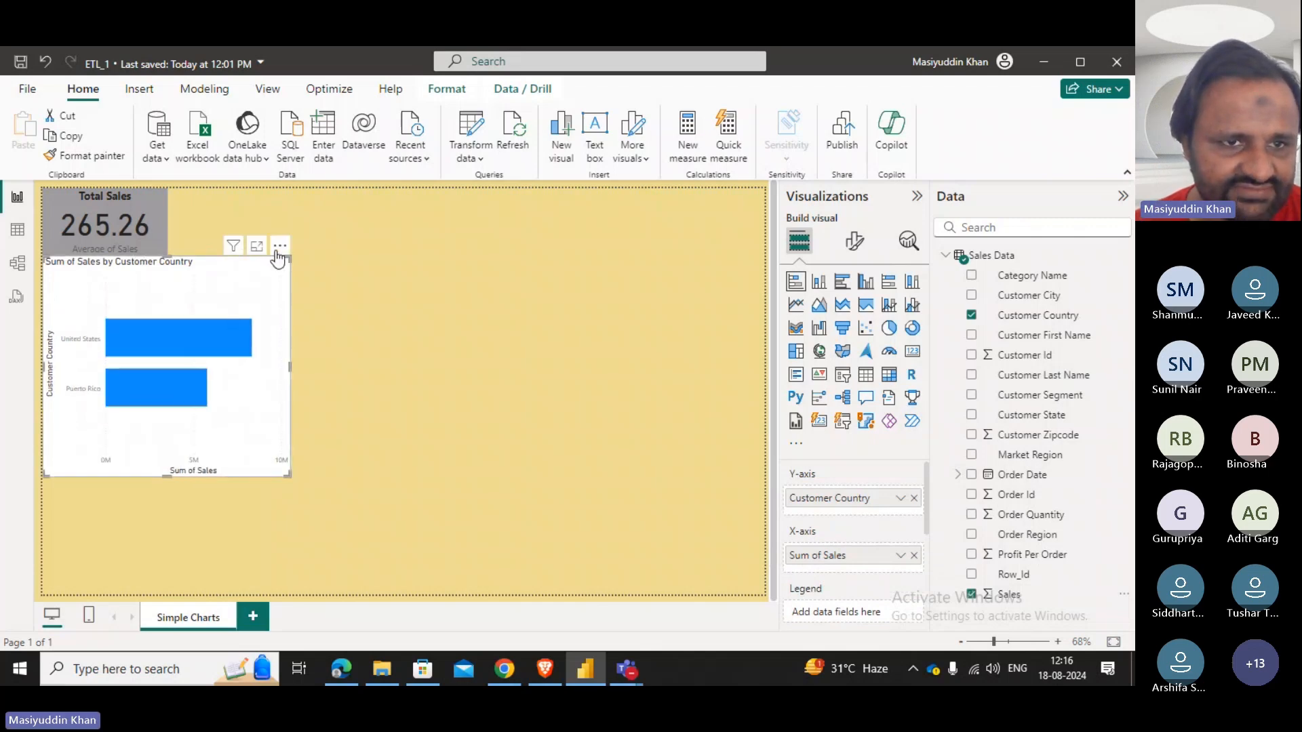
# Check the chart's applied filters and options, cross-filter the Total Sales card by the Puerto Rico and United States bars, and clear the selection.
pyautogui.moveTo(235, 248)
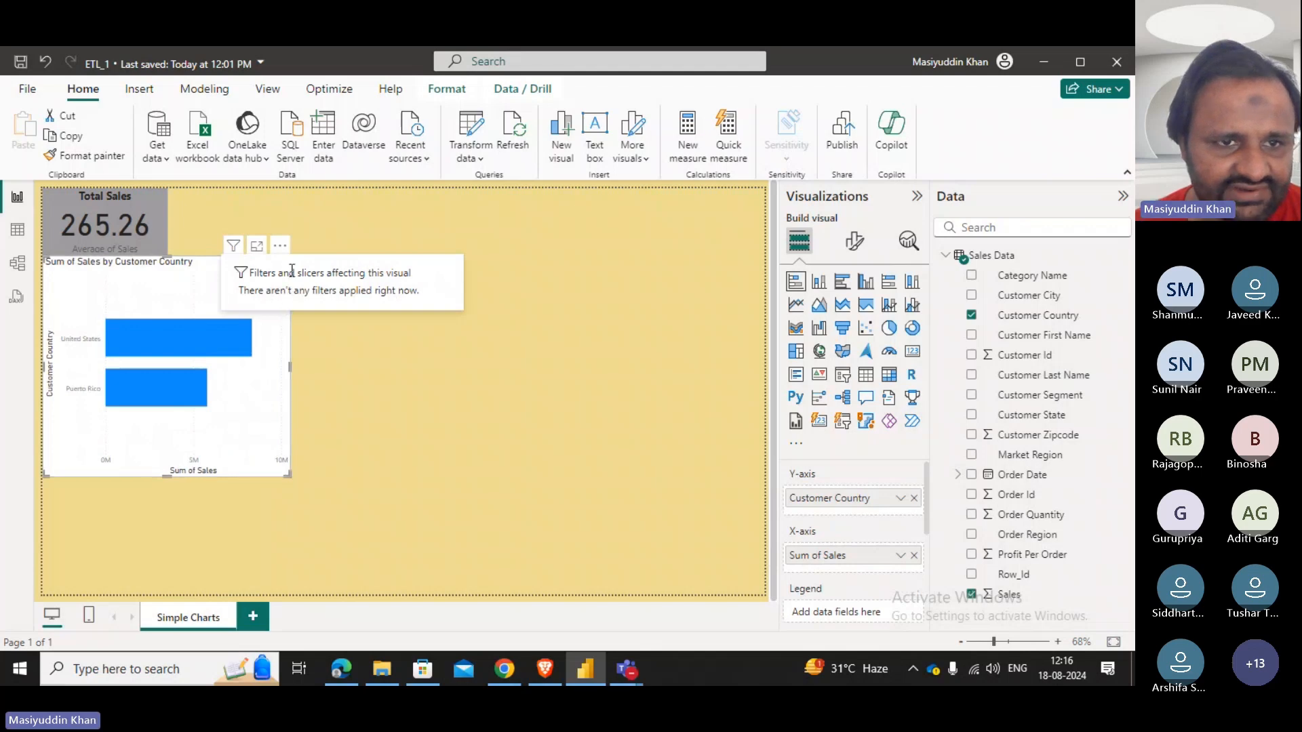
pyautogui.click(280, 246)
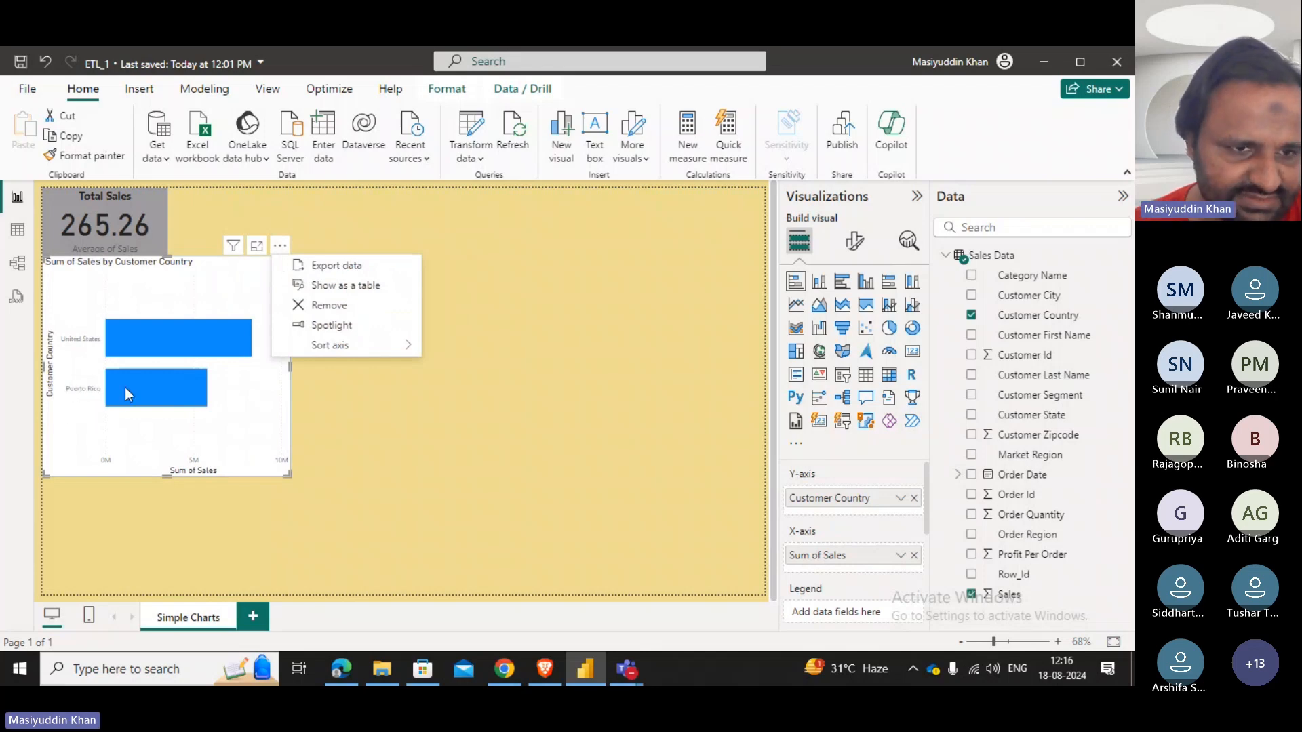
pyautogui.click(308, 437)
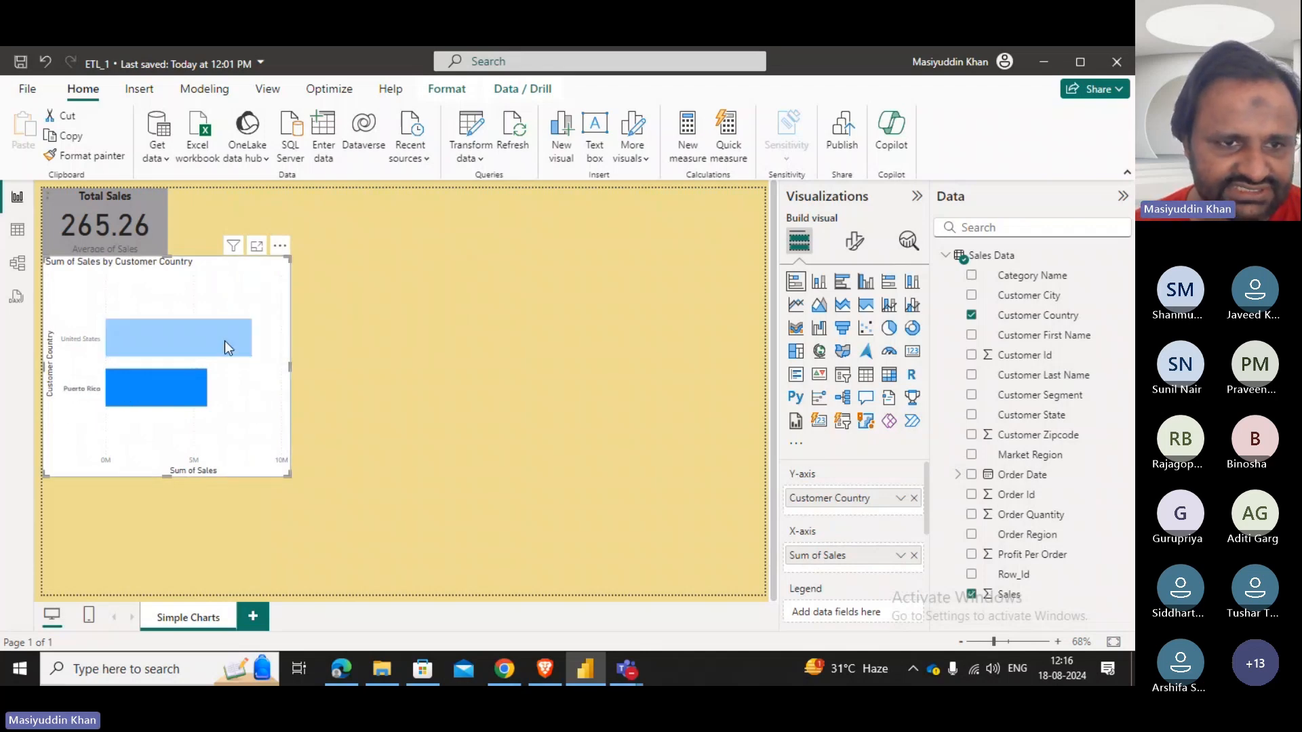
pyautogui.click(225, 339)
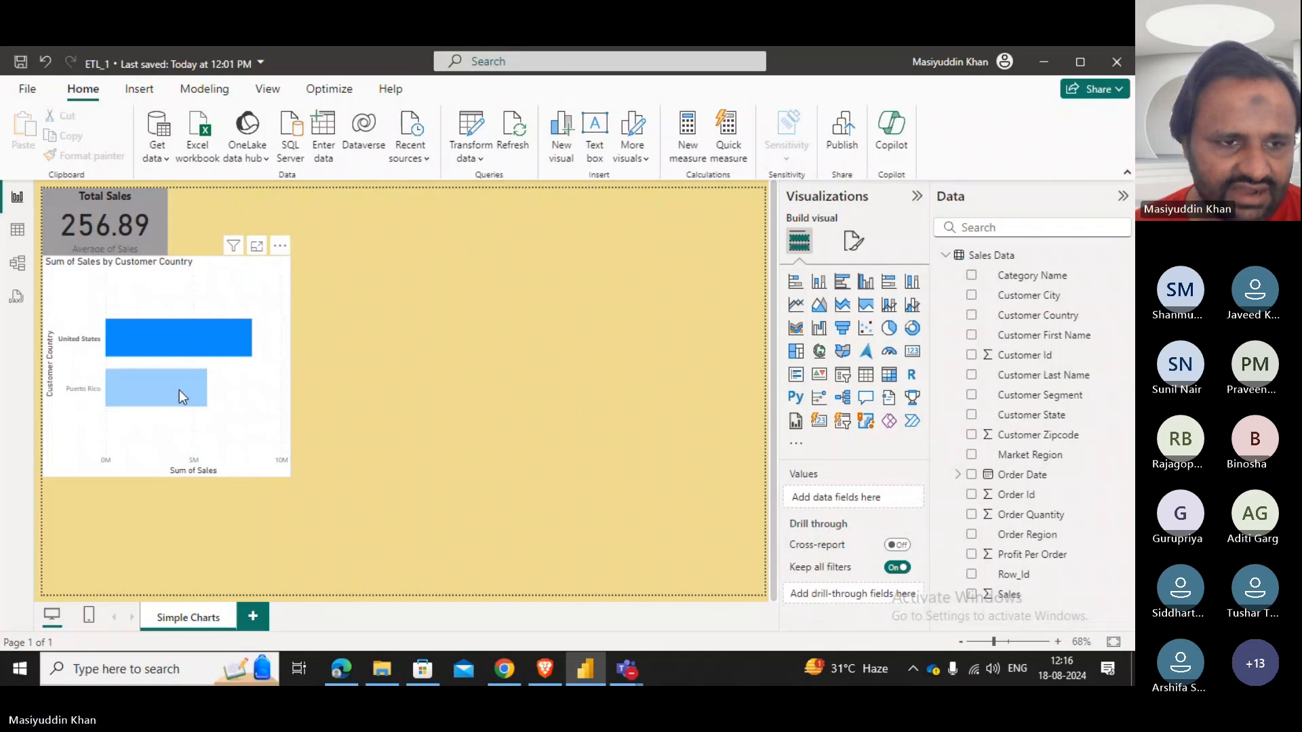
pyautogui.click(205, 334)
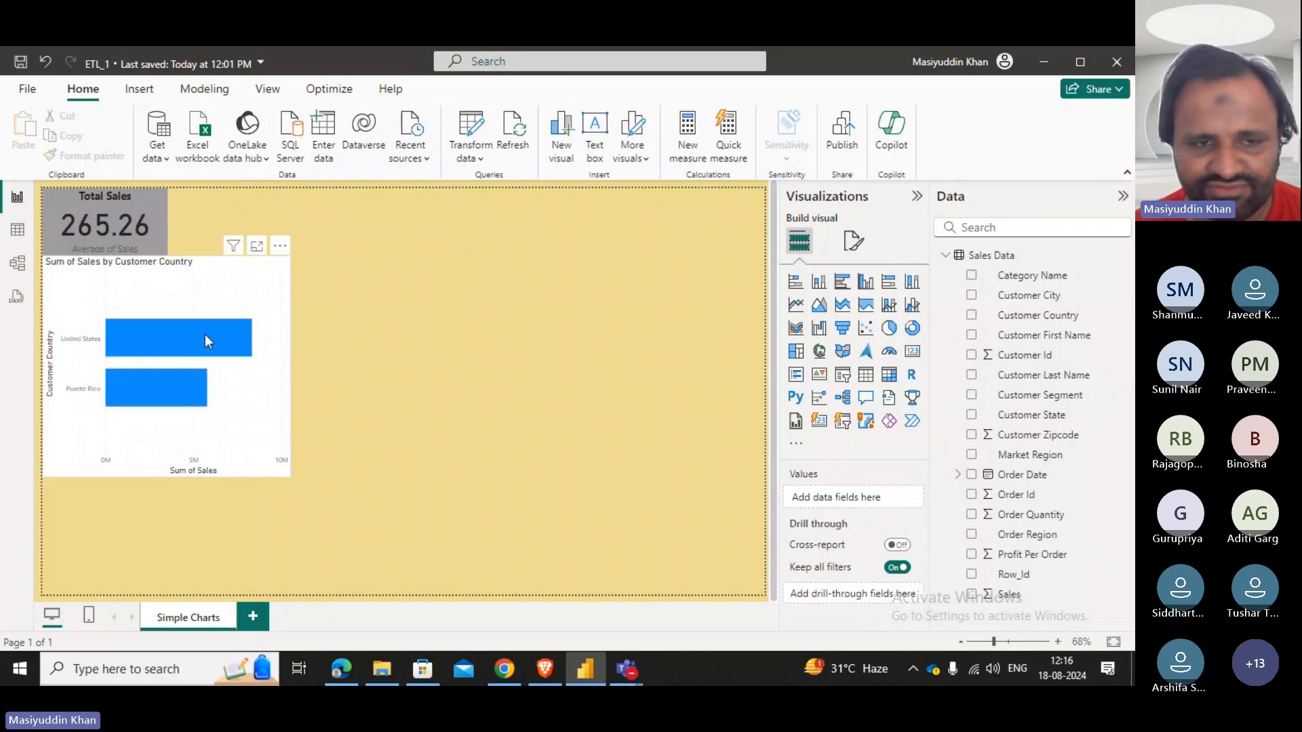
pyautogui.moveTo(246, 351)
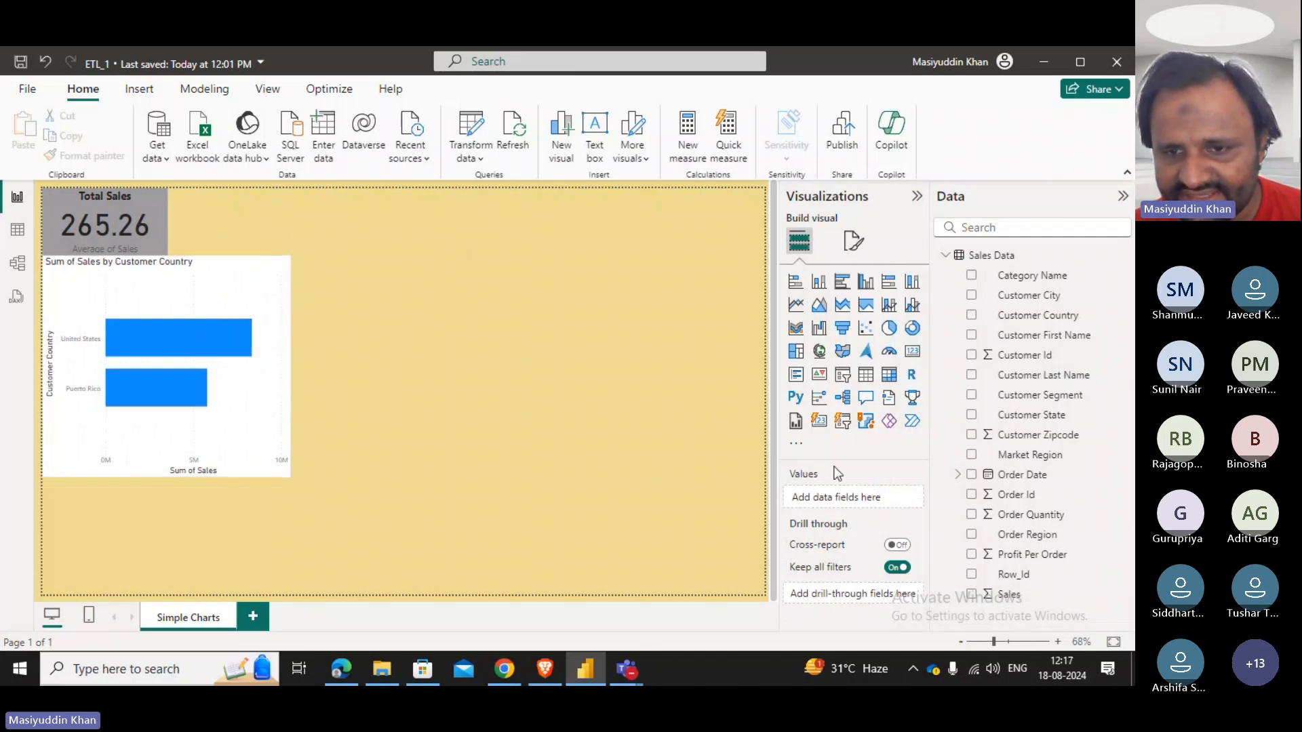
# Try the bar chart with swapped axes, Sales on the Y-axis and Customer Country on the X-axis, resizing it to inspect the bars.
pyautogui.click(250, 275)
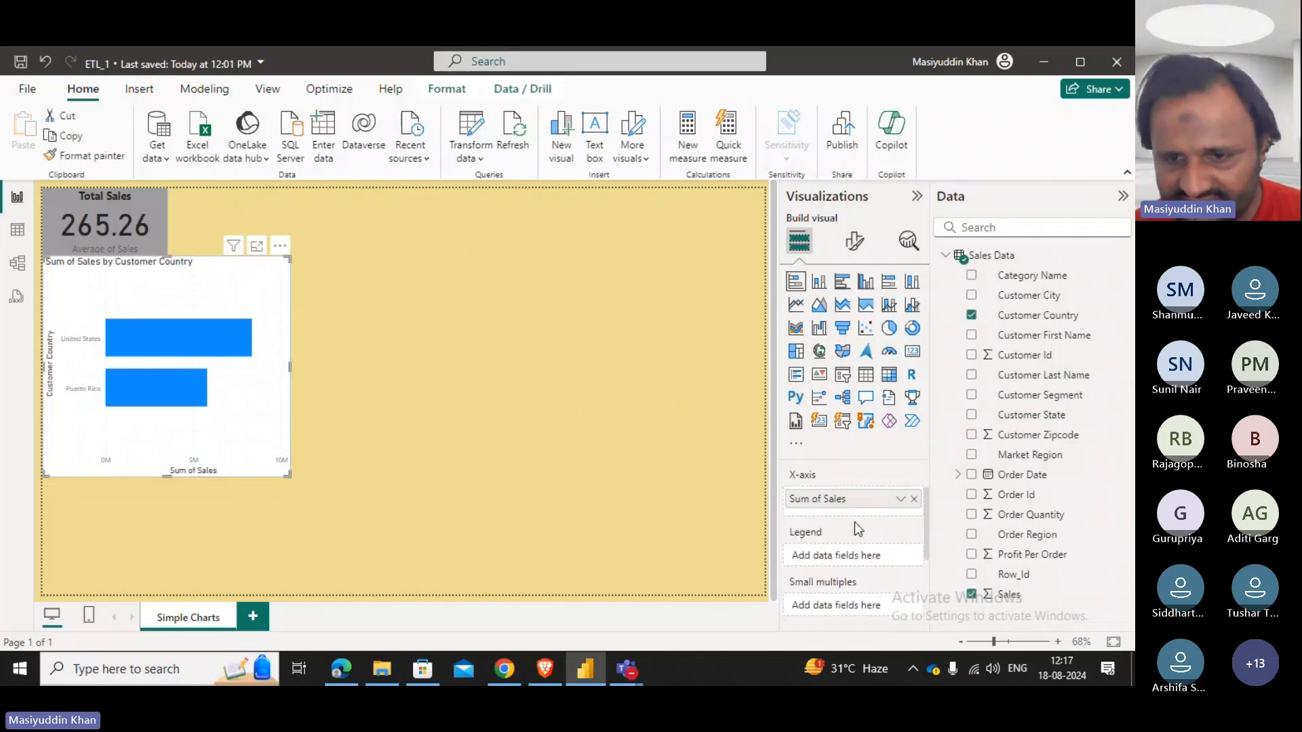
pyautogui.scroll(2, 856, 529)
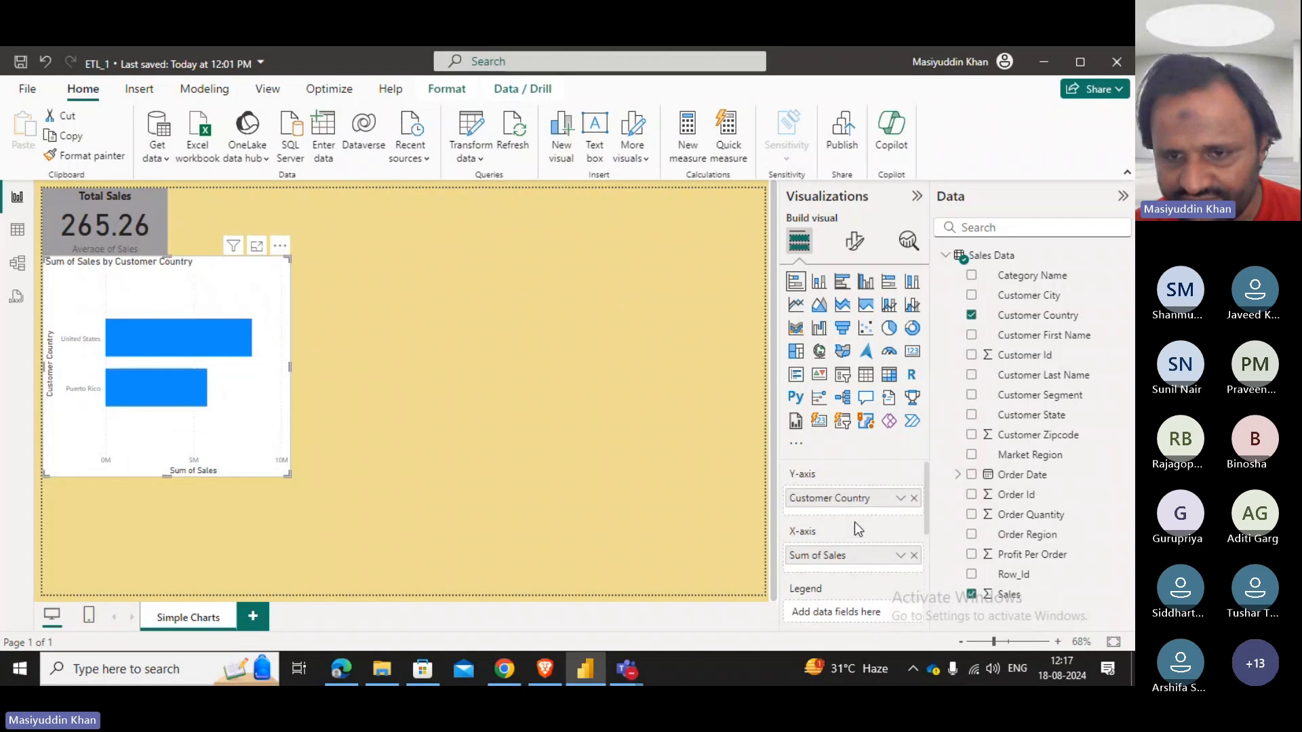
pyautogui.click(913, 499)
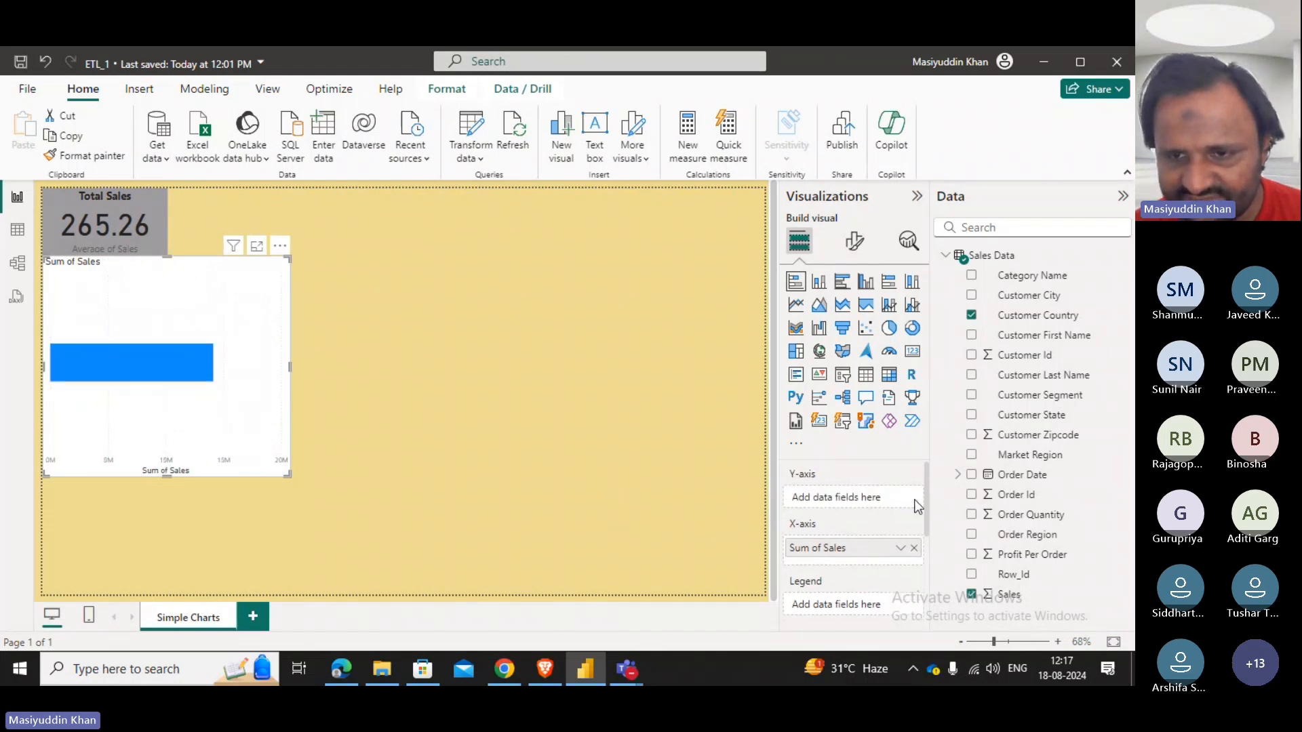
pyautogui.click(915, 548)
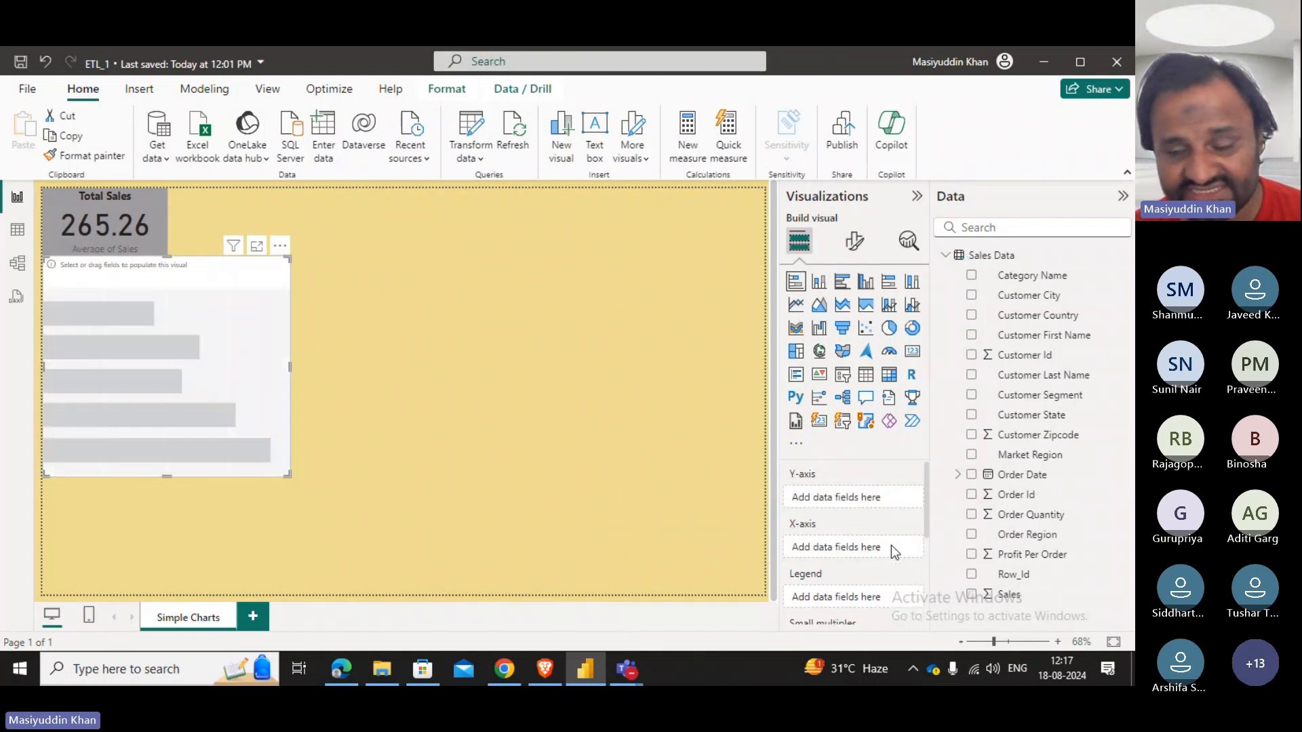
pyautogui.moveTo(1010, 605); pyautogui.dragTo(848, 506)
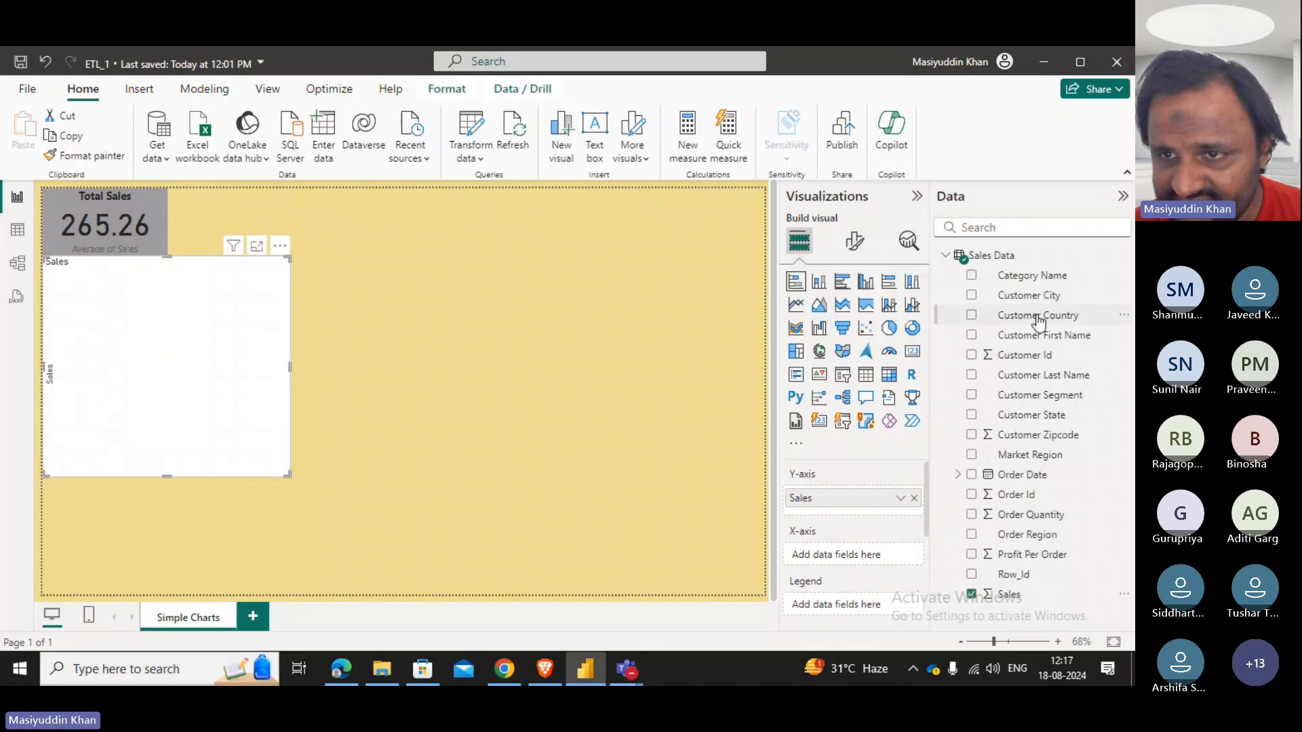
pyautogui.moveTo(1037, 321); pyautogui.dragTo(872, 561)
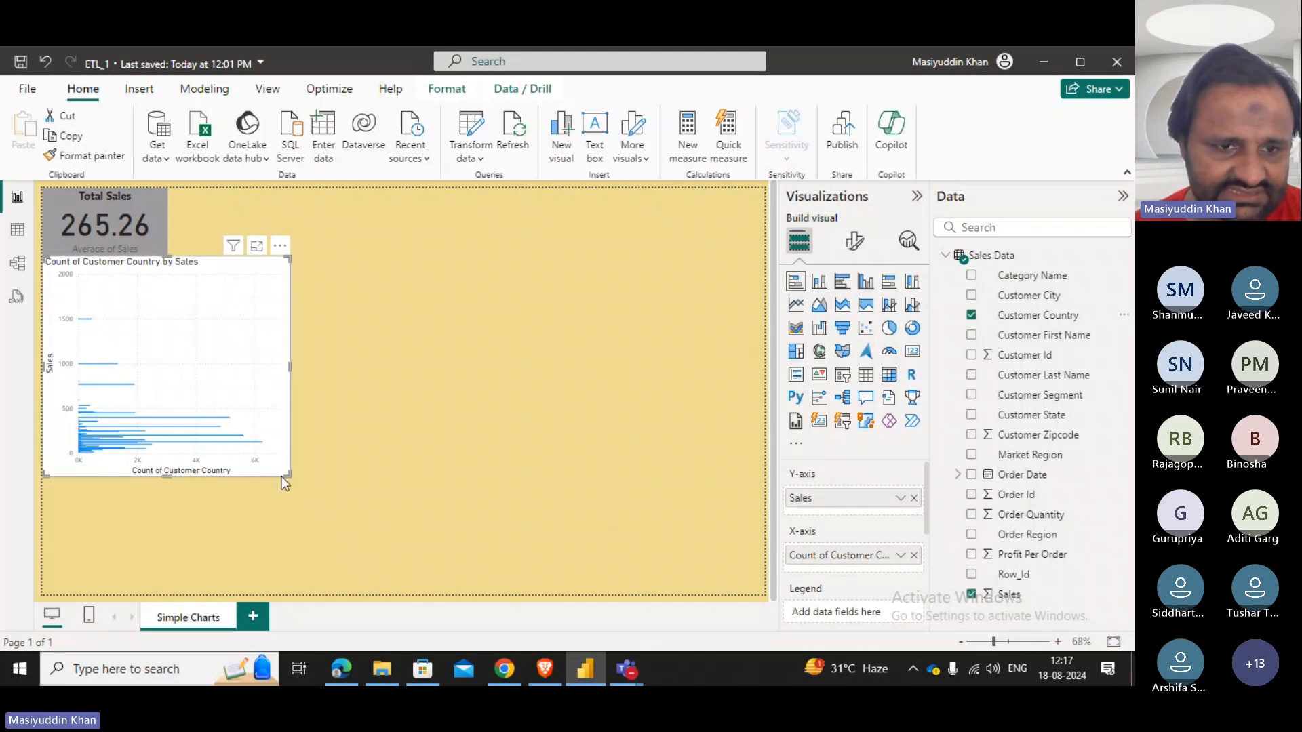
pyautogui.moveTo(288, 474); pyautogui.dragTo(617, 545)
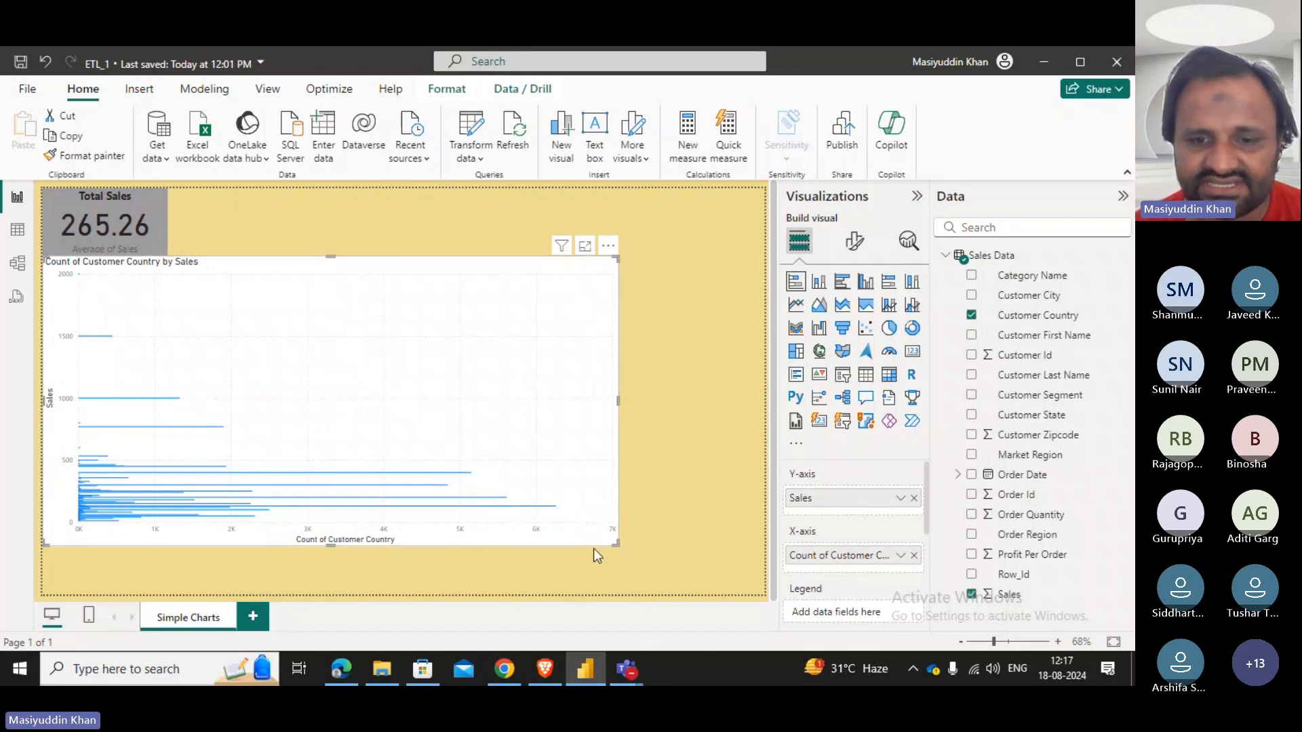
pyautogui.moveTo(616, 545); pyautogui.dragTo(190, 478)
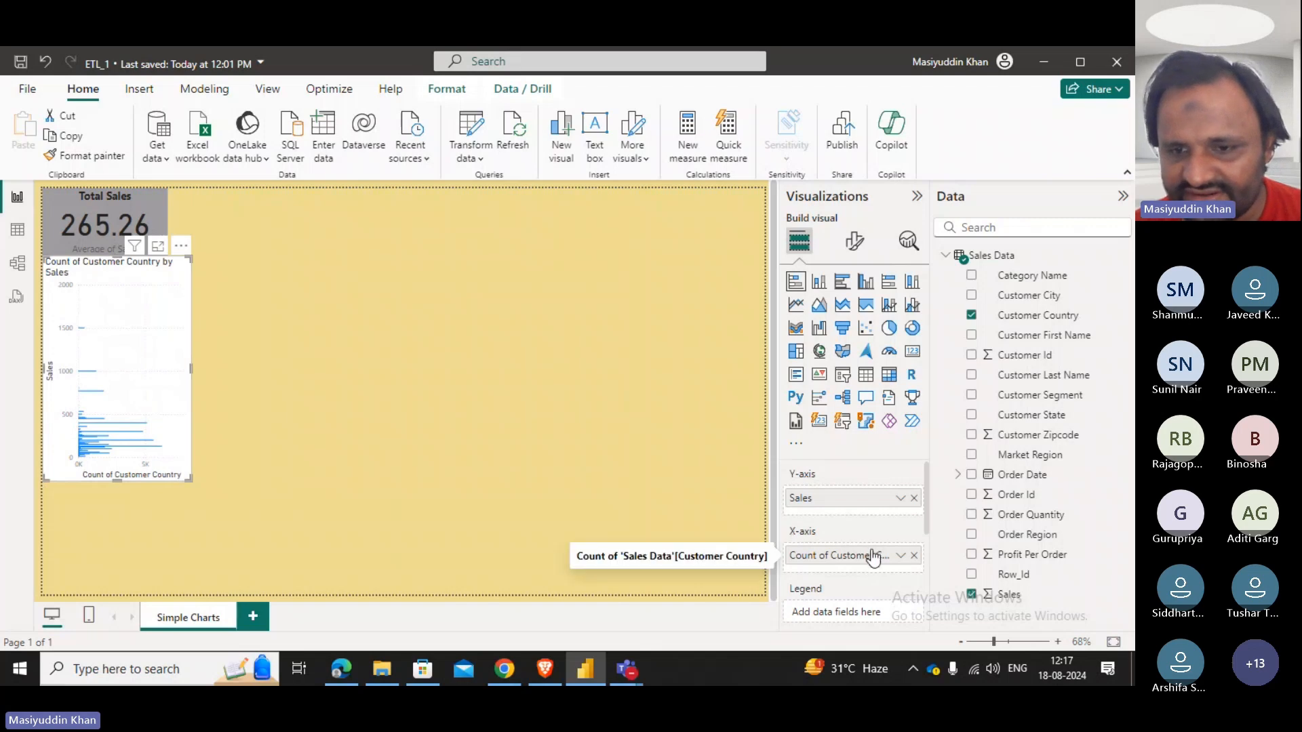
# Set the chart's Y-axis back to Customer Country and its X-axis to Sales, and make the chart wider and shorter.
pyautogui.click(914, 497)
pyautogui.moveTo(860, 555); pyautogui.dragTo(852, 505)
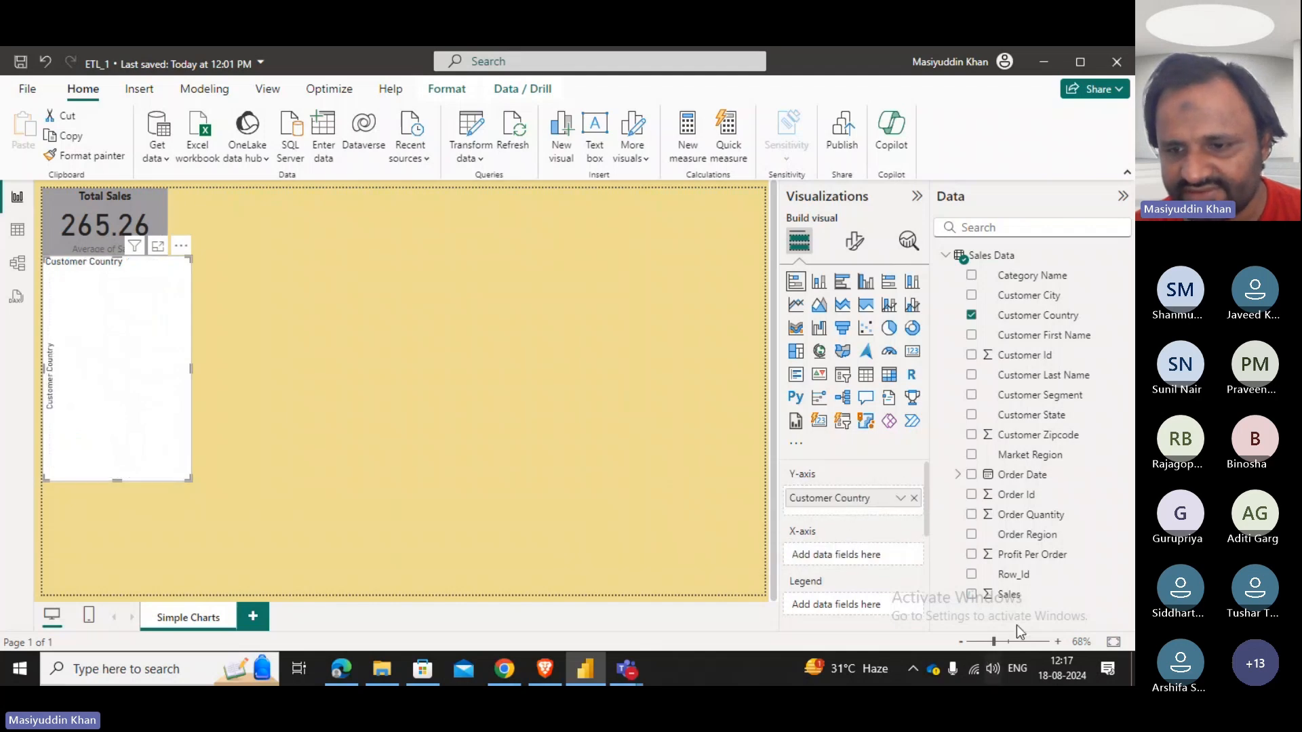
pyautogui.moveTo(1019, 604); pyautogui.dragTo(863, 537)
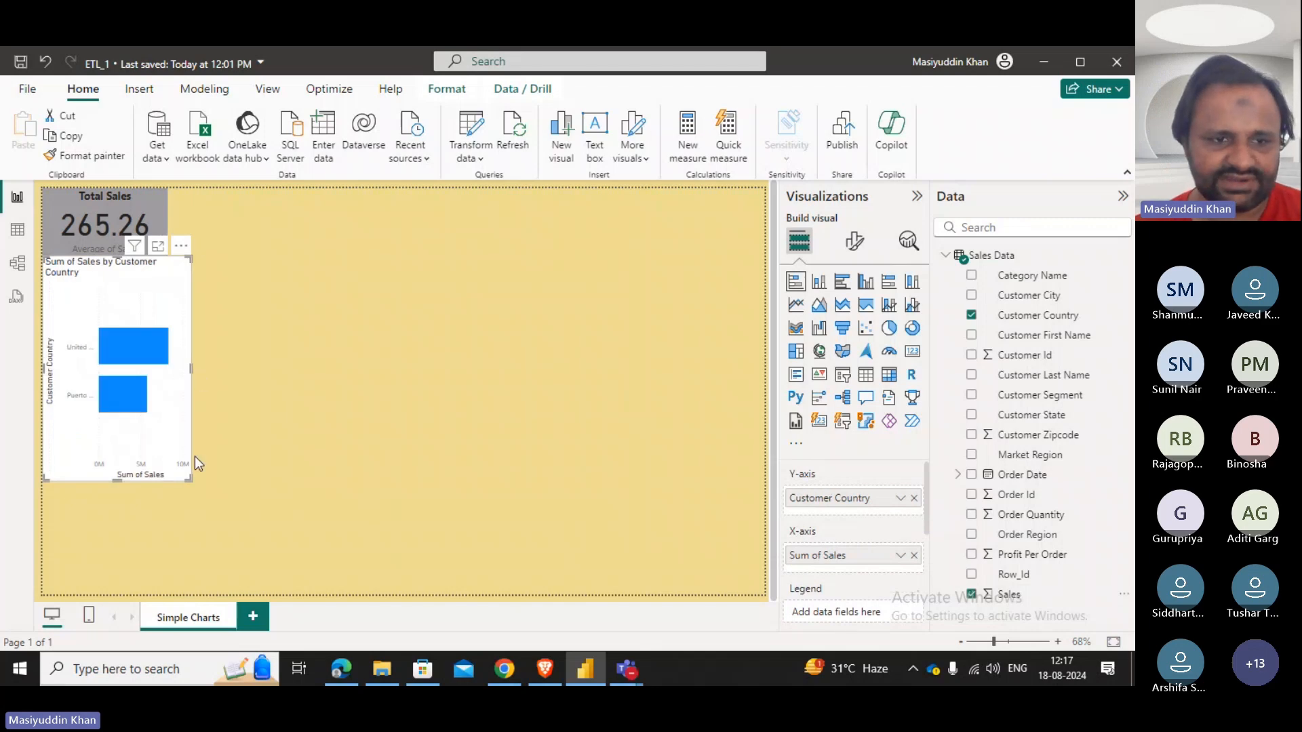
pyautogui.moveTo(187, 484); pyautogui.dragTo(339, 441)
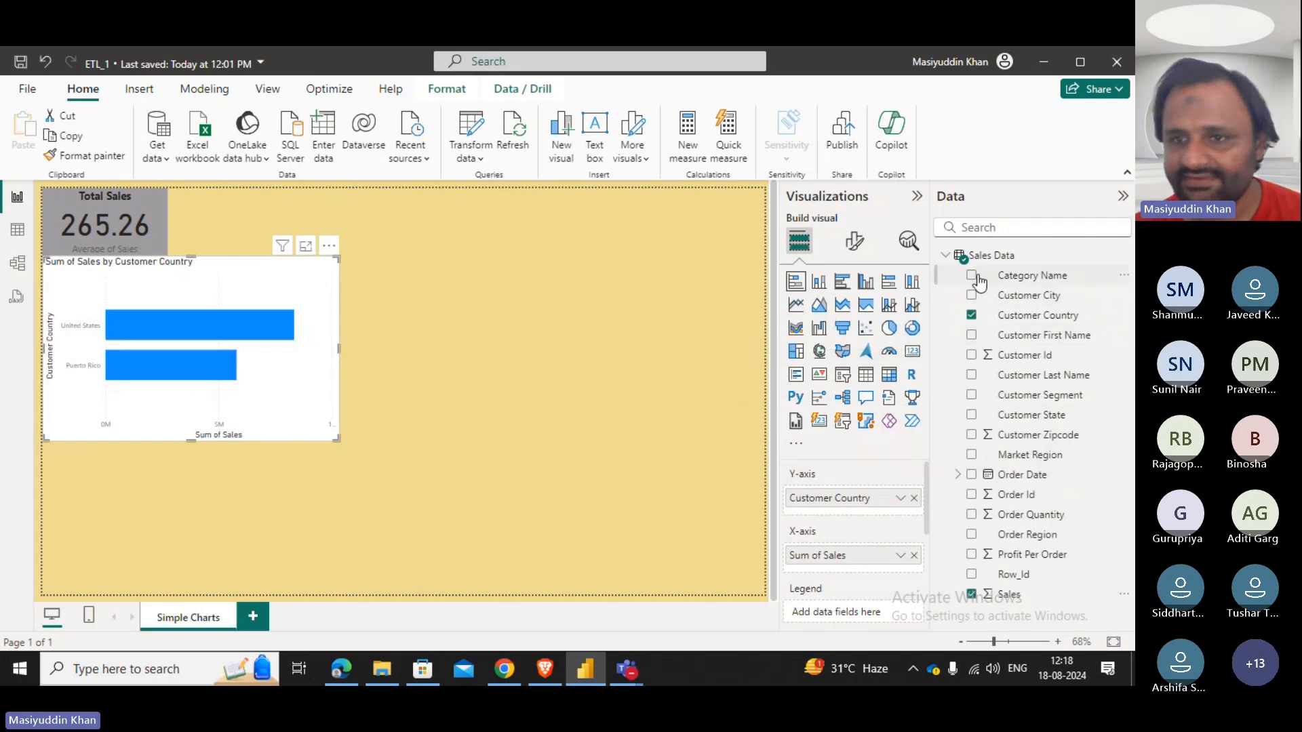
# Add Category Name as the bar chart's legend and enlarge the chart to show the stacked category segments.
pyautogui.moveTo(999, 278)
pyautogui.mouseDown()
pyautogui.moveTo(915, 519)
pyautogui.moveTo(751, 426)
pyautogui.moveTo(1010, 275)
pyautogui.moveTo(1003, 285)
pyautogui.mouseUp()
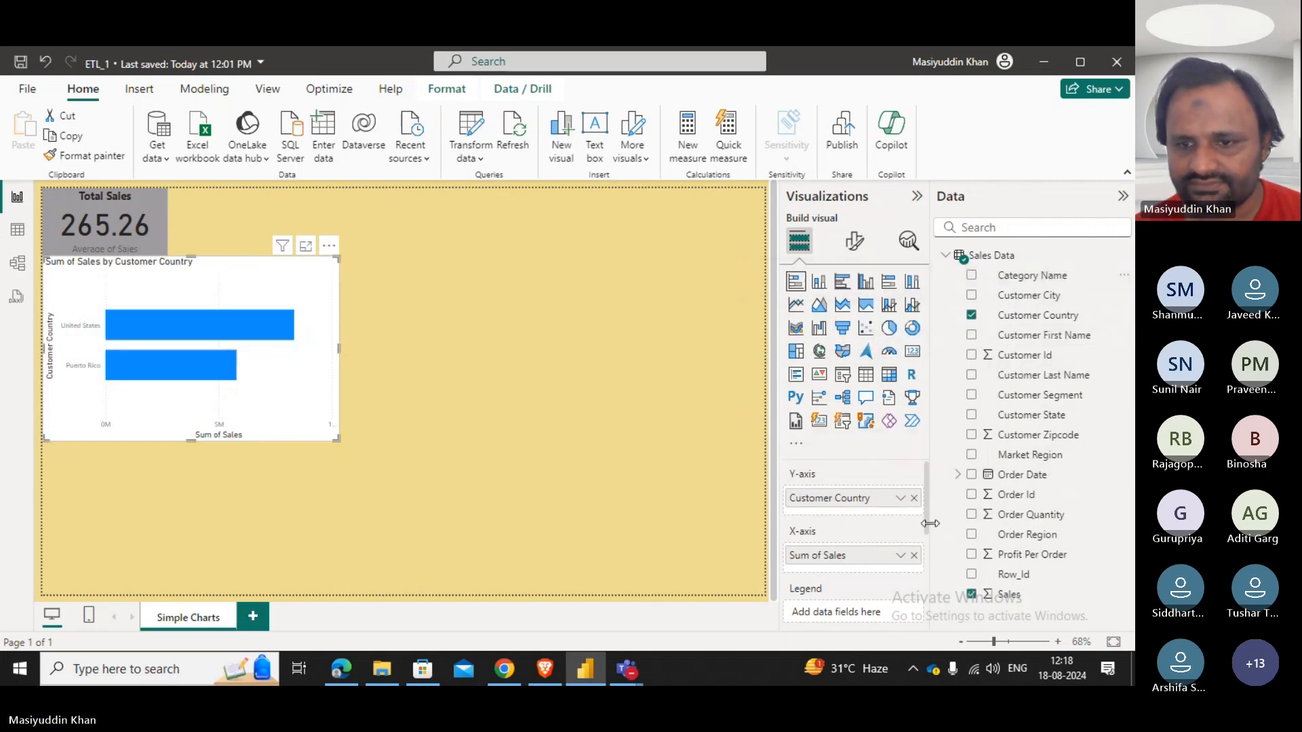
pyautogui.moveTo(926, 520); pyautogui.dragTo(926, 576)
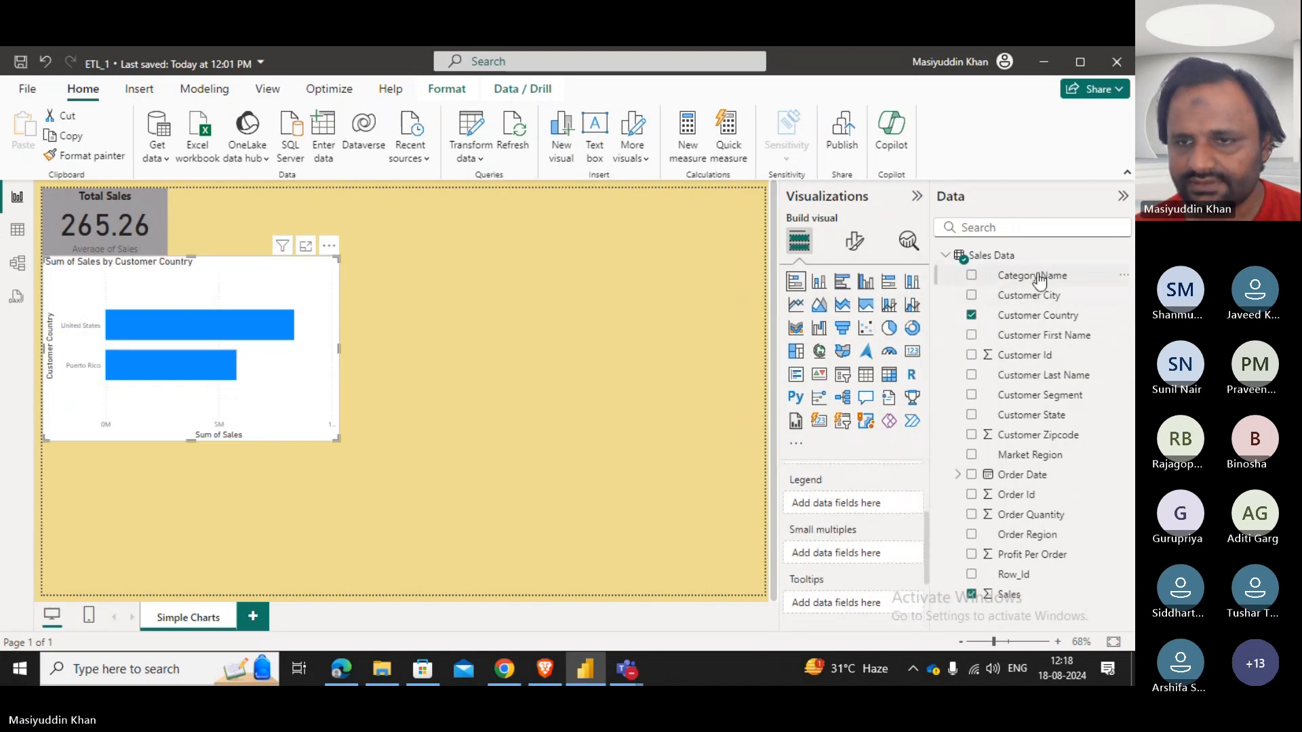
pyautogui.moveTo(1037, 276); pyautogui.dragTo(872, 503)
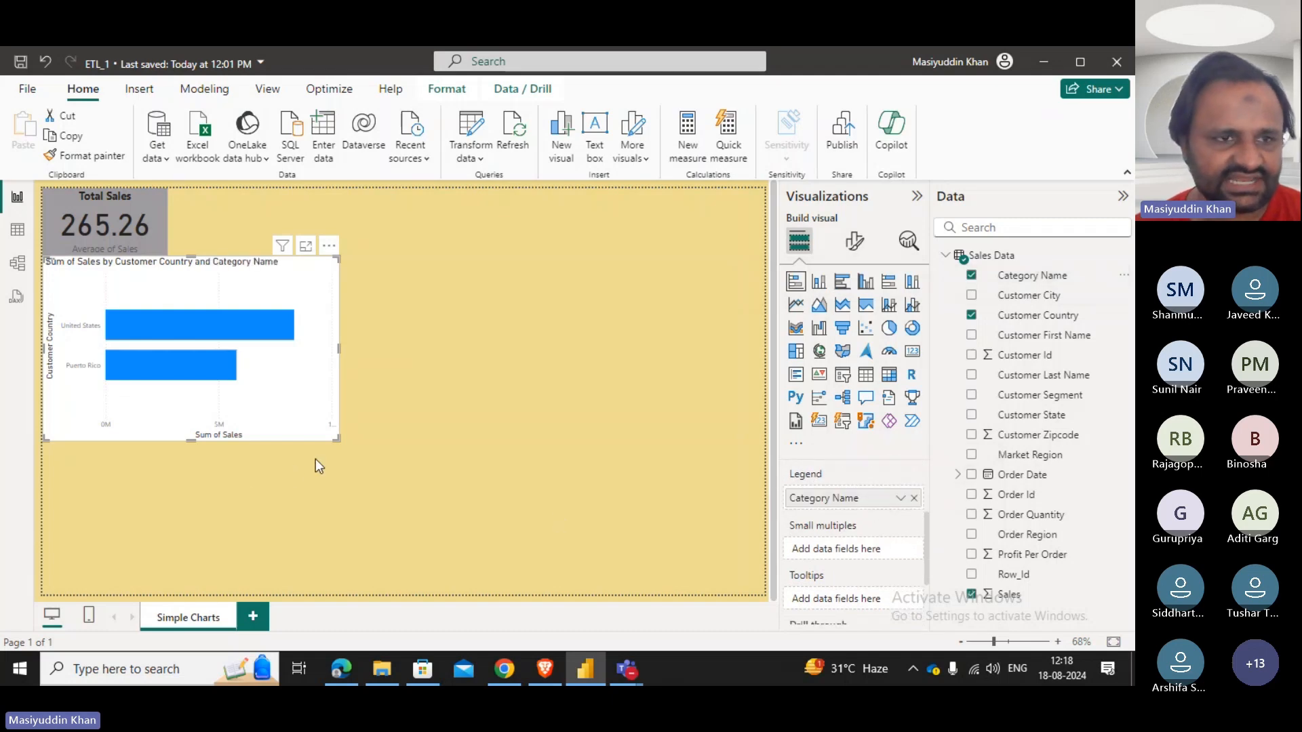
pyautogui.moveTo(334, 435); pyautogui.dragTo(529, 492)
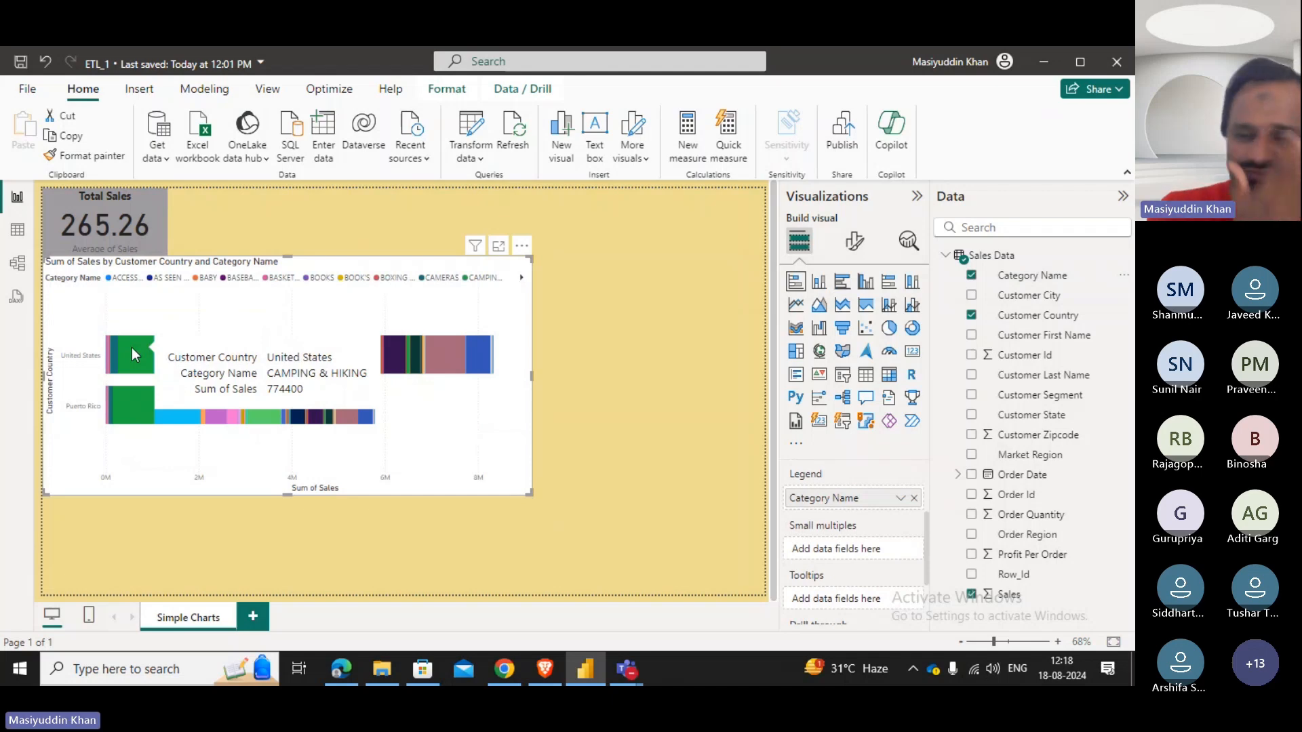
# Browse more category entries in the chart's legend, check the Category Name field's options, and remove Category Name from the legend.
pyautogui.click(521, 278)
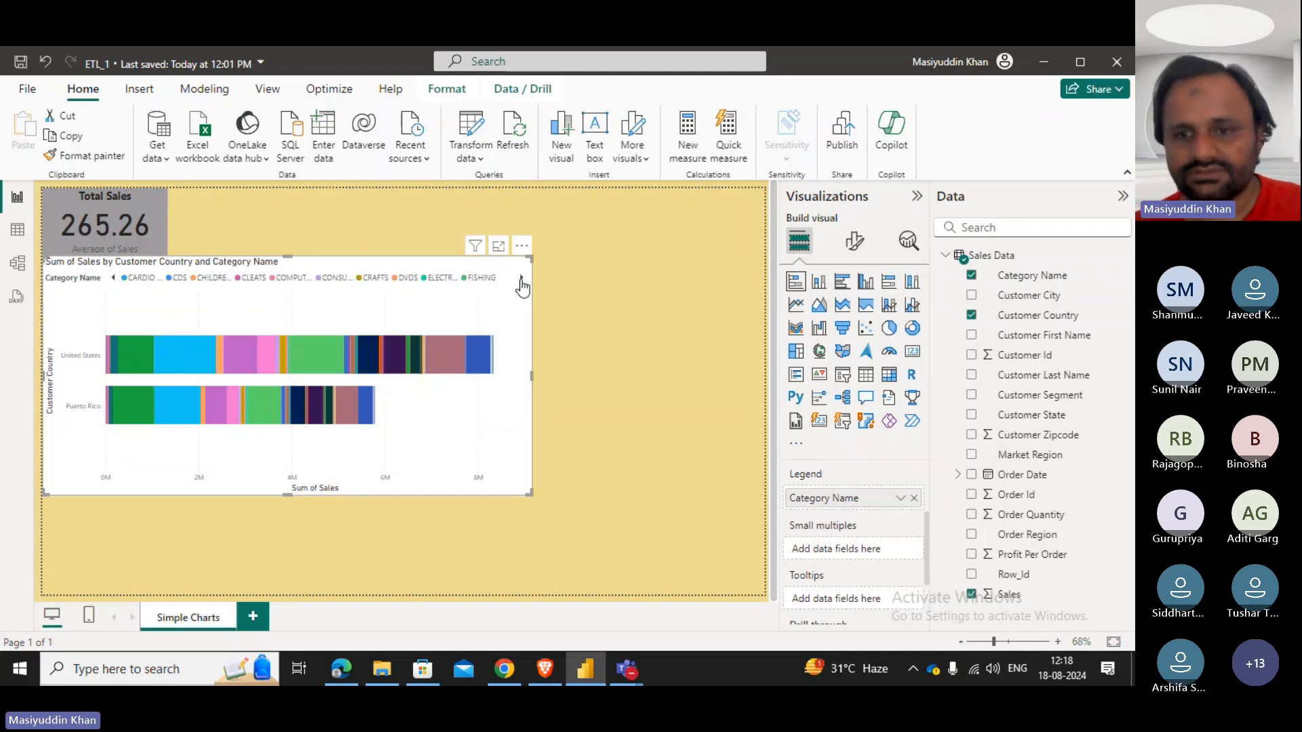
pyautogui.click(900, 502)
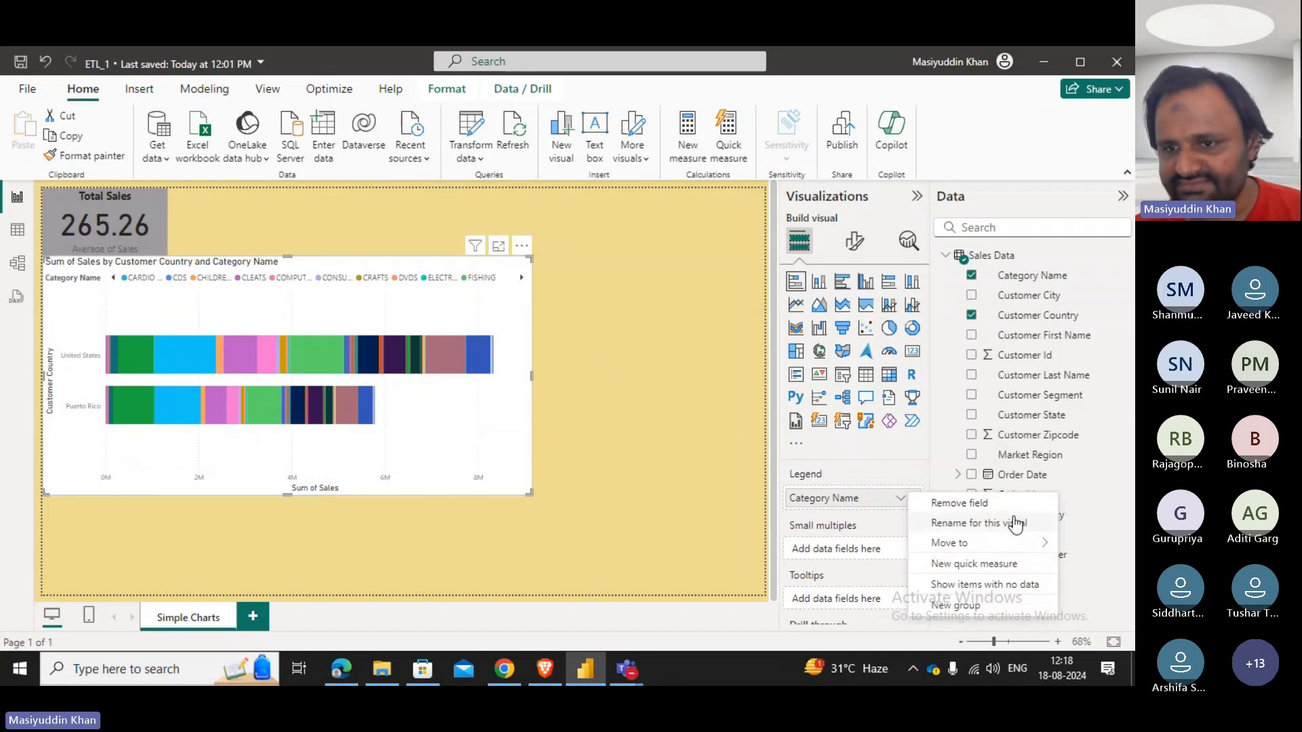
pyautogui.click(711, 482)
pyautogui.scroll(-3, 888, 549)
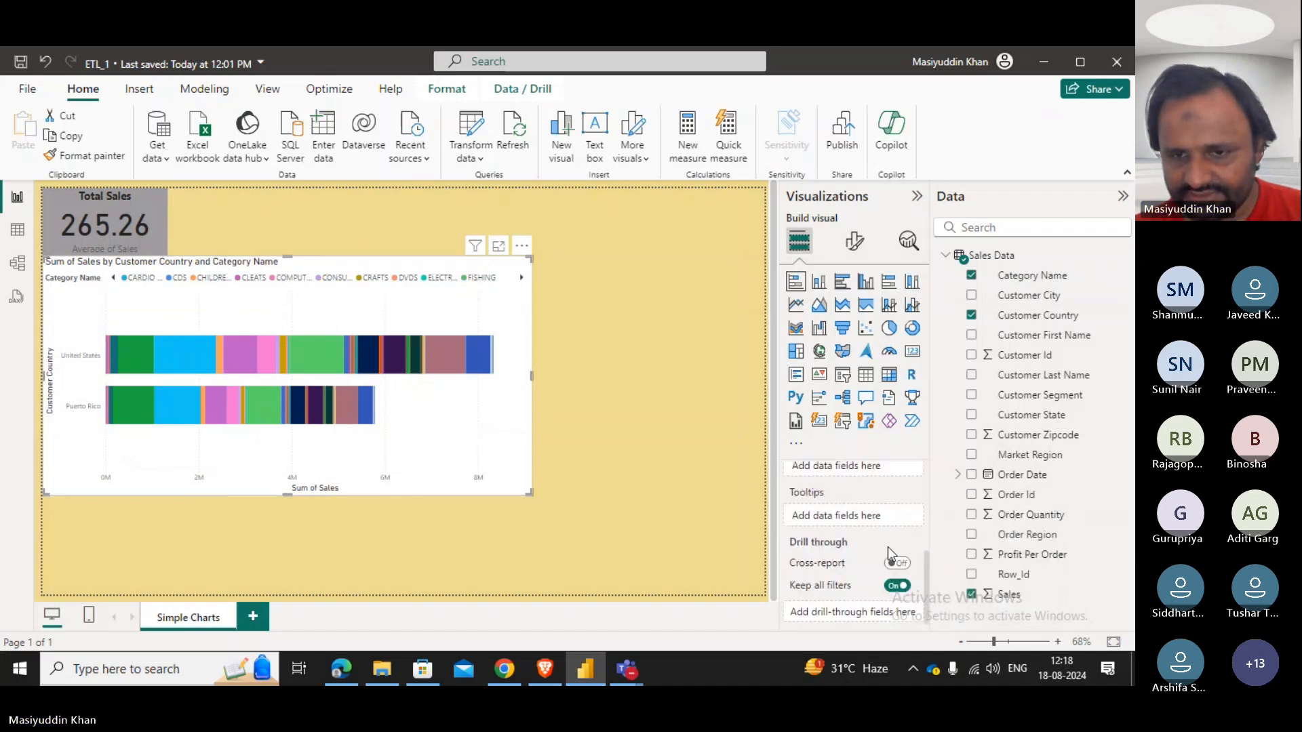
pyautogui.scroll(3, 888, 549)
pyautogui.click(916, 500)
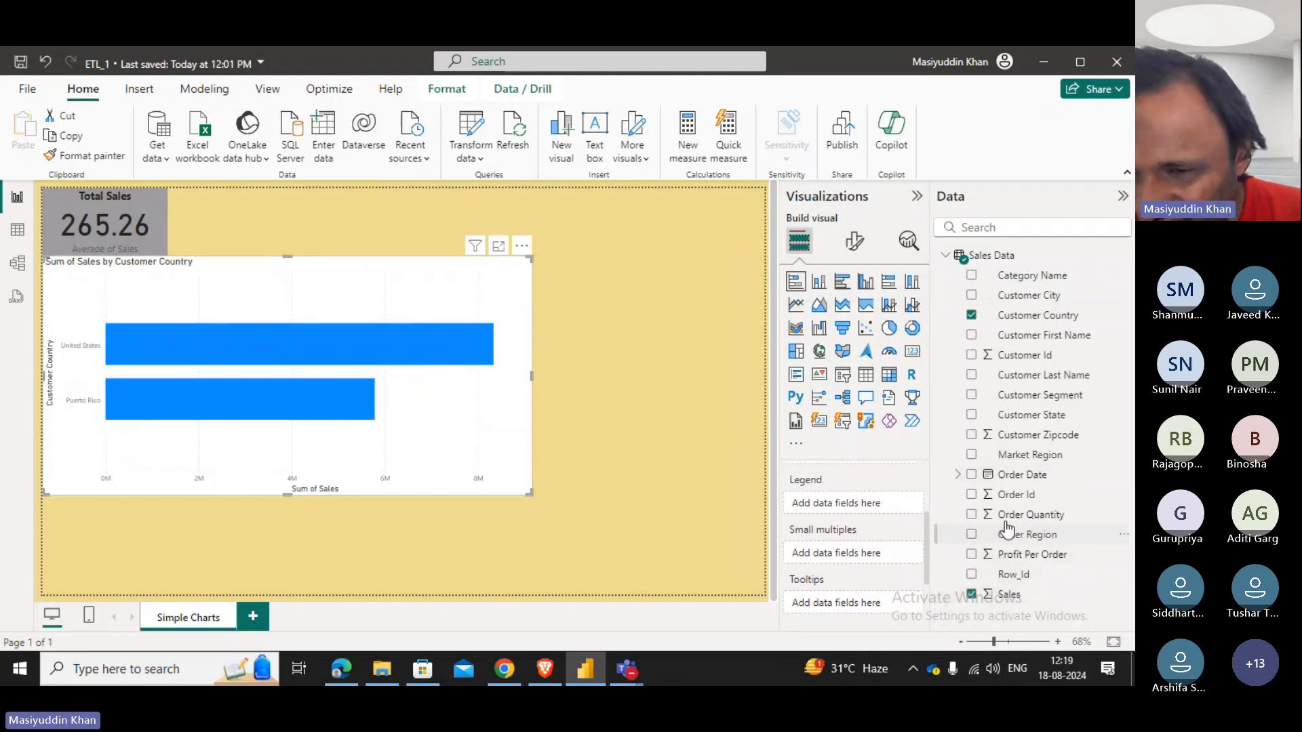
# Try Order Id and Customer State in turn as the bar chart's legend, removing each field after viewing its segments.
pyautogui.moveTo(1012, 495); pyautogui.dragTo(826, 510)
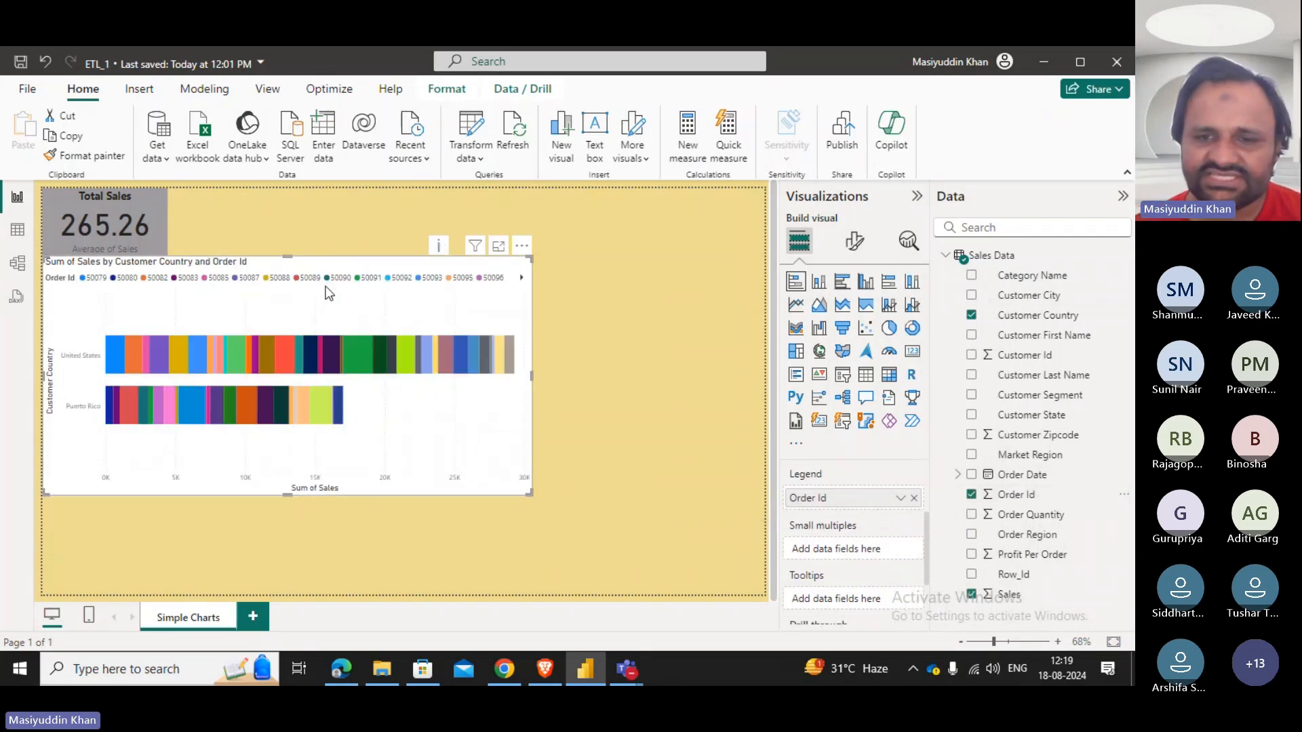
pyautogui.click(915, 498)
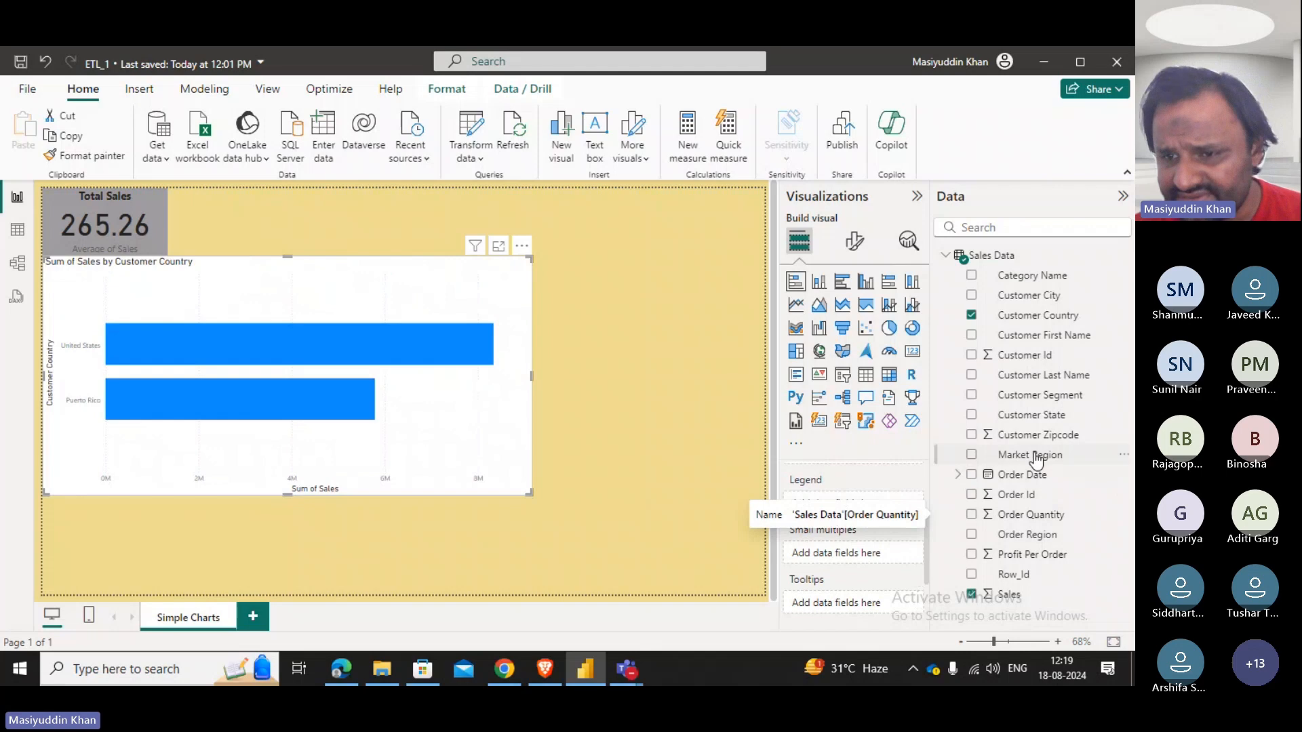
pyautogui.moveTo(1030, 417); pyautogui.dragTo(874, 503)
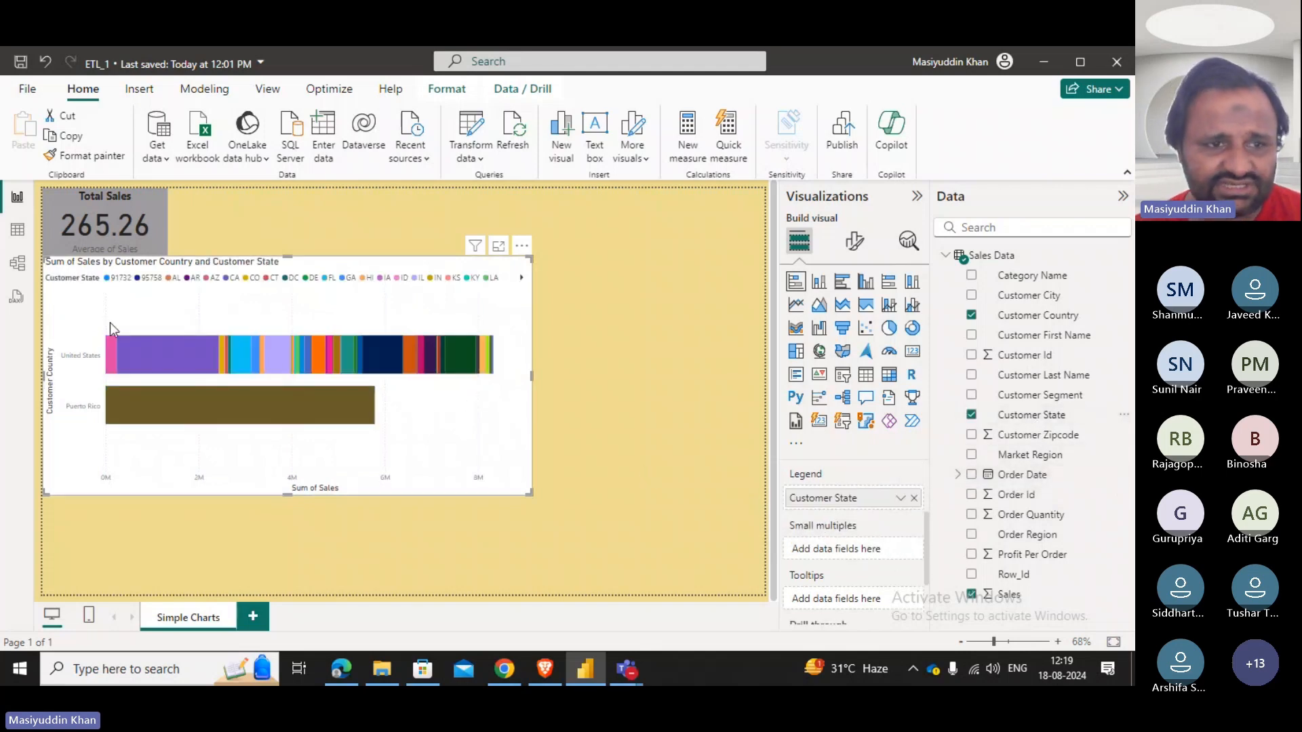
pyautogui.click(971, 414)
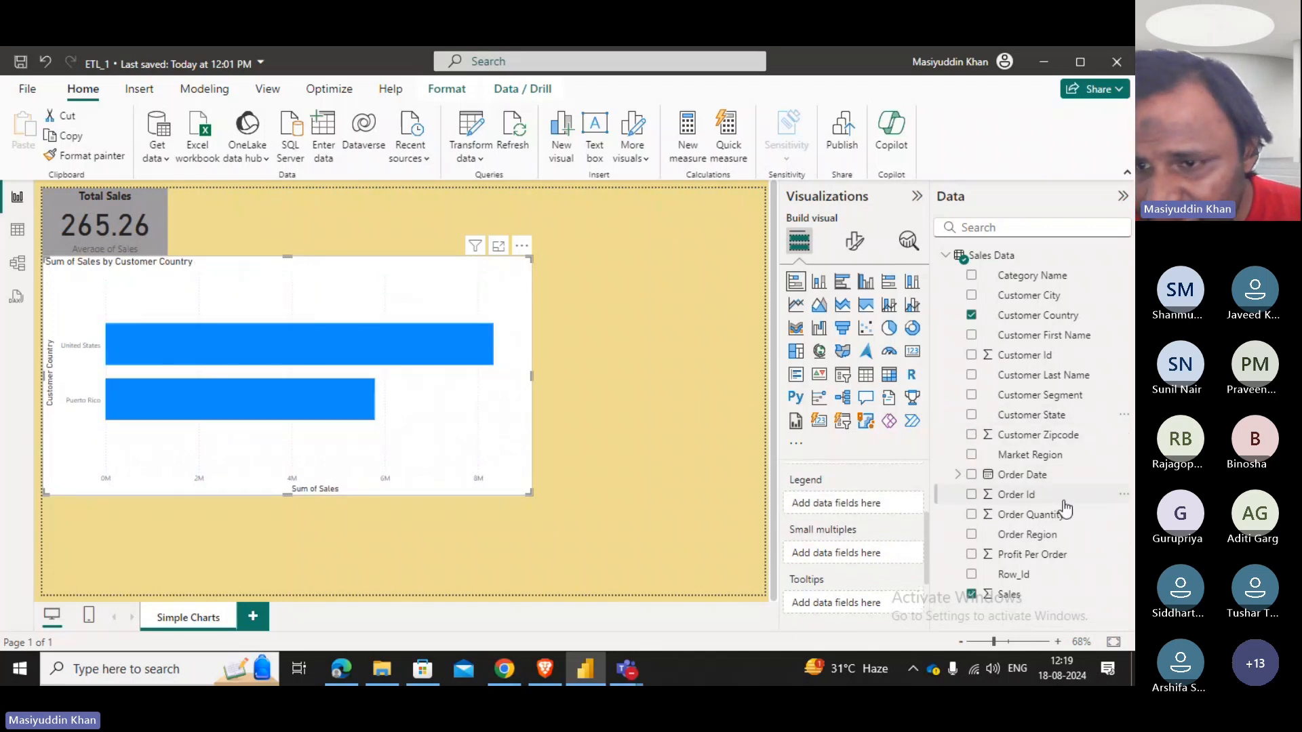
# Check the Order Quantity column in the Sales Data table and add Order Quantity as the bar chart's legend.
pyautogui.click(13, 232)
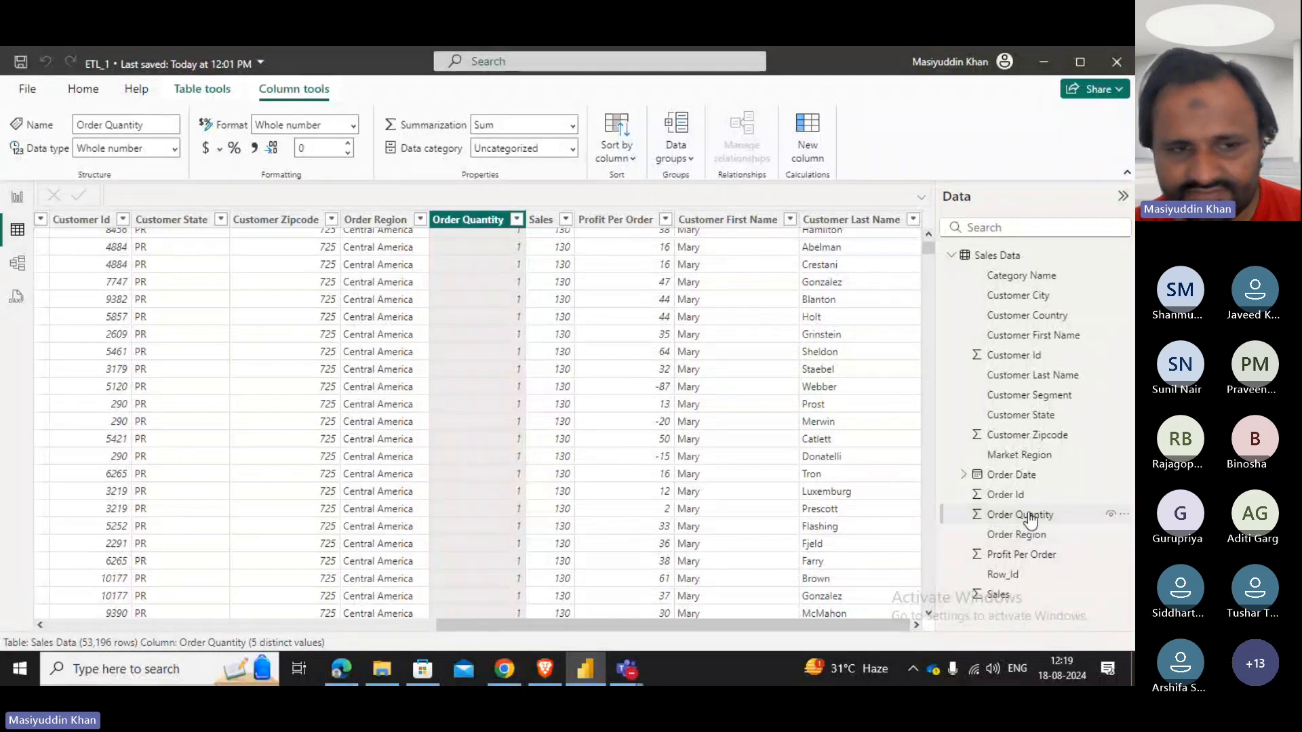
pyautogui.click(17, 197)
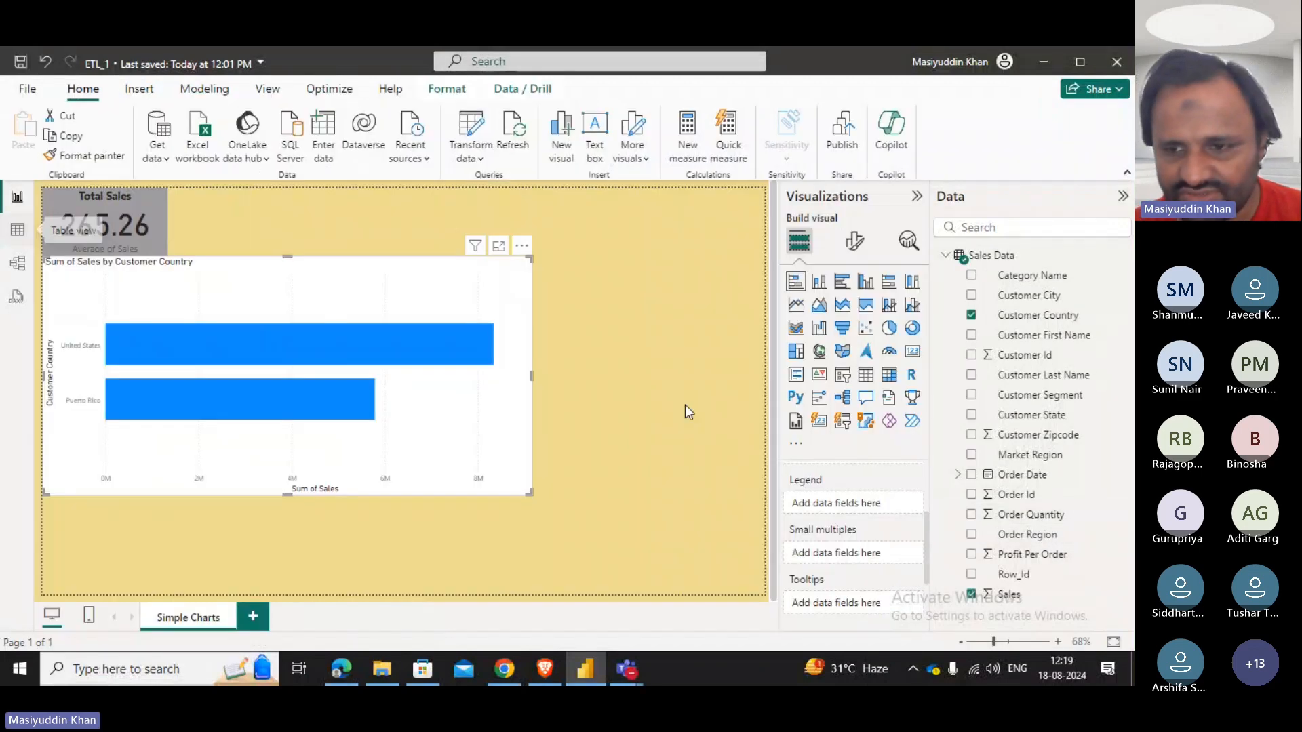
pyautogui.moveTo(1064, 519); pyautogui.dragTo(864, 499)
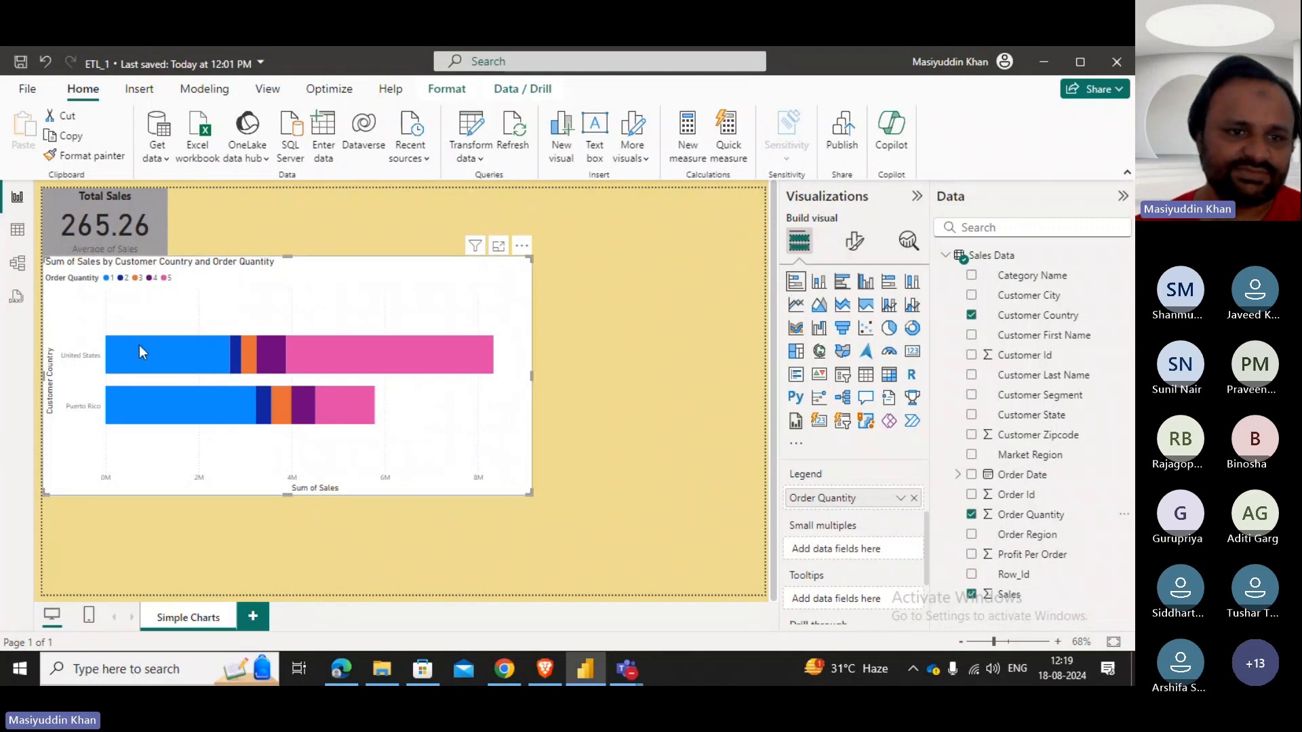
pyautogui.moveTo(140, 345)
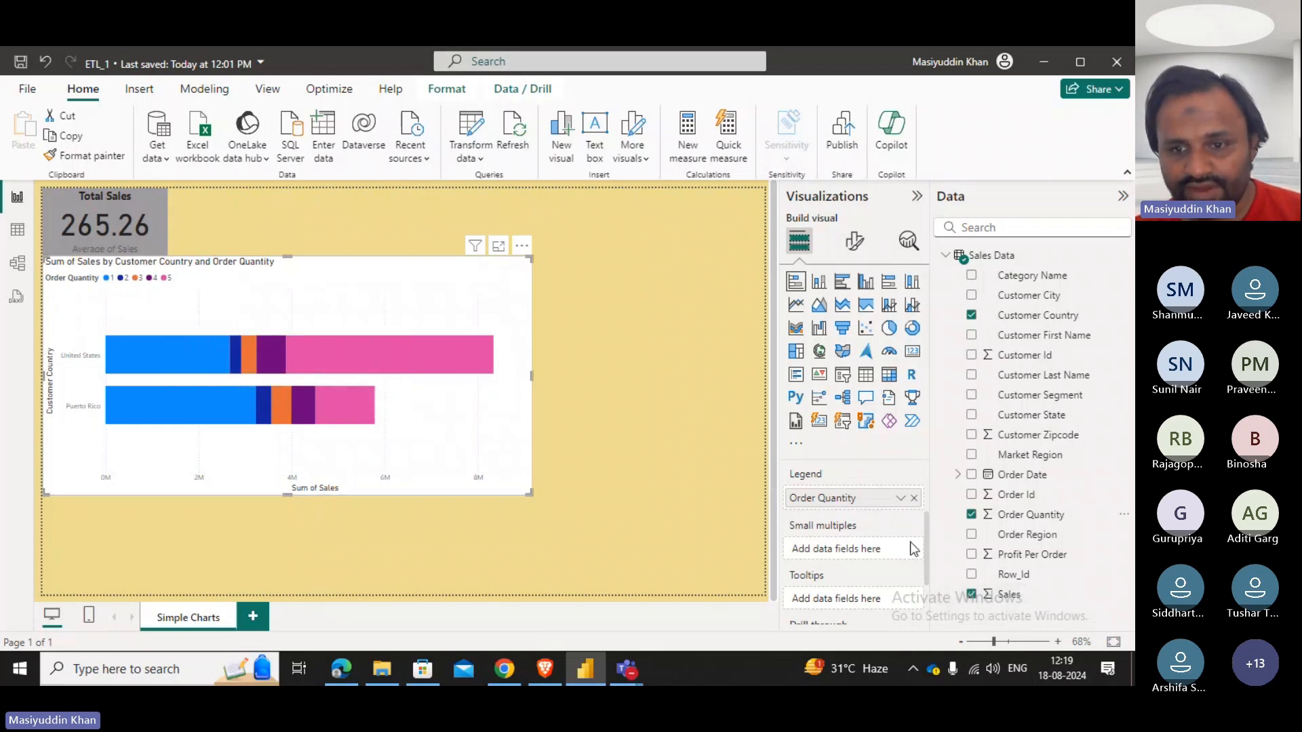
# Change the aggregation of Sales on the bar chart's X-axis to Count and inspect the United States bar.
pyautogui.scroll(3, 855, 525)
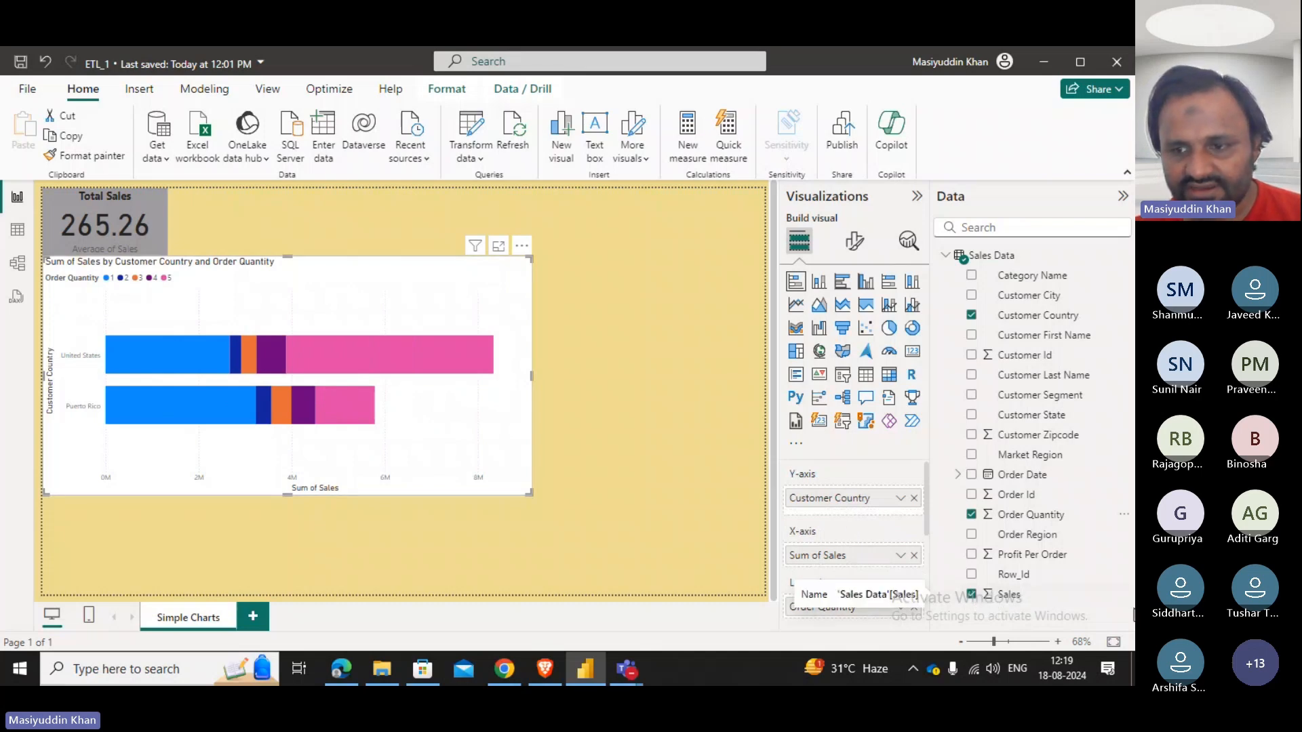
pyautogui.click(1123, 594)
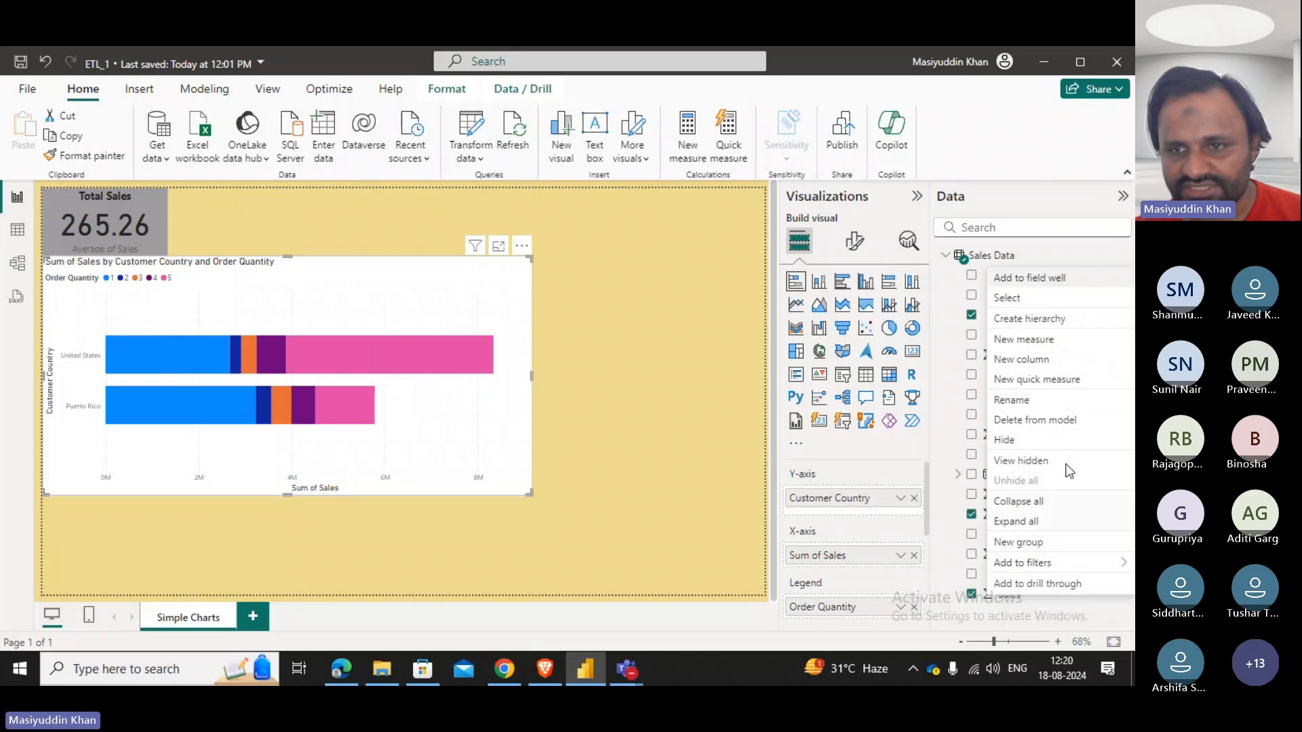
pyautogui.click(698, 477)
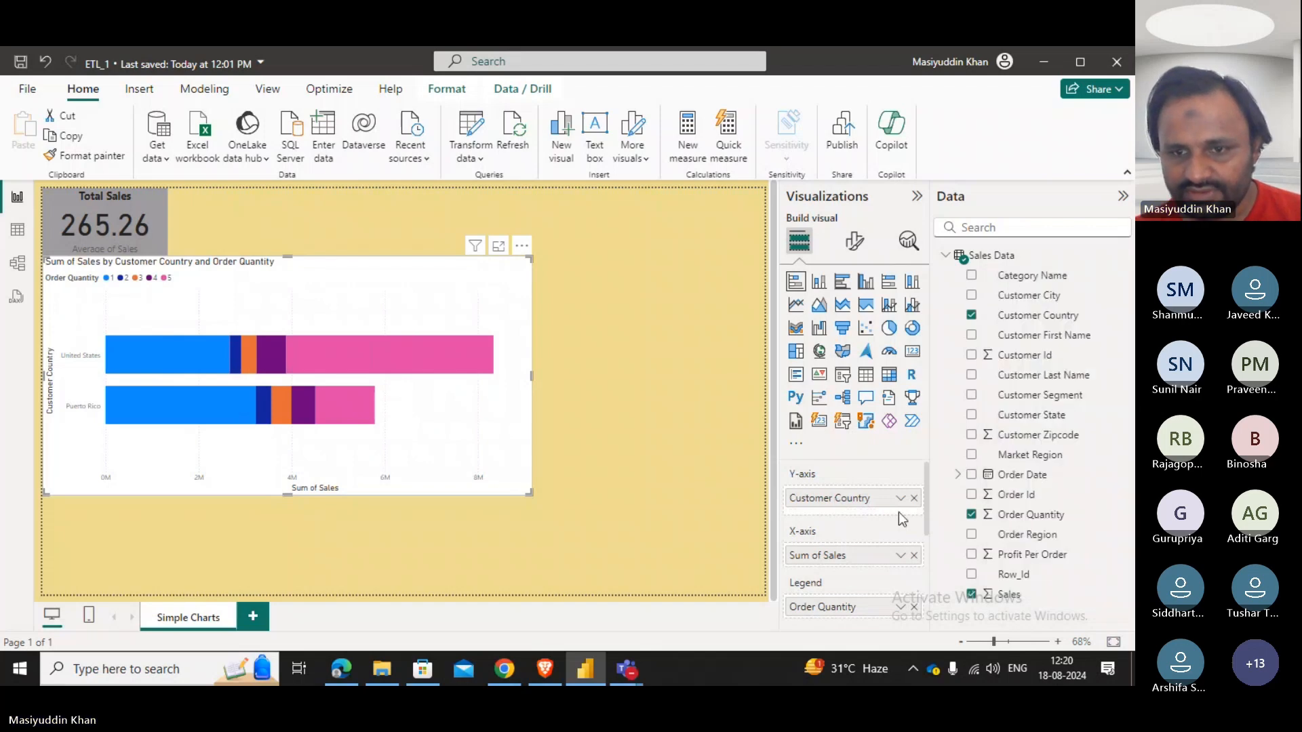
pyautogui.click(898, 557)
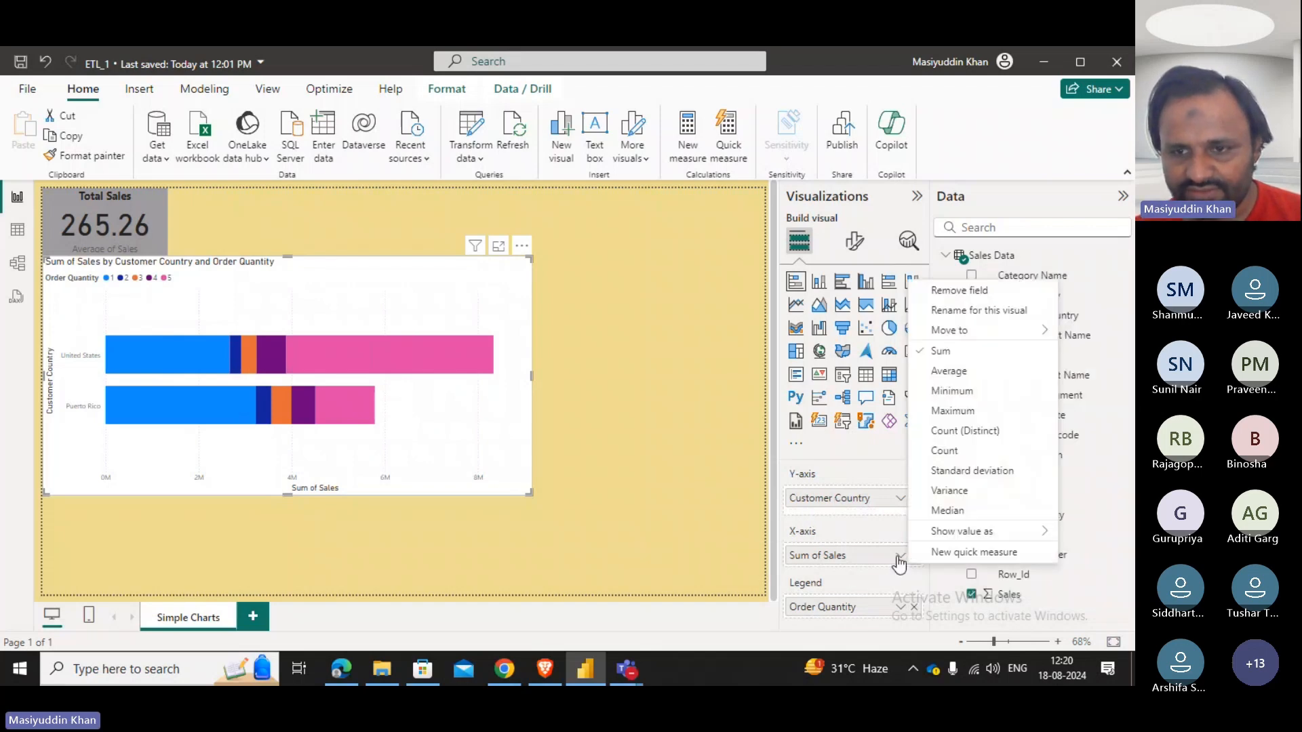
pyautogui.click(958, 454)
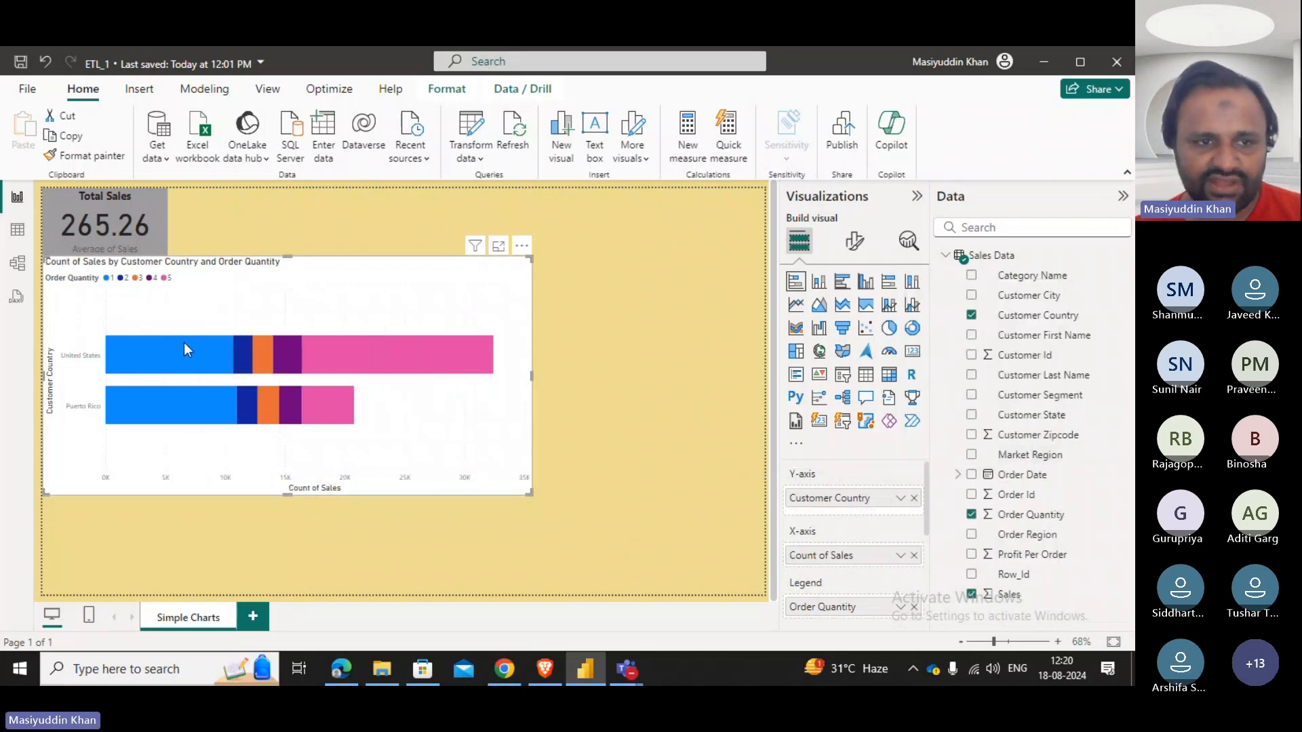
pyautogui.moveTo(185, 344)
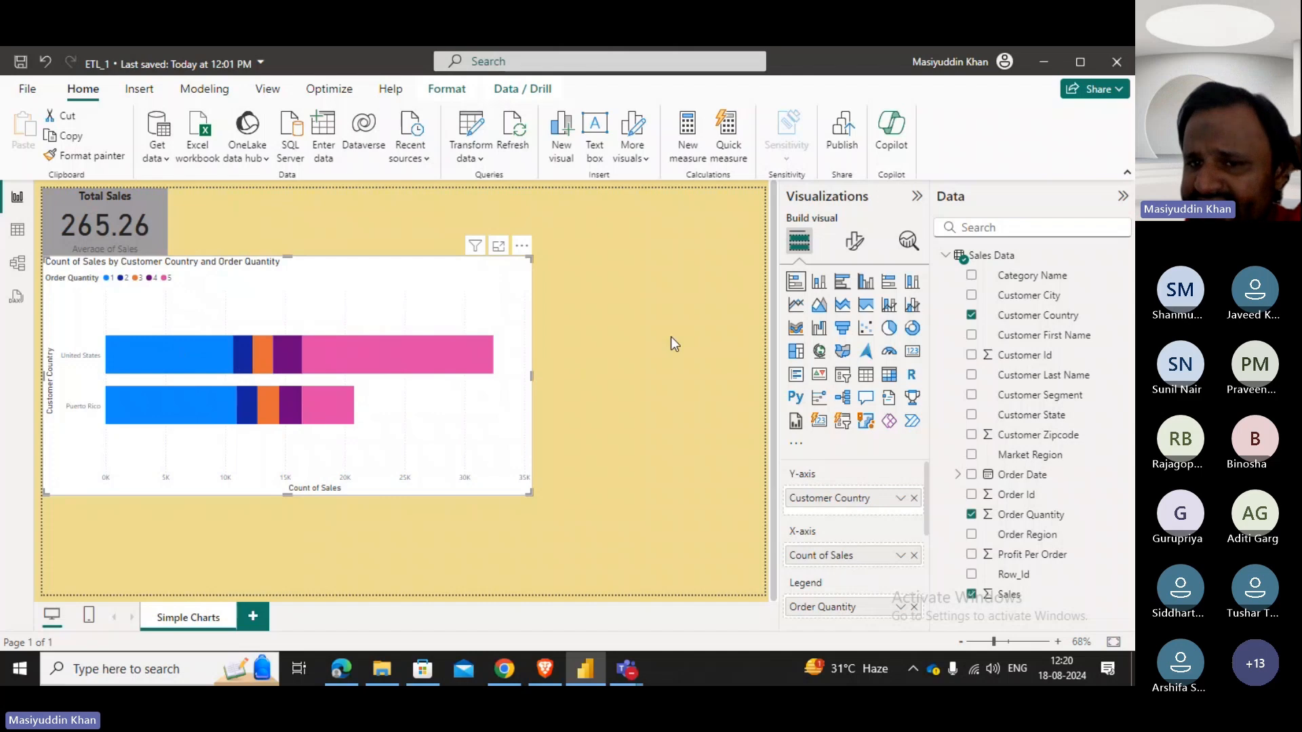
# Try the visual as a line chart, inspect its United States values, and return it to a stacked bar chart.
pyautogui.click(797, 305)
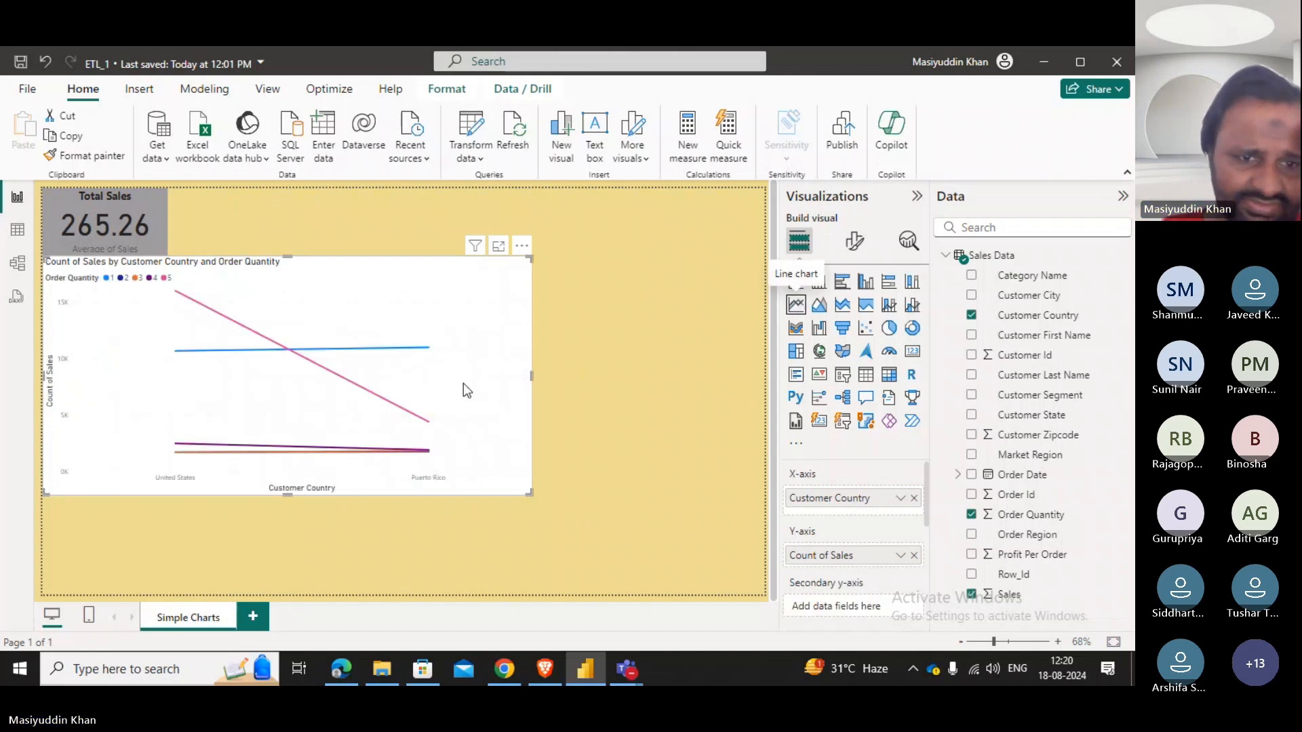
pyautogui.moveTo(254, 319)
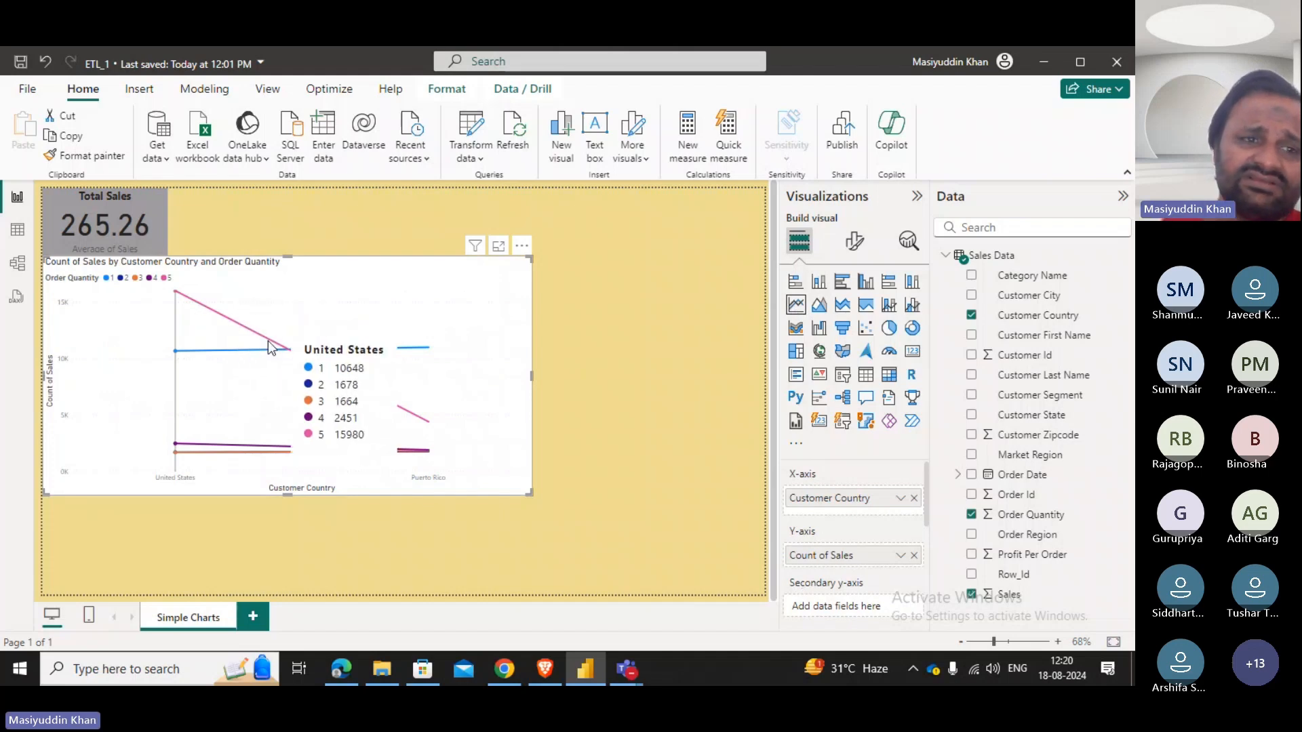
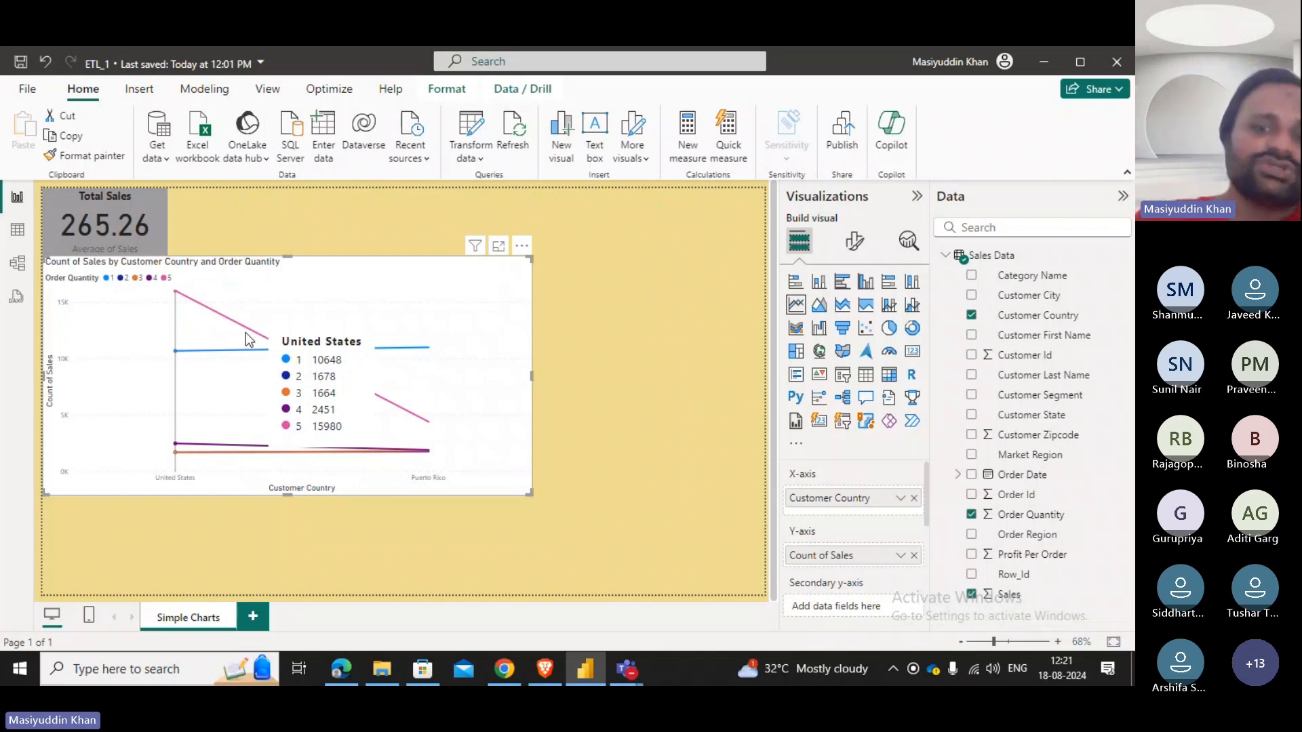
pyautogui.click(796, 288)
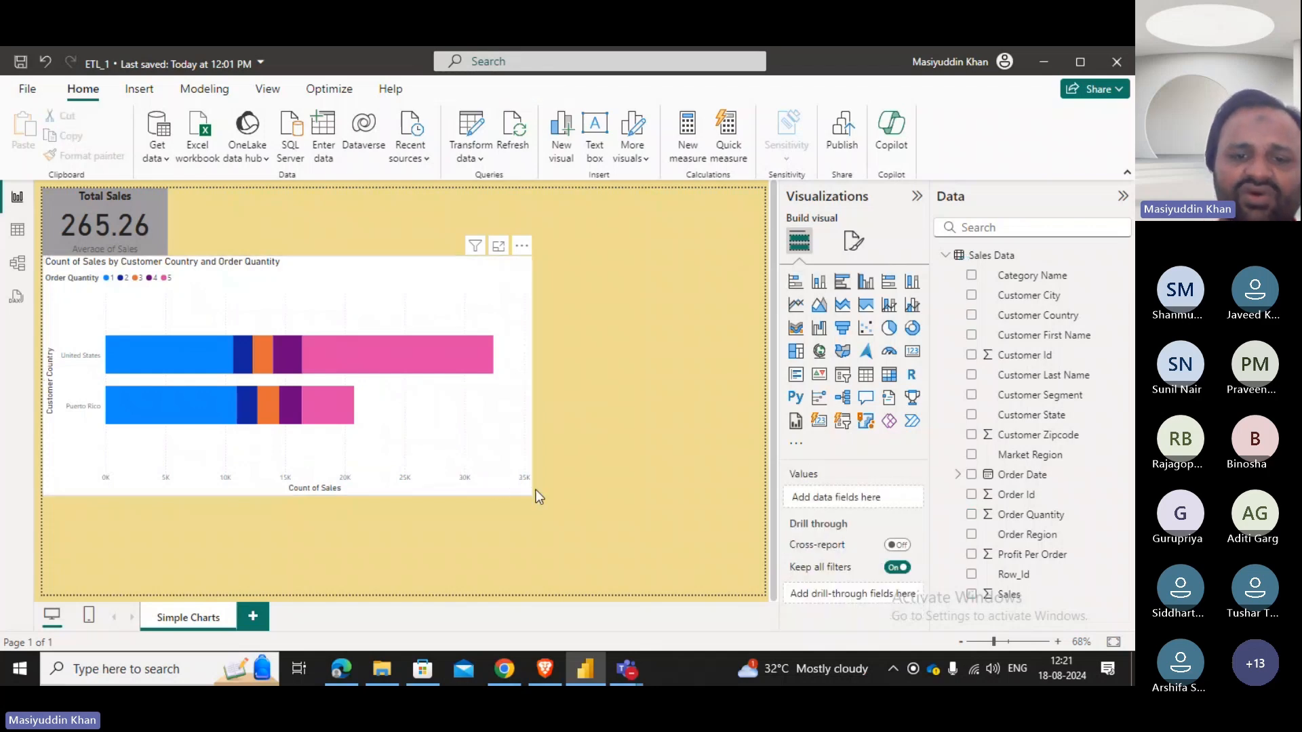
# Shrink the stacked bar chart, move it directly beside the Total Sales card at the page's upper edge, and check its applied filters.
pyautogui.moveTo(529, 492); pyautogui.dragTo(339, 390)
pyautogui.moveTo(303, 270); pyautogui.dragTo(429, 207)
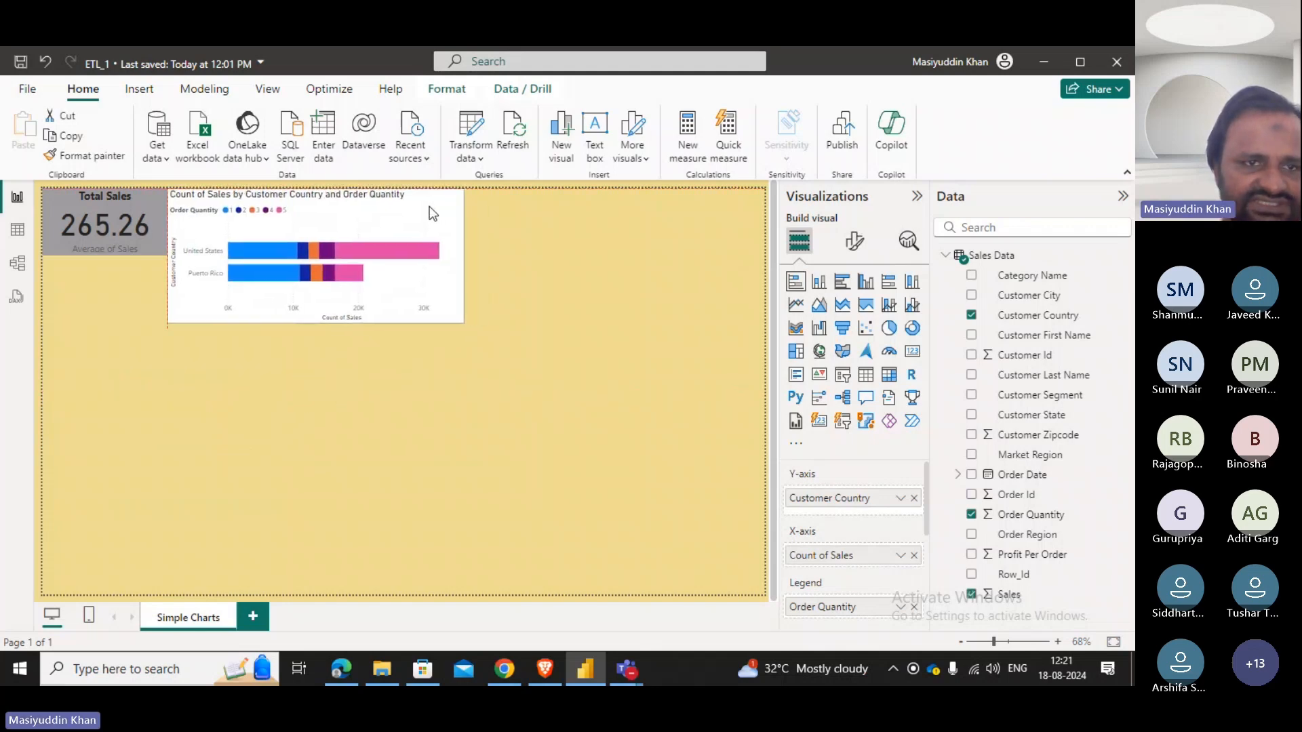
pyautogui.click(577, 326)
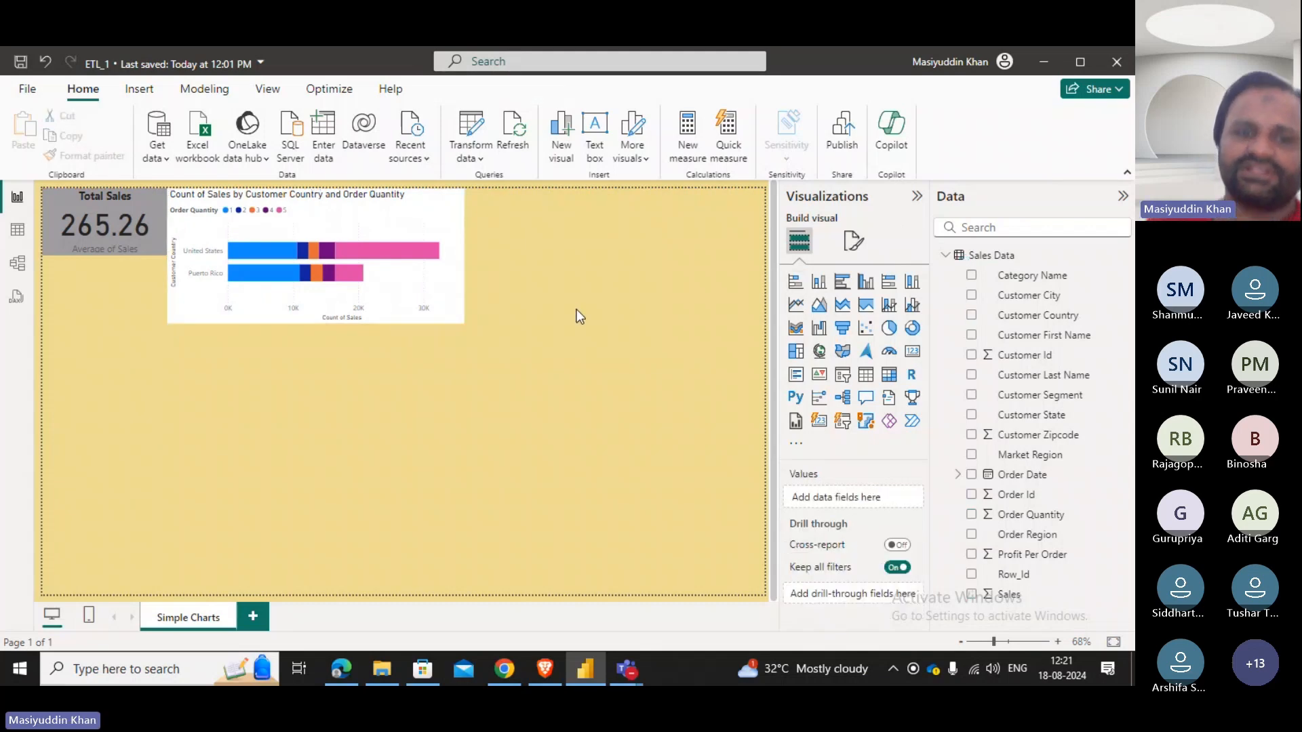
pyautogui.click(396, 318)
pyautogui.moveTo(407, 339)
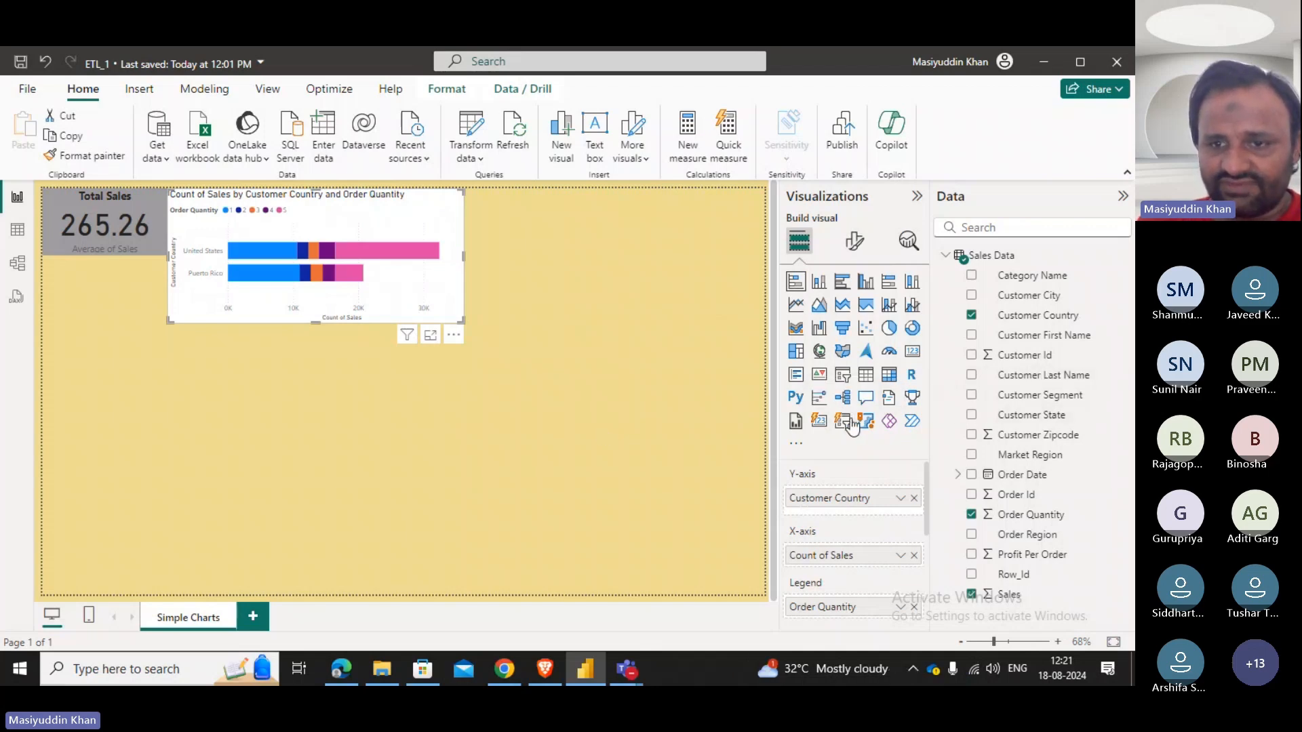
# Try converting the bar chart to a slicer with customer countries as tiles, and undo the conversion.
pyautogui.click(850, 422)
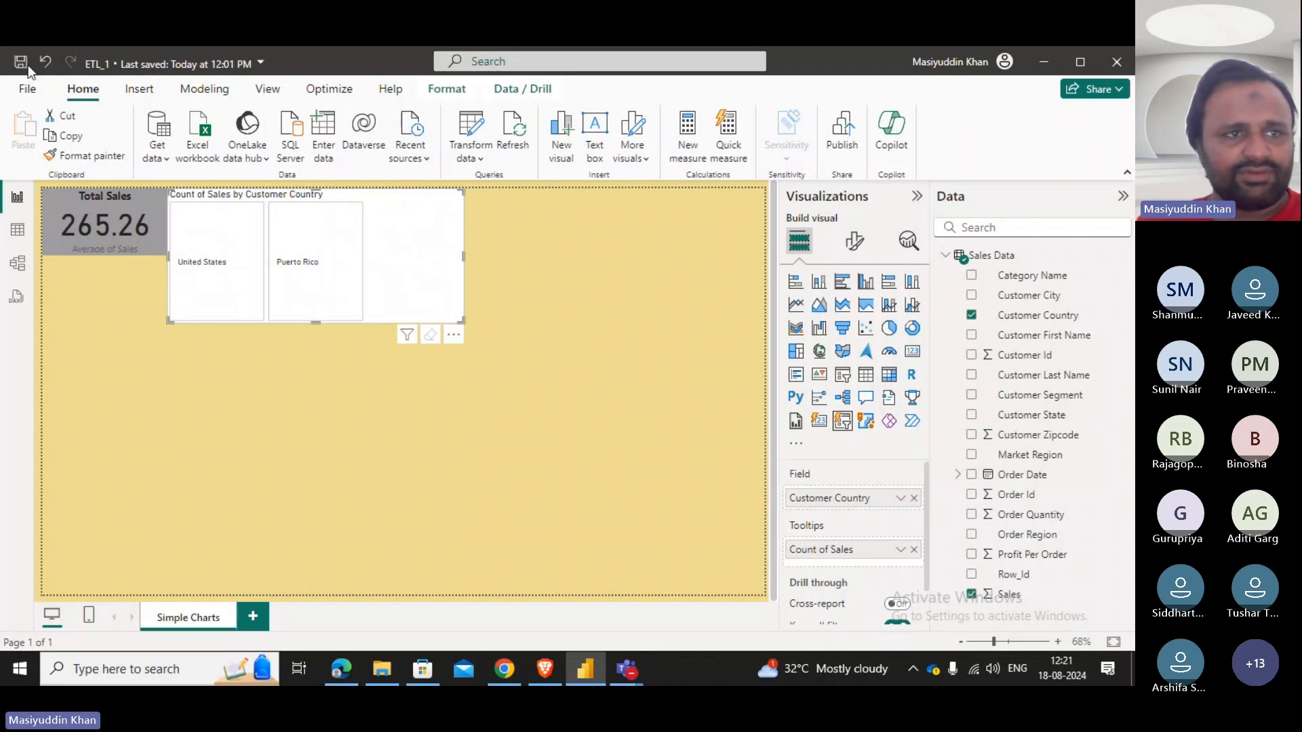
pyautogui.click(47, 63)
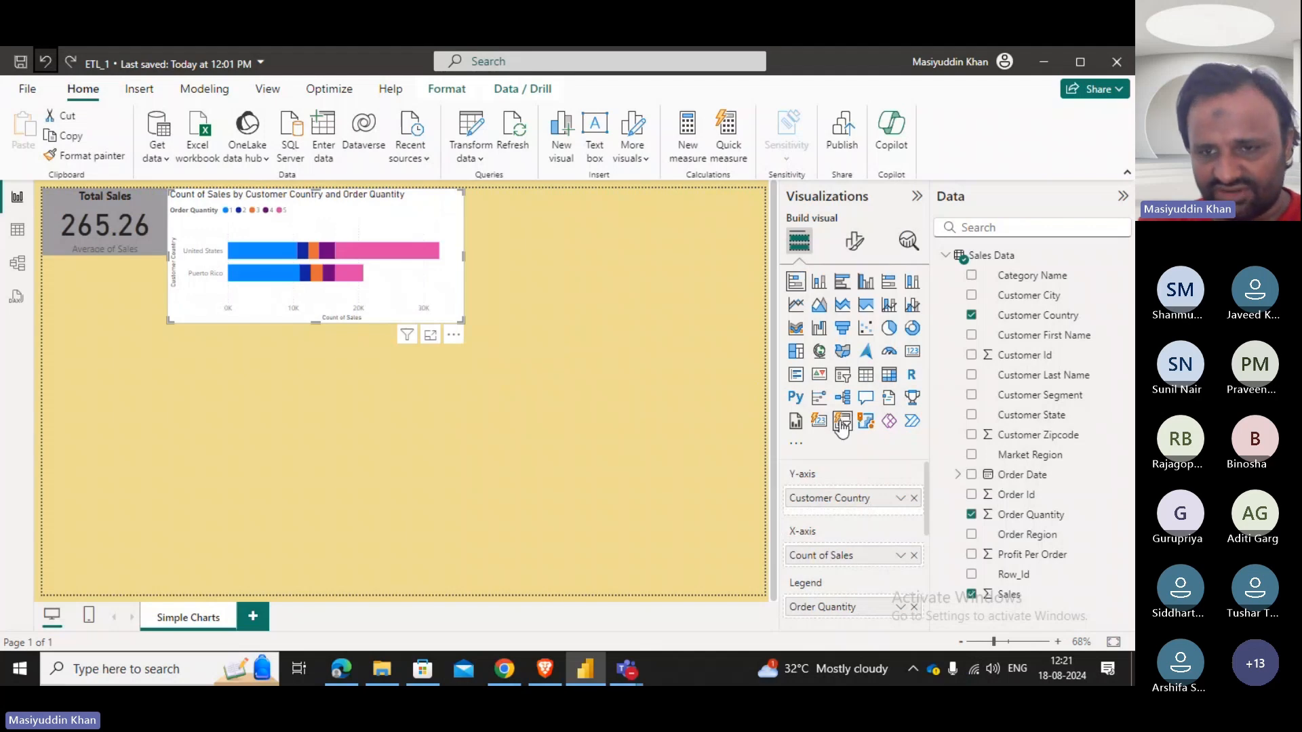
# Read what Small multiples does, then try switching the drill-through options Keep all filters and Cross-report, returning both to their original settings.
pyautogui.scroll(-5, 844, 562)
pyautogui.scroll(2, 844, 566)
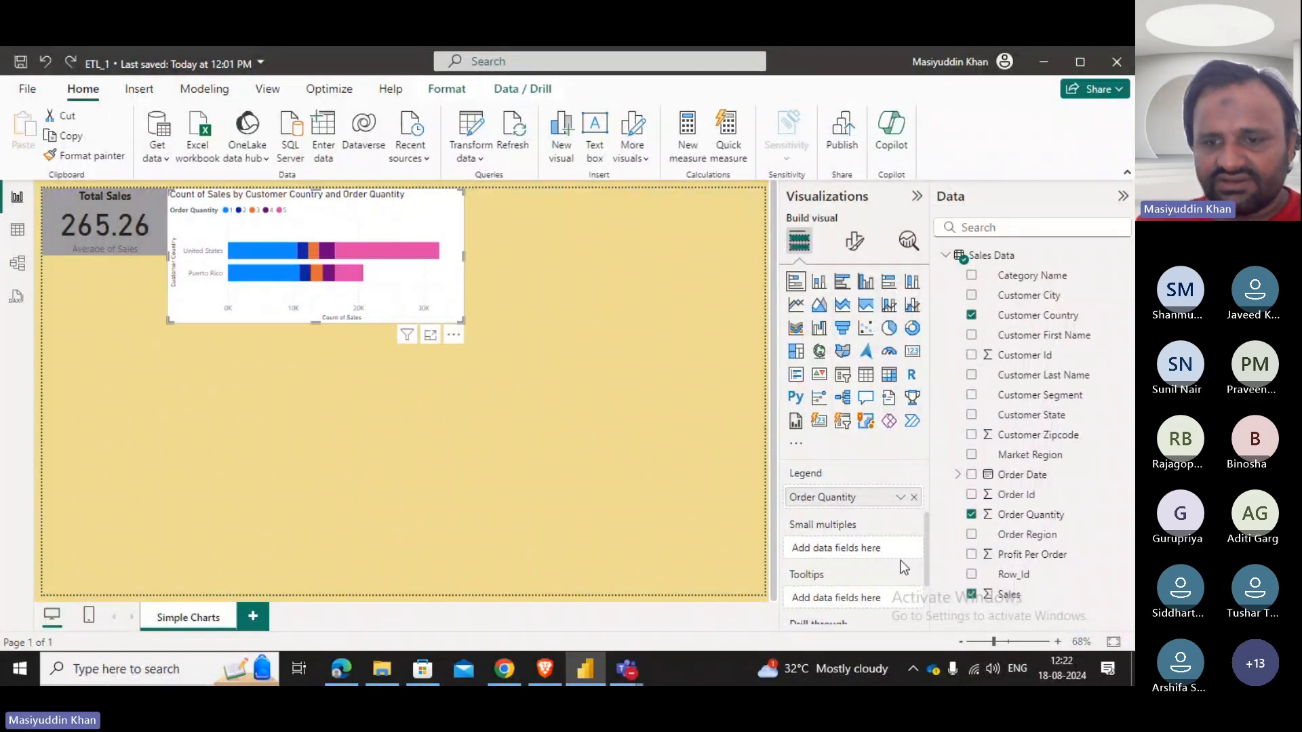
pyautogui.moveTo(806, 533)
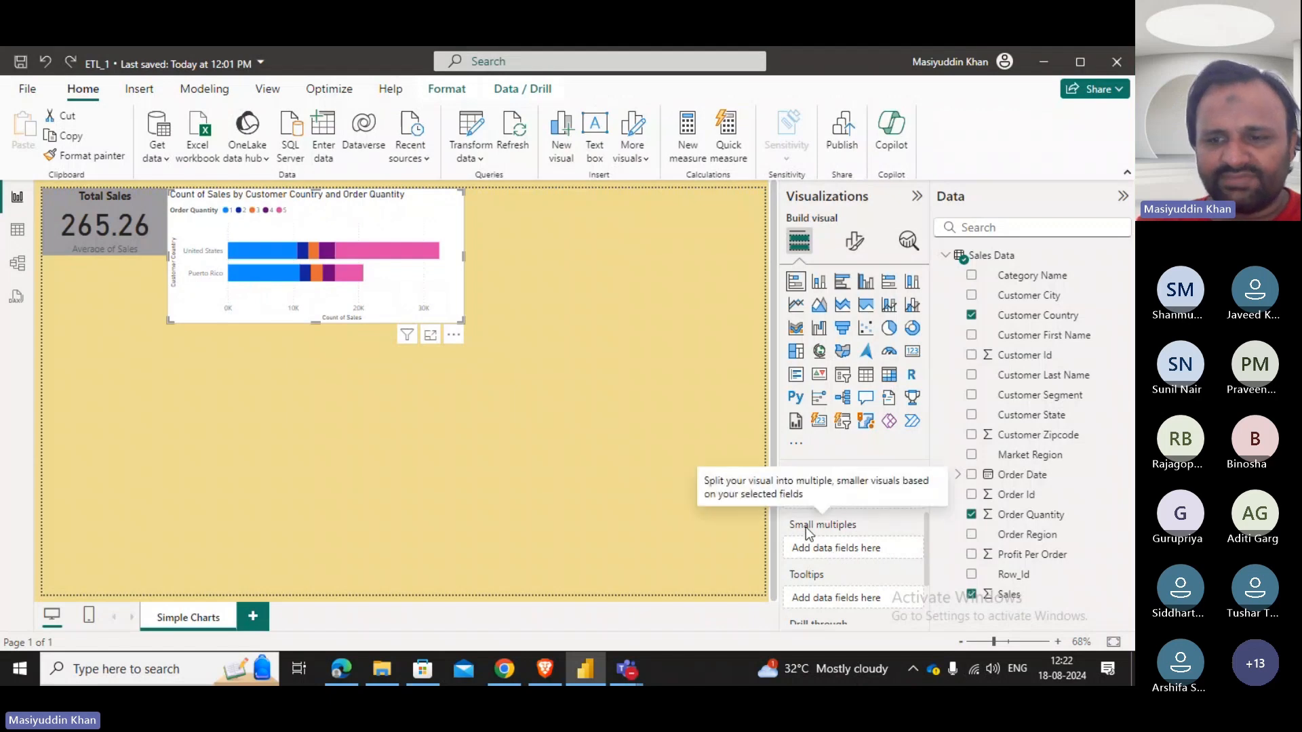
pyautogui.scroll(-2, 839, 567)
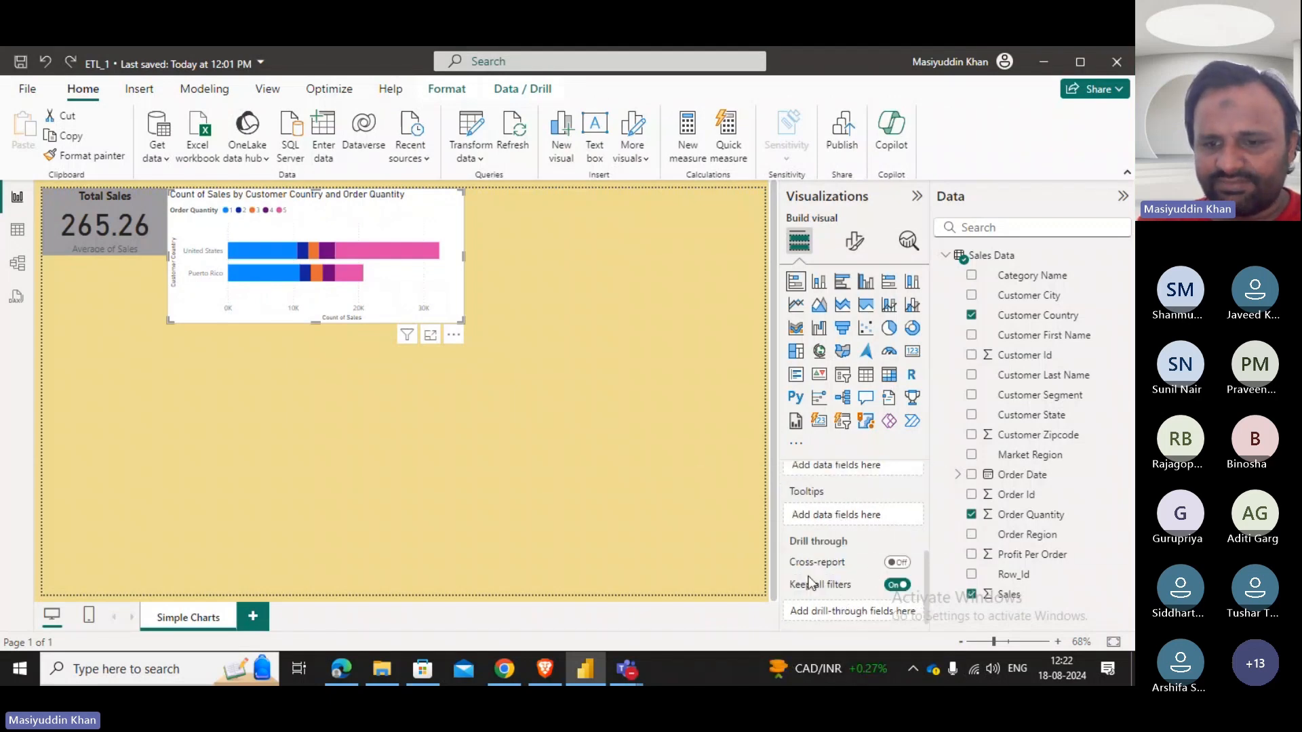
pyautogui.click(892, 590)
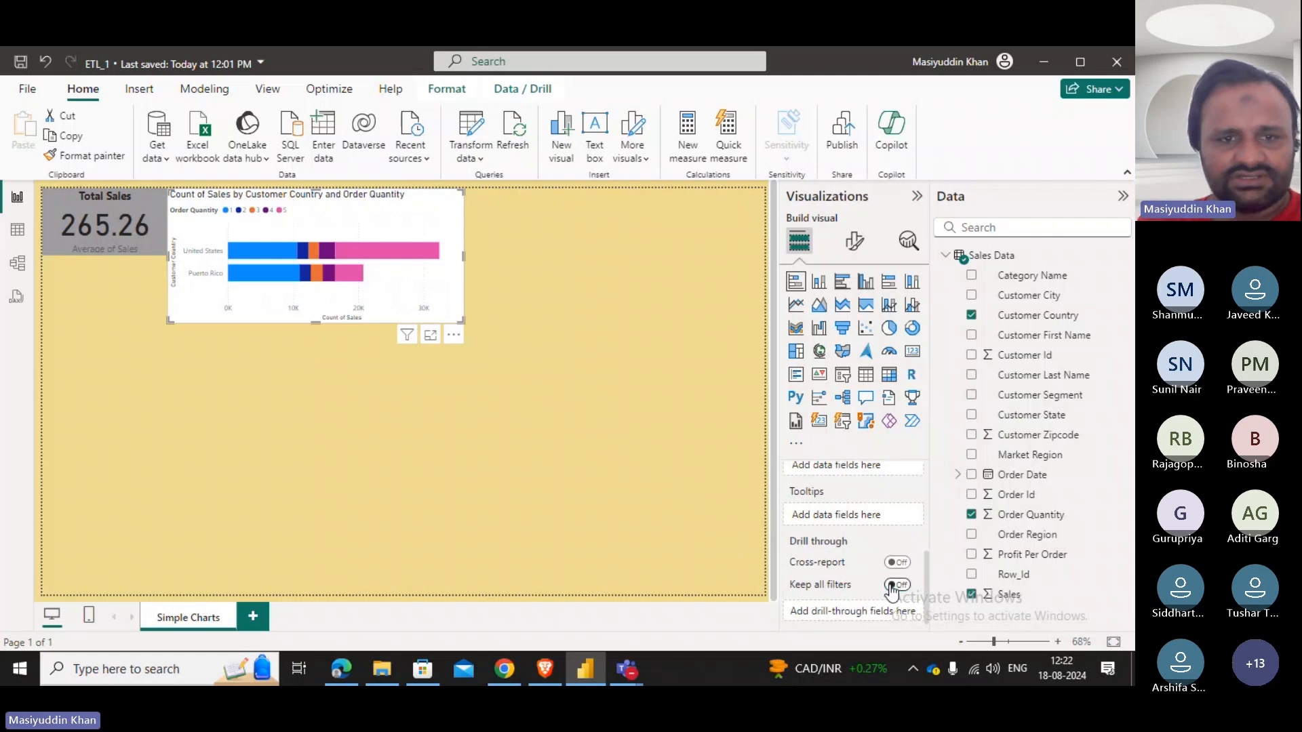
pyautogui.click(453, 425)
pyautogui.click(419, 318)
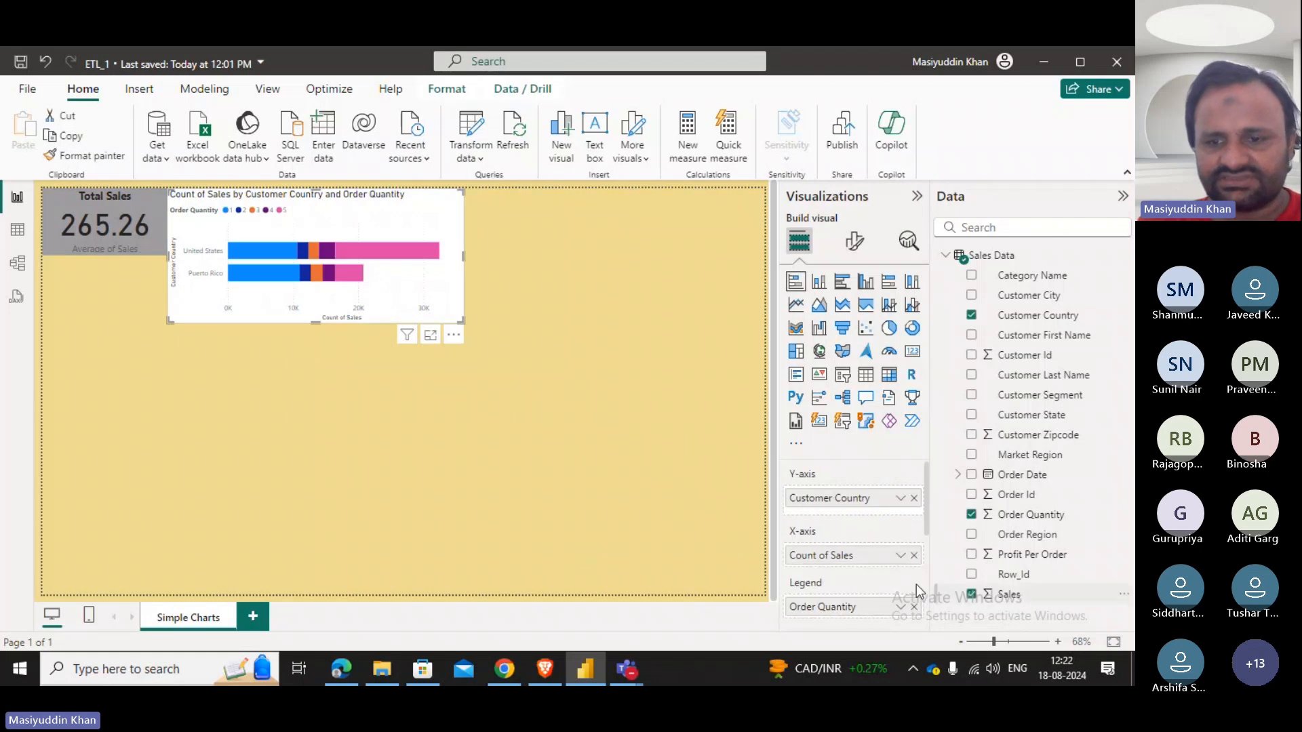
pyautogui.scroll(-3, 902, 593)
pyautogui.scroll(-1, 888, 596)
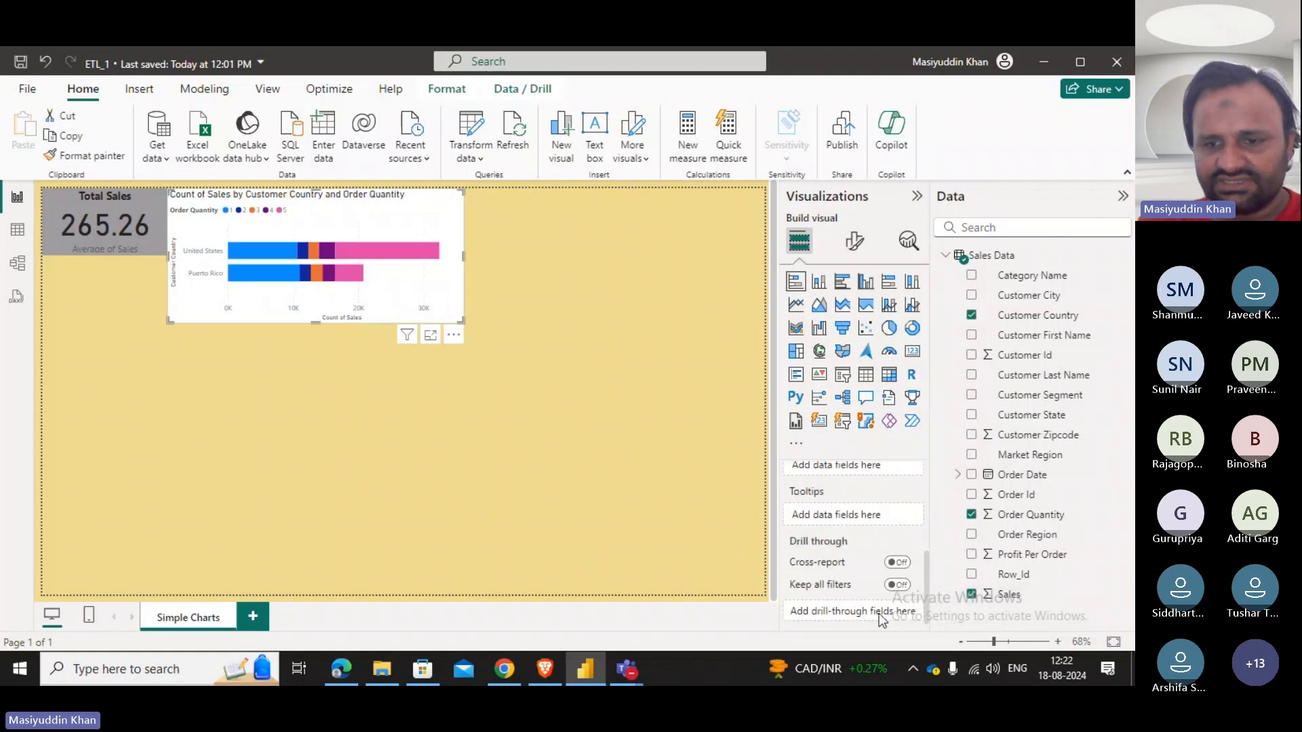
pyautogui.click(895, 585)
pyautogui.click(899, 563)
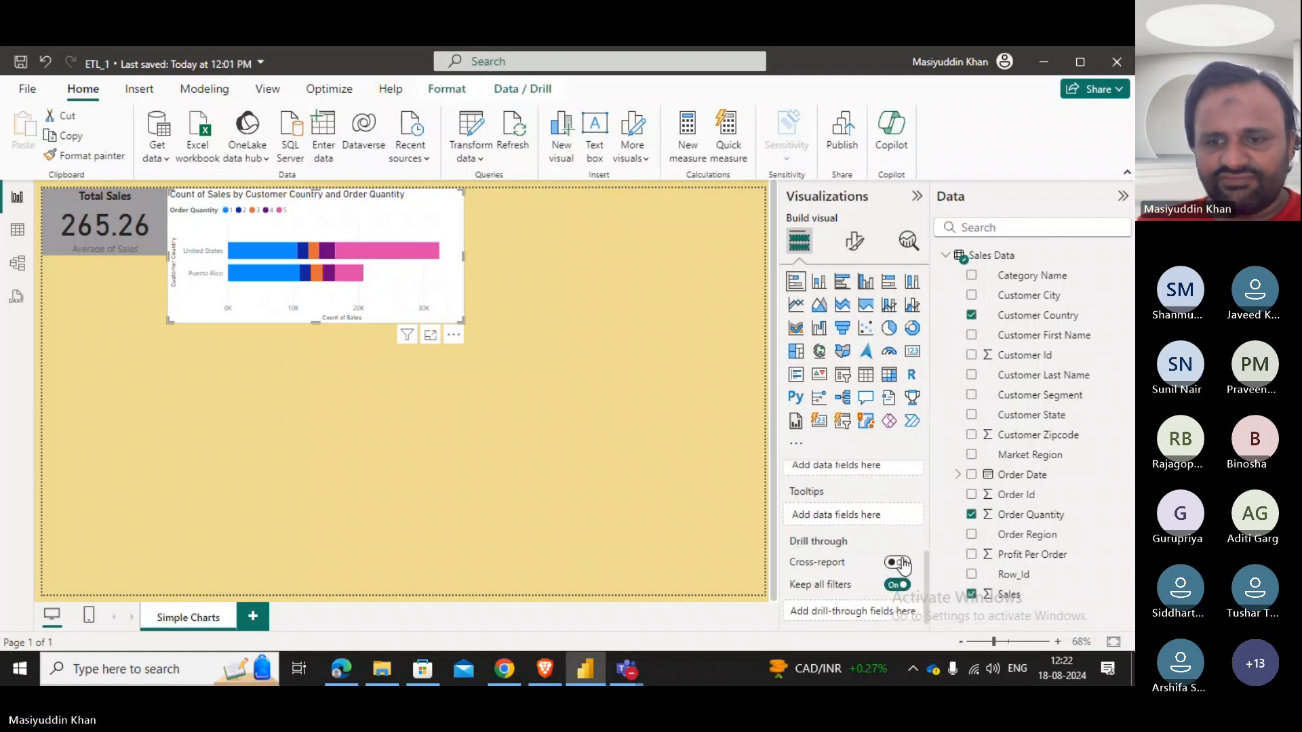
pyautogui.click(899, 563)
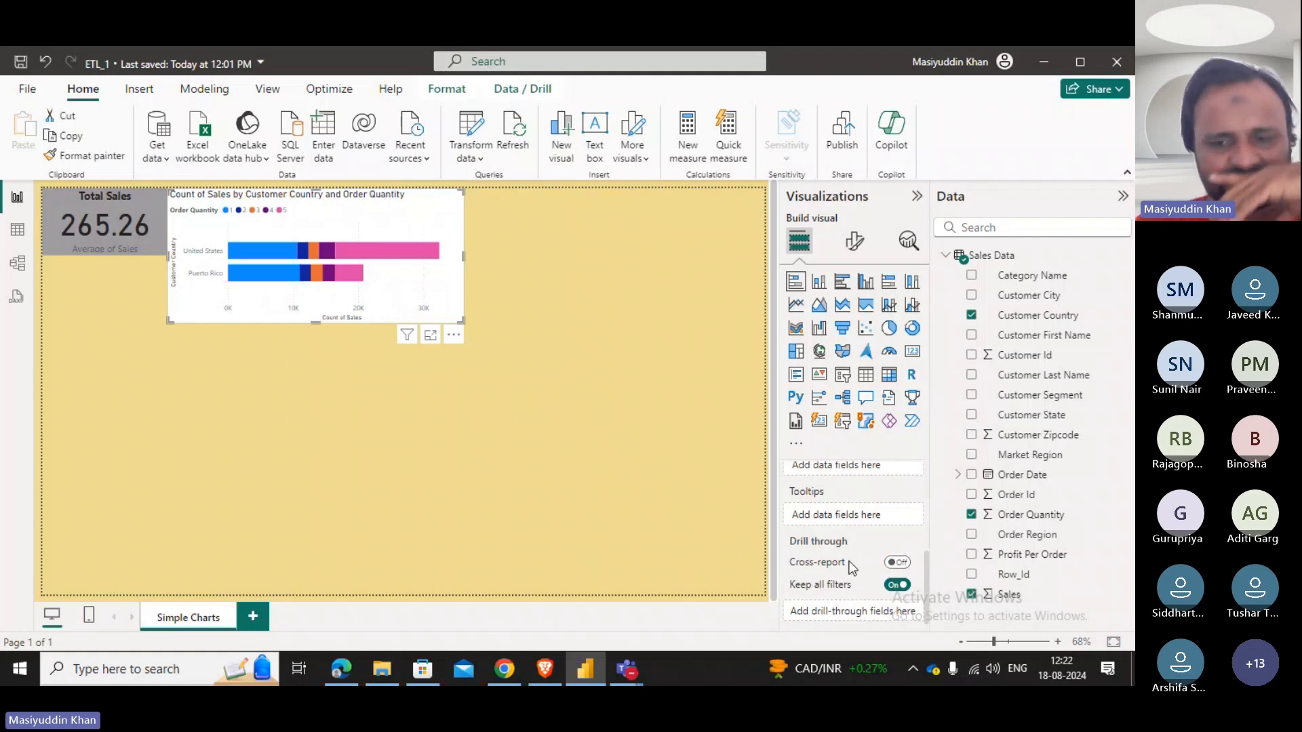
# Try converting the bar chart to a slicer and filter the page alternately by United States and Puerto Rico.
pyautogui.scroll(3, 852, 564)
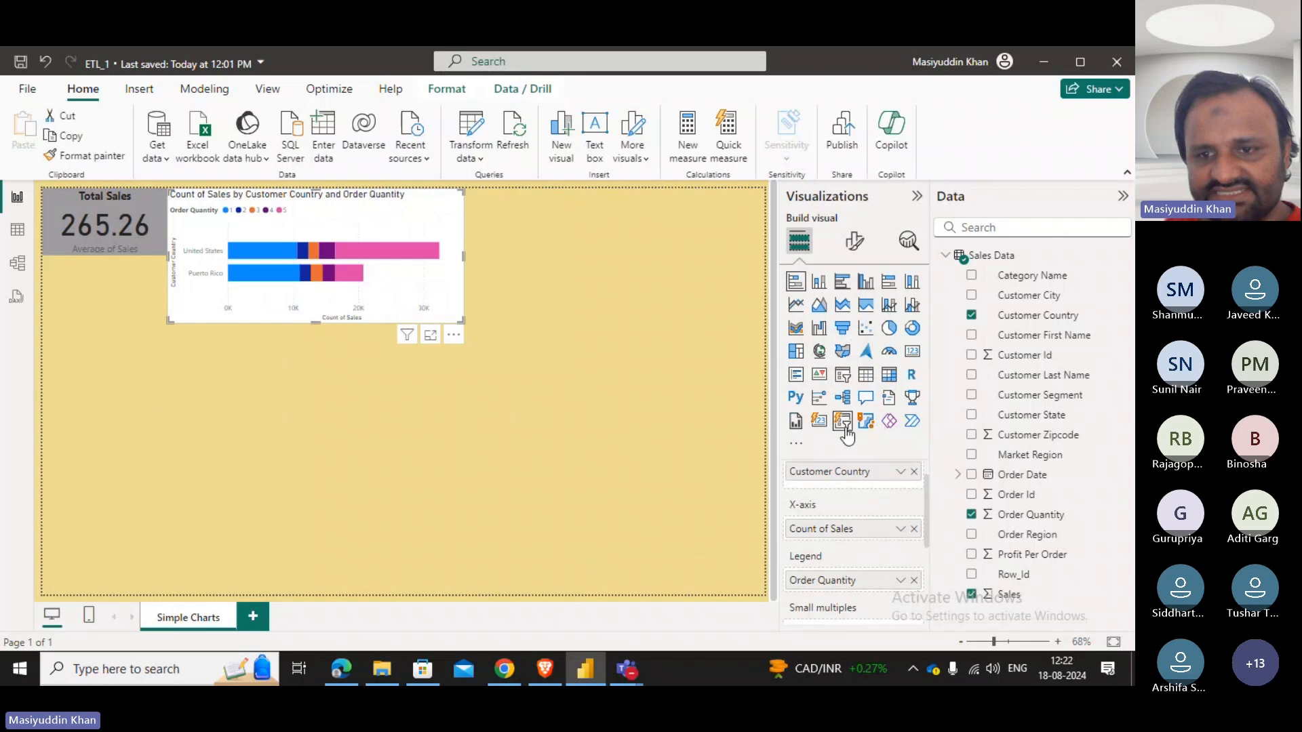
pyautogui.click(844, 377)
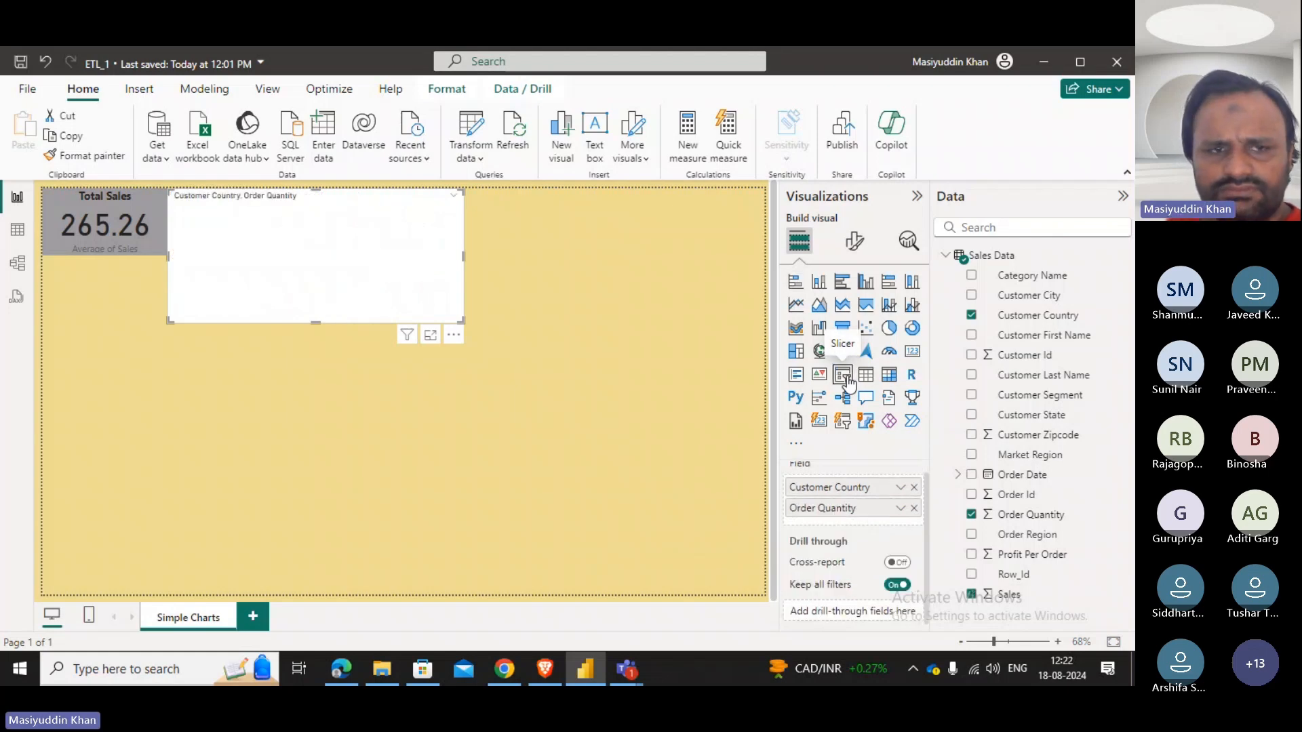
pyautogui.moveTo(315, 211)
pyautogui.mouseDown()
pyautogui.moveTo(387, 288)
pyautogui.moveTo(315, 204)
pyautogui.mouseUp()
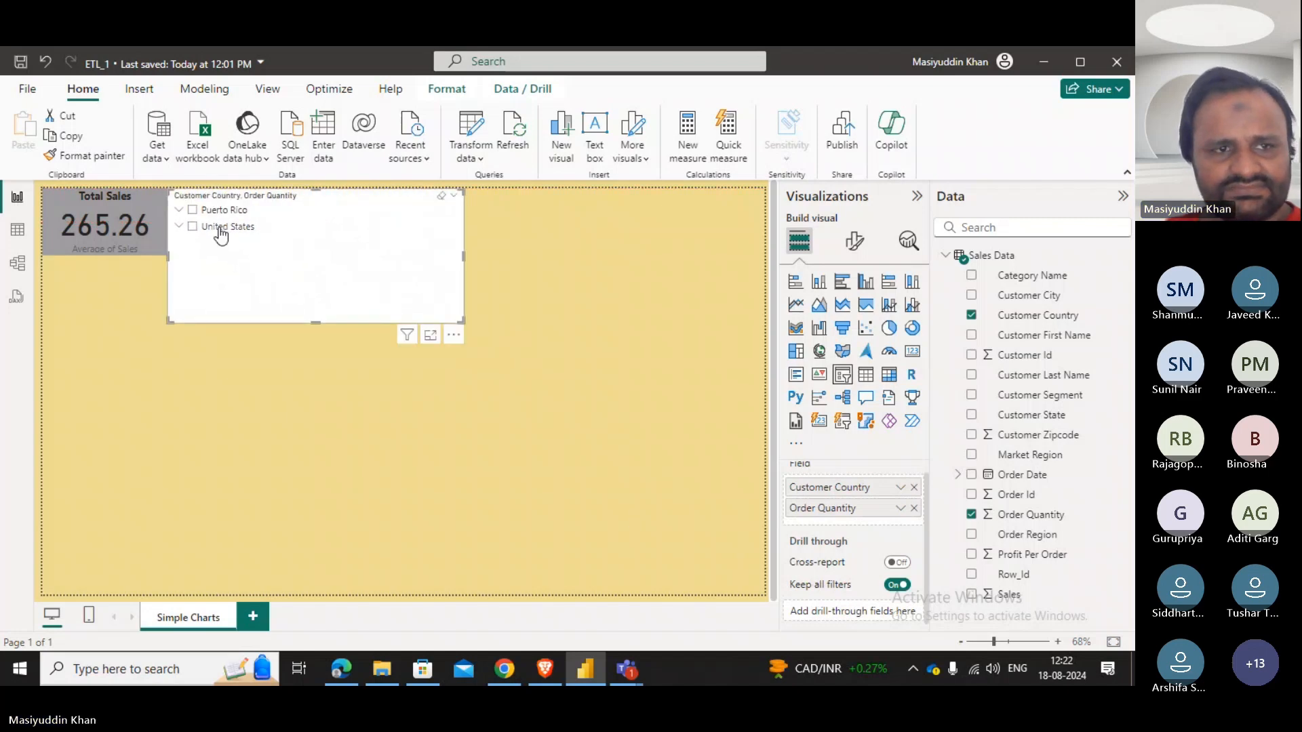
pyautogui.click(193, 227)
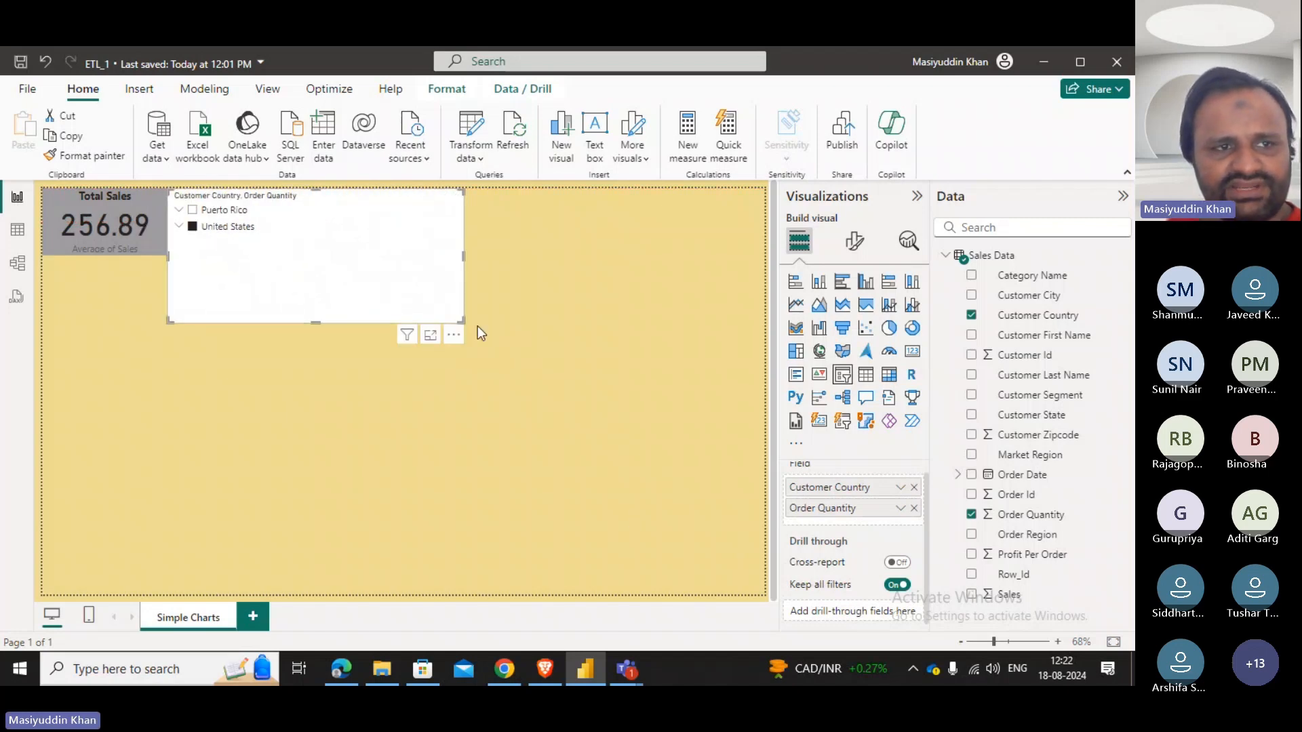
pyautogui.click(193, 227)
pyautogui.click(193, 227)
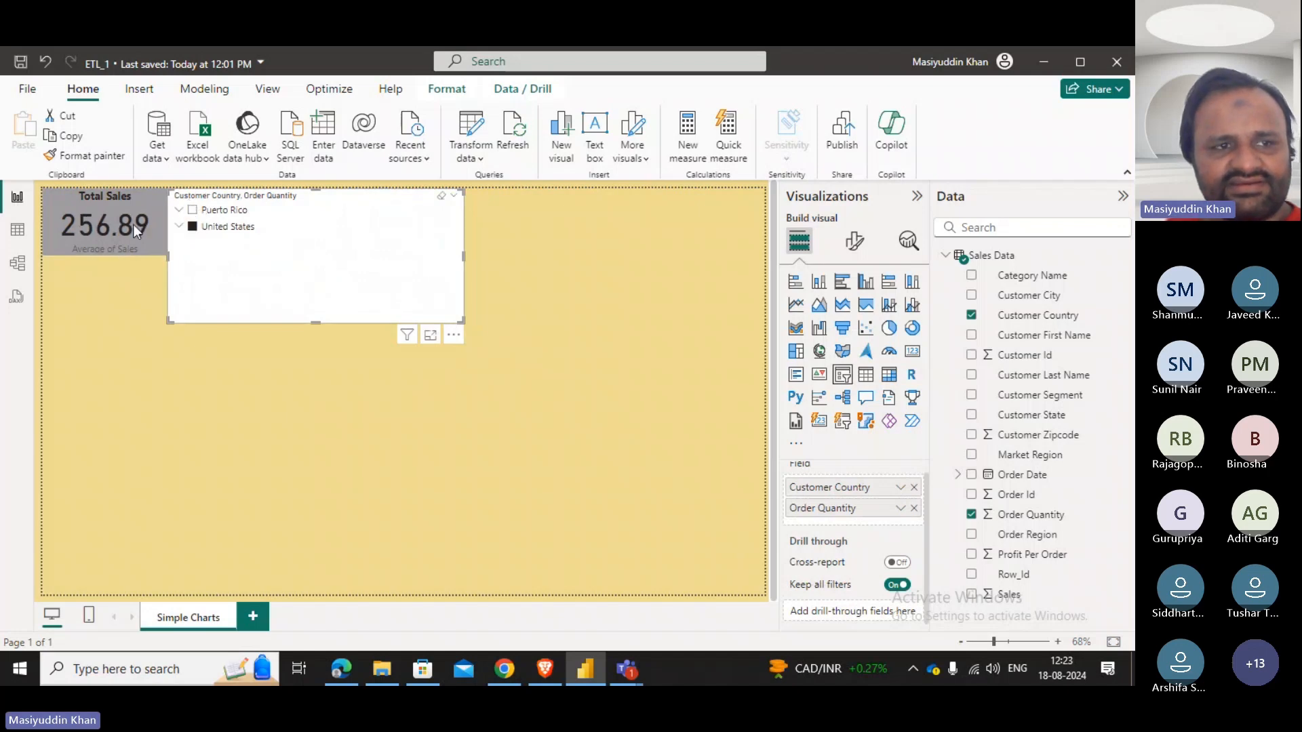
pyautogui.click(193, 211)
pyautogui.click(194, 228)
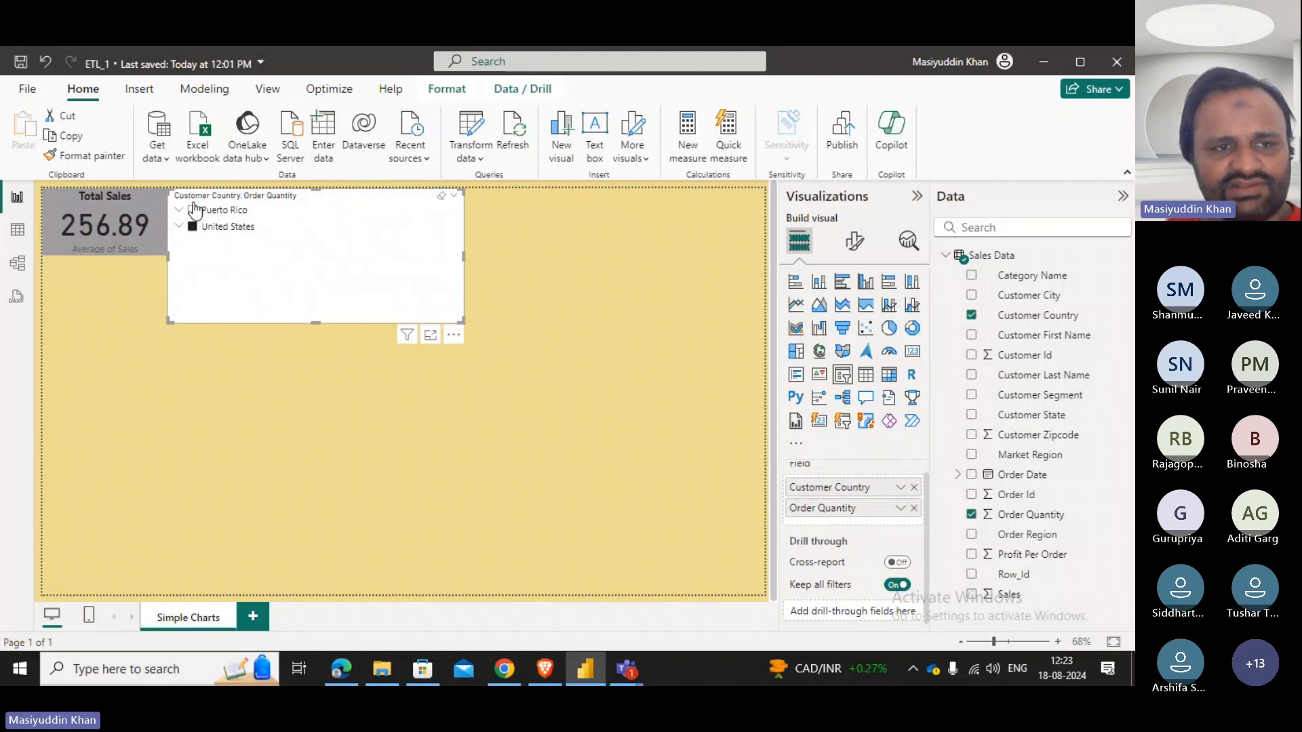
pyautogui.click(193, 210)
pyautogui.click(194, 227)
pyautogui.click(194, 210)
# Undo the slicer selections and the slicer conversion to restore the stacked bar chart, and deselect it.
pyautogui.click(46, 66)
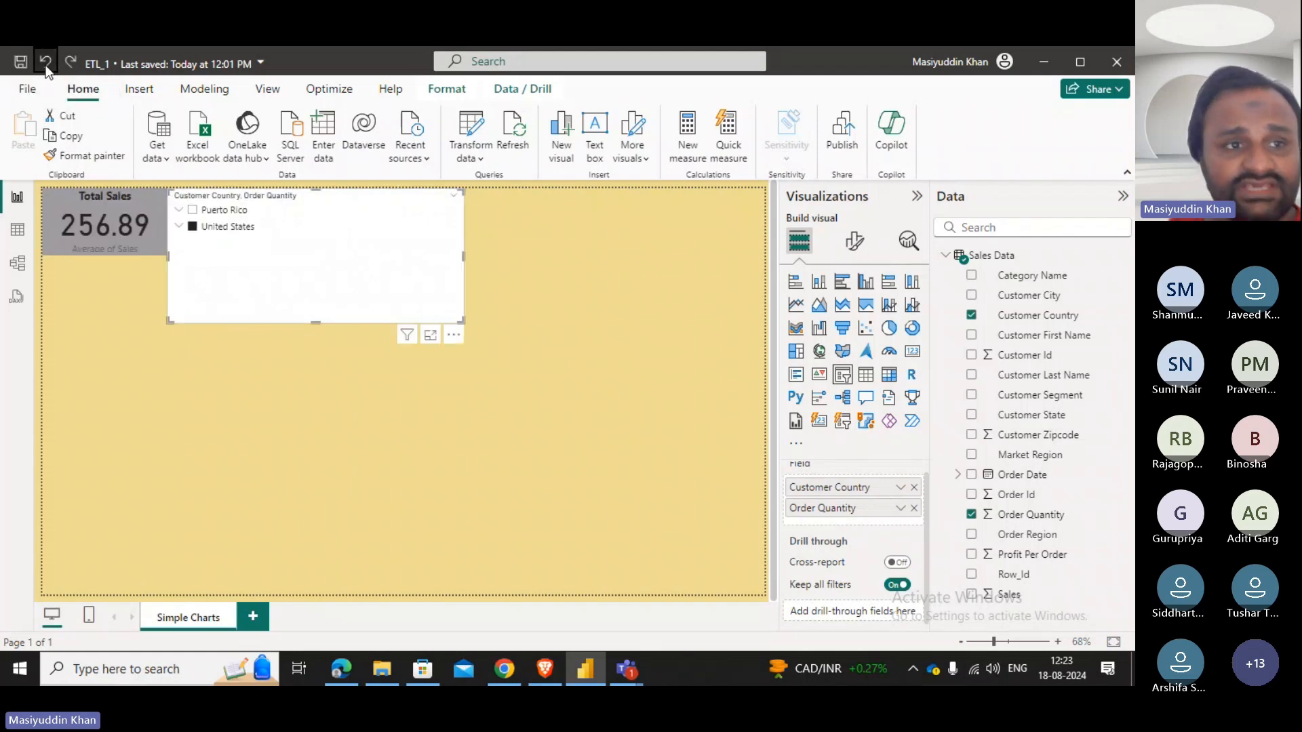
pyautogui.click(46, 66)
pyautogui.click(46, 65)
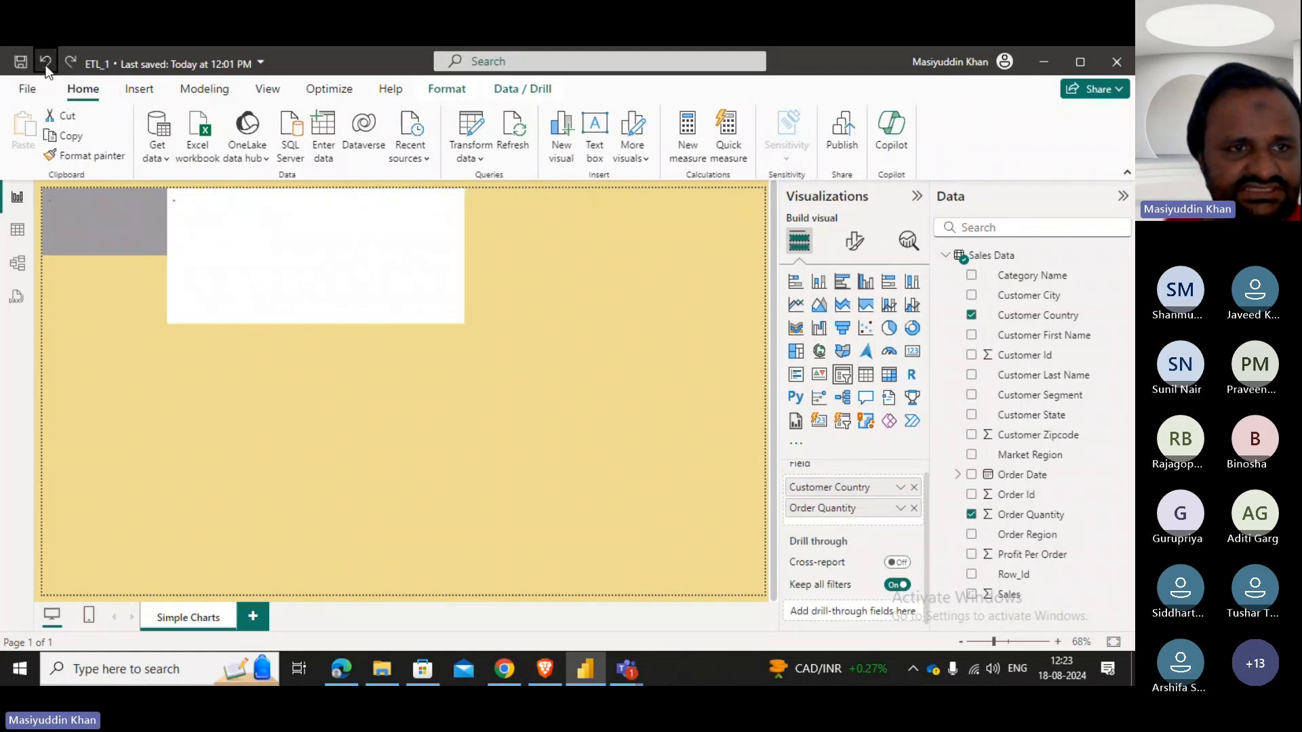
pyautogui.click(46, 66)
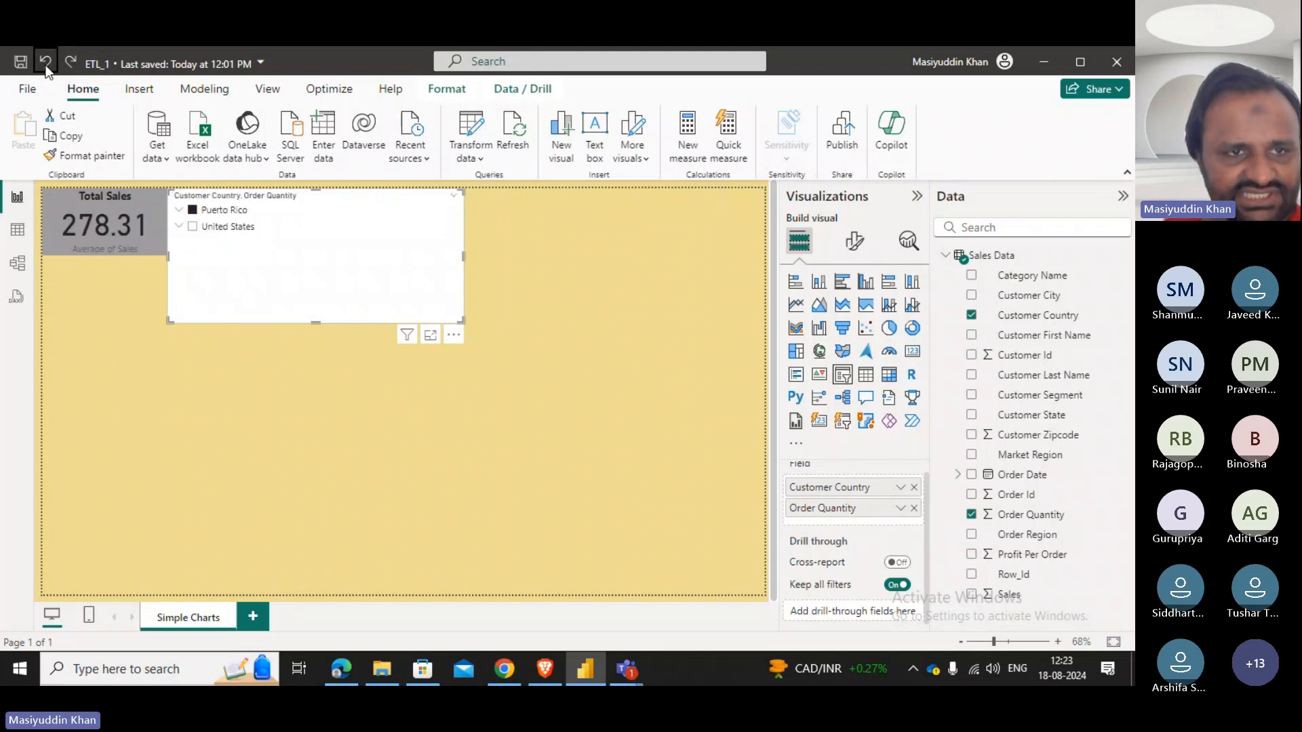
pyautogui.click(47, 66)
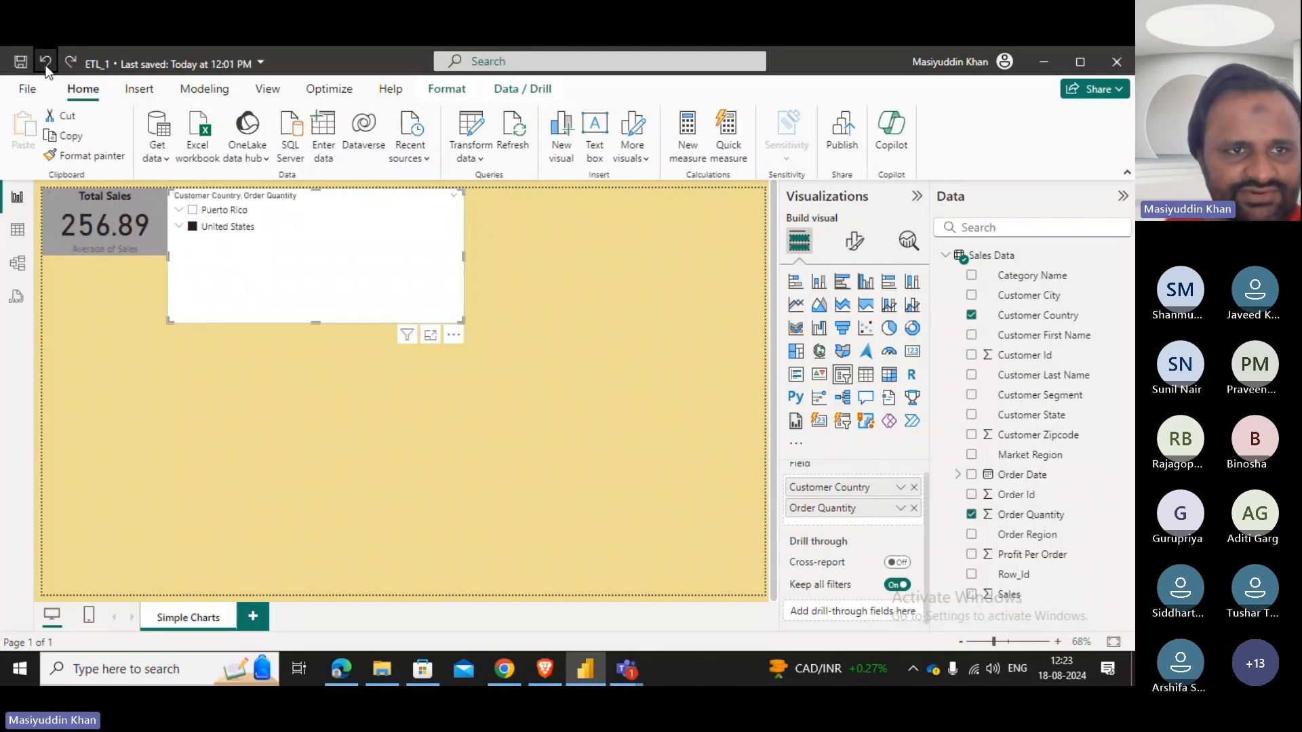
pyautogui.click(46, 66)
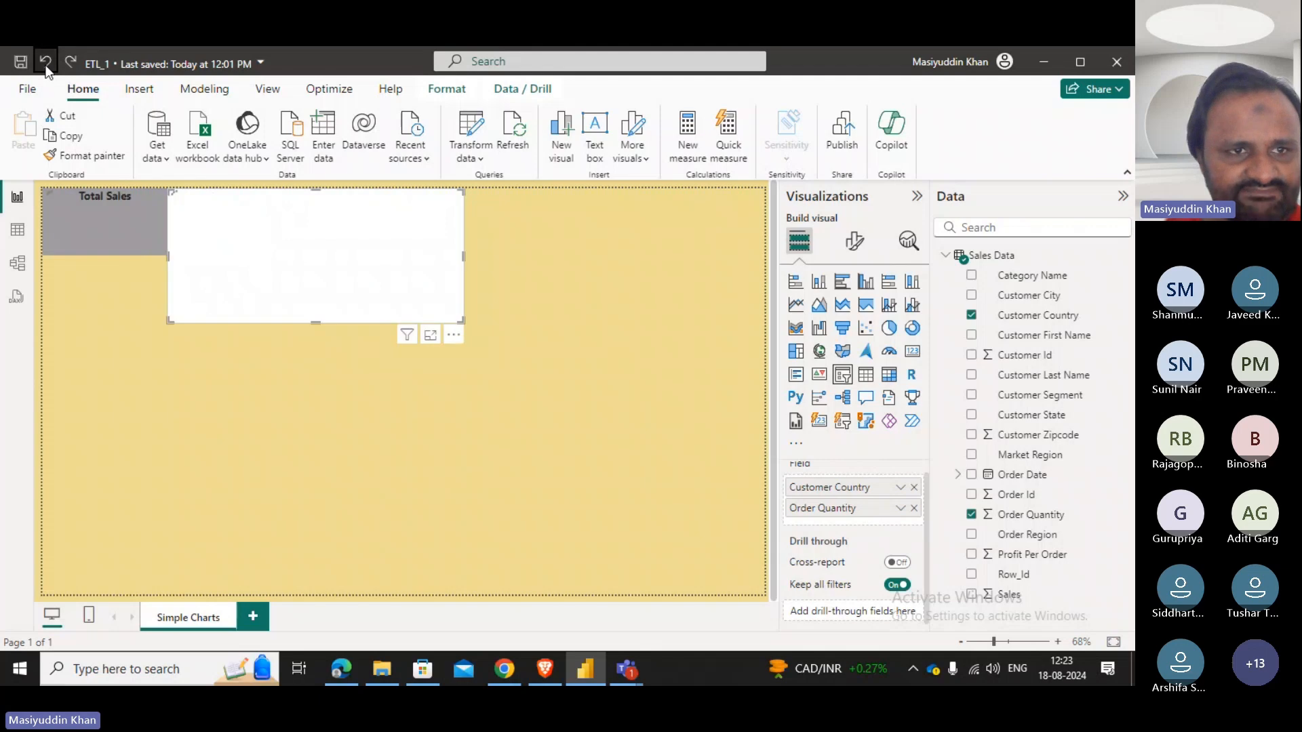
pyautogui.click(46, 66)
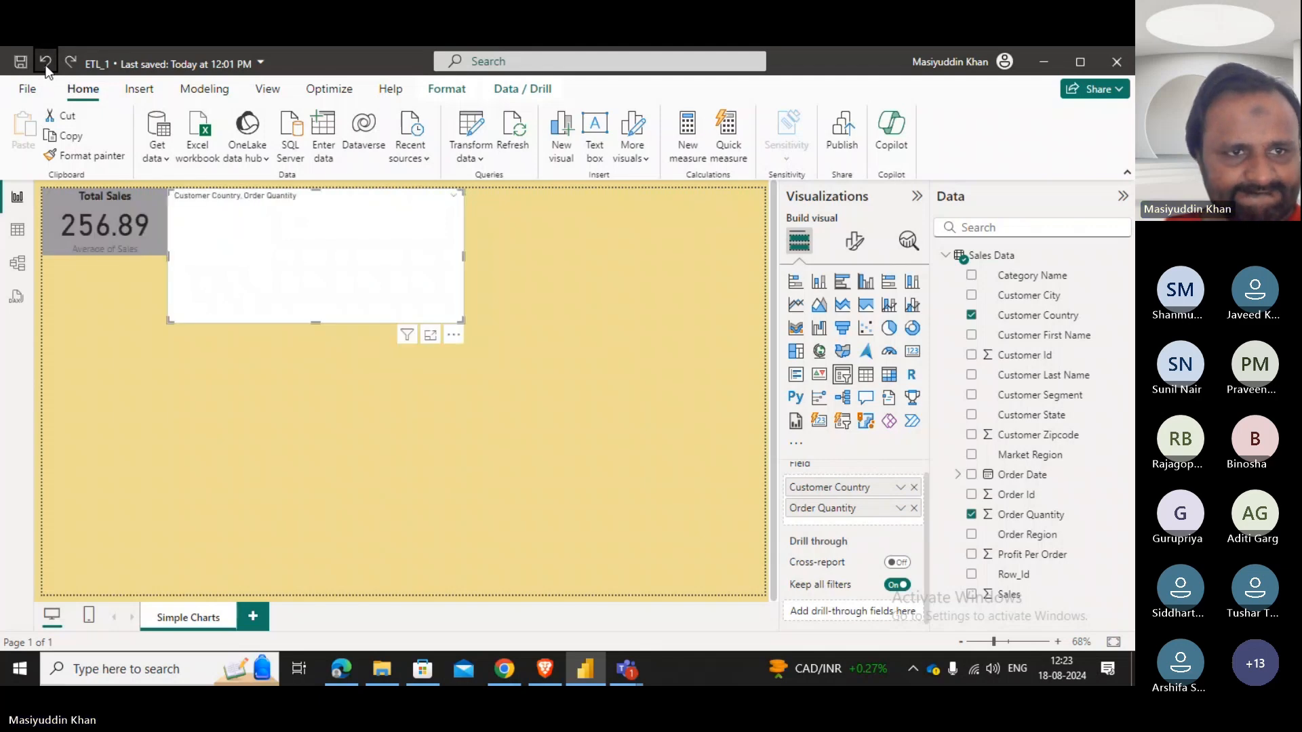
pyautogui.click(46, 66)
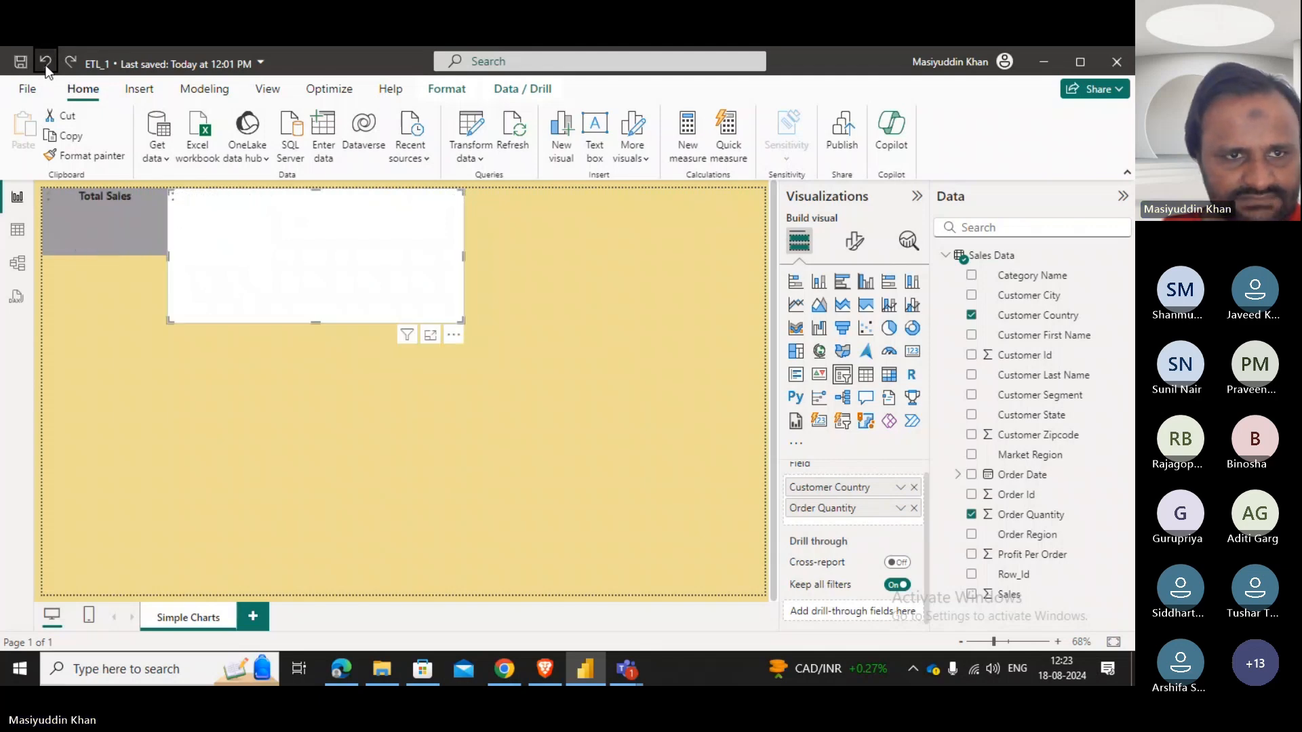
pyautogui.click(46, 66)
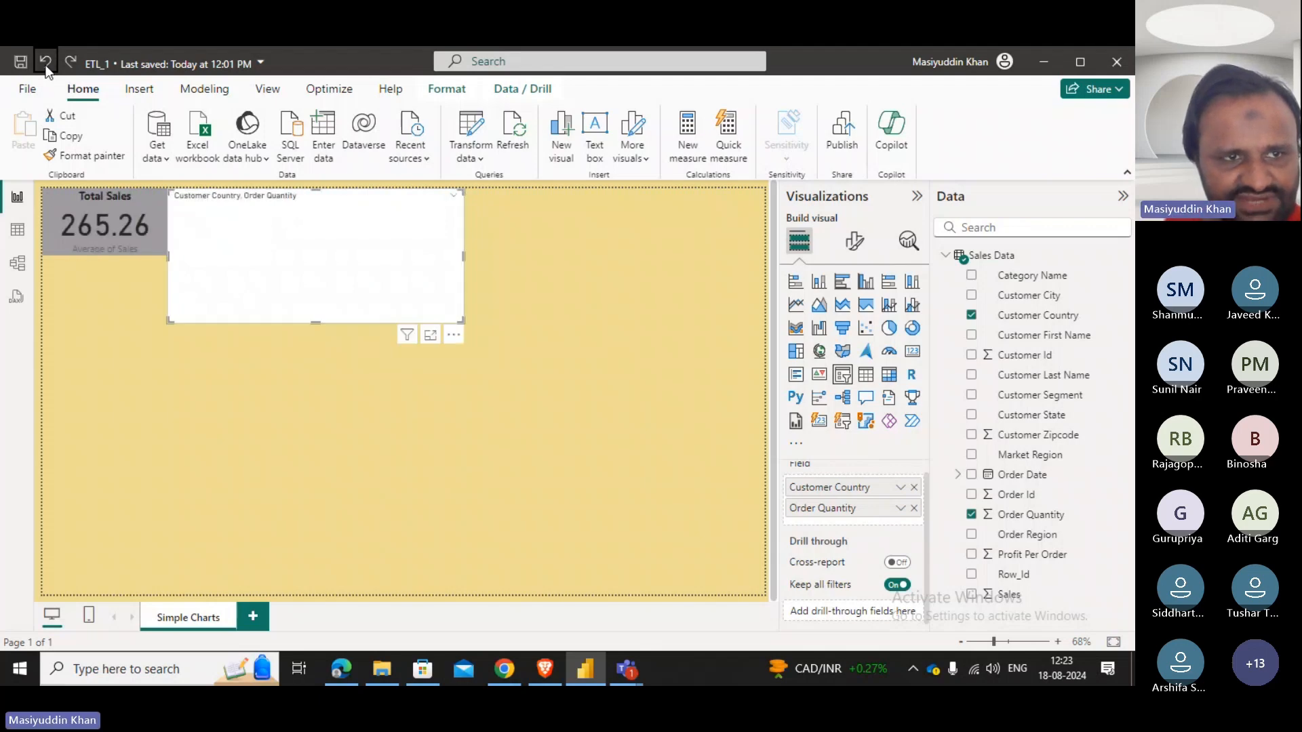
pyautogui.click(47, 66)
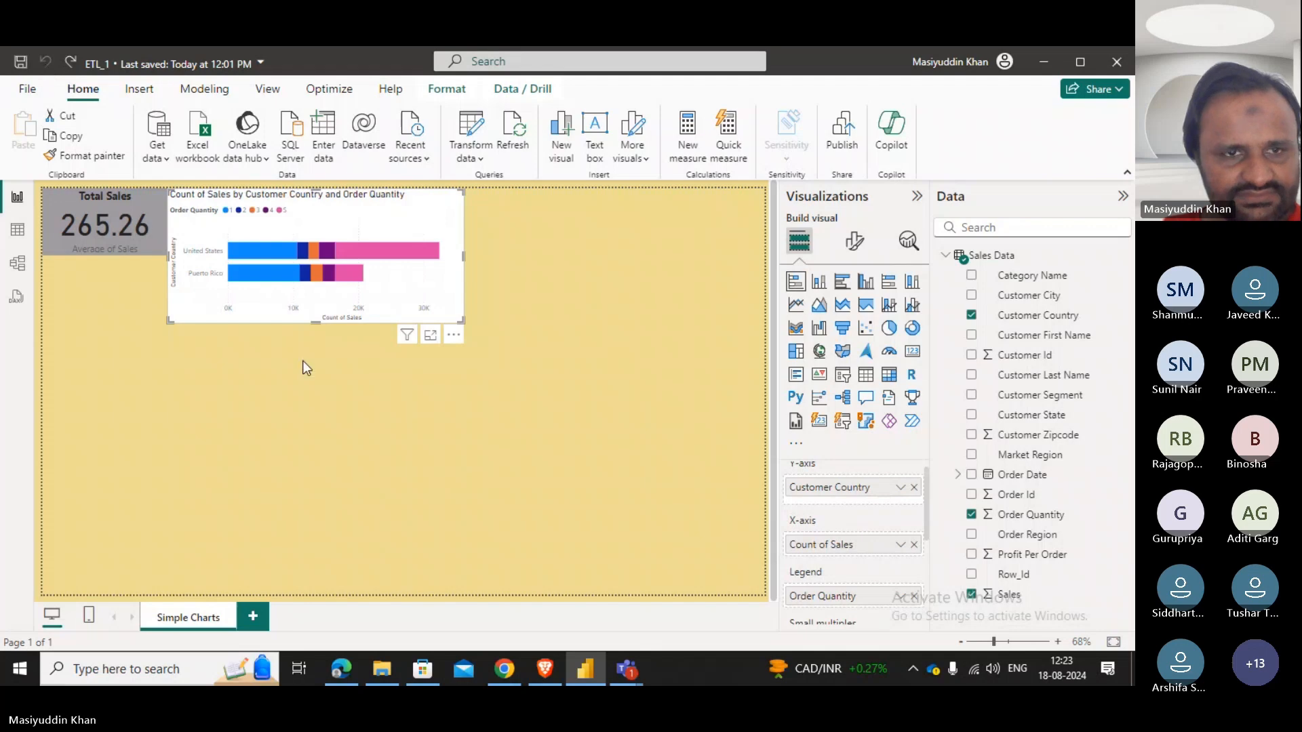
pyautogui.click(552, 314)
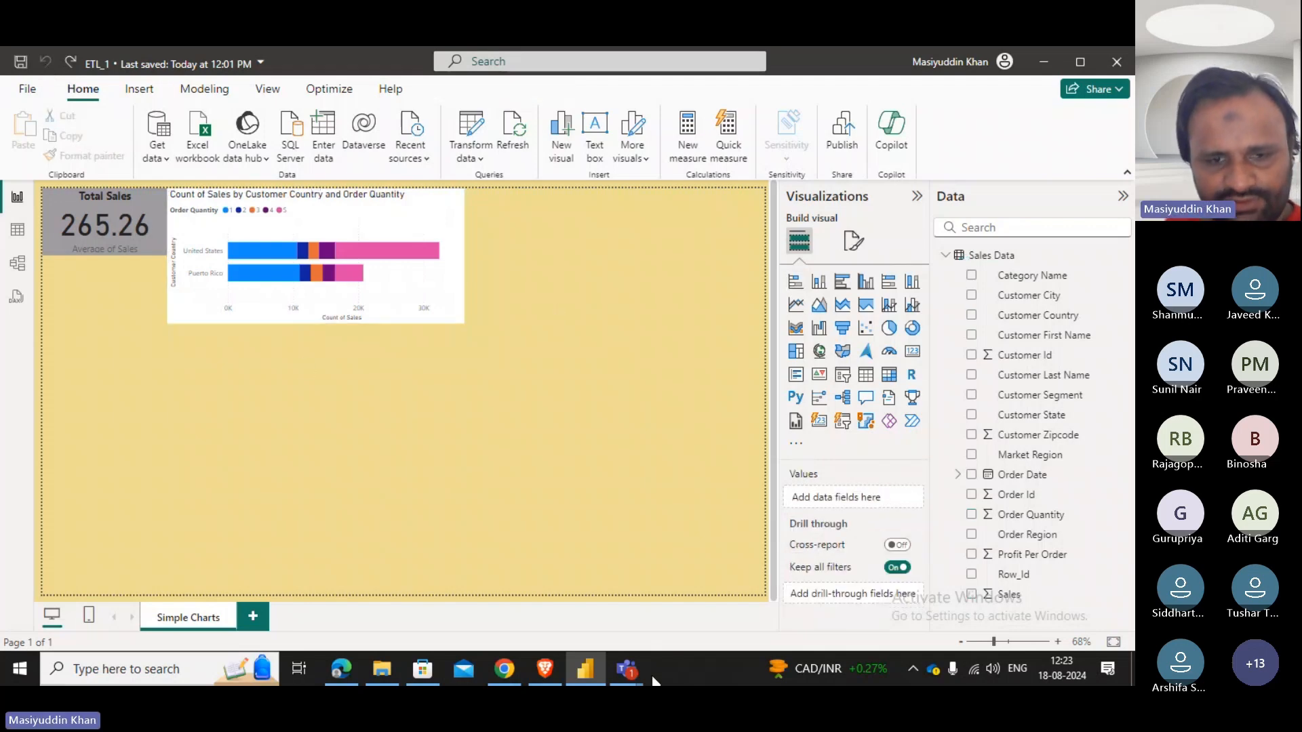
# Switch to the Teams meeting window to read the newest chat messages, and return to the Power BI report.
pyautogui.moveTo(627, 670)
pyautogui.click(538, 591)
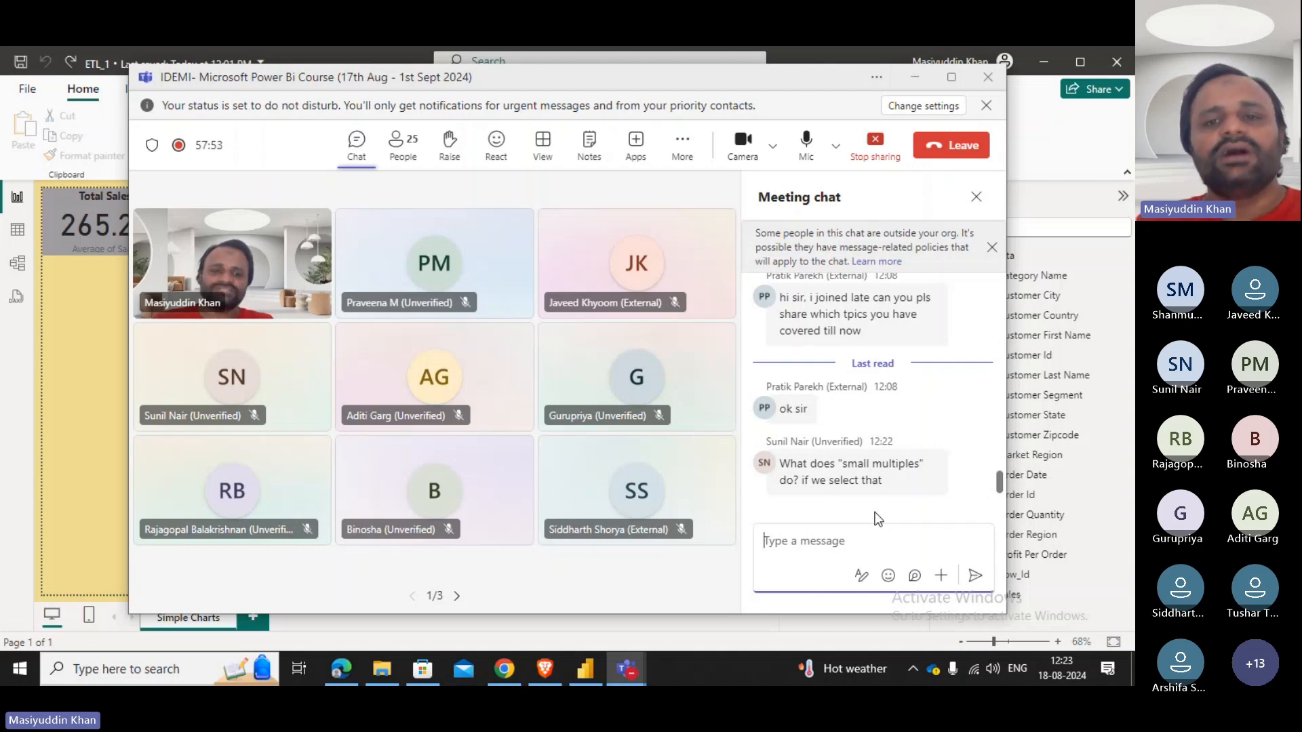
pyautogui.click(914, 77)
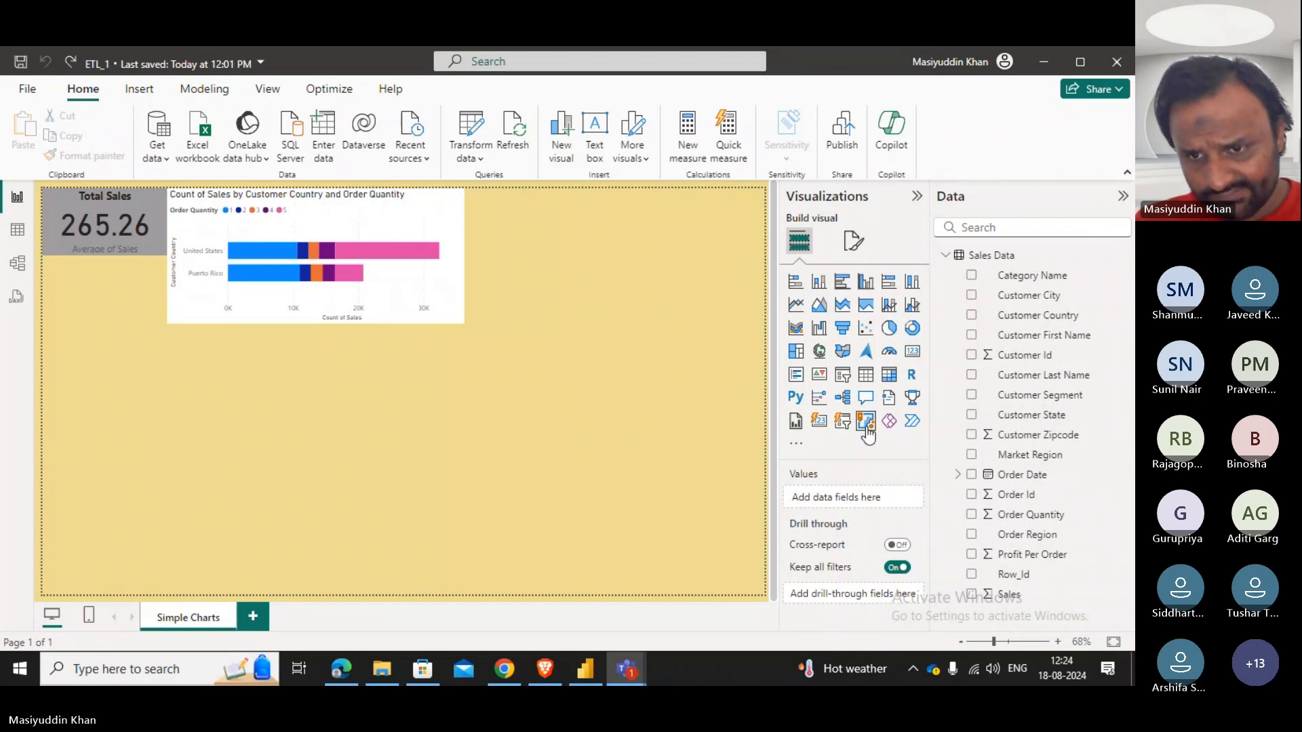
# Add a stacked column chart beside the bar chart and enlarge it to fill the remaining page width.
pyautogui.click(817, 282)
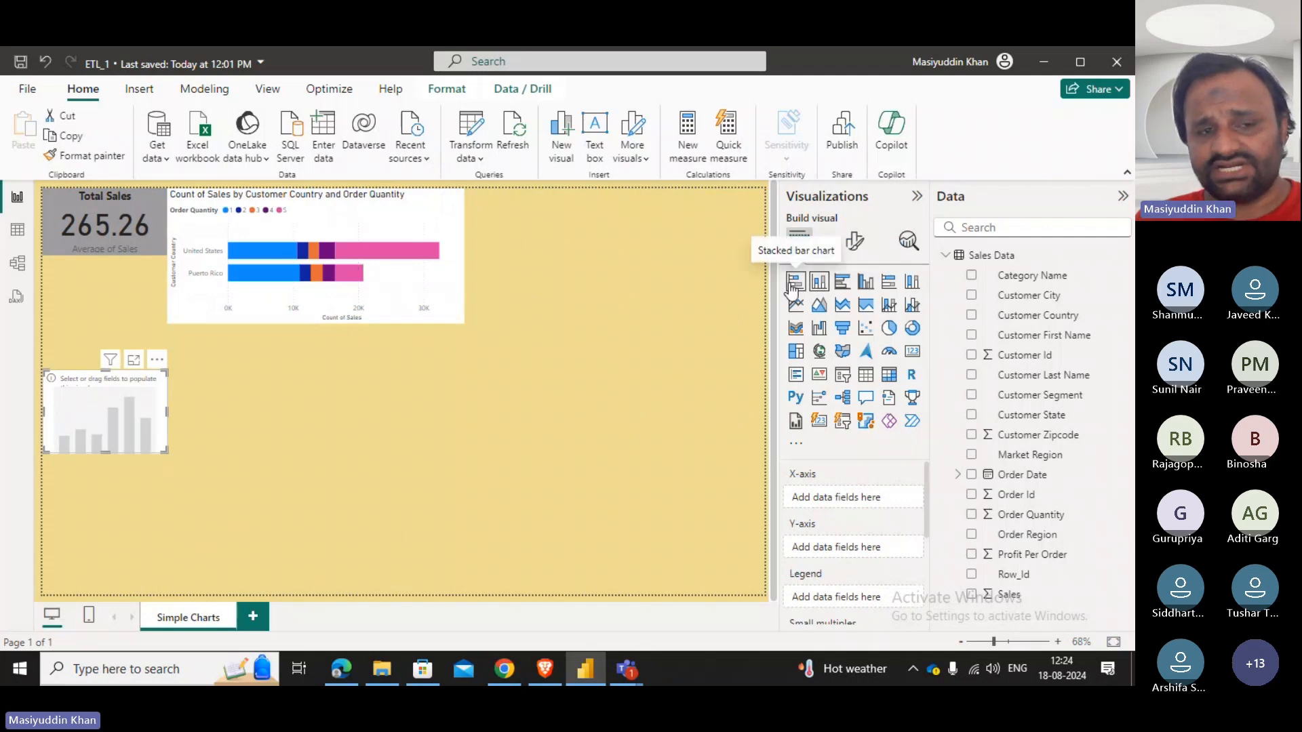
pyautogui.moveTo(282, 384); pyautogui.dragTo(559, 218)
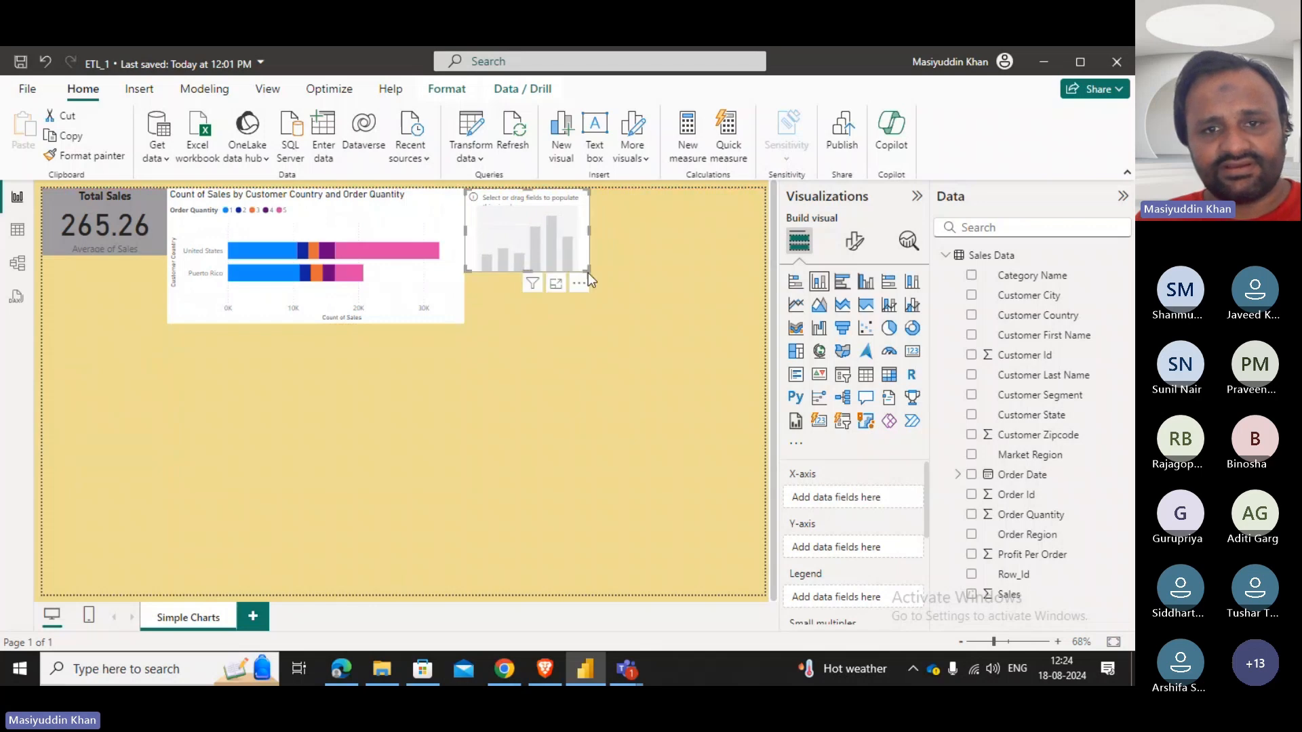
pyautogui.moveTo(588, 273); pyautogui.dragTo(762, 324)
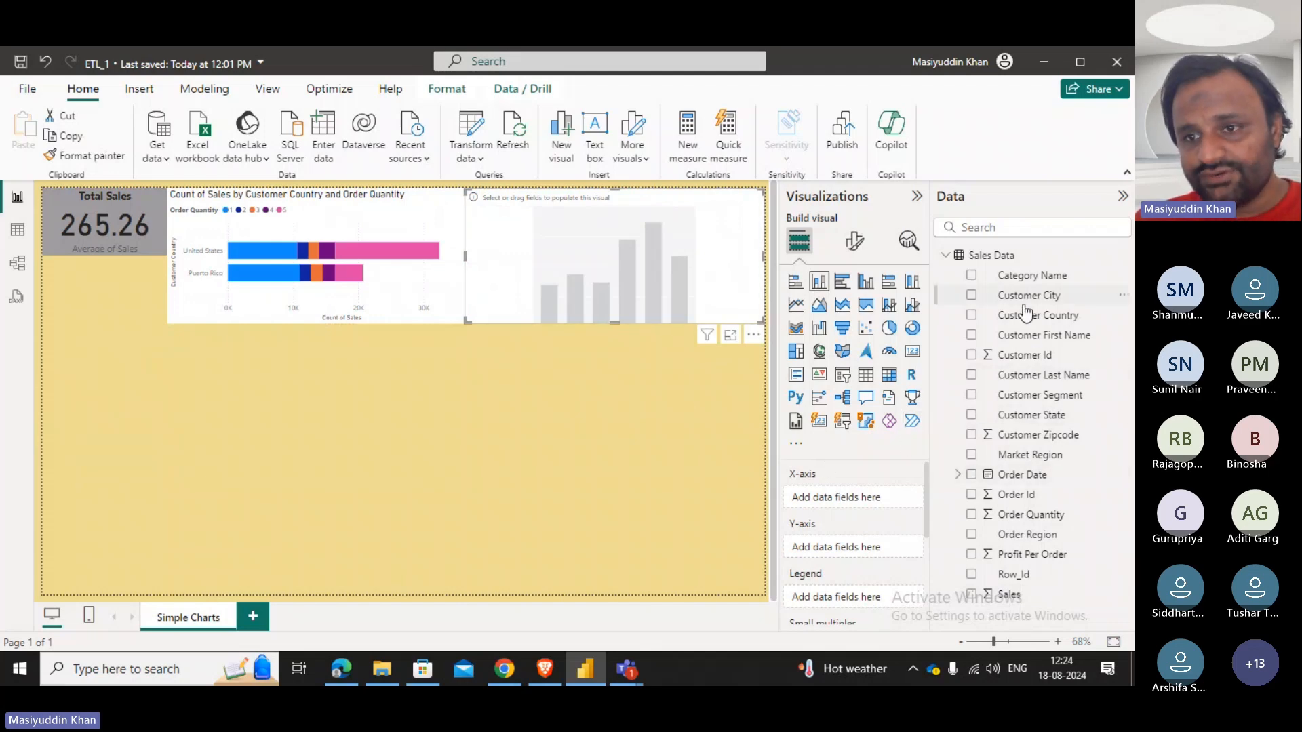
# Plot Sales on the Y-axis by Category Name on the X-axis, and move the column chart below the bar chart, widened.
pyautogui.moveTo(1002, 276); pyautogui.dragTo(853, 497)
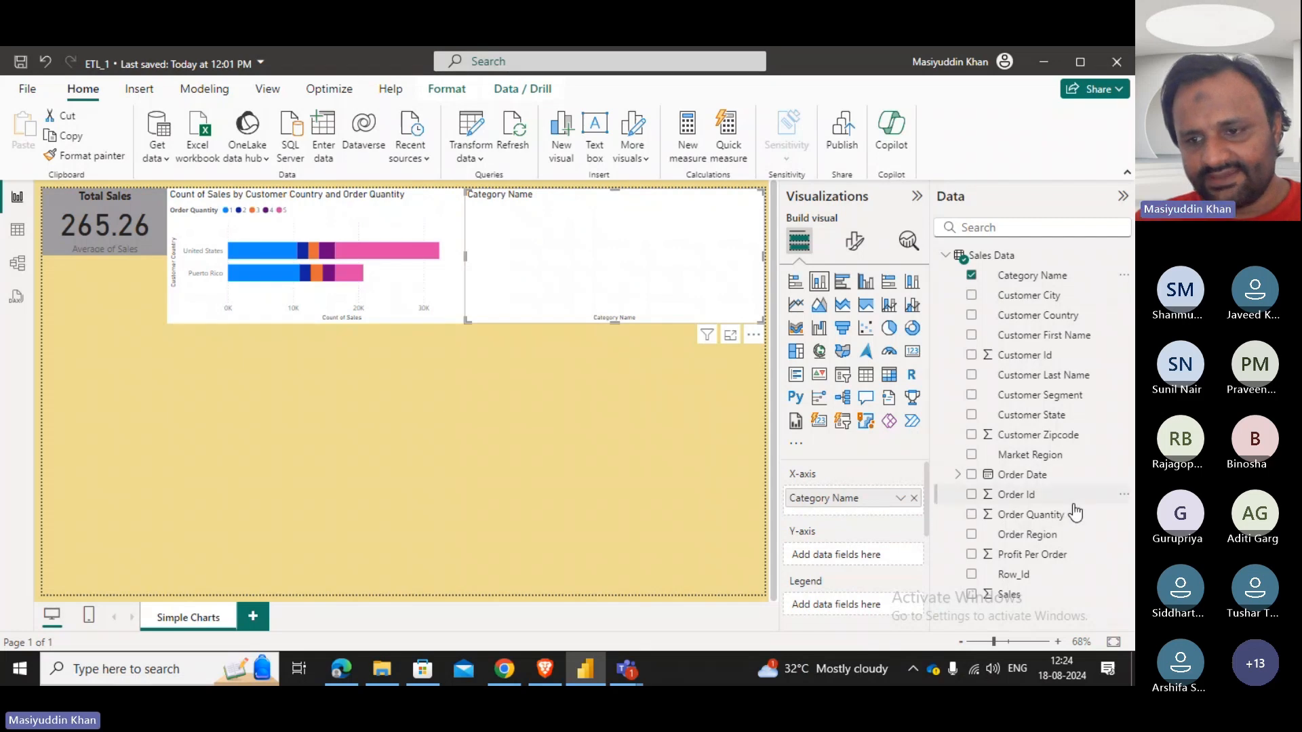
pyautogui.moveTo(1002, 600); pyautogui.dragTo(840, 549)
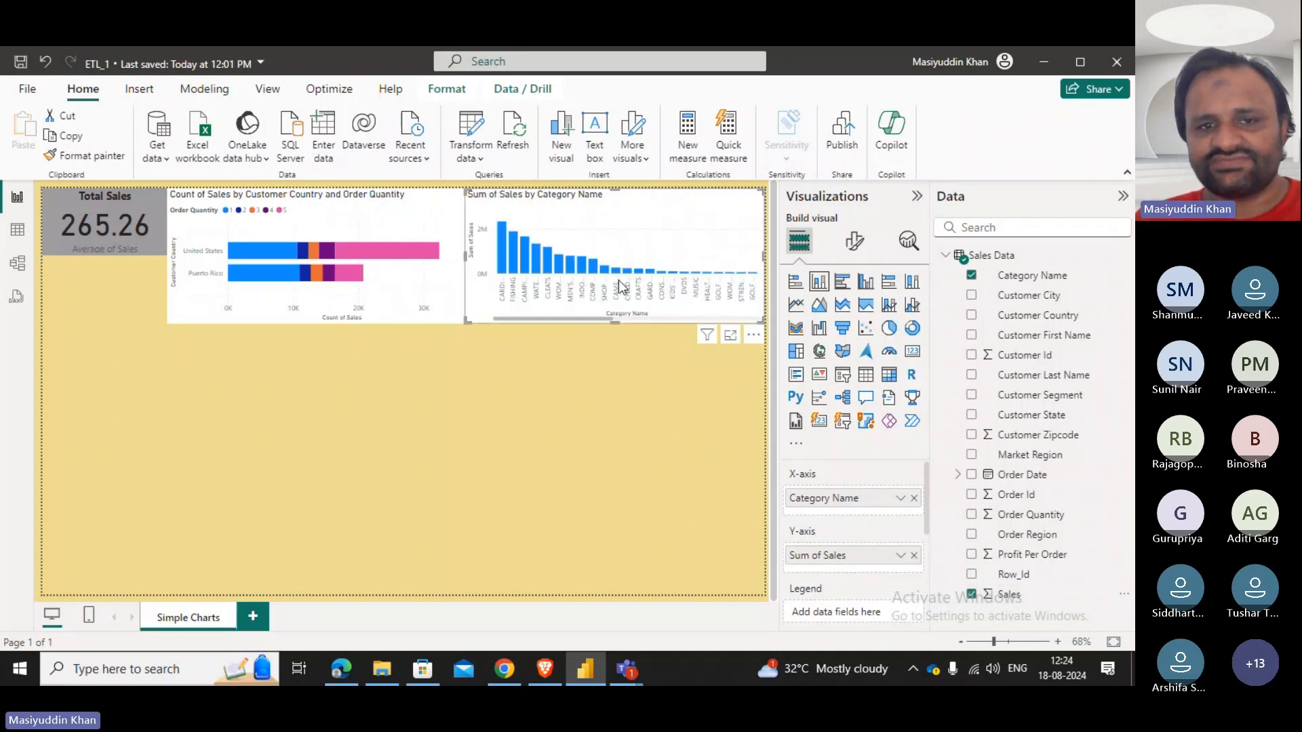
pyautogui.moveTo(703, 292); pyautogui.dragTo(274, 361)
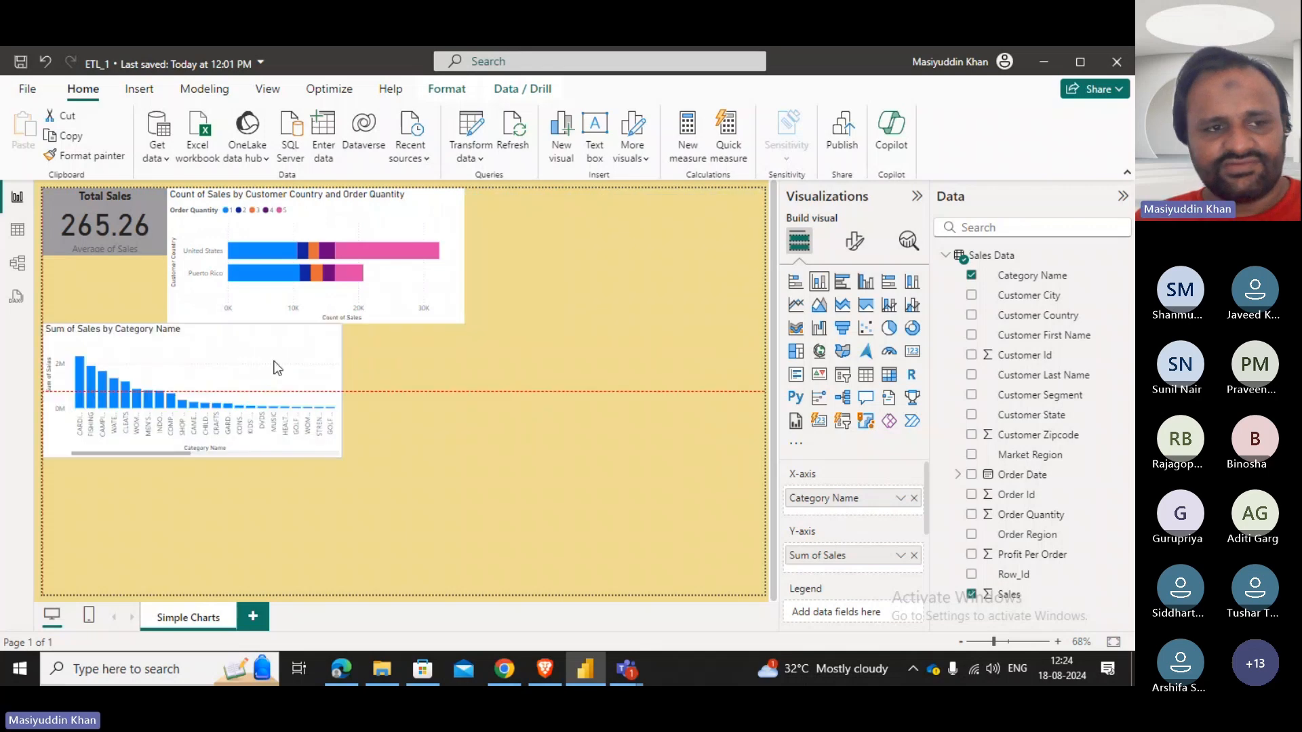
pyautogui.moveTo(343, 449); pyautogui.dragTo(604, 467)
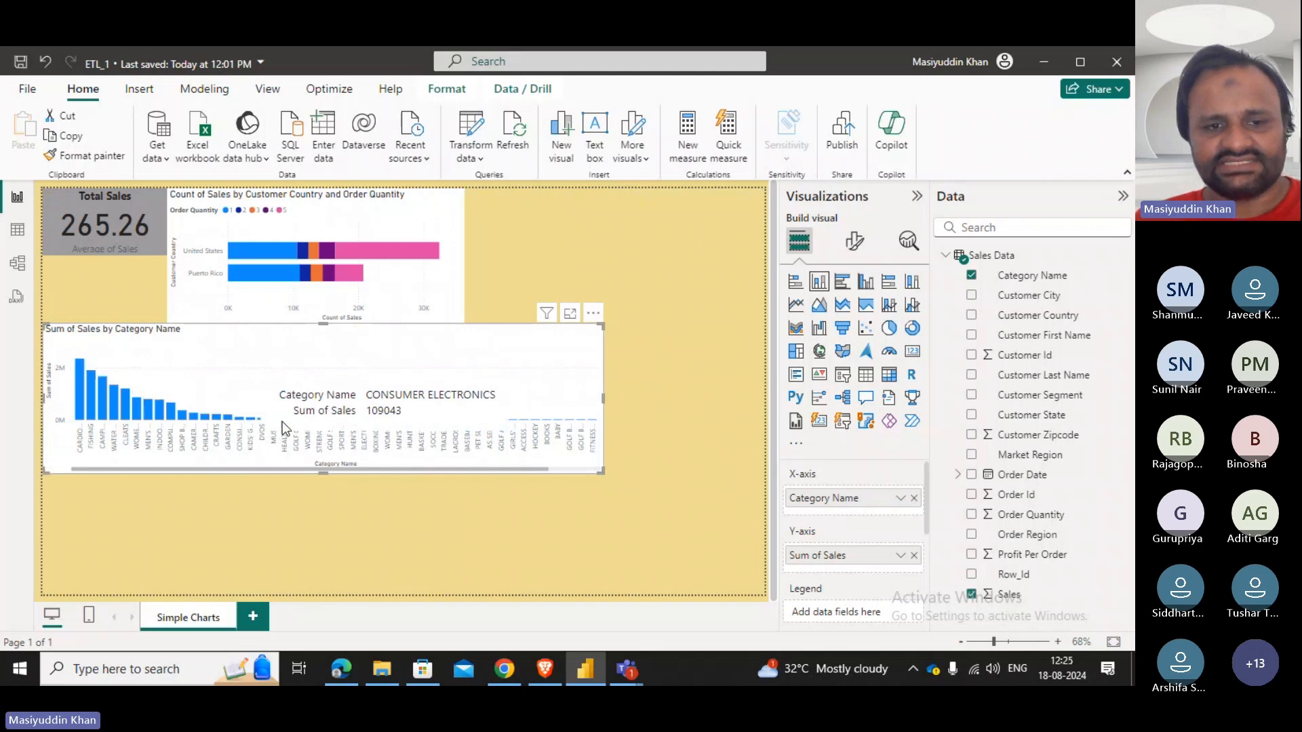
# Highlight individual categories in the column chart, ending with Cardio Equipment, and set its Sales aggregation to Count.
pyautogui.click(87, 442)
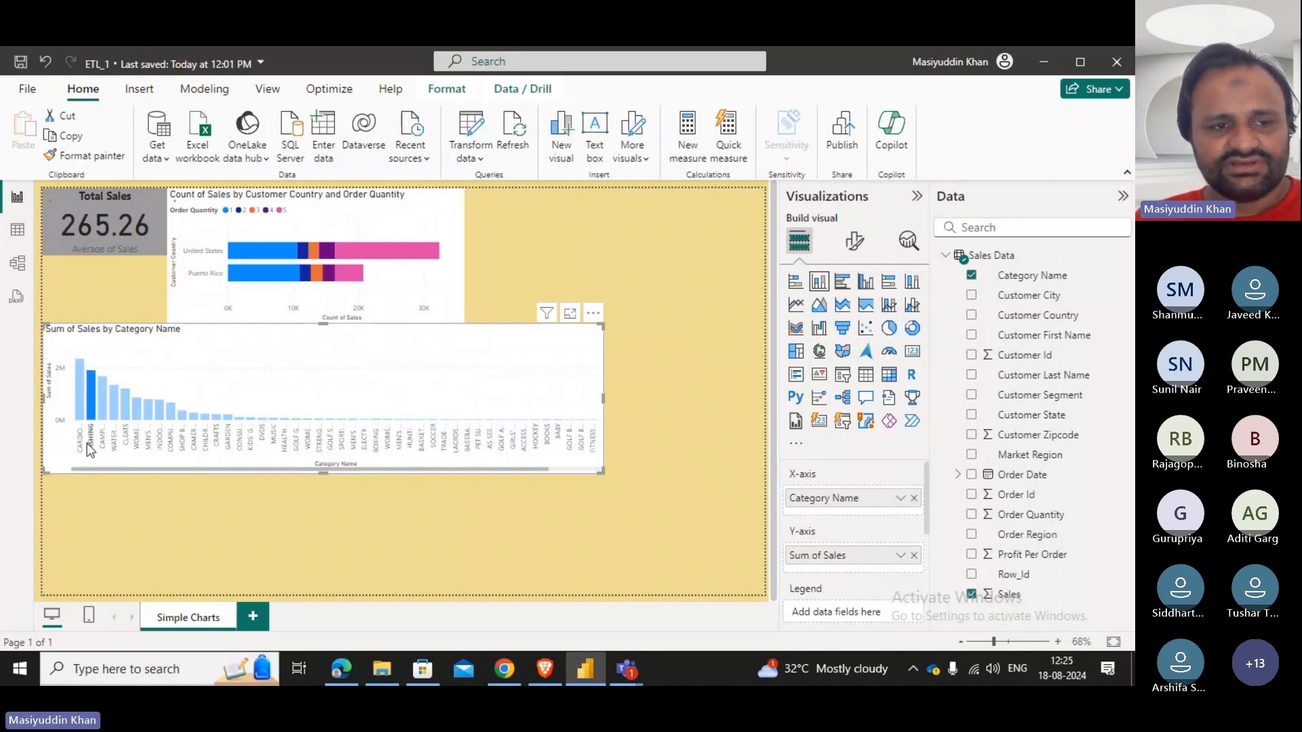
pyautogui.click(80, 445)
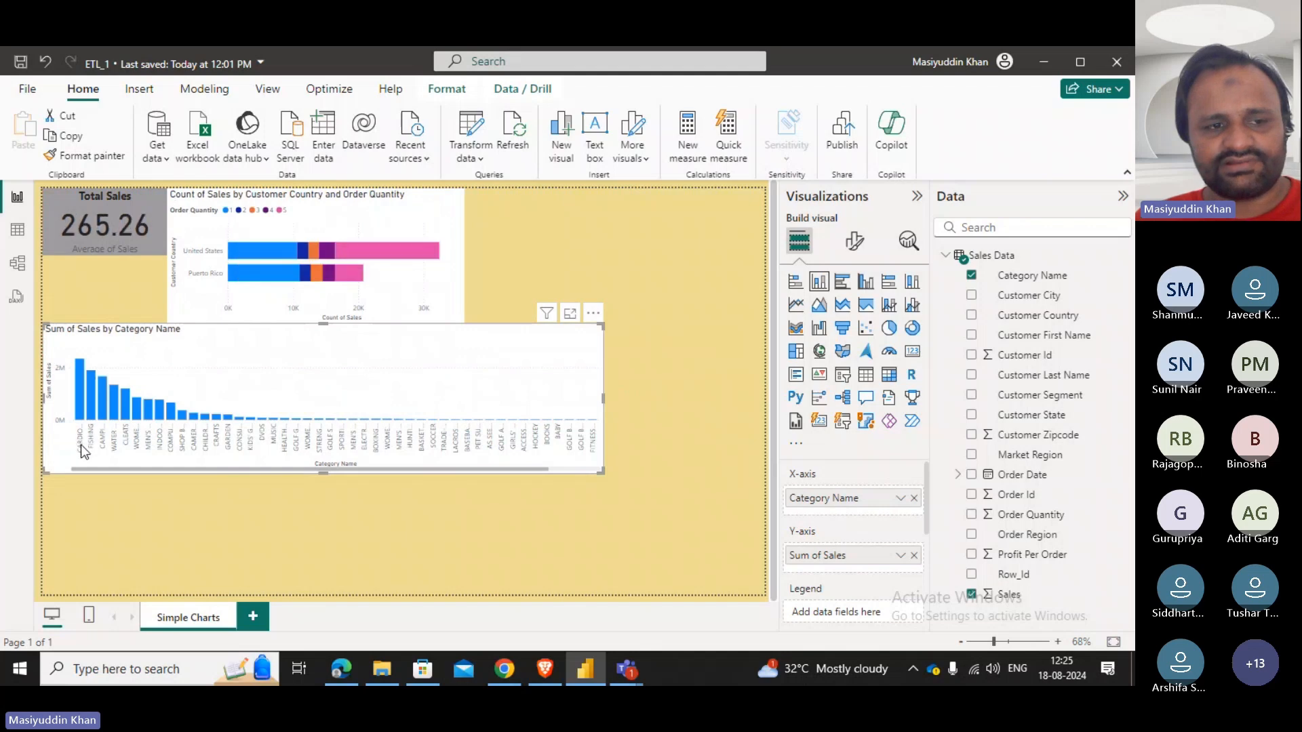
pyautogui.click(372, 446)
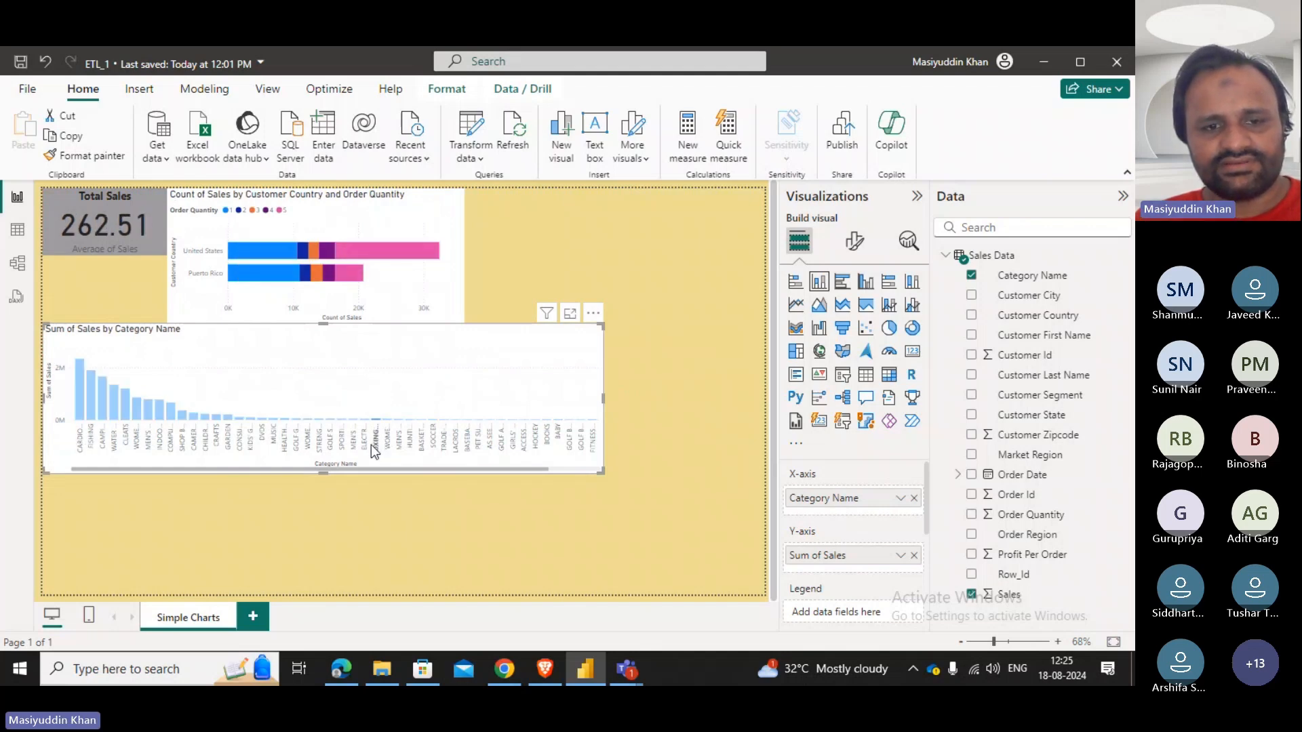
pyautogui.click(79, 442)
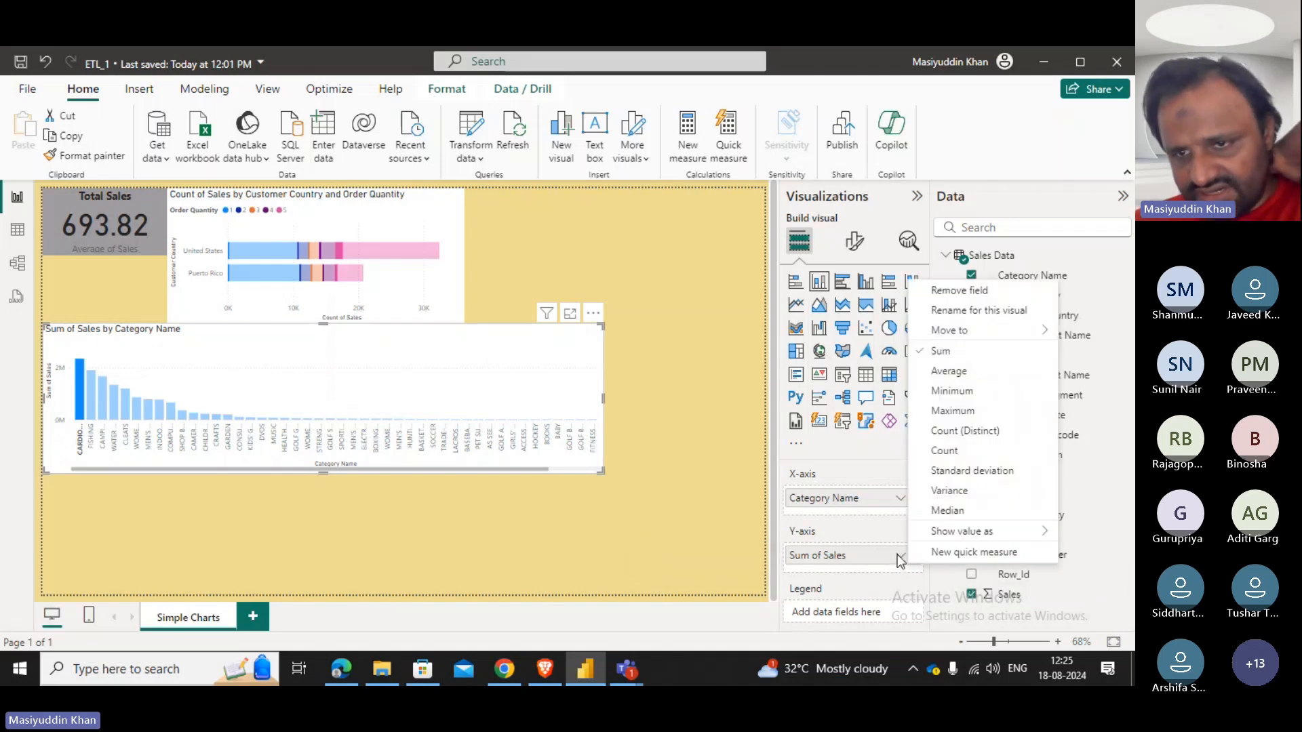
pyautogui.click(986, 453)
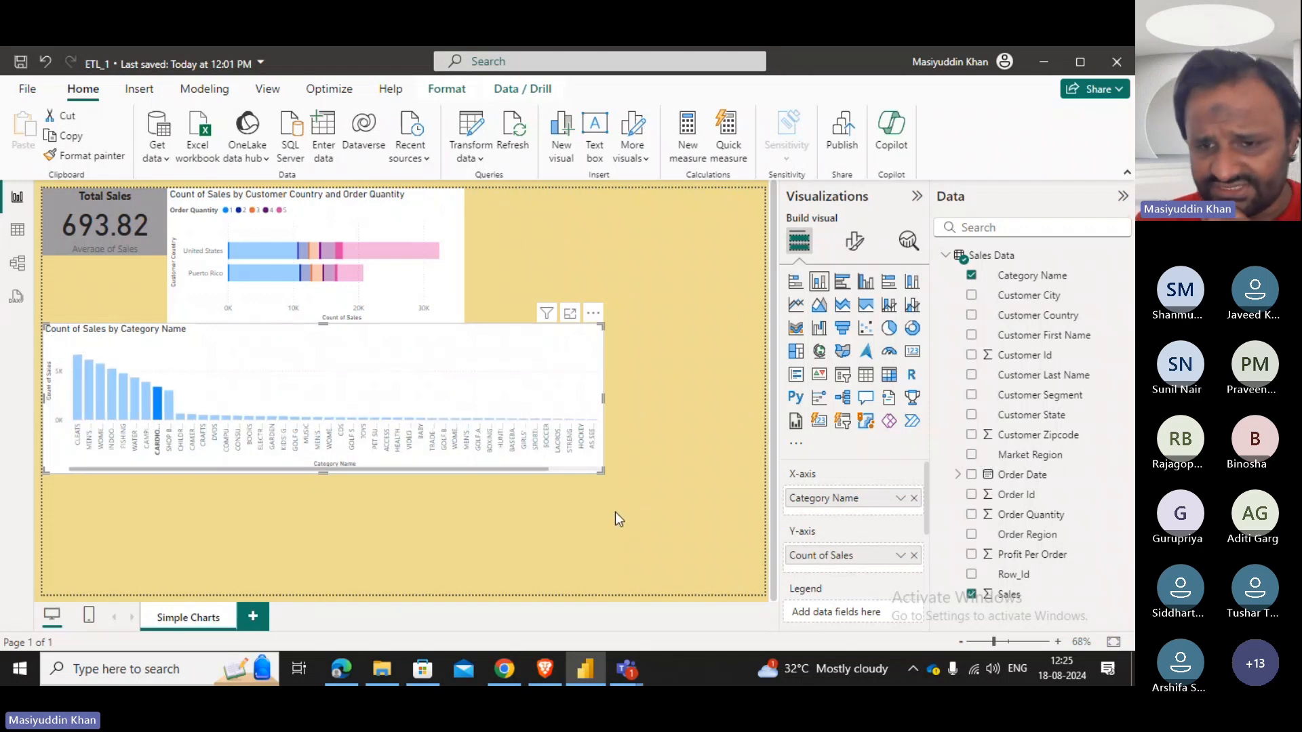
# Start a new group from the column chart's X-axis Category Name field and enter "top 10" as its name.
pyautogui.click(901, 499)
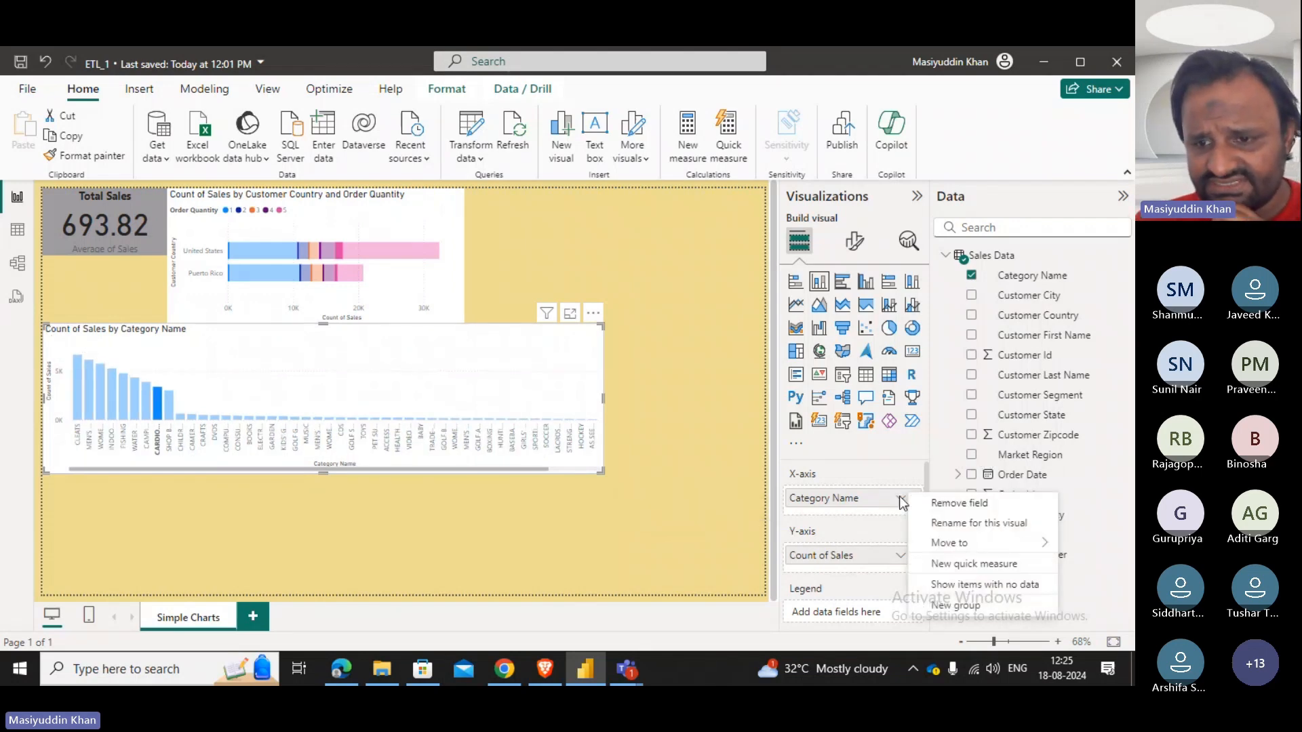
pyautogui.click(951, 614)
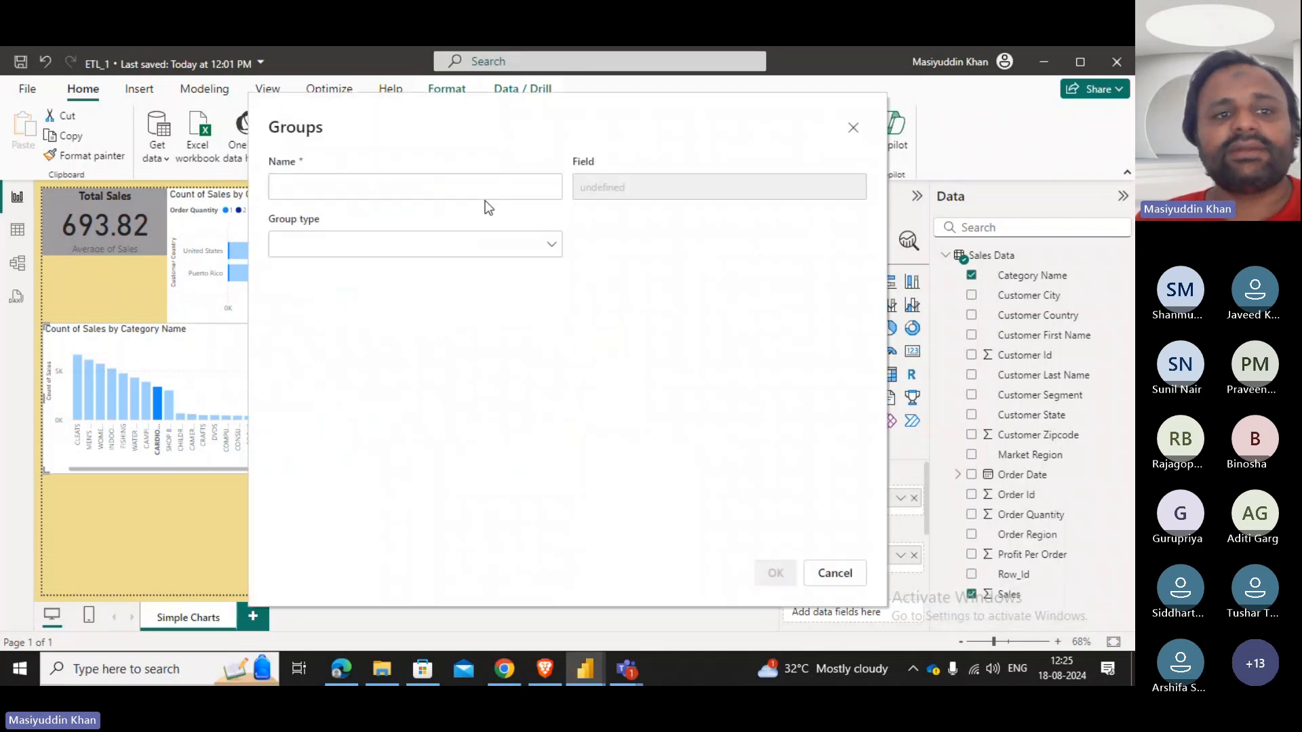
pyautogui.write('to')
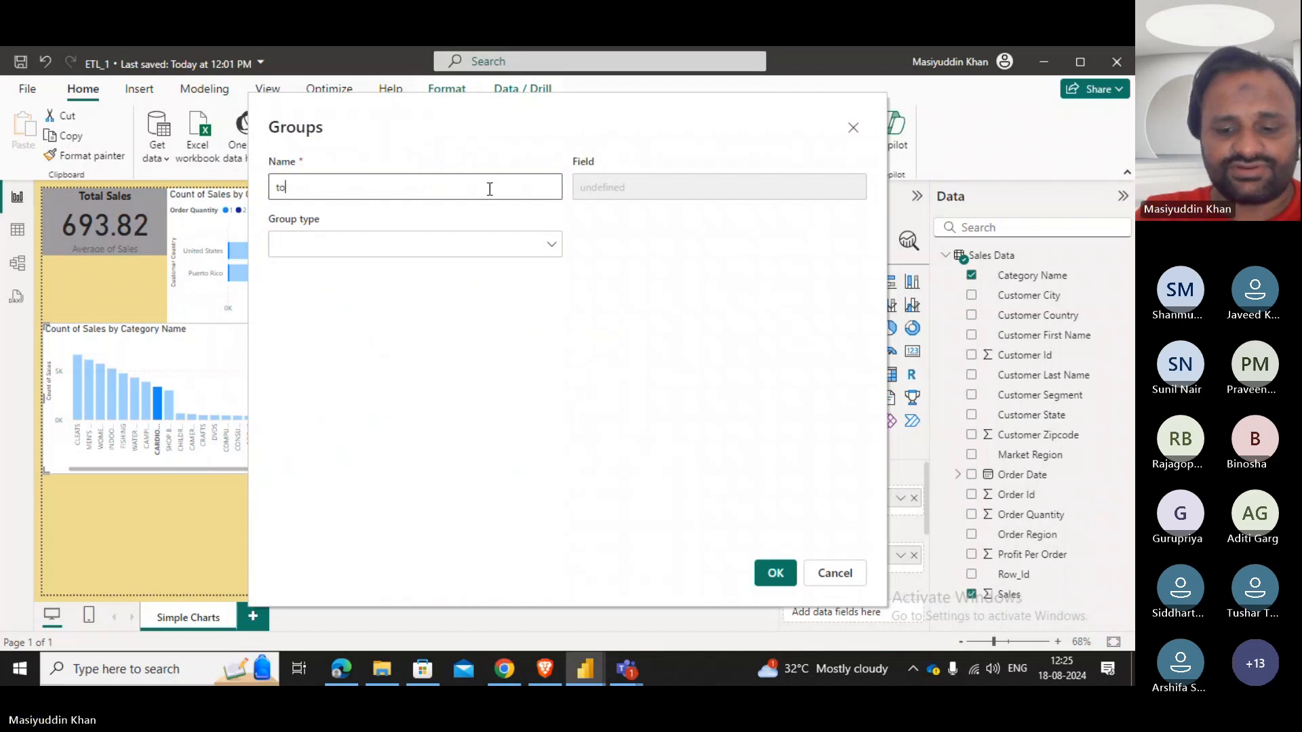
pyautogui.write('p 10')
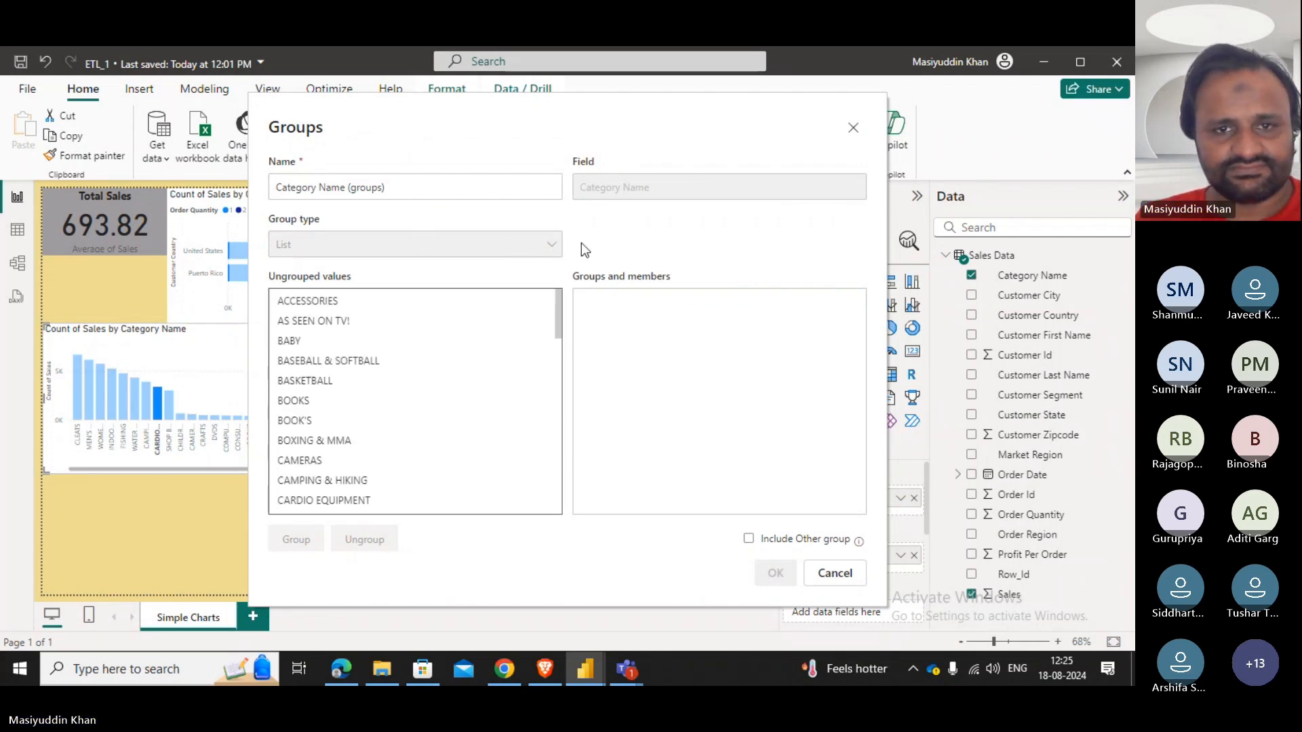
# Look through the ungrouped Category Name values from ACCESSORIES down the list, including CLEATS.
pyautogui.click(423, 384)
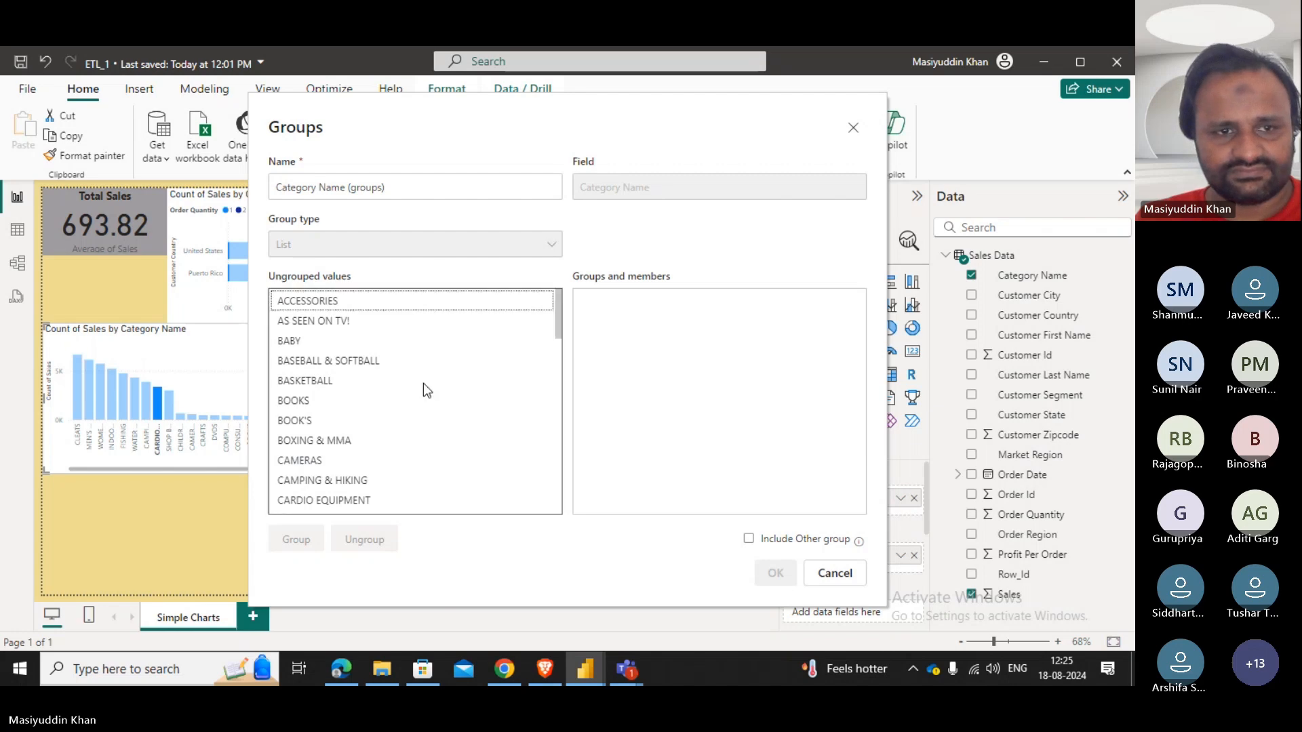
pyautogui.click(423, 384)
pyautogui.scroll(-3, 393, 434)
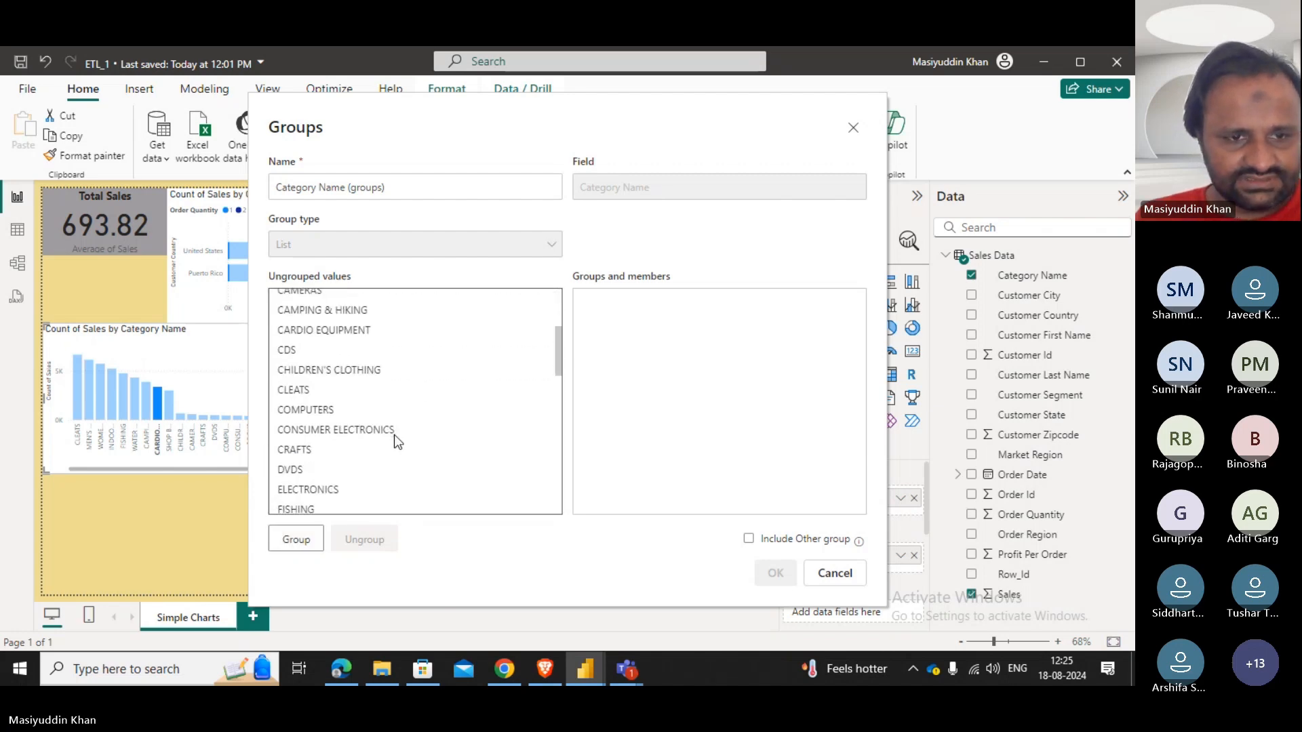
pyautogui.scroll(-10, 393, 433)
pyautogui.scroll(9, 390, 445)
pyautogui.scroll(4, 389, 445)
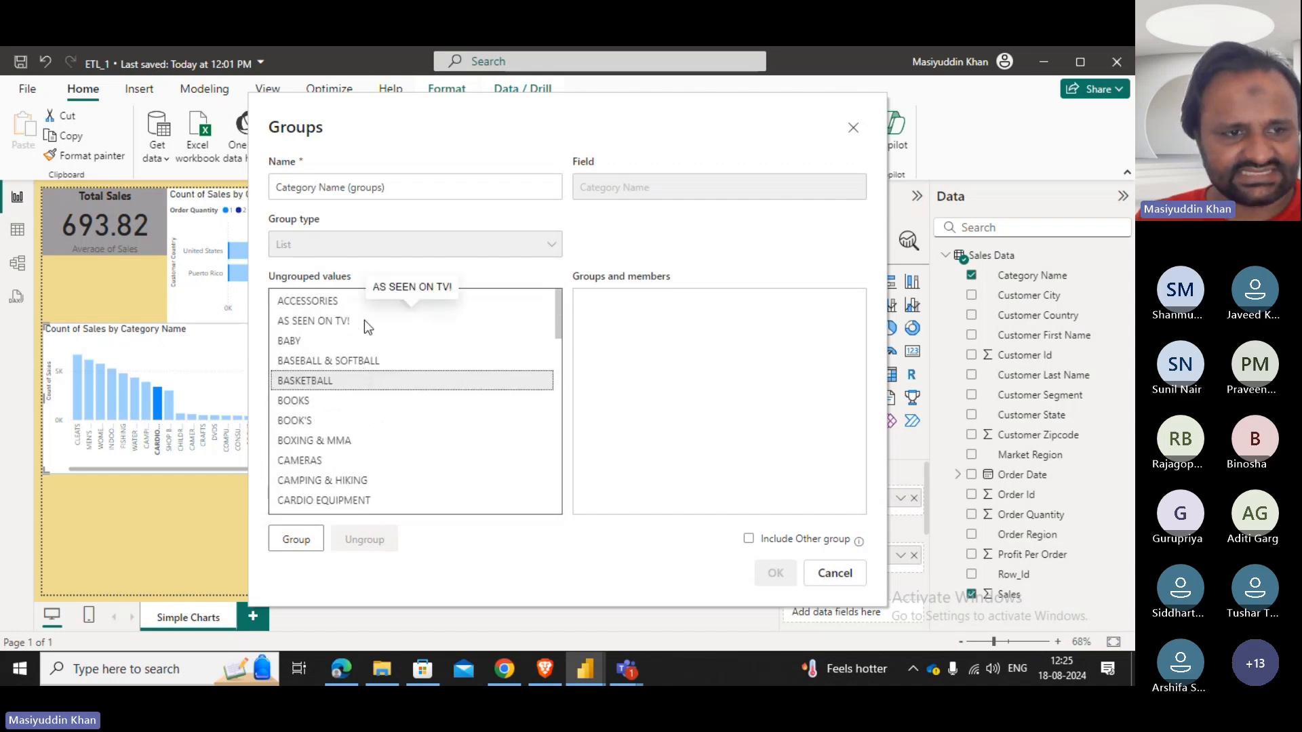
pyautogui.scroll(-1, 369, 446)
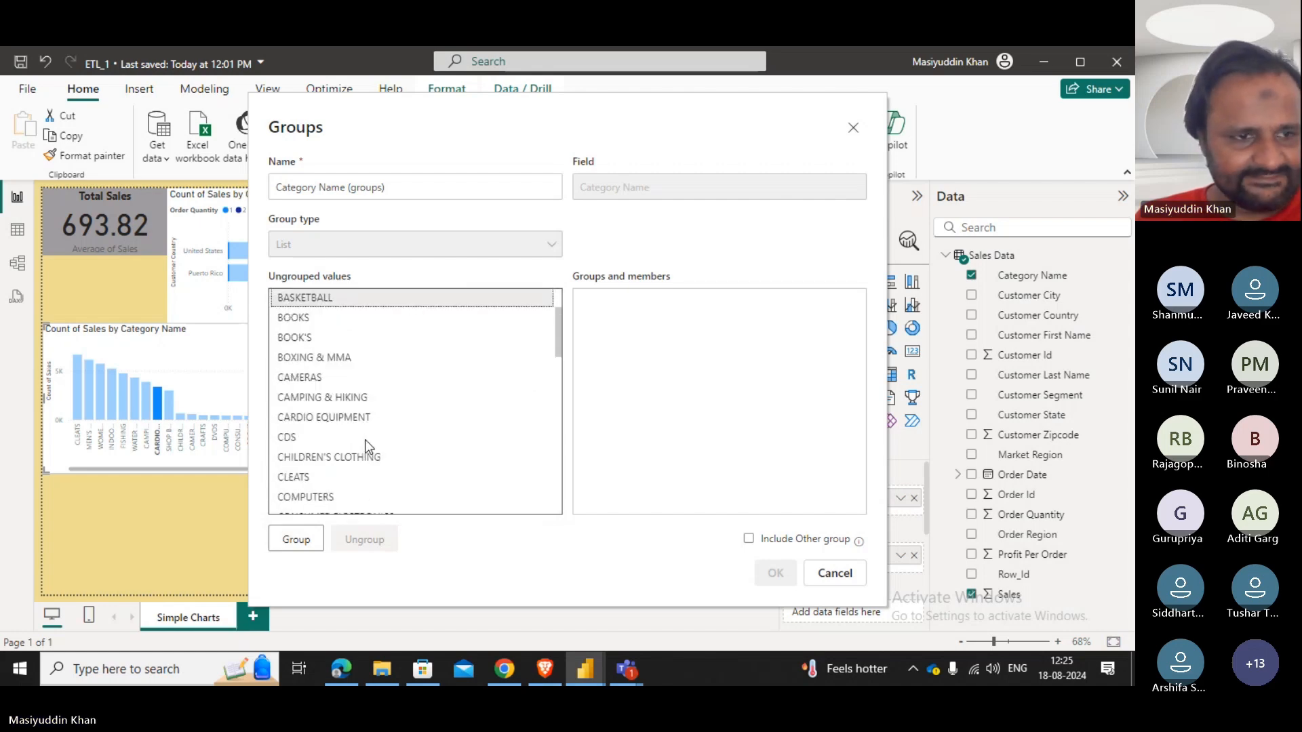
pyautogui.scroll(-1, 364, 442)
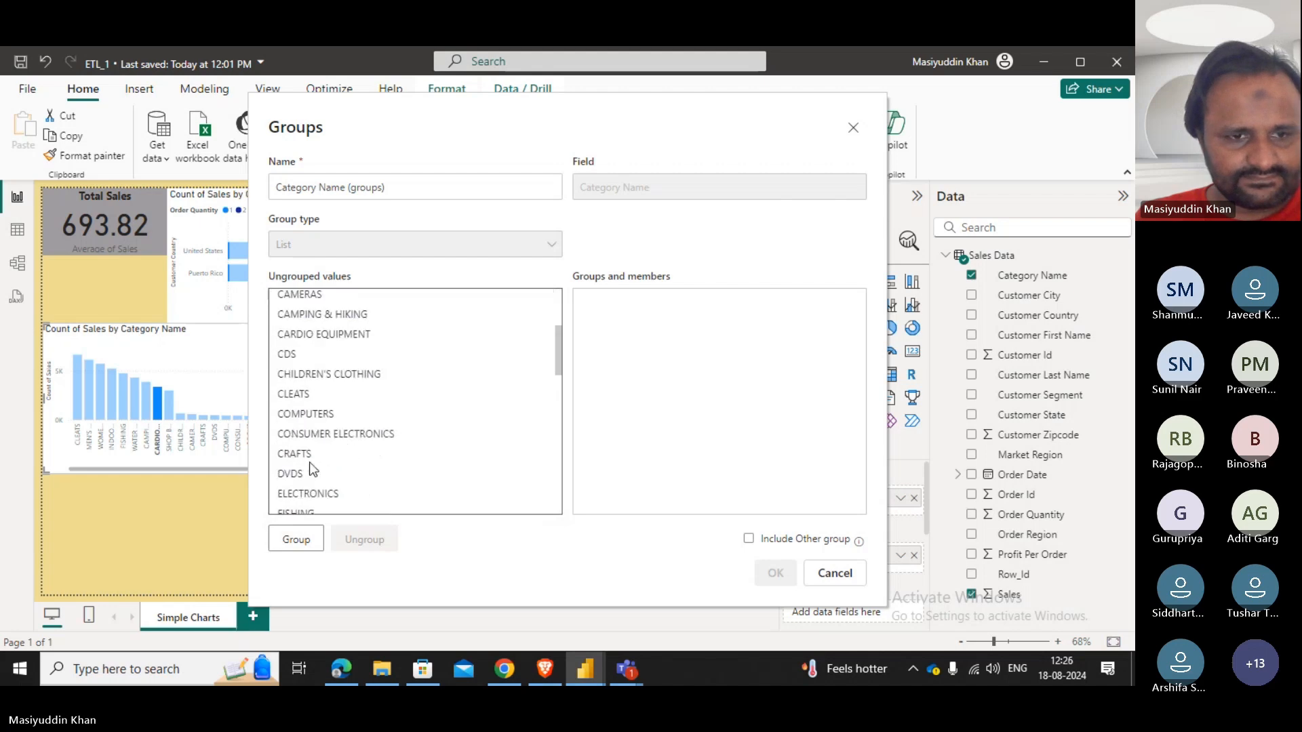
pyautogui.click(301, 398)
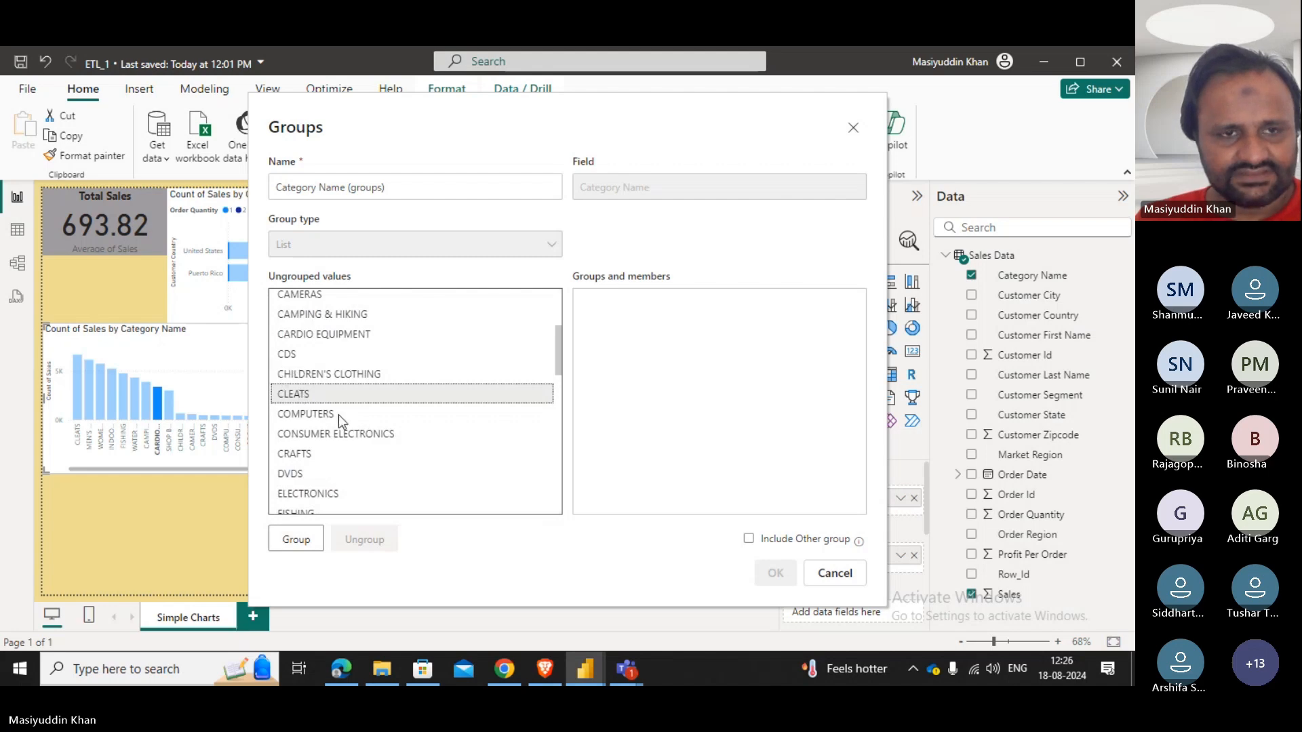
# Group the category values from ACCESSORIES through CHILDREN'S CLOTHING and apply the grouping to the column chart.
pyautogui.scroll(3, 342, 393)
pyautogui.click(312, 300)
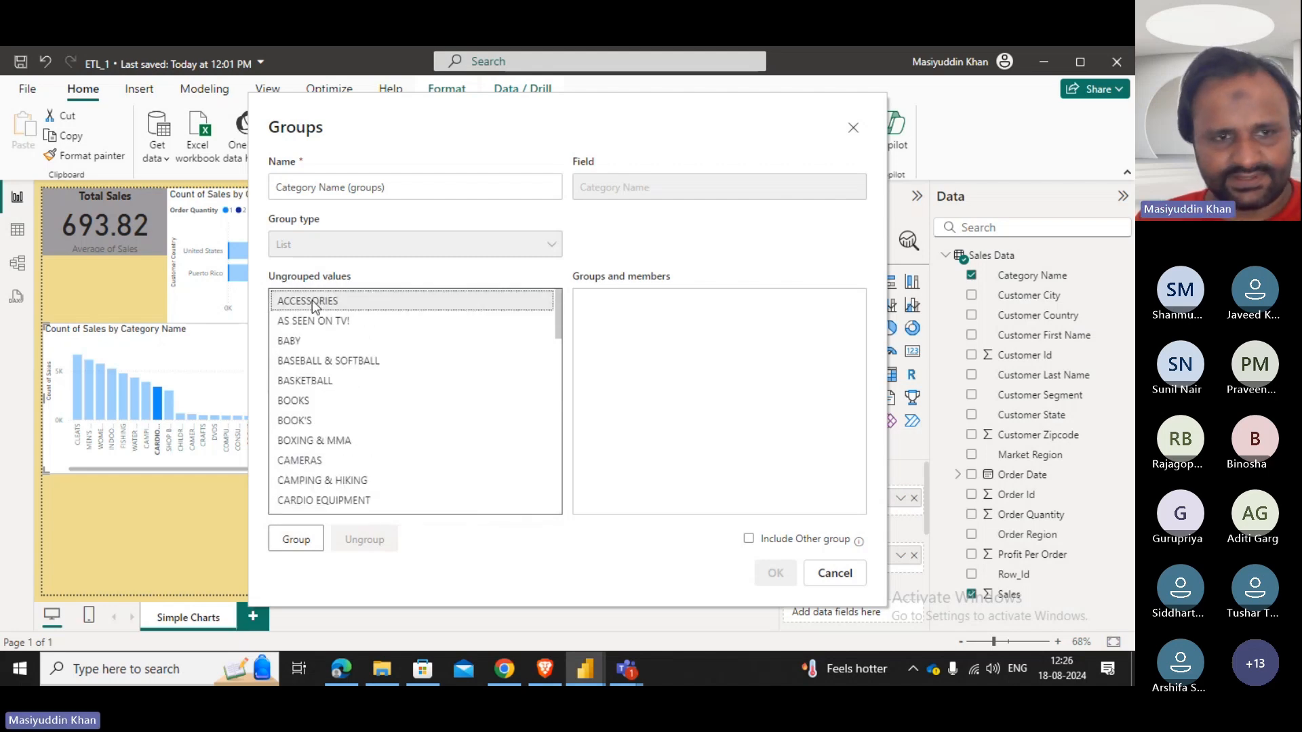
pyautogui.hotkey('shift', 'Down')
pyautogui.hotkey('shift', 'Down')
pyautogui.hotkey('shift', 'Down')
pyautogui.hotkey('shift', 'Down')
pyautogui.hotkey('shift', 'Down')
pyautogui.hotkey('shift', 'Down')
pyautogui.hotkey('shift', 'Down')
pyautogui.hotkey('shift', 'Down')
pyautogui.hotkey('shift', 'Down')
pyautogui.hotkey('shift', 'Down')
pyautogui.hotkey('shift', 'Down')
pyautogui.hotkey('shift', 'Down')
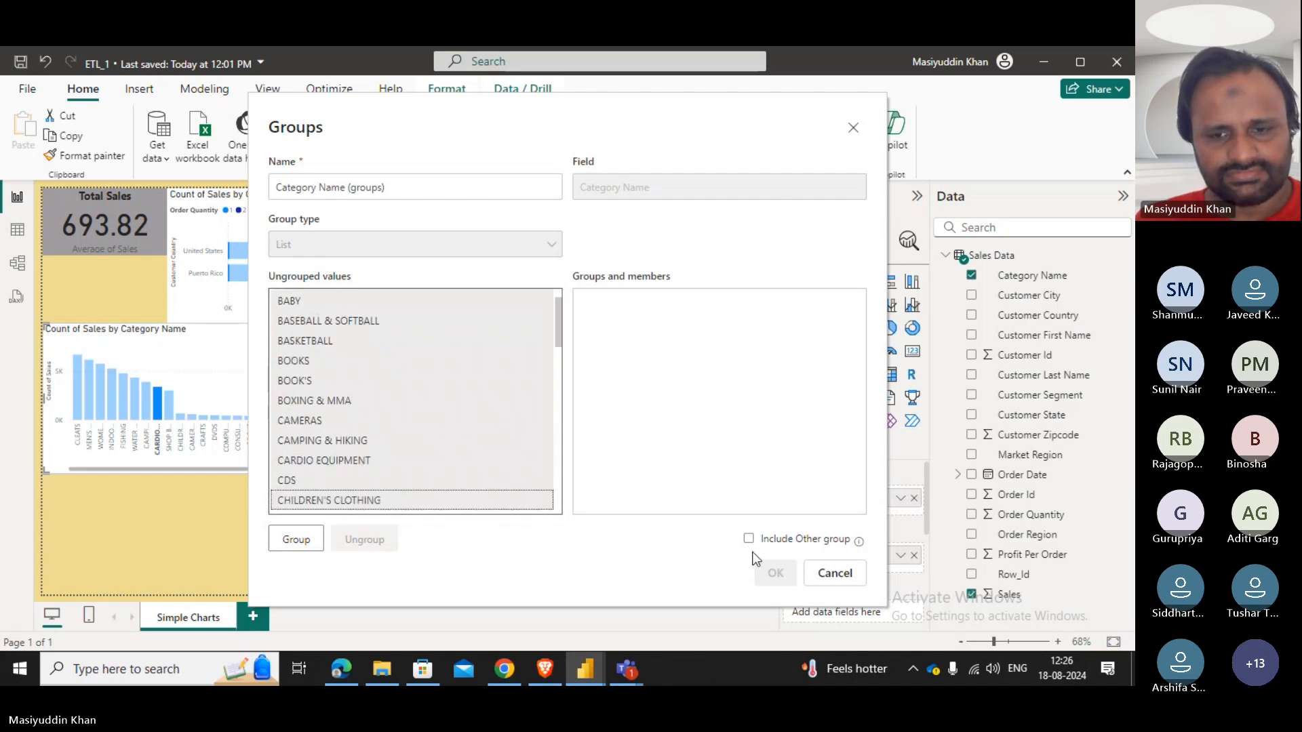
pyautogui.click(298, 540)
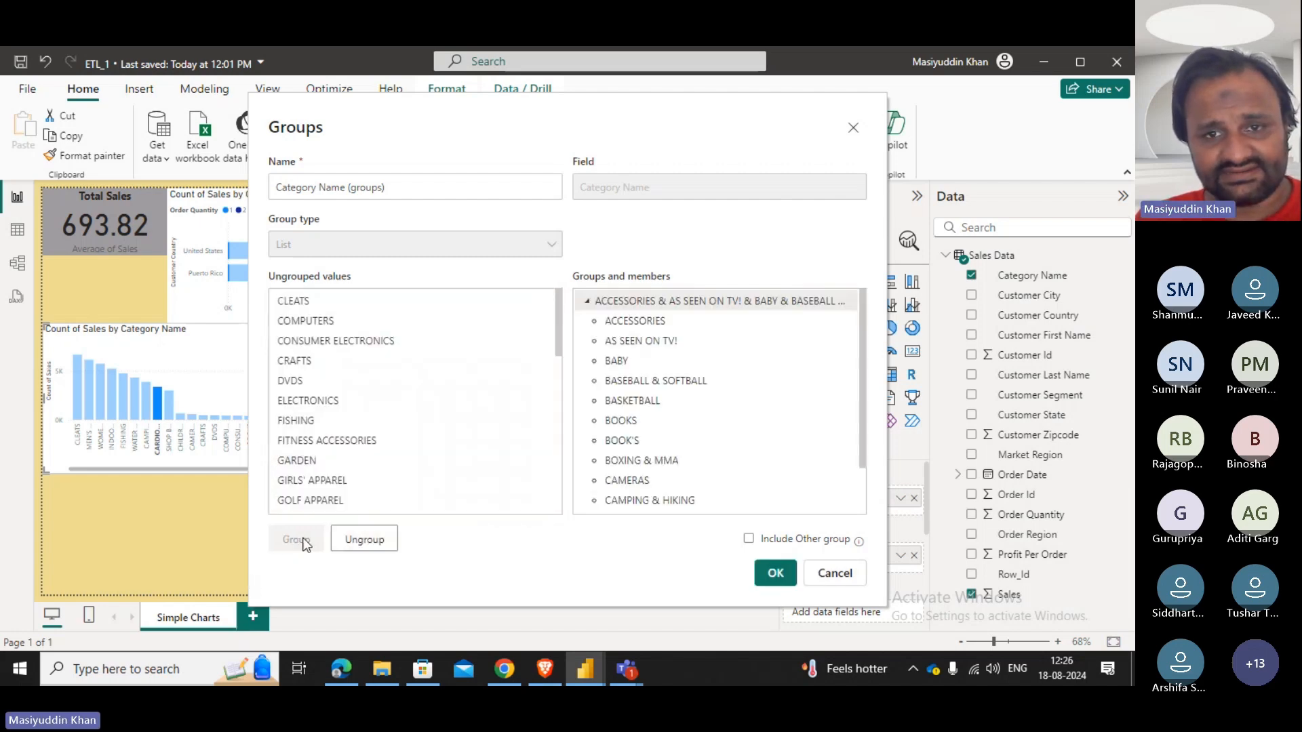
pyautogui.click(771, 575)
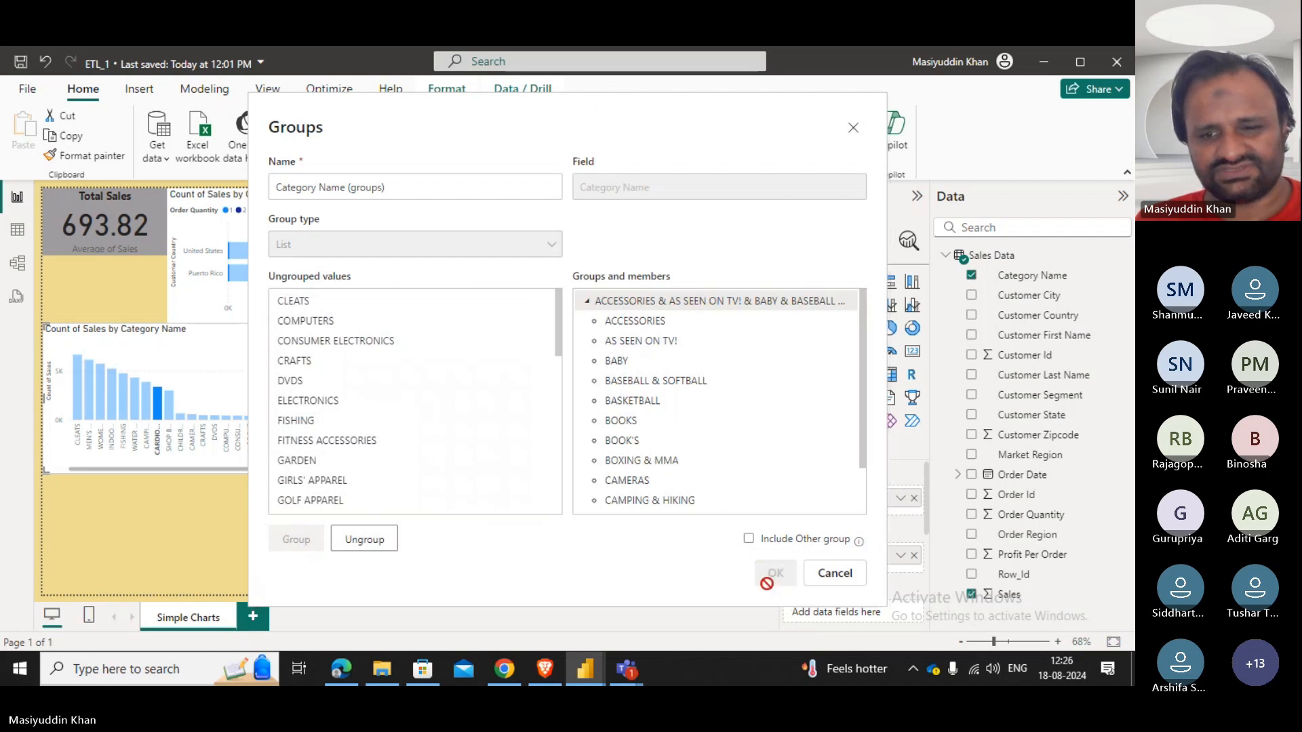
pyautogui.click(799, 567)
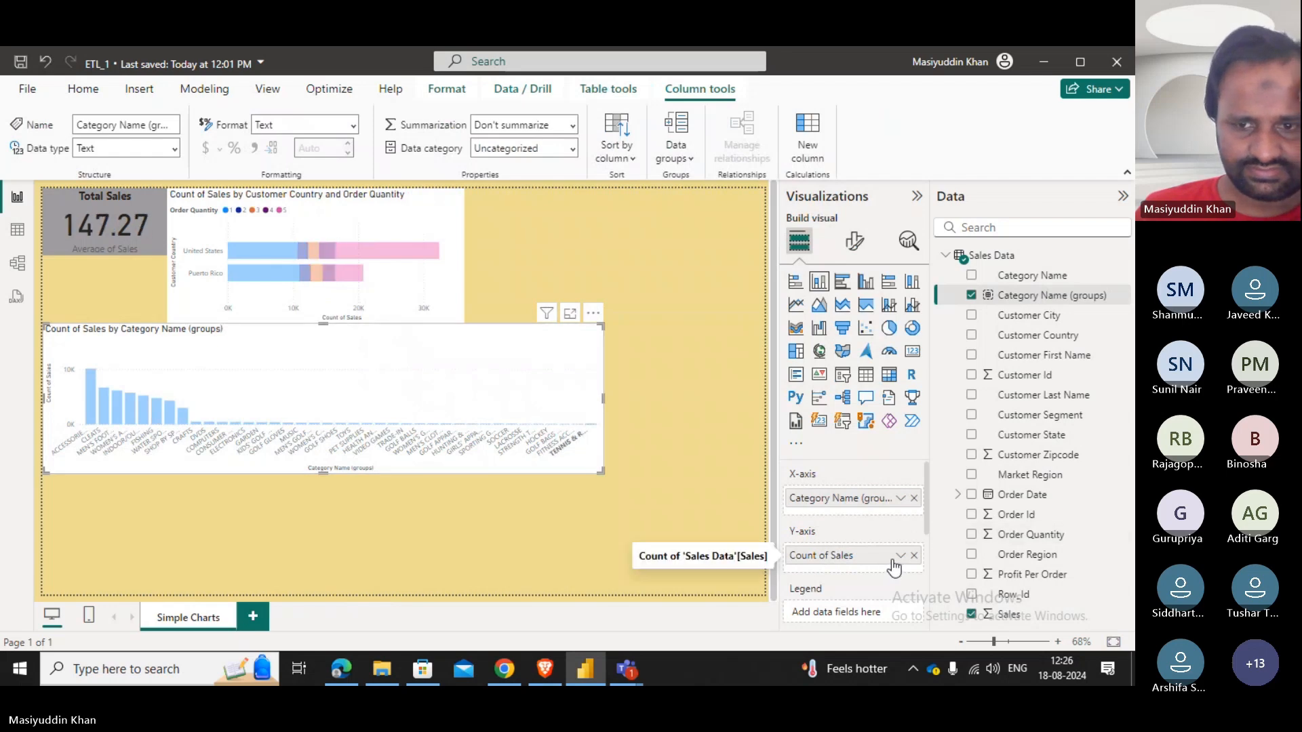
pyautogui.click(900, 499)
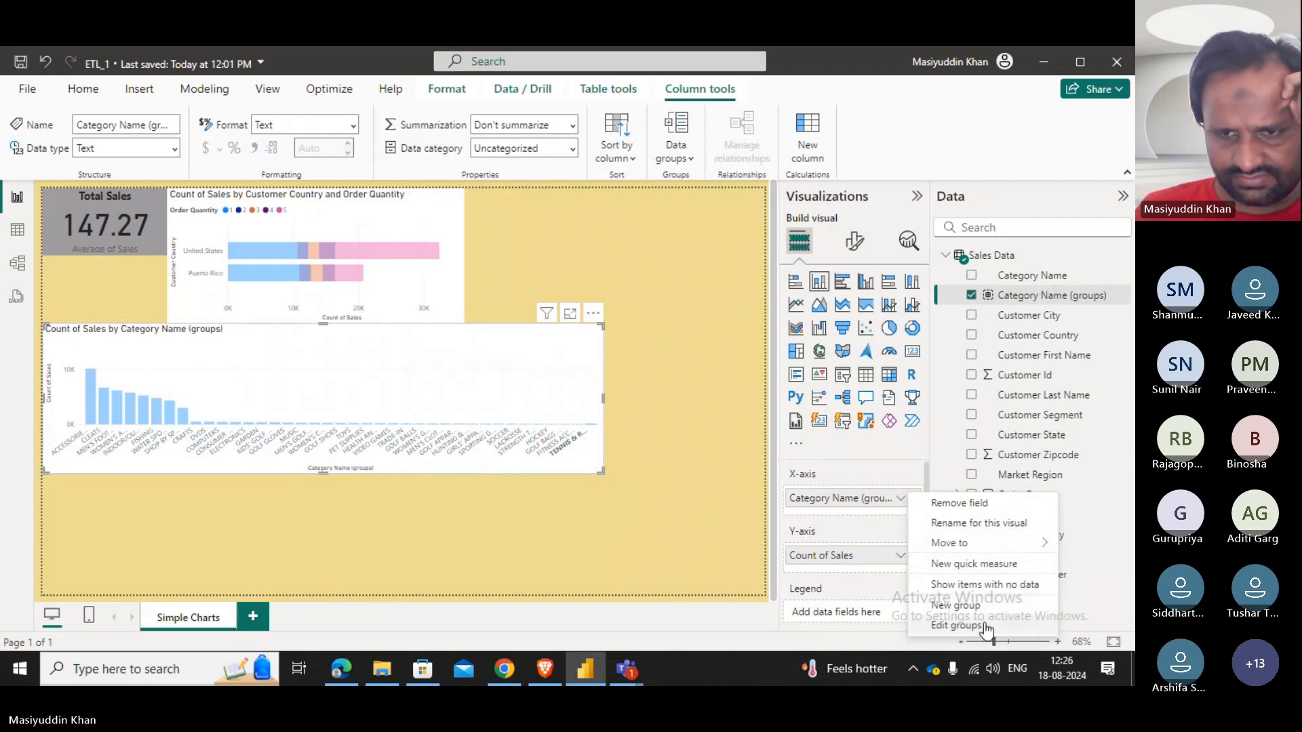
pyautogui.click(865, 498)
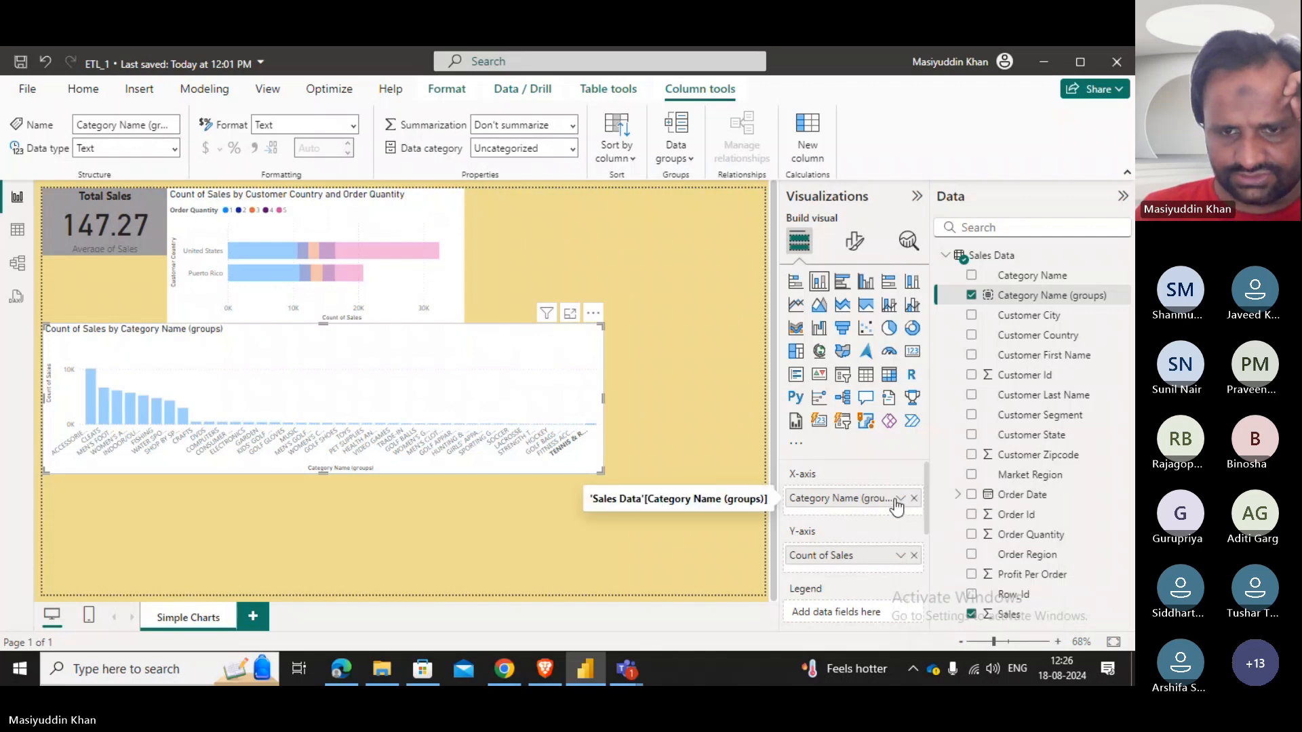
pyautogui.click(896, 498)
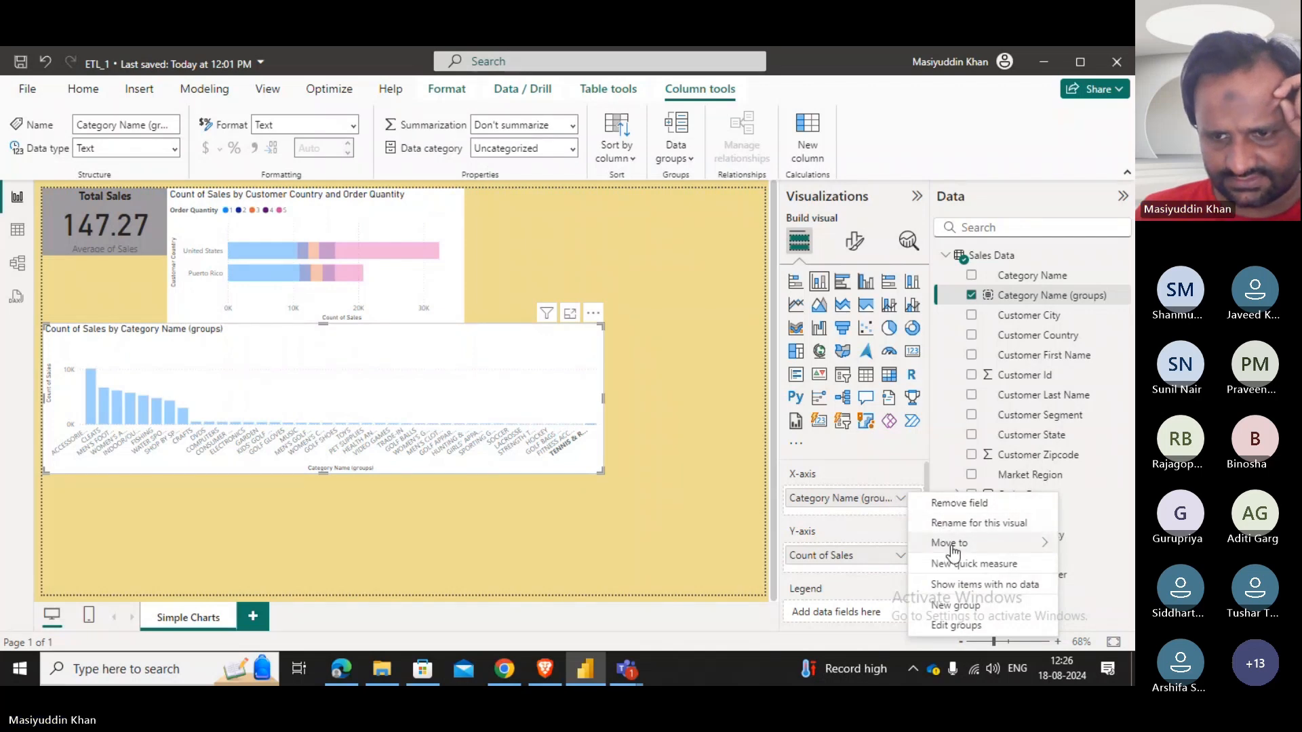
pyautogui.moveTo(958, 548)
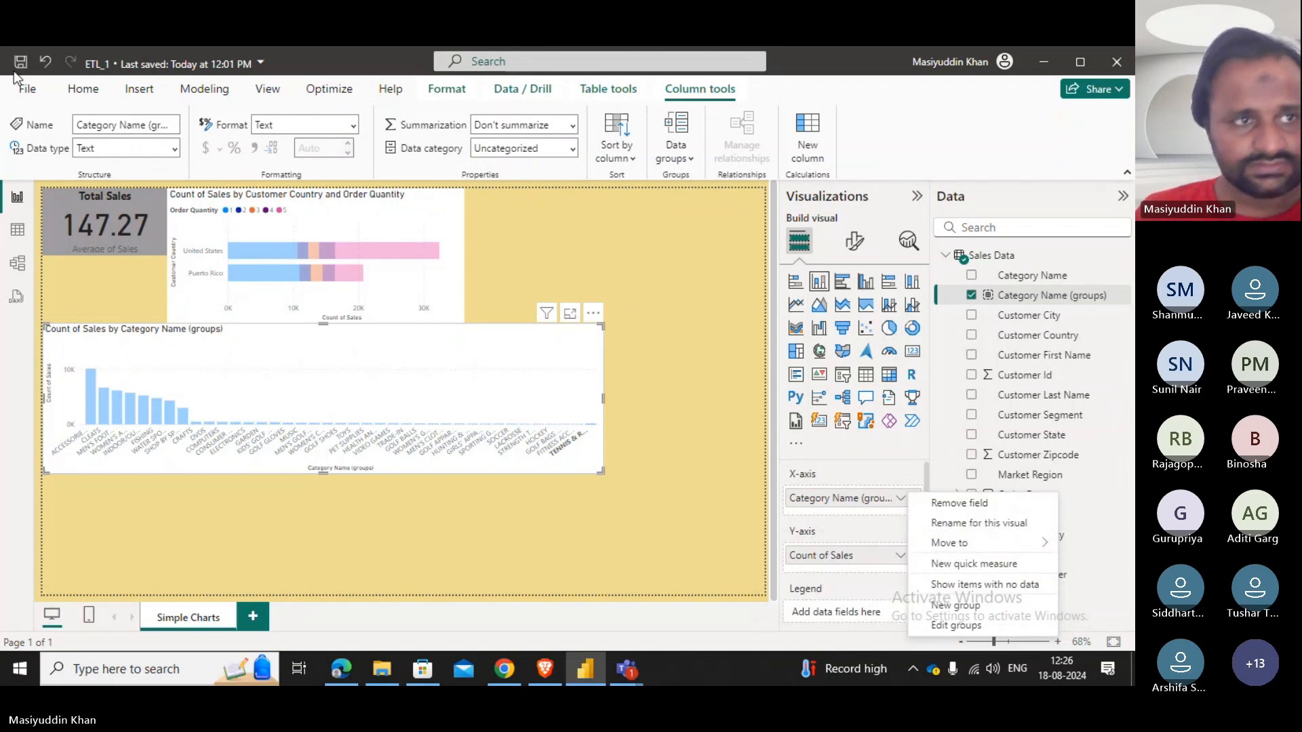
# Undo the column chart's change to grouped categories to compare it with the ungrouped axis, and redo the grouping.
pyautogui.click(47, 64)
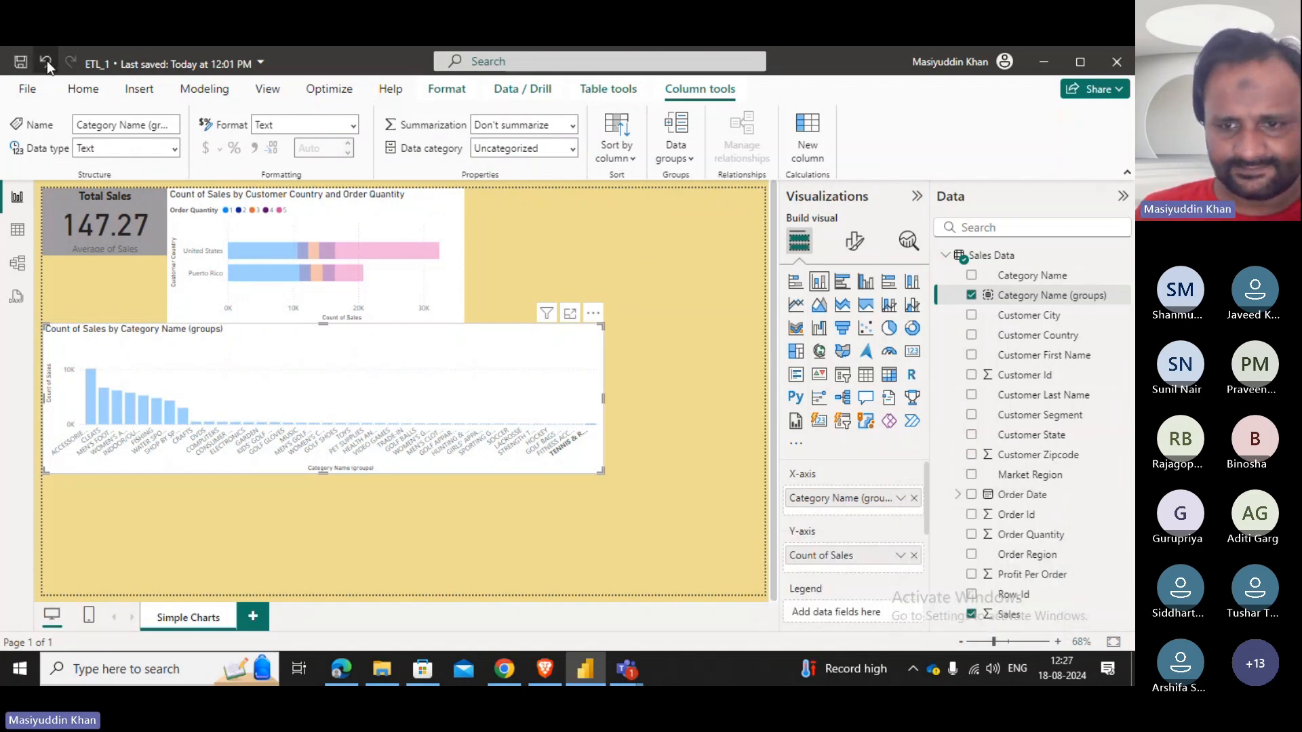
pyautogui.click(47, 63)
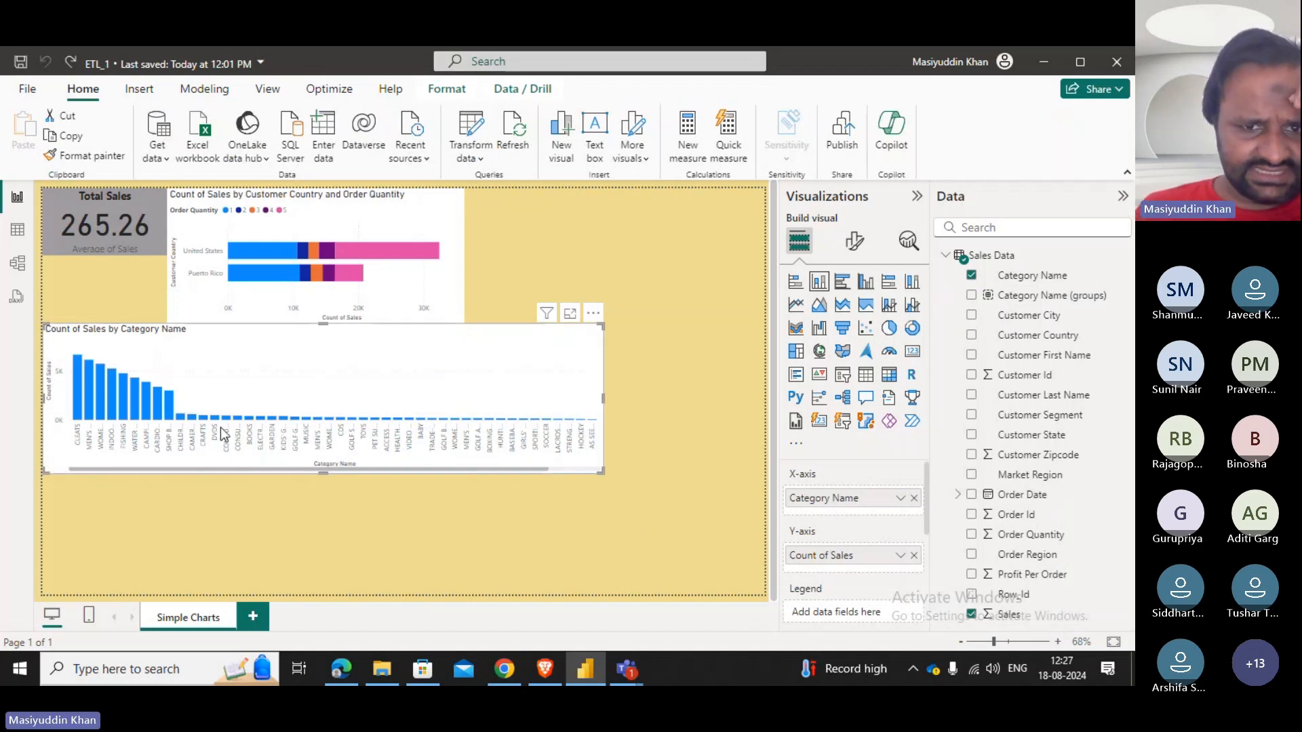
pyautogui.moveTo(147, 417)
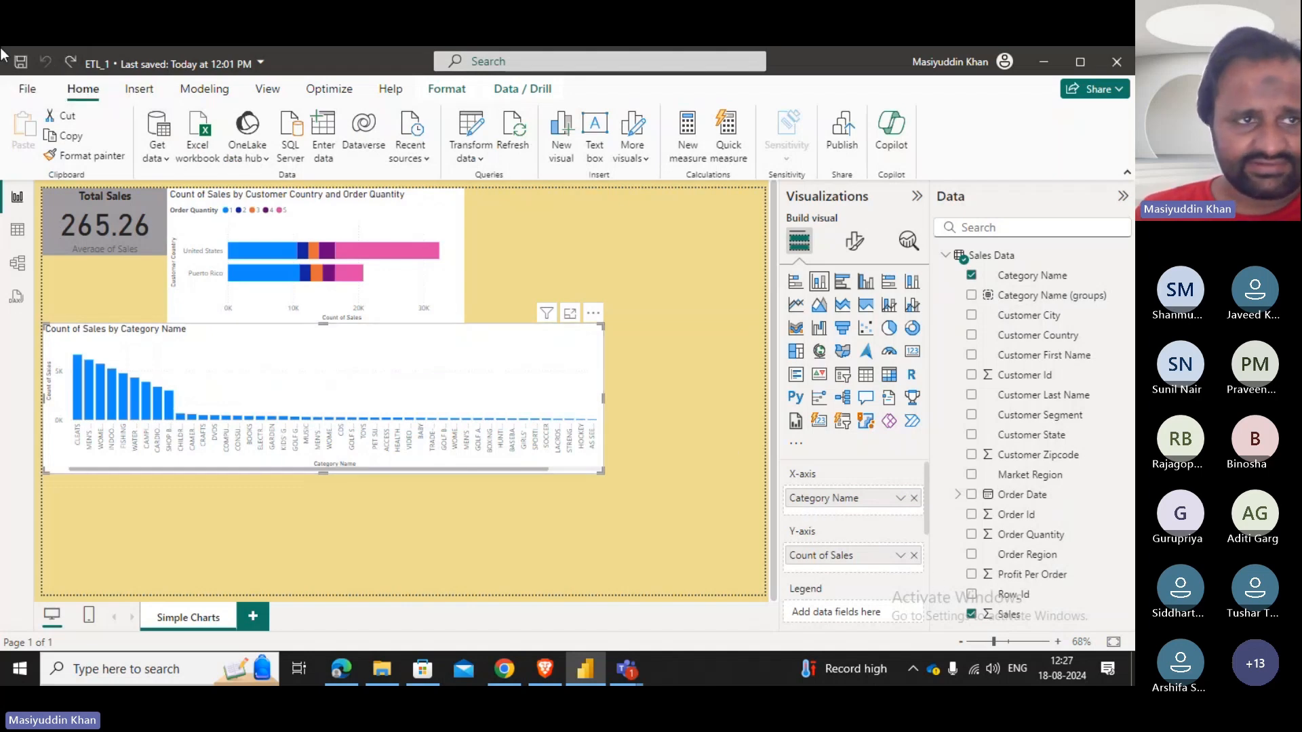
pyautogui.click(76, 68)
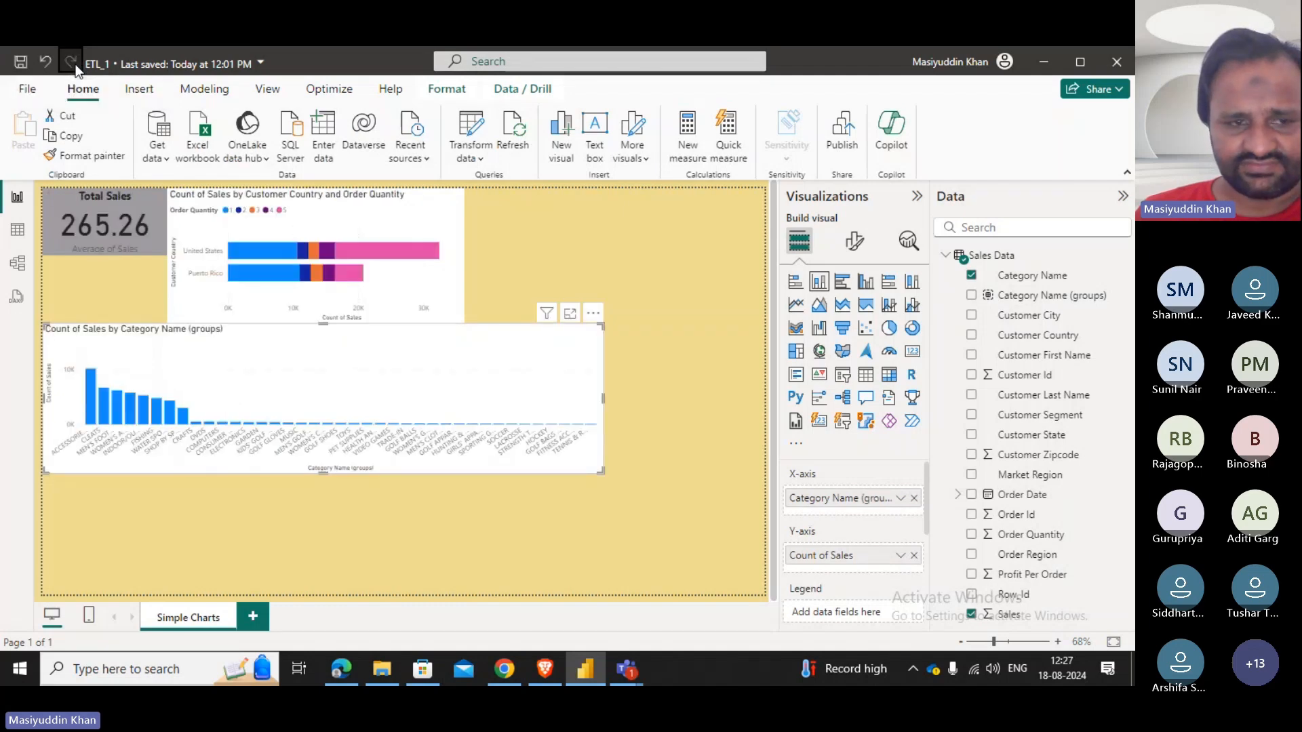
# Highlight the grouped Accessories column and the Cleats column in the column chart, and clear the highlight.
pyautogui.click(169, 412)
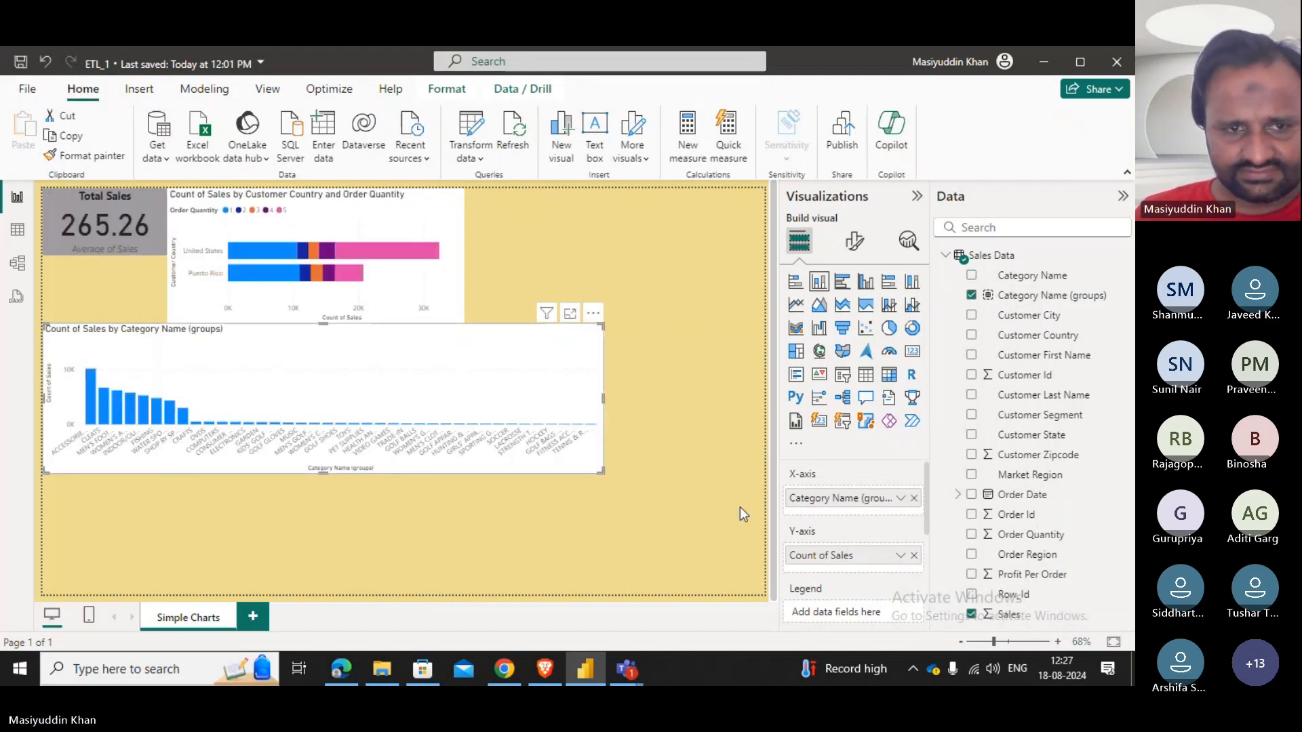
pyautogui.click(107, 418)
pyautogui.click(89, 412)
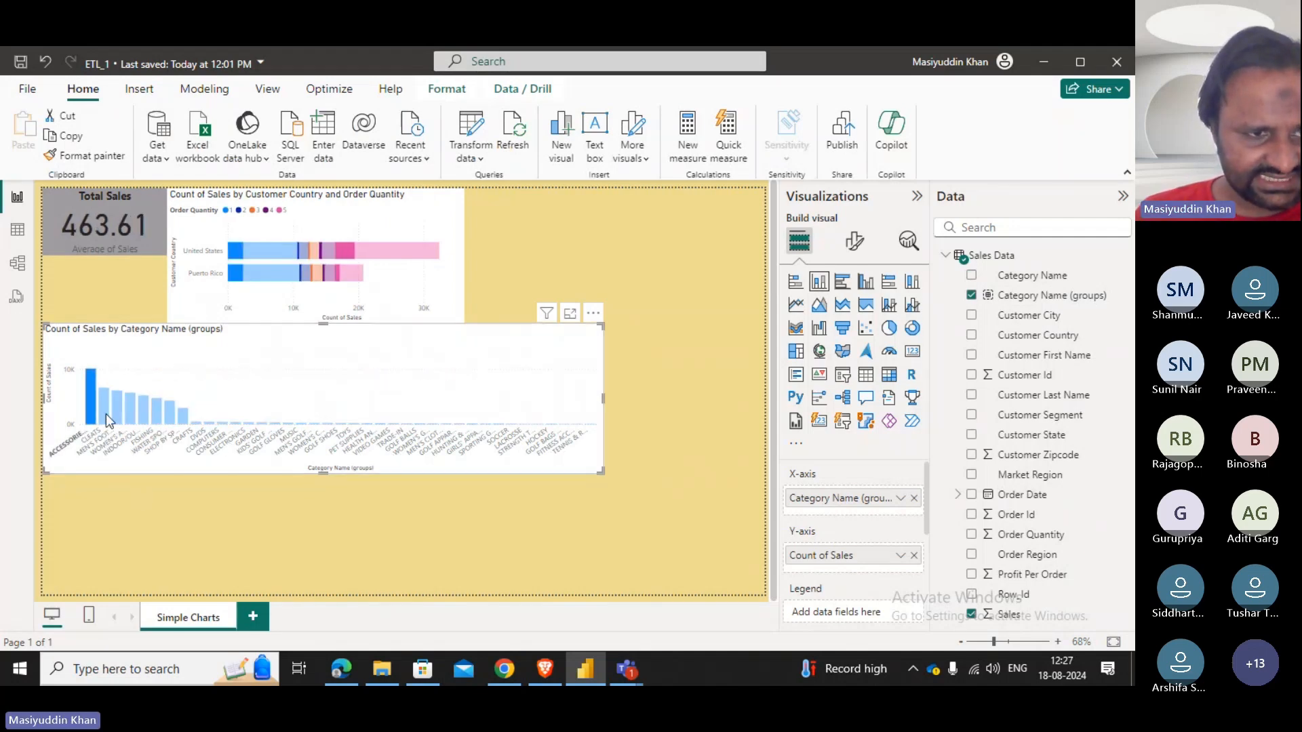
pyautogui.keyDown('ctrl'); pyautogui.click(105, 414); pyautogui.keyUp('ctrl')
pyautogui.click(107, 417)
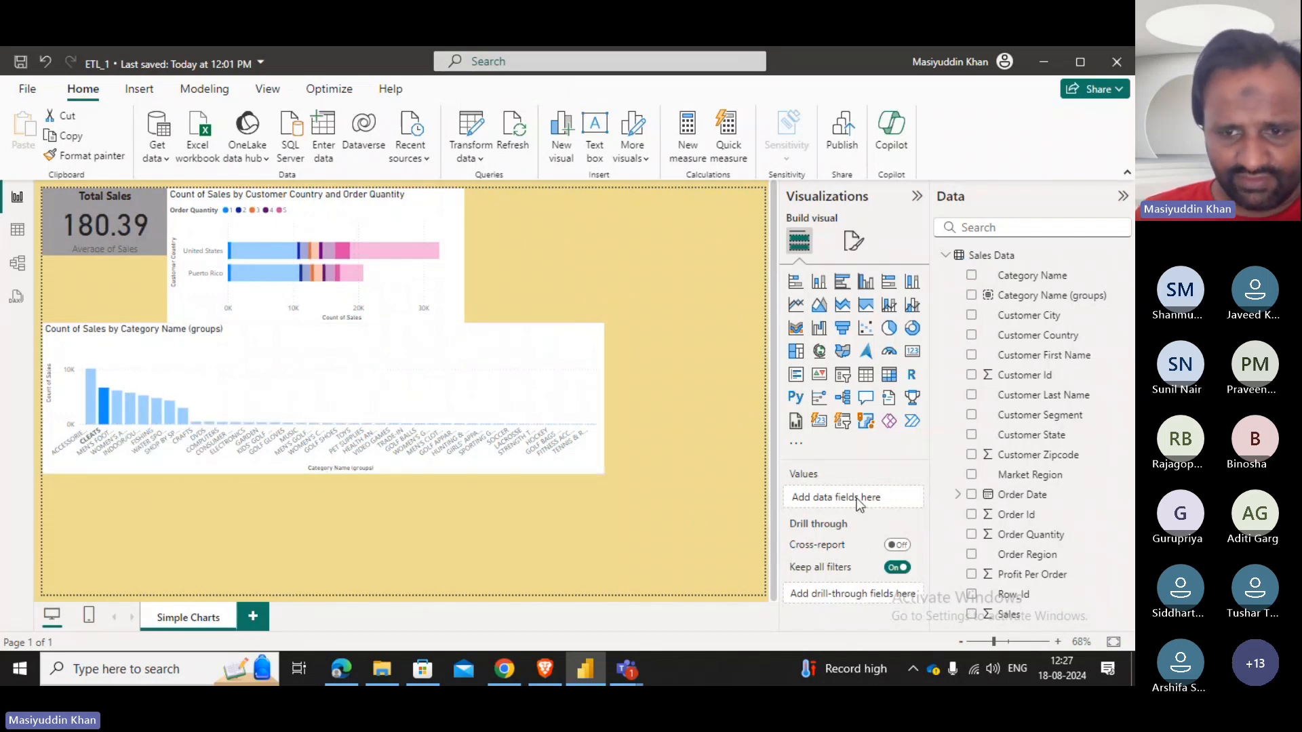
pyautogui.click(481, 352)
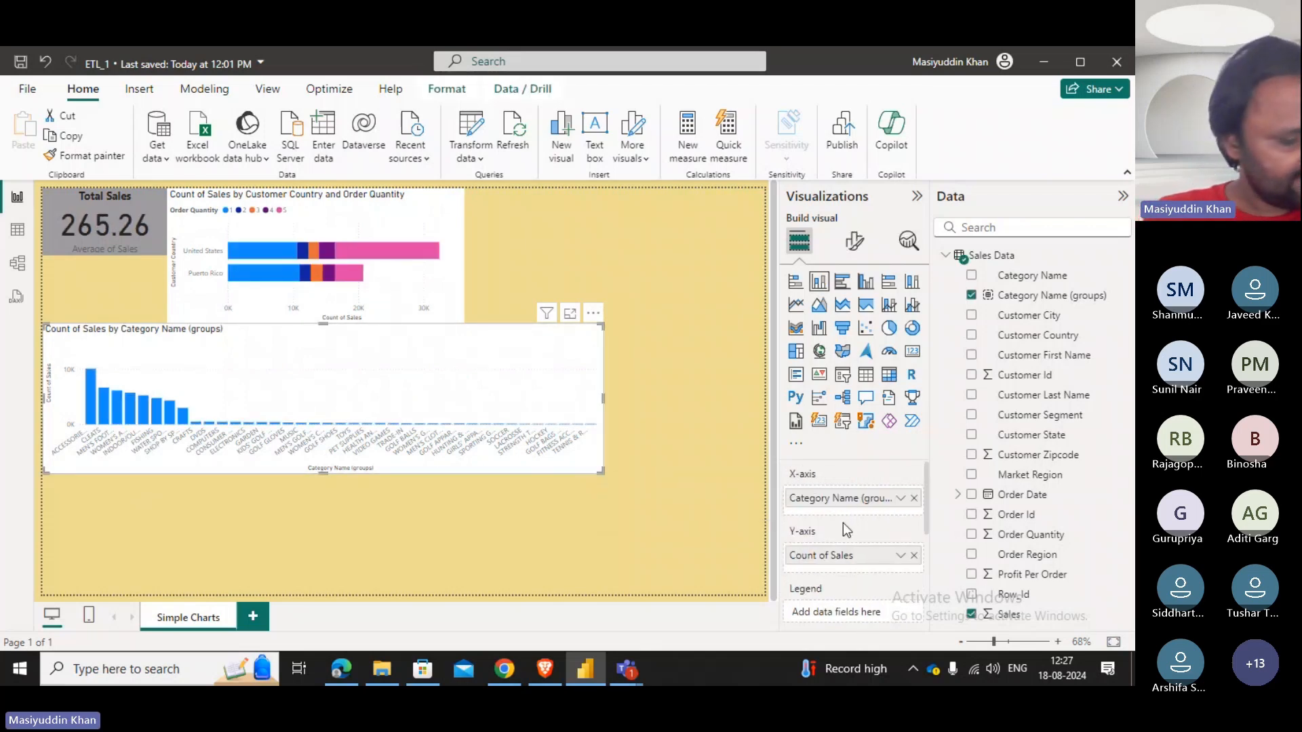
# Open the column chart's Category Name (groups) grouping for editing and look through the members of its ACCESSORIES group.
pyautogui.click(899, 499)
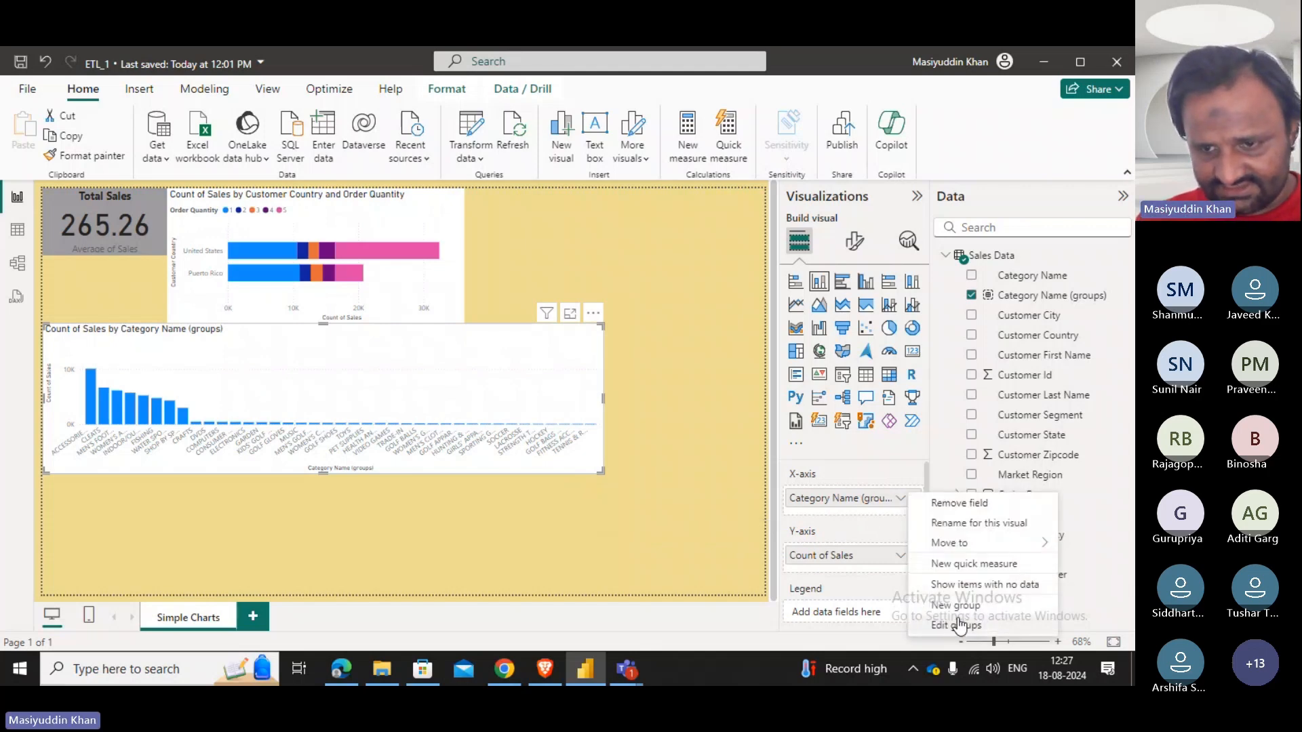
pyautogui.click(957, 619)
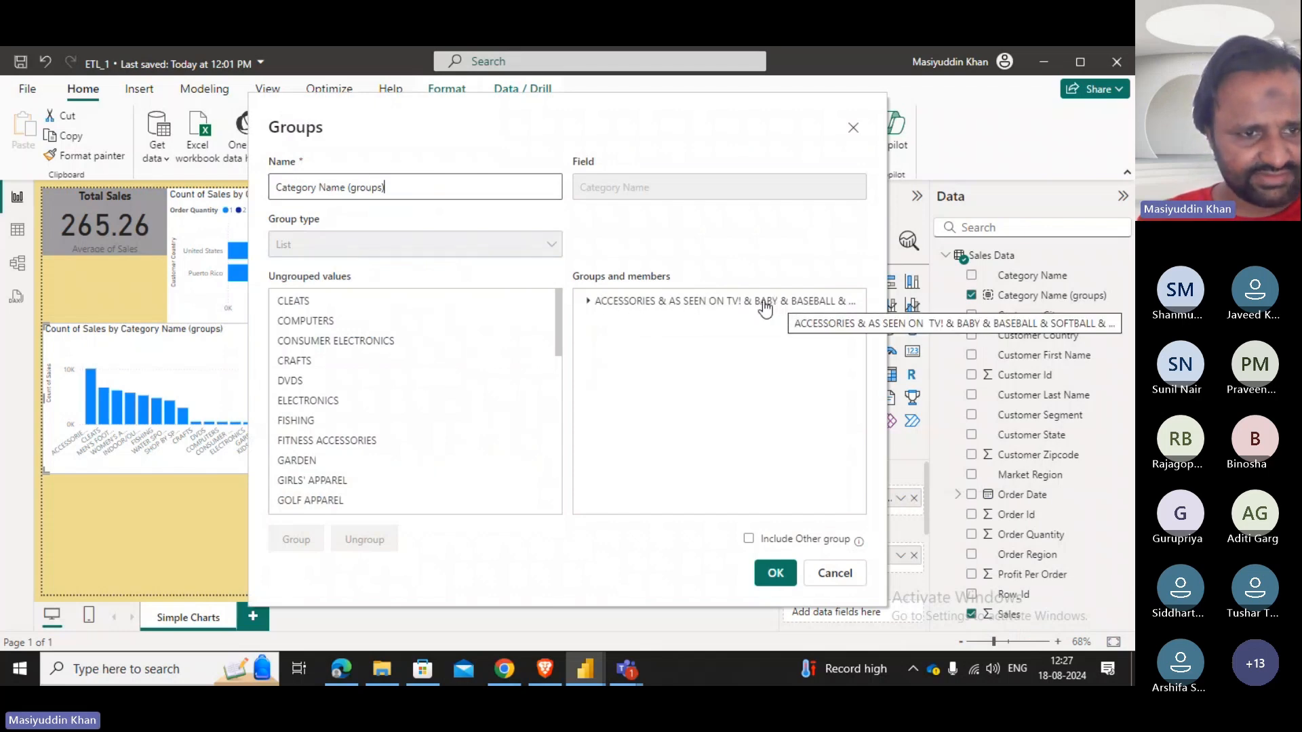
pyautogui.click(834, 300)
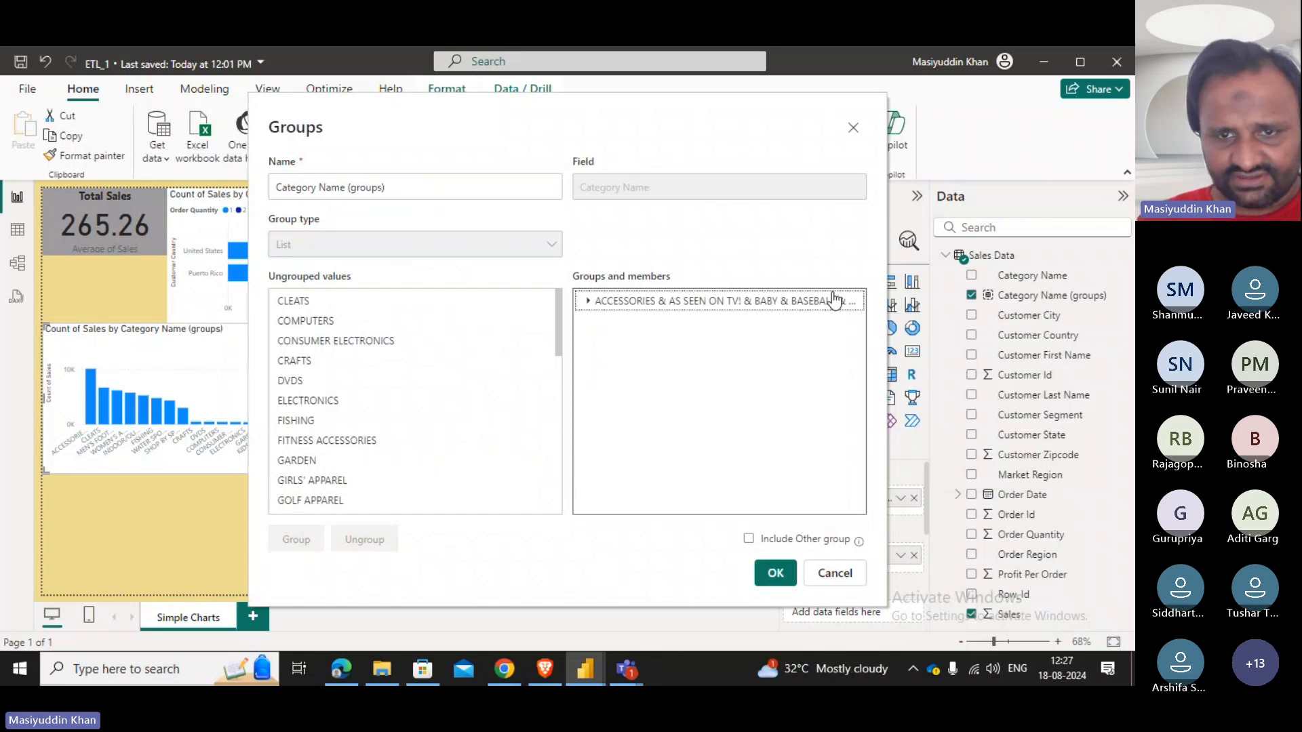
pyautogui.click(588, 301)
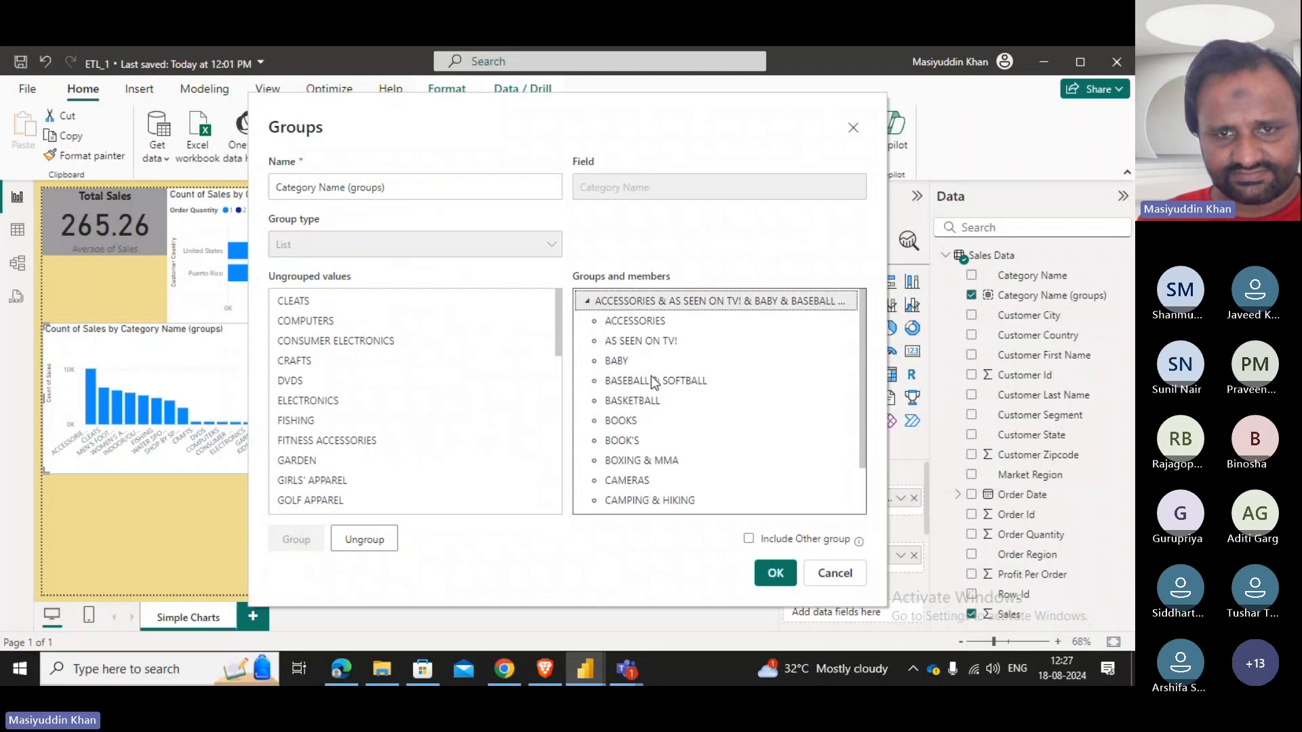
pyautogui.scroll(-1, 651, 377)
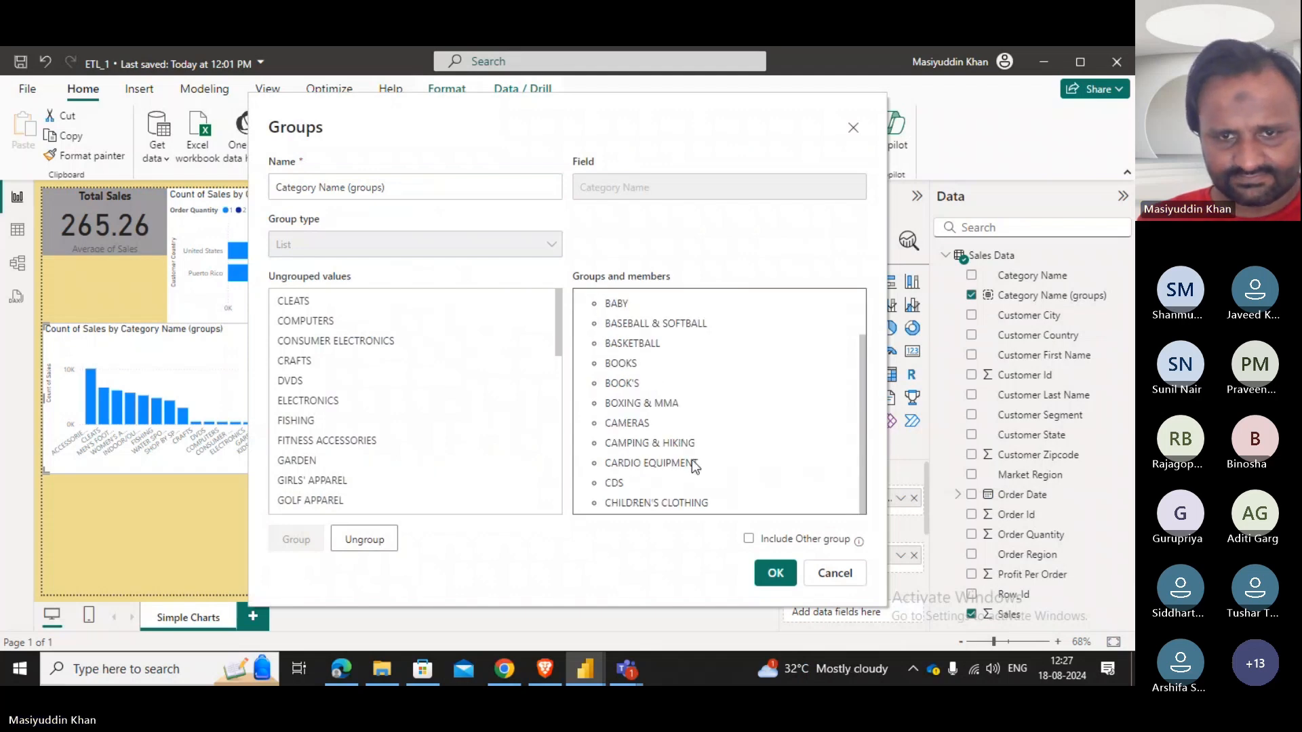
pyautogui.scroll(1, 691, 465)
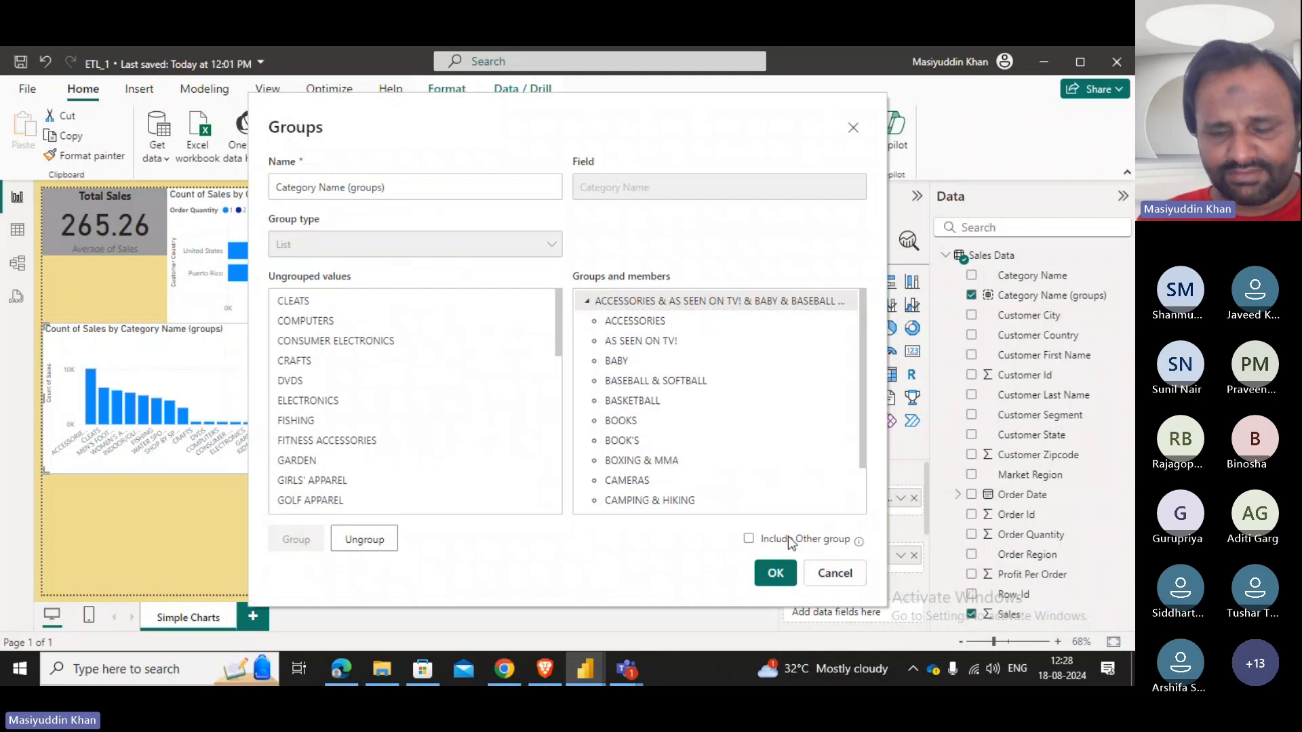
# Try including an Other group for all ungrouped values in Category Name (groups), and cancel the group edits.
pyautogui.click(749, 540)
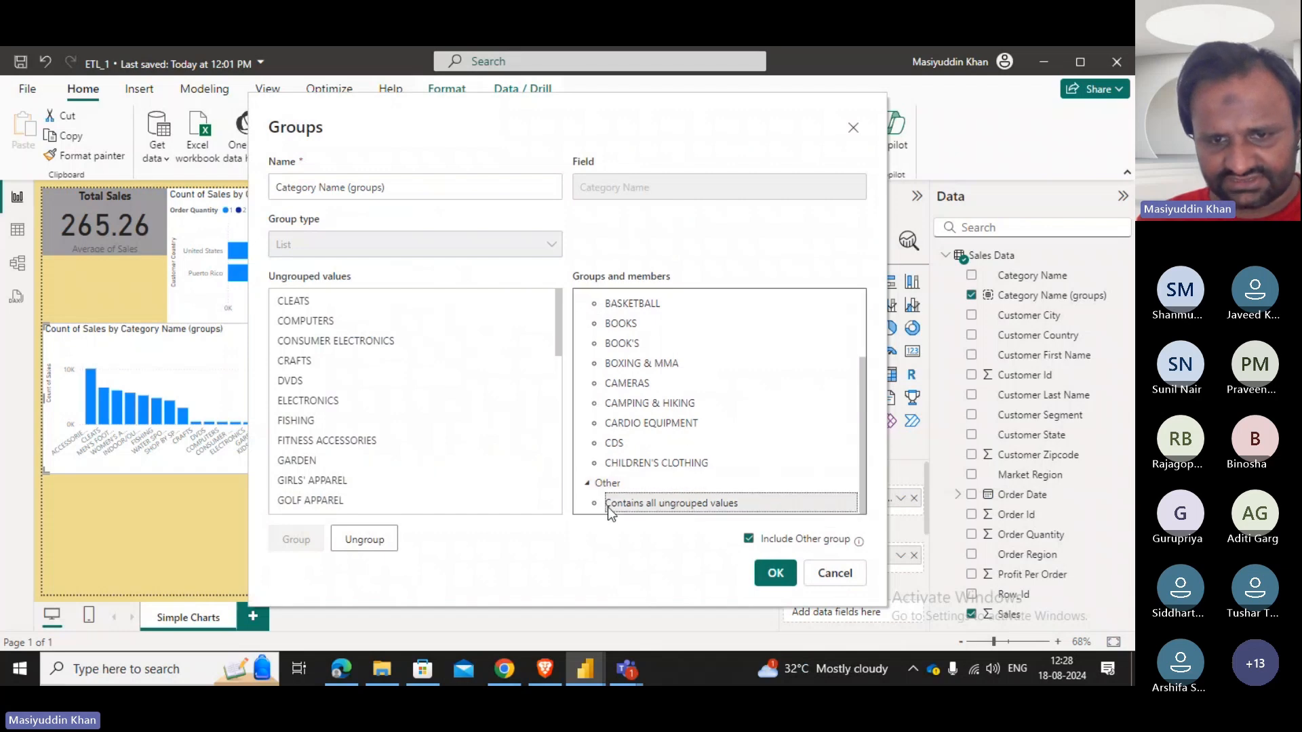
pyautogui.click(592, 483)
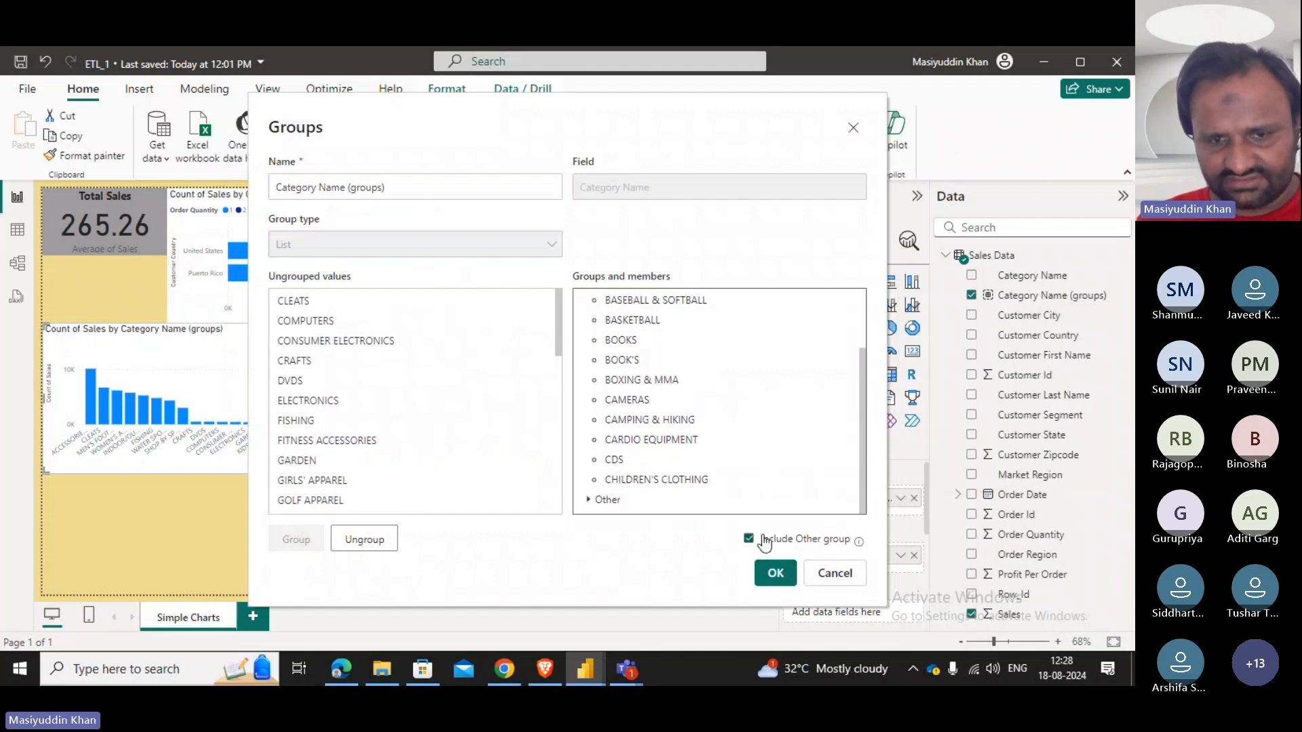
pyautogui.click(378, 542)
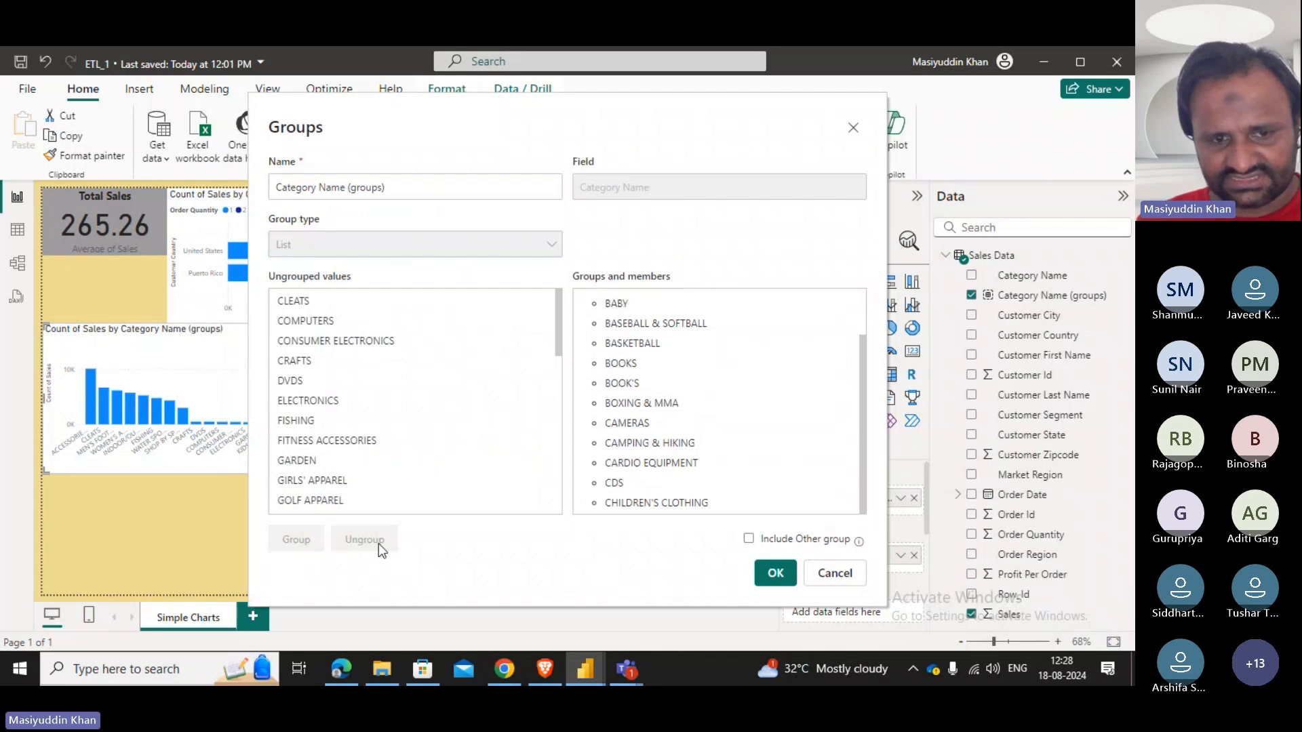
pyautogui.click(841, 577)
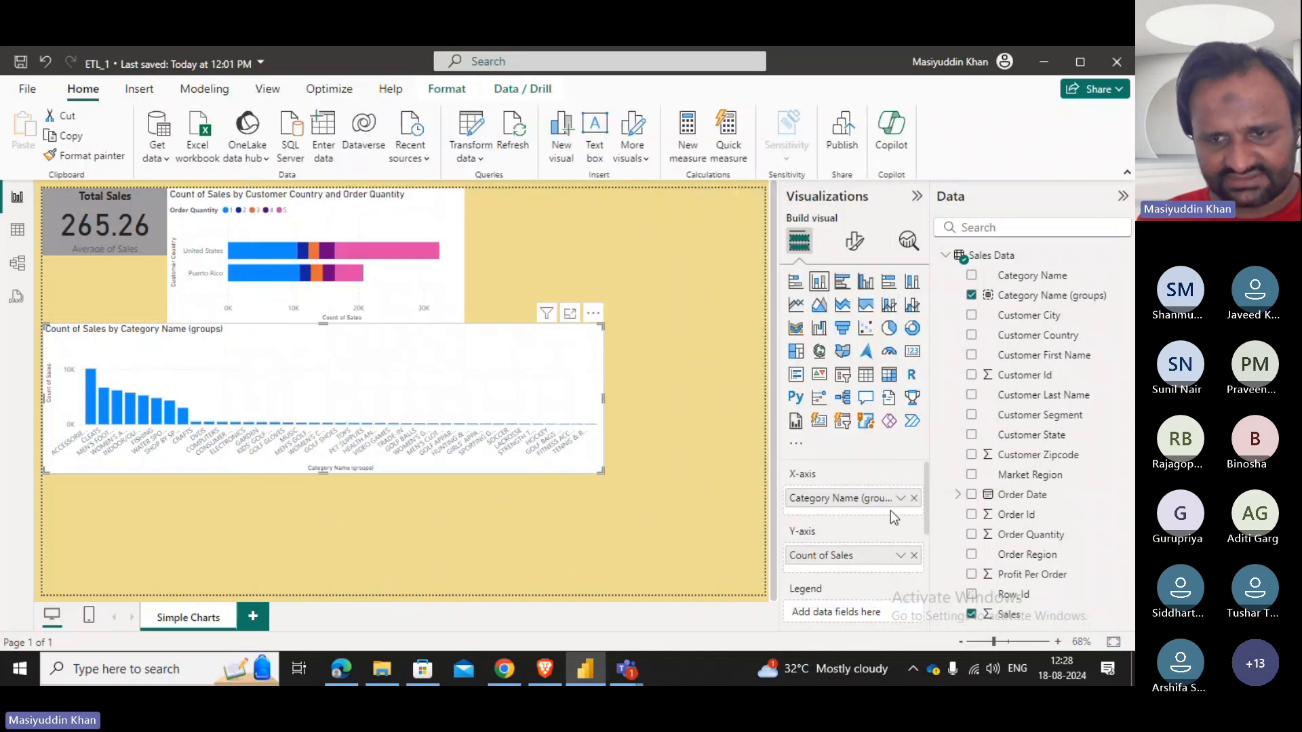
# Undo the column chart's switch to the grouped categories on the X-axis.
pyautogui.click(48, 61)
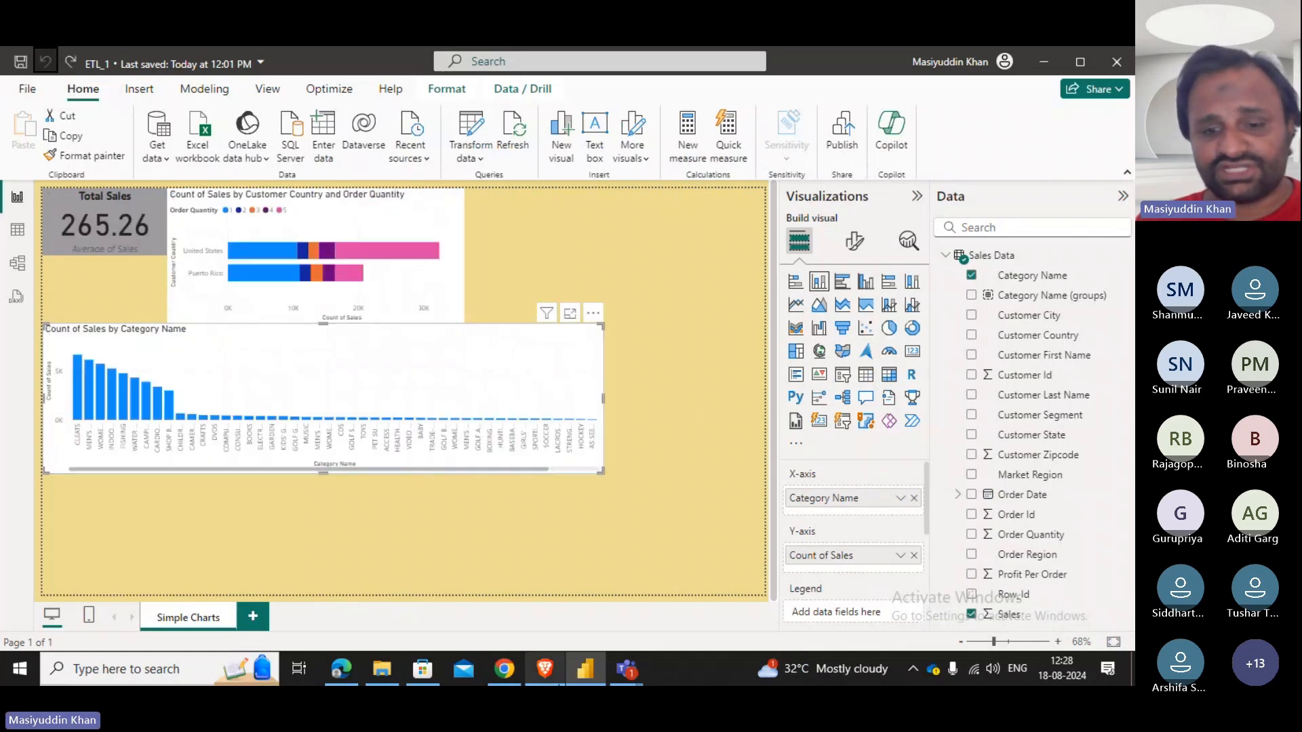
# Switch to the Teams meeting, read the latest chat question about editing titles, and return to the Power BI report.
pyautogui.moveTo(642, 679)
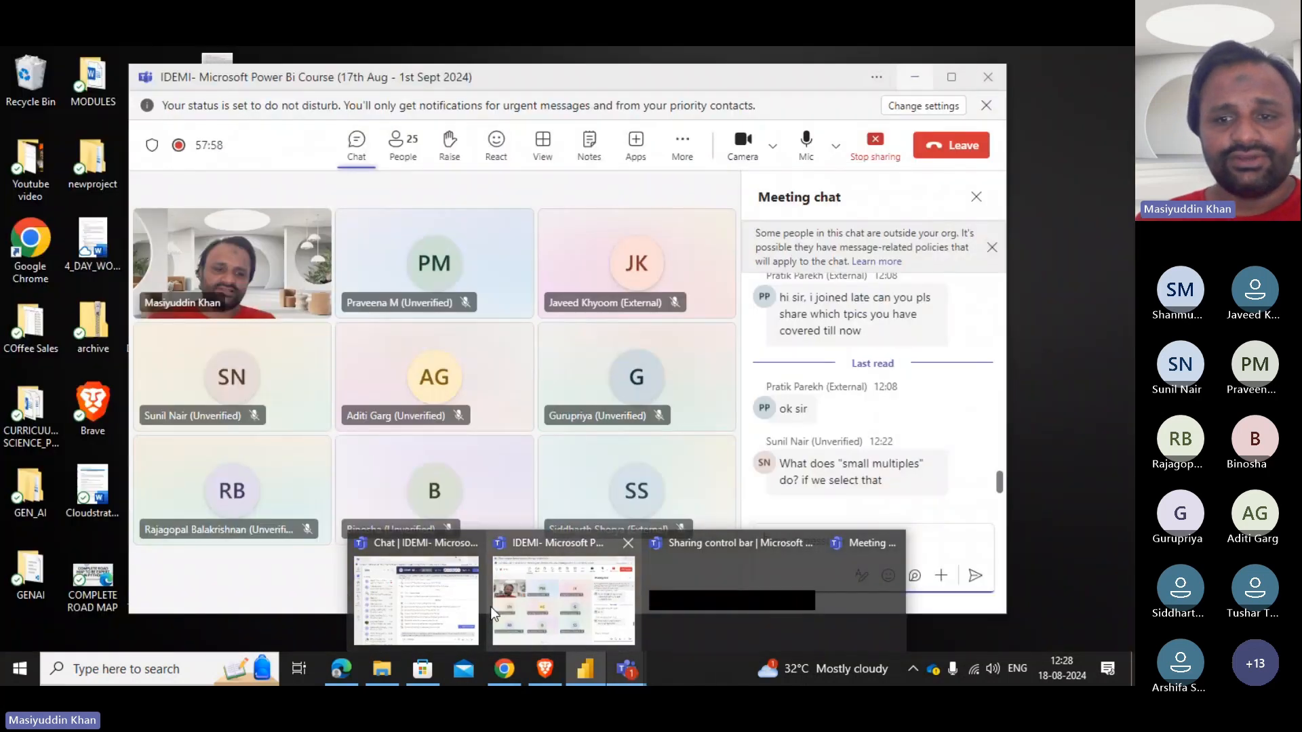
pyautogui.click(547, 602)
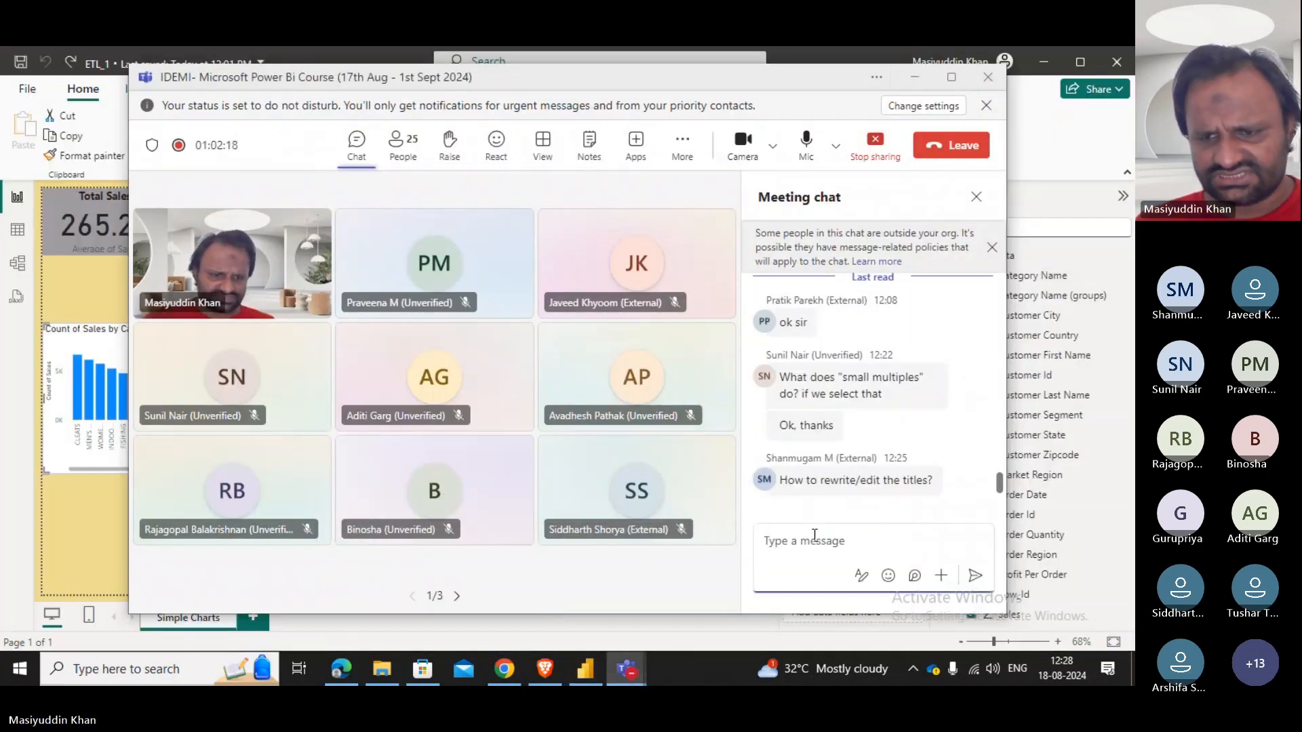
pyautogui.click(915, 78)
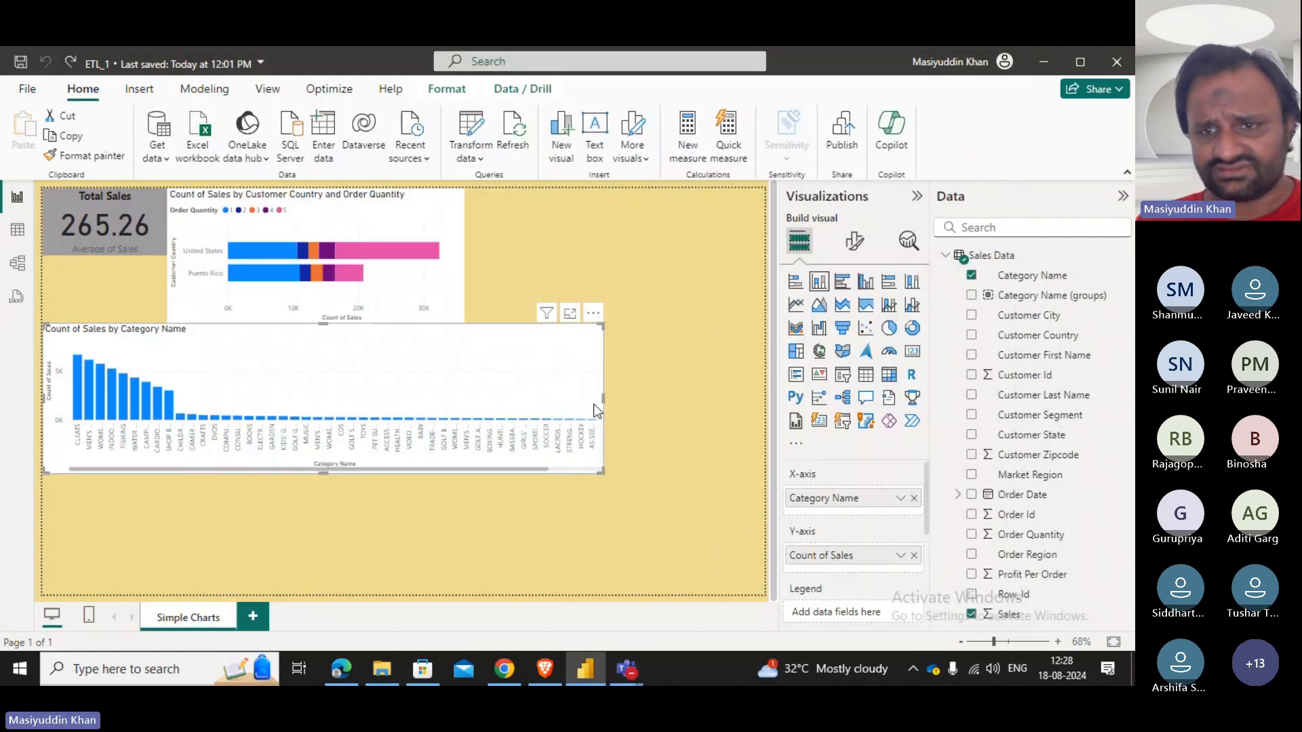
# Open the general title formatting of the column chart and select its whole title text.
pyautogui.click(854, 245)
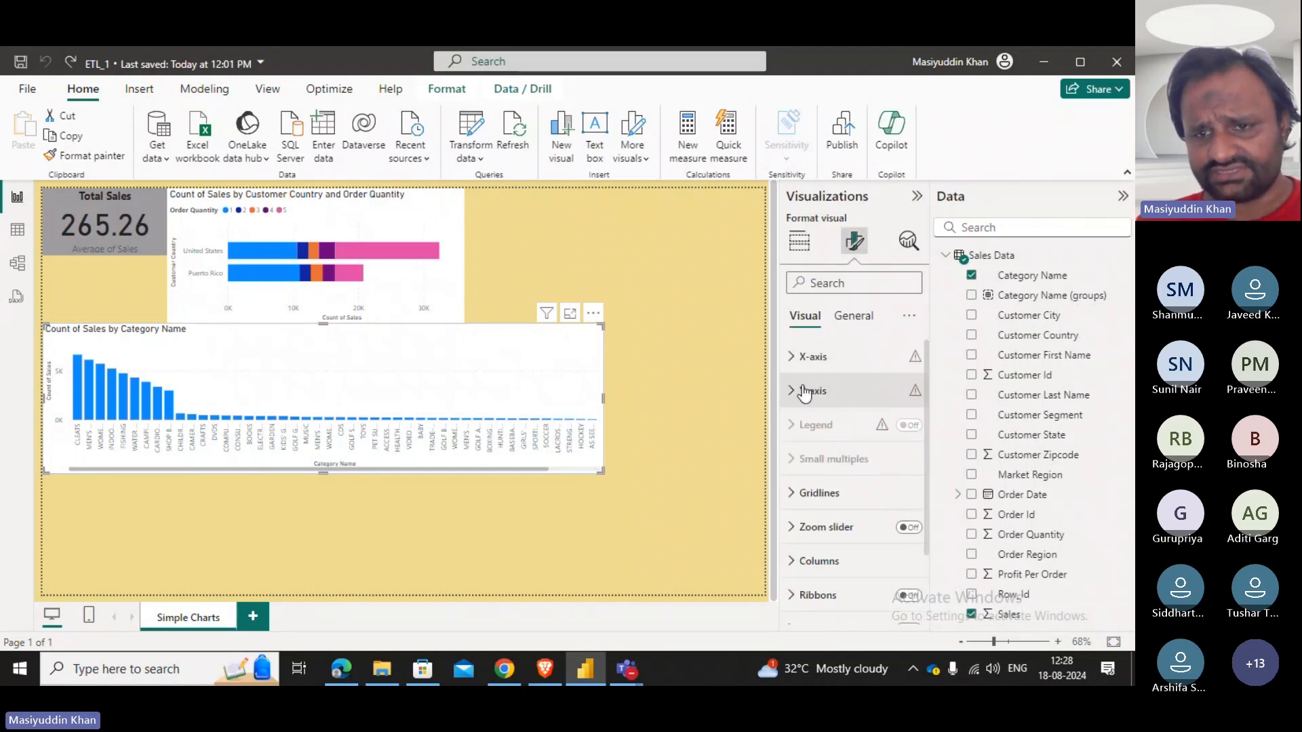
pyautogui.click(868, 324)
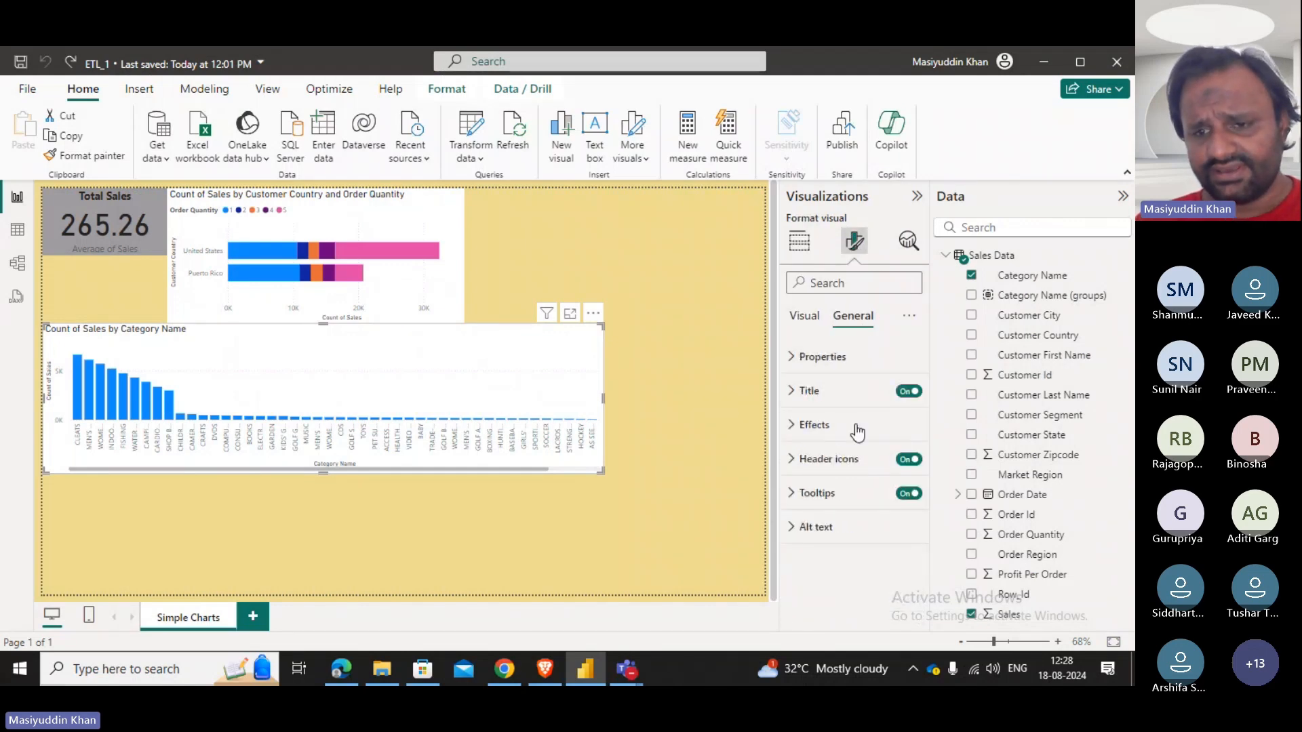
pyautogui.click(834, 536)
pyautogui.click(820, 471)
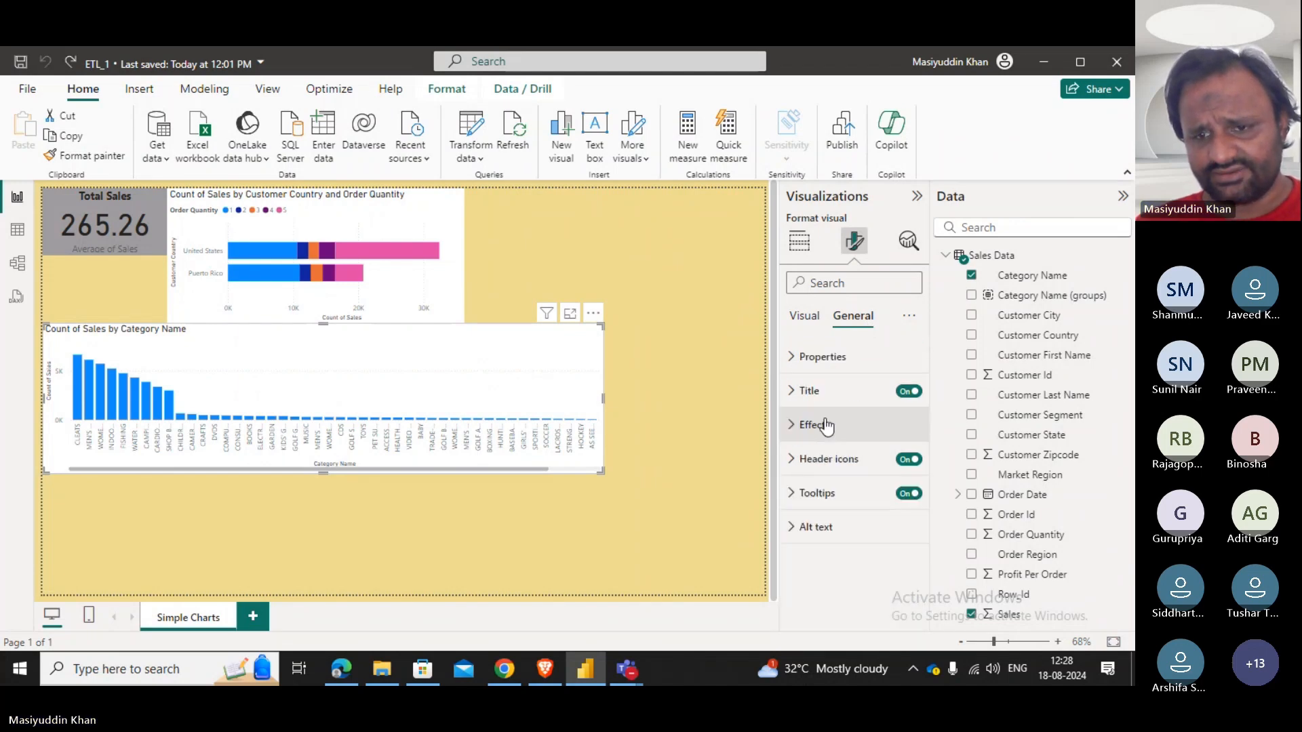
pyautogui.click(814, 391)
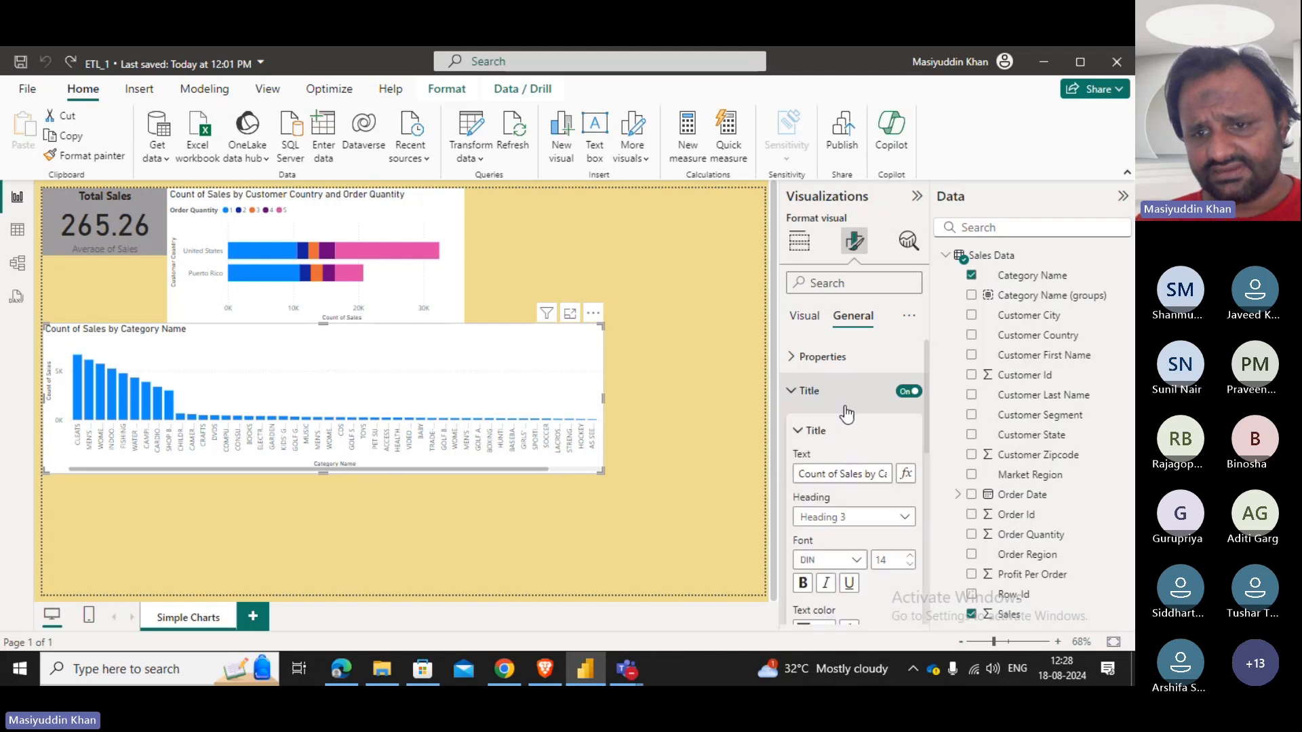
pyautogui.click(866, 478)
pyautogui.moveTo(885, 477); pyautogui.dragTo(780, 478)
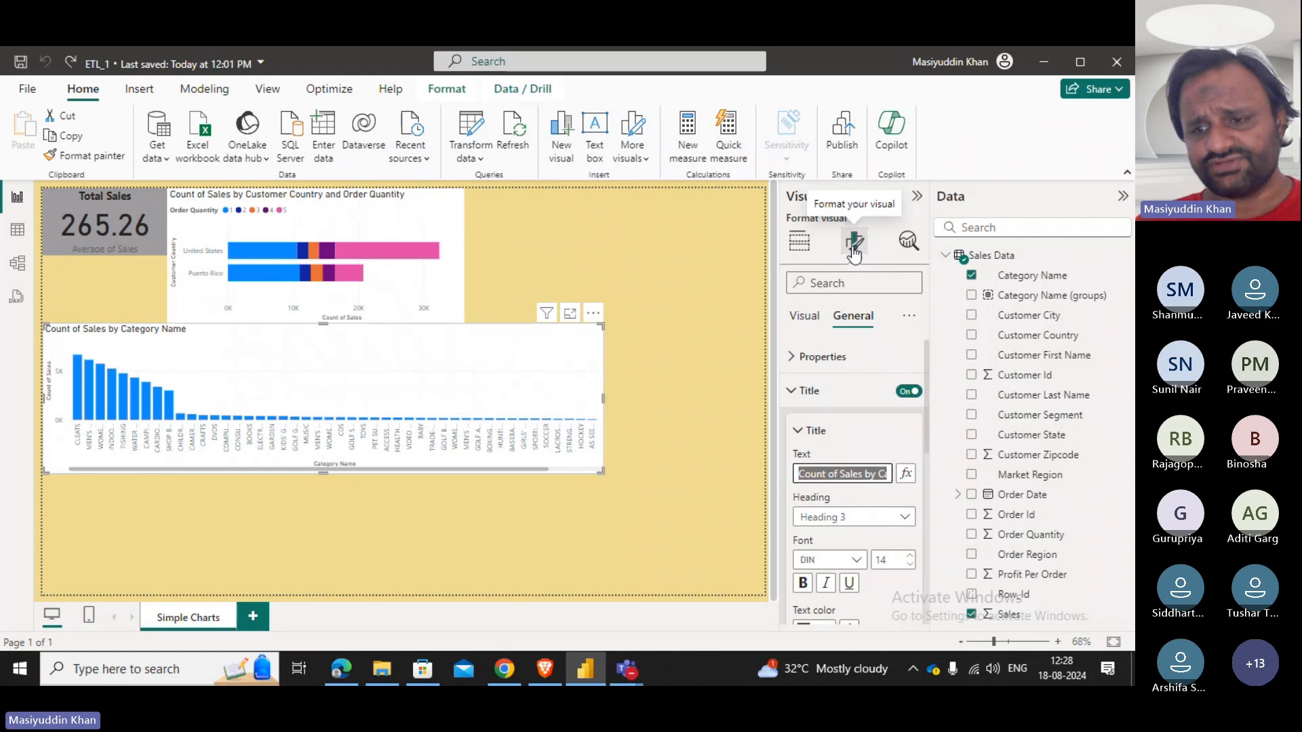
pyautogui.click(809, 474)
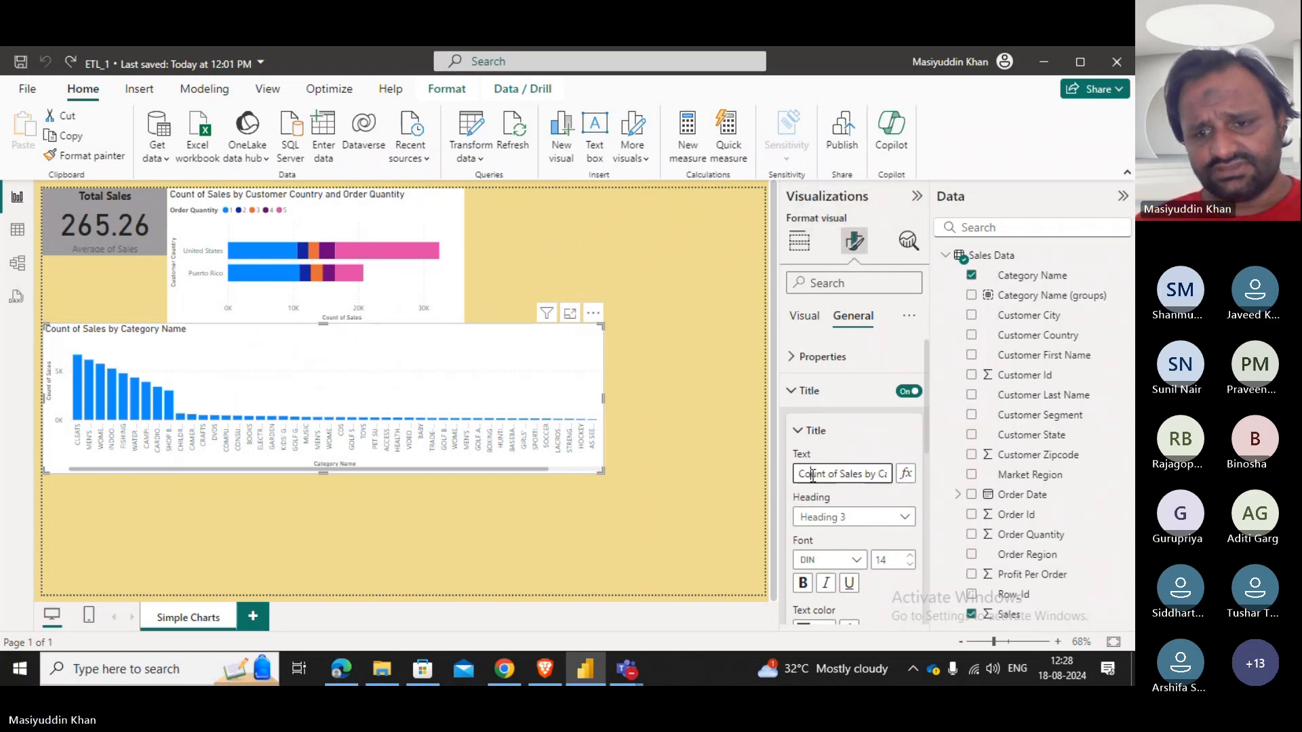
pyautogui.moveTo(796, 473); pyautogui.dragTo(907, 483)
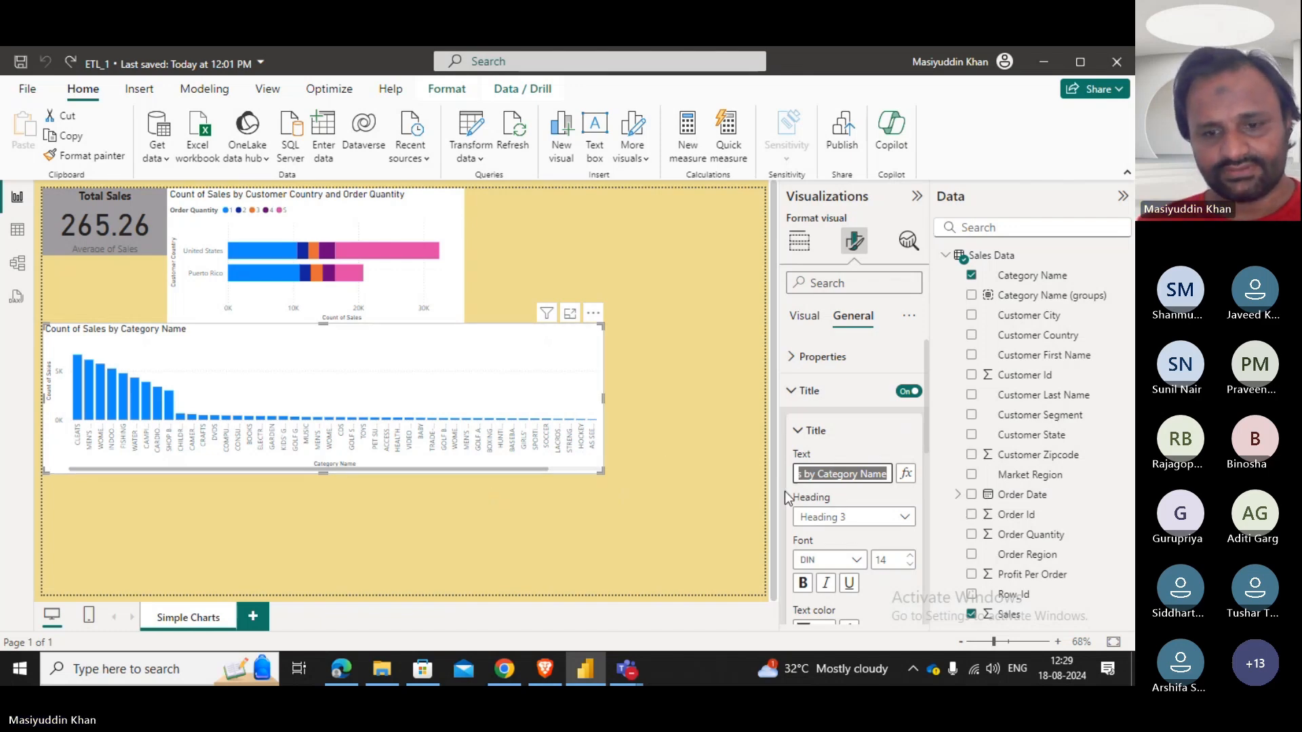
# Check the Teams meeting for new chat messages and raised hands, and return to the Power BI report.
pyautogui.moveTo(626, 669)
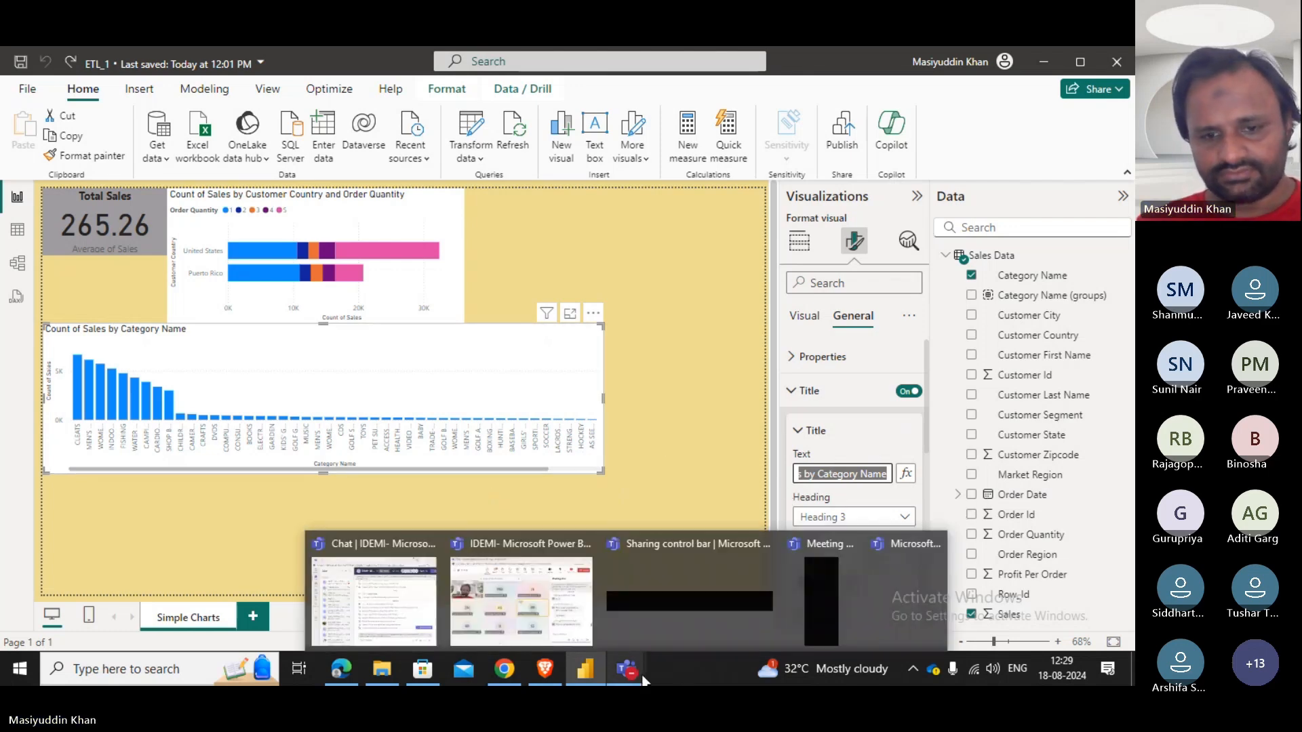
pyautogui.click(584, 626)
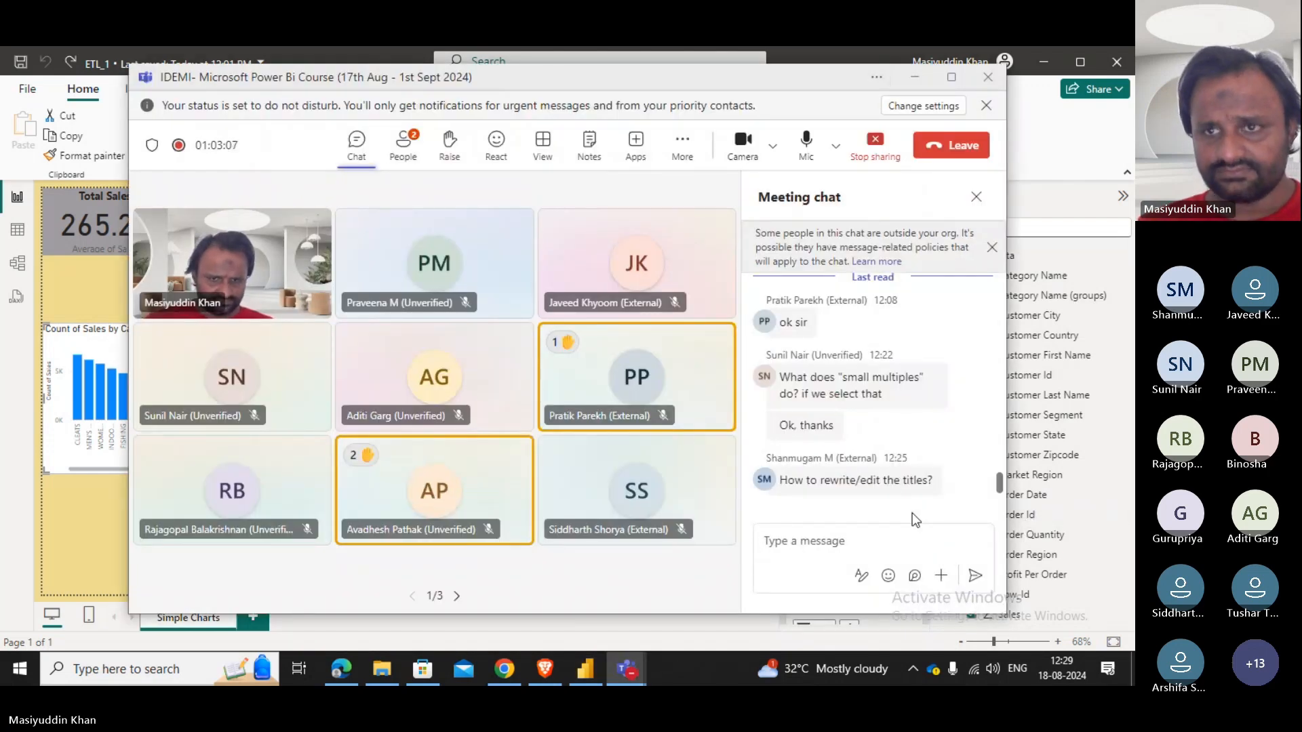
pyautogui.click(913, 76)
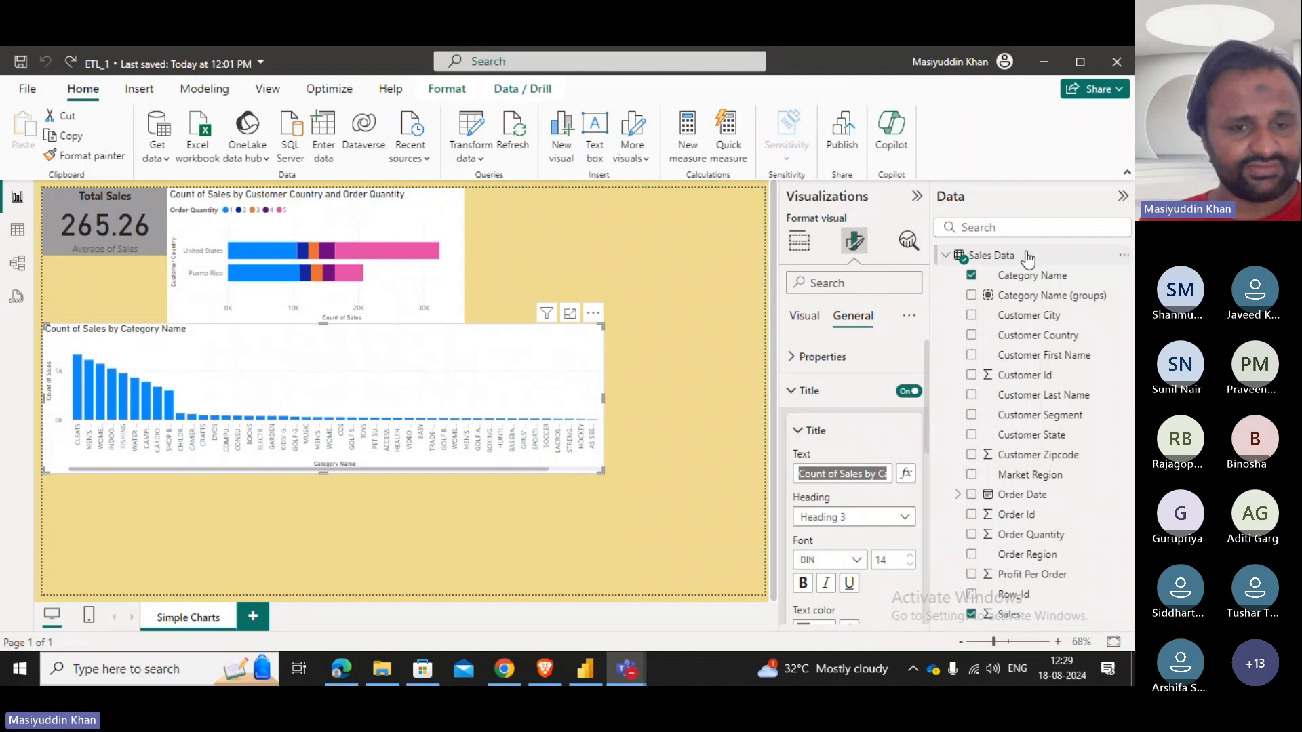
# Narrow the column chart so its right edge lines up with the stacked bar chart above, and deselect it.
pyautogui.moveTo(604, 392); pyautogui.dragTo(461, 382)
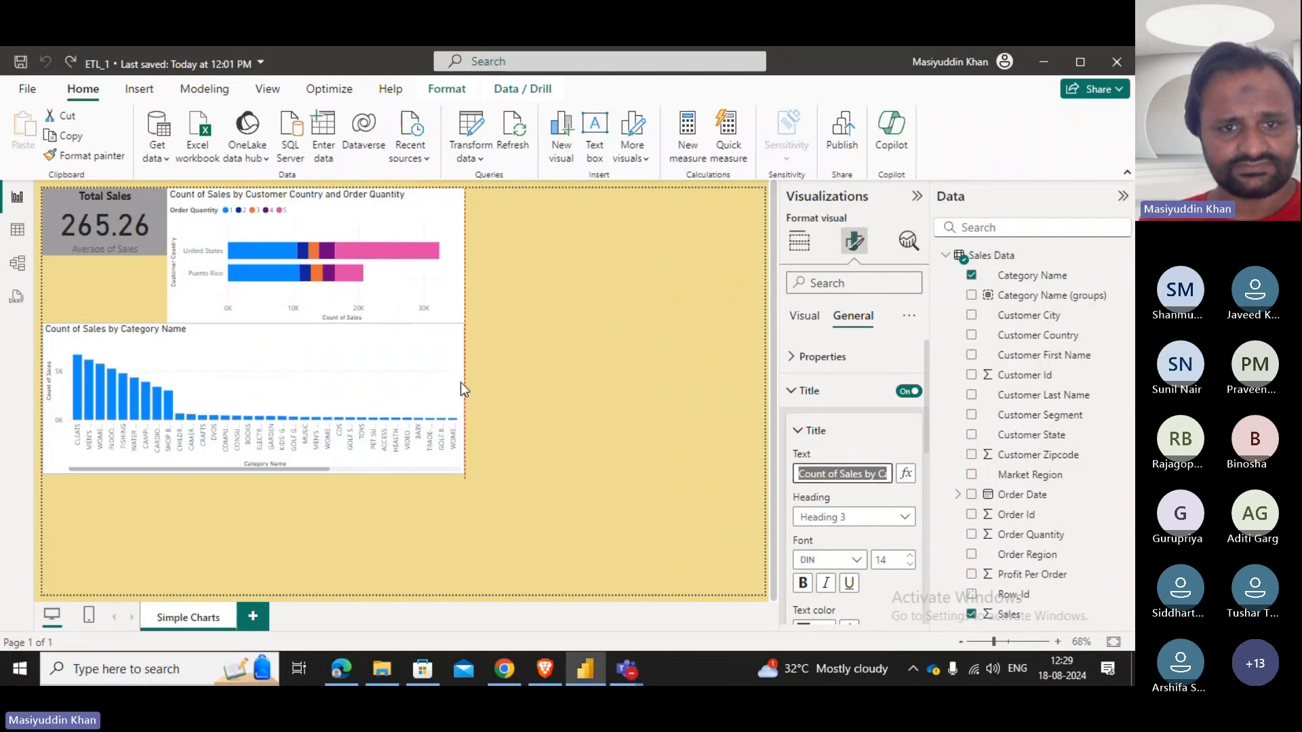
pyautogui.click(619, 596)
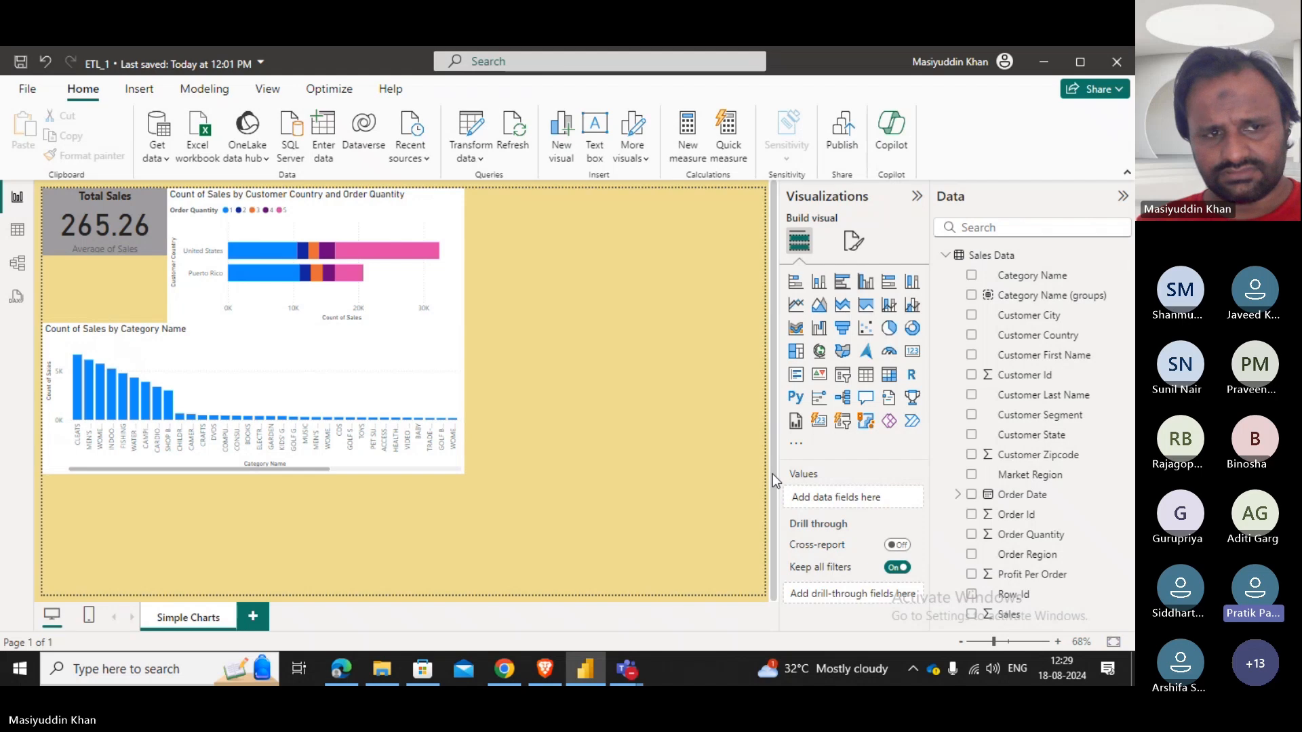
# Select the Total Sales card, examine the Sales column's distinct values in the data table, and return to the report page.
pyautogui.click(144, 306)
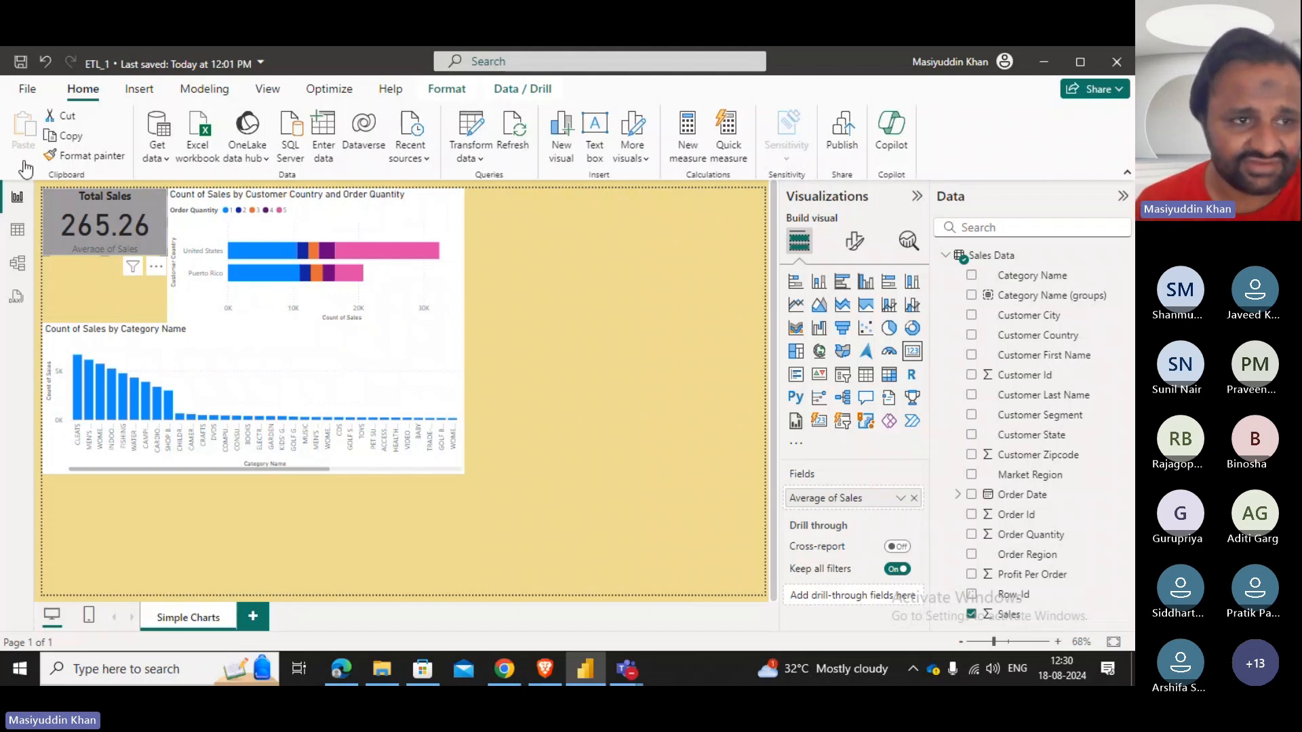
pyautogui.click(10, 238)
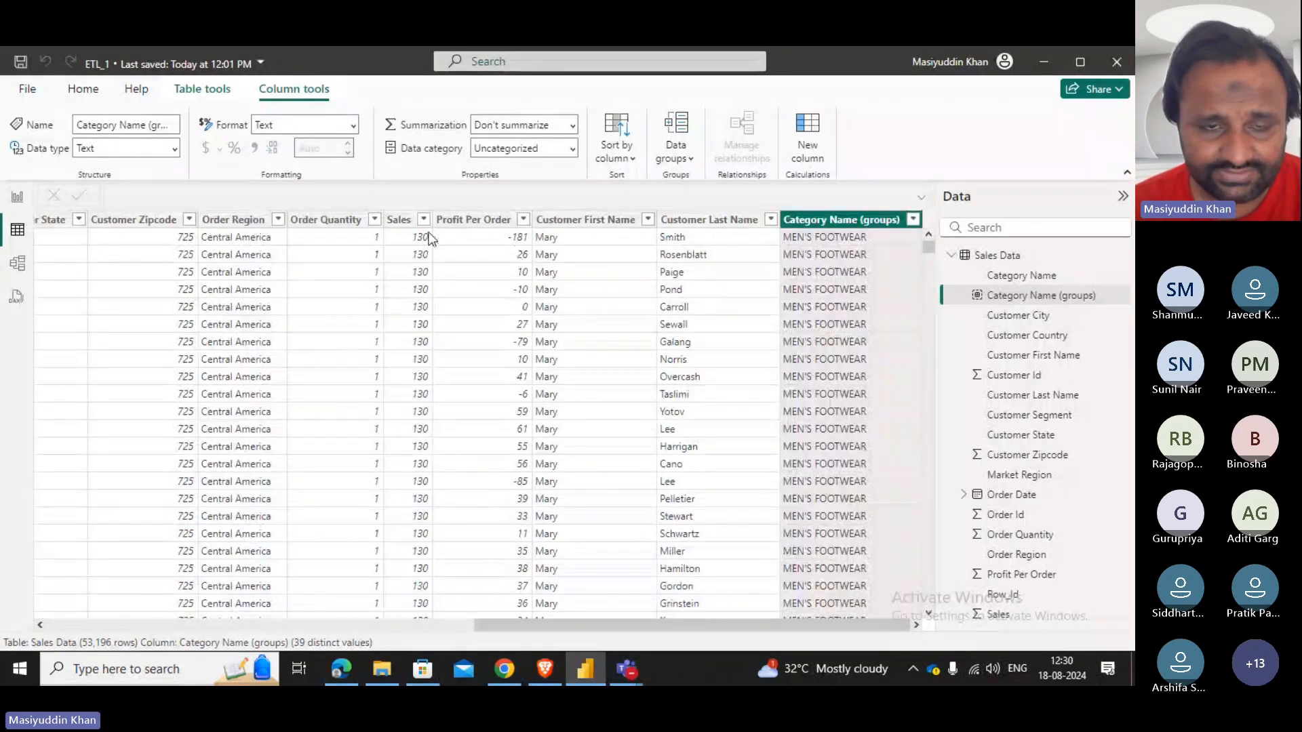
pyautogui.click(427, 222)
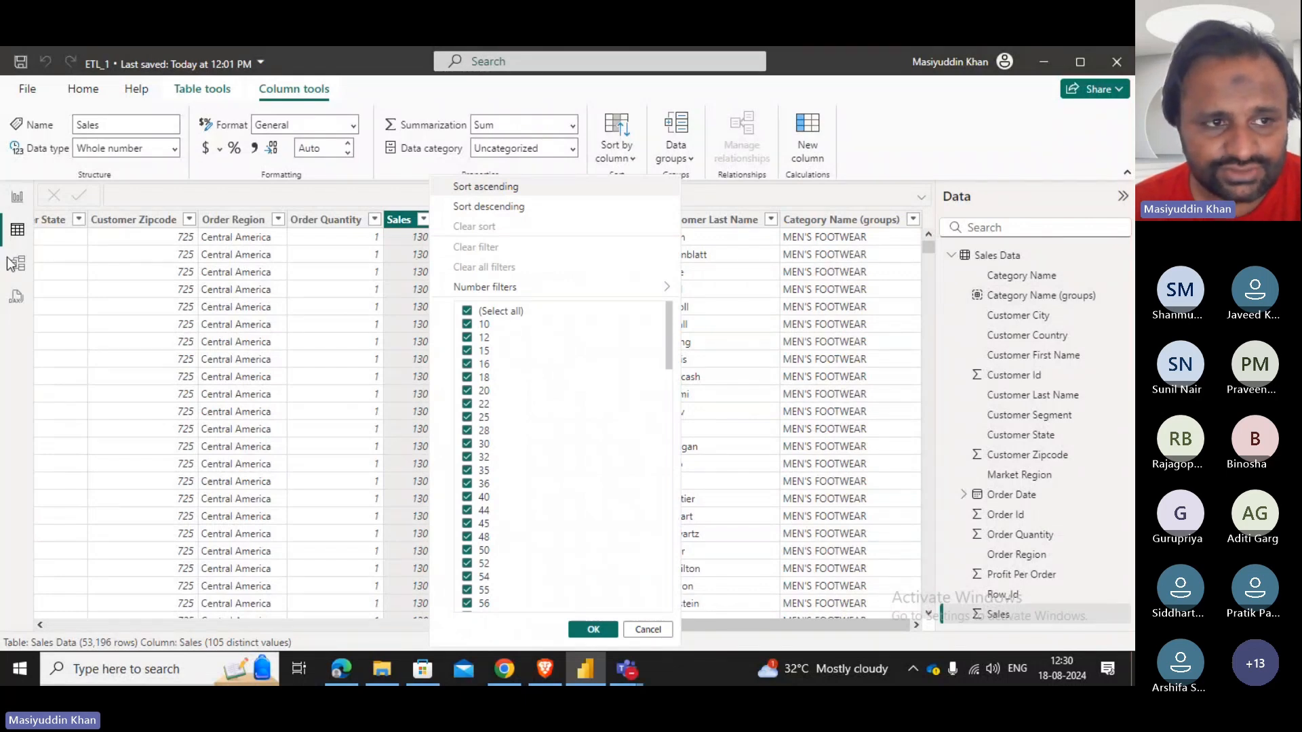
pyautogui.click(14, 198)
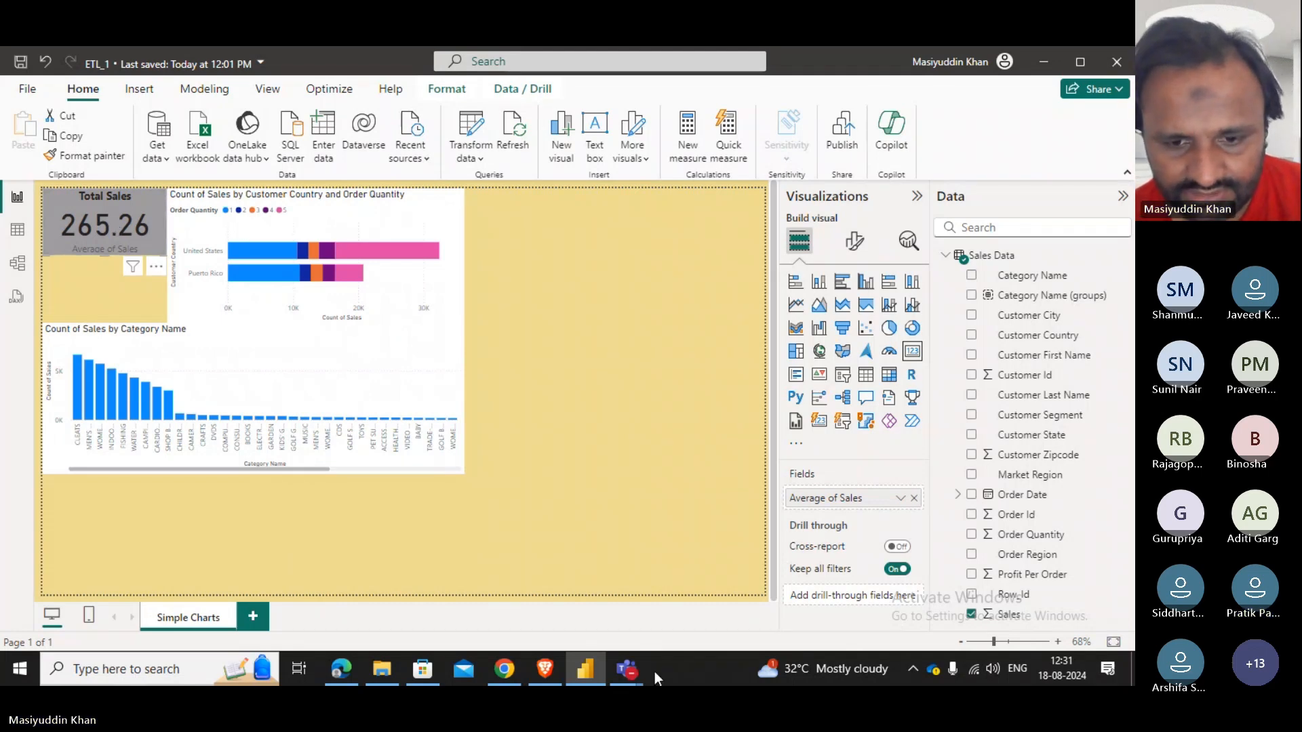
# Switch to the Teams meeting, look at the participants list, and go back to the meeting chat.
pyautogui.moveTo(627, 669)
pyautogui.click(574, 616)
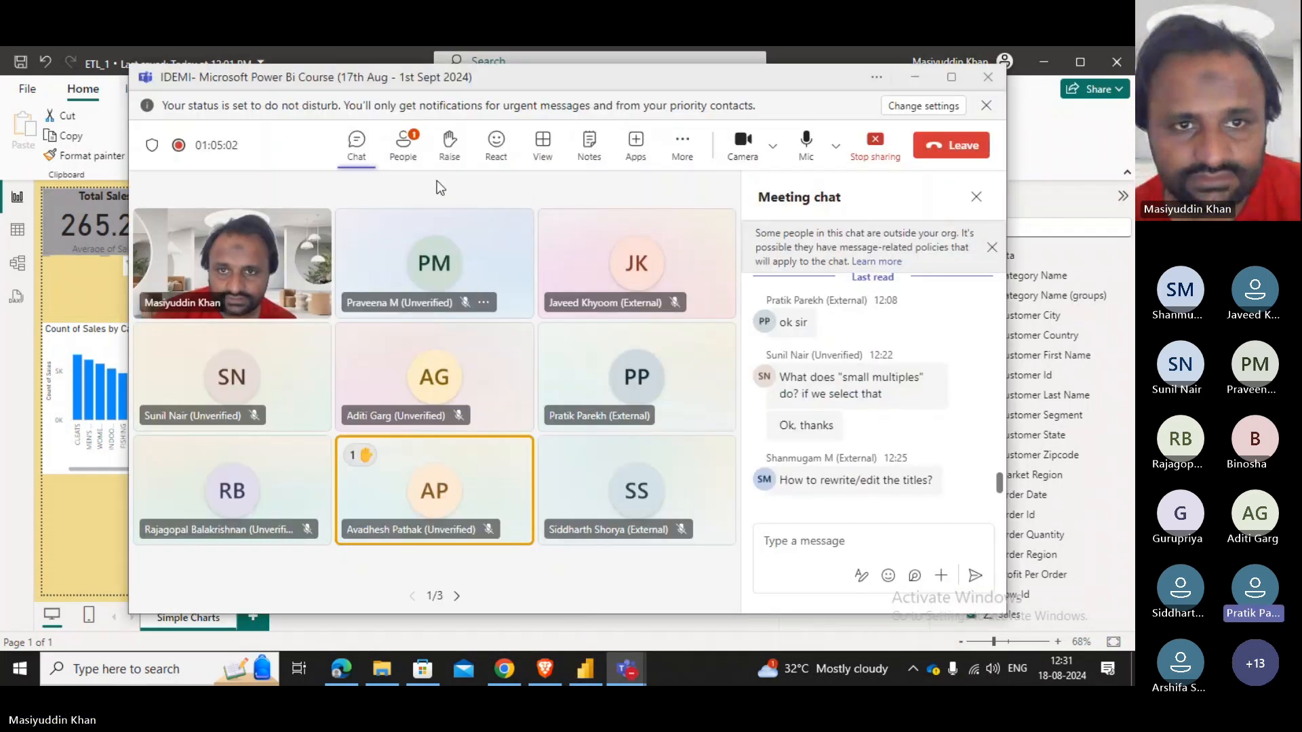
pyautogui.click(407, 146)
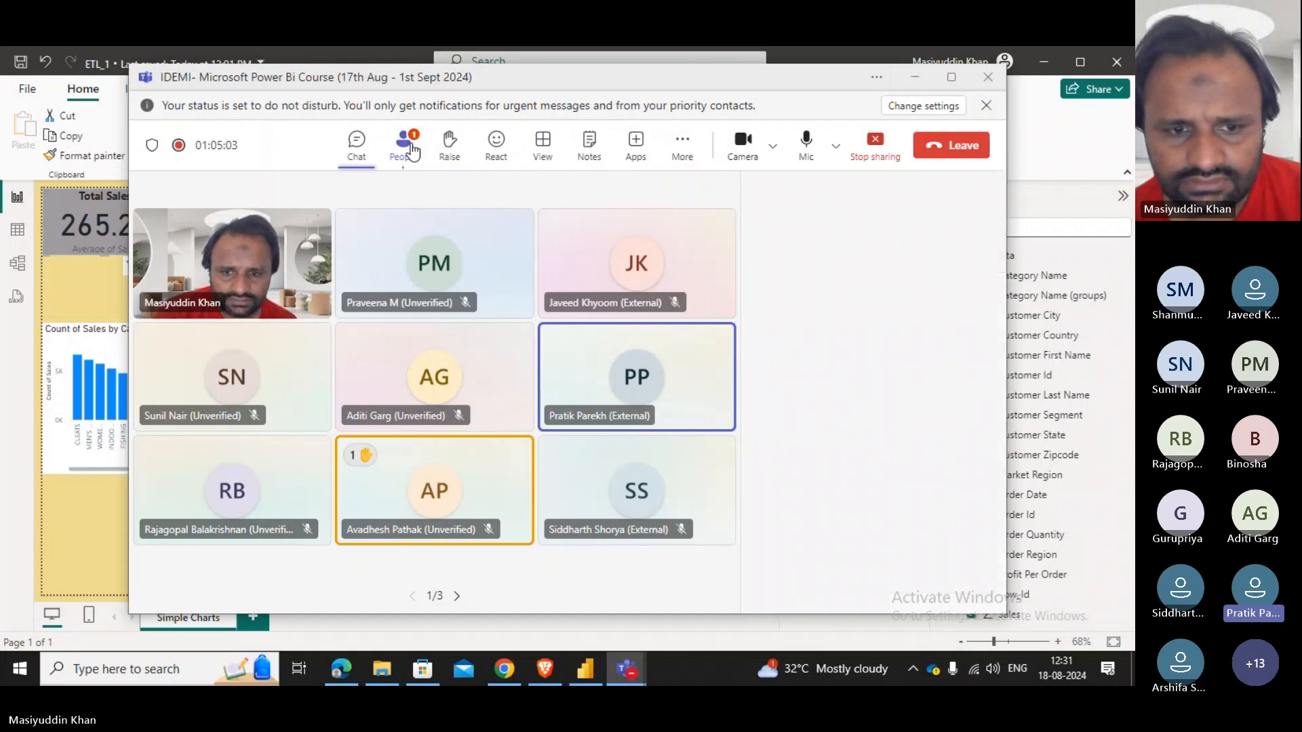
pyautogui.click(355, 141)
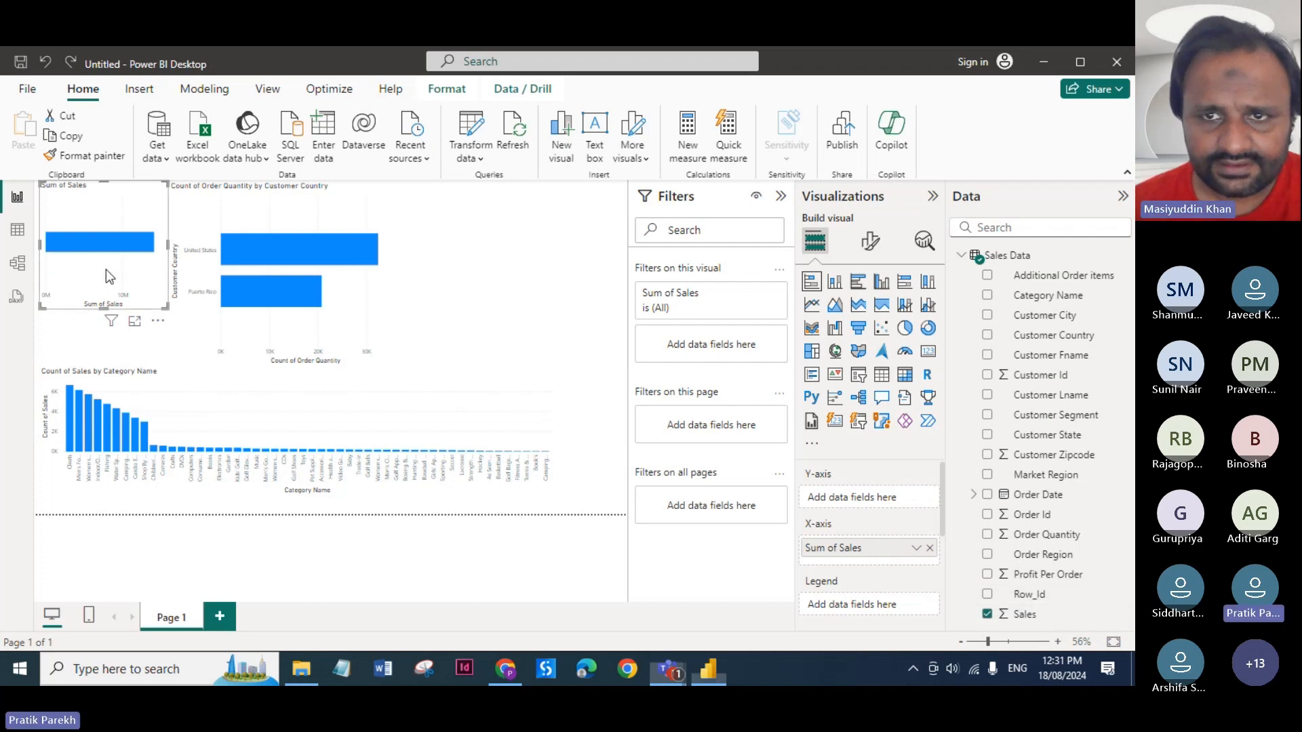
pyautogui.rightClick(1122, 612)
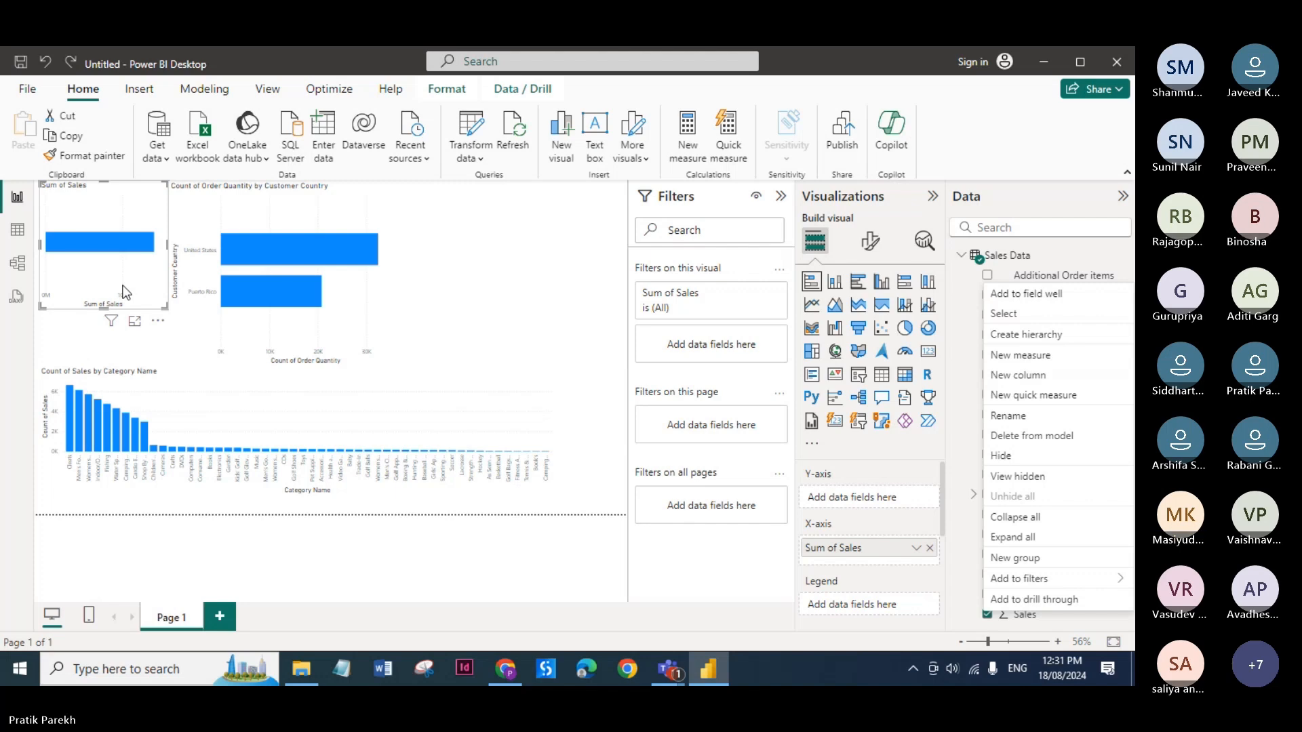
pyautogui.press('Escape')
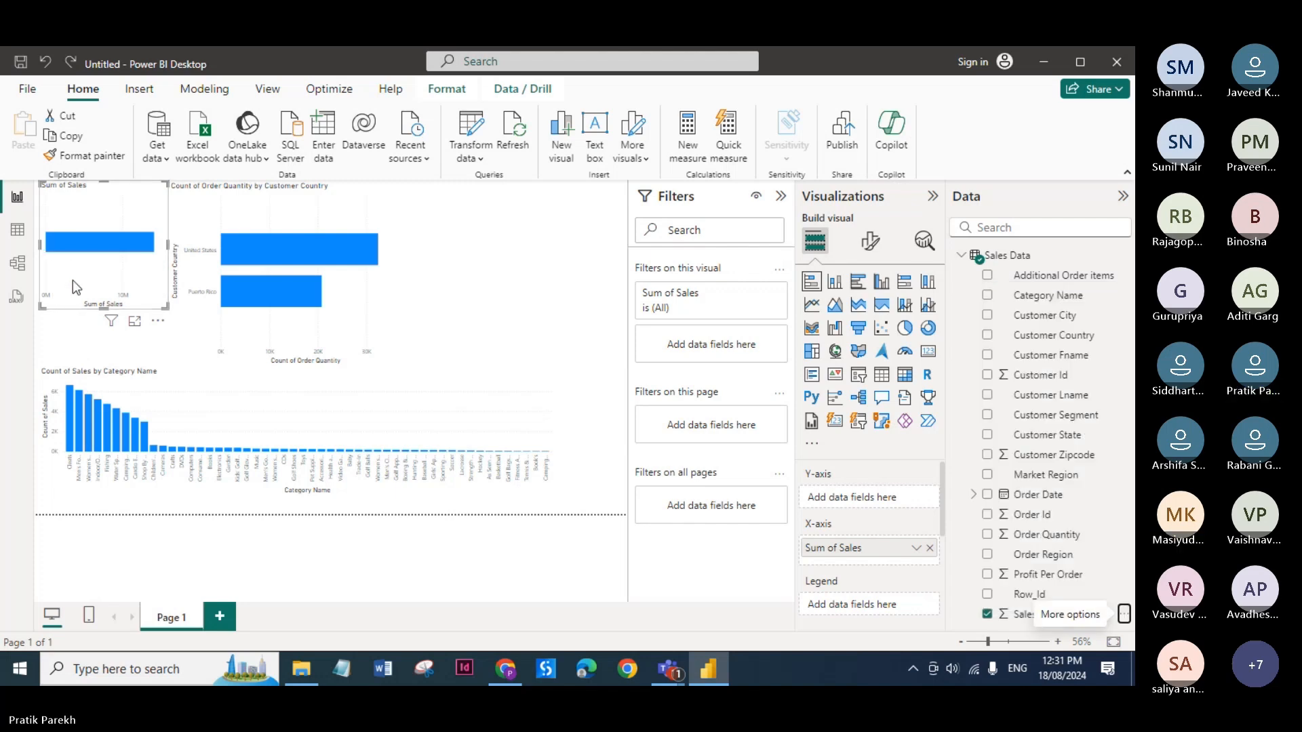
# Convert the Sum of Sales bar chart to a card visual, and select the order quantity chart beside it.
pyautogui.click(157, 320)
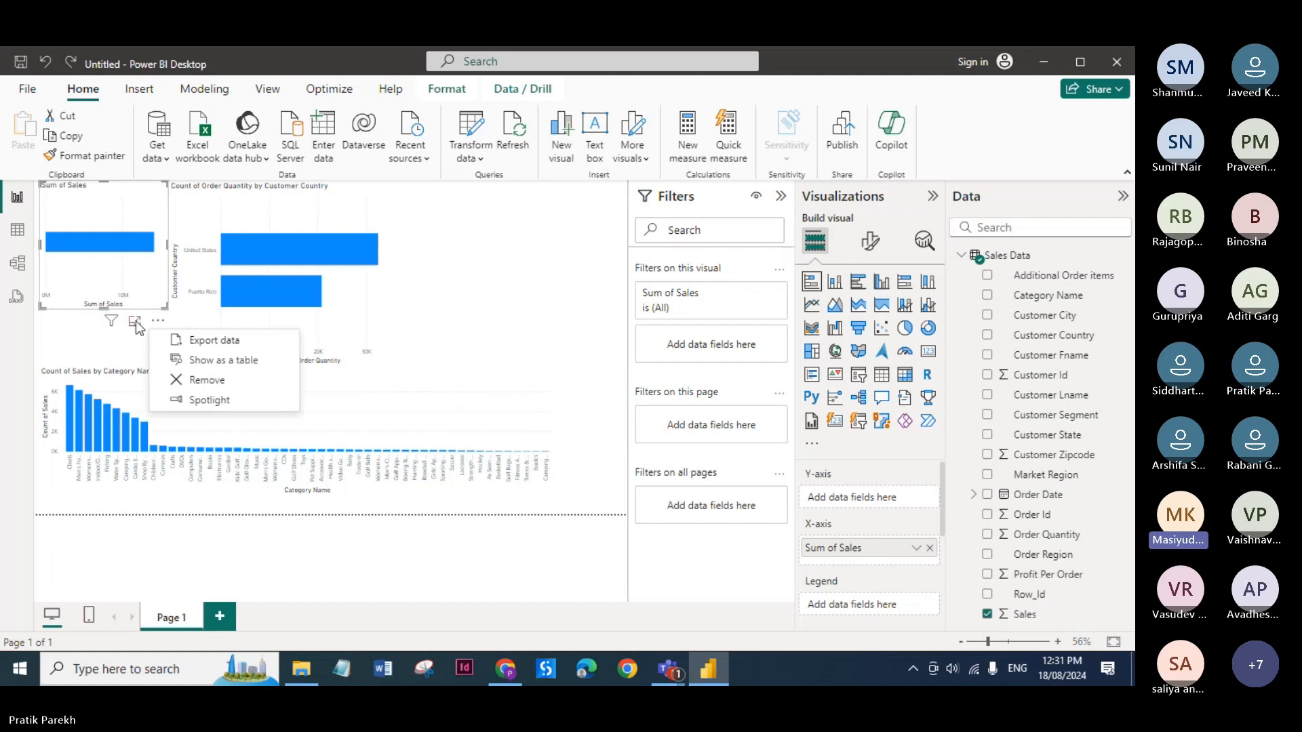
pyautogui.click(121, 274)
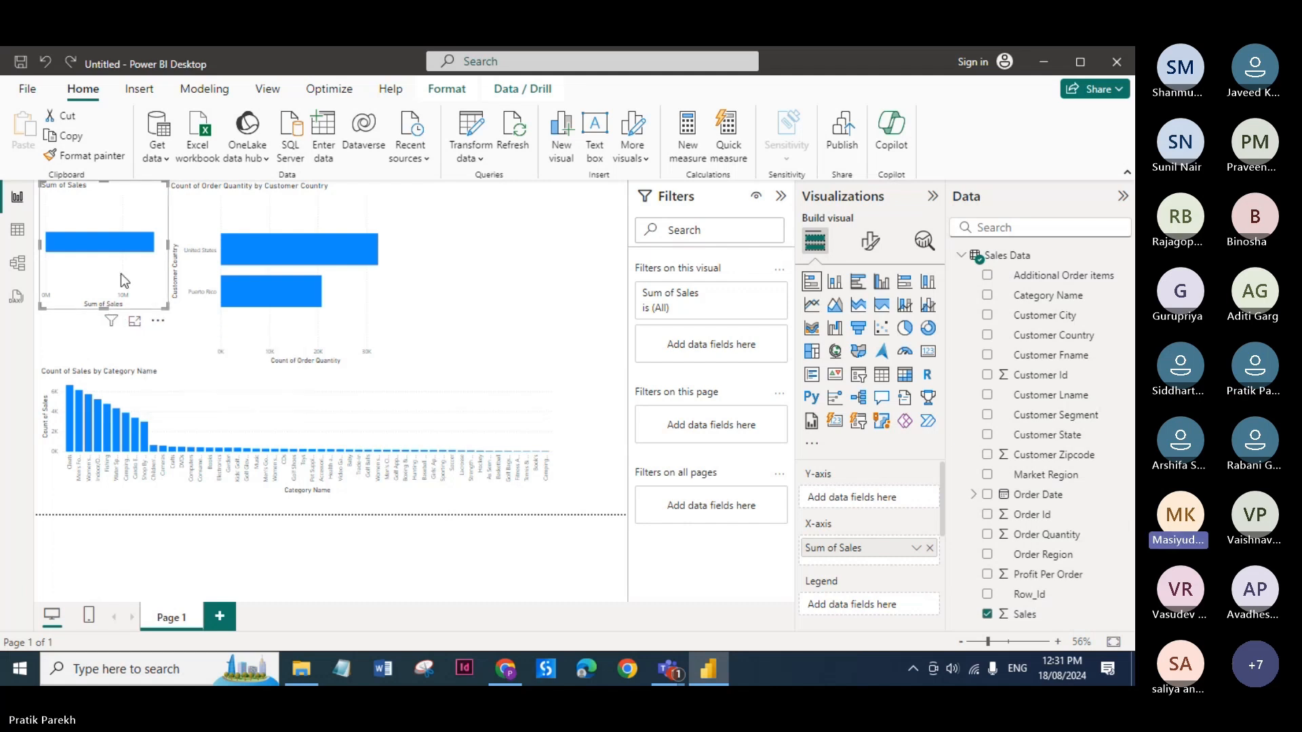
pyautogui.click(927, 358)
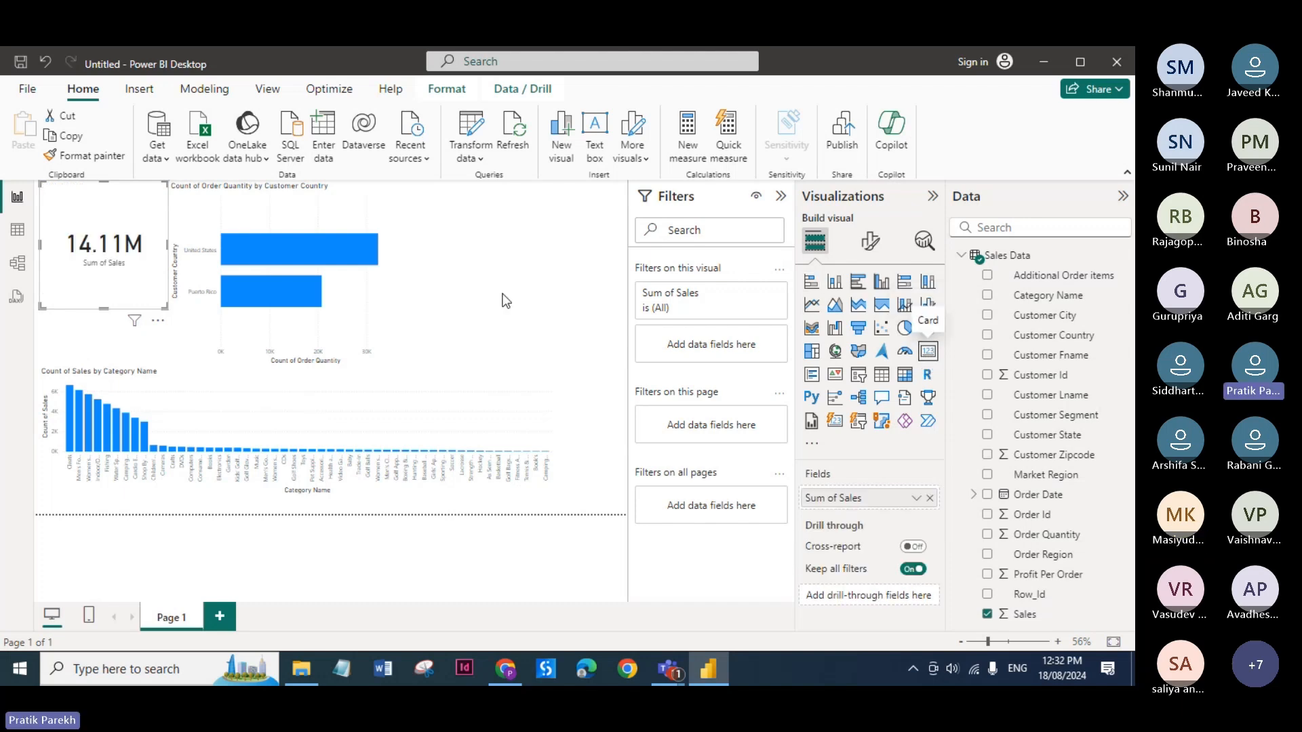
pyautogui.click(227, 333)
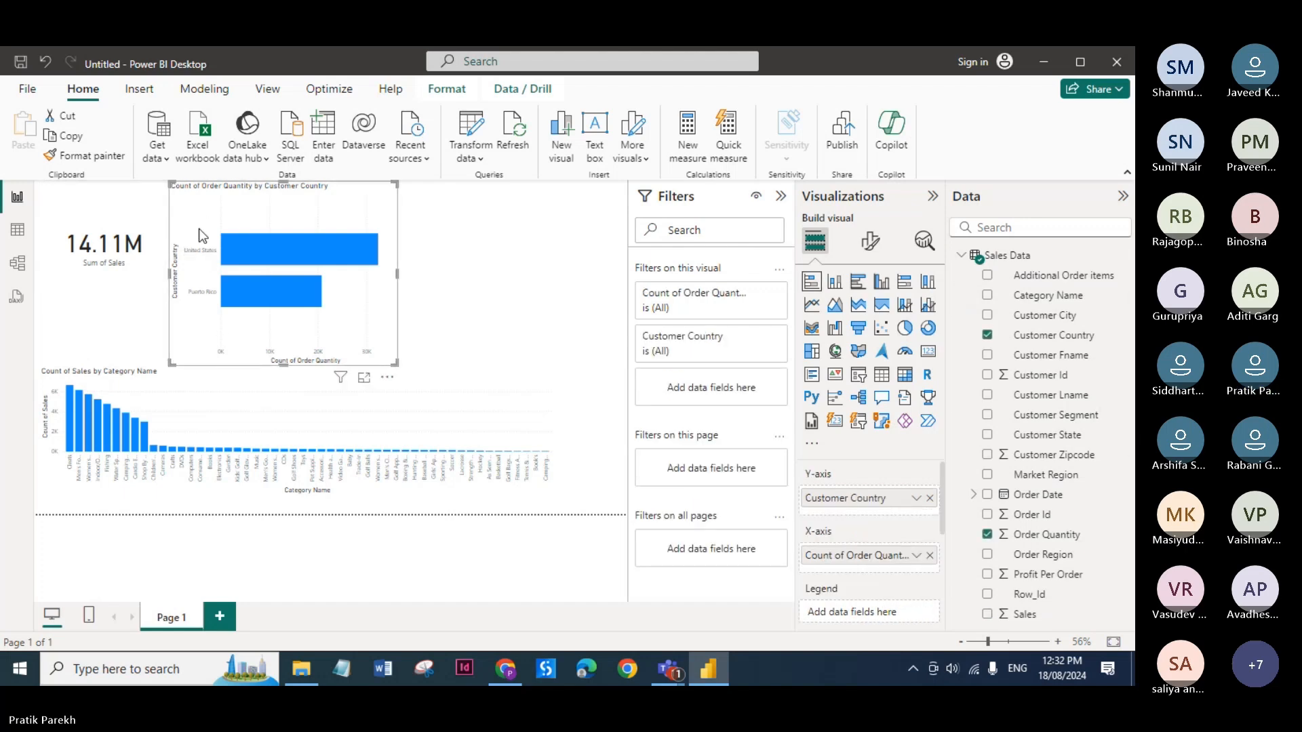
pyautogui.click(126, 292)
pyautogui.click(203, 334)
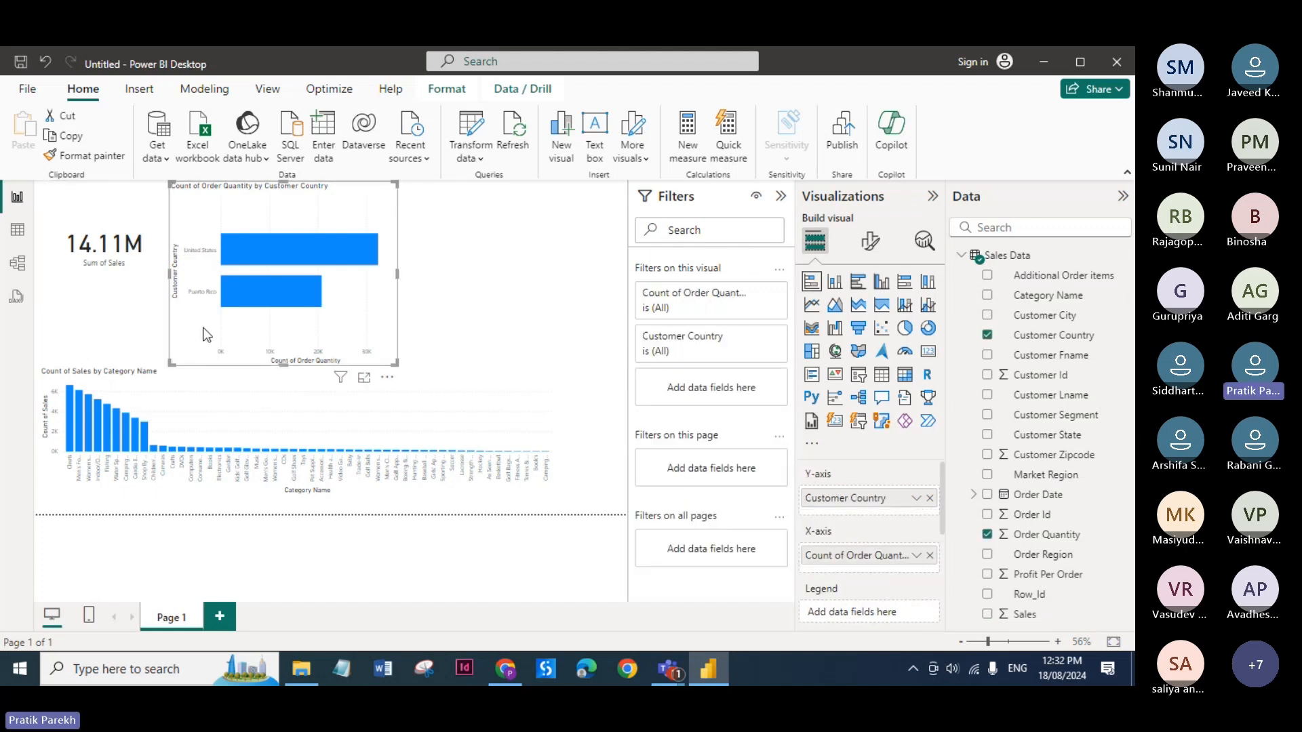
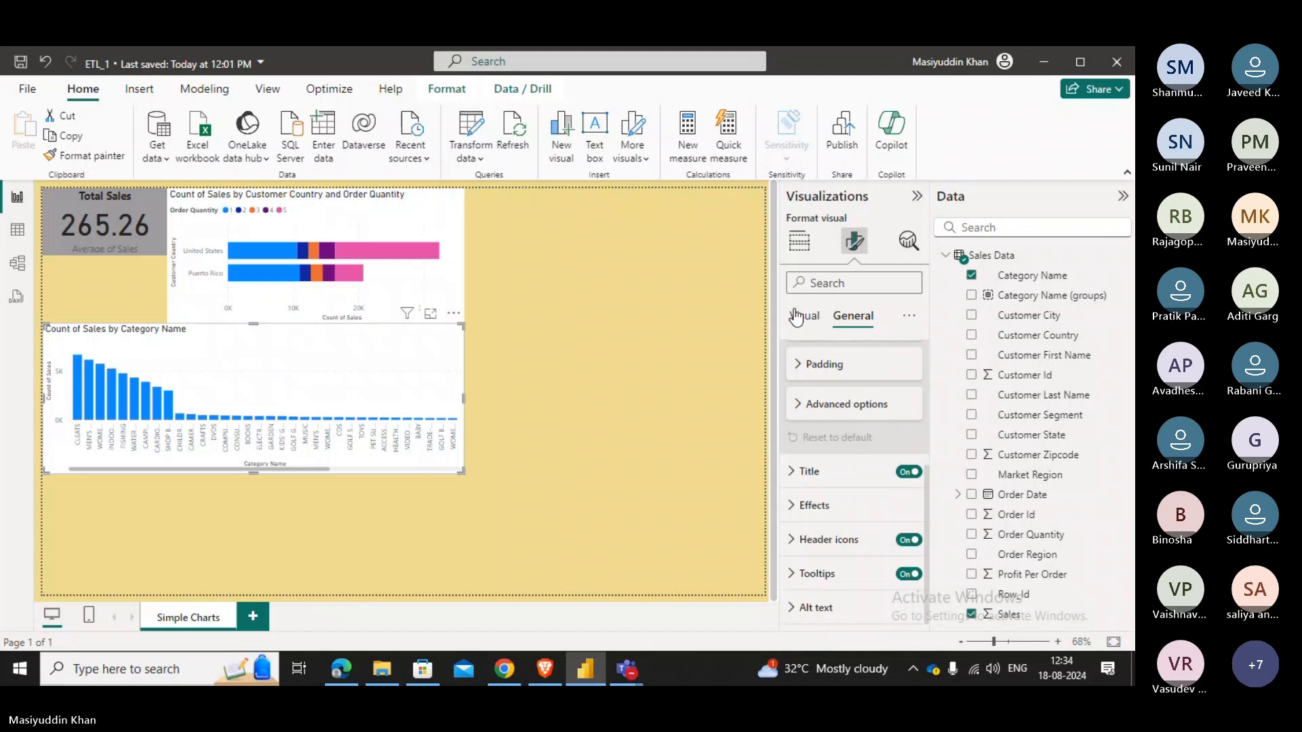
# Turn on the visual border in the general effects of the Count of Sales by Category Name column chart.
pyautogui.click(804, 317)
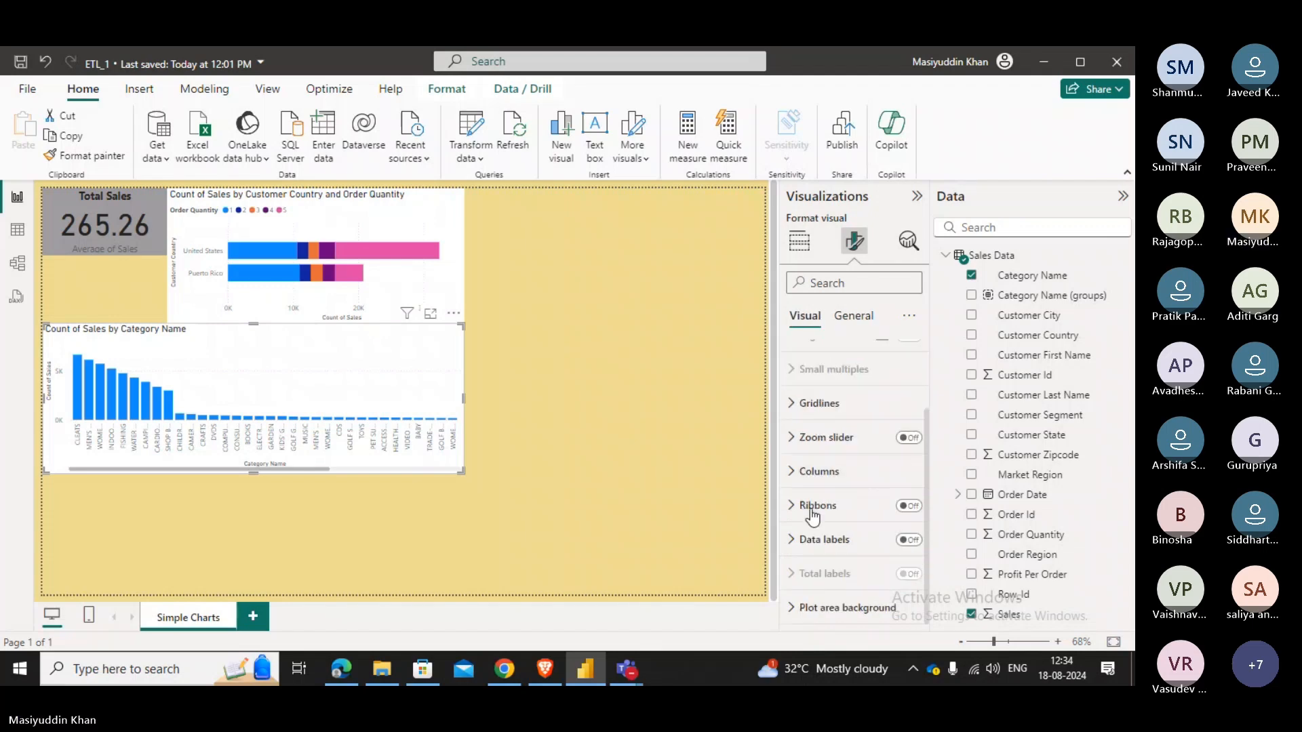
pyautogui.click(856, 316)
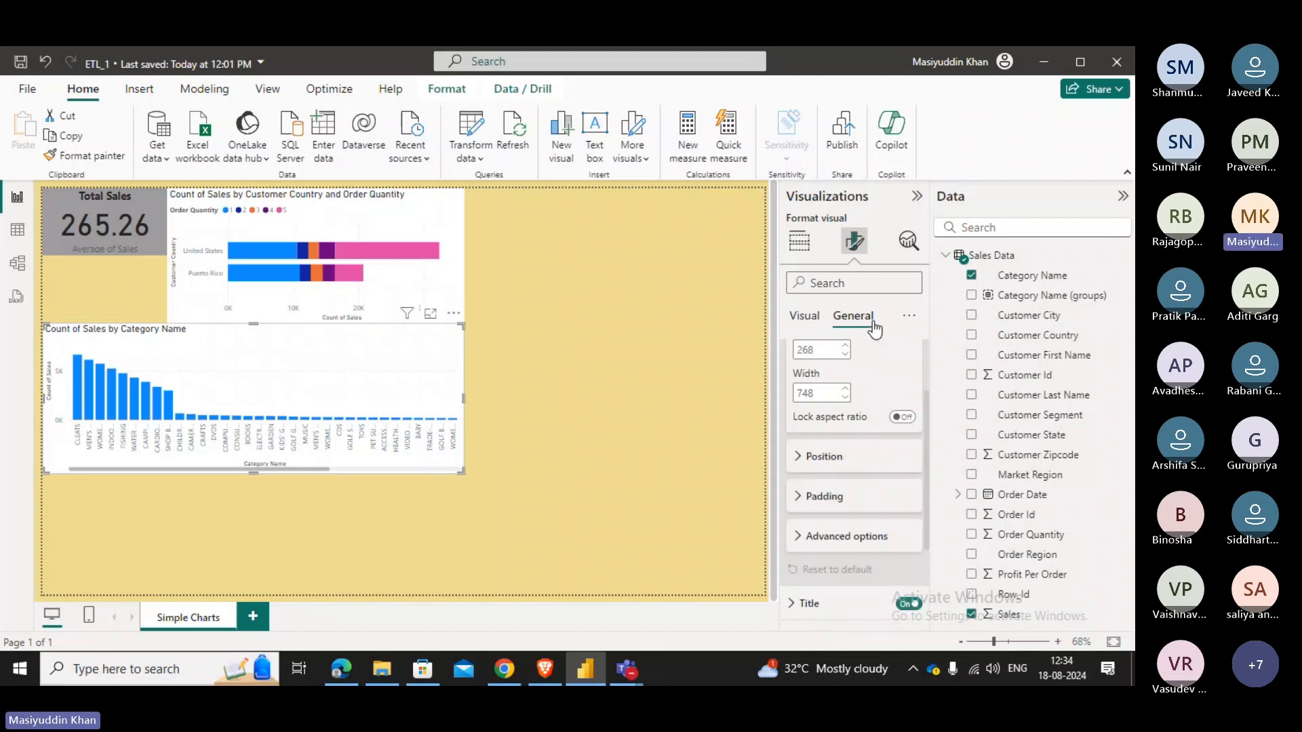
pyautogui.scroll(3, 868, 475)
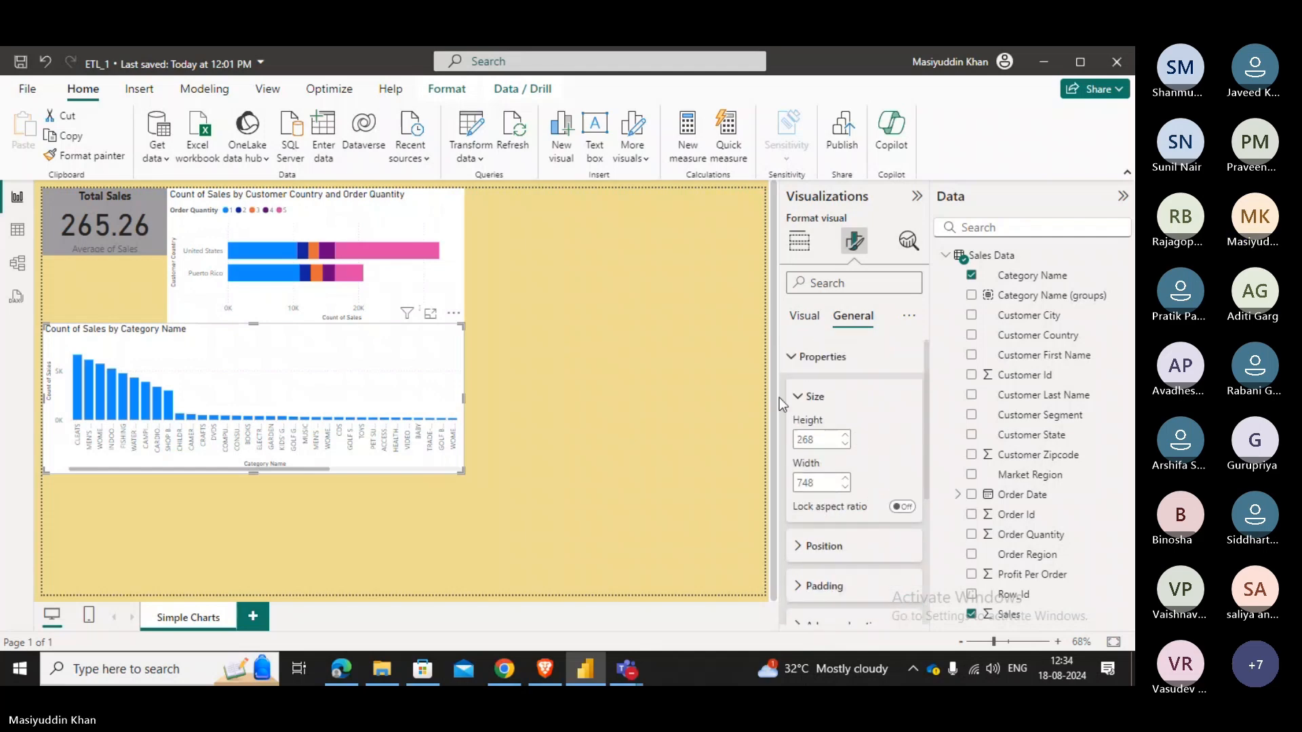
pyautogui.click(813, 396)
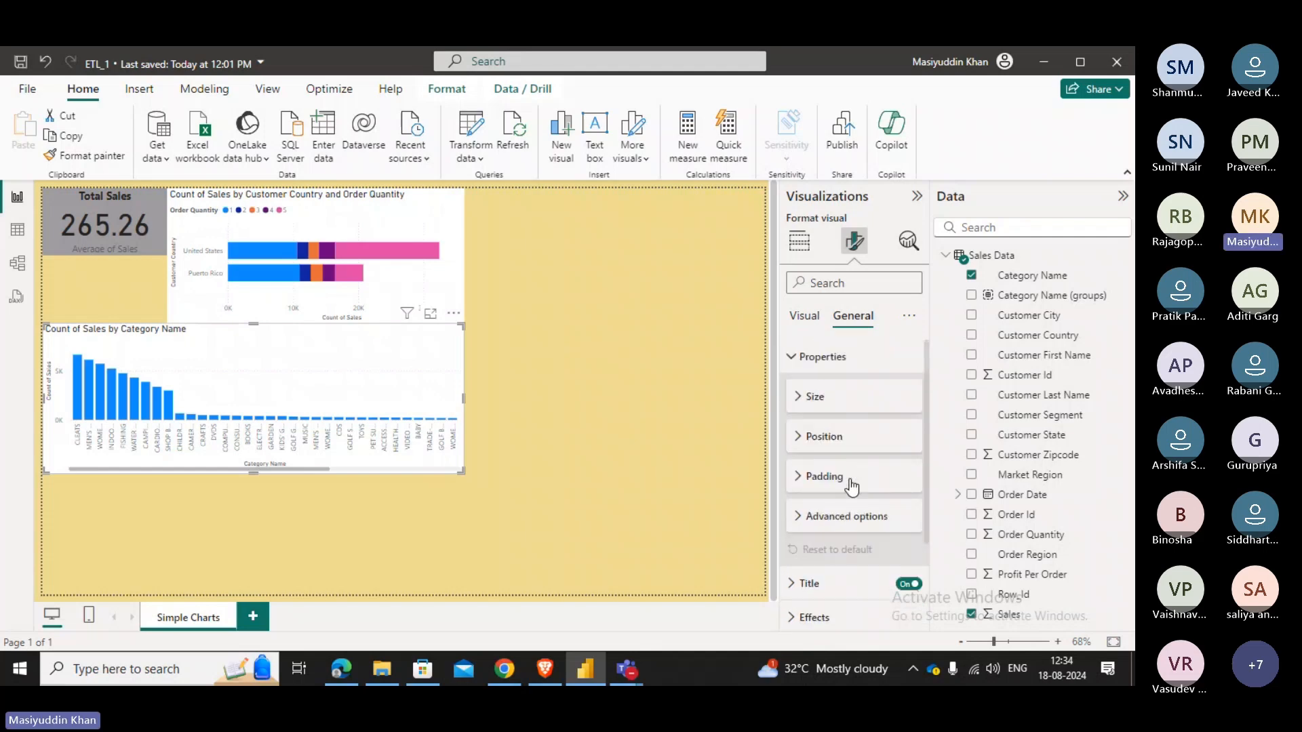
pyautogui.click(851, 525)
pyautogui.scroll(-3, 843, 479)
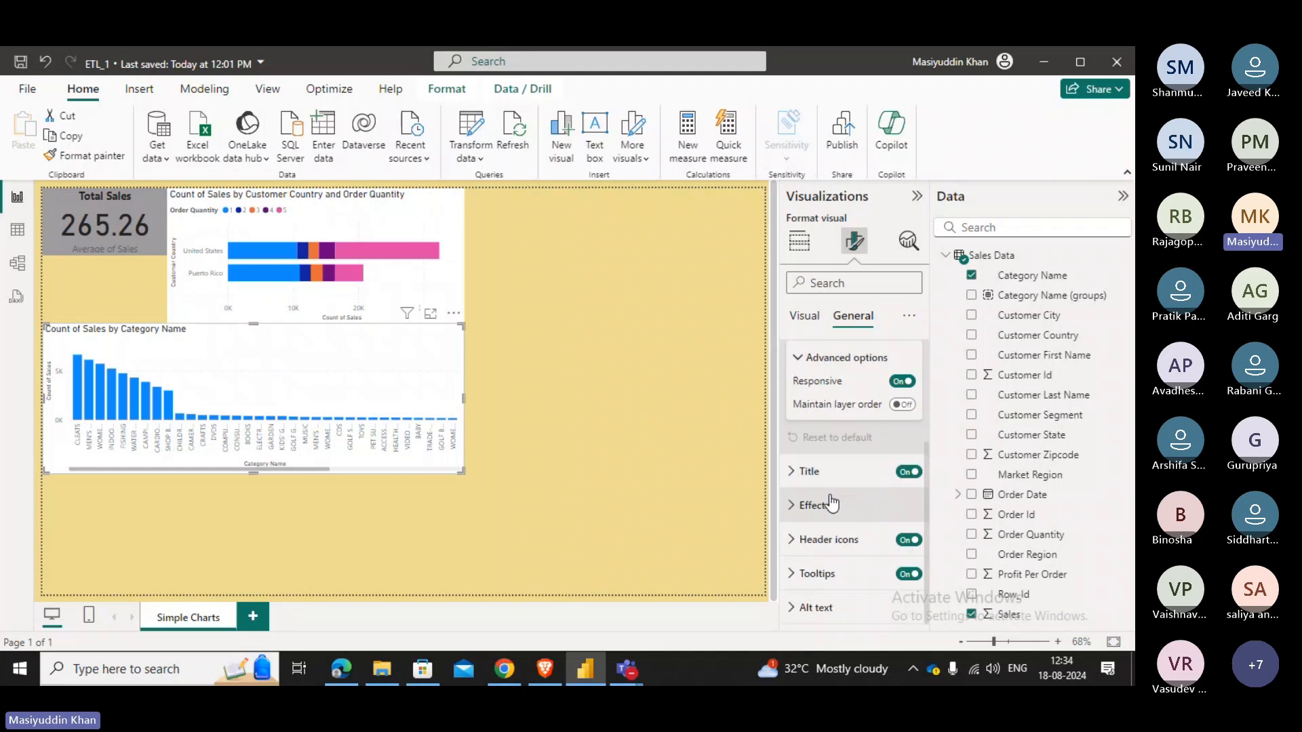
pyautogui.click(825, 510)
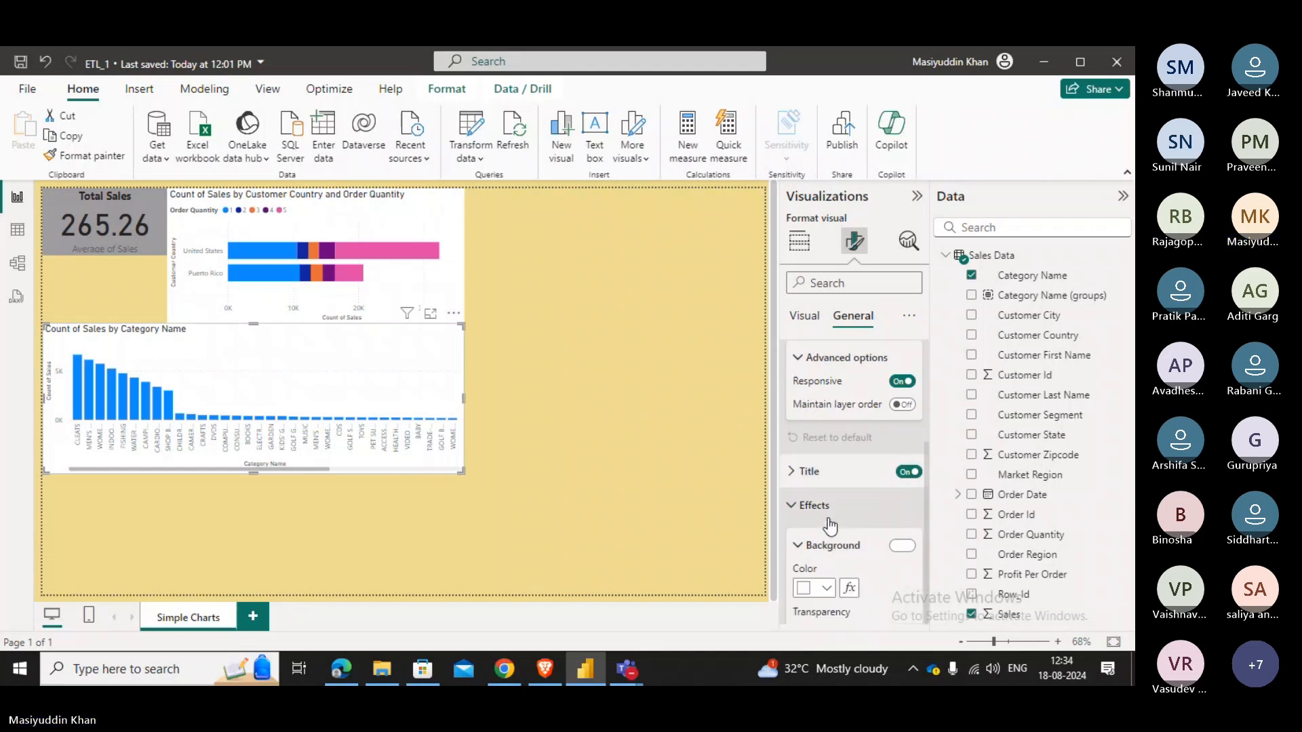
pyautogui.scroll(-2, 833, 516)
pyautogui.scroll(-3, 835, 514)
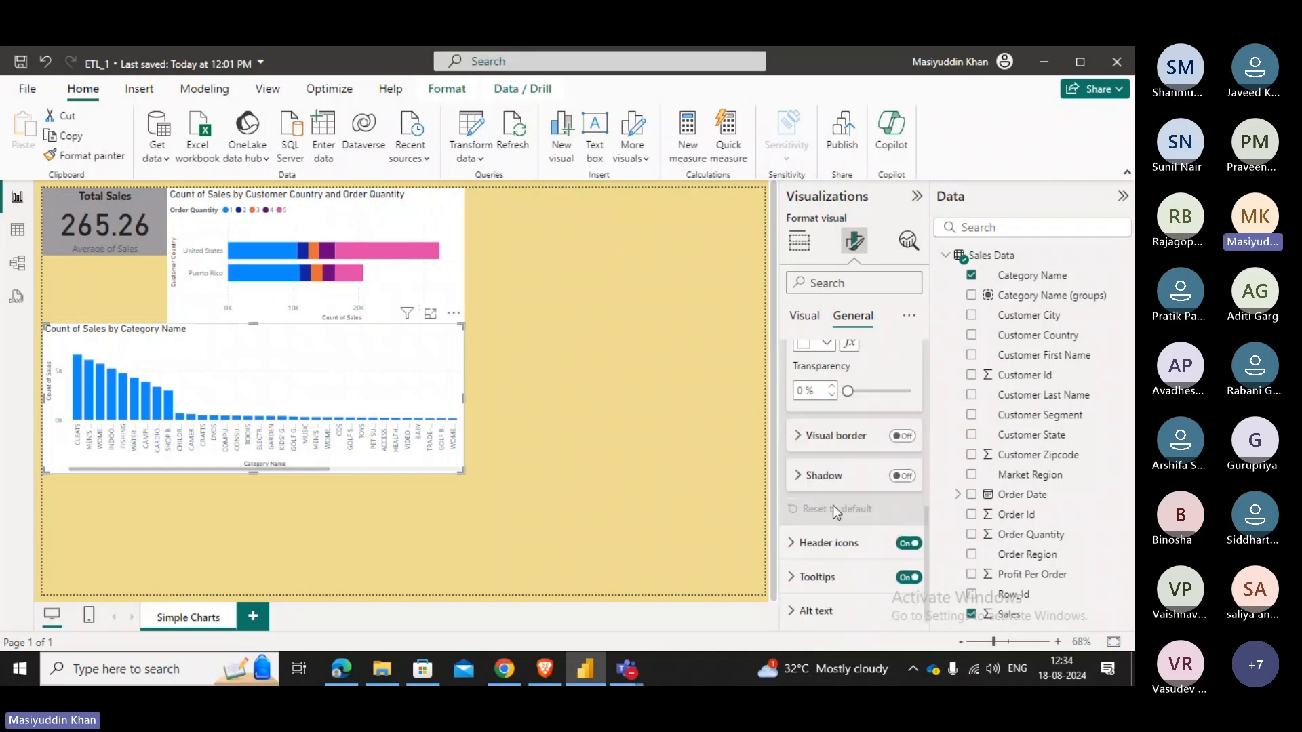
pyautogui.click(838, 432)
pyautogui.scroll(-2, 852, 513)
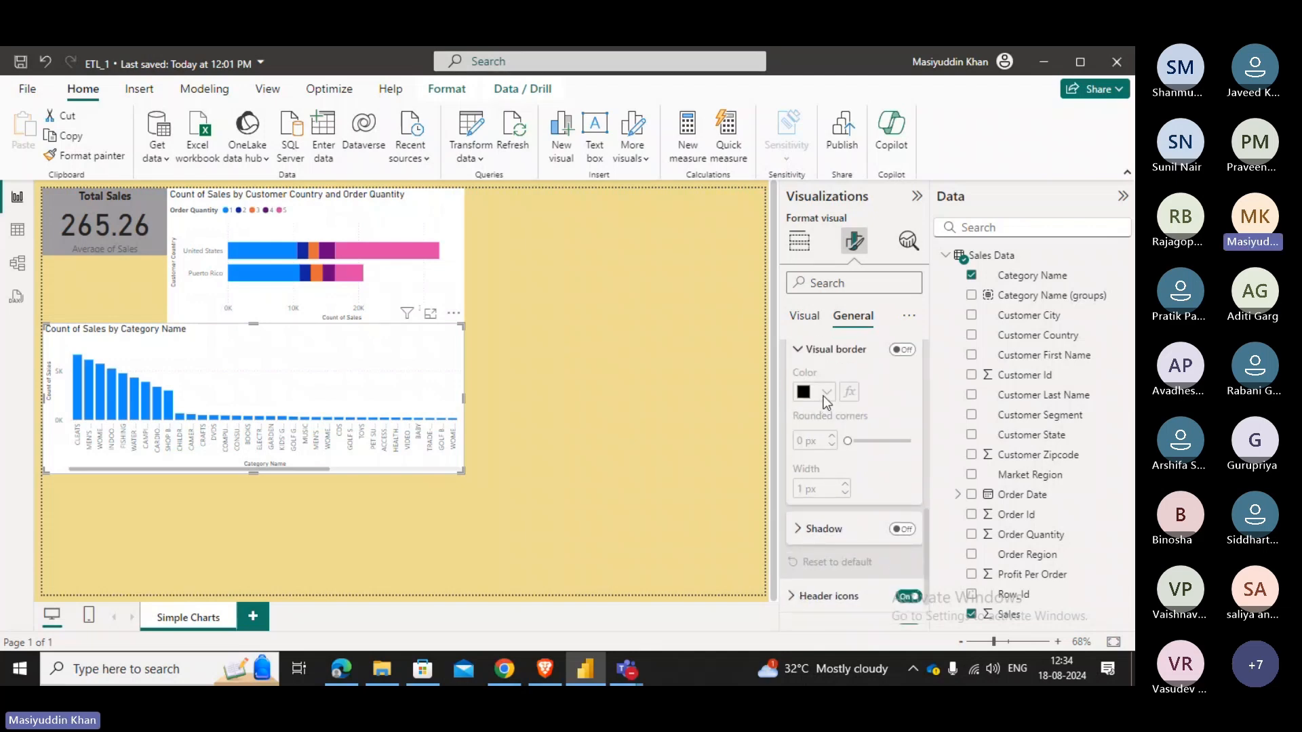
pyautogui.click(901, 349)
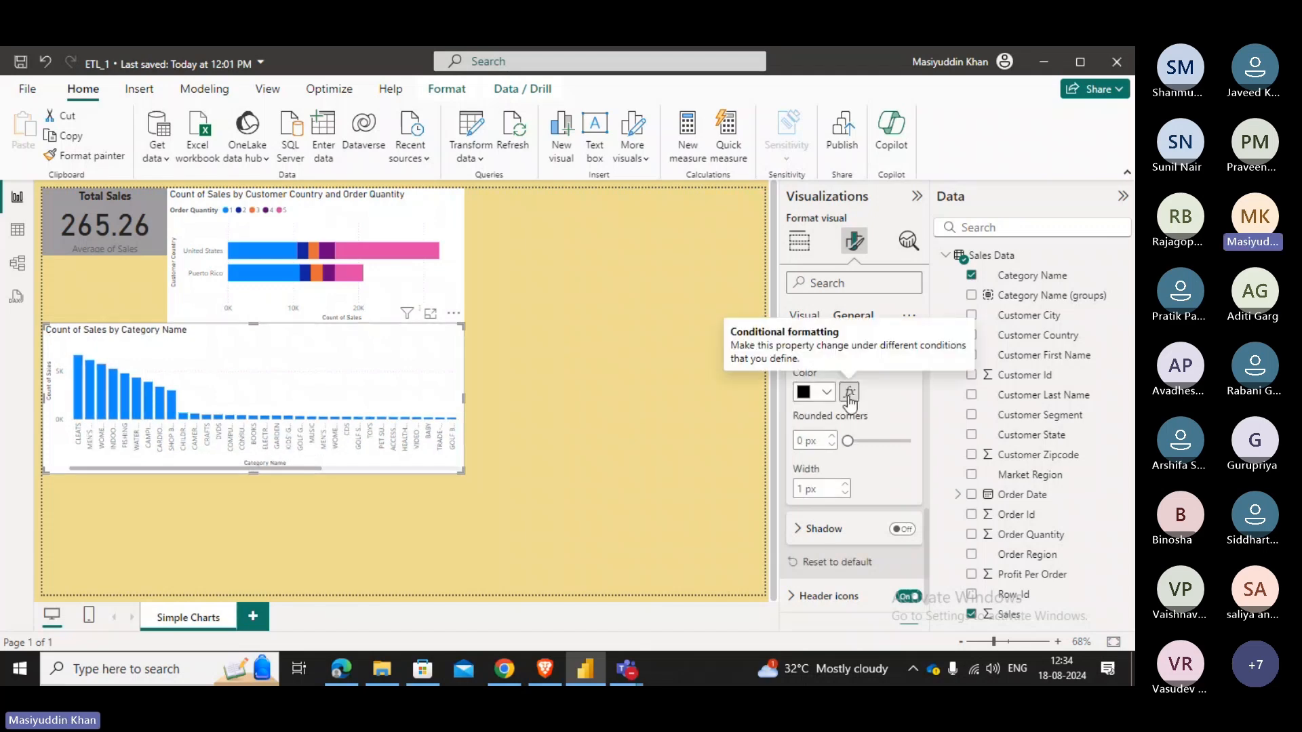
# Cancel conditional formatting for the column chart's border and set the border color to red #D64550, Theme color 8.
pyautogui.click(848, 395)
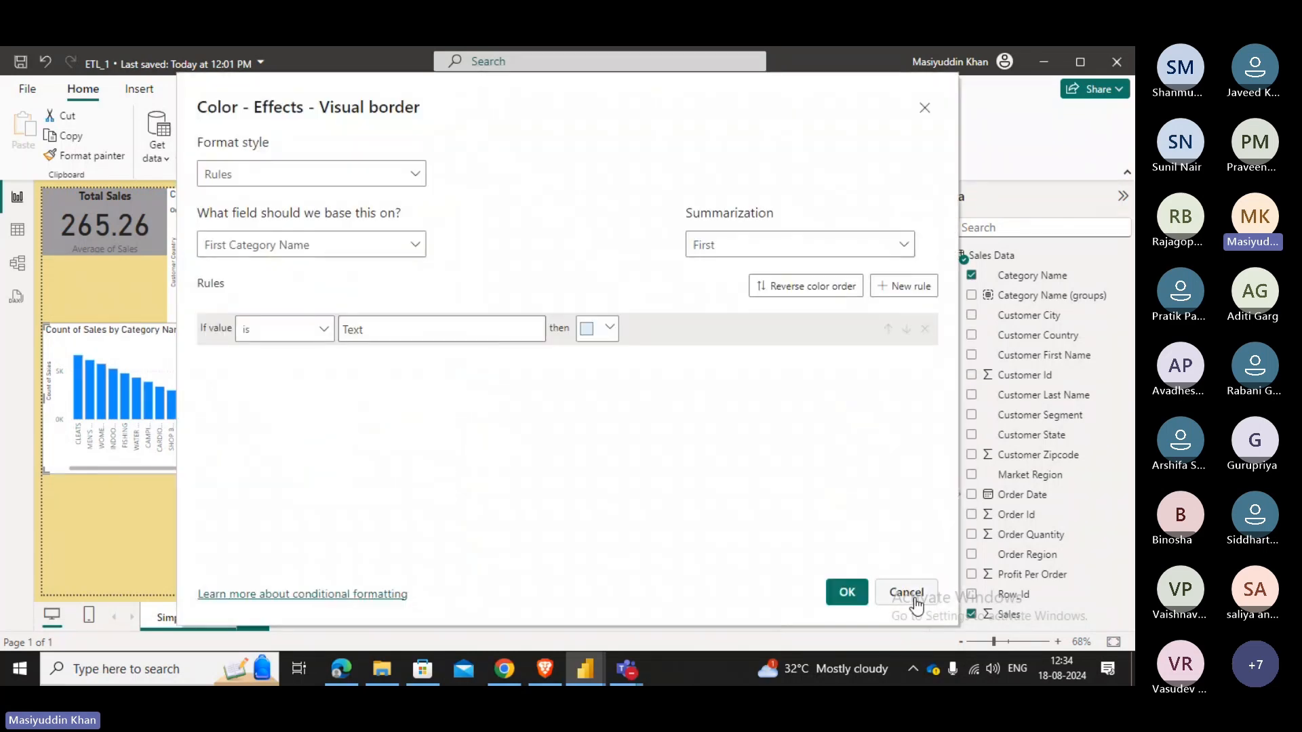
pyautogui.click(906, 592)
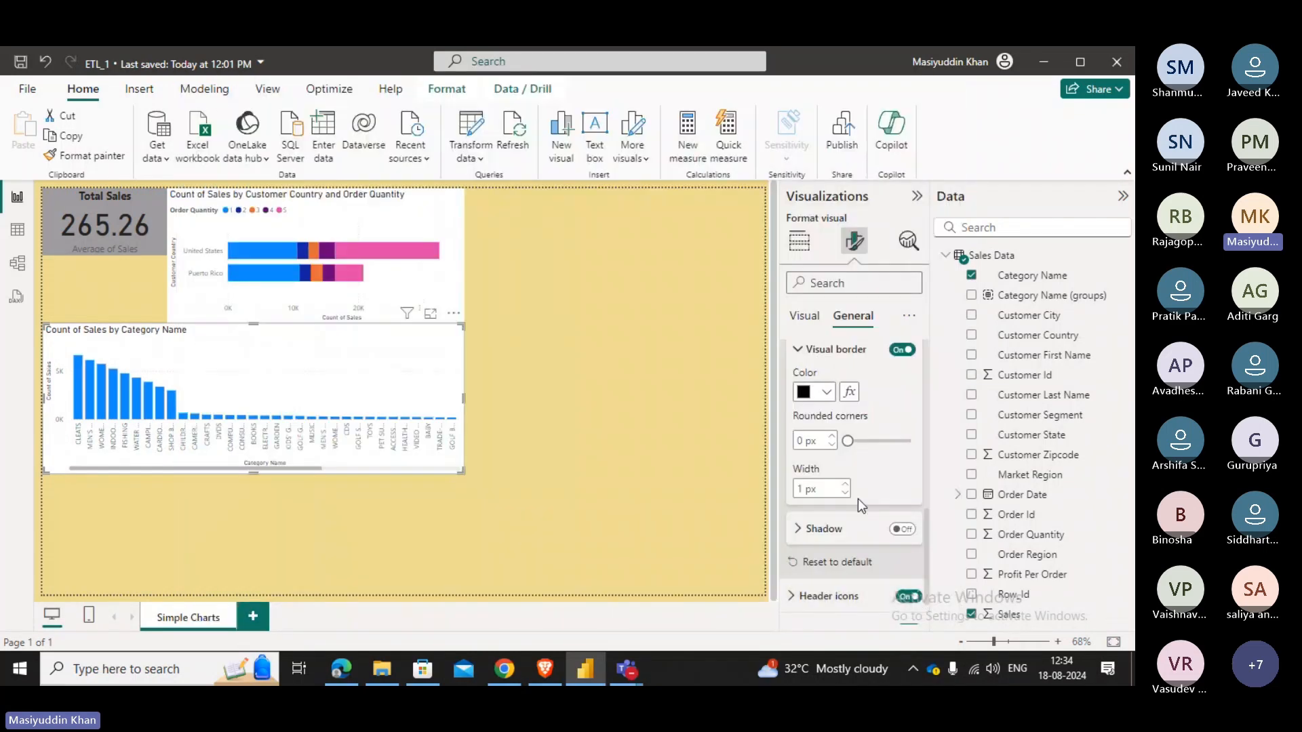
pyautogui.click(827, 393)
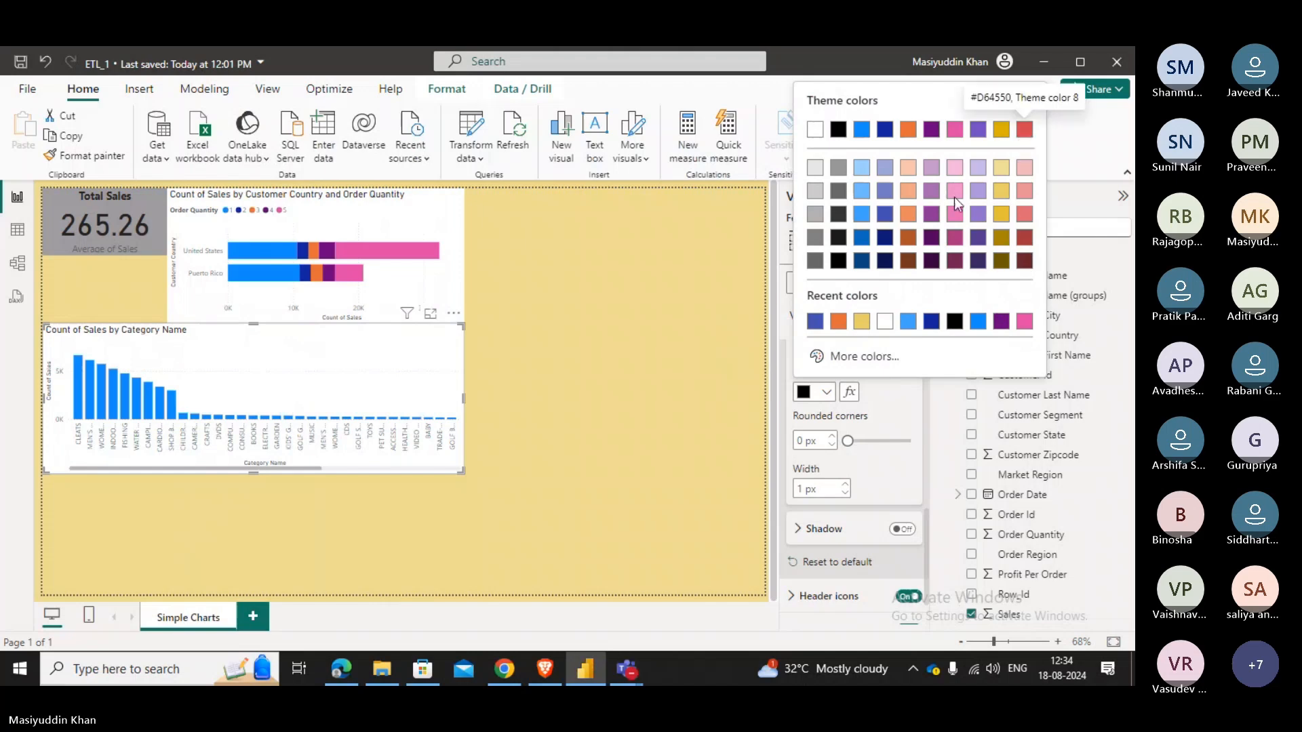
pyautogui.click(1024, 129)
# Move the column chart onto empty canvas, set its border width to 5 px, and return it directly below the country bar chart.
pyautogui.moveTo(434, 370); pyautogui.dragTo(507, 423)
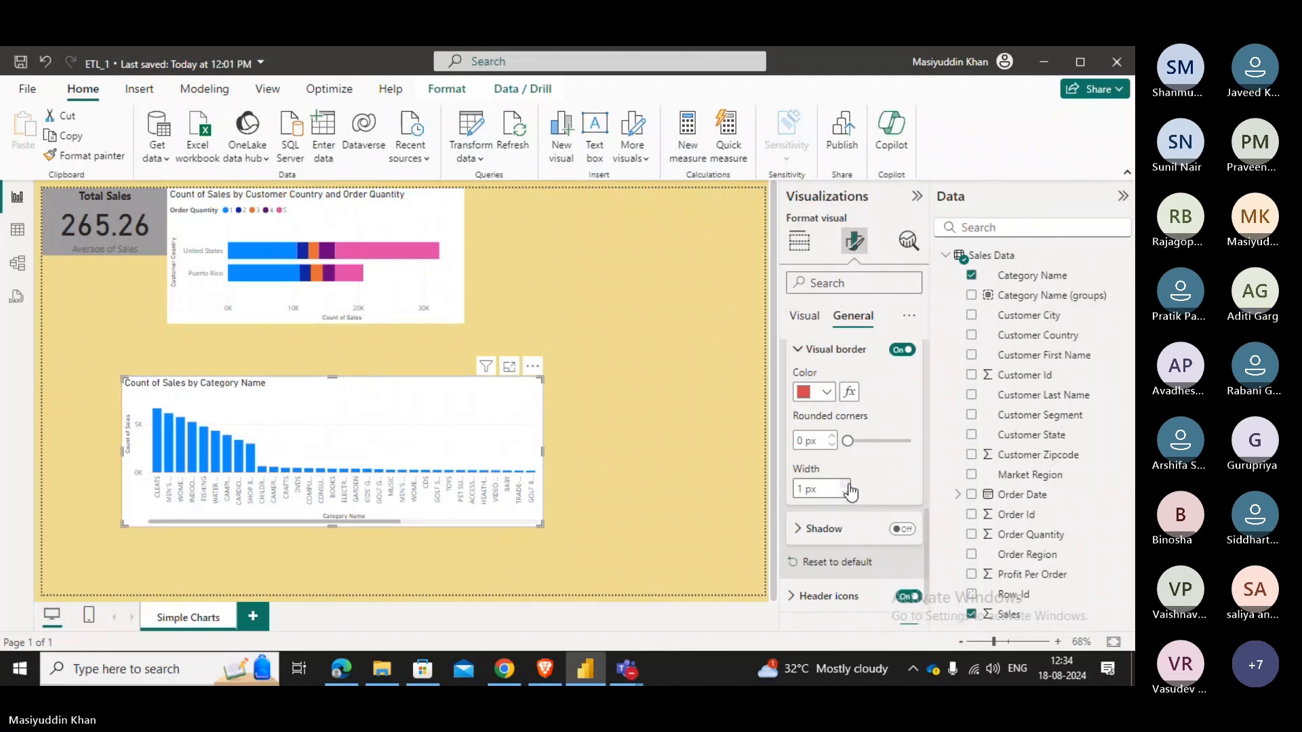
pyautogui.click(846, 484)
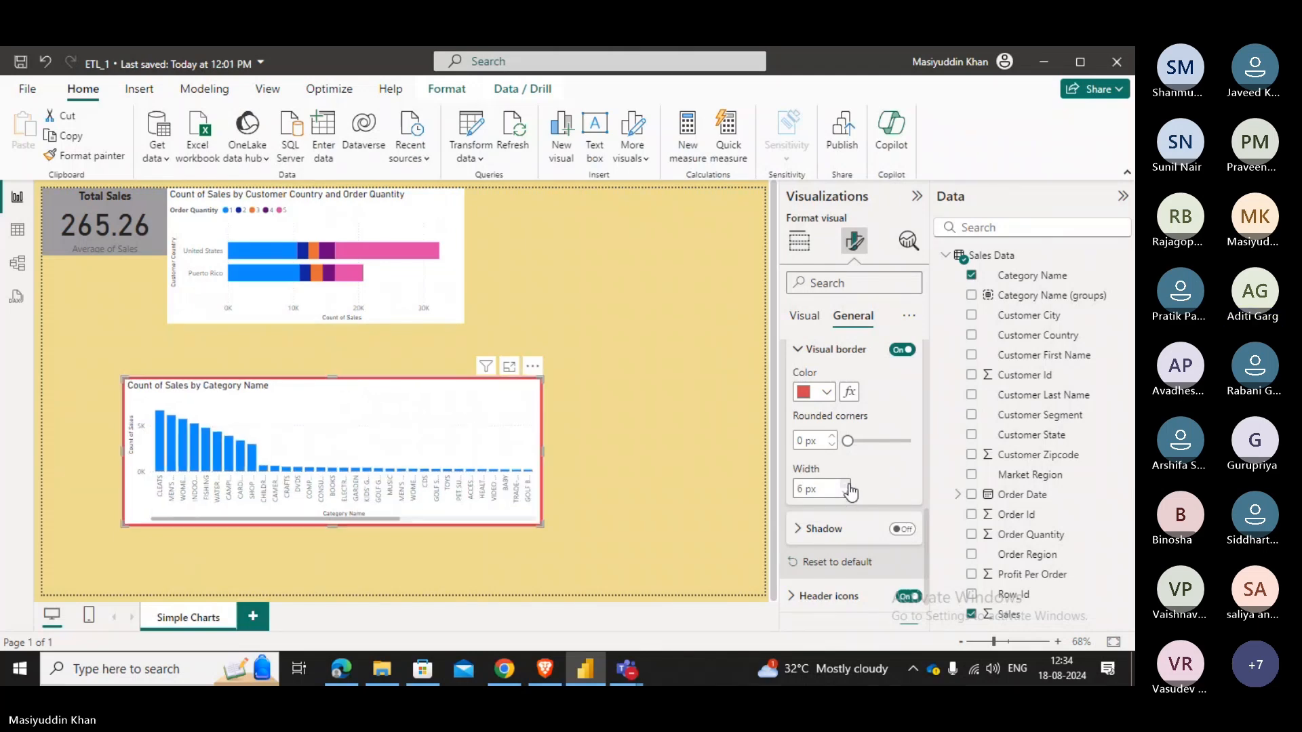
pyautogui.click(846, 484)
pyautogui.click(845, 484)
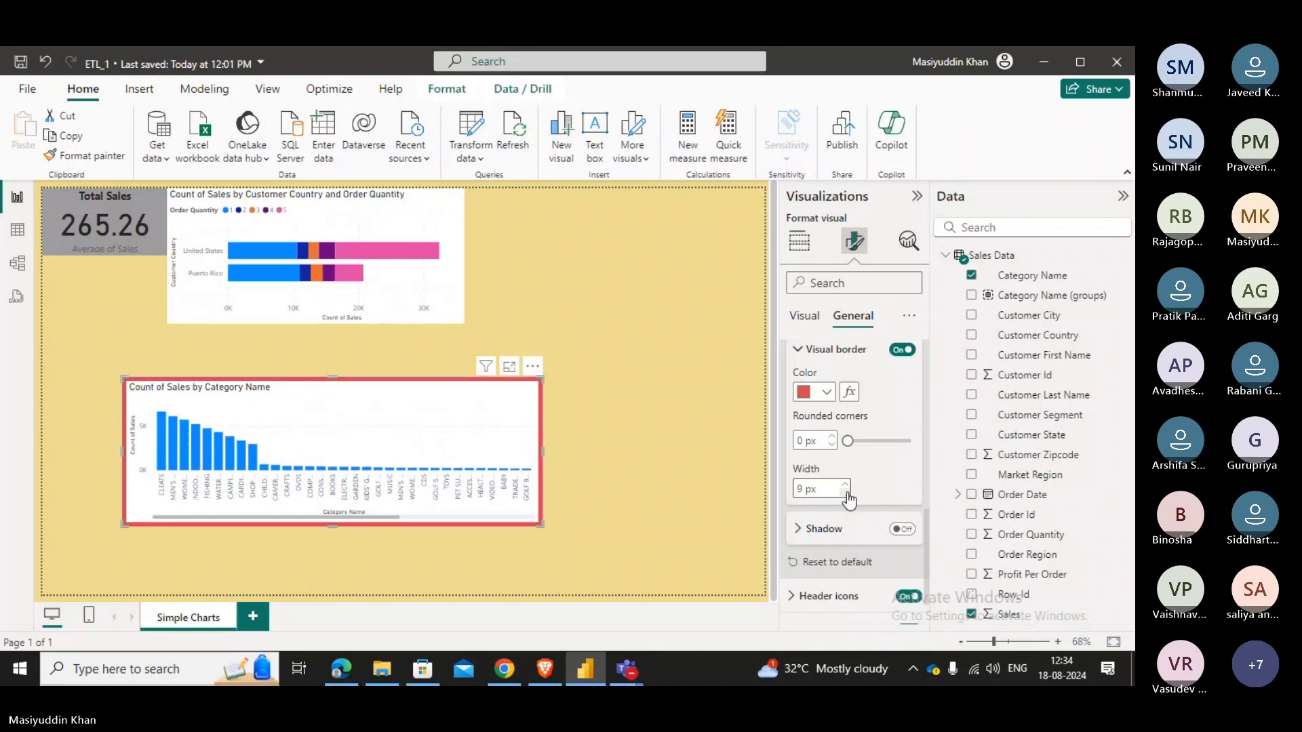
pyautogui.click(845, 493)
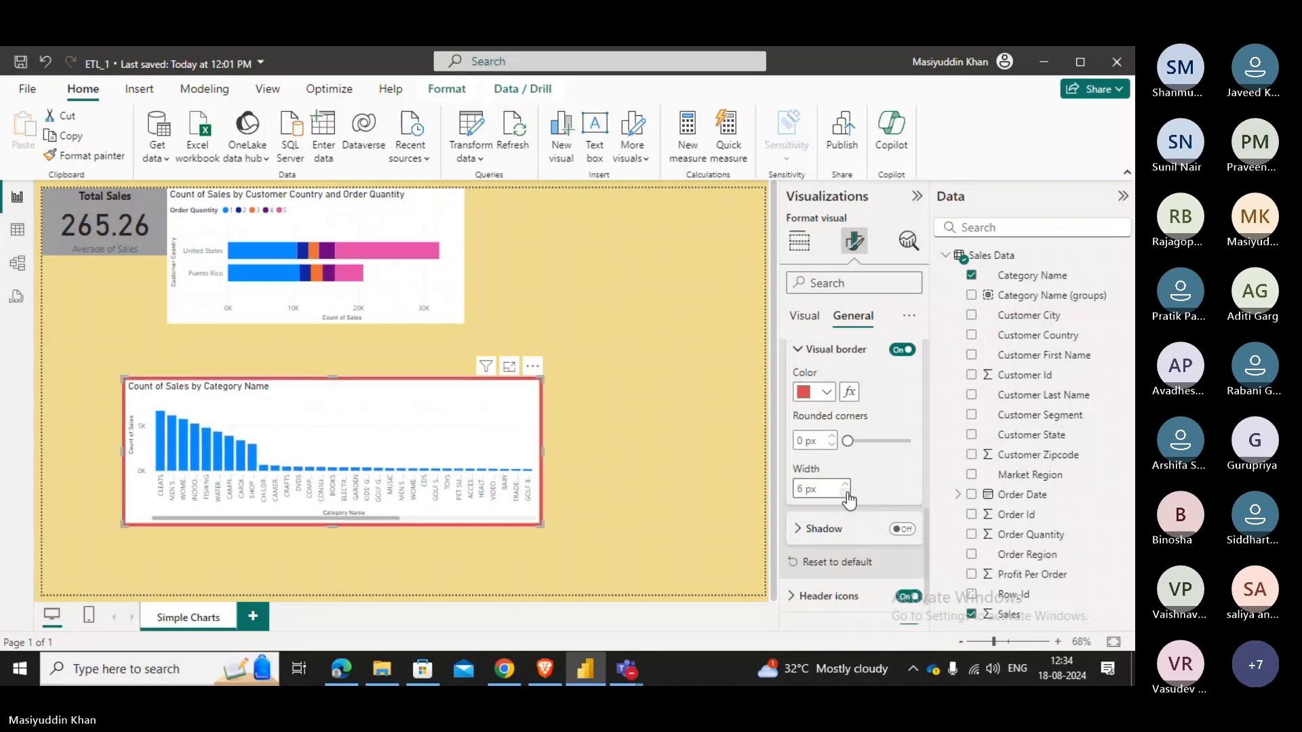
pyautogui.click(846, 492)
pyautogui.moveTo(474, 441); pyautogui.dragTo(329, 396)
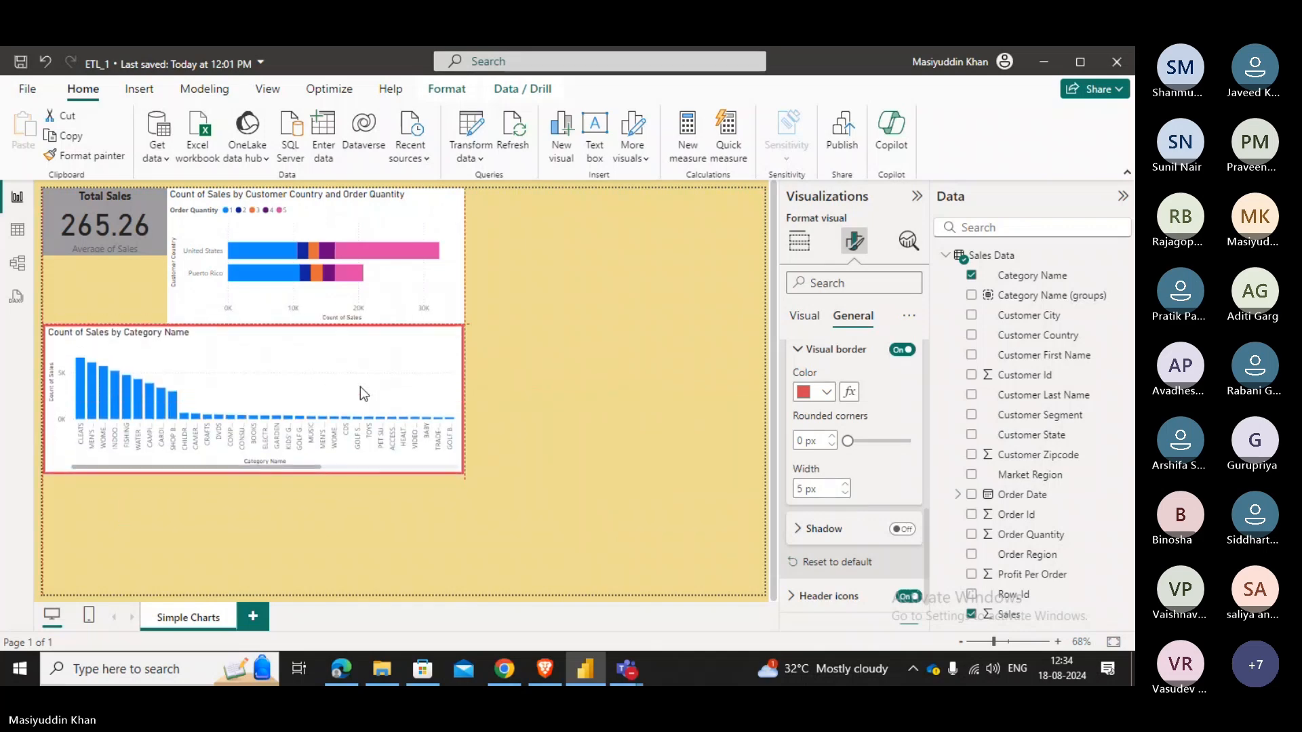
pyautogui.click(568, 353)
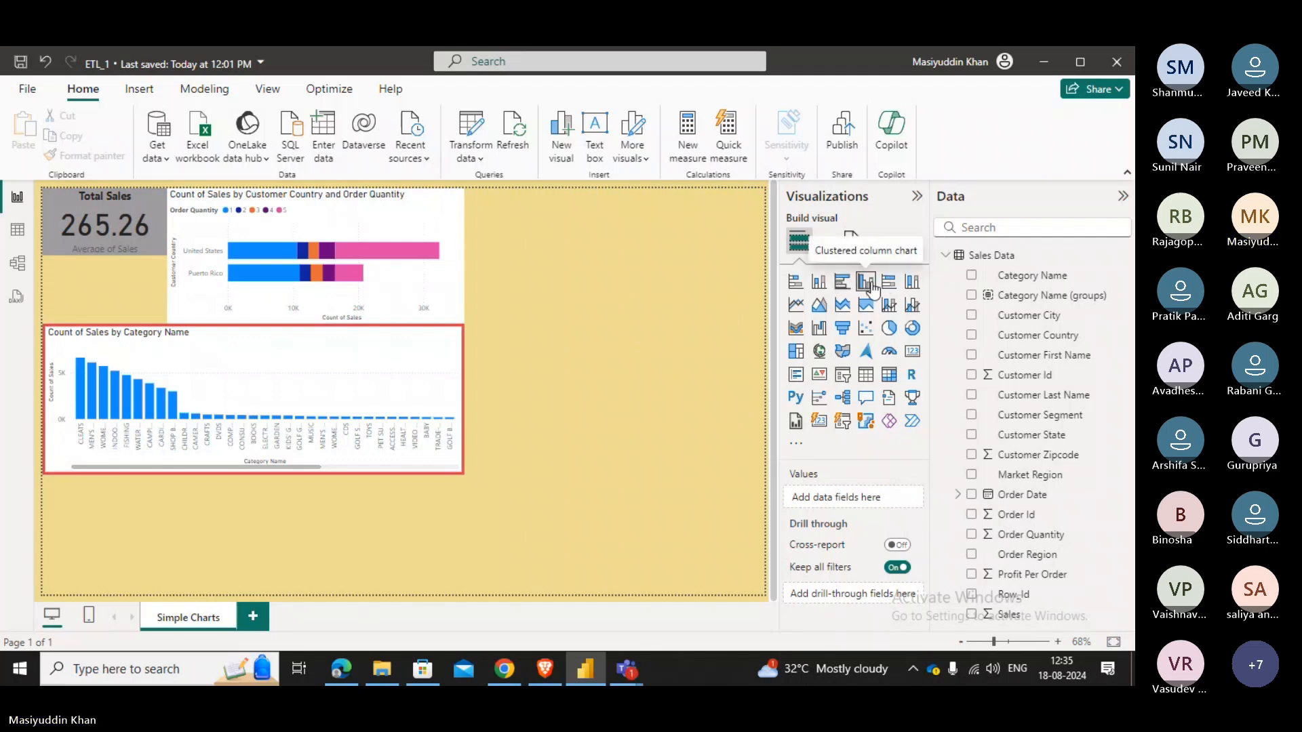
# Change the category column chart to a line chart, and switch it back to a stacked column chart.
pyautogui.click(345, 386)
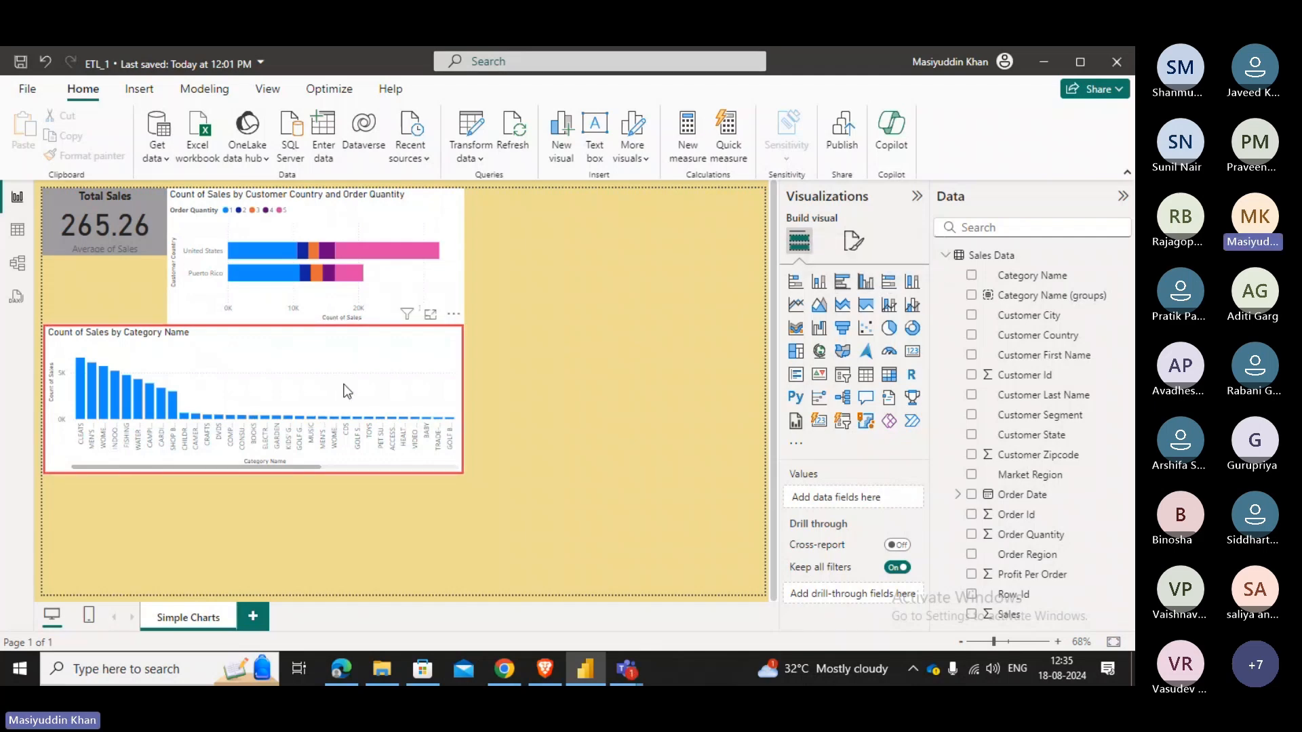
pyautogui.click(795, 305)
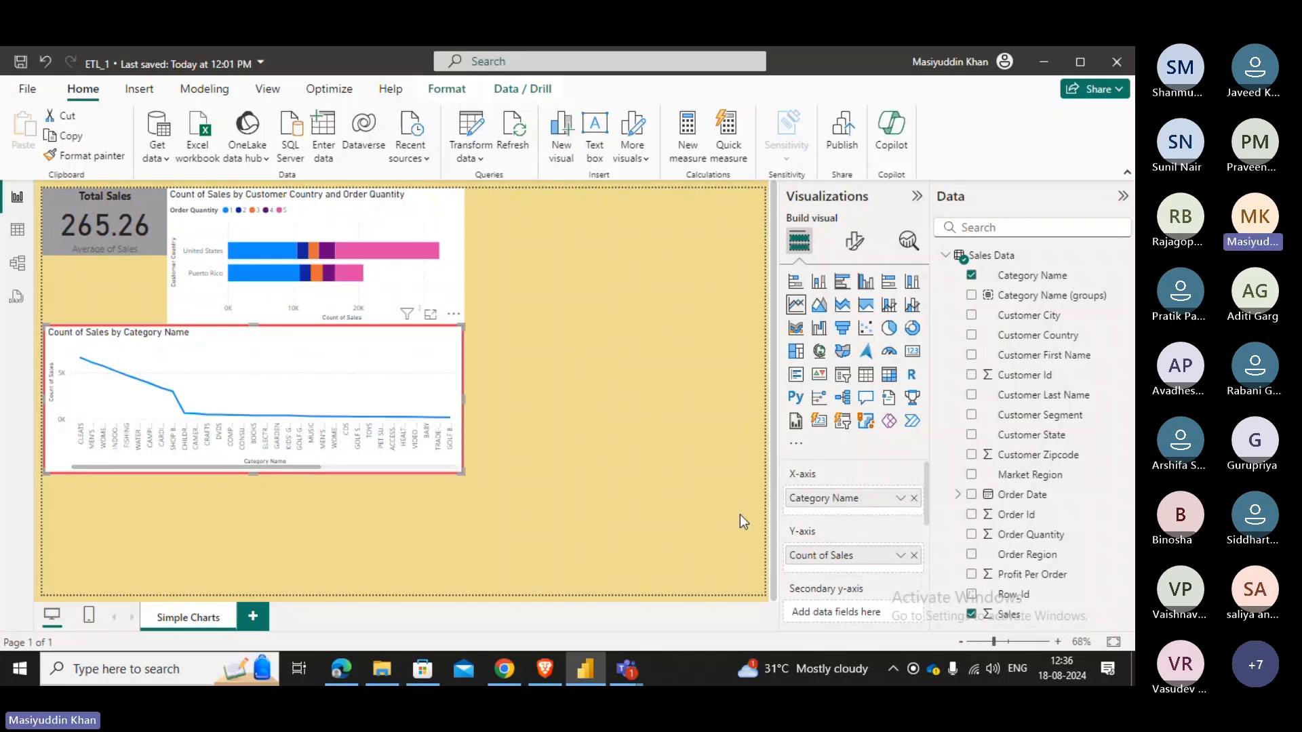
pyautogui.click(821, 285)
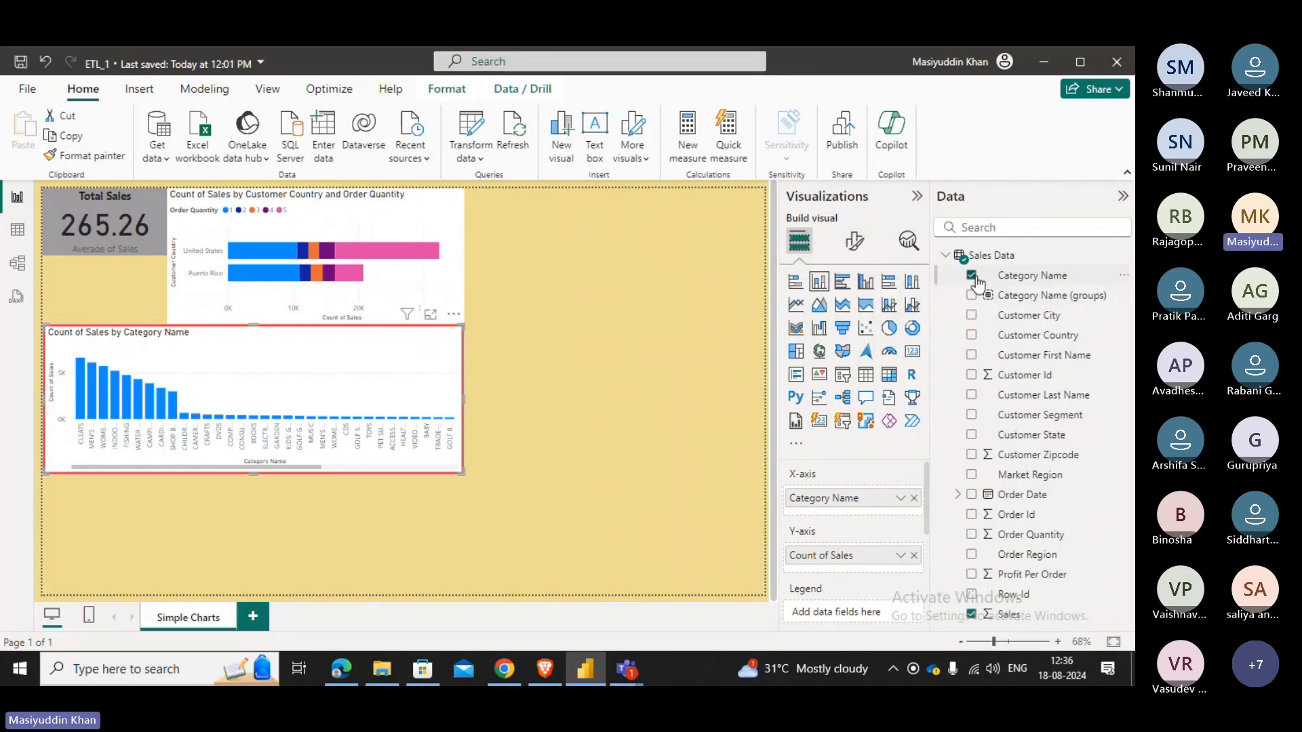
# Replace Category Name with Category Name (groups) on the column chart's X-axis.
pyautogui.scroll(-3, 847, 545)
pyautogui.scroll(2, 849, 509)
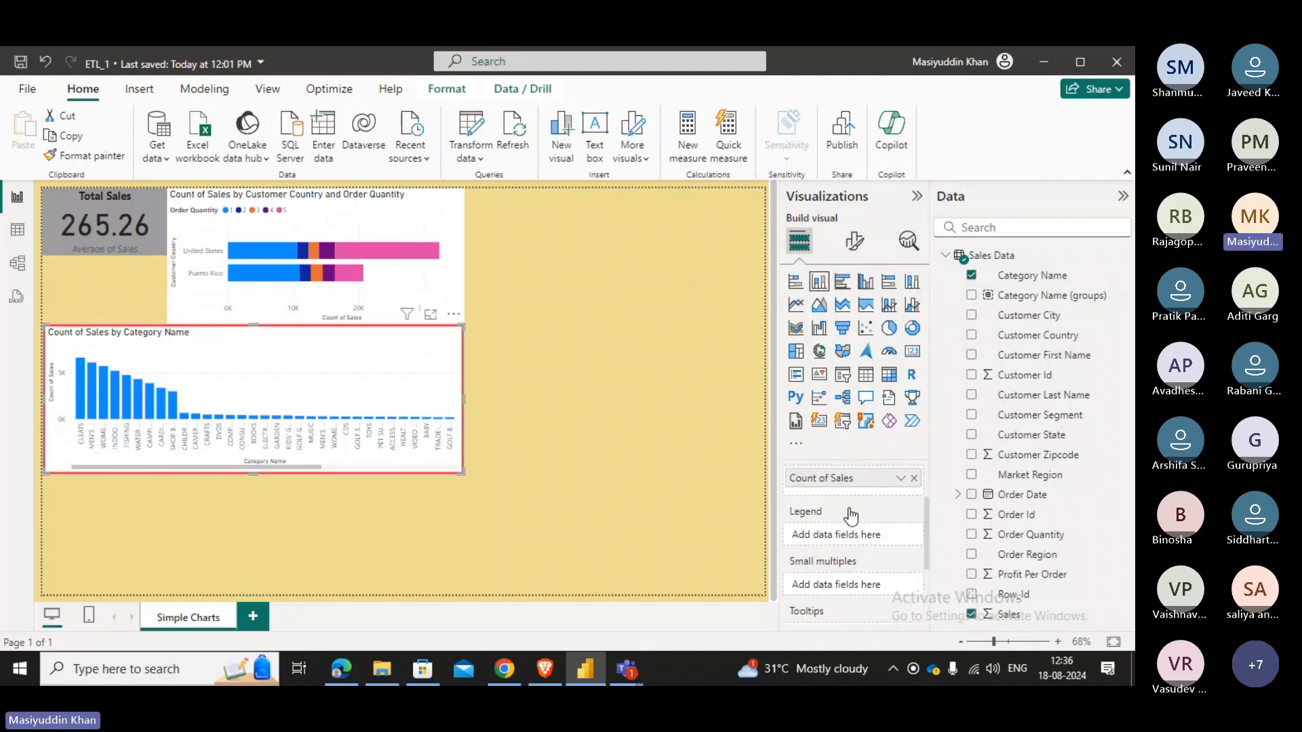
pyautogui.scroll(-2, 852, 513)
pyautogui.scroll(-1, 852, 514)
pyautogui.scroll(3, 852, 509)
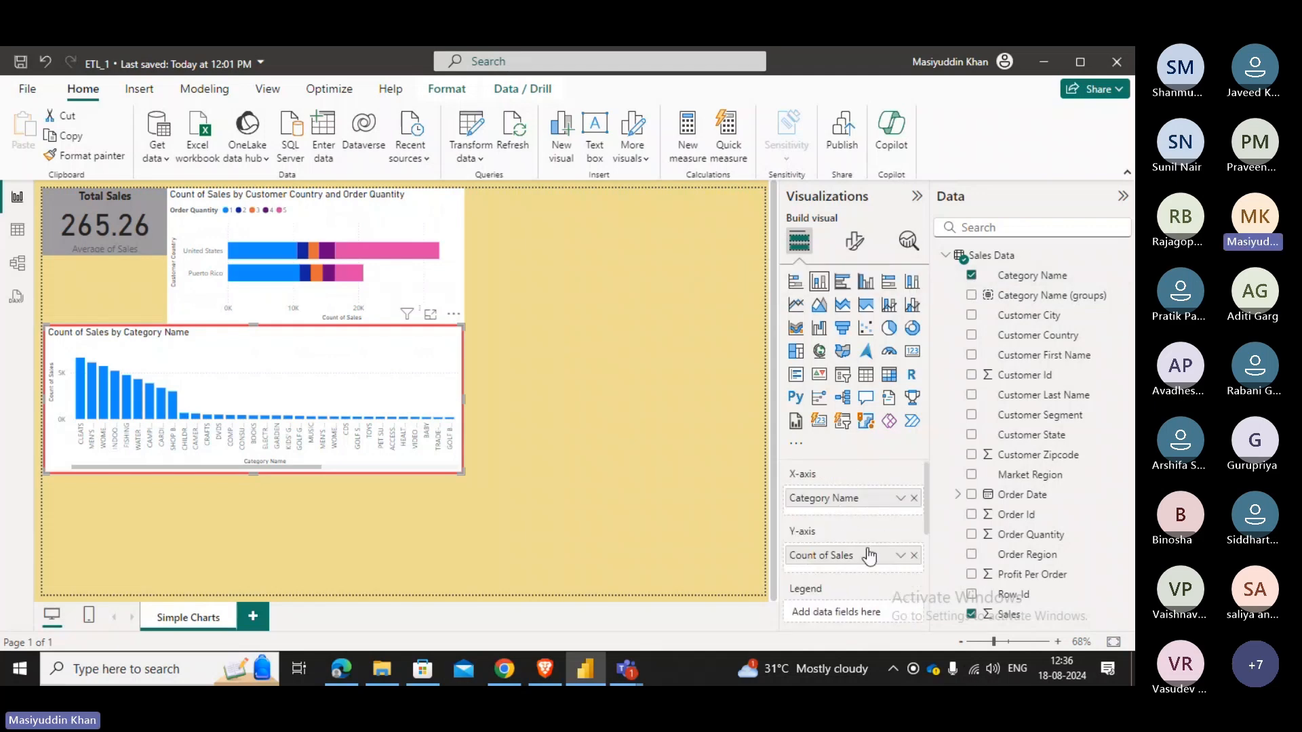
pyautogui.click(913, 500)
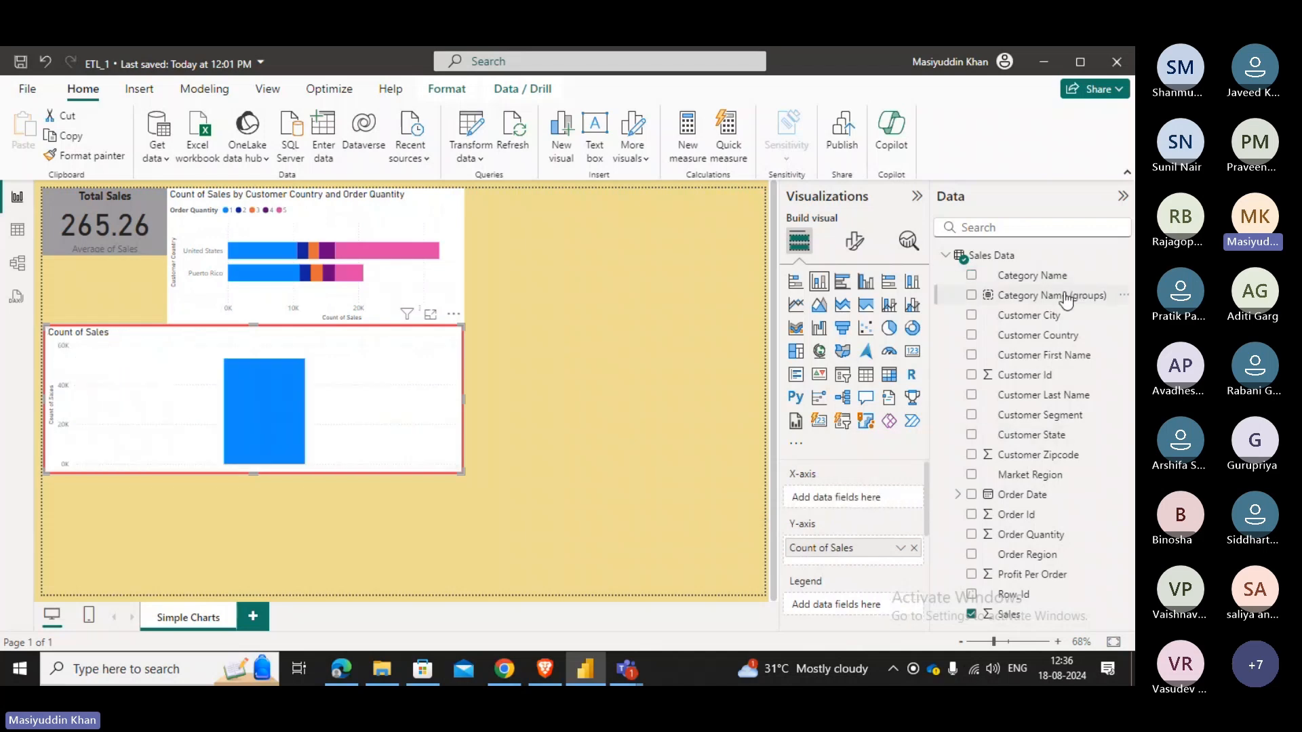
pyautogui.moveTo(1066, 300); pyautogui.dragTo(882, 501)
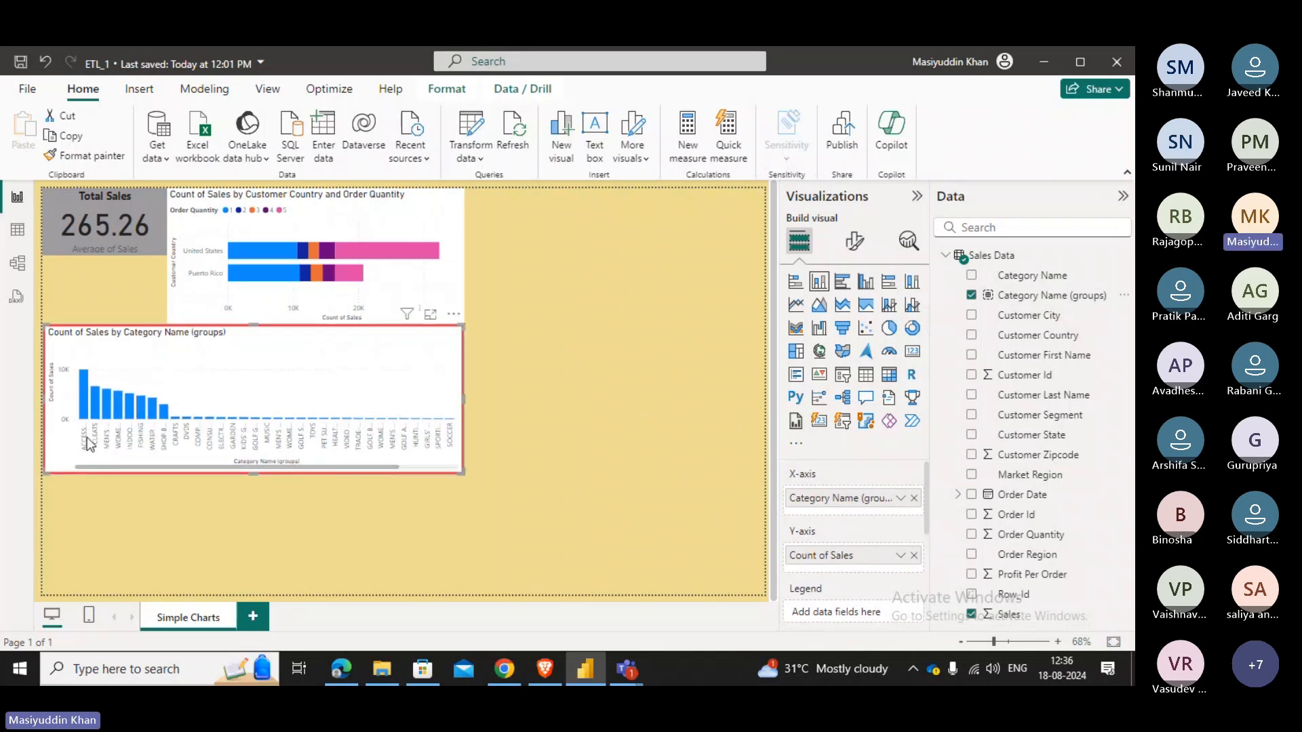
# Delete the Category Name (groups) column from the Sales Data table.
pyautogui.click(1123, 297)
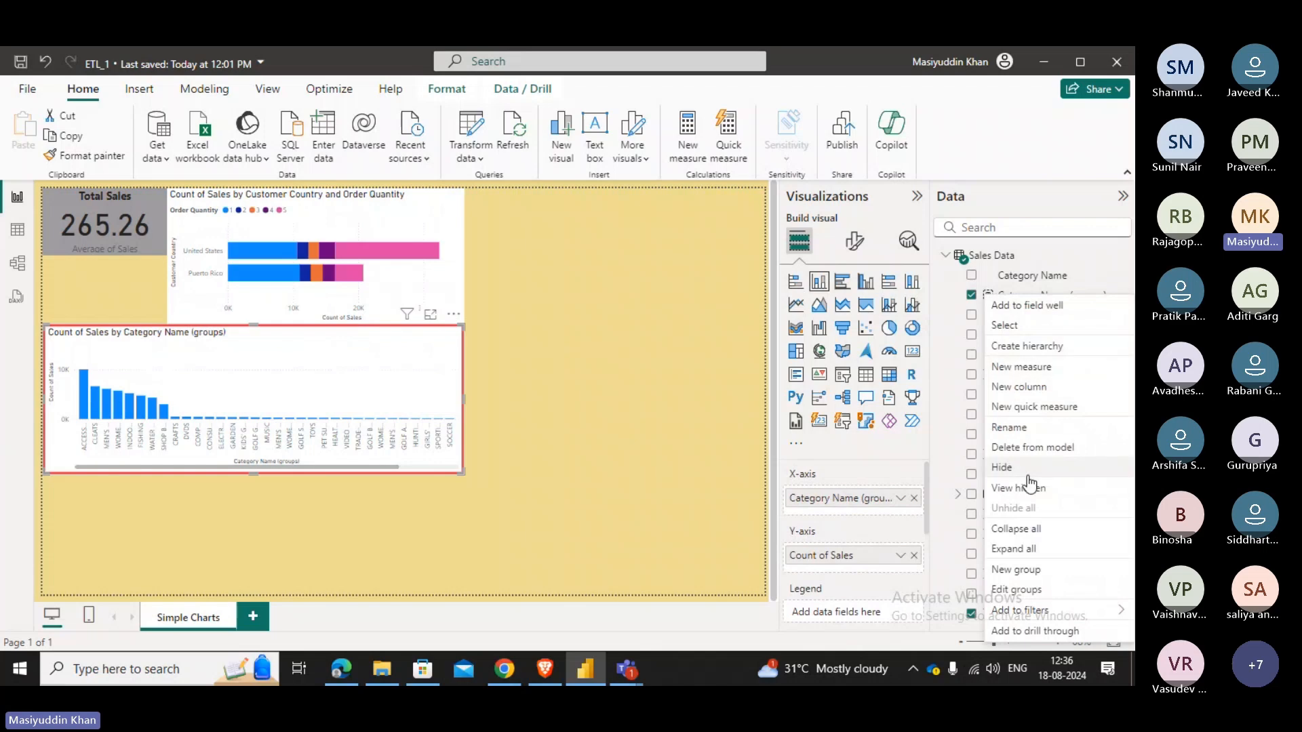
pyautogui.click(1033, 447)
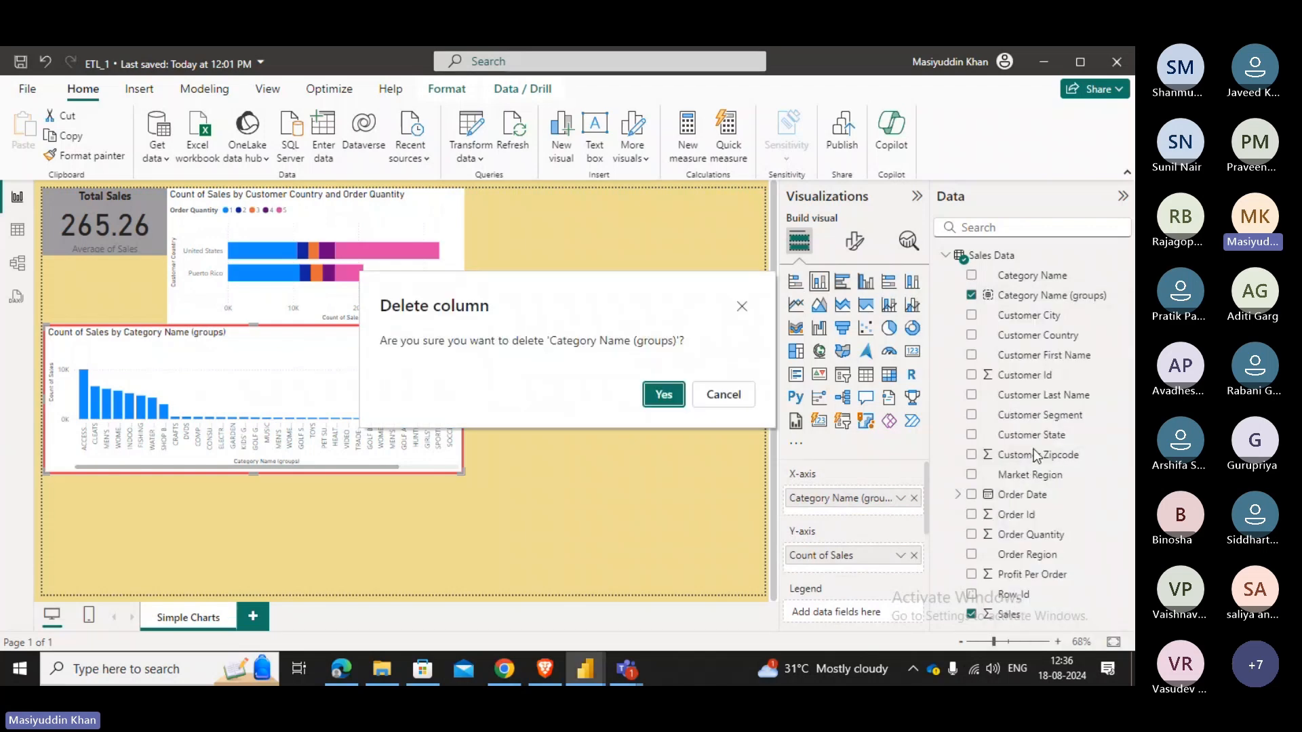
pyautogui.click(661, 397)
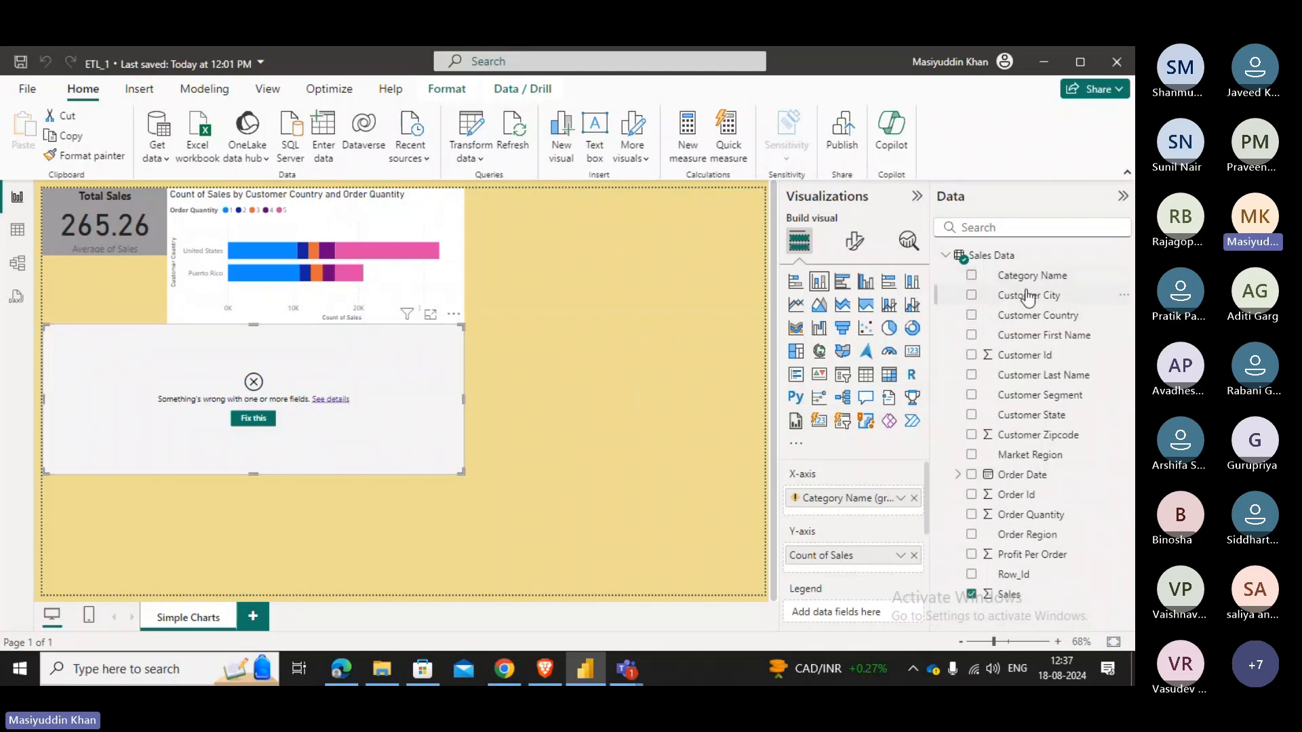
# Replace the broken Category Name (groups) field with Customer City on the column chart's X-axis and add Market Region as its legend.
pyautogui.moveTo(1017, 300); pyautogui.dragTo(856, 517)
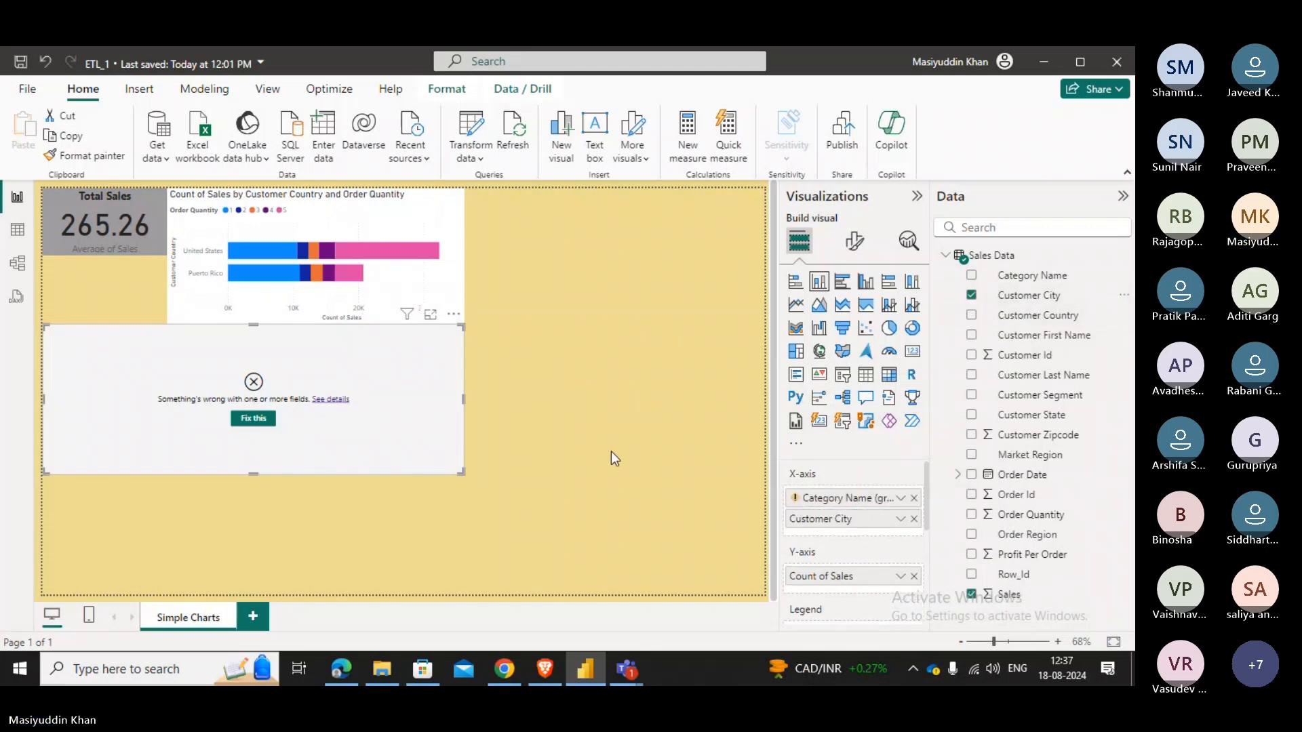
pyautogui.click(914, 498)
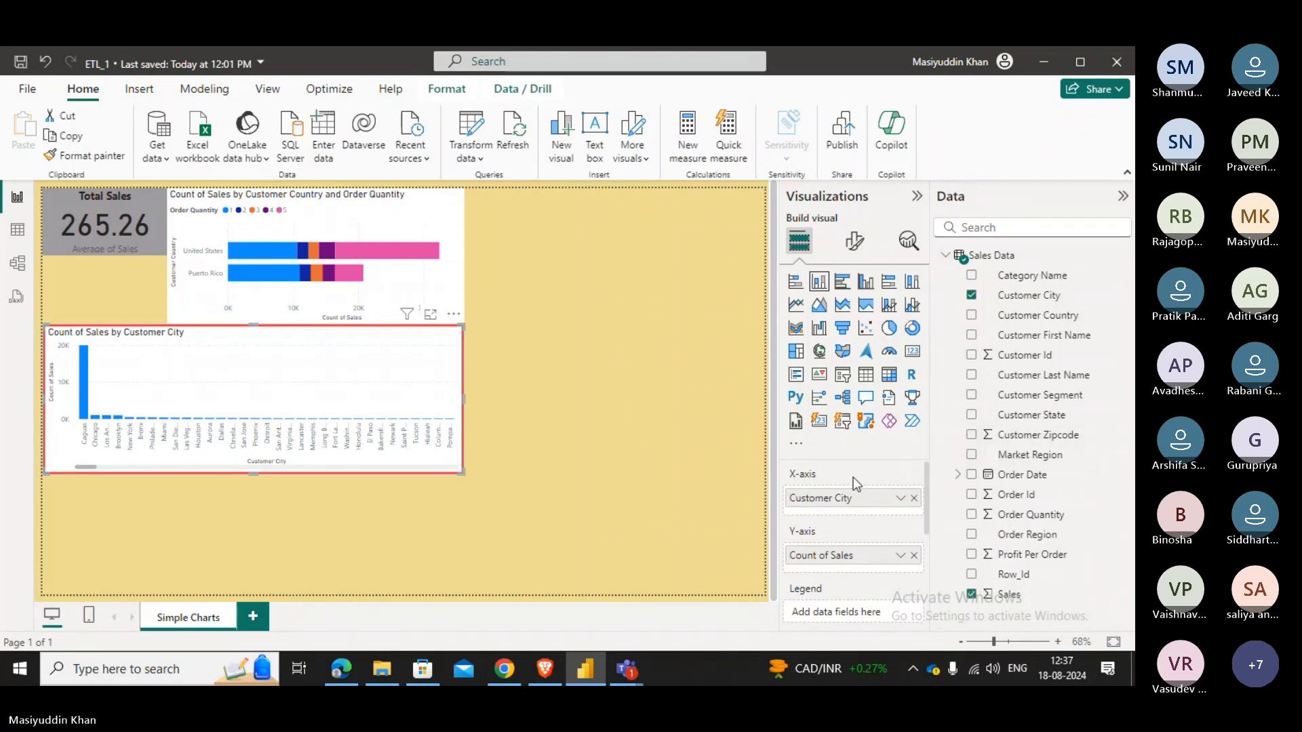
pyautogui.scroll(-3, 854, 508)
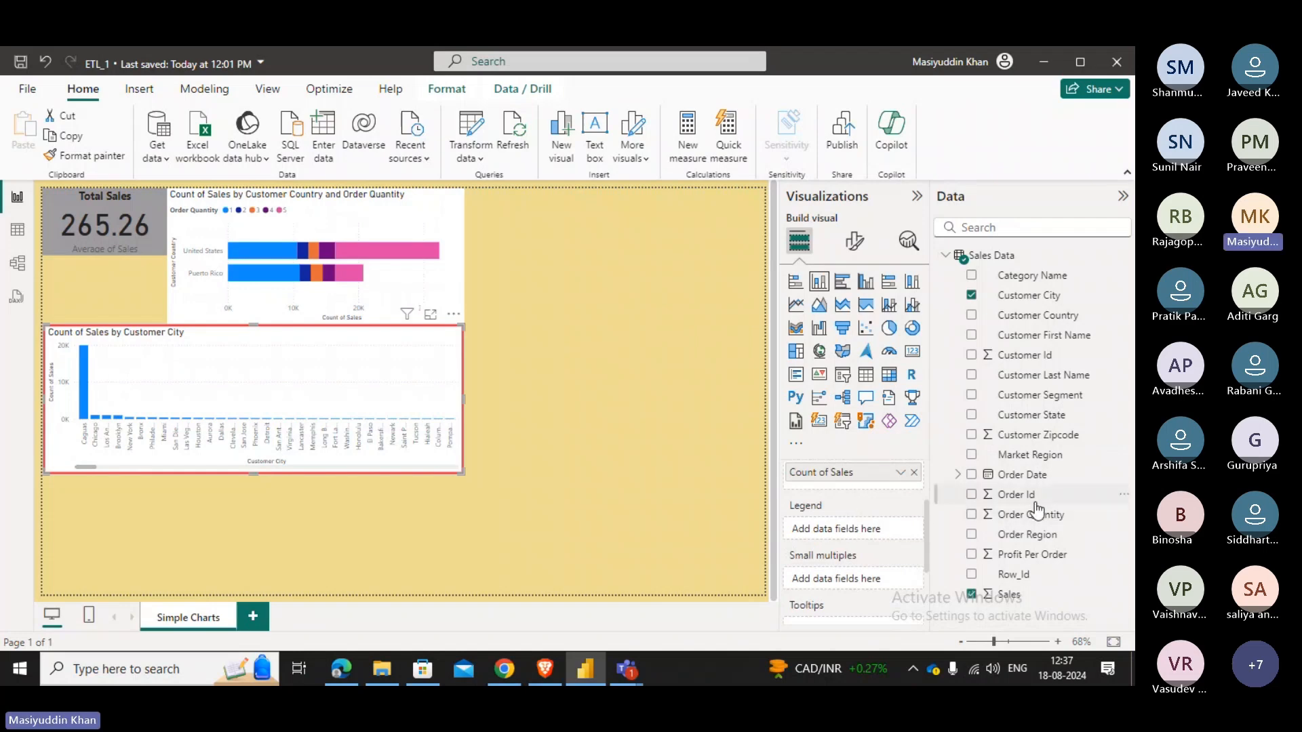
pyautogui.moveTo(1006, 456); pyautogui.dragTo(838, 532)
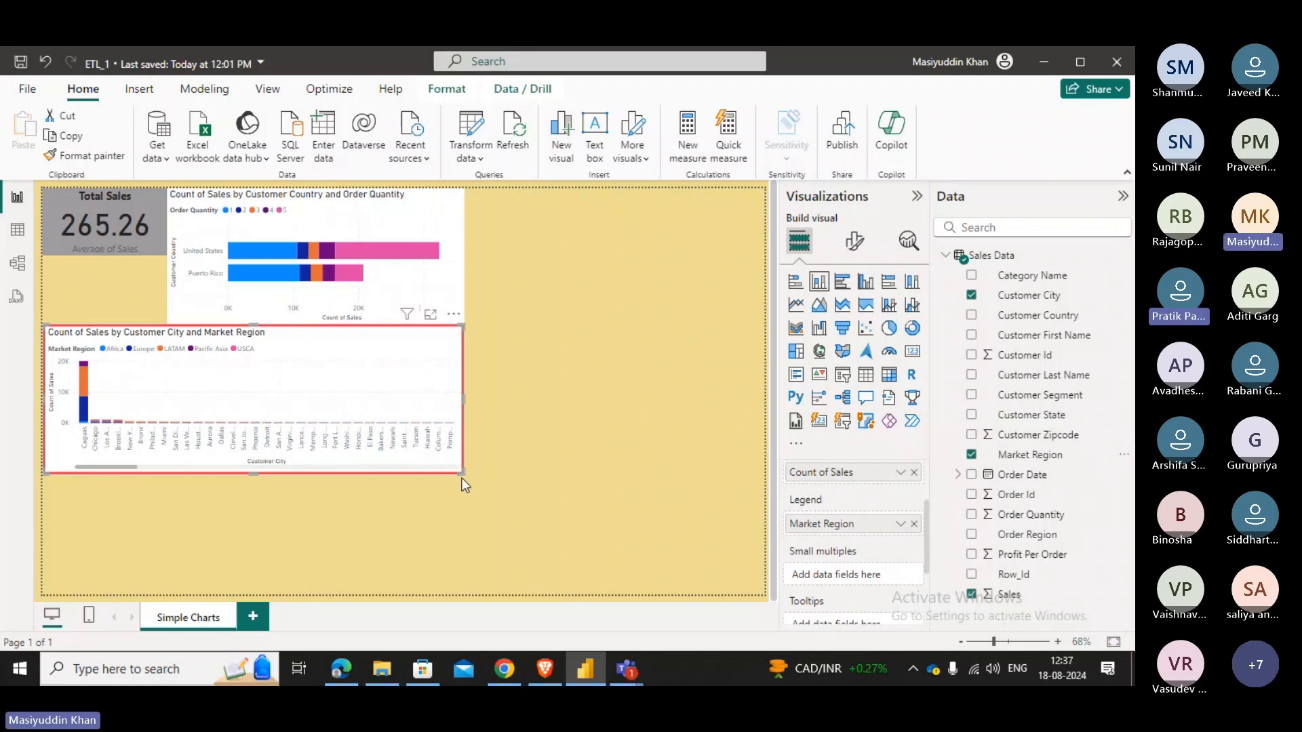
# Enlarge the city column chart across the canvas, and narrow it again to match the width of the charts above while keeping it taller.
pyautogui.moveTo(461, 474); pyautogui.dragTo(670, 527)
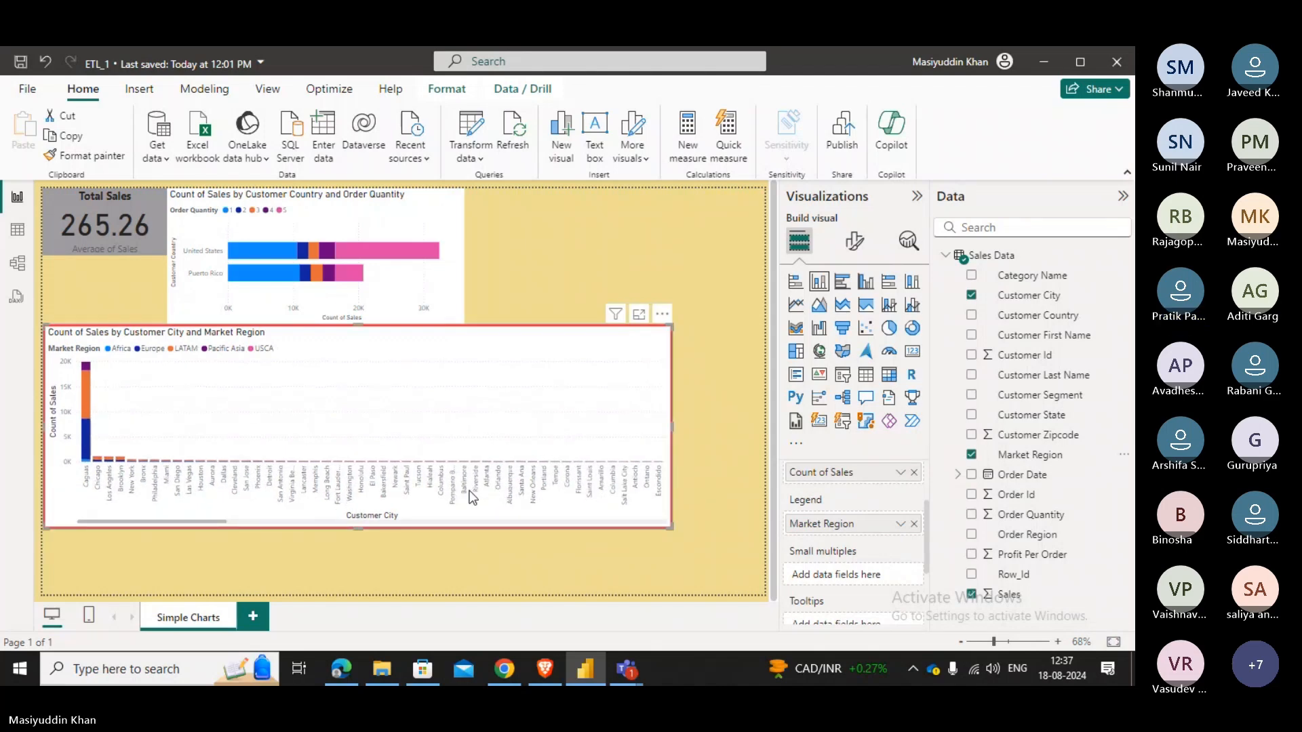
pyautogui.moveTo(672, 427); pyautogui.dragTo(467, 420)
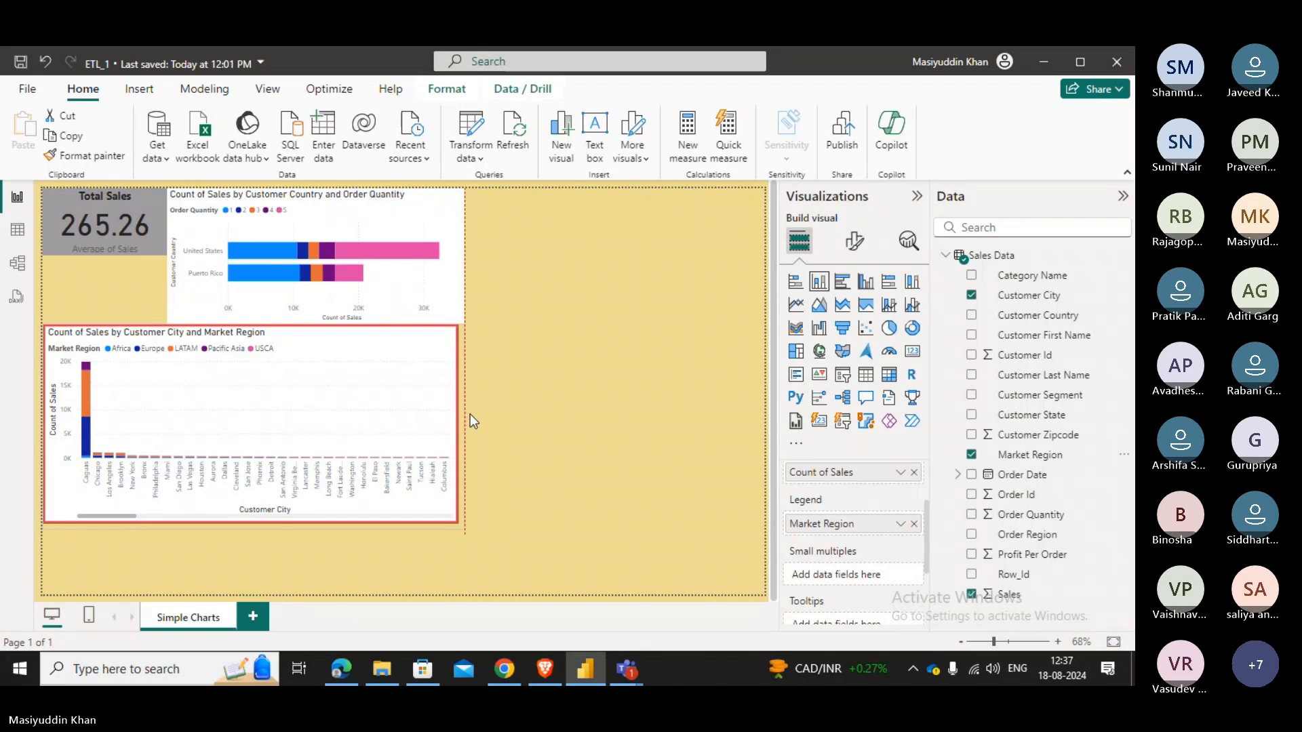
pyautogui.moveTo(469, 415); pyautogui.dragTo(470, 415)
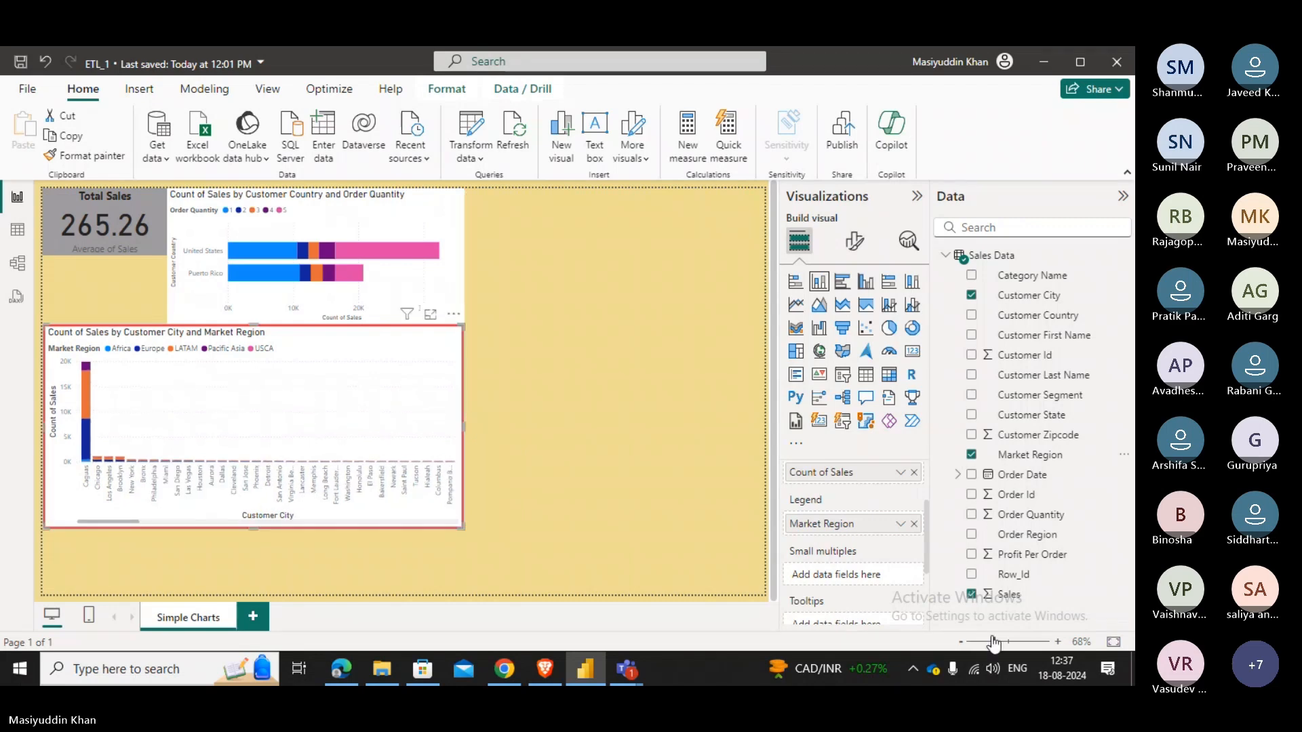
# Start a new group on the Customer City field with separate groups for Aguadilla, Albuquerque and Alhambra.
pyautogui.click(901, 526)
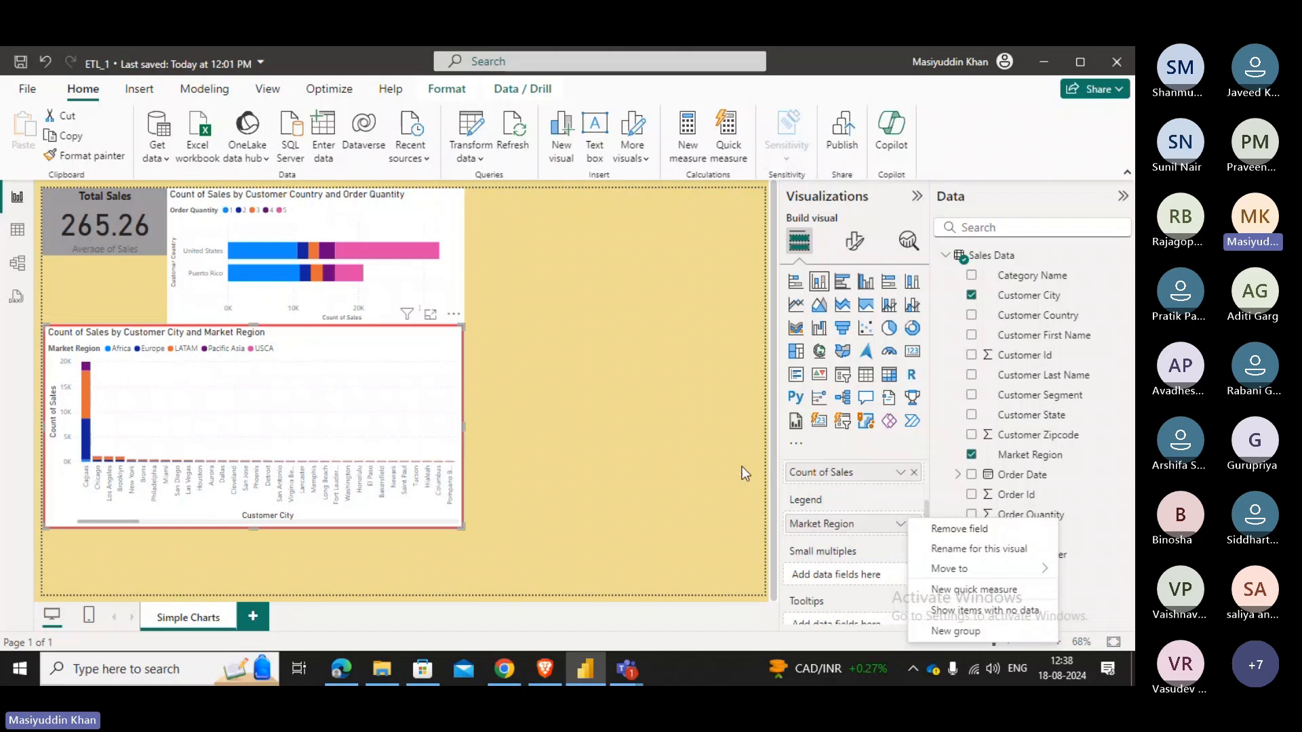
pyautogui.click(881, 461)
pyautogui.scroll(3, 881, 462)
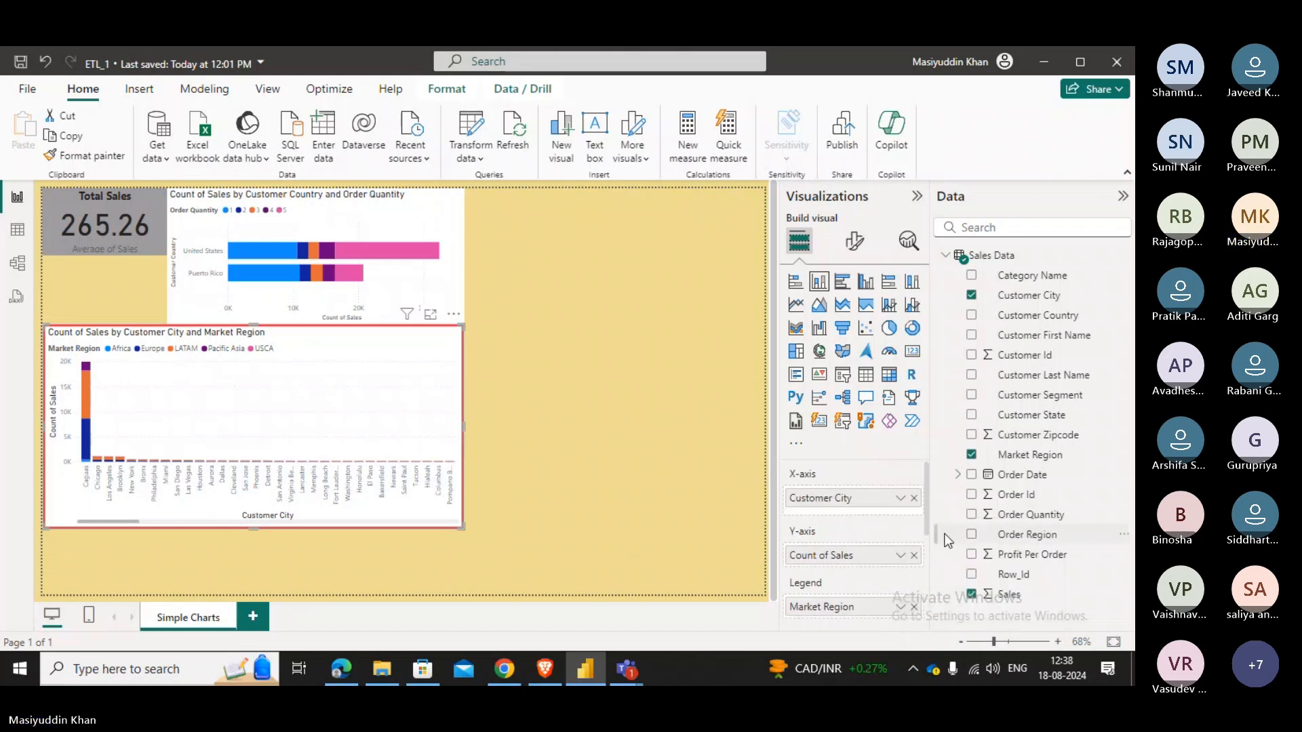
pyautogui.click(900, 498)
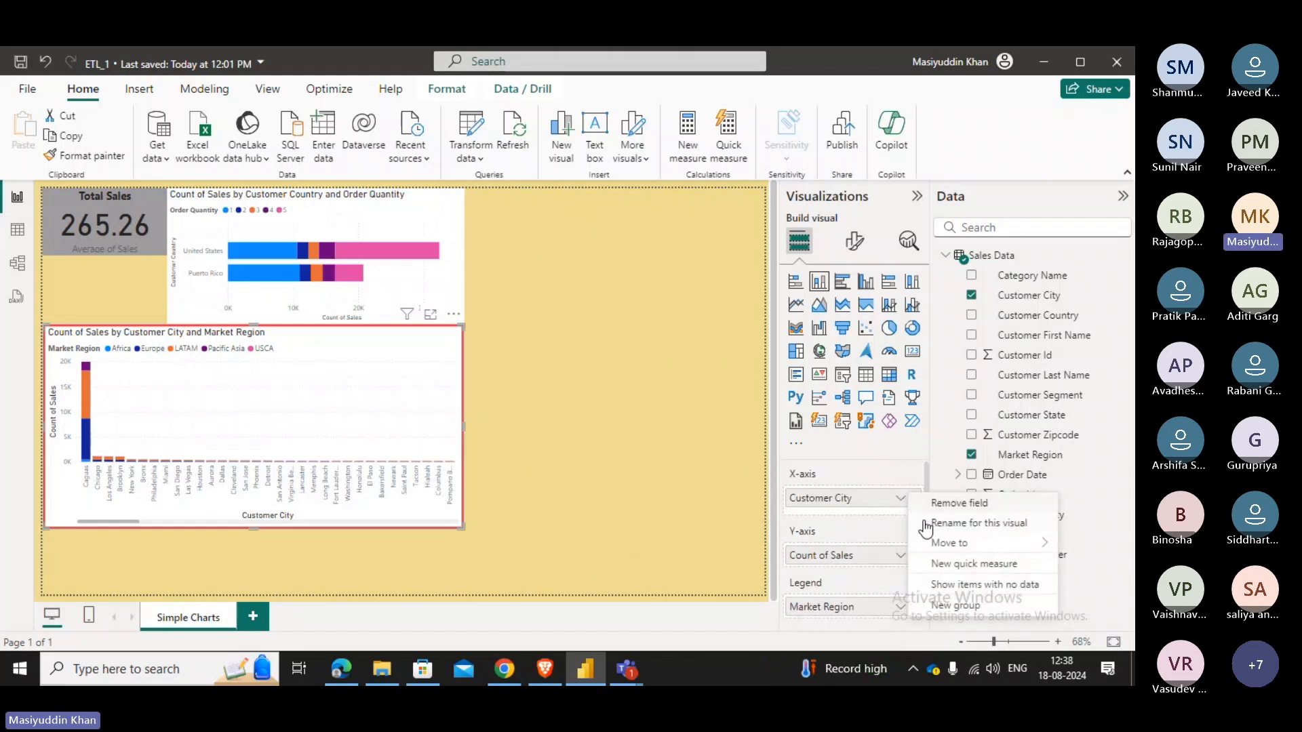
pyautogui.click(951, 607)
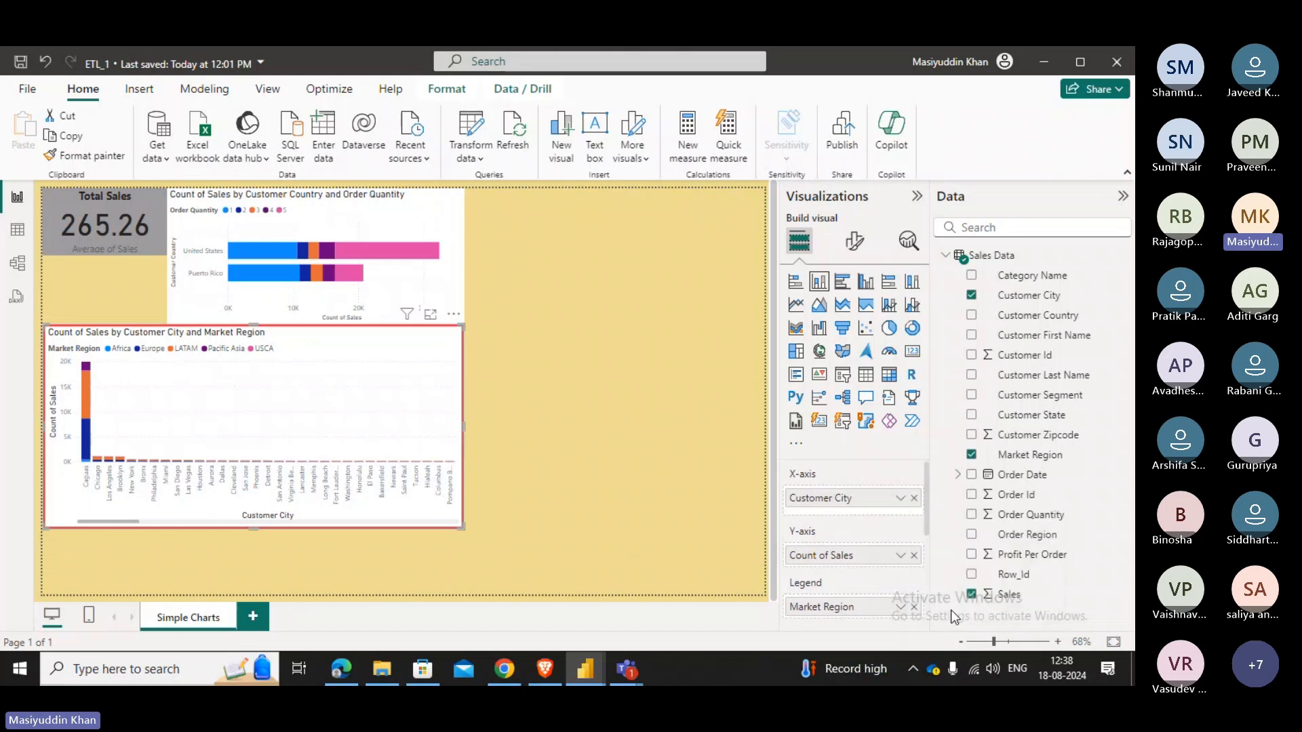
pyautogui.click(298, 308)
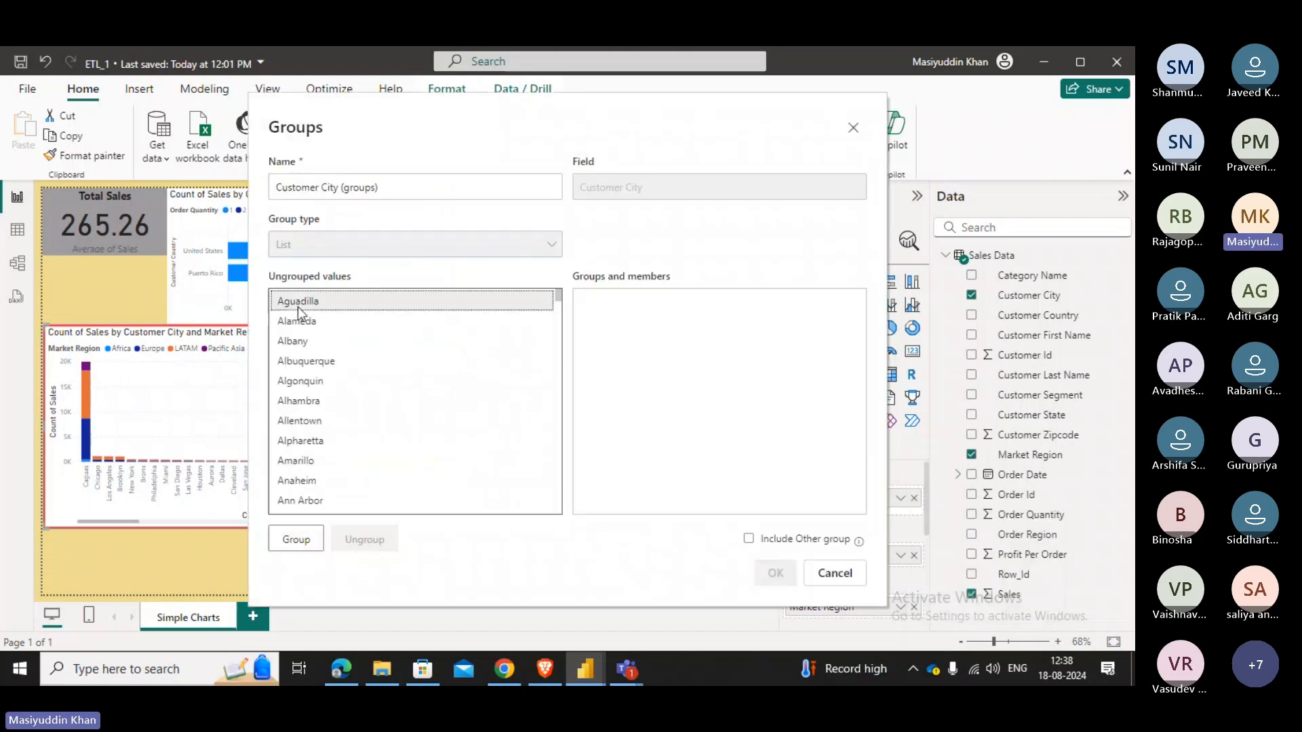
pyautogui.click(309, 540)
pyautogui.click(305, 341)
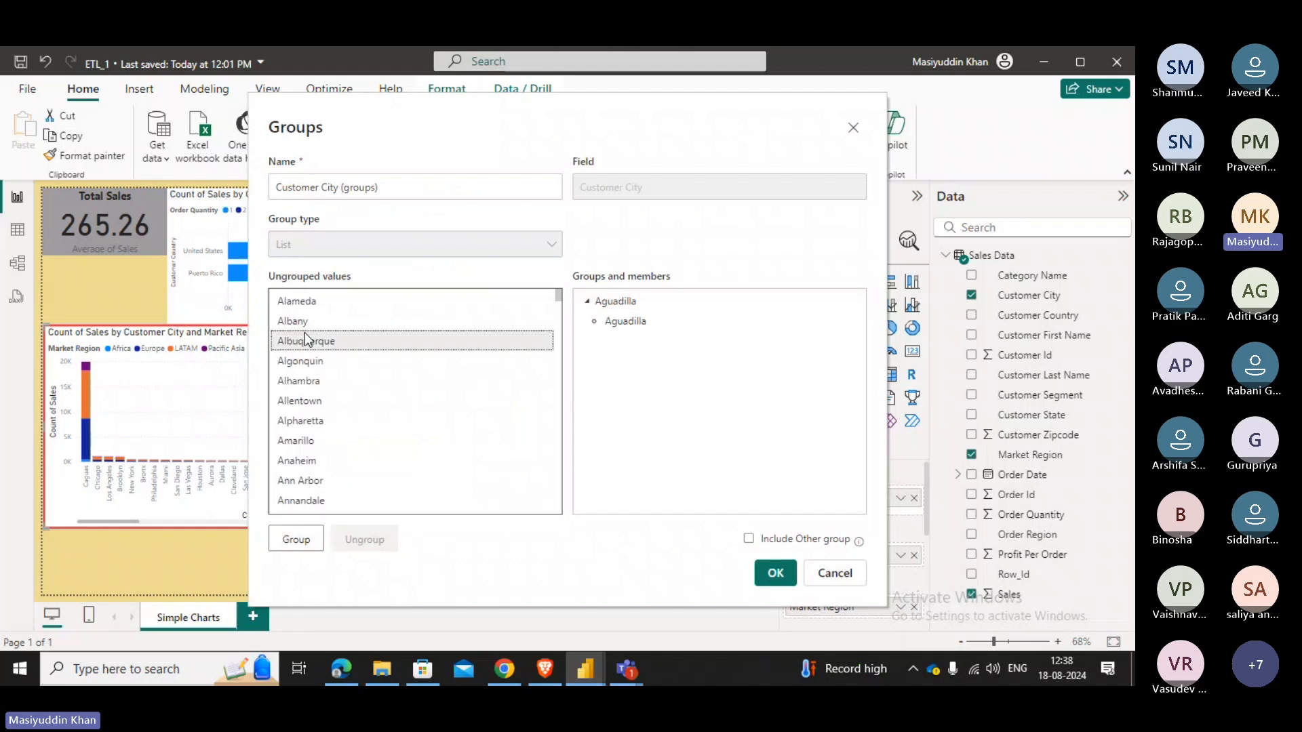
pyautogui.click(316, 541)
pyautogui.click(282, 364)
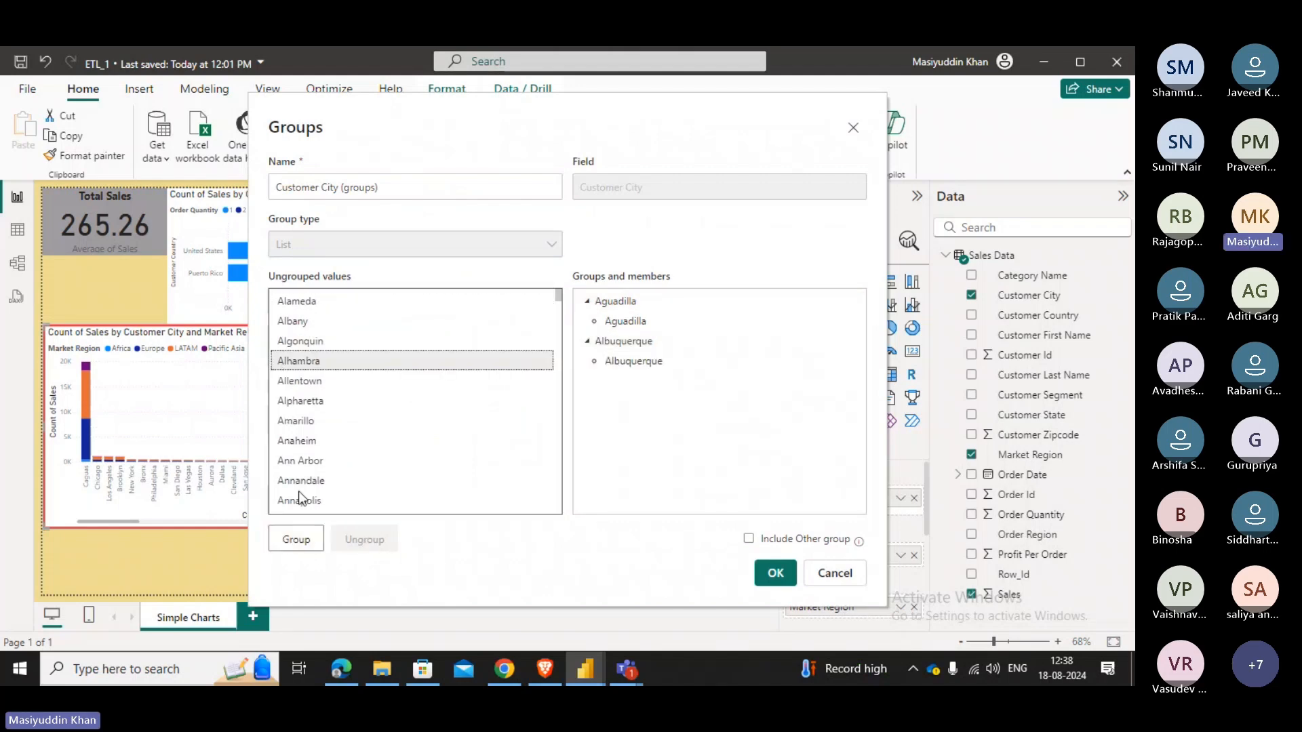
pyautogui.click(306, 540)
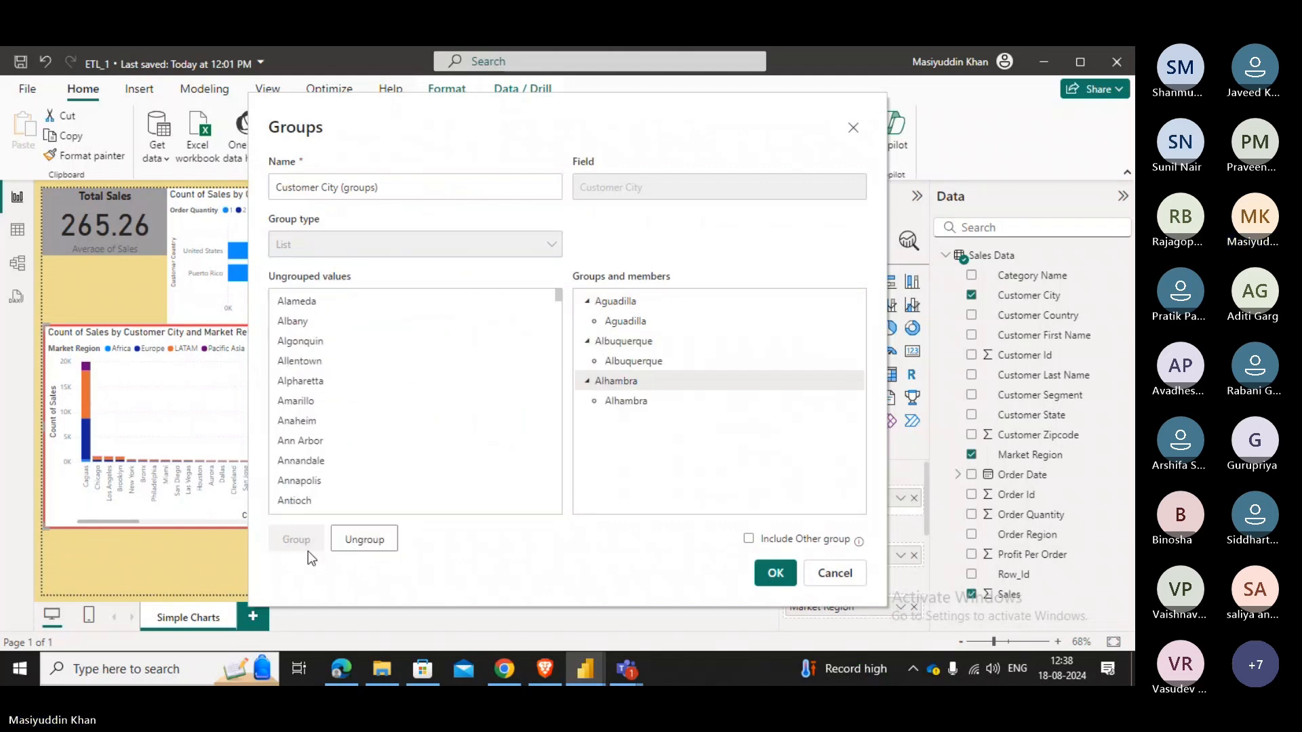
# Save the customer city grouping under the name Customer City (groups).
pyautogui.click(644, 444)
pyautogui.click(623, 328)
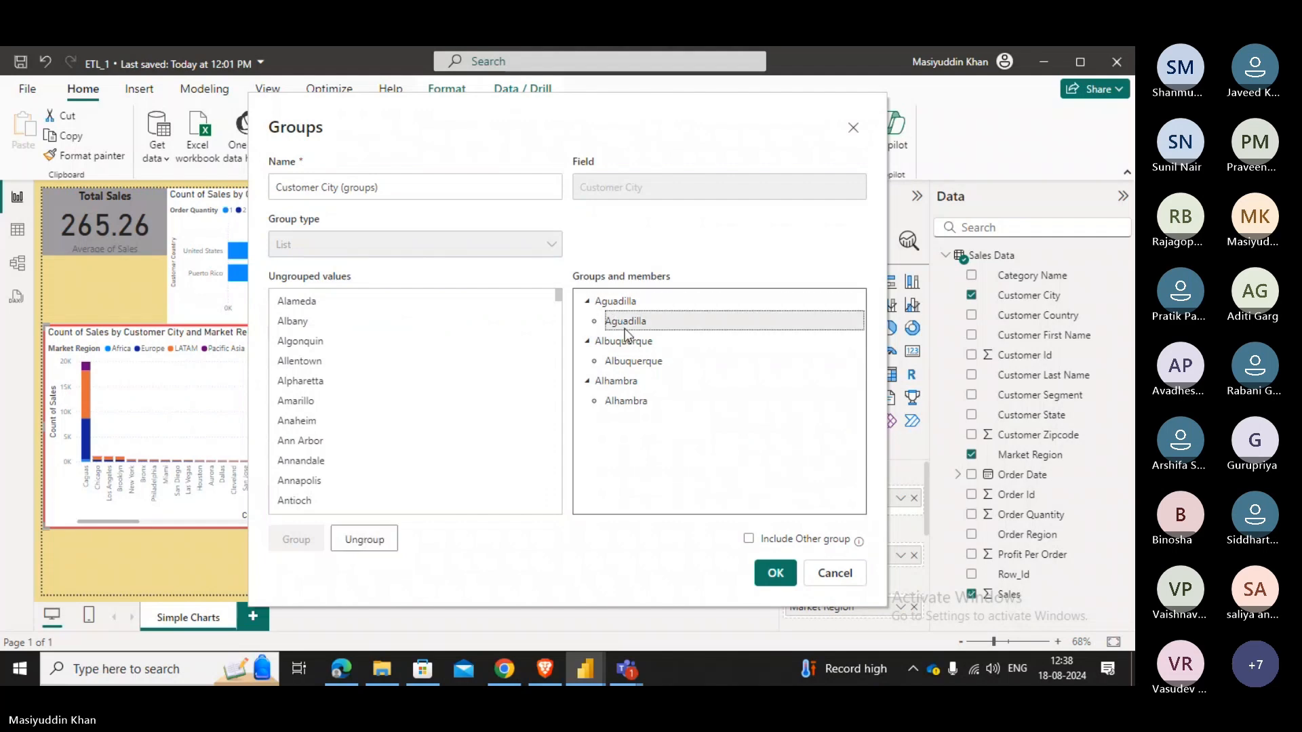
pyautogui.click(627, 363)
pyautogui.click(636, 427)
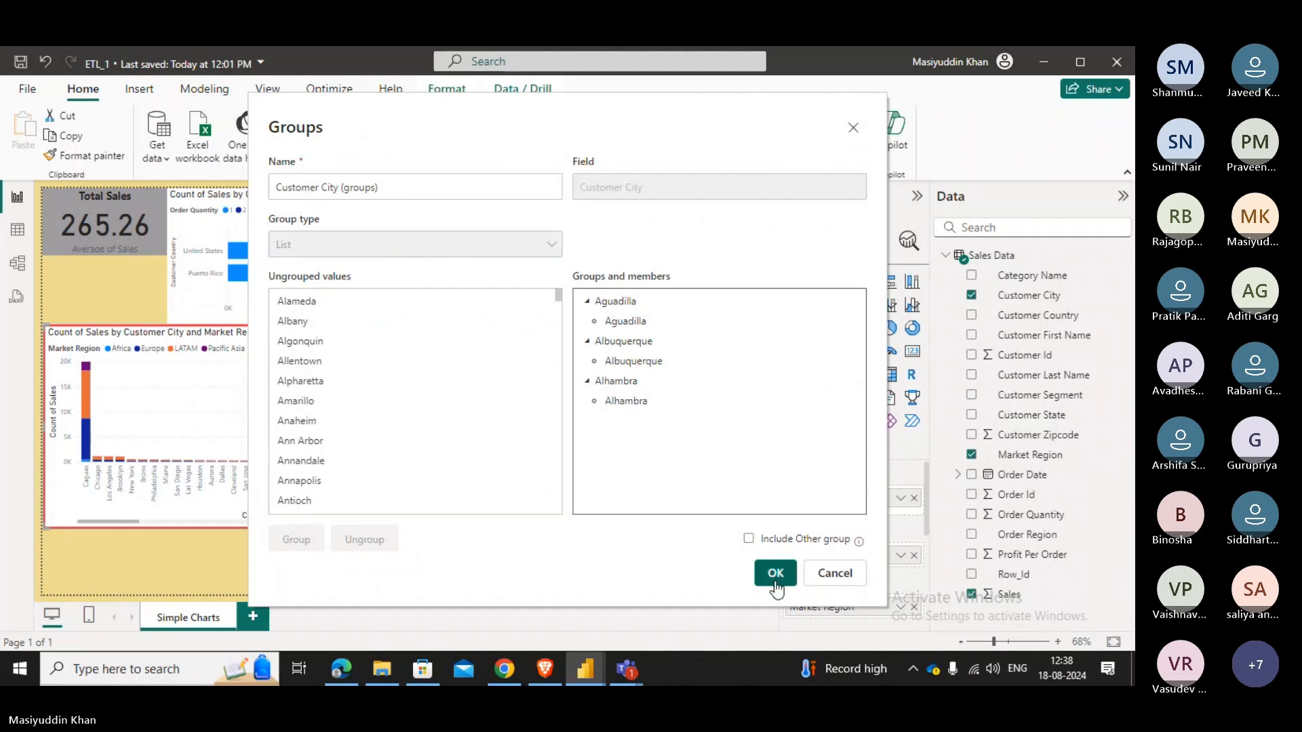
pyautogui.moveTo(437, 196); pyautogui.dragTo(258, 201)
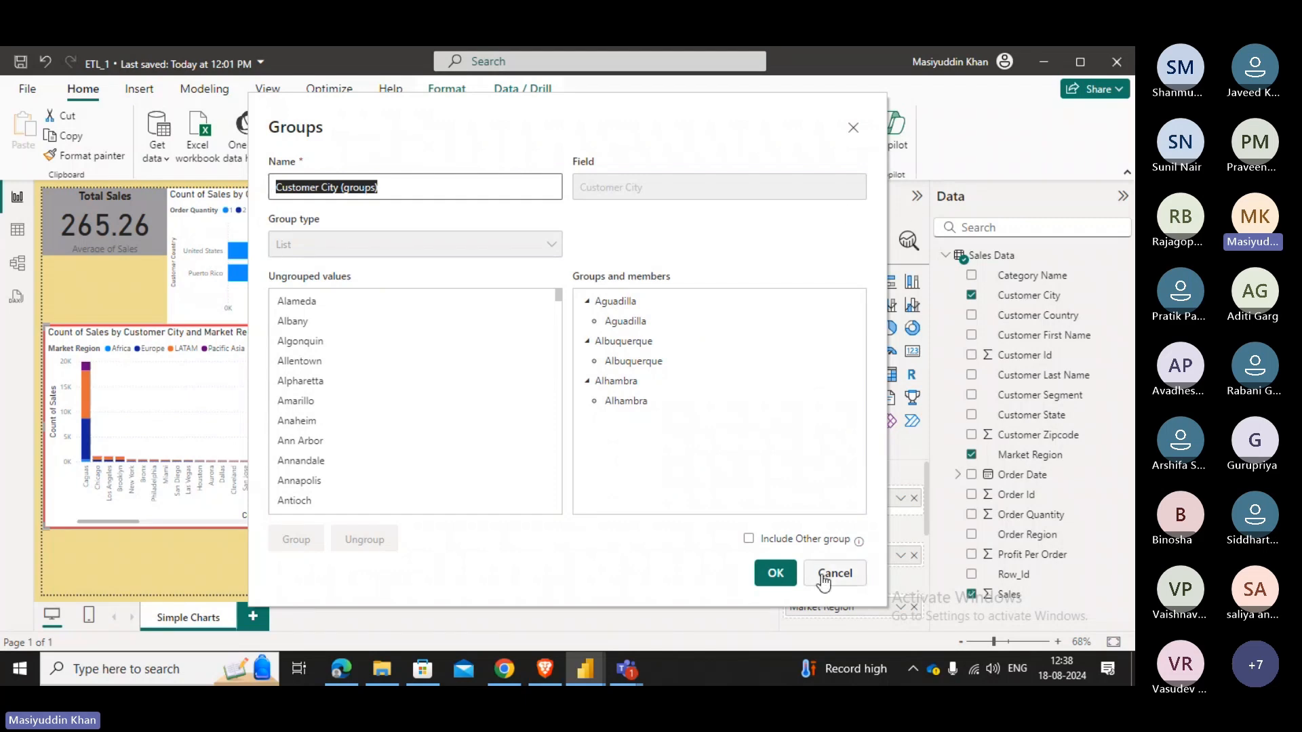
pyautogui.click(772, 585)
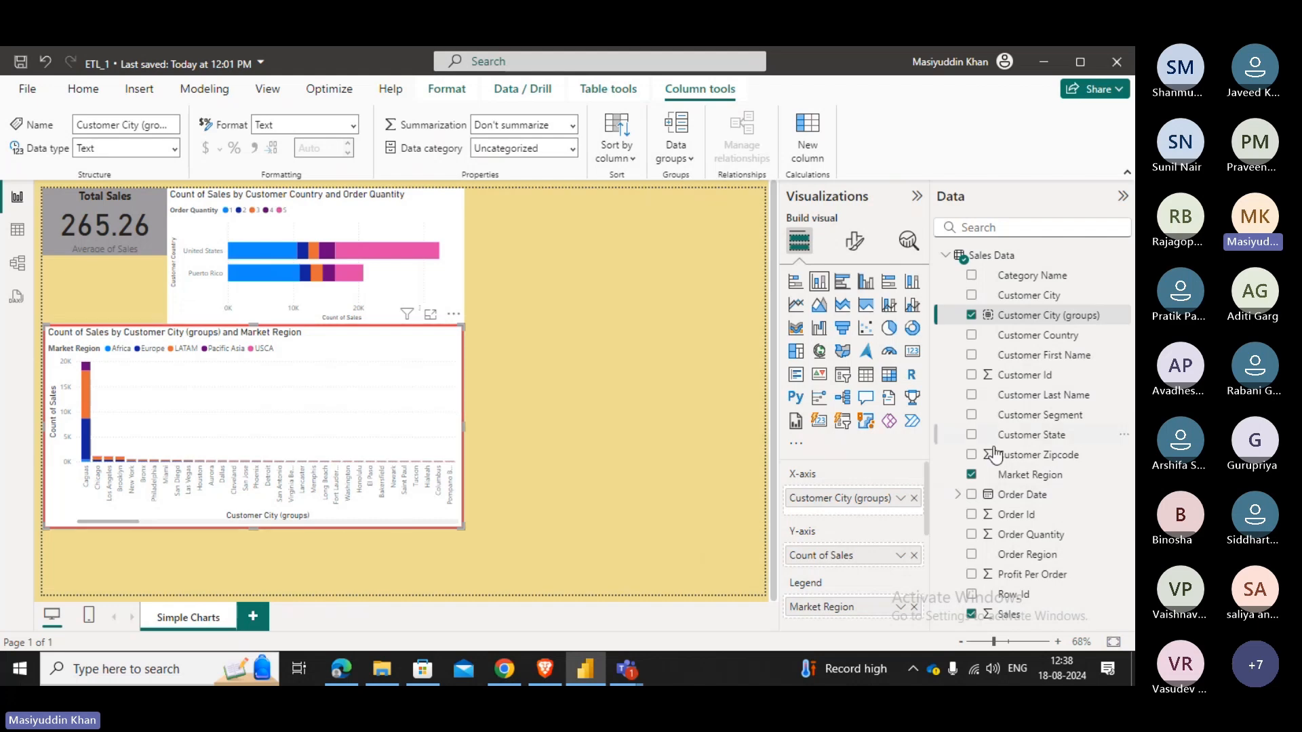
# Remove Customer City (groups) from the column chart's X-axis and add it back.
pyautogui.click(914, 498)
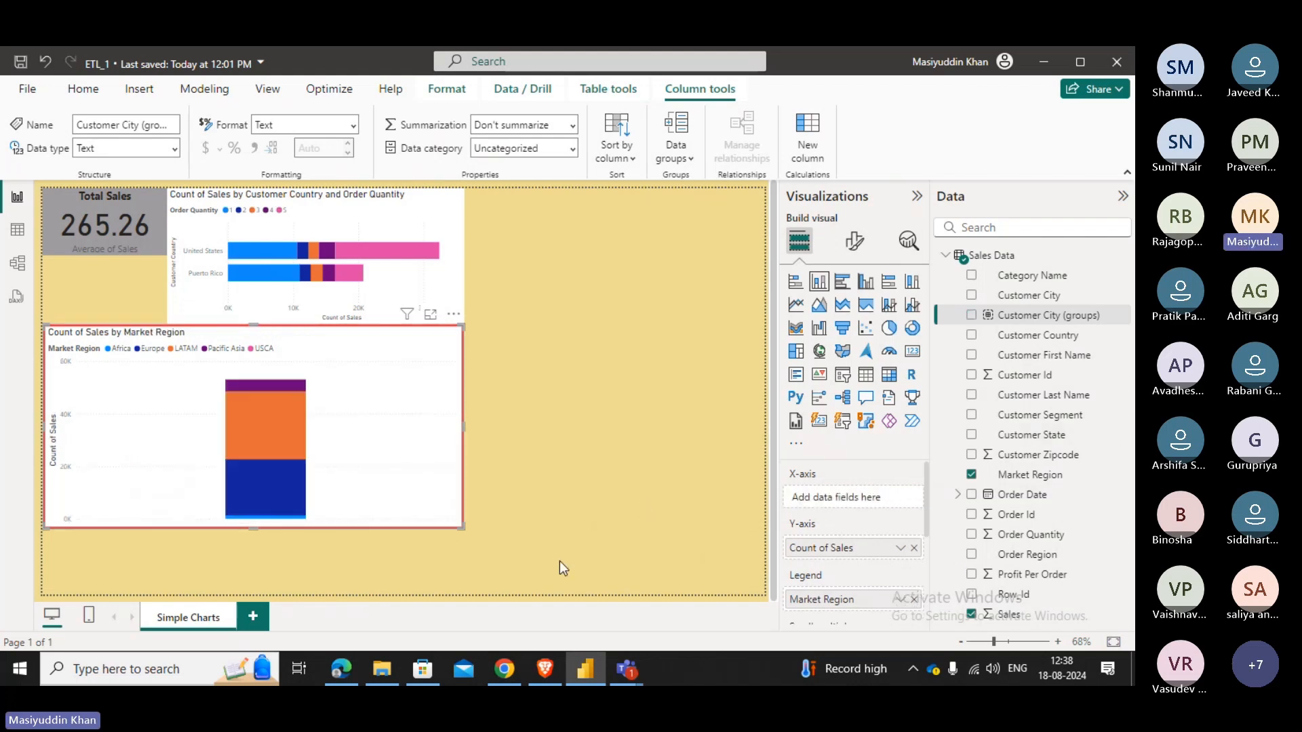
pyautogui.scroll(-2, 800, 566)
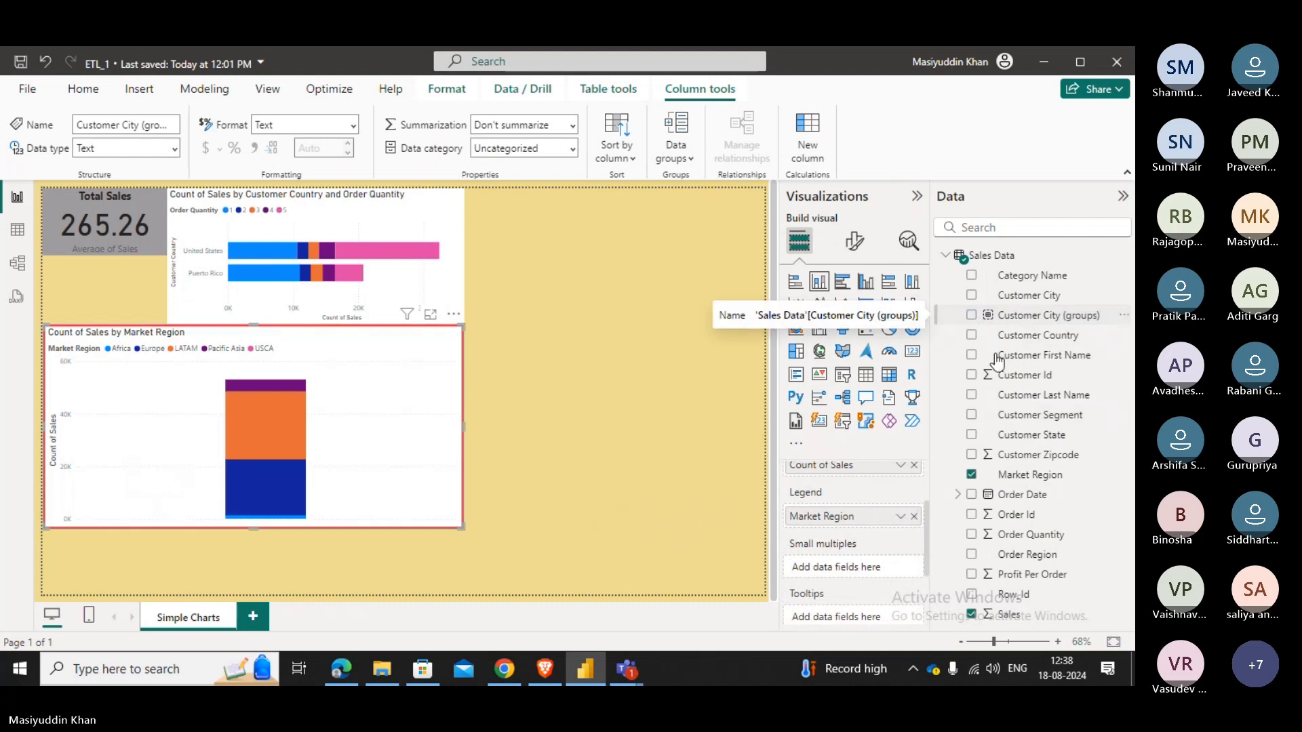
pyautogui.moveTo(996, 316); pyautogui.dragTo(1022, 334)
pyautogui.scroll(2, 856, 552)
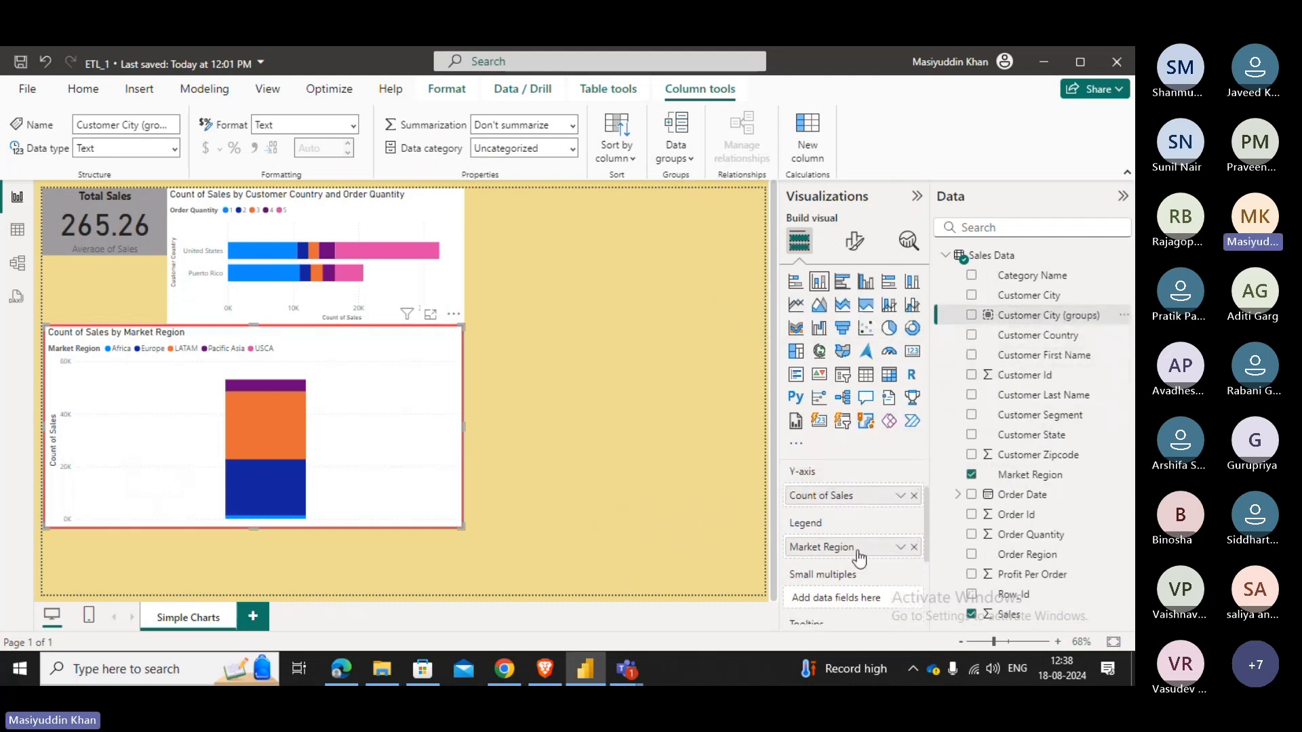
pyautogui.moveTo(997, 316); pyautogui.dragTo(851, 500)
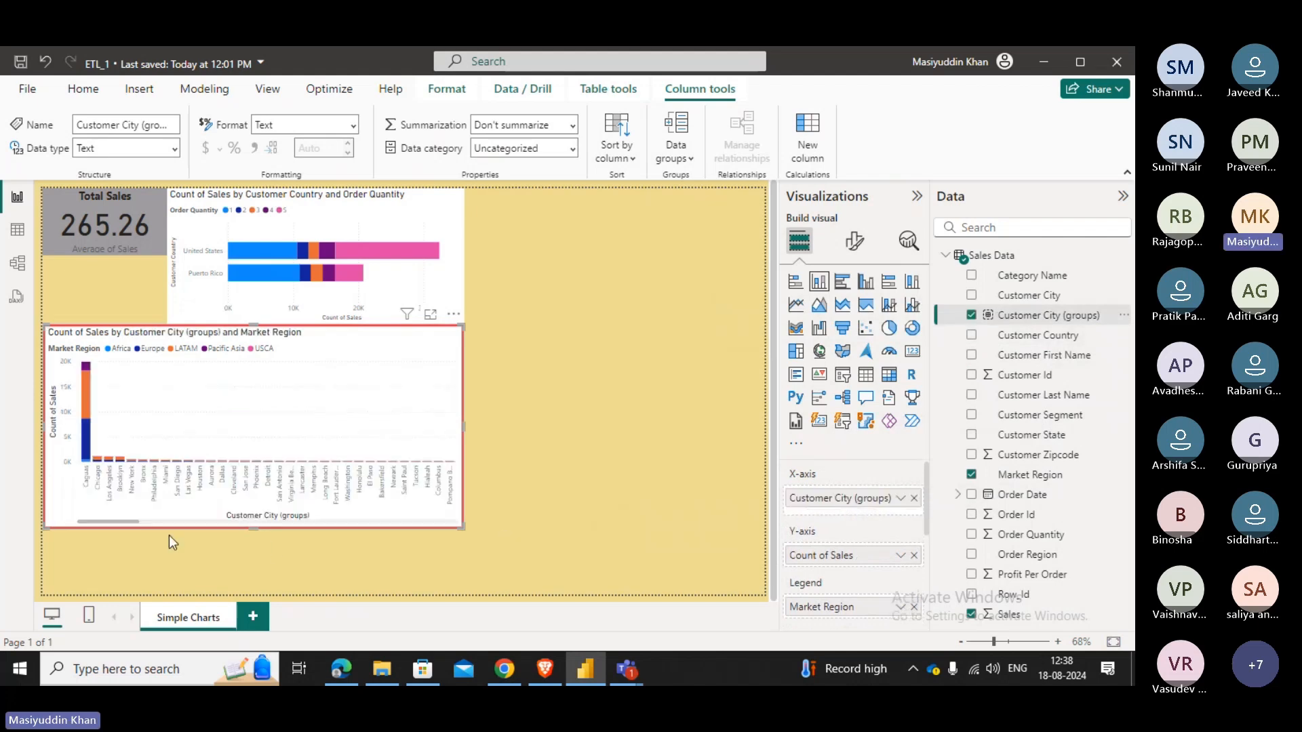
# Shift the column chart slightly down, view the records behind the Caguas column's Europe segment, and return to the report.
pyautogui.moveTo(109, 526); pyautogui.dragTo(210, 520)
pyautogui.moveTo(423, 353); pyautogui.dragTo(319, 369)
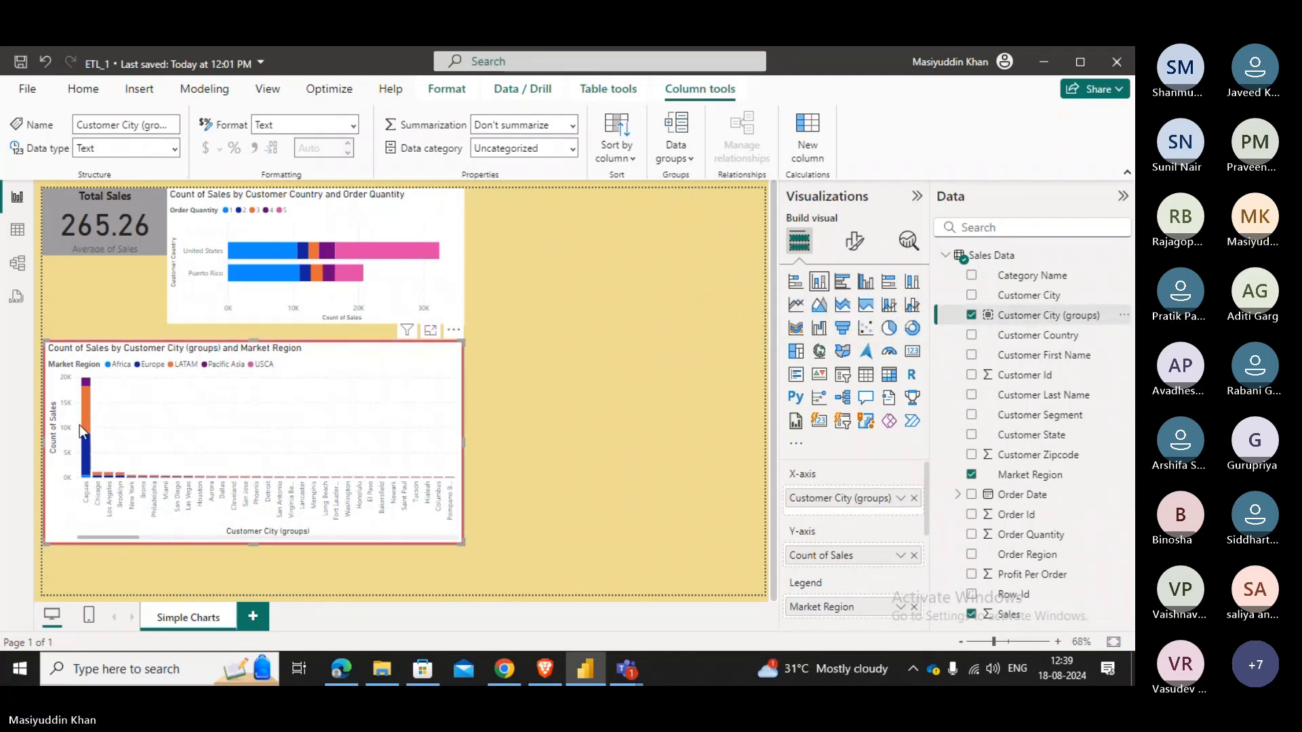
pyautogui.moveTo(87, 424)
pyautogui.click(144, 477)
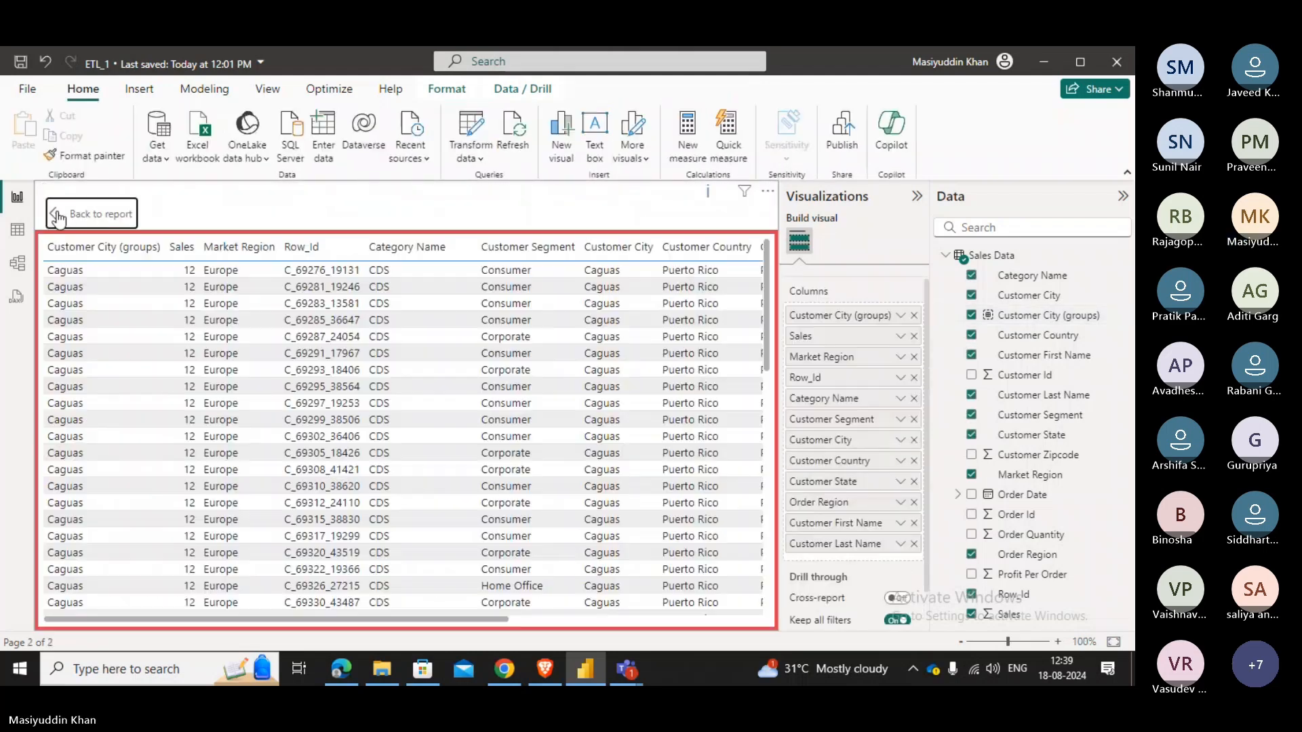
pyautogui.click(58, 216)
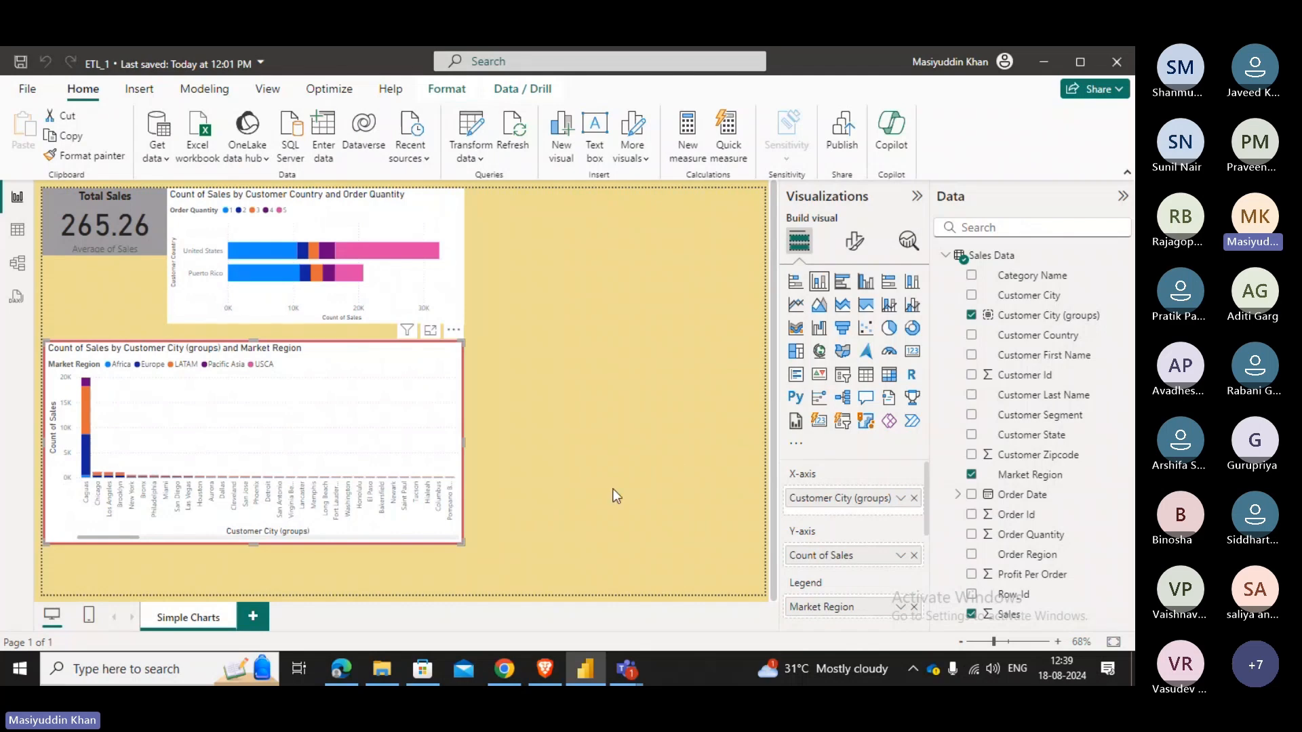
# Replace Customer City (groups) with Customer State on the column chart's X-axis.
pyautogui.scroll(-5, 874, 515)
pyautogui.scroll(5, 875, 515)
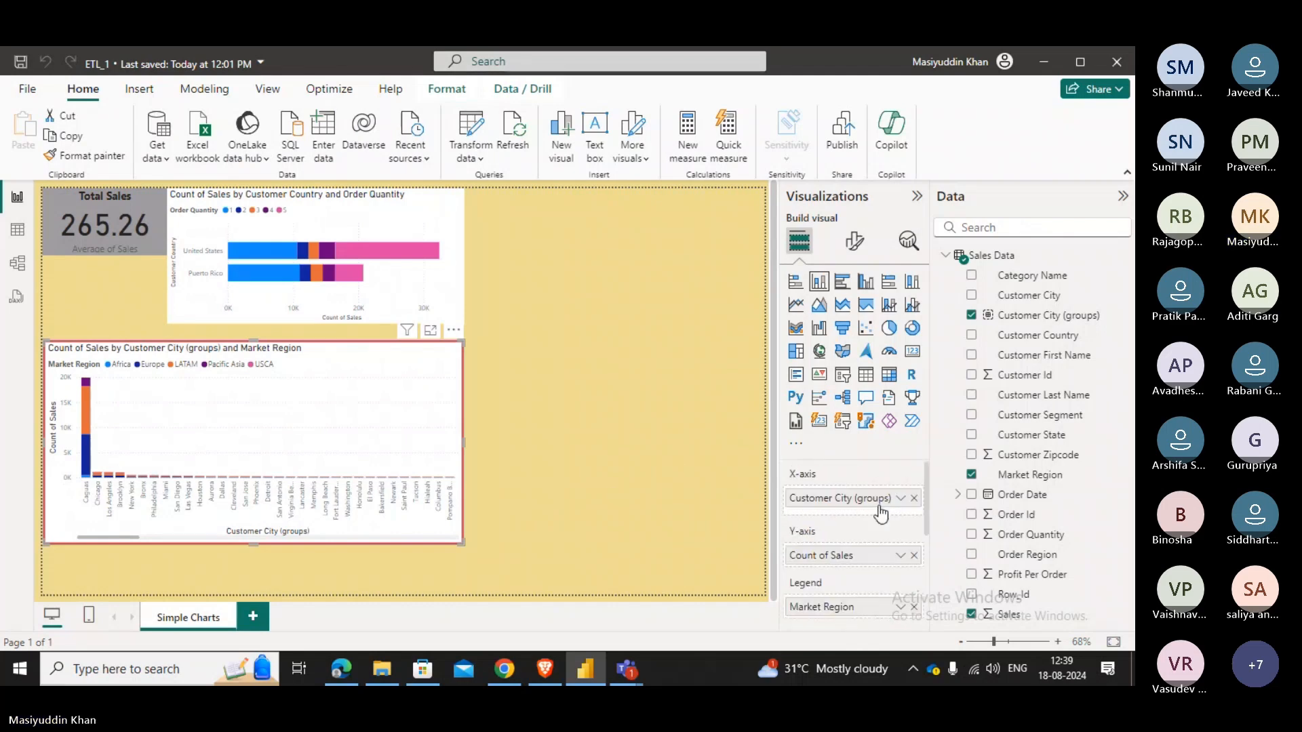
pyautogui.click(914, 499)
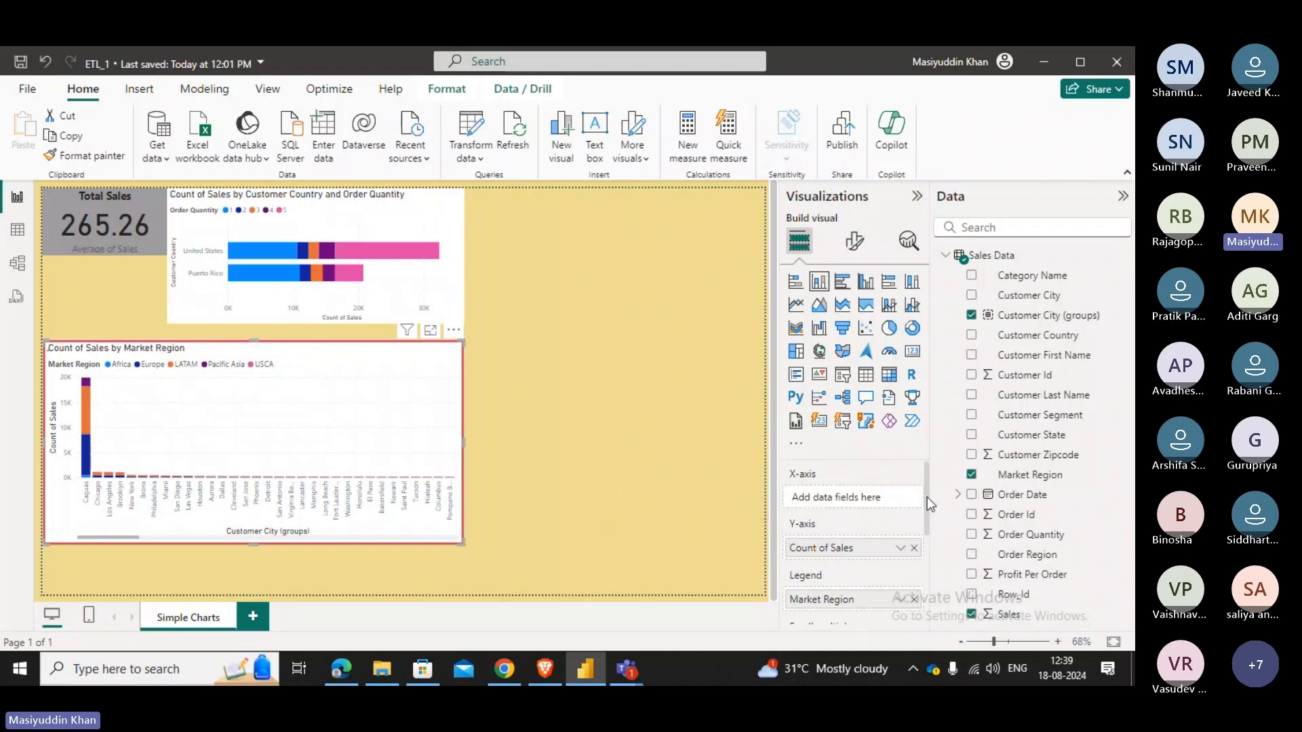
pyautogui.moveTo(994, 444); pyautogui.dragTo(846, 500)
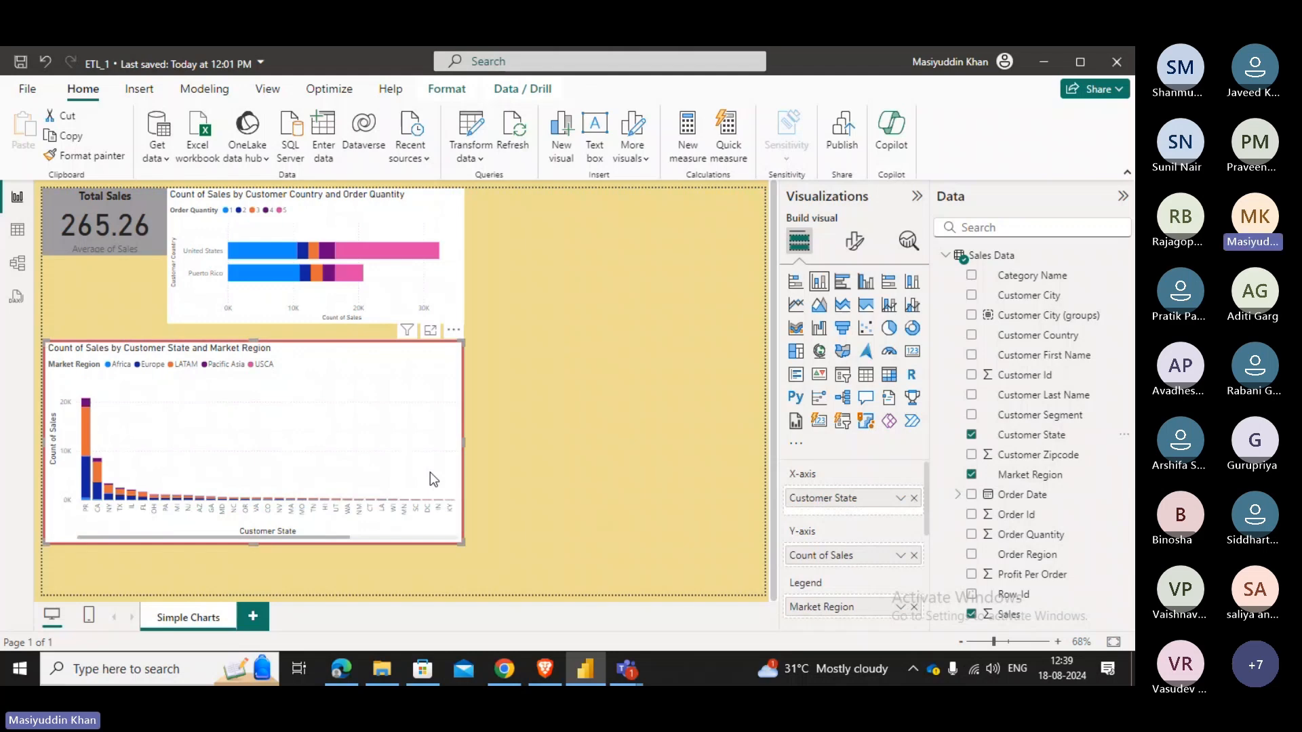
# Shrink the state column chart, place it beside the country bar chart, and resize it to fill the remaining page width.
pyautogui.moveTo(460, 539); pyautogui.dragTo(304, 461)
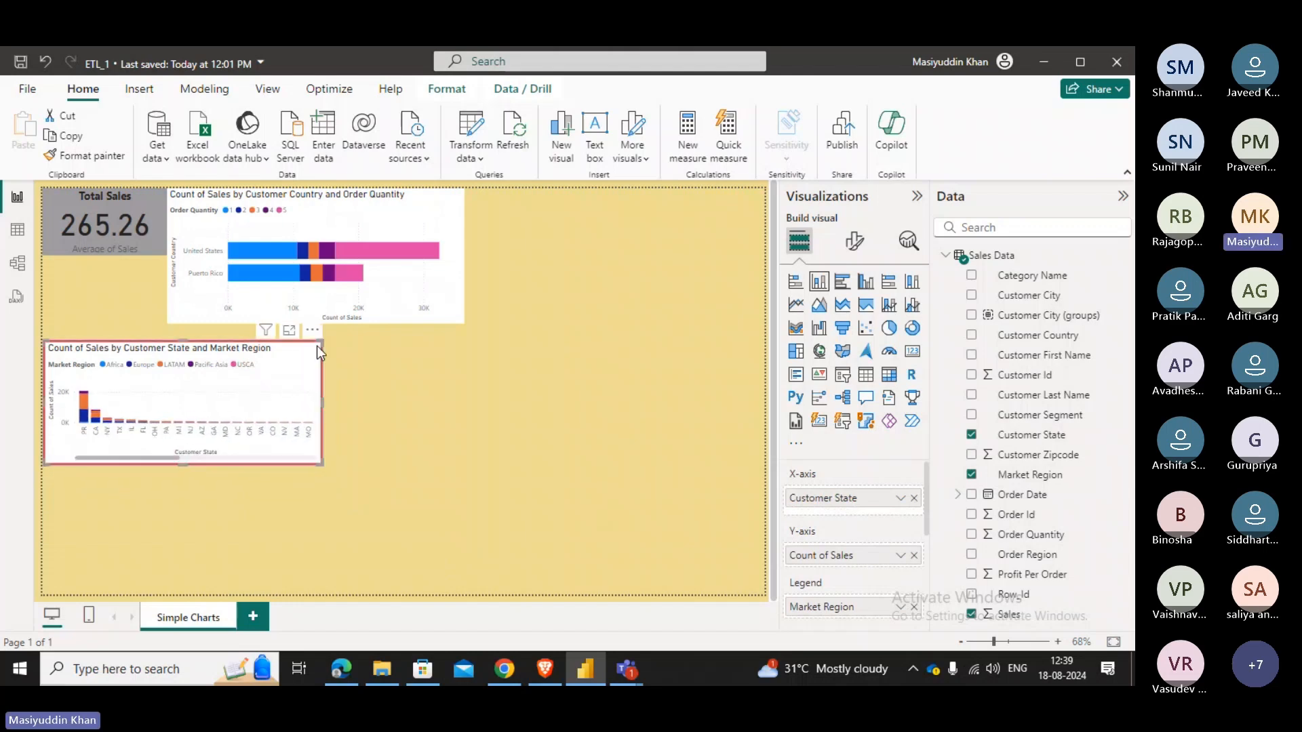
pyautogui.moveTo(275, 363); pyautogui.dragTo(699, 208)
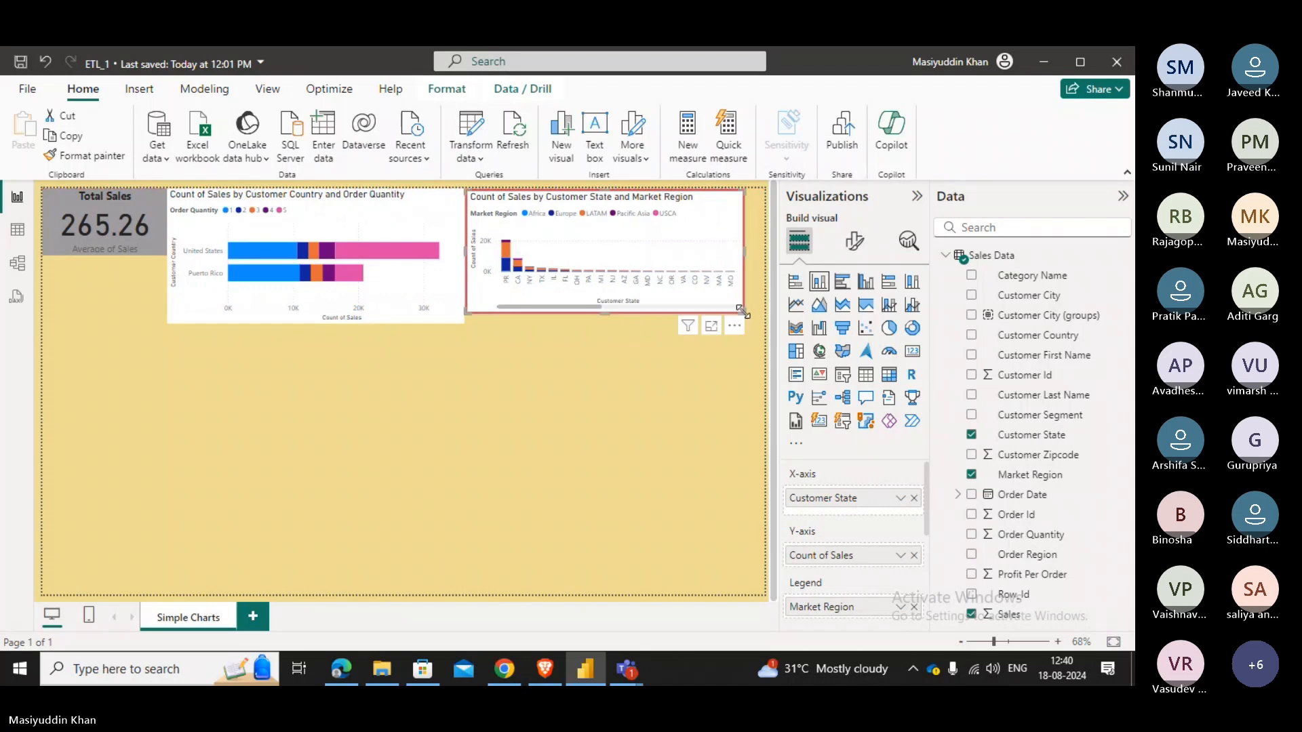
pyautogui.moveTo(743, 314); pyautogui.dragTo(765, 332)
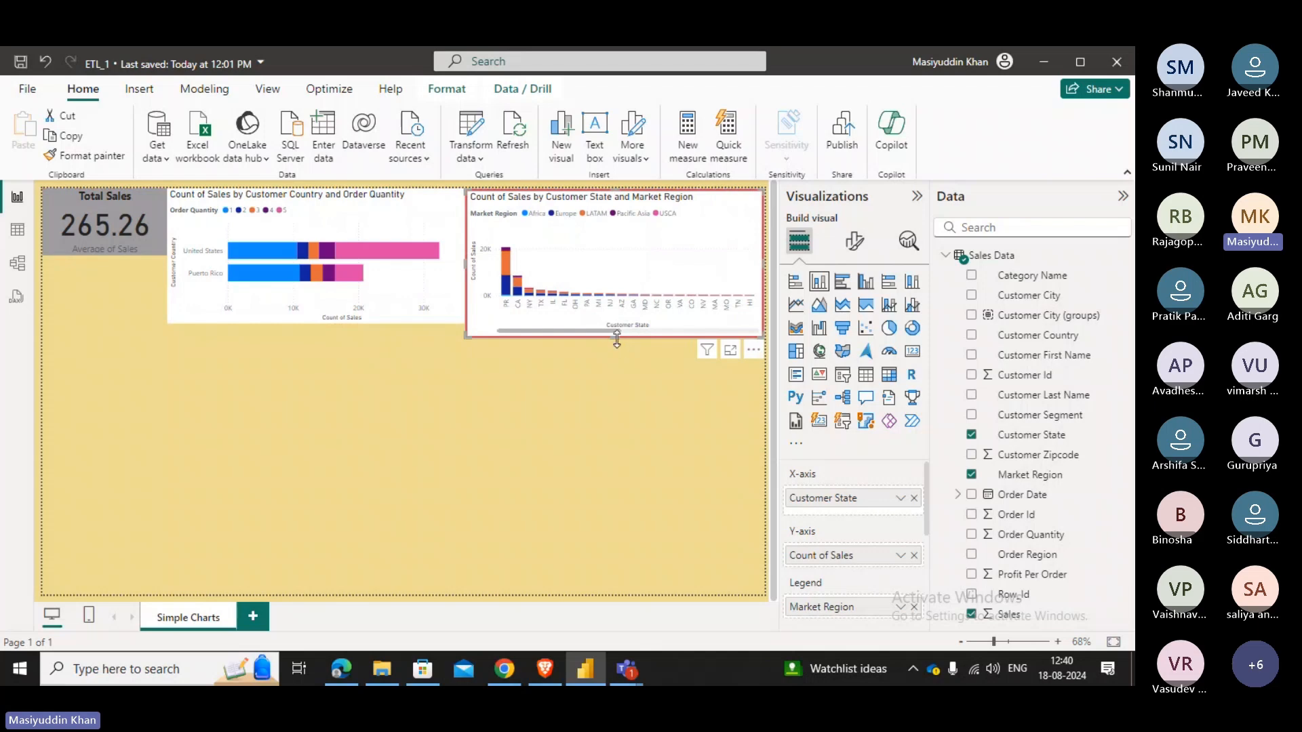
pyautogui.moveTo(617, 339); pyautogui.dragTo(617, 328)
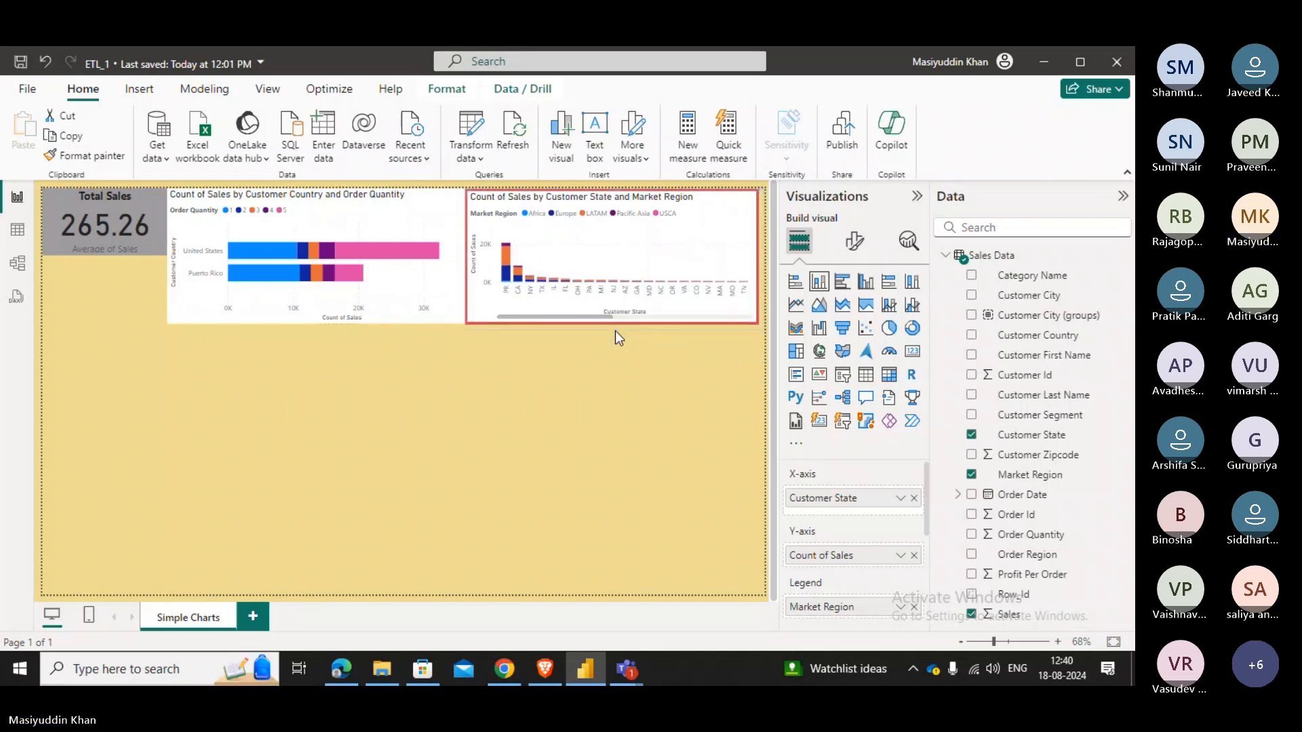
pyautogui.click(497, 397)
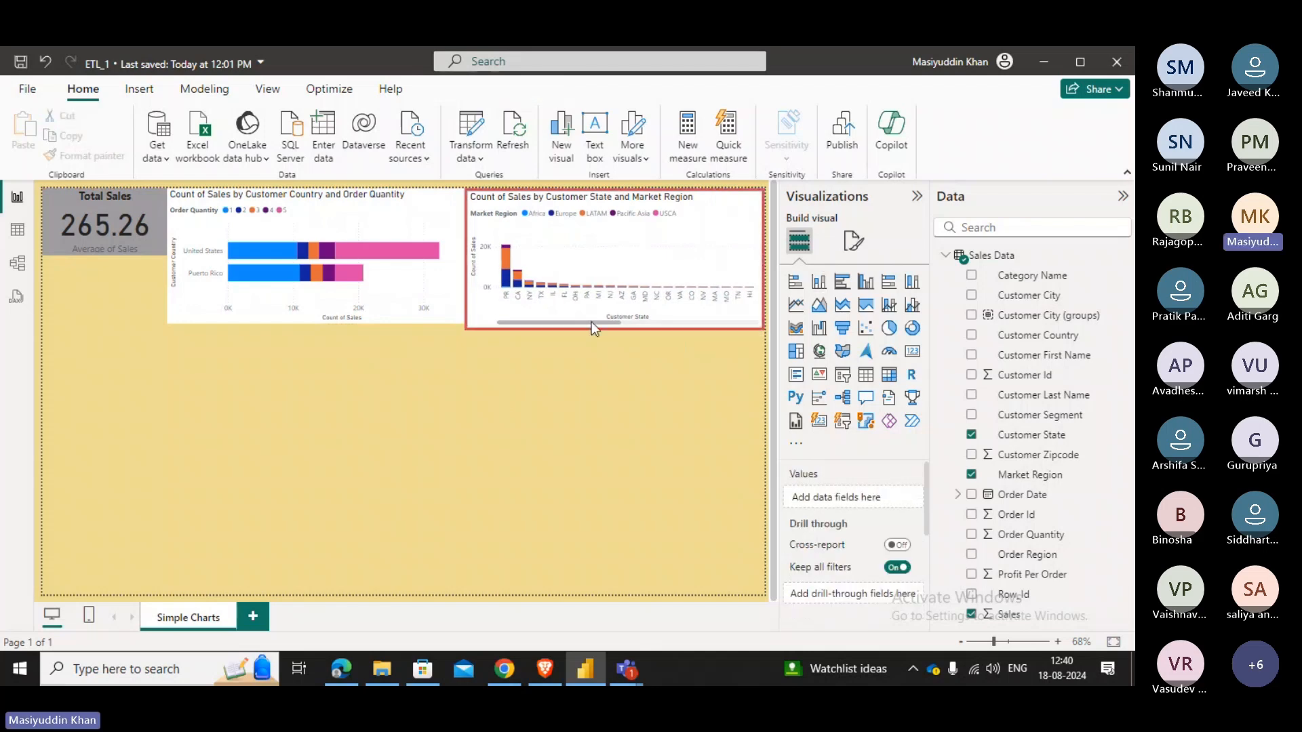
pyautogui.click(610, 328)
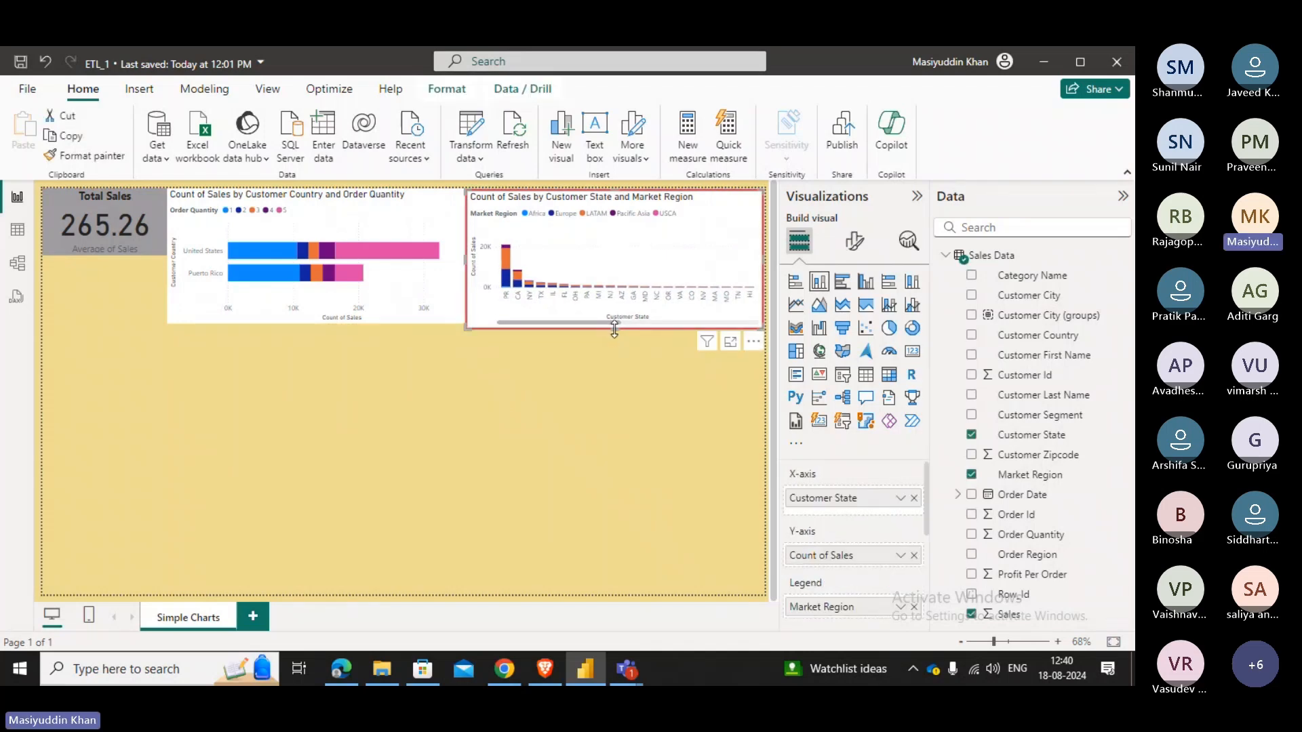
pyautogui.moveTo(614, 329)
pyautogui.mouseDown()
pyautogui.moveTo(614, 317)
pyautogui.moveTo(613, 331)
pyautogui.mouseUp()
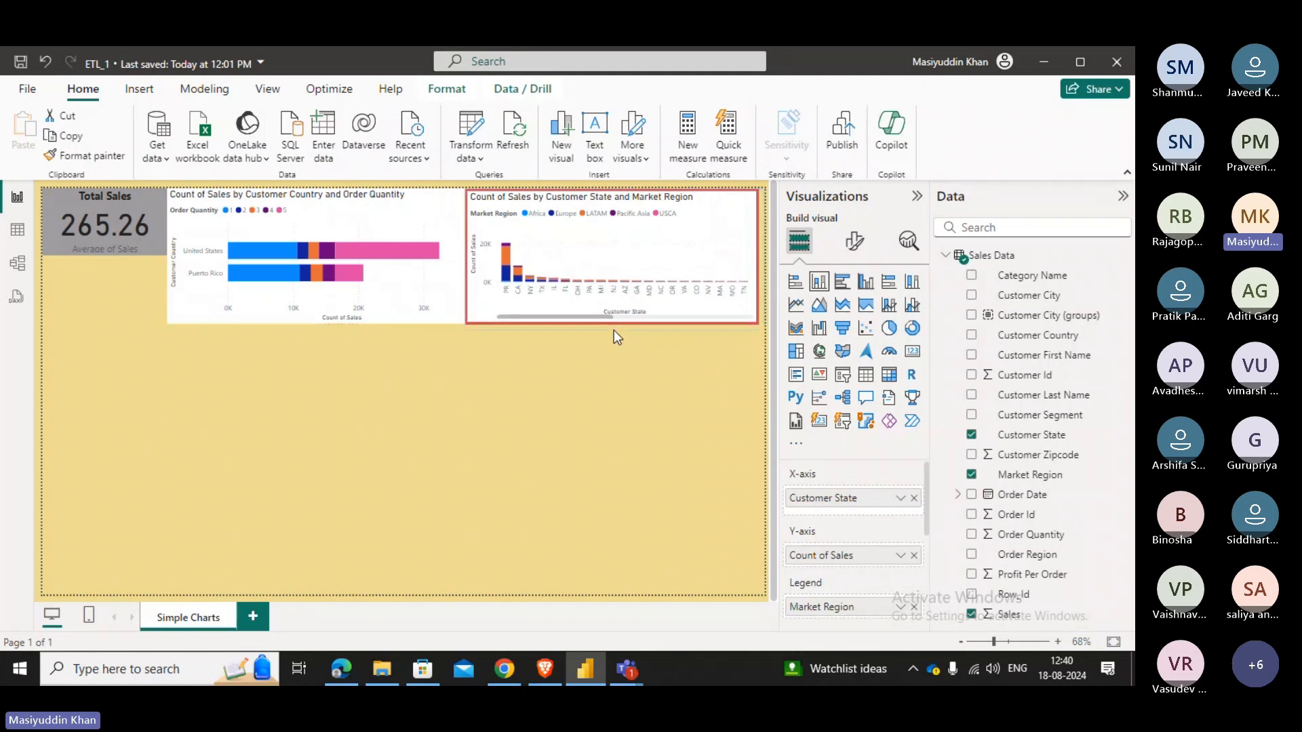
pyautogui.click(434, 316)
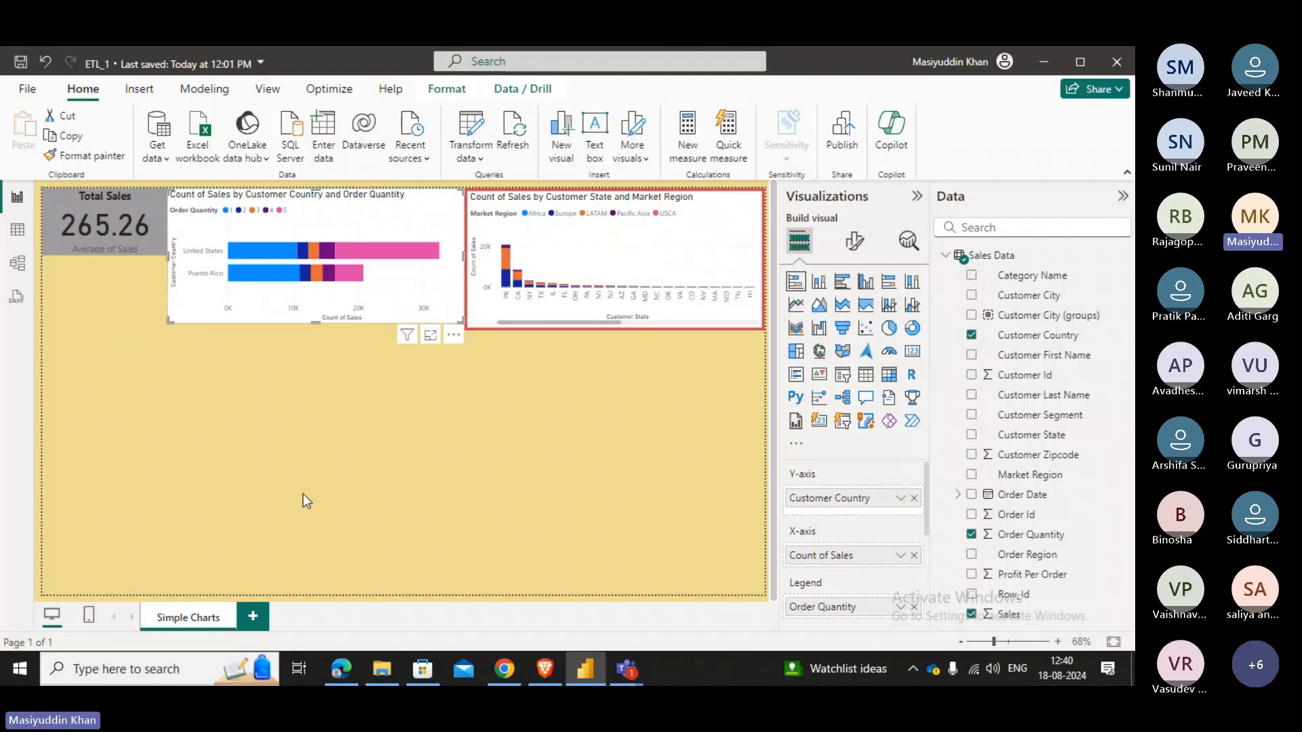
# Add a line chart below the country bar chart with Sales on the X-axis and Order Date on the Y-axis, and enlarge it.
pyautogui.click(796, 305)
pyautogui.moveTo(168, 461); pyautogui.dragTo(298, 467)
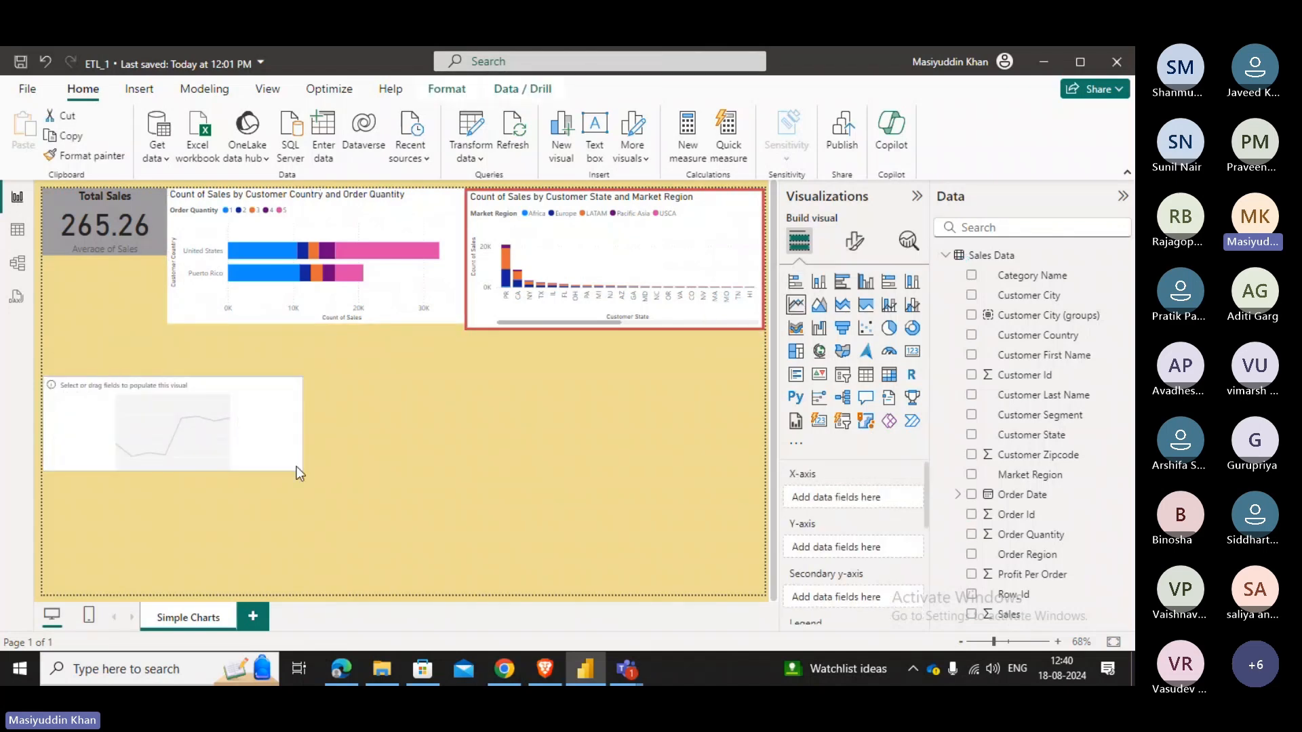
pyautogui.moveTo(235, 435); pyautogui.dragTo(258, 390)
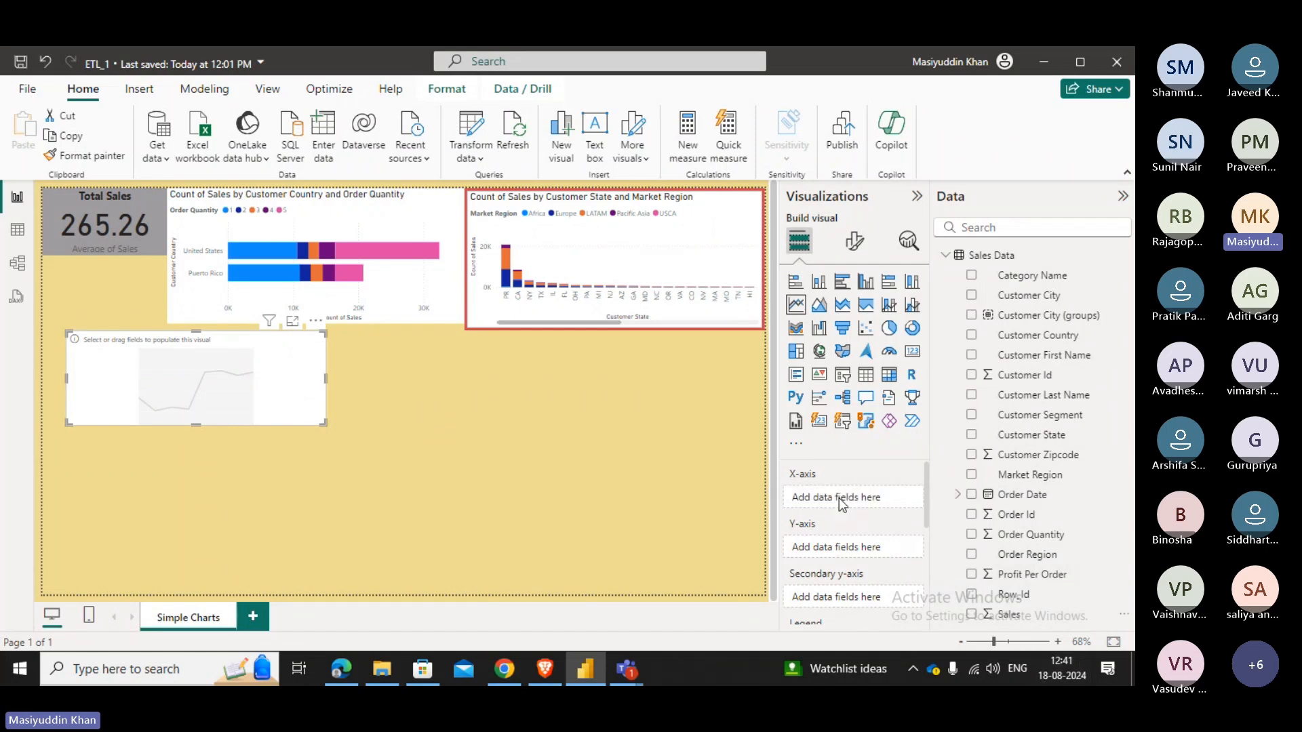
pyautogui.moveTo(840, 503); pyautogui.dragTo(814, 499)
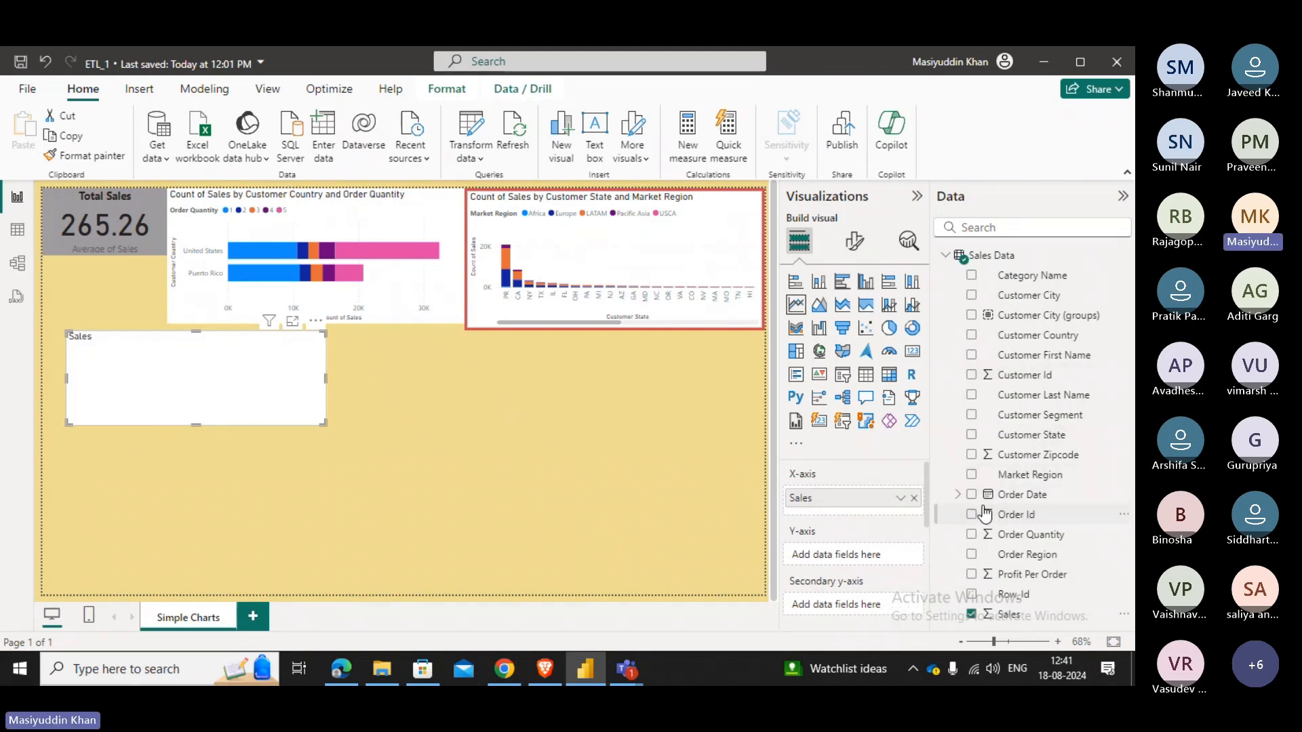
pyautogui.moveTo(1020, 495); pyautogui.dragTo(865, 497)
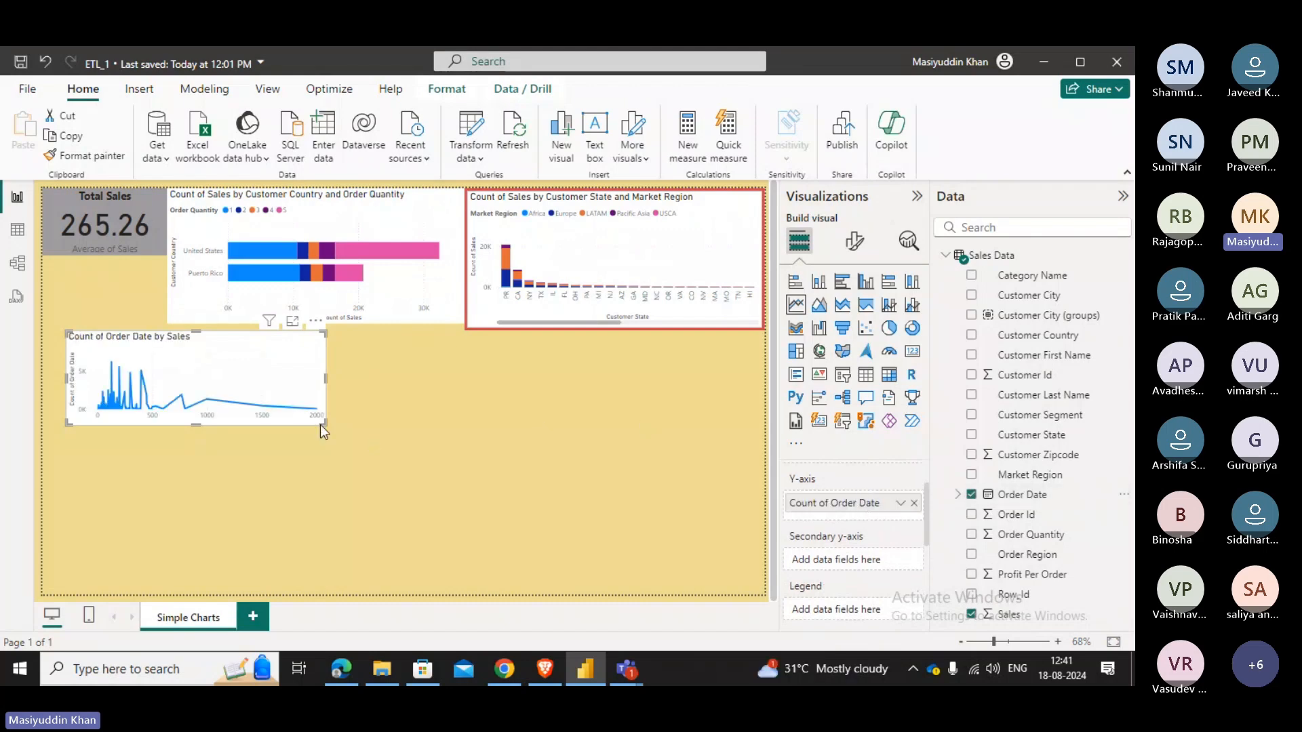
pyautogui.moveTo(324, 422); pyautogui.dragTo(607, 468)
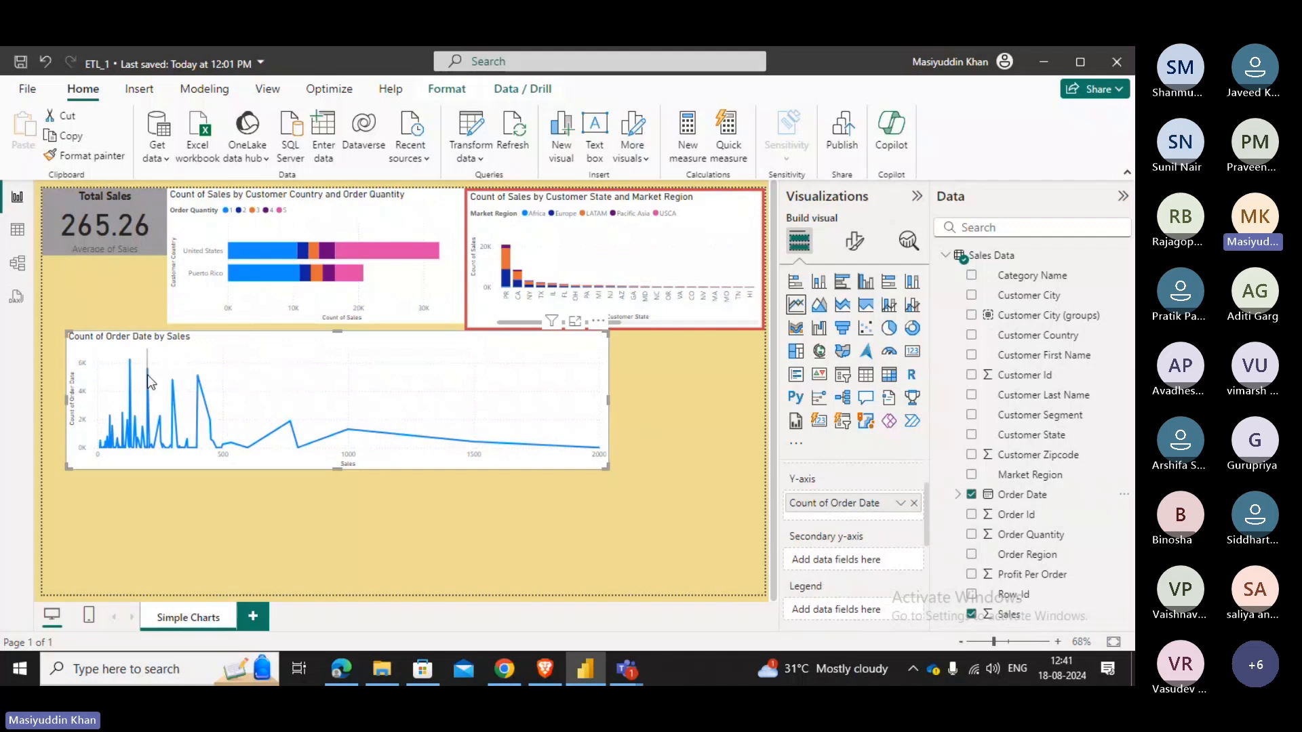
# Inspect a data point on the line chart and show its Order Date count as percent of grand total.
pyautogui.moveTo(146, 367)
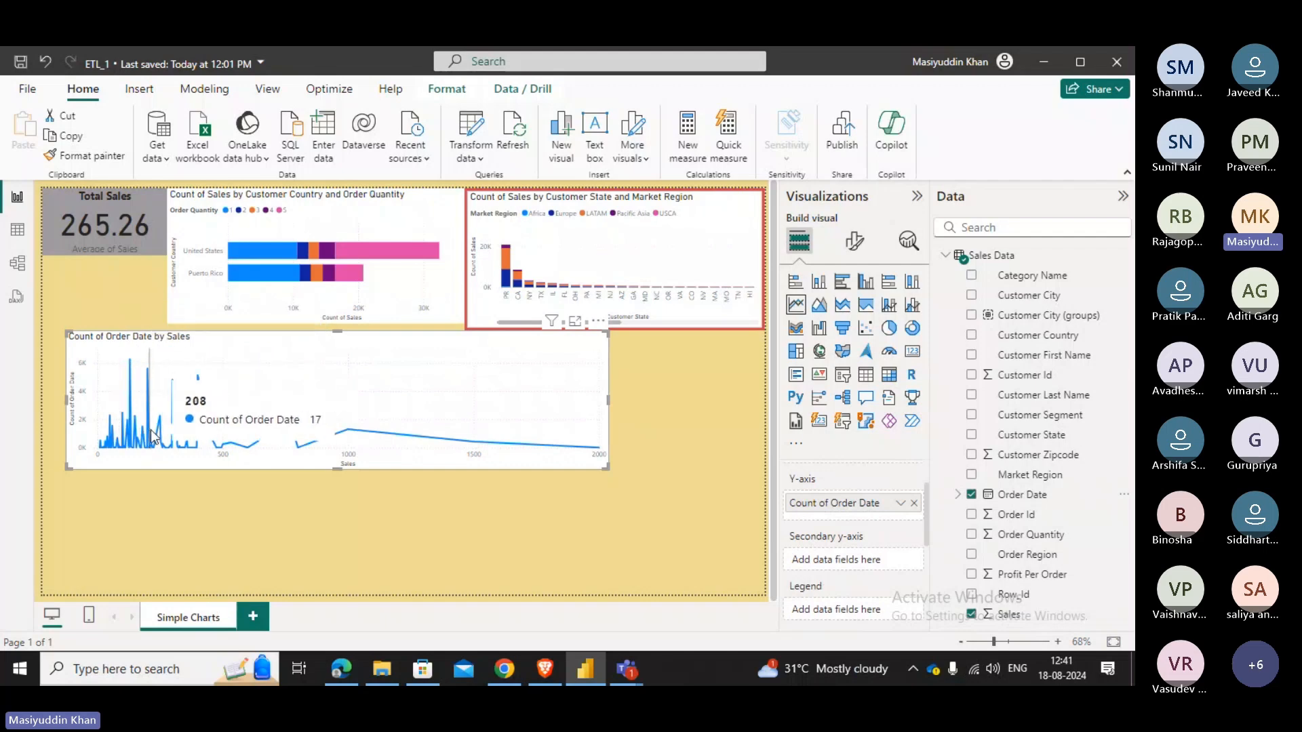
pyautogui.scroll(1, 793, 546)
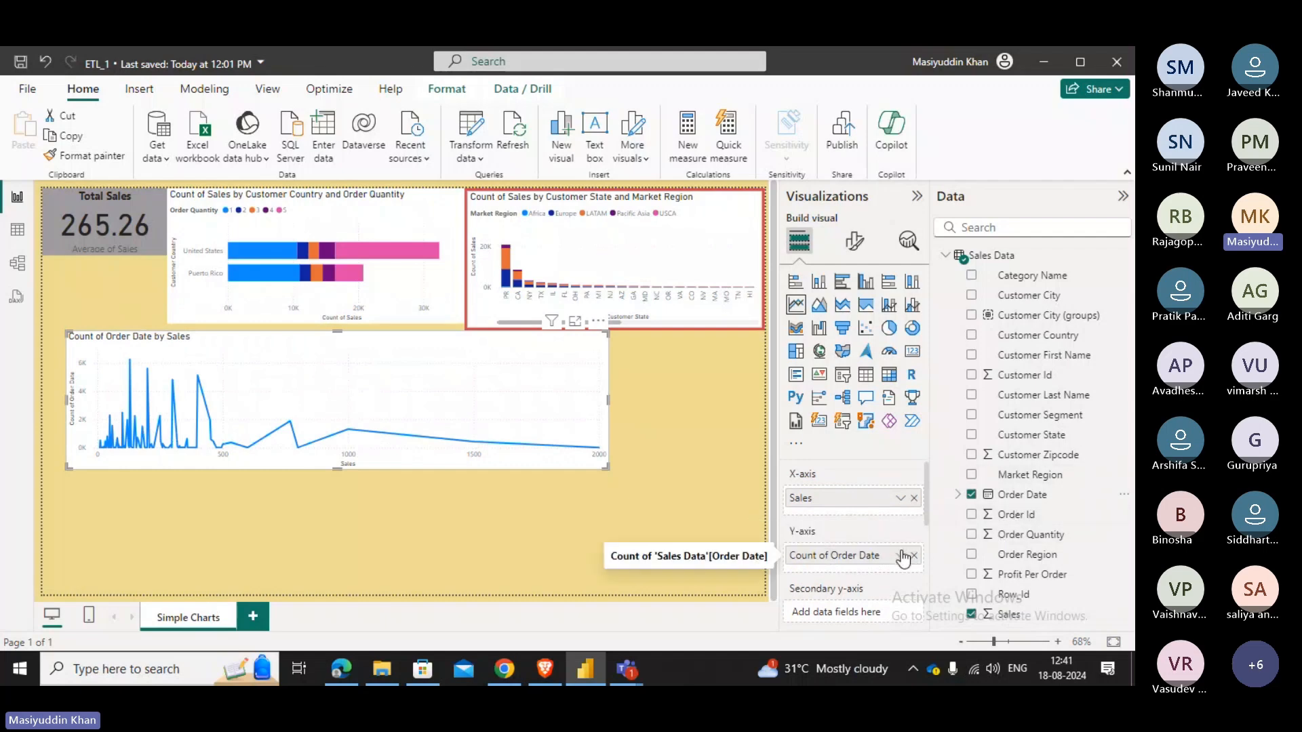
pyautogui.click(901, 557)
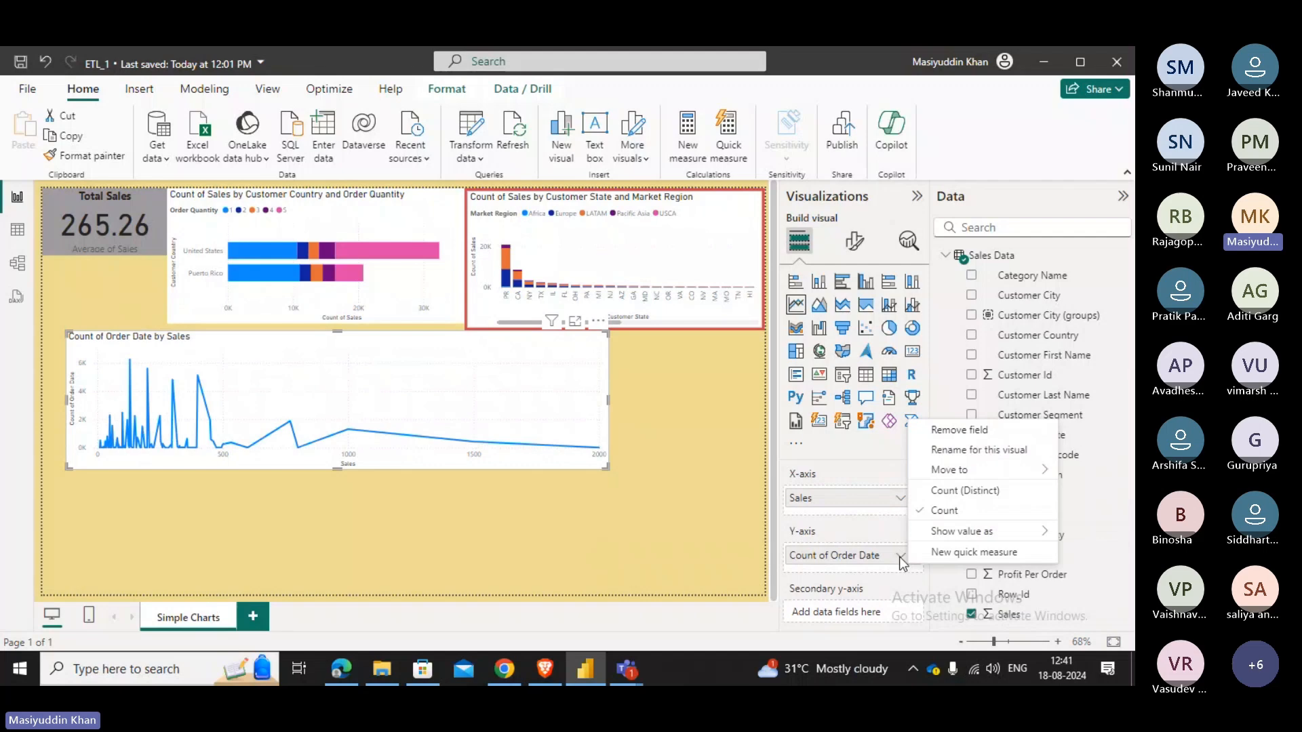
pyautogui.moveTo(976, 526)
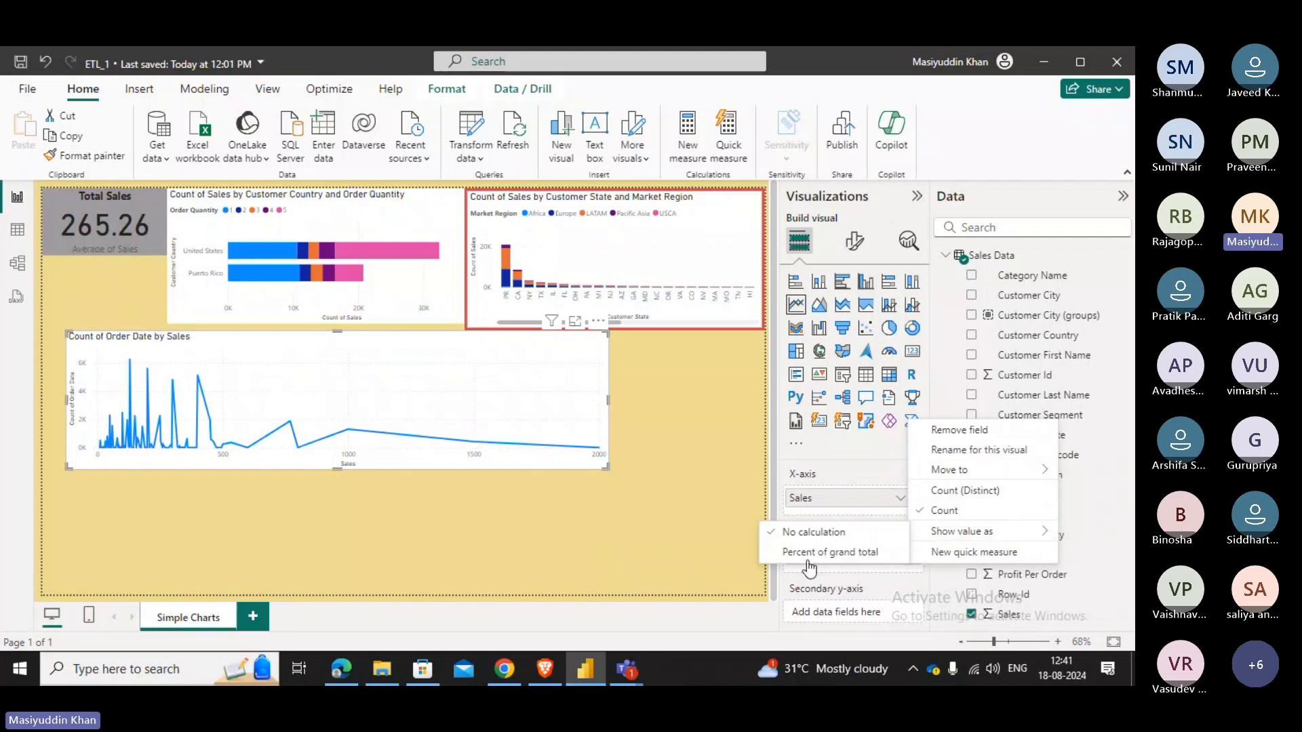
pyautogui.click(817, 551)
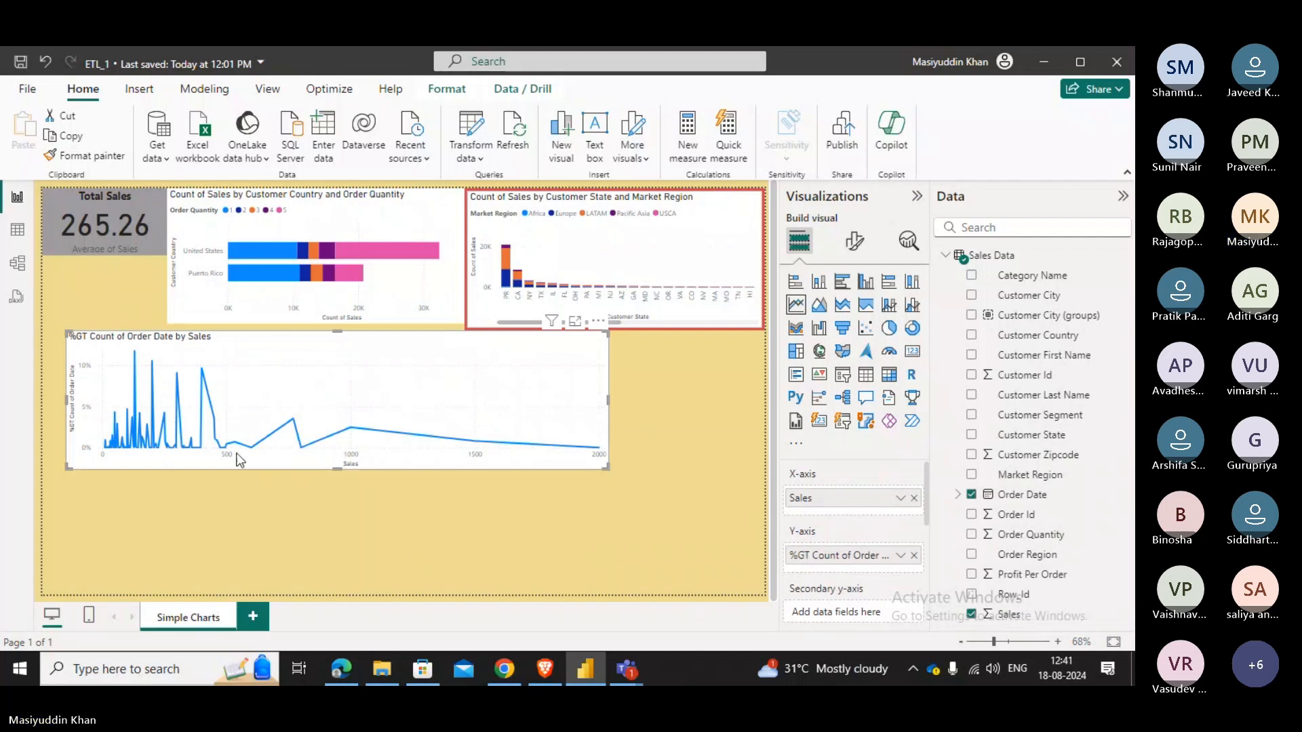
# Set the line chart's Order Date count to No calculation and shift the chart to the page's left edge.
pyautogui.click(900, 556)
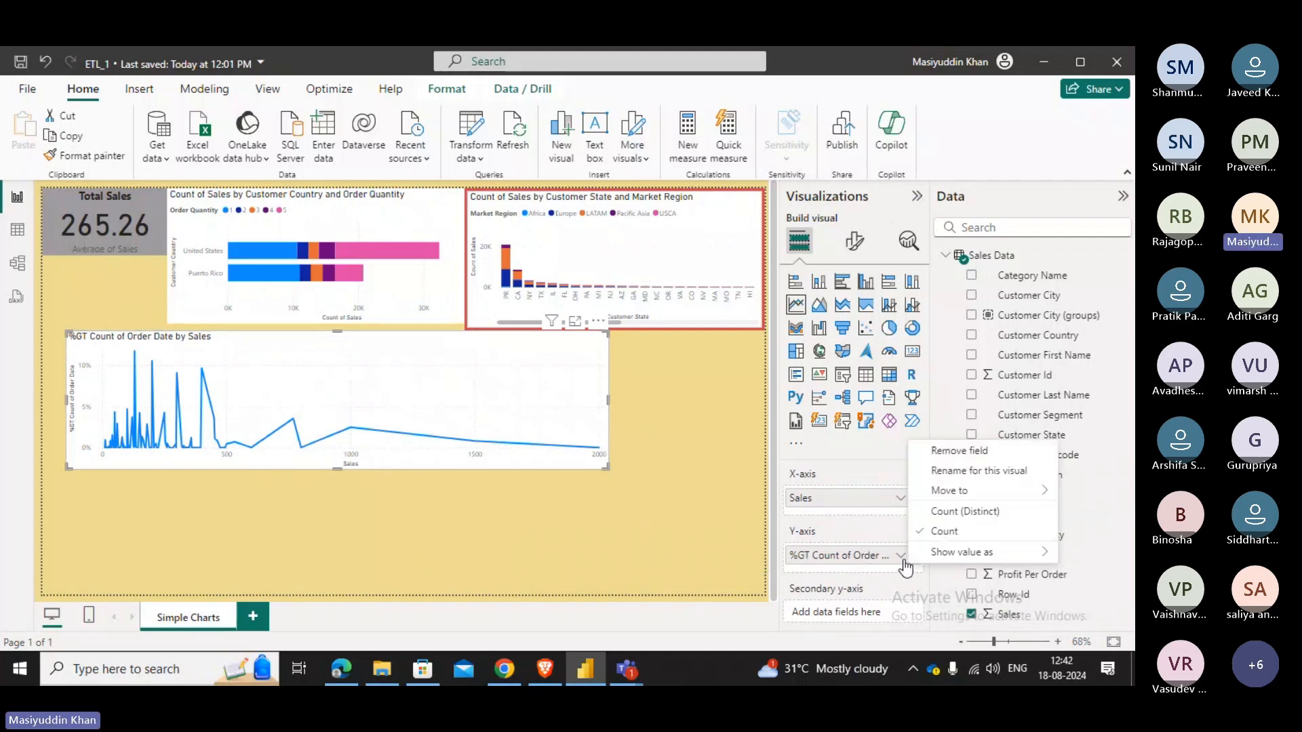
pyautogui.click(978, 532)
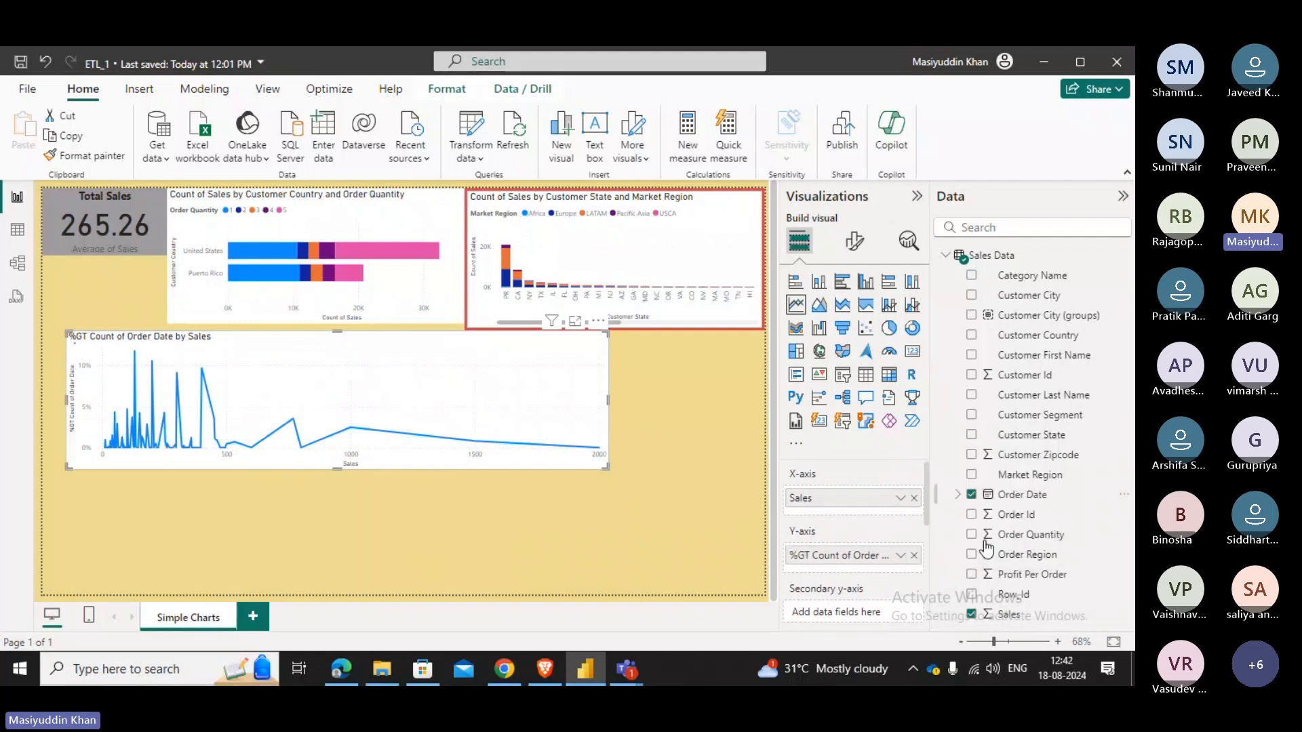
pyautogui.click(901, 557)
pyautogui.moveTo(942, 554)
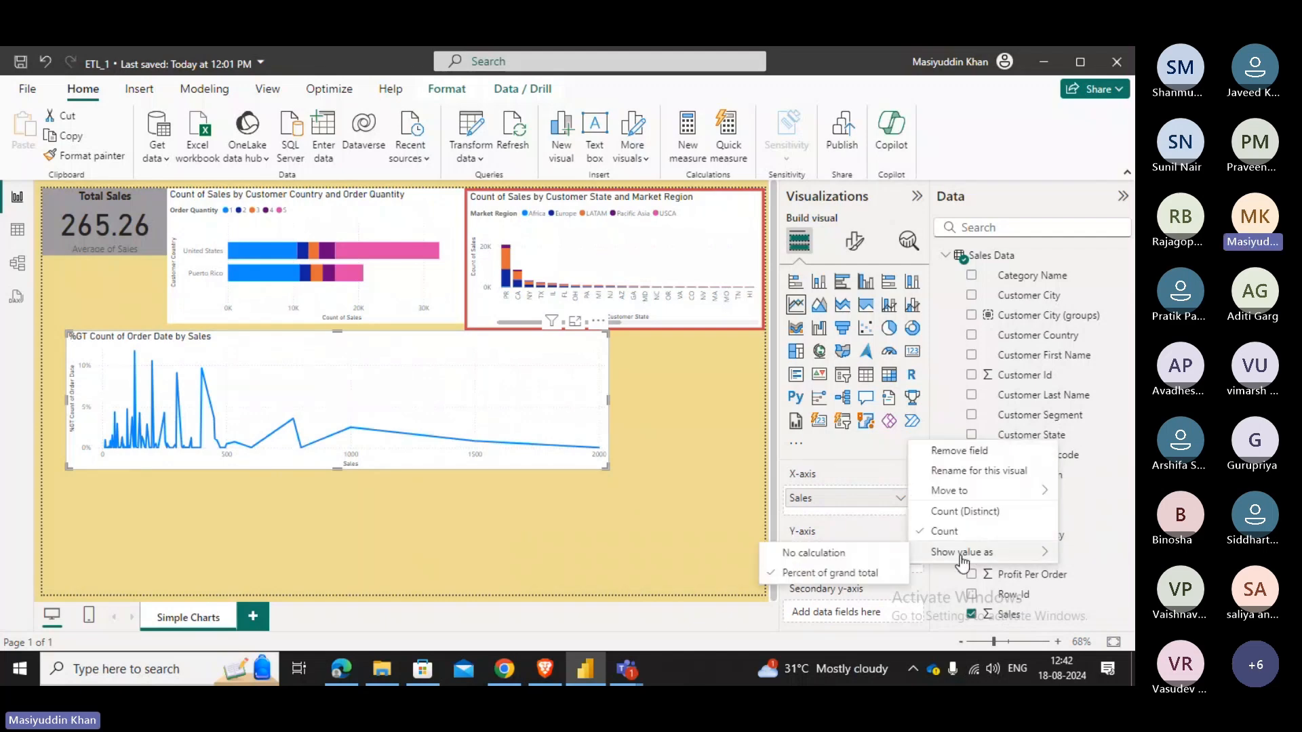
pyautogui.click(856, 558)
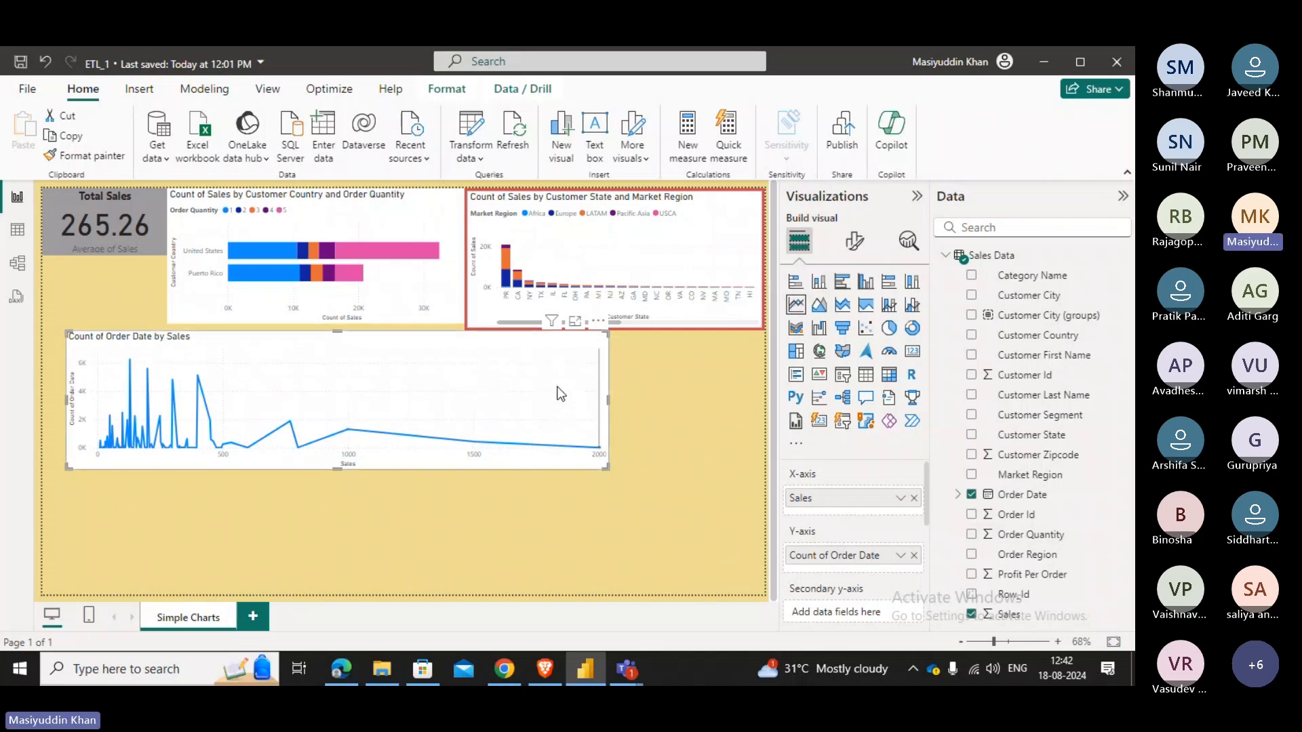
pyautogui.moveTo(540, 396); pyautogui.dragTo(525, 395)
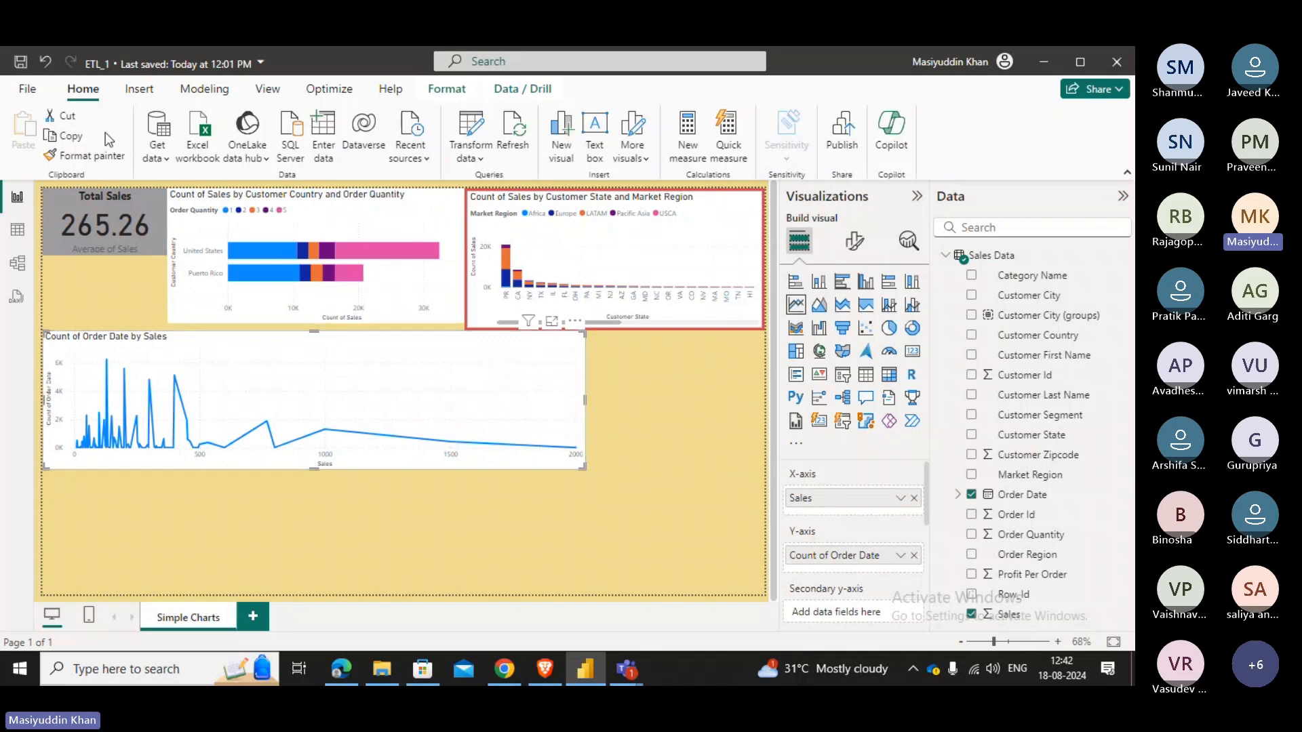
# Look through the Sales Data columns from first to last in the data table and return to the report.
pyautogui.click(18, 231)
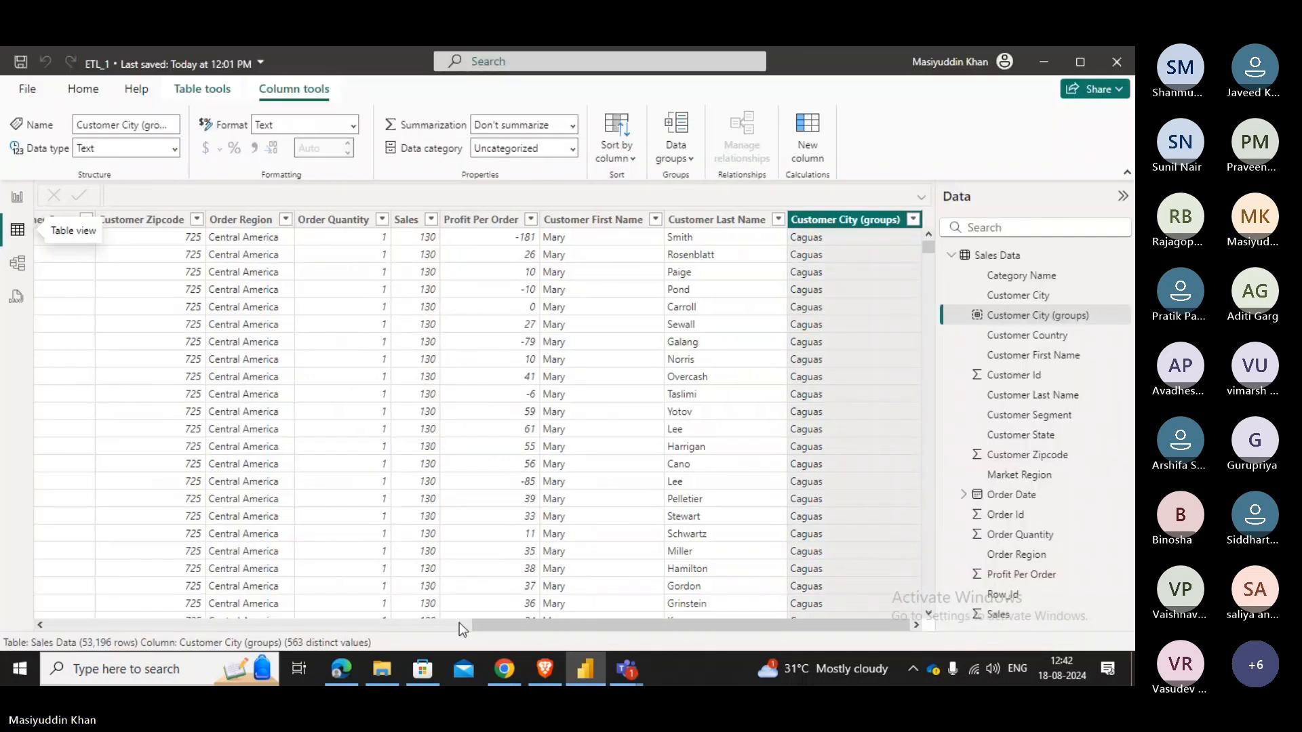
pyautogui.moveTo(507, 622); pyautogui.dragTo(82, 622)
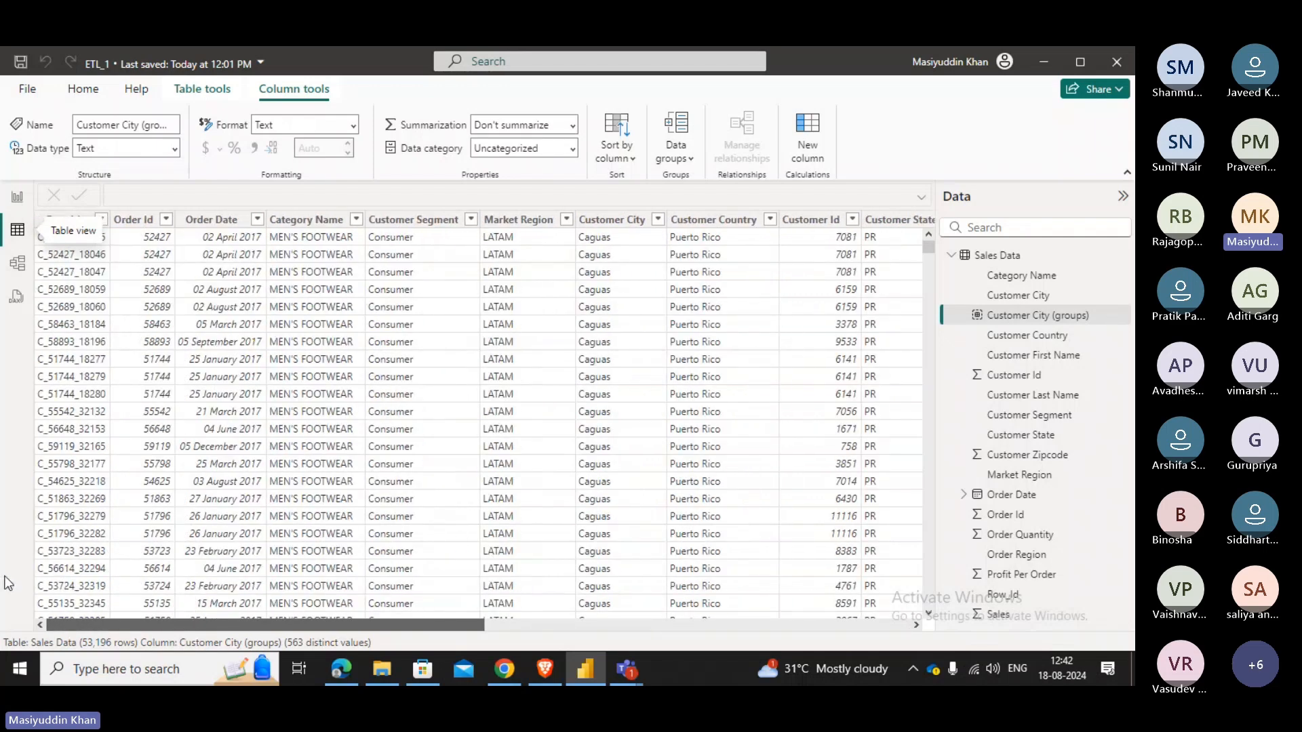
pyautogui.moveTo(4, 577); pyautogui.dragTo(840, 575)
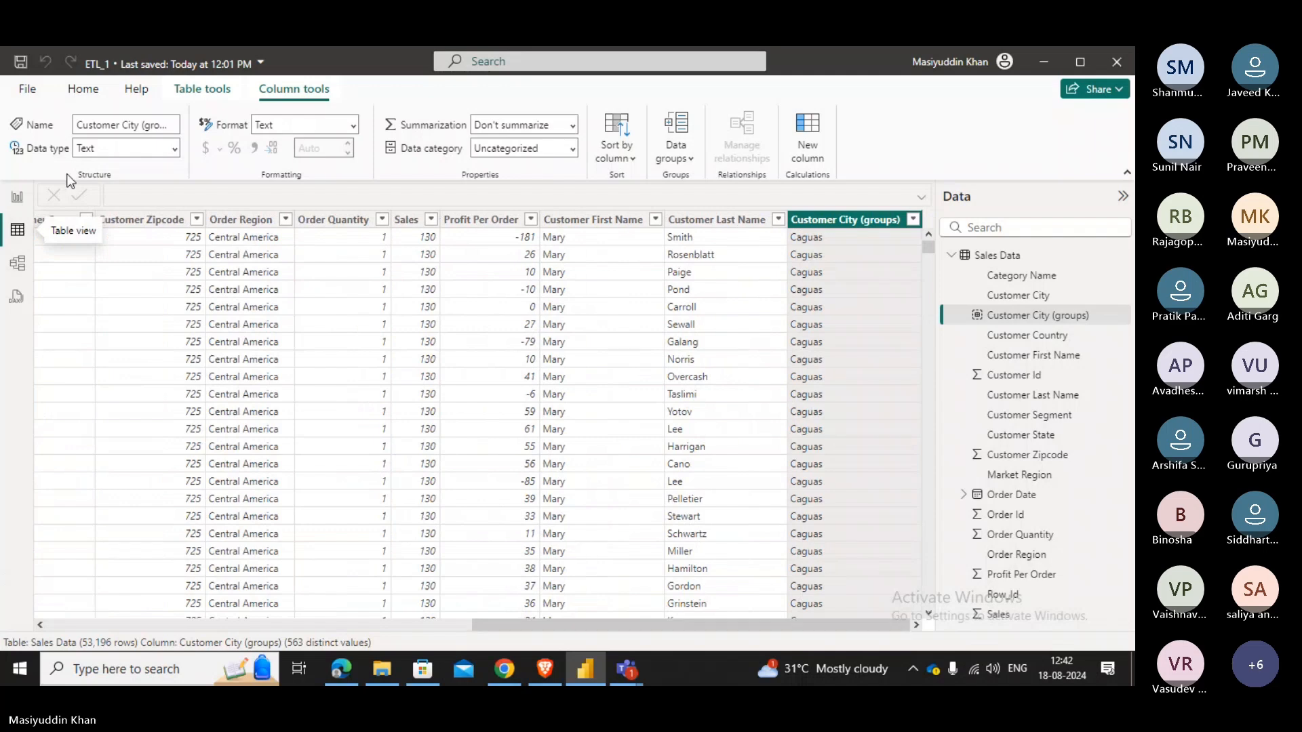
pyautogui.click(18, 196)
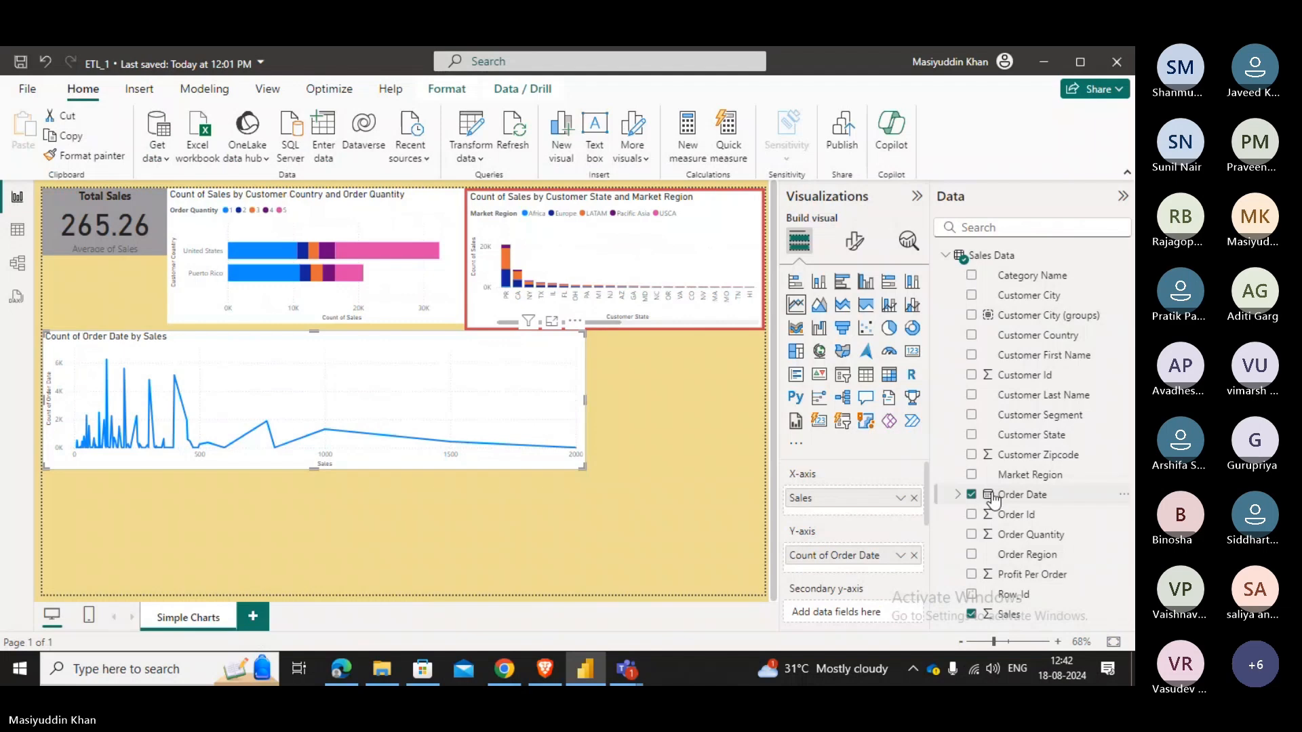
pyautogui.click(1118, 495)
pyautogui.click(1123, 494)
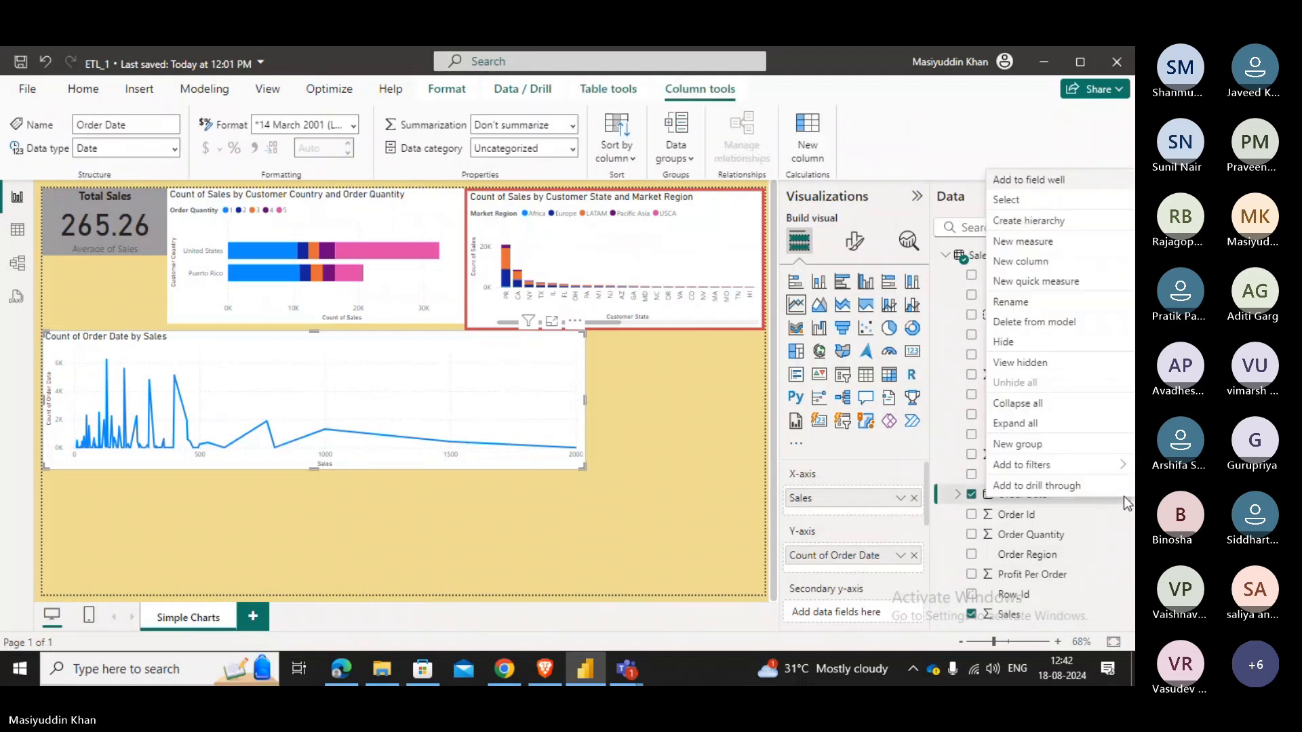
pyautogui.click(648, 528)
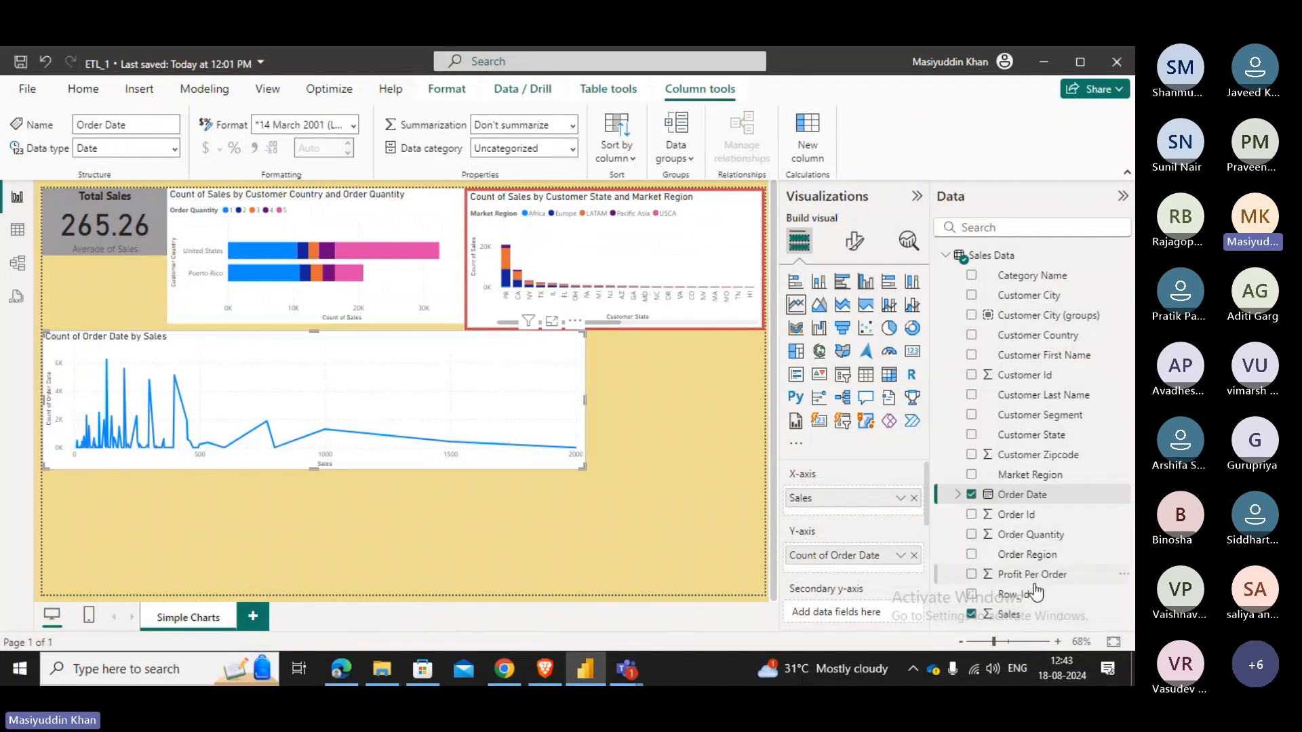
# Add Order Region as the line chart's legend and inspect the regional order counts at points along the lines.
pyautogui.scroll(-5, 869, 509)
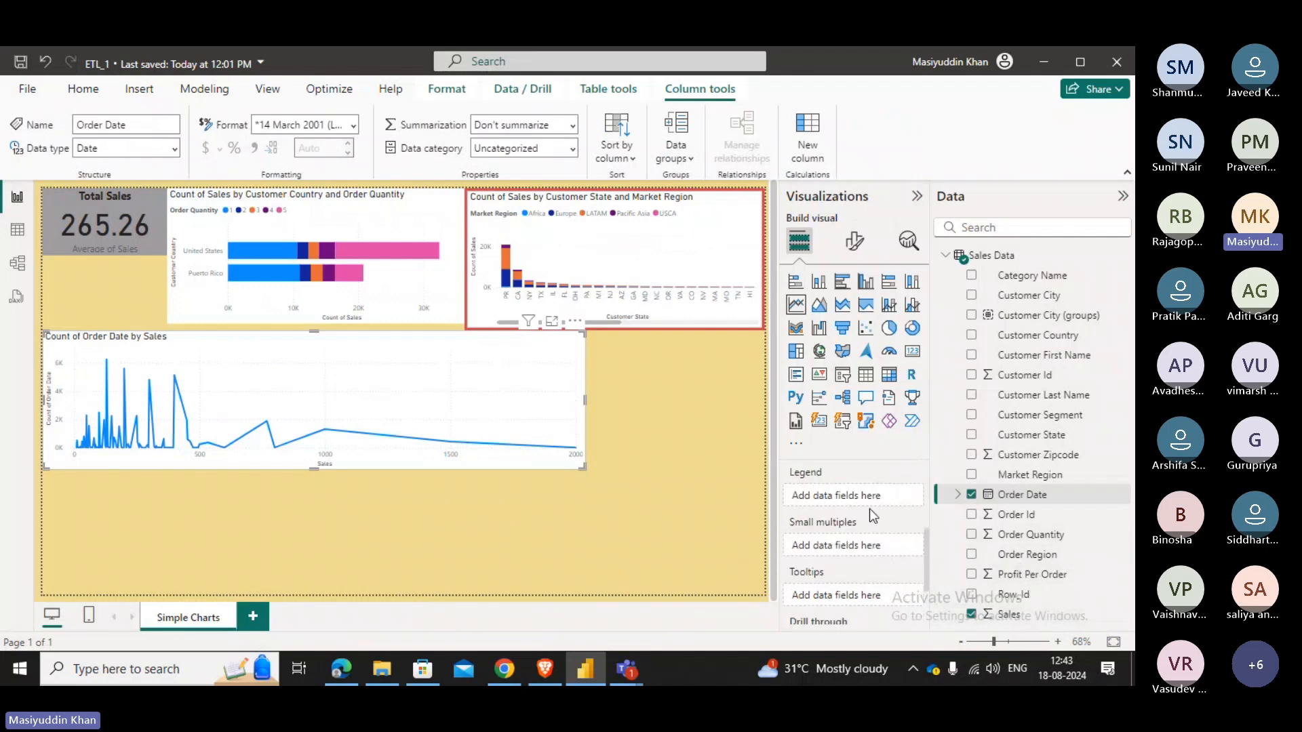
pyautogui.scroll(2, 858, 513)
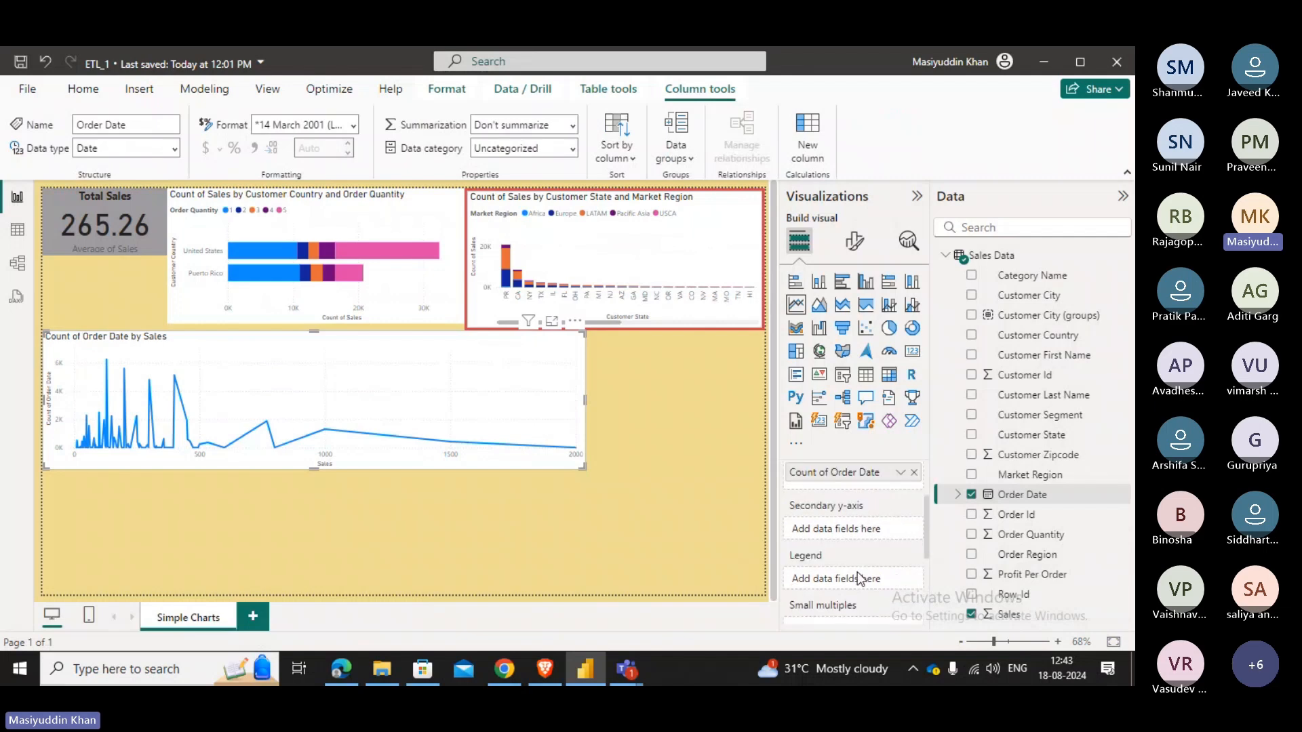
pyautogui.scroll(-2, 858, 574)
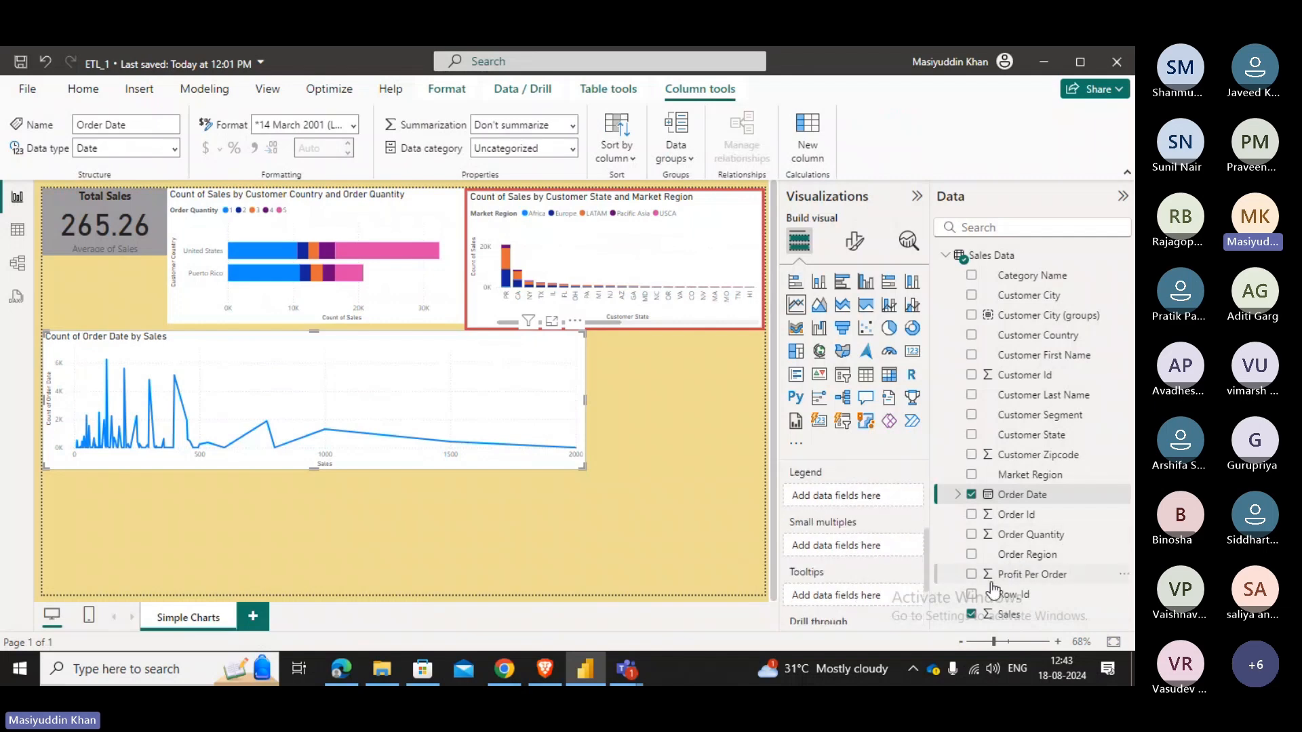
pyautogui.moveTo(1020, 556); pyautogui.dragTo(839, 509)
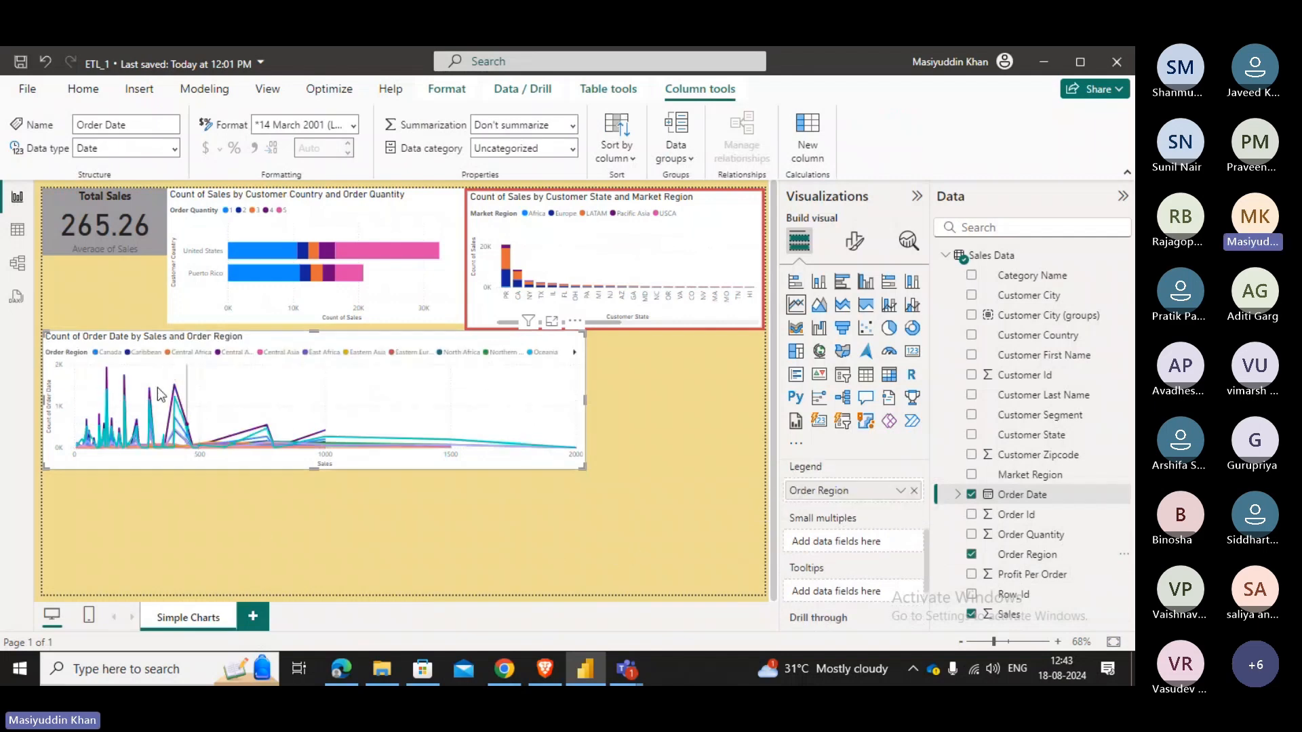
pyautogui.moveTo(178, 391)
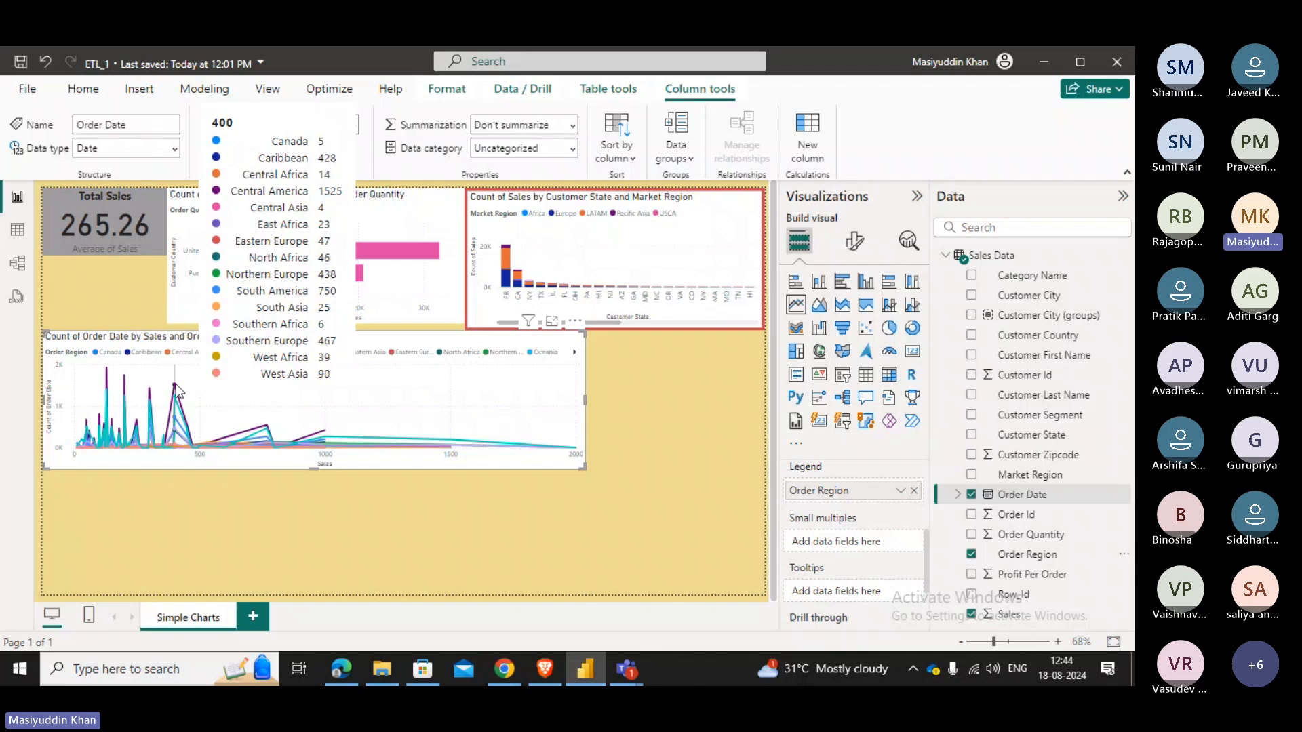
pyautogui.moveTo(401, 442)
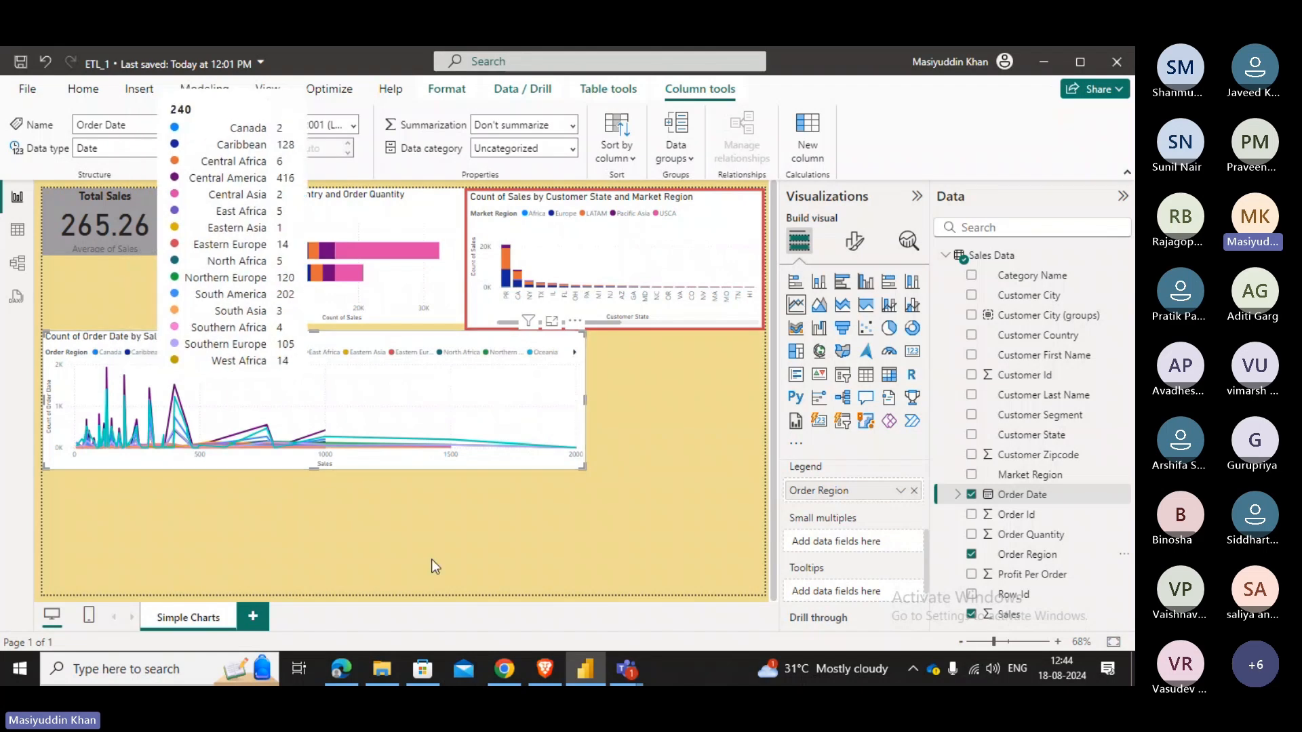
# Switch to the Teams meeting window, turn the camera on and return to the report.
pyautogui.moveTo(630, 668)
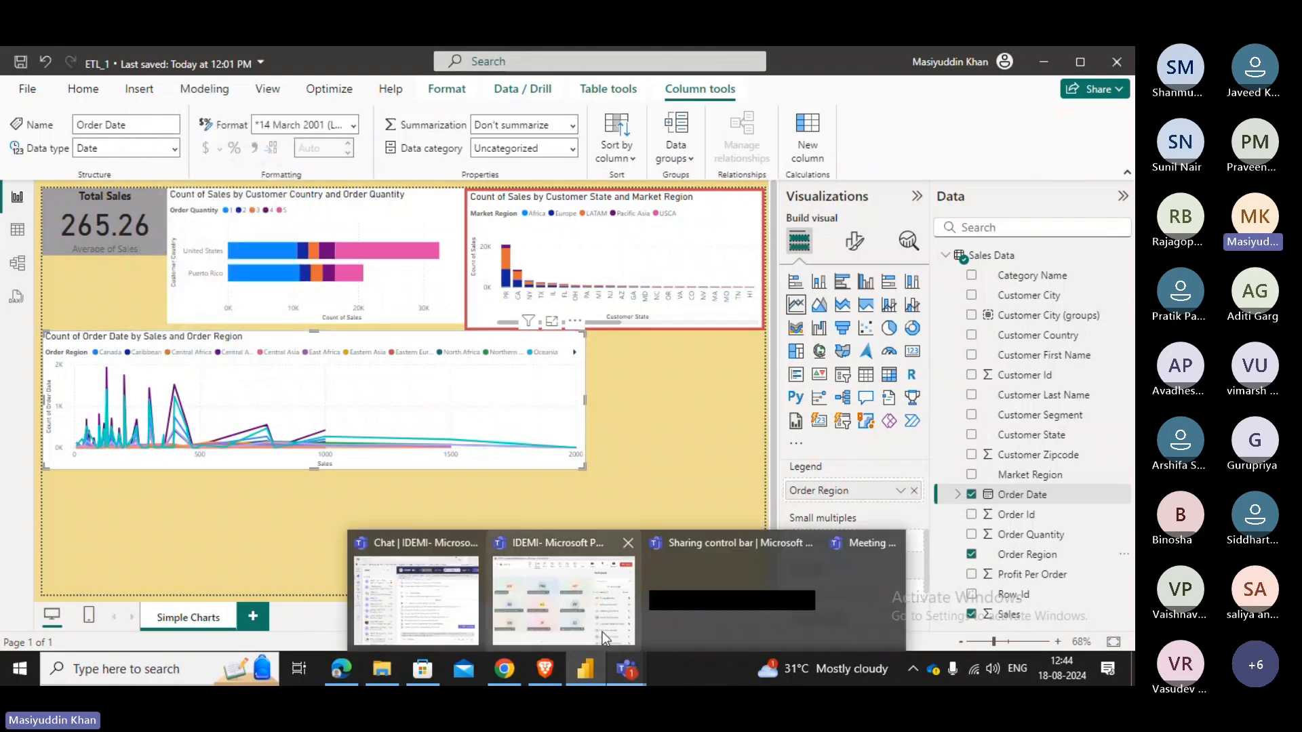
pyautogui.click(602, 632)
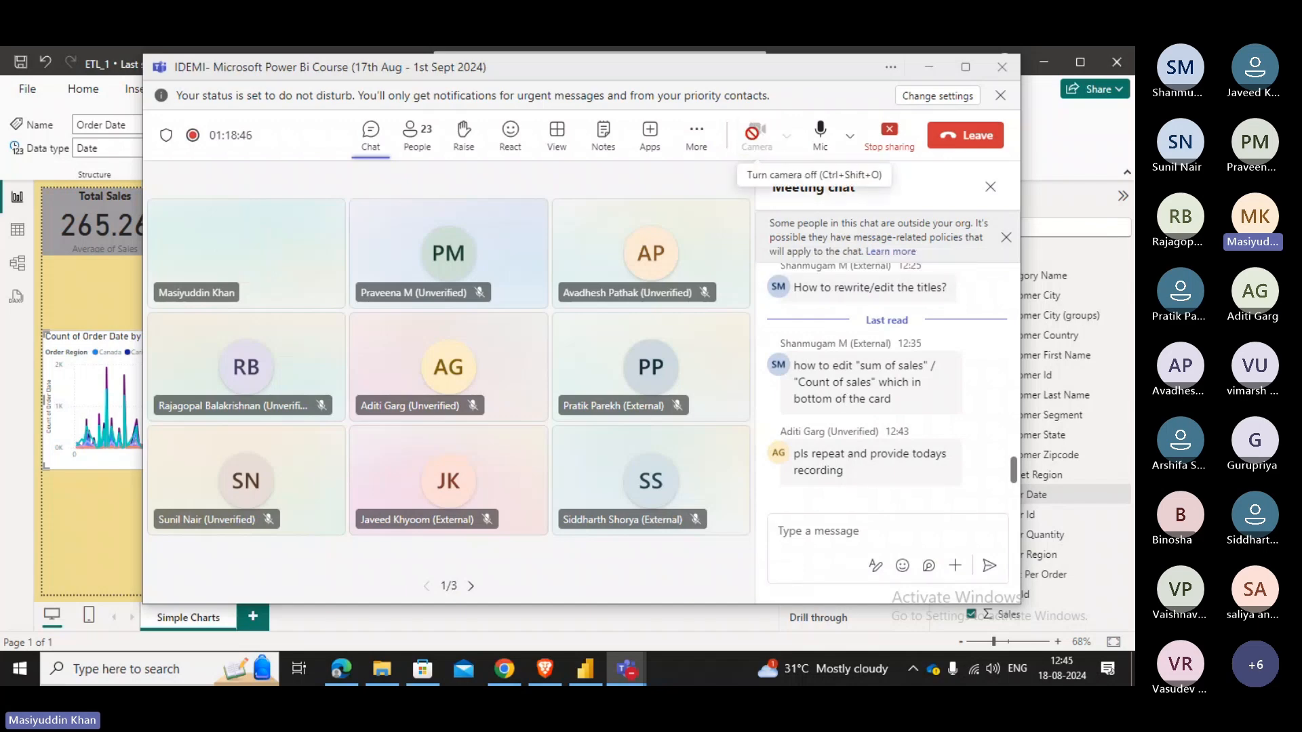
pyautogui.click(755, 136)
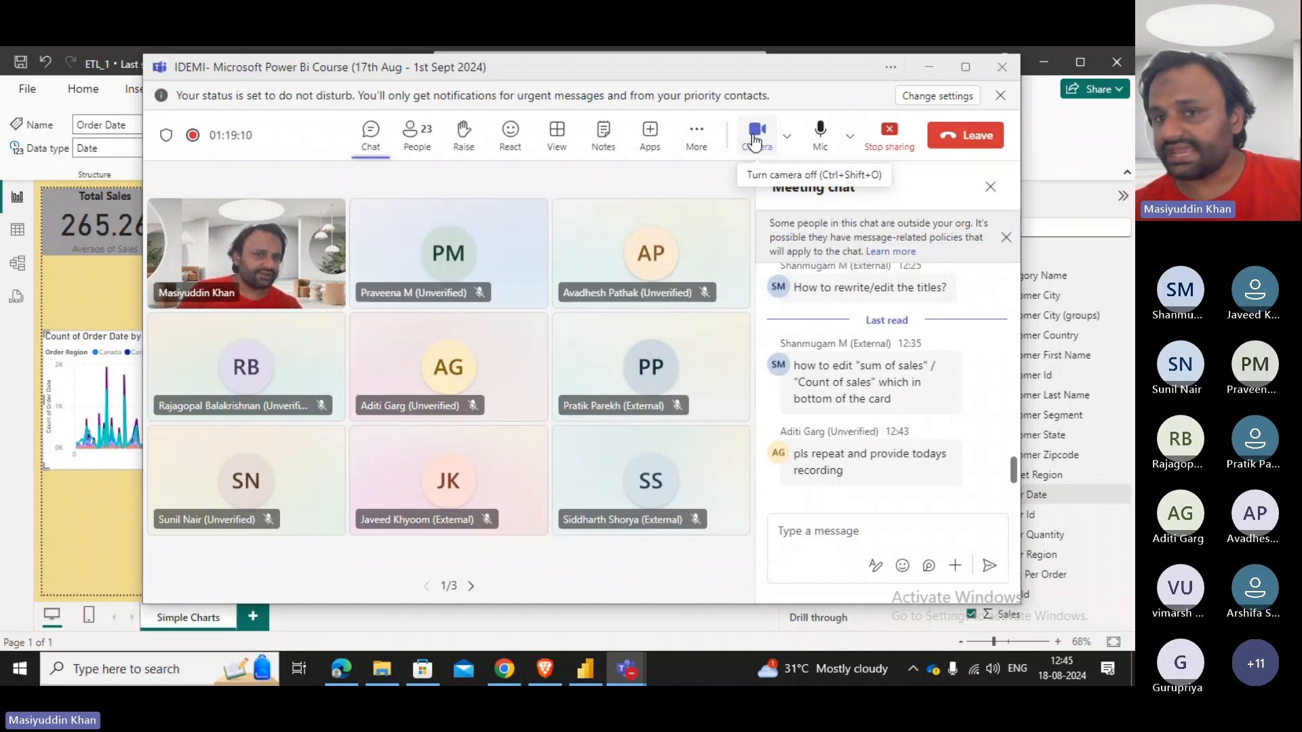
pyautogui.click(930, 68)
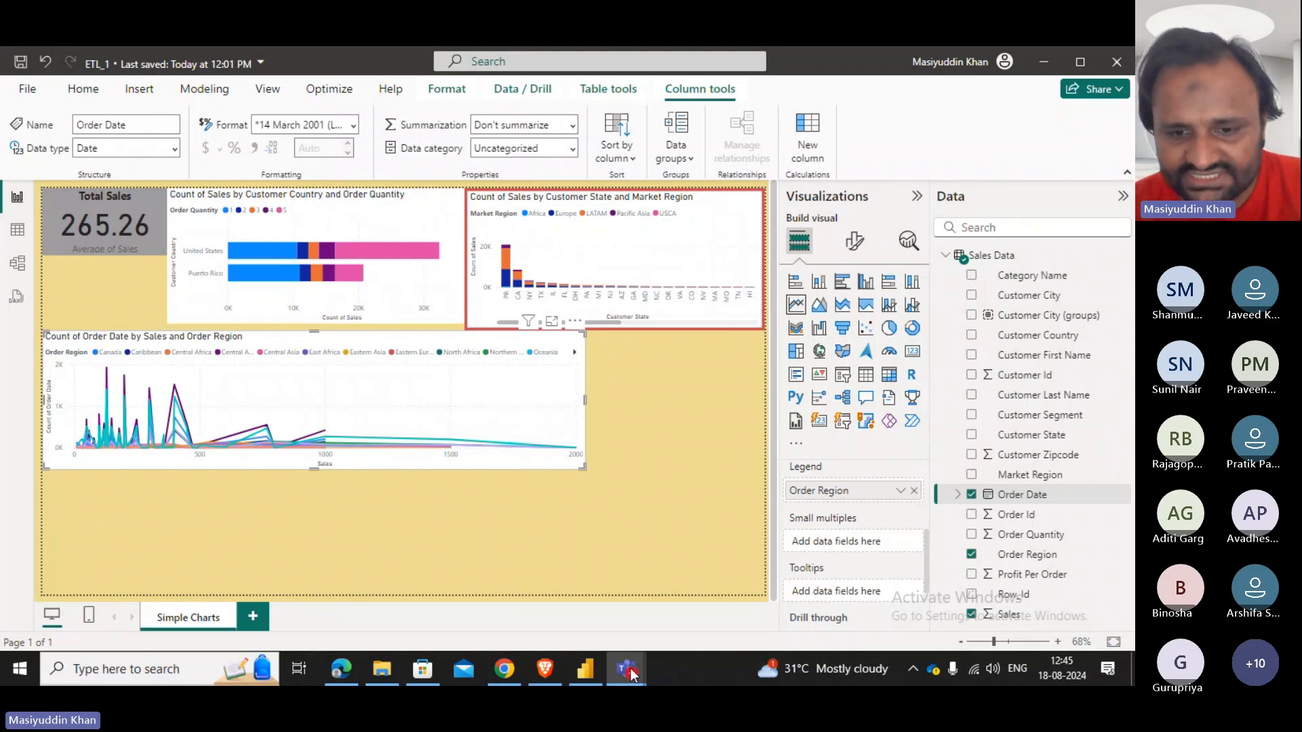
# Reopen the Teams meeting window and read the participants' chat questions about card labels, recordings and relationship types.
pyautogui.moveTo(630, 671)
pyautogui.click(596, 619)
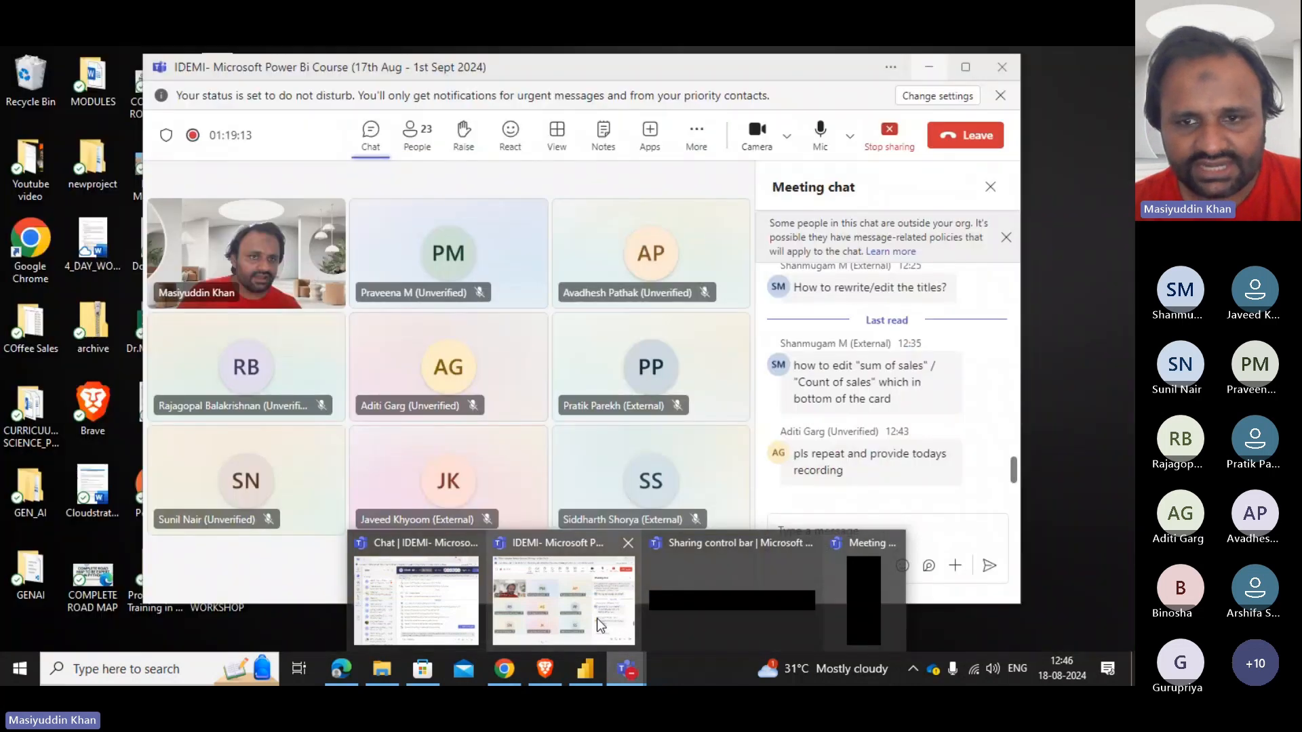
pyautogui.click(596, 618)
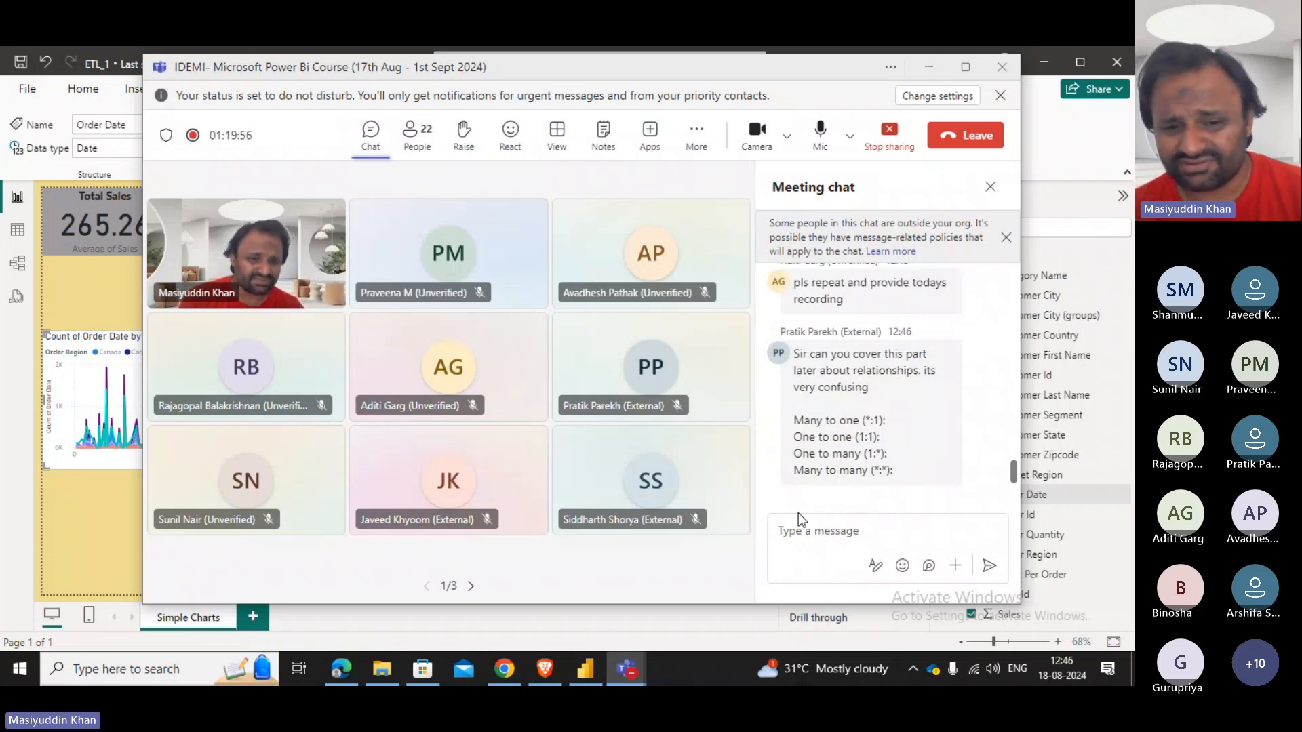
pyautogui.moveTo(901, 464)
pyautogui.moveTo(895, 470); pyautogui.dragTo(793, 416)
pyautogui.click(909, 409)
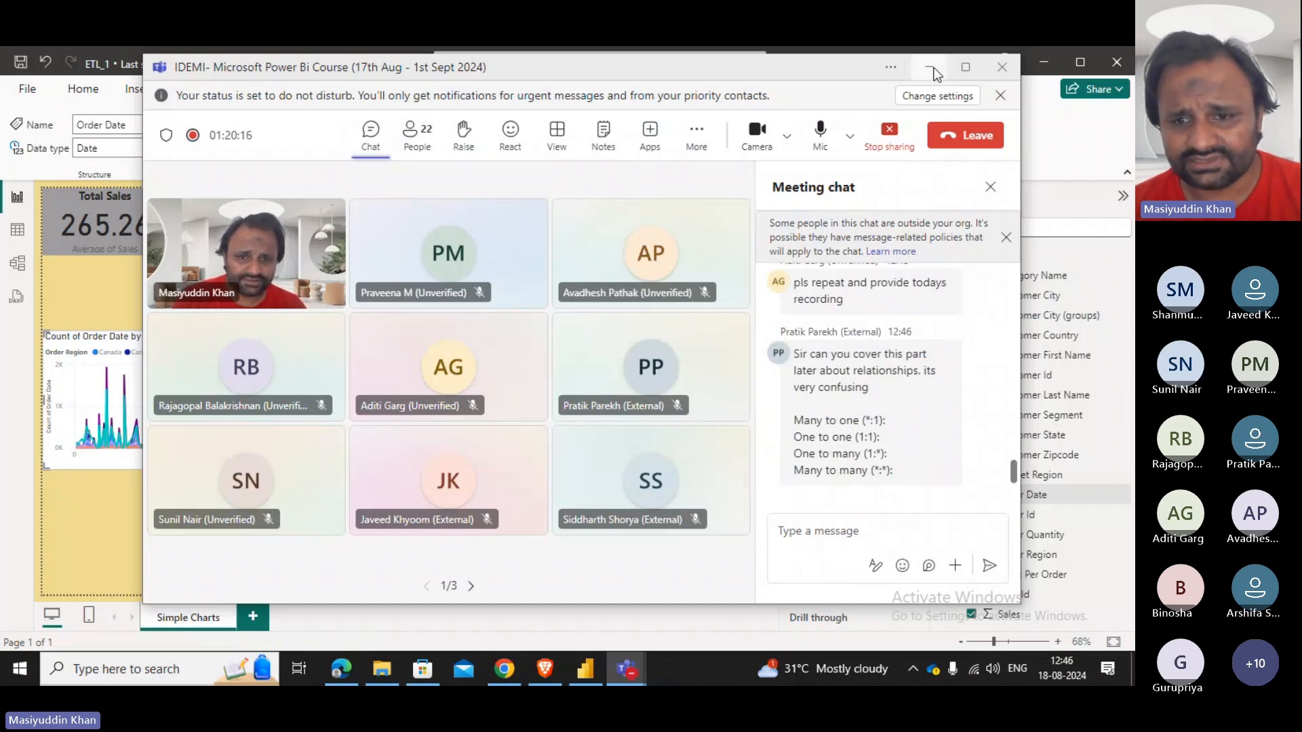
pyautogui.scroll(3, 858, 390)
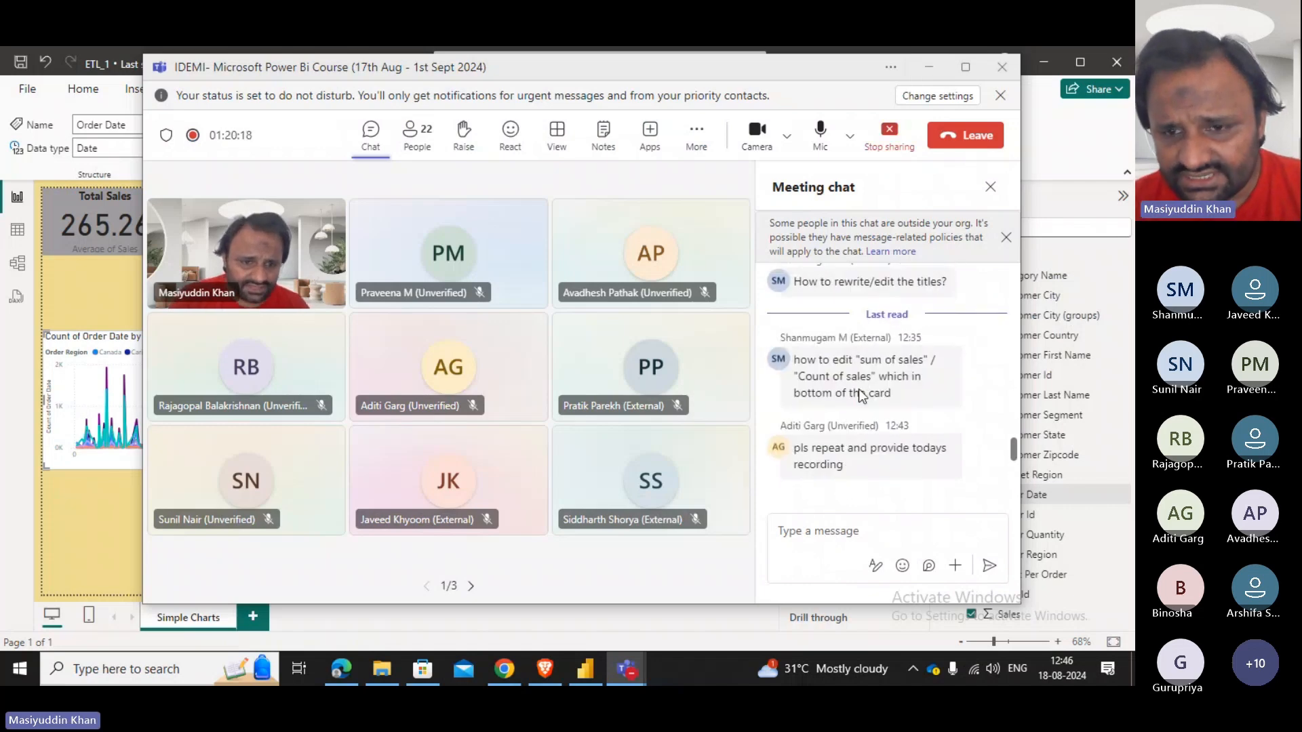
pyautogui.scroll(-2, 840, 396)
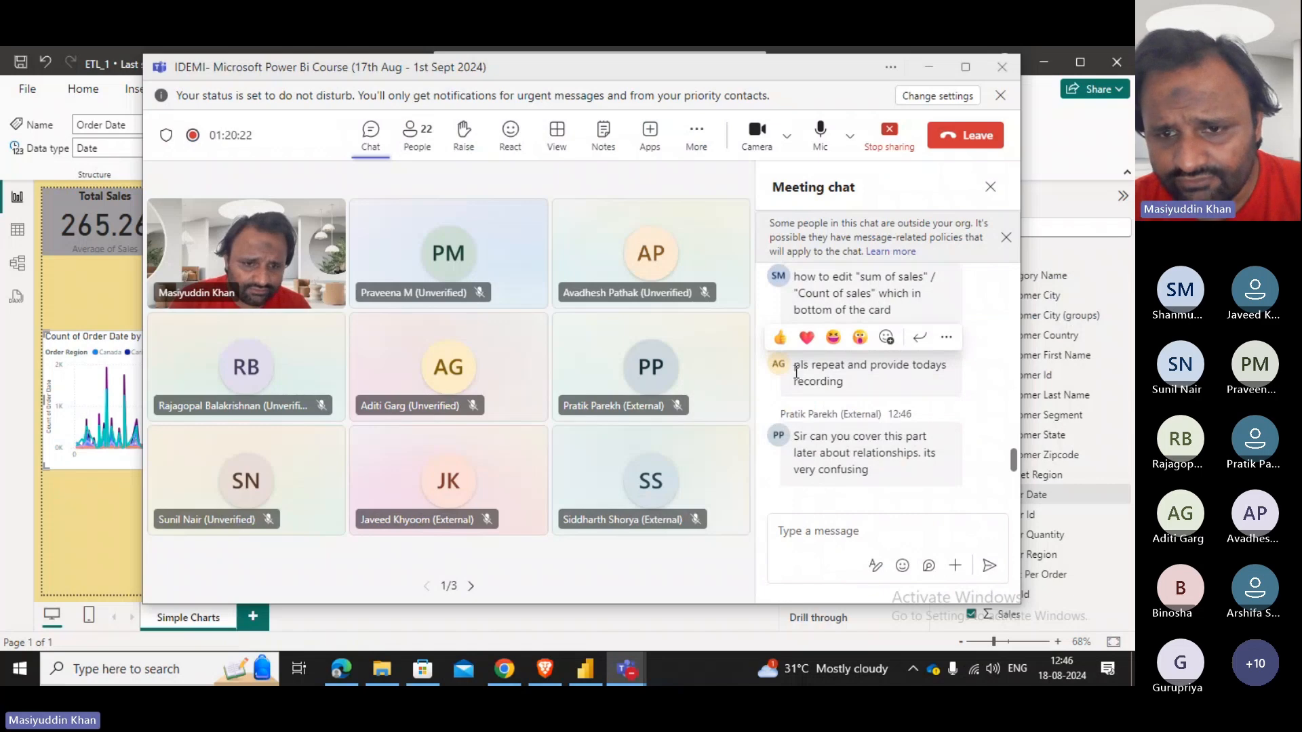
pyautogui.moveTo(795, 364); pyautogui.dragTo(845, 382)
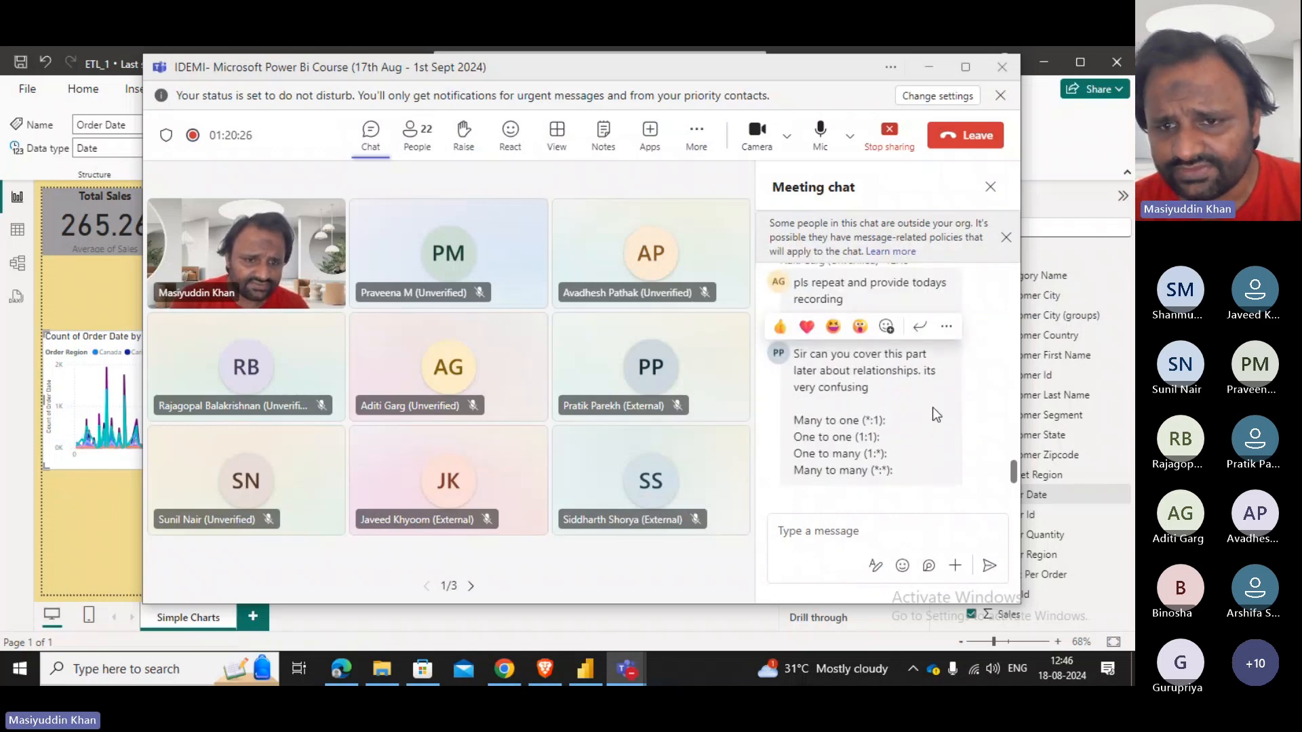
pyautogui.click(781, 299)
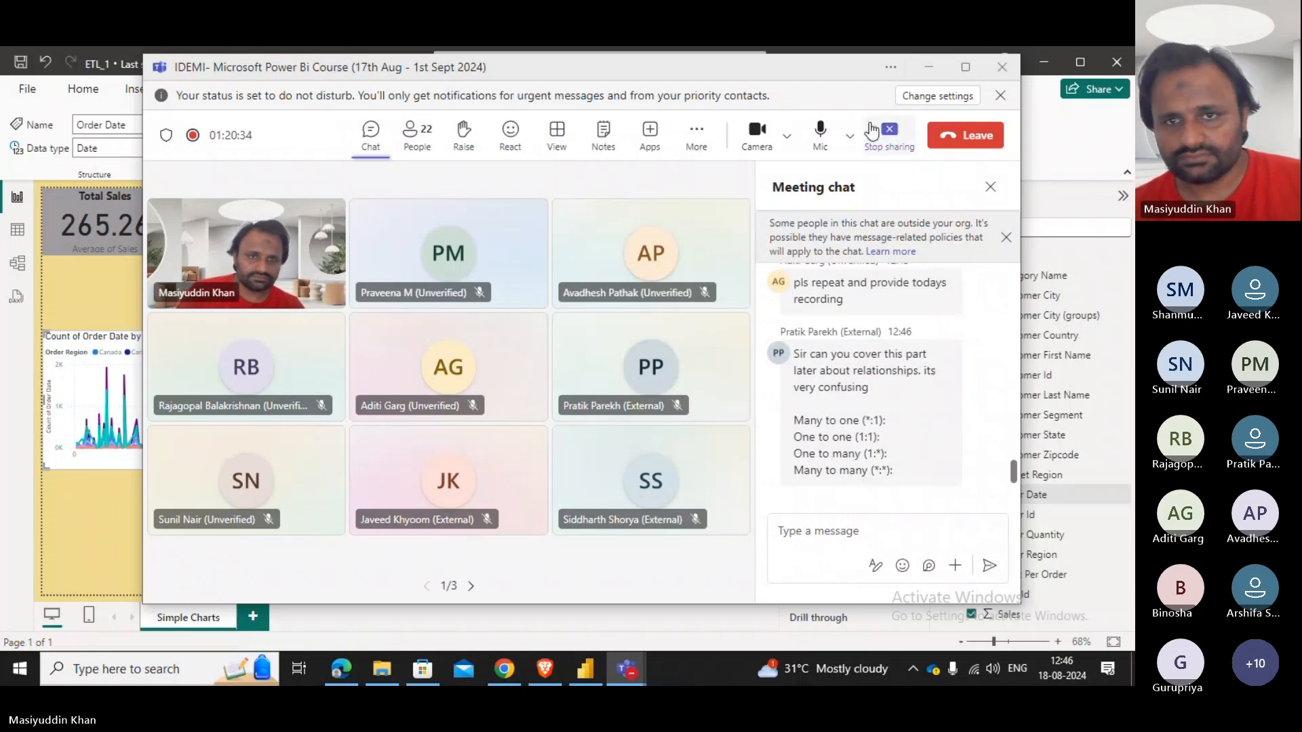
# Turn the meeting camera off and return to the Power BI report.
pyautogui.click(757, 132)
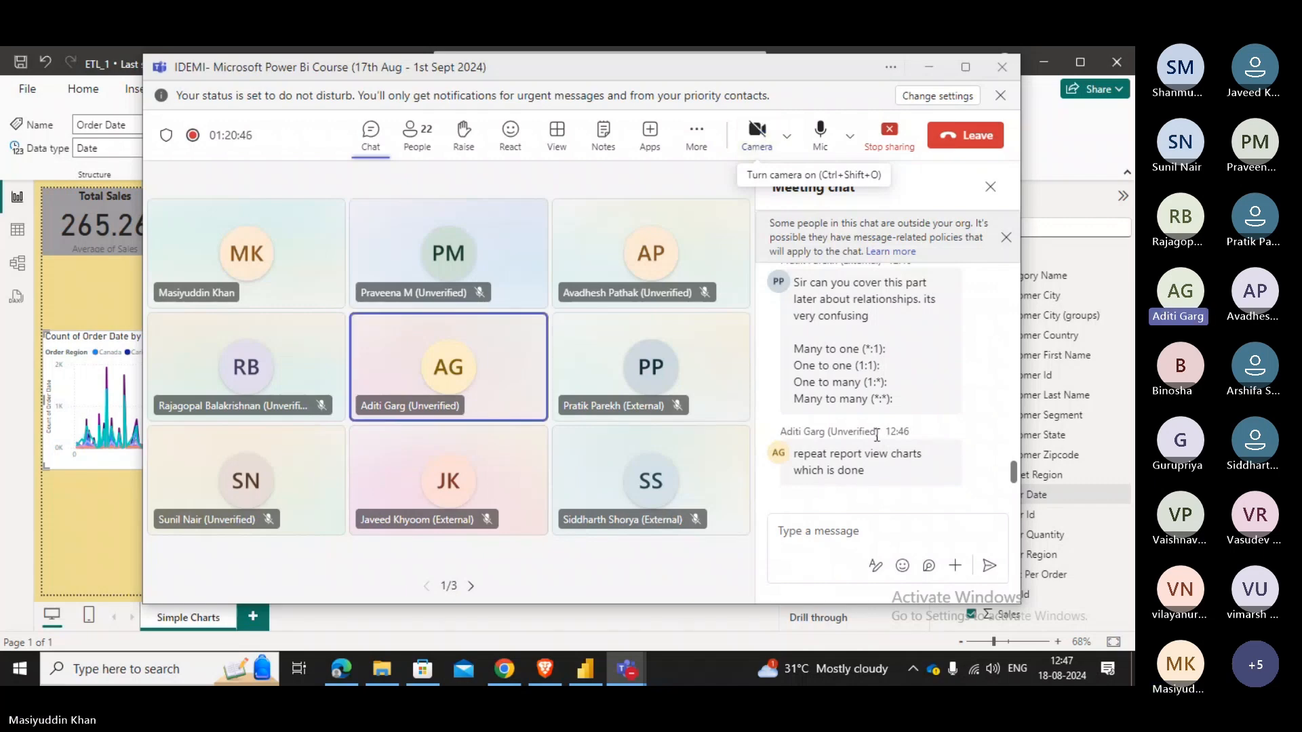
pyautogui.moveTo(894, 406)
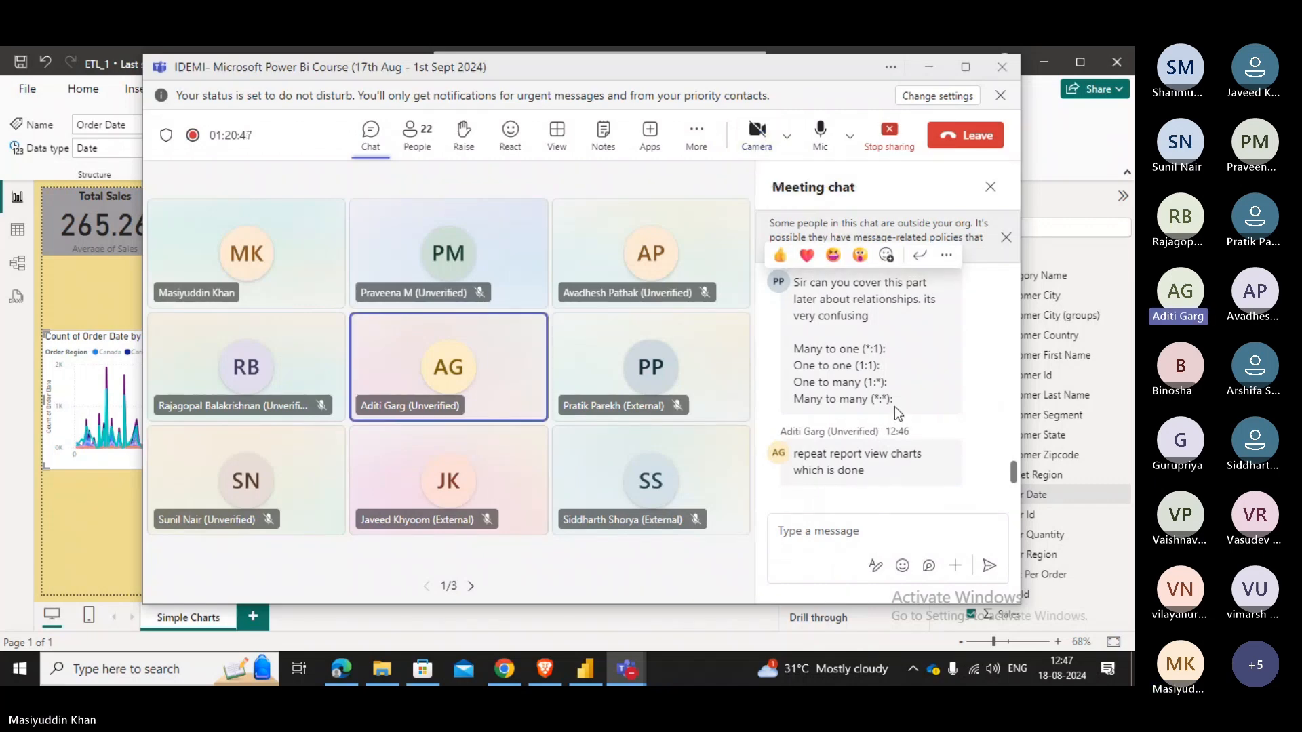
pyautogui.click(920, 75)
# Shrink the order region line chart to about 60% of its width and slightly reduce its height.
pyautogui.moveTo(337, 416)
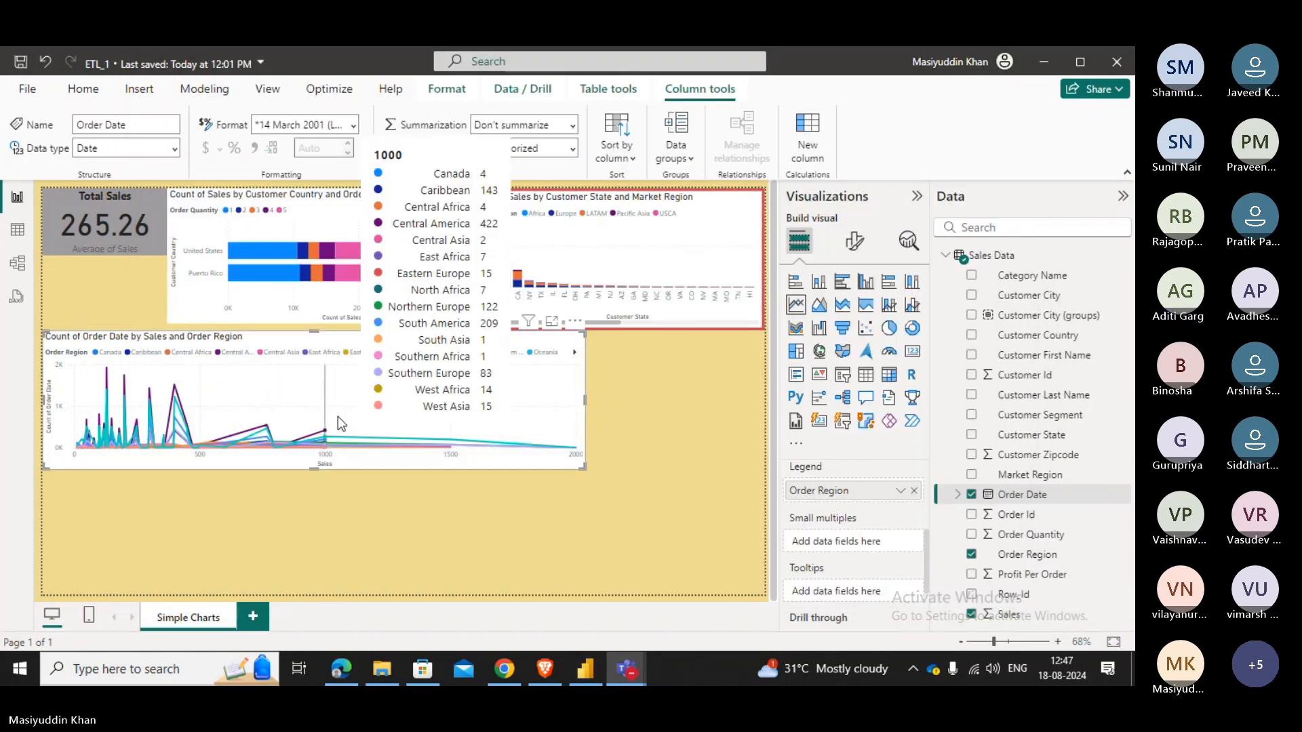
pyautogui.moveTo(496, 470)
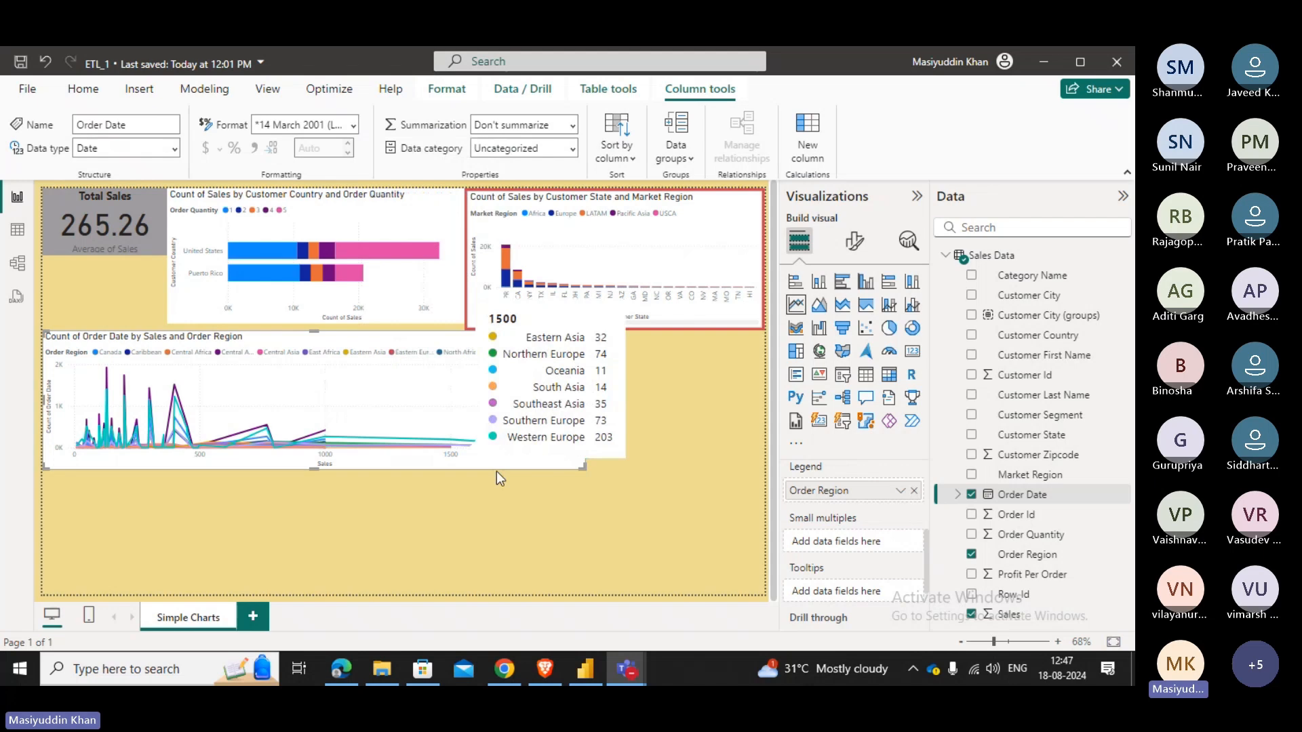
pyautogui.moveTo(582, 466); pyautogui.dragTo(367, 450)
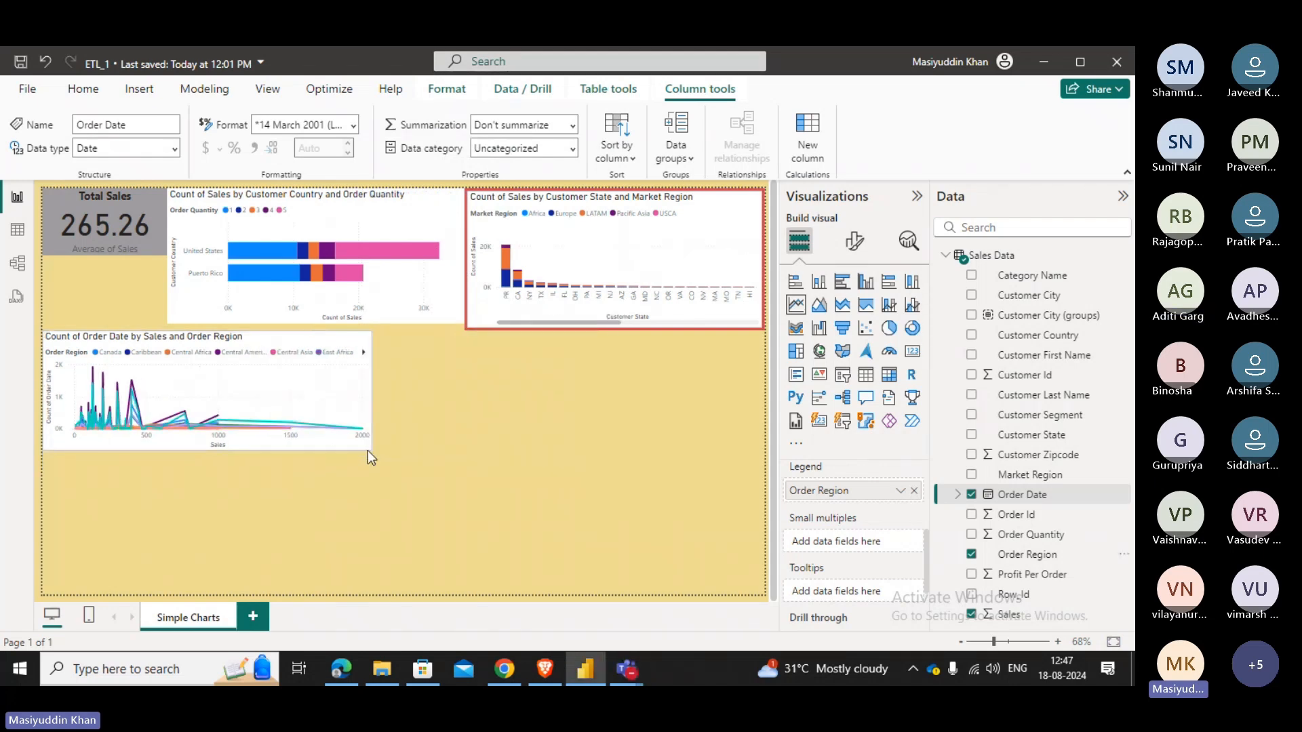
pyautogui.click(453, 452)
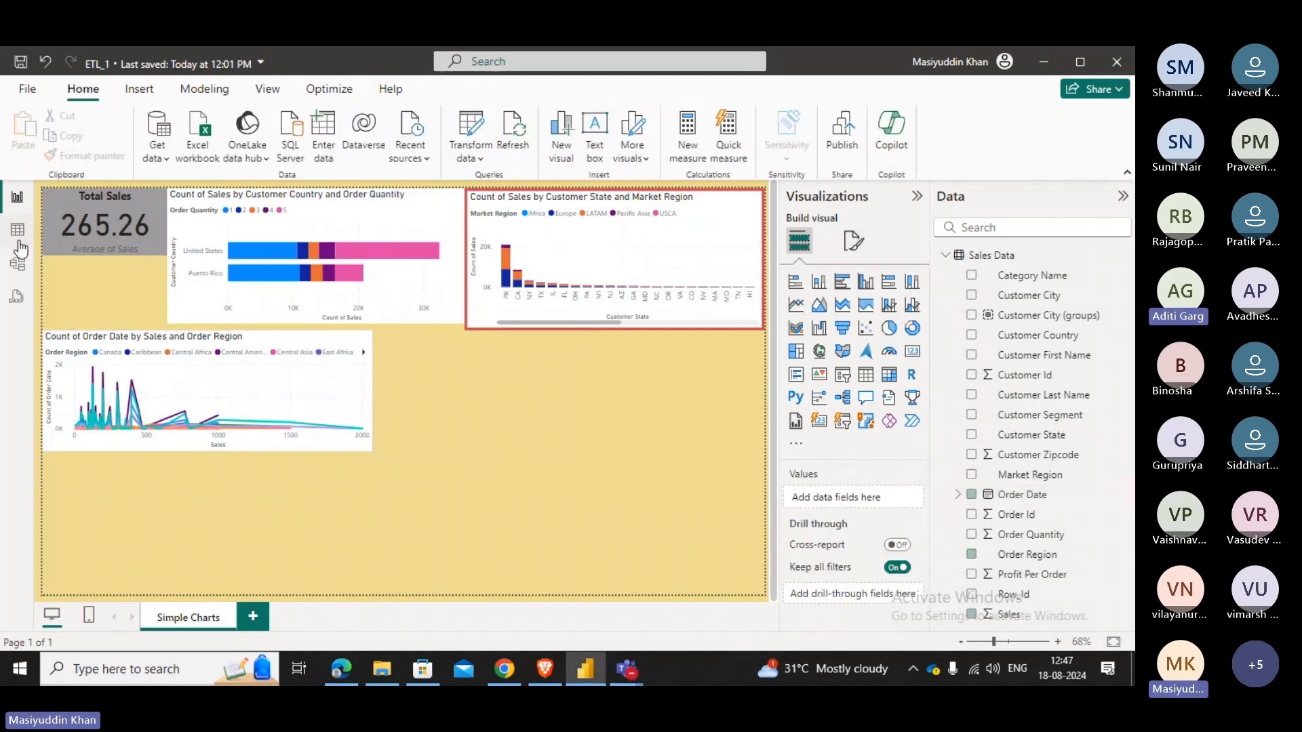
pyautogui.click(19, 242)
pyautogui.click(18, 198)
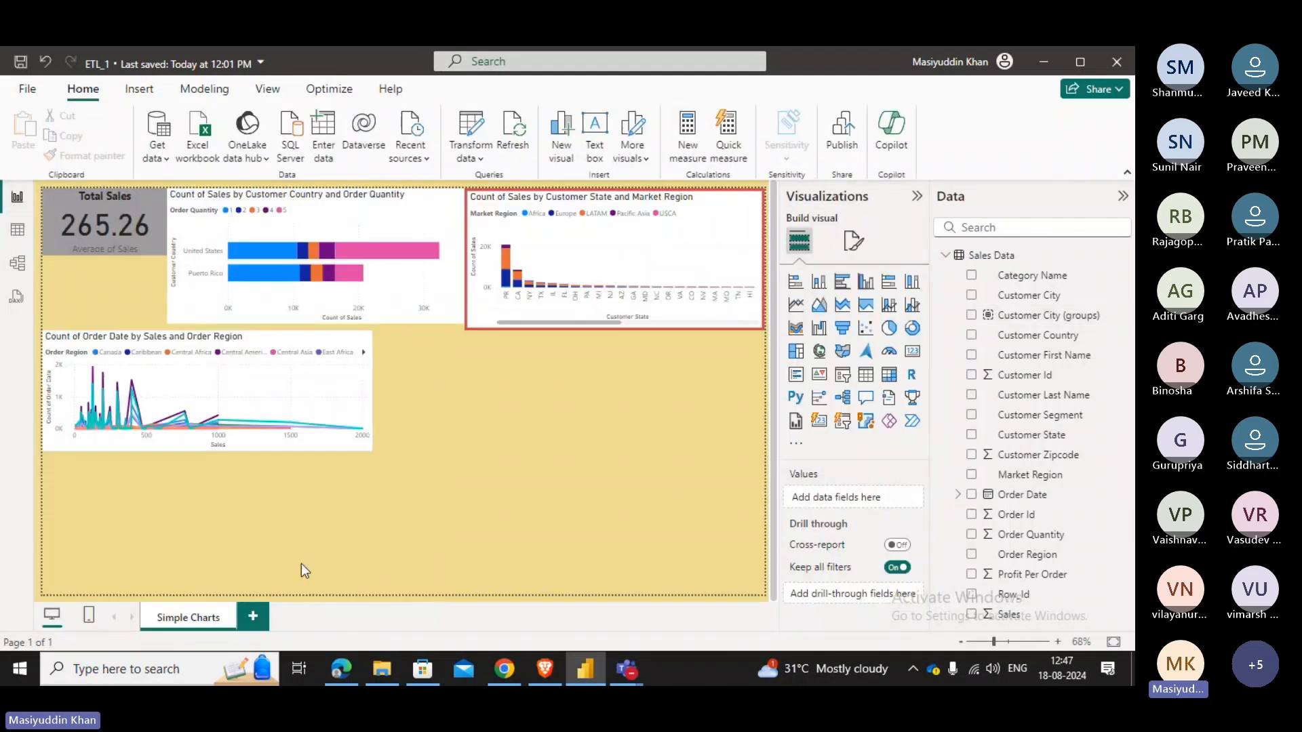
# Add a new report page, delete the empty 100% stacked bar visual from it and return to the Simple Charts page.
pyautogui.click(253, 615)
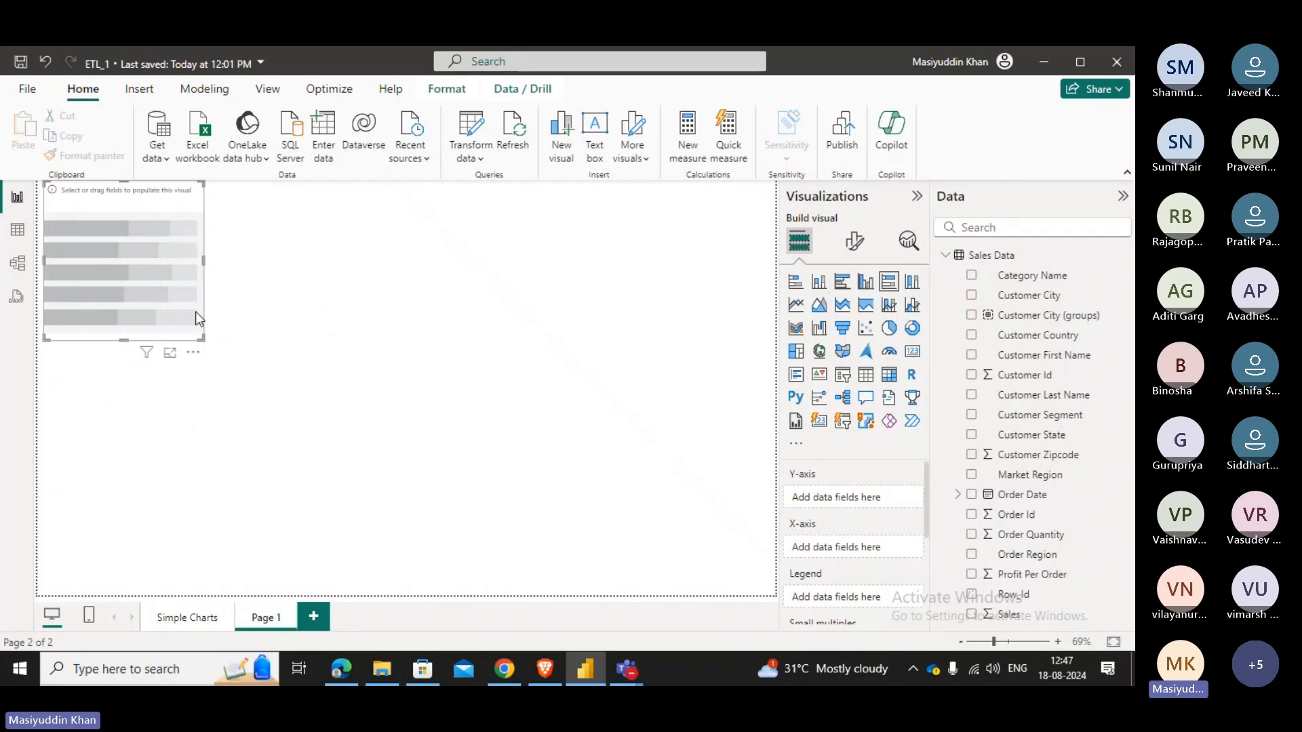
pyautogui.press('Delete')
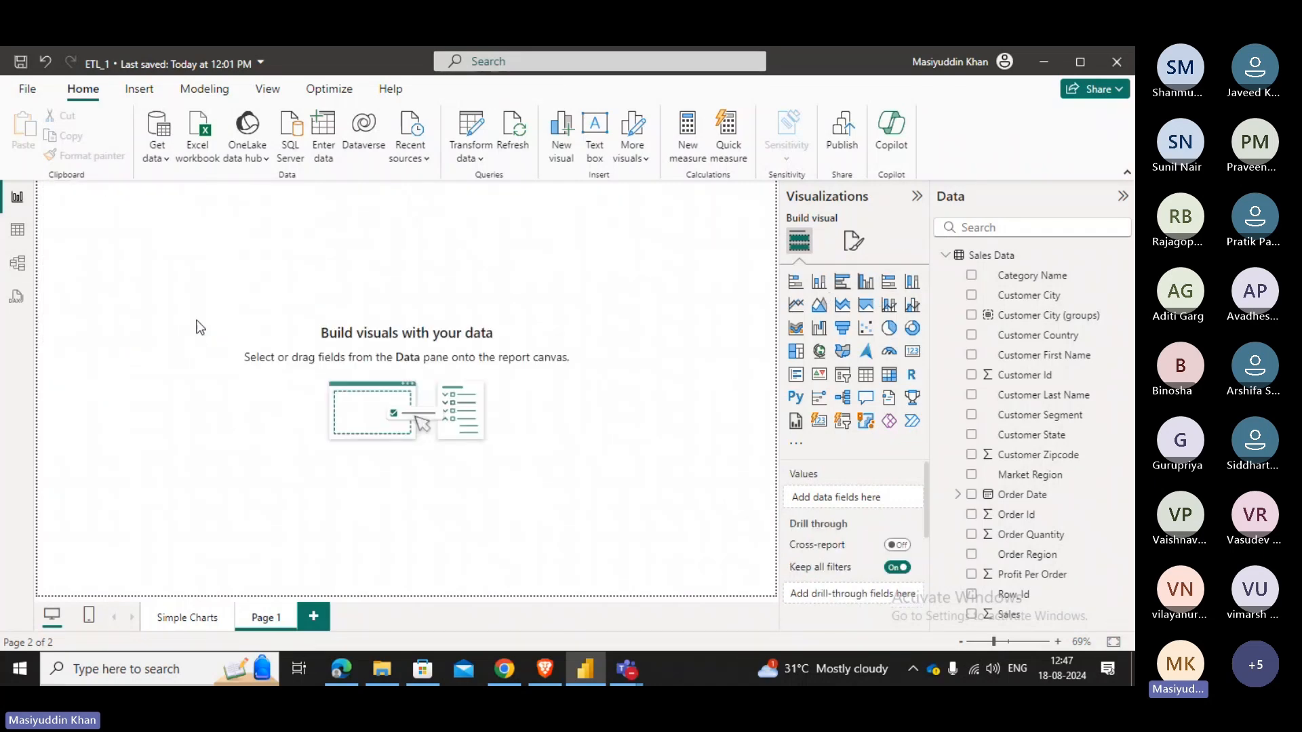
pyautogui.click(193, 619)
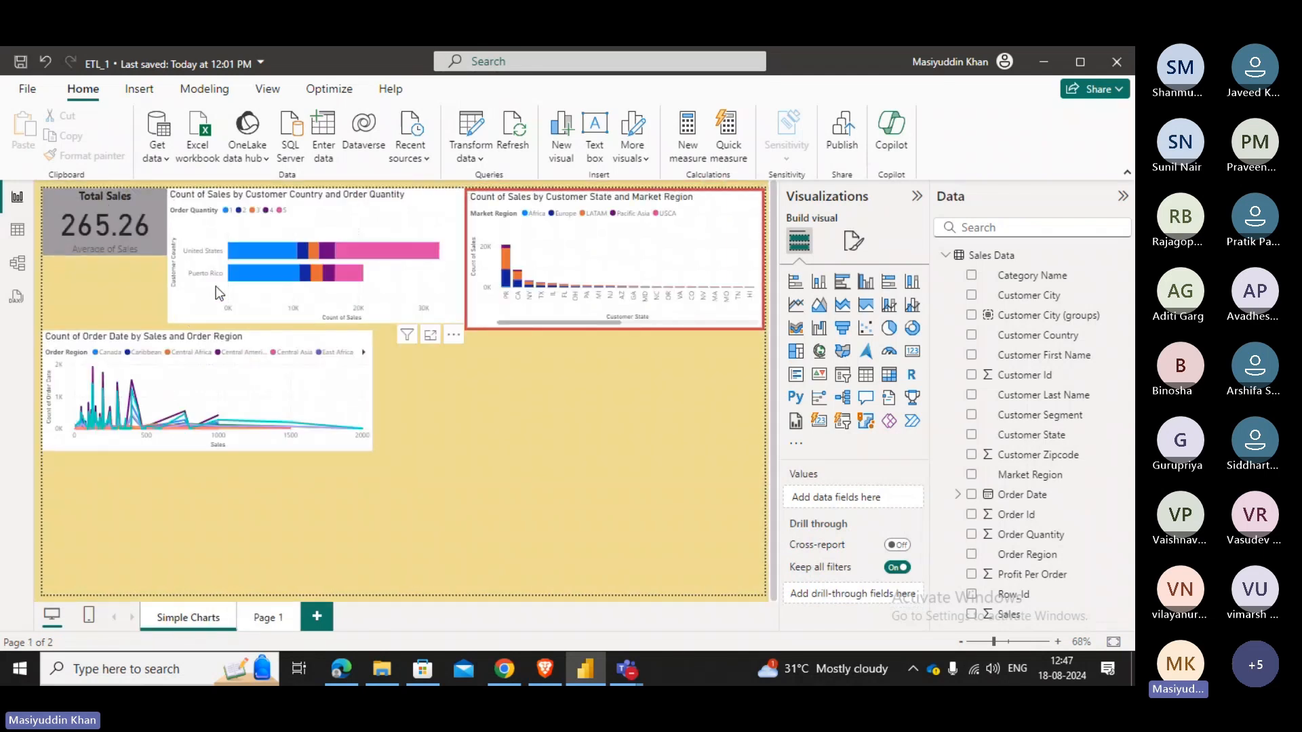
# Compare the country sales chart as stacked bar and 100% stacked bar, leaving it as a 100% stacked bar chart.
pyautogui.click(216, 287)
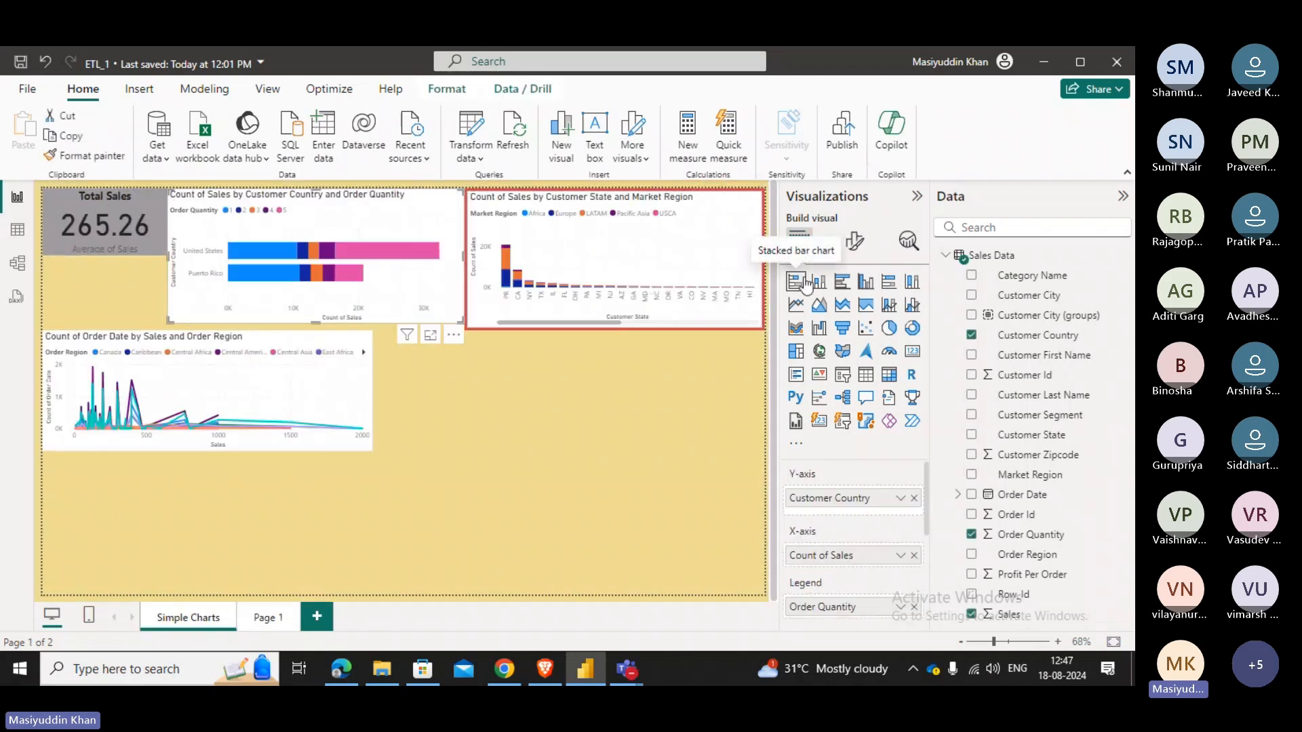
pyautogui.click(886, 284)
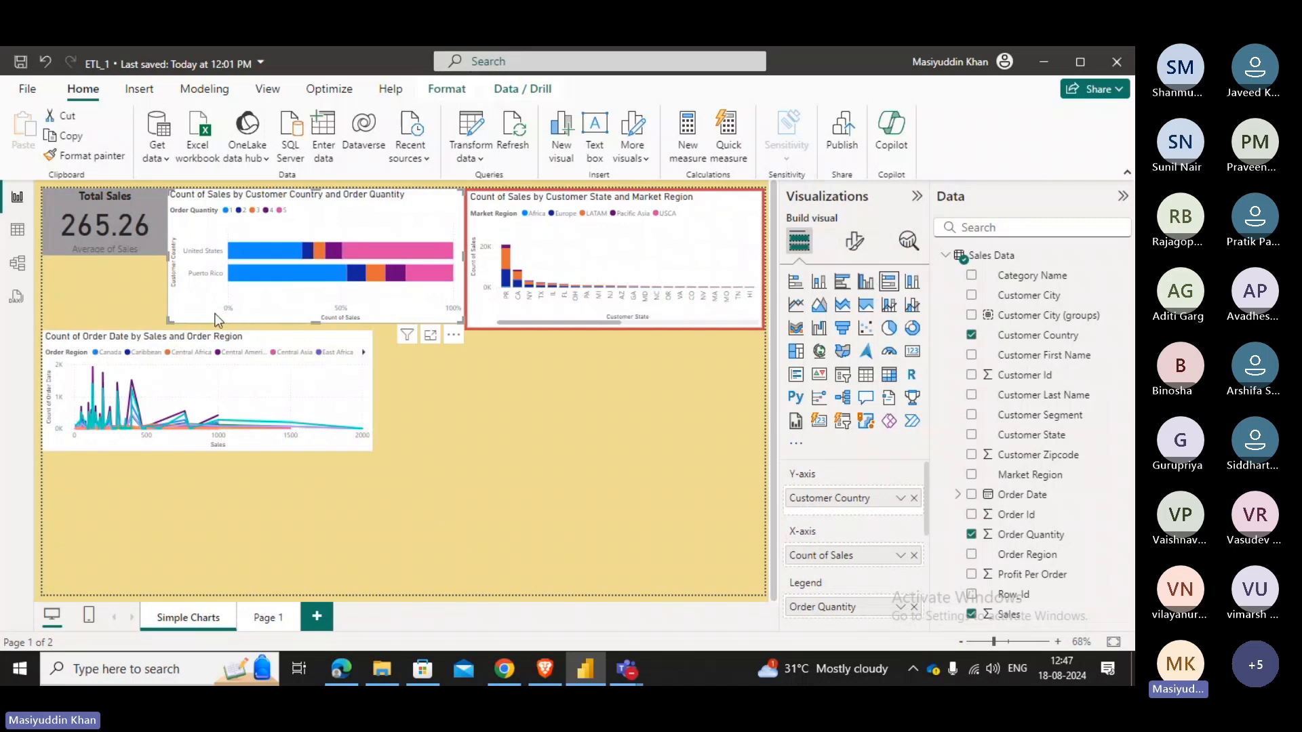
pyautogui.click(794, 283)
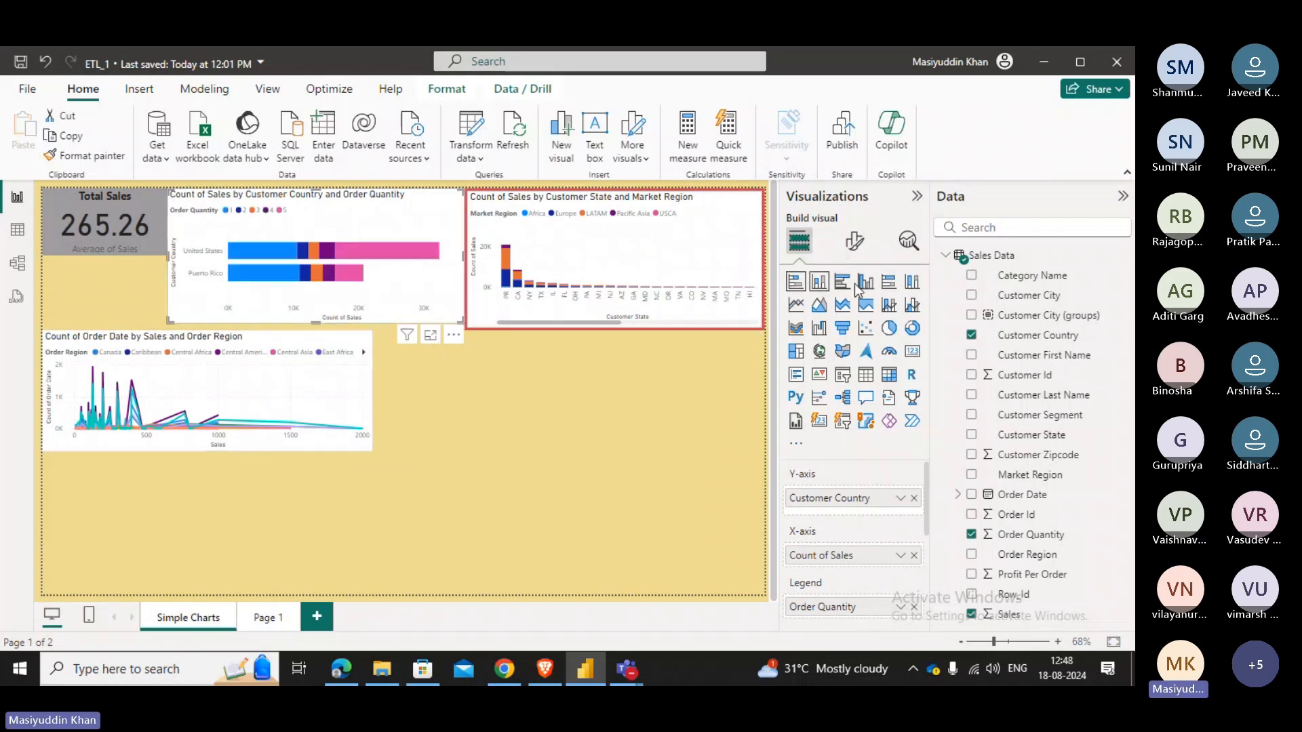
pyautogui.click(897, 290)
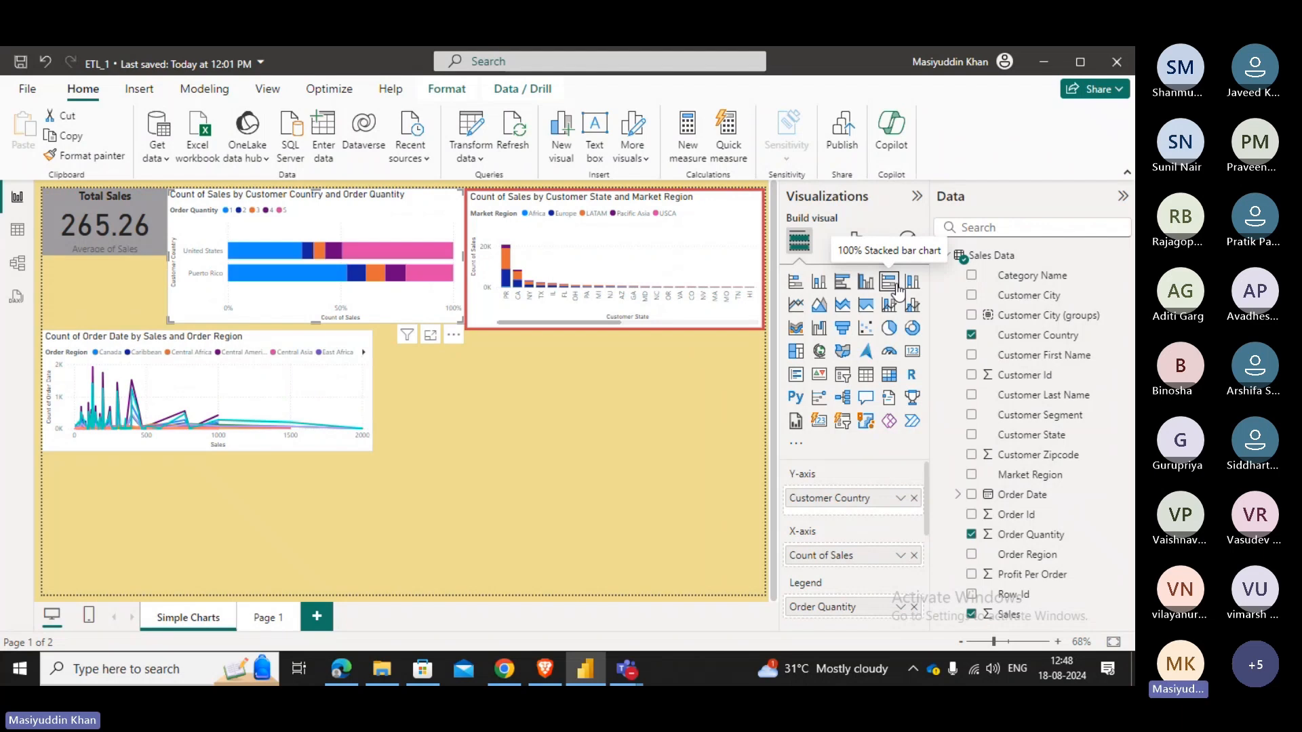
# Convert the customer state sales chart to a 100% stacked column chart.
pyautogui.click(652, 247)
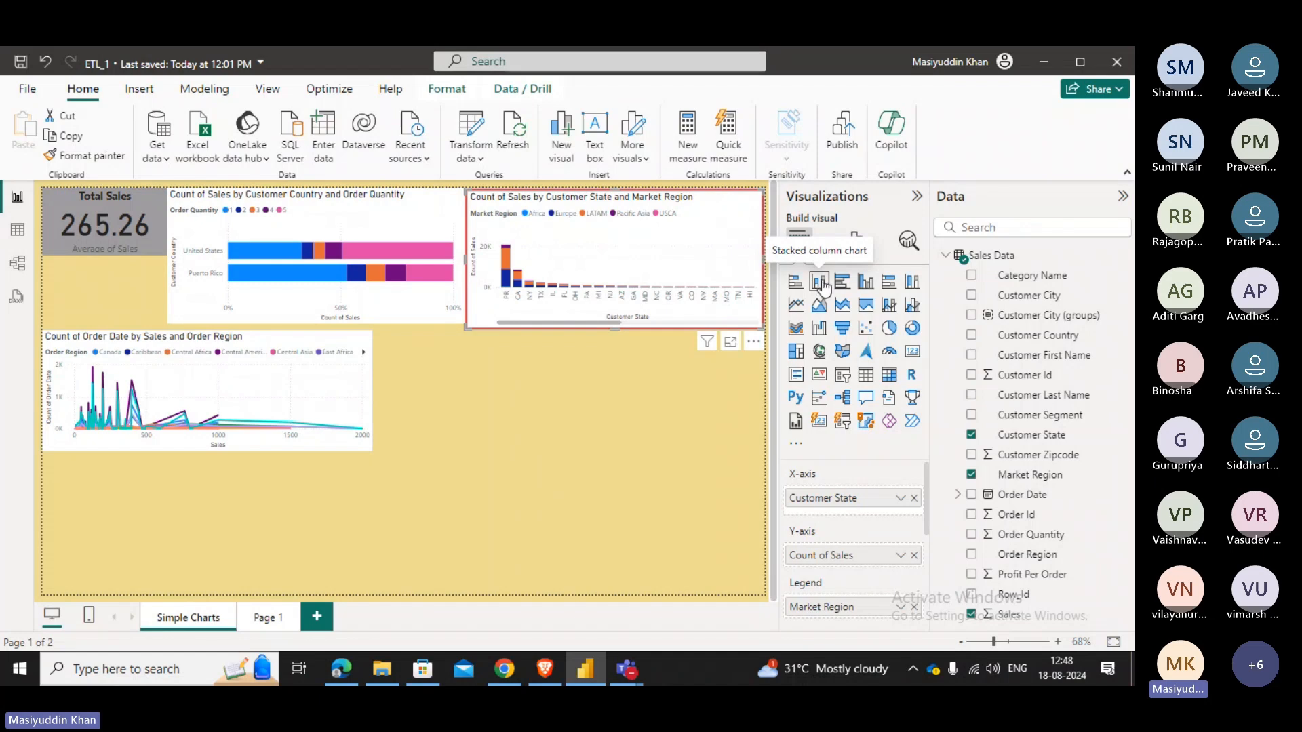
pyautogui.click(913, 283)
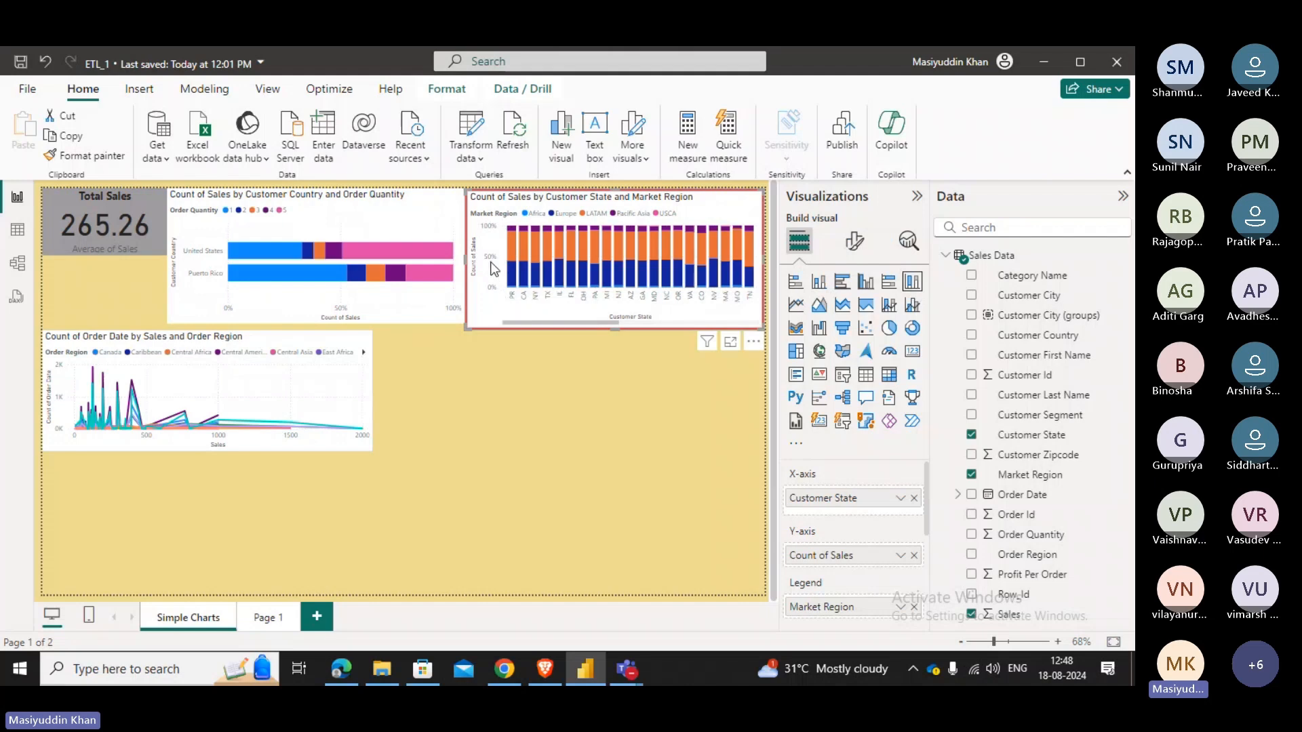
pyautogui.click(531, 415)
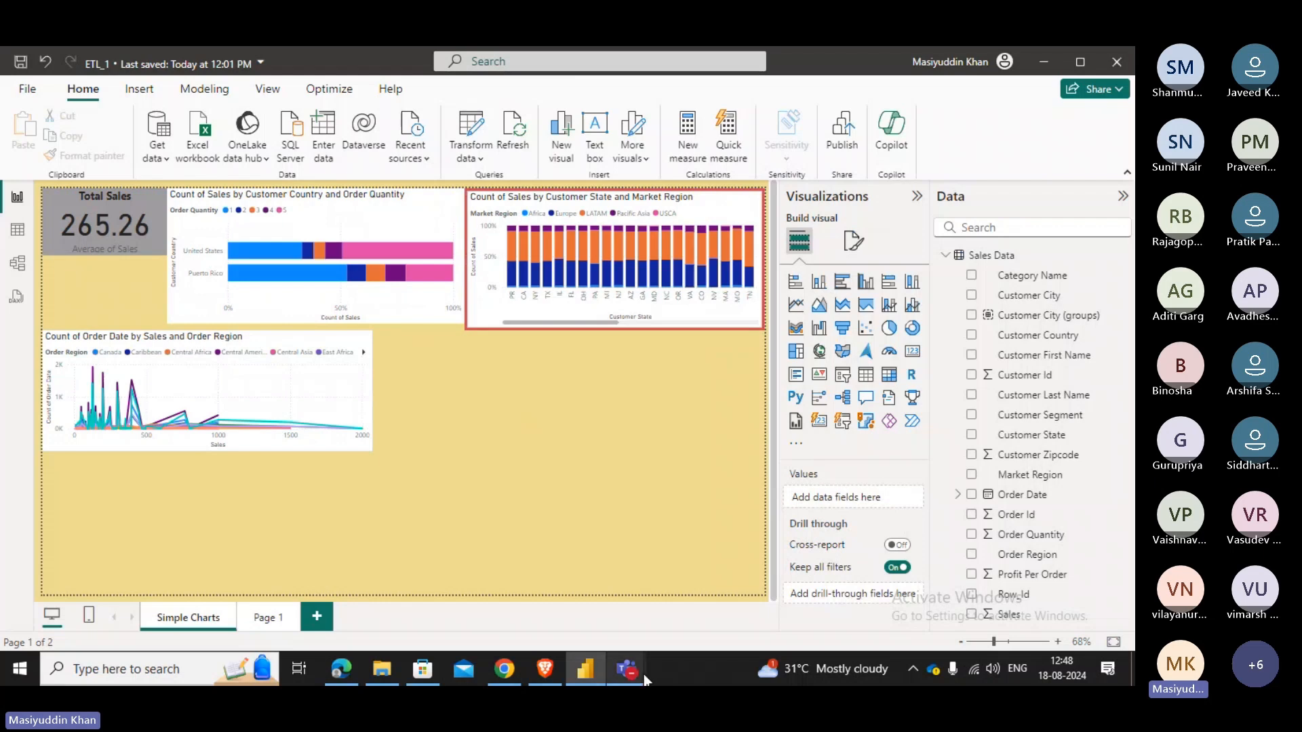
# Check the Teams meeting chat for new questions and return to the report.
pyautogui.moveTo(644, 674)
pyautogui.click(632, 624)
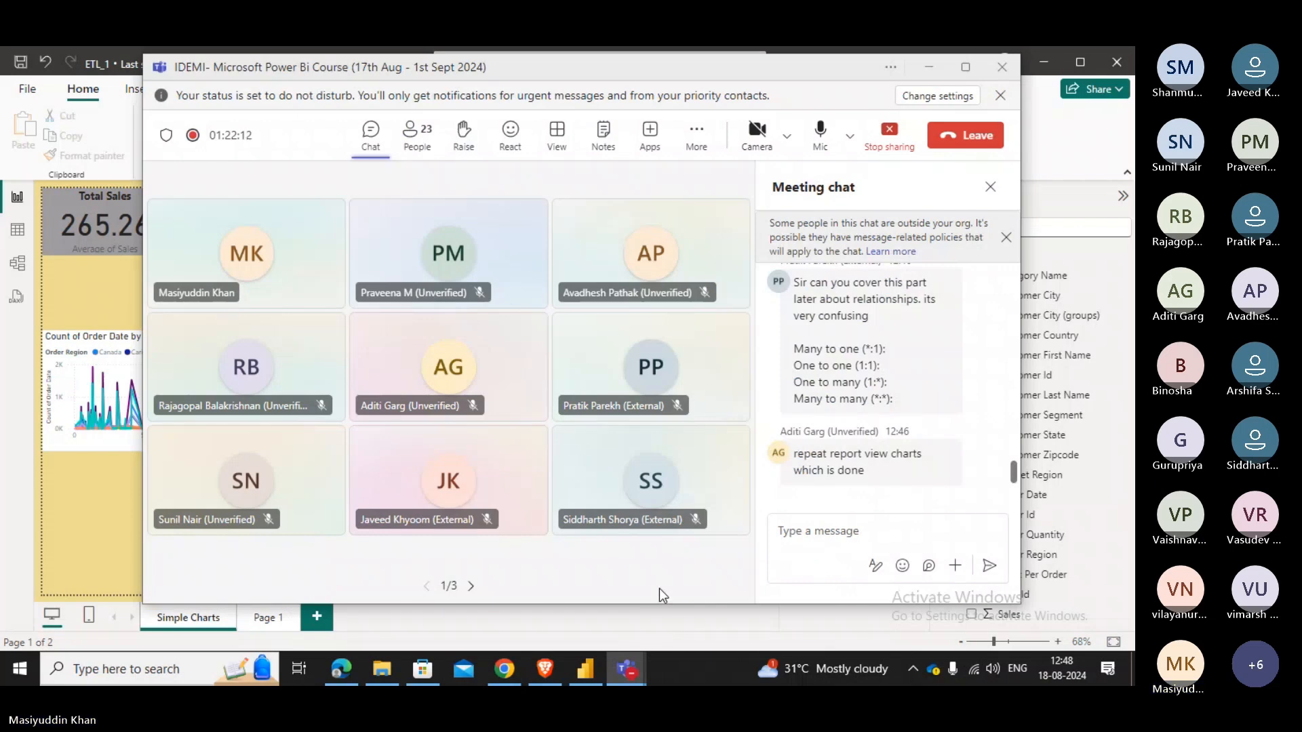
pyautogui.click(928, 67)
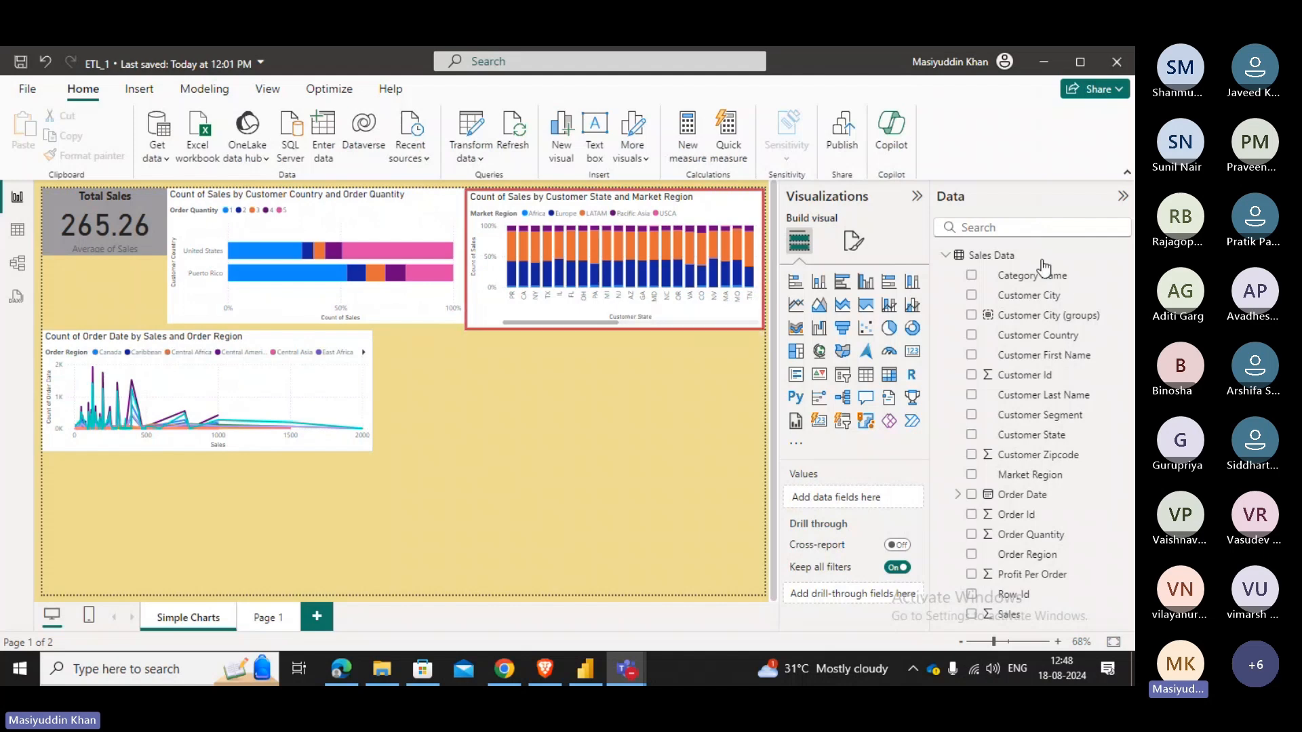
# Try the country sales chart as a clustered column chart, moving it out and back, and set it to a stacked bar chart.
pyautogui.click(442, 280)
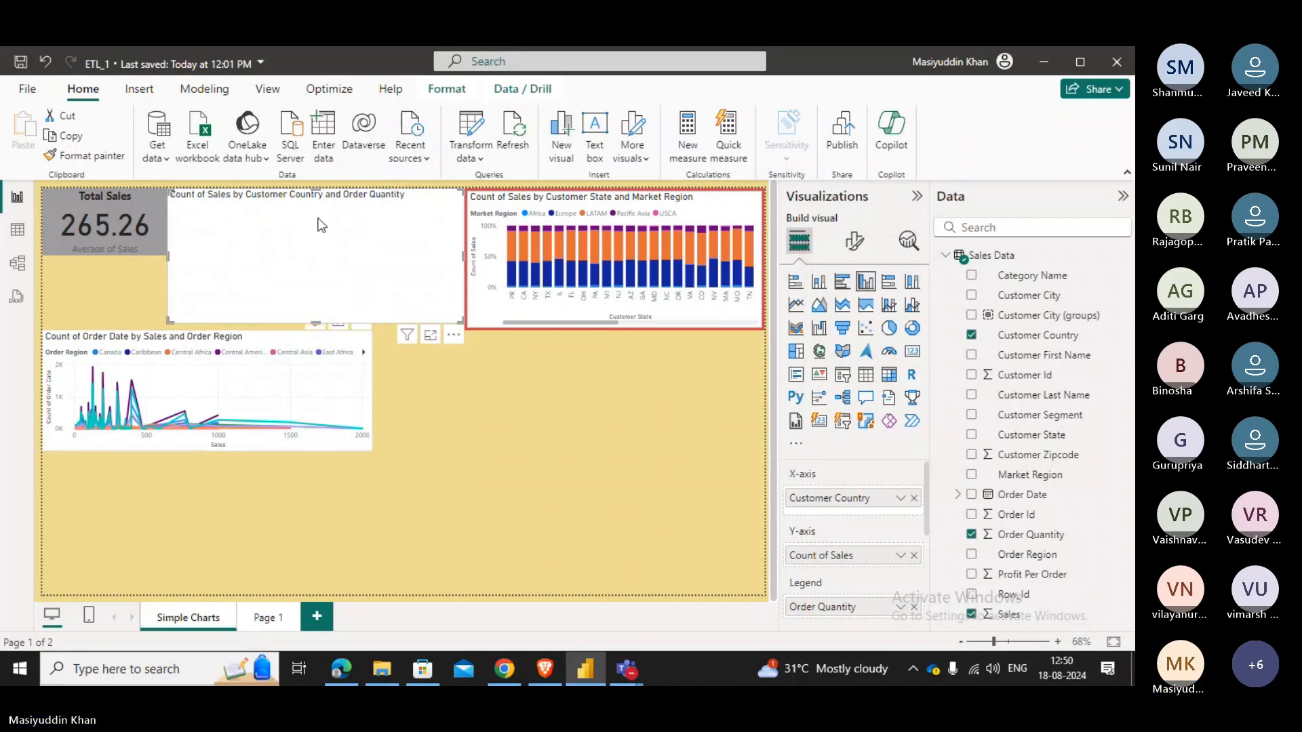
pyautogui.moveTo(319, 228); pyautogui.dragTo(522, 370)
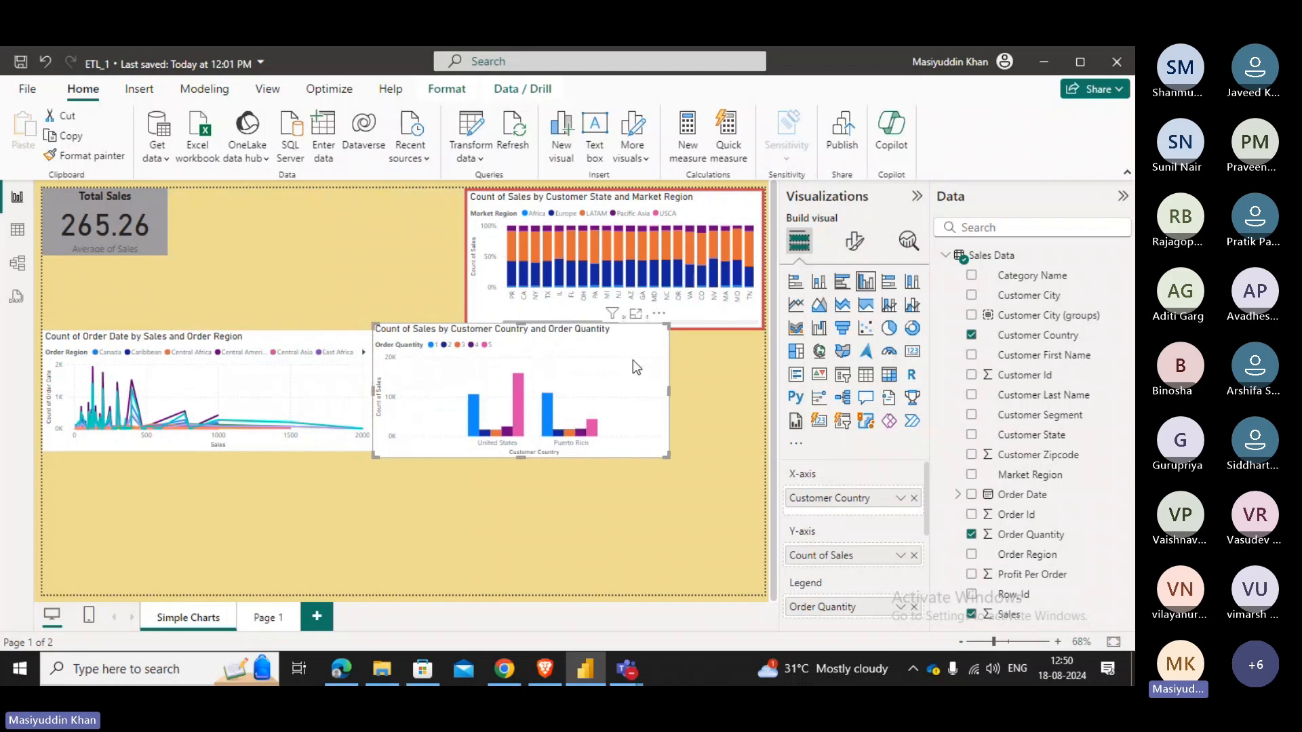
pyautogui.moveTo(607, 368); pyautogui.dragTo(406, 234)
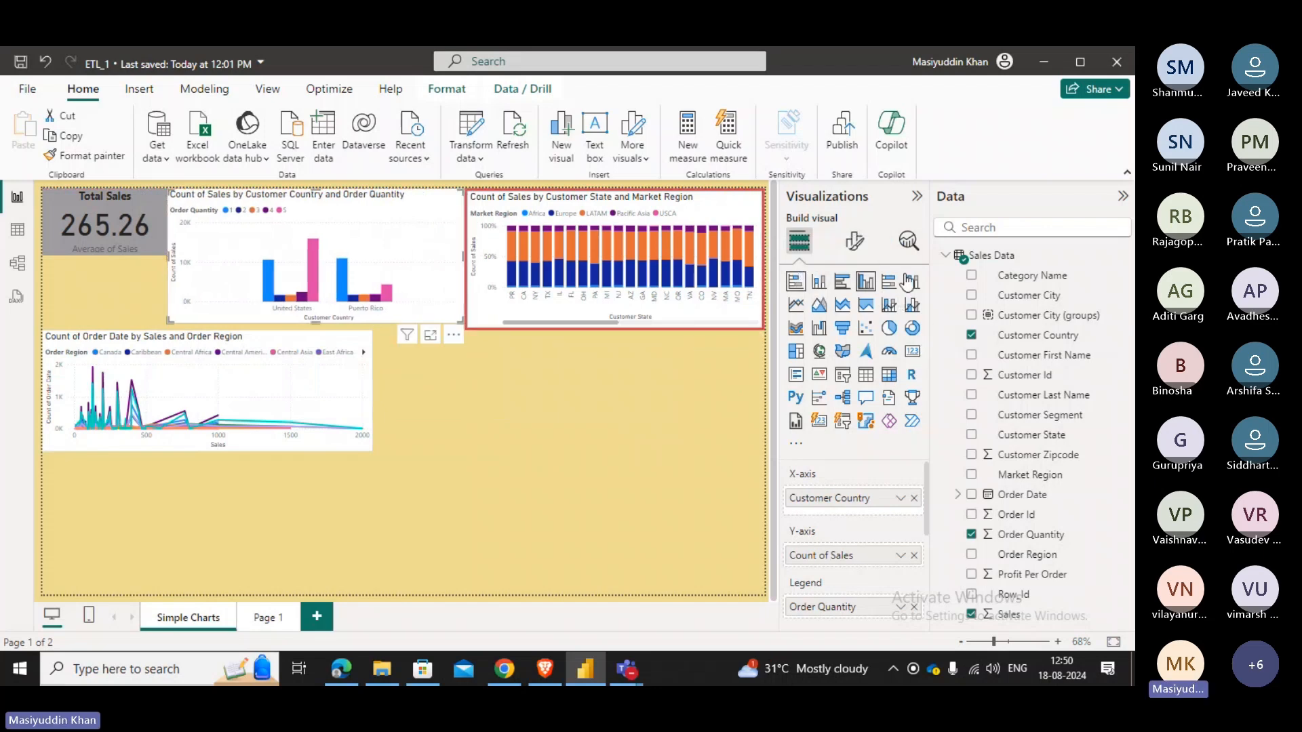
pyautogui.click(797, 284)
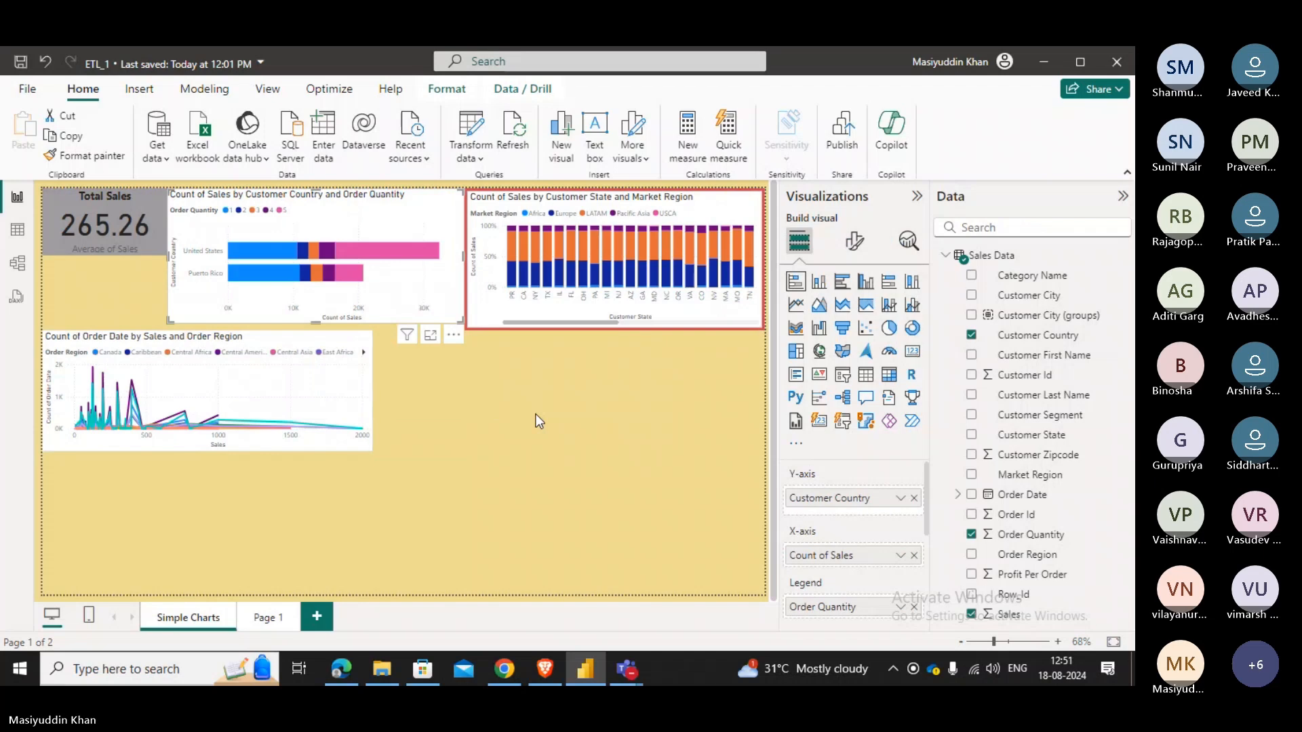
# Switch to the Teams meeting window to toggle the microphone and check the meeting chat, returning to the report each time.
pyautogui.moveTo(626, 669)
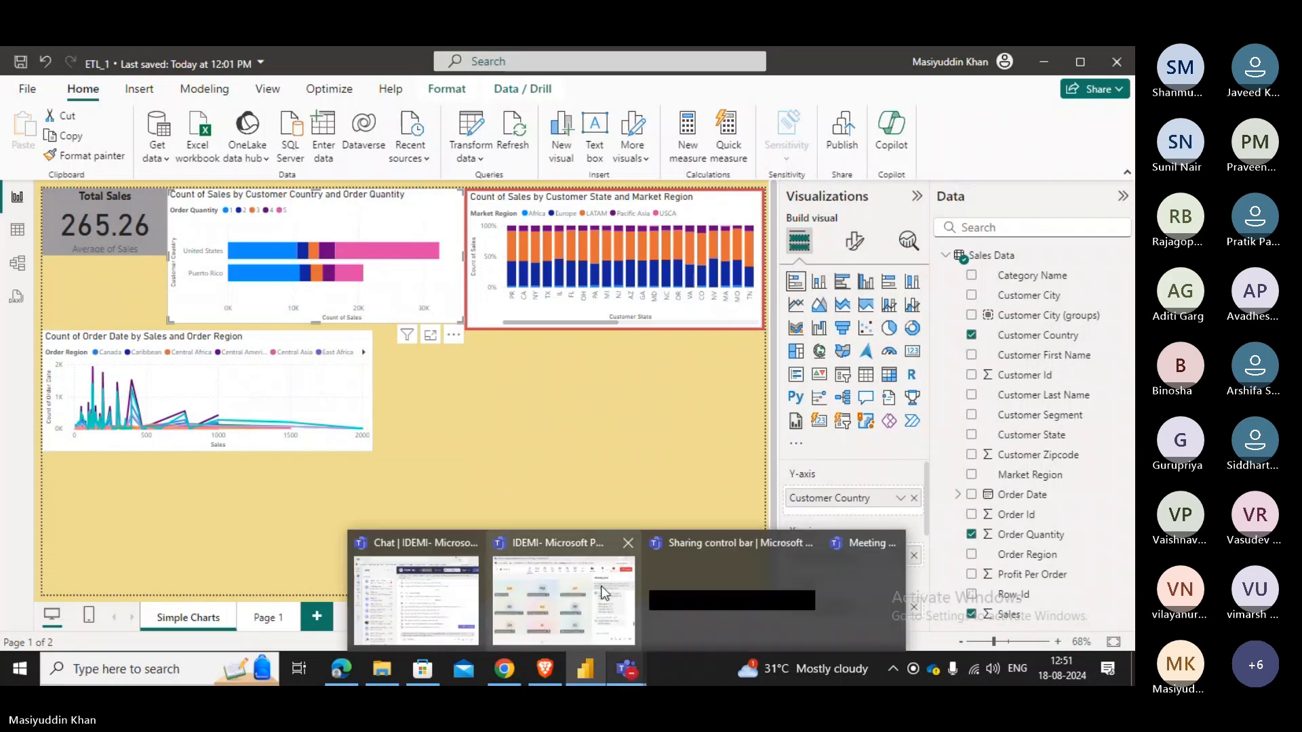
pyautogui.click(566, 590)
pyautogui.click(819, 132)
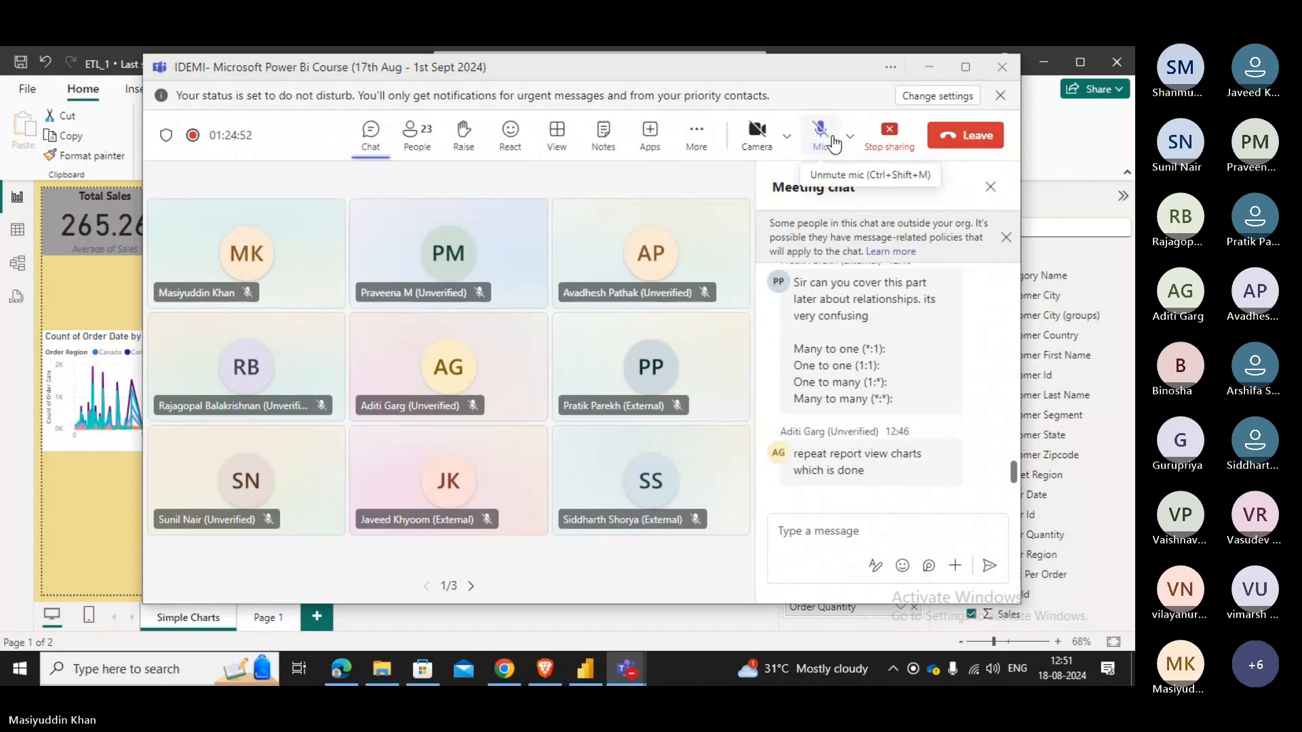
pyautogui.click(929, 61)
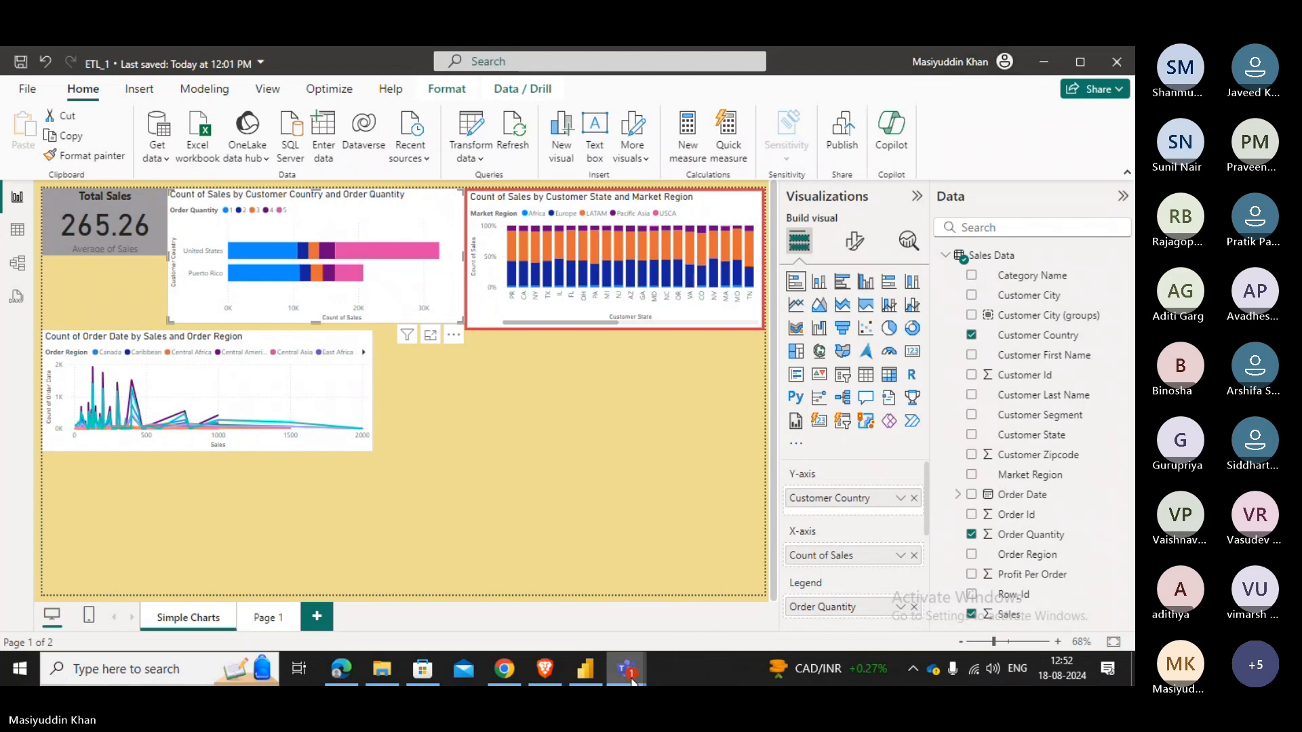
pyautogui.moveTo(625, 669)
pyautogui.click(610, 601)
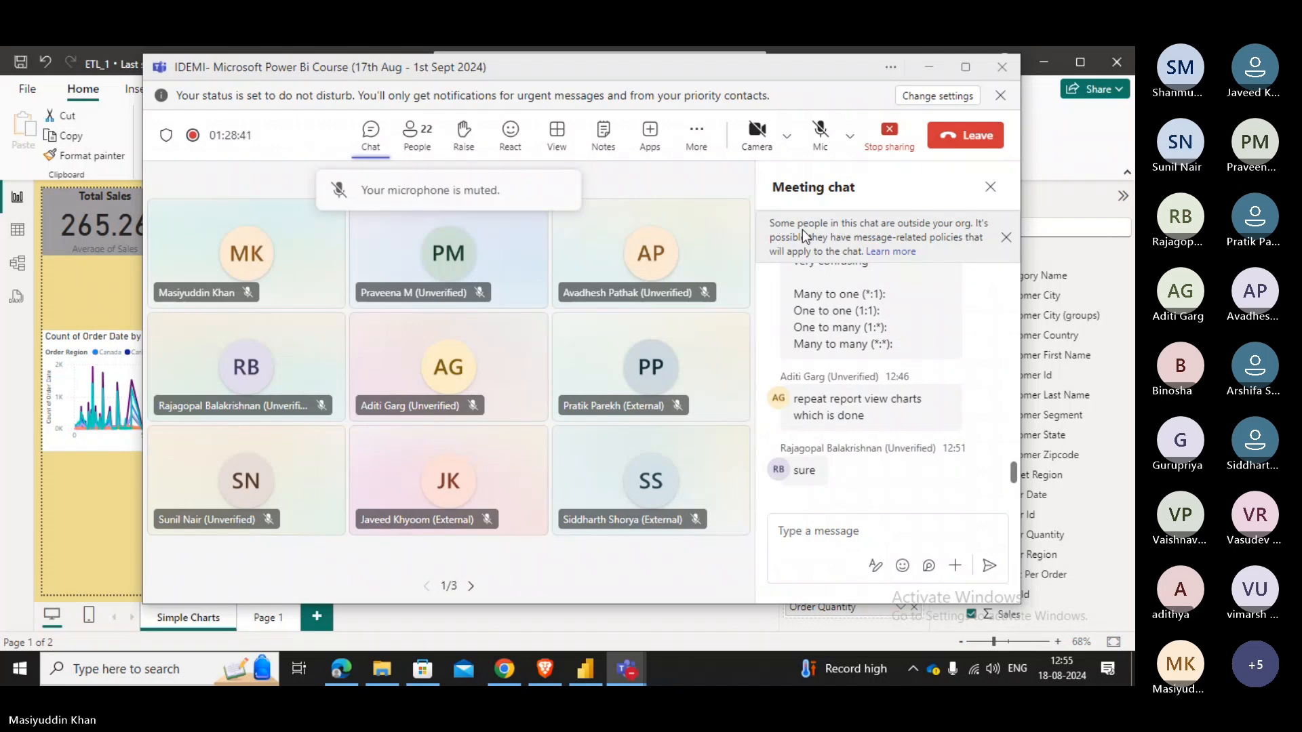
pyautogui.click(930, 68)
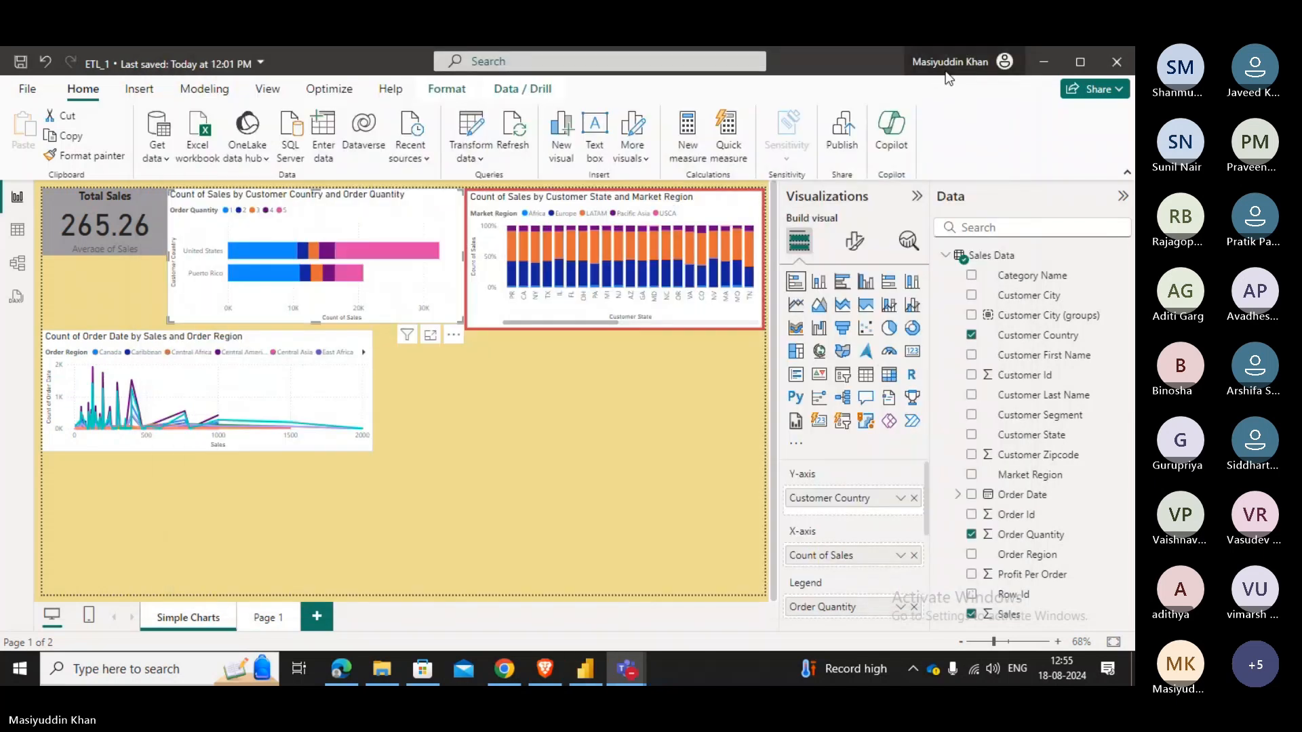
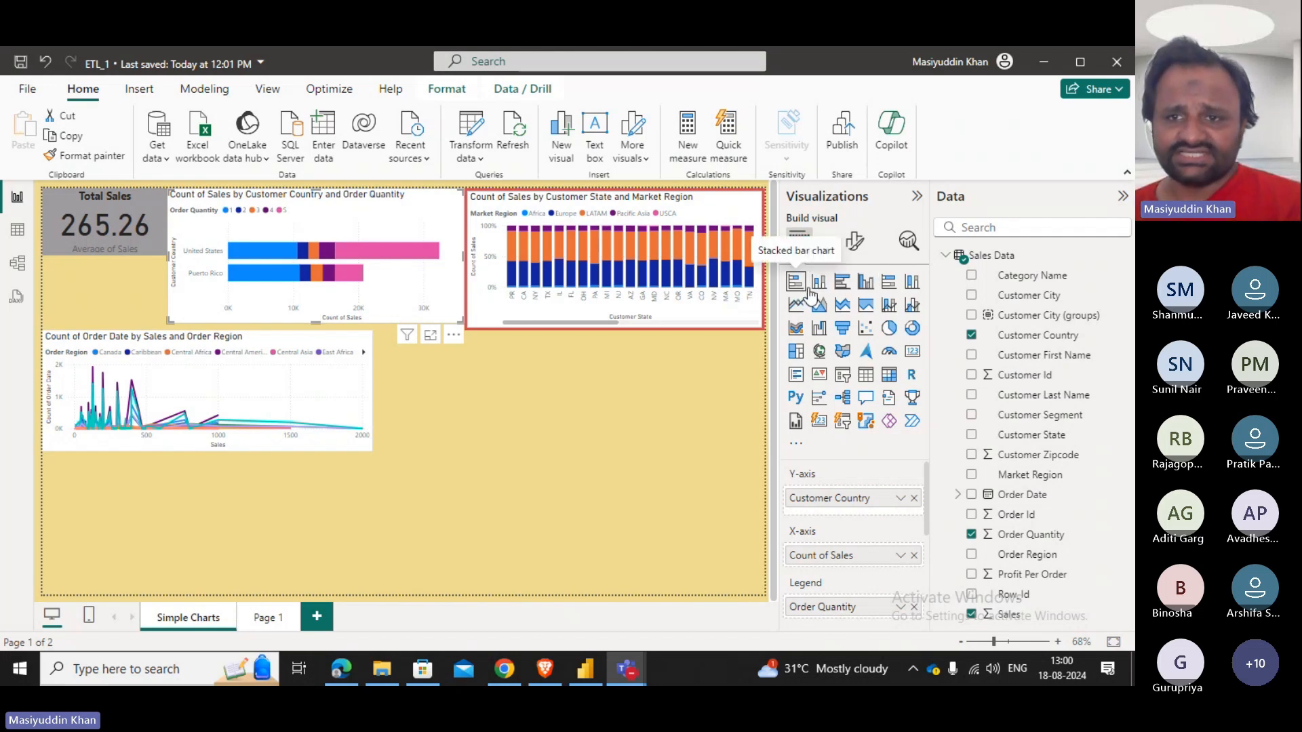
# Add an empty clustered bar chart to the page and place it beside the order date line chart.
pyautogui.click(843, 284)
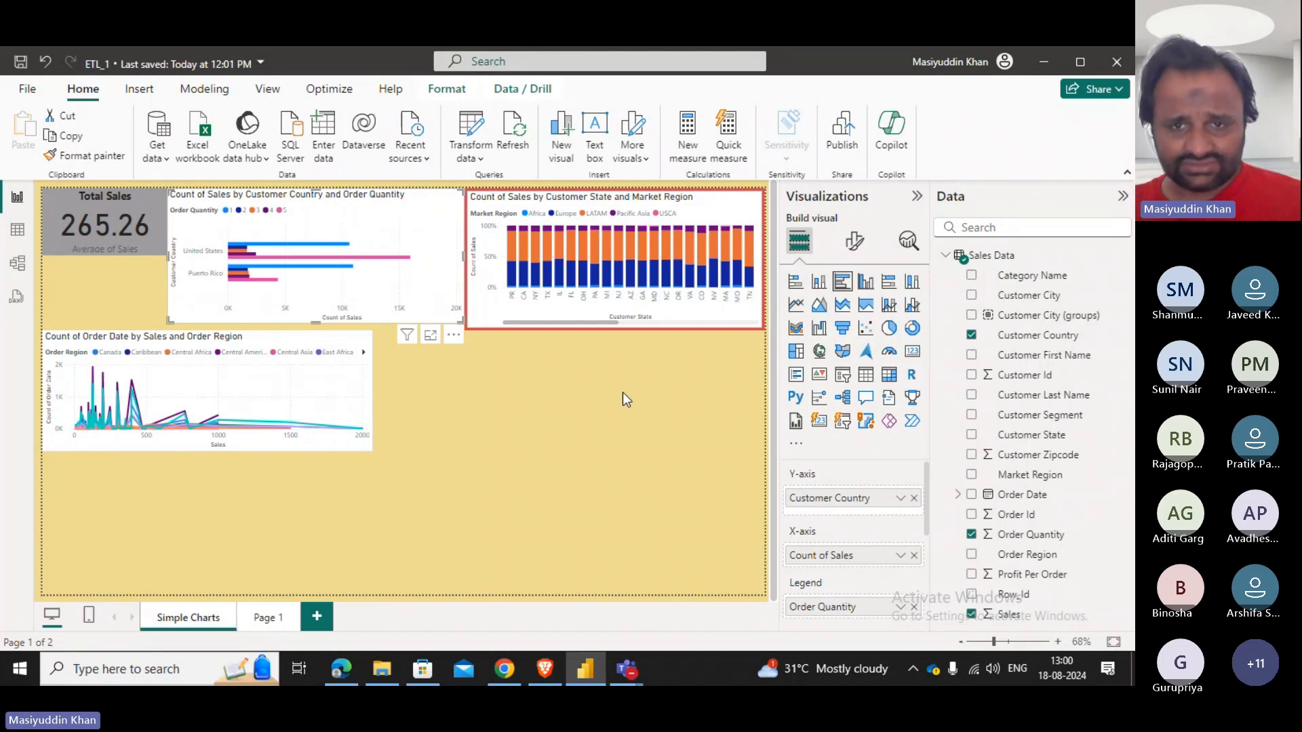
pyautogui.hotkey('ctrl', 'z')
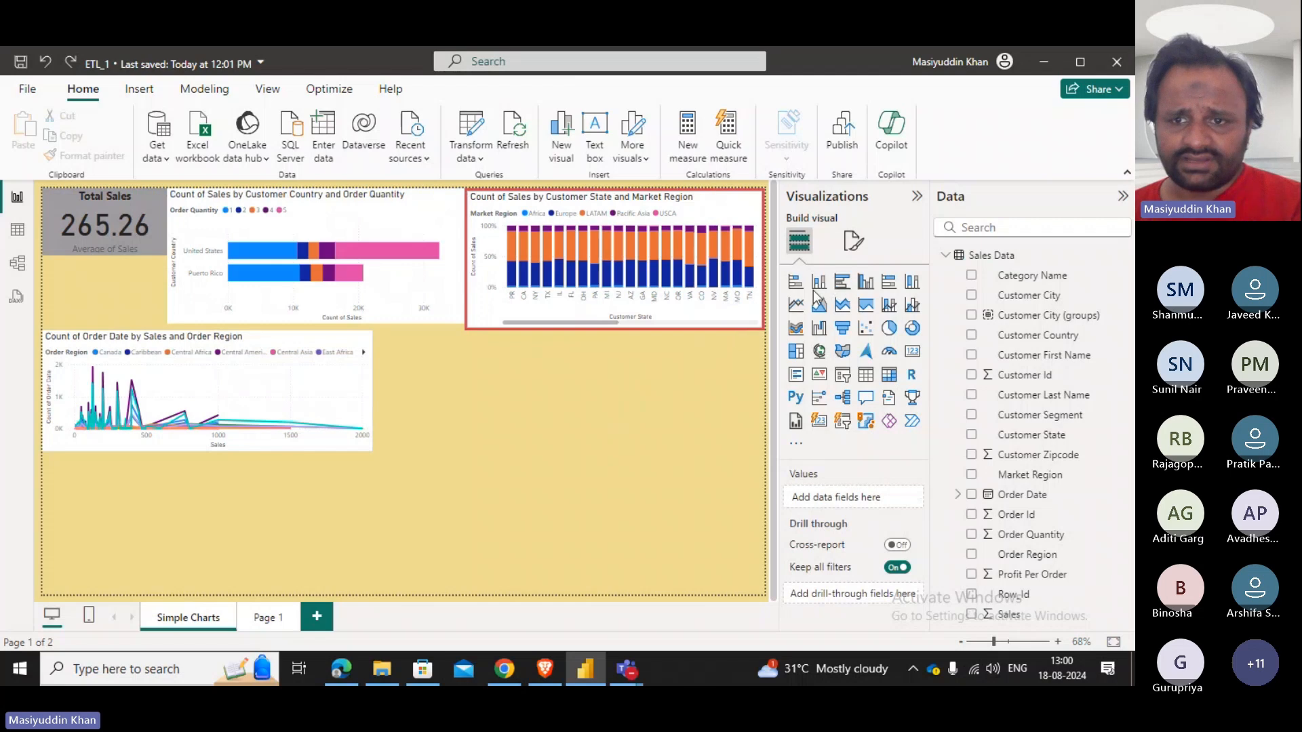
pyautogui.click(842, 281)
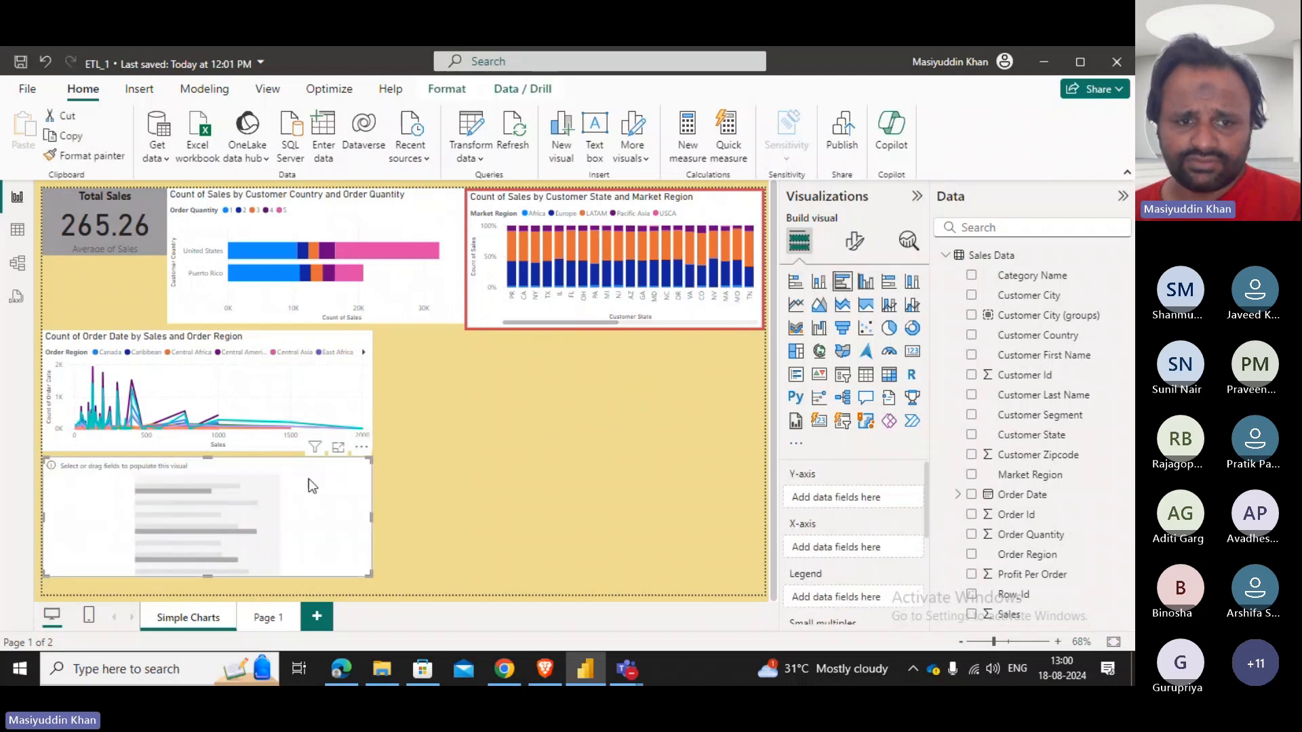
pyautogui.moveTo(307, 478); pyautogui.dragTo(683, 368)
pyautogui.click(671, 364)
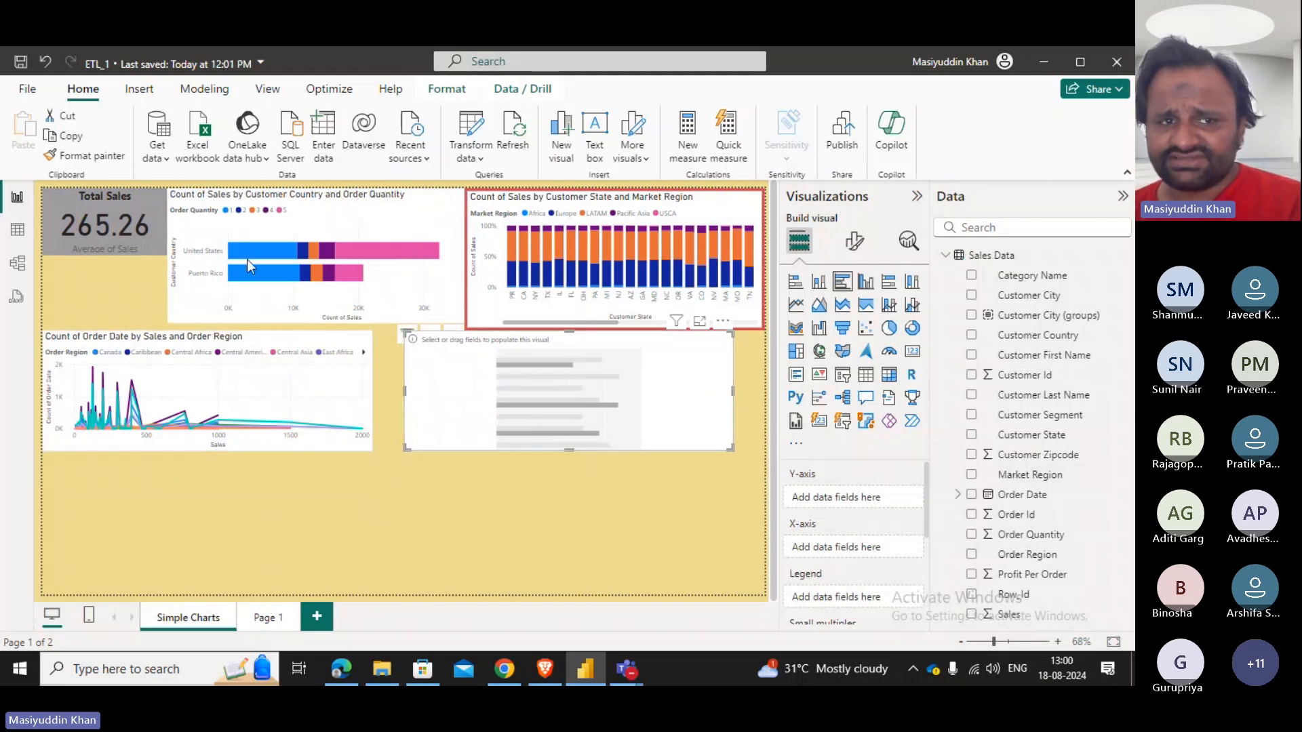
# Plot Profit Per Order on the X-axis by Customer State on the Y-axis in the new bar chart and enlarge it.
pyautogui.moveTo(291, 263)
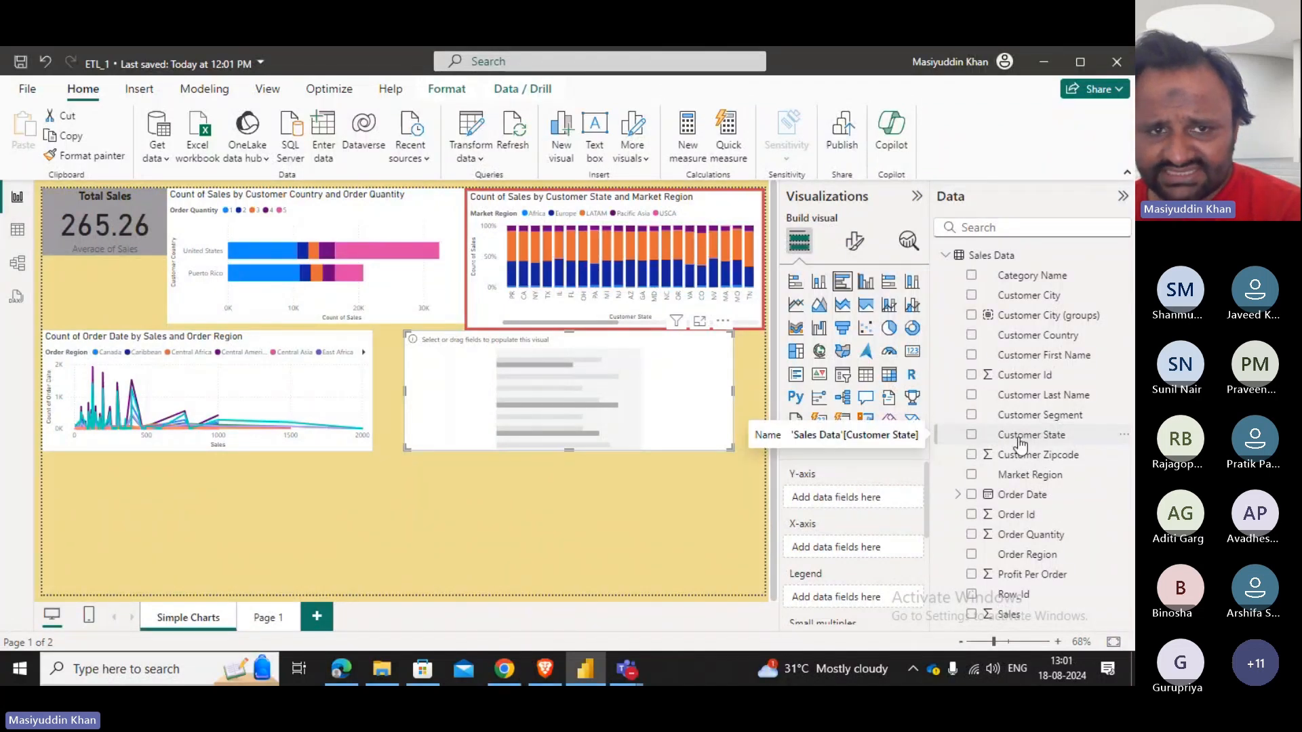
pyautogui.moveTo(1020, 444); pyautogui.dragTo(859, 521)
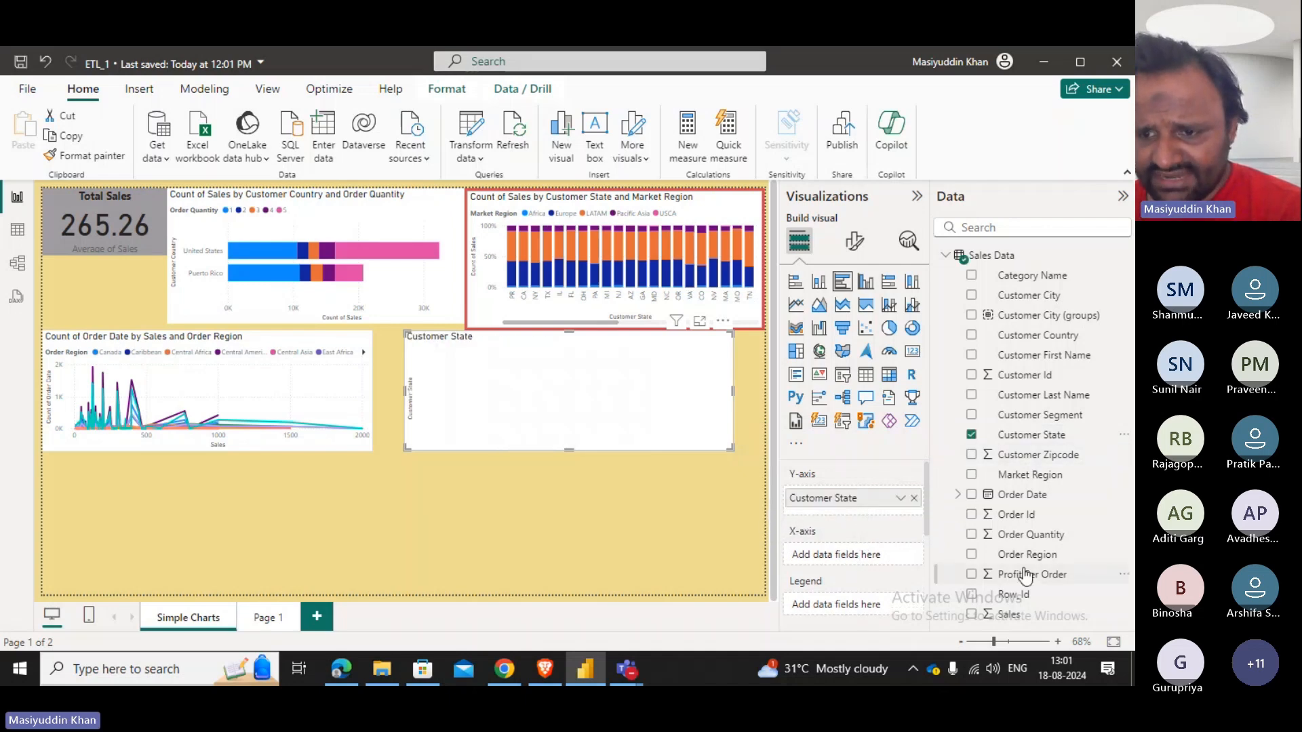
pyautogui.moveTo(1005, 615); pyautogui.dragTo(879, 556)
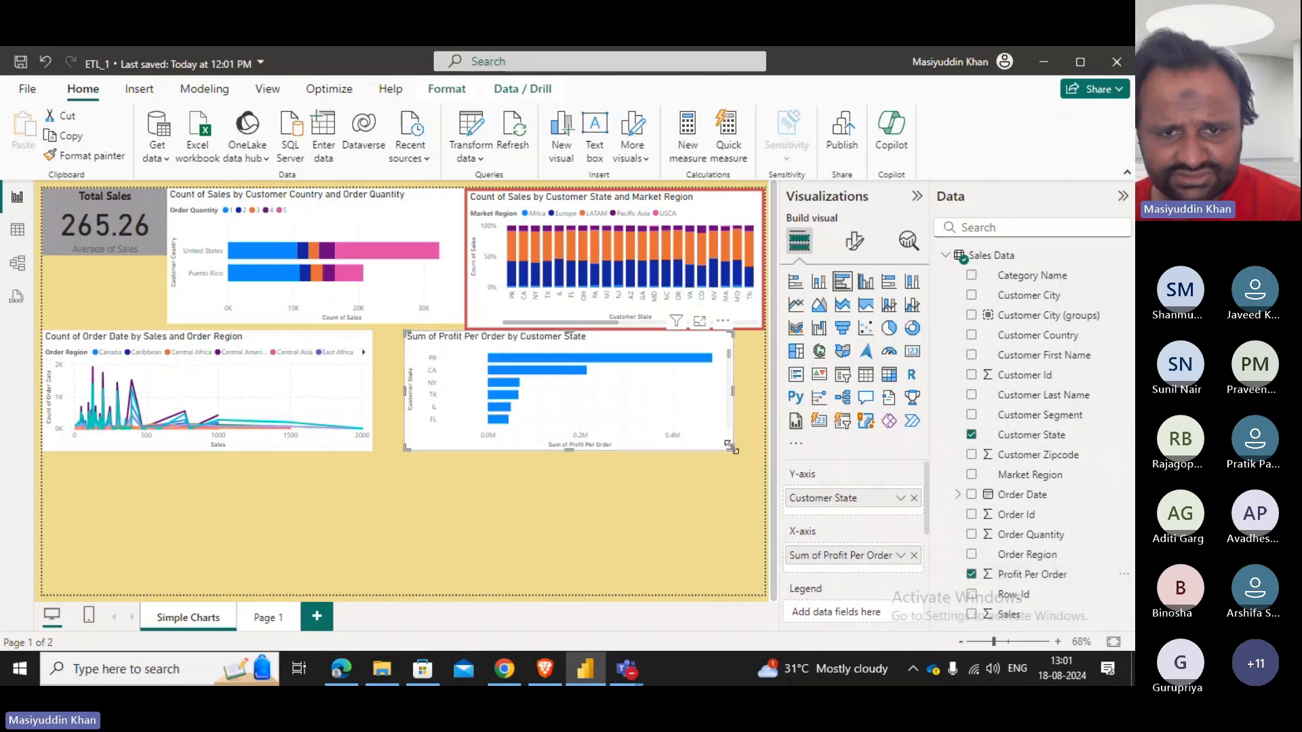
pyautogui.moveTo(731, 447); pyautogui.dragTo(765, 479)
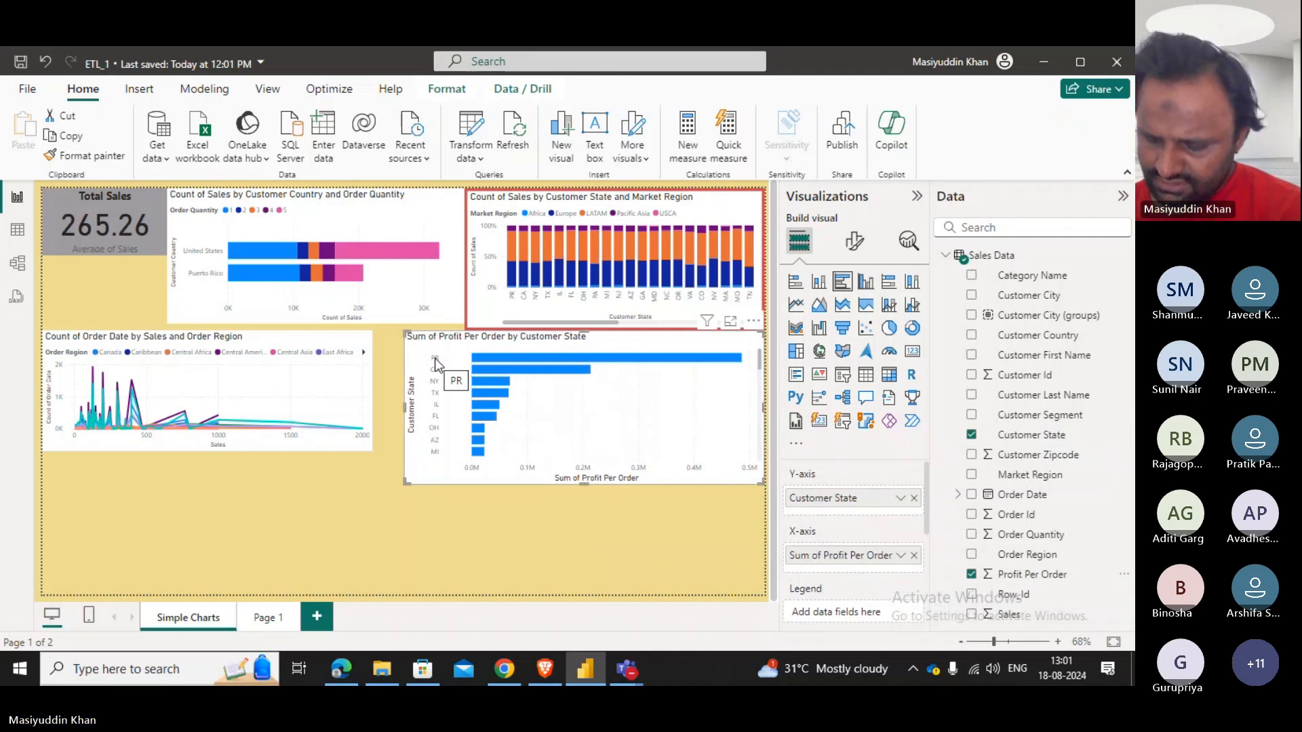
pyautogui.moveTo(479, 363)
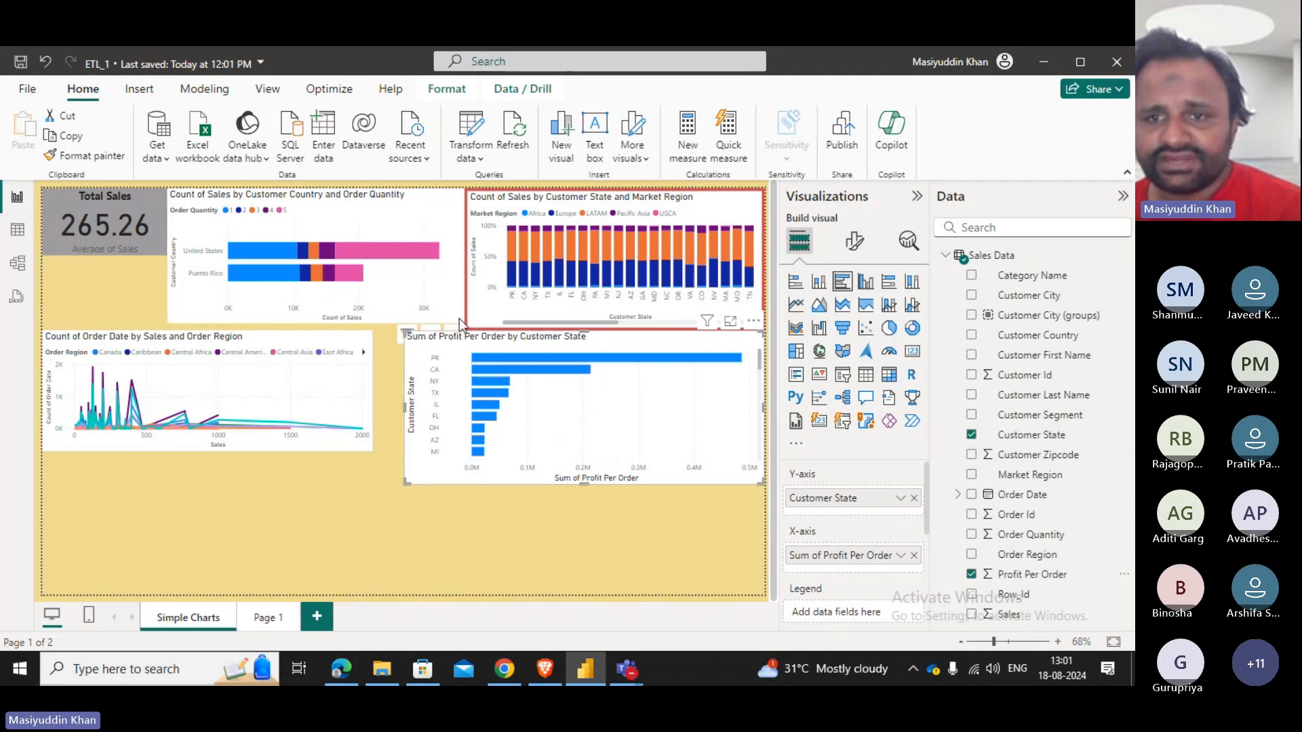
# Try Order Id and then Order Quantity as the profit chart's legend, and enlarge the chart to examine its grouped bars.
pyautogui.scroll(-2, 909, 532)
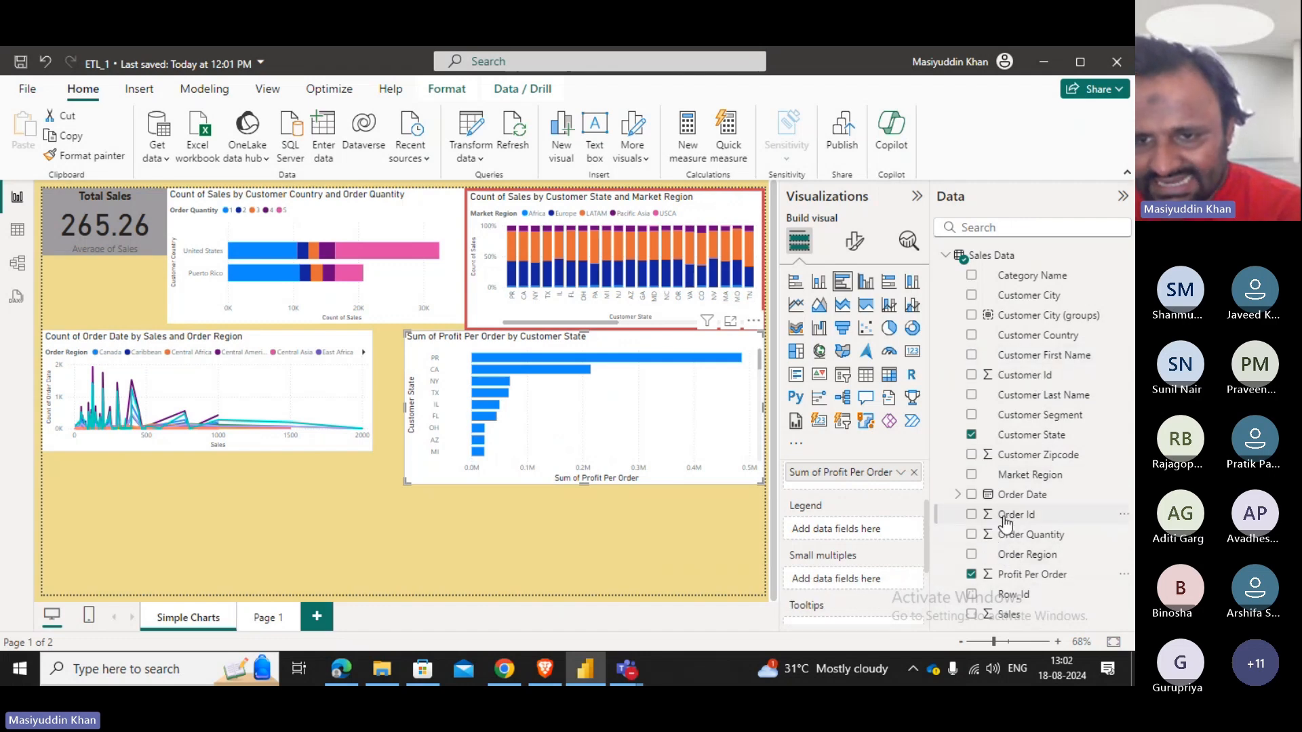
pyautogui.moveTo(1004, 516); pyautogui.dragTo(844, 518)
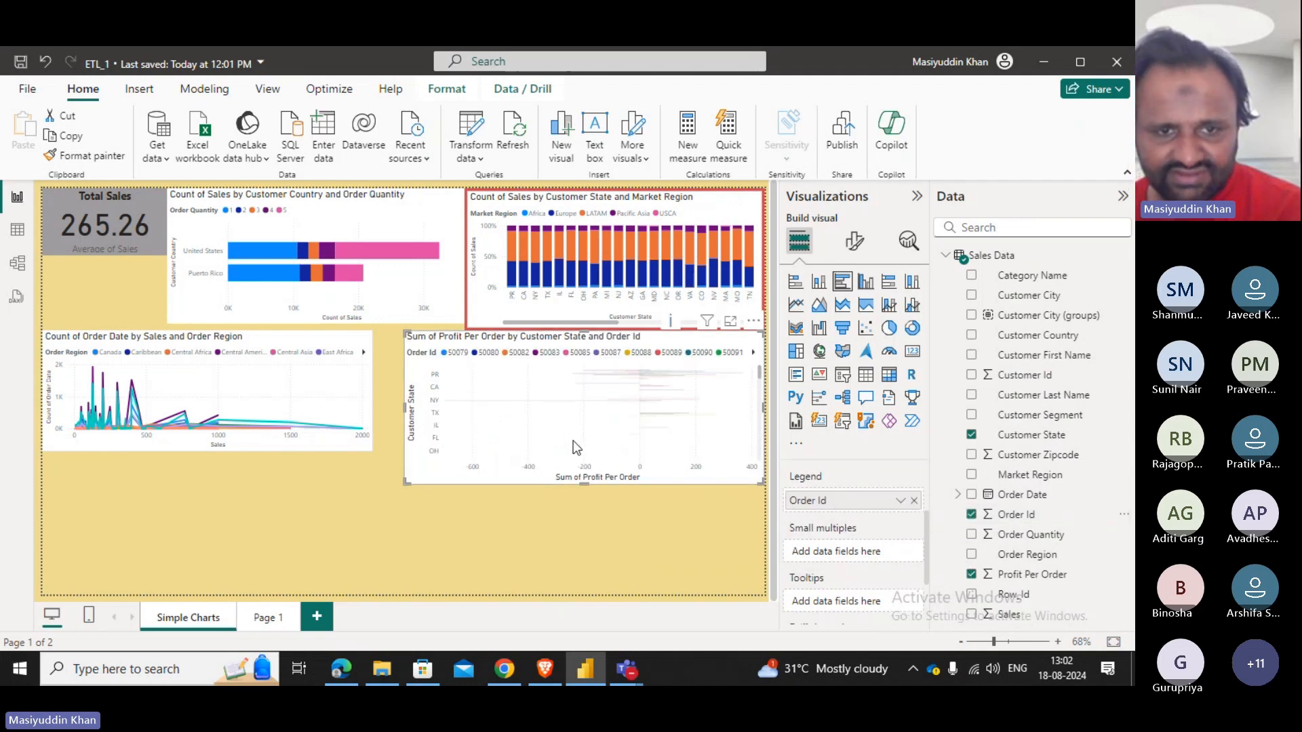
pyautogui.click(914, 501)
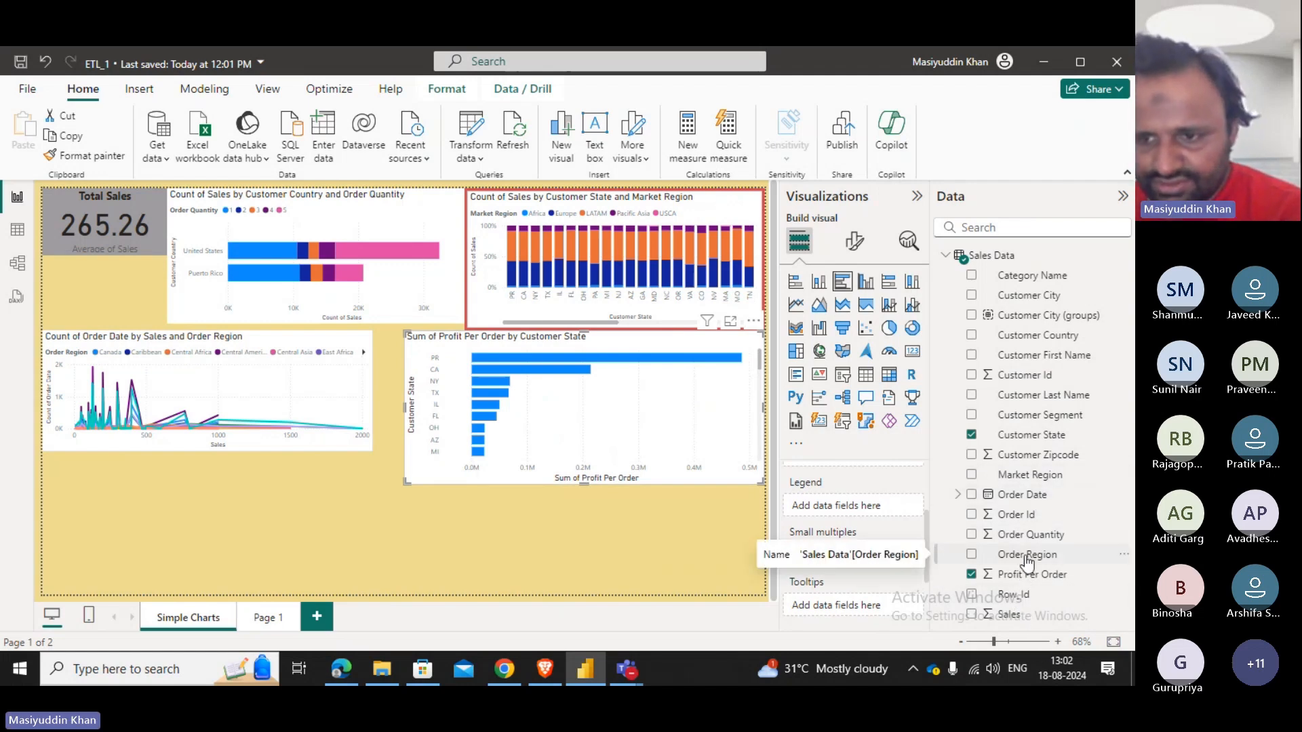
pyautogui.moveTo(1027, 535); pyautogui.dragTo(848, 508)
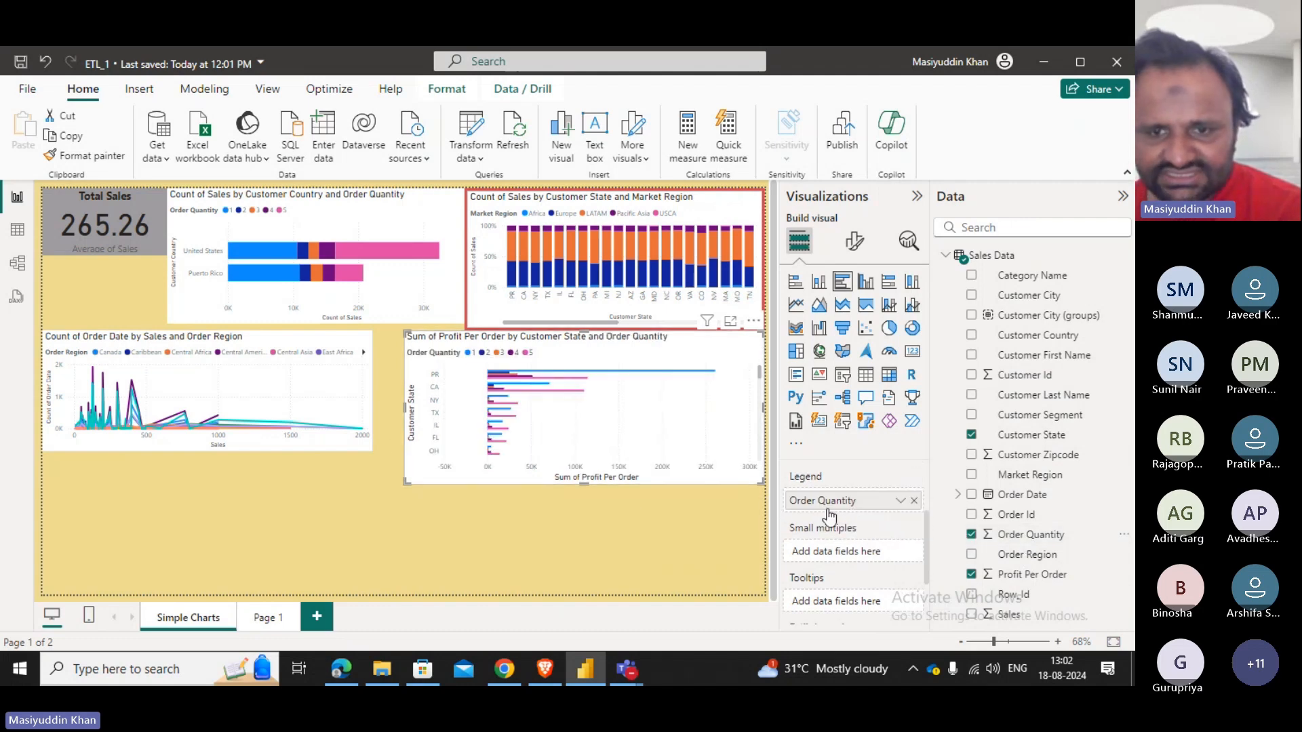
pyautogui.moveTo(666, 379); pyautogui.dragTo(475, 402)
pyautogui.moveTo(583, 450); pyautogui.dragTo(766, 563)
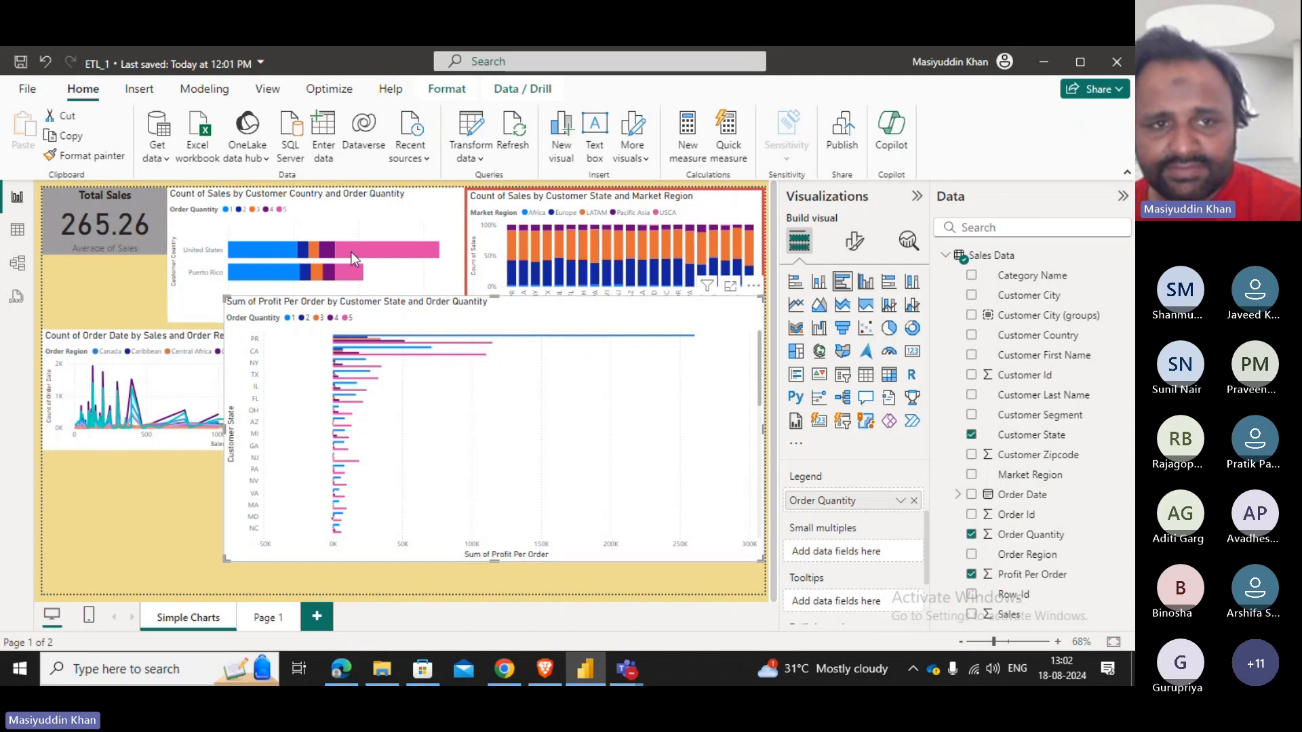
pyautogui.moveTo(359, 255)
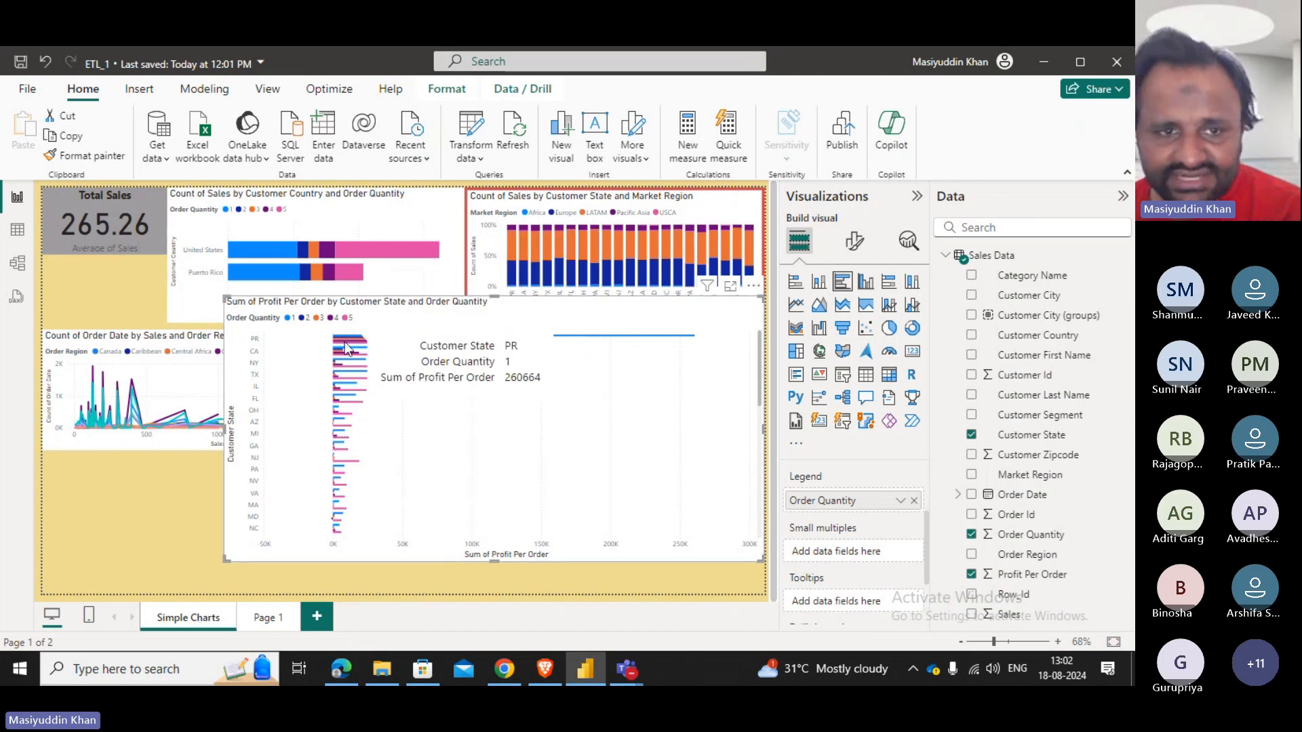
pyautogui.moveTo(359, 354)
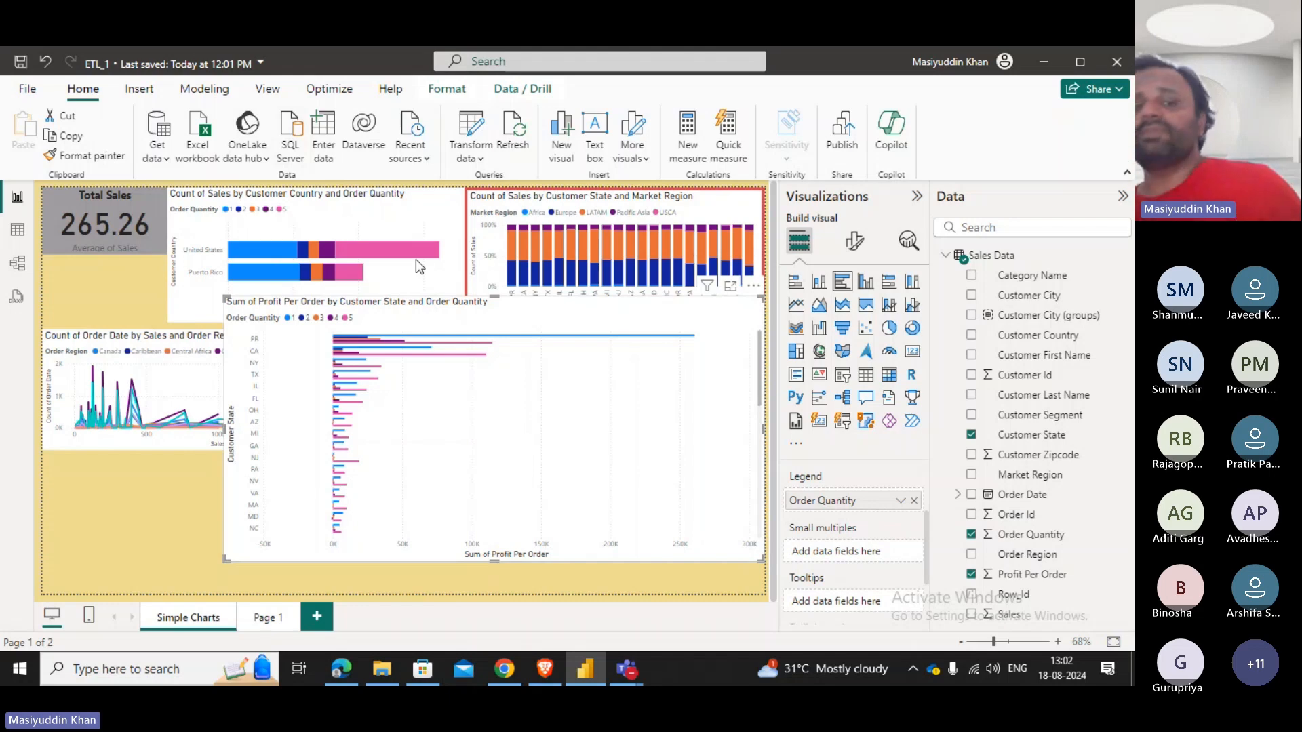
pyautogui.moveTo(397, 259)
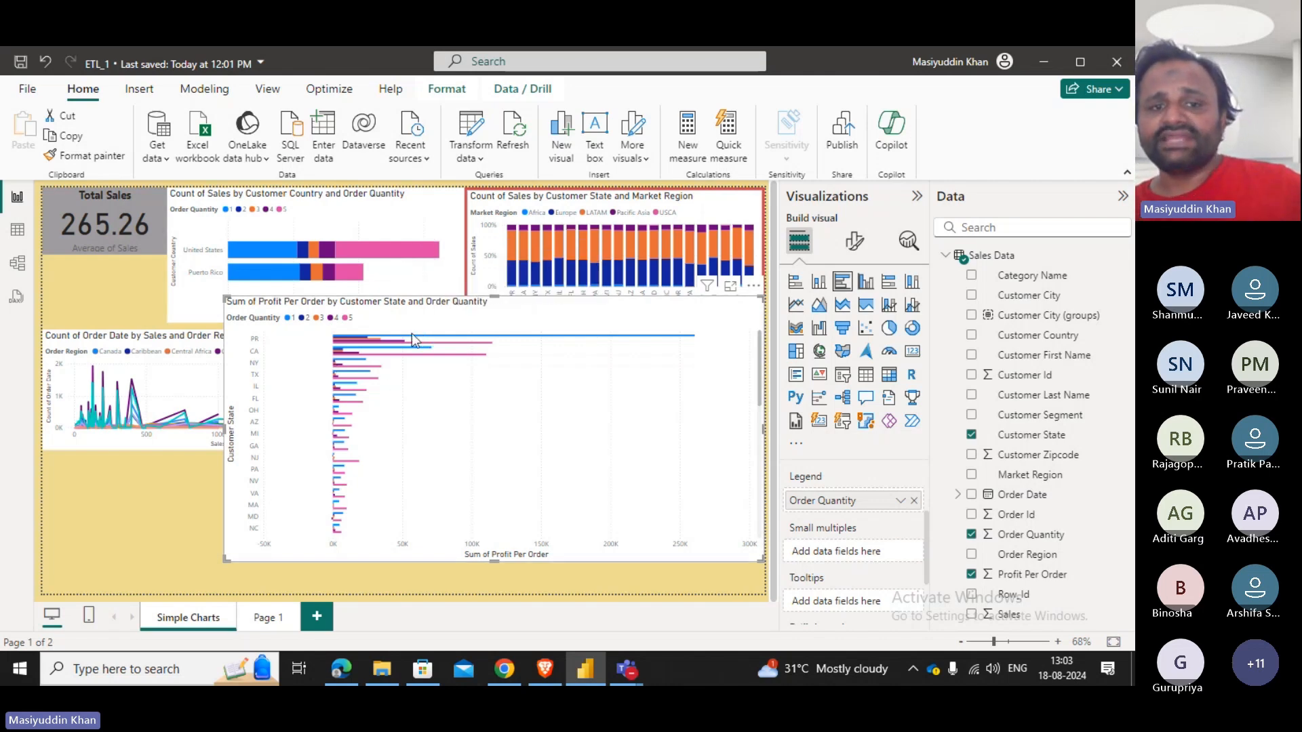
pyautogui.moveTo(415, 337)
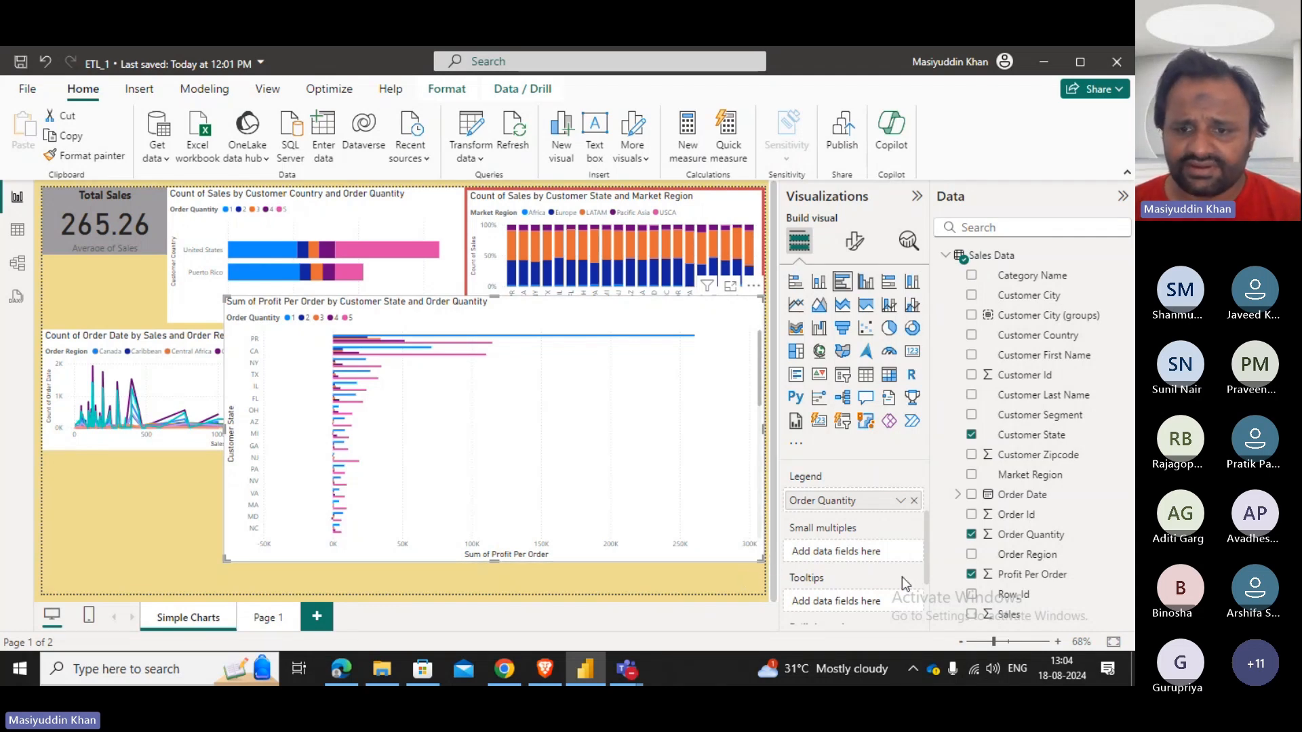
# Remove the Order Quantity legend from the profit by state chart and shrink it to fit beside the order date line chart.
pyautogui.scroll(3, 878, 549)
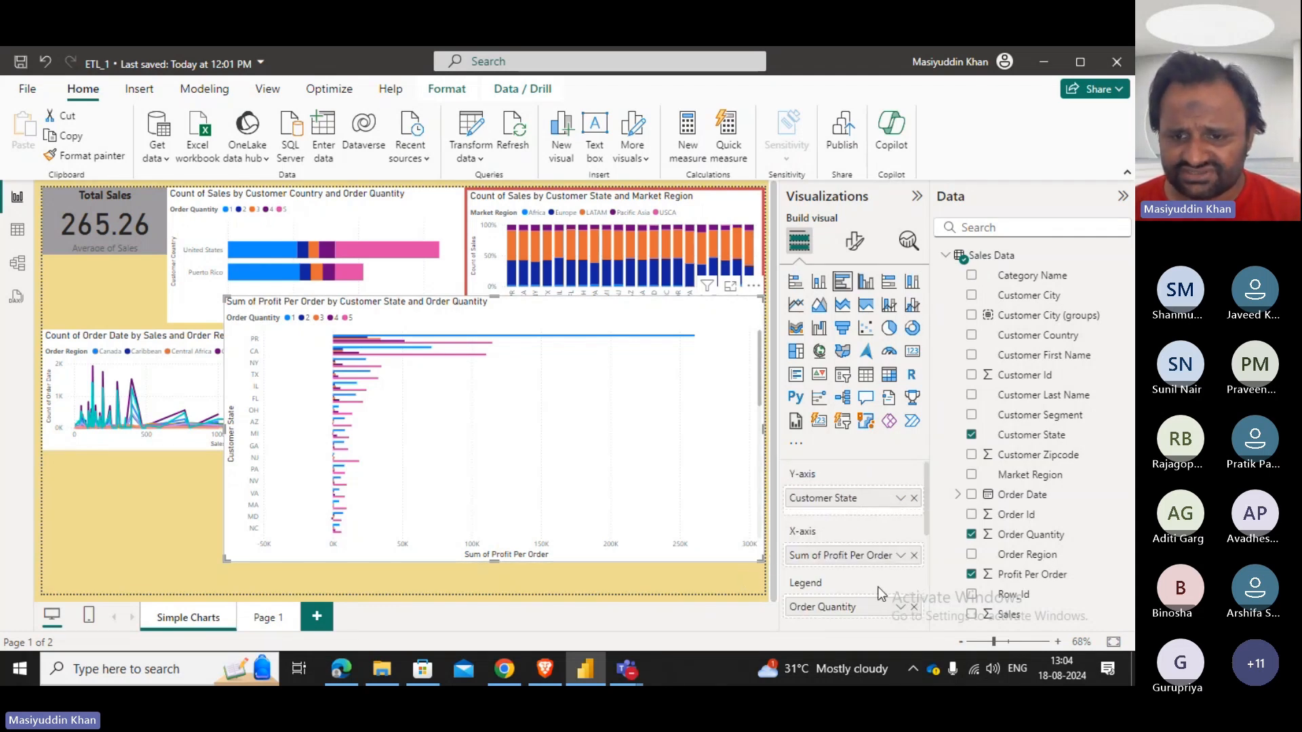
pyautogui.click(913, 607)
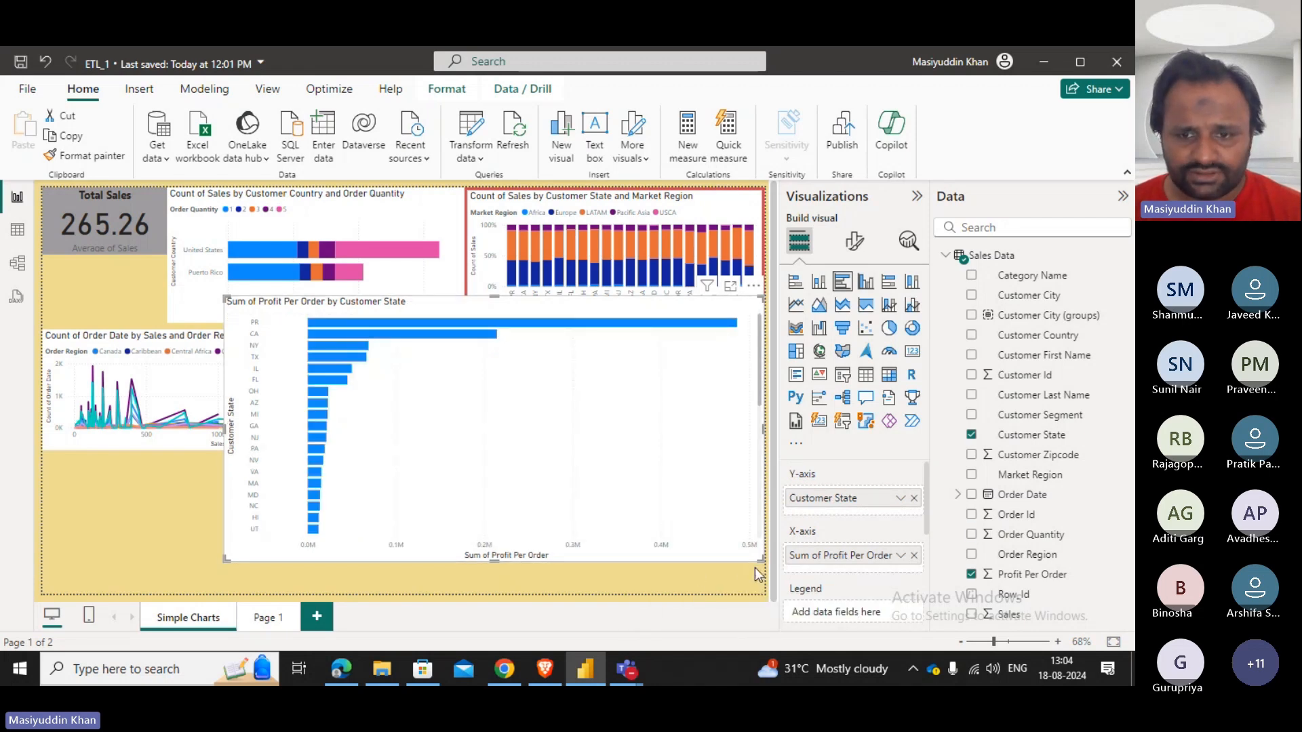
pyautogui.moveTo(761, 561); pyautogui.dragTo(567, 385)
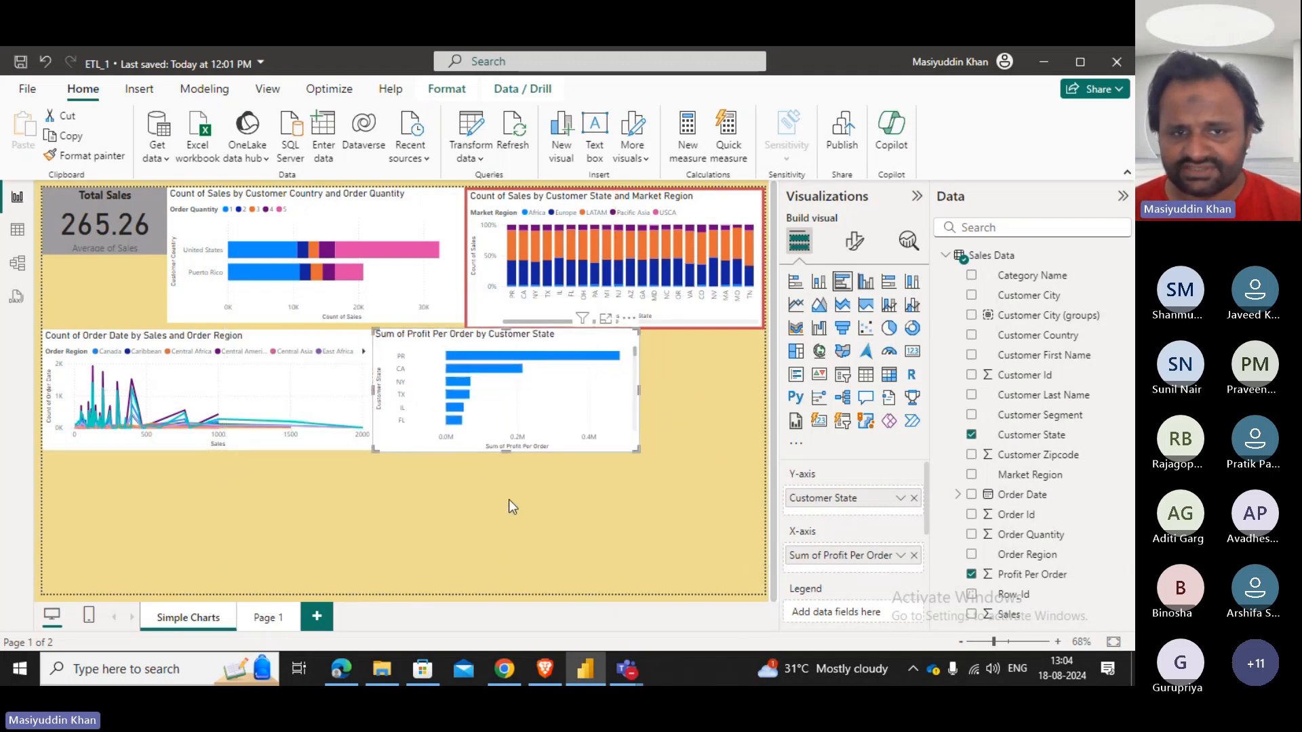
pyautogui.click(486, 488)
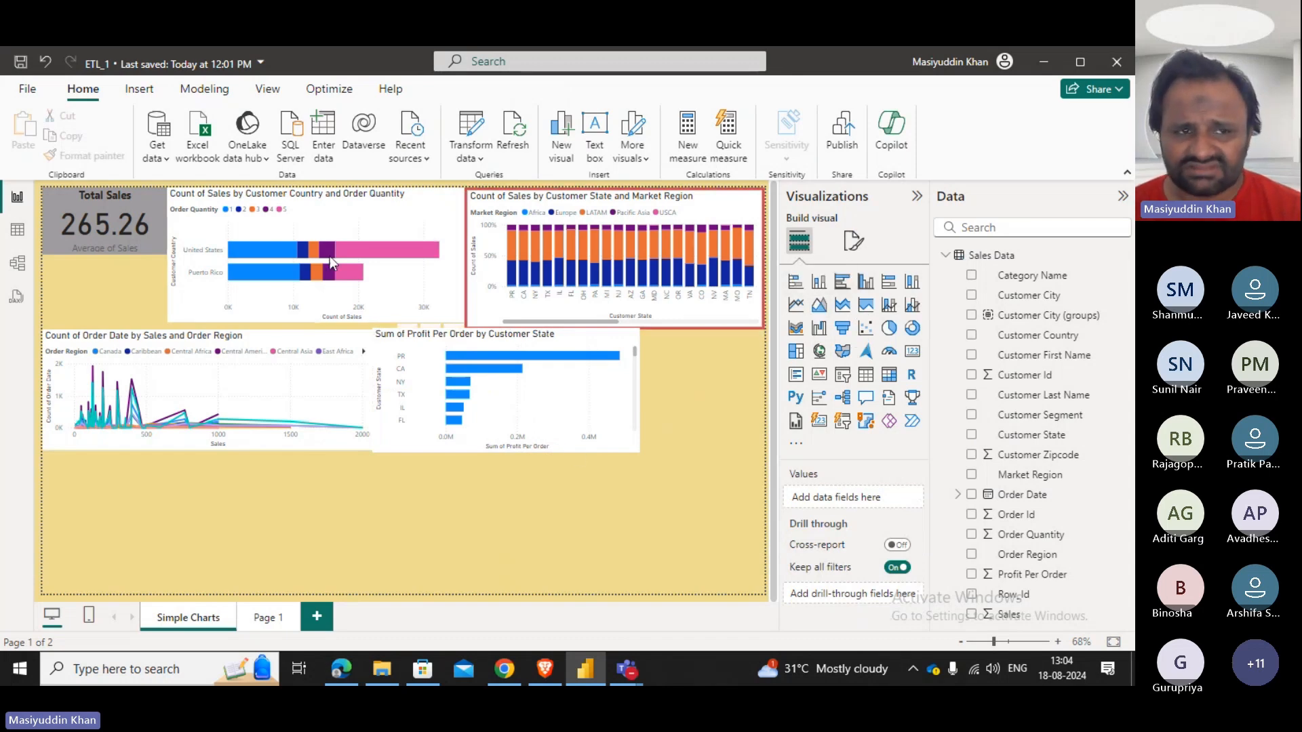
# Test cross-highlighting from the country sales chart, then try it as a pie chart and restore the stacked bar type.
pyautogui.click(270, 266)
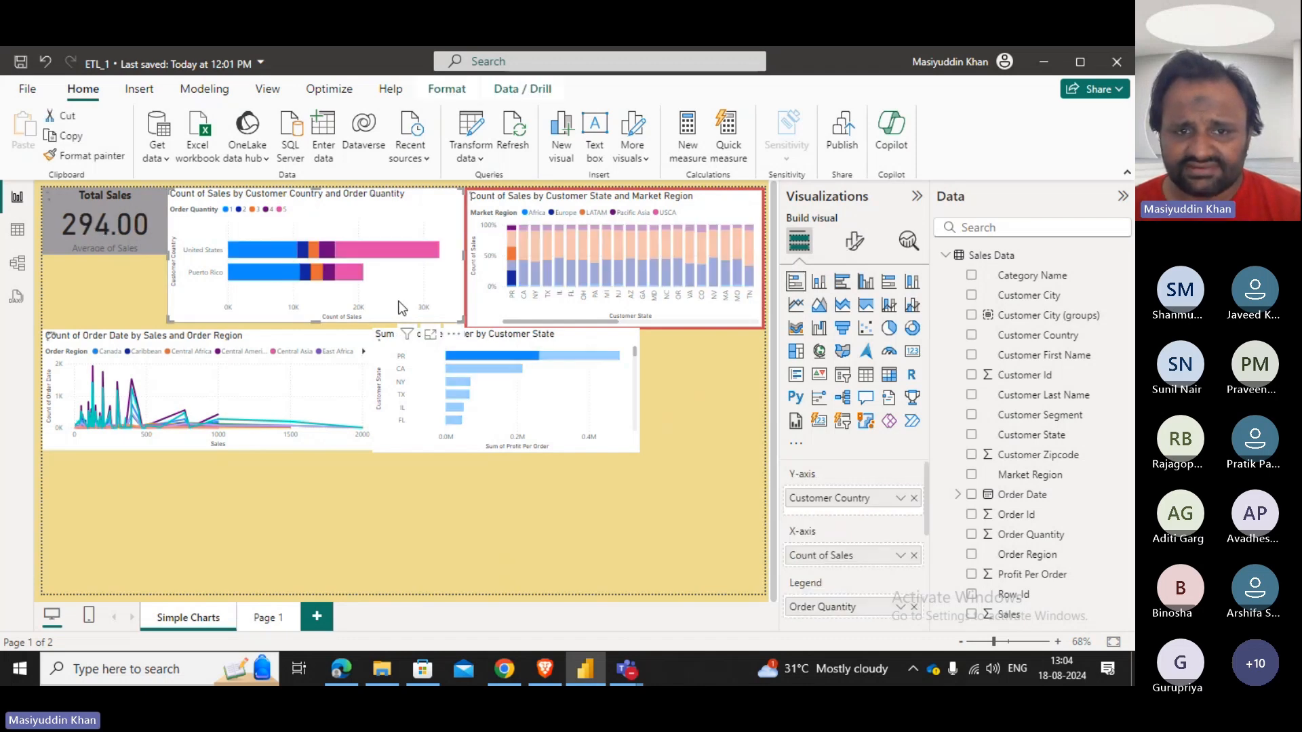
pyautogui.click(402, 308)
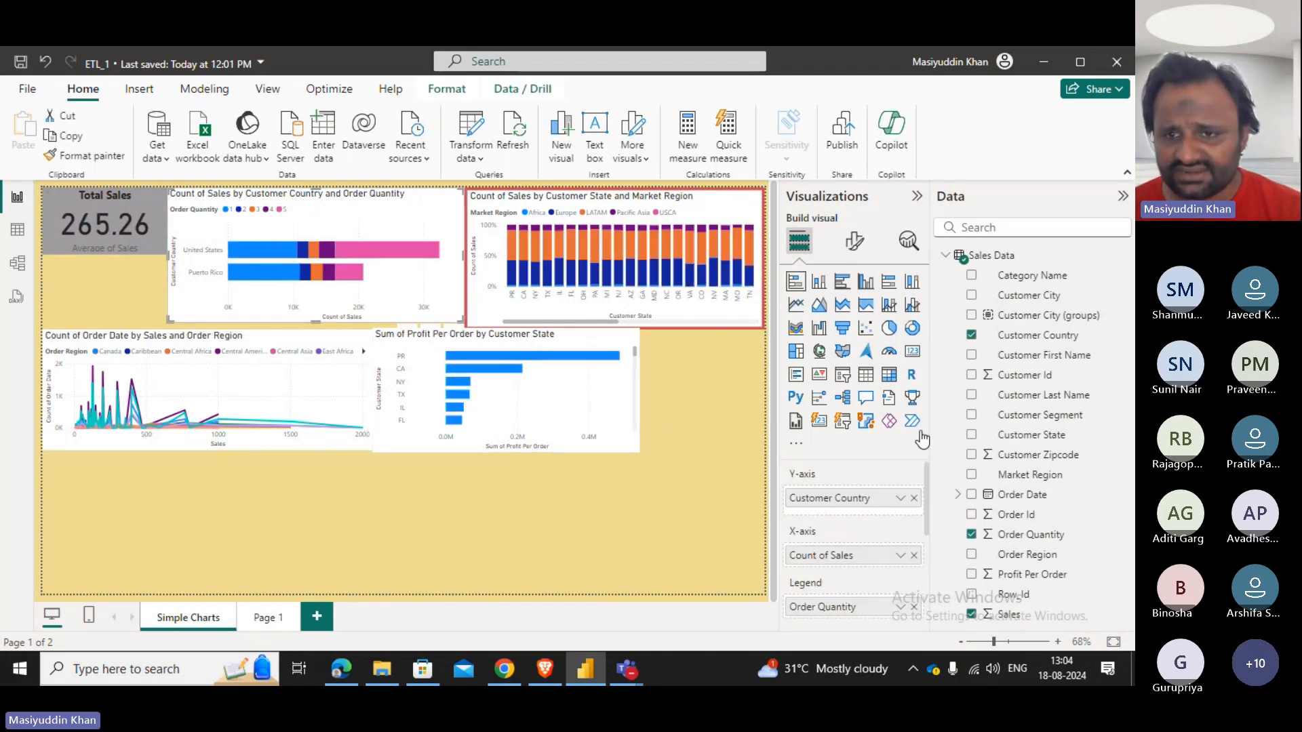
pyautogui.click(889, 329)
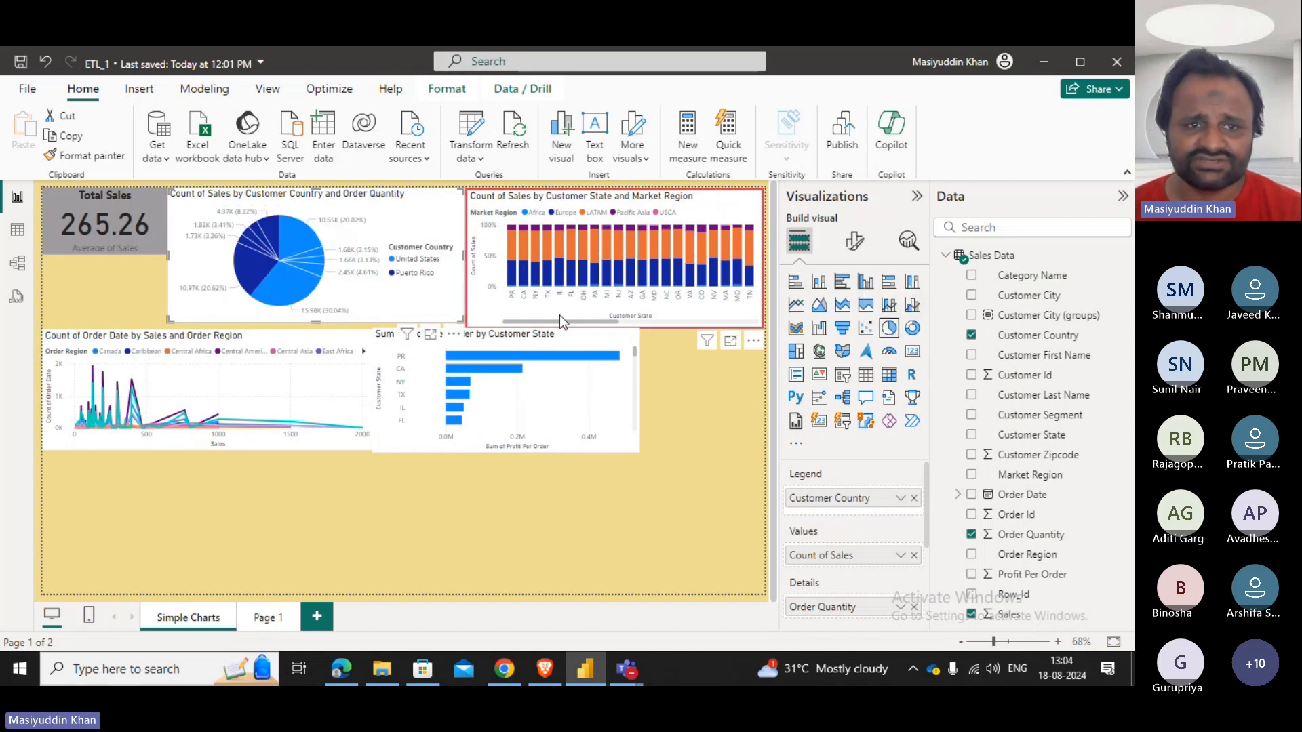
pyautogui.moveTo(400, 316); pyautogui.dragTo(430, 310)
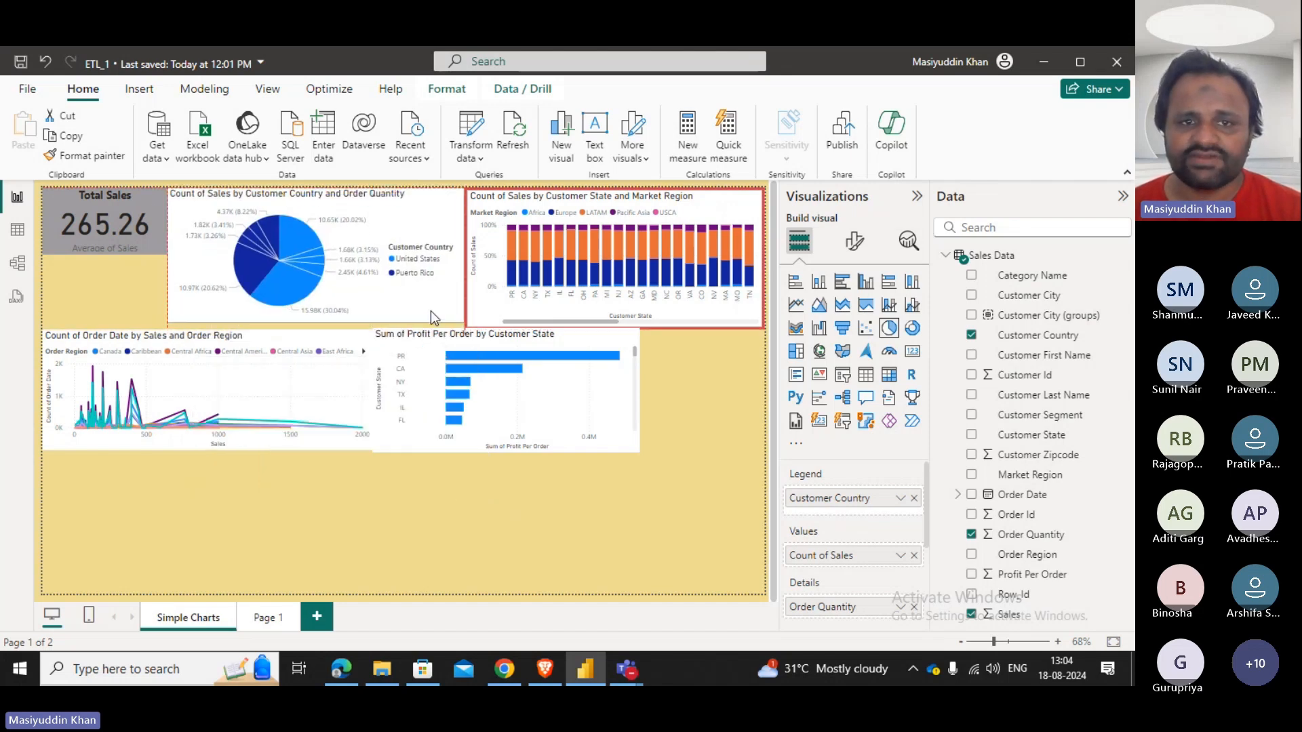
pyautogui.click(794, 284)
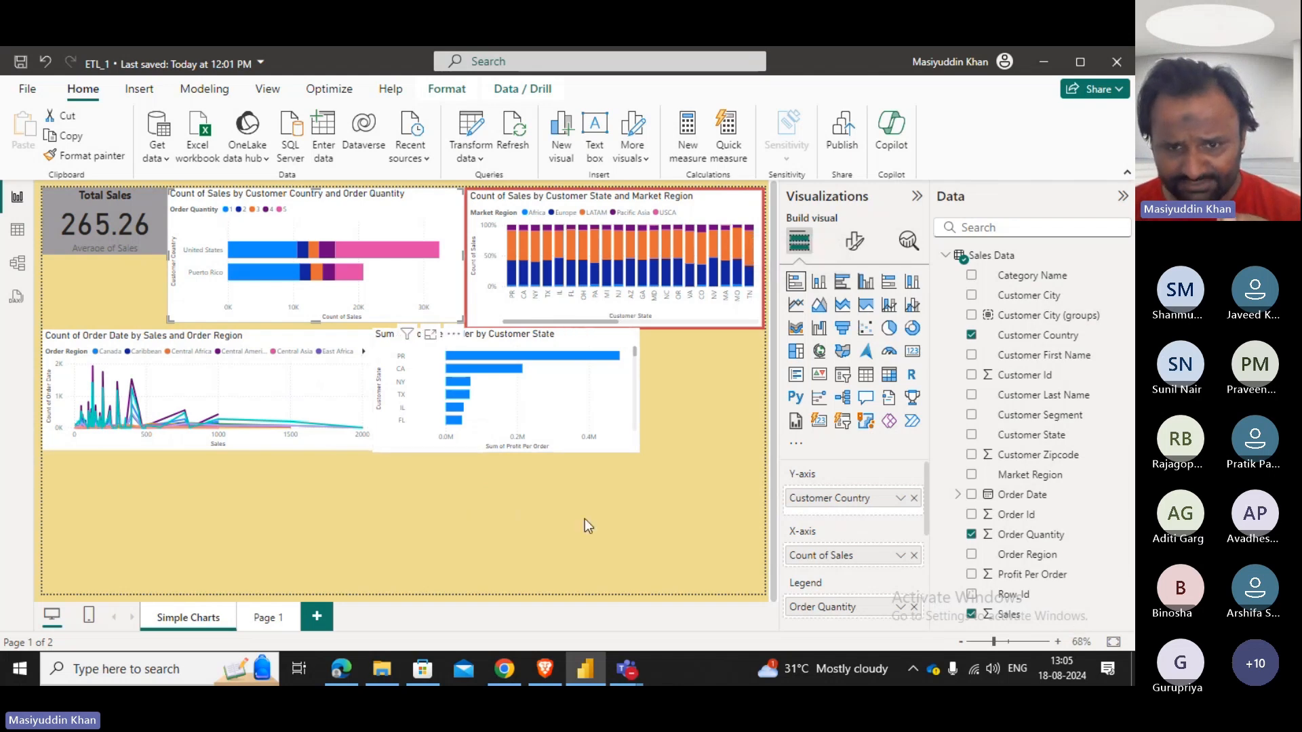
# Add an empty pie chart to the report page and shrink it to a small tile below the line chart.
pyautogui.click(889, 328)
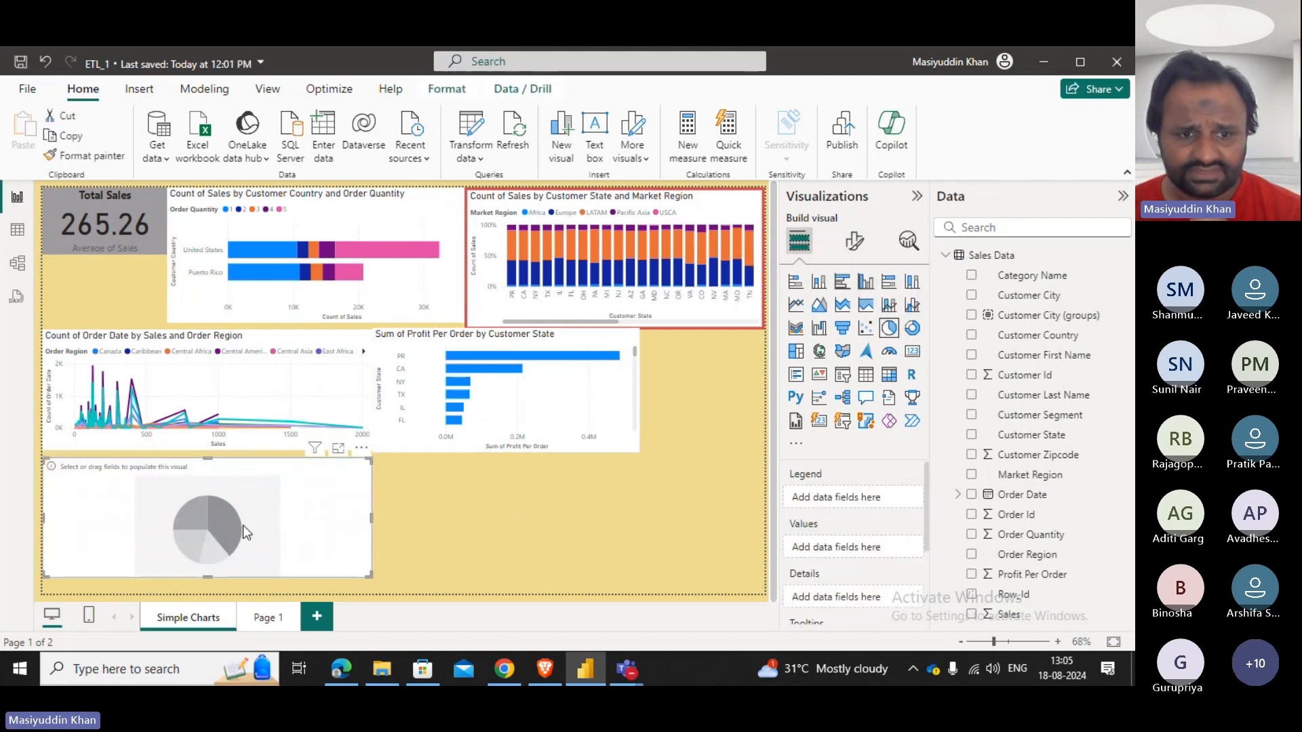
pyautogui.moveTo(372, 576); pyautogui.dragTo(185, 554)
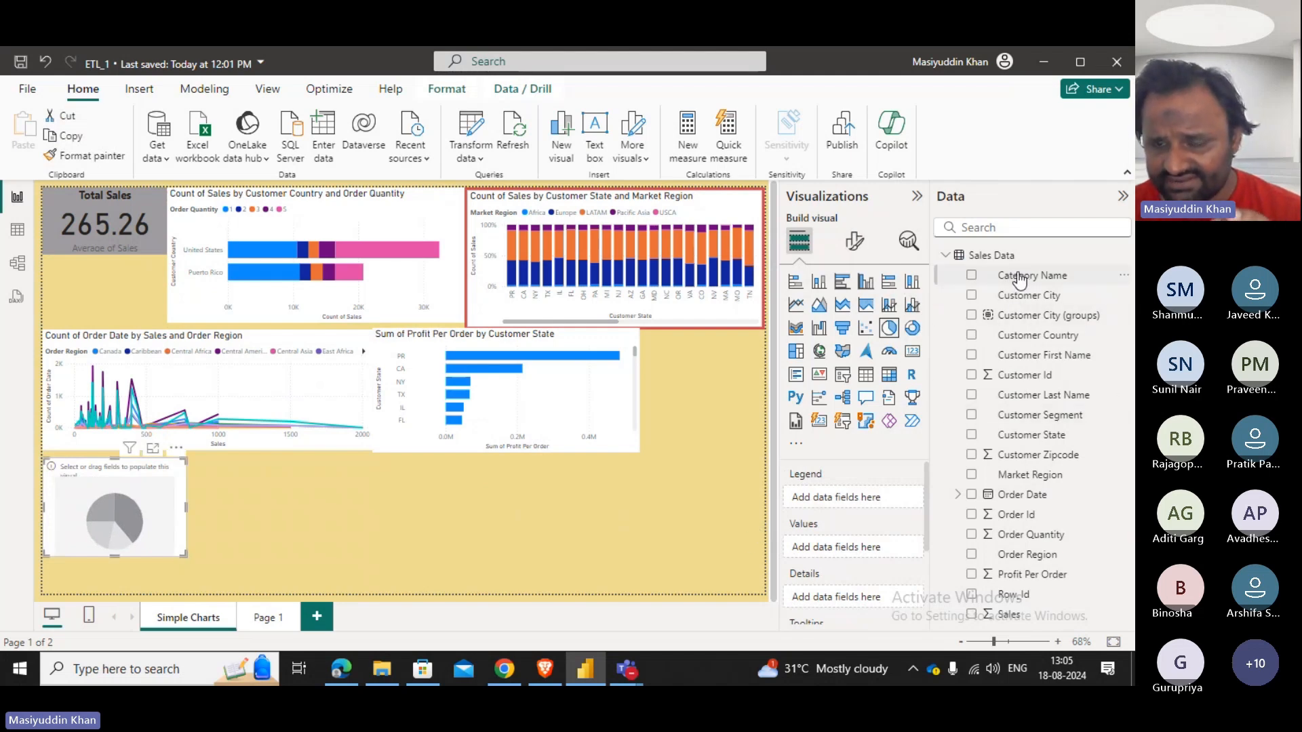
# Examine the filter values of the Customer City (groups) and Market Region columns in the data table and return to the report.
pyautogui.click(11, 241)
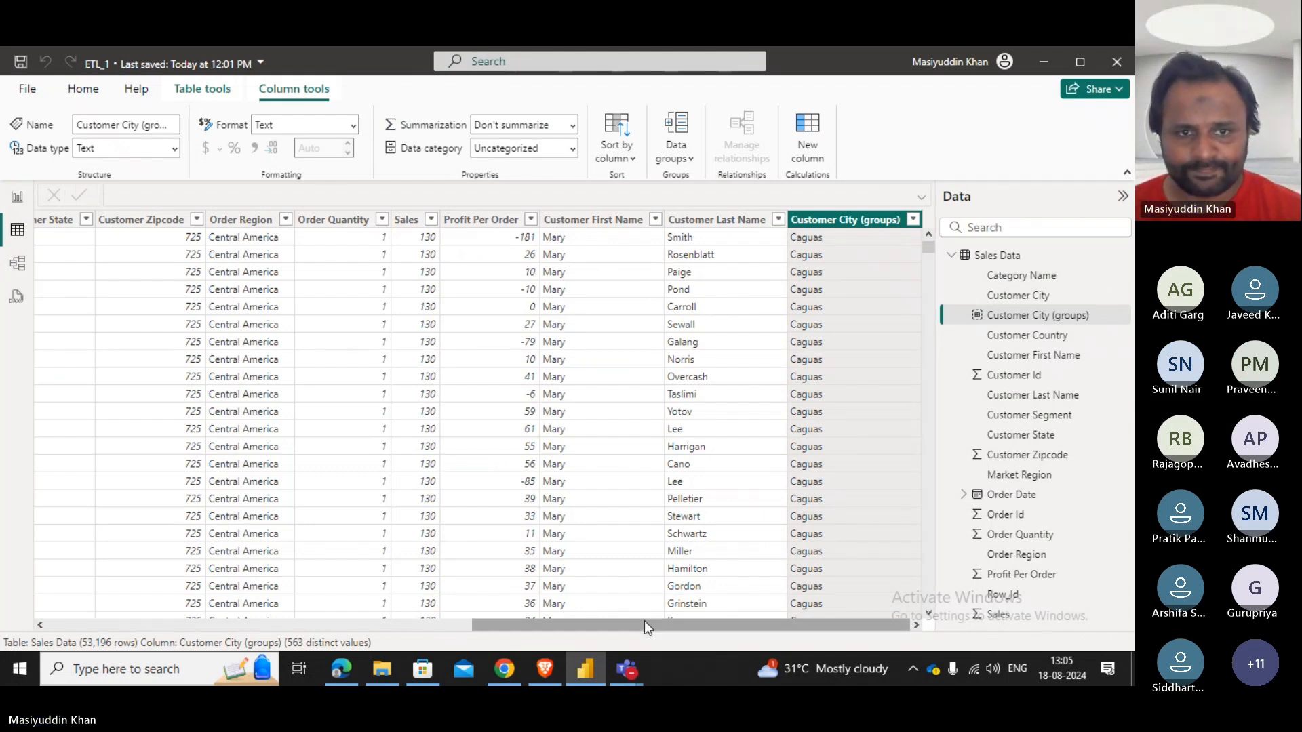
pyautogui.moveTo(644, 620); pyautogui.dragTo(917, 259)
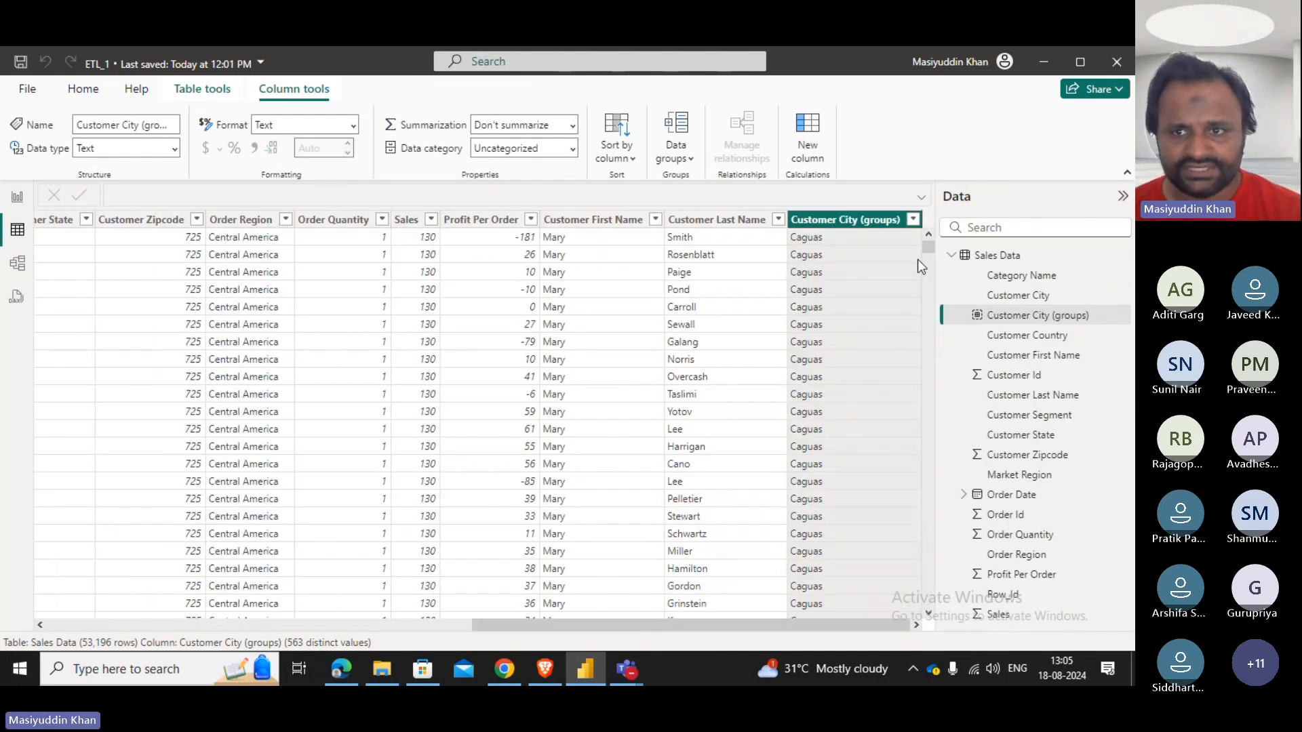
pyautogui.click(913, 220)
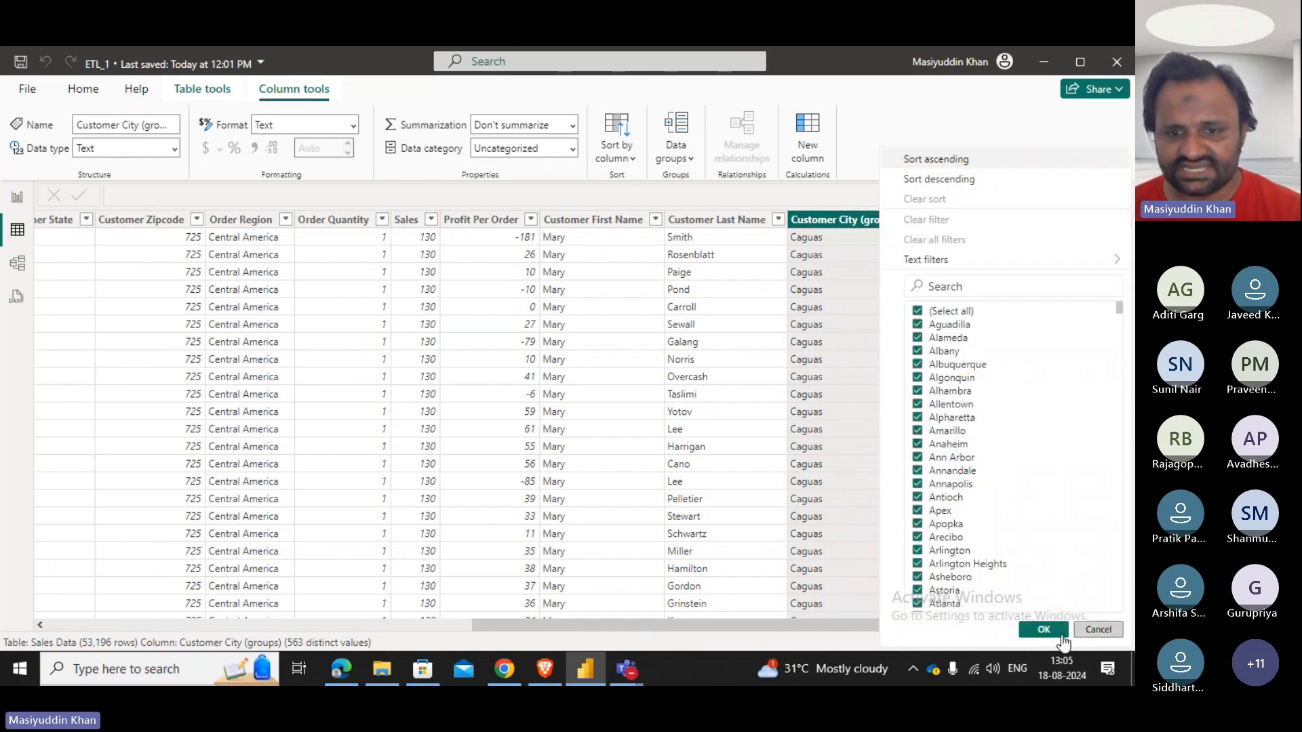
pyautogui.click(1043, 629)
pyautogui.moveTo(669, 624); pyautogui.dragTo(263, 608)
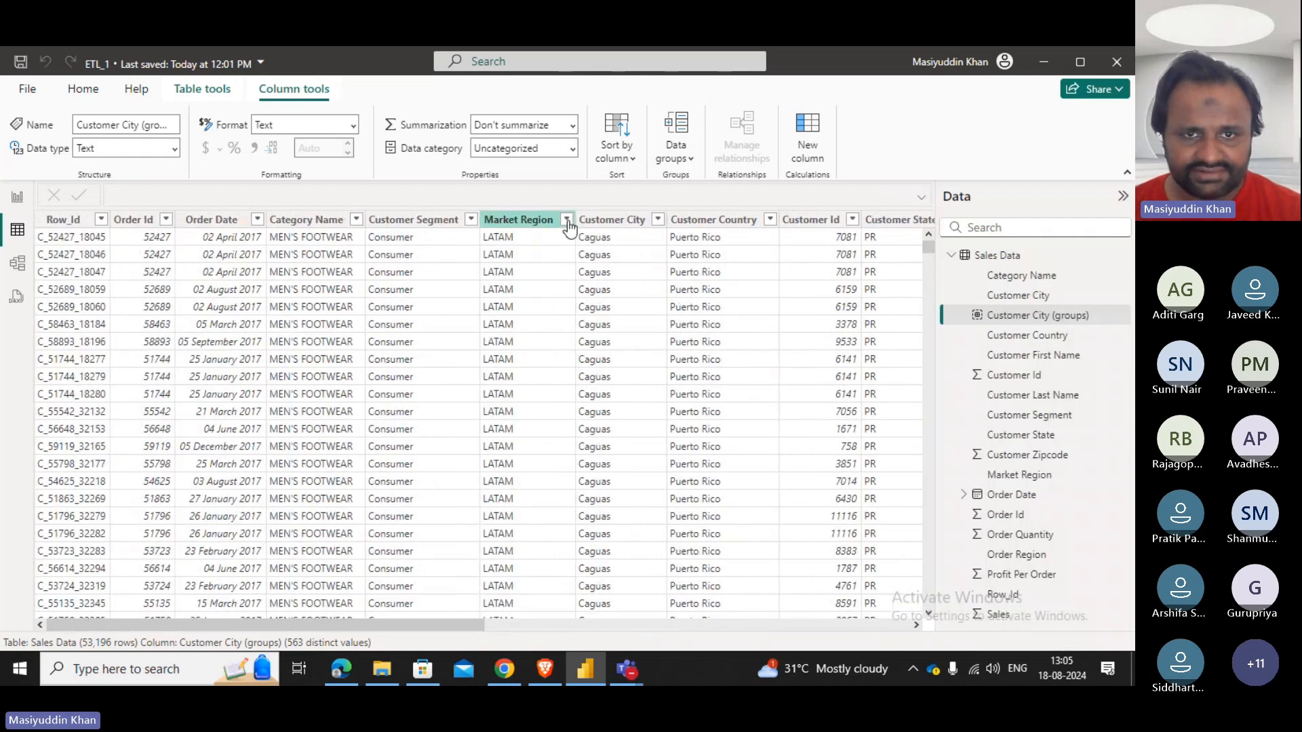
pyautogui.click(568, 227)
pyautogui.click(567, 222)
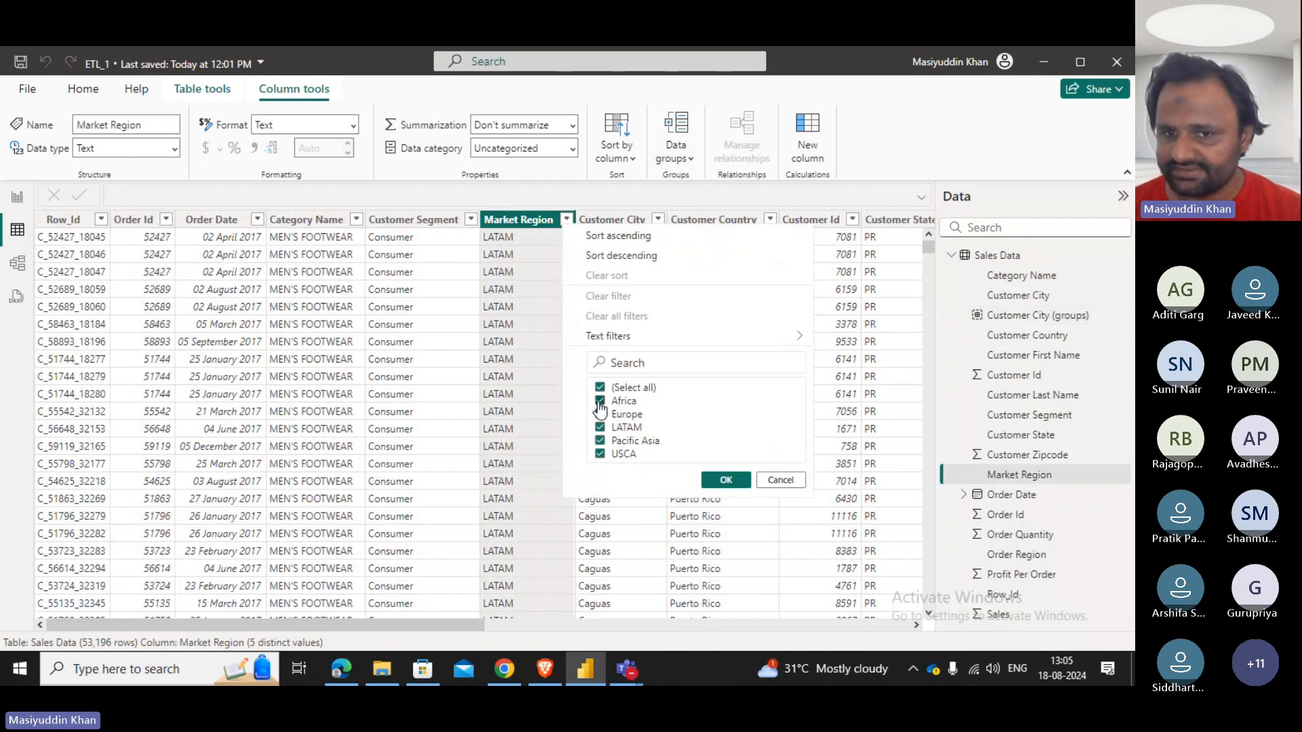
pyautogui.click(799, 482)
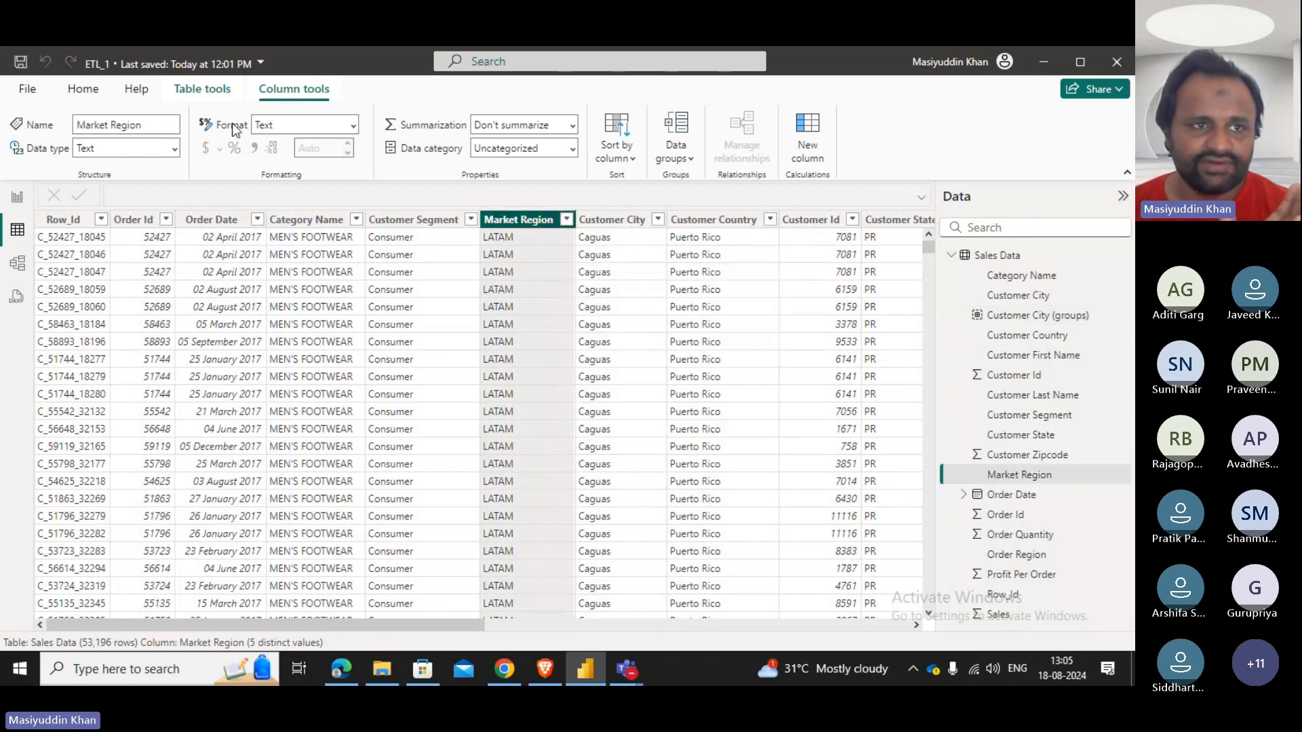
pyautogui.click(30, 198)
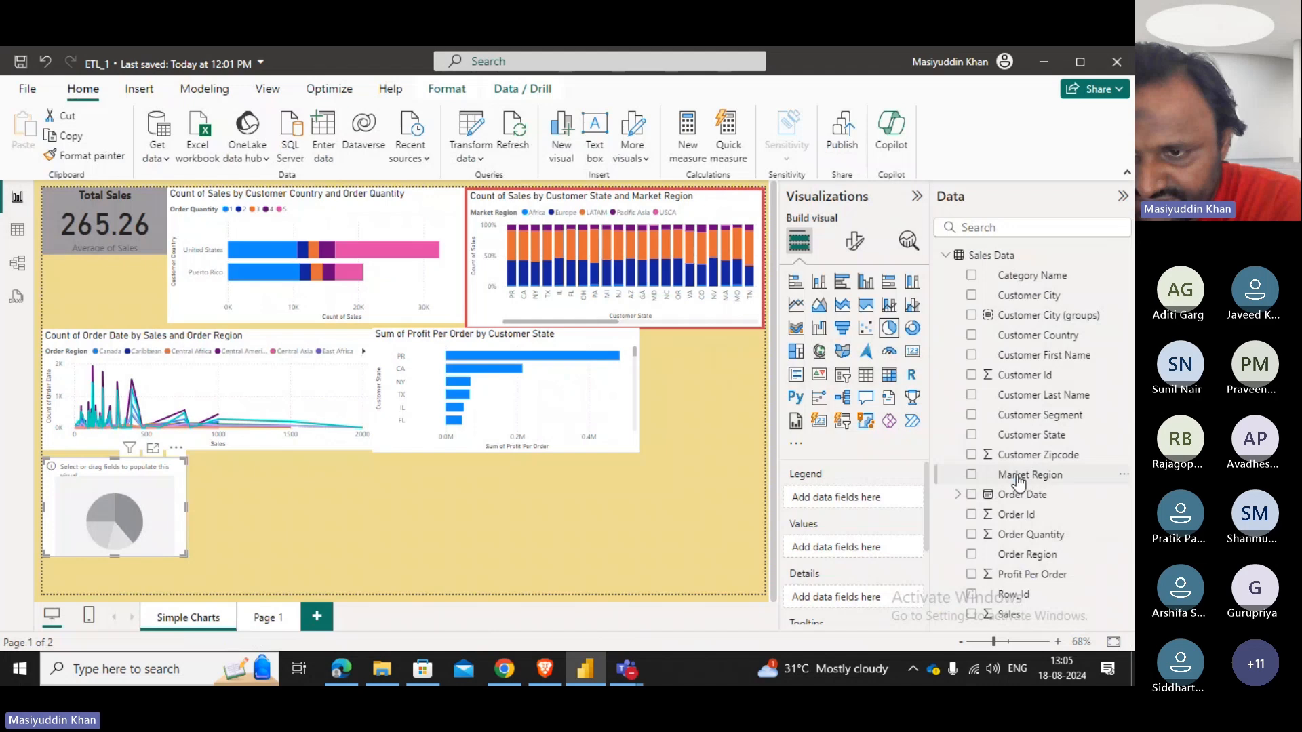
# Set the pie chart's legend to Market Region and its values to Sales.
pyautogui.moveTo(1017, 479); pyautogui.dragTo(835, 516)
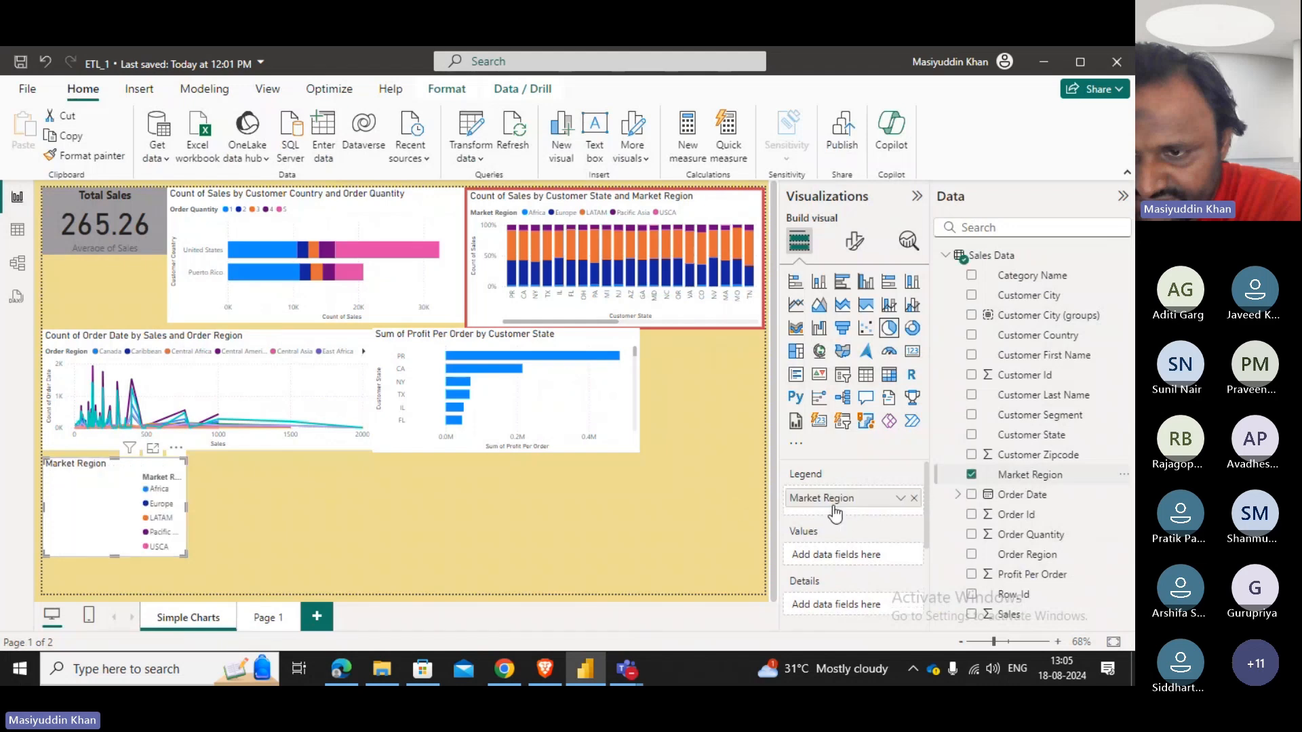
pyautogui.moveTo(1020, 615); pyautogui.dragTo(875, 564)
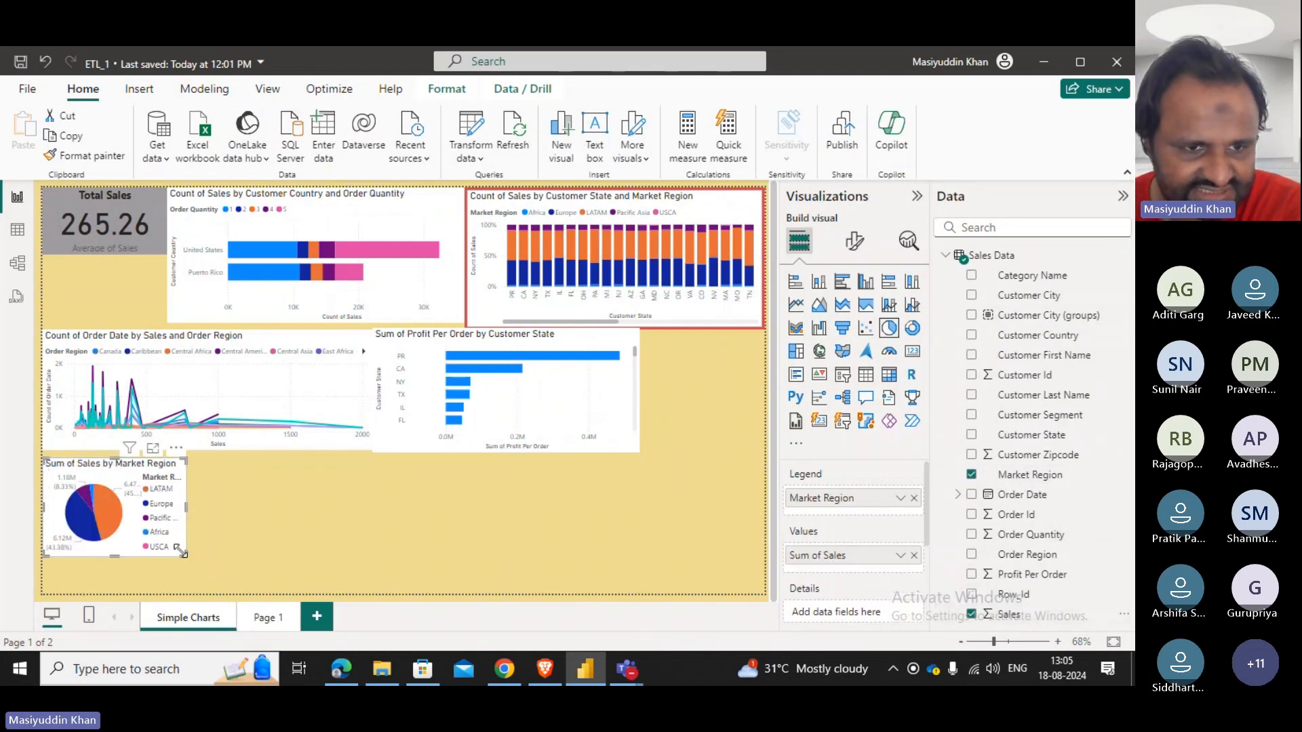
# Enlarge the Sum of Sales by Market Region pie chart and position it over the lower middle of the page.
pyautogui.moveTo(182, 554); pyautogui.dragTo(388, 609)
pyautogui.moveTo(205, 523); pyautogui.dragTo(405, 515)
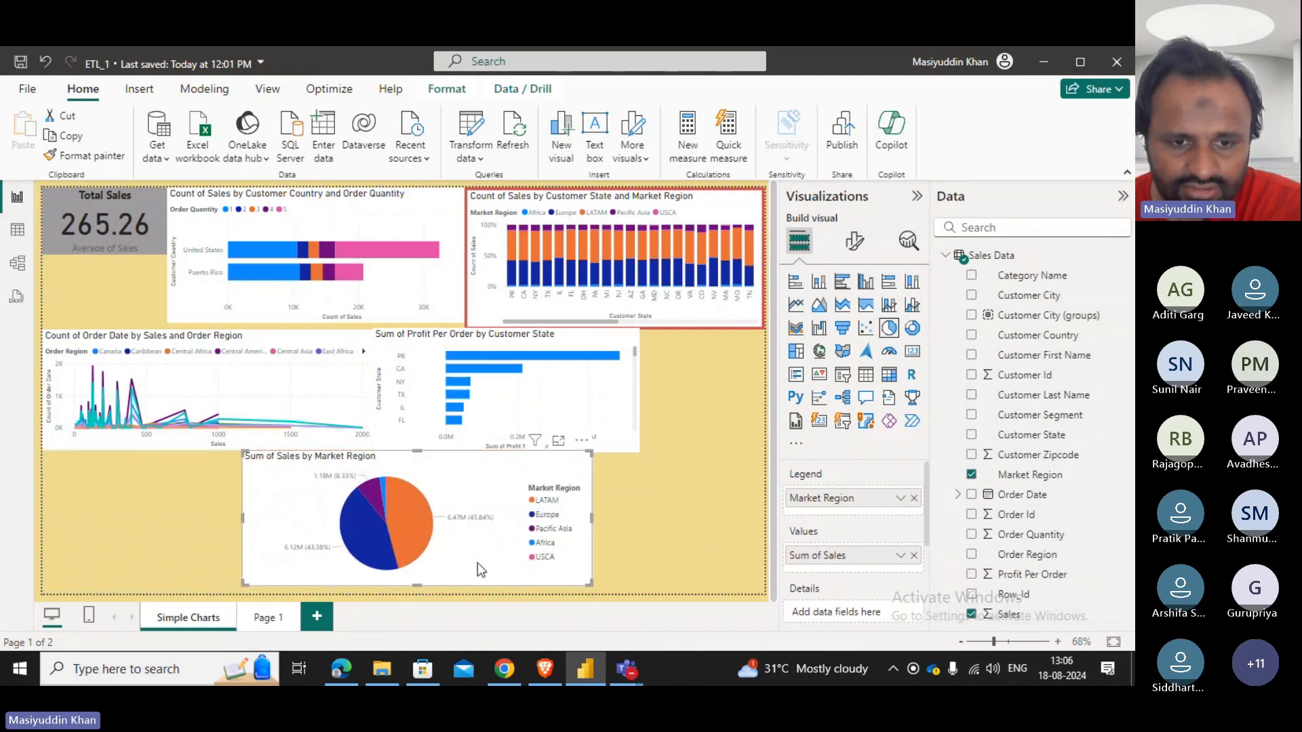
pyautogui.moveTo(475, 505); pyautogui.dragTo(467, 461)
pyautogui.moveTo(555, 486); pyautogui.dragTo(613, 582)
pyautogui.moveTo(442, 489); pyautogui.dragTo(507, 492)
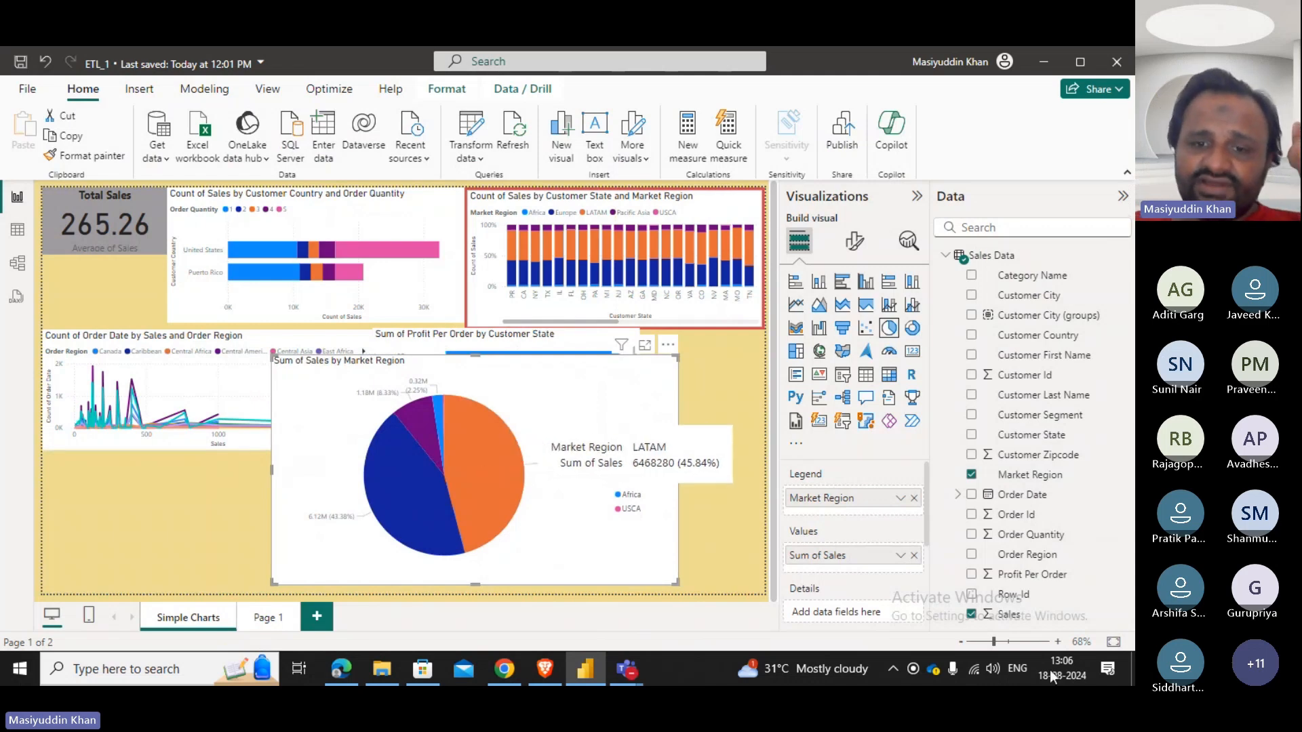
# Try Customer City as the pie chart's legend and switch the legend back to Market Region.
pyautogui.click(915, 498)
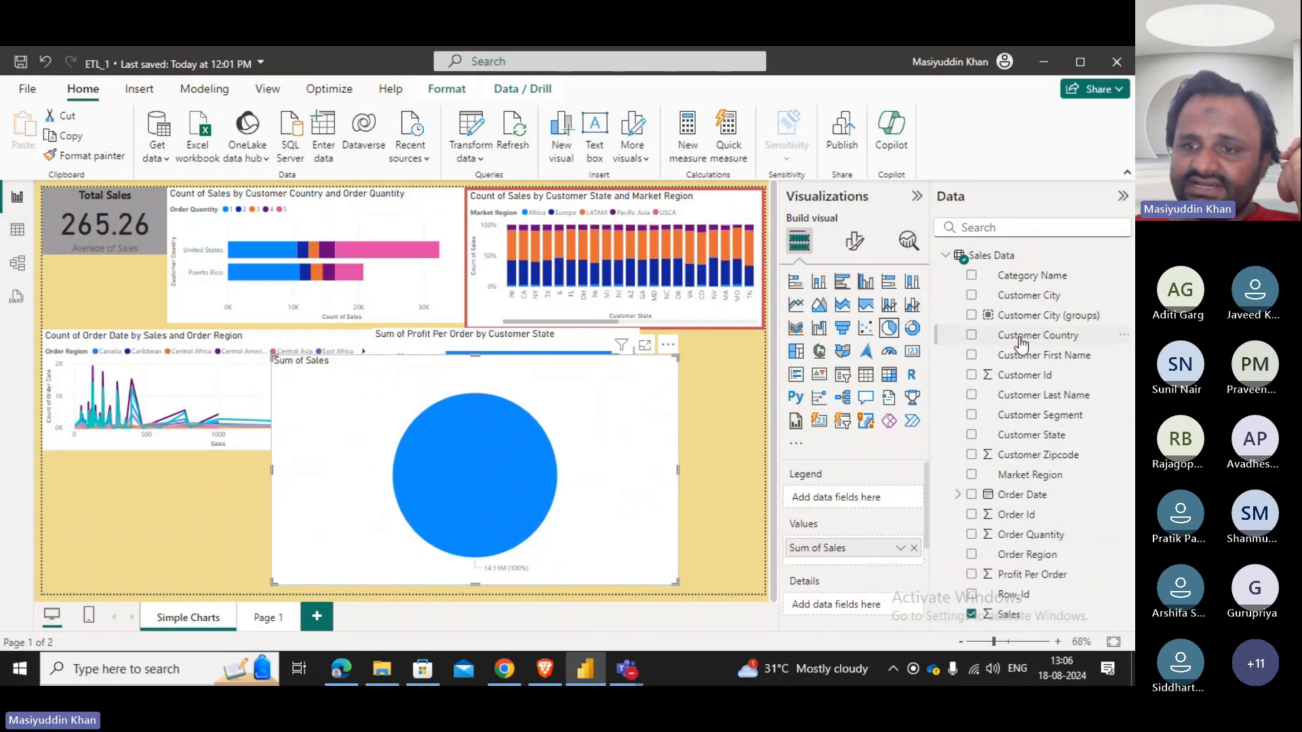
pyautogui.moveTo(1022, 346); pyautogui.dragTo(882, 519)
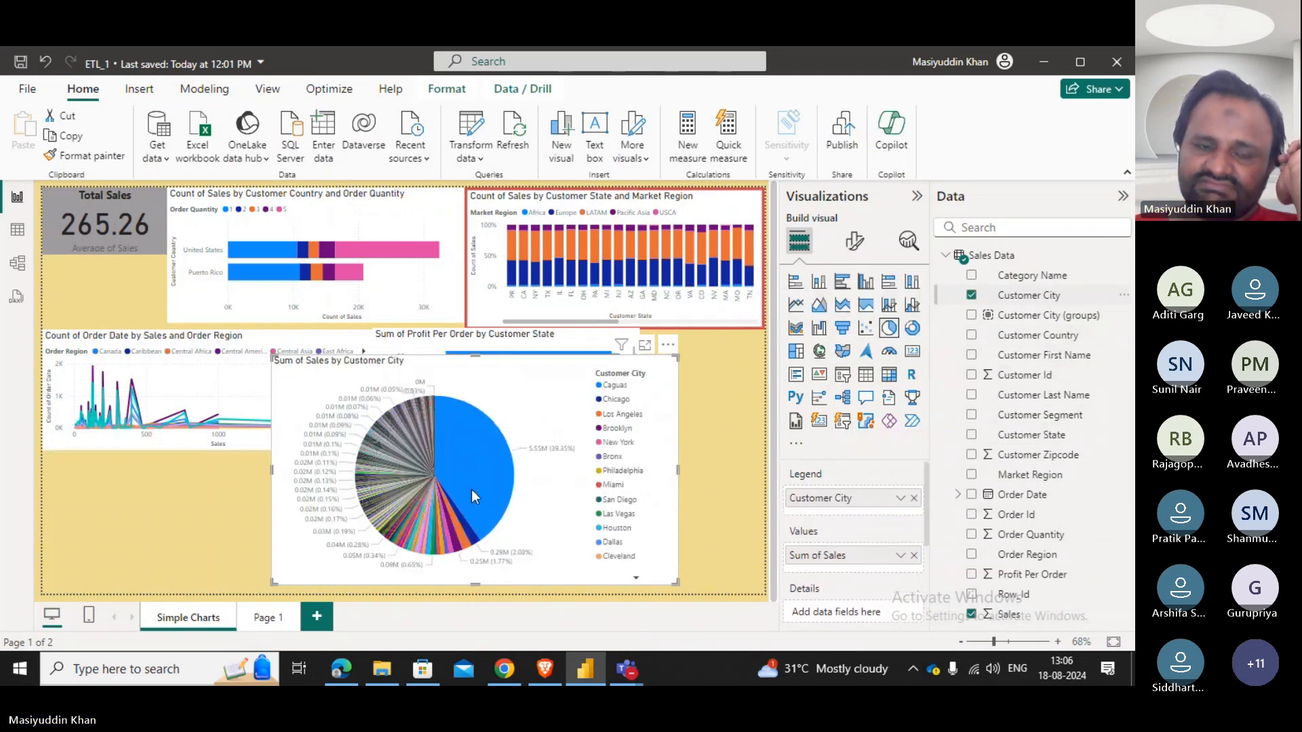
pyautogui.moveTo(377, 465)
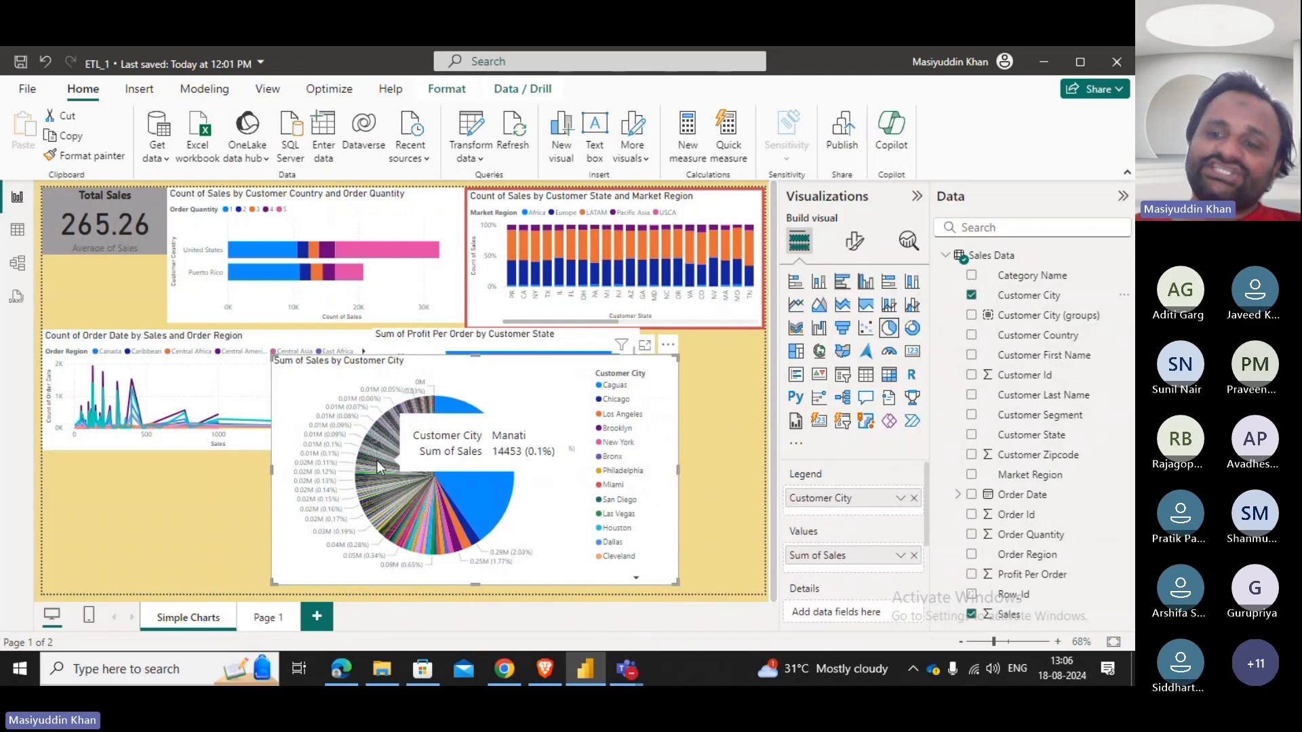
pyautogui.click(914, 499)
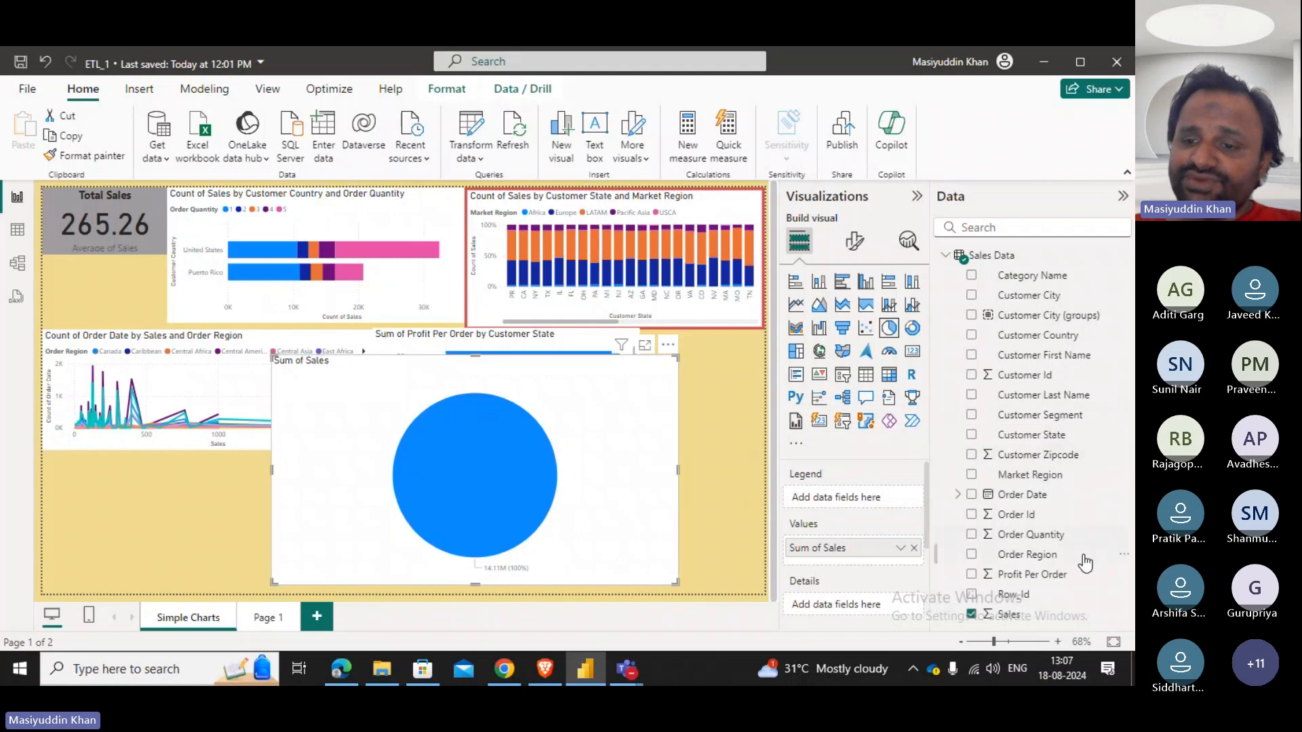
pyautogui.click(972, 476)
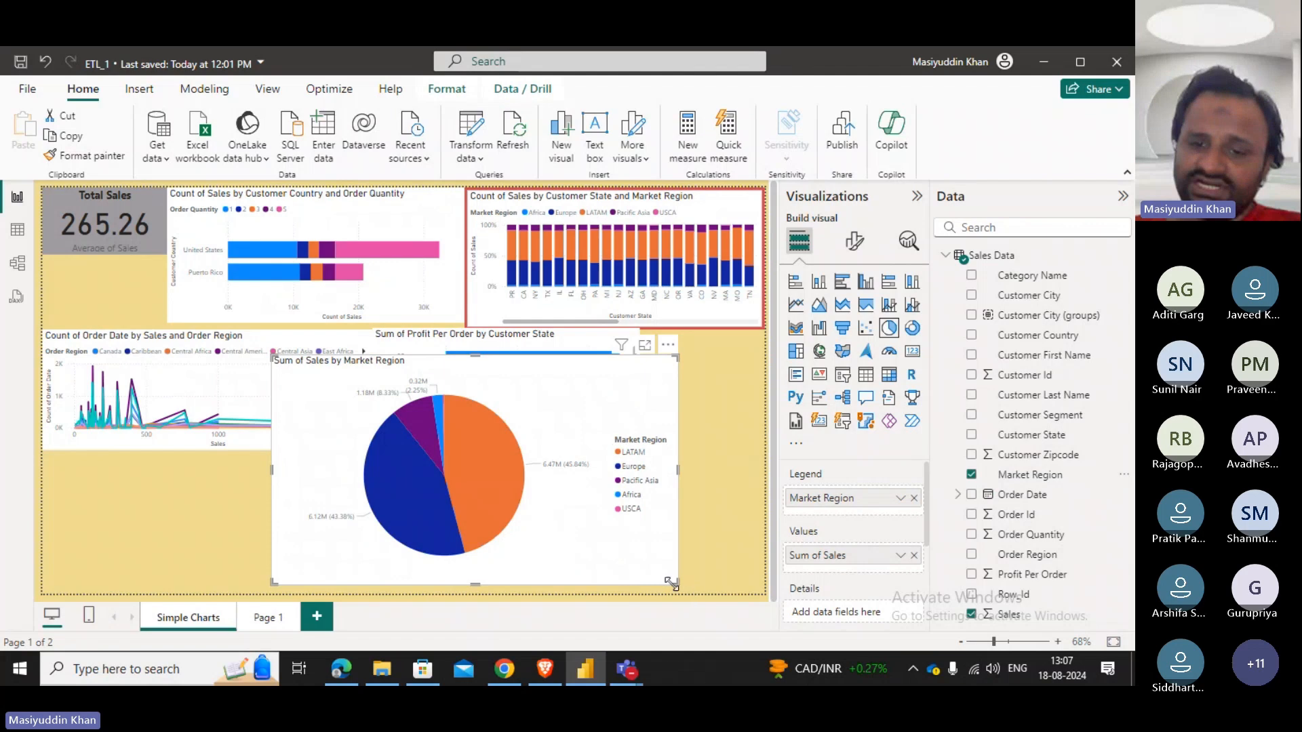
# Try the sales visual as a donut chart and as a gauge, and change it back to a pie chart.
pyautogui.click(912, 328)
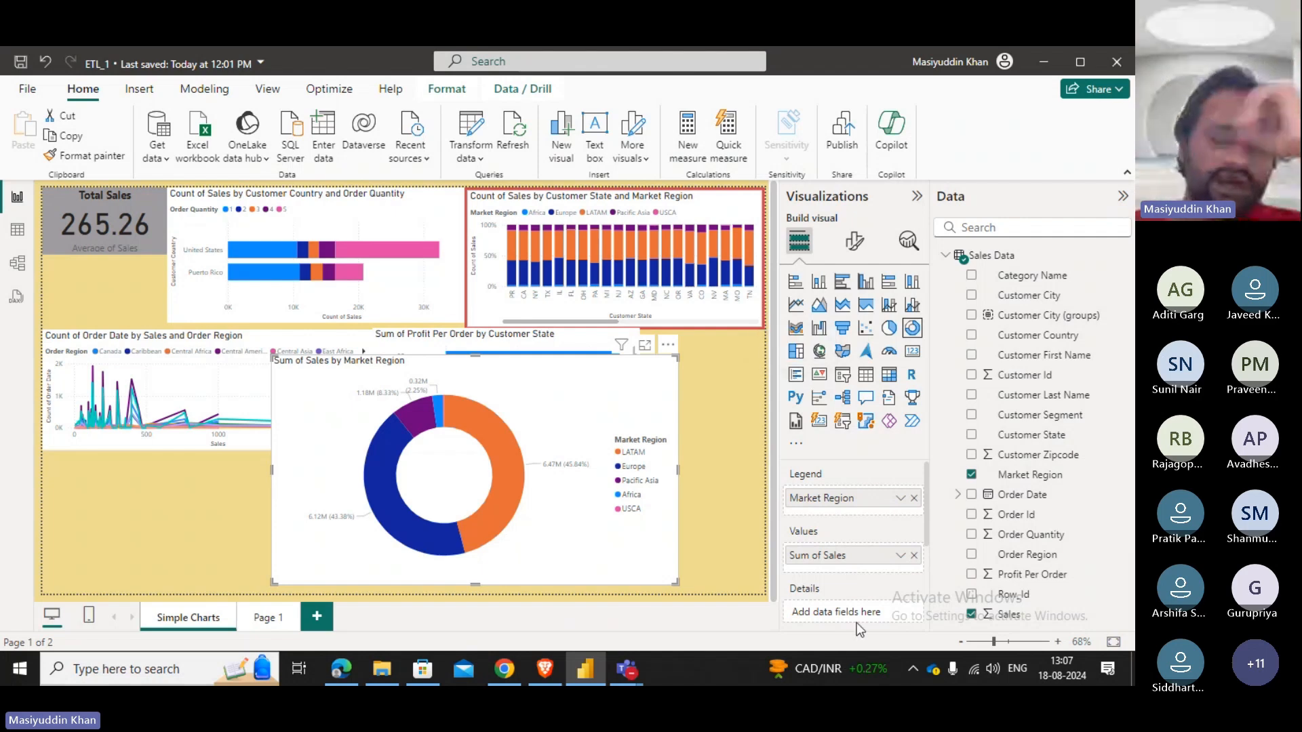
pyautogui.click(889, 351)
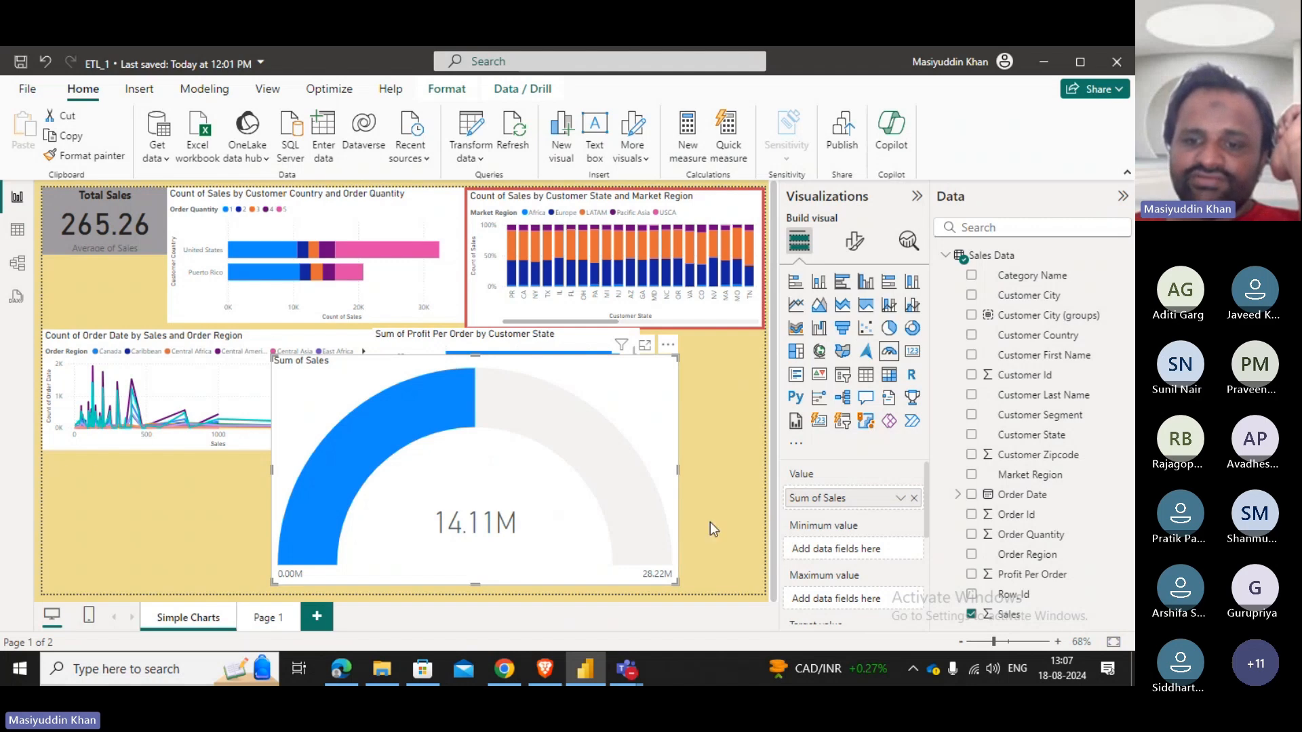
pyautogui.moveTo(497, 522)
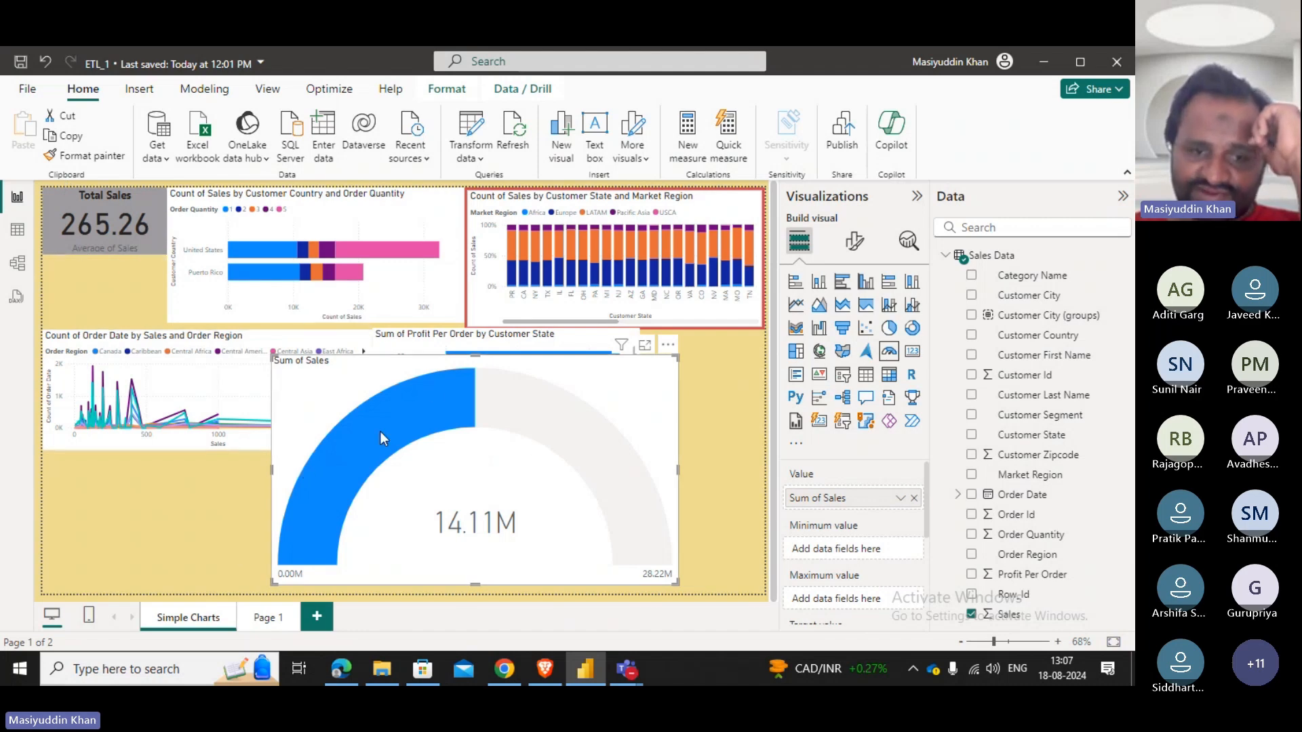
pyautogui.click(886, 330)
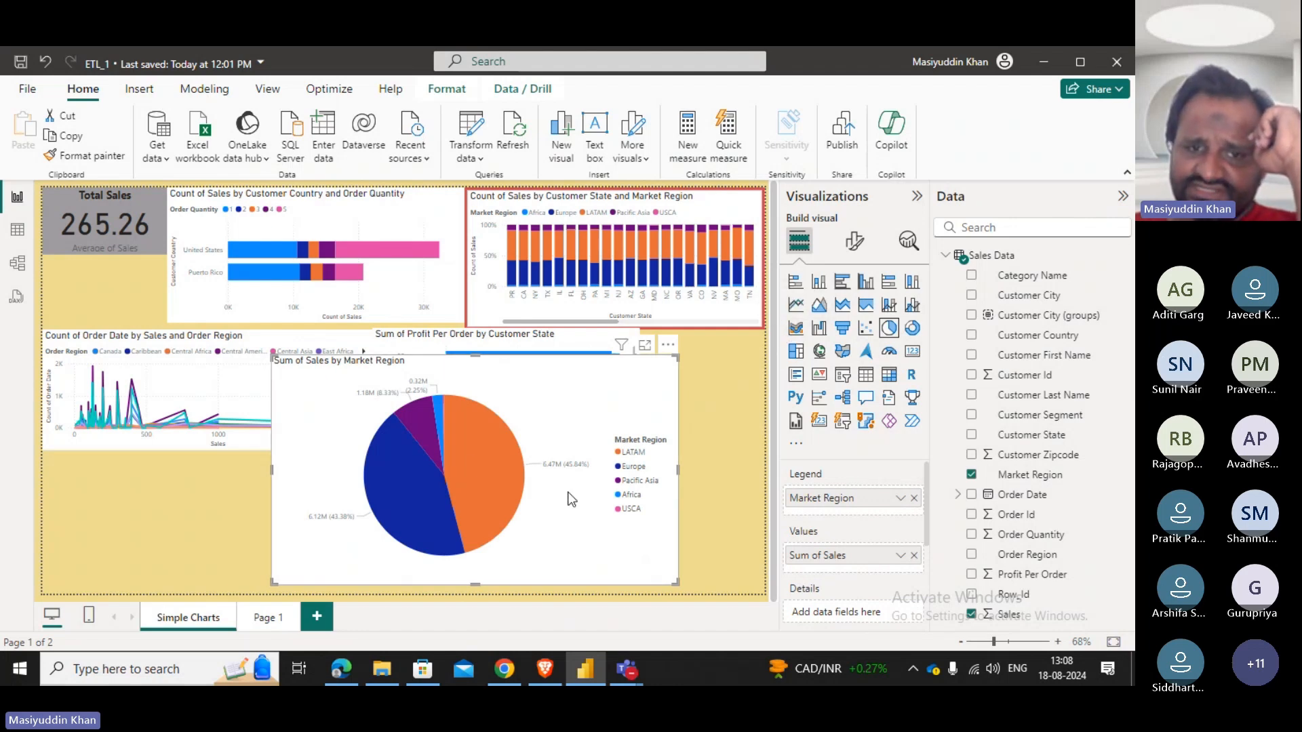
# Shrink the Sum of Sales by Market Region pie chart and move it to the empty area below the other charts.
pyautogui.moveTo(563, 505); pyautogui.dragTo(480, 450)
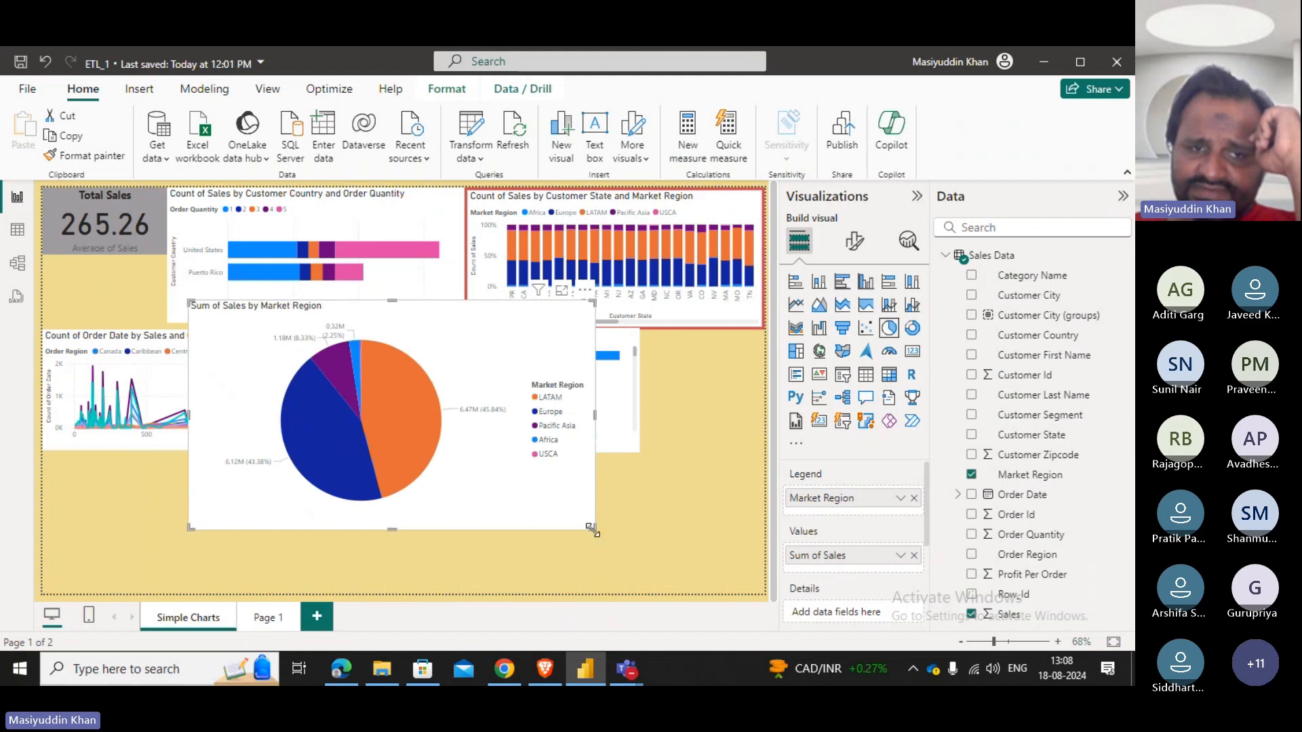
pyautogui.moveTo(591, 529); pyautogui.dragTo(372, 456)
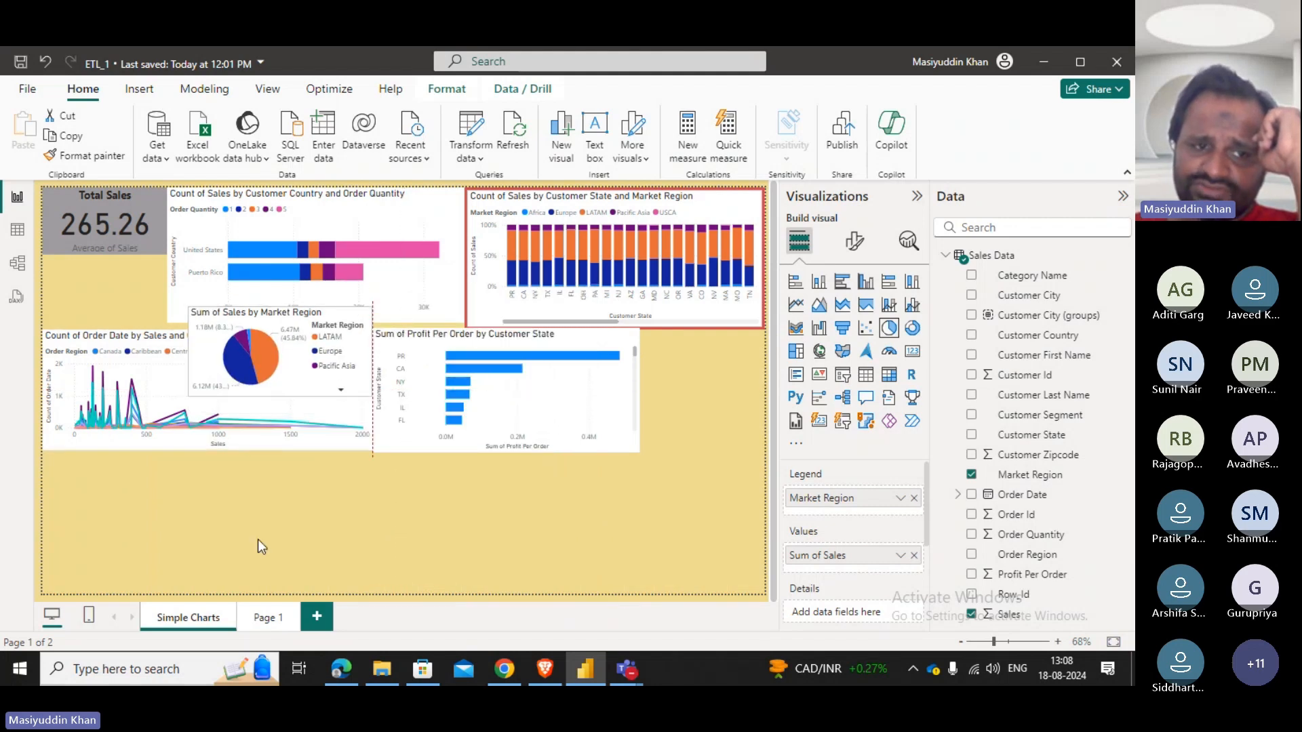
pyautogui.moveTo(258, 539); pyautogui.dragTo(412, 563)
# Shrink the Count of Order Date line chart to about half its width and place the pie chart directly beside it.
pyautogui.click(263, 362)
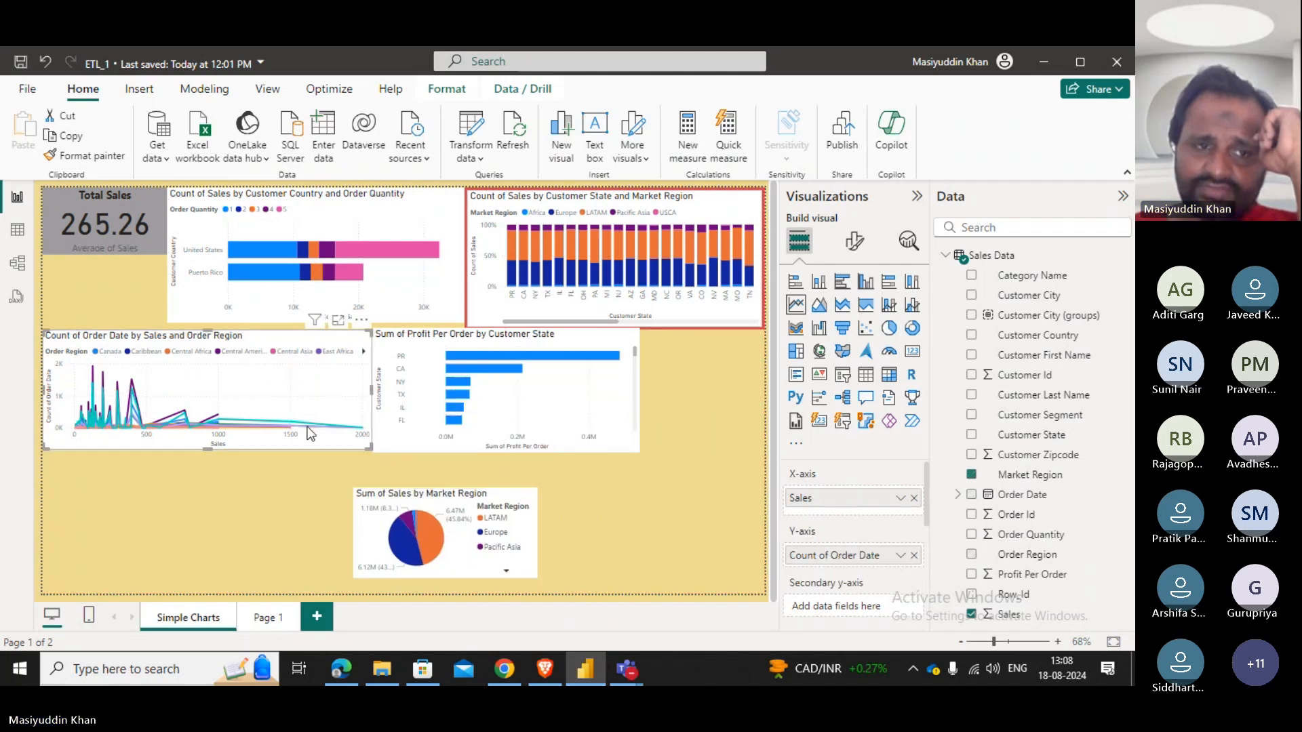
pyautogui.moveTo(371, 448); pyautogui.dragTo(205, 432)
pyautogui.click(294, 295)
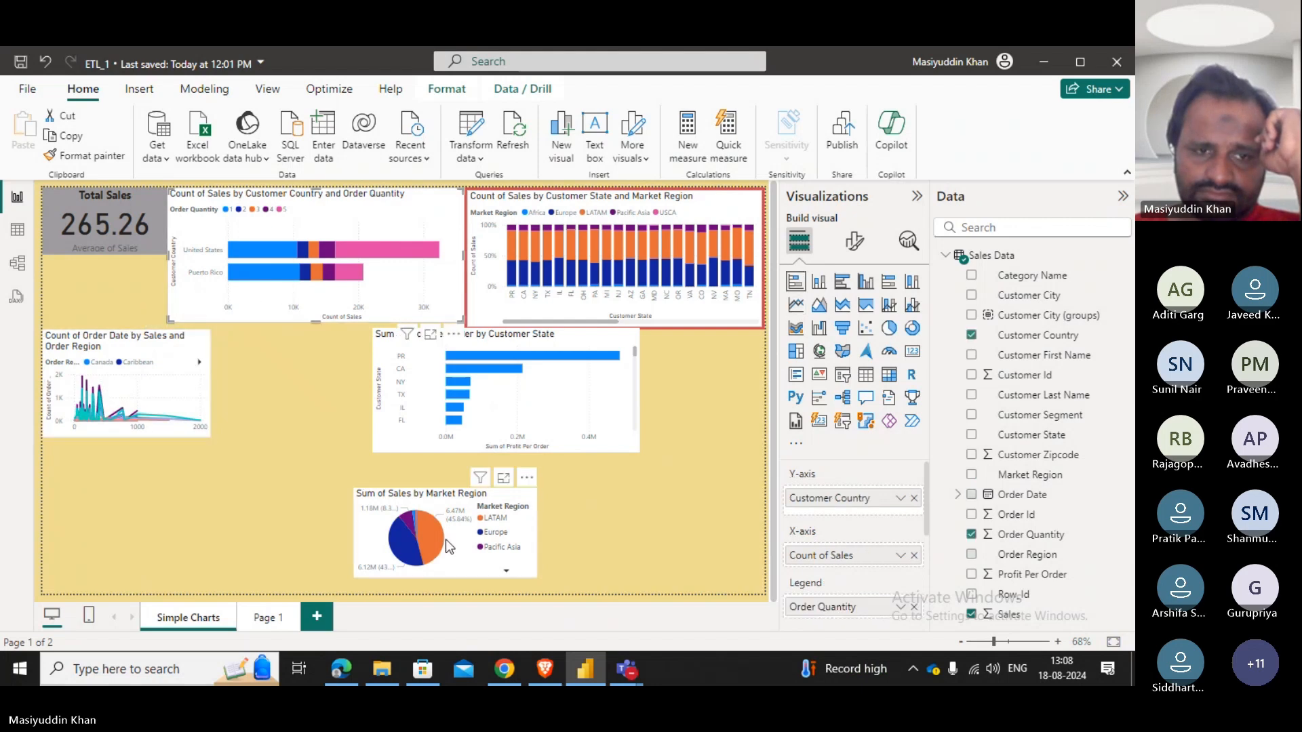
pyautogui.moveTo(444, 541); pyautogui.dragTo(303, 377)
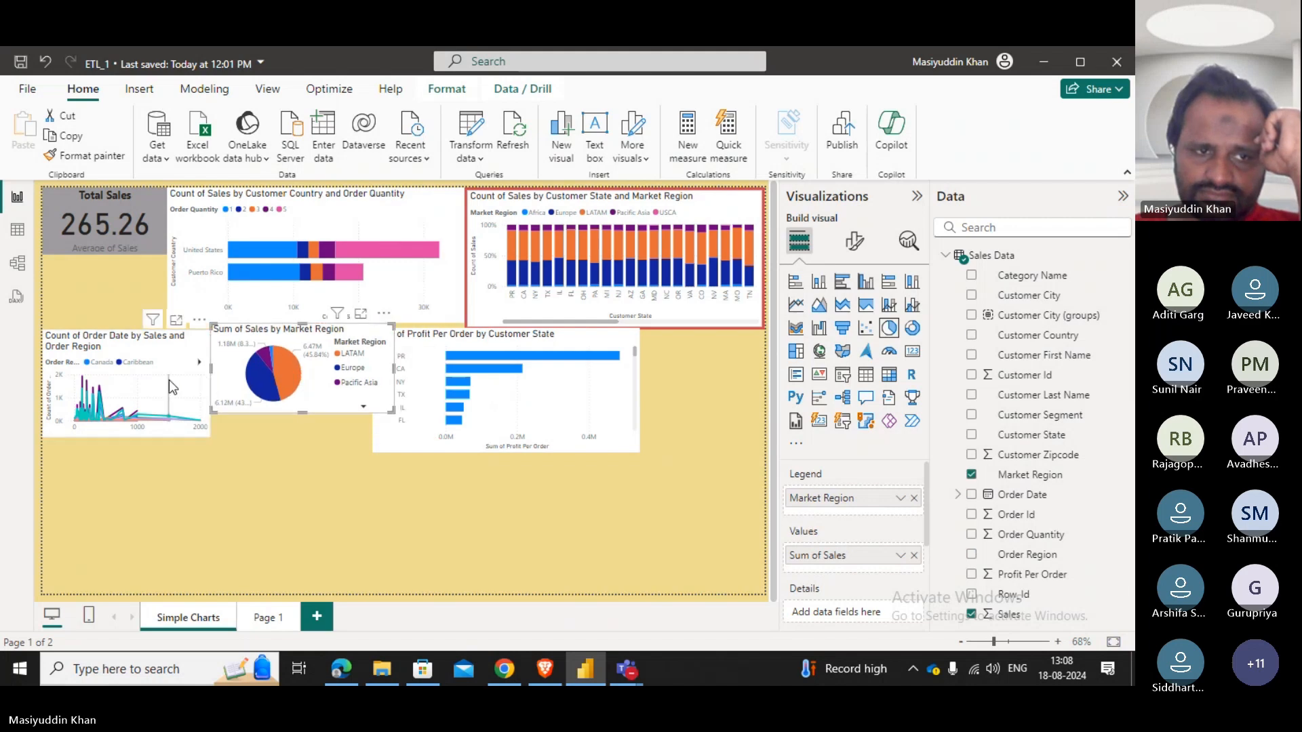
# Move the line chart up slightly and shift the Sum of Profit Per Order bar chart clear of the pie chart.
pyautogui.moveTo(168, 379)
pyautogui.moveTo(195, 431); pyautogui.dragTo(199, 418)
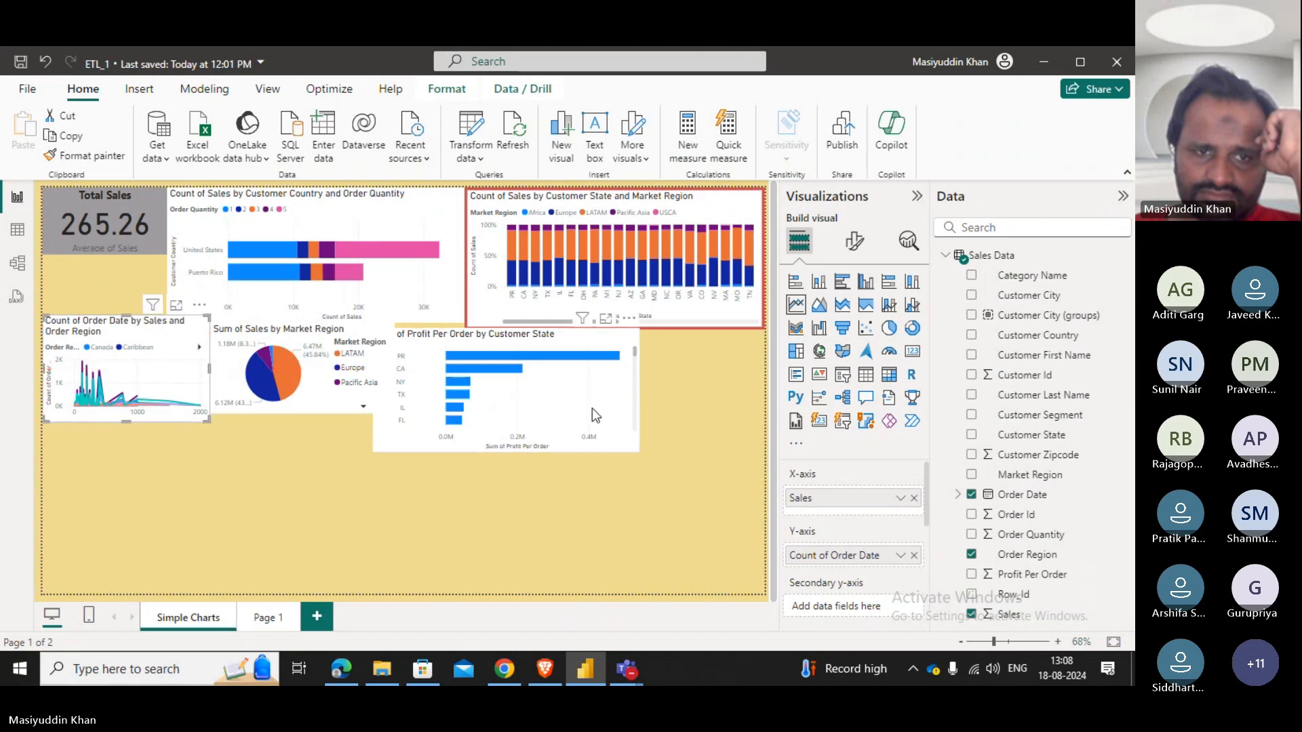
pyautogui.moveTo(591, 408)
pyautogui.mouseDown()
pyautogui.moveTo(625, 406)
pyautogui.moveTo(614, 408)
pyautogui.mouseUp()
# Reduce the height of the Count of Sales by Customer State and Market Region chart slightly from its lower edge.
pyautogui.click(523, 283)
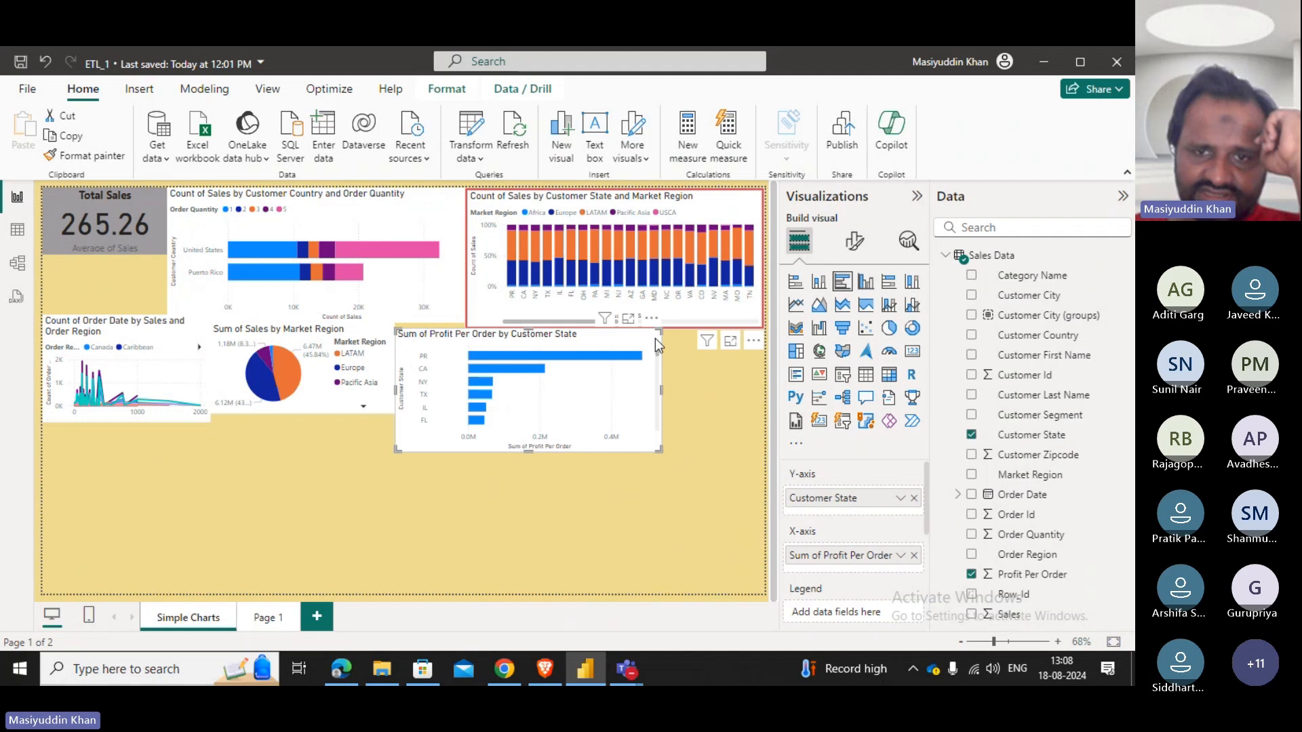
pyautogui.click(682, 420)
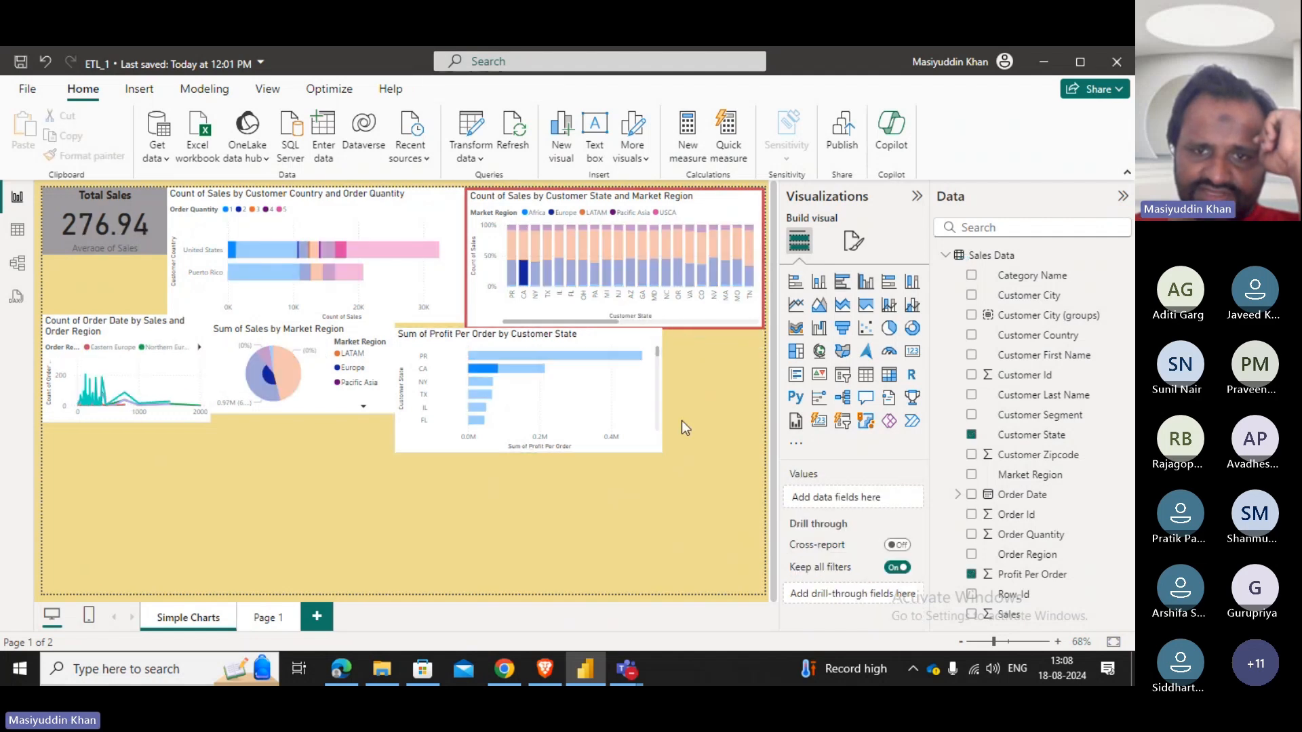
pyautogui.click(698, 326)
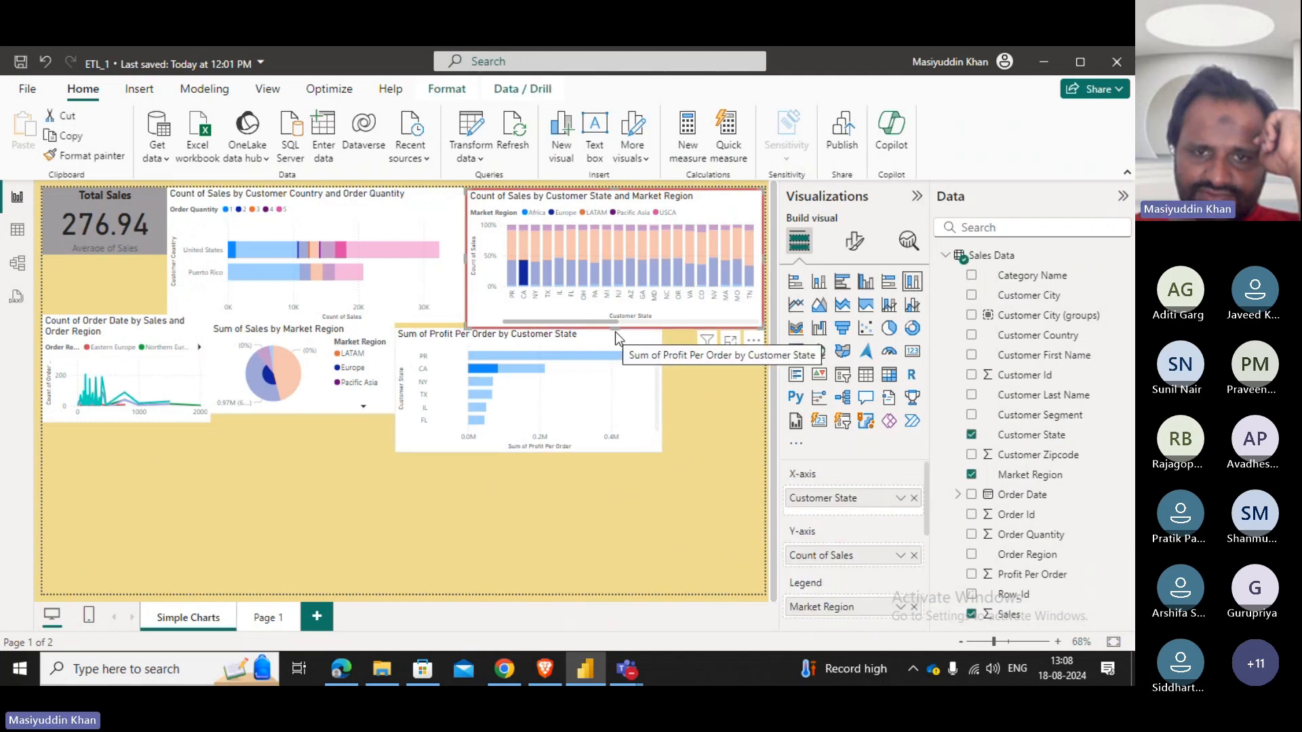
pyautogui.moveTo(616, 330)
pyautogui.mouseDown()
pyautogui.moveTo(617, 314)
pyautogui.moveTo(617, 331)
pyautogui.mouseUp()
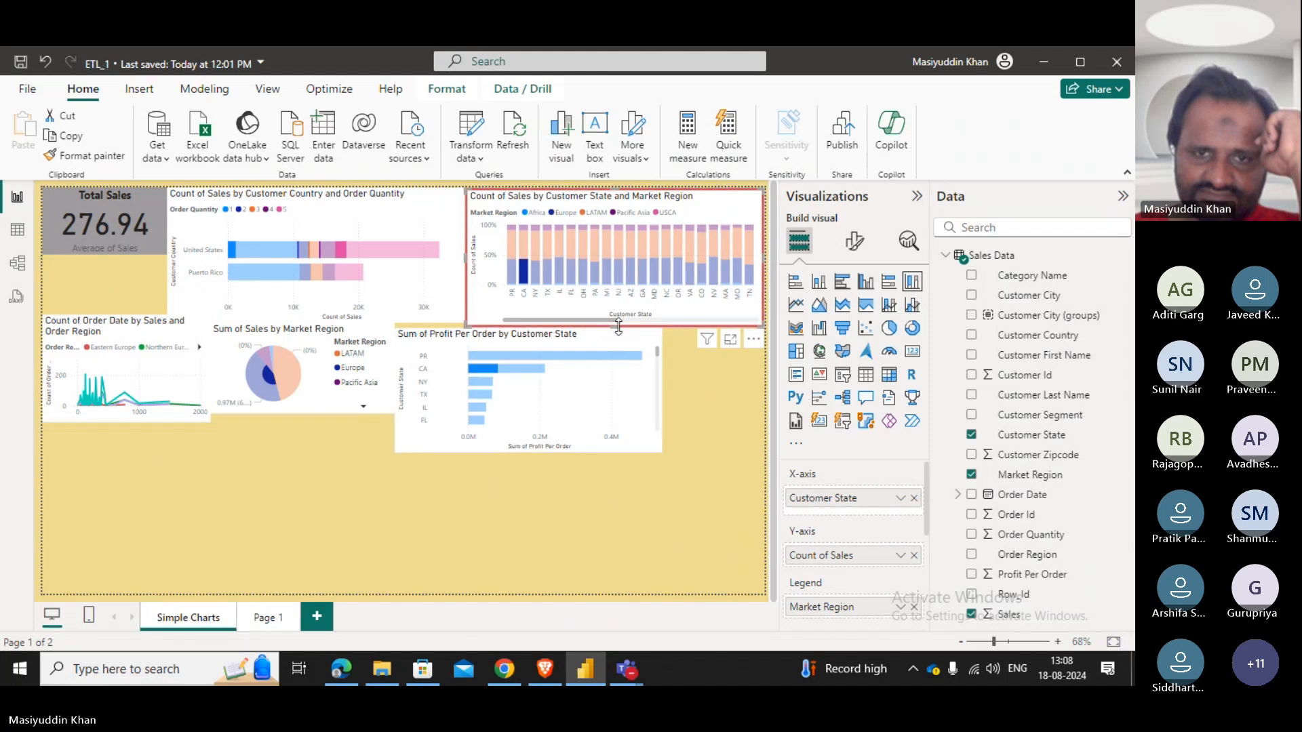
pyautogui.moveTo(618, 323); pyautogui.dragTo(620, 322)
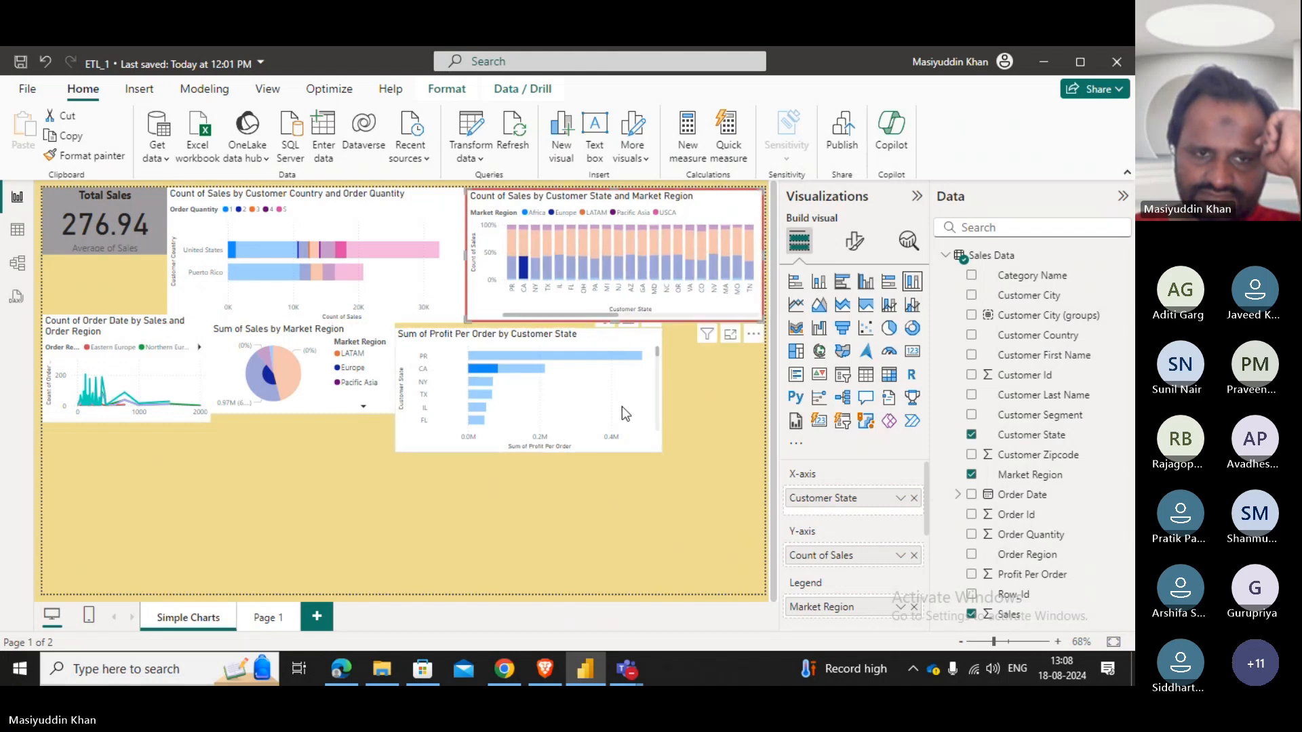
# Move the Sum of Profit Per Order bar chart up and shorten it to align with the pie chart's lower edge.
pyautogui.moveTo(622, 407); pyautogui.dragTo(619, 407)
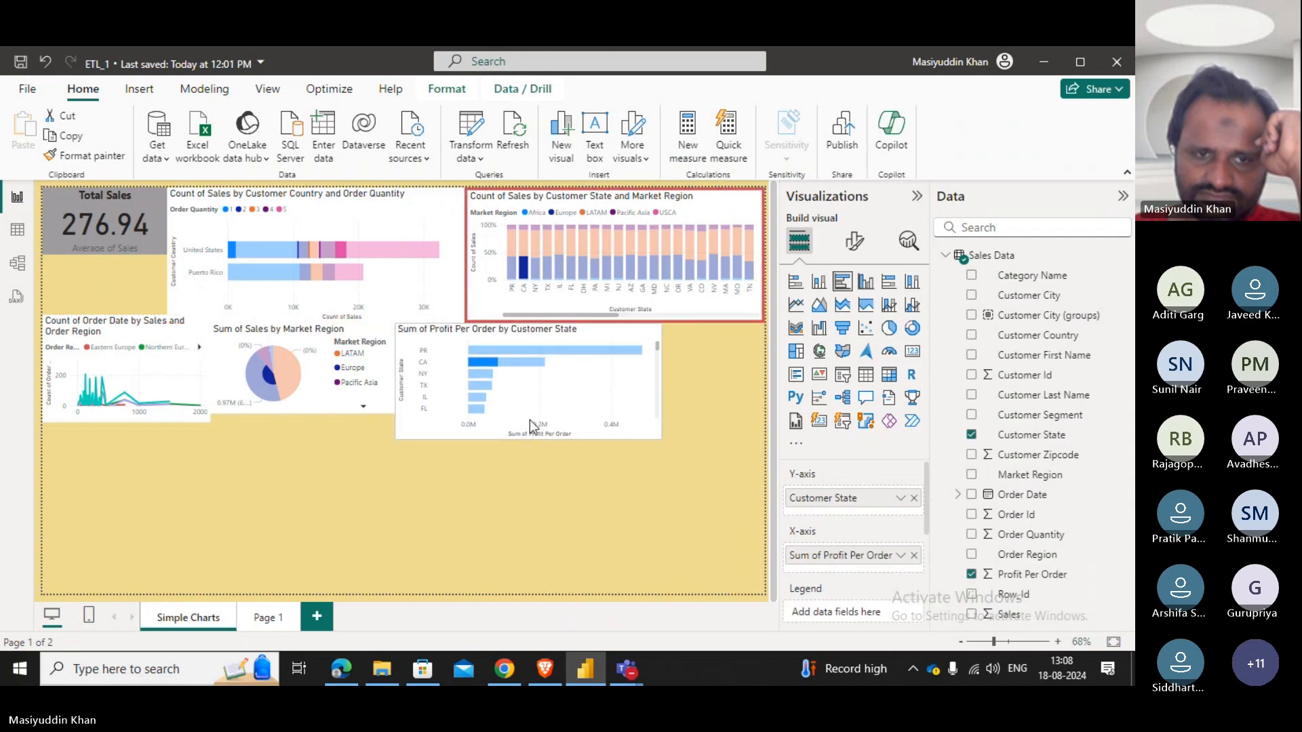
pyautogui.moveTo(530, 438); pyautogui.dragTo(530, 413)
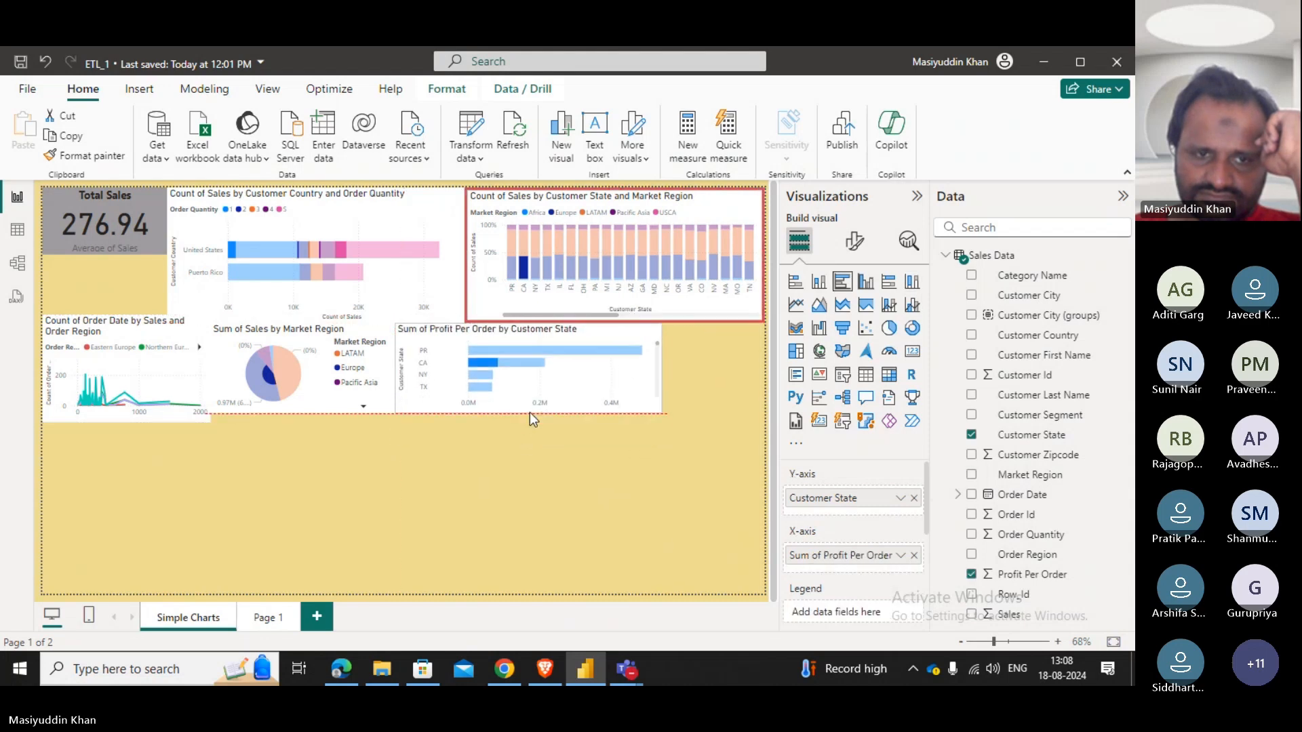
# Shorten the Count of Order Date line chart from its lower edge to align with the pie chart, and clear the visual selection.
pyautogui.click(109, 416)
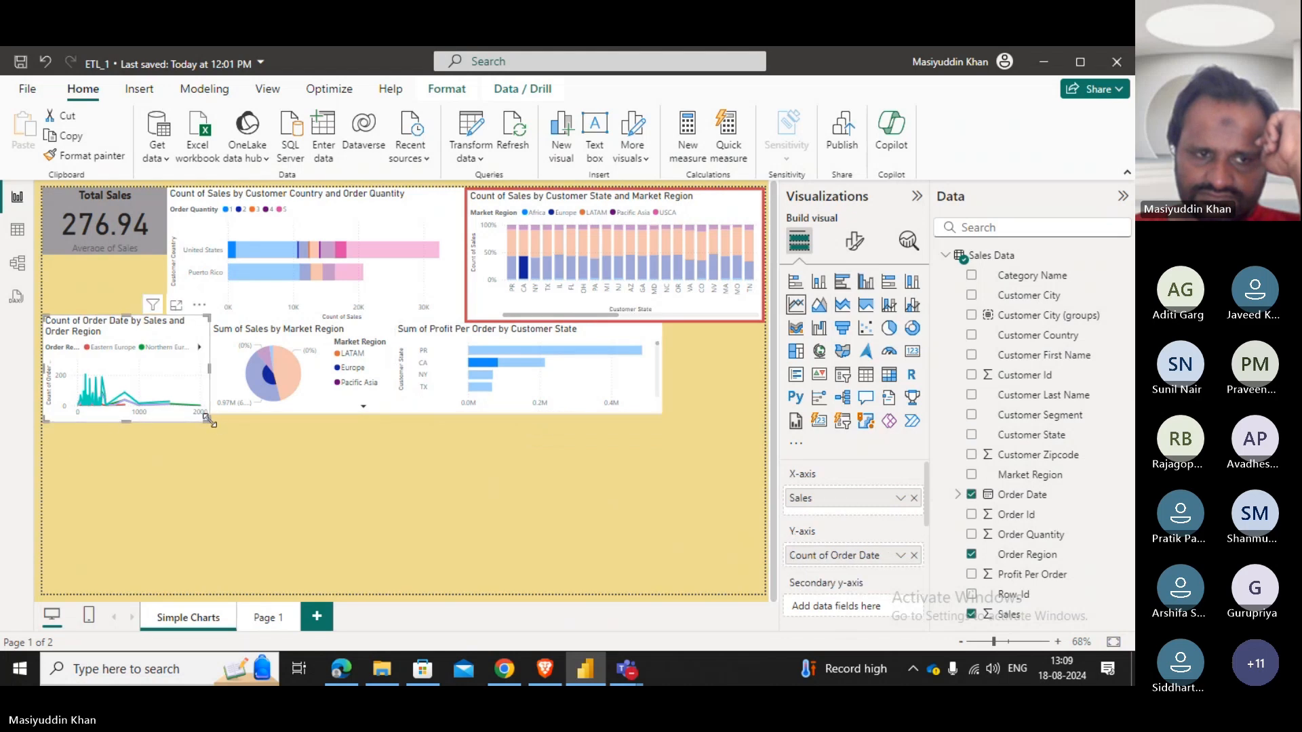
pyautogui.moveTo(207, 419); pyautogui.dragTo(209, 415)
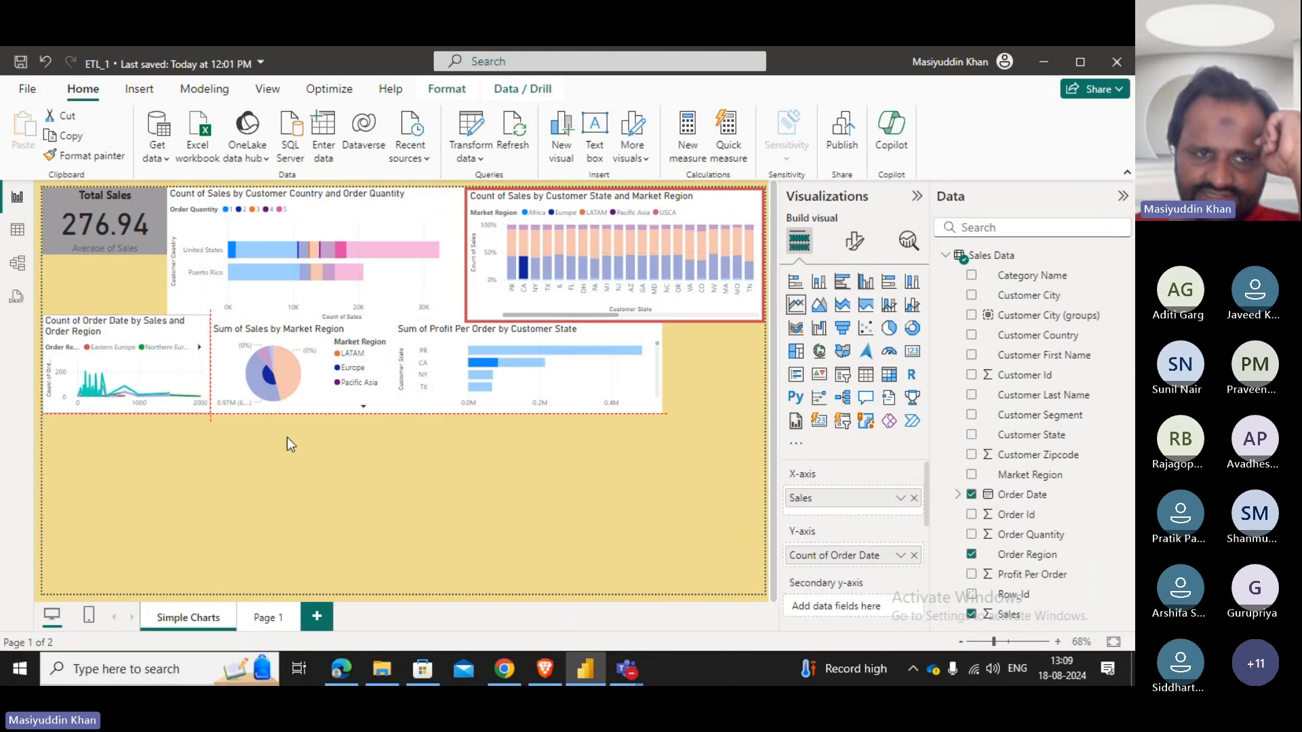
pyautogui.click(544, 442)
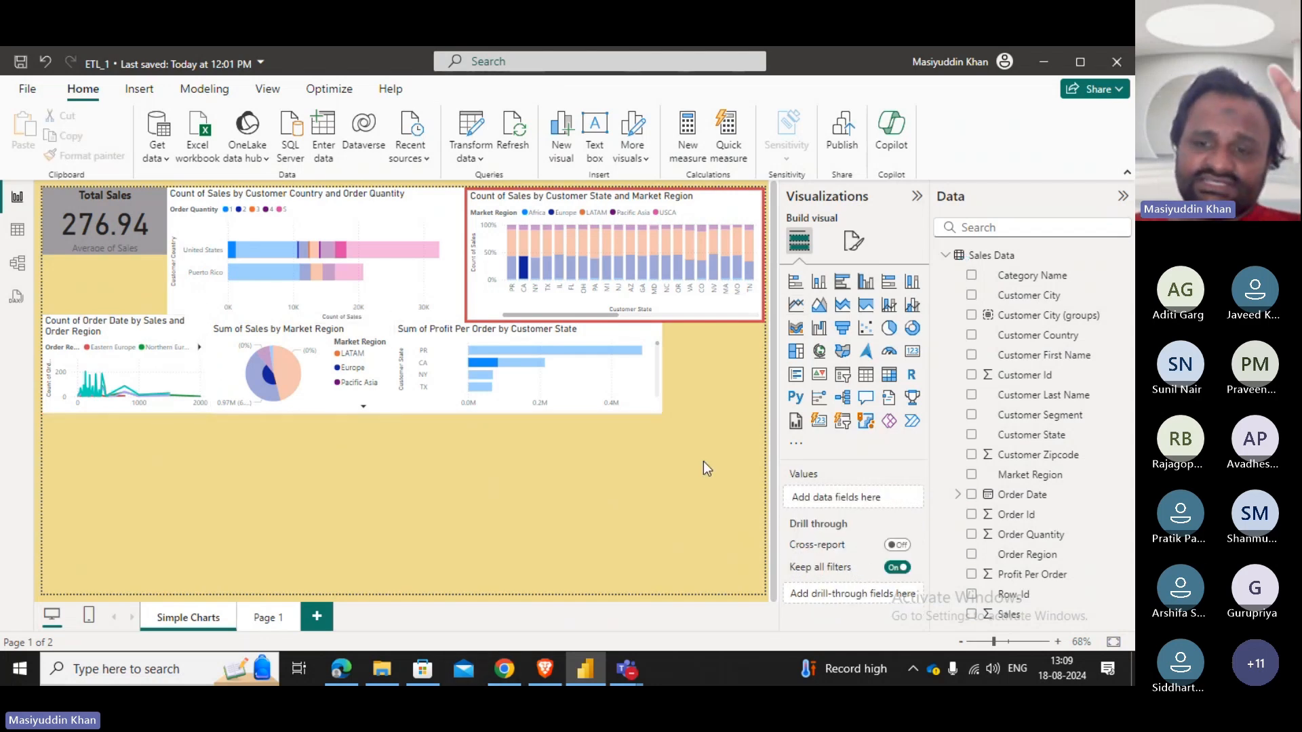
# Add an area chart directly below the line chart and enlarge it slightly beyond the line chart's width.
pyautogui.click(819, 307)
pyautogui.moveTo(102, 505)
pyautogui.mouseDown()
pyautogui.moveTo(259, 493)
pyautogui.moveTo(286, 518)
pyautogui.moveTo(195, 479)
pyautogui.moveTo(98, 494)
pyautogui.mouseUp()
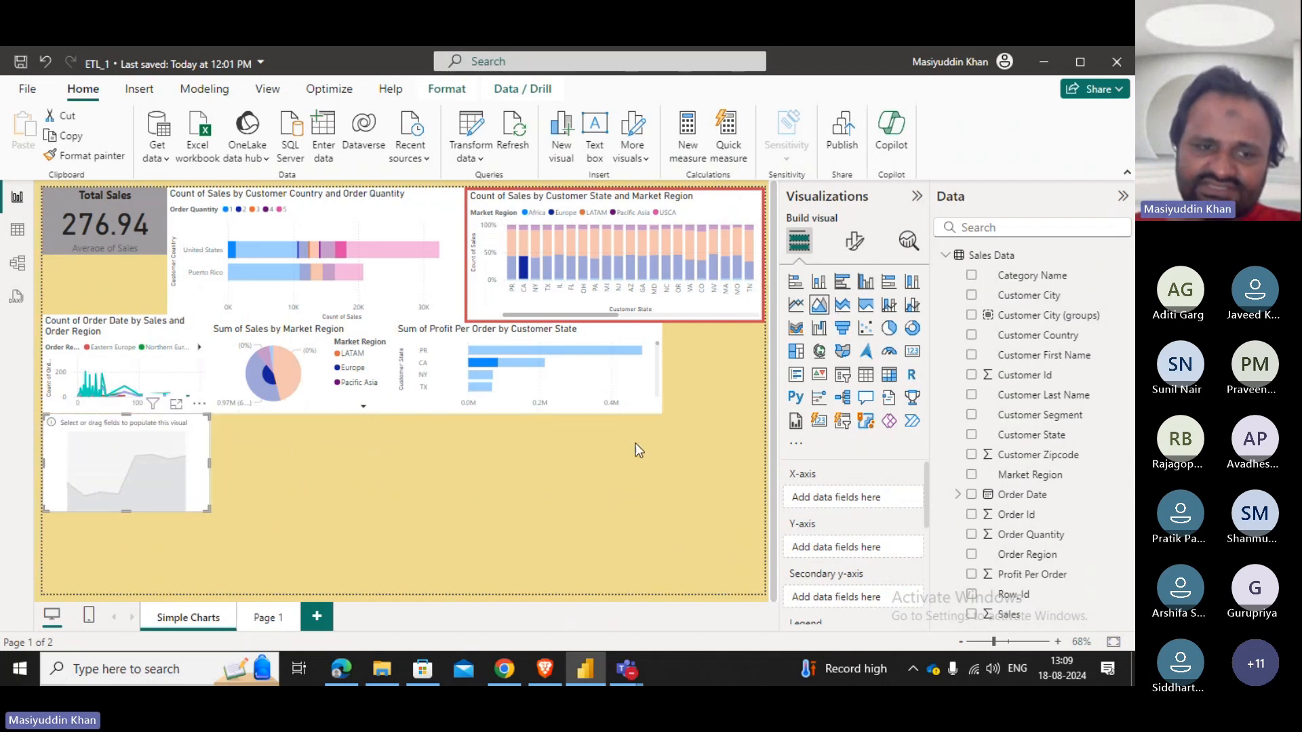
pyautogui.moveTo(208, 510); pyautogui.dragTo(266, 558)
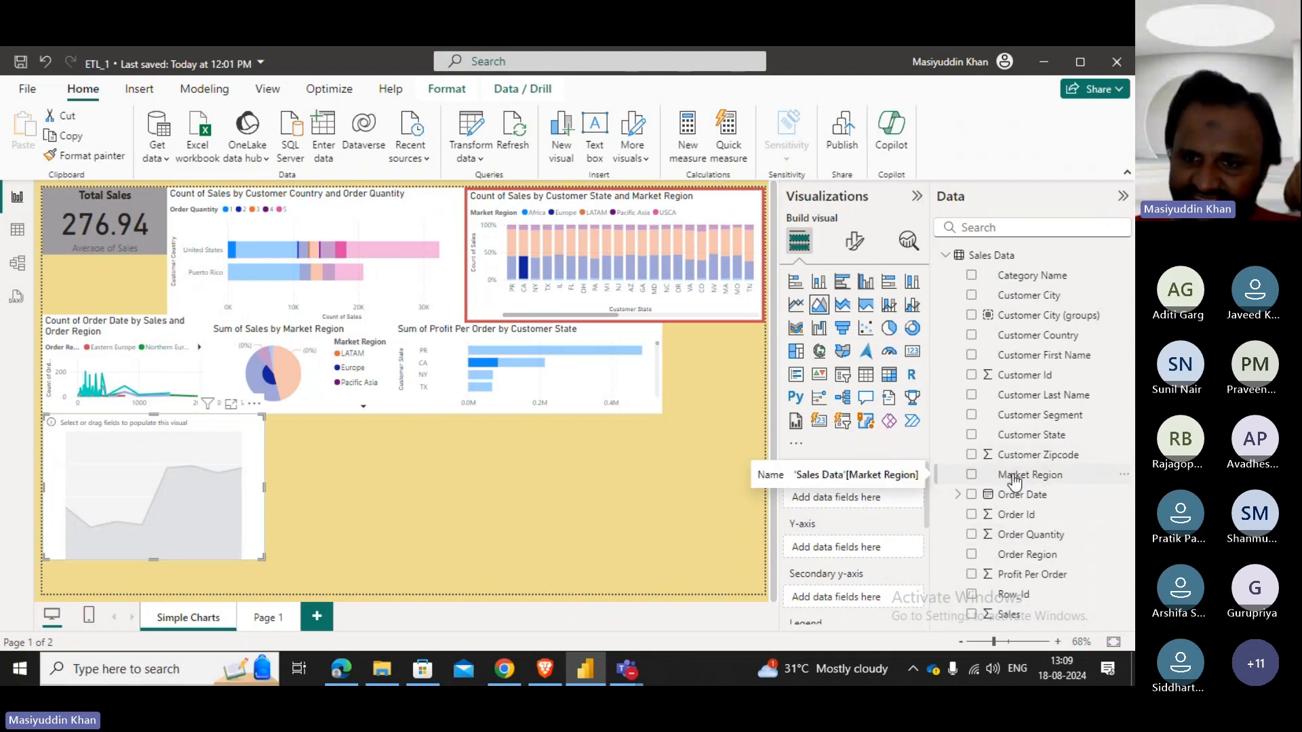
# Assign Market Region to the area chart's X-axis, Sales to its Y-axis and Profit Per Order to its secondary y-axis.
pyautogui.moveTo(1014, 482); pyautogui.dragTo(835, 498)
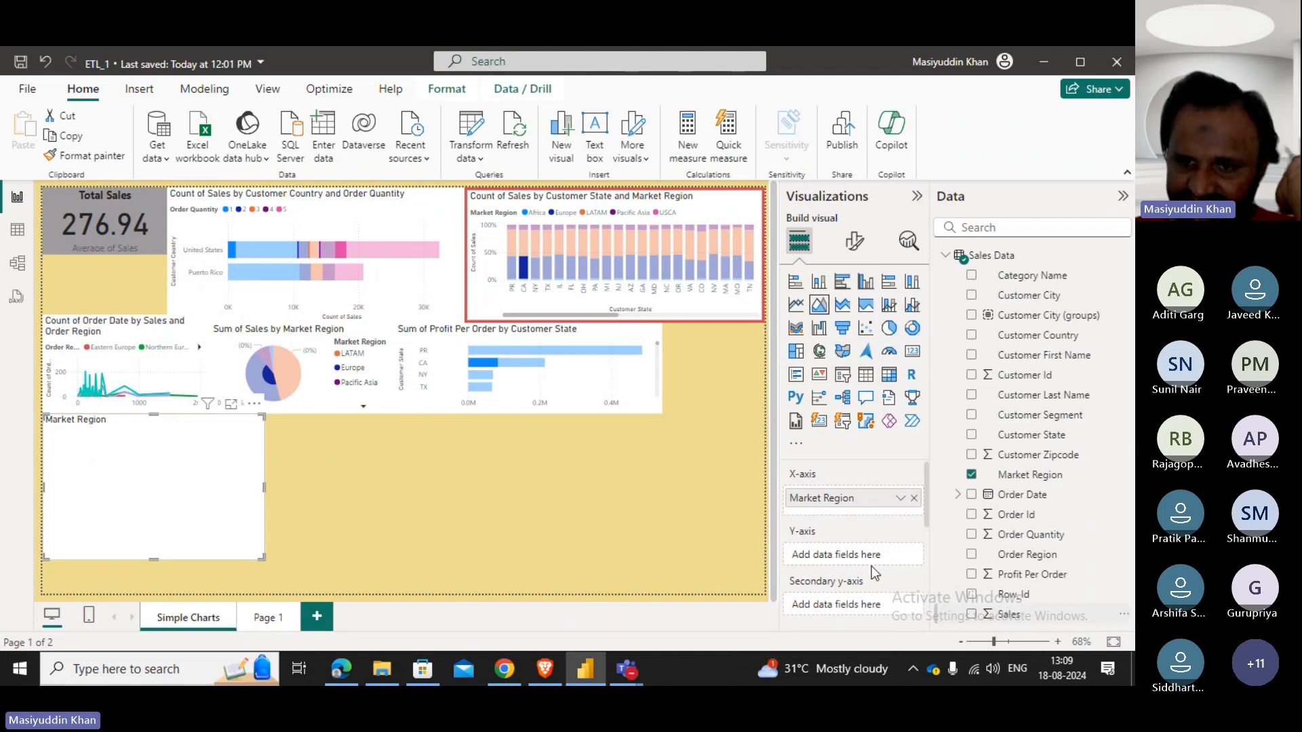
pyautogui.moveTo(839, 562); pyautogui.dragTo(838, 562)
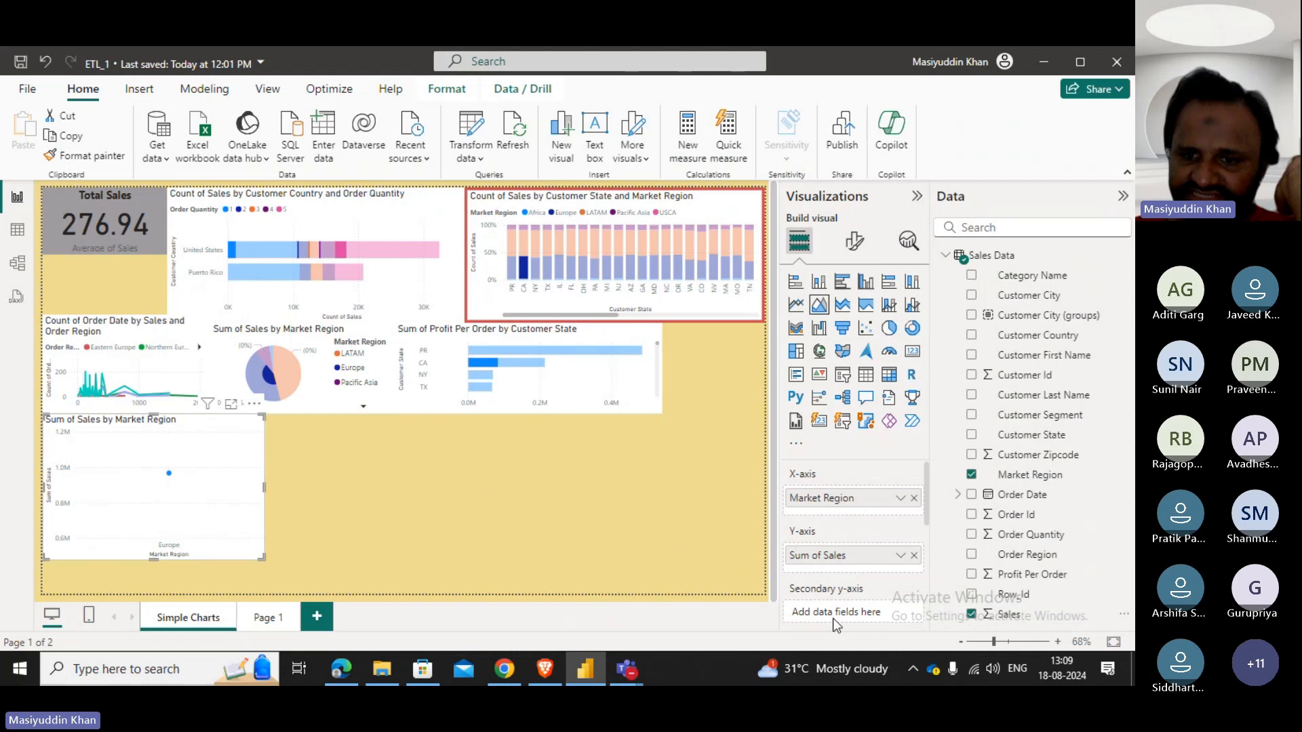
pyautogui.scroll(-2, 834, 610)
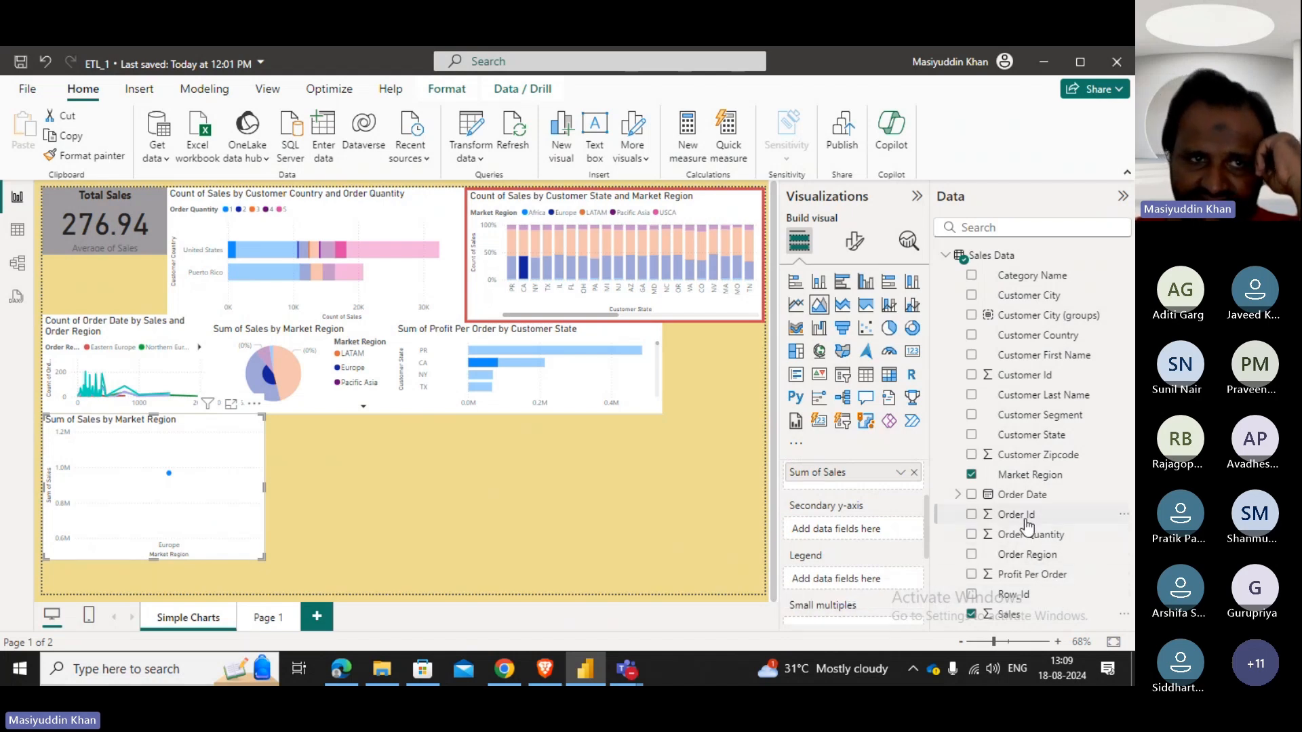
pyautogui.moveTo(1029, 535); pyautogui.dragTo(851, 530)
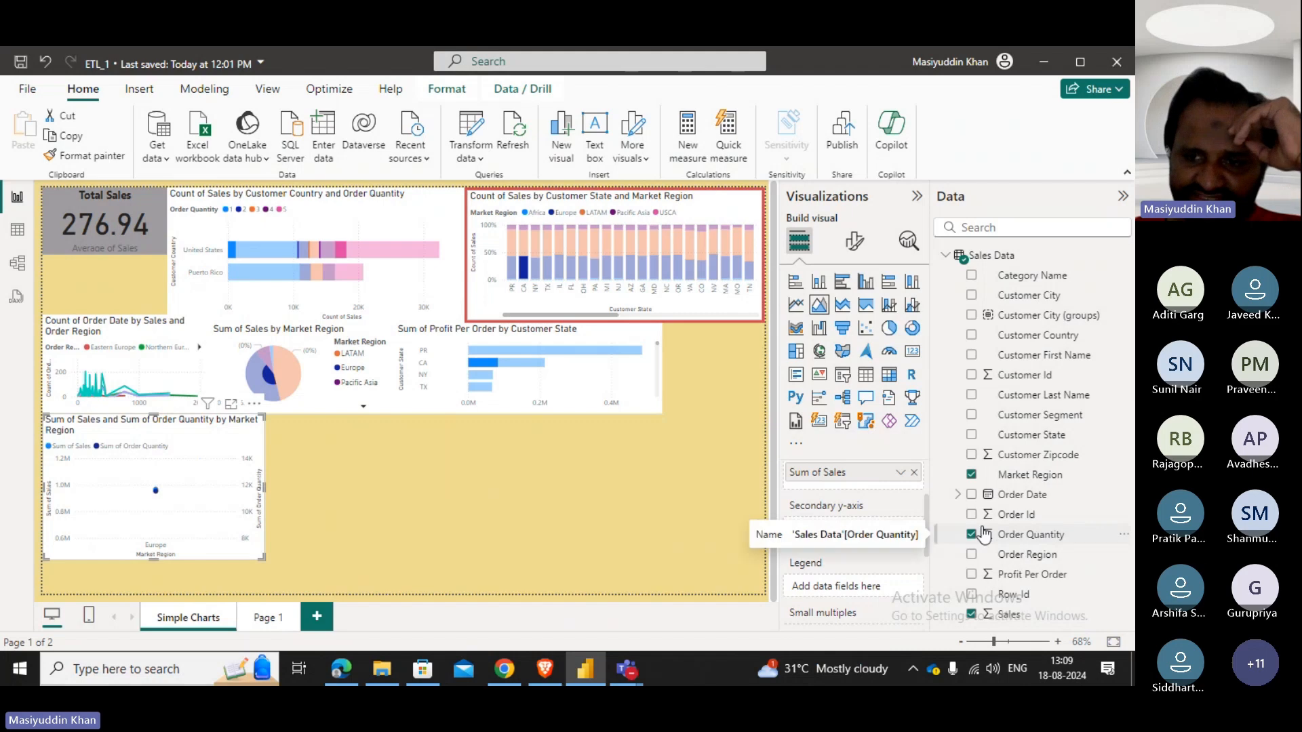
pyautogui.click(973, 535)
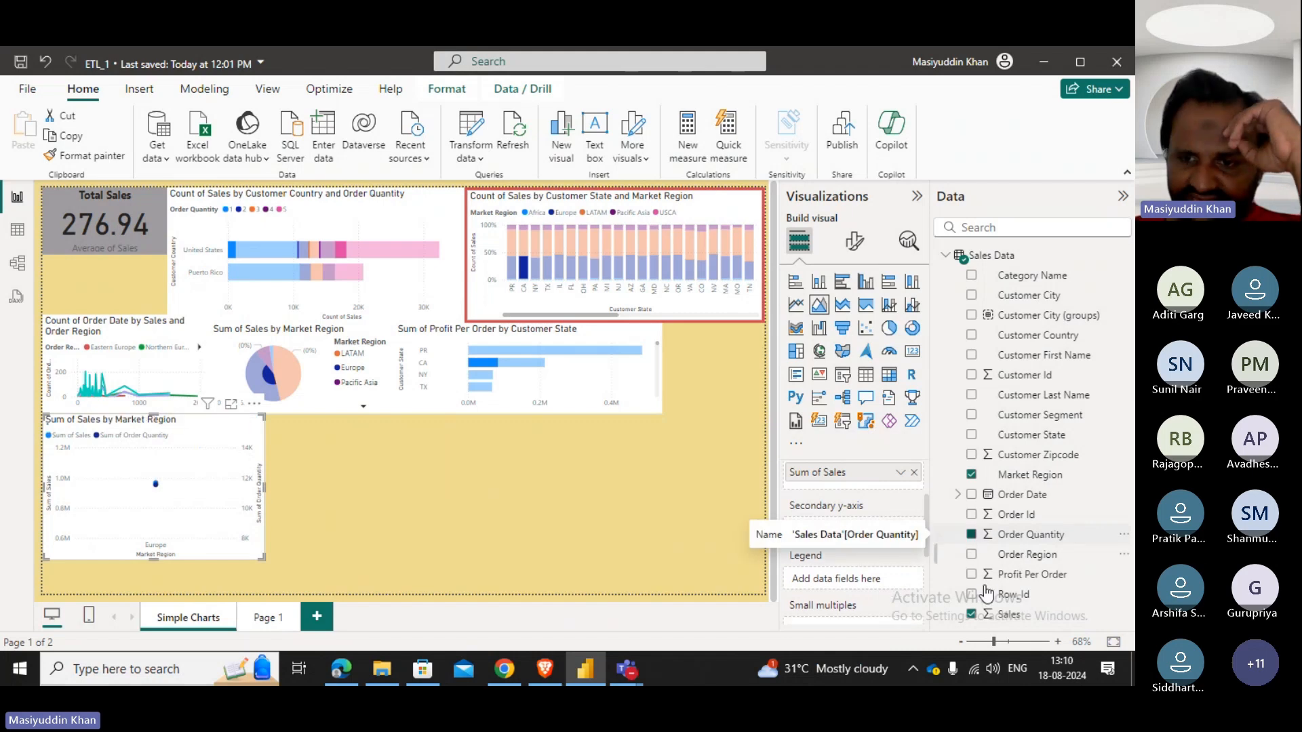
pyautogui.moveTo(858, 542); pyautogui.dragTo(858, 532)
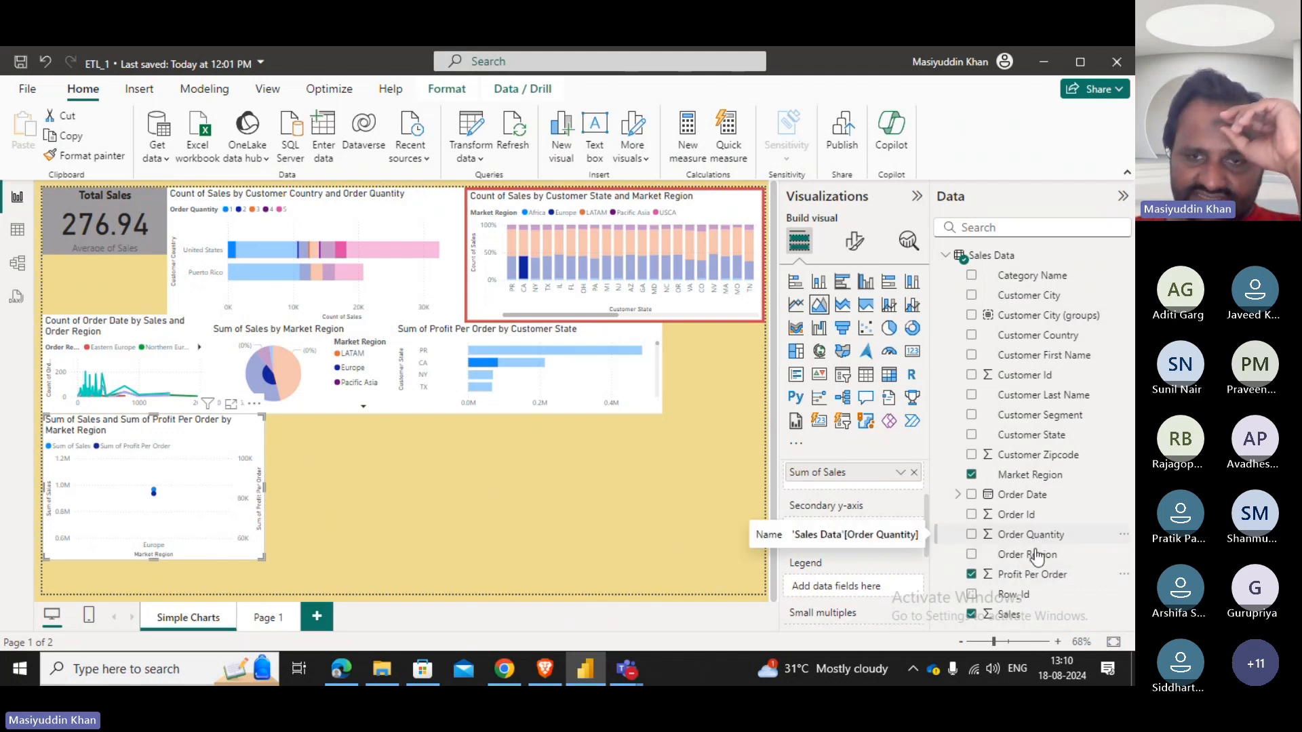
# Try to use Order Quantity as the legend of the area chart.
pyautogui.moveTo(1037, 544); pyautogui.dragTo(846, 597)
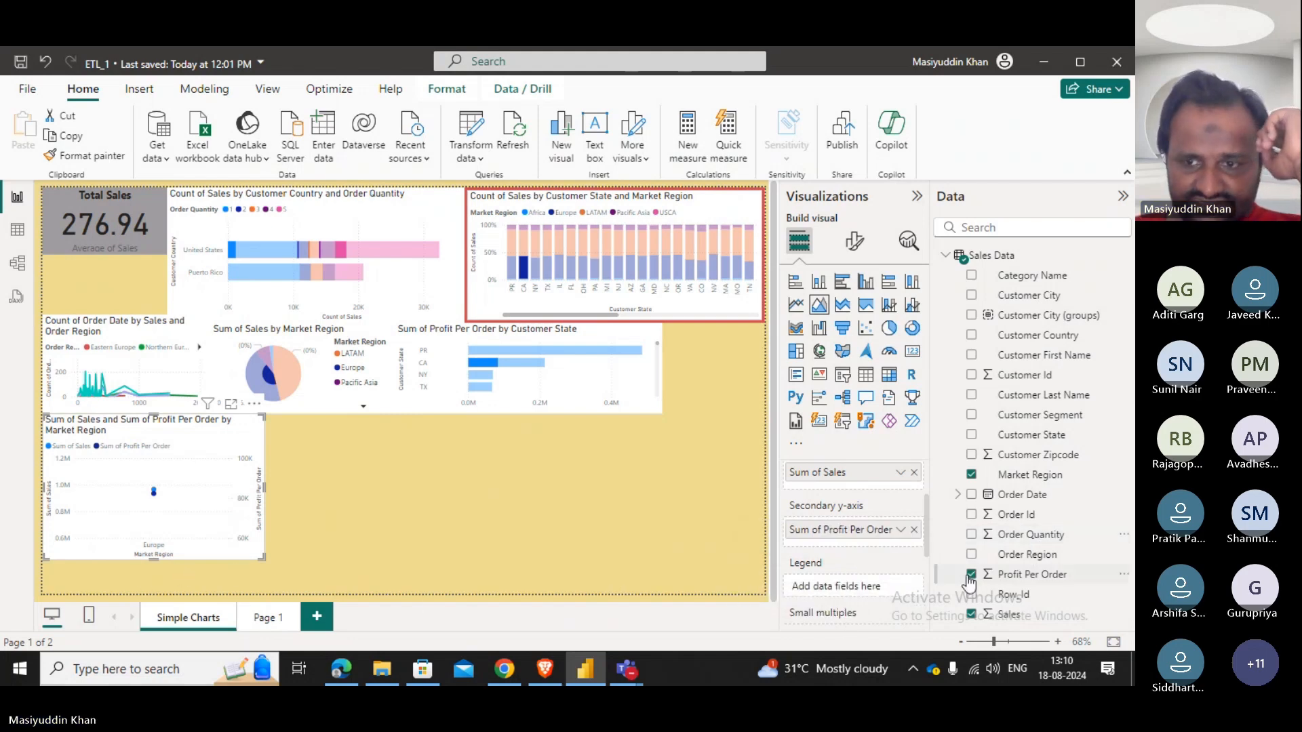
pyautogui.moveTo(1014, 543); pyautogui.dragTo(846, 588)
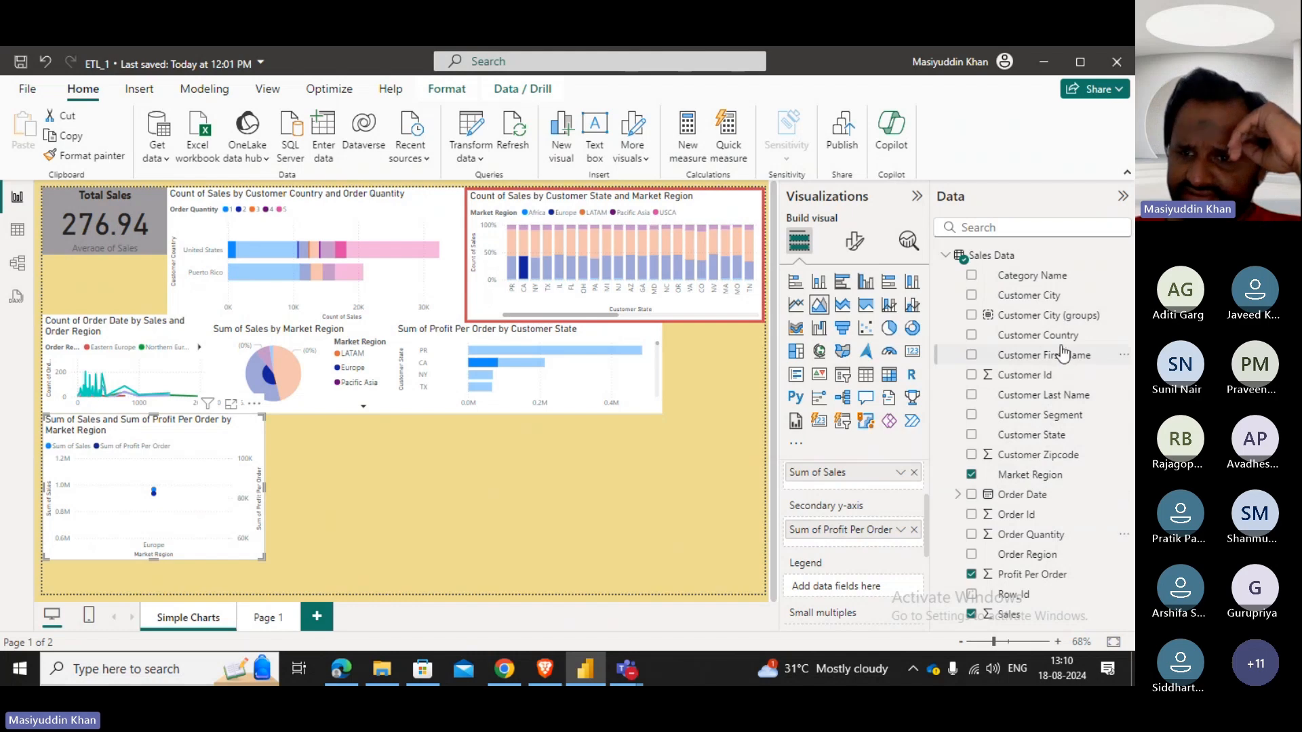
# Remove Market Region from the area chart's X-axis and try to use it as the legend instead.
pyautogui.scroll(2, 864, 501)
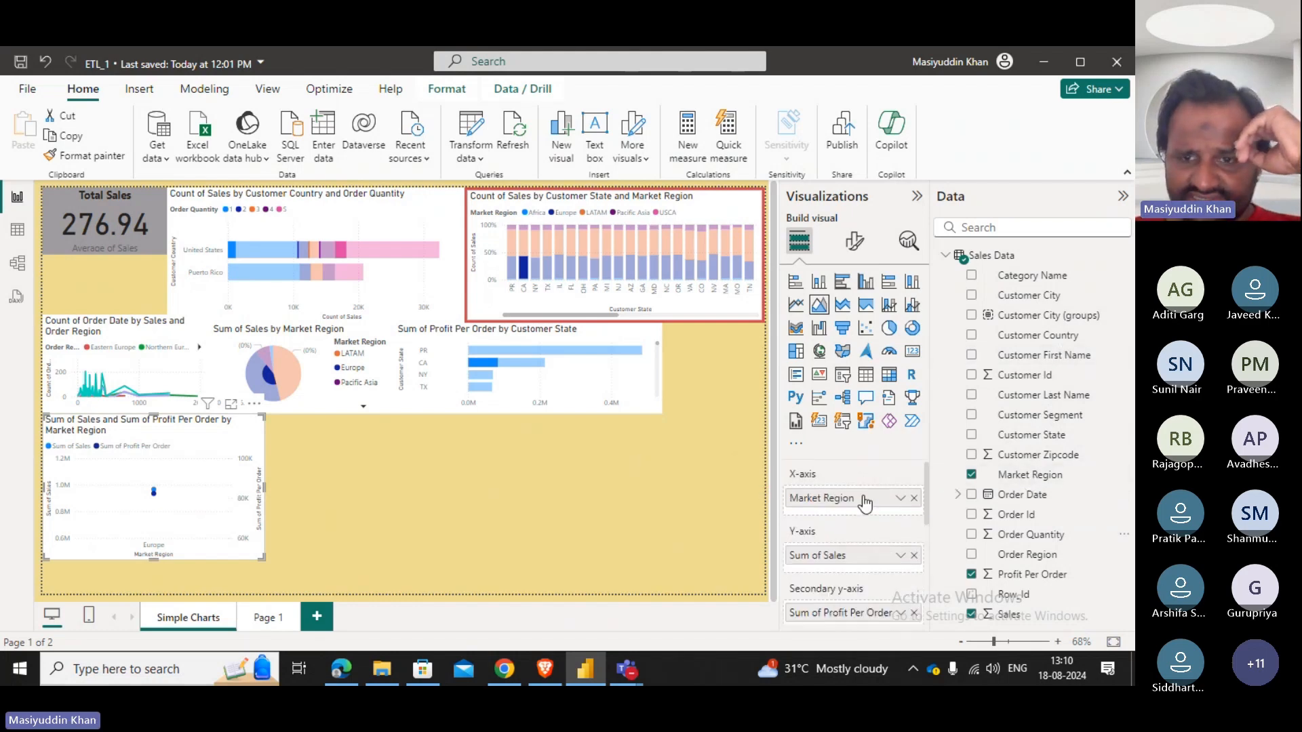
pyautogui.click(914, 499)
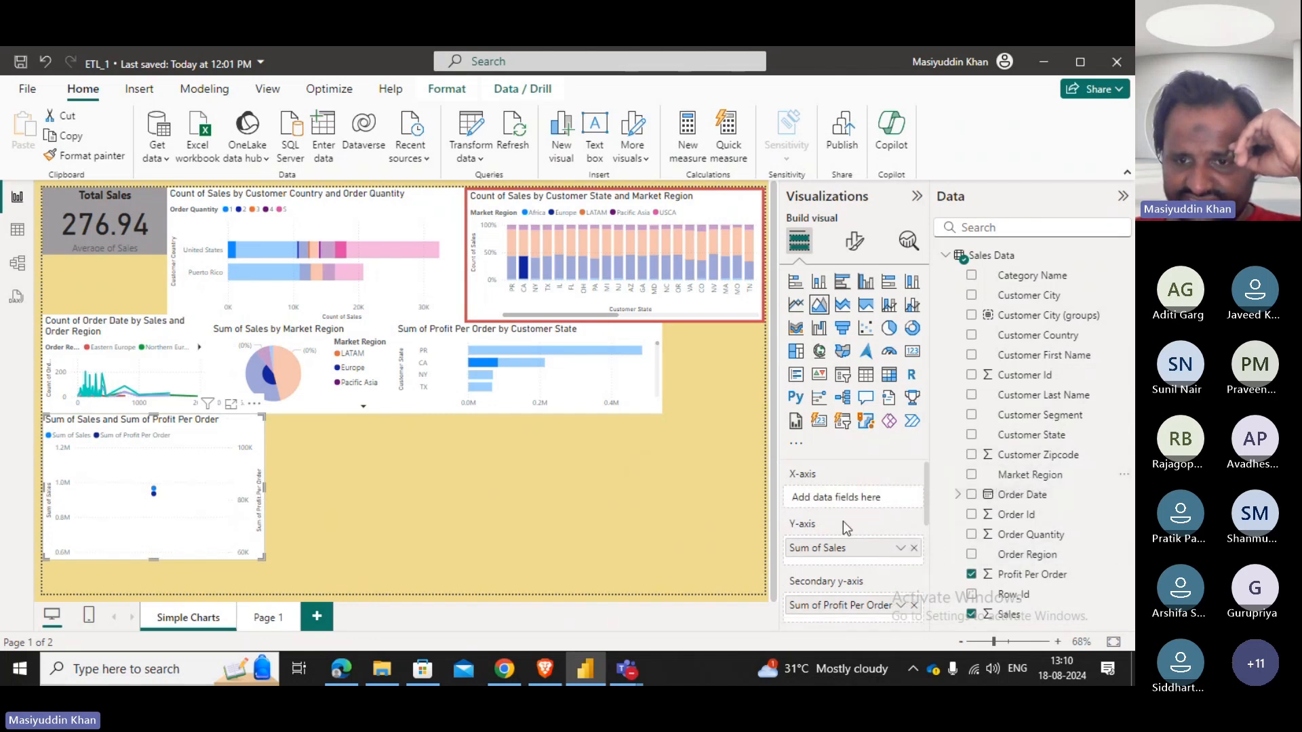
pyautogui.scroll(-2, 848, 536)
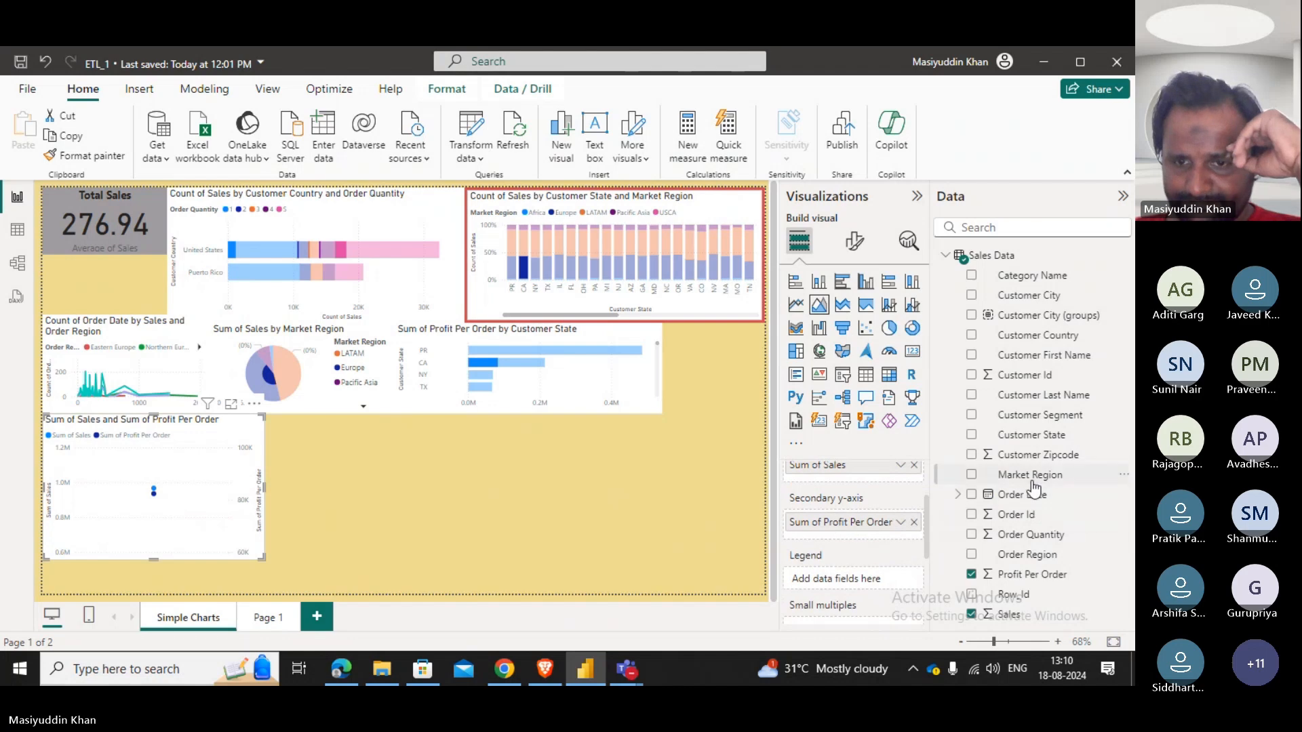
pyautogui.moveTo(1032, 480); pyautogui.dragTo(865, 586)
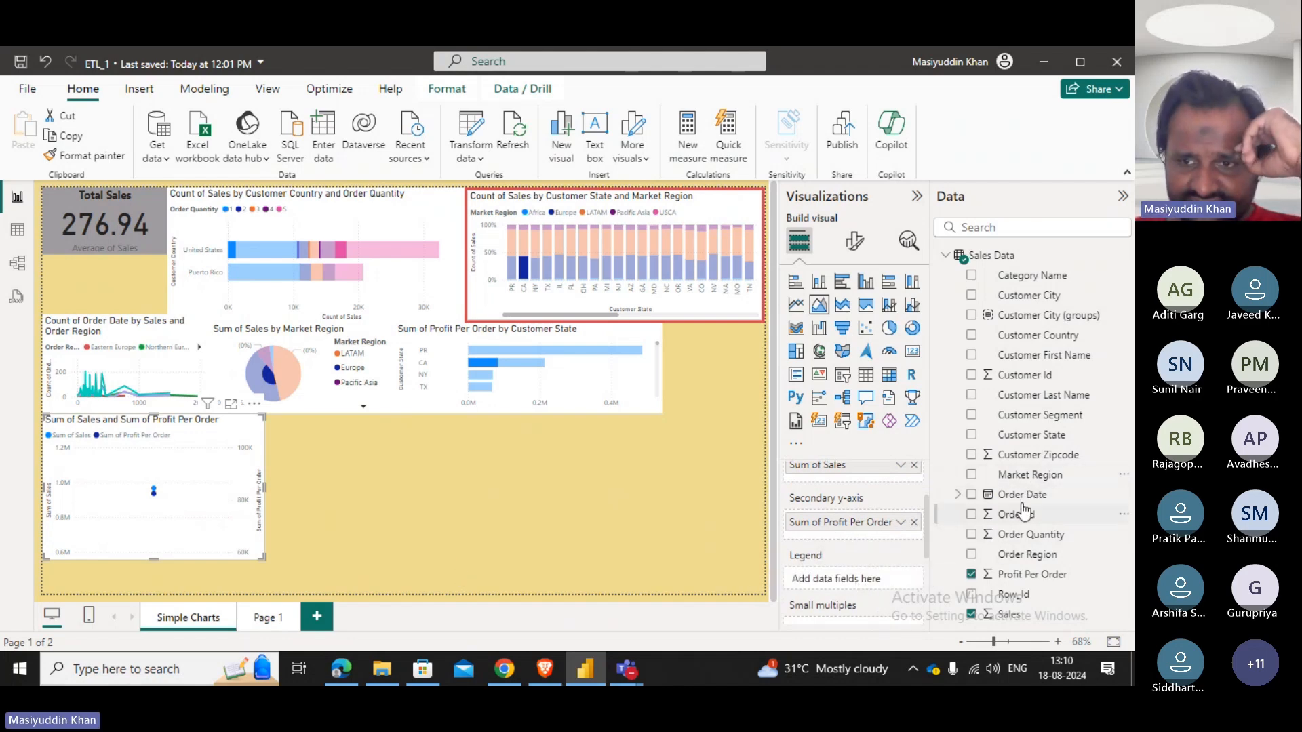
pyautogui.moveTo(1032, 478); pyautogui.dragTo(869, 575)
pyautogui.moveTo(849, 591); pyautogui.dragTo(852, 594)
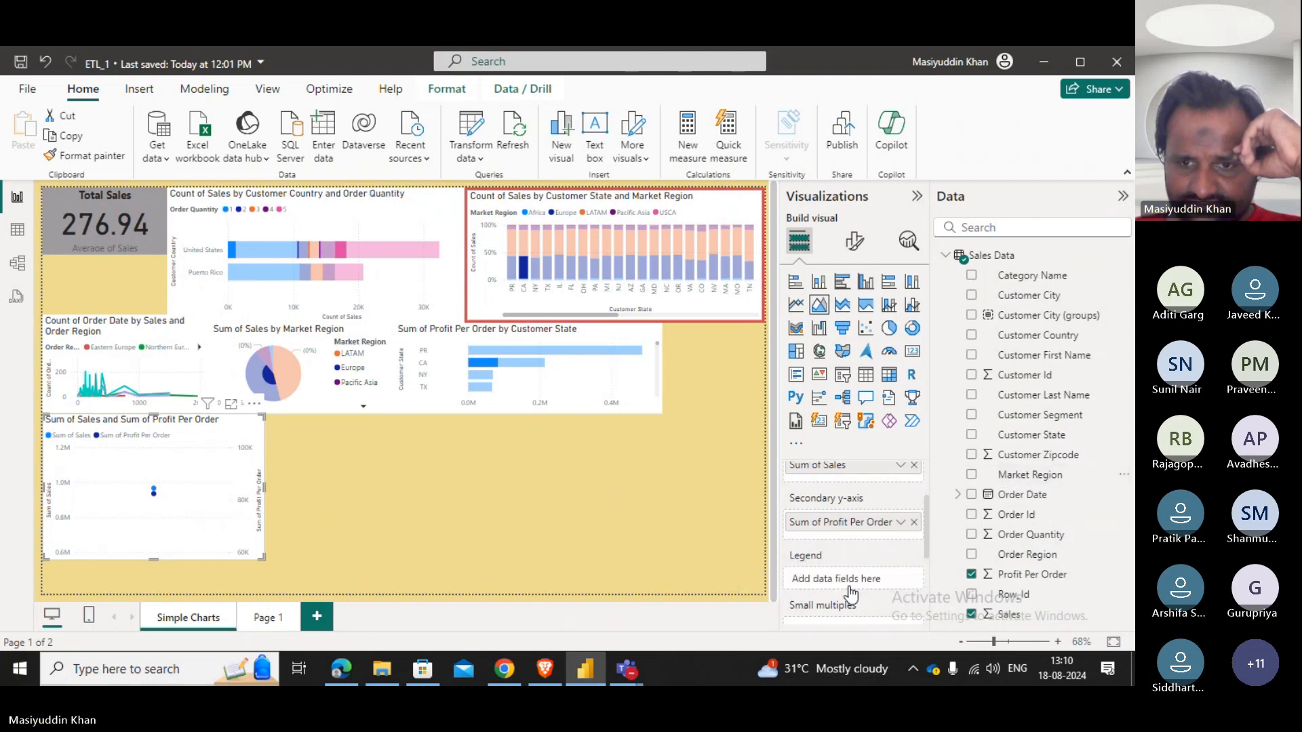
# Put Market Region back on the X-axis of the area chart.
pyautogui.click(975, 477)
pyautogui.scroll(1, 828, 543)
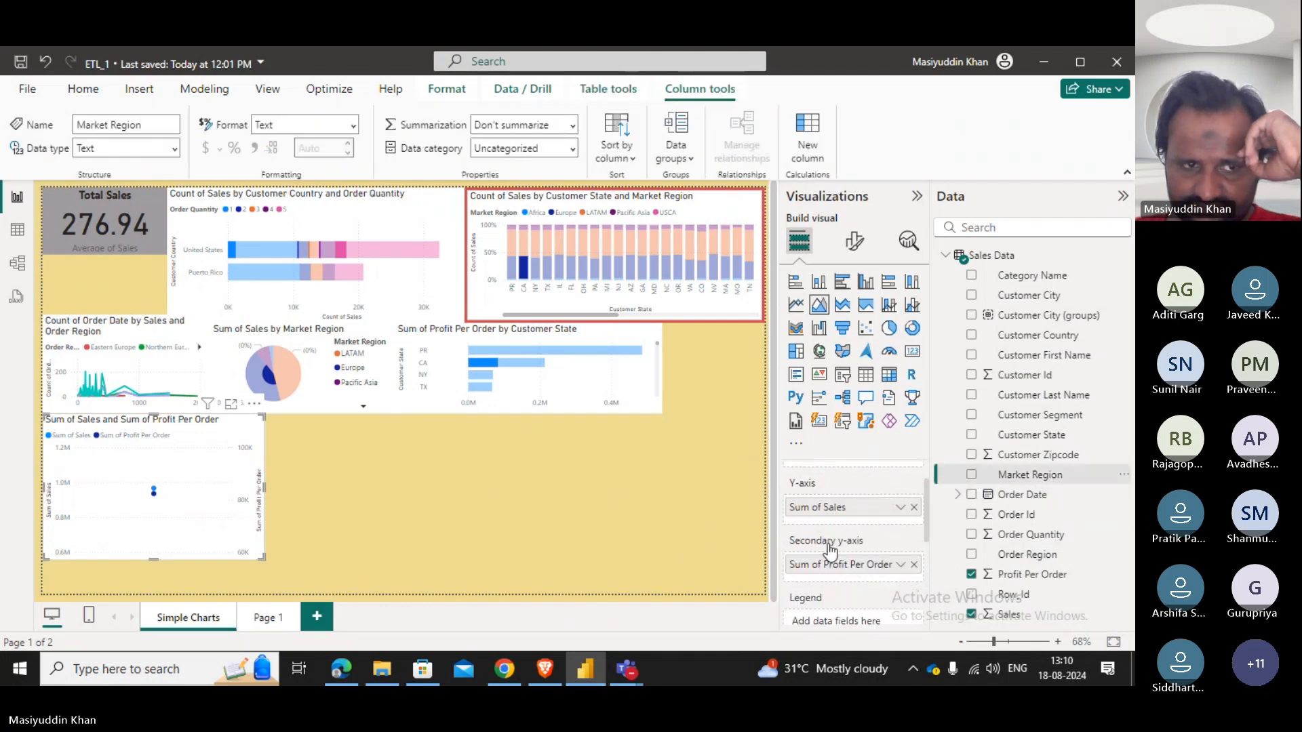
pyautogui.scroll(1, 828, 543)
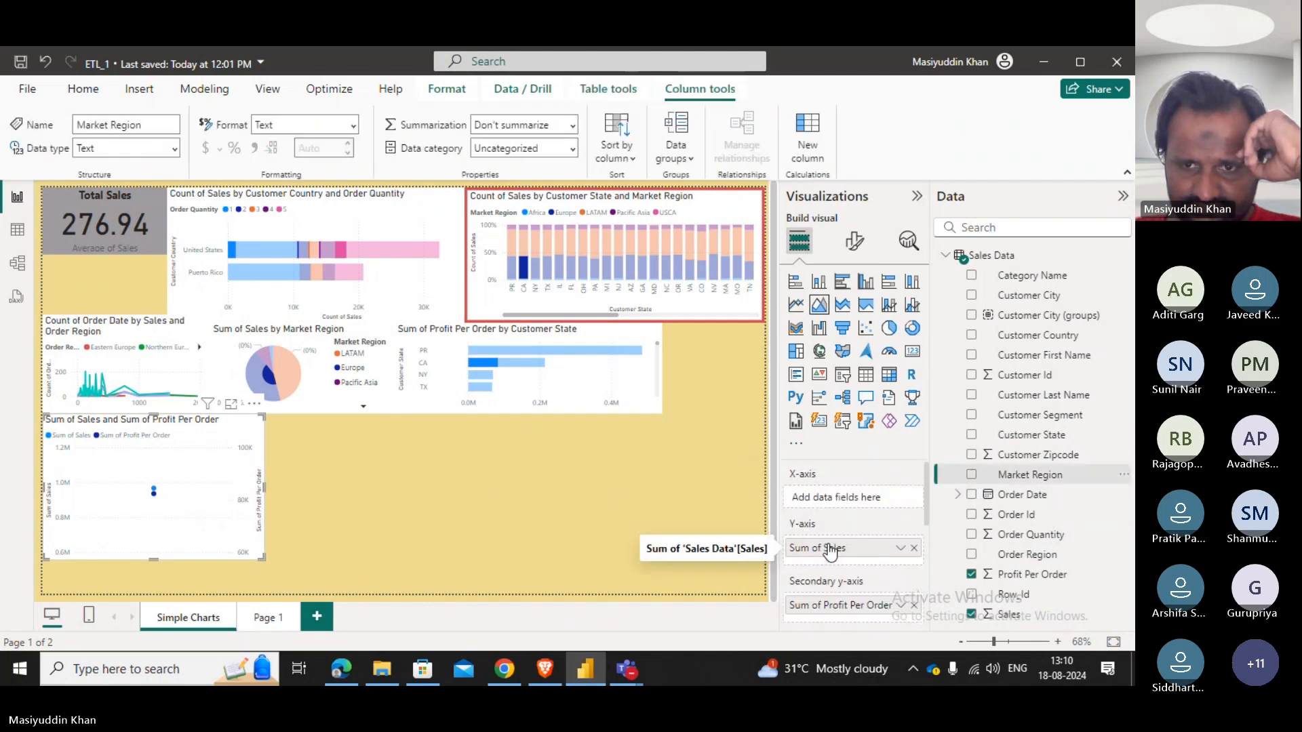
pyautogui.click(972, 475)
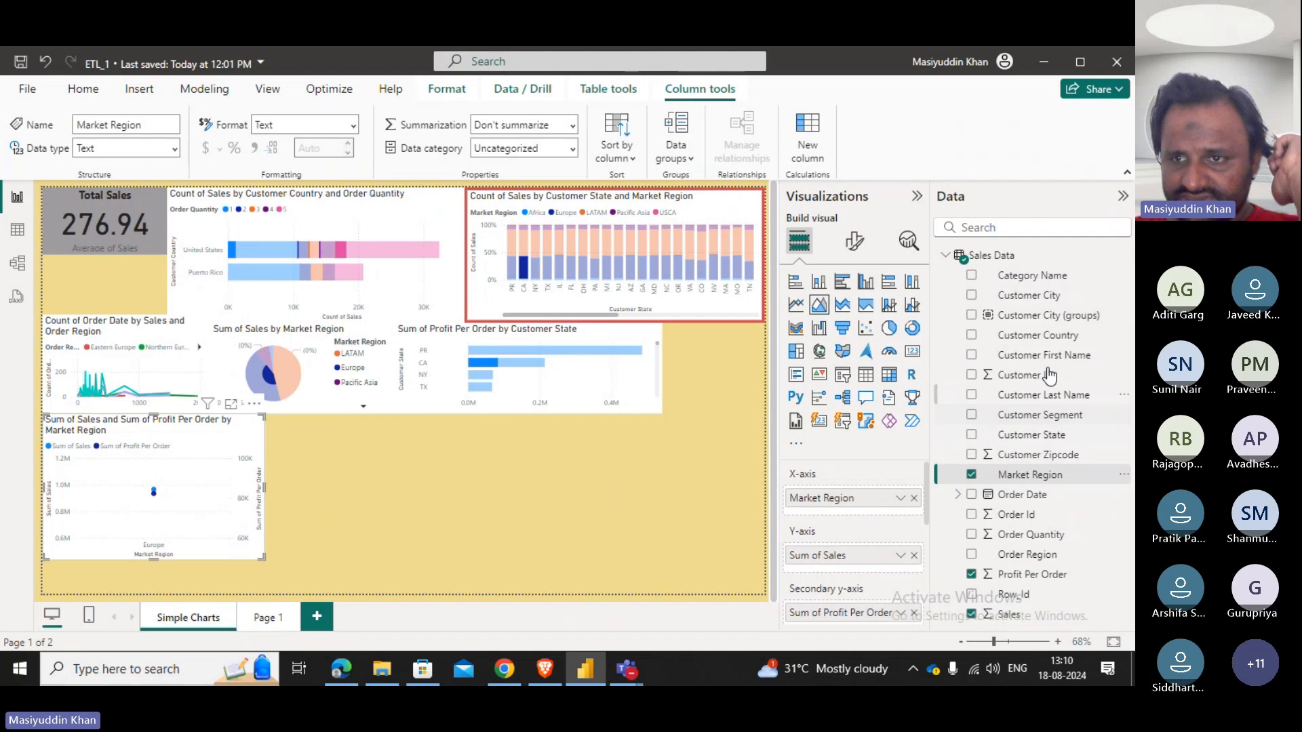
# Try splitting the area chart by Customer Country, and remove that field again.
pyautogui.scroll(-2, 847, 536)
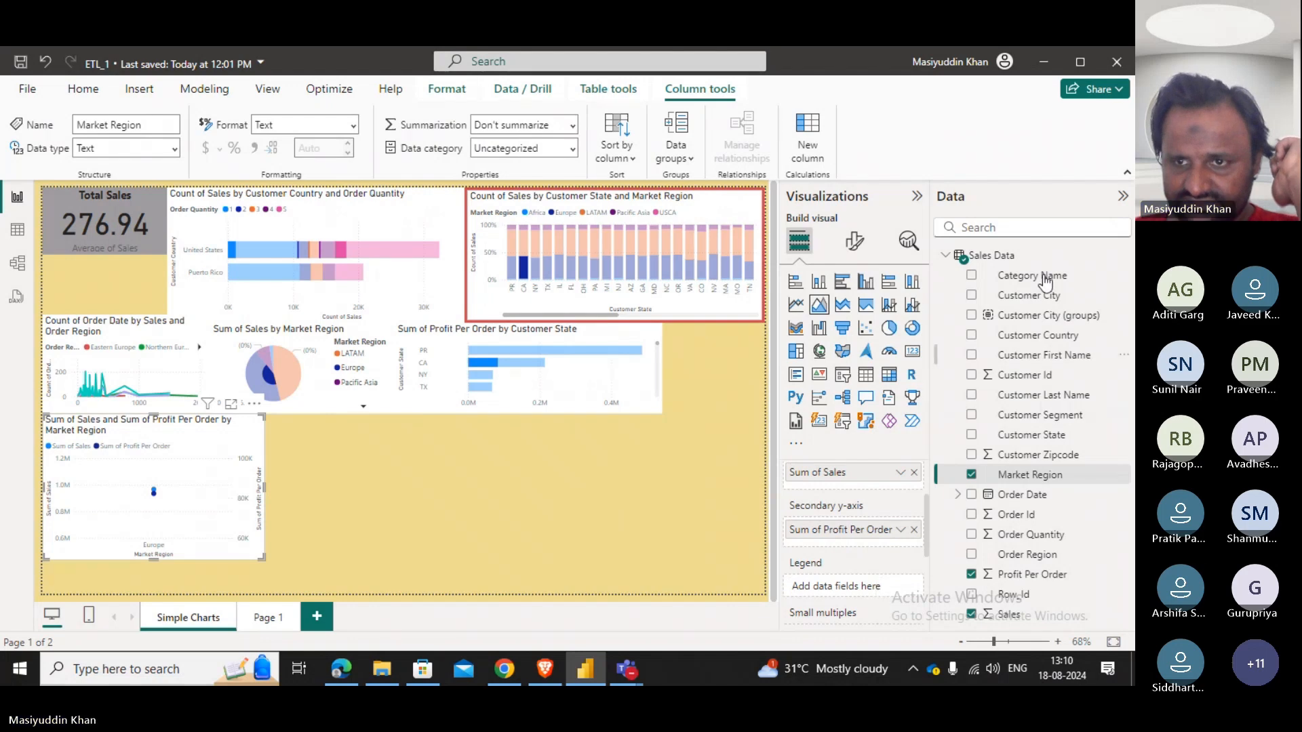
pyautogui.click(971, 335)
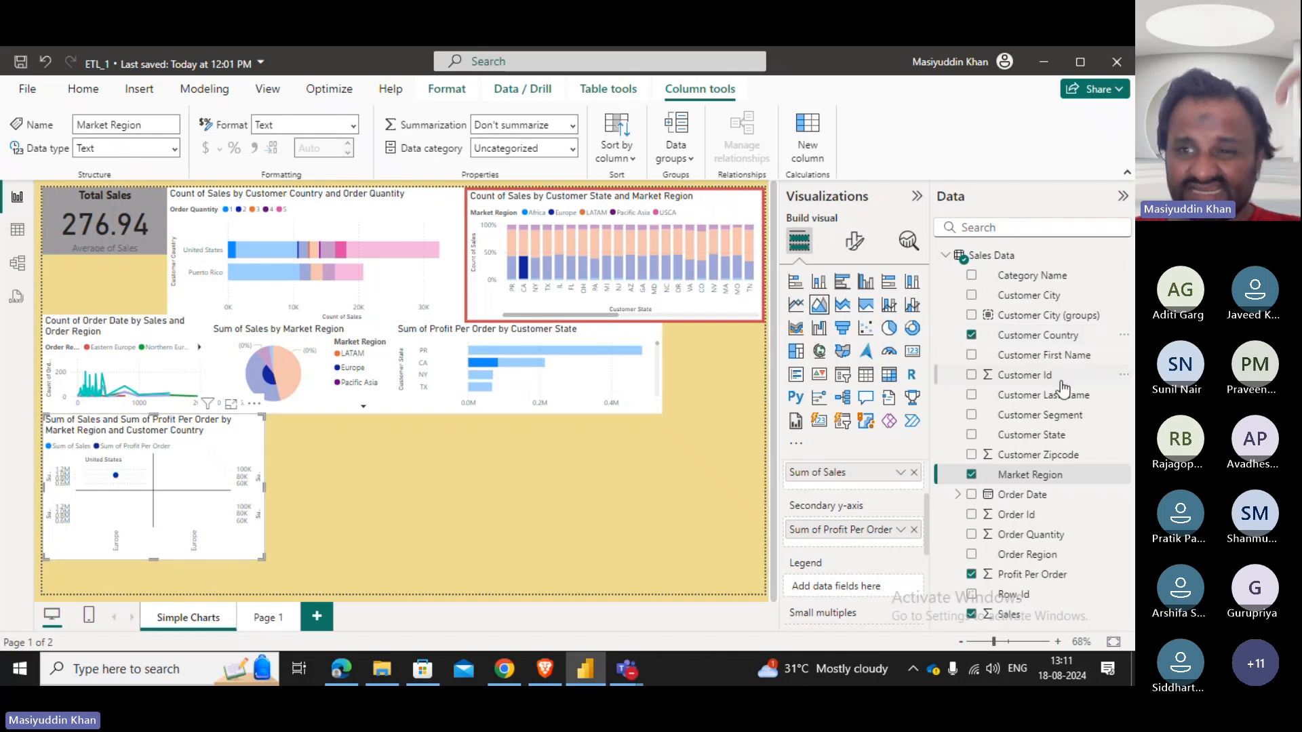
pyautogui.click(974, 338)
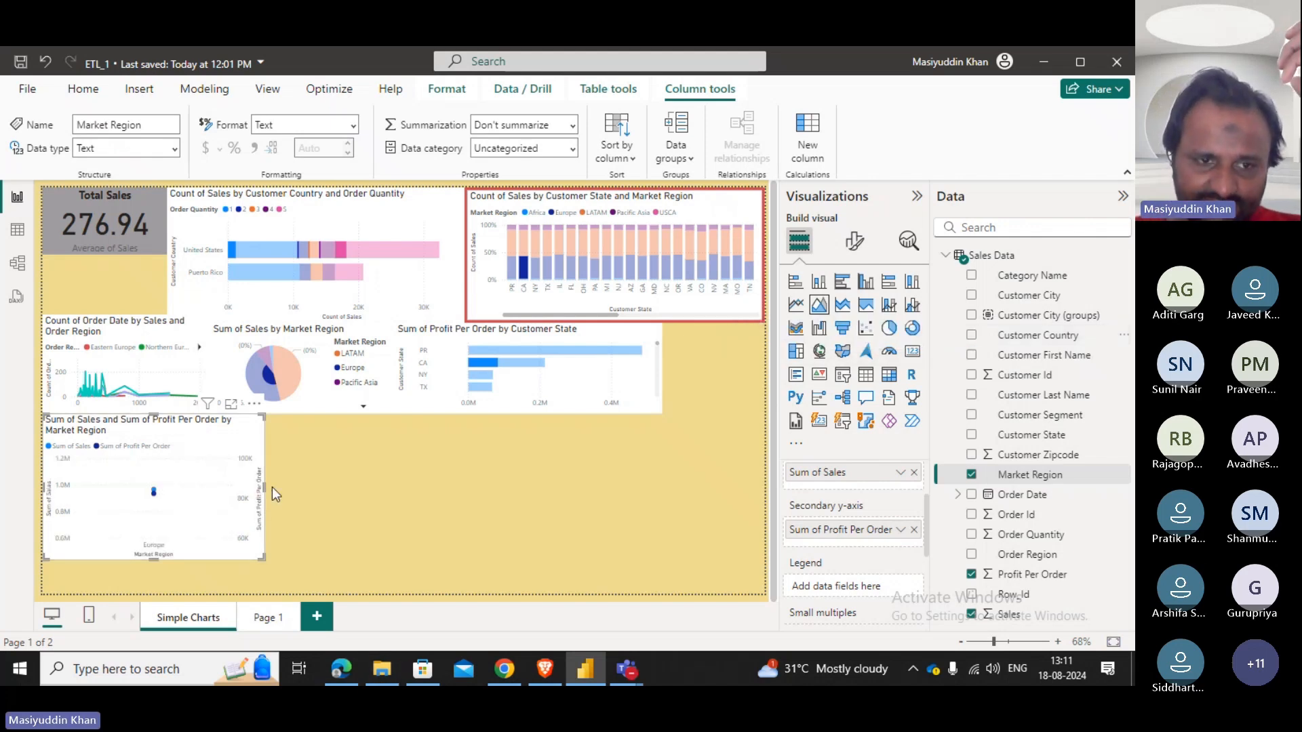
# Widen the area chart to most of the page width, extend it to the page's lower edge, and clear the cross-filter selection.
pyautogui.moveTo(271, 486); pyautogui.dragTo(633, 498)
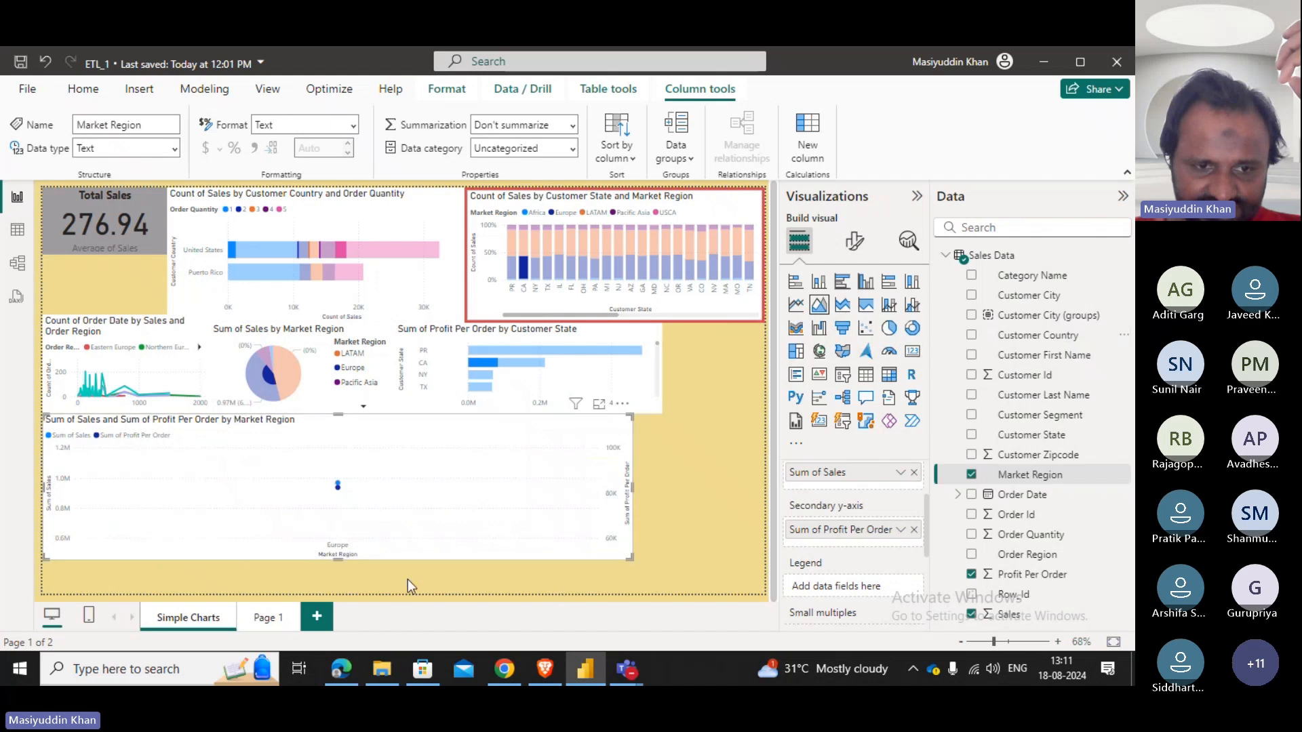
pyautogui.moveTo(336, 560); pyautogui.dragTo(331, 594)
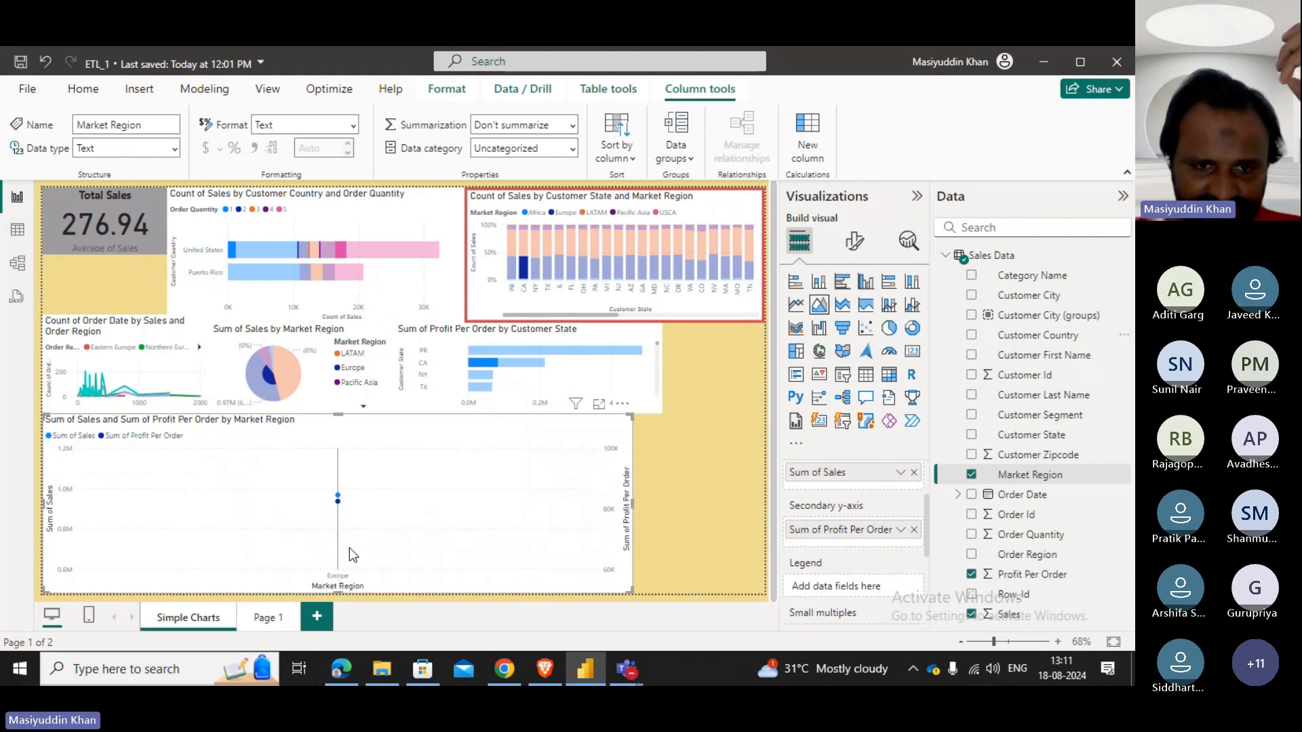
pyautogui.moveTo(338, 502)
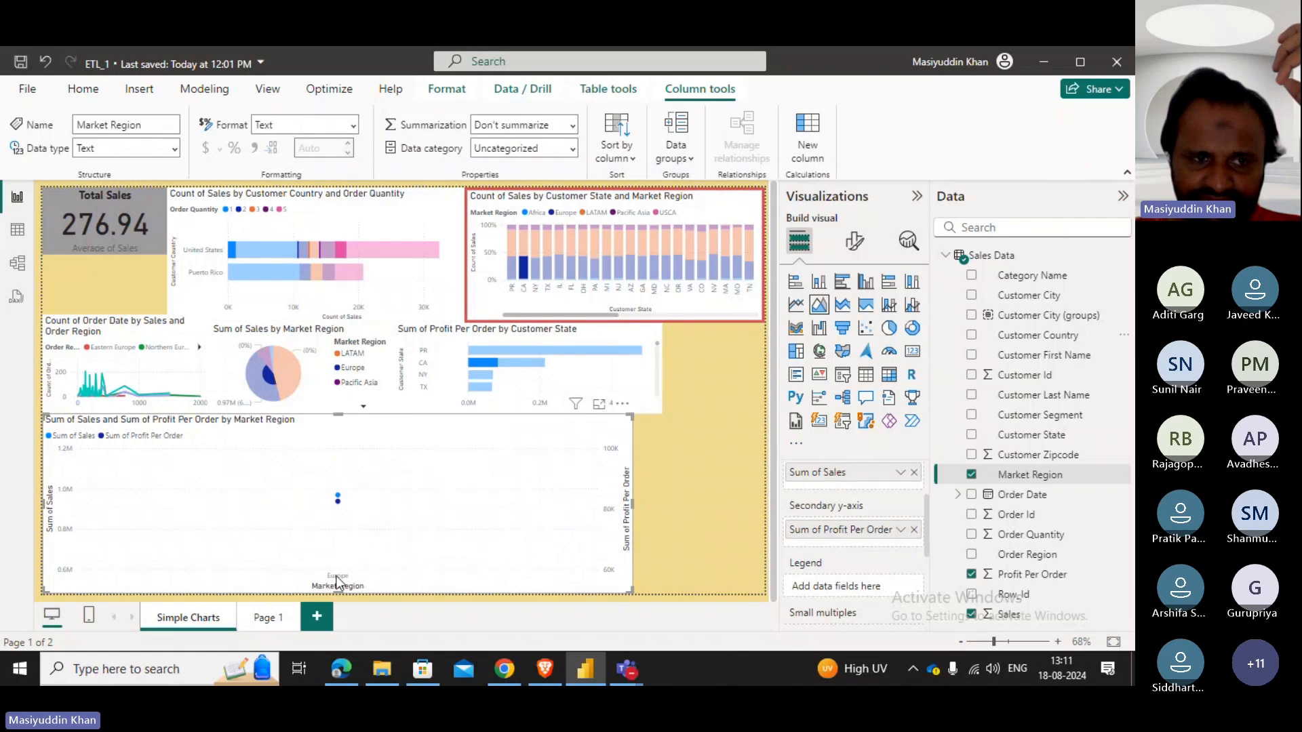
pyautogui.click(579, 540)
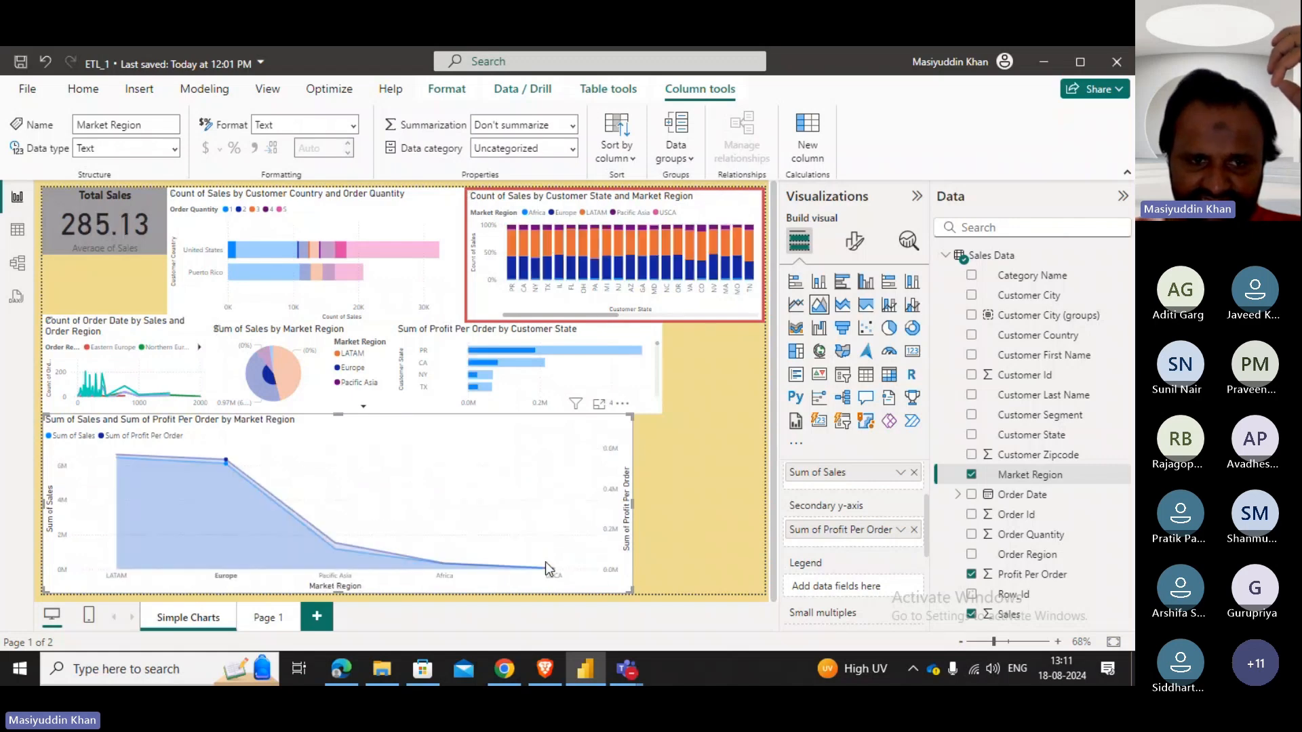
pyautogui.click(449, 550)
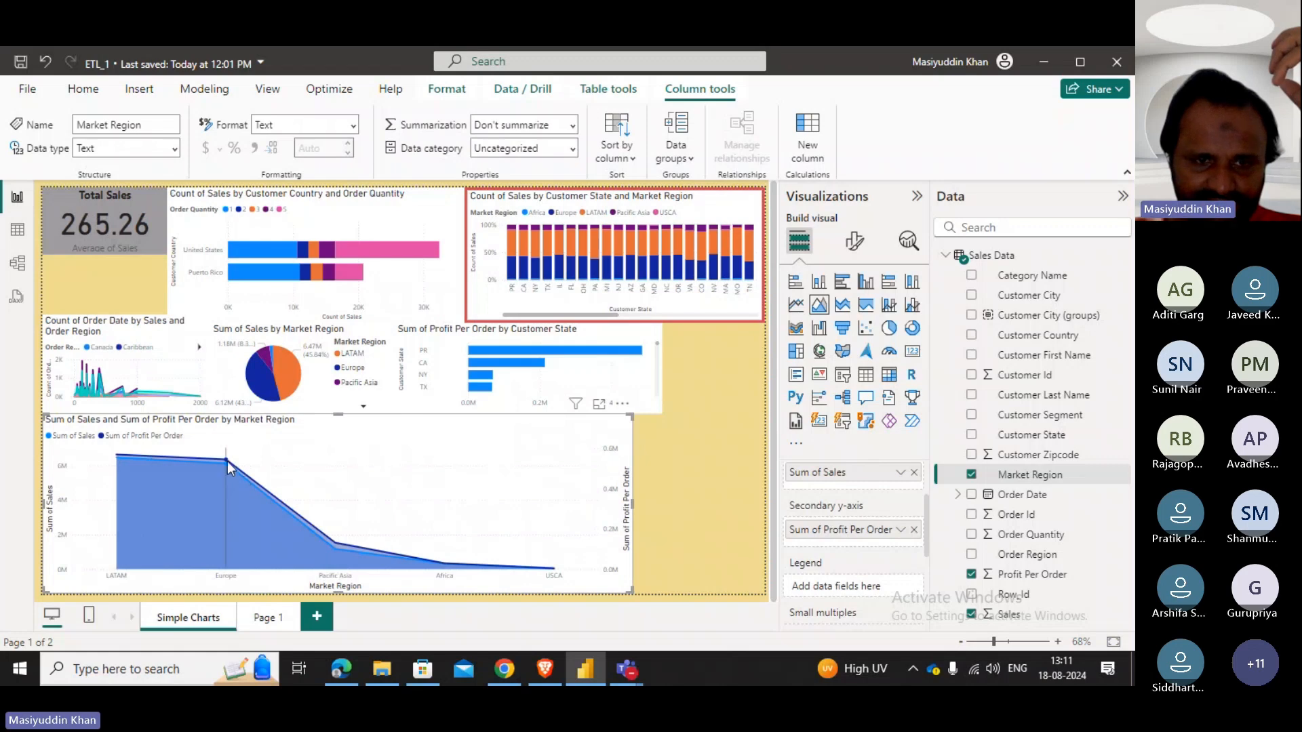
# Shrink the area chart to about half its width and reduce its height slightly.
pyautogui.moveTo(226, 461)
pyautogui.moveTo(352, 541)
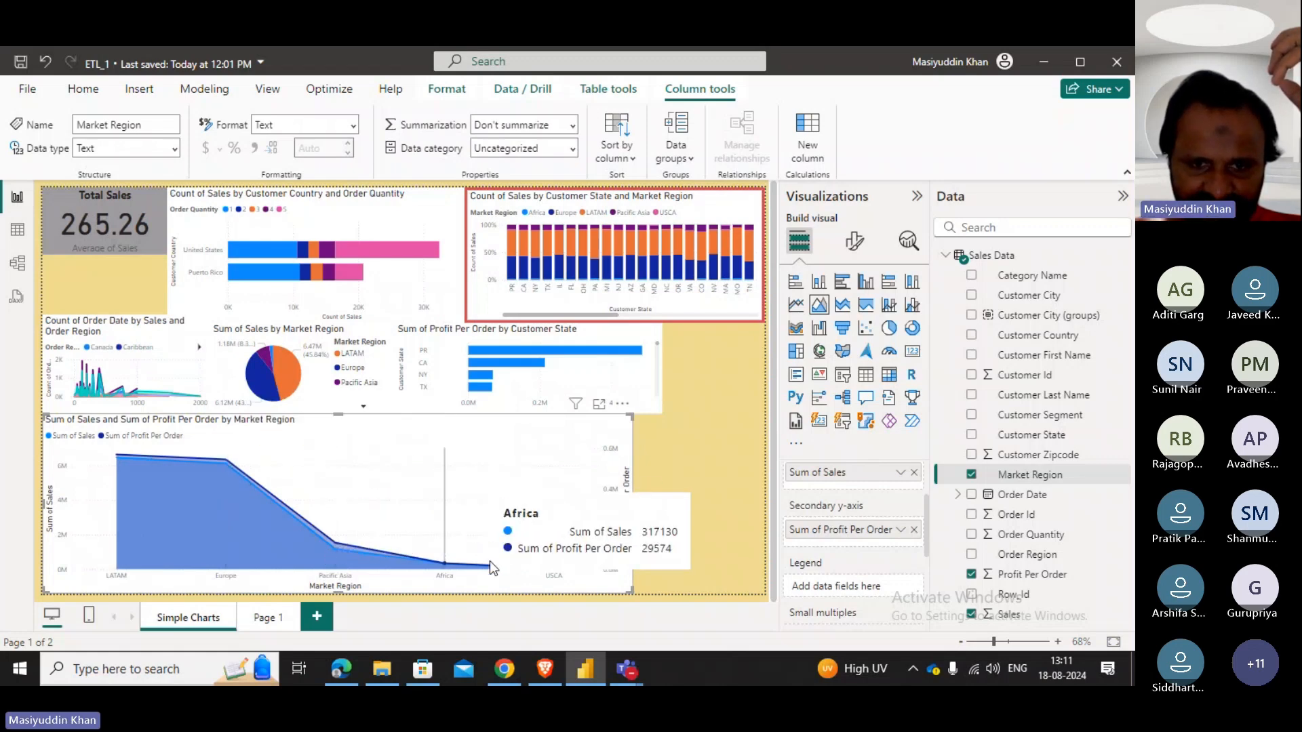
pyautogui.moveTo(536, 566)
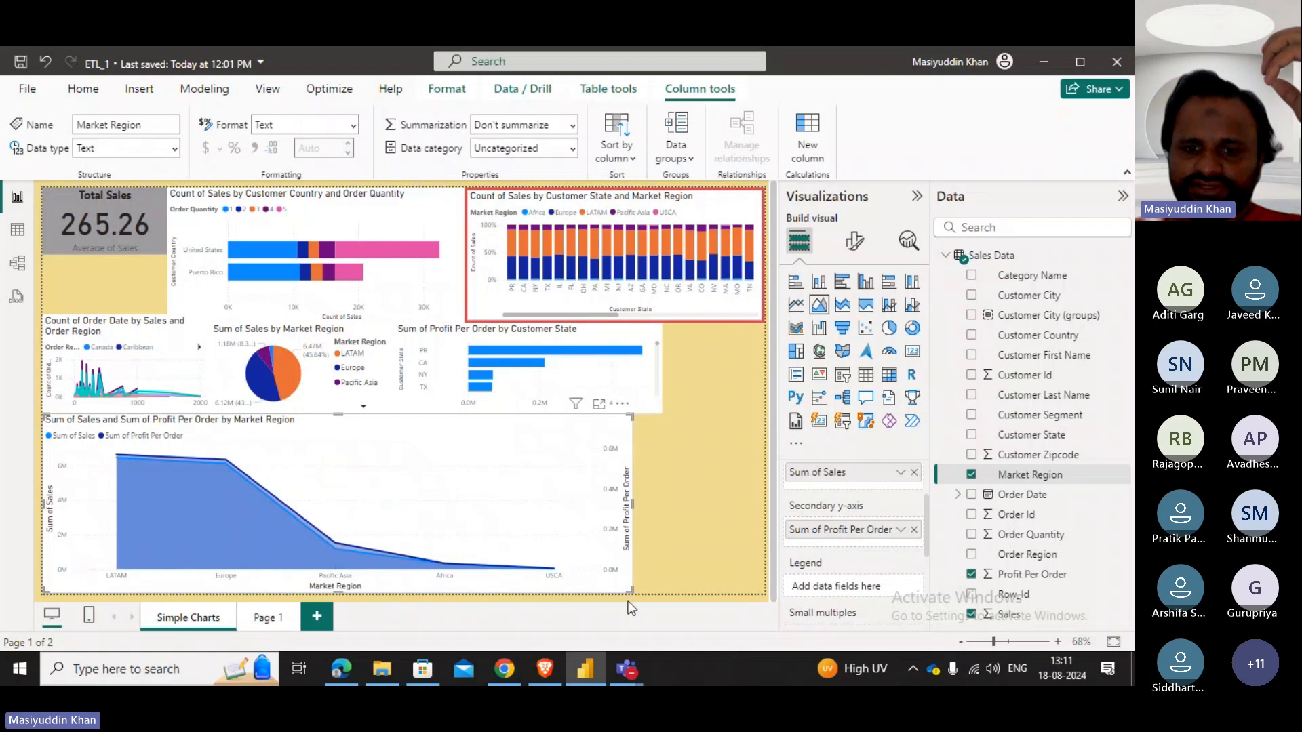
pyautogui.moveTo(630, 592); pyautogui.dragTo(311, 575)
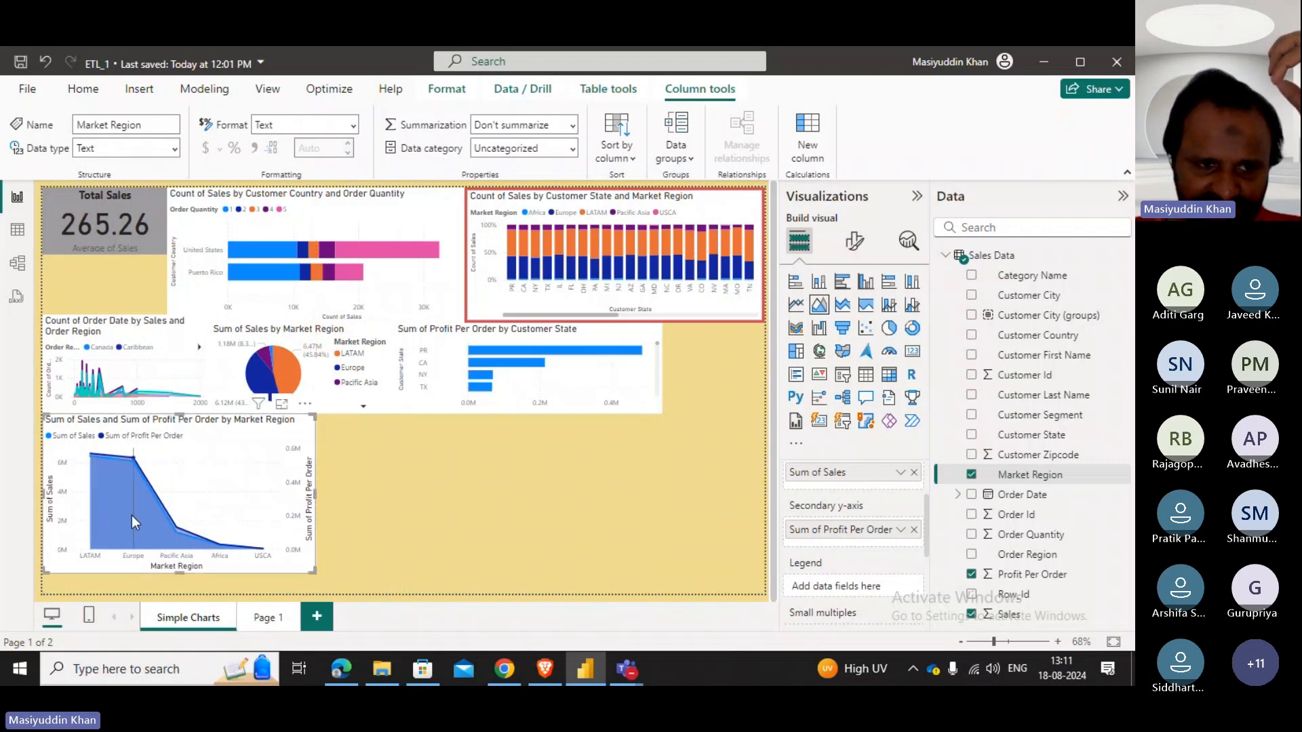
# Cross-highlight the report visuals by Europe from the area chart, and clear that selection.
pyautogui.moveTo(132, 515)
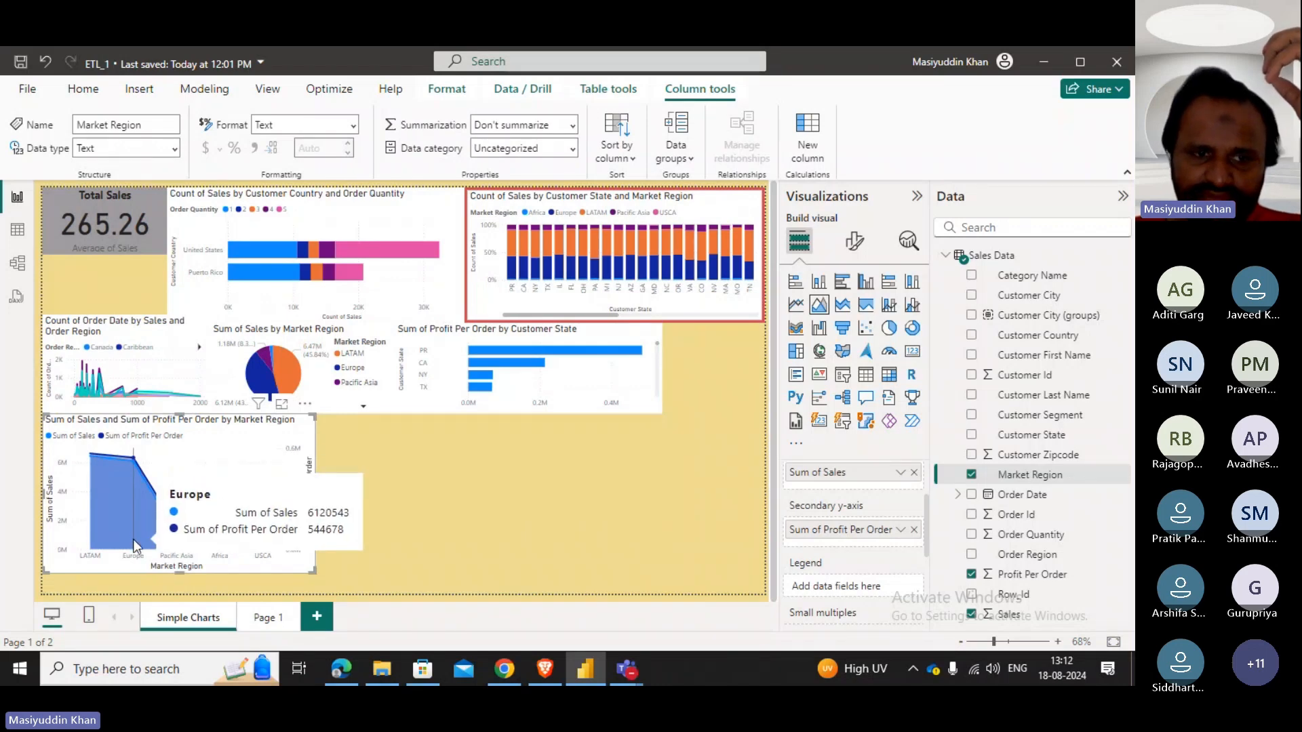
pyautogui.click(135, 457)
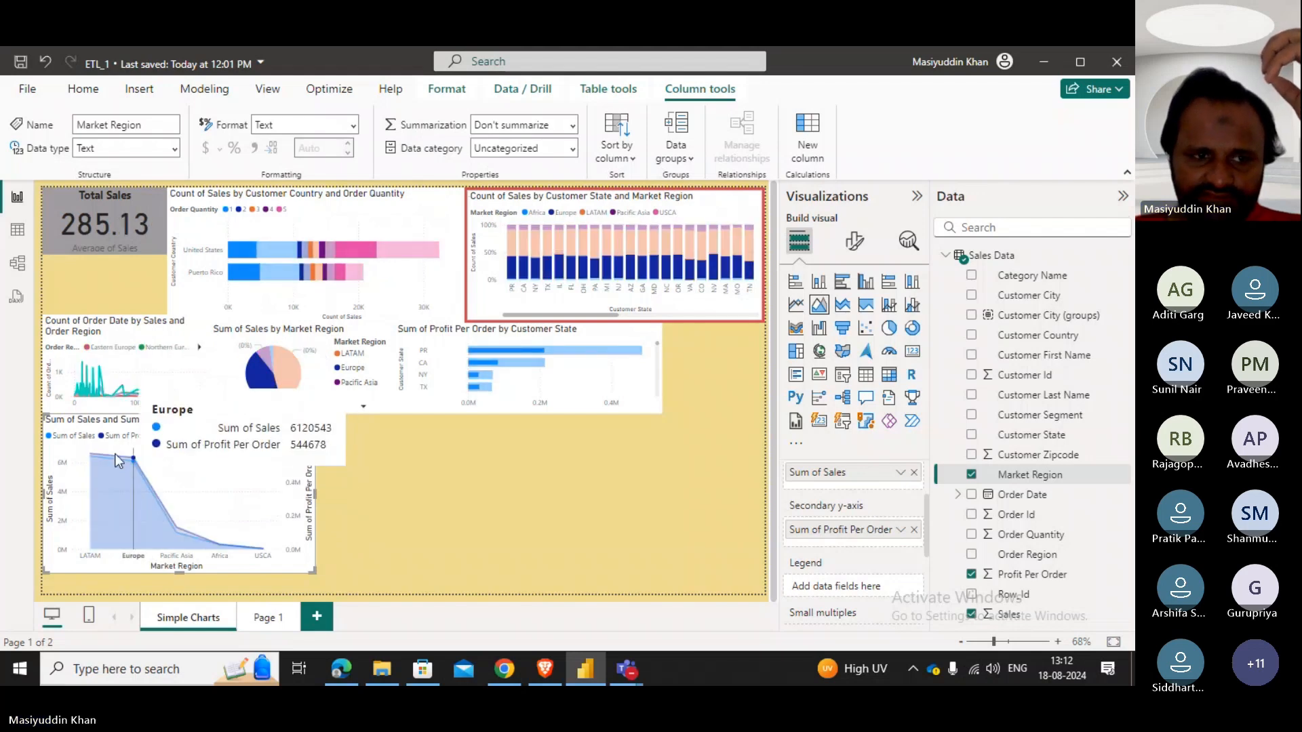
pyautogui.click(88, 452)
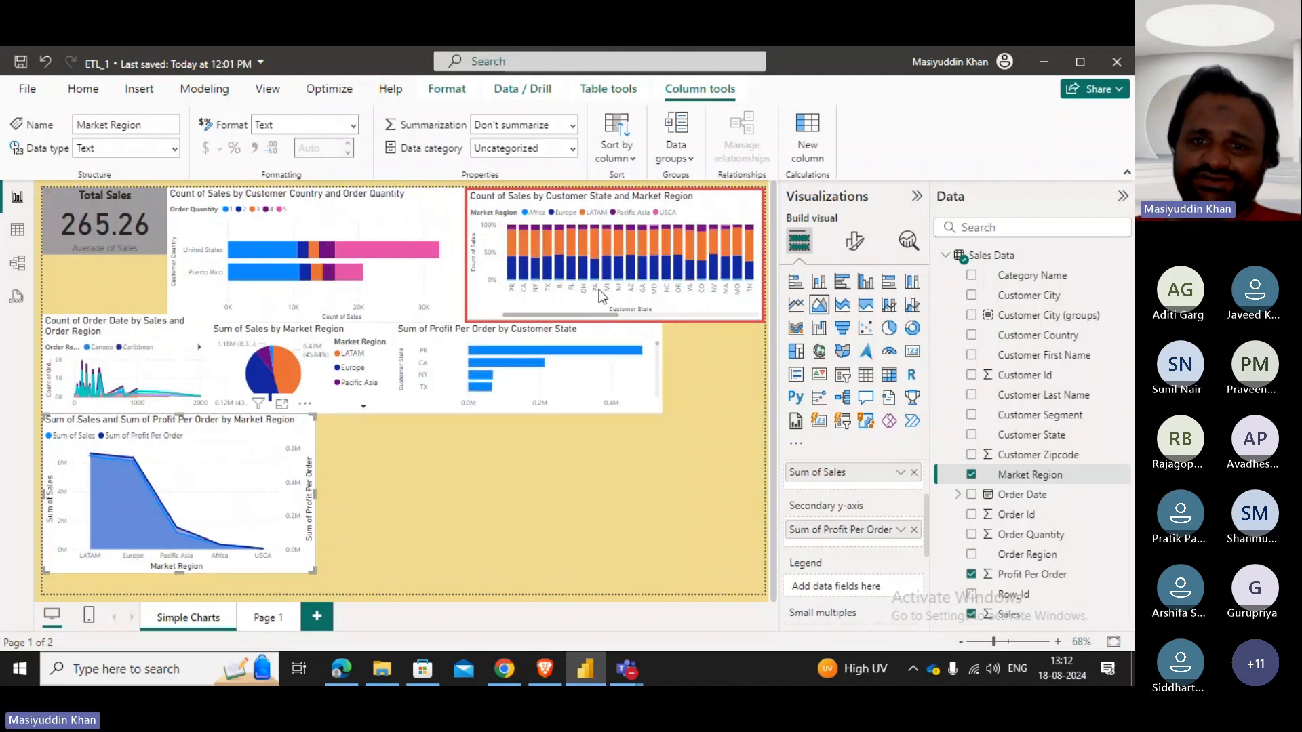
# Cross-highlight the report visuals by USCA and by Europe from the area chart, and clear the selection.
pyautogui.moveTo(186, 381)
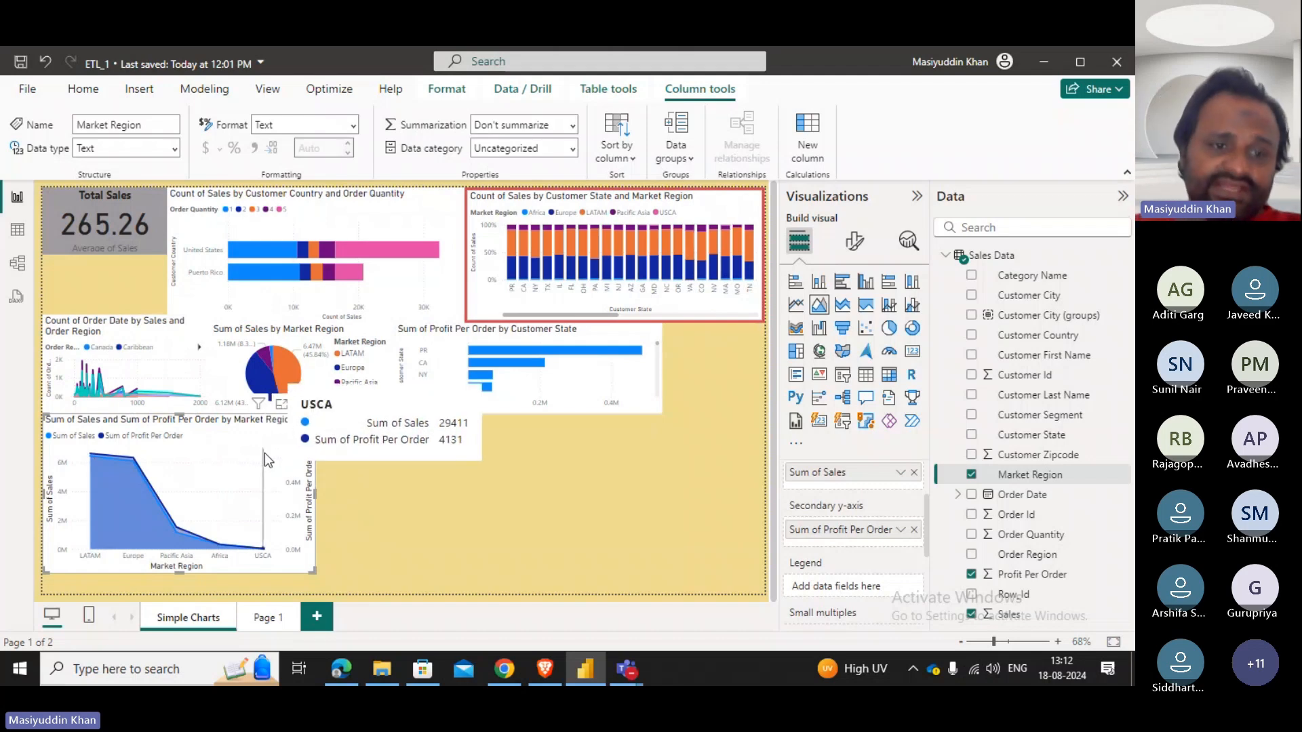
pyautogui.moveTo(265, 544)
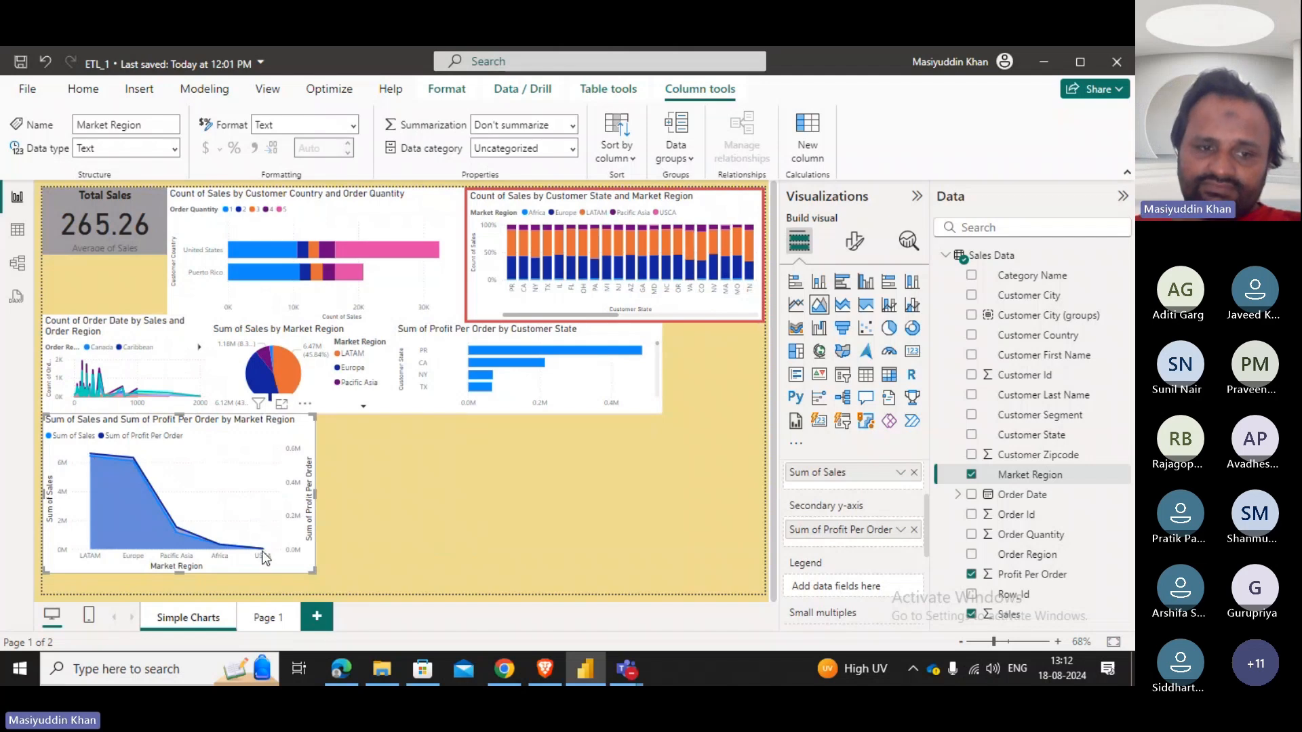
pyautogui.click(265, 554)
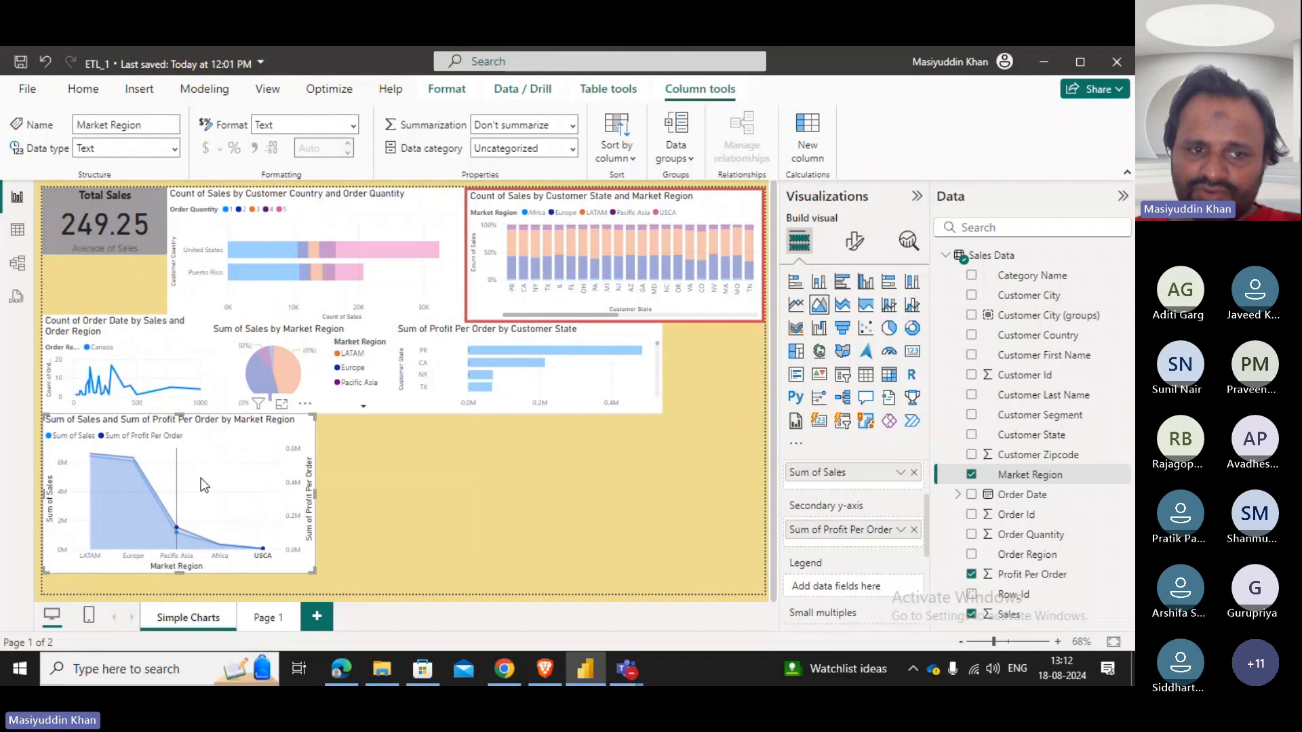
pyautogui.click(134, 461)
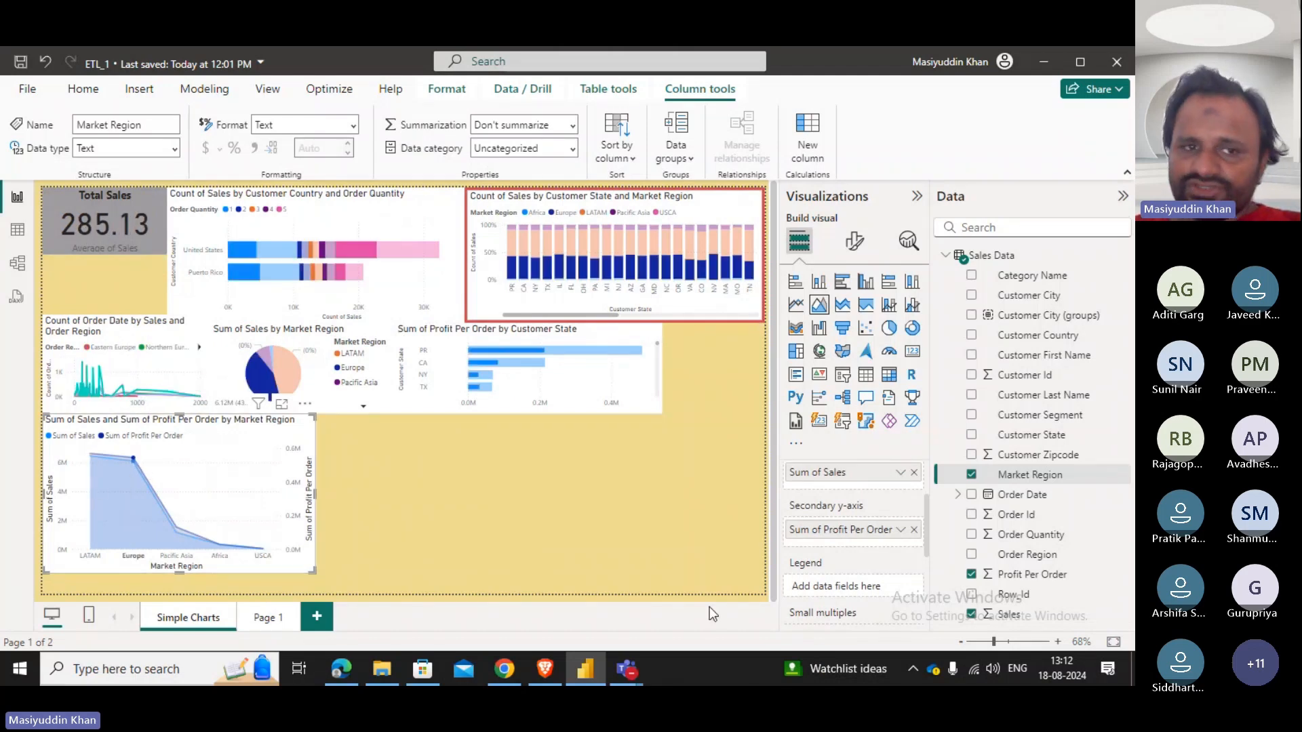
pyautogui.click(454, 505)
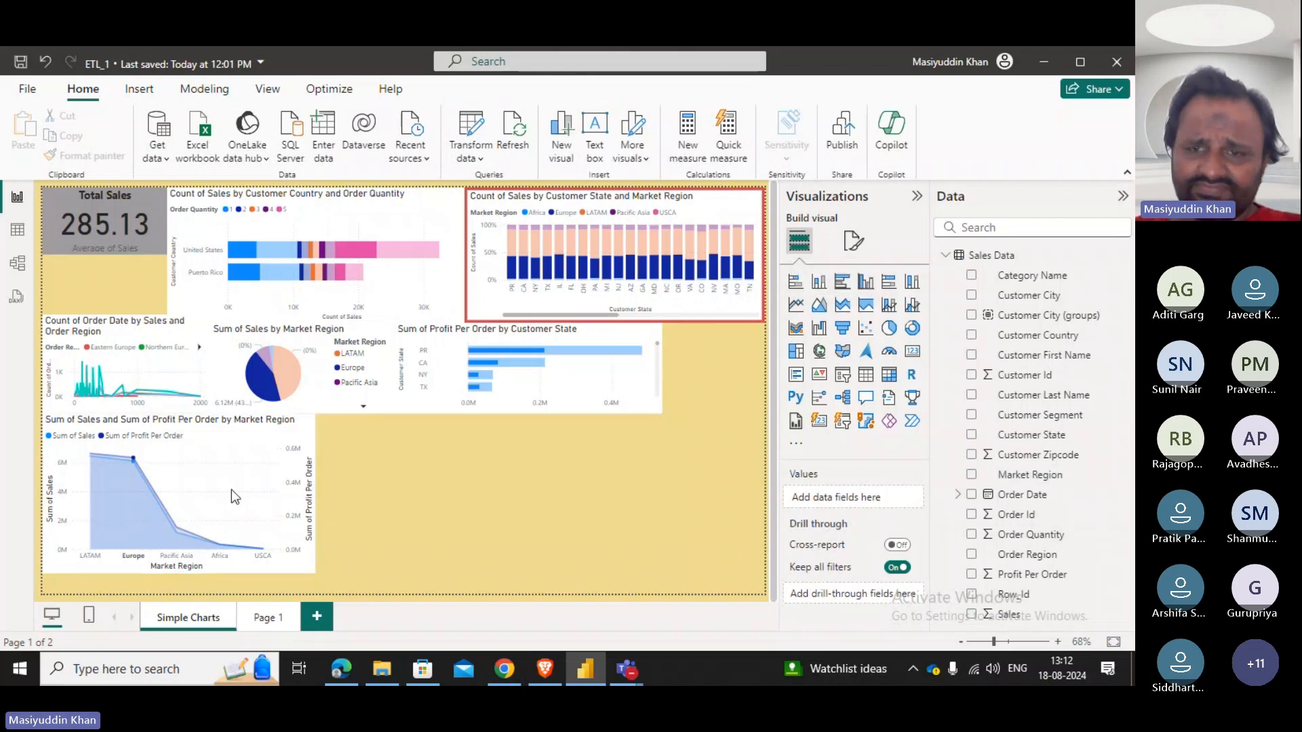
pyautogui.moveTo(230, 489)
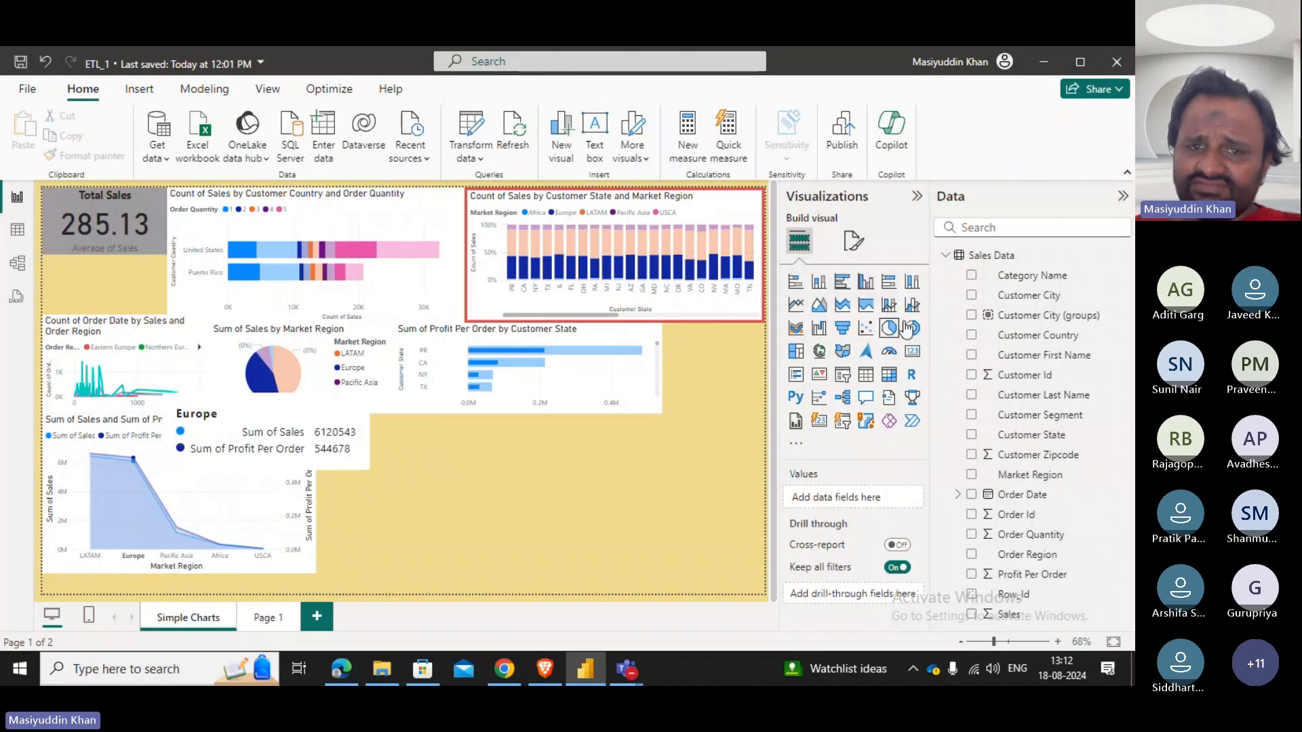
pyautogui.moveTo(176, 501)
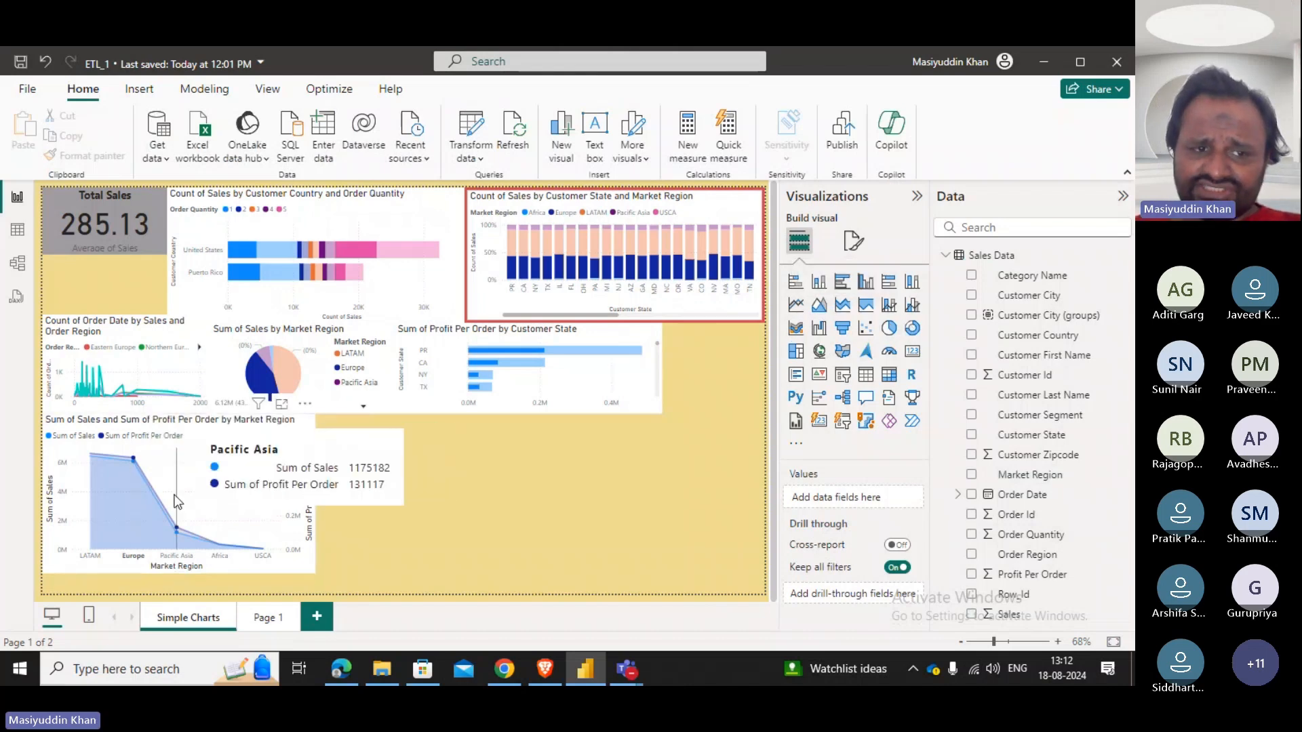
pyautogui.click(247, 526)
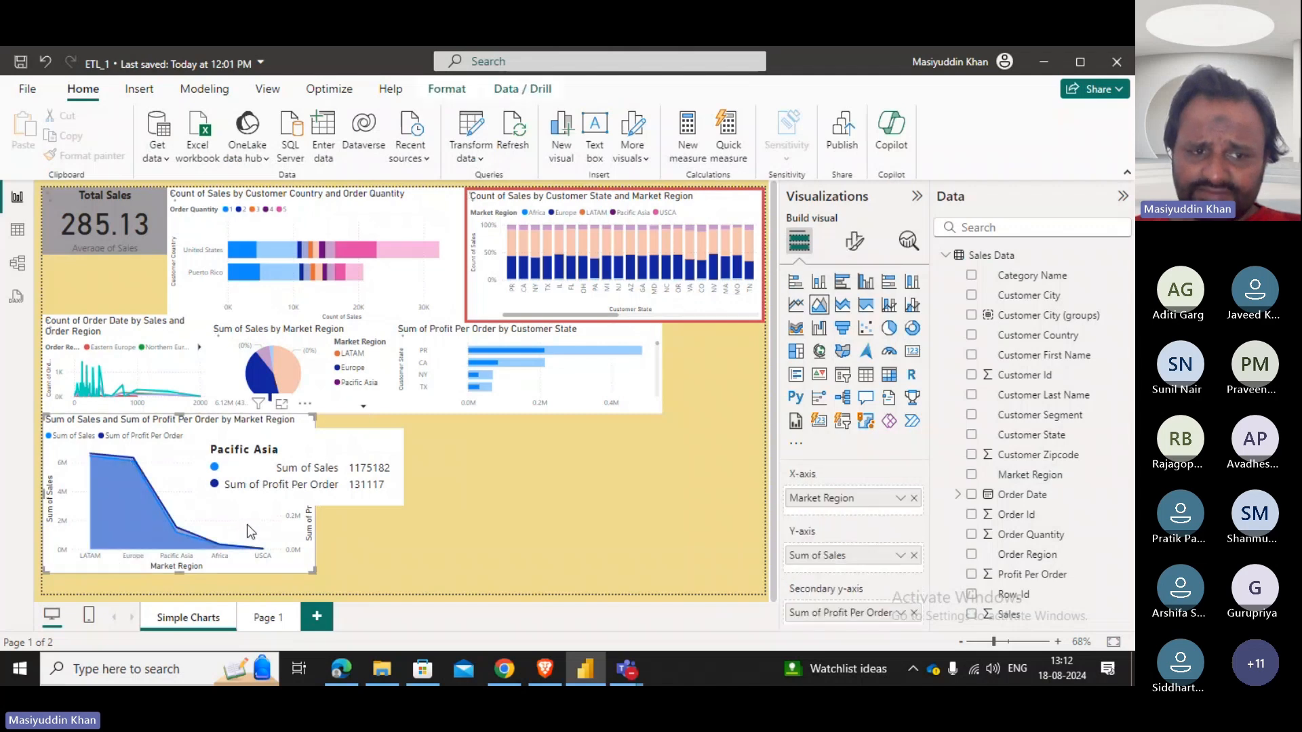
# Convert the market region area chart to a 100% stacked area chart and shrink it to roughly two-thirds of its width.
pyautogui.click(842, 306)
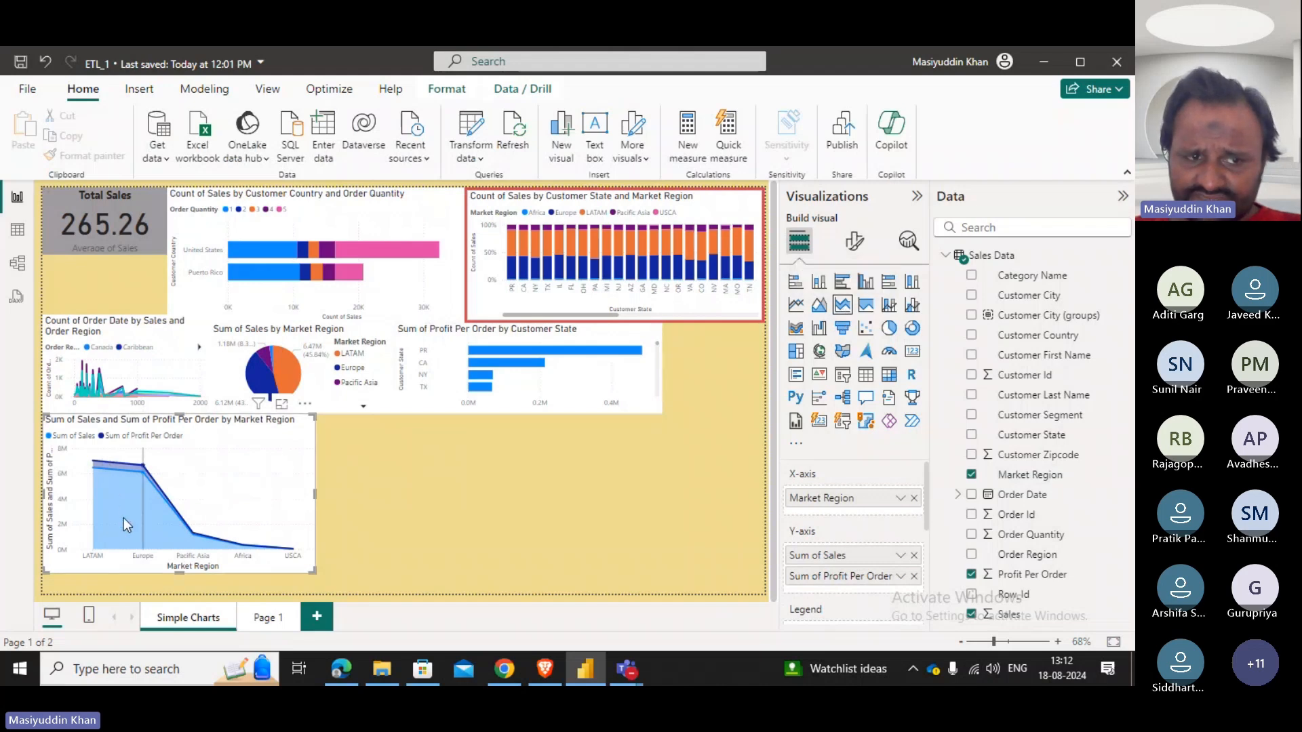
pyautogui.click(872, 317)
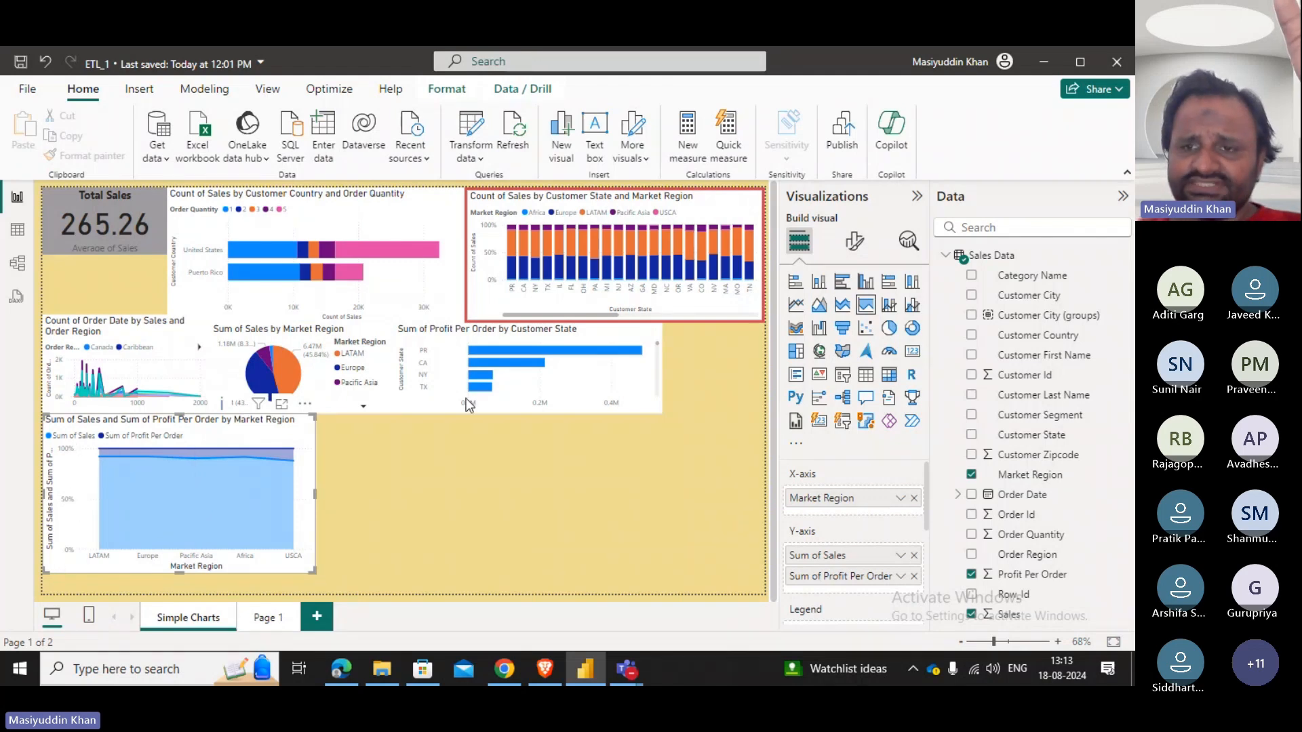
pyautogui.moveTo(310, 572); pyautogui.dragTo(216, 560)
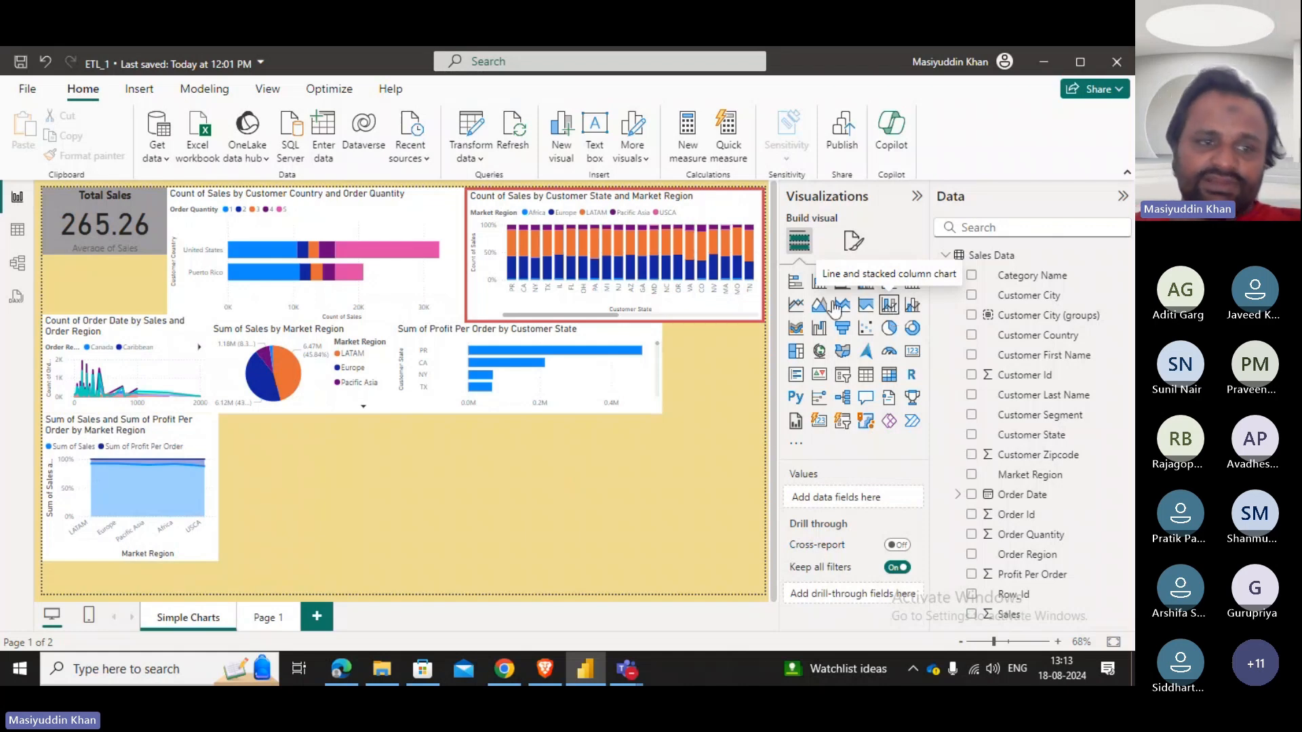
# Replace Order Region with Market Region as the legend of the Order Date by Sales line chart.
pyautogui.click(176, 361)
pyautogui.scroll(-3, 849, 563)
pyautogui.scroll(-1, 848, 564)
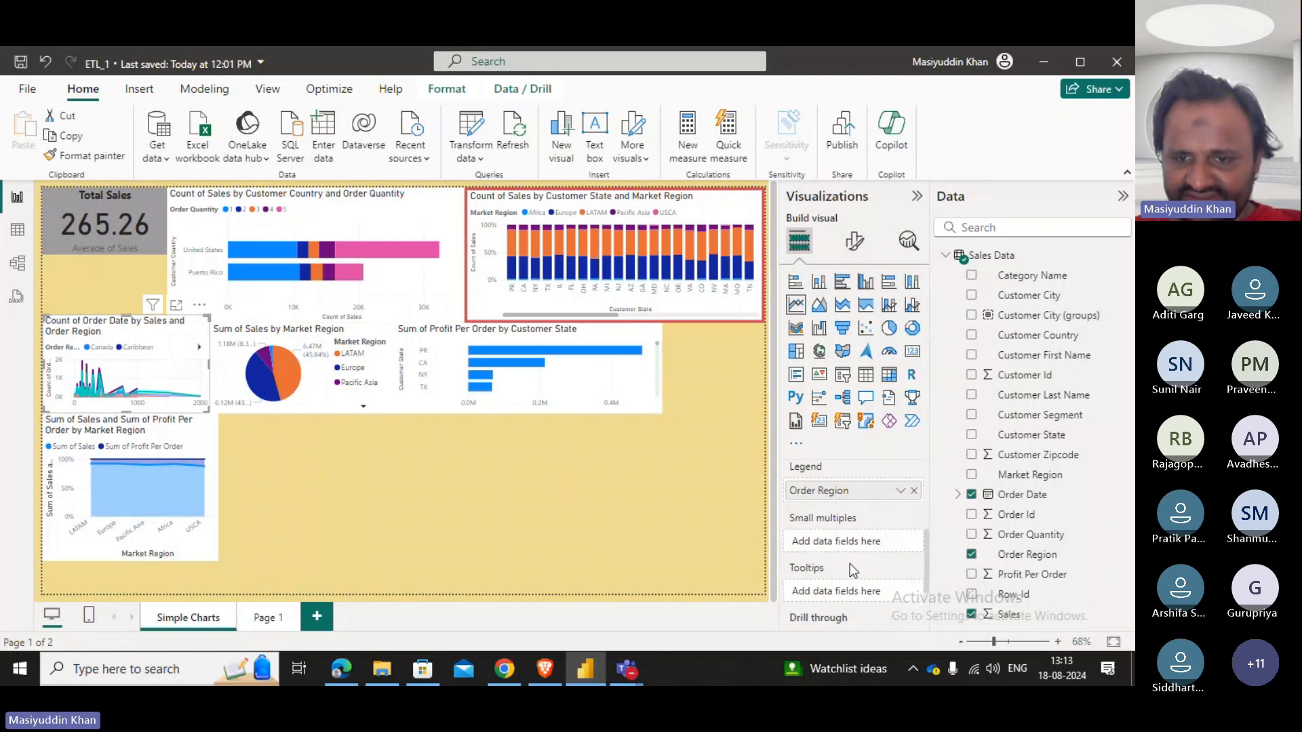
pyautogui.click(915, 492)
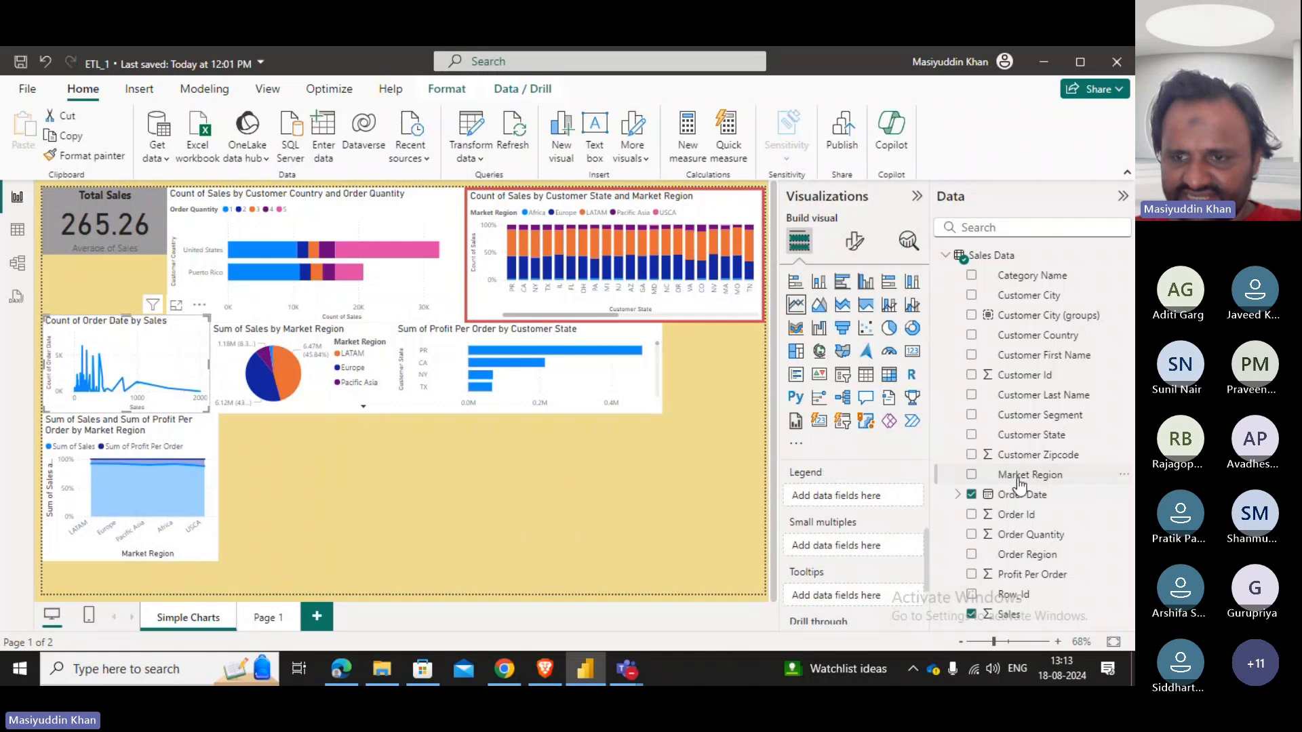
pyautogui.moveTo(1023, 476); pyautogui.dragTo(880, 499)
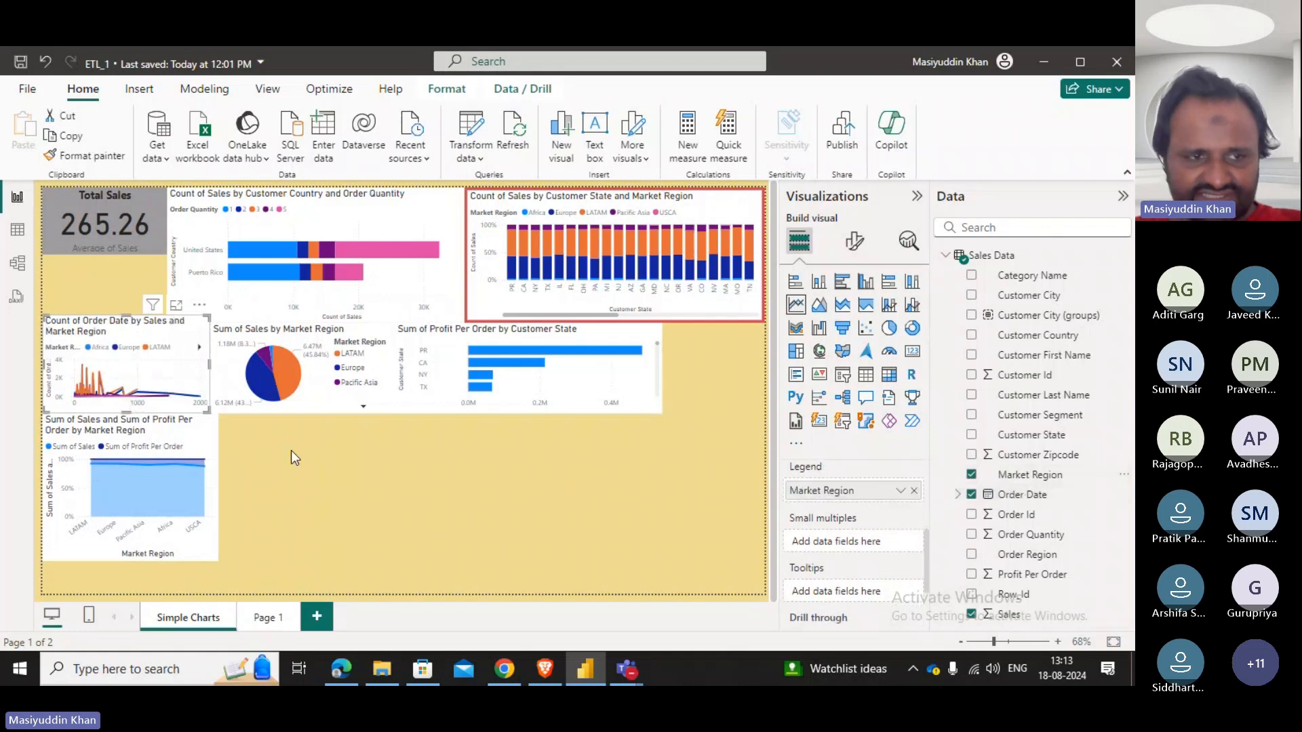
pyautogui.moveTo(176, 370)
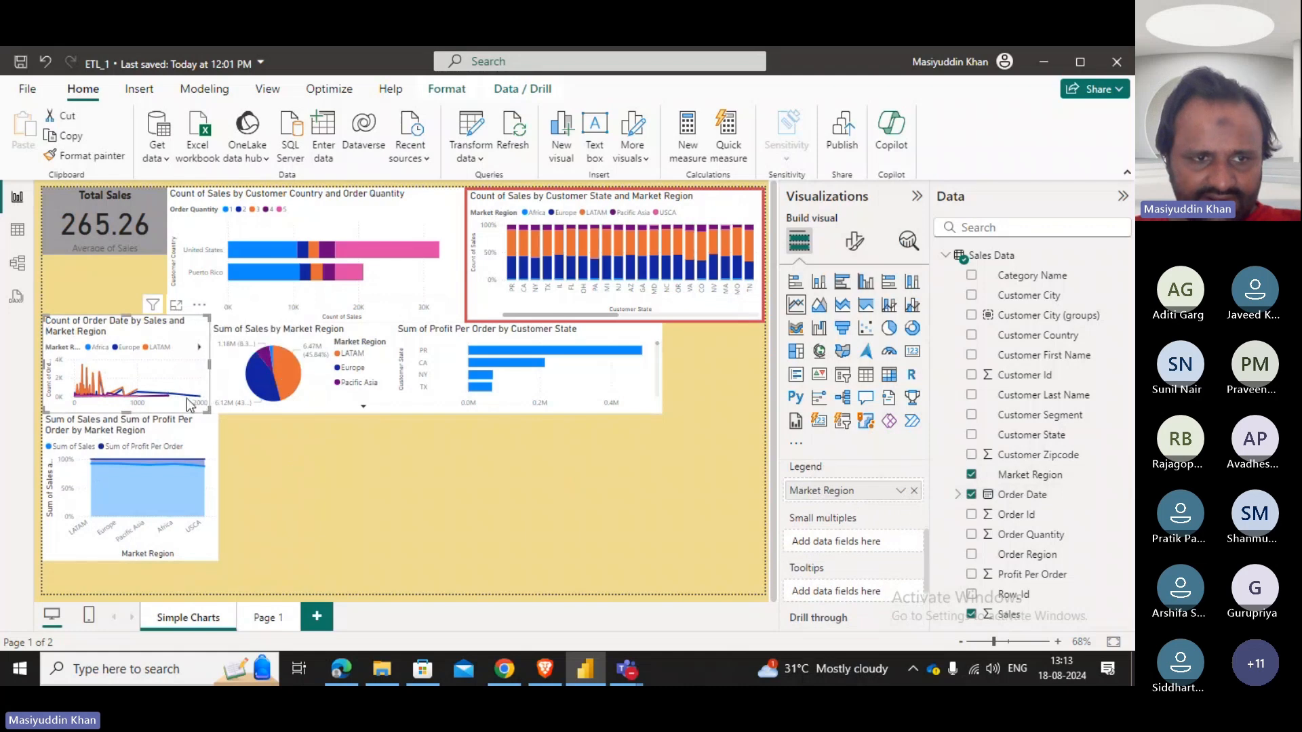
# Move the line chart to the empty lower page area and enlarge it, and fit the stacked area chart into the vacated spot.
pyautogui.moveTo(179, 406); pyautogui.dragTo(442, 511)
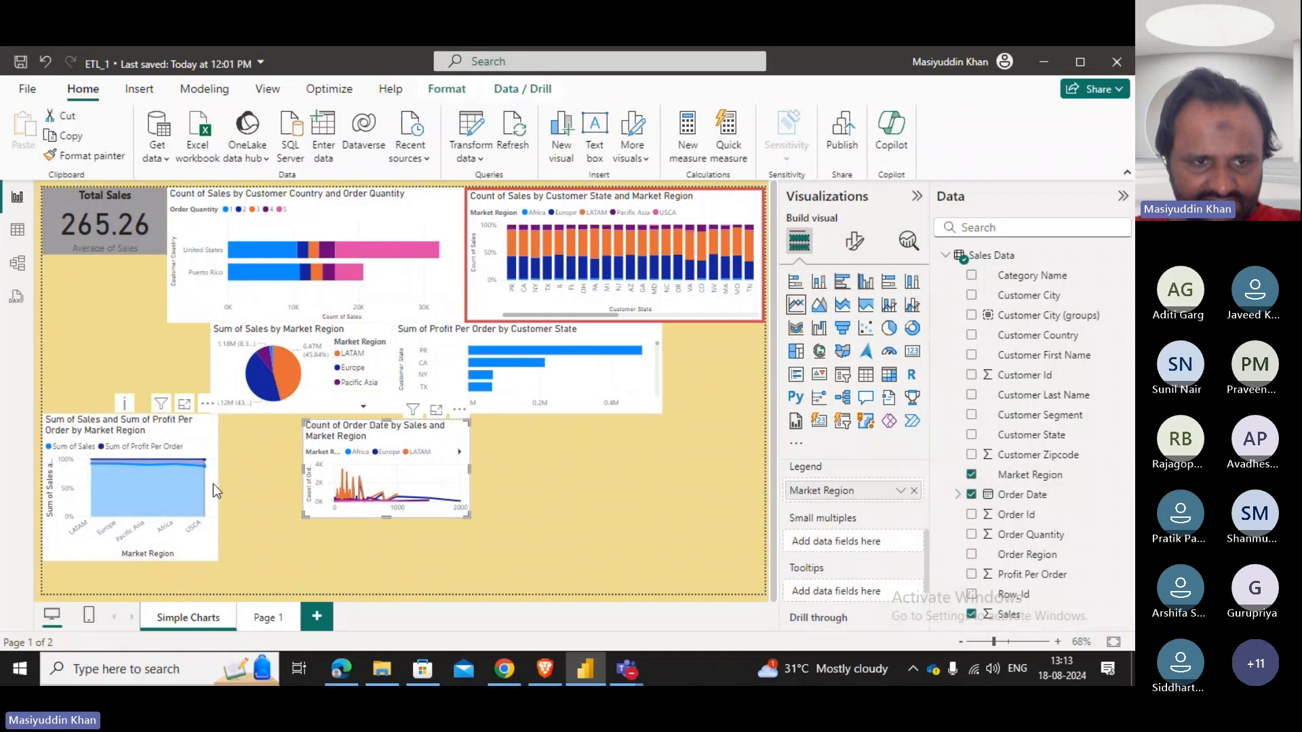
pyautogui.moveTo(221, 486); pyautogui.dragTo(205, 417)
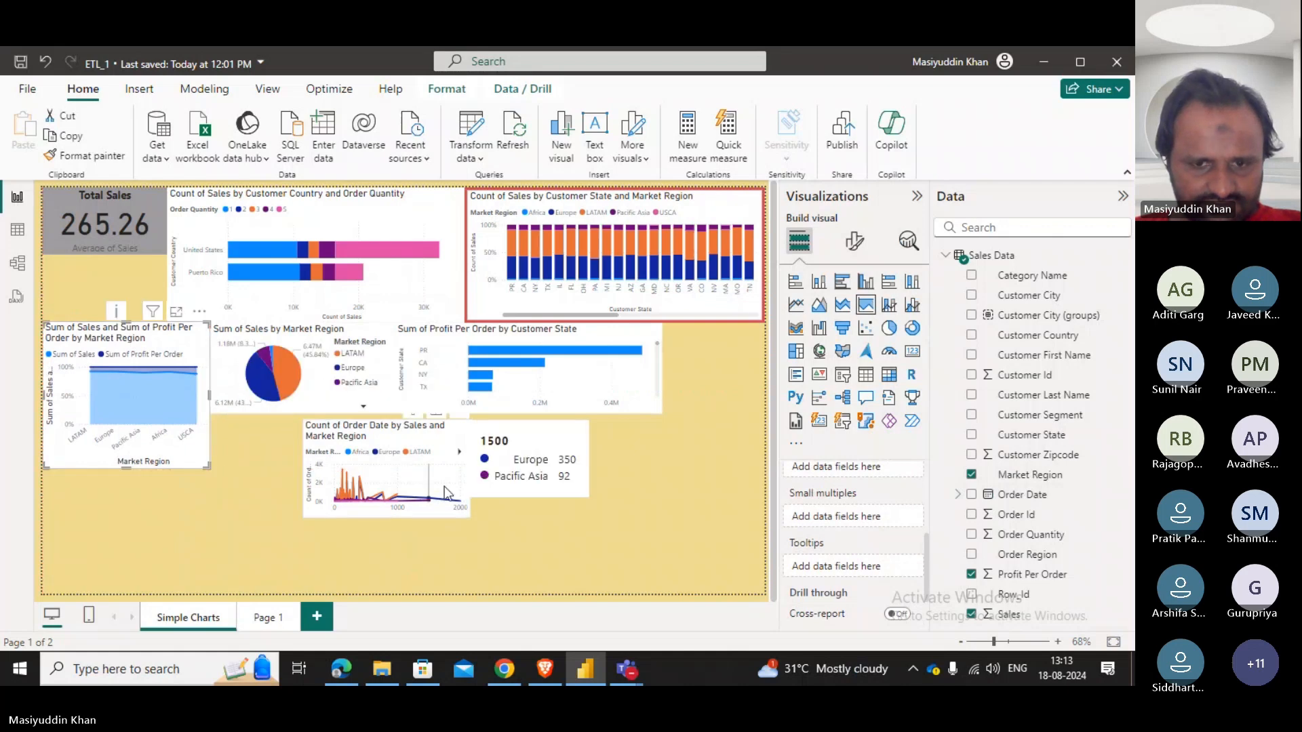
pyautogui.moveTo(470, 517); pyautogui.dragTo(648, 617)
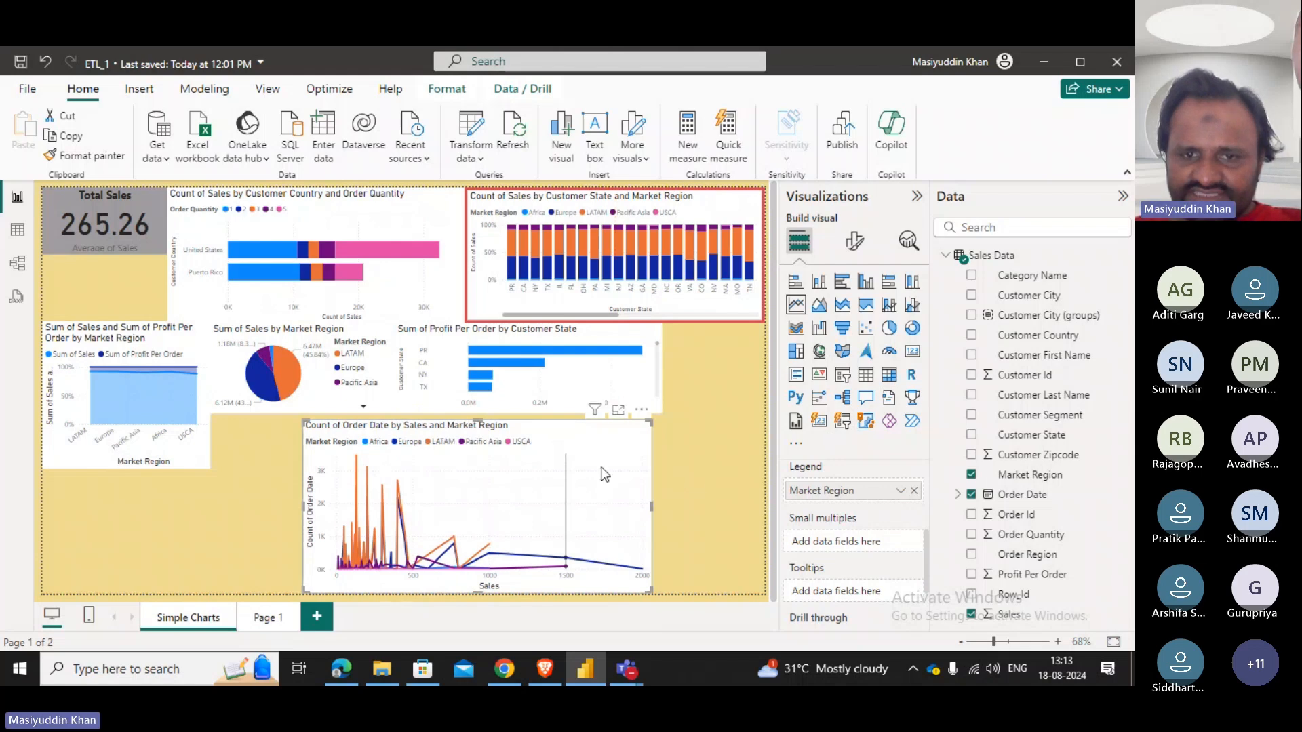
# Convert the enlarged line chart to a line and stacked column chart, trying the line and clustered column type as well.
pyautogui.click(894, 309)
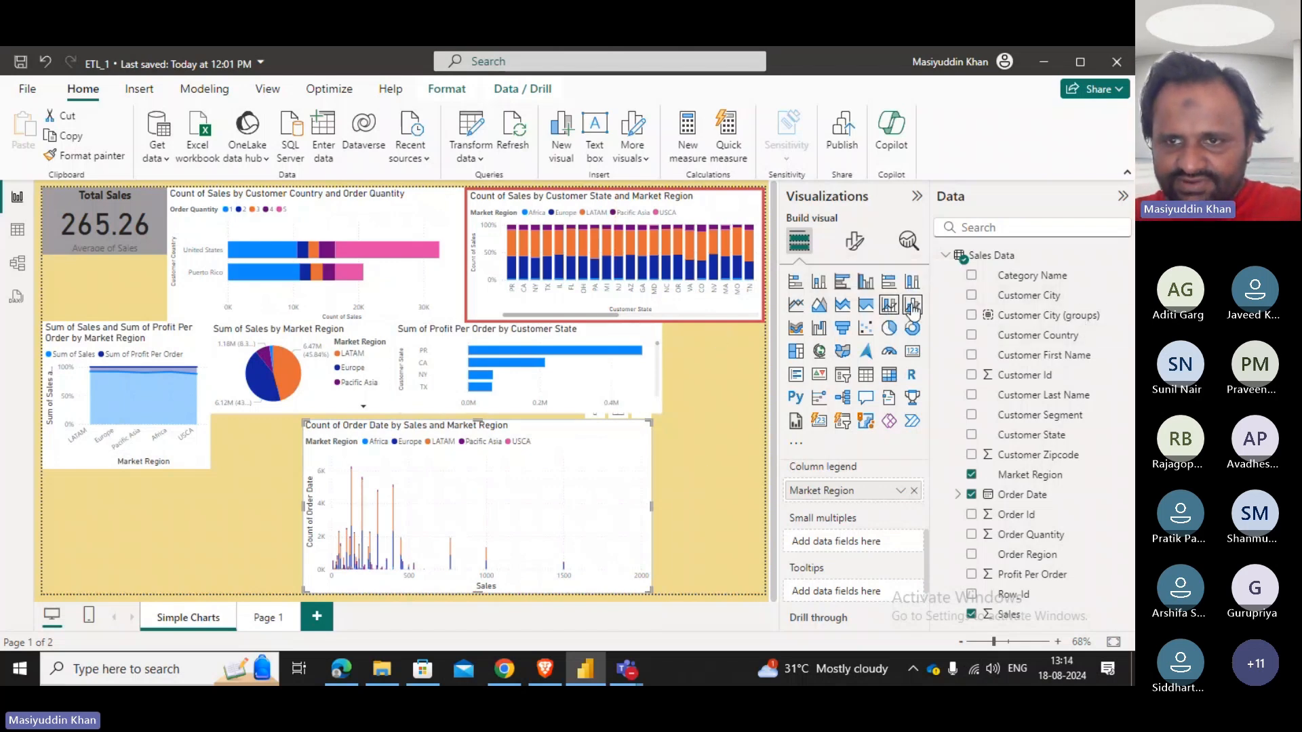
pyautogui.click(912, 308)
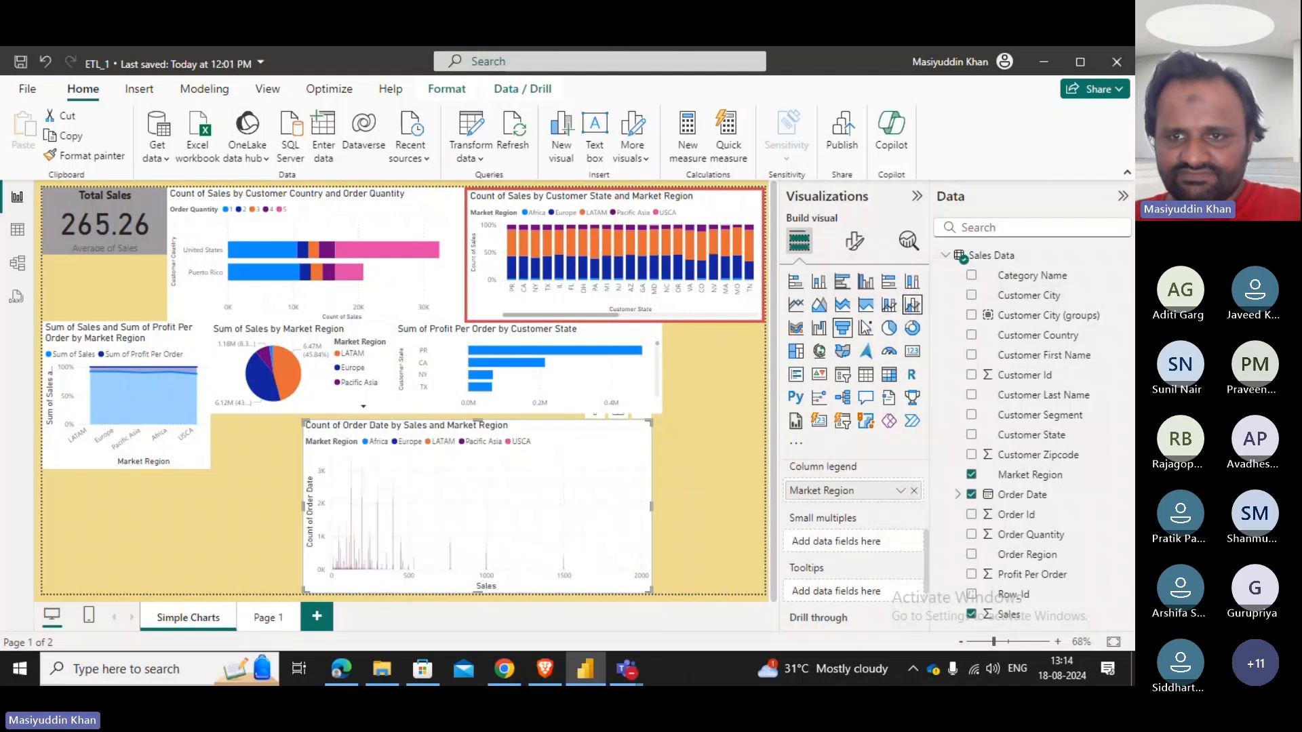
pyautogui.click(887, 308)
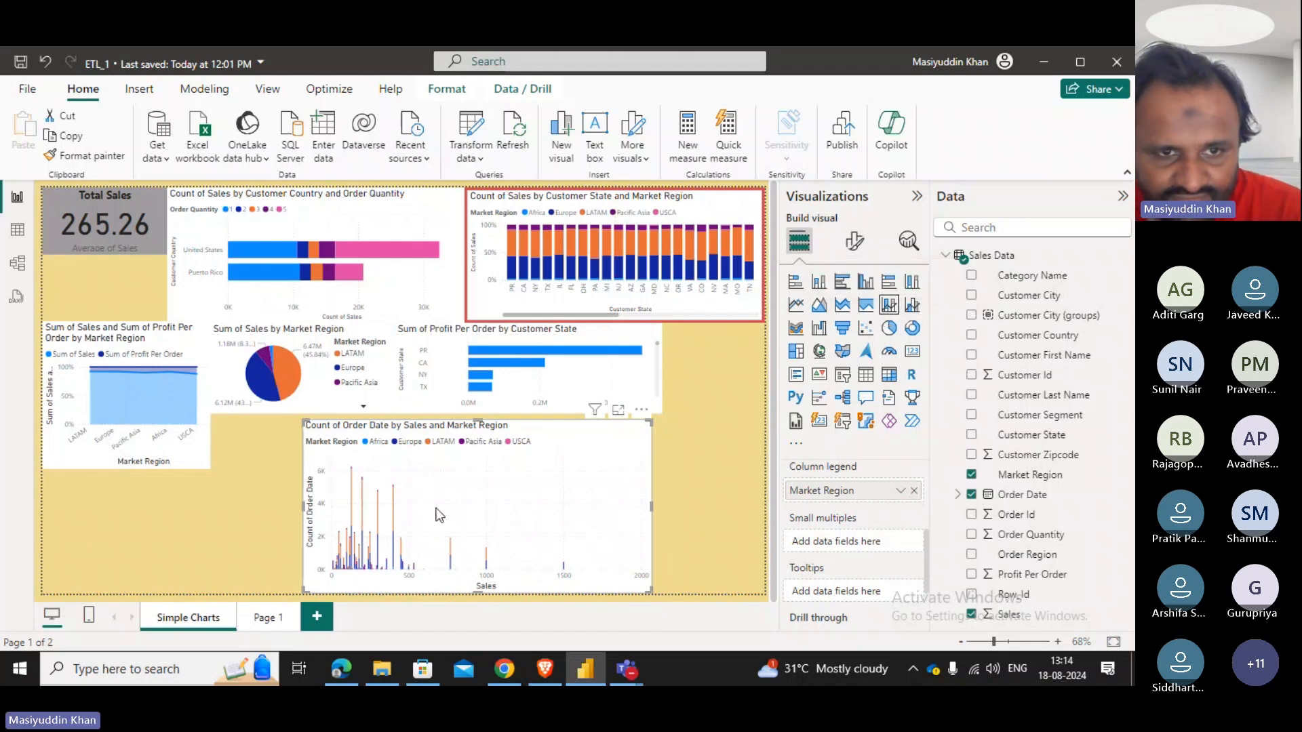
# Try converting the Customer Country and Order Quantity bar chart to a line and stacked column chart, and undo the conversion.
pyautogui.click(416, 295)
pyautogui.click(888, 305)
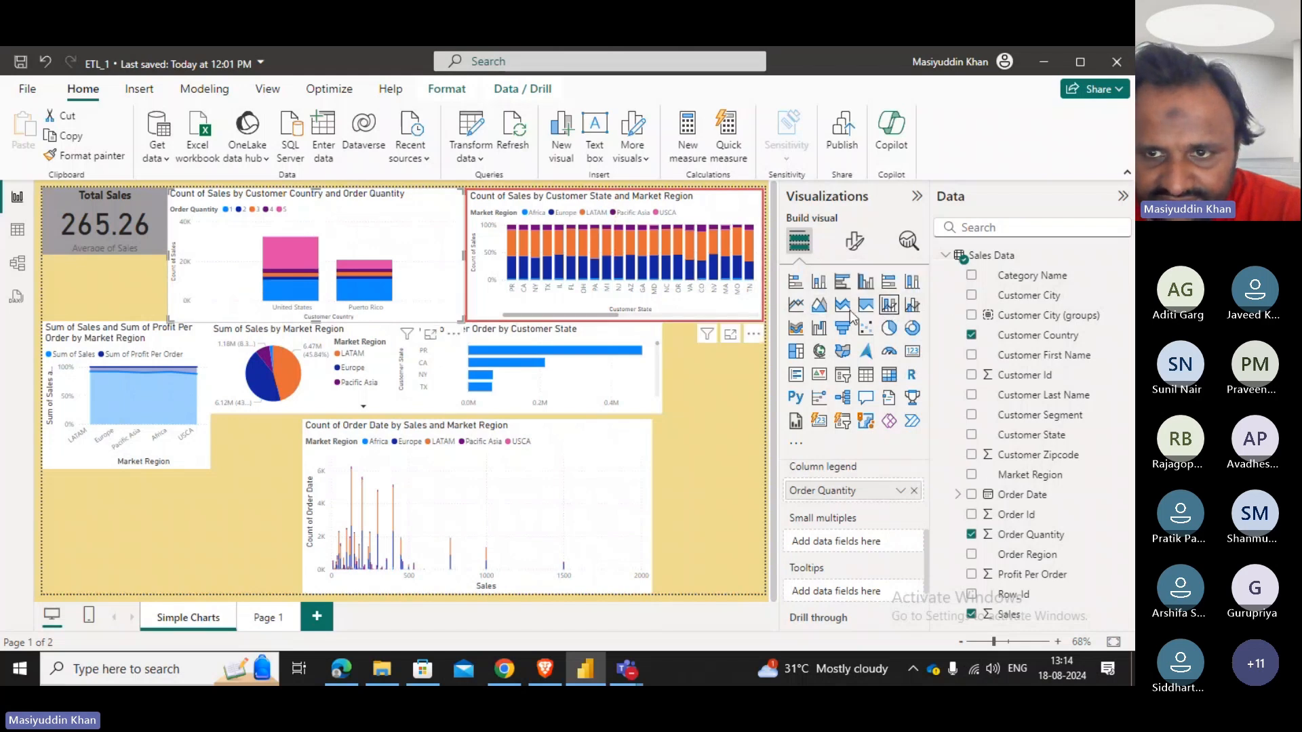
pyautogui.click(702, 268)
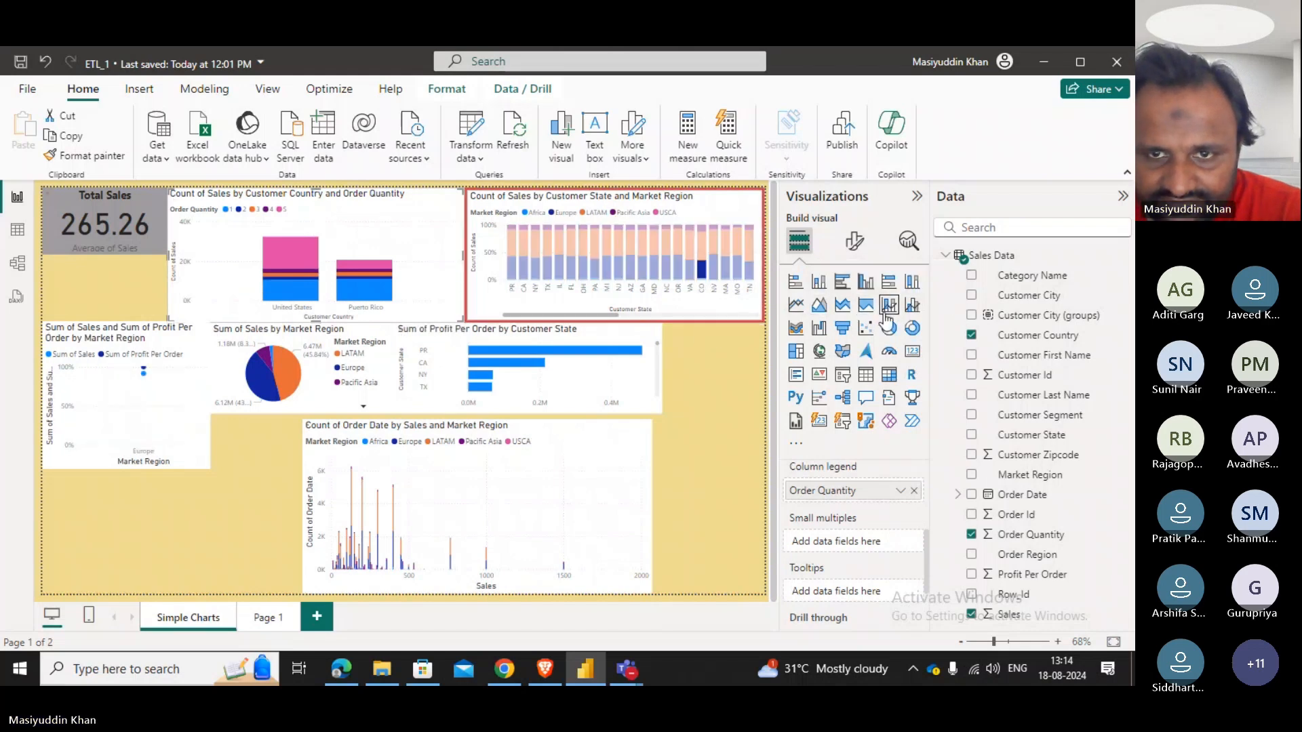
pyautogui.click(45, 63)
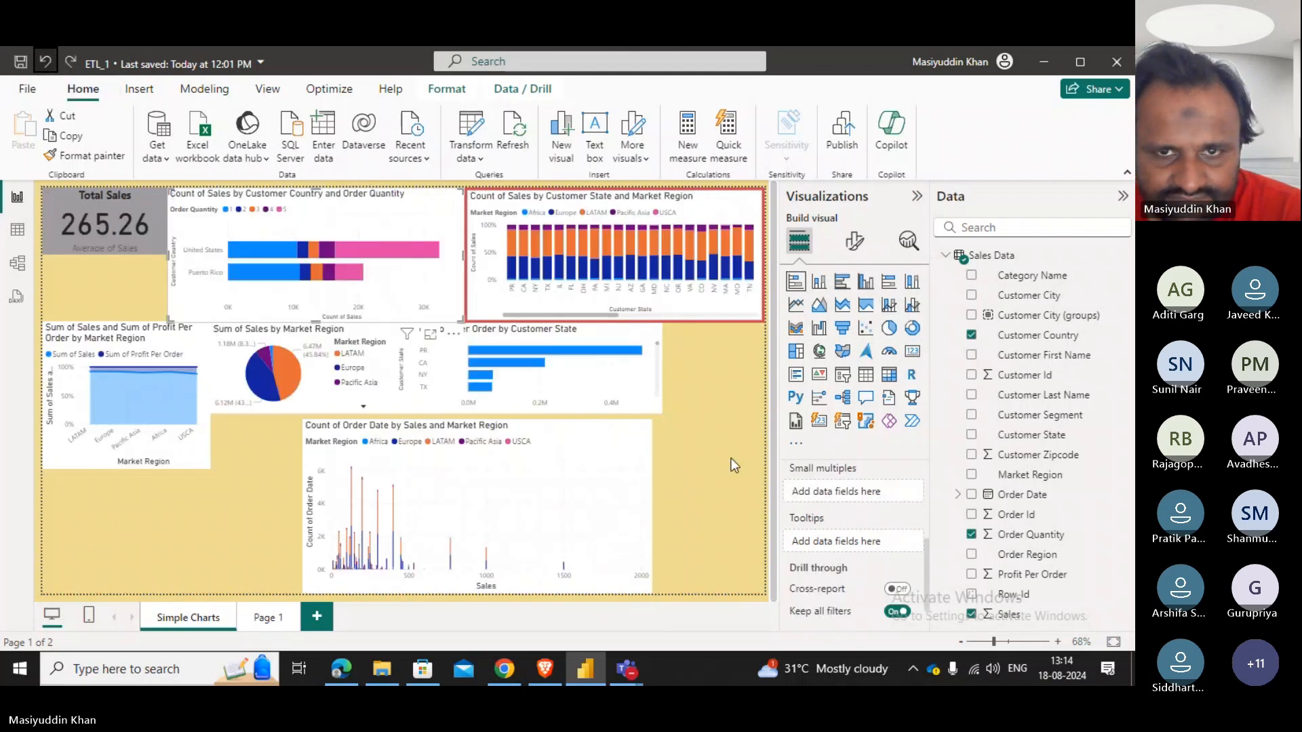
# Convert the Customer State and Market Region chart to a line and stacked column chart with Order Date on the line y-axis.
pyautogui.click(897, 310)
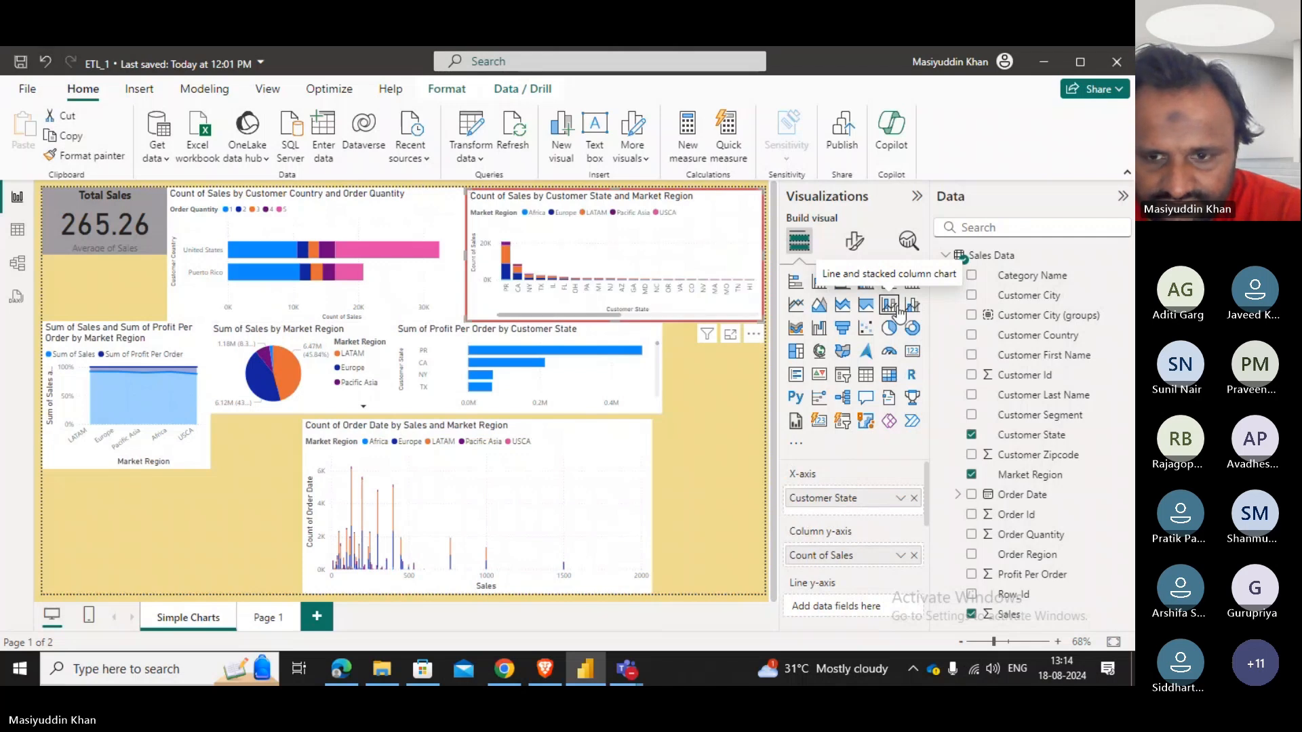
pyautogui.scroll(-2, 884, 568)
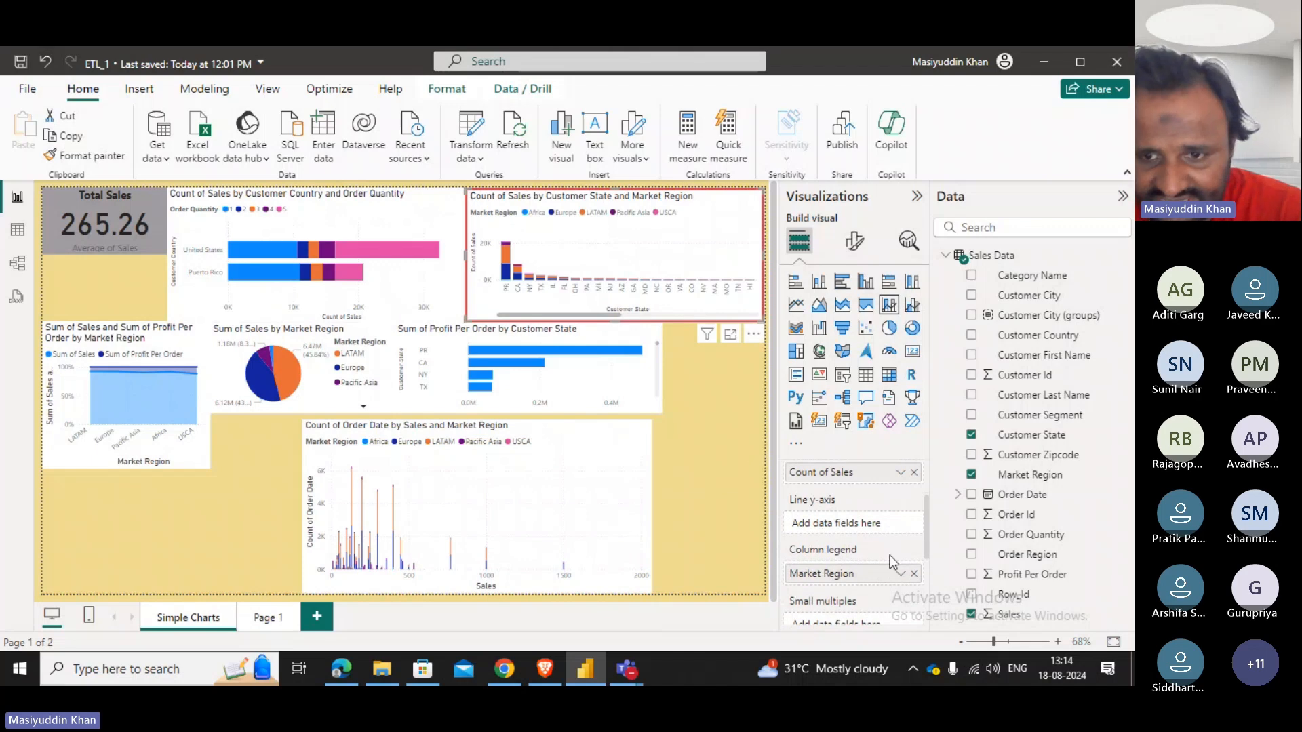
pyautogui.scroll(2, 875, 519)
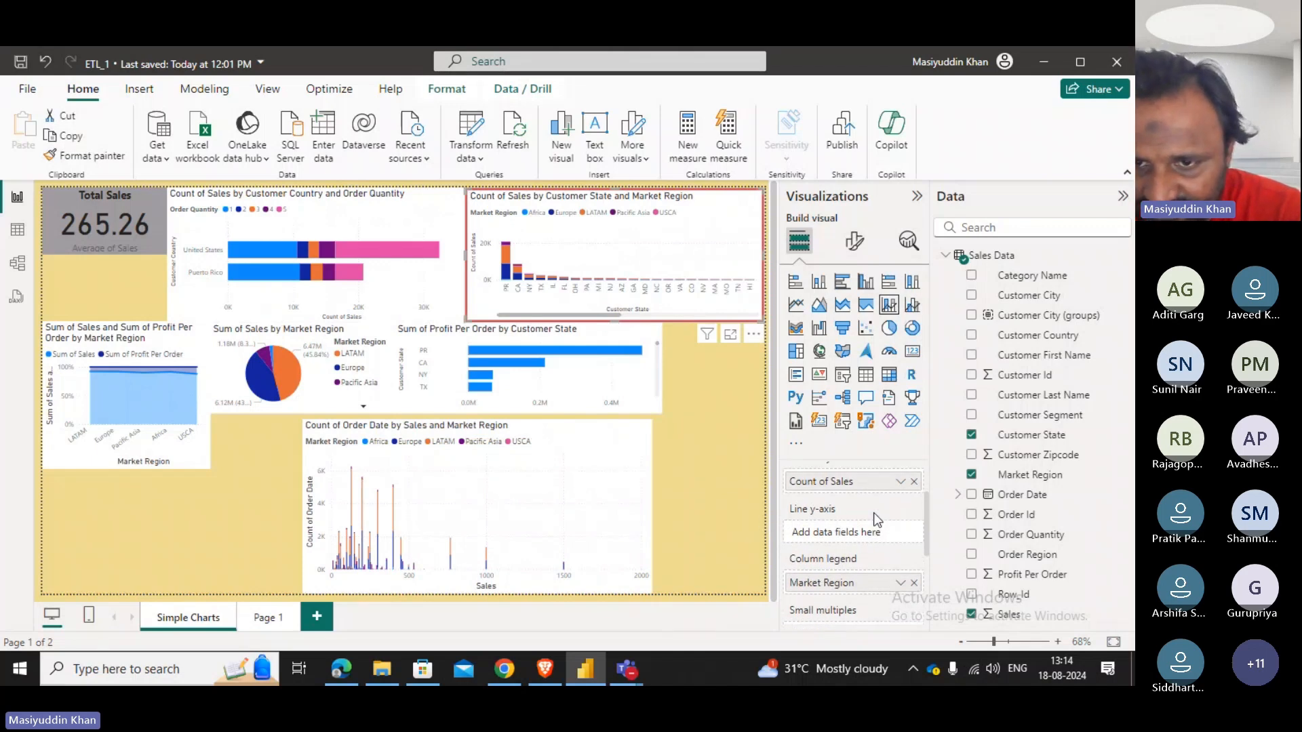
pyautogui.scroll(-2, 874, 513)
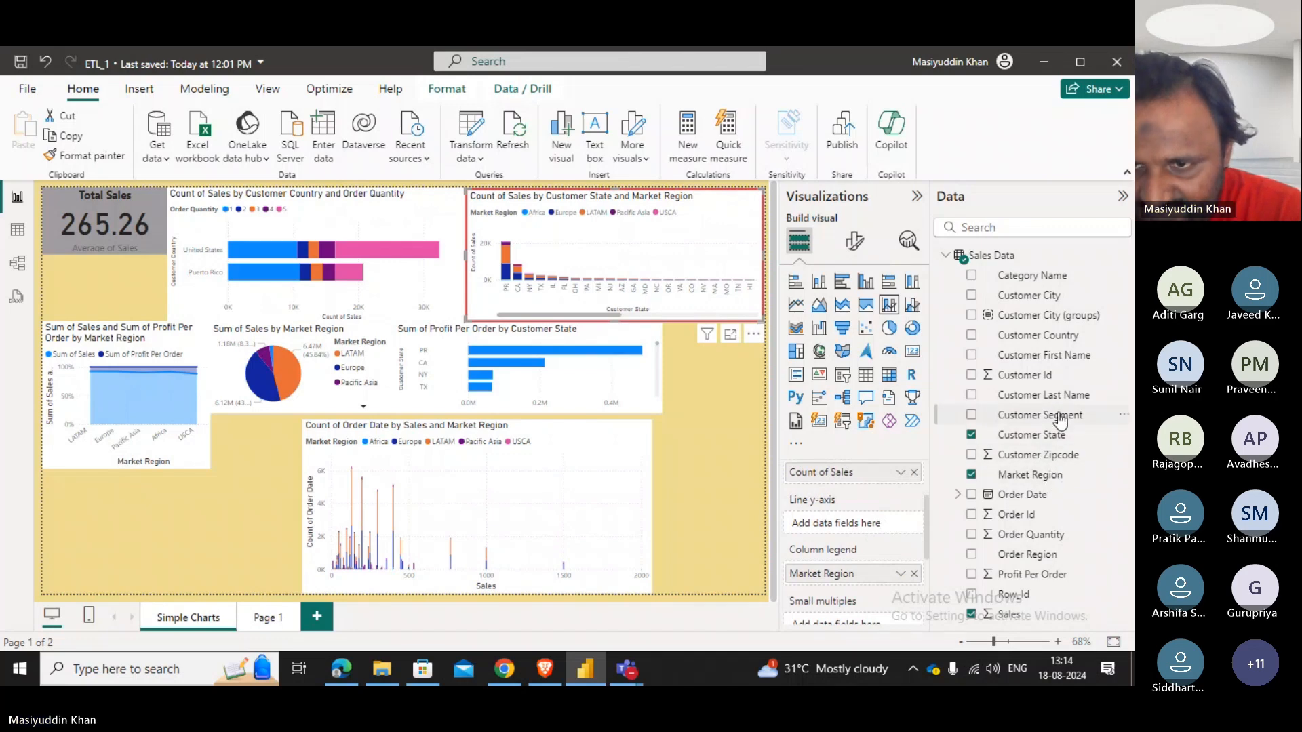
pyautogui.moveTo(1028, 494); pyautogui.dragTo(854, 539)
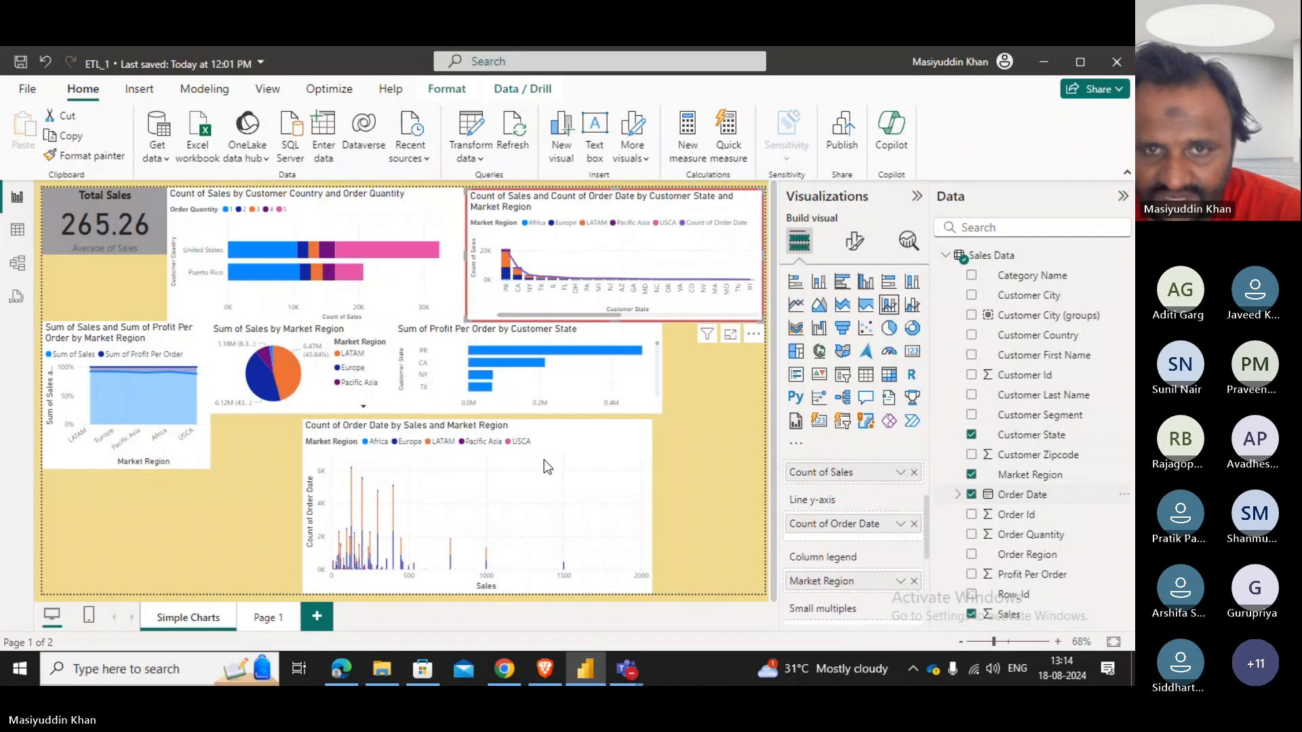
# Delete the Order Date by Sales chart, and move the Customer State combo chart into the freed space, enlarged.
pyautogui.click(569, 551)
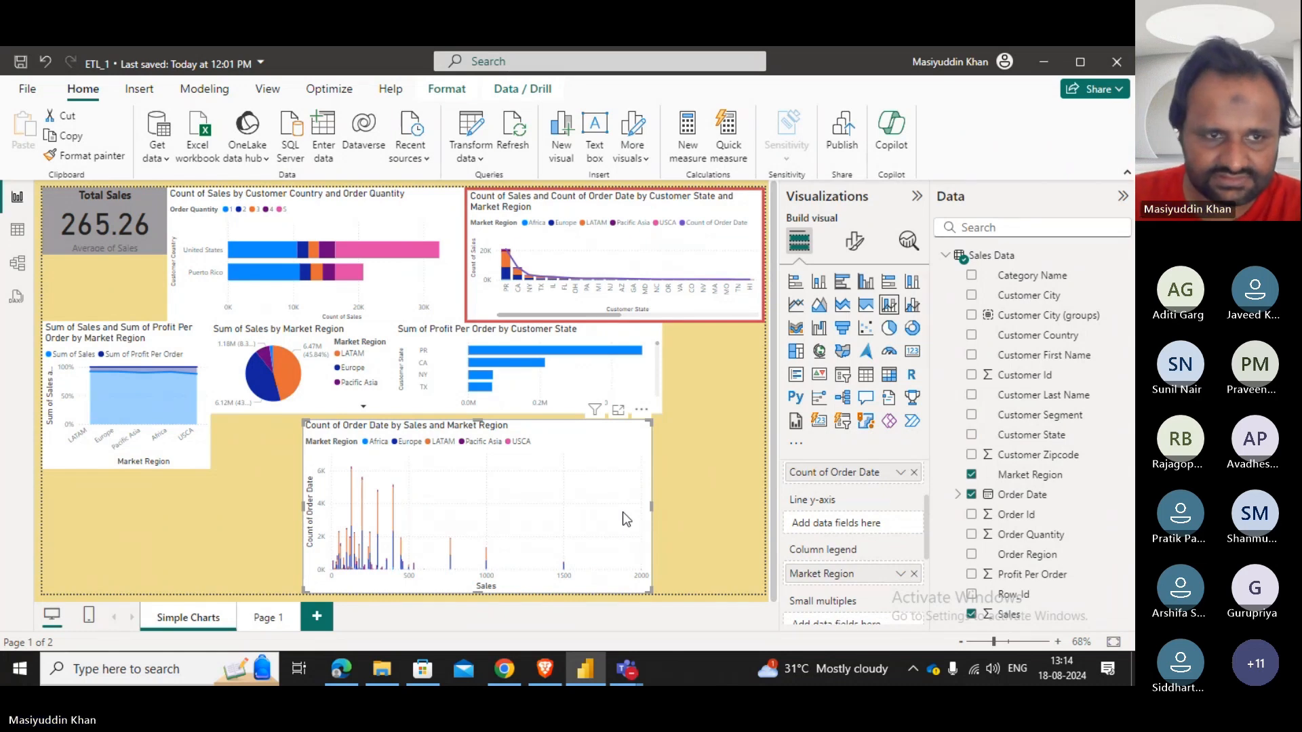
pyautogui.press('Delete')
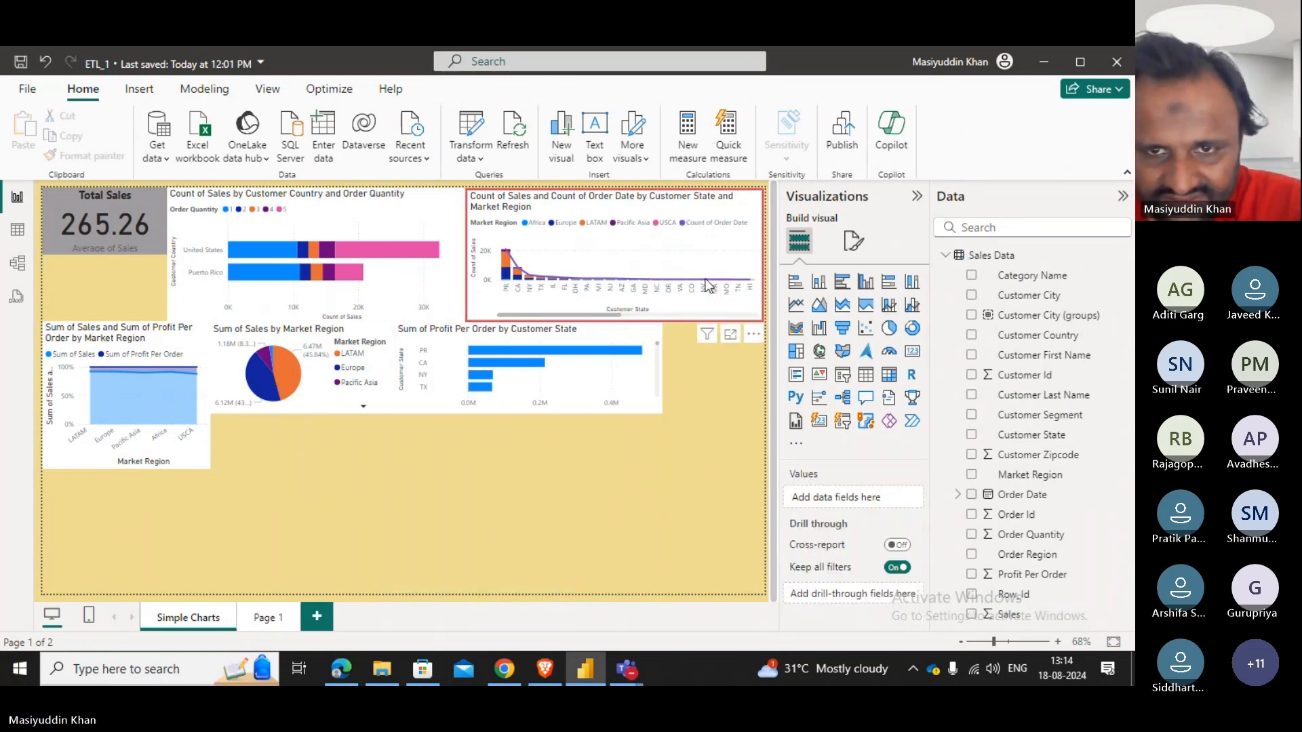
pyautogui.moveTo(692, 305); pyautogui.dragTo(648, 589)
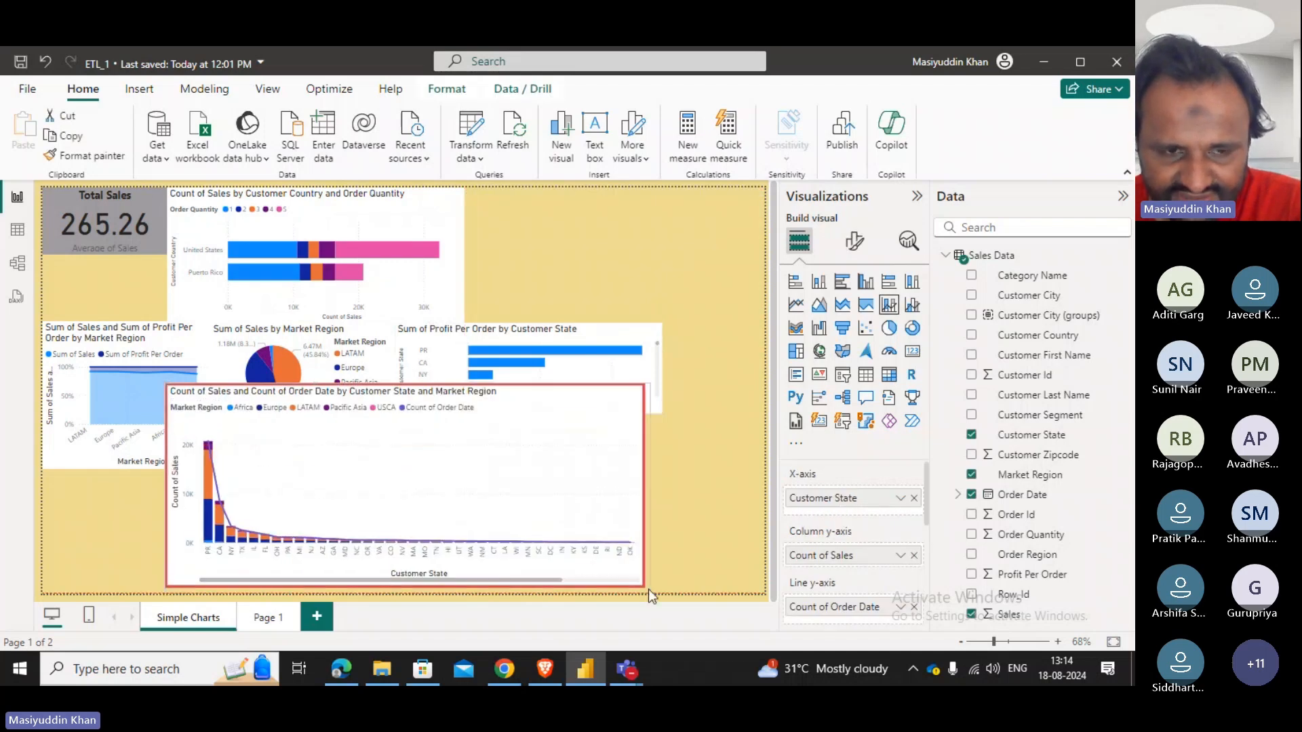
# Replace Customer State with Market Region on the combo chart's x-axis, and remove Market Region from its column legend.
pyautogui.moveTo(210, 448)
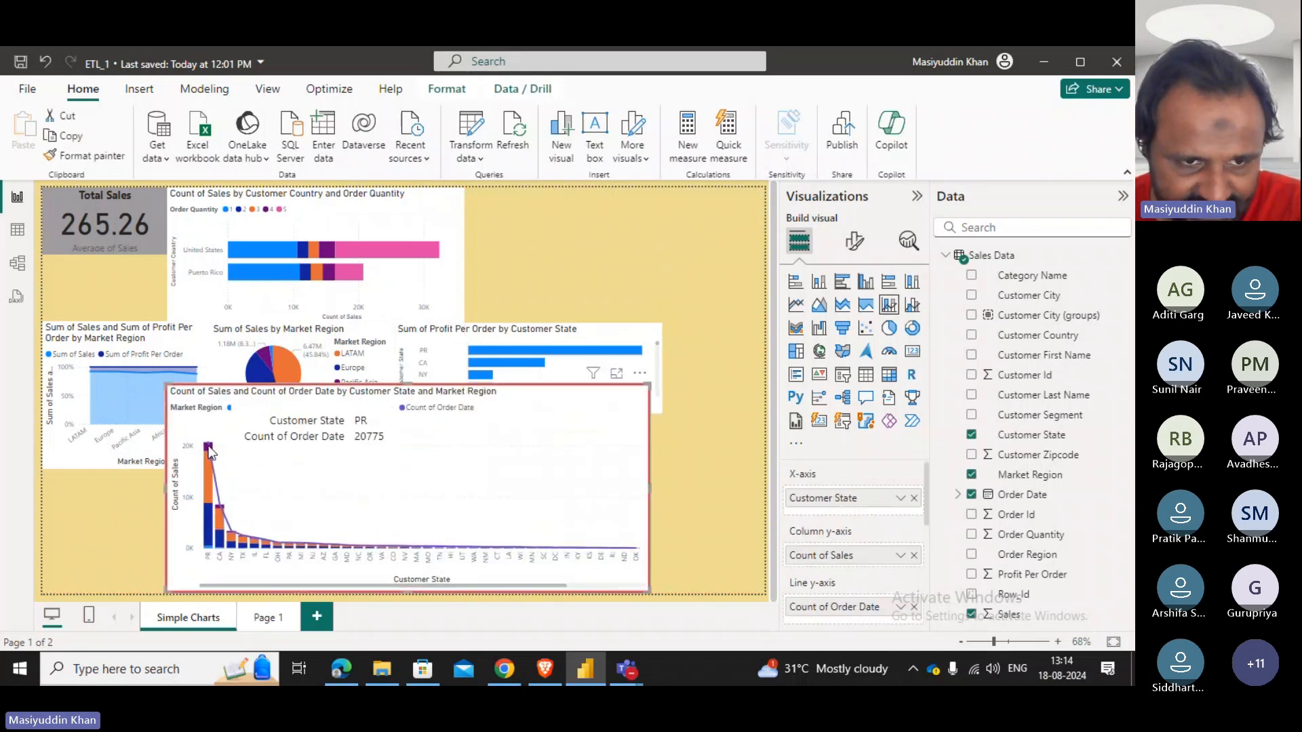
pyautogui.moveTo(213, 488)
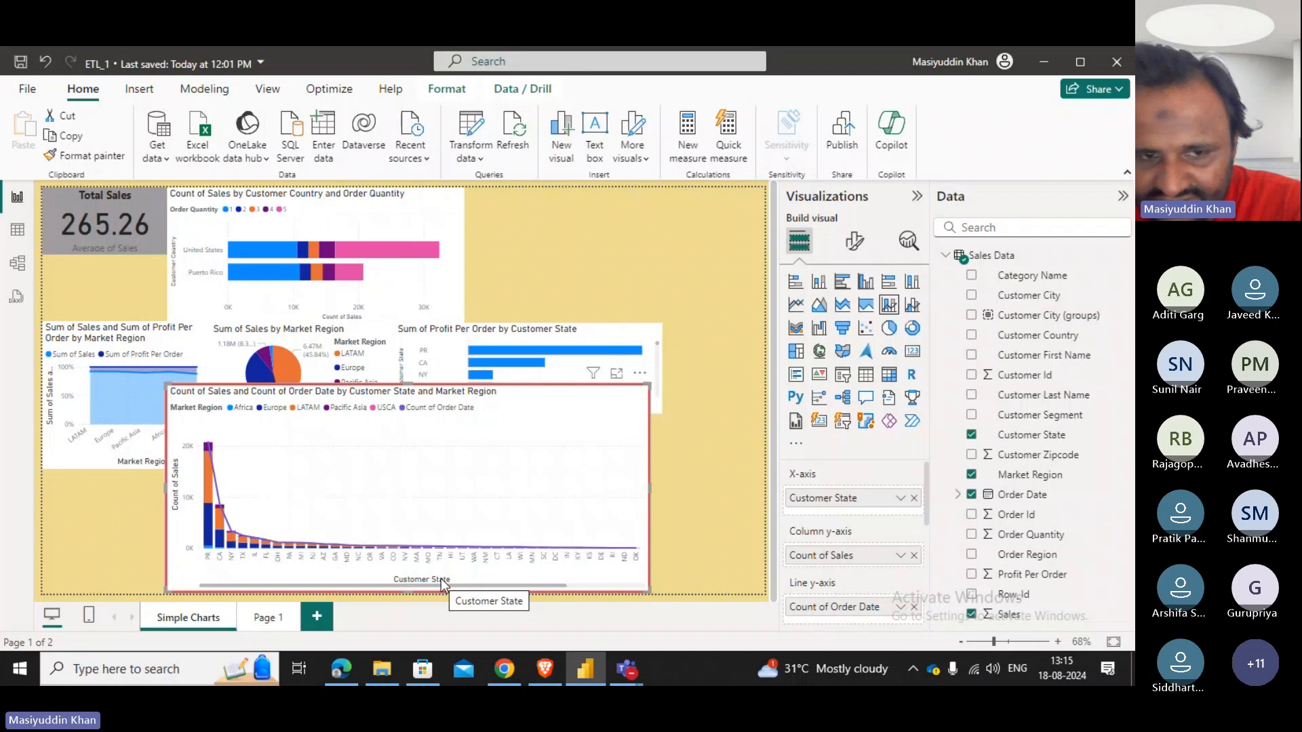
pyautogui.click(914, 498)
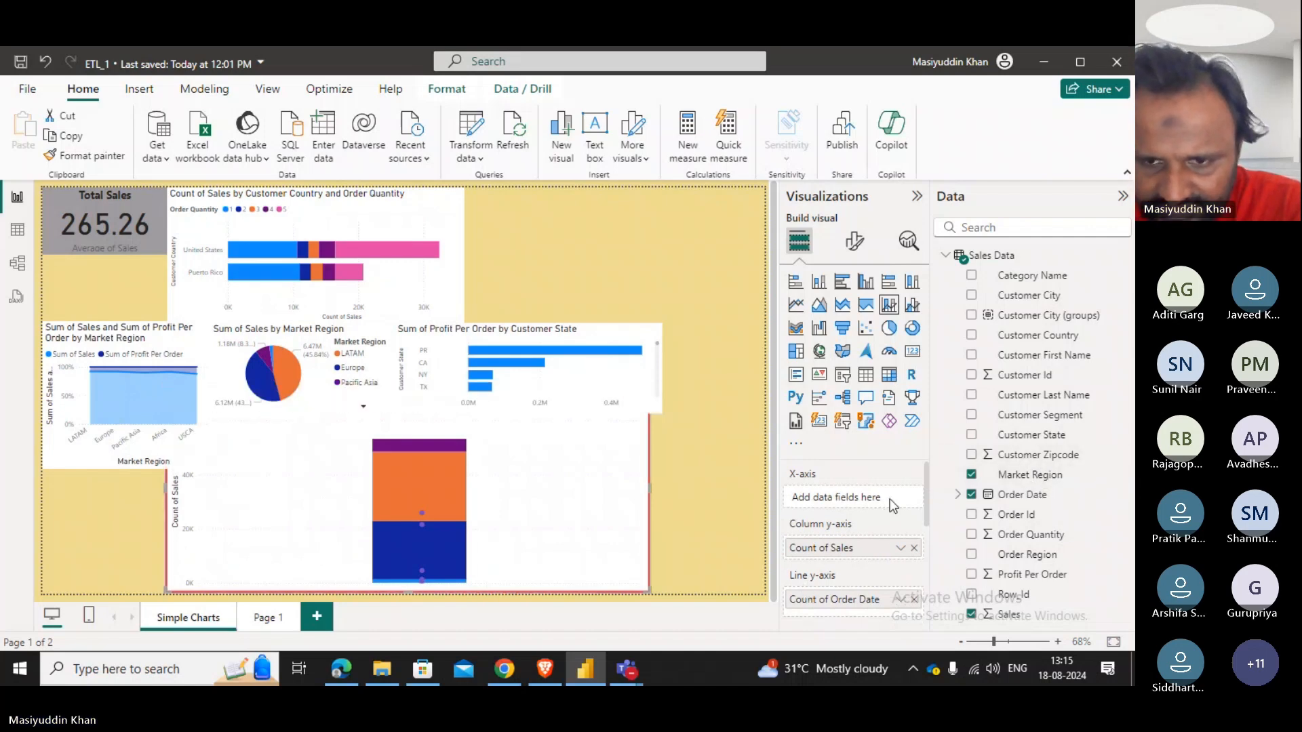
pyautogui.scroll(-2, 881, 508)
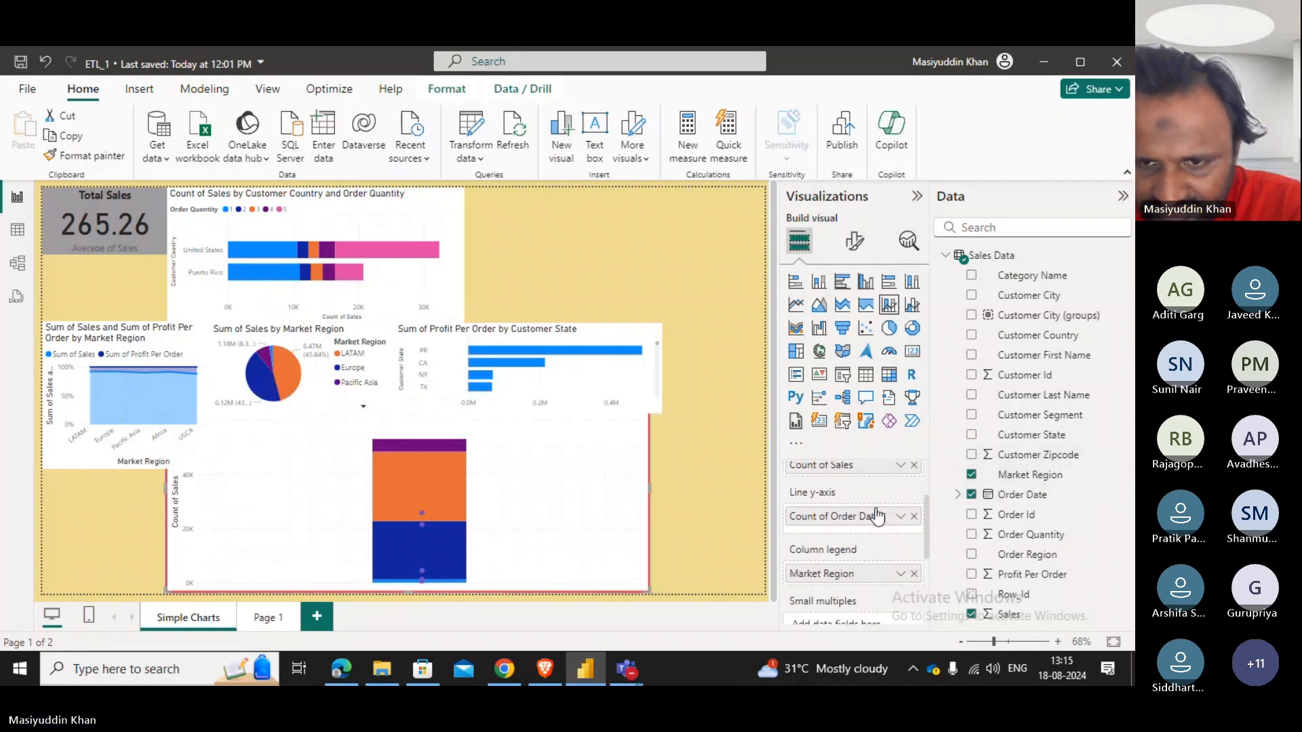
pyautogui.click(914, 575)
pyautogui.scroll(2, 857, 536)
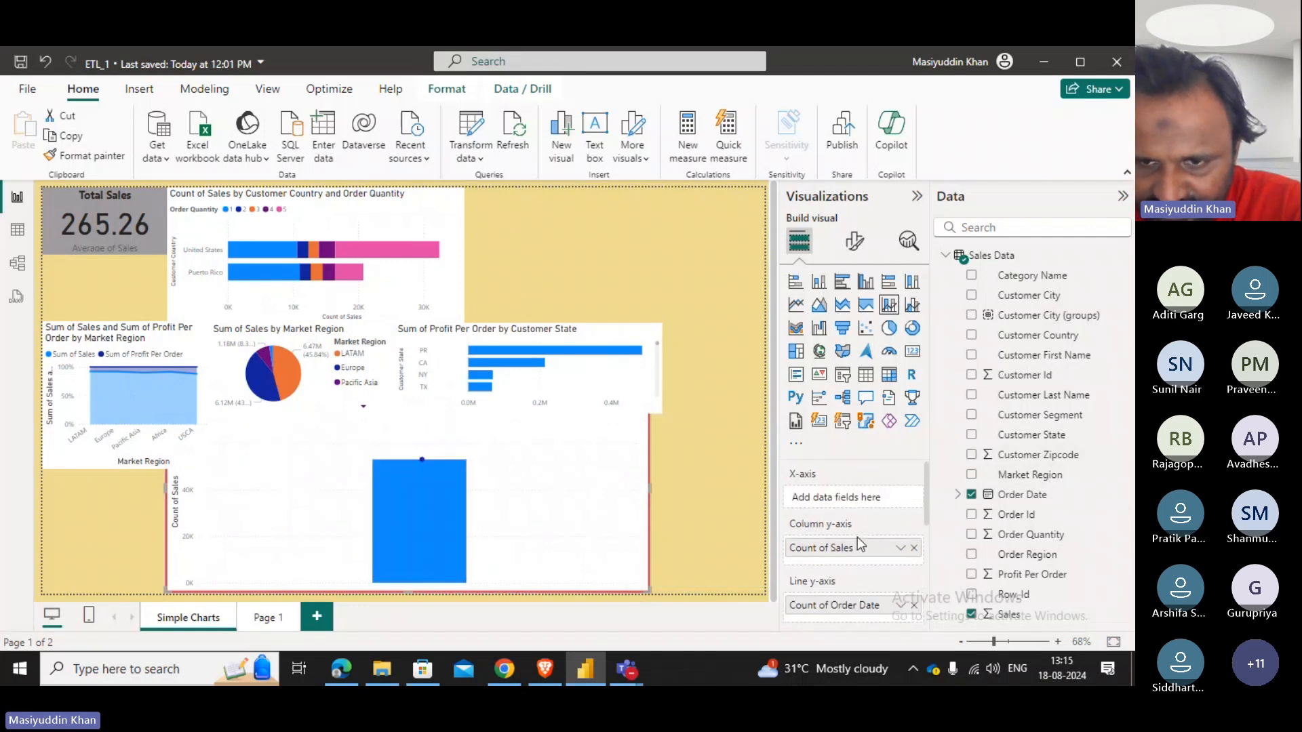
pyautogui.moveTo(1030, 474); pyautogui.dragTo(856, 499)
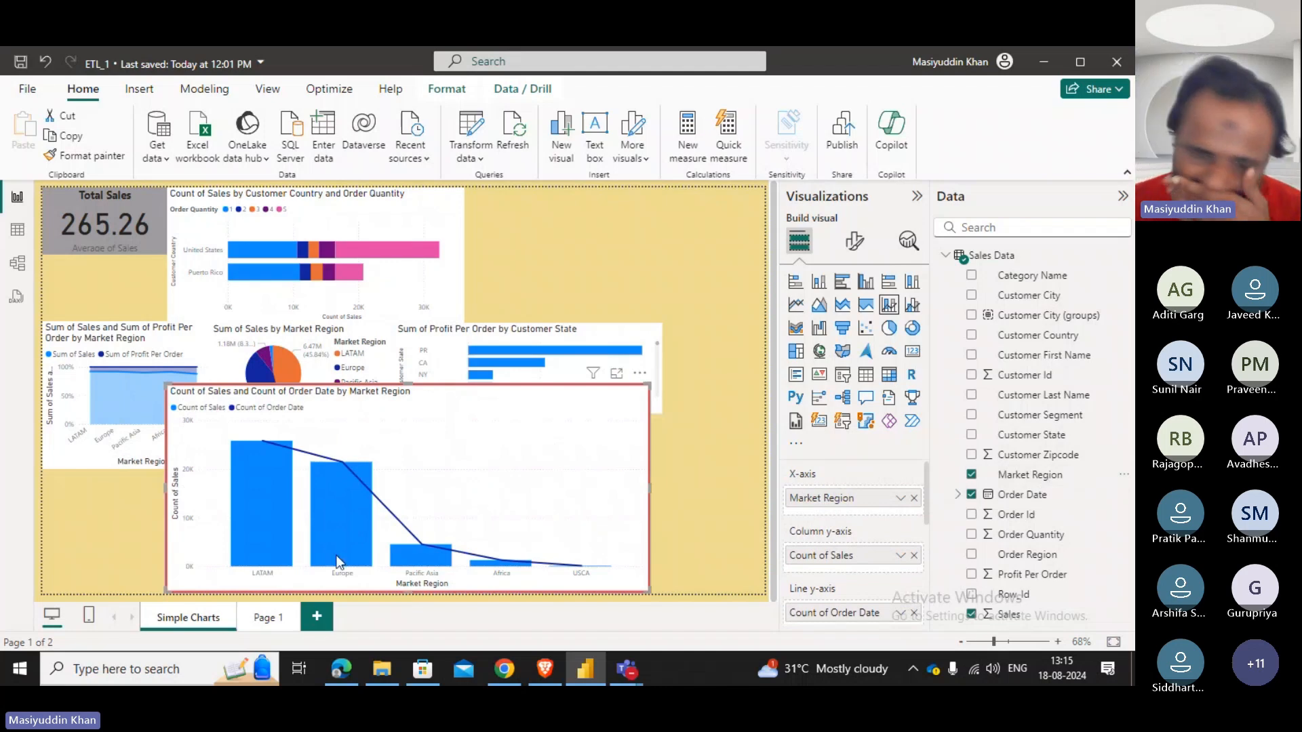
# Shrink the Market Region combo chart and fit it into the free space beside the Customer Country bar chart.
pyautogui.moveTo(570, 477); pyautogui.dragTo(639, 282)
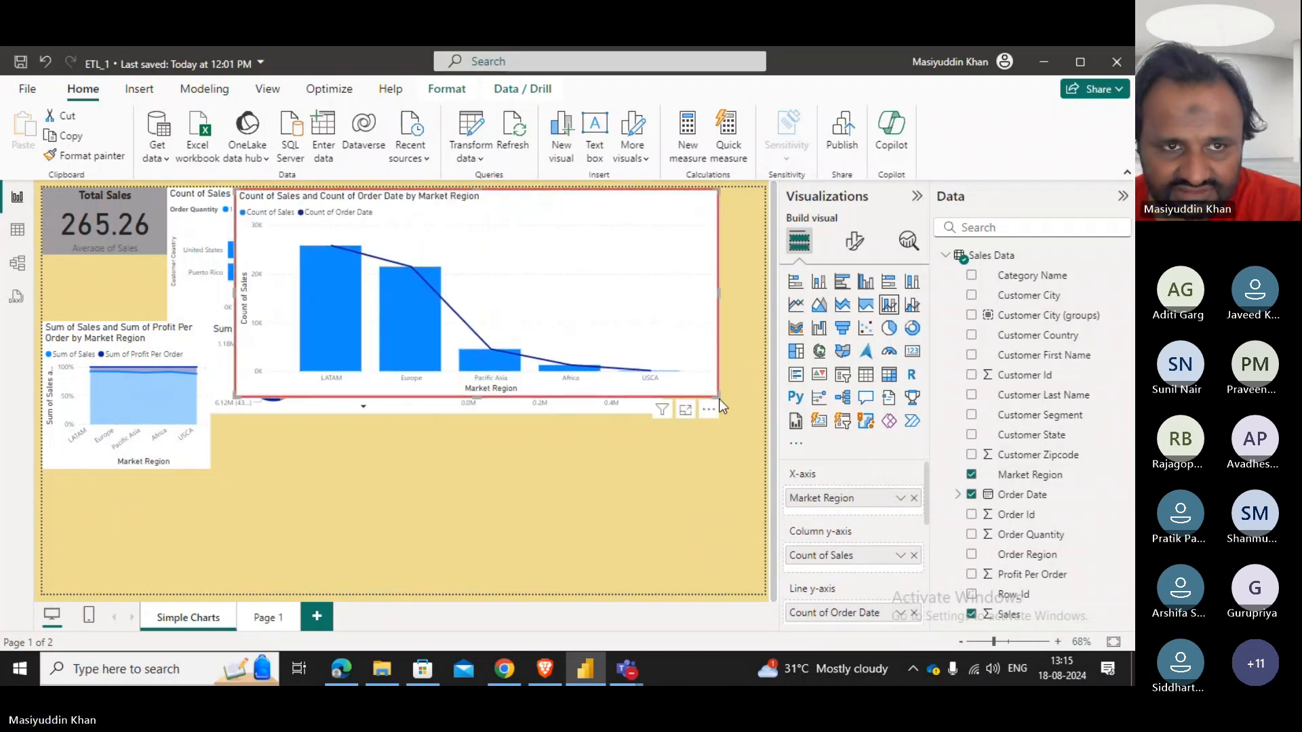
pyautogui.moveTo(719, 399); pyautogui.dragTo(717, 350)
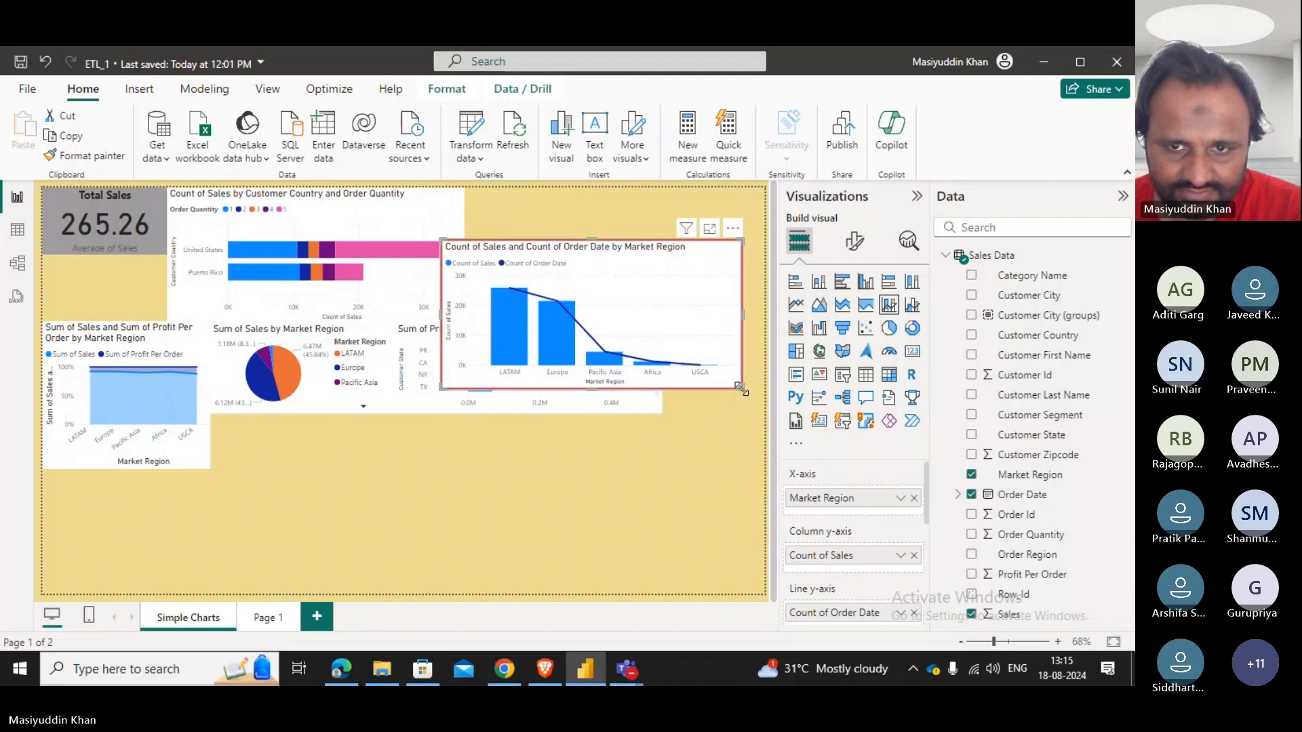
pyautogui.moveTo(743, 392); pyautogui.dragTo(687, 364)
pyautogui.moveTo(643, 297); pyautogui.dragTo(766, 259)
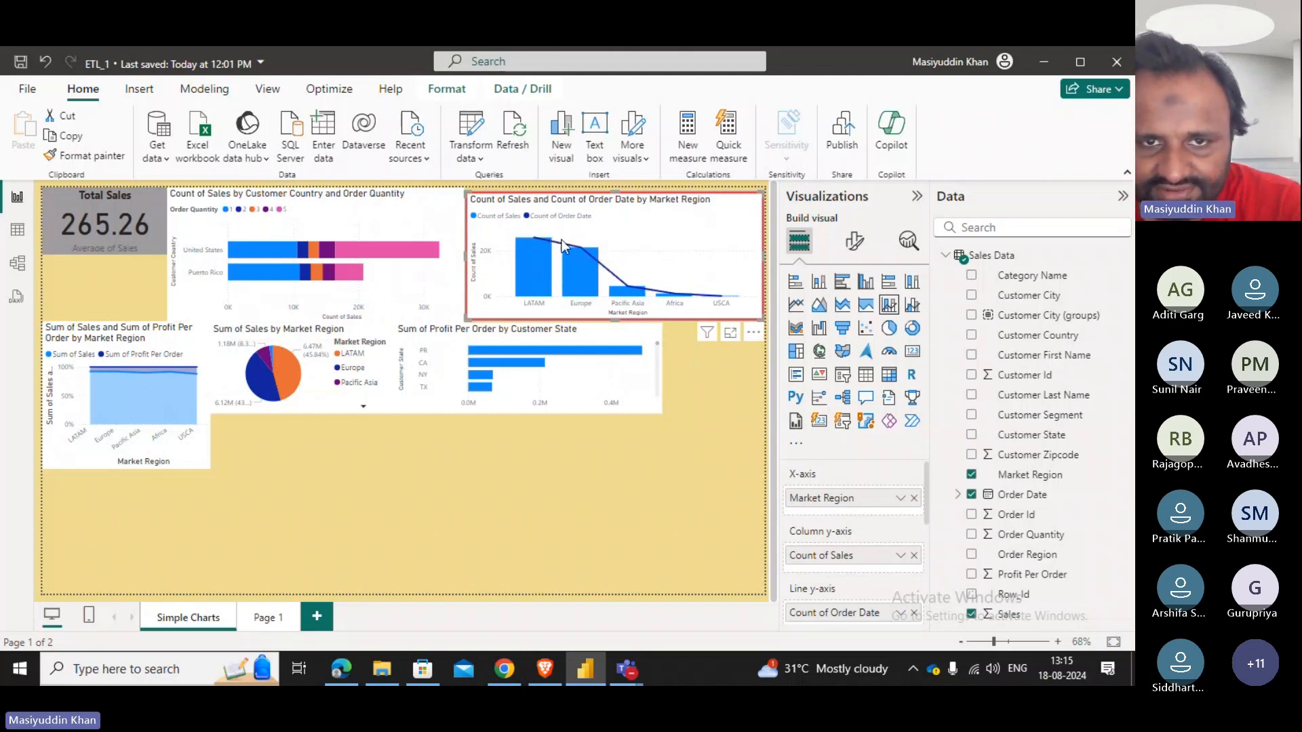
# Examine how the page cross-highlights for Europe, Pacific Asia and USCA selected in the Market Region combo chart.
pyautogui.moveTo(569, 245)
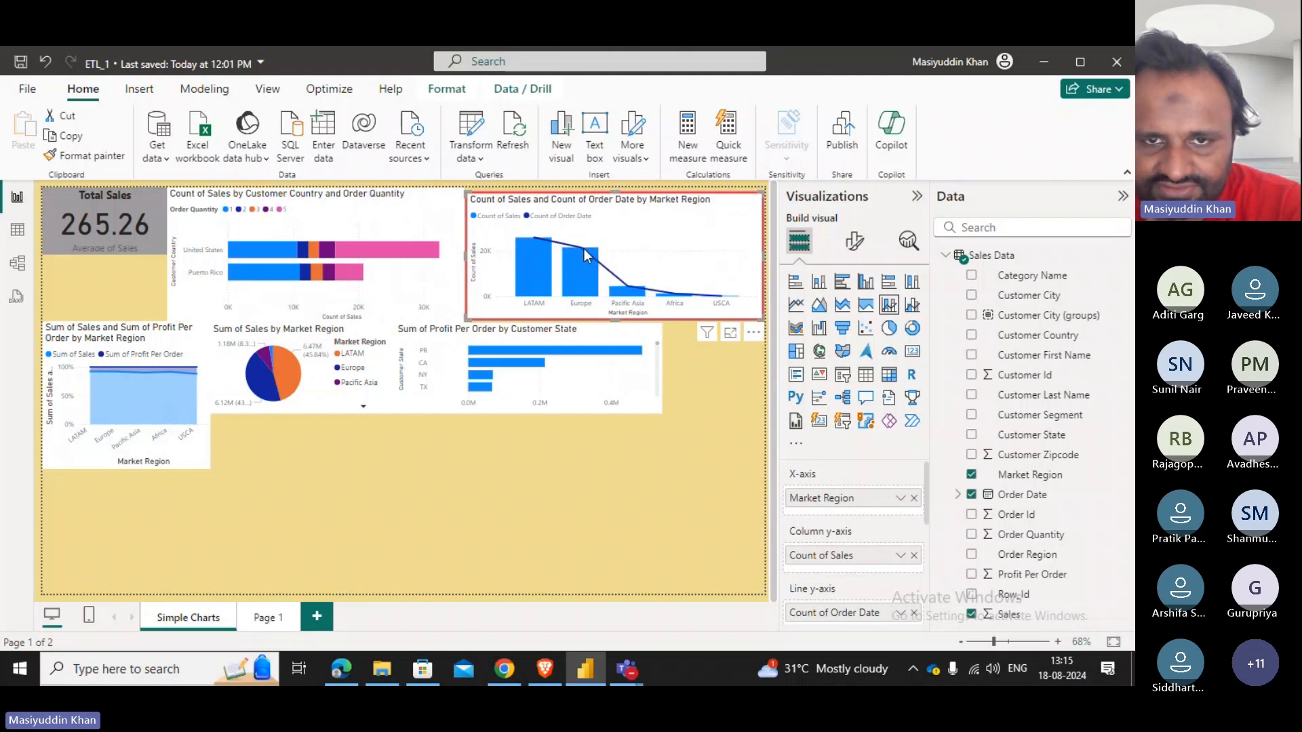
pyautogui.click(583, 249)
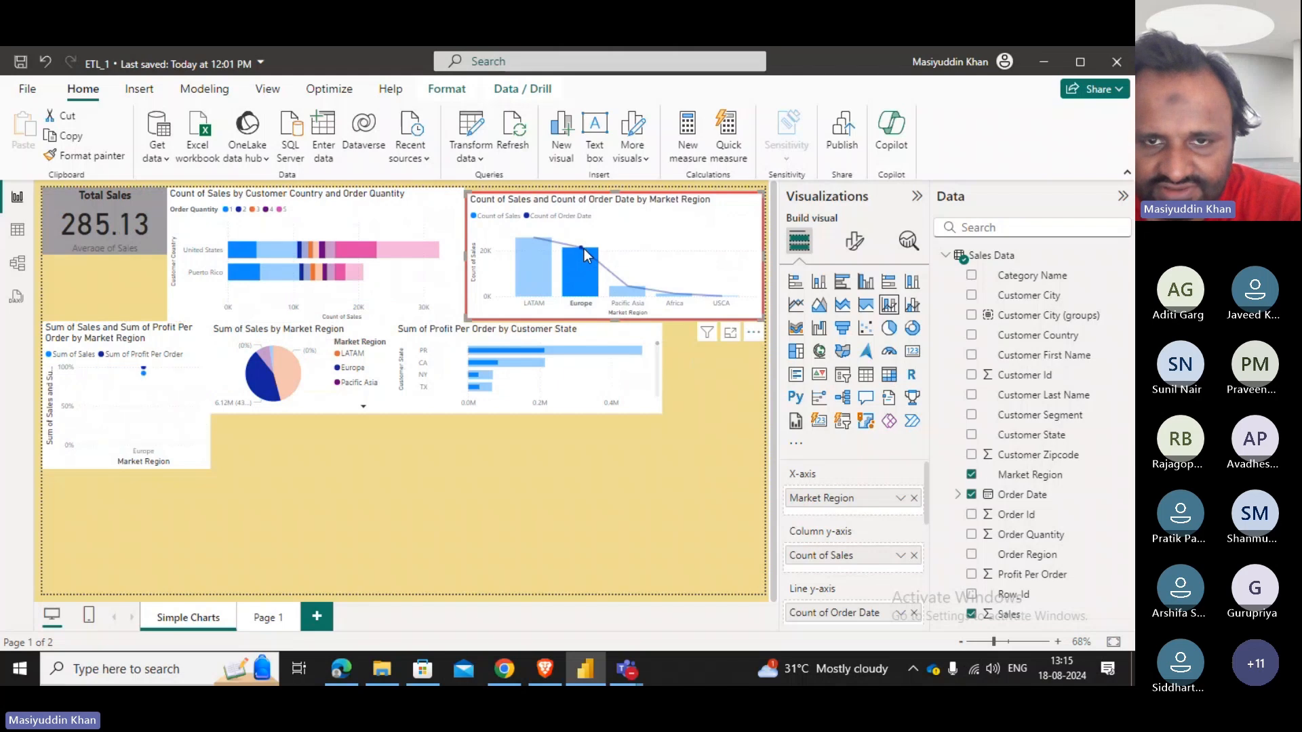
pyautogui.moveTo(584, 253)
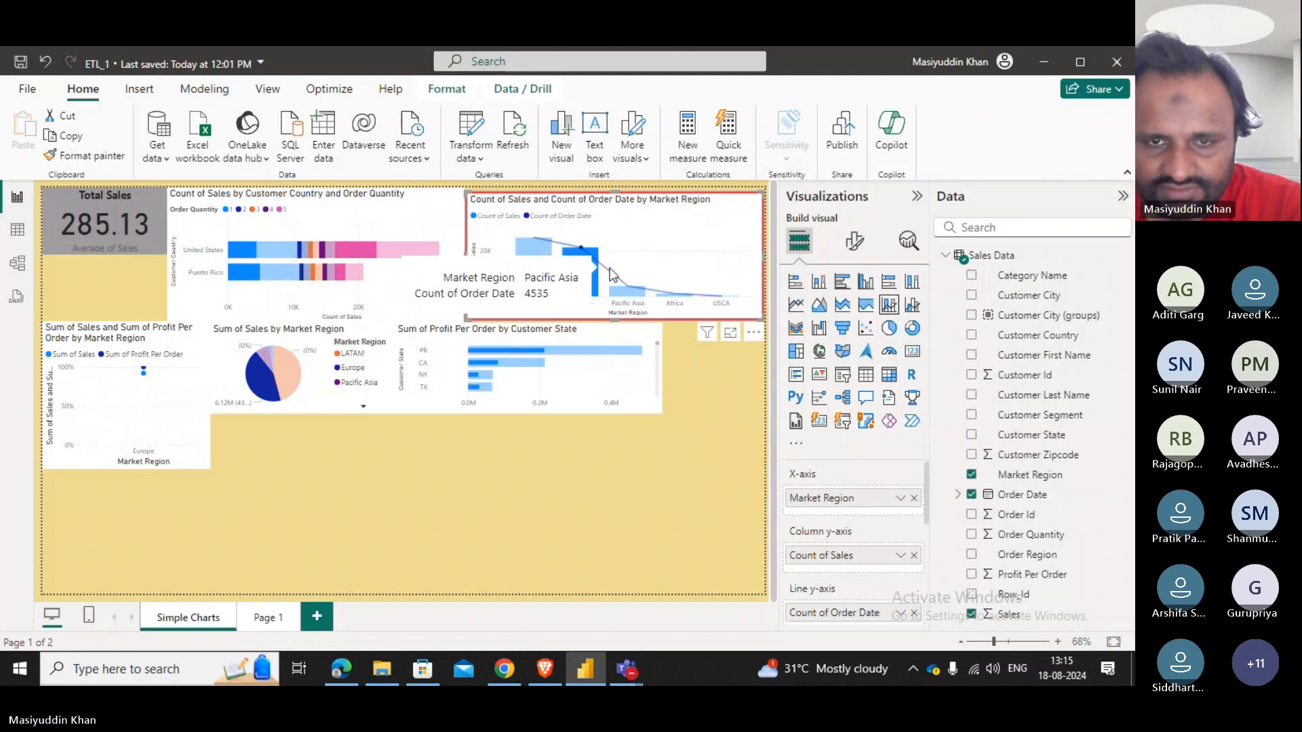
pyautogui.click(622, 287)
pyautogui.click(625, 288)
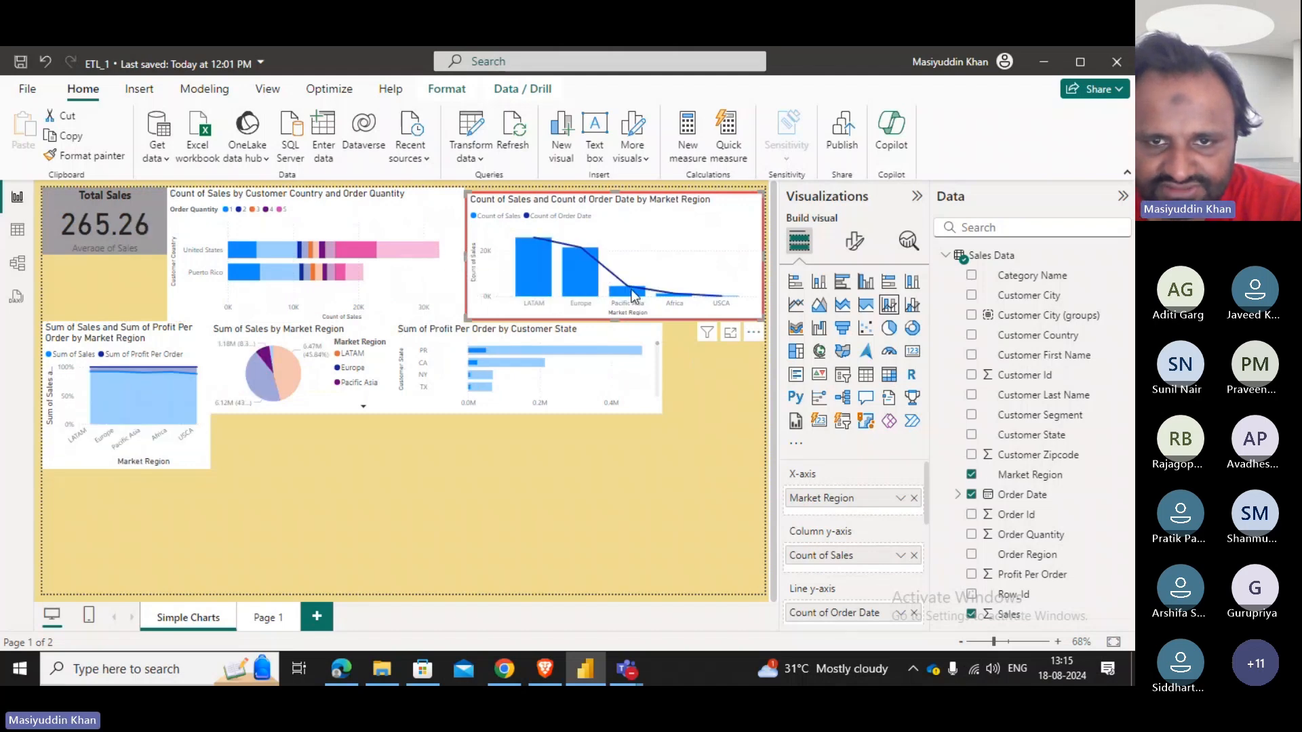
pyautogui.click(630, 293)
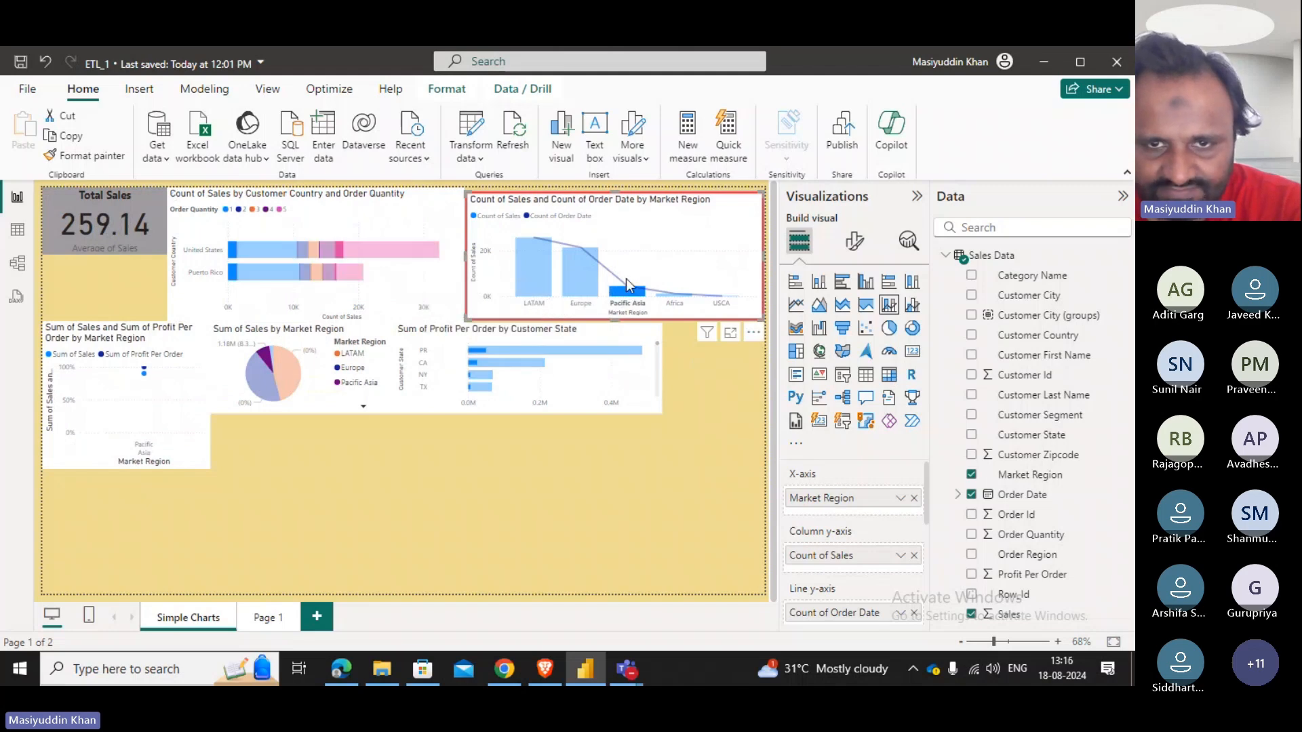
pyautogui.moveTo(627, 285)
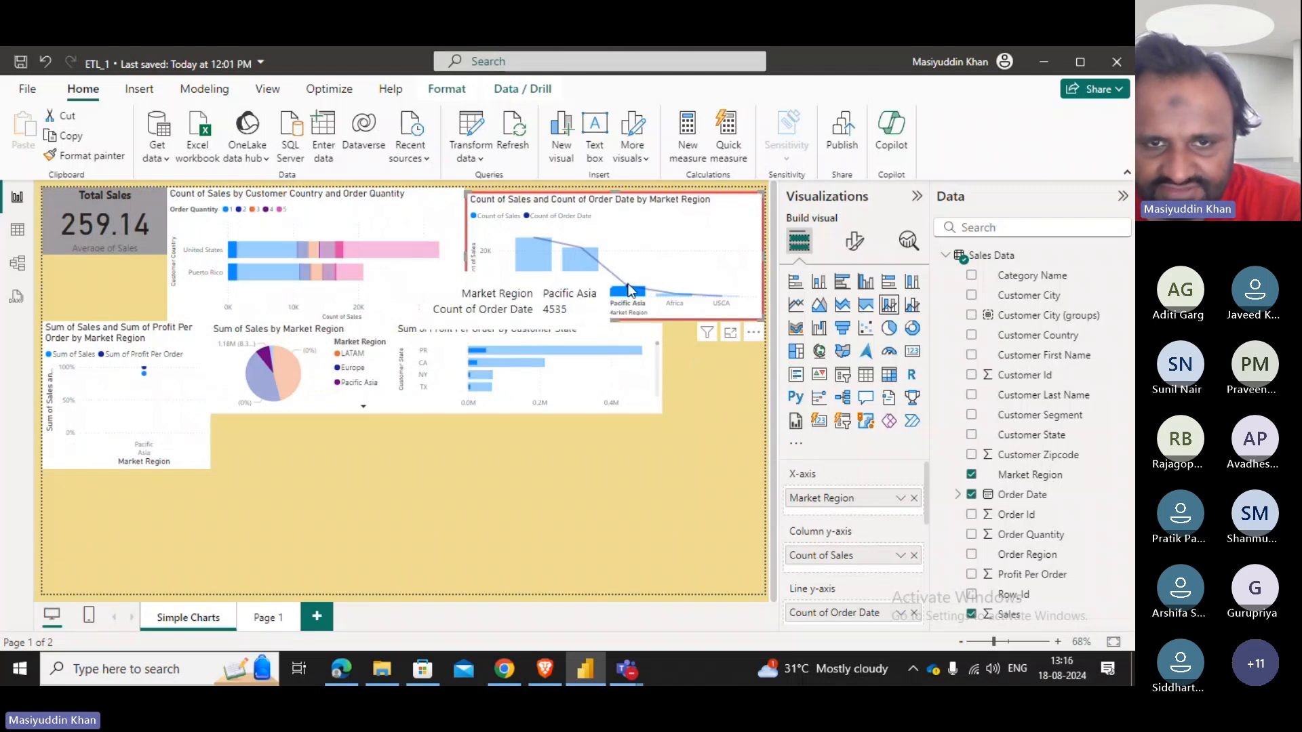
pyautogui.click(720, 303)
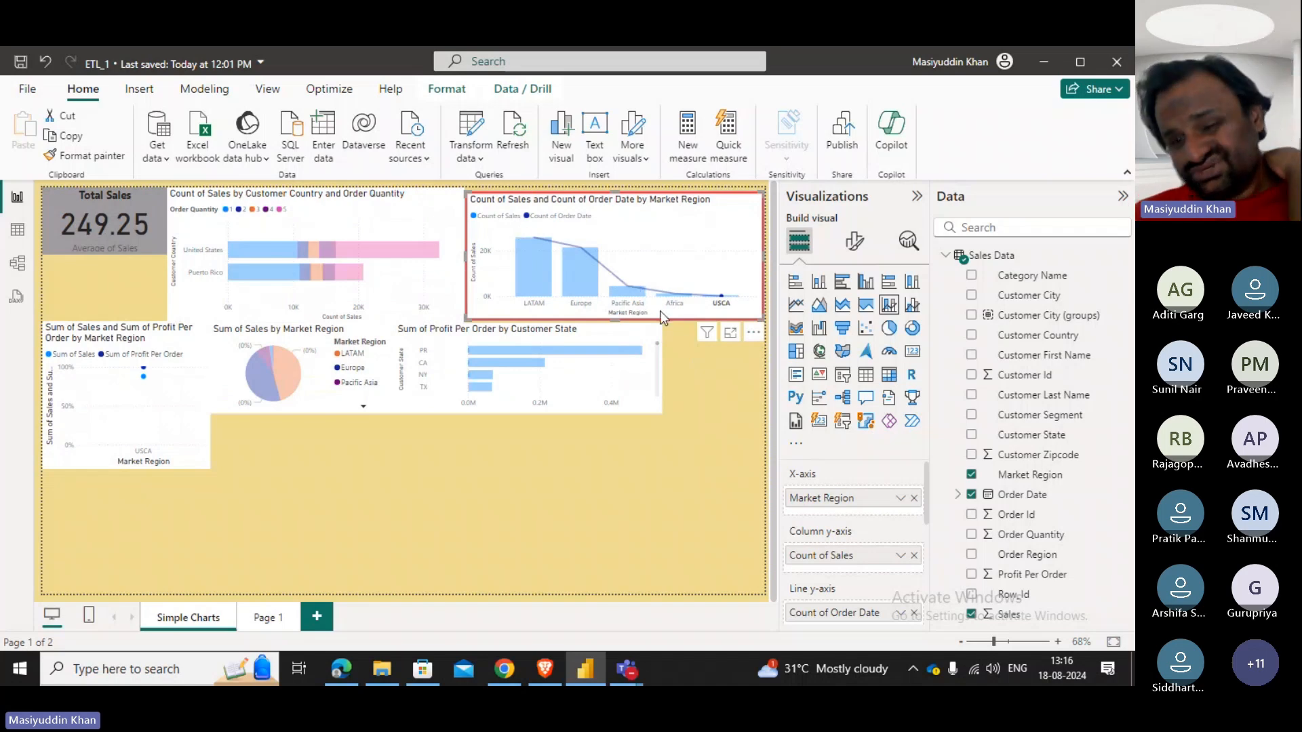
pyautogui.click(582, 486)
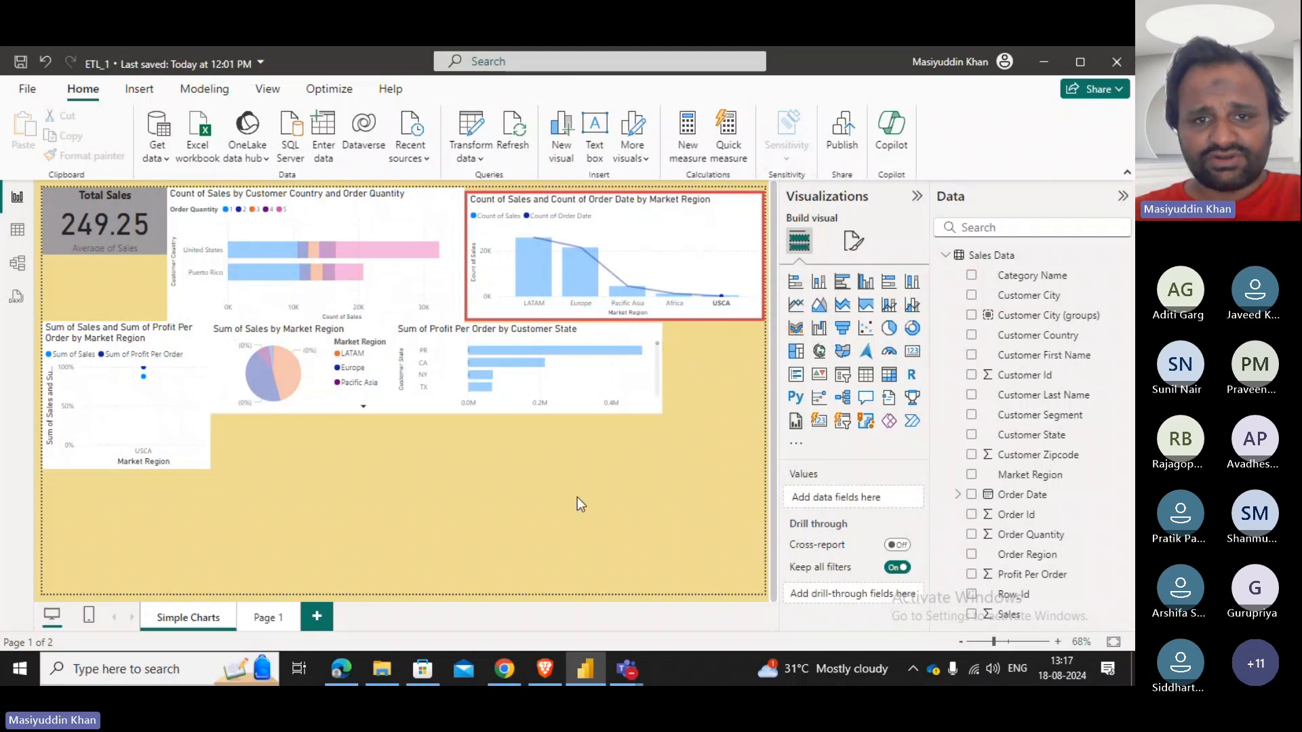
pyautogui.click(607, 292)
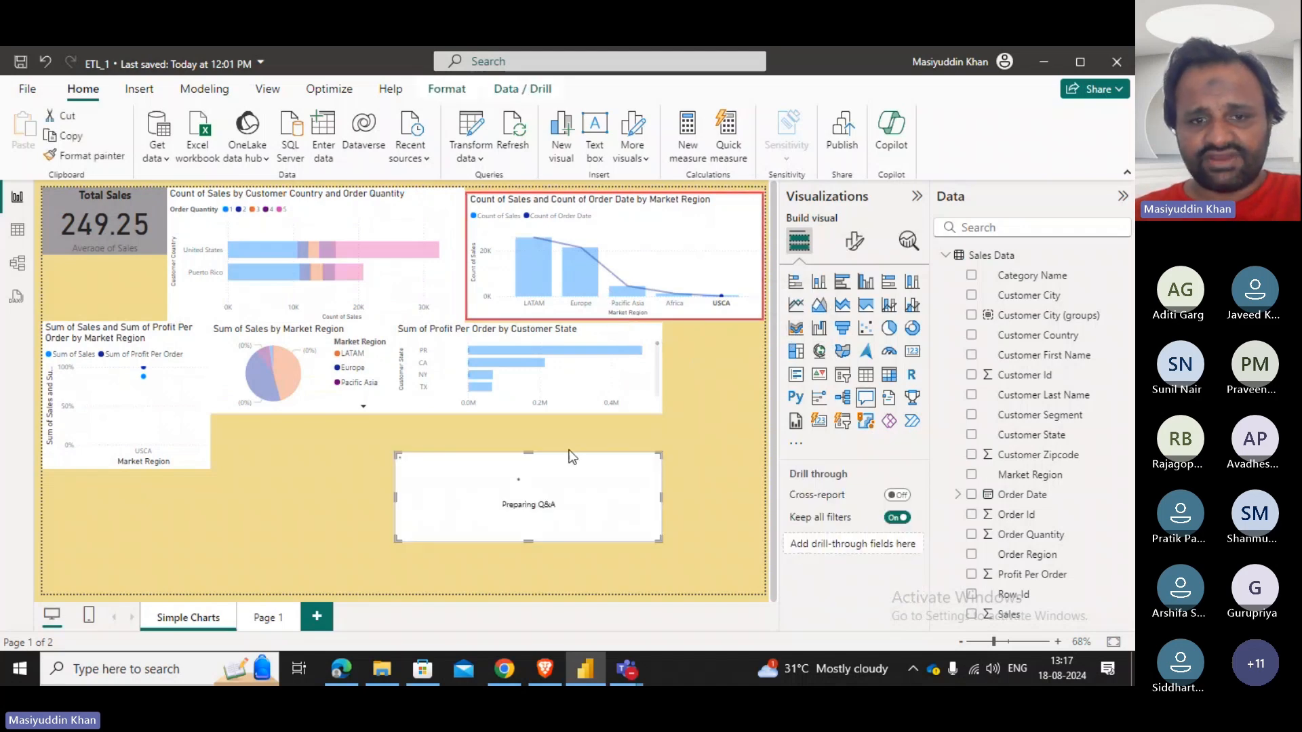
pyautogui.click(638, 487)
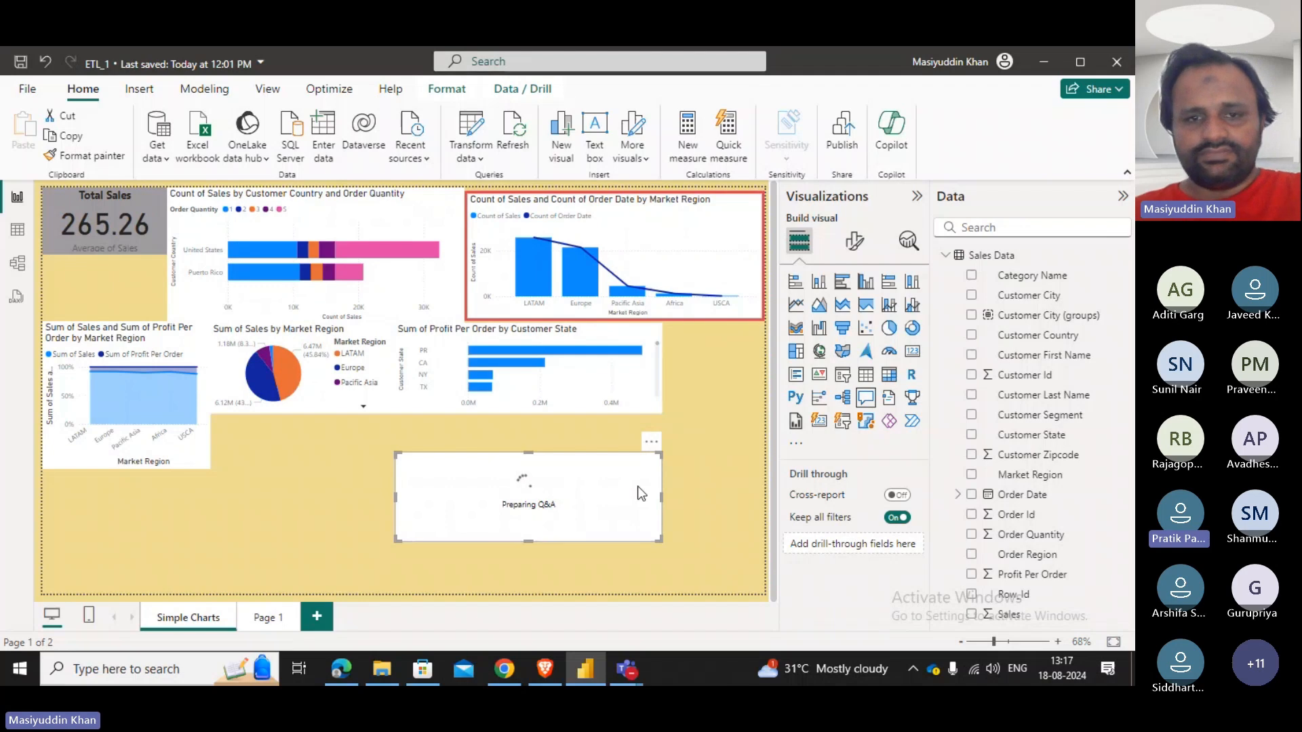
pyautogui.press('Delete')
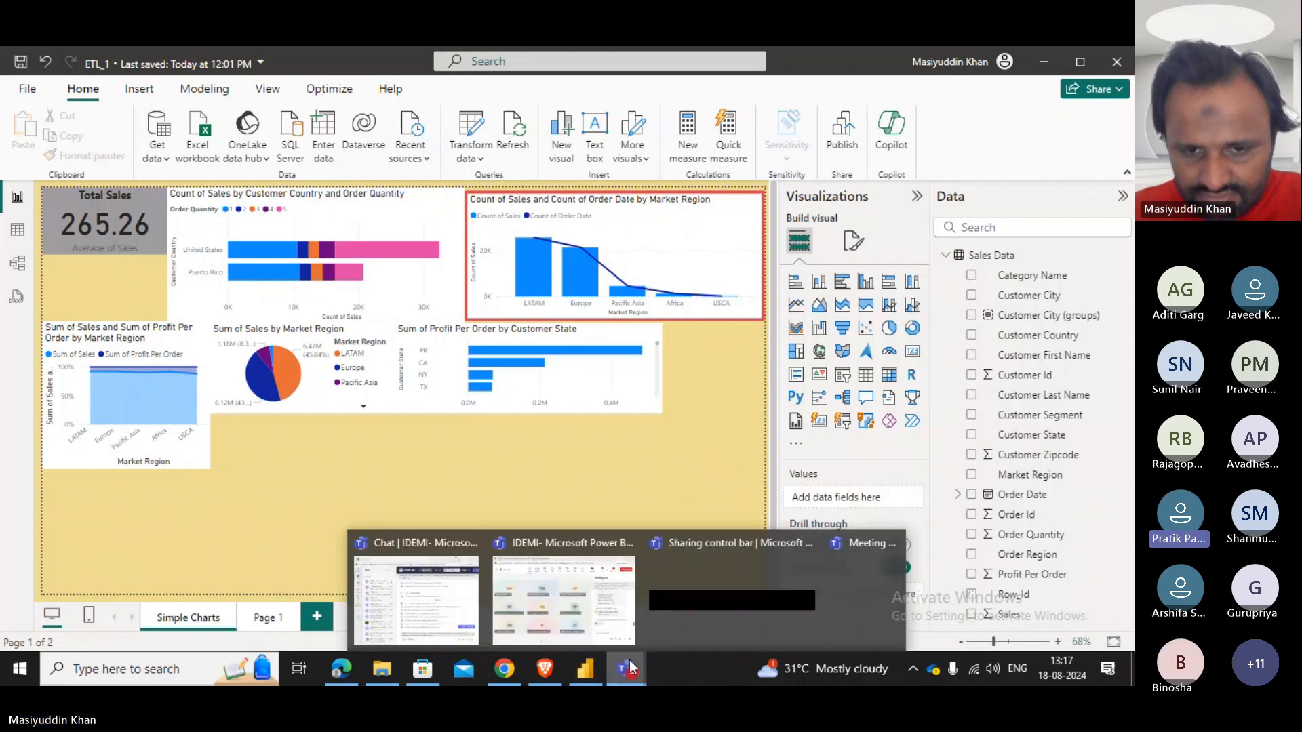
# Switch to the Microsoft Teams meeting window and raise the sound volume.
pyautogui.click(607, 629)
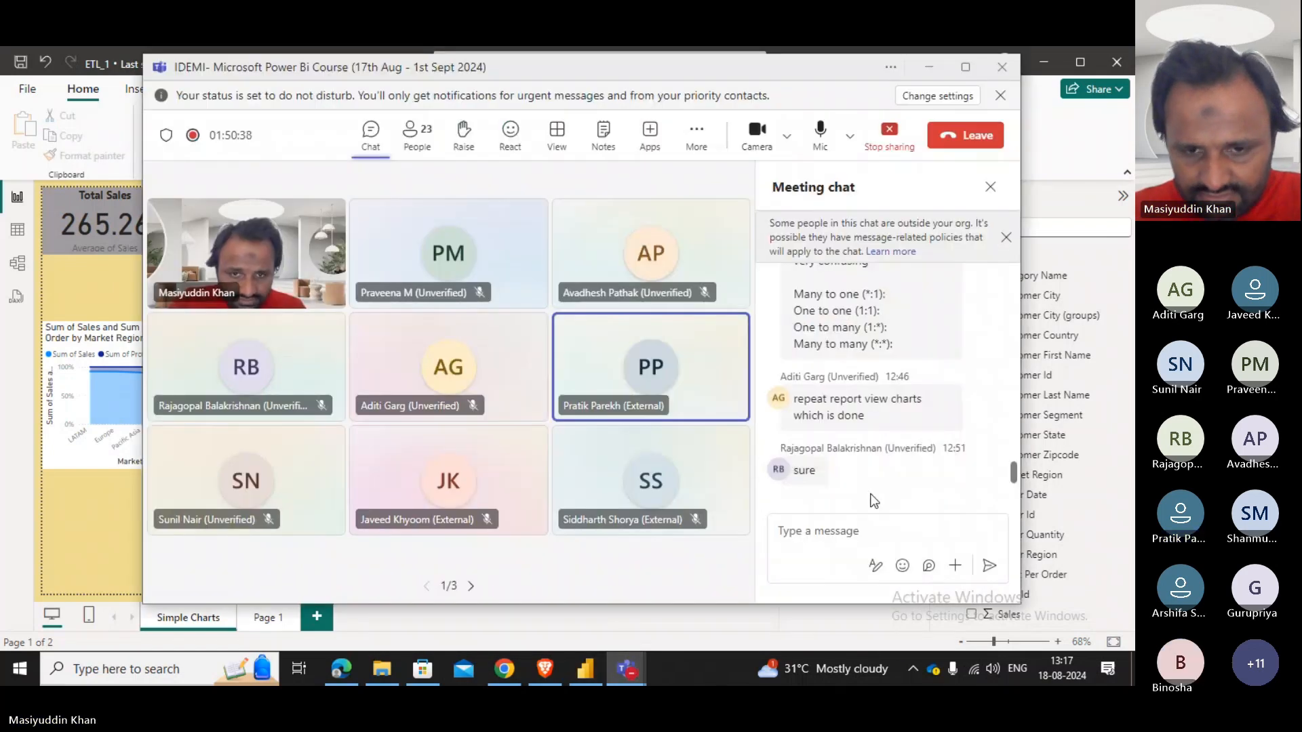
pyautogui.press('XF86AudioRaiseVolume')
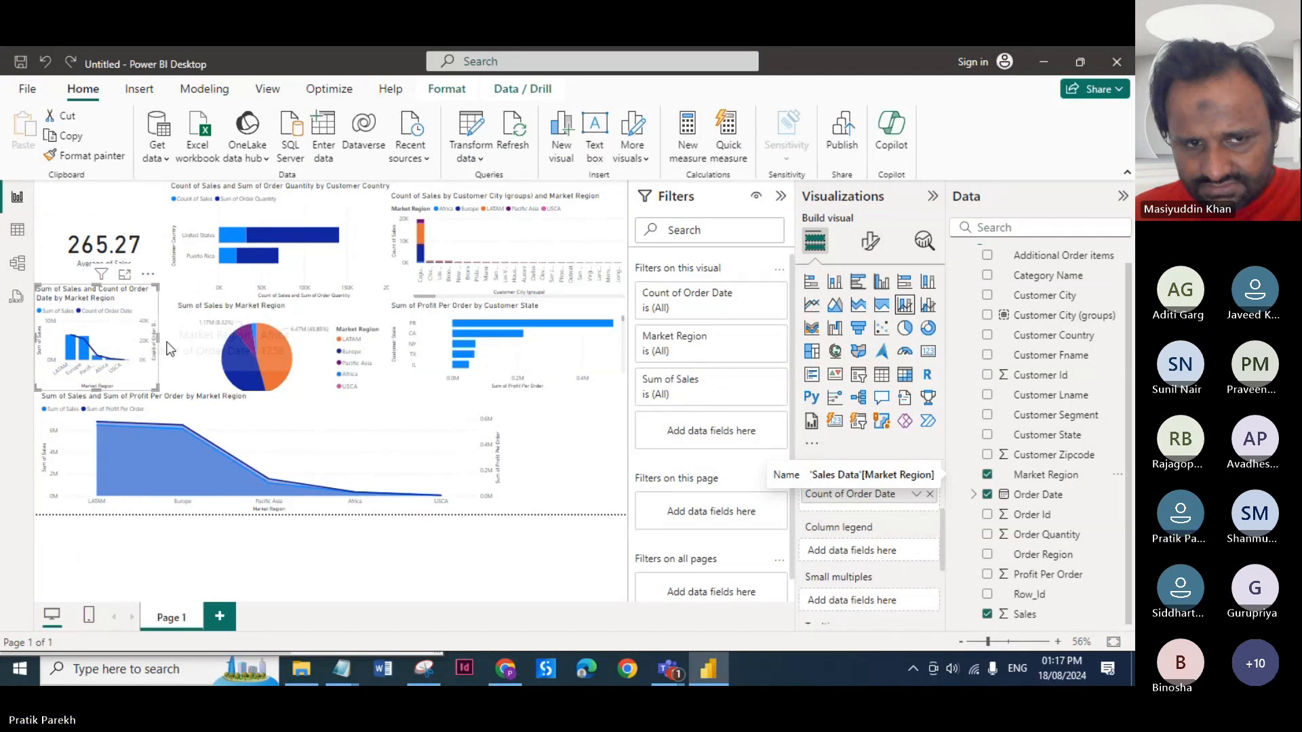
# Widen the Sum of Sales and Count of Order Date combo chart so that it extends across the Market Region pie chart.
pyautogui.moveTo(160, 343); pyautogui.dragTo(340, 339)
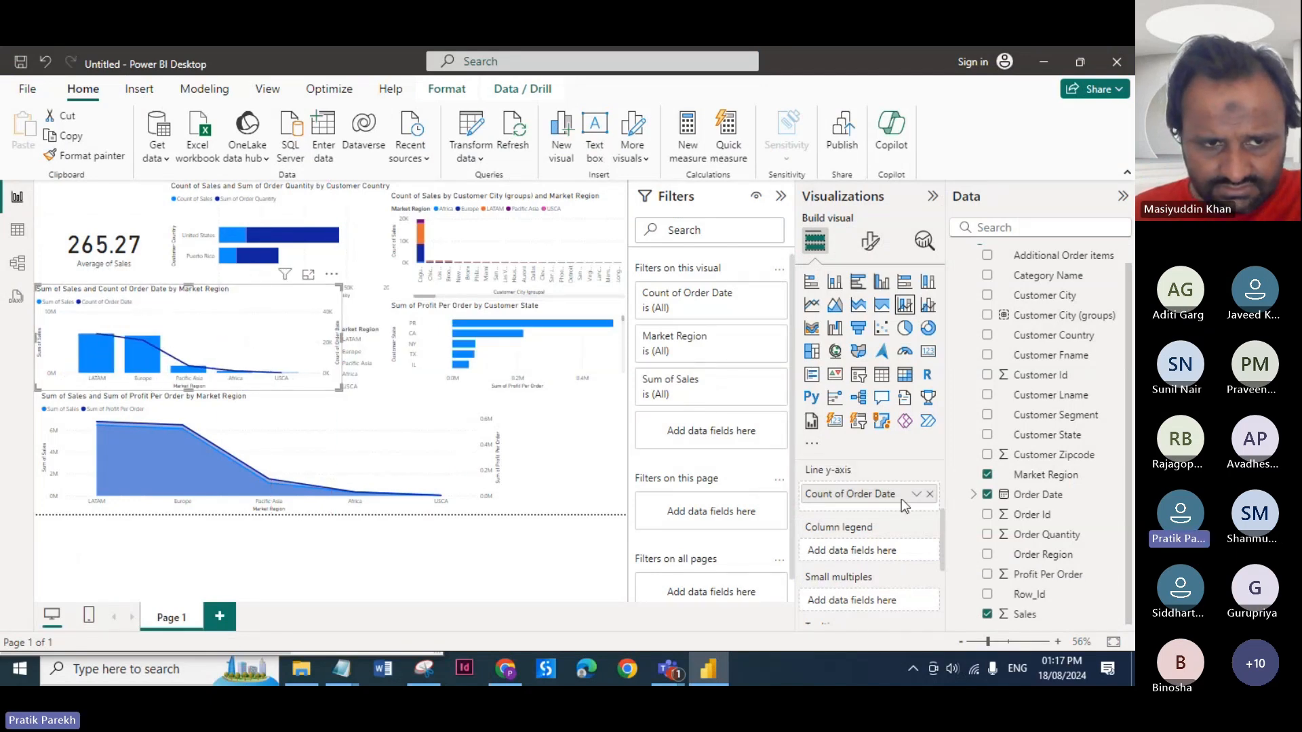
pyautogui.scroll(-2, 860, 562)
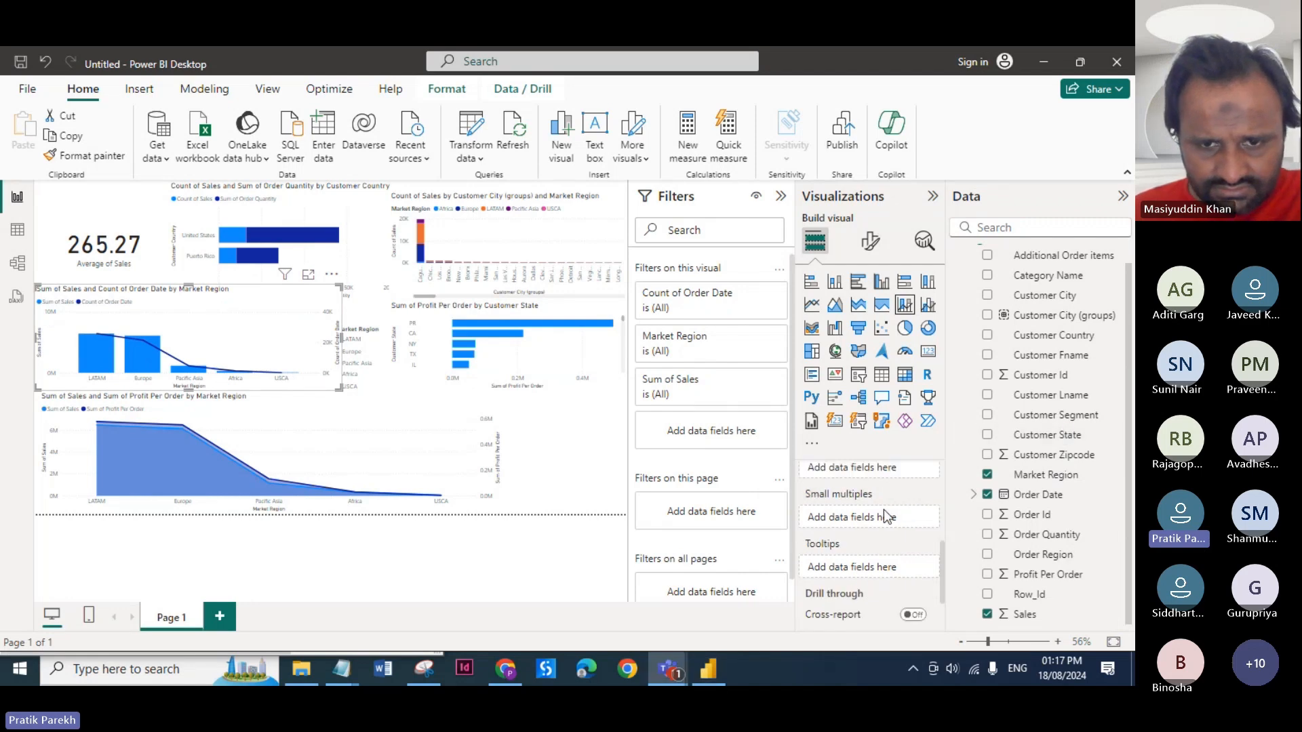
pyautogui.scroll(2, 884, 510)
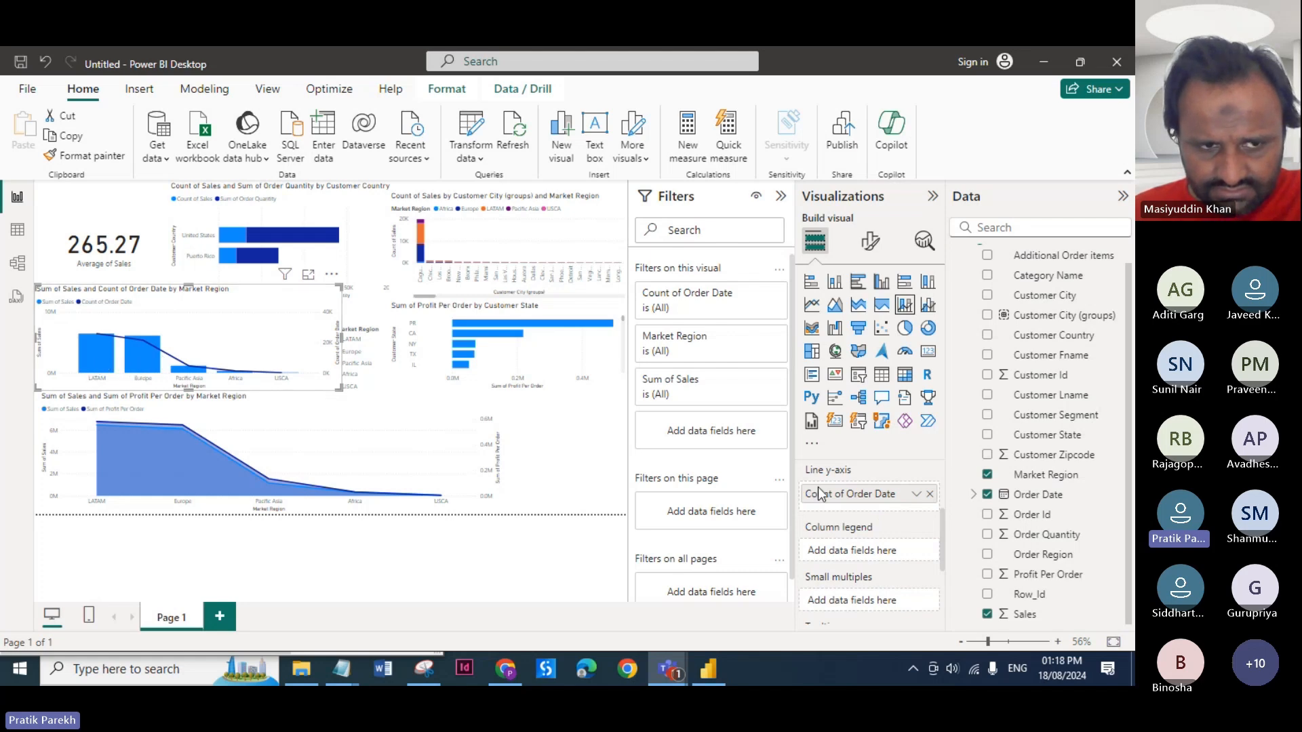
# Try Market Region as the combo chart's column legend, and remove it.
pyautogui.scroll(-2, 827, 542)
pyautogui.scroll(2, 831, 526)
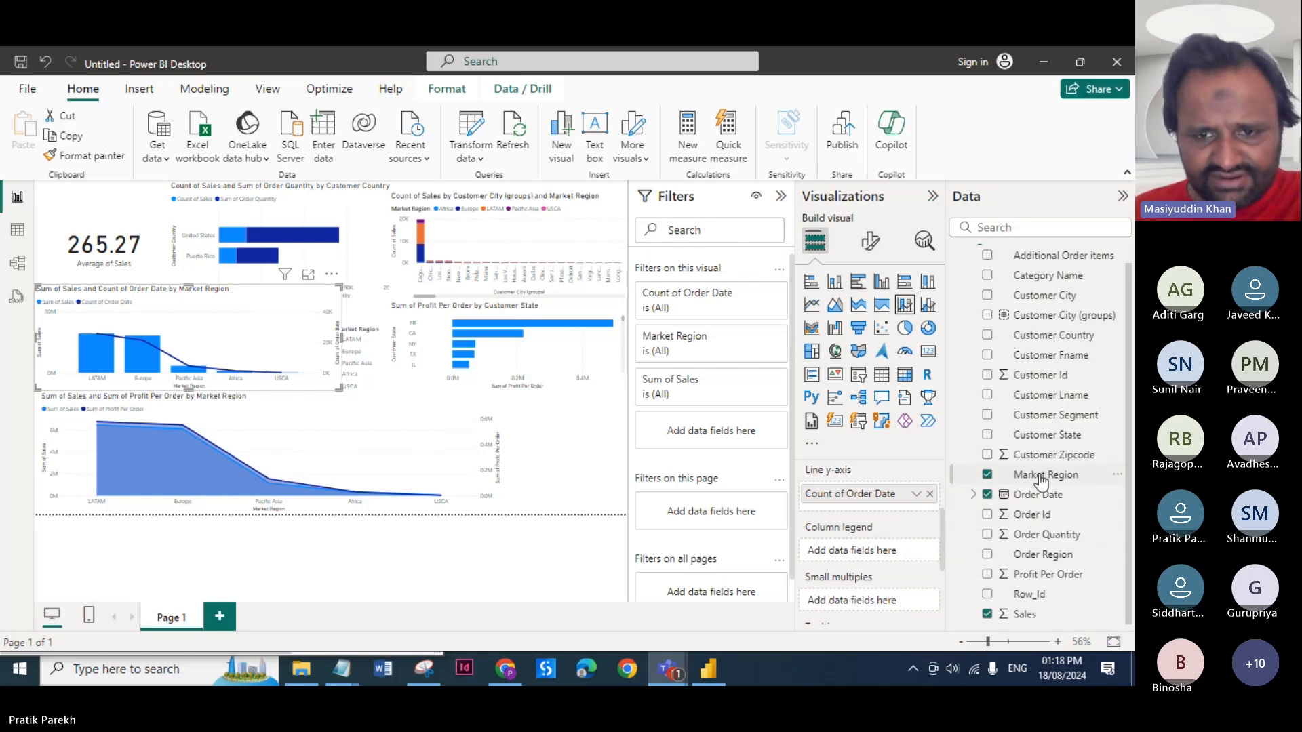
pyautogui.moveTo(1032, 480); pyautogui.dragTo(873, 548)
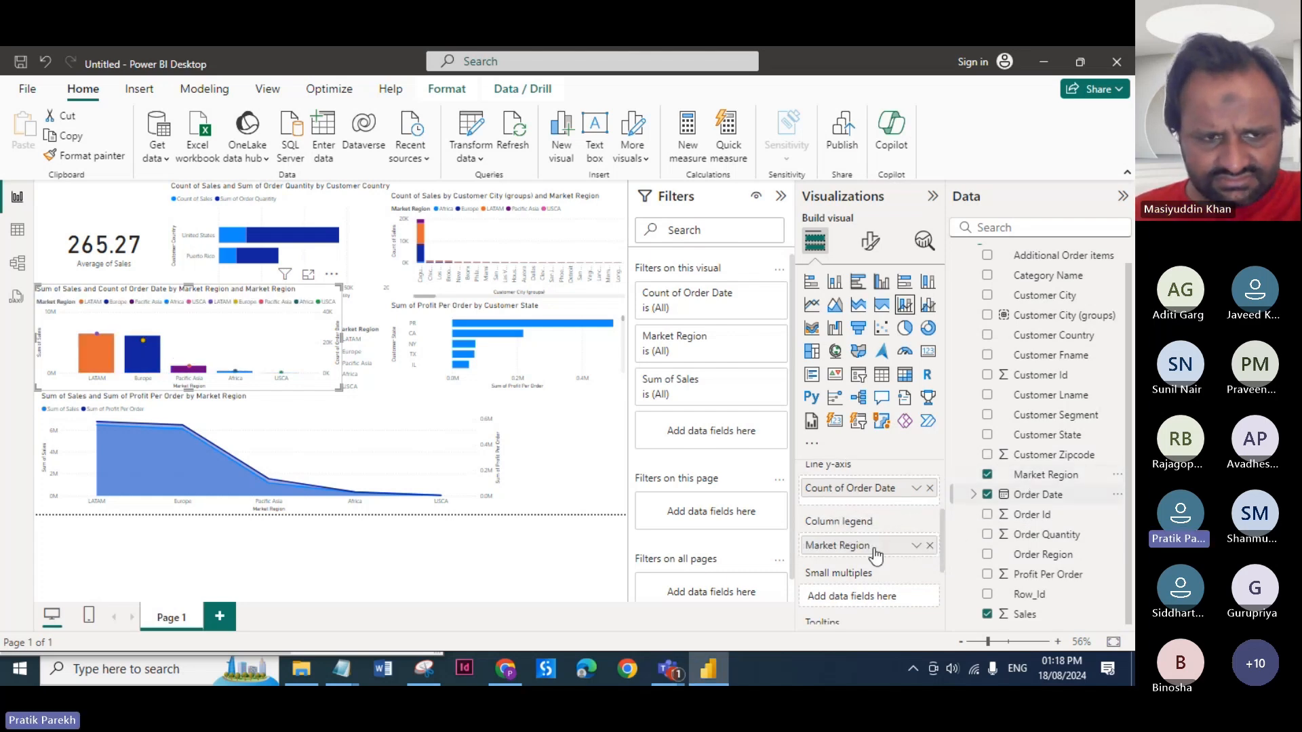
pyautogui.click(929, 546)
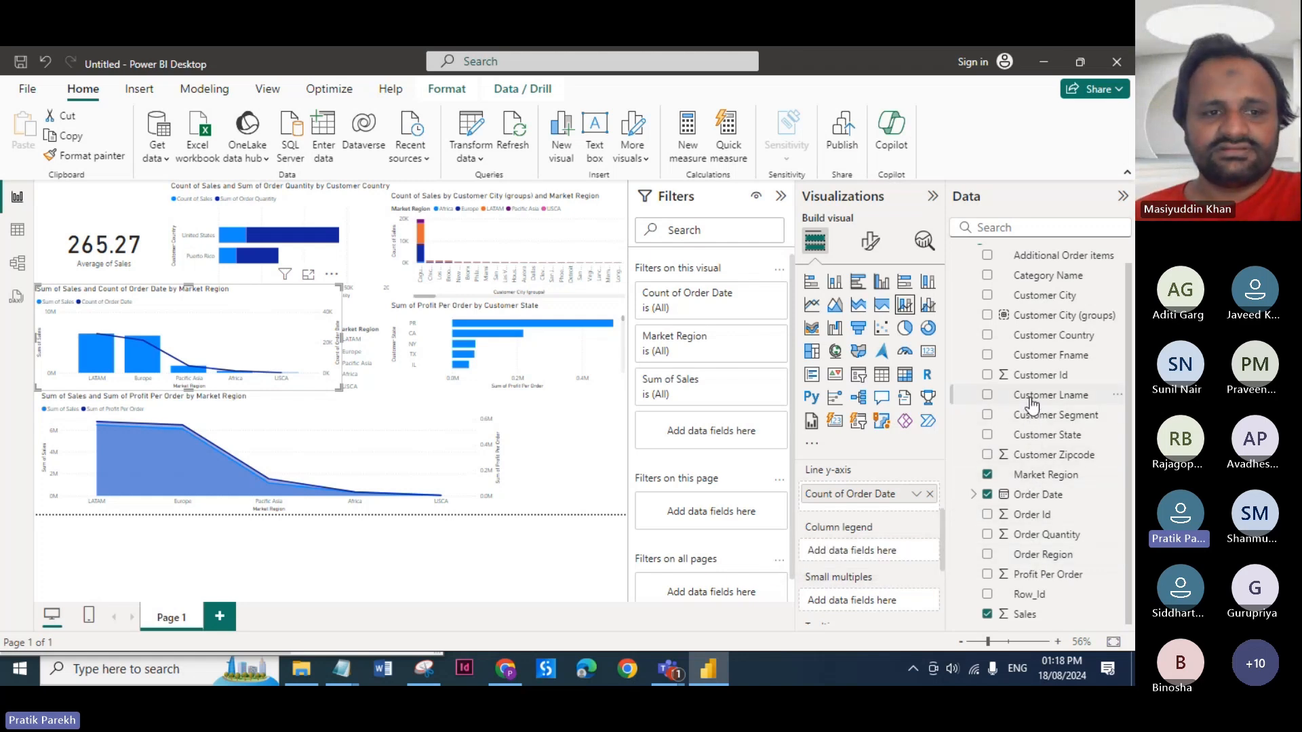
# Add Customer State as the column legend of the Market Region combo chart.
pyautogui.scroll(2, 860, 551)
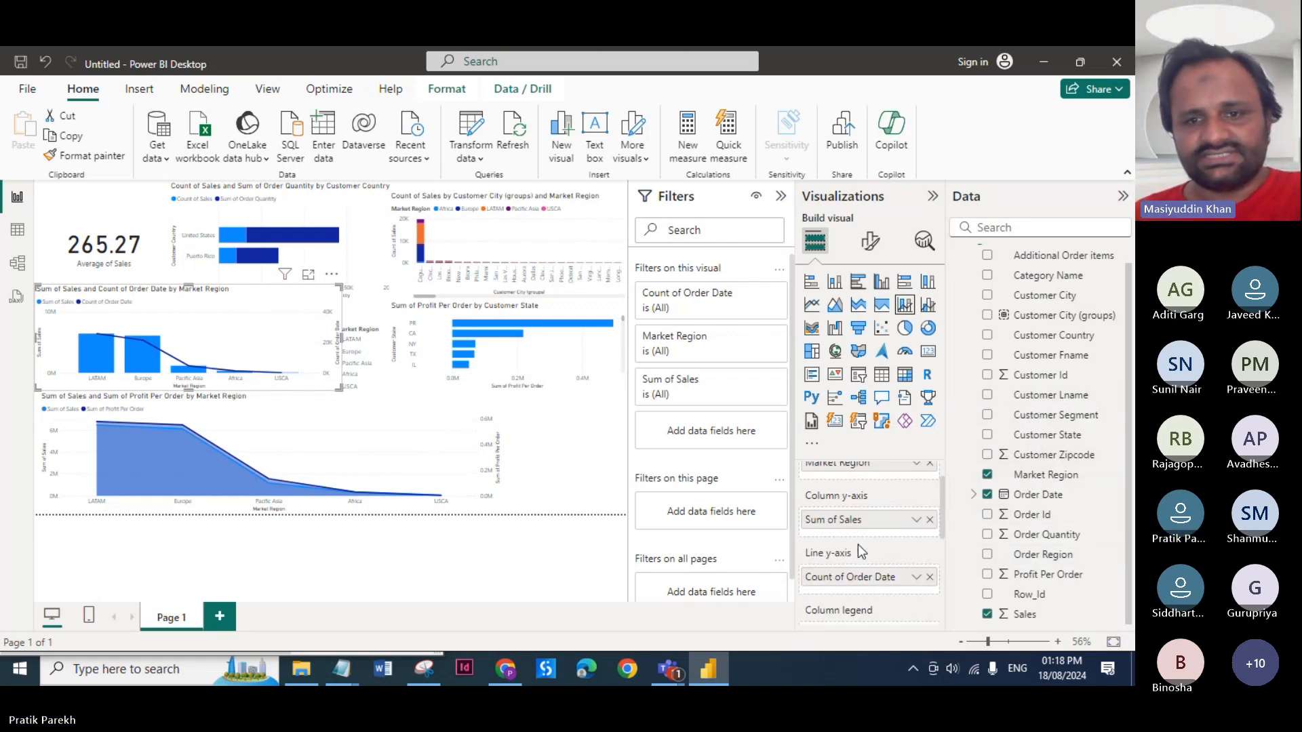
pyautogui.scroll(-2, 859, 550)
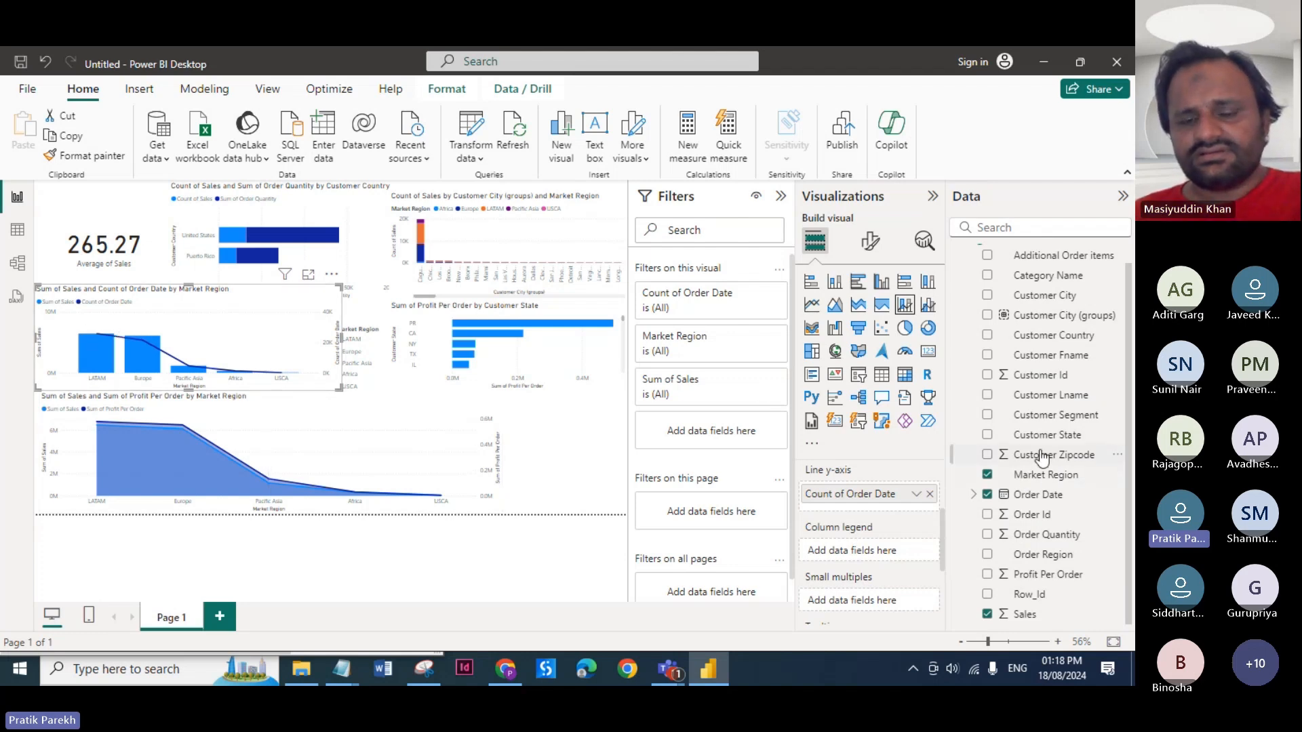
pyautogui.moveTo(1047, 434); pyautogui.dragTo(861, 548)
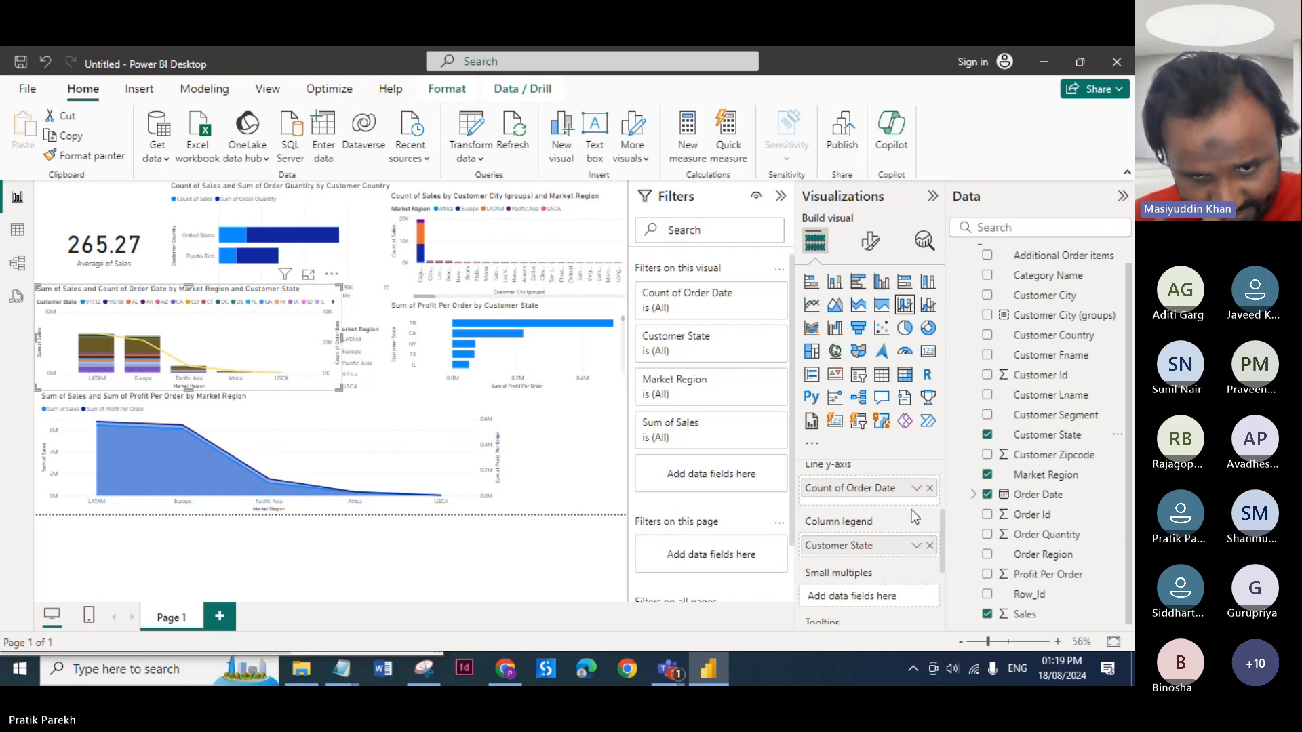
# Replace Sum of Sales with Order Quantity on the combo chart's column y-axis, and review its line and legend fields.
pyautogui.scroll(3, 930, 549)
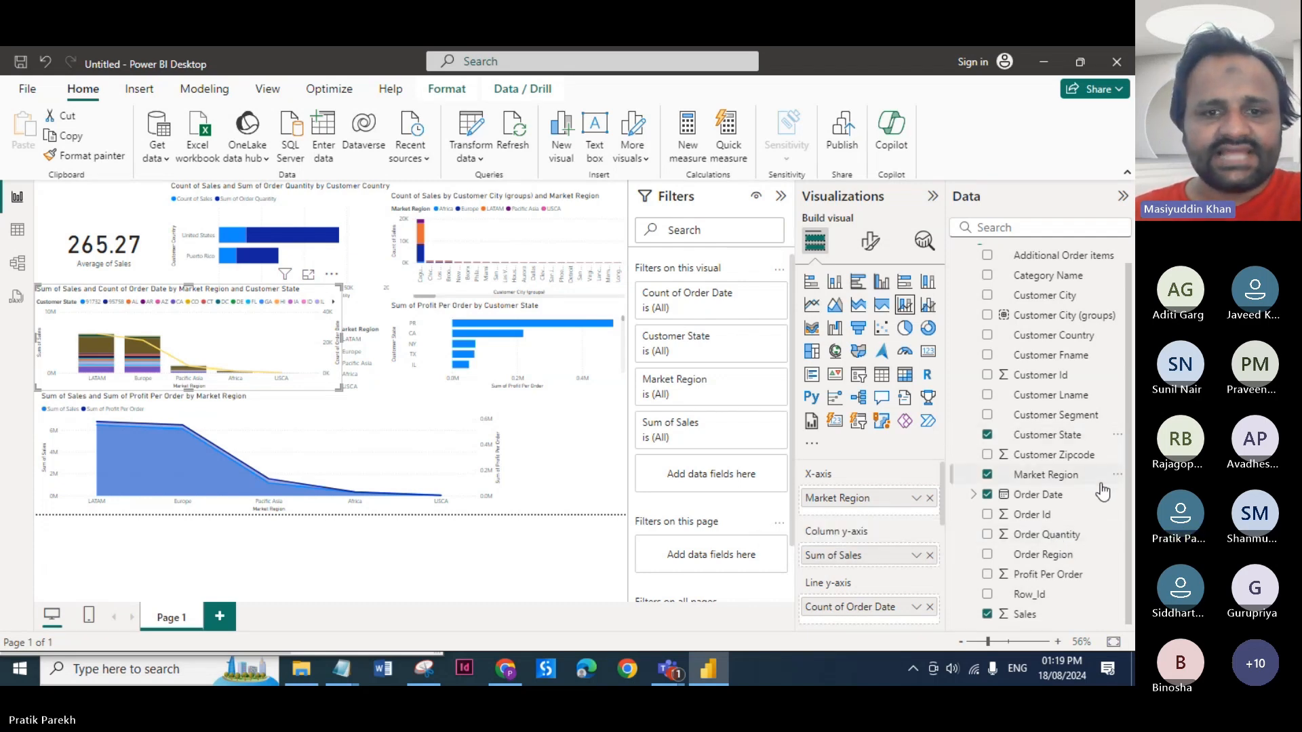
pyautogui.click(929, 555)
pyautogui.moveTo(1046, 535); pyautogui.dragTo(880, 555)
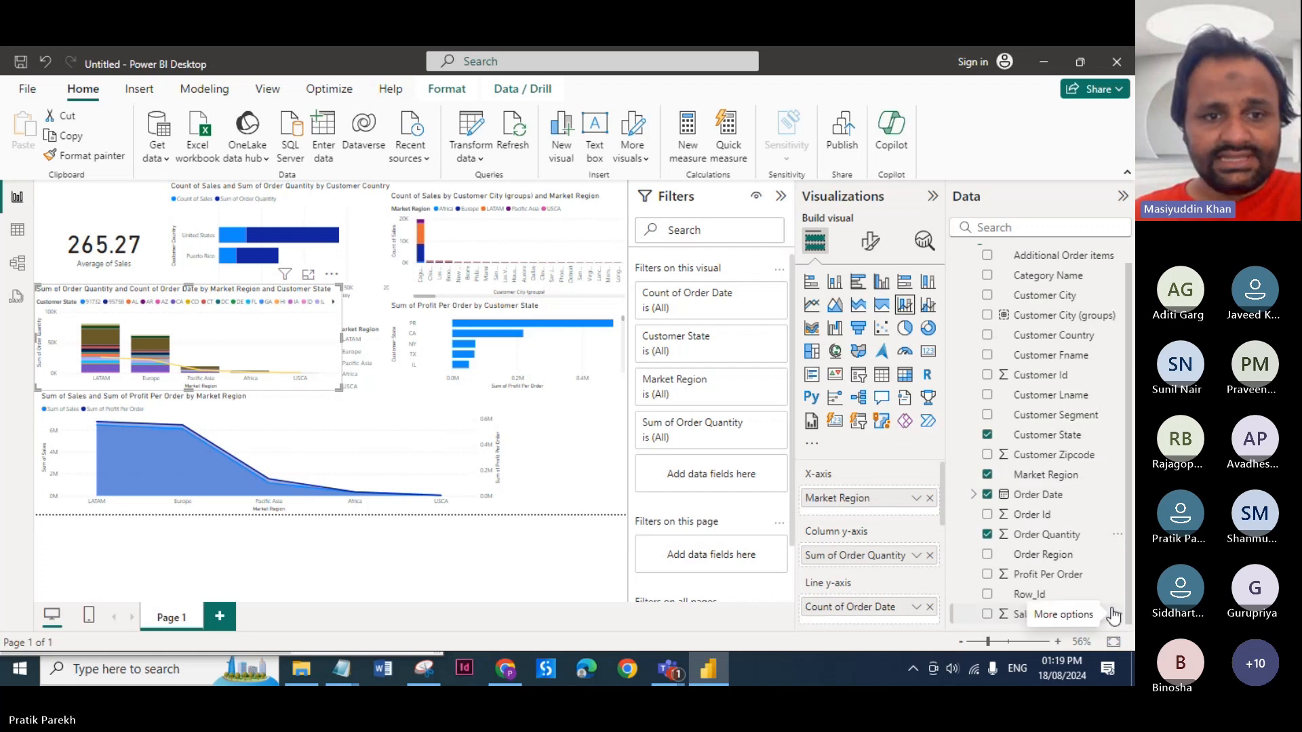
pyautogui.scroll(-3, 929, 549)
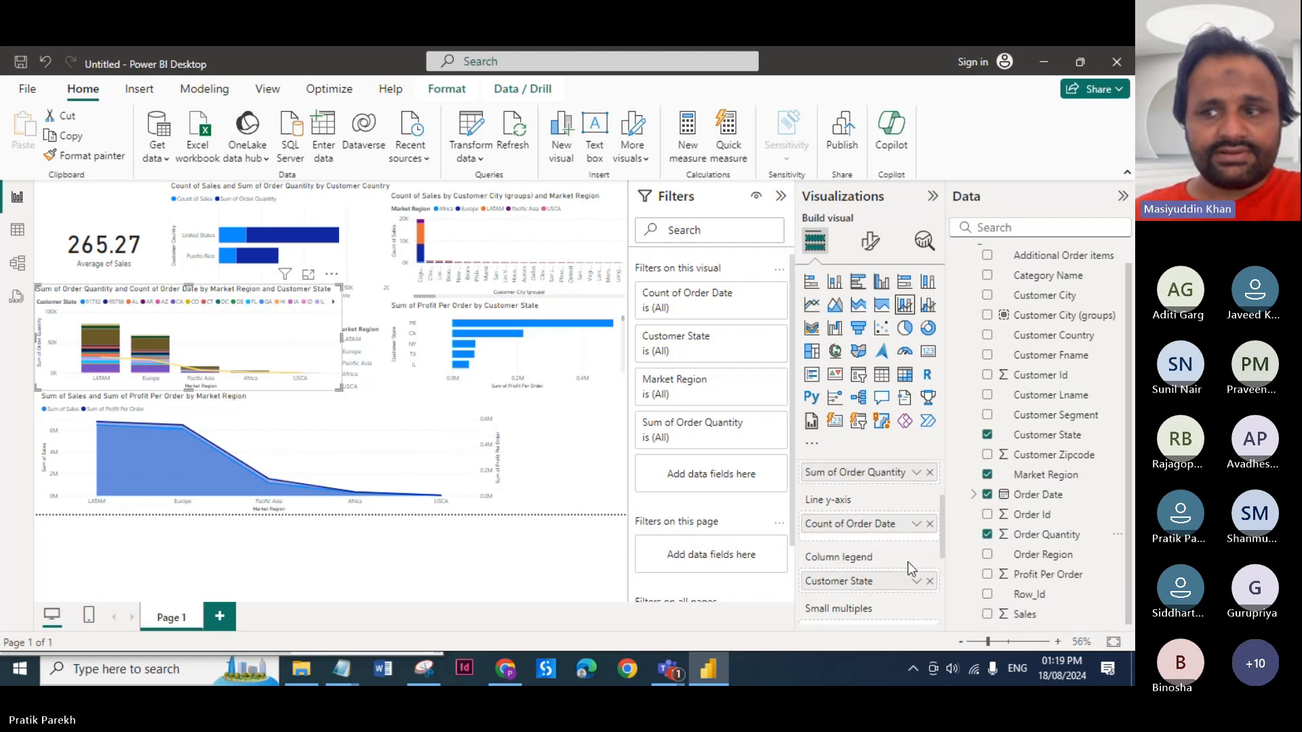
pyautogui.scroll(-2, 905, 561)
pyautogui.scroll(2, 895, 529)
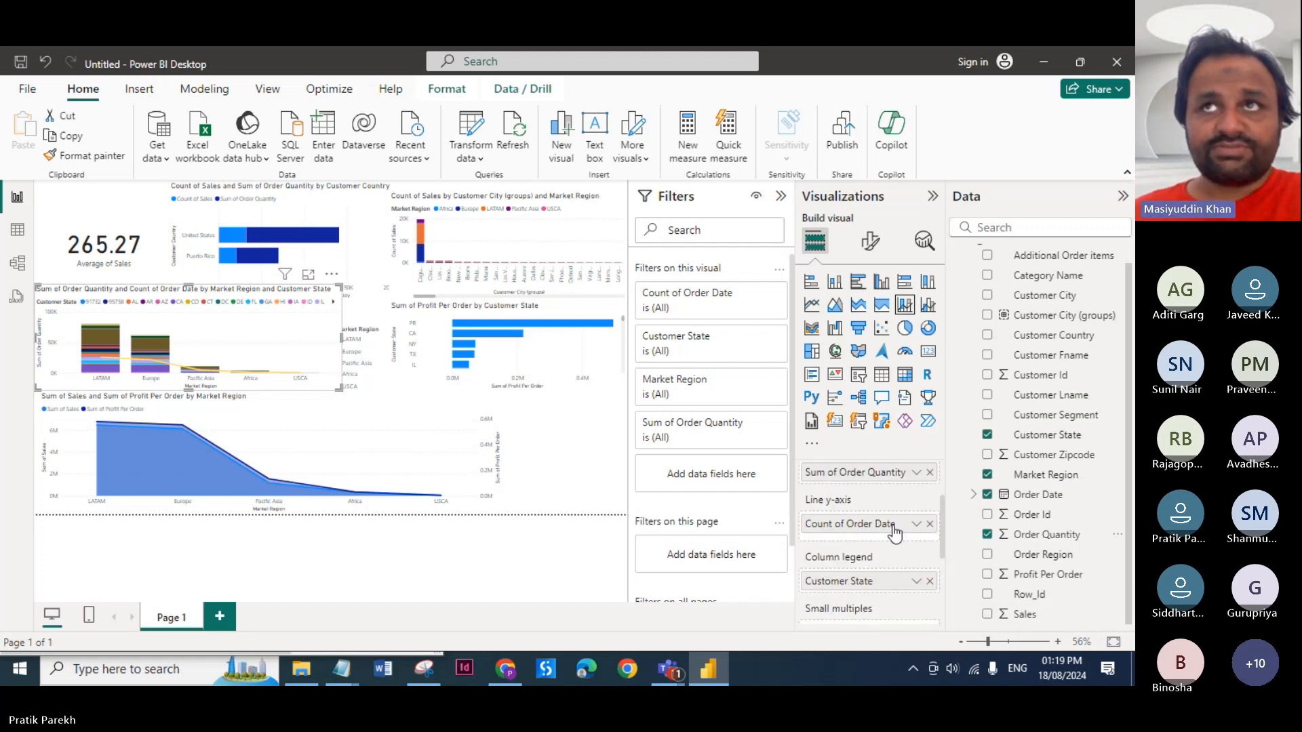
# Replace Customer State with Order Quantity as the Market Region combo chart's column legend, and review its fields and filters.
pyautogui.click(928, 581)
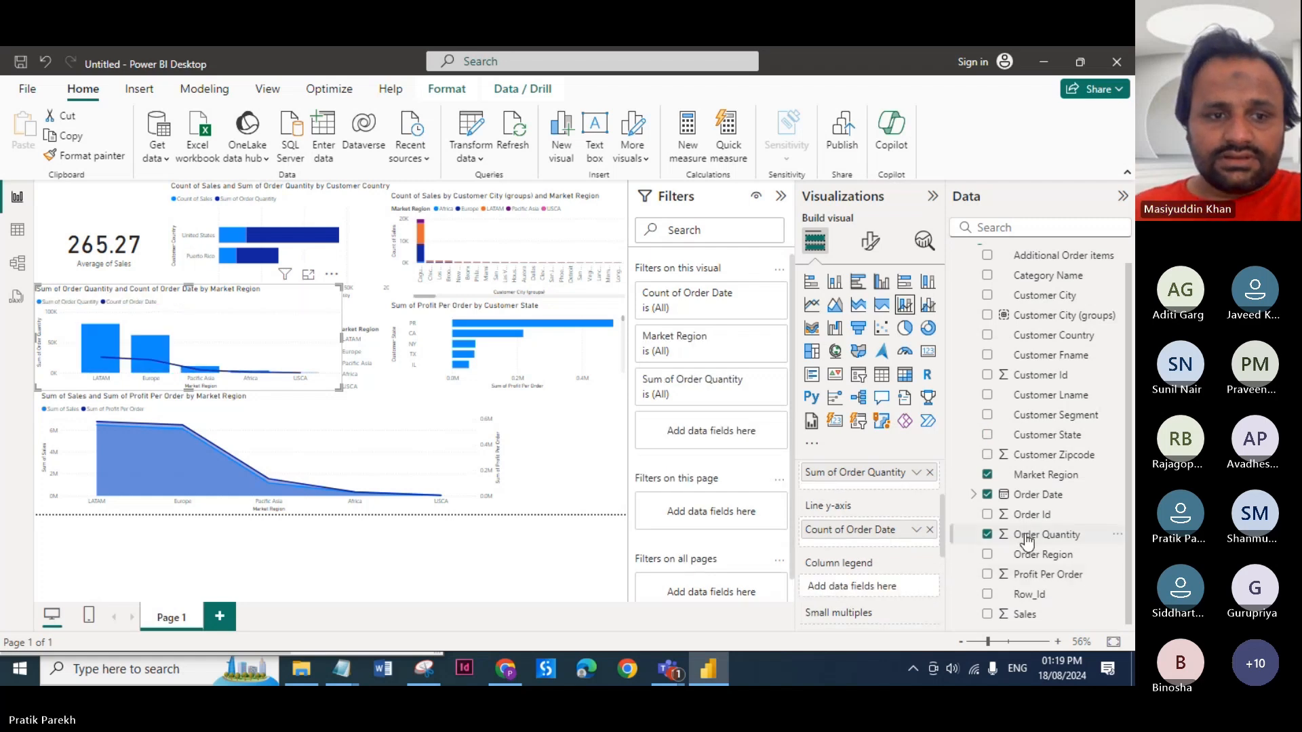
pyautogui.moveTo(1024, 536); pyautogui.dragTo(877, 595)
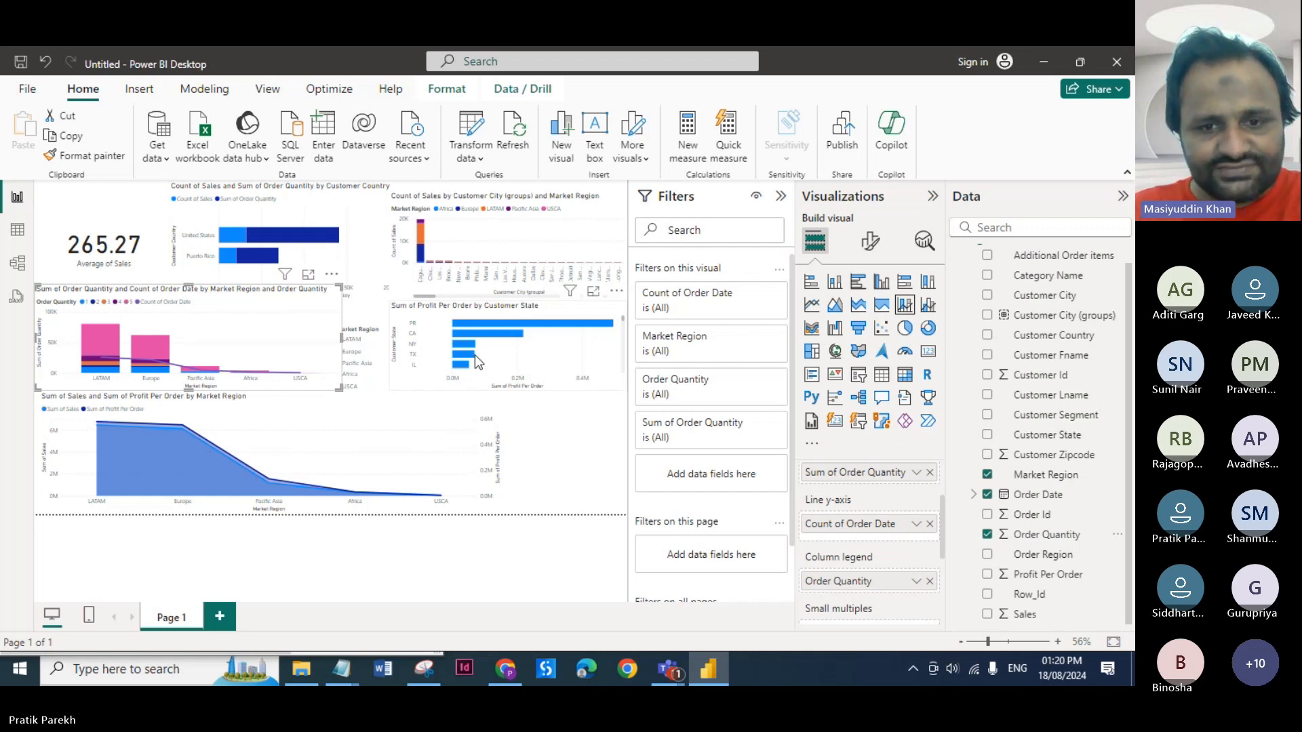
pyautogui.scroll(2, 886, 535)
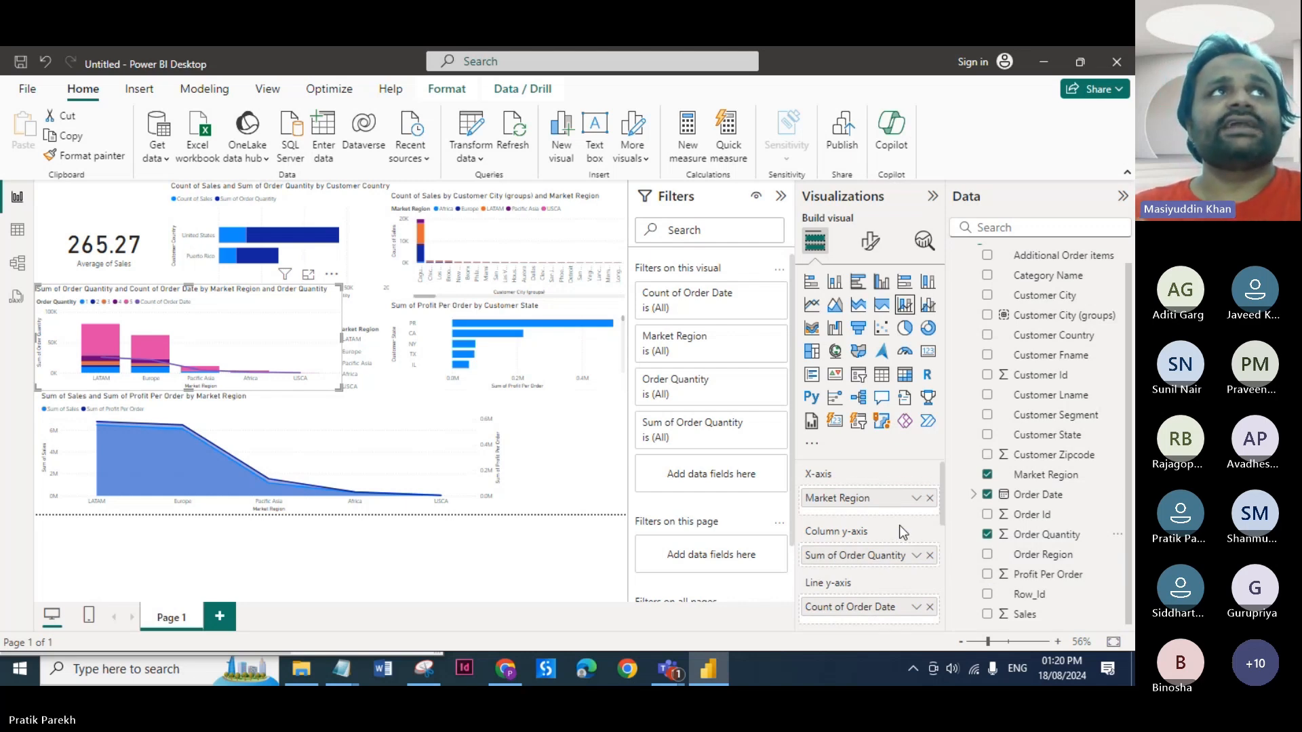
pyautogui.scroll(-2, 899, 525)
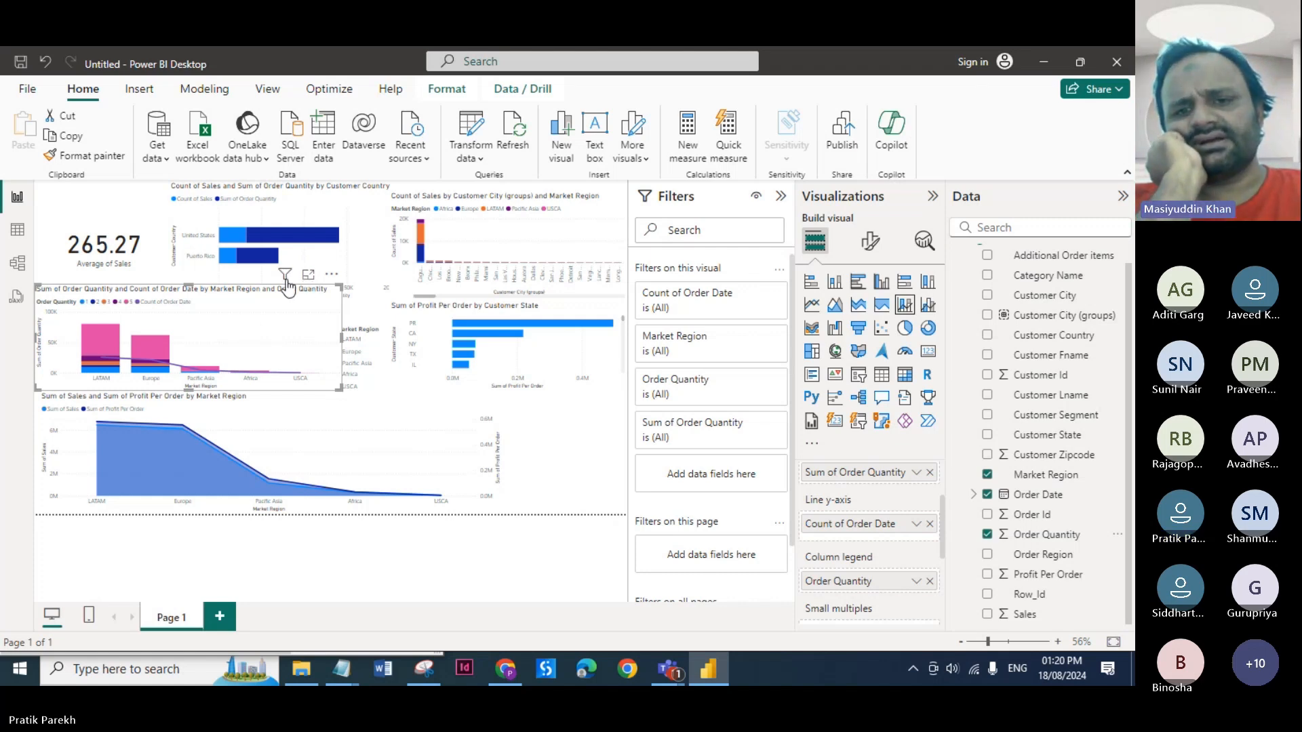
pyautogui.moveTo(286, 280)
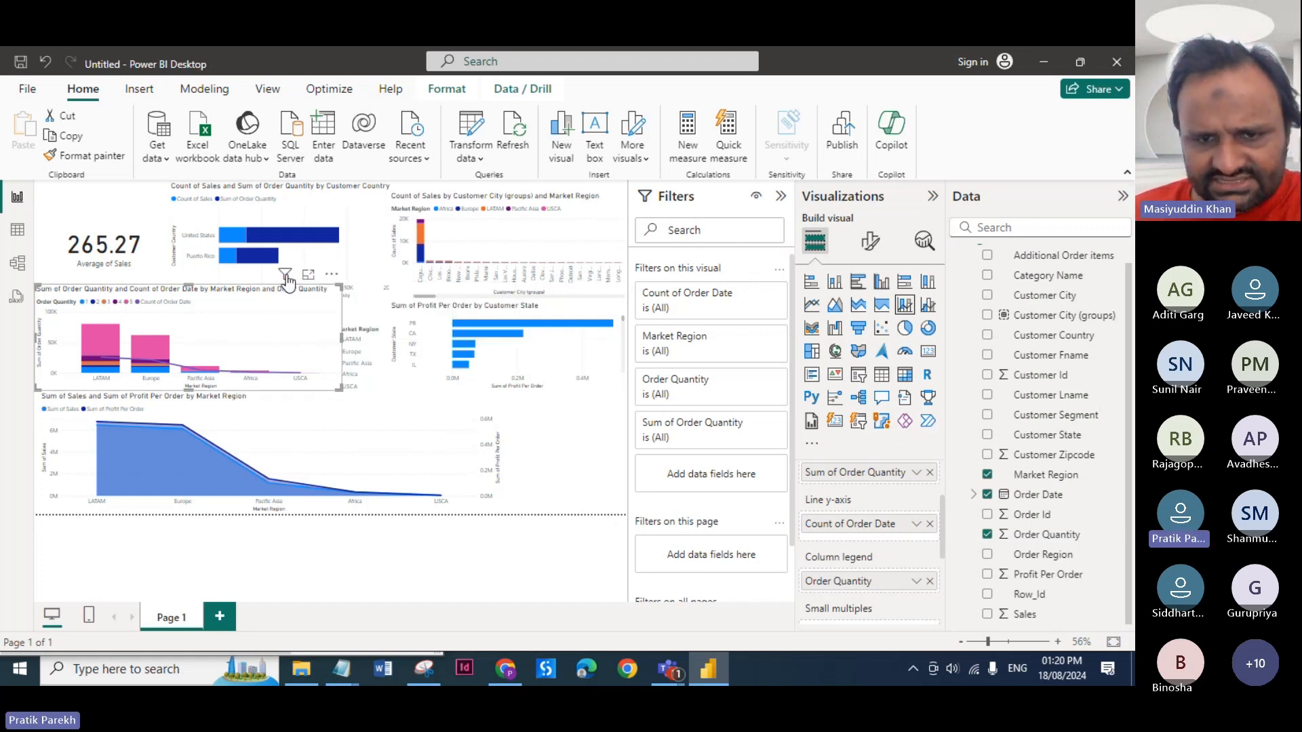
pyautogui.moveTo(285, 275)
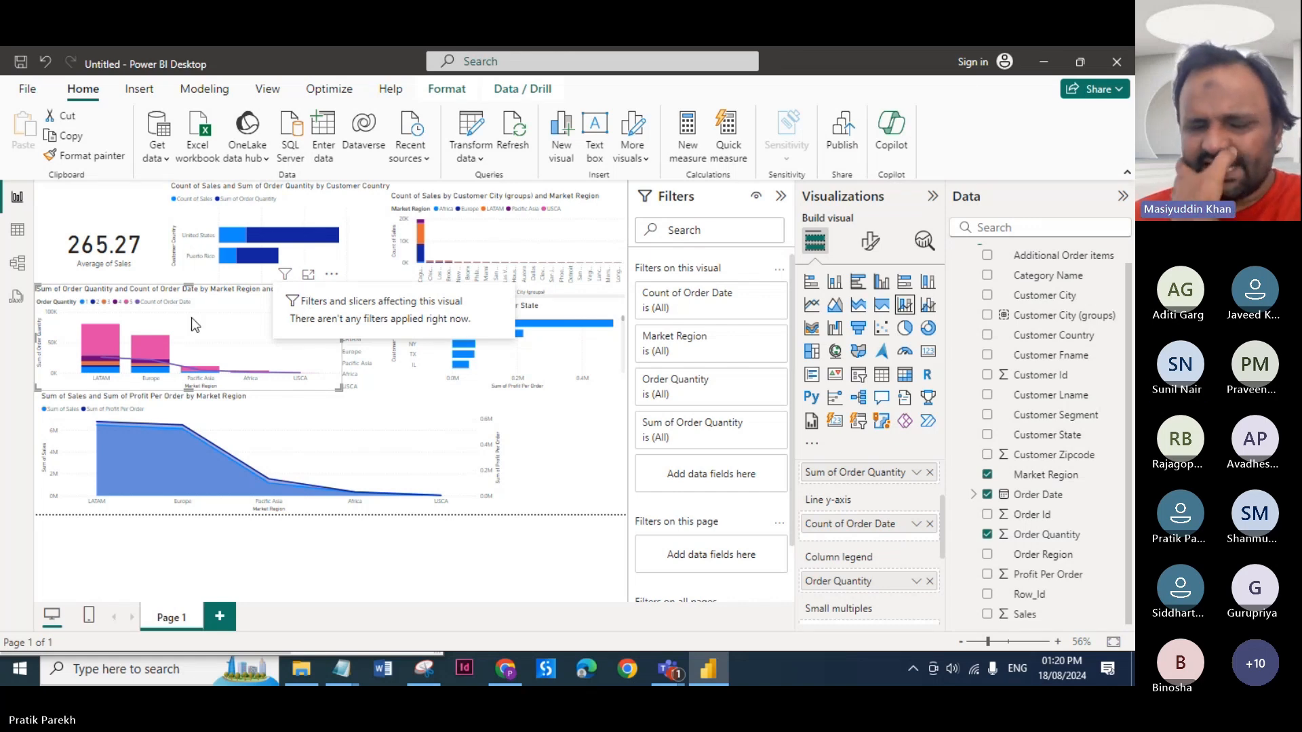
# Shorten the Customer Country bar chart to end above the combo chart, and narrow the combo chart to partly uncover the pie chart.
pyautogui.click(205, 275)
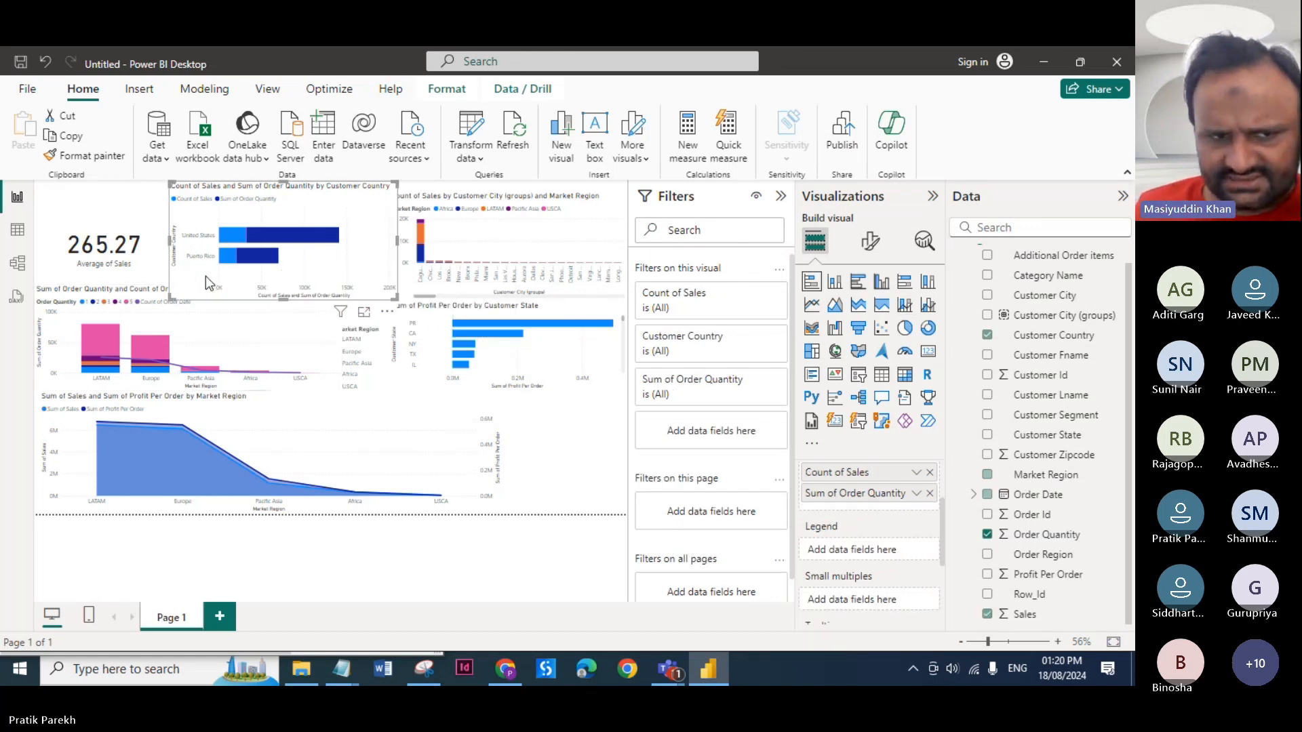
pyautogui.click(234, 347)
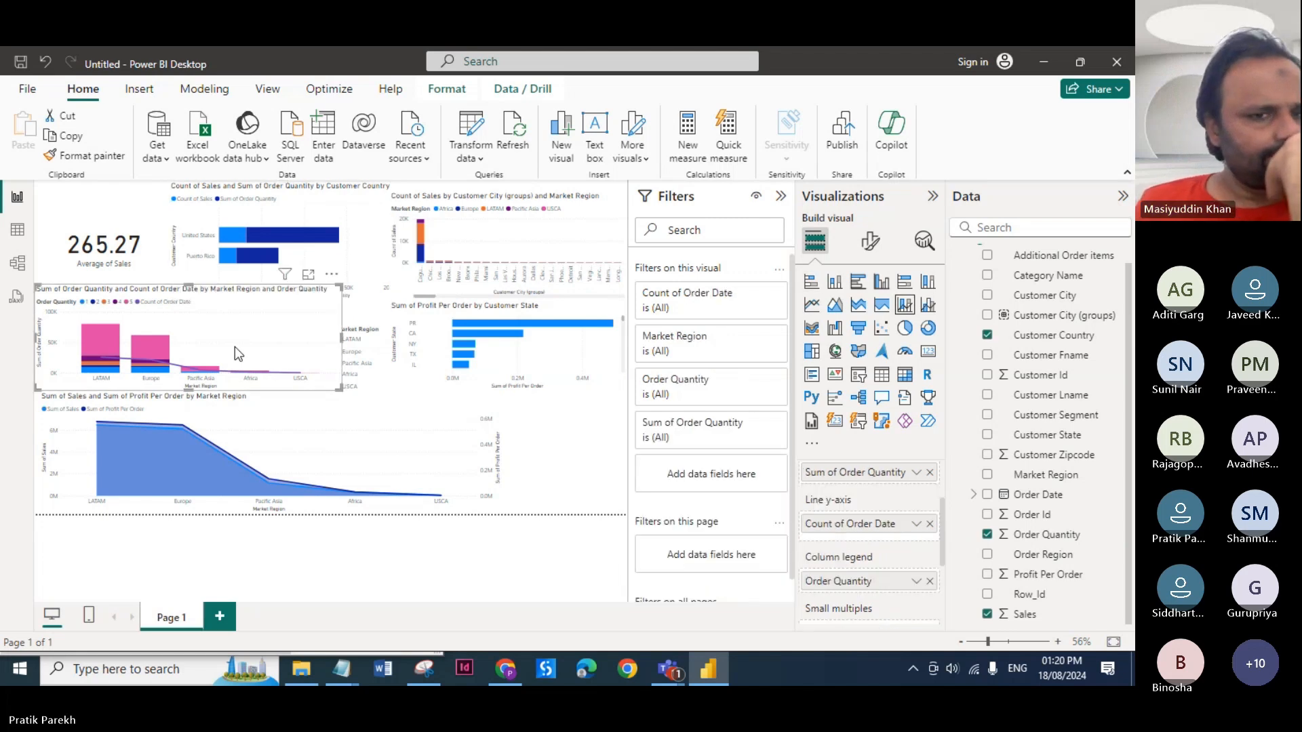
pyautogui.click(205, 268)
pyautogui.moveTo(283, 300); pyautogui.dragTo(284, 288)
pyautogui.click(294, 336)
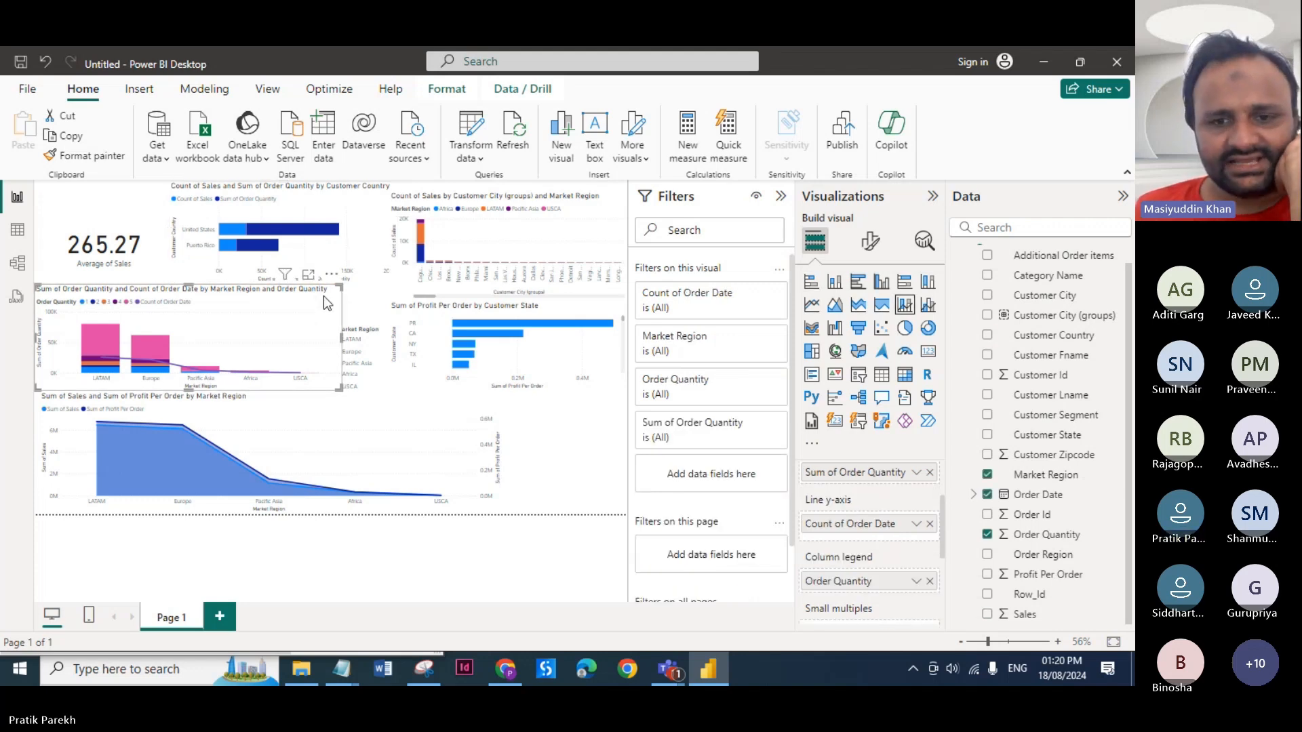
pyautogui.moveTo(339, 335); pyautogui.dragTo(266, 337)
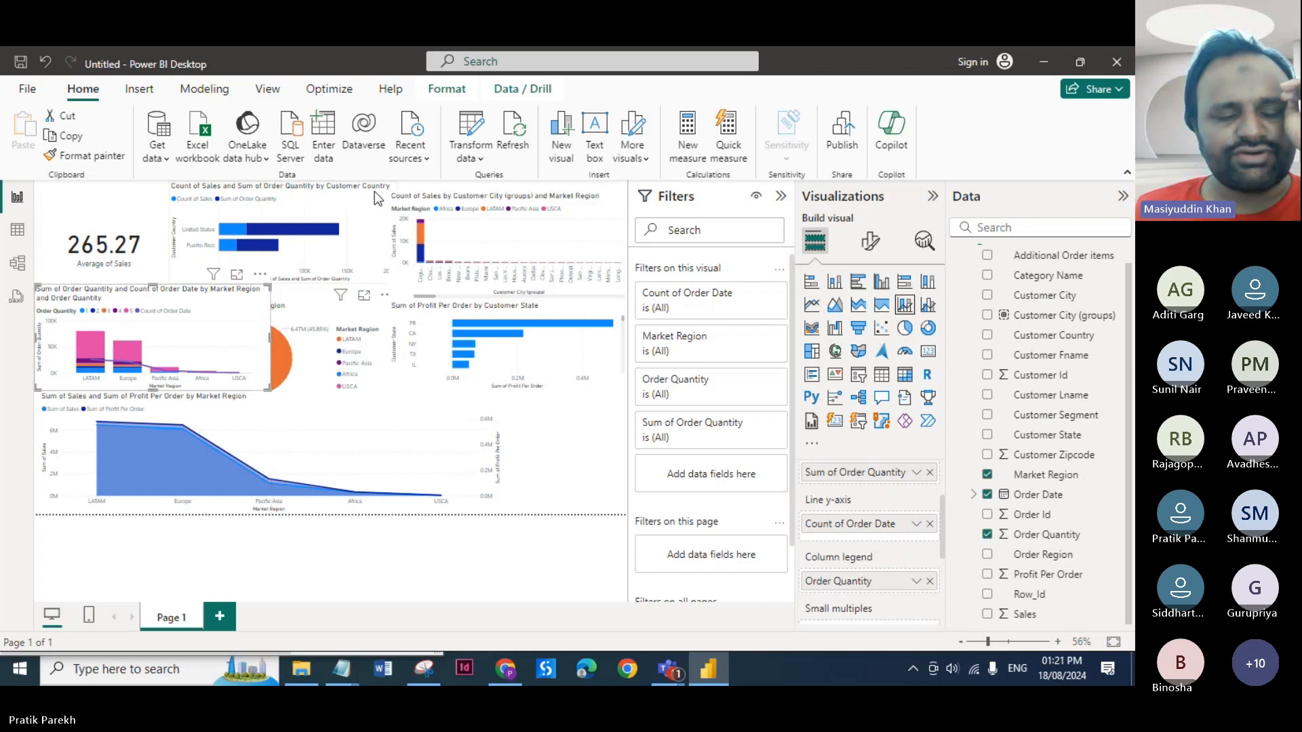
# Cross-highlight the report by Puerto Rico from the Customer Country bar chart, and clear the highlight.
pyautogui.click(274, 246)
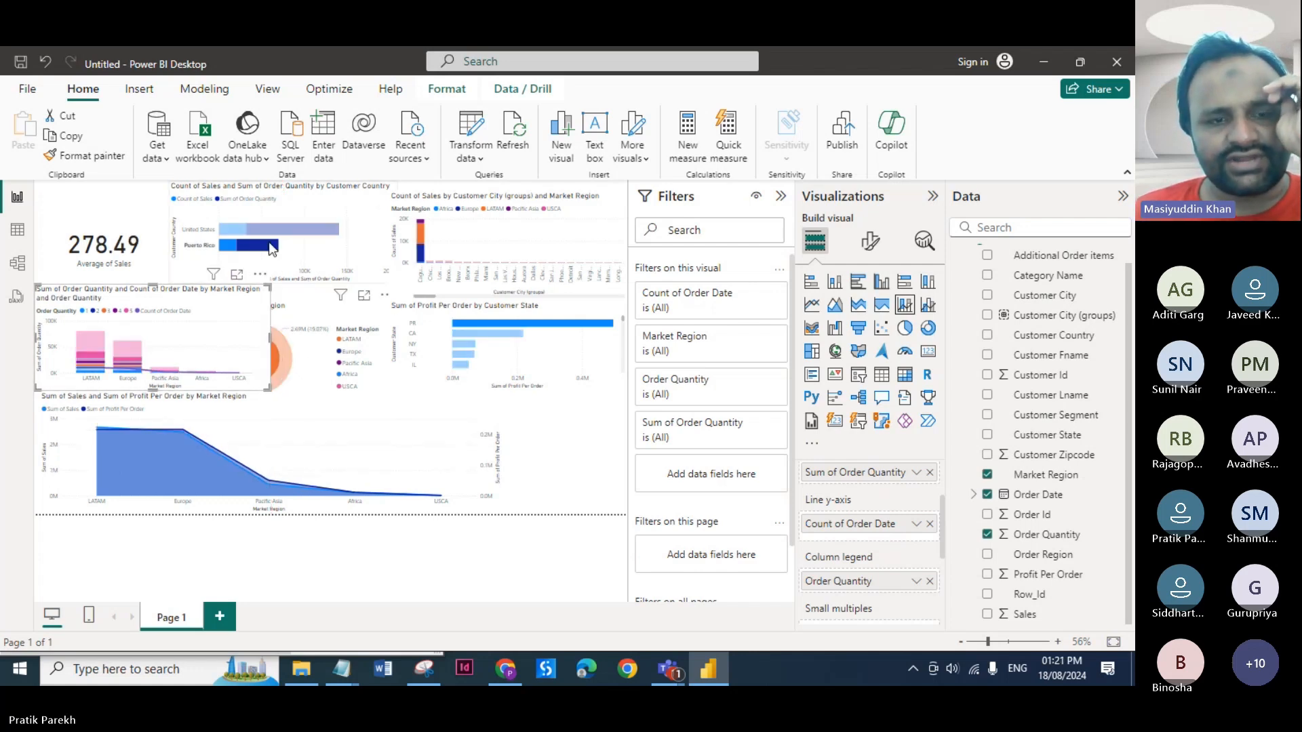
pyautogui.click(272, 247)
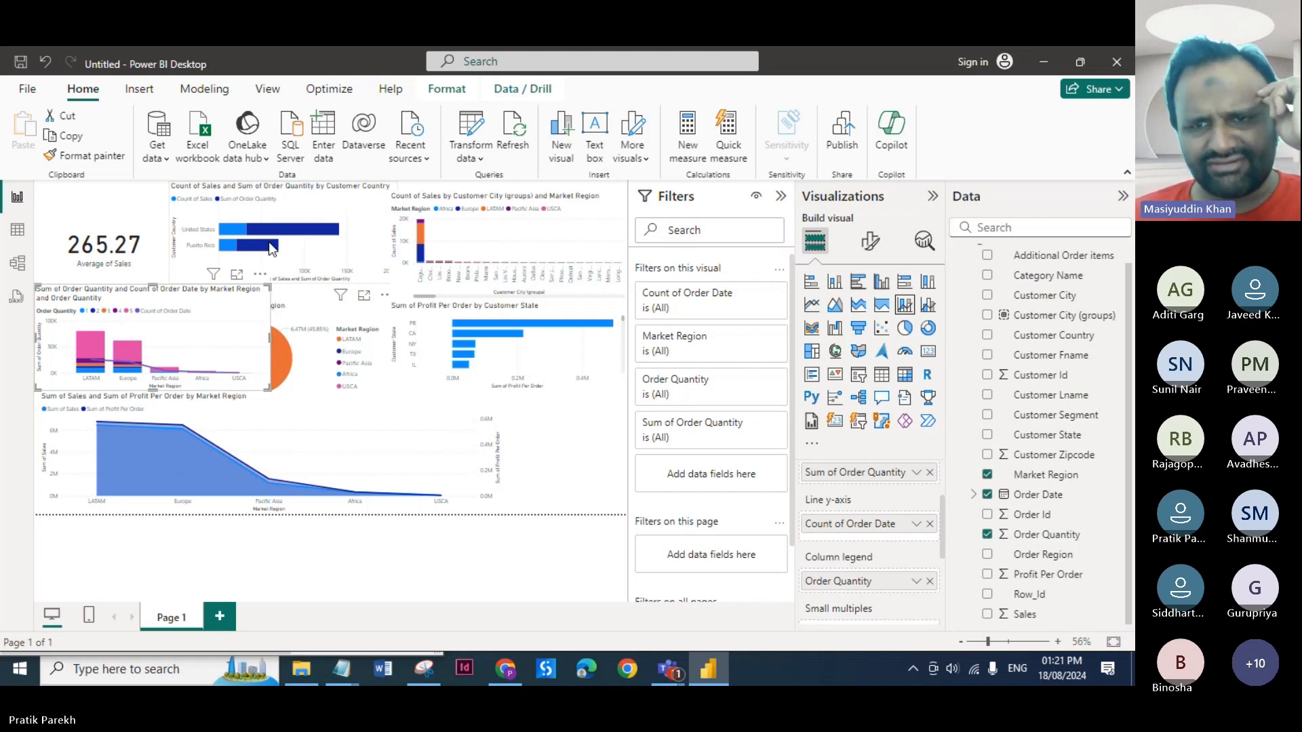
pyautogui.moveTo(272, 250)
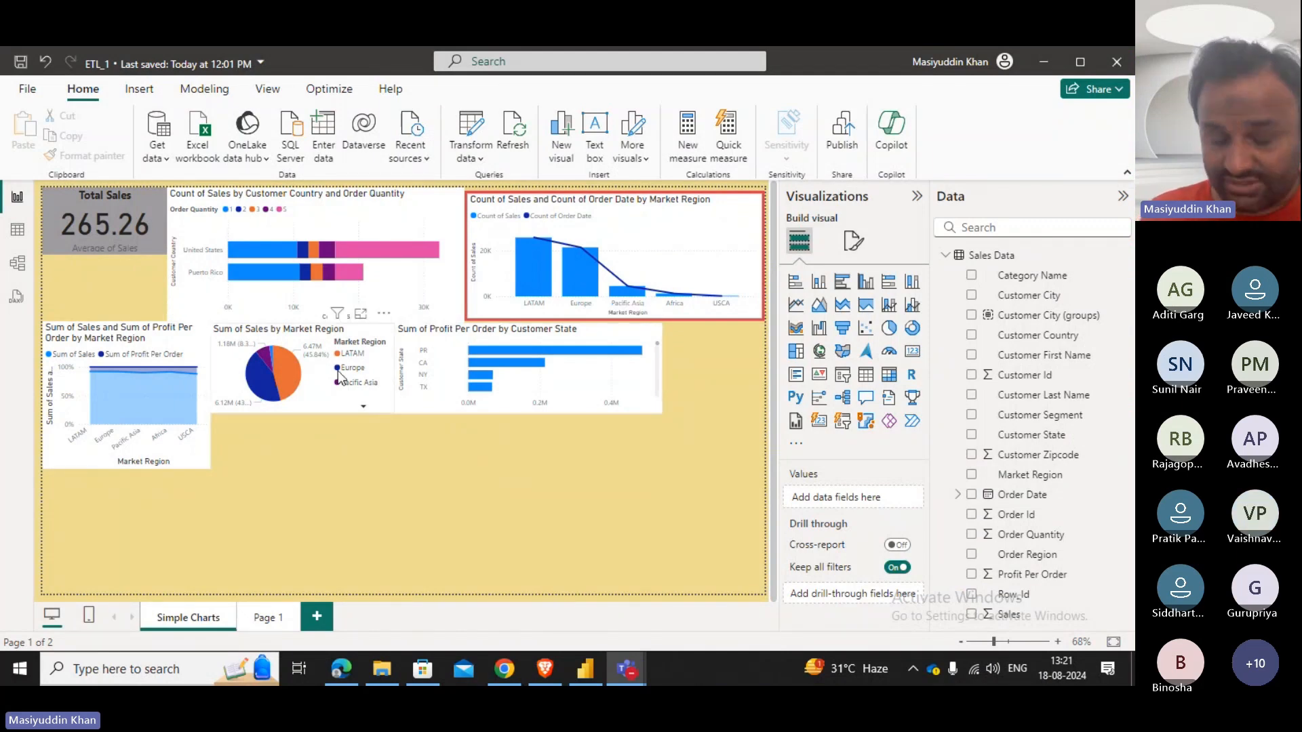
# On the Simple Charts page, highlight Europe in the pie chart, and insert an enlarged ribbon chart below the pie chart.
pyautogui.click(263, 371)
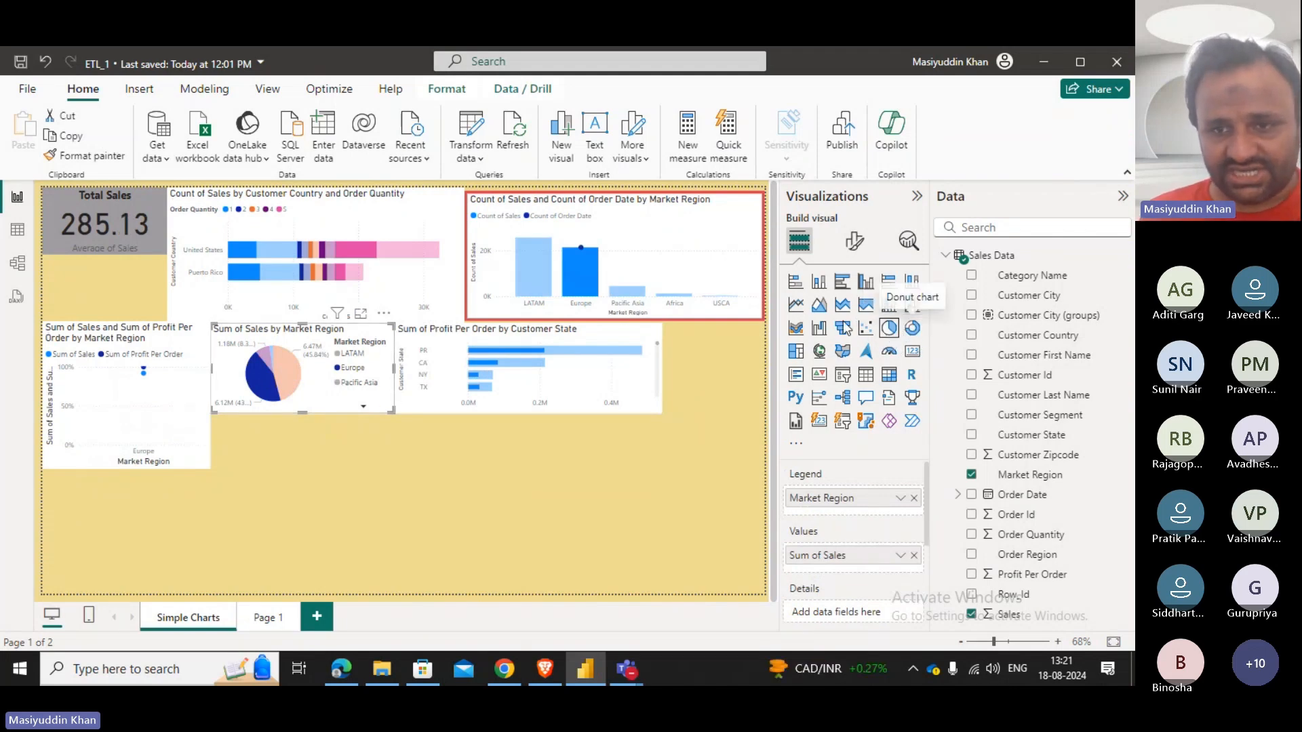
pyautogui.click(628, 497)
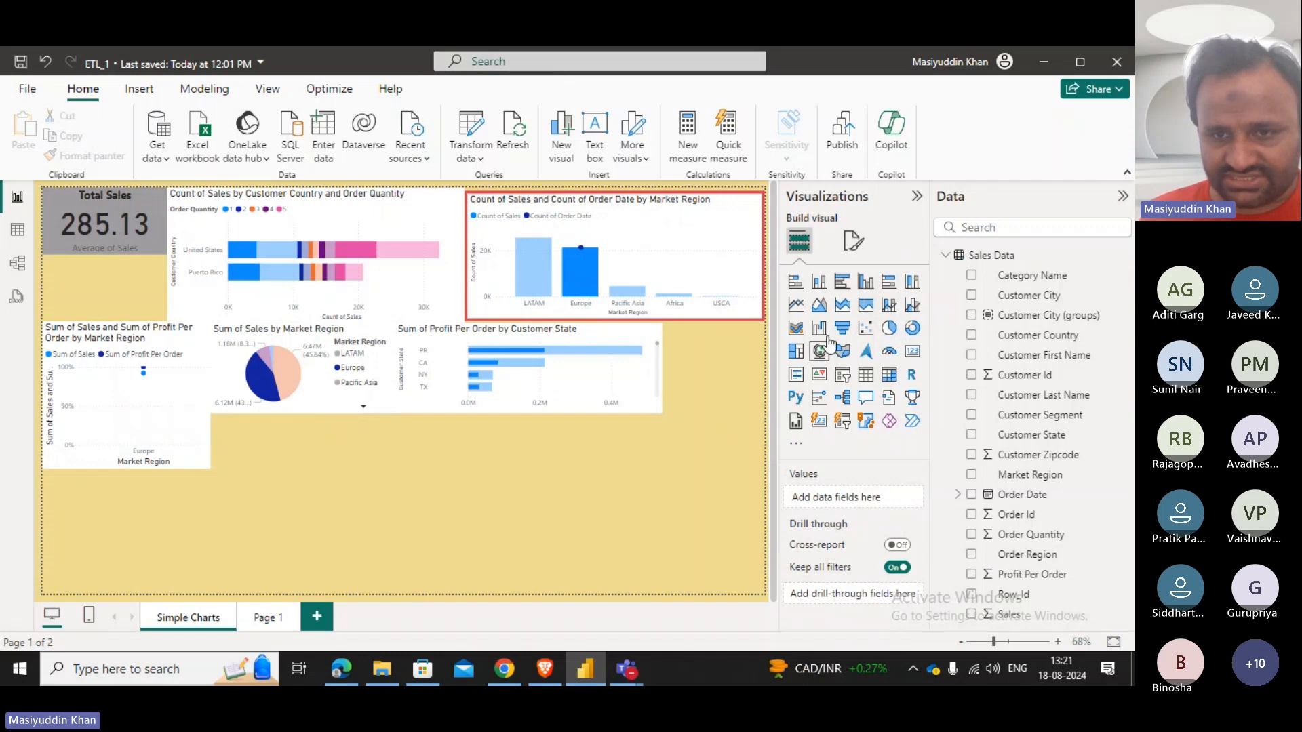
pyautogui.click(795, 329)
pyautogui.moveTo(177, 523); pyautogui.dragTo(377, 458)
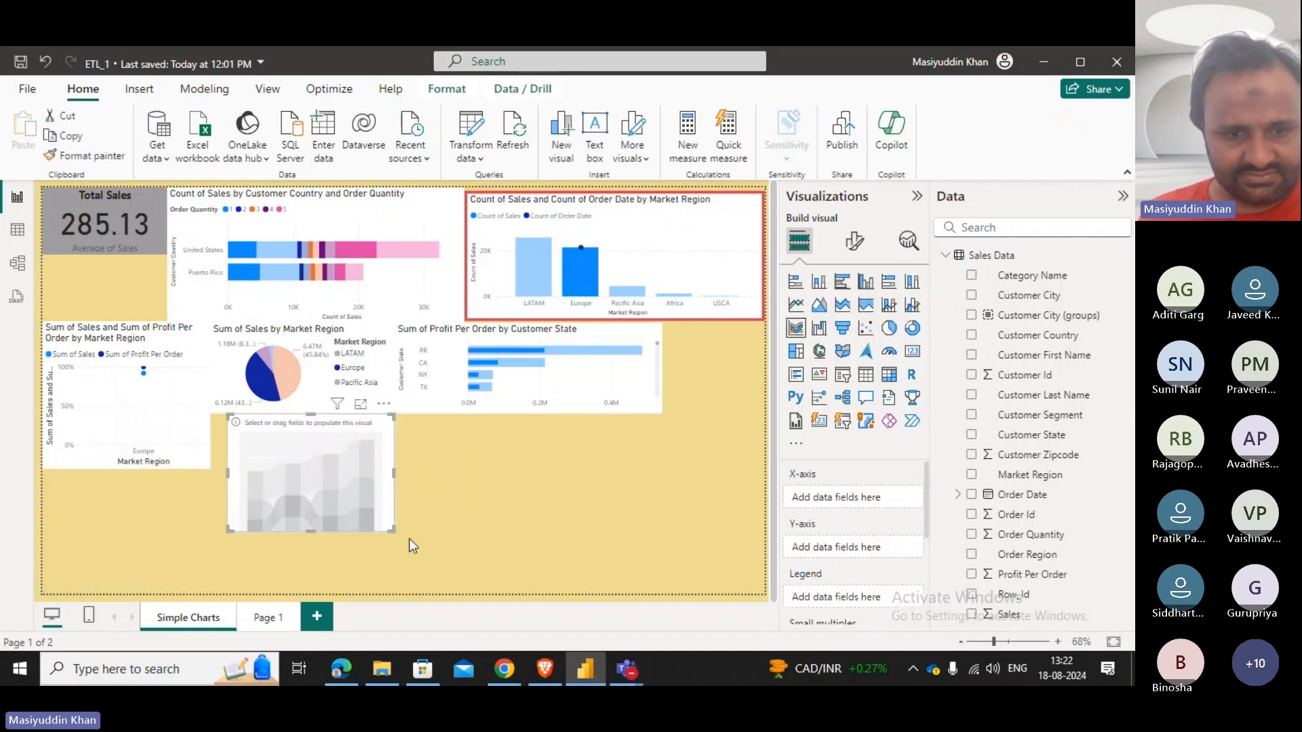
pyautogui.moveTo(393, 538); pyautogui.dragTo(609, 552)
# Assign Customer Country to the ribbon chart's x-axis and Sales to its y-axis.
pyautogui.scroll(-2, 847, 526)
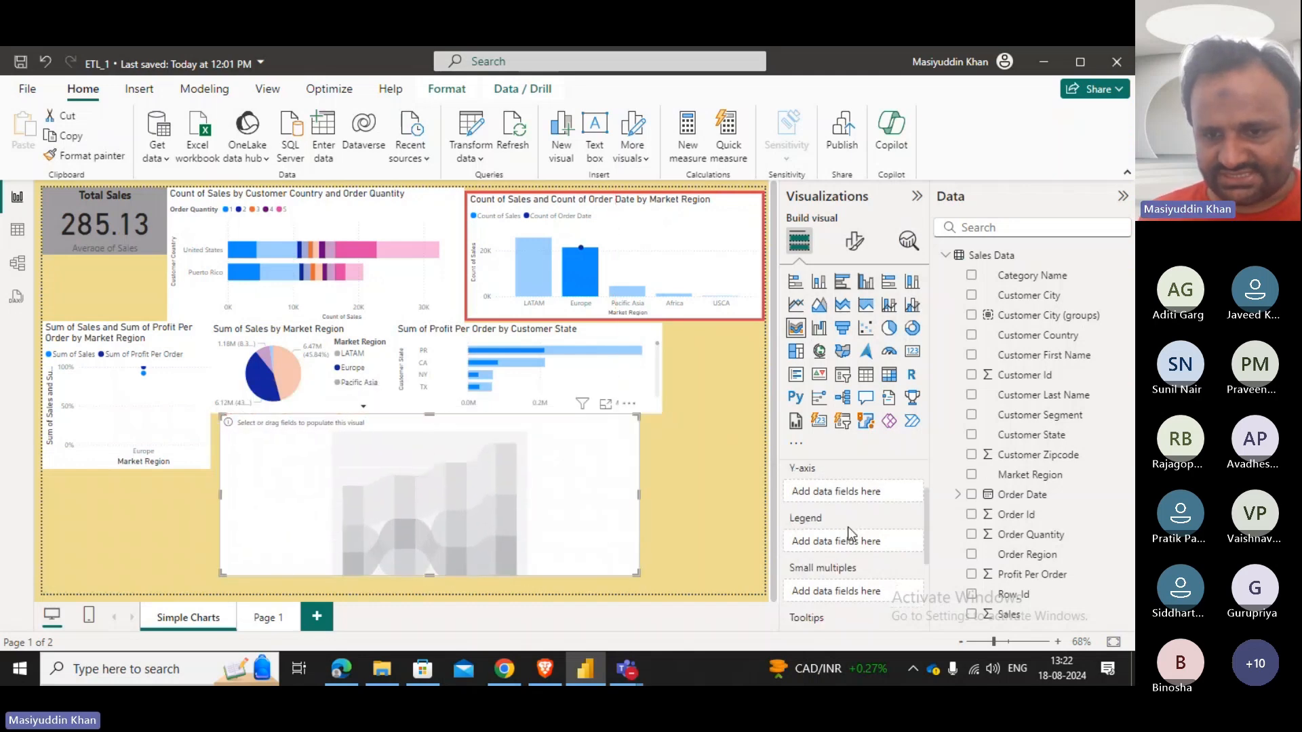
pyautogui.scroll(2, 847, 527)
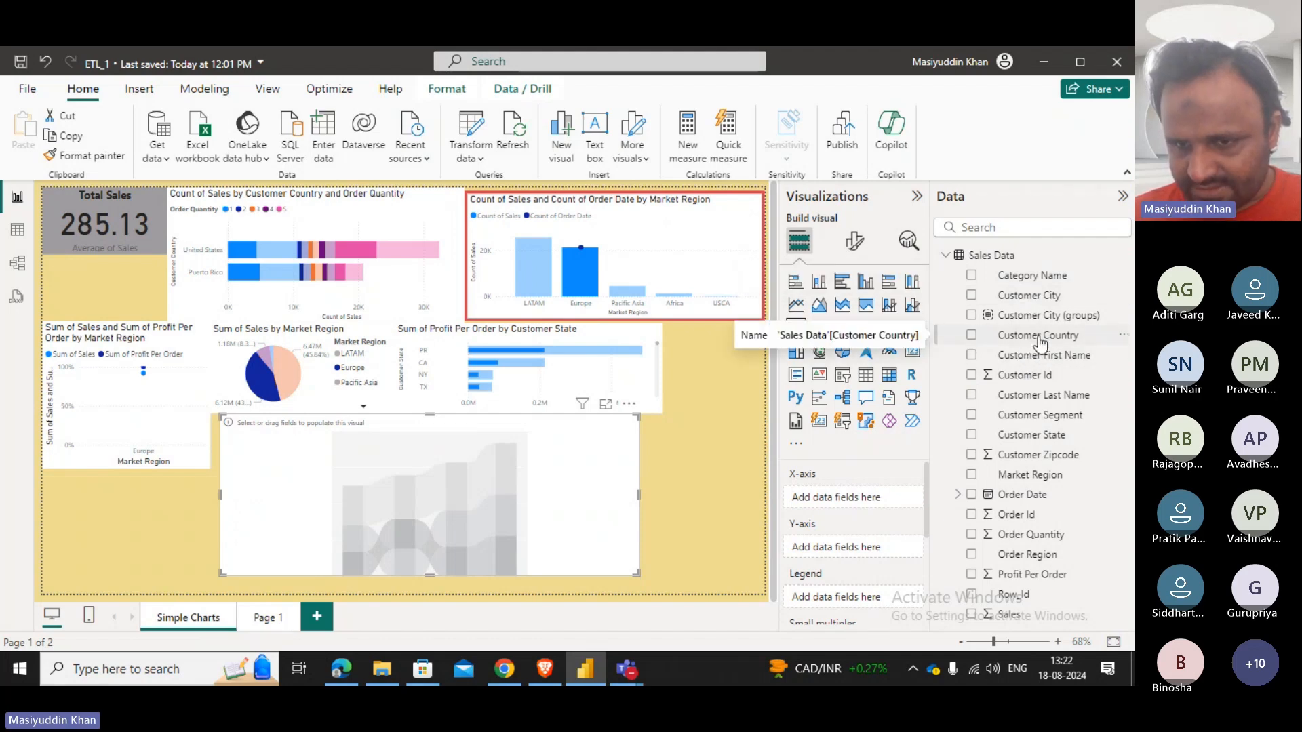
pyautogui.moveTo(1041, 342); pyautogui.dragTo(892, 504)
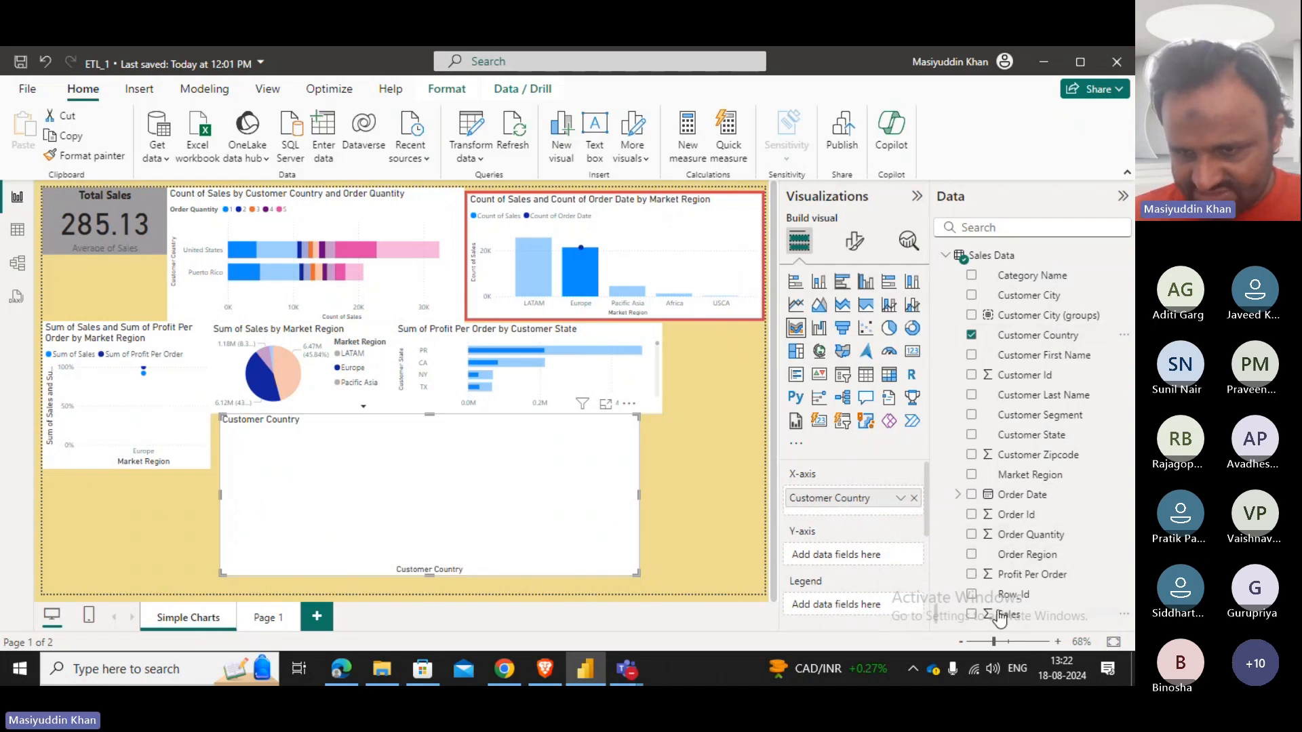
pyautogui.moveTo(1008, 625); pyautogui.dragTo(841, 563)
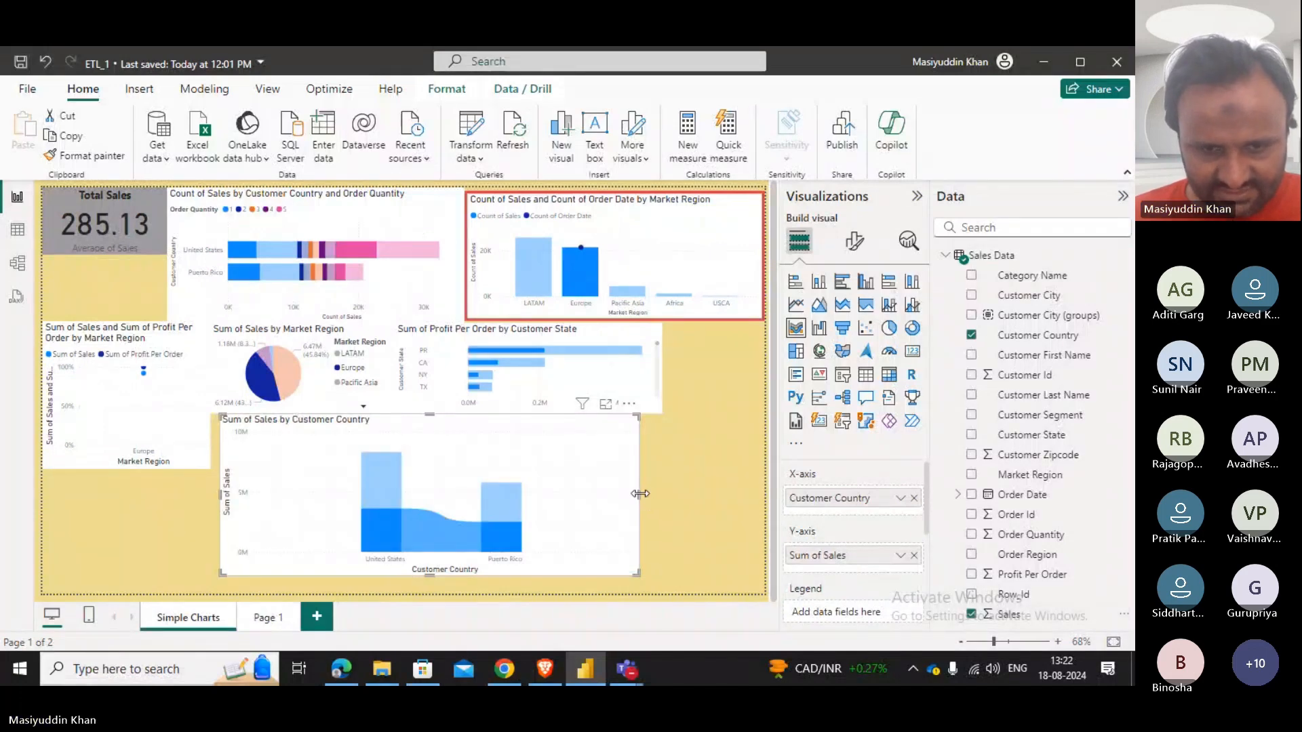
# Widen the ribbon chart and replace Customer Country with Customer Segment on its x-axis.
pyautogui.moveTo(640, 493); pyautogui.dragTo(702, 493)
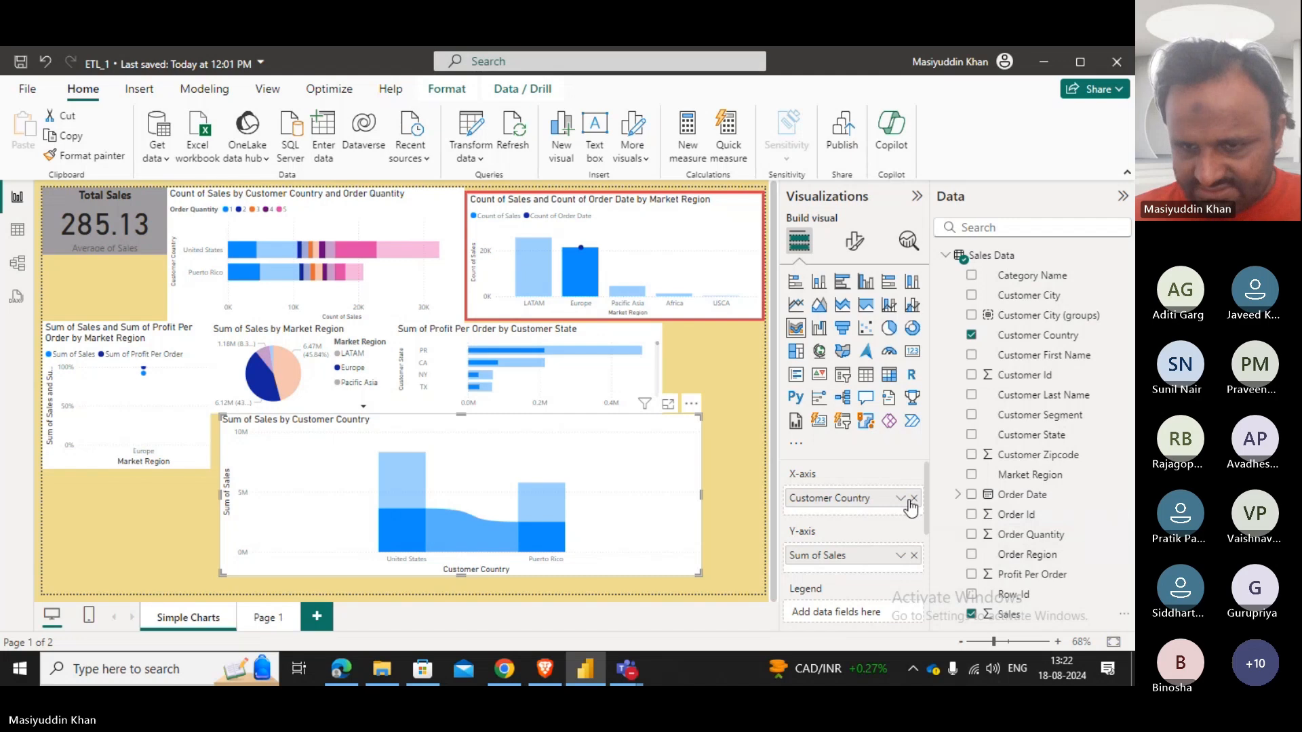
pyautogui.click(913, 499)
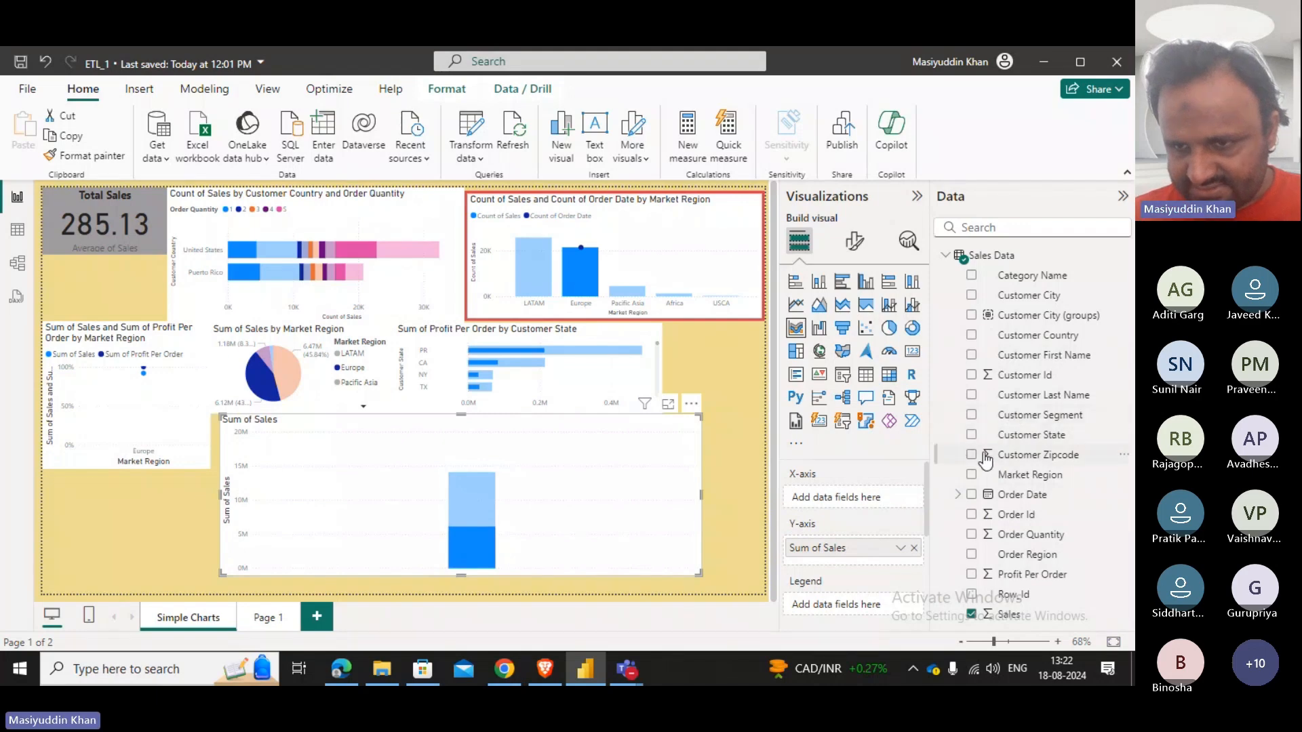
pyautogui.moveTo(1010, 421); pyautogui.dragTo(848, 500)
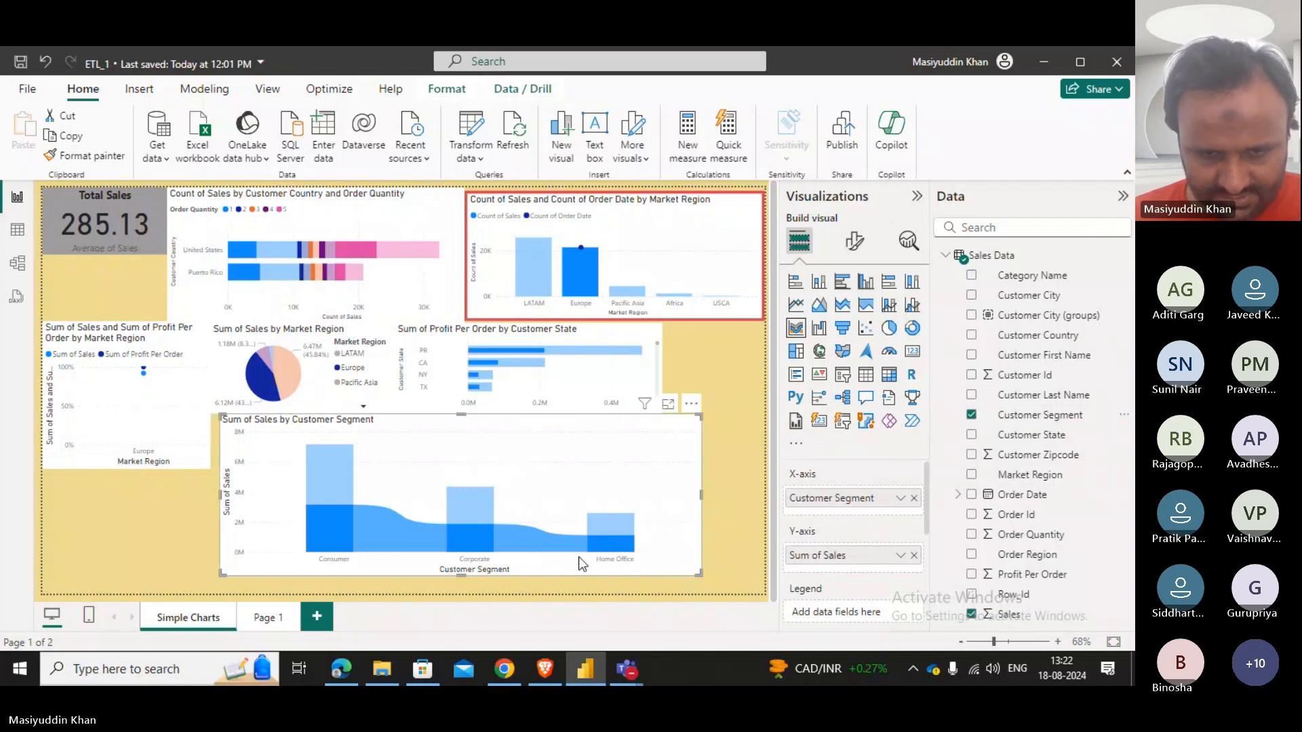
# Add Market Region as the ribbon chart's legend, and widen the chart to the page's edge.
pyautogui.scroll(-3, 819, 526)
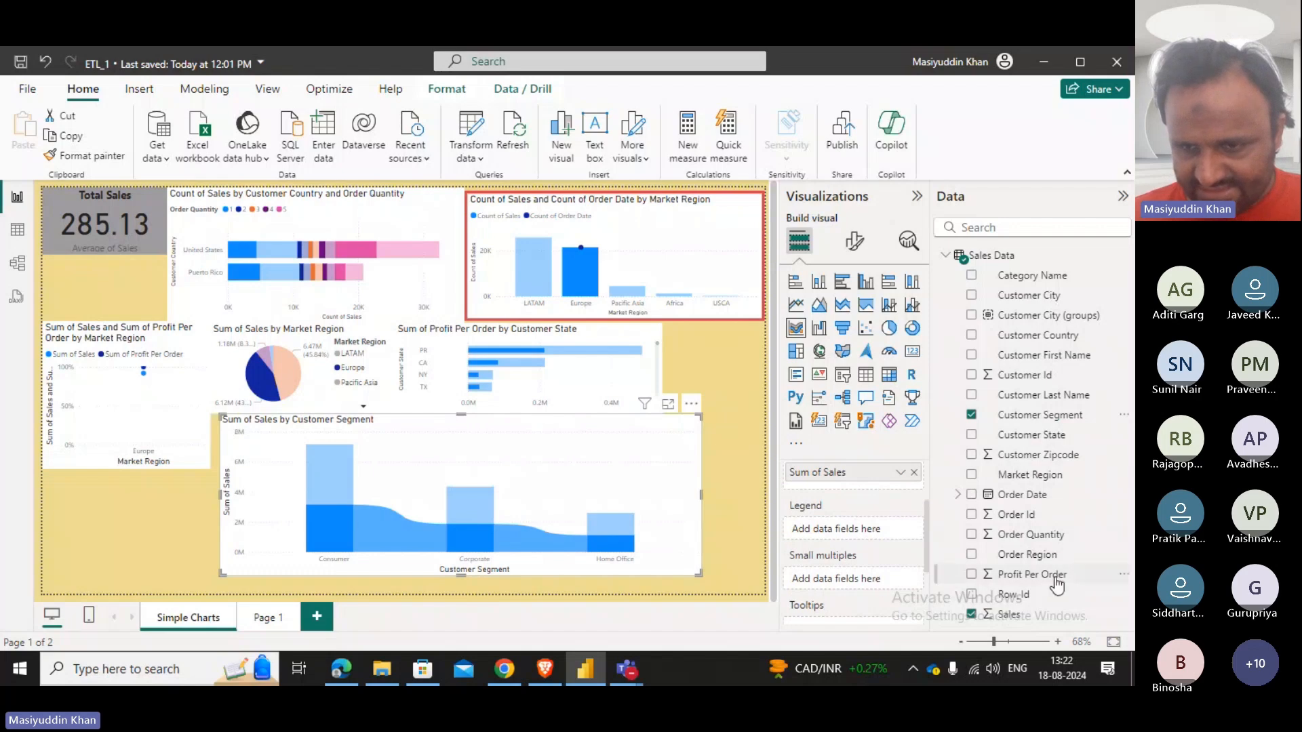
pyautogui.moveTo(1034, 486); pyautogui.dragTo(852, 576)
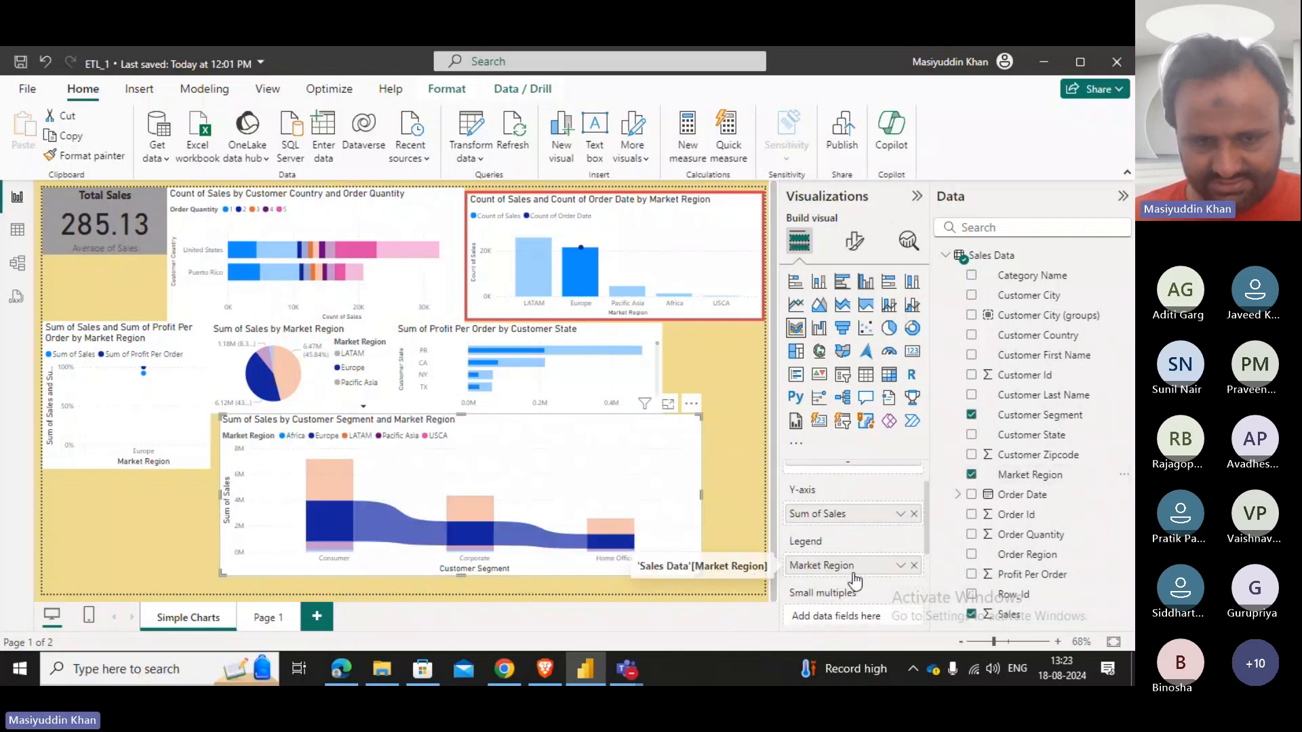
pyautogui.moveTo(702, 495); pyautogui.dragTo(763, 497)
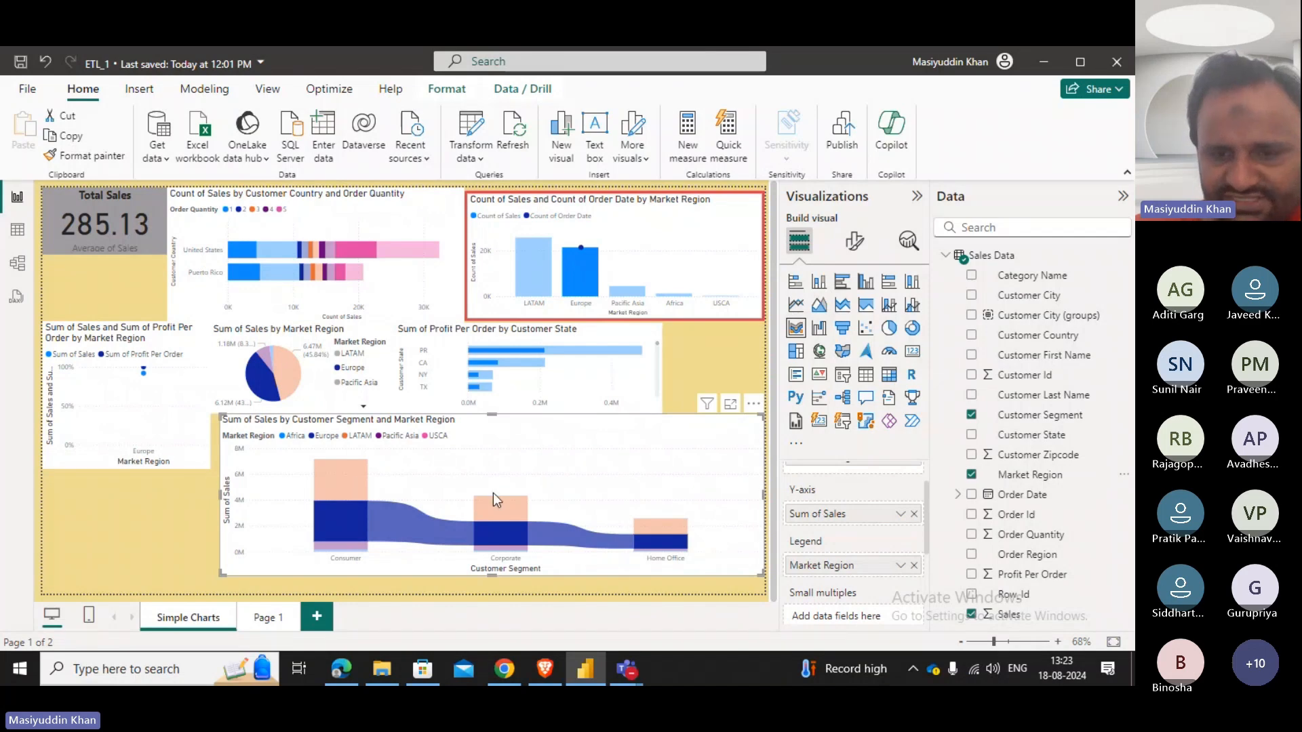
# Cross-highlight the report by the Europe, LATAM and Pacific Asia portions of the ribbon chart's Consumer column to compare their sales.
pyautogui.click(655, 542)
pyautogui.click(354, 529)
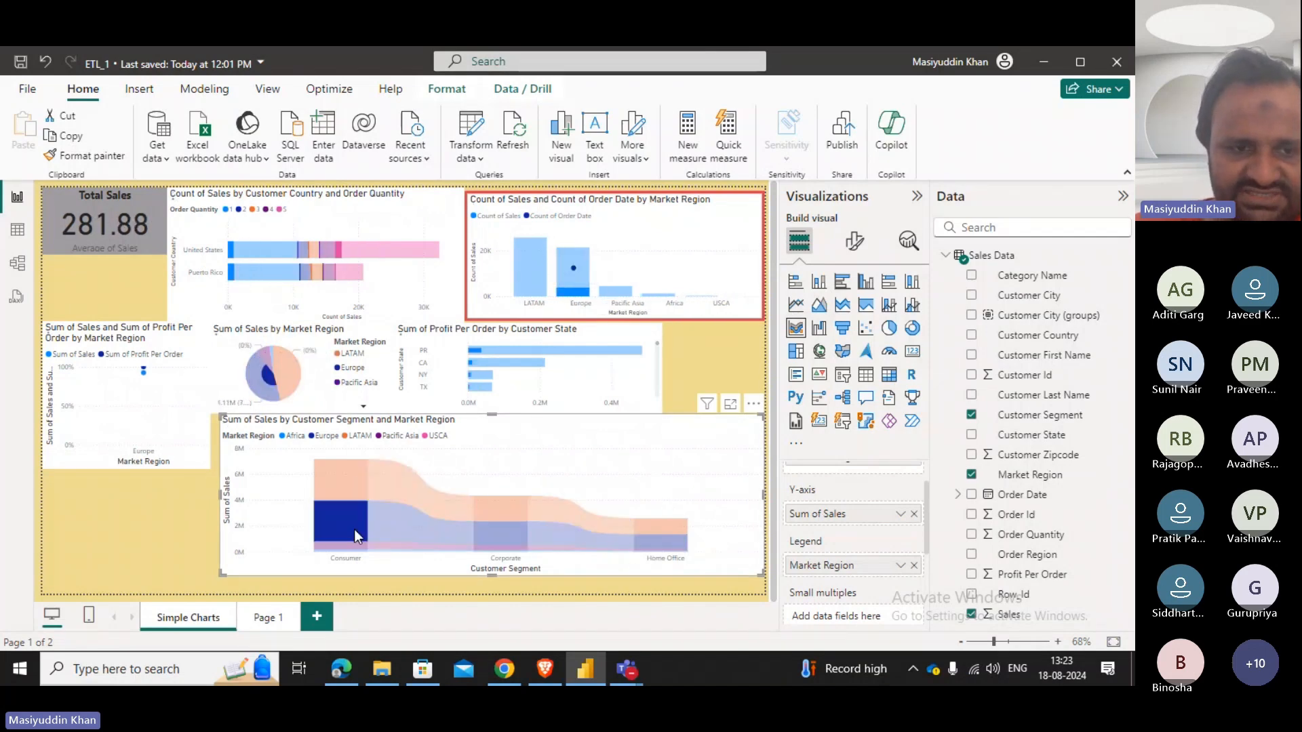
pyautogui.moveTo(350, 472)
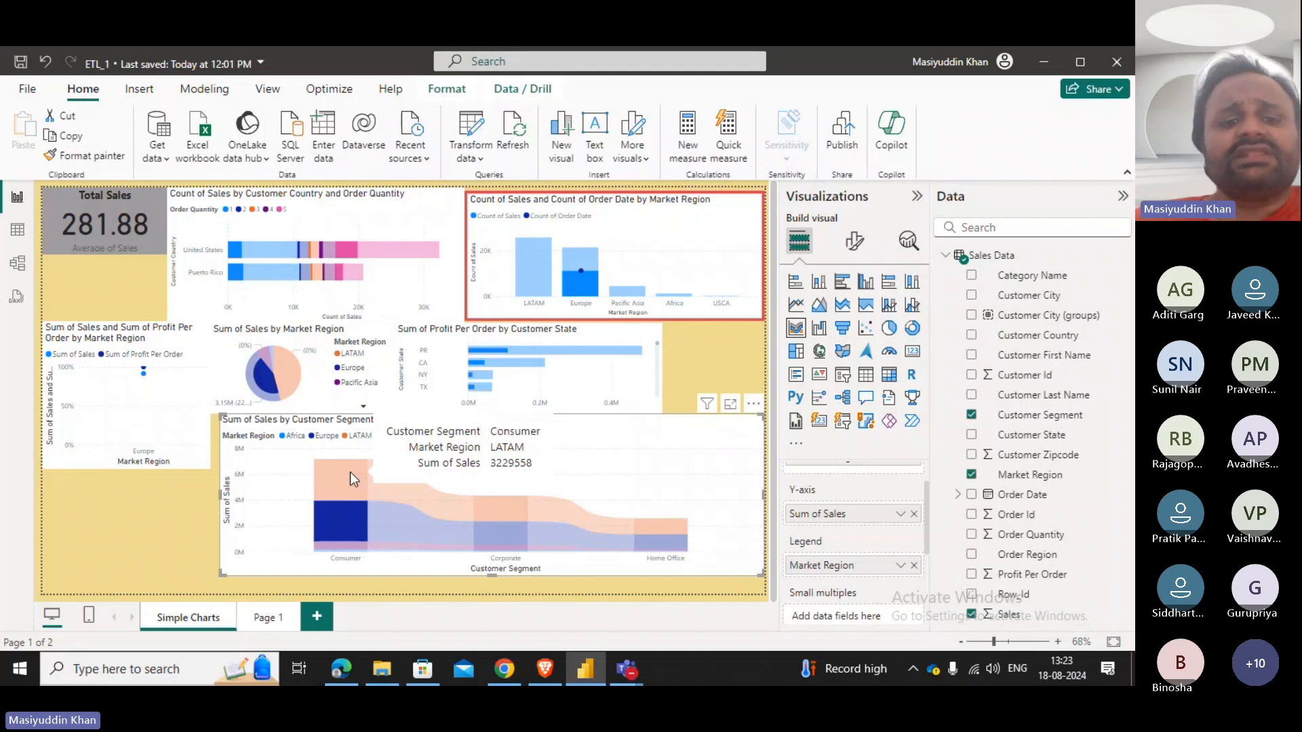
pyautogui.click(347, 472)
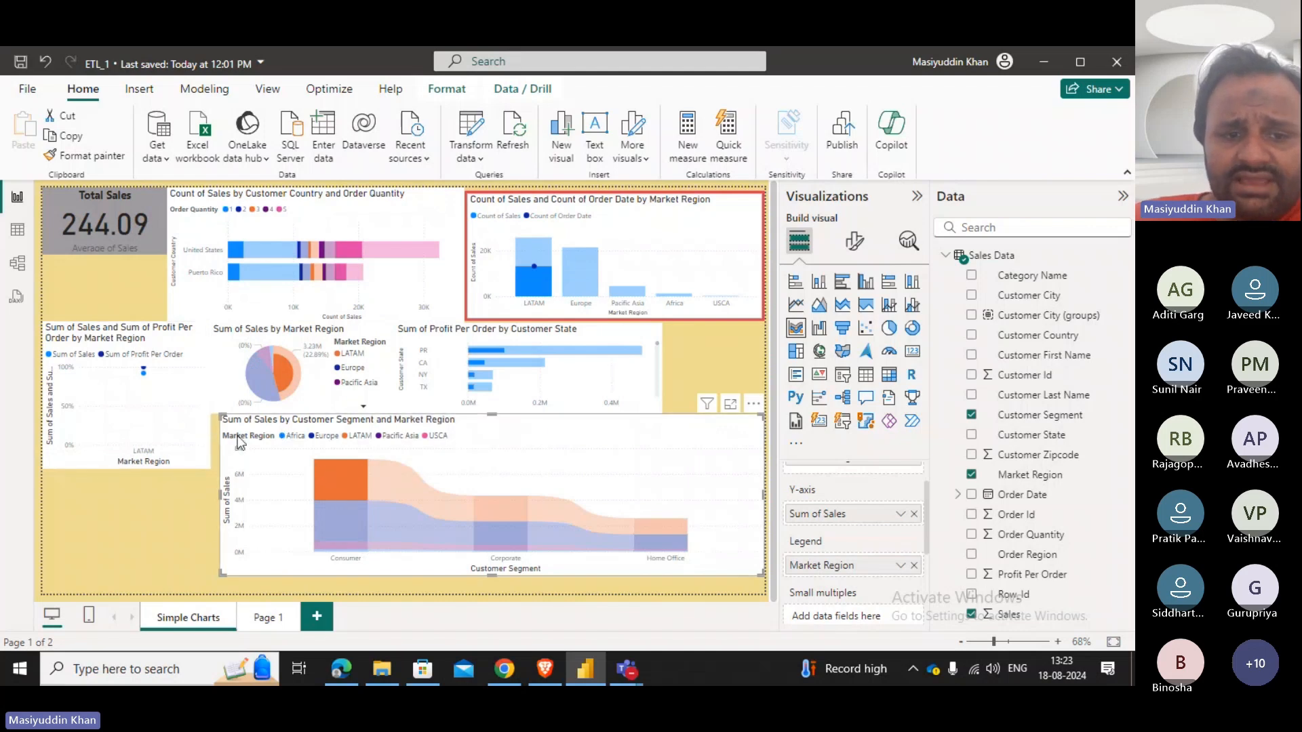
pyautogui.click(291, 531)
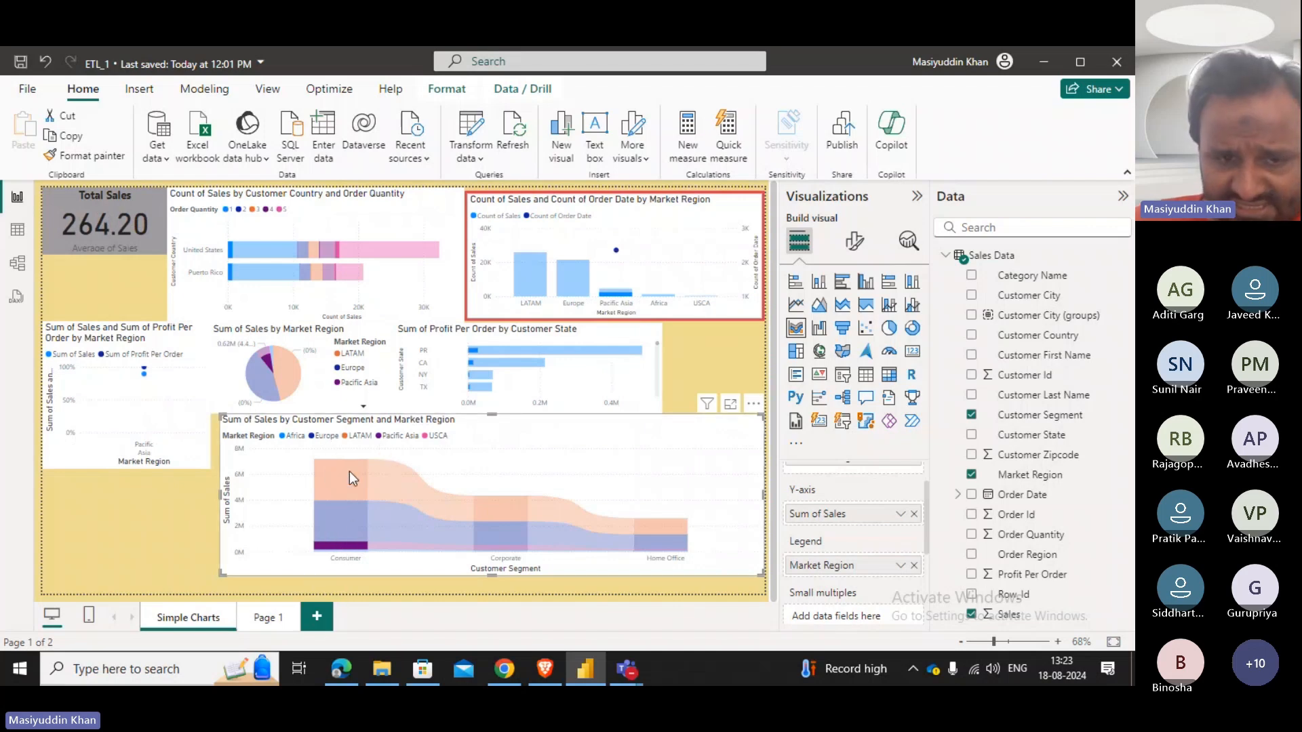
pyautogui.click(354, 527)
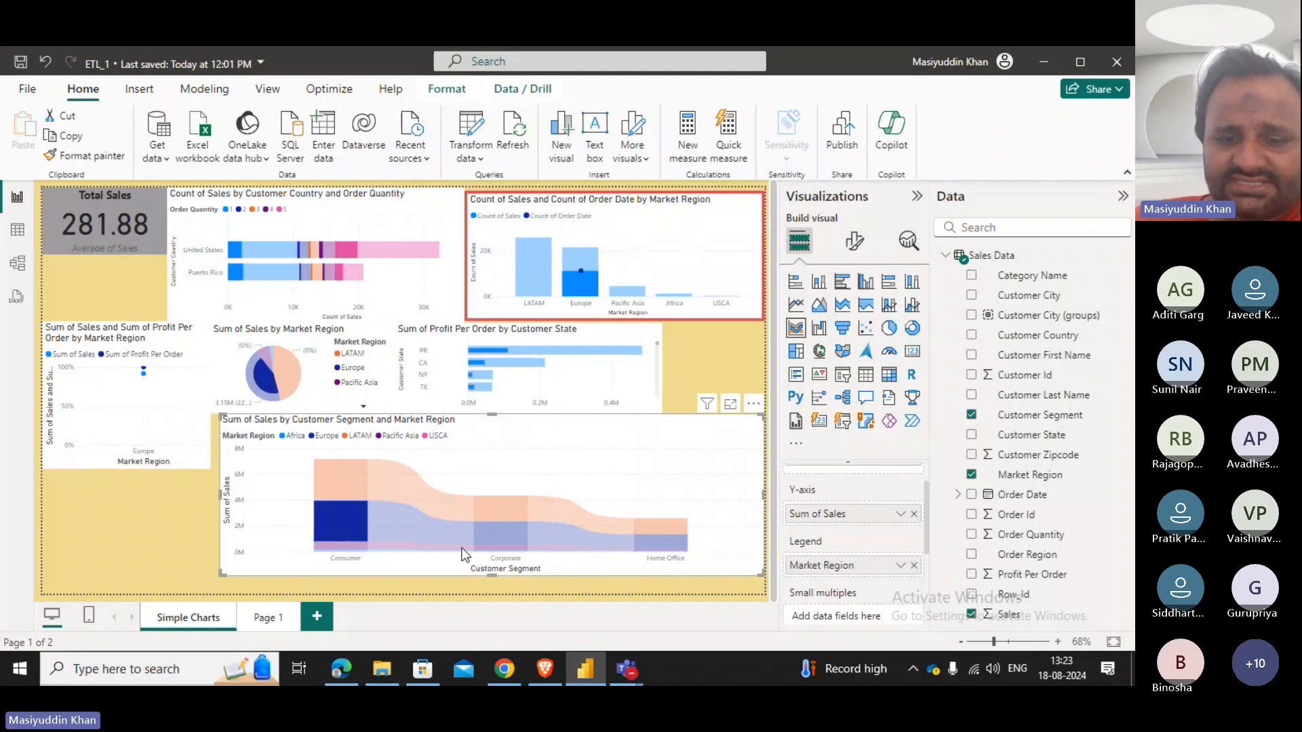
# Summarize Sales by Count on the ribbon chart's y-axis, and highlight the LATAM portion of the Consumer column.
pyautogui.scroll(1, 838, 523)
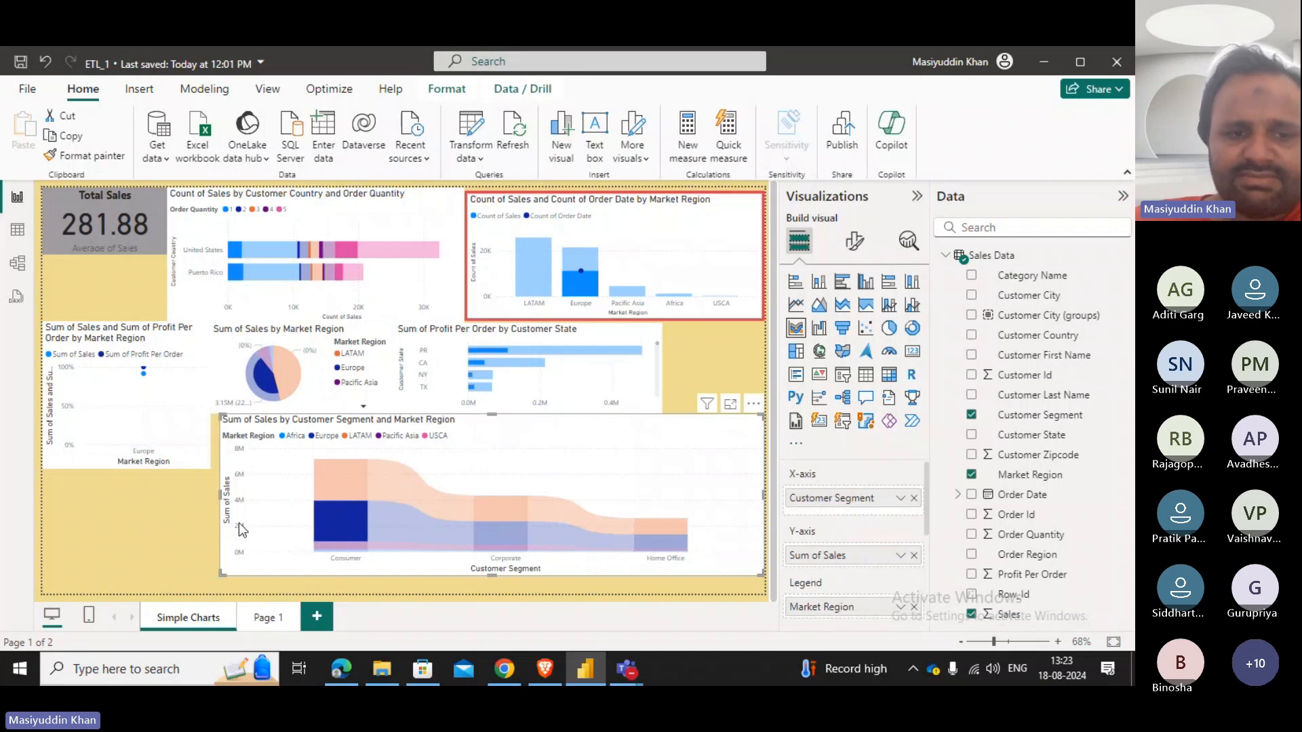
pyautogui.click(902, 556)
pyautogui.click(974, 450)
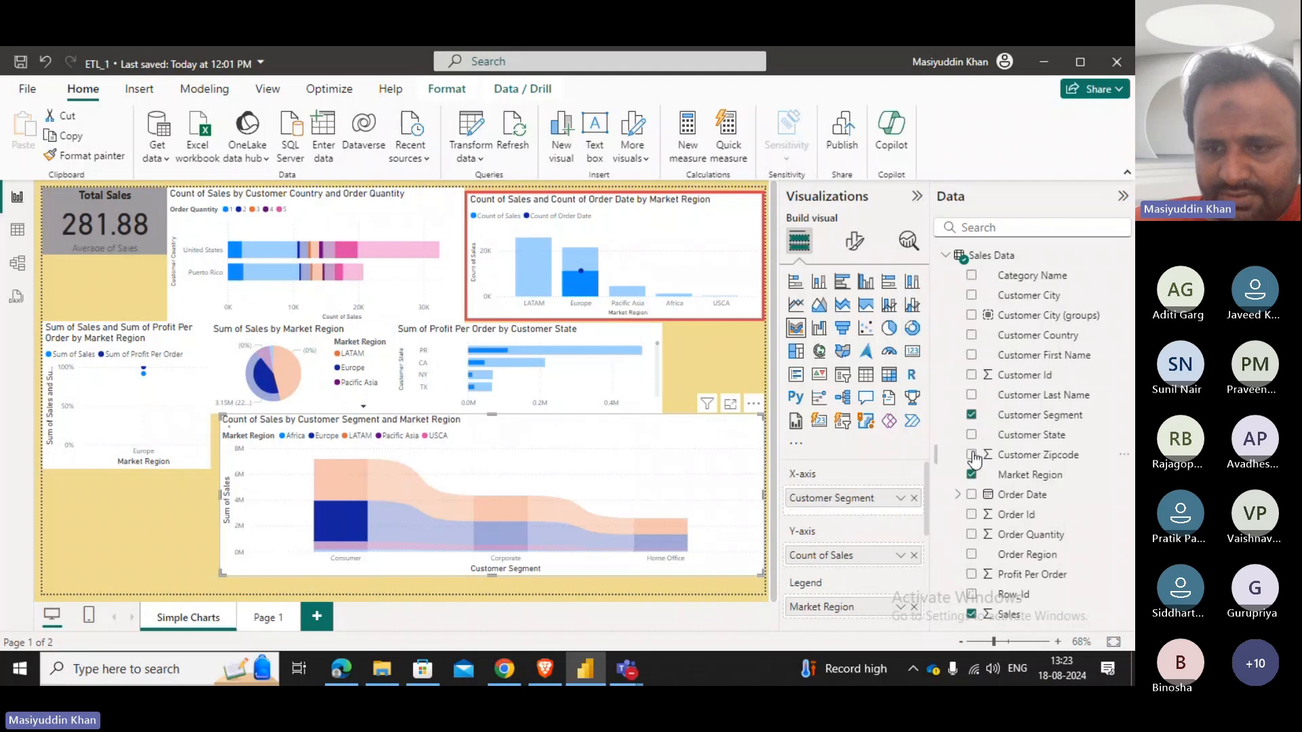
pyautogui.moveTo(332, 519)
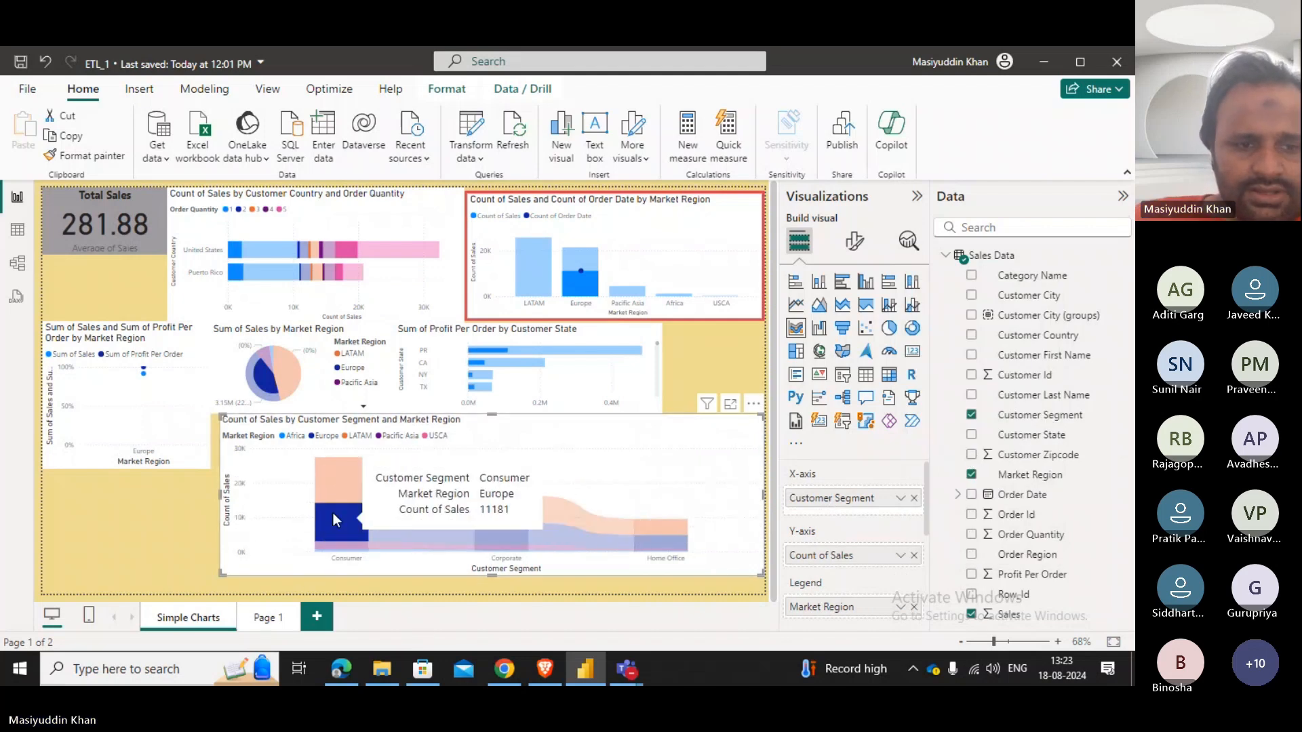
pyautogui.click(331, 492)
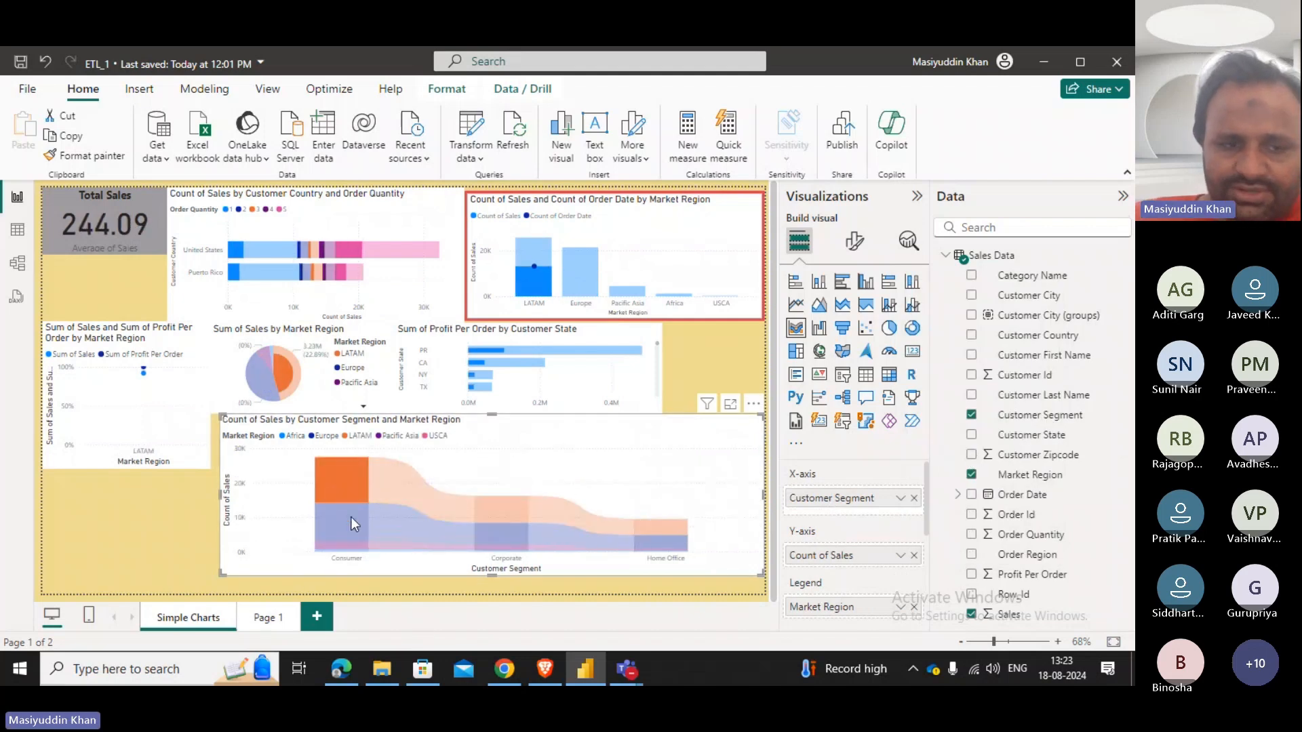
# Cross-highlight the report by the Pacific Asia, Europe and LATAM portions of the ribbon chart's Consumer column, and clear the highlight.
pyautogui.moveTo(347, 518)
pyautogui.click(343, 543)
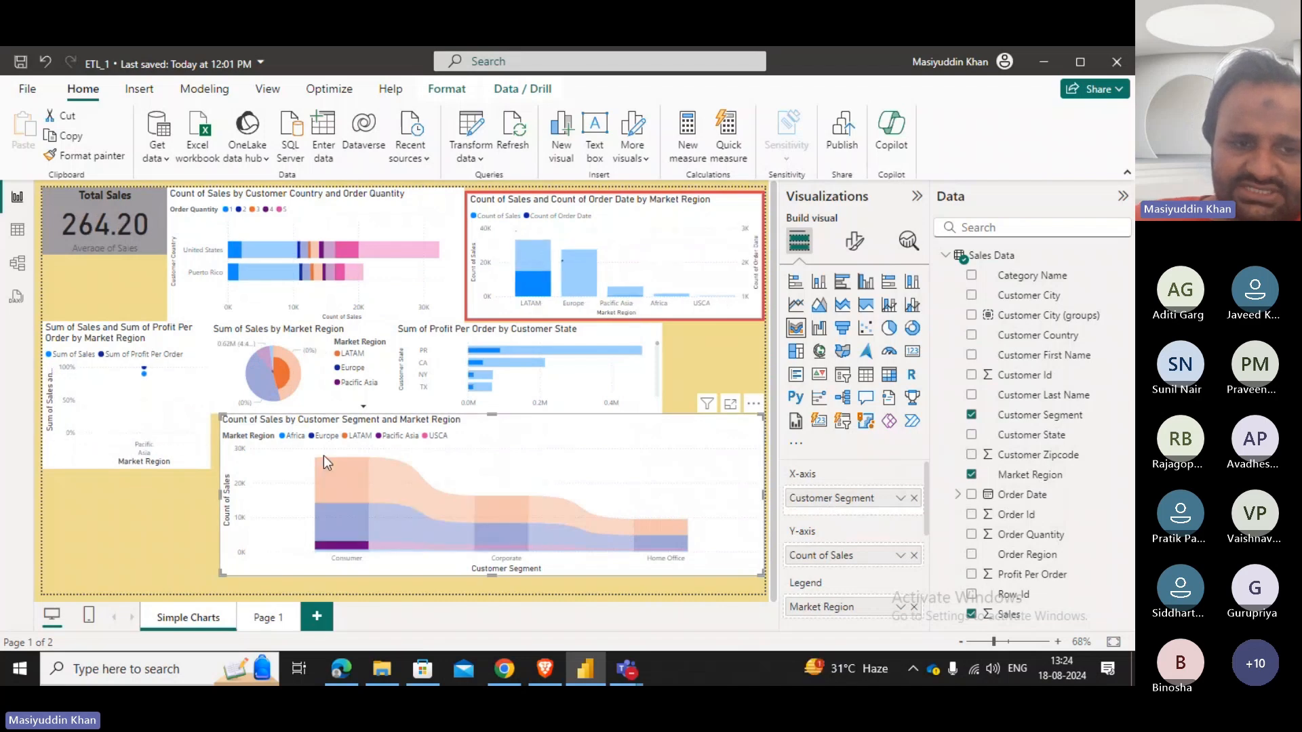
pyautogui.moveTo(352, 550)
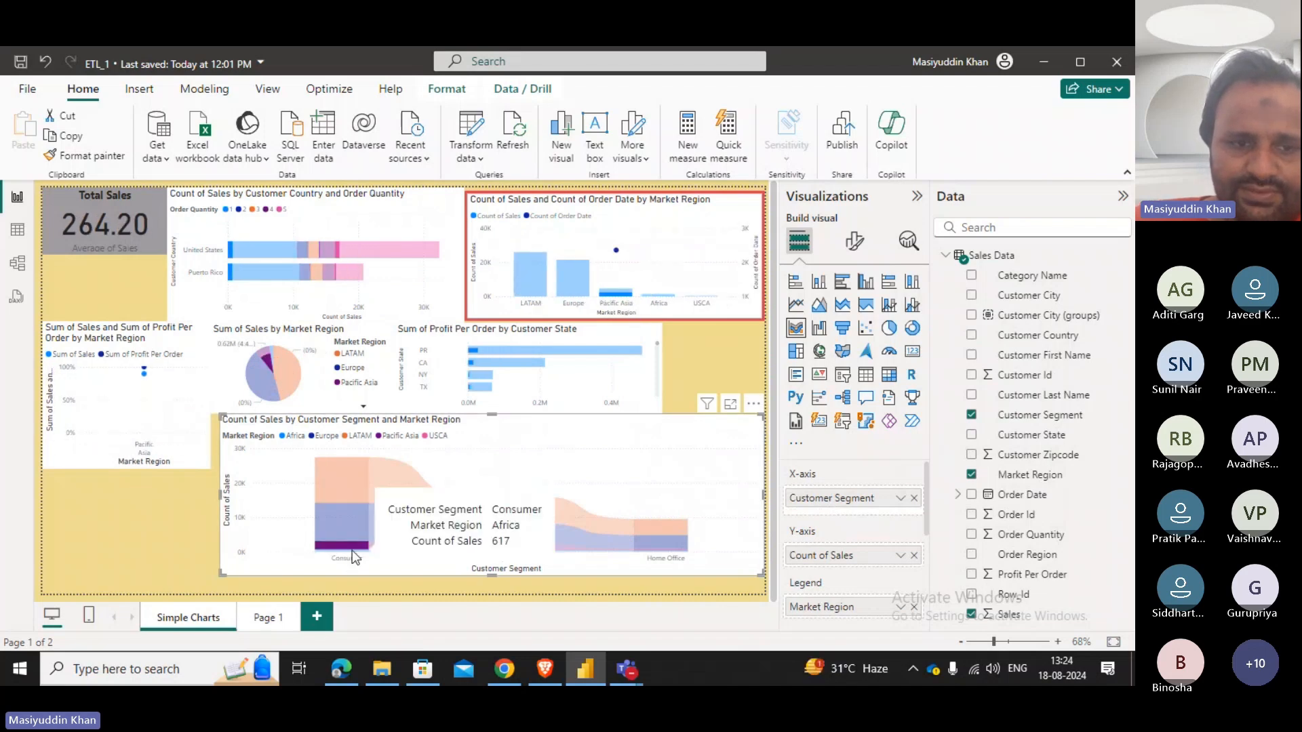
pyautogui.click(351, 528)
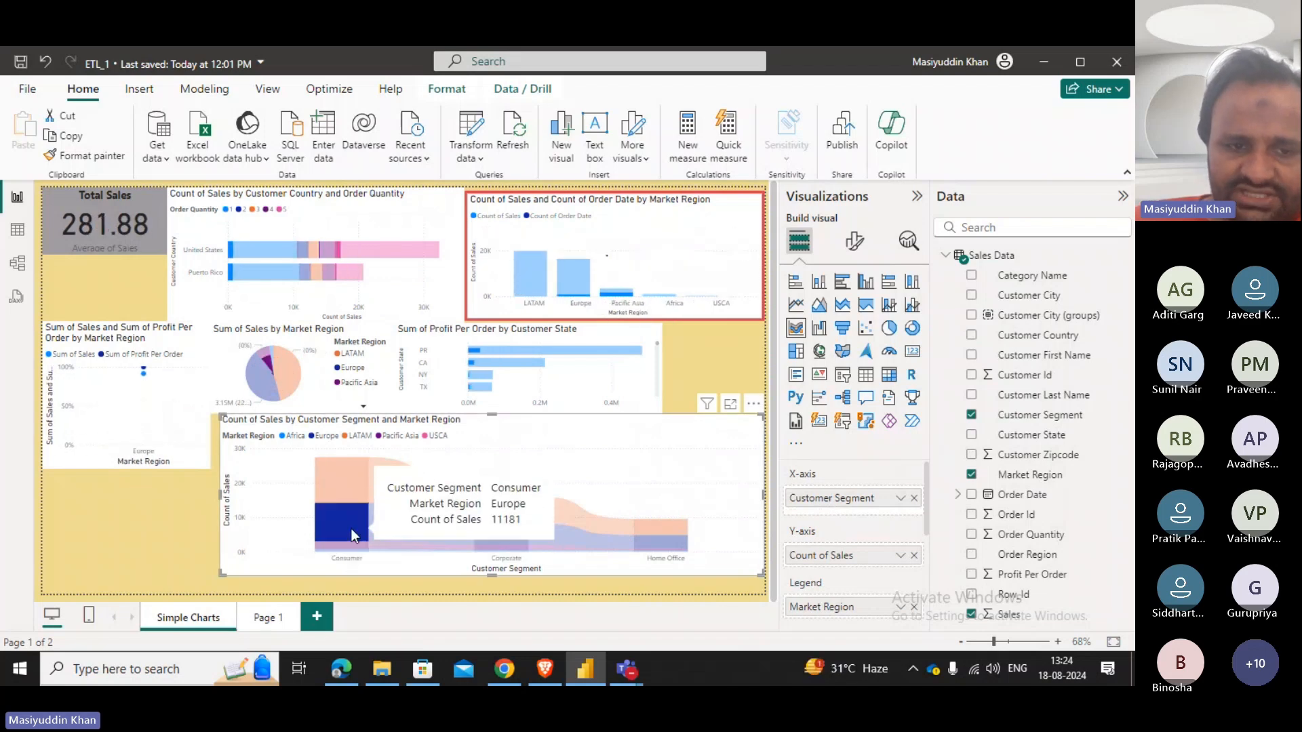
pyautogui.click(352, 479)
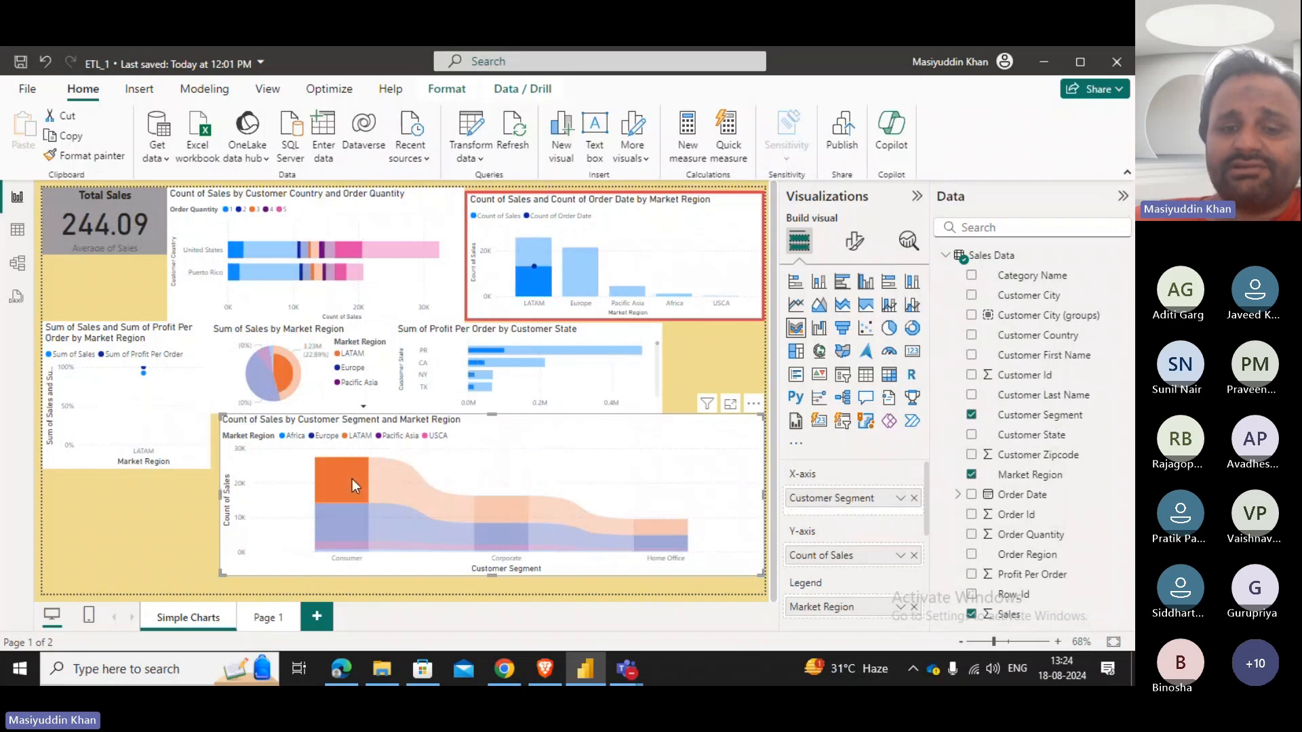
pyautogui.click(404, 478)
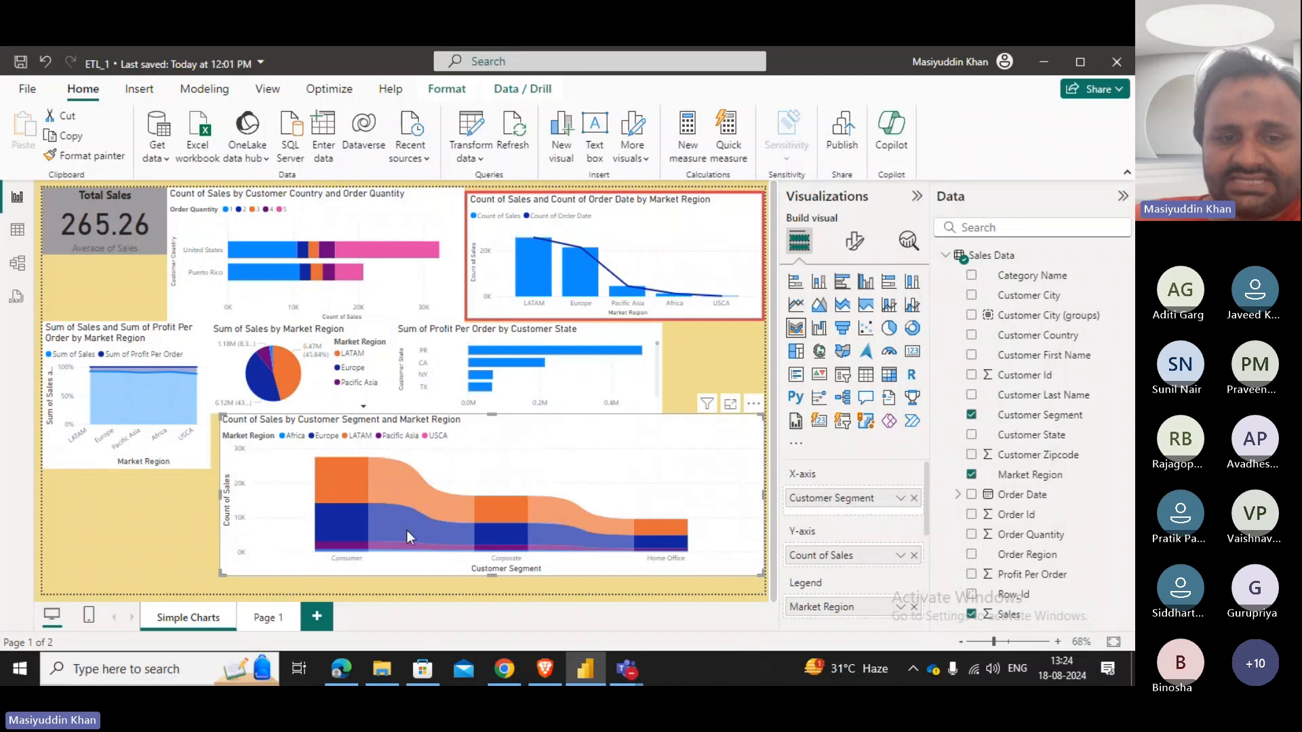
# Compare the ribbon chart's Corporate and Home Office columns by highlighting Home Office's Europe and LATAM portions, and clear the highlight.
pyautogui.doubleClick(527, 510)
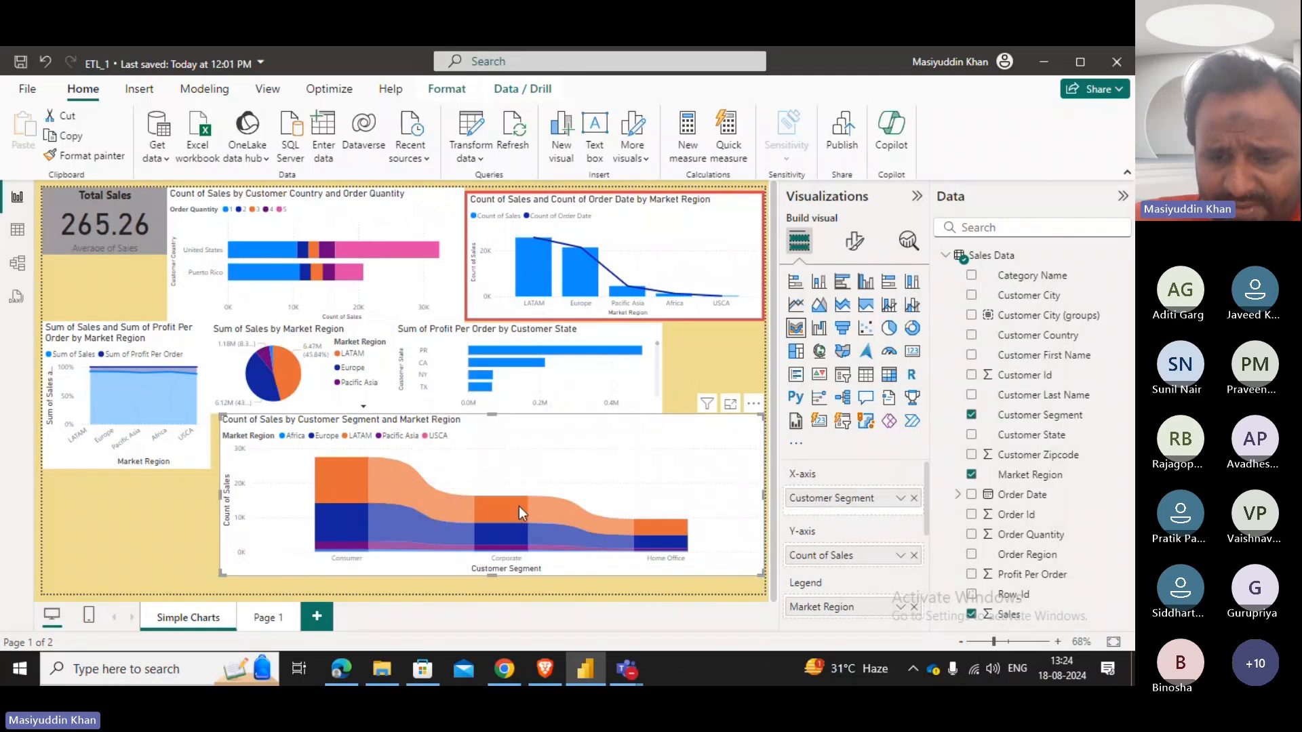
pyautogui.click(686, 543)
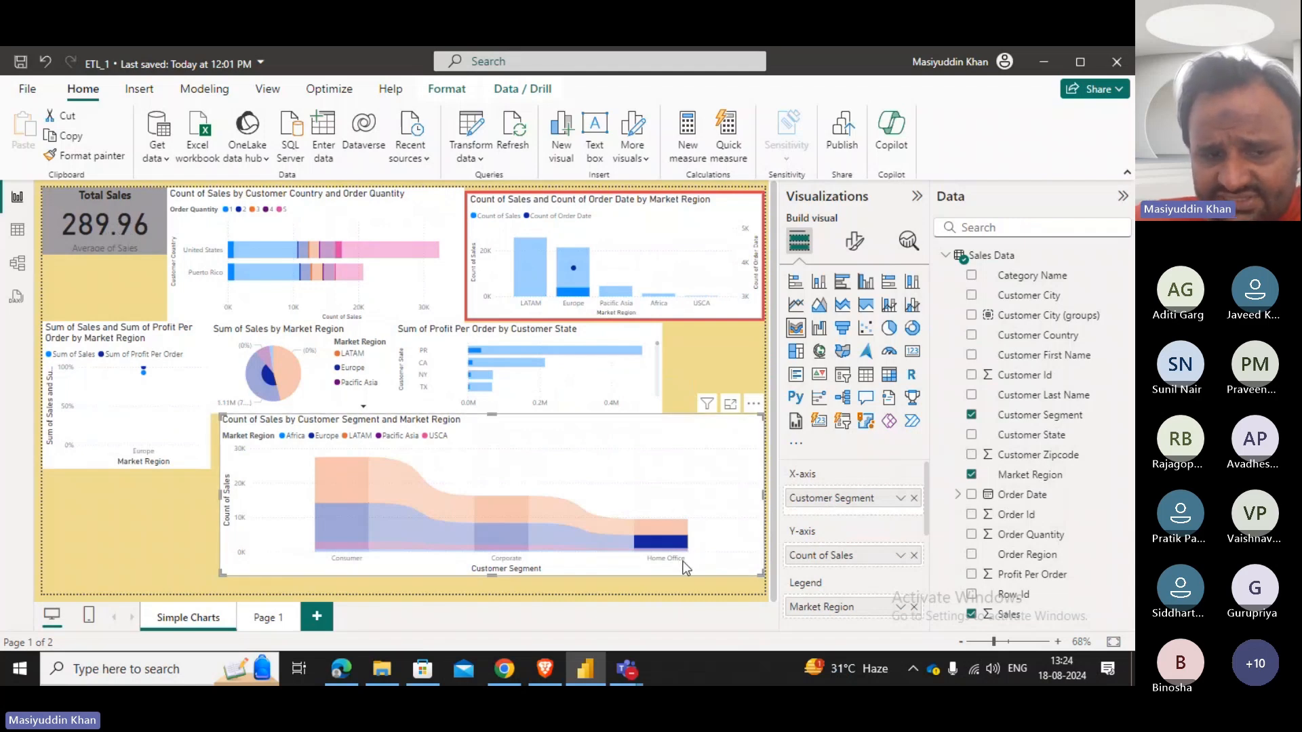
pyautogui.moveTo(676, 535)
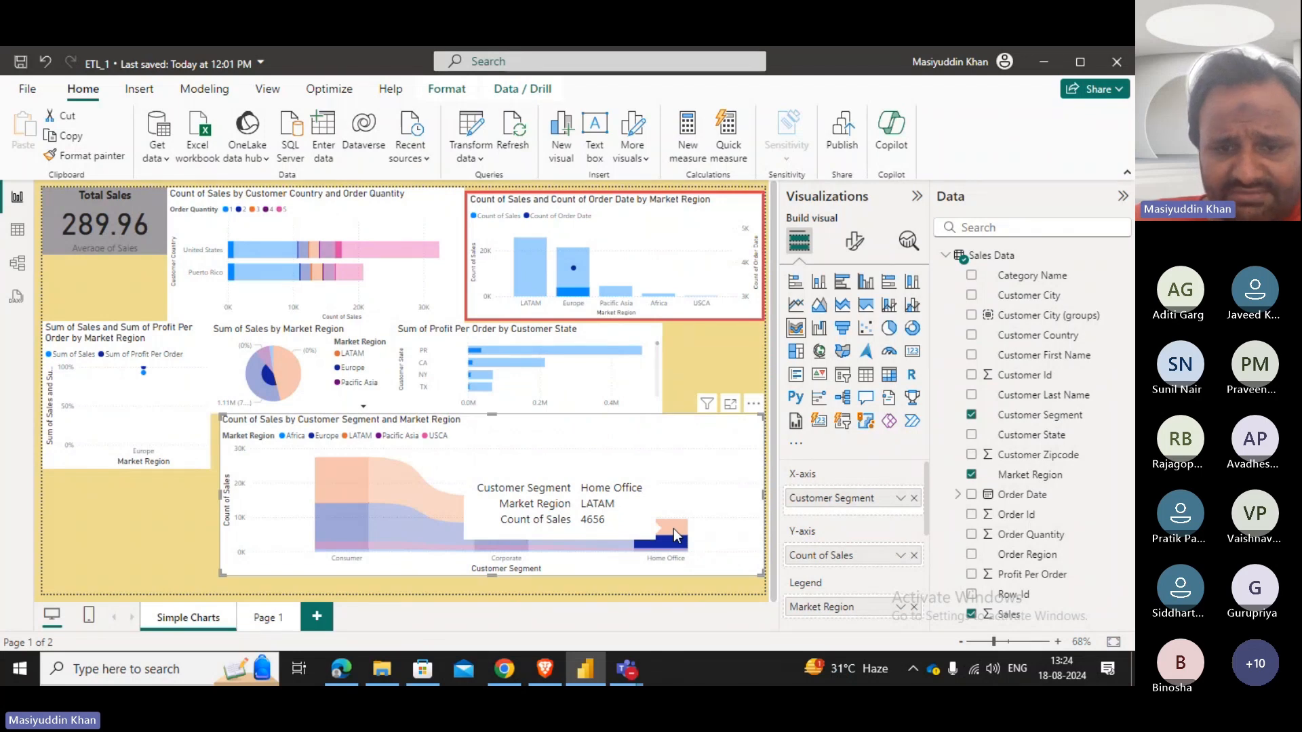
pyautogui.click(673, 527)
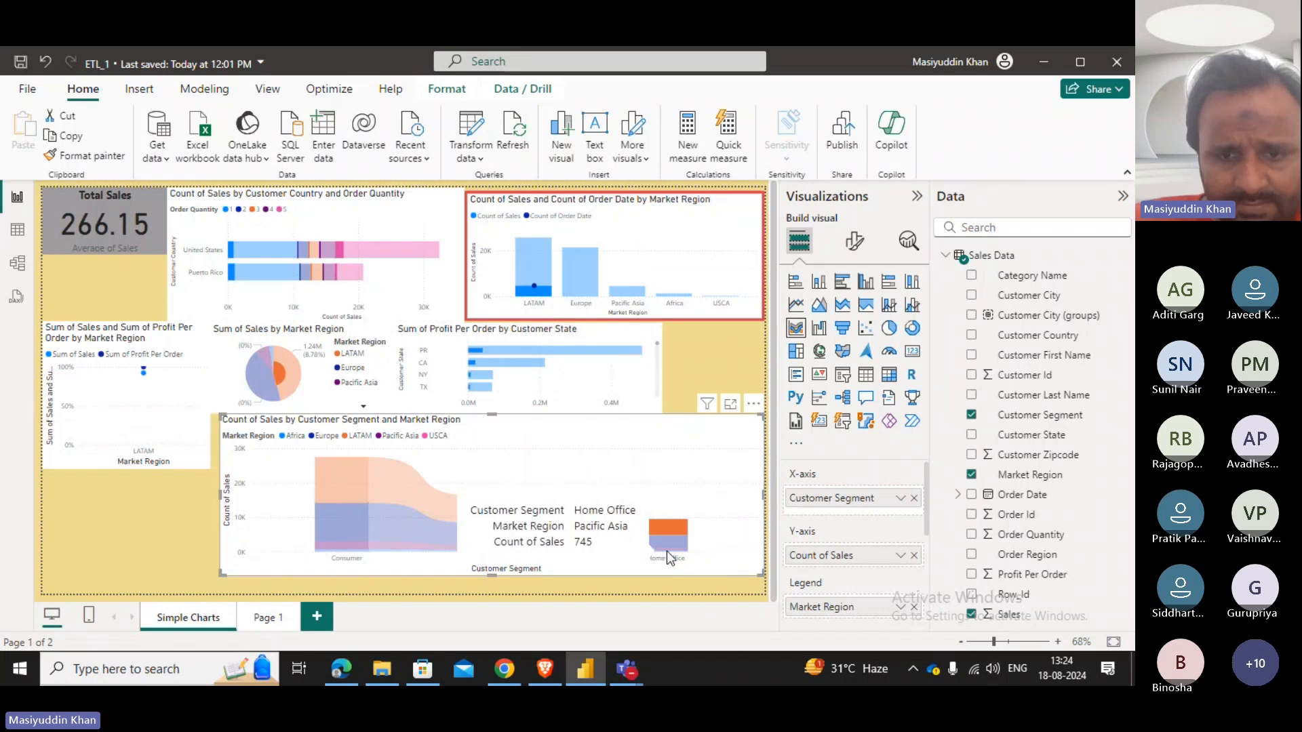
pyautogui.click(747, 501)
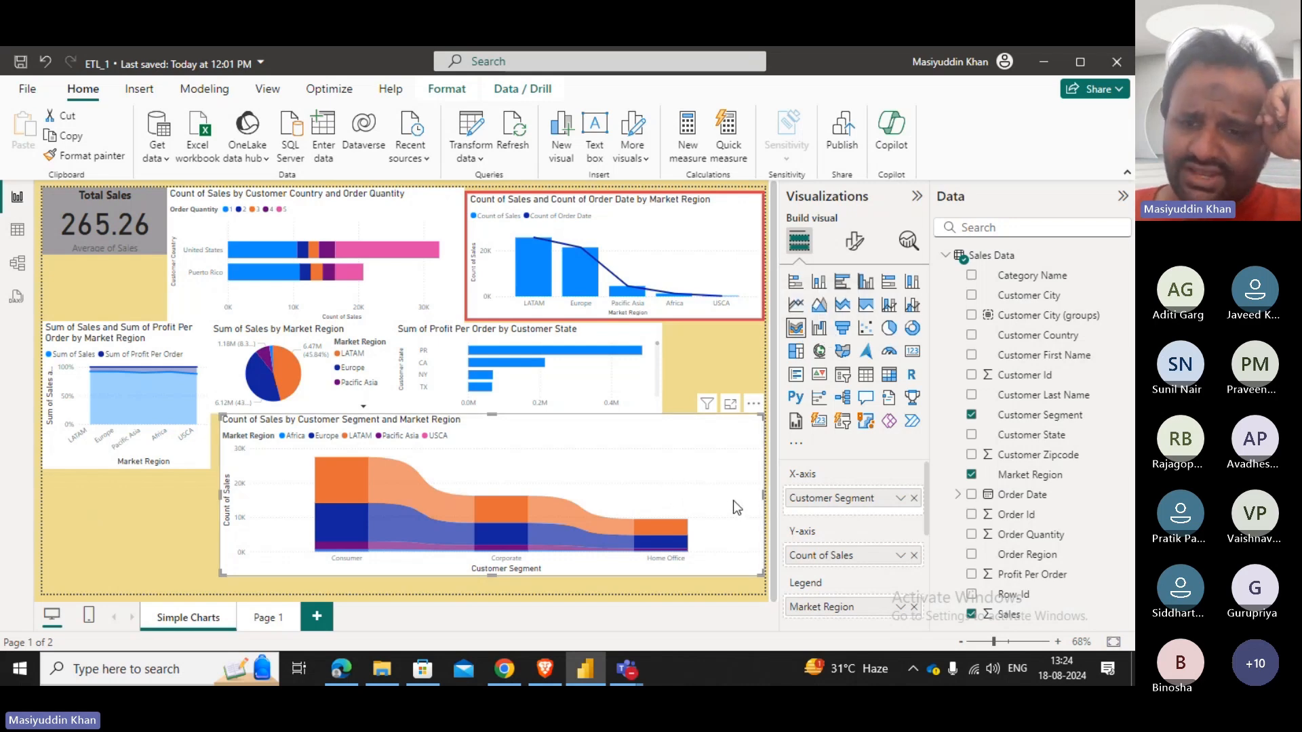
# Narrow the ribbon chart, convert it to a waterfall chart, and inspect its Consumer bar.
pyautogui.moveTo(760, 495); pyautogui.dragTo(504, 489)
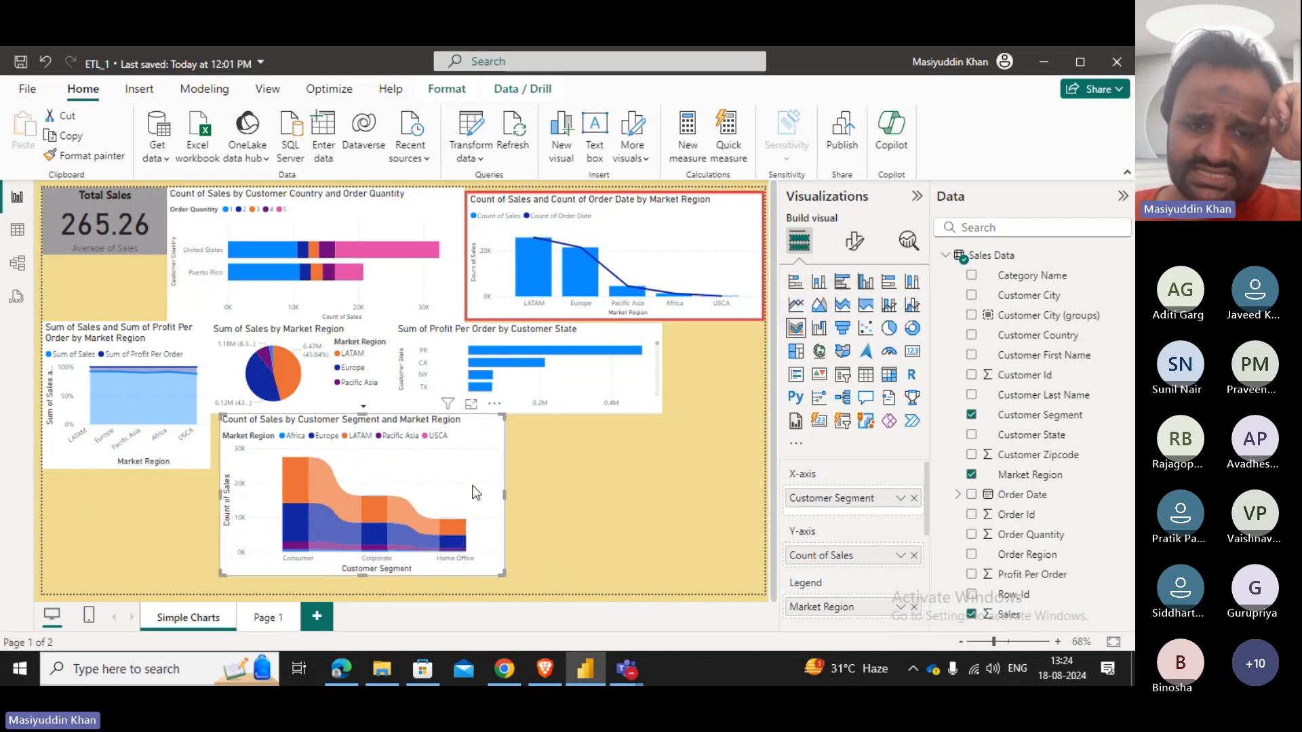
pyautogui.click(819, 328)
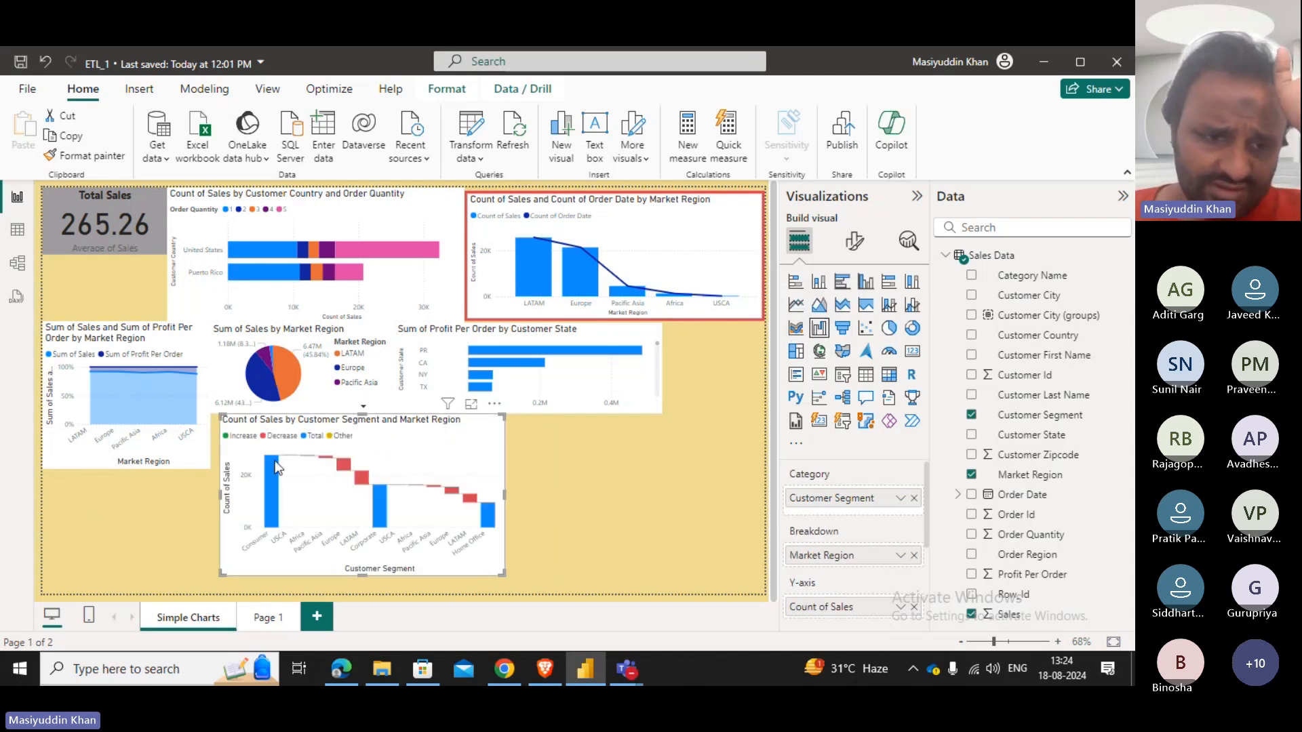
pyautogui.click(271, 493)
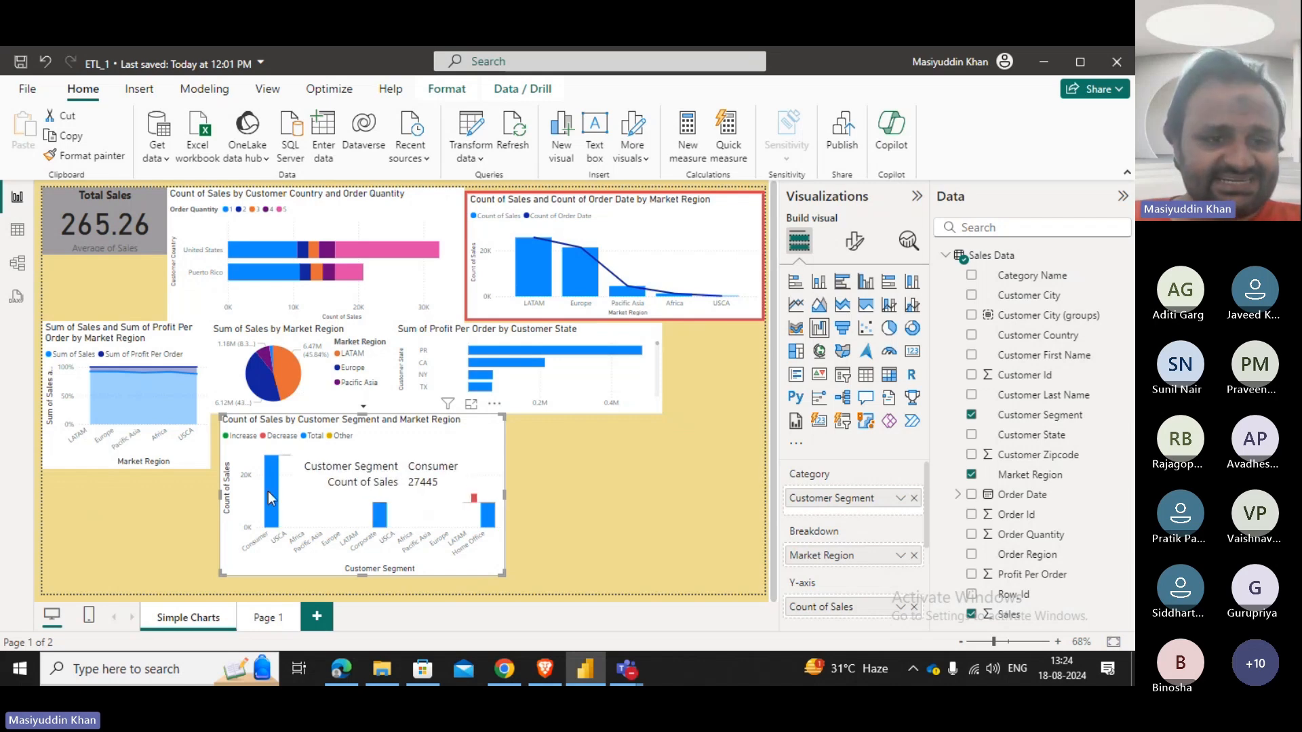
pyautogui.click(282, 453)
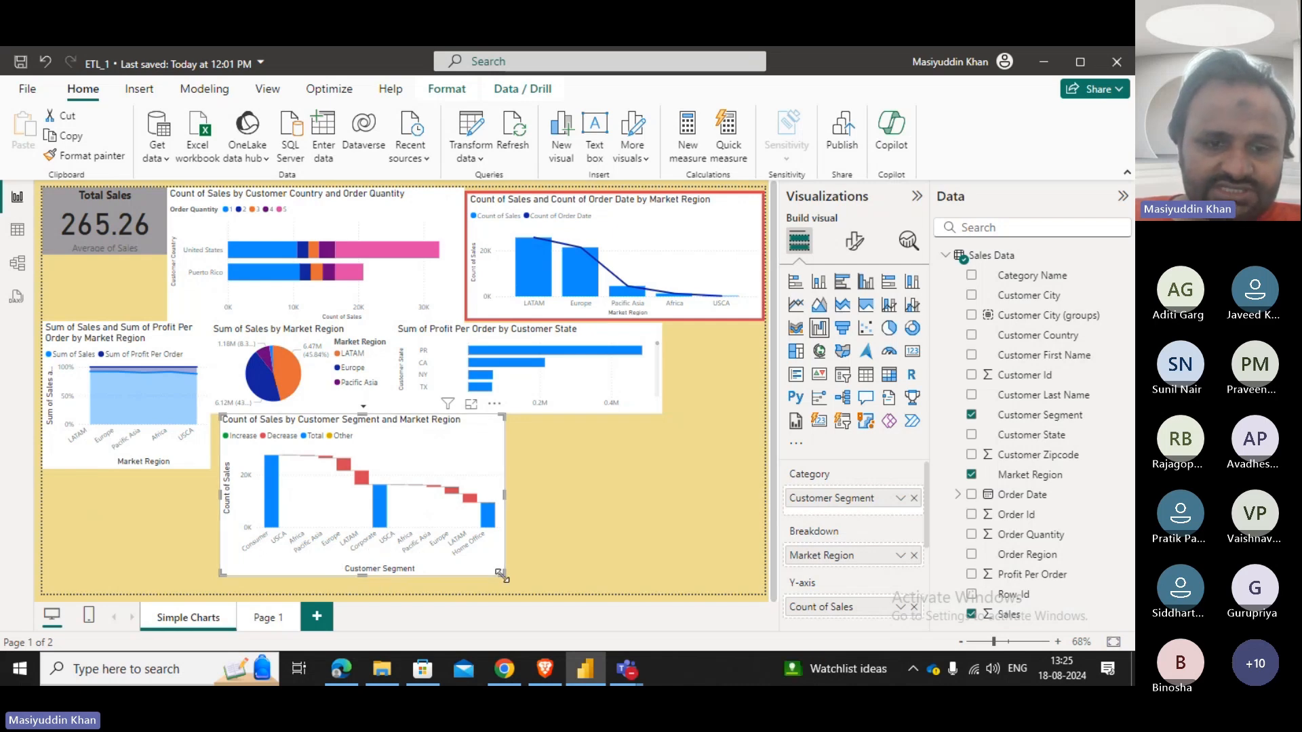
# Widen the waterfall chart, move it slightly down on the page, and review its category, breakdown and y-axis fields.
pyautogui.moveTo(503, 577); pyautogui.dragTo(710, 570)
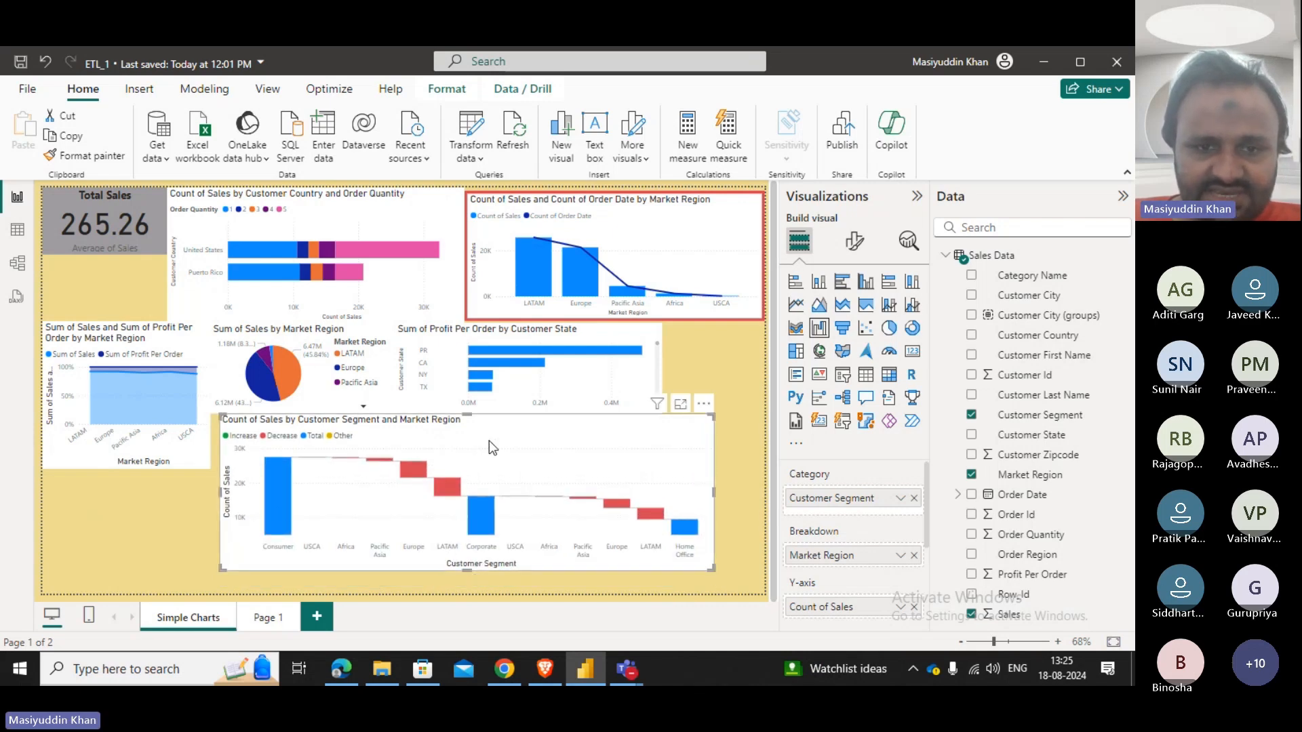
pyautogui.moveTo(490, 440)
pyautogui.mouseDown()
pyautogui.moveTo(485, 529)
pyautogui.moveTo(490, 449)
pyautogui.mouseUp()
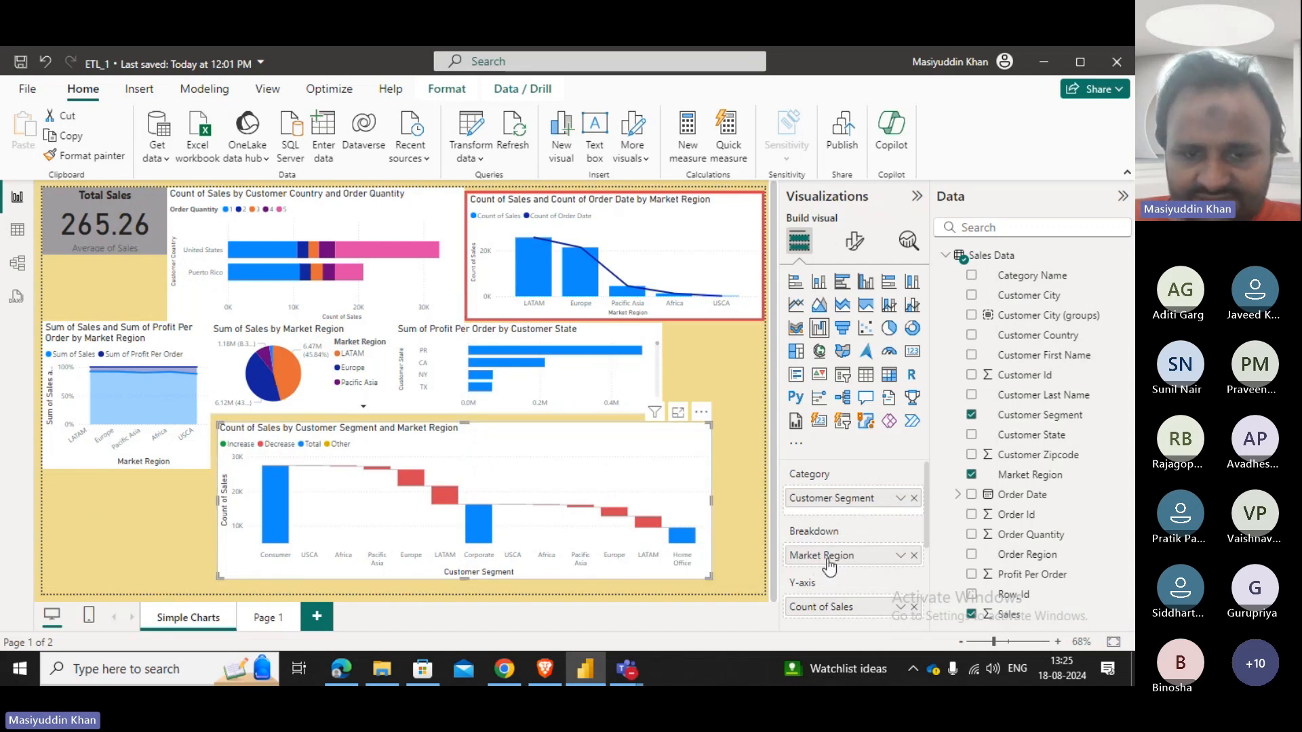
pyautogui.scroll(-3, 829, 559)
pyautogui.scroll(3, 827, 559)
pyautogui.scroll(-2, 827, 558)
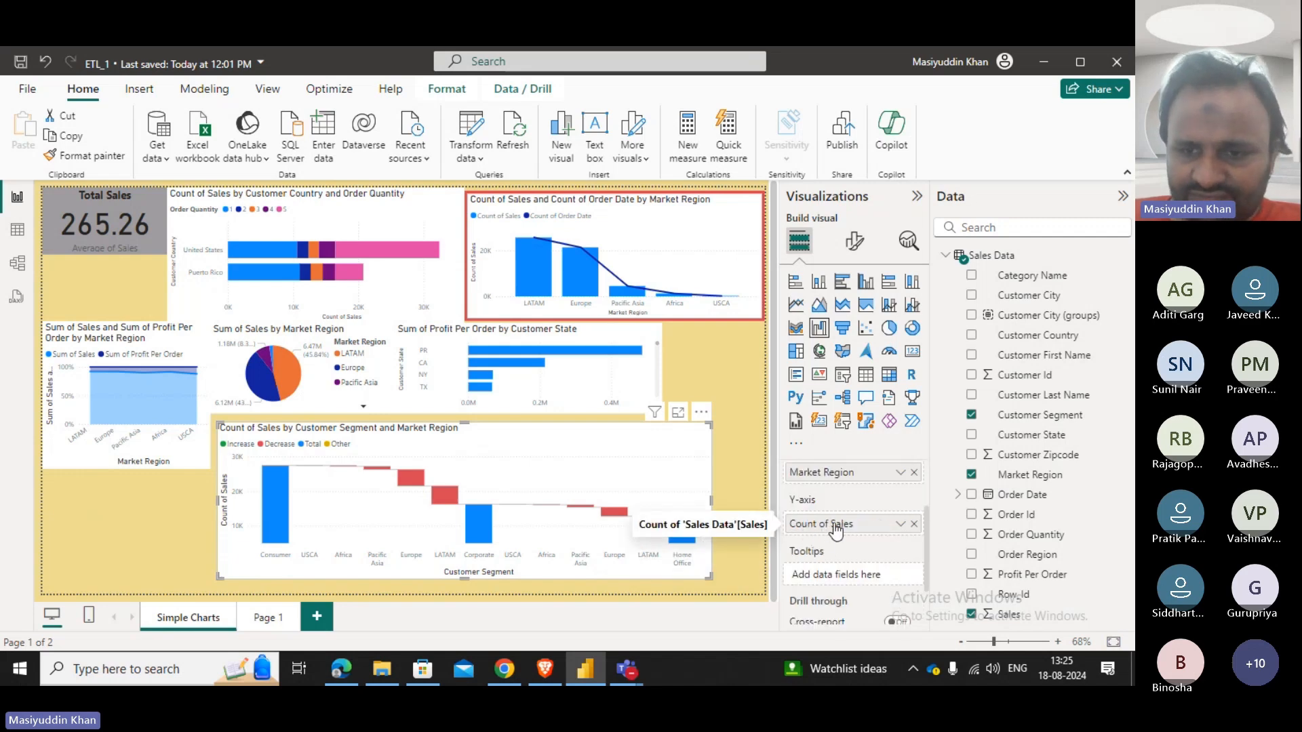
pyautogui.scroll(2, 837, 531)
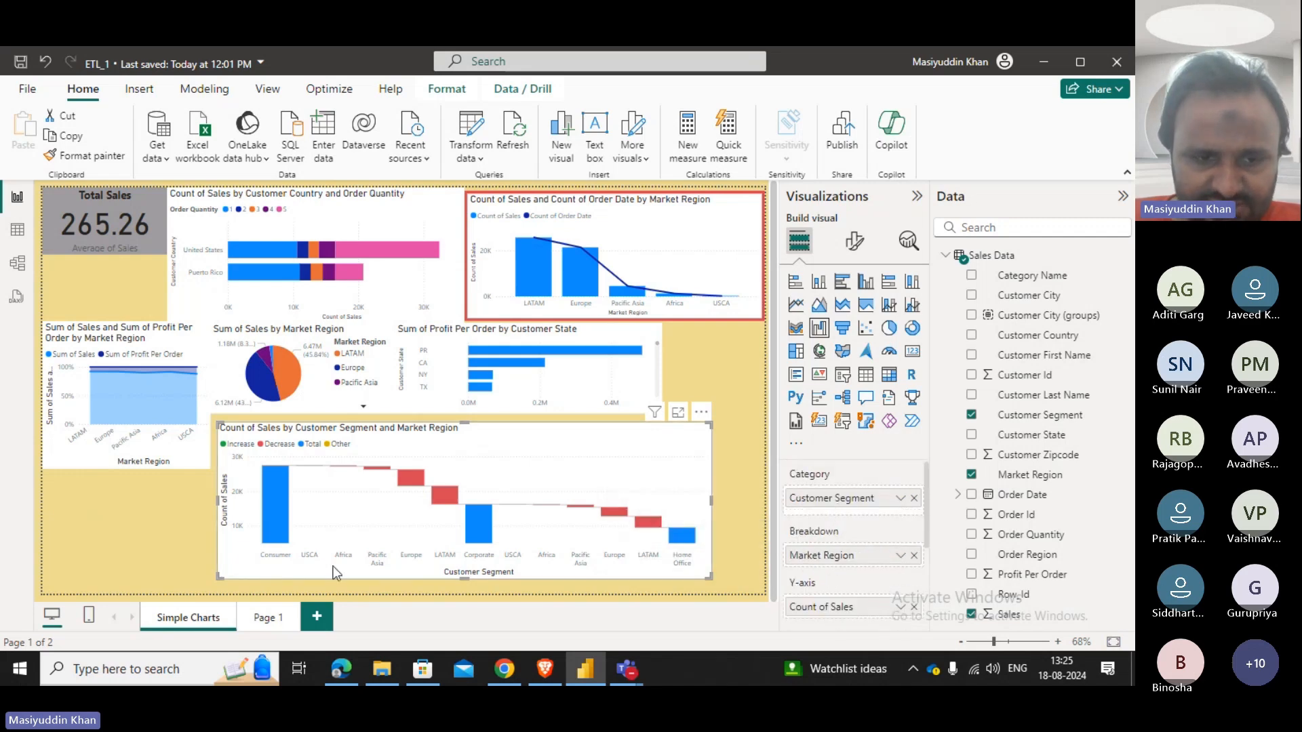
# Examine the waterfall chart's Consumer bar and regional decreases, cross-highlighting the report by the first Pacific Asia bar.
pyautogui.click(278, 503)
pyautogui.click(362, 532)
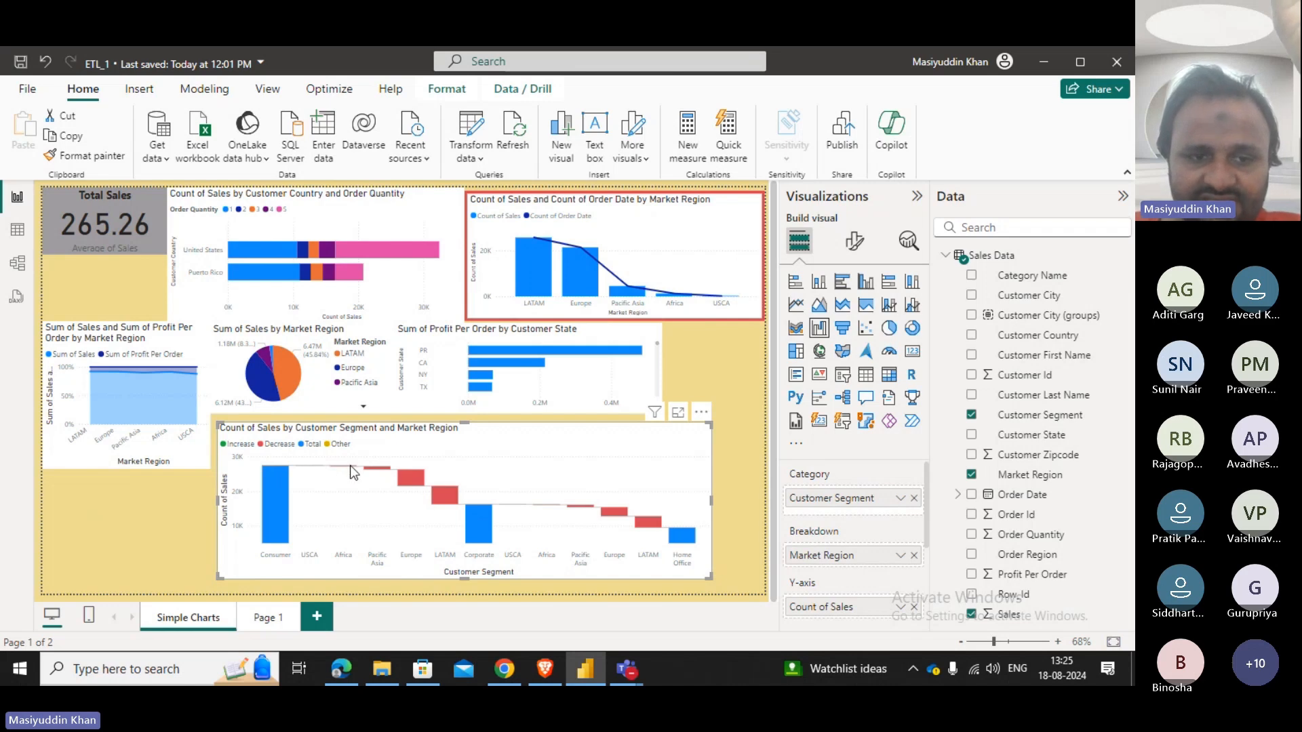
pyautogui.click(386, 476)
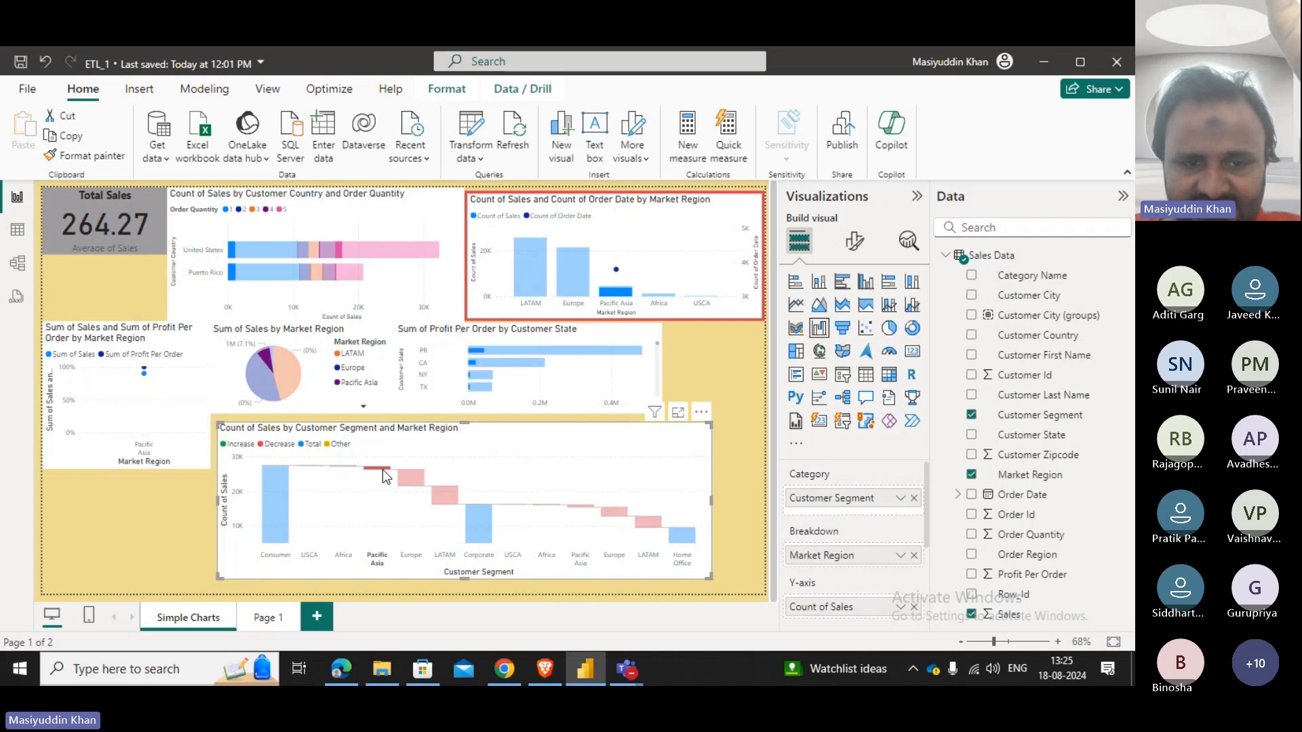
pyautogui.click(397, 473)
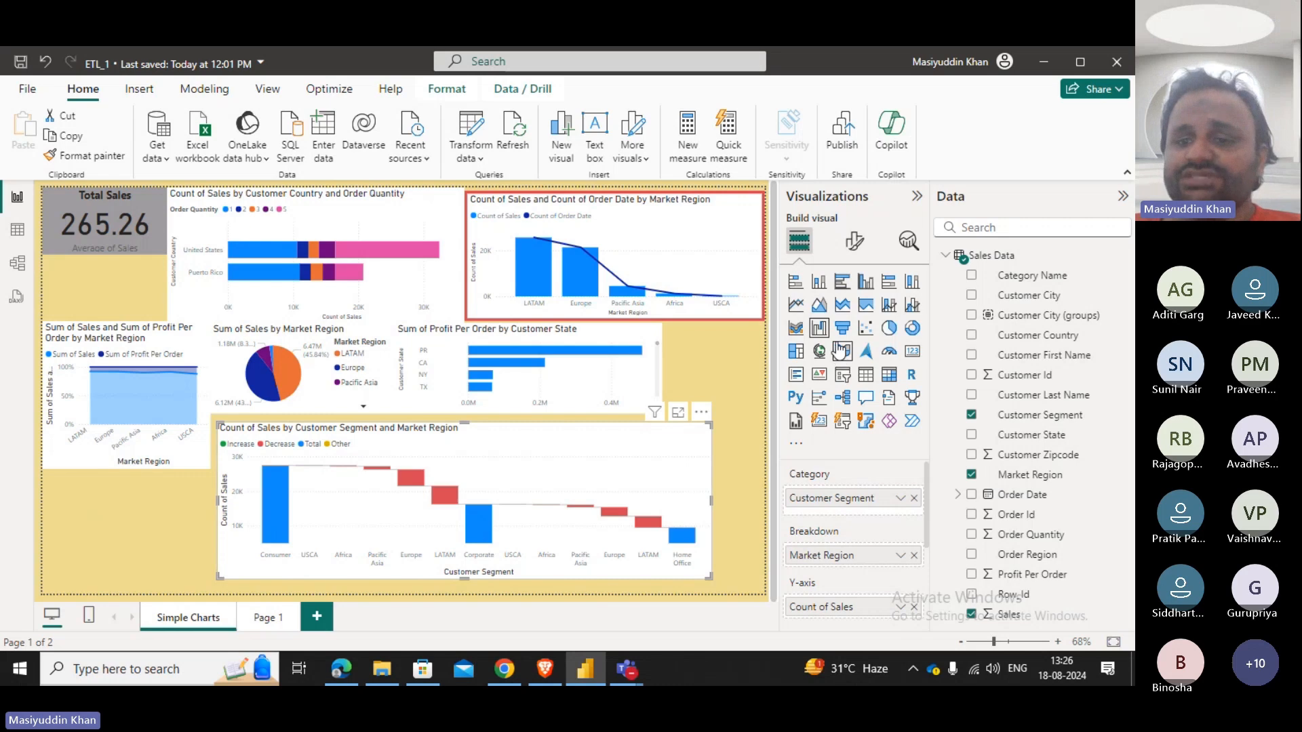
# Try the visual as a ribbon and a scatter chart, settle on a funnel chart, and read its segment bars' details.
pyautogui.click(798, 329)
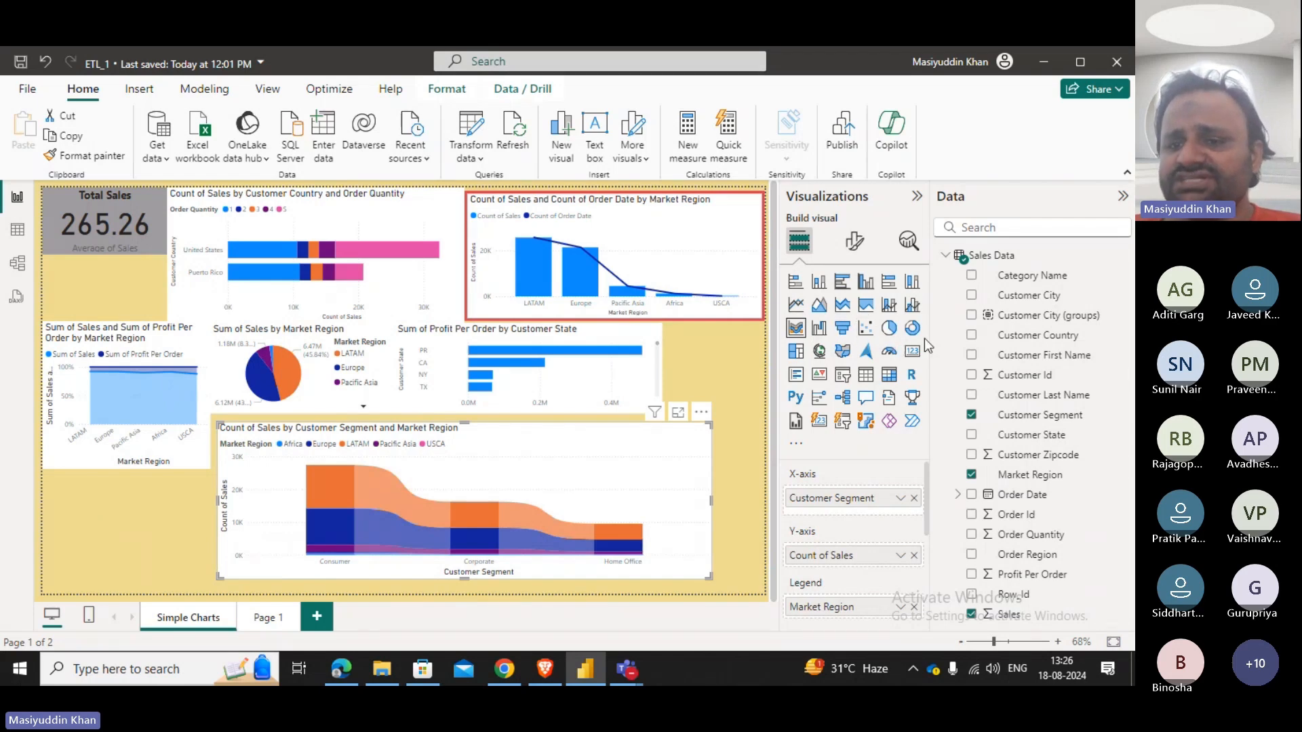
pyautogui.click(865, 329)
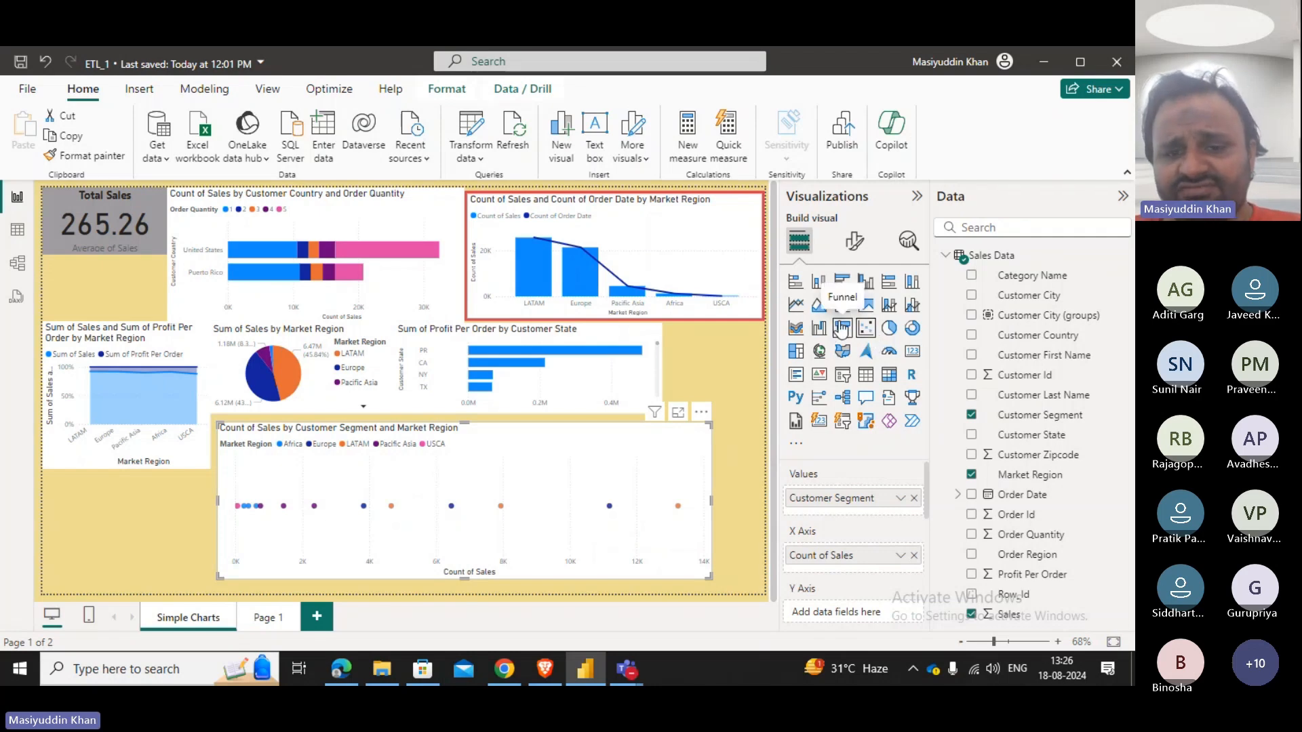
pyautogui.click(842, 330)
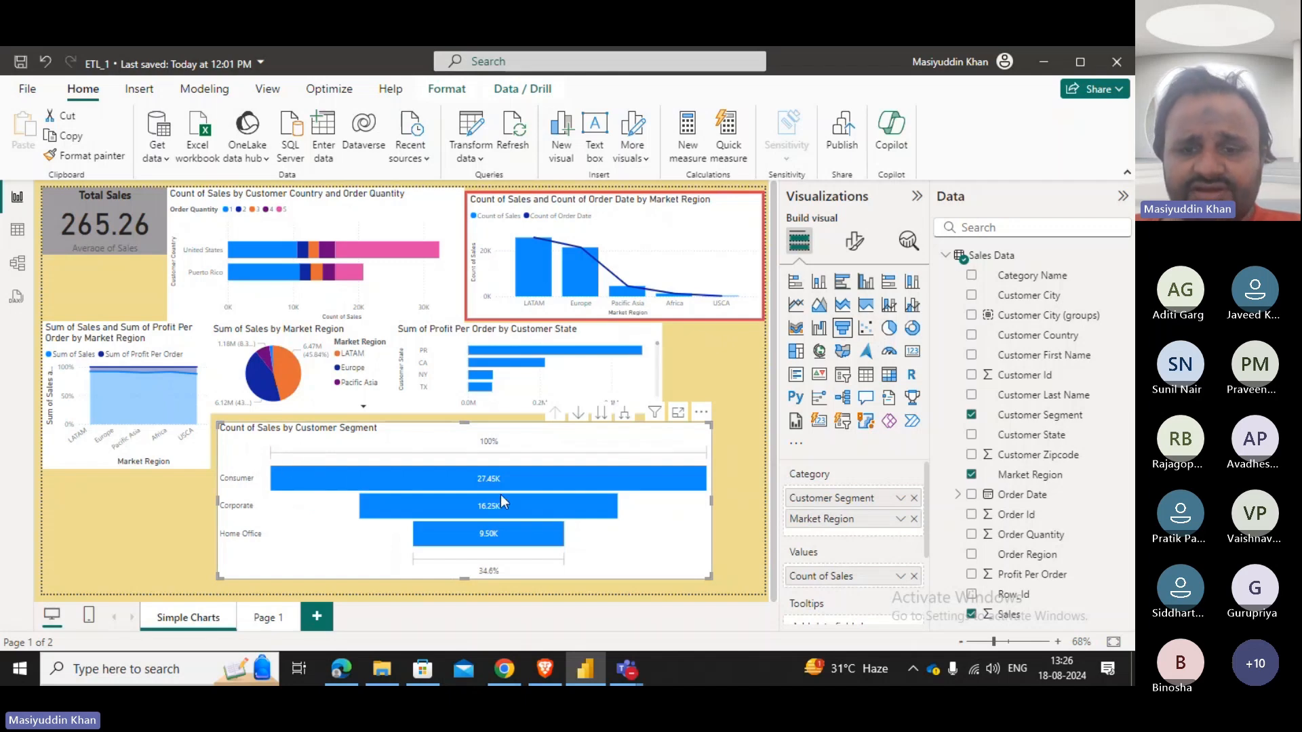
pyautogui.moveTo(469, 486)
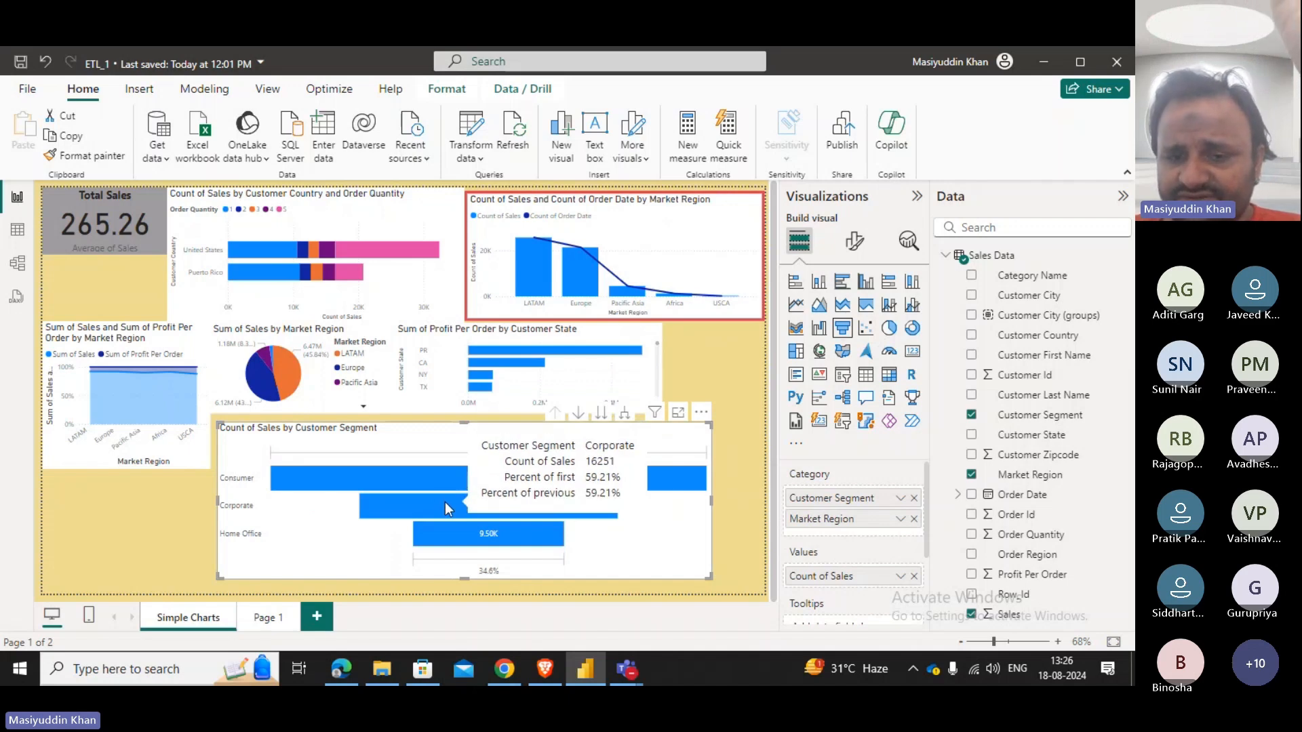
pyautogui.moveTo(461, 543)
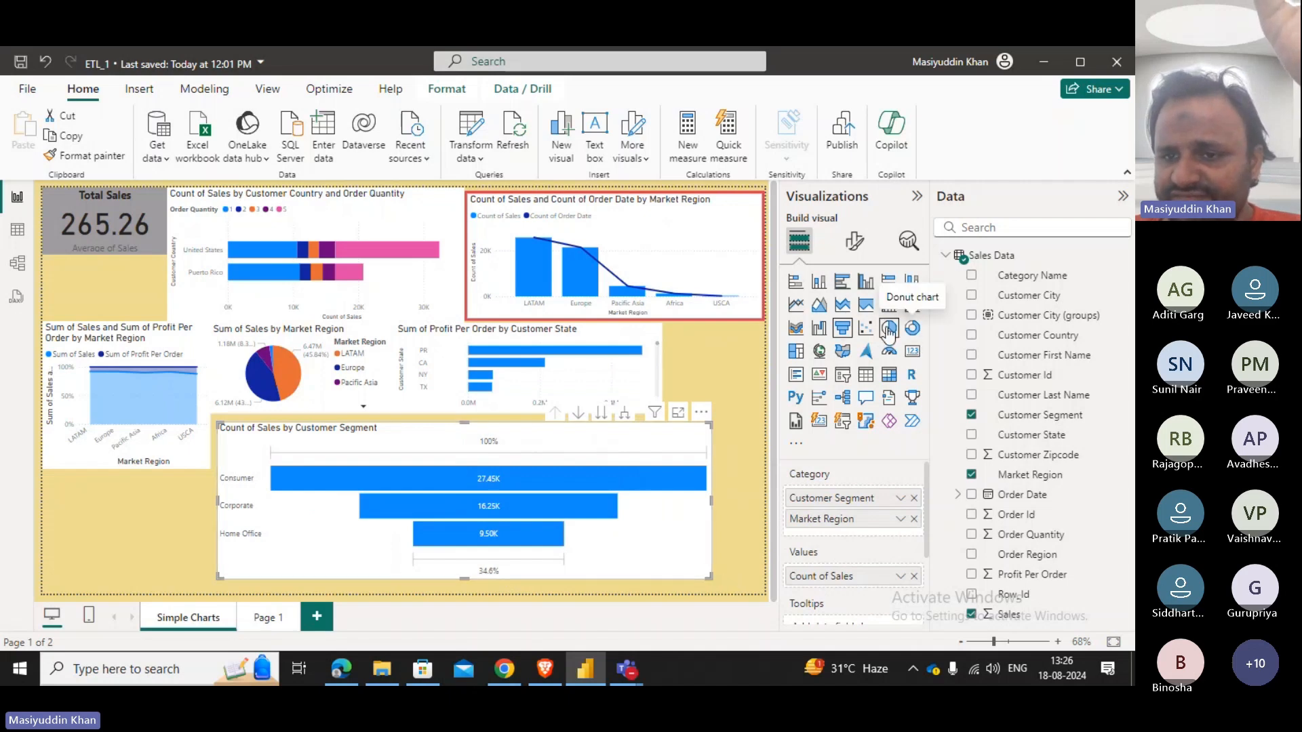
# Convert the funnel chart to a treemap, and review its category, details and values fields and the Consumer block.
pyautogui.click(801, 351)
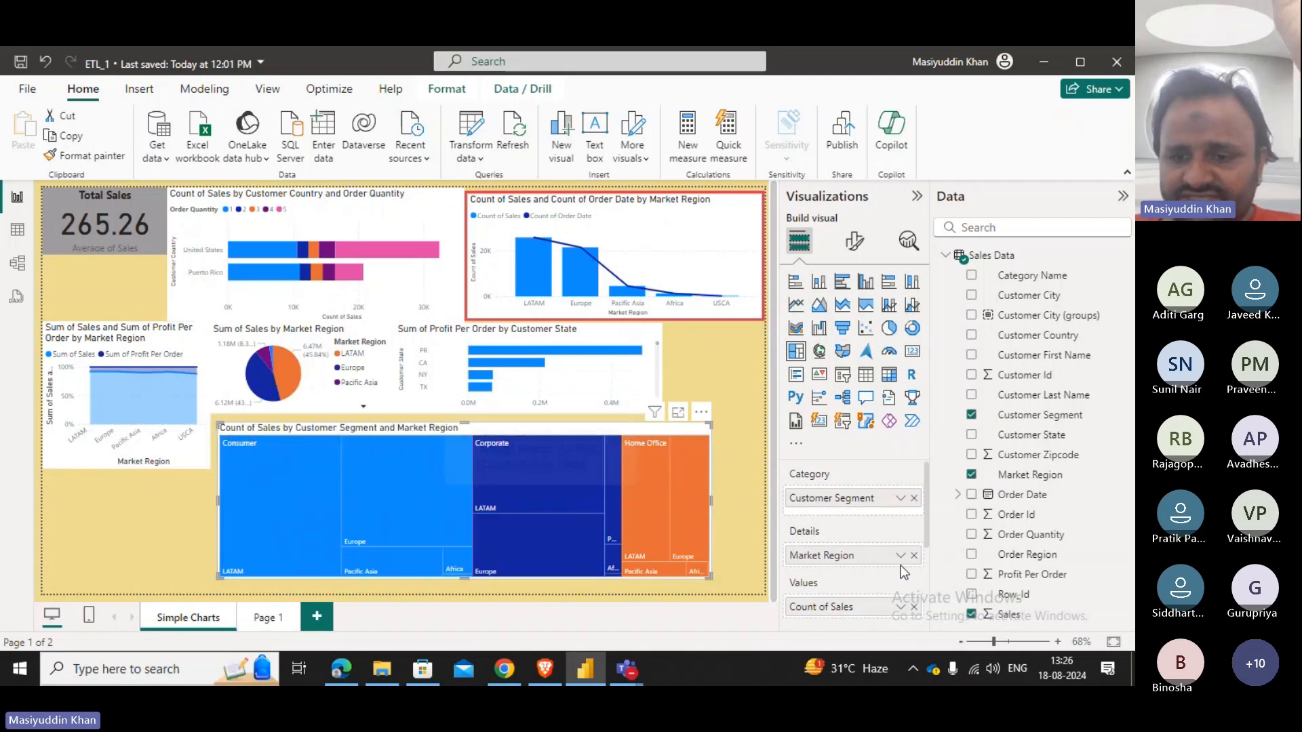
pyautogui.scroll(-2, 832, 577)
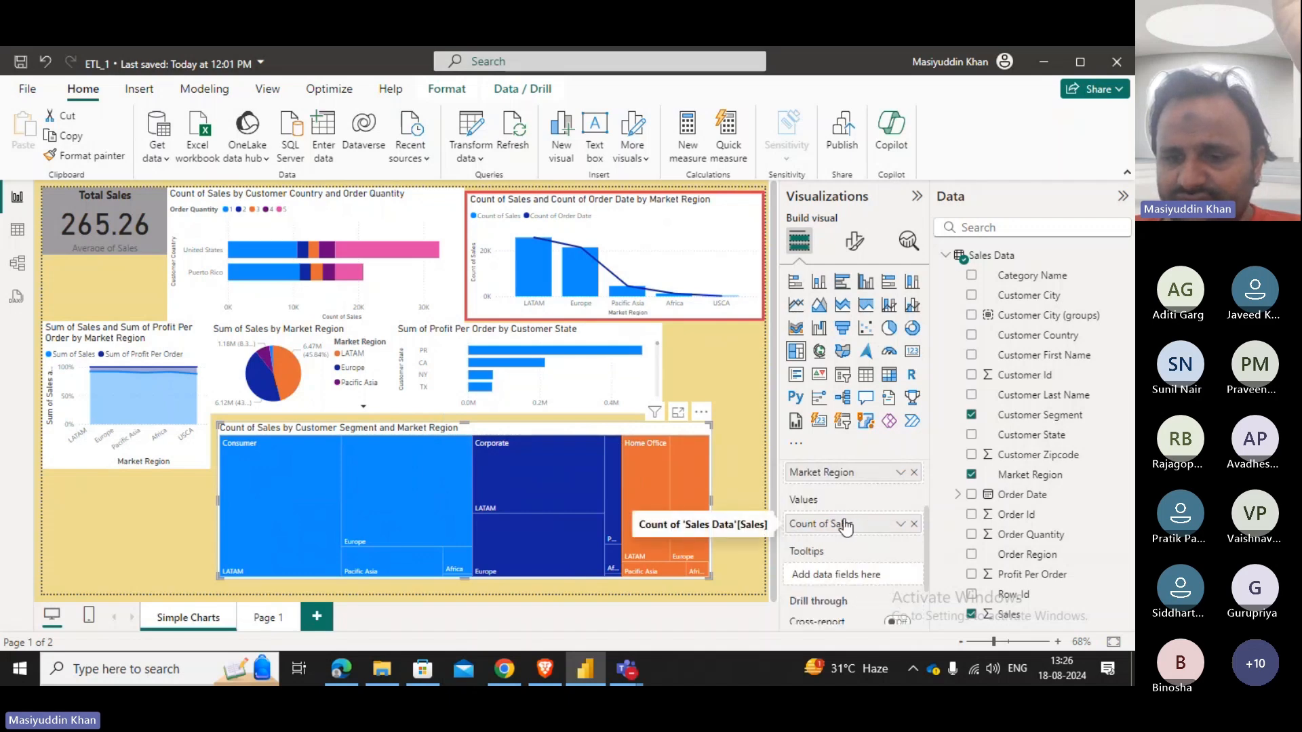
pyautogui.scroll(2, 849, 527)
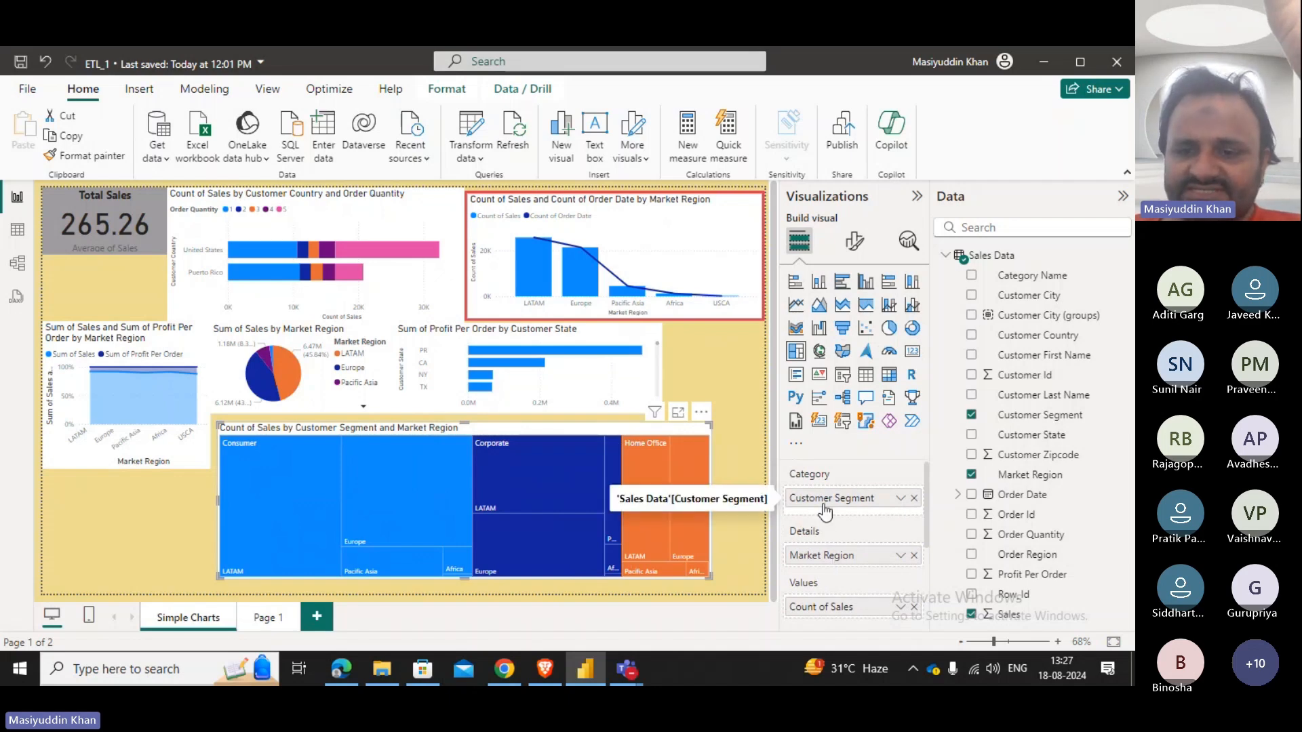
pyautogui.moveTo(246, 445)
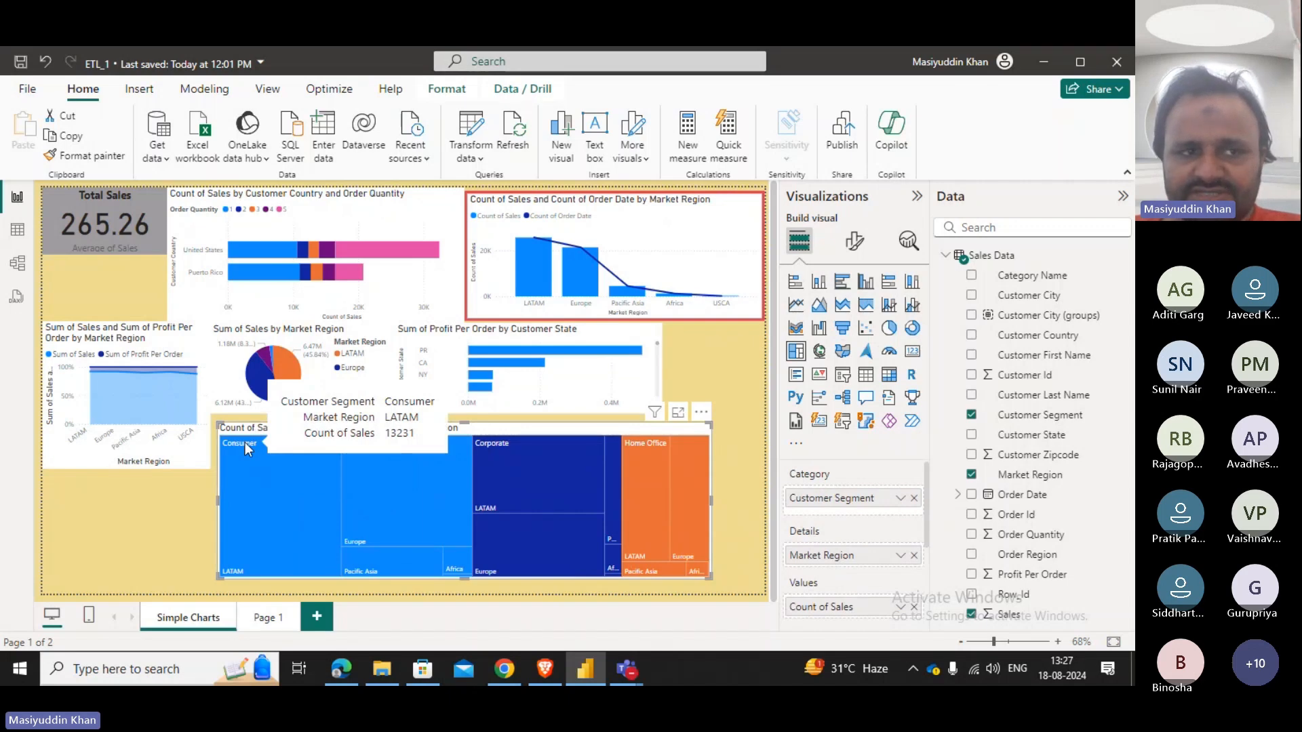
# Check which values the Customer Segment column contains in the Sales Data table, and return to the report's treemap.
pyautogui.click(18, 230)
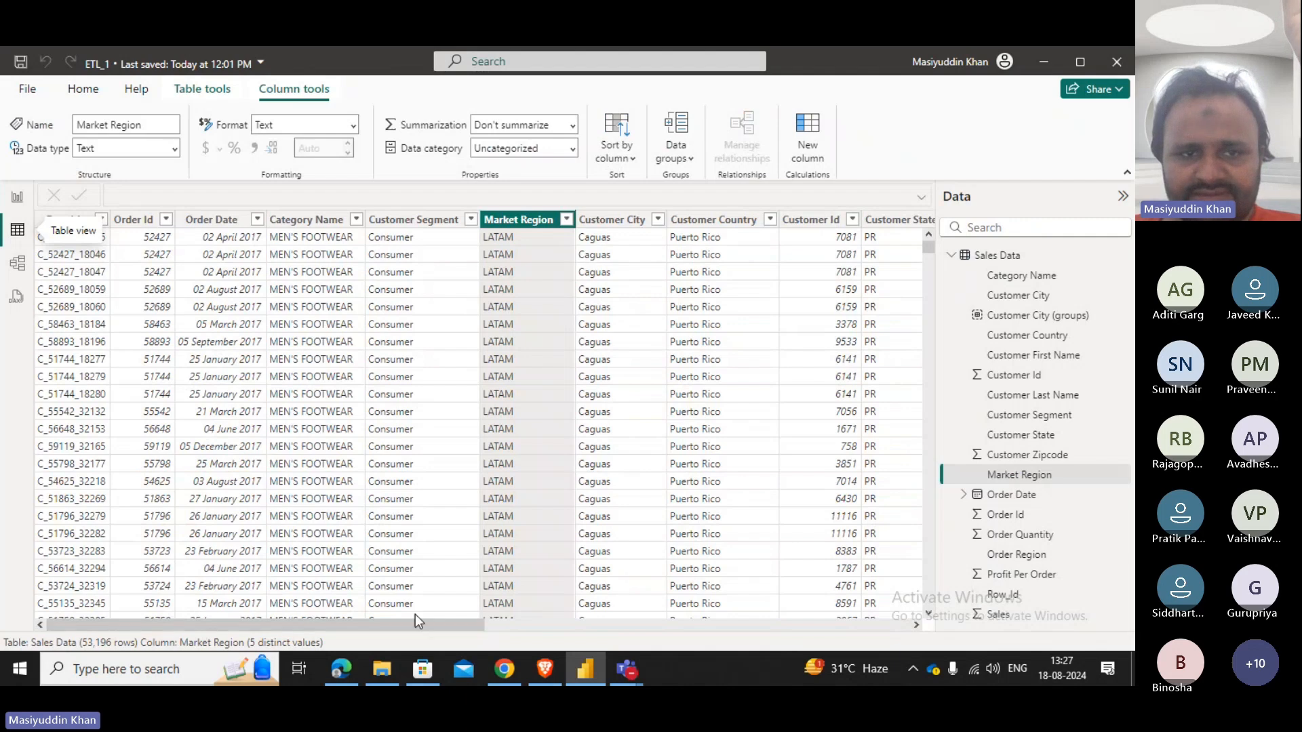
pyautogui.click(464, 220)
pyautogui.click(470, 219)
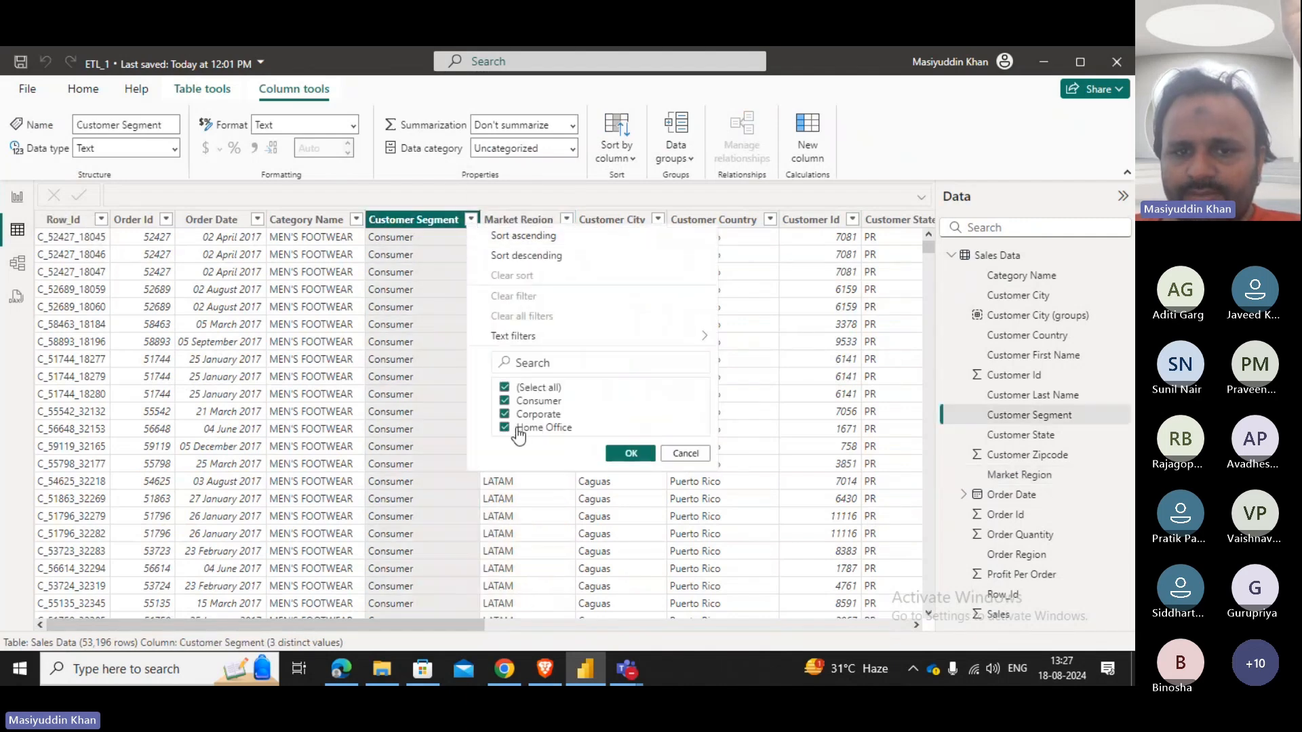
pyautogui.click(690, 454)
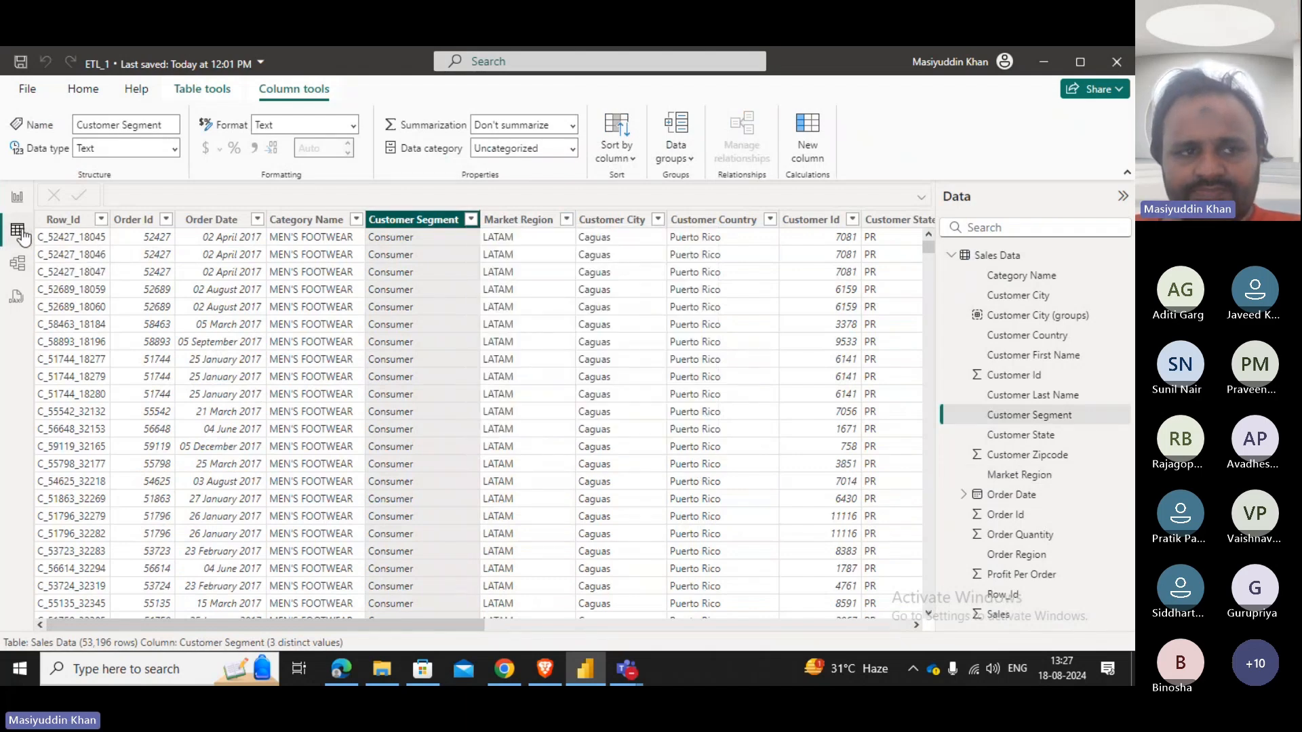
pyautogui.click(17, 196)
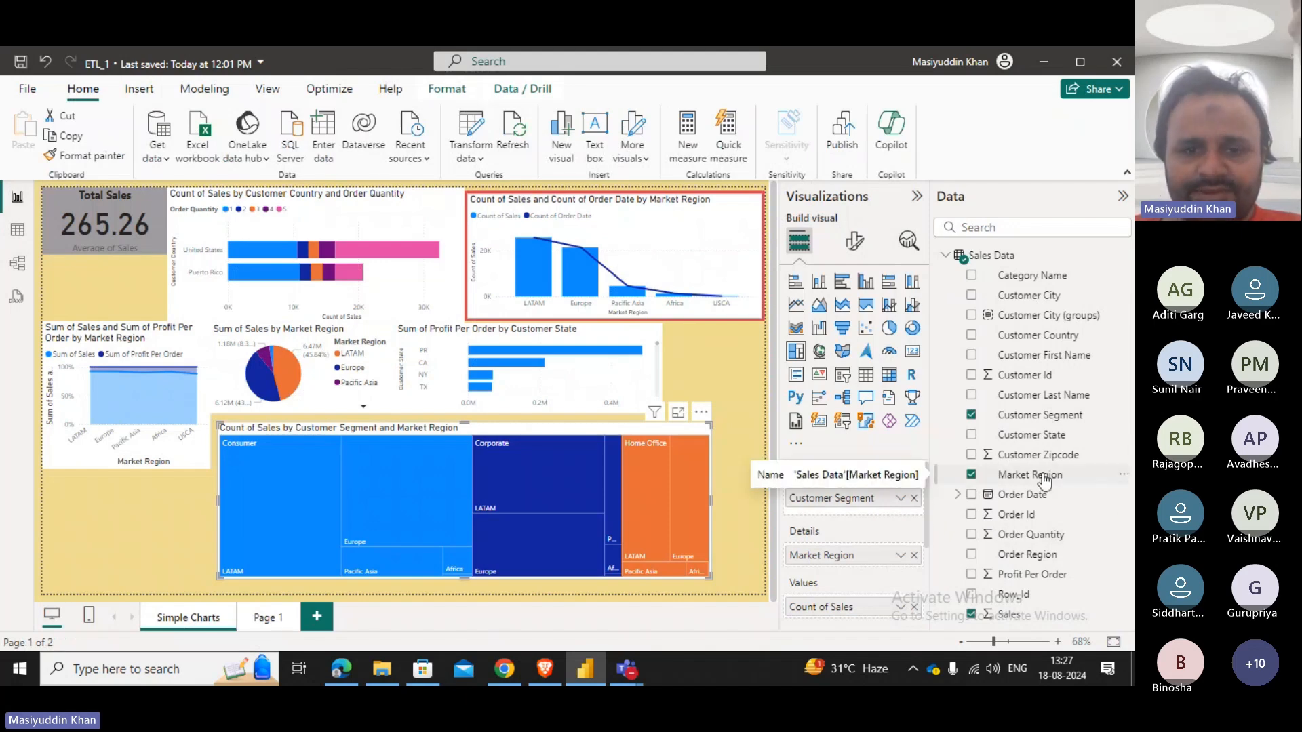
pyautogui.moveTo(592, 502)
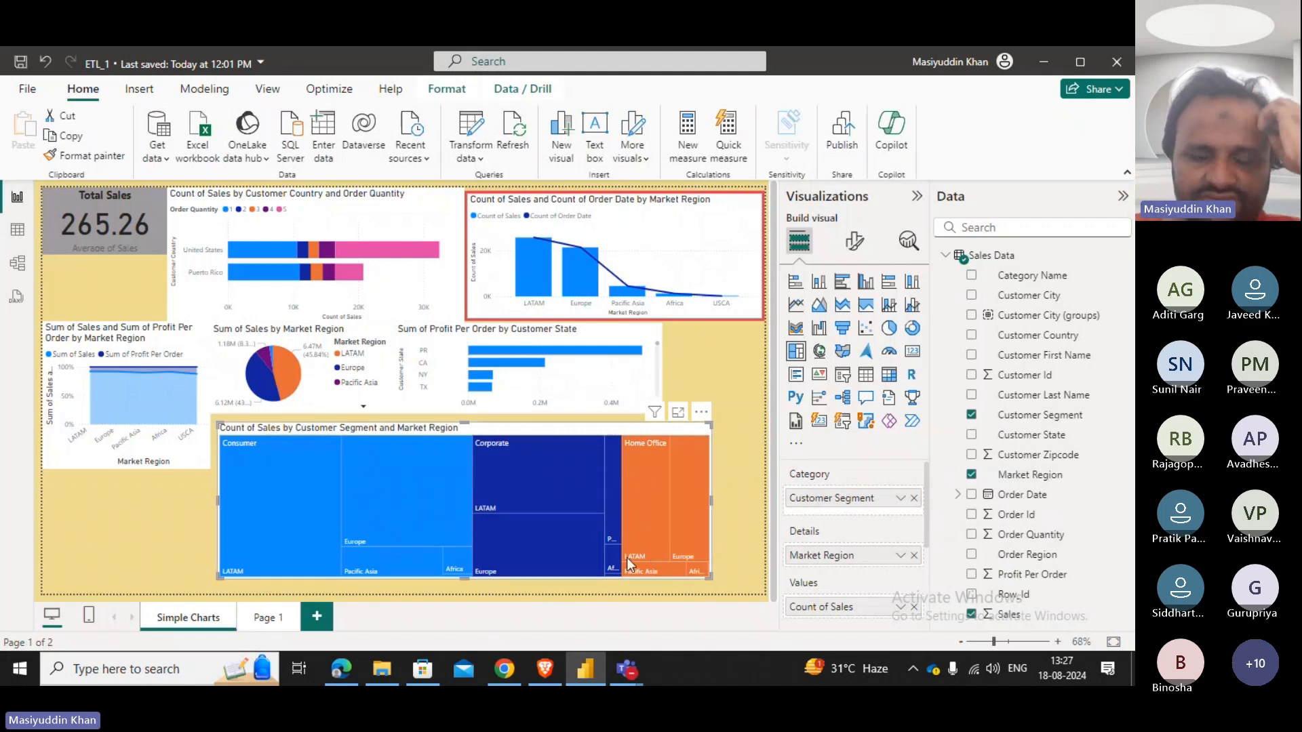
pyautogui.moveTo(314, 516)
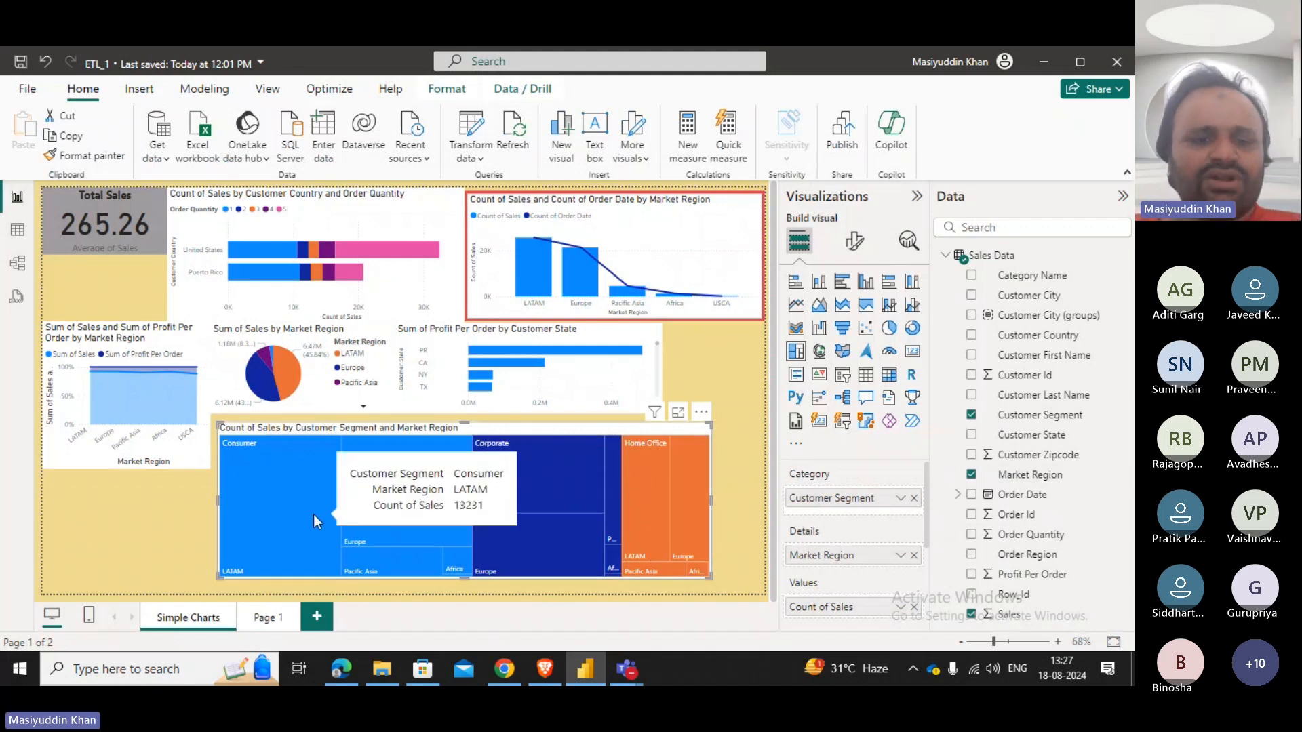
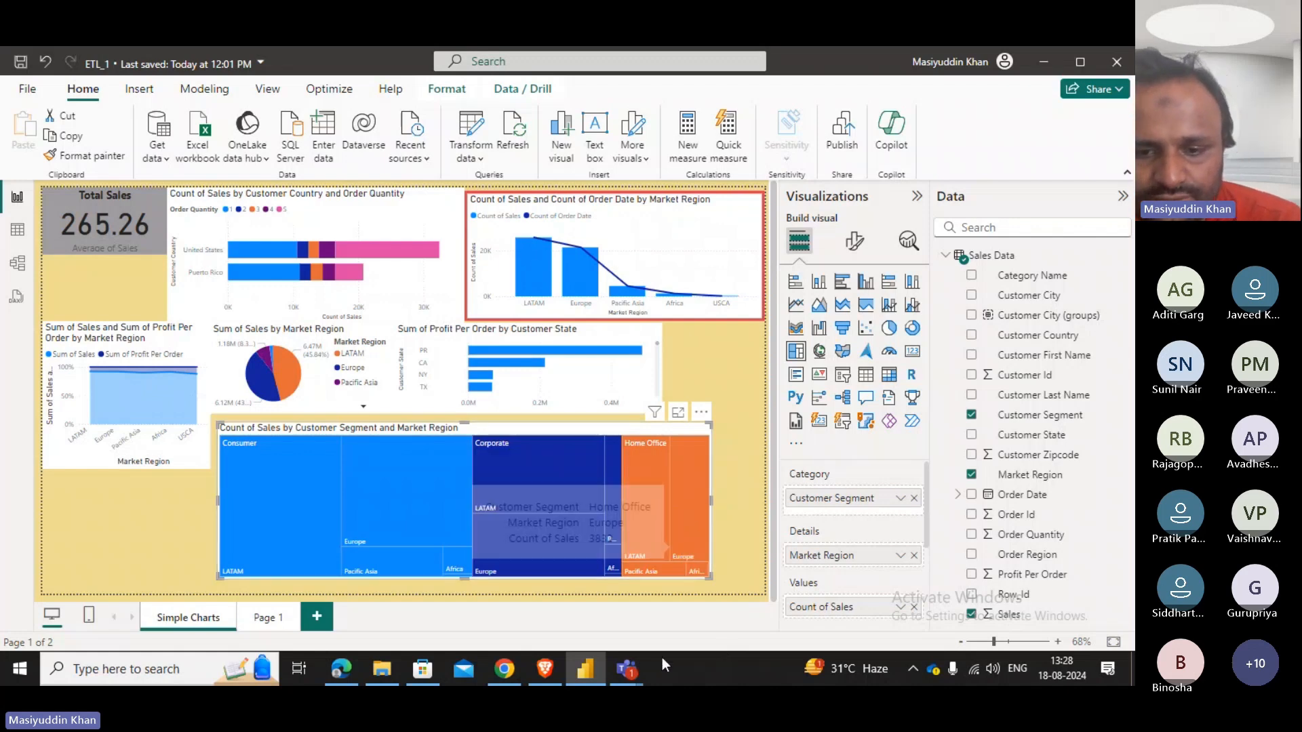
pyautogui.moveTo(625, 668)
pyautogui.click(585, 638)
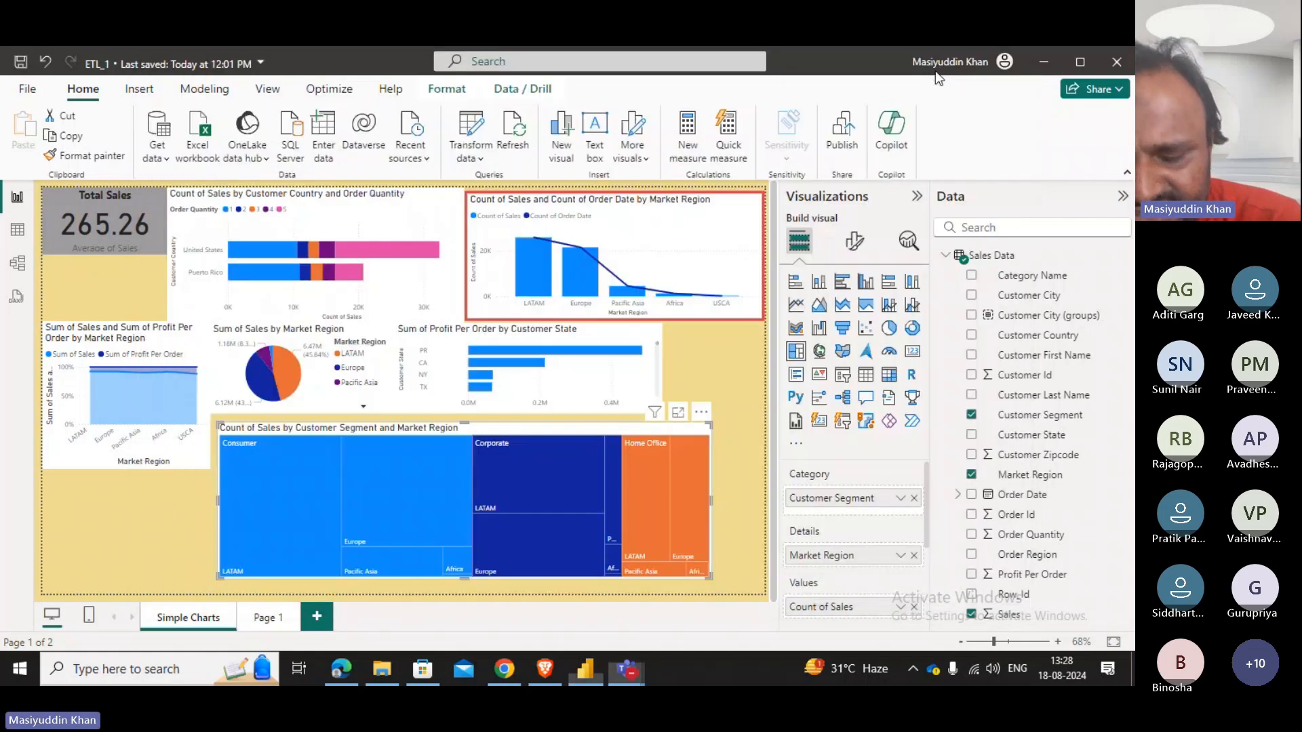
pyautogui.click(932, 68)
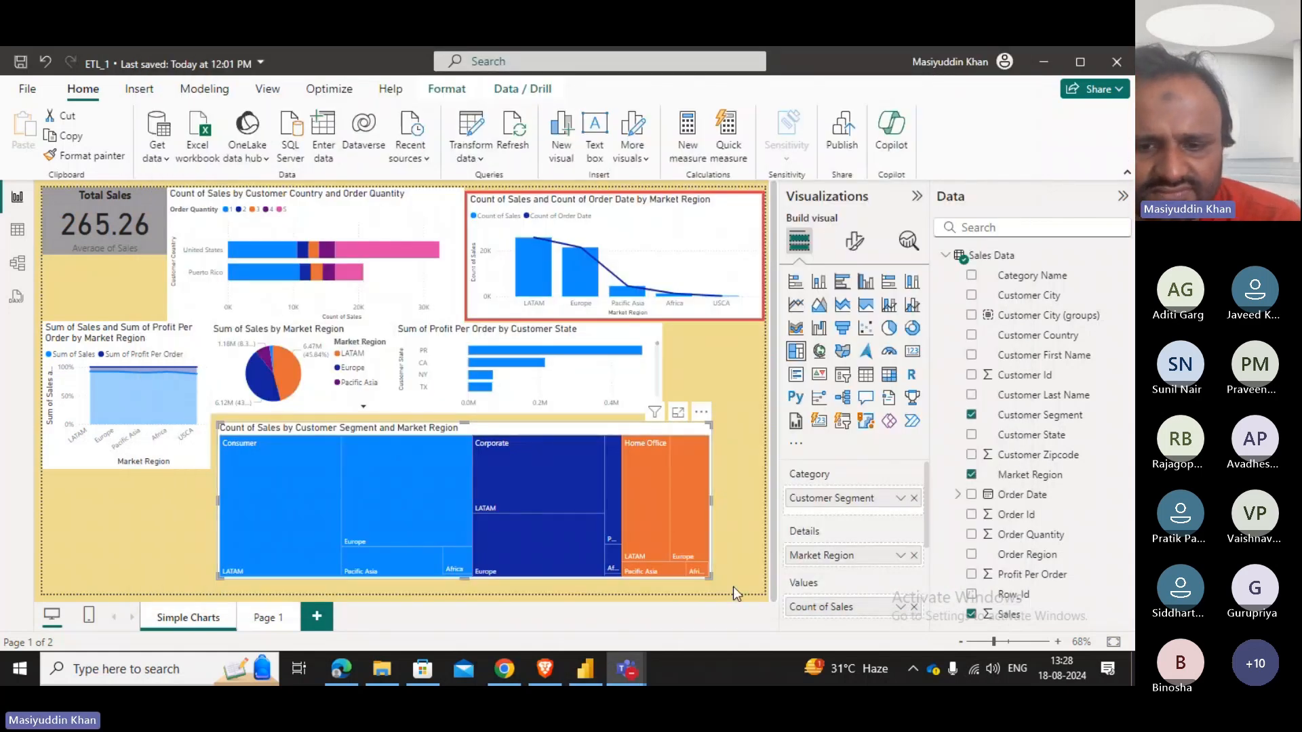
# Shrink the treemap slightly and snap it directly beneath the Sales by Market Region pie chart.
pyautogui.moveTo(710, 583); pyautogui.dragTo(661, 560)
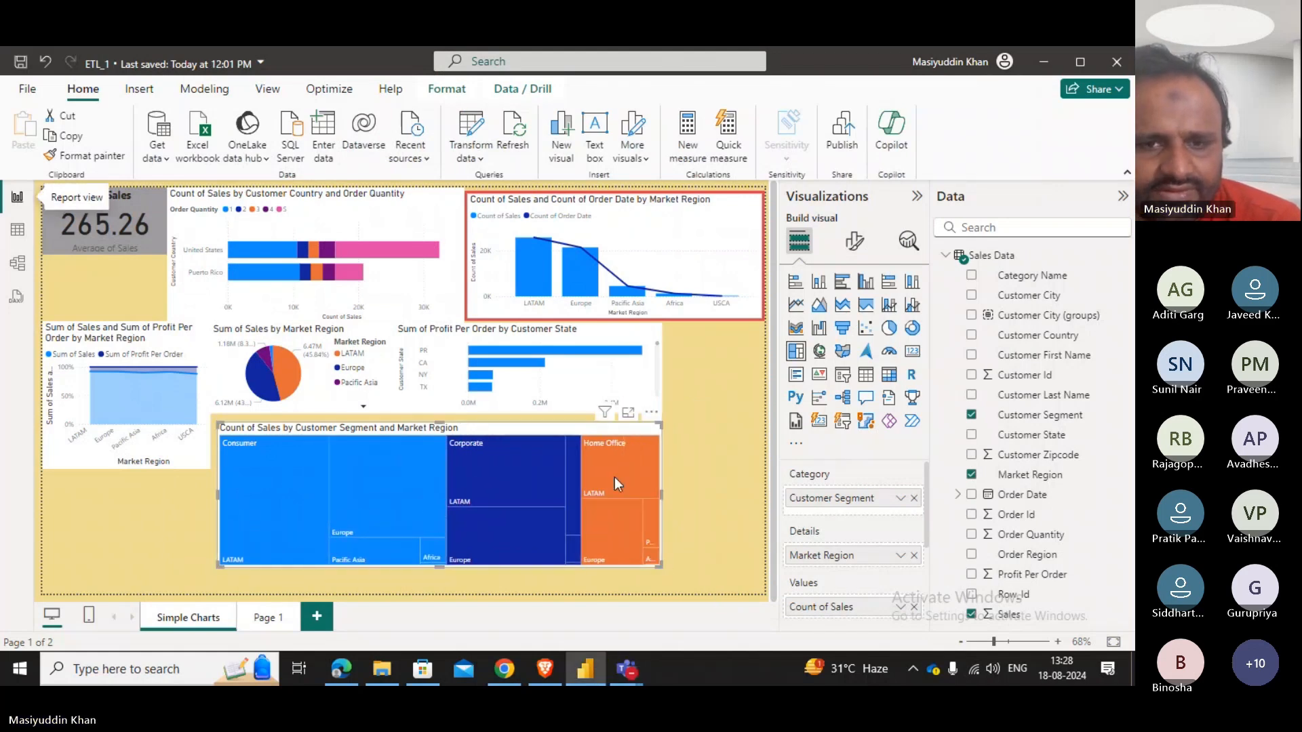
pyautogui.moveTo(584, 431); pyautogui.dragTo(578, 423)
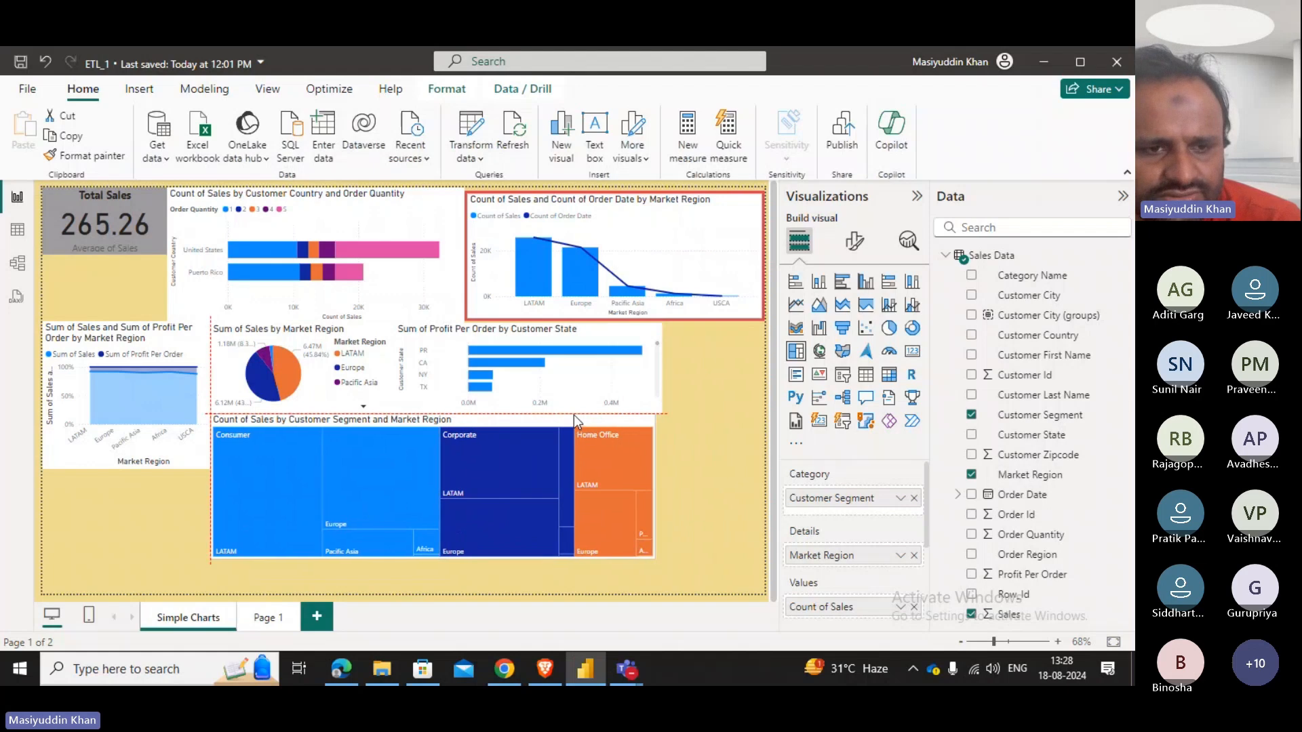
pyautogui.click(685, 487)
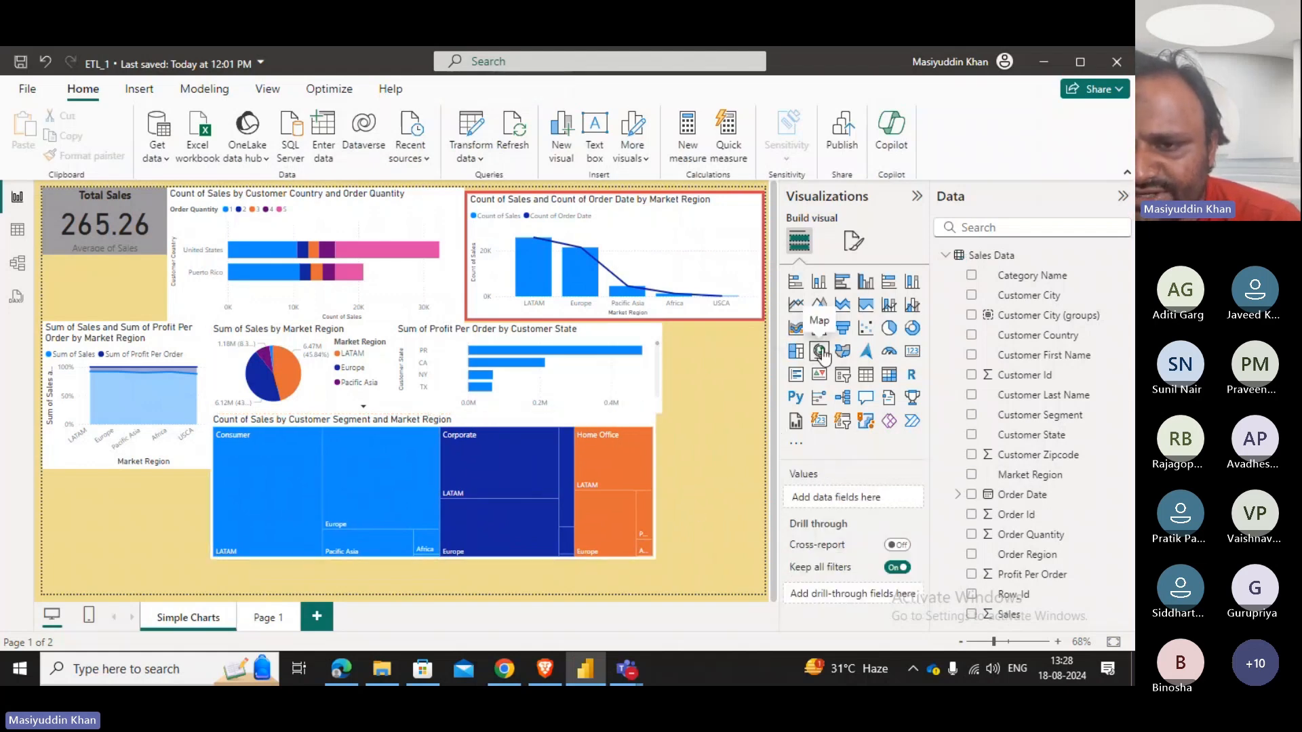
pyautogui.click(819, 351)
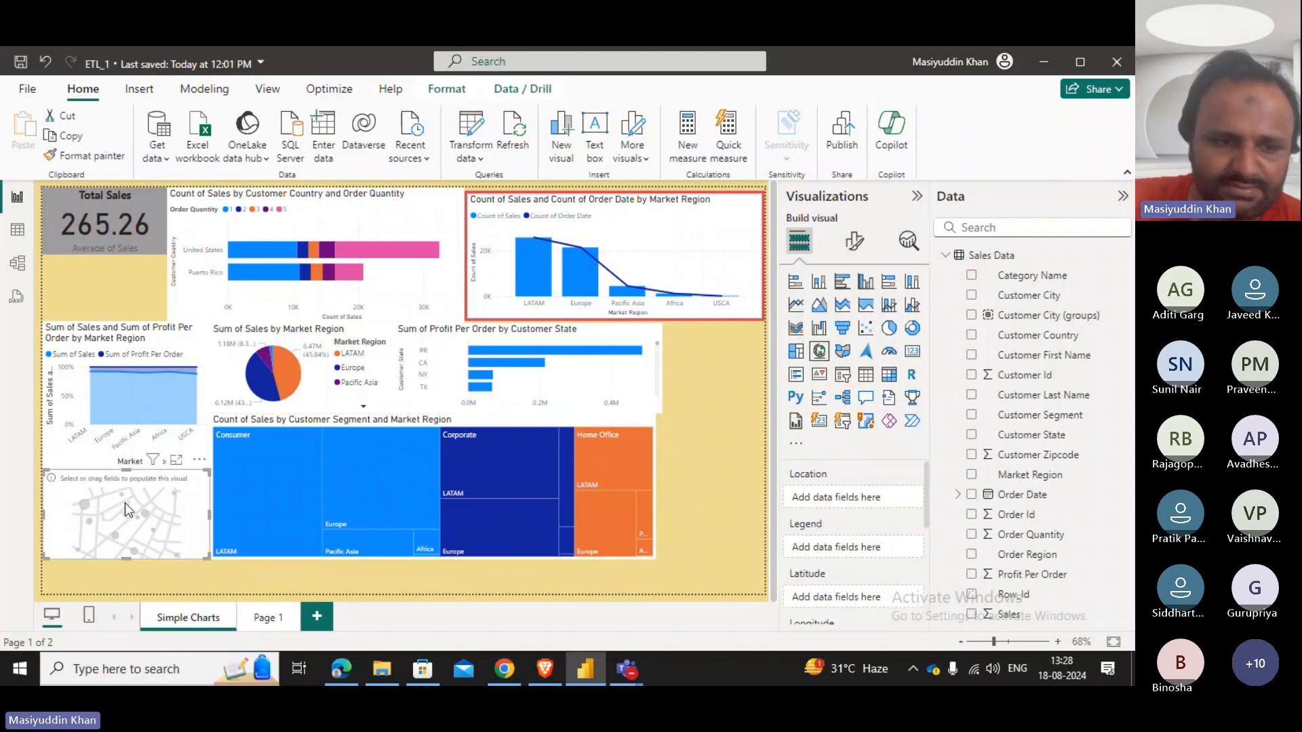
pyautogui.press('Delete')
# Convert the treemap to a map visual and shift it to align its edge with the Customer State bar chart above.
pyautogui.click(339, 506)
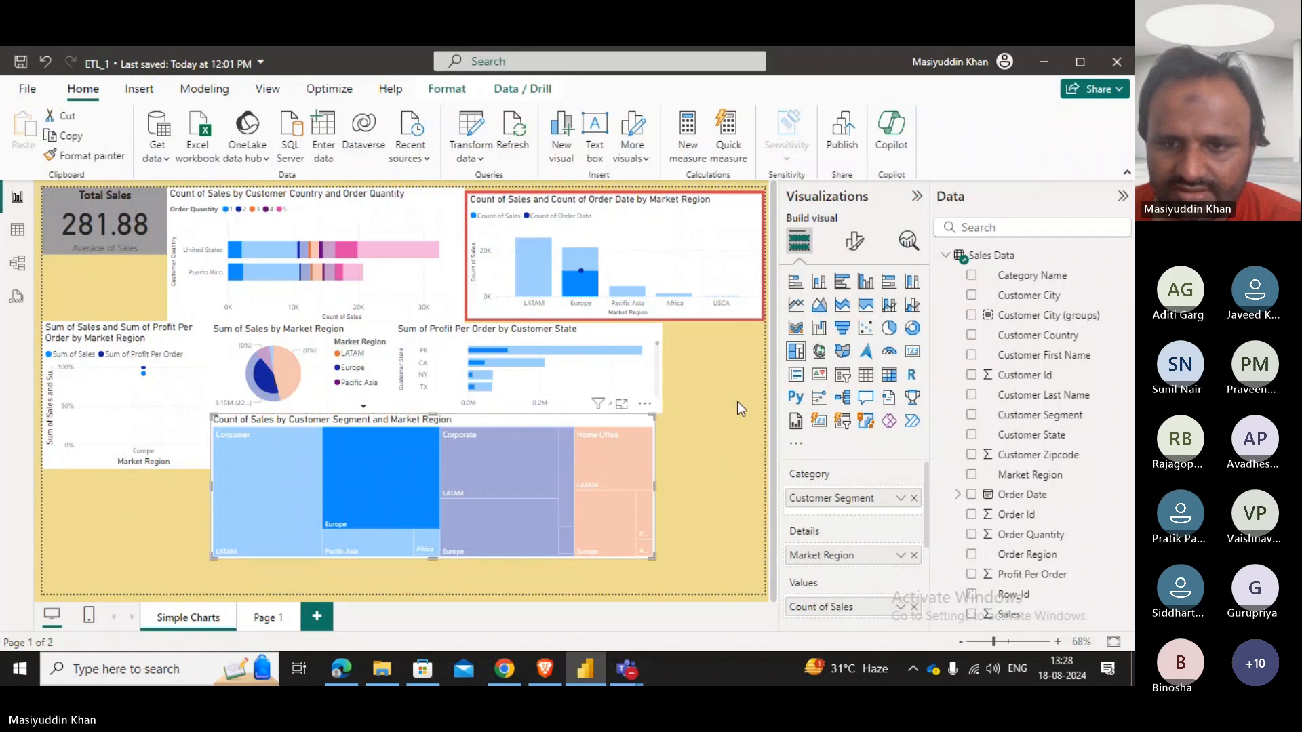
pyautogui.click(829, 350)
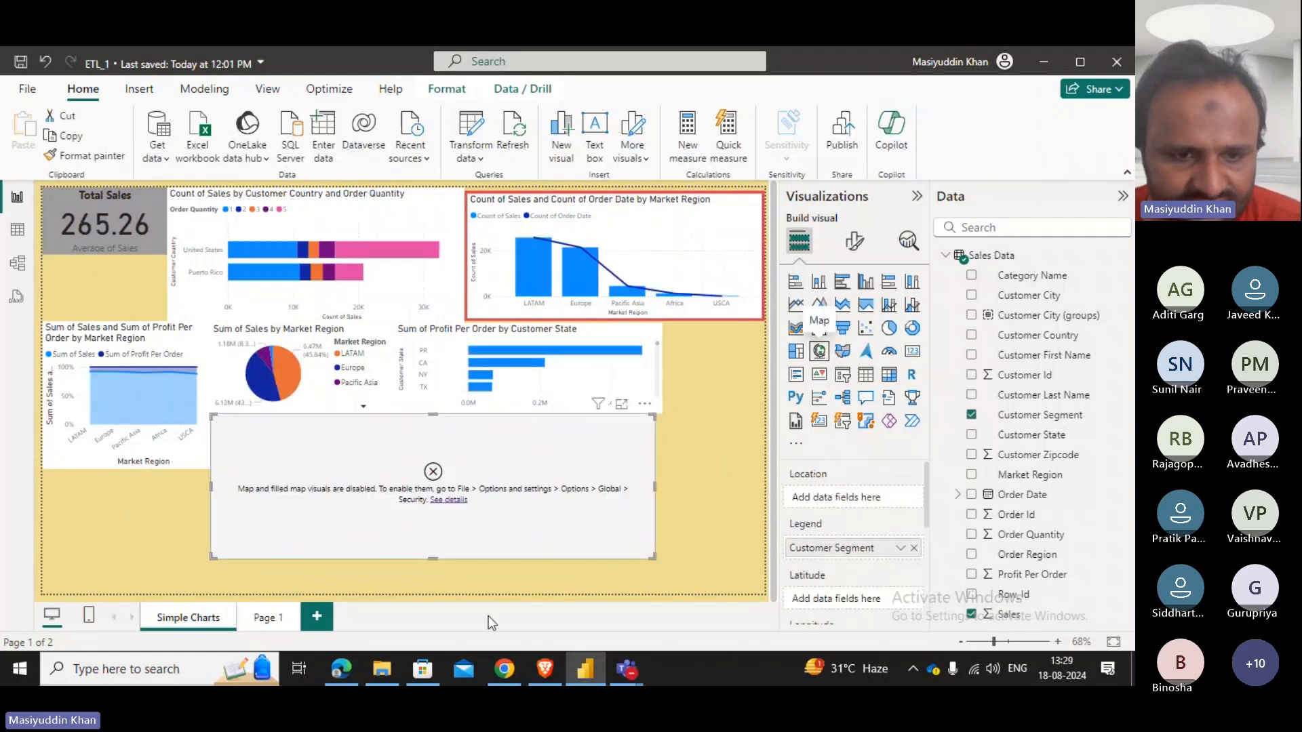
pyautogui.moveTo(242, 494)
pyautogui.mouseDown()
pyautogui.moveTo(302, 497)
pyautogui.moveTo(248, 489)
pyautogui.mouseUp()
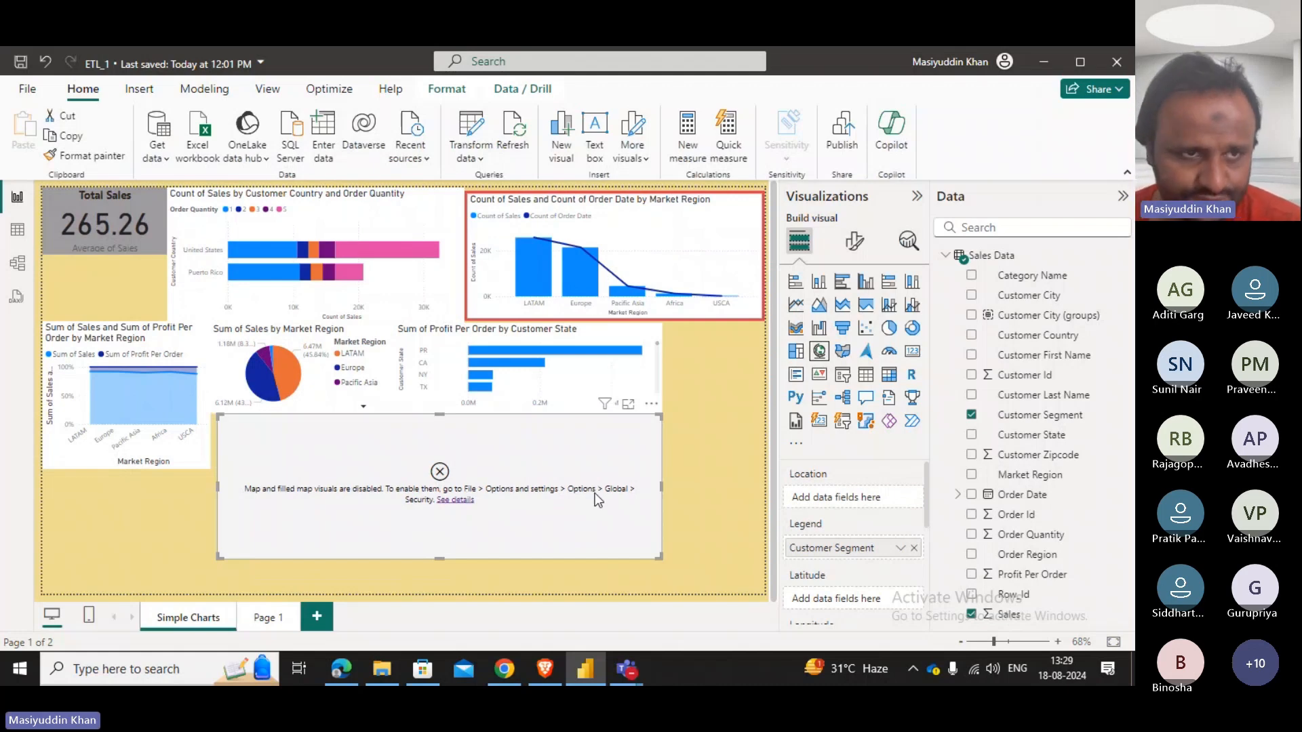
# Open the program options and look through the global Data Load settings for one that enables map visuals.
pyautogui.click(24, 90)
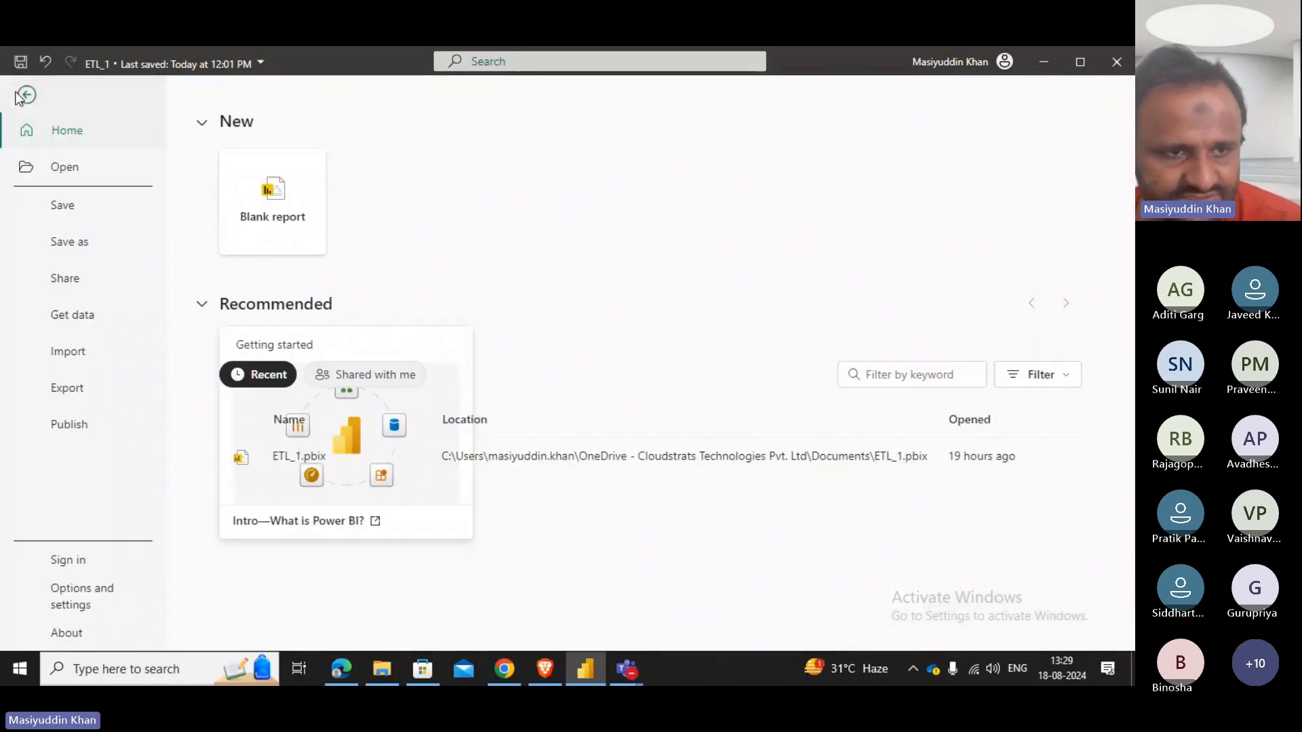
pyautogui.click(82, 603)
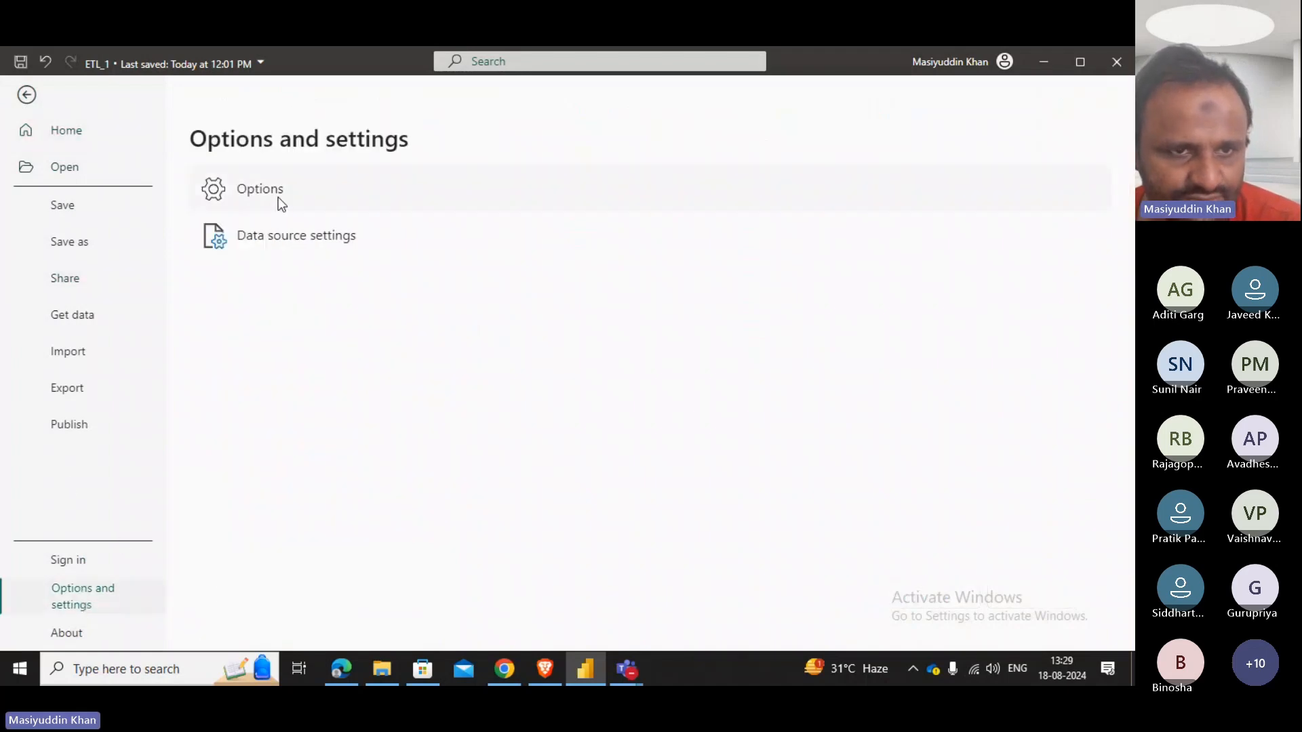
pyautogui.press('Escape')
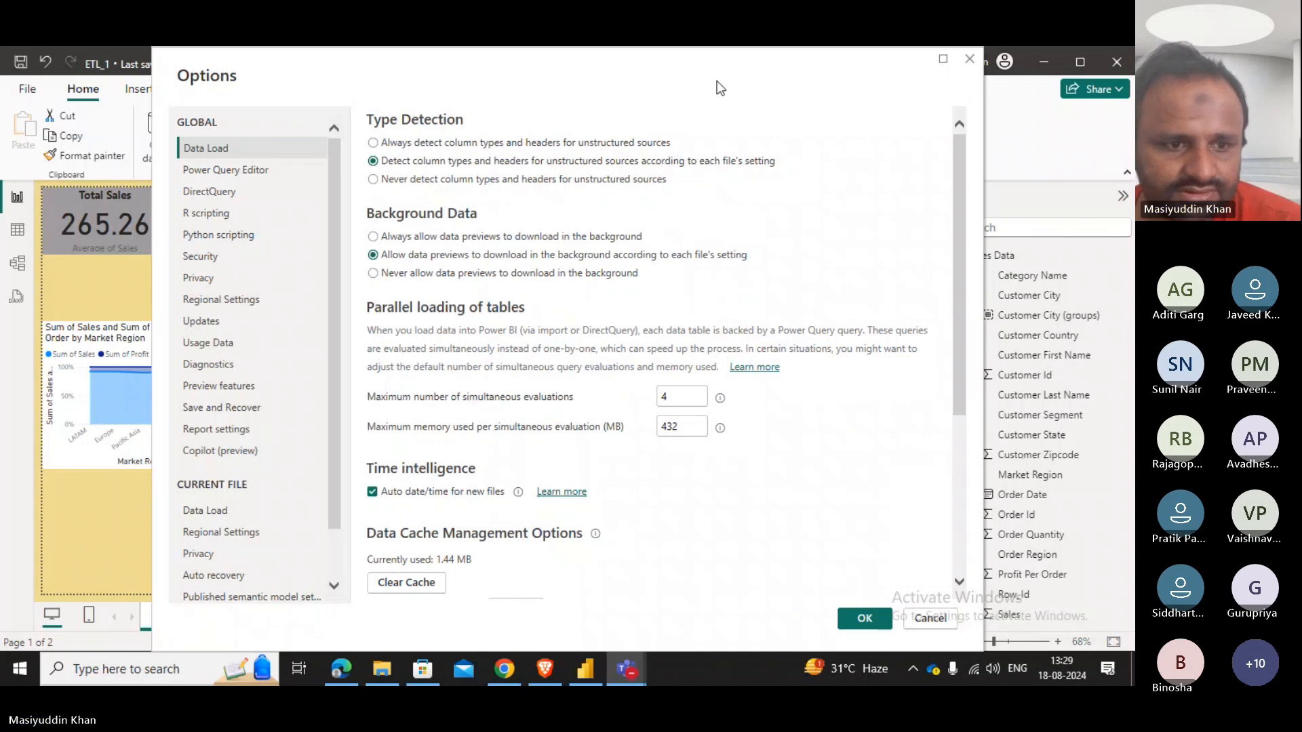
pyautogui.moveTo(717, 80); pyautogui.dragTo(641, 94)
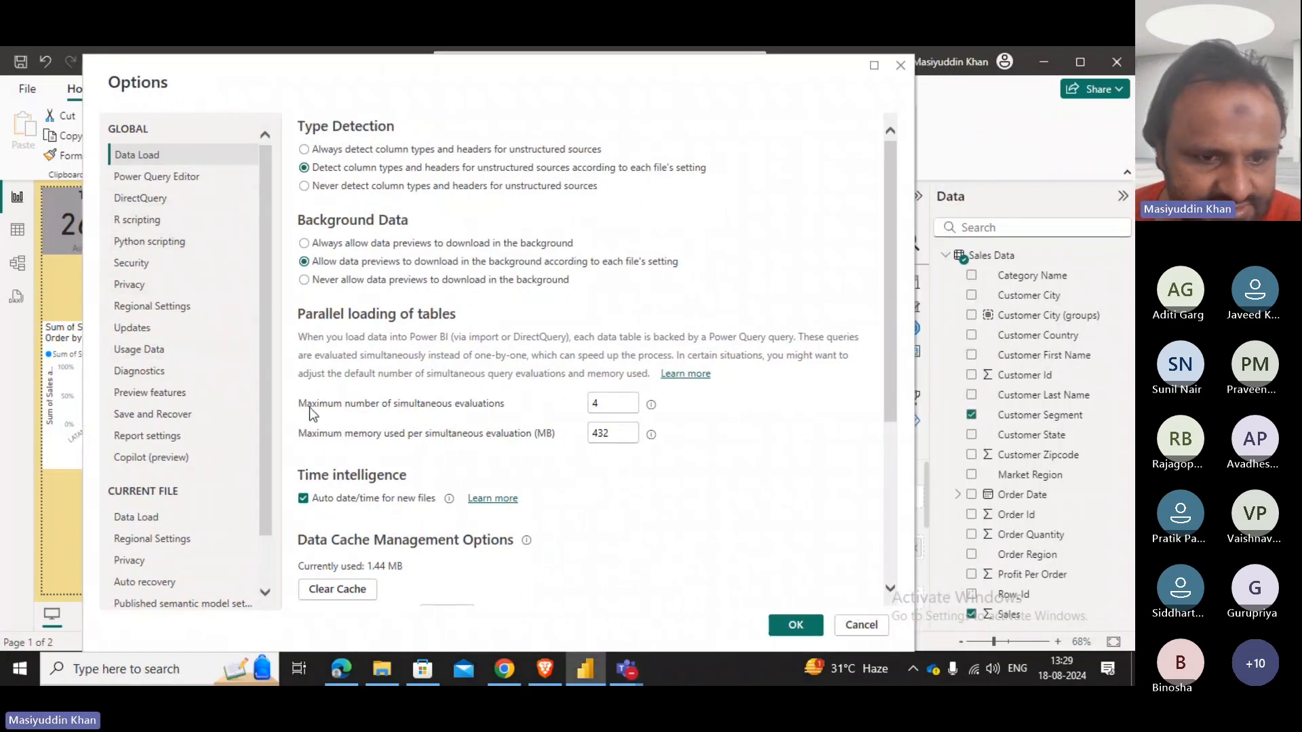
pyautogui.scroll(-1, 218, 387)
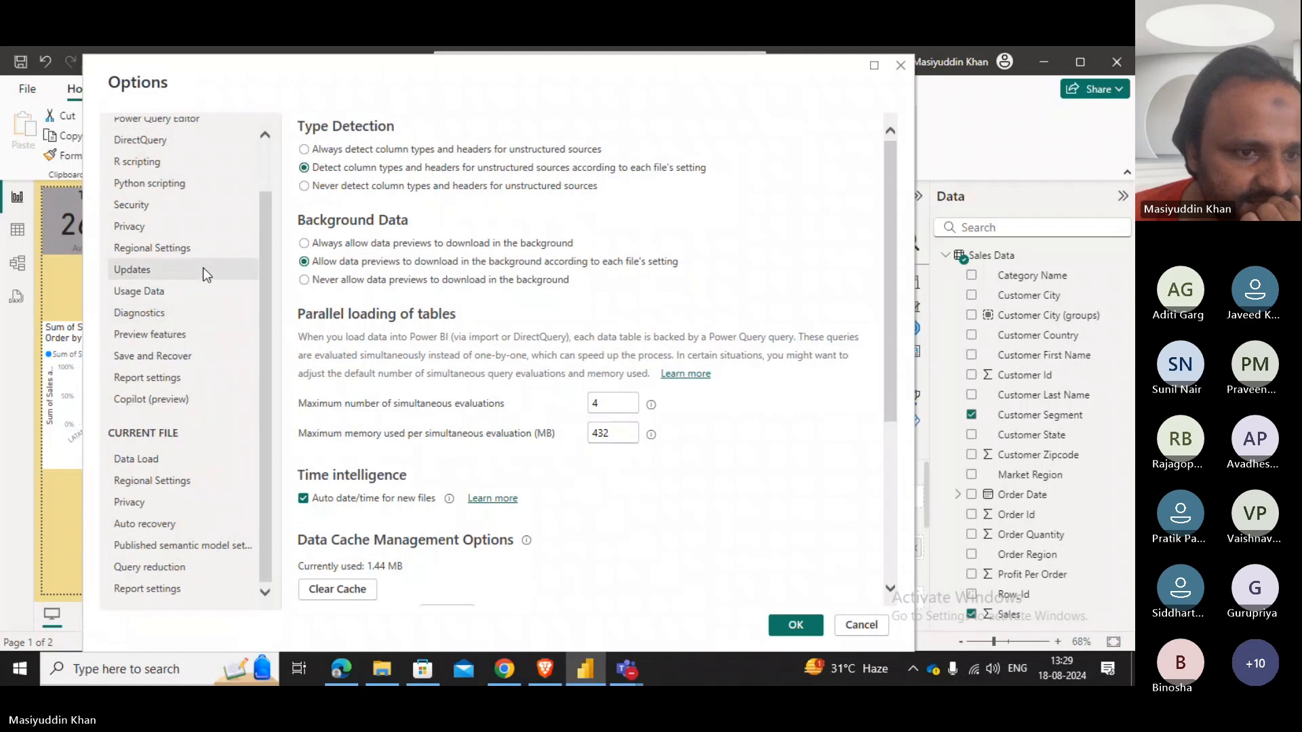
pyautogui.scroll(1, 202, 268)
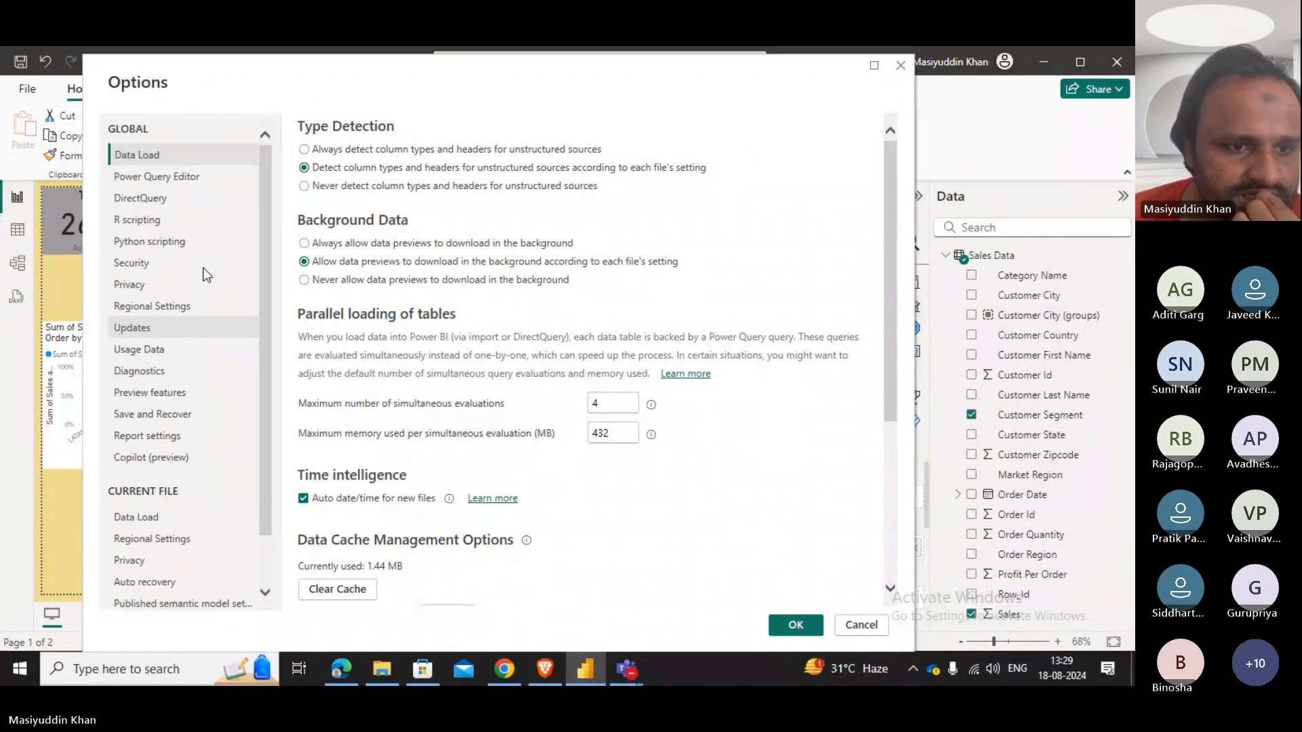
pyautogui.scroll(-3, 429, 312)
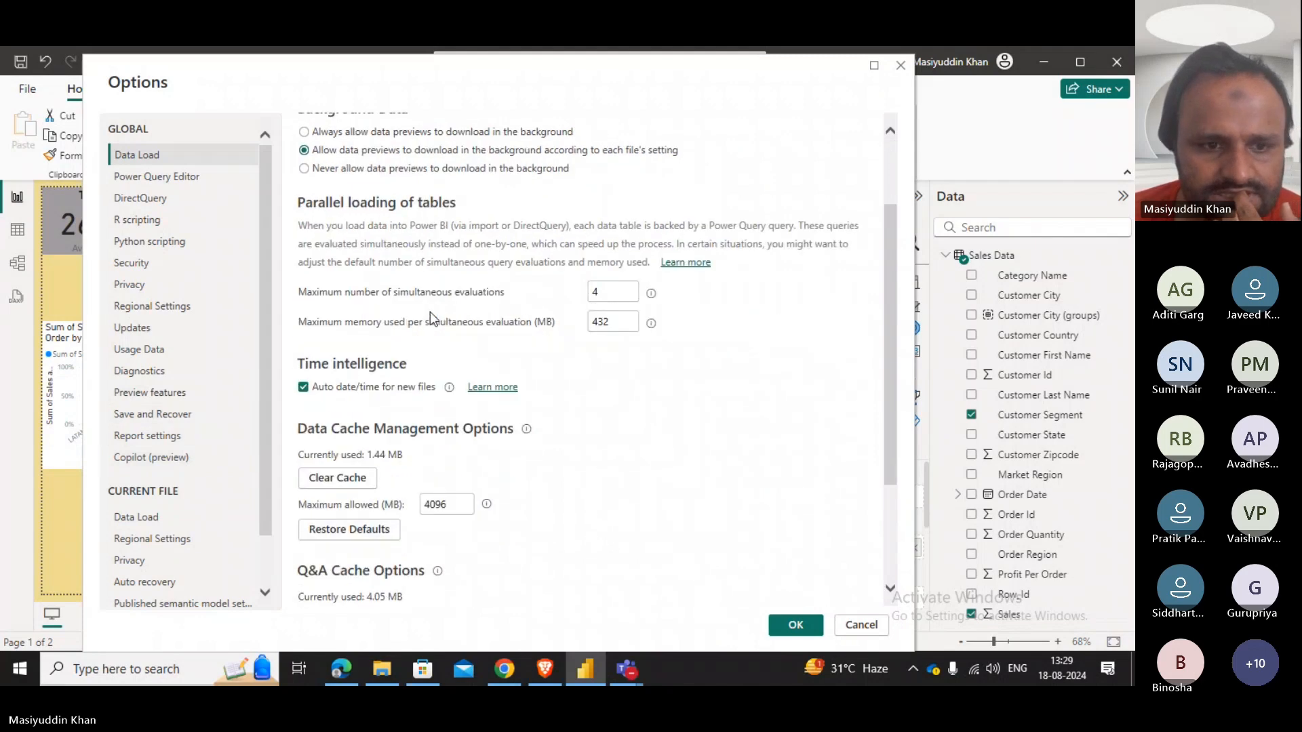
pyautogui.scroll(-4, 430, 312)
pyautogui.scroll(7, 430, 312)
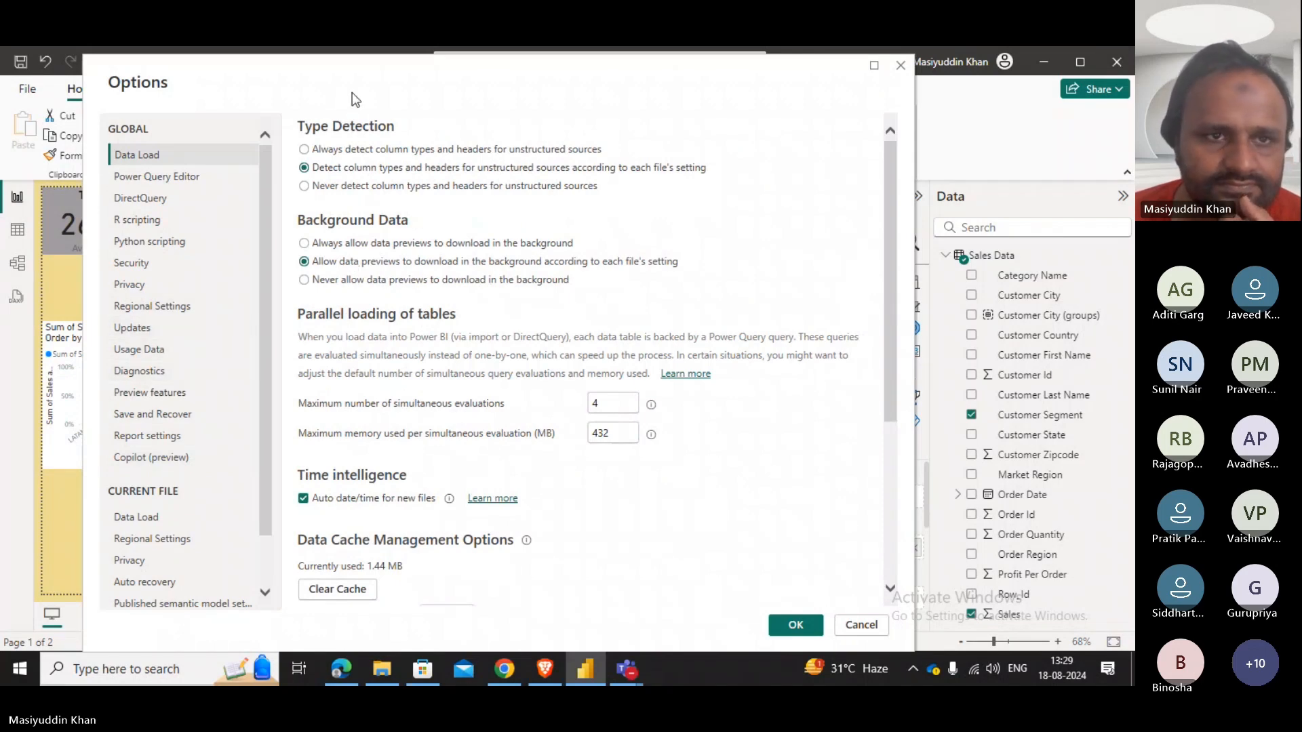
# Search the remaining Data Load, Updates and Usage Data options for the map setting, and close the options without changes.
pyautogui.moveTo(352, 82)
pyautogui.mouseDown()
pyautogui.moveTo(341, 83)
pyautogui.moveTo(379, 221)
pyautogui.moveTo(150, 146)
pyautogui.moveTo(20, 203)
pyautogui.moveTo(5, 170)
pyautogui.moveTo(399, 84)
pyautogui.mouseUp()
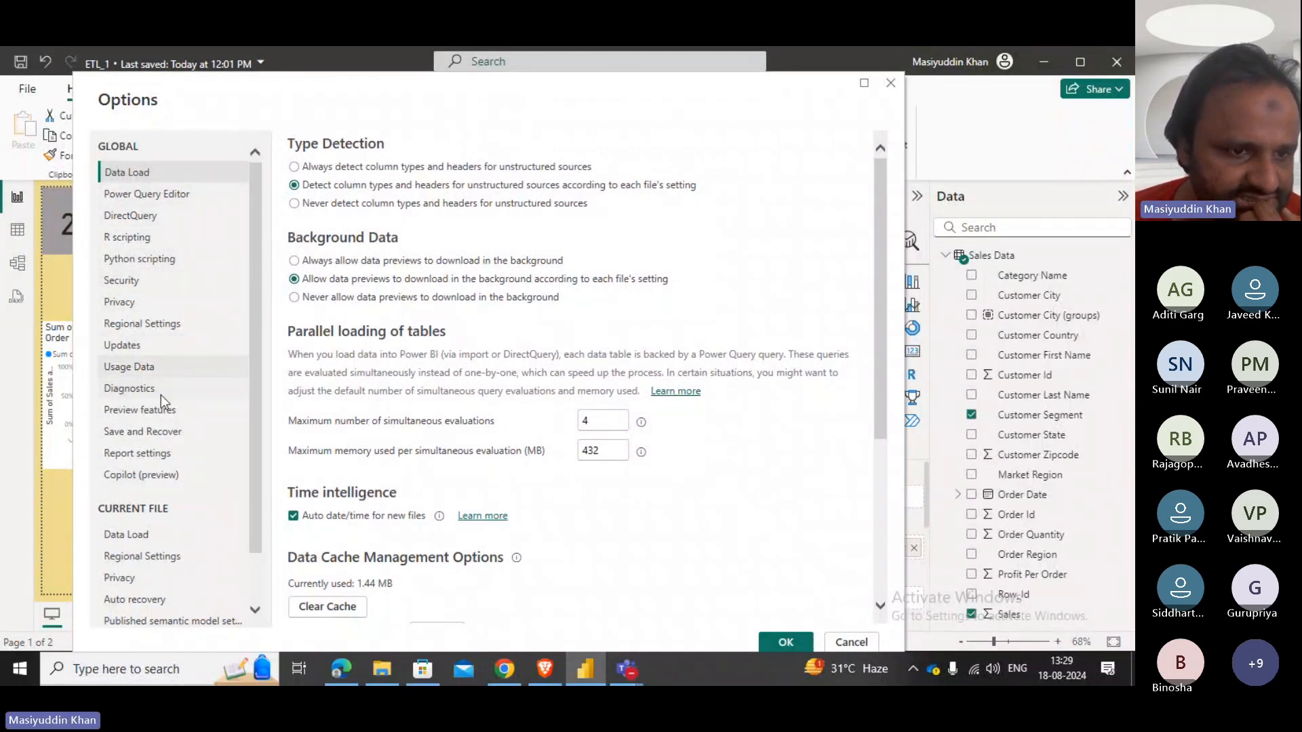
pyautogui.scroll(-1, 153, 430)
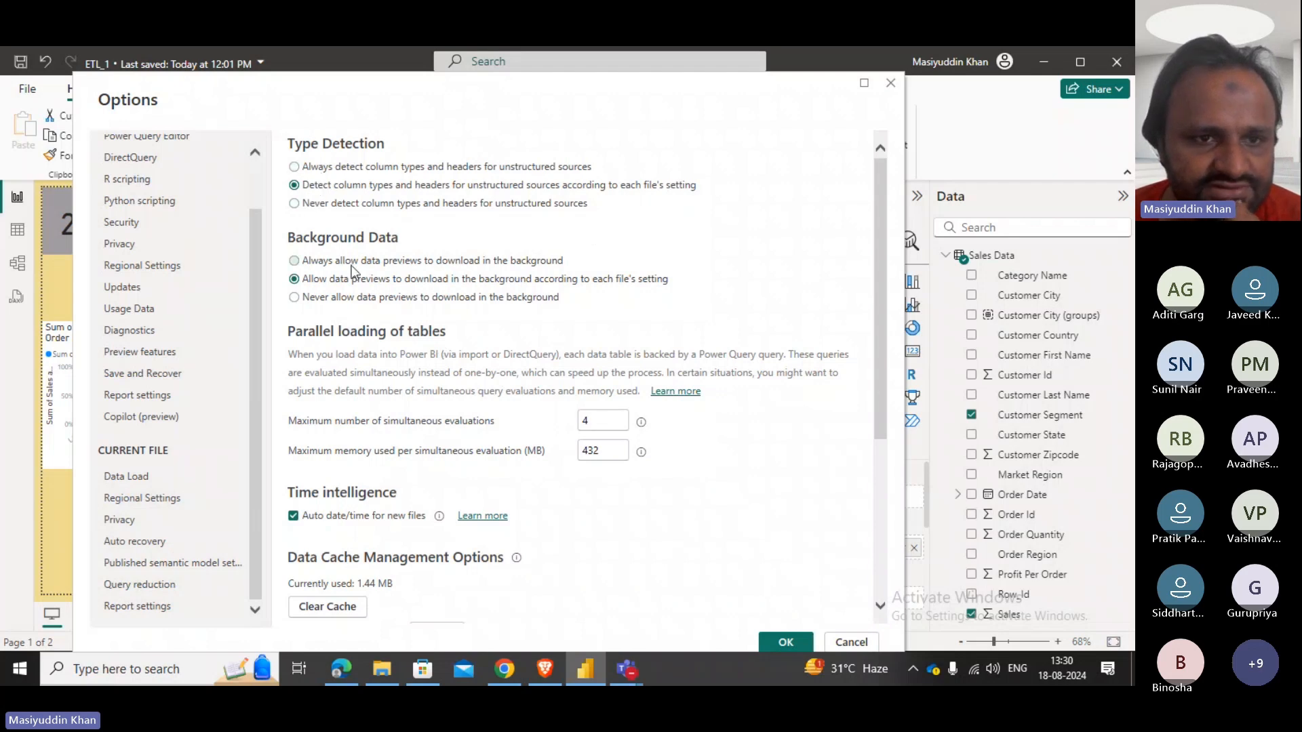
pyautogui.scroll(-3, 389, 373)
pyautogui.scroll(-2, 389, 373)
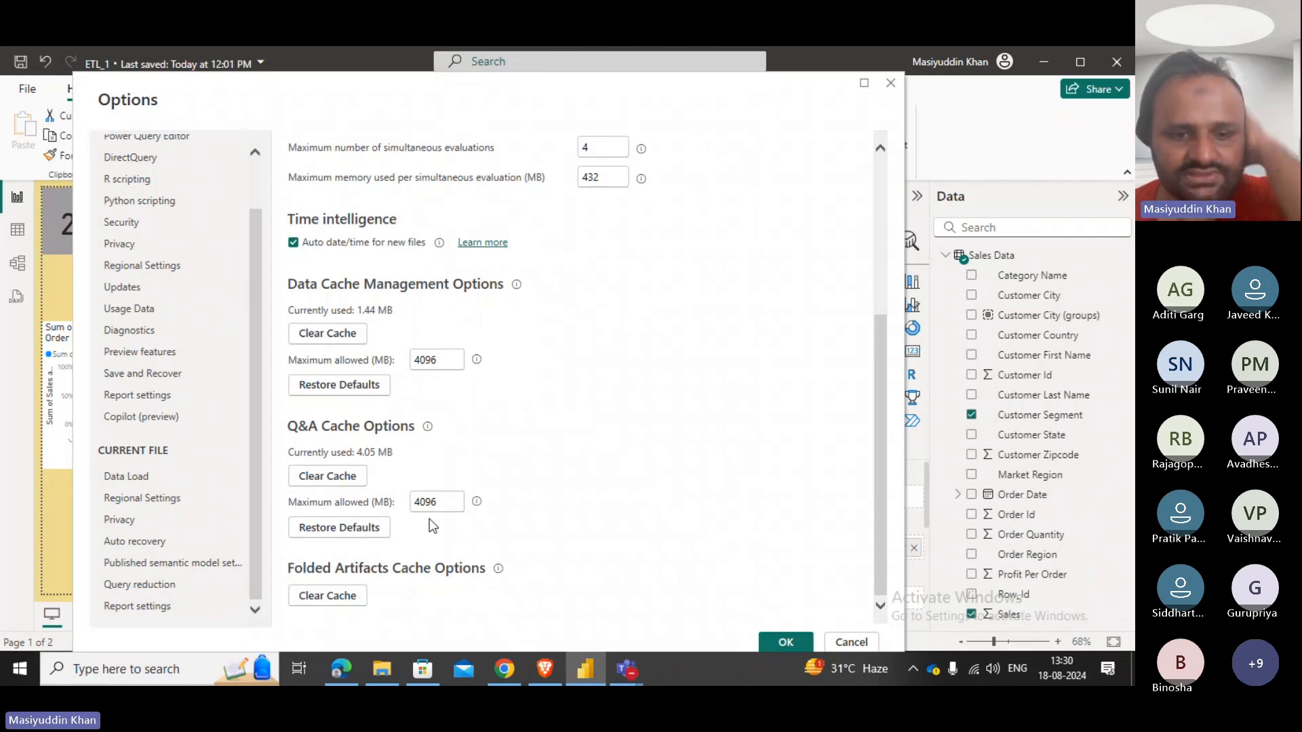
pyautogui.scroll(1, 188, 365)
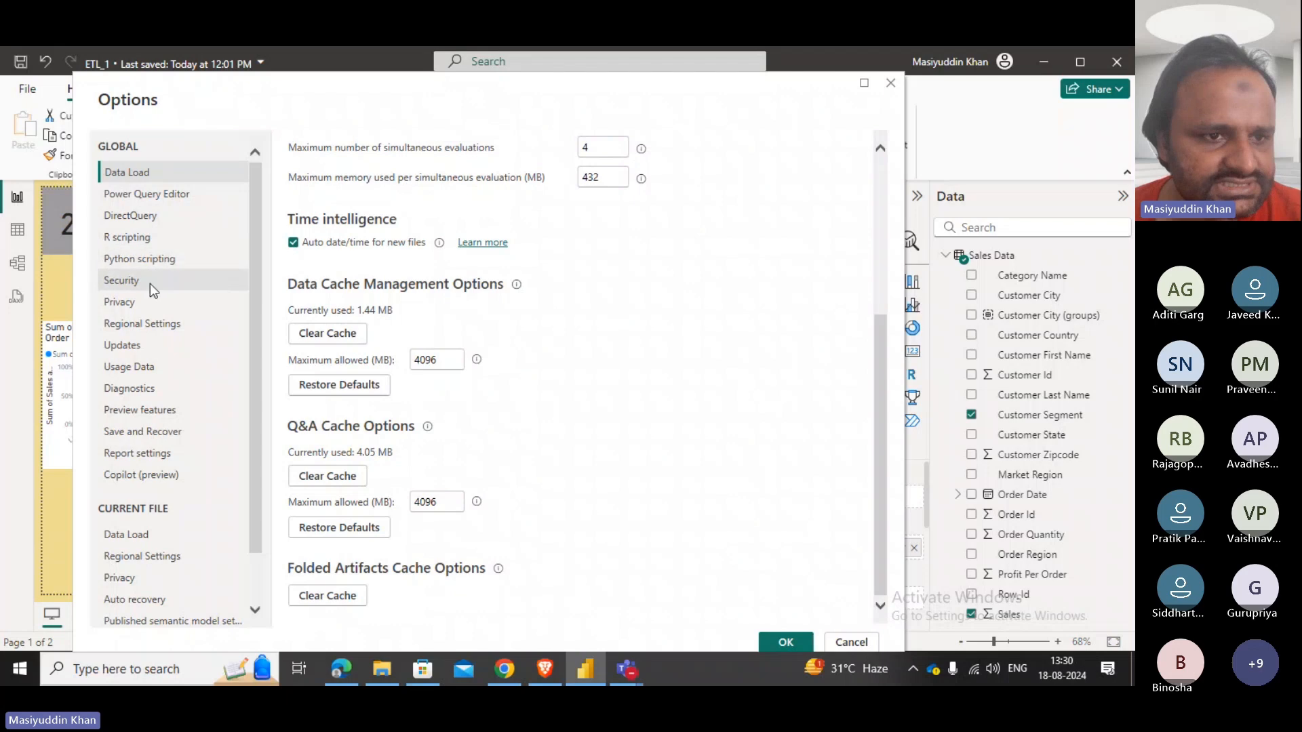
pyautogui.click(144, 348)
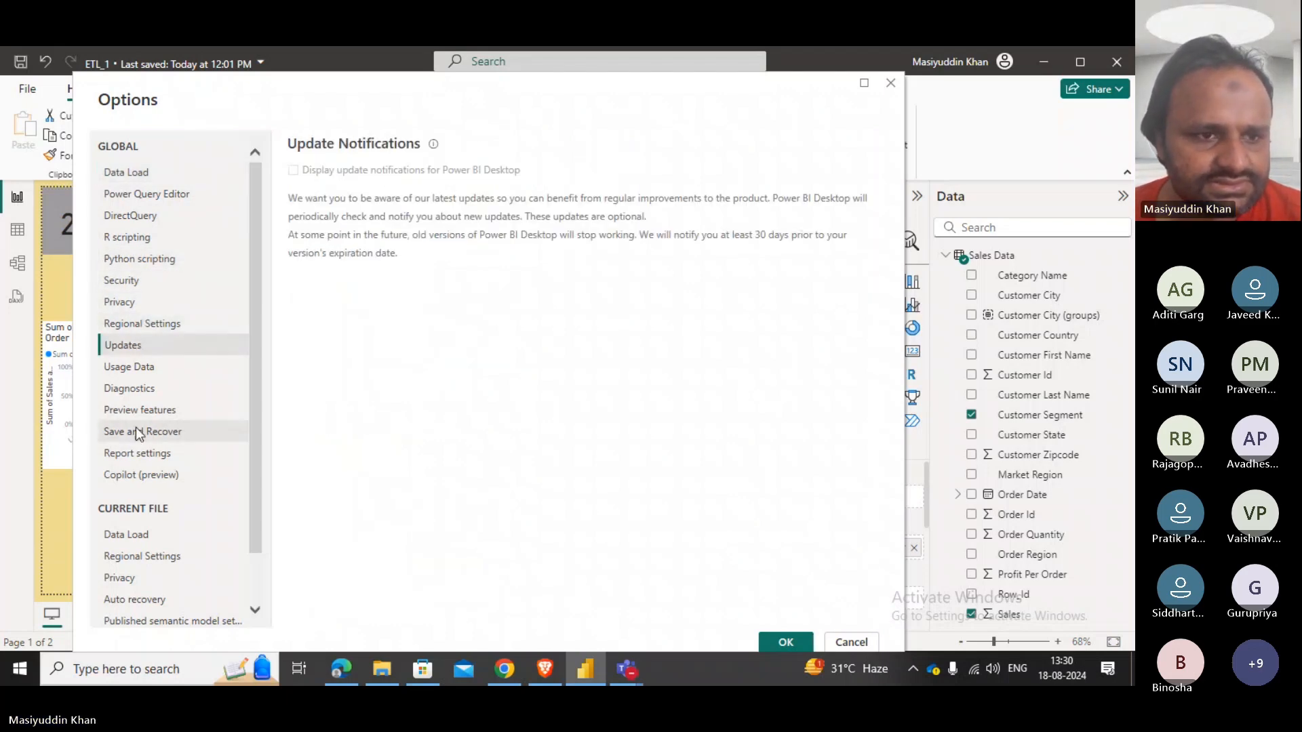
pyautogui.click(144, 372)
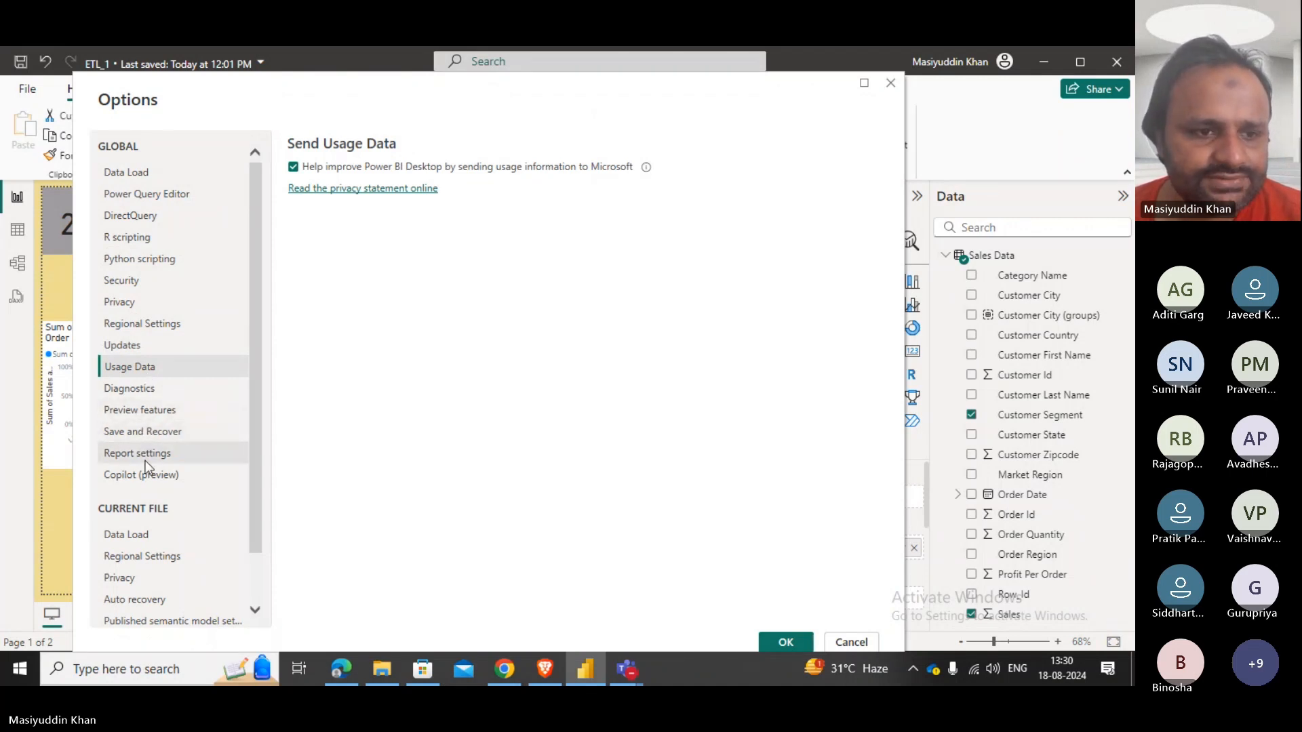
pyautogui.click(888, 84)
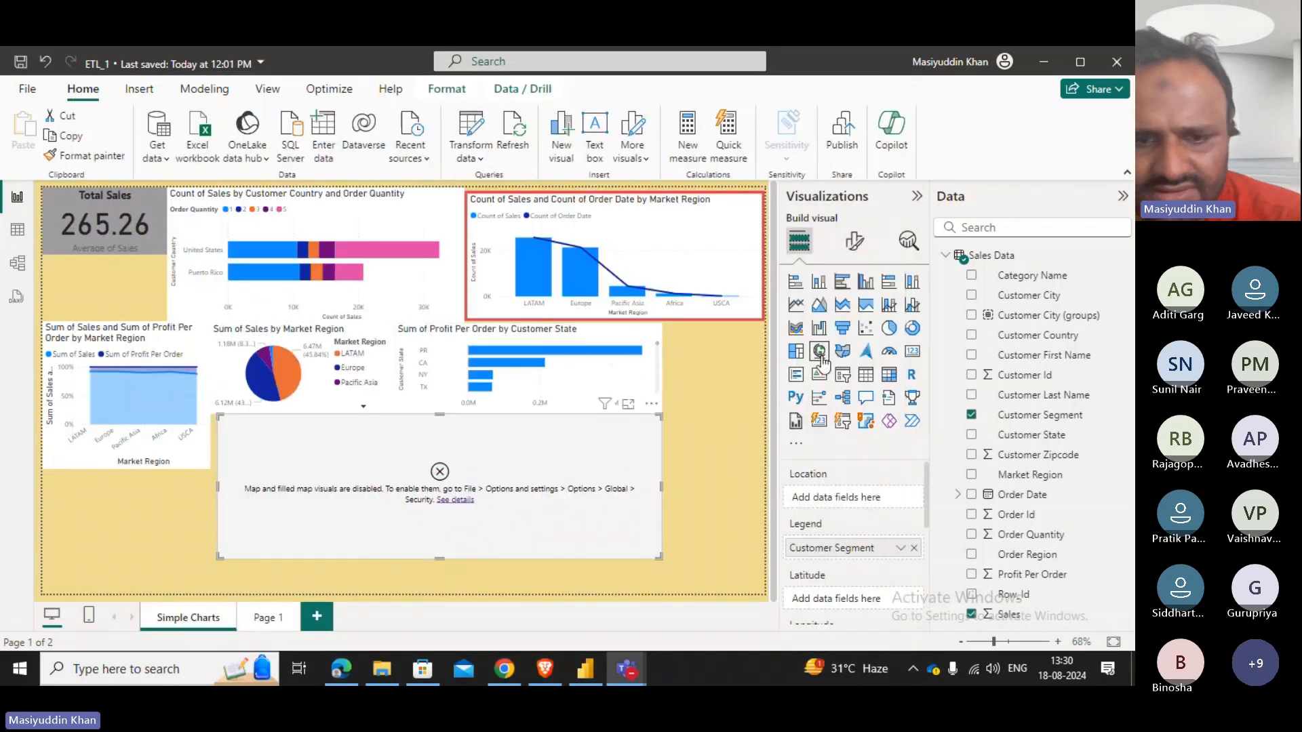
# Read the details of the map visual's notice, and open the global Security options.
pyautogui.click(451, 500)
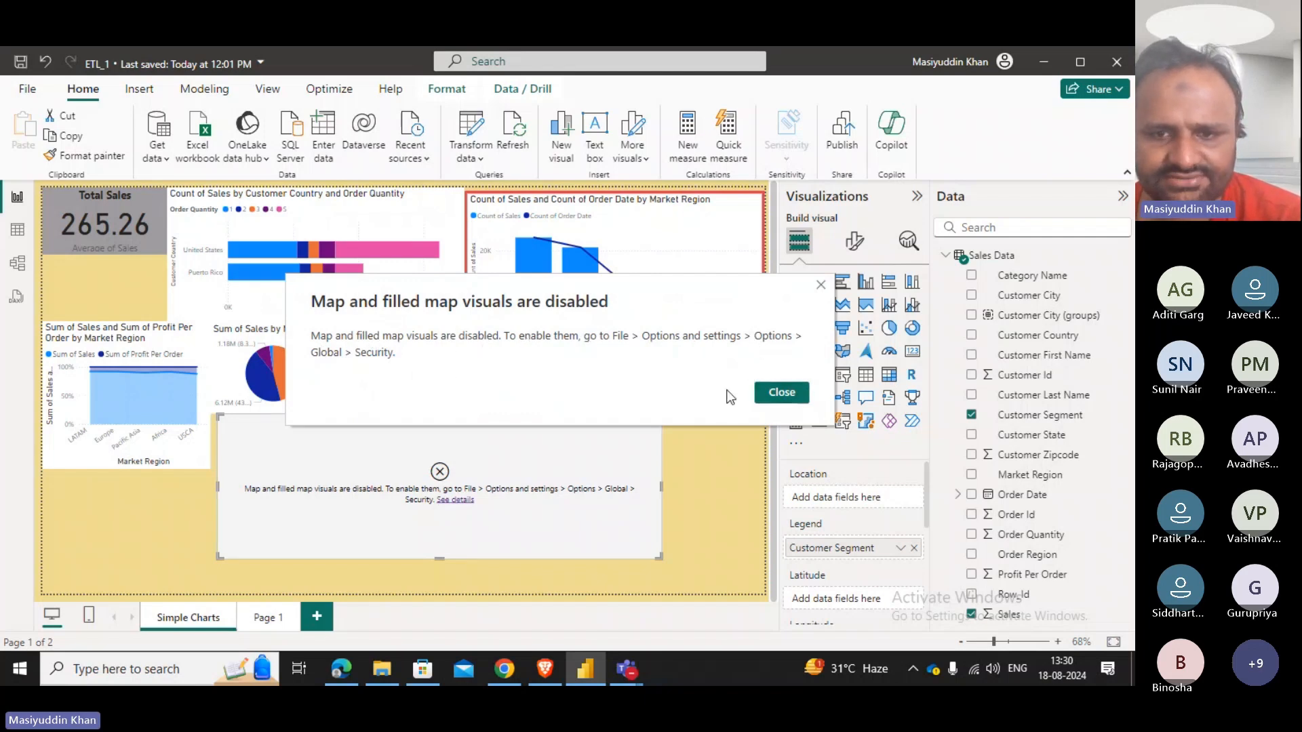
pyautogui.click(779, 395)
pyautogui.click(24, 89)
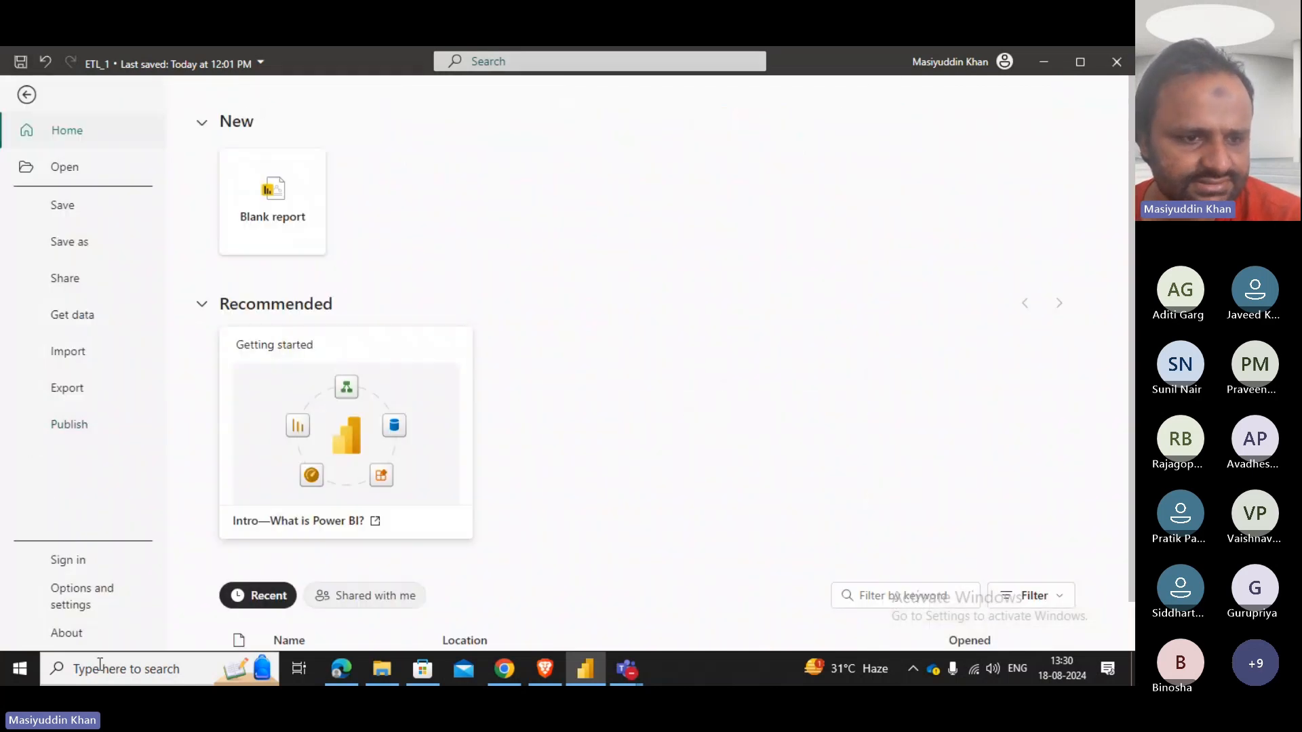
pyautogui.click(60, 604)
pyautogui.click(259, 190)
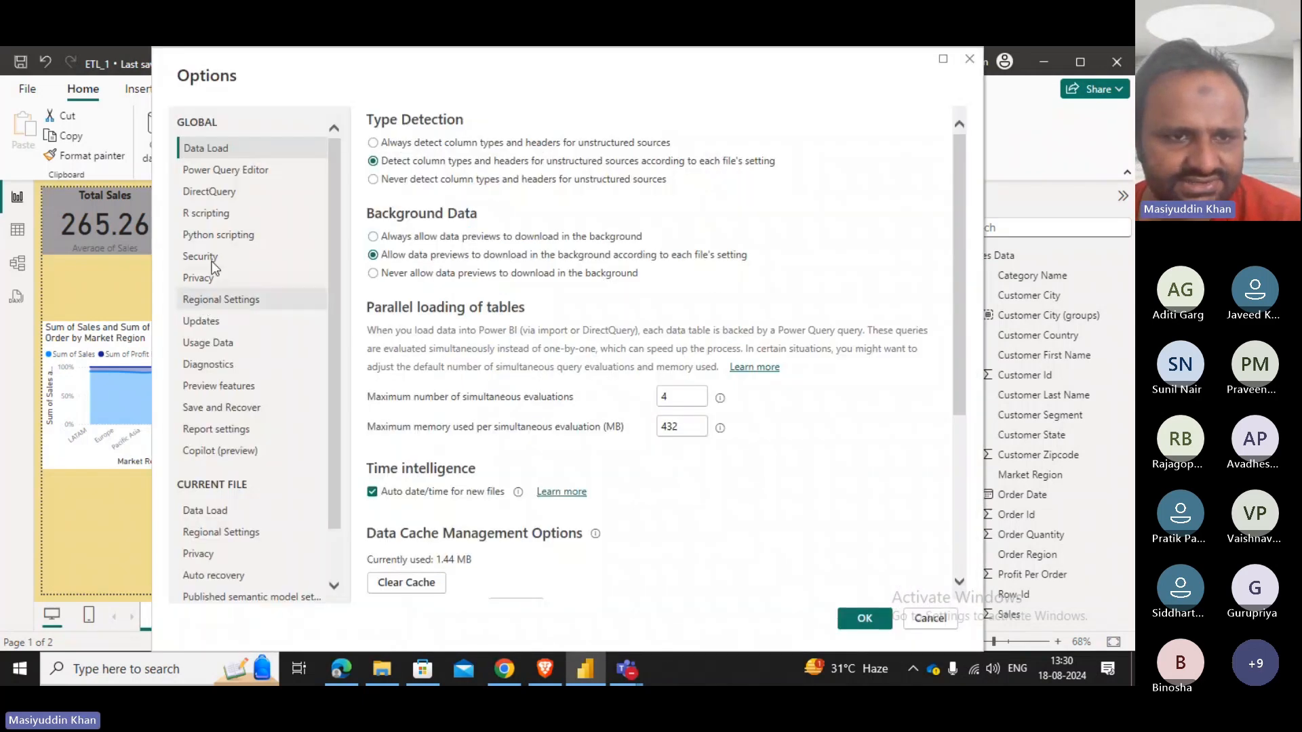
pyautogui.click(213, 256)
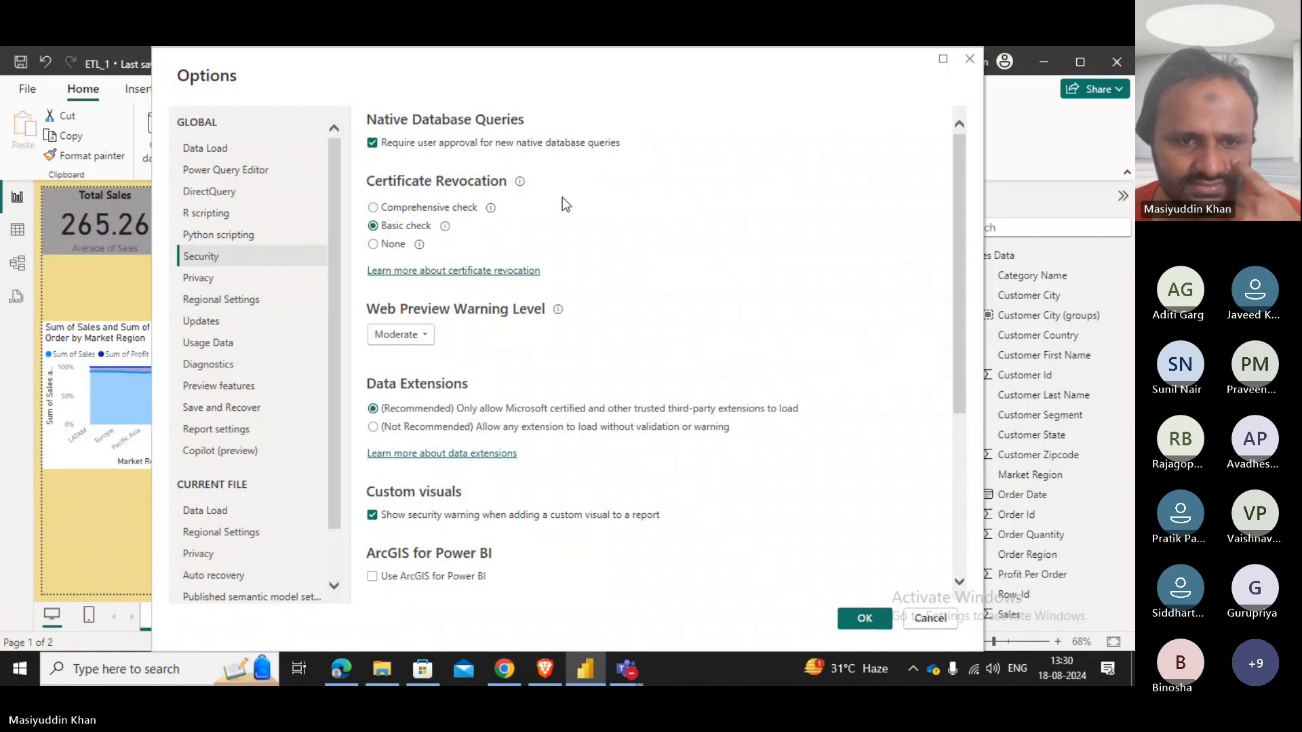
# Enable Use Map and Filled Map visuals and Use ArcGIS for Power BI, and apply the options.
pyautogui.scroll(-4, 566, 203)
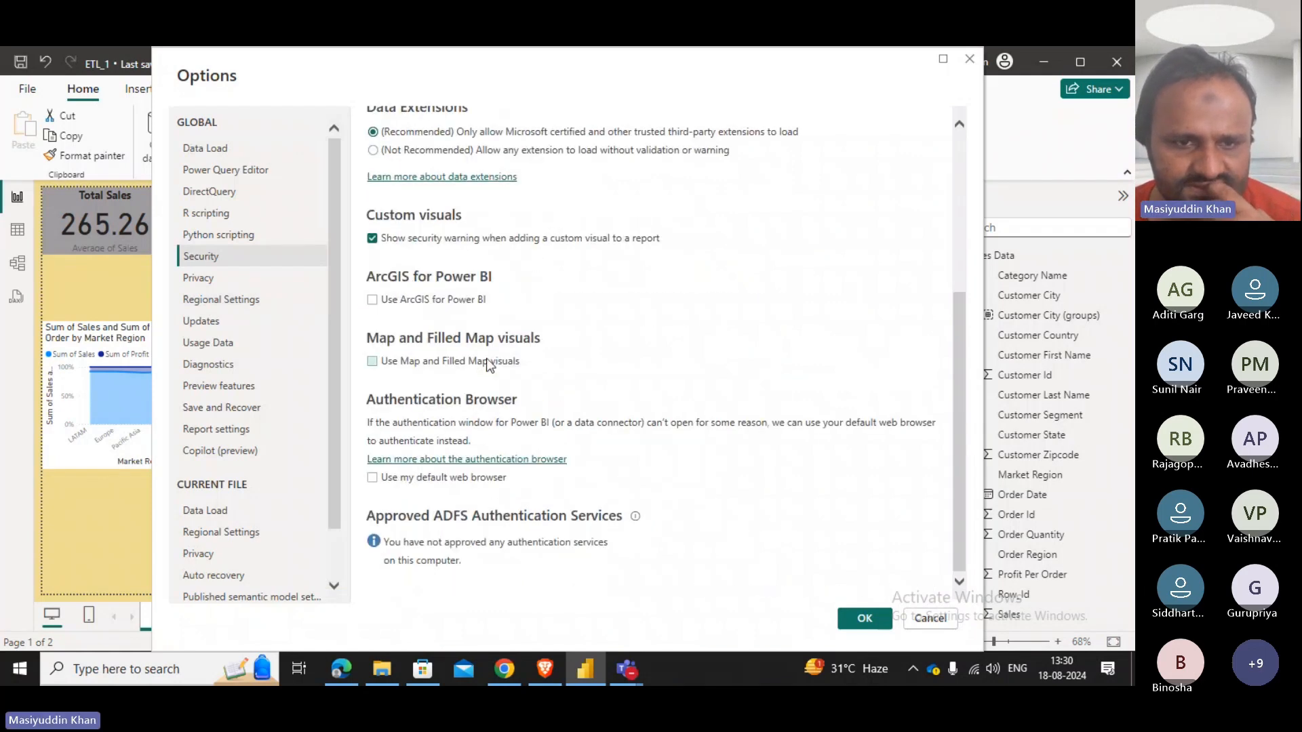
pyautogui.click(473, 361)
pyautogui.click(400, 304)
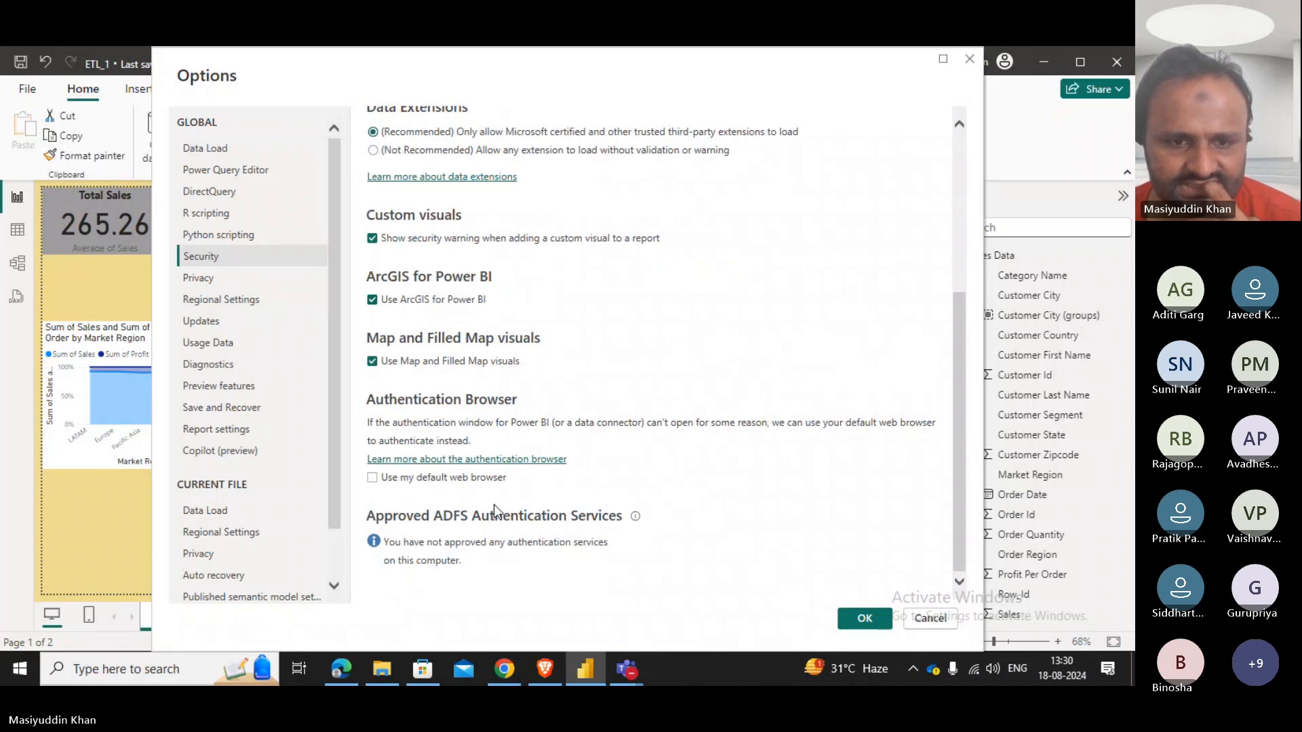
pyautogui.click(860, 619)
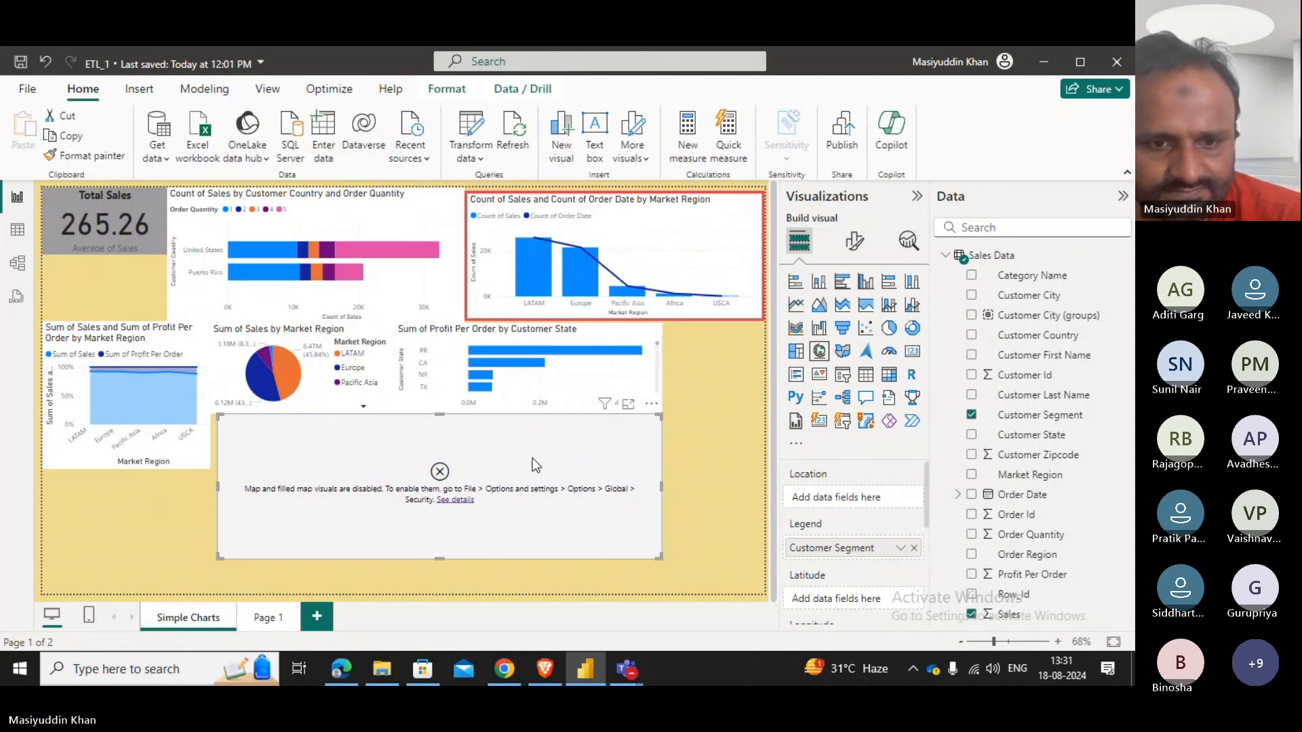
# Convert the map visual back to a treemap, and cross-highlight the report by the Home Office LATAM block.
pyautogui.click(798, 352)
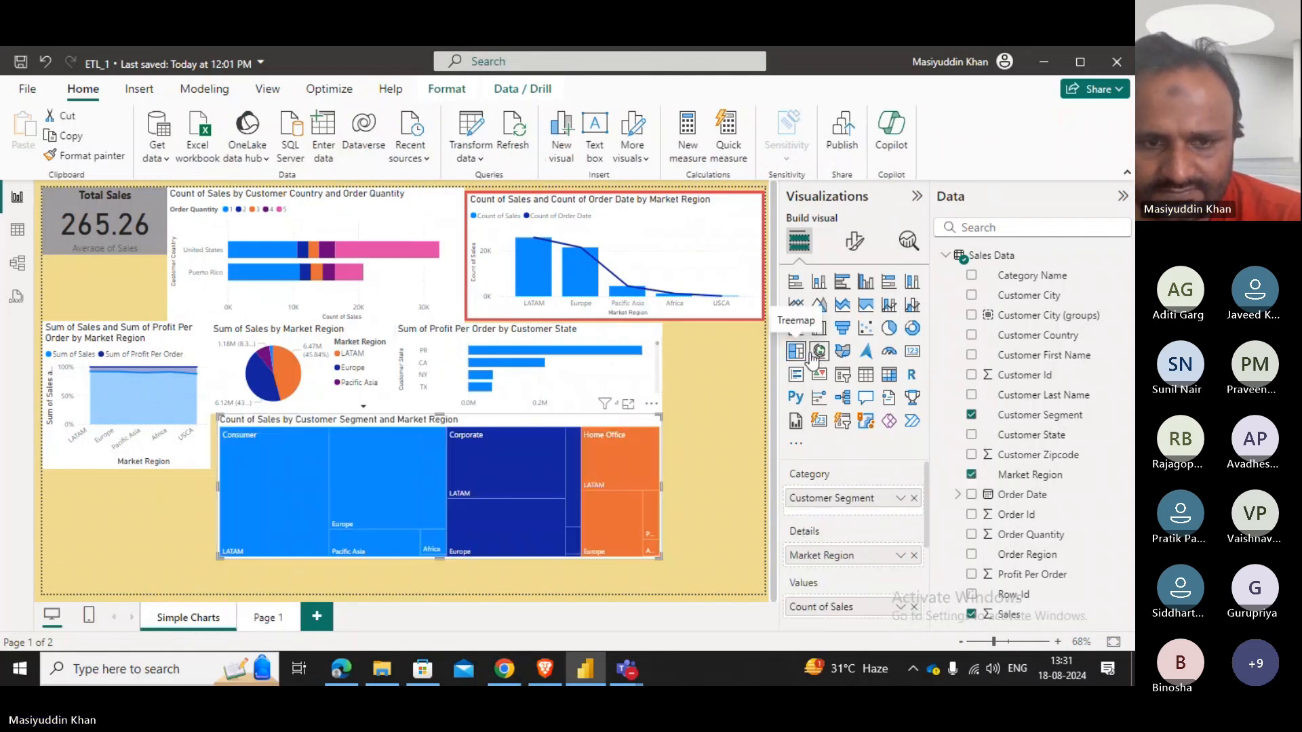
pyautogui.click(622, 466)
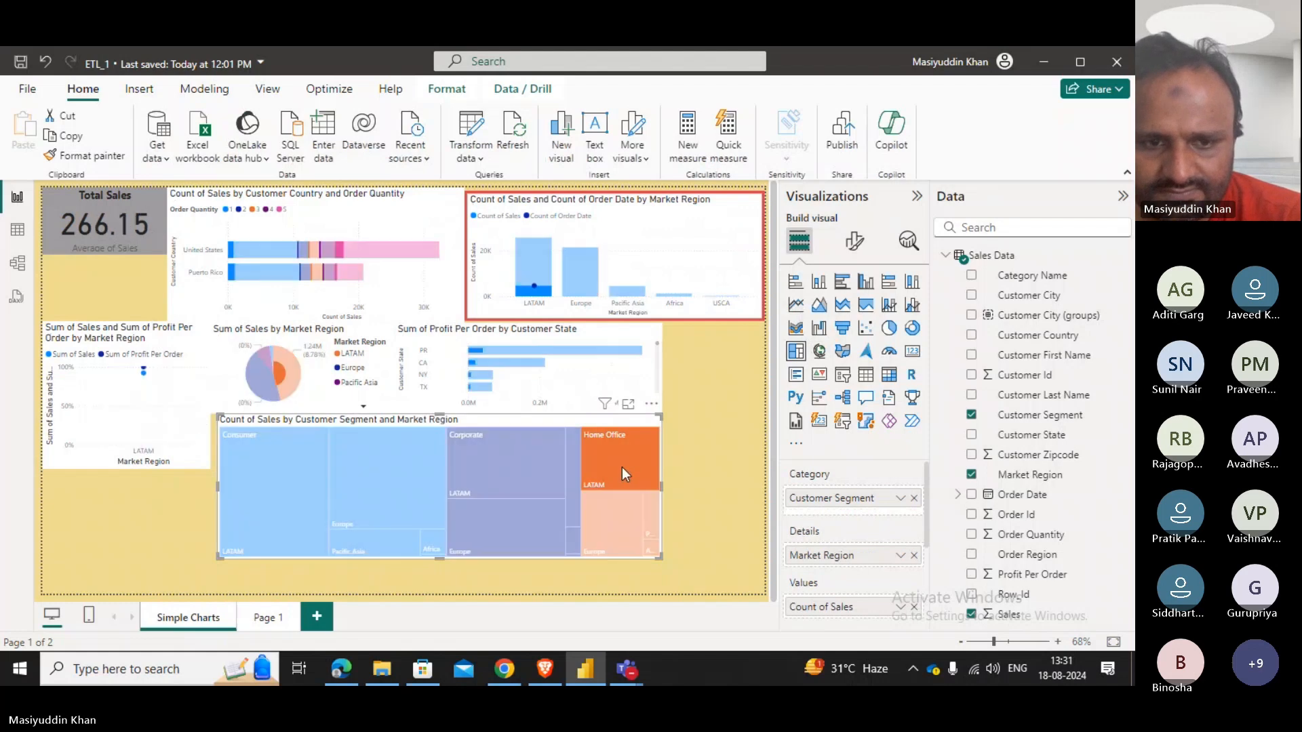
# Cross-highlight the report by the treemap's Corporate LATAM block, and move the treemap up over the pie and state profit charts.
pyautogui.click(474, 490)
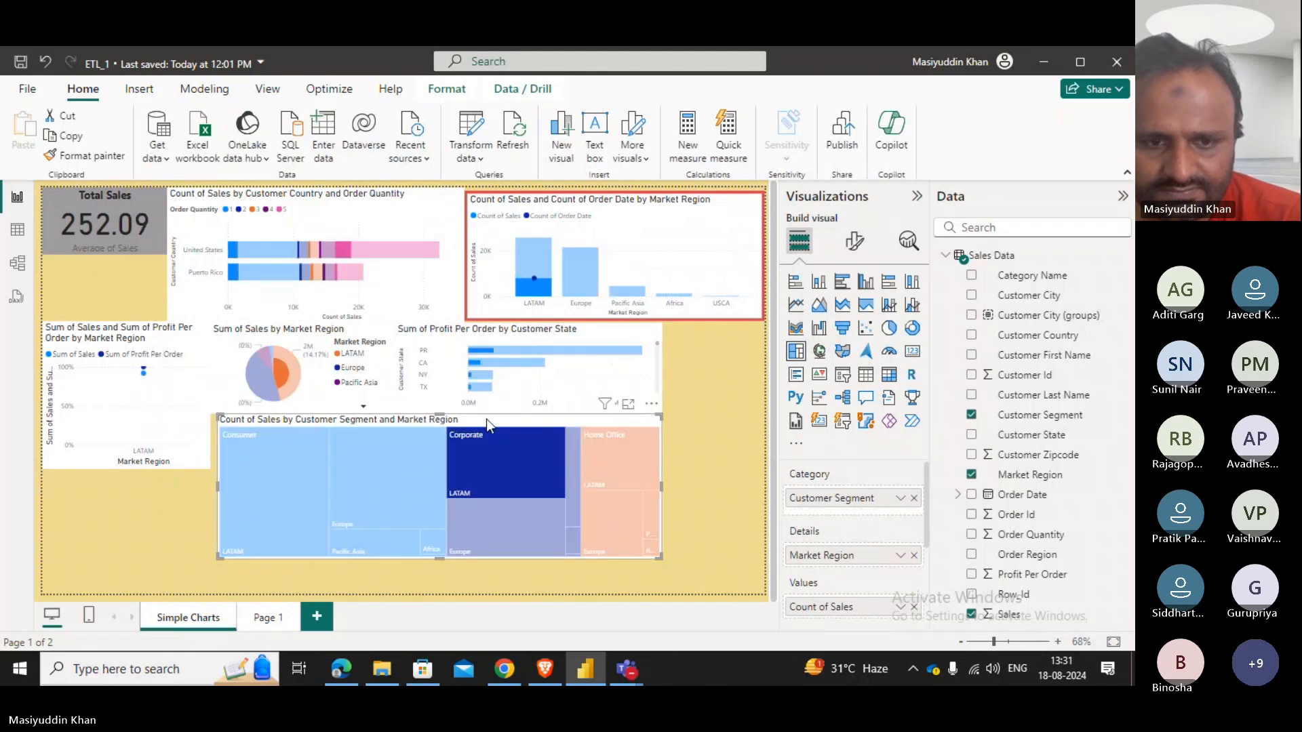
pyautogui.moveTo(487, 419); pyautogui.dragTo(512, 356)
pyautogui.click(128, 519)
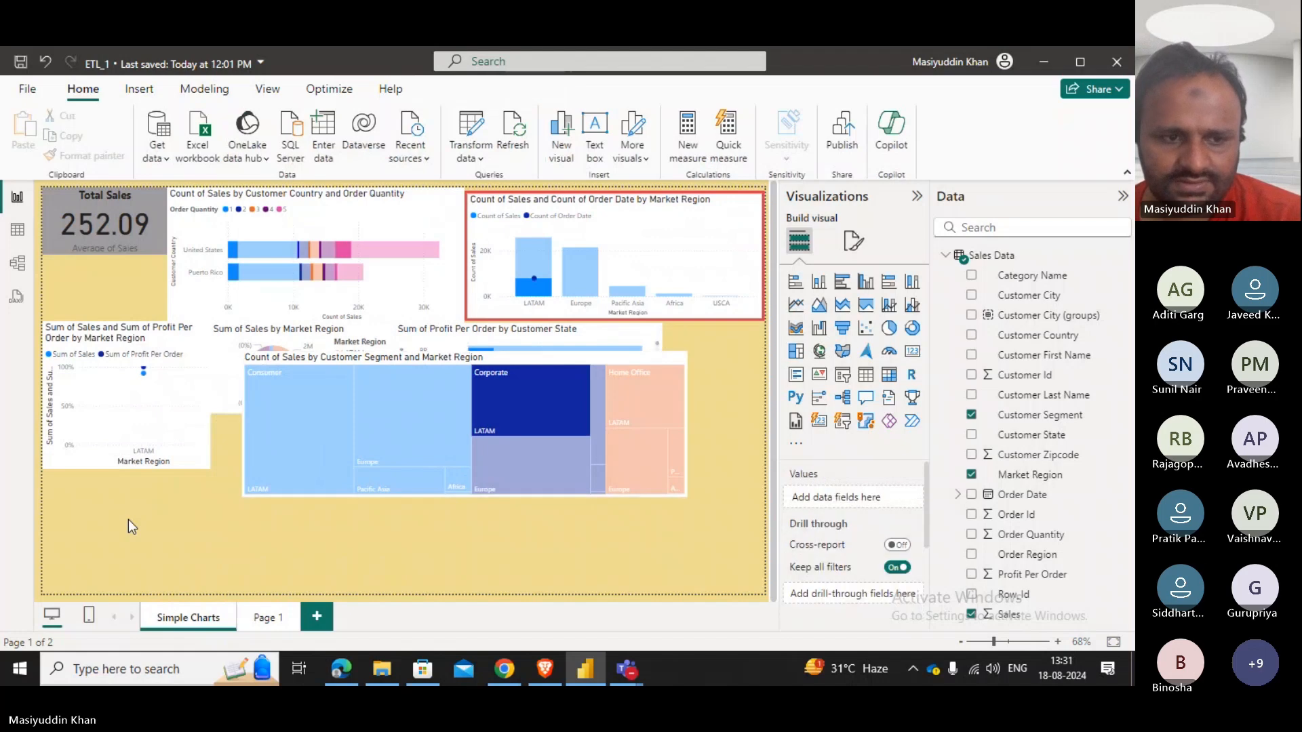
pyautogui.doubleClick(703, 514)
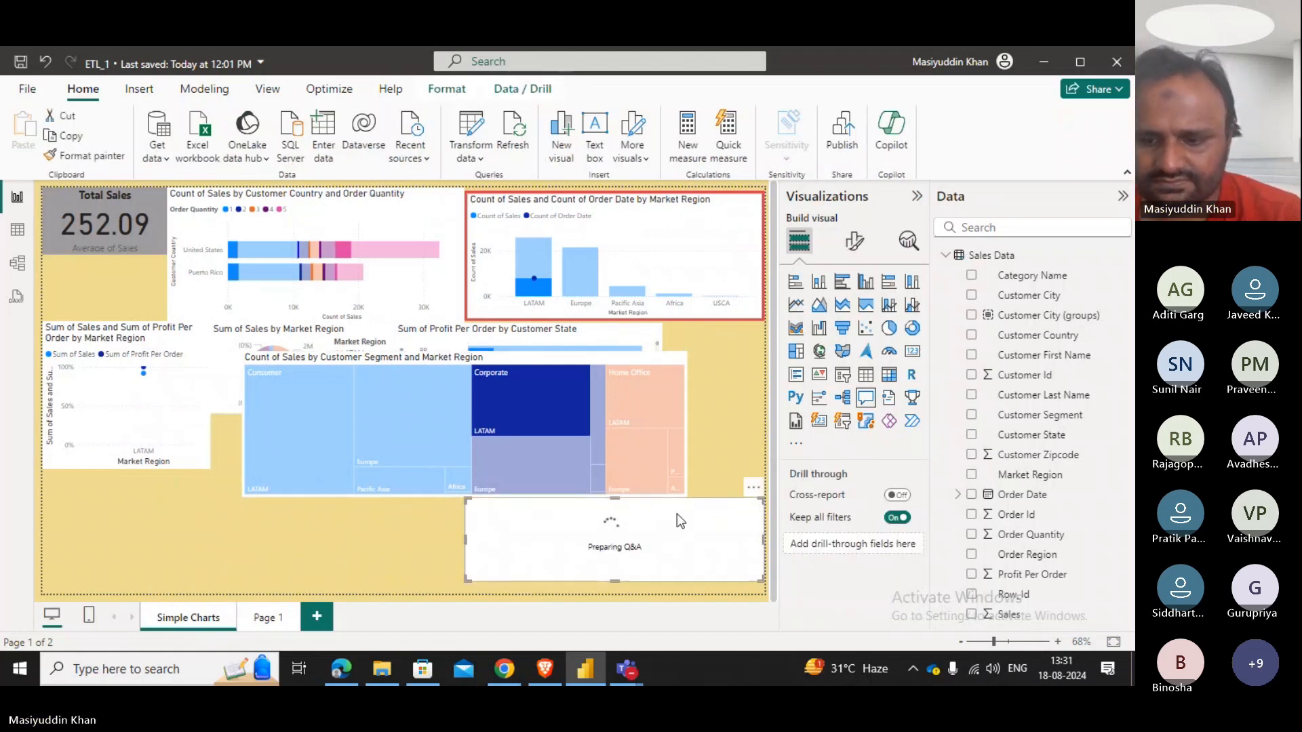
pyautogui.press('Delete')
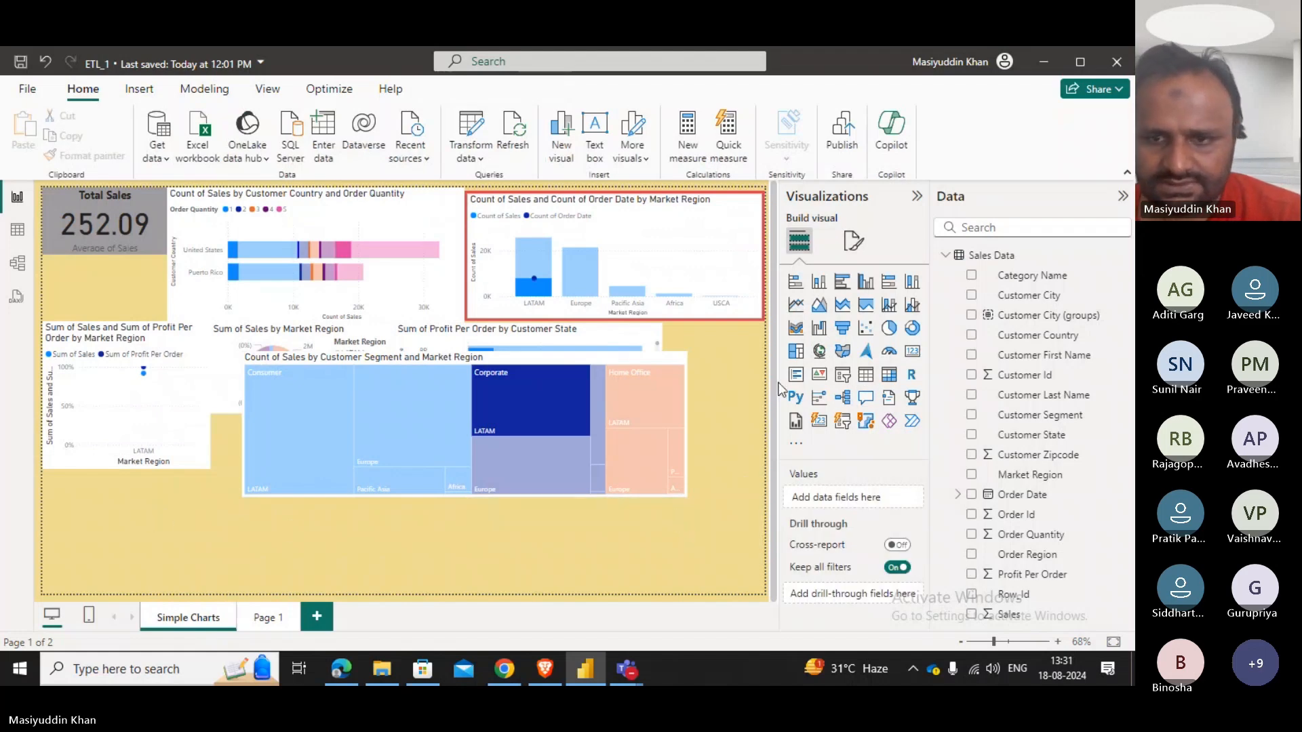
# Insert a map visual with Market Region as its legend, and enlarge it over the middle of the report page.
pyautogui.click(819, 351)
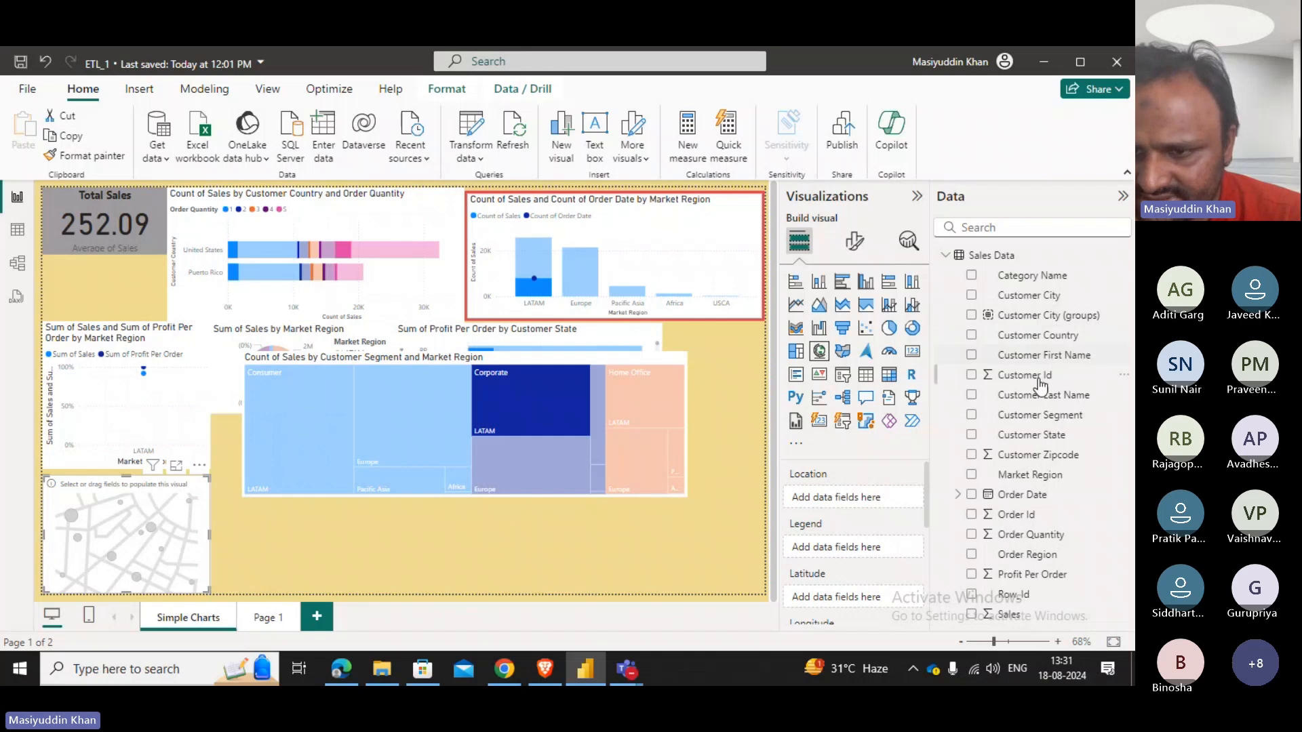
pyautogui.click(971, 476)
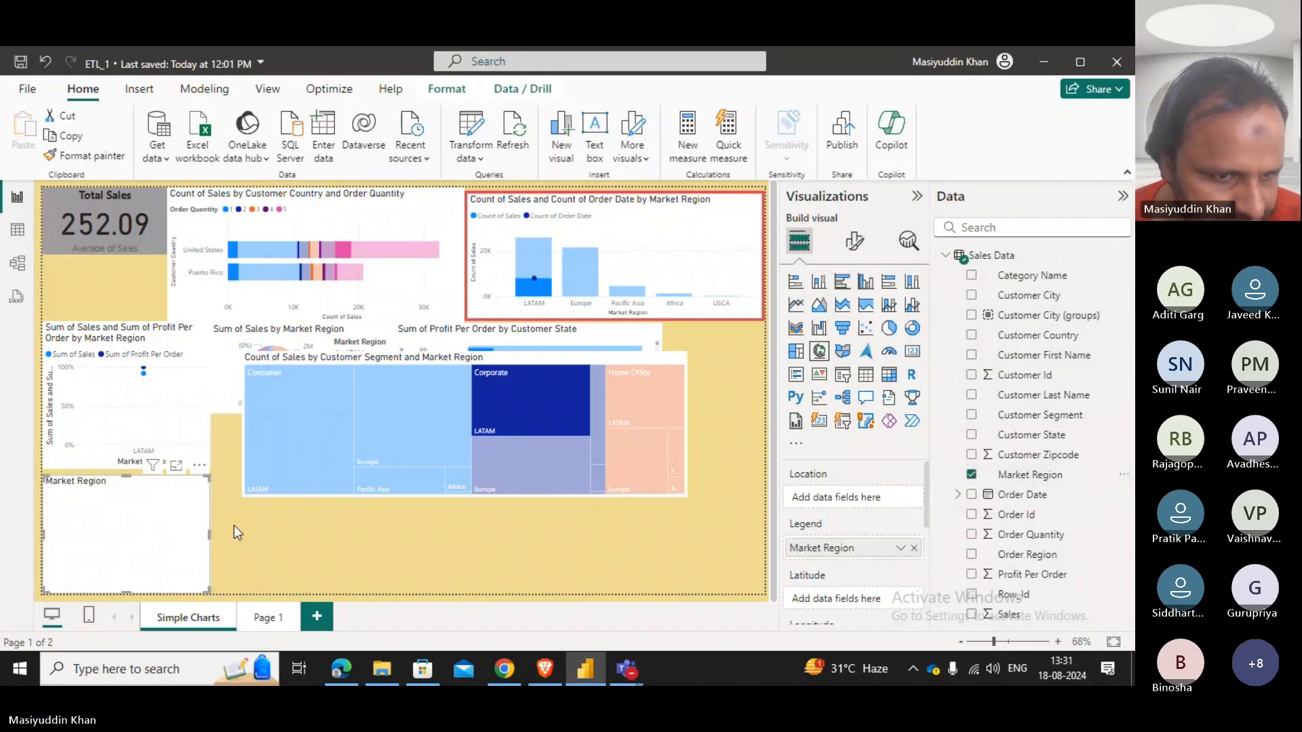
pyautogui.moveTo(207, 537)
pyautogui.mouseDown()
pyautogui.moveTo(385, 536)
pyautogui.moveTo(229, 537)
pyautogui.mouseUp()
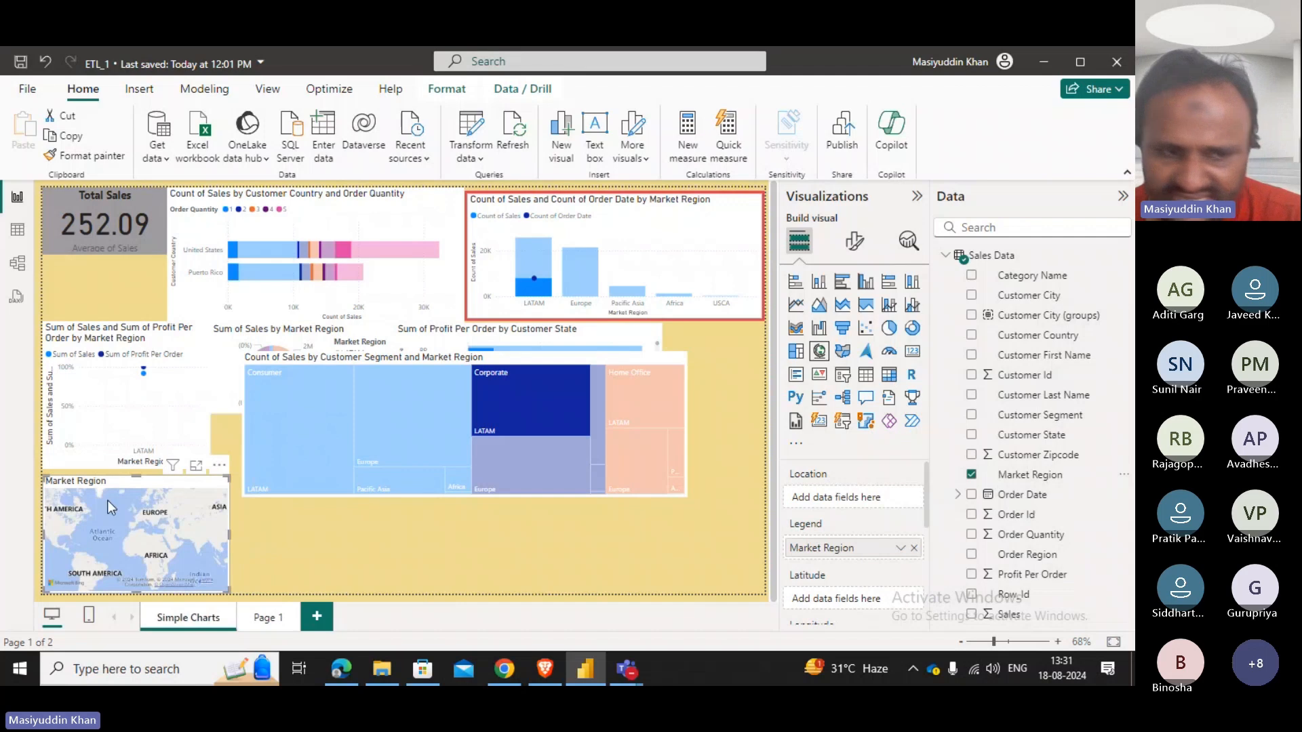
pyautogui.moveTo(145, 485); pyautogui.dragTo(384, 298)
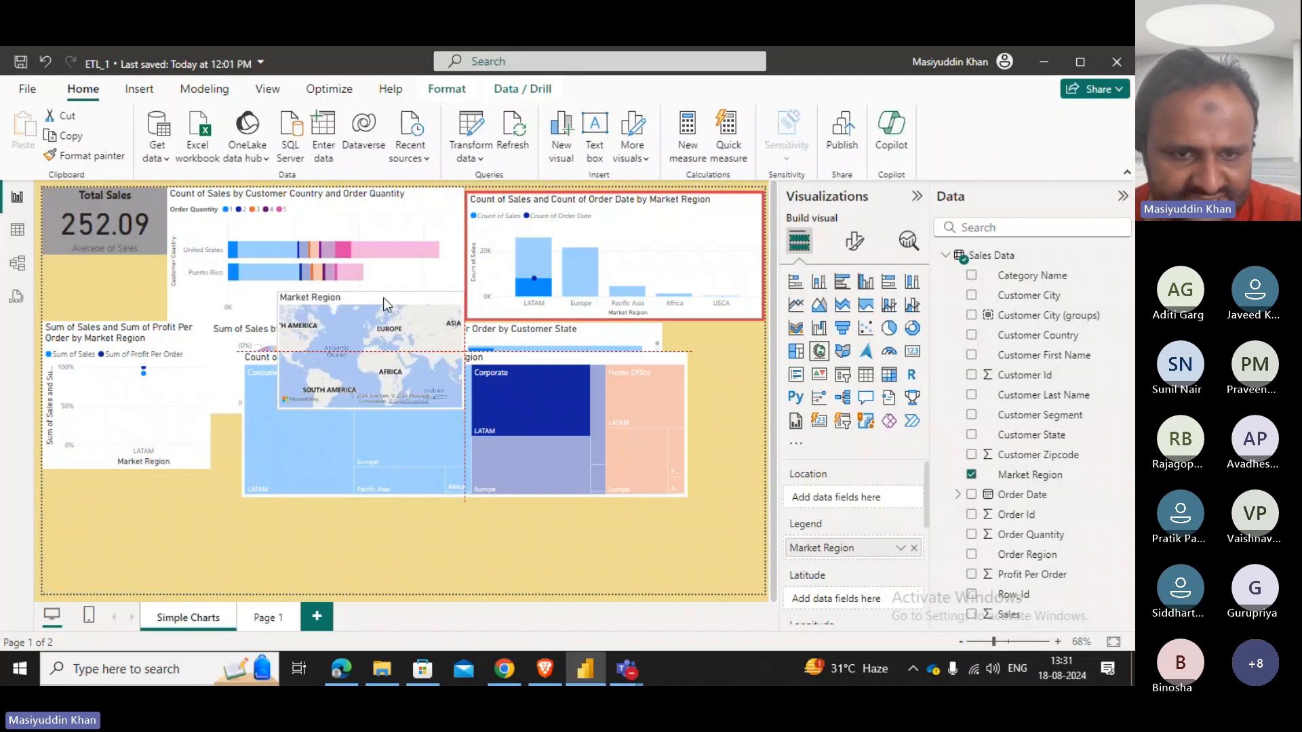
pyautogui.moveTo(460, 410); pyautogui.dragTo(685, 560)
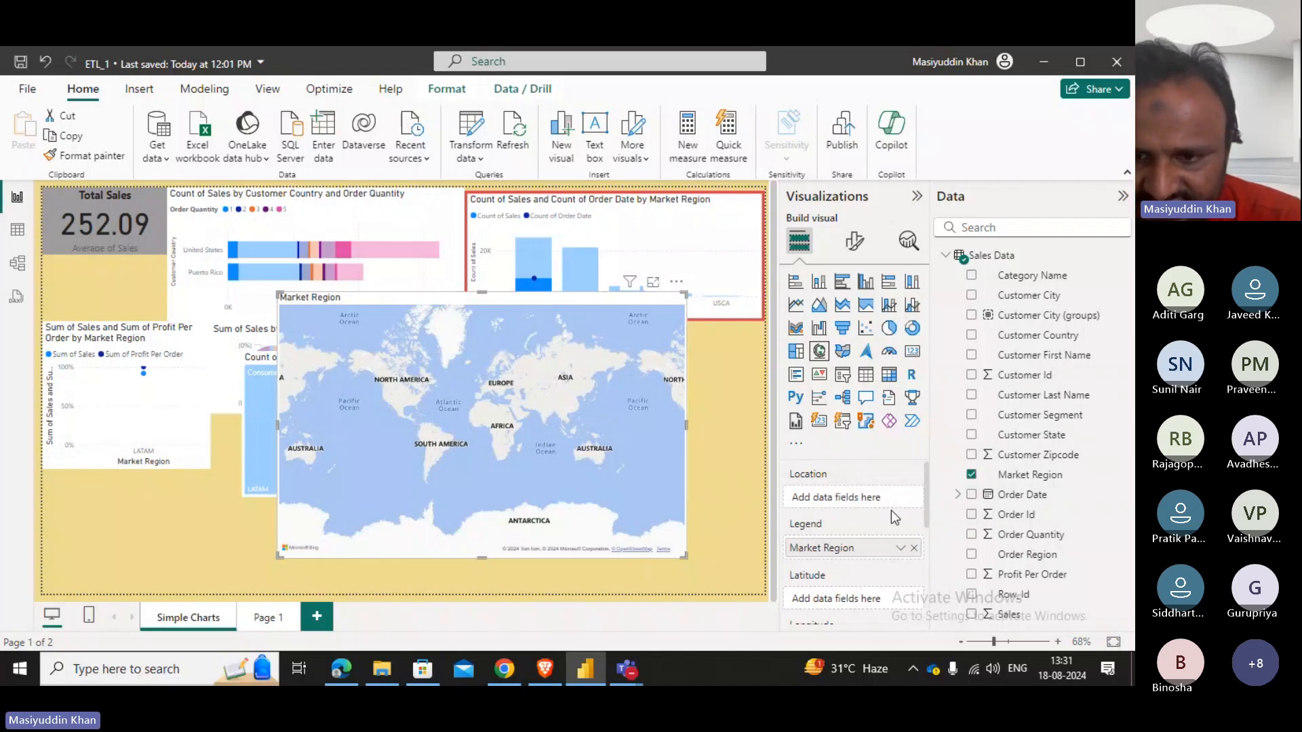
# Set Customer City as the map's location, and reposition and enlarge the map to cover most of the page.
pyautogui.scroll(-3, 881, 555)
pyautogui.scroll(-1, 881, 554)
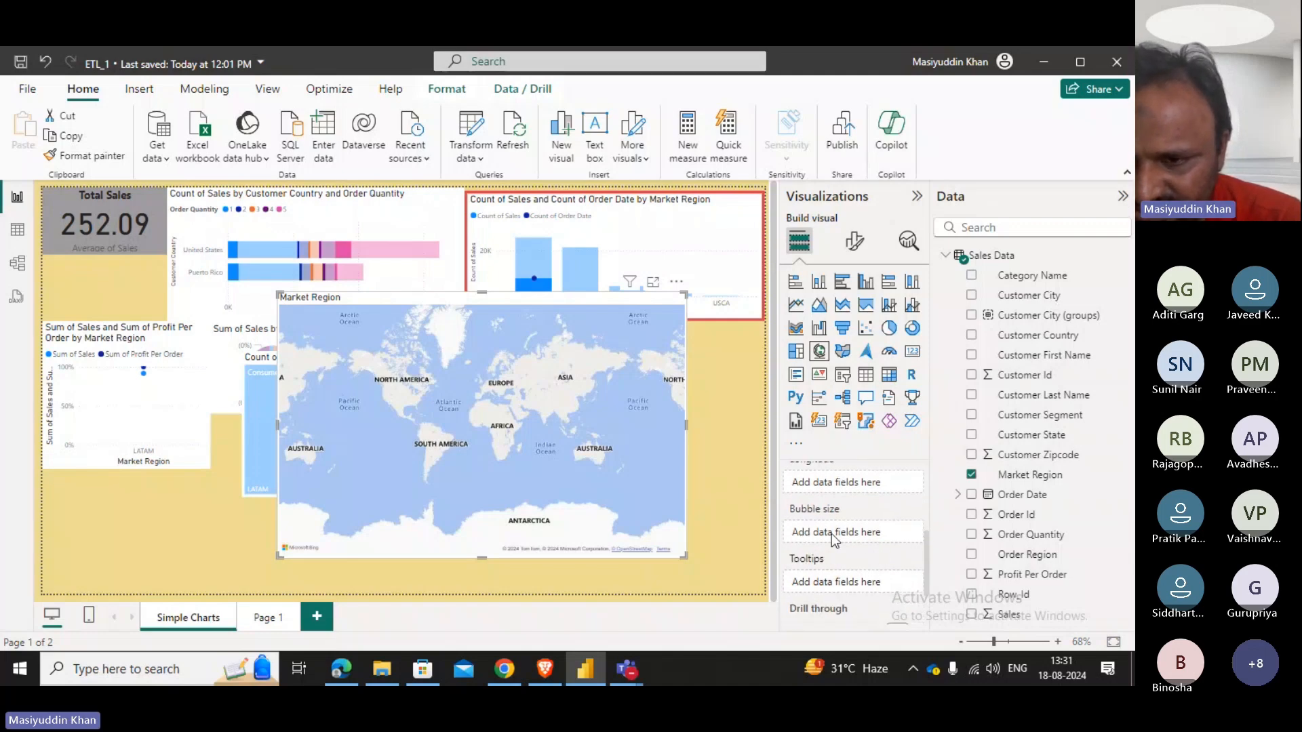
pyautogui.scroll(-2, 831, 534)
pyautogui.scroll(6, 875, 522)
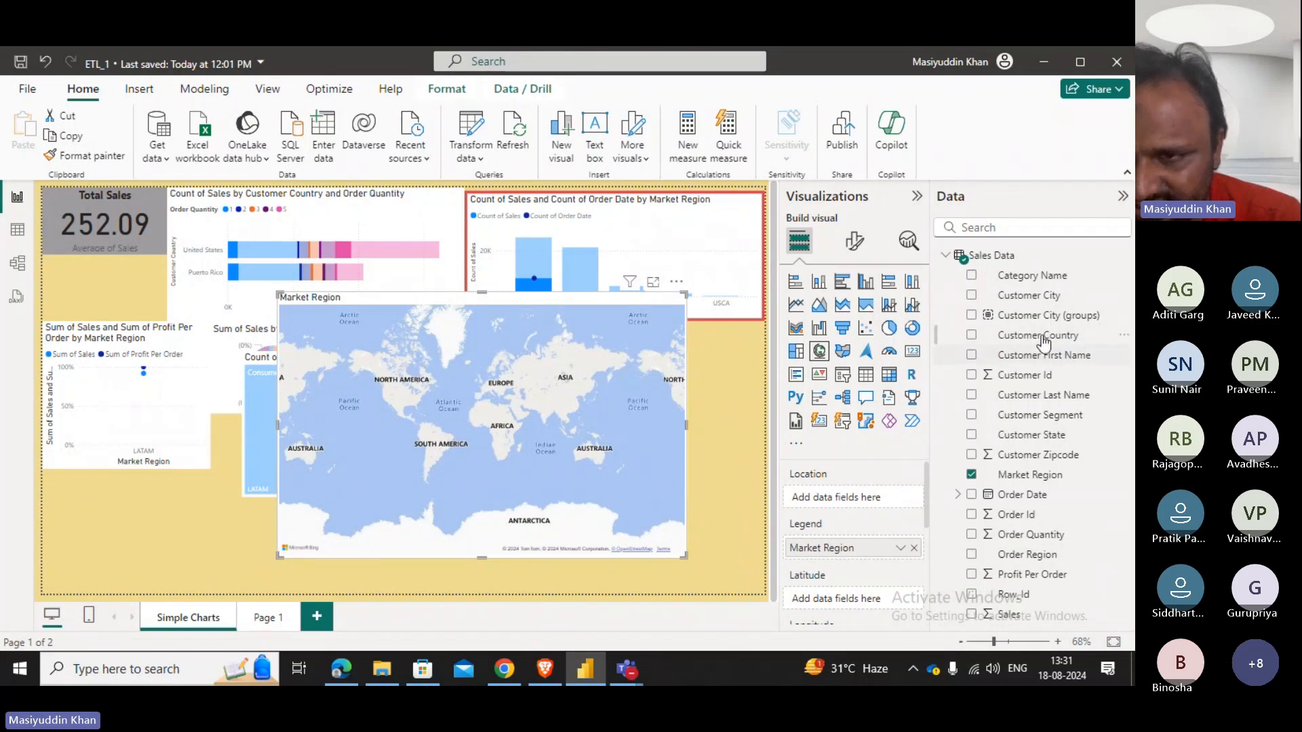
pyautogui.moveTo(1024, 307); pyautogui.dragTo(840, 498)
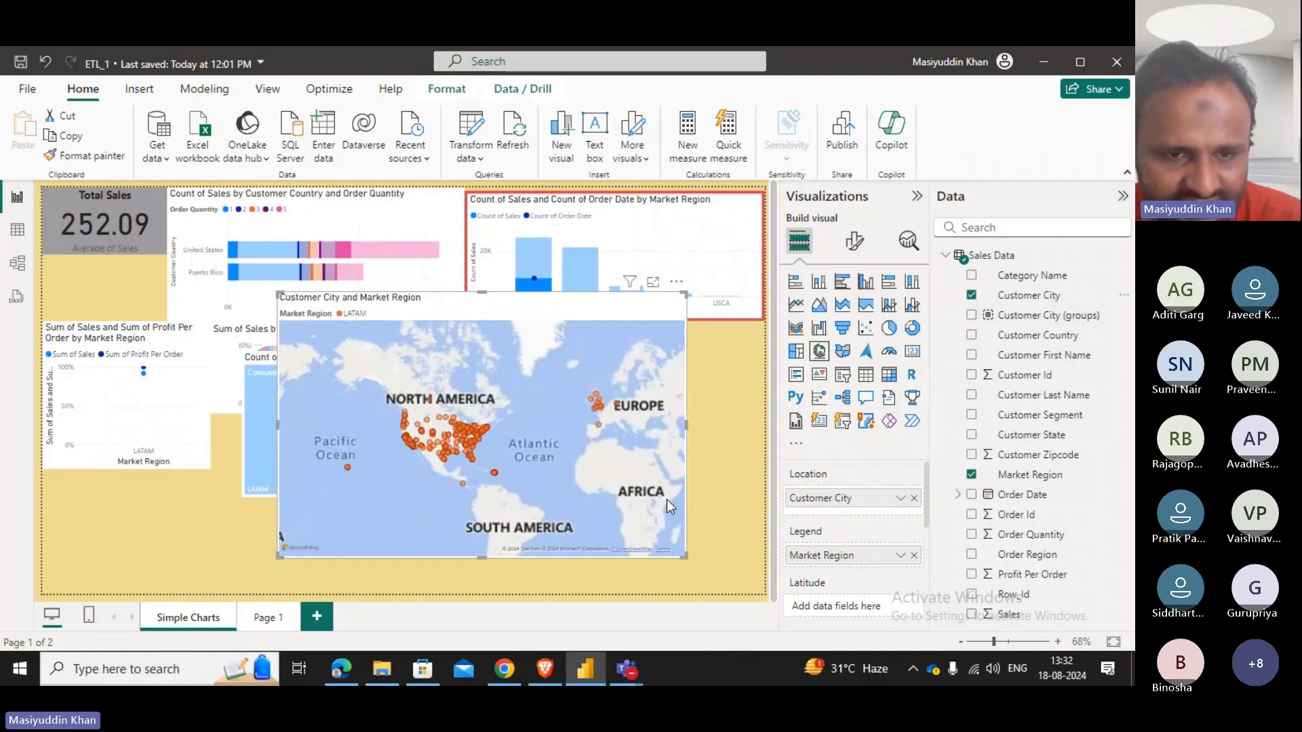
pyautogui.moveTo(500, 324); pyautogui.dragTo(364, 249)
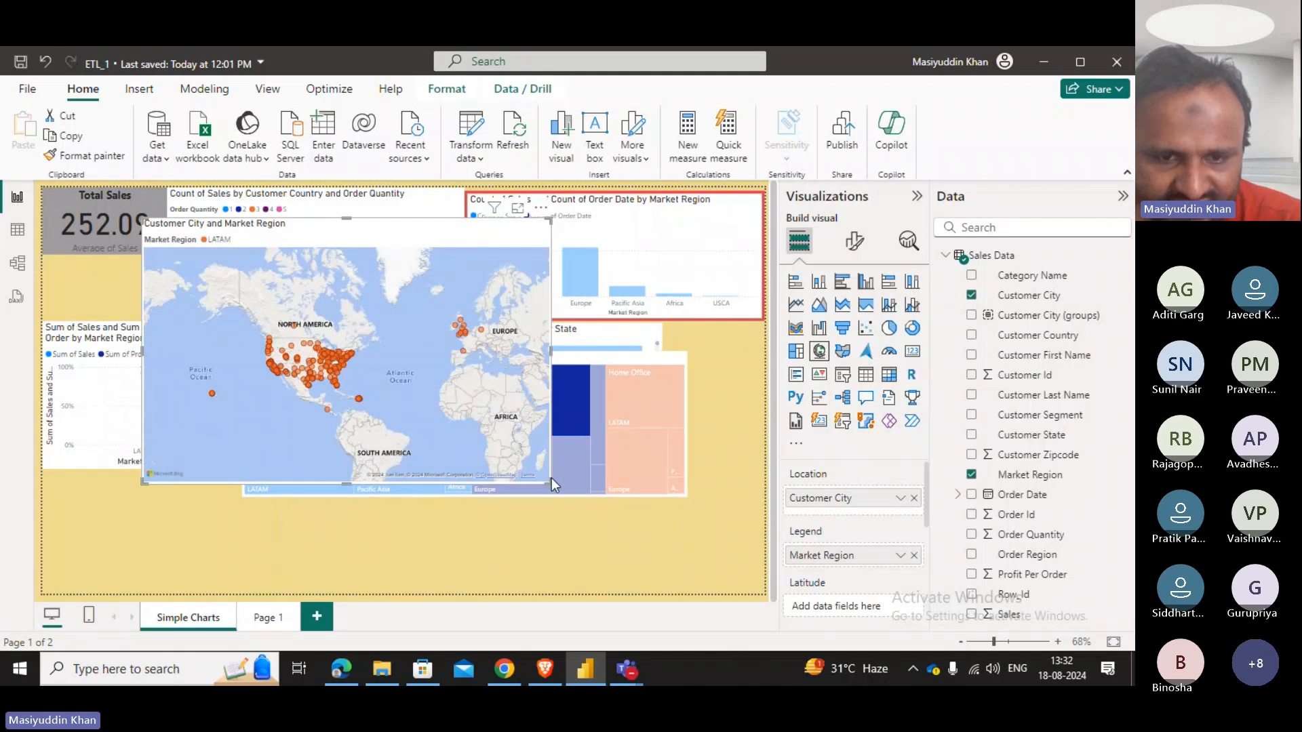
pyautogui.moveTo(550, 482); pyautogui.dragTo(744, 619)
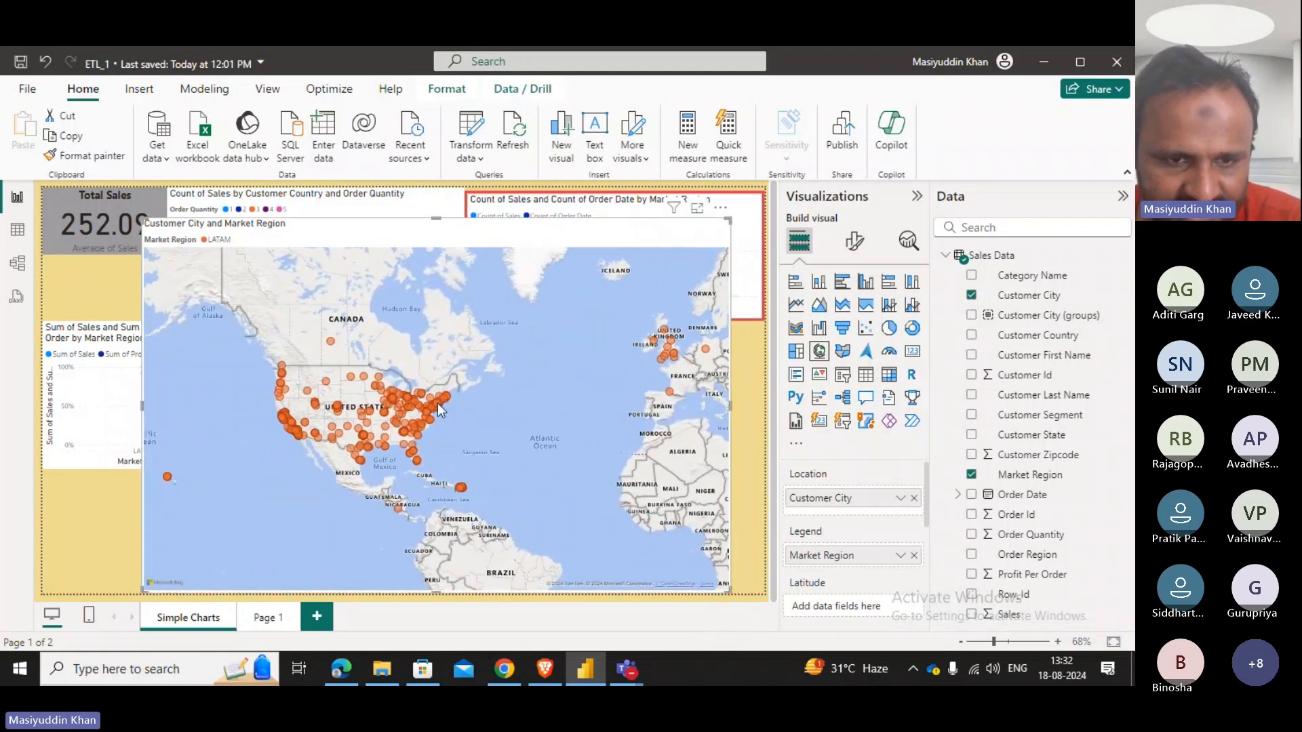
# Check the city bubbles' tooltip details, and highlight the map by the LATAM market region.
pyautogui.moveTo(437, 405)
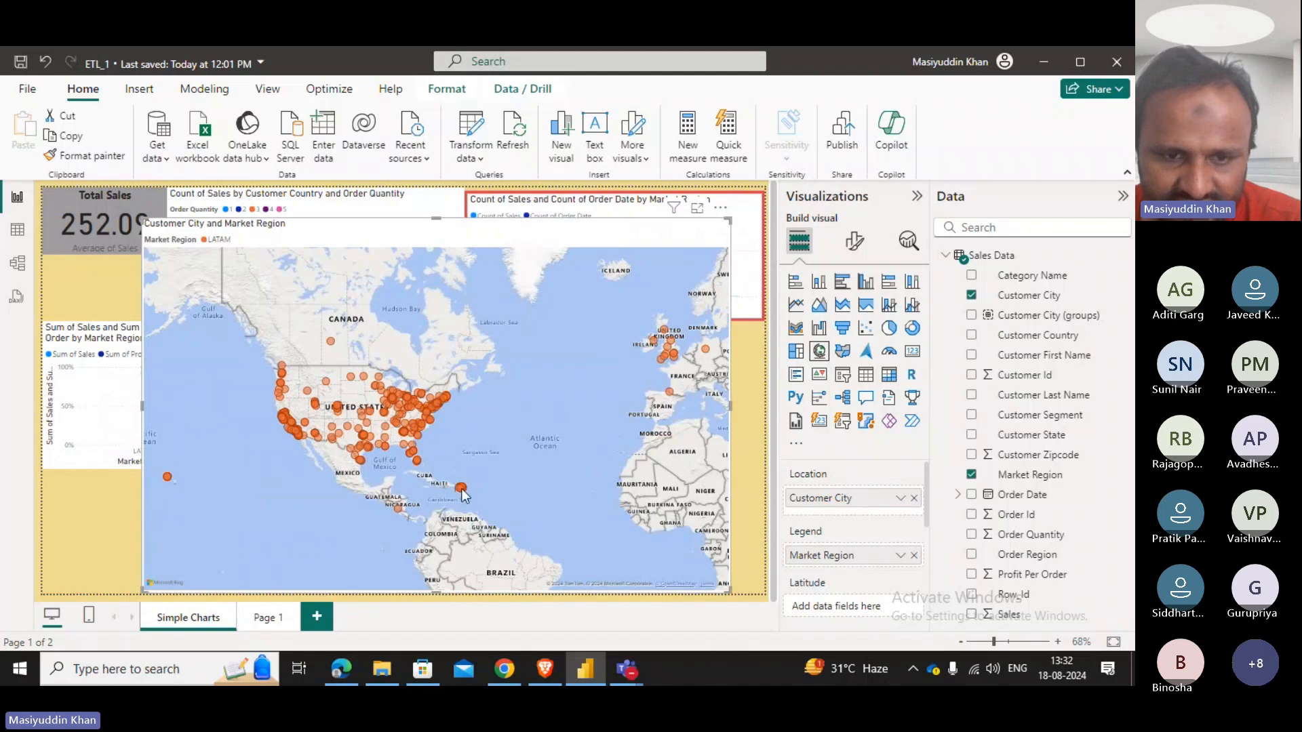
pyautogui.moveTo(462, 489)
pyautogui.moveTo(626, 669)
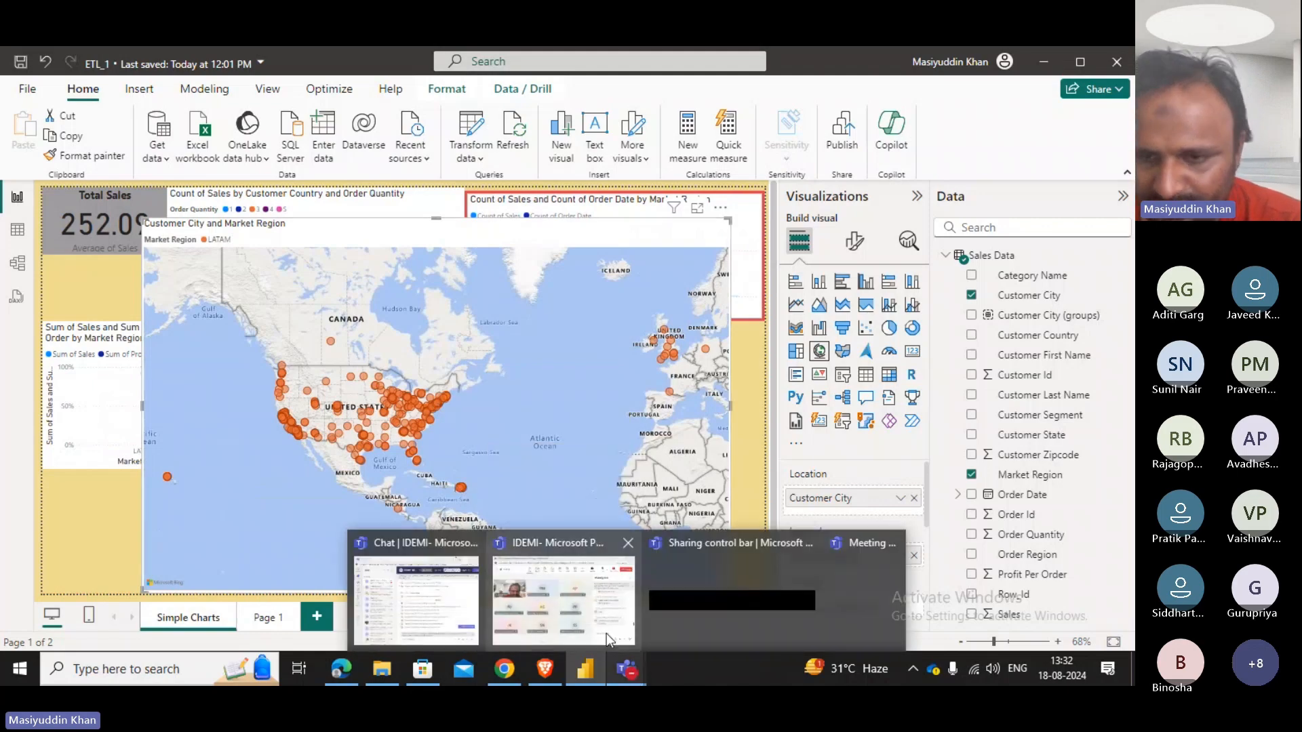
pyautogui.moveTo(606, 633)
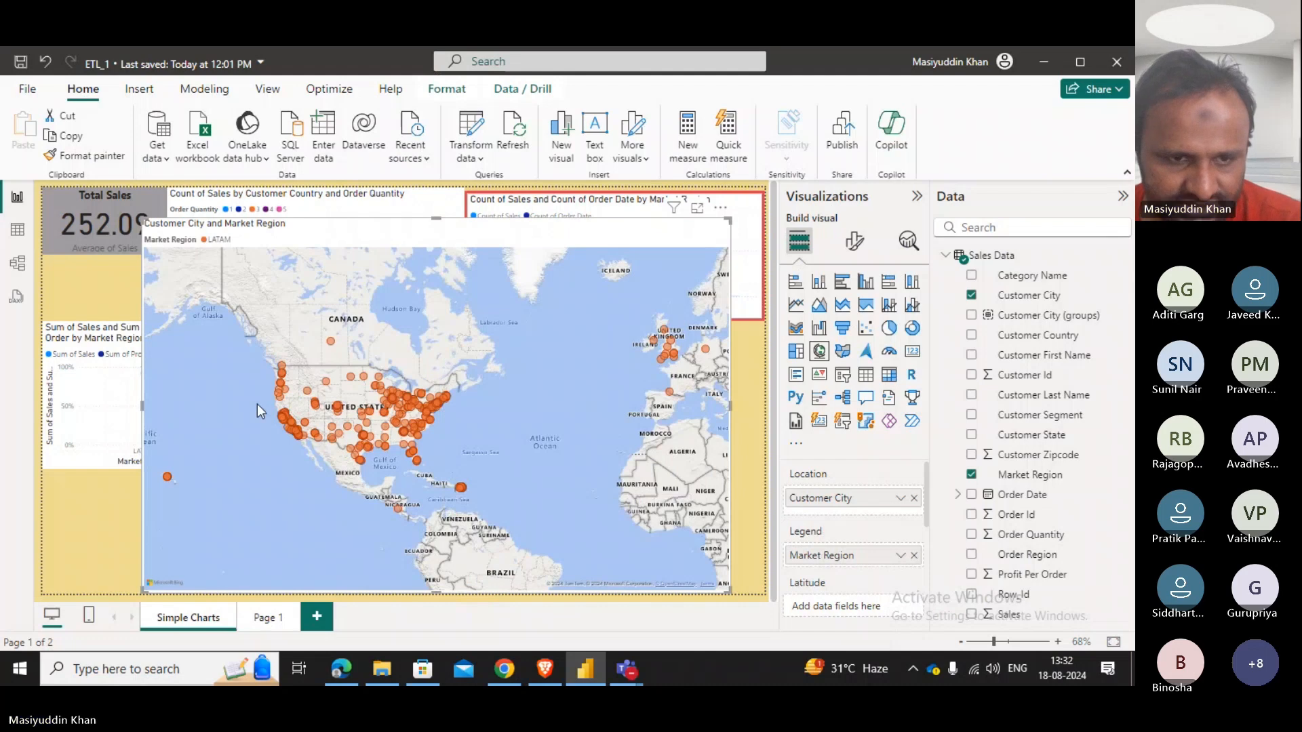
pyautogui.moveTo(285, 424)
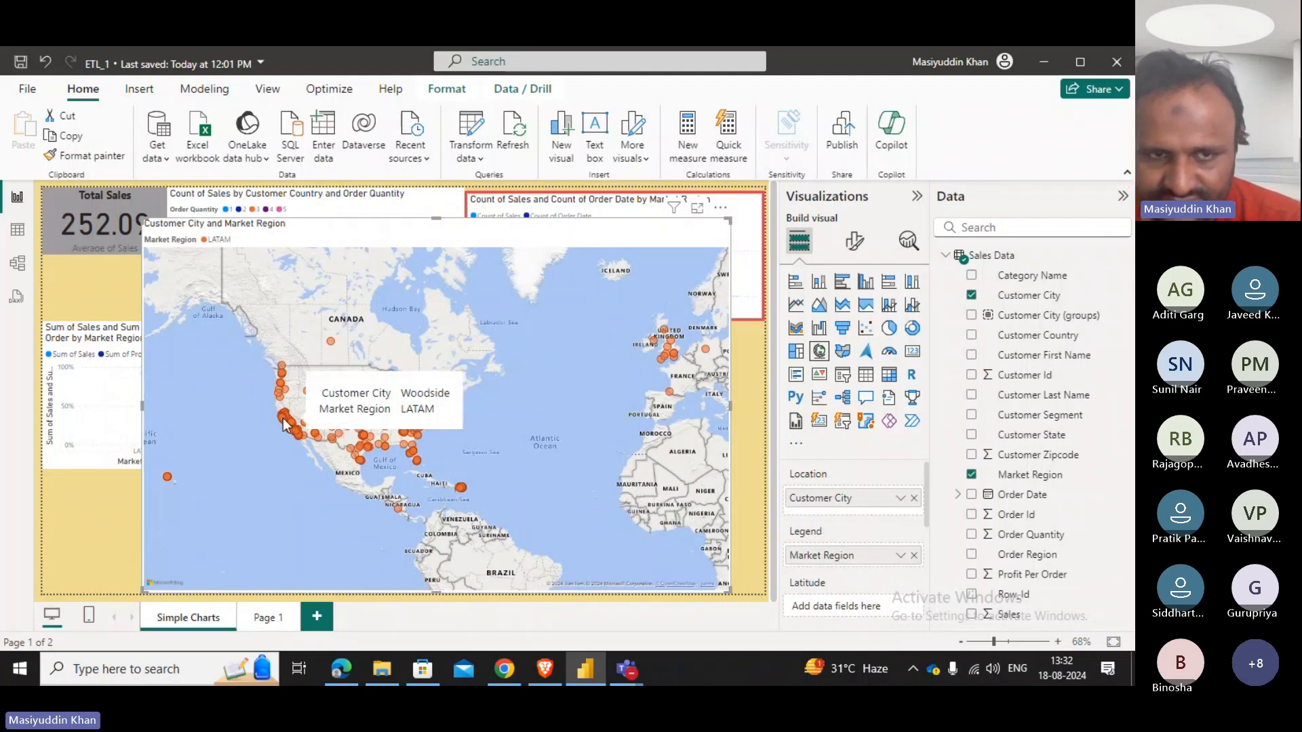
pyautogui.click(211, 241)
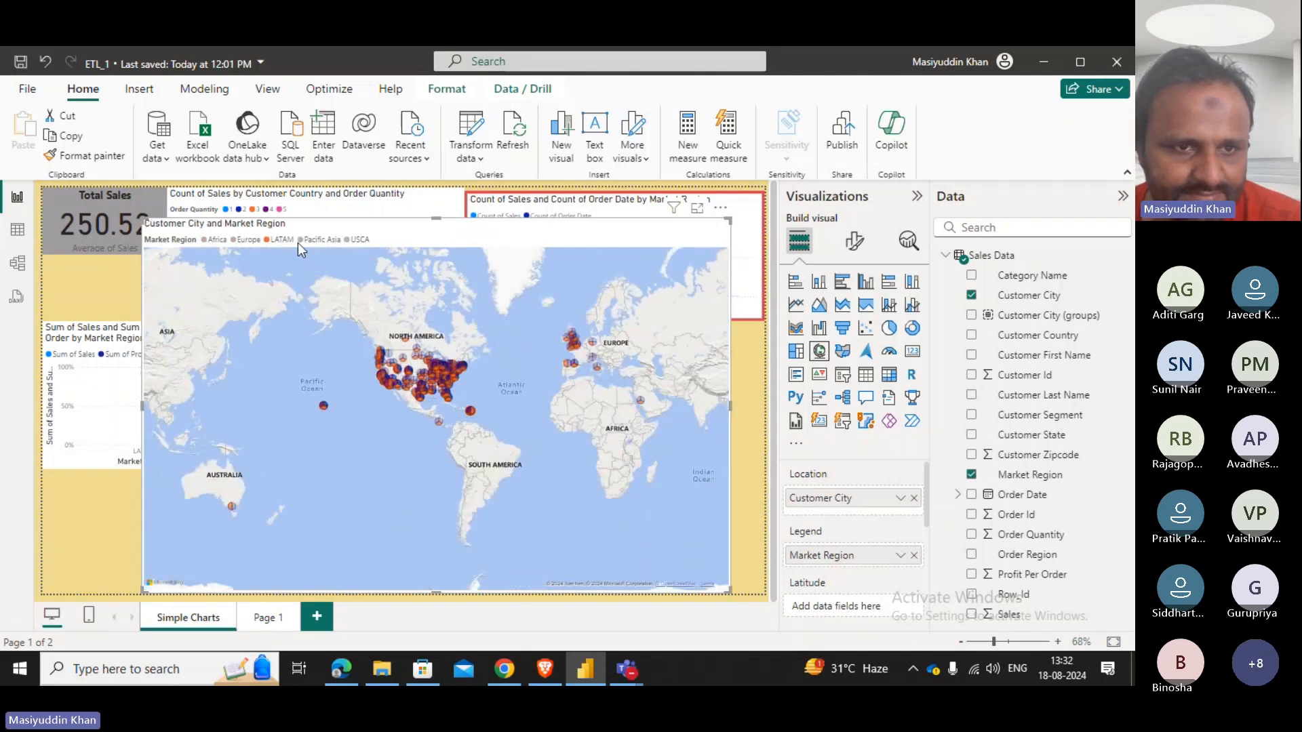
# Highlight the map by the Pacific Asia region, and examine the city bubbles across the United States up close.
pyautogui.click(302, 240)
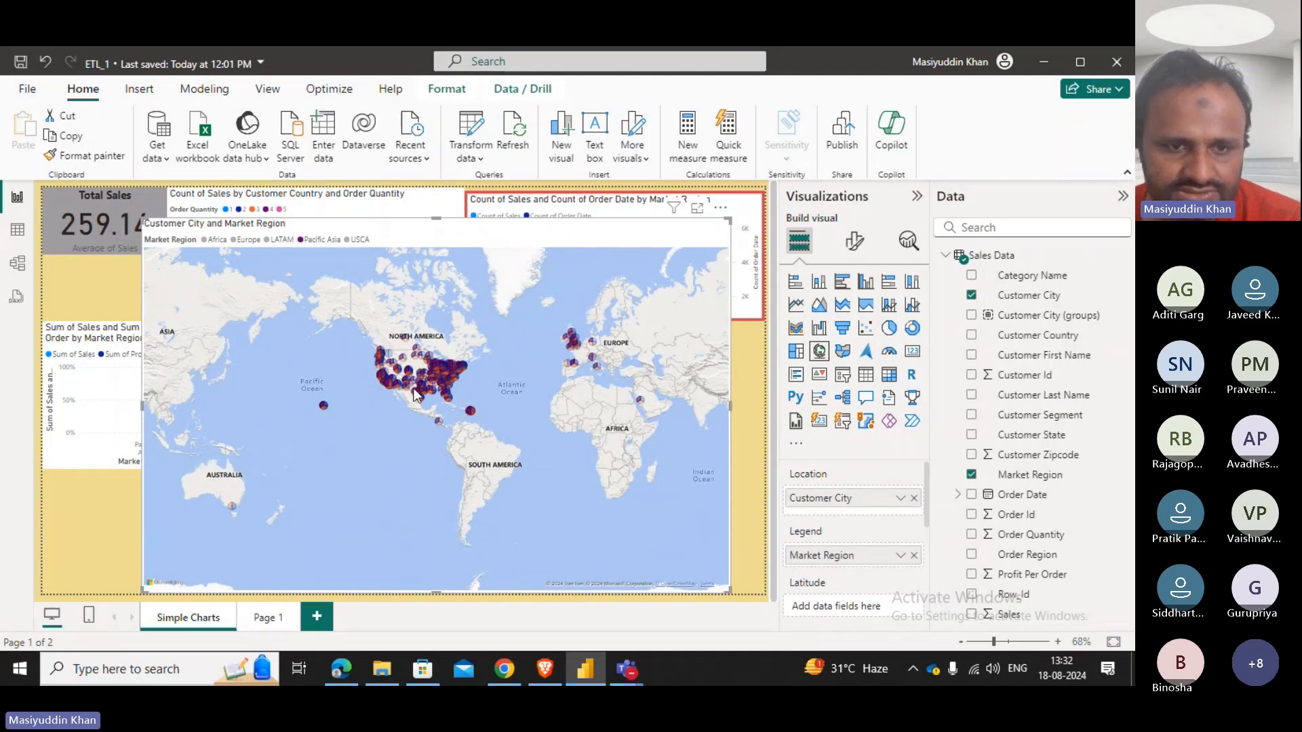
pyautogui.scroll(2, 394, 387)
pyautogui.scroll(2, 433, 393)
pyautogui.scroll(-2, 433, 393)
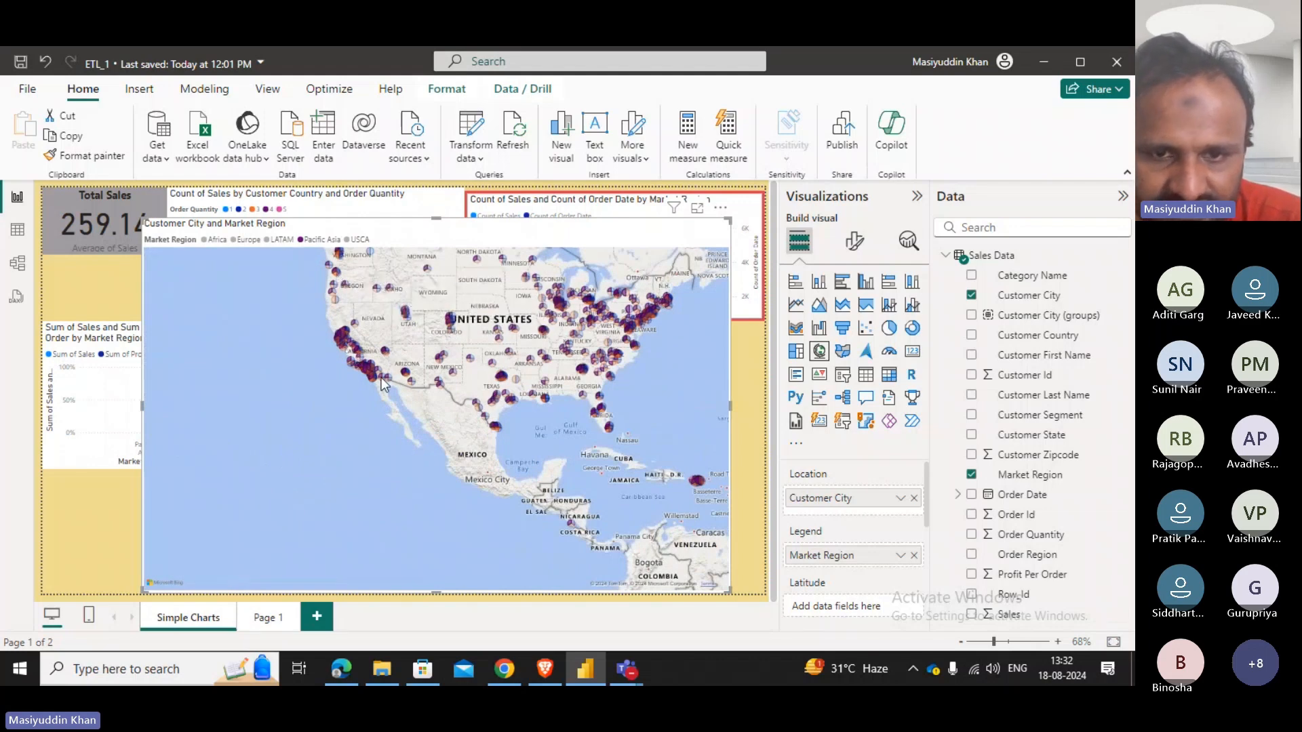
pyautogui.moveTo(542, 355); pyautogui.dragTo(475, 424)
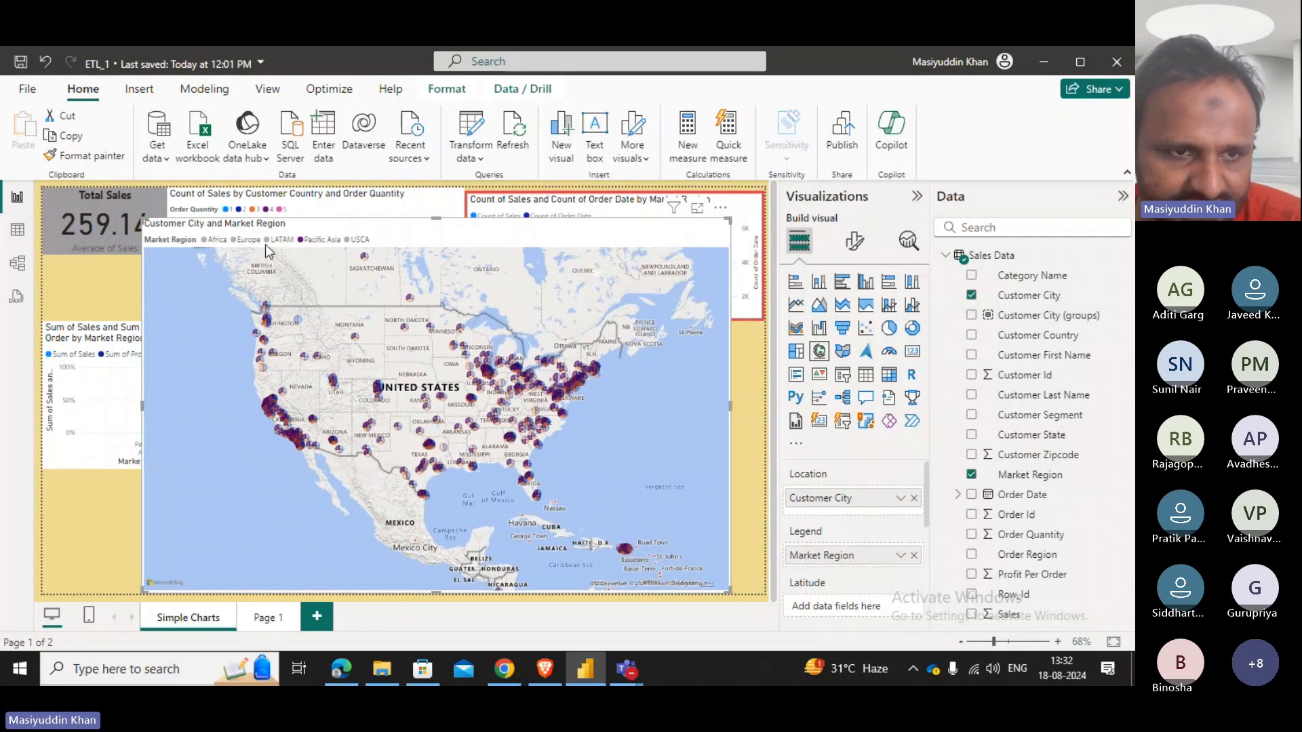
# Highlight the map by the Europe region, and compare the city bubbles in North America with those in western Europe.
pyautogui.click(234, 240)
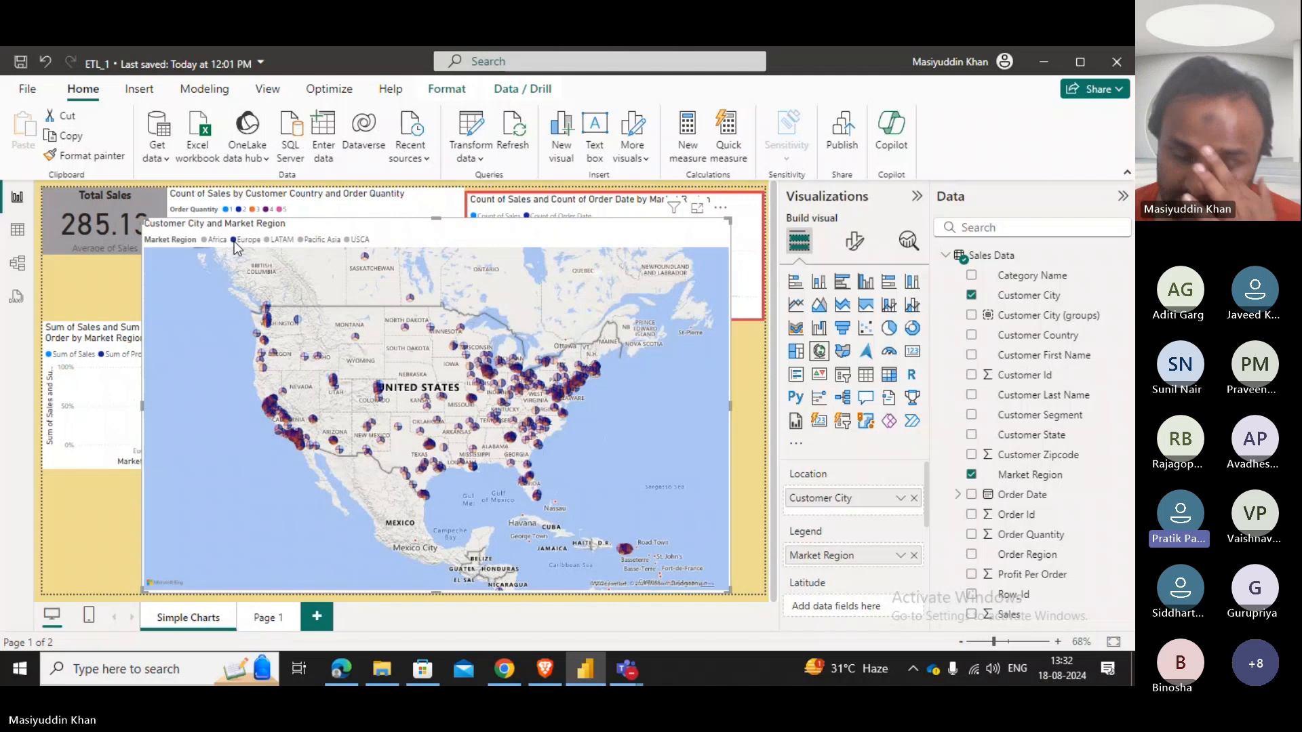
pyautogui.scroll(-3, 340, 343)
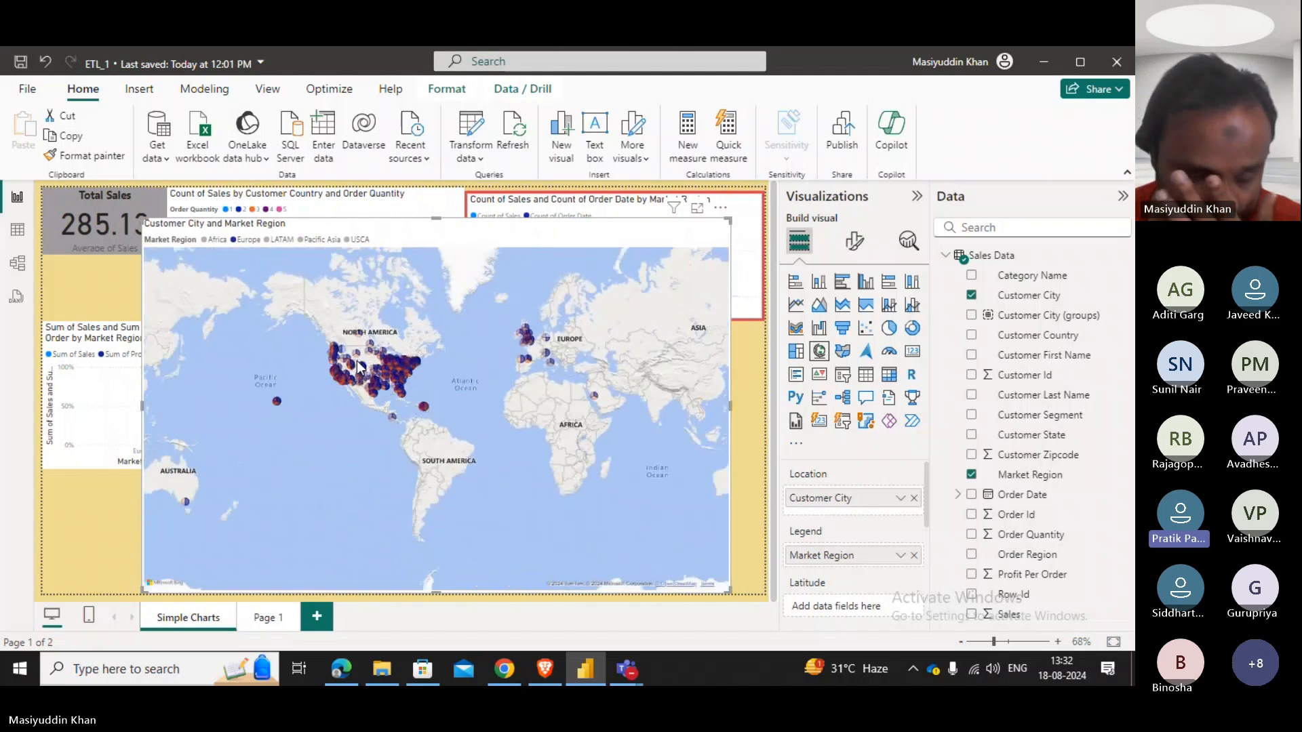
pyautogui.scroll(3, 356, 360)
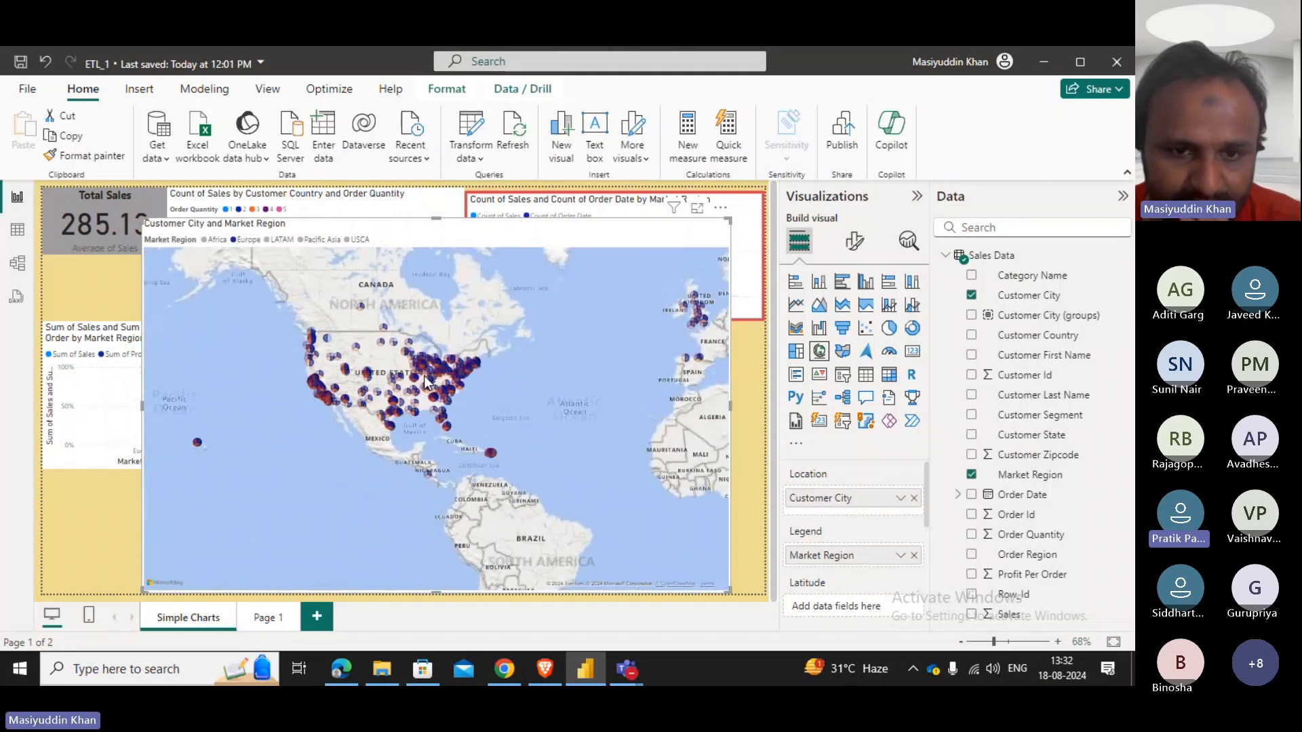
pyautogui.moveTo(636, 369); pyautogui.dragTo(252, 445)
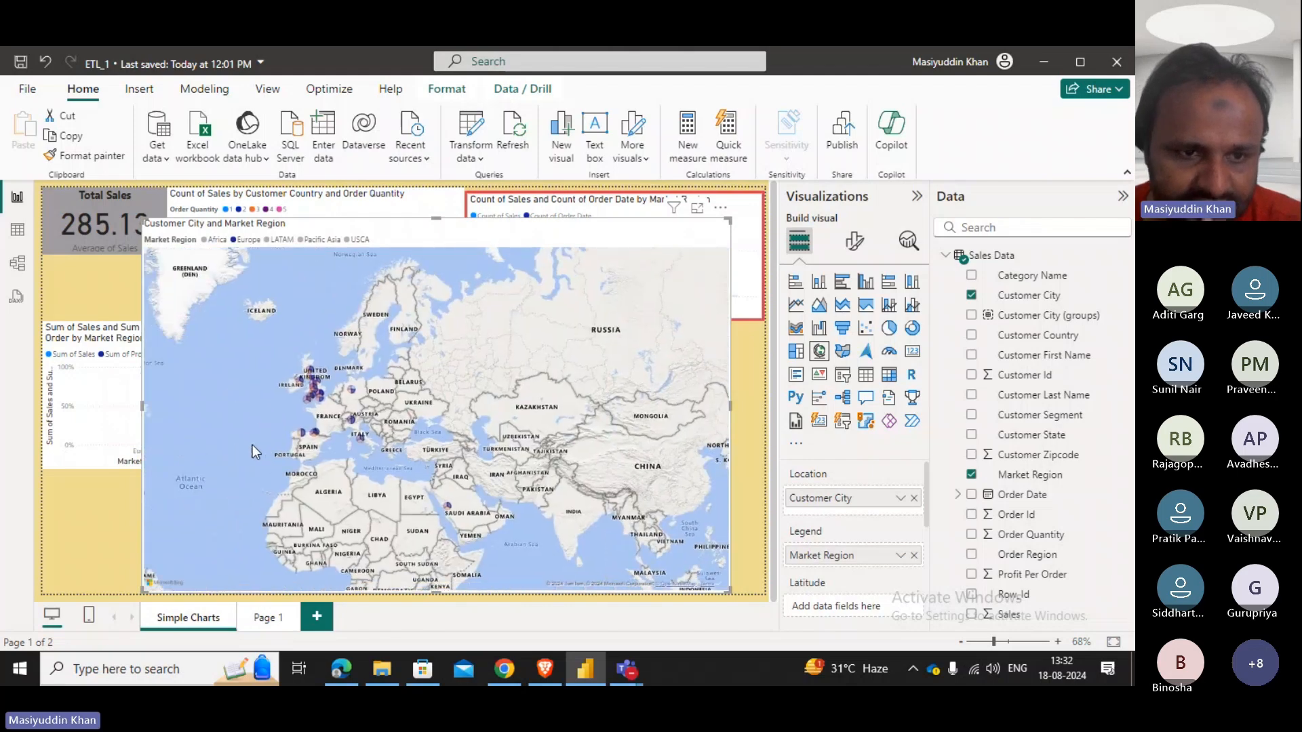
pyautogui.scroll(1, 302, 421)
pyautogui.scroll(1, 302, 420)
pyautogui.scroll(1, 303, 421)
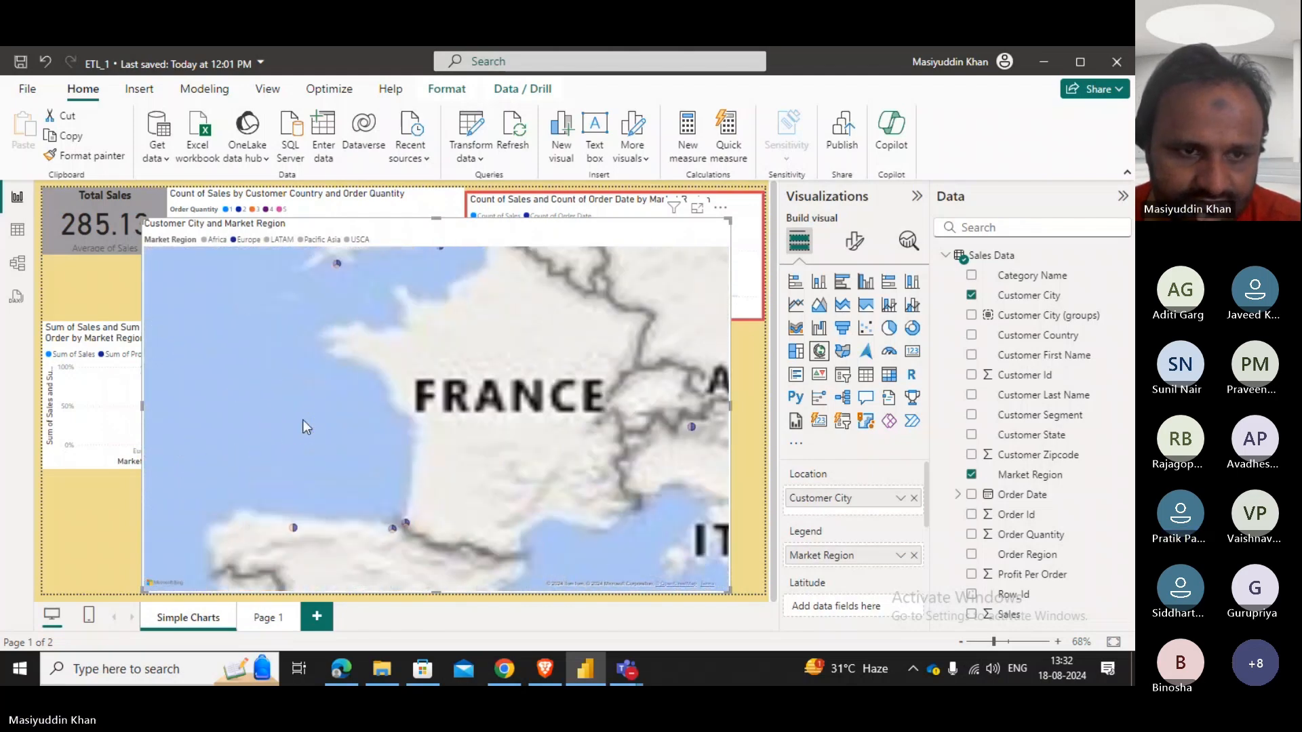
pyautogui.scroll(-1, 302, 420)
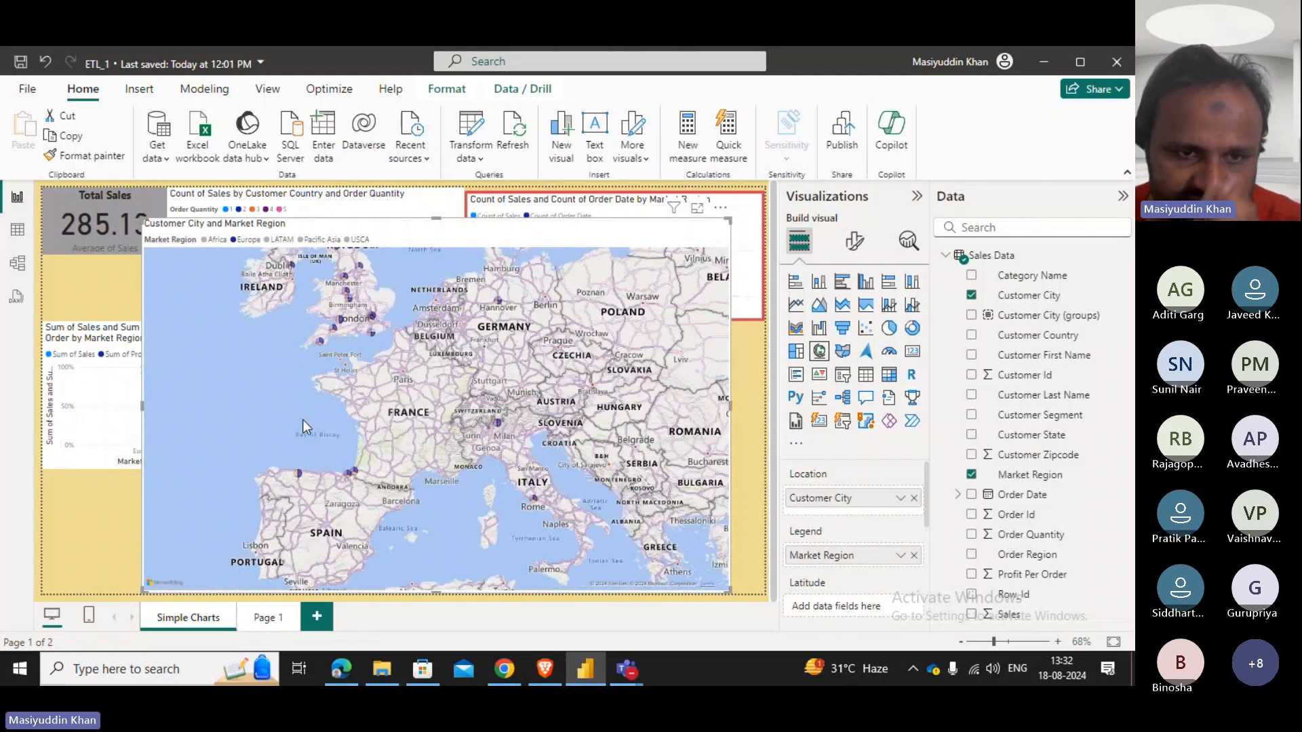
# Examine the map's customer cities in the United Kingdom, down to the area around Leeds, York and Manchester.
pyautogui.moveTo(279, 343); pyautogui.dragTo(258, 512)
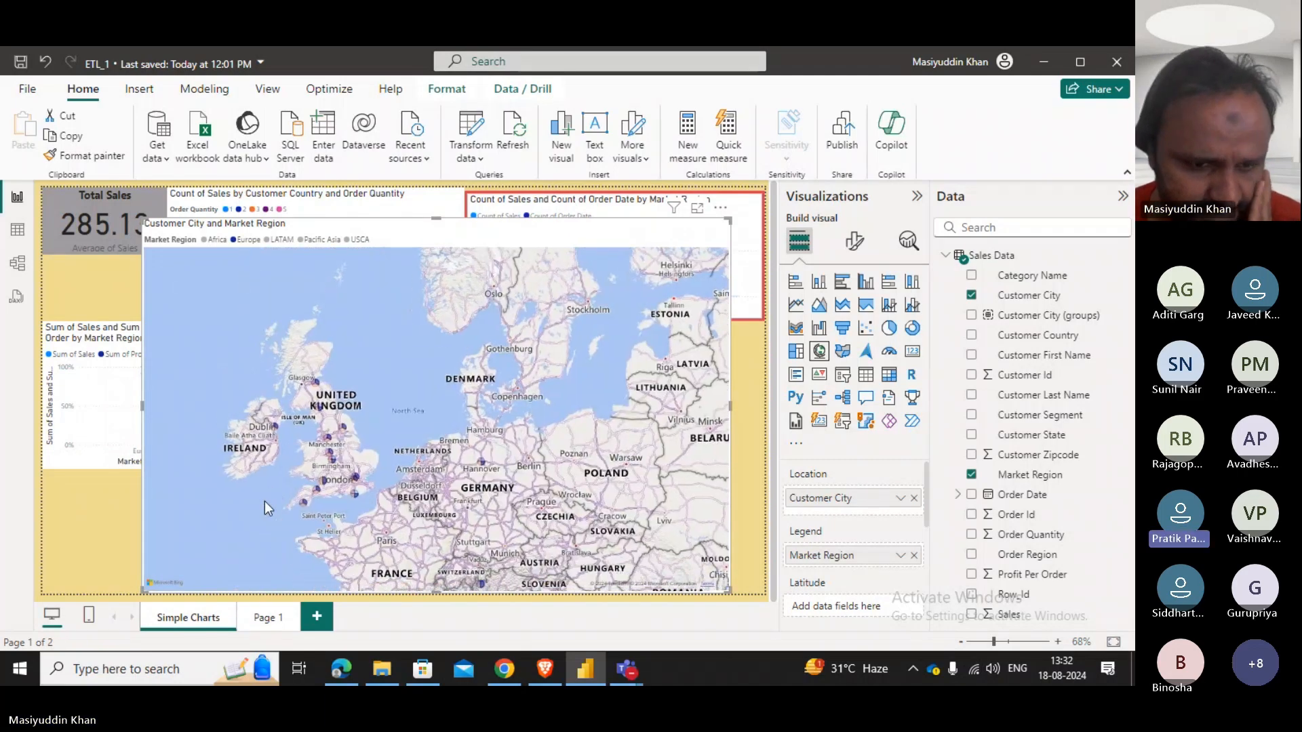
pyautogui.scroll(2, 335, 432)
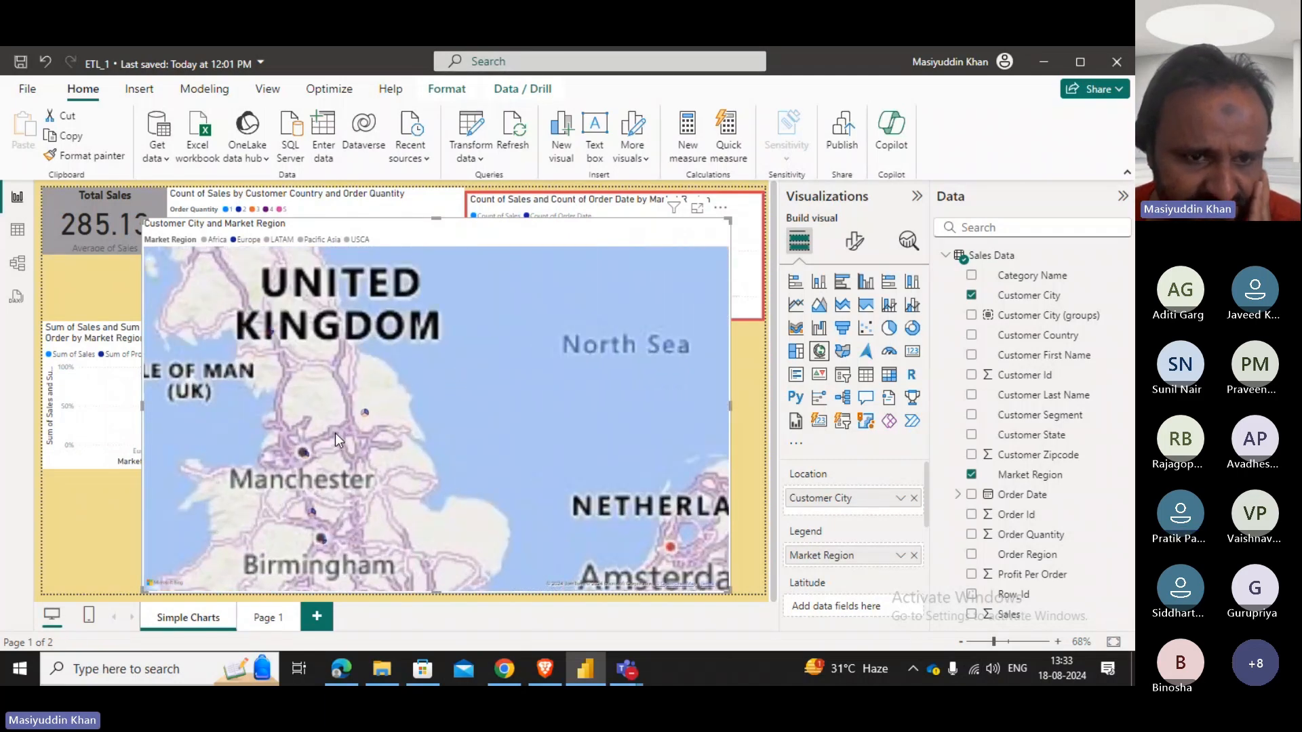
pyautogui.scroll(-2, 335, 434)
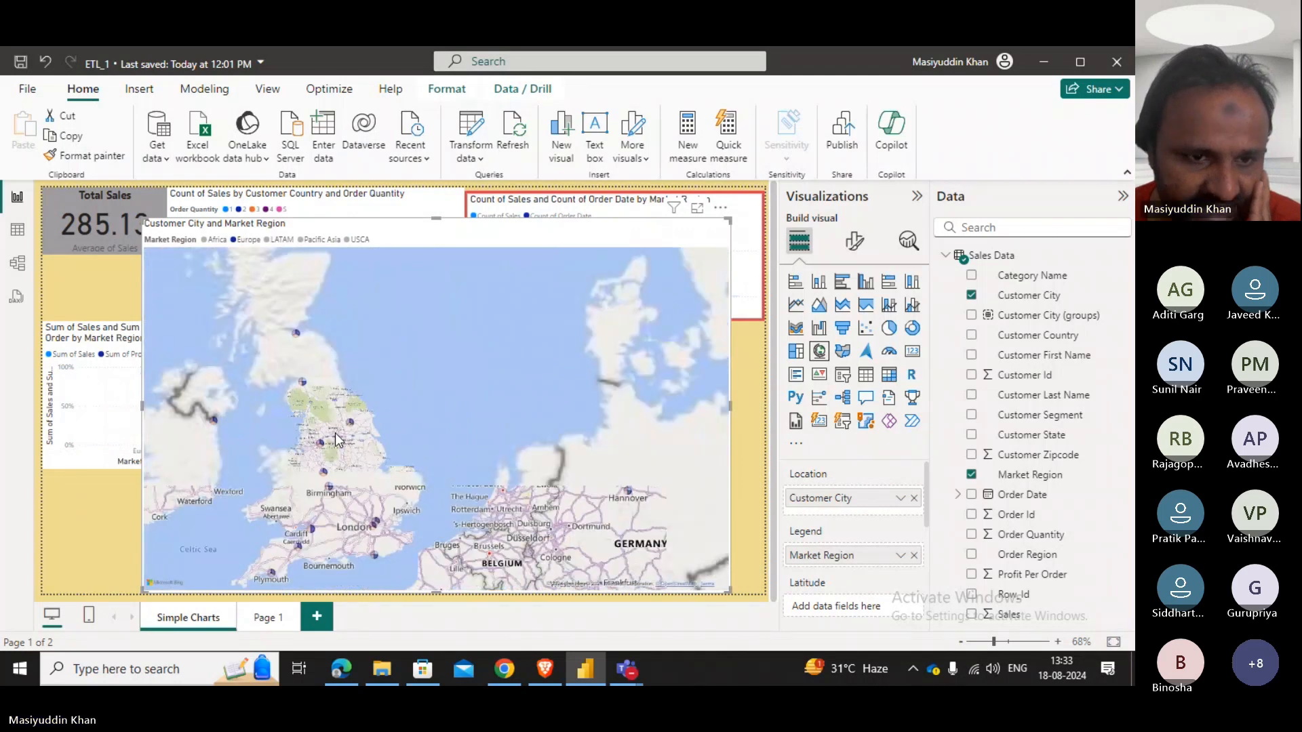
pyautogui.scroll(3, 336, 435)
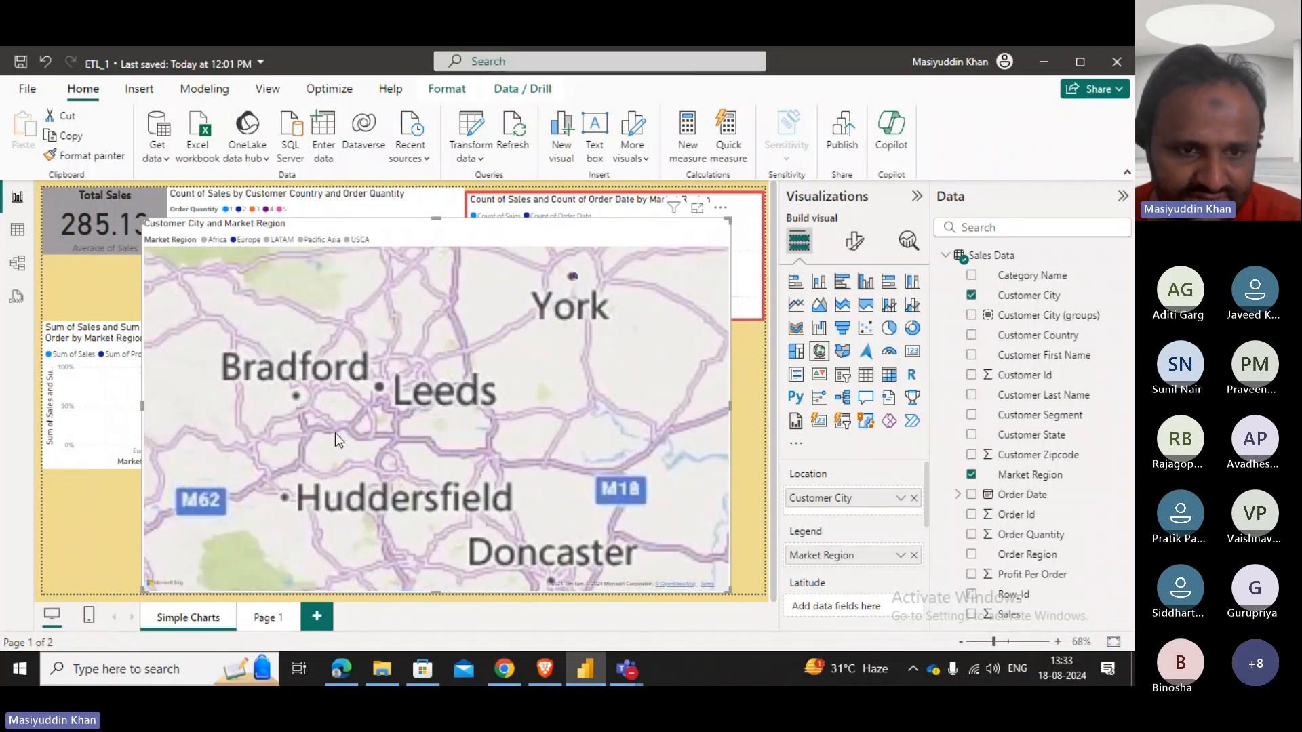
pyautogui.scroll(-1, 335, 433)
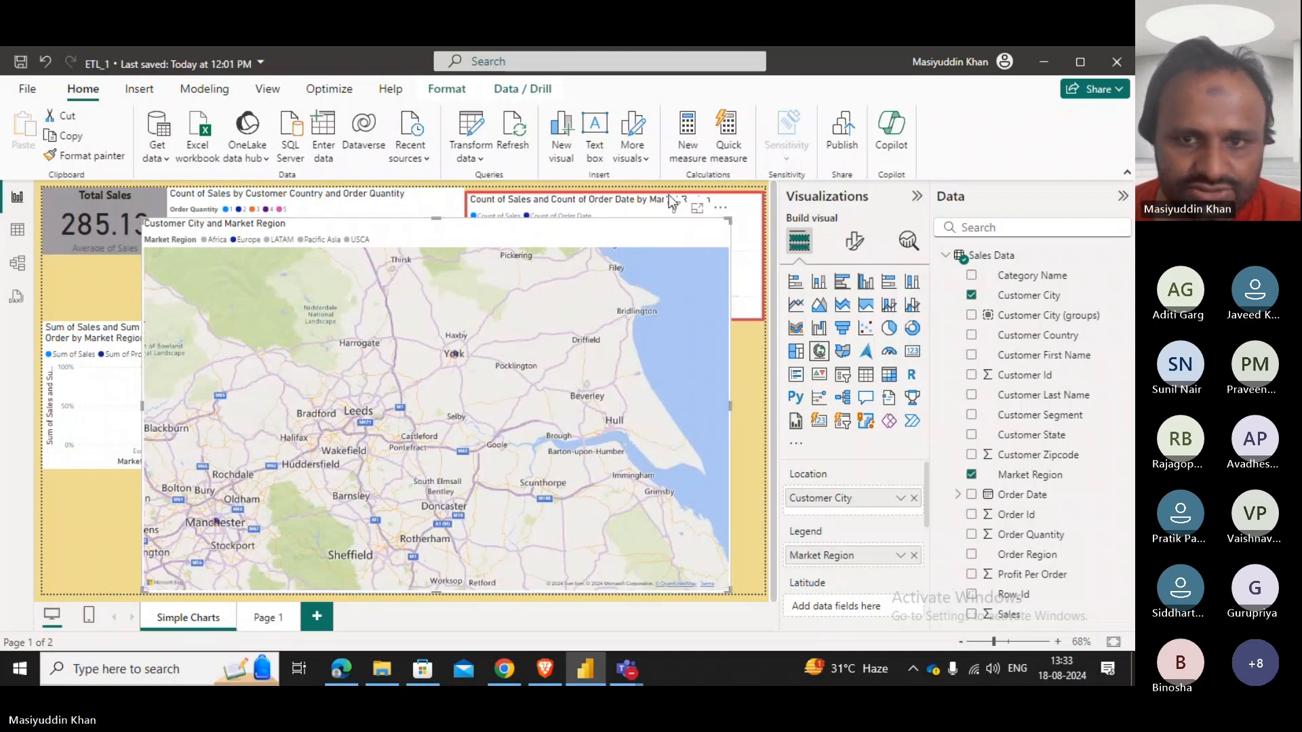
# Clear the Europe highlight and delete the city map visual from the report page.
pyautogui.moveTo(554, 244); pyautogui.dragTo(526, 349)
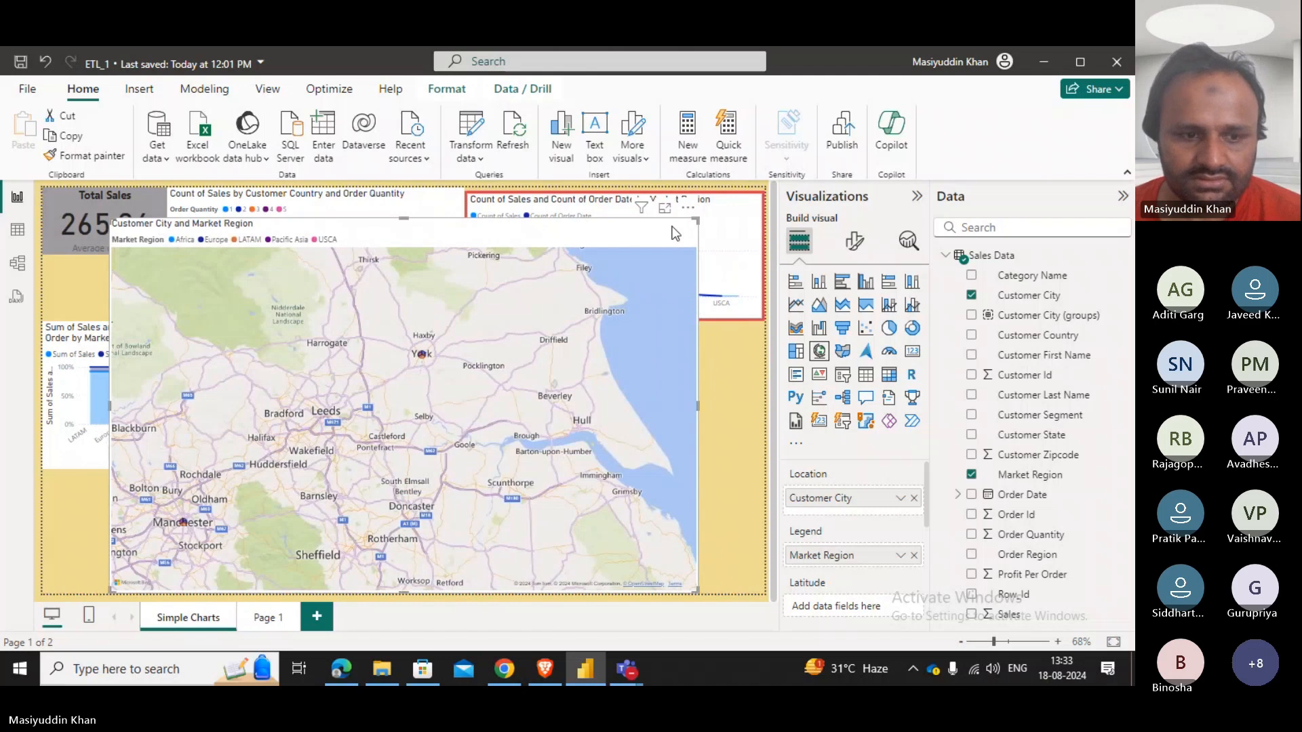
pyautogui.press('Delete')
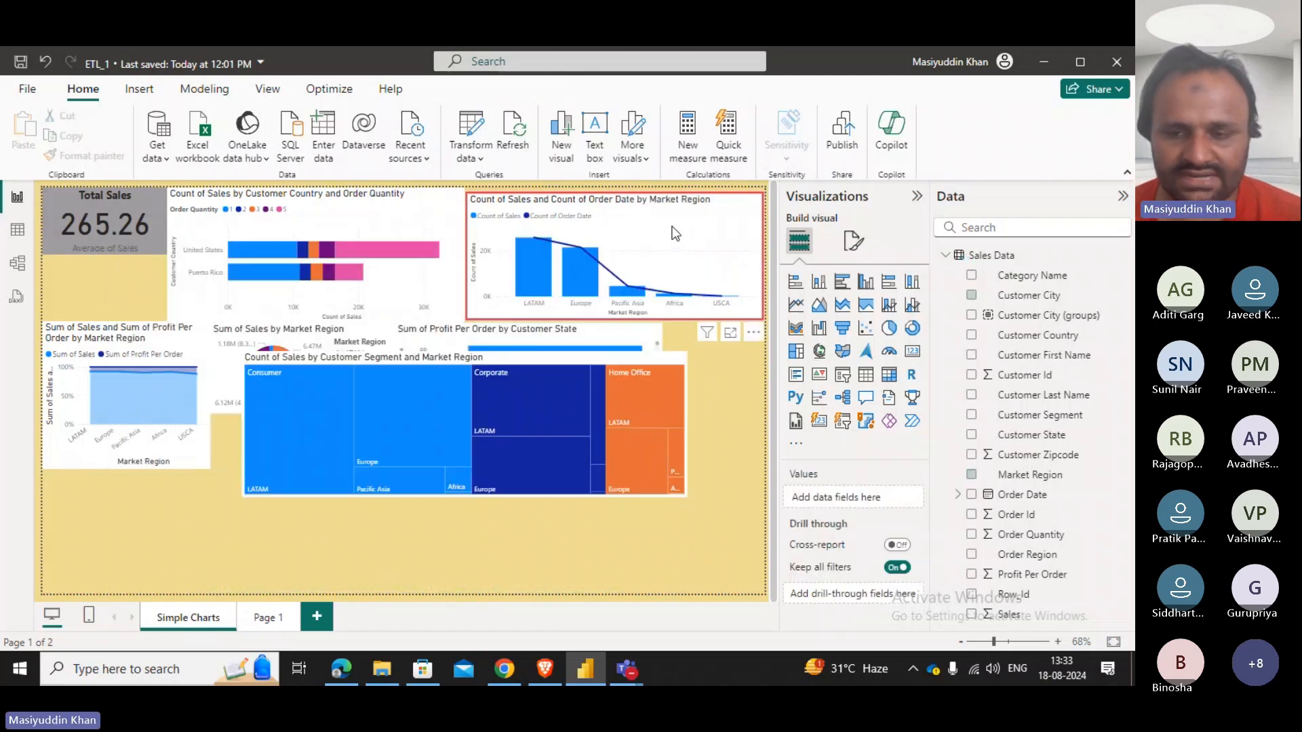
# Review the Map and Filled Map visuals setting in the global security options and accept the options.
pyautogui.click(27, 90)
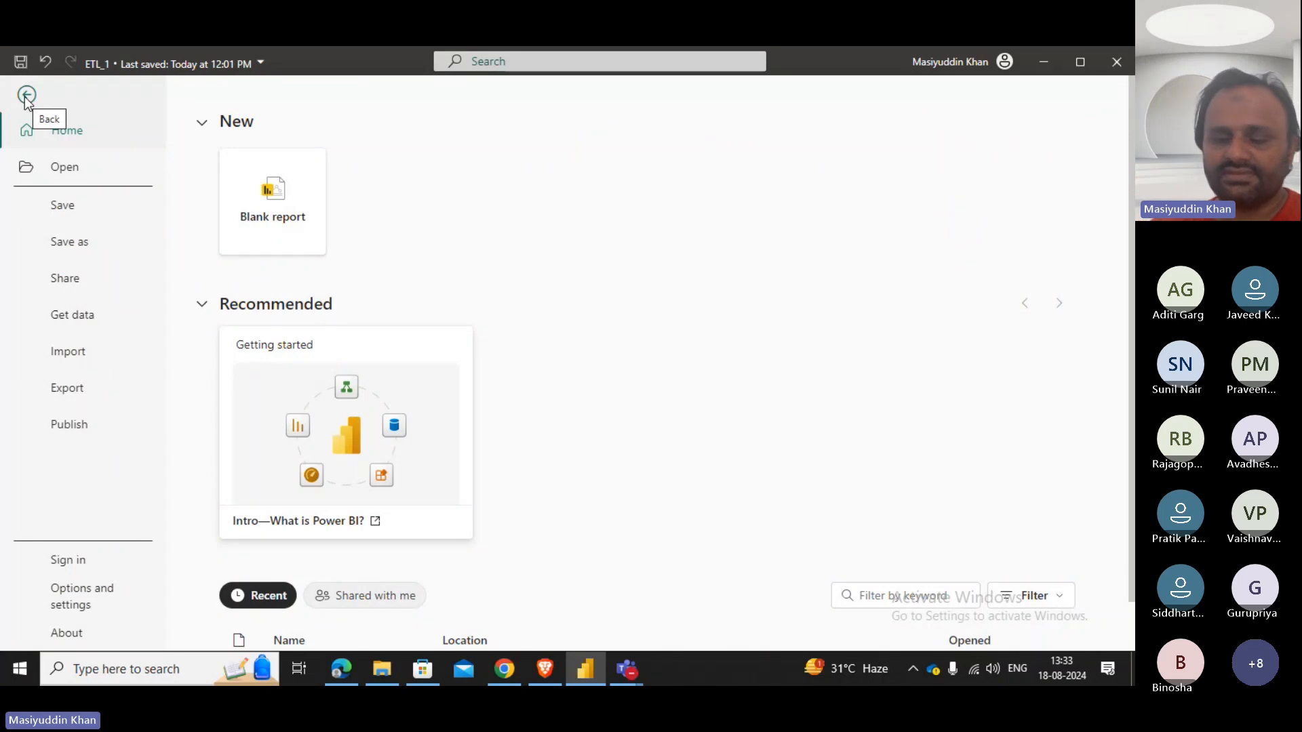
pyautogui.click(58, 595)
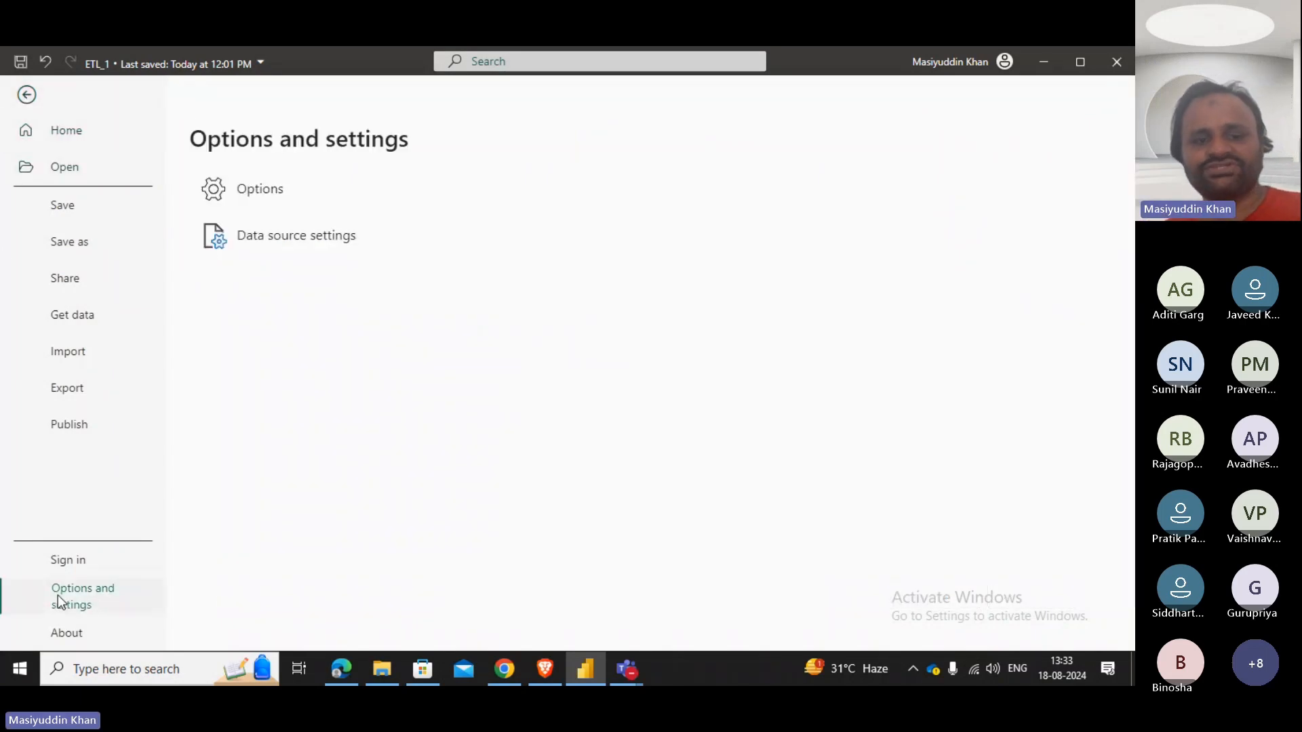
pyautogui.press('Escape')
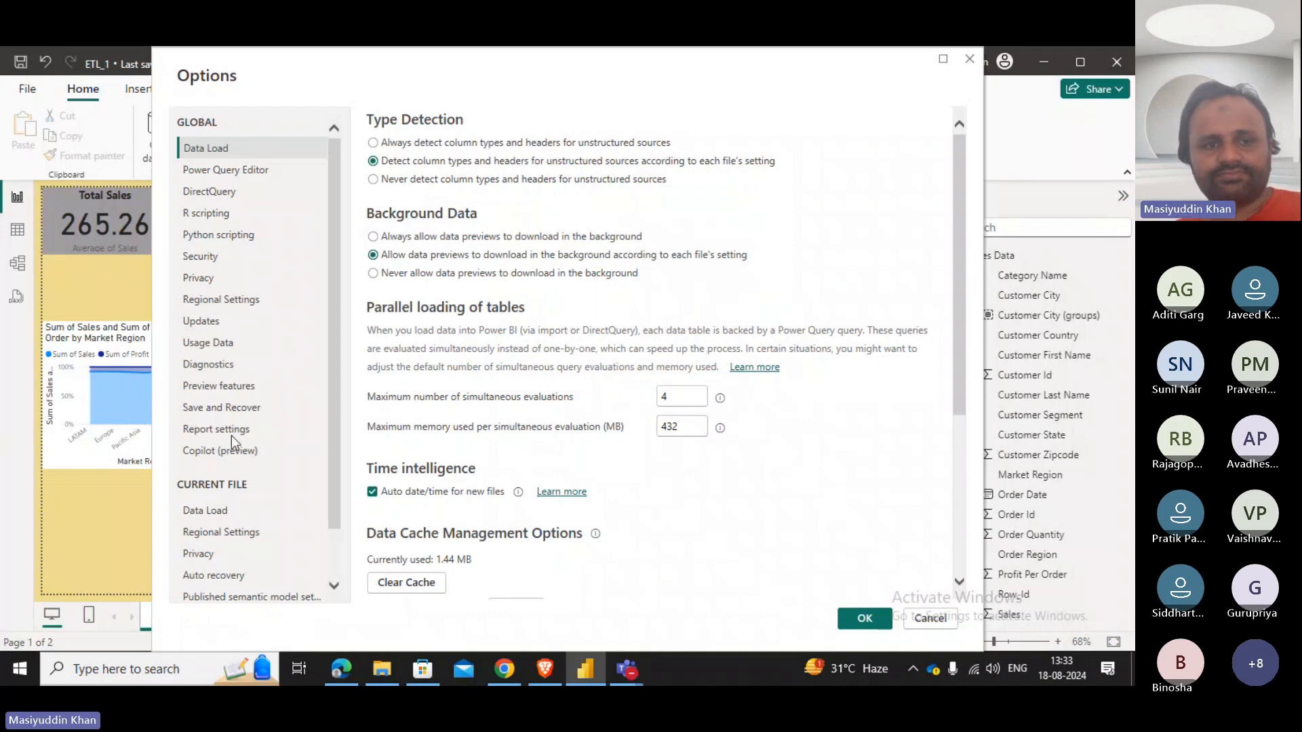
pyautogui.click(205, 261)
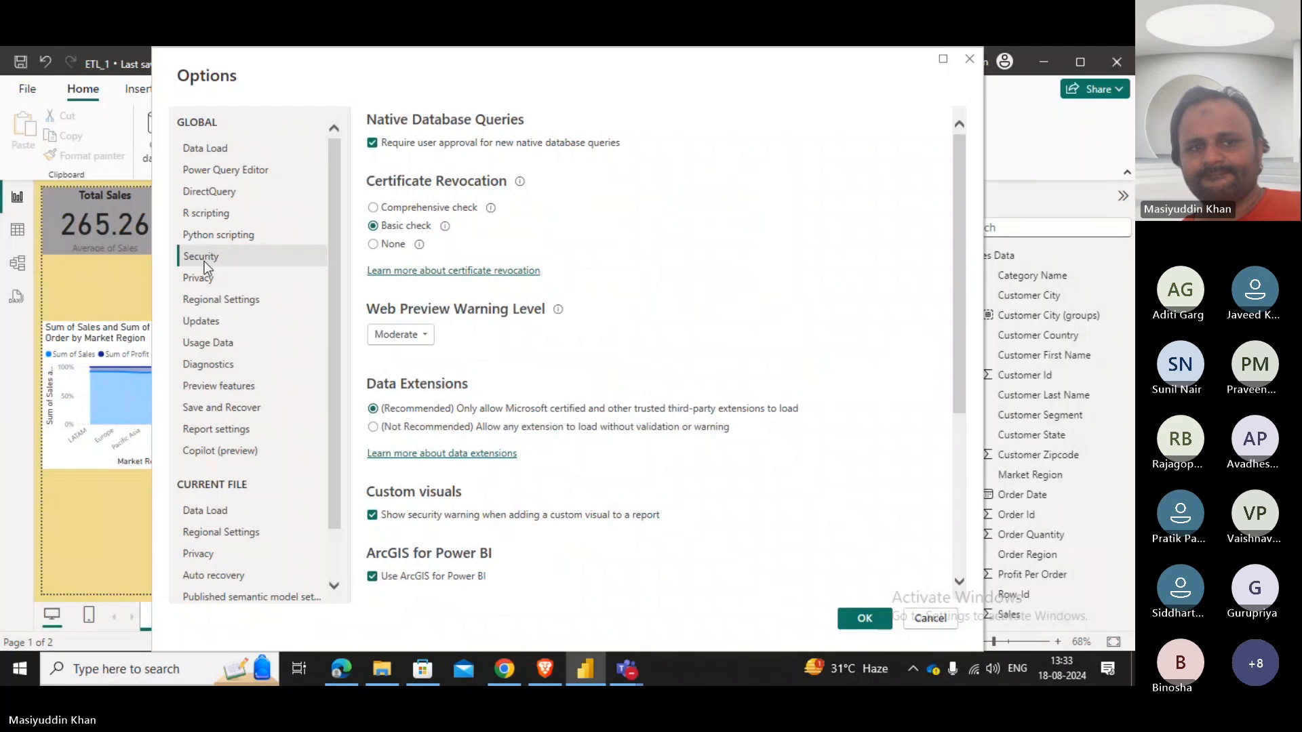
pyautogui.scroll(-2, 540, 332)
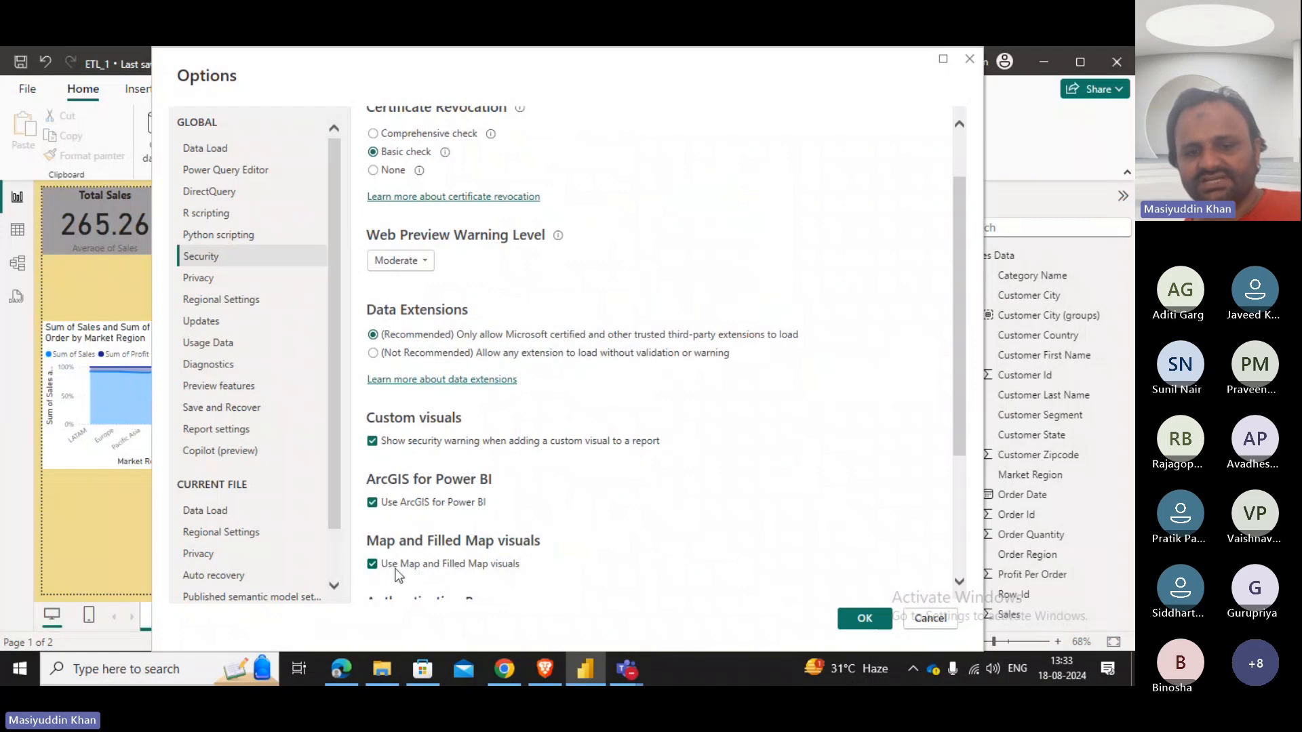
pyautogui.click(372, 502)
pyautogui.click(883, 622)
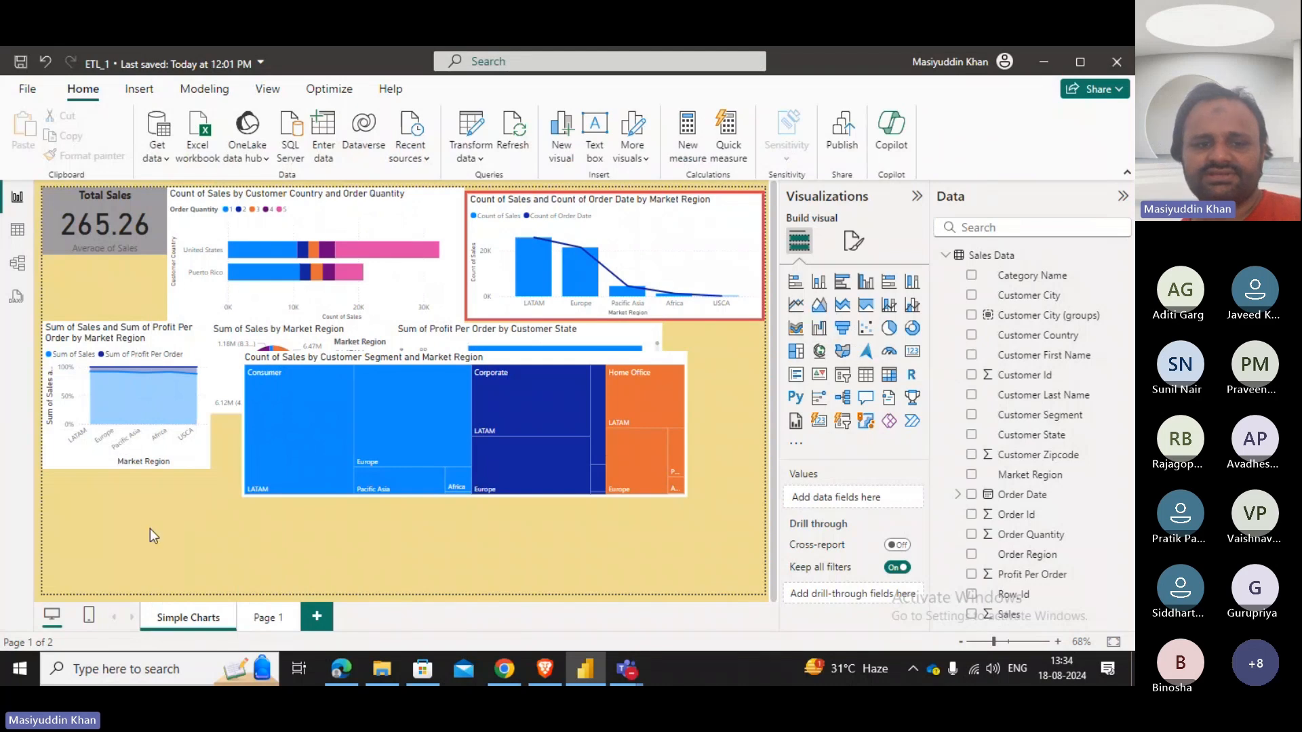
# Discard the empty map visual, convert the sales treemap of Customer Segment and Market Region into a map, and enlarge it.
pyautogui.click(818, 351)
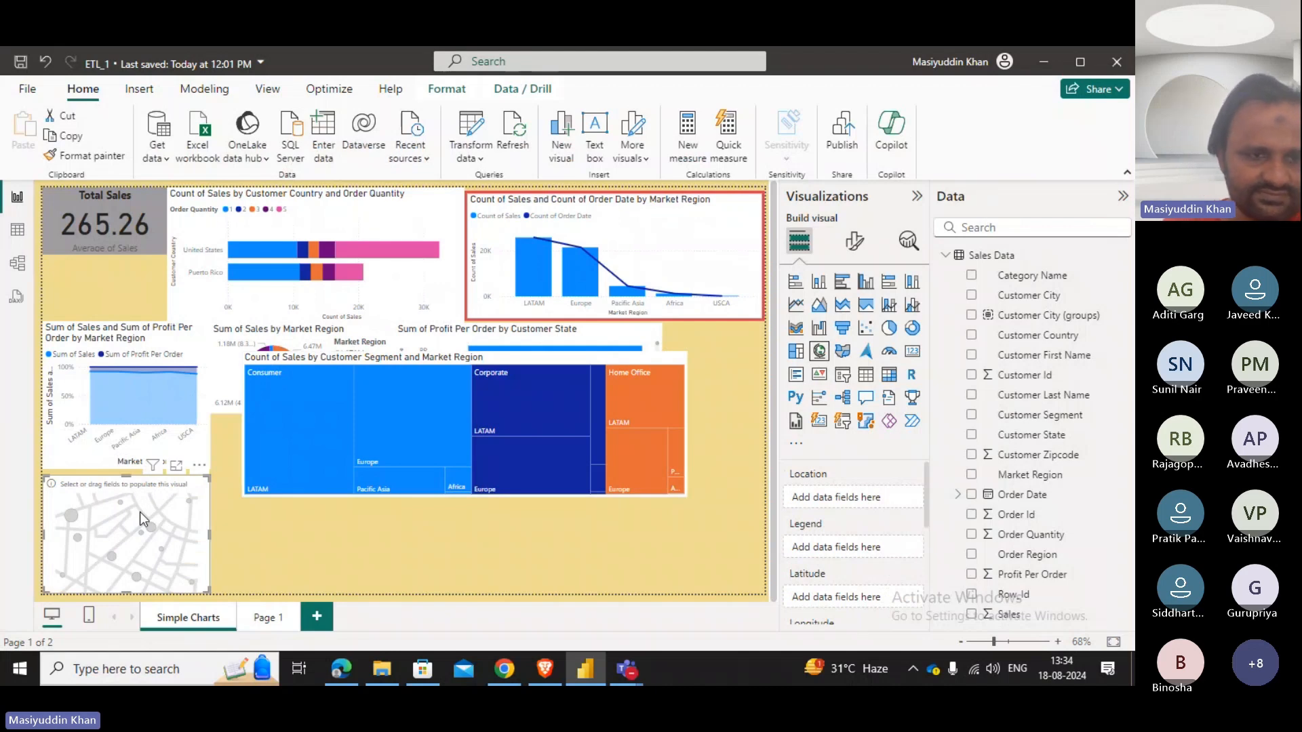
pyautogui.press('Delete')
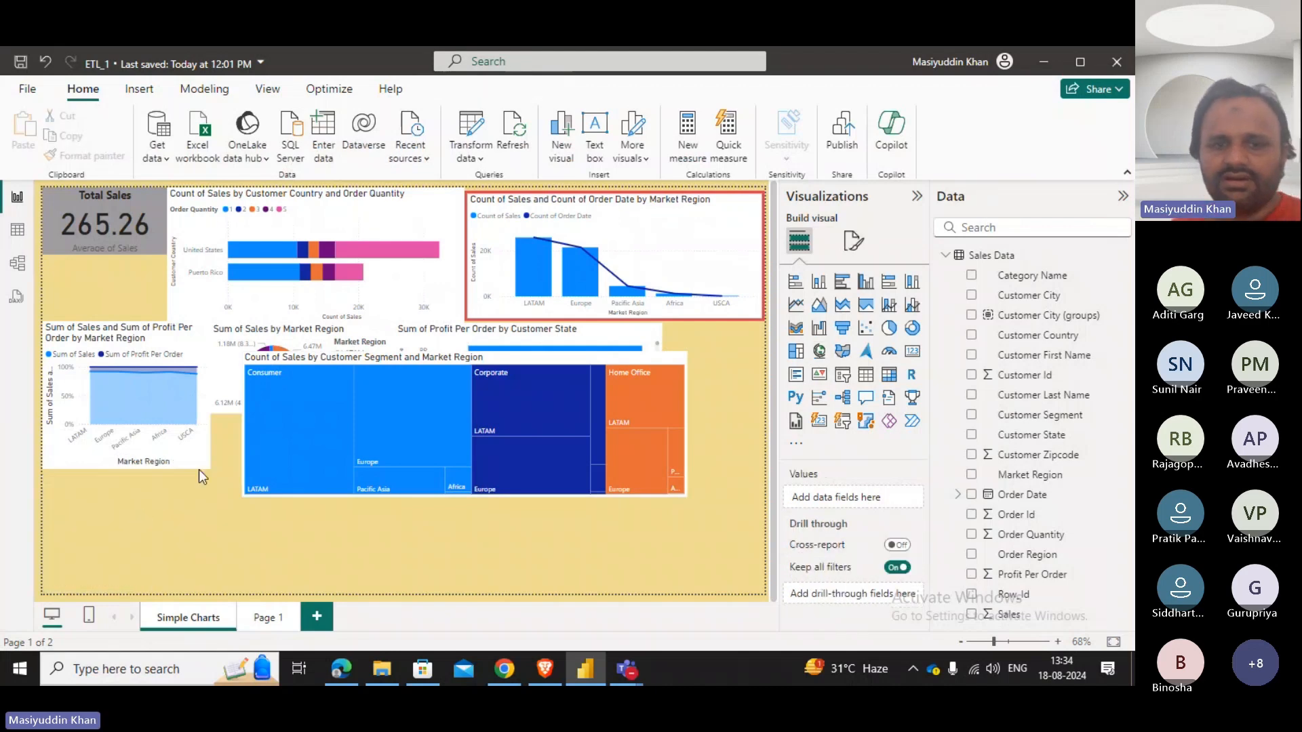
pyautogui.click(363, 379)
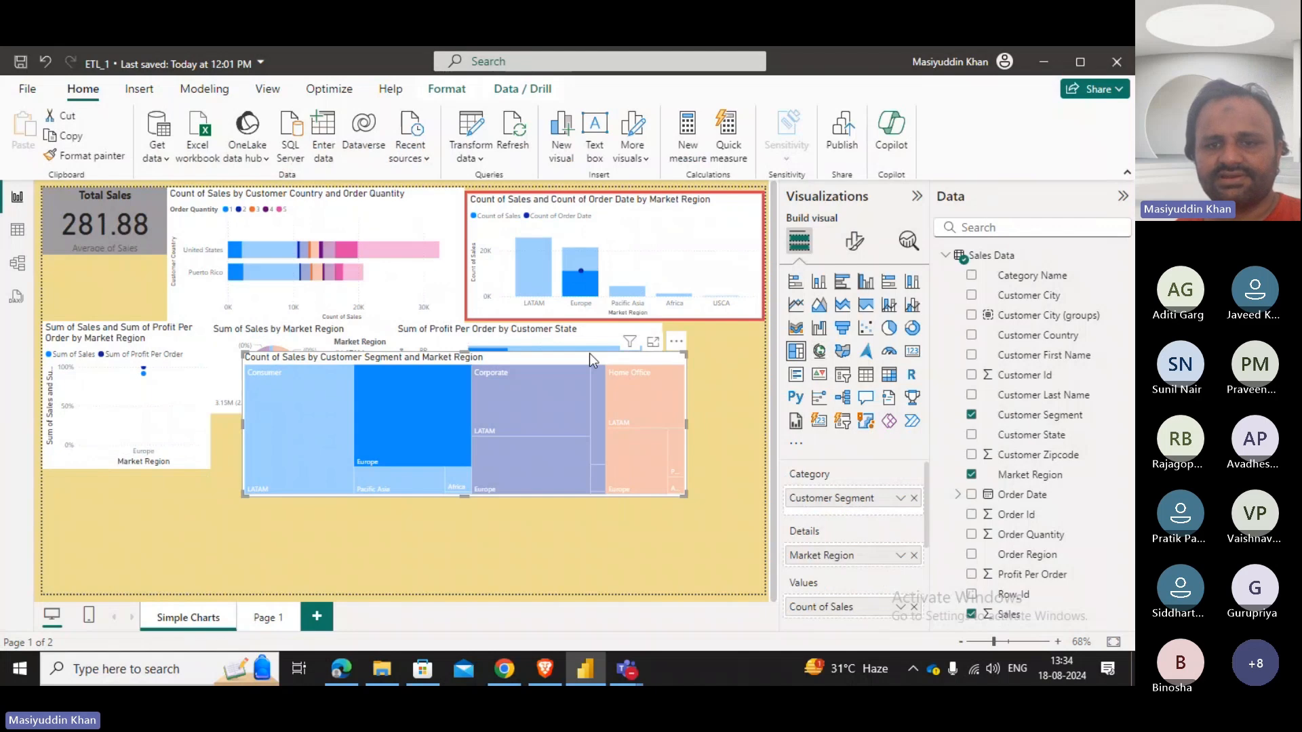
pyautogui.click(817, 351)
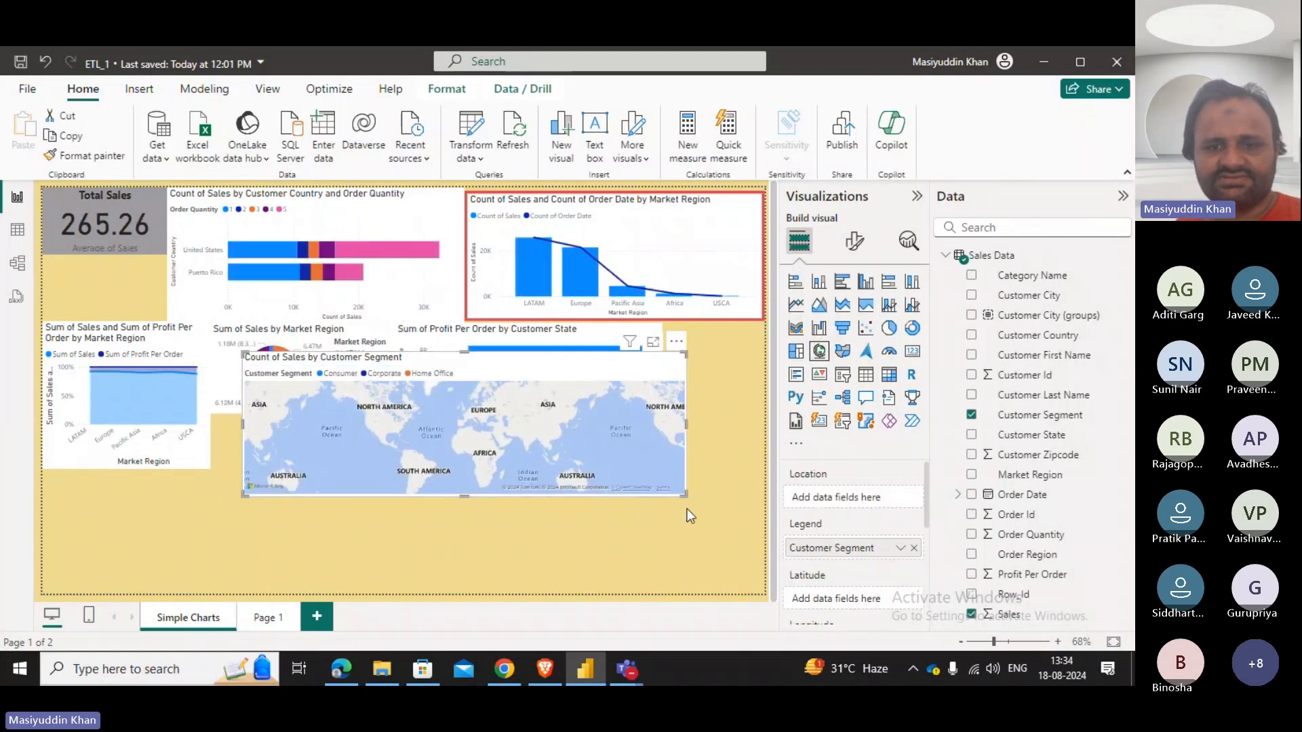
pyautogui.moveTo(677, 494); pyautogui.dragTo(762, 575)
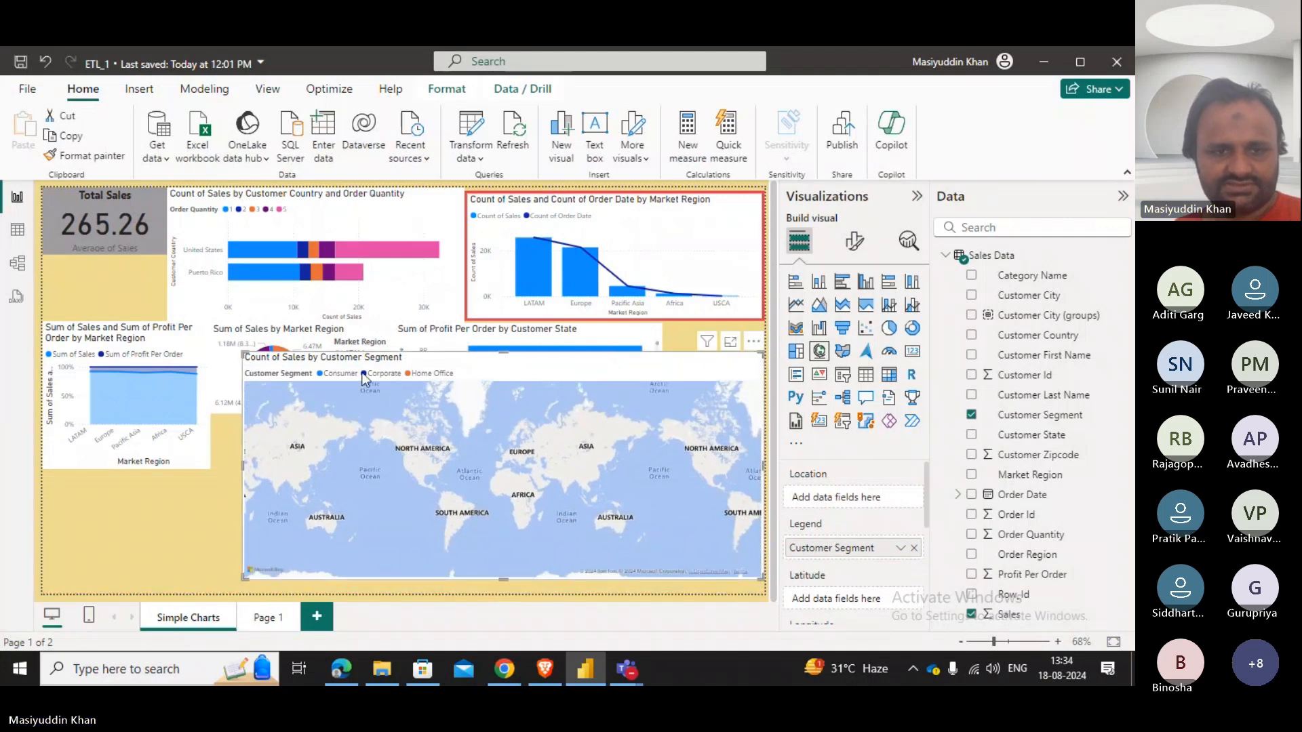
# Highlight the report by the Consumer, Corporate and Home Office segments in turn from the map's legend, and clear the highlight.
pyautogui.click(327, 376)
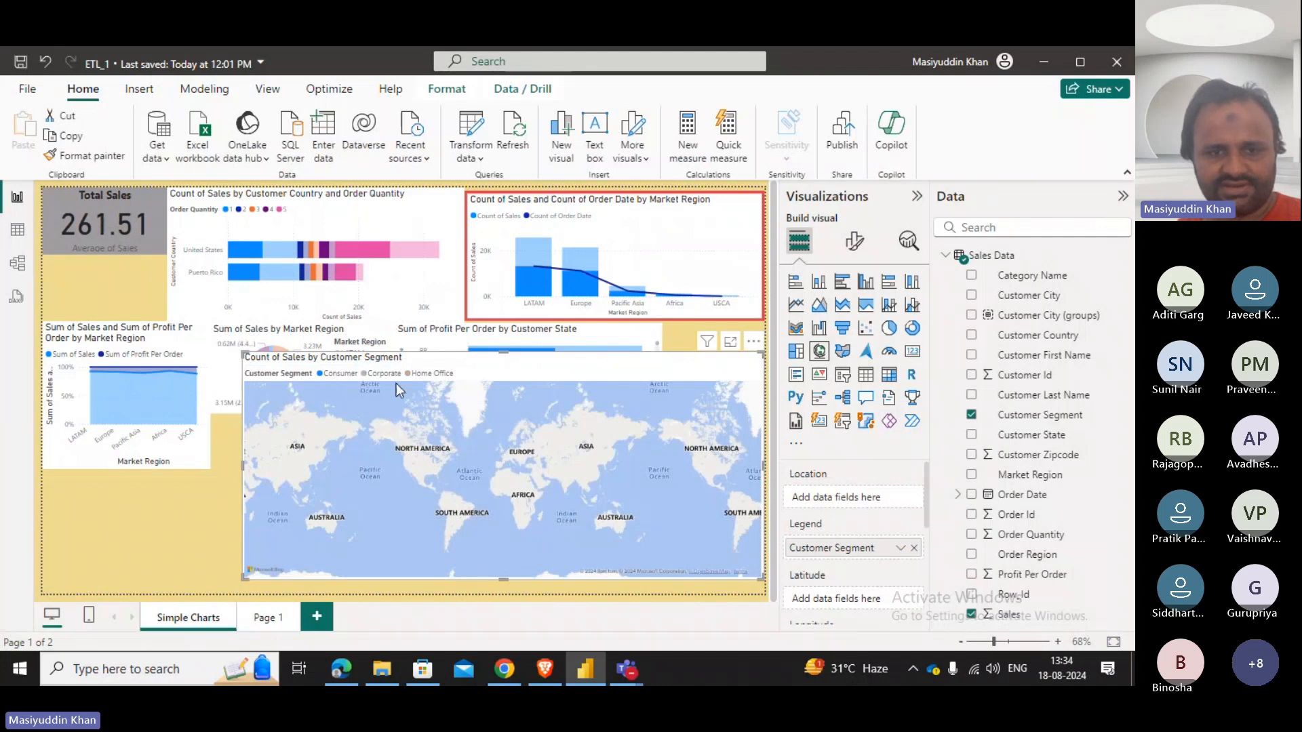
pyautogui.click(372, 377)
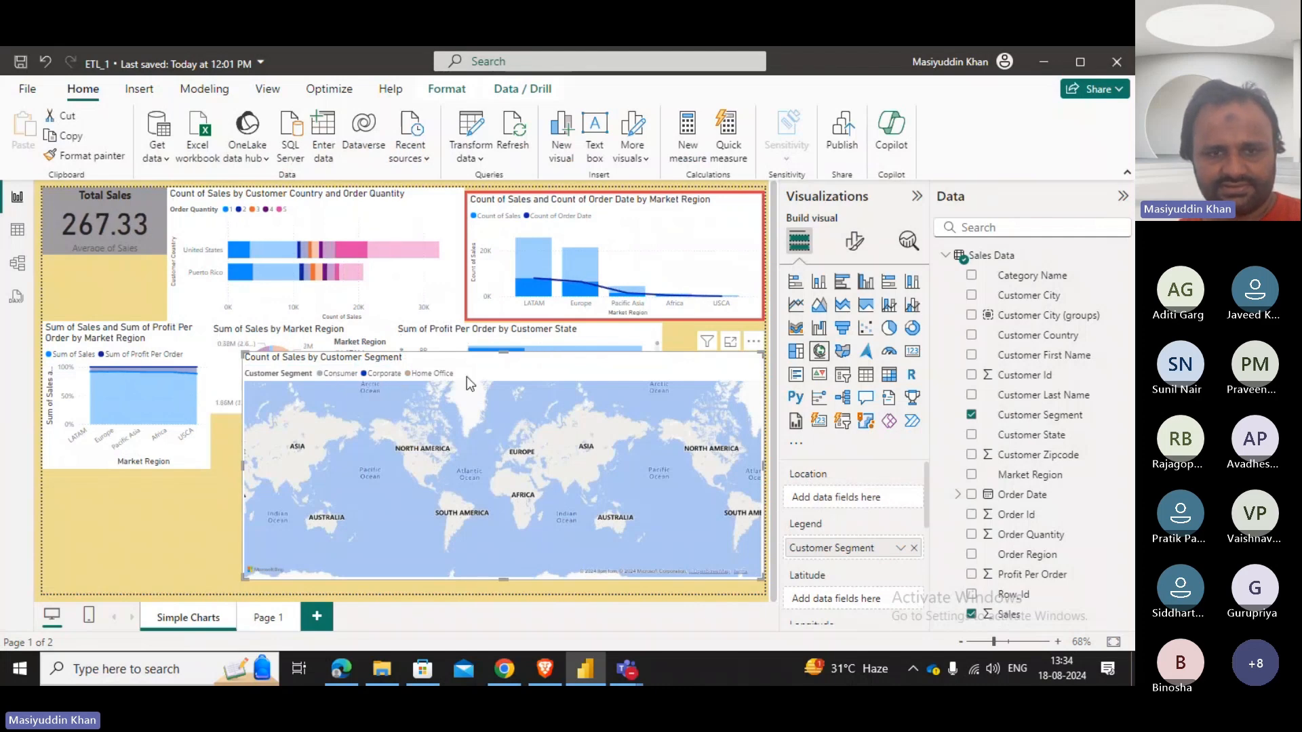
pyautogui.click(430, 372)
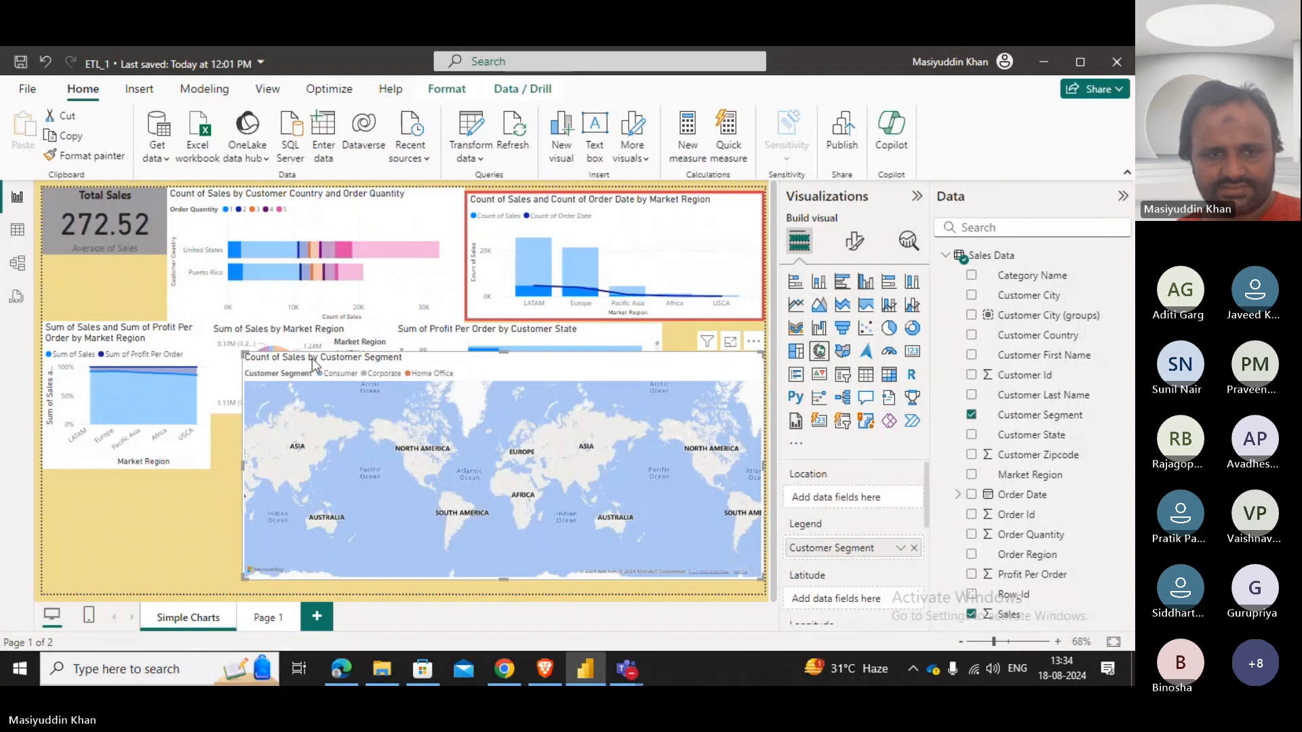
pyautogui.click(272, 379)
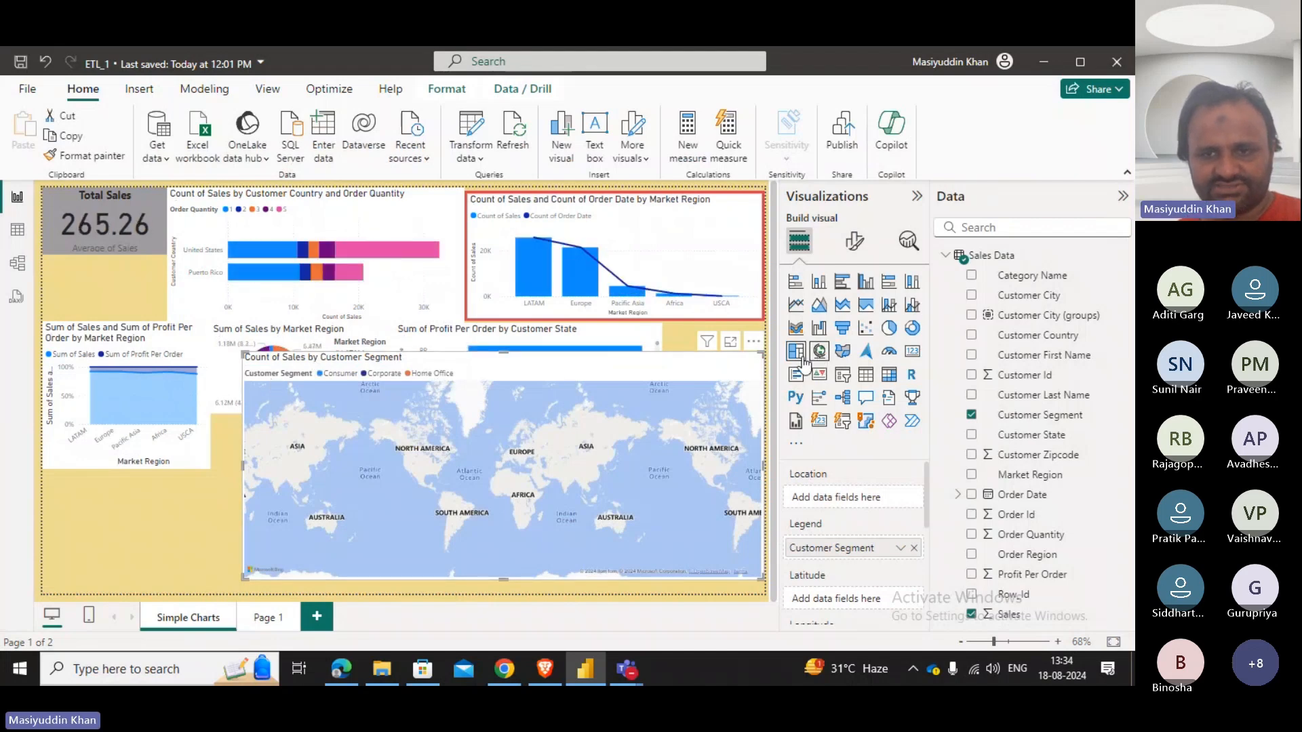
# Change the Customer Segment map back to a treemap and shrink it to leave free space beneath it.
pyautogui.click(795, 351)
pyautogui.moveTo(760, 578); pyautogui.dragTo(664, 462)
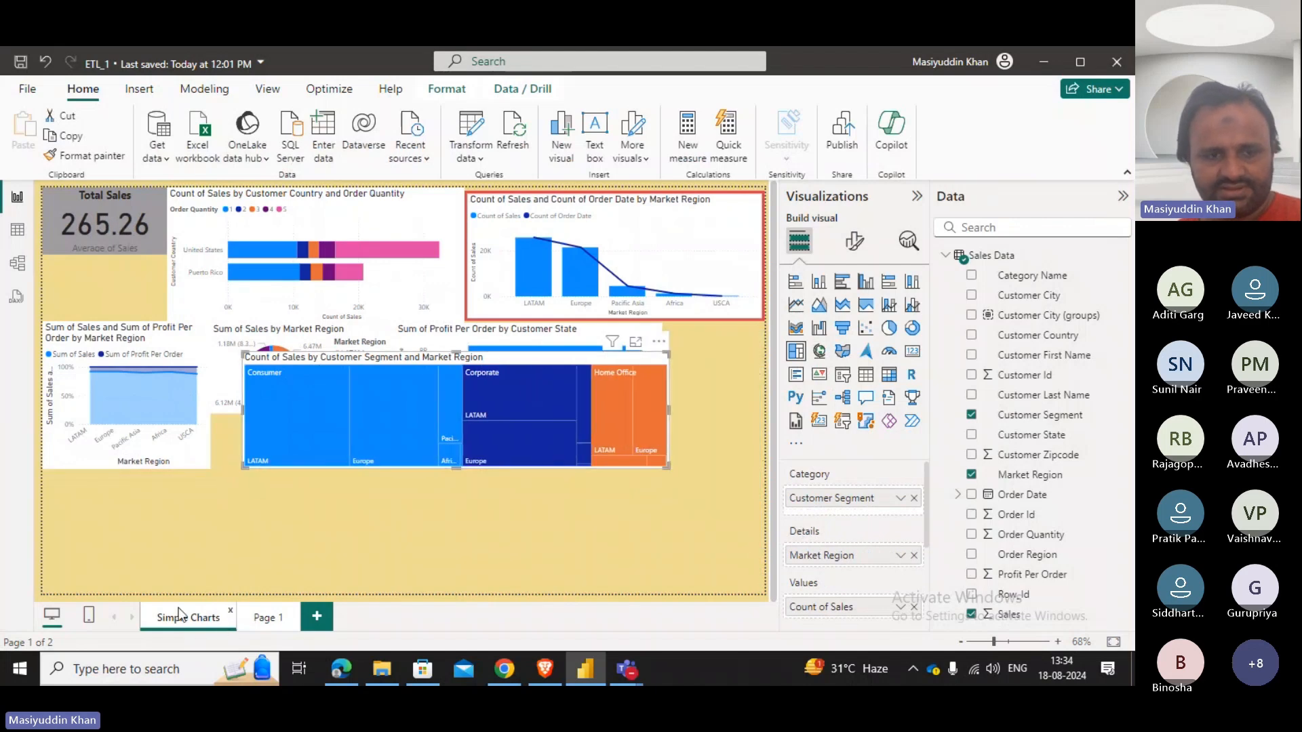
pyautogui.click(177, 543)
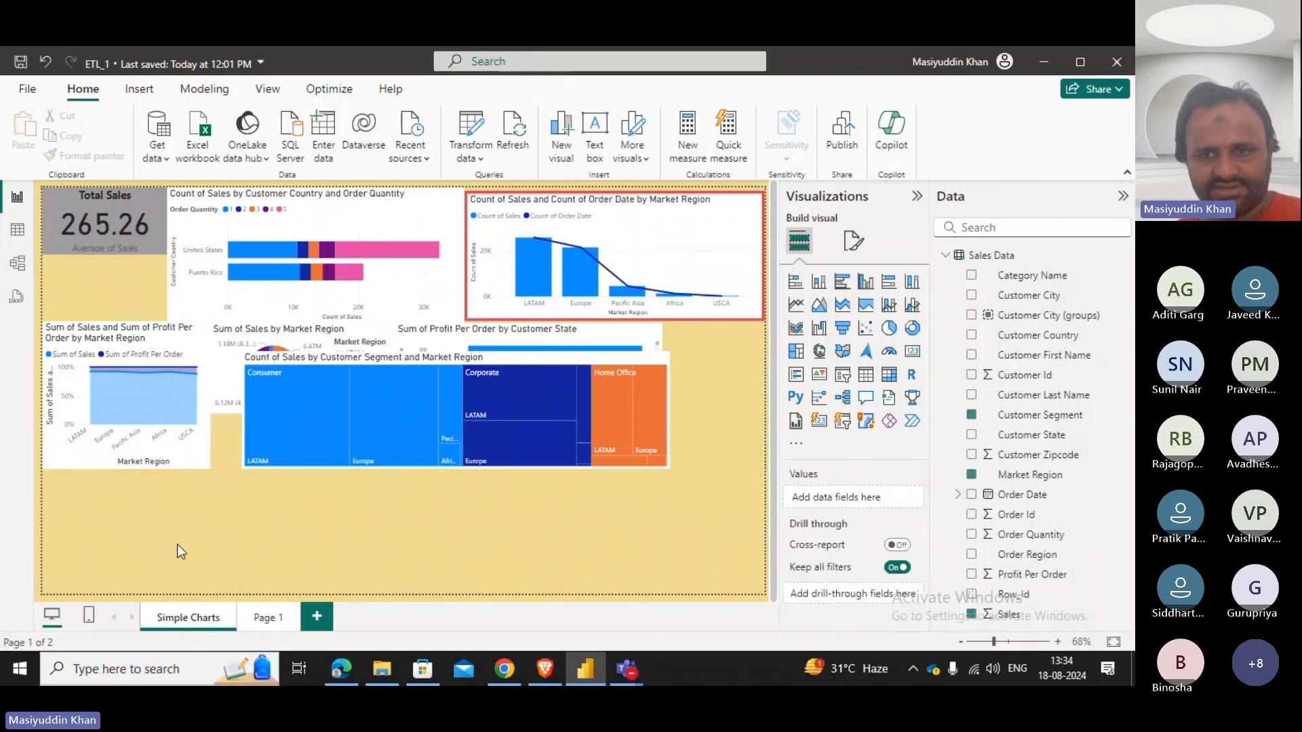
# Add a new map visual with Market Region as its location and Customer Segment as its legend.
pyautogui.click(817, 353)
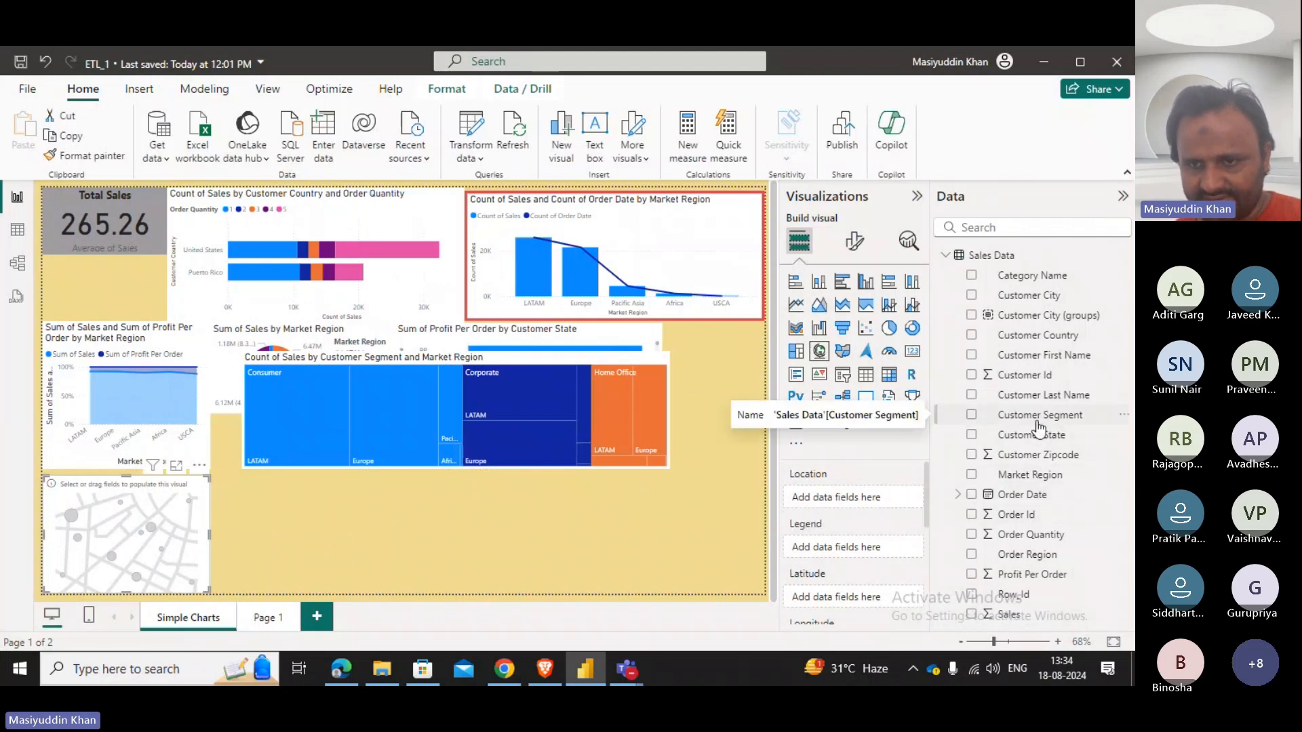
pyautogui.moveTo(1038, 425); pyautogui.dragTo(852, 553)
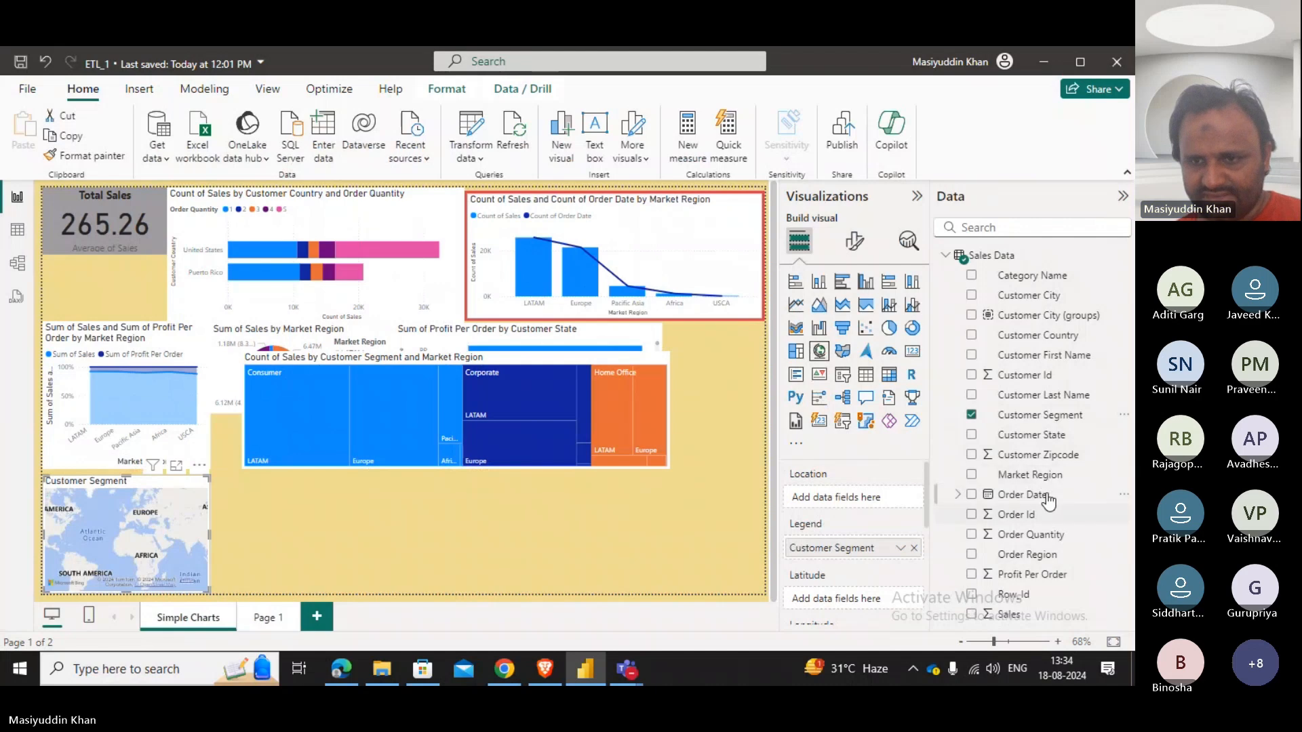
pyautogui.moveTo(1044, 474); pyautogui.dragTo(849, 496)
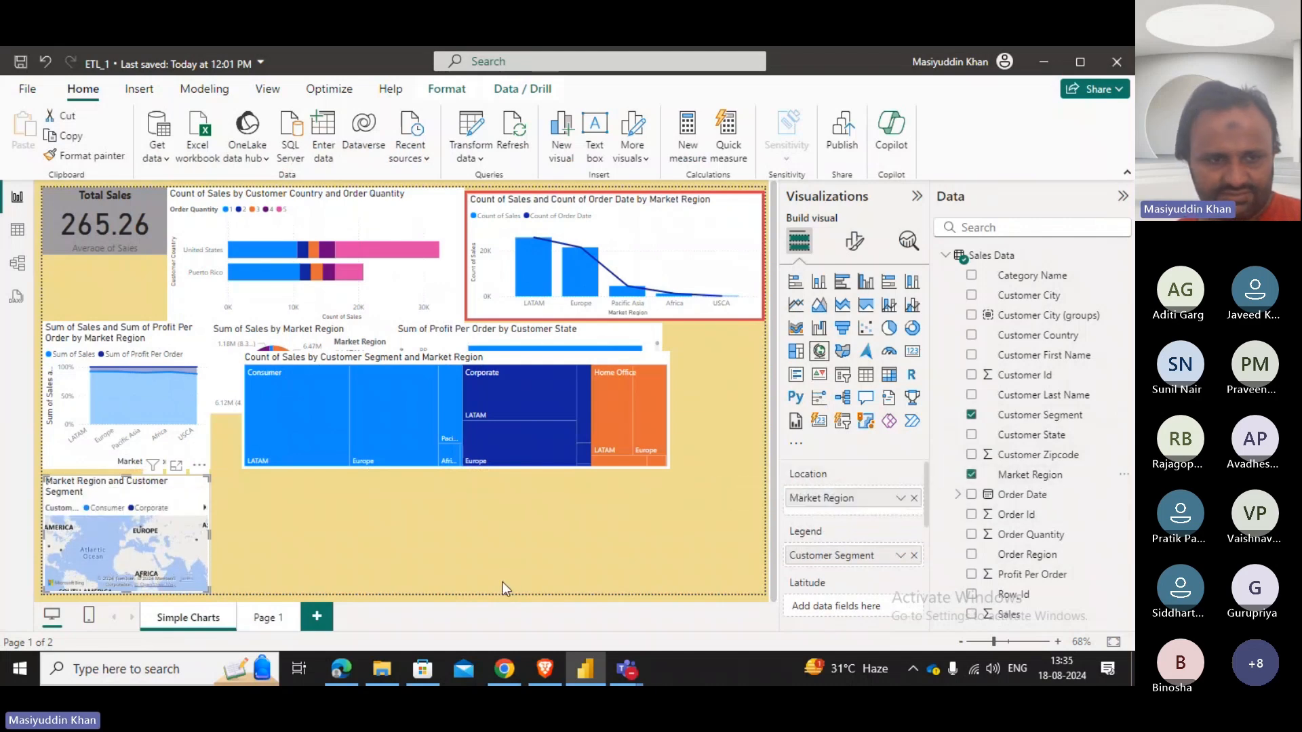
# Move the Market Region and Customer Segment map near the page's upper edge and enlarge it to cover most of the page.
pyautogui.moveTo(196, 509); pyautogui.dragTo(303, 333)
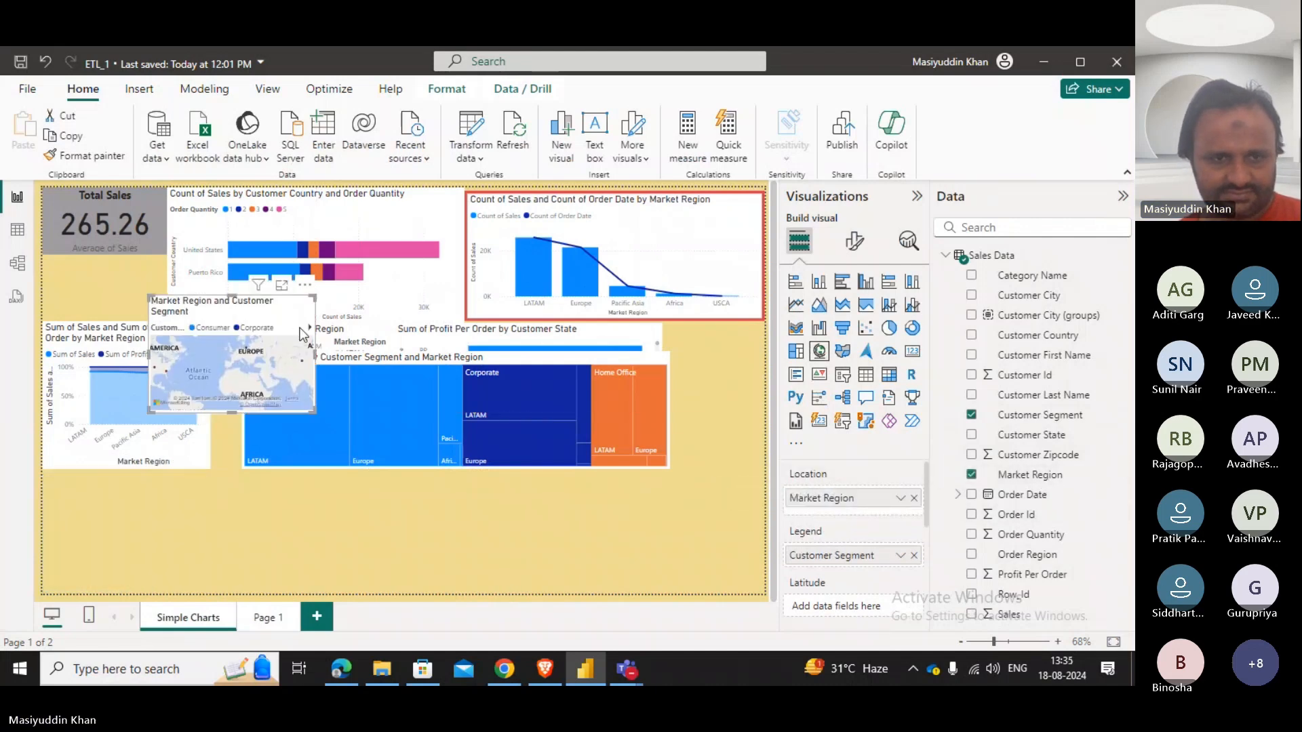
pyautogui.moveTo(313, 409); pyautogui.dragTo(696, 587)
pyautogui.moveTo(459, 304); pyautogui.dragTo(396, 210)
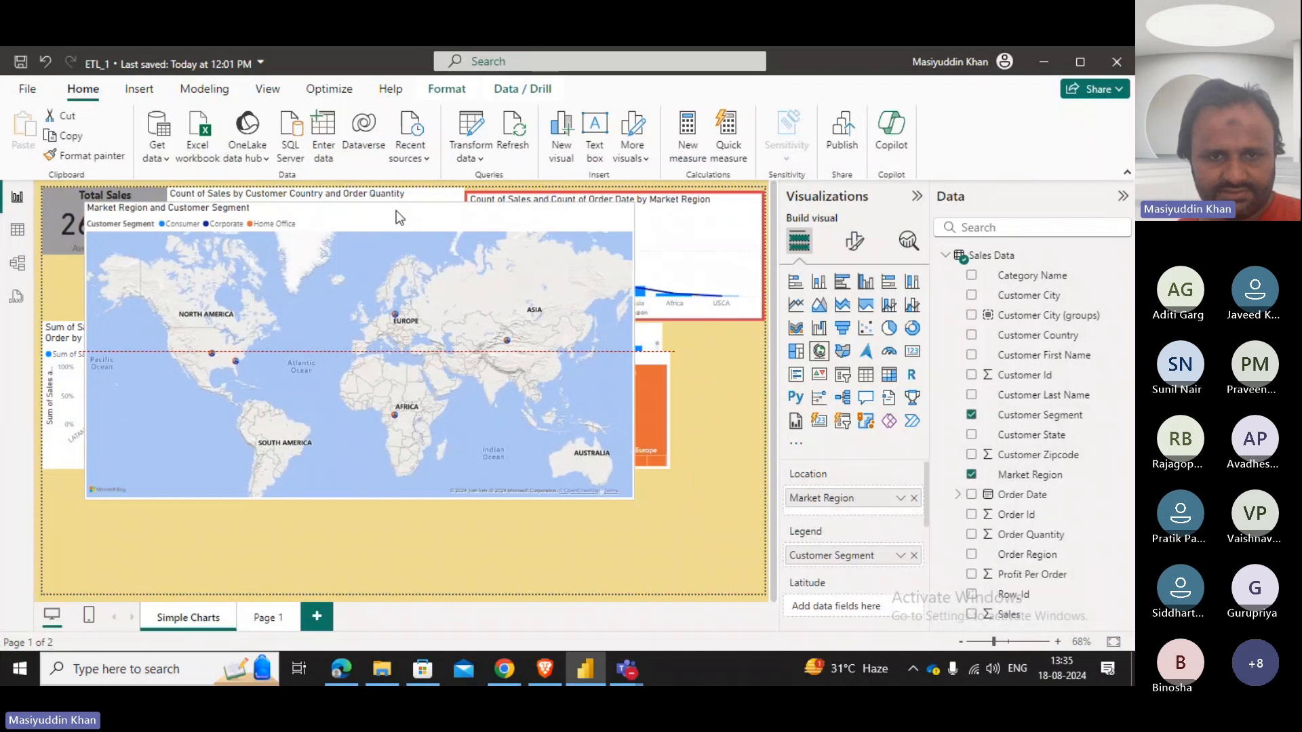
pyautogui.moveTo(639, 503); pyautogui.dragTo(713, 566)
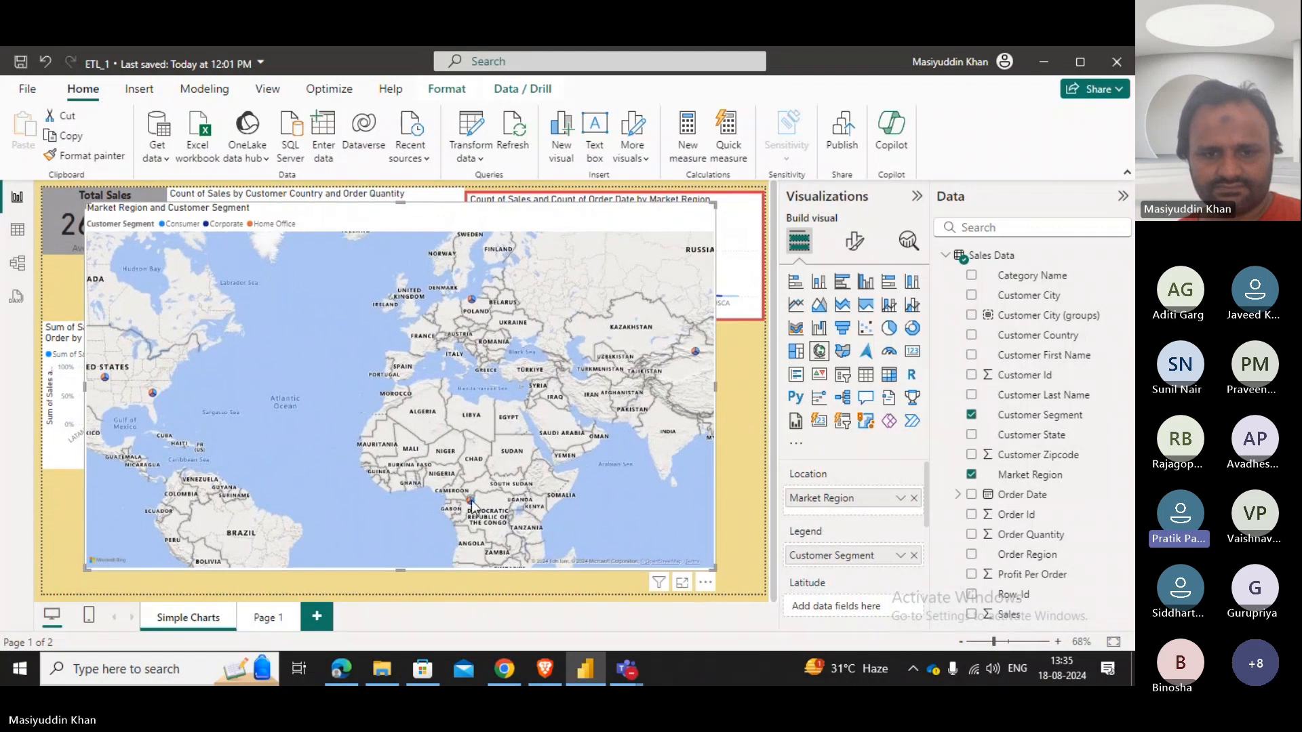
# Examine the market region bubbles on the map, highlighting the Home Office, Corporate and Consumer segments one after another.
pyautogui.moveTo(471, 503)
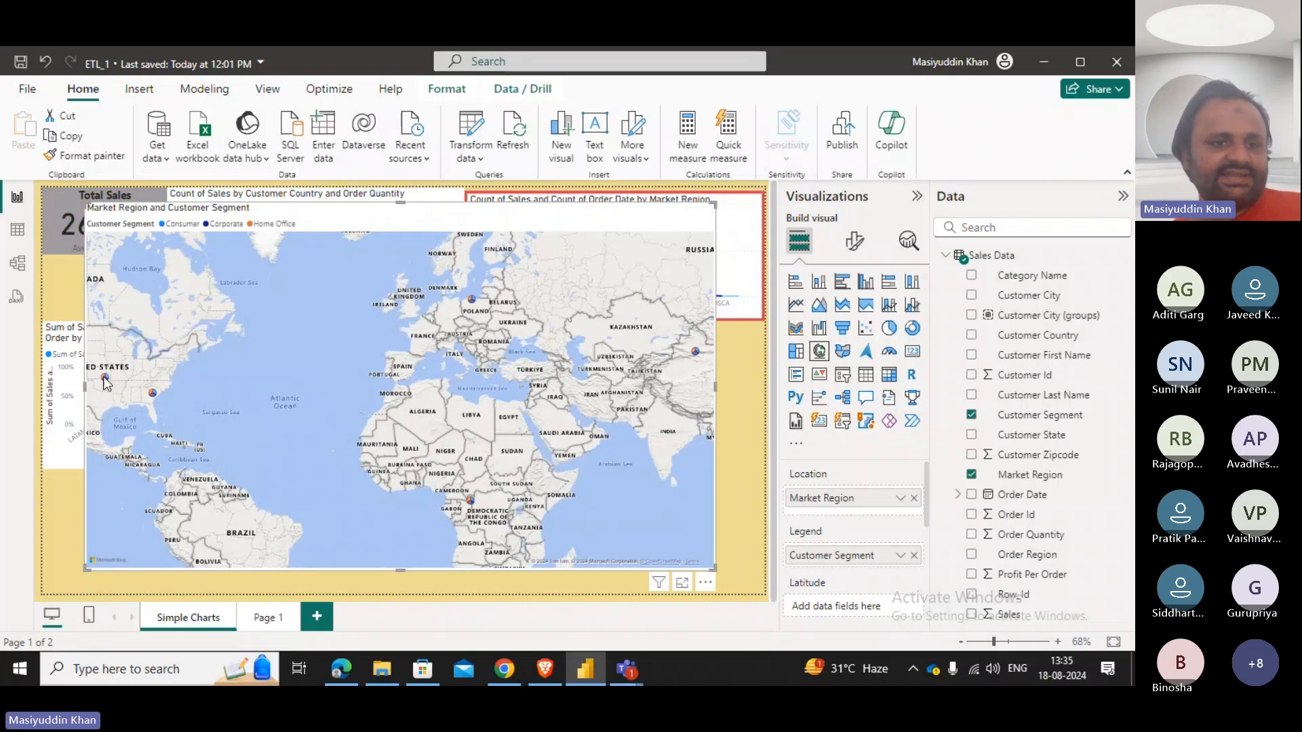
pyautogui.moveTo(105, 380)
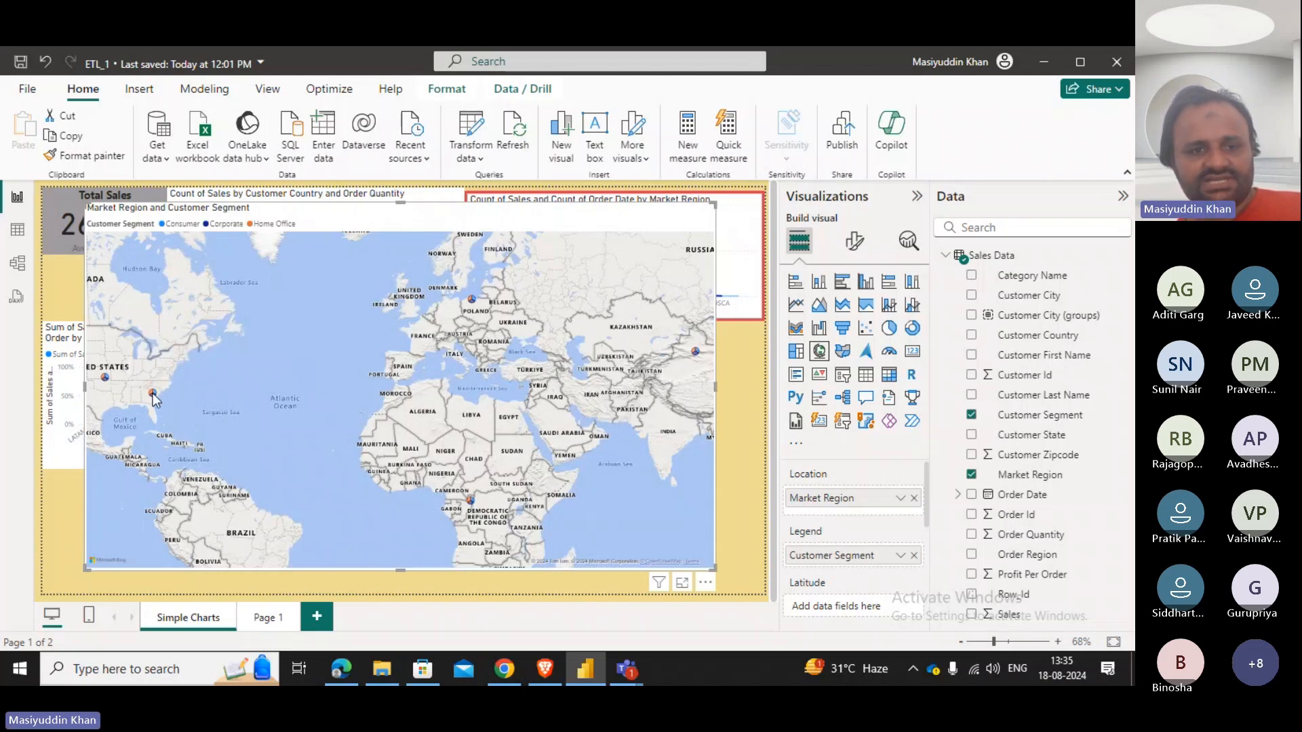
pyautogui.moveTo(152, 396)
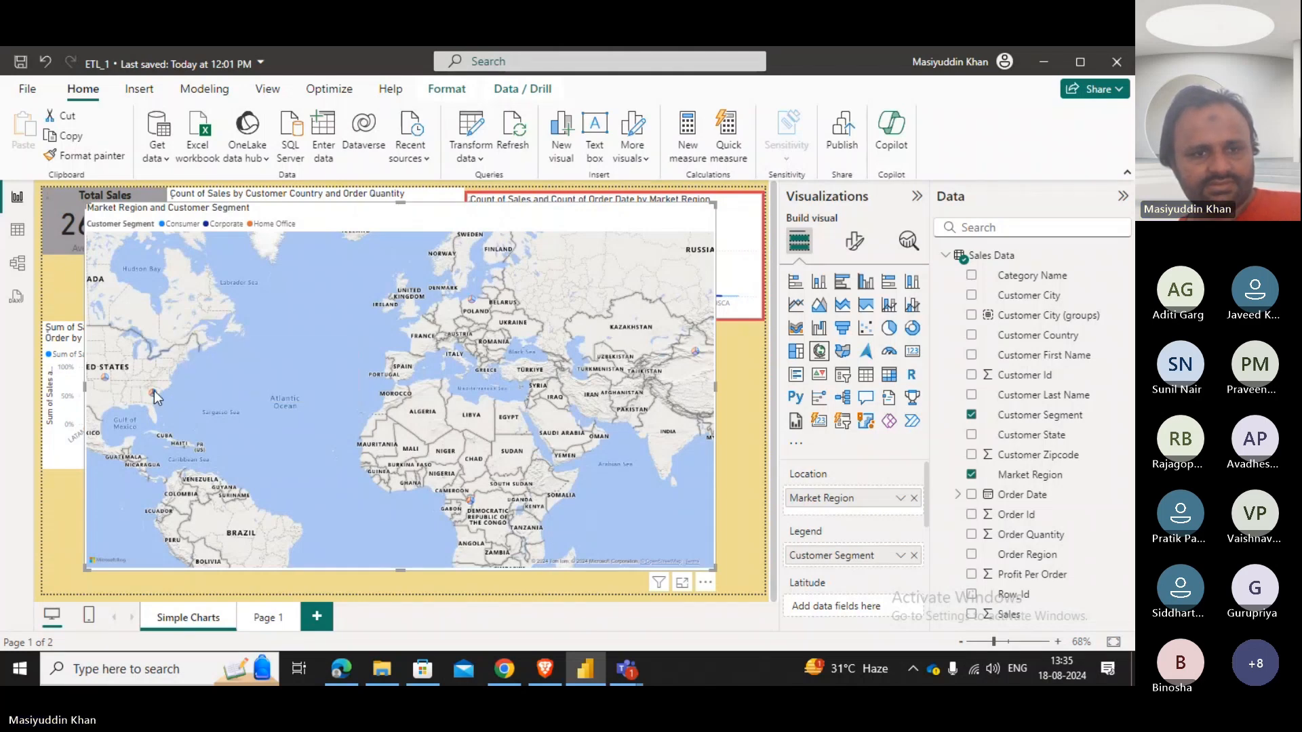
pyautogui.click(271, 223)
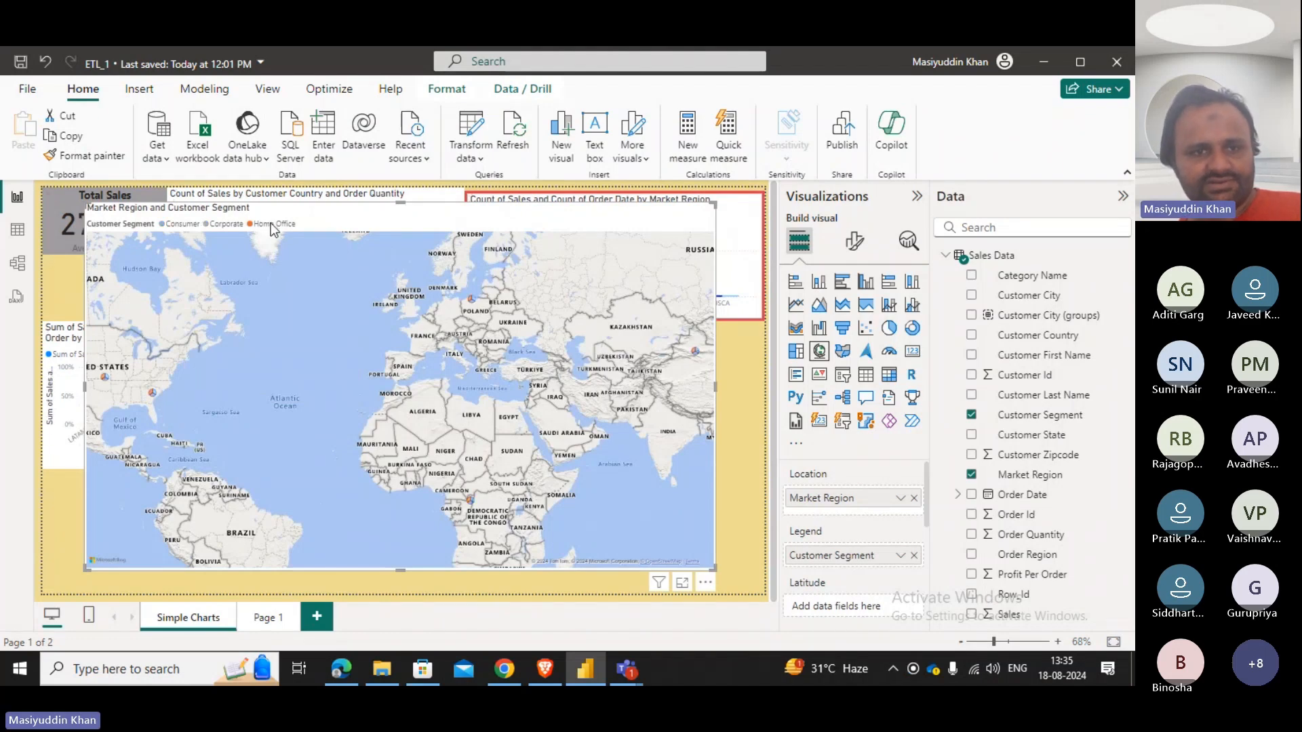
pyautogui.click(227, 229)
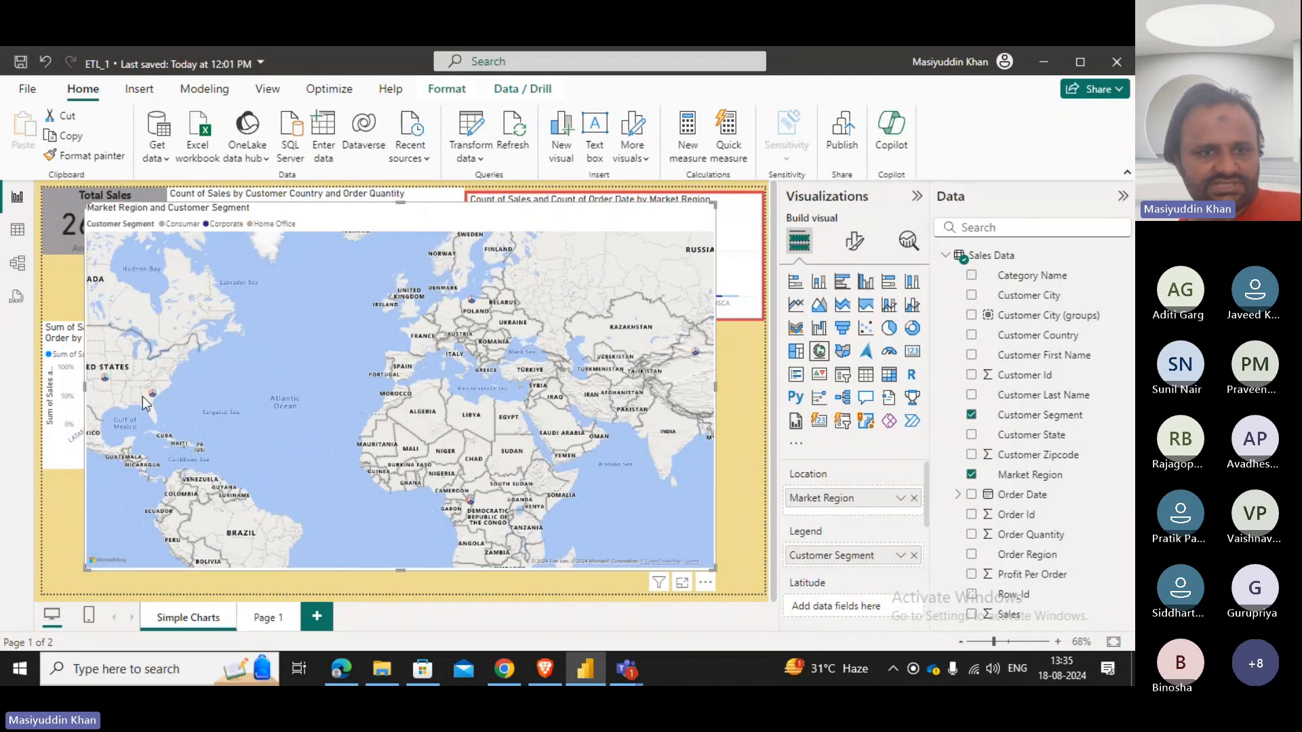
pyautogui.click(164, 222)
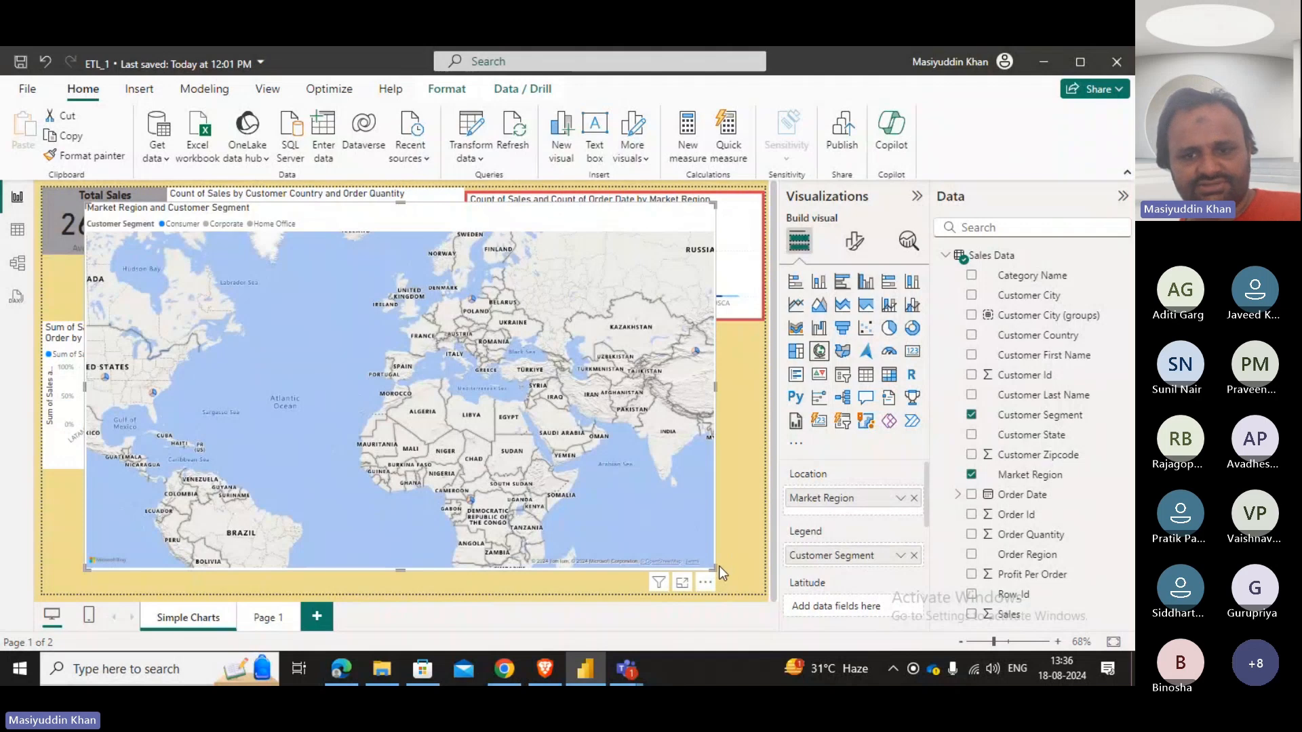
# Convert the Market Region and Customer Segment map into a filled map and resize it to a medium size.
pyautogui.moveTo(715, 564); pyautogui.dragTo(314, 374)
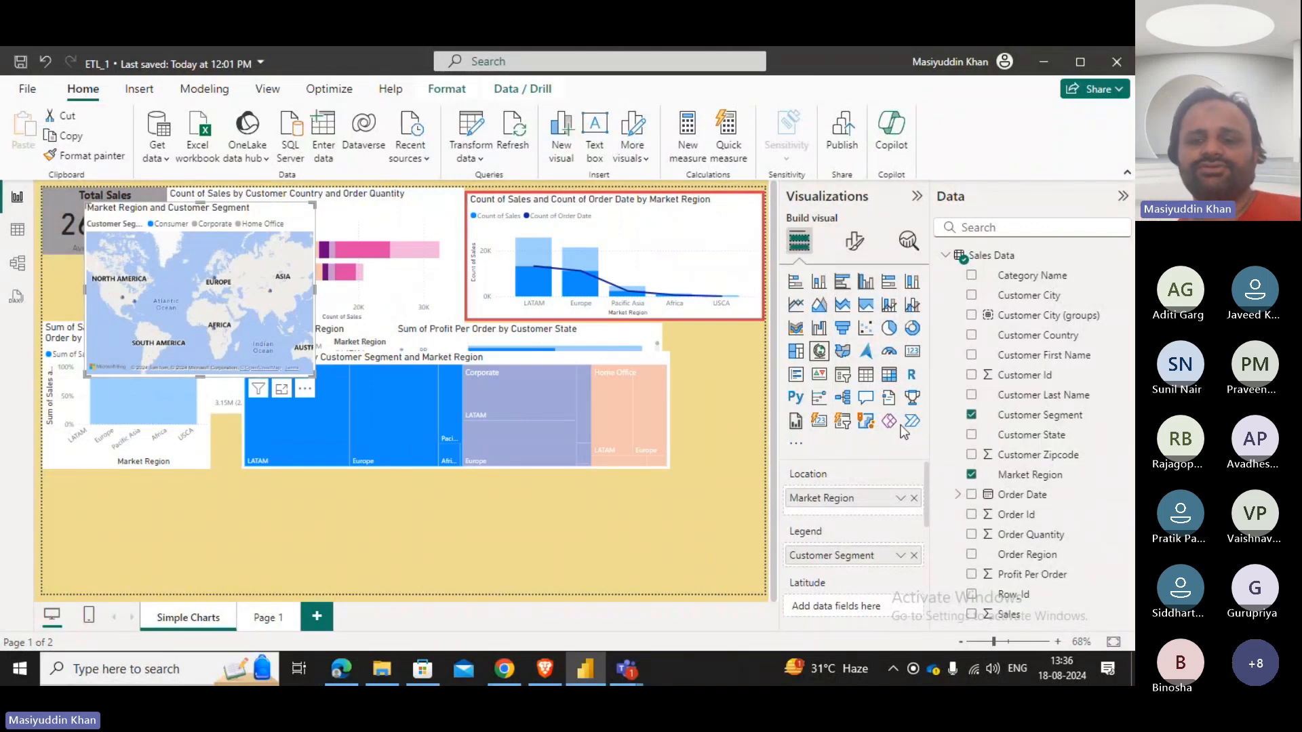
pyautogui.click(843, 352)
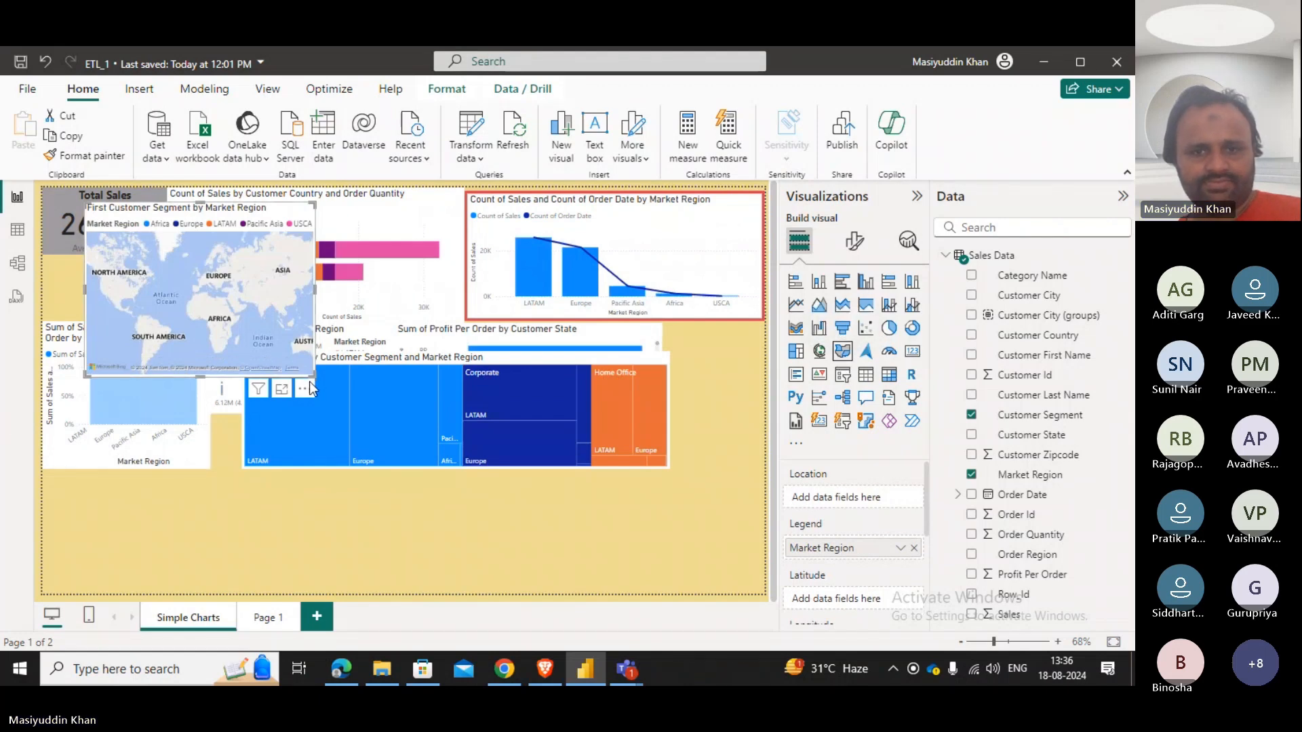
pyautogui.moveTo(314, 375); pyautogui.dragTo(564, 520)
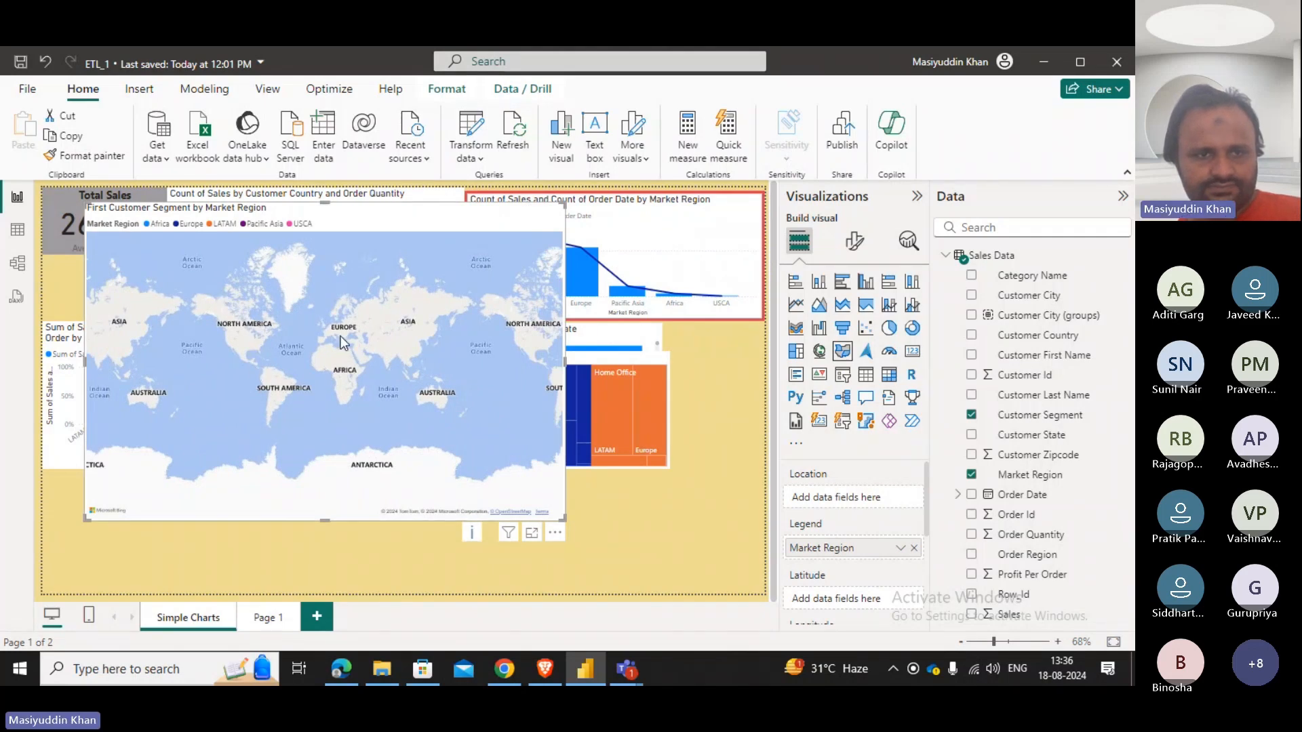
# Highlight the Africa region on the filled map, and compare the visual with its bubble map version before restoring the filled map.
pyautogui.click(146, 226)
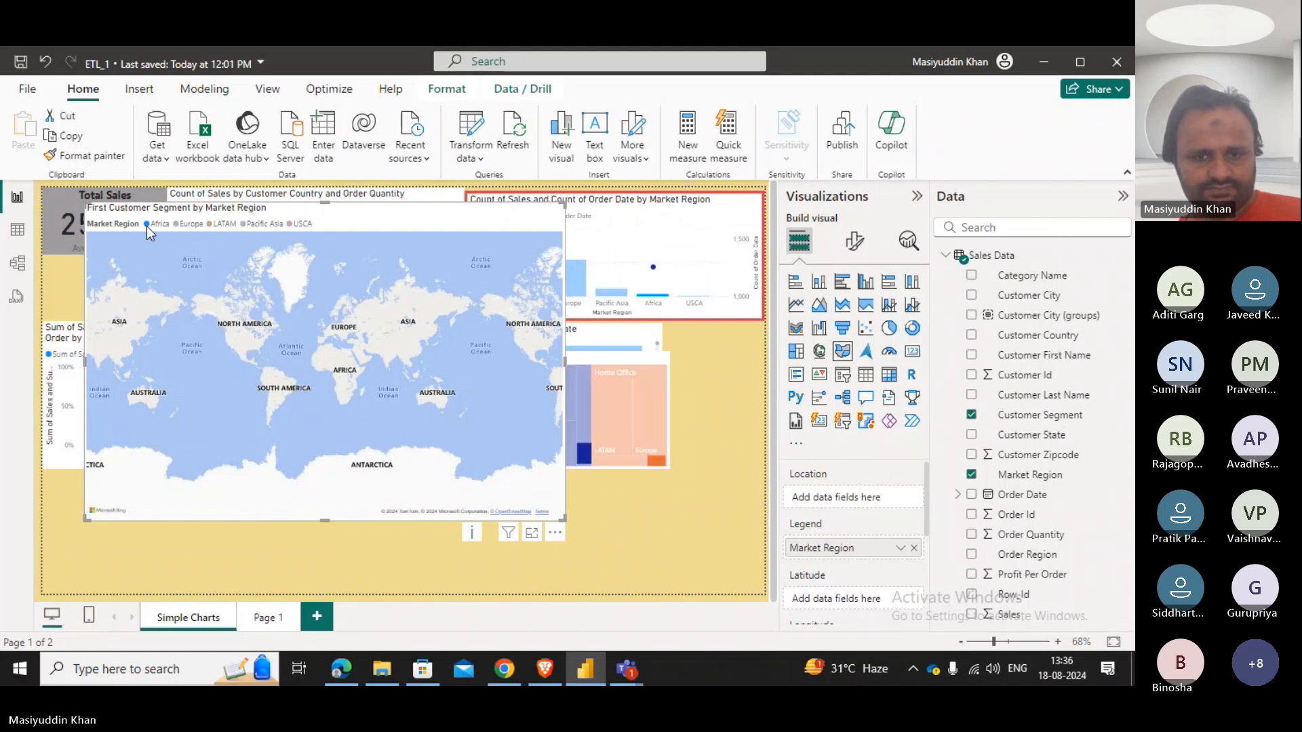
pyautogui.click(819, 351)
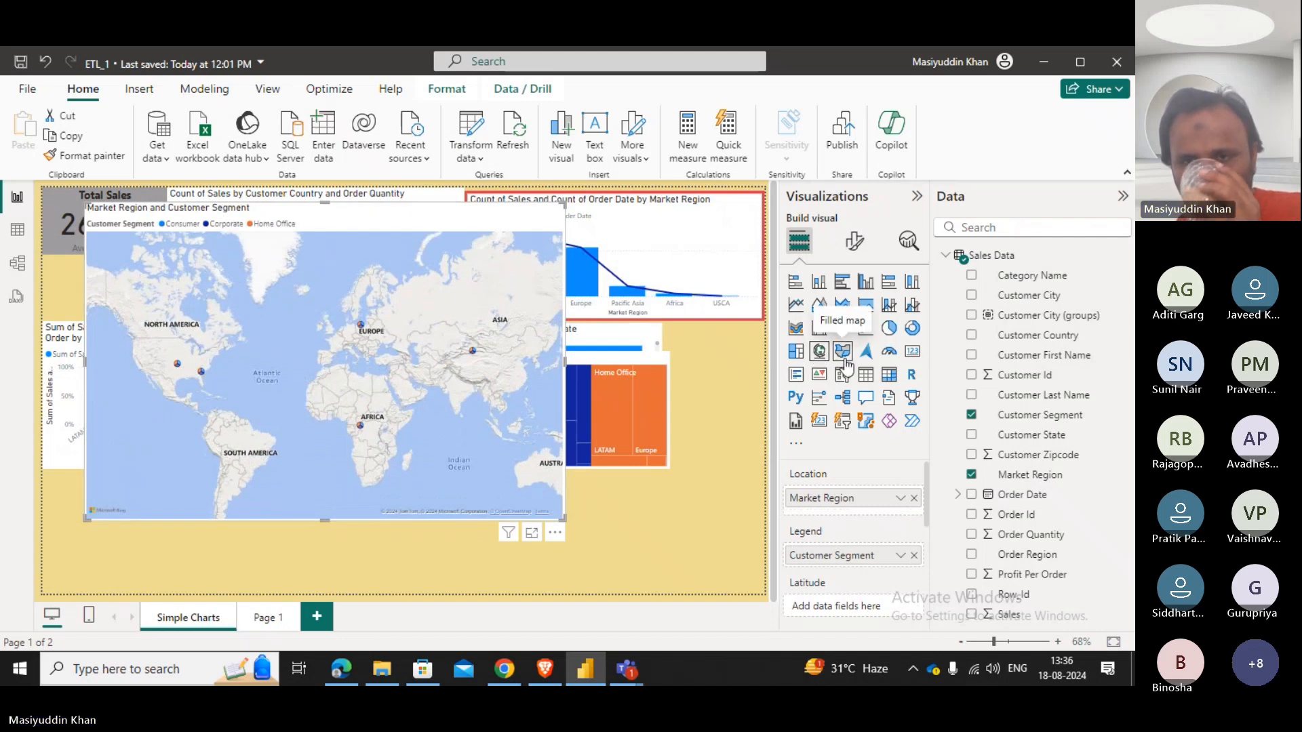
pyautogui.click(844, 359)
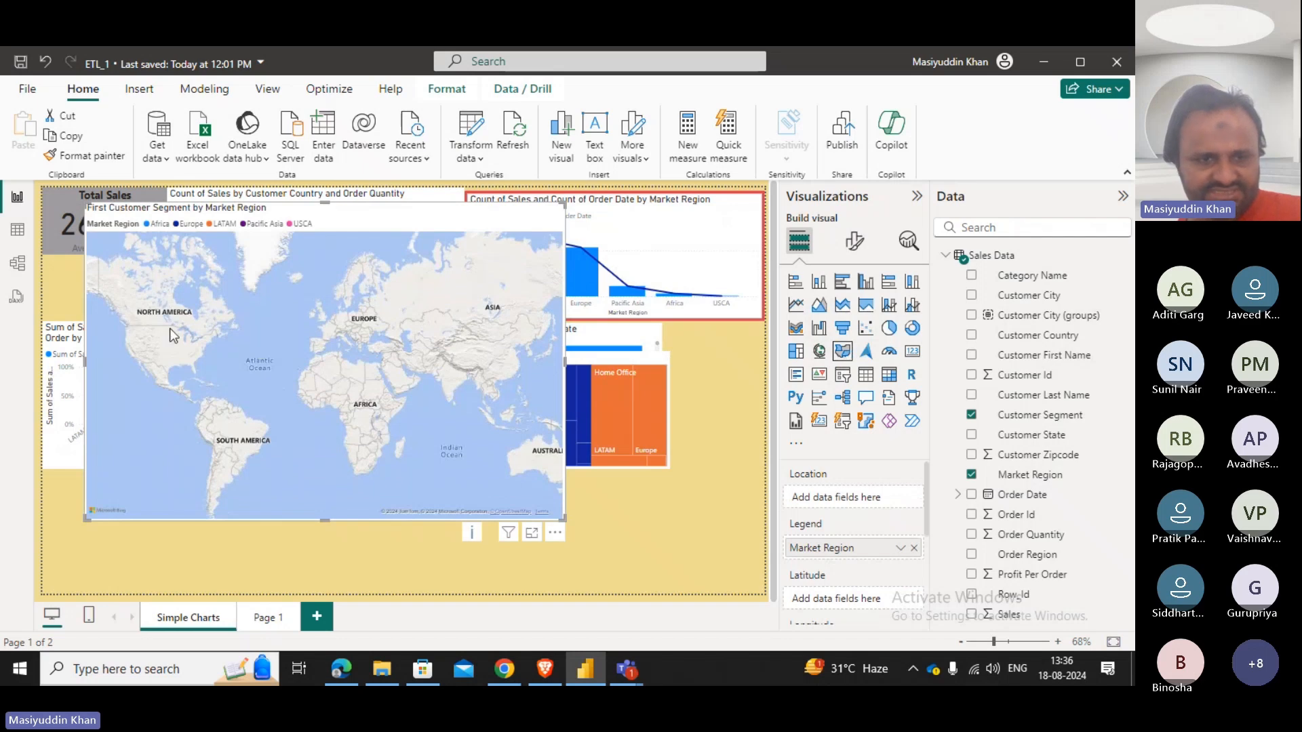
# Try an Azure map for the Market Region visual, and undo the conversions back to the Customer Segment bubble map.
pyautogui.click(874, 357)
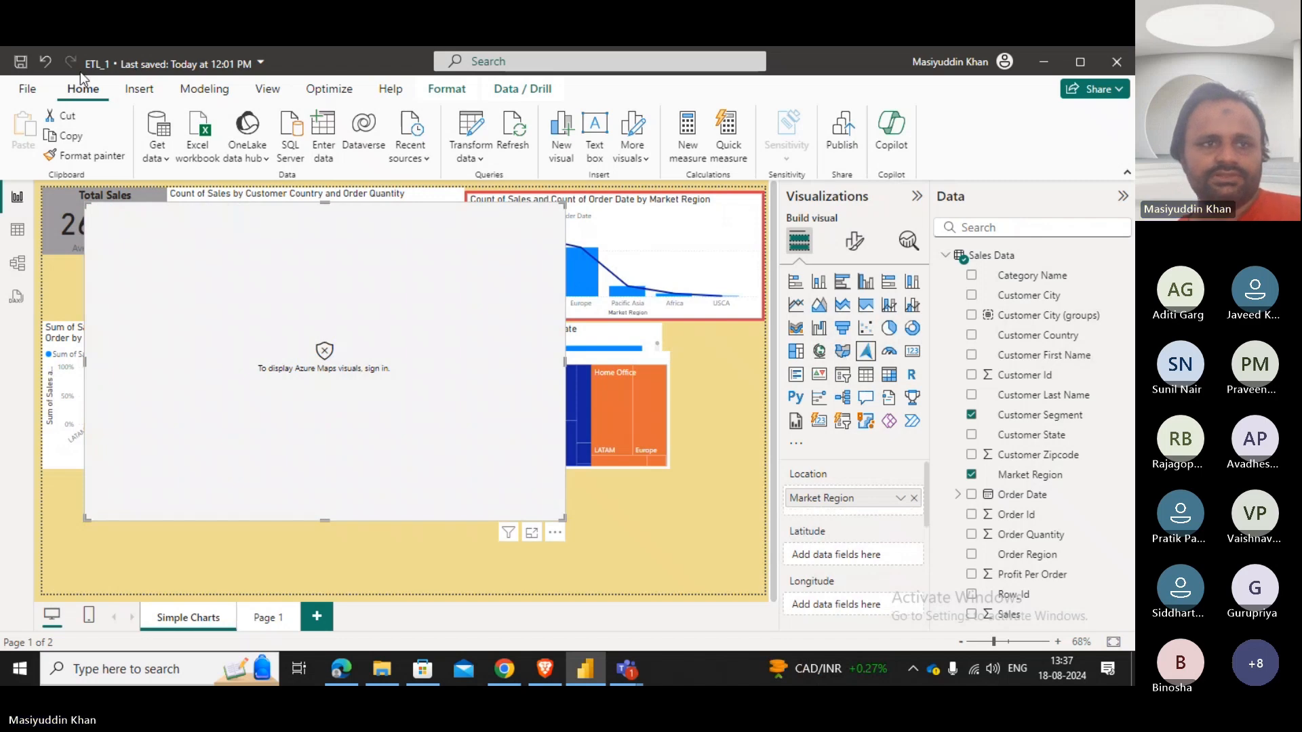
pyautogui.click(45, 62)
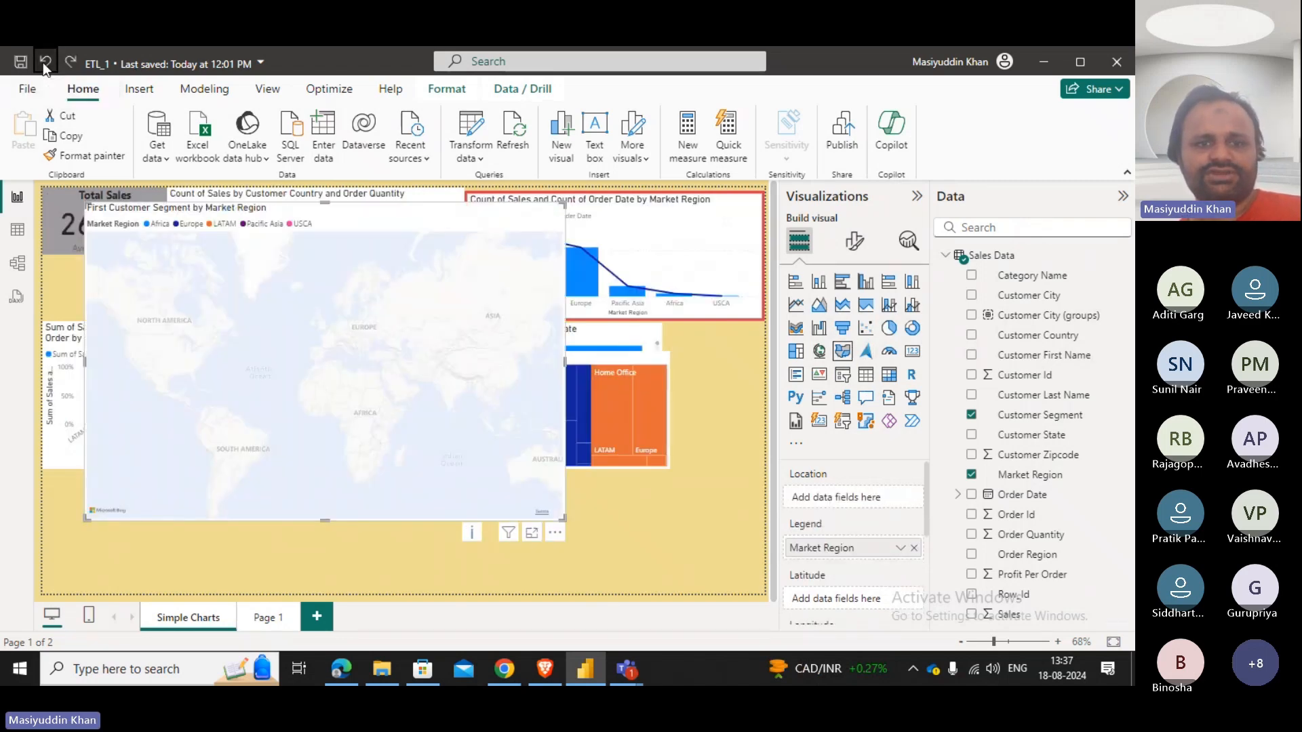
pyautogui.click(44, 62)
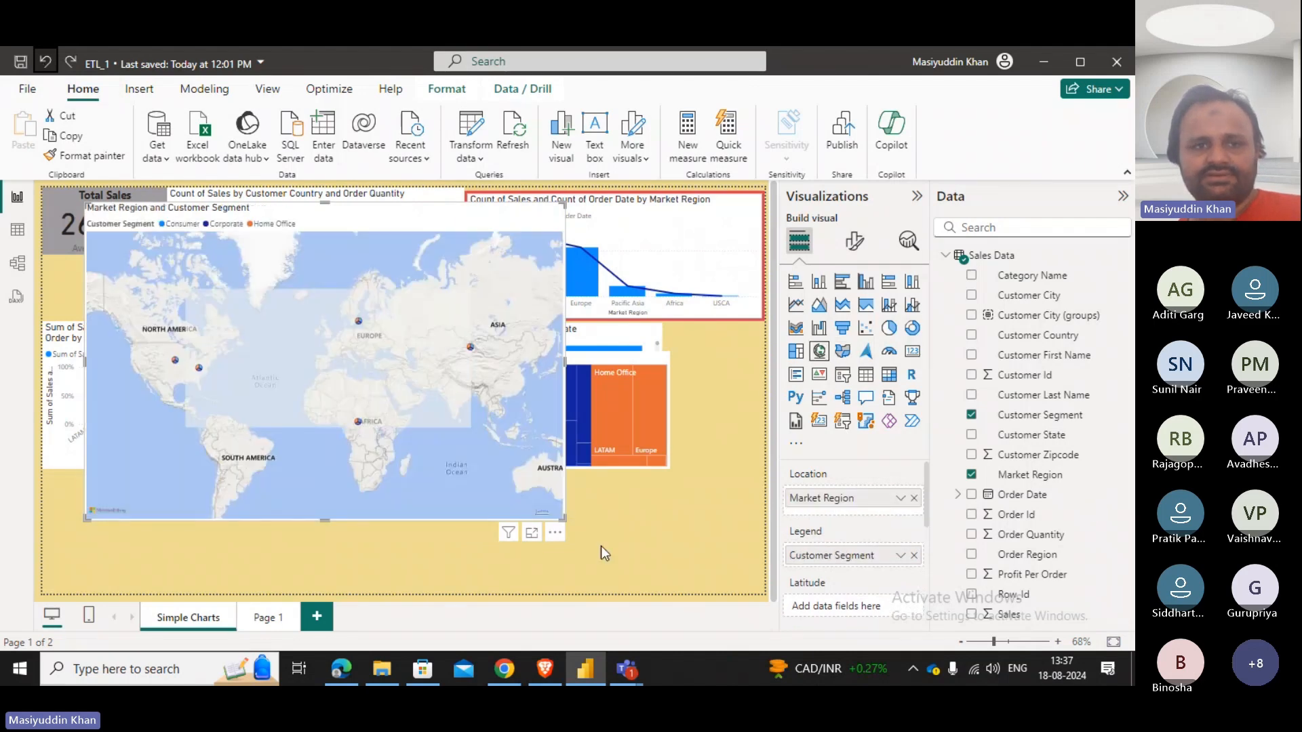
# Shrink the Market Region and Customer Segment map and place it in the page's lower-left corner, below the area chart.
pyautogui.moveTo(416, 223); pyautogui.dragTo(367, 296)
pyautogui.moveTo(522, 591); pyautogui.dragTo(339, 438)
pyautogui.moveTo(250, 283); pyautogui.dragTo(276, 462)
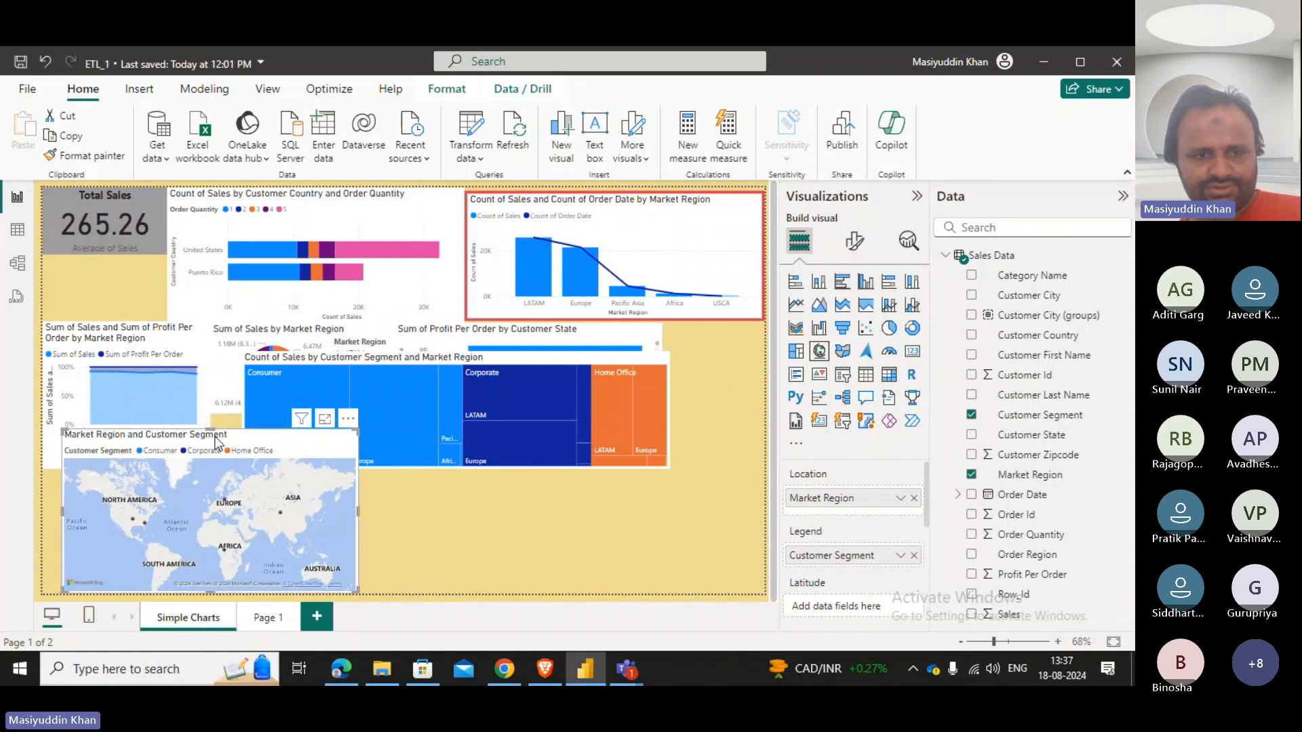
pyautogui.moveTo(208, 434); pyautogui.dragTo(231, 475)
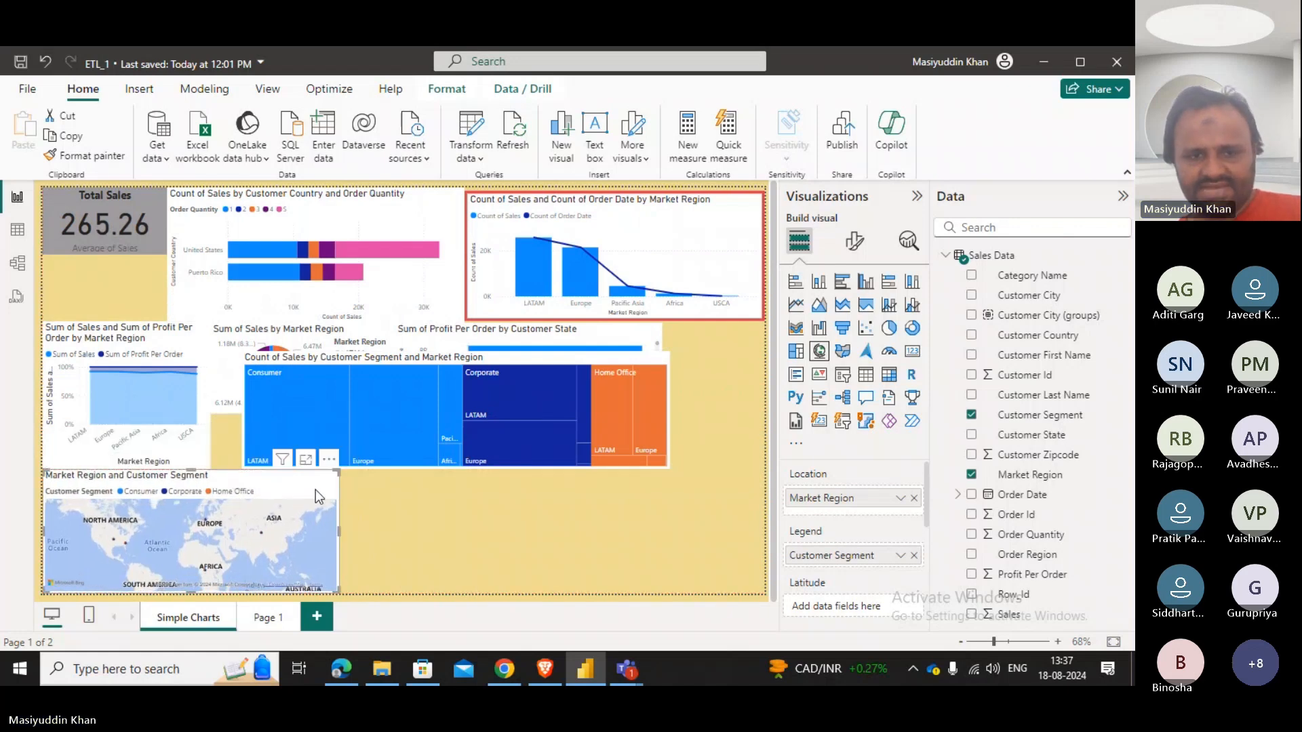
pyautogui.click(437, 527)
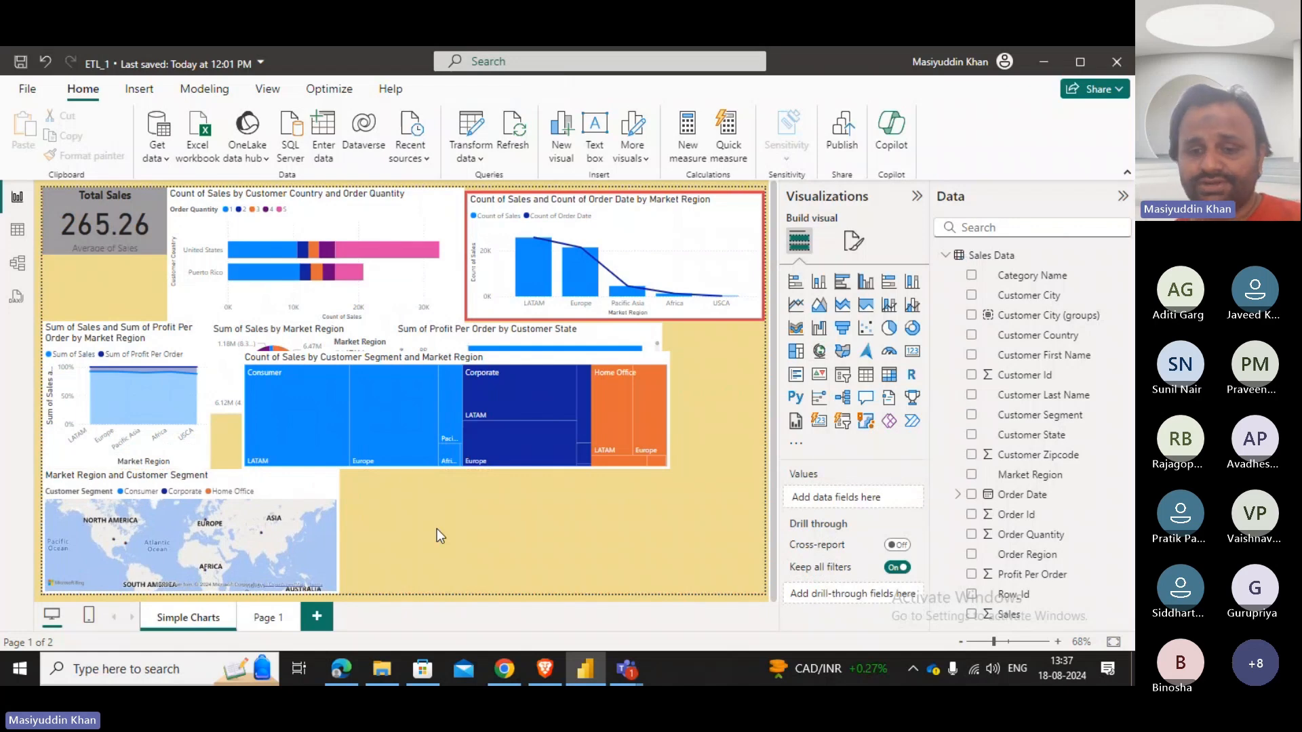
# Switch to the Microsoft Teams meeting window and read the recent messages in the meeting chat.
pyautogui.moveTo(636, 674)
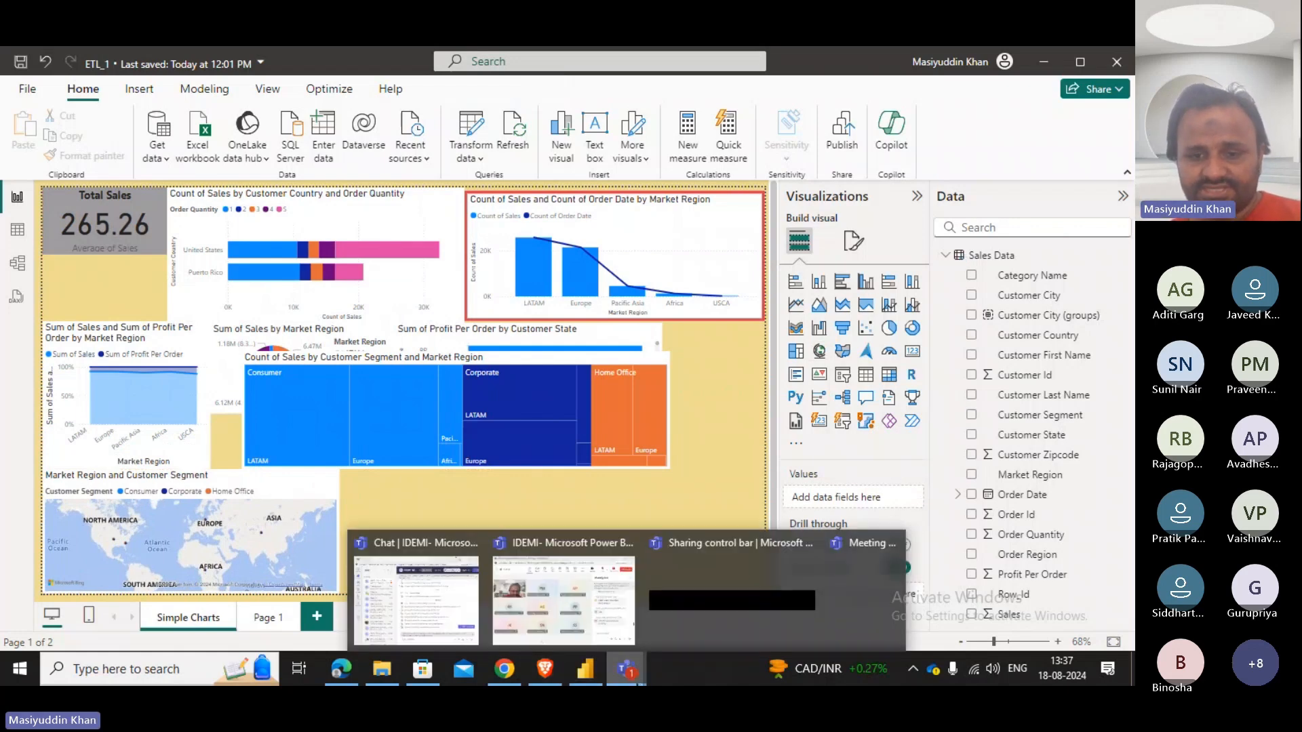
pyautogui.click(589, 621)
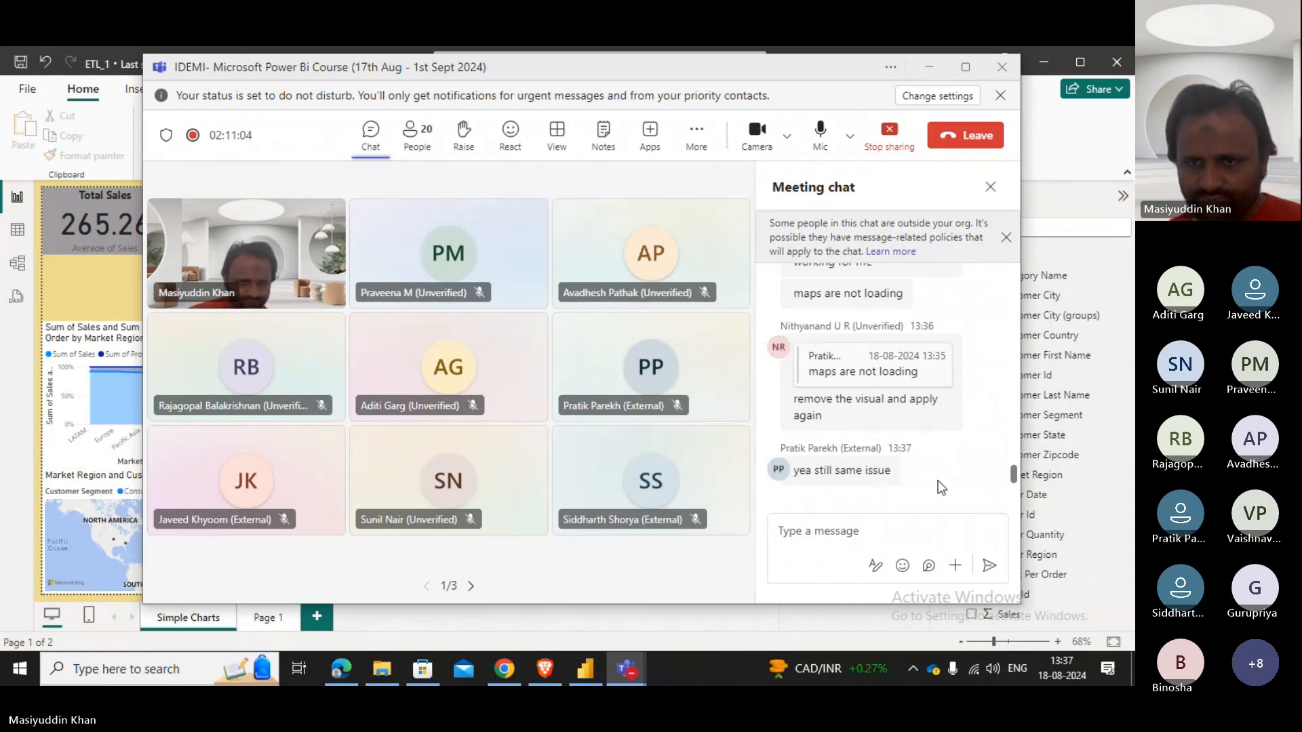
pyautogui.scroll(3, 941, 486)
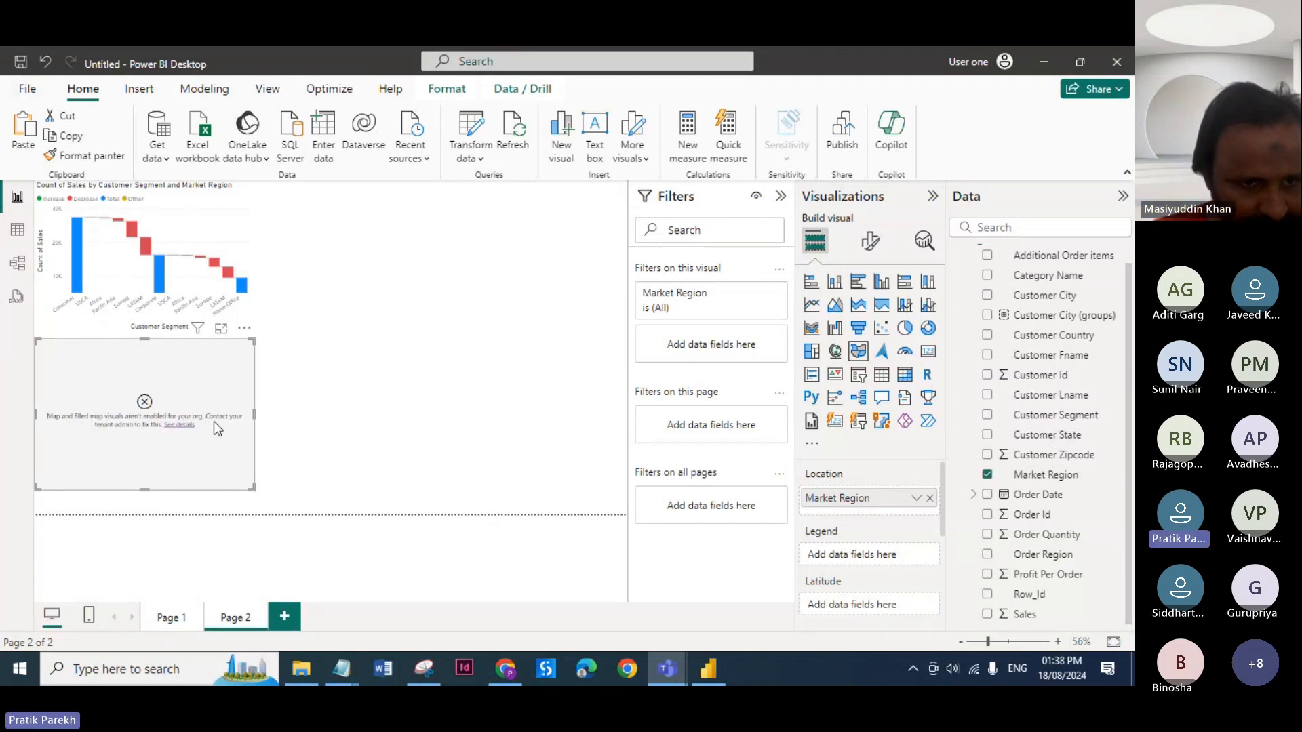
# Check the file-level options and settings and the signed-in account of the report whose map visual is blocked.
pyautogui.click(28, 89)
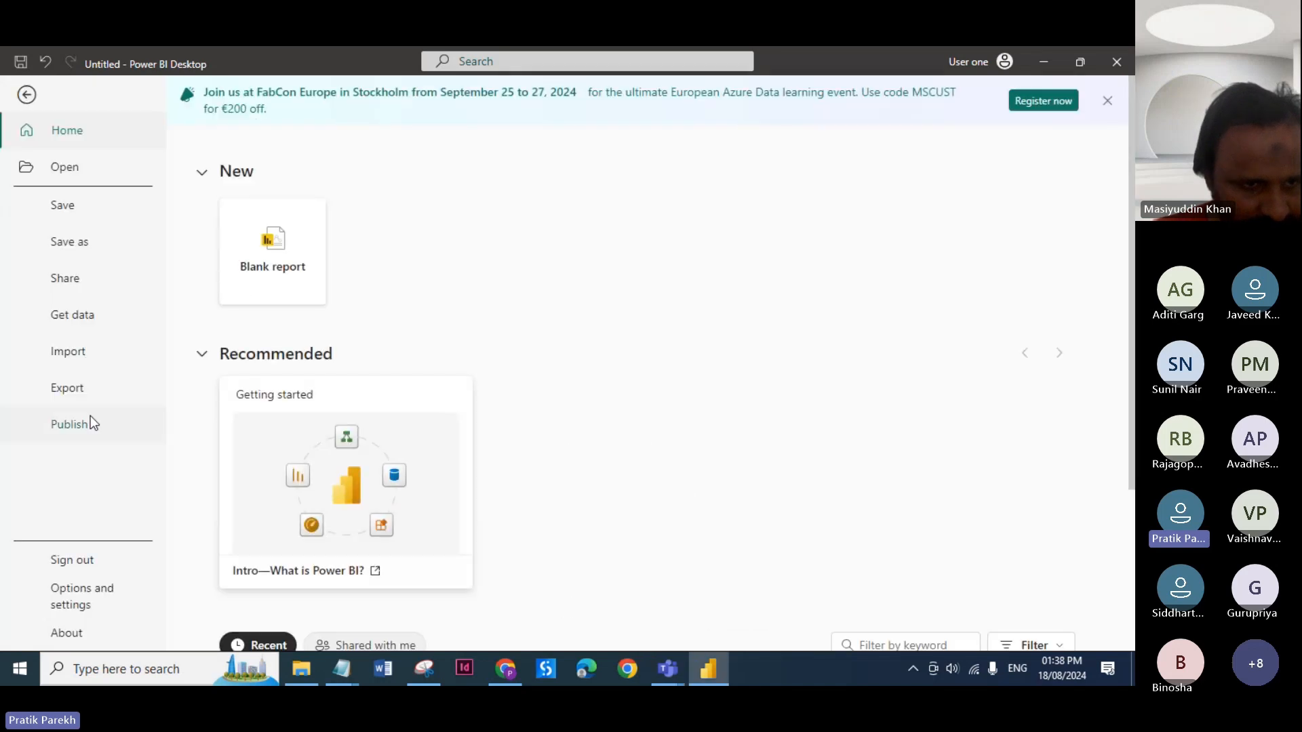
pyautogui.click(93, 600)
pyautogui.press('Escape')
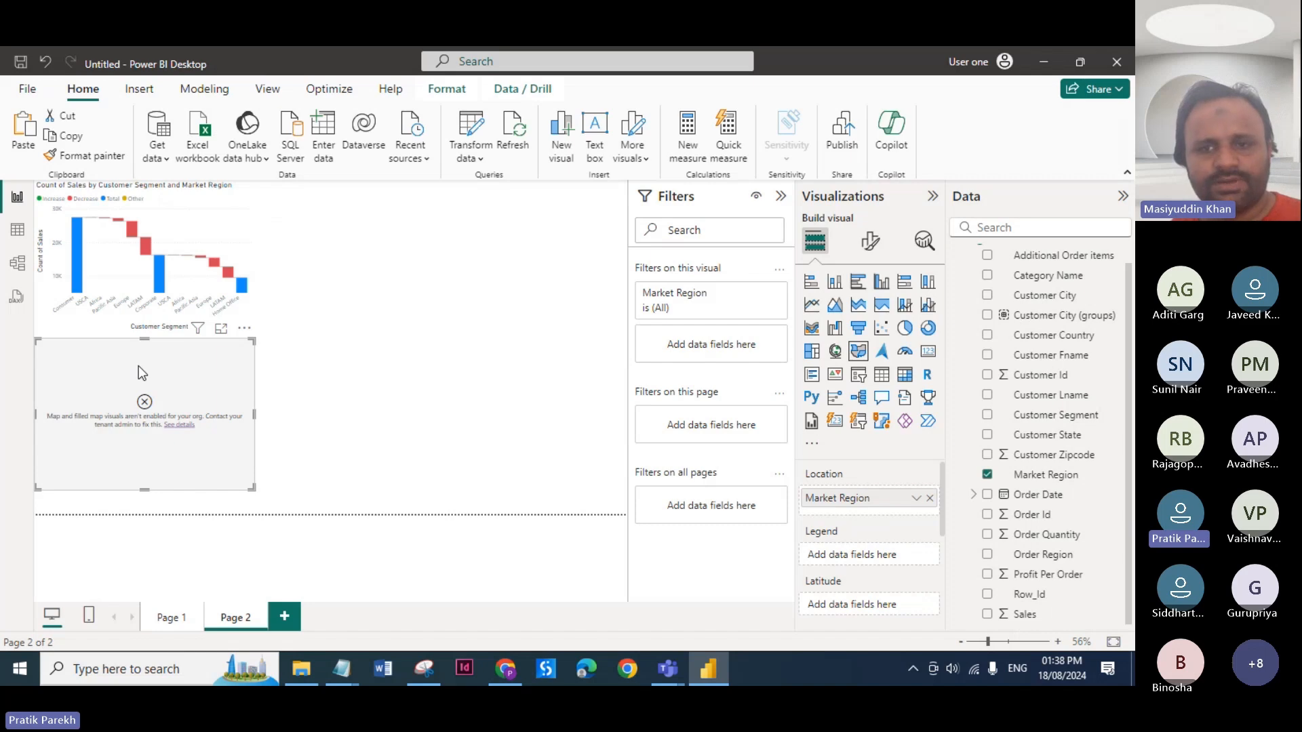
pyautogui.click(970, 59)
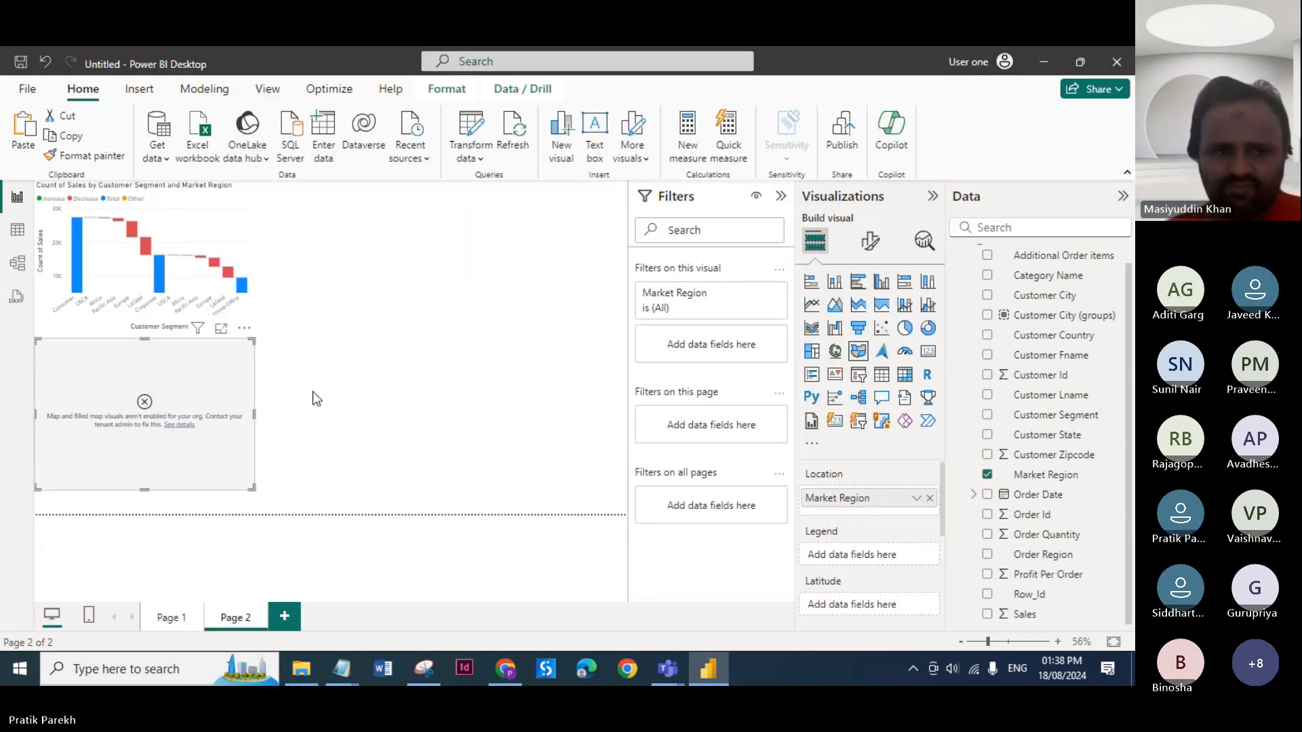
# Check in the global security options that Map and Filled Map visuals are allowed, and confirm the options.
pyautogui.click(27, 89)
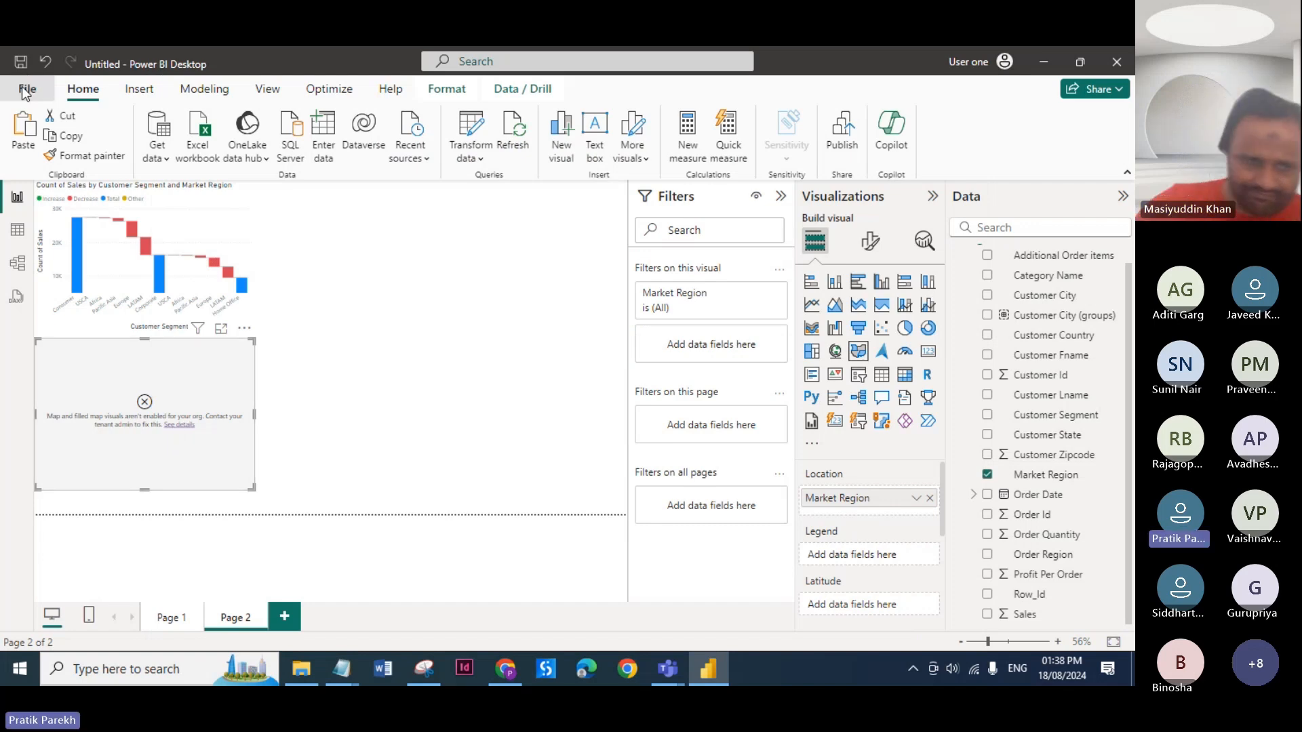
pyautogui.click(87, 594)
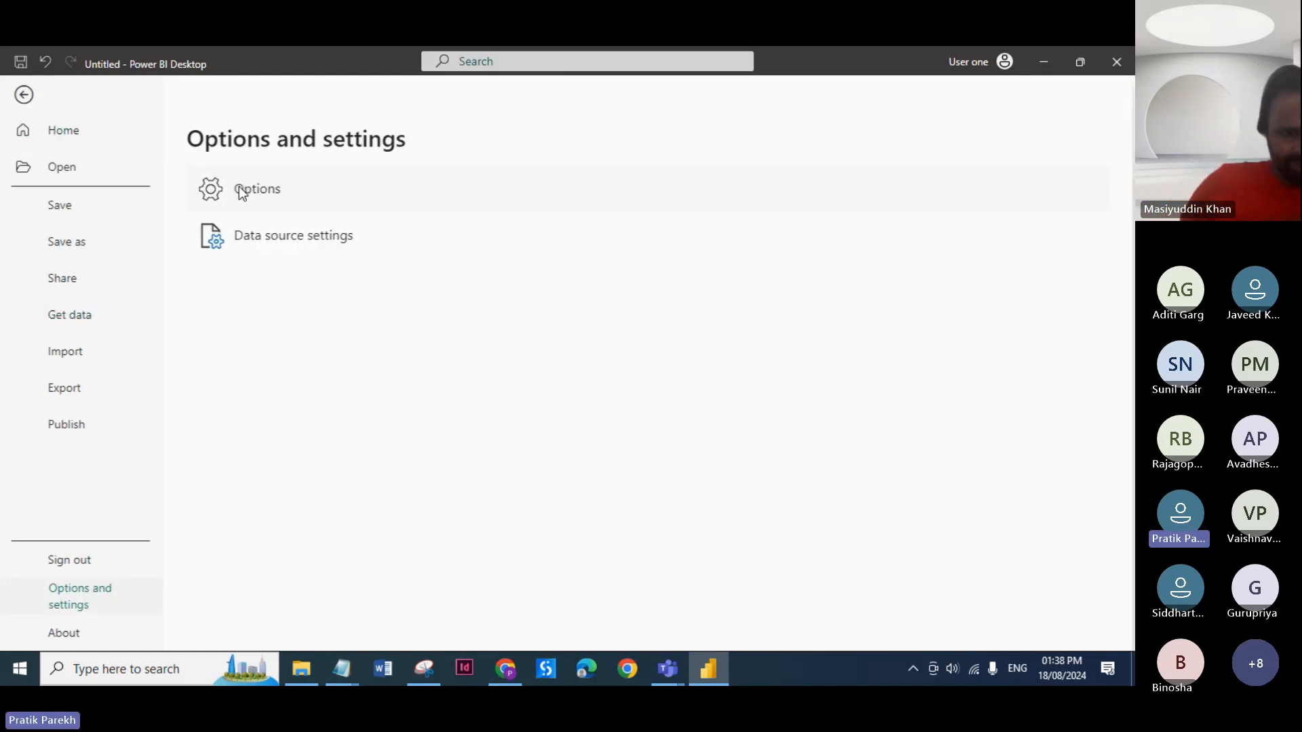
pyautogui.click(239, 185)
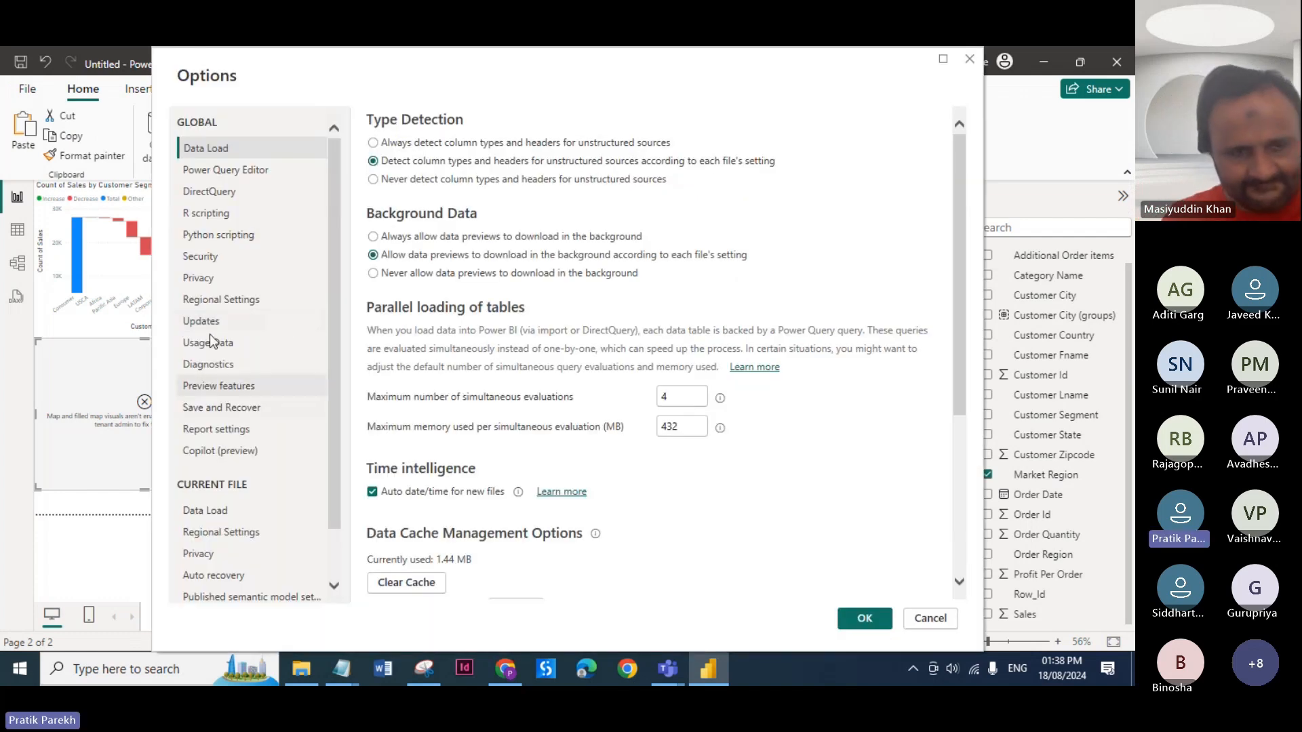
pyautogui.click(196, 278)
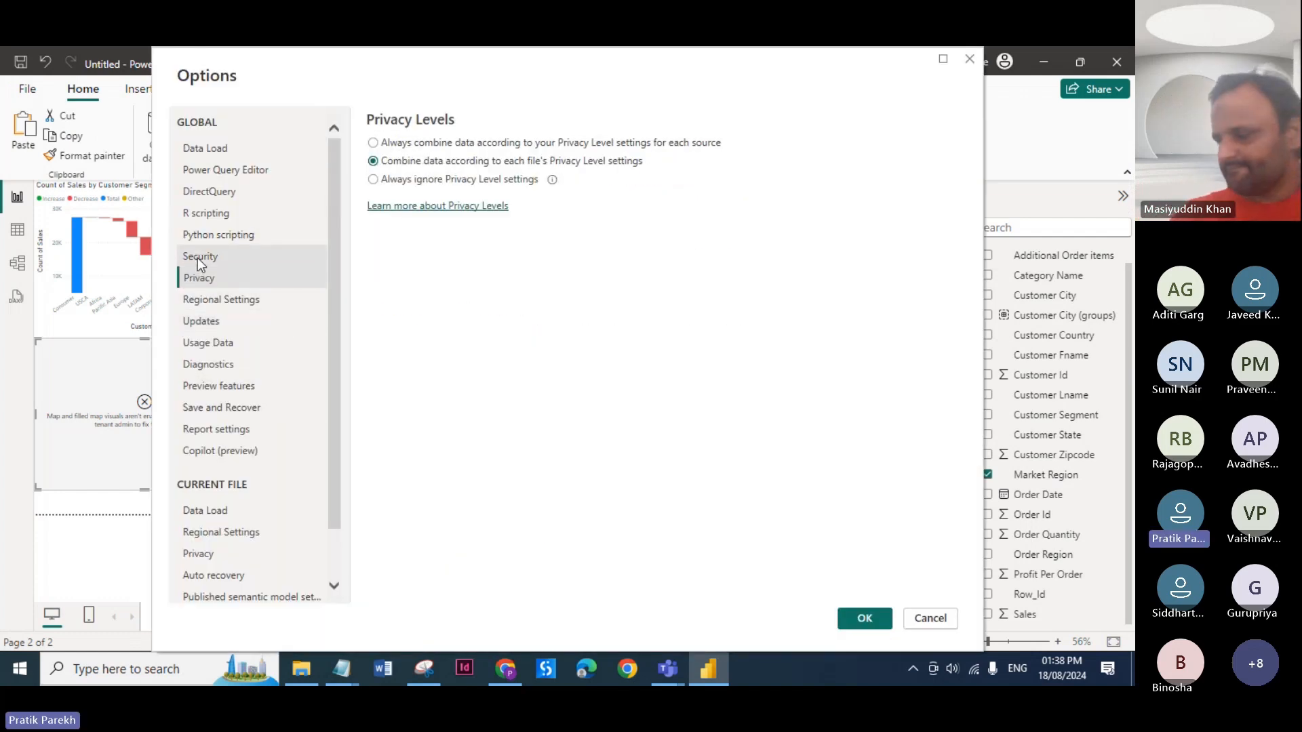
pyautogui.click(198, 257)
pyautogui.scroll(-3, 542, 415)
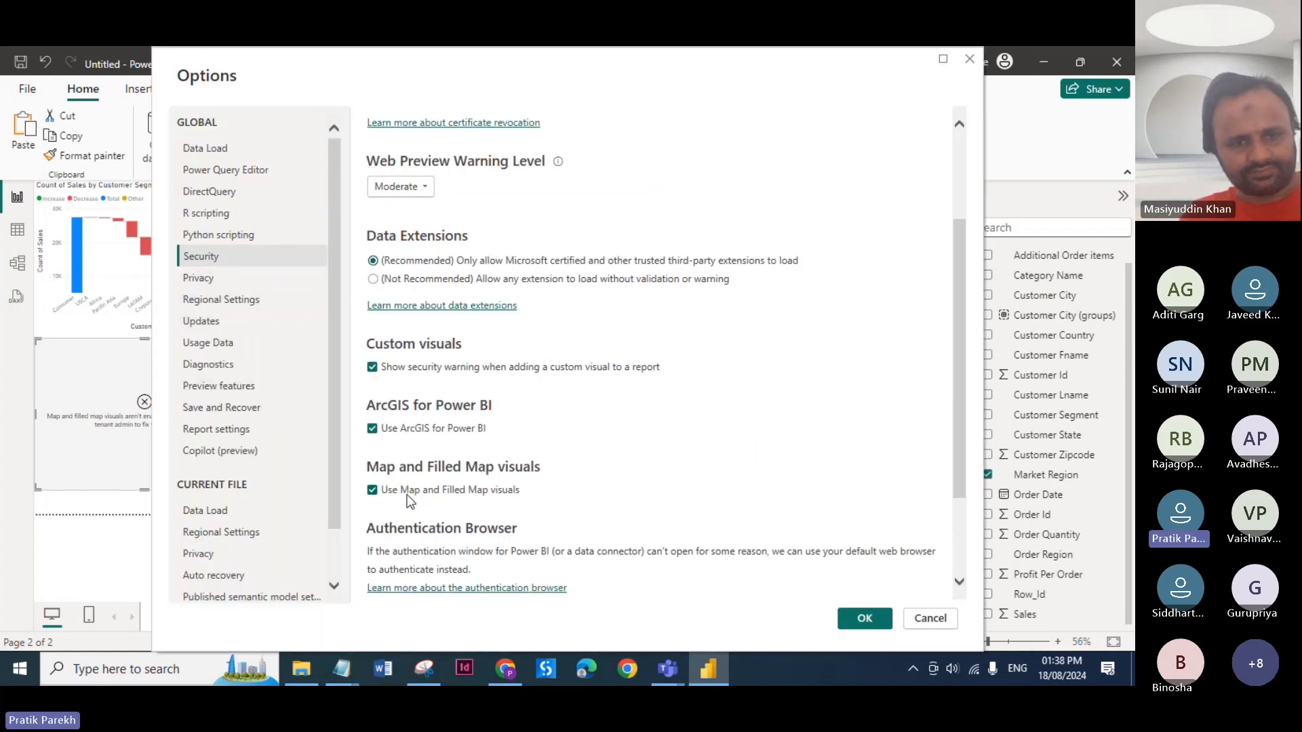
pyautogui.scroll(-2, 496, 507)
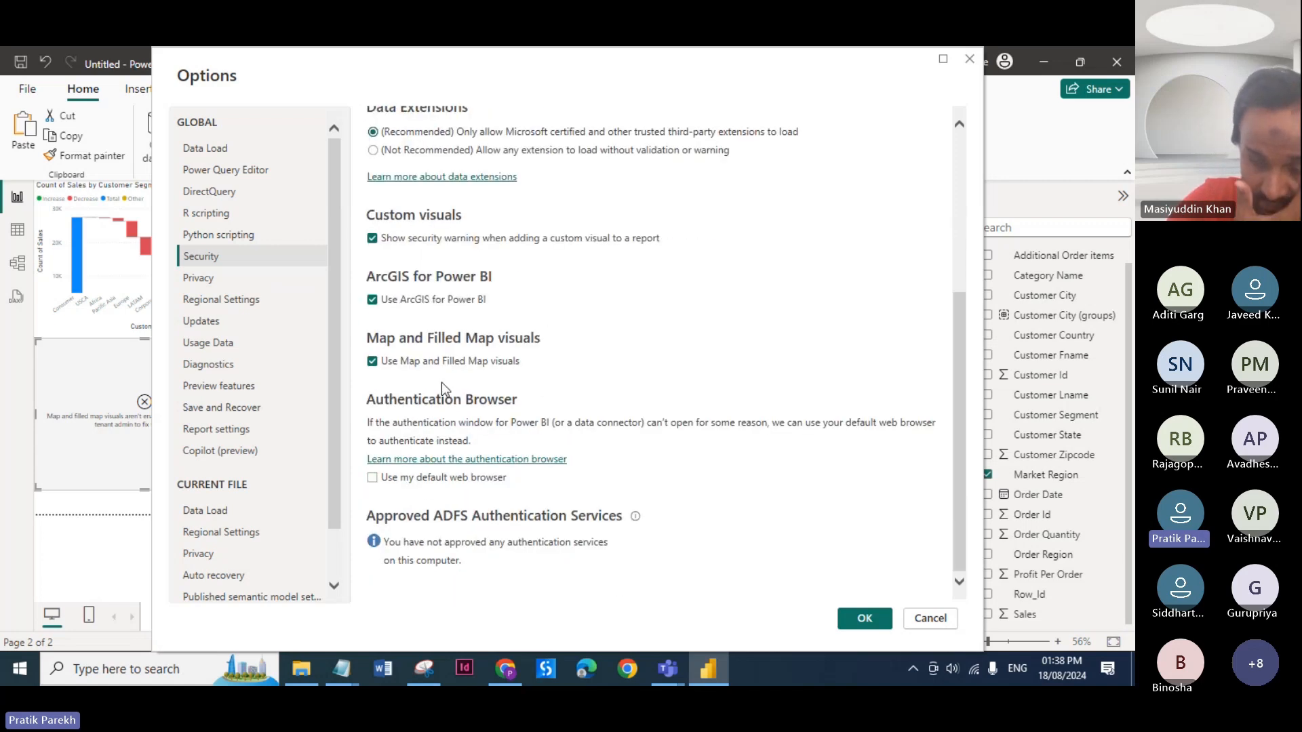
pyautogui.click(865, 619)
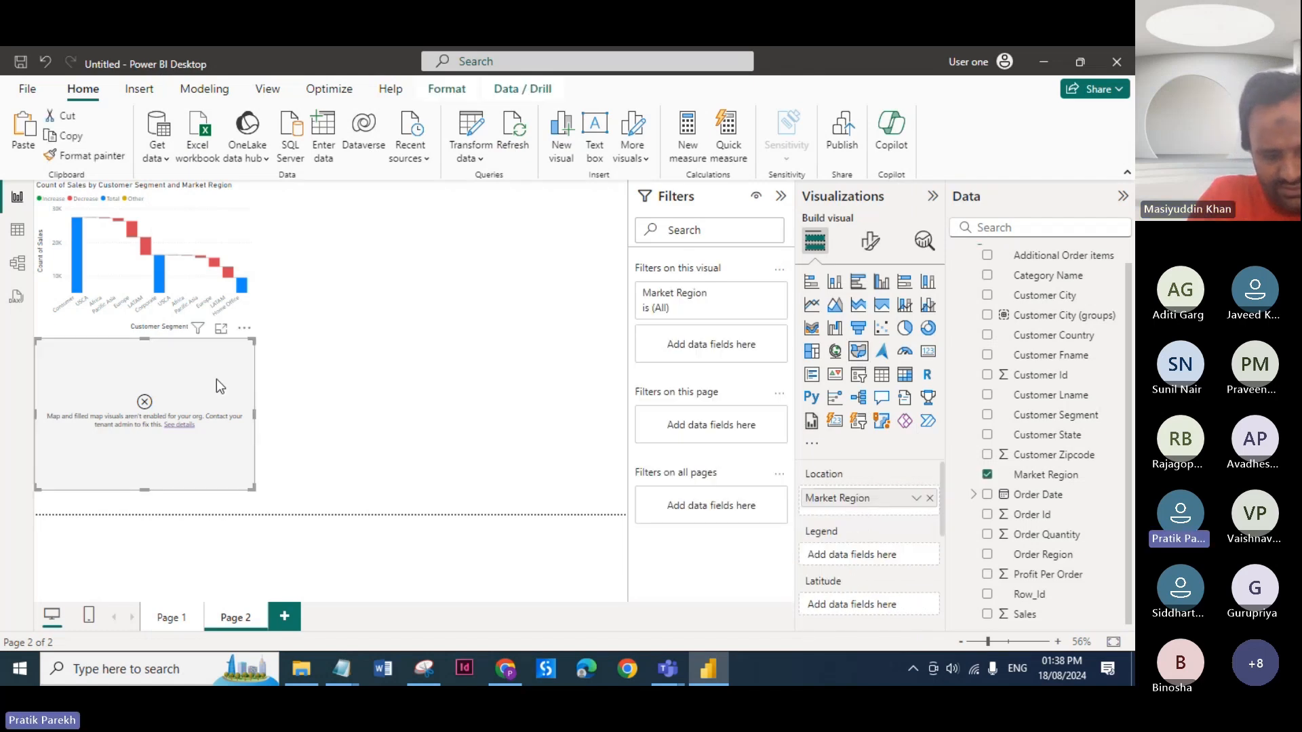
# Replace the filled map with a new, enlarged one using Customer Country as location and legend and Market Region as latitude.
pyautogui.press('Delete')
pyautogui.click(858, 351)
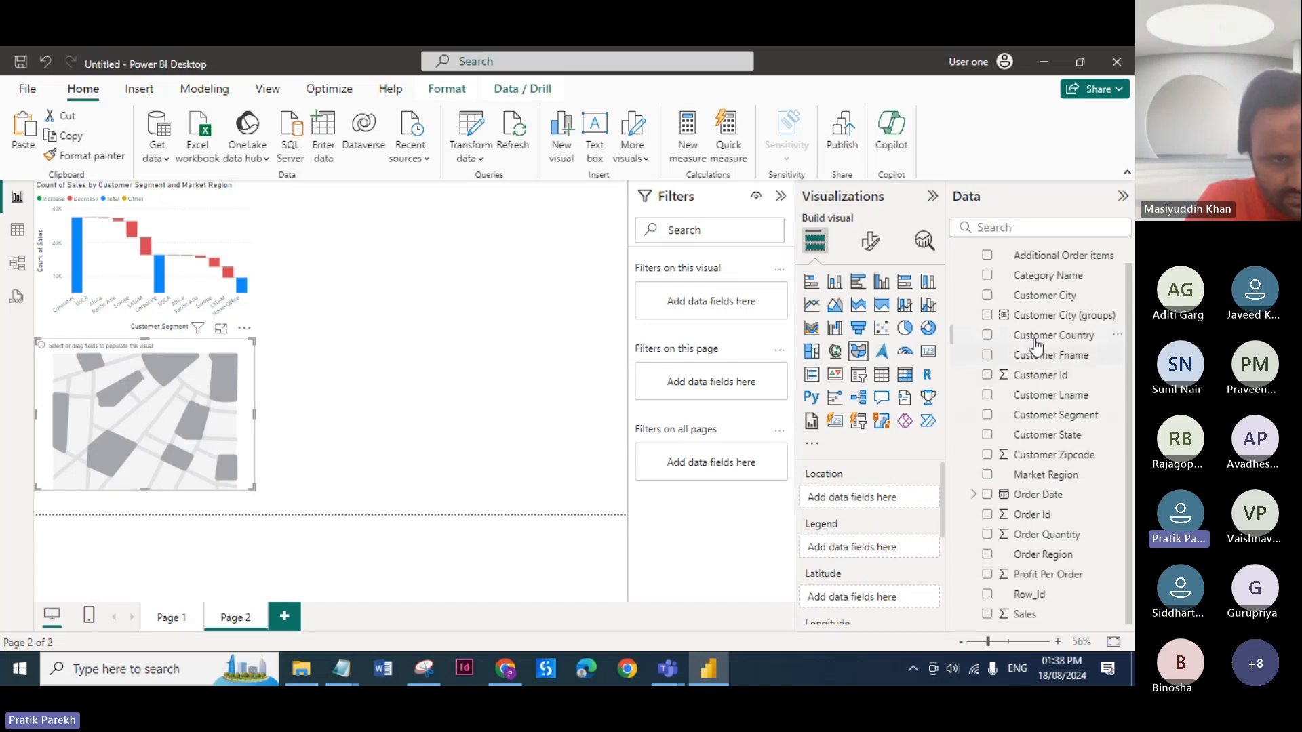
pyautogui.moveTo(1035, 339); pyautogui.dragTo(876, 548)
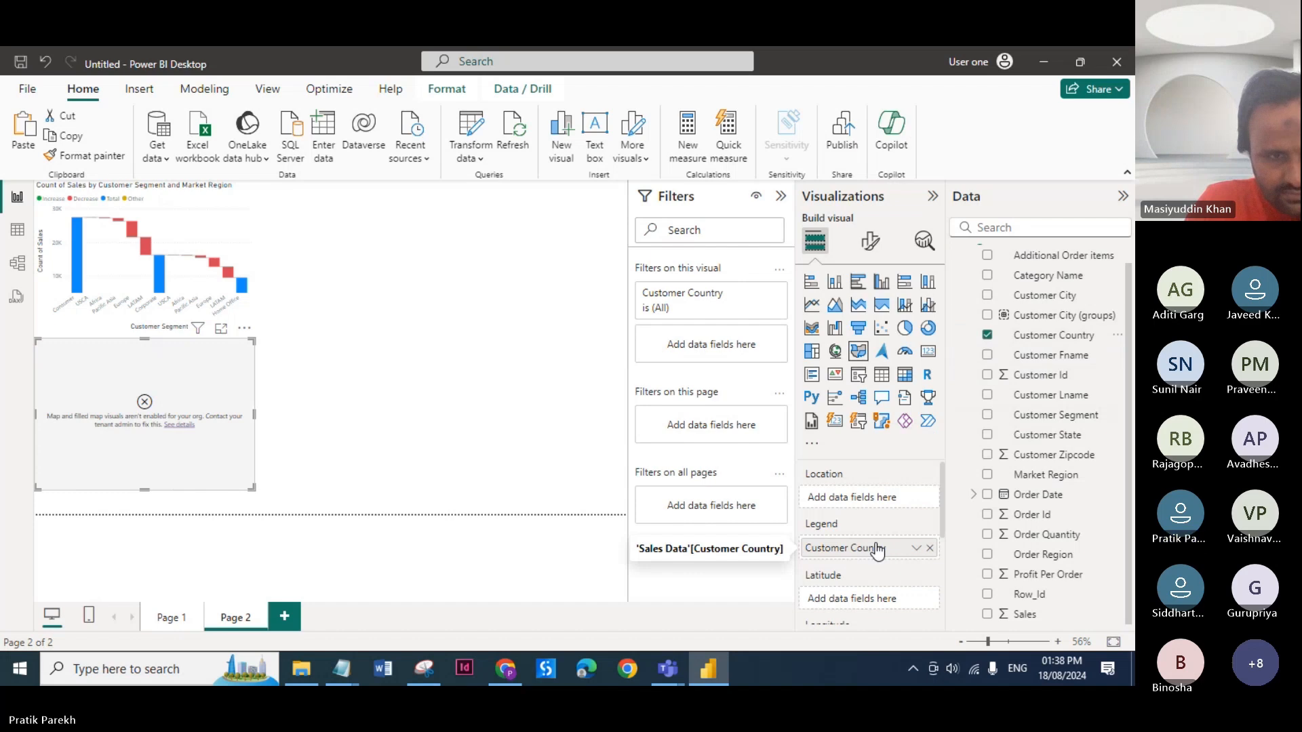
pyautogui.moveTo(1045, 343); pyautogui.dragTo(872, 501)
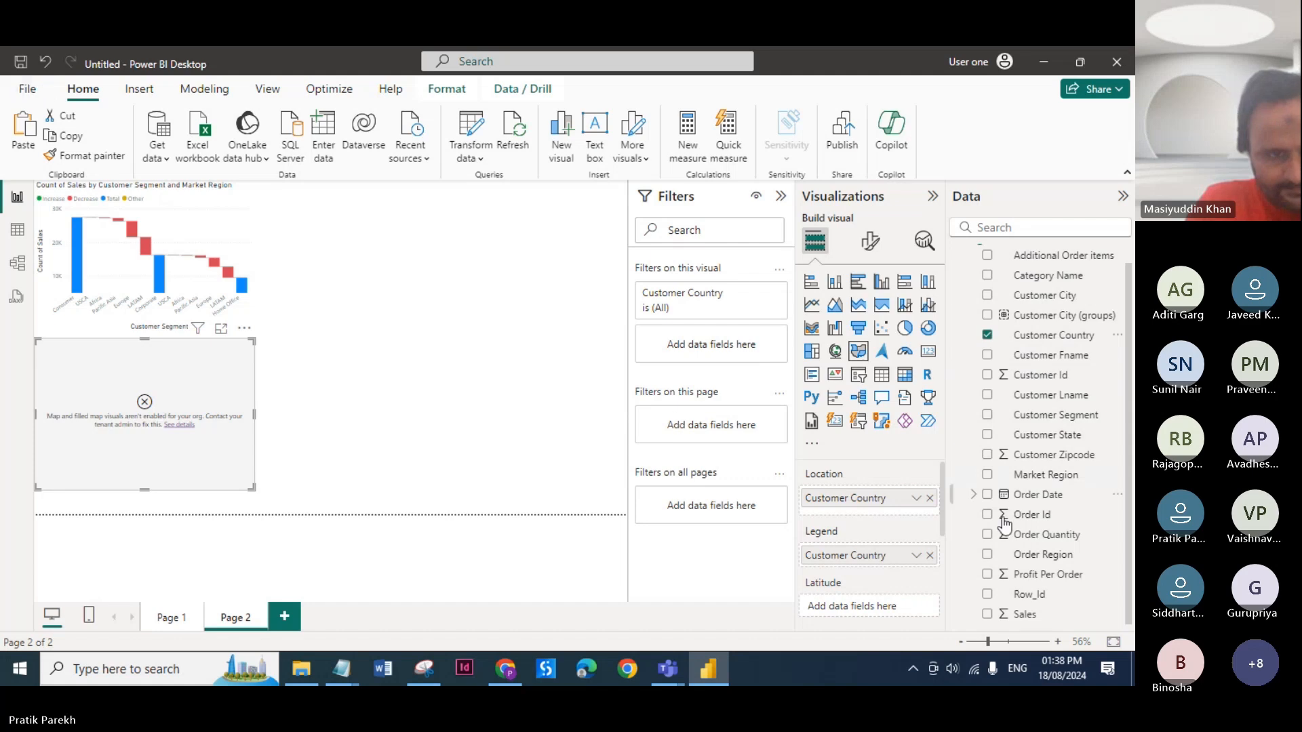
pyautogui.moveTo(1044, 476); pyautogui.dragTo(856, 608)
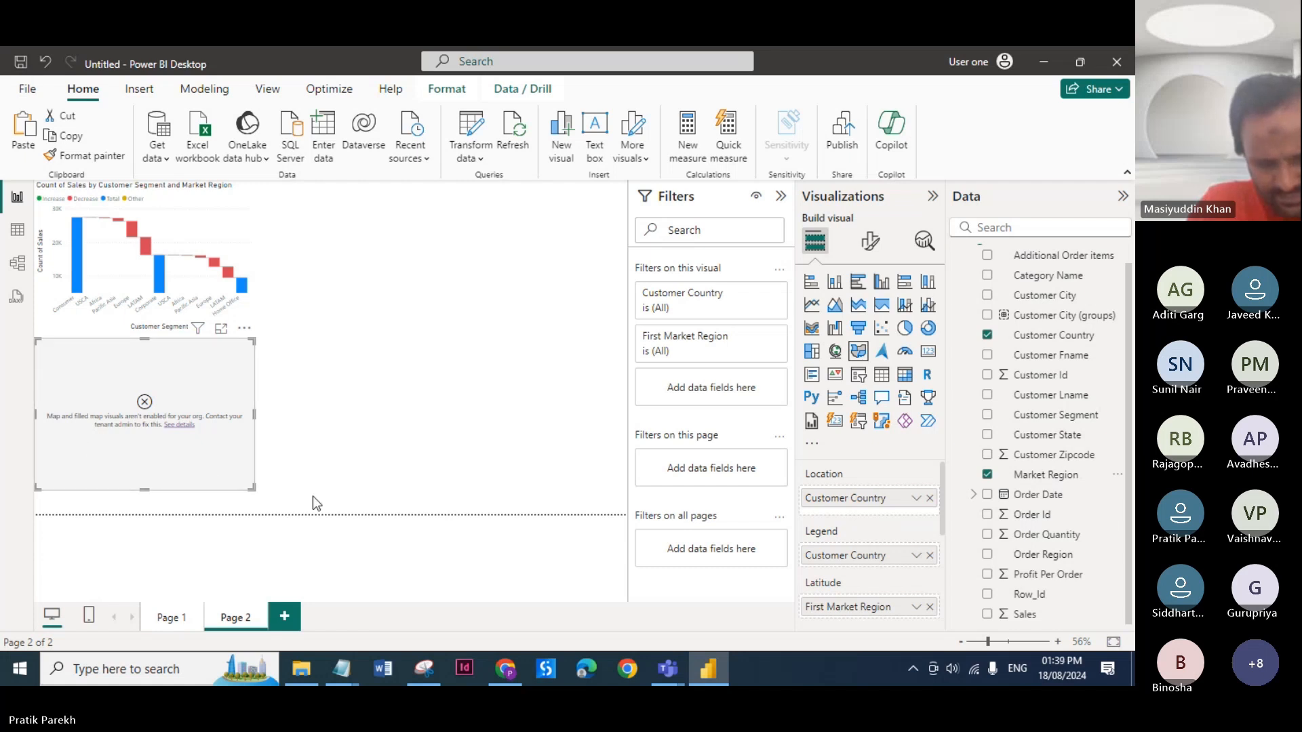
pyautogui.moveTo(253, 489); pyautogui.dragTo(475, 514)
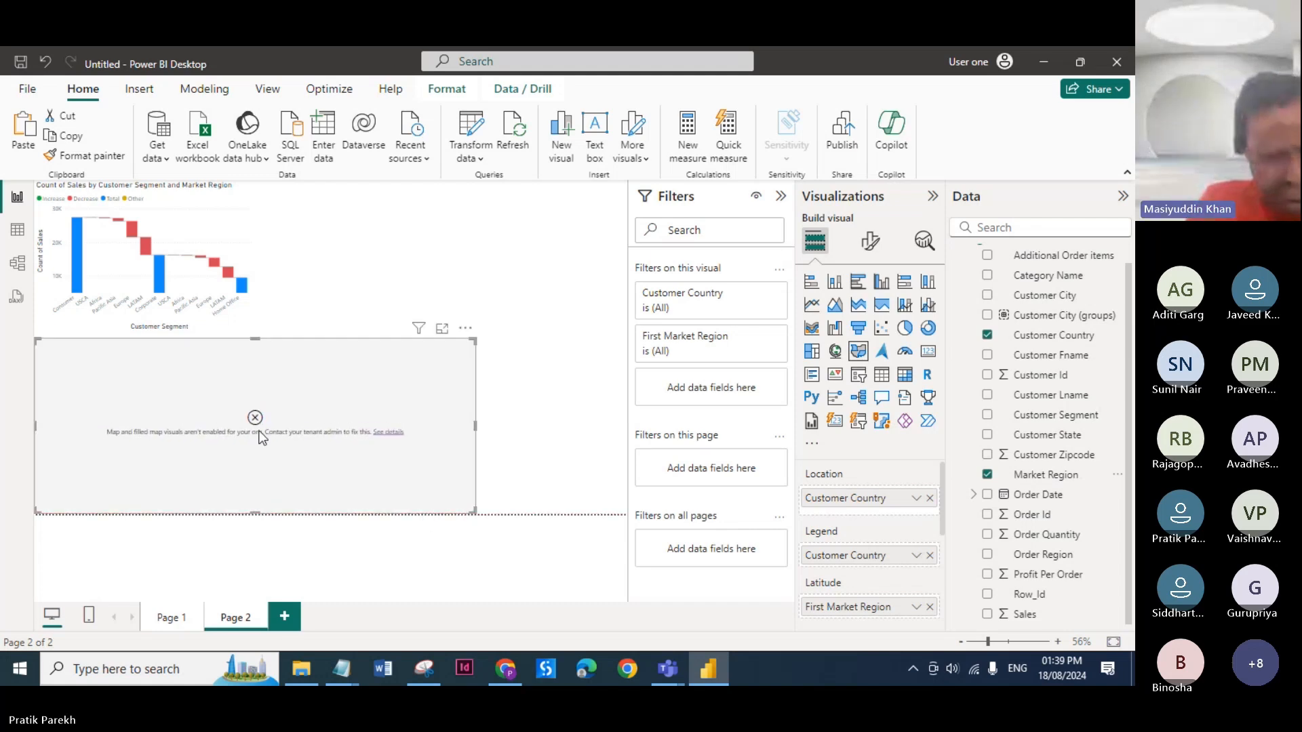
# Read the error details of the filled map and check the waterfall chart above it.
pyautogui.click(375, 433)
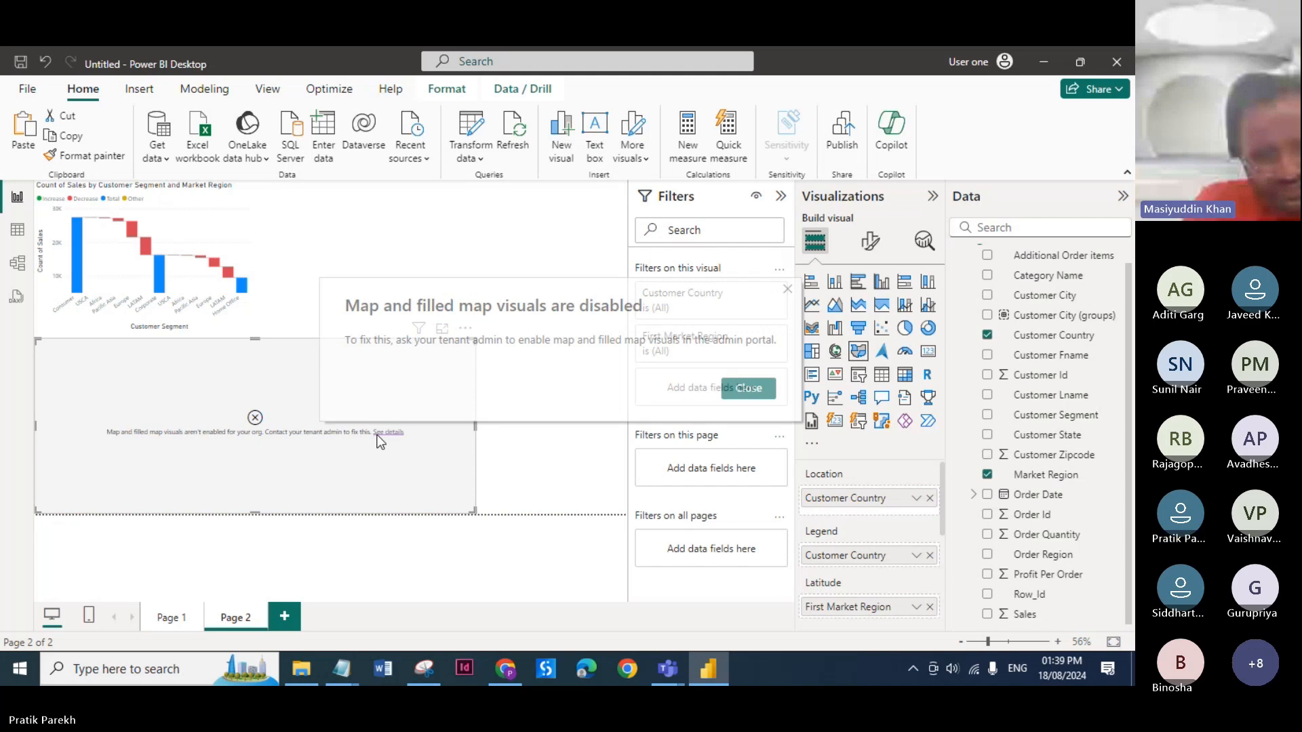
pyautogui.click(749, 387)
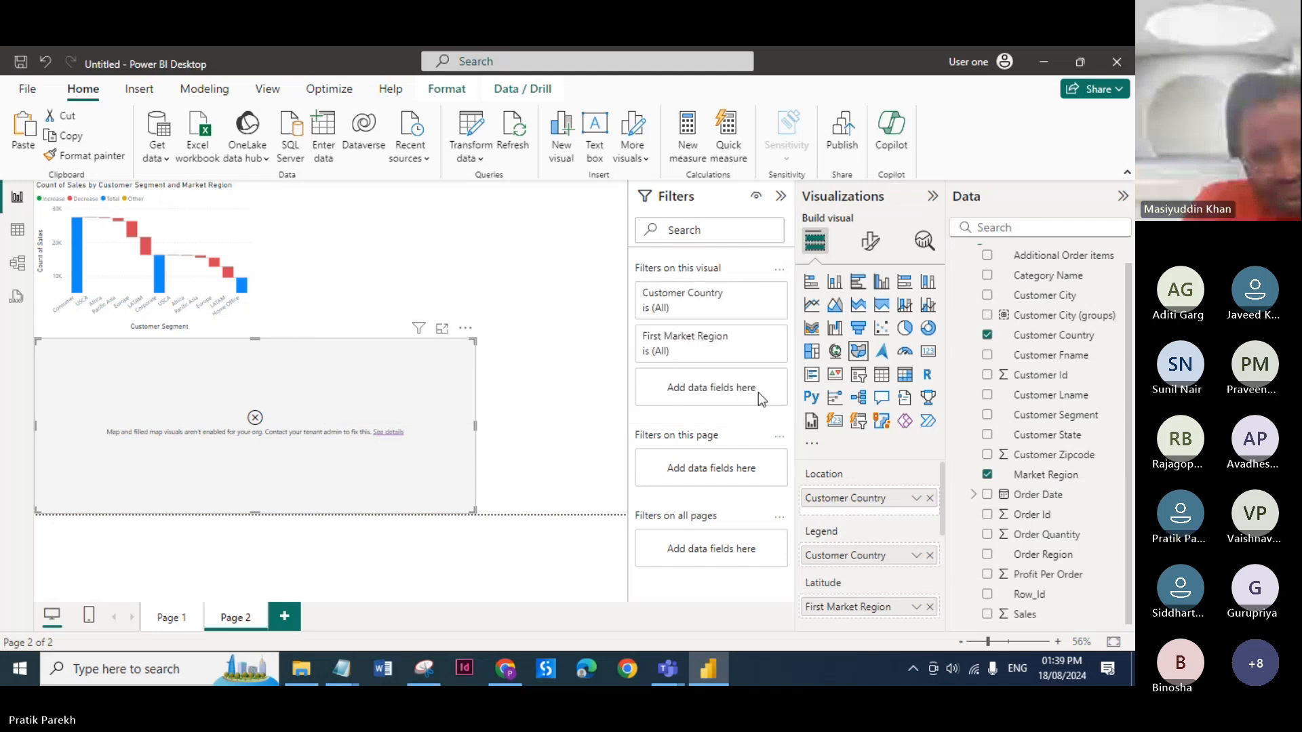
pyautogui.click(127, 301)
pyautogui.click(138, 366)
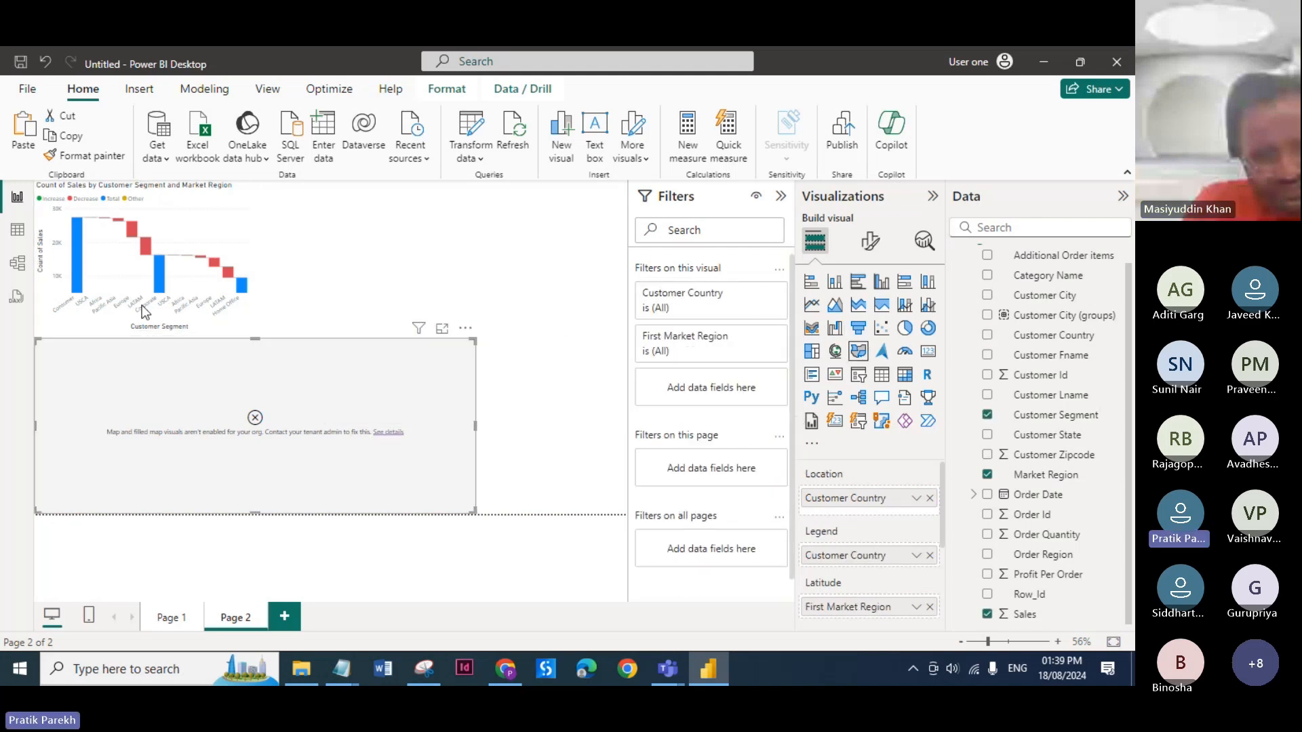
pyautogui.click(139, 283)
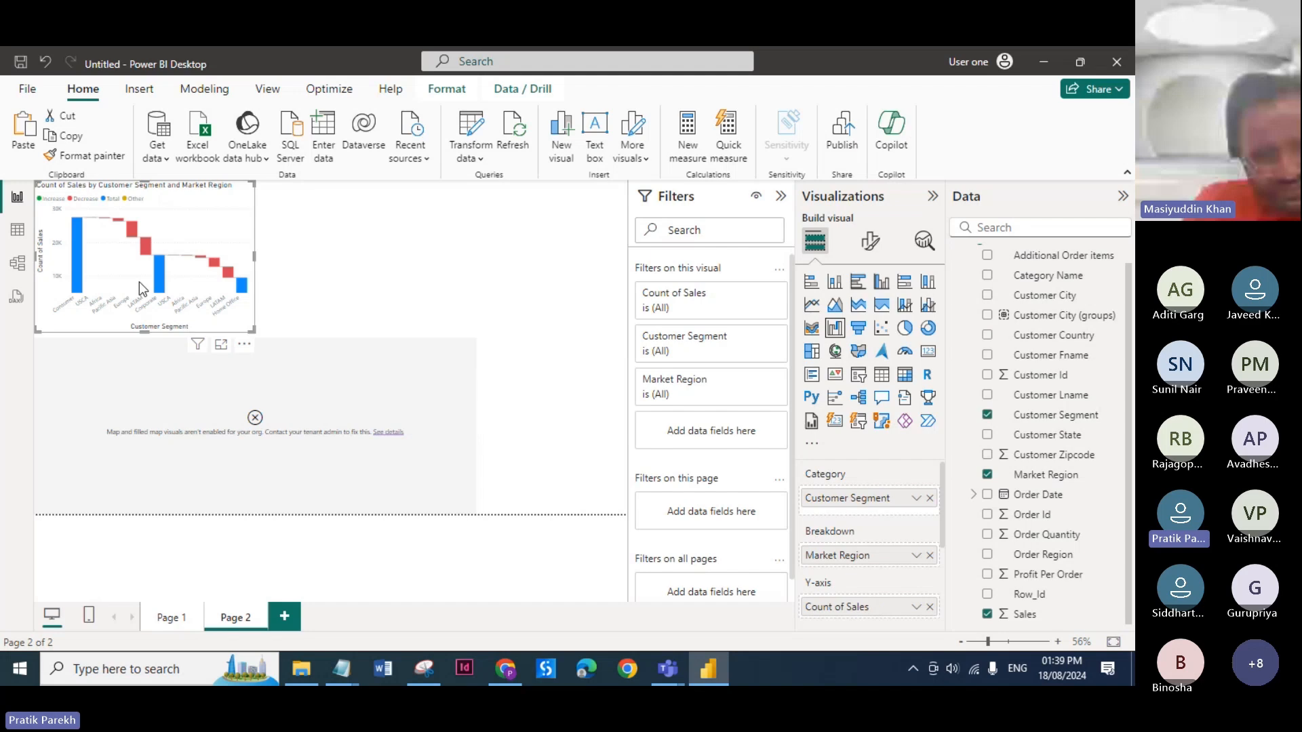
pyautogui.click(187, 376)
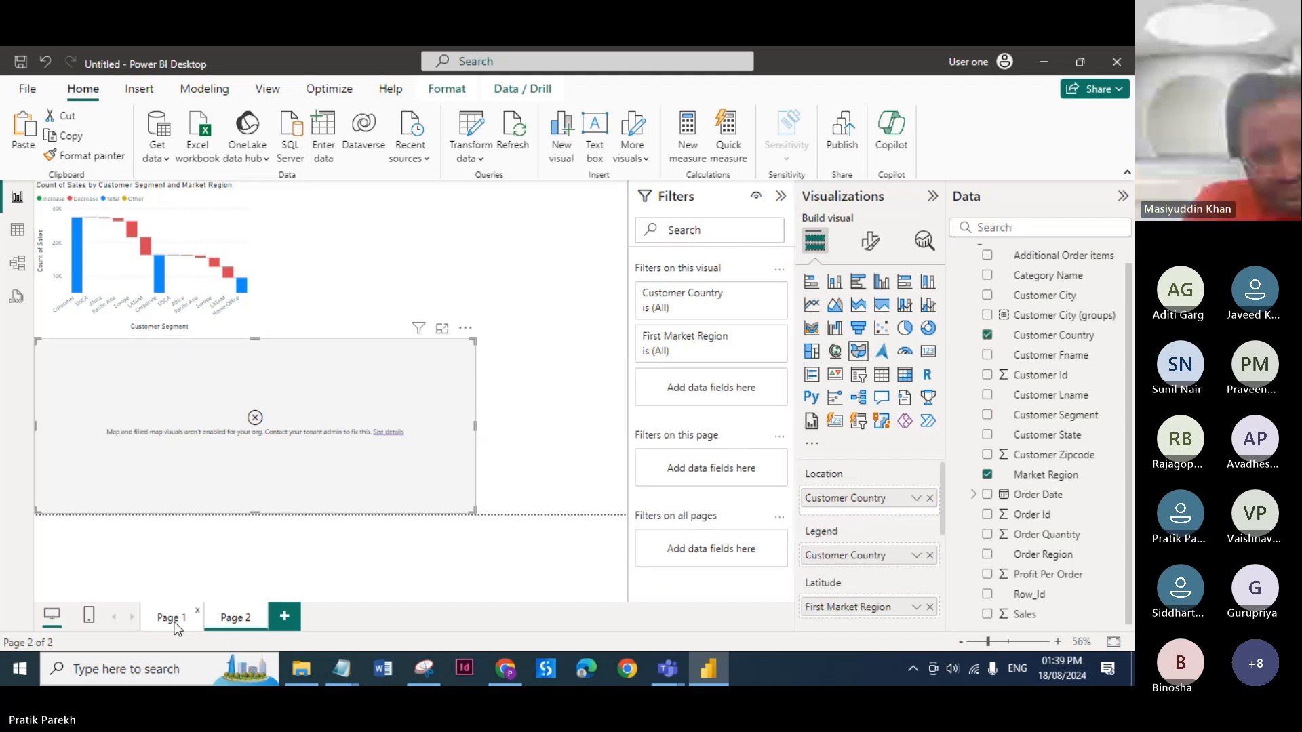
# Review the Customer Segment and Market Region waterfall chart on Page 1 and return to Page 2.
pyautogui.click(171, 619)
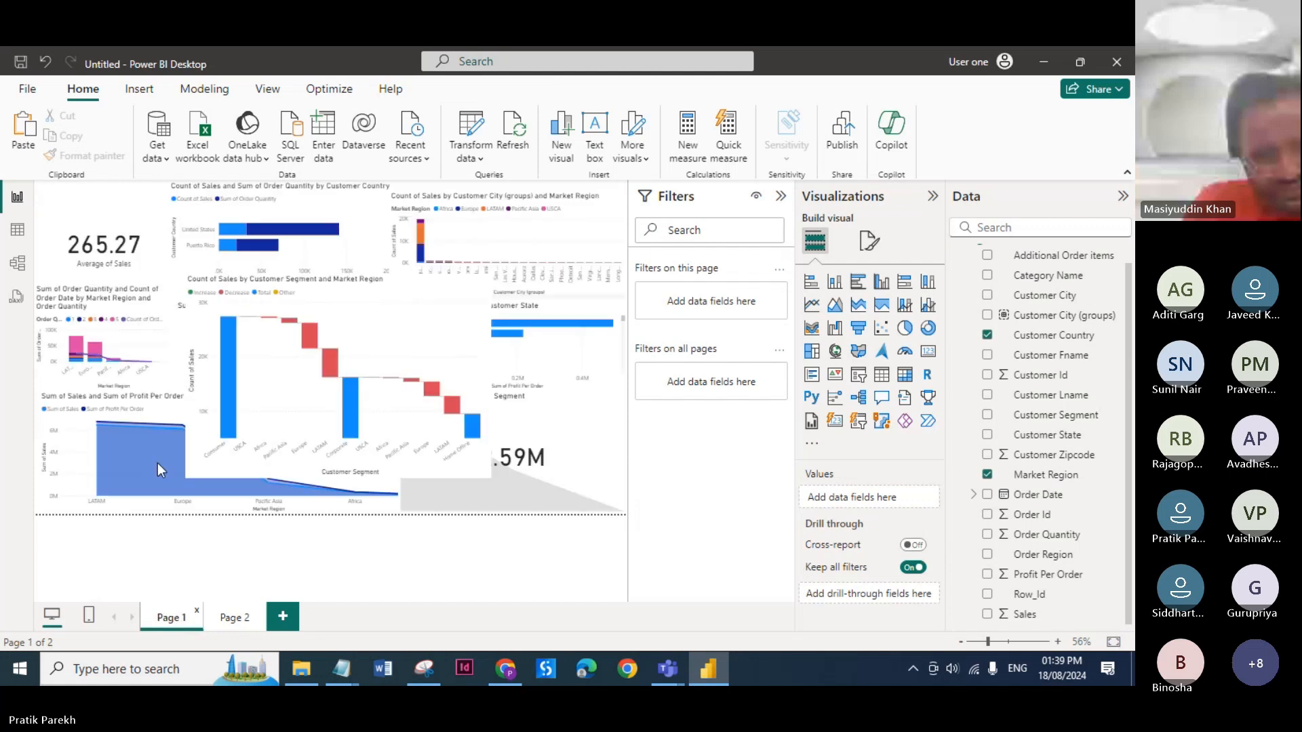
pyautogui.click(419, 389)
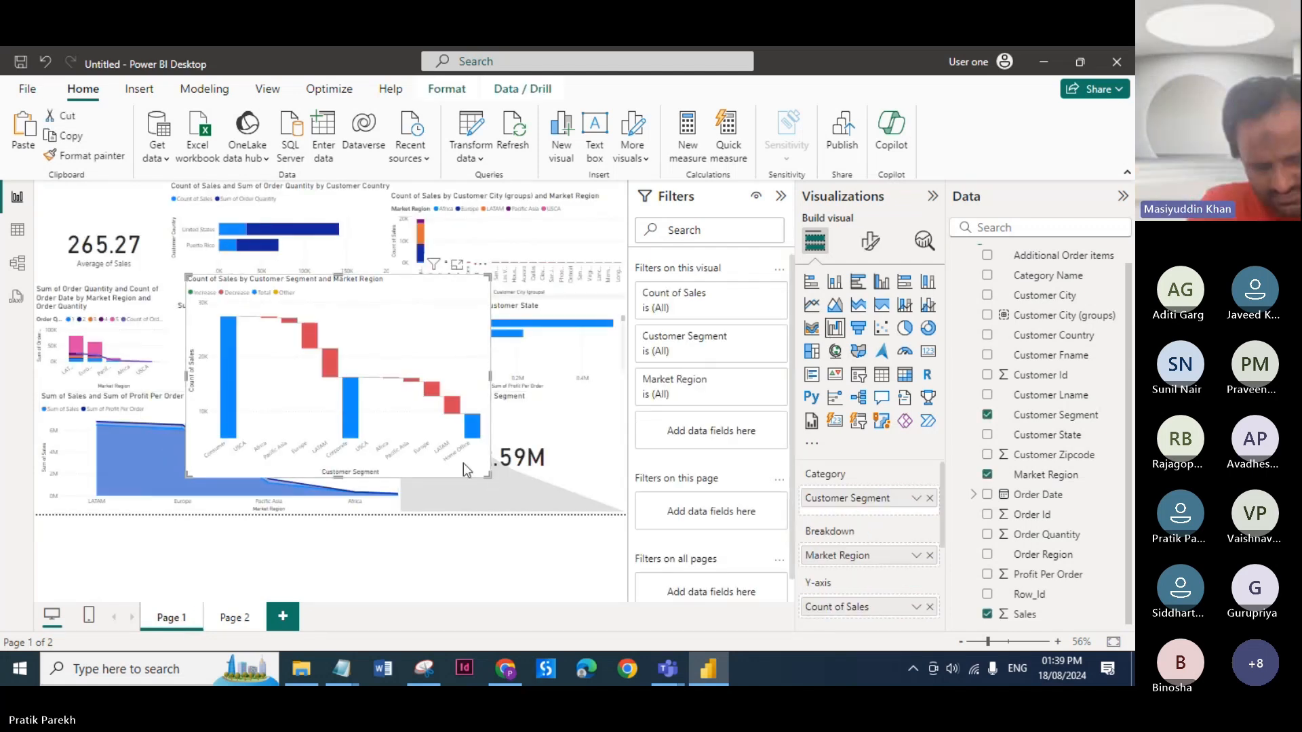
pyautogui.click(230, 618)
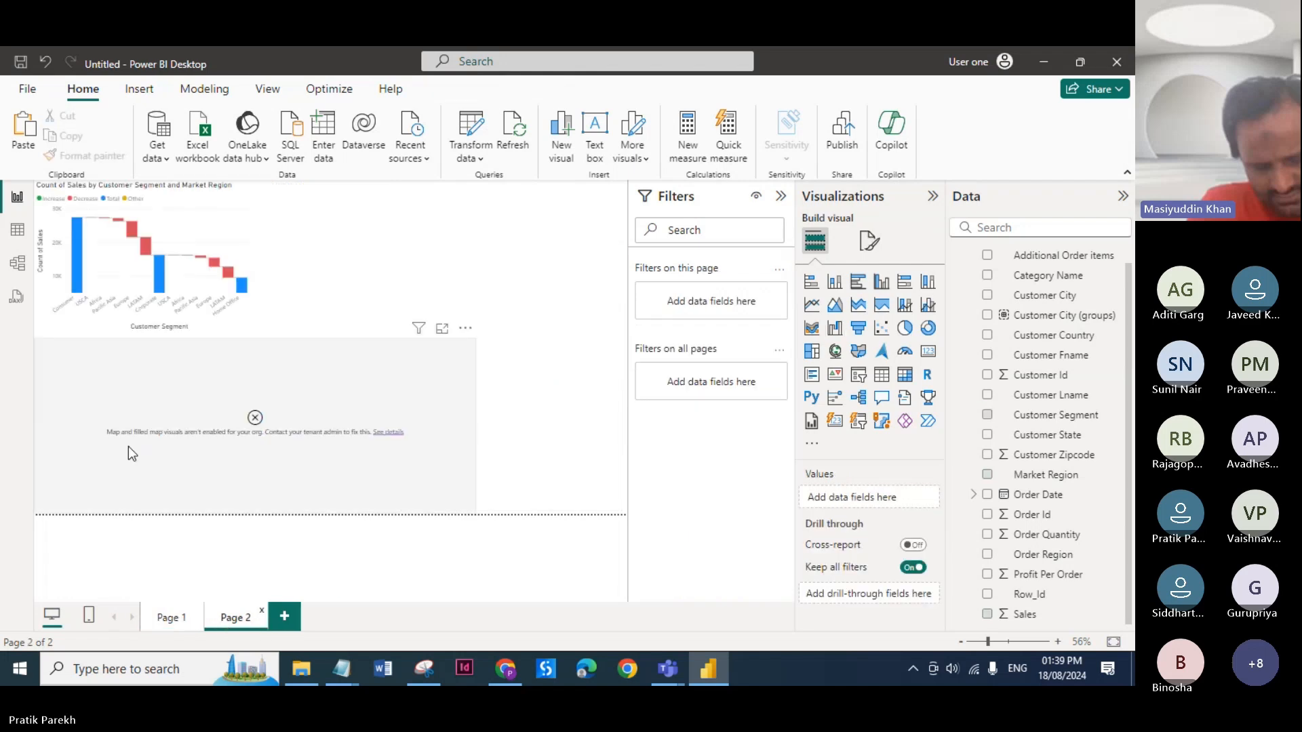
# Replace the filled map with a Map visual using Customer Country as location and legend and Market Region as latitude.
pyautogui.click(127, 427)
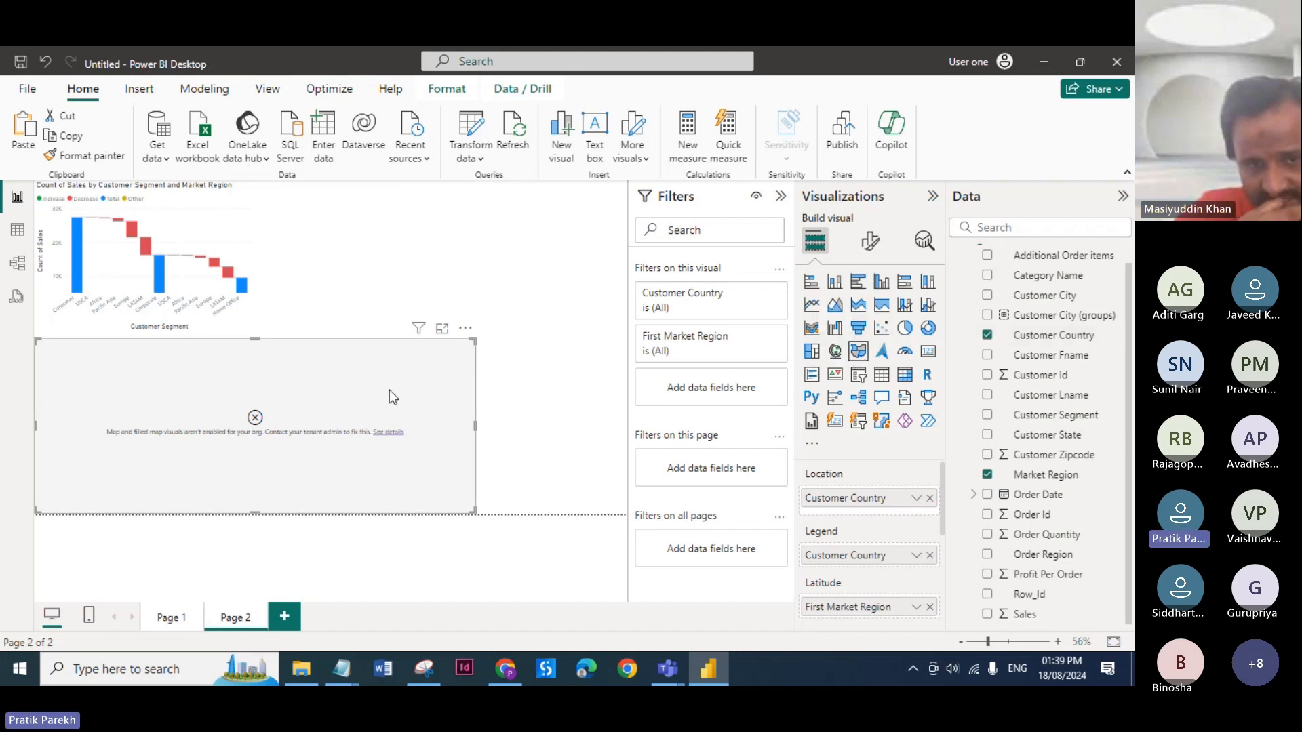
pyautogui.press('Delete')
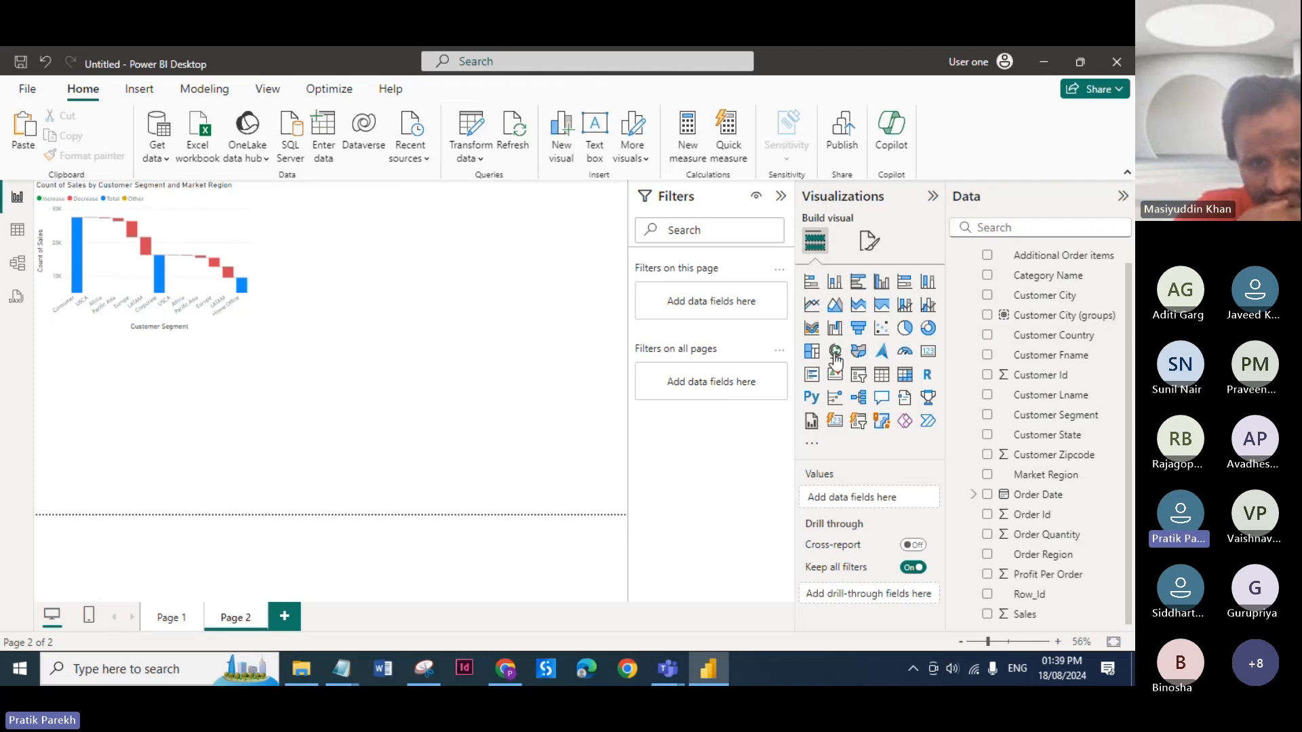
pyautogui.click(835, 351)
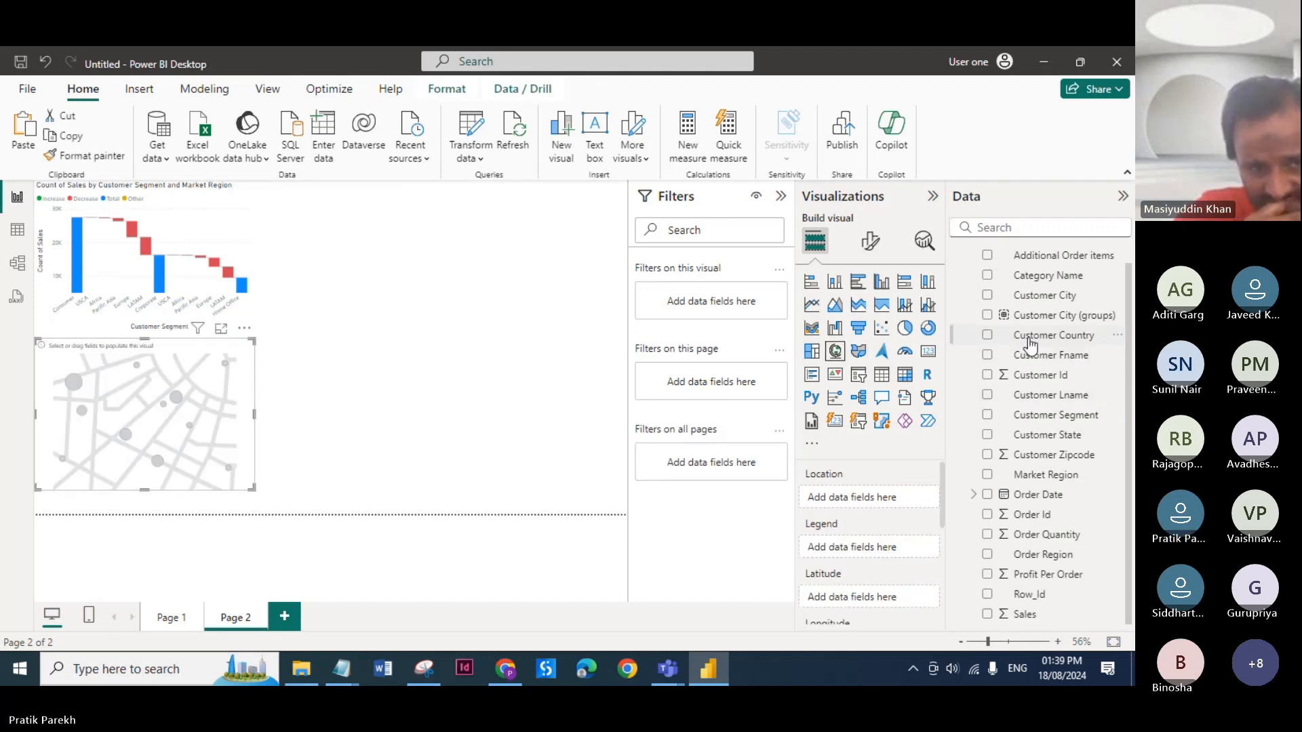
pyautogui.moveTo(1031, 334); pyautogui.dragTo(870, 505)
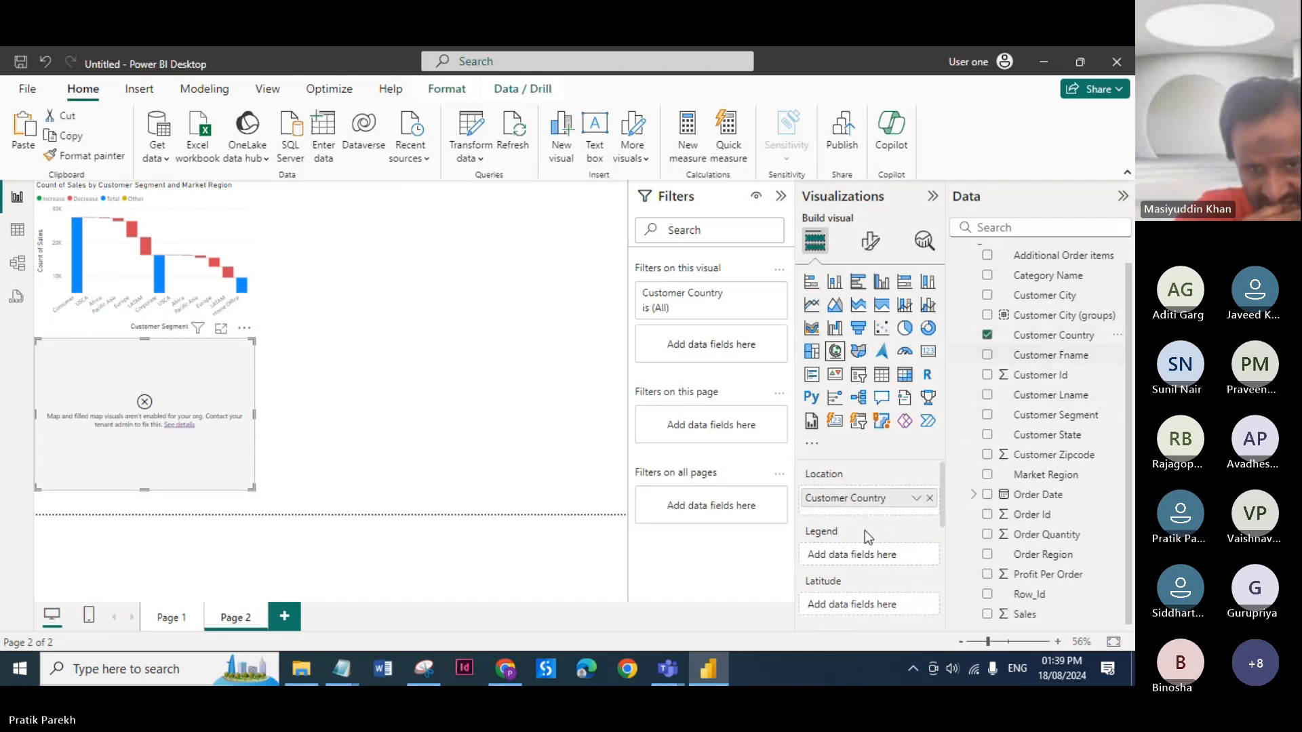
pyautogui.moveTo(1044, 336); pyautogui.dragTo(884, 563)
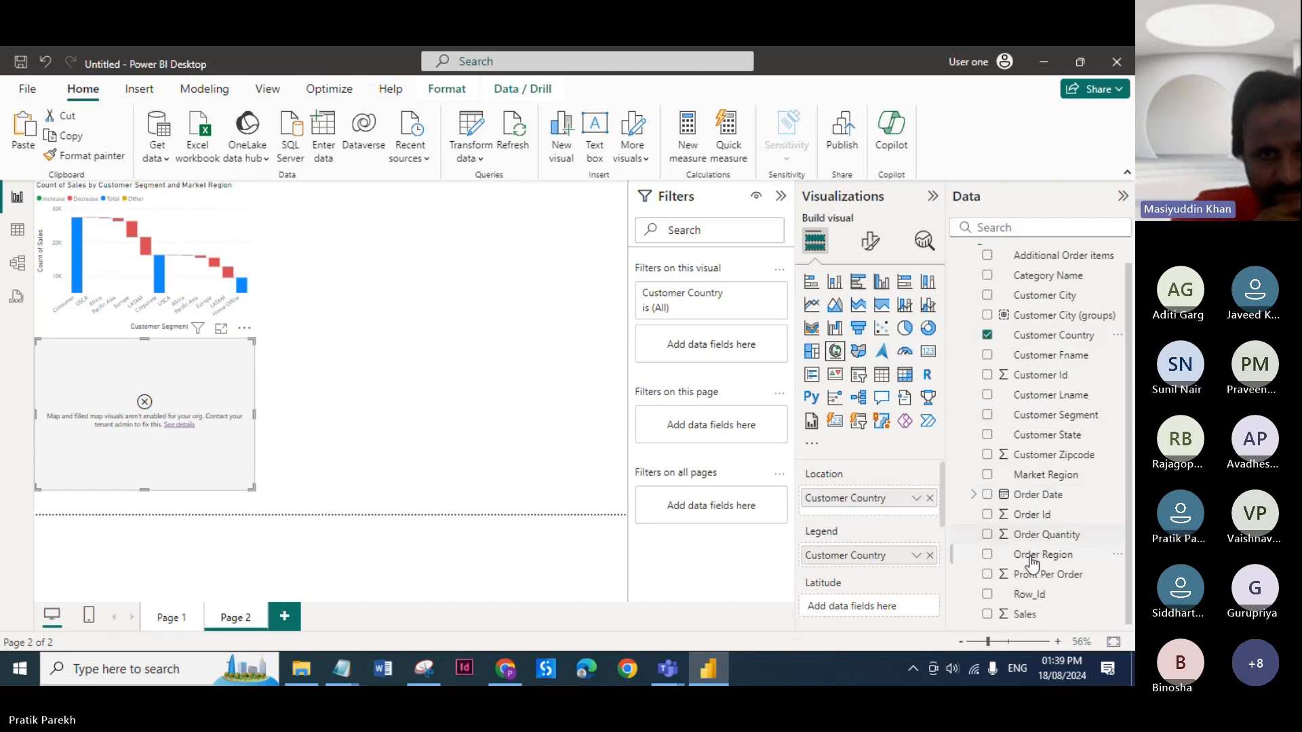
pyautogui.moveTo(1034, 476); pyautogui.dragTo(884, 610)
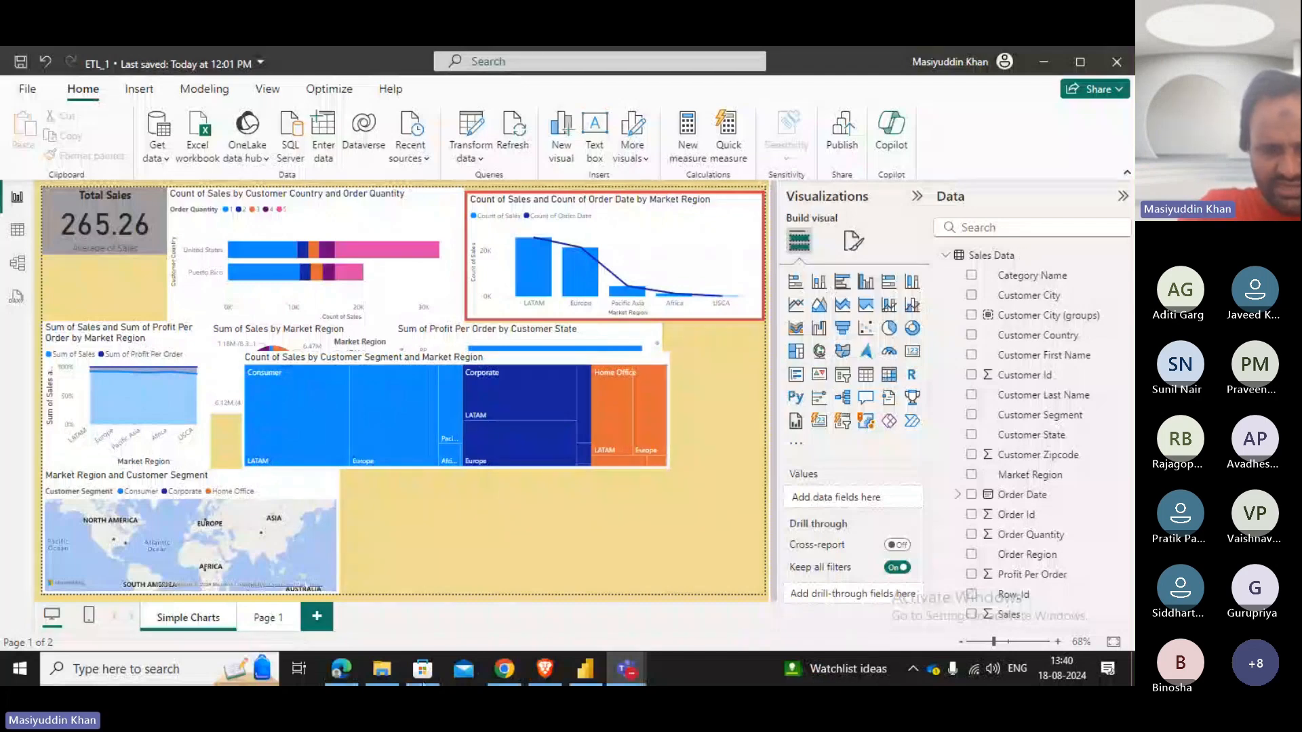
# Switch to the IDEMI Power BI Workshop PDF in Edge, review the Day-06 topics, and return to the Power BI report.
pyautogui.click(341, 681)
pyautogui.scroll(-2, 249, 461)
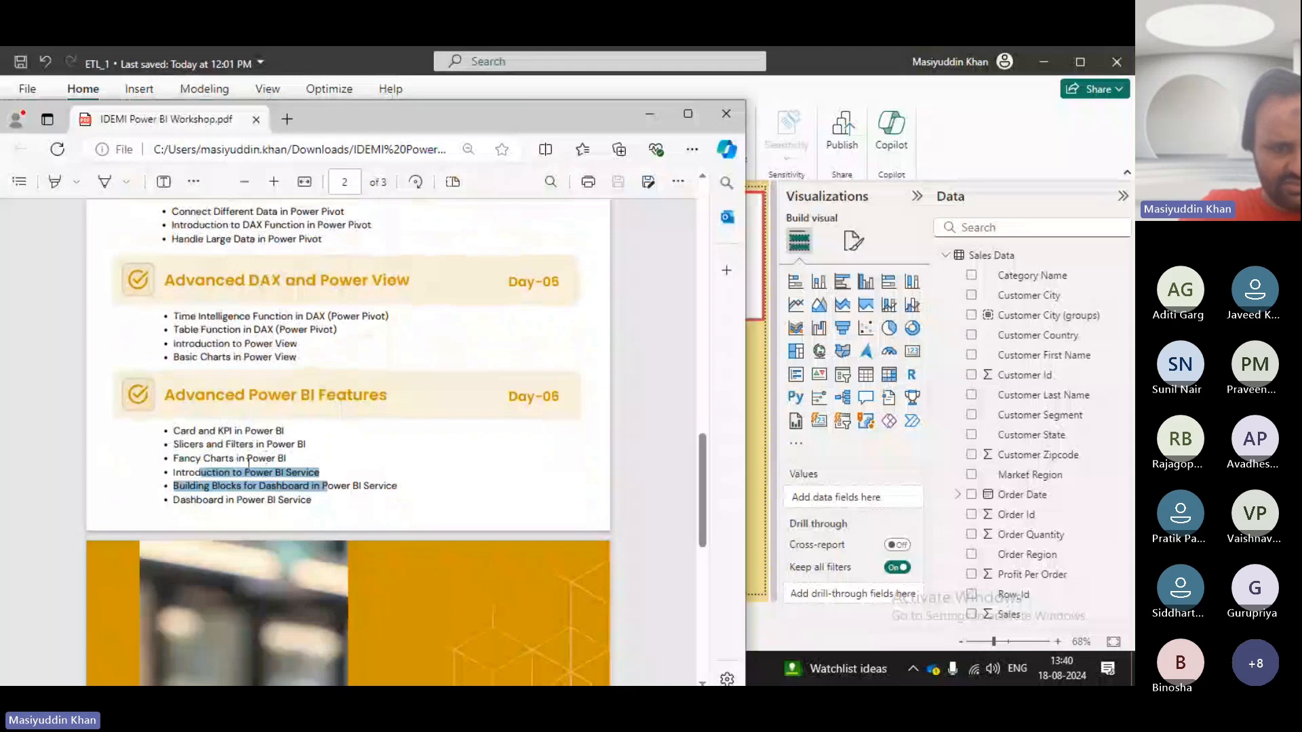
pyautogui.moveTo(173, 431); pyautogui.dragTo(263, 496)
pyautogui.click(263, 497)
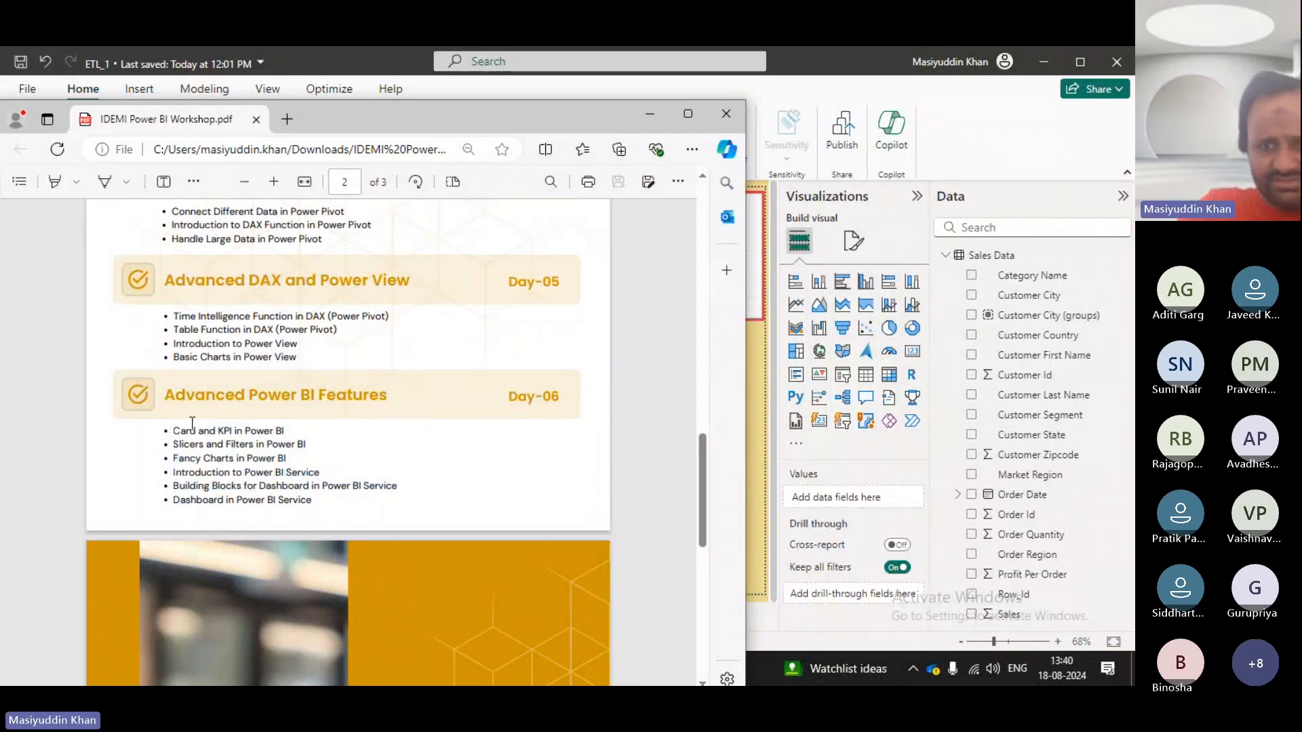
pyautogui.scroll(5, 357, 282)
pyautogui.click(650, 113)
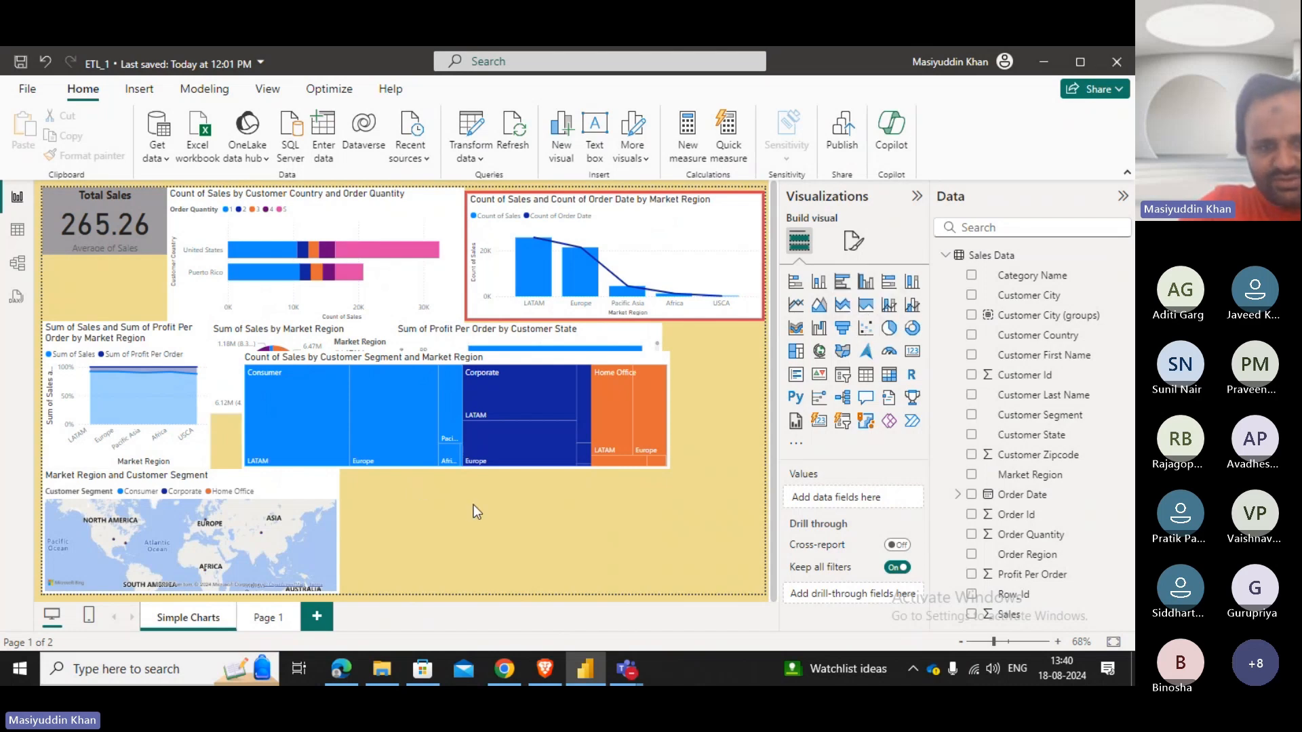
# Zoom and pan the Market Region and Customer Segment map to examine the continents.
pyautogui.scroll(2, 331, 516)
pyautogui.scroll(-1, 276, 527)
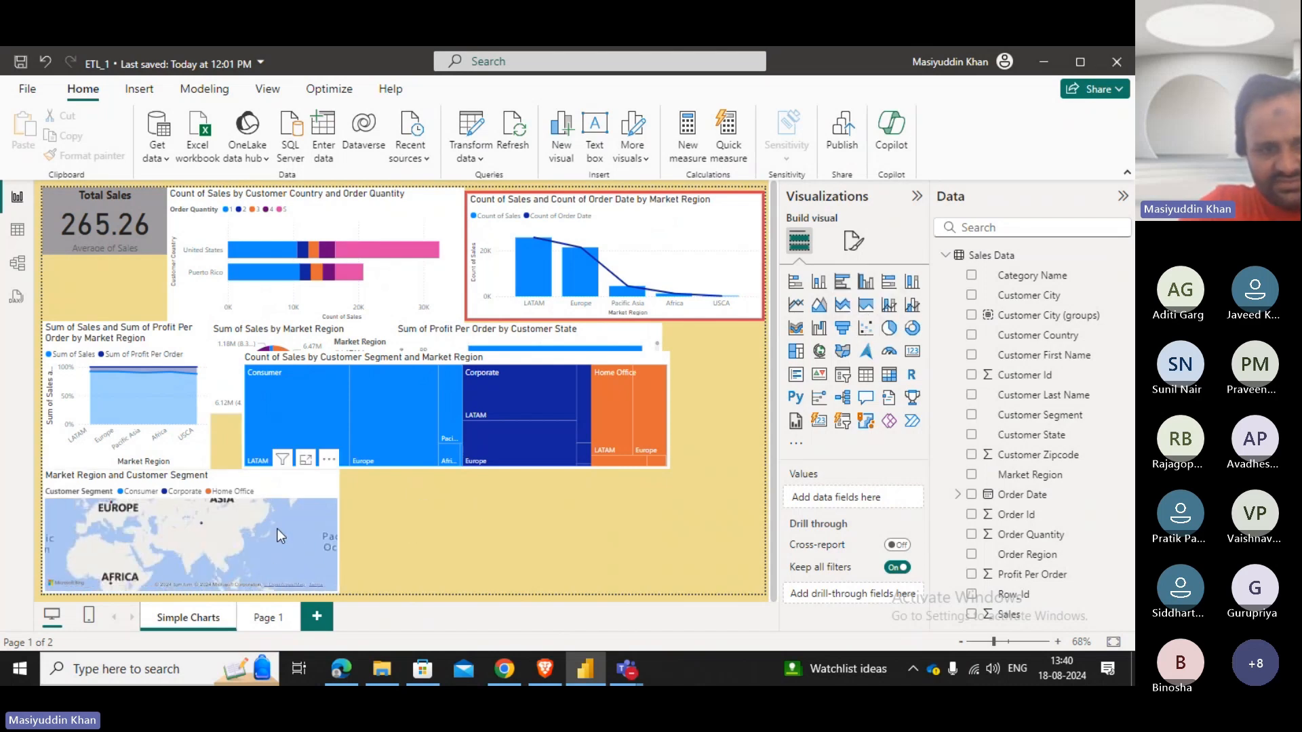
pyautogui.scroll(1, 277, 527)
pyautogui.moveTo(277, 528); pyautogui.dragTo(302, 560)
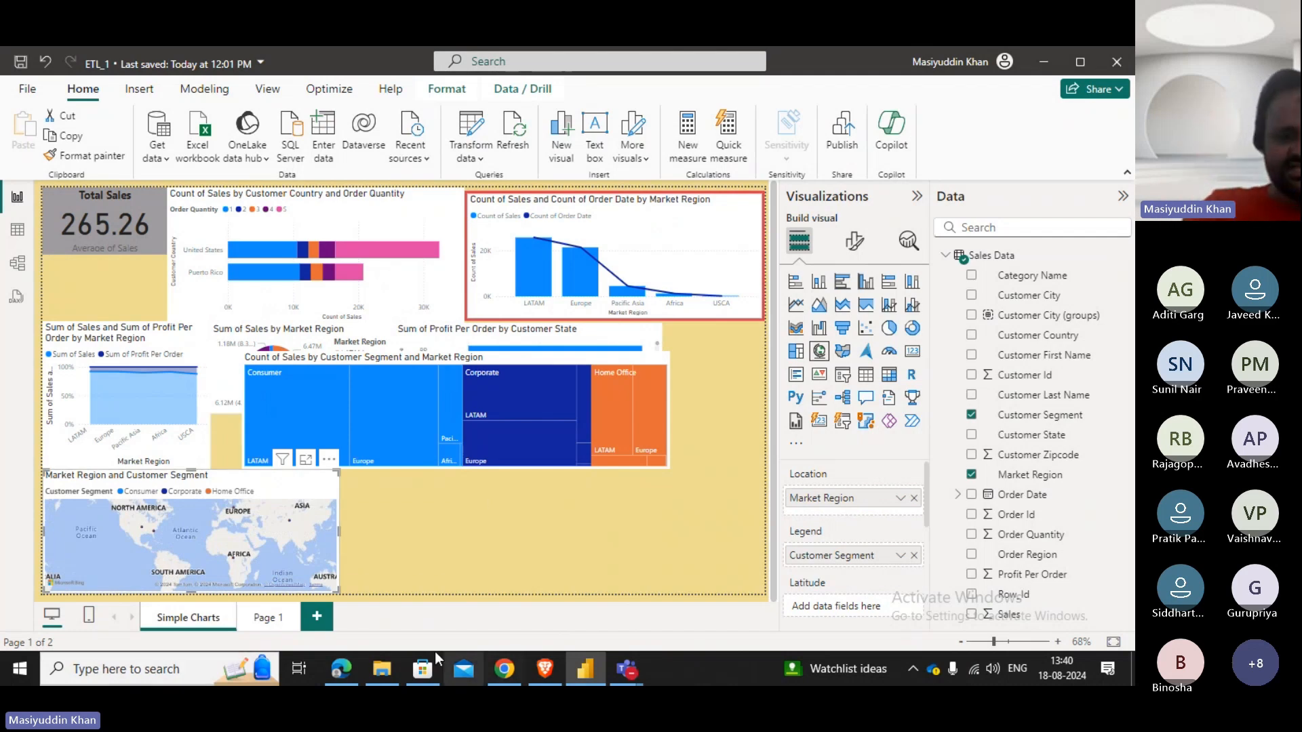
# Review the Day-02 topic Simple Chart in Microsoft Power BI in the workshop PDF and return to the report canvas.
pyautogui.moveTo(346, 668)
pyautogui.click(344, 583)
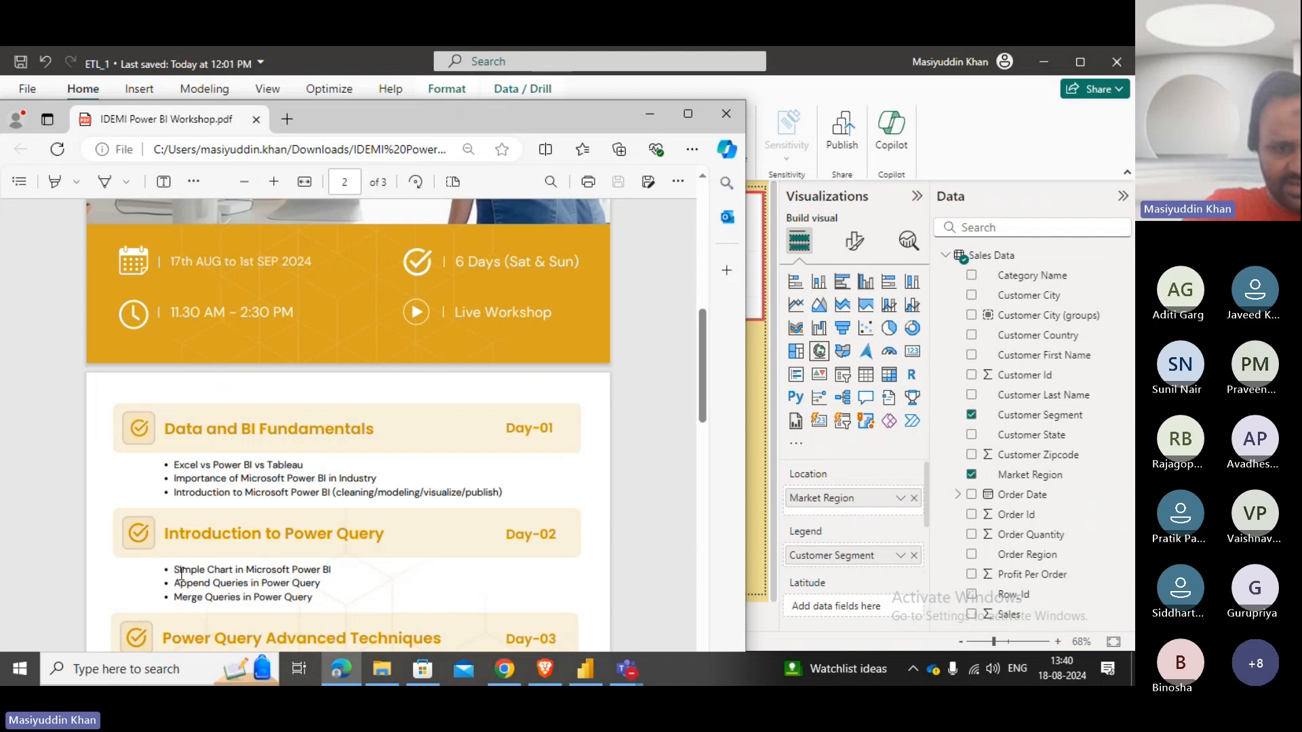
pyautogui.moveTo(175, 571); pyautogui.dragTo(371, 581)
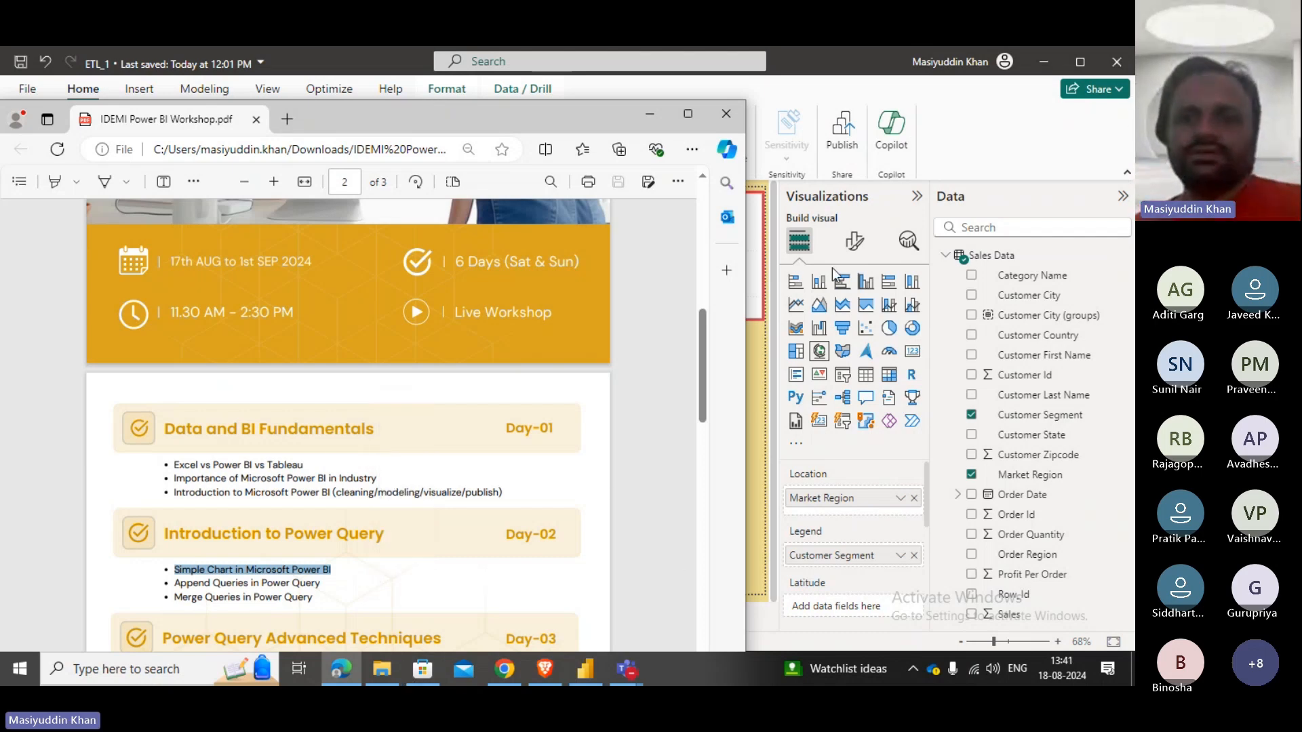
pyautogui.click(649, 115)
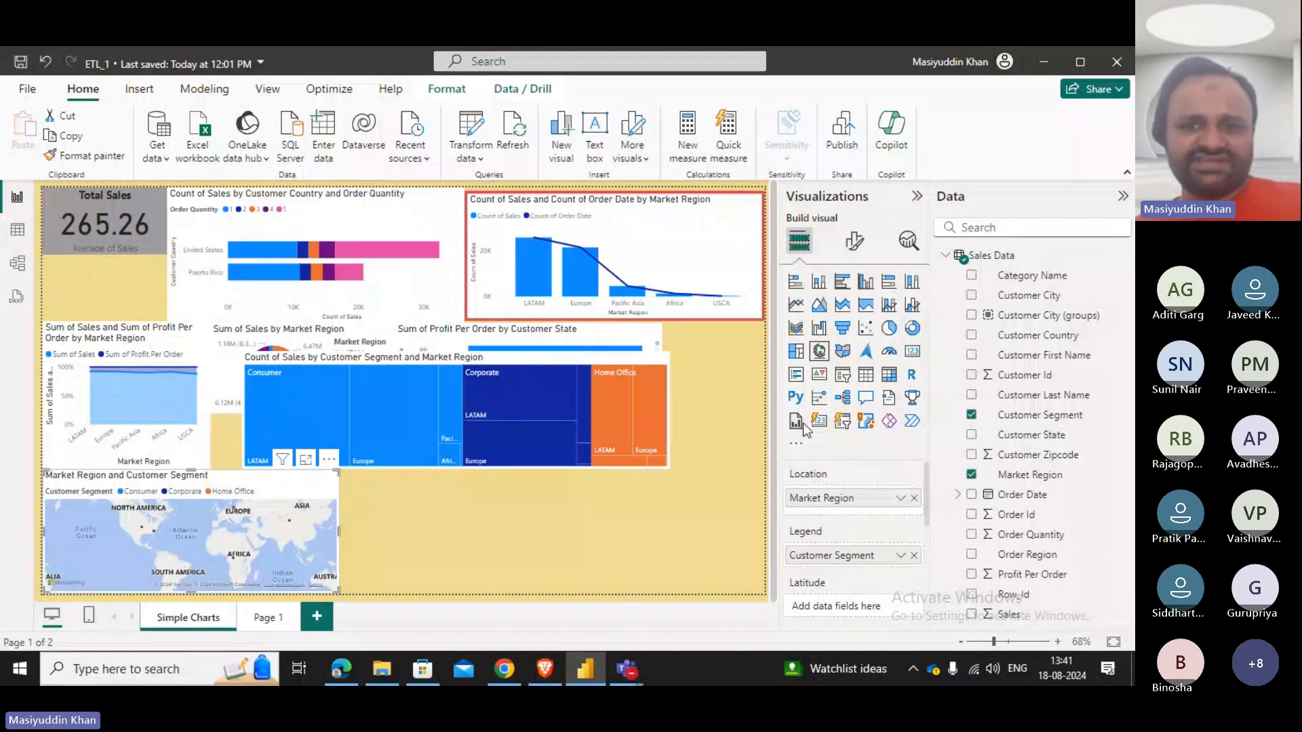
pyautogui.click(597, 518)
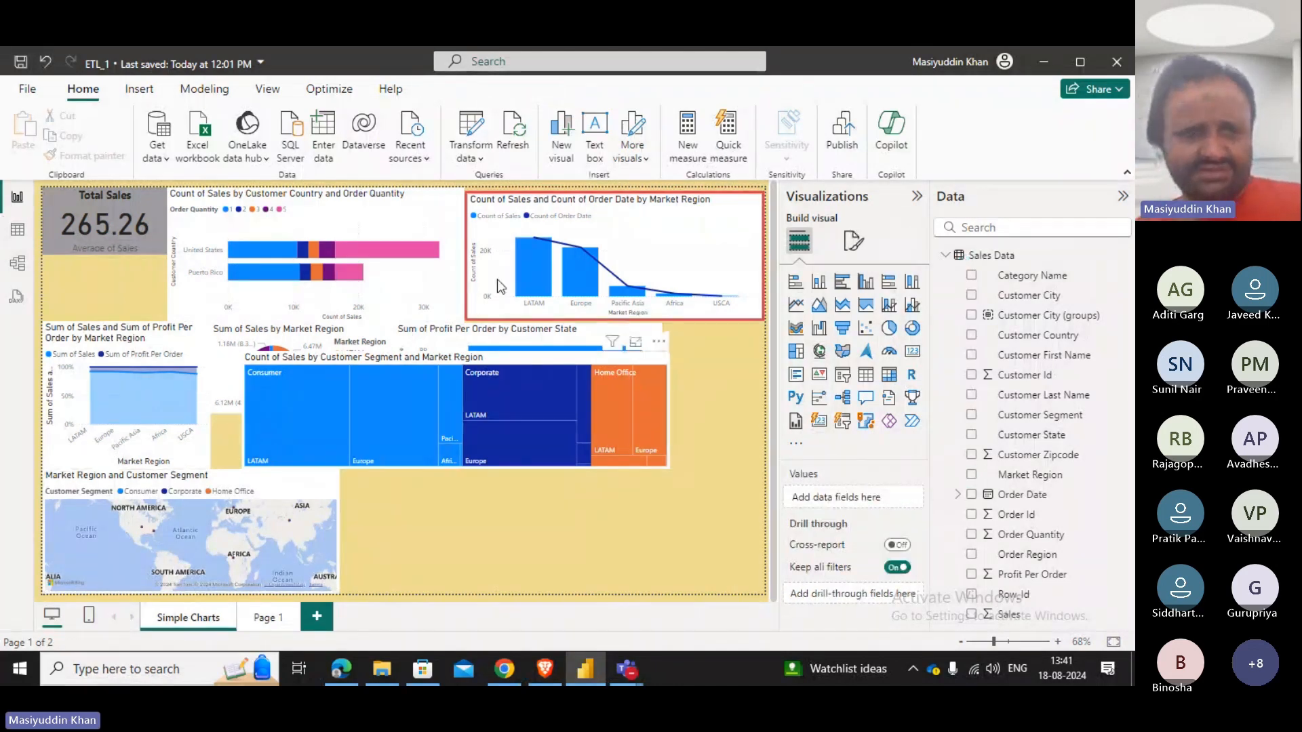
# Examine the Sales Data table in the model view, collapse its field list, and return to the report canvas.
pyautogui.click(13, 267)
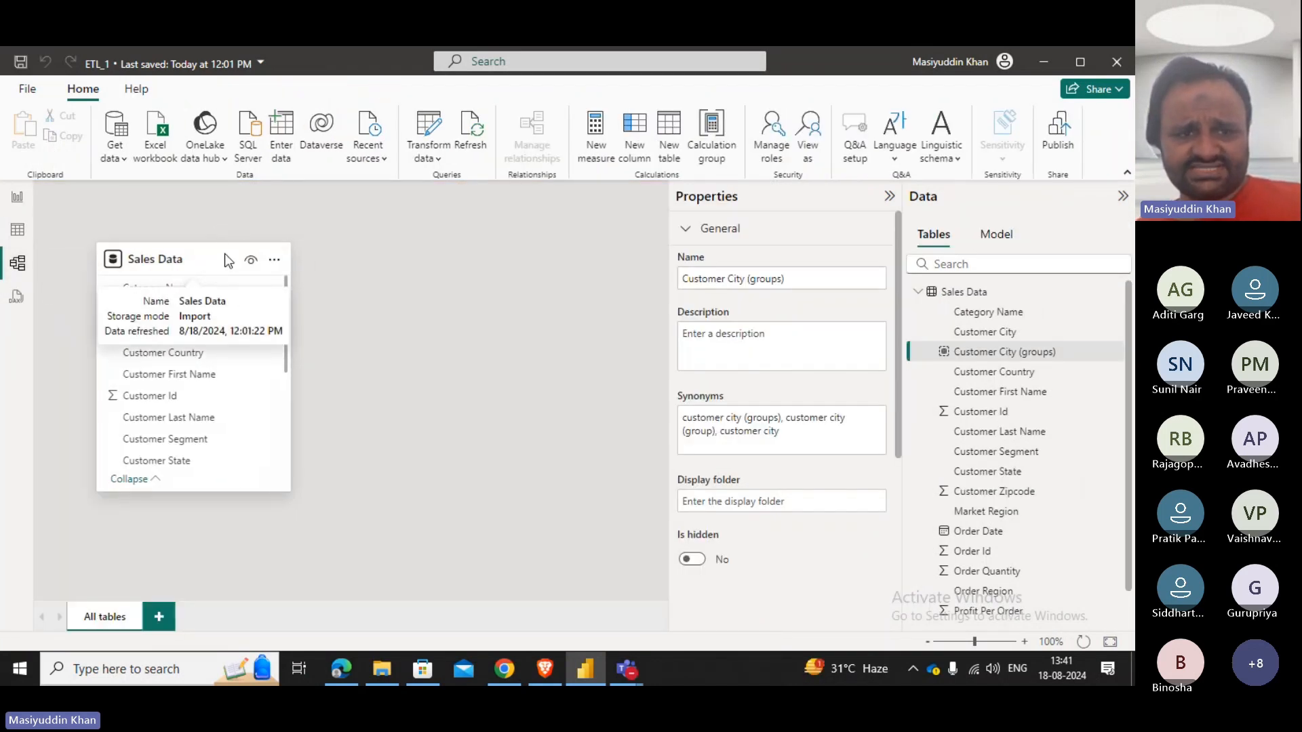
pyautogui.moveTo(225, 254)
pyautogui.mouseDown()
pyautogui.moveTo(223, 309)
pyautogui.moveTo(206, 259)
pyautogui.mouseUp()
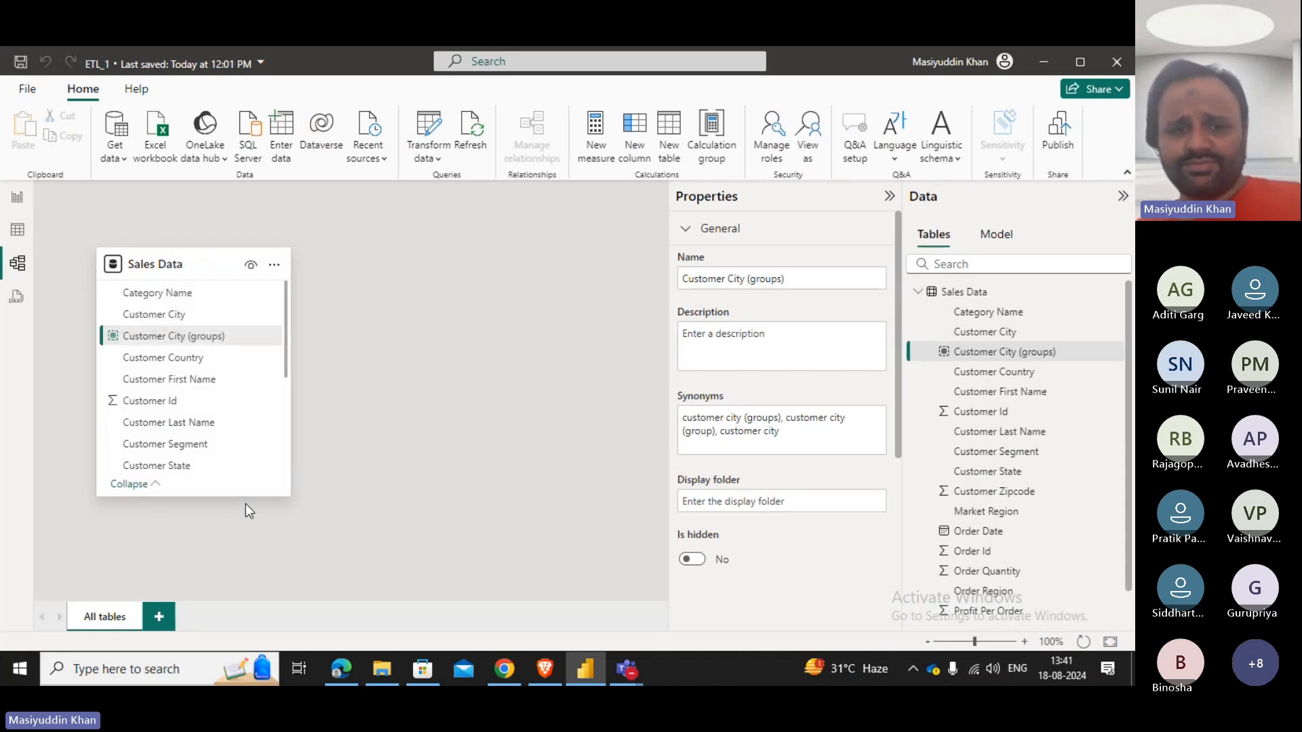
pyautogui.click(155, 491)
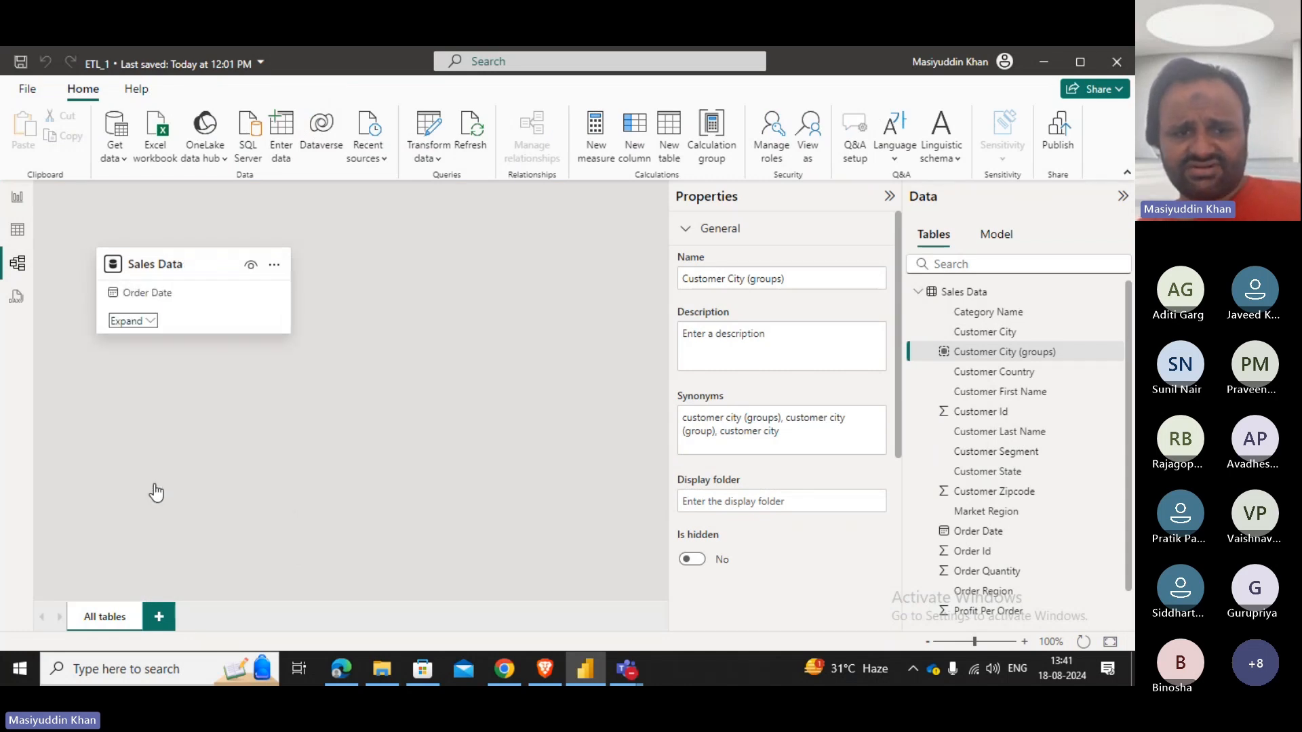
pyautogui.click(16, 234)
pyautogui.click(17, 197)
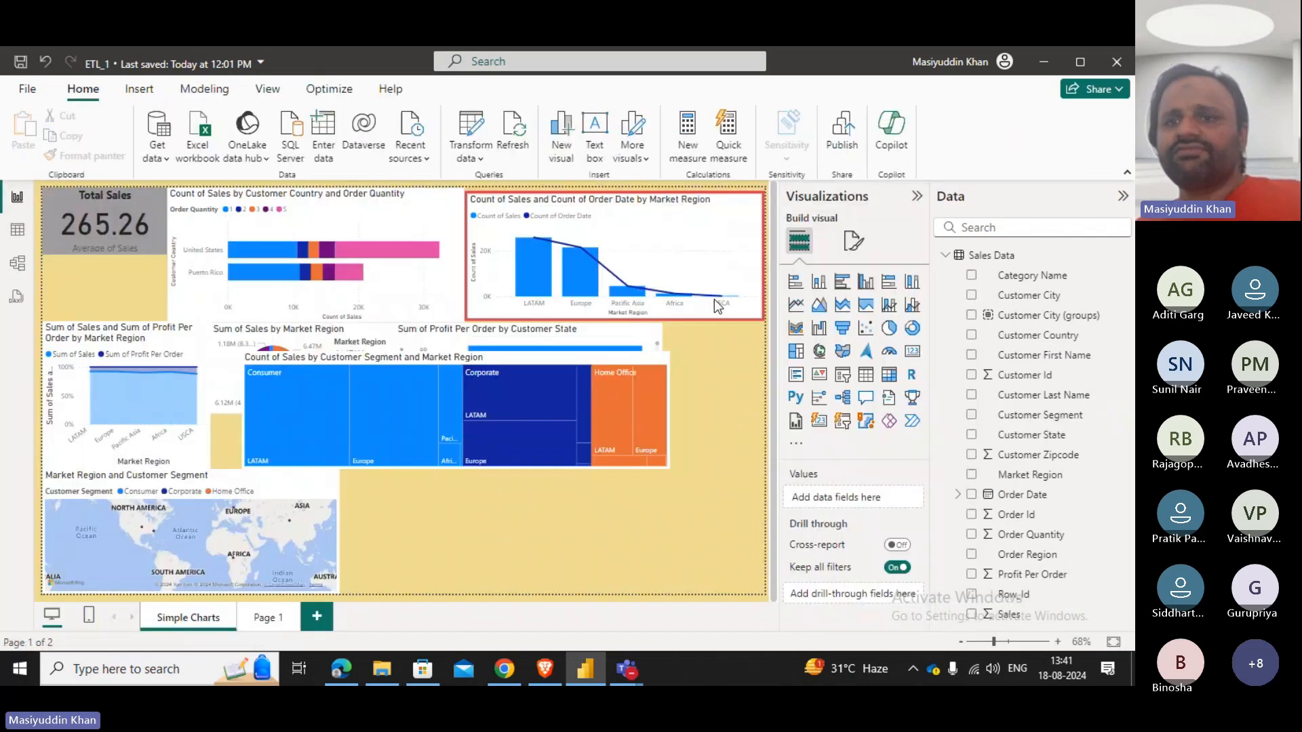
# Save the ETL_1 report changes and publish the report to My workspace.
pyautogui.click(839, 137)
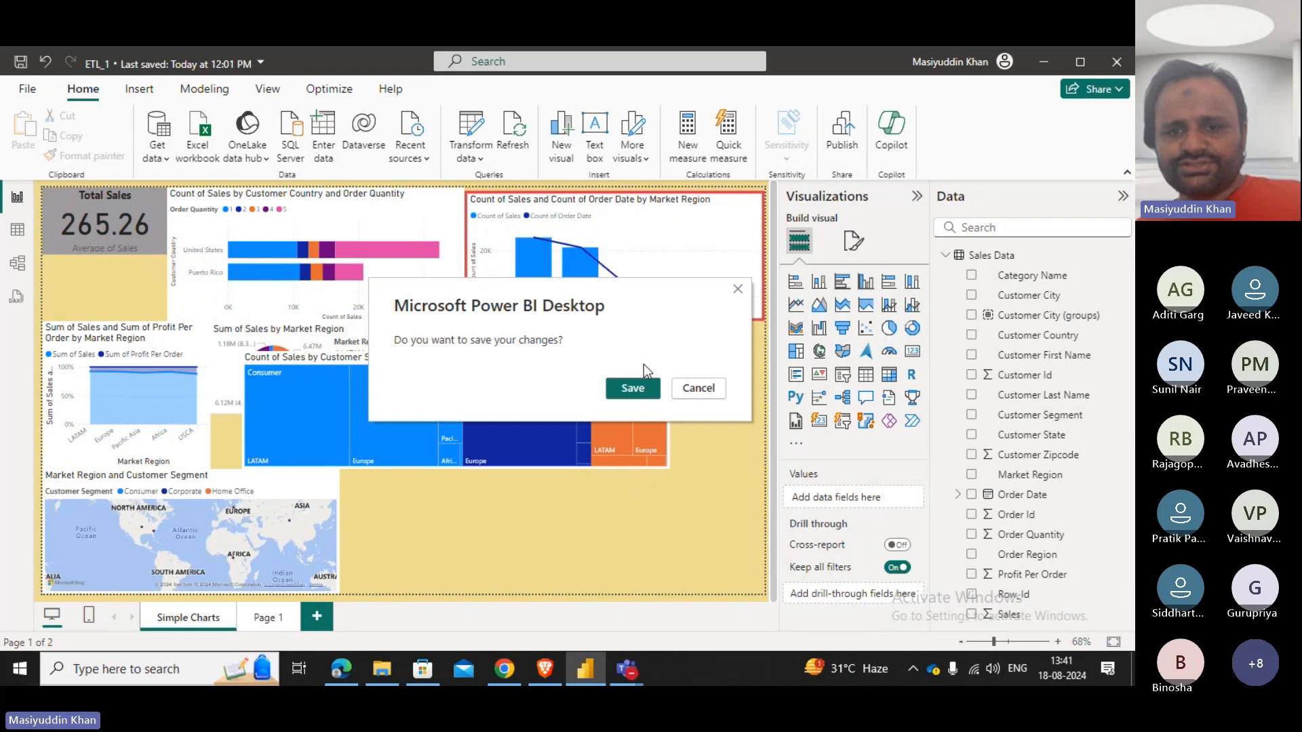
pyautogui.click(644, 389)
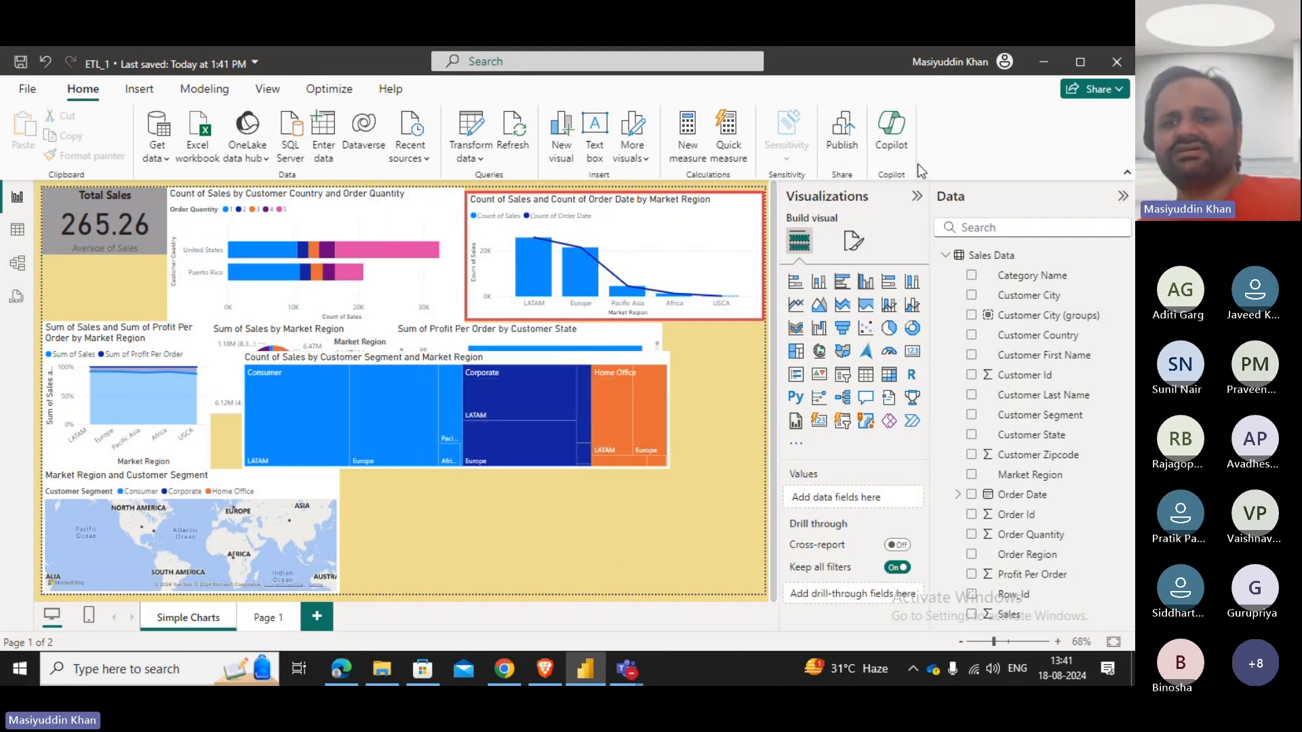
pyautogui.click(842, 135)
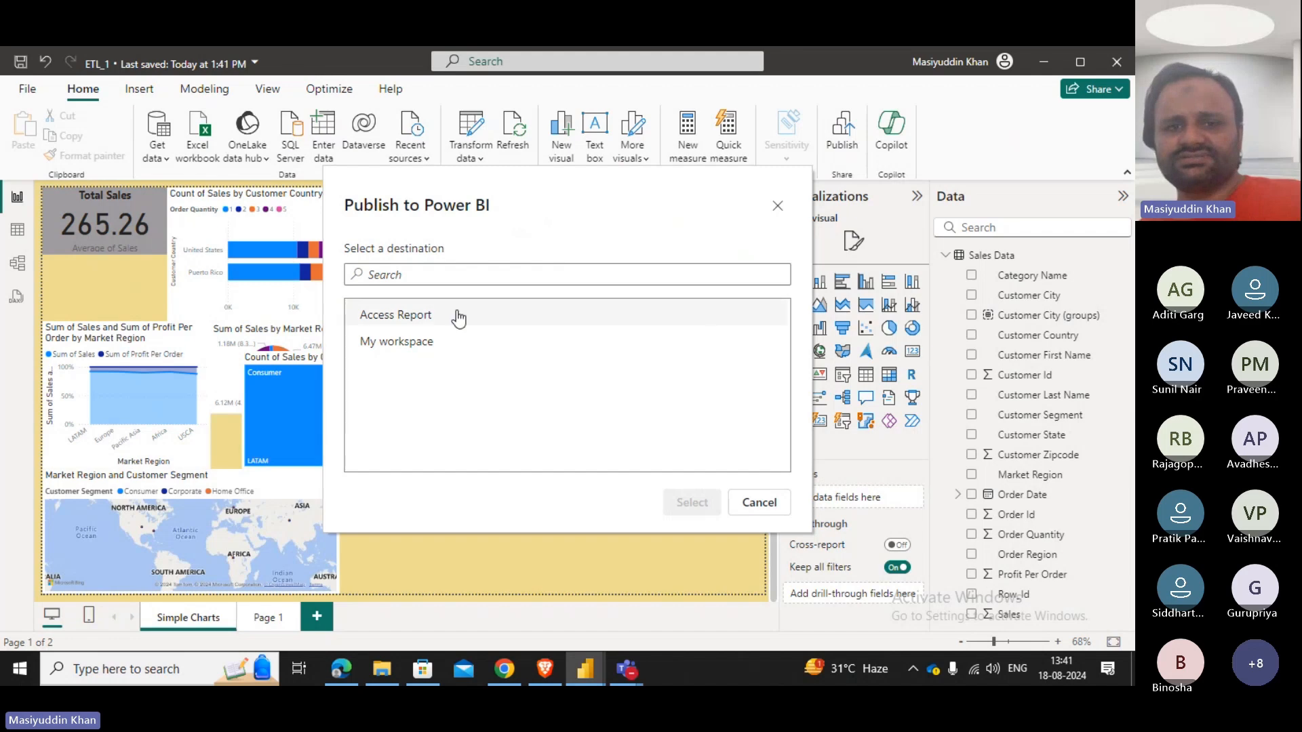
pyautogui.click(409, 344)
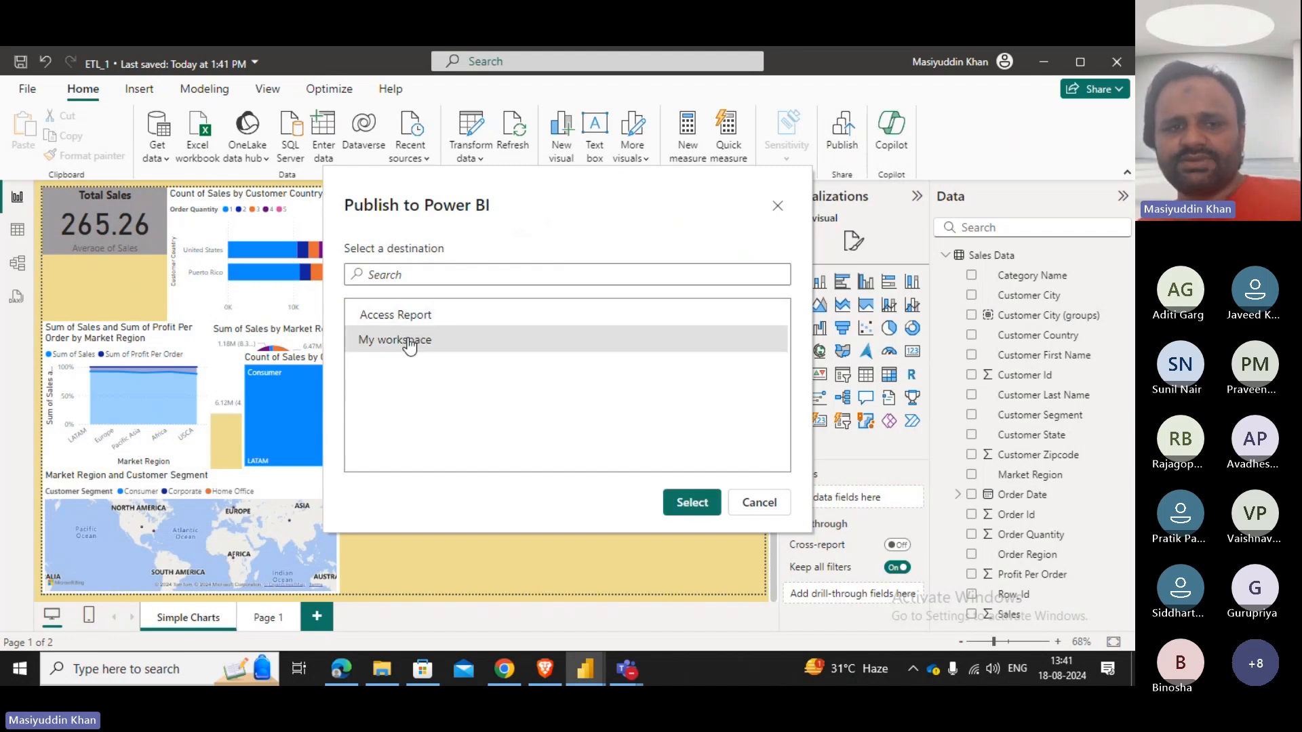
pyautogui.click(691, 503)
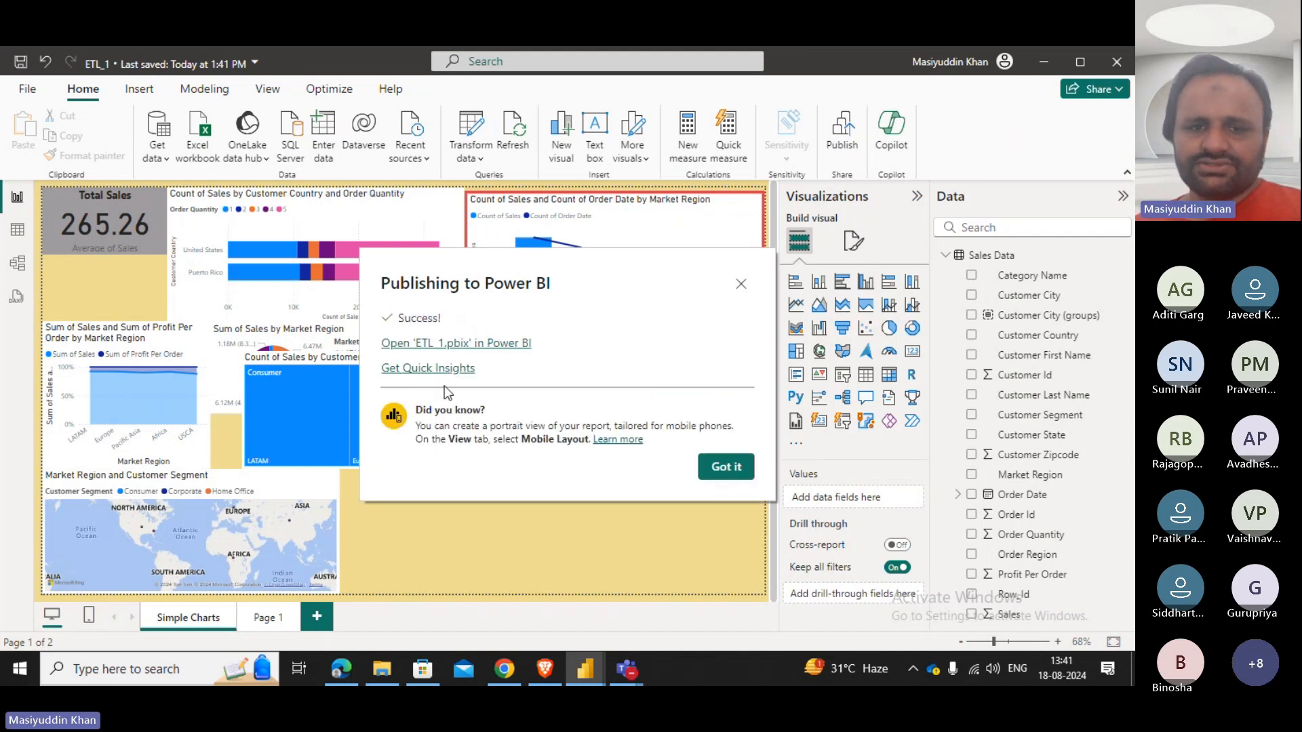
# Open the published ETL_1 report in the Power BI service in Chrome and look through the Simple Charts page, including its map.
pyautogui.click(412, 346)
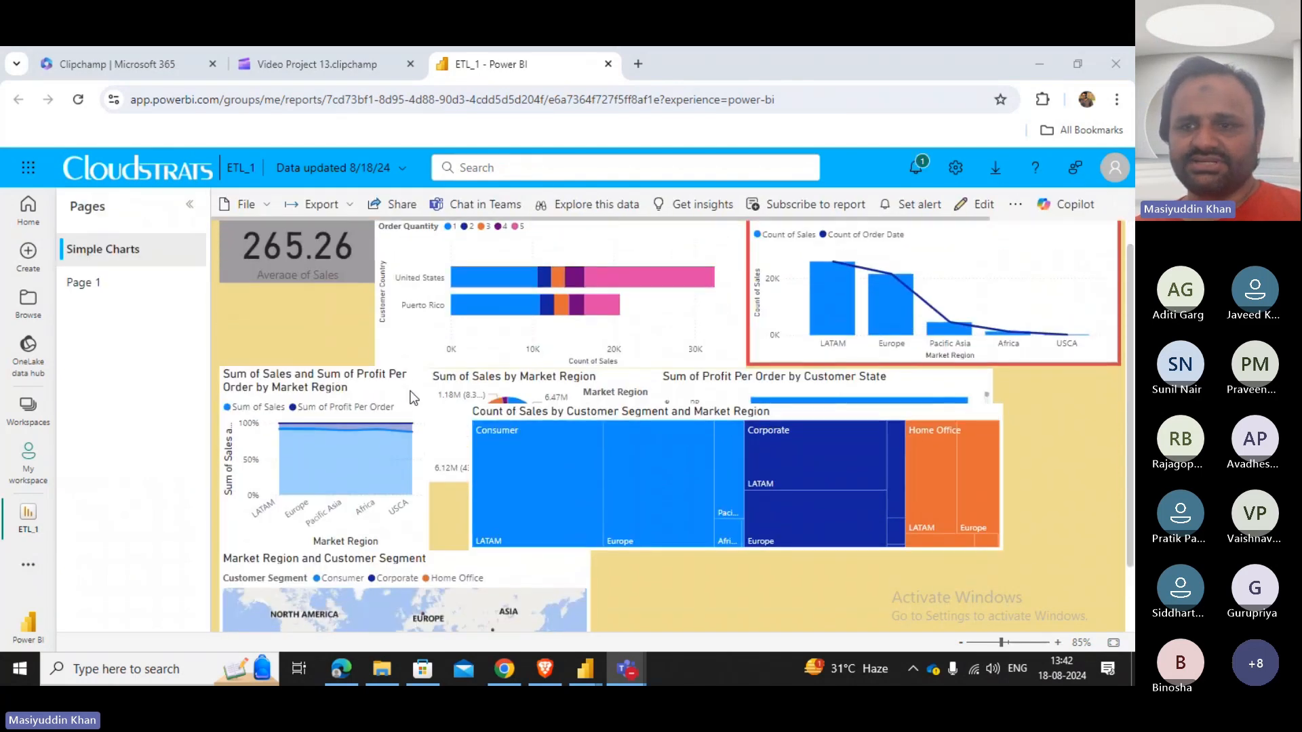
pyautogui.scroll(-2, 780, 499)
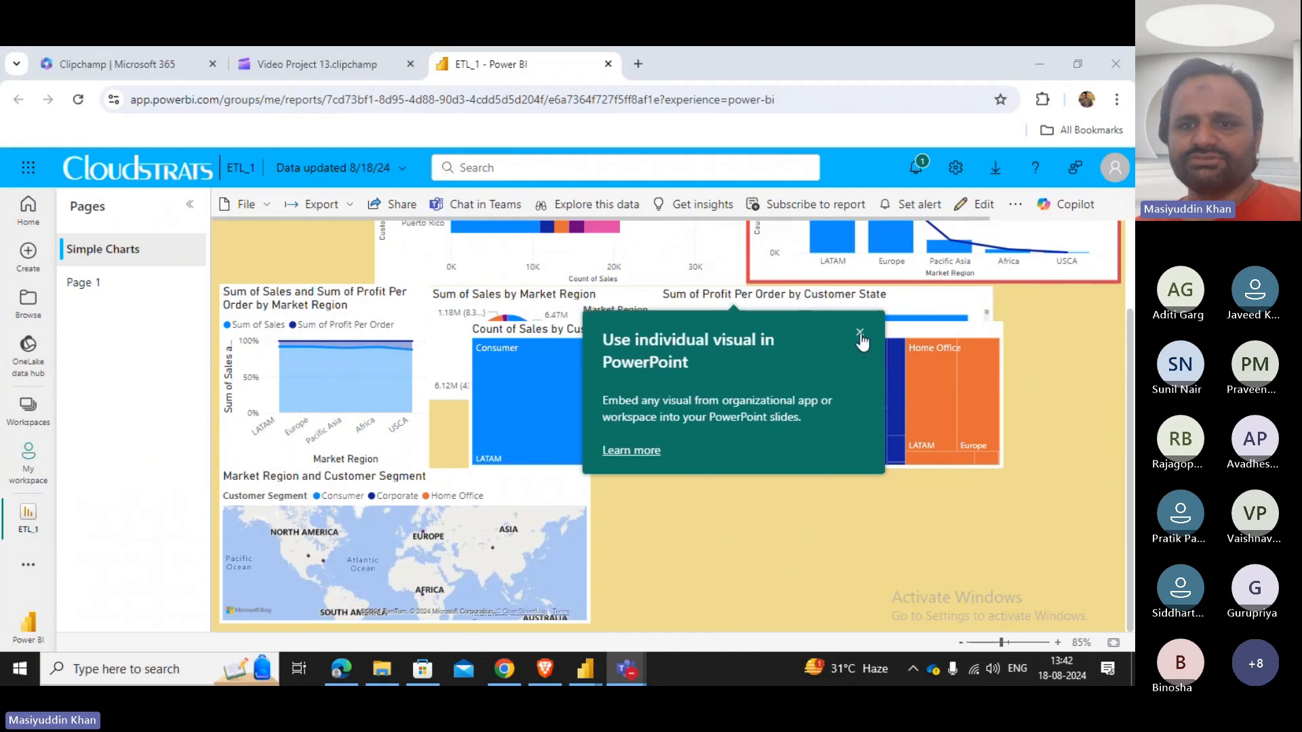
pyautogui.click(860, 332)
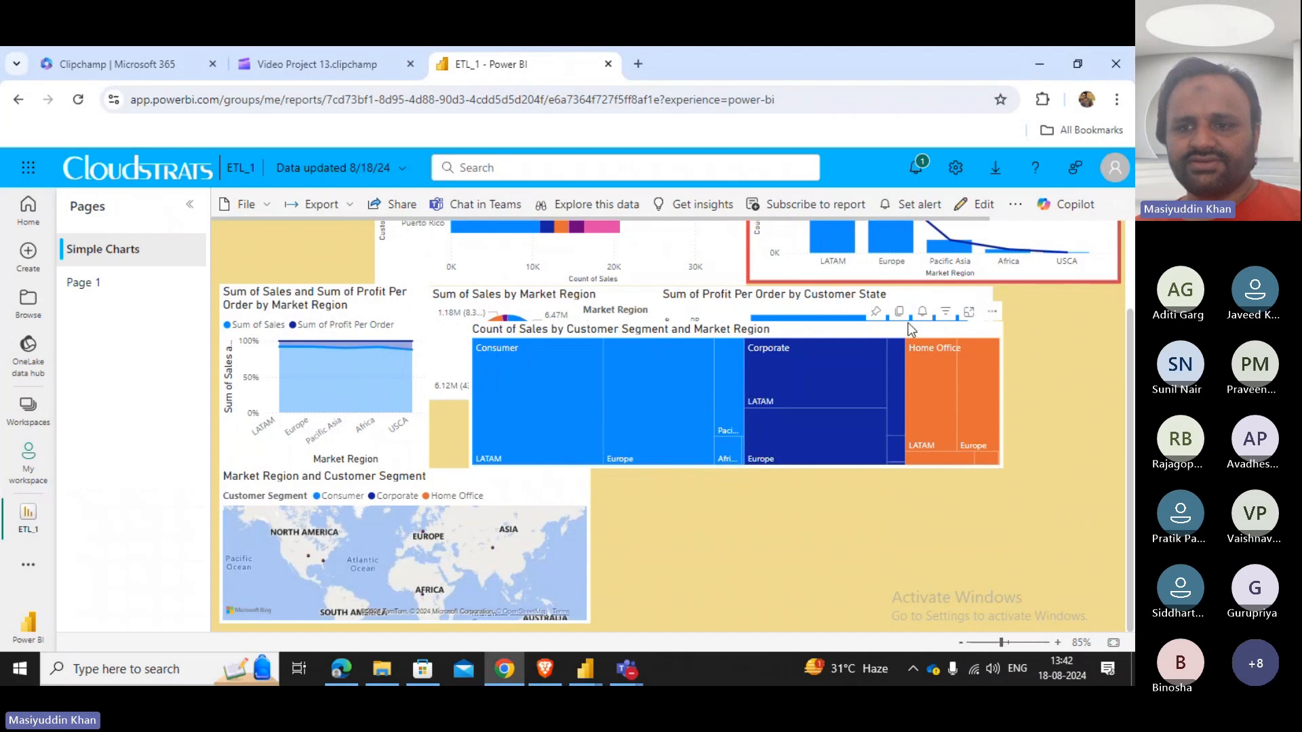
pyautogui.scroll(3, 917, 434)
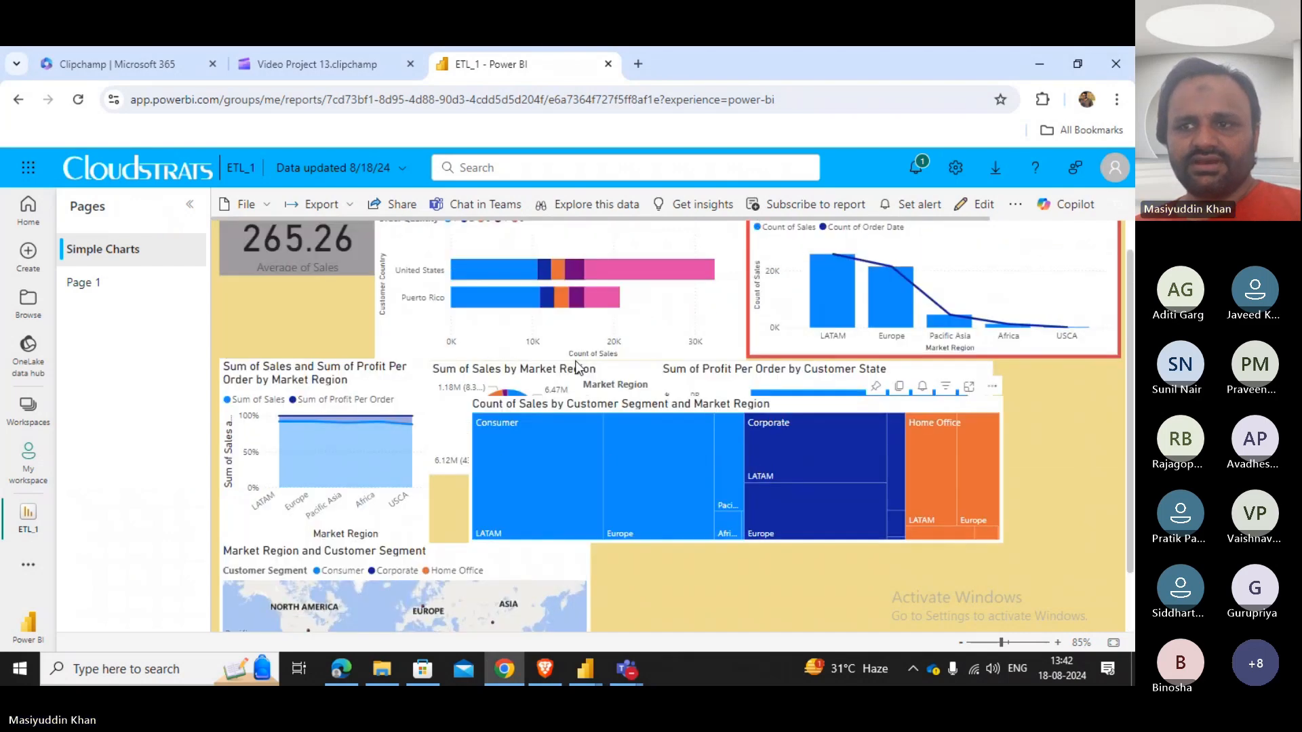
pyautogui.scroll(-2, 582, 350)
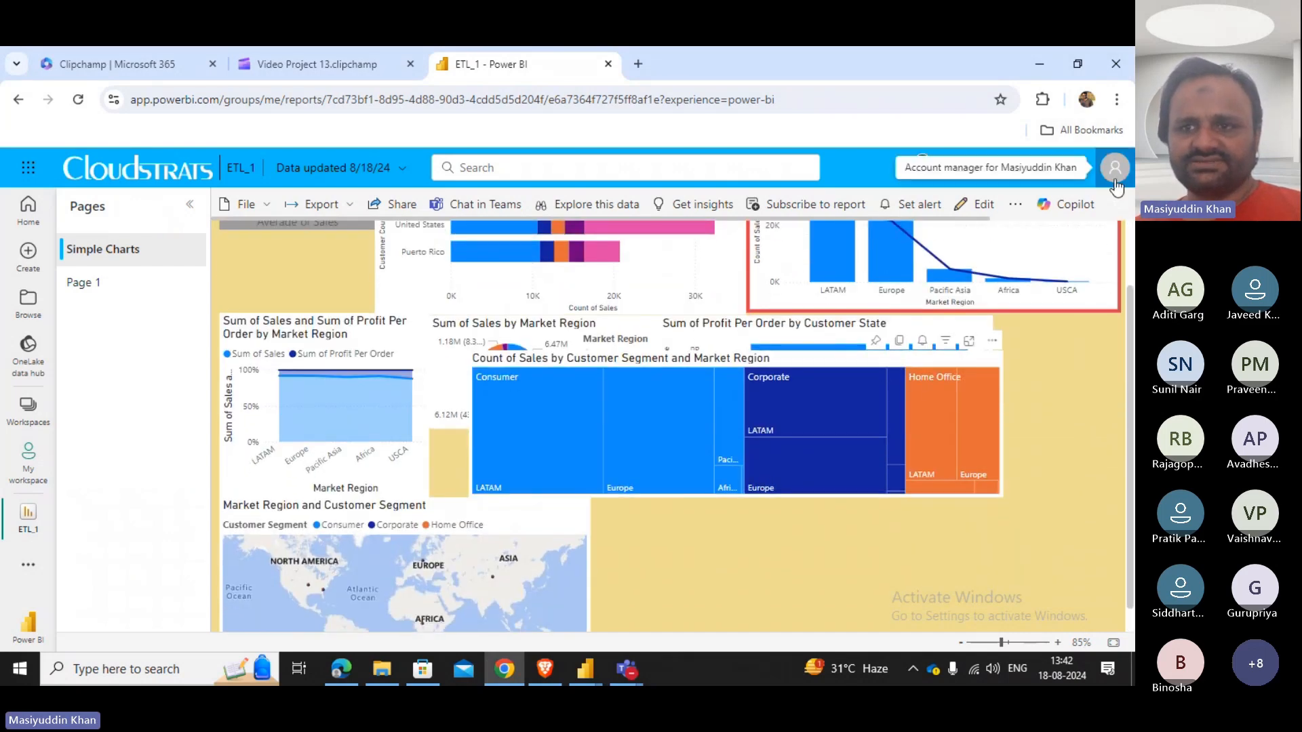
pyautogui.scroll(-1, 569, 442)
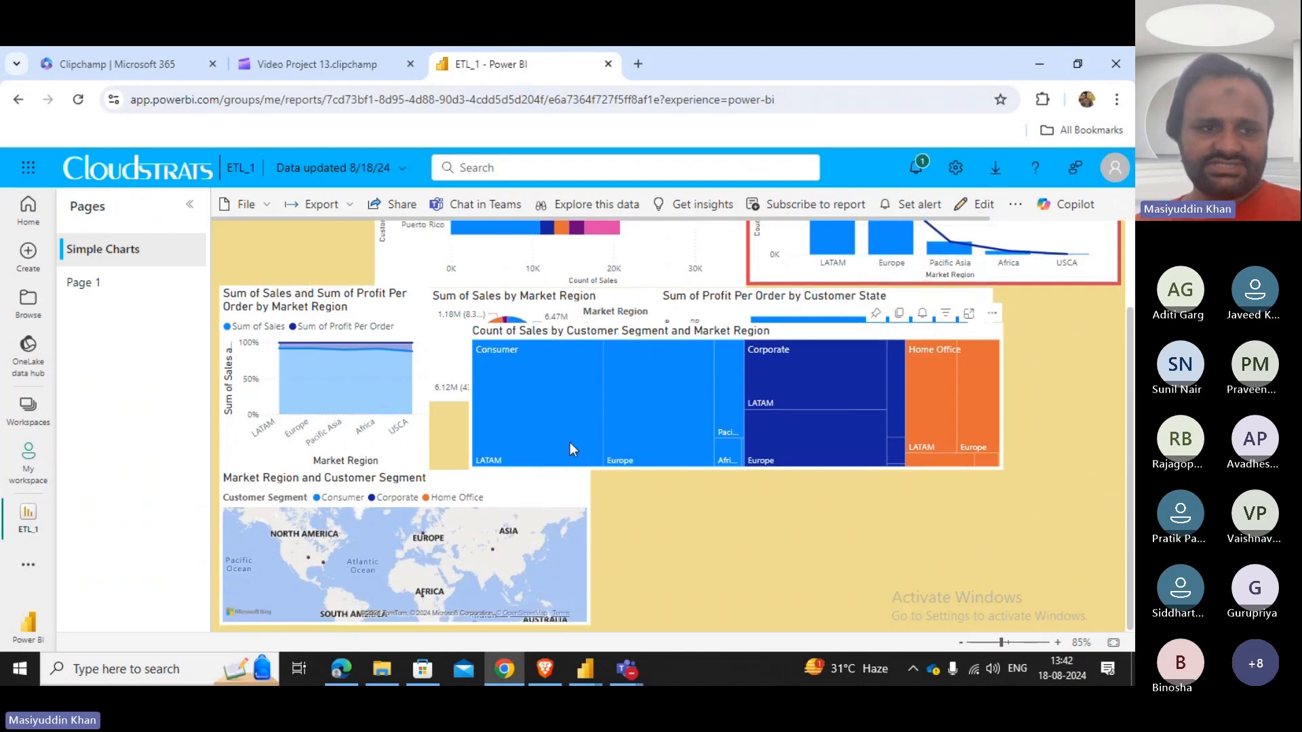
pyautogui.scroll(4, 453, 562)
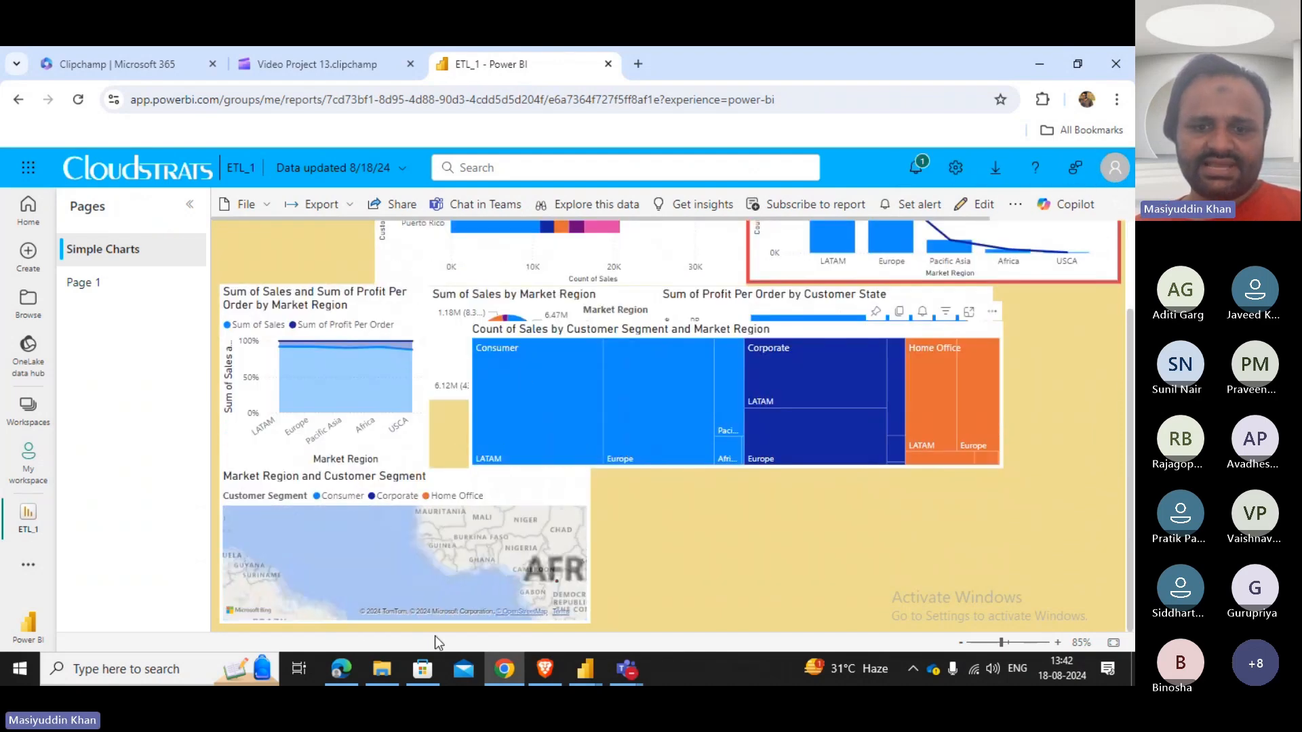
pyautogui.scroll(4, 334, 379)
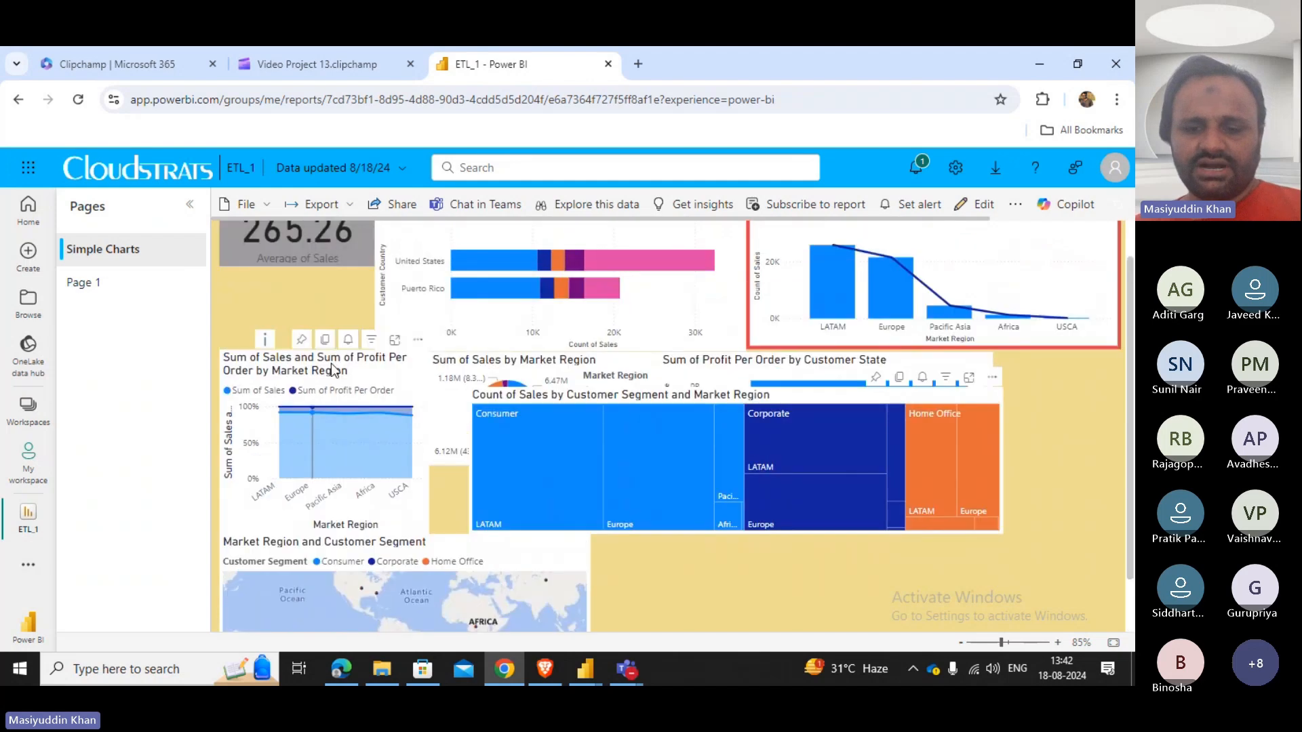
# Switch to the workshop PDF in Edge, review the Day-01 cleaning/modeling/visualize/publish topic and the following days, and return to the published report.
pyautogui.click(361, 672)
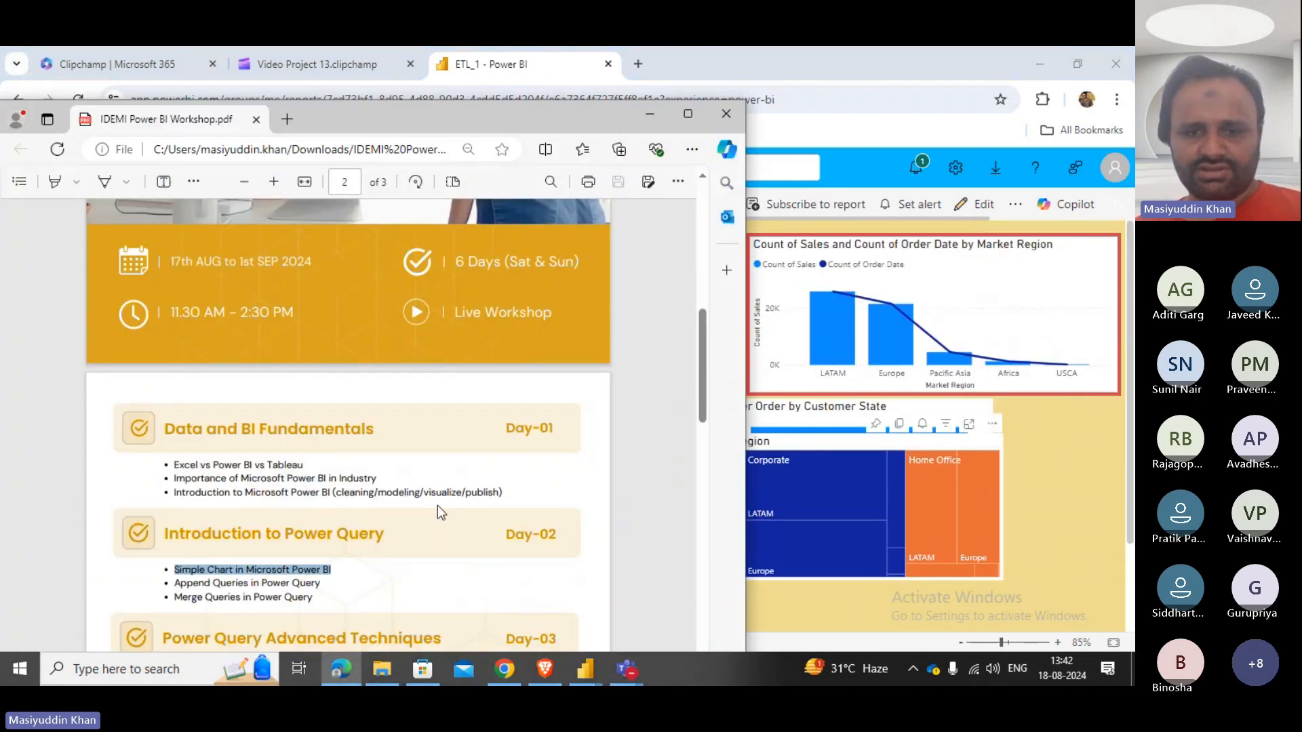
pyautogui.moveTo(461, 493); pyautogui.dragTo(428, 497)
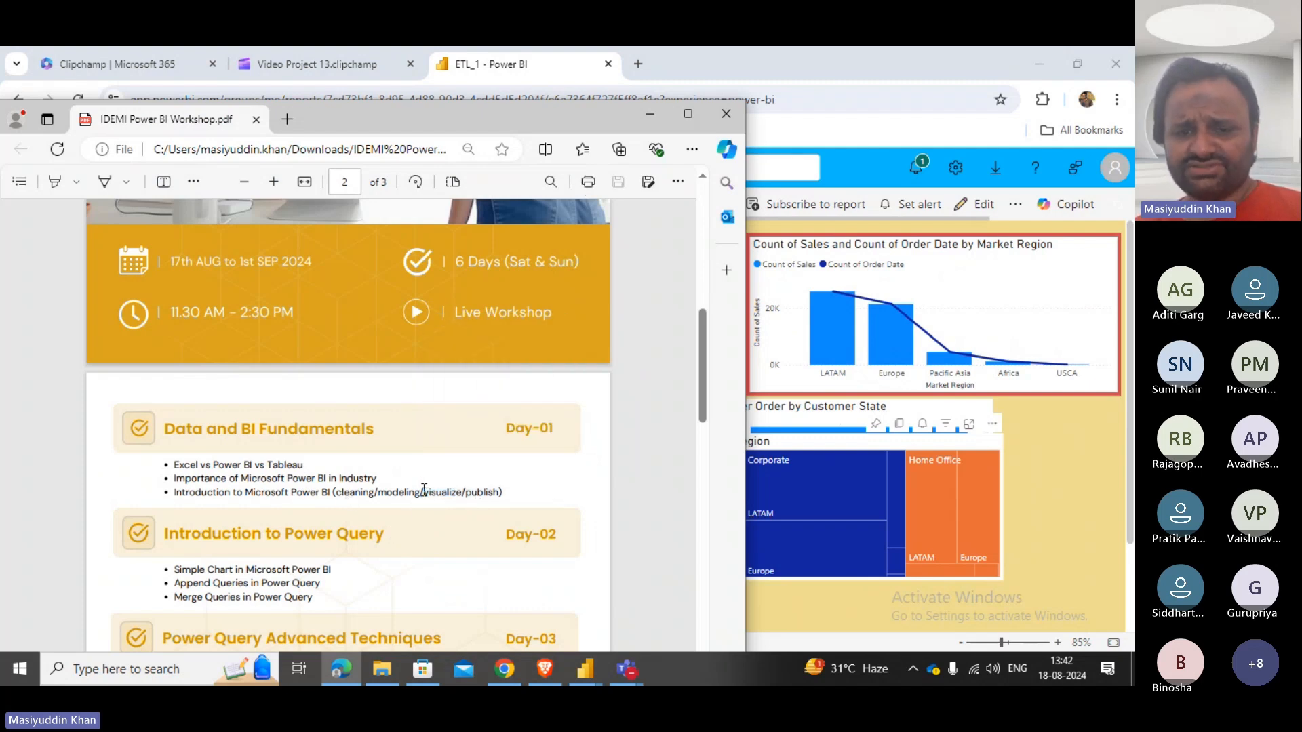
pyautogui.moveTo(423, 491); pyautogui.dragTo(376, 493)
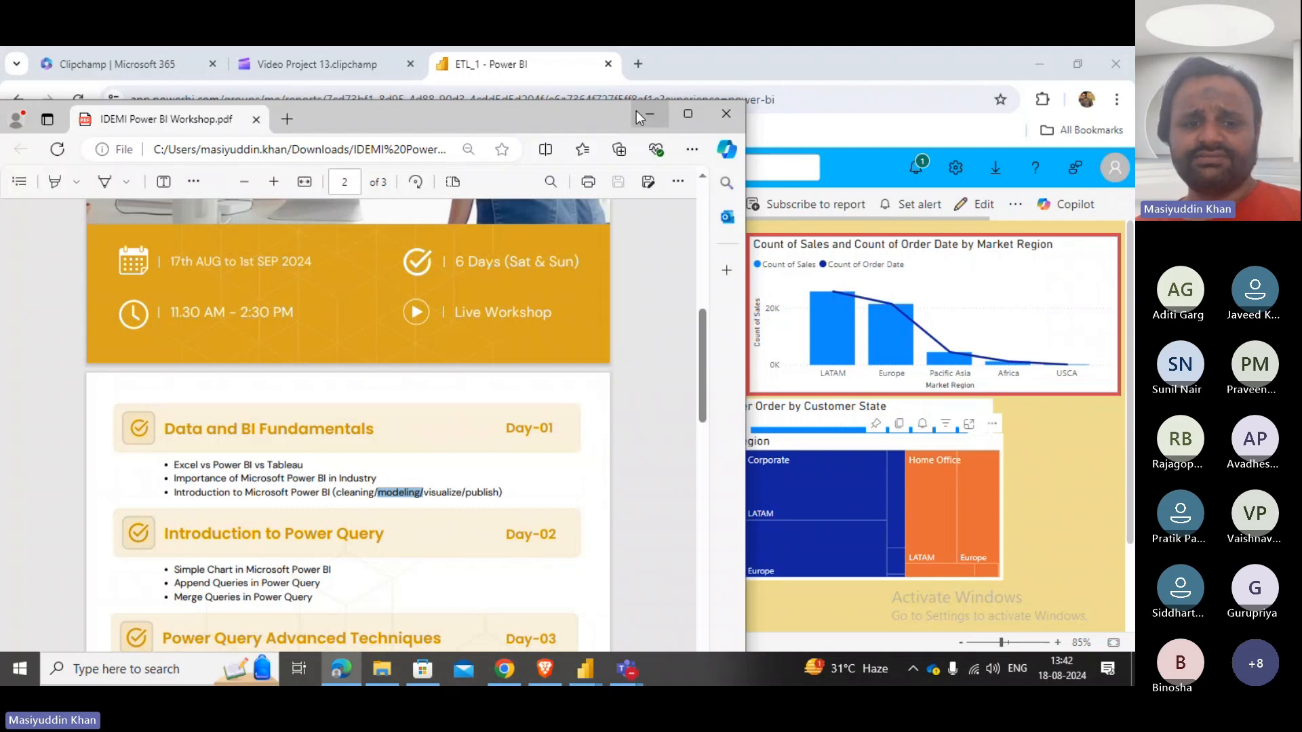
pyautogui.scroll(-3, 406, 467)
pyautogui.scroll(-3, 406, 466)
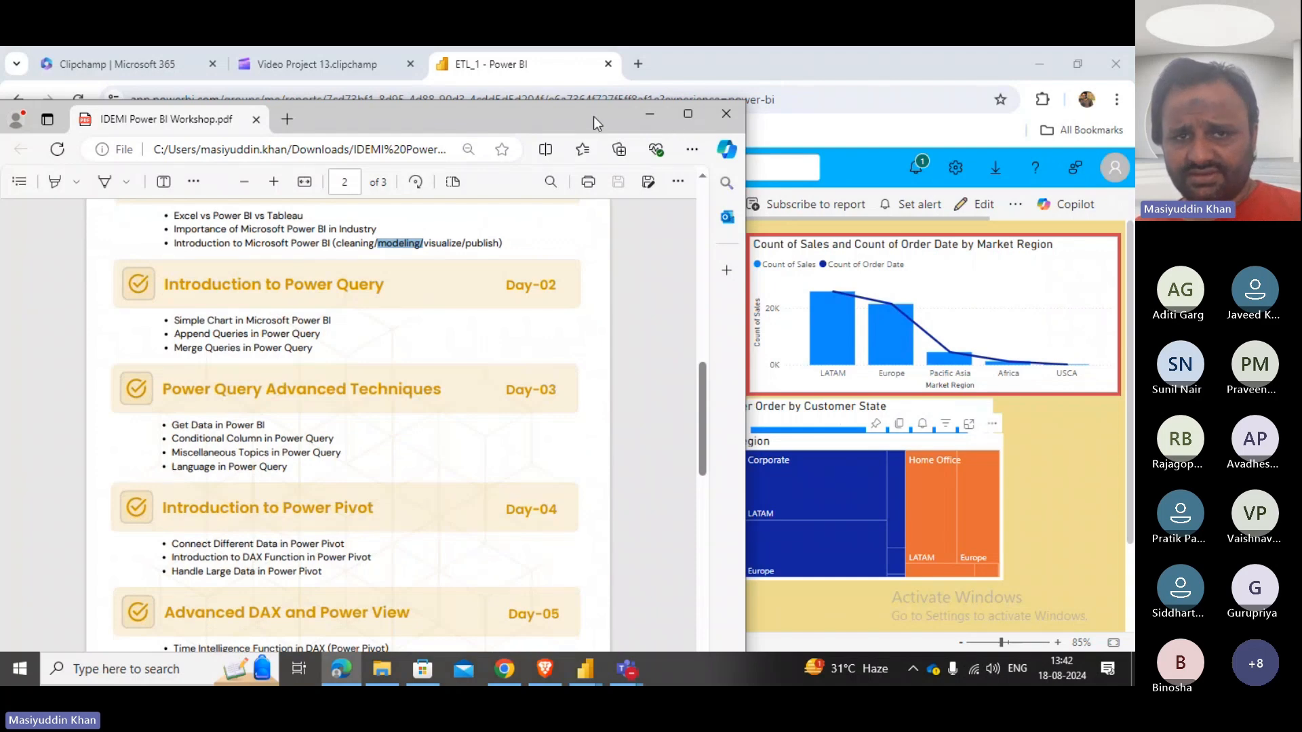
pyautogui.moveTo(592, 116); pyautogui.dragTo(582, 169)
pyautogui.click(638, 169)
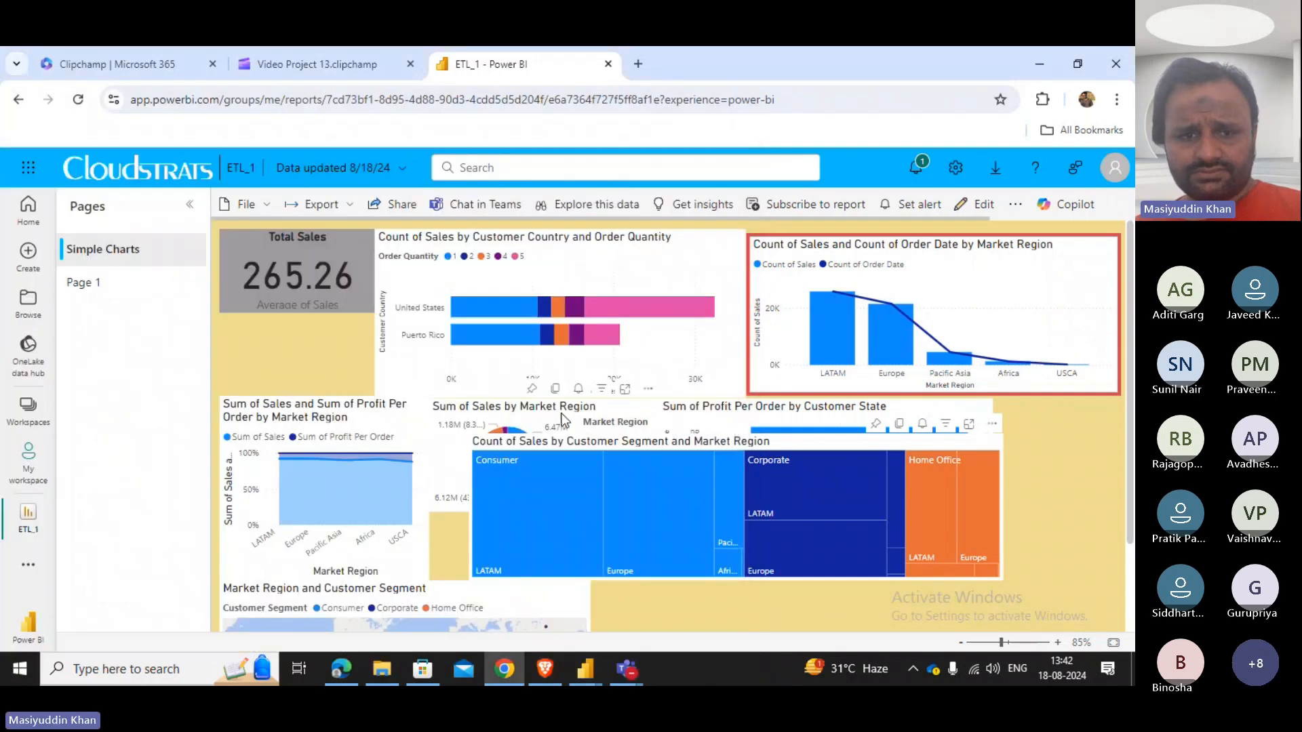
# Check whether Copilot can be used with the published report, and close its pane.
pyautogui.scroll(-3, 561, 413)
pyautogui.scroll(3, 562, 413)
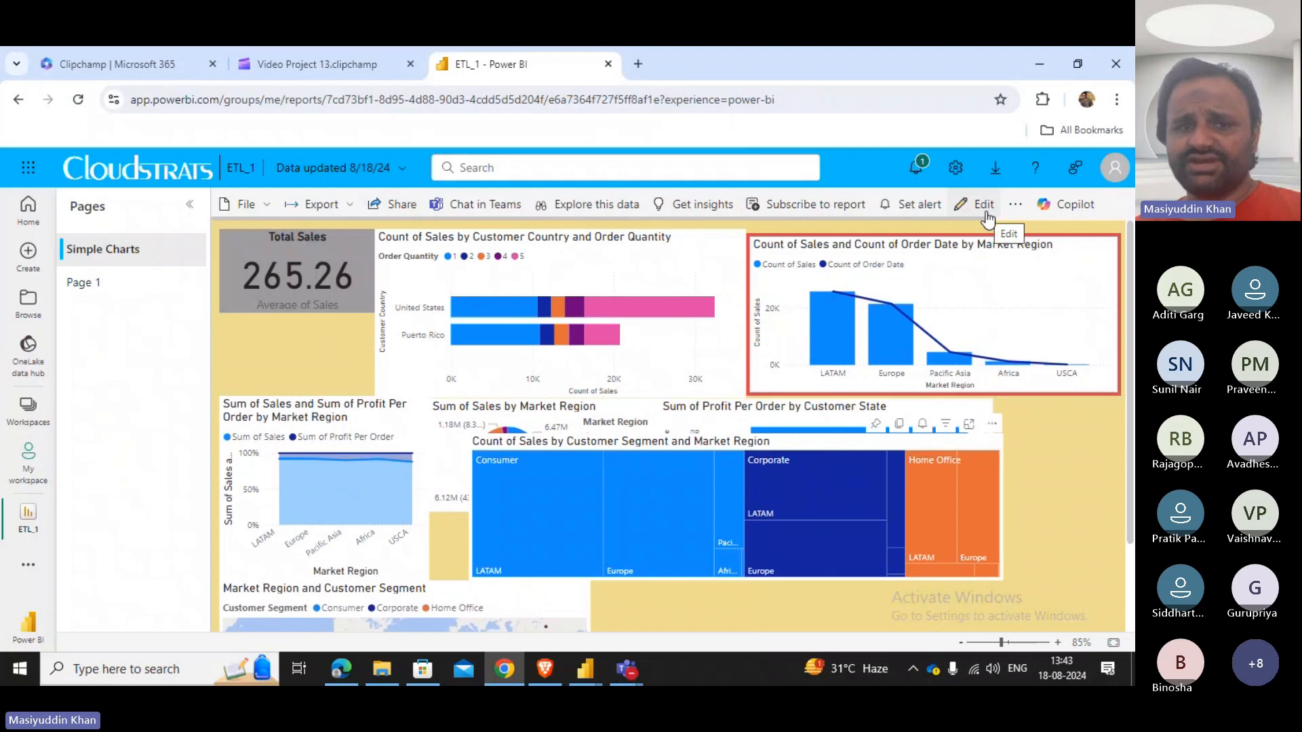
pyautogui.click(1073, 204)
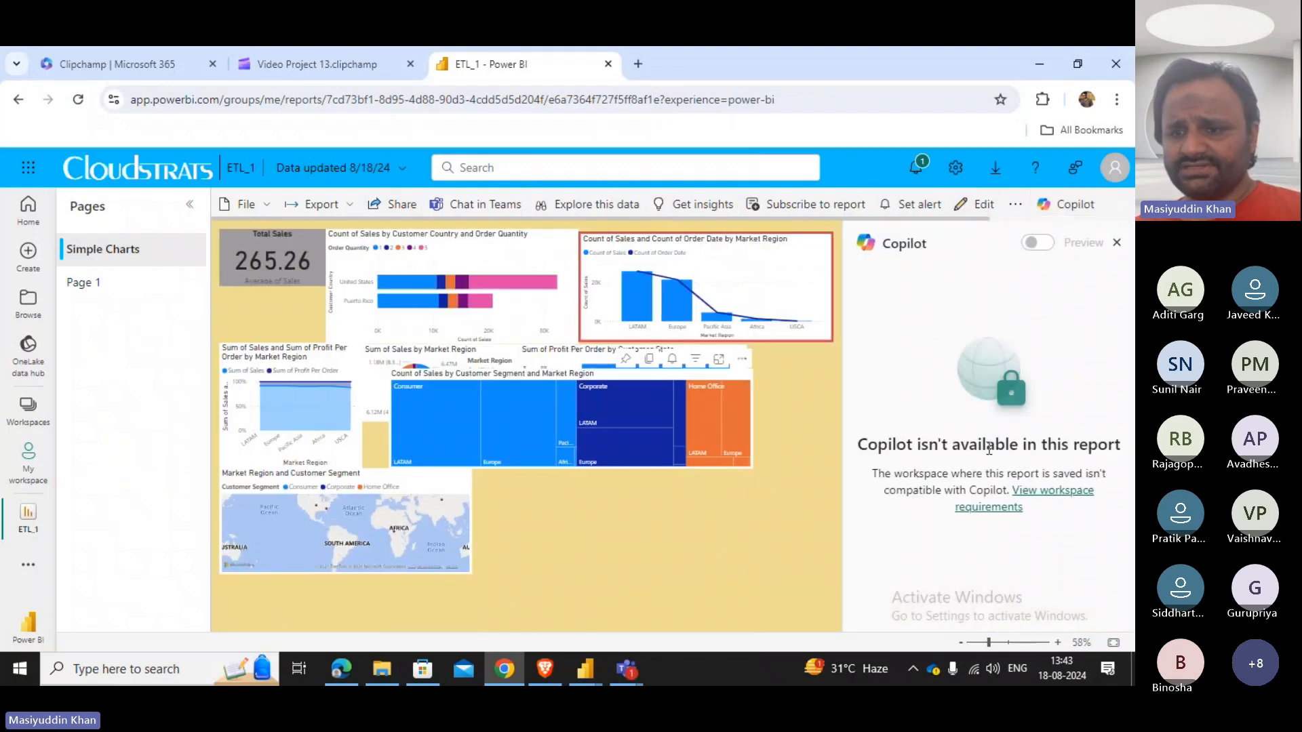
pyautogui.click(1117, 243)
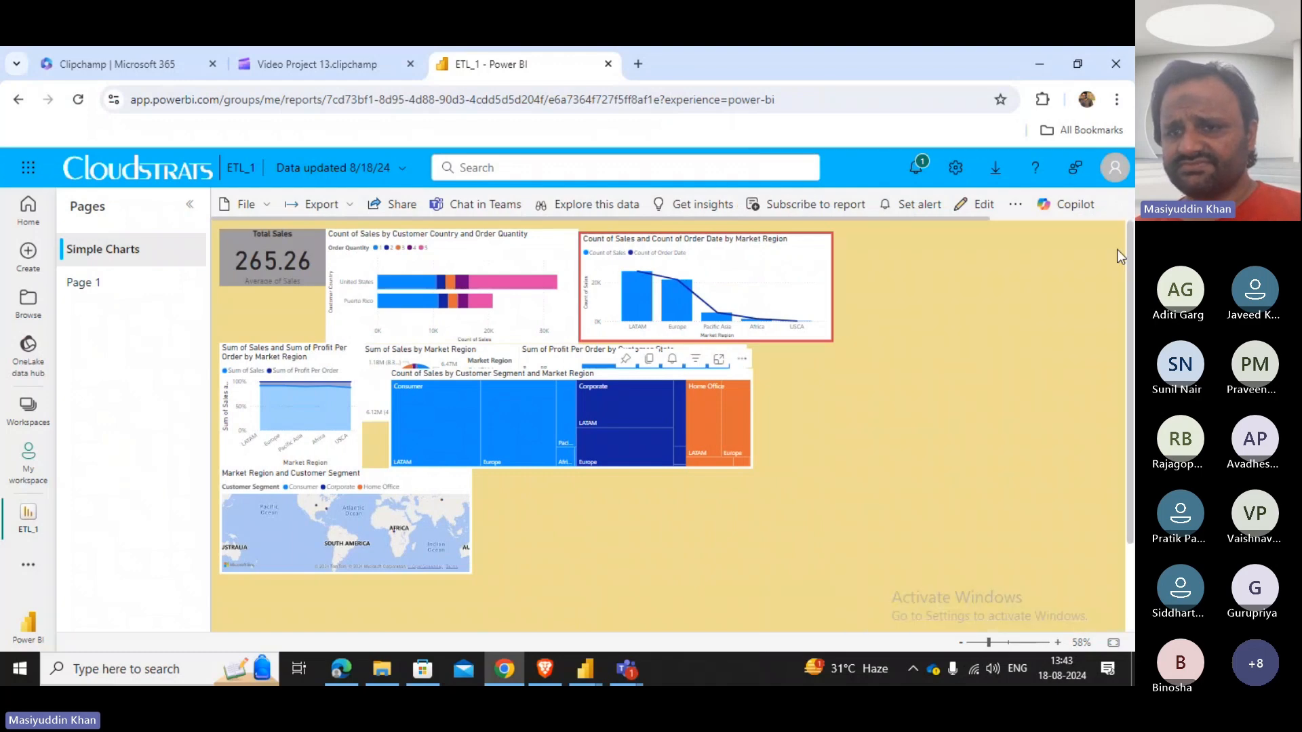
# Review the export and file options offered for the published report.
pyautogui.click(296, 210)
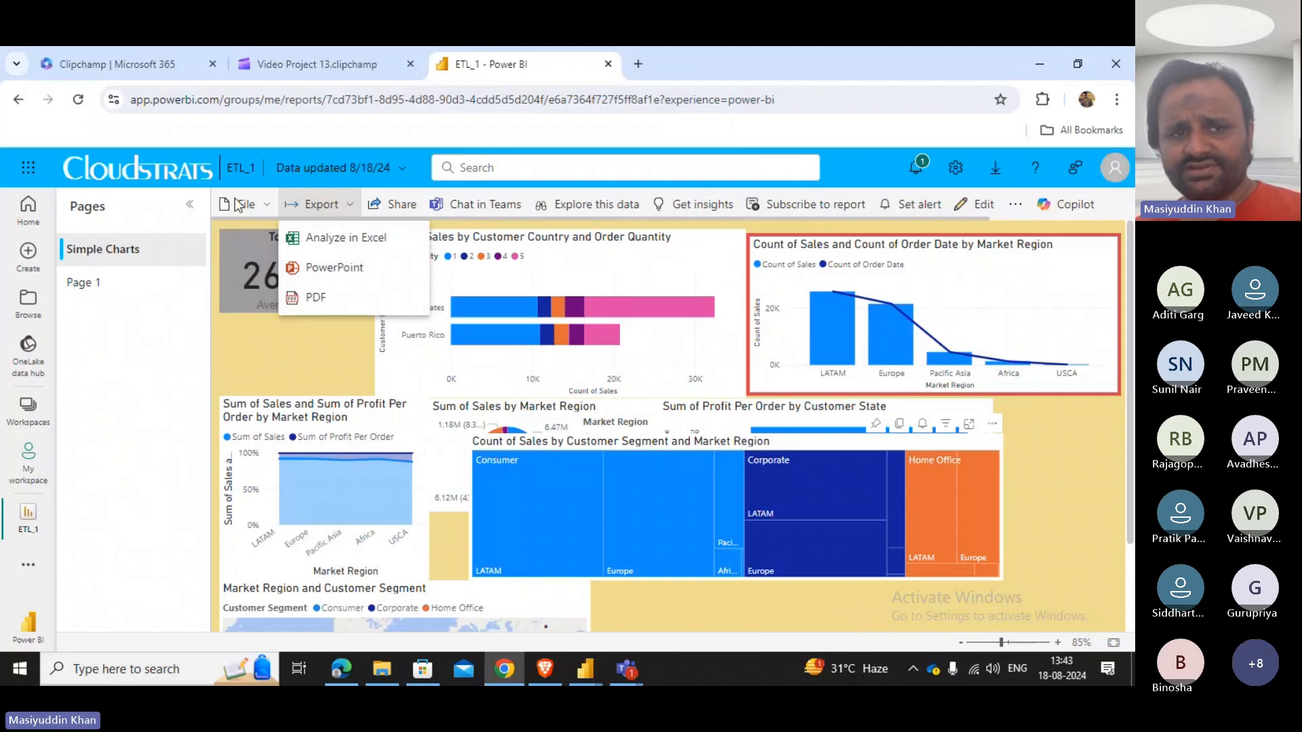
pyautogui.click(271, 200)
pyautogui.click(271, 201)
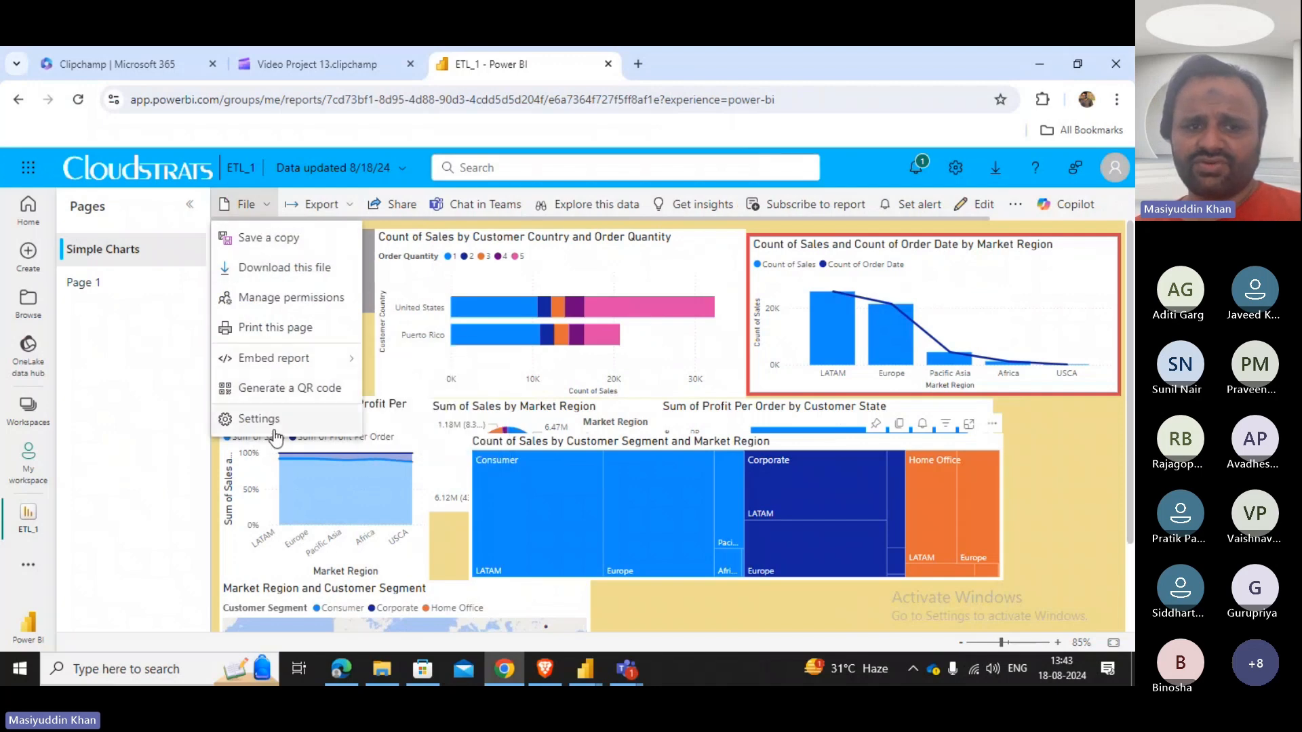
pyautogui.click(131, 404)
pyautogui.rightClick(135, 252)
pyautogui.click(98, 283)
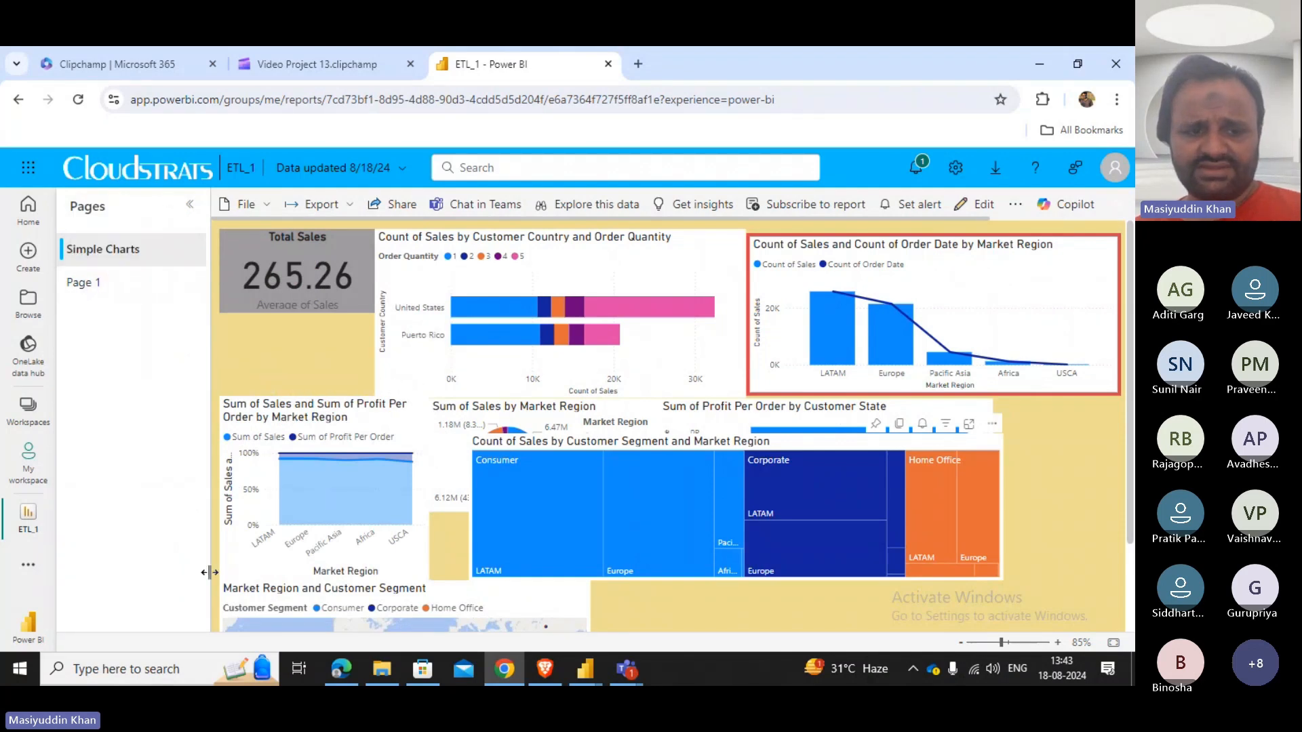
# Open My workspace and dismiss the task flow introduction messages.
pyautogui.click(27, 408)
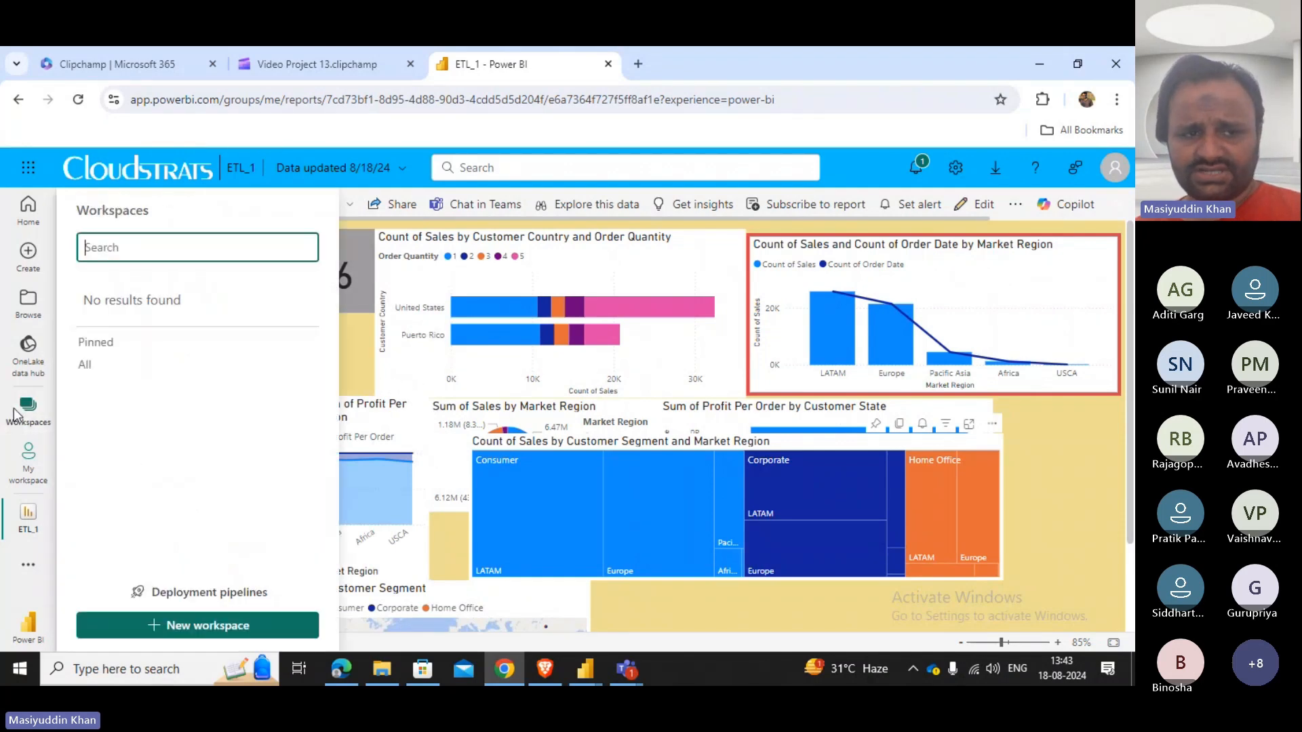
pyautogui.click(98, 303)
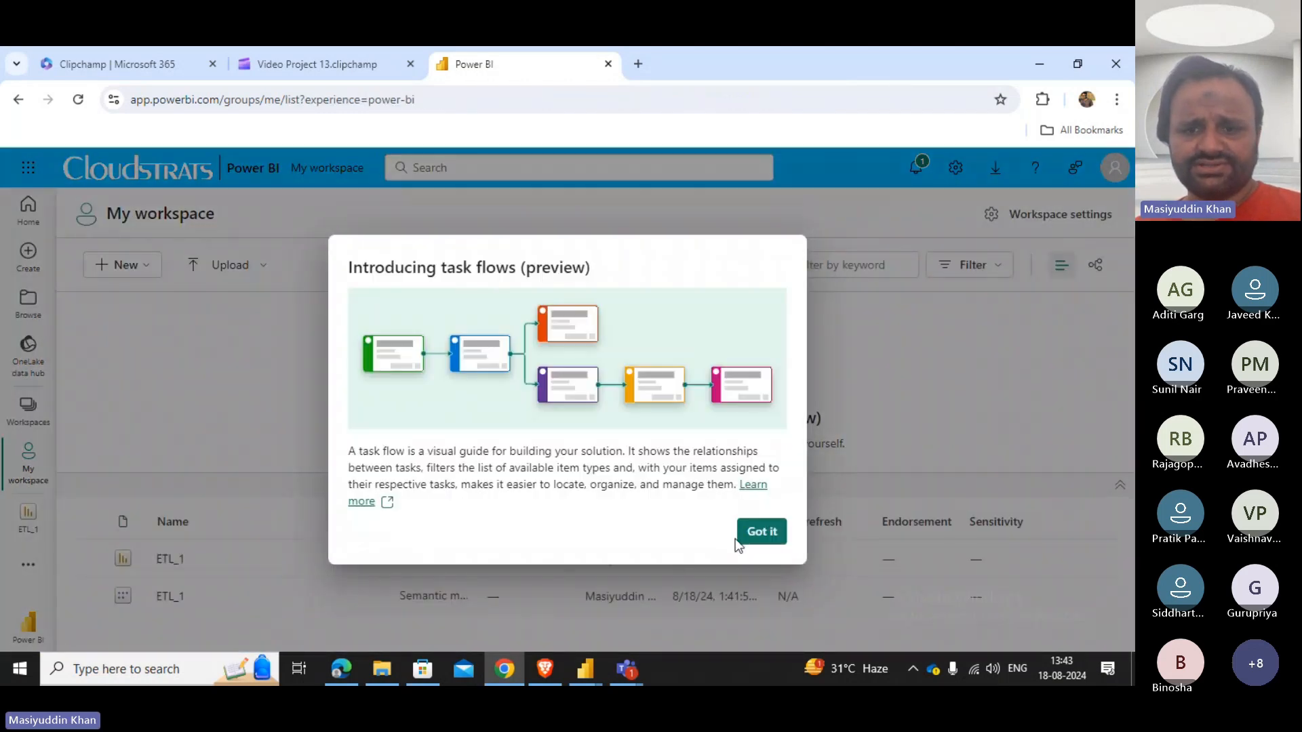
pyautogui.click(762, 531)
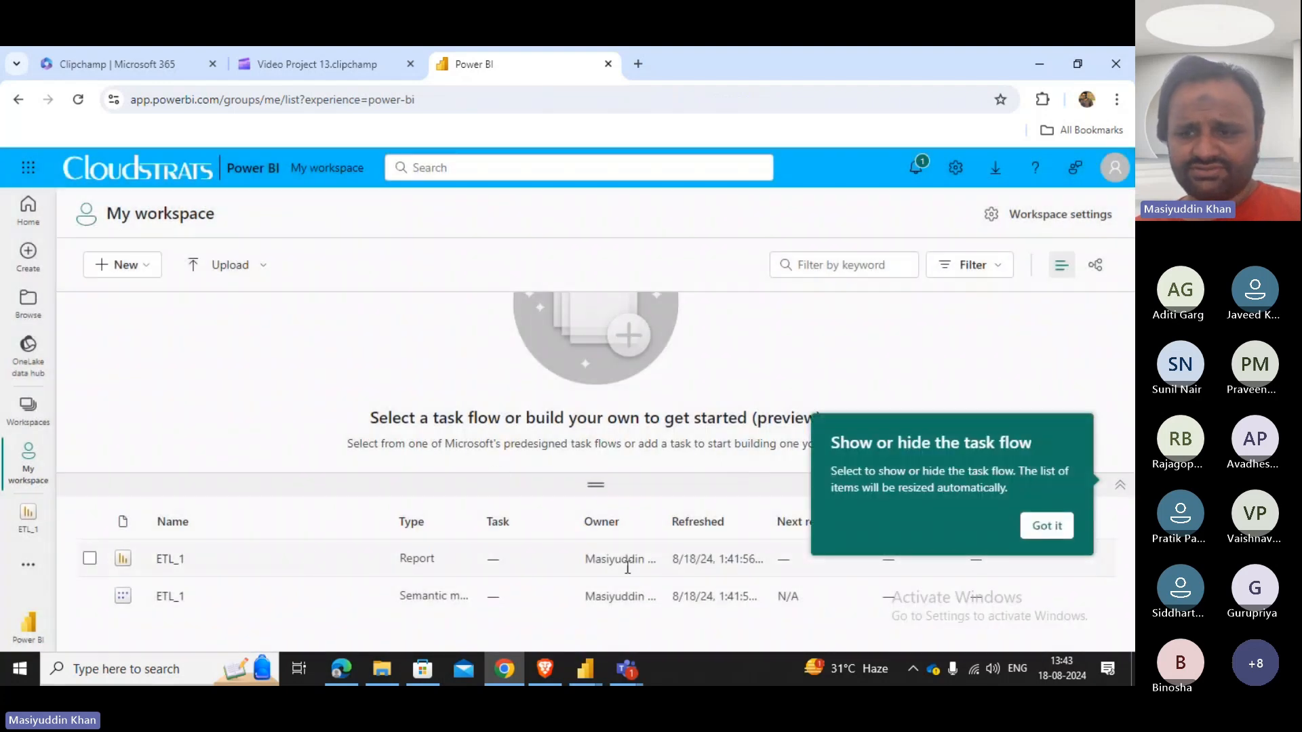
pyautogui.click(1063, 529)
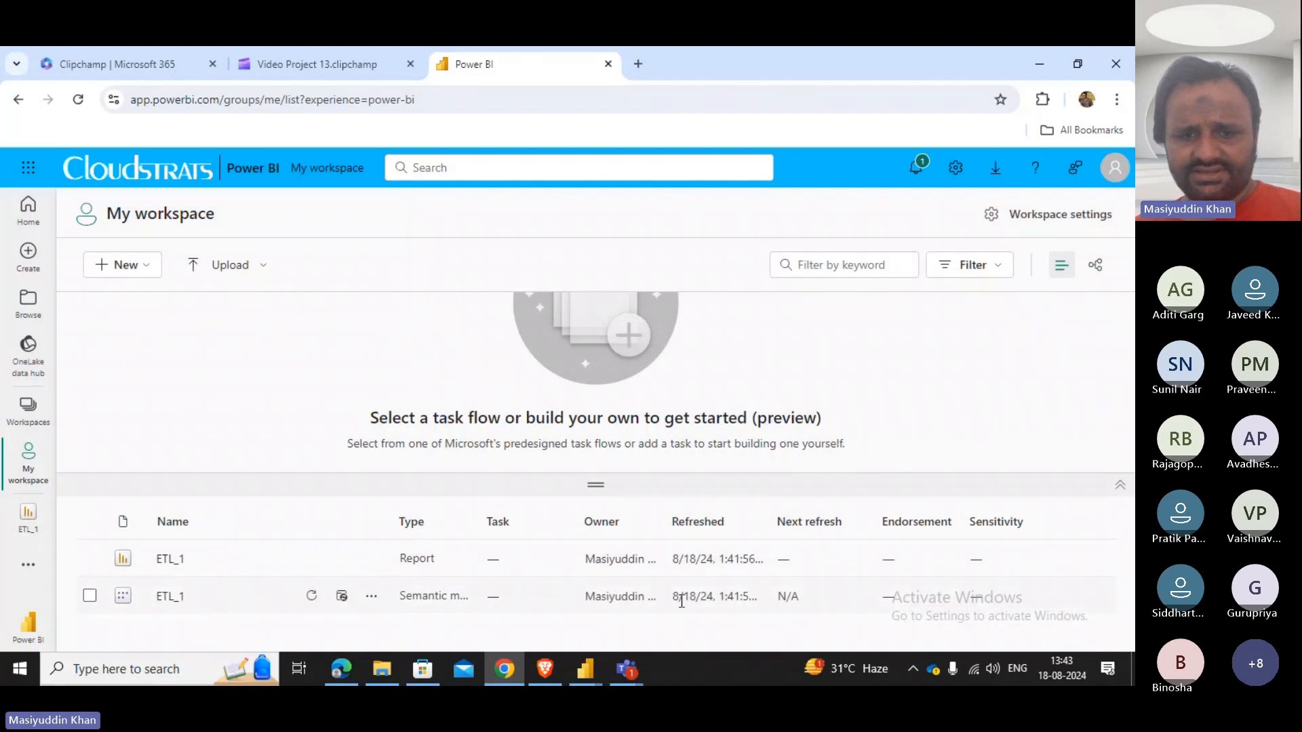
# Select the ETL_1 semantic model in My workspace.
pyautogui.click(89, 597)
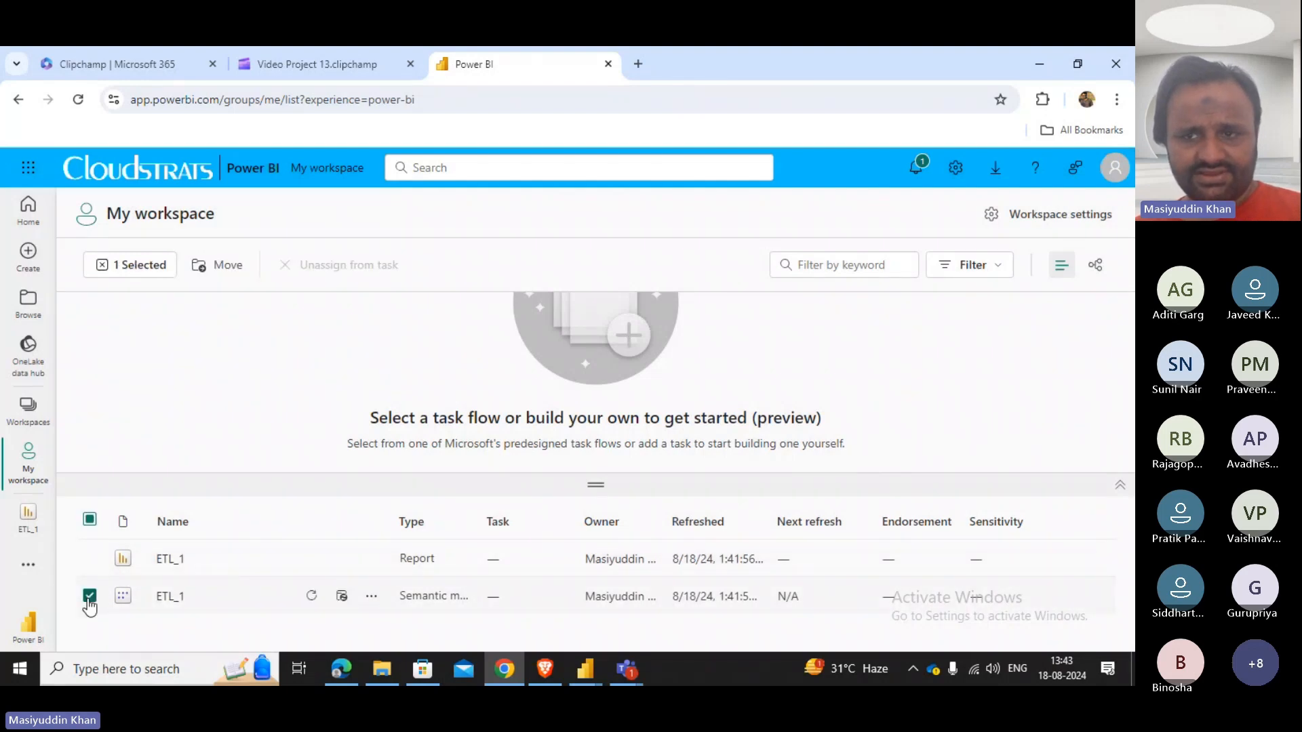
pyautogui.rightClick(89, 606)
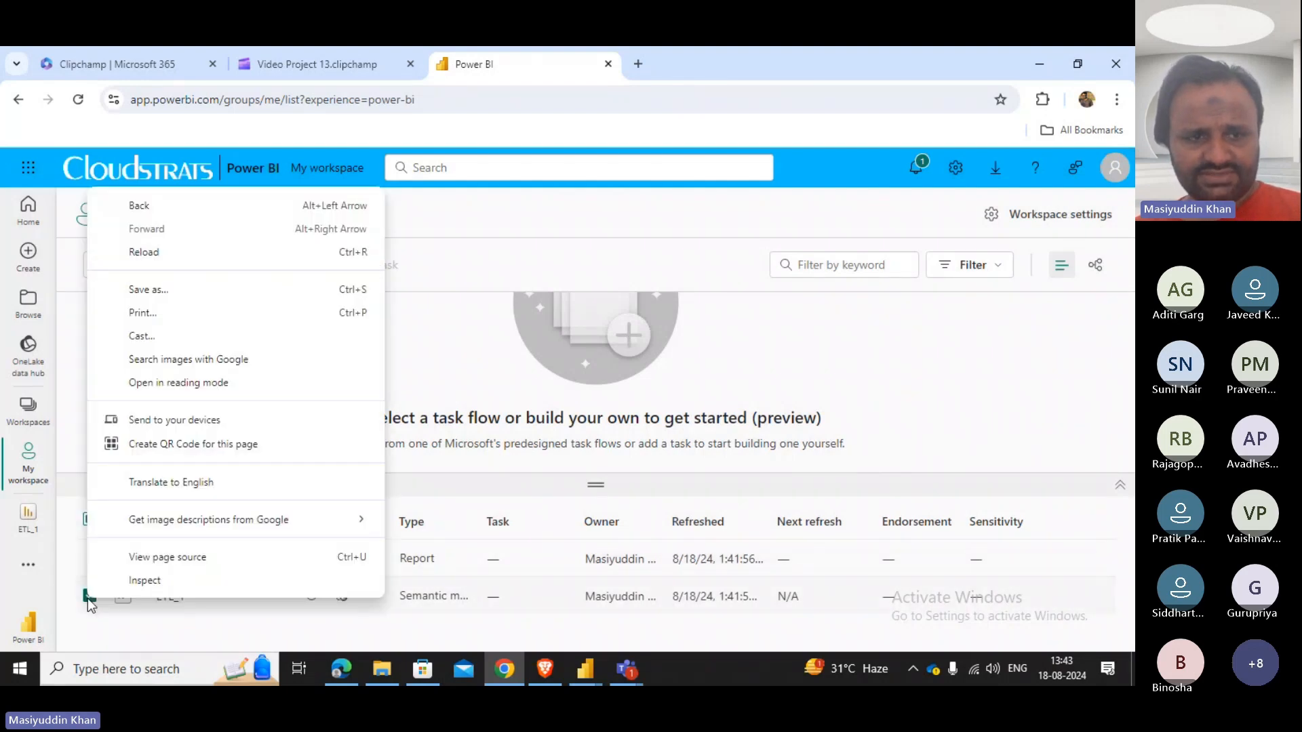
pyautogui.click(148, 611)
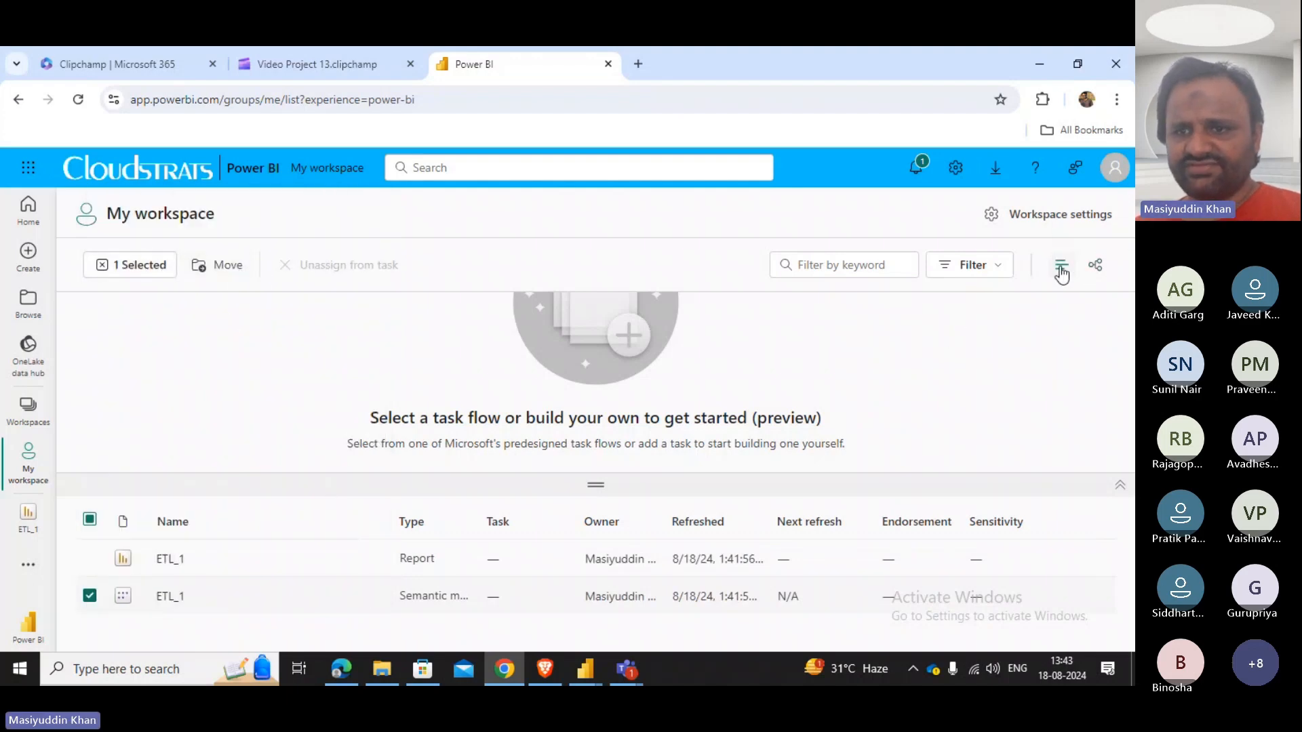
# Collapse the task flow area and permanently delete the ETL_1 semantic model along with its dependent report.
pyautogui.click(995, 266)
pyautogui.click(998, 271)
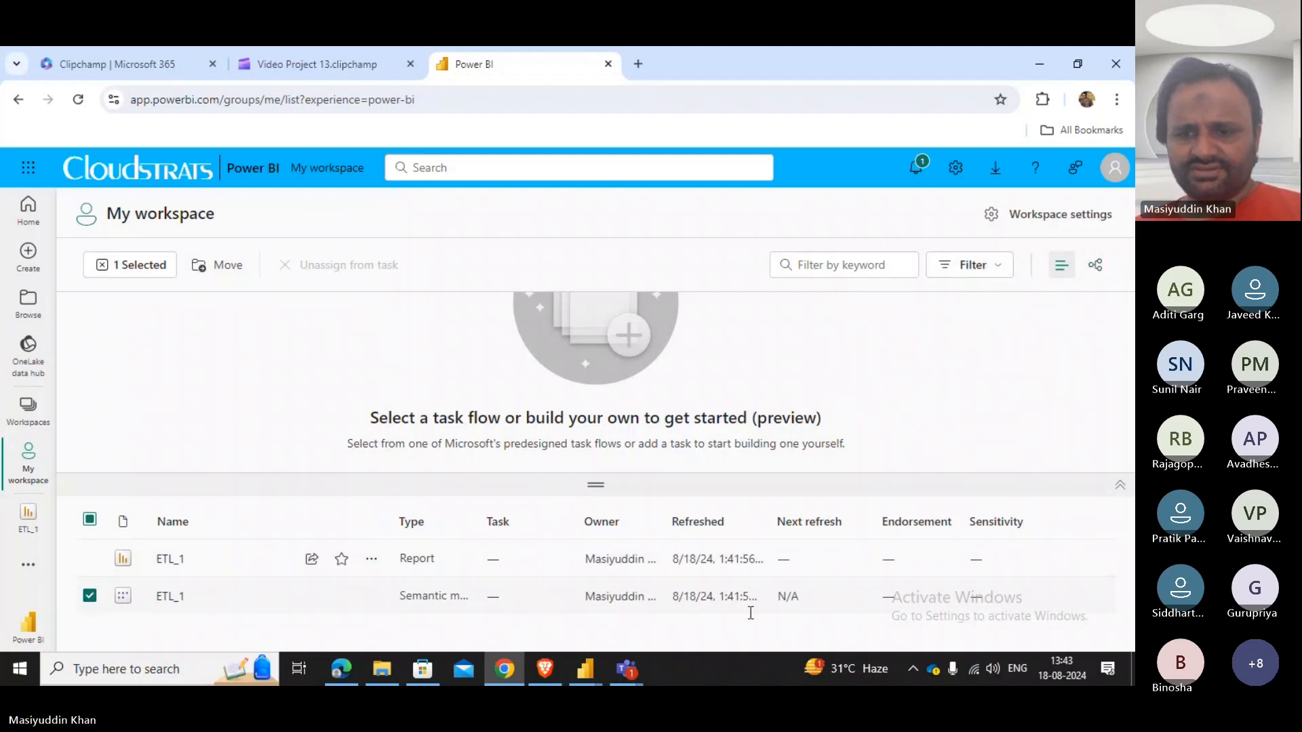
pyautogui.click(1121, 486)
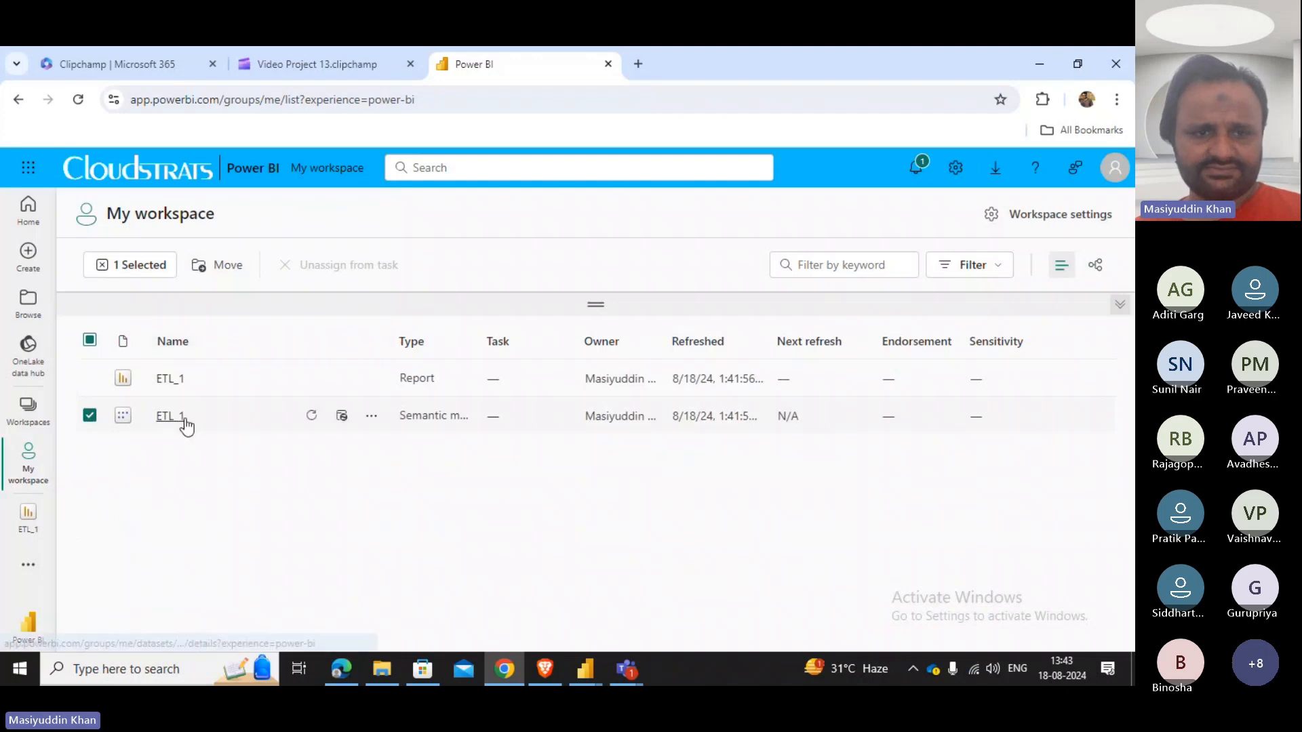
pyautogui.click(371, 415)
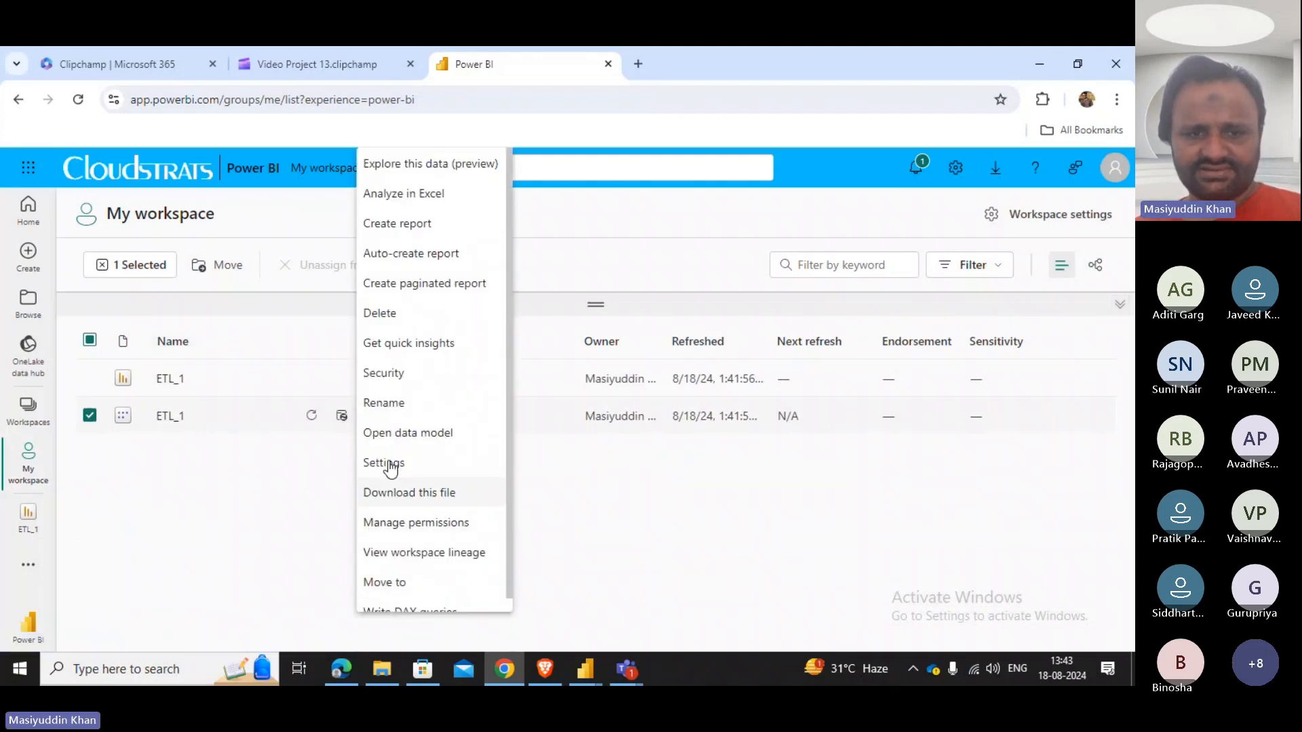
pyautogui.click(381, 314)
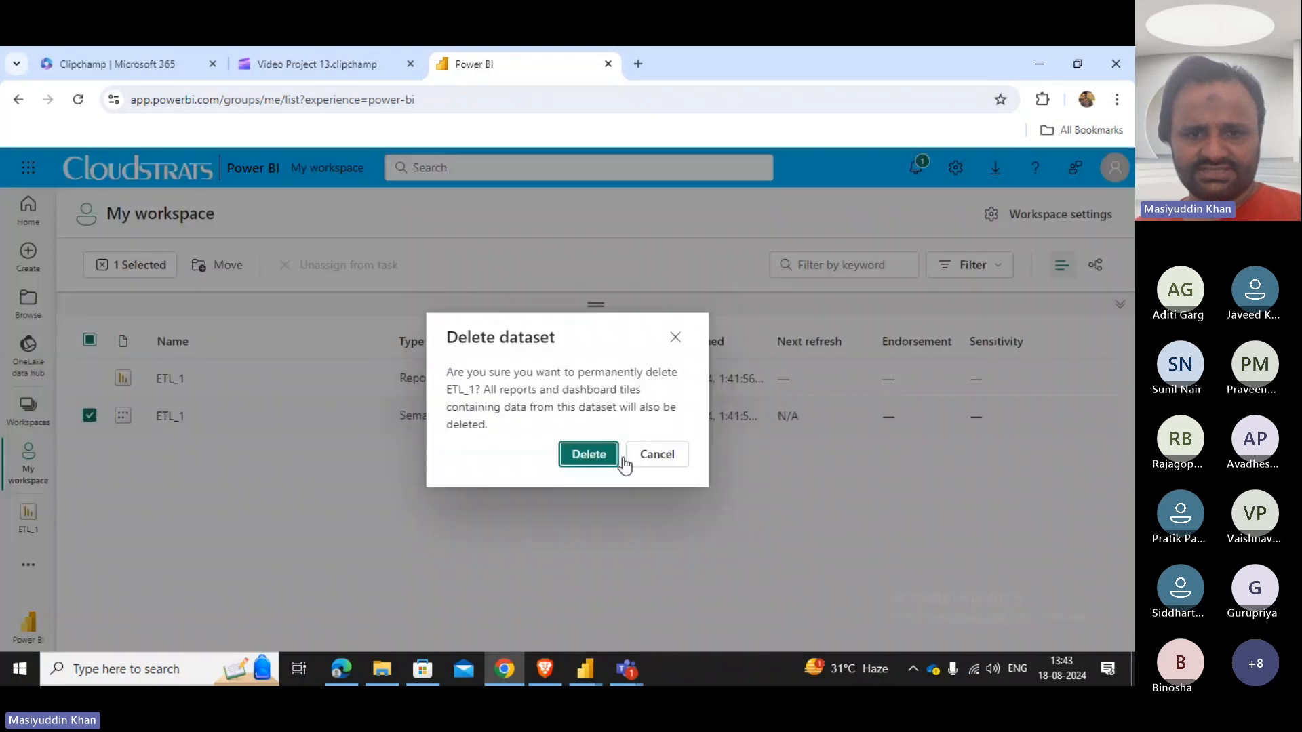
pyautogui.click(620, 459)
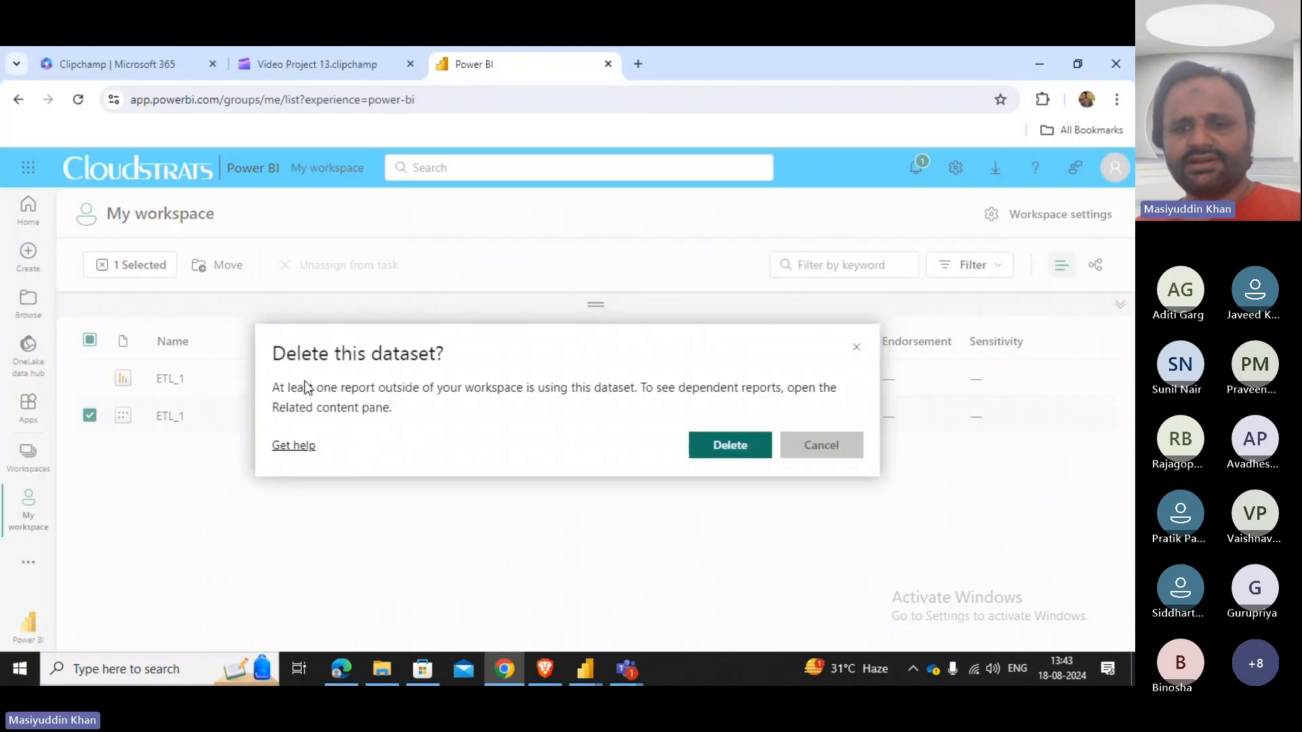
pyautogui.click(728, 445)
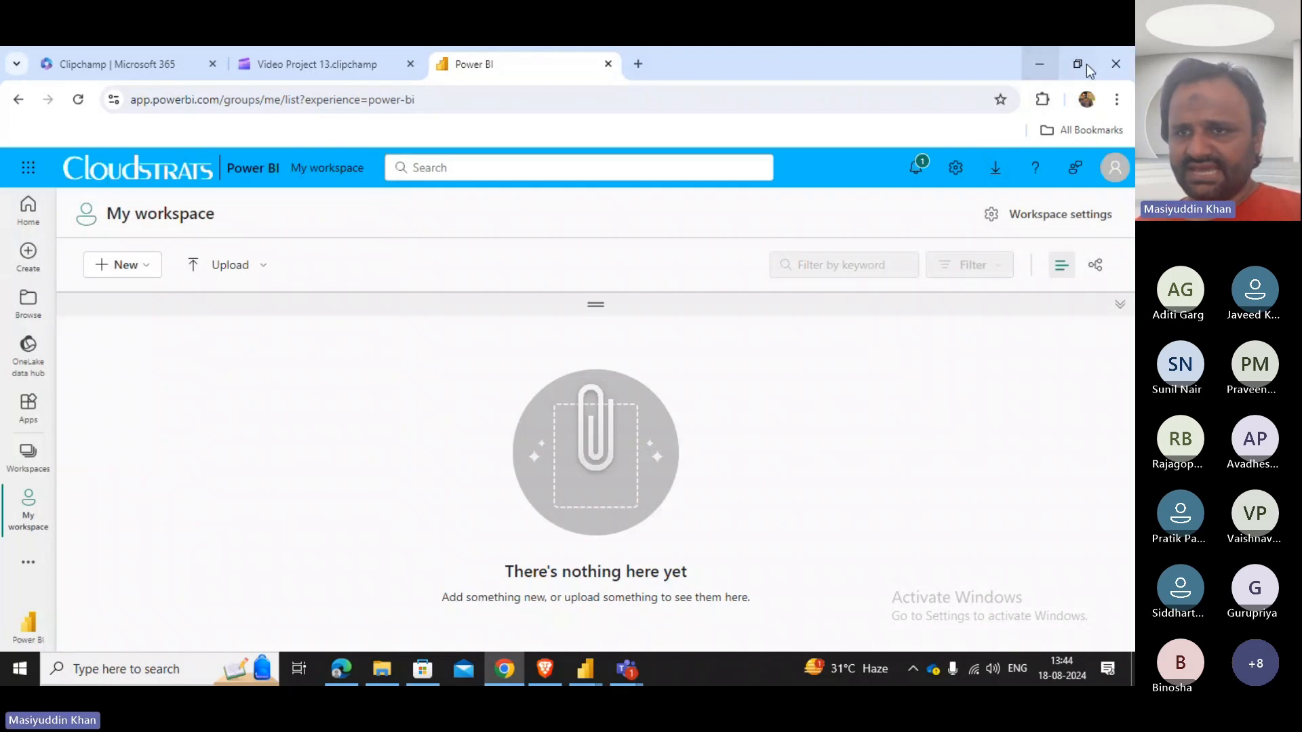
# Switch to Power BI Desktop, dismiss the publishing and feedback dialogs, answering Yes to the enjoyment question, and close the ETL_1 report.
pyautogui.click(1038, 64)
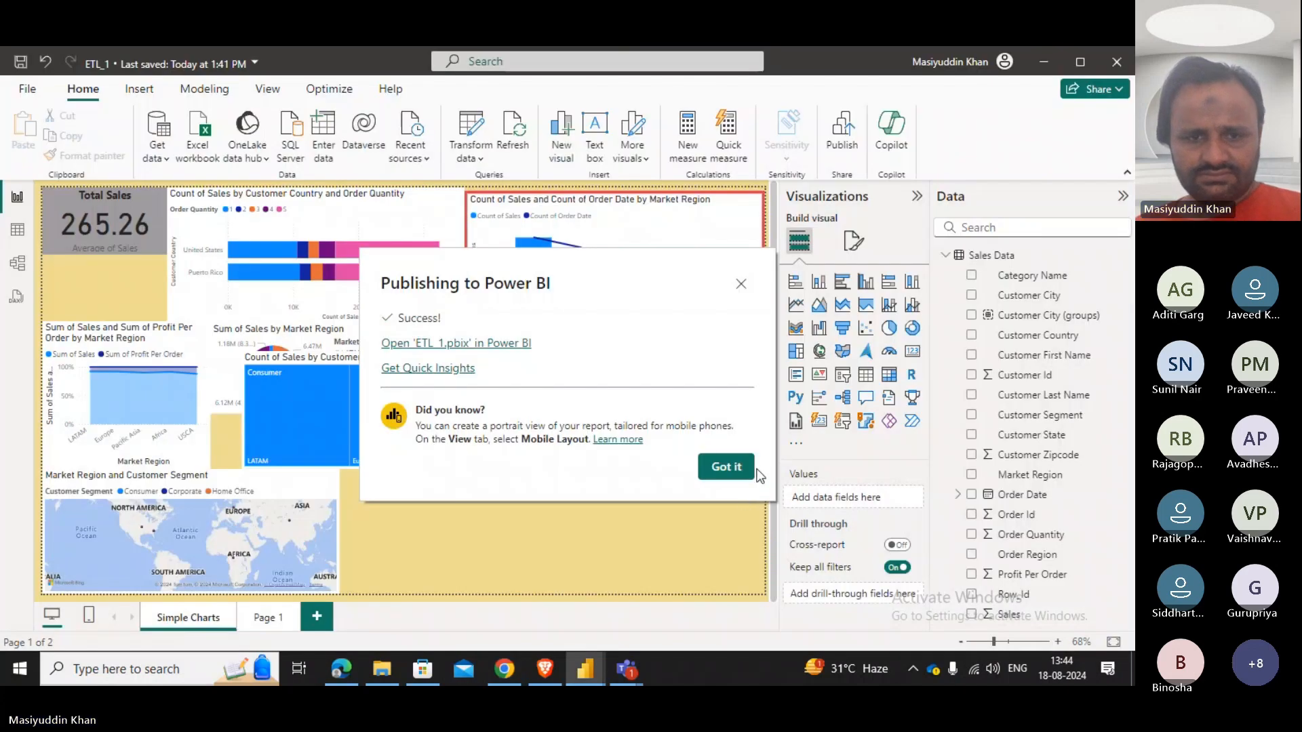
pyautogui.click(745, 288)
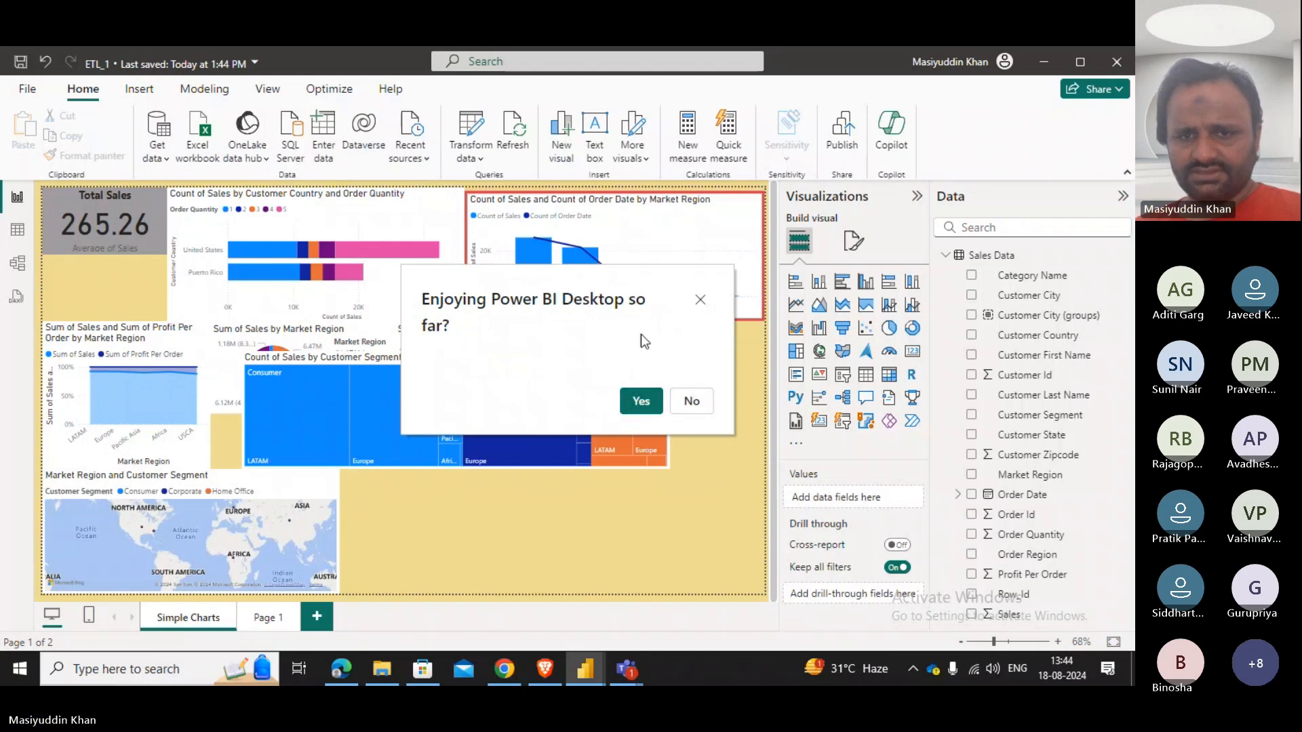
pyautogui.click(643, 404)
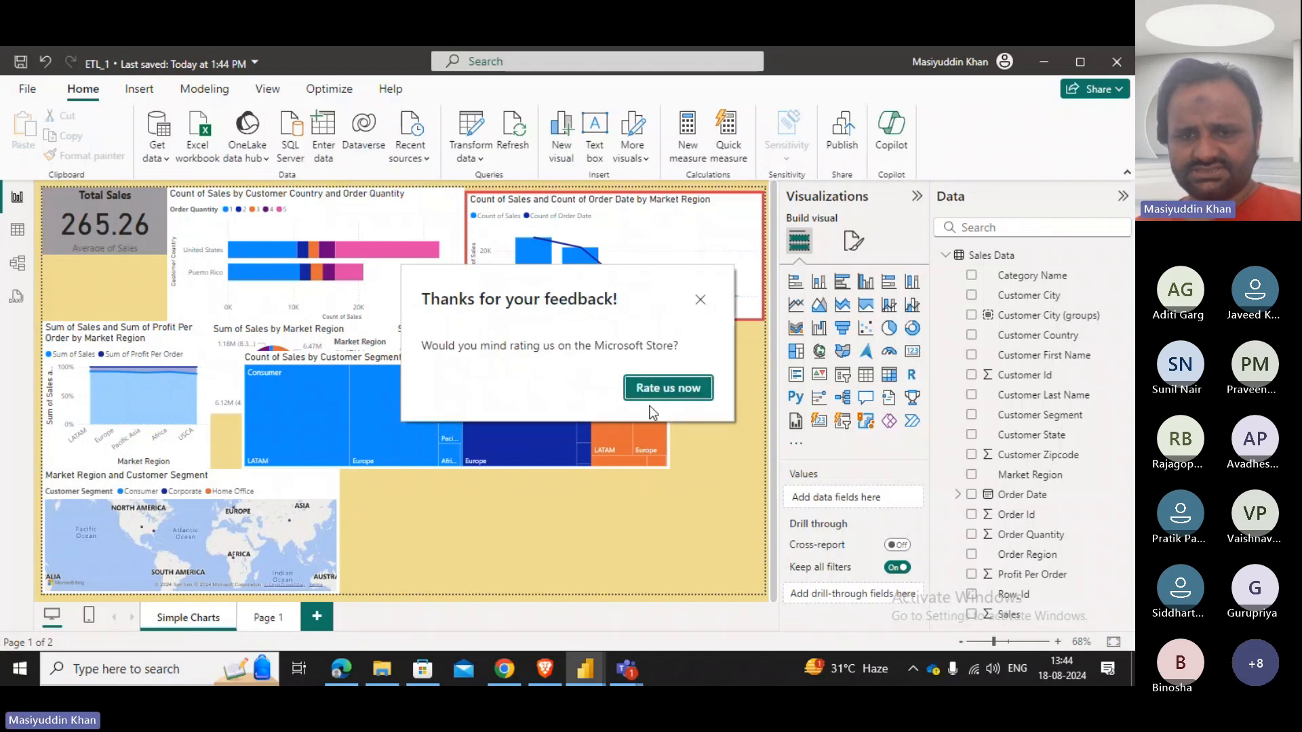
pyautogui.click(709, 302)
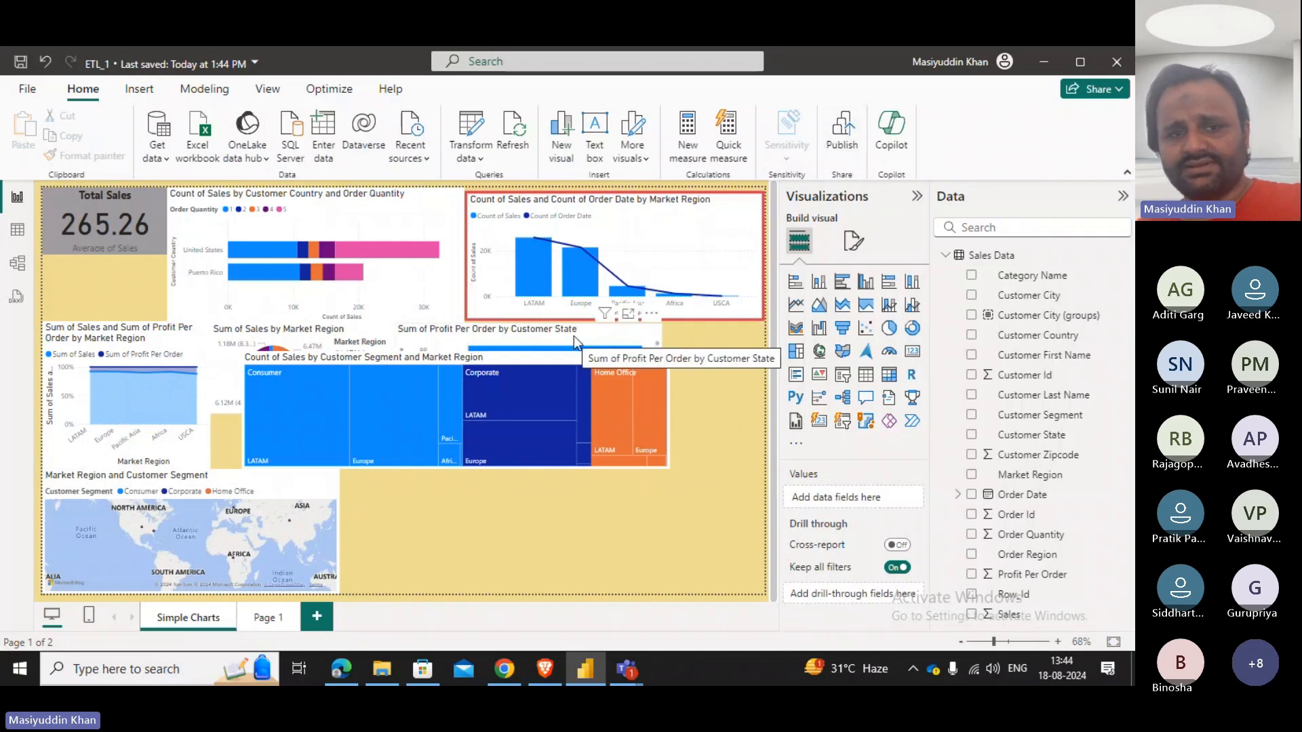
pyautogui.click(28, 89)
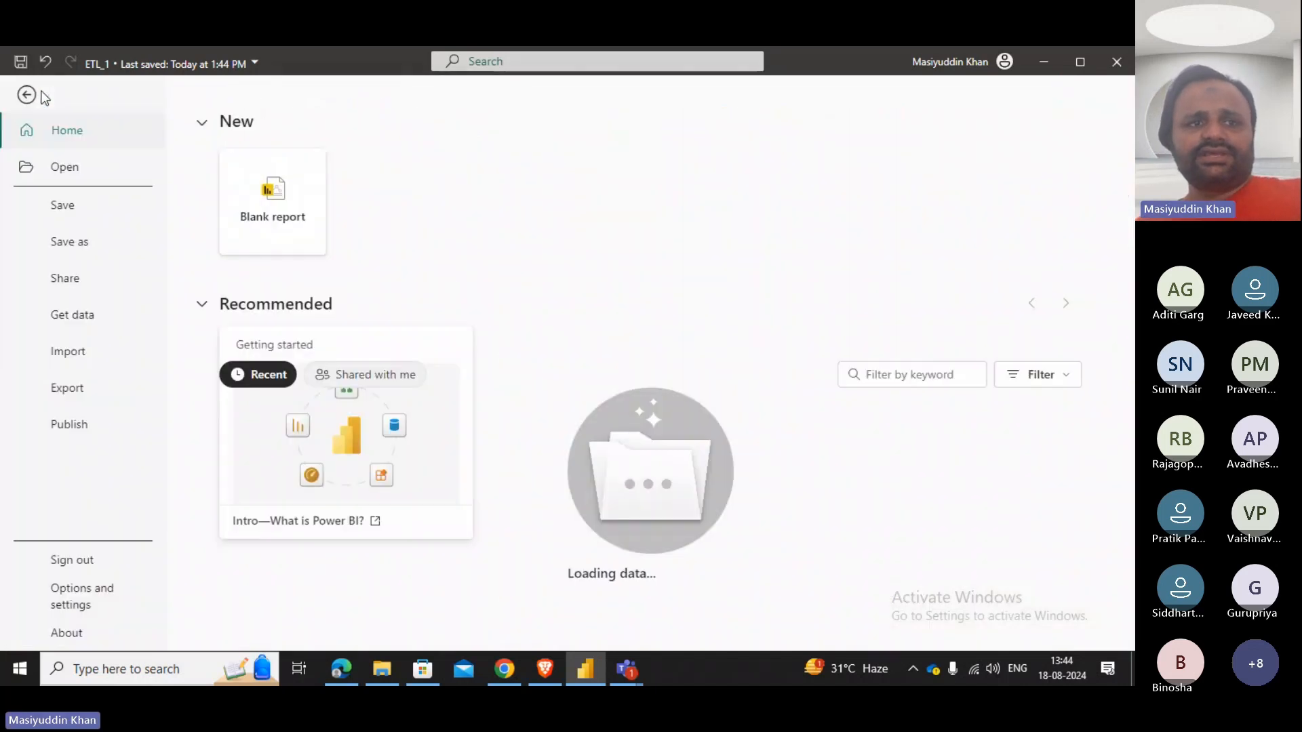
pyautogui.click(27, 95)
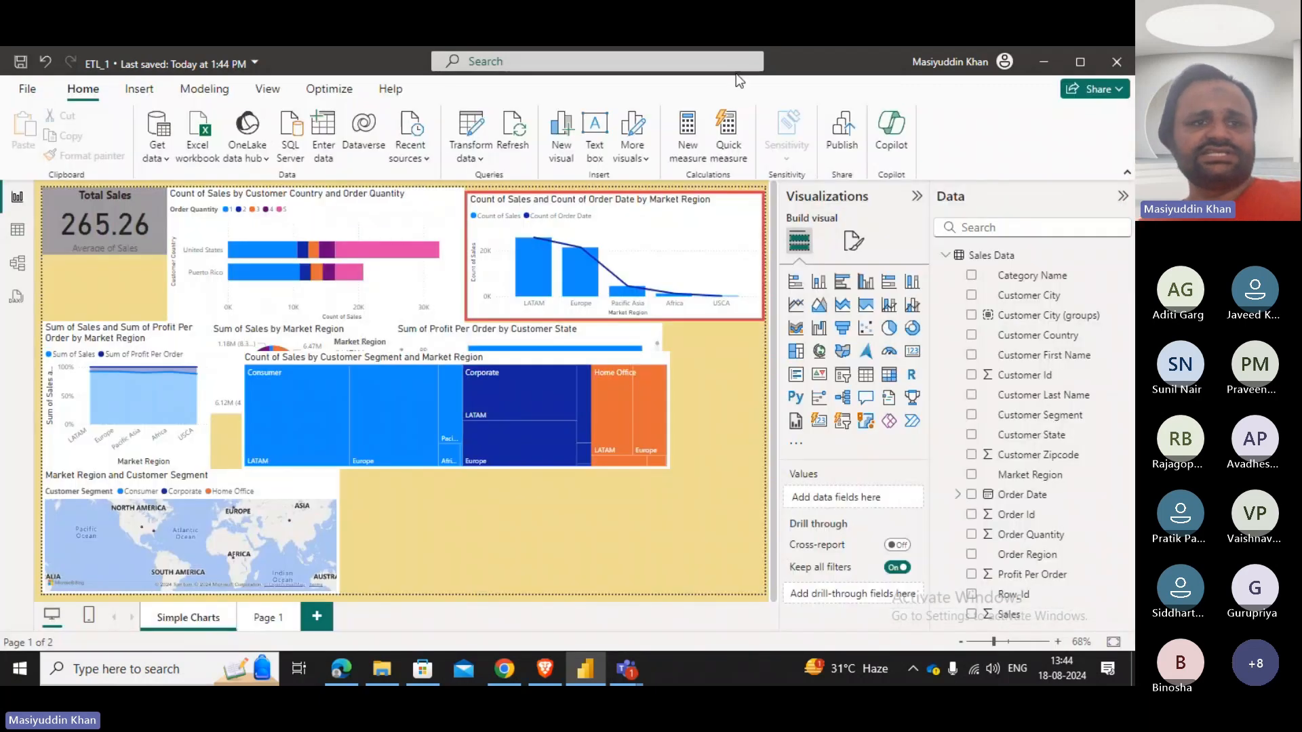
pyautogui.click(1116, 62)
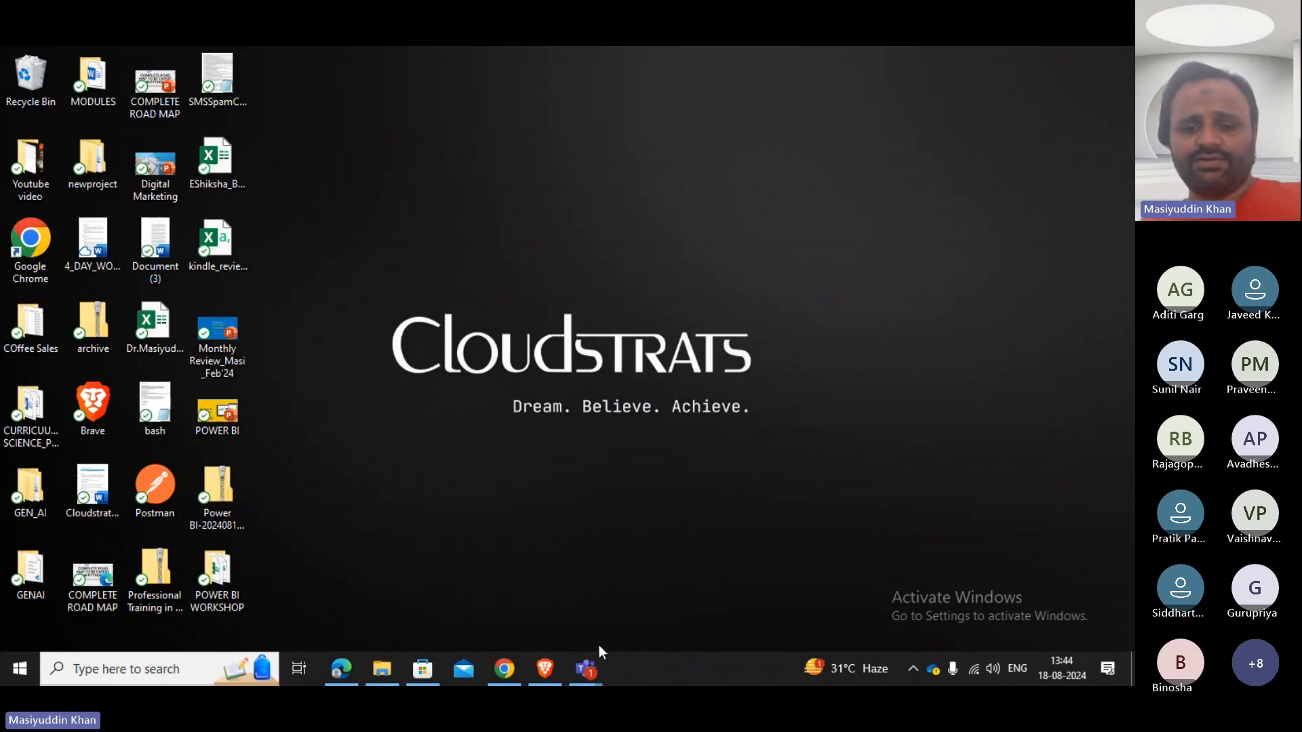
# Check the Teams meeting chat for participants' messages, and minimize the meeting window.
pyautogui.moveTo(601, 665)
pyautogui.click(534, 605)
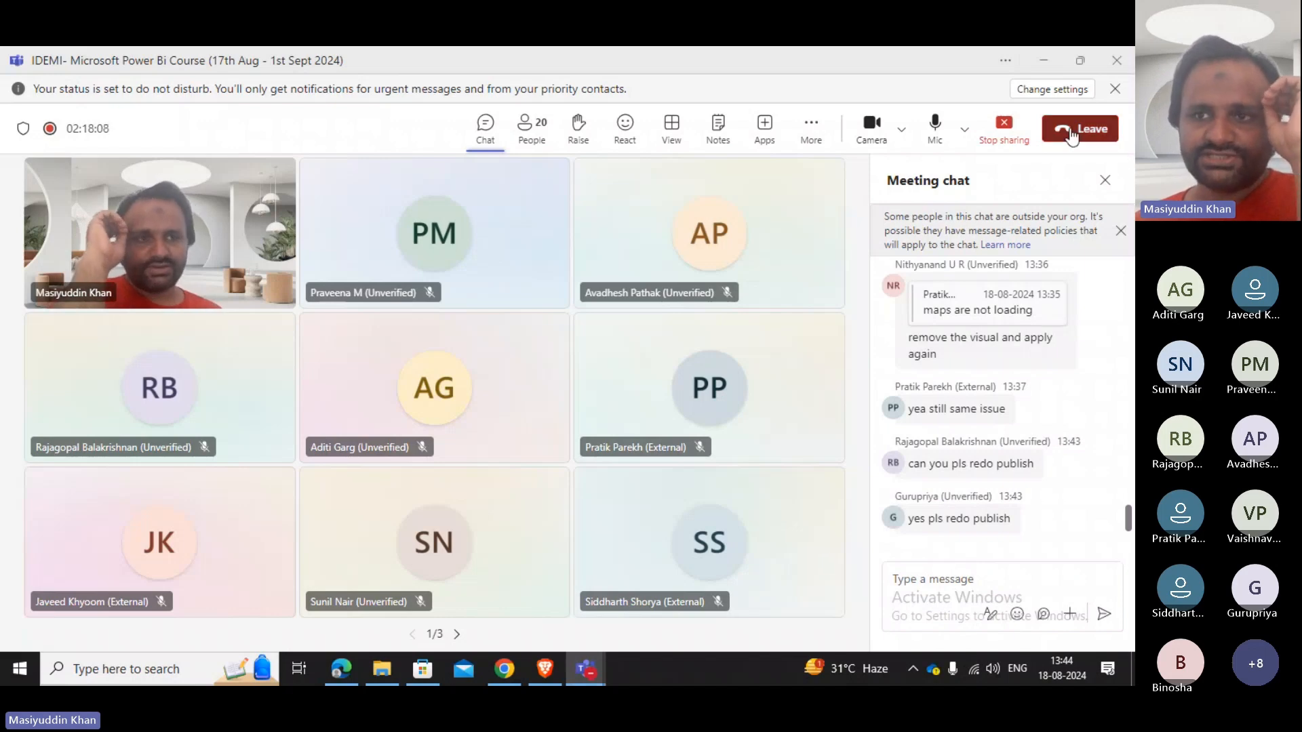
pyautogui.click(1054, 51)
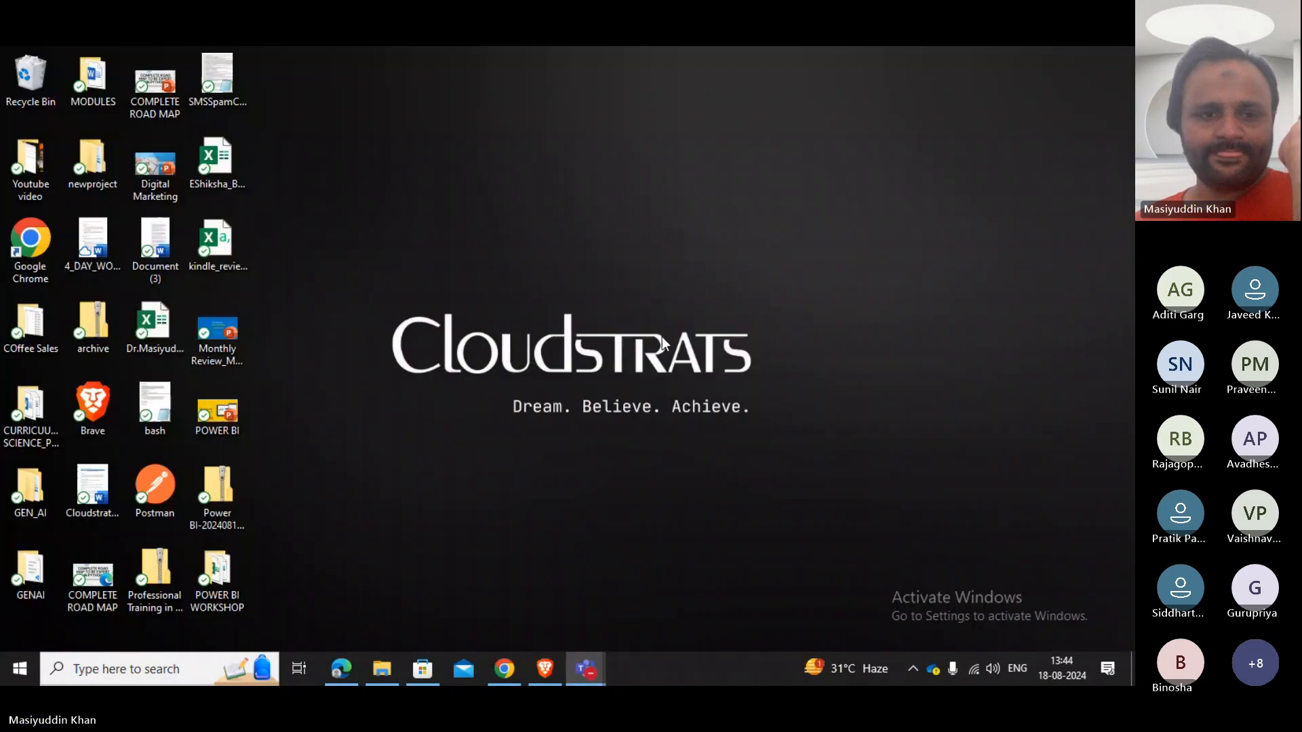
# Find Power BI Desktop through the Windows search and launch it.
pyautogui.click(241, 678)
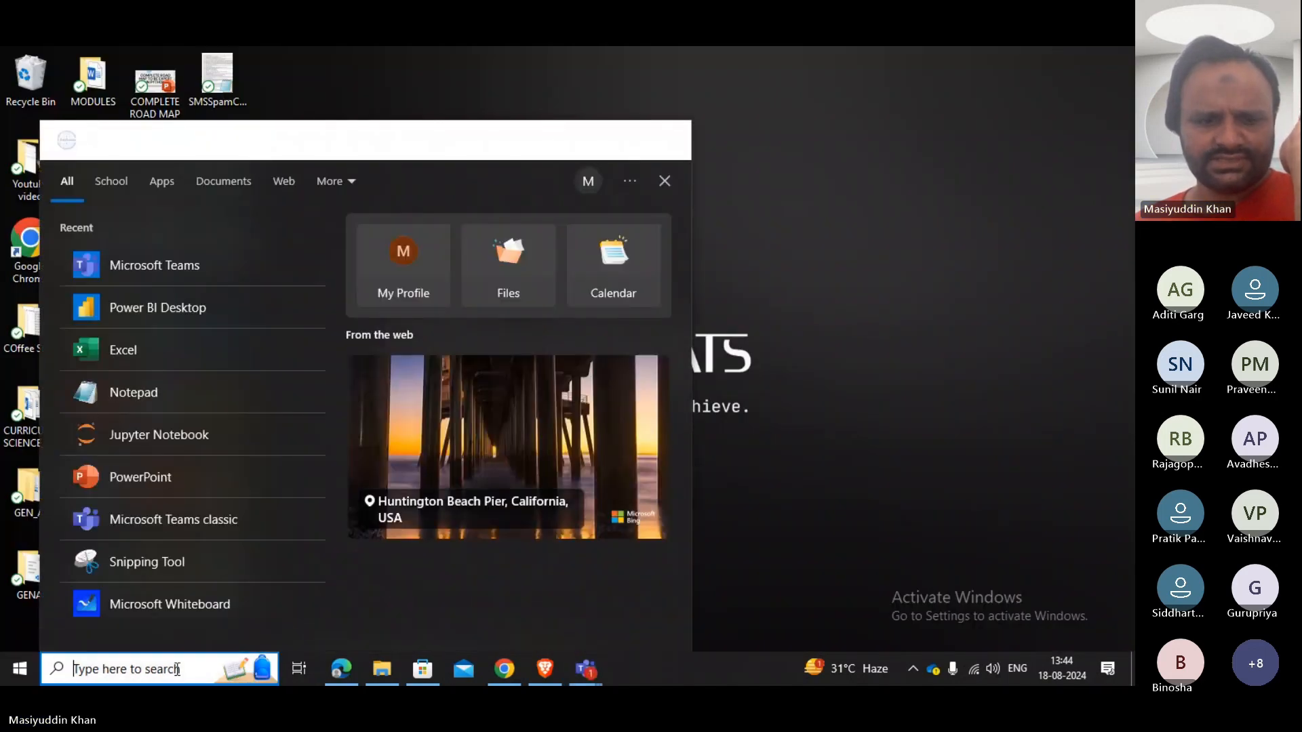
pyautogui.write('po')
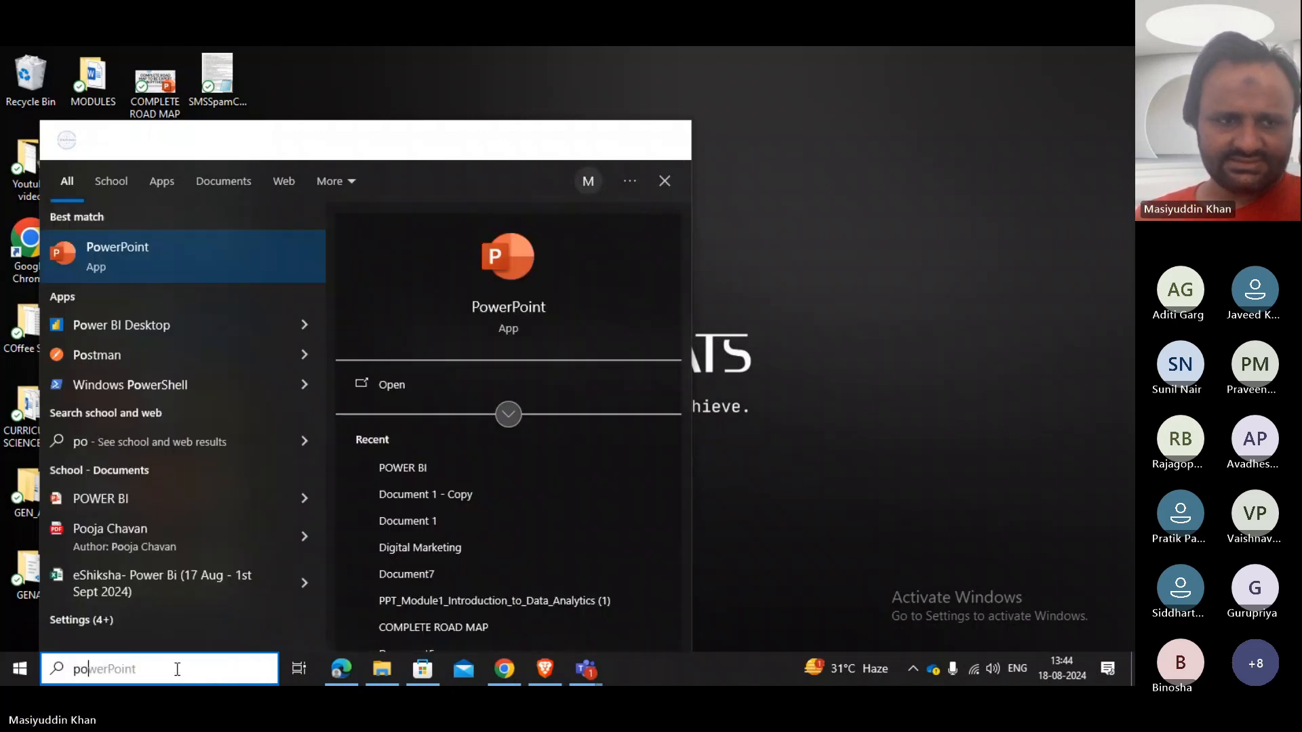
pyautogui.press('Down')
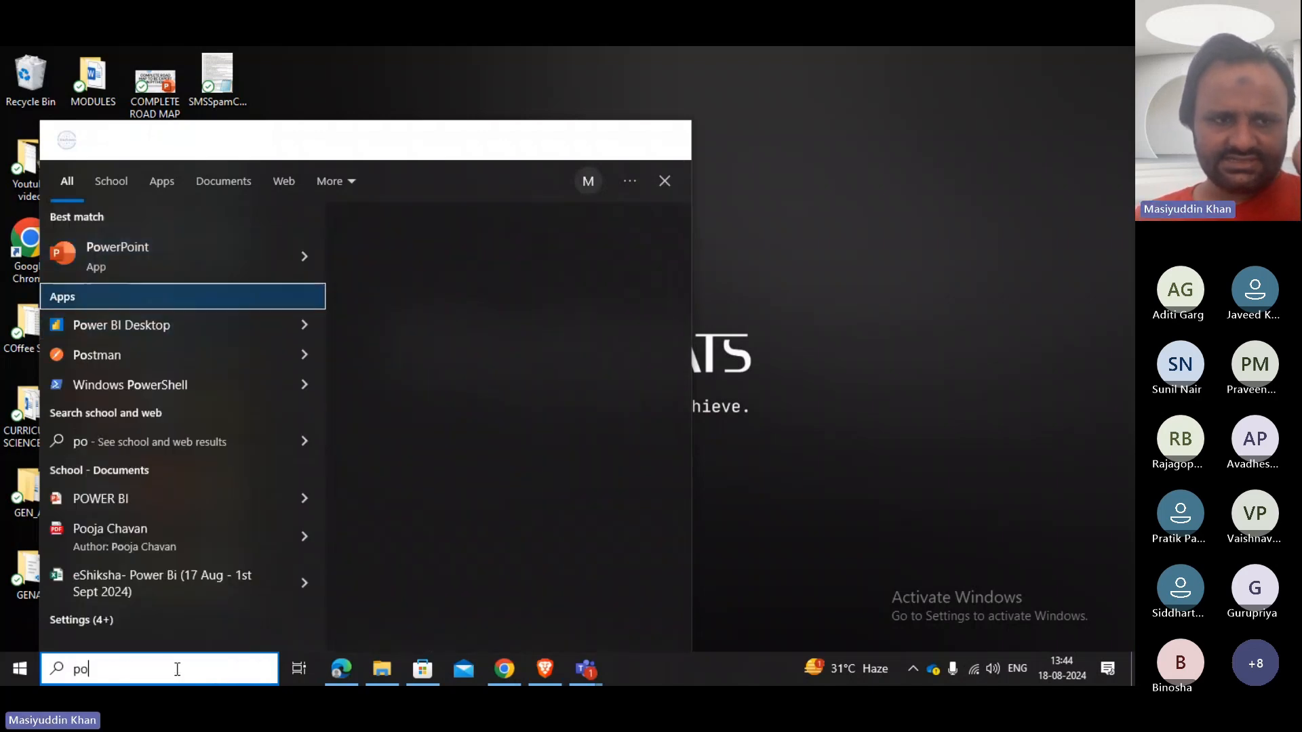
pyautogui.press('Up')
pyautogui.press('Down')
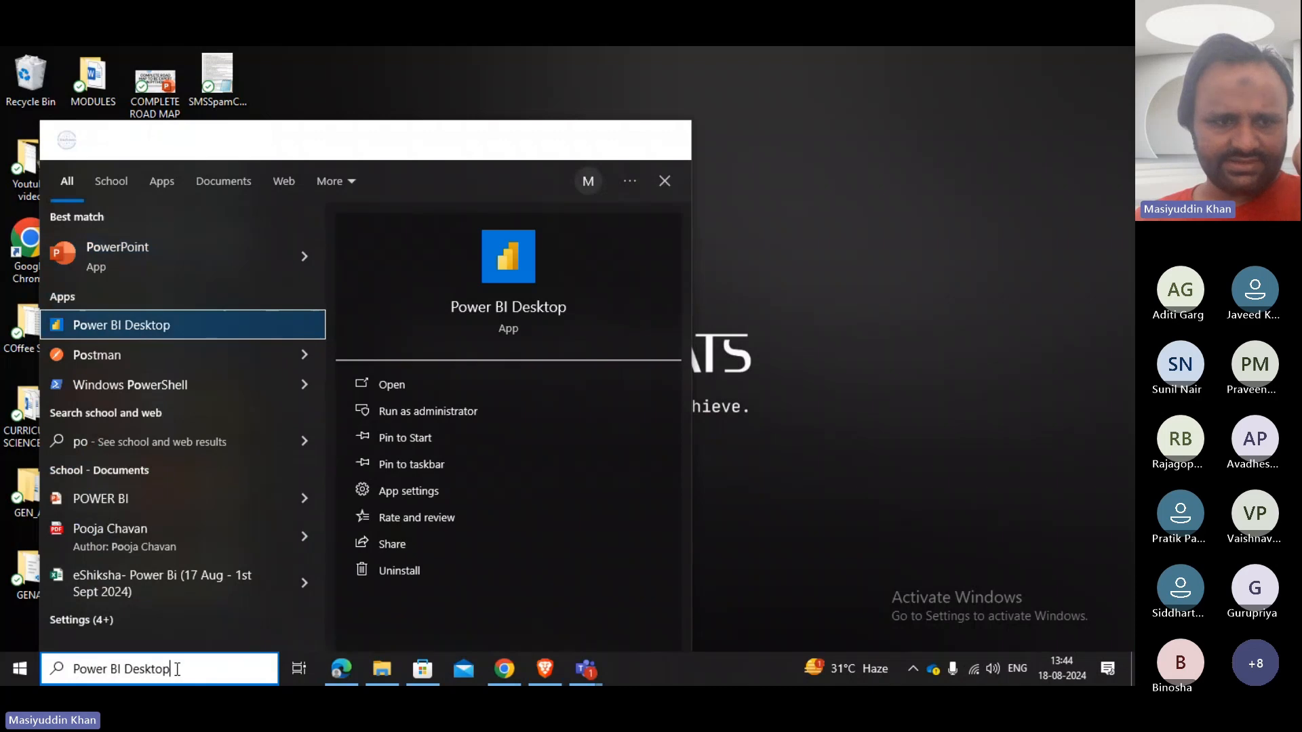
pyautogui.press('Return')
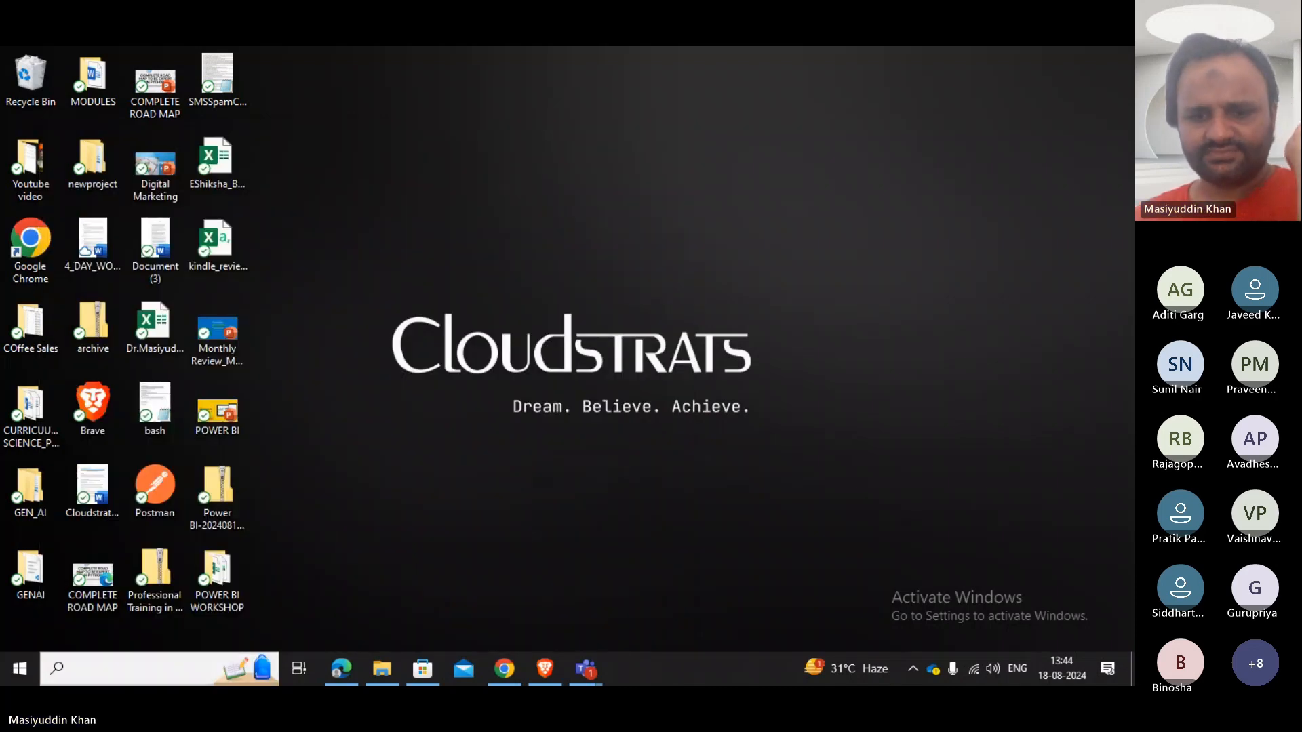
# Read the new messages in the Teams meeting chat while Power BI Desktop loads, and return to it.
pyautogui.moveTo(594, 675)
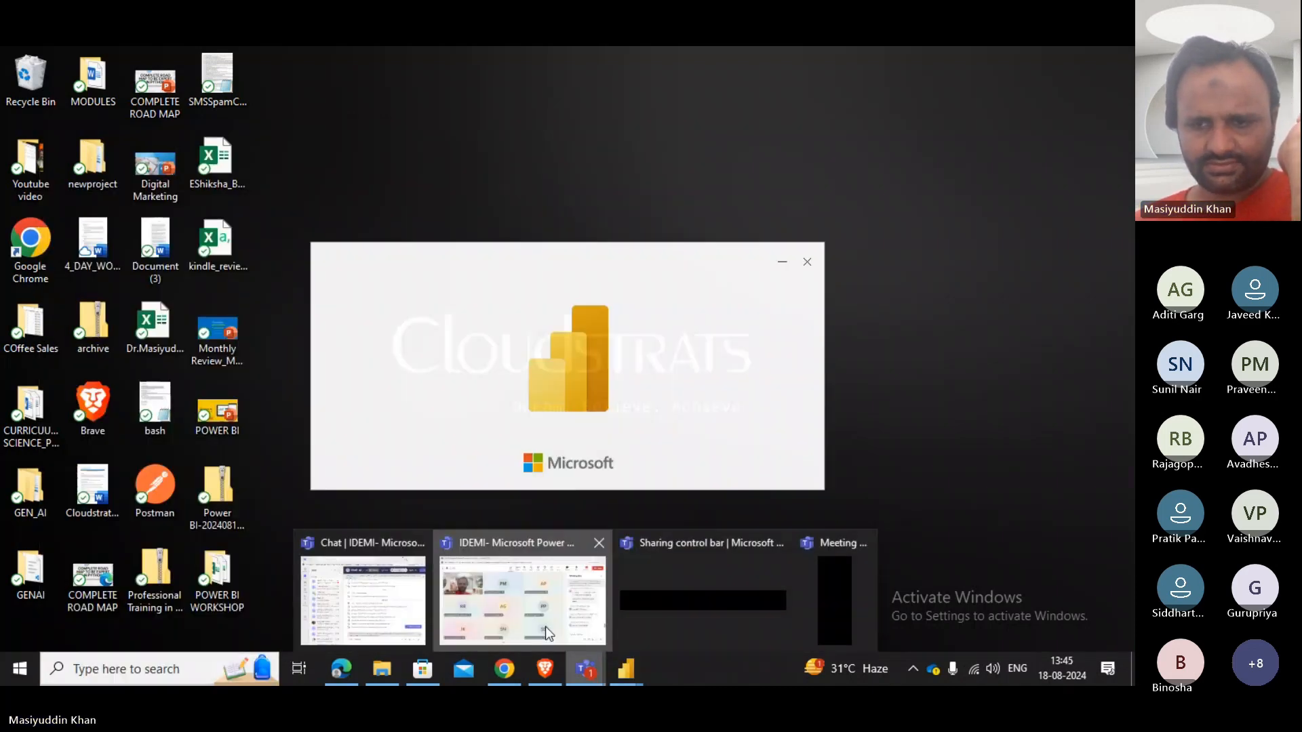
pyautogui.click(545, 626)
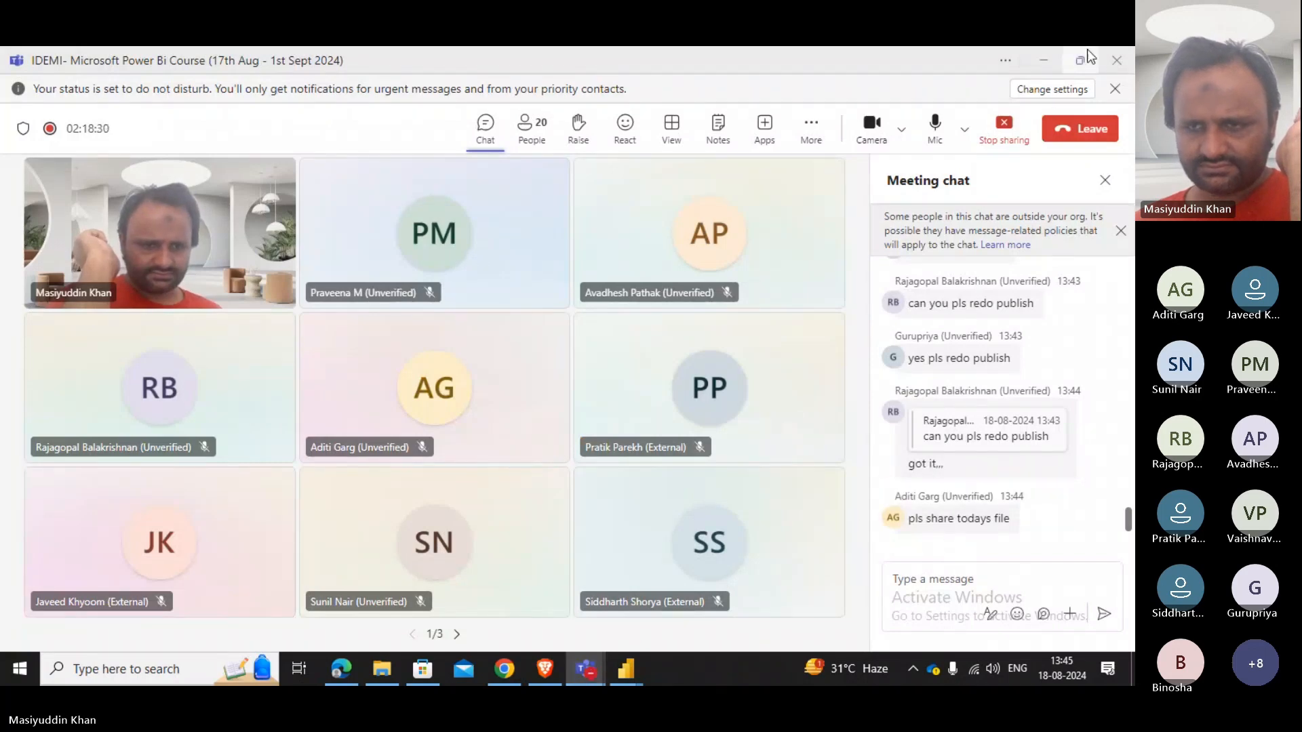
pyautogui.click(1040, 65)
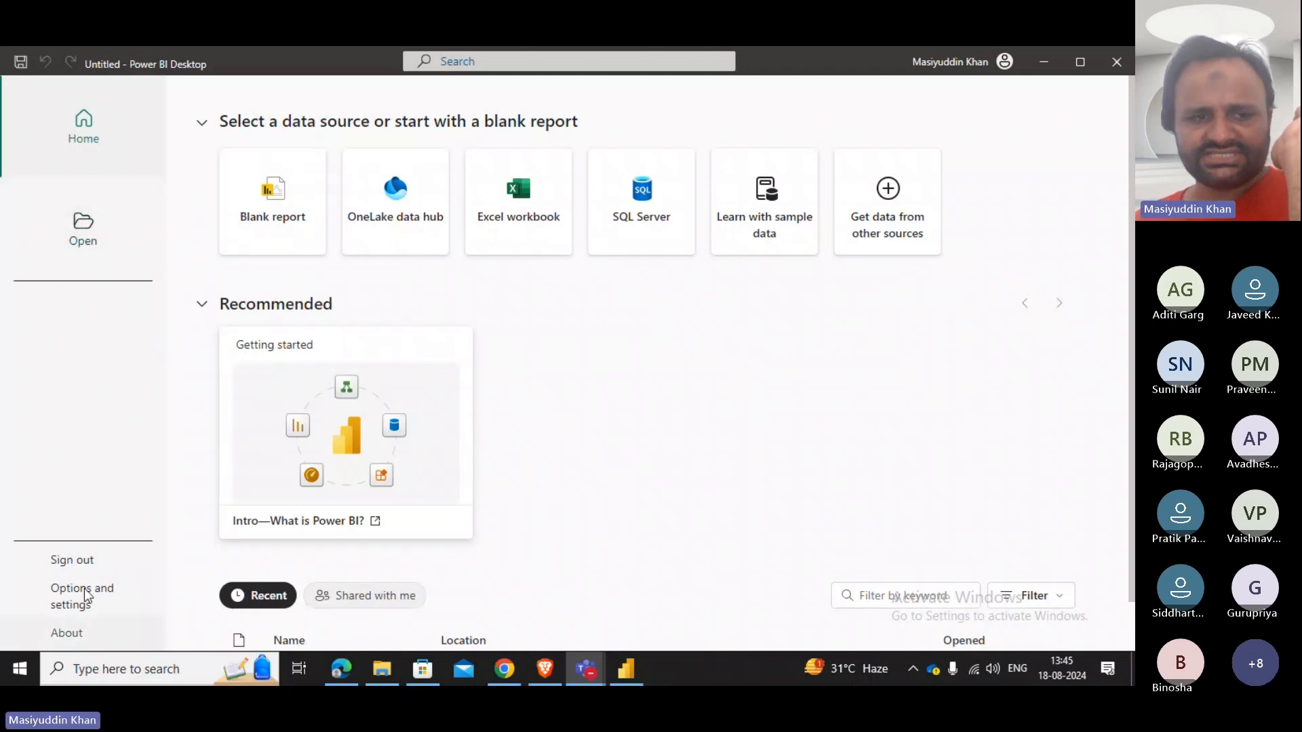
# Collapse the Recommended section on the start page and create a blank report.
pyautogui.click(87, 234)
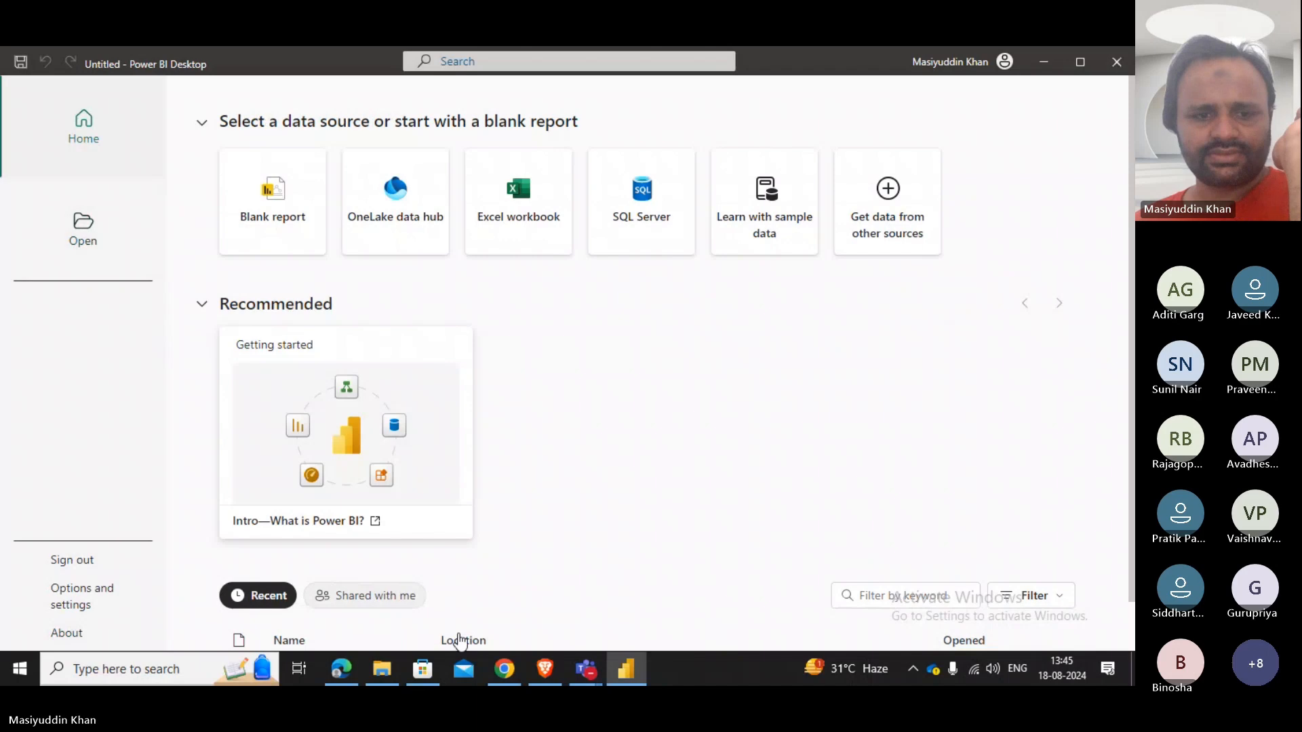
pyautogui.scroll(-2, 760, 448)
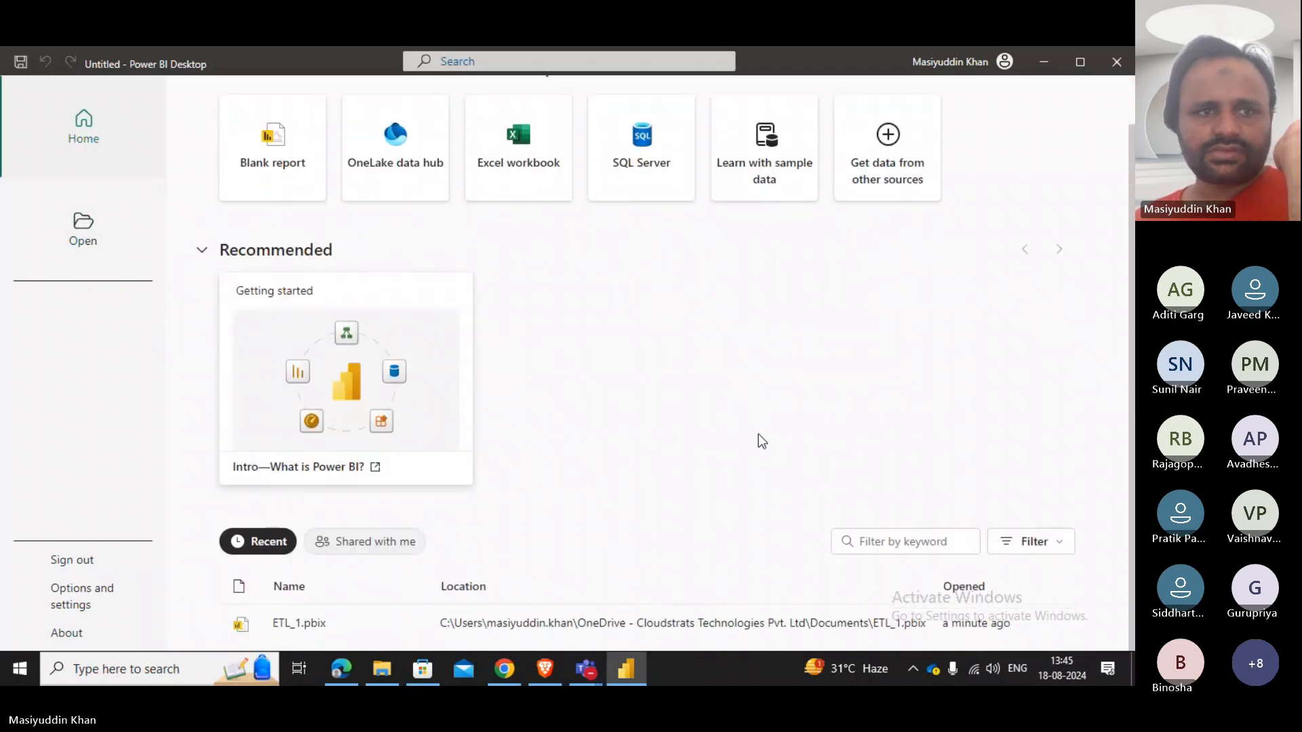
pyautogui.scroll(1, 705, 298)
pyautogui.scroll(-1, 723, 320)
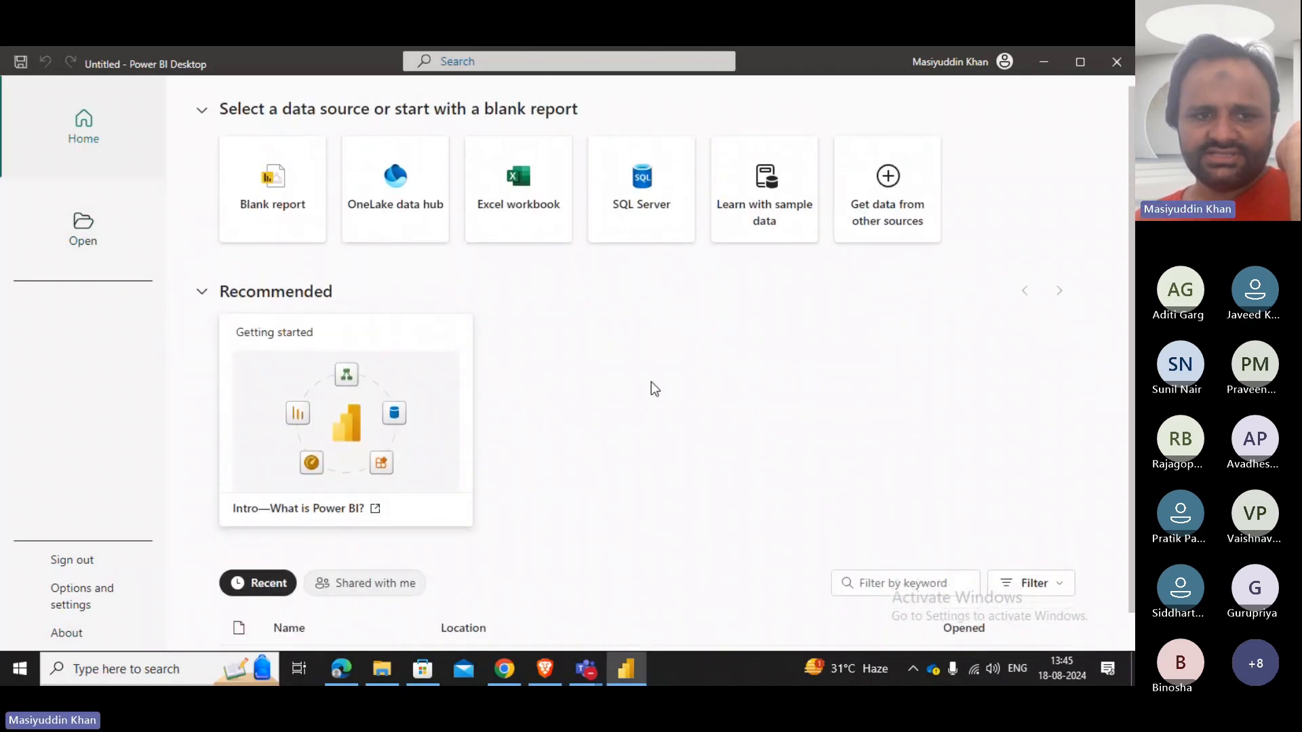
pyautogui.click(201, 249)
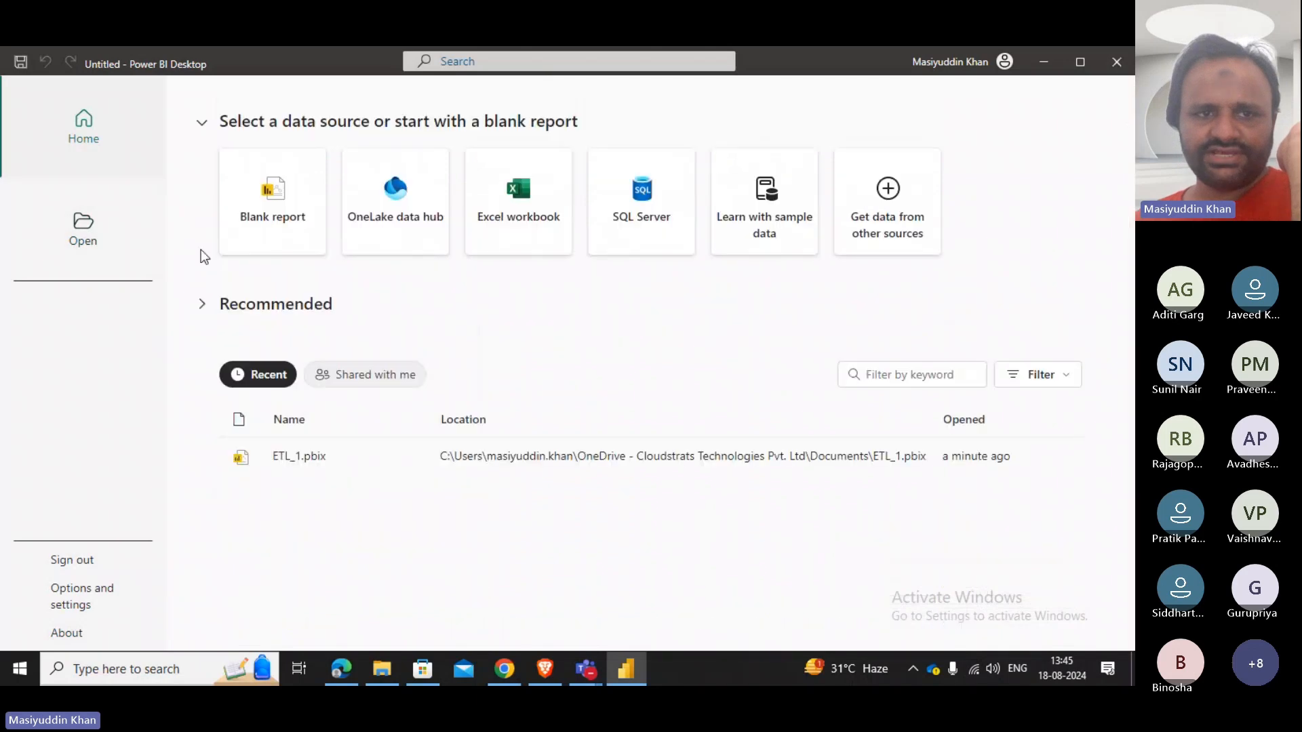
pyautogui.click(241, 189)
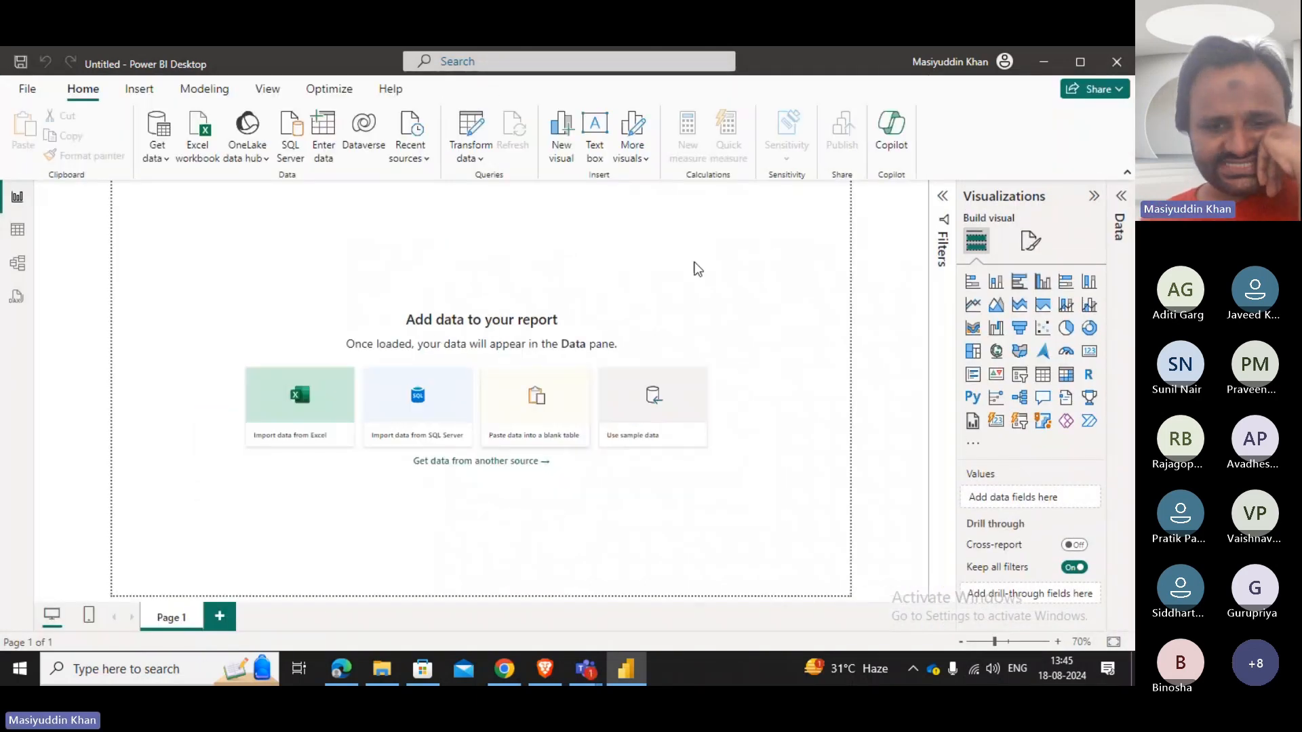
# Switch to the Teams meeting window and stop sharing the screen.
pyautogui.moveTo(604, 659)
pyautogui.click(580, 623)
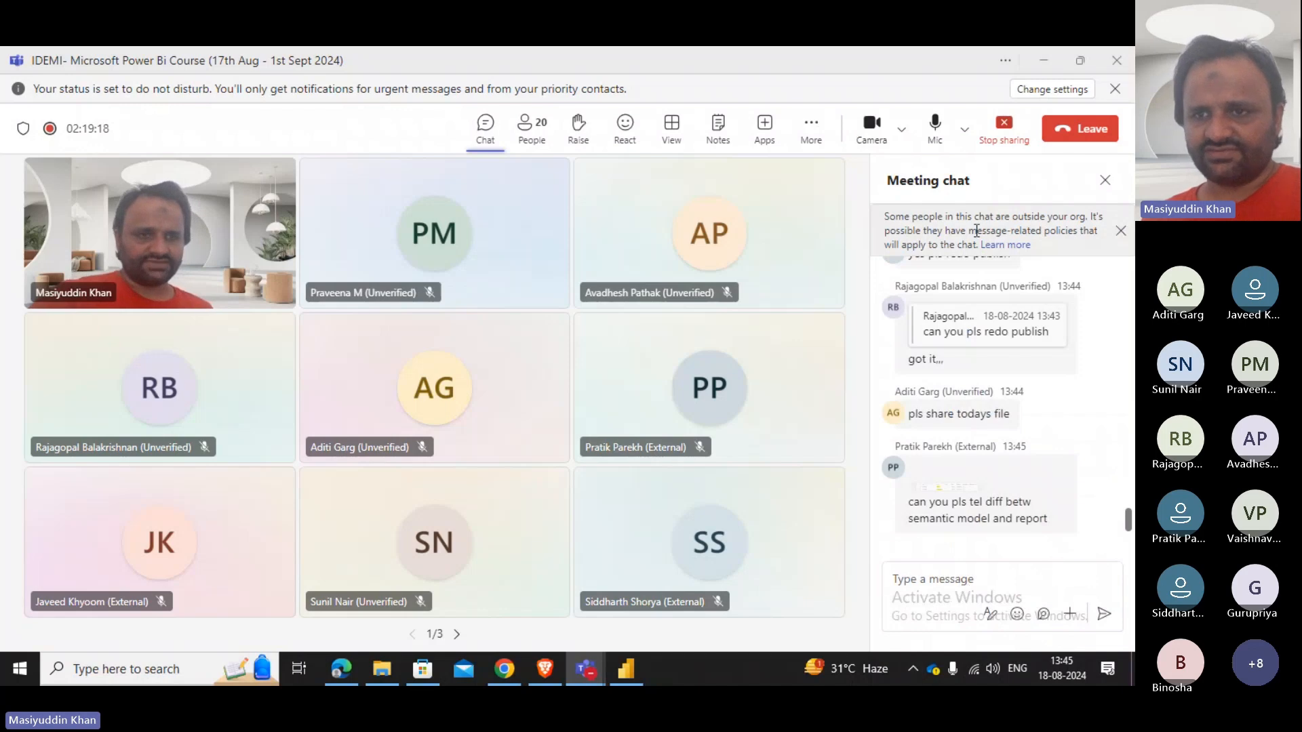
pyautogui.click(1010, 141)
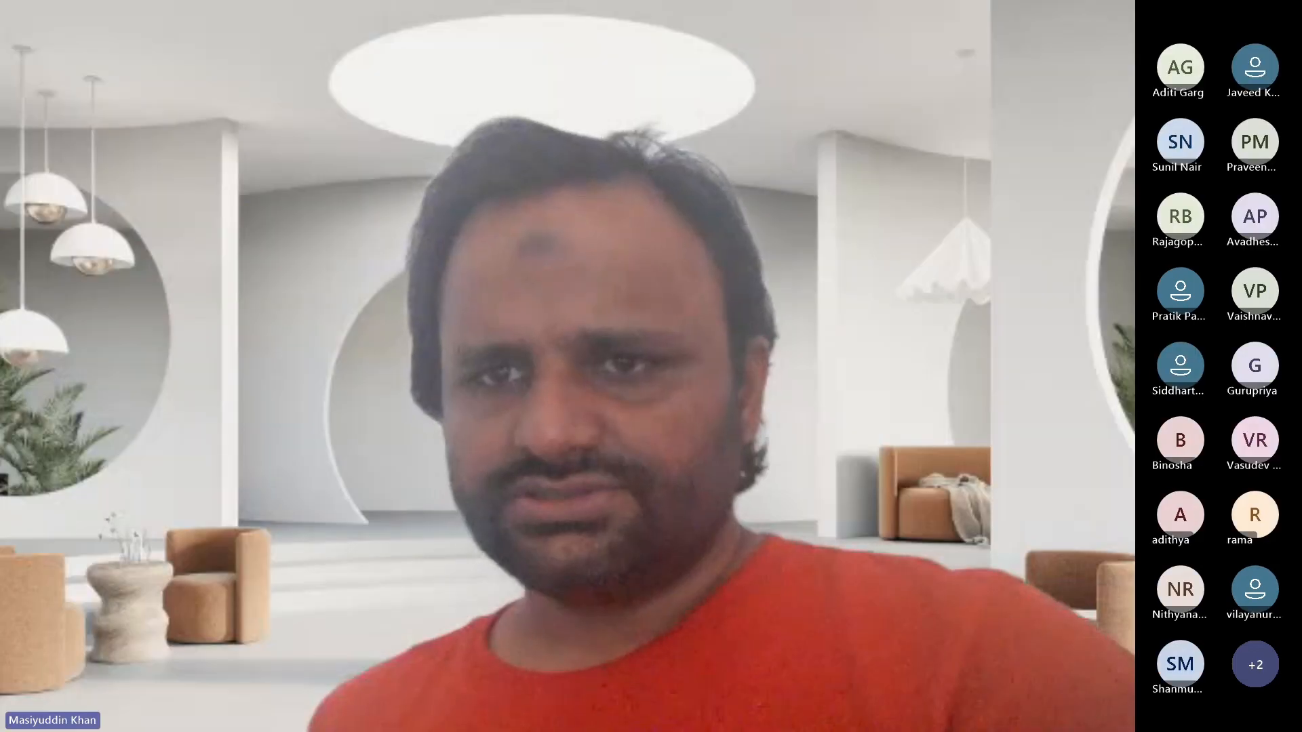
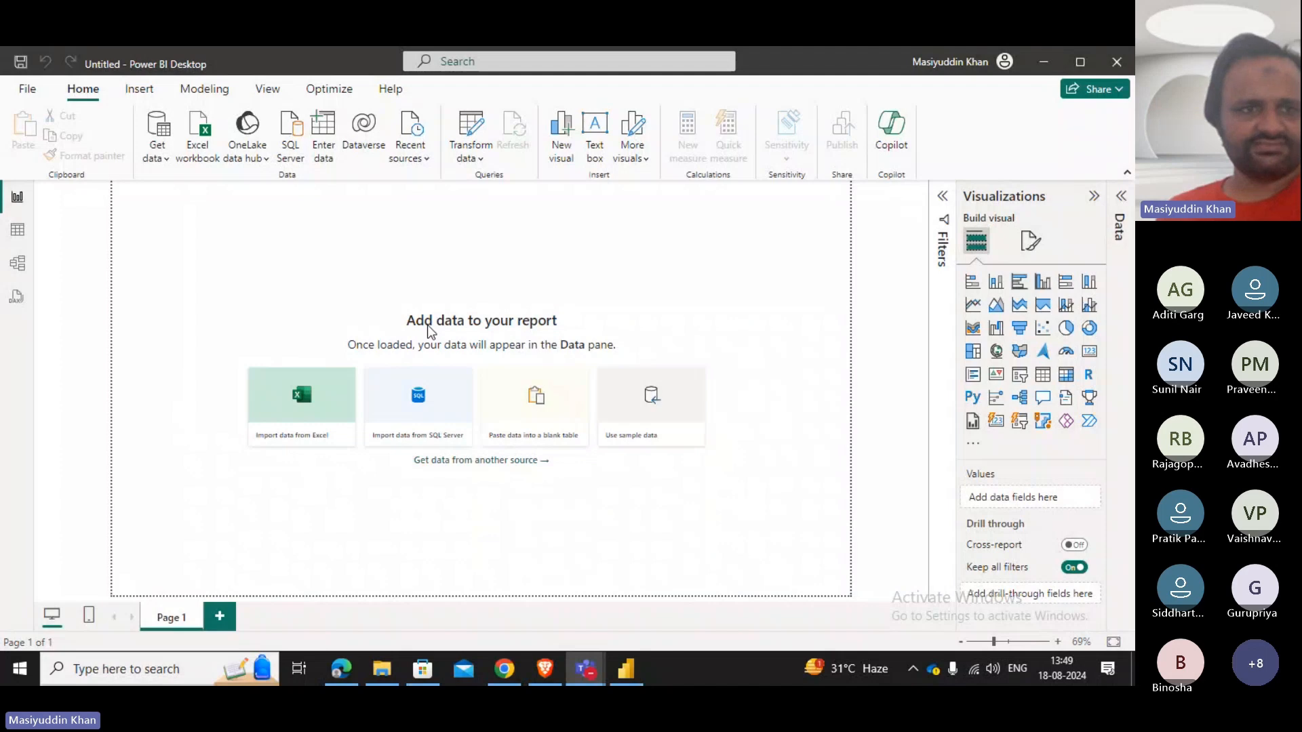
# Get data from an Excel workbook and open the DEPT file in the Desktop folder POWER BI WORKSHOP.
pyautogui.click(133, 90)
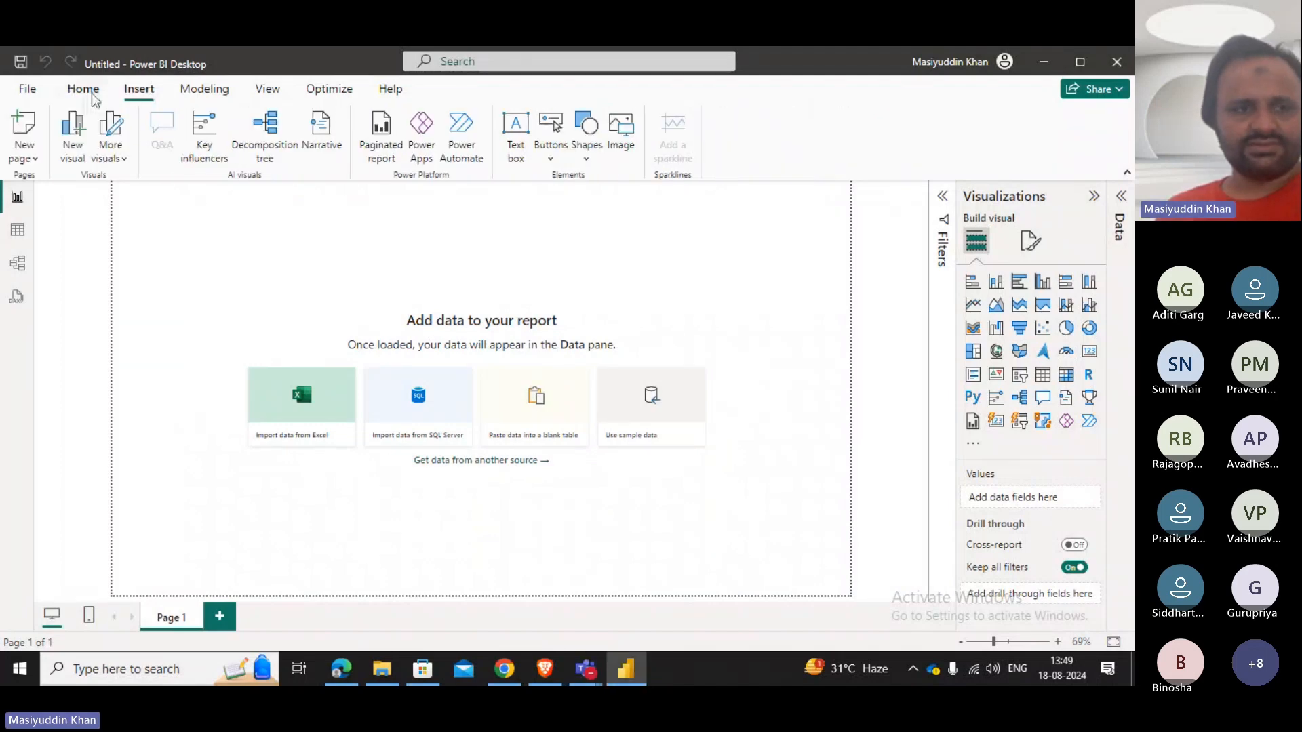
pyautogui.click(82, 89)
pyautogui.click(157, 146)
pyautogui.click(198, 203)
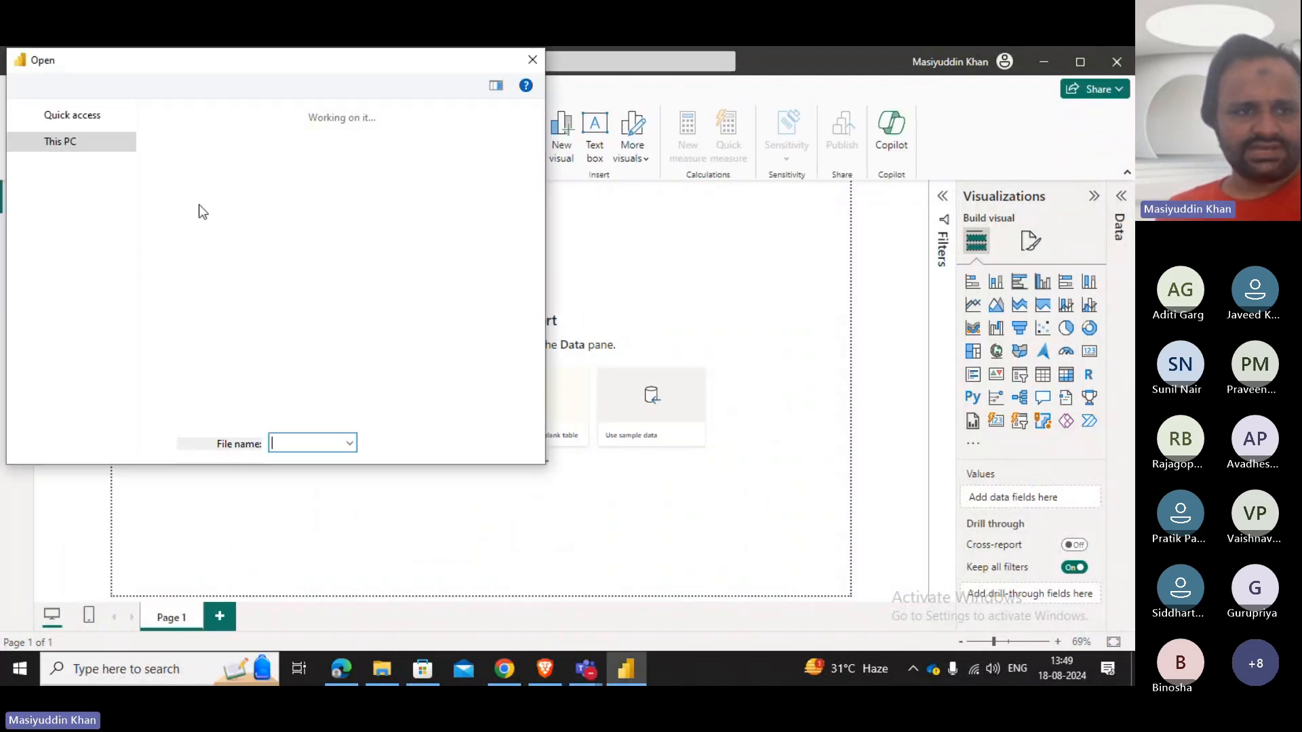
pyautogui.click(69, 229)
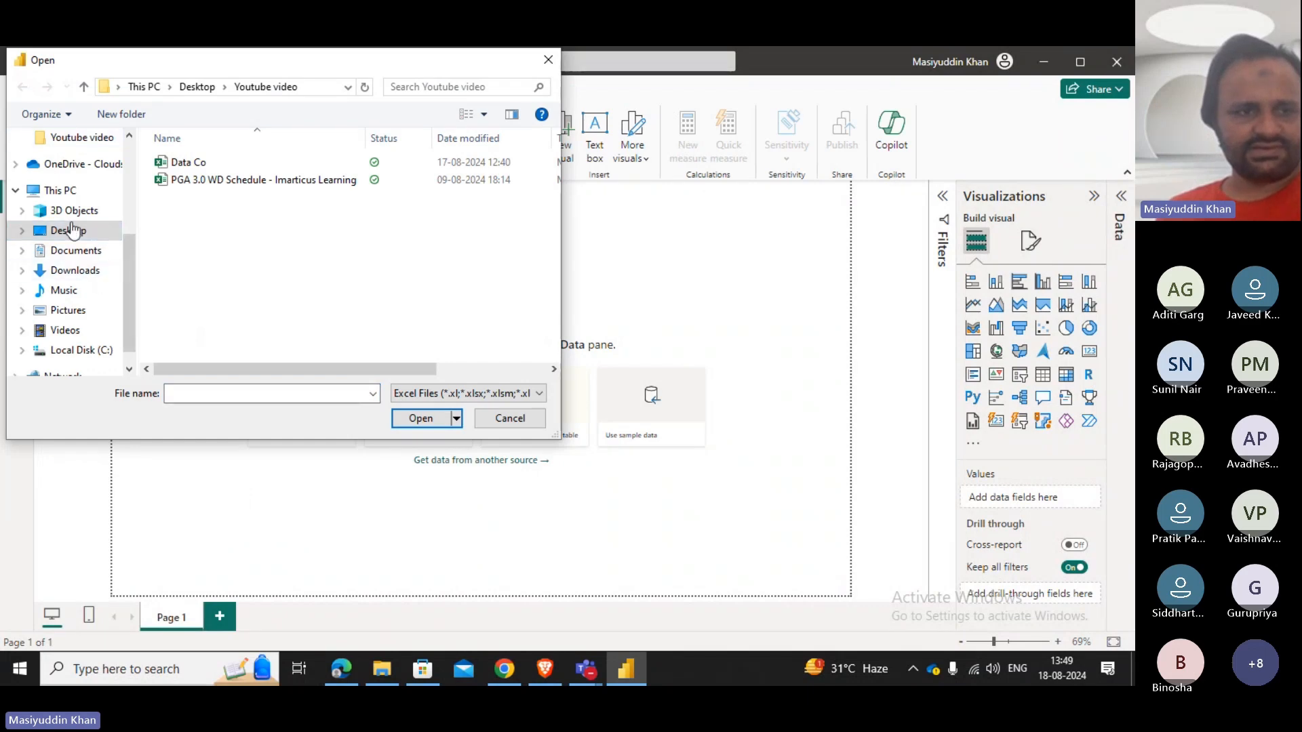
pyautogui.scroll(-2, 335, 295)
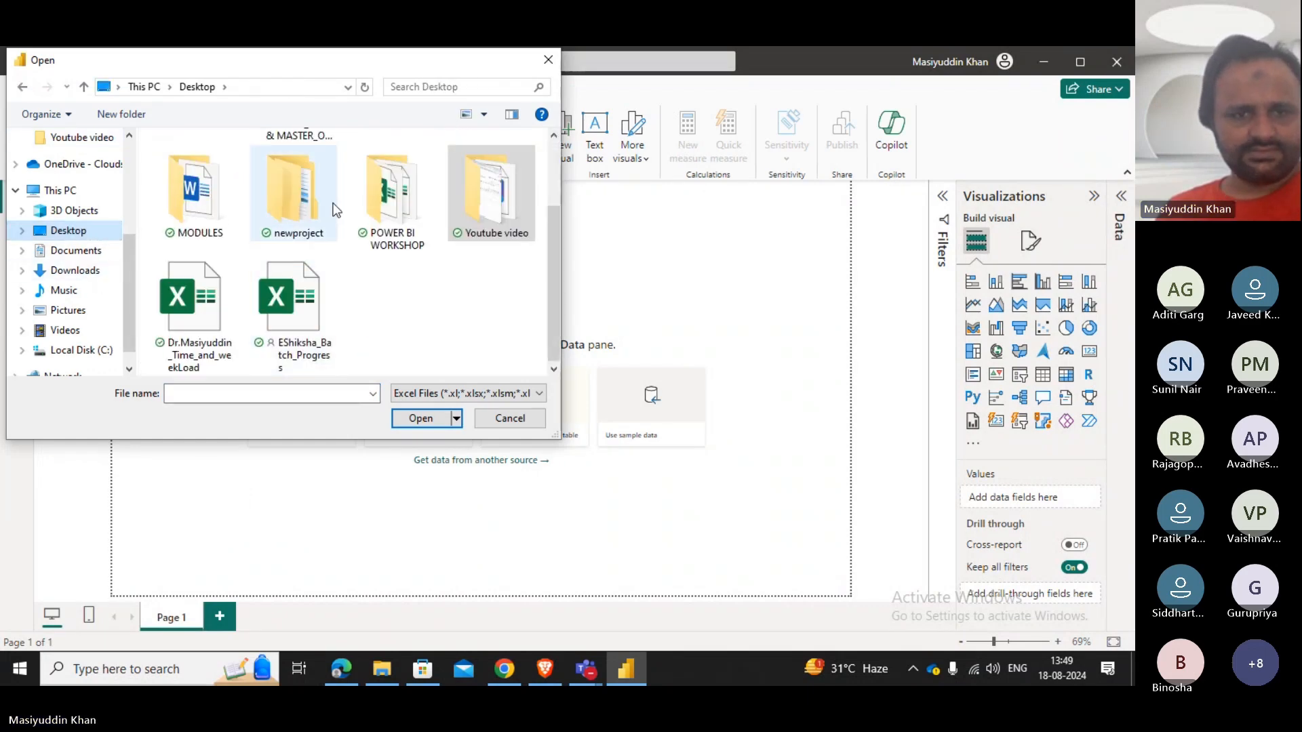
pyautogui.doubleClick(393, 189)
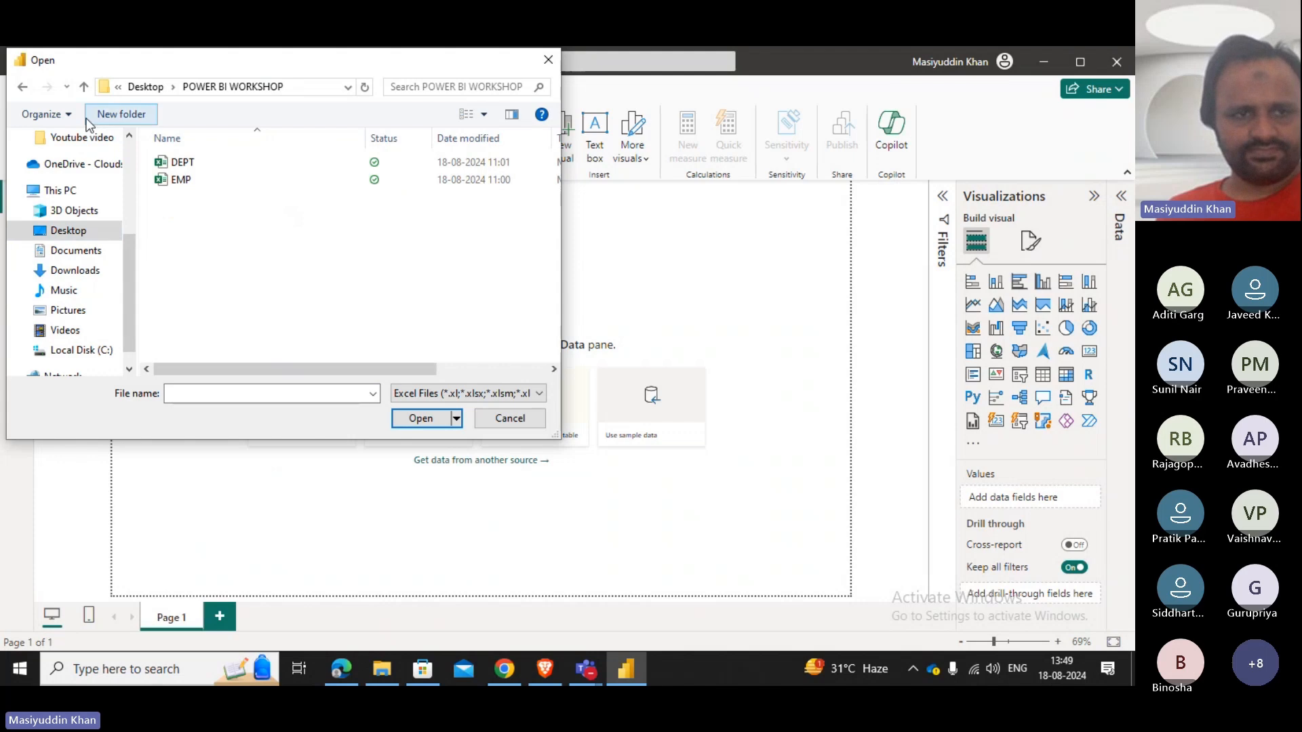
pyautogui.click(224, 187)
pyautogui.click(198, 161)
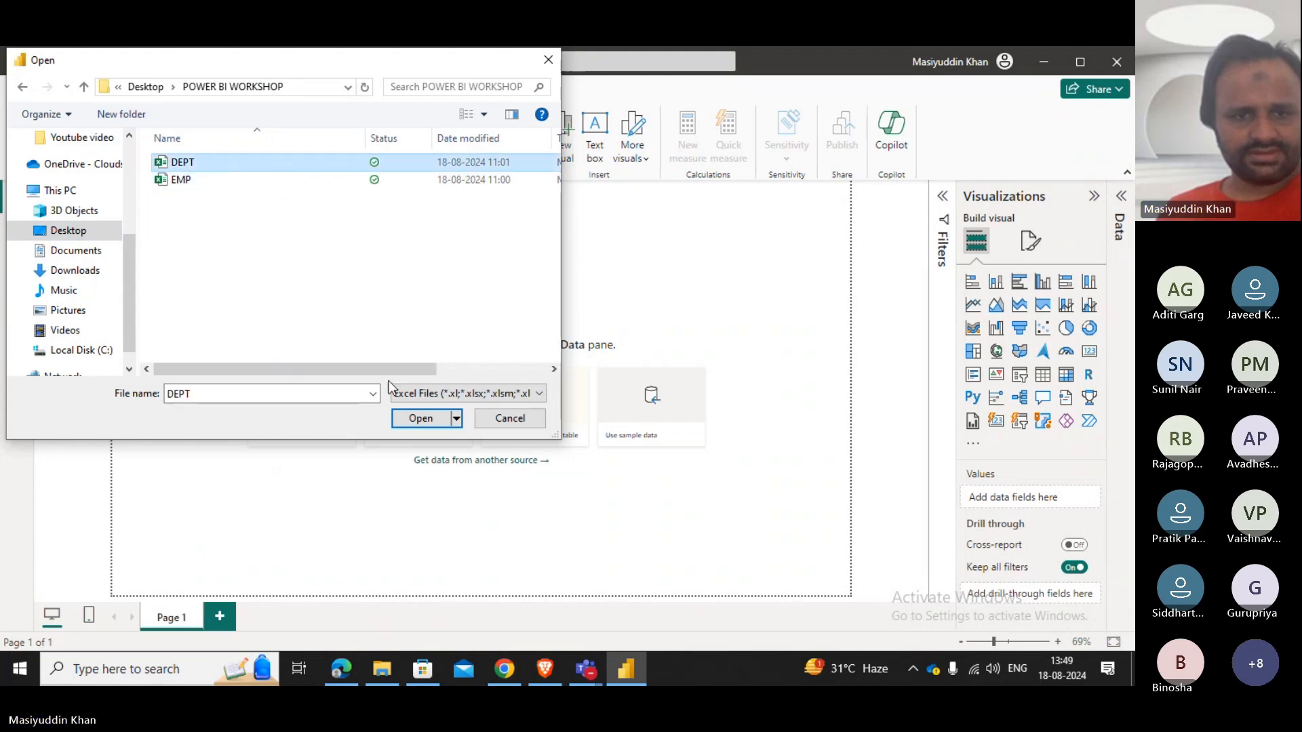
pyautogui.click(438, 422)
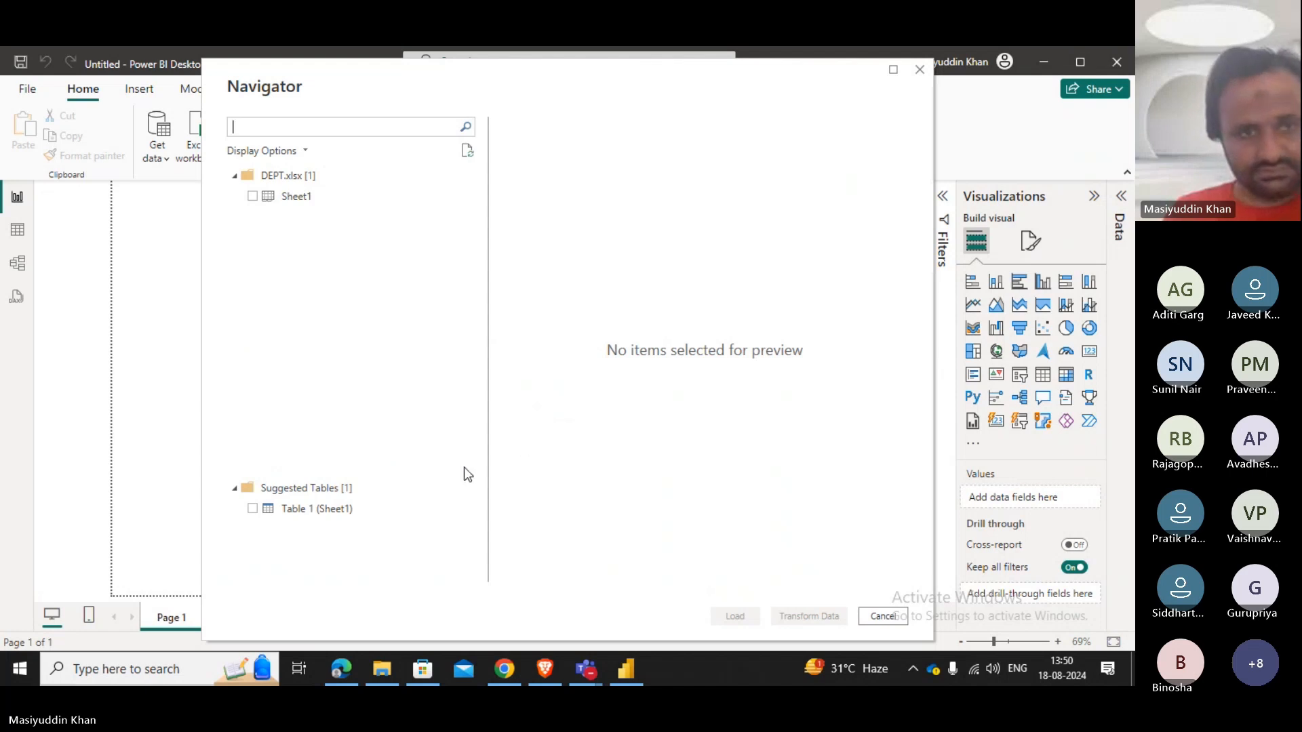
# Load Sheet1 of DEPT.xlsx with the pending query changes applied, and check its rows in the table view.
pyautogui.click(269, 198)
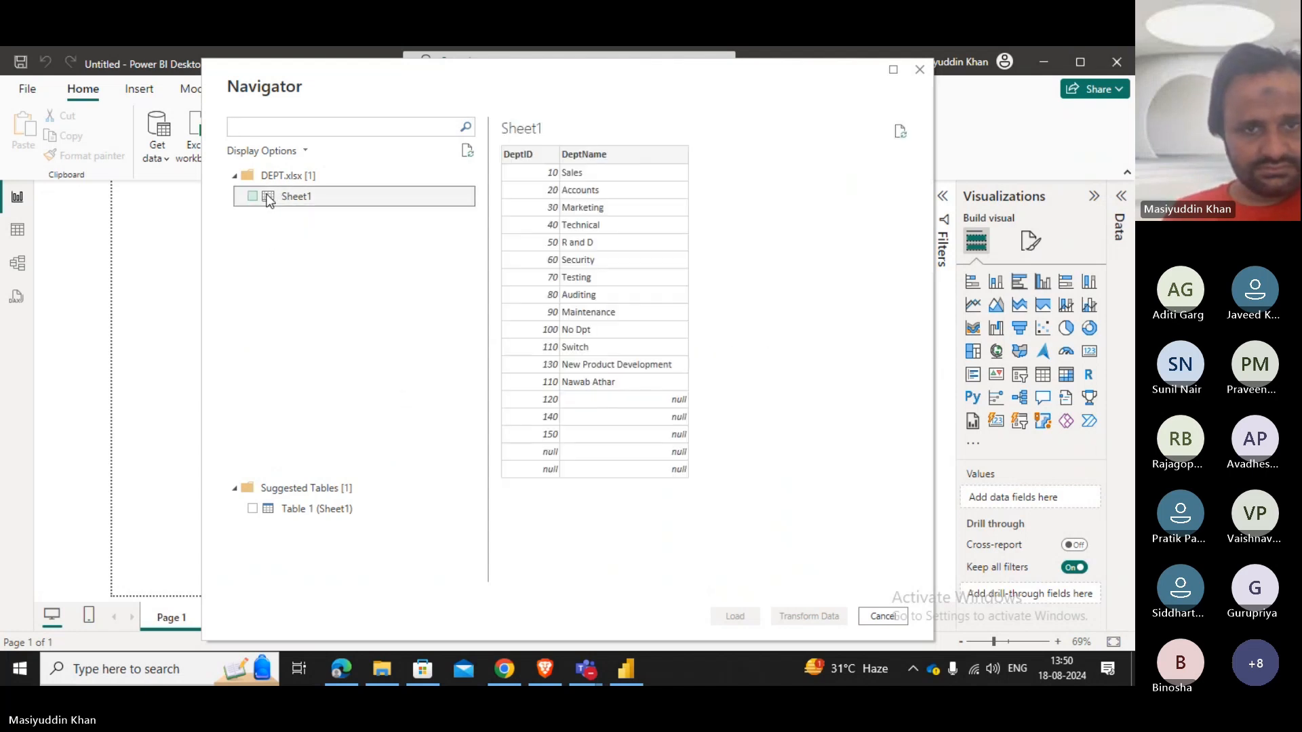
pyautogui.click(253, 197)
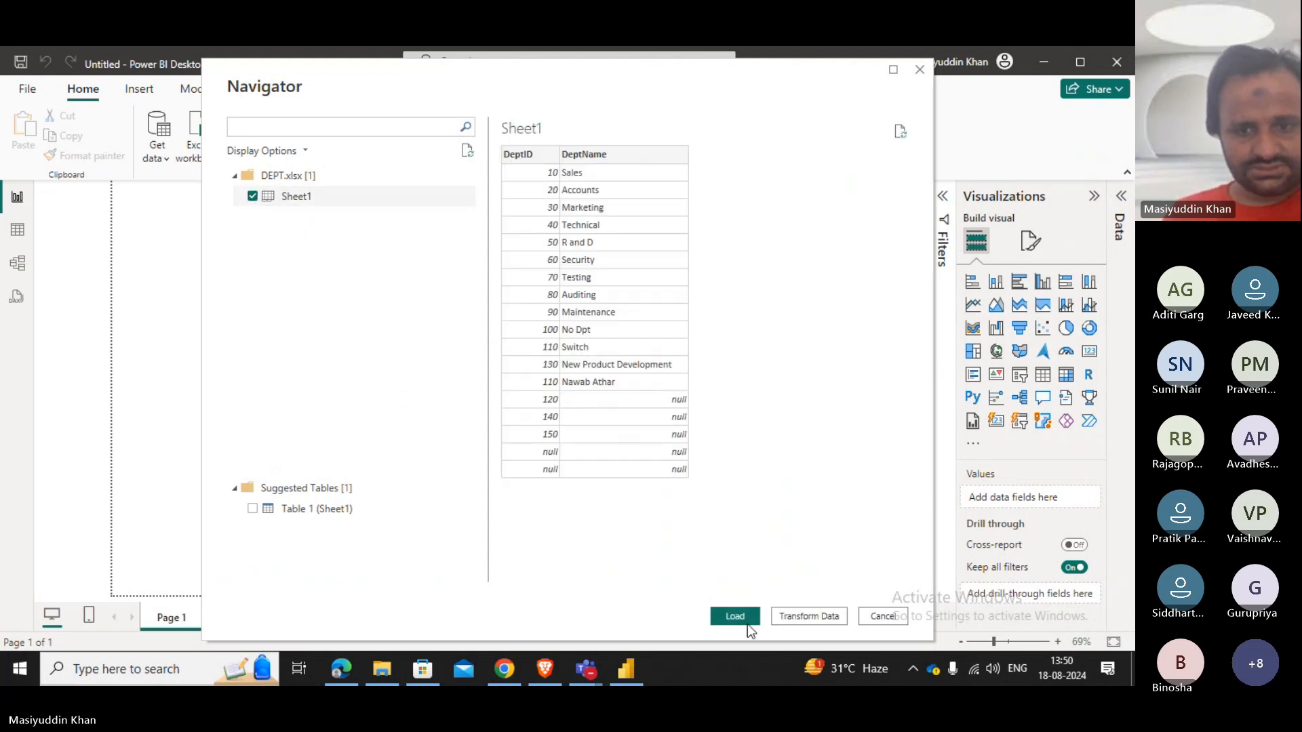
pyautogui.click(746, 622)
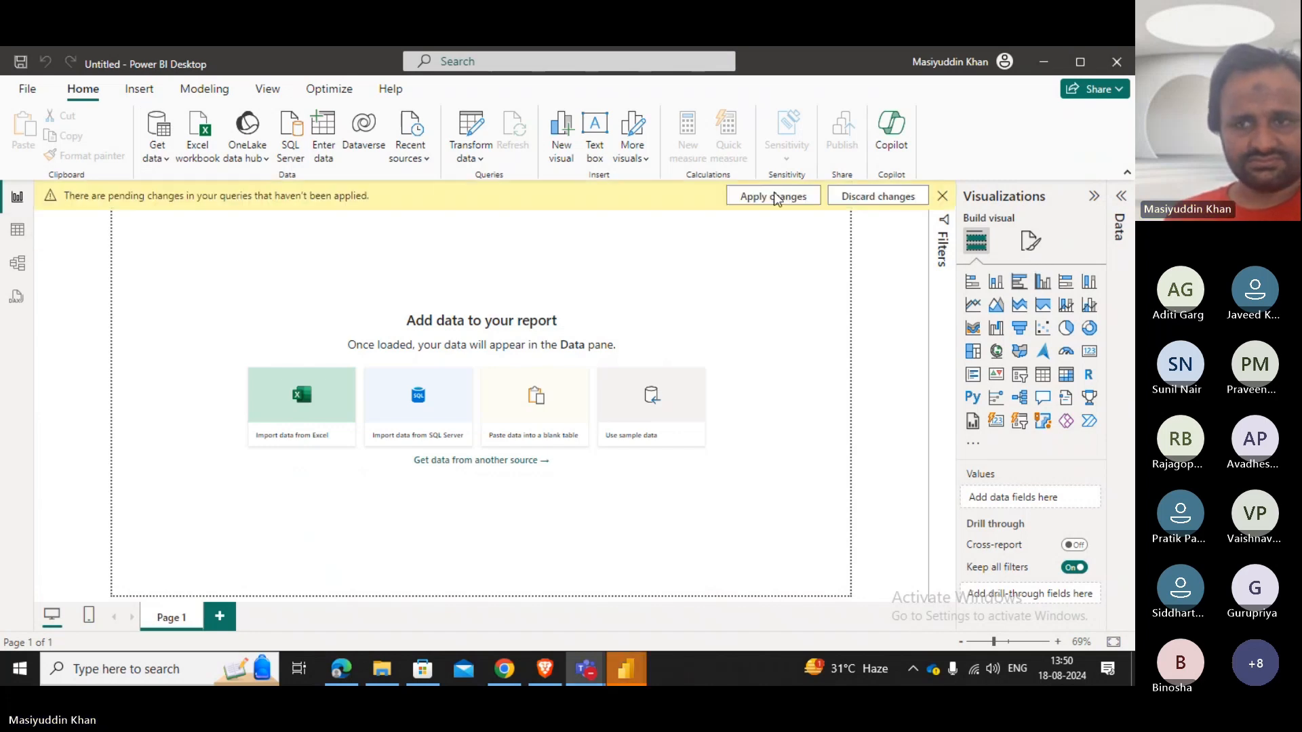
pyautogui.click(774, 196)
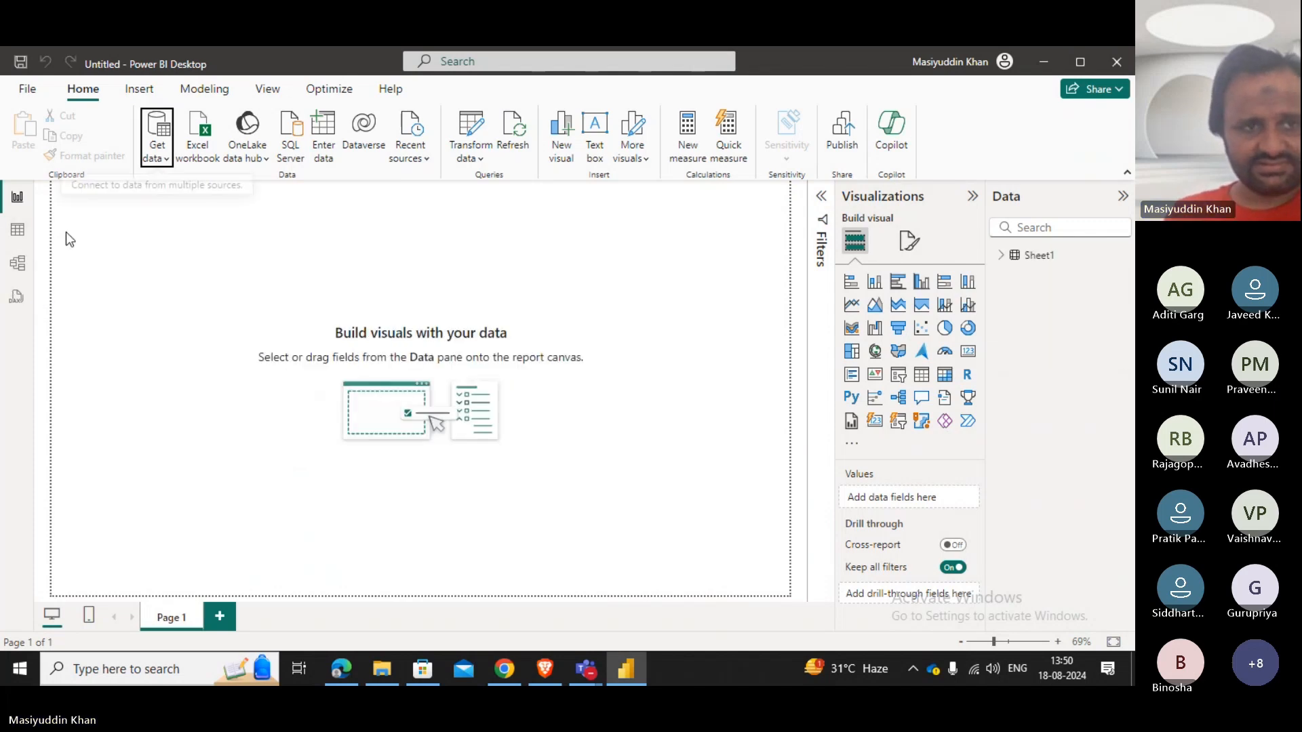
pyautogui.click(17, 231)
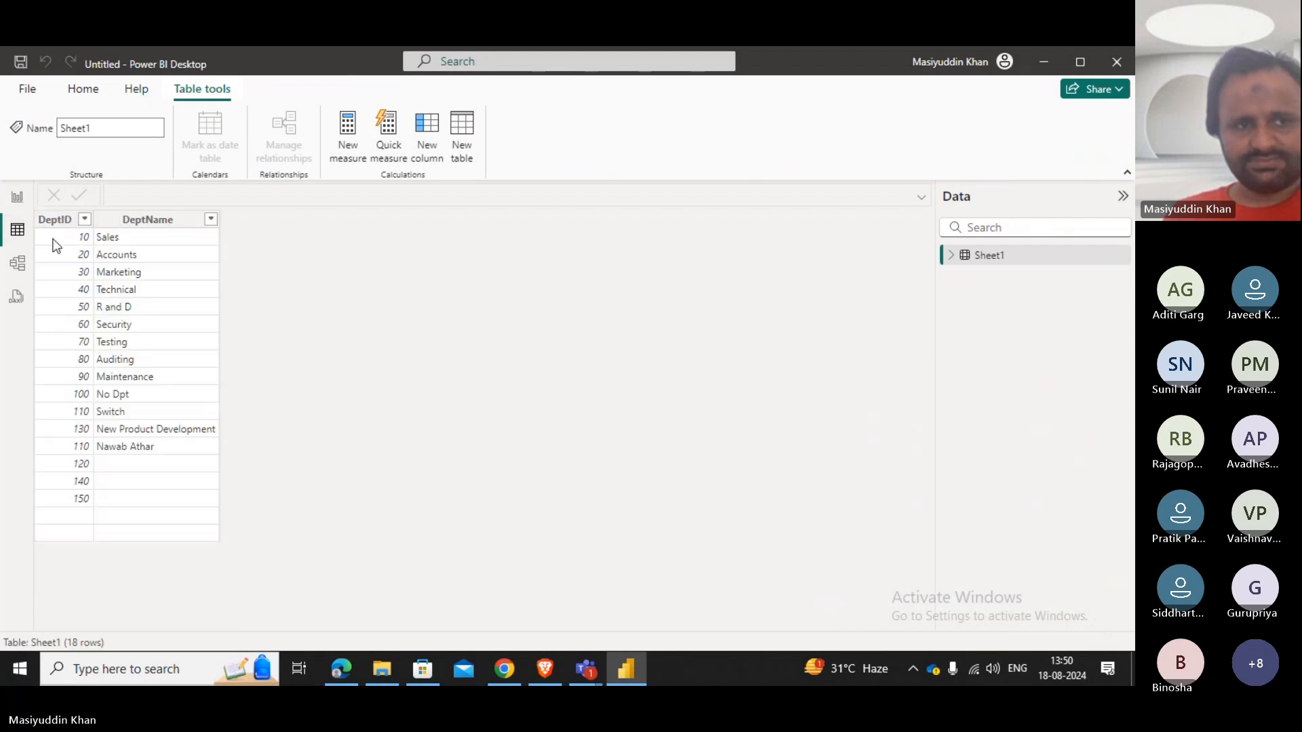
pyautogui.click(12, 200)
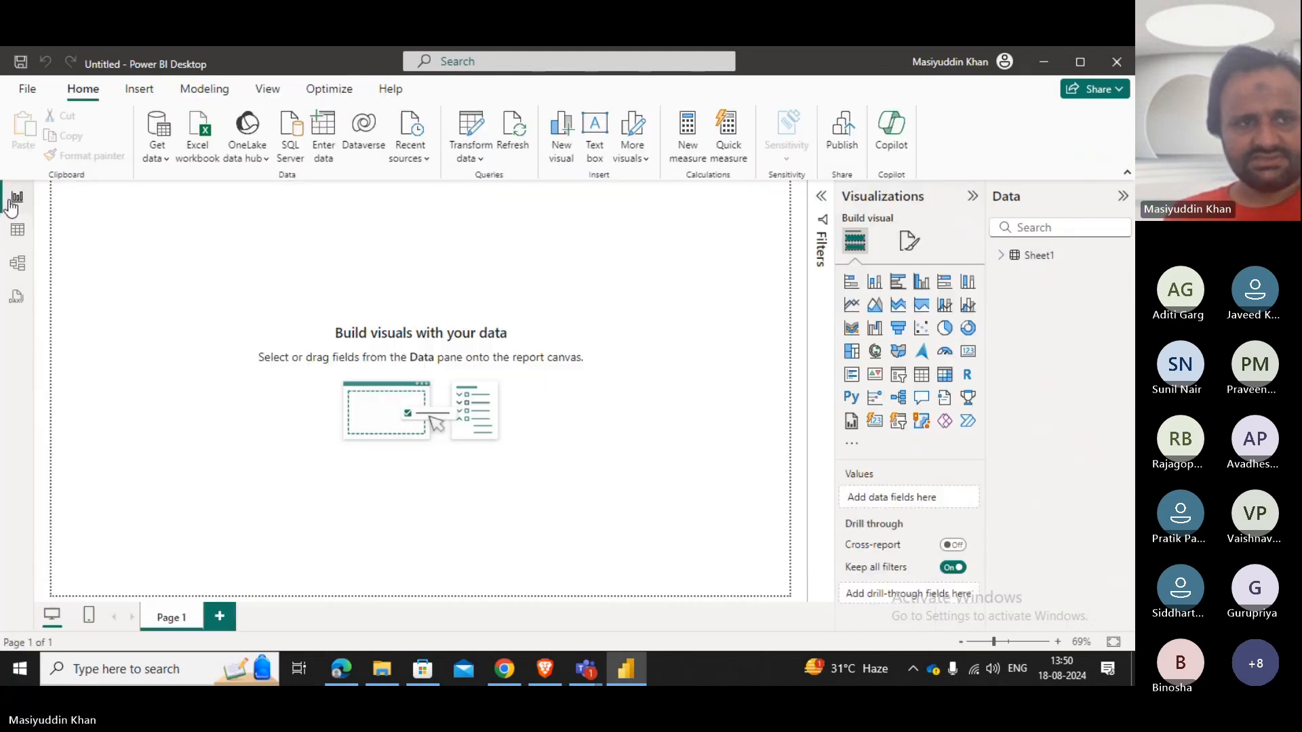
# Import Sheet1 from the EMP Excel workbook in the POWER BI WORKSHOP folder.
pyautogui.click(162, 154)
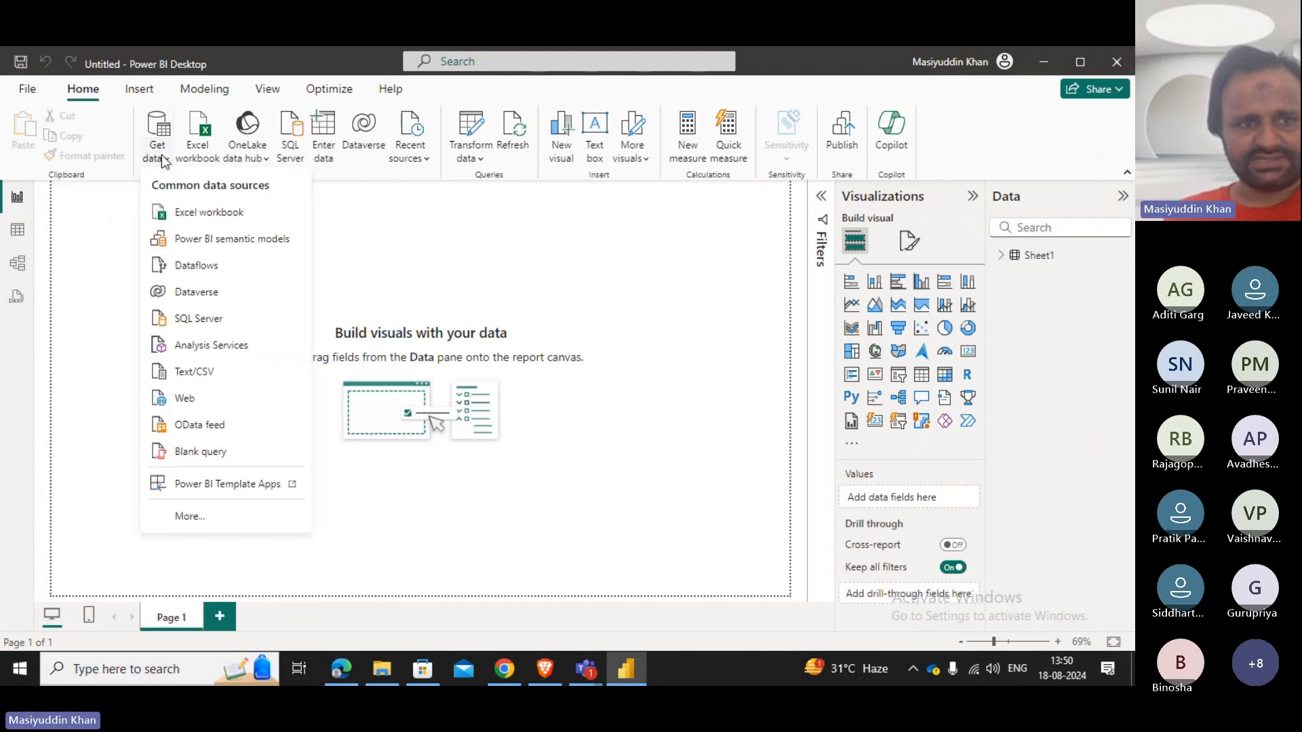
pyautogui.click(194, 214)
pyautogui.click(197, 181)
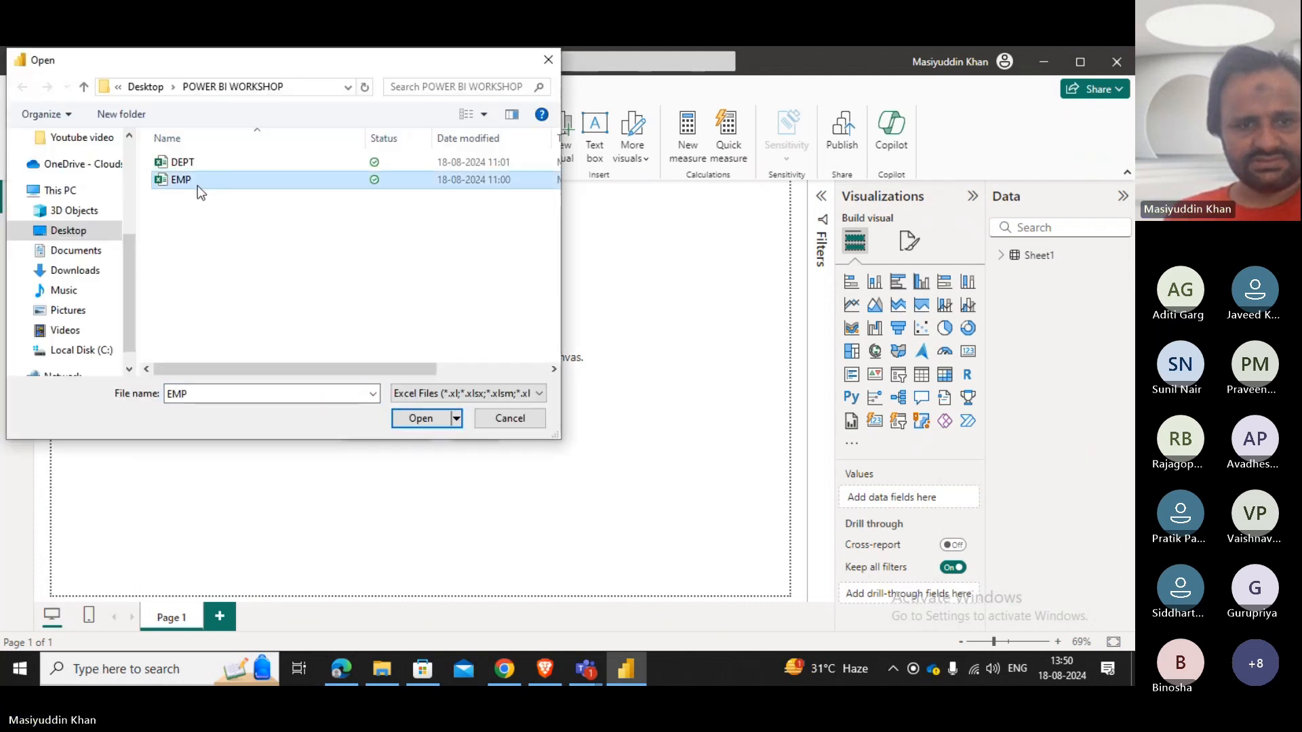
pyautogui.click(444, 417)
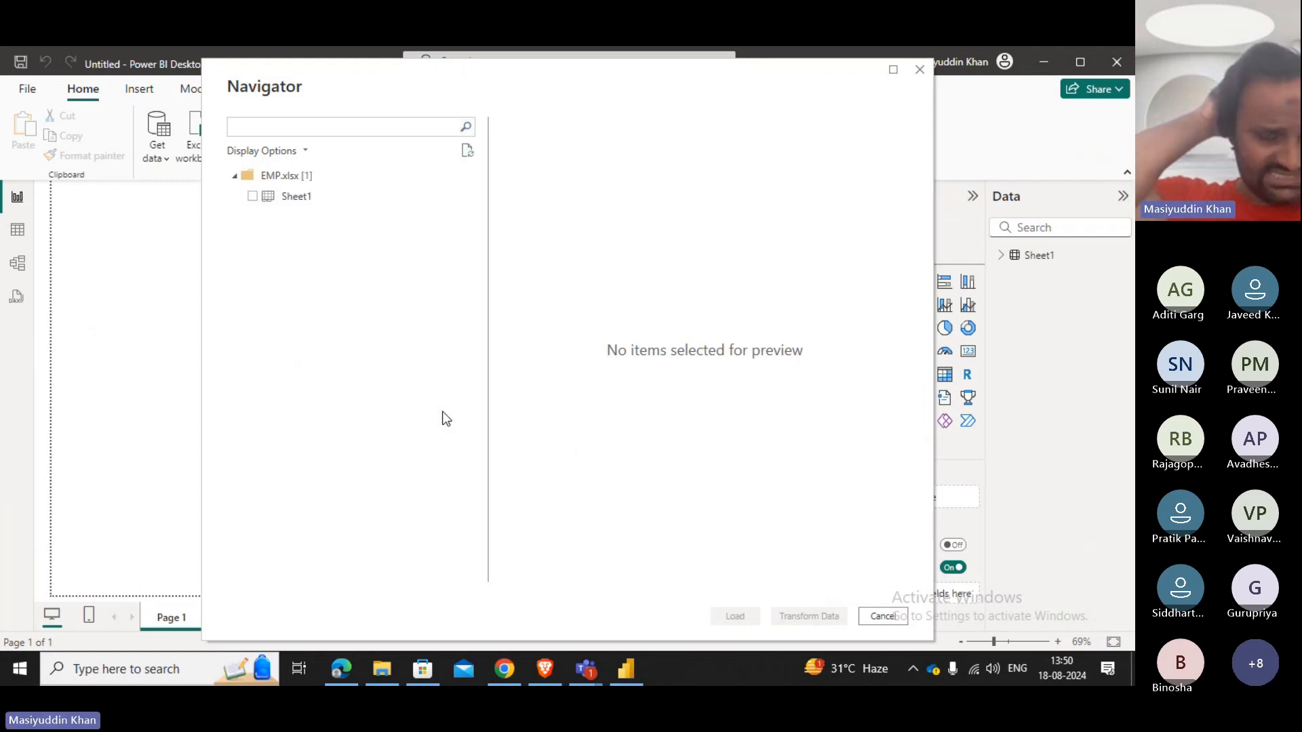
pyautogui.click(252, 197)
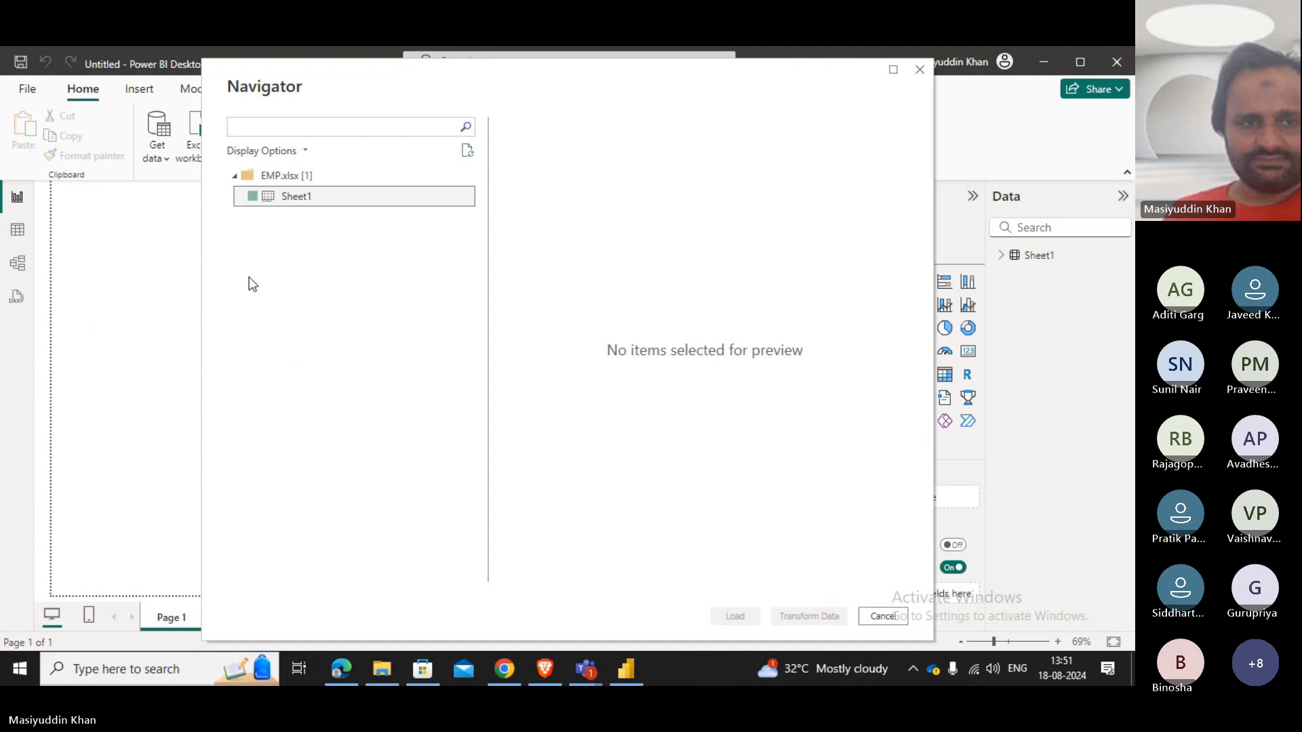
pyautogui.click(253, 197)
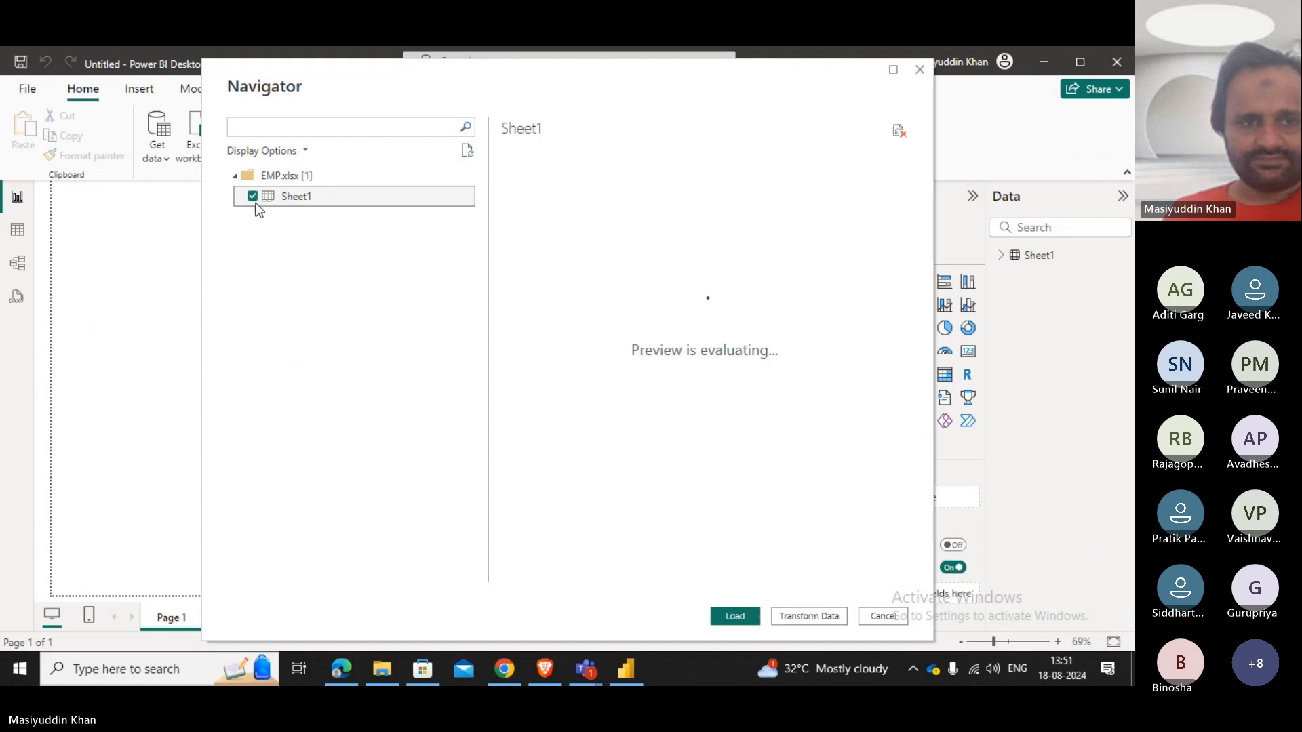
pyautogui.click(757, 618)
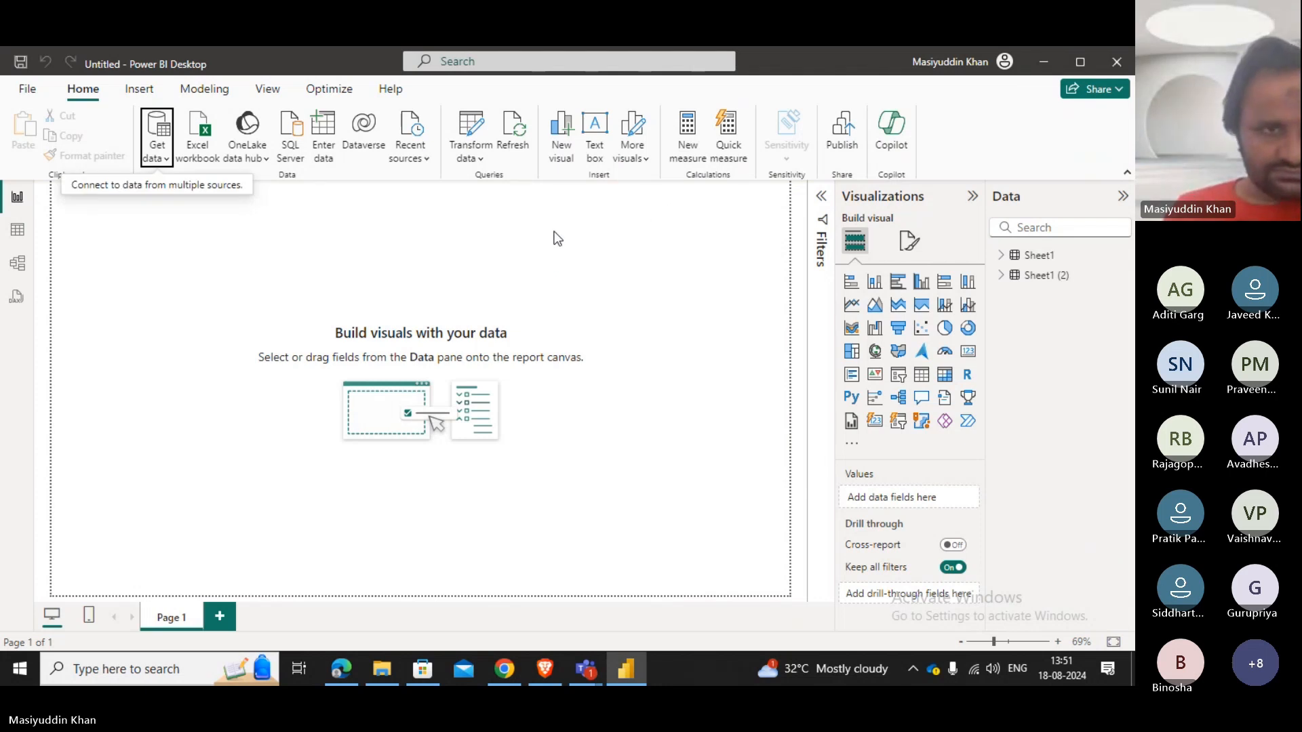
# View both imported tables and rename the department table as Dept.
pyautogui.click(10, 231)
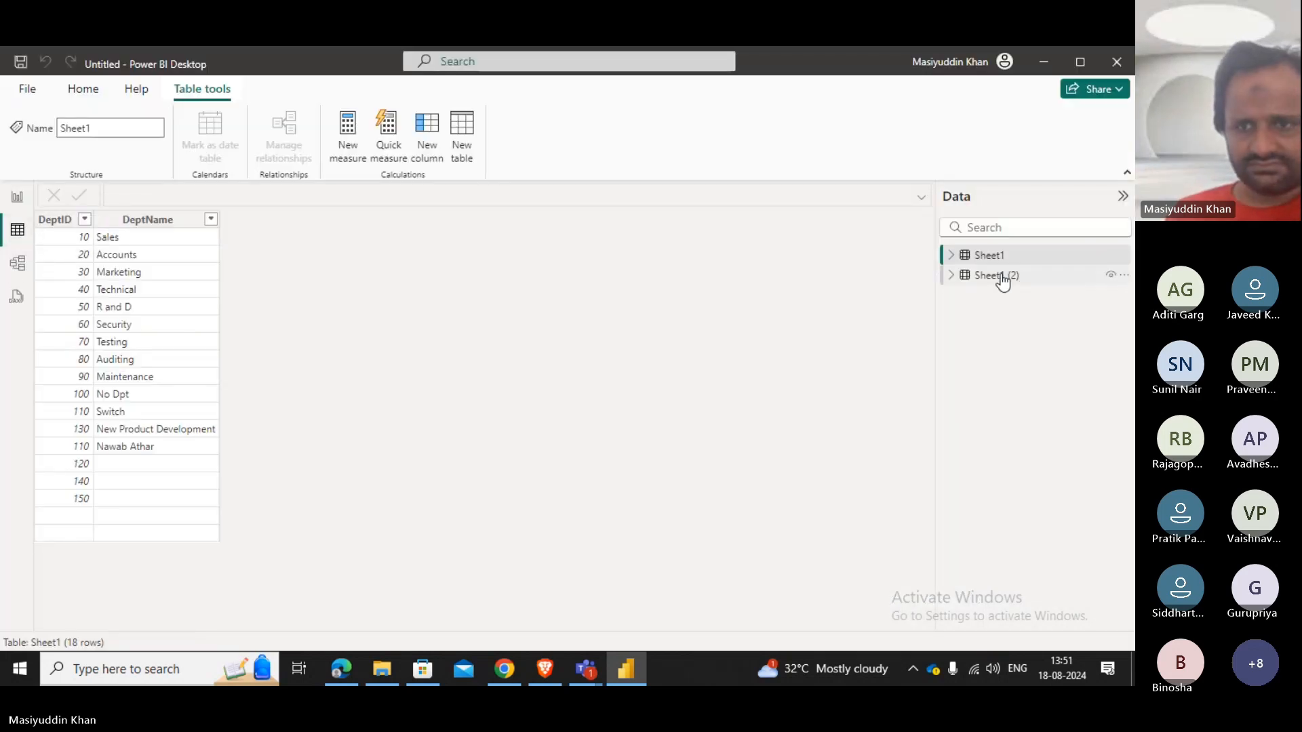
pyautogui.click(1002, 275)
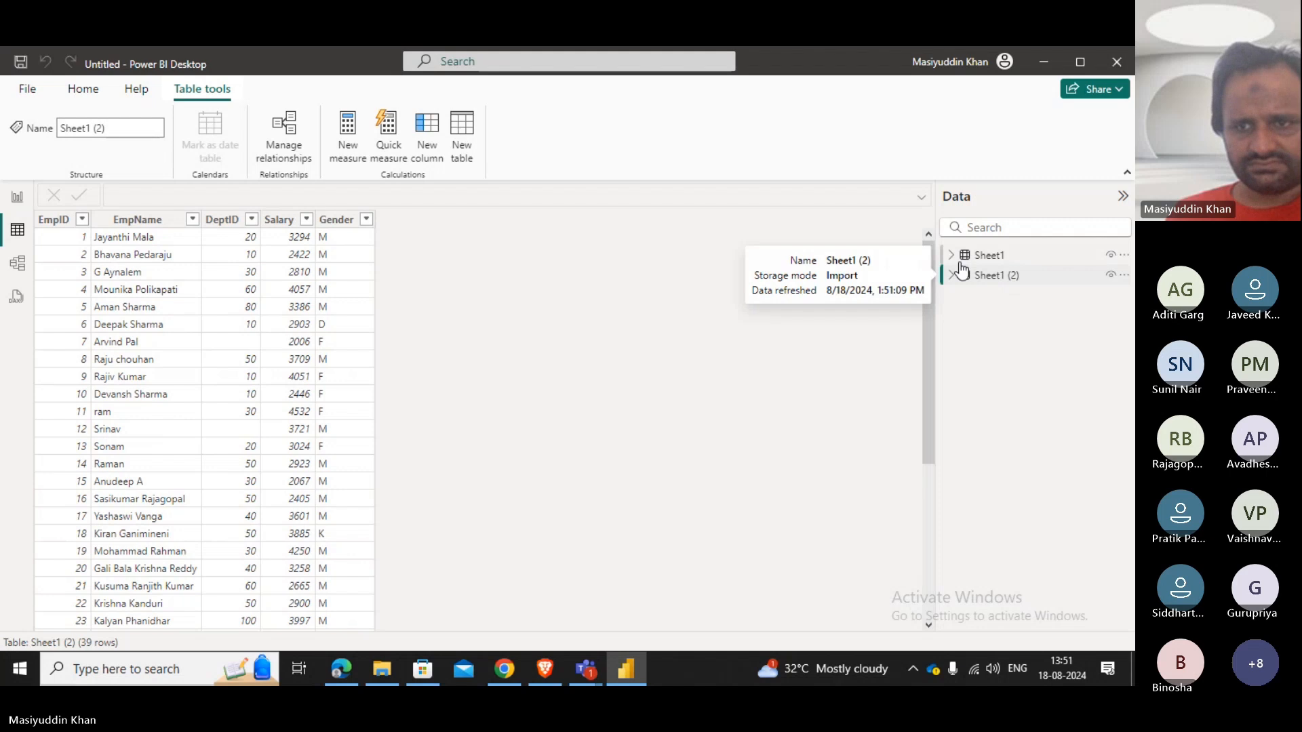
pyautogui.rightClick(977, 258)
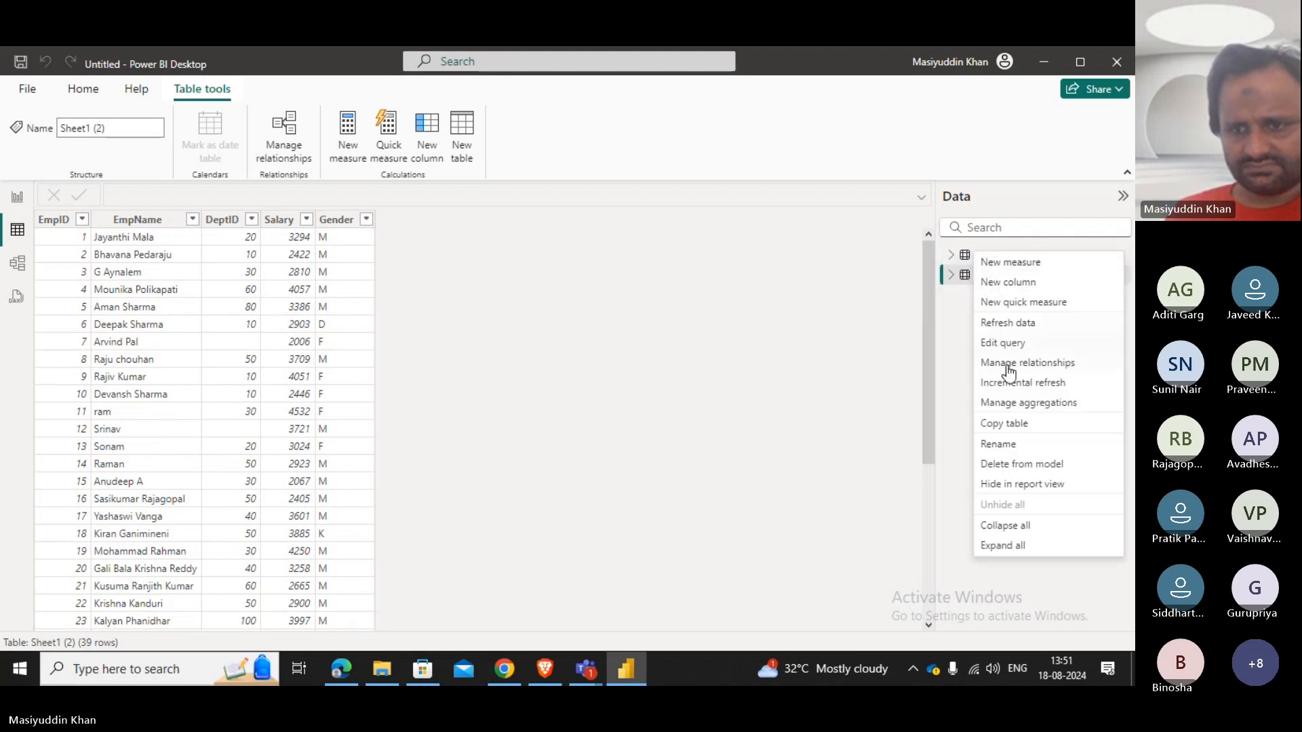
pyautogui.click(1000, 447)
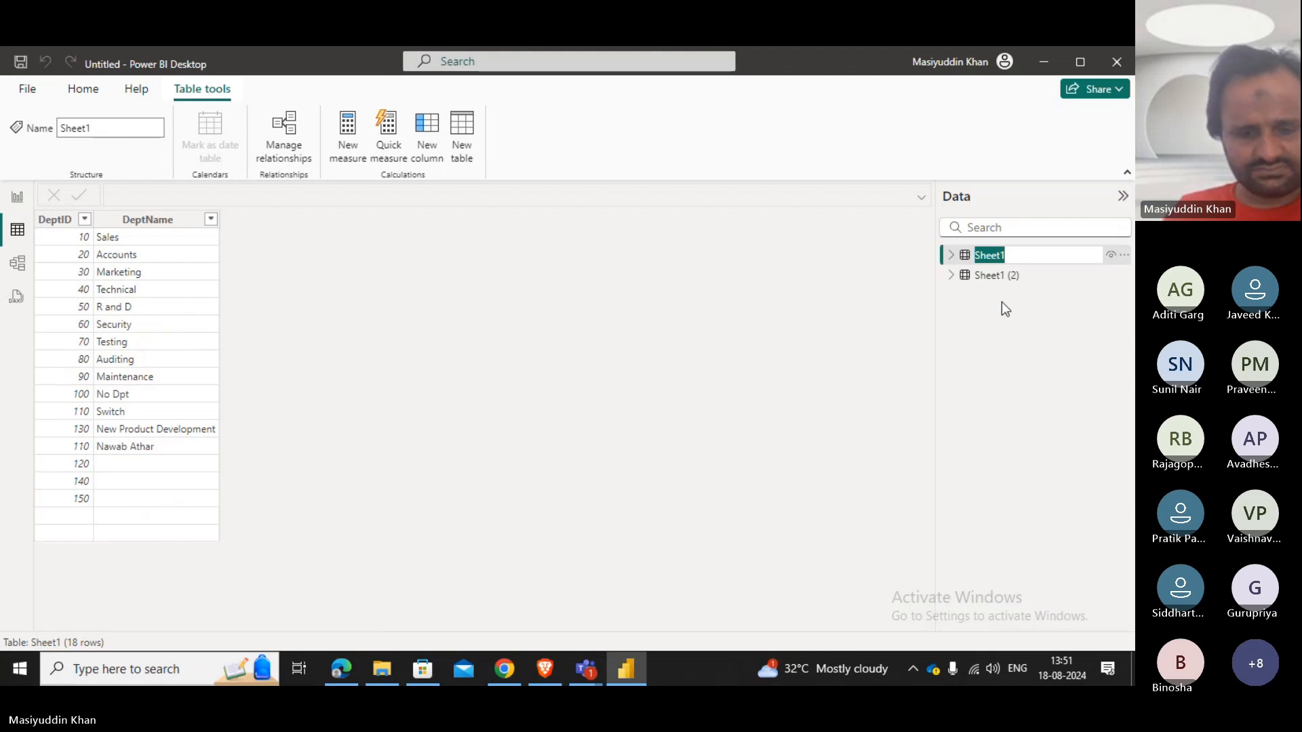
pyautogui.write('Dept')
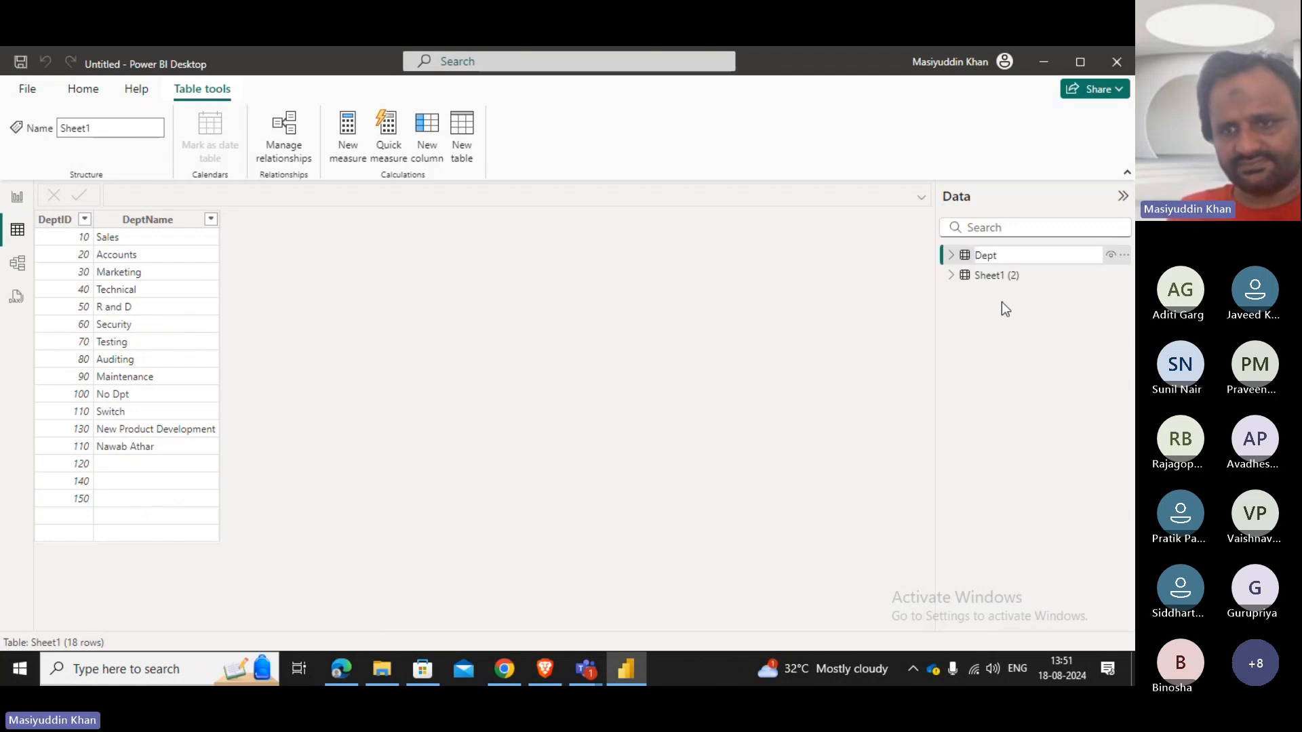
pyautogui.press('Return')
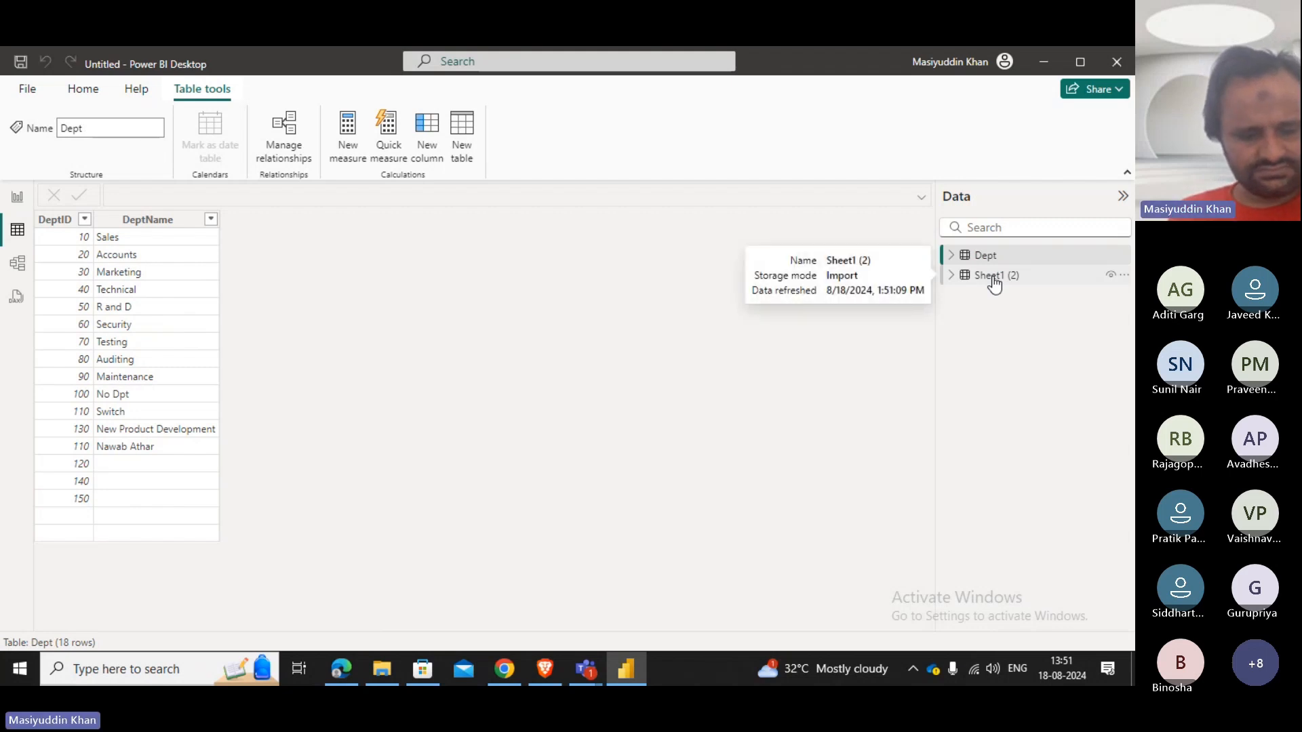
# Rename the imported employee table as Emp.
pyautogui.rightClick(994, 282)
pyautogui.click(868, 468)
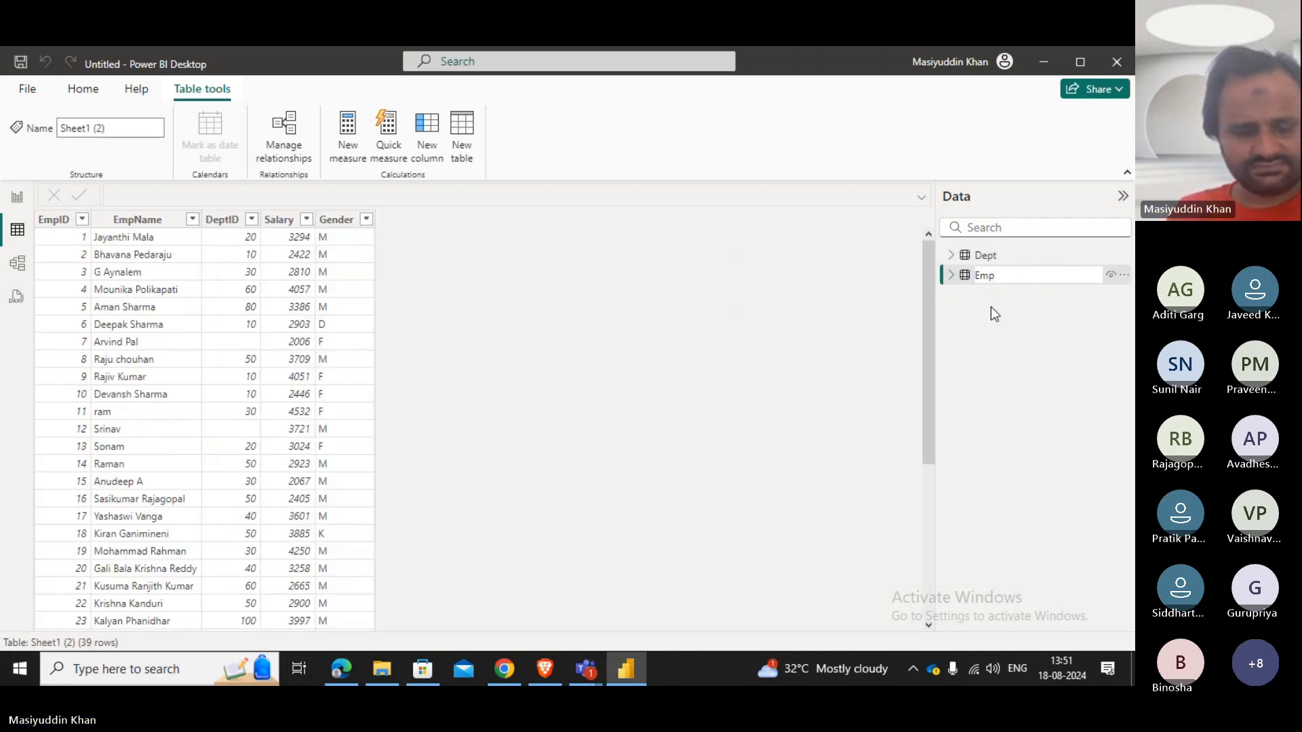
pyautogui.write('Emp')
pyautogui.press('Return')
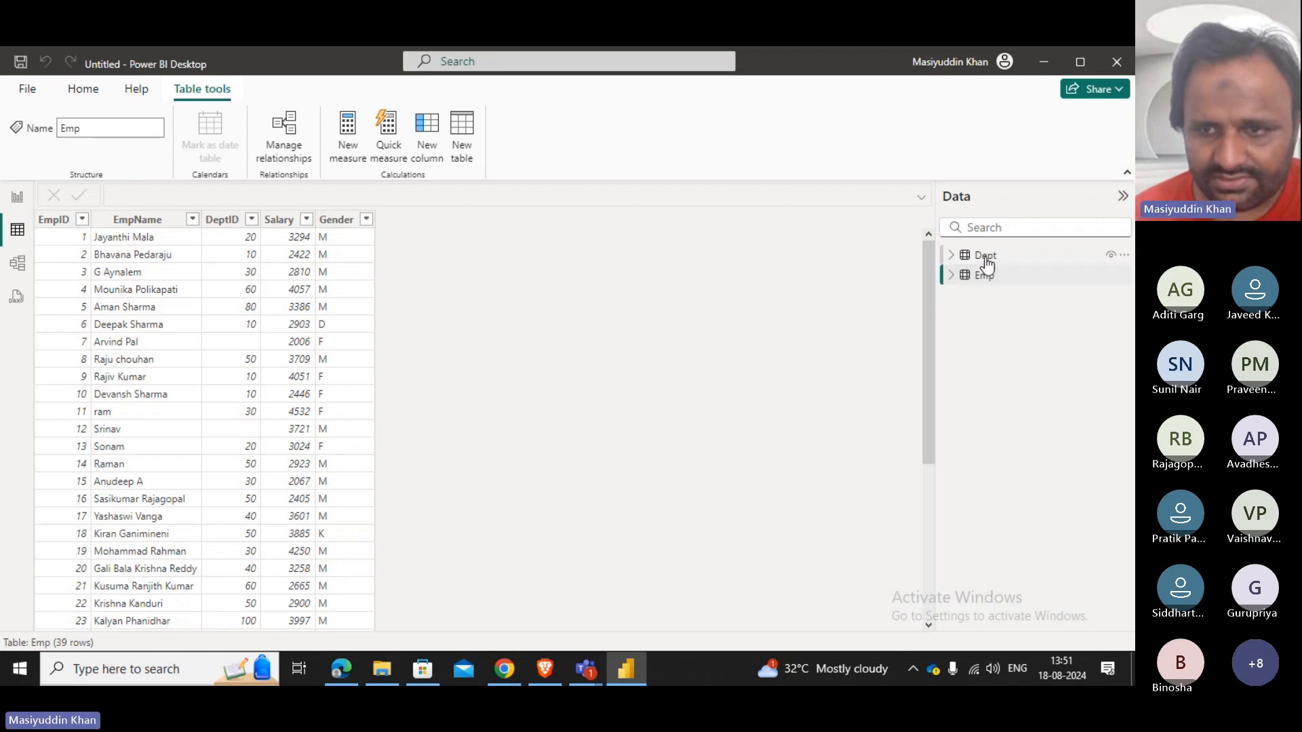
# Open the tables in Power Query Editor and turn off the Column quality display.
pyautogui.click(18, 198)
pyautogui.click(17, 232)
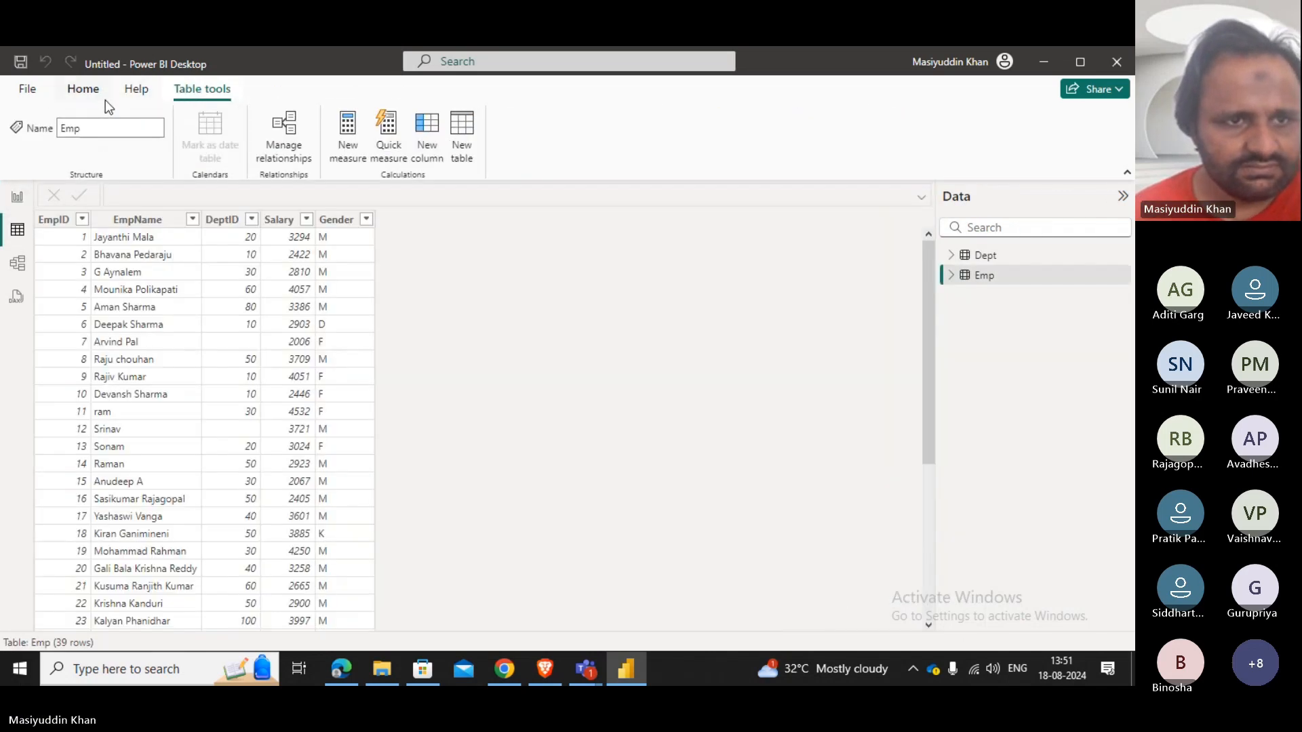
pyautogui.click(83, 89)
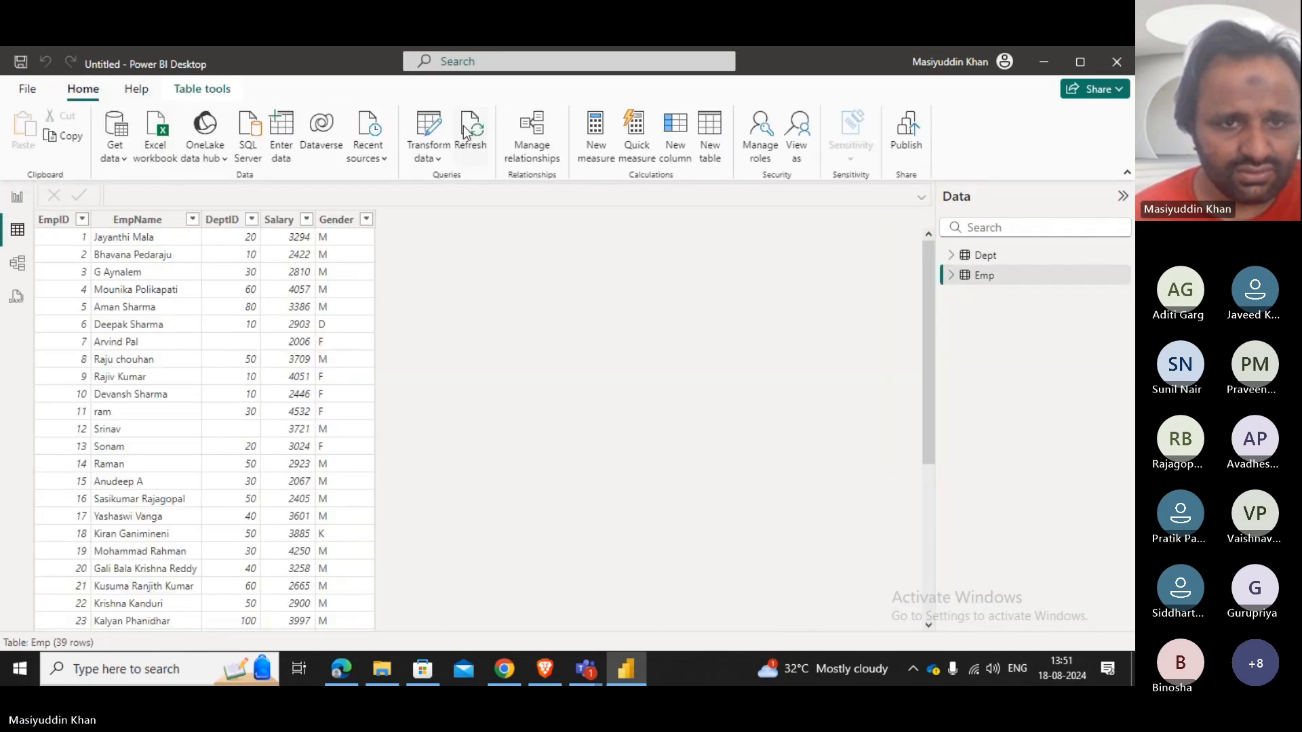
pyautogui.click(427, 135)
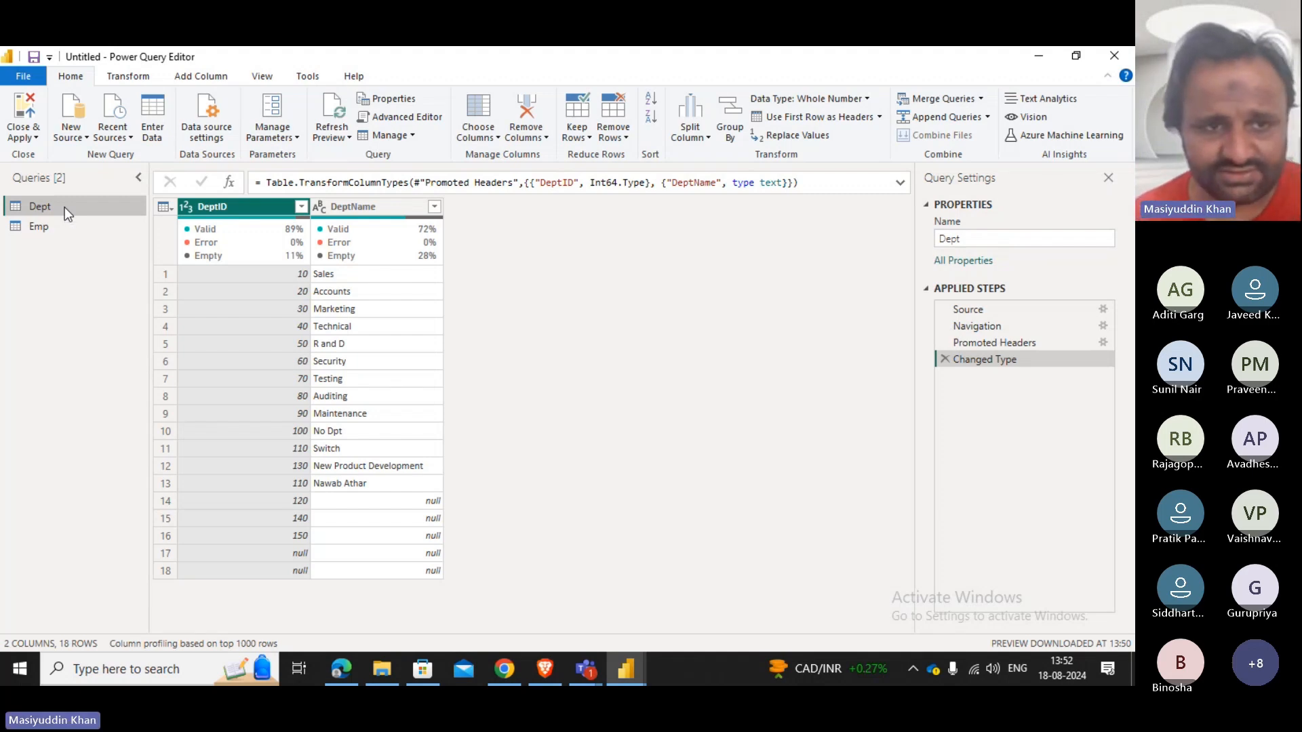
pyautogui.click(256, 77)
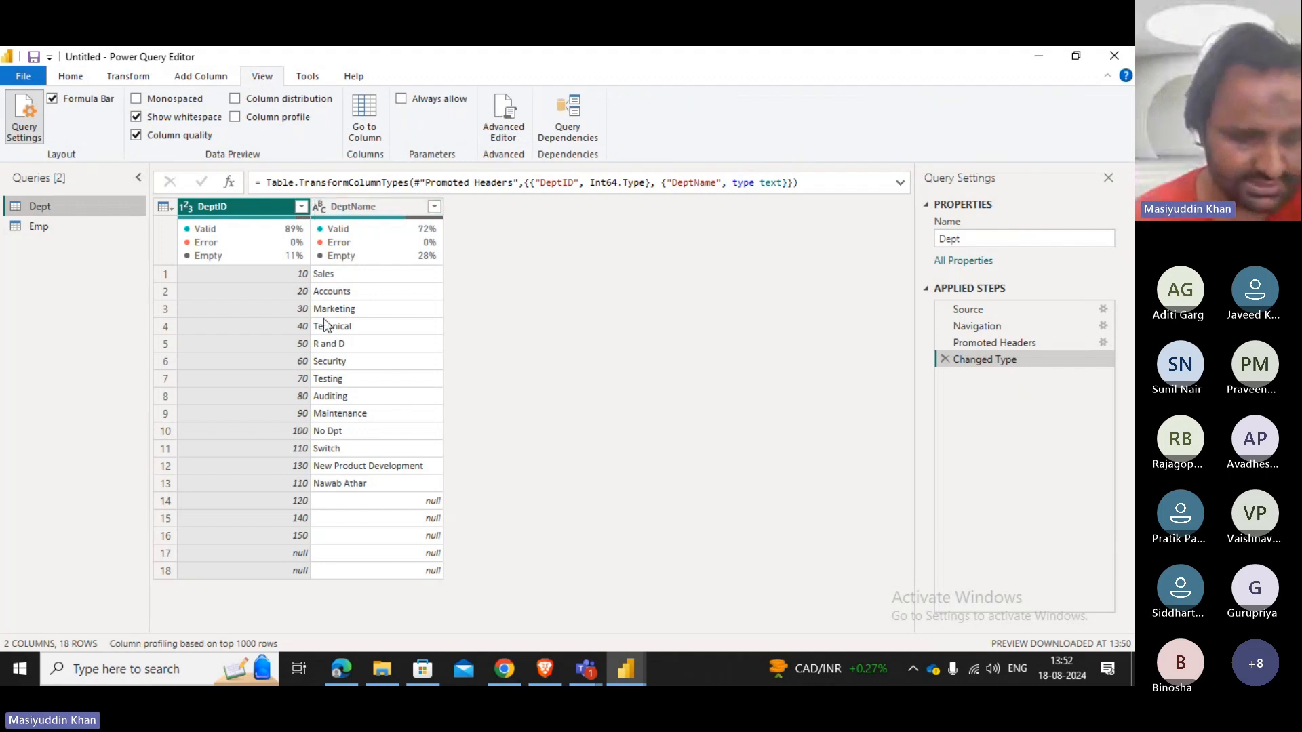
pyautogui.click(149, 141)
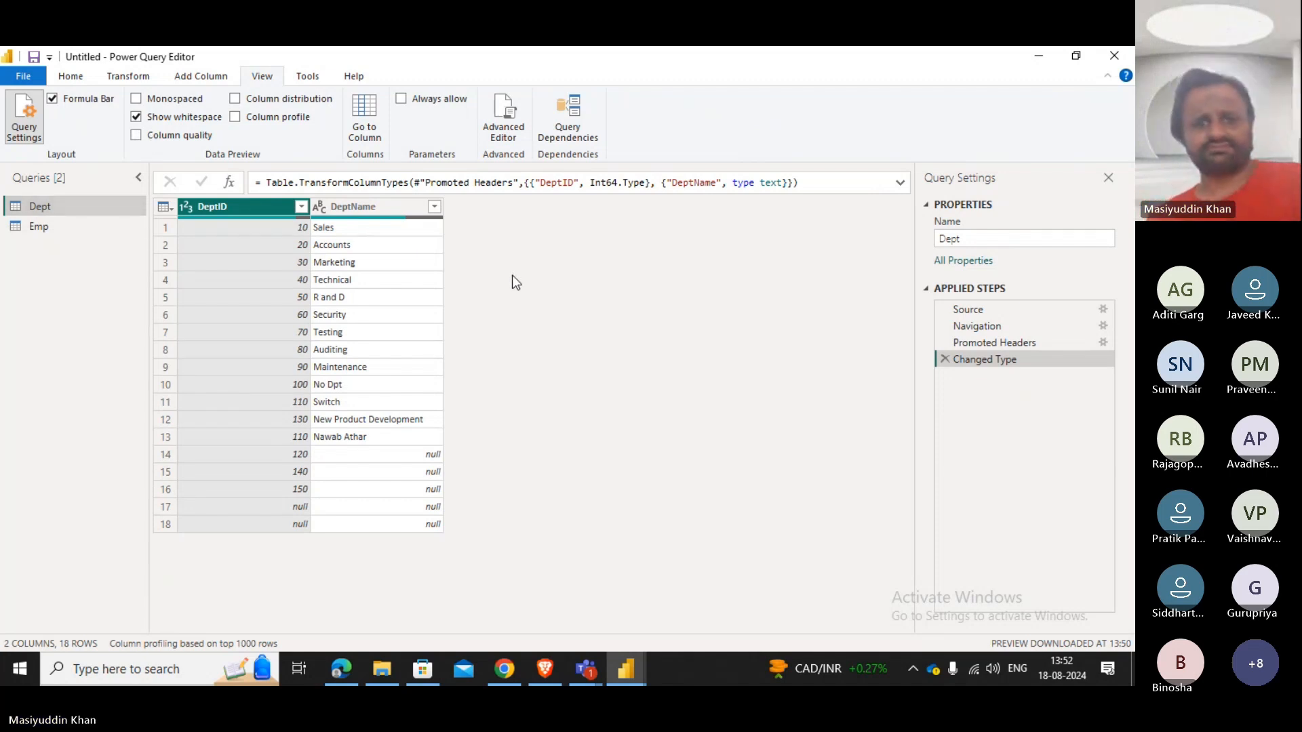
# Move the Emp query above Dept in the query list, and restore the original order with Dept selected.
pyautogui.moveTo(39, 226); pyautogui.dragTo(42, 202)
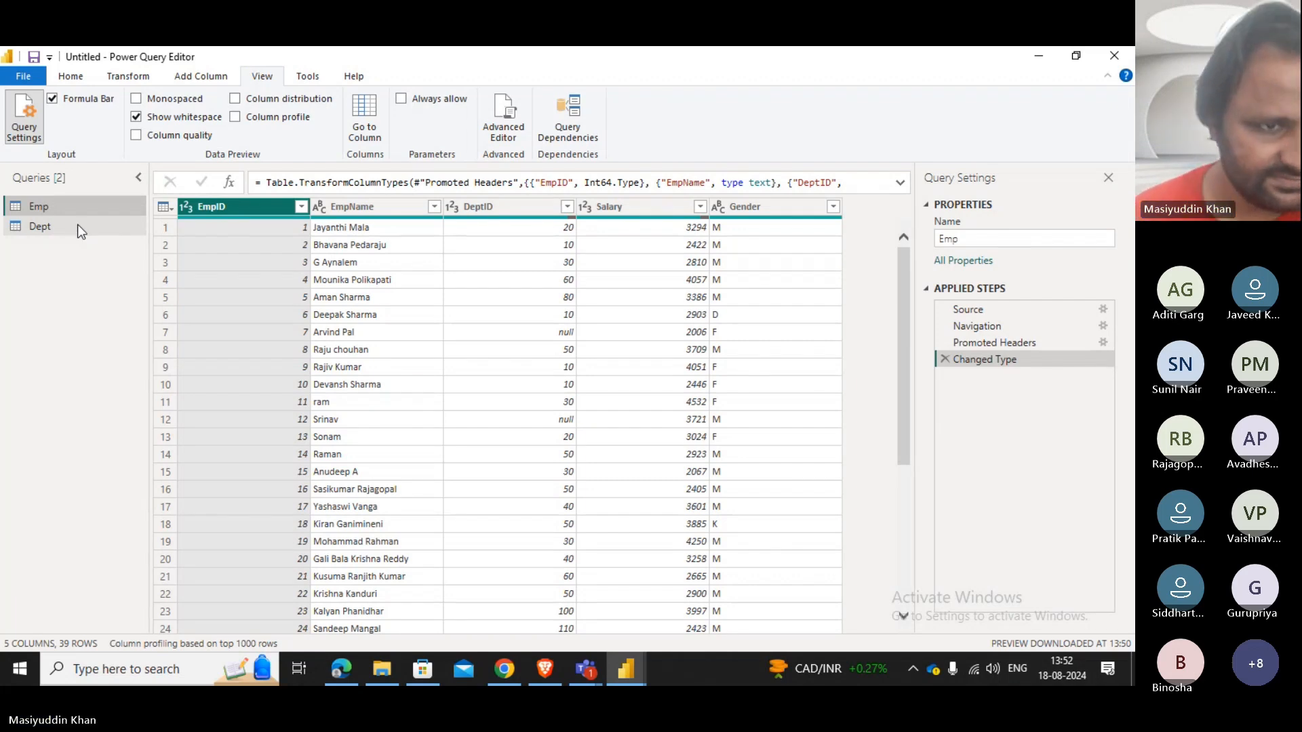
pyautogui.moveTo(84, 214); pyautogui.dragTo(78, 252)
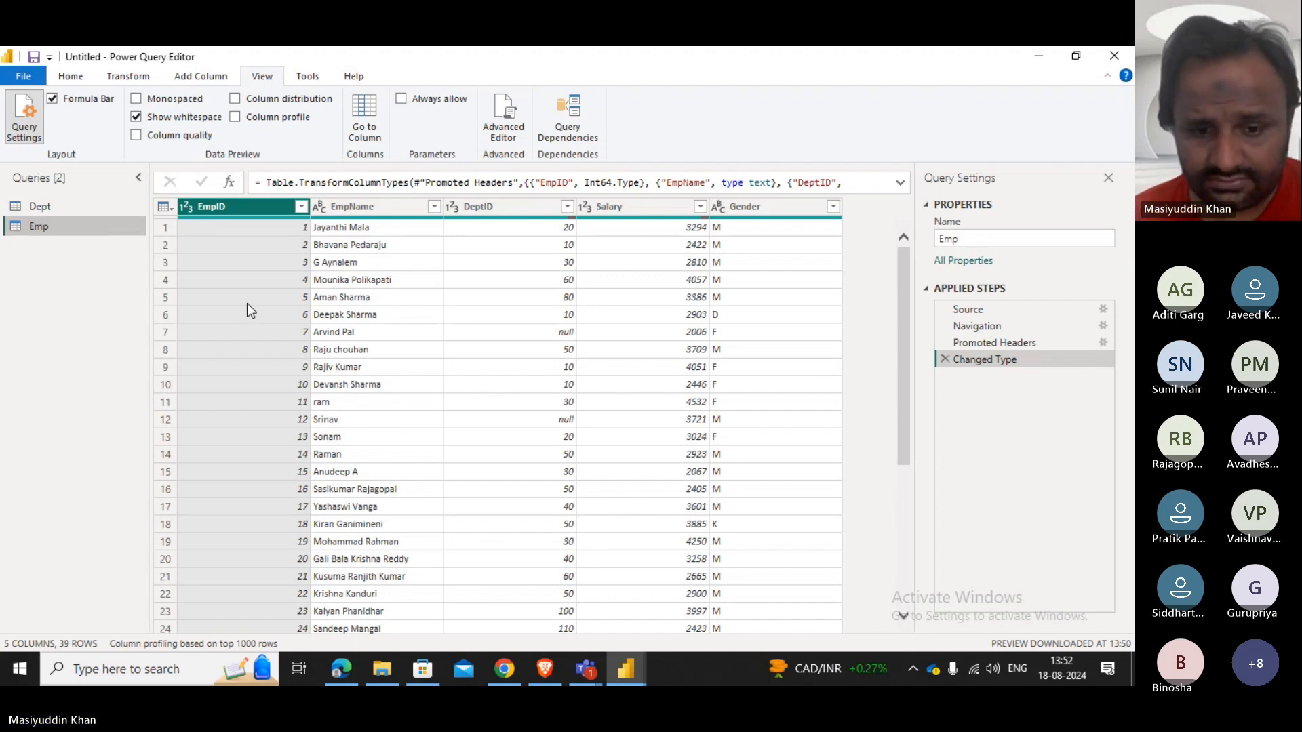
pyautogui.click(80, 209)
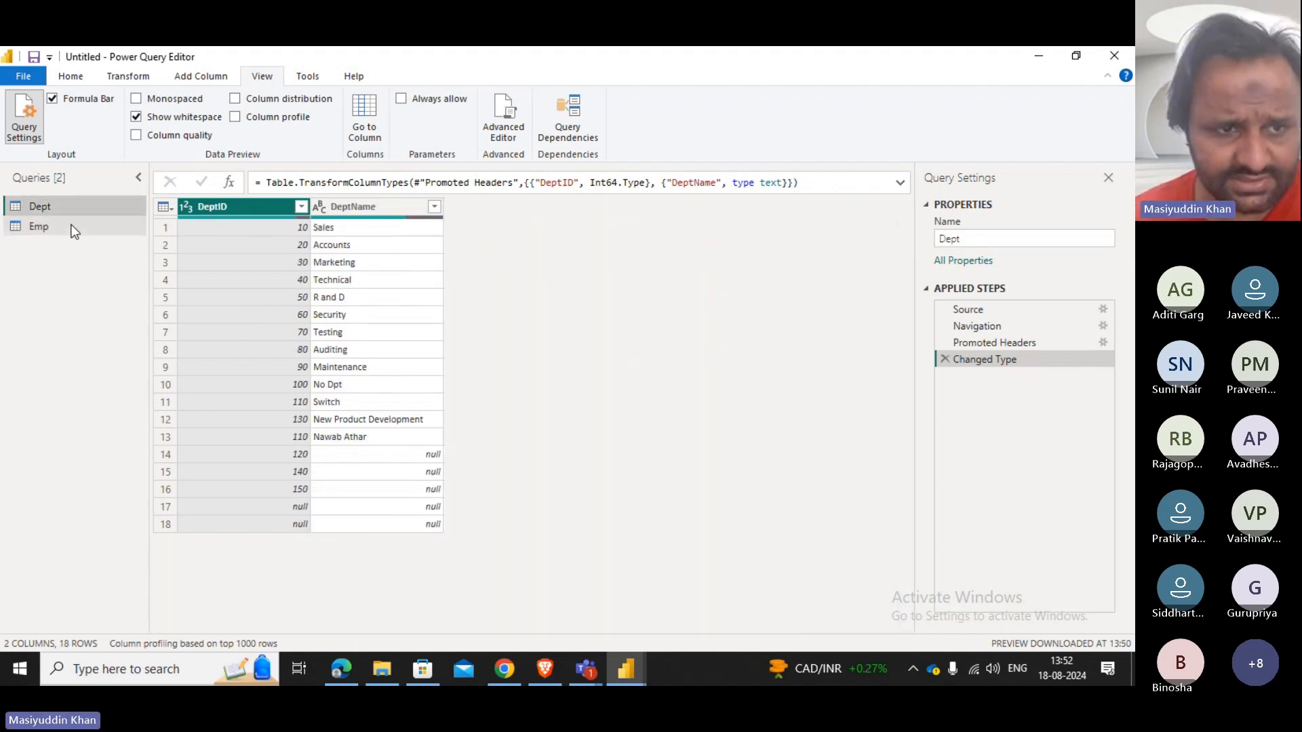
# Compare the columns of the Emp and Dept tables to find their shared field, finishing with Emp selected.
pyautogui.click(72, 228)
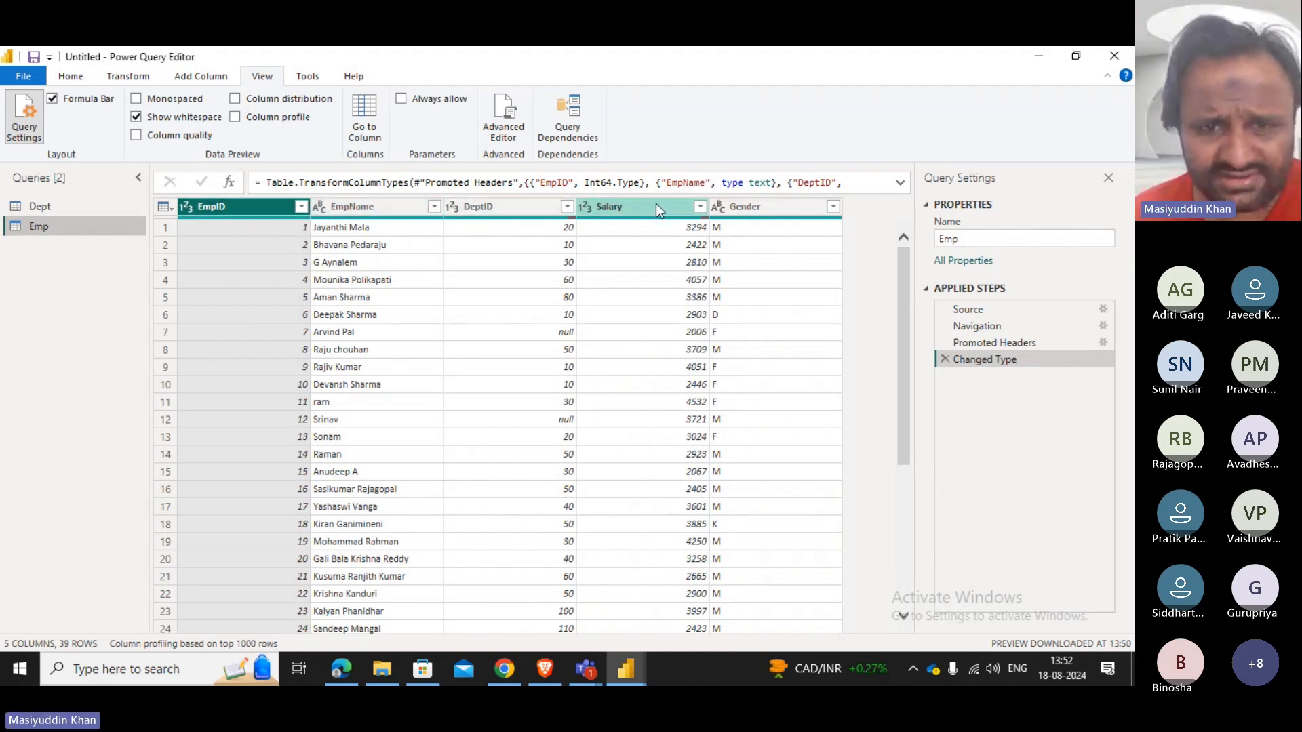
pyautogui.click(34, 207)
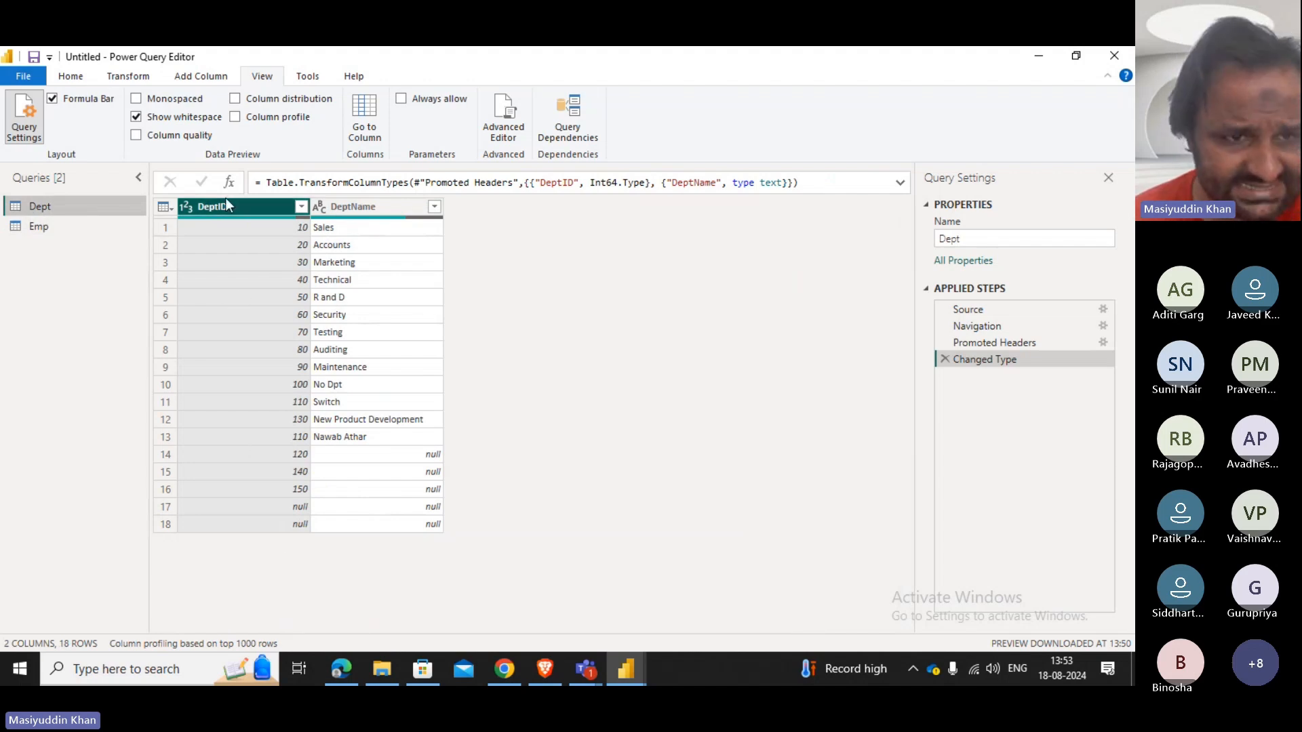
pyautogui.click(88, 228)
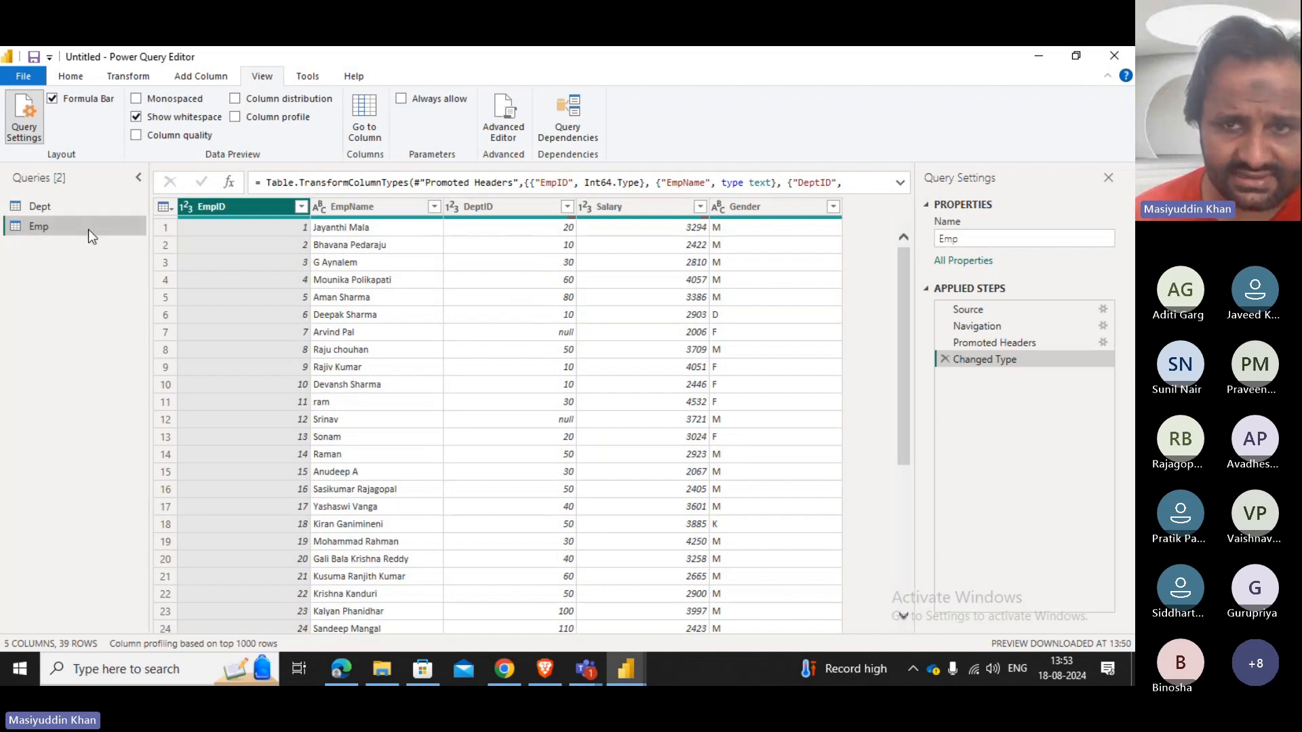
pyautogui.click(82, 76)
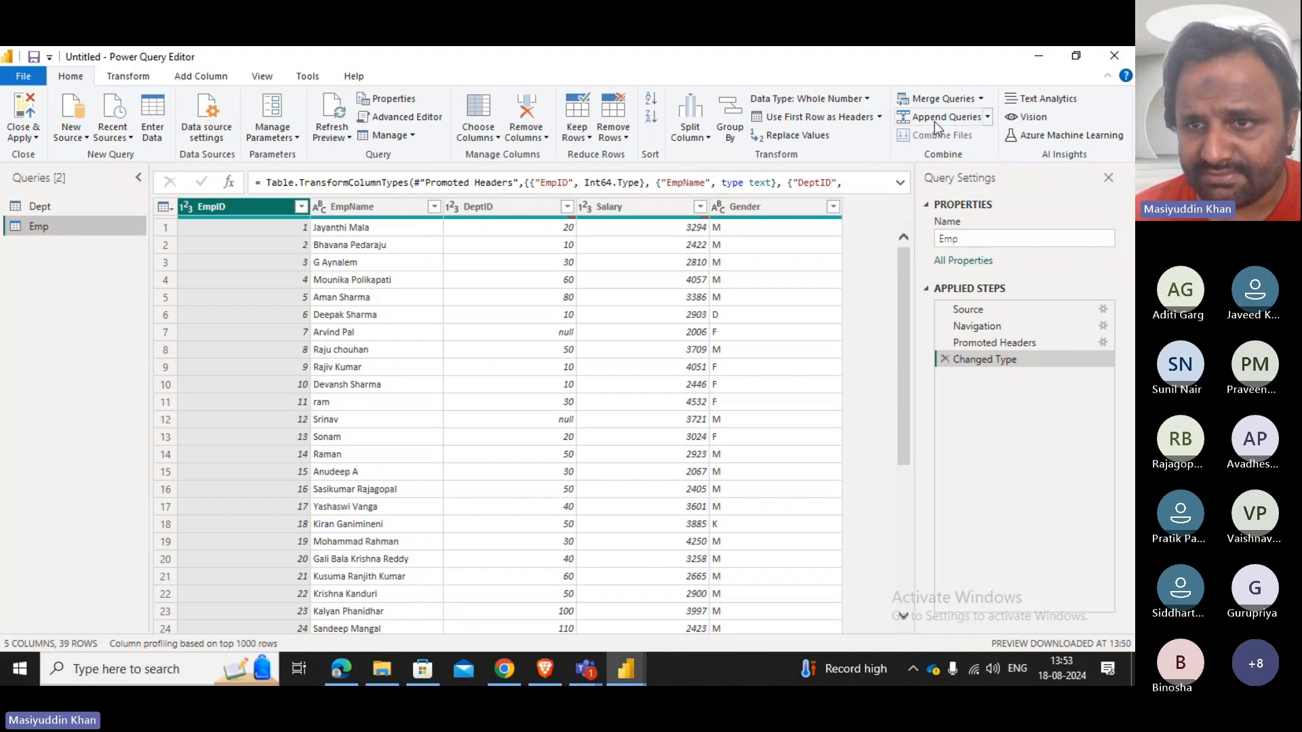
pyautogui.click(980, 100)
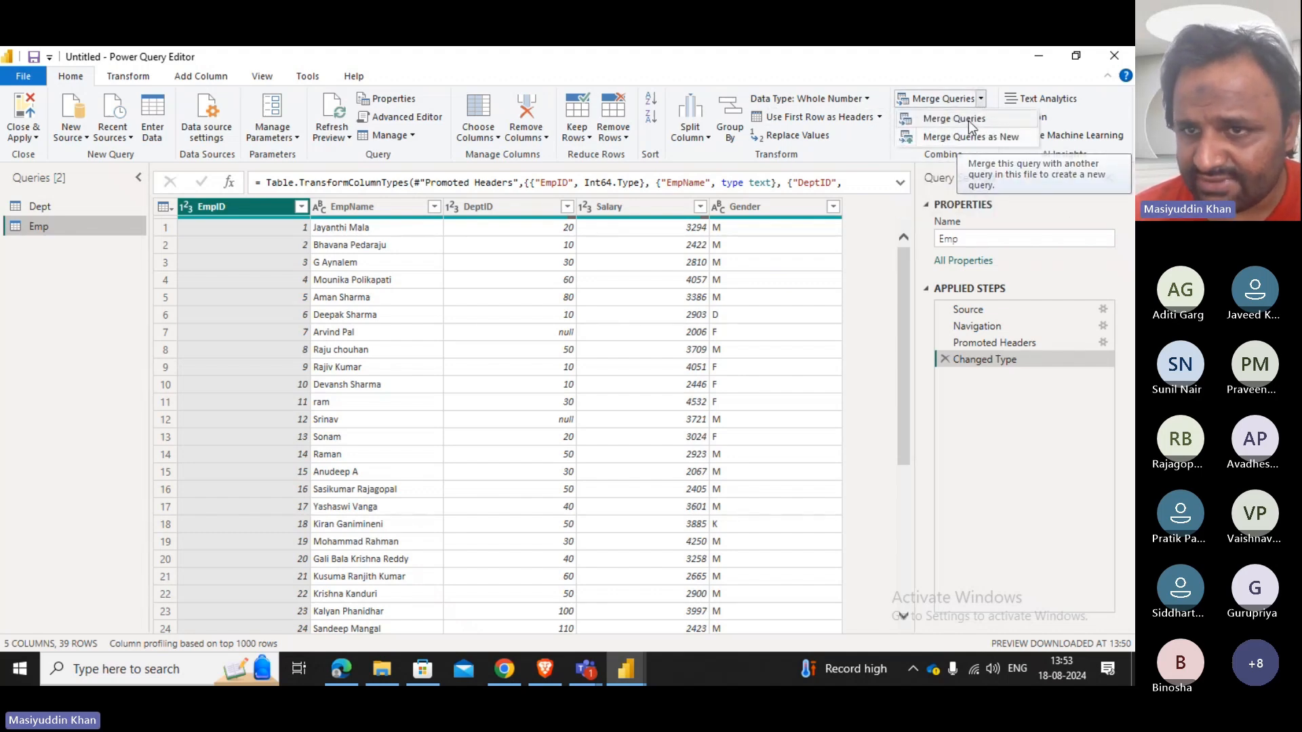
pyautogui.click(969, 118)
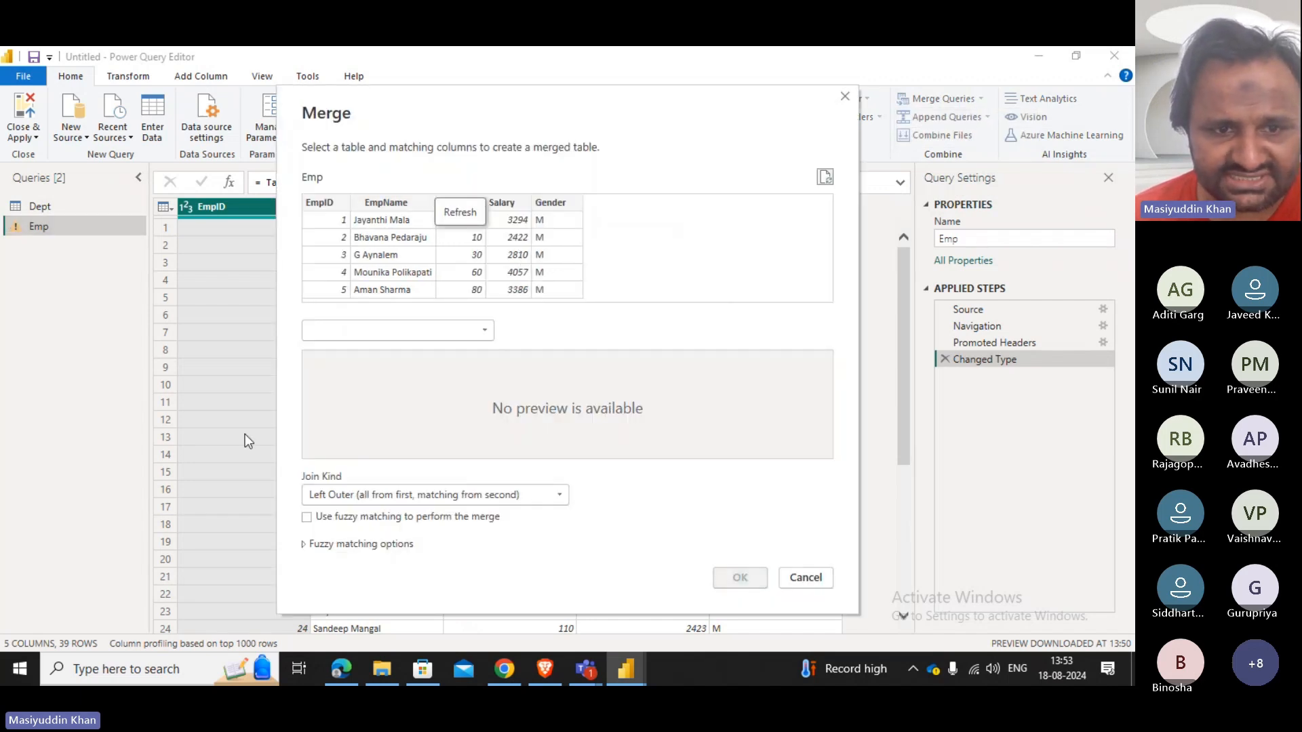
pyautogui.click(380, 331)
pyautogui.click(380, 331)
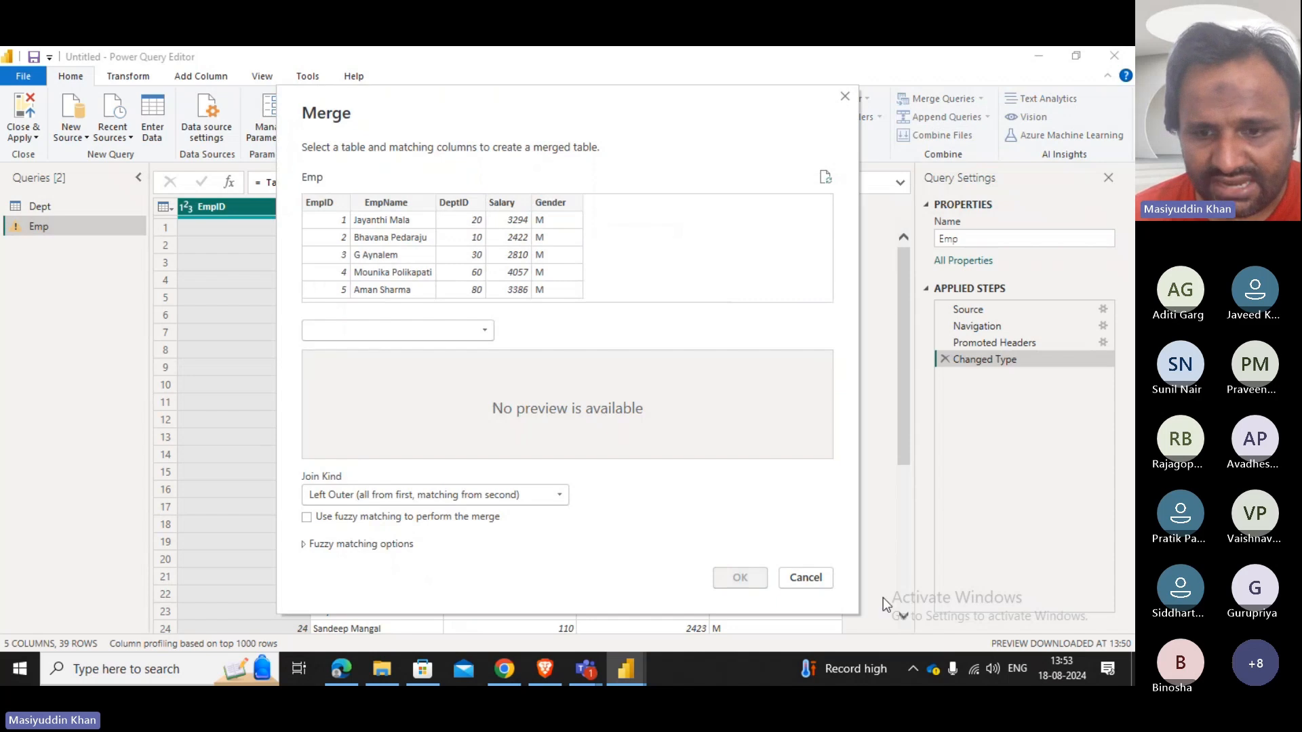
pyautogui.click(805, 578)
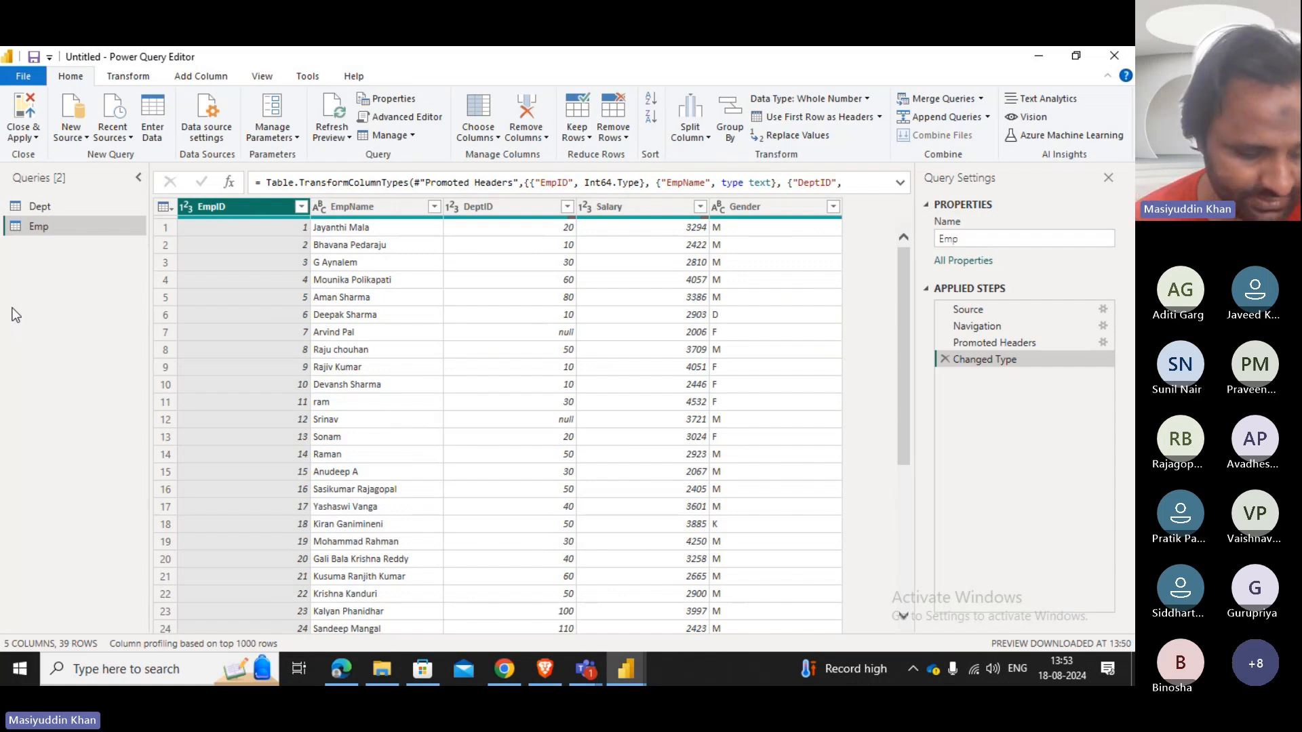
# Start merging queries as a new query with Emp as the first table.
pyautogui.click(980, 101)
pyautogui.click(965, 133)
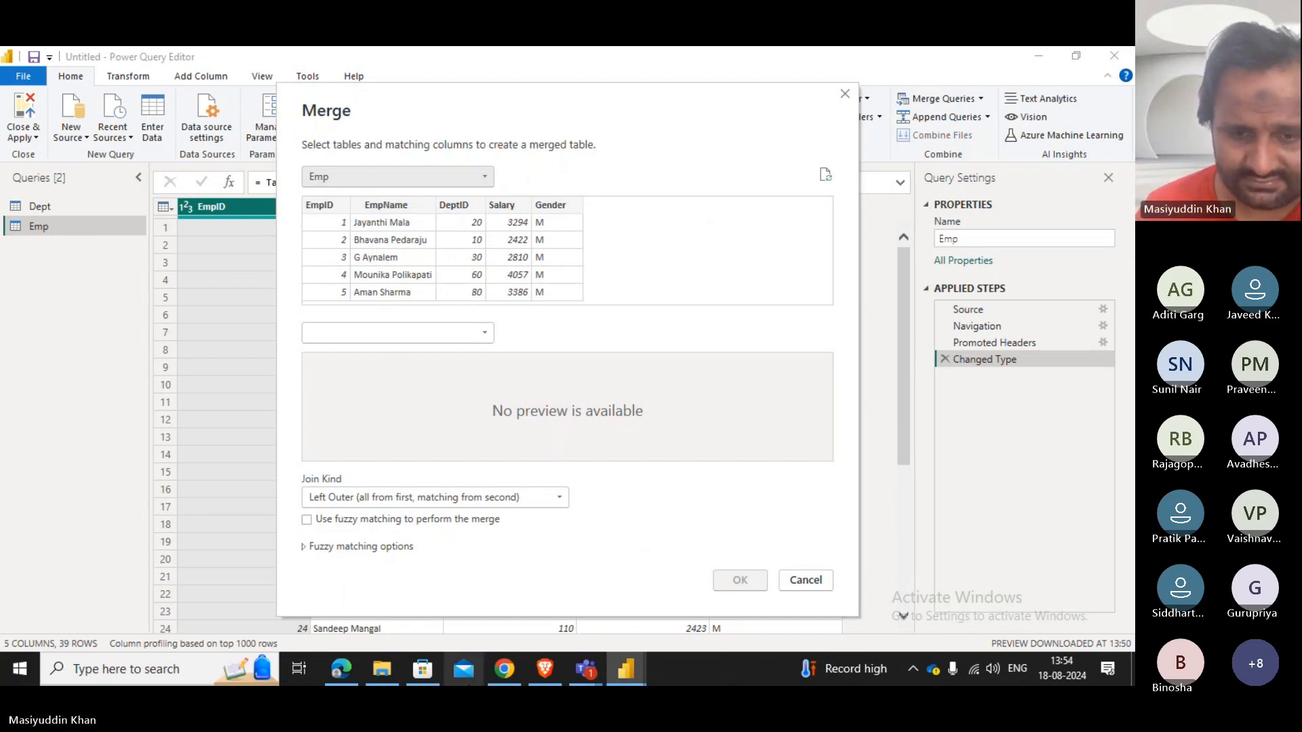
# Switch to the Teams meeting, read the meeting chat, and return to the Merge dialog in Power Query Editor.
pyautogui.moveTo(586, 669)
pyautogui.click(559, 621)
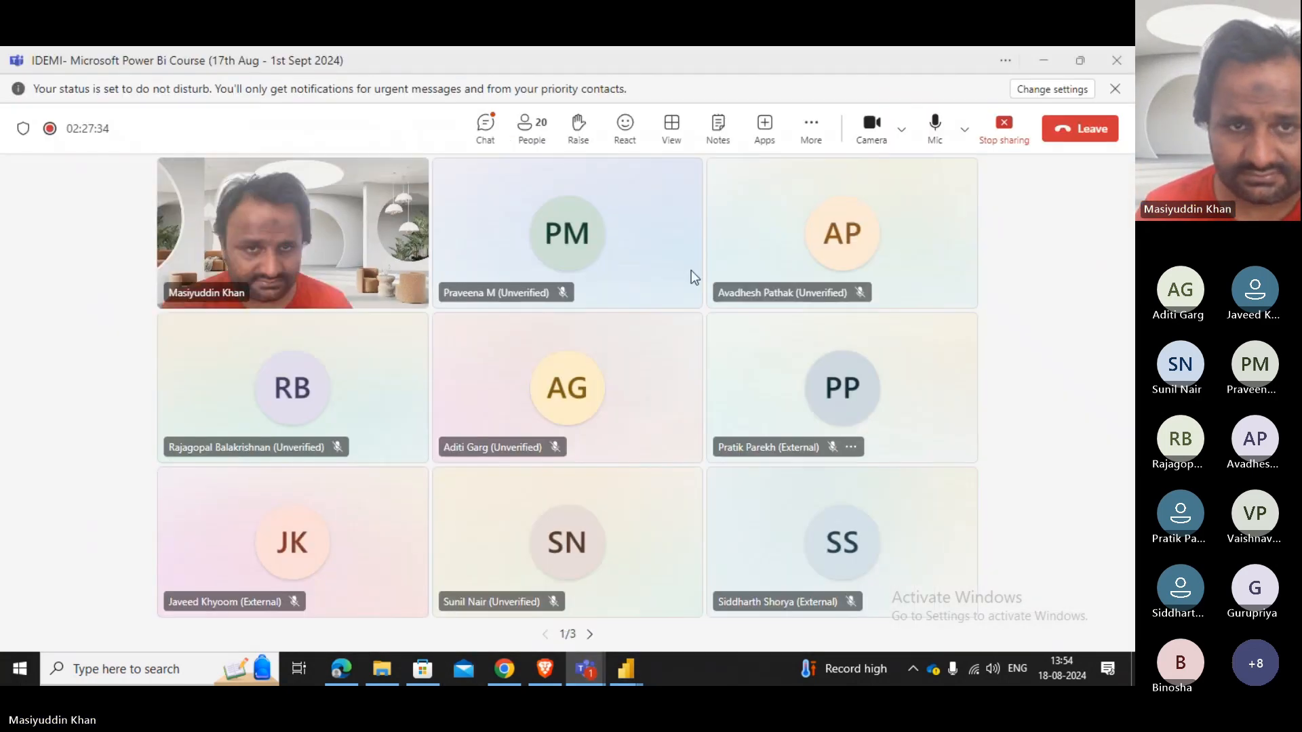
pyautogui.click(493, 143)
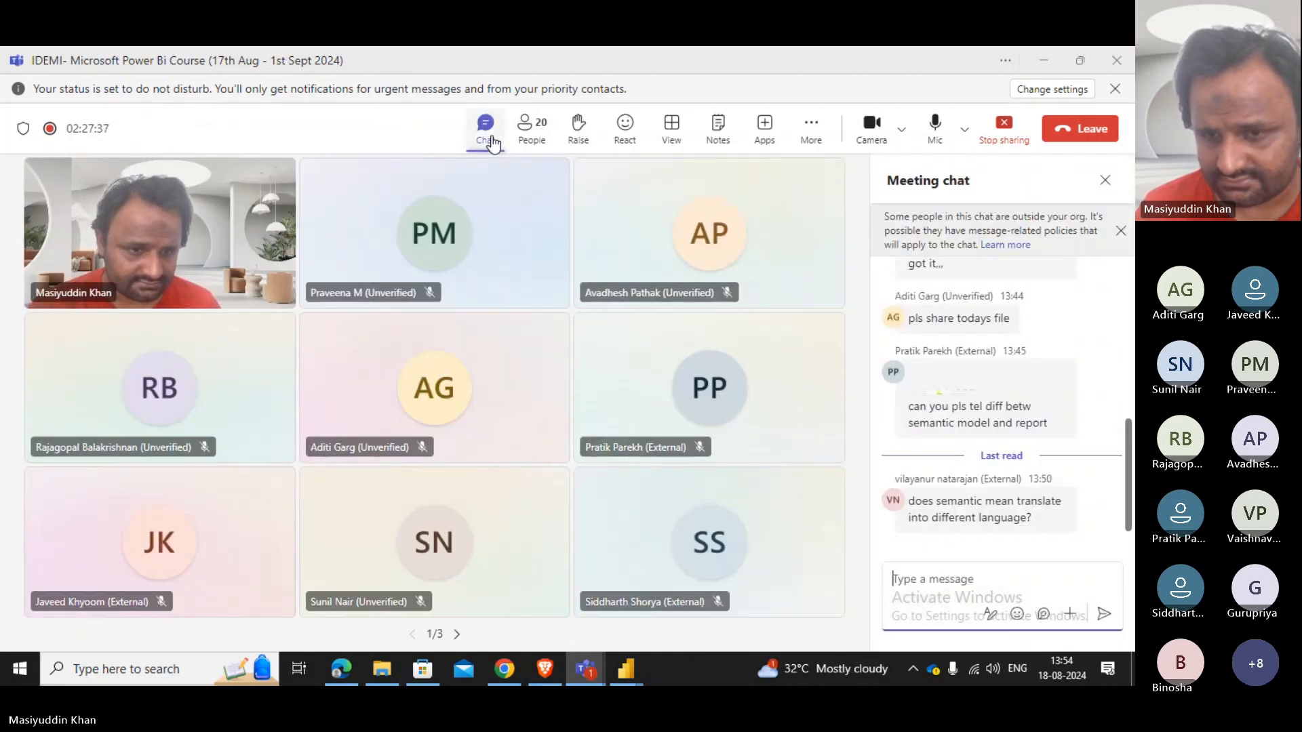
pyautogui.click(1068, 57)
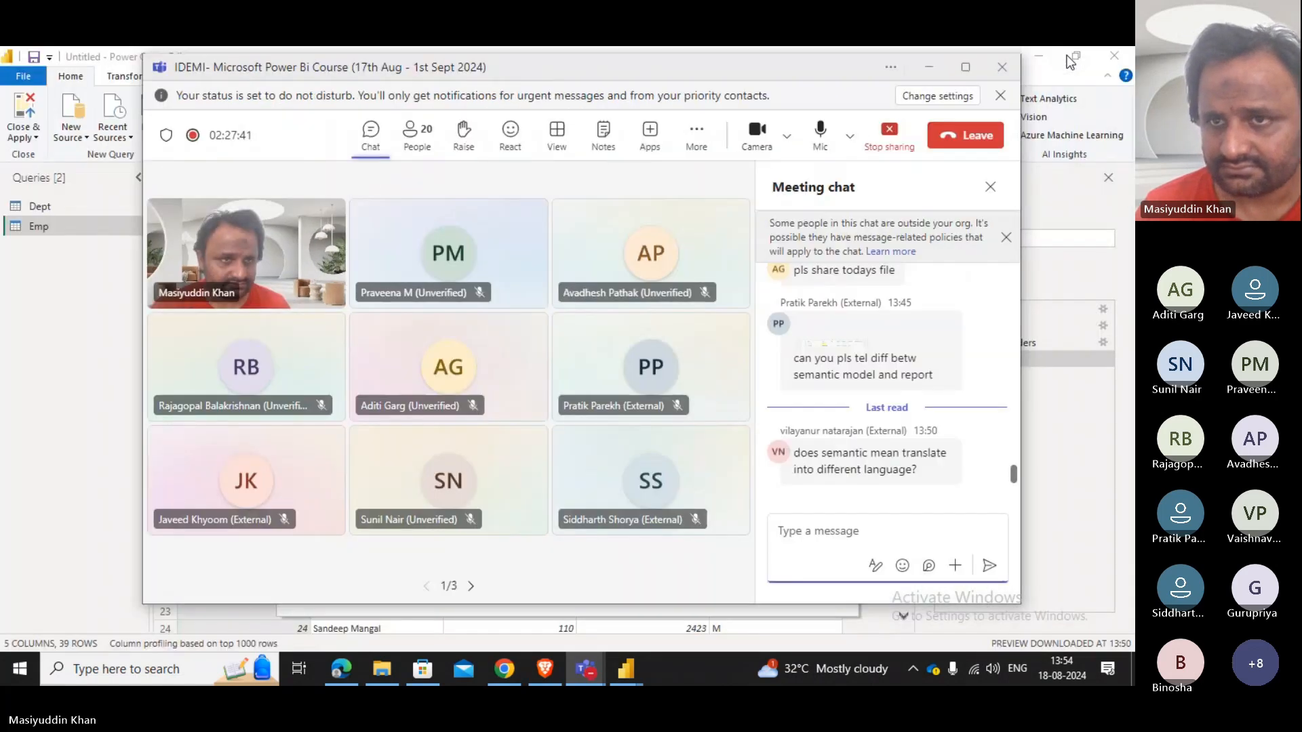
pyautogui.click(926, 67)
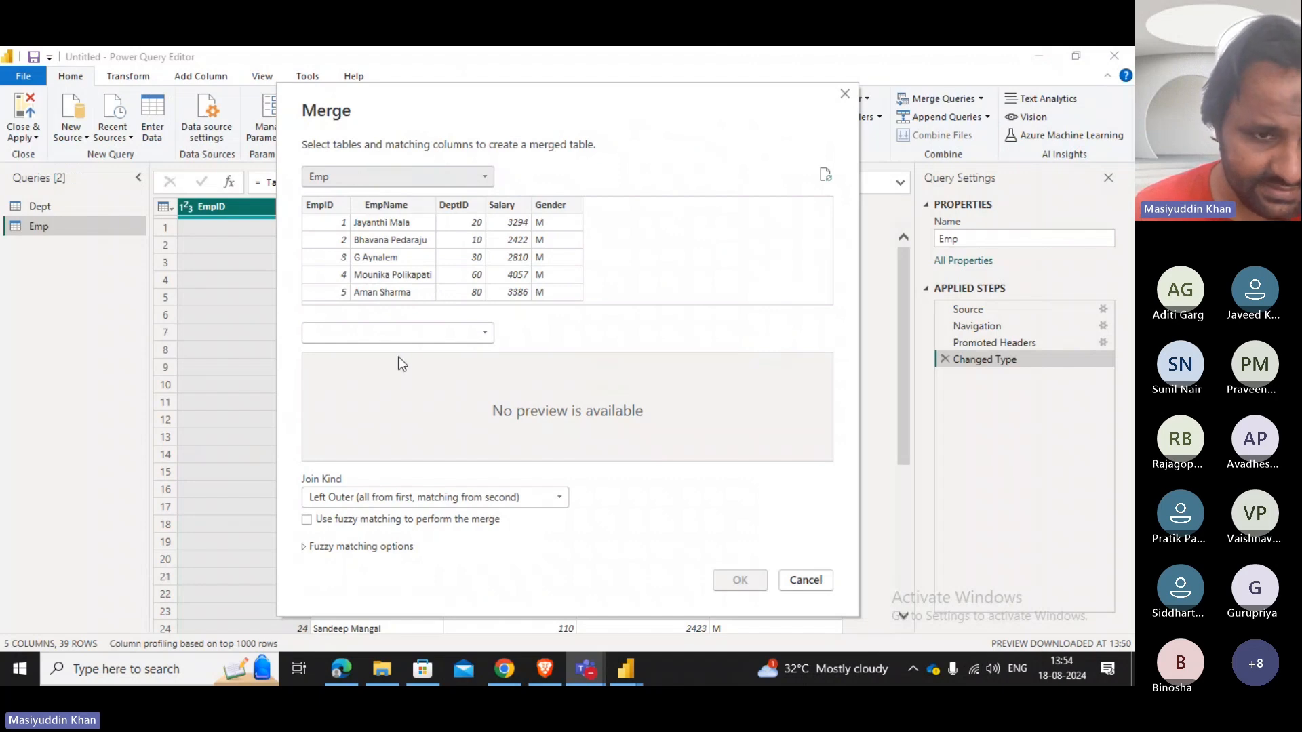
# Merge Emp with Dept, matching both tables on DeptID with a Left Outer join.
pyautogui.click(408, 336)
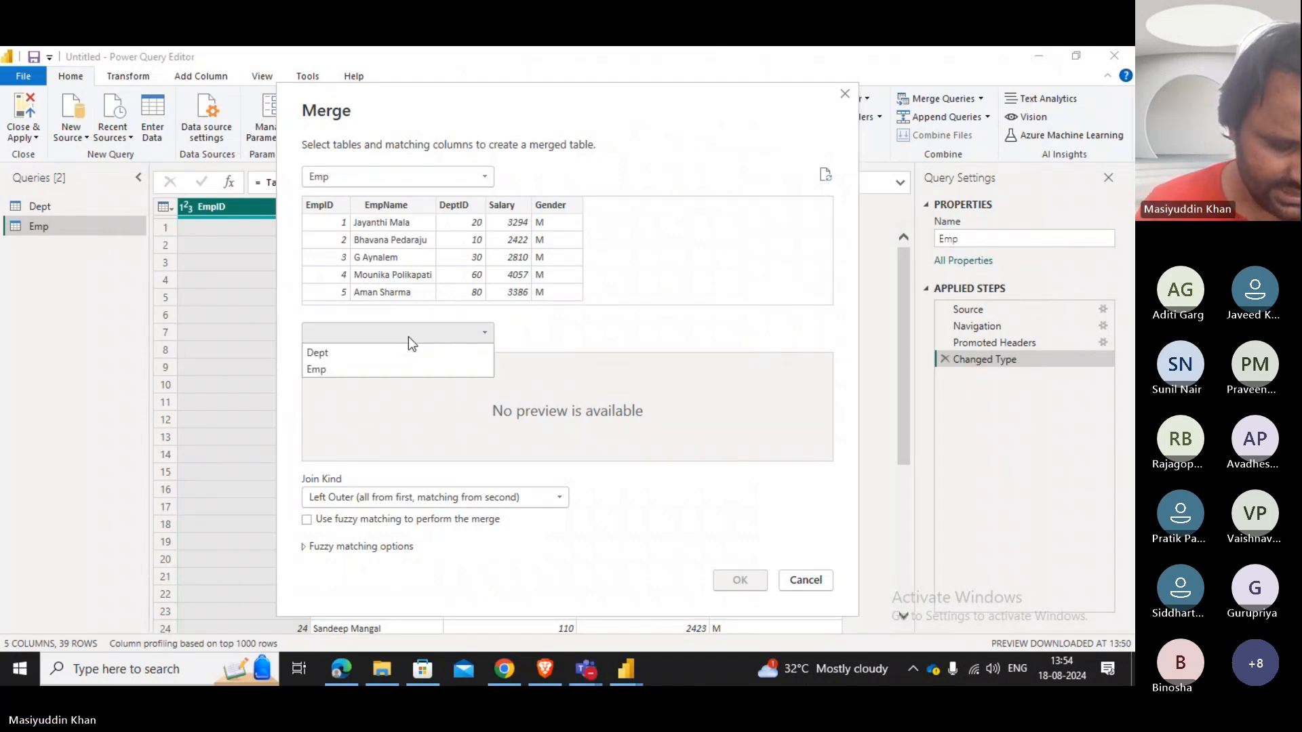
pyautogui.click(404, 347)
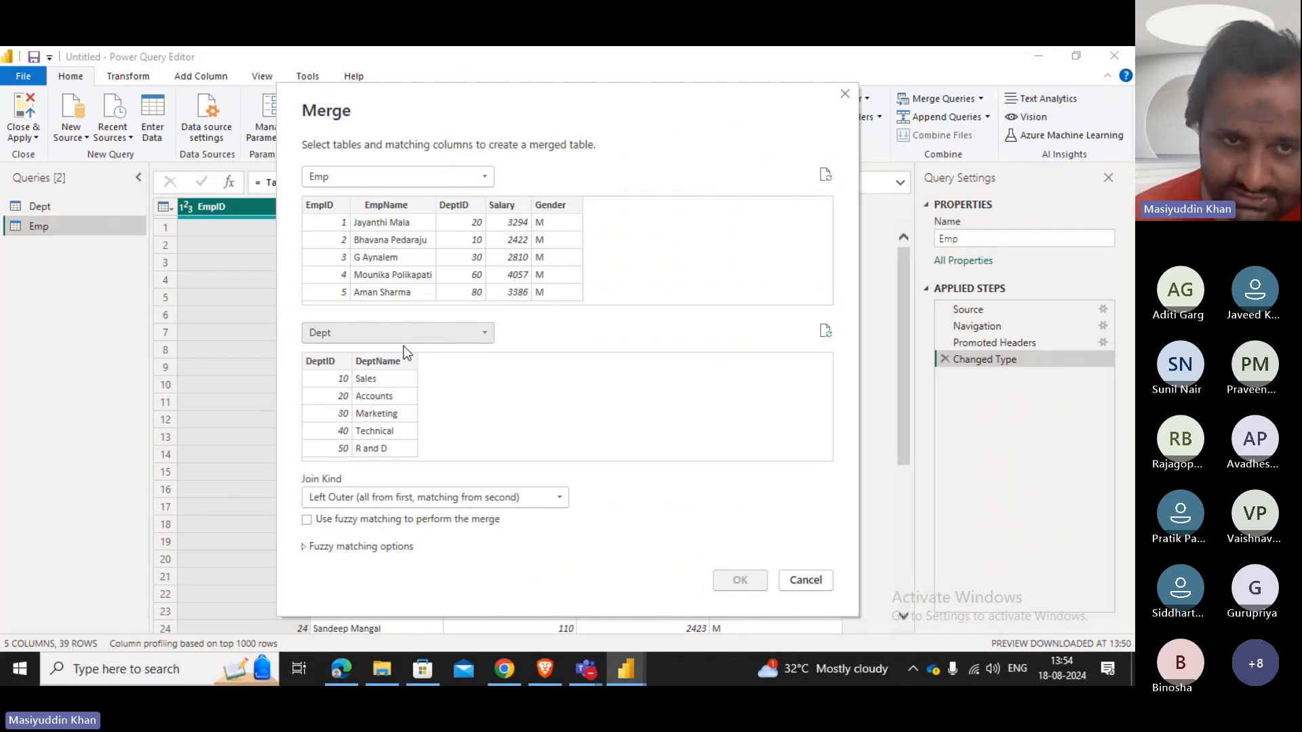
pyautogui.click(445, 230)
pyautogui.click(347, 396)
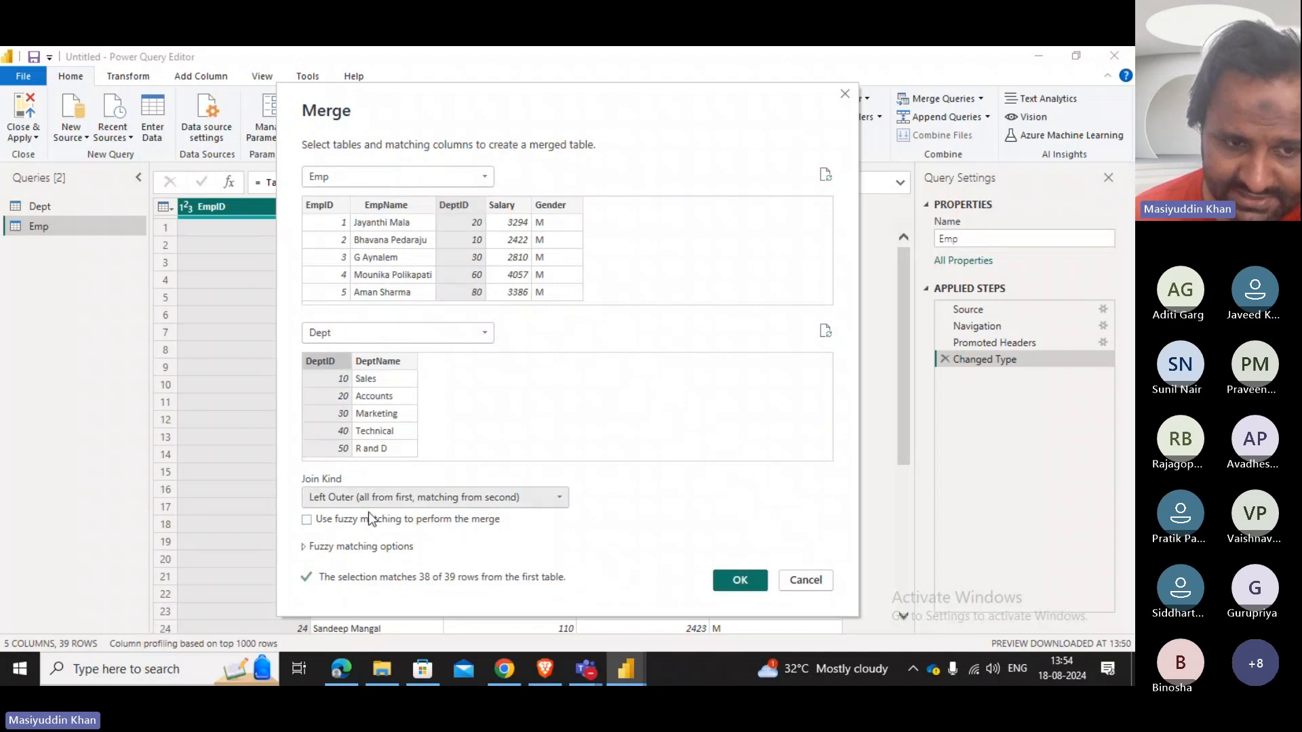
pyautogui.click(391, 506)
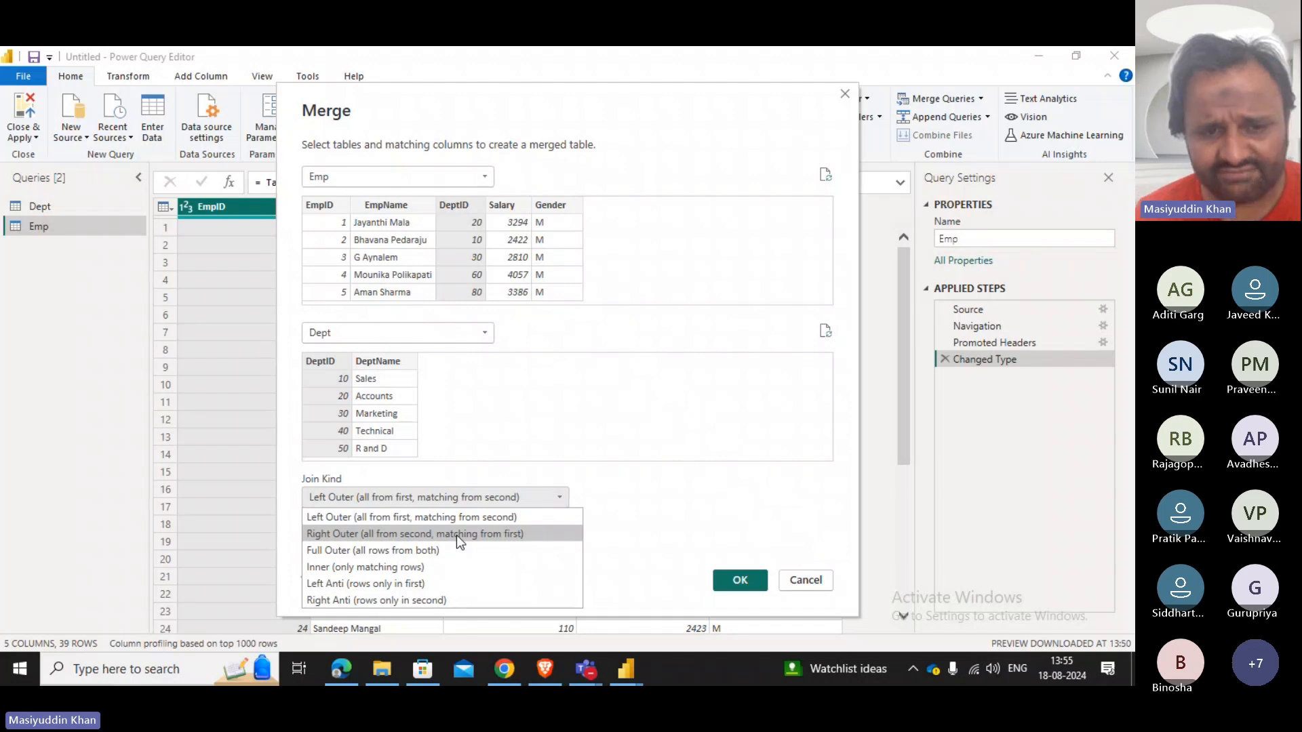
pyautogui.click(402, 516)
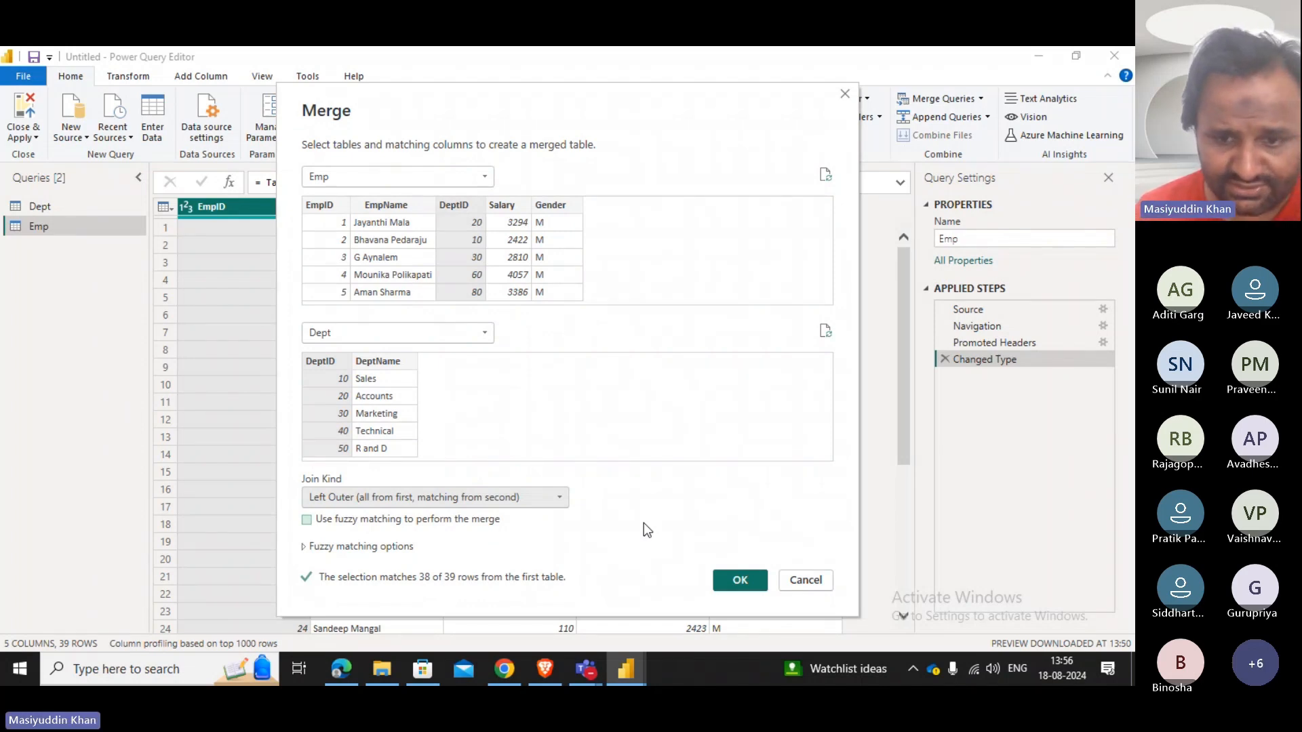
pyautogui.click(740, 580)
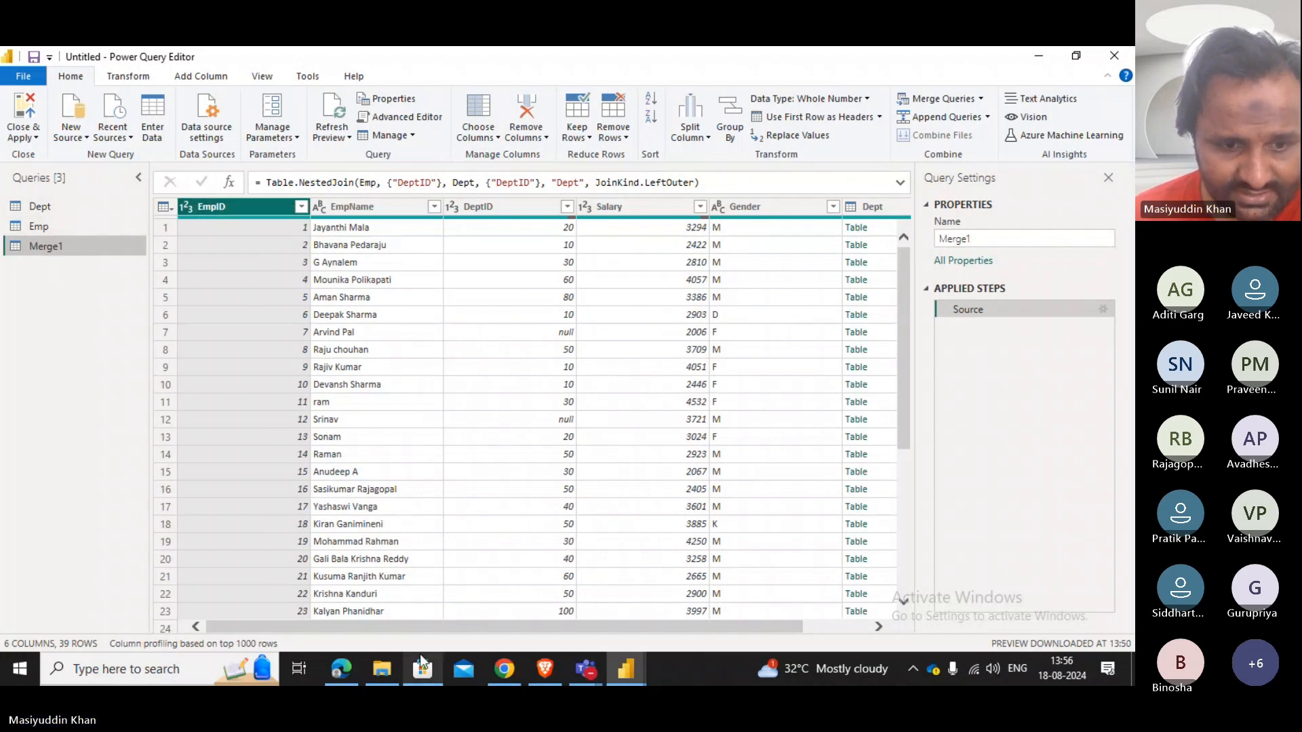
# Examine the merged query's columns and the expand options of its nested Dept column.
pyautogui.click(53, 230)
pyautogui.click(83, 246)
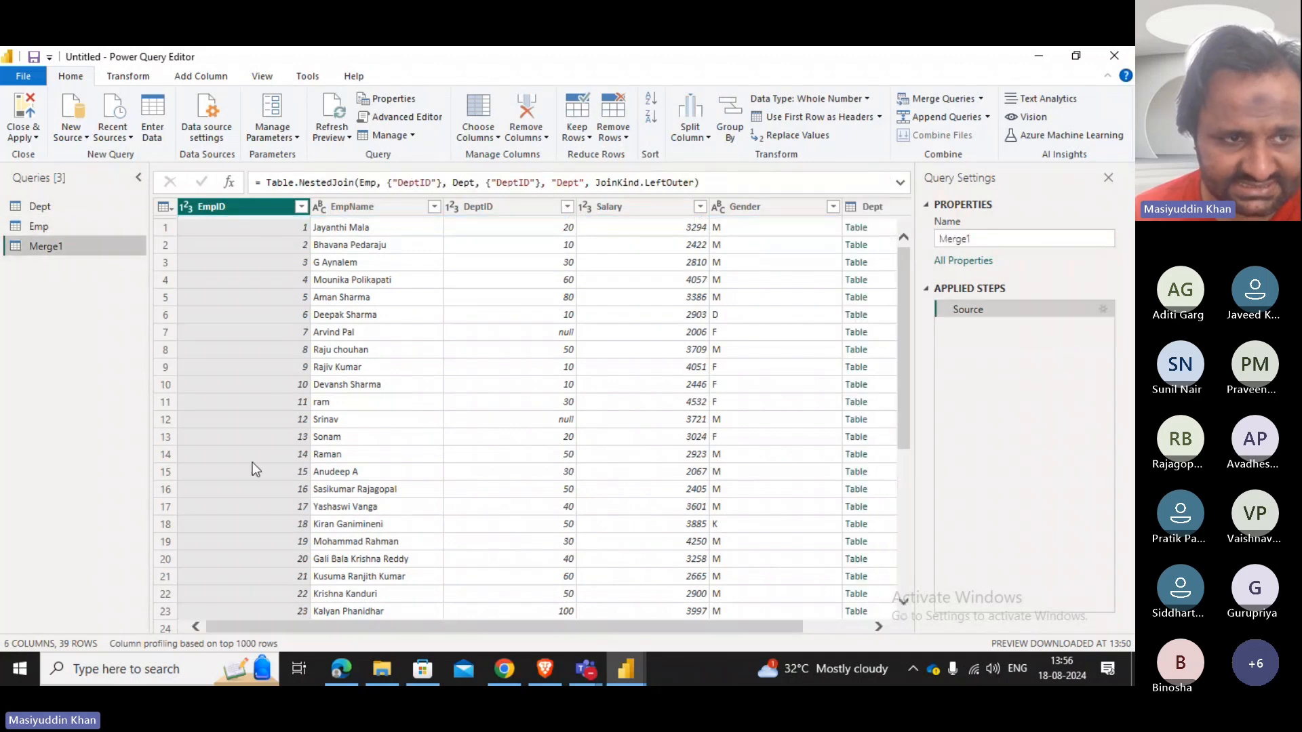
pyautogui.moveTo(397, 628); pyautogui.dragTo(670, 623)
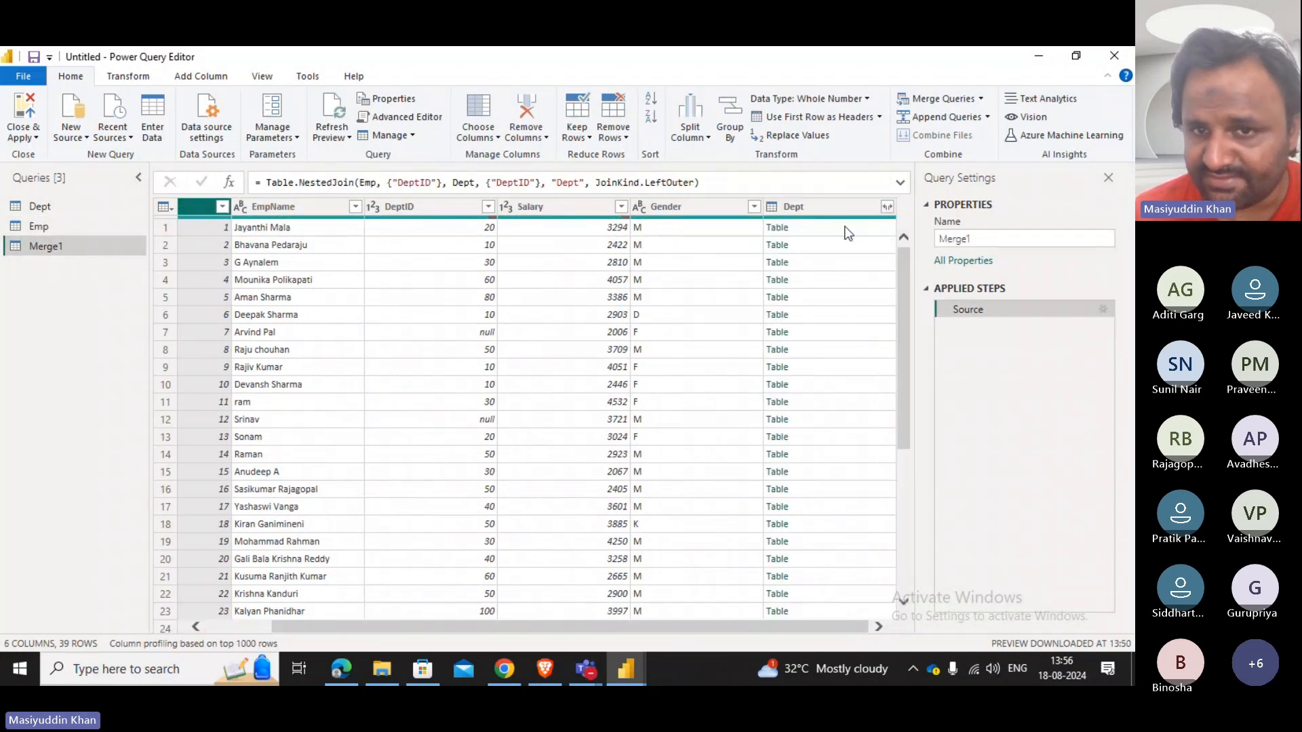
pyautogui.moveTo(437, 627); pyautogui.dragTo(372, 628)
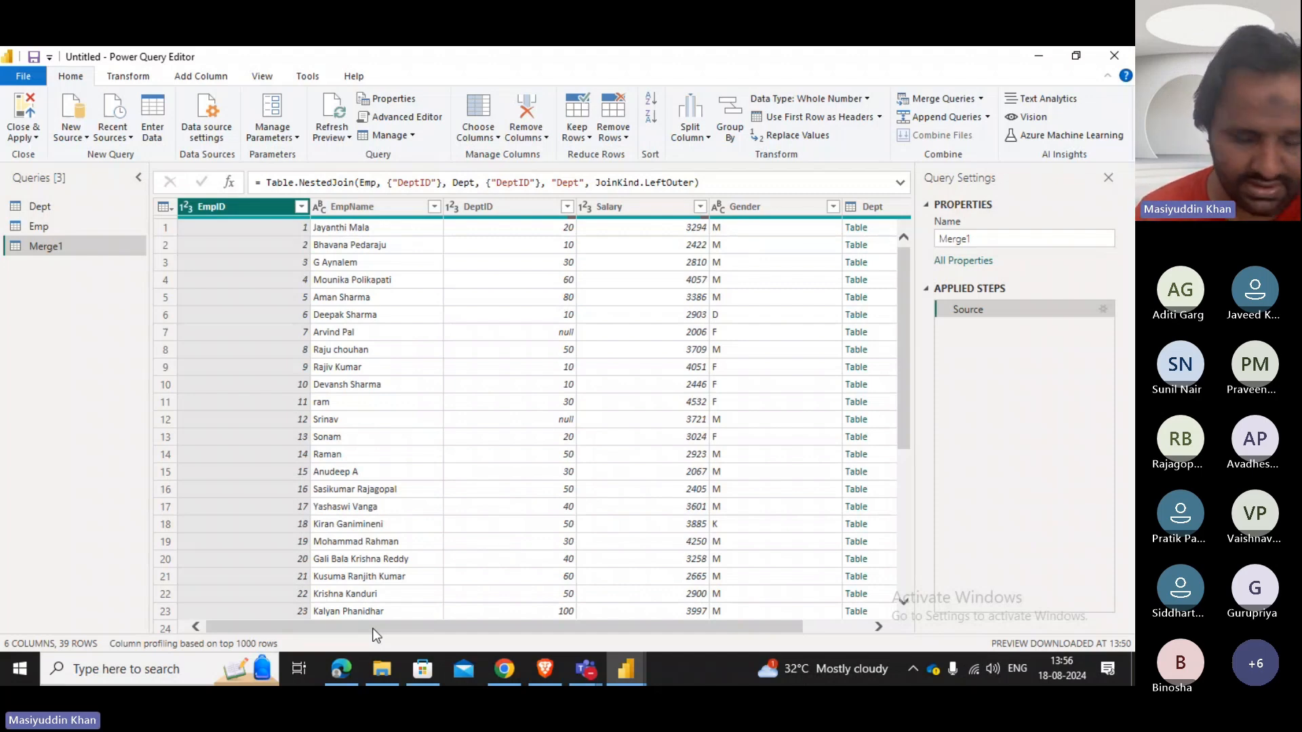
pyautogui.moveTo(519, 628); pyautogui.dragTo(1090, 607)
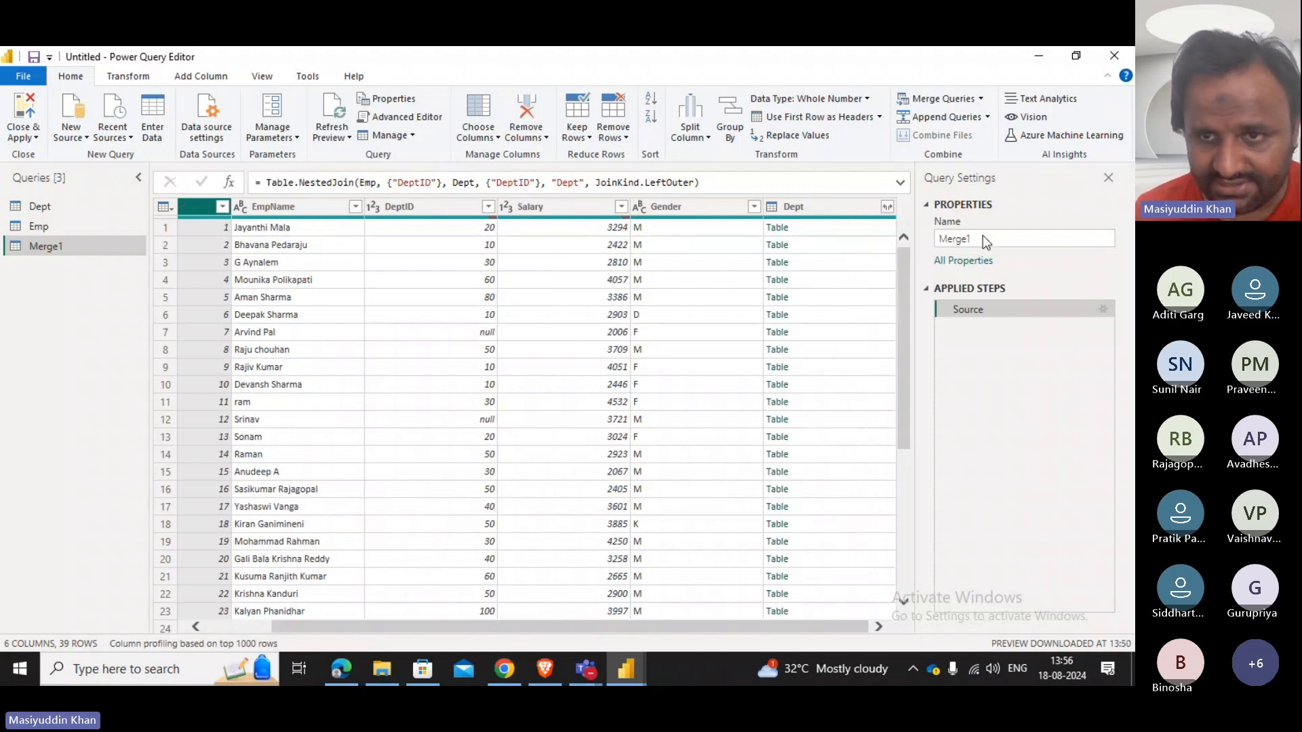
pyautogui.click(887, 207)
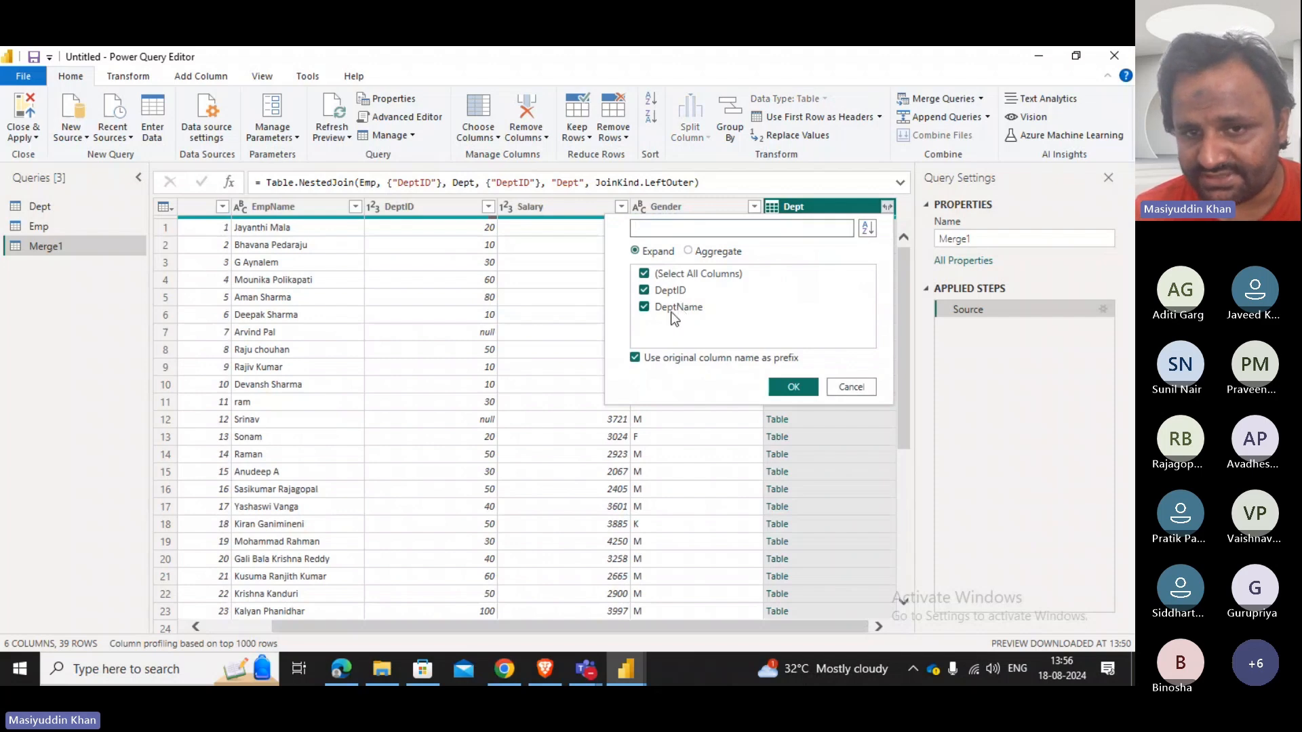
pyautogui.click(856, 387)
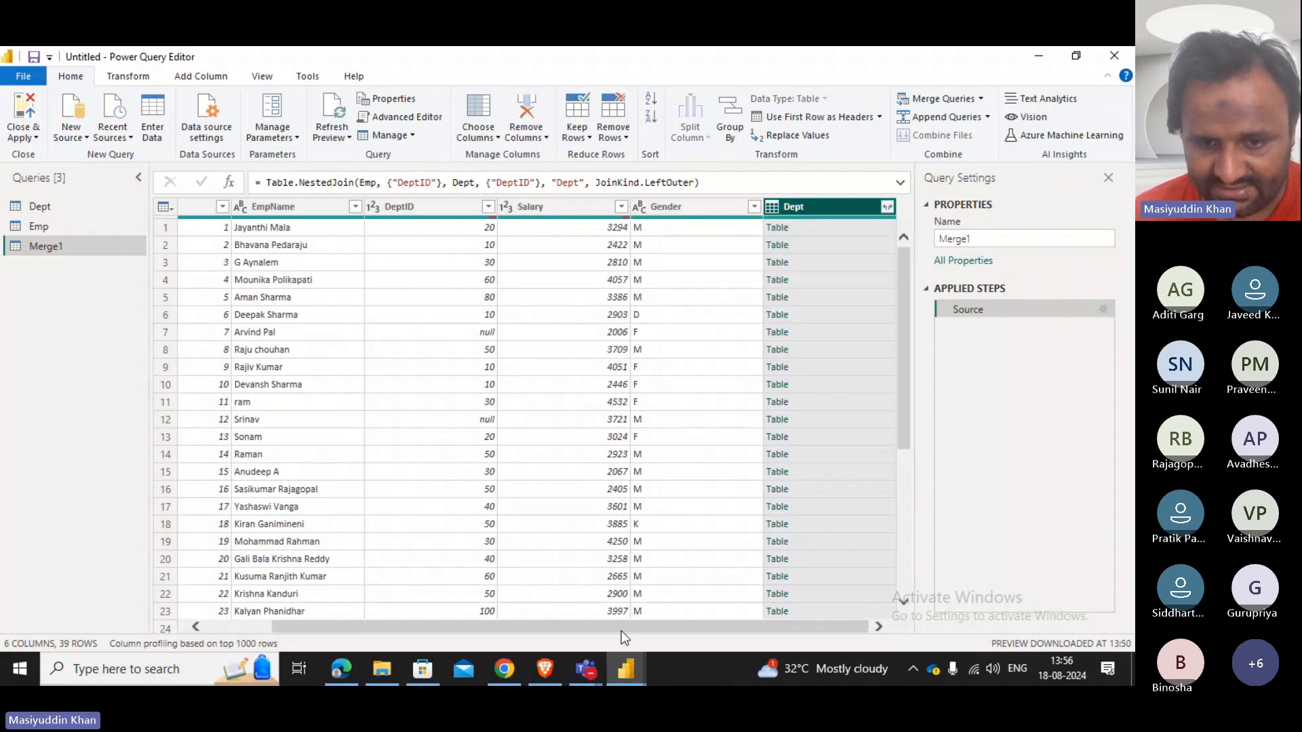
pyautogui.moveTo(621, 630); pyautogui.dragTo(448, 641)
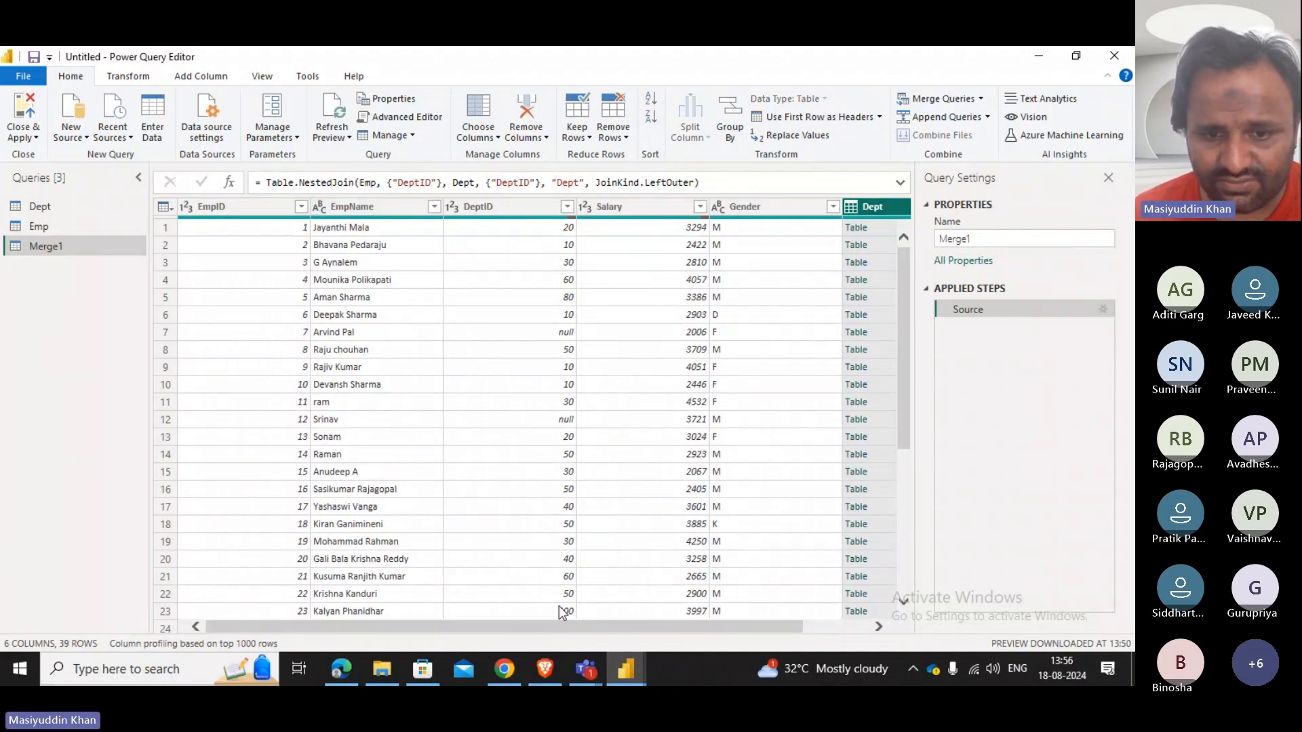
pyautogui.moveTo(562, 629); pyautogui.dragTo(714, 621)
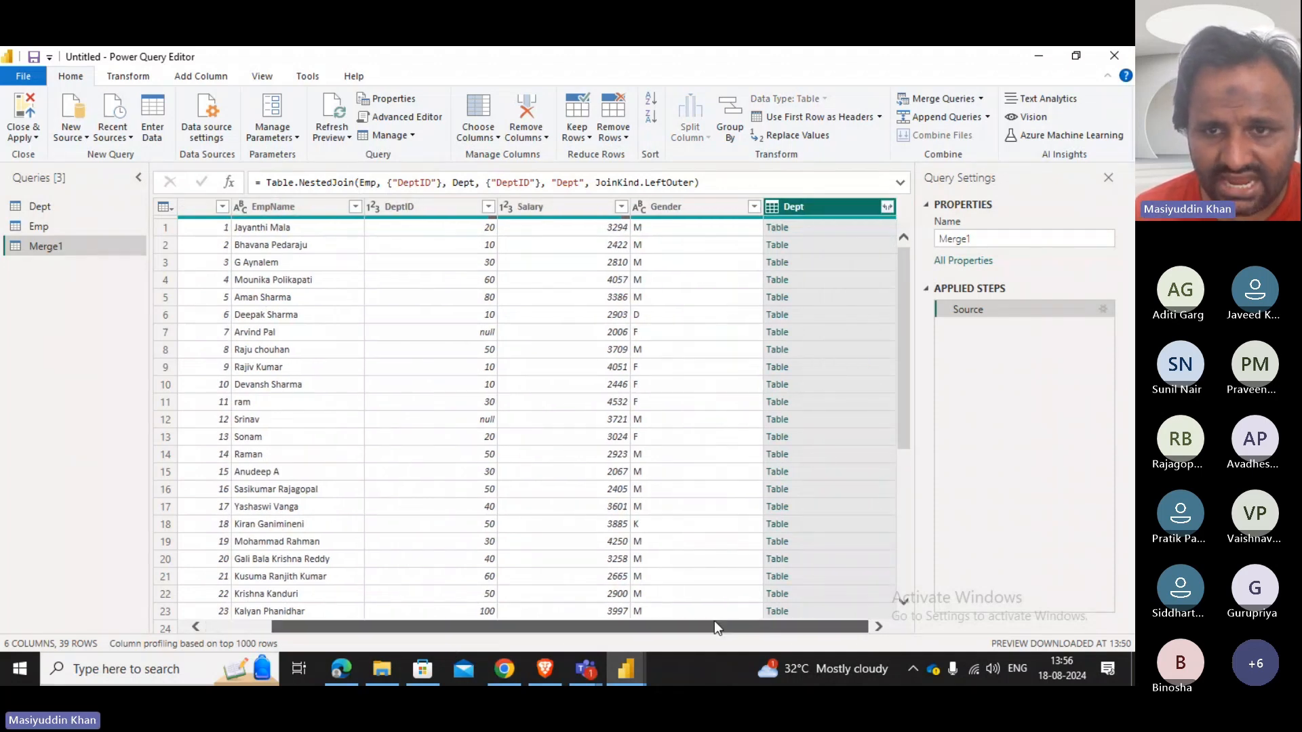
# Expand the nested Dept column to include only DeptName, keeping the original column name as prefix.
pyautogui.click(887, 207)
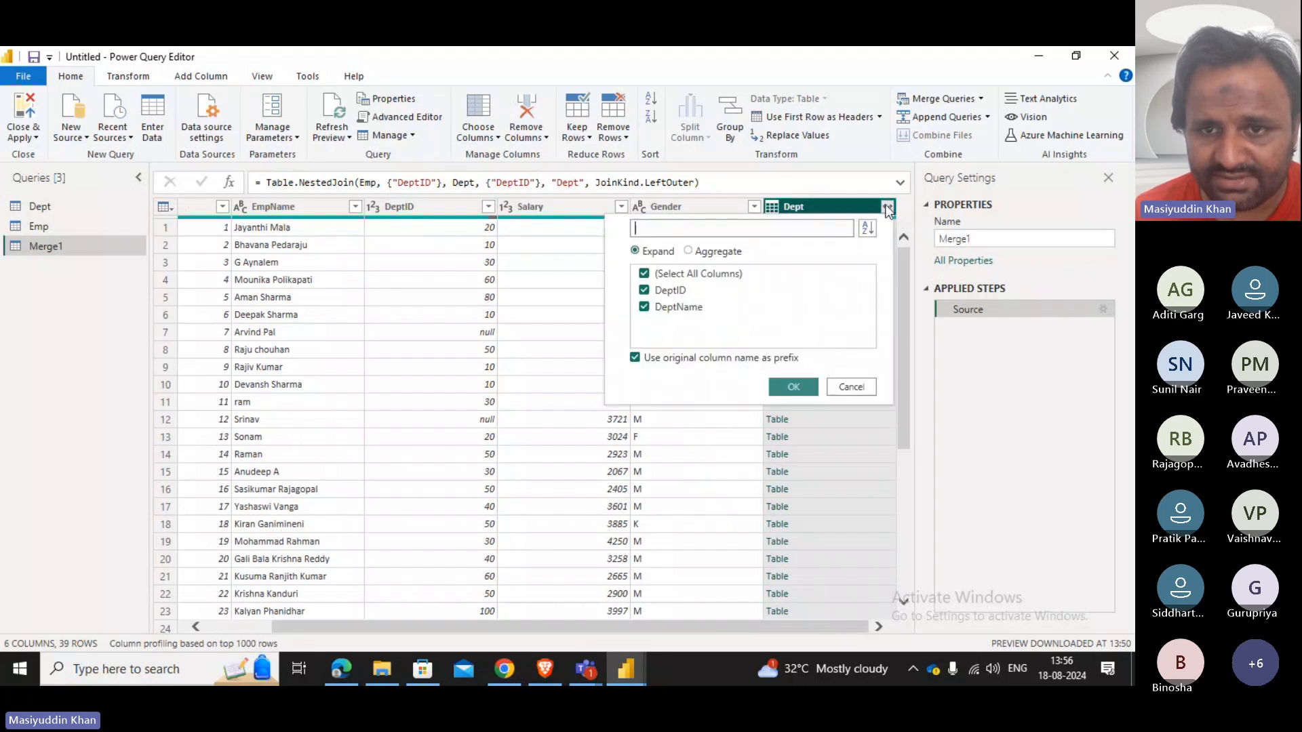
pyautogui.click(646, 289)
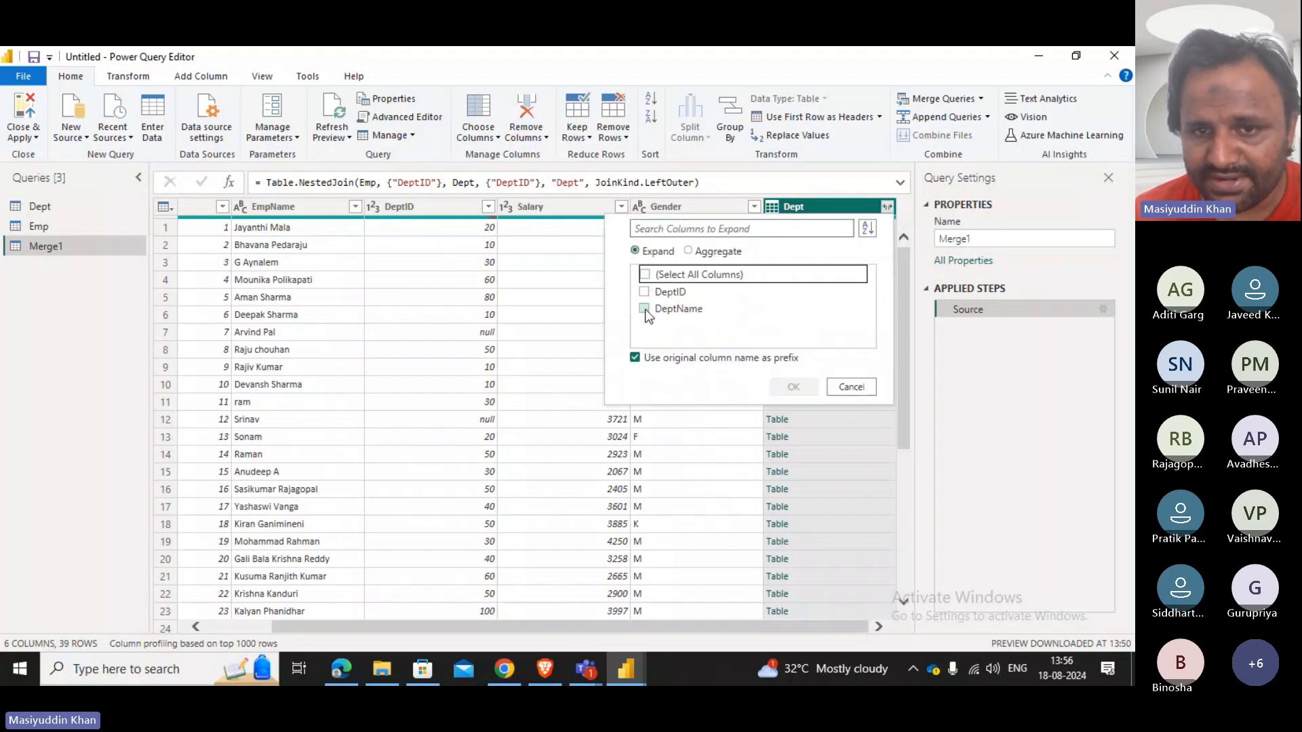
pyautogui.click(789, 385)
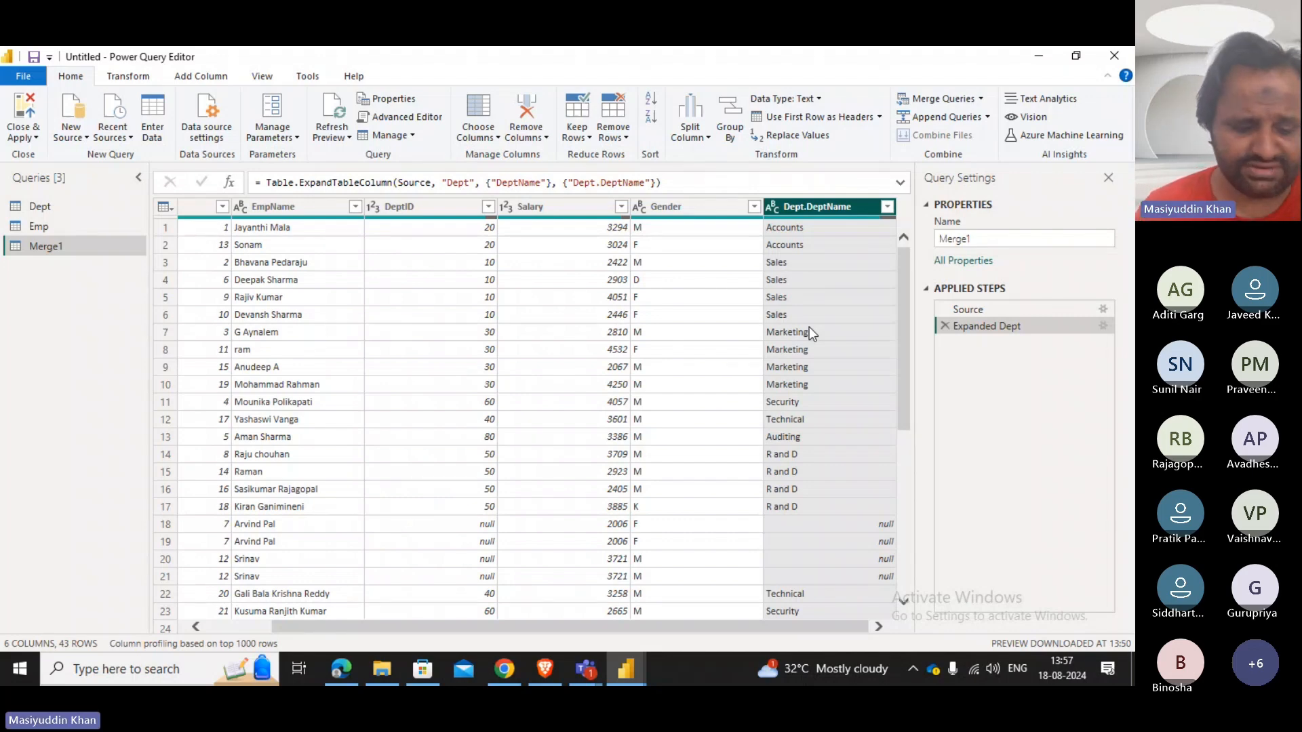
# Rename the expanded department name column in the merged query as DeptName.
pyautogui.doubleClick(812, 208)
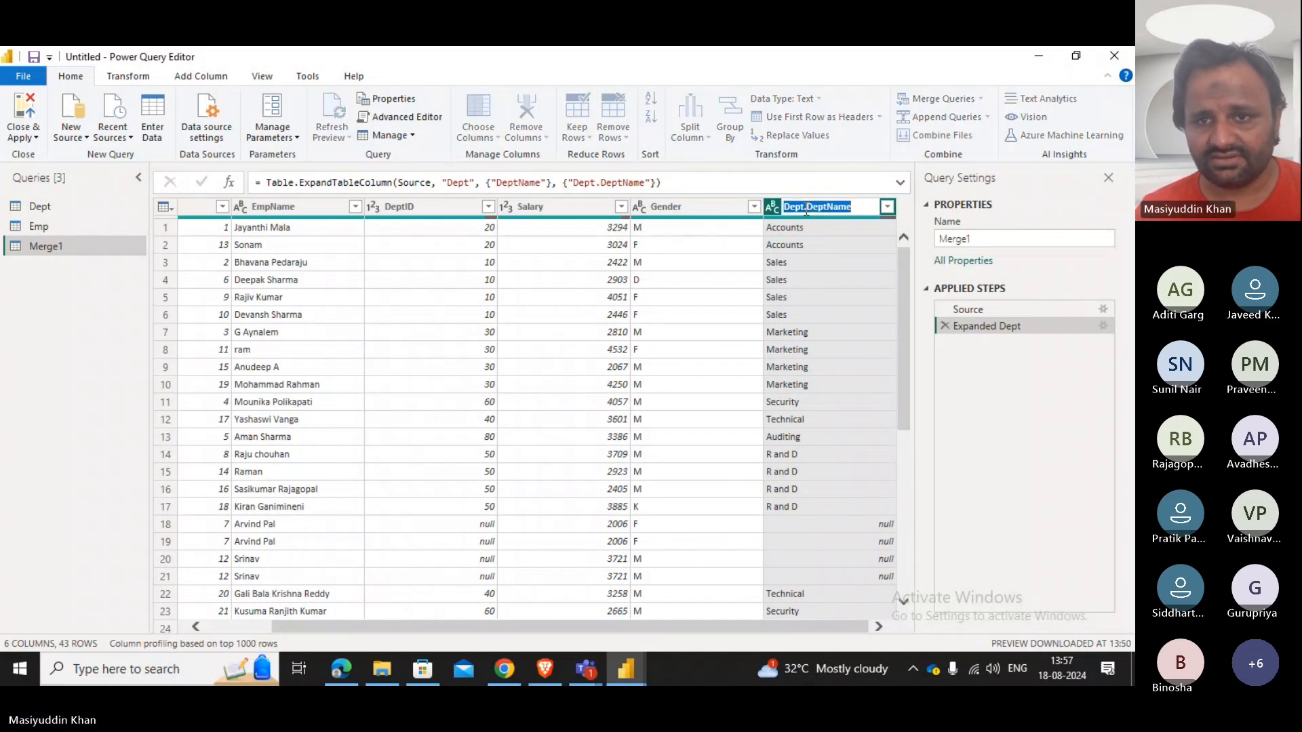
pyautogui.click(805, 209)
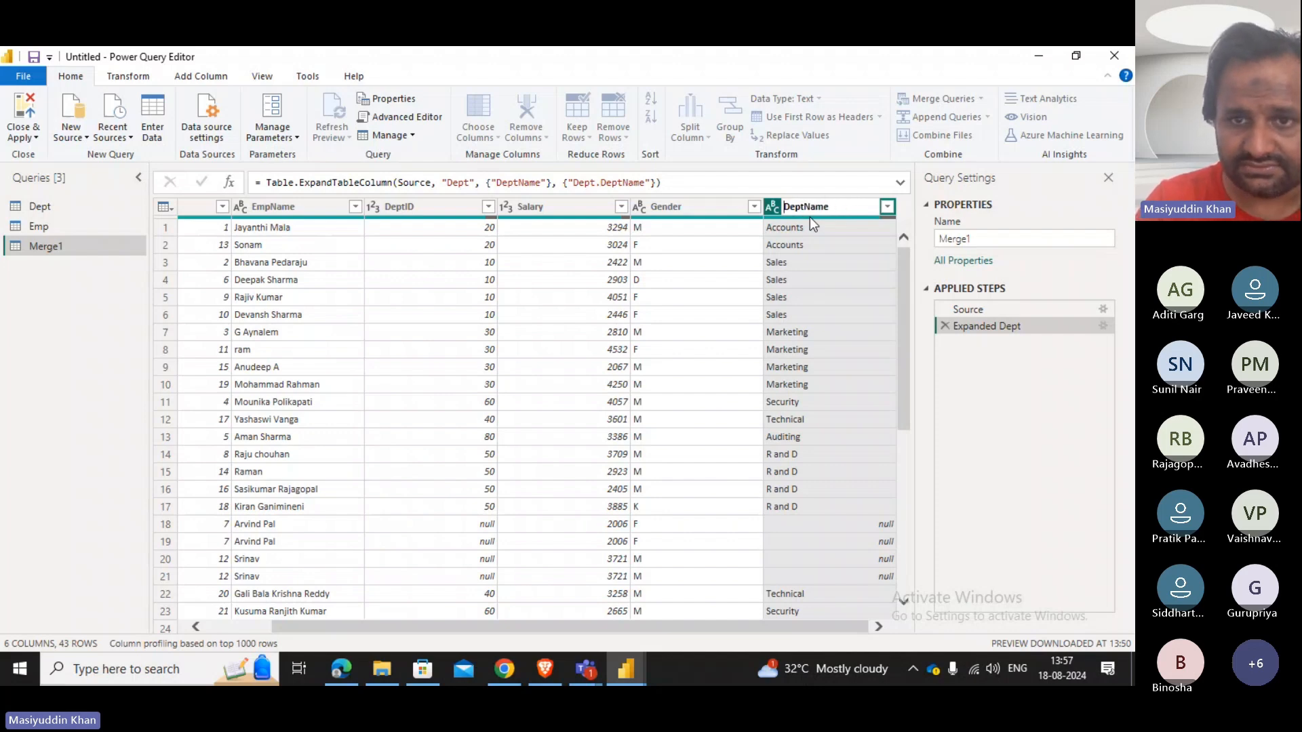
pyautogui.press('Return')
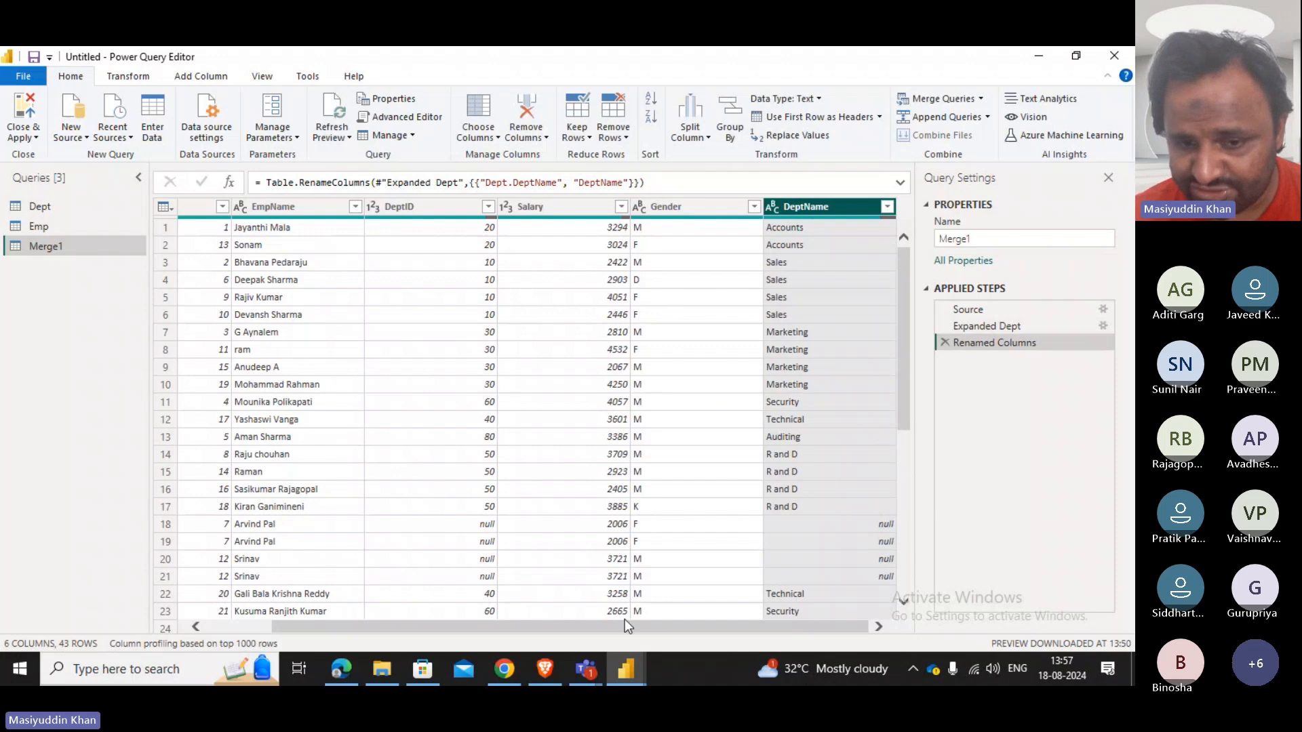
# Switch to the Teams meeting window and read the latest meeting chat messages.
pyautogui.click(585, 669)
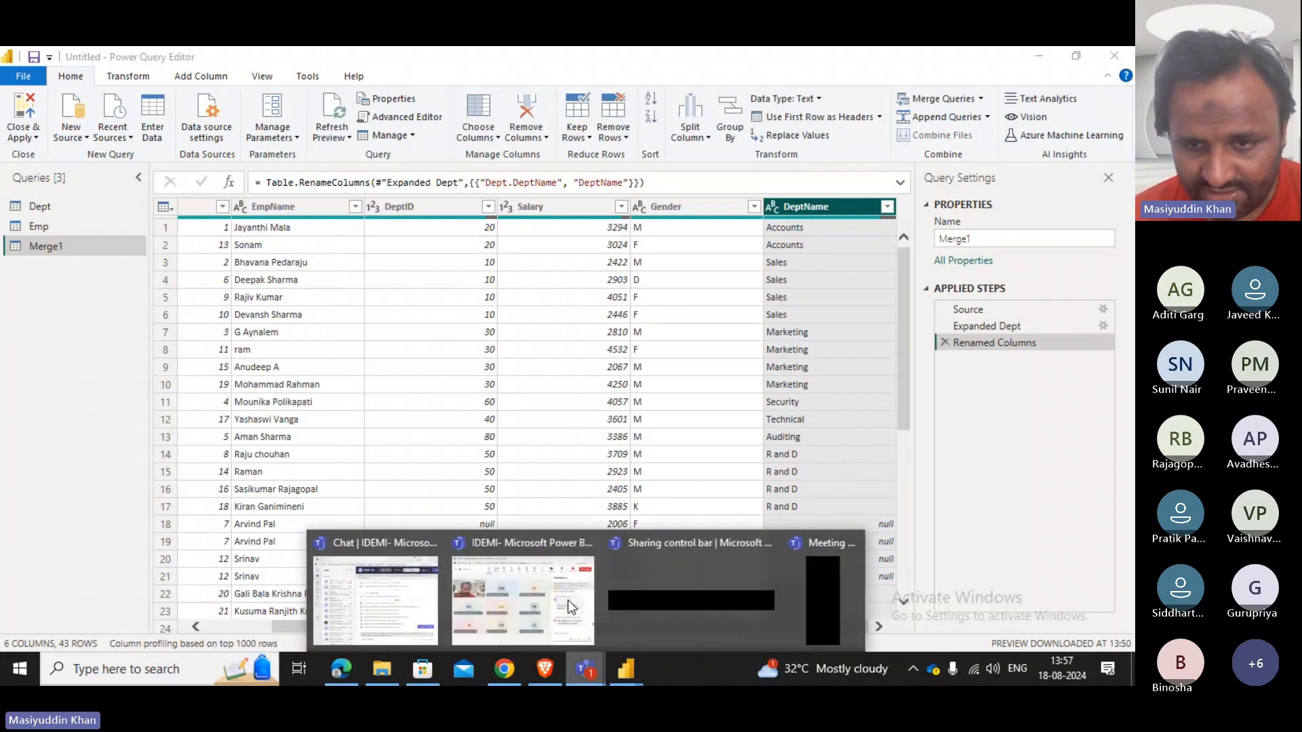
pyautogui.click(570, 605)
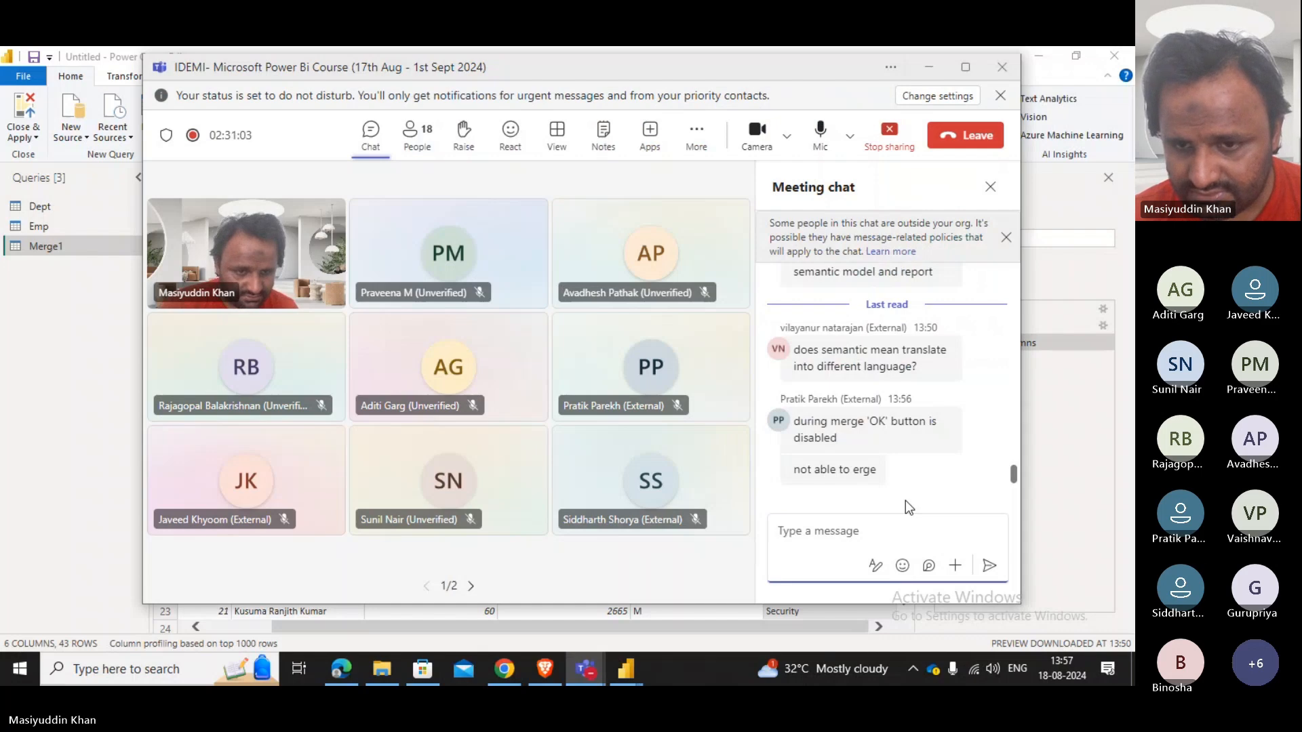
# Return to Power Query Editor and compare the Emp and Dept rows with the merged query's DeptName values.
pyautogui.click(926, 63)
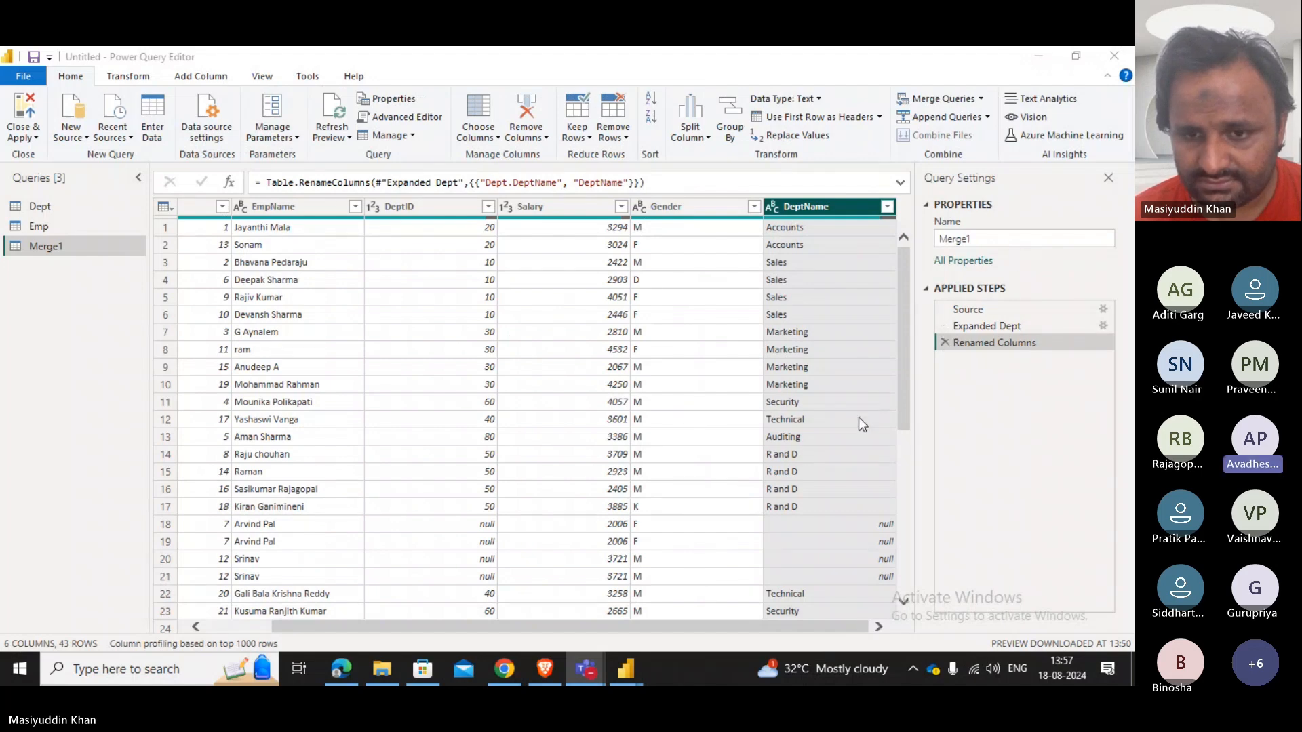
pyautogui.moveTo(768, 626); pyautogui.dragTo(855, 618)
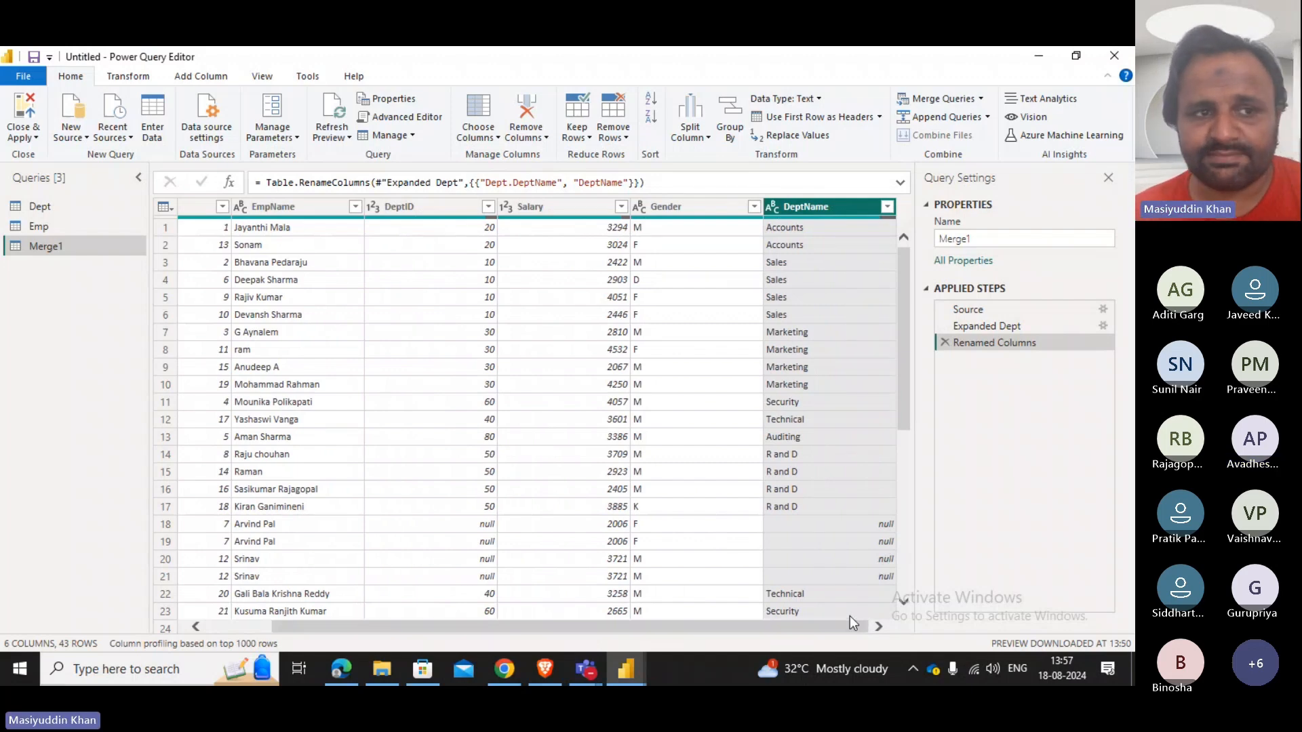
pyautogui.click(61, 230)
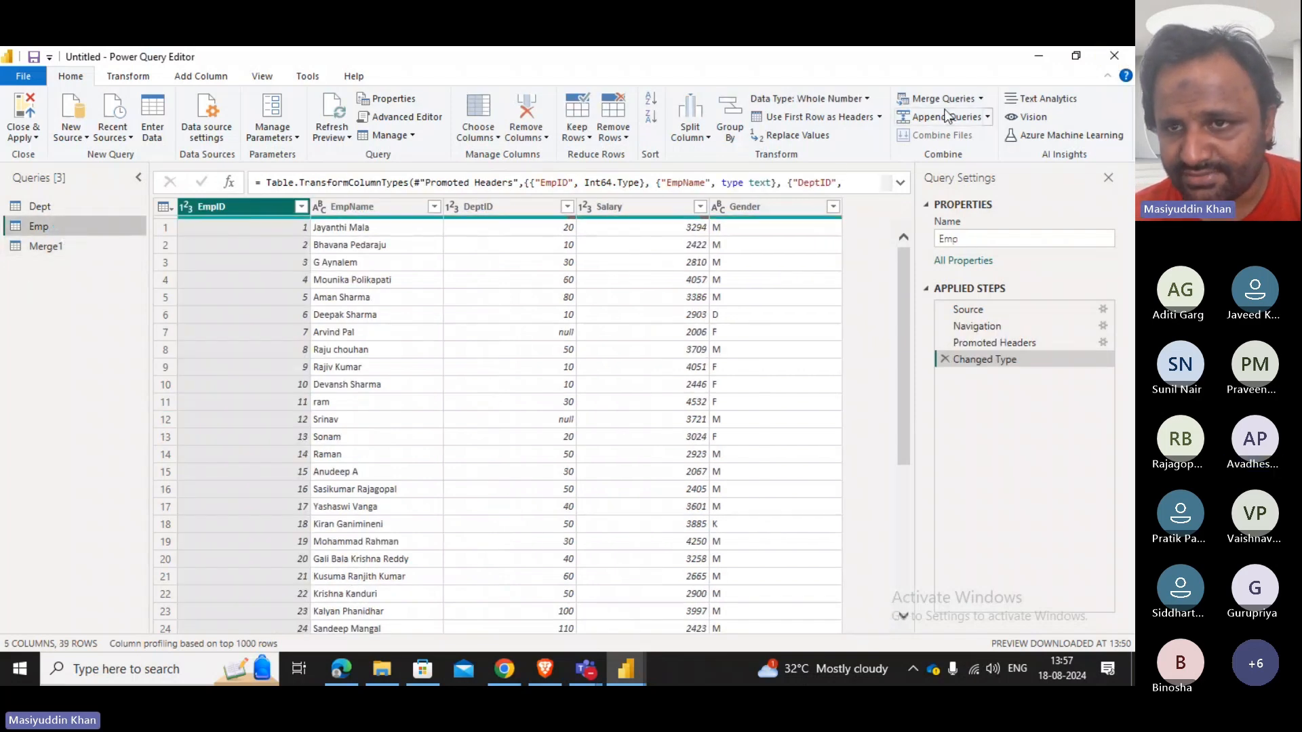
pyautogui.click(39, 205)
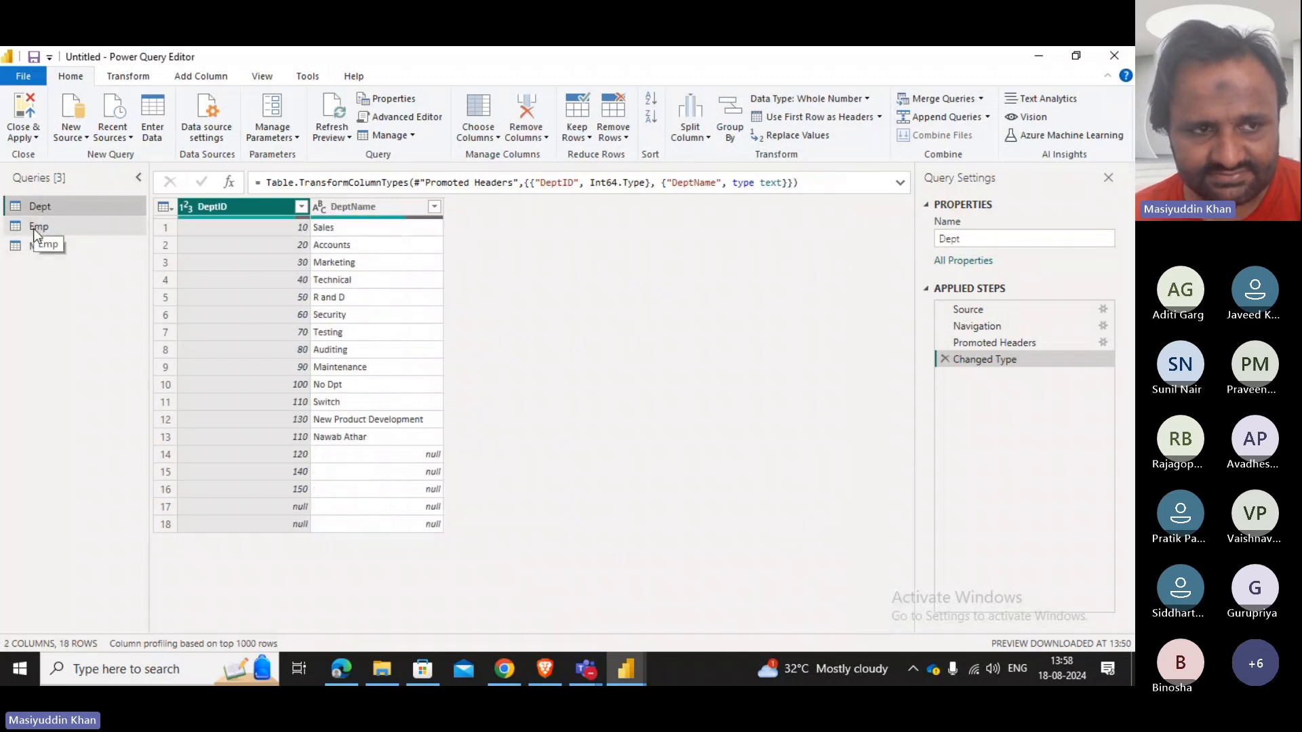
pyautogui.click(34, 227)
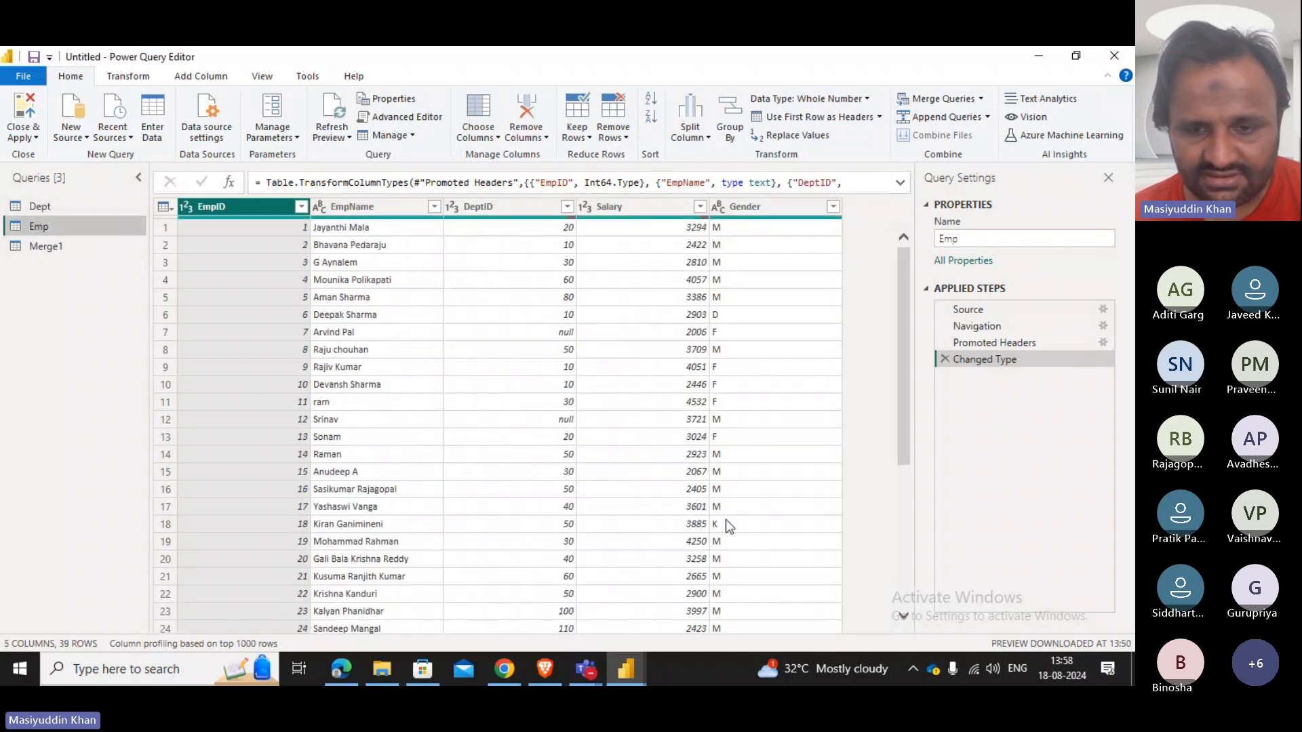
pyautogui.scroll(-4, 545, 554)
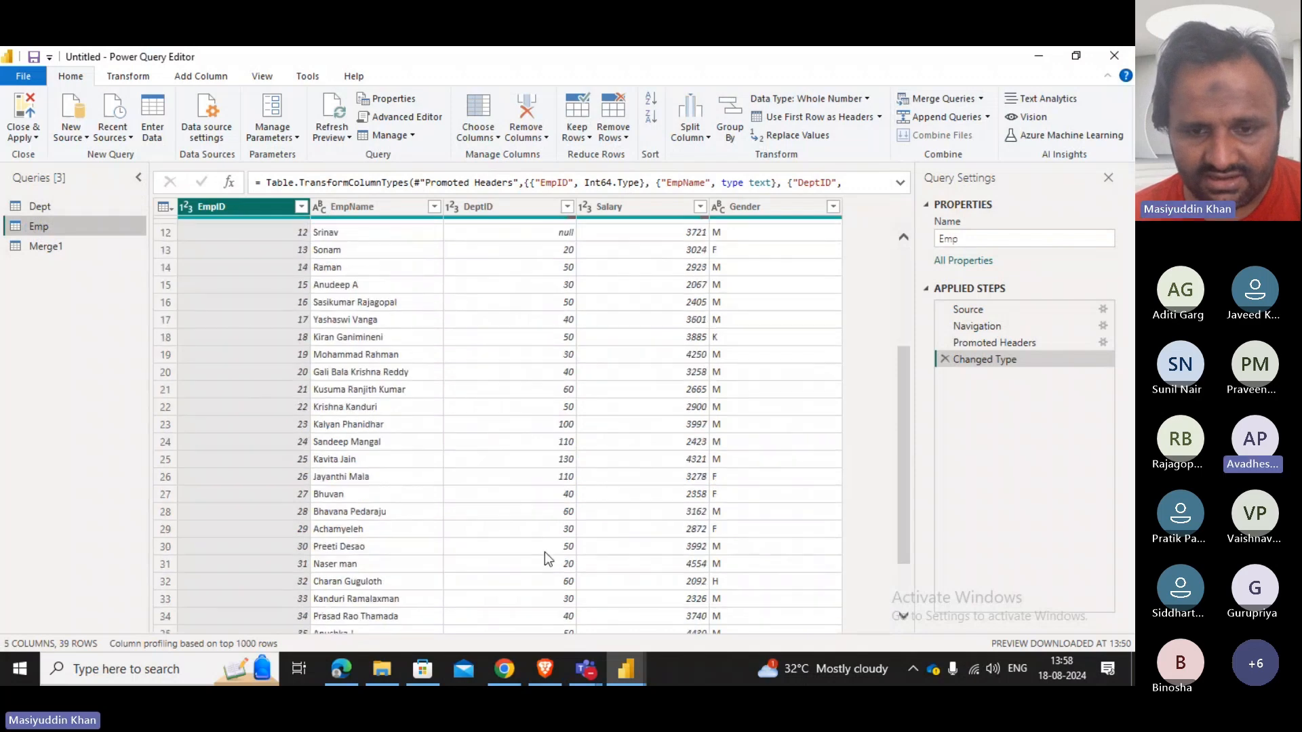
pyautogui.click(102, 246)
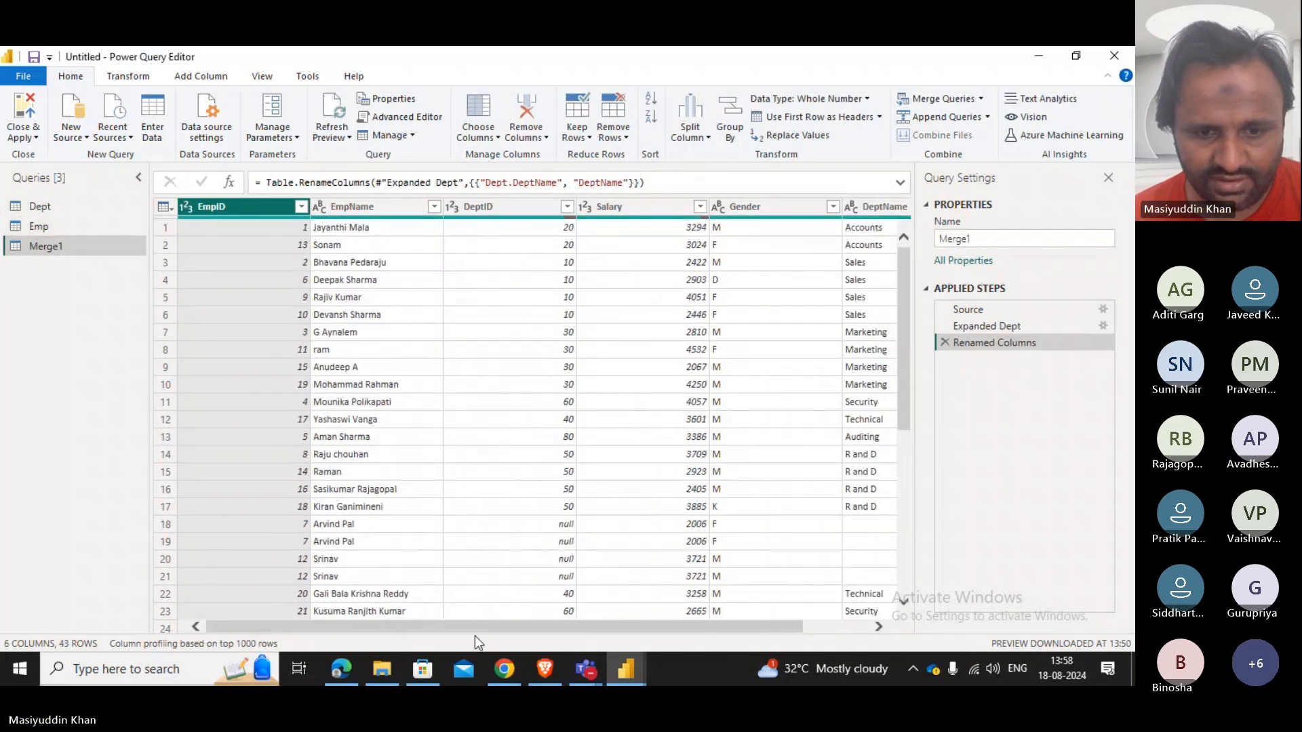
pyautogui.moveTo(475, 631); pyautogui.dragTo(808, 649)
pyautogui.scroll(-7, 827, 465)
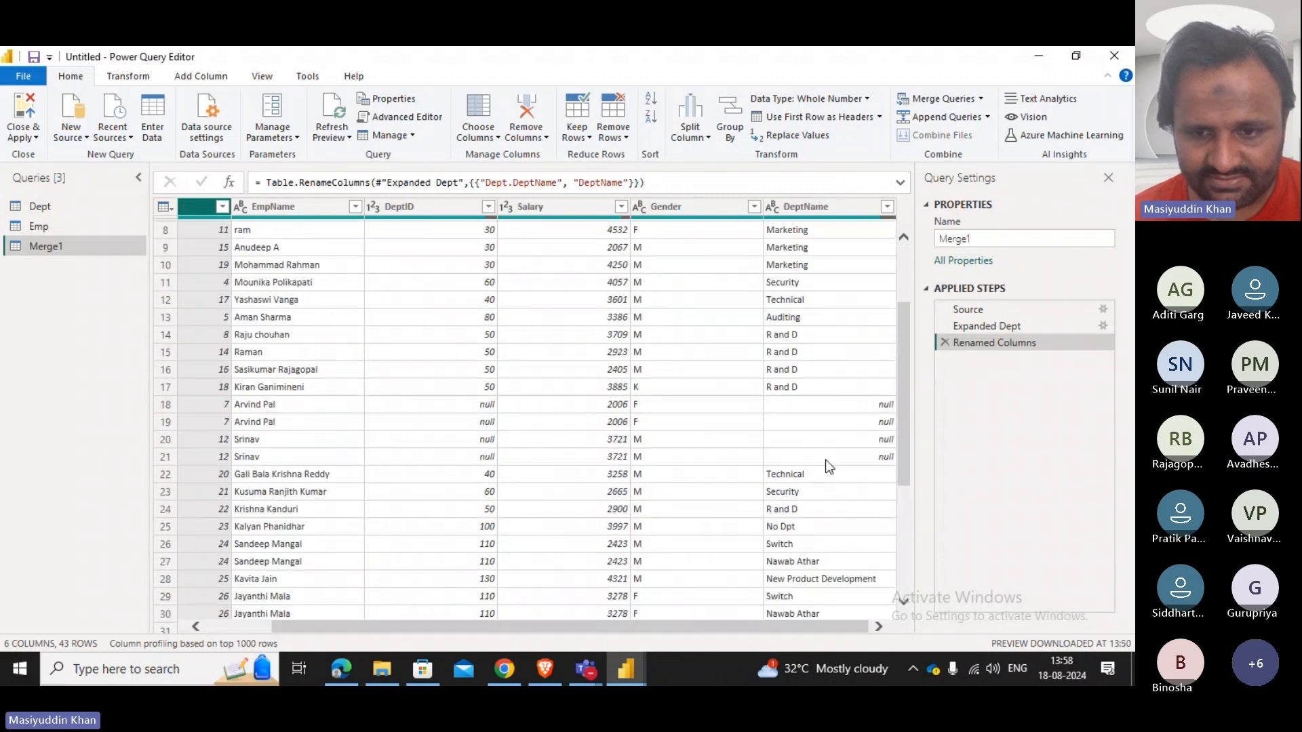
pyautogui.scroll(3, 827, 465)
pyautogui.scroll(6, 829, 467)
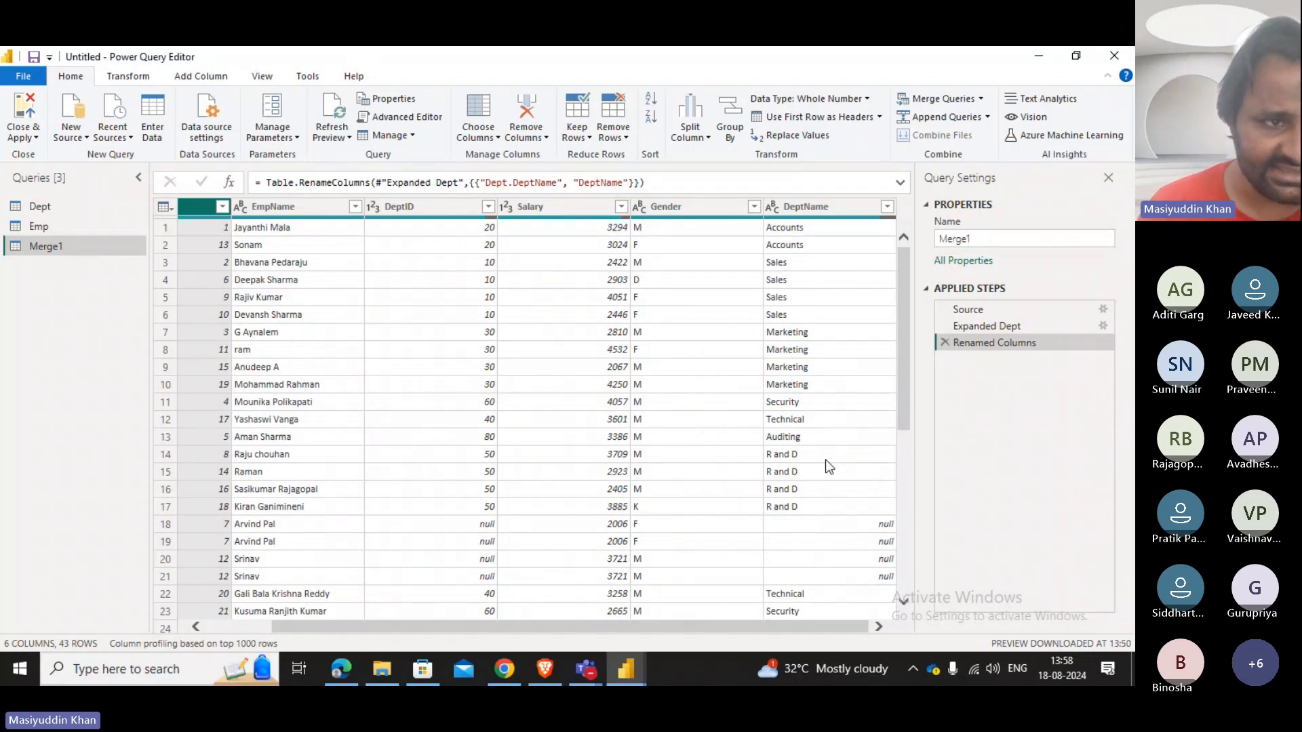
# Rename the Merge1 query as Left outer join.
pyautogui.doubleClick(95, 252)
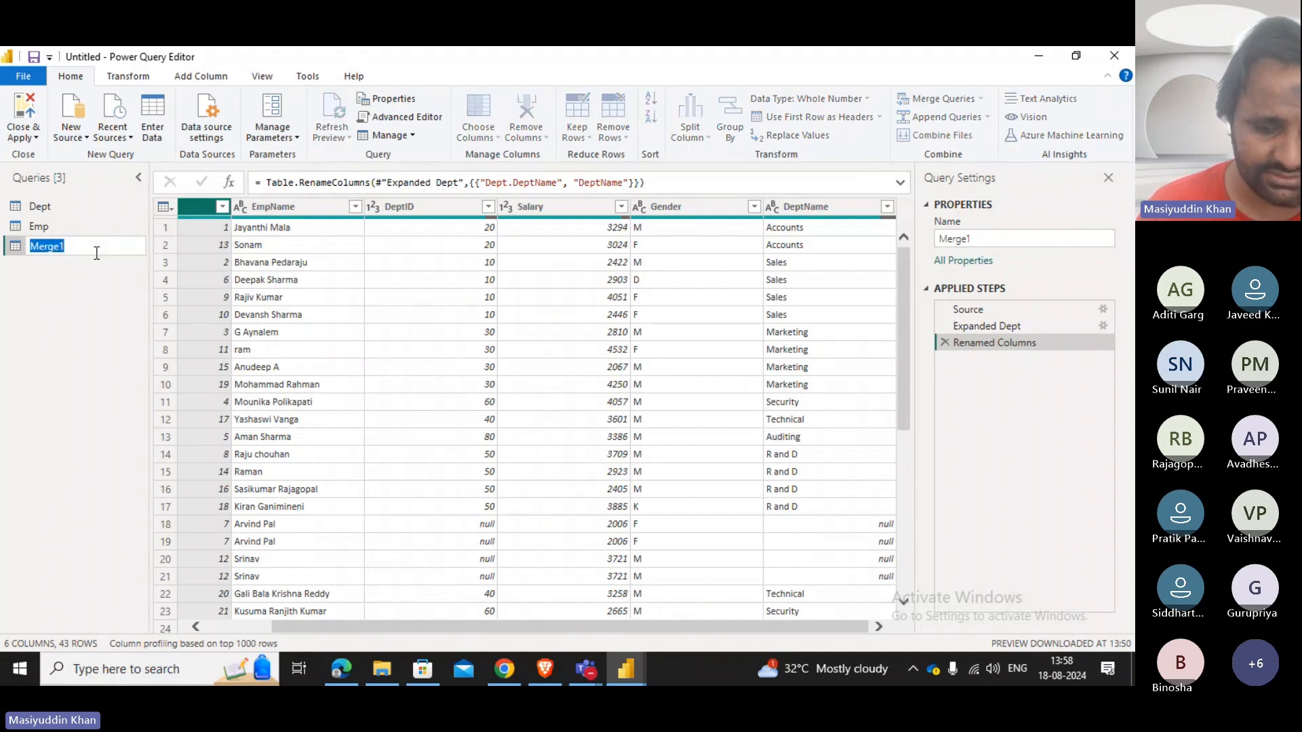
pyautogui.write('lef')
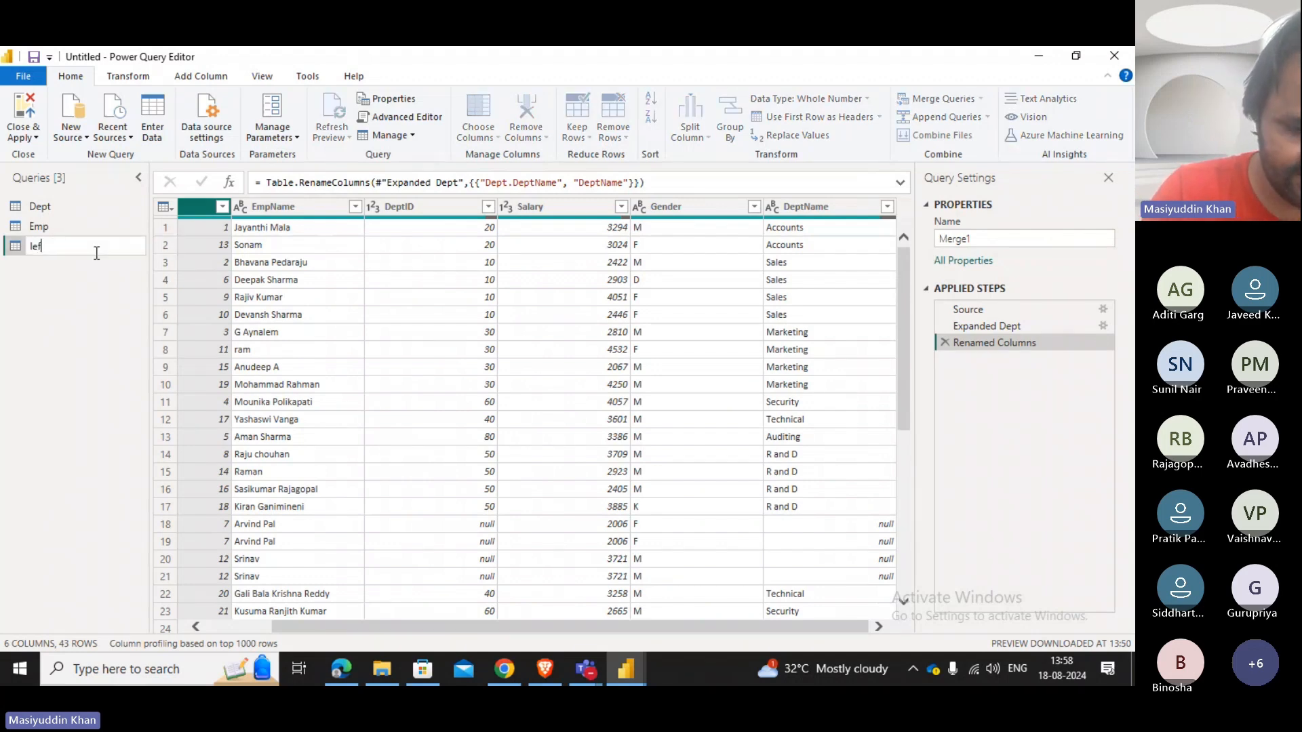
pyautogui.write(' o')
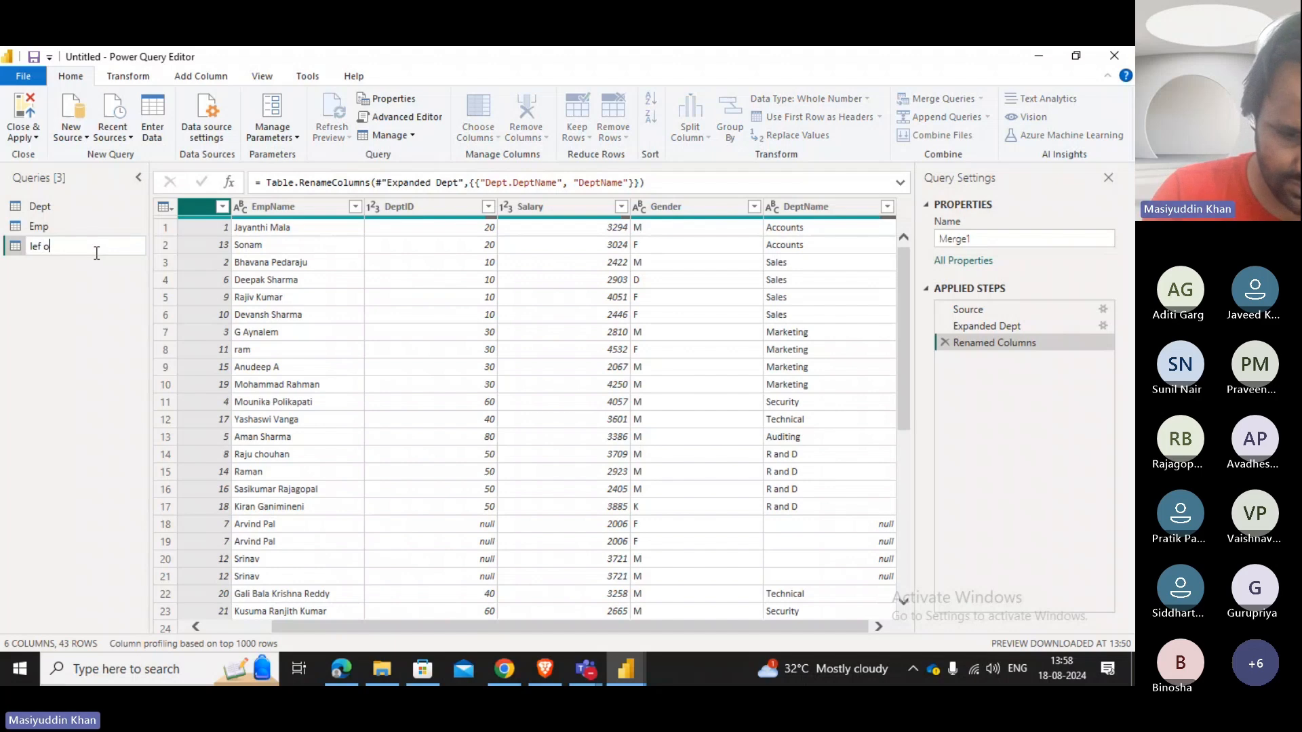
pyautogui.write('uter joinm')
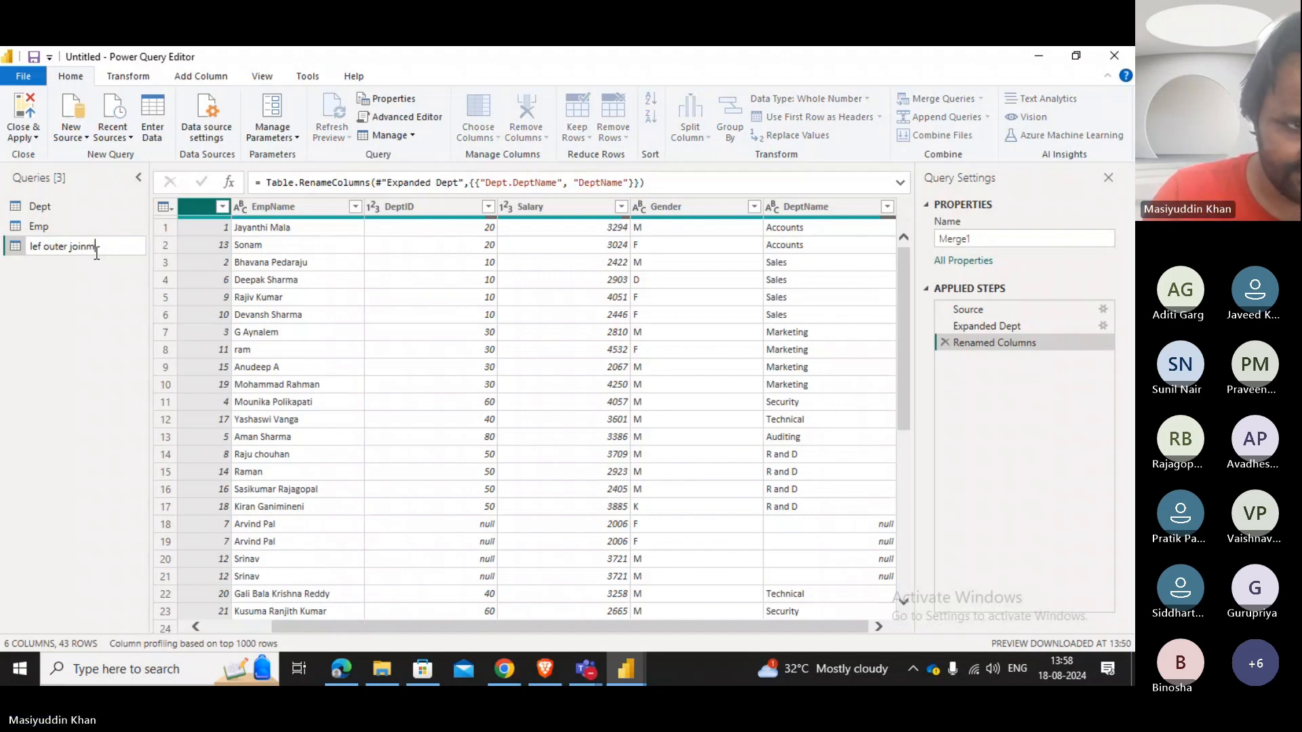
pyautogui.press('BackSpace')
pyautogui.press('Return')
pyautogui.doubleClick(45, 247)
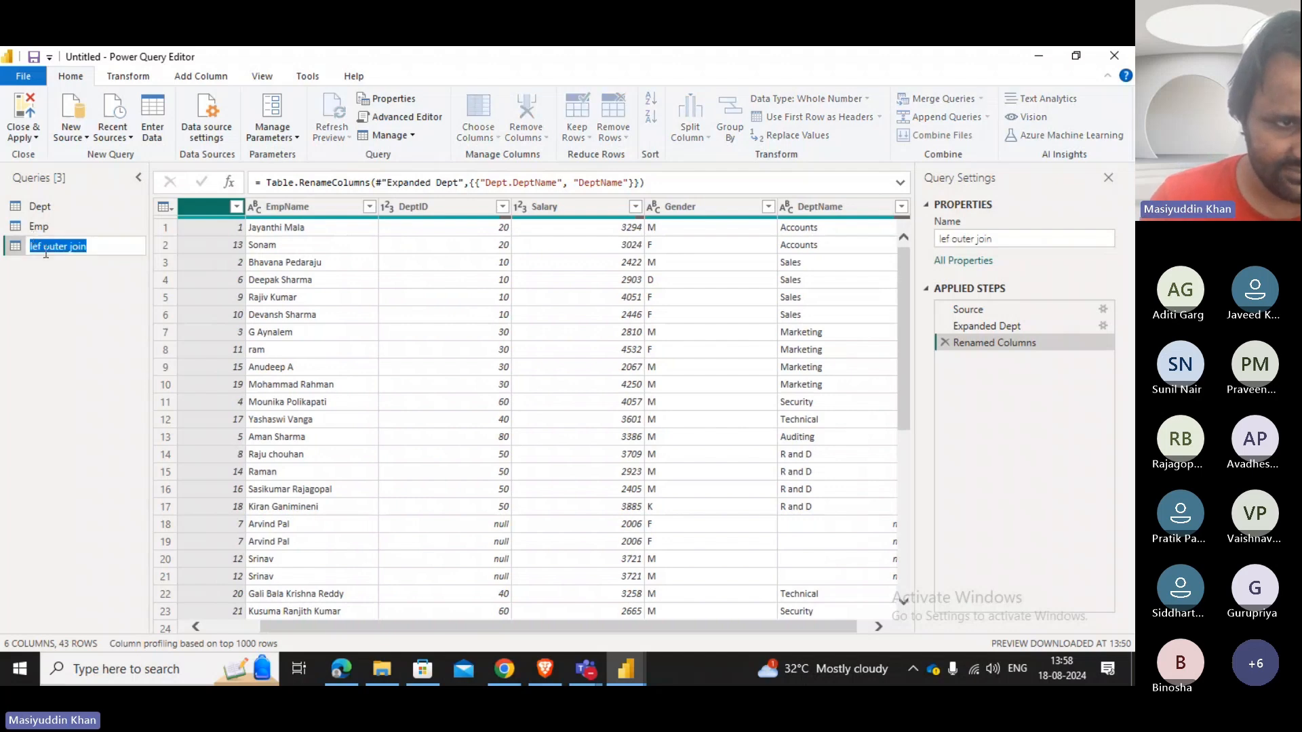
pyautogui.click(45, 252)
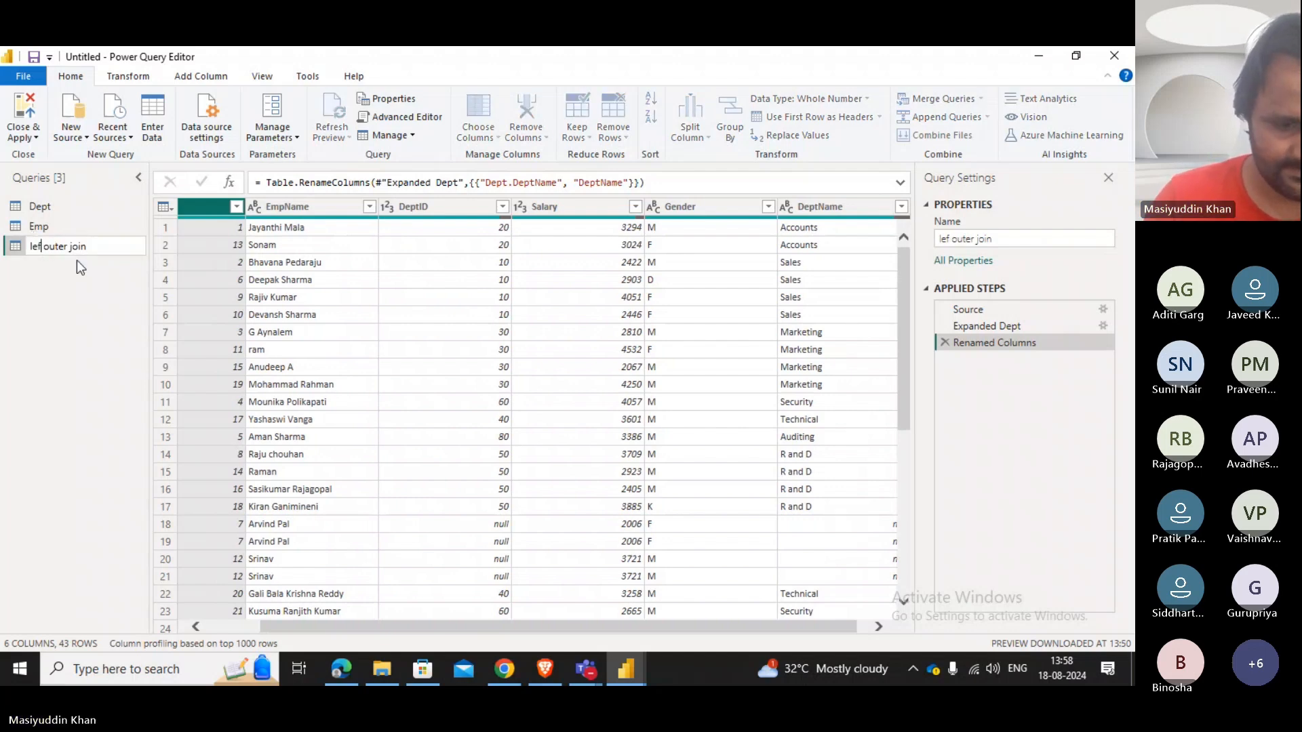
pyautogui.press('Left')
pyautogui.press('Left')
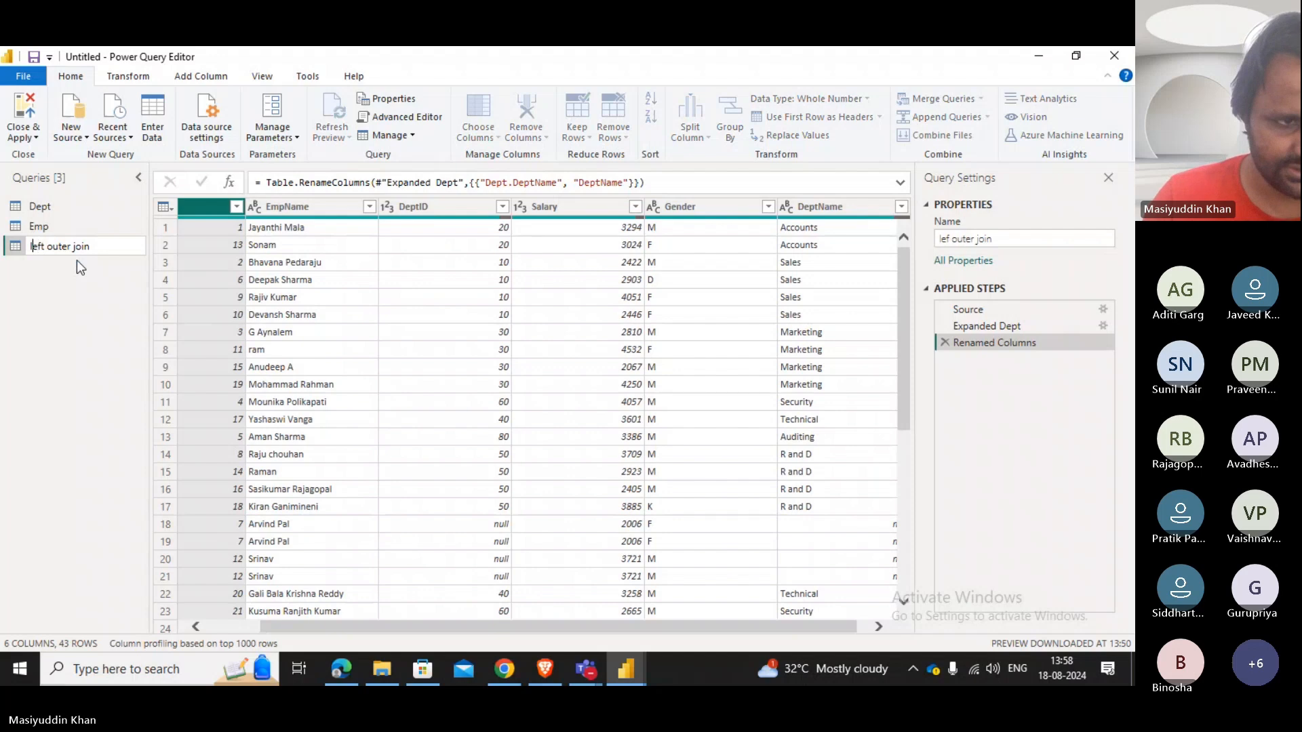
pyautogui.press('BackSpace')
pyautogui.write('L')
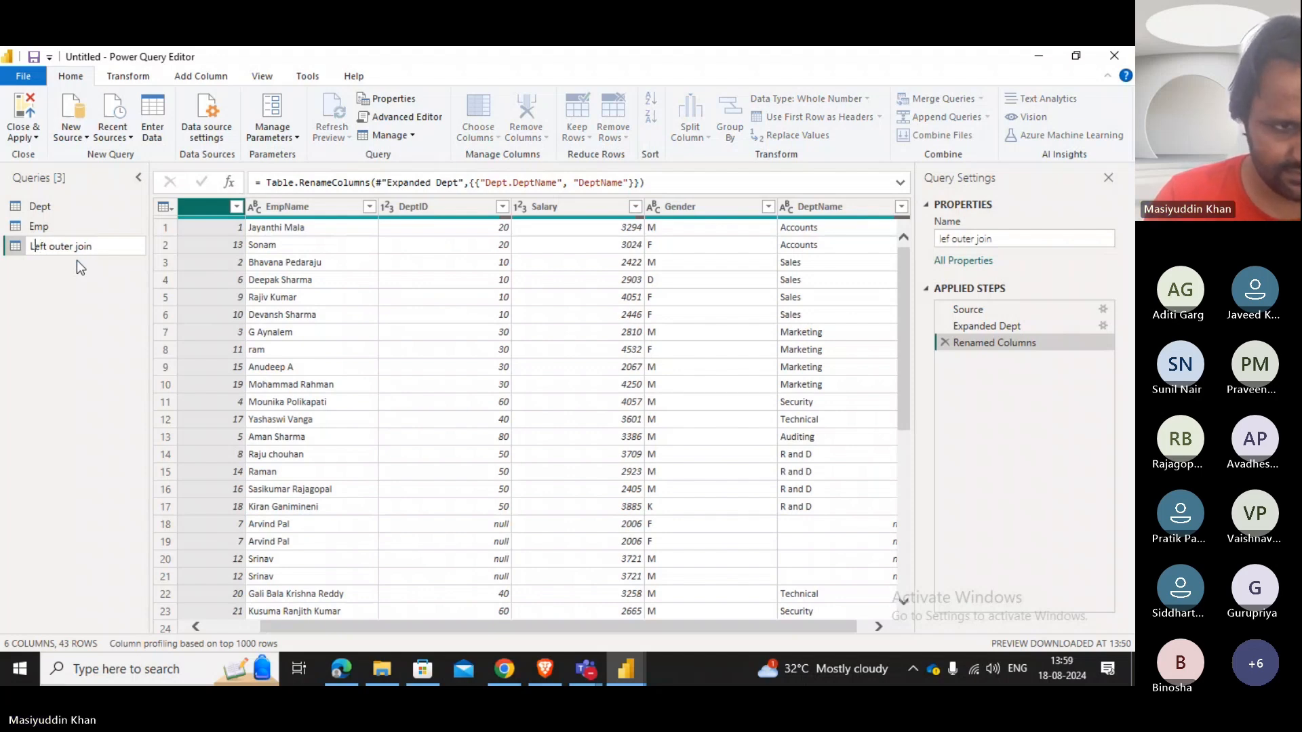
pyautogui.press('Return')
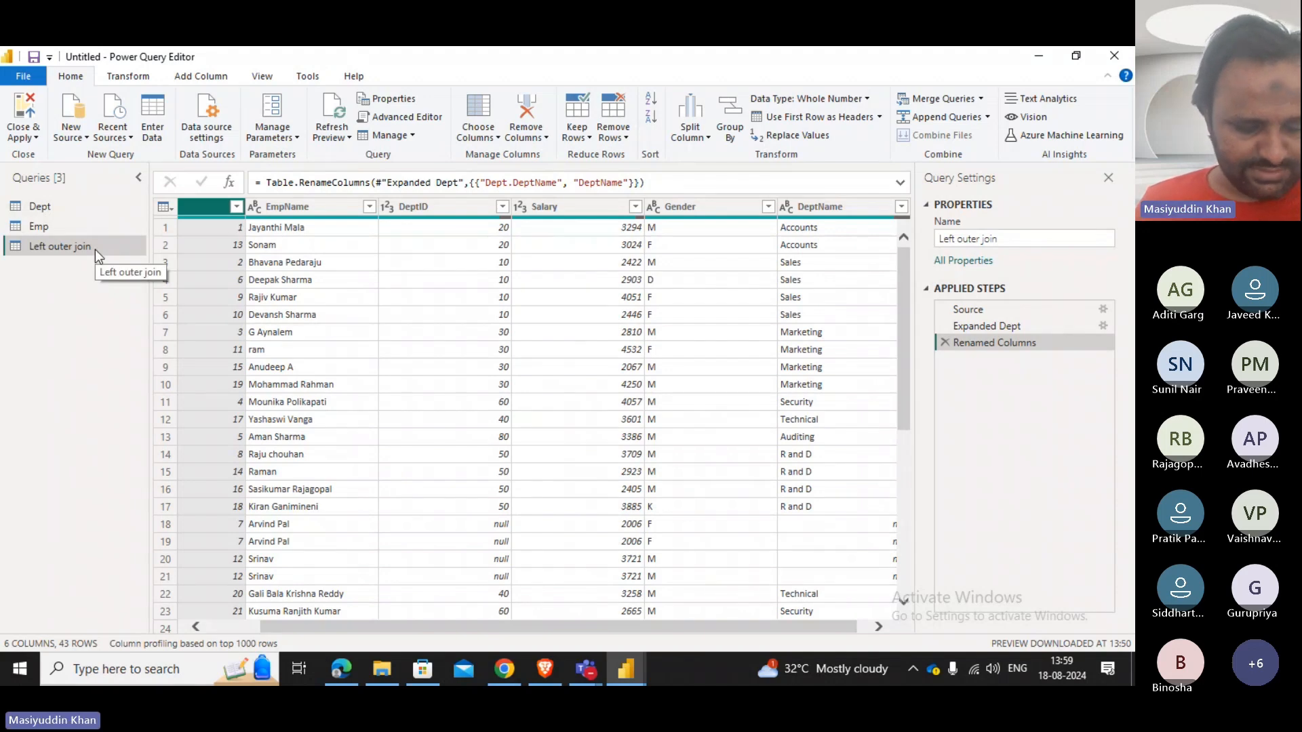
# Merge Dept with Emp as a new query, matching on DeptID in both tables with a Left Outer join.
pyautogui.click(981, 99)
pyautogui.click(972, 138)
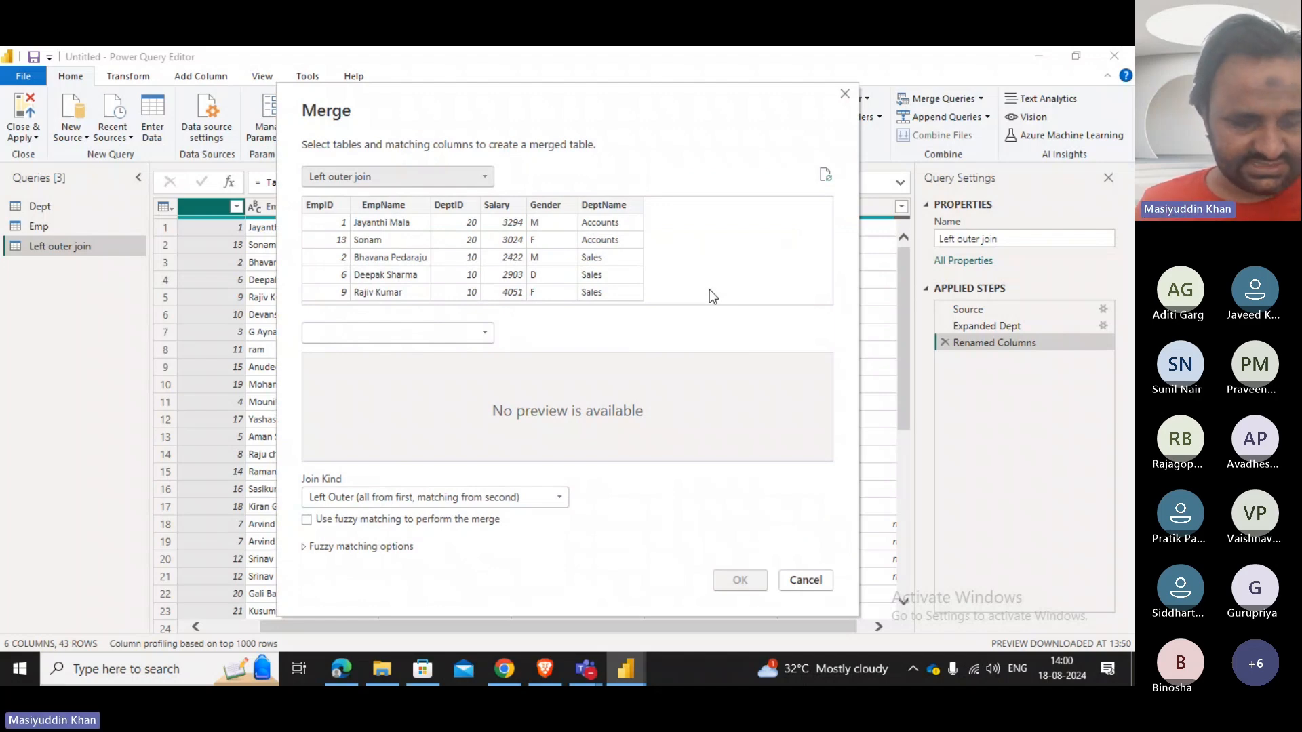
pyautogui.click(346, 179)
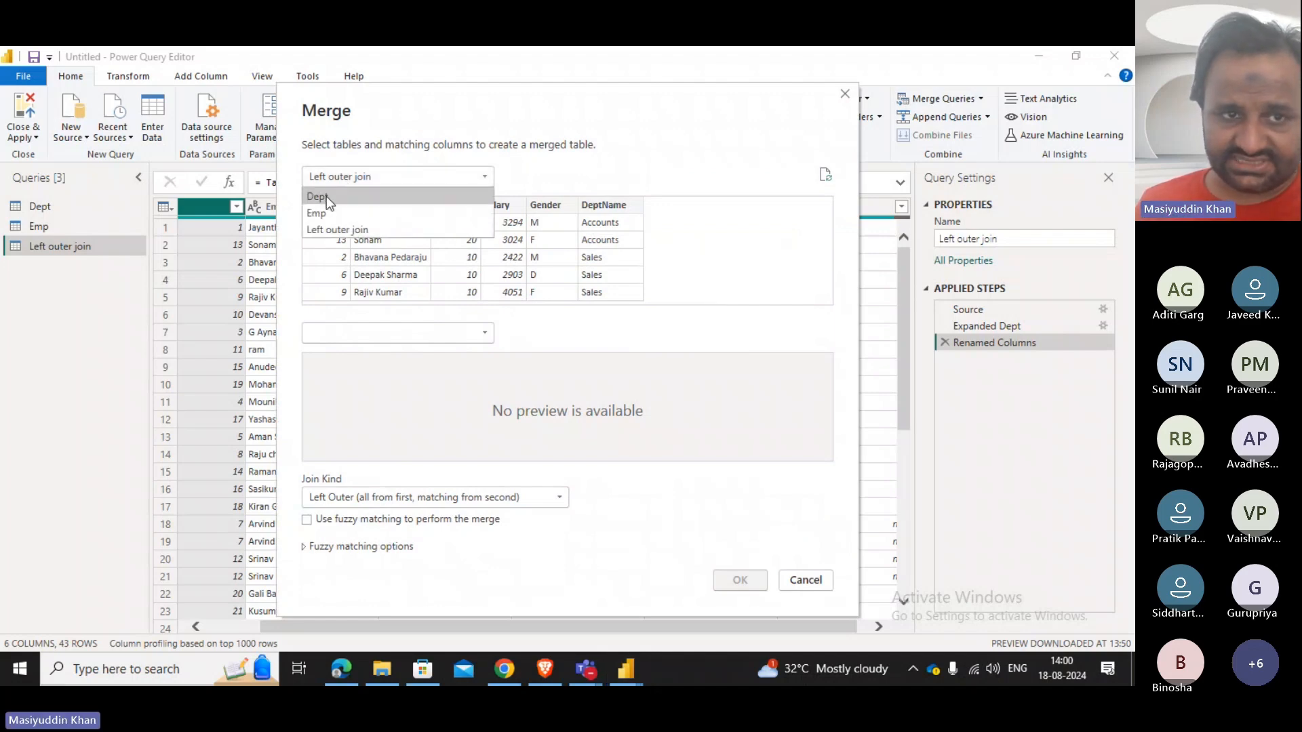
pyautogui.click(326, 196)
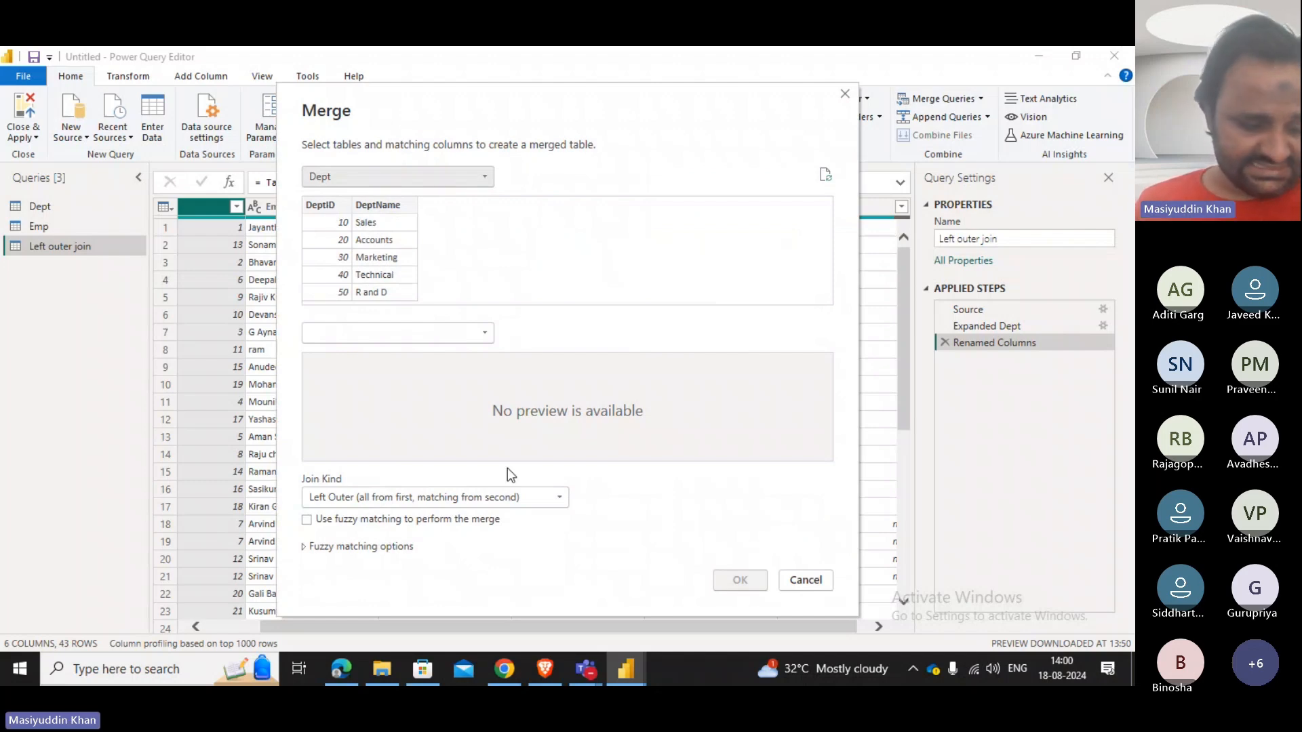
pyautogui.click(429, 339)
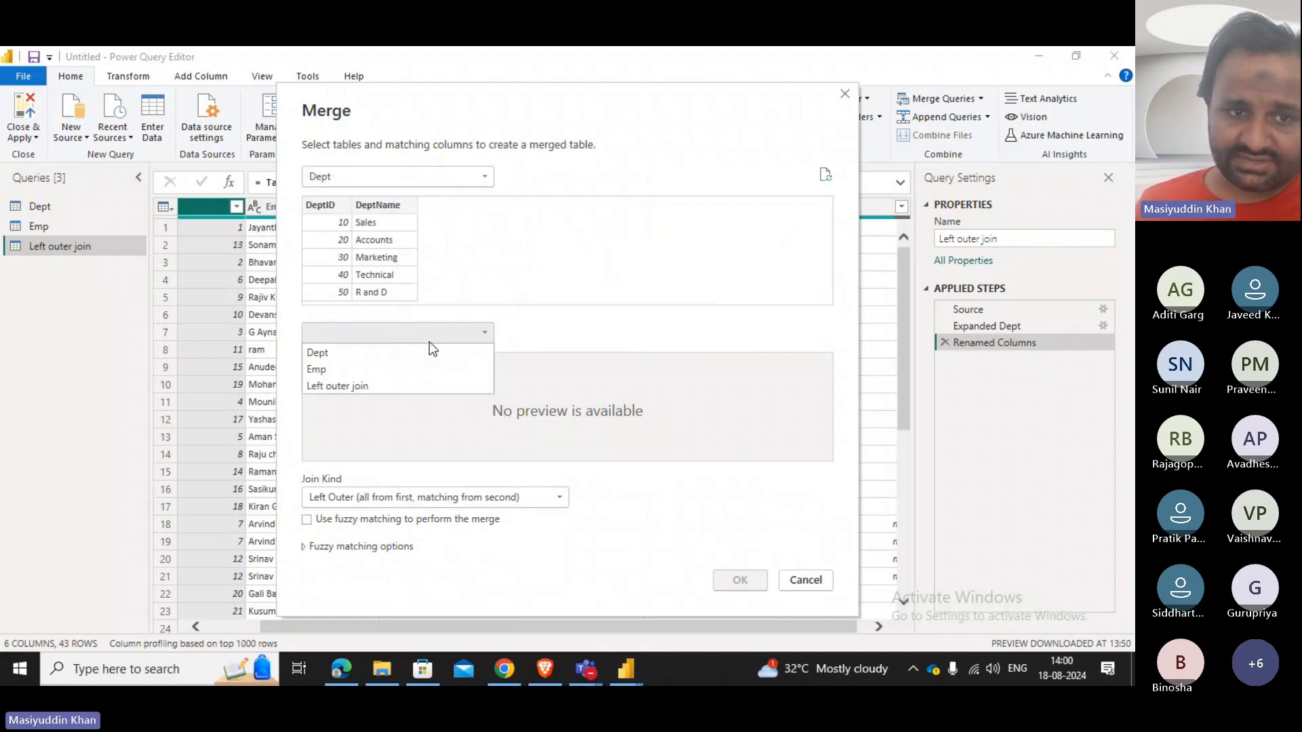
pyautogui.click(373, 368)
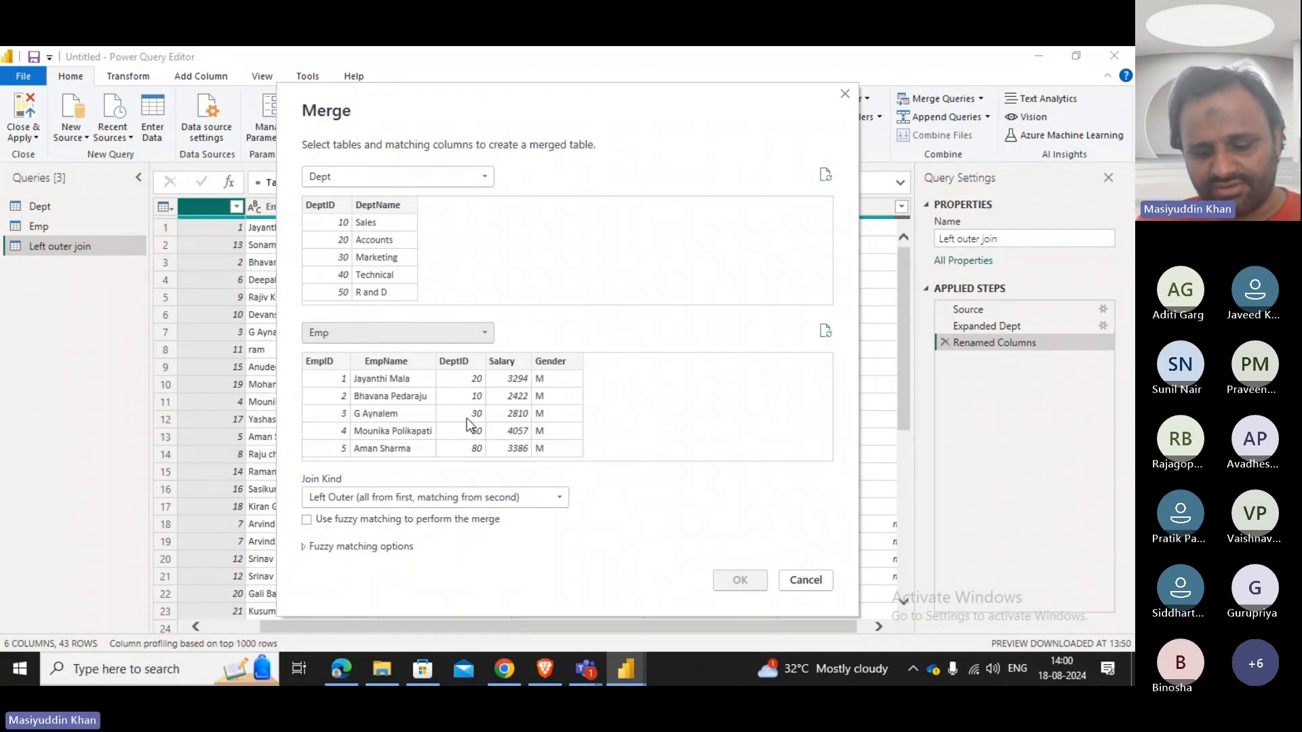
pyautogui.click(337, 260)
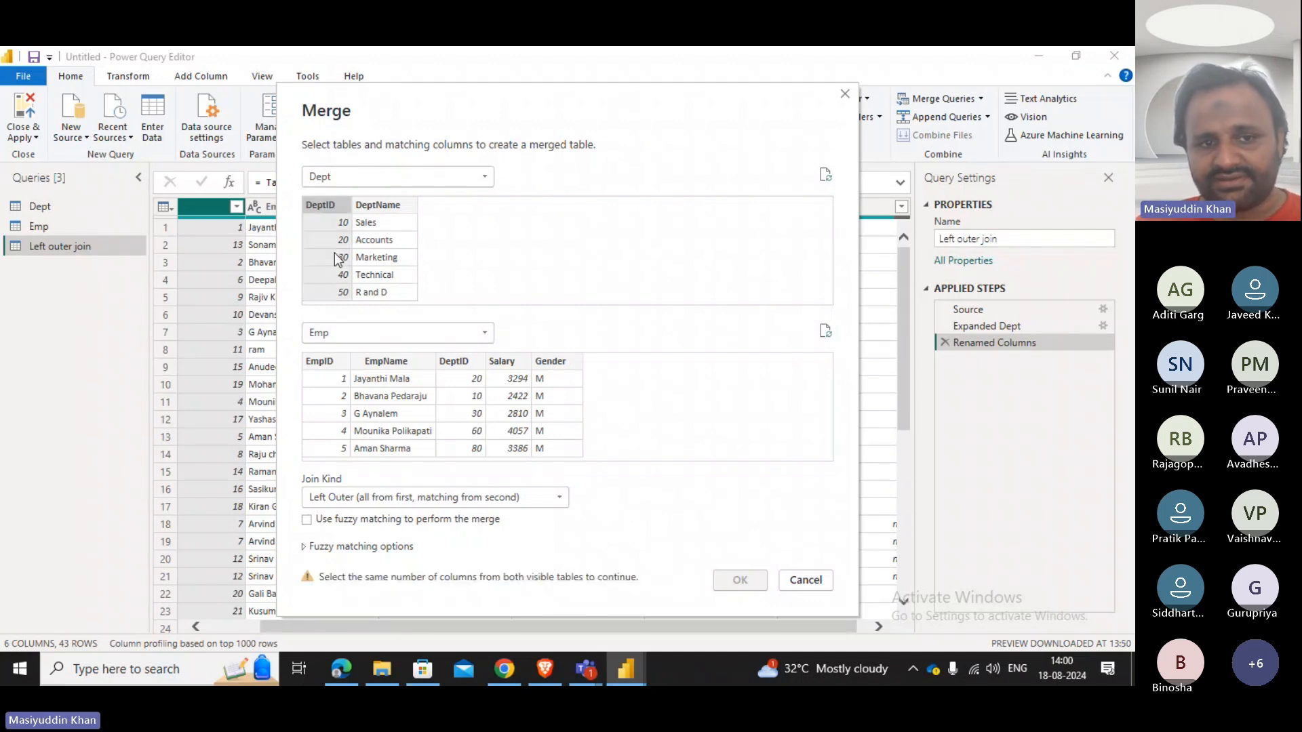
pyautogui.click(457, 405)
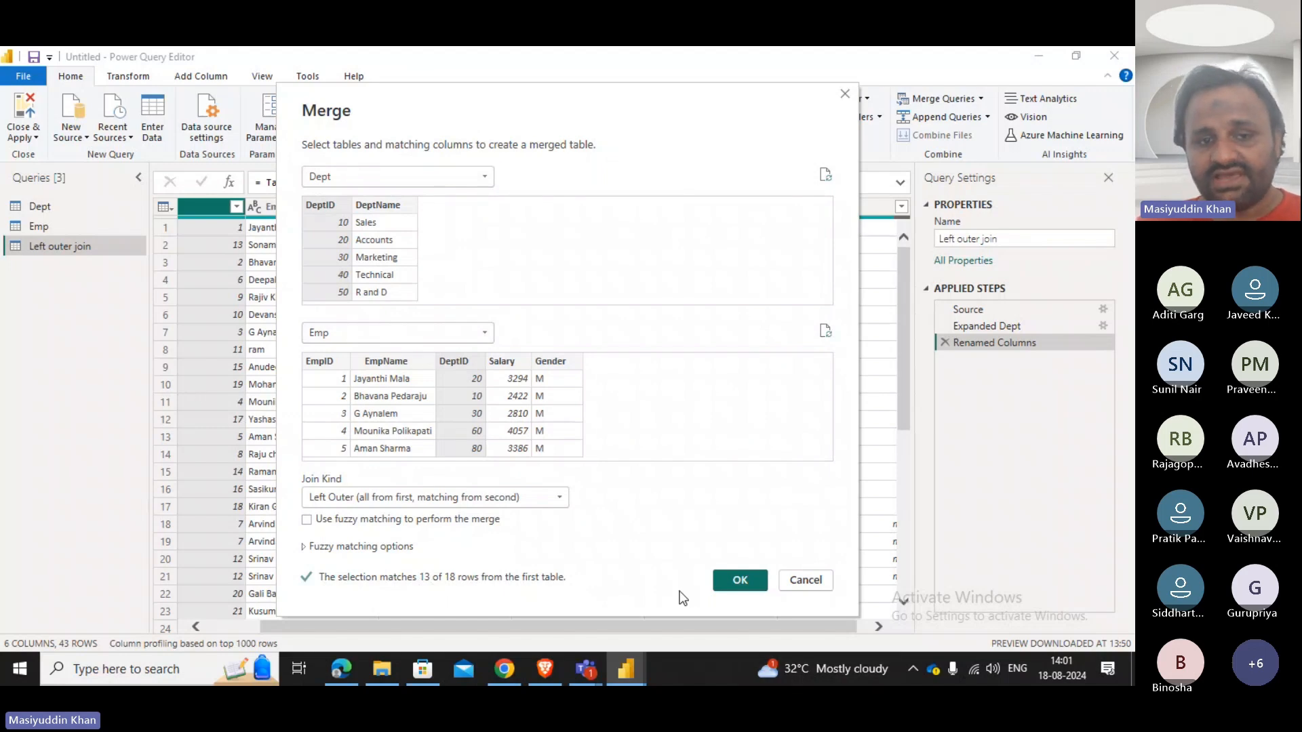
pyautogui.click(740, 580)
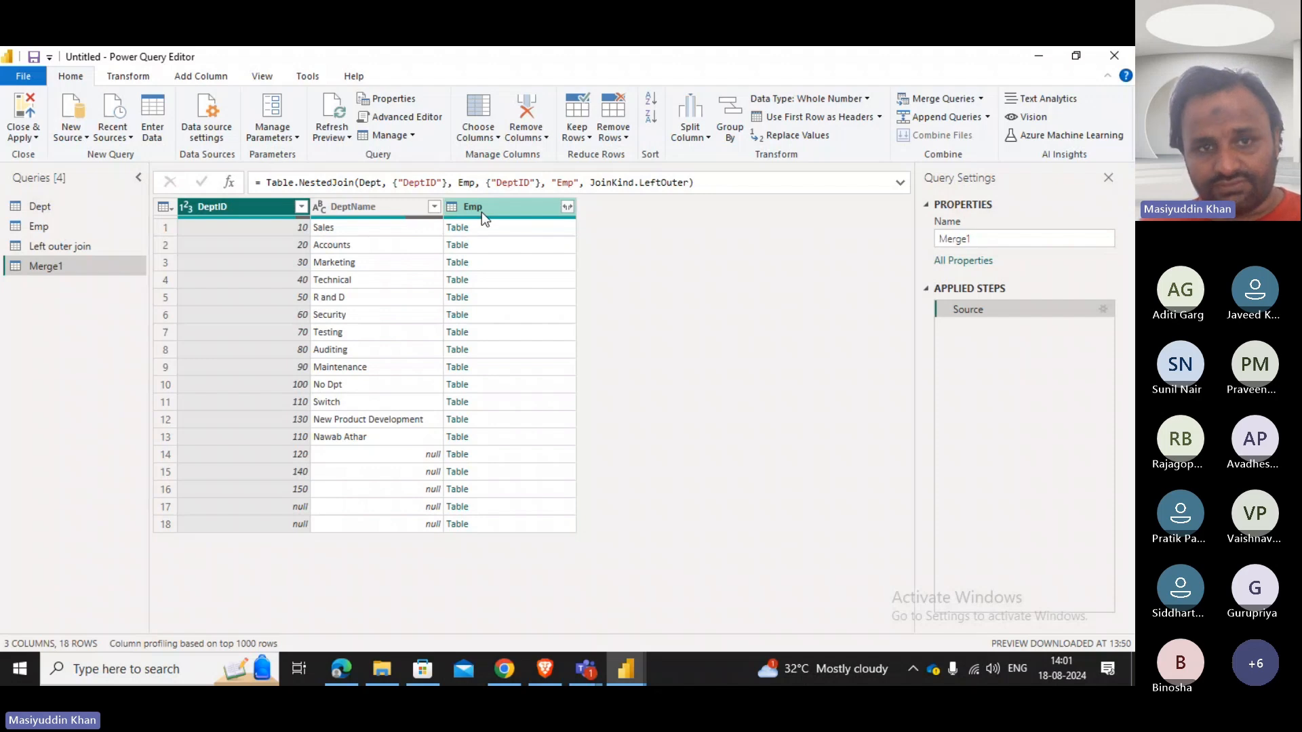
# Expand the nested Emp column to include only EmpName, keeping the original column name as prefix, and check the resulting rows.
pyautogui.click(567, 207)
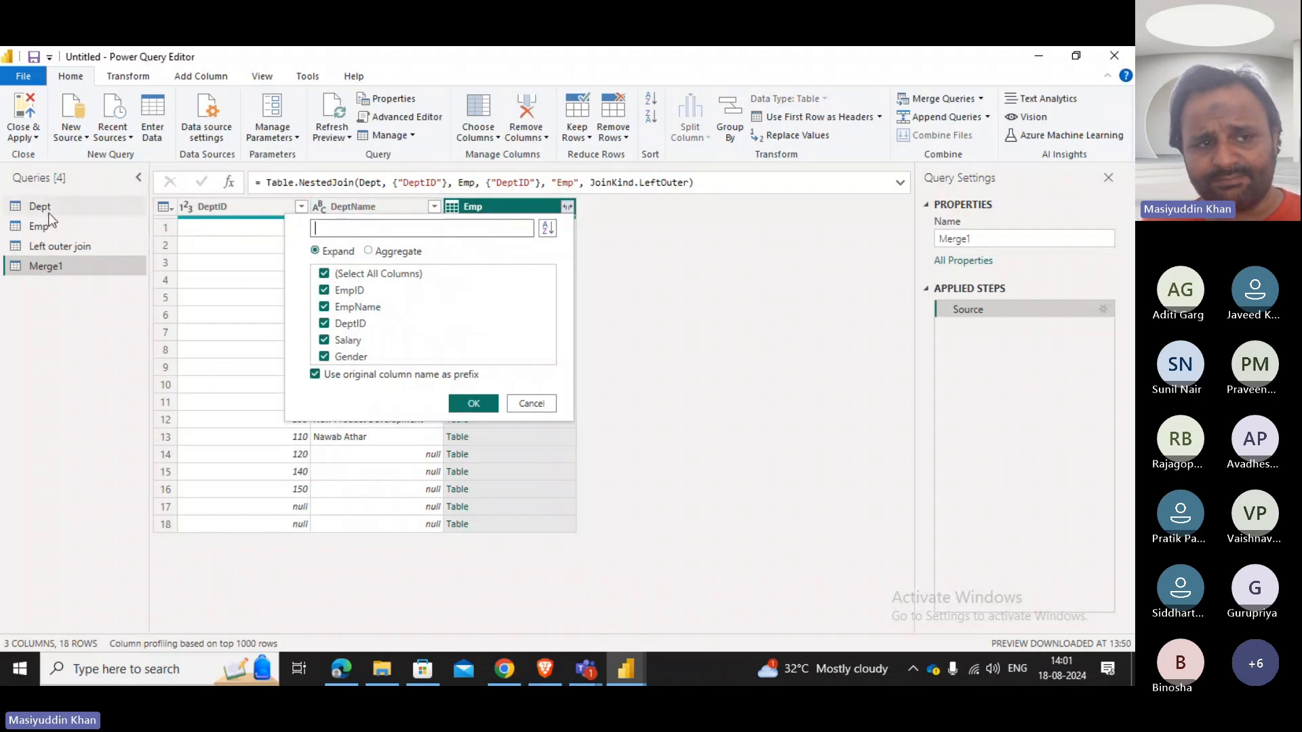
pyautogui.click(325, 274)
pyautogui.click(331, 311)
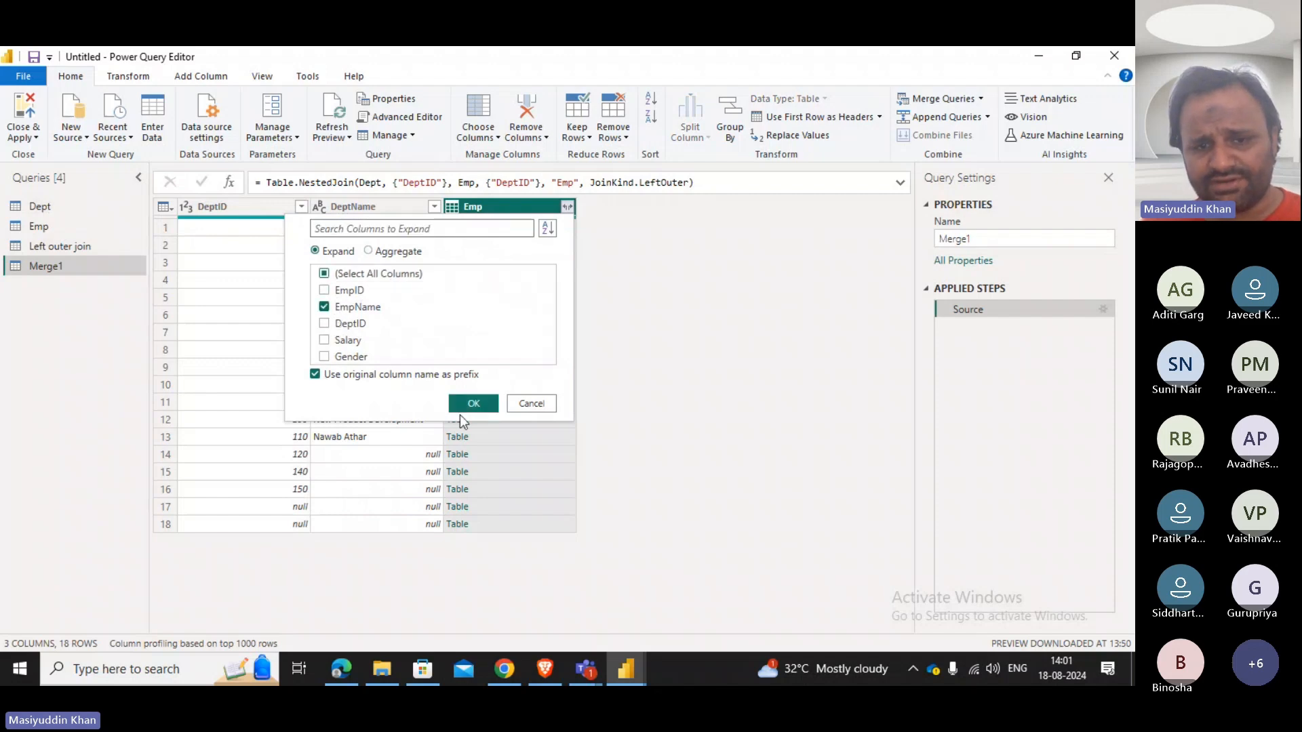
pyautogui.click(469, 404)
pyautogui.scroll(-8, 407, 438)
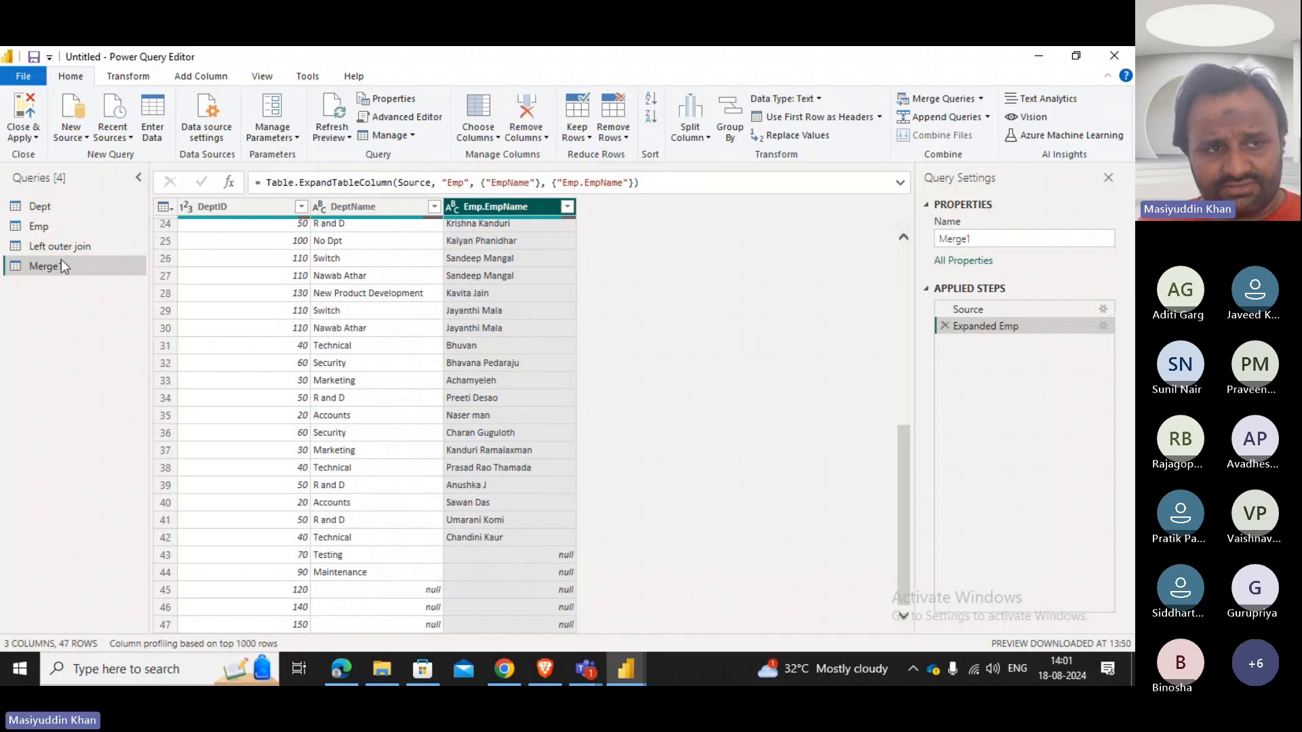
# Review the rows of the Left outer join query through to the end and delete that query.
pyautogui.click(41, 246)
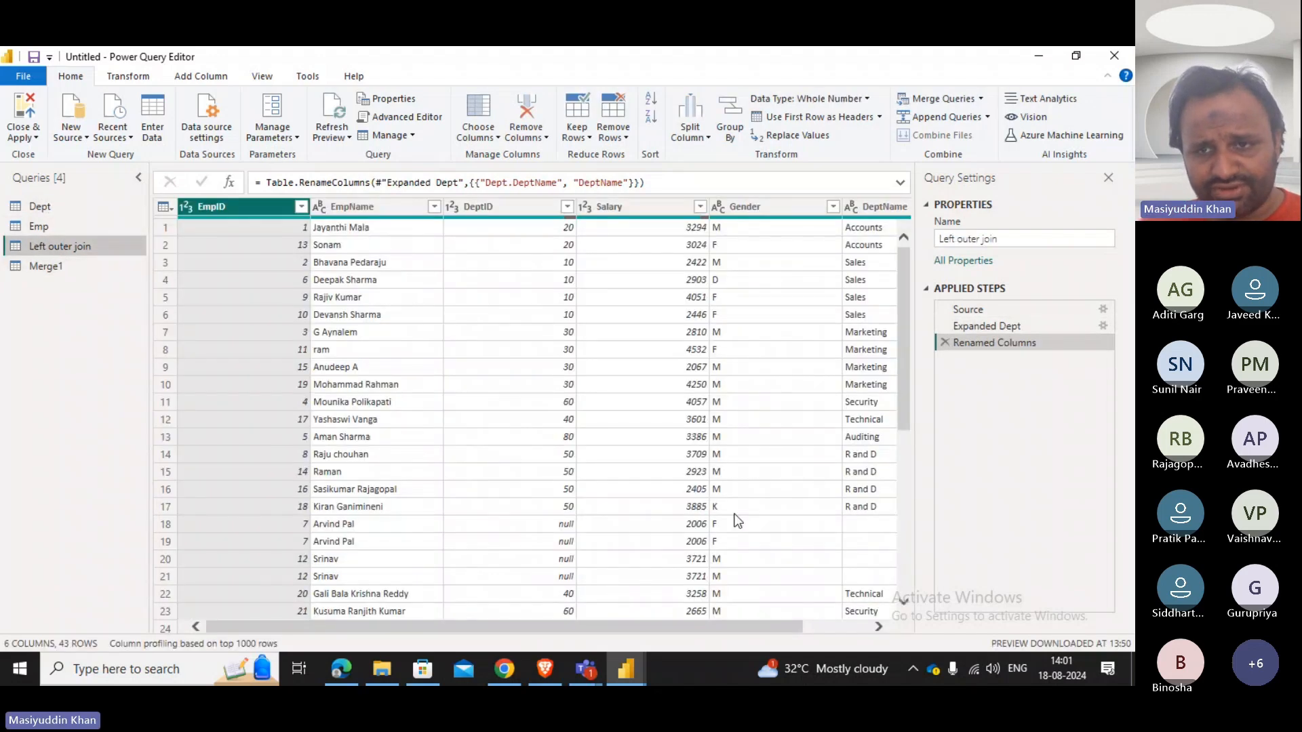
pyautogui.moveTo(599, 628); pyautogui.dragTo(702, 600)
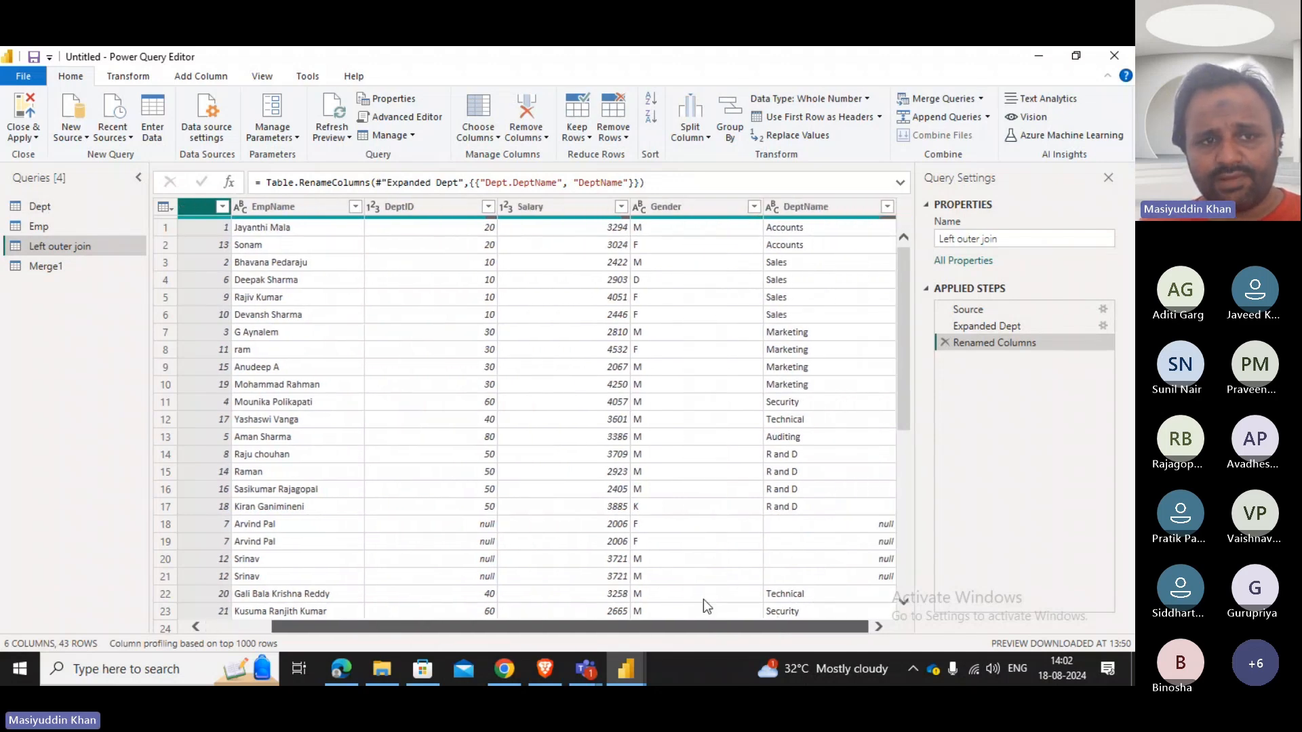
pyautogui.scroll(-6, 798, 412)
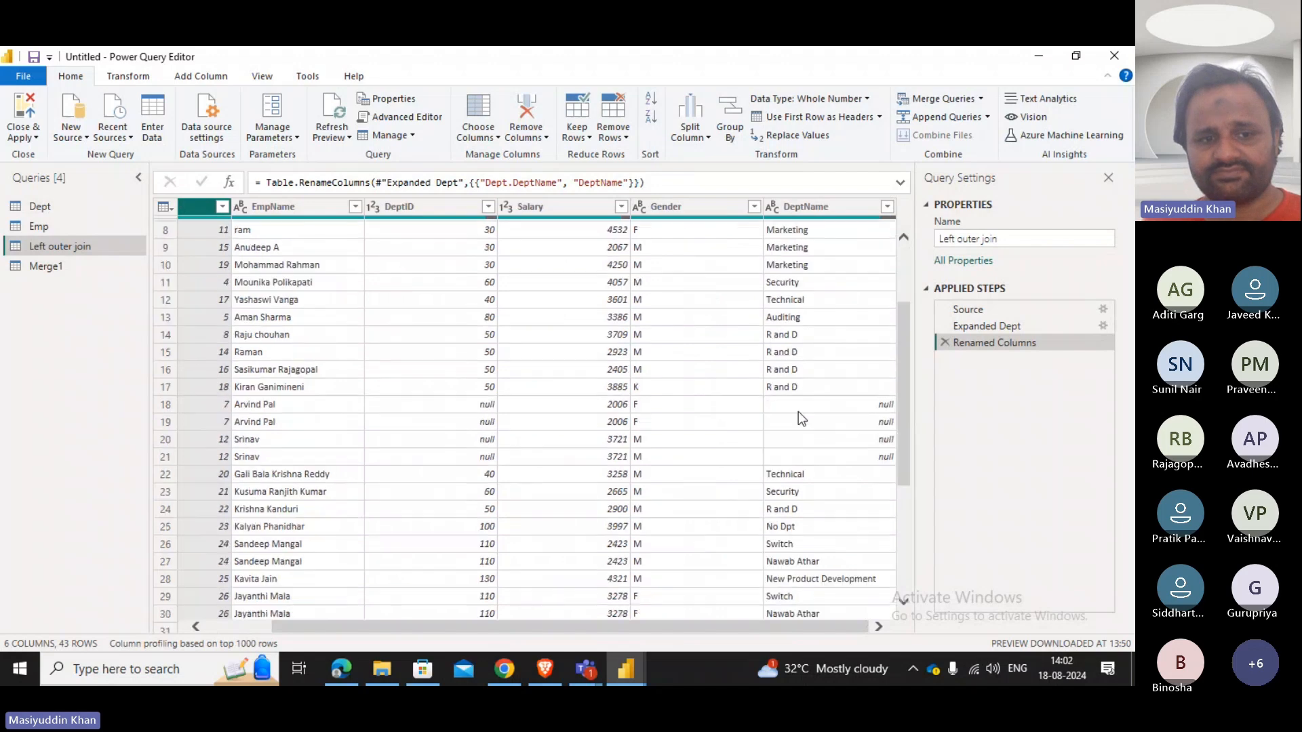
pyautogui.scroll(-1, 799, 418)
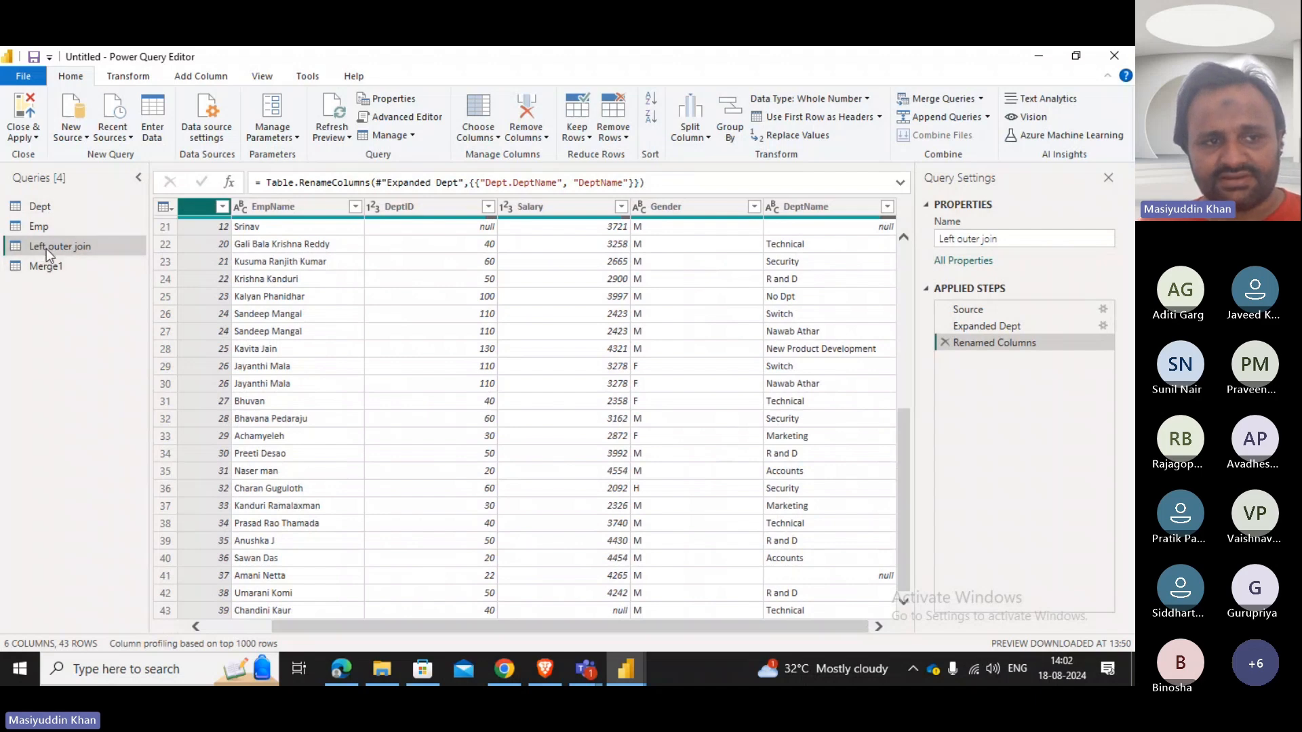
pyautogui.press('Delete')
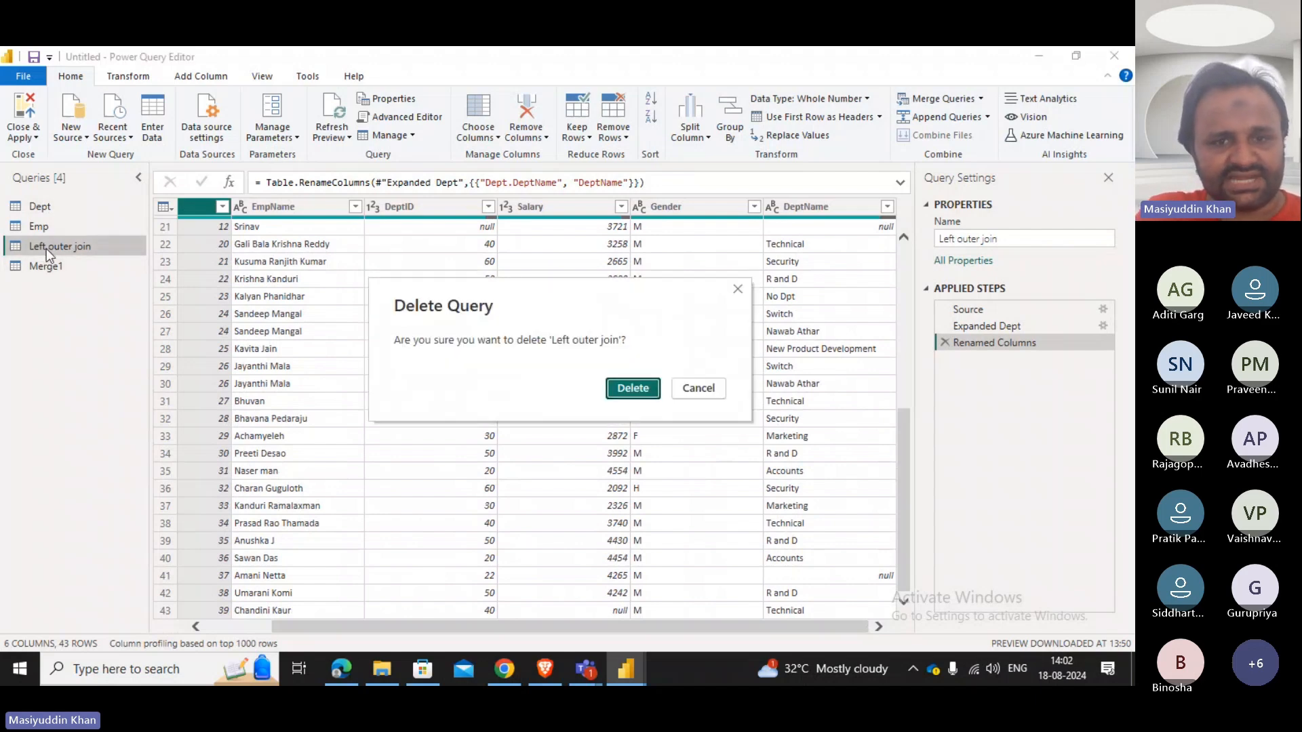
pyautogui.press('Escape')
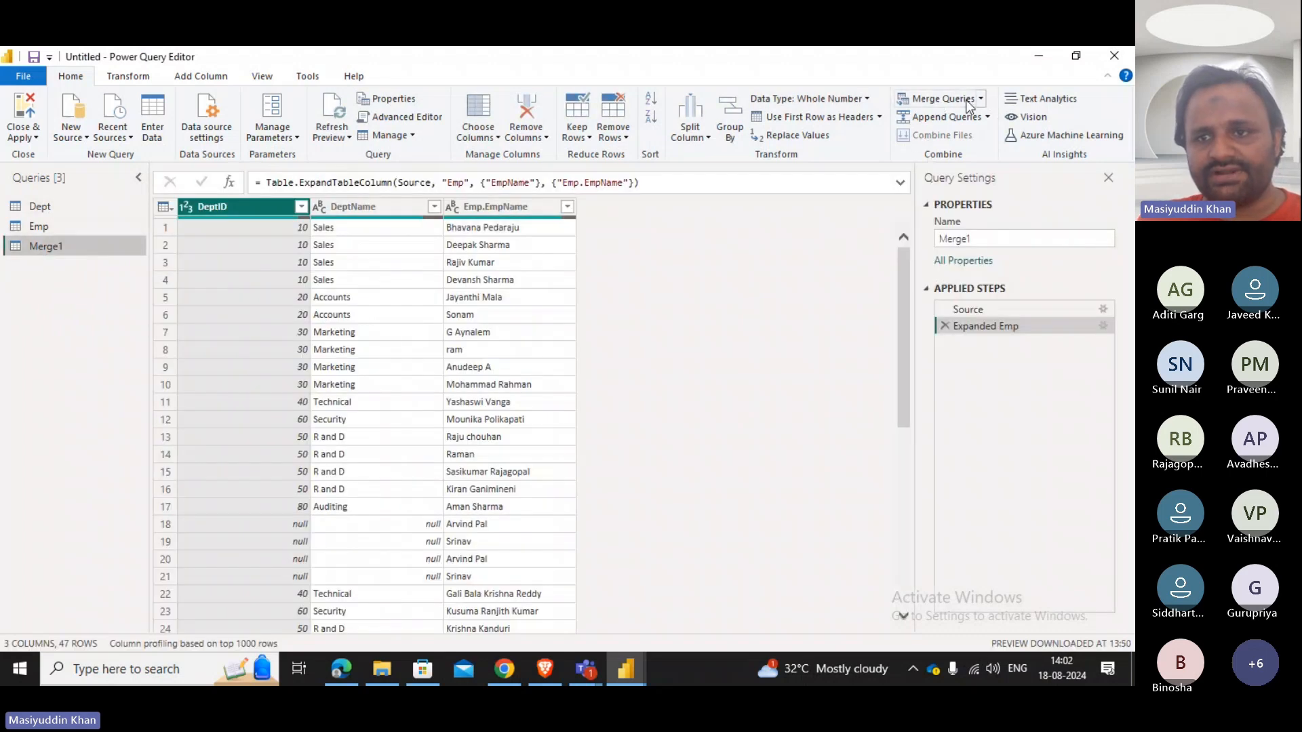
# Set up a merge as a new query with Emp first and Dept second, matching on DeptID with a Left Outer join.
pyautogui.click(981, 99)
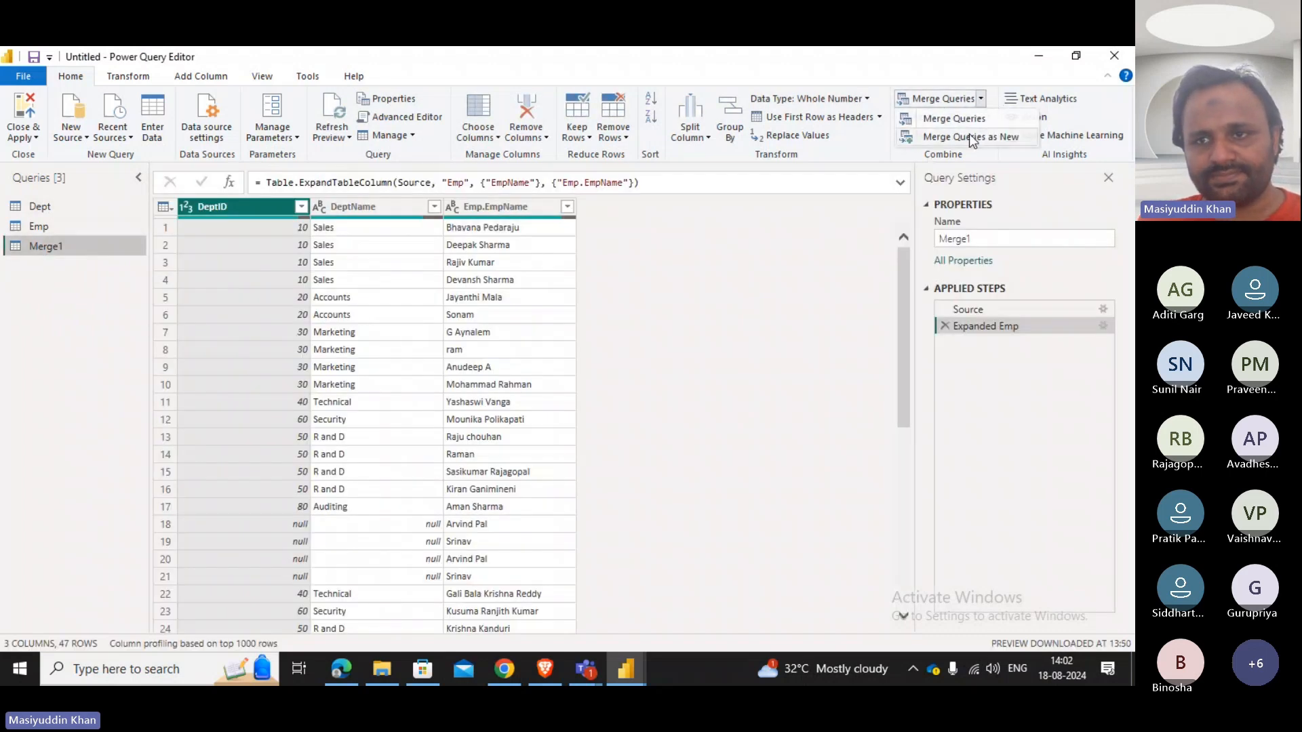
pyautogui.click(970, 132)
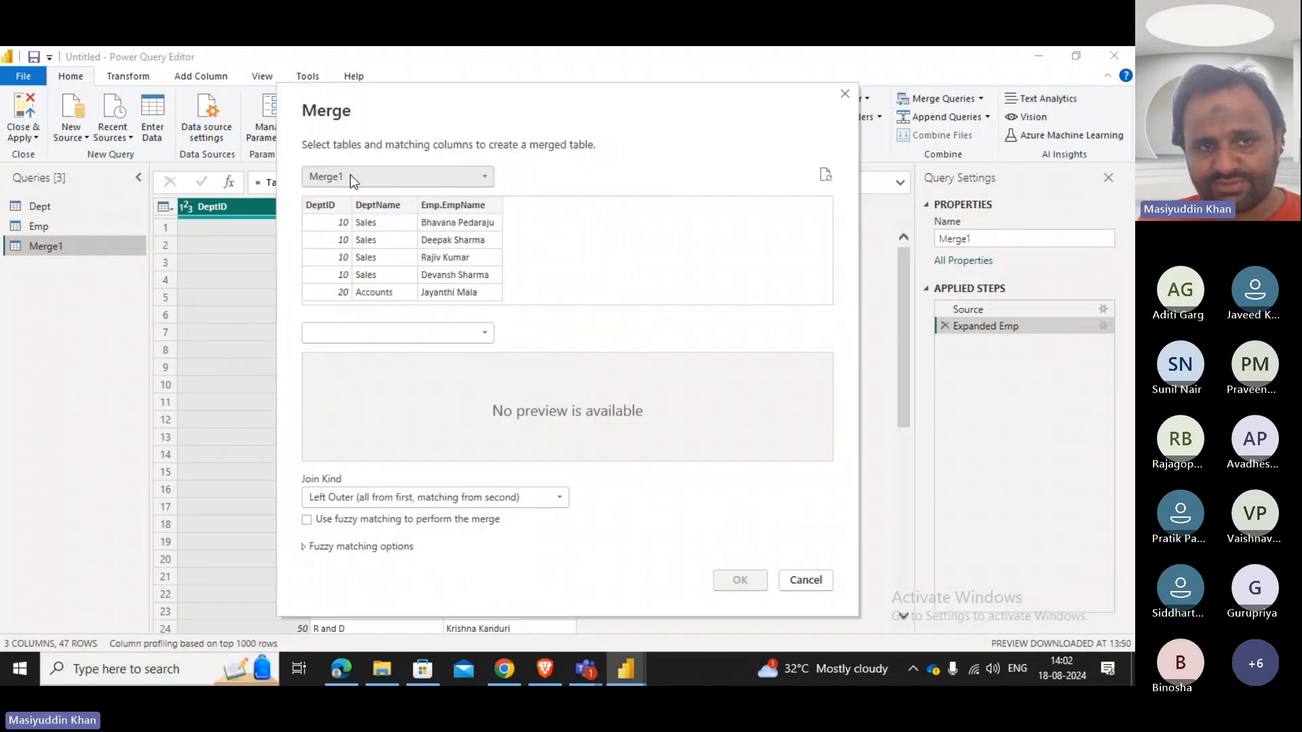
pyautogui.click(349, 175)
pyautogui.click(334, 211)
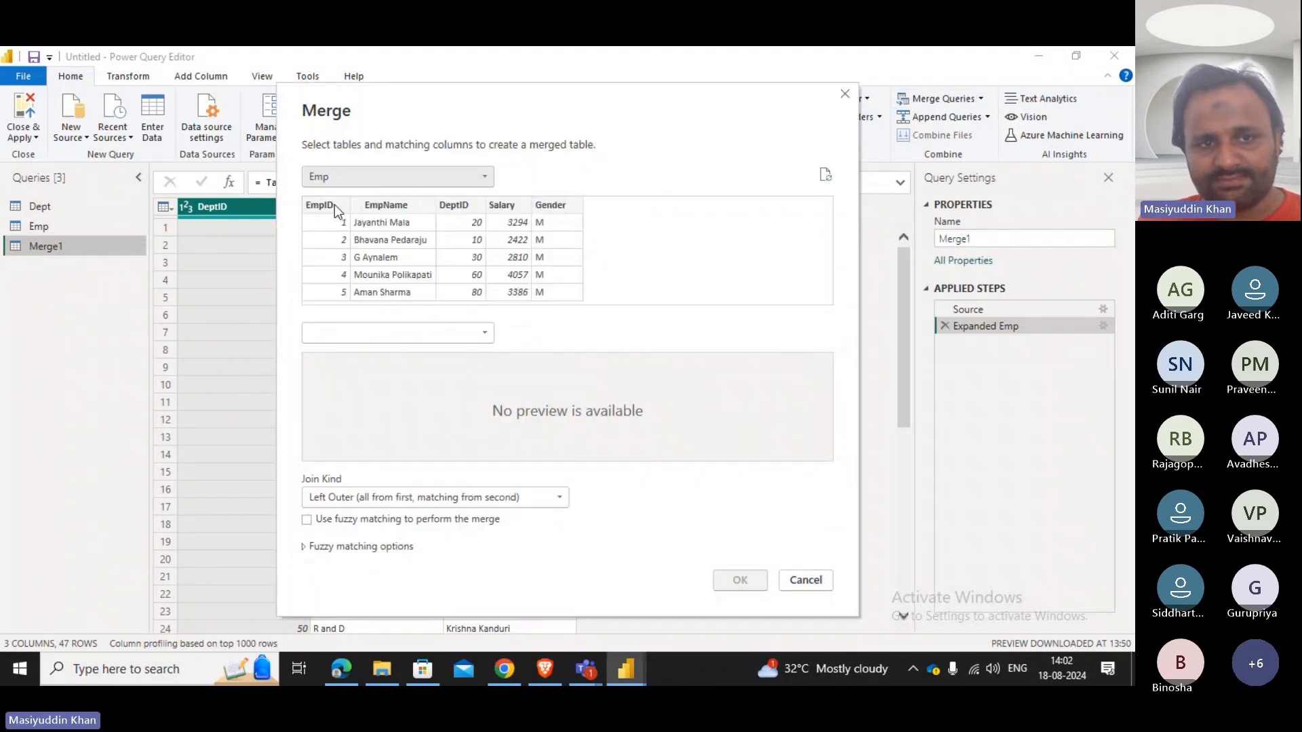
pyautogui.click(373, 332)
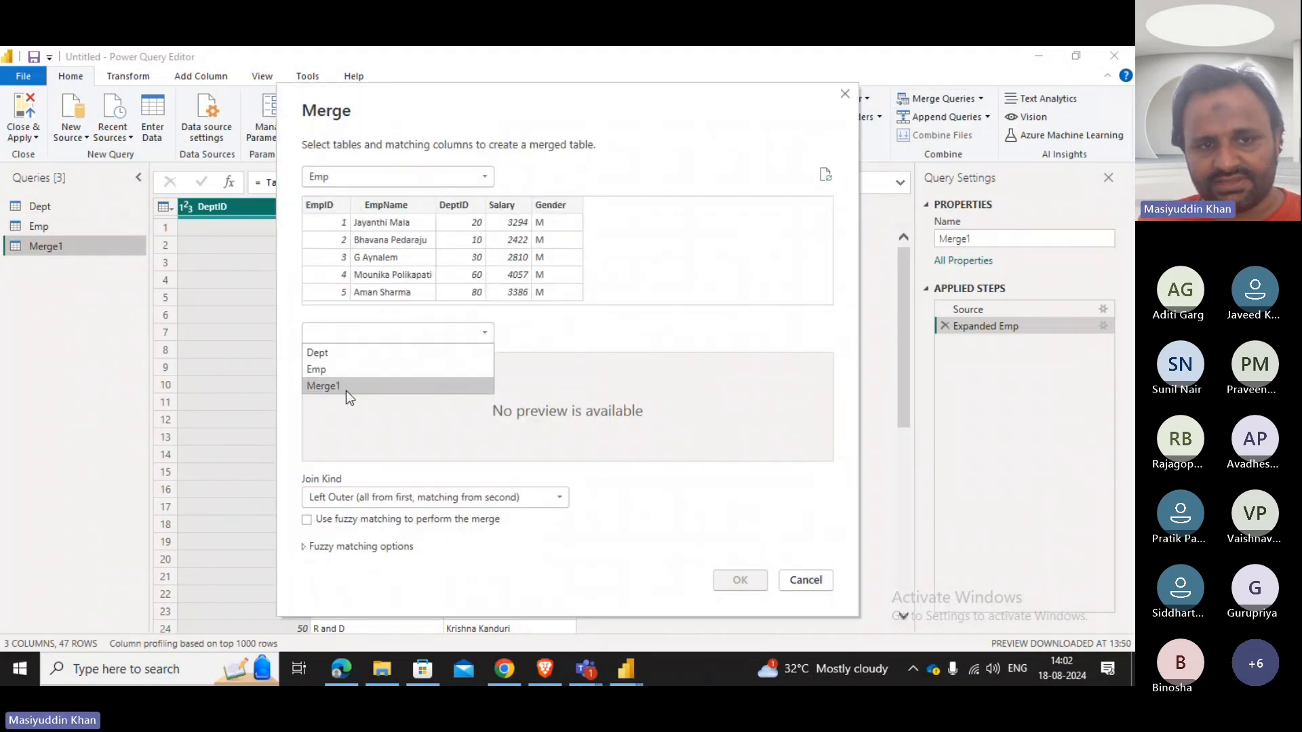
pyautogui.click(343, 353)
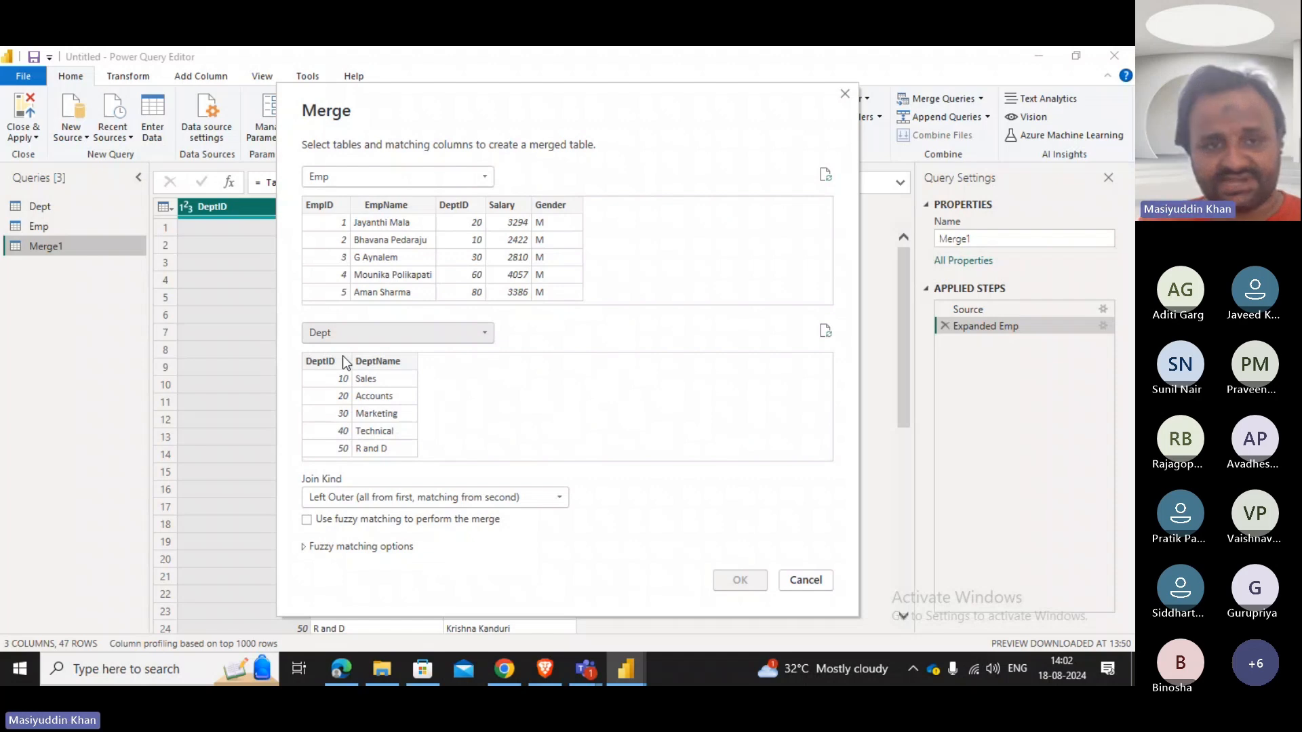
pyautogui.click(466, 239)
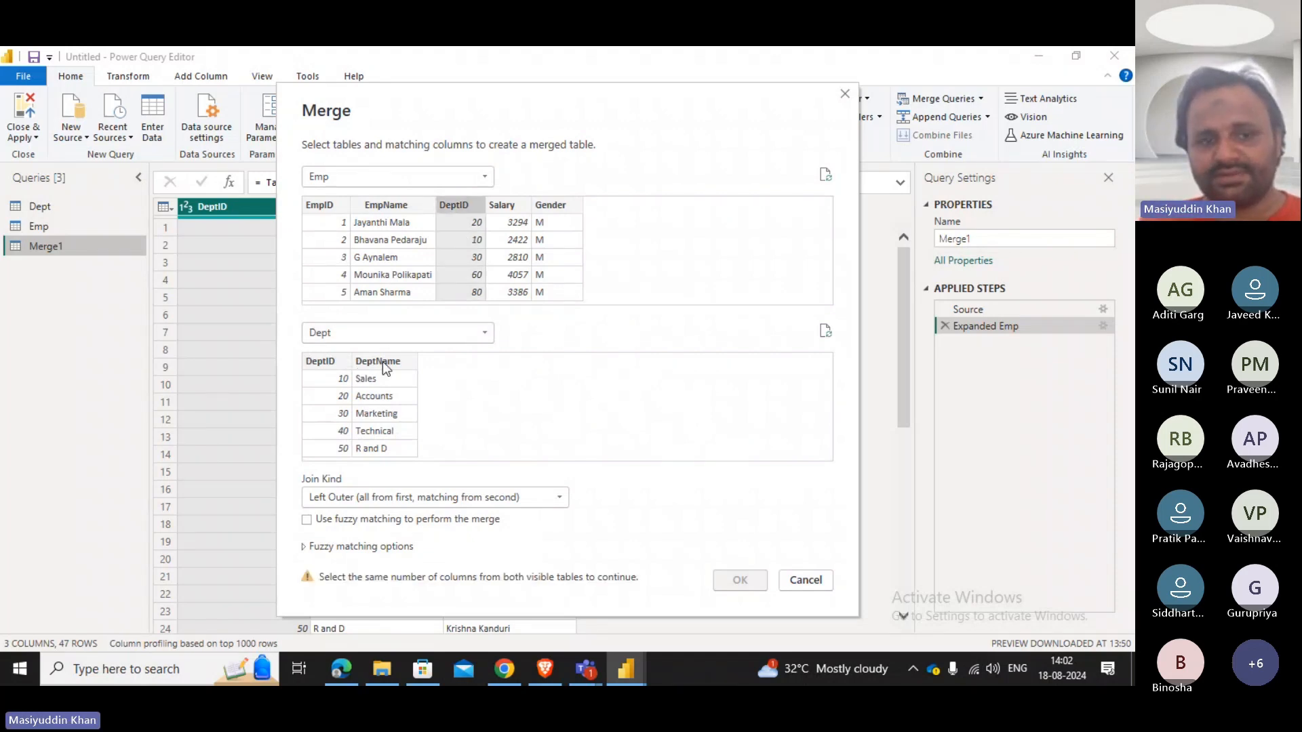
pyautogui.click(314, 393)
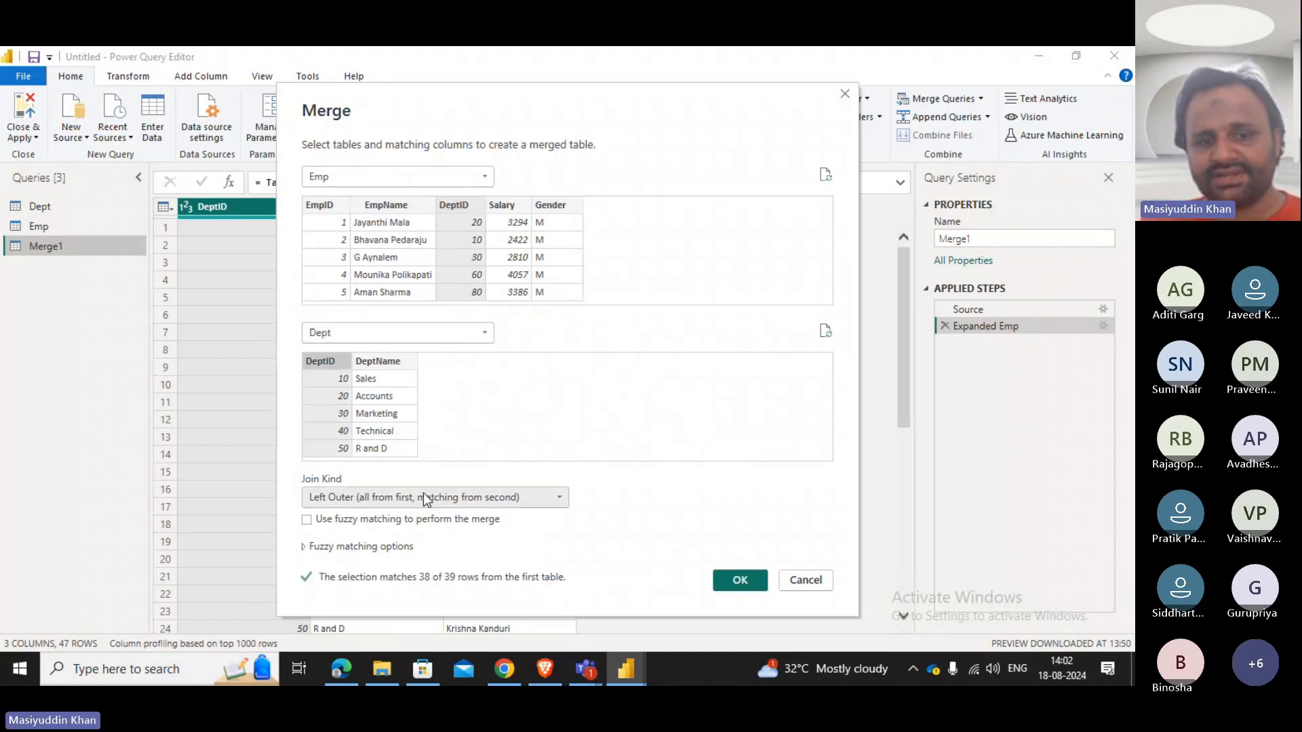
pyautogui.click(563, 495)
pyautogui.click(462, 513)
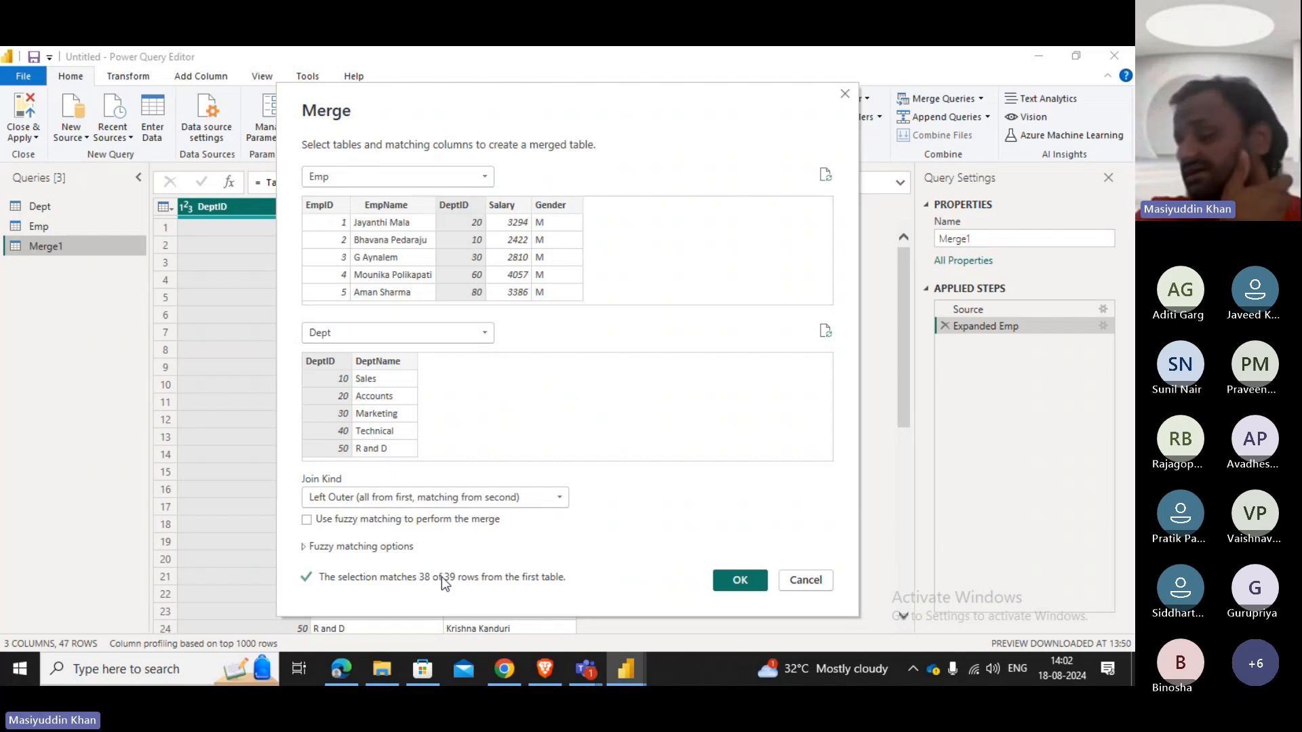
# Swap the merge tables to Dept first and Emp second, matching on DeptID, to compare the Left Outer row matches.
pyautogui.click(334, 179)
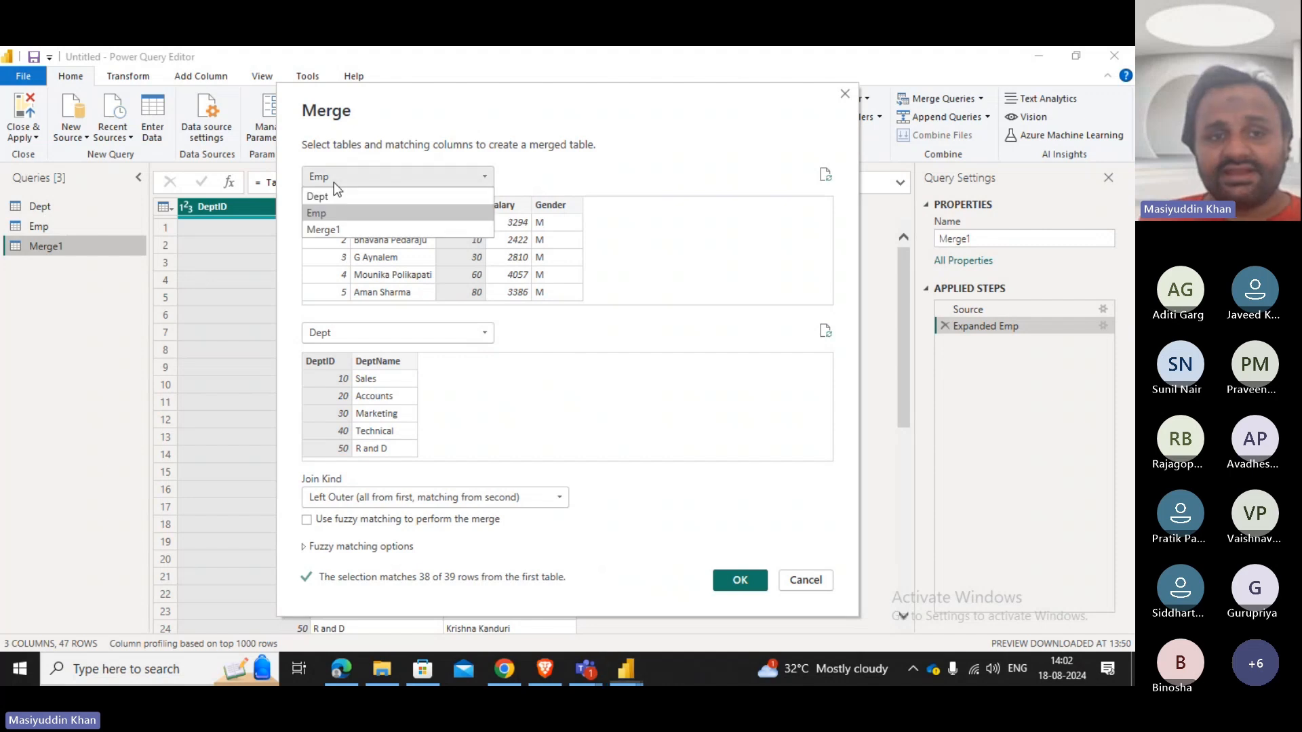
pyautogui.click(337, 197)
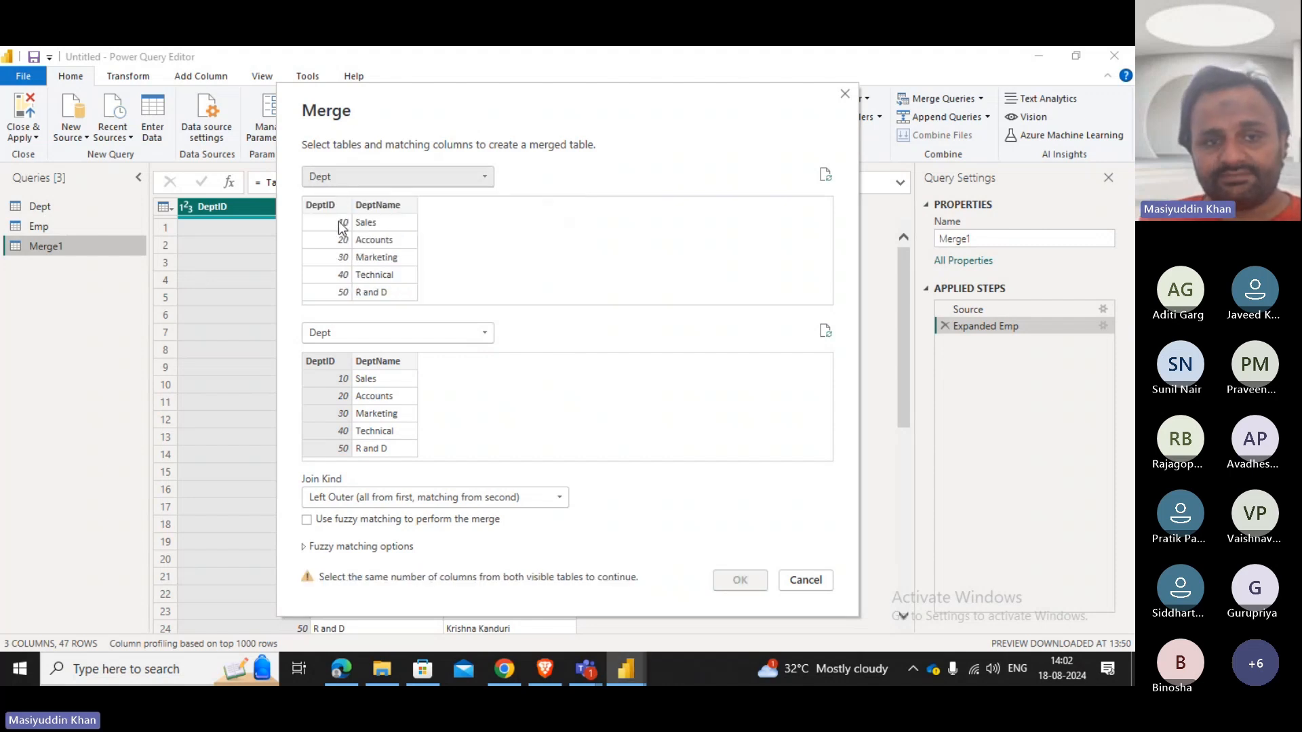
pyautogui.click(360, 335)
pyautogui.click(344, 372)
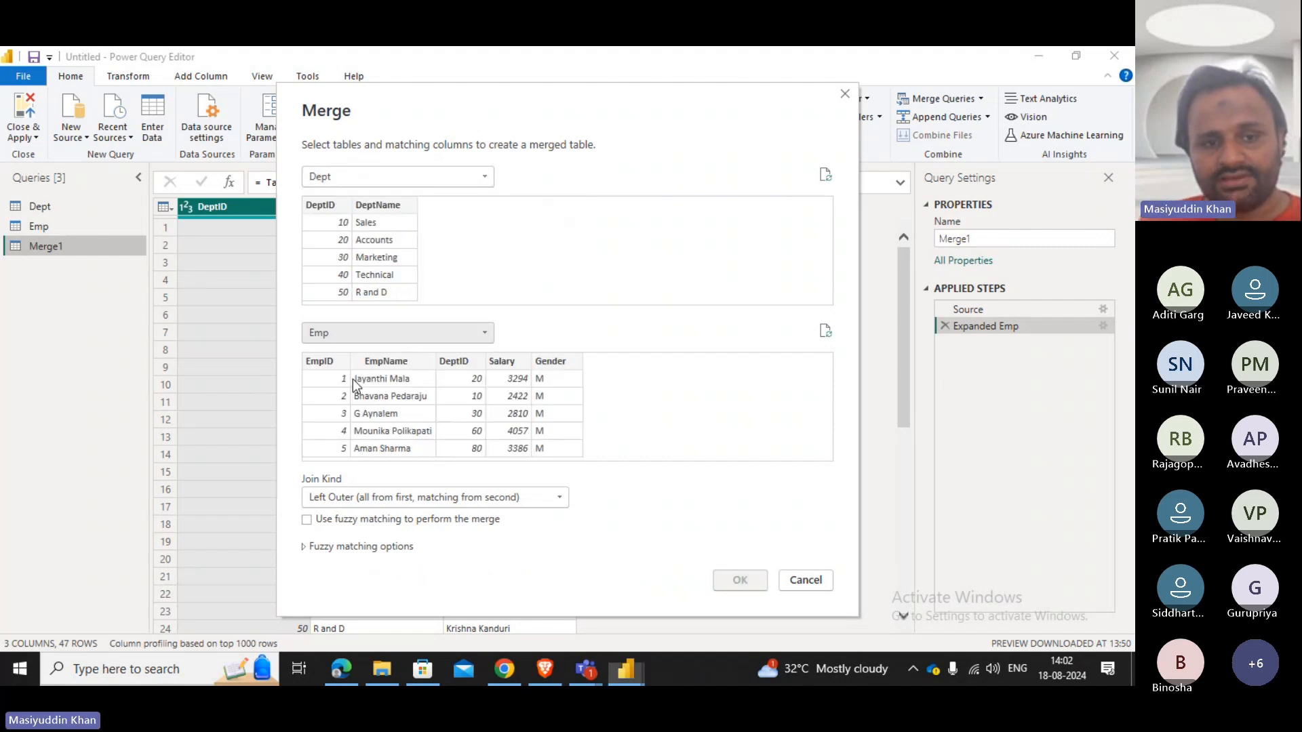
pyautogui.click(473, 375)
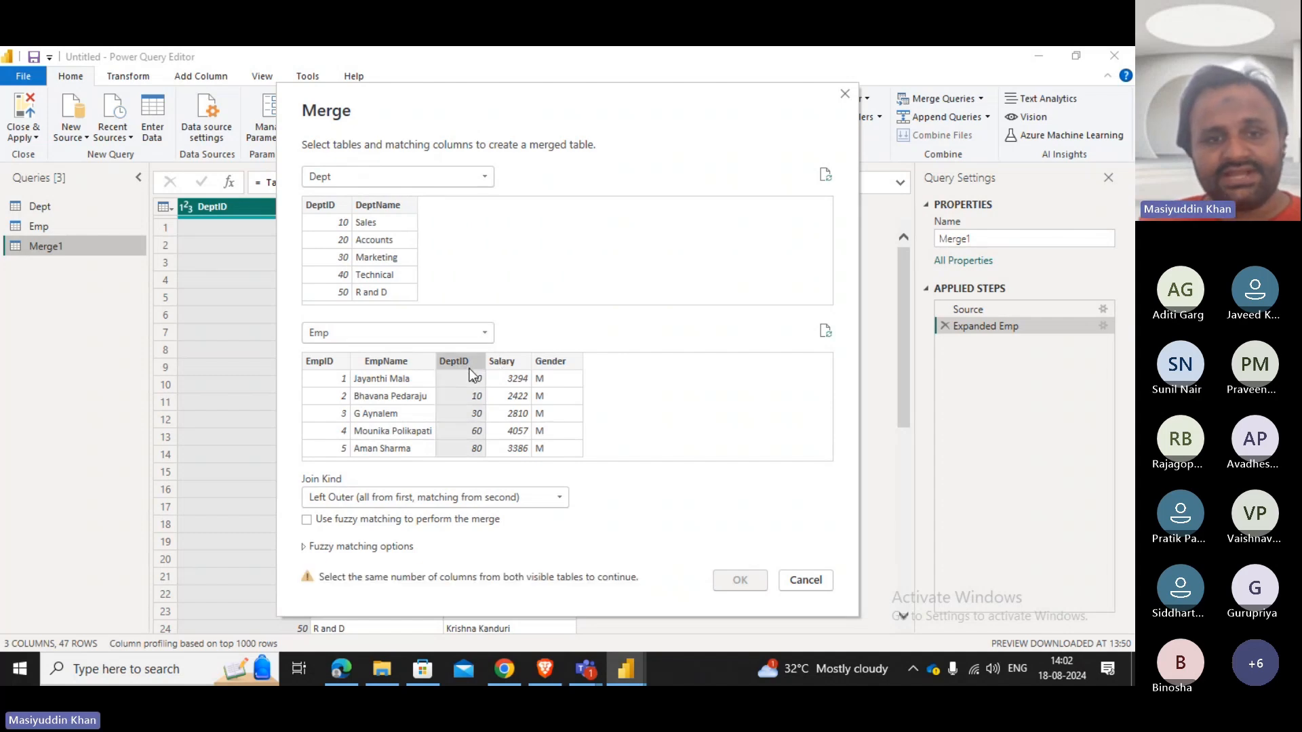
pyautogui.click(345, 279)
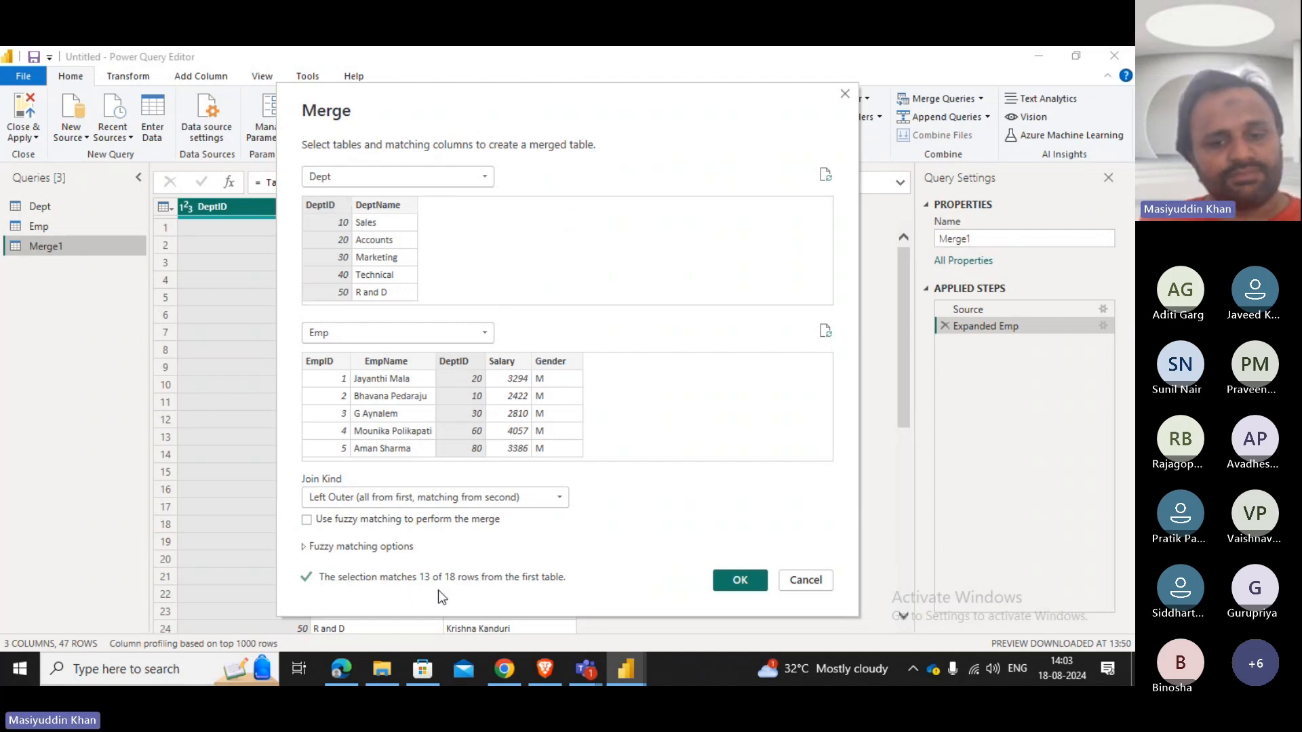
# Put Emp first and Dept second in the merge, match on DeptID, and set the join kind to Right Outer.
pyautogui.click(418, 177)
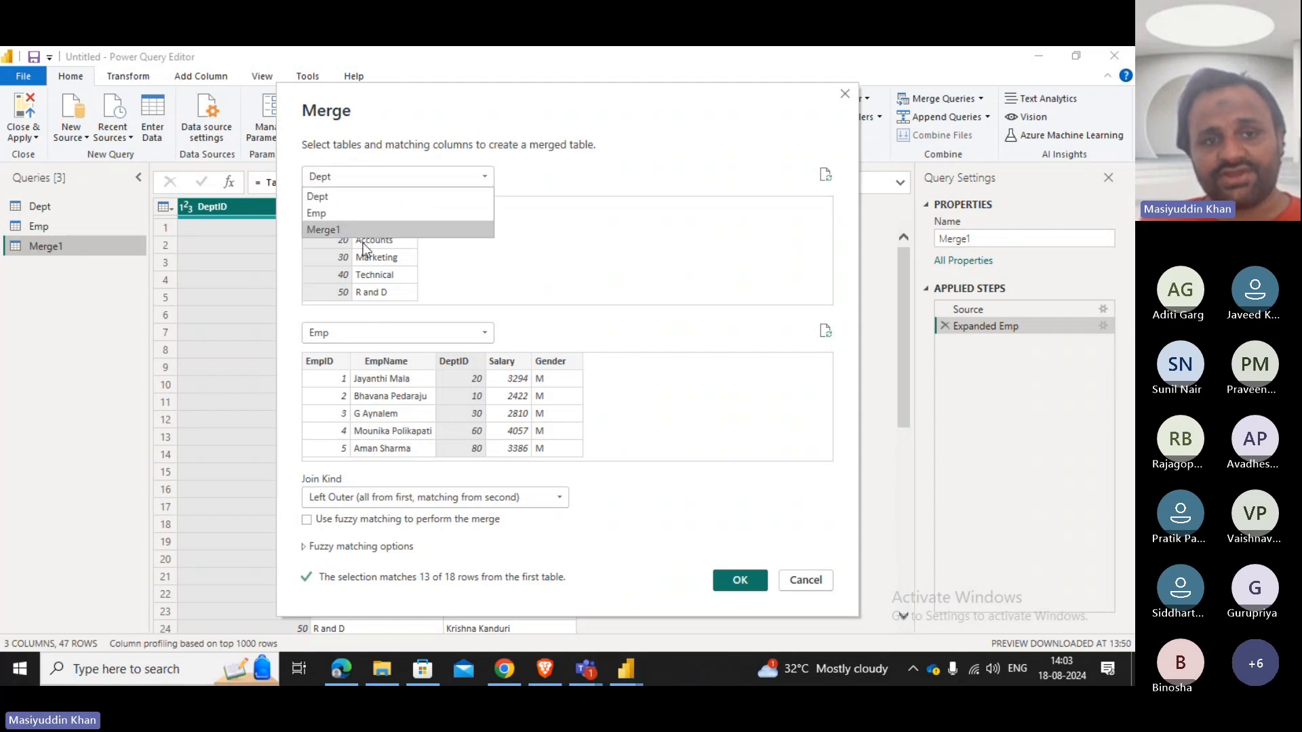
pyautogui.click(359, 213)
pyautogui.click(389, 332)
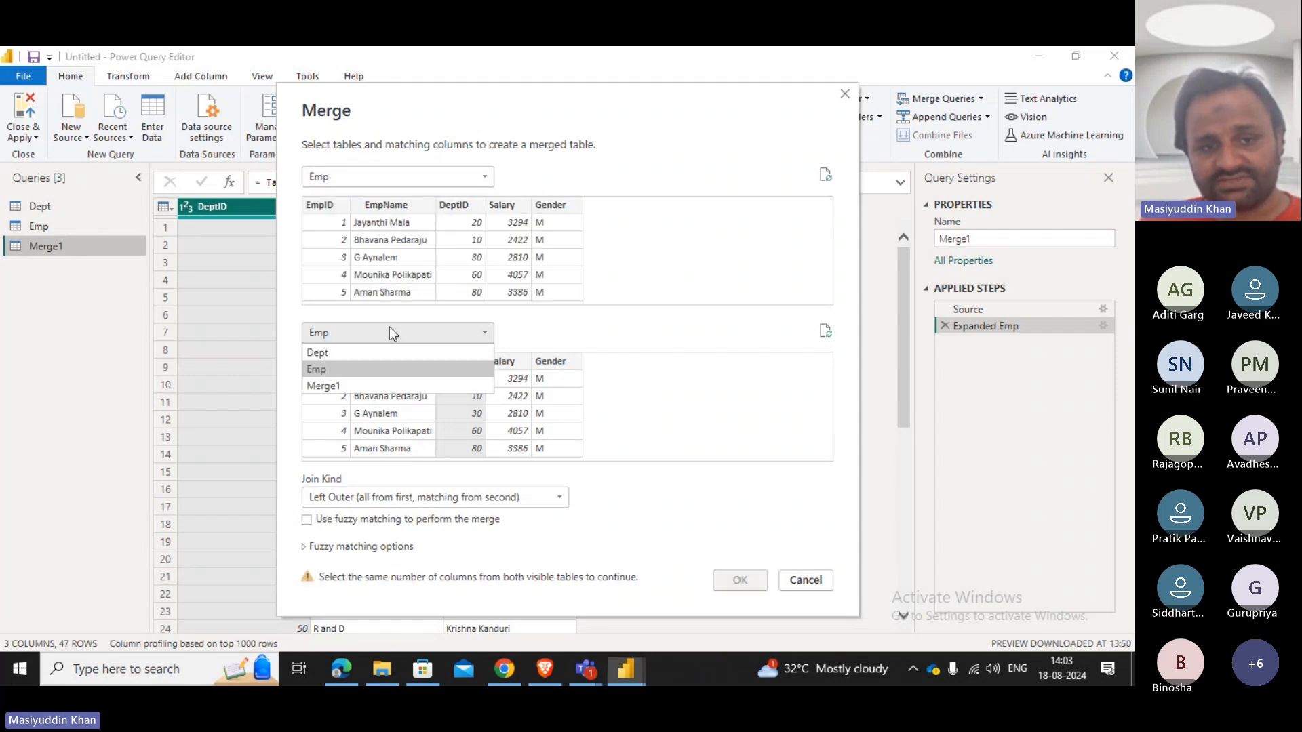
pyautogui.click(359, 353)
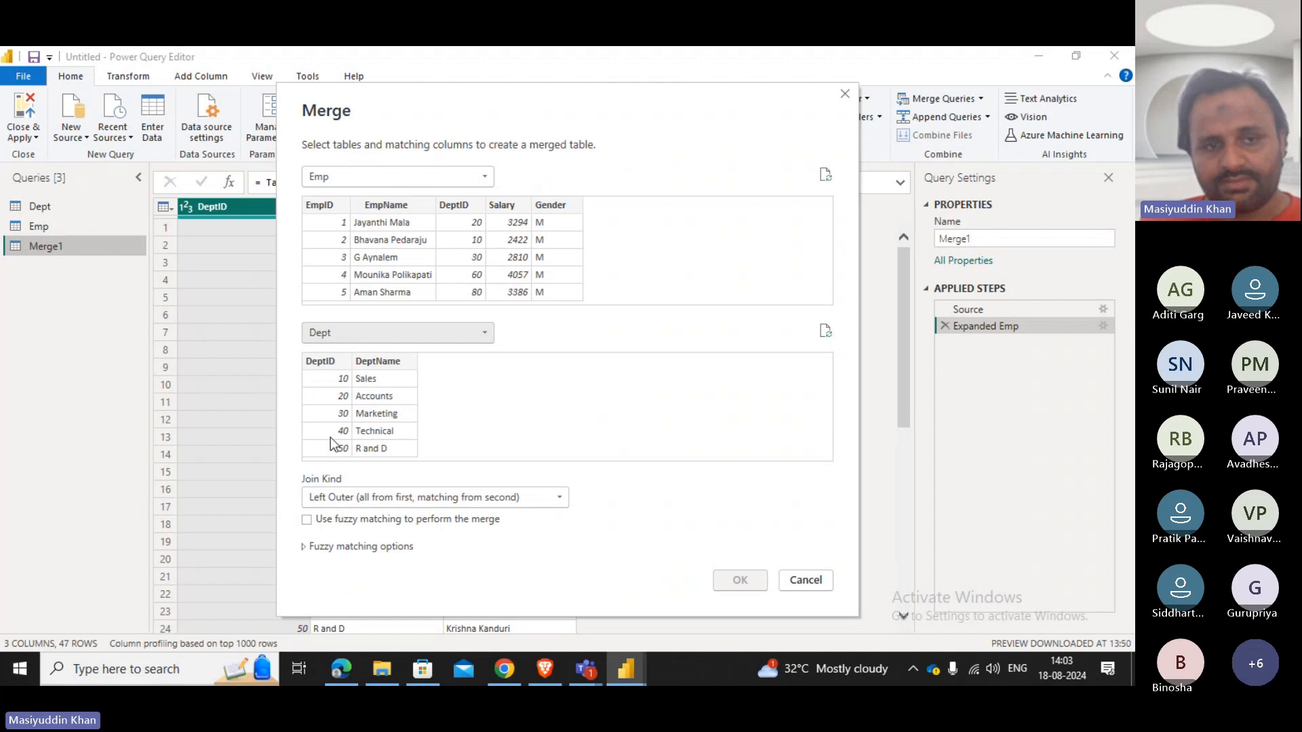
pyautogui.click(477, 221)
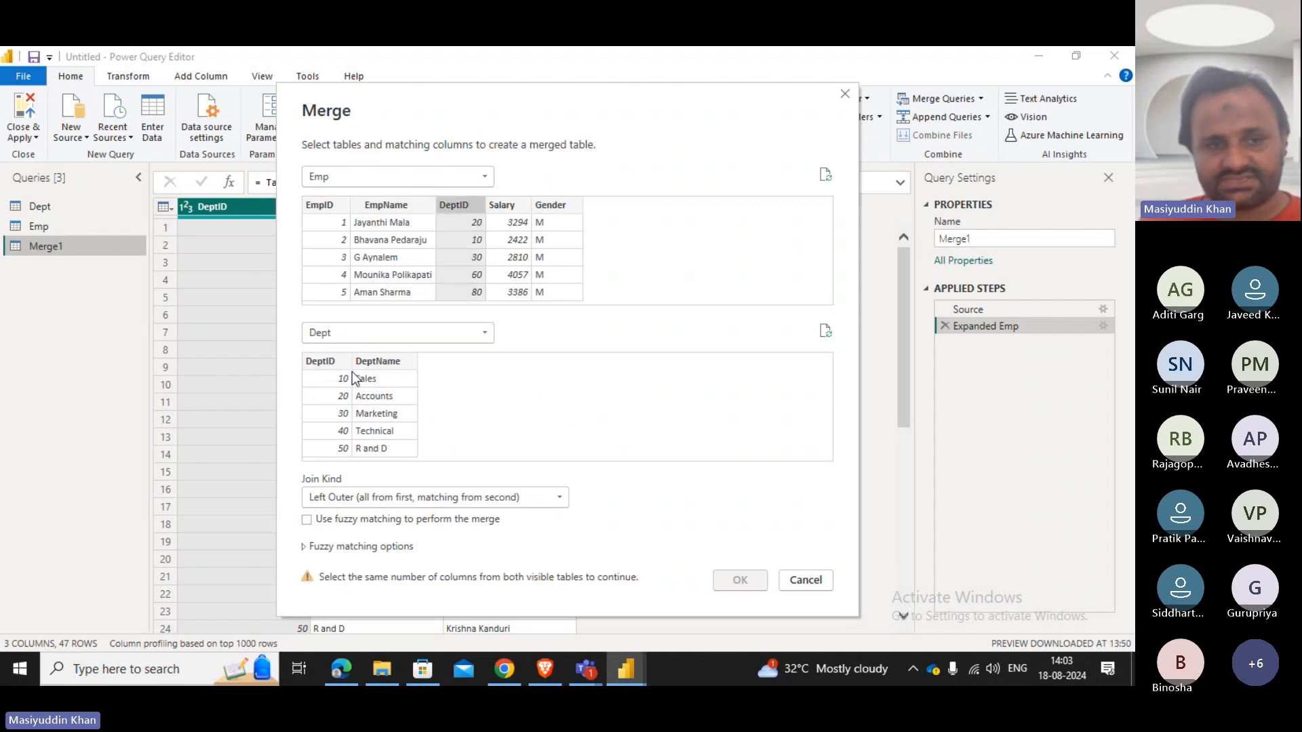
pyautogui.click(332, 361)
pyautogui.click(467, 499)
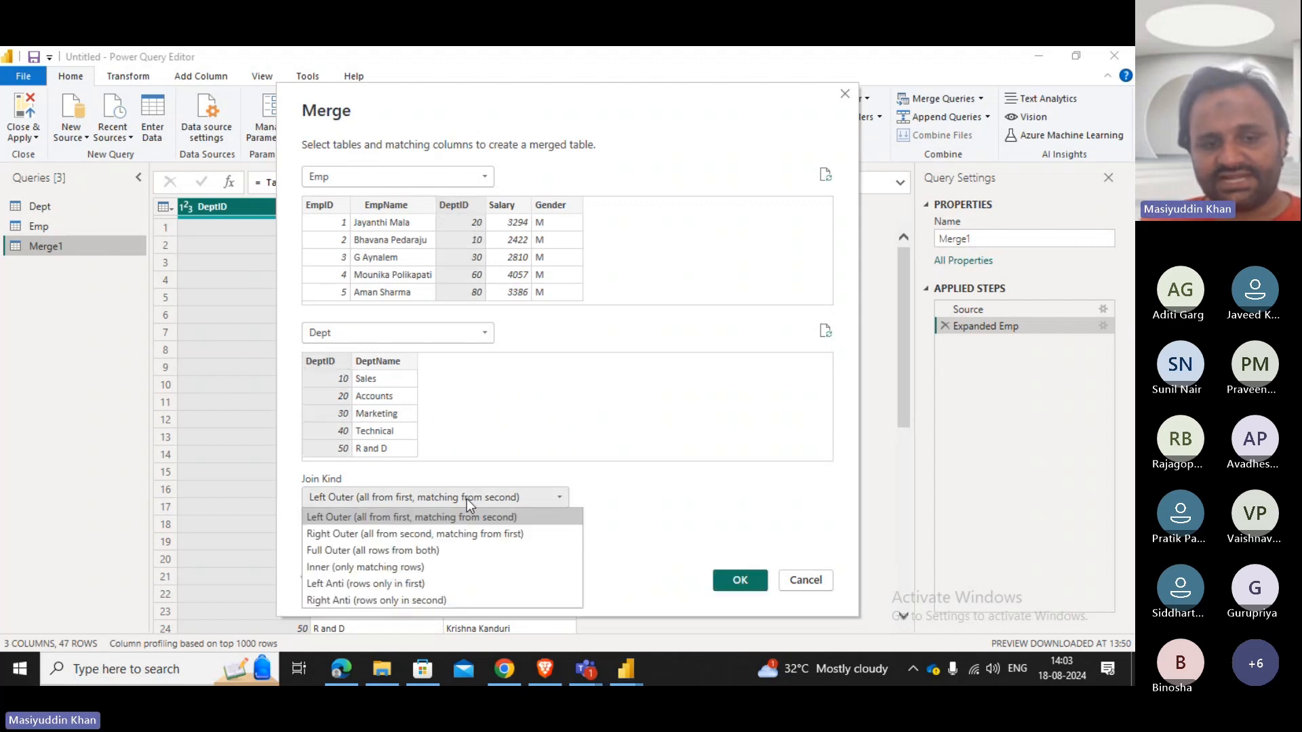
pyautogui.click(455, 534)
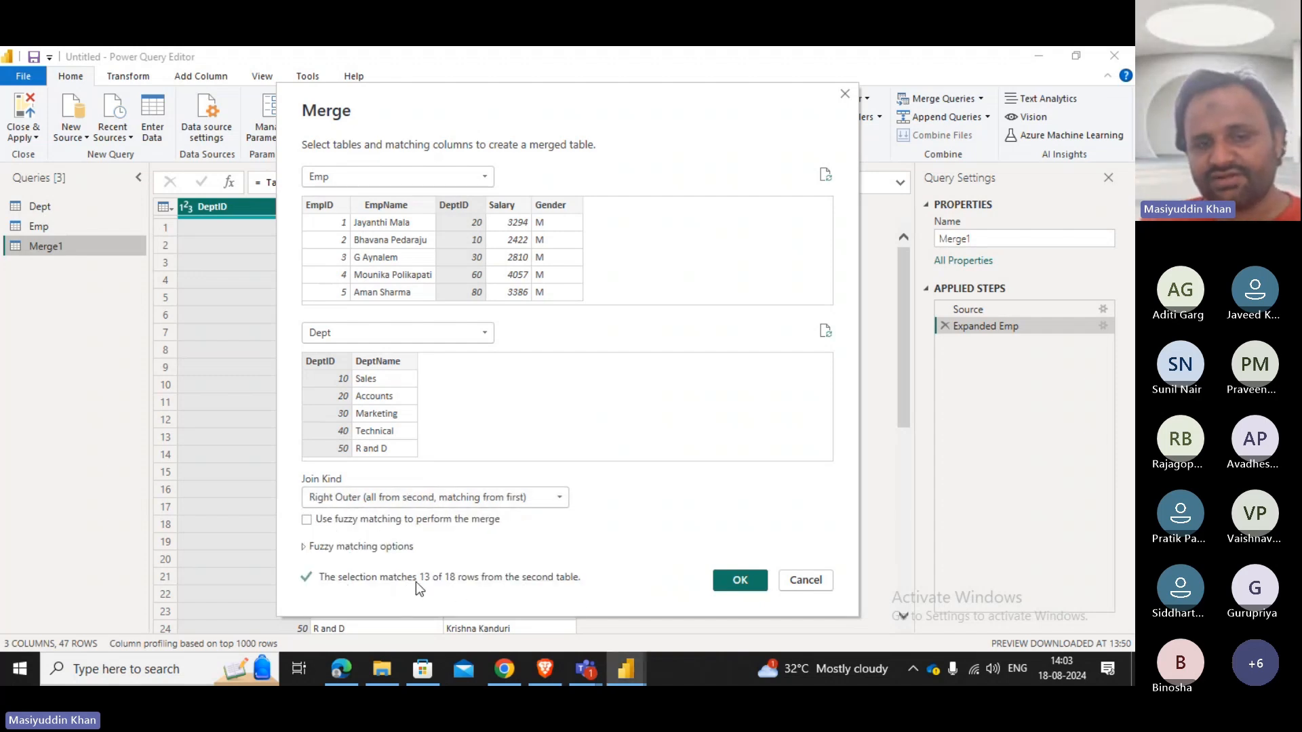
# Reverse the tables to Dept first and Emp second, matching on DeptID, to compare the Right Outer row matches.
pyautogui.click(387, 182)
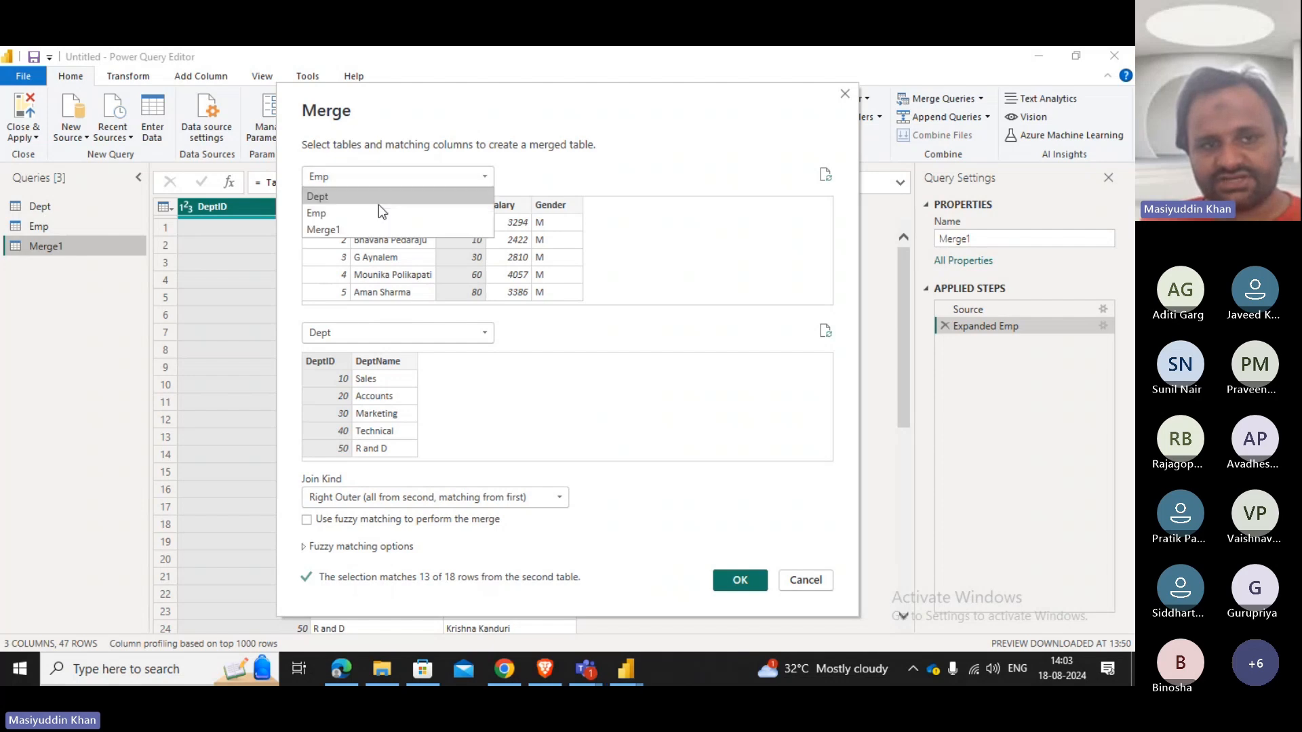
pyautogui.click(368, 197)
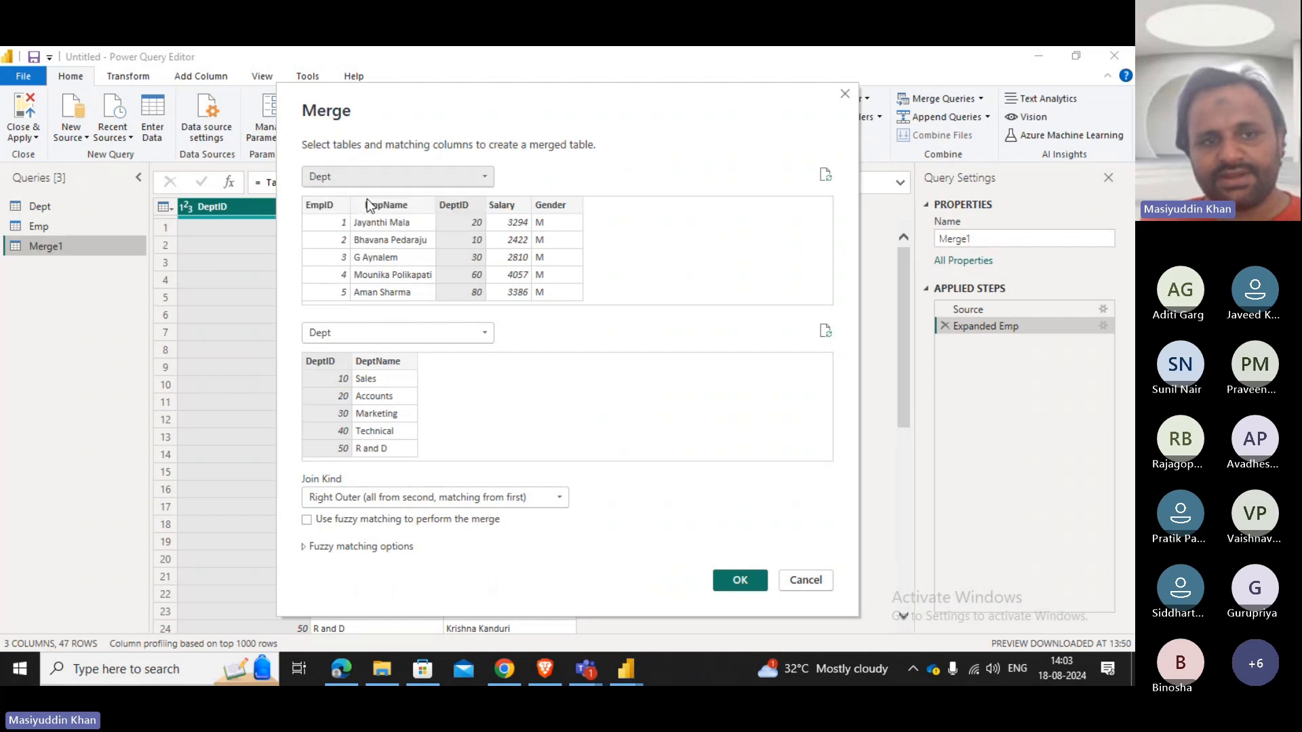
pyautogui.click(353, 333)
pyautogui.click(353, 372)
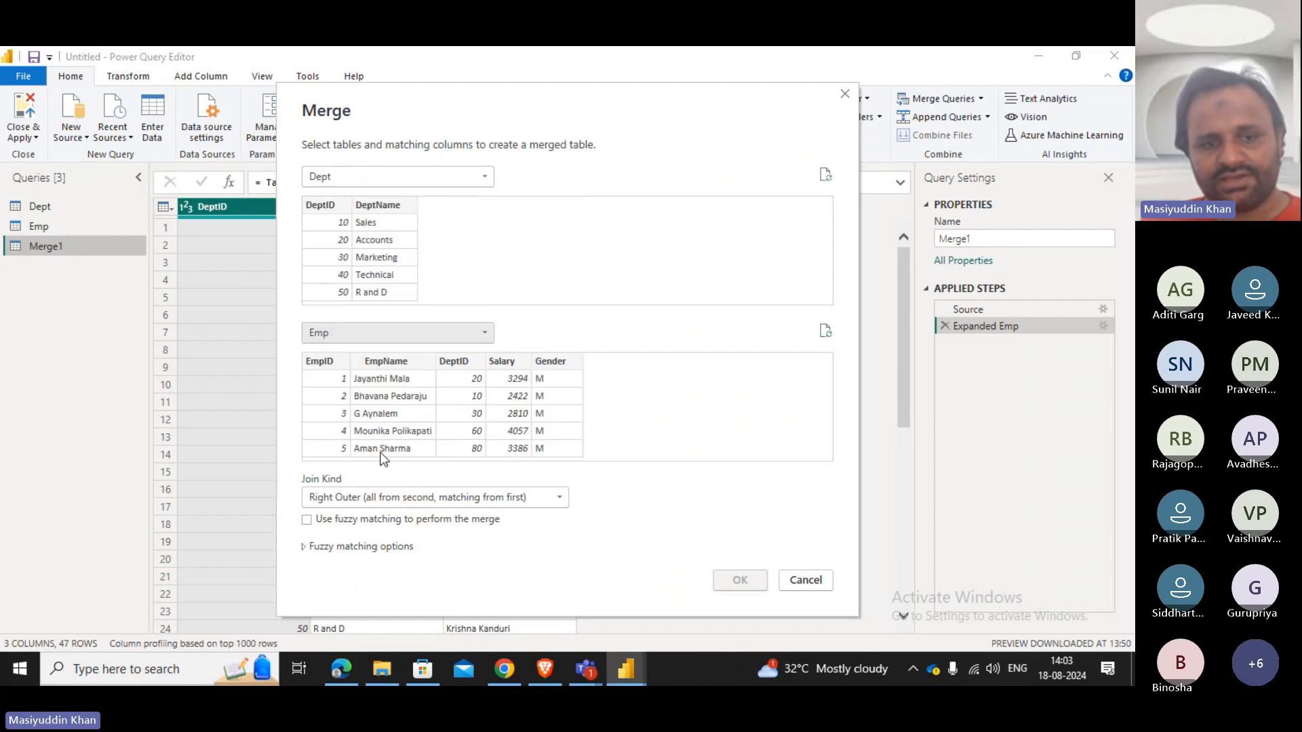
pyautogui.click(461, 380)
pyautogui.click(320, 249)
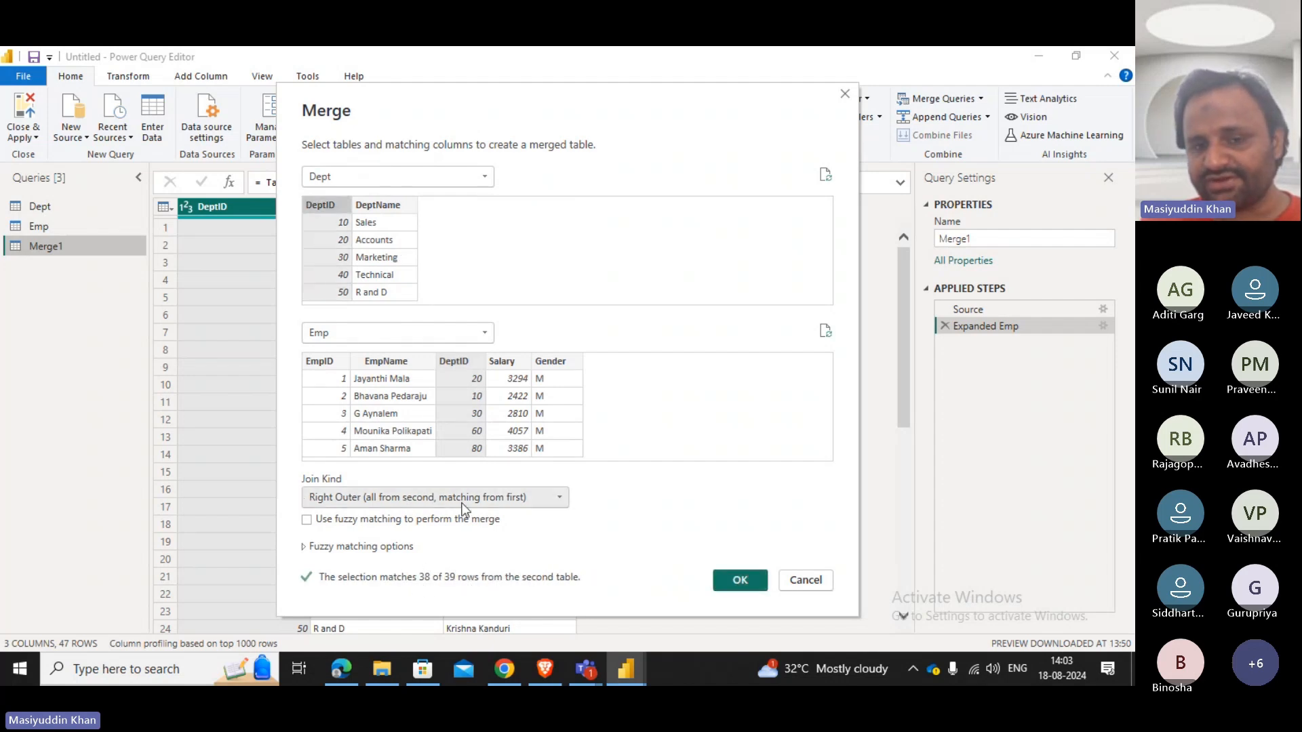
# Return the merge to Emp first and Dept second, matching on DeptID with a Left Outer join, and create the query.
pyautogui.click(379, 177)
pyautogui.click(378, 221)
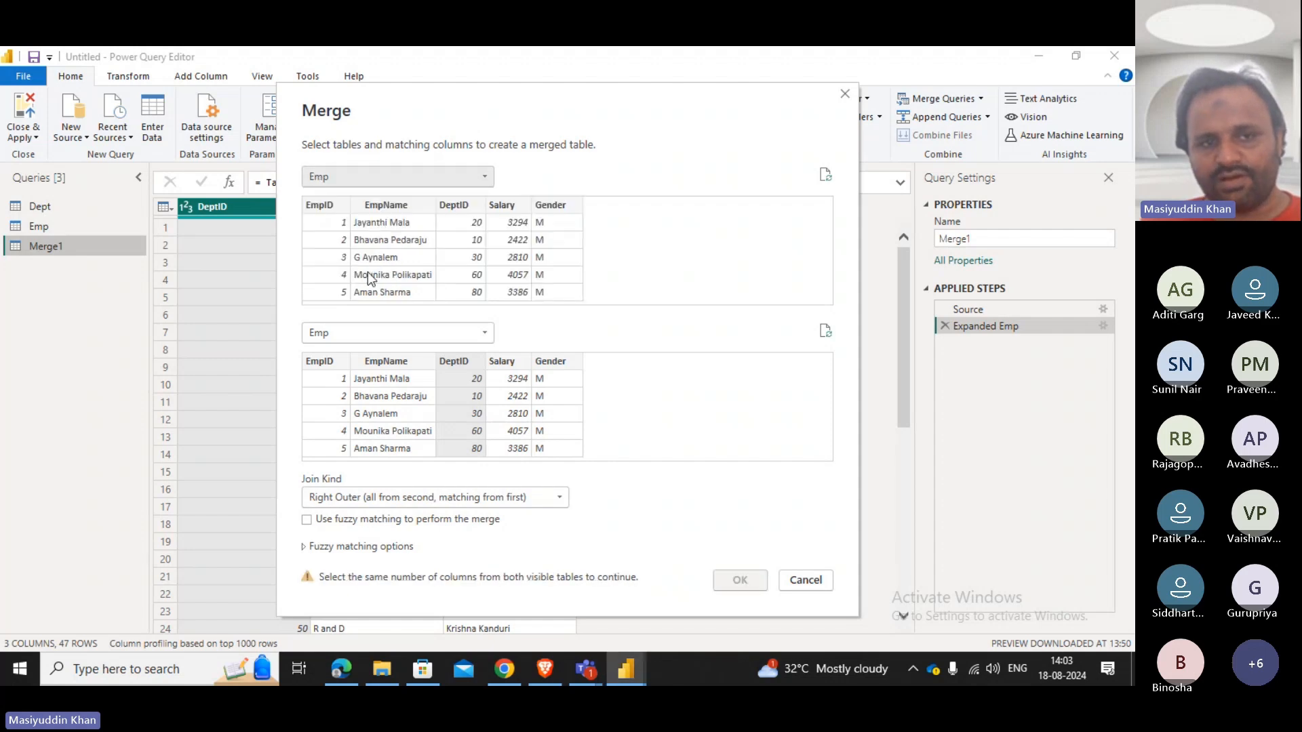
pyautogui.click(372, 331)
pyautogui.click(353, 364)
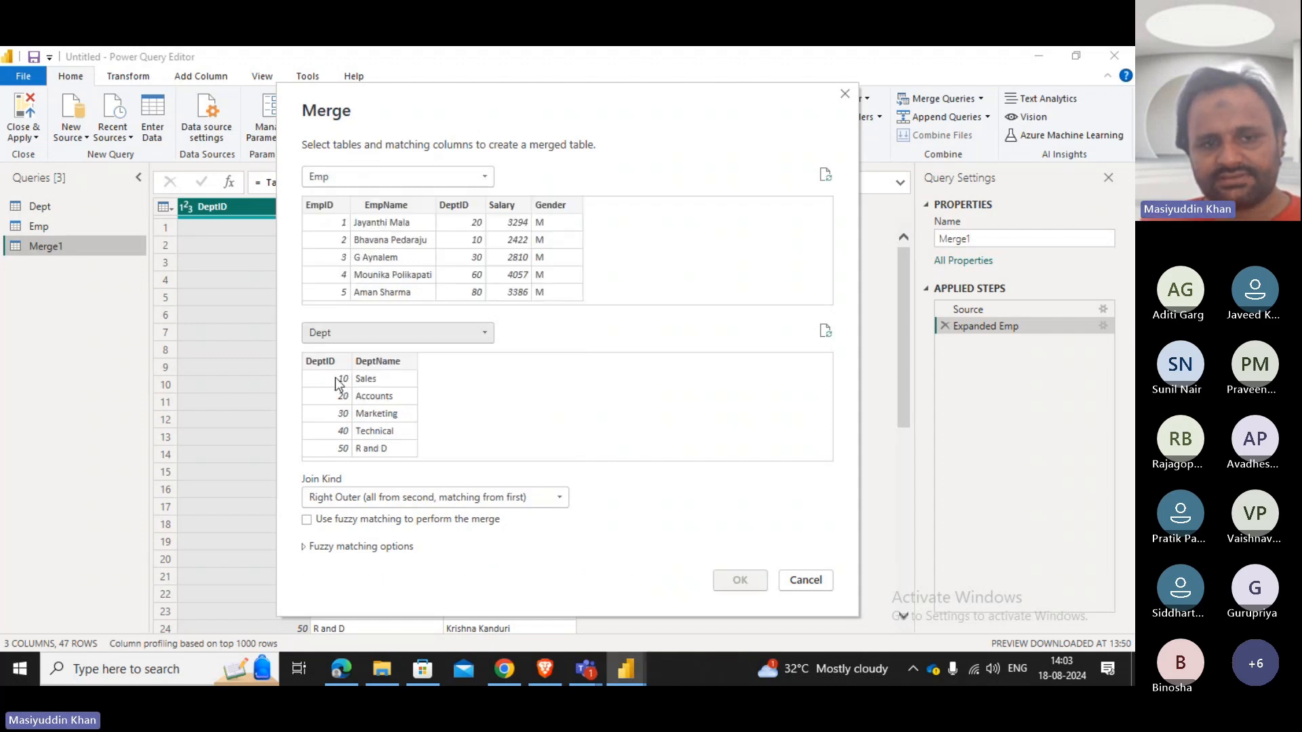
pyautogui.click(340, 381)
pyautogui.click(462, 239)
pyautogui.click(369, 497)
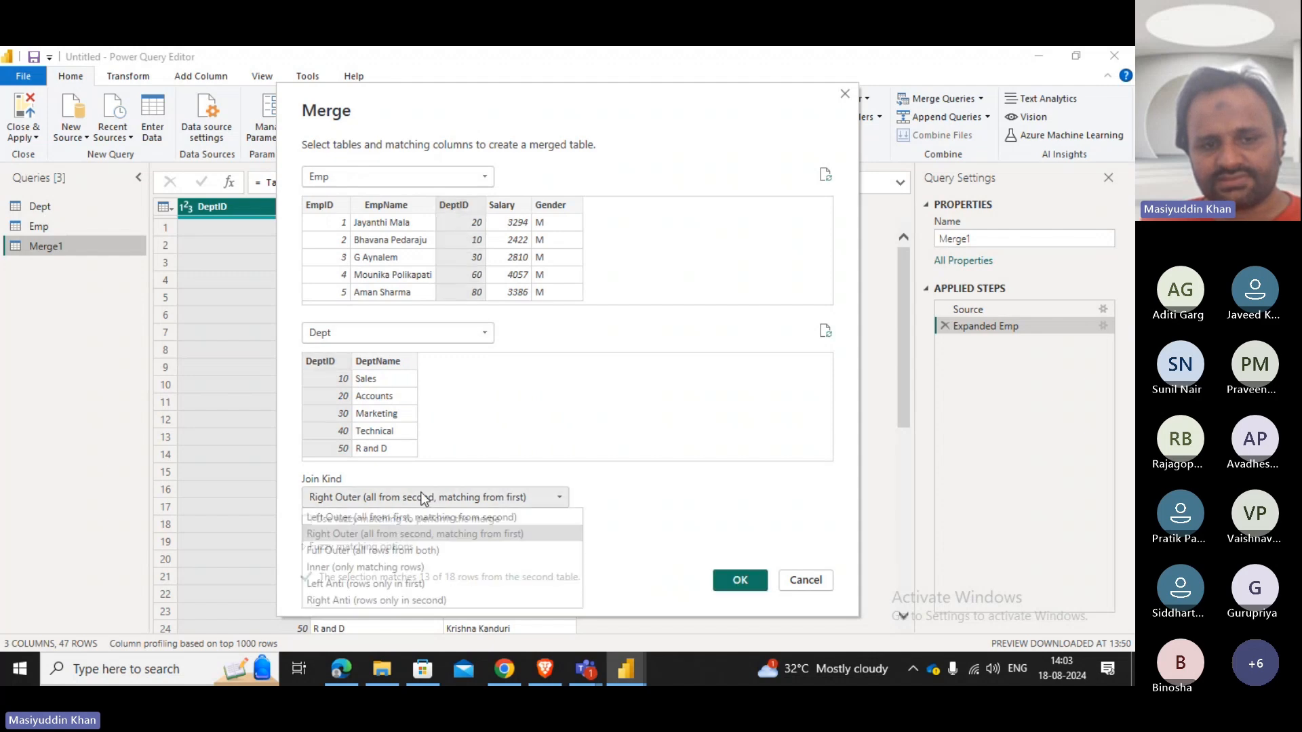
pyautogui.click(369, 517)
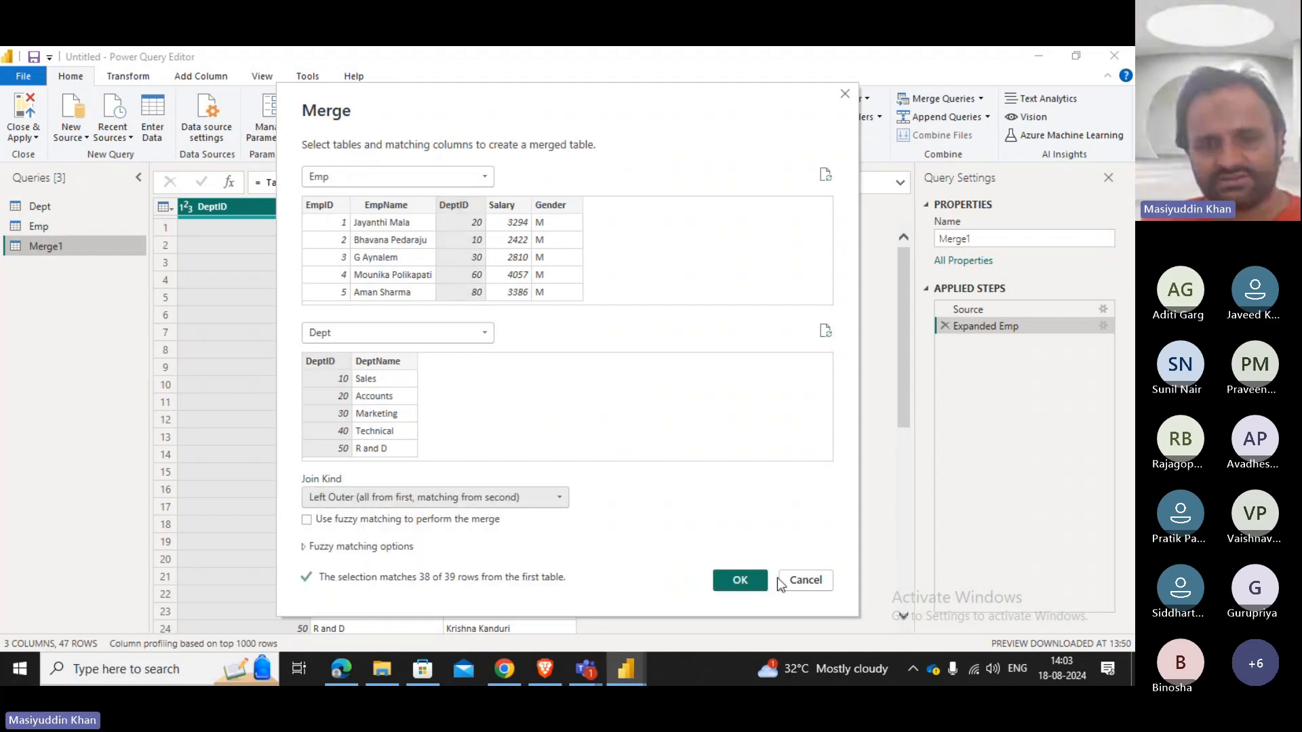
pyautogui.click(739, 581)
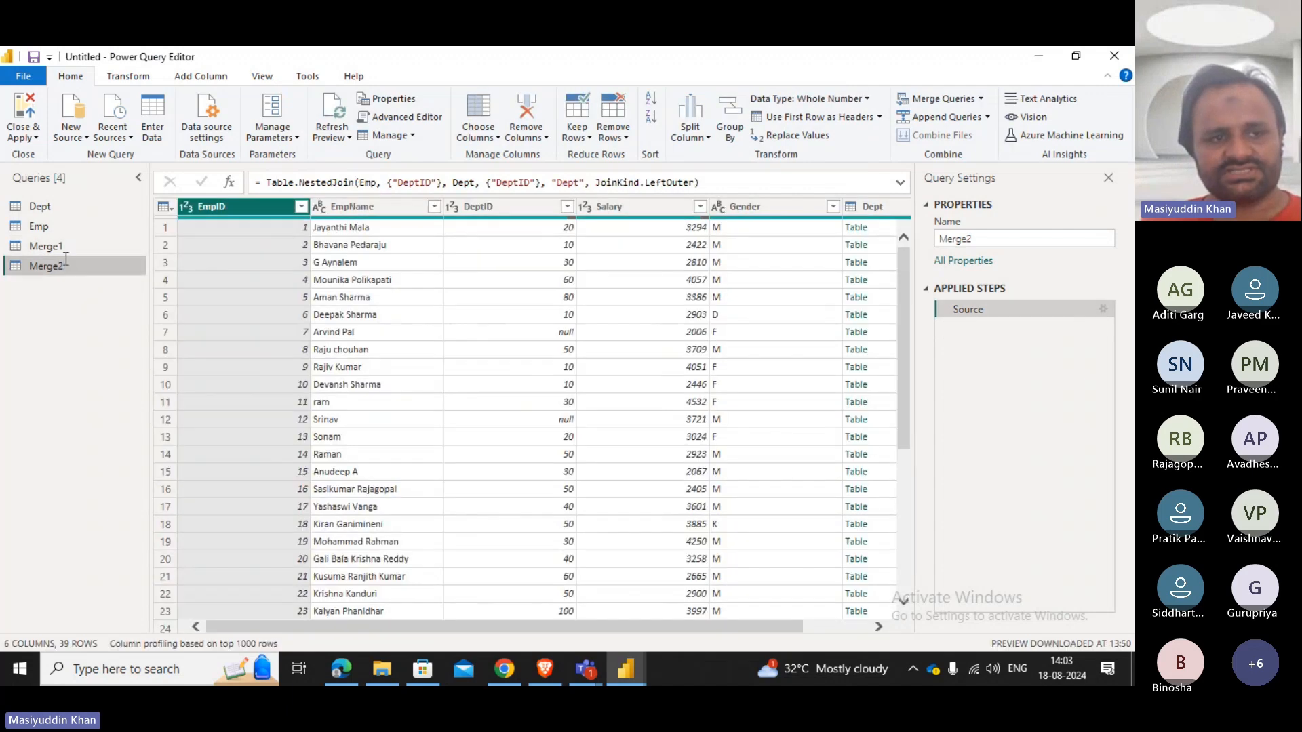
# Rename the Merge2 query as Left outer EMP&DEPT.
pyautogui.doubleClick(65, 260)
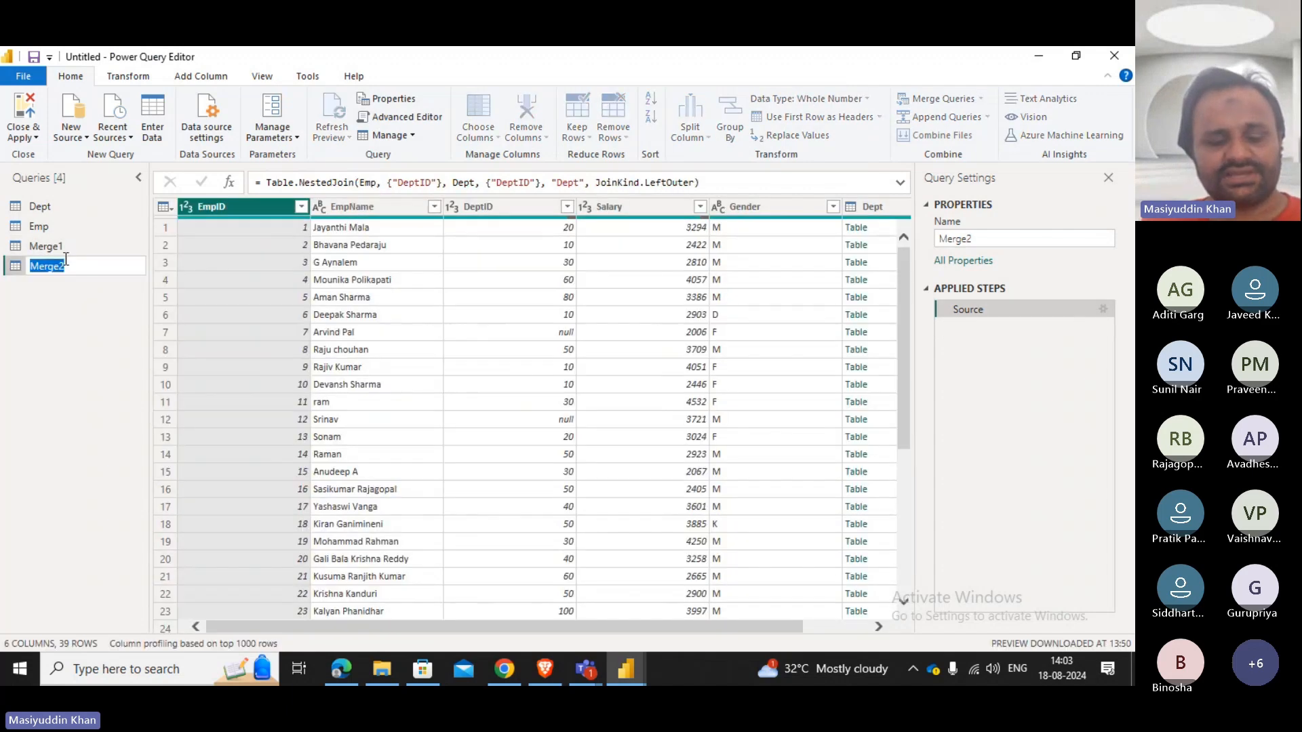
pyautogui.write('Left ')
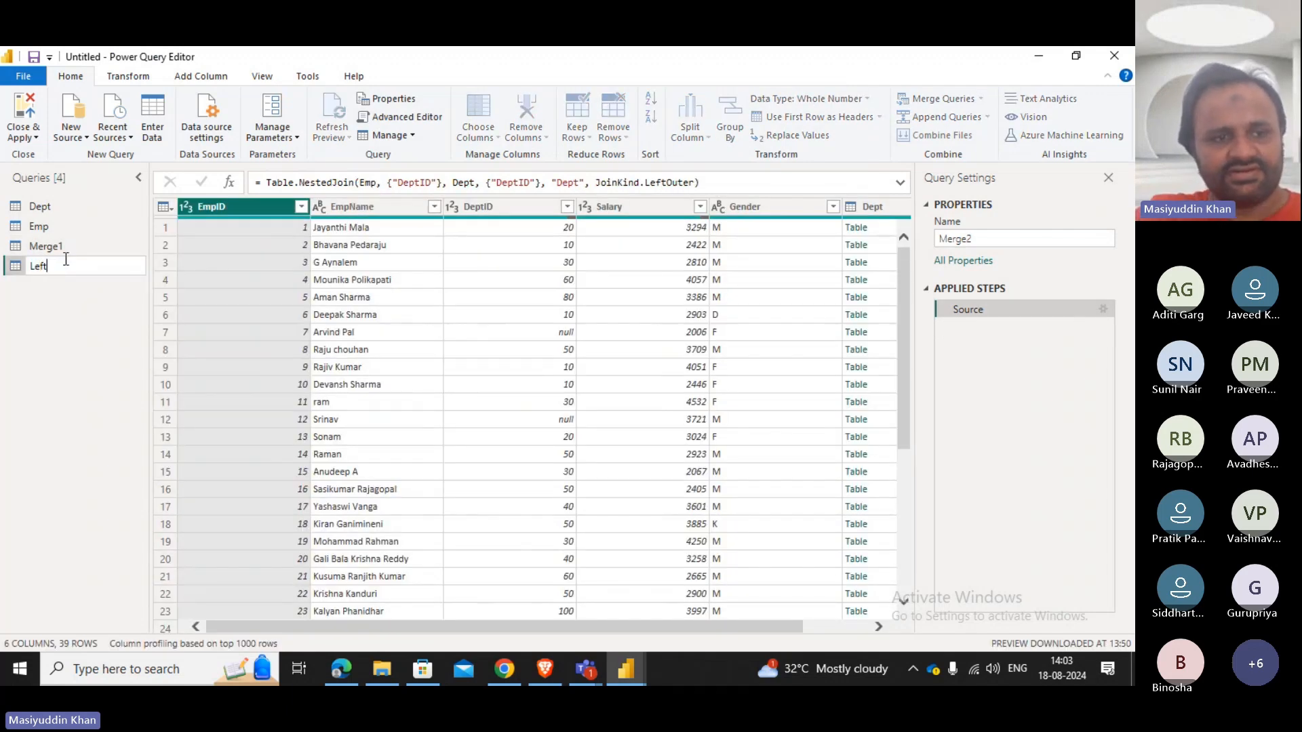
pyautogui.write('out')
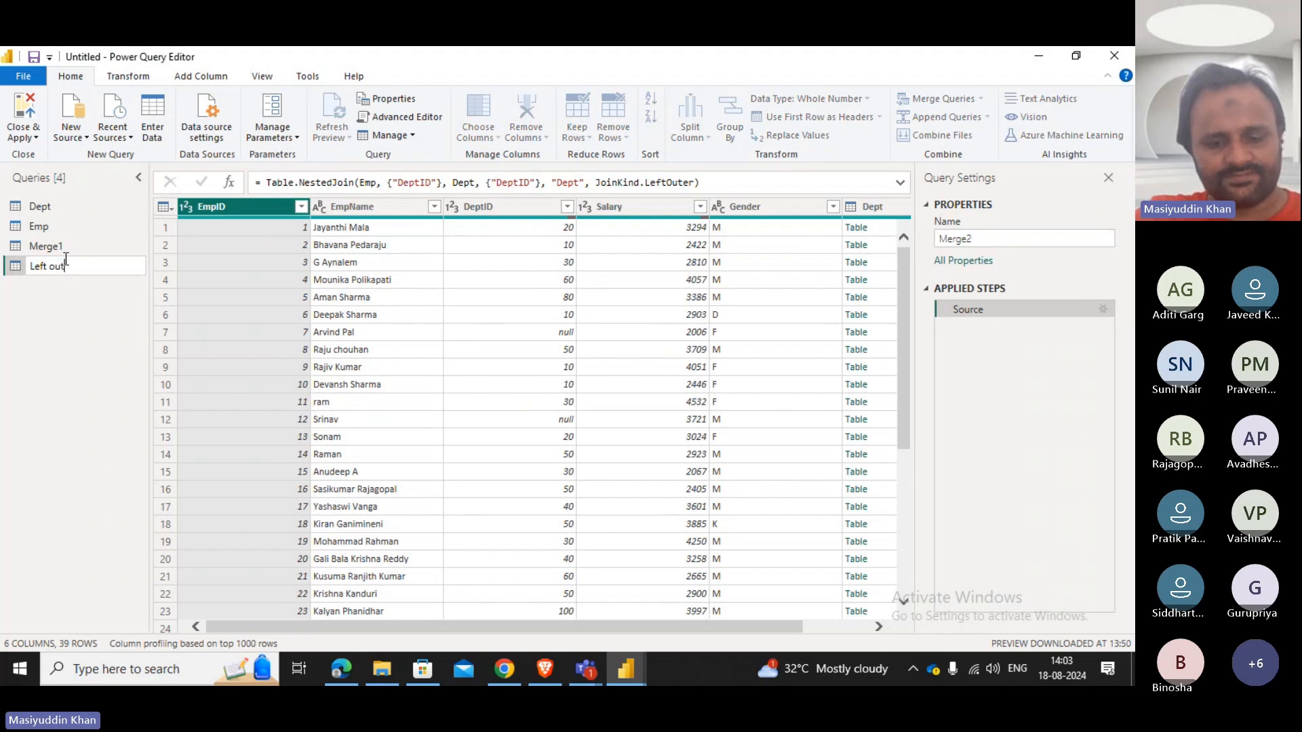
pyautogui.write('er EMP')
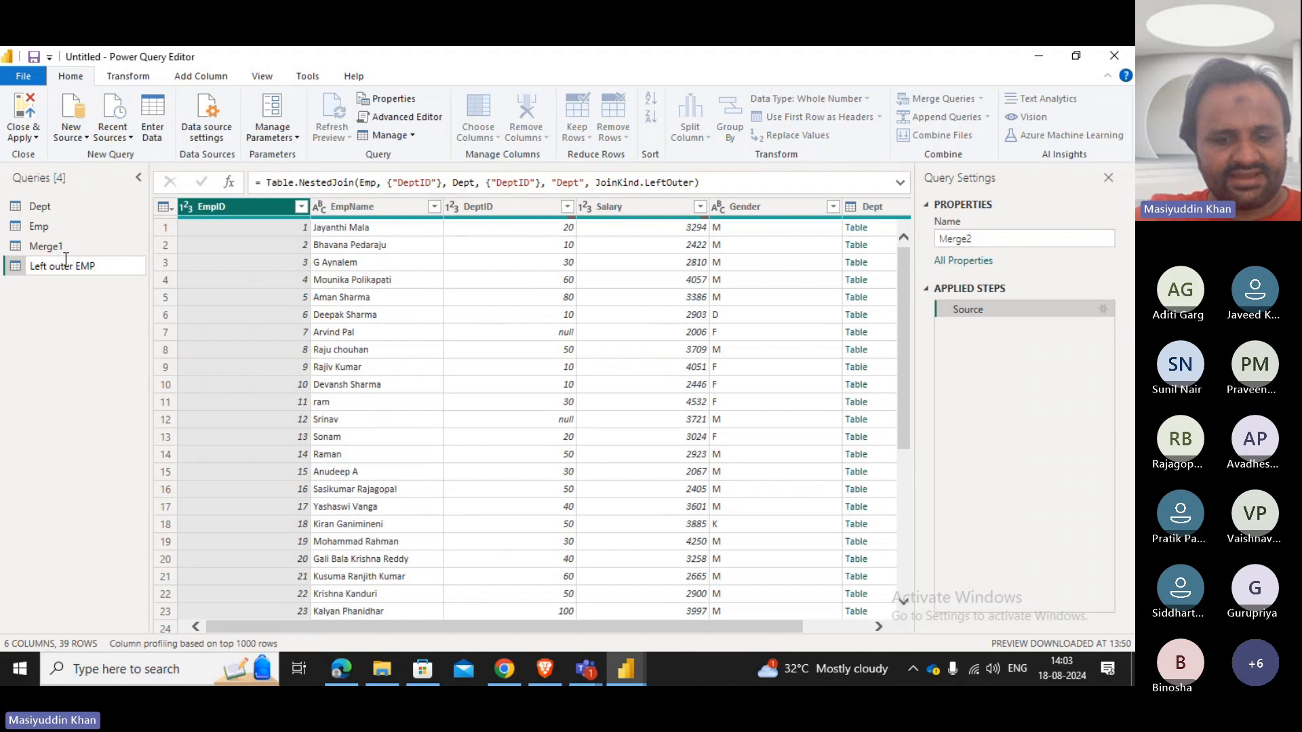
pyautogui.write('&')
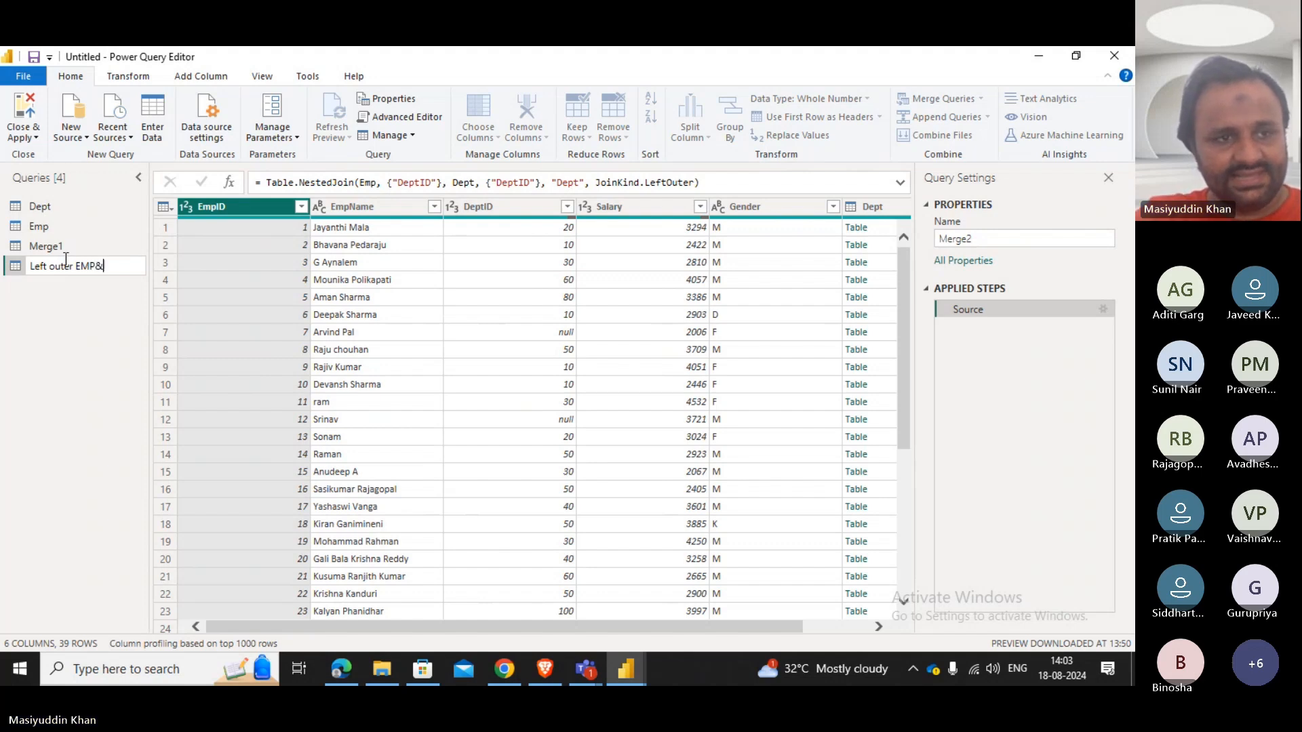
pyautogui.write('DEPT')
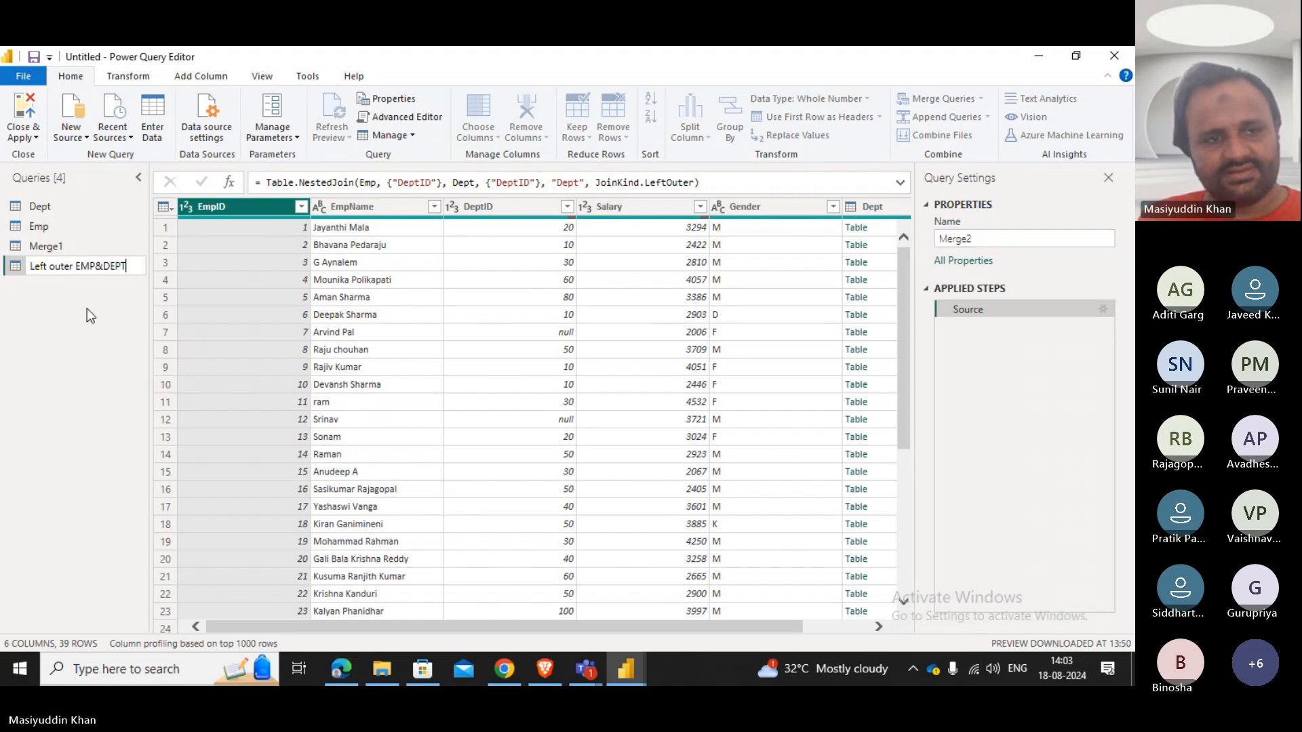
pyautogui.press('Return')
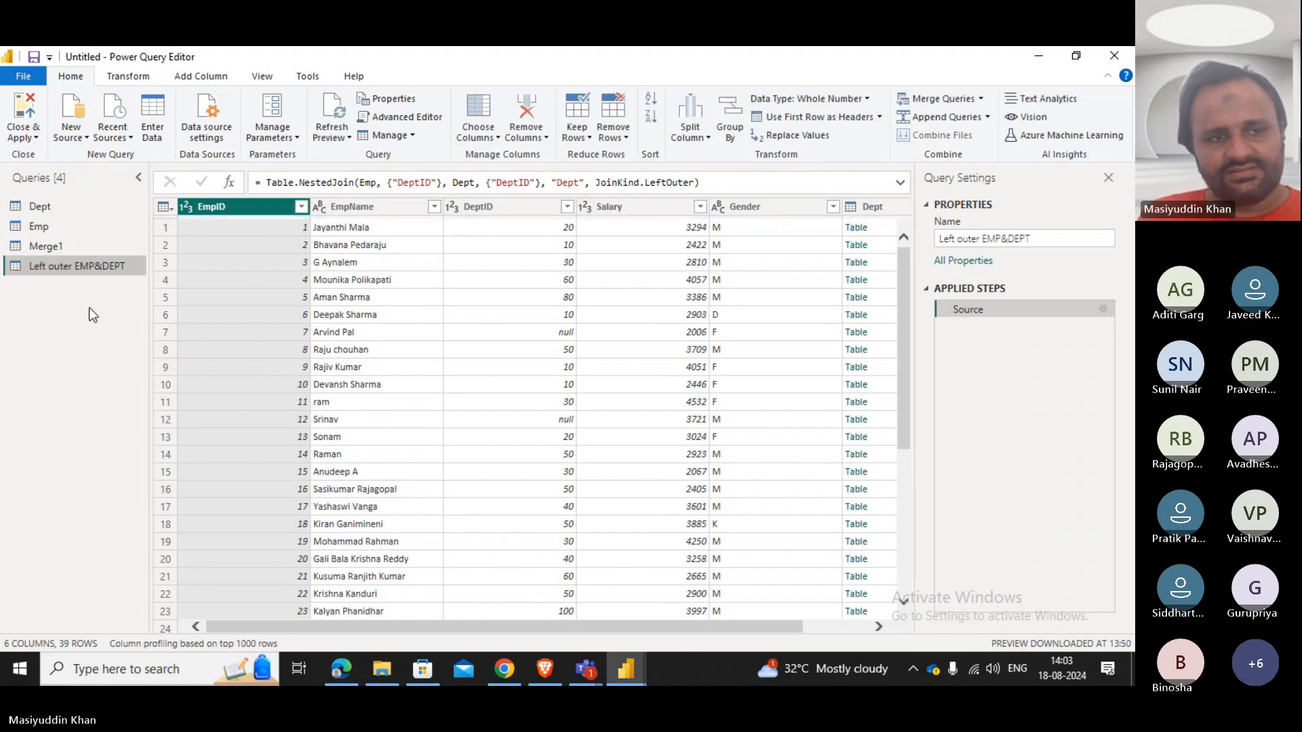
# Rename the Merge1 query as Left Outer DEPT&EMP.
pyautogui.click(56, 252)
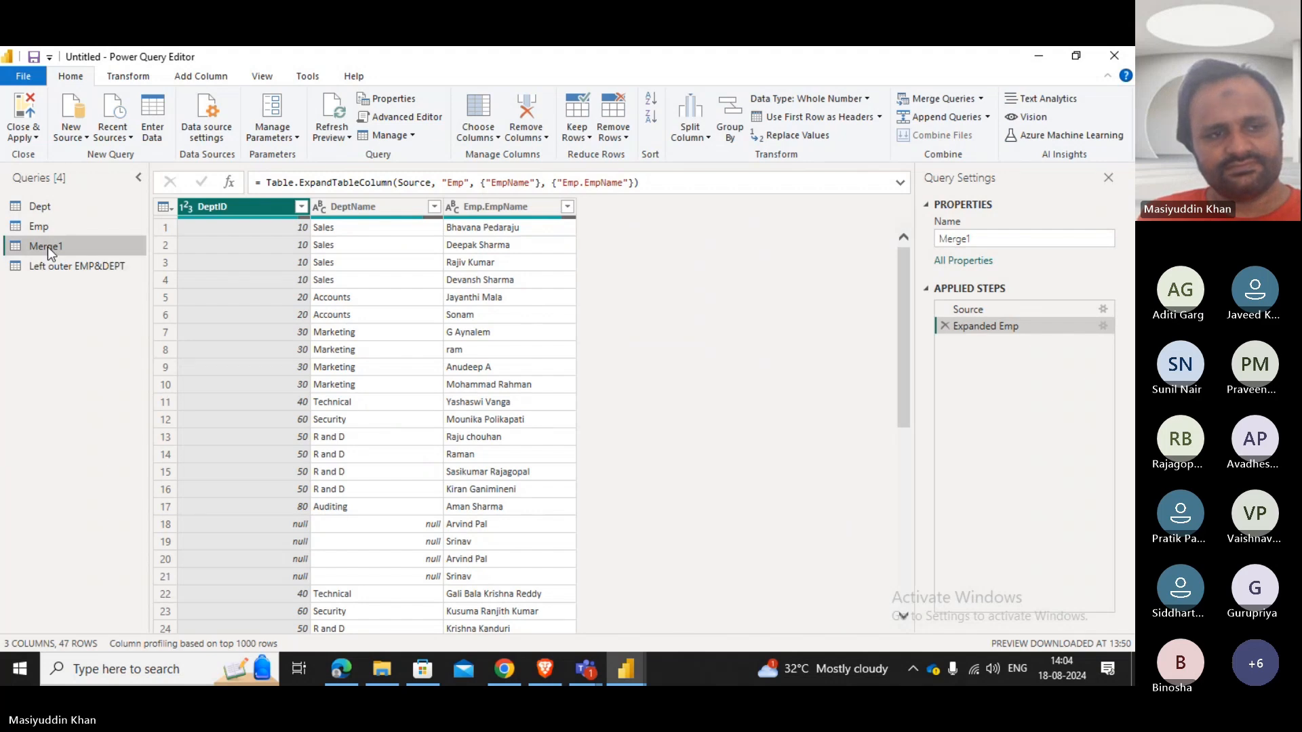
pyautogui.doubleClick(47, 247)
pyautogui.write('L')
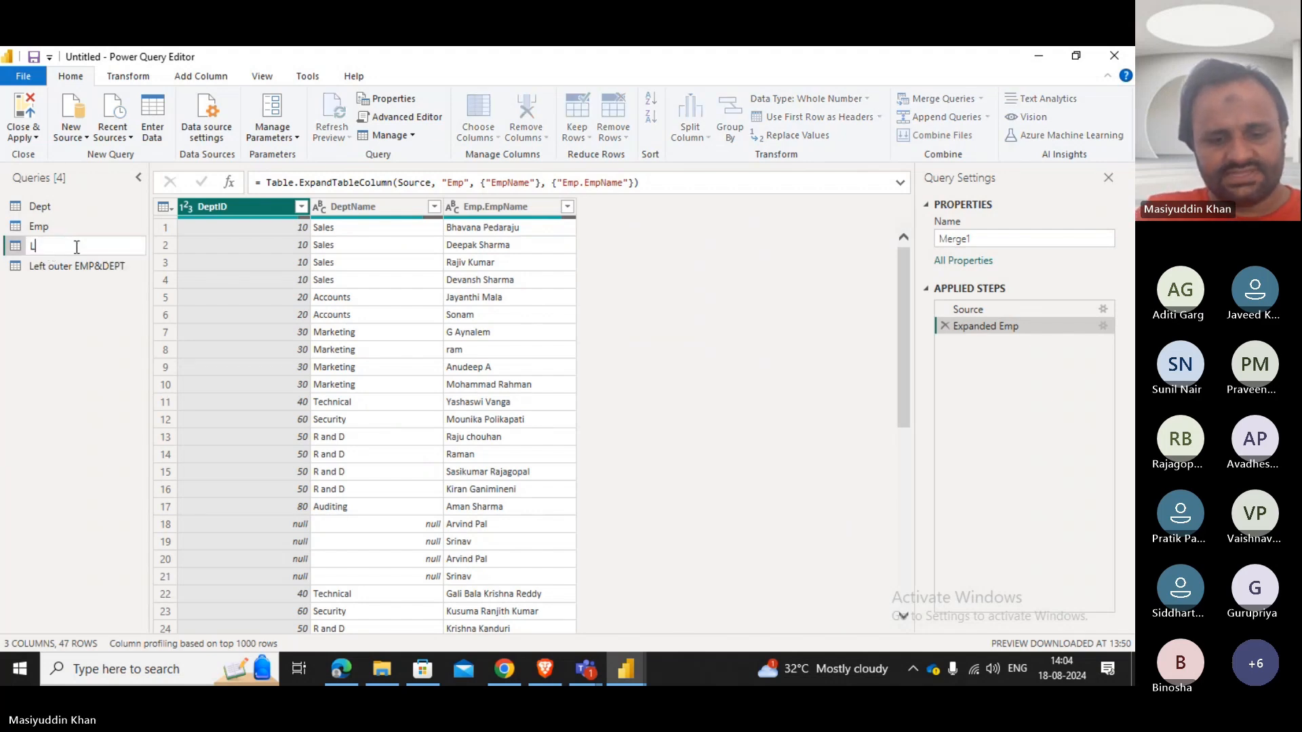
pyautogui.write('eft Outer')
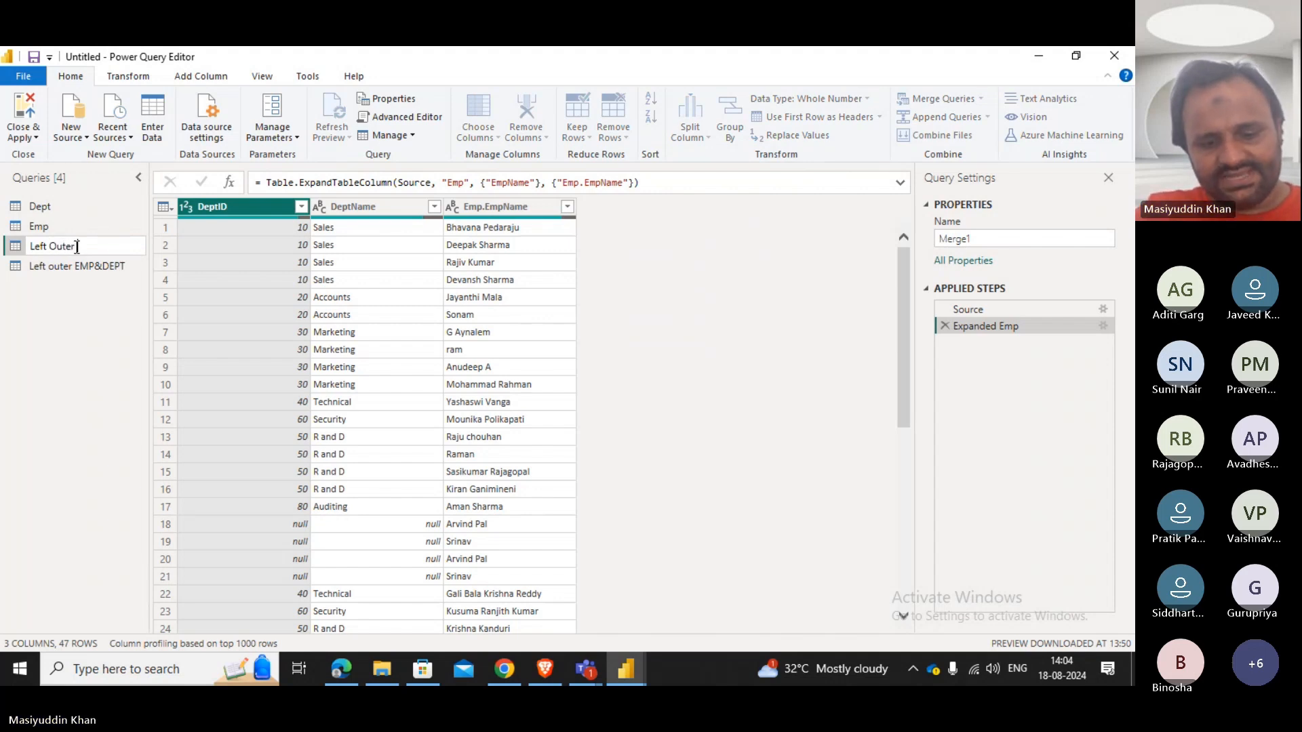
pyautogui.write(' DEPT')
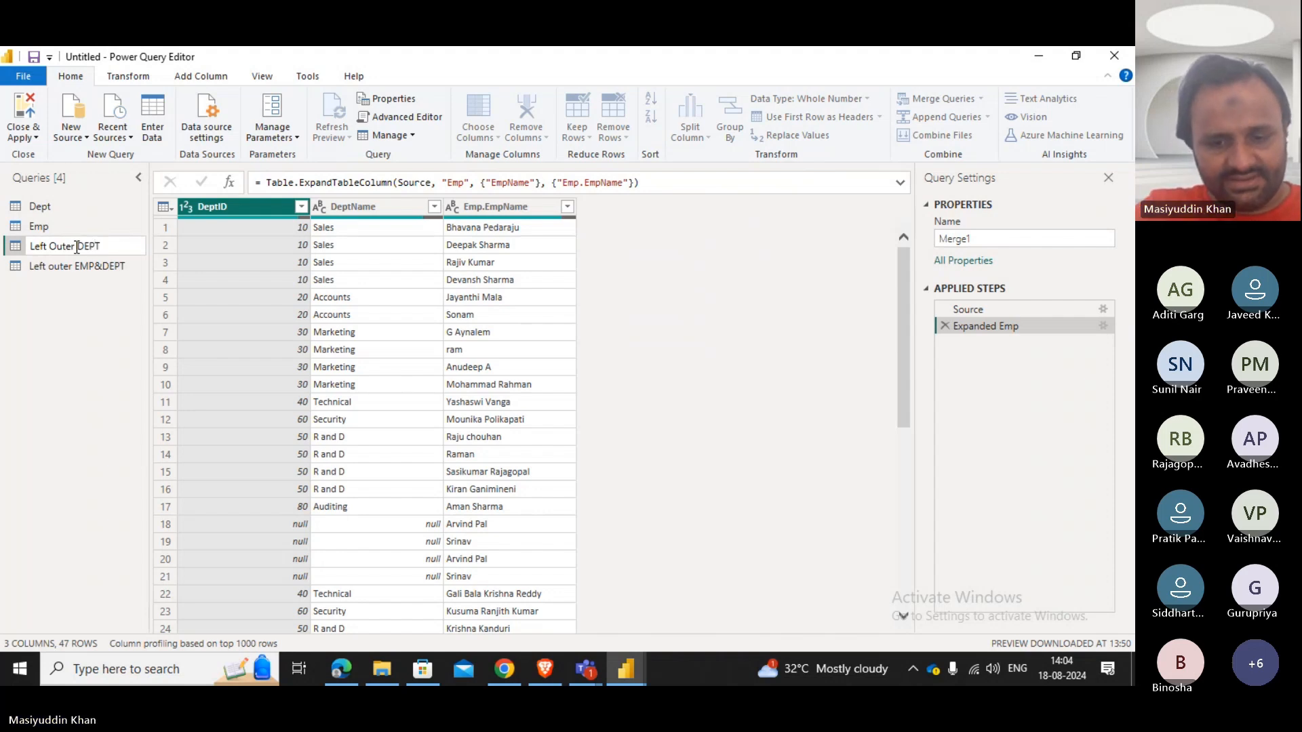
pyautogui.write('&EMP')
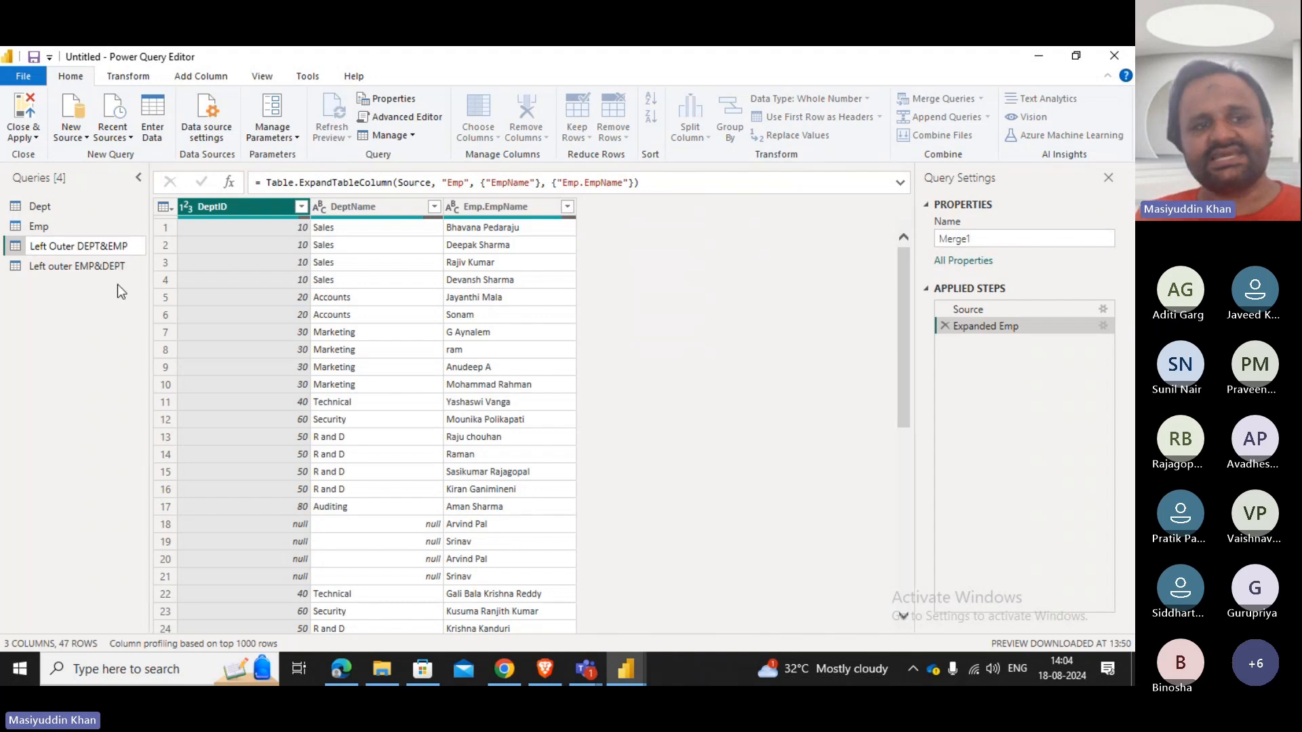
# Capitalise the O of "outer" in the other merged query's name so it reads Left Outer EMP&DEPT.
pyautogui.click(72, 269)
pyautogui.click(70, 267)
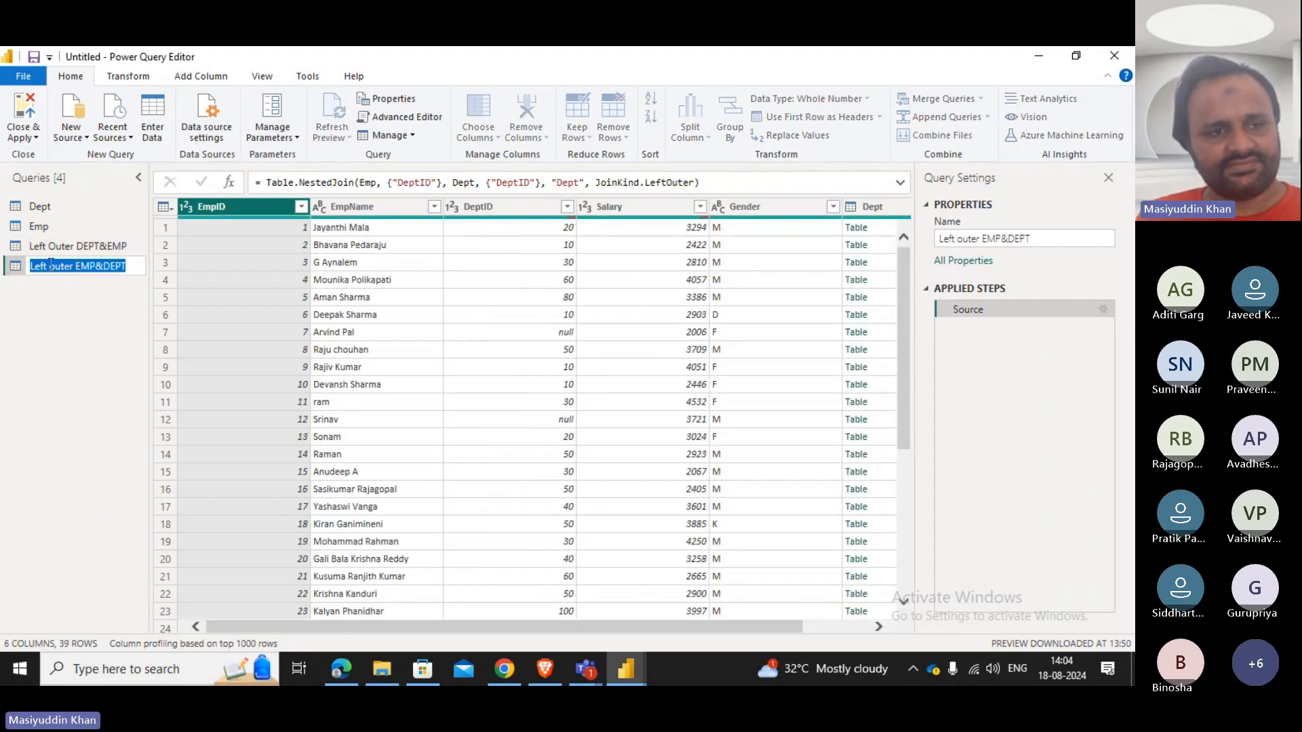
pyautogui.click(56, 266)
pyautogui.press('BackSpace')
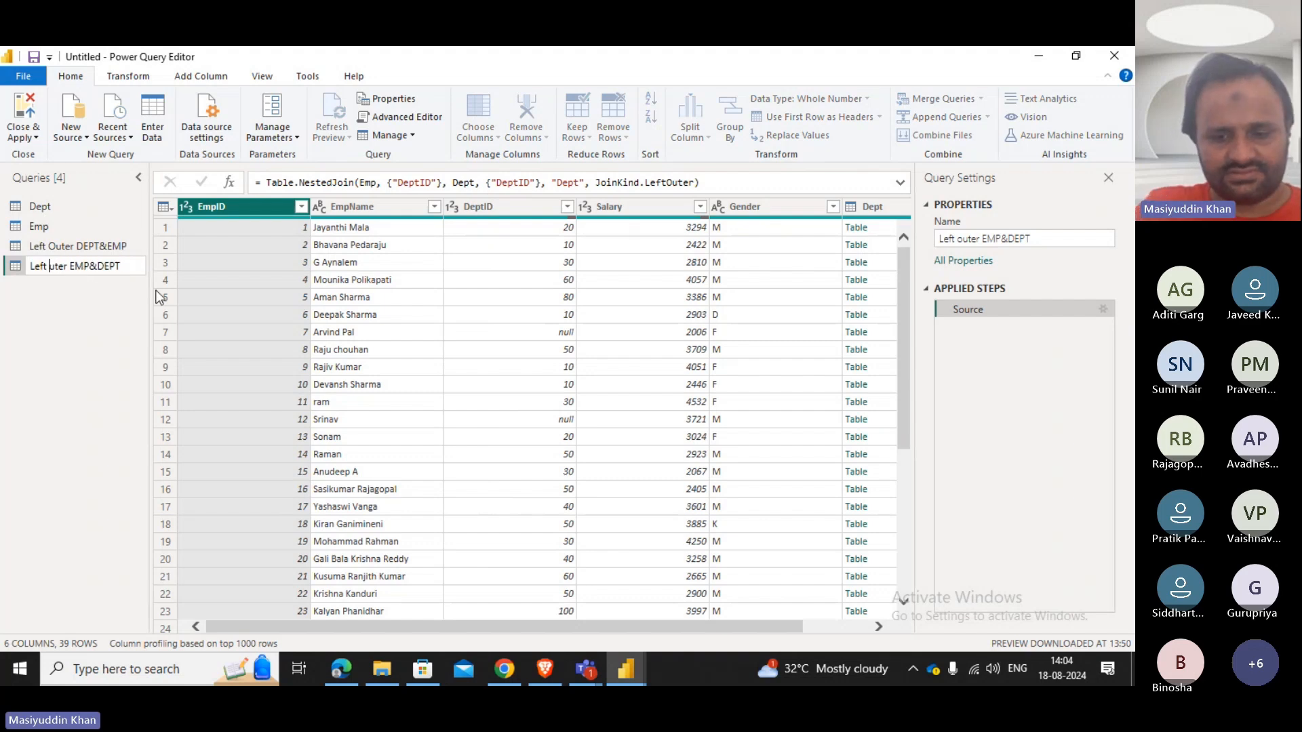
pyautogui.write('O')
pyautogui.press('Return')
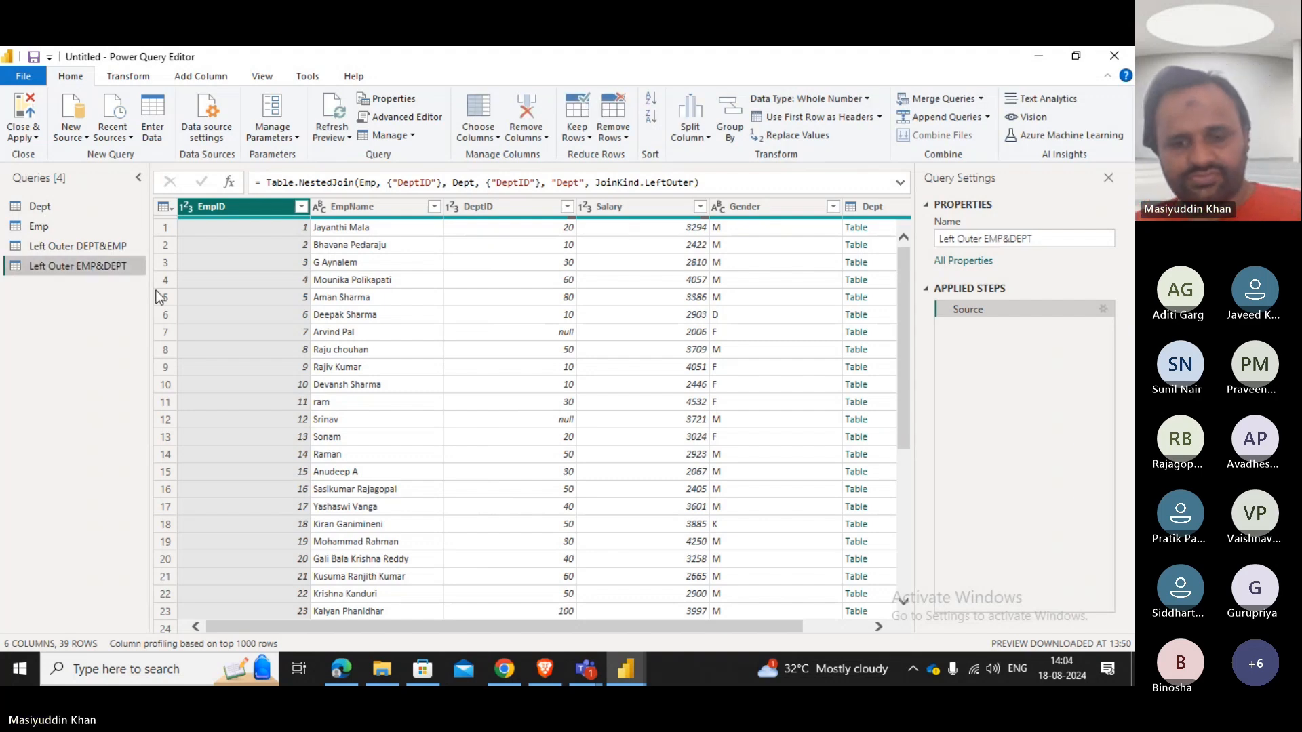
# Switch to the Microsoft Teams meeting window to read the latest chat messages, and minimise it again.
pyautogui.click(595, 668)
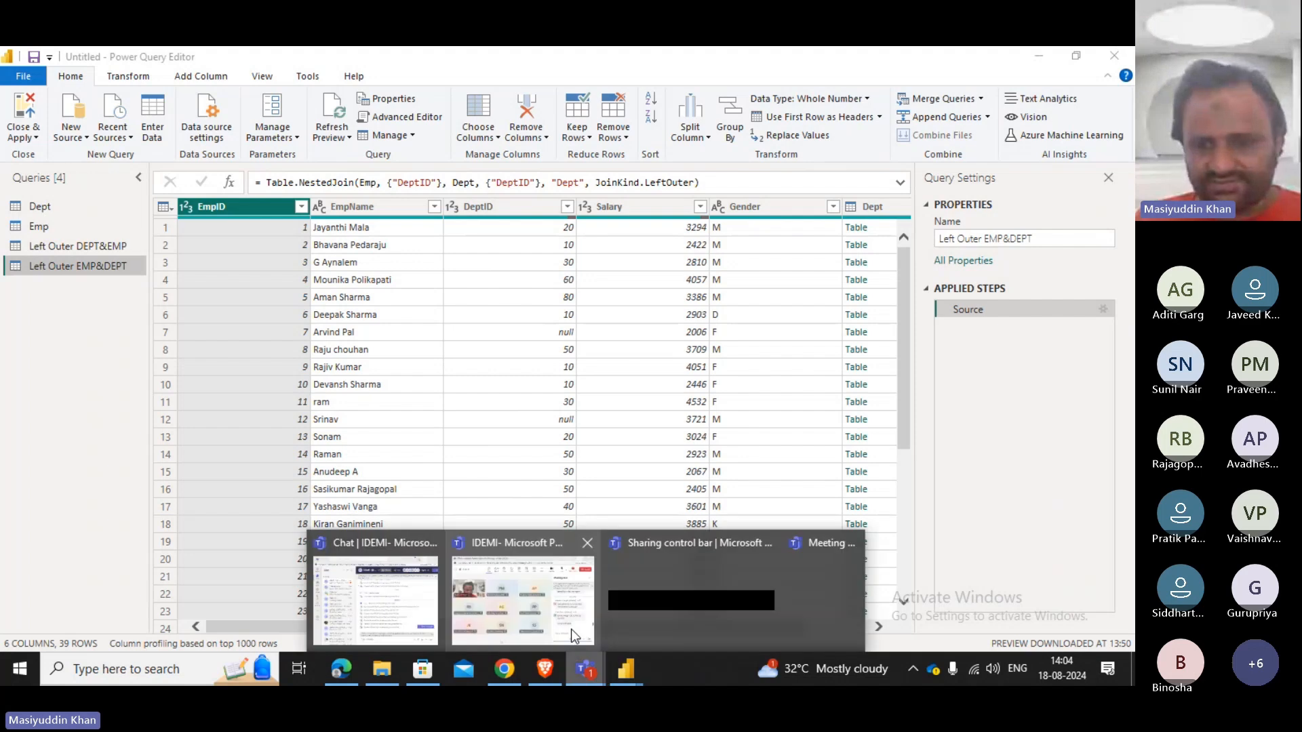
pyautogui.click(571, 629)
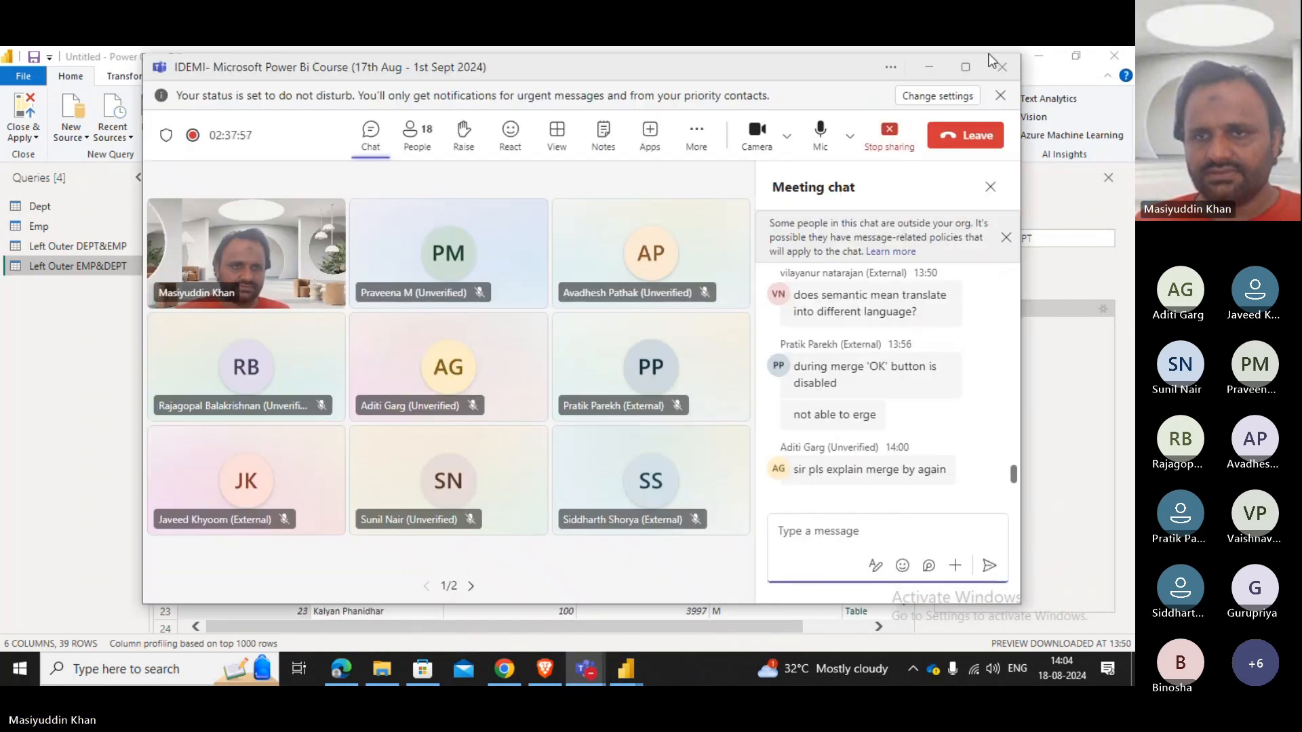
pyautogui.click(928, 67)
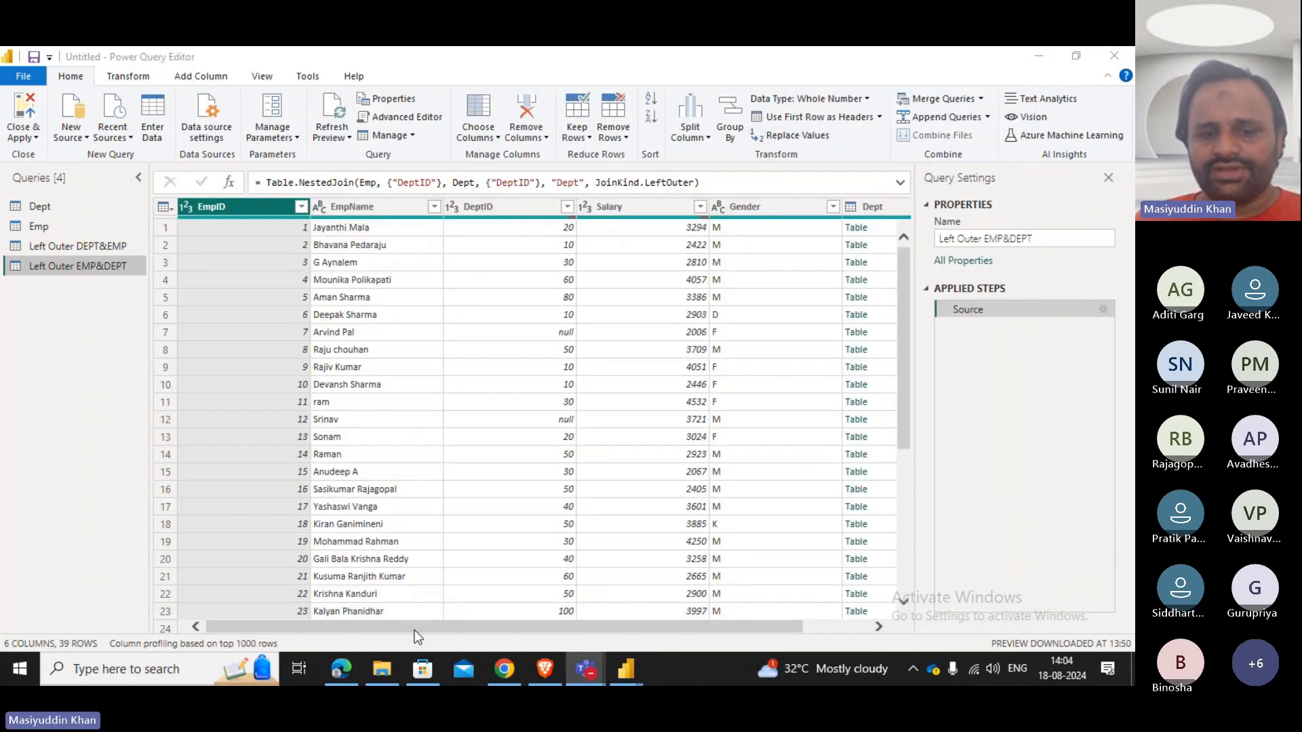
# Expand the Dept table column of Left Outer EMP&DEPT to include only DeptName, keeping the original column name as prefix.
pyautogui.hscroll(2, 846, 605)
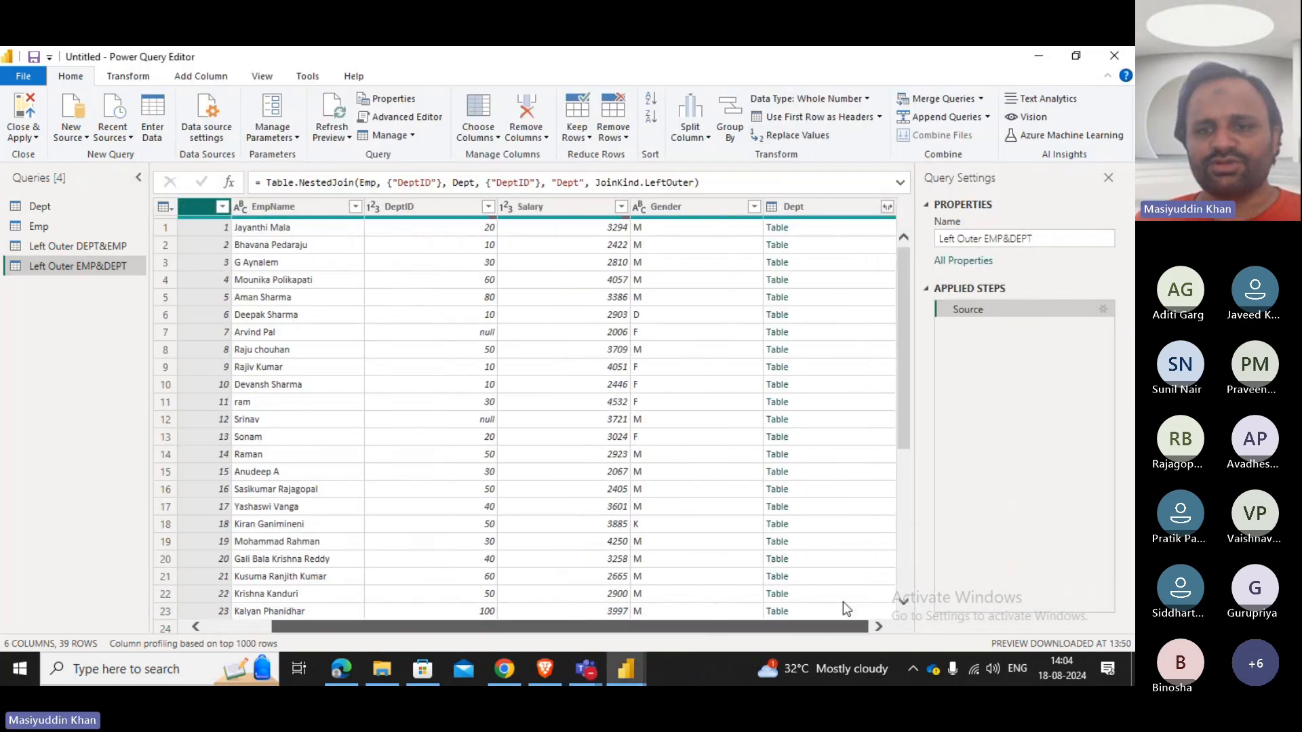
pyautogui.hscroll(-2, 843, 601)
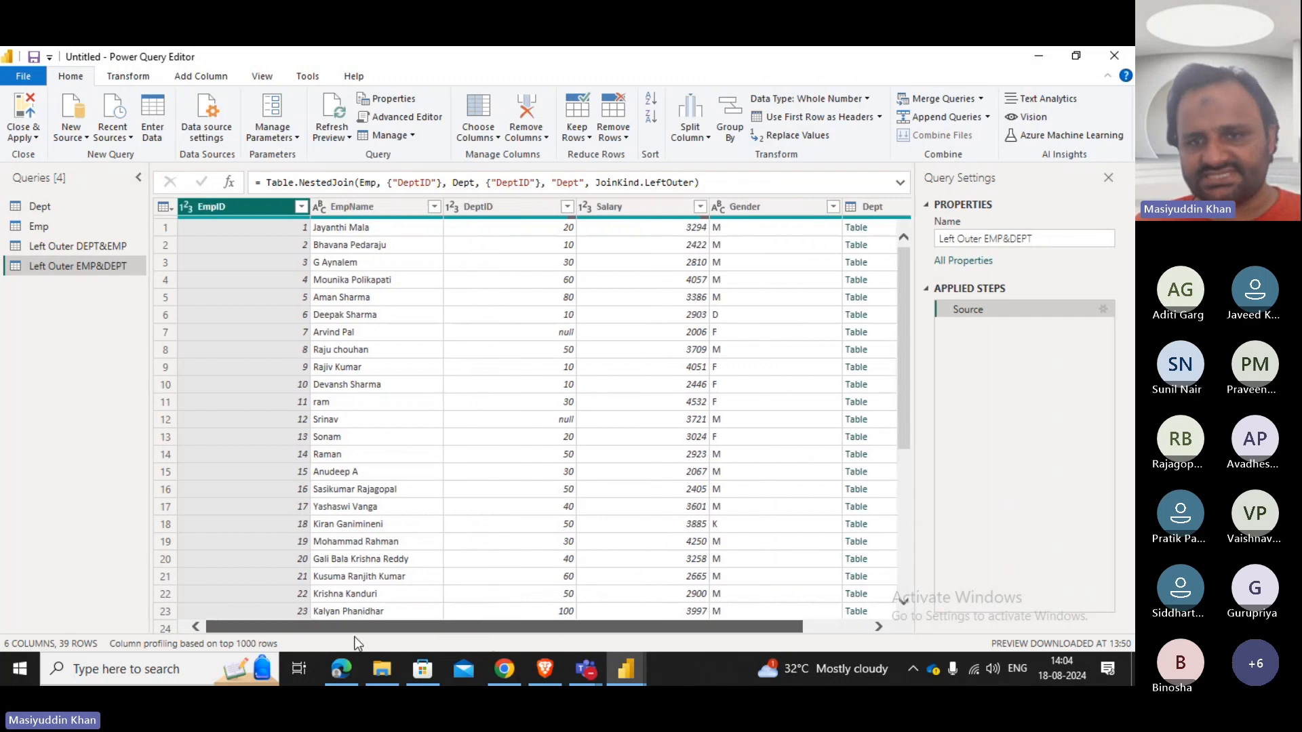
pyautogui.hscroll(2, 733, 629)
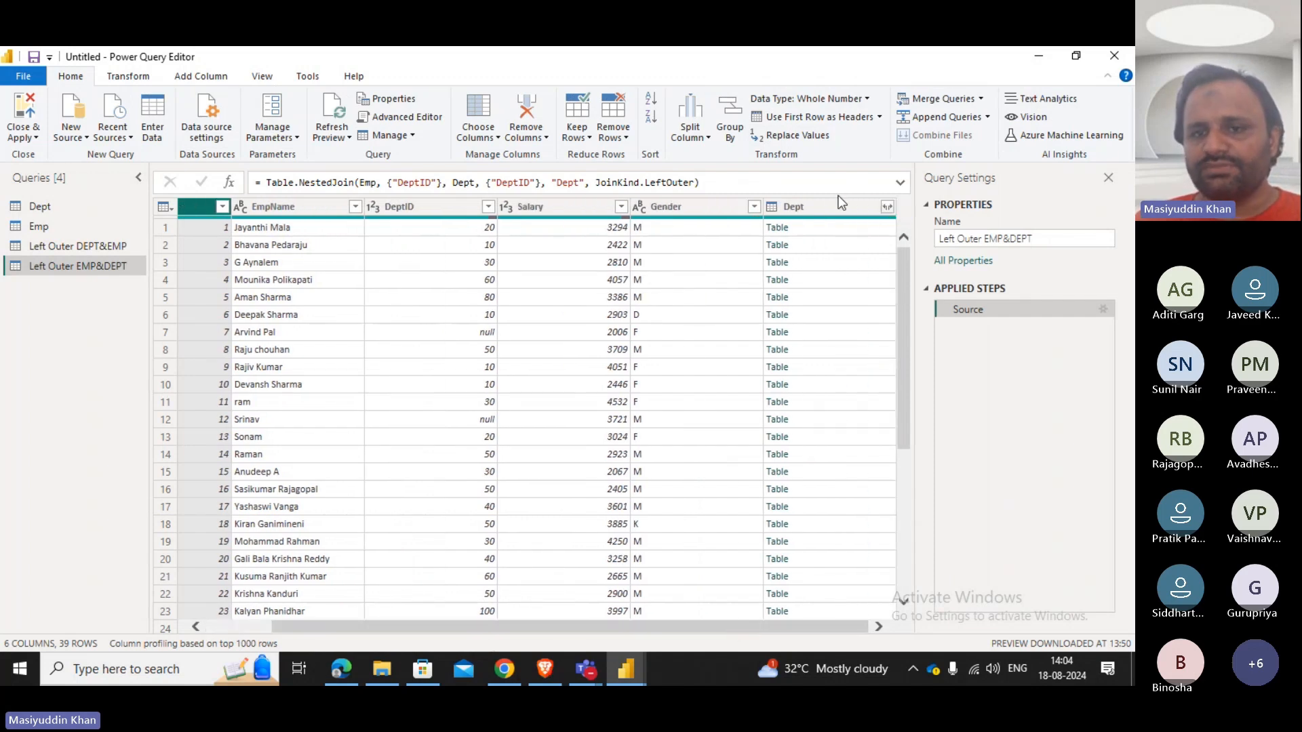
pyautogui.click(887, 207)
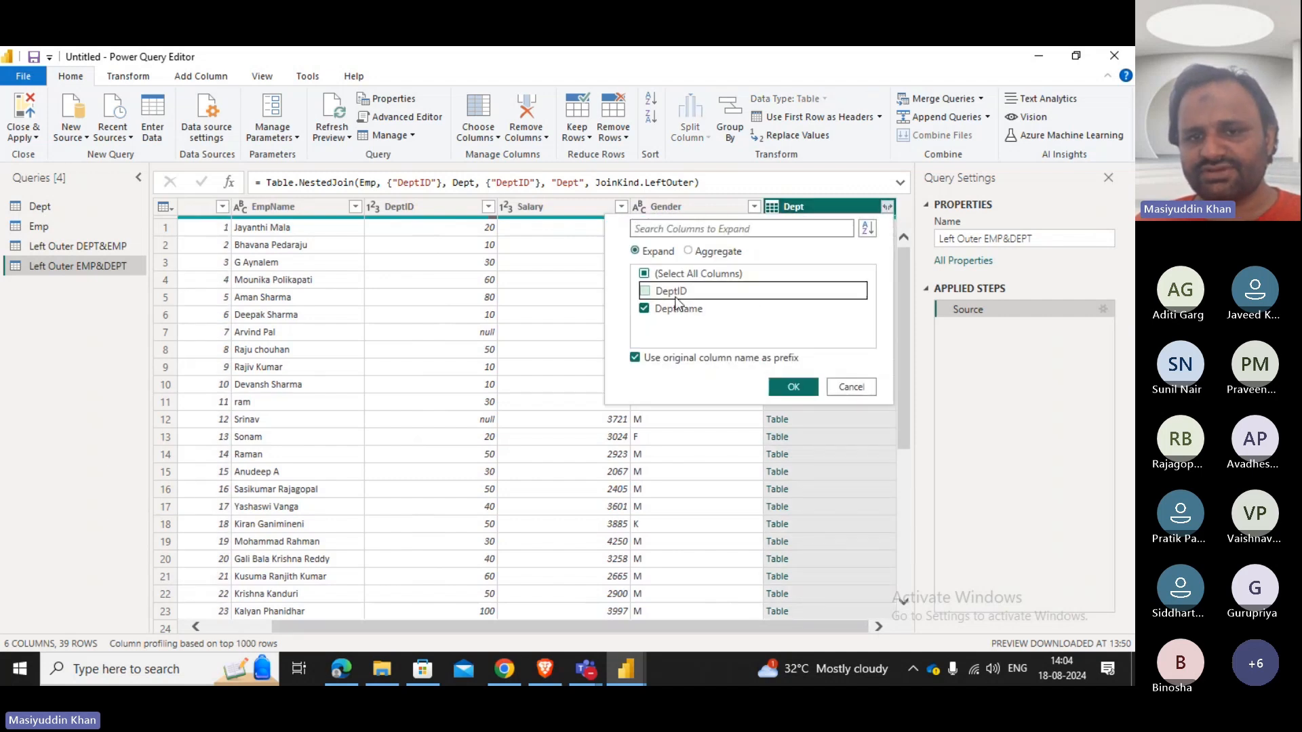
pyautogui.click(644, 276)
pyautogui.click(645, 308)
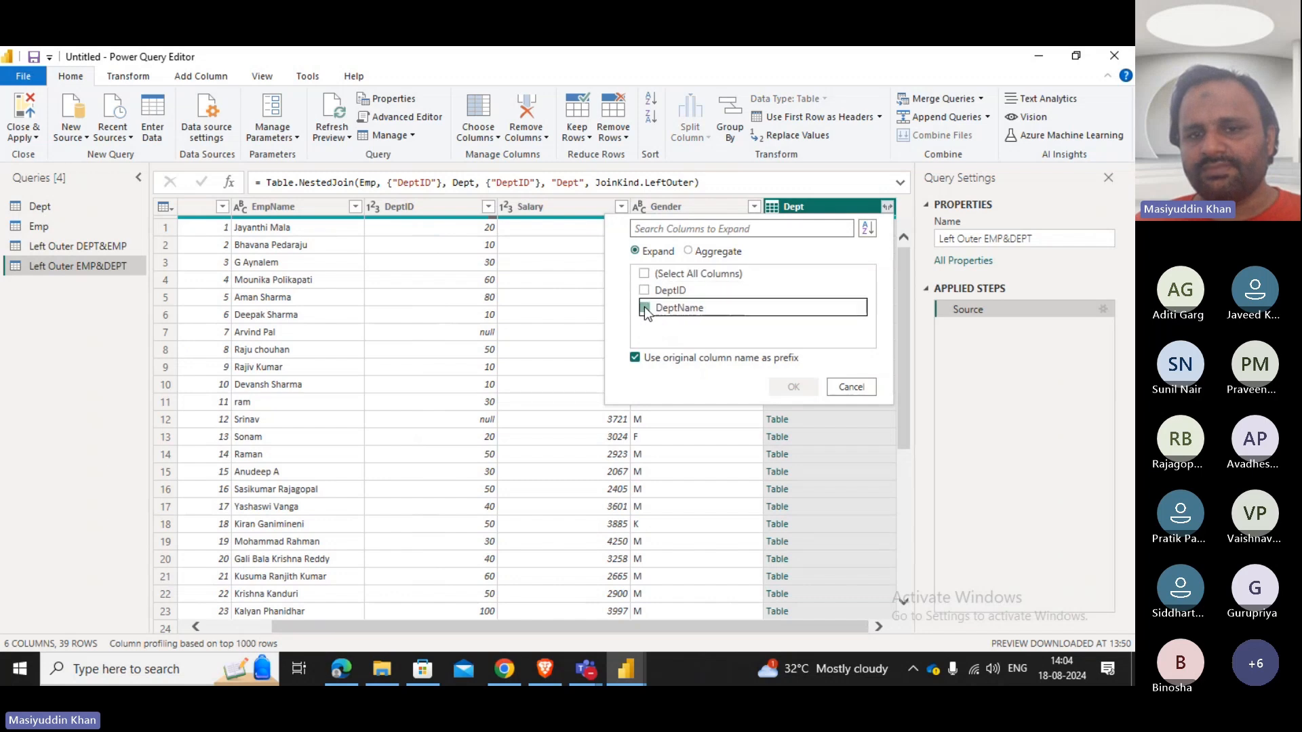
pyautogui.click(801, 393)
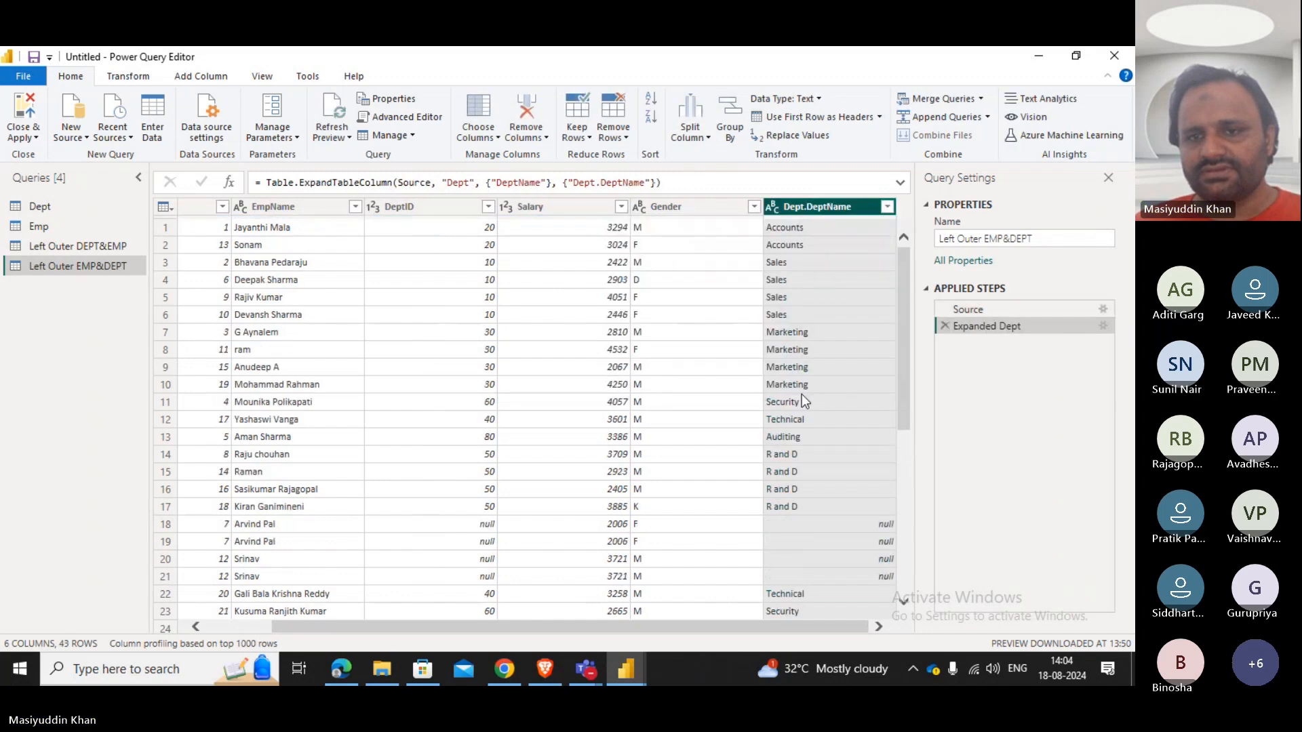
# Rename the expanded Dept.DeptName column to DeptName.
pyautogui.doubleClick(812, 206)
pyautogui.moveTo(808, 206); pyautogui.dragTo(783, 207)
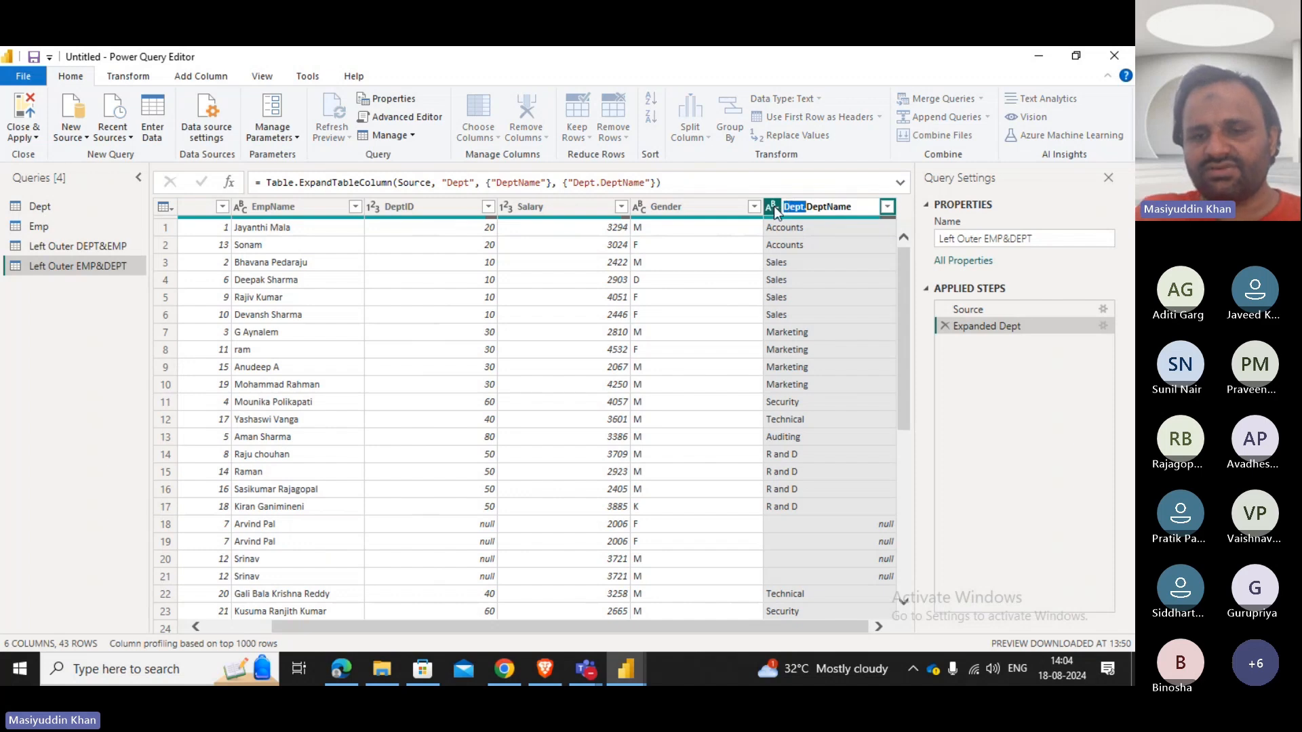
pyautogui.press('BackSpace')
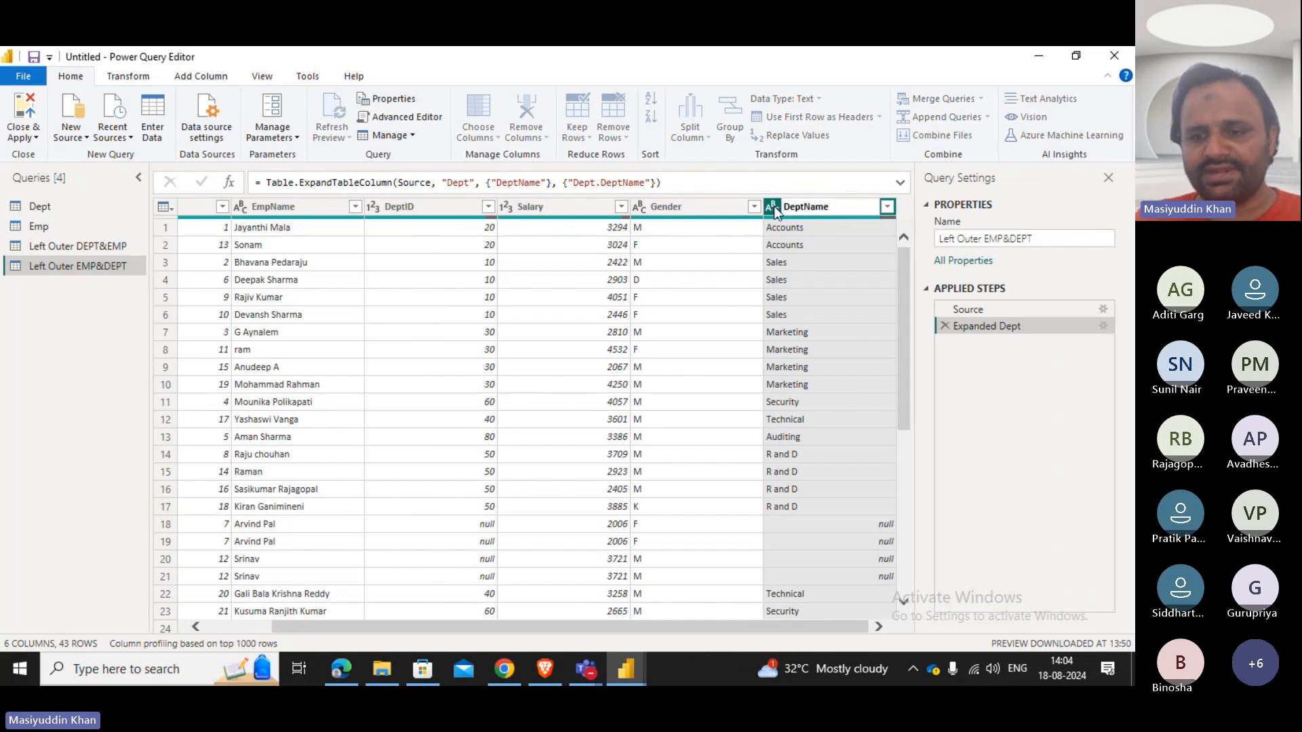
pyautogui.click(884, 386)
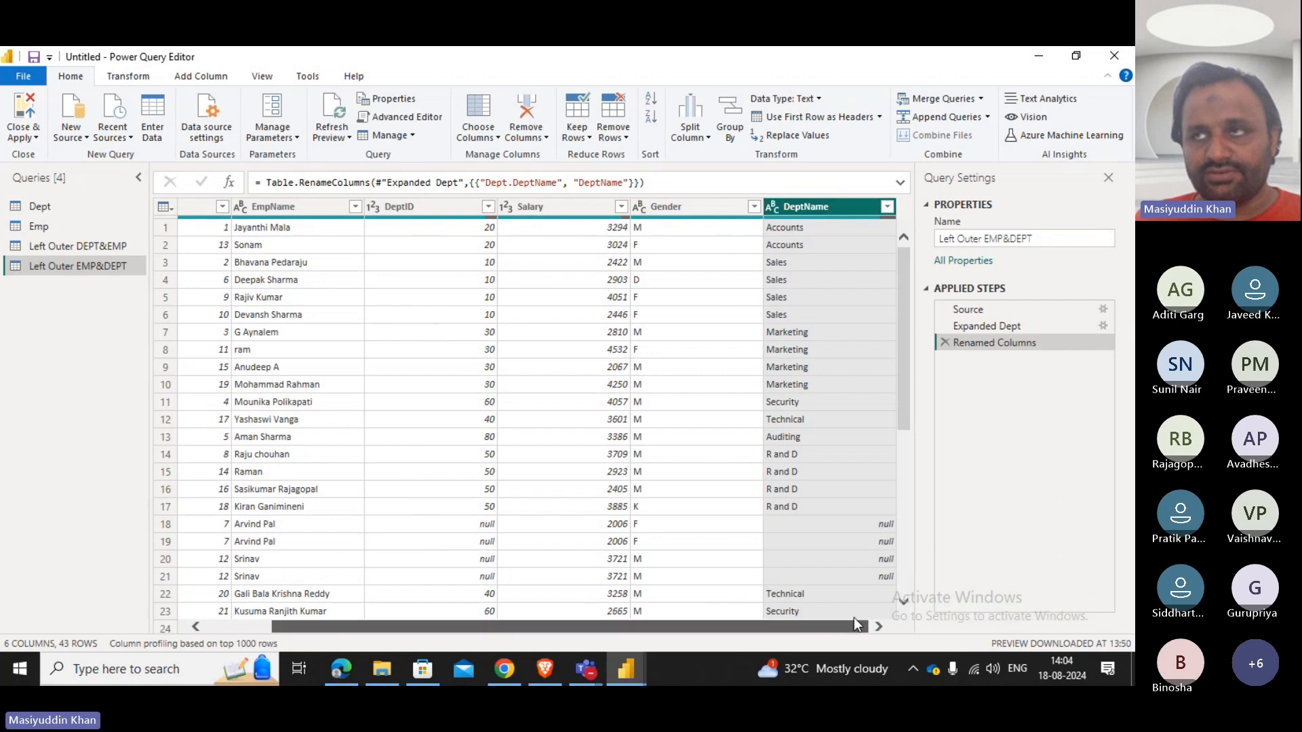
pyautogui.hscroll(2, 812, 633)
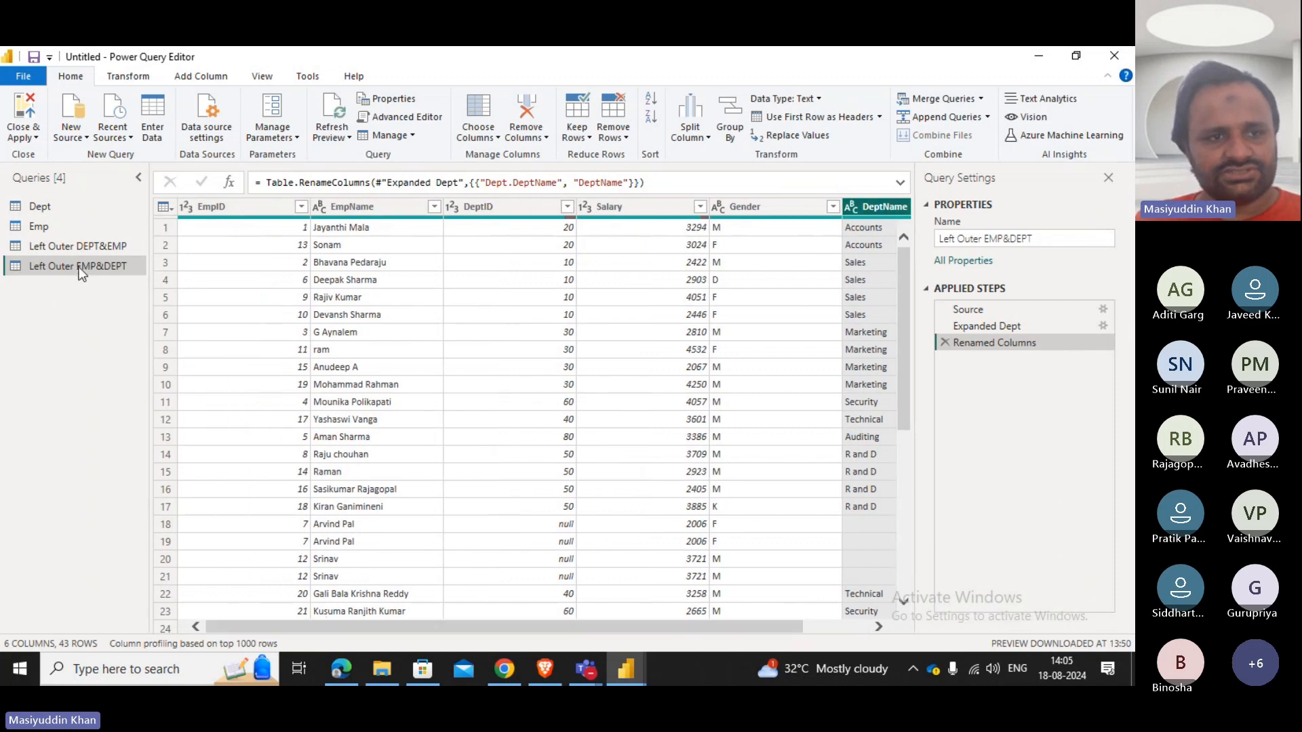
# In the Left Outer DEPT&EMP query, rename the Emp.EmpName column to EmpName and look through its rows.
pyautogui.click(77, 246)
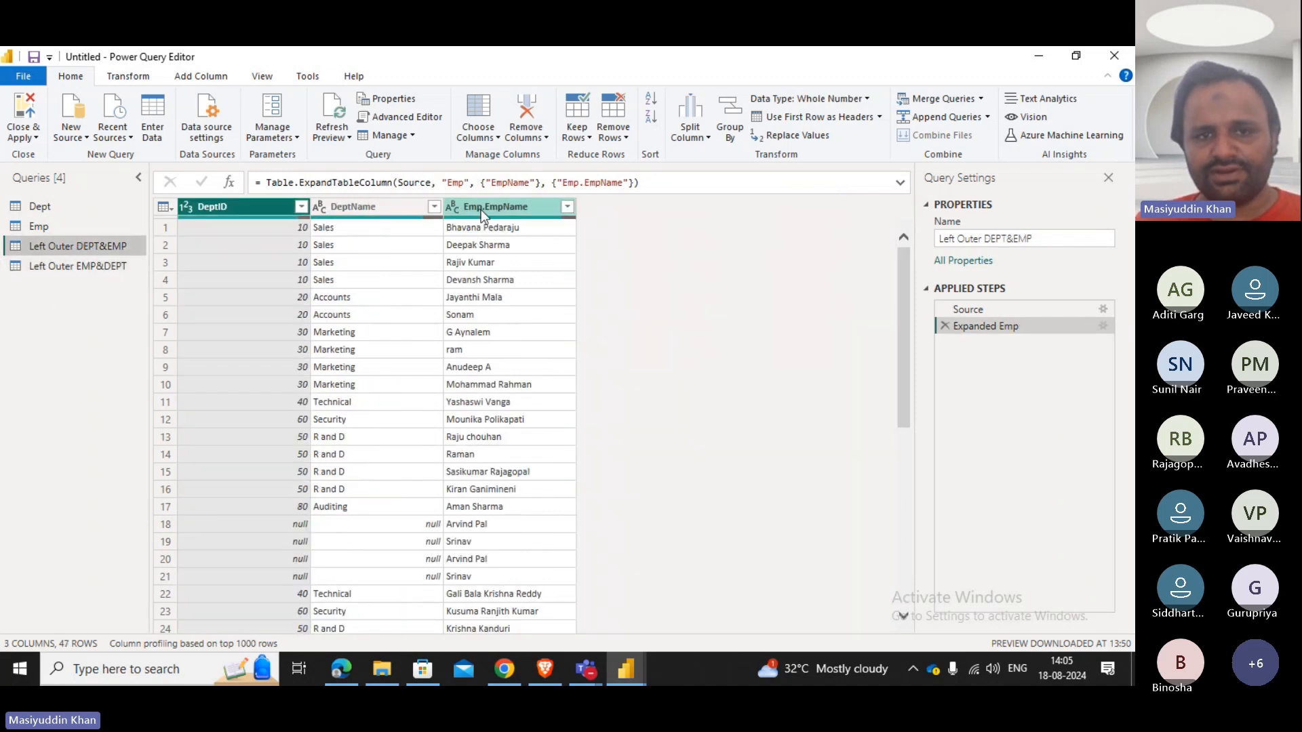
pyautogui.click(481, 209)
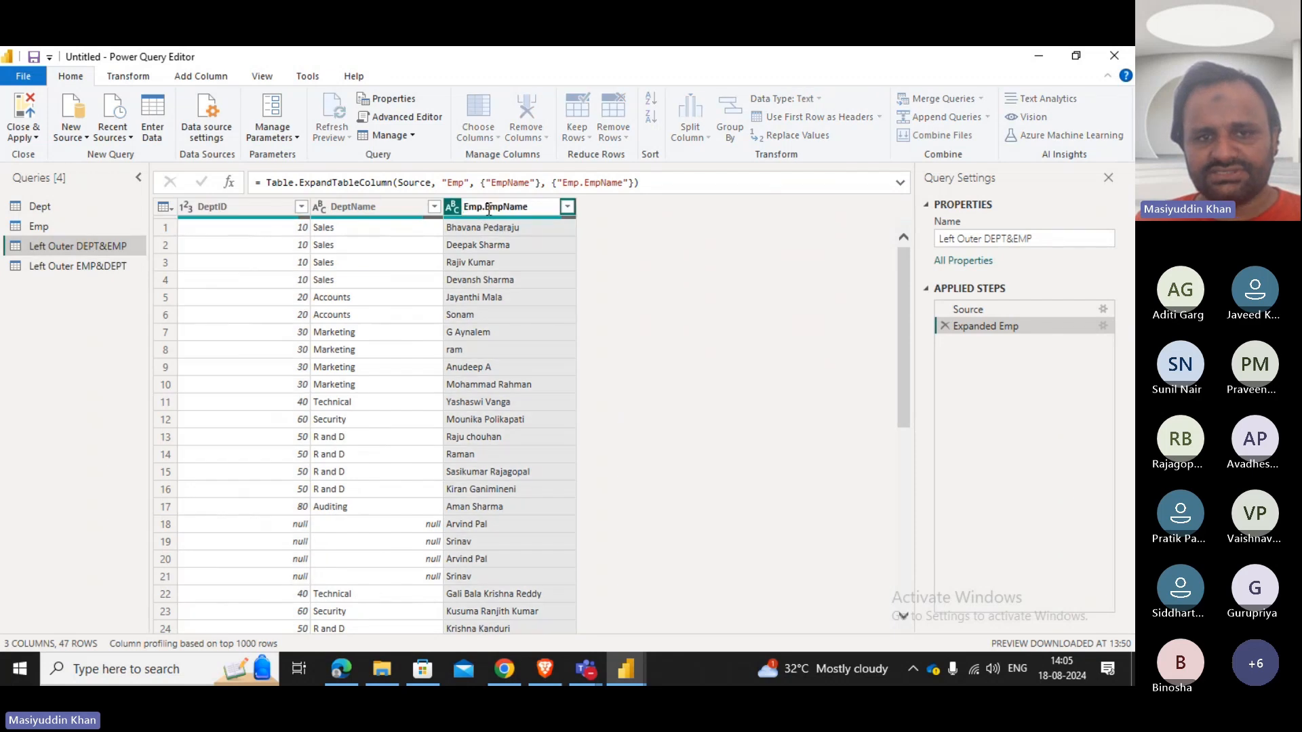
pyautogui.moveTo(483, 205); pyautogui.dragTo(463, 206)
pyautogui.press('Delete')
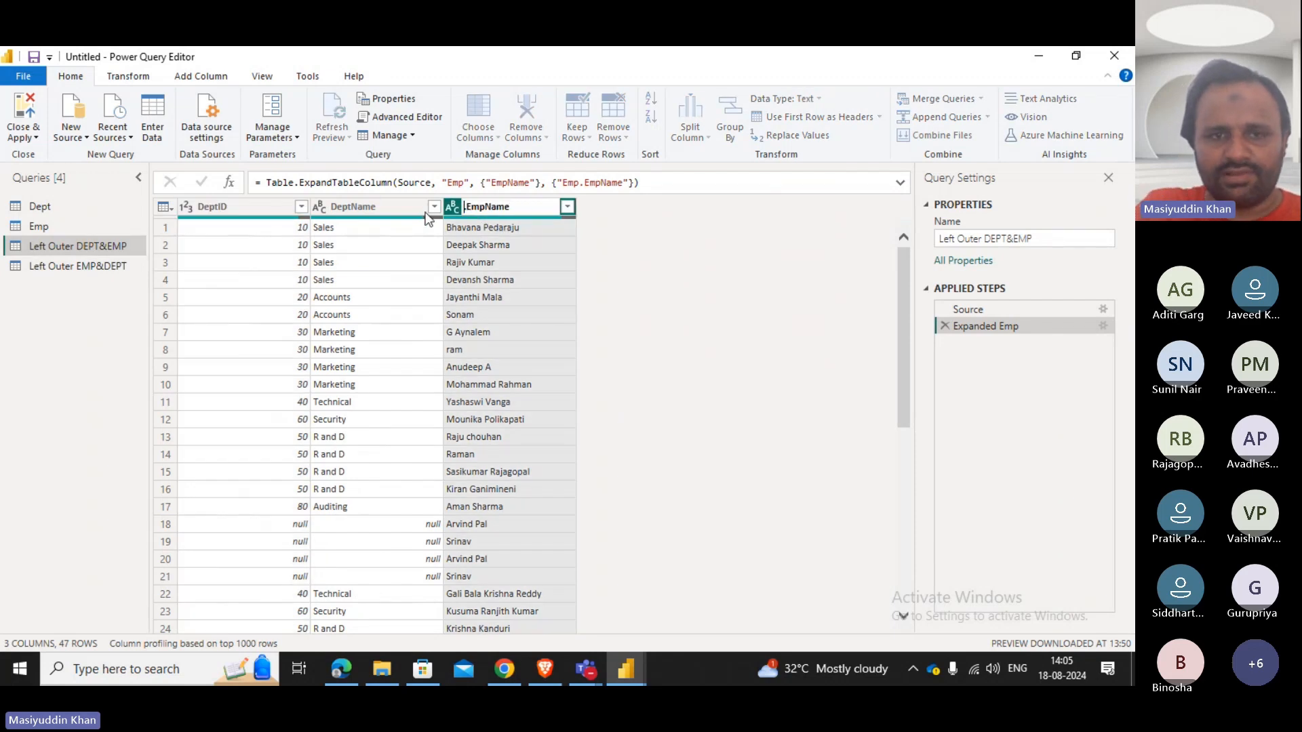
pyautogui.press('Delete')
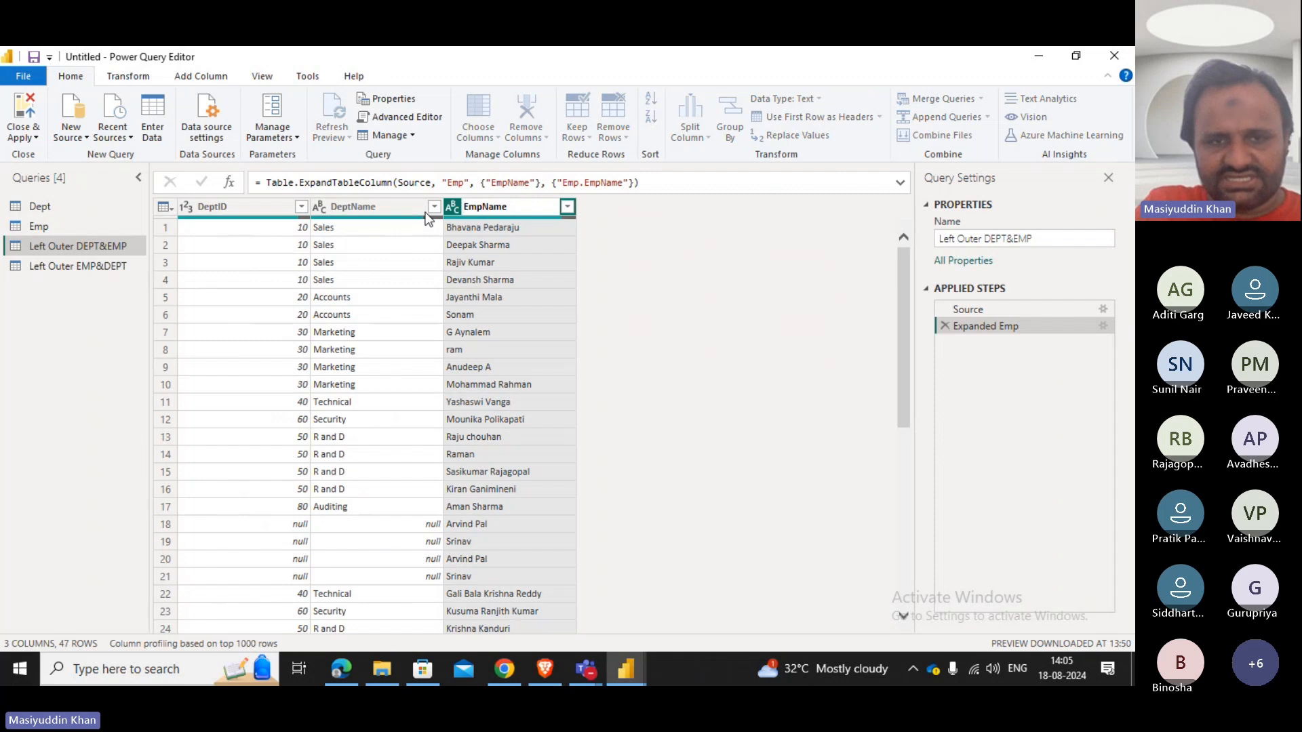
pyautogui.press('Return')
pyautogui.scroll(-8, 497, 336)
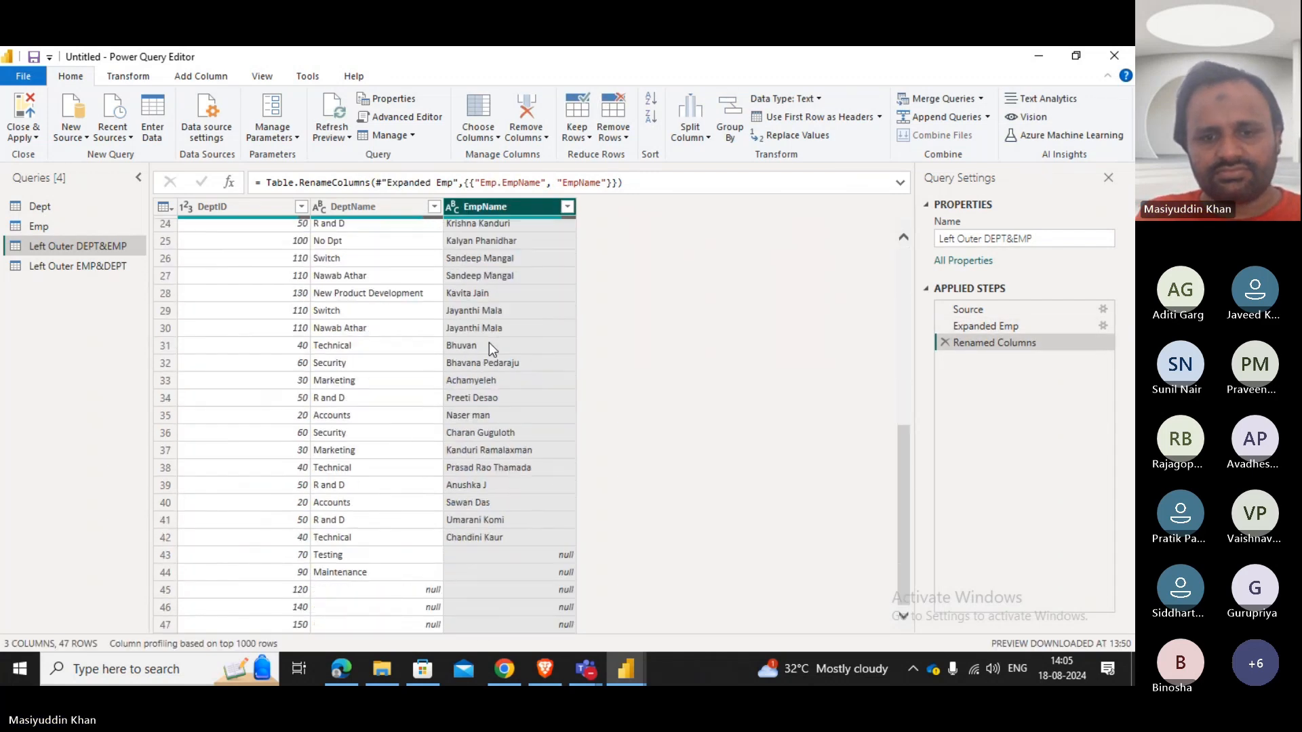
pyautogui.scroll(8, 515, 397)
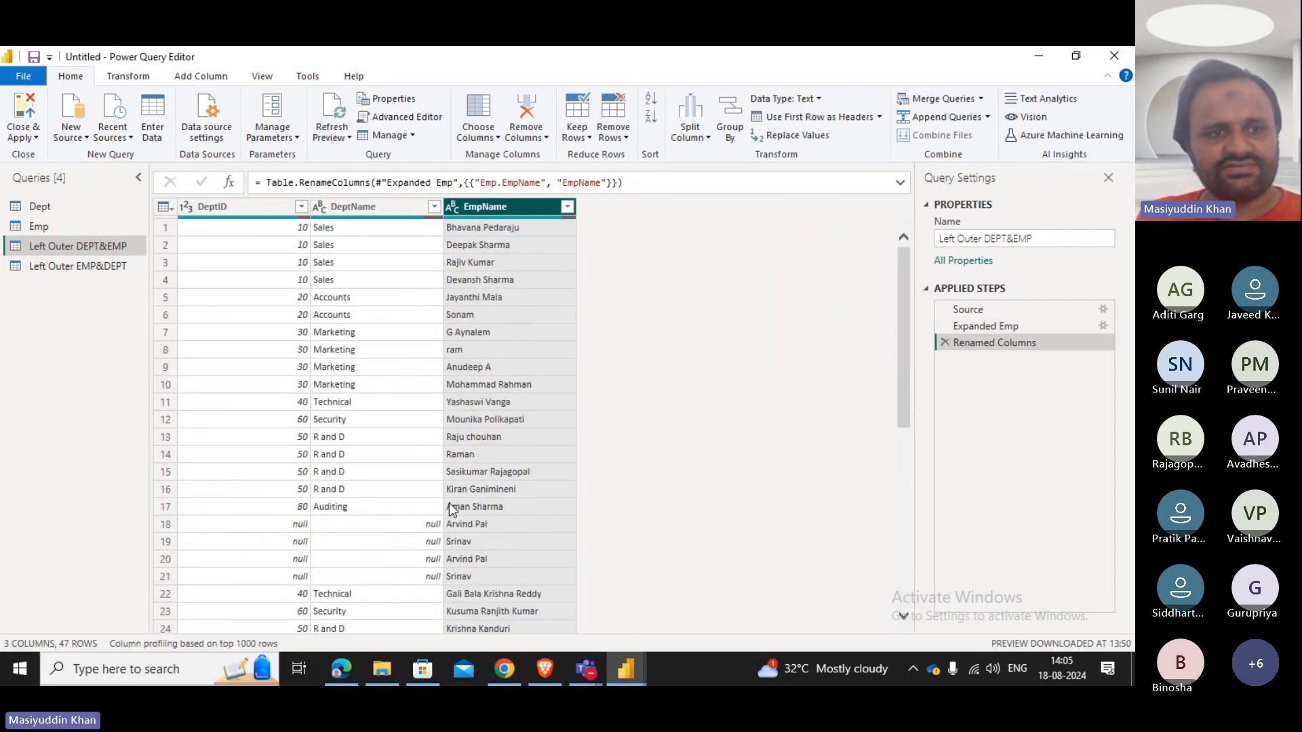
# Start a merge as a new query with Emp as the first table and Dept as the second.
pyautogui.click(88, 264)
pyautogui.click(103, 246)
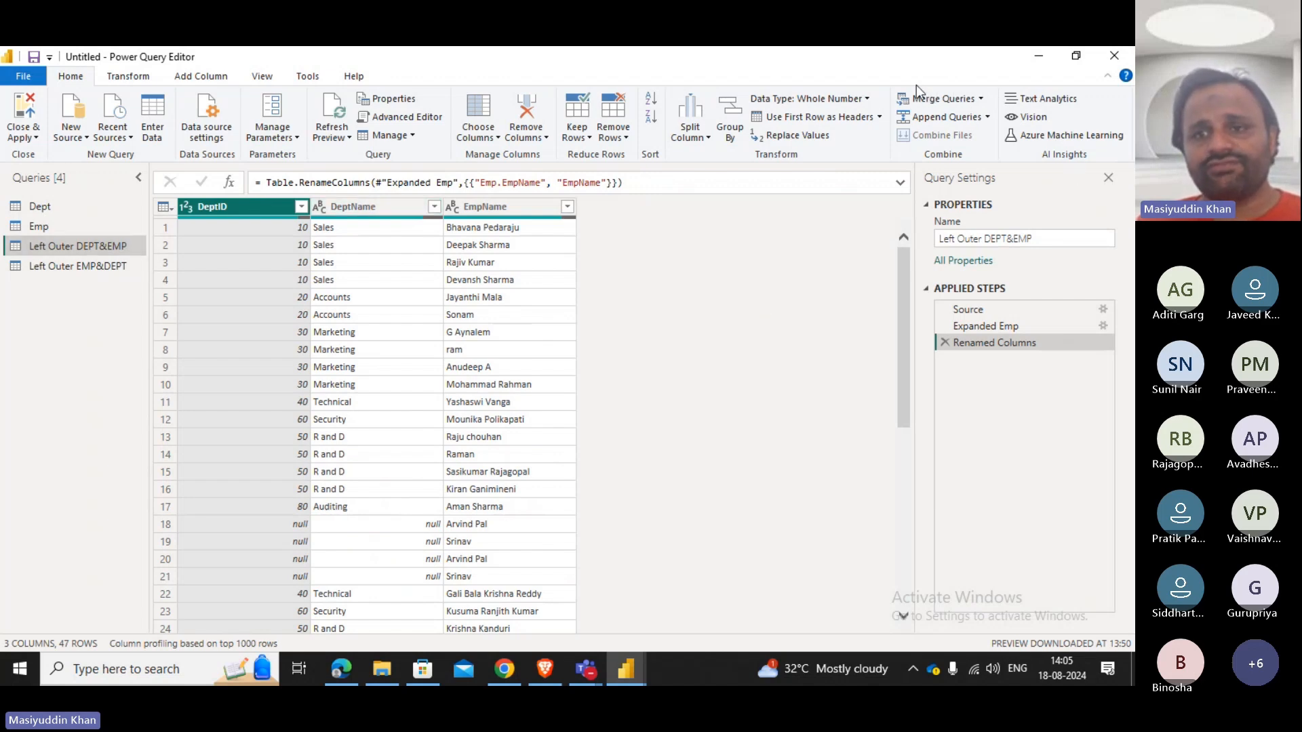
pyautogui.click(71, 266)
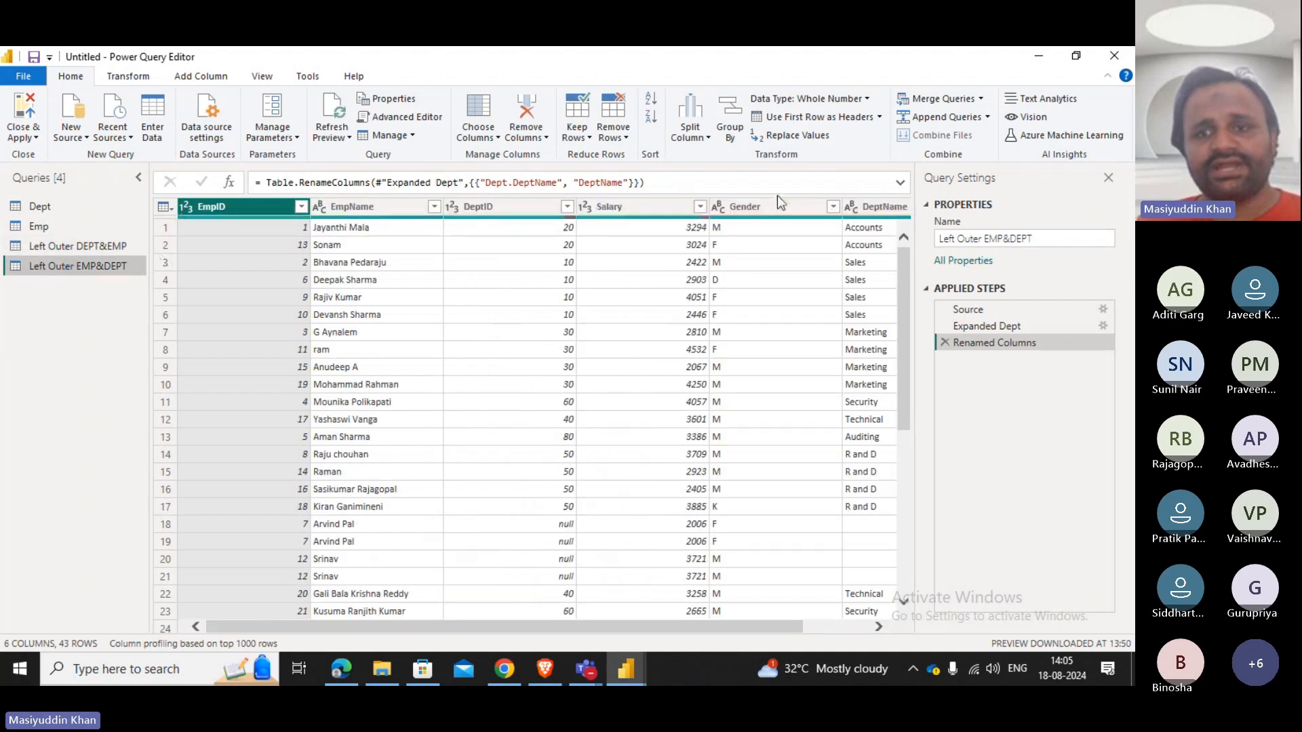
pyautogui.click(979, 99)
pyautogui.click(970, 136)
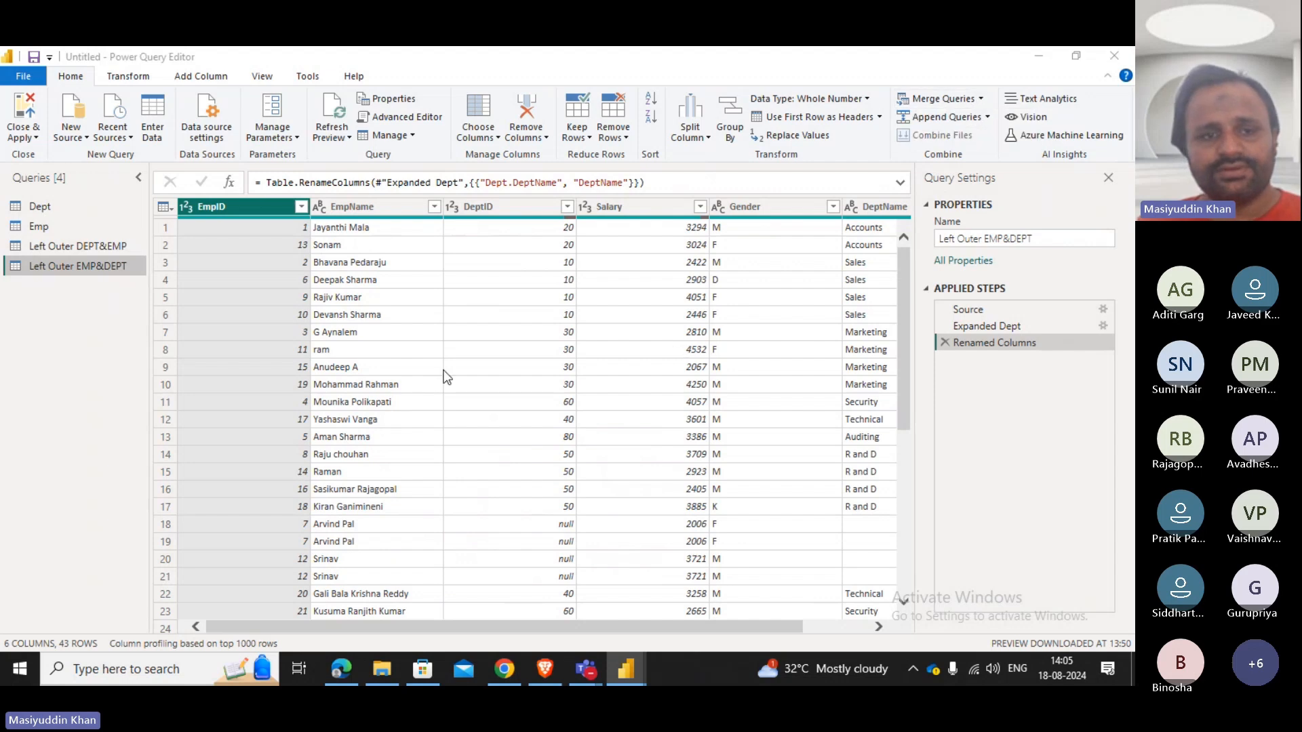
pyautogui.click(378, 180)
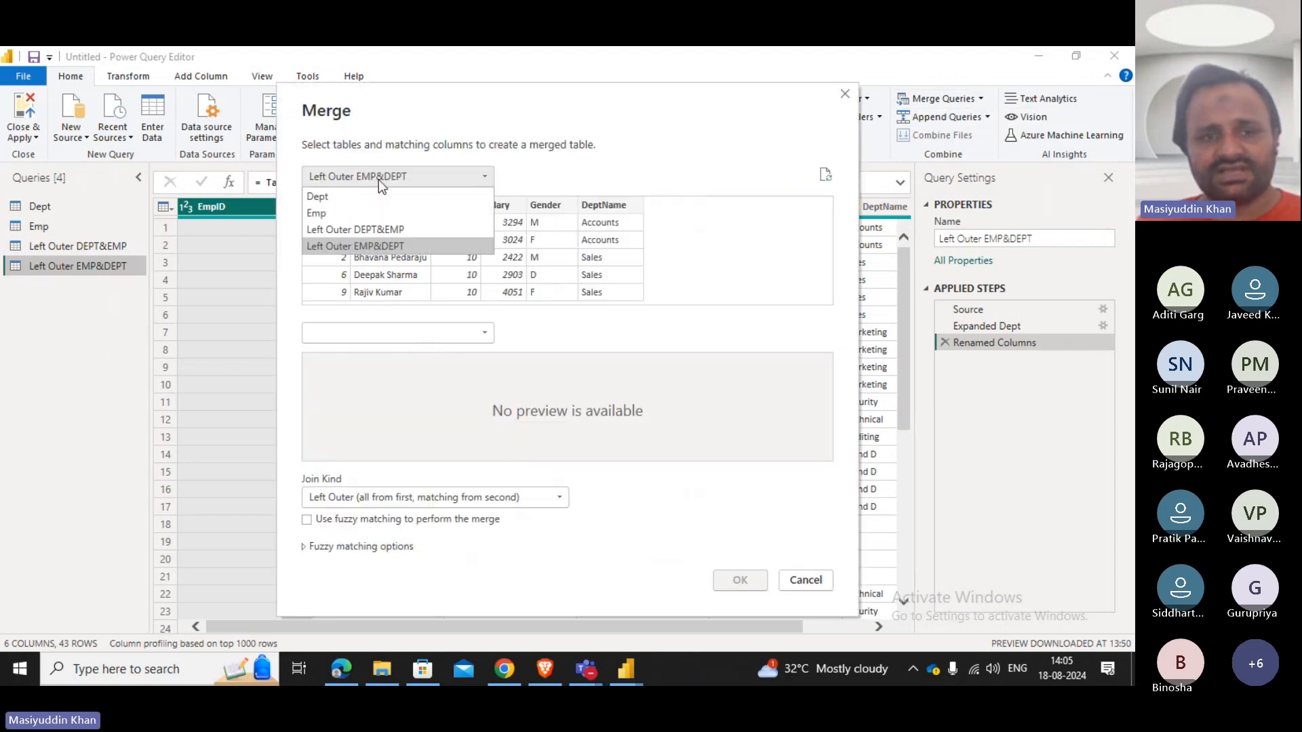
pyautogui.click(363, 206)
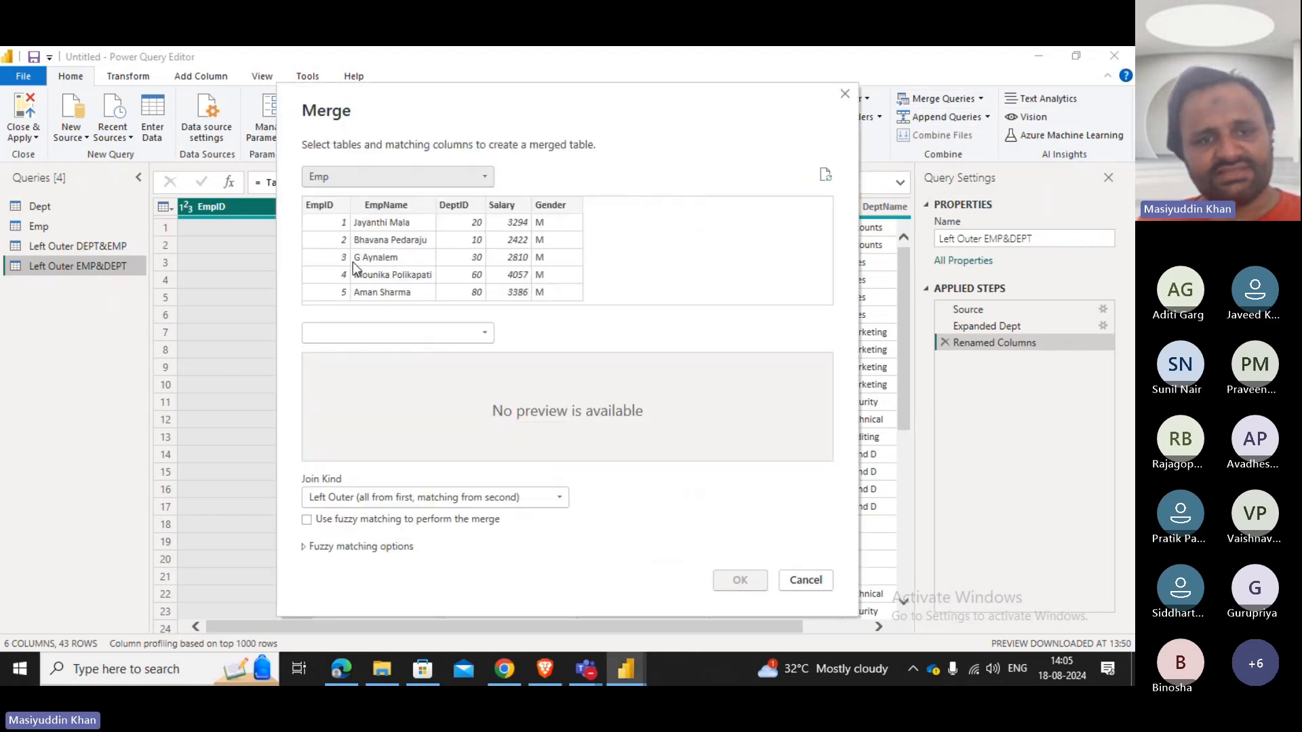
pyautogui.click(369, 332)
pyautogui.click(364, 352)
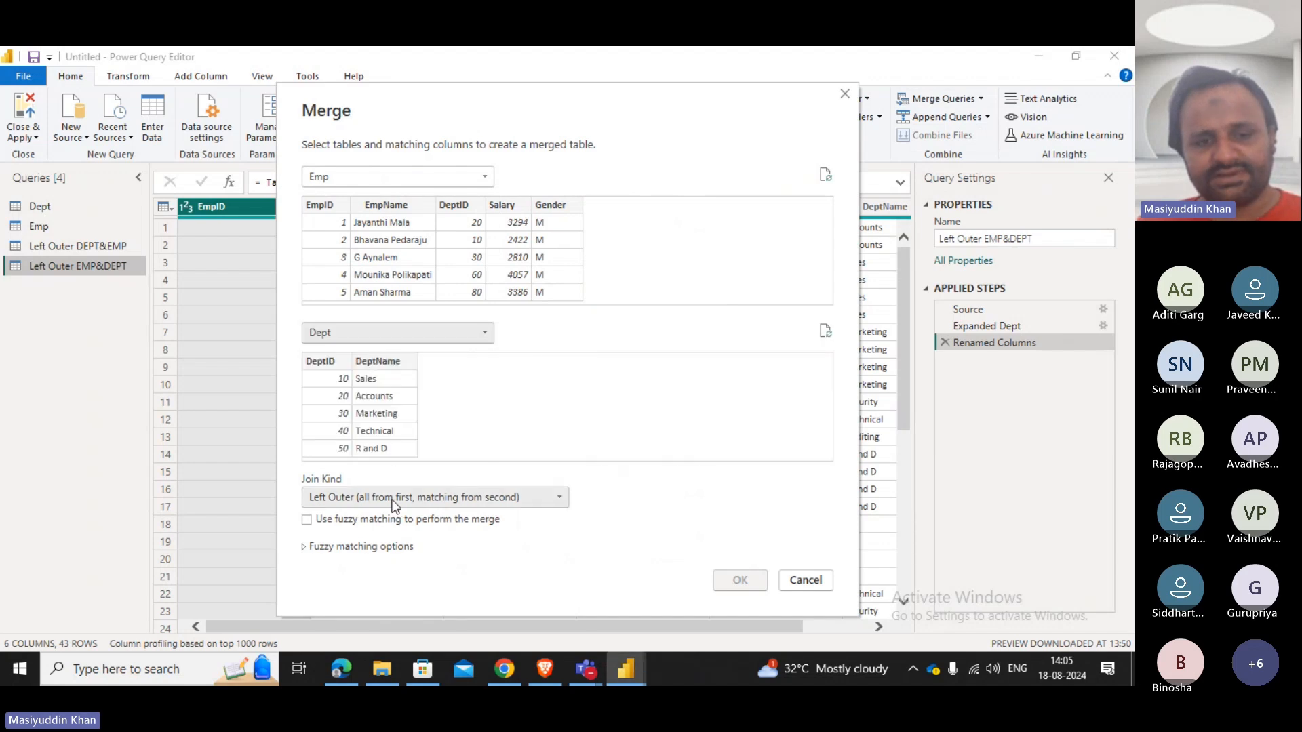
# Set the merge's join kind to Full Outer and match the Emp and Dept tables on their DeptID columns.
pyautogui.click(392, 499)
pyautogui.click(366, 545)
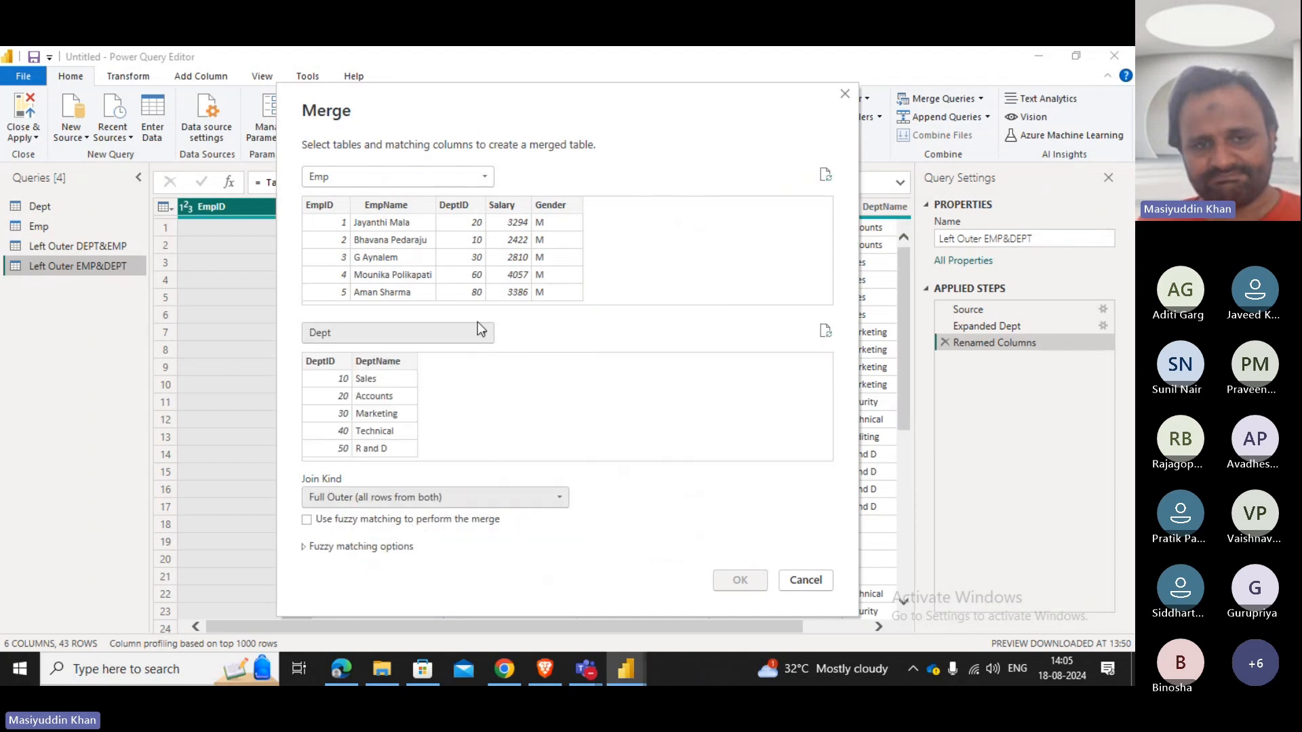
pyautogui.click(486, 225)
pyautogui.click(479, 225)
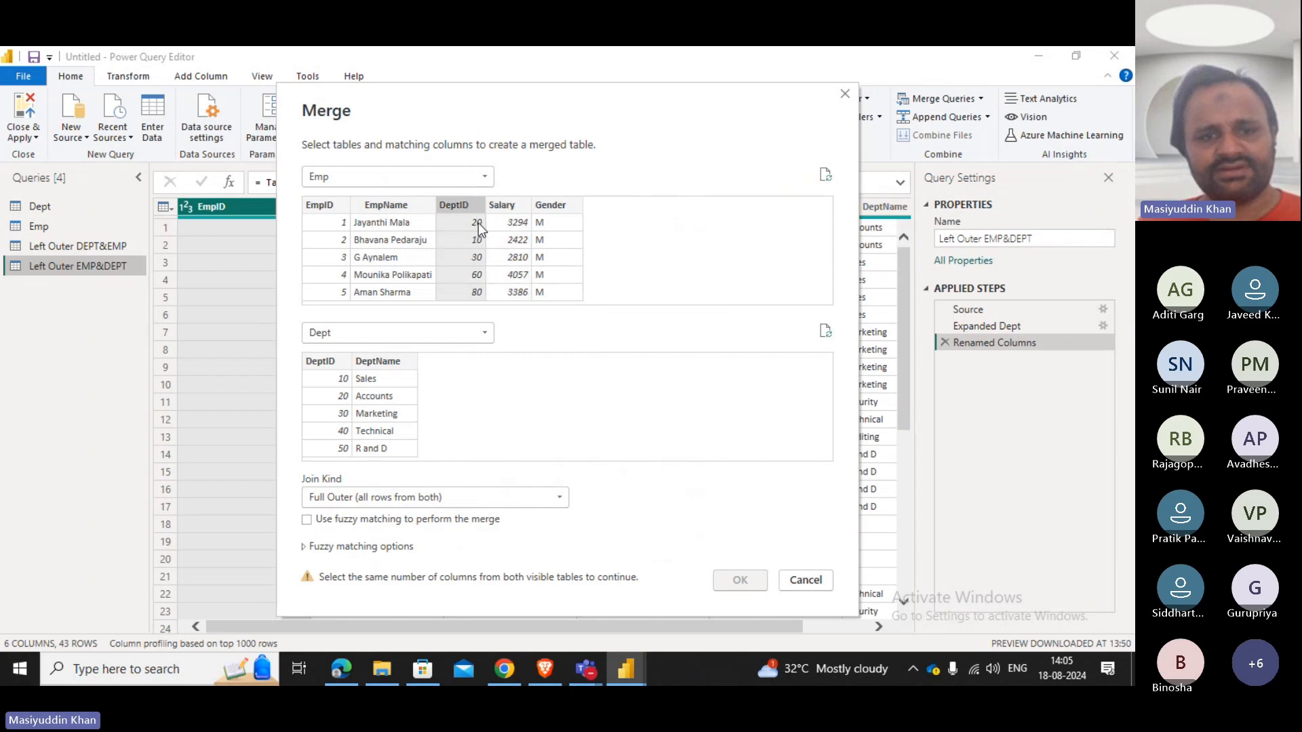
pyautogui.click(349, 392)
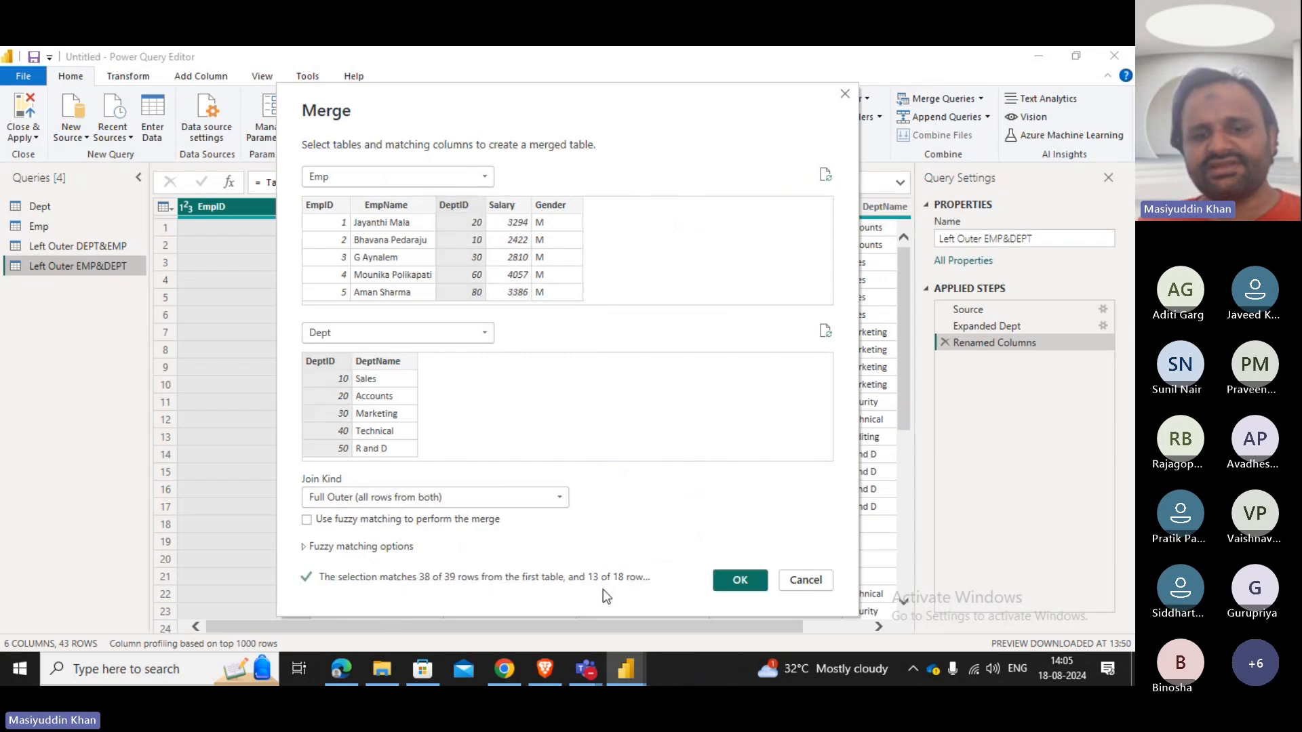
pyautogui.click(535, 248)
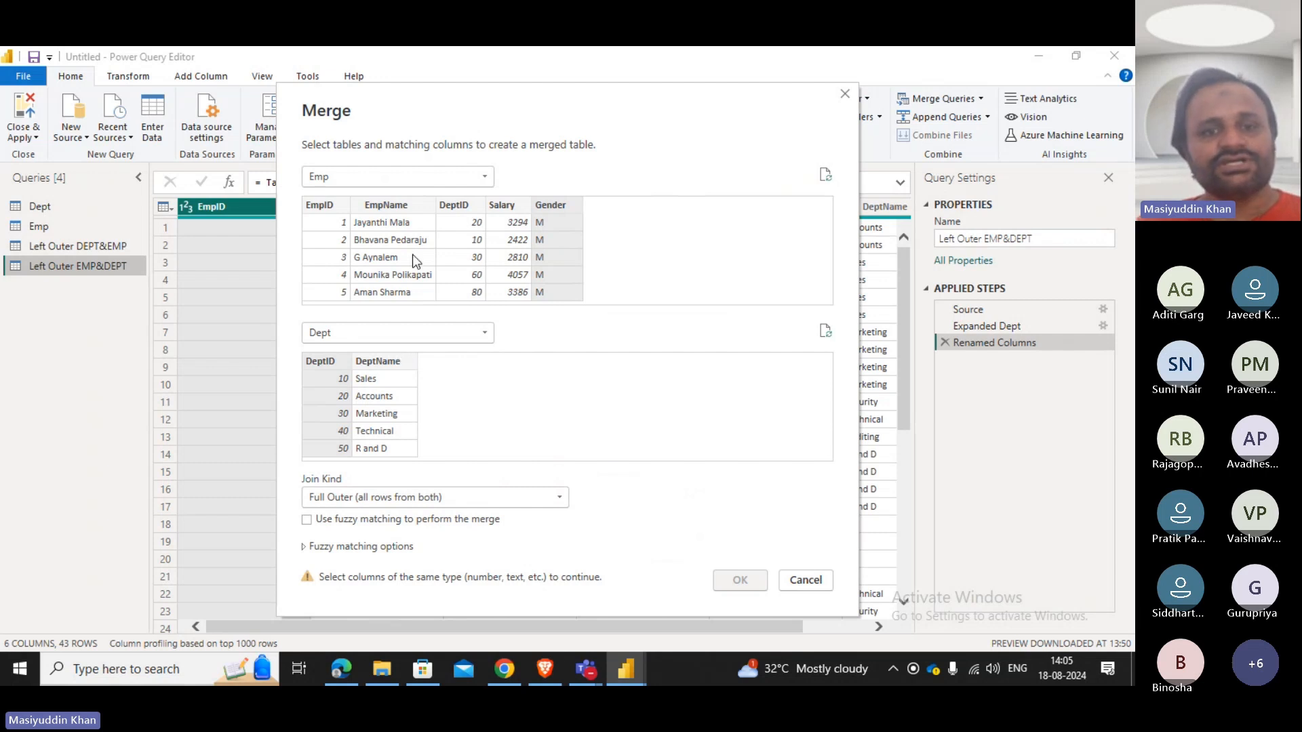
pyautogui.click(449, 205)
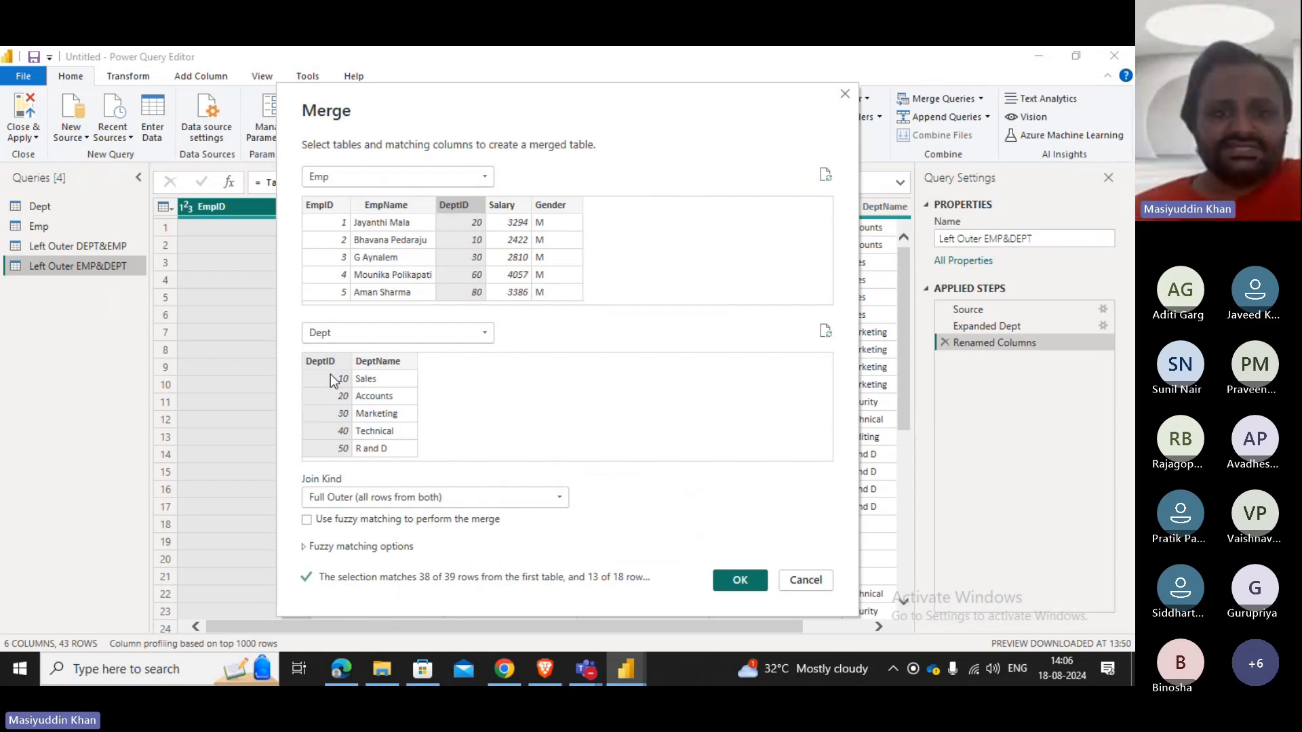
# Change the merge order to Dept as first table and Emp as second, matching both on DeptID.
pyautogui.click(360, 177)
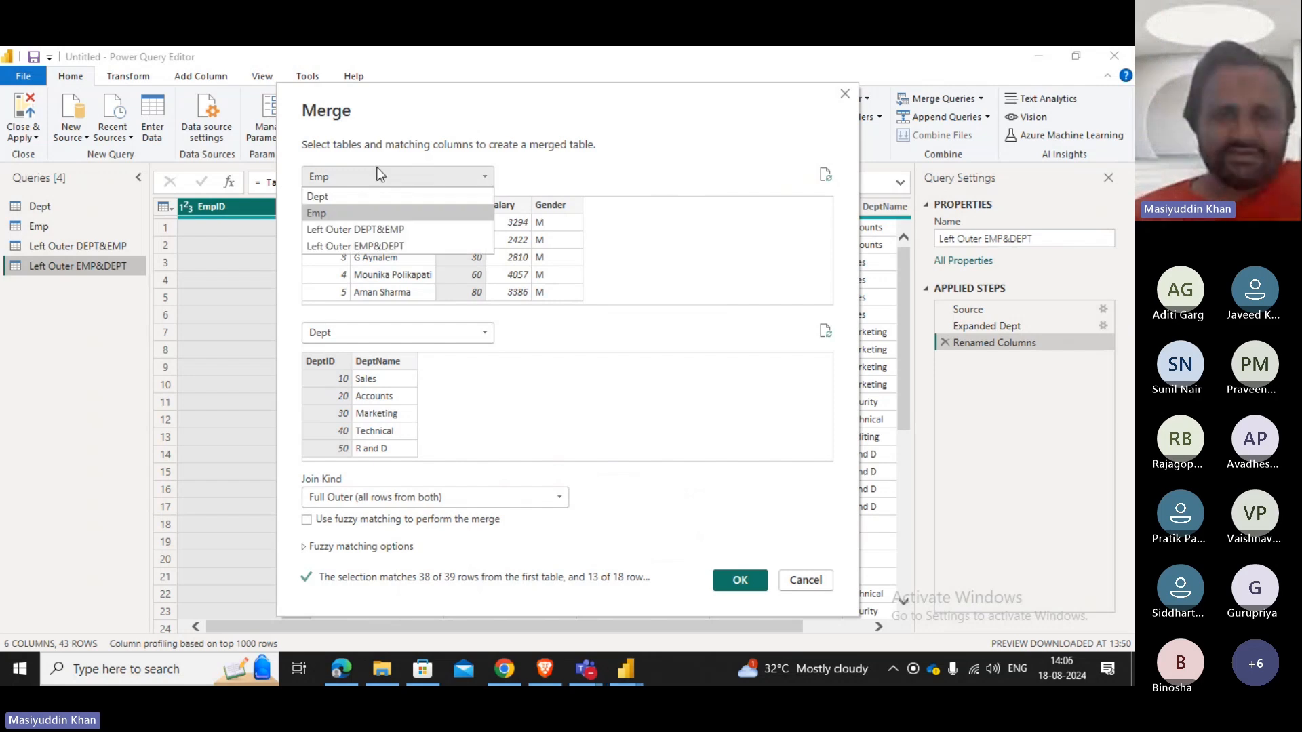
pyautogui.click(342, 200)
pyautogui.click(364, 334)
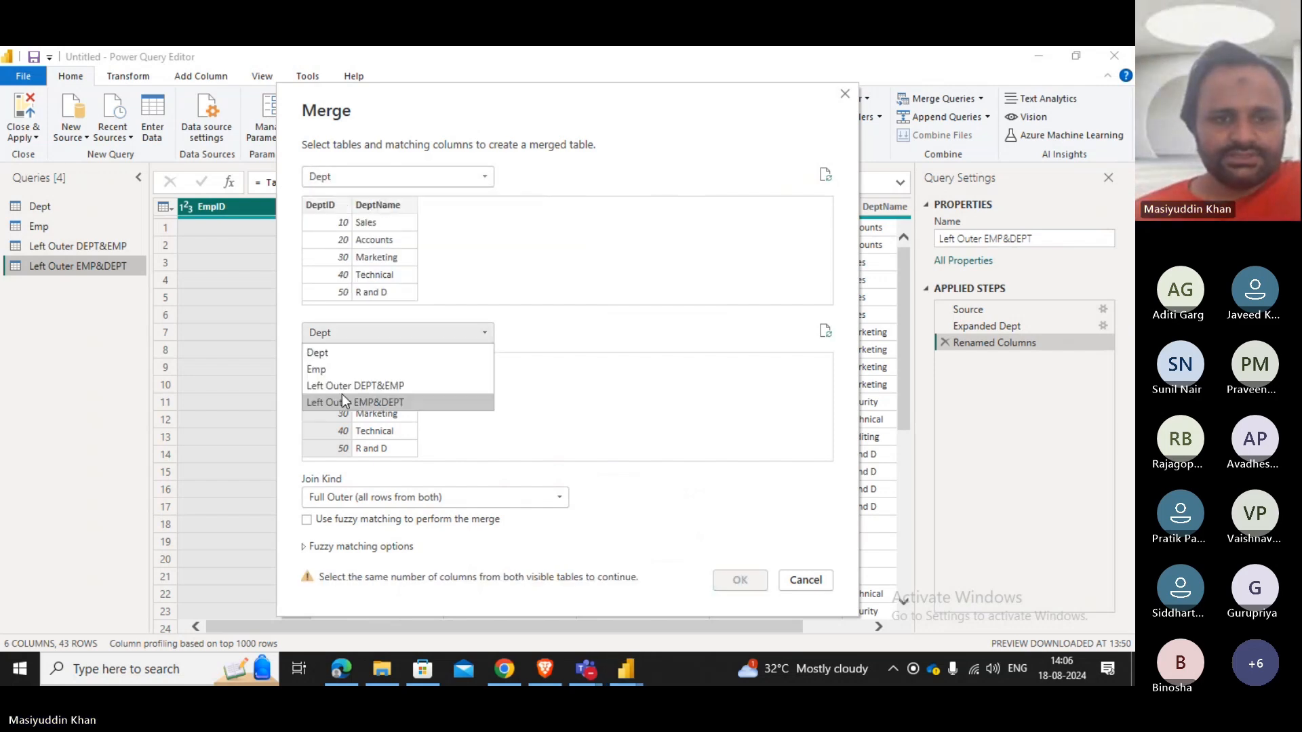
pyautogui.click(339, 366)
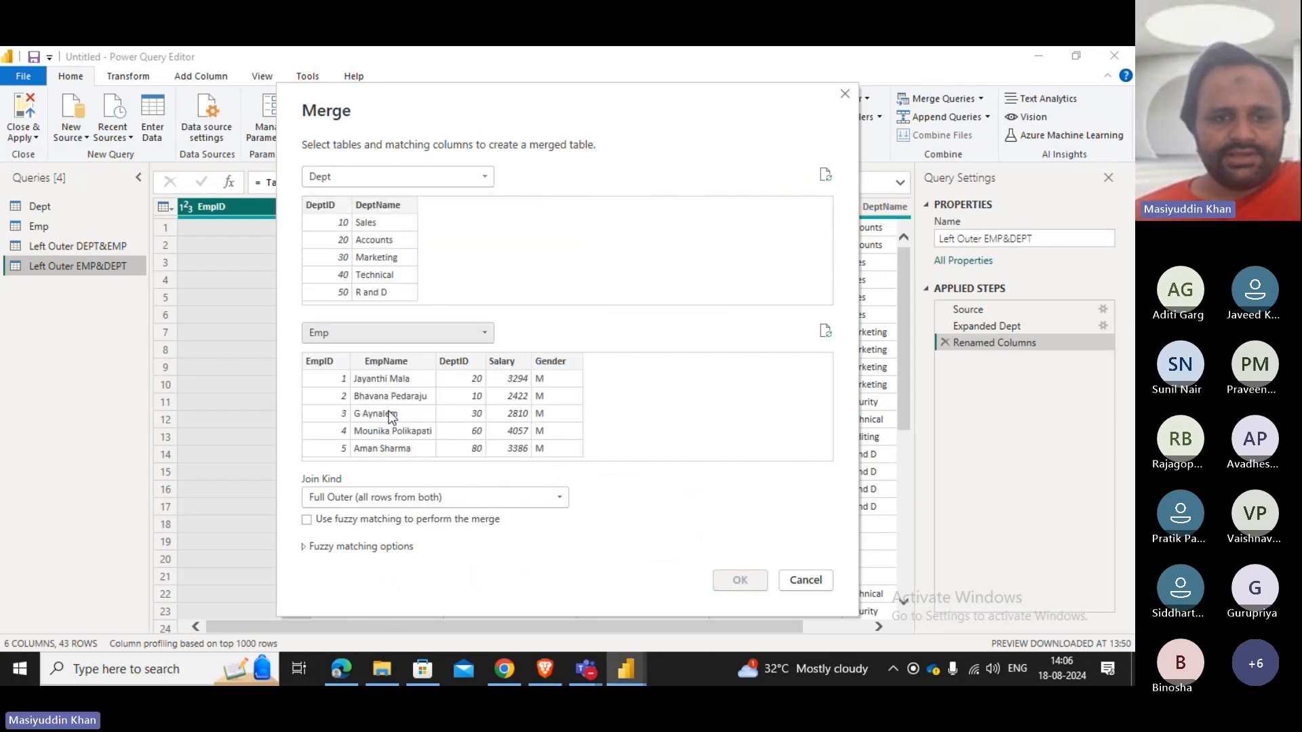
pyautogui.click(457, 365)
pyautogui.click(342, 207)
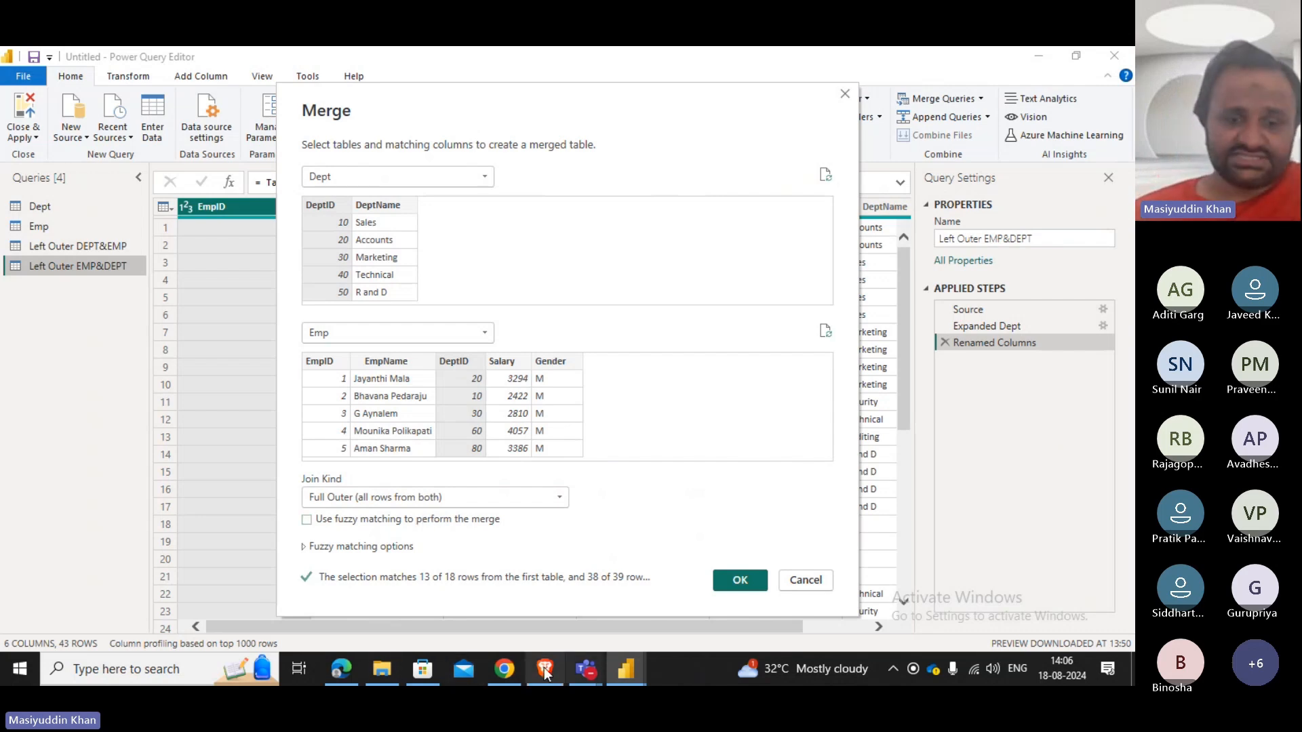
# Switch to Chrome and open the Google home page in a new tab.
pyautogui.moveTo(518, 678)
pyautogui.click(478, 614)
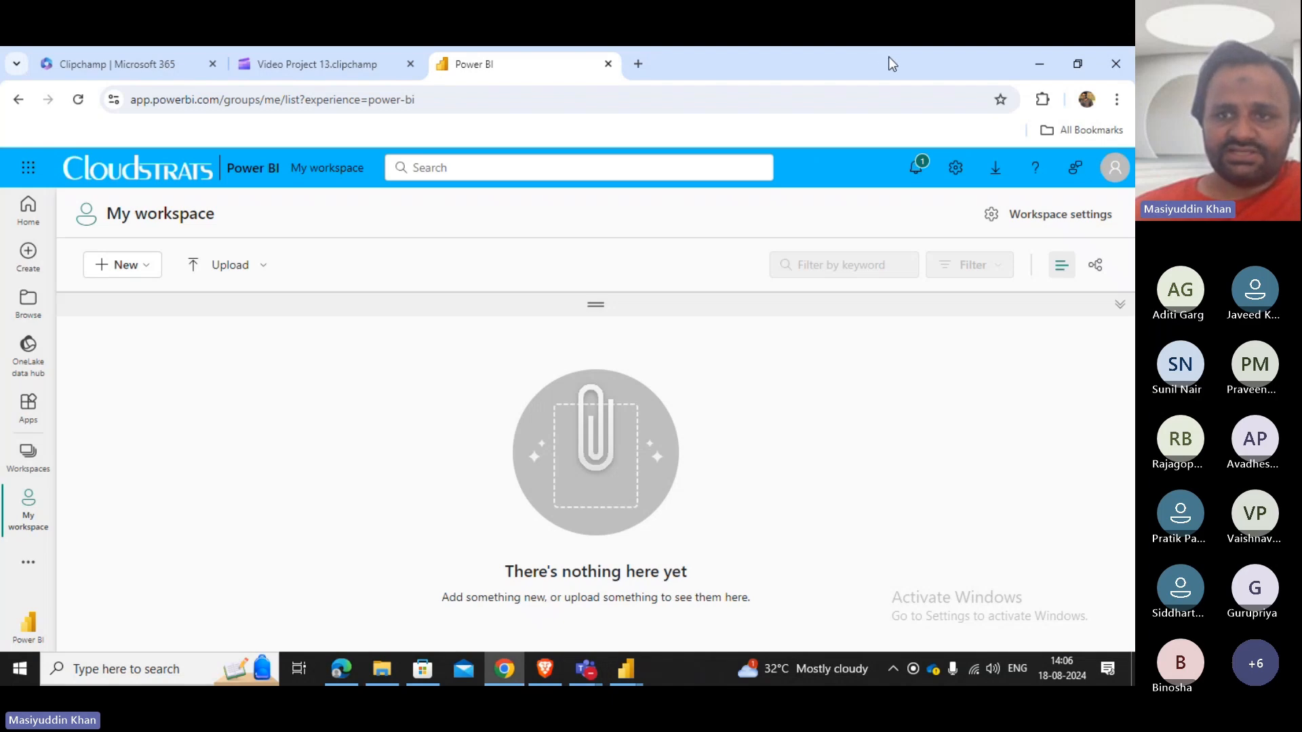
pyautogui.click(889, 58)
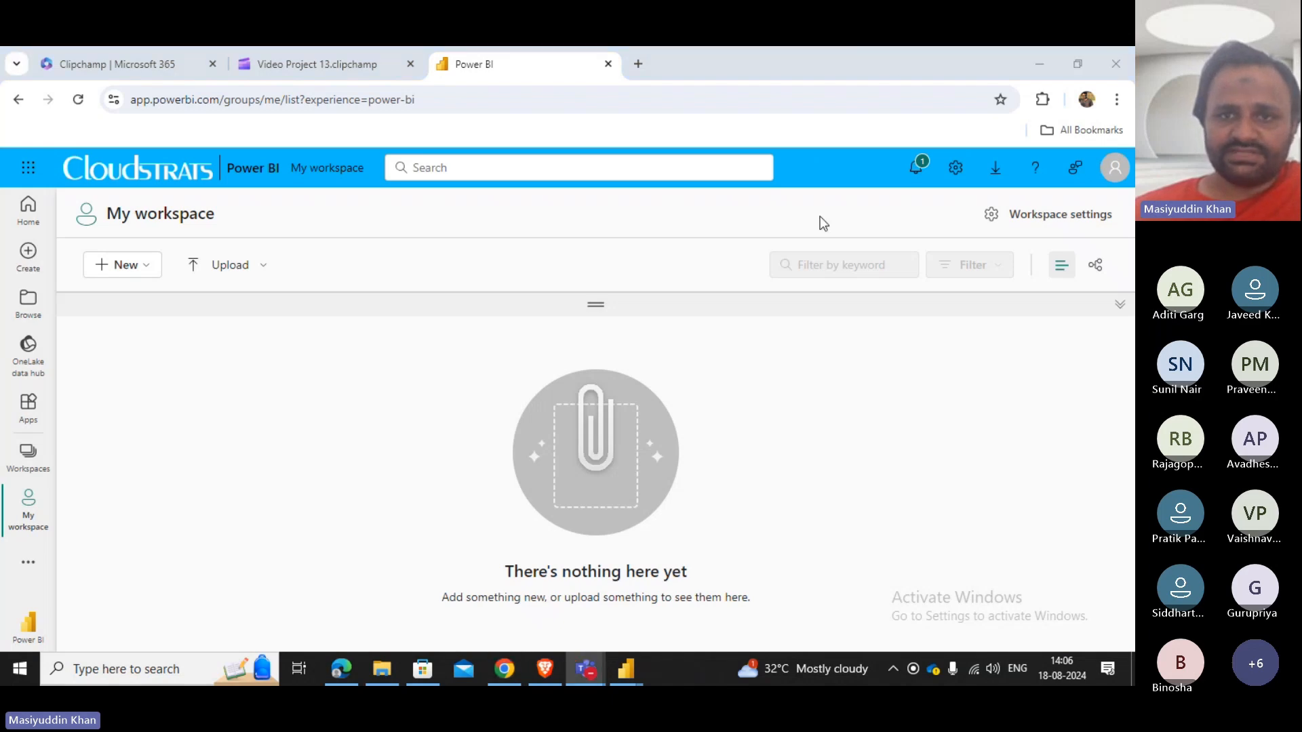
pyautogui.click(641, 63)
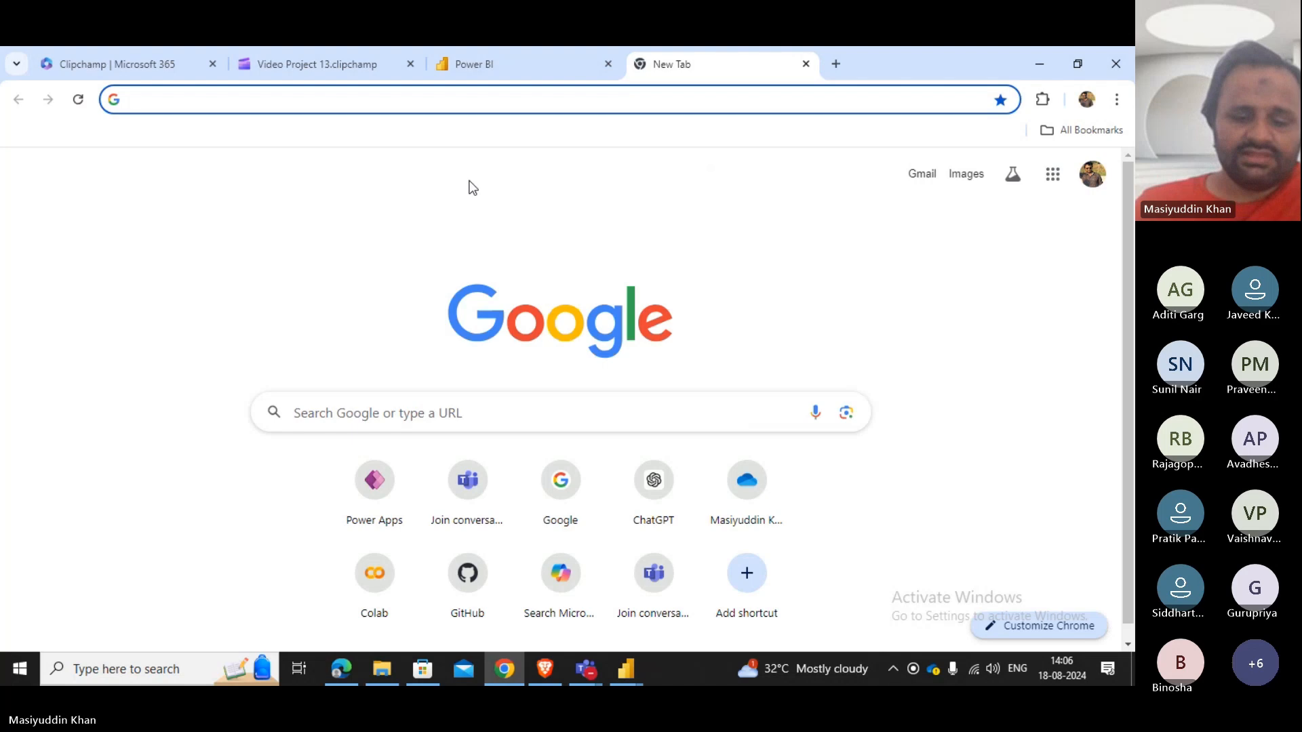
pyautogui.write('google')
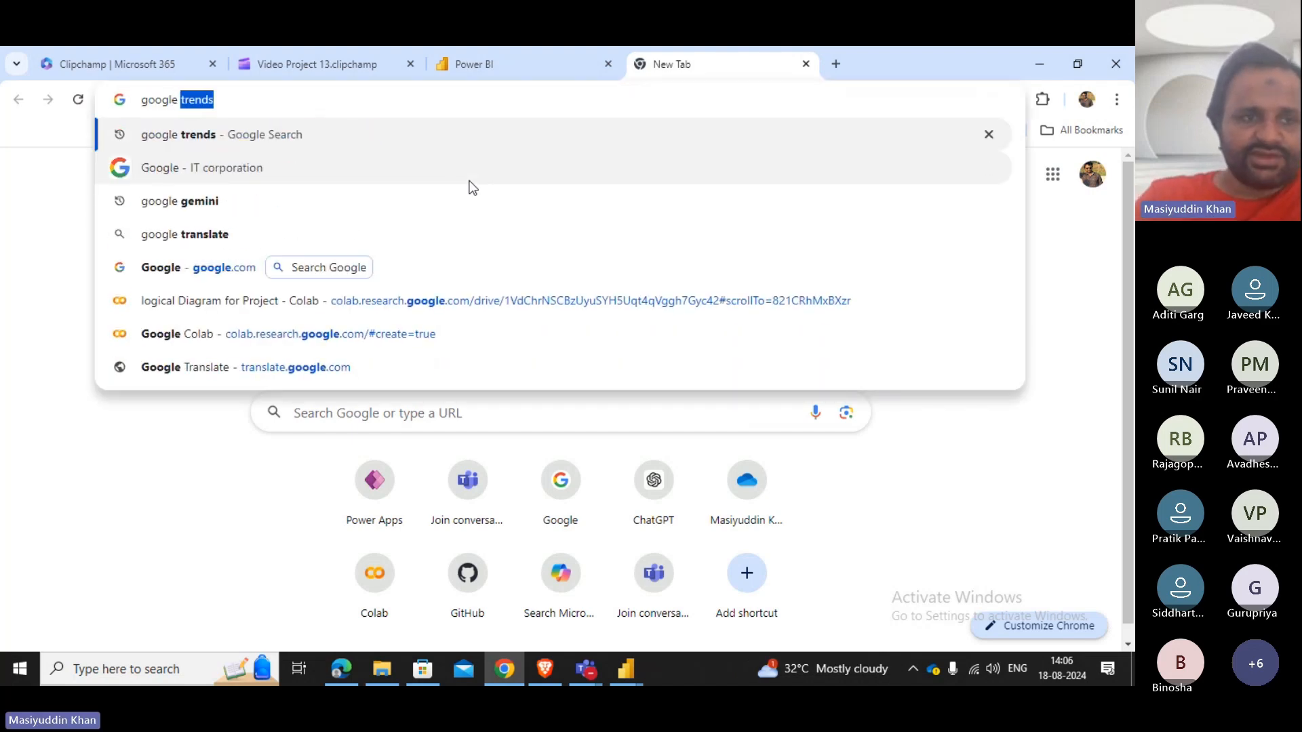
pyautogui.press('Right')
pyautogui.press('BackSpace')
pyautogui.press('BackSpace')
pyautogui.press('BackSpace')
pyautogui.press('BackSpace')
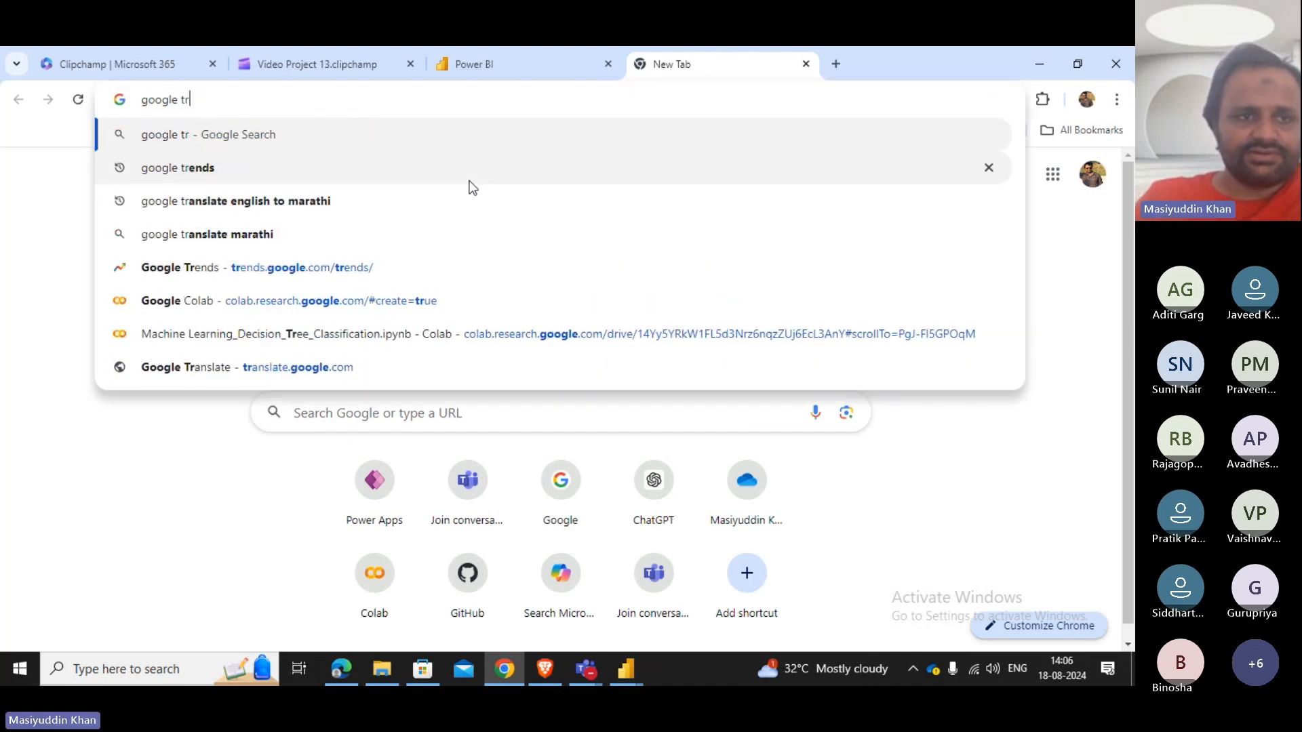
pyautogui.press('BackSpace')
pyautogui.press('BackSpace')
pyautogui.press('BackSpace')
pyautogui.click(469, 181)
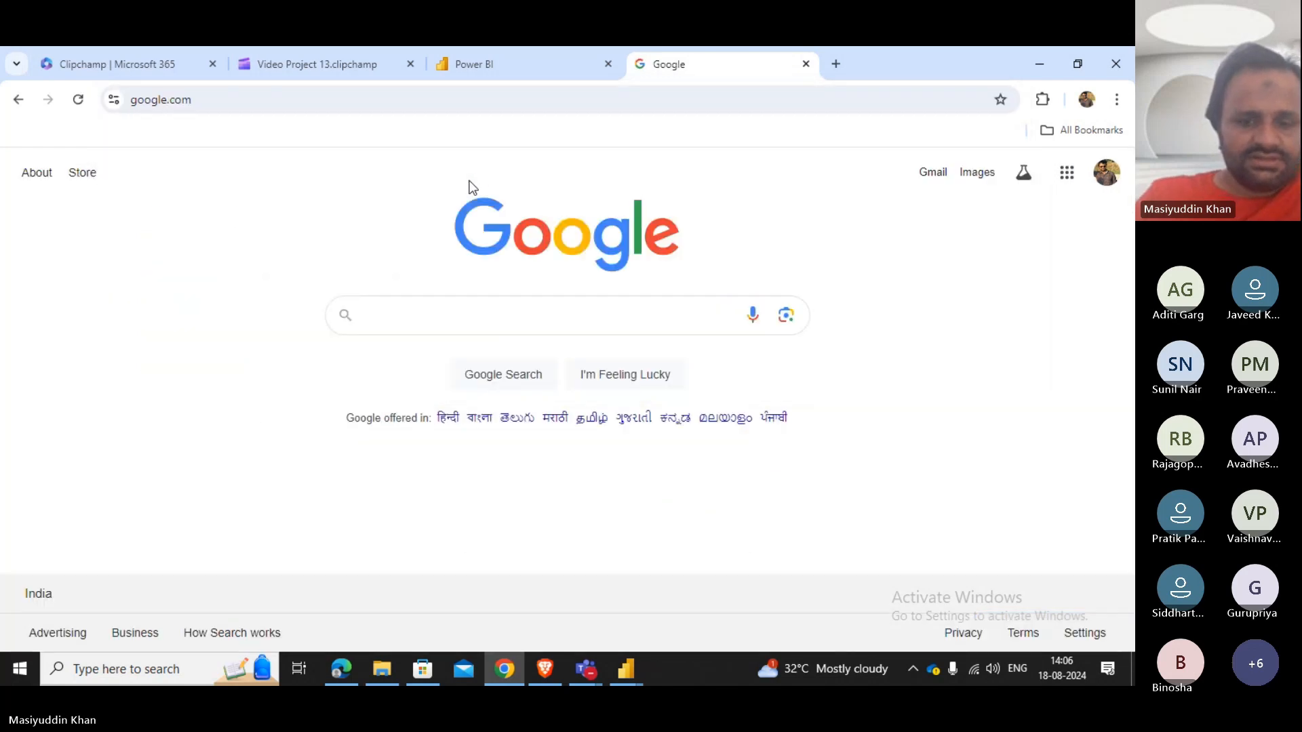
# Search Google for "left outer in power bi" and open the Microsoft Learn article on the left outer join.
pyautogui.write('left outer ')
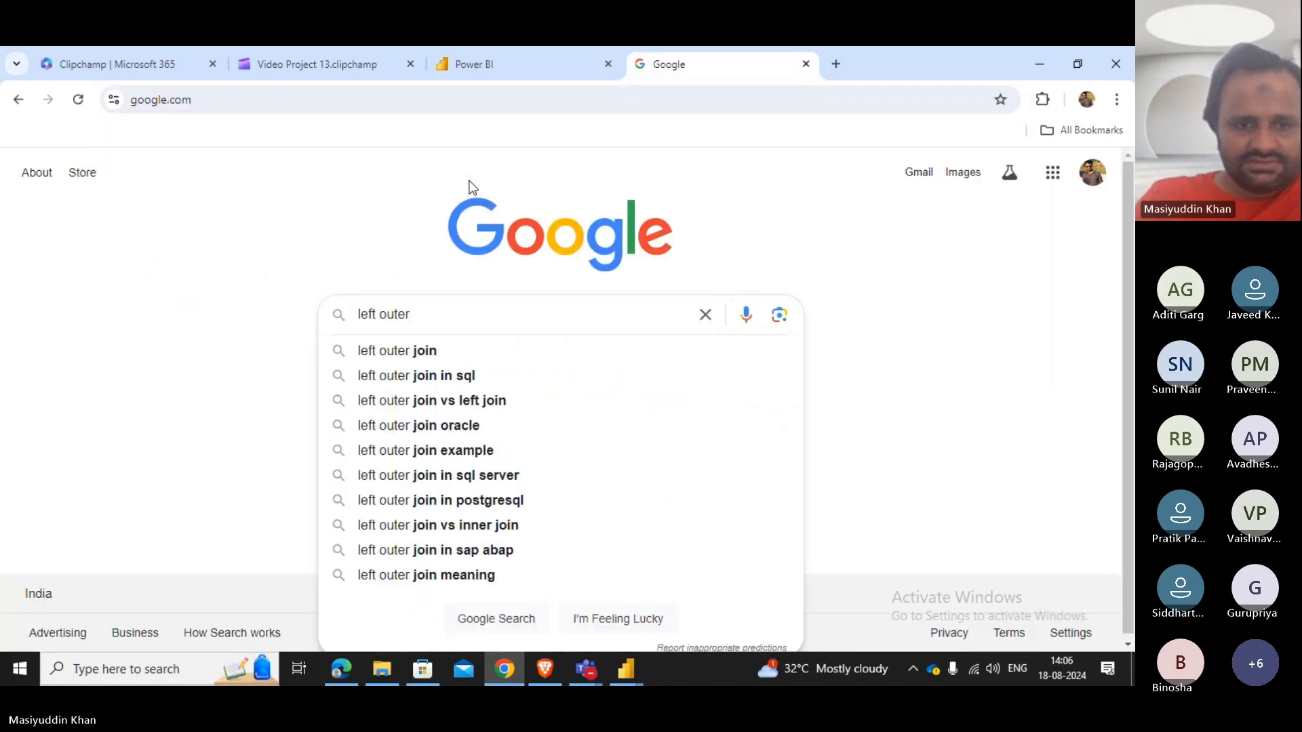
pyautogui.write('in')
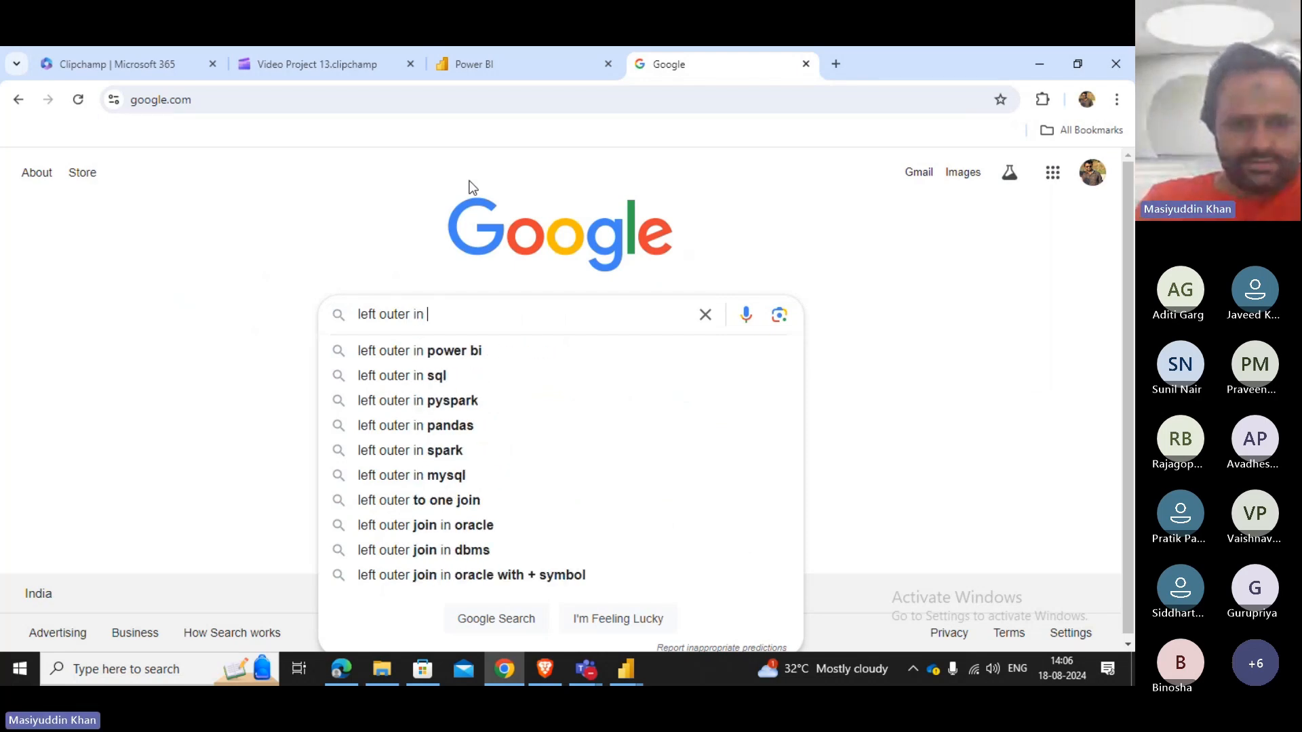
pyautogui.press('Down')
pyautogui.press('Return')
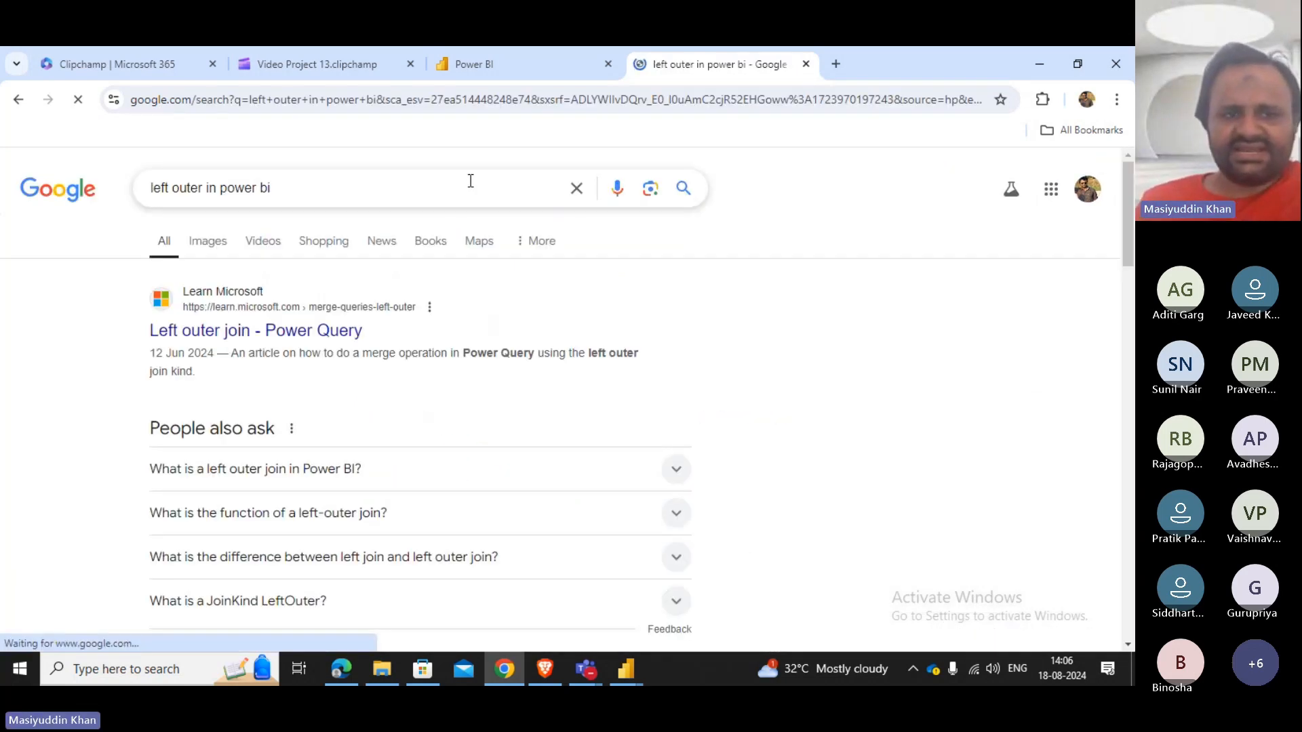
pyautogui.click(232, 325)
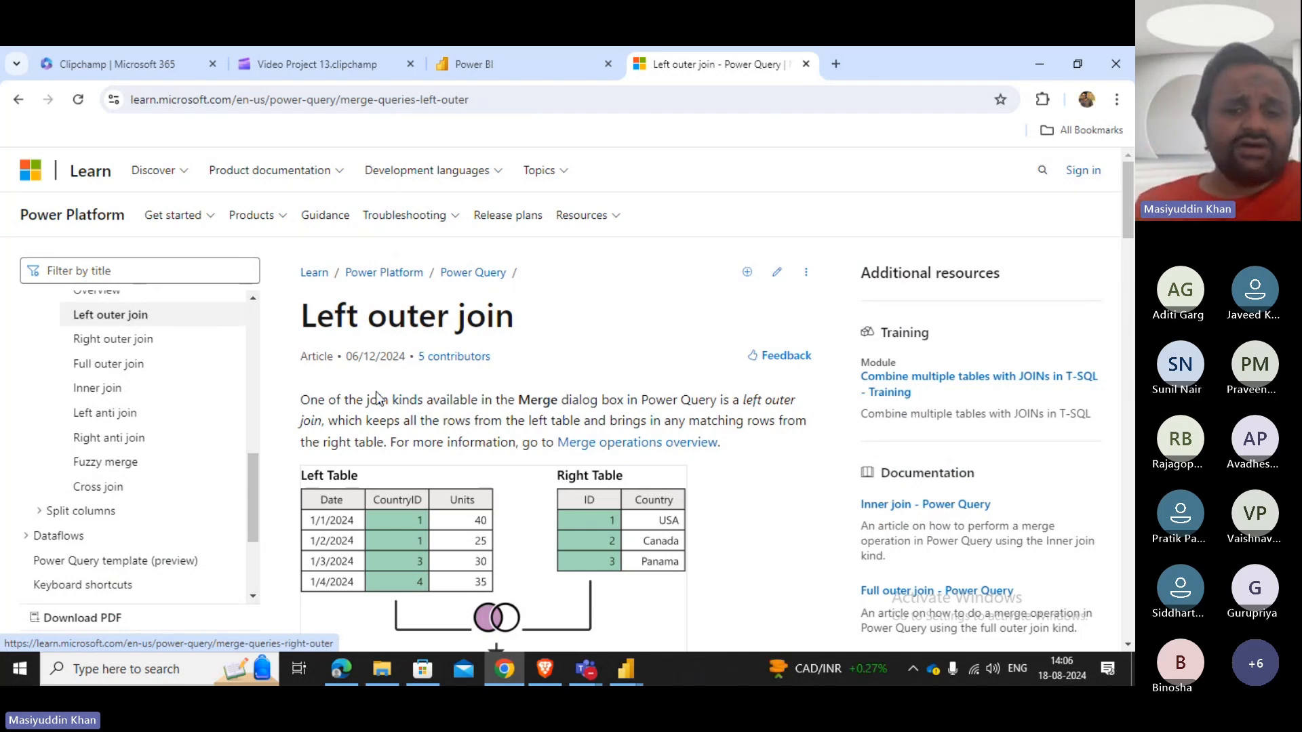
# Examine the article's diagram of how the left and right tables combine into the merged table.
pyautogui.scroll(-3, 466, 405)
pyautogui.scroll(1, 358, 440)
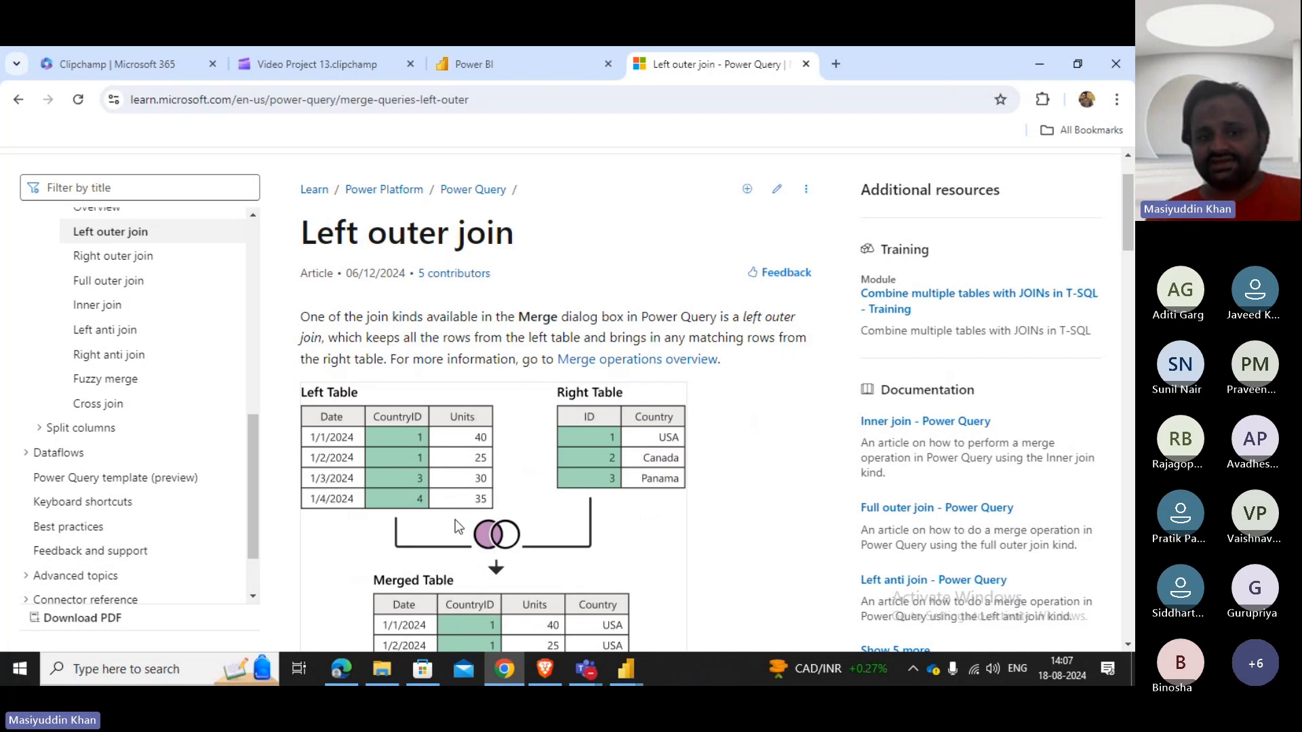
pyautogui.scroll(-2, 500, 449)
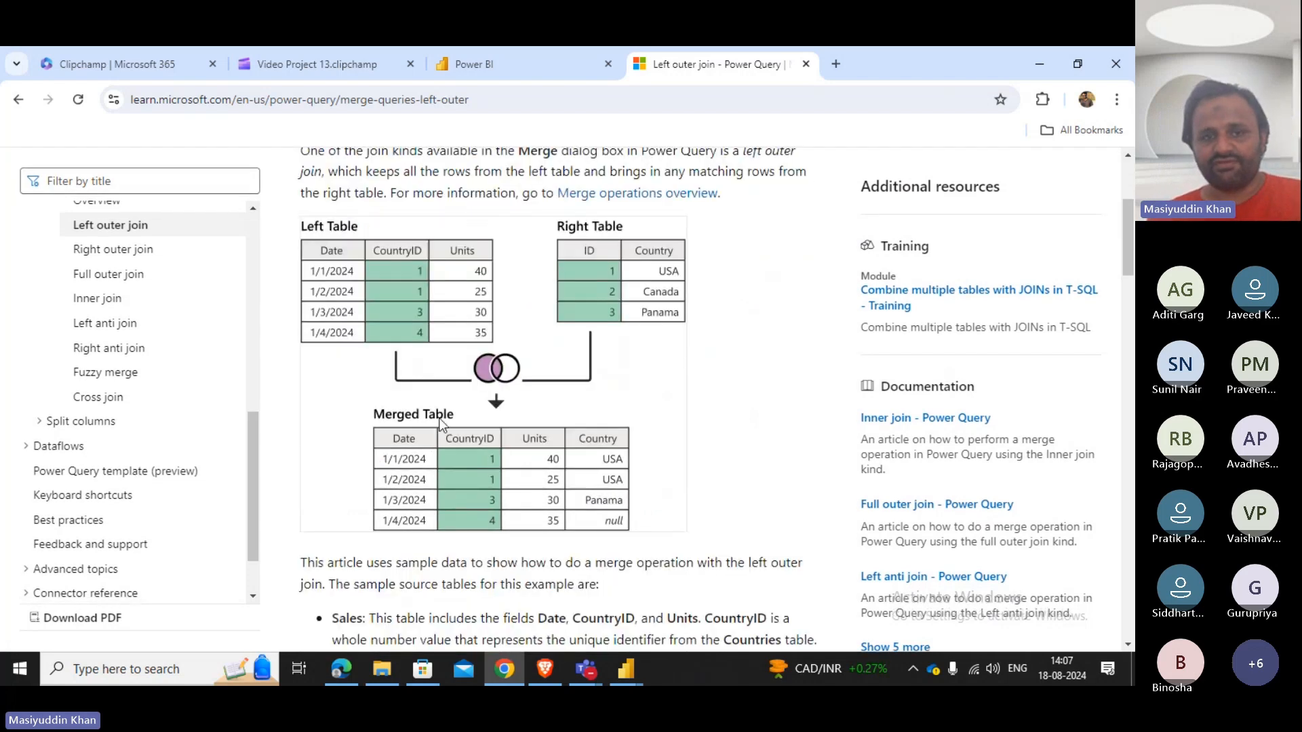
pyautogui.scroll(1, 488, 421)
pyautogui.scroll(1, 485, 418)
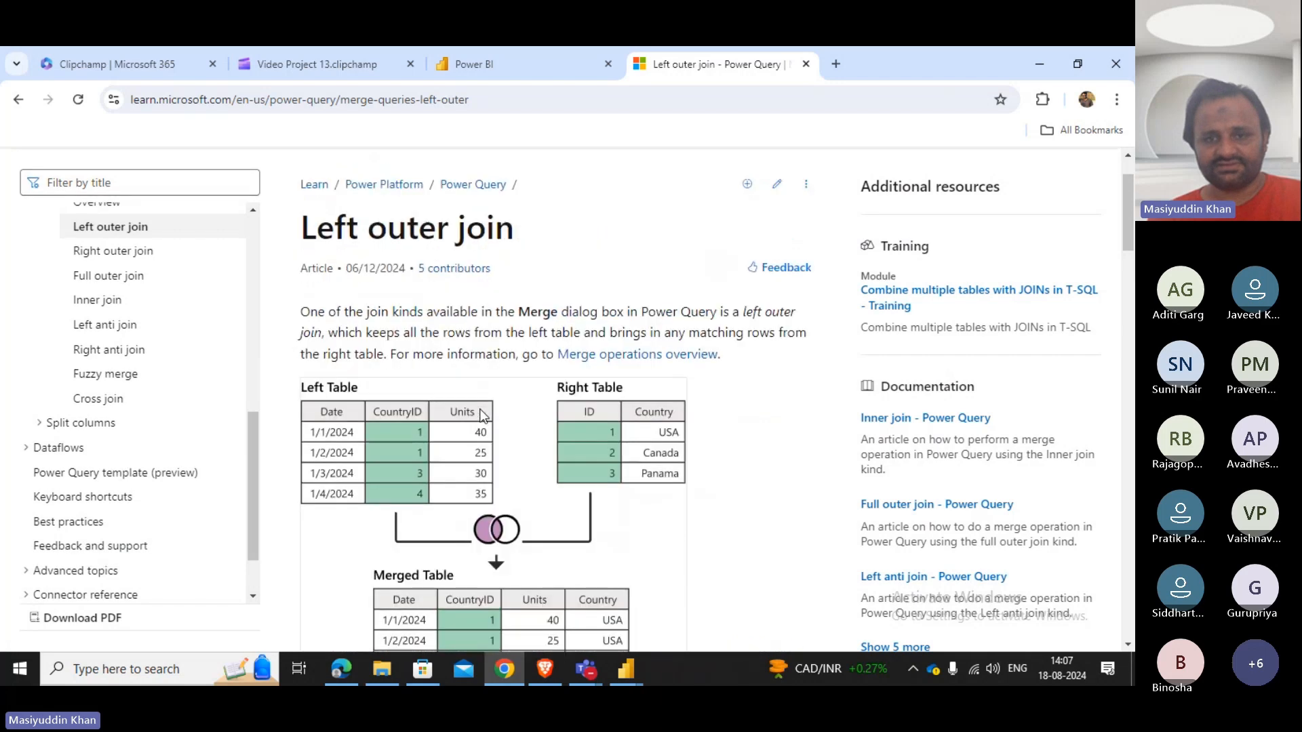
pyautogui.scroll(-2, 407, 325)
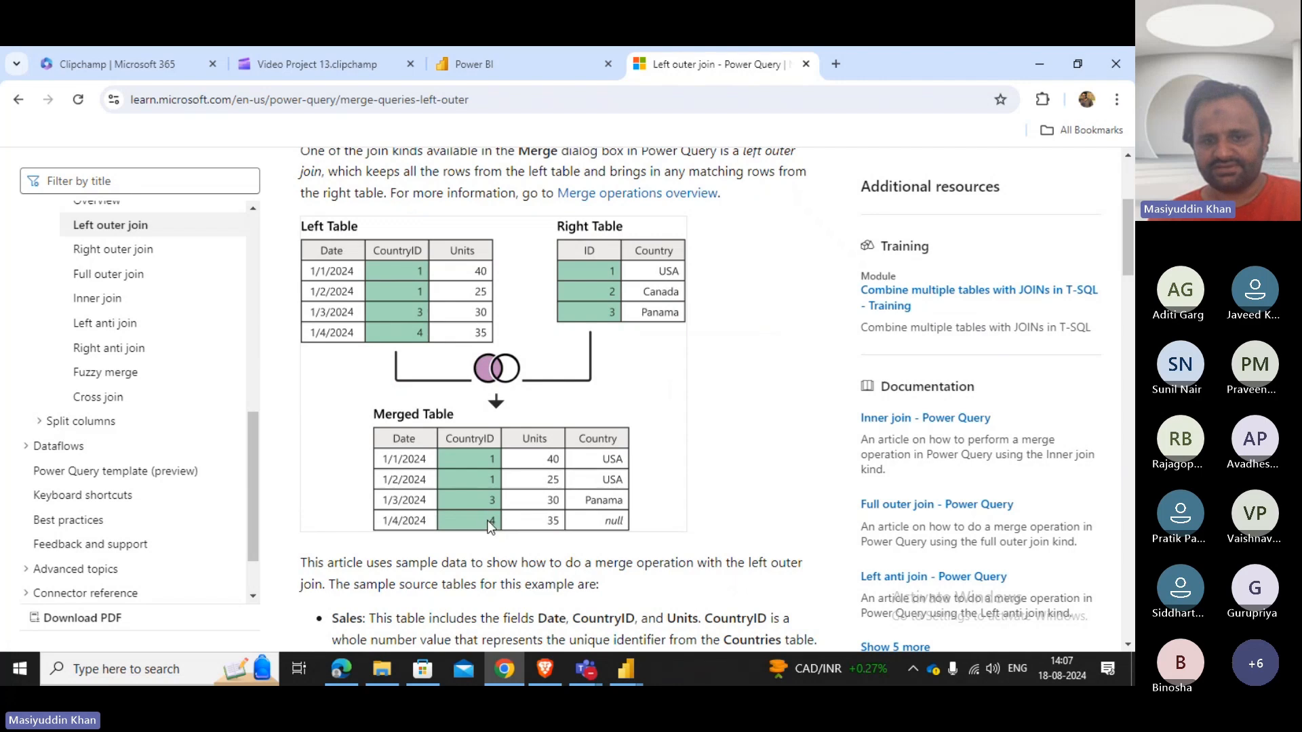
# Examine the article's sample Sales and Countries tables, comparing the CountryID and ID columns used for the join.
pyautogui.scroll(-3, 489, 526)
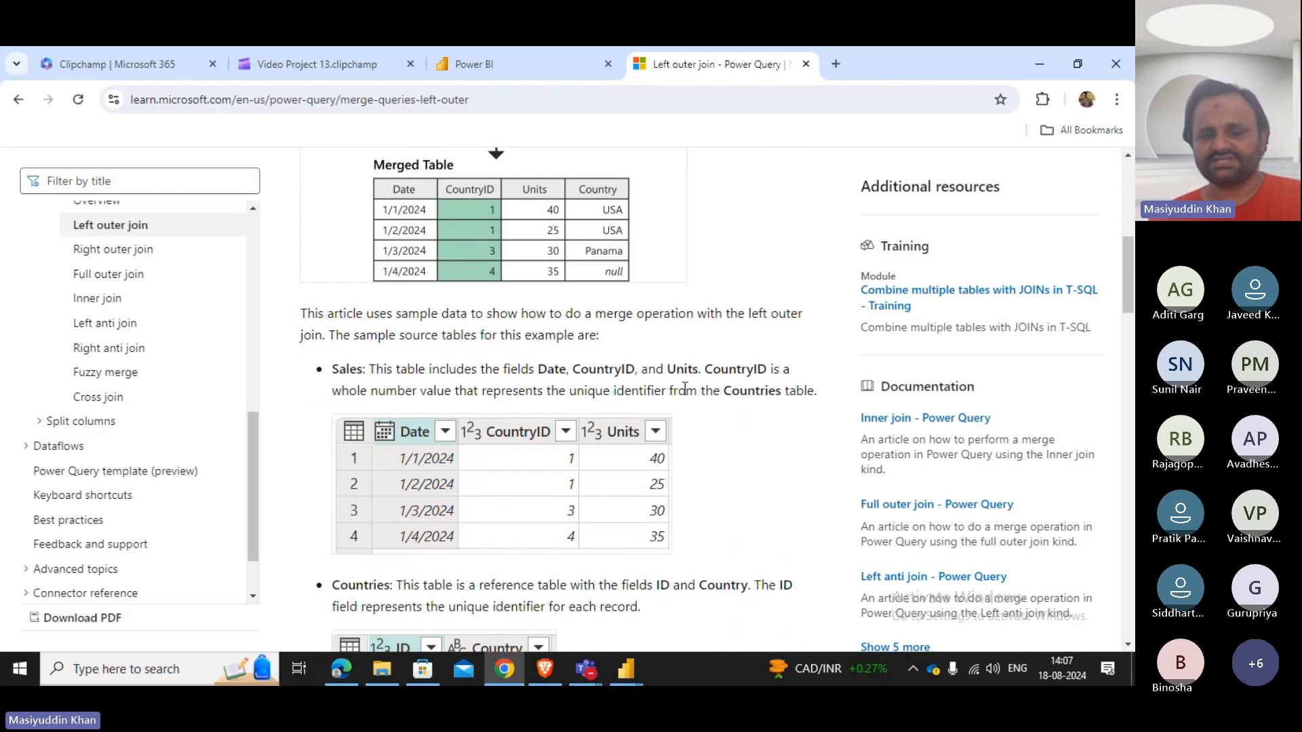
pyautogui.scroll(-1, 526, 464)
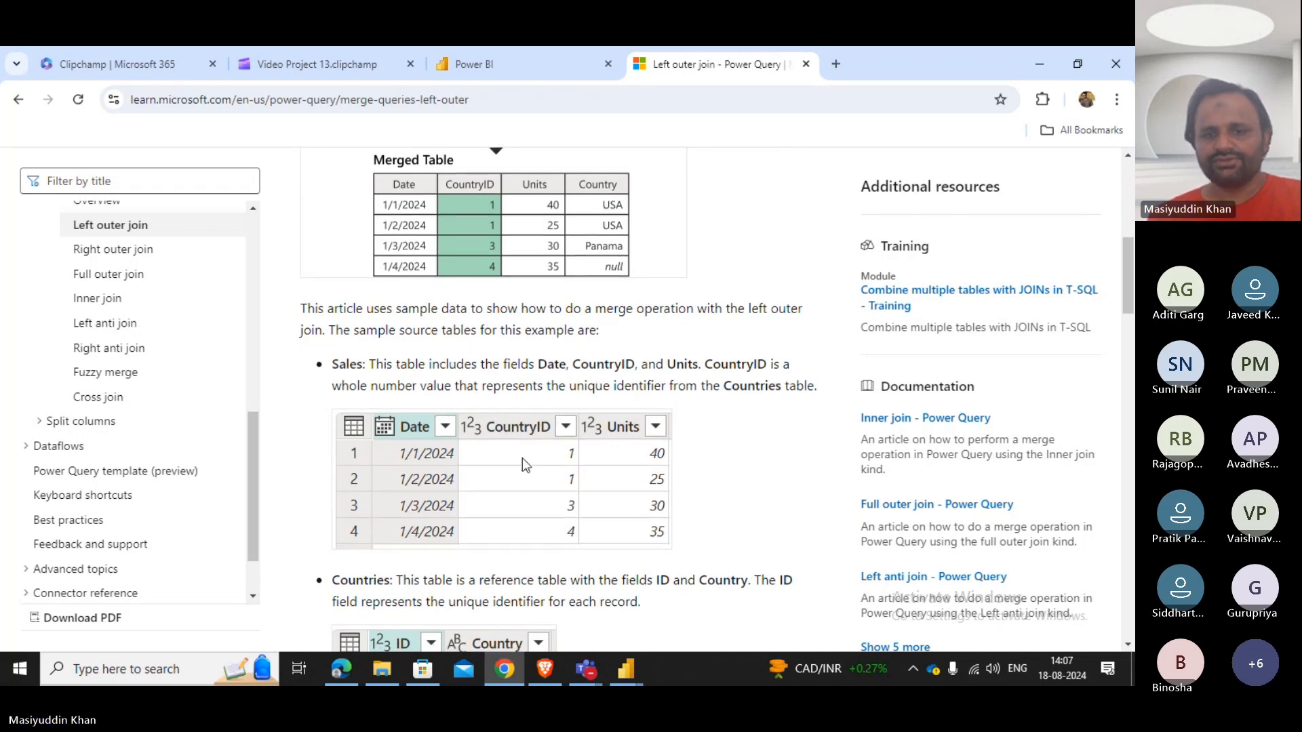
pyautogui.scroll(-1, 523, 464)
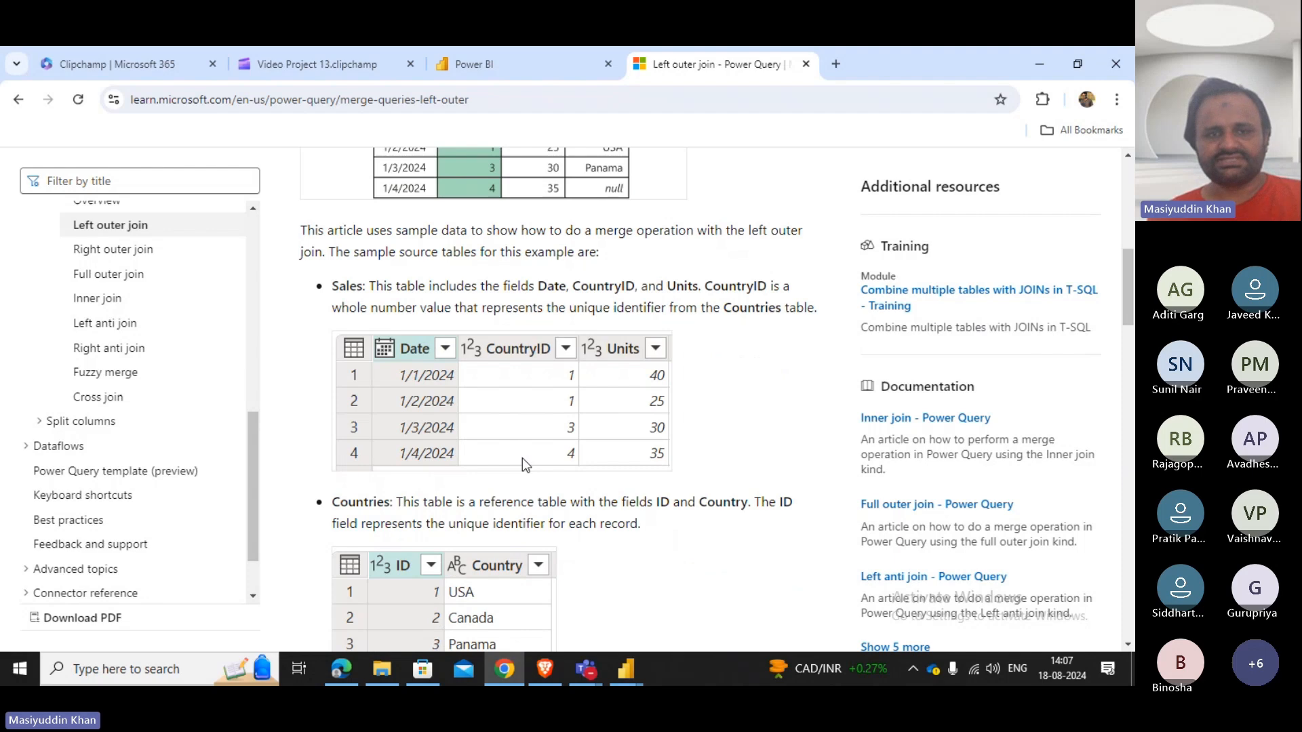
pyautogui.scroll(-1, 524, 463)
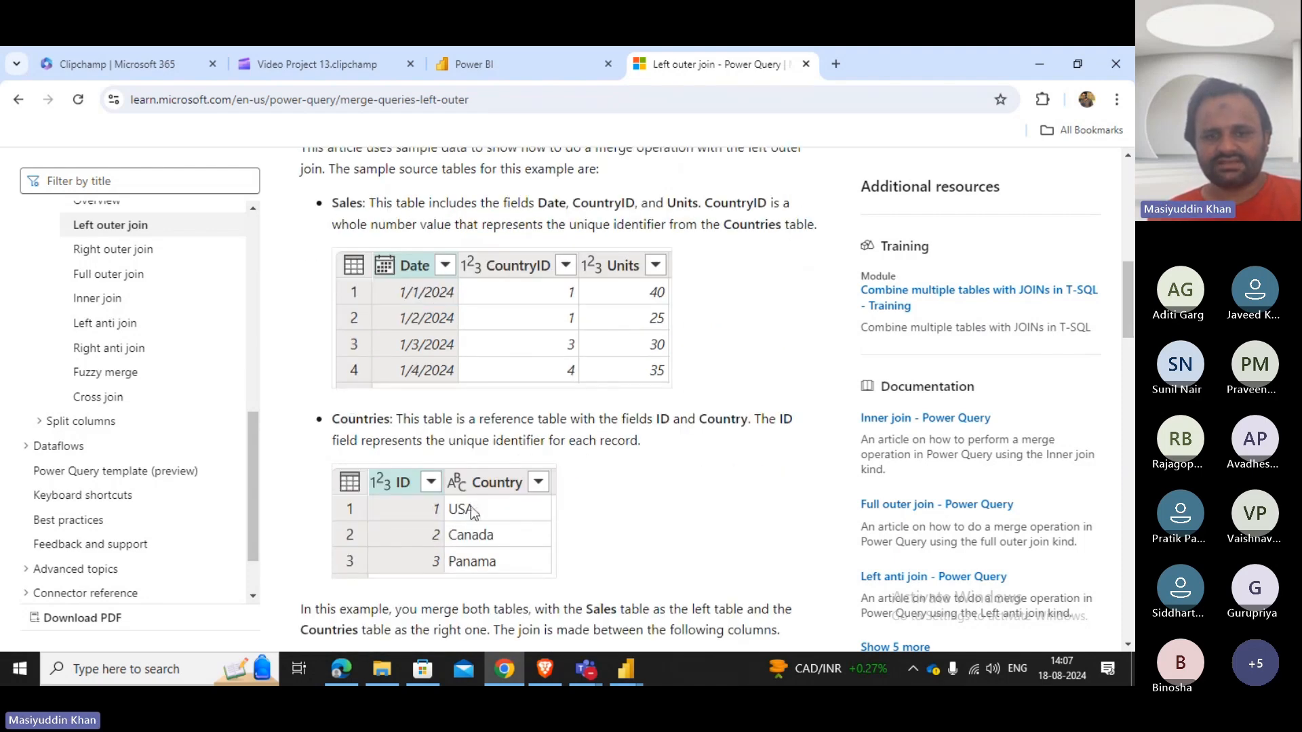
pyautogui.scroll(-1, 471, 506)
pyautogui.scroll(-1, 481, 489)
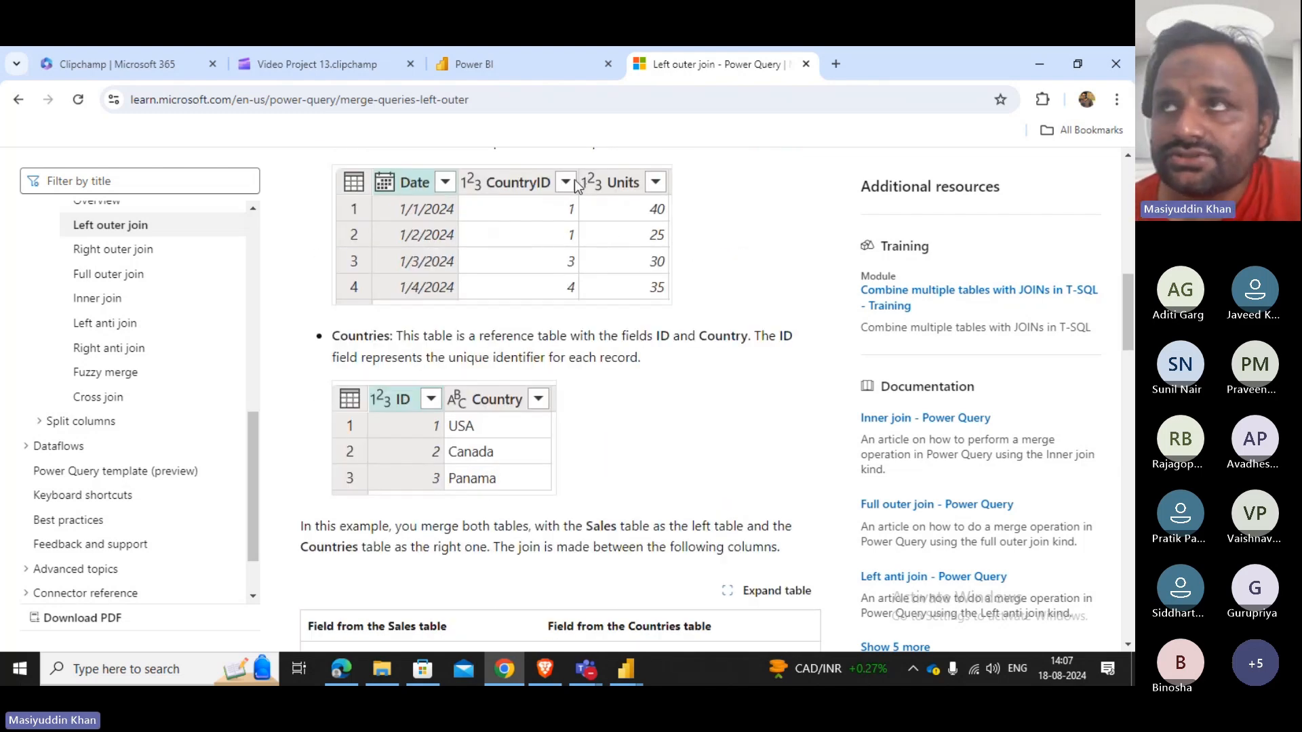
pyautogui.scroll(3, 518, 360)
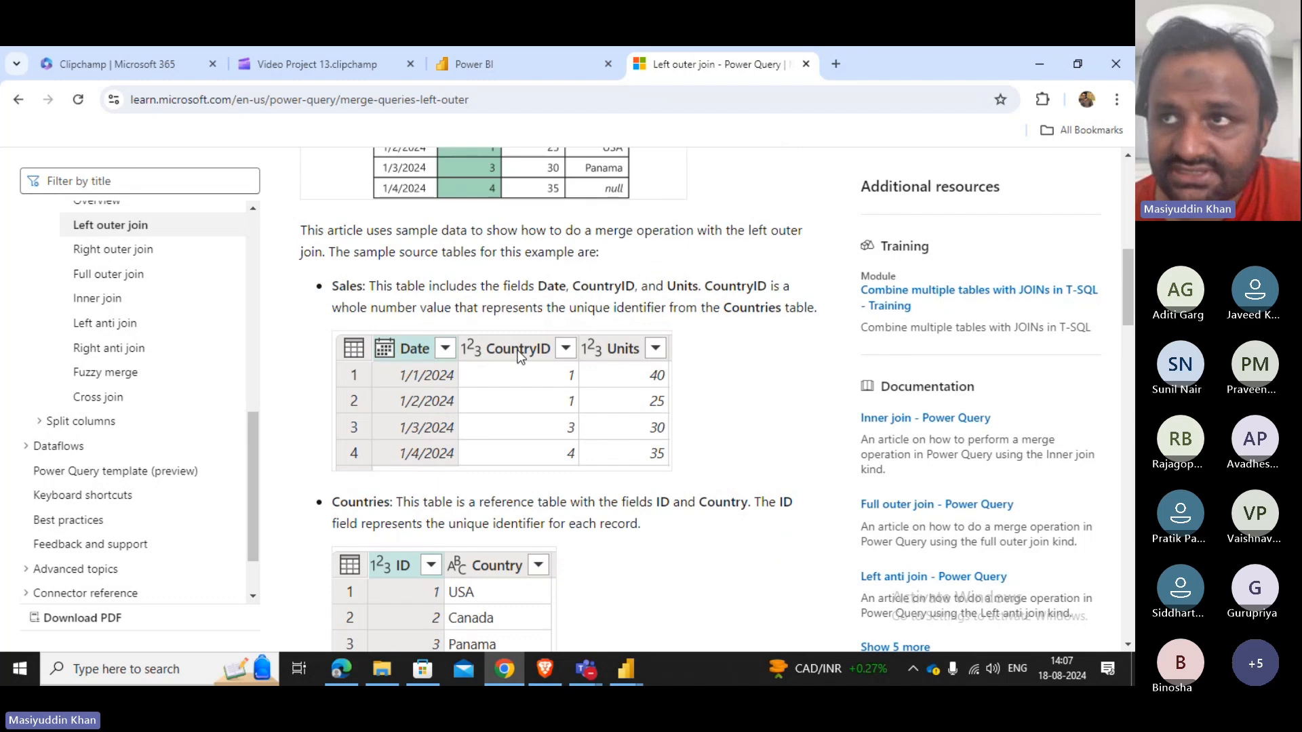
pyautogui.scroll(-3, 491, 372)
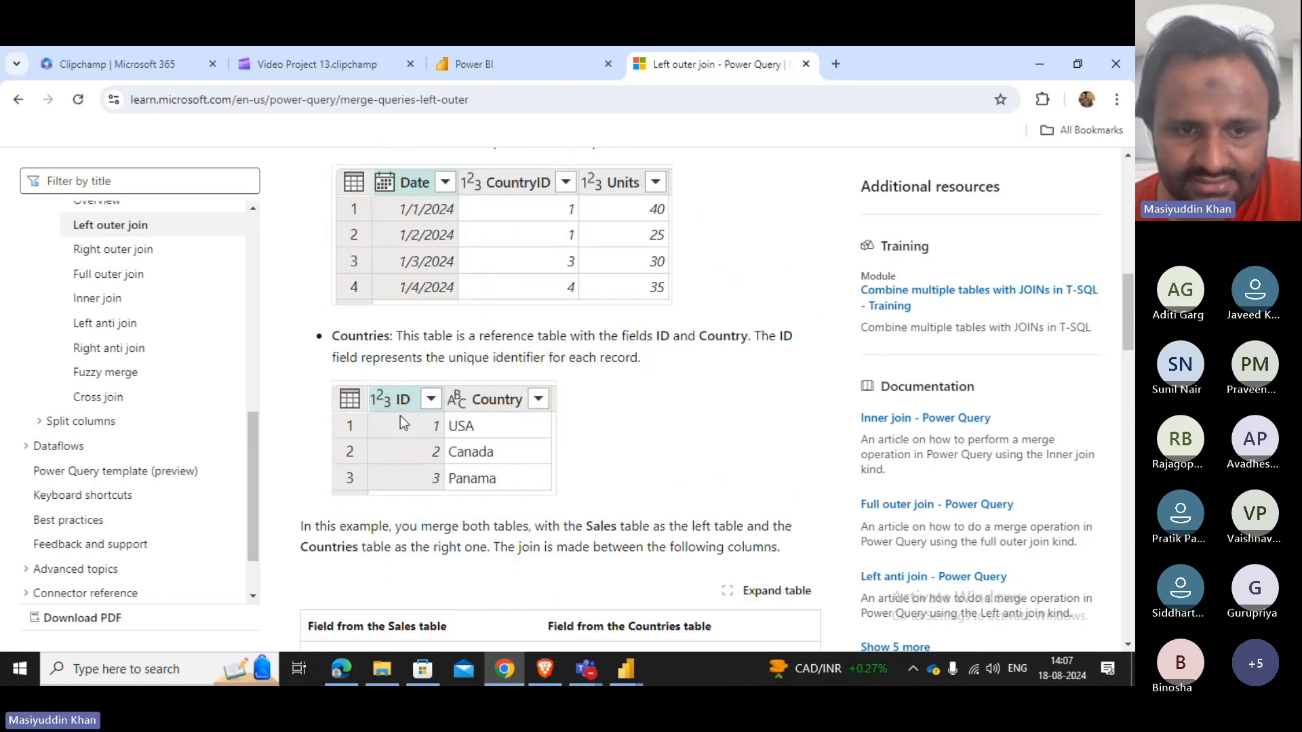
pyautogui.scroll(1, 400, 416)
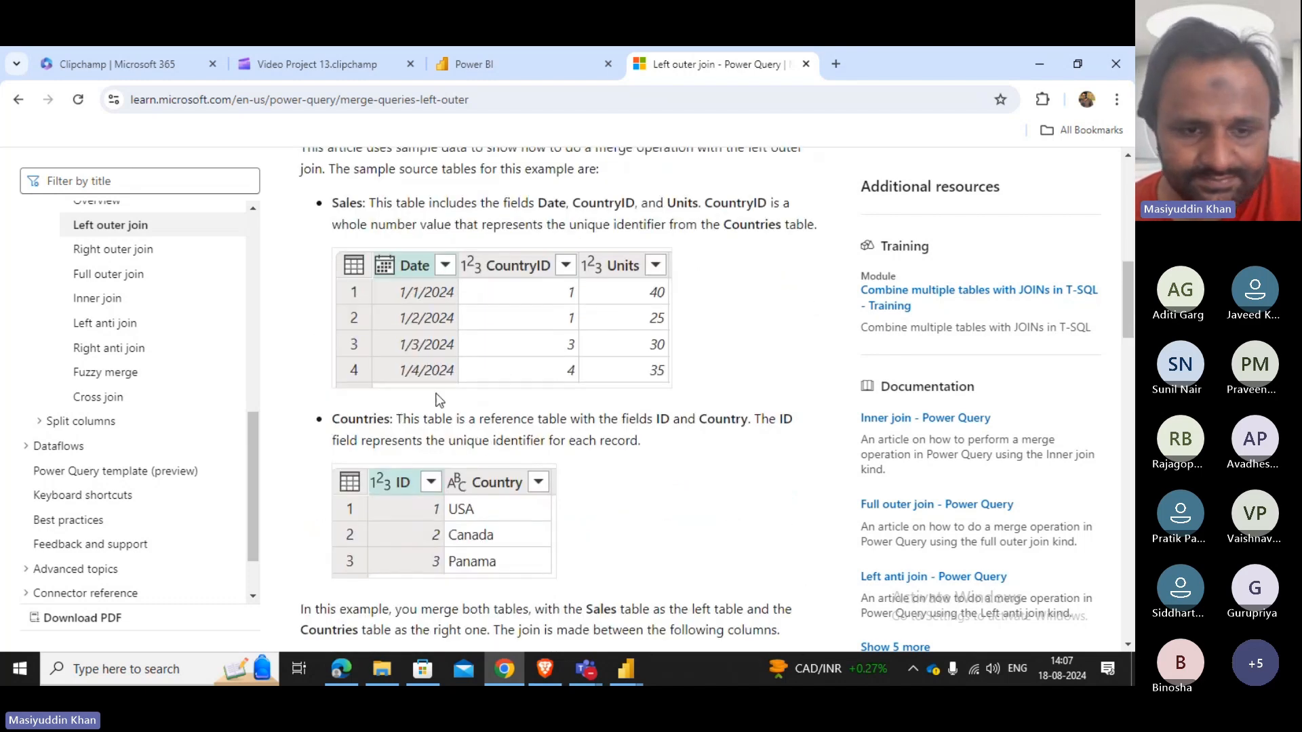
# Read the article's join fields, the goal of the merged table and the instructions for doing a left outer join.
pyautogui.scroll(-4, 434, 400)
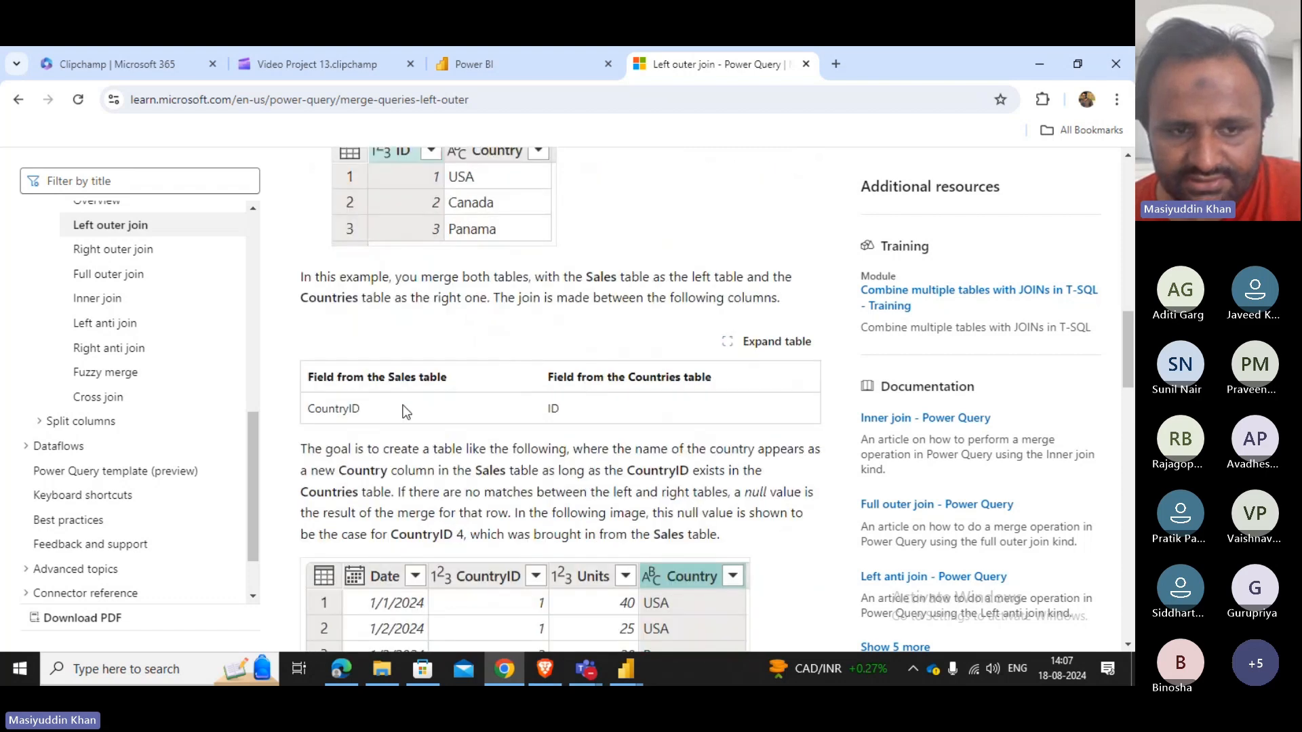
pyautogui.scroll(-2, 358, 407)
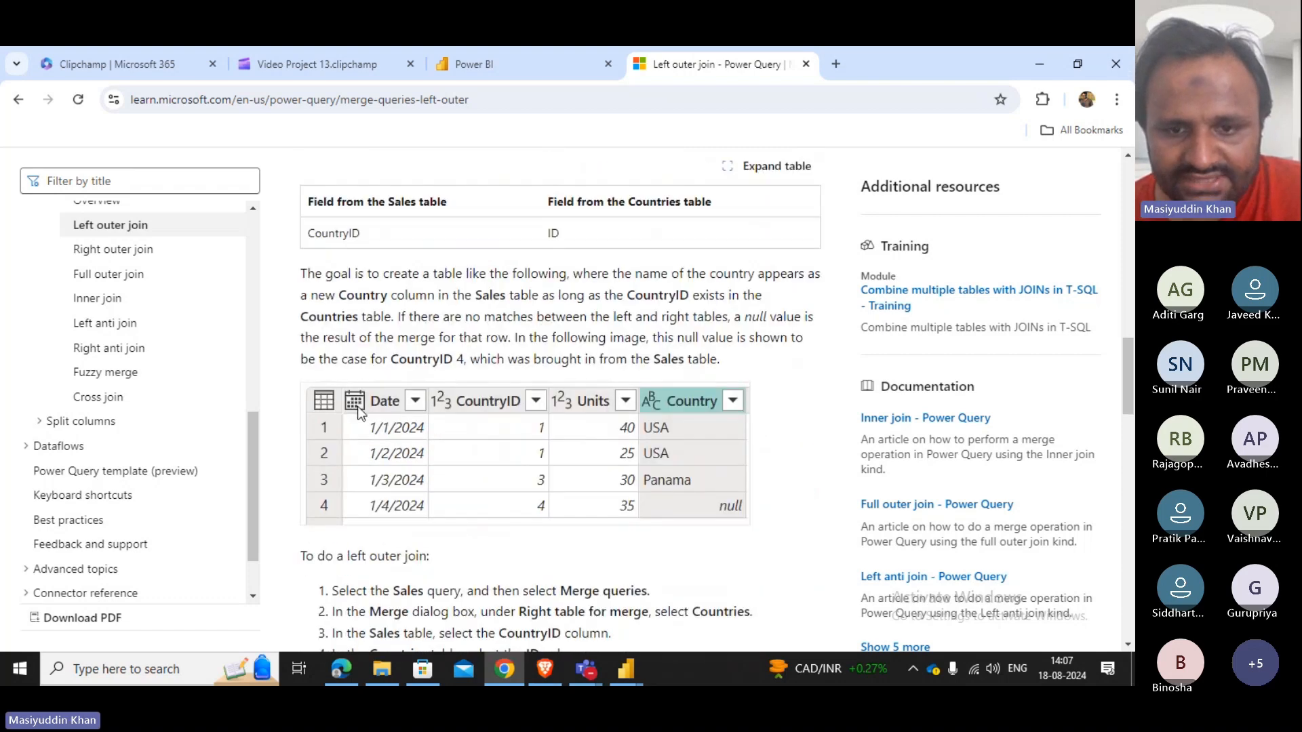
pyautogui.scroll(1, 357, 405)
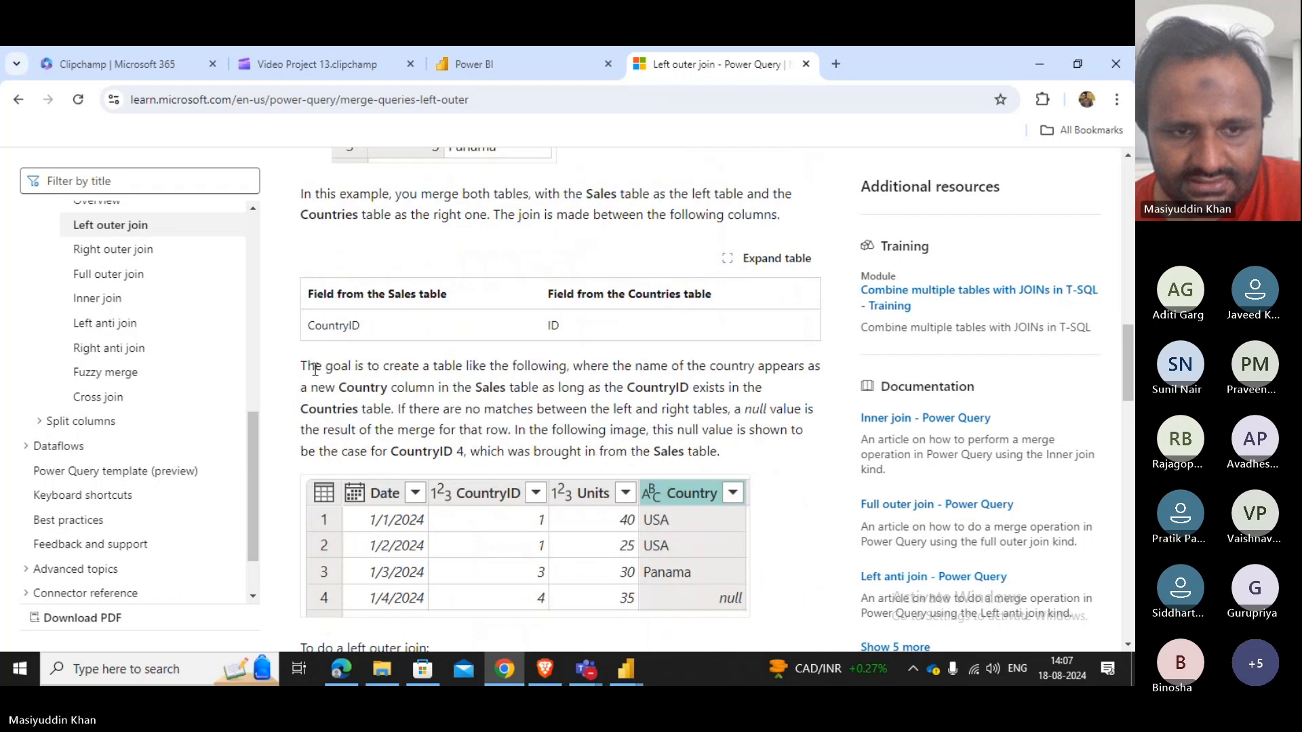
pyautogui.moveTo(315, 366); pyautogui.dragTo(556, 483)
pyautogui.scroll(-5, 498, 416)
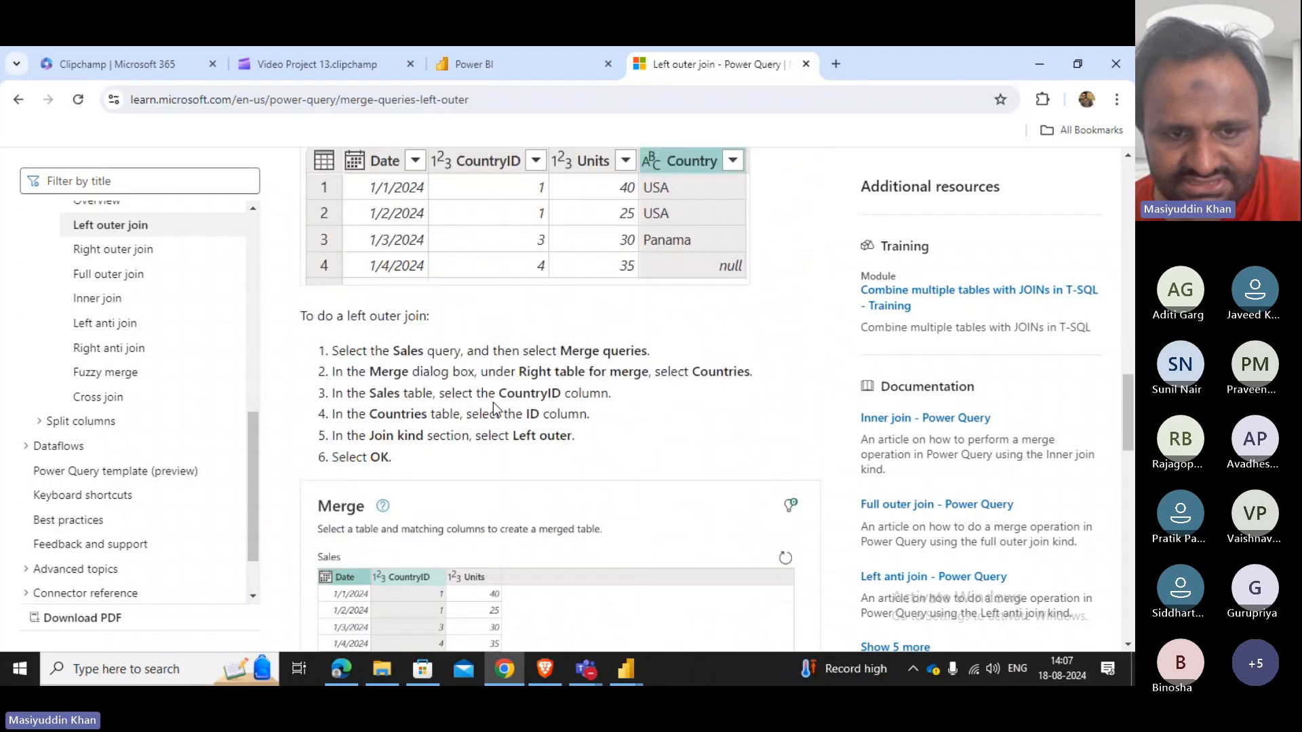
# Examine the article's Merge dialog example with its join kinds, and read the participants' latest questions in the Teams meeting chat.
pyautogui.scroll(-3, 493, 403)
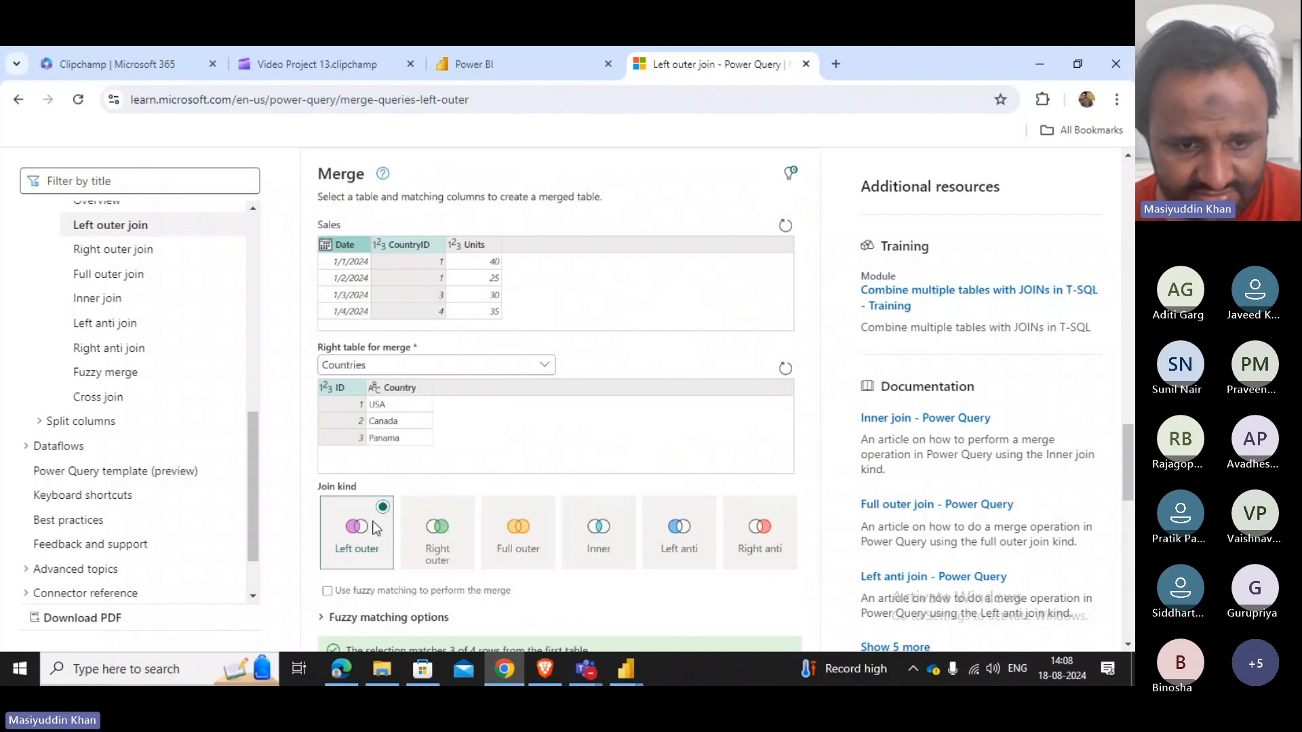
pyautogui.scroll(-1, 375, 528)
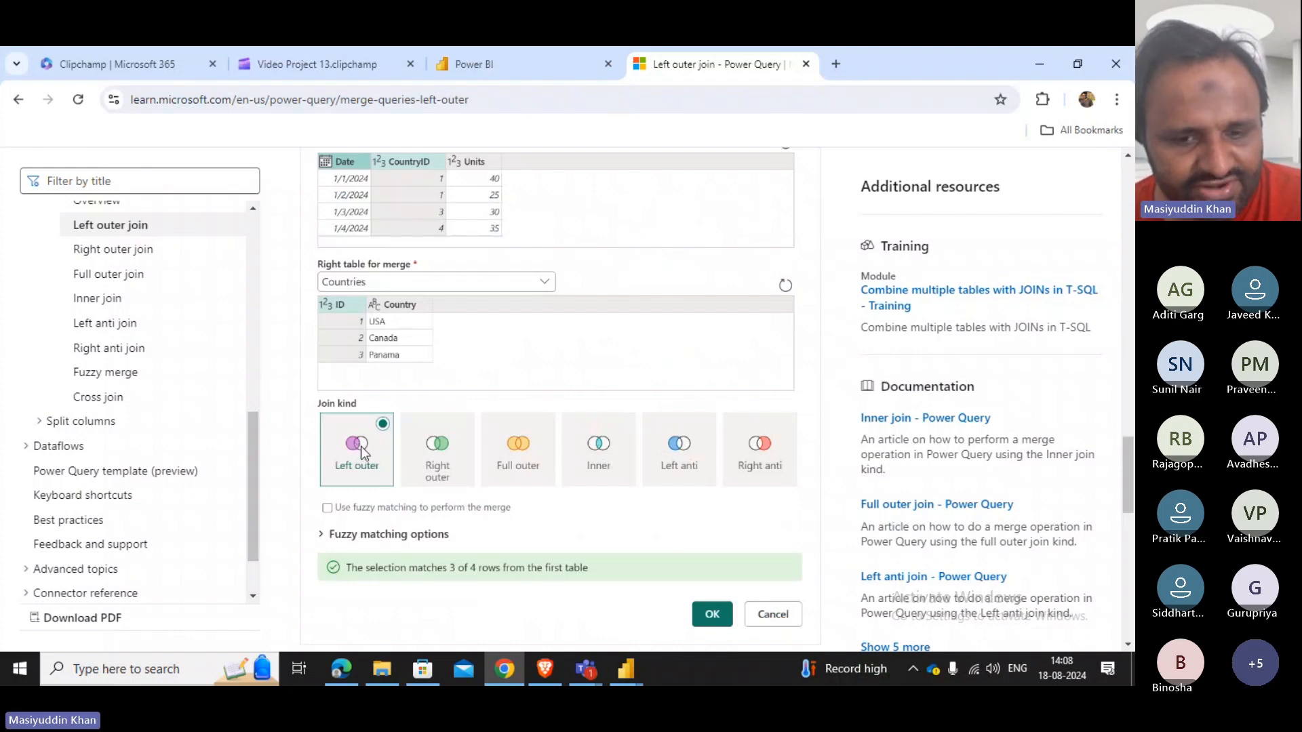
pyautogui.moveTo(589, 667)
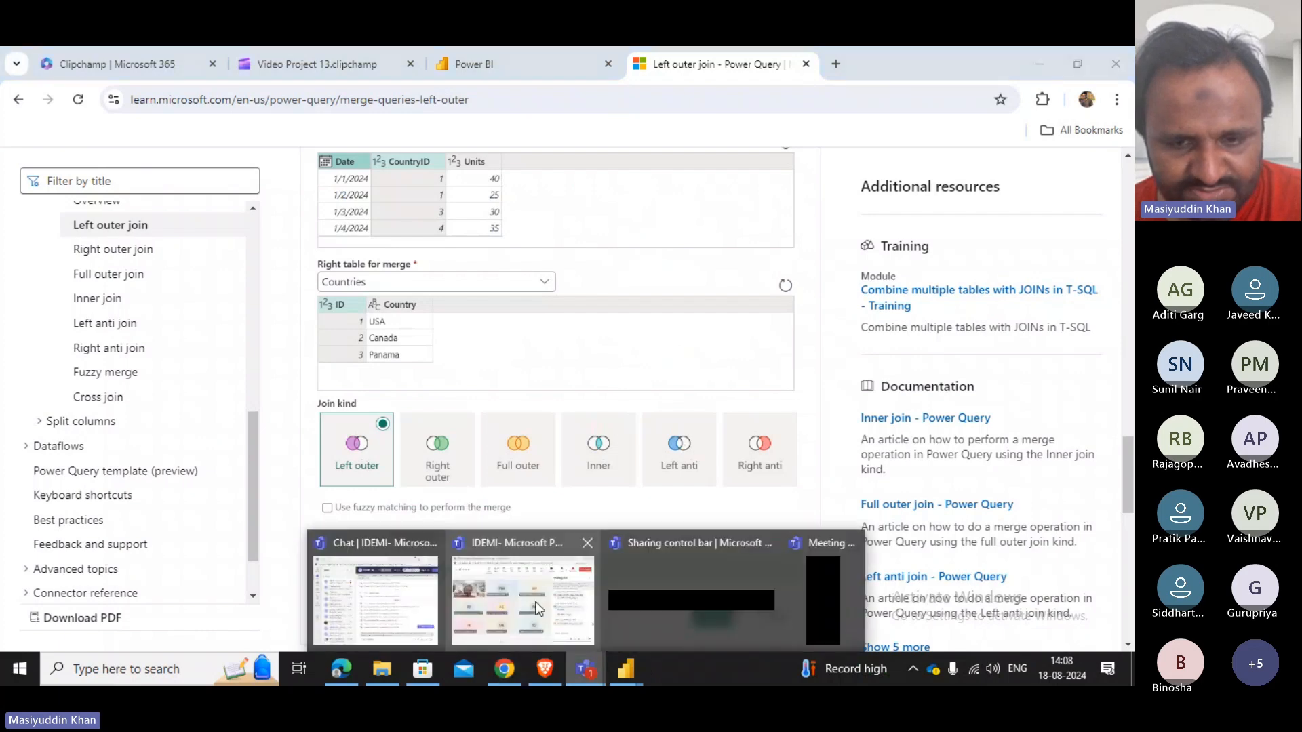
pyautogui.click(535, 607)
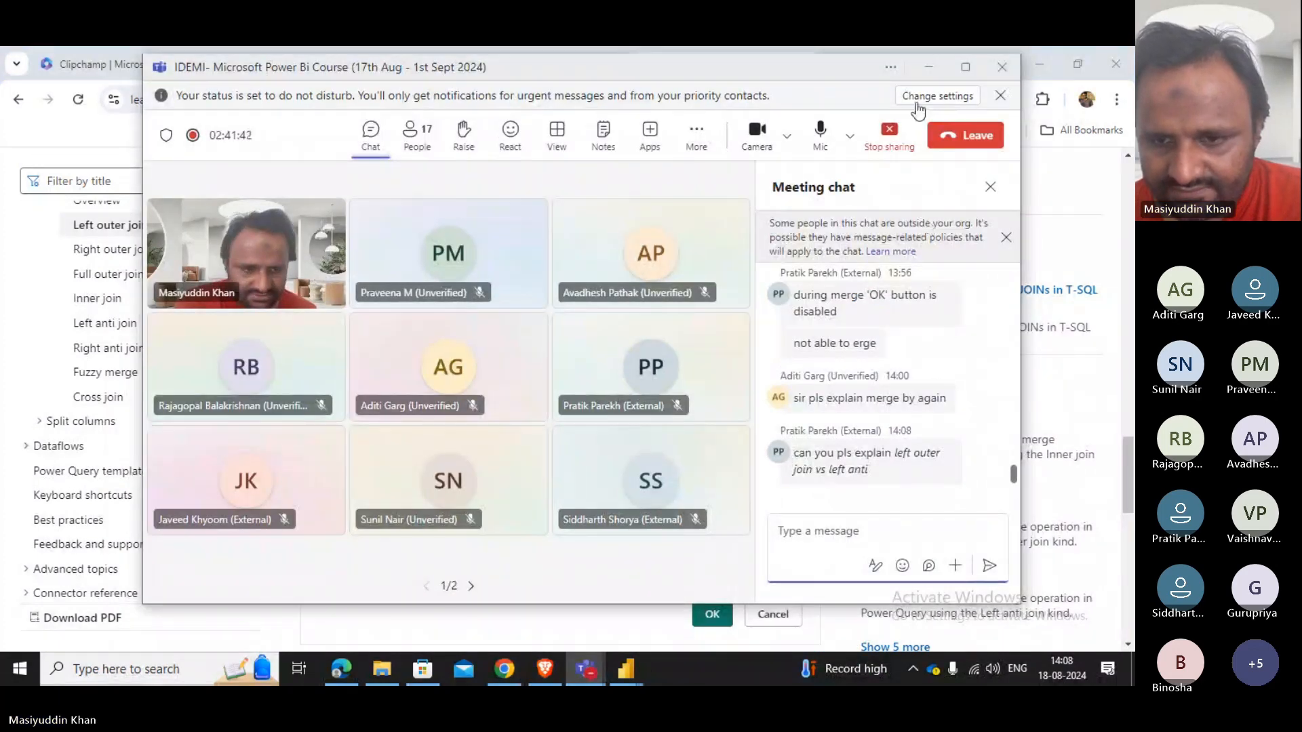
pyautogui.click(930, 70)
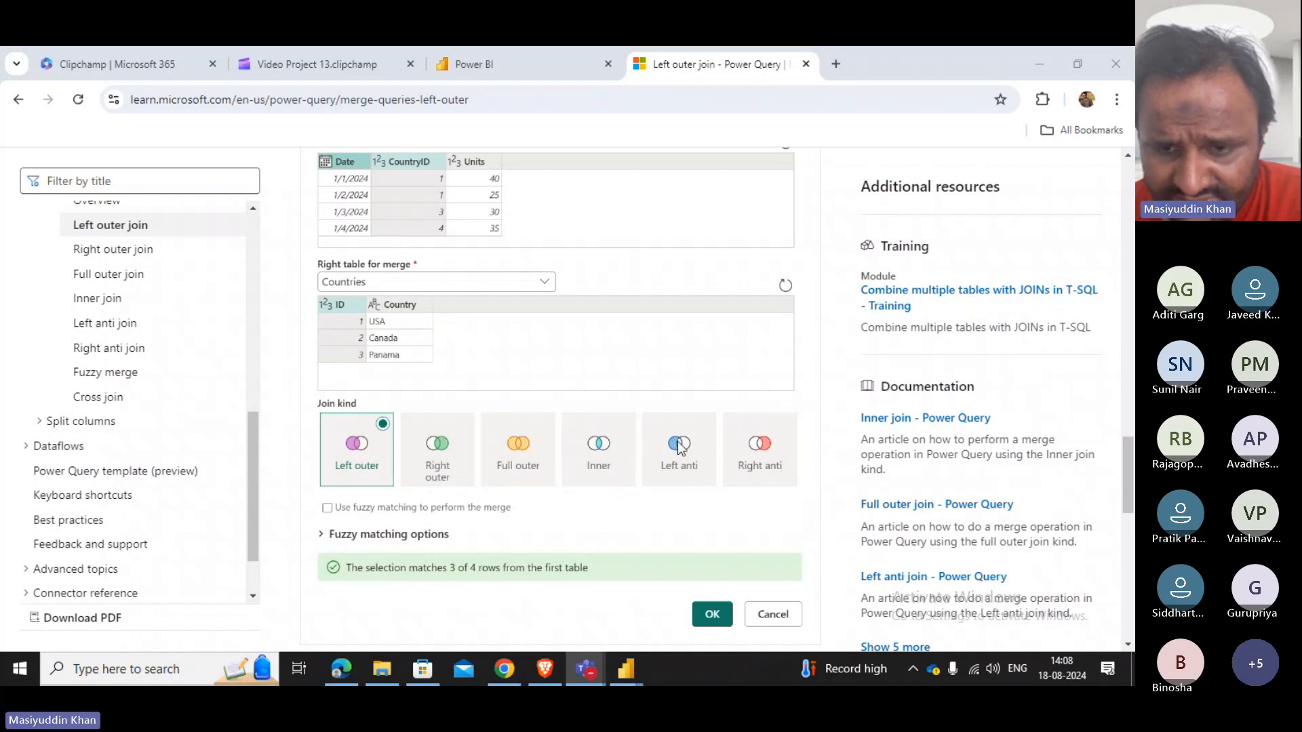
# Switch to the Power Query Editor and cancel the open full outer merge of Dept and Emp.
pyautogui.moveTo(637, 665)
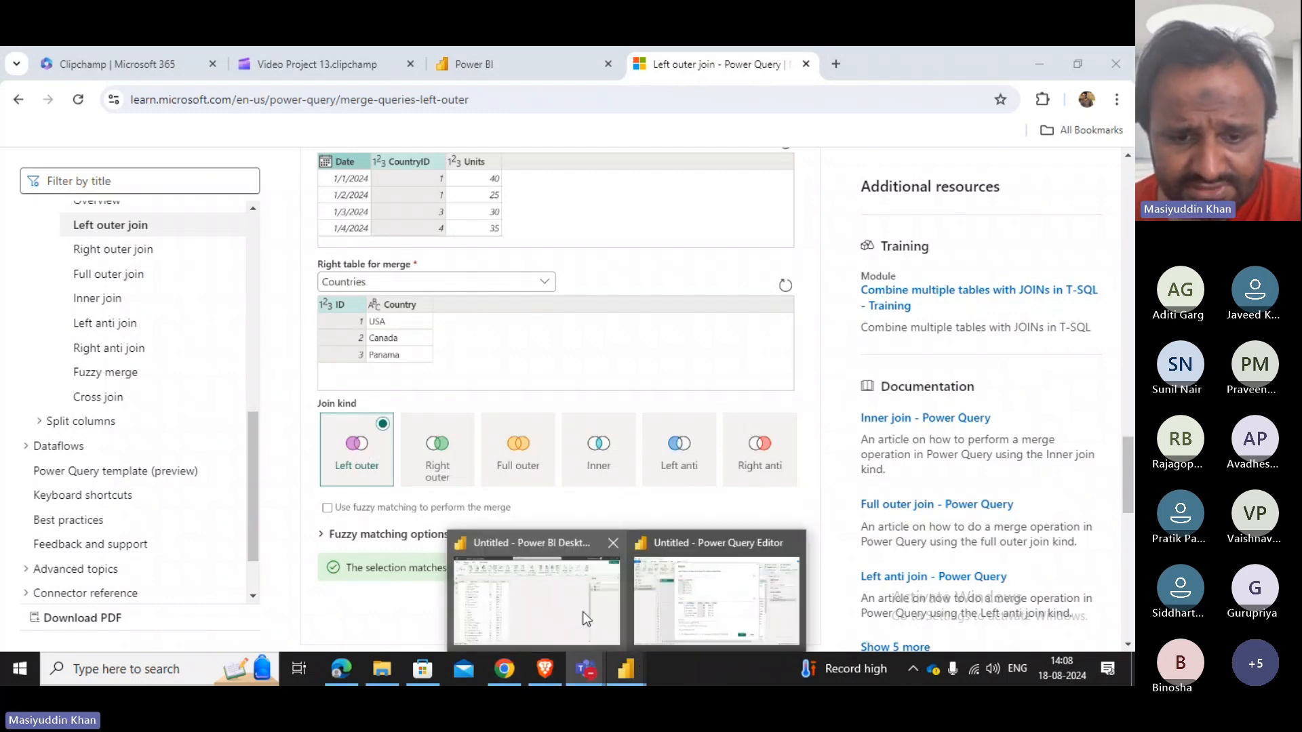
pyautogui.click(588, 619)
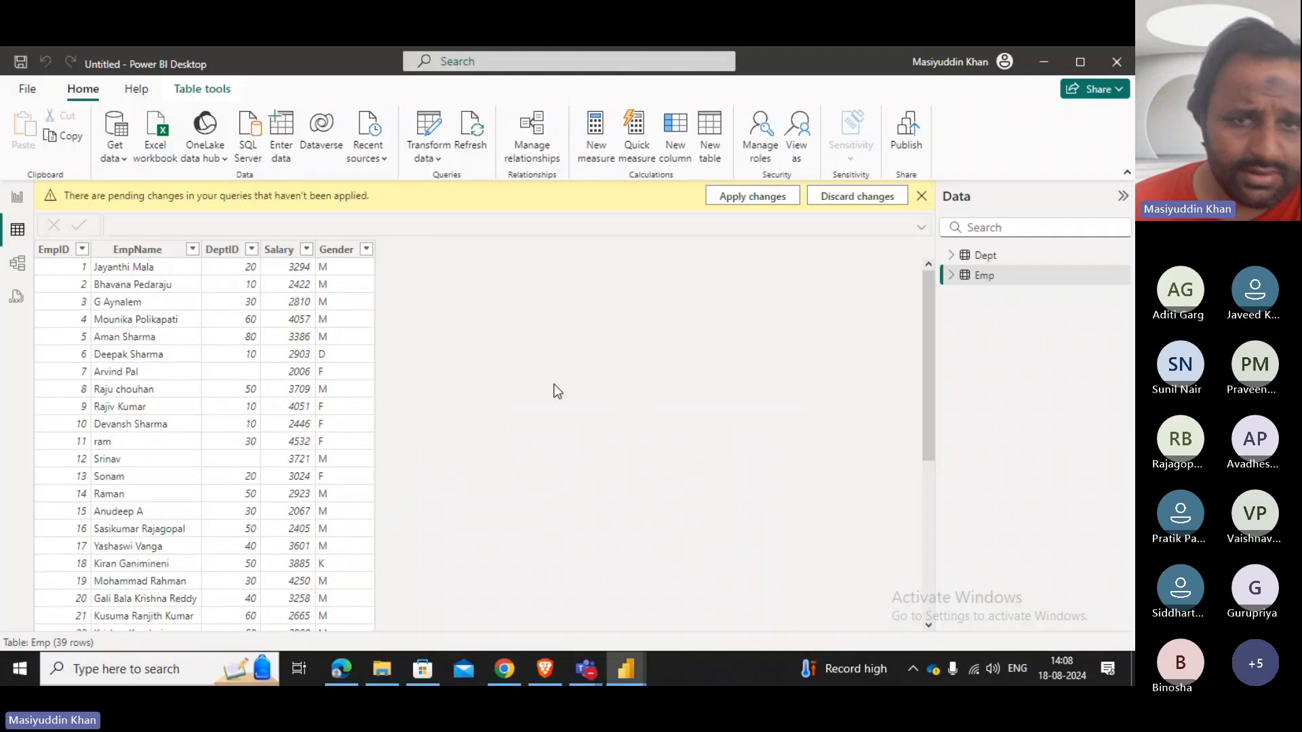
pyautogui.moveTo(625, 669)
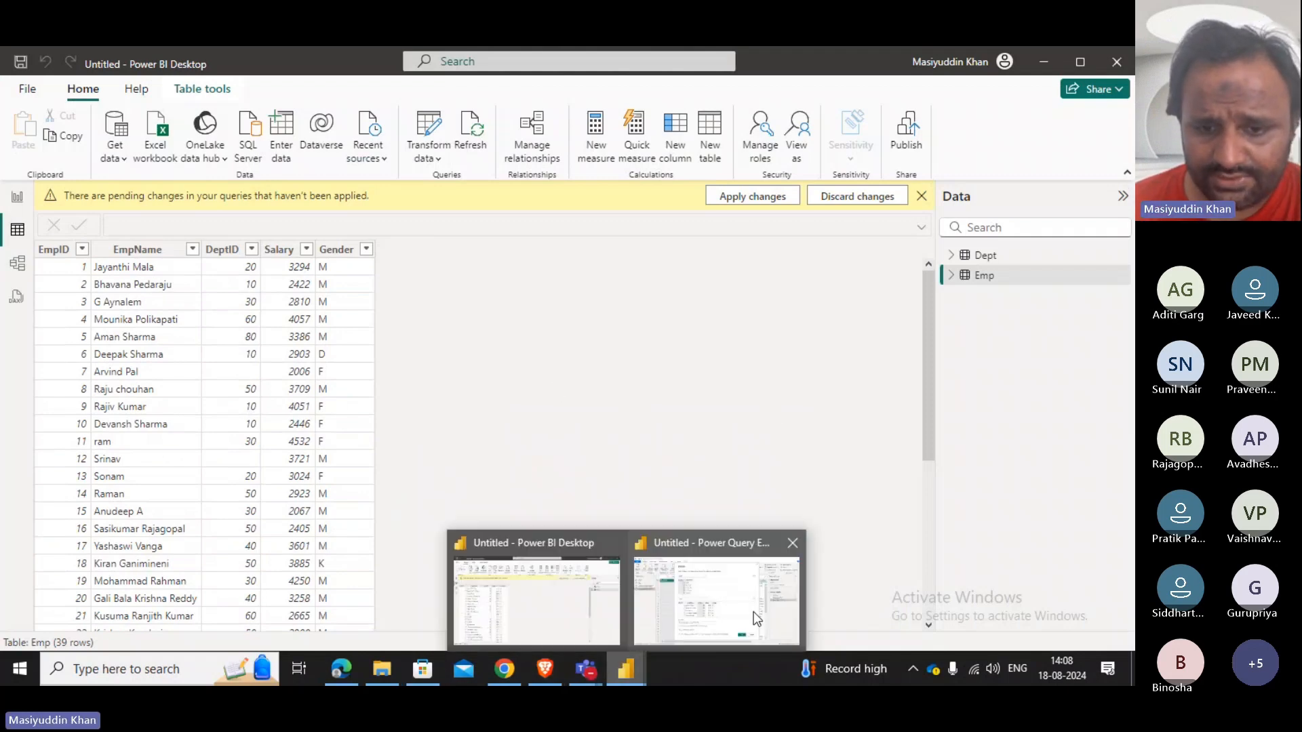
pyautogui.click(754, 611)
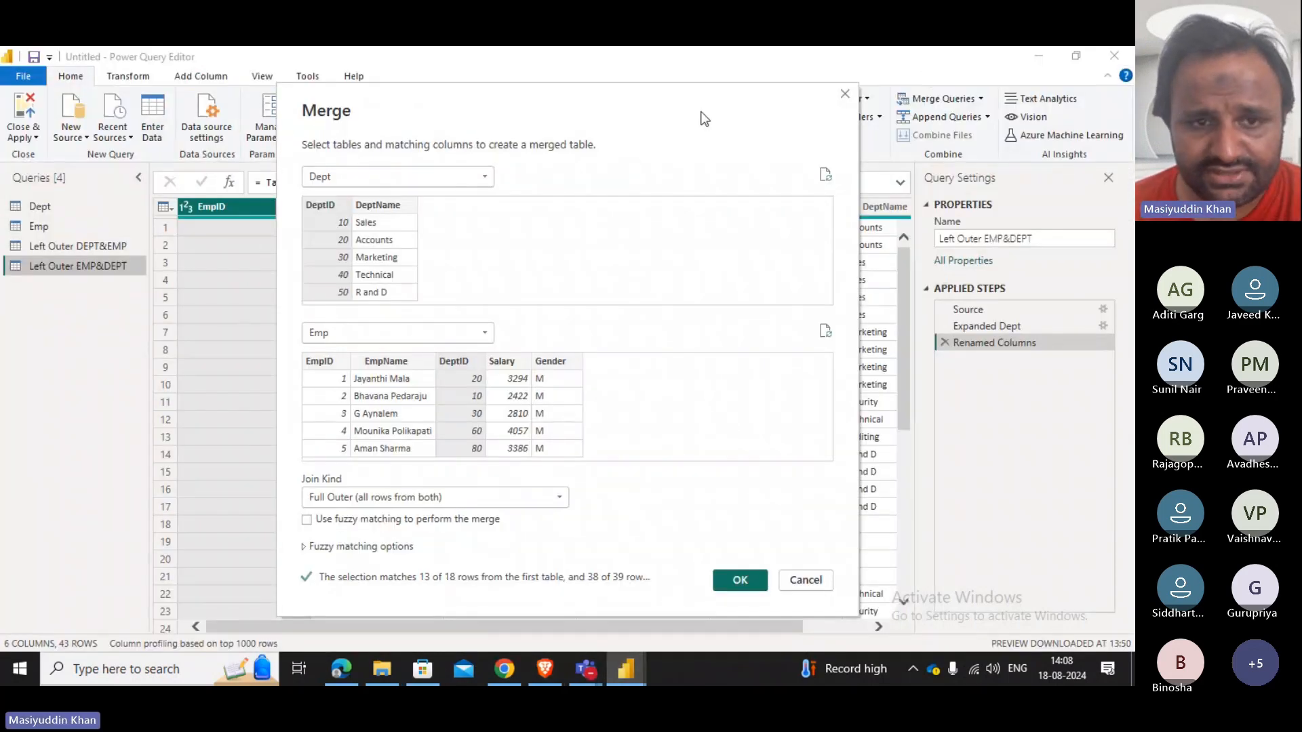
pyautogui.moveTo(701, 116); pyautogui.dragTo(651, 120)
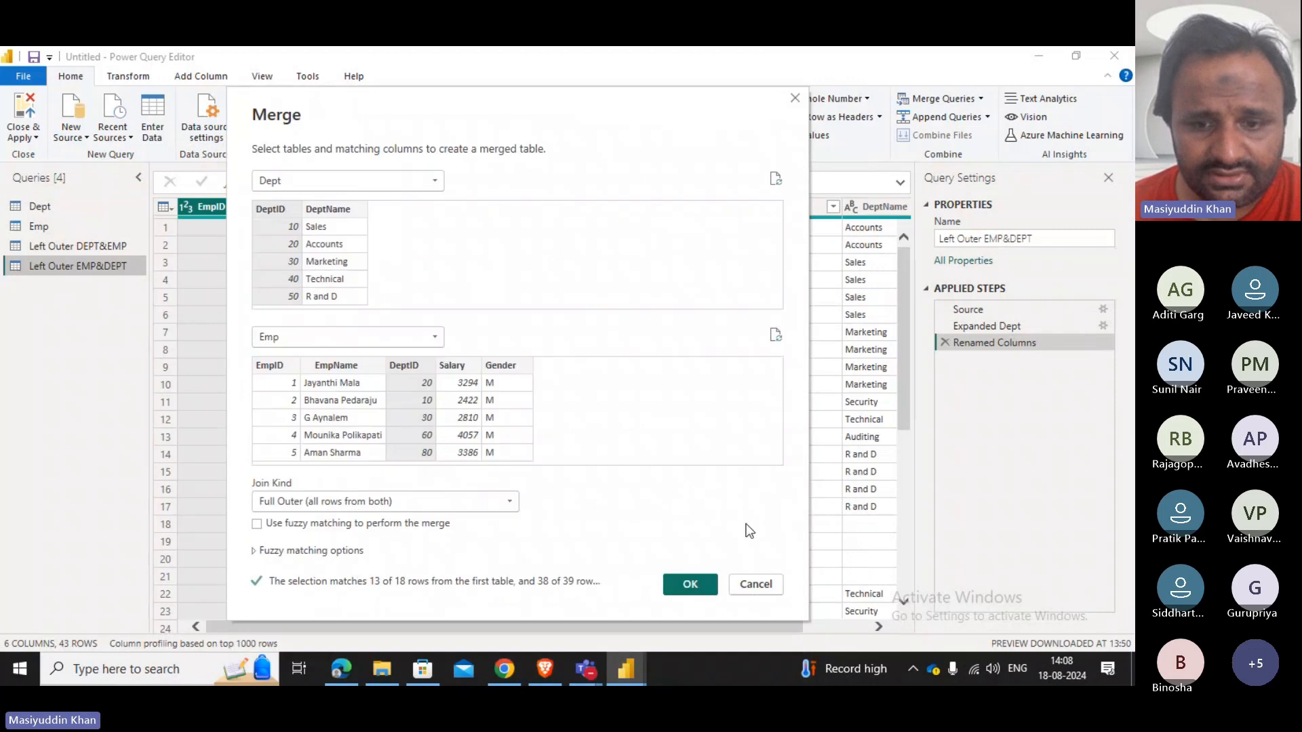
pyautogui.click(754, 583)
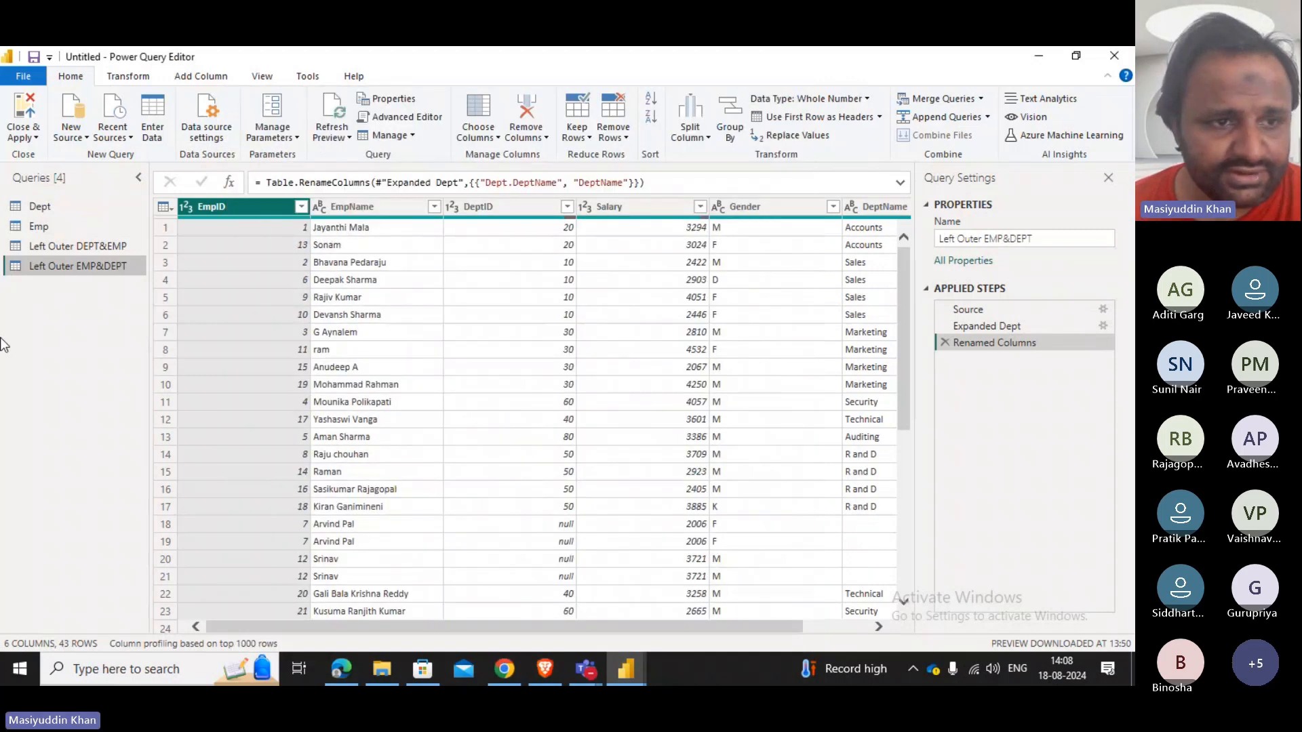
pyautogui.rightClick(84, 267)
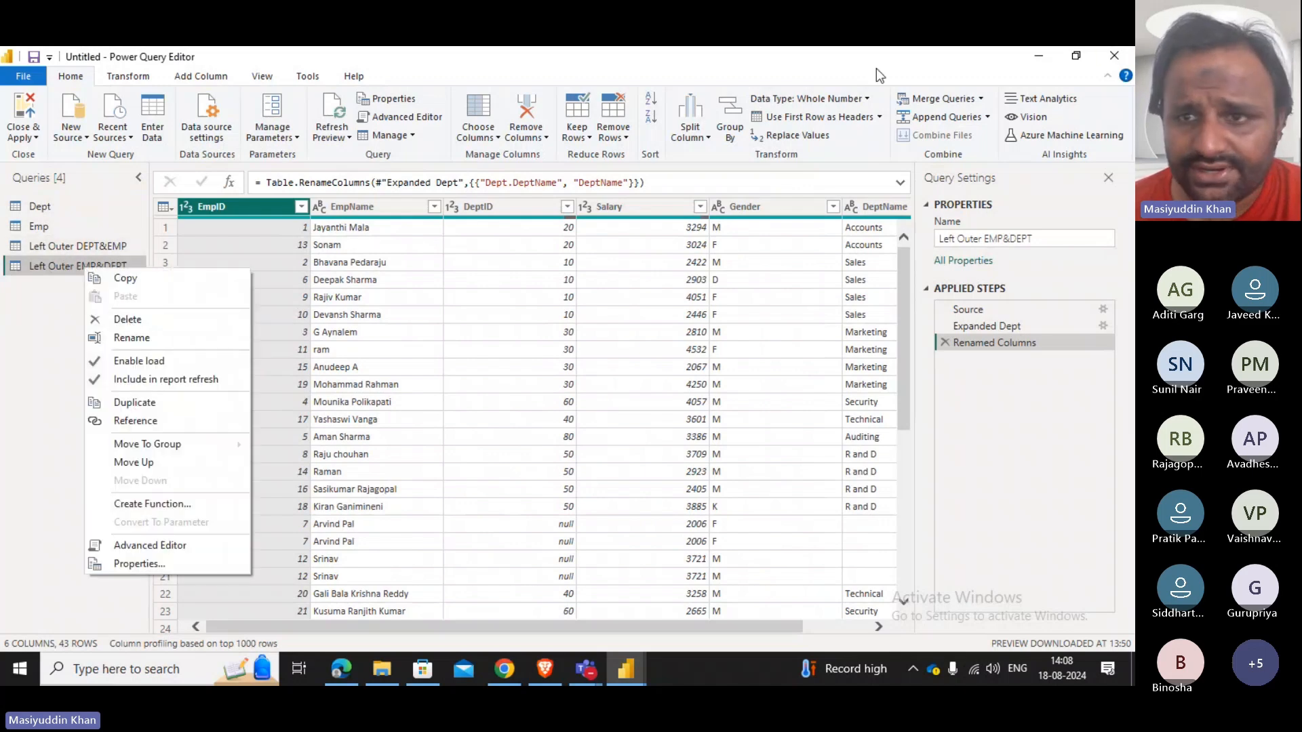
pyautogui.click(948, 100)
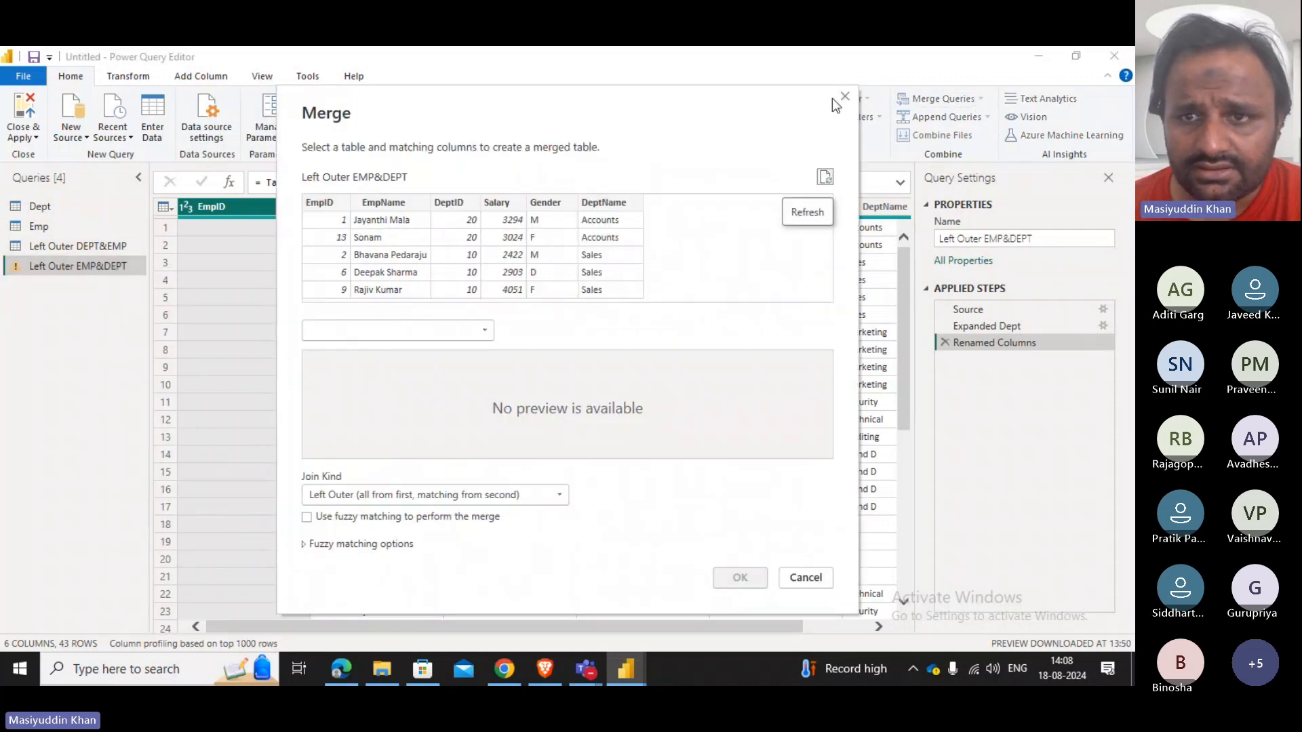
pyautogui.click(844, 97)
# Start a Merge Queries as New operation and open the list of tables available as its first table.
pyautogui.click(981, 100)
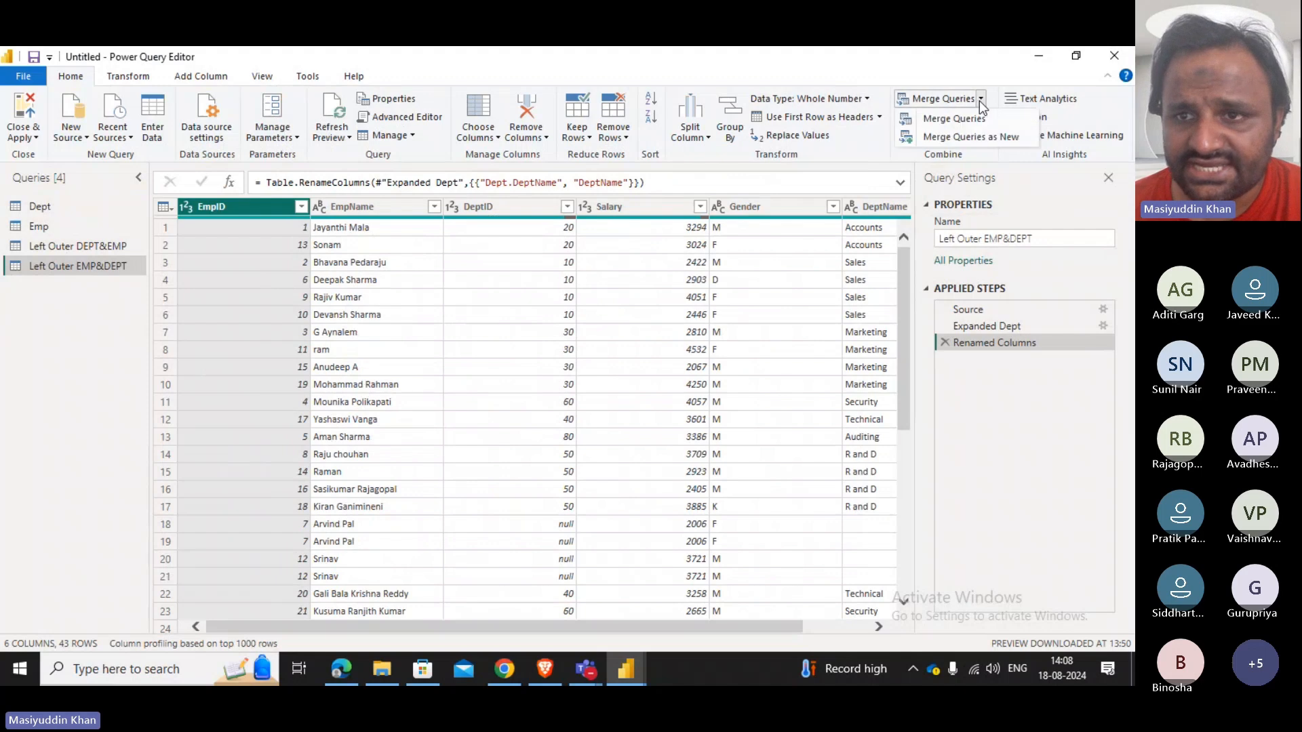
pyautogui.click(964, 137)
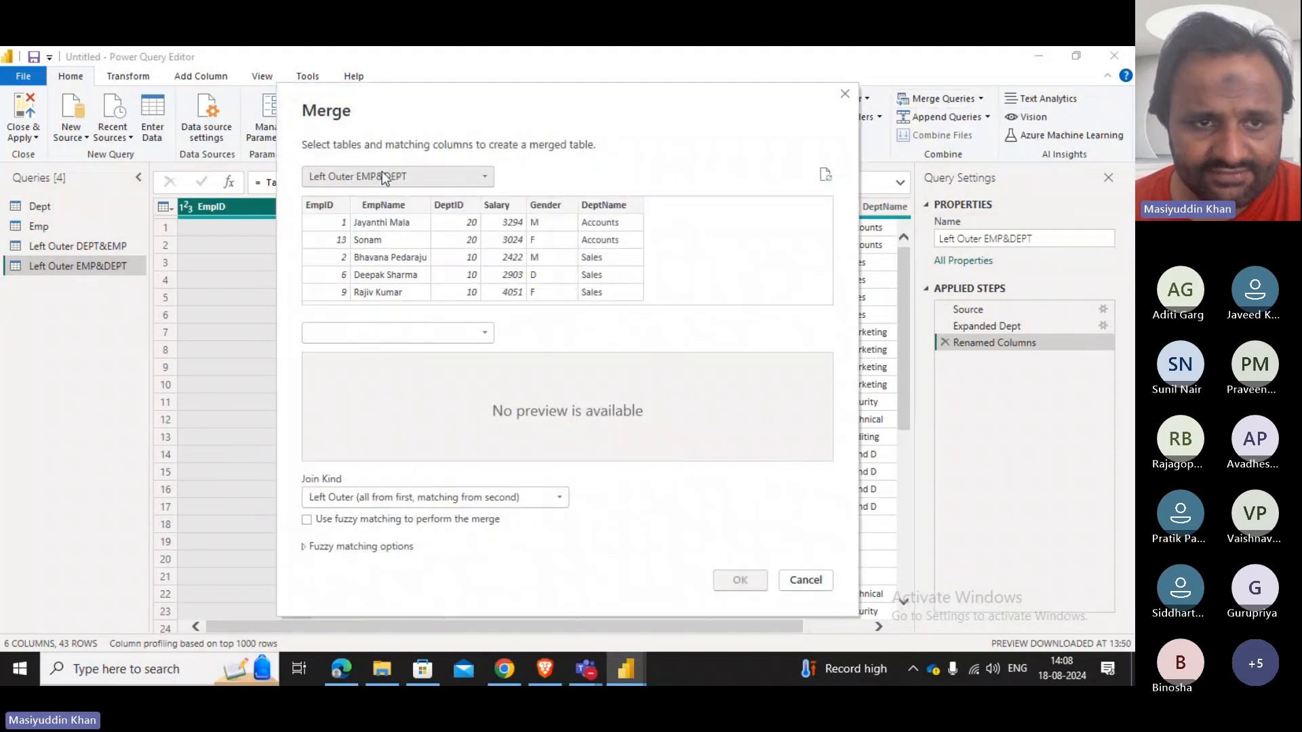
pyautogui.click(381, 174)
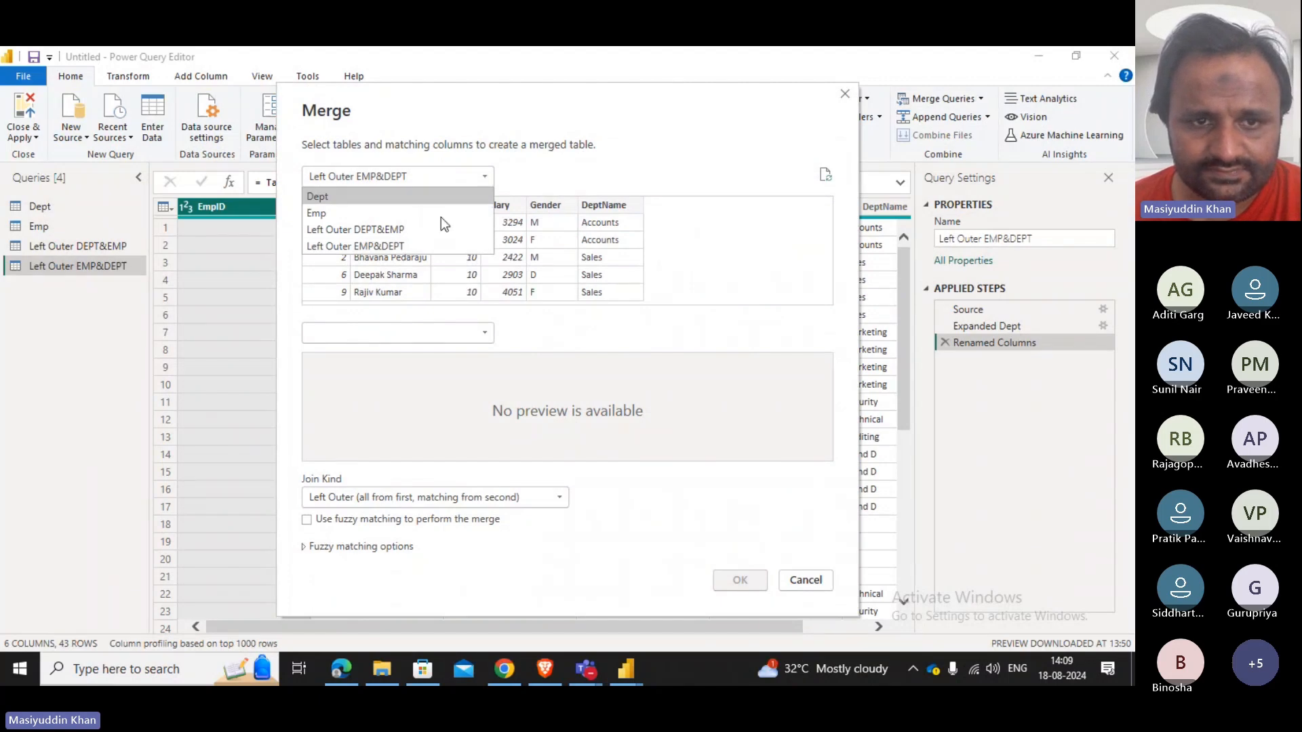
# Set up the merge with Emp as the first table and Dept as the second, matched on the DeptID columns.
pyautogui.click(457, 150)
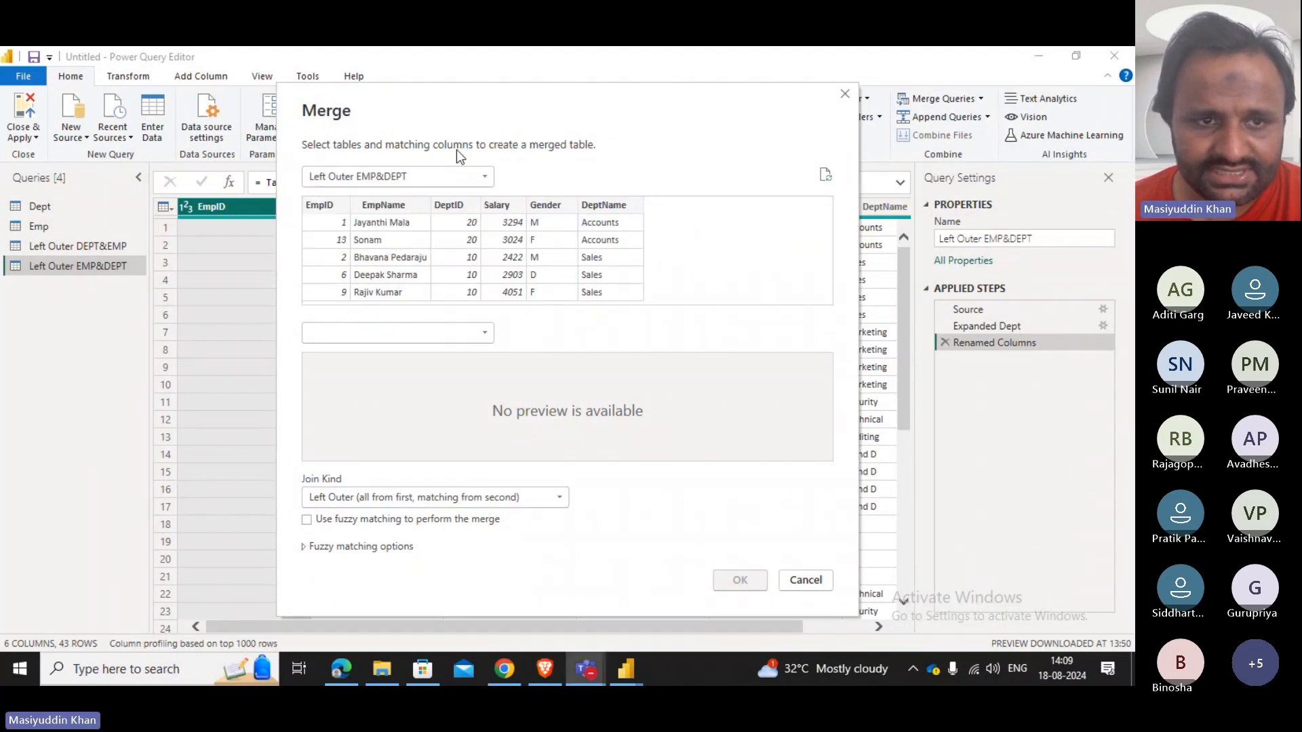
pyautogui.click(434, 176)
pyautogui.click(349, 211)
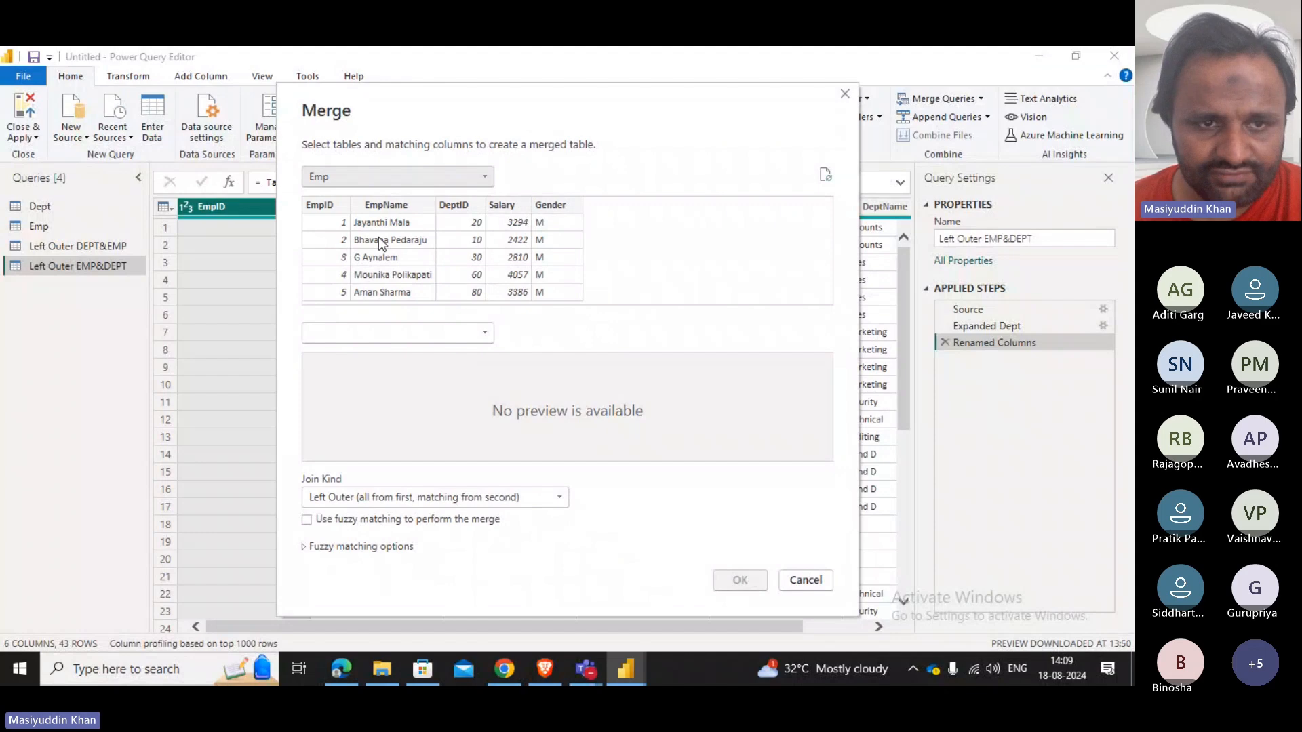
pyautogui.click(407, 332)
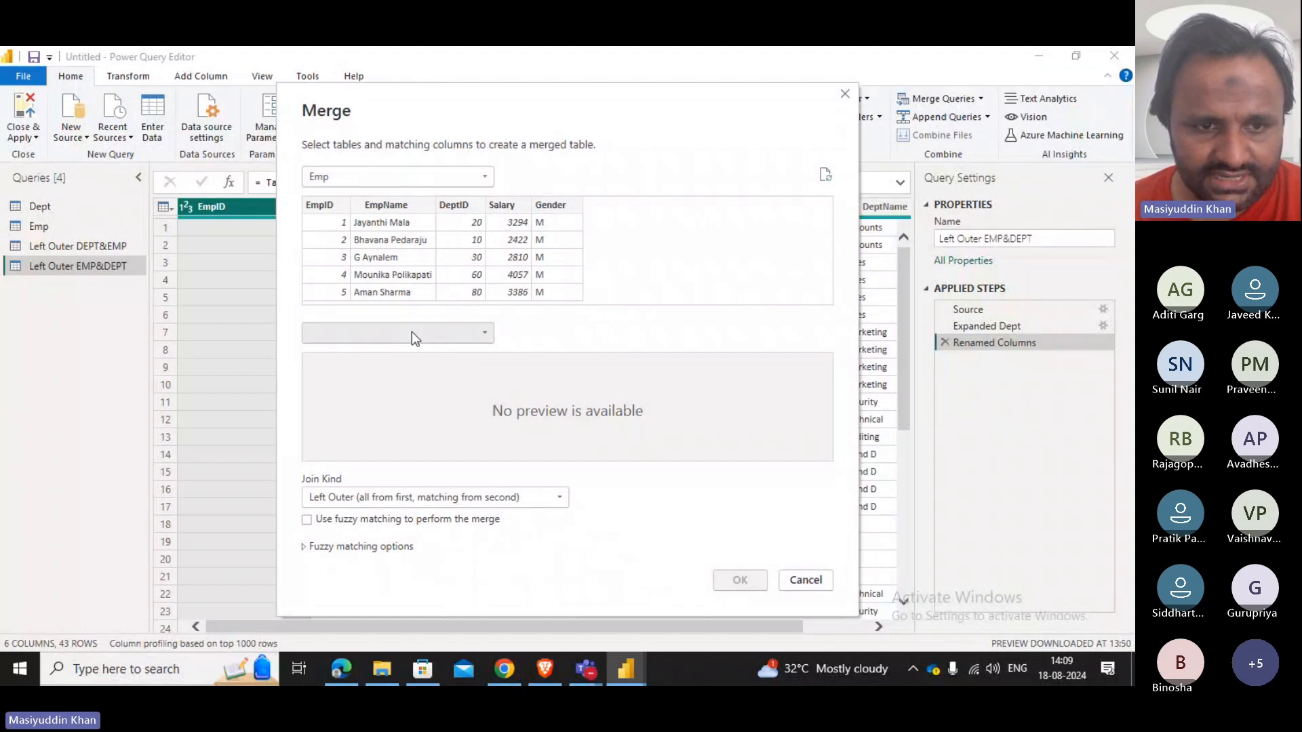
pyautogui.click(377, 351)
pyautogui.click(448, 240)
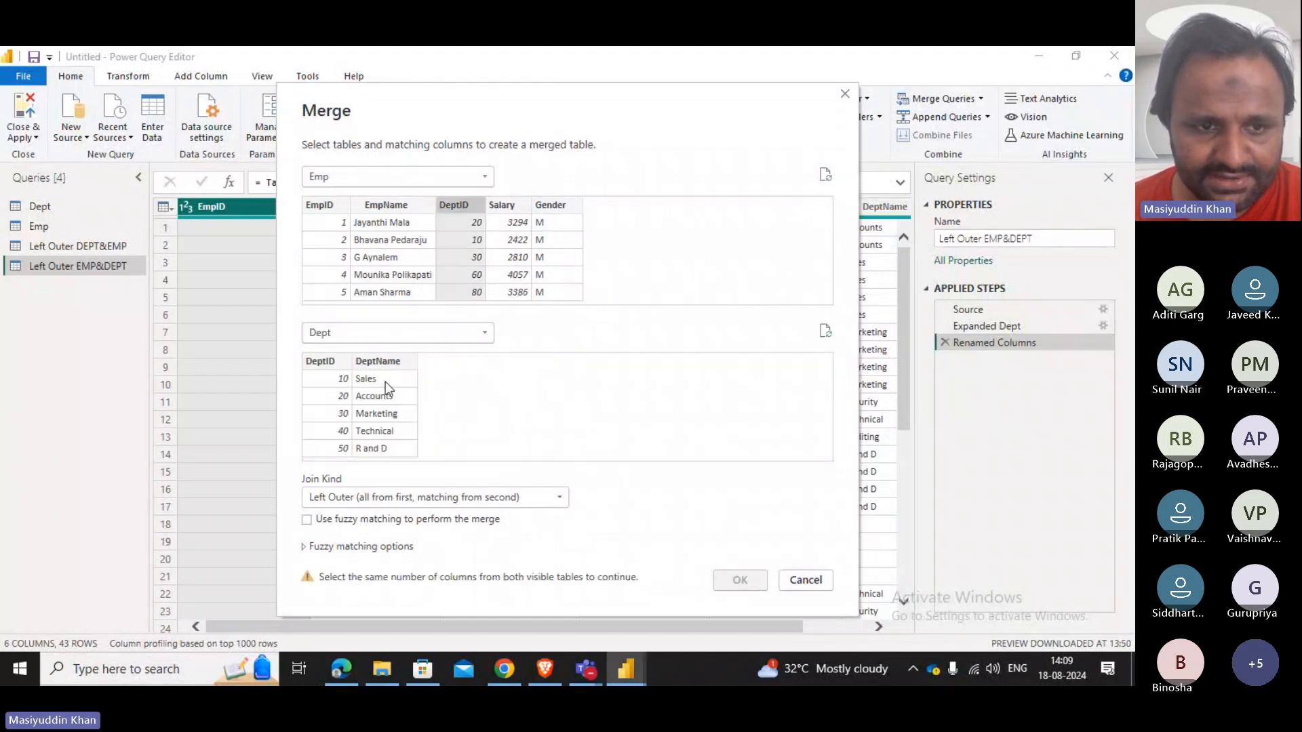
pyautogui.click(331, 382)
# Set the join kind to Left Anti (rows only in first) and create the merged Emp and Dept query.
pyautogui.click(366, 498)
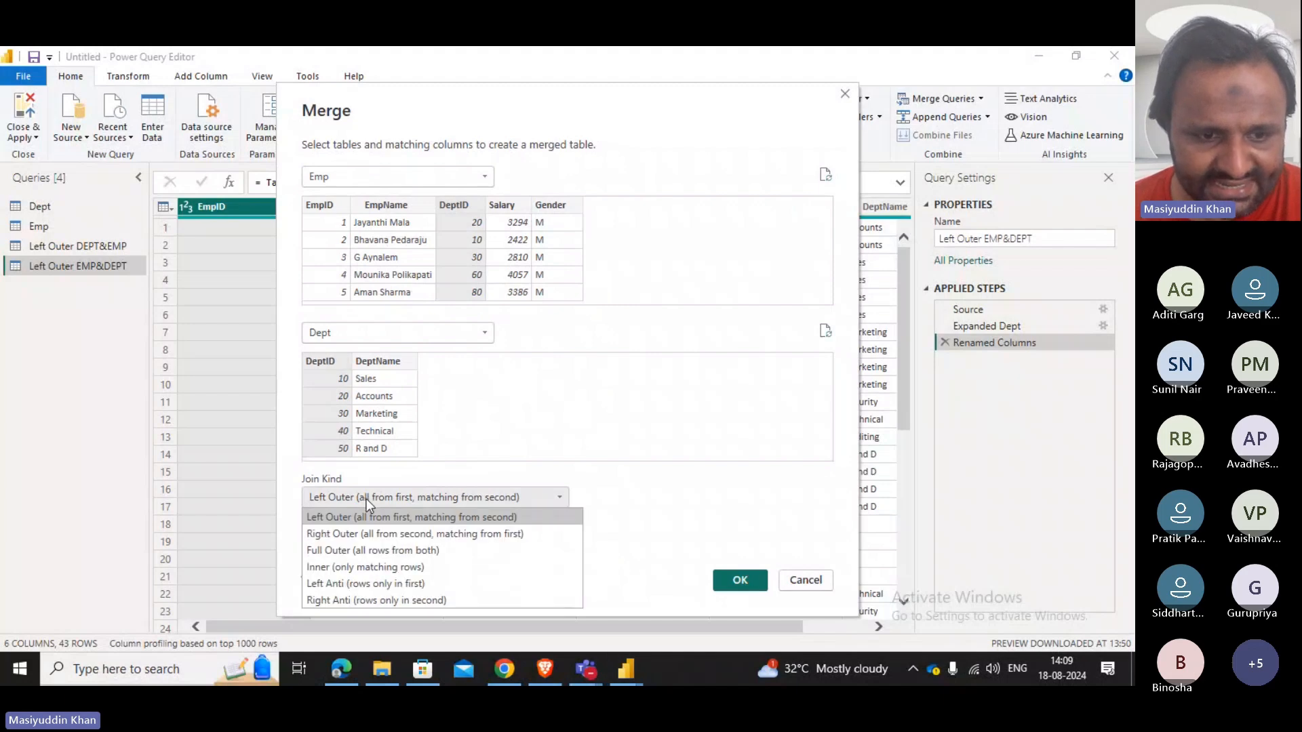
pyautogui.click(364, 591)
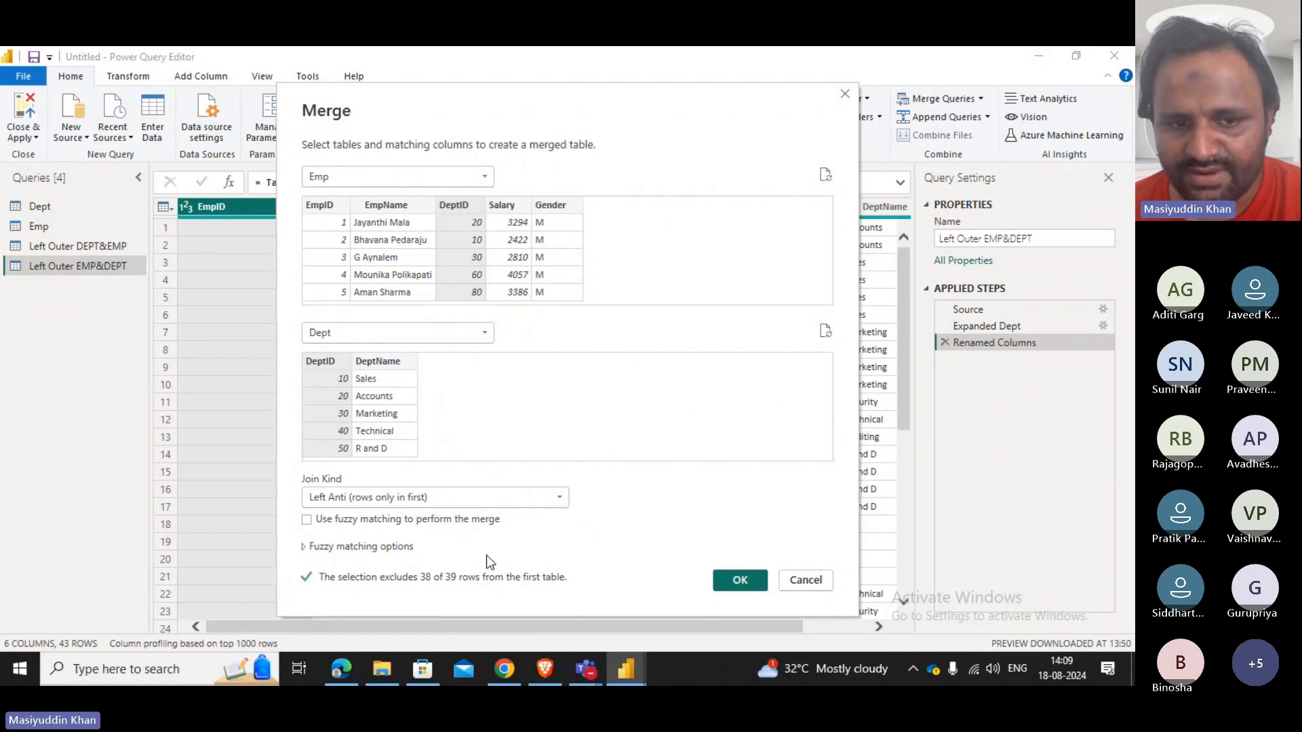
pyautogui.click(324, 502)
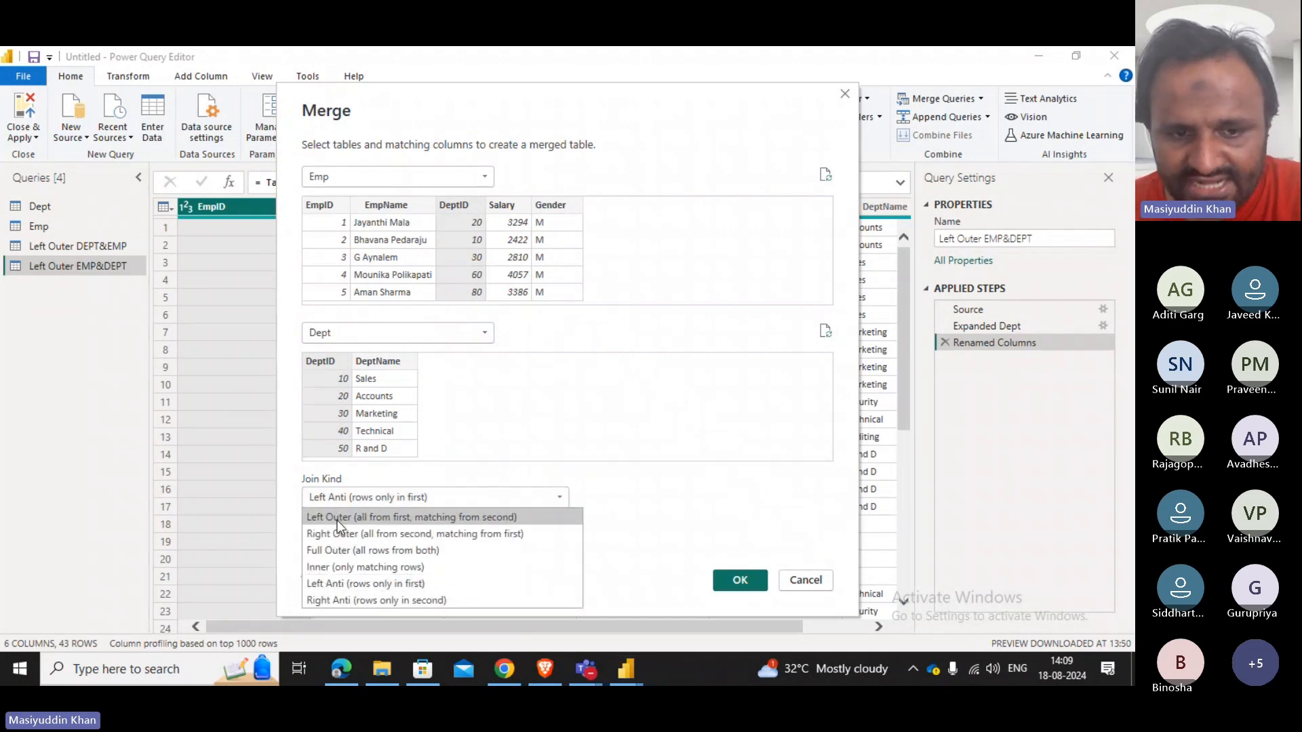
pyautogui.click(336, 520)
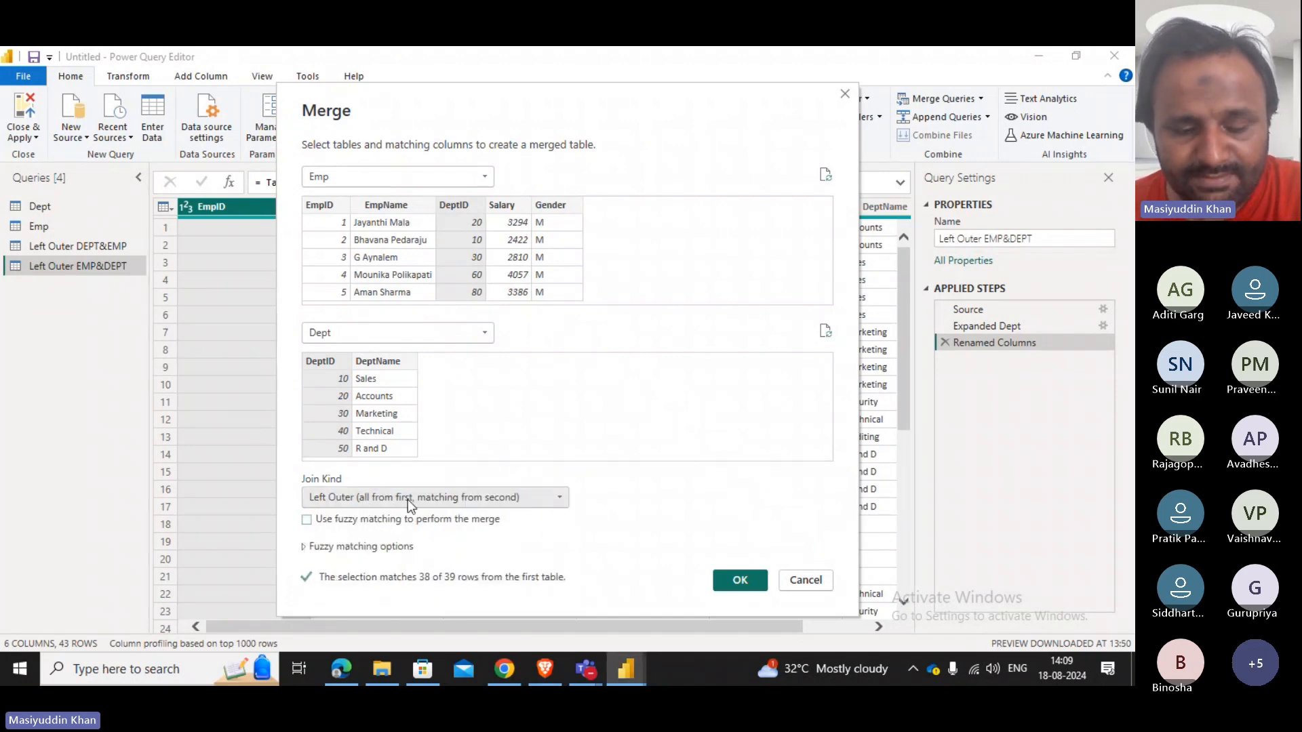
pyautogui.click(488, 500)
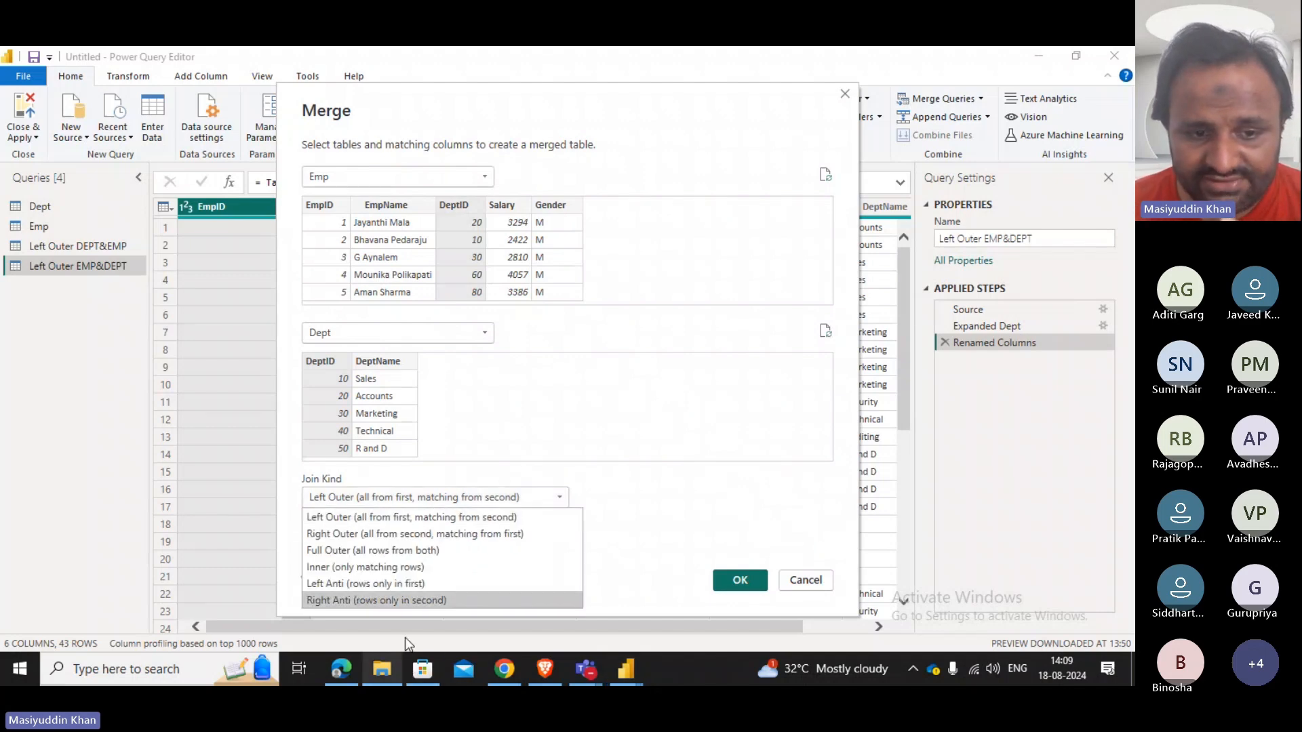
pyautogui.click(410, 584)
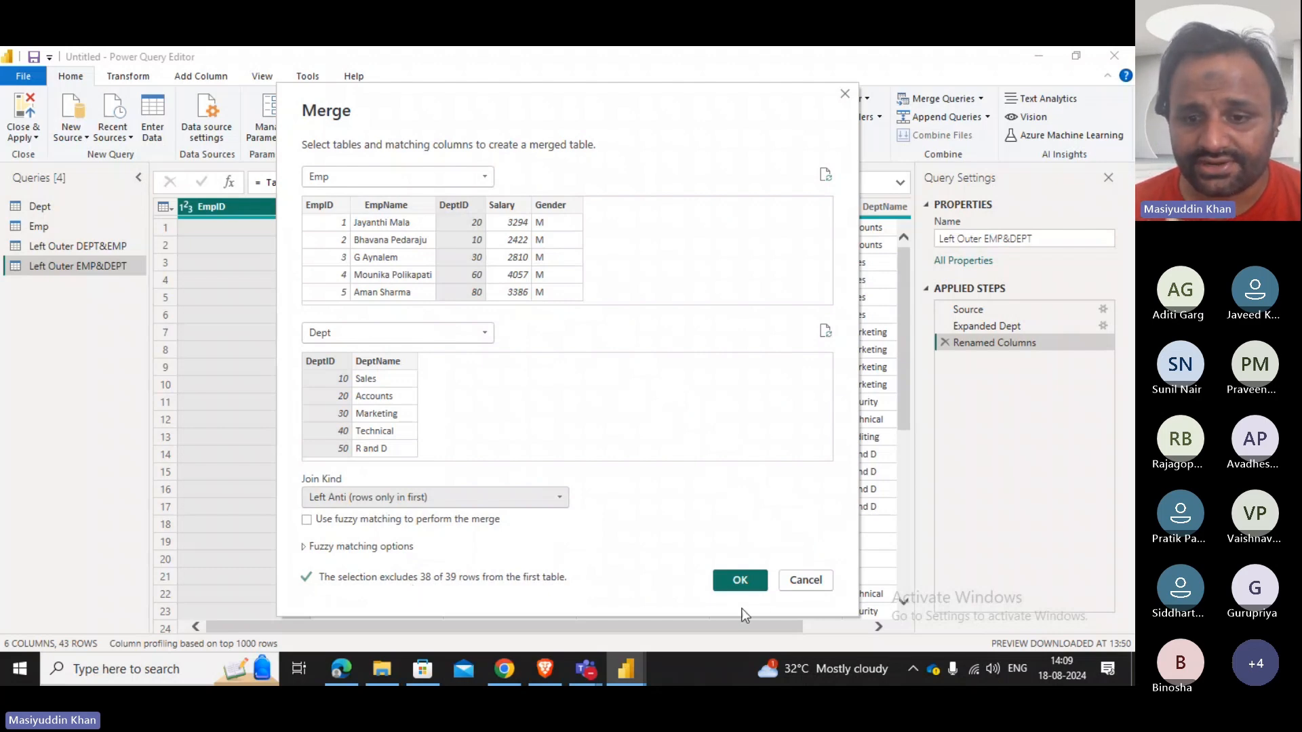
pyautogui.click(740, 580)
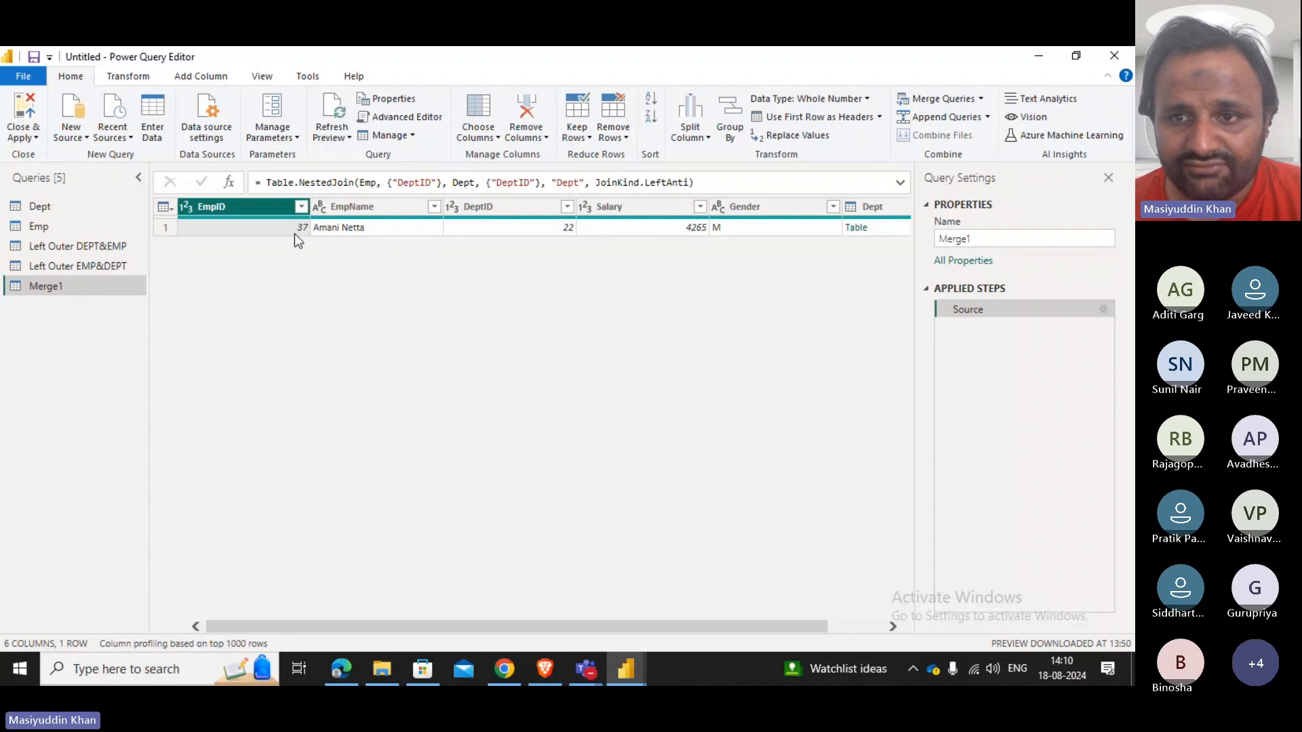
# Expand the Dept table column to include only DeptName, keeping the original column name as prefix.
pyautogui.moveTo(450, 627); pyautogui.dragTo(774, 623)
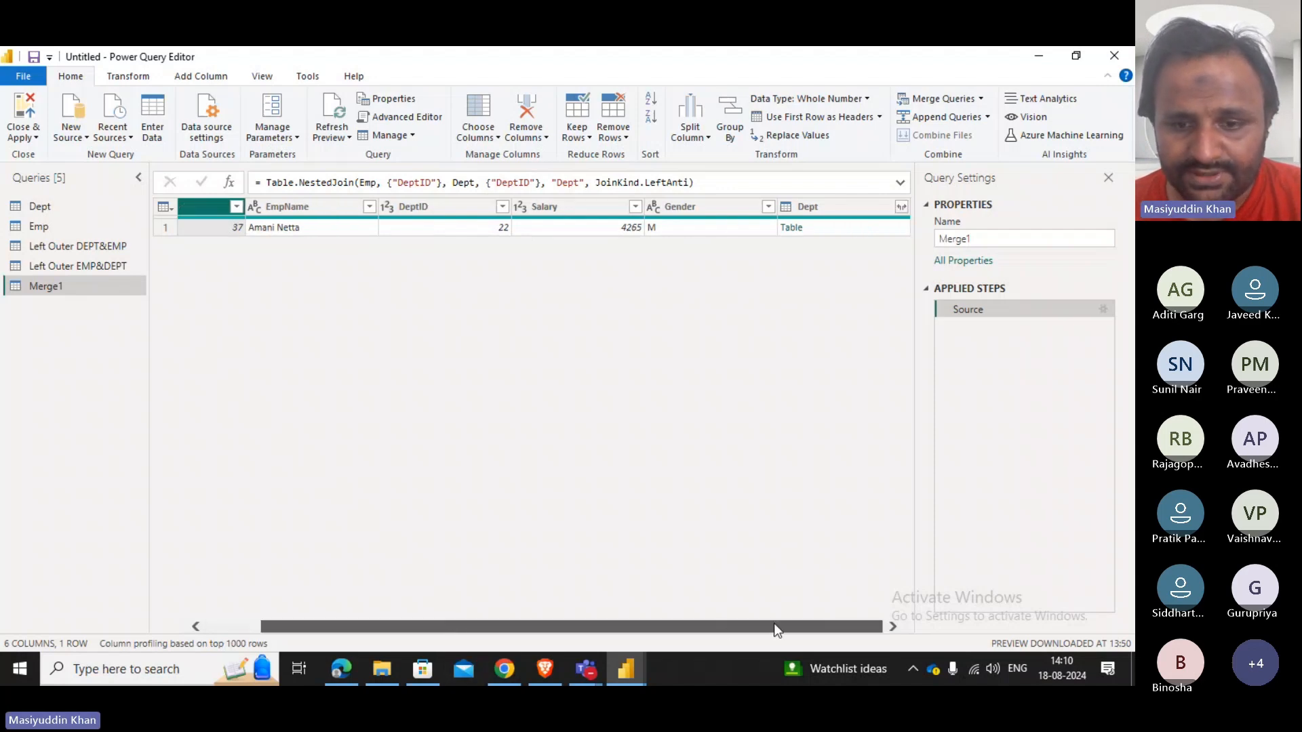
pyautogui.click(900, 206)
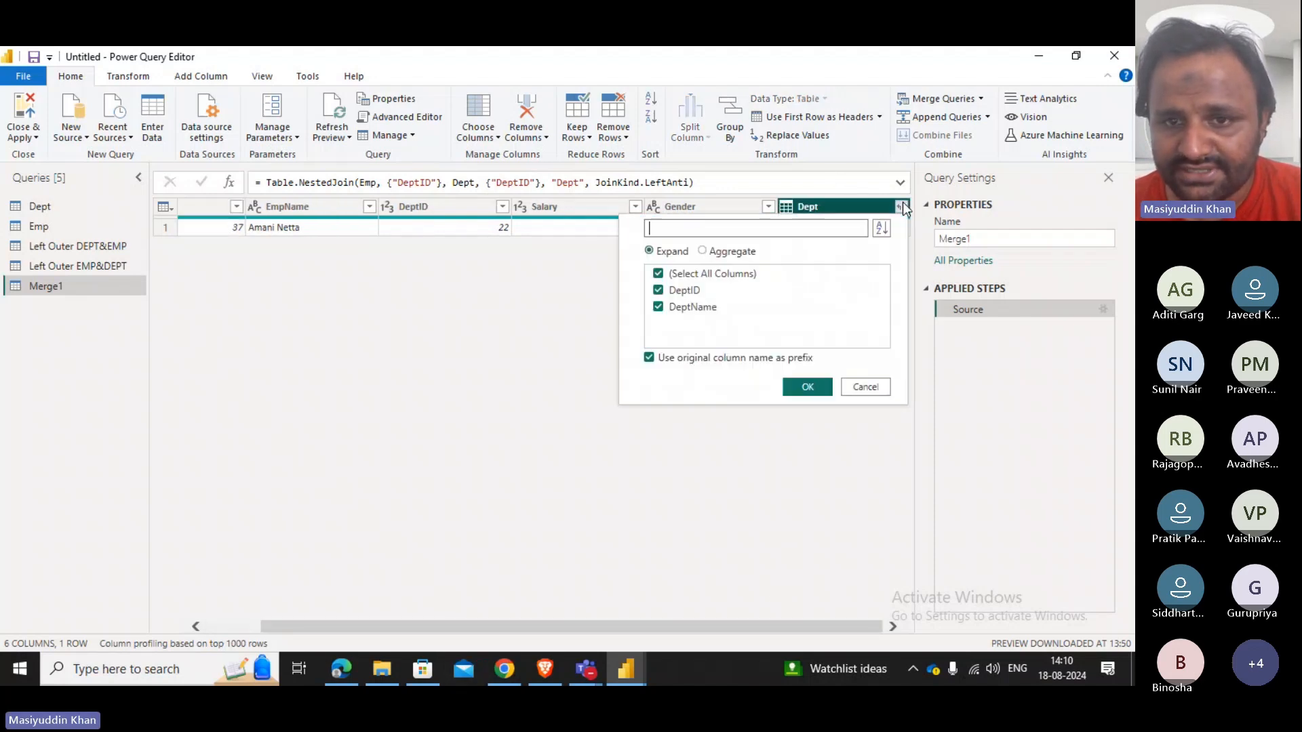
pyautogui.click(658, 290)
pyautogui.click(800, 388)
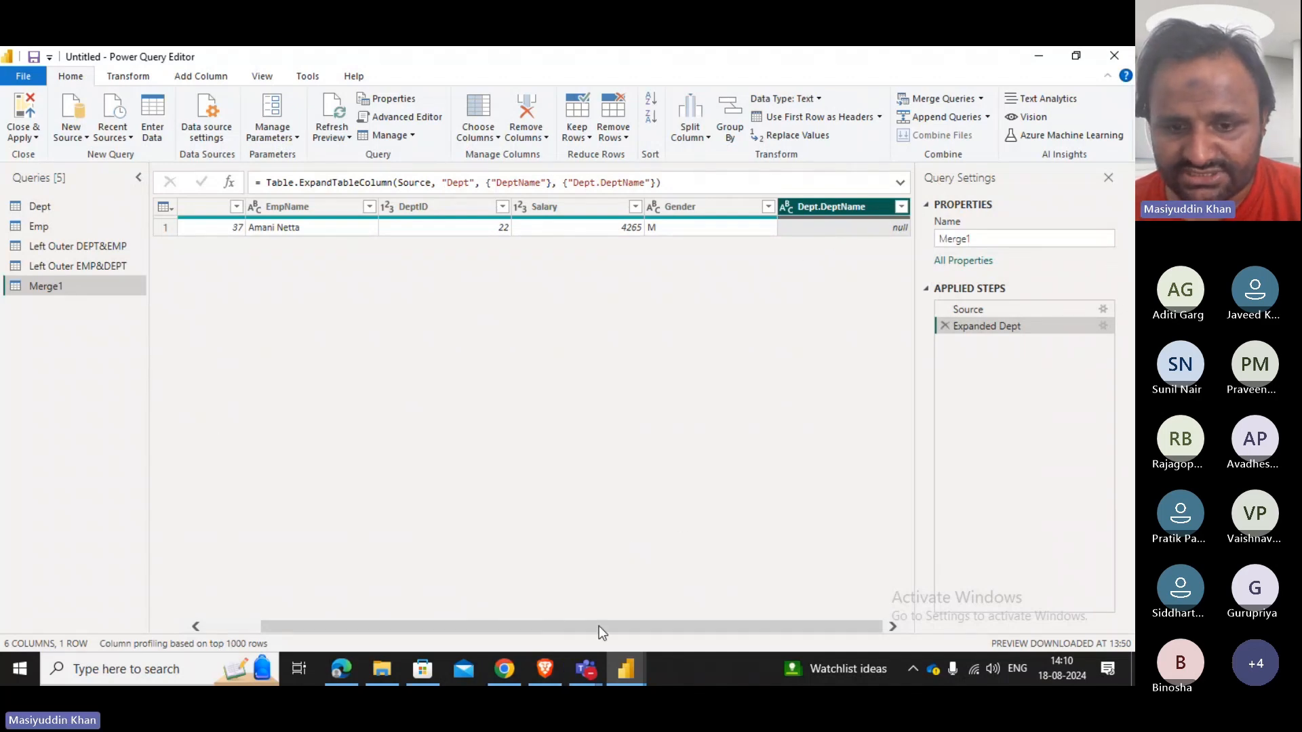
pyautogui.moveTo(600, 625); pyautogui.dragTo(258, 619)
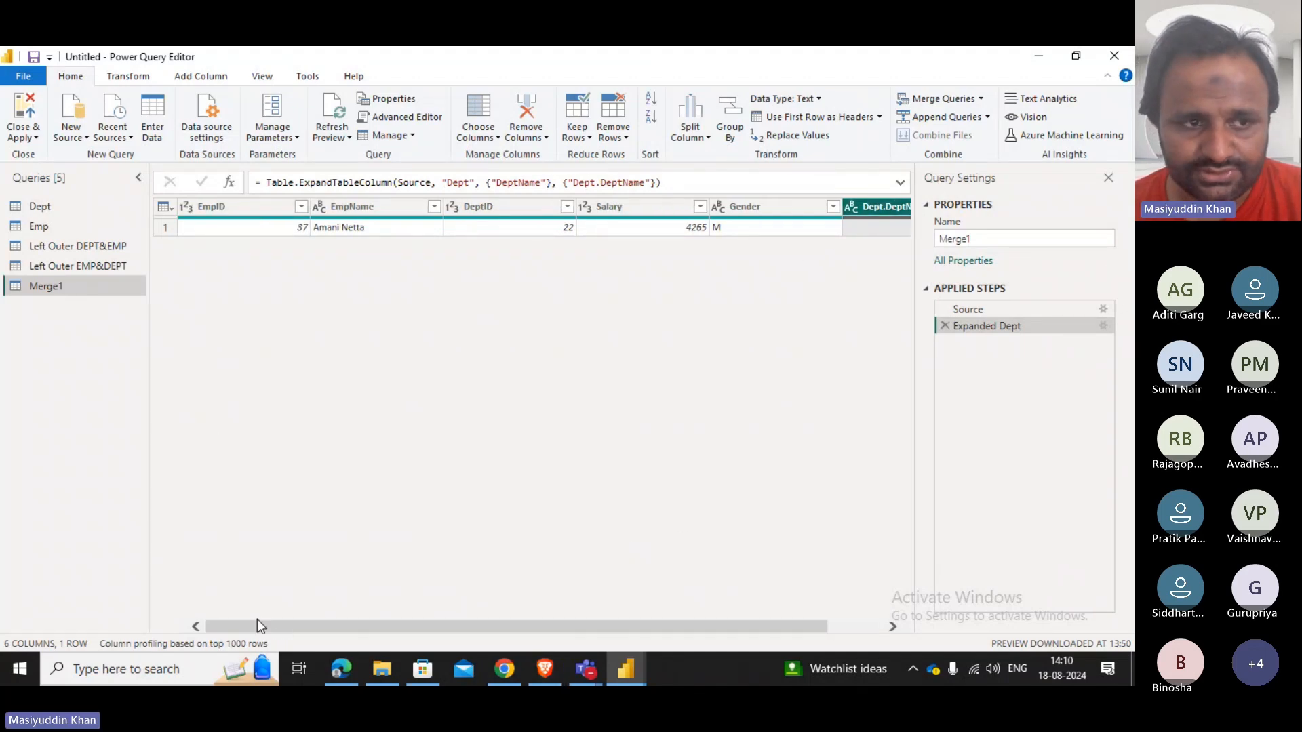
# Rename the Merge1 query as Left Anti.
pyautogui.doubleClick(55, 285)
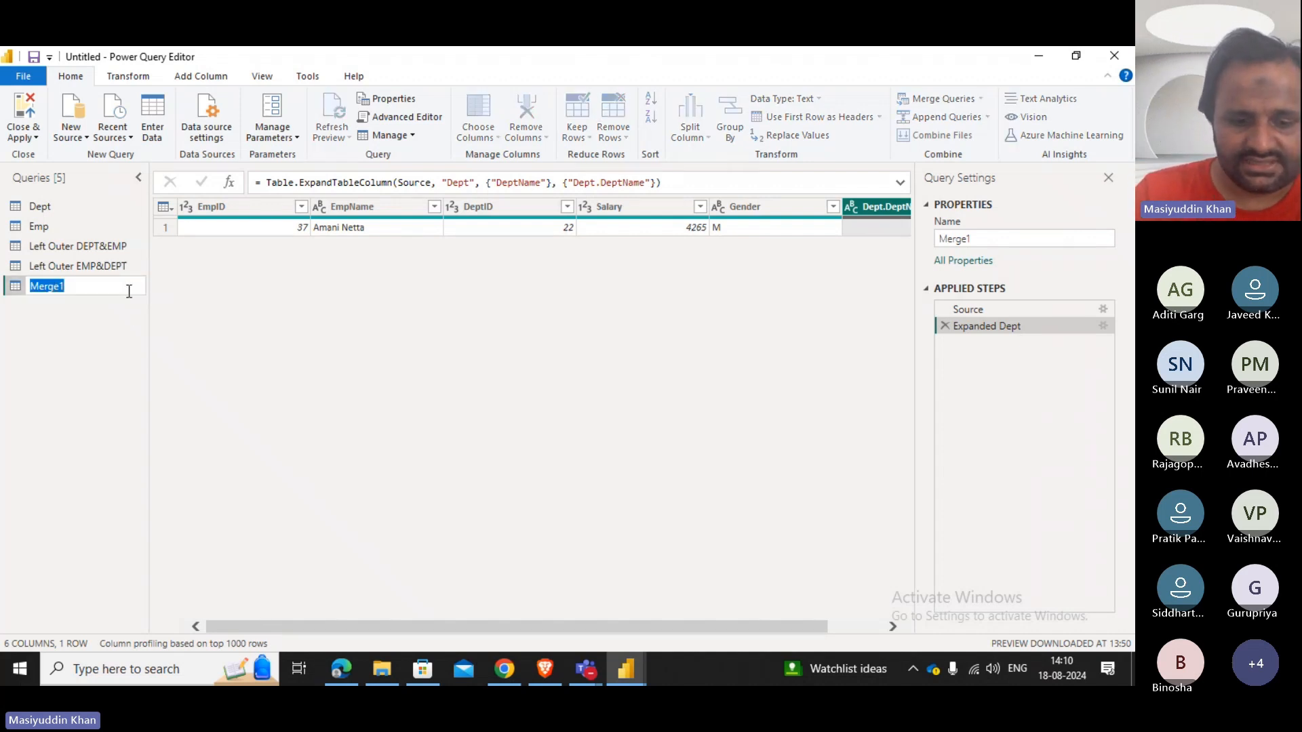
pyautogui.write('Left A')
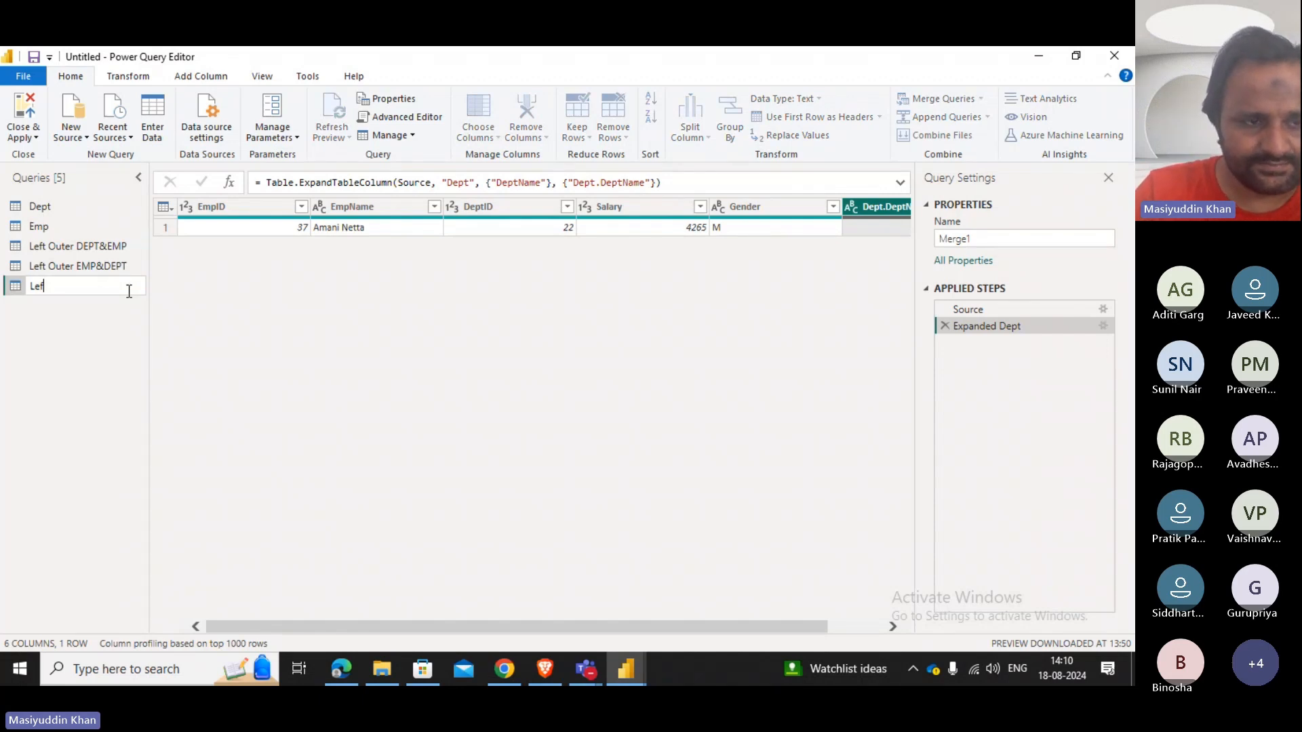
pyautogui.write('nti')
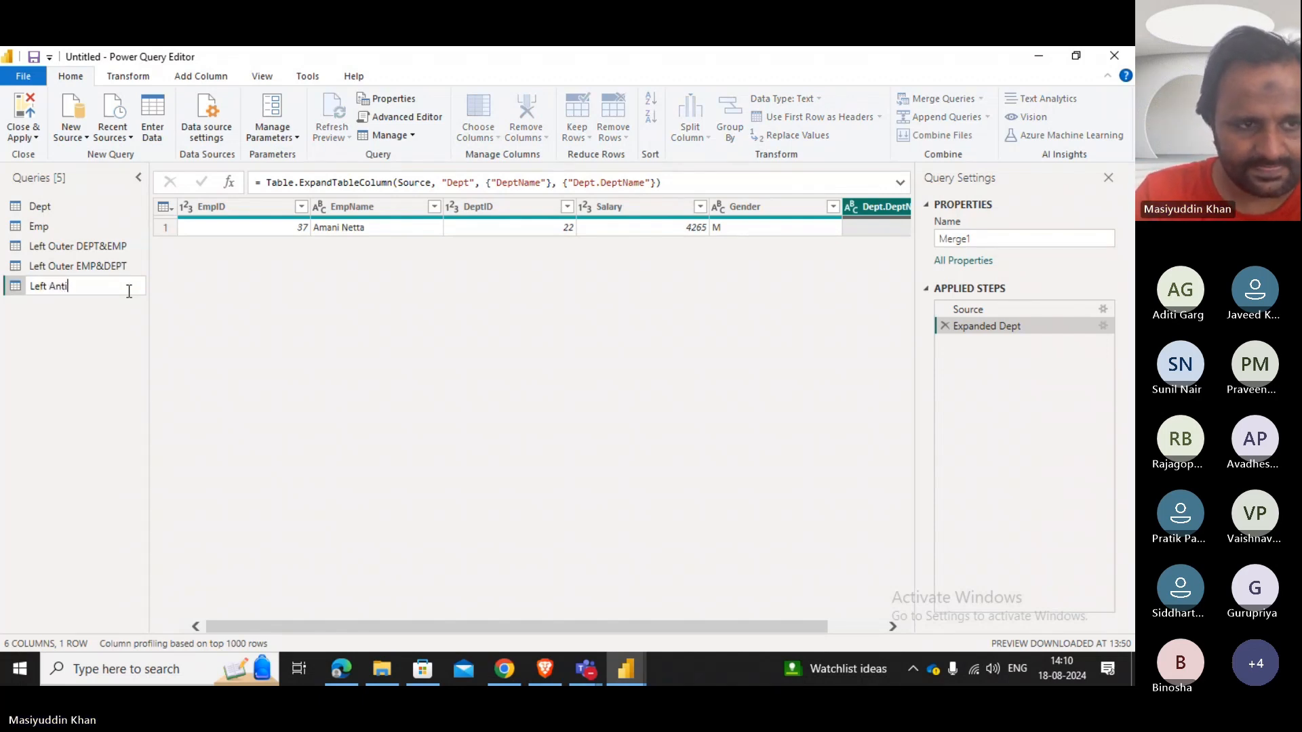
pyautogui.press('Return')
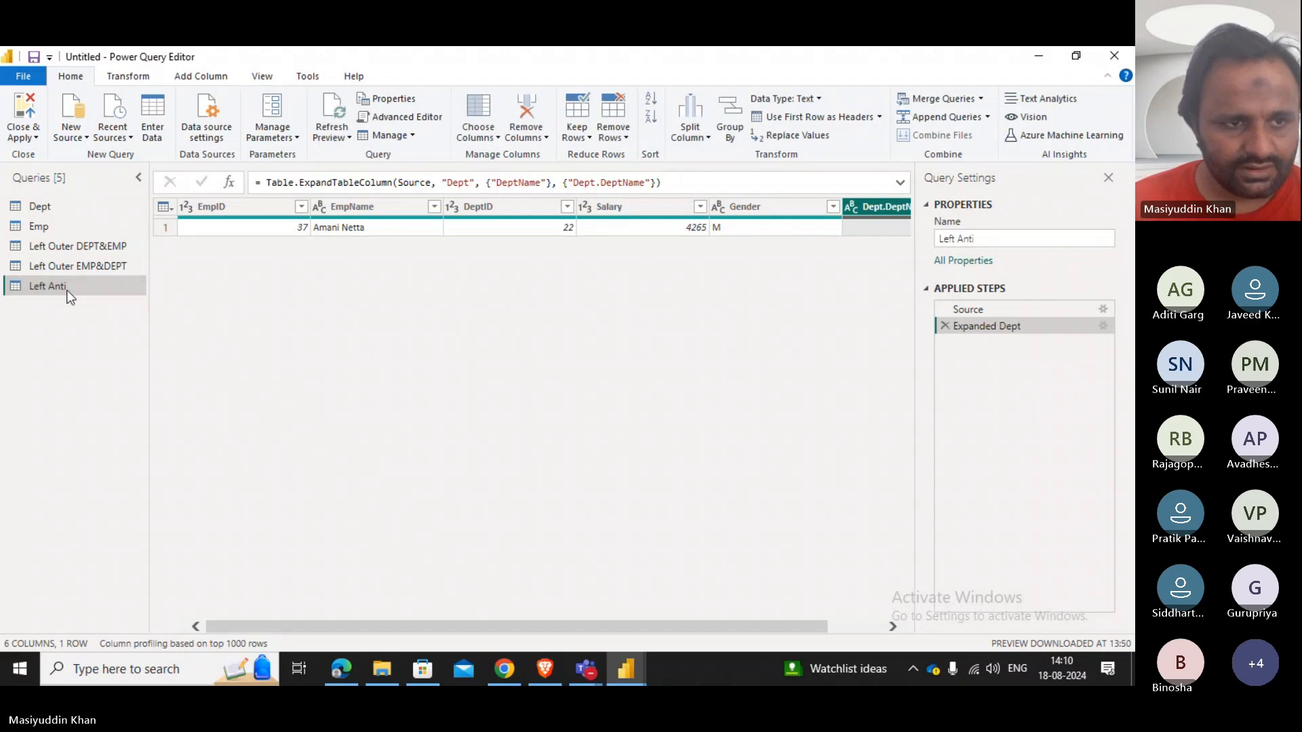
# Start merging queries as new with Dept as the first table and Emp as the second, matched on DeptID.
pyautogui.click(980, 99)
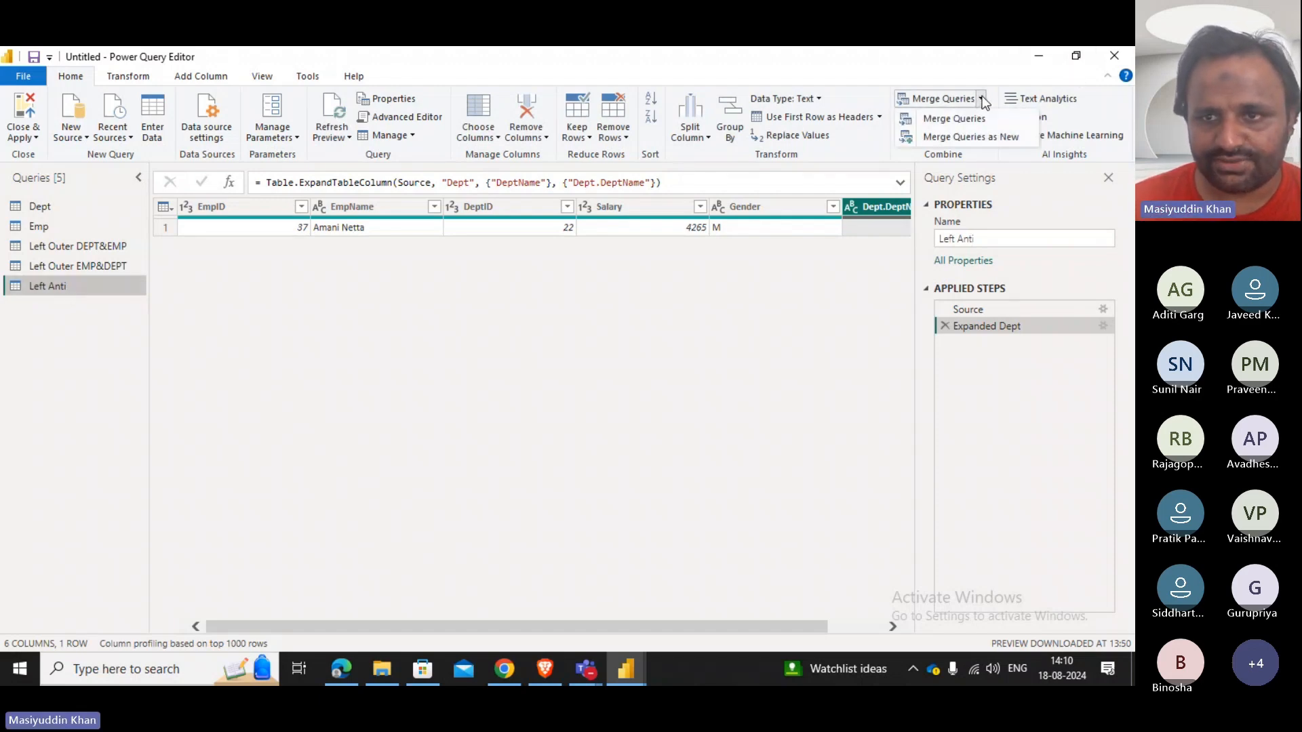
pyautogui.click(983, 135)
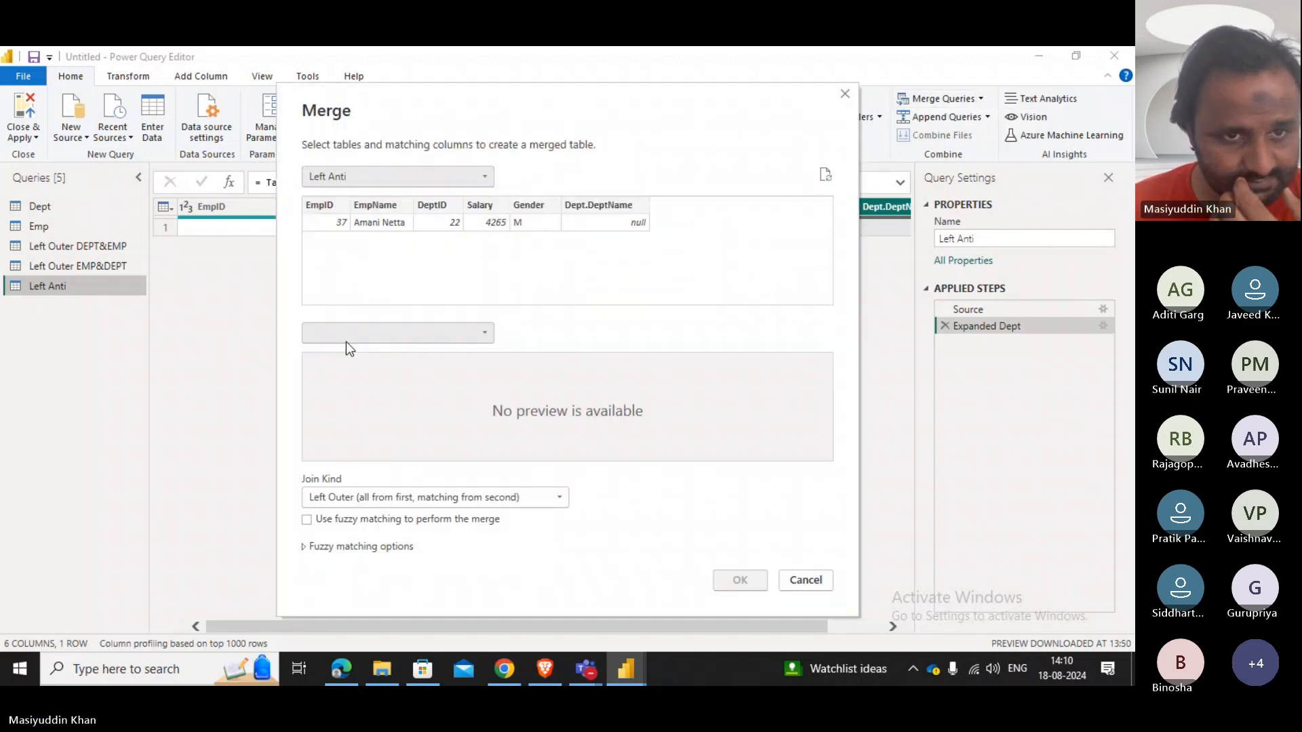
pyautogui.click(372, 174)
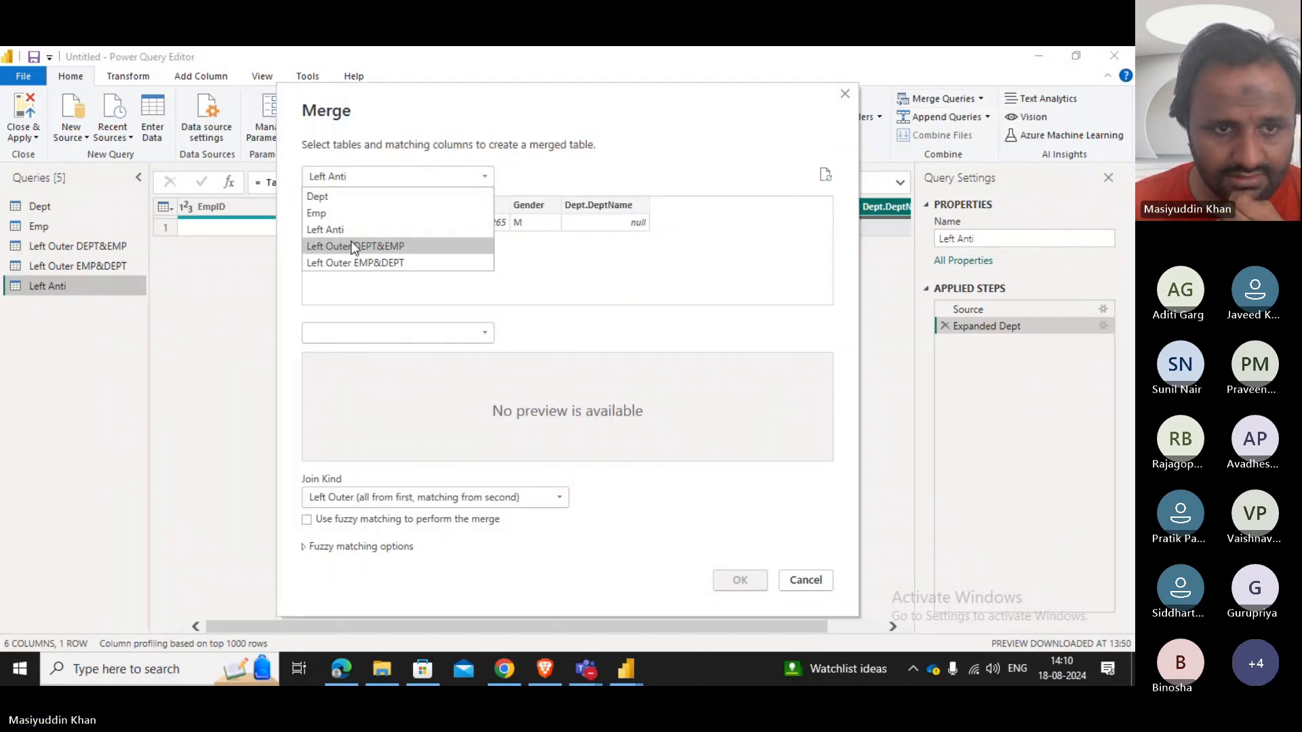
pyautogui.click(338, 196)
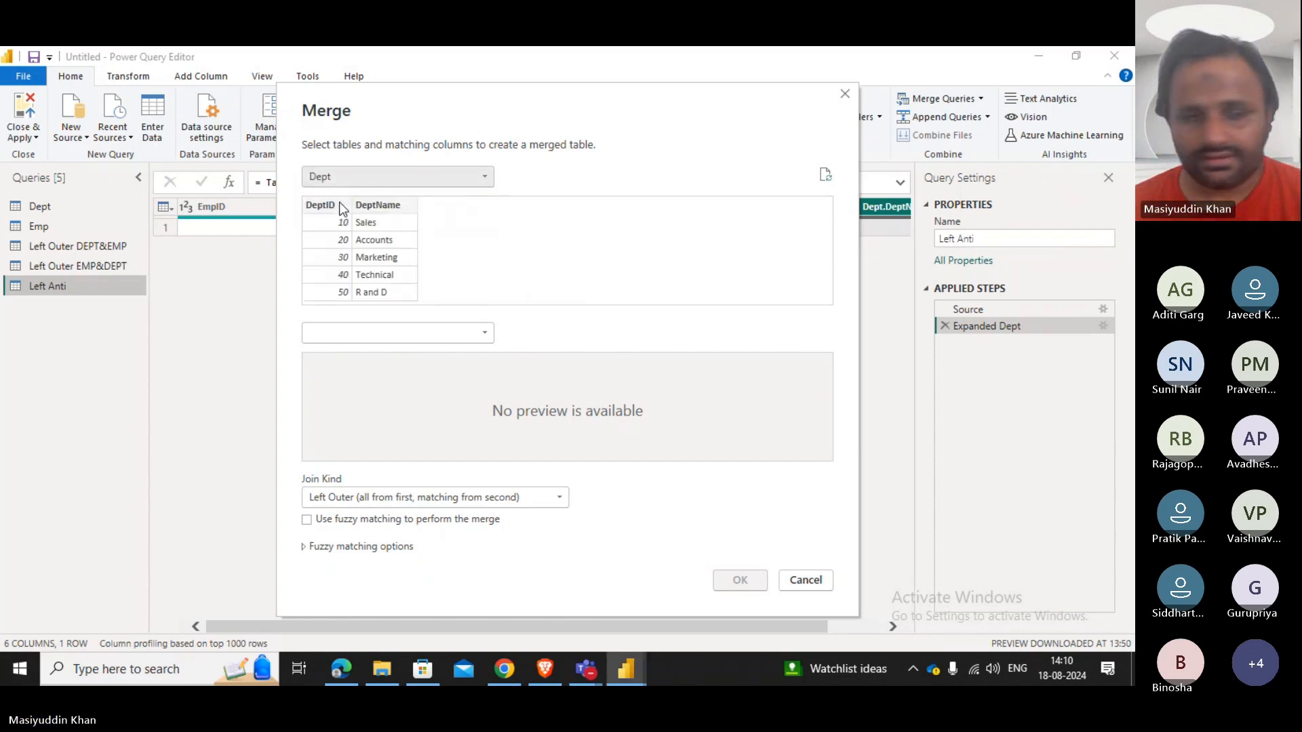
pyautogui.click(343, 336)
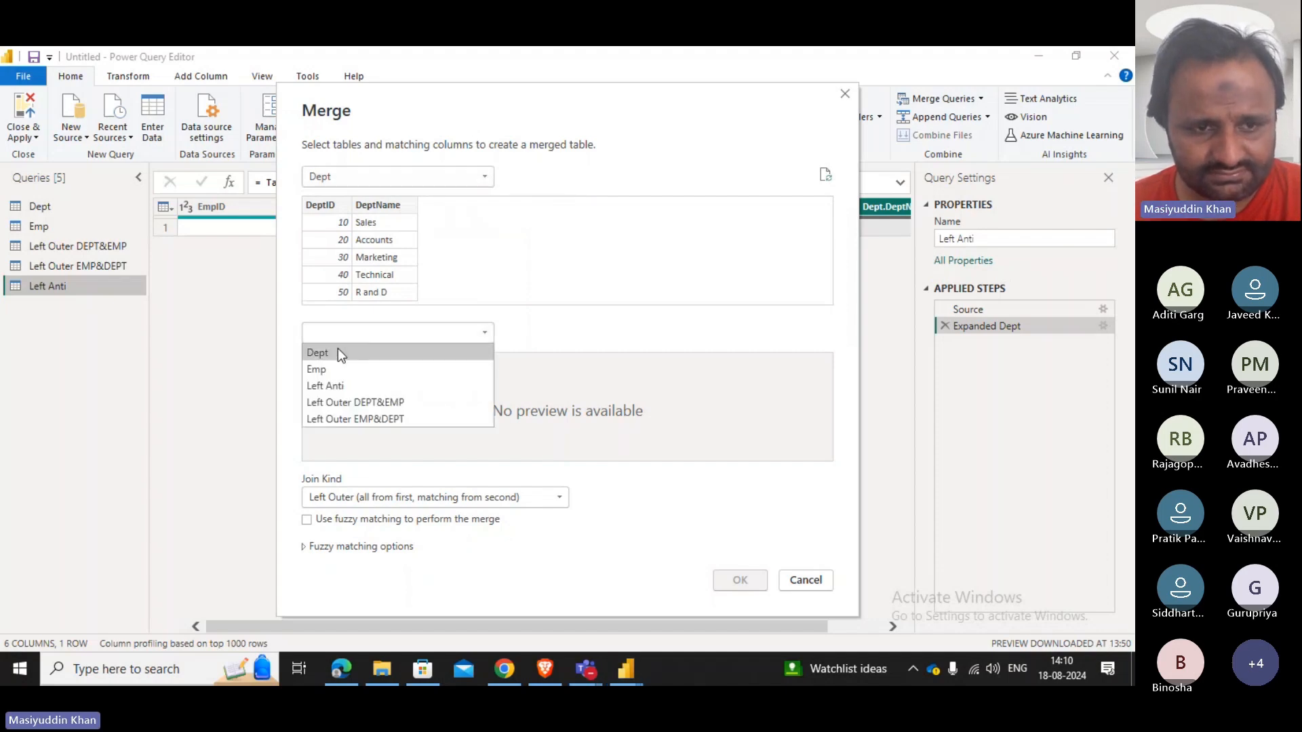
pyautogui.click(337, 367)
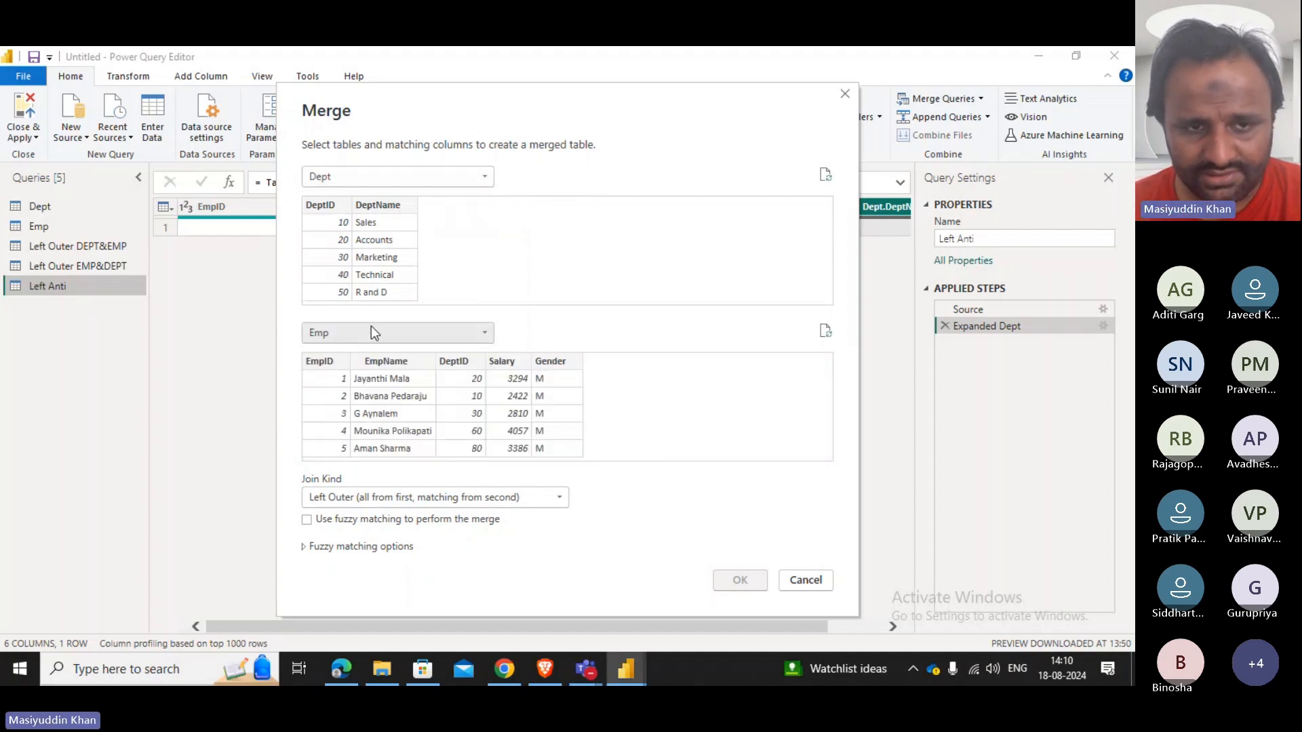
pyautogui.click(474, 369)
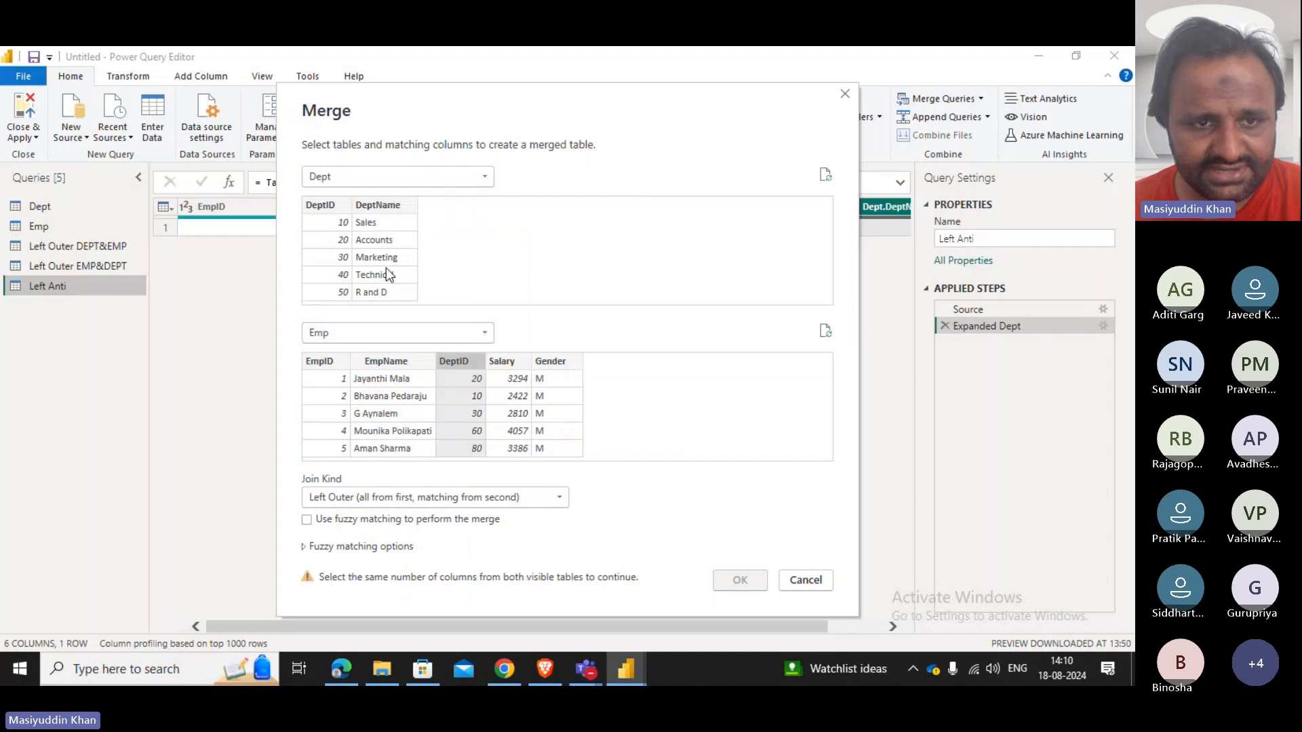
pyautogui.click(342, 206)
# Try the Left Anti join kind, then create the Dept and Emp merge as Left Outer (all from first, matching from second).
pyautogui.click(393, 495)
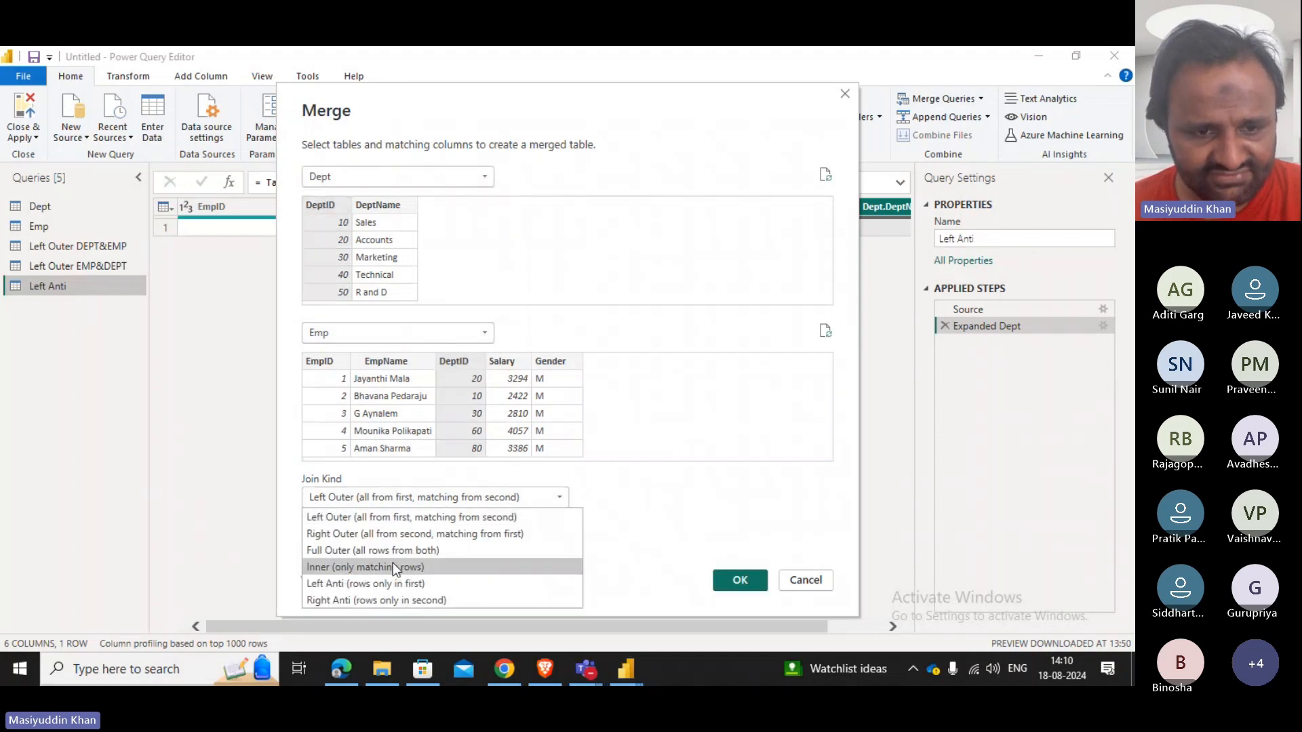
pyautogui.click(392, 584)
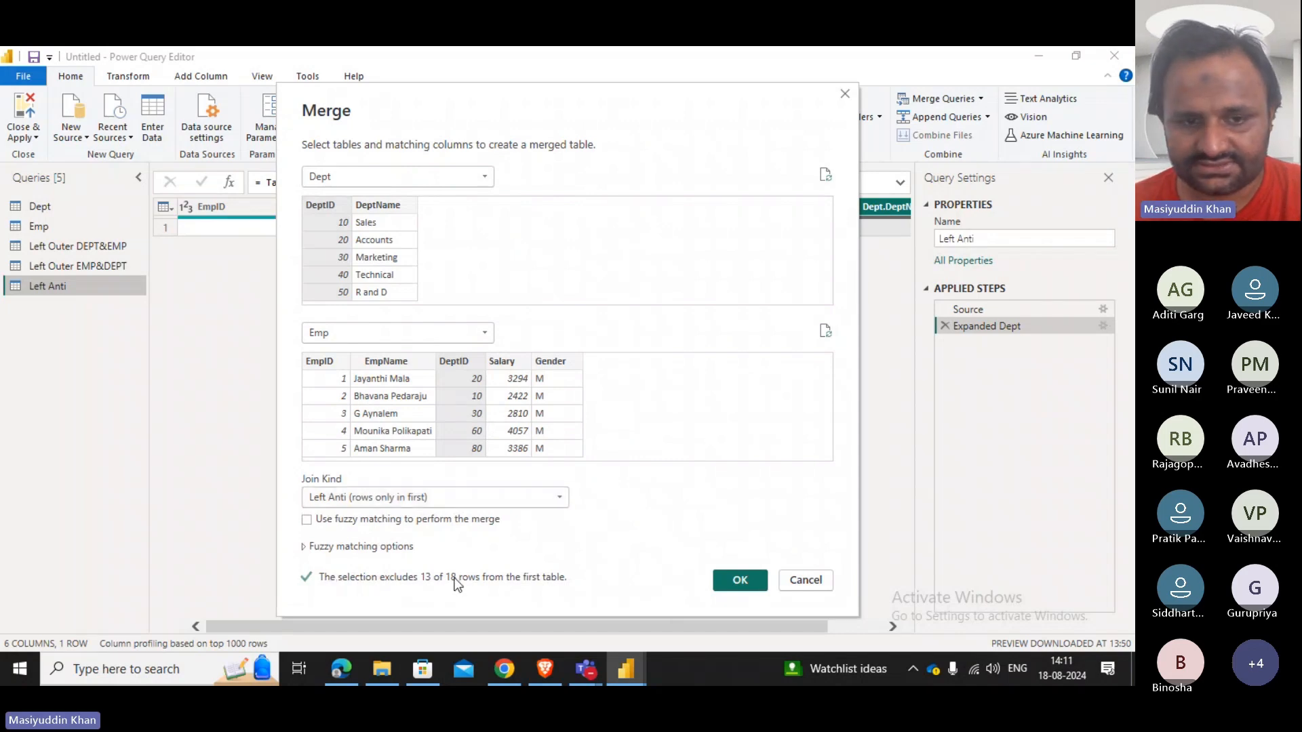
pyautogui.click(371, 494)
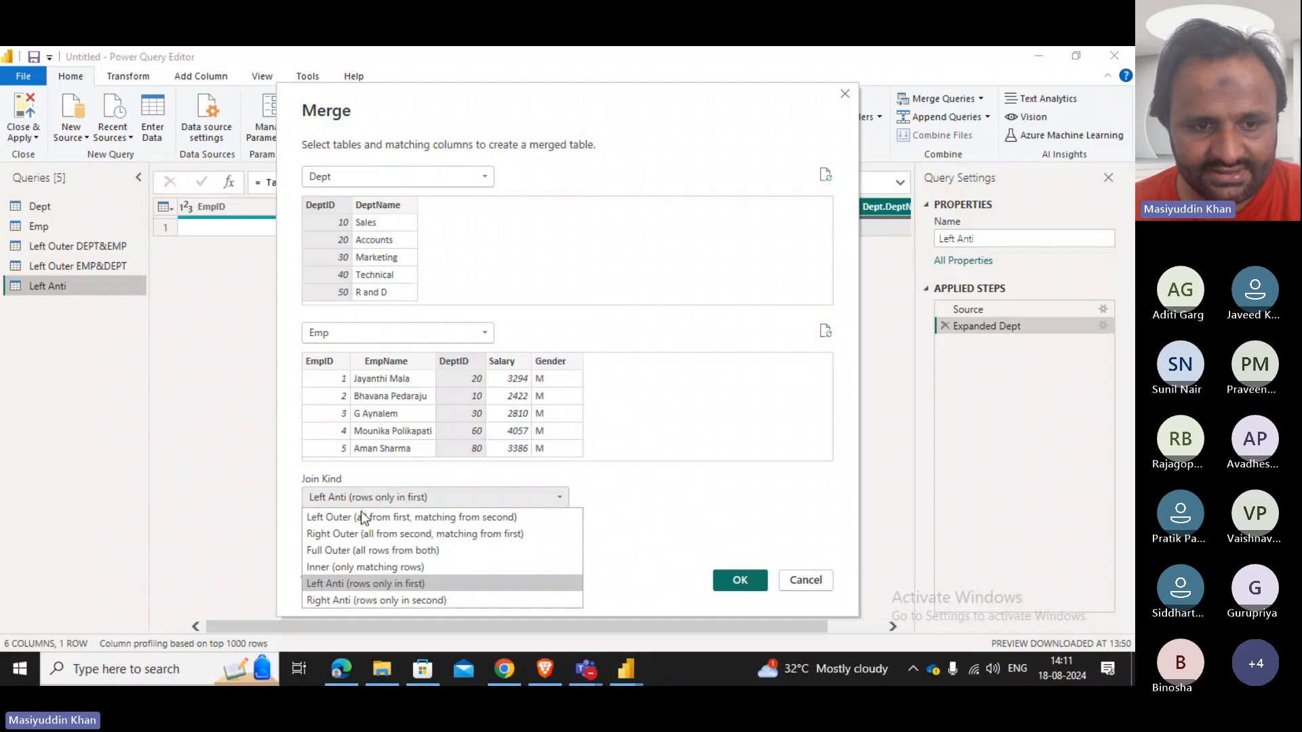
pyautogui.click(364, 517)
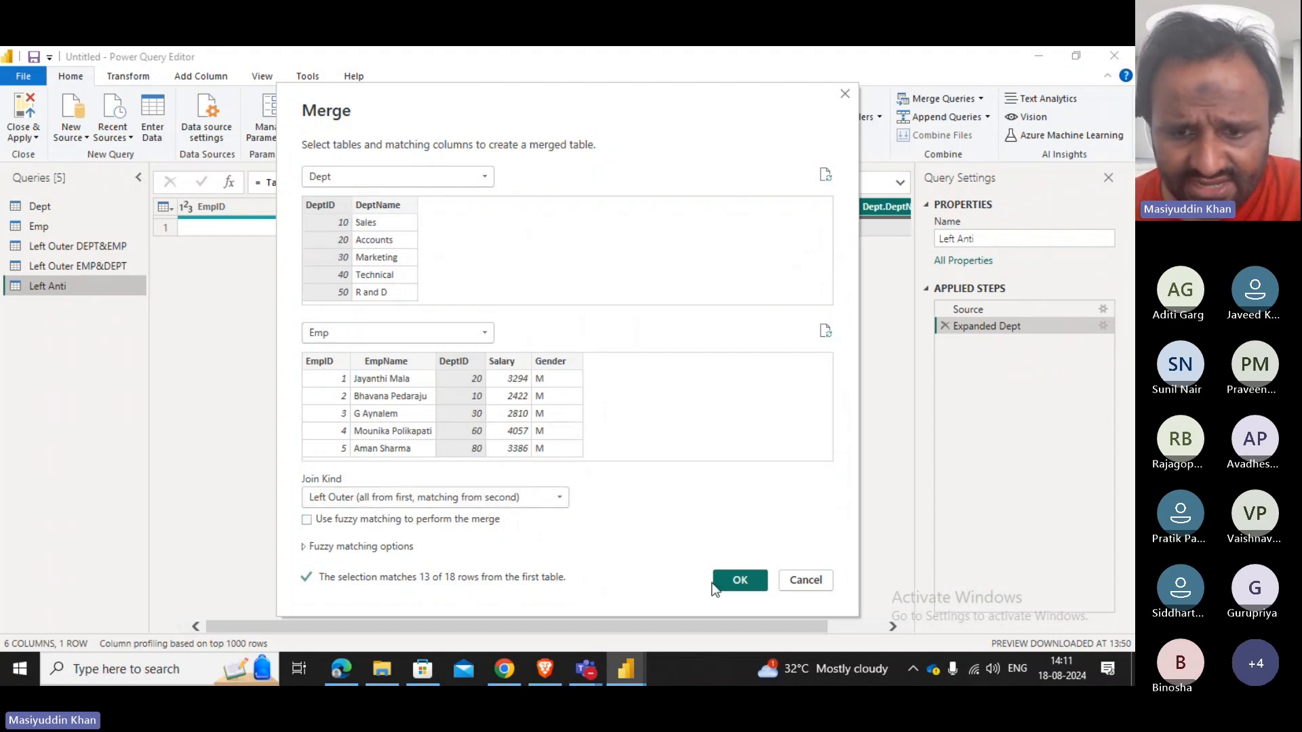
pyautogui.click(739, 580)
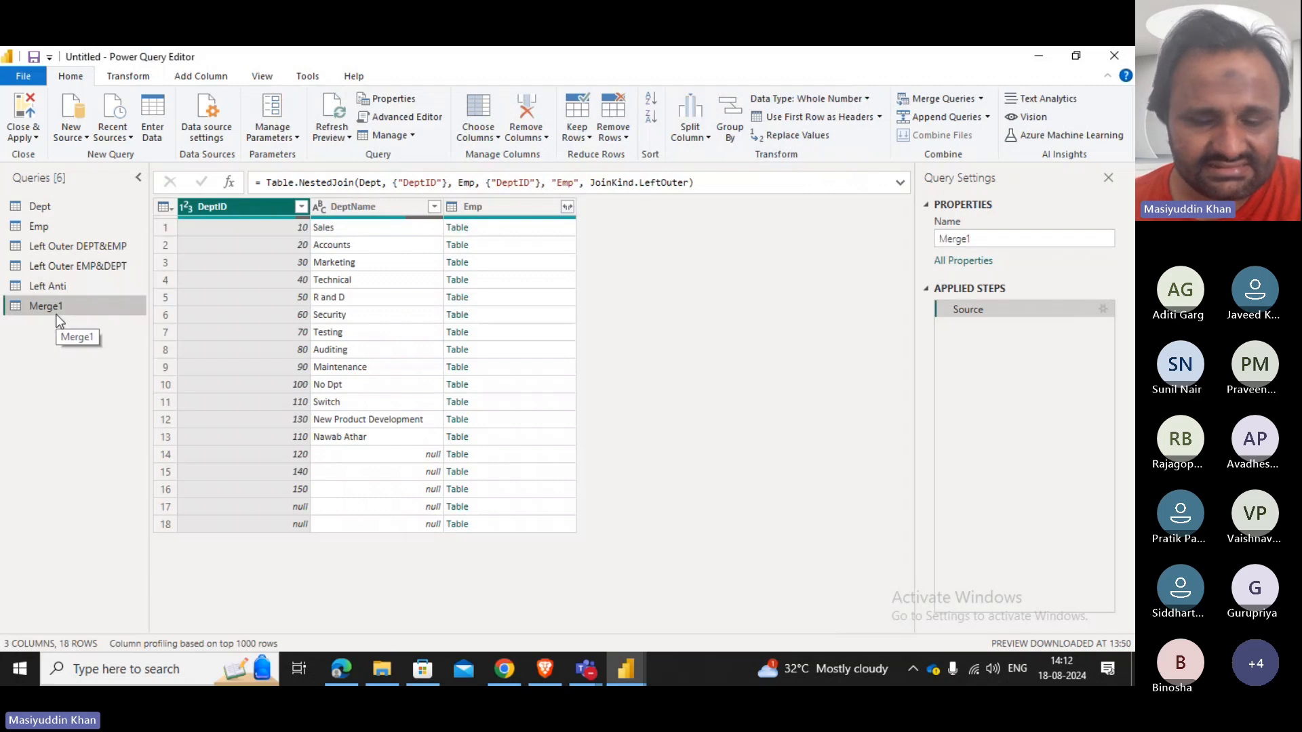
# Delete the new Merge1 query and return to the Left Anti query.
pyautogui.press('Delete')
pyautogui.press('Escape')
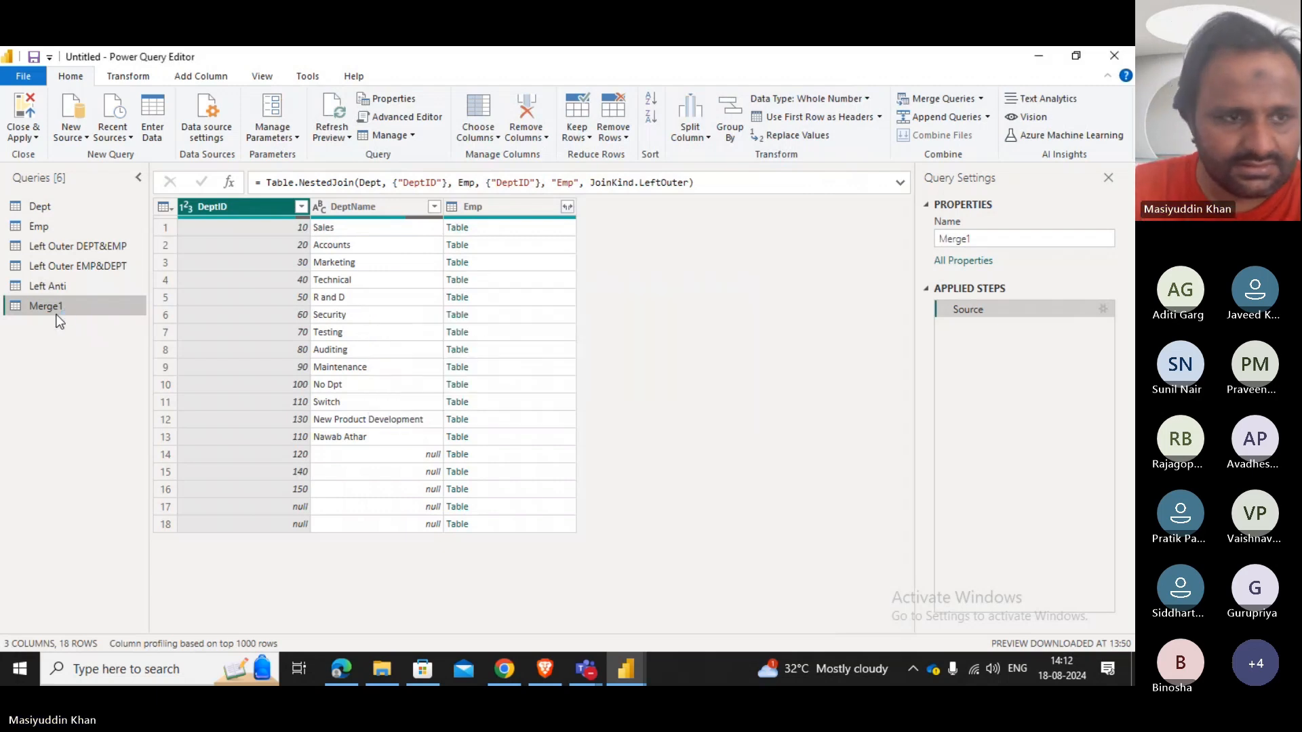
pyautogui.click(61, 291)
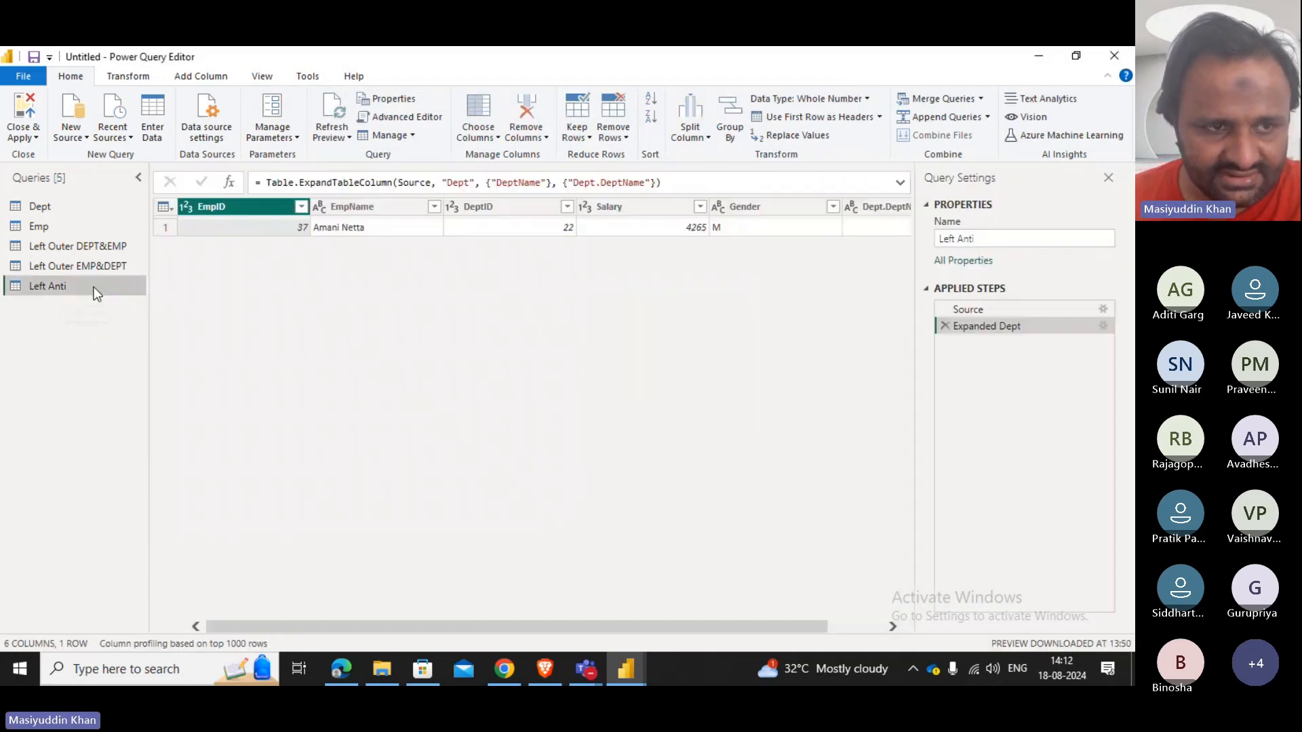
# Rename the Left Anti query as Left Anti EMP & DEPT.
pyautogui.doubleClick(80, 285)
pyautogui.click(81, 286)
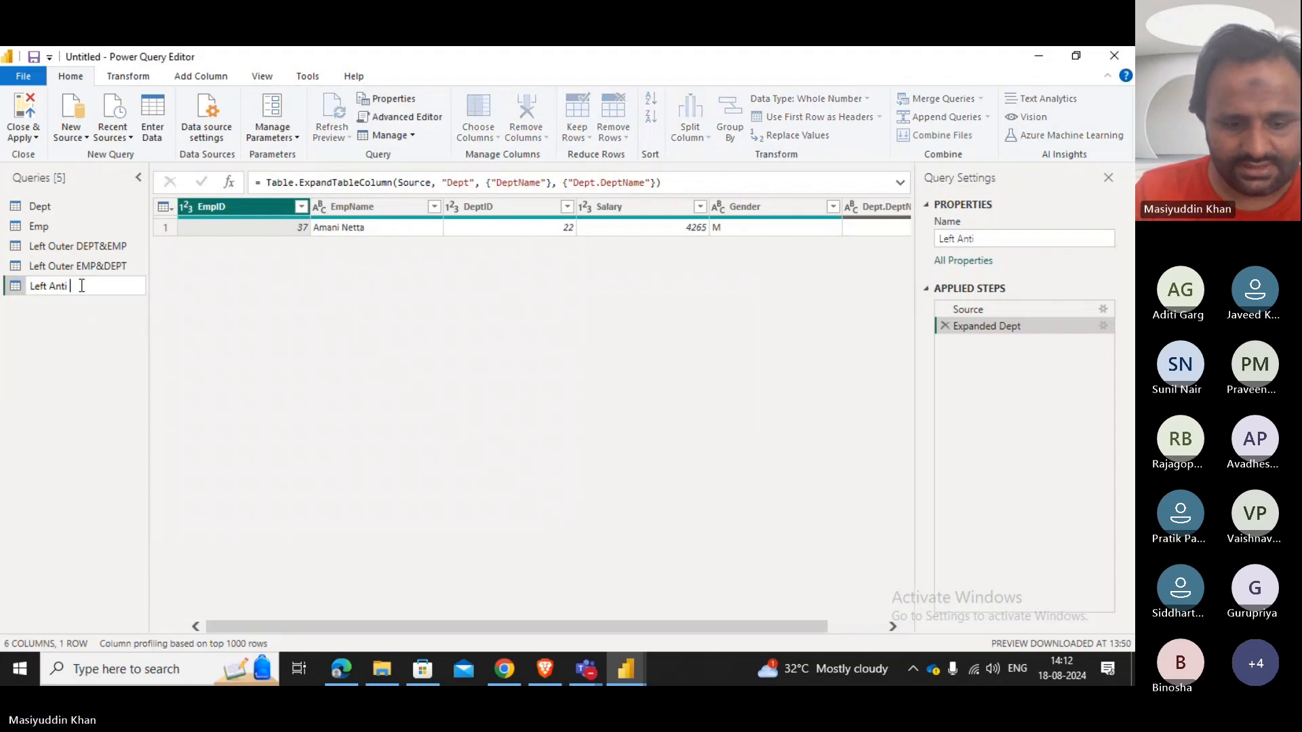
pyautogui.write('EMP &')
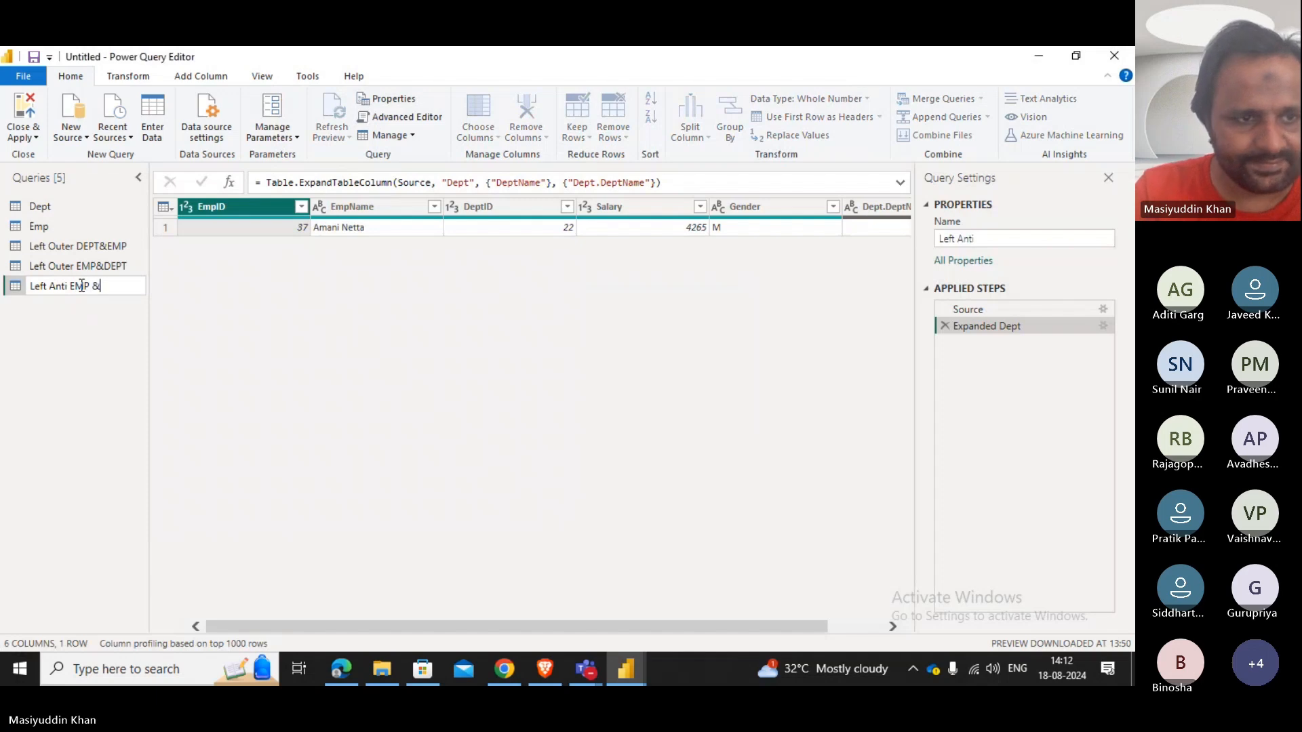
pyautogui.write(' DEPT')
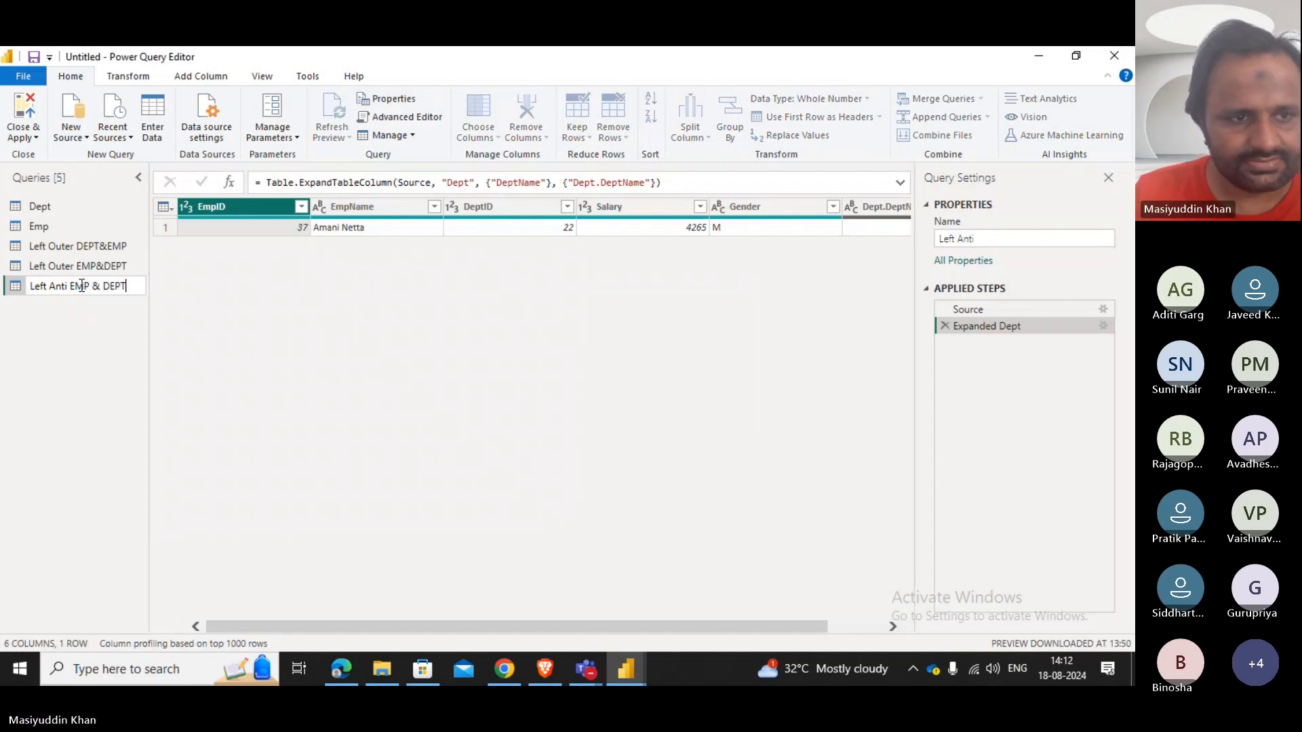
pyautogui.click(86, 345)
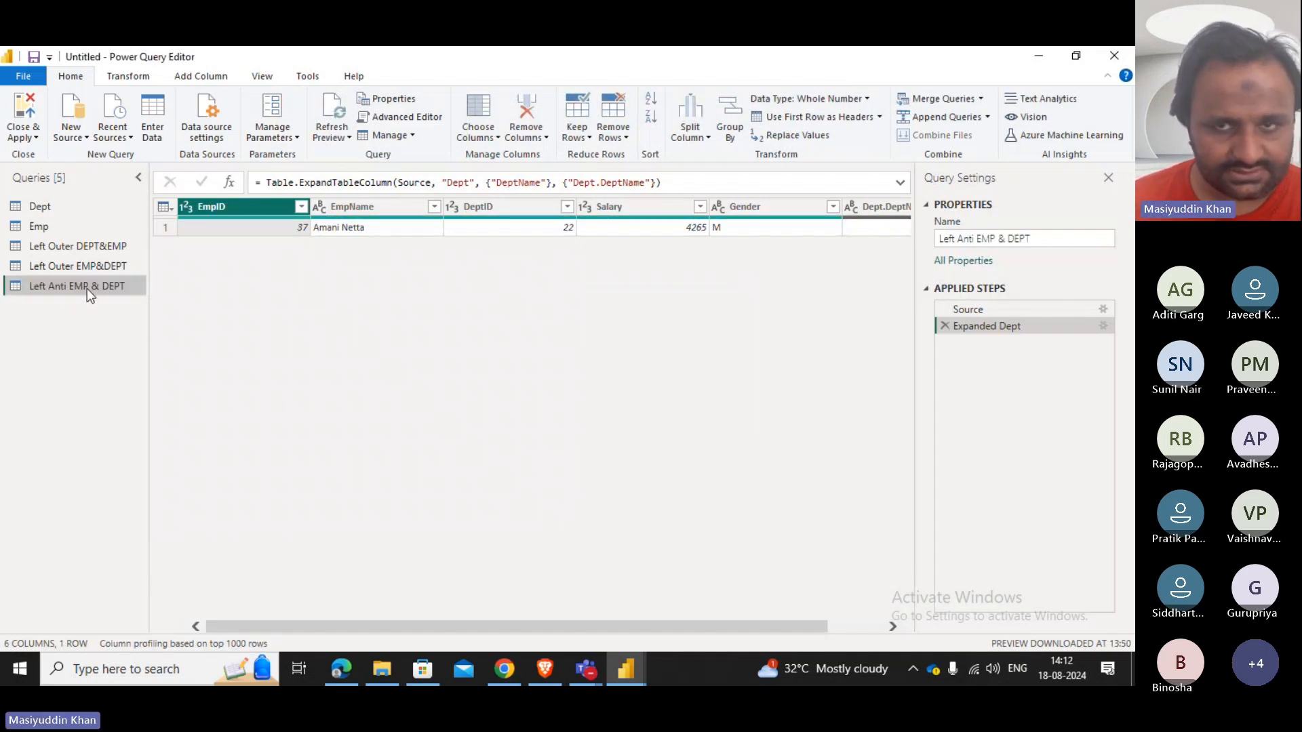
# Set up a merge as a new query with Dept as the first table and Emp as the second, matched on DeptID.
pyautogui.click(980, 99)
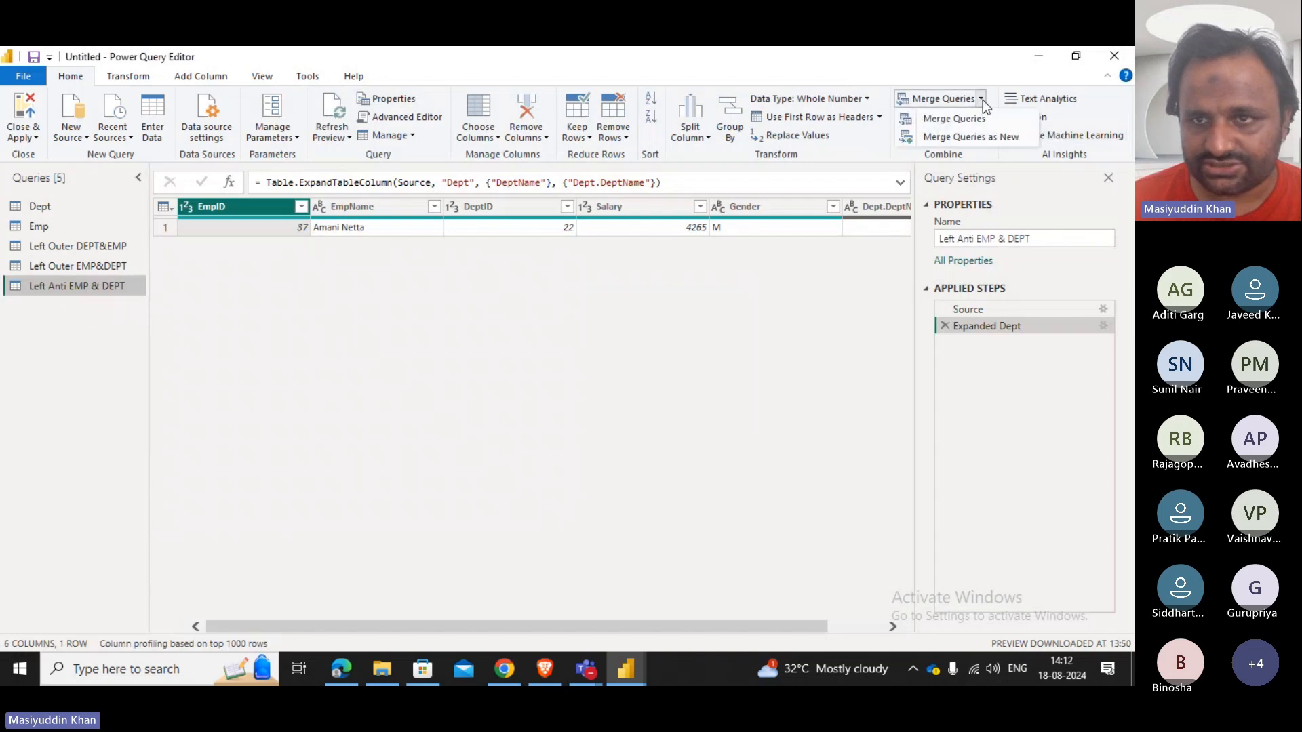
pyautogui.click(971, 135)
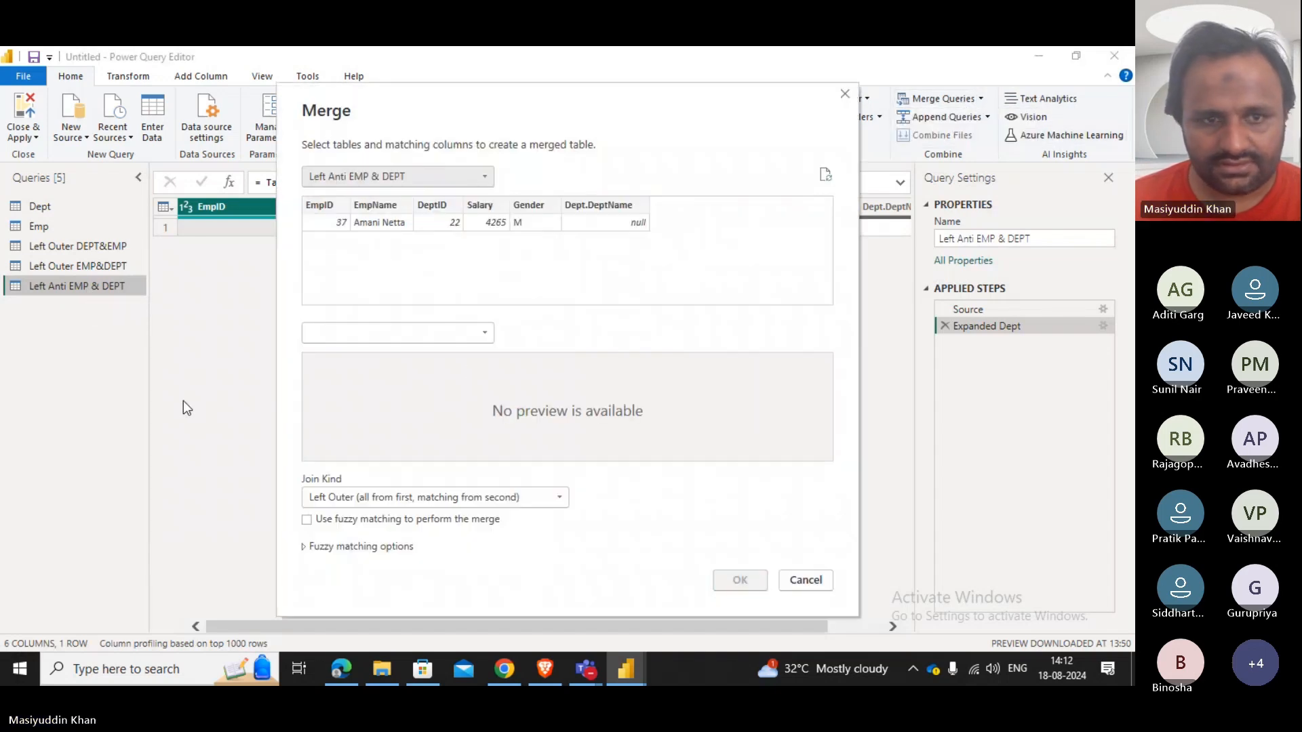
pyautogui.click(407, 178)
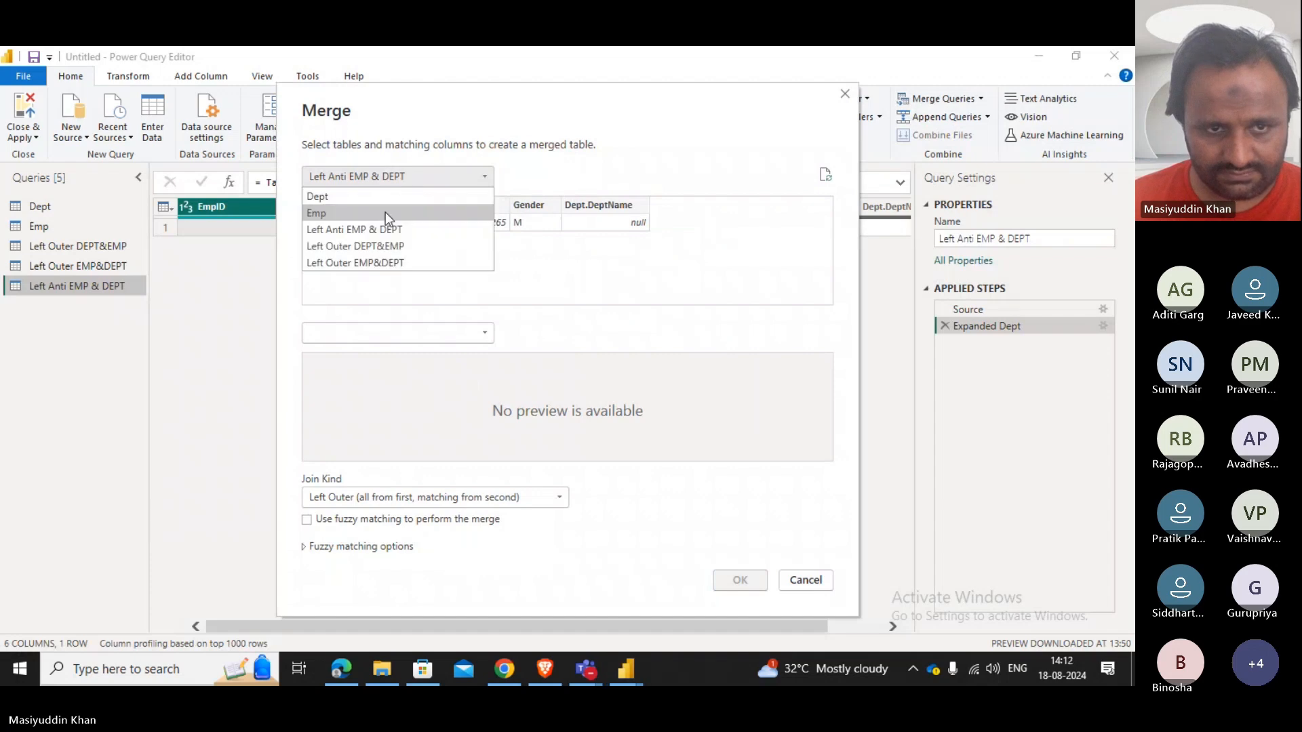
pyautogui.click(361, 198)
pyautogui.click(398, 334)
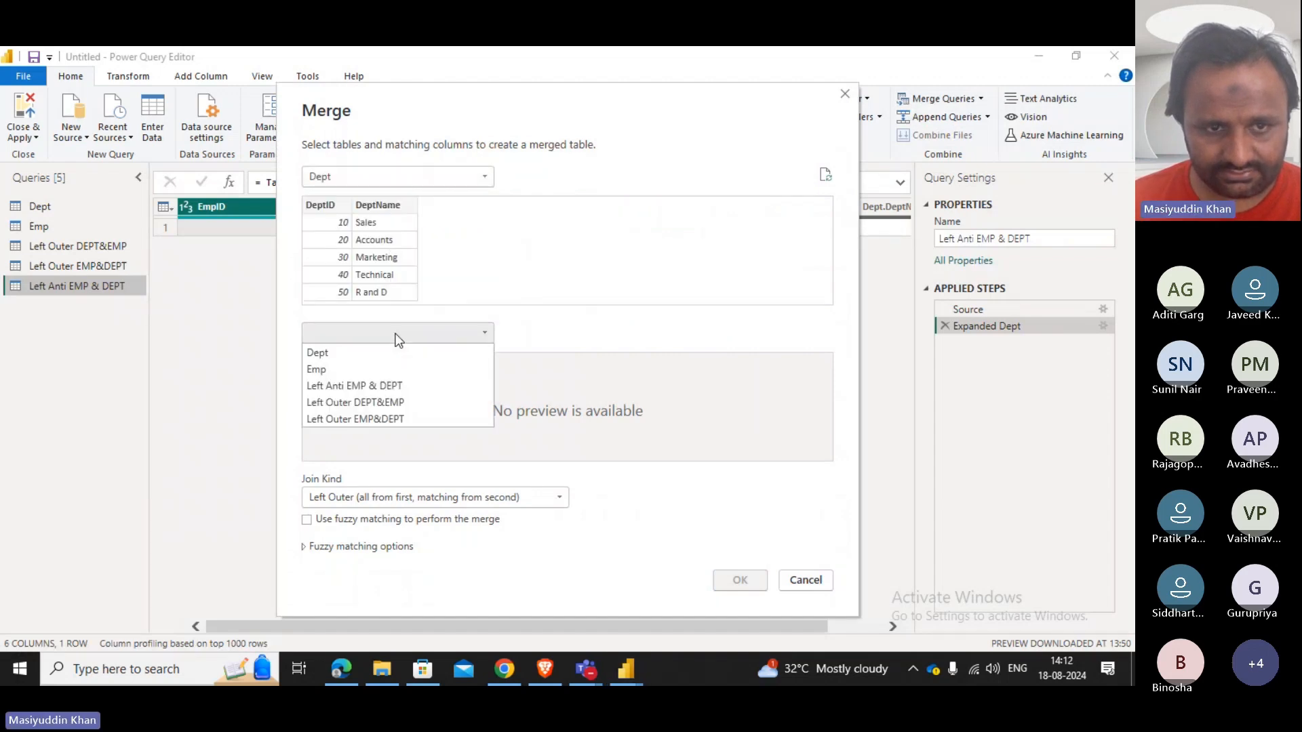
pyautogui.click(372, 372)
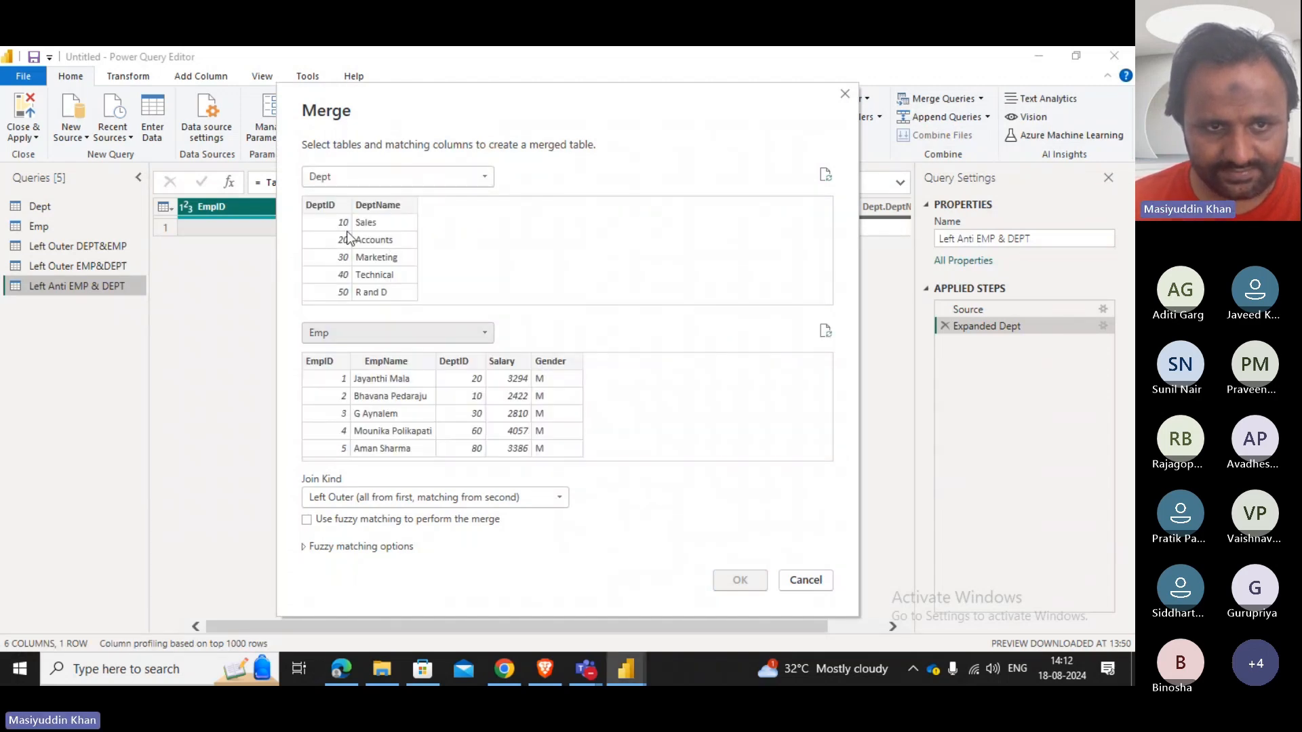
pyautogui.click(470, 376)
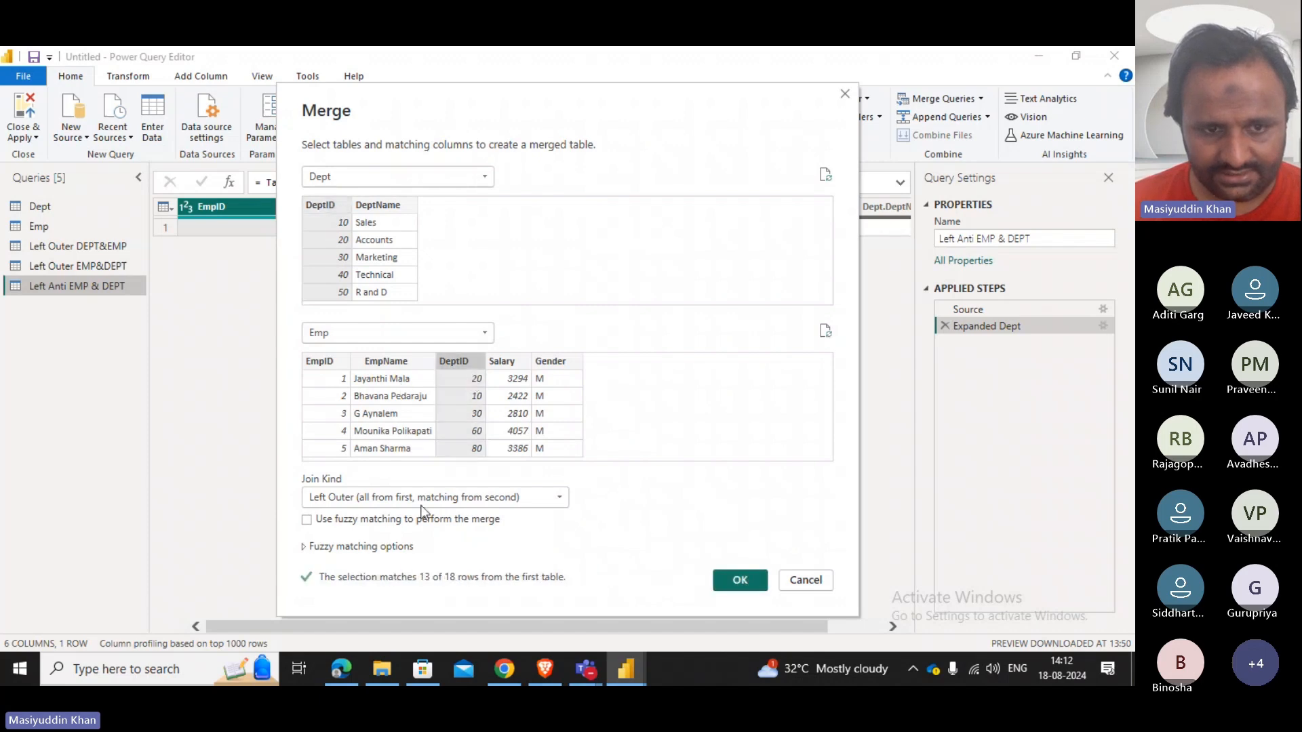
# Set the join kind to Left Anti (rows only in first) and create the merged query.
pyautogui.click(420, 498)
pyautogui.click(389, 583)
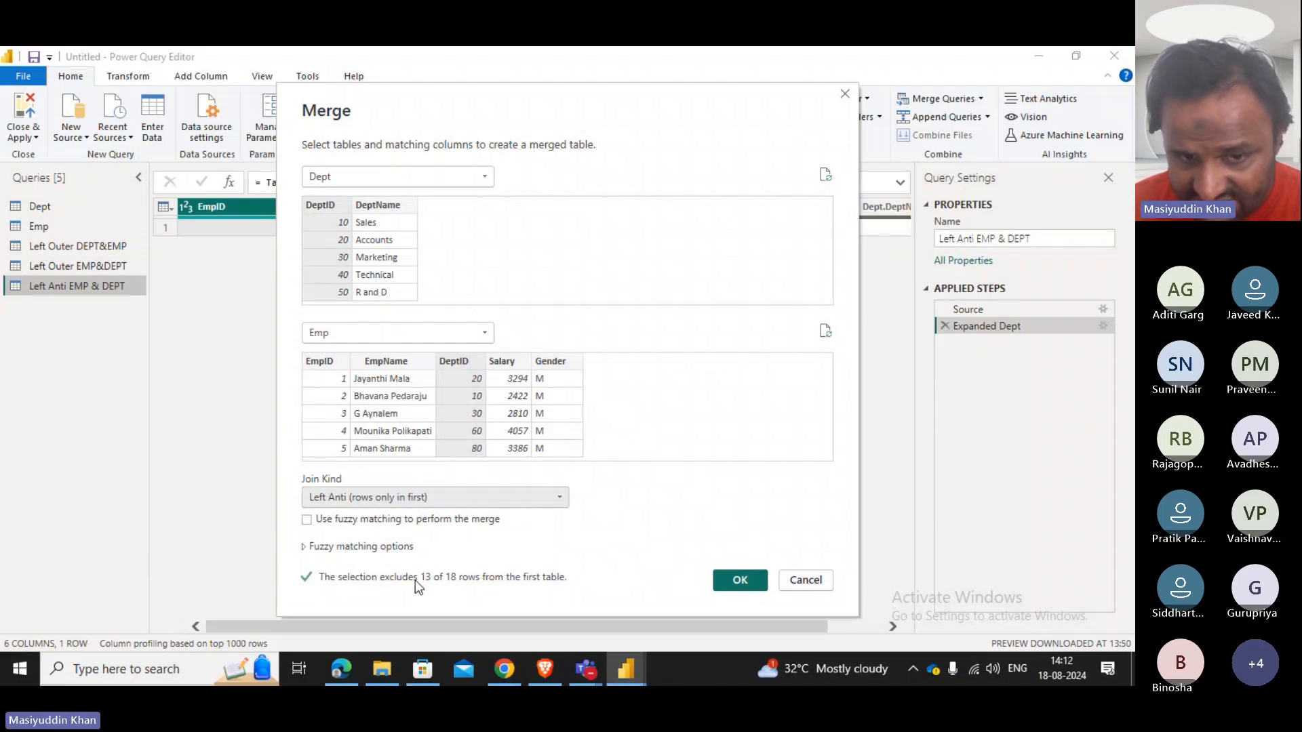
pyautogui.click(738, 580)
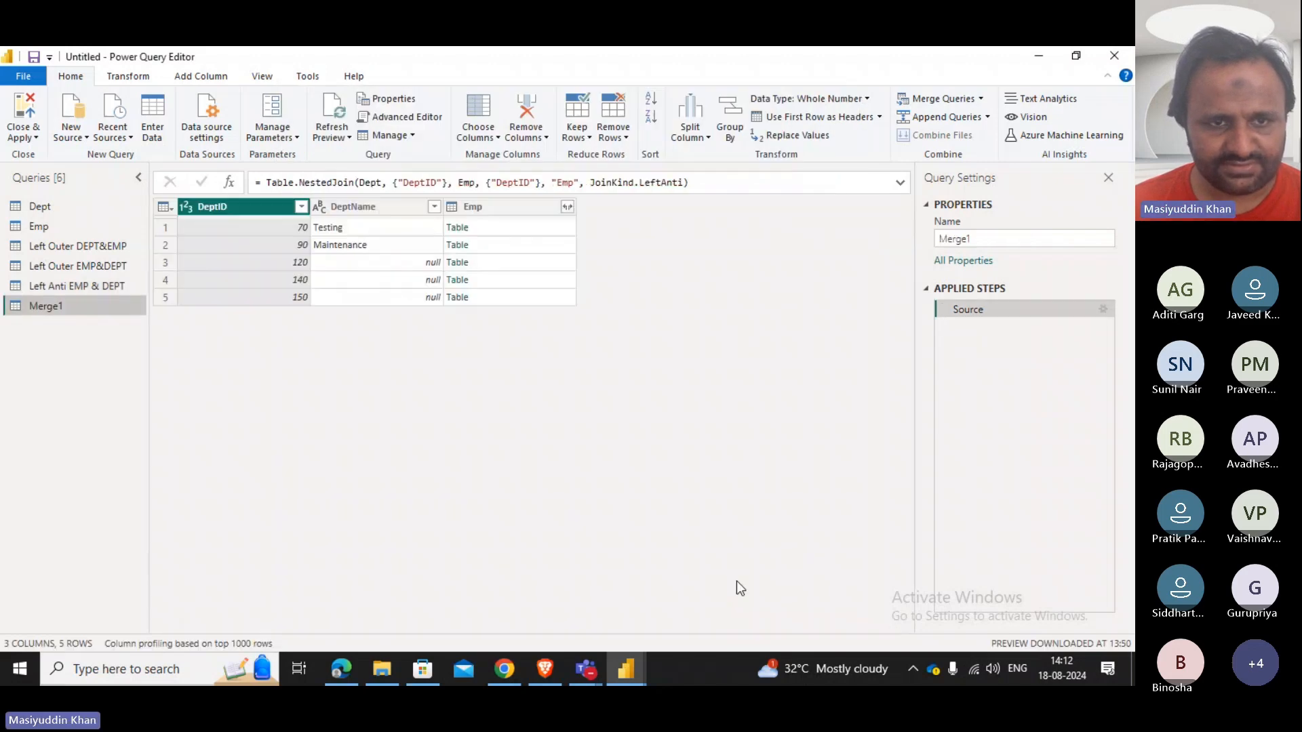
# Expand the merged Emp column to include only the EmpName field.
pyautogui.click(568, 207)
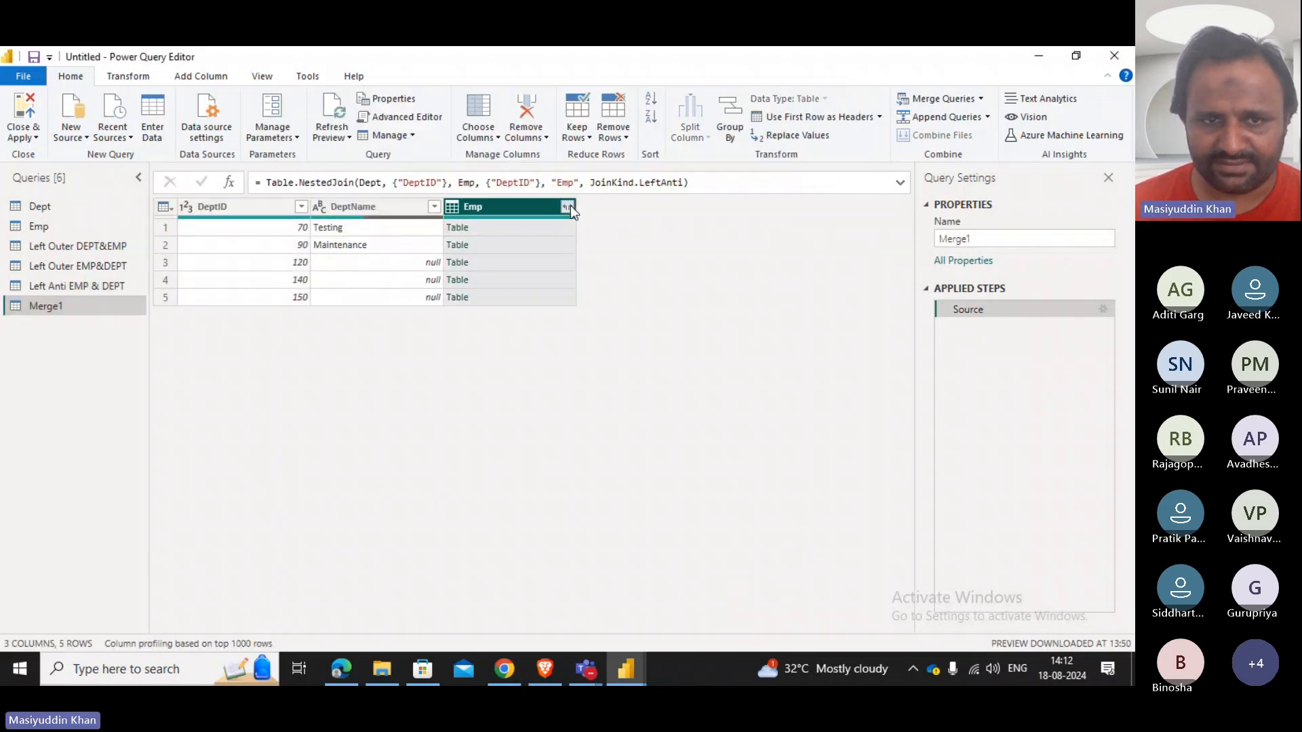
pyautogui.click(324, 273)
pyautogui.click(324, 307)
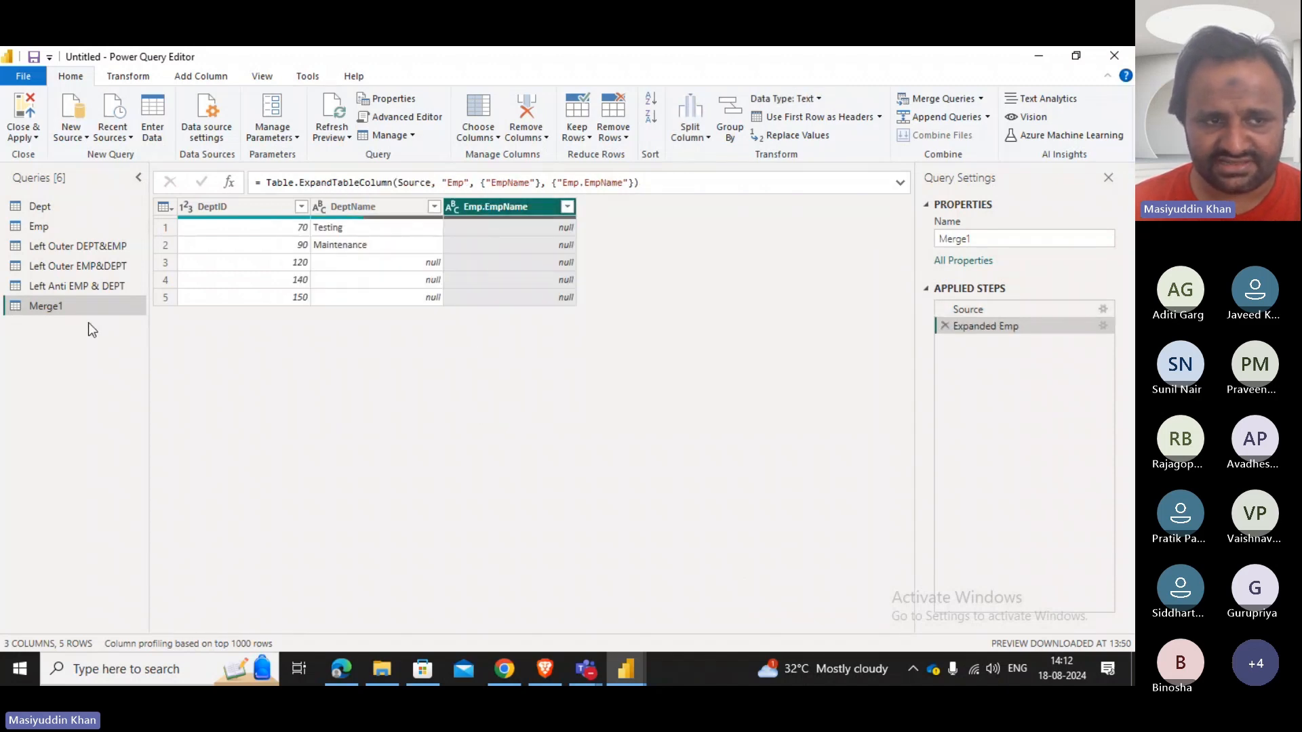
# Rename the Merge1 query as Left Anti DEPT & EMP.
pyautogui.doubleClick(67, 306)
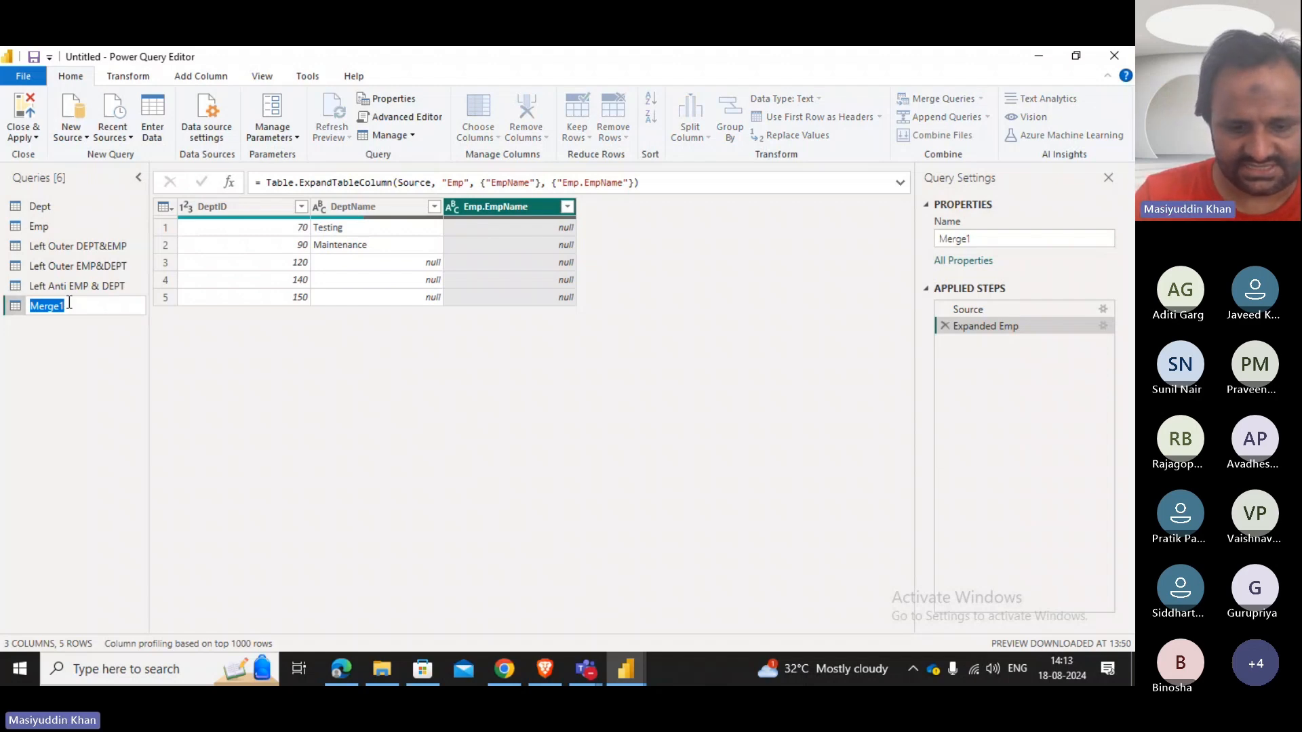
pyautogui.write('le')
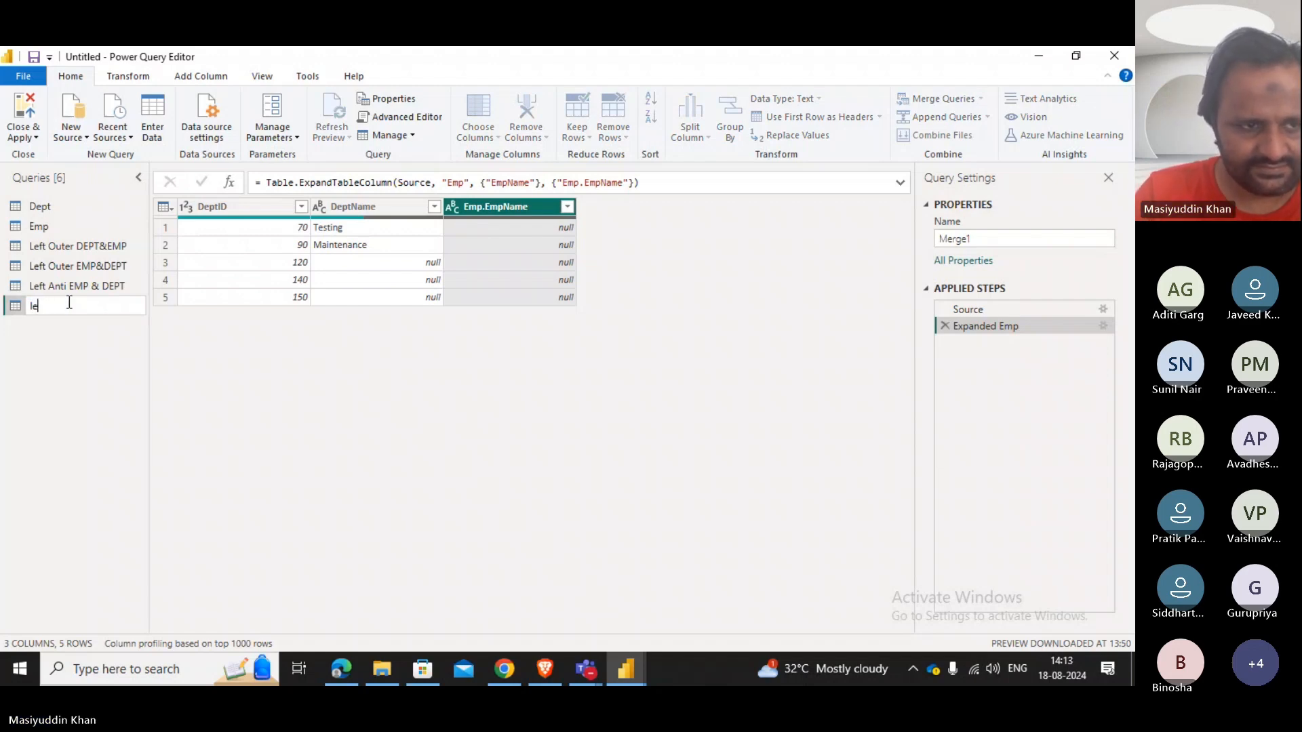
pyautogui.press('BackSpace')
pyautogui.press('BackSpace')
pyautogui.write('Left ')
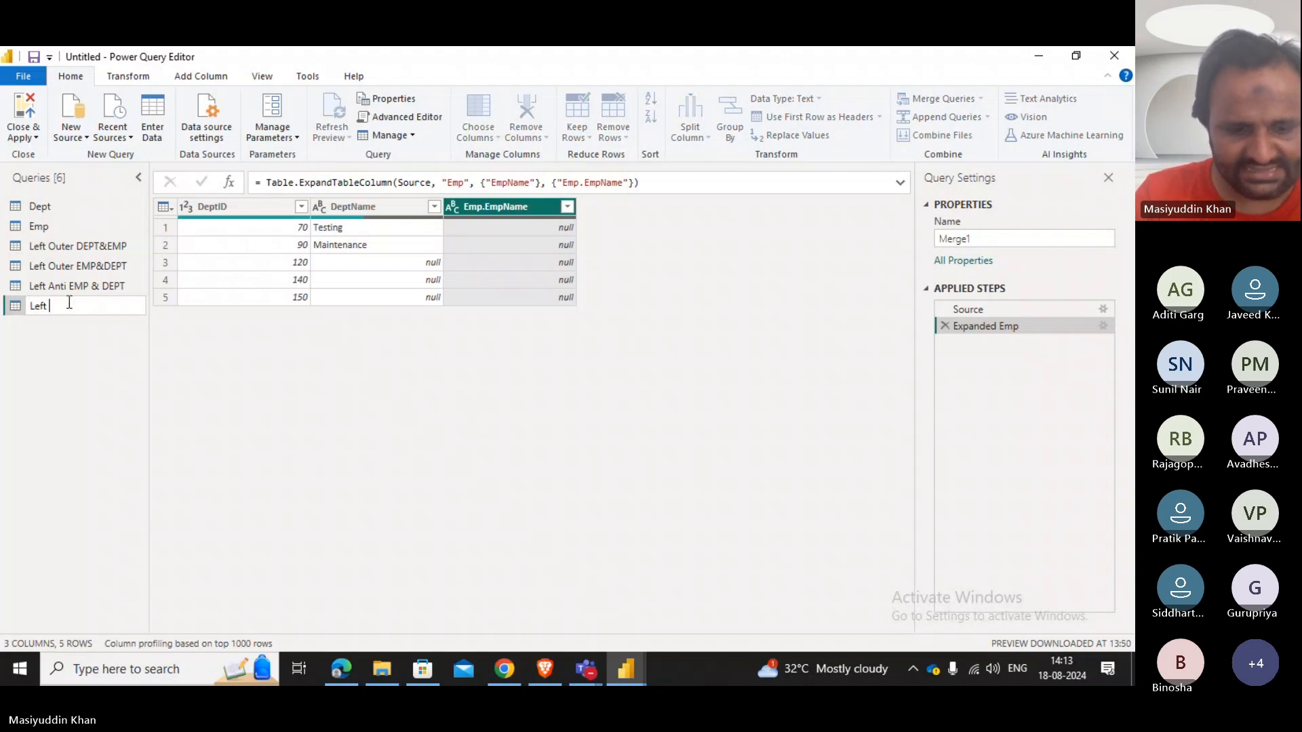
pyautogui.write('Anti Em')
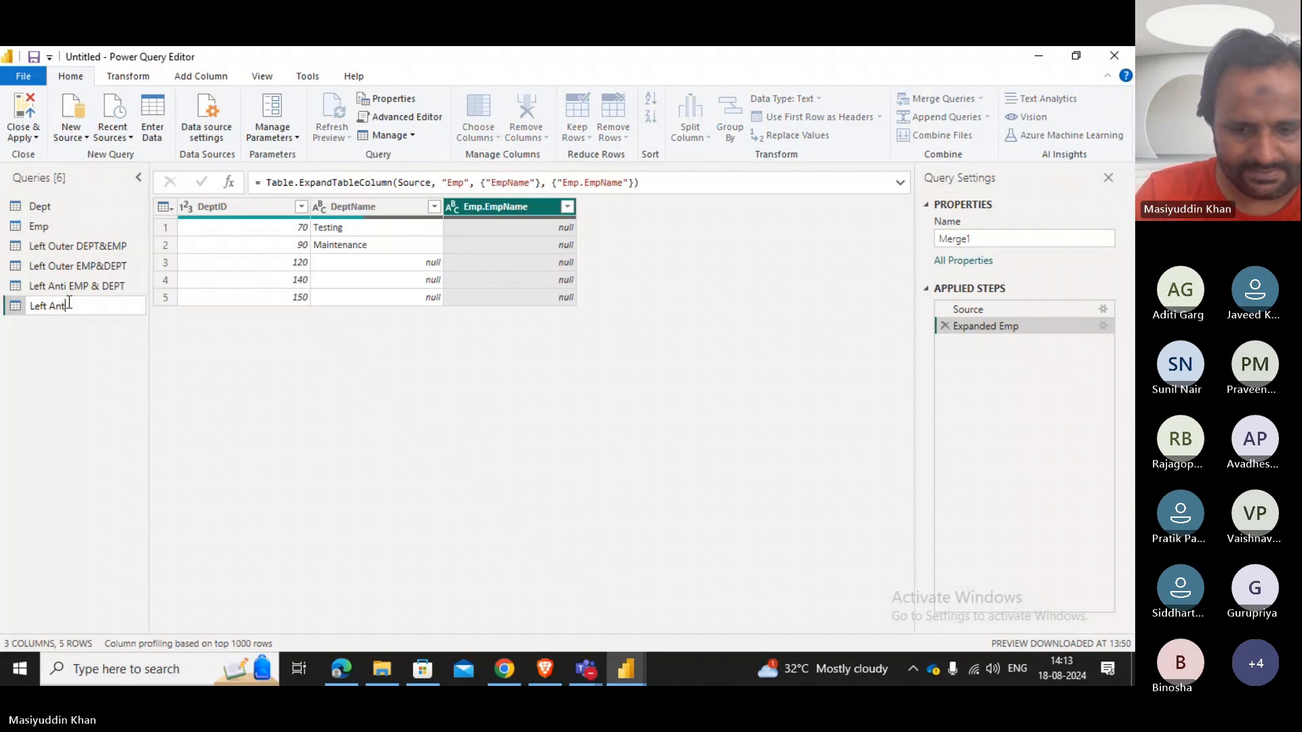
pyautogui.write('p')
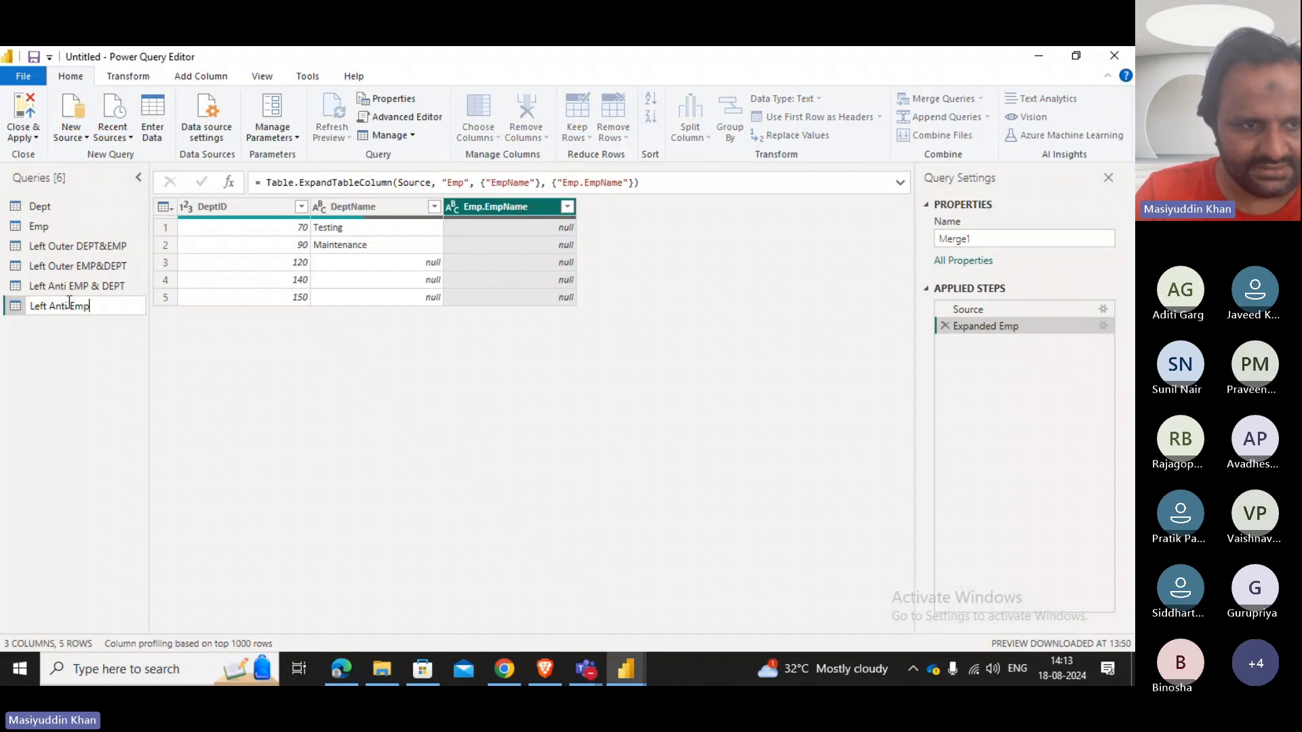
pyautogui.press('BackSpace')
pyautogui.press('BackSpace')
pyautogui.press('BackSpace')
pyautogui.write('DE')
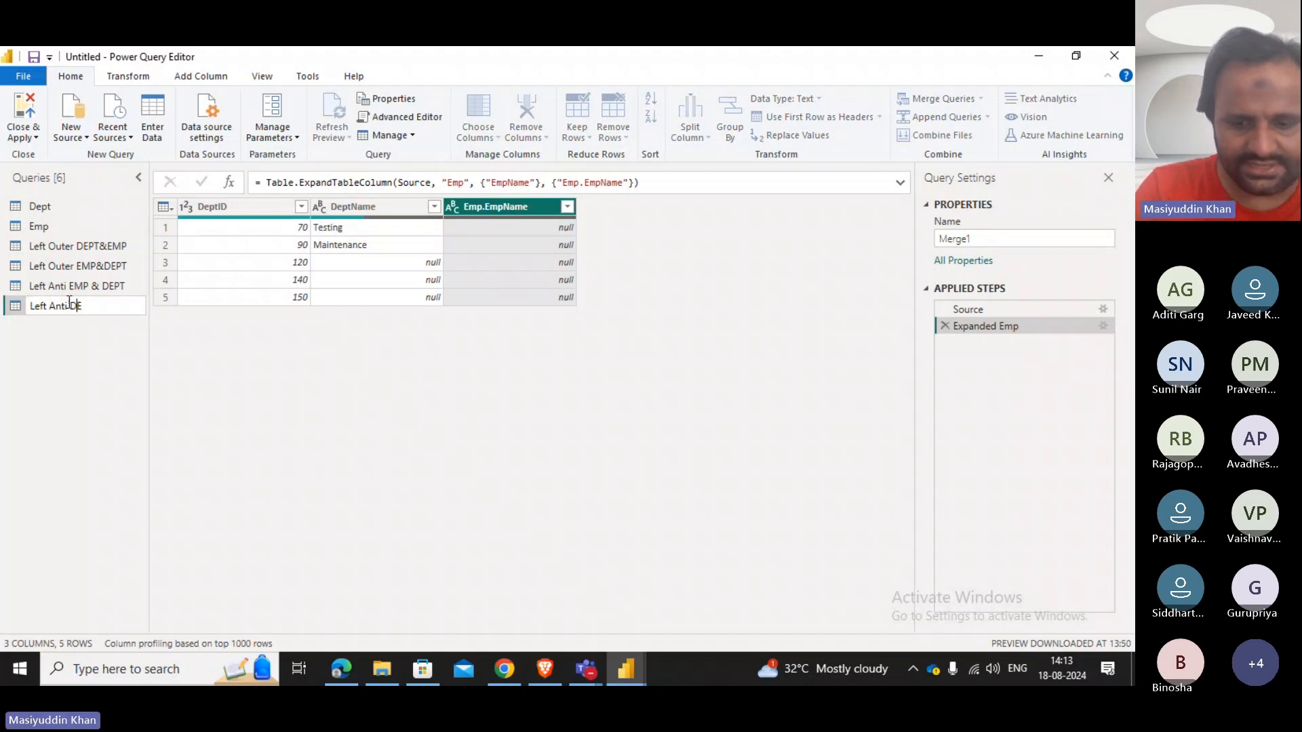
pyautogui.write('PT &')
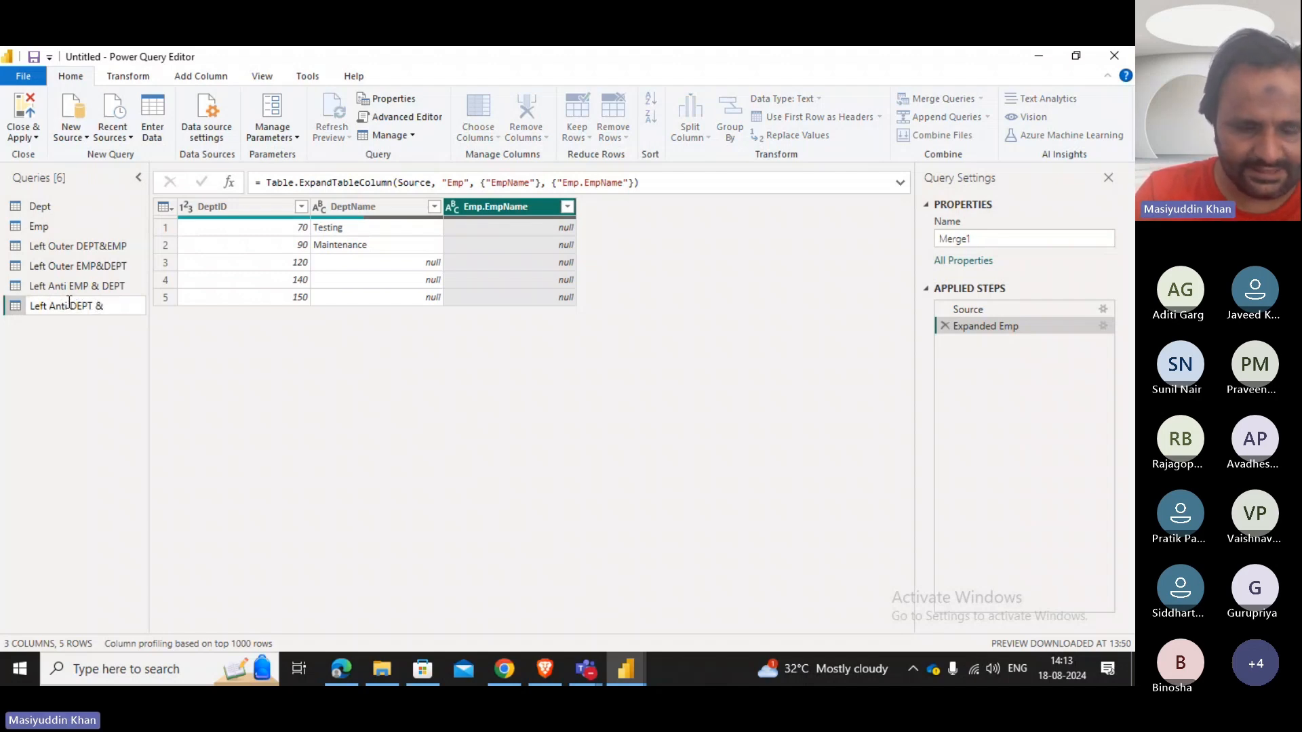
pyautogui.write(' EMP')
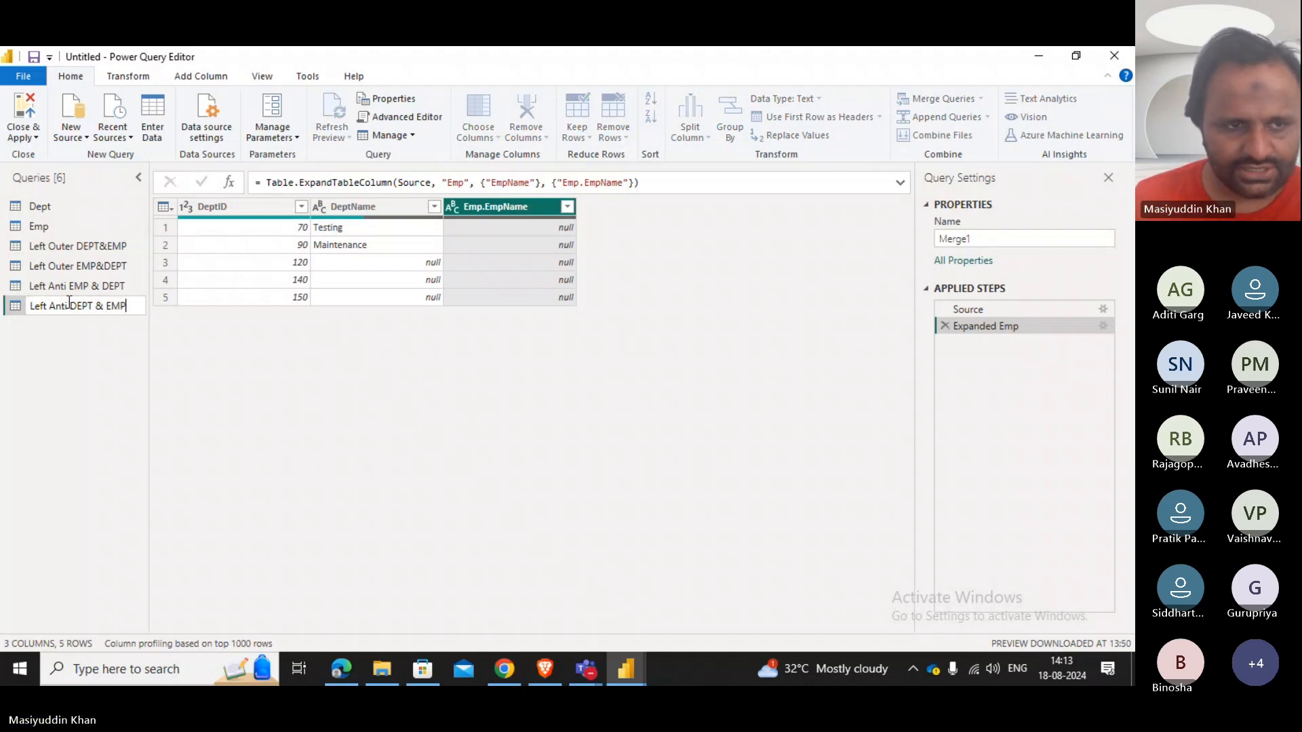
pyautogui.click(35, 407)
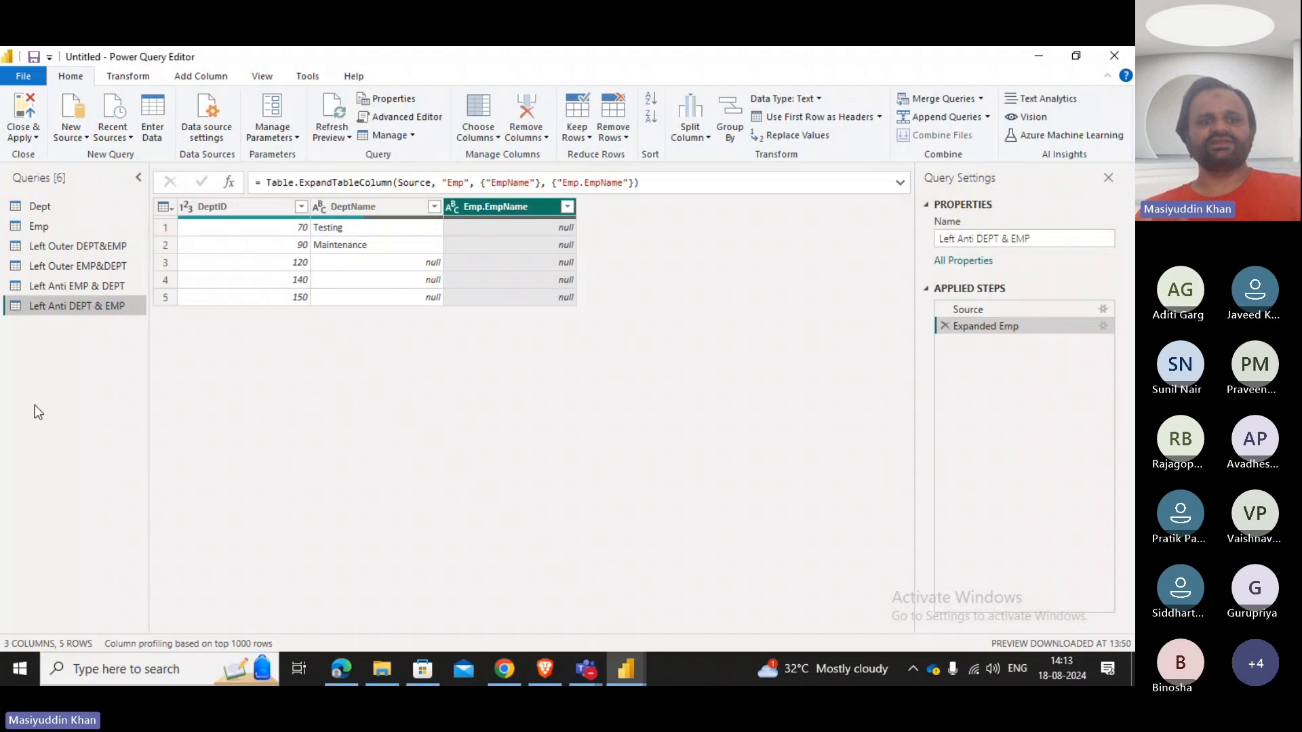
# Open the Left Anti EMP & DEPT query and inspect the EmpName value in its row.
pyautogui.click(101, 287)
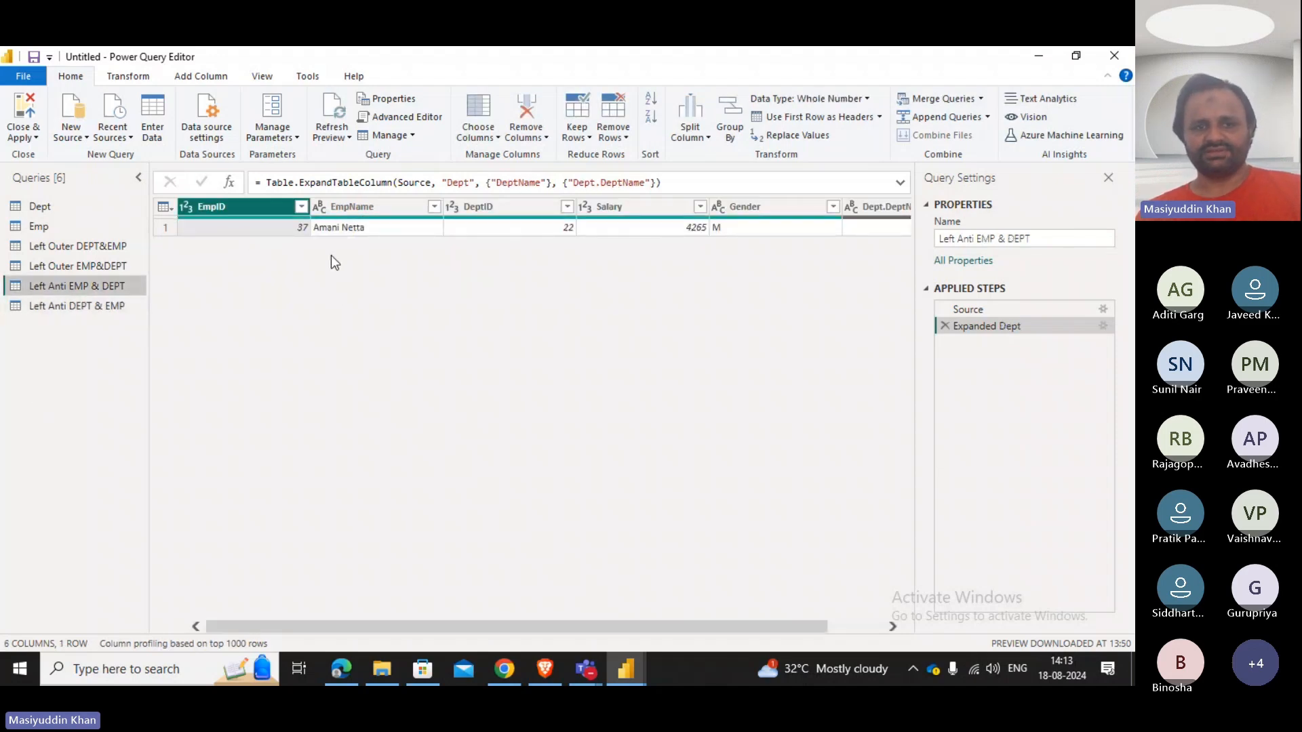
pyautogui.click(339, 228)
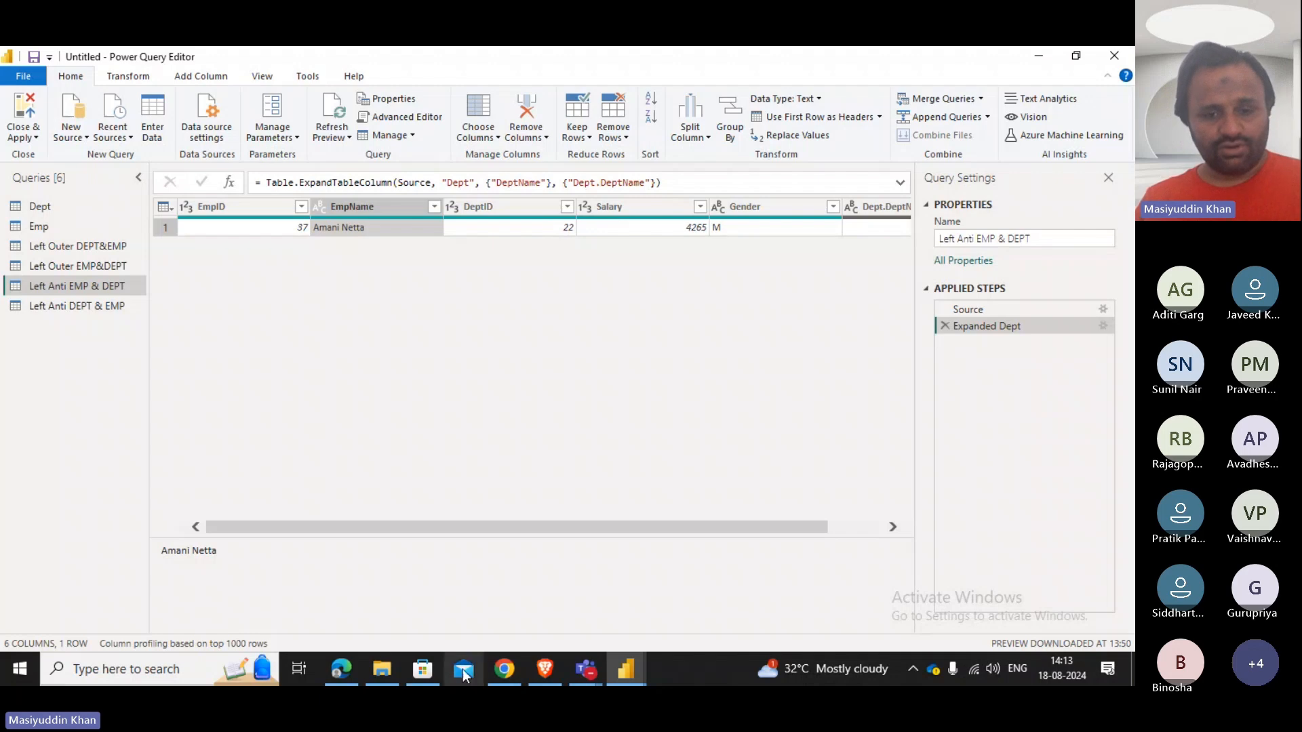
# Switch to the Microsoft Teams meeting window, review the earlier chat messages, and close the meeting chat.
pyautogui.moveTo(587, 673)
pyautogui.click(568, 621)
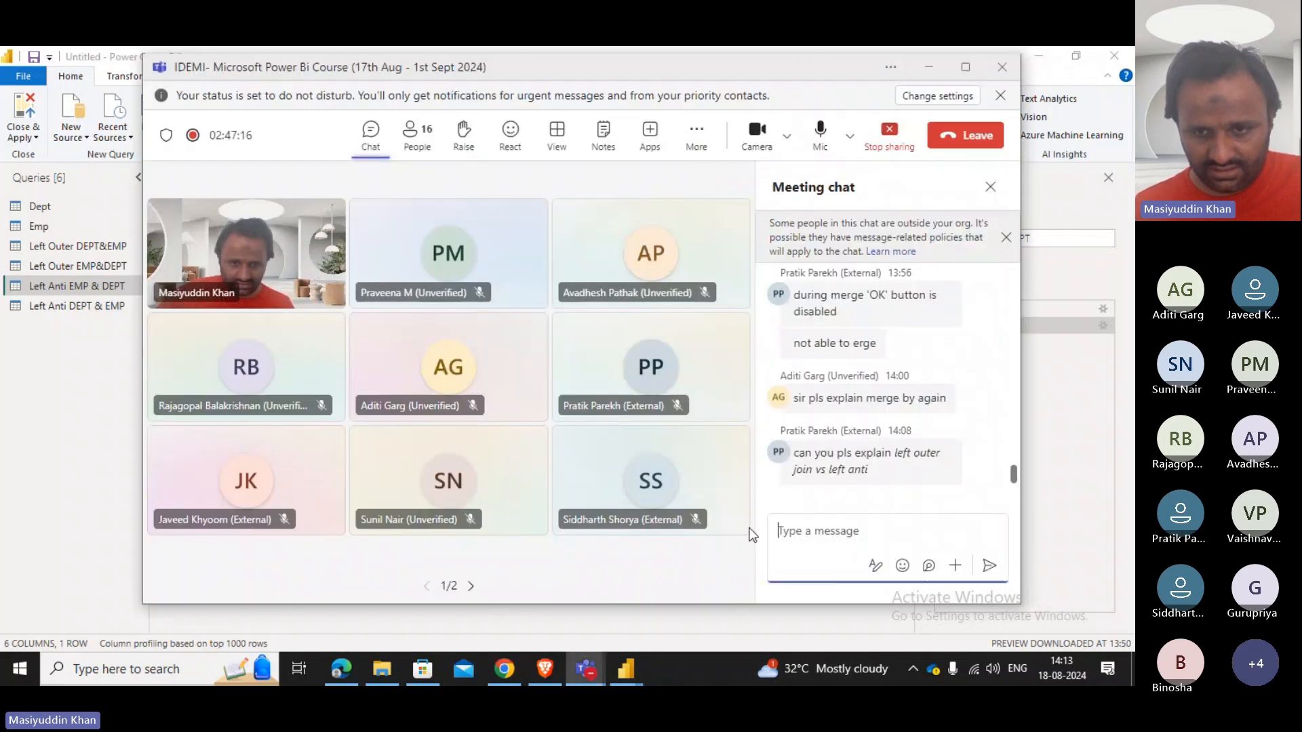
pyautogui.scroll(2, 881, 475)
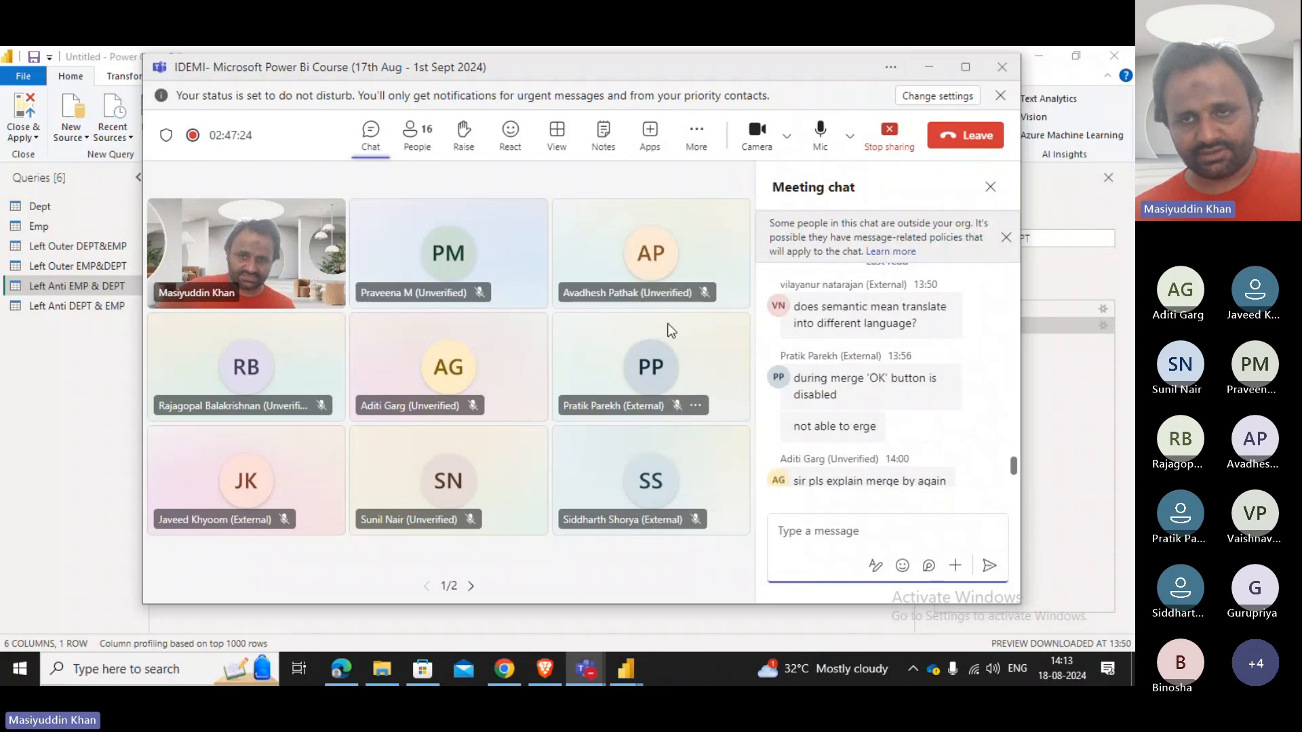
pyautogui.moveTo(825, 76); pyautogui.dragTo(824, 132)
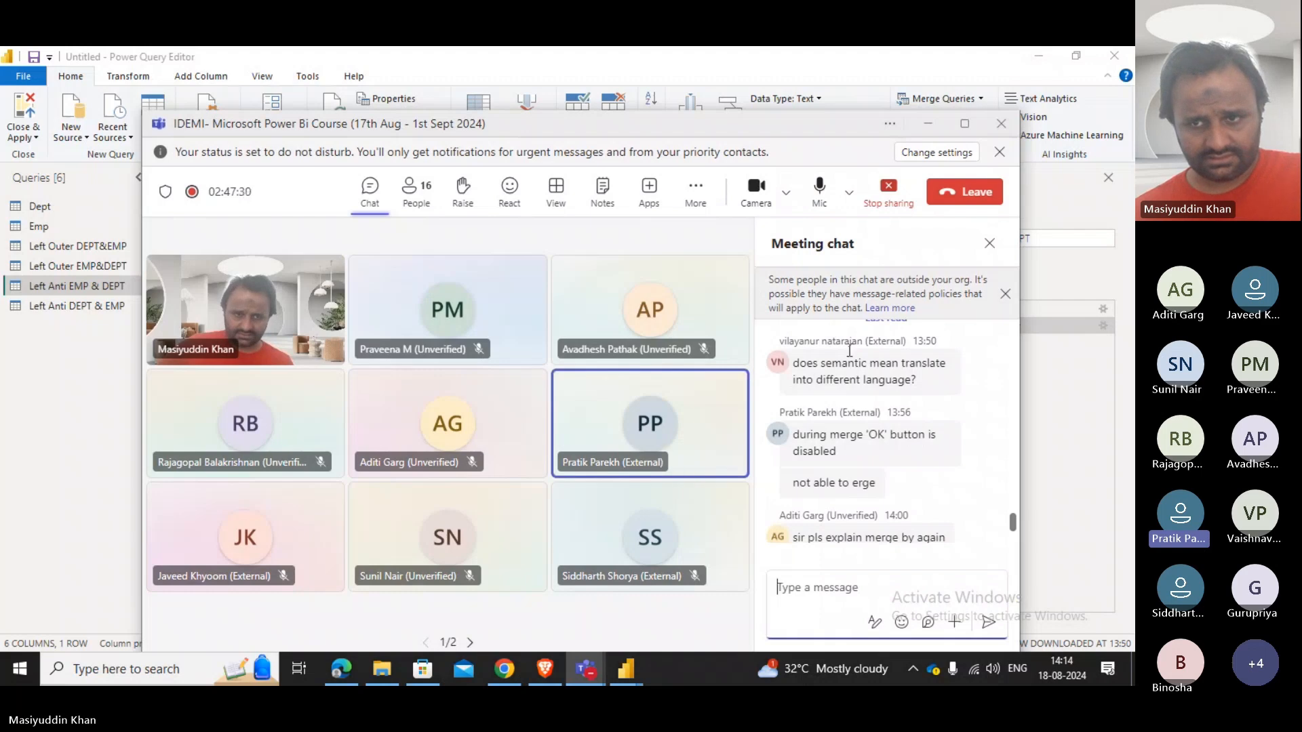
pyautogui.click(1005, 294)
pyautogui.click(991, 247)
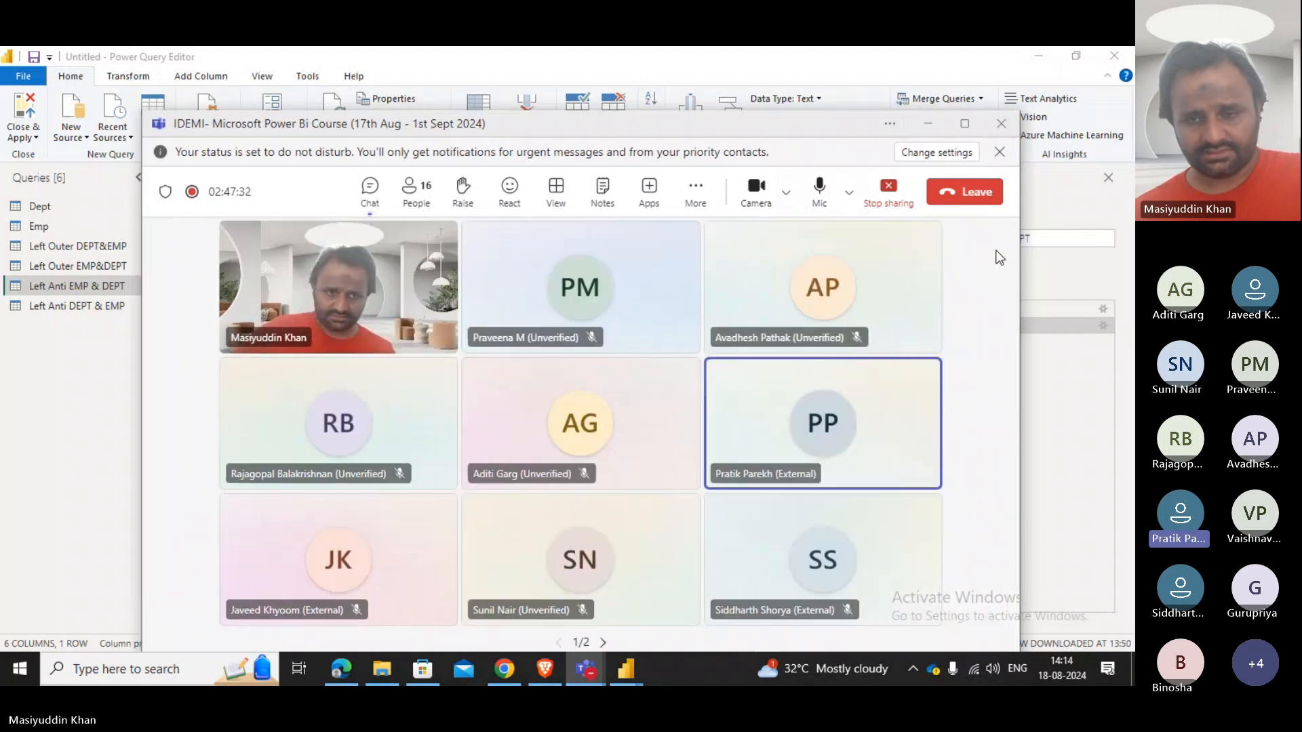
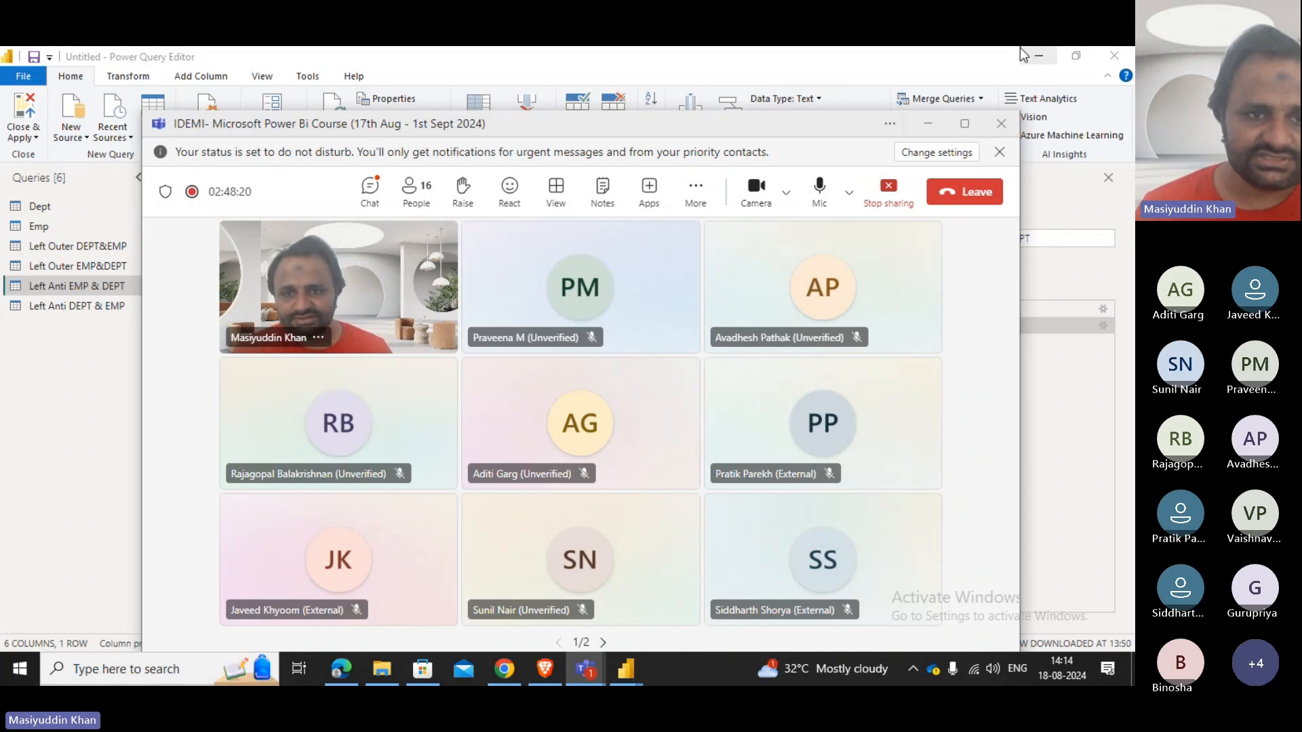
# Read the new replies in the Teams meeting chat and return to the Power Query Editor window.
pyautogui.click(353, 208)
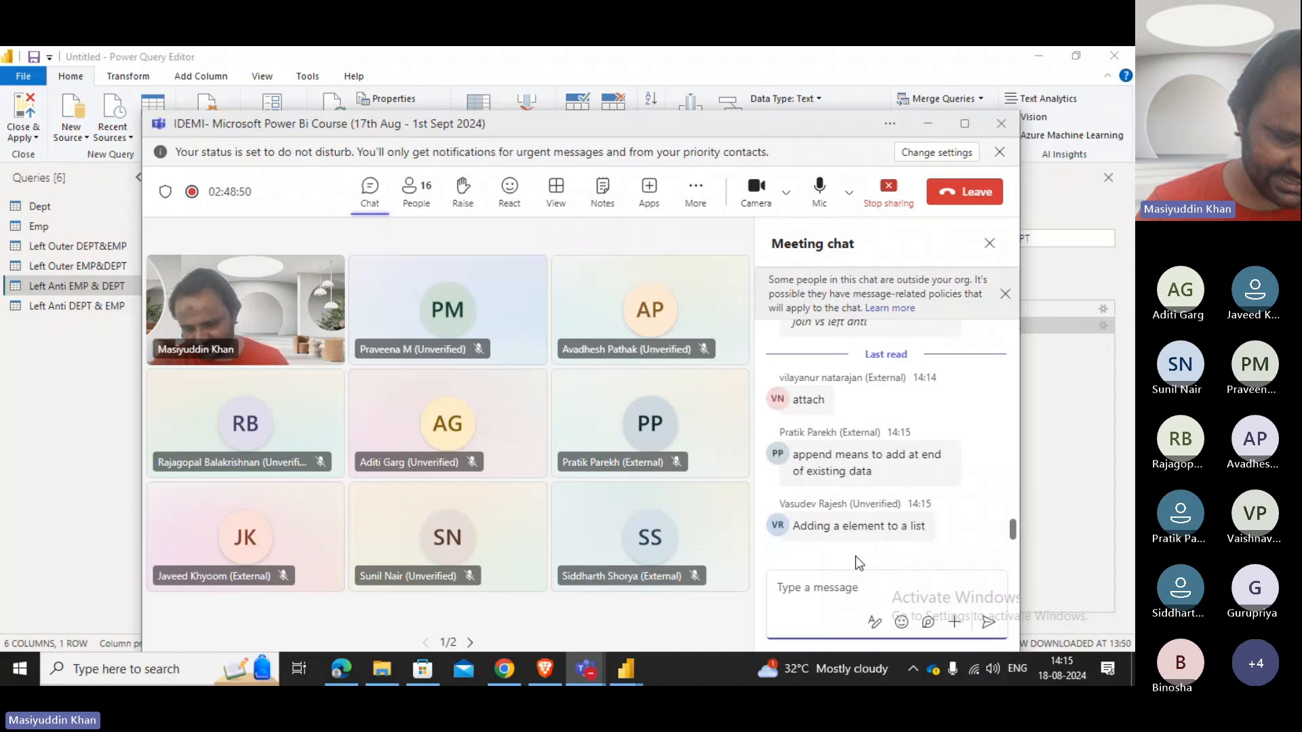
pyautogui.click(156, 671)
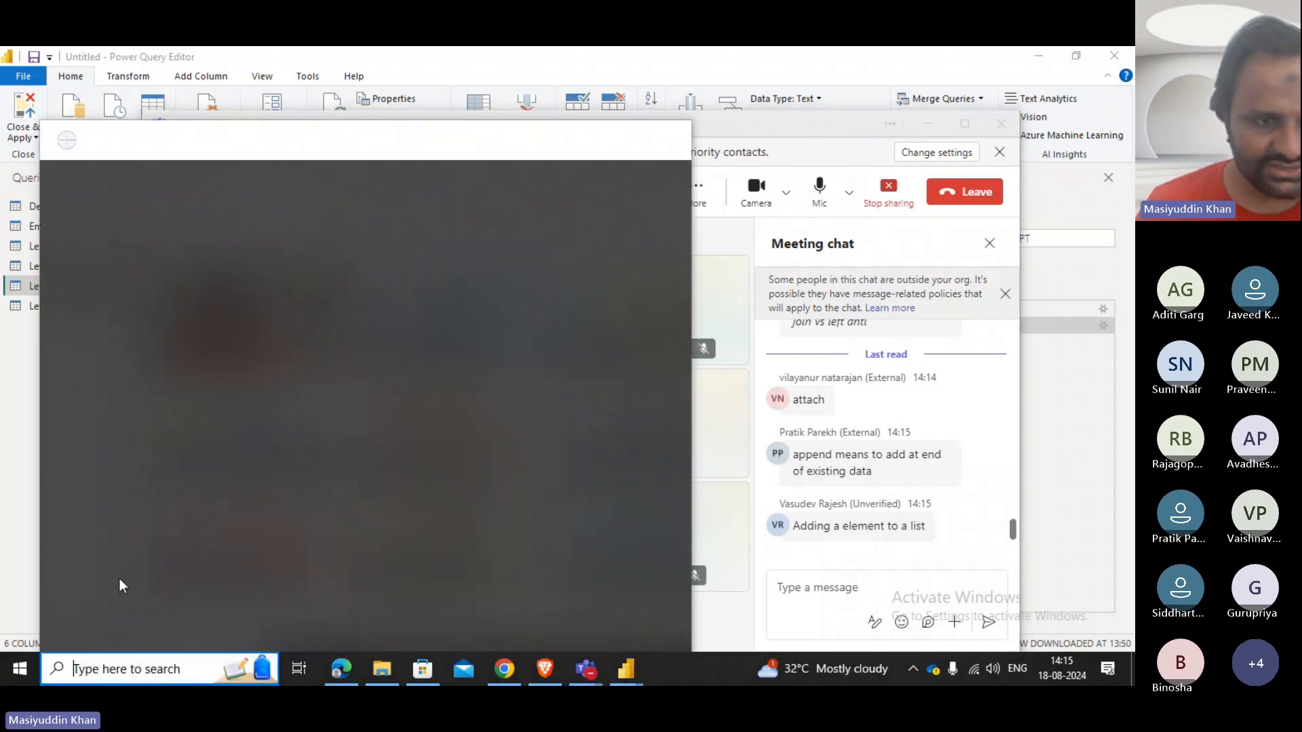
pyautogui.click(157, 358)
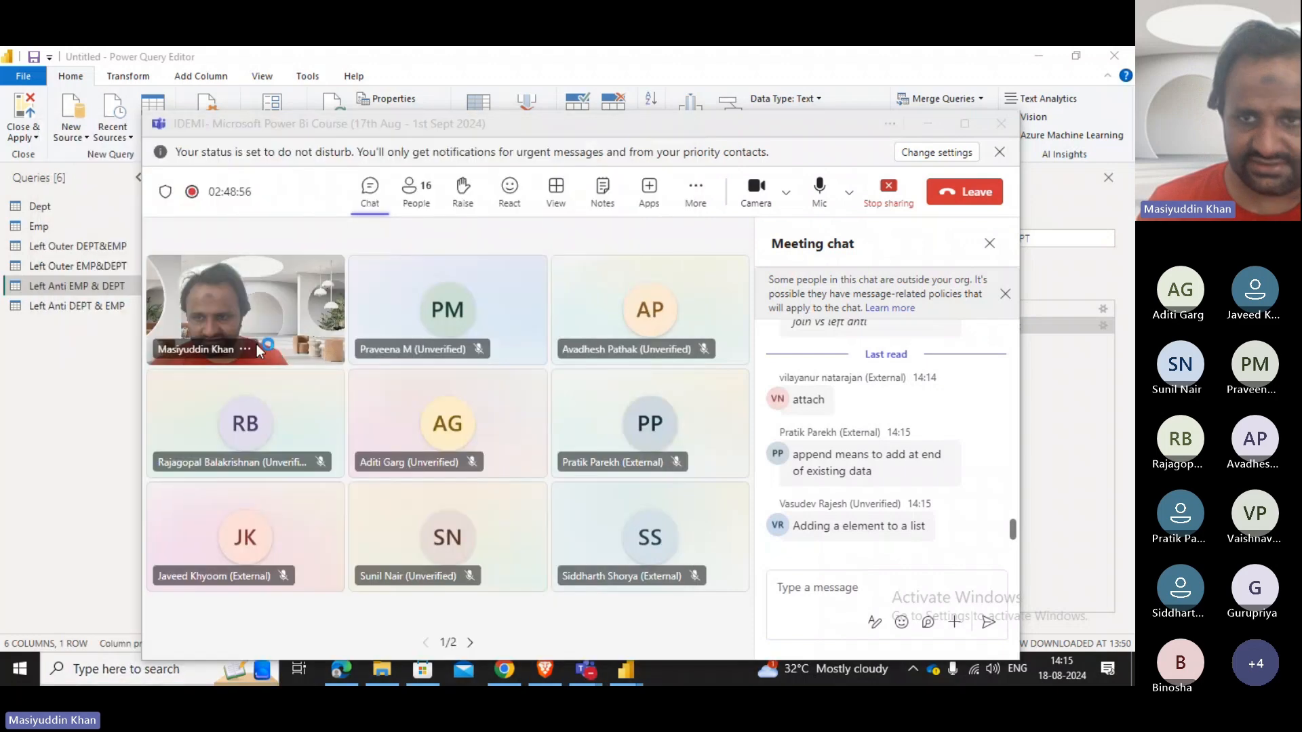
pyautogui.click(927, 124)
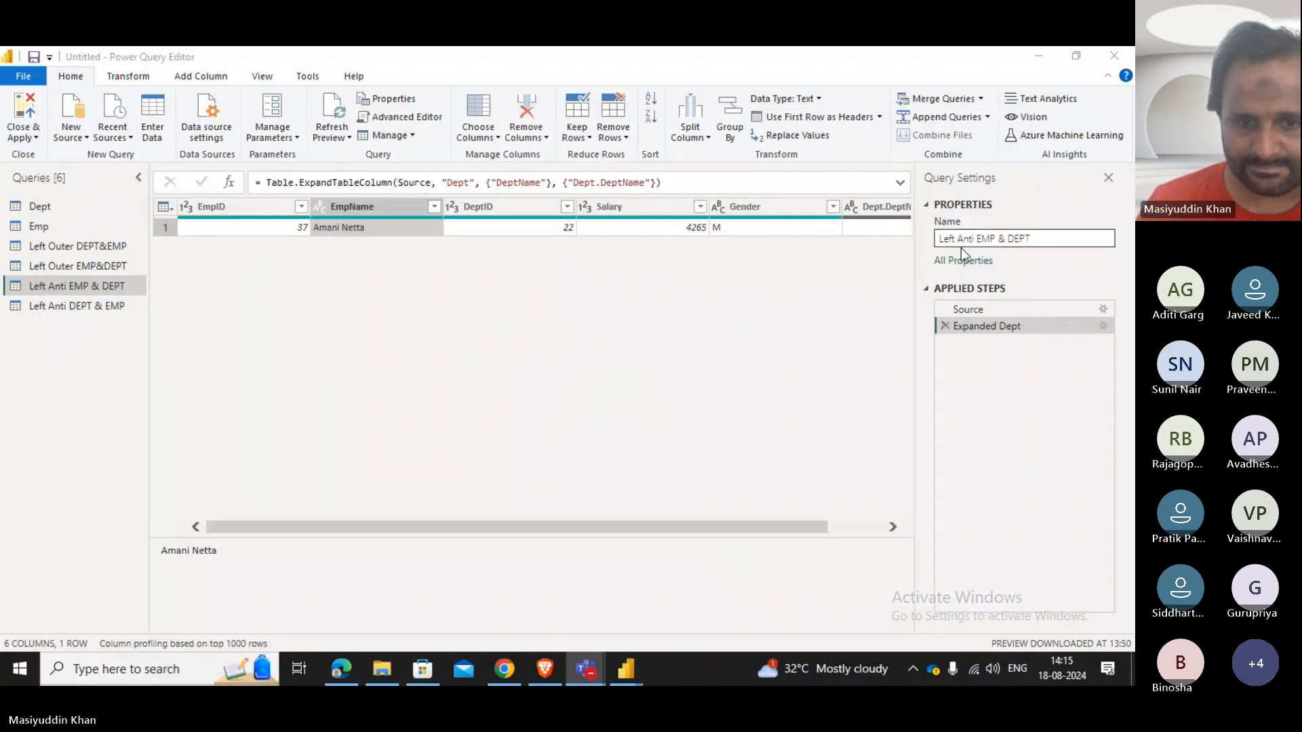
pyautogui.click(663, 369)
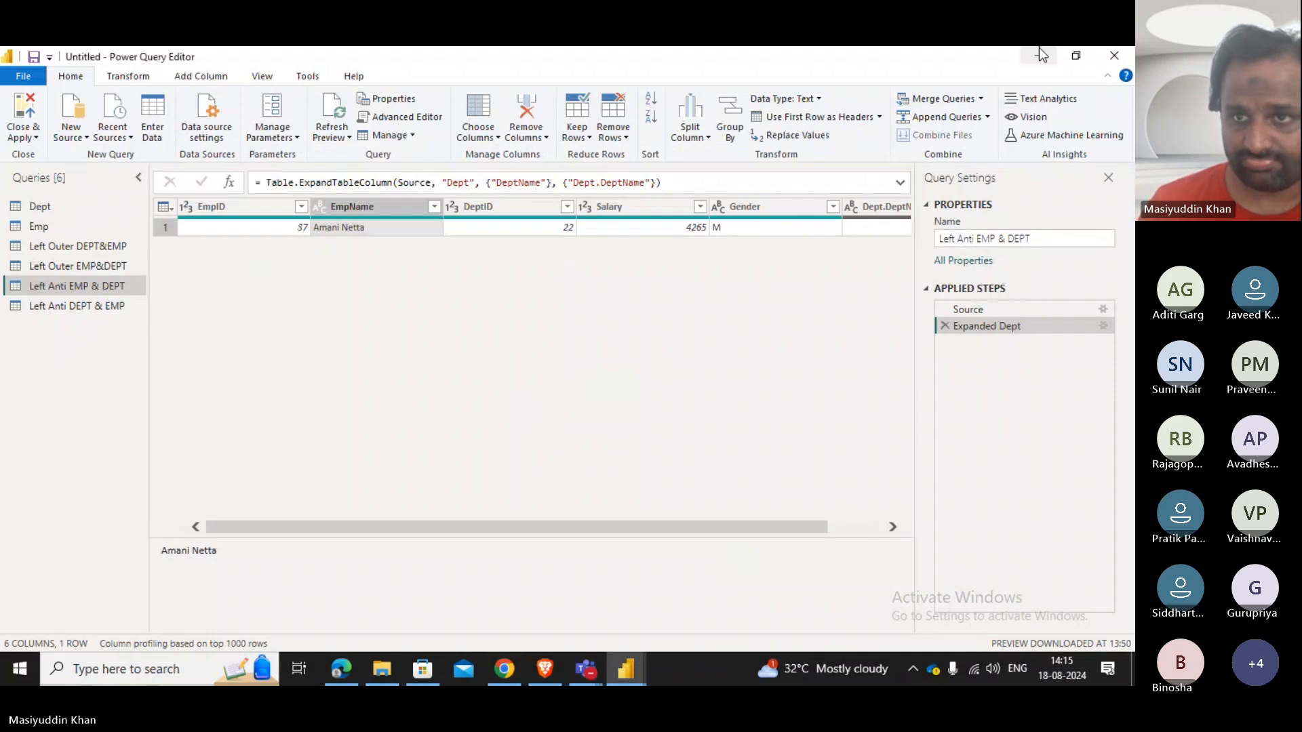
# Close the Excel start window and switch to the POWER BI WORKSHOP folder in File Explorer.
pyautogui.click(1115, 66)
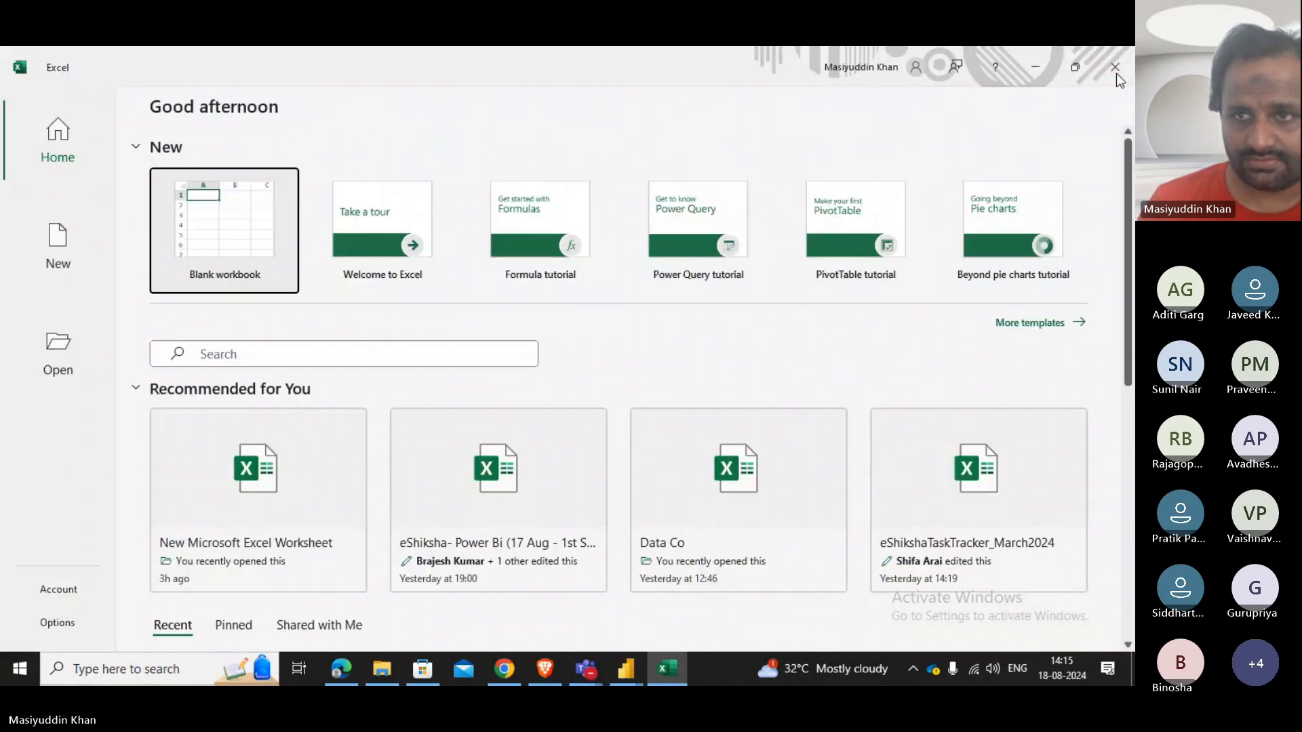
pyautogui.click(383, 667)
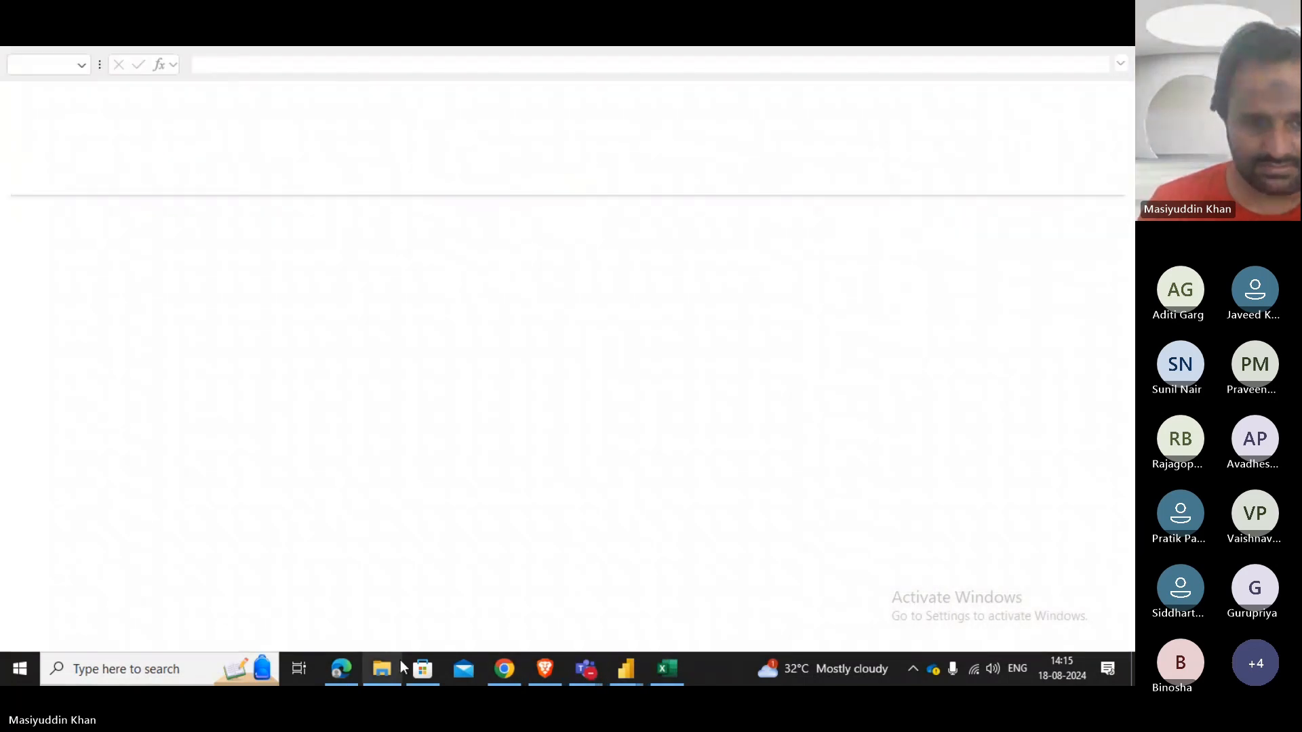
# Create a new folder in POWER BI WORKSHOP and permanently delete it.
pyautogui.rightClick(309, 275)
pyautogui.moveTo(378, 612)
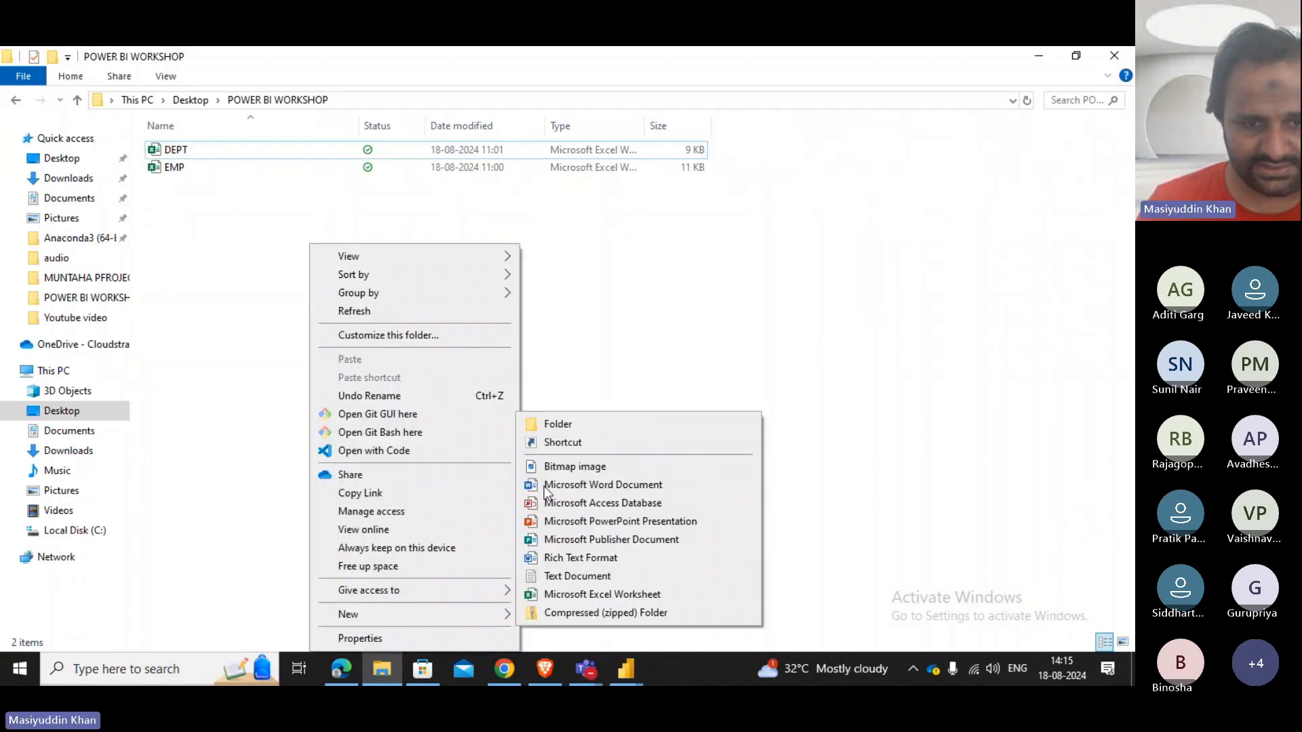
pyautogui.click(570, 426)
pyautogui.press('Return')
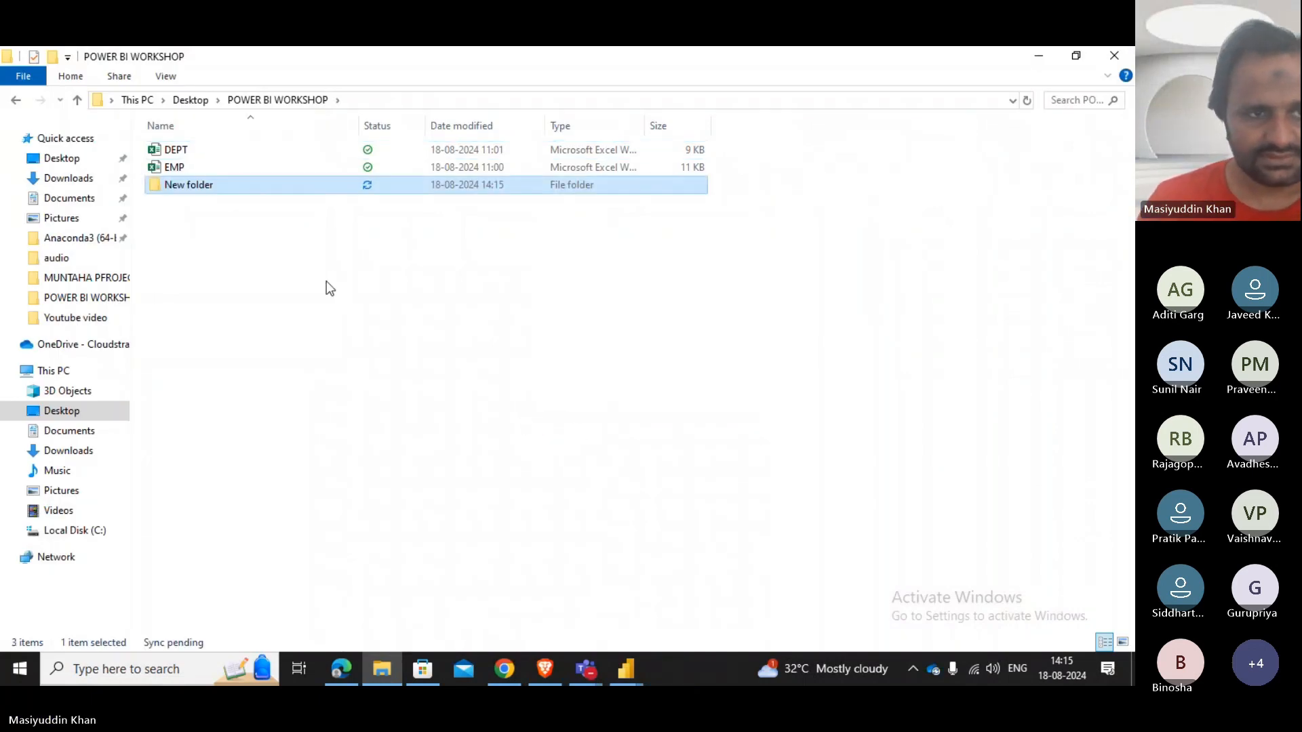
pyautogui.hotkey('shift', 'Delete')
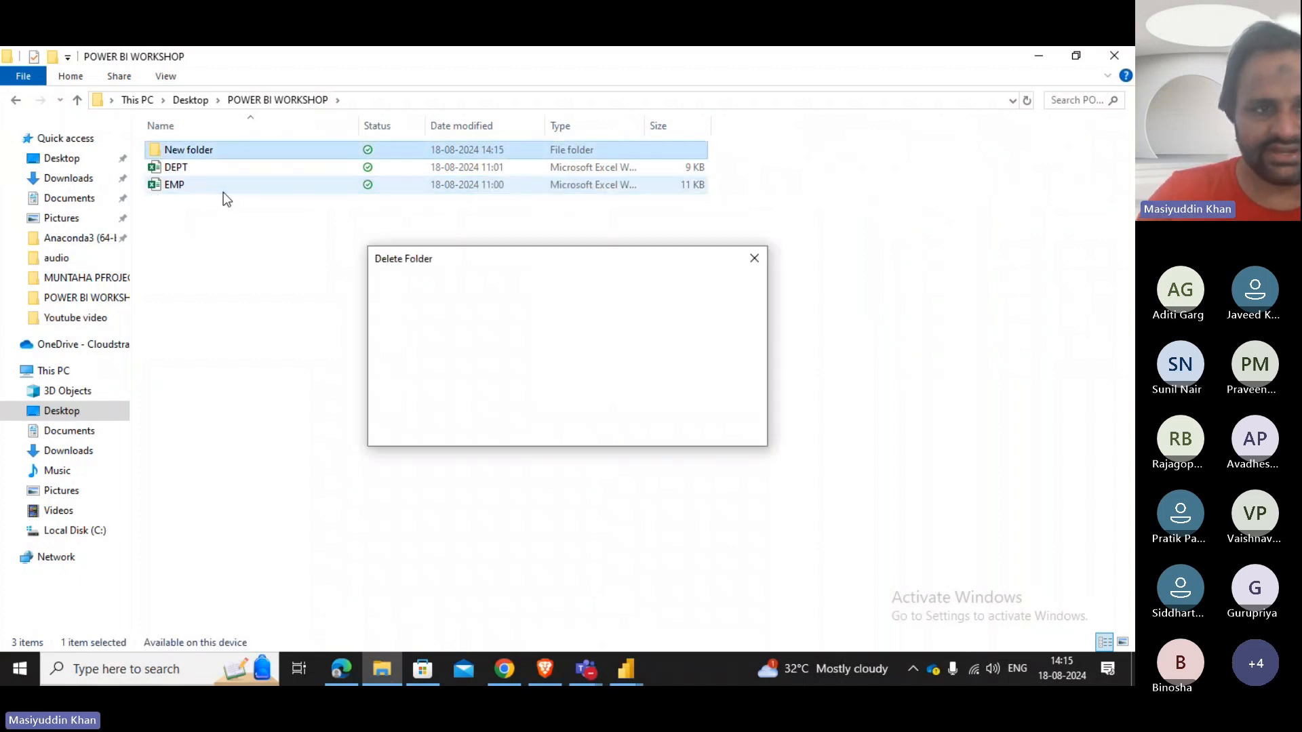
pyautogui.press('Return')
# Create a new Microsoft Excel Worksheet file in the POWER BI WORKSHOP folder.
pyautogui.rightClick(222, 193)
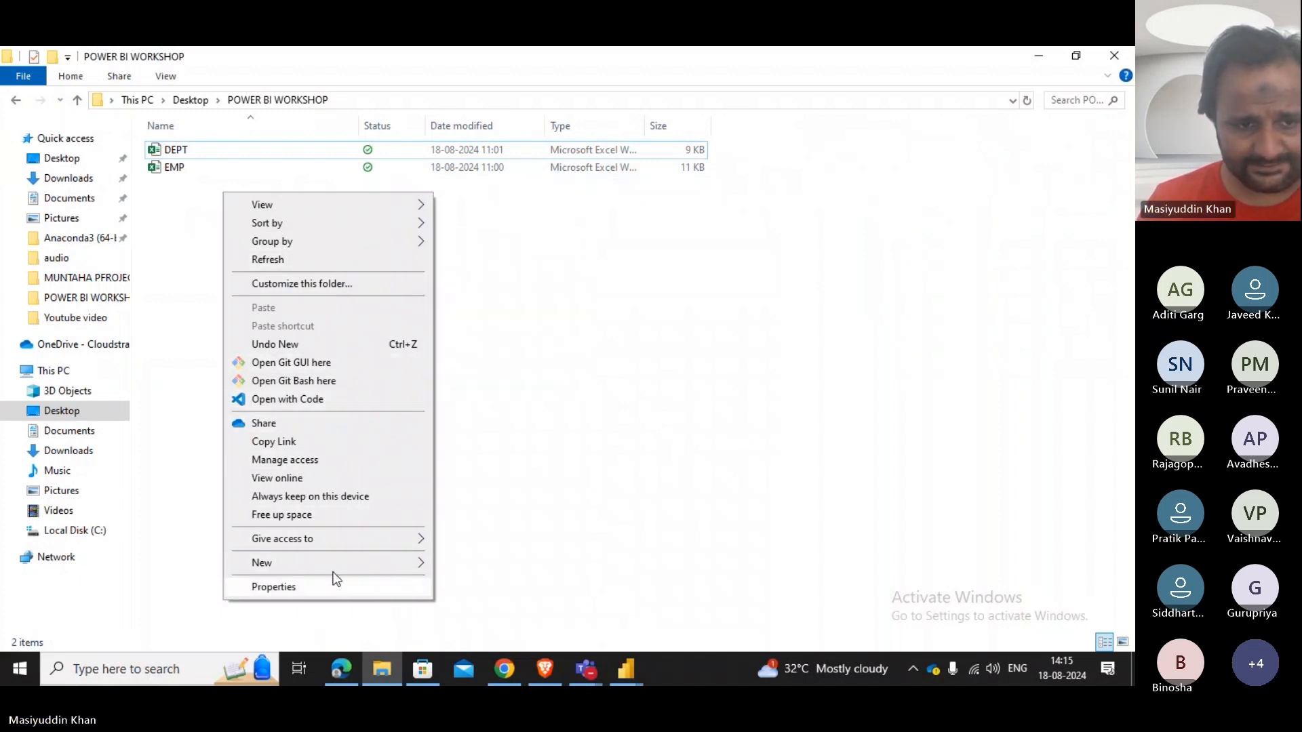
pyautogui.moveTo(333, 563)
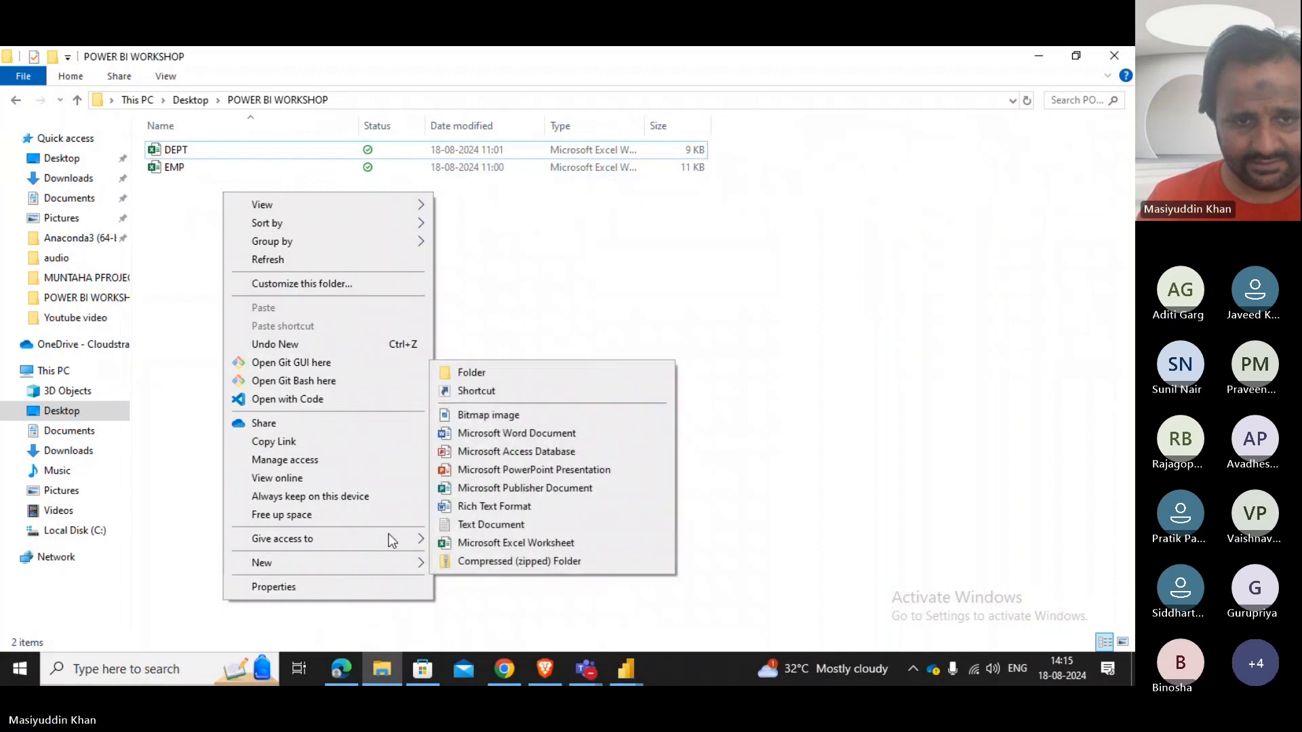
pyautogui.click(505, 543)
pyautogui.click(282, 210)
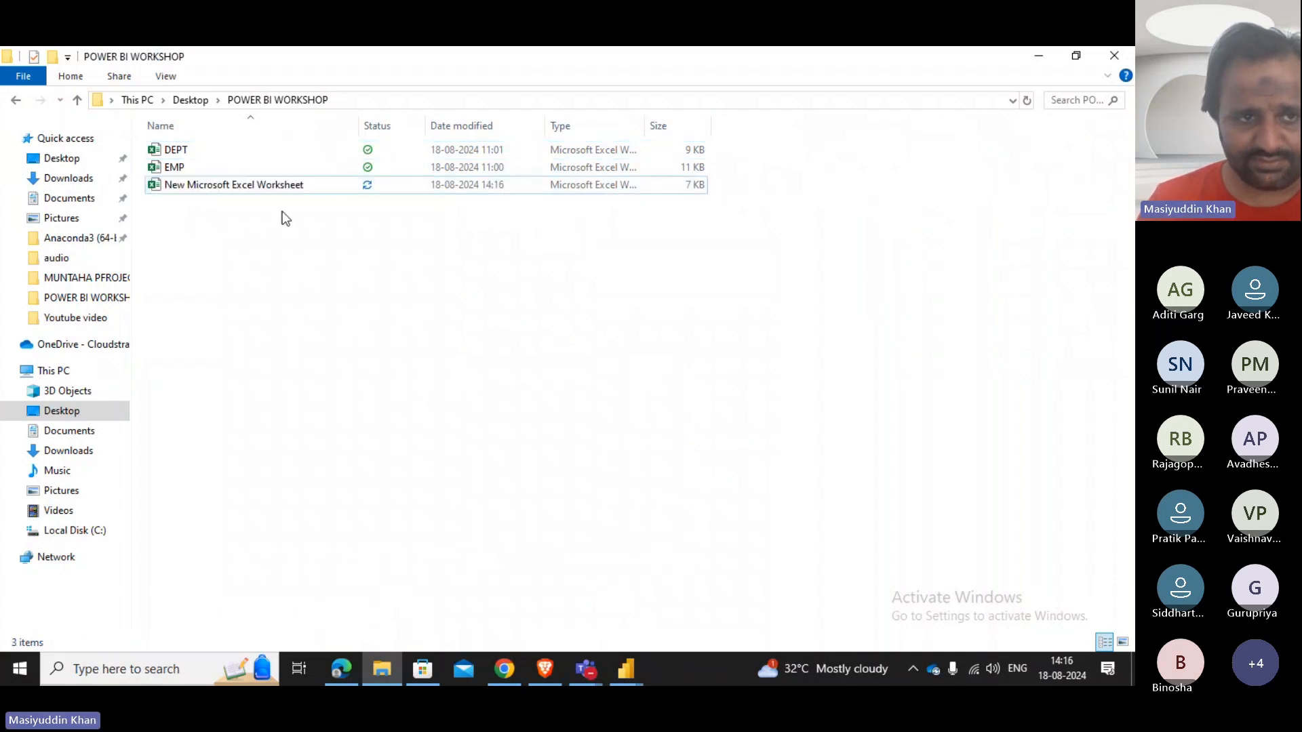
# Rename the new Excel worksheet file as Sales of Jan and open it.
pyautogui.click(279, 185)
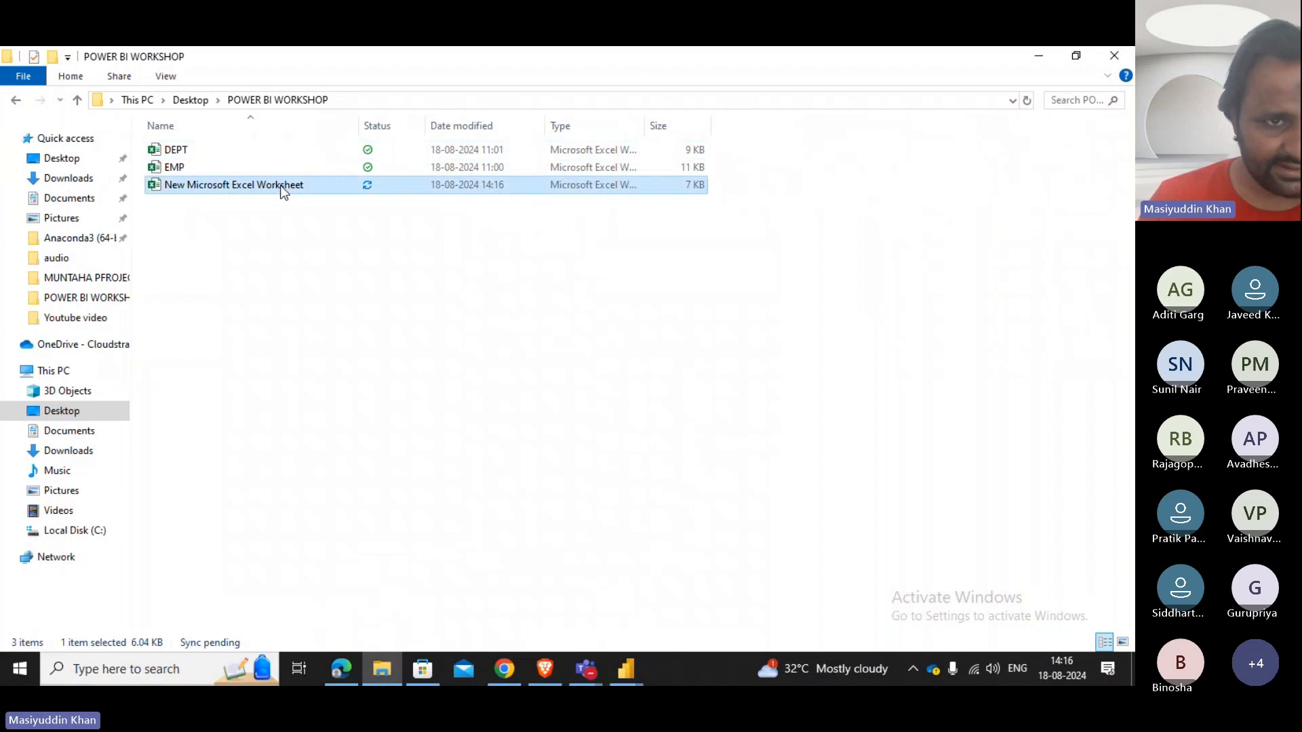
pyautogui.click(280, 185)
pyautogui.write('S')
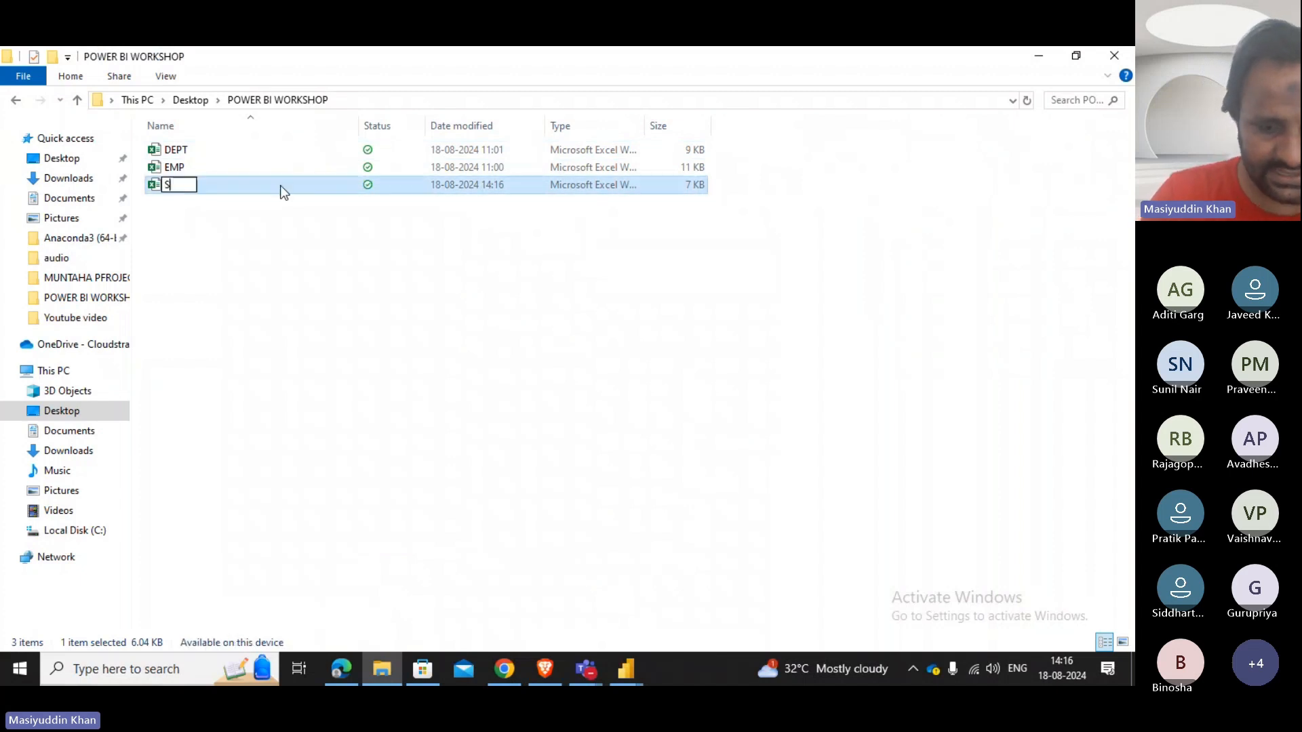
pyautogui.write('ales')
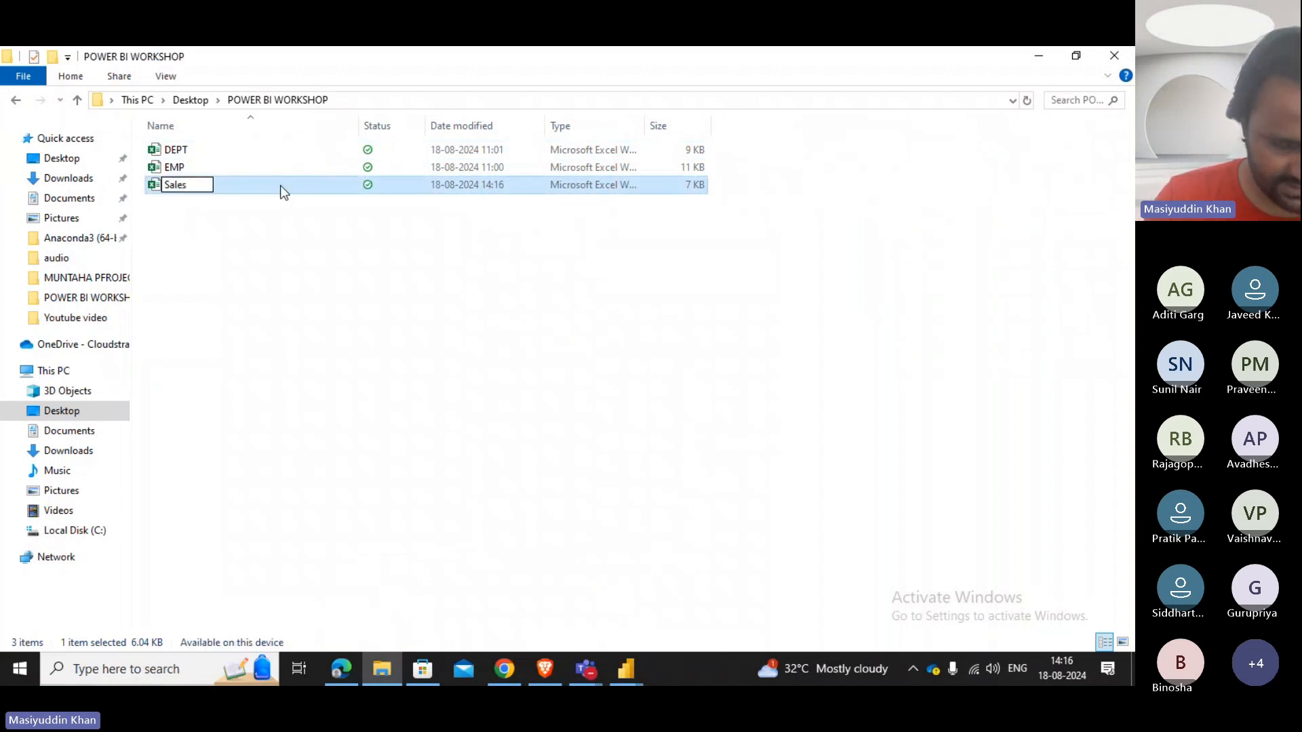
pyautogui.write(' of')
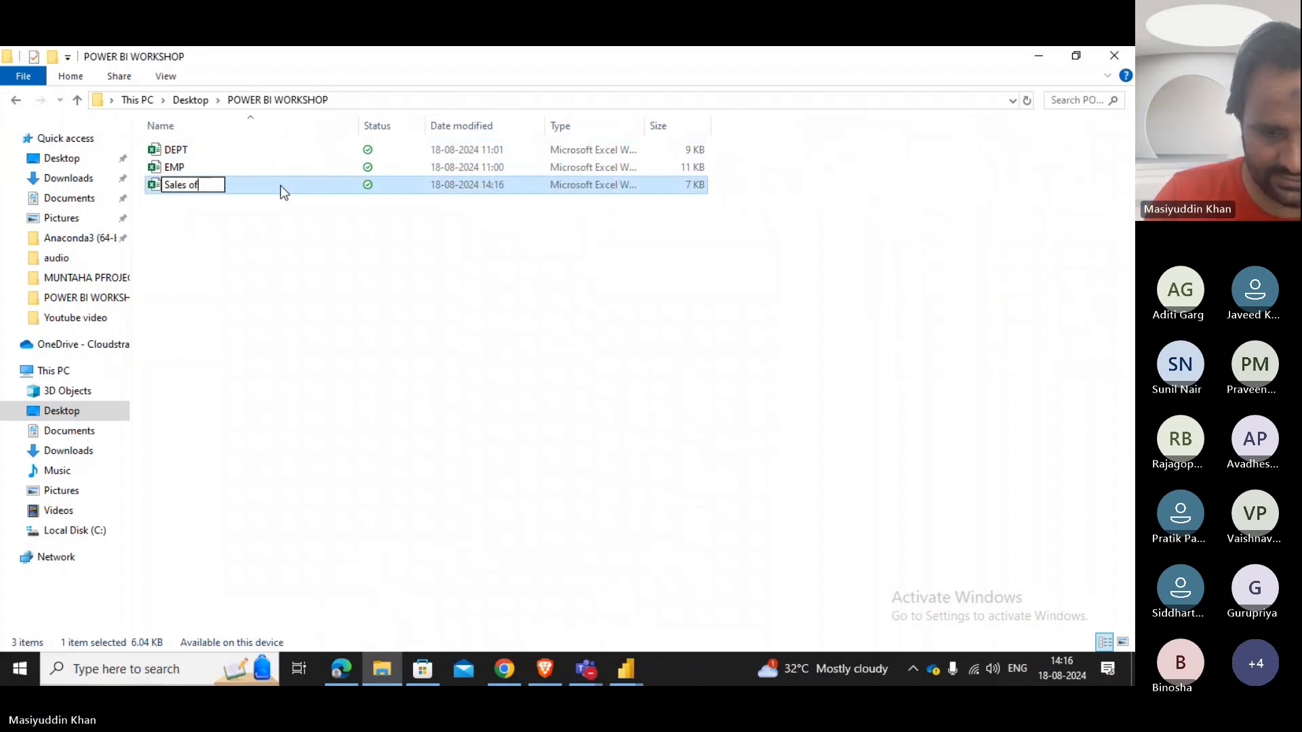
pyautogui.write(' Jan')
pyautogui.press('Return')
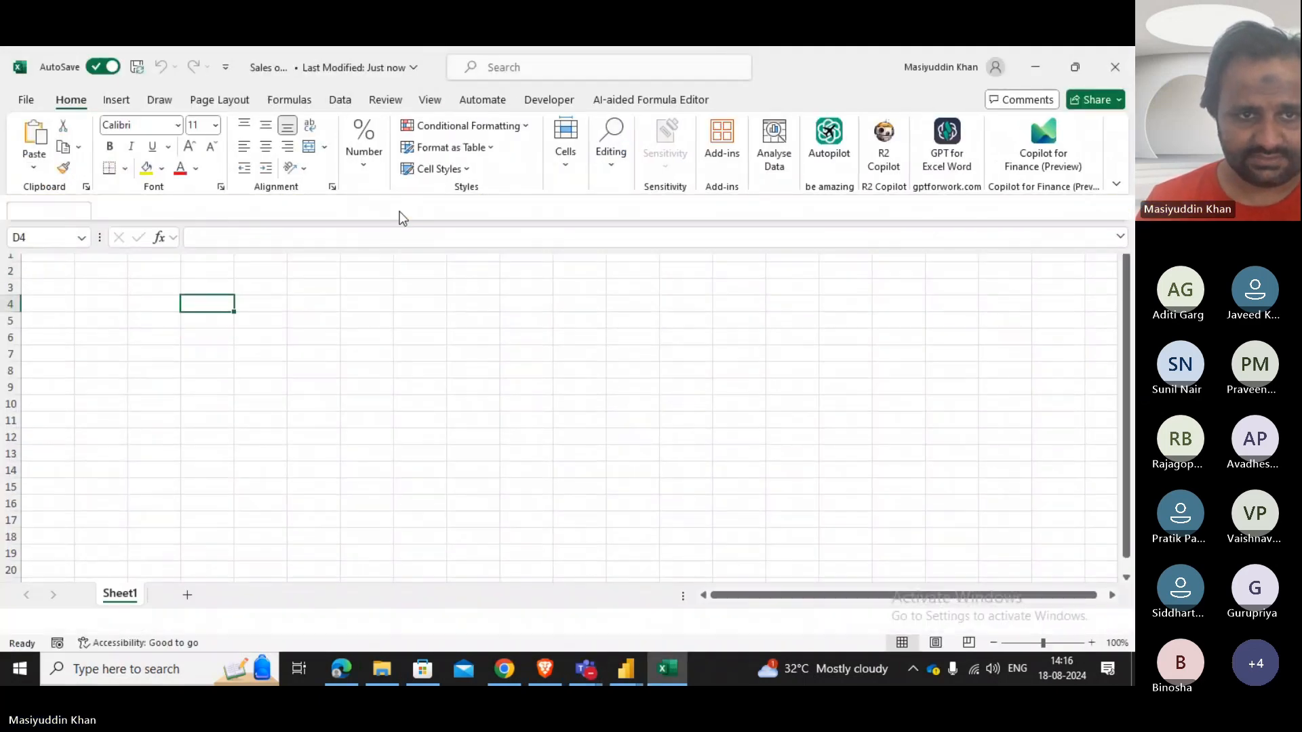
pyautogui.click(397, 210)
pyautogui.click(625, 404)
pyautogui.press('Right')
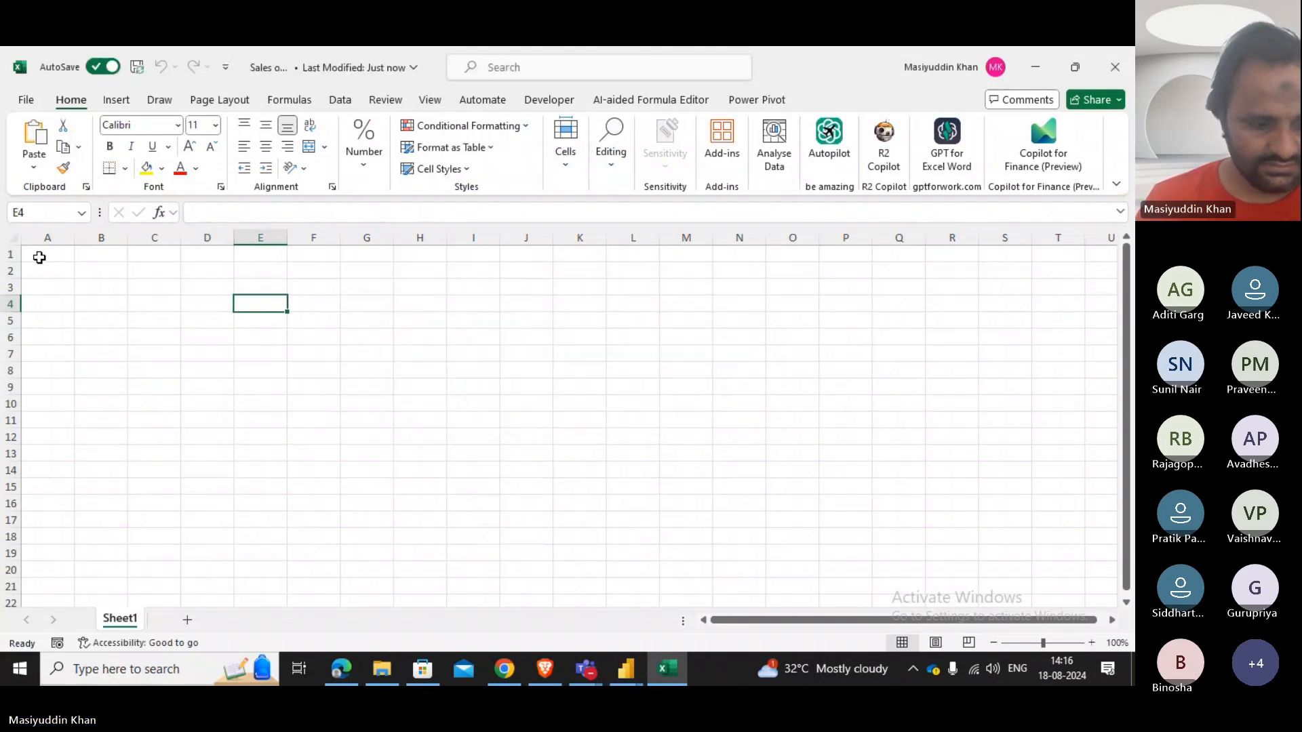
pyautogui.moveTo(39, 258); pyautogui.dragTo(229, 338)
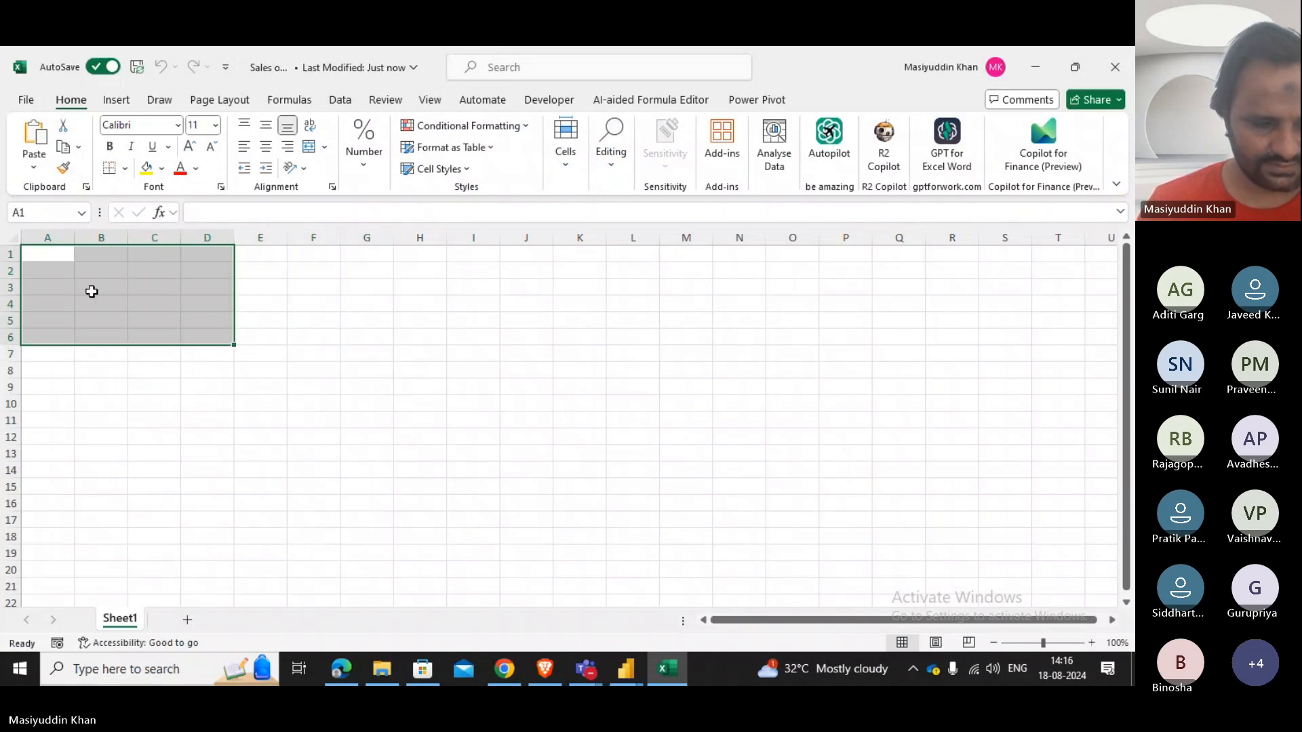
# Enter the headers Date, Product and Sales Amount in cells A1 to C1.
pyautogui.click(69, 252)
pyautogui.write('Date')
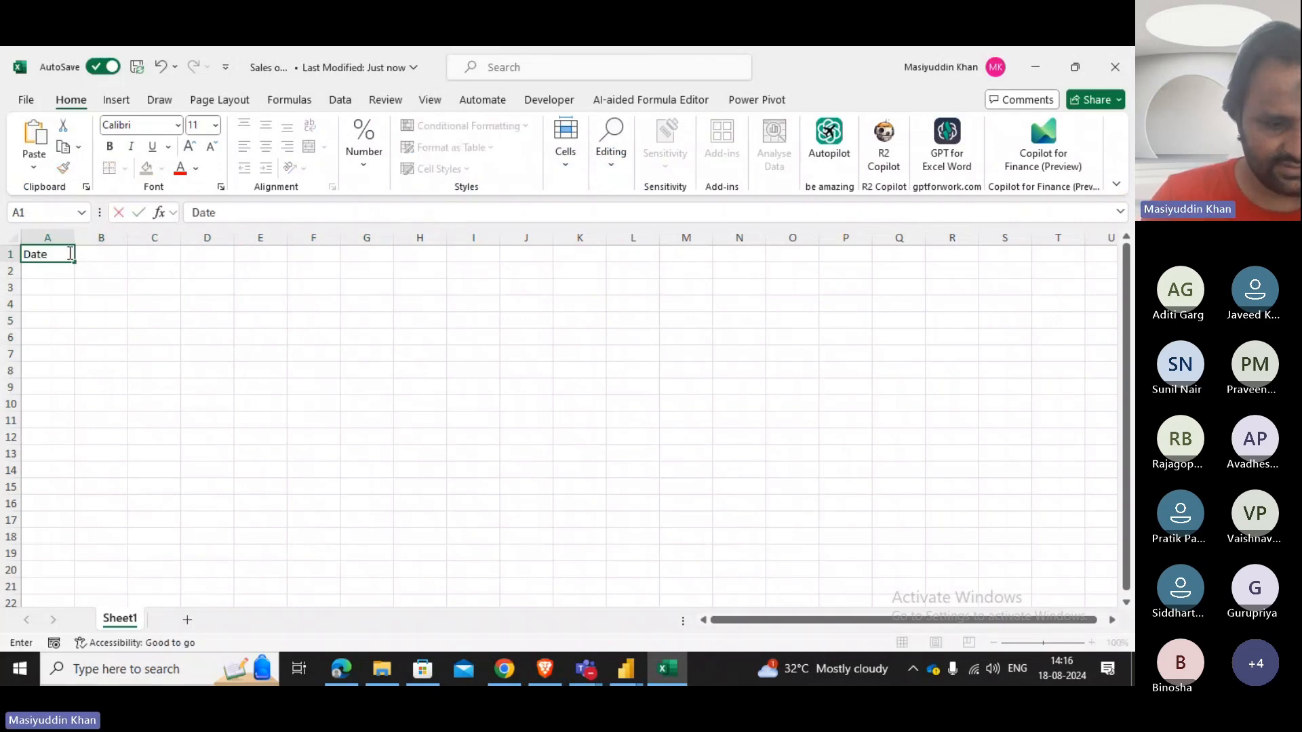
pyautogui.press('Tab')
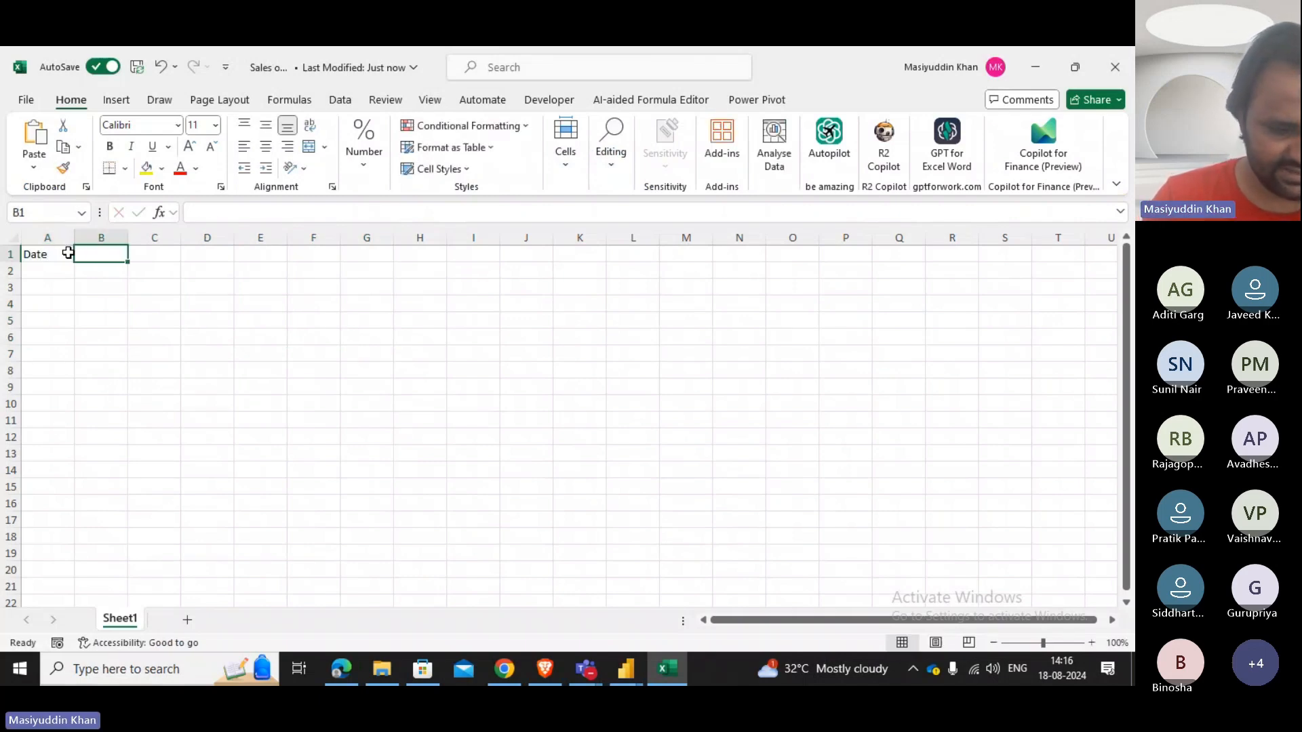
pyautogui.write('Product')
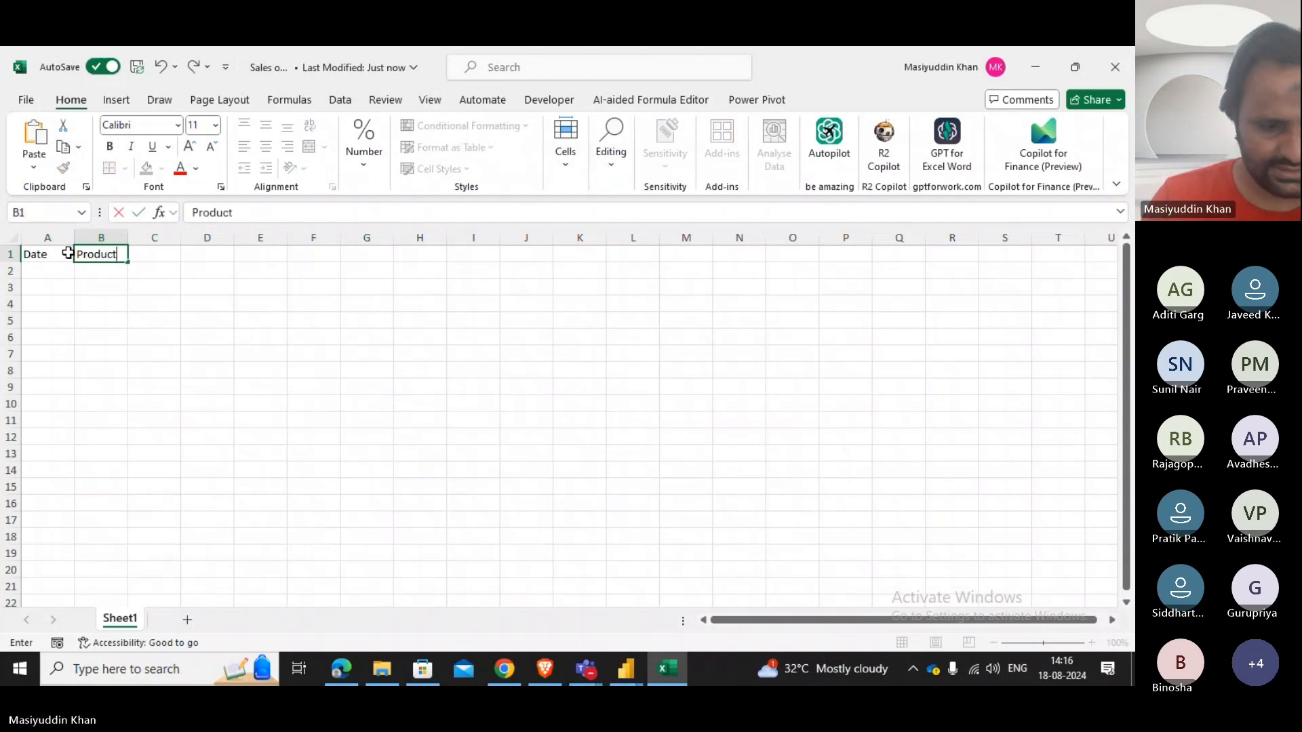
pyautogui.press('Tab')
pyautogui.write('Sale')
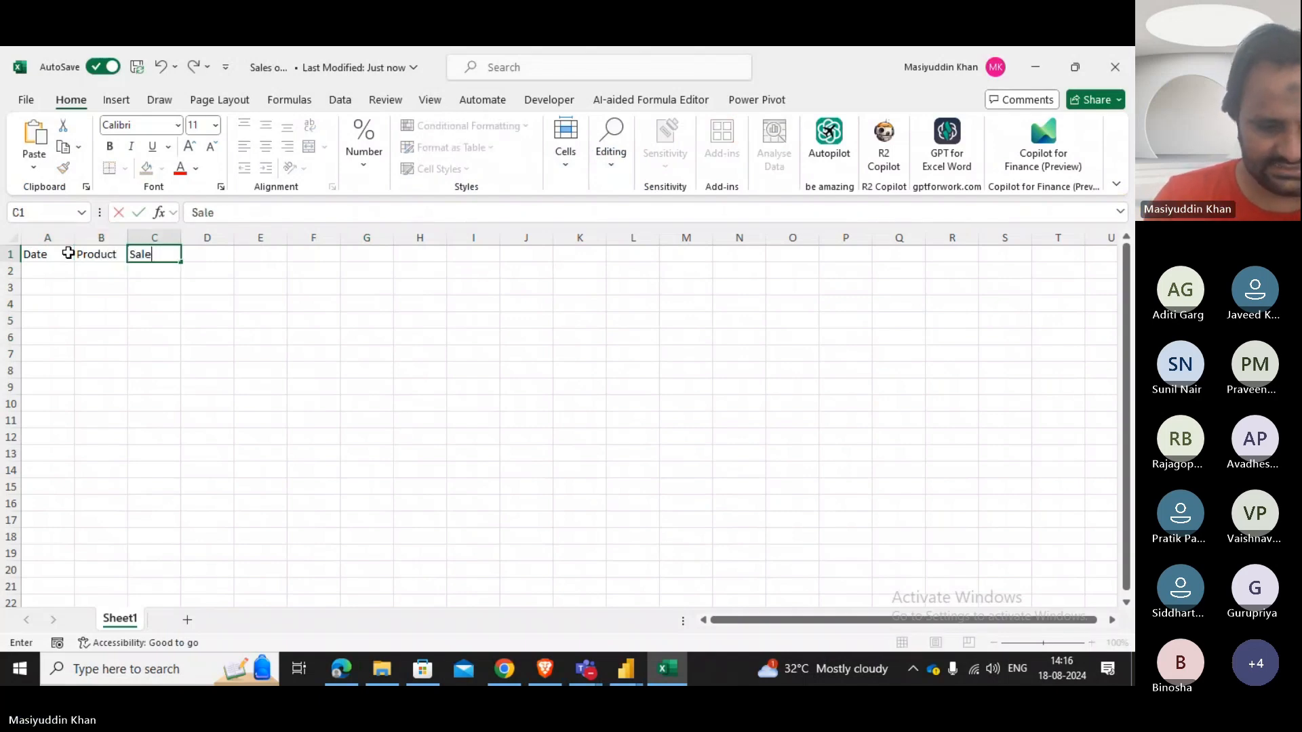
pyautogui.write('s')
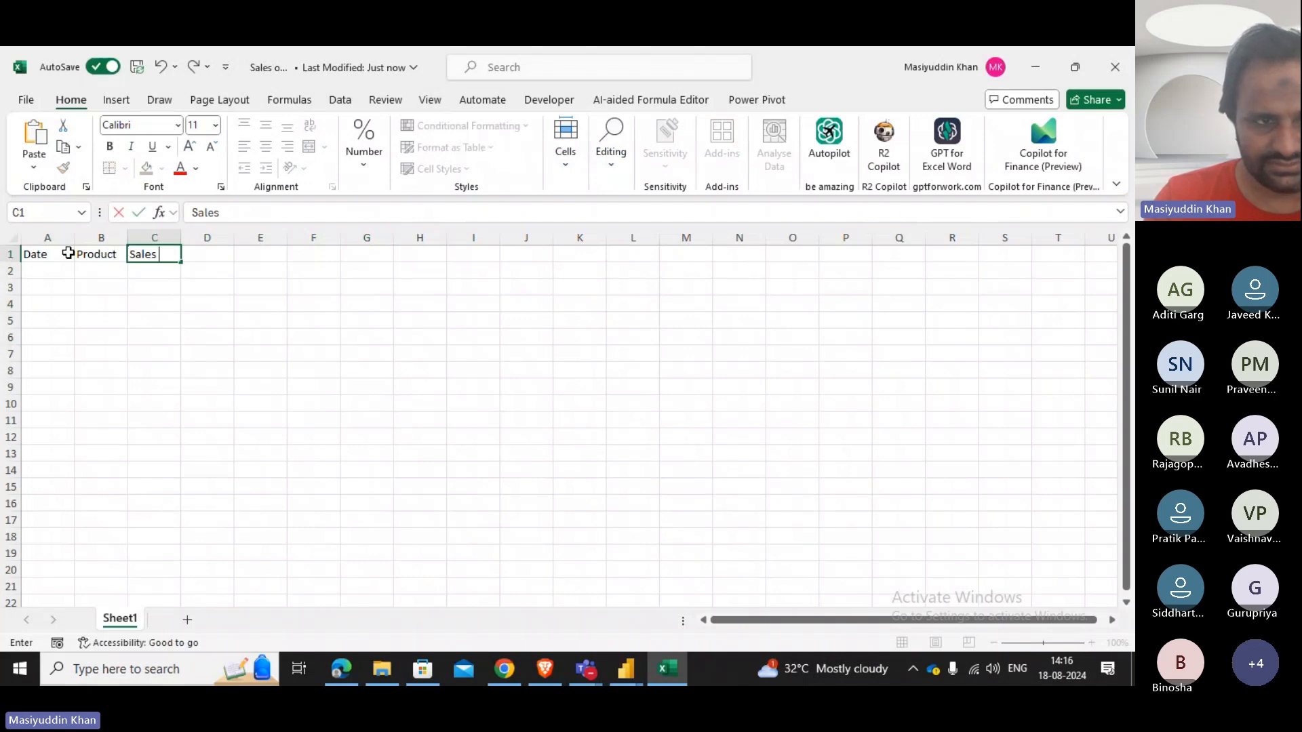
pyautogui.write(' Amount')
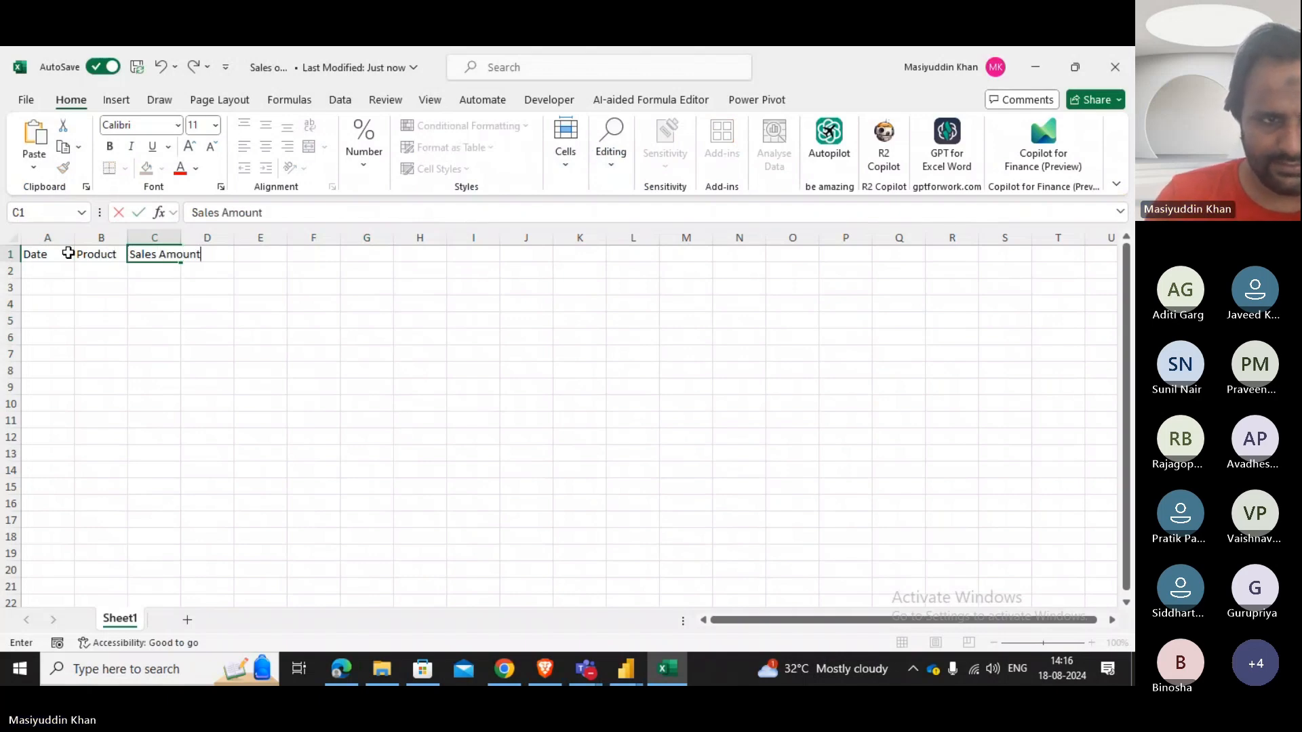
pyautogui.press('Return')
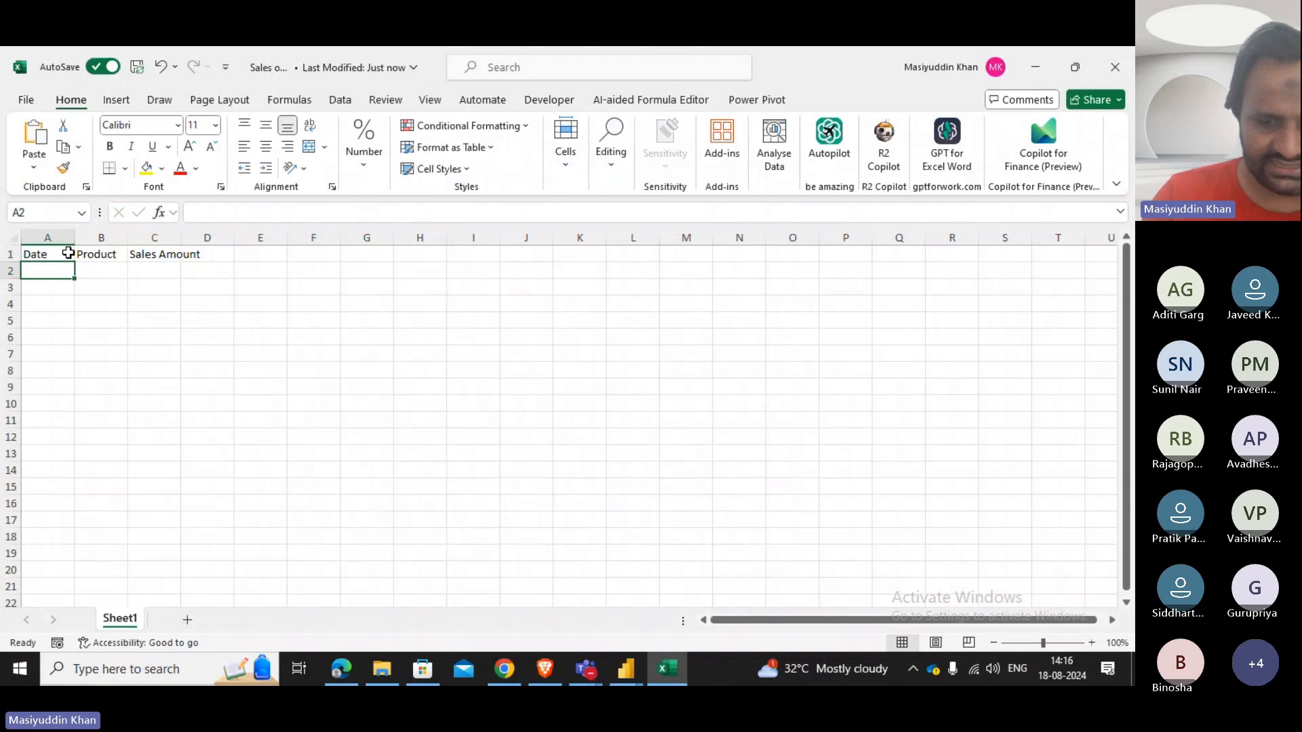
# Enter 01-02-2023 in cell A2 and 02-020 in cell A3 under the Date header.
pyautogui.write('01-02')
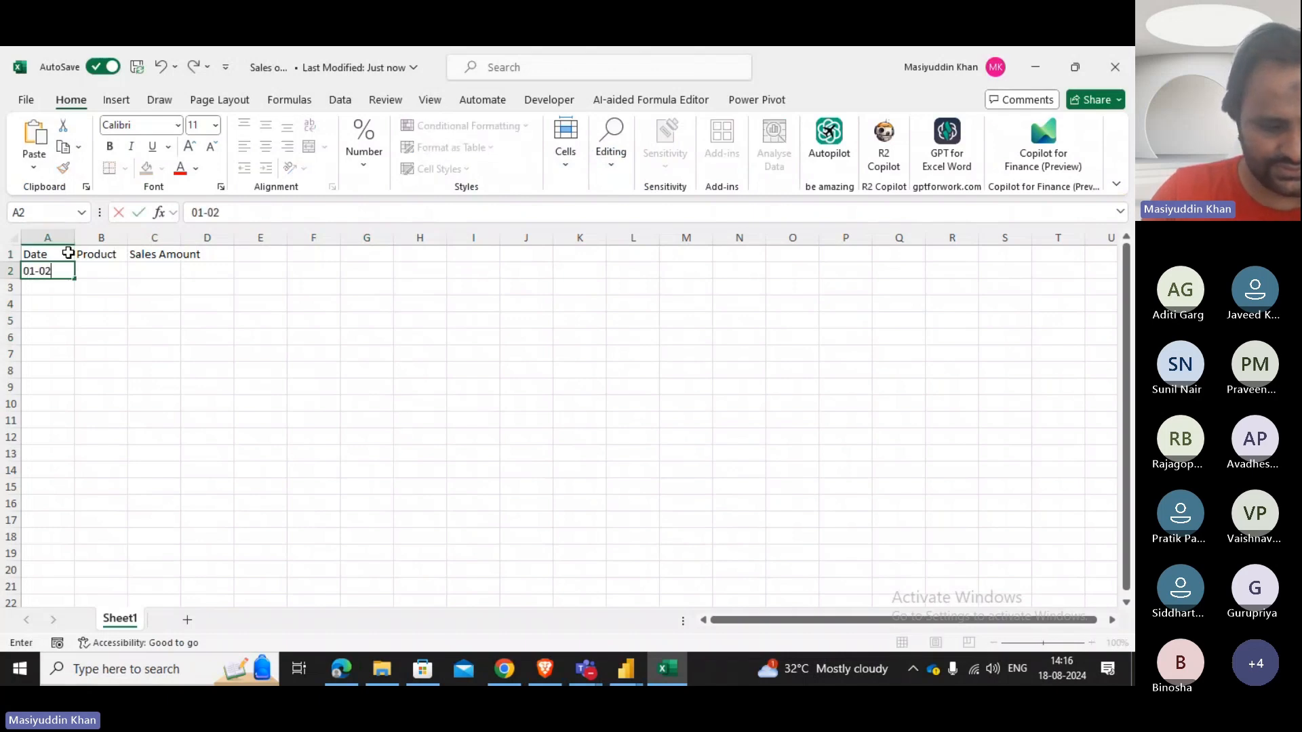
pyautogui.write('-')
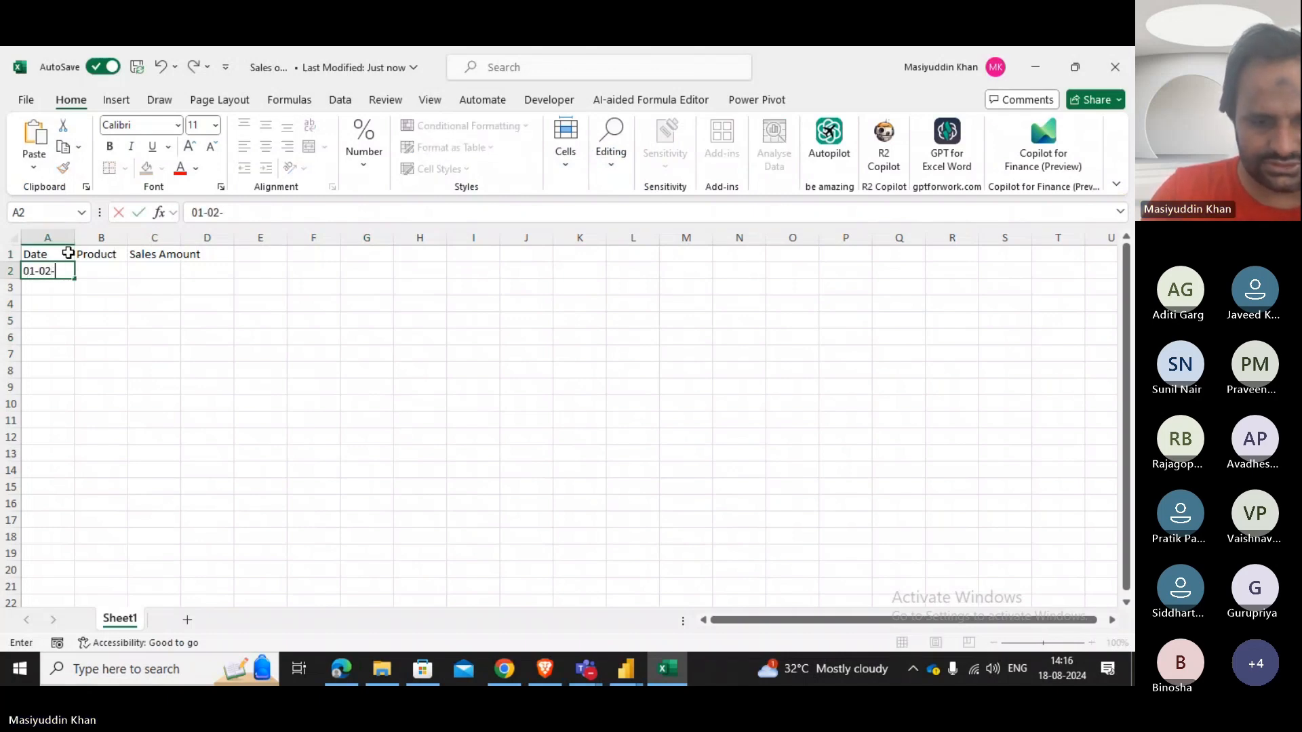
pyautogui.write('2023')
pyautogui.press('Return')
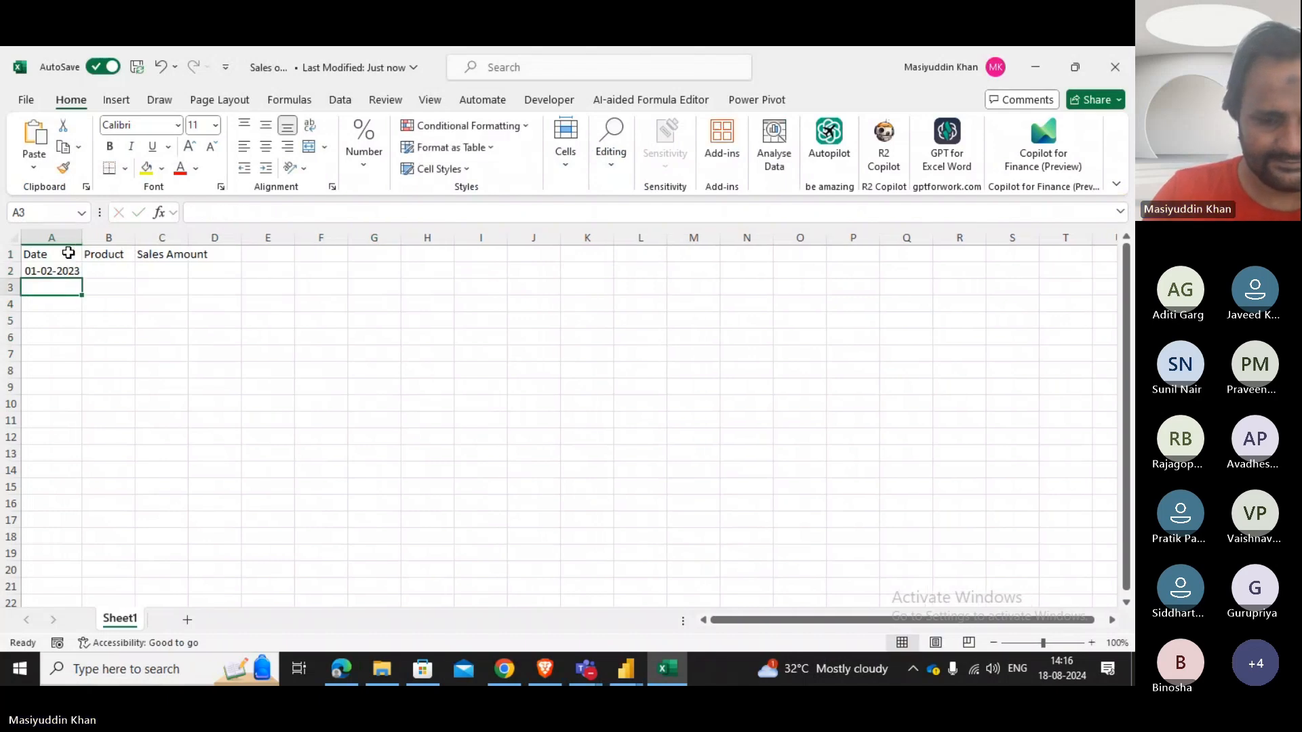
pyautogui.write('0')
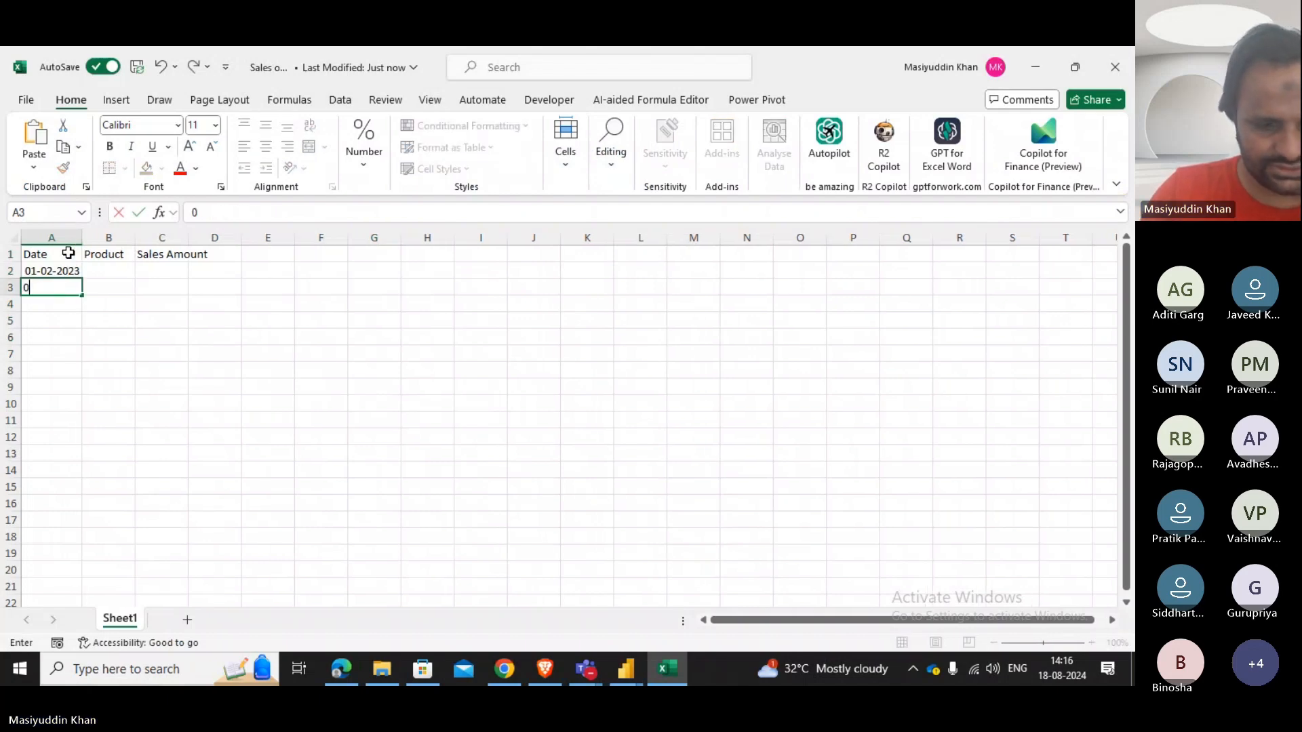
pyautogui.write('2-02')
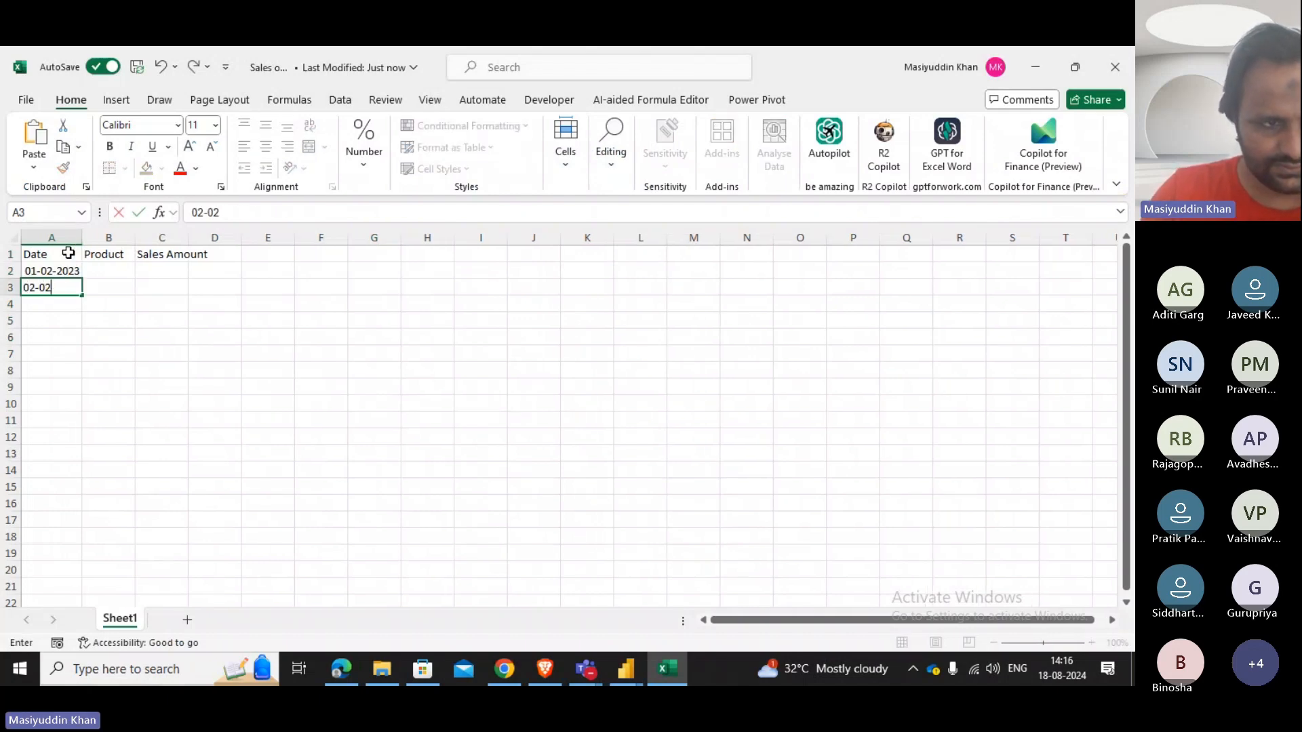
pyautogui.write('0=')
pyautogui.press('BackSpace')
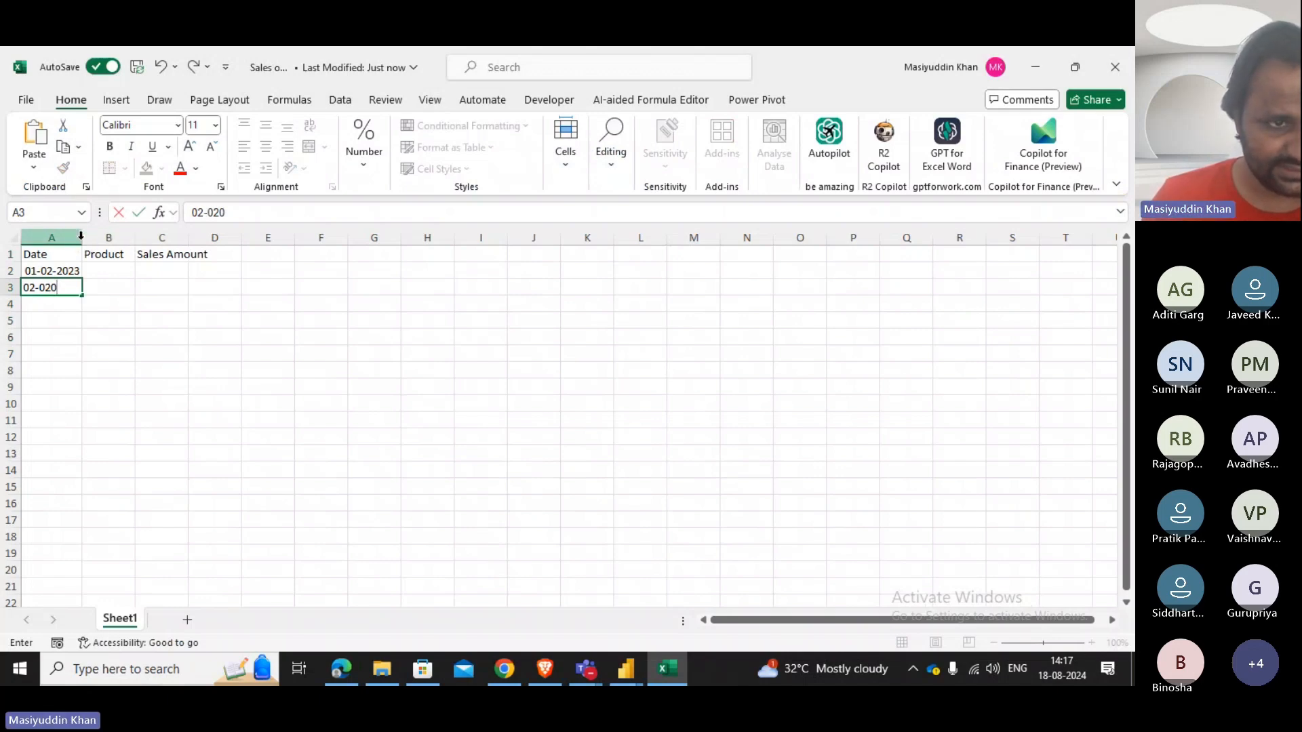
# Try twice to insert a blank column before the Date column, undoing each insertion.
pyautogui.rightClick(80, 237)
pyautogui.click(136, 399)
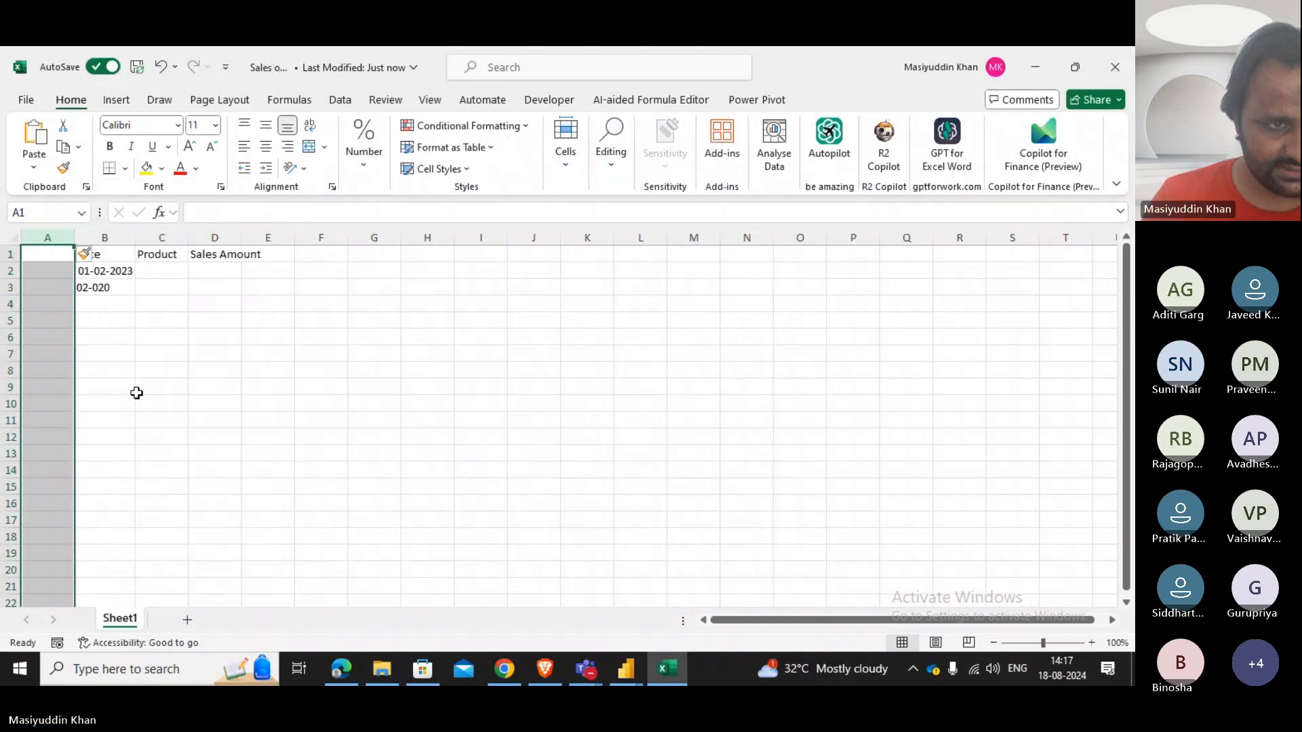
pyautogui.click(137, 360)
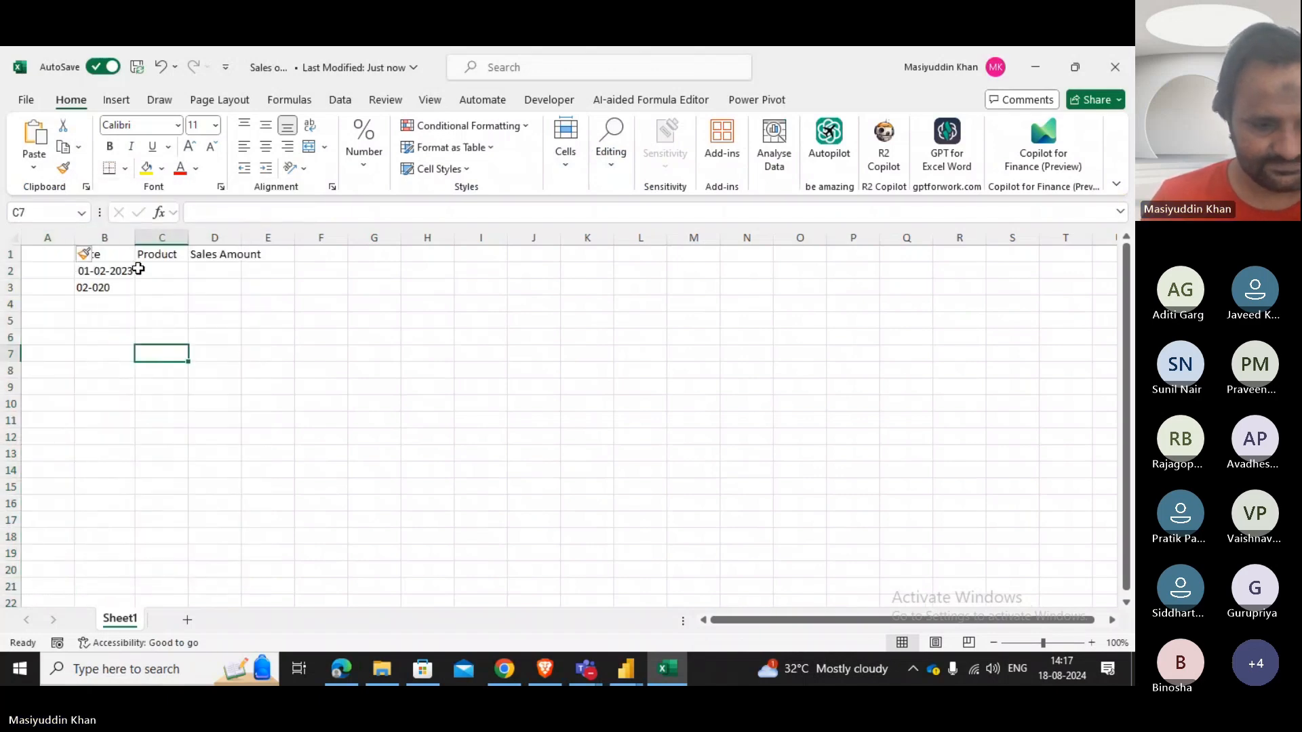
pyautogui.hotkey('ctrl', 'z')
pyautogui.click(98, 238)
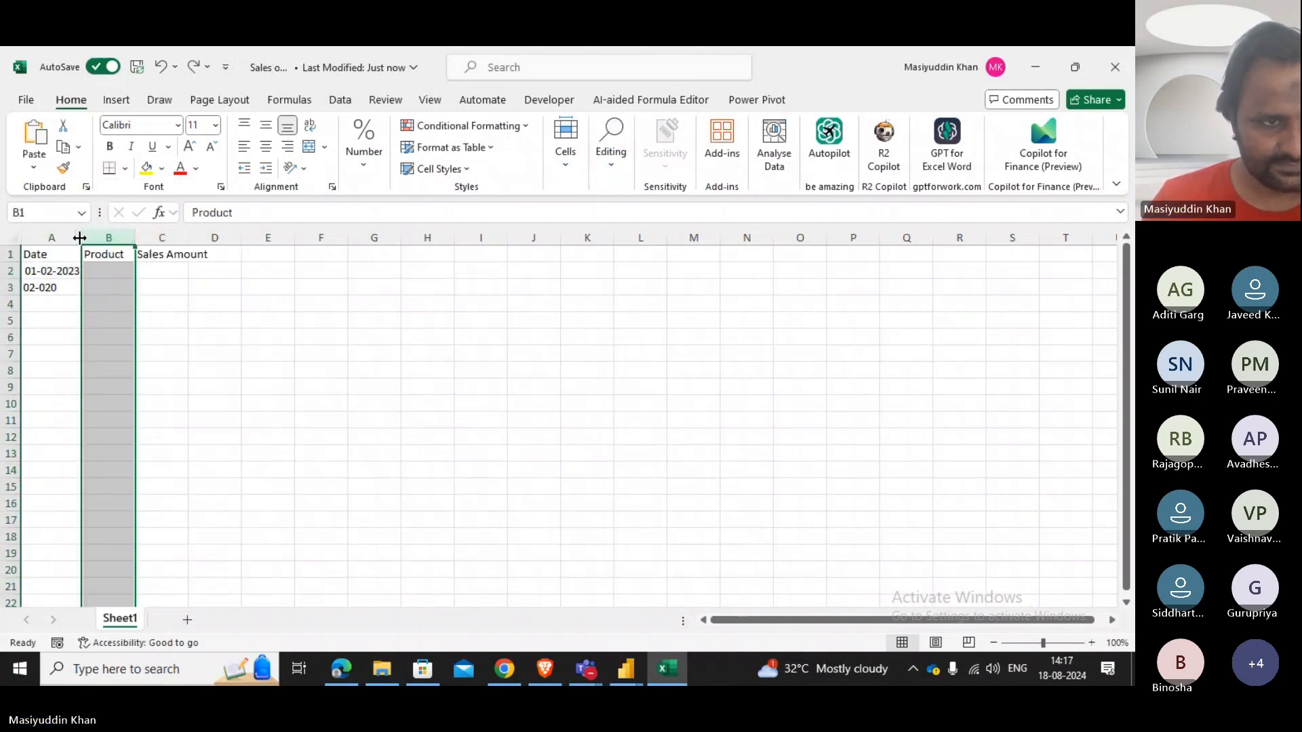
pyautogui.click(73, 237)
pyautogui.rightClick(73, 237)
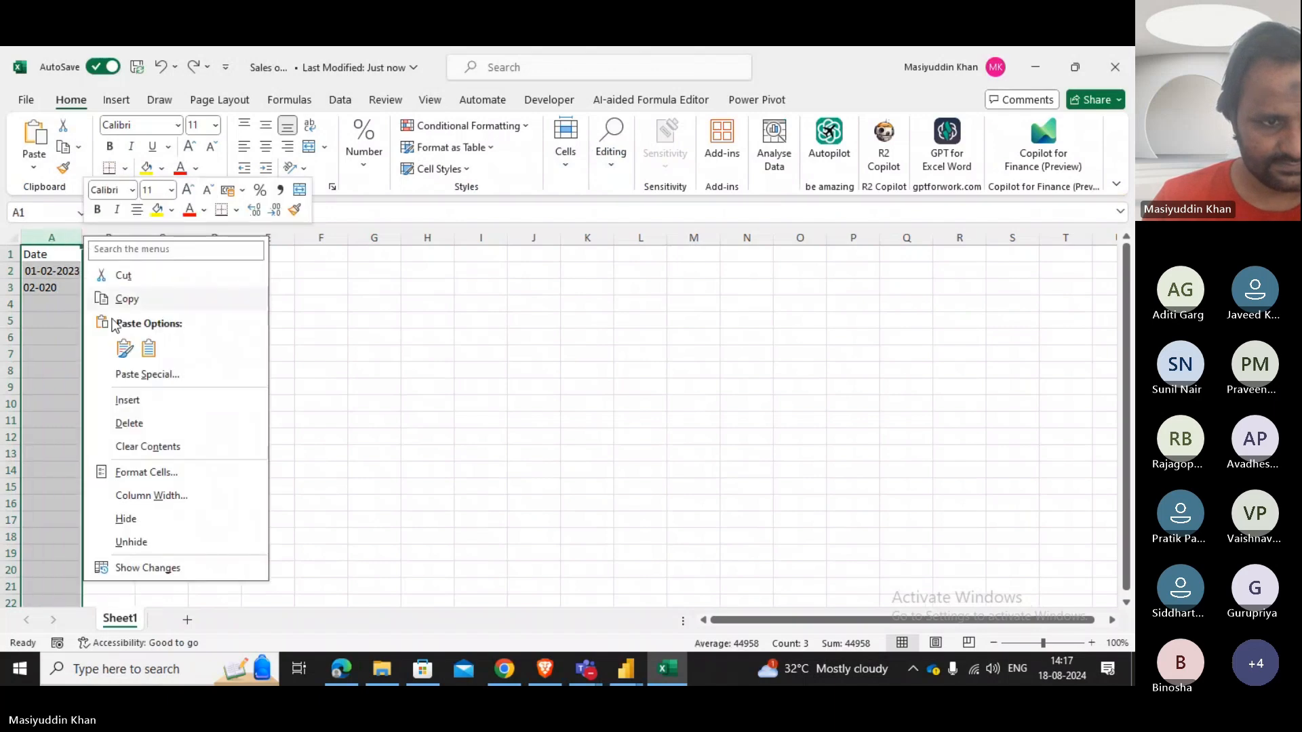
pyautogui.click(122, 402)
pyautogui.hotkey('ctrl', 'z')
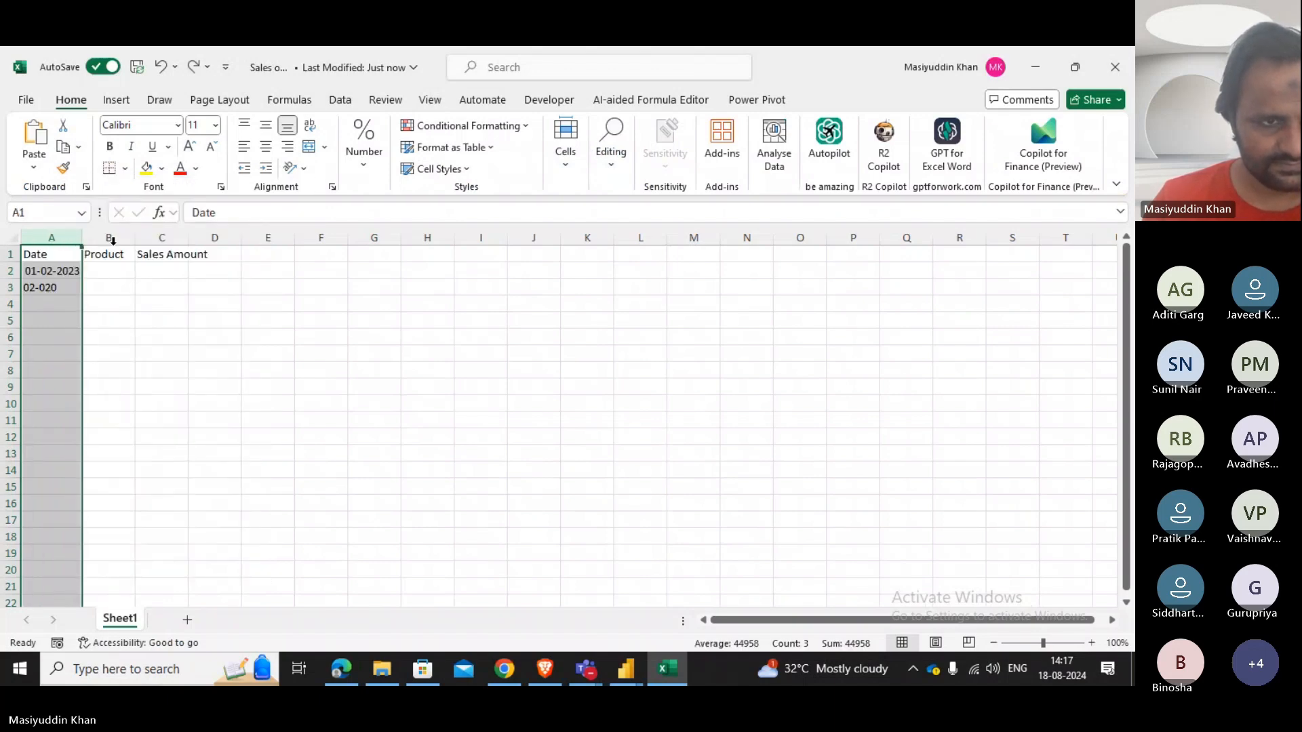
# Insert two blank columns between the Date and Product columns.
pyautogui.click(114, 238)
pyautogui.rightClick(134, 238)
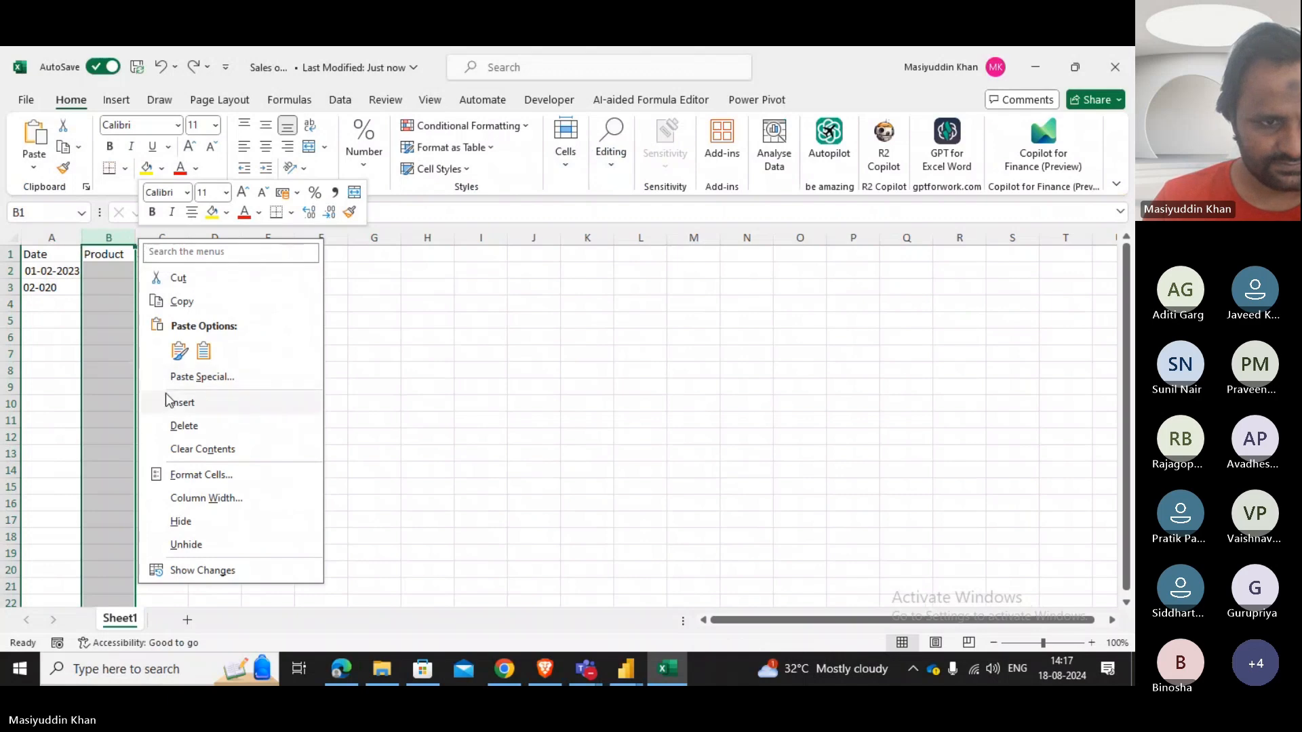
pyautogui.click(172, 396)
pyautogui.rightClick(139, 237)
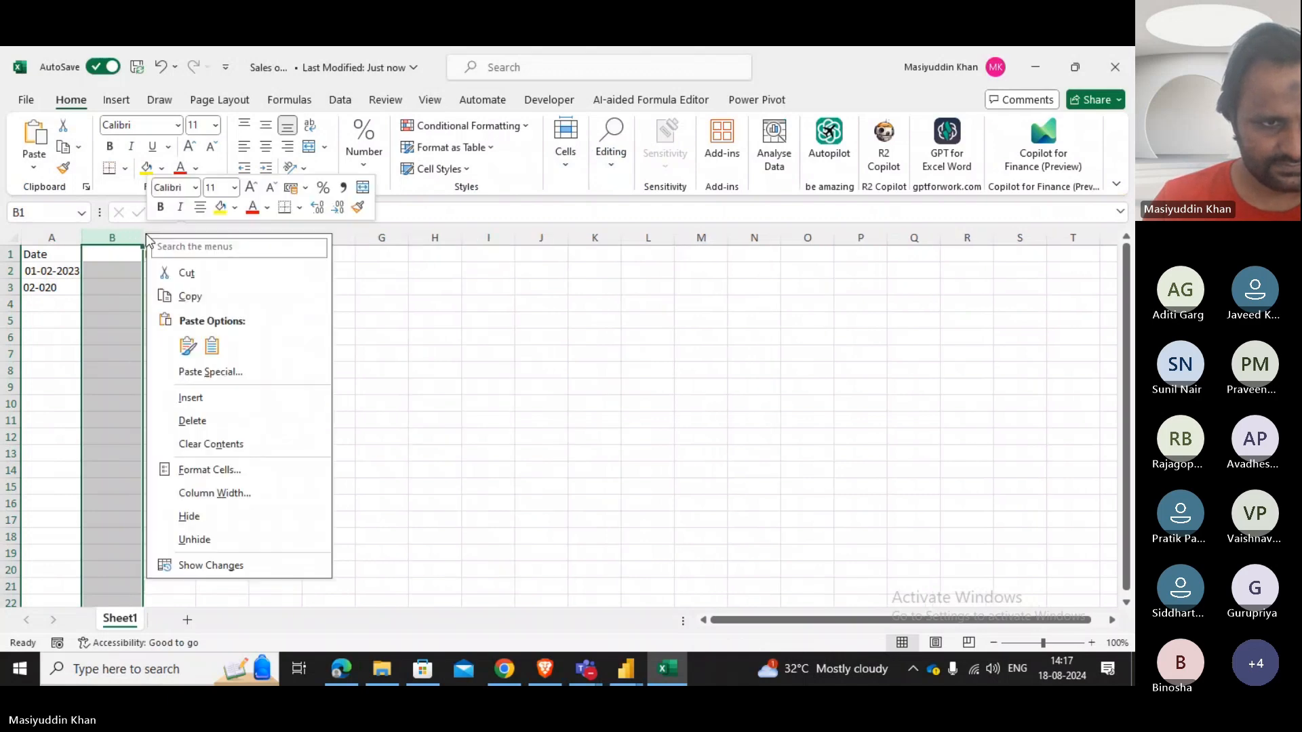
pyautogui.click(191, 397)
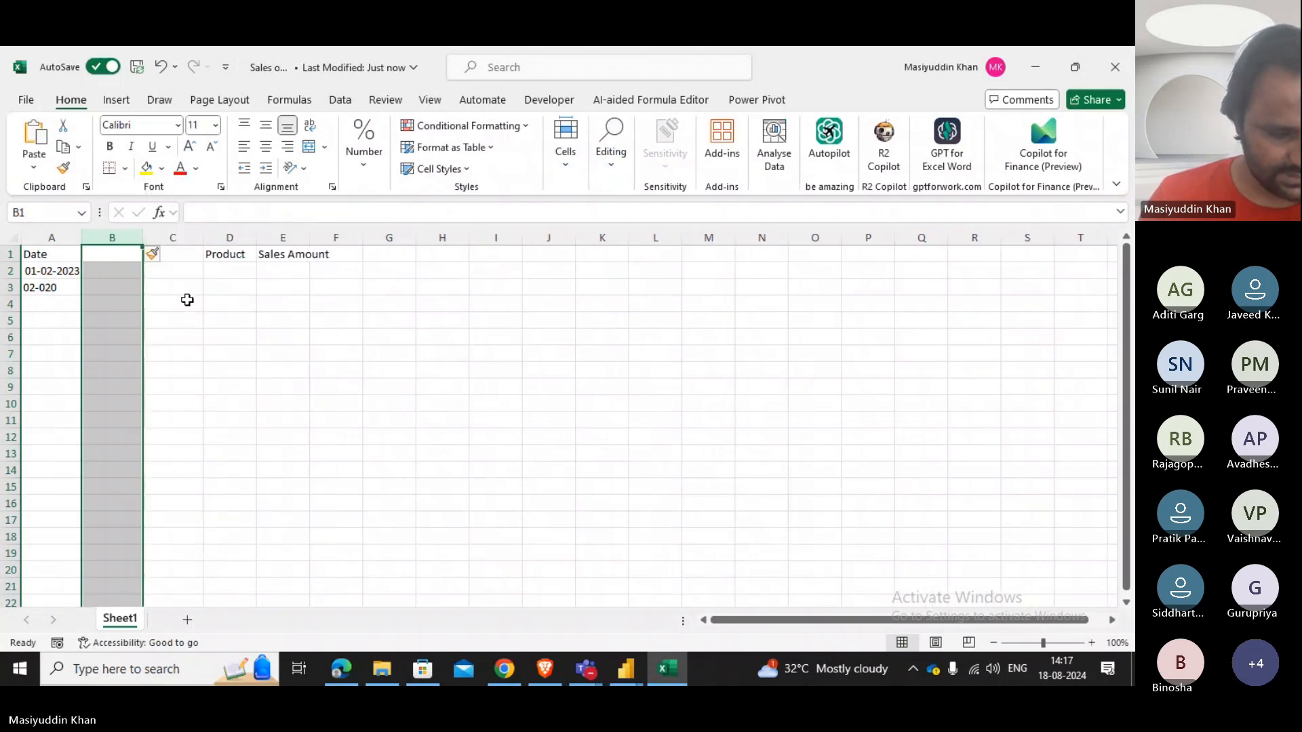
# Replace the header in cell A1 with Cust Id and enter 101 in cell A2.
pyautogui.click(39, 253)
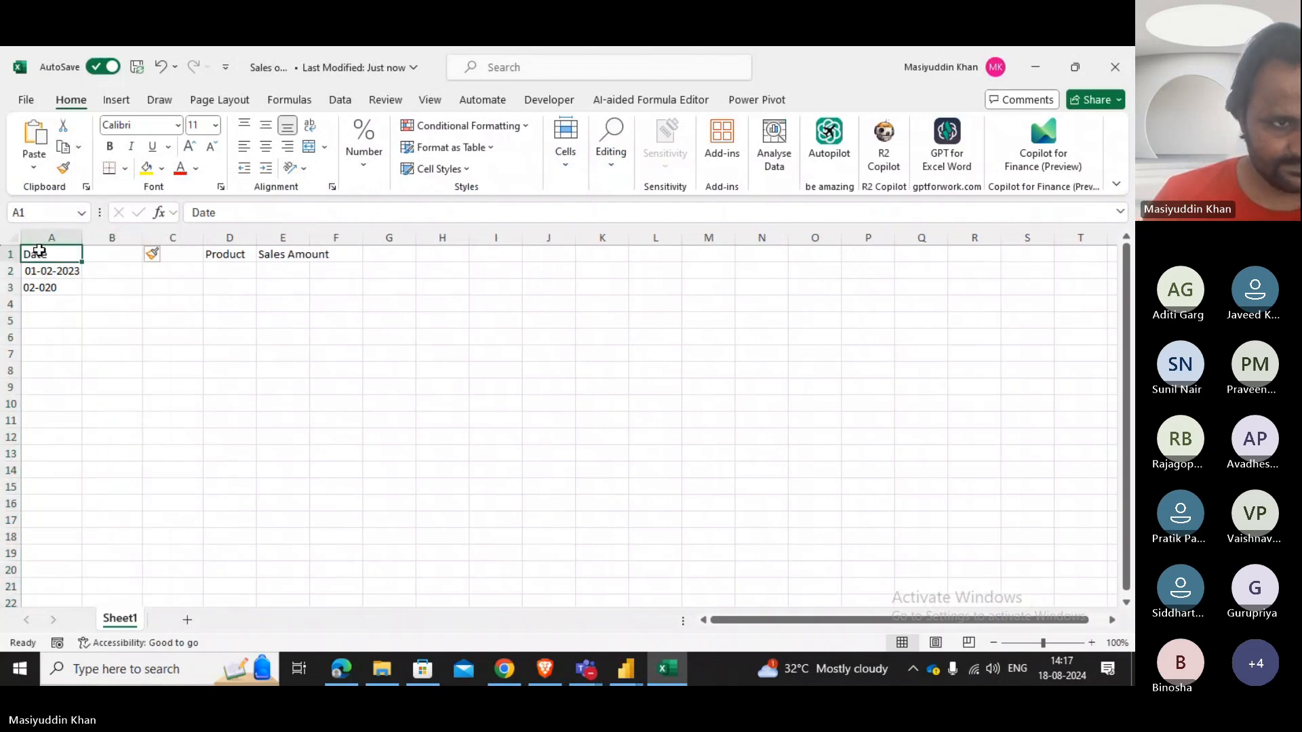
pyautogui.write('Cu')
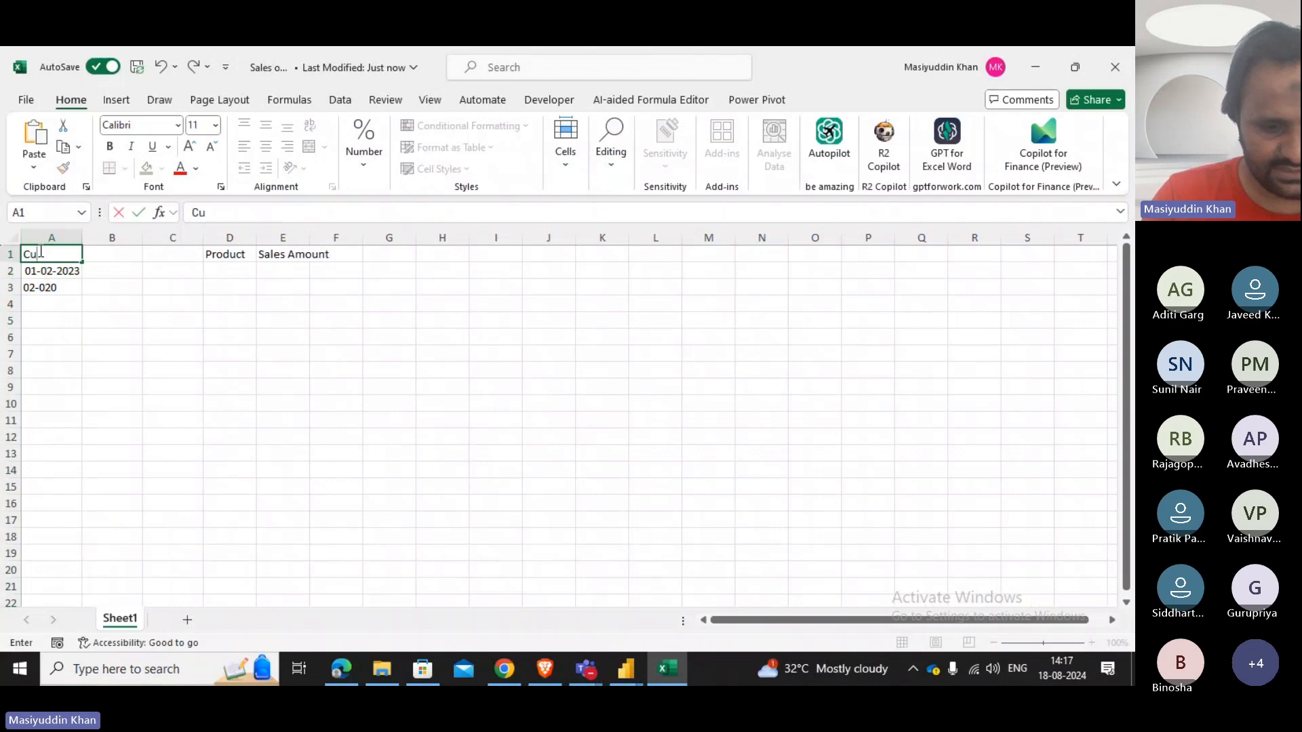
pyautogui.write('st Id')
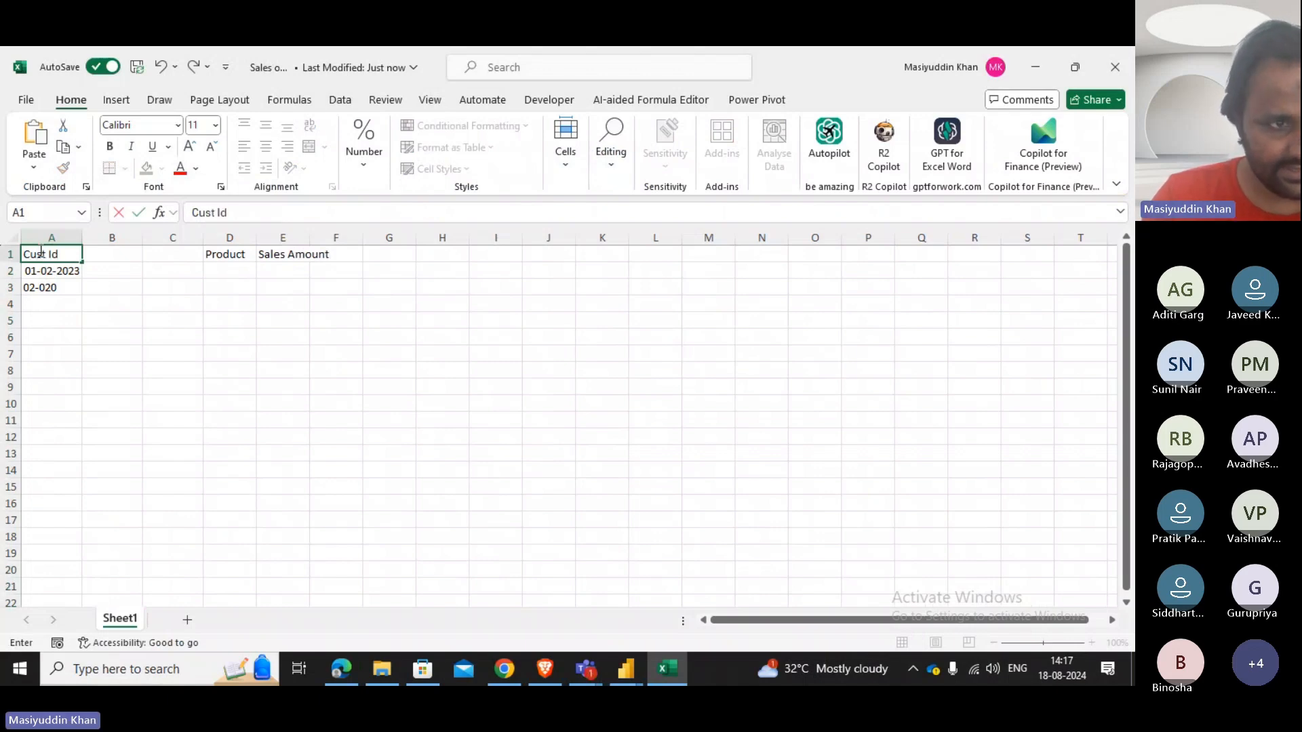
pyautogui.press('Return')
pyautogui.write('101')
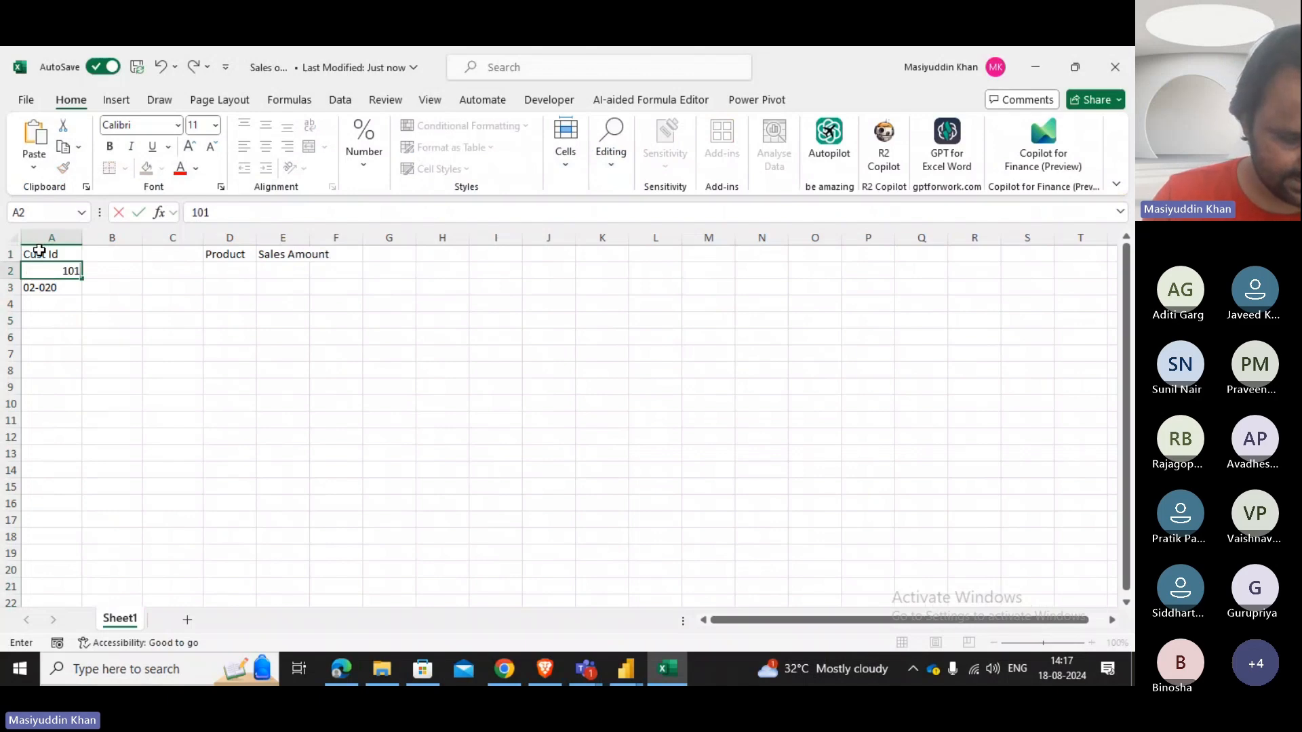
pyautogui.press('Return')
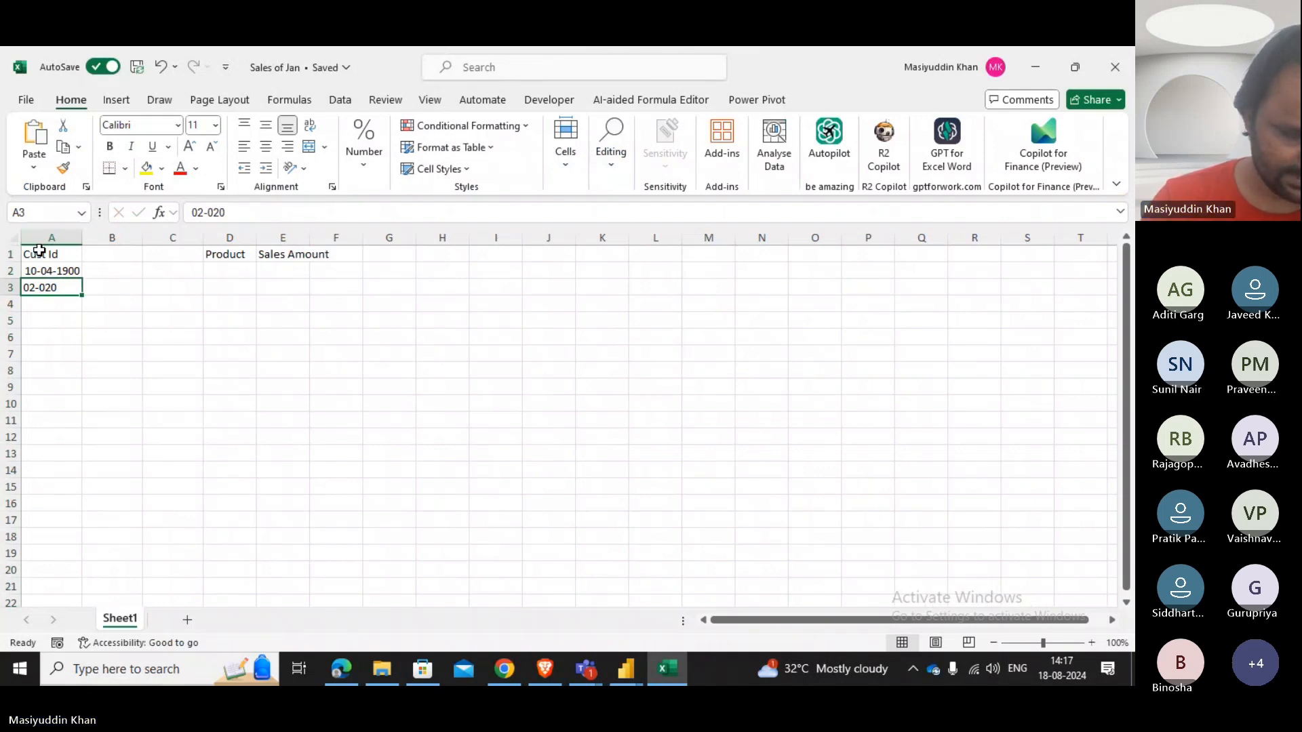
# Delete the Cust Id column, then undo back to the original Date, Product and Sales Amount layout.
pyautogui.rightClick(52, 236)
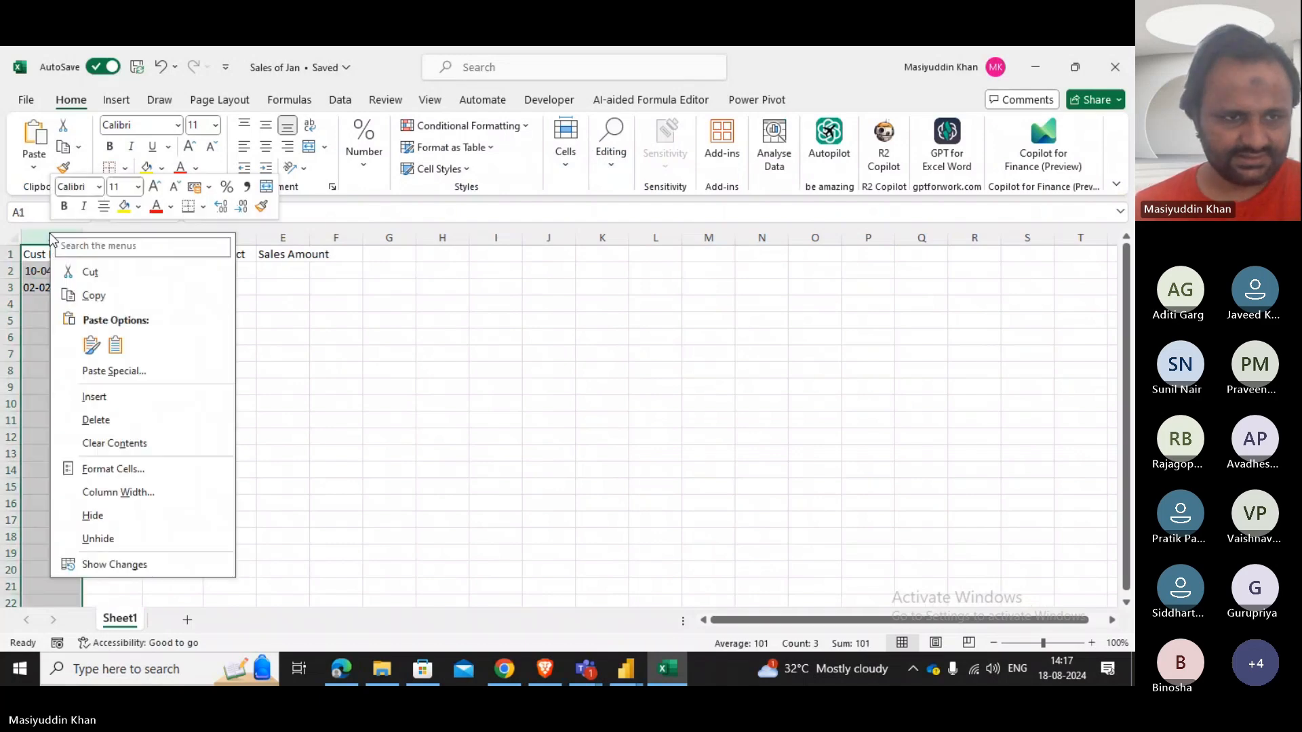
pyautogui.click(96, 424)
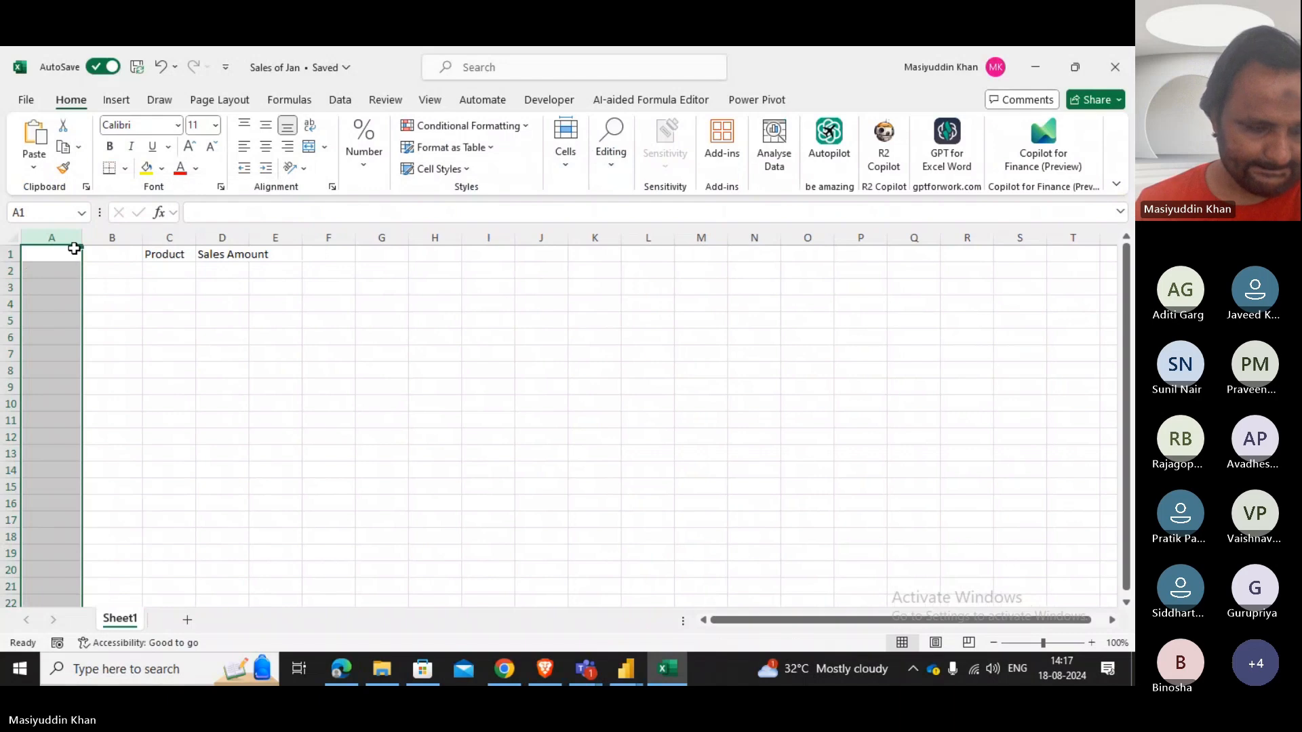
pyautogui.hotkey('ctrl', 'z')
pyautogui.hotkey('ctrl', 'z')
pyautogui.hotkey('ctrl', 'z')
pyautogui.hotkey('ctrl', 'z')
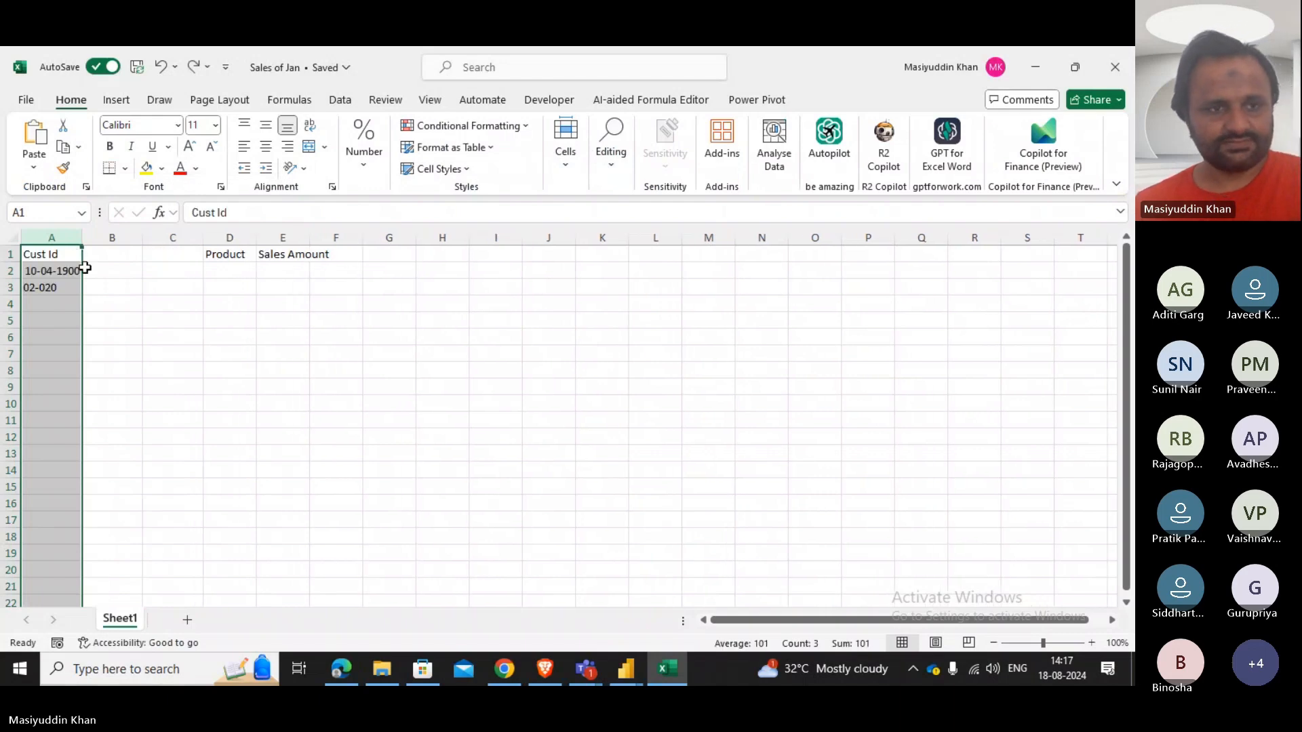
pyautogui.hotkey('ctrl', 'z')
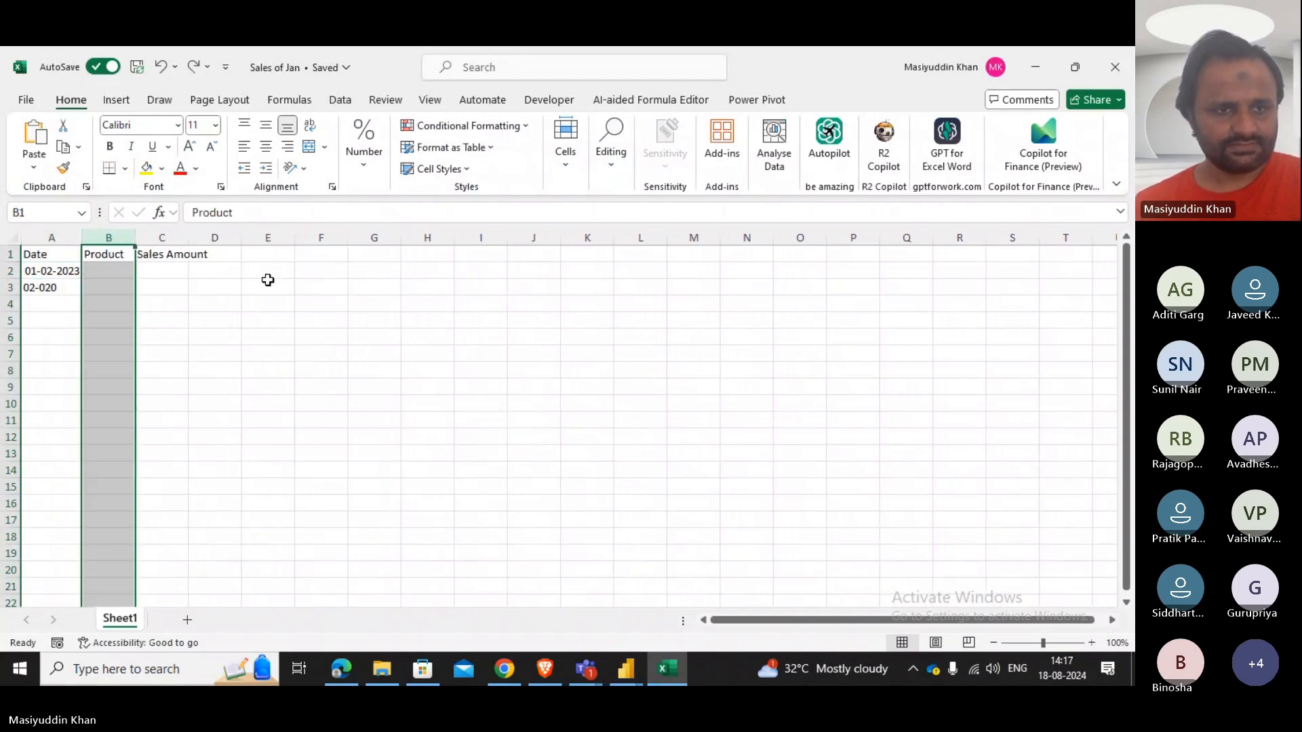
# Correct the date in cell A3 to 02-01-2023.
pyautogui.doubleClick(40, 285)
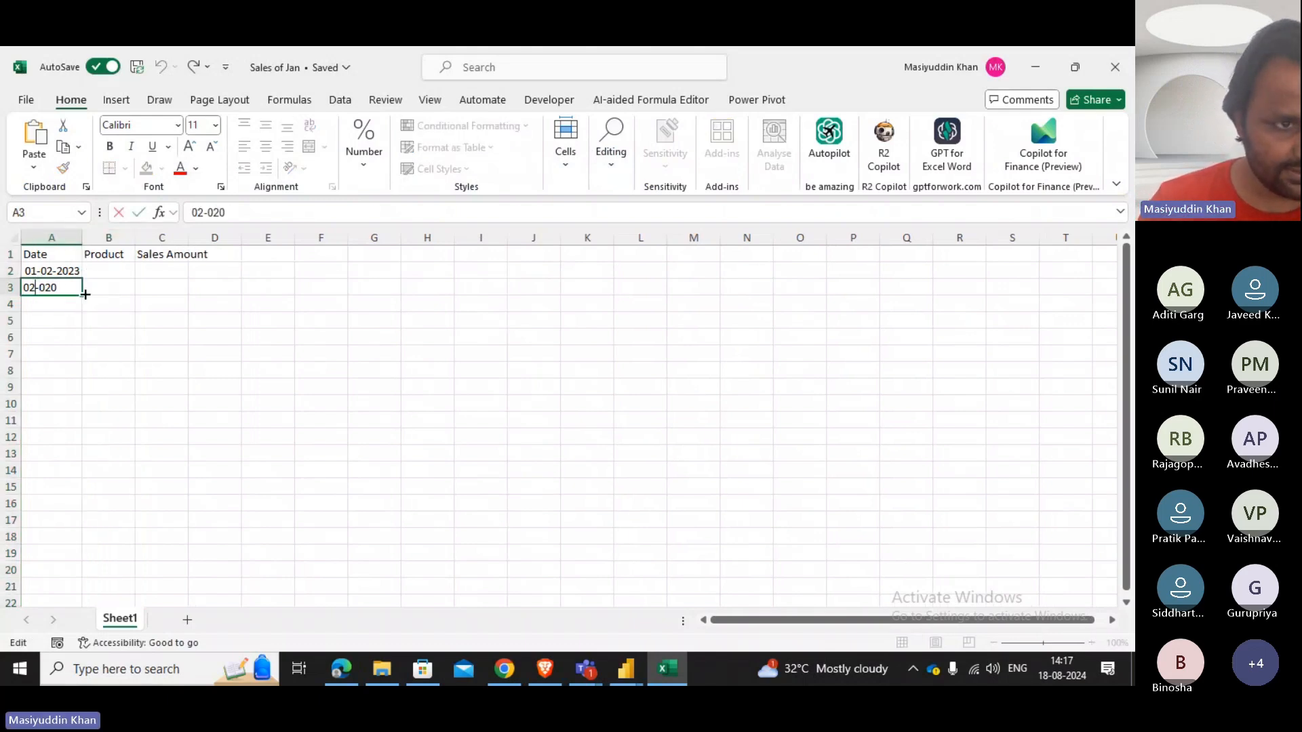
pyautogui.press('BackSpace')
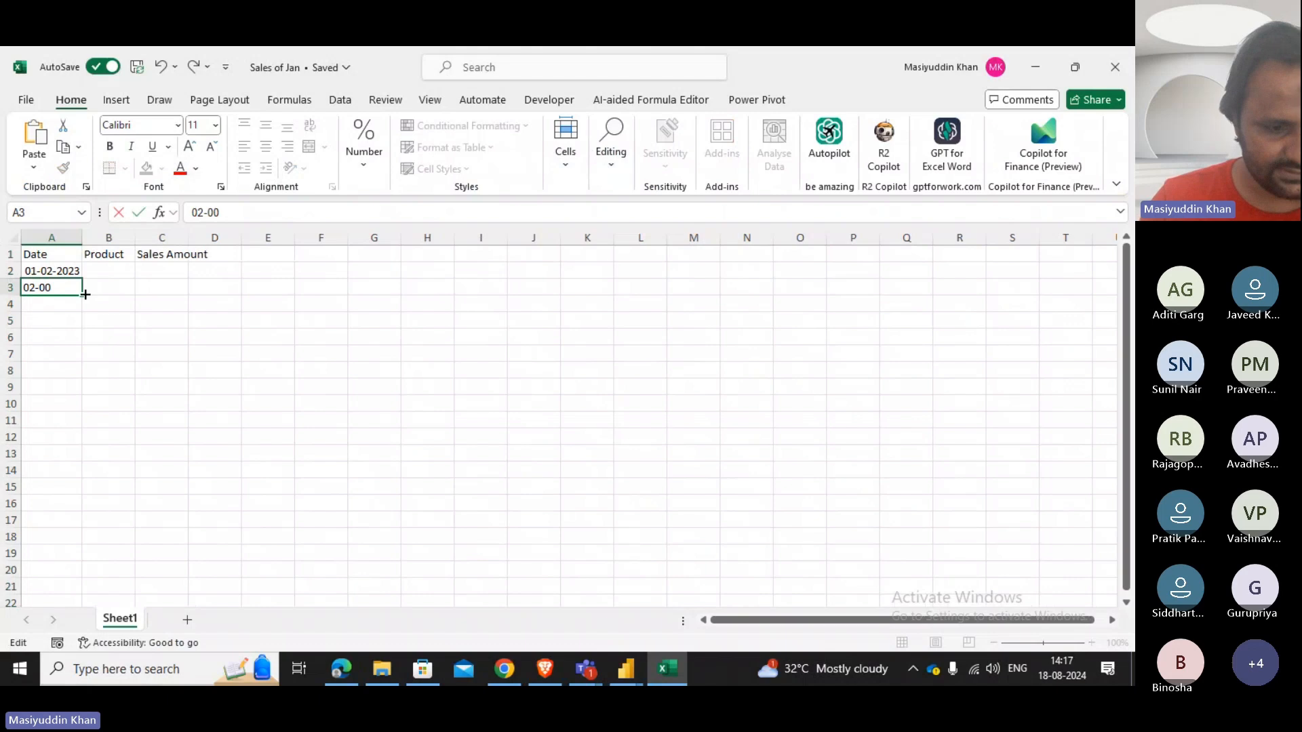
pyautogui.write('1')
pyautogui.press('Delete')
pyautogui.write('\\')
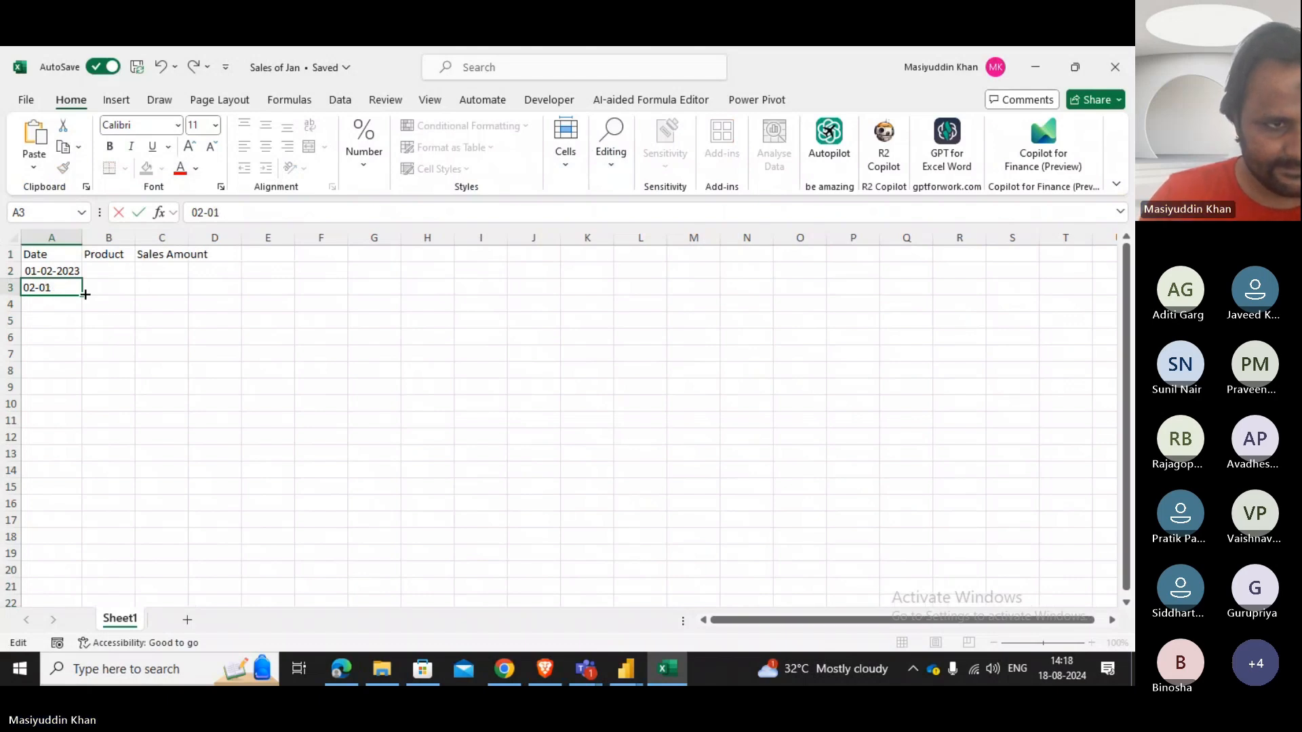
pyautogui.write('-20')
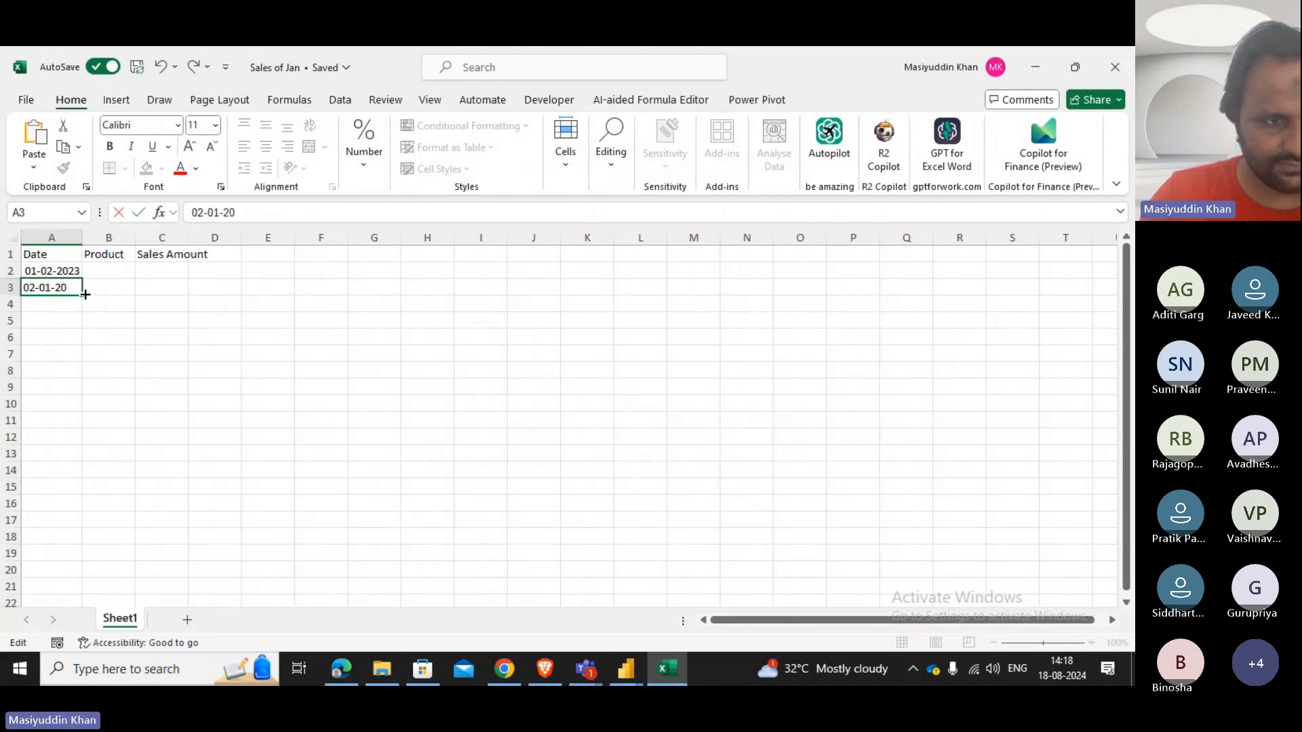
pyautogui.write('23')
pyautogui.press('Return')
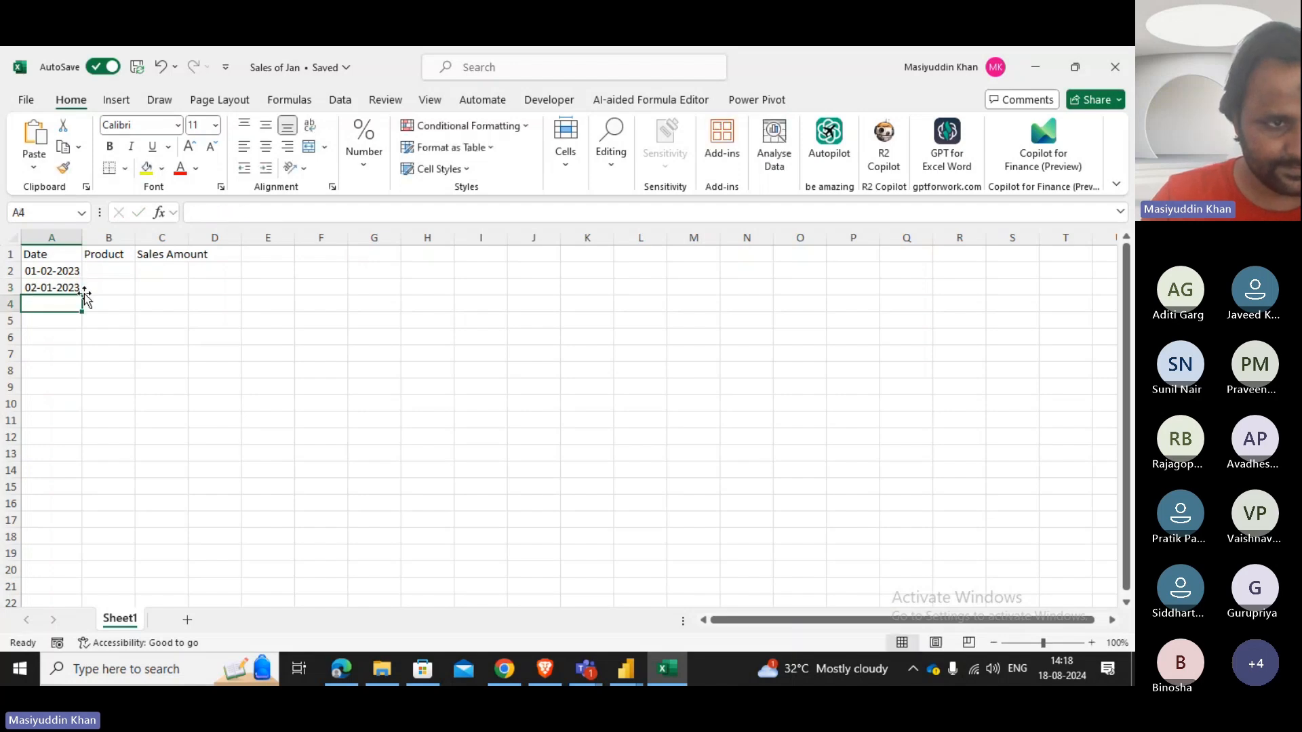
# Autofill the date series from cell A3 down to cell A4.
pyautogui.moveTo(85, 298); pyautogui.dragTo(69, 290)
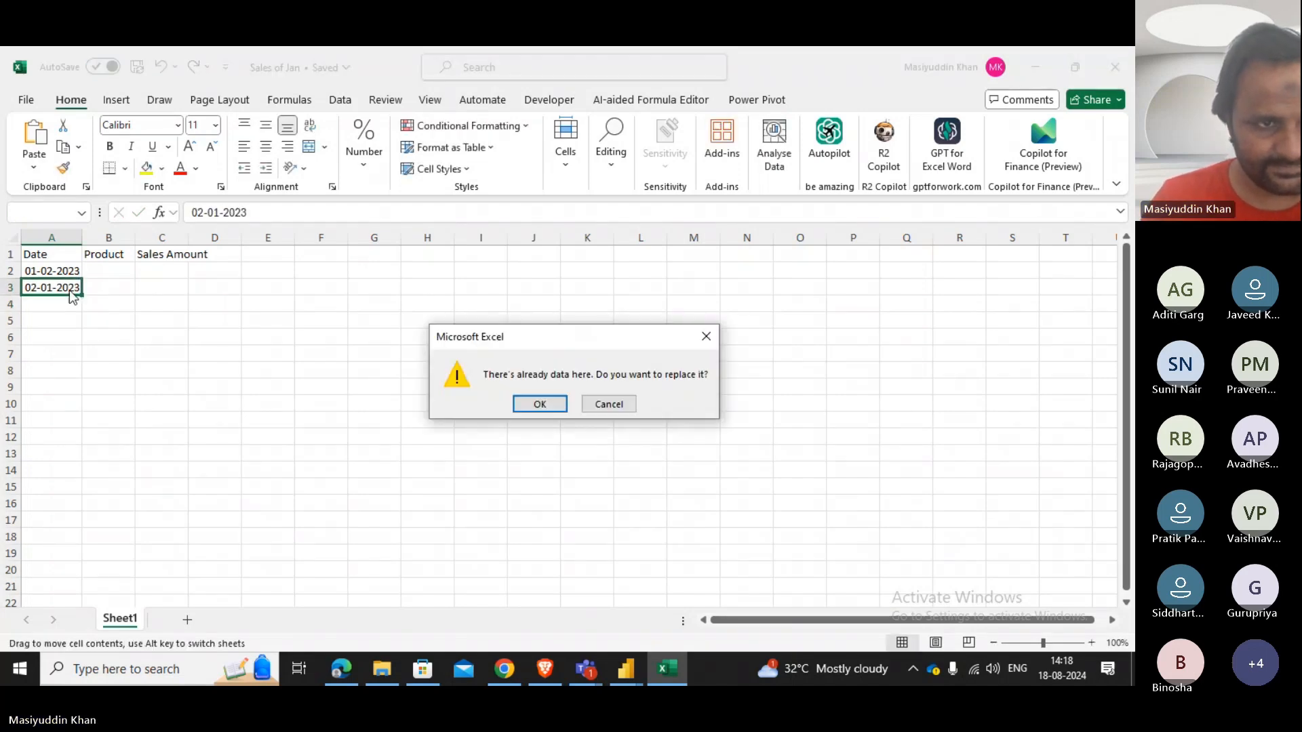
pyautogui.press('Escape')
pyautogui.moveTo(82, 296); pyautogui.dragTo(83, 311)
pyautogui.click(162, 300)
# Enter the products A, B and C in cells B2 to B4.
pyautogui.click(106, 256)
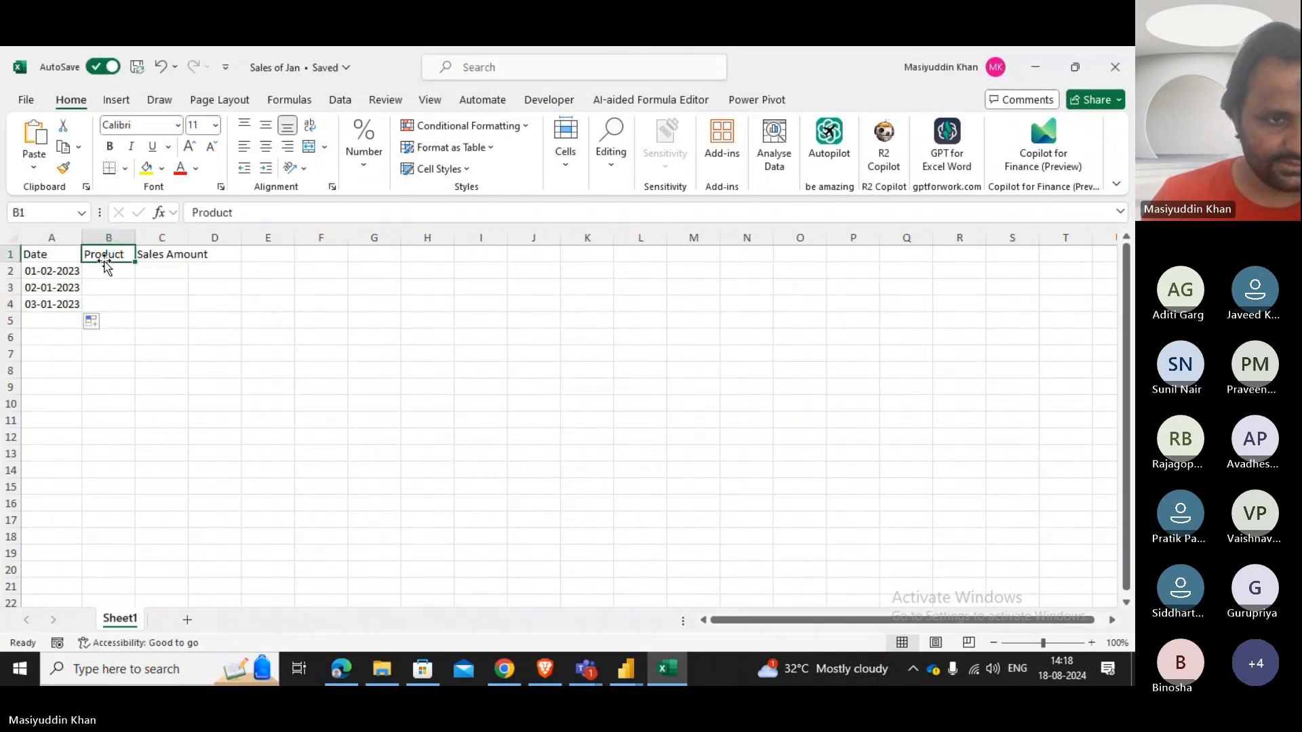
pyautogui.click(107, 269)
pyautogui.write('A')
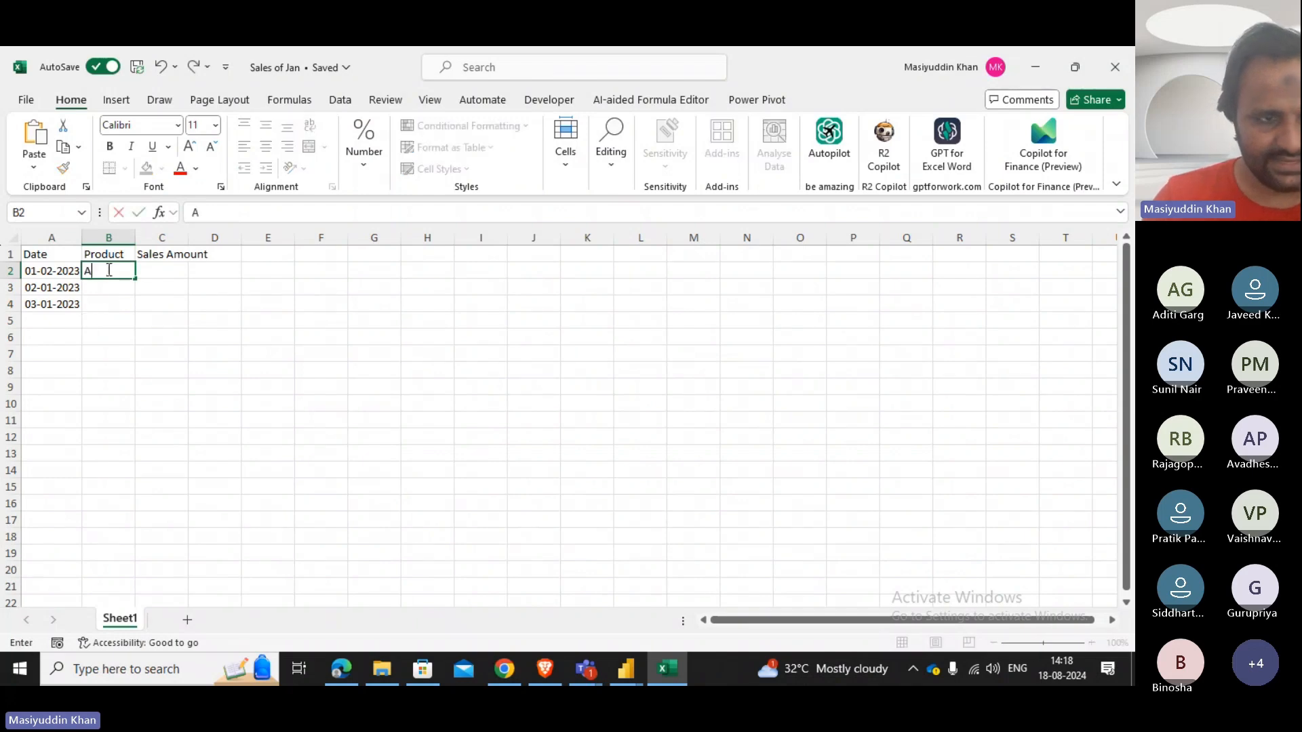
pyautogui.press('Return')
pyautogui.write('B')
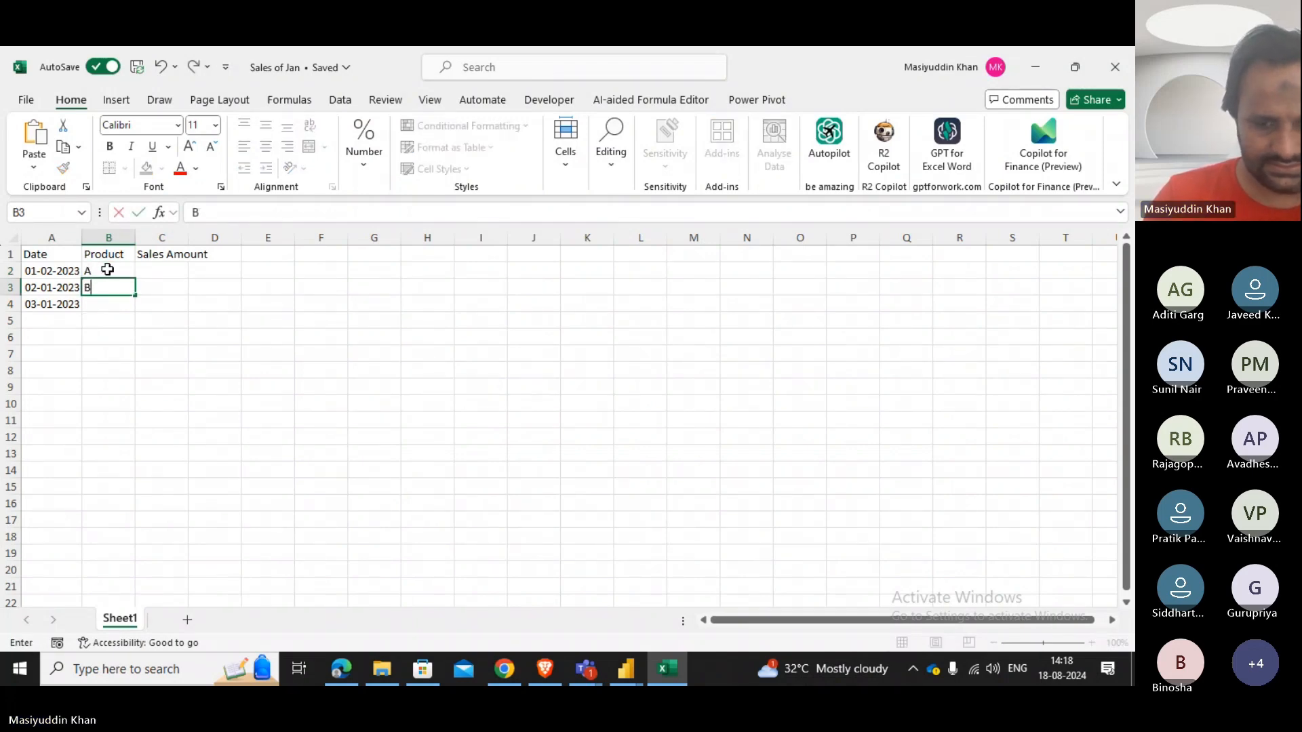
pyautogui.press('Return')
pyautogui.write('C')
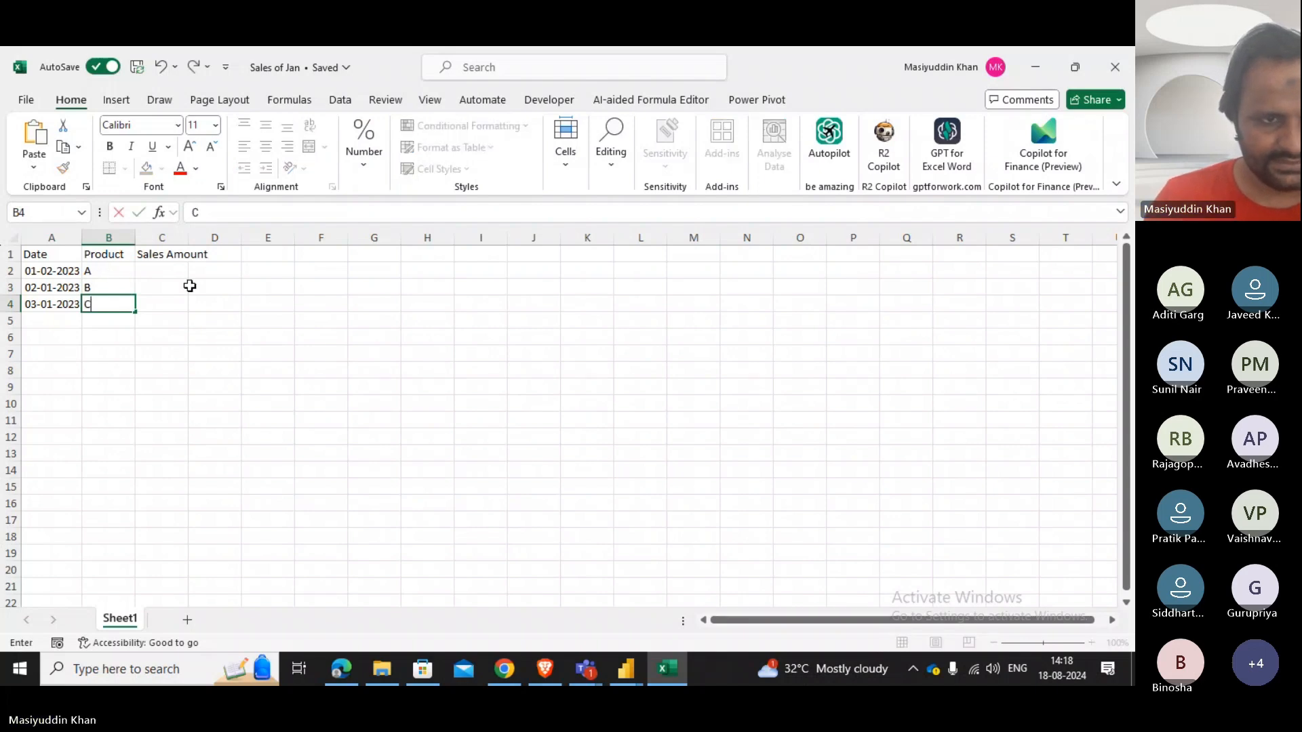
pyautogui.click(175, 270)
# Enter the sales amounts 100, 75.5 and 45.25 in cells C2 to C4.
pyautogui.click(205, 254)
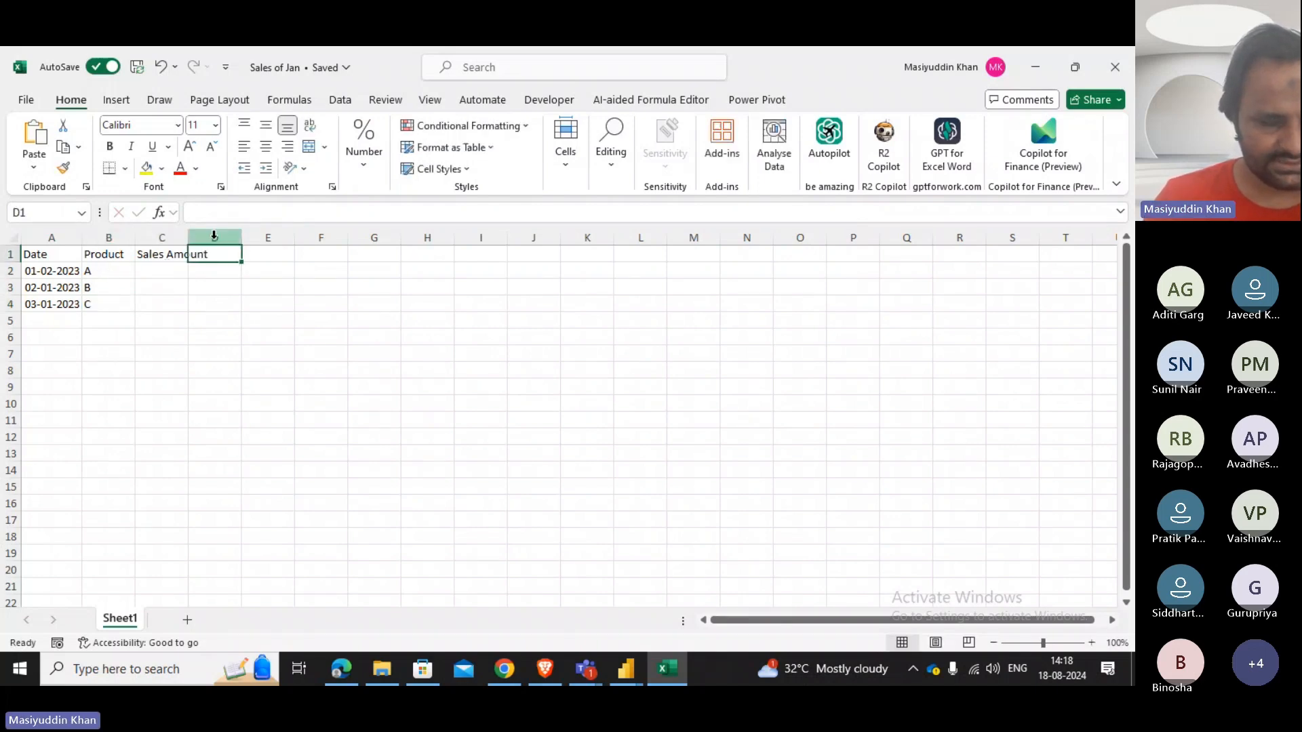
pyautogui.click(164, 271)
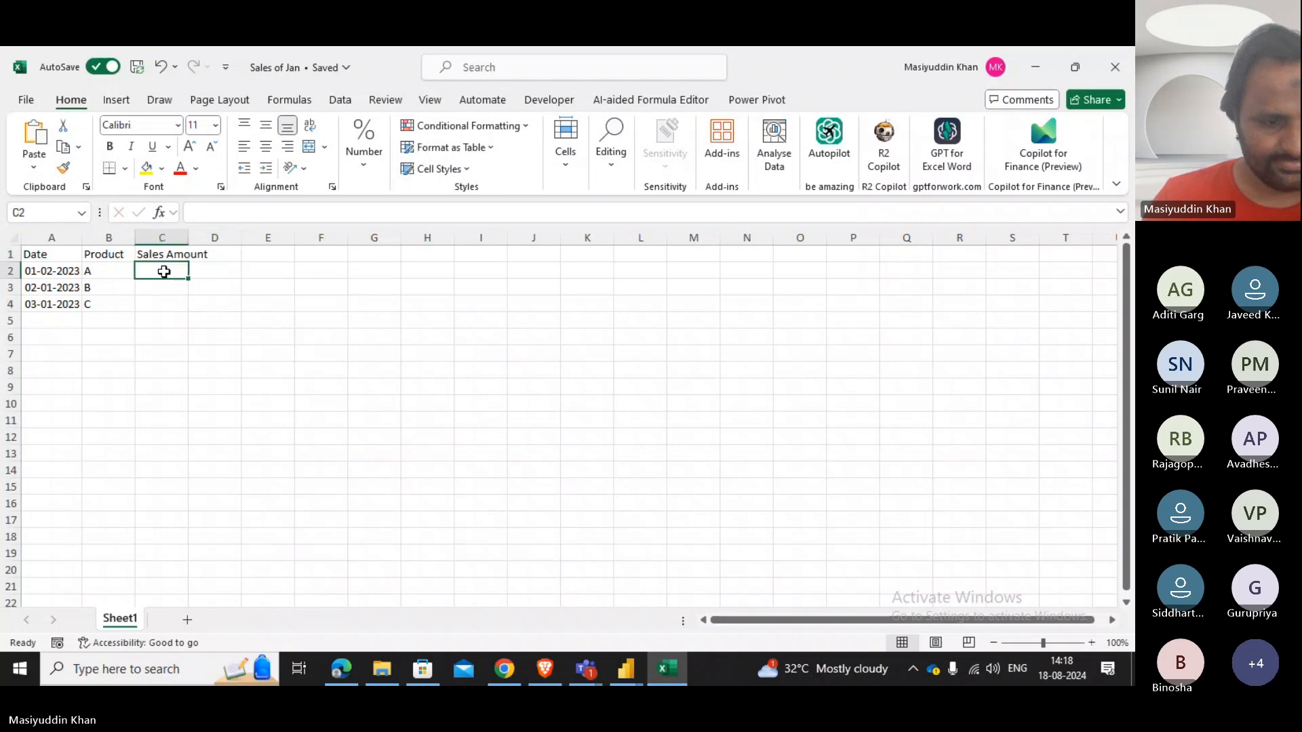
pyautogui.write('100')
pyautogui.press('Return')
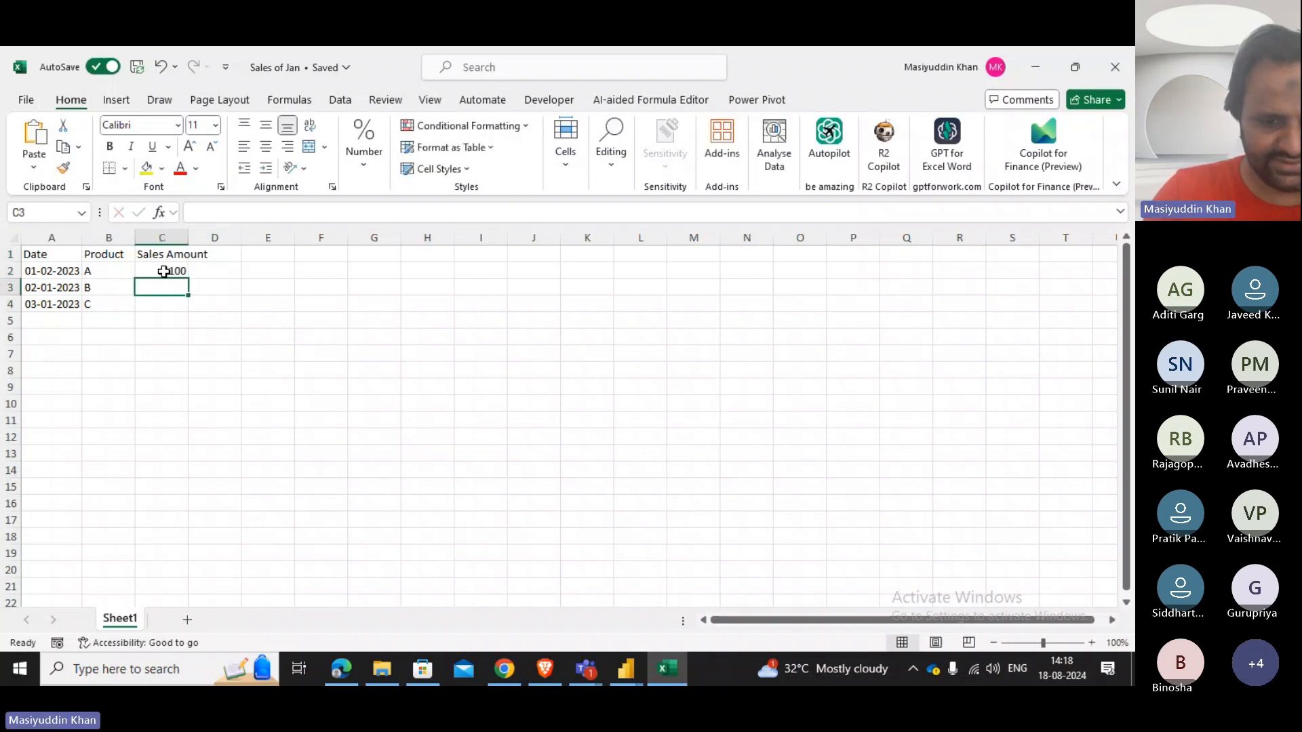
pyautogui.write('75.5')
pyautogui.press('Return')
pyautogui.write('45')
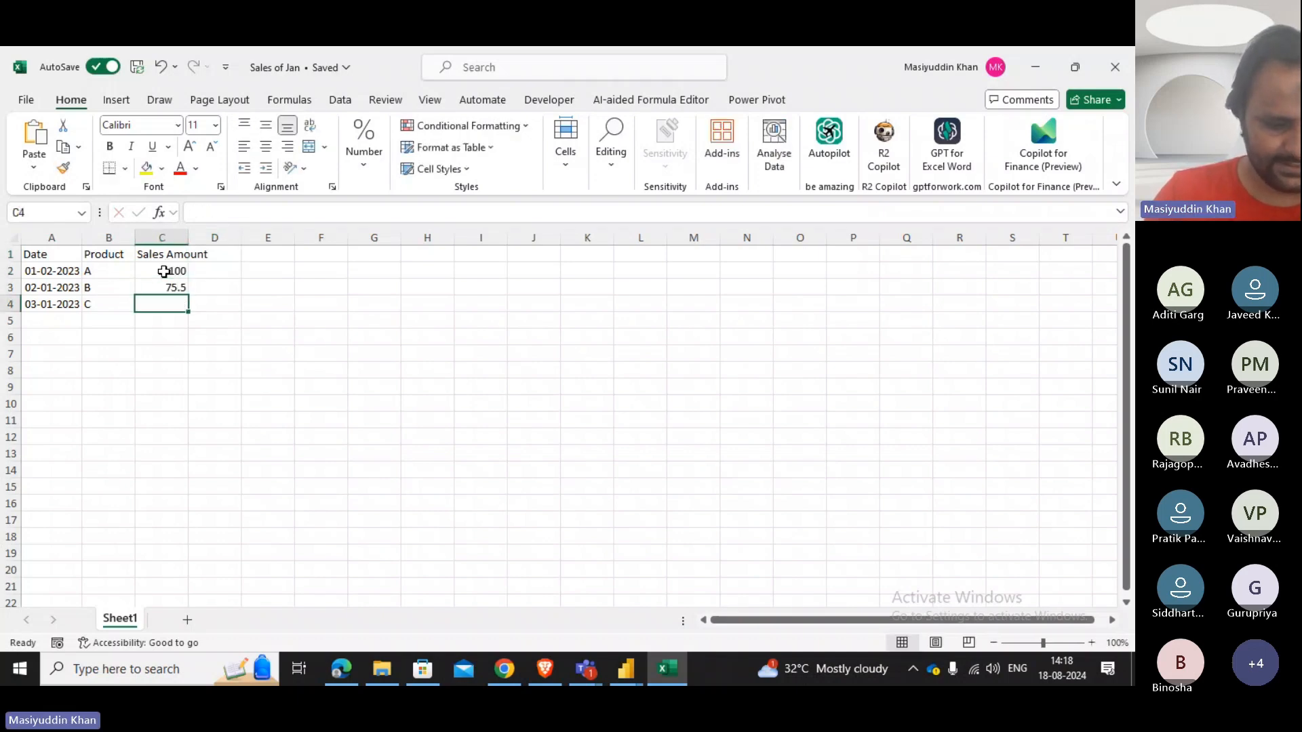
pyautogui.write('.25')
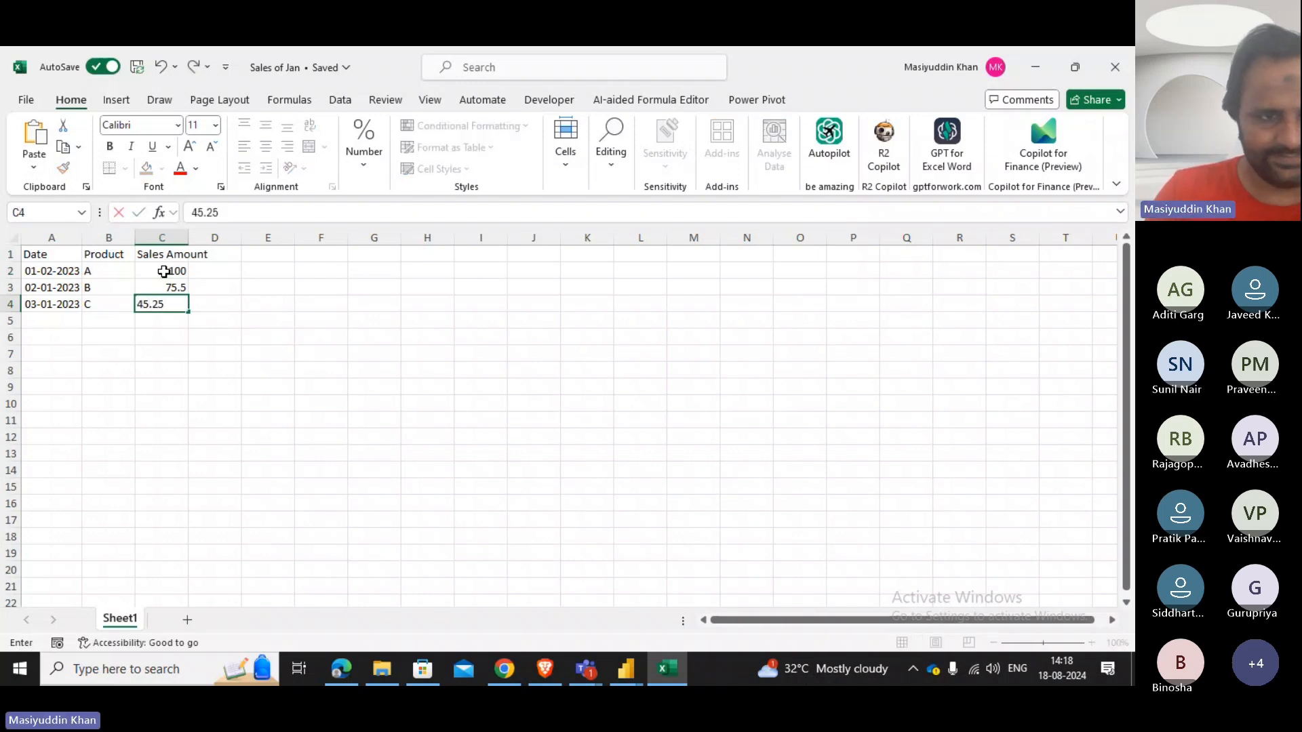
pyautogui.press('Return')
pyautogui.click(240, 319)
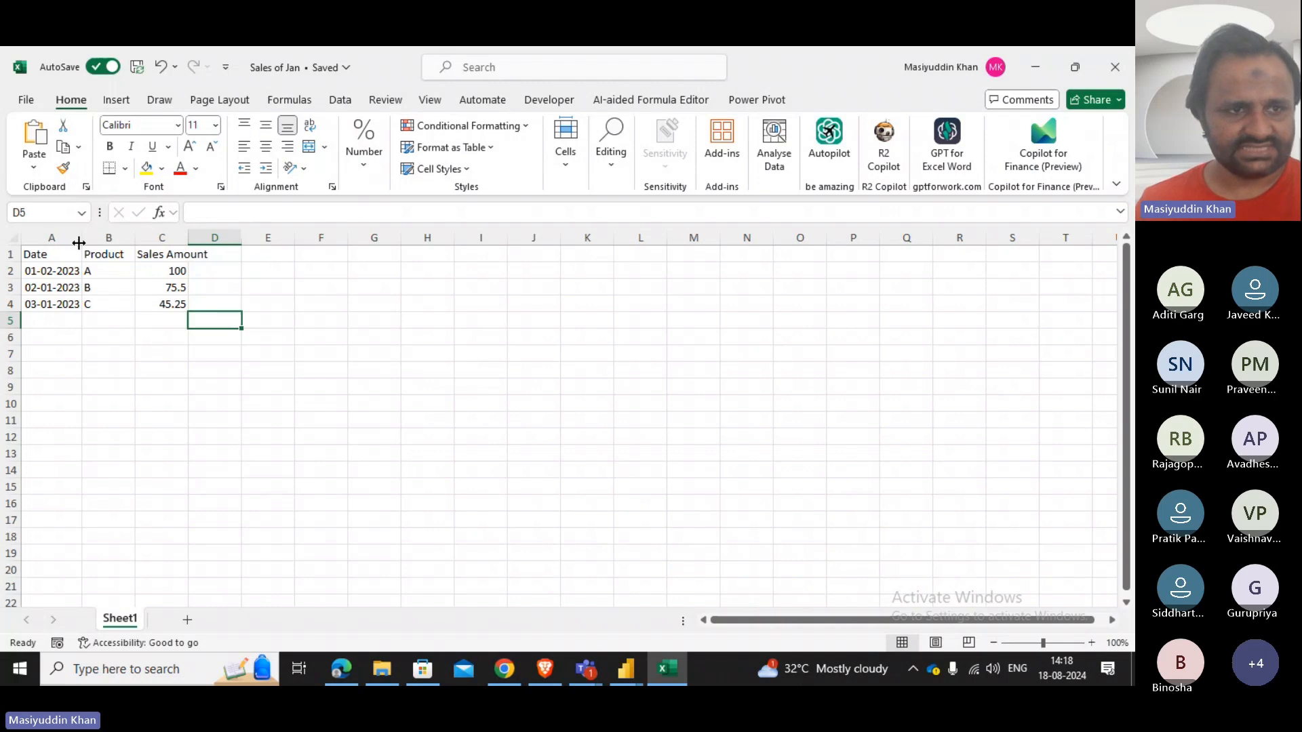
# Copy the table in cells A1 to C4 and close the Sales of Jan workbook.
pyautogui.moveTo(35, 254); pyautogui.dragTo(188, 302)
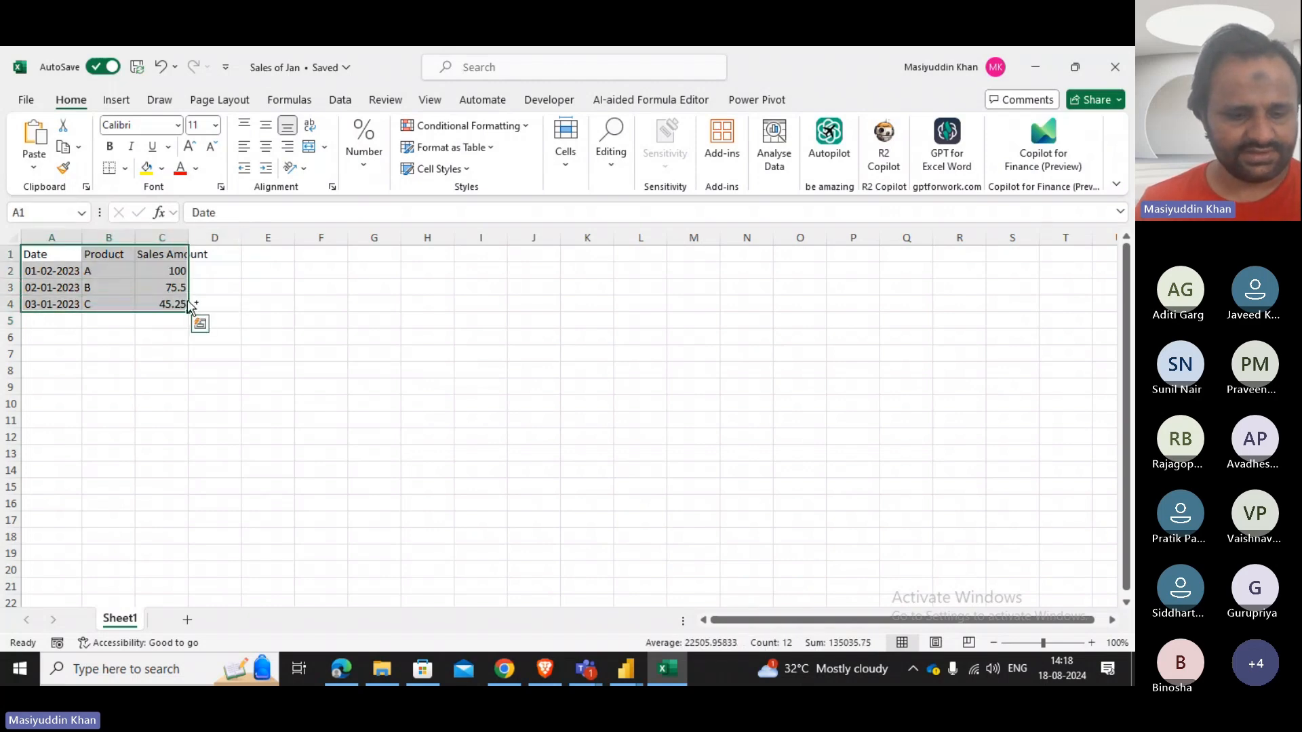
pyautogui.hotkey('ctrl', 'c')
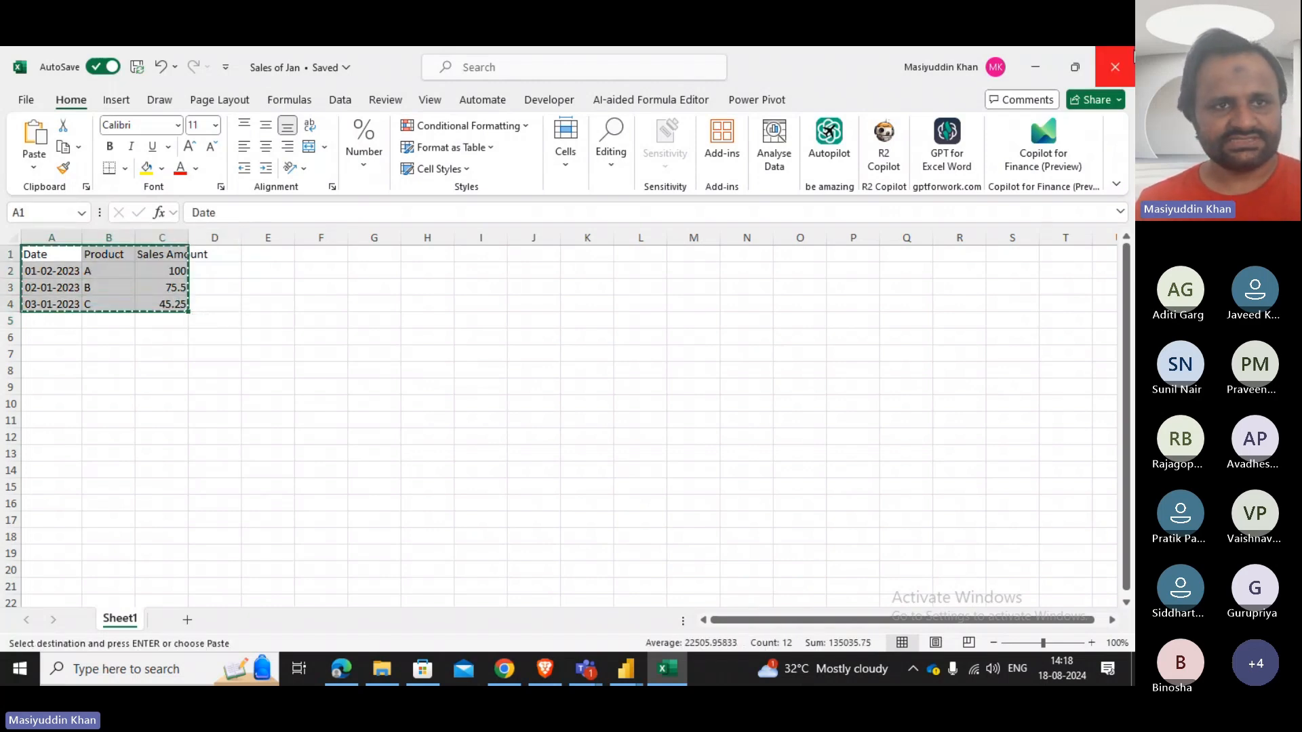
pyautogui.click(1114, 59)
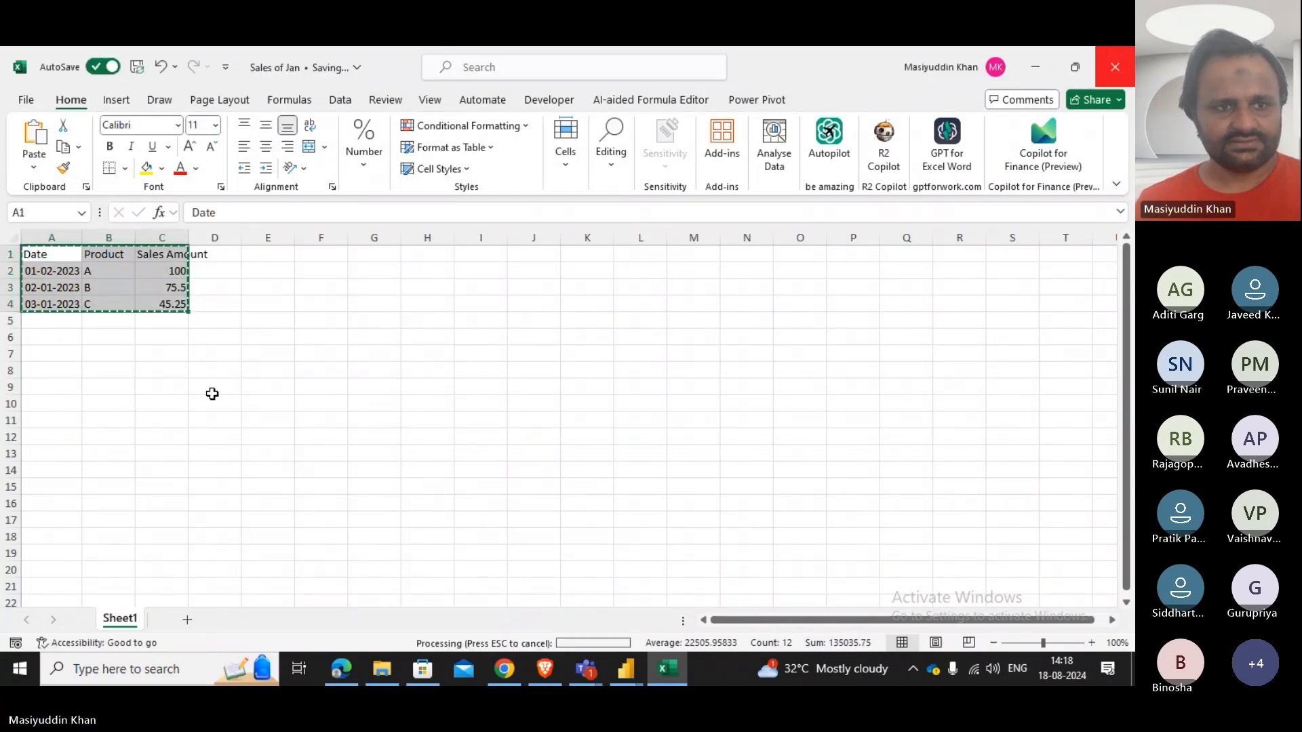
# Create a new Excel workbook named Sales of Feb in the POWER BI WORKSHOP folder.
pyautogui.rightClick(290, 381)
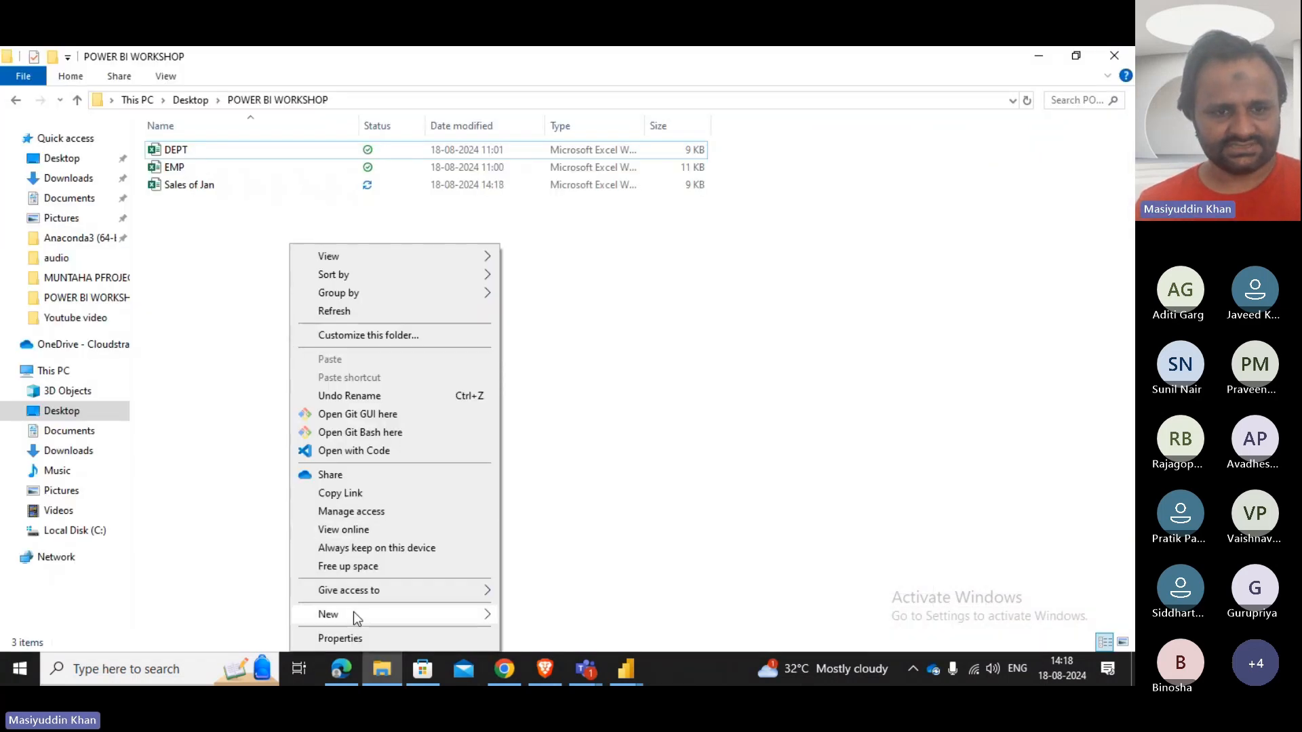
pyautogui.moveTo(352, 617)
pyautogui.click(621, 597)
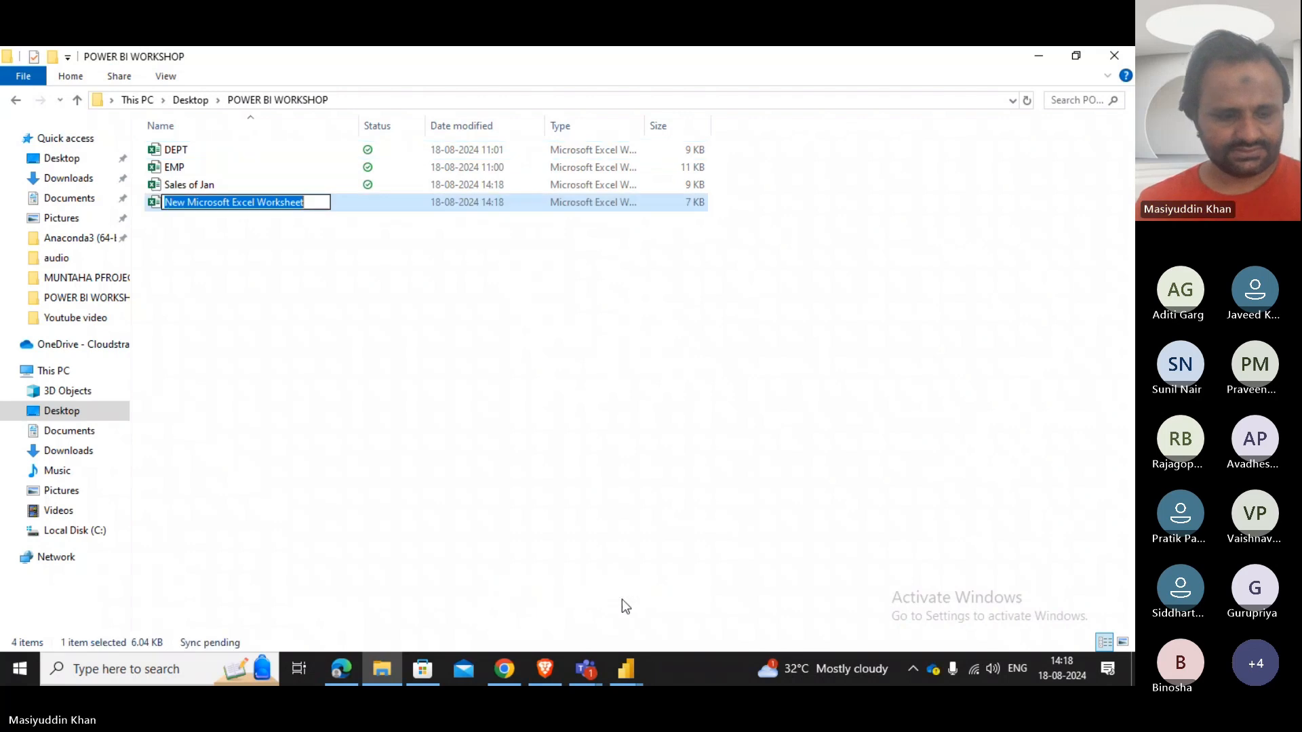
pyautogui.write('Sal')
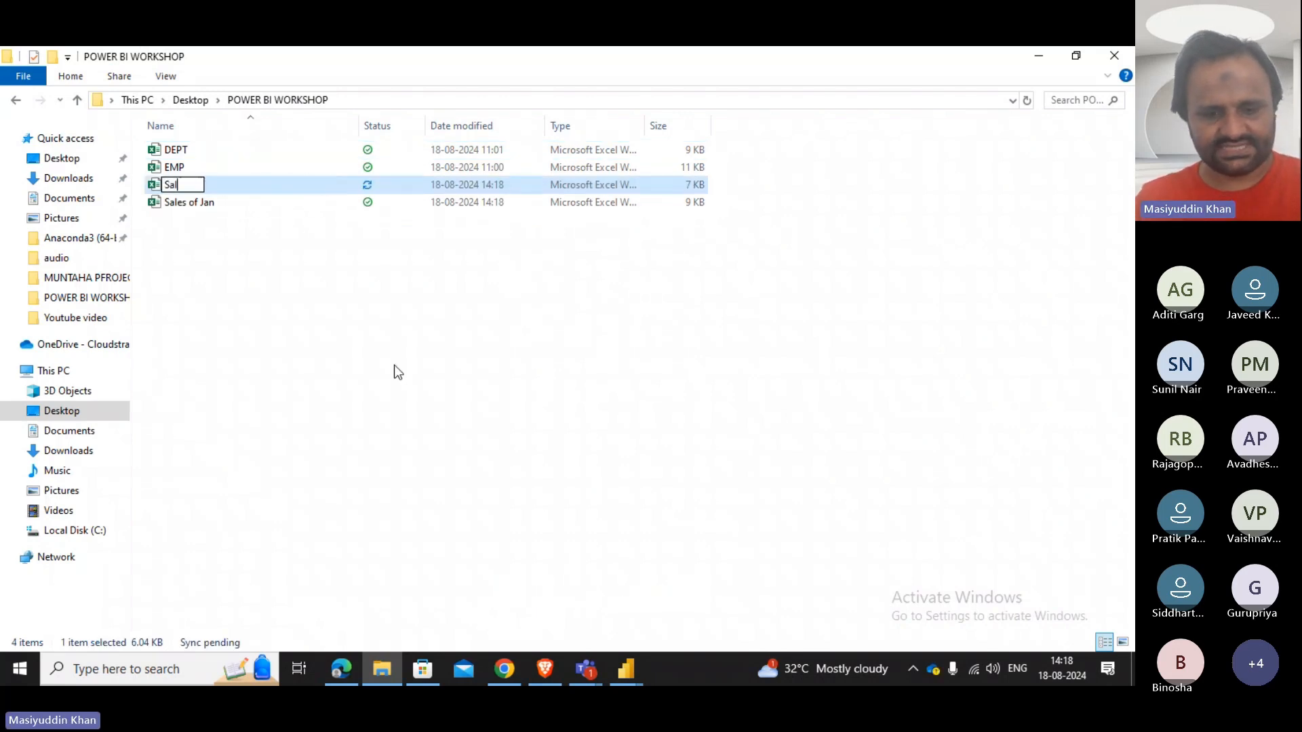
pyautogui.write('es of Feb')
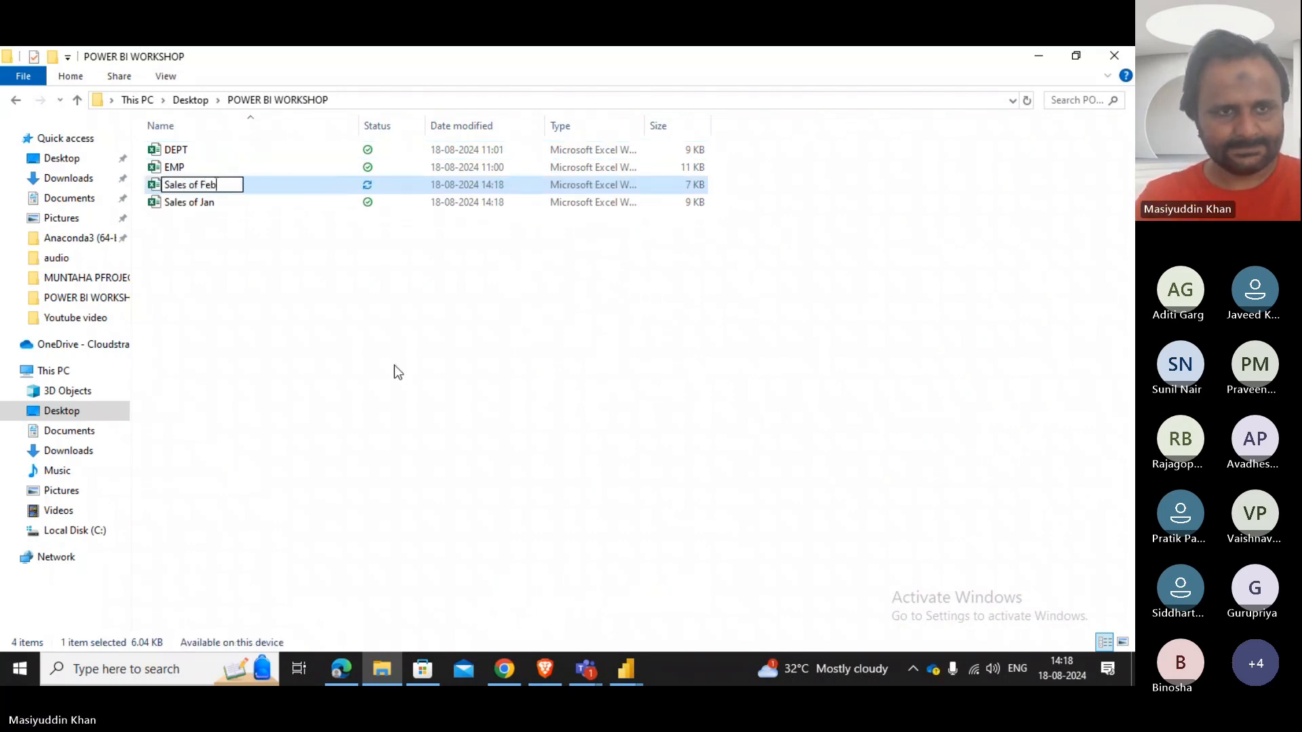
pyautogui.press('Return')
# Open the Sales of Feb workbook and paste the copied table at cell A1, fitting column A's width to the dates.
pyautogui.press('Return')
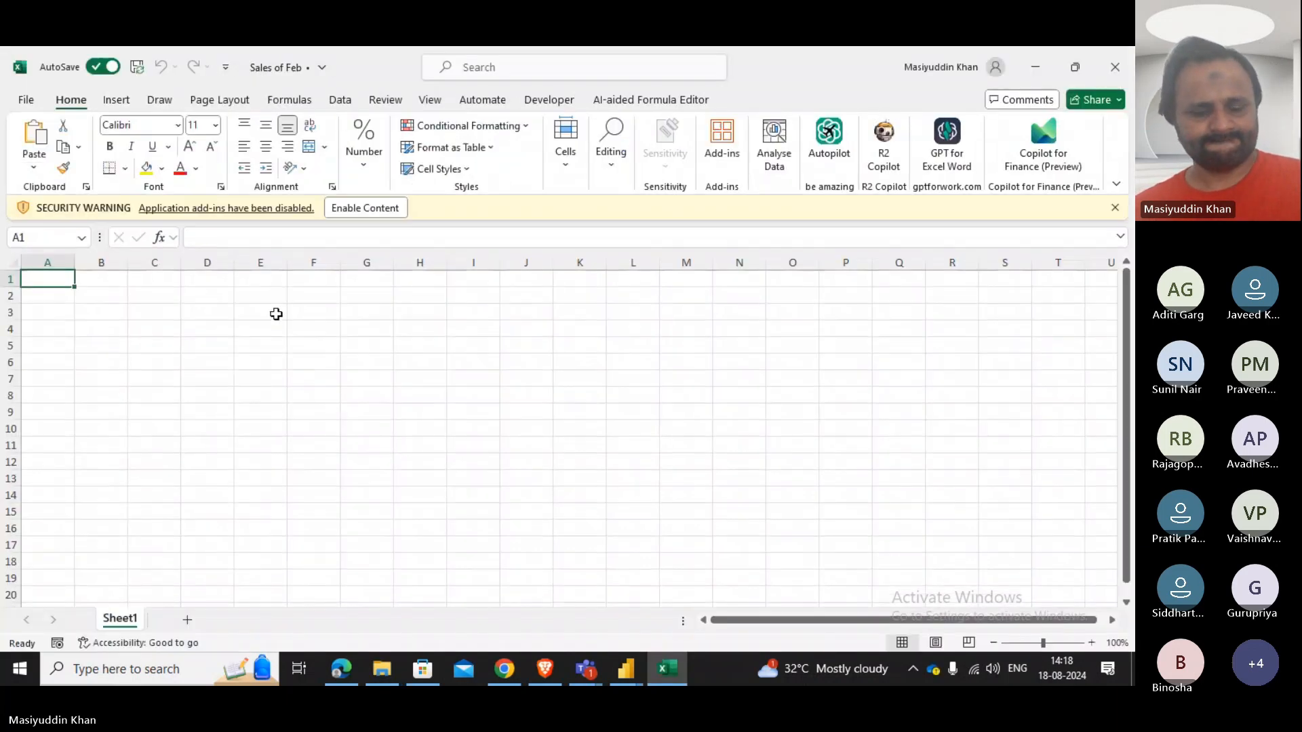
pyautogui.hotkey('ctrl', 'v')
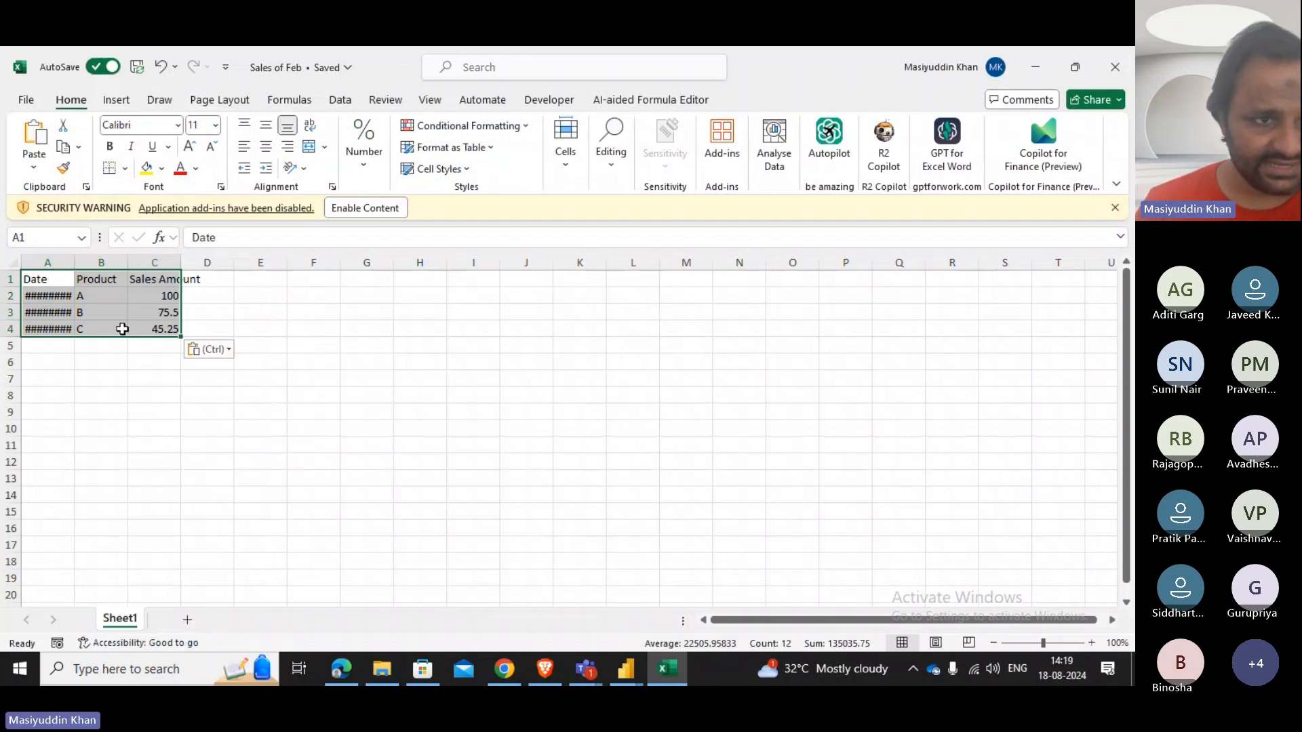
pyautogui.doubleClick(73, 269)
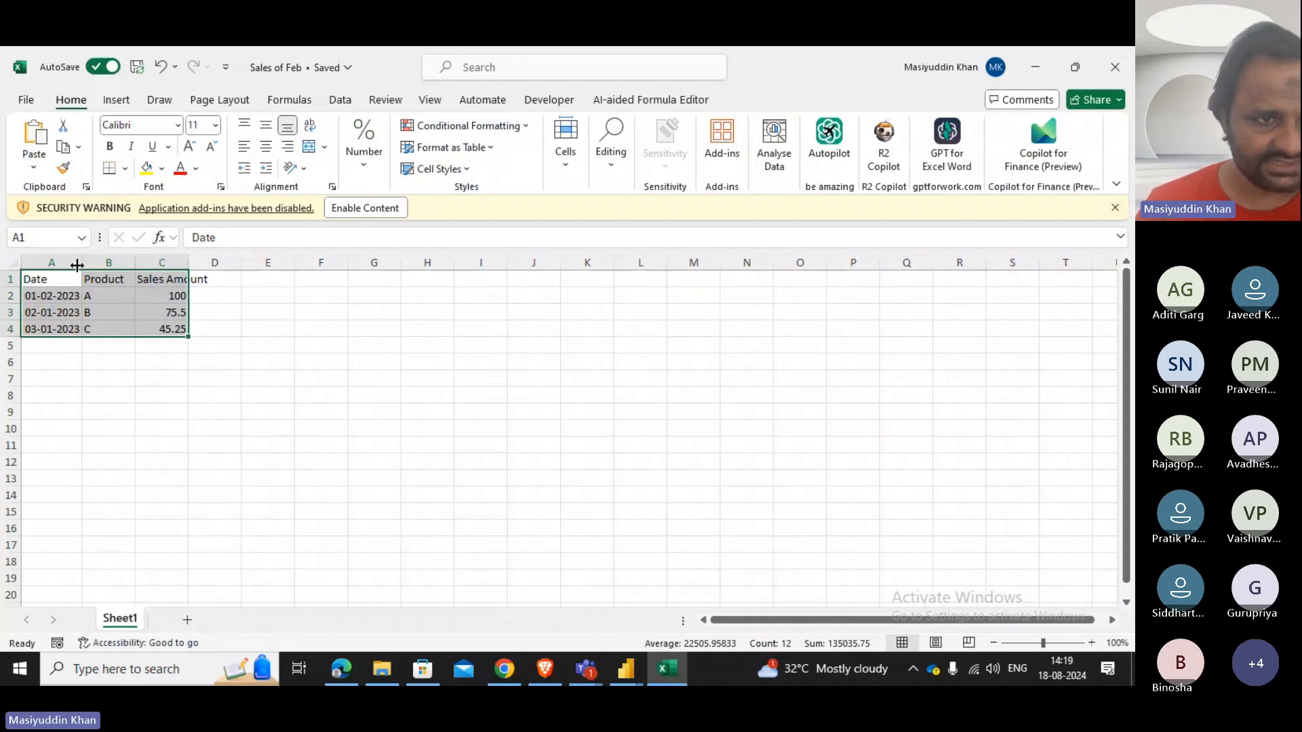
# Change the dates in cells A3 and A4 to 02-02-2023 and 03-02-2023.
pyautogui.click(51, 300)
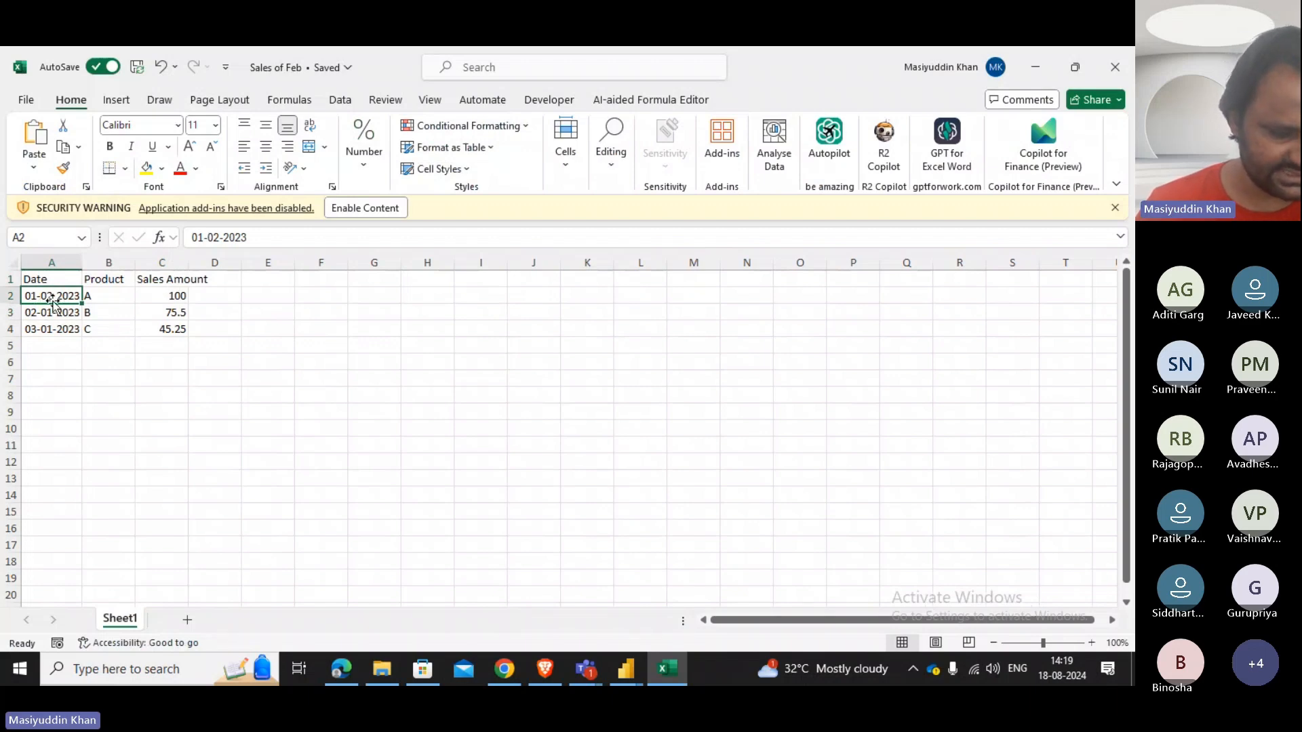
pyautogui.doubleClick(54, 315)
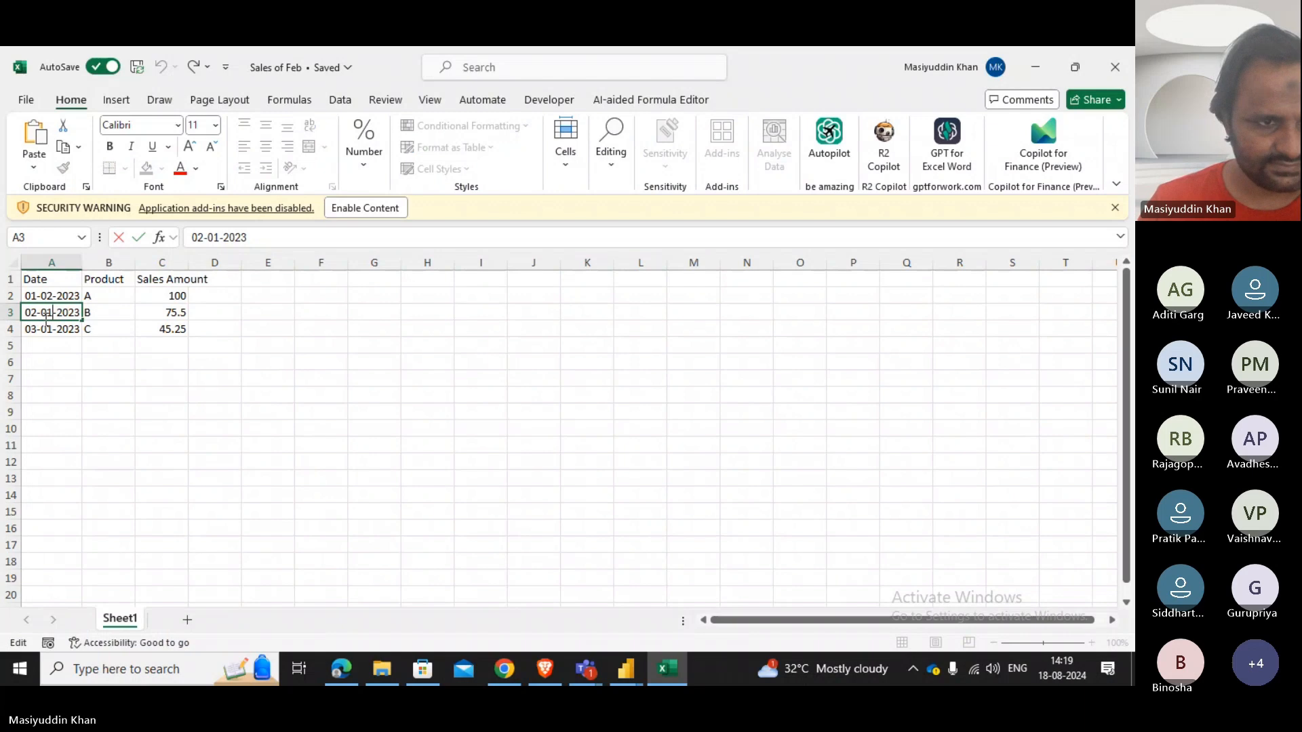
pyautogui.press('Delete')
pyautogui.write('2')
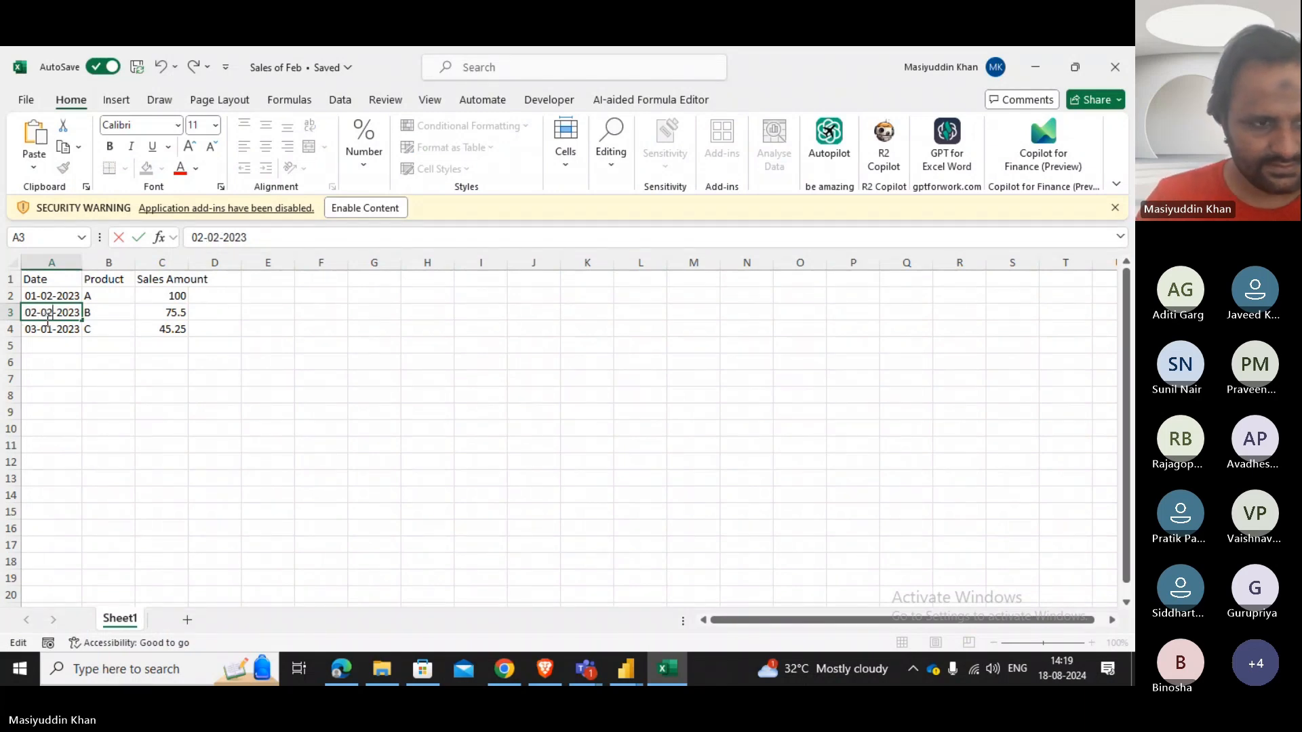
pyautogui.press('Return')
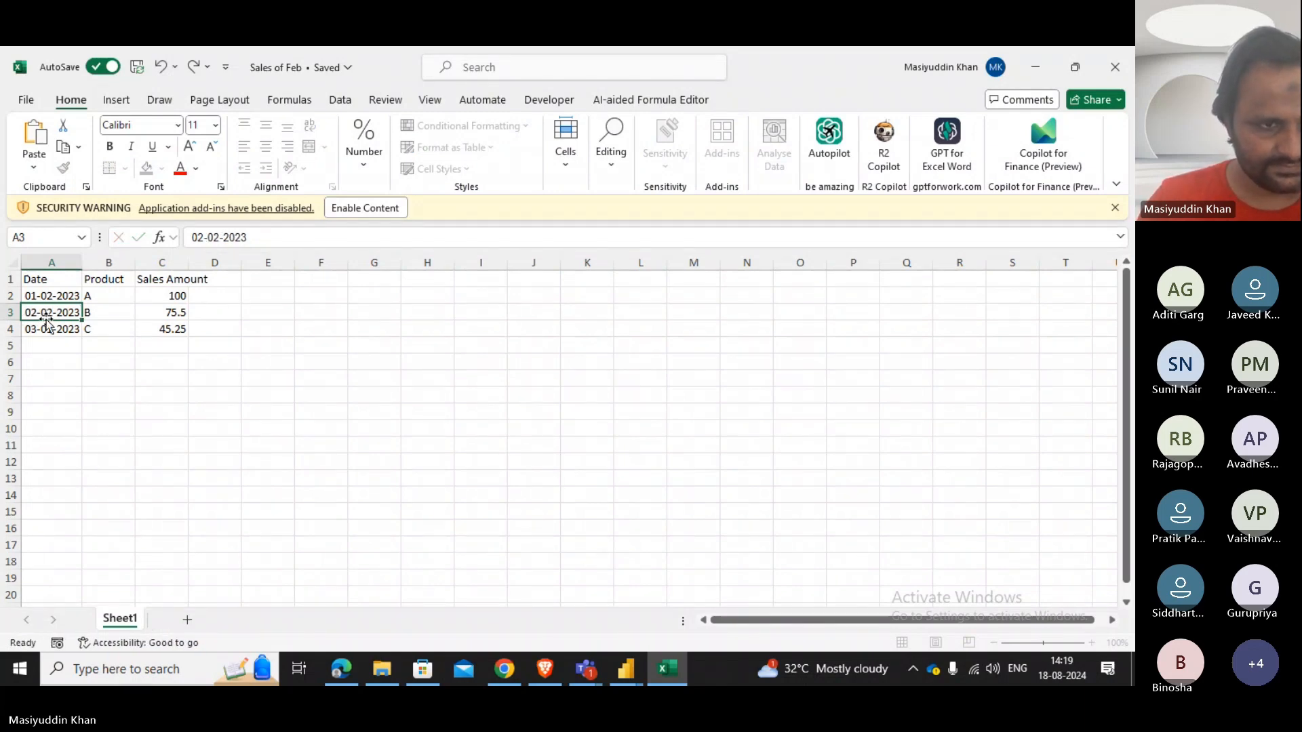
pyautogui.write('0')
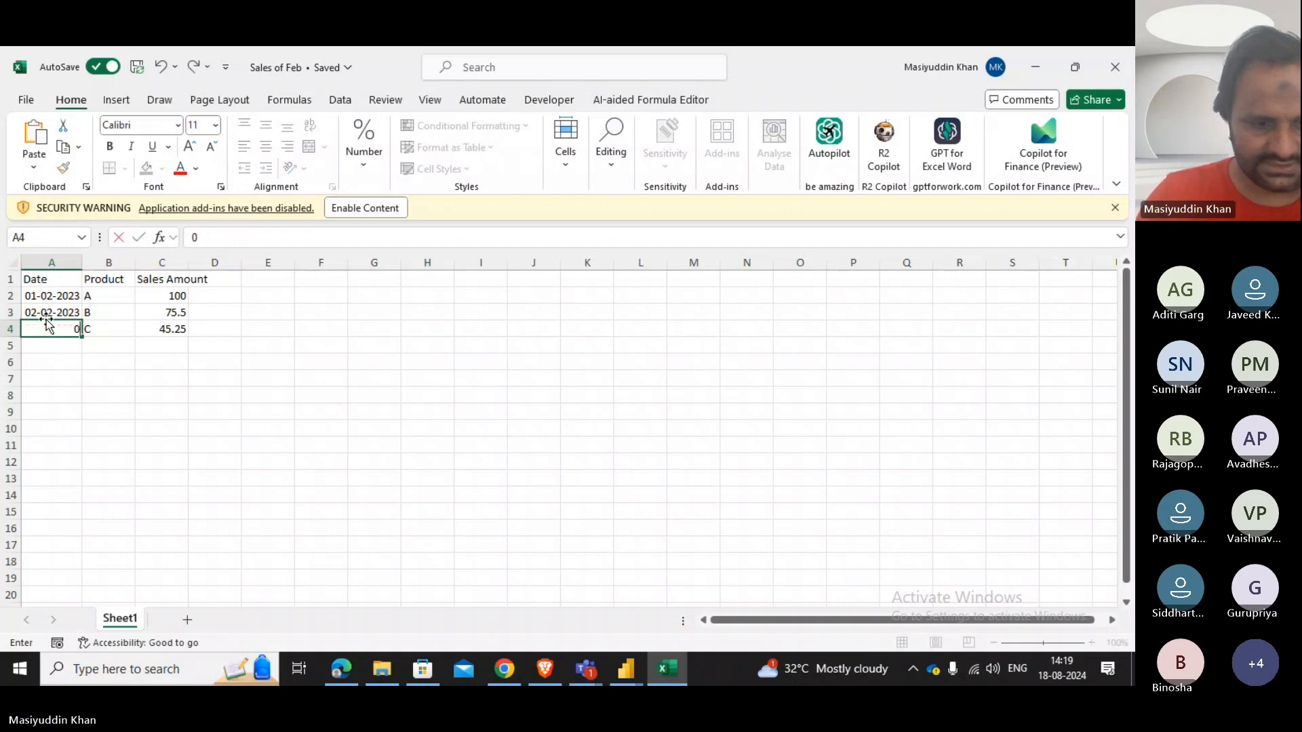
pyautogui.write('3-02')
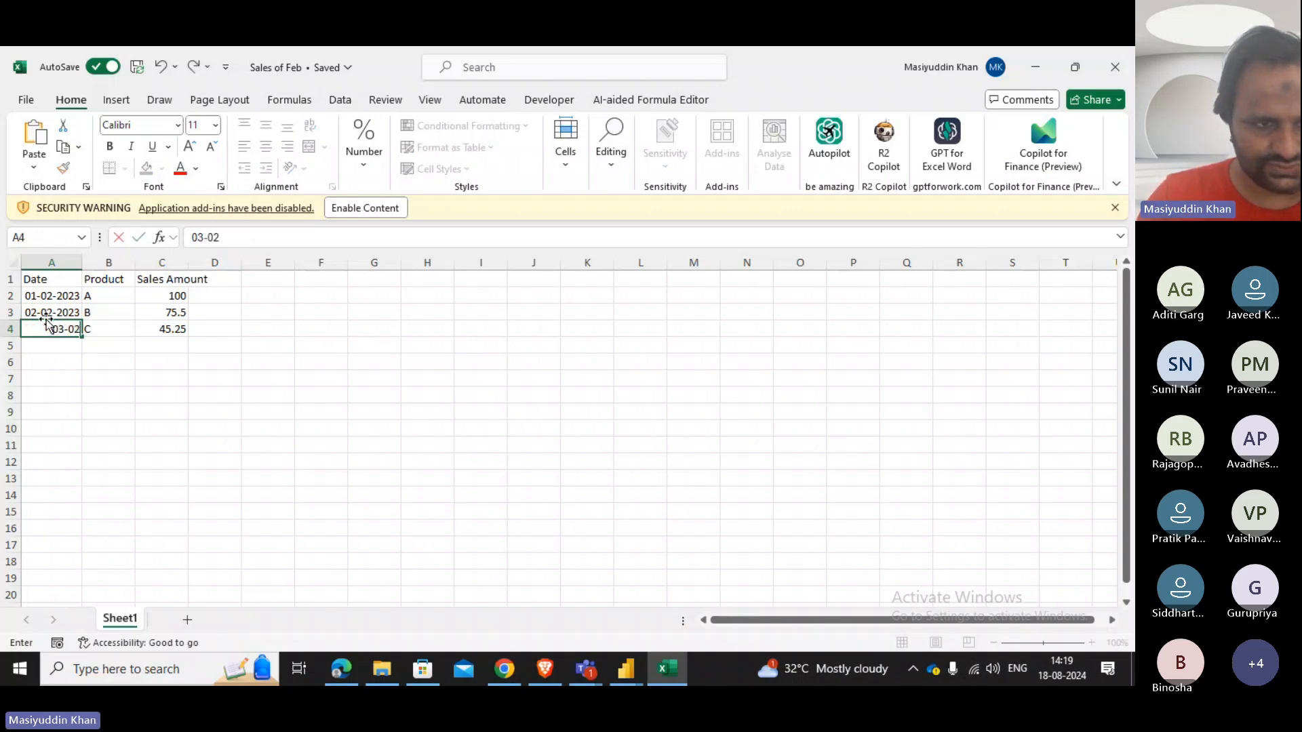
pyautogui.write('-')
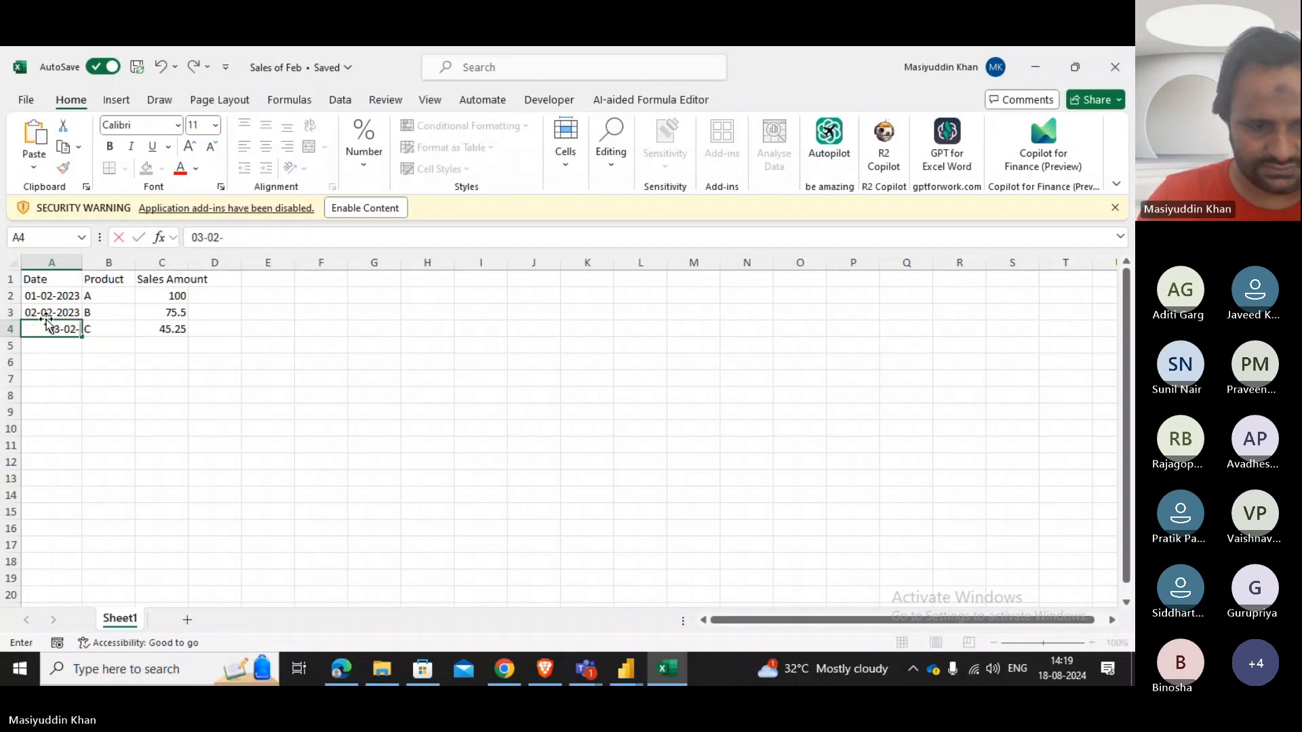
pyautogui.write('2023')
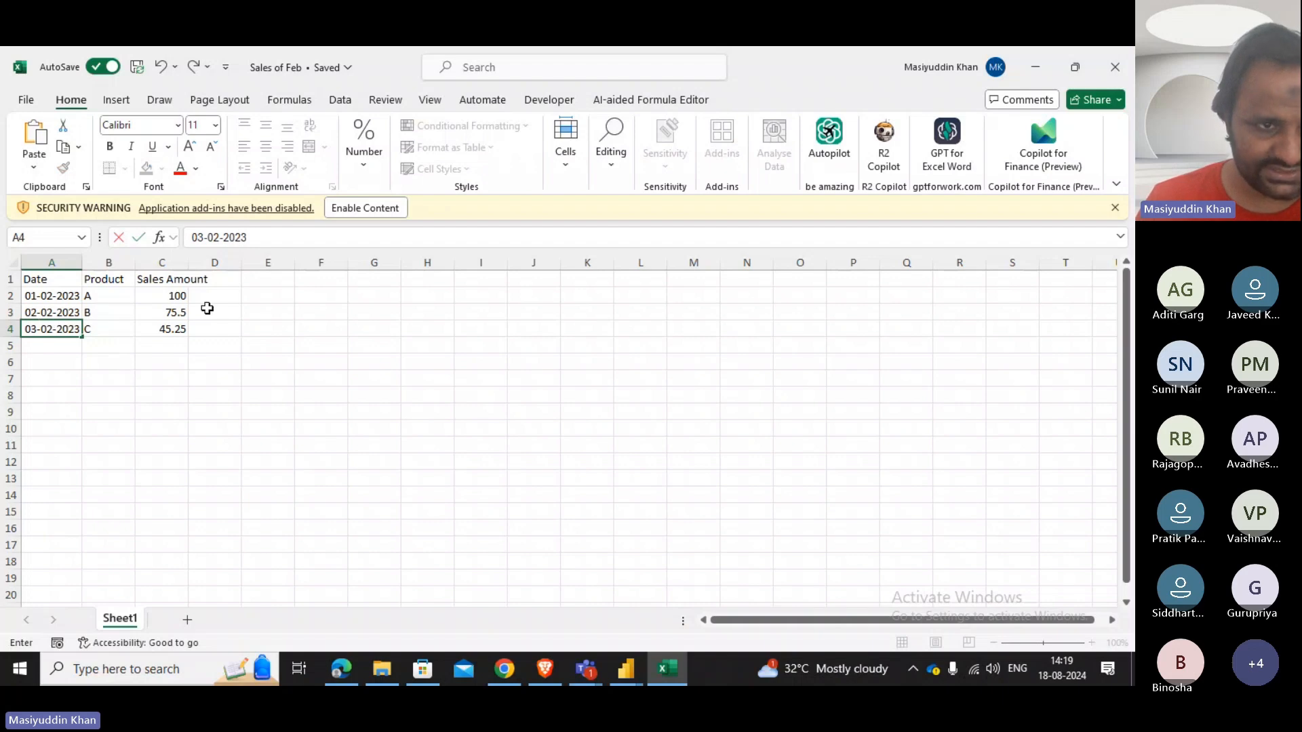
# Set the sales amounts in C3 and C4 to 80.25 and 55.5, and save the Sales of Feb workbook.
pyautogui.click(169, 317)
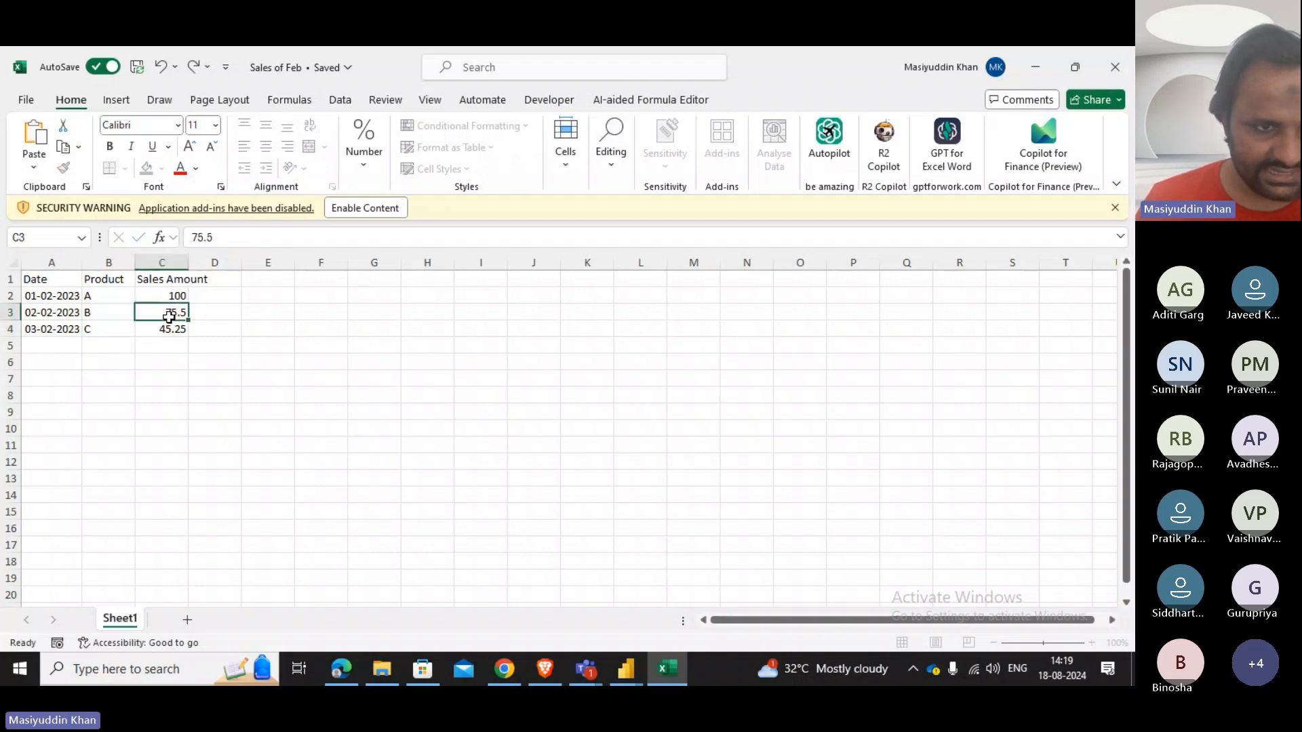
pyautogui.write('80.2')
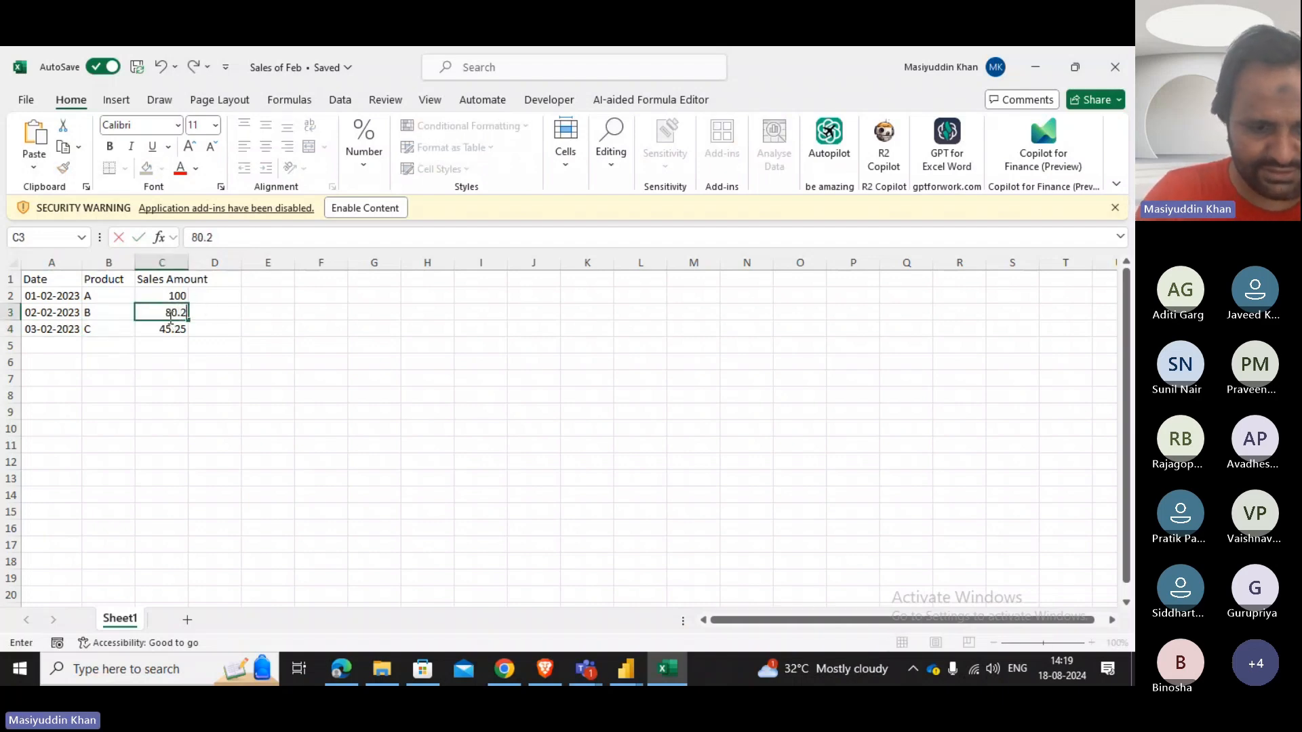
pyautogui.write('5')
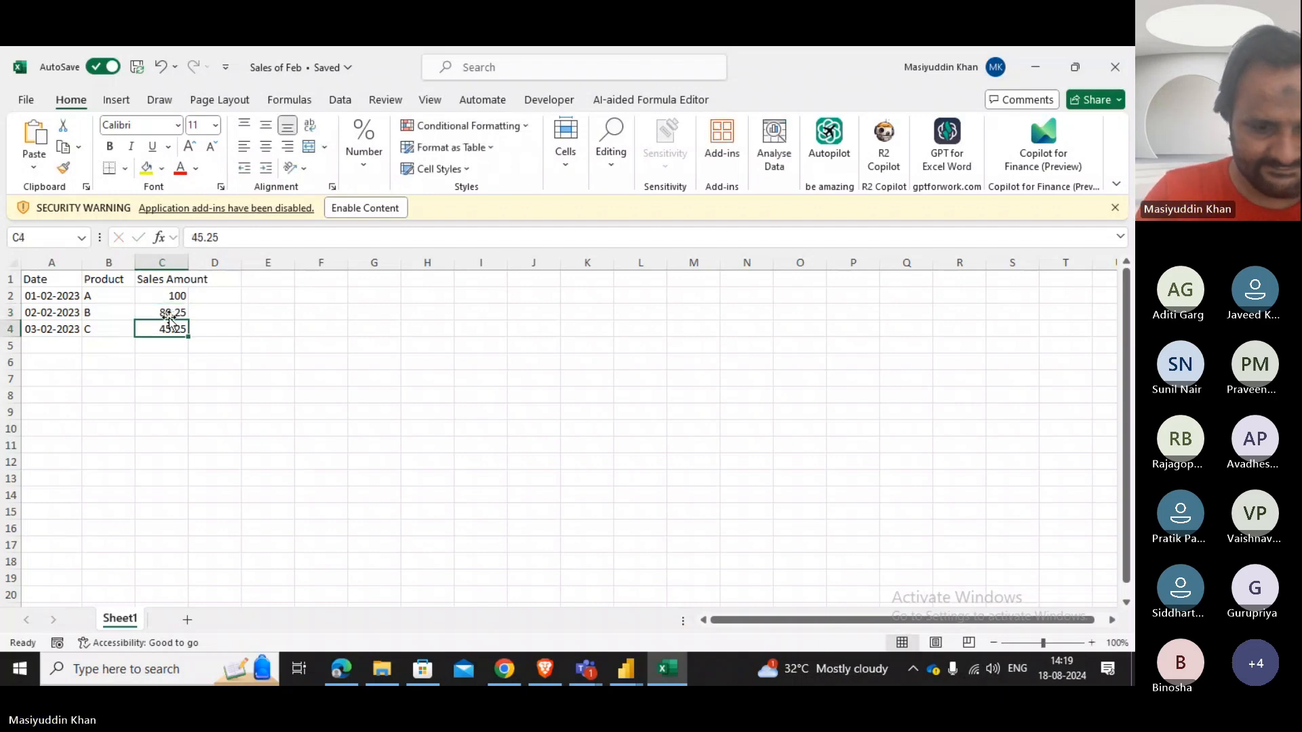
pyautogui.write('55.5')
pyautogui.press('Return')
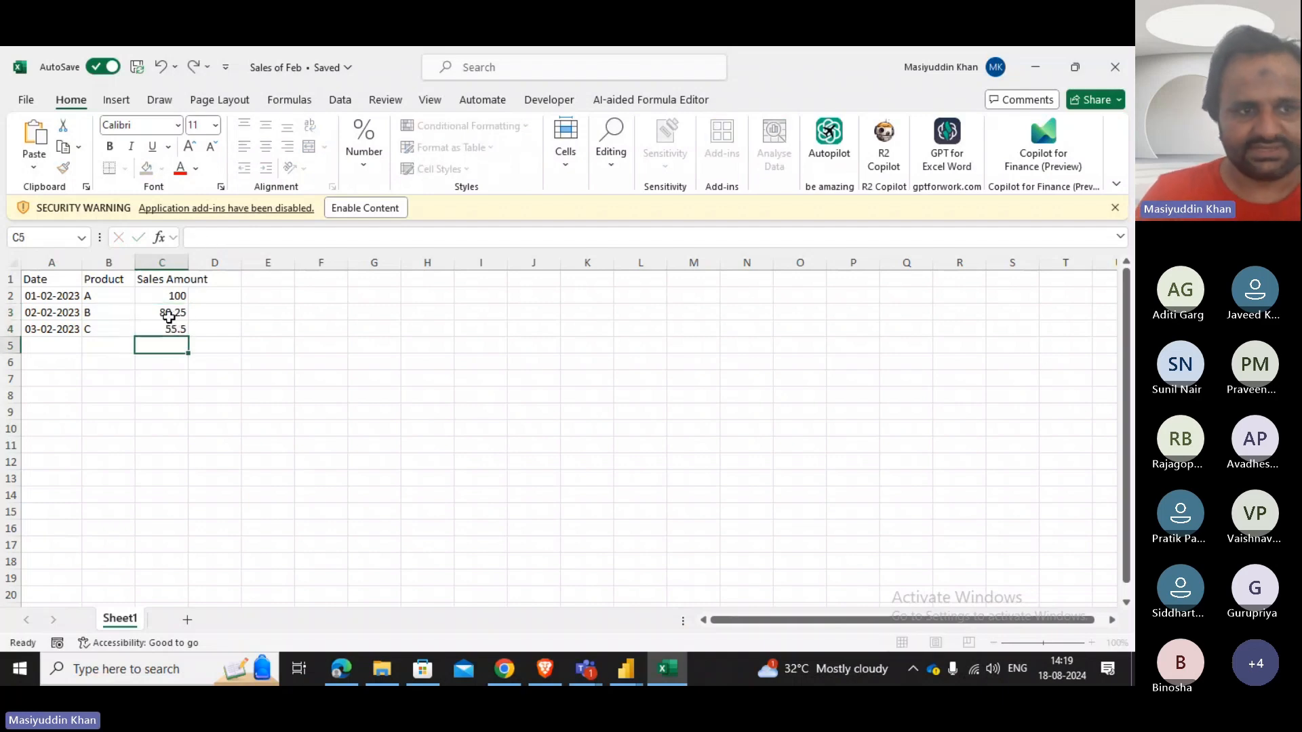
pyautogui.click(610, 527)
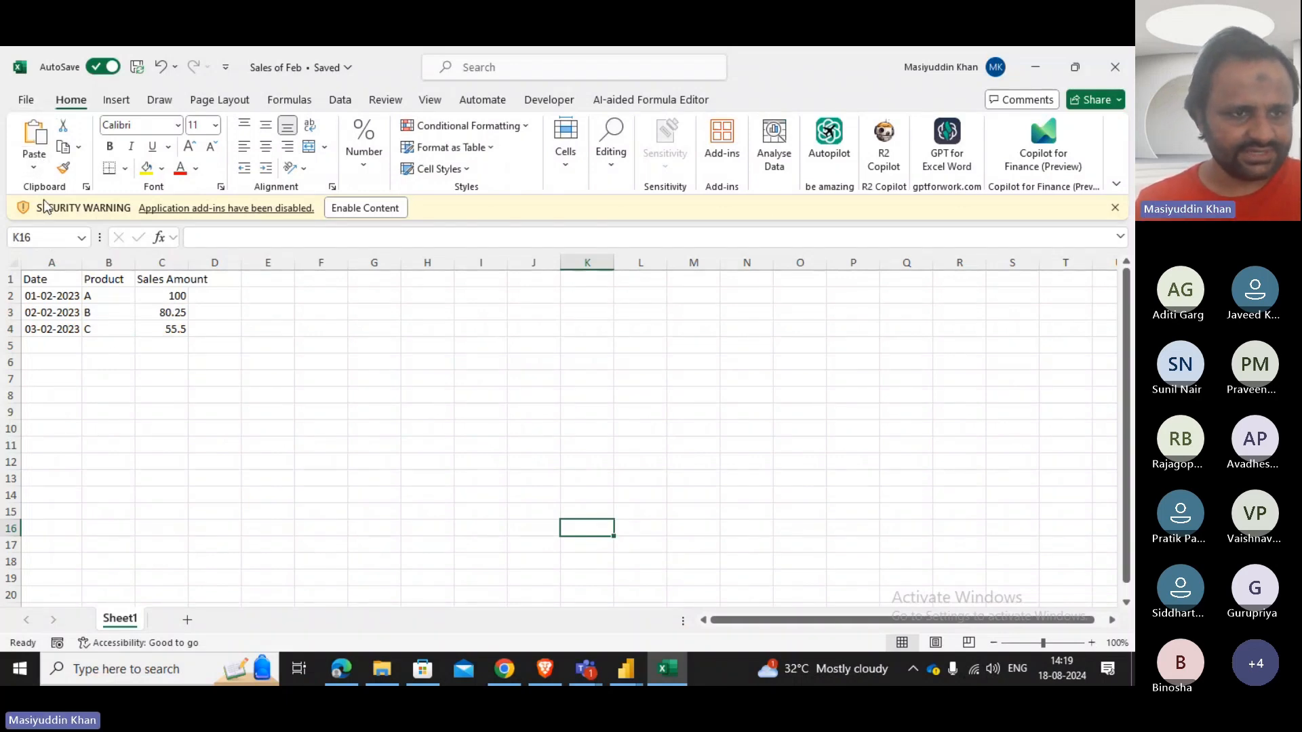
pyautogui.click(135, 68)
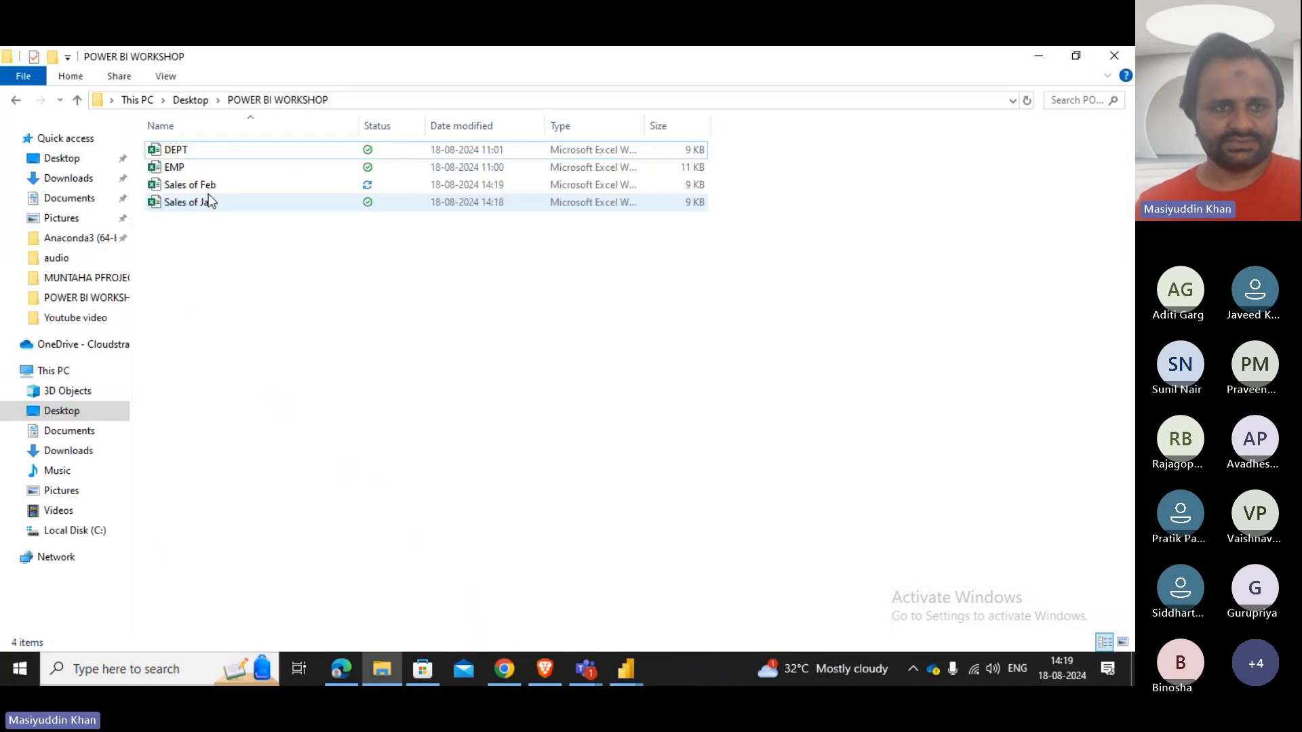
# Open the Sales of Jan workbook and correct the date in cell A2 to 01-01-2023.
pyautogui.doubleClick(189, 210)
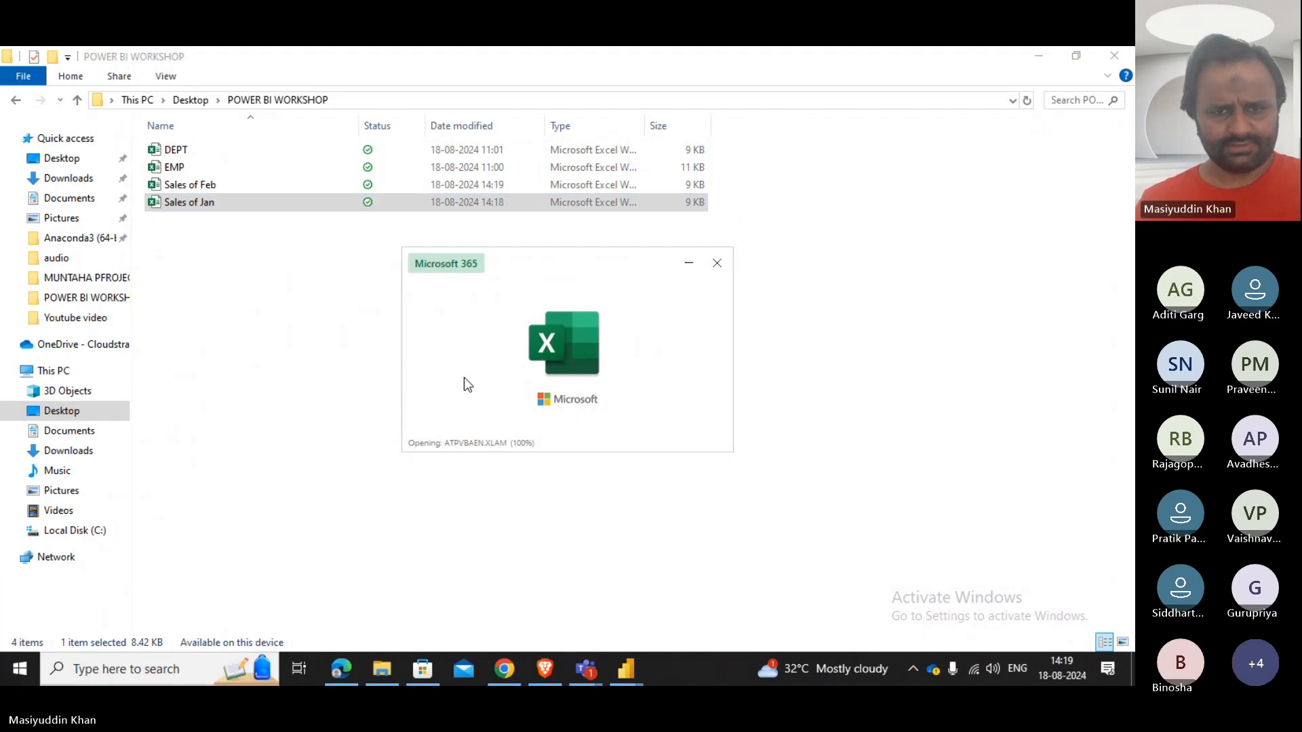
pyautogui.click(51, 336)
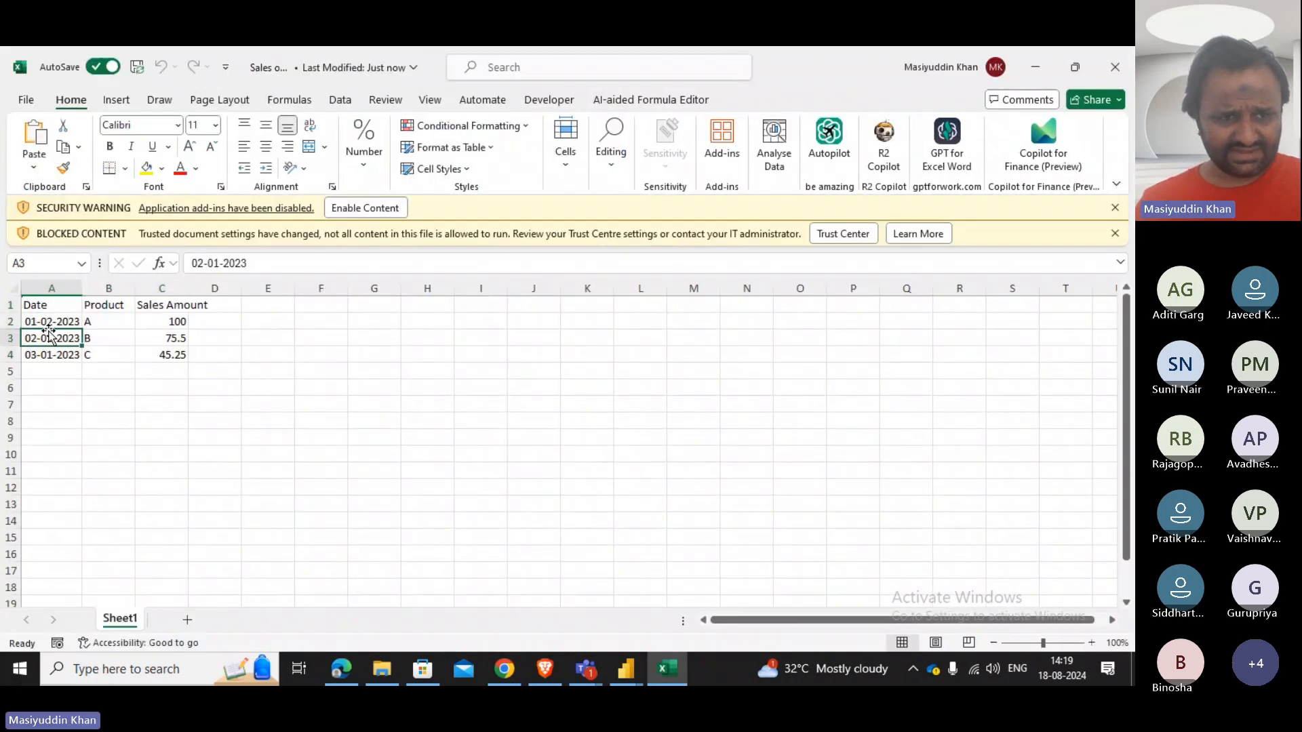
pyautogui.click(48, 307)
pyautogui.click(48, 328)
pyautogui.doubleClick(59, 321)
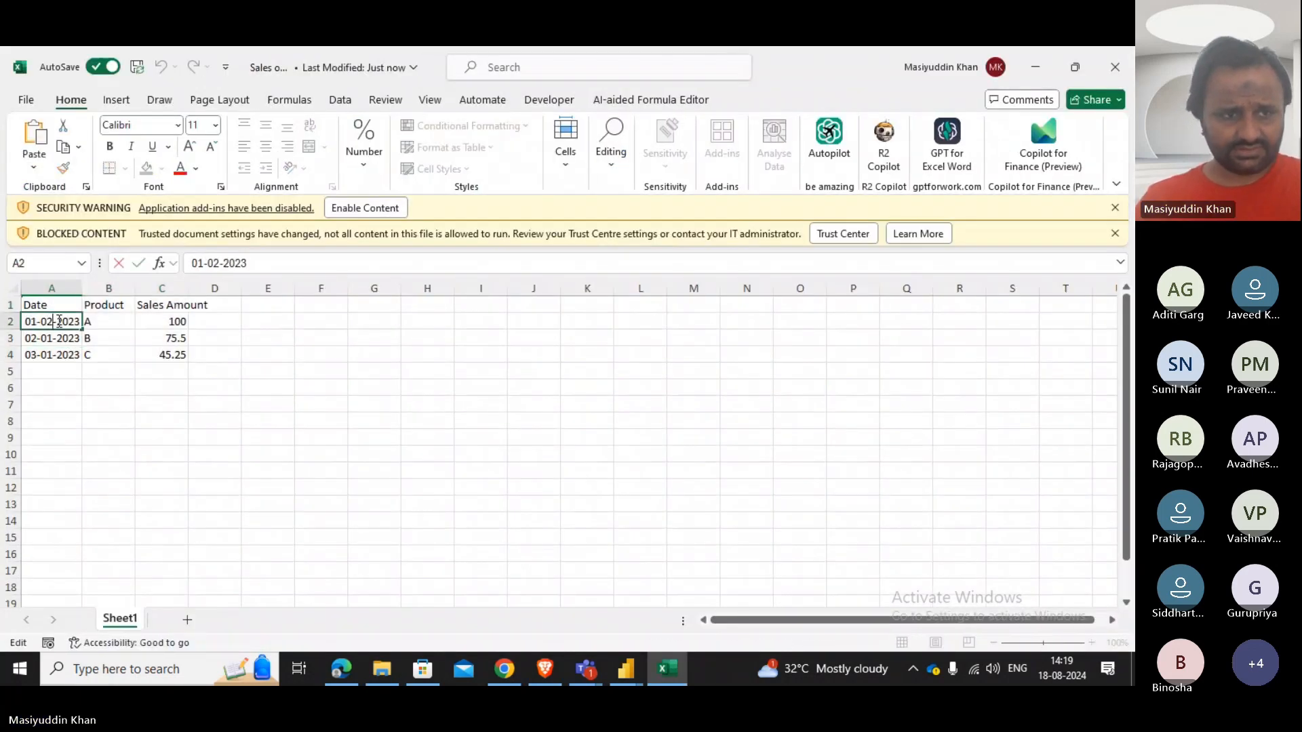
pyautogui.press('BackSpace')
pyautogui.write('1')
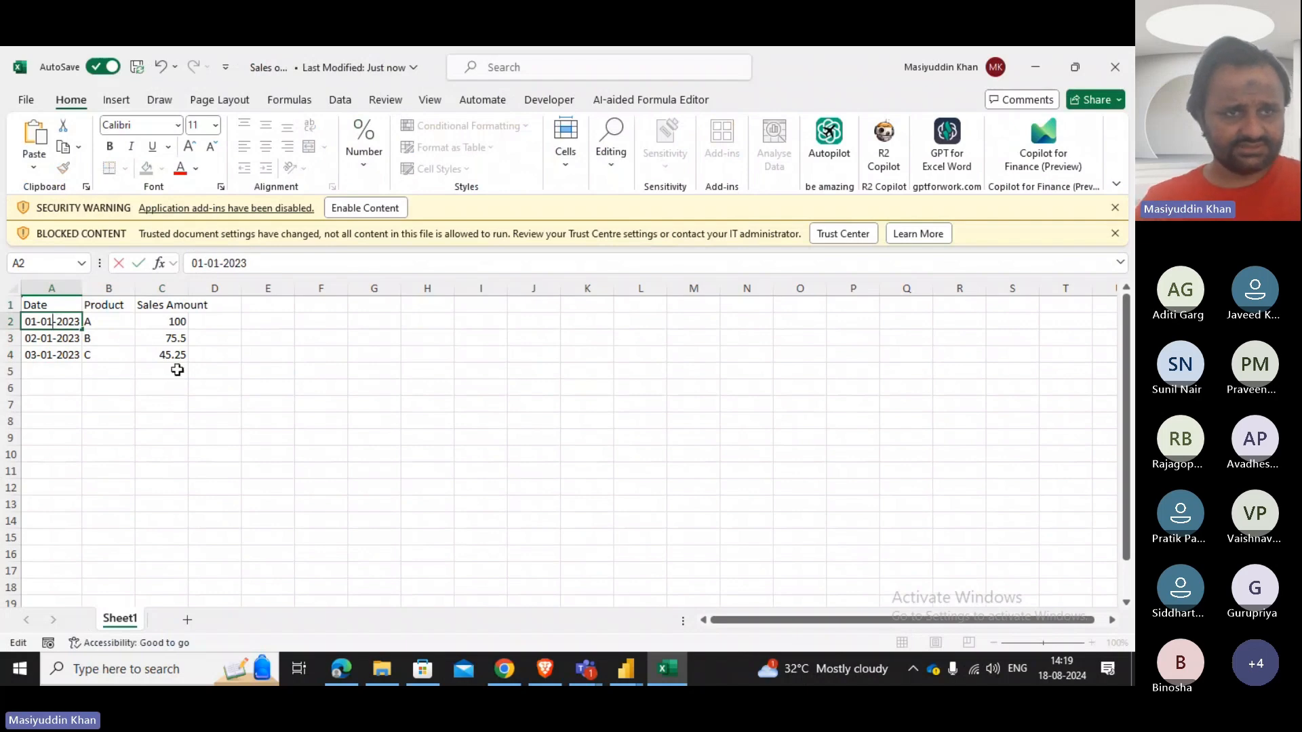
# Save the Sales of Jan workbook and close it.
pyautogui.click(136, 67)
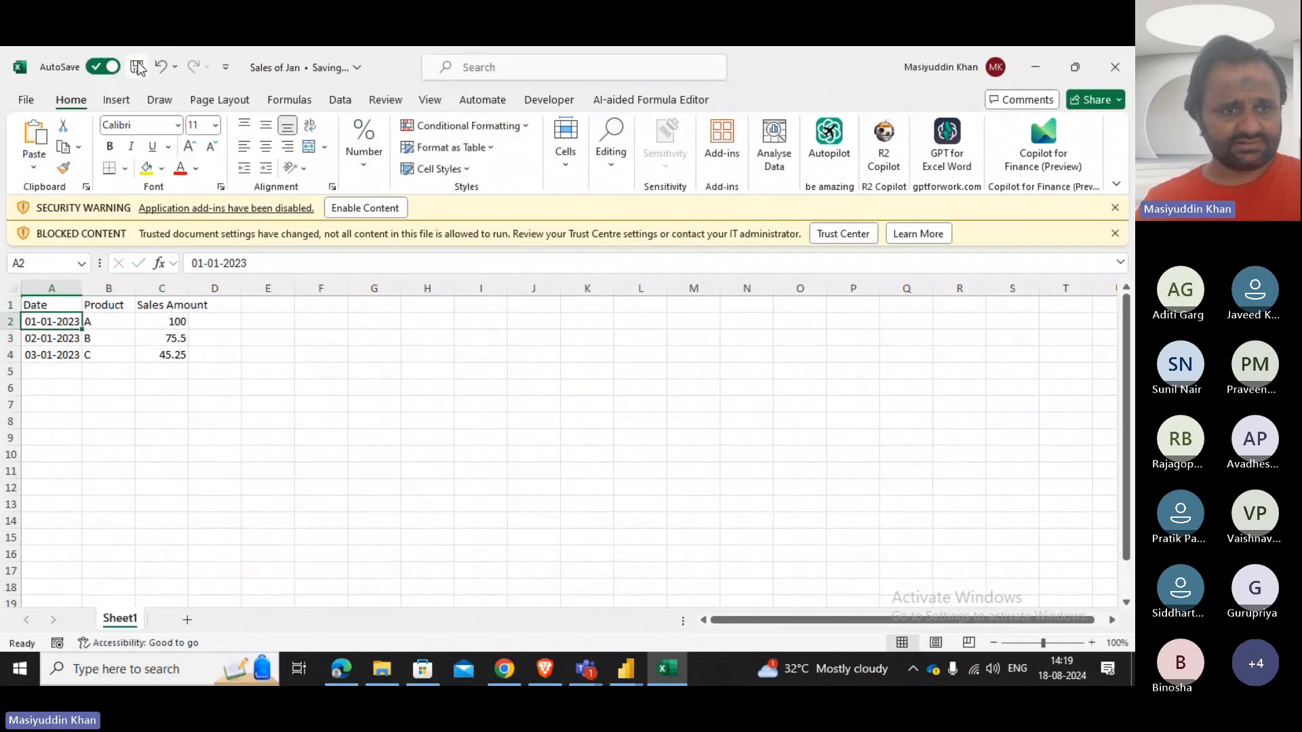
pyautogui.click(214, 487)
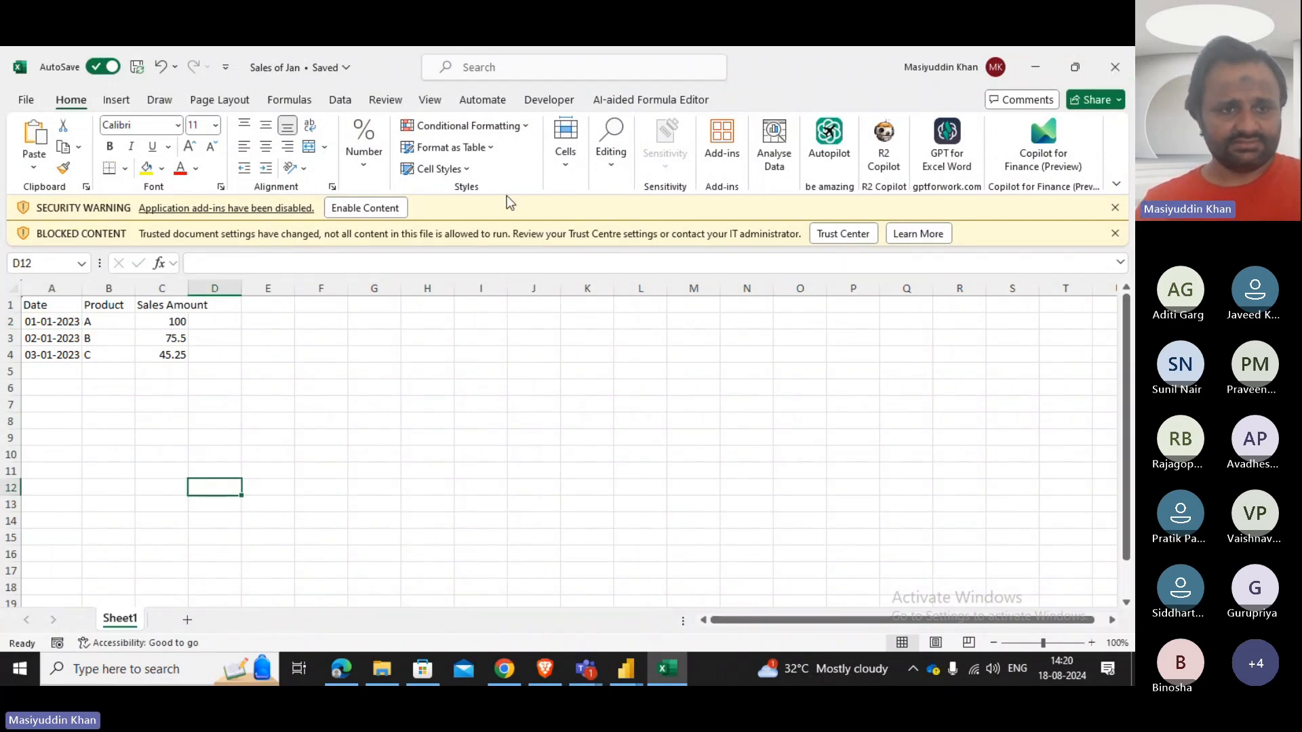
pyautogui.click(1128, 66)
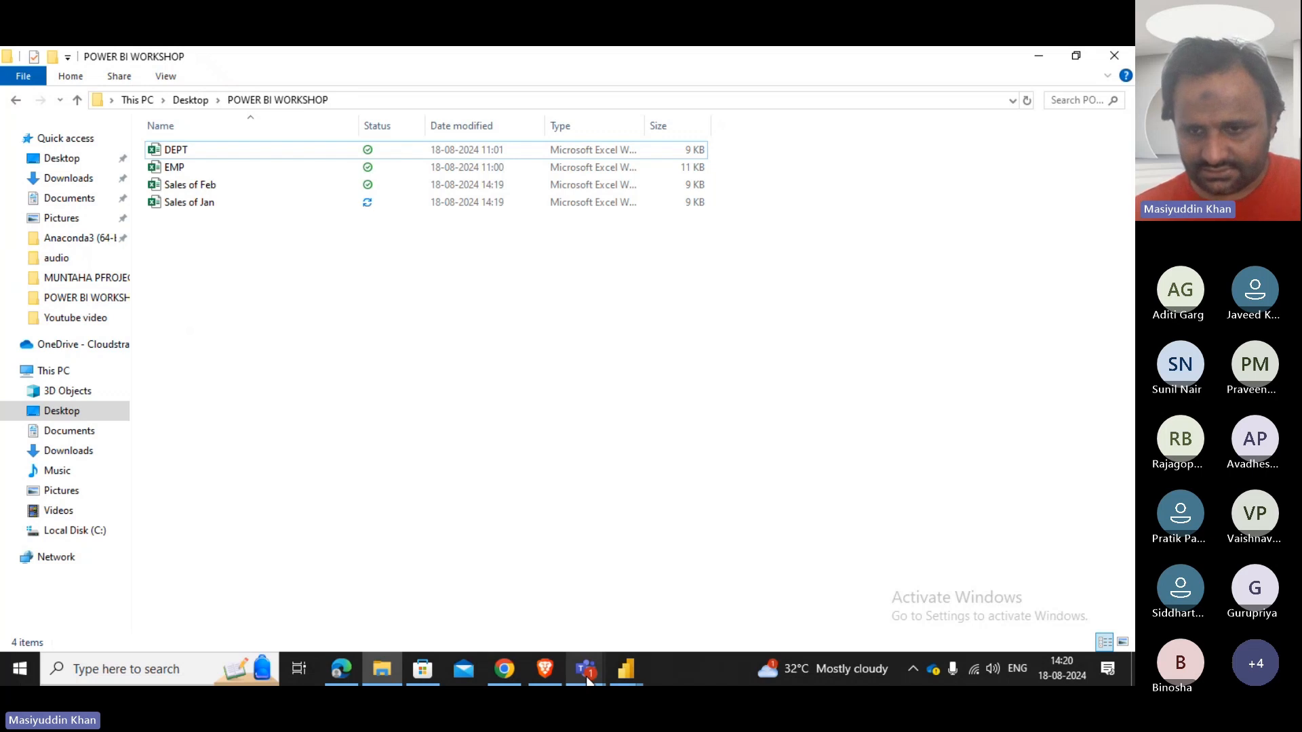
# Switch to Microsoft Teams to read the meeting chat, and minimize the meeting window.
pyautogui.click(586, 672)
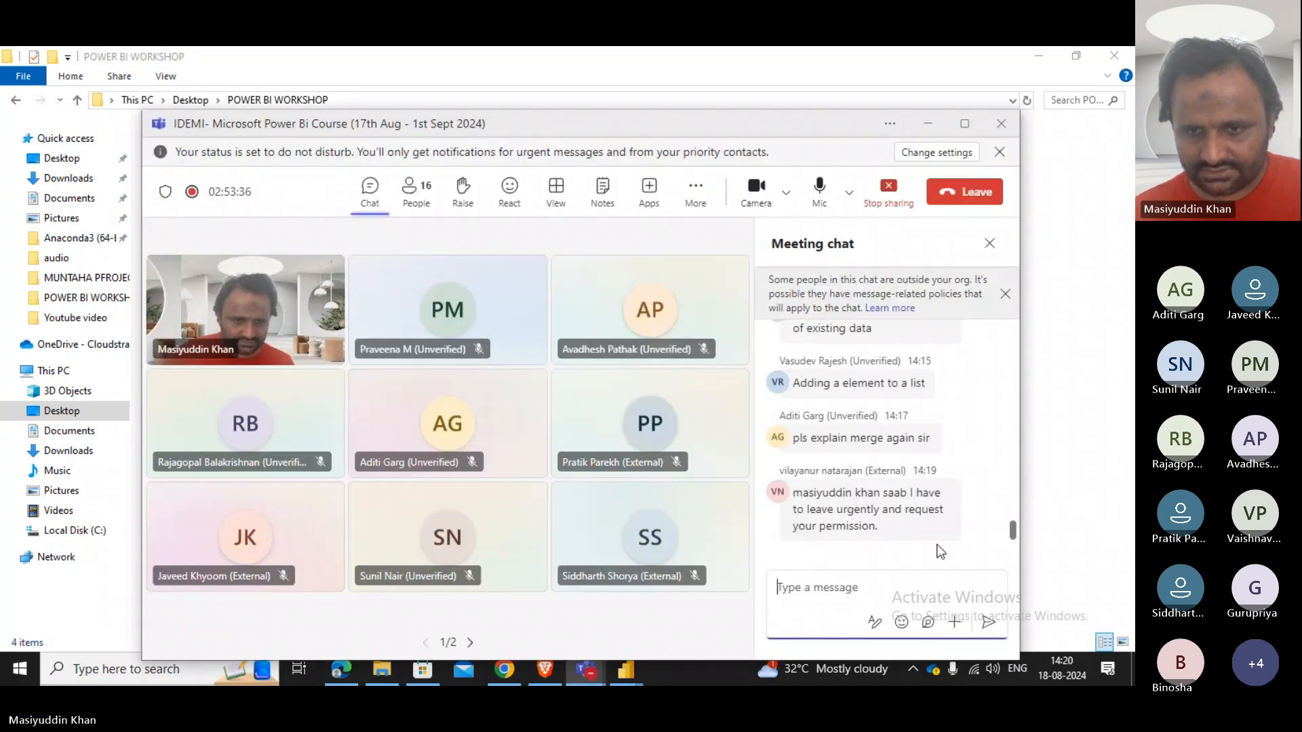
pyautogui.click(941, 126)
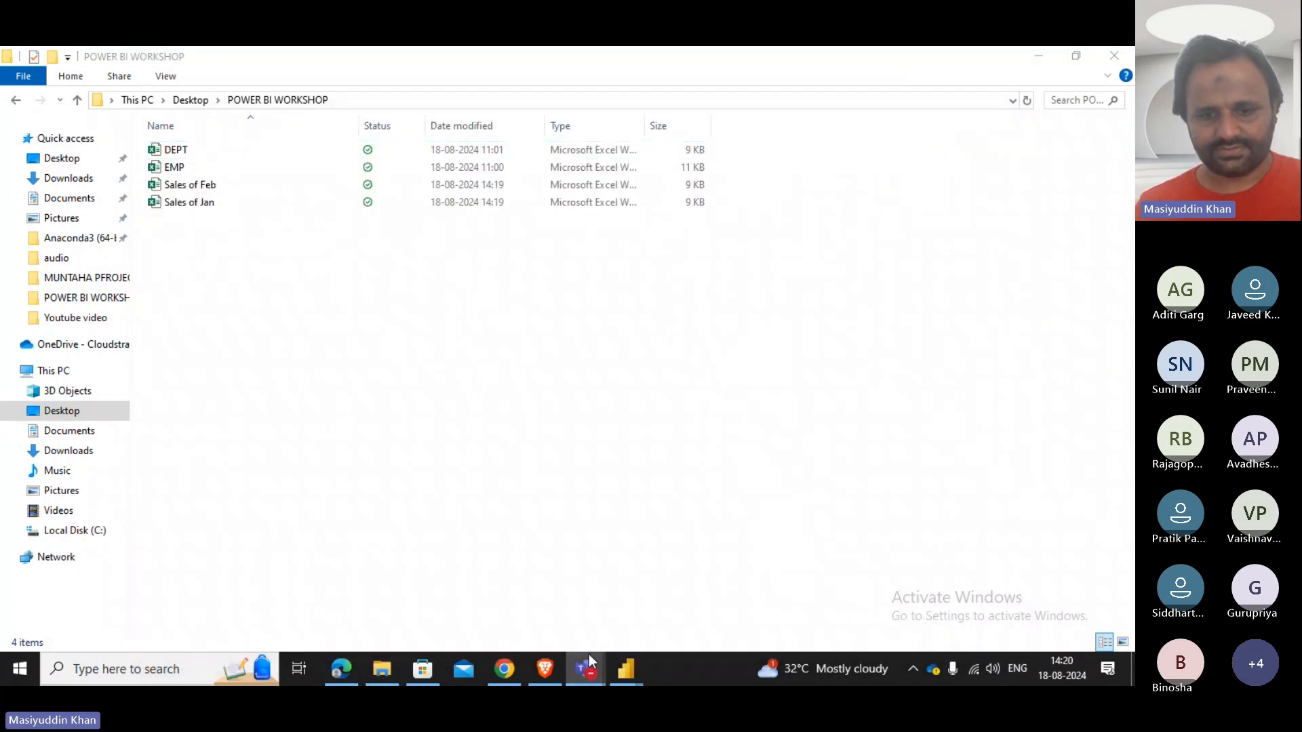
# Switch to the Power BI Desktop report window, apply the pending query changes and collapse the Data pane.
pyautogui.moveTo(624, 667)
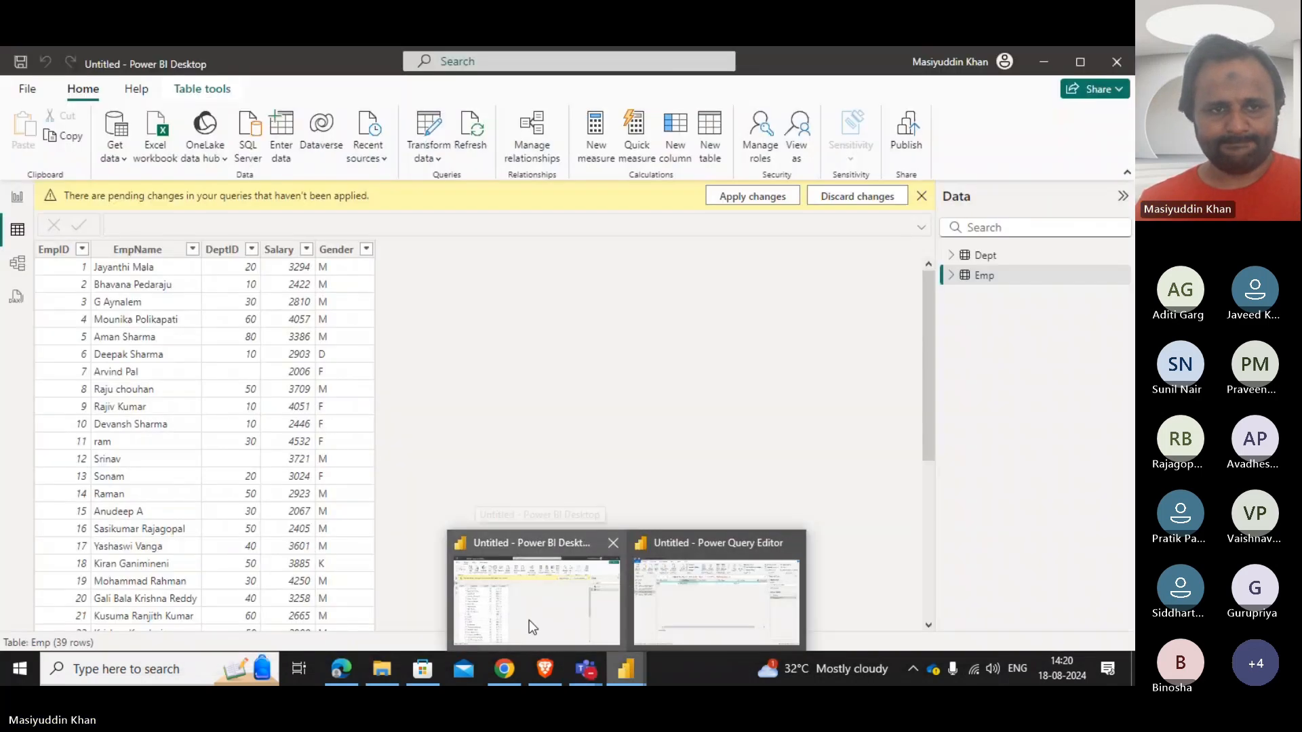
pyautogui.click(529, 619)
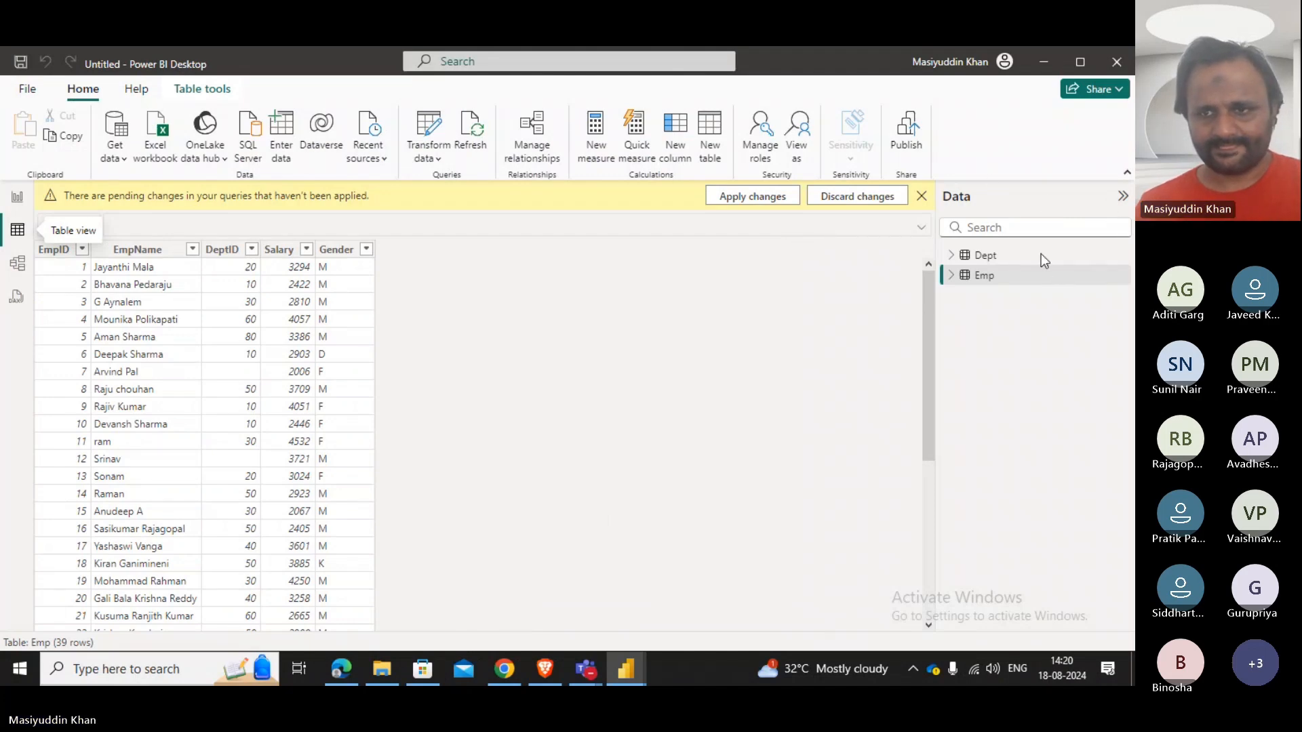
pyautogui.click(783, 203)
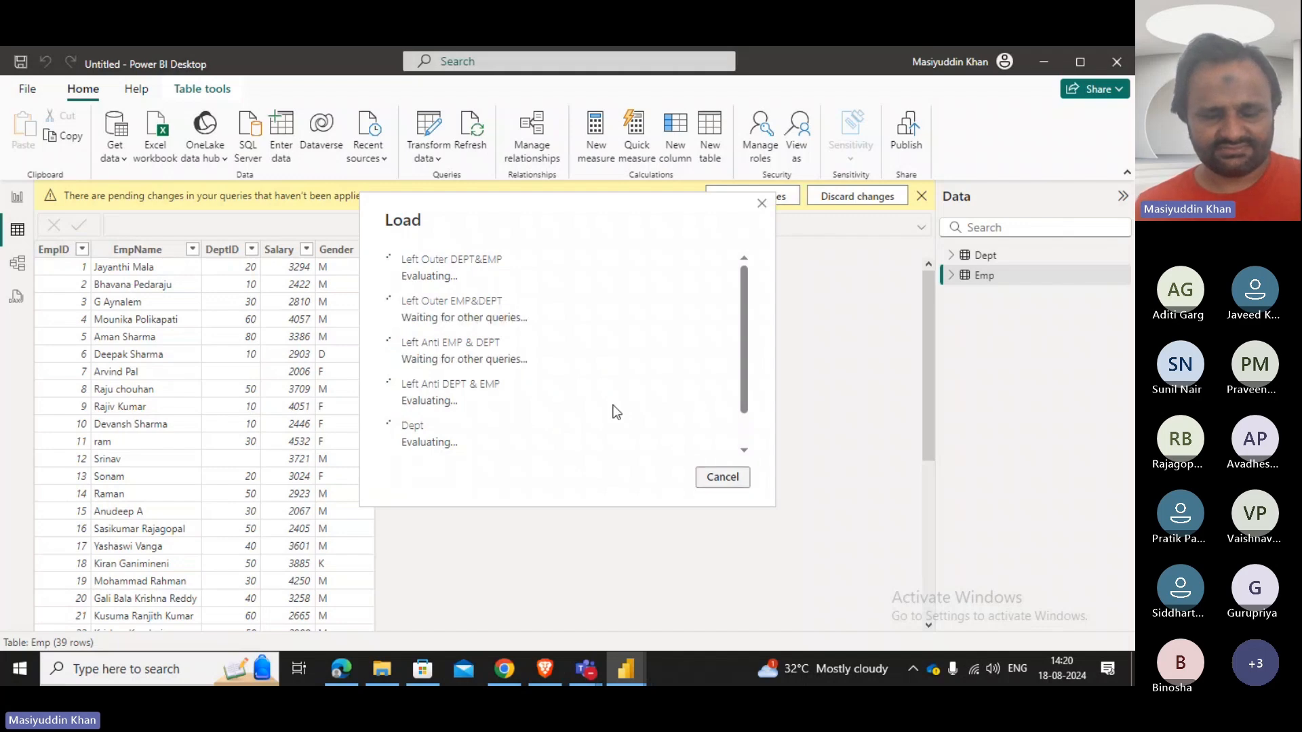
pyautogui.moveTo(504, 669)
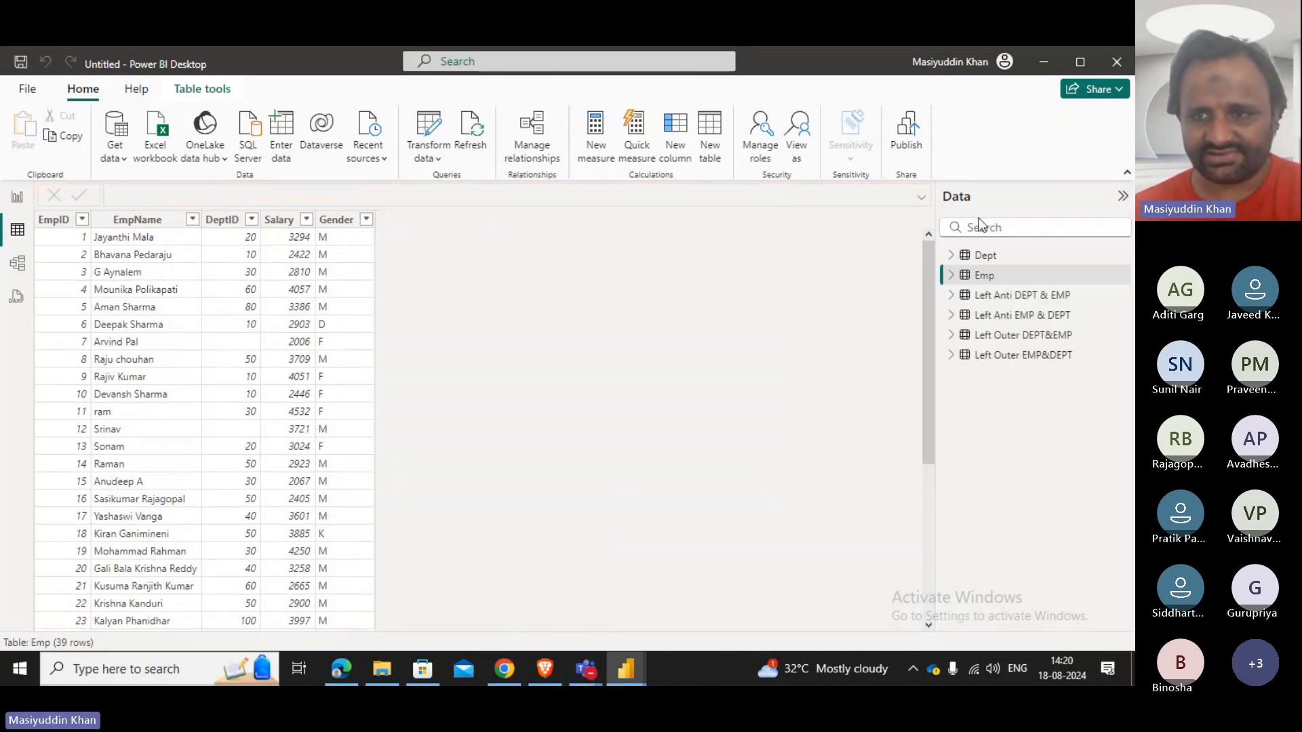
pyautogui.click(1124, 196)
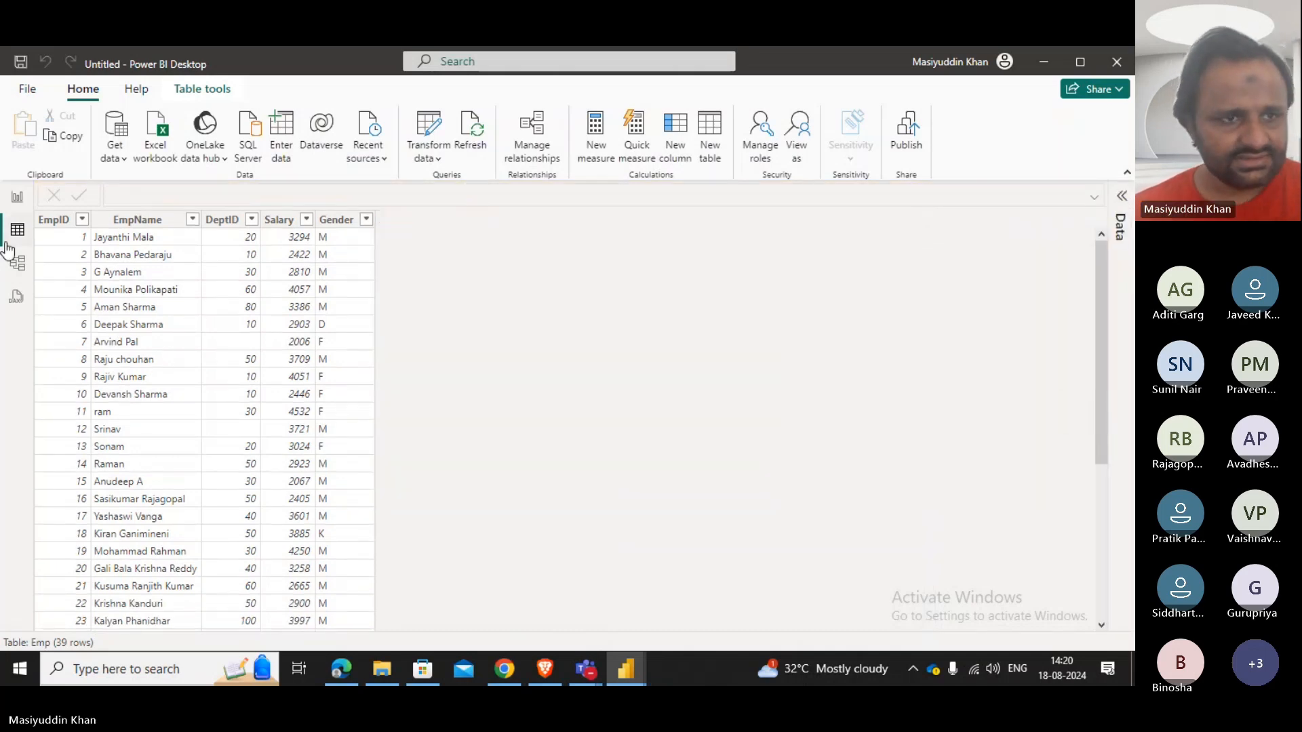
# In Report view, load Sheet1 from the Sales of Jan Excel workbook in the POWER BI WORKSHOP folder.
pyautogui.click(21, 199)
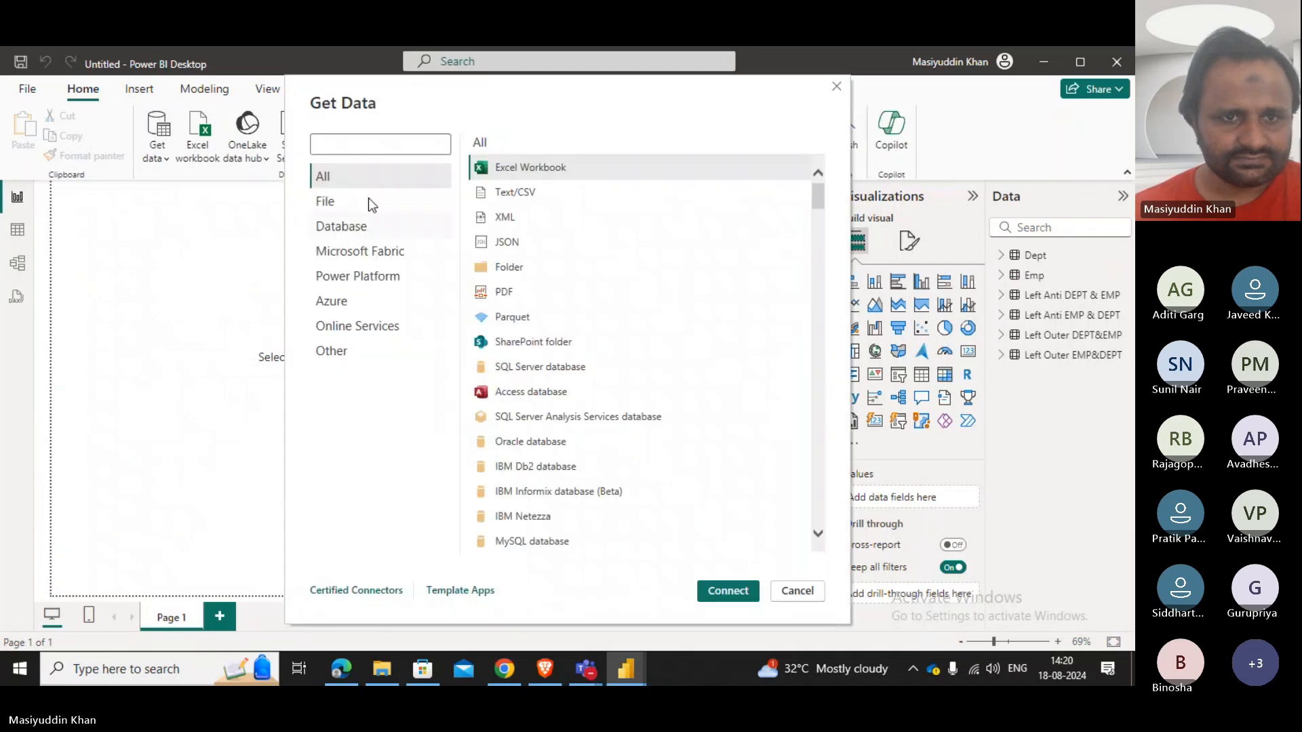
pyautogui.doubleClick(503, 169)
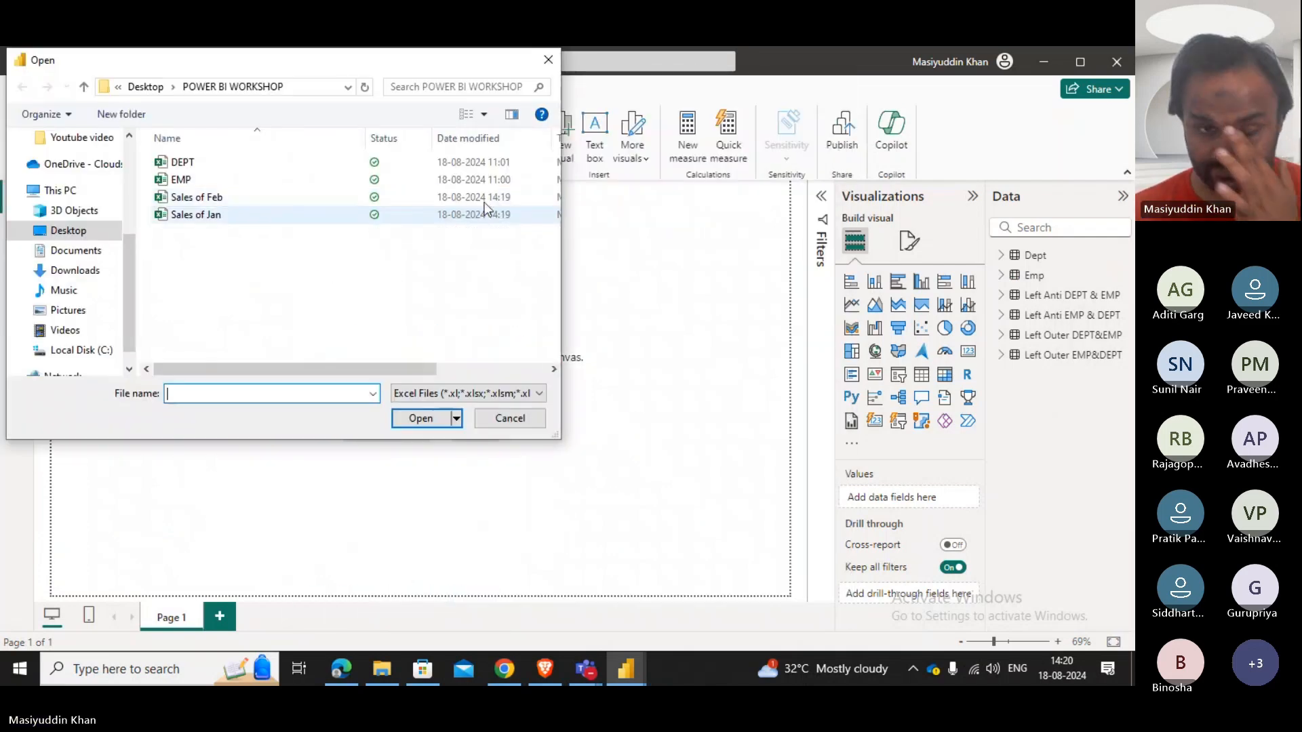
pyautogui.click(205, 214)
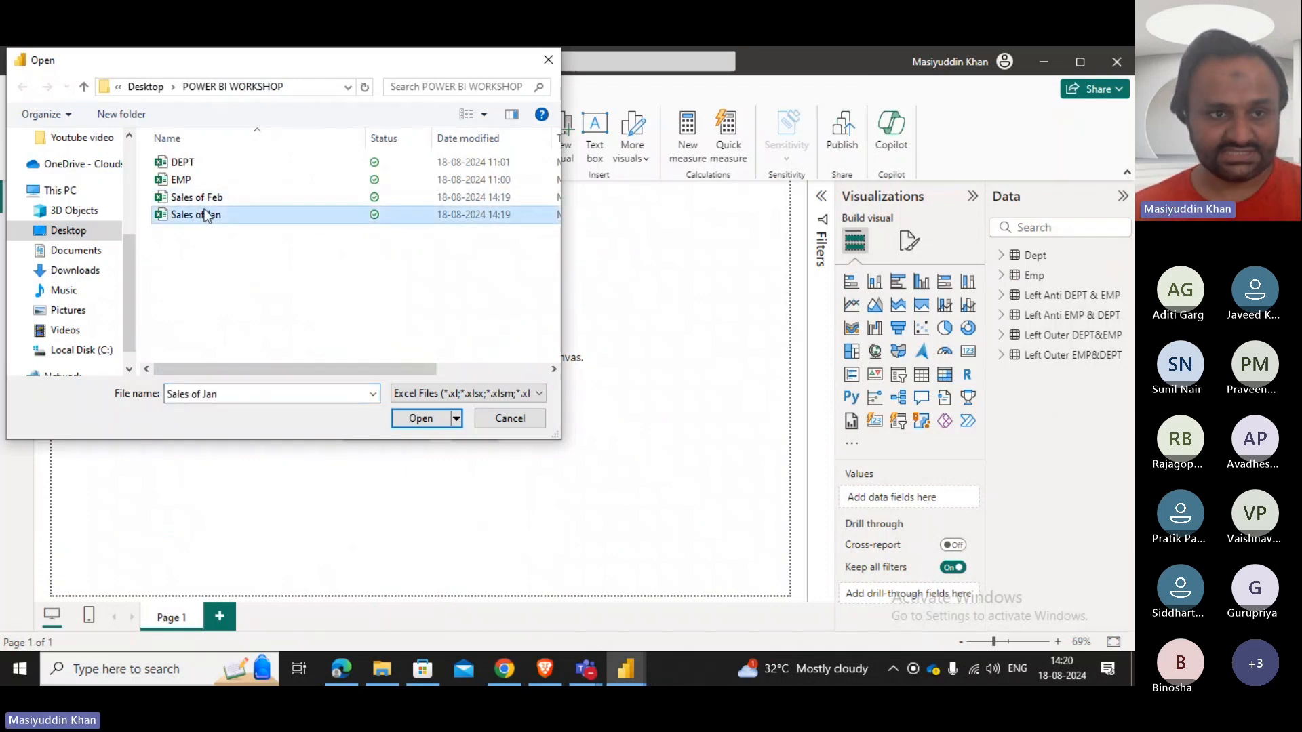
pyautogui.click(207, 205)
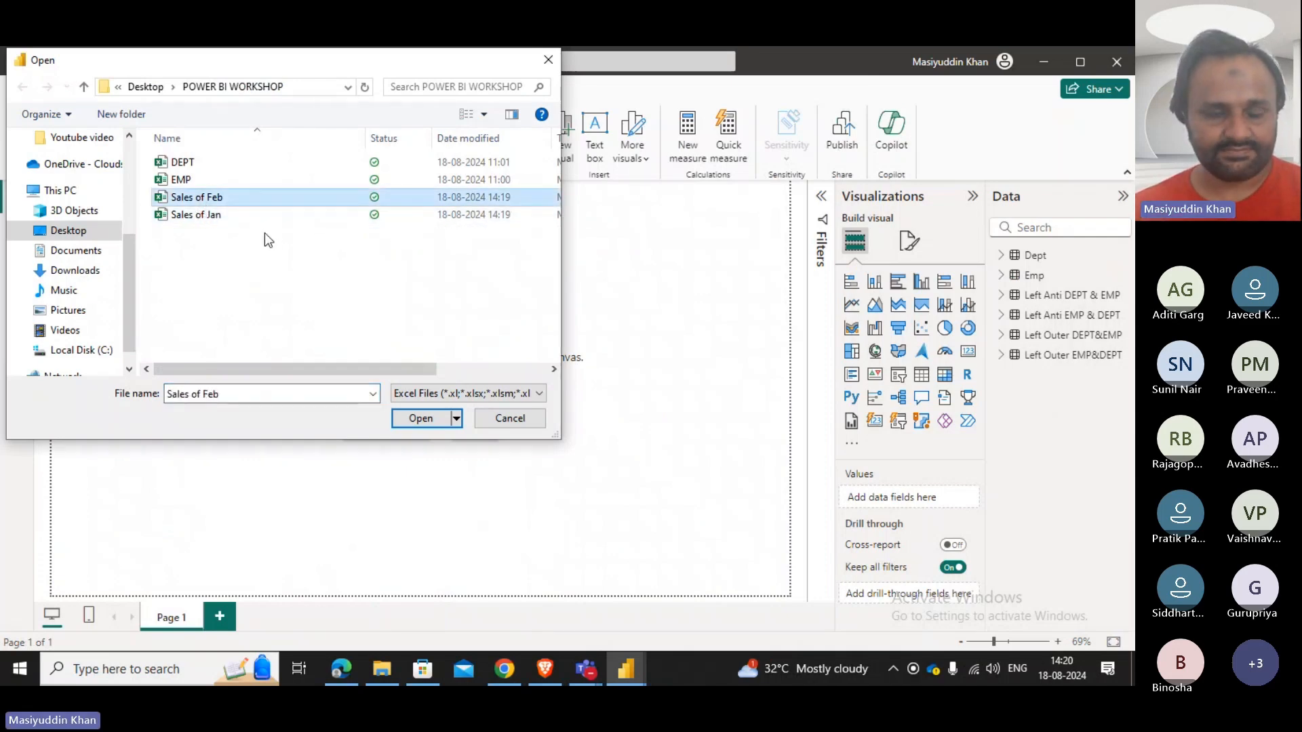
pyautogui.doubleClick(221, 214)
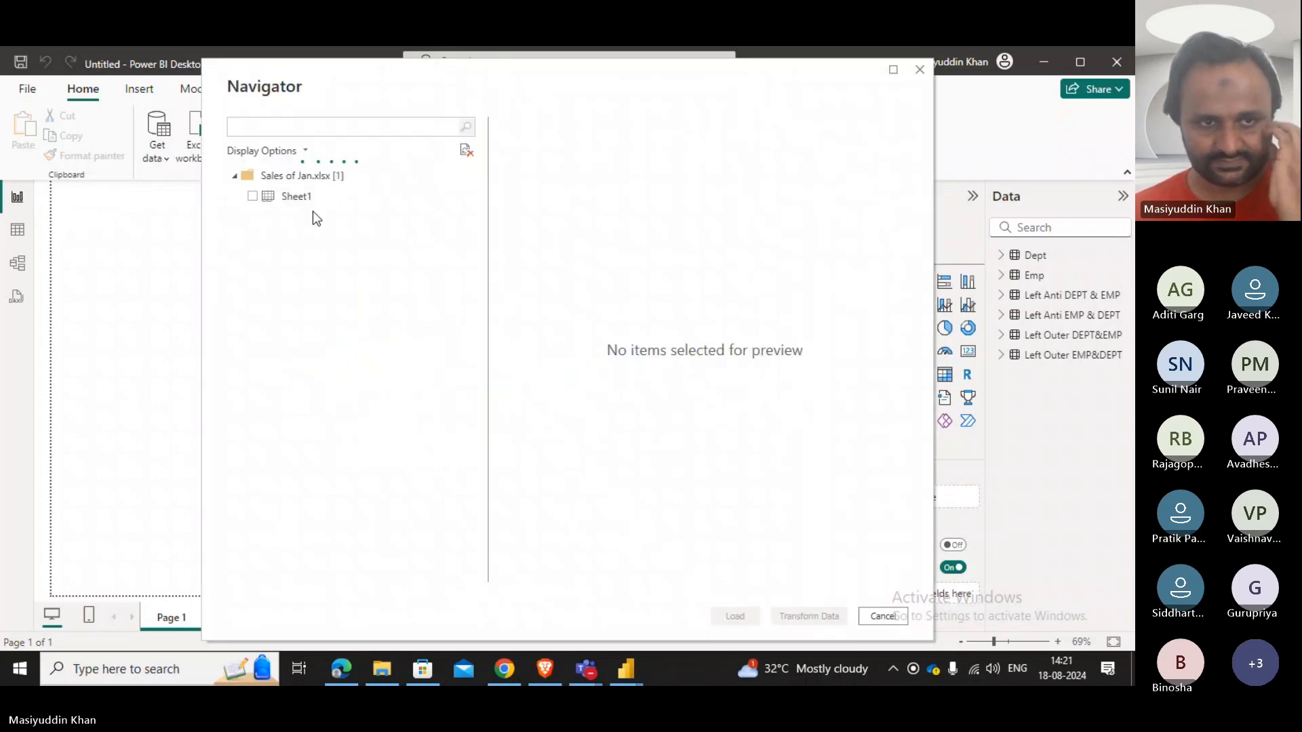
pyautogui.click(305, 196)
pyautogui.click(251, 195)
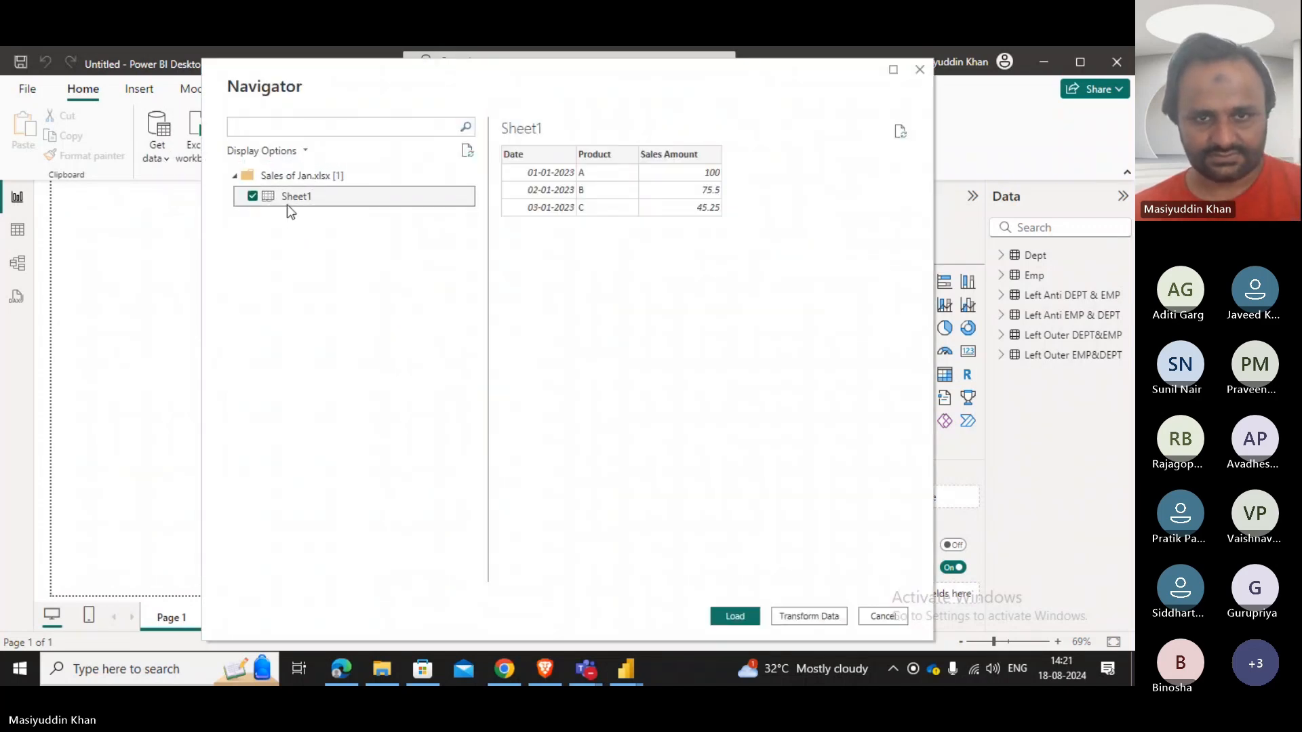
pyautogui.hotkey('alt', 'Tab')
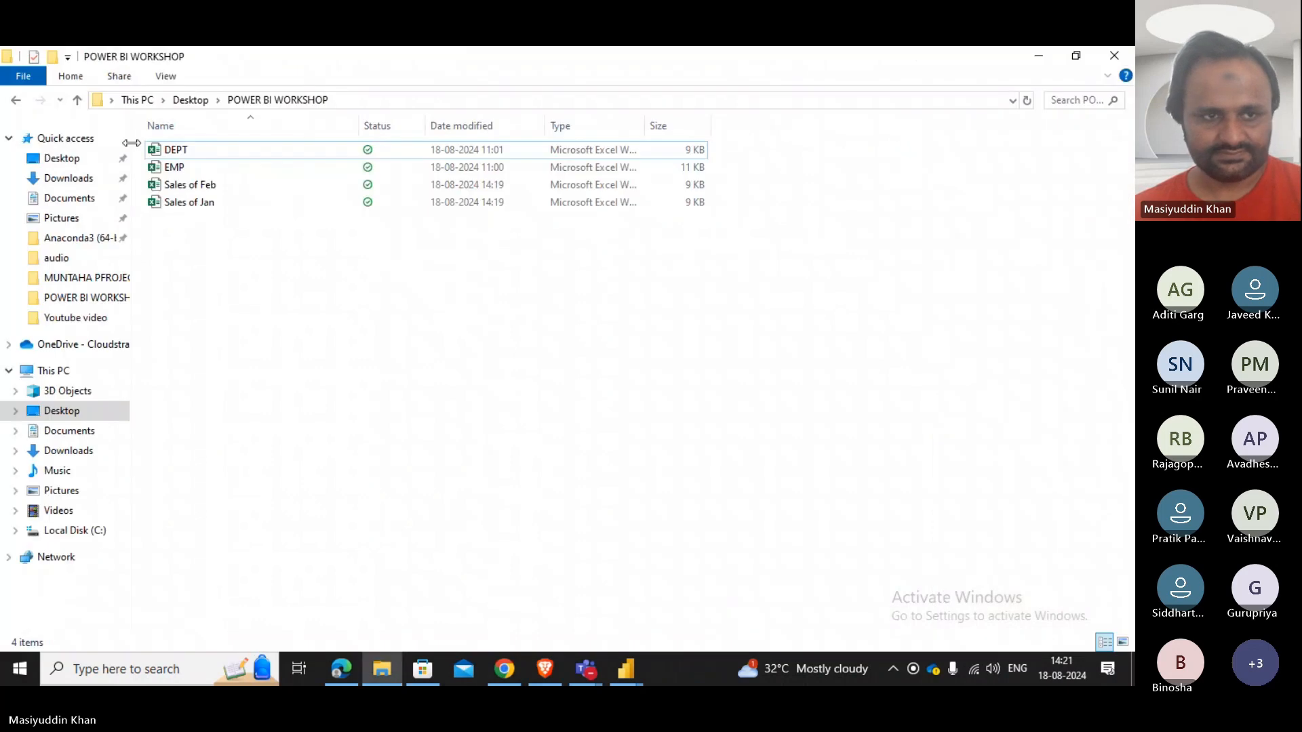
pyautogui.hotkey('alt', 'Tab')
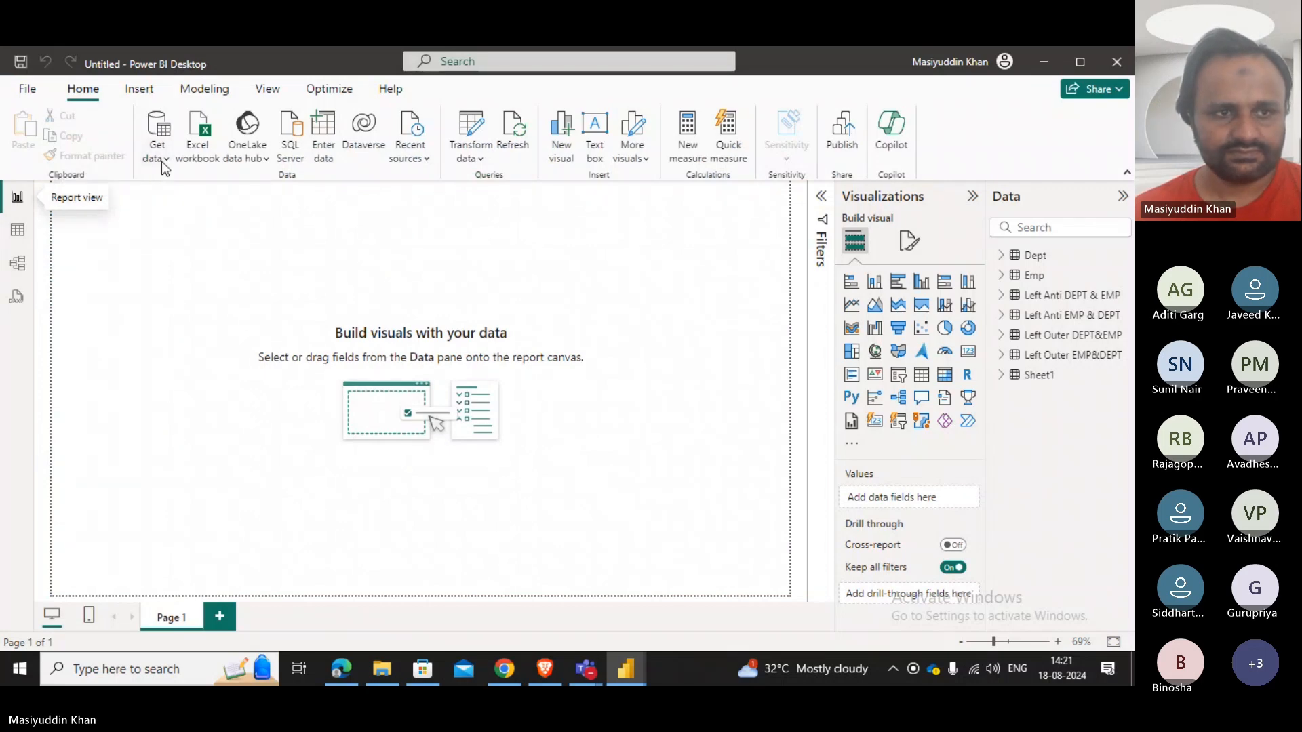
# Load Sheet1 from the Sales of Feb Excel workbook into the report.
pyautogui.click(164, 166)
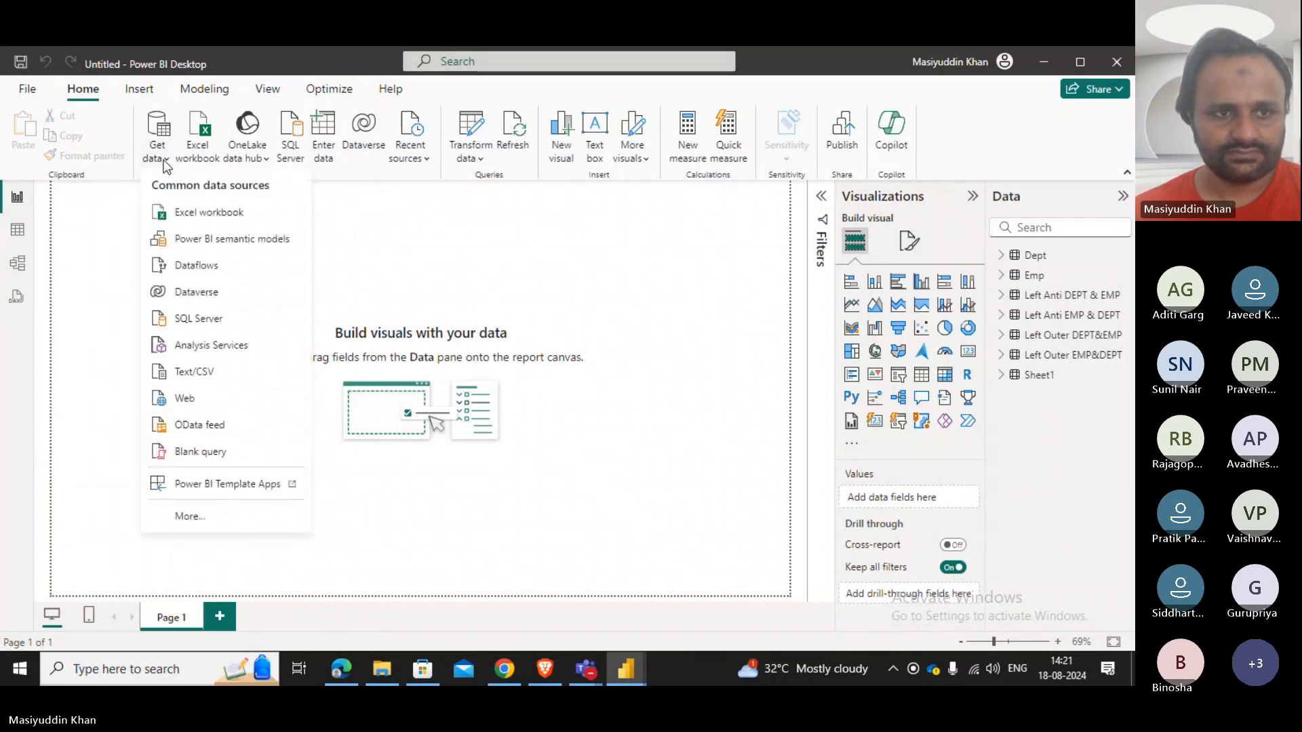
pyautogui.click(180, 213)
pyautogui.doubleClick(187, 197)
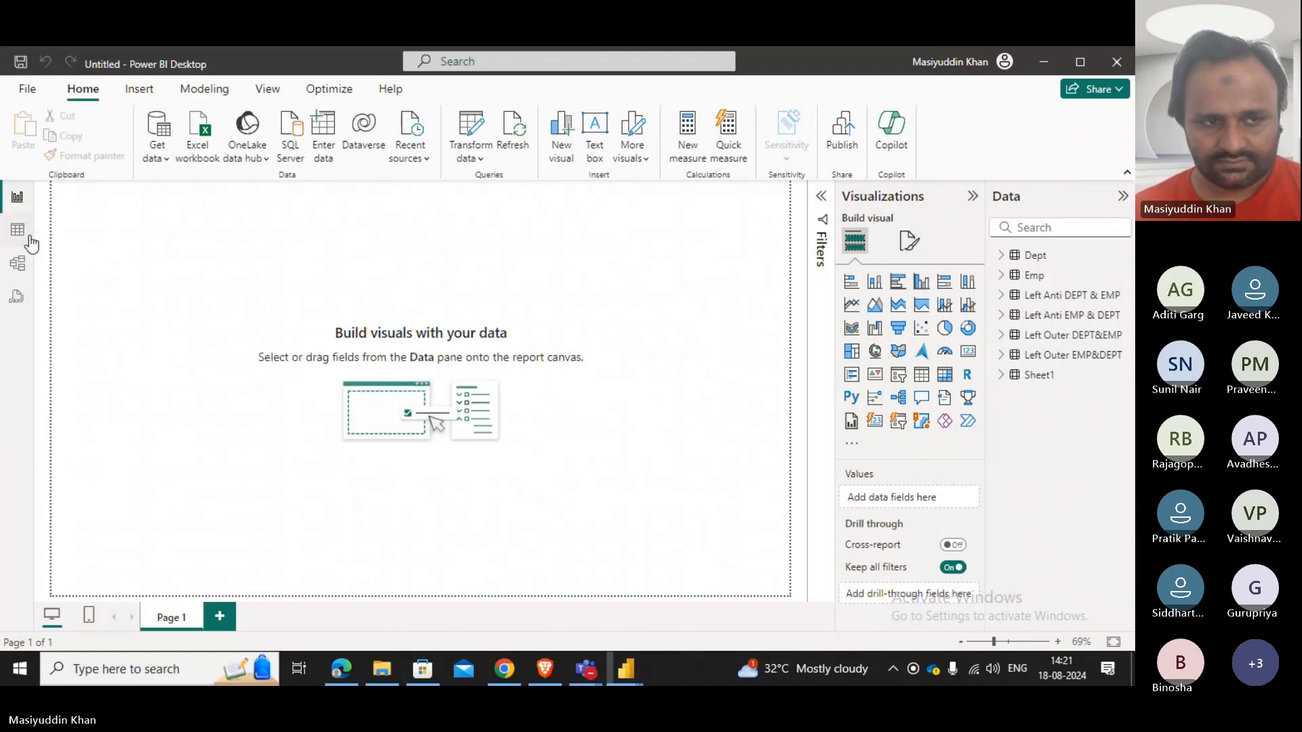
pyautogui.click(253, 197)
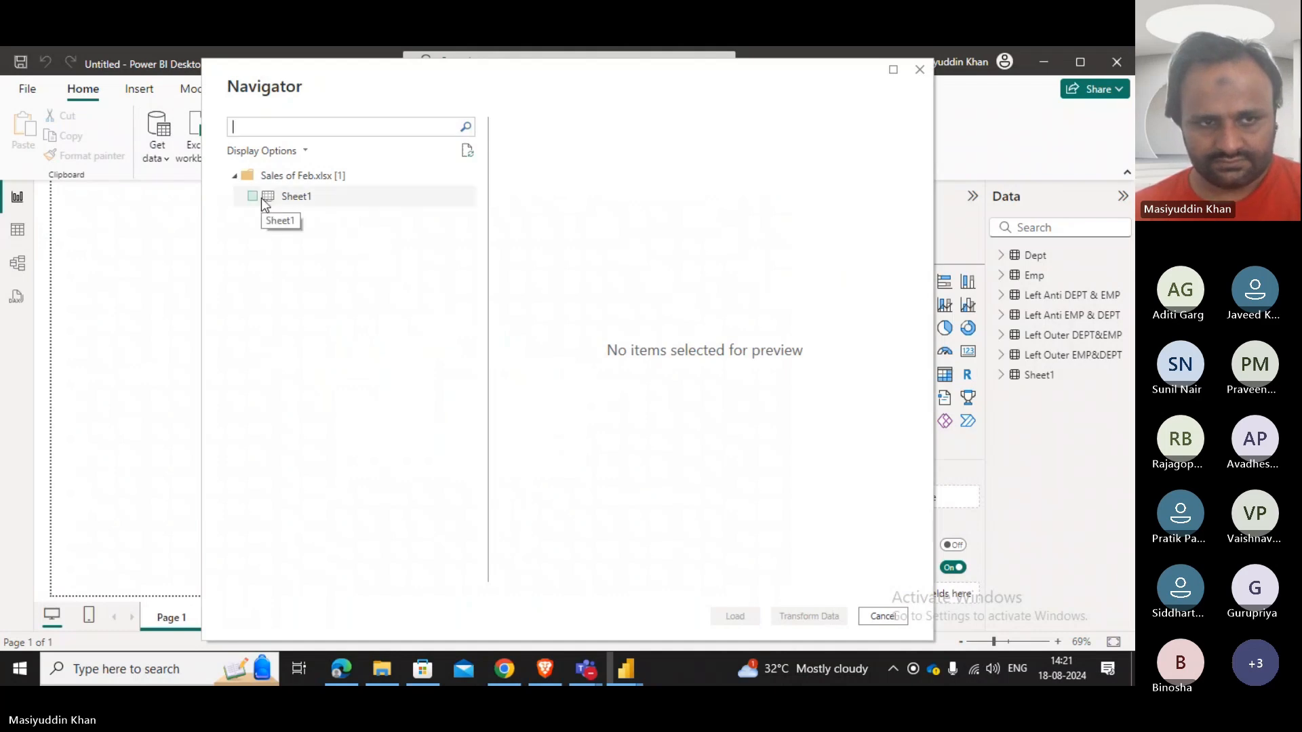
pyautogui.click(732, 620)
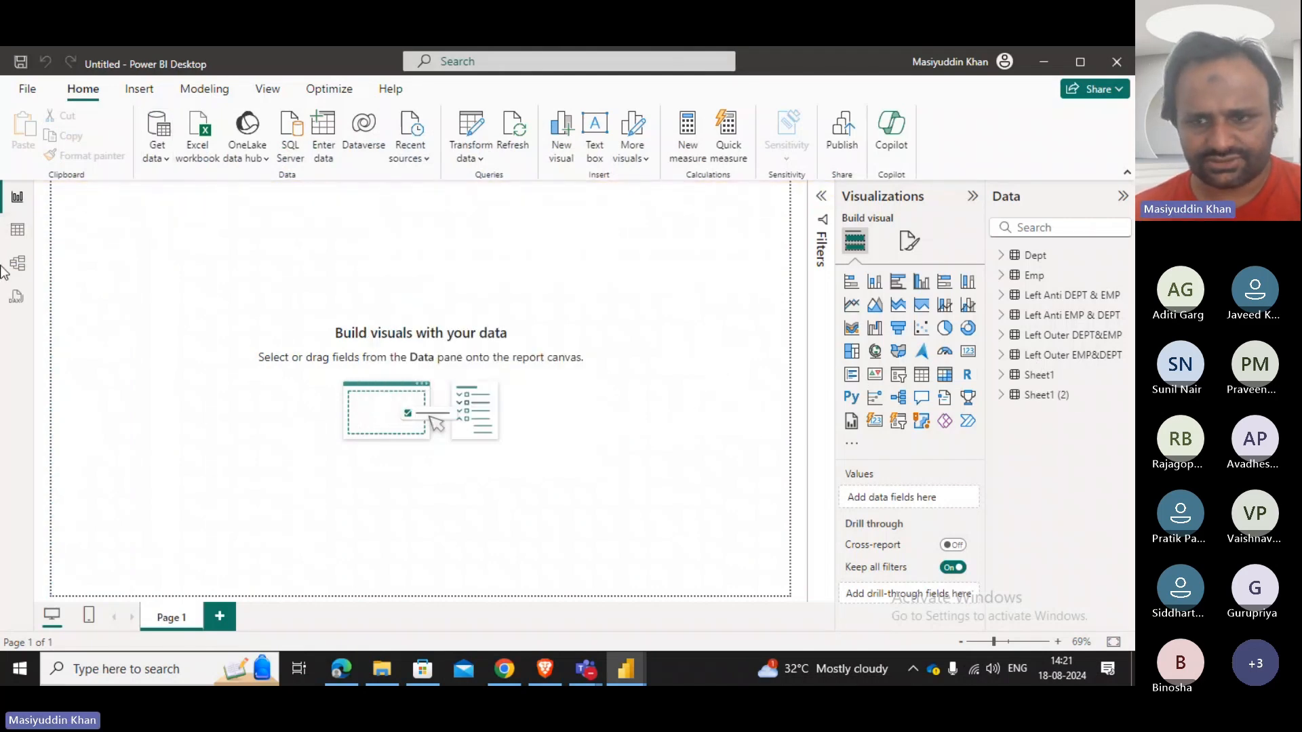
# Rename the Sheet1 table as Sales of Jan.
pyautogui.click(1056, 382)
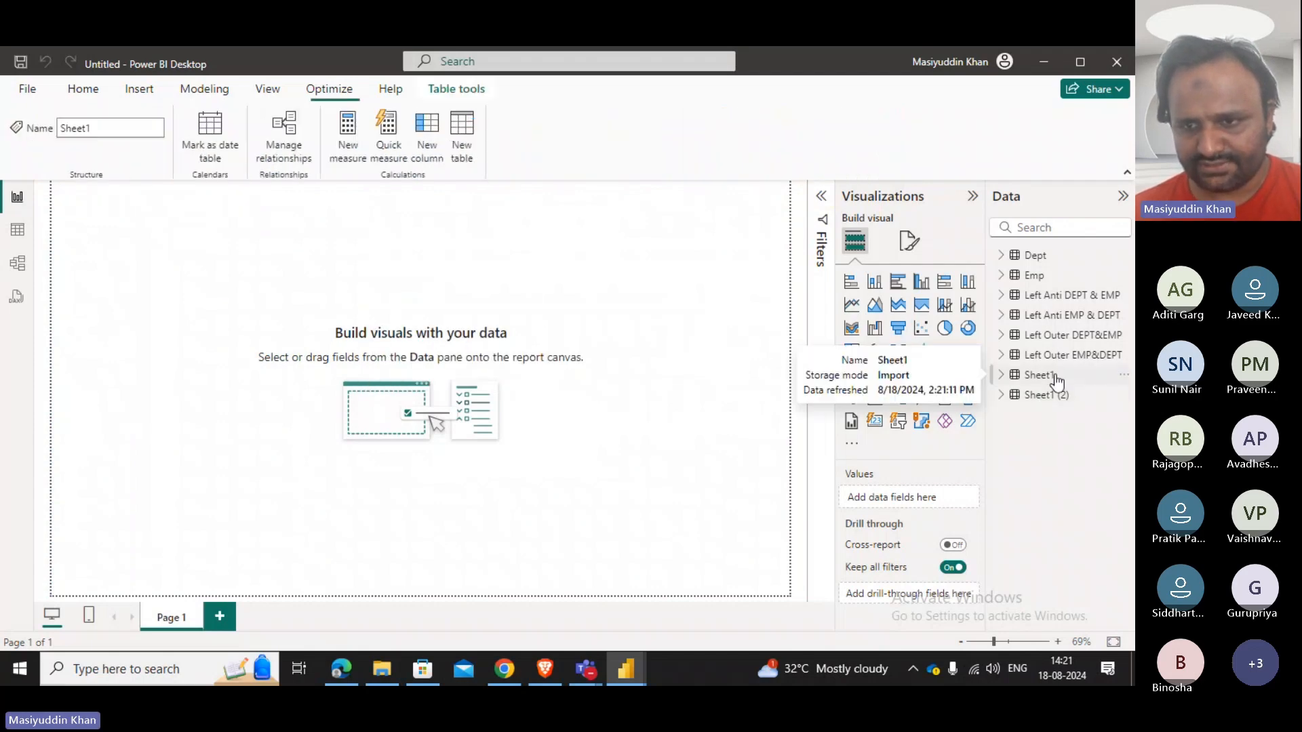
pyautogui.doubleClick(1056, 380)
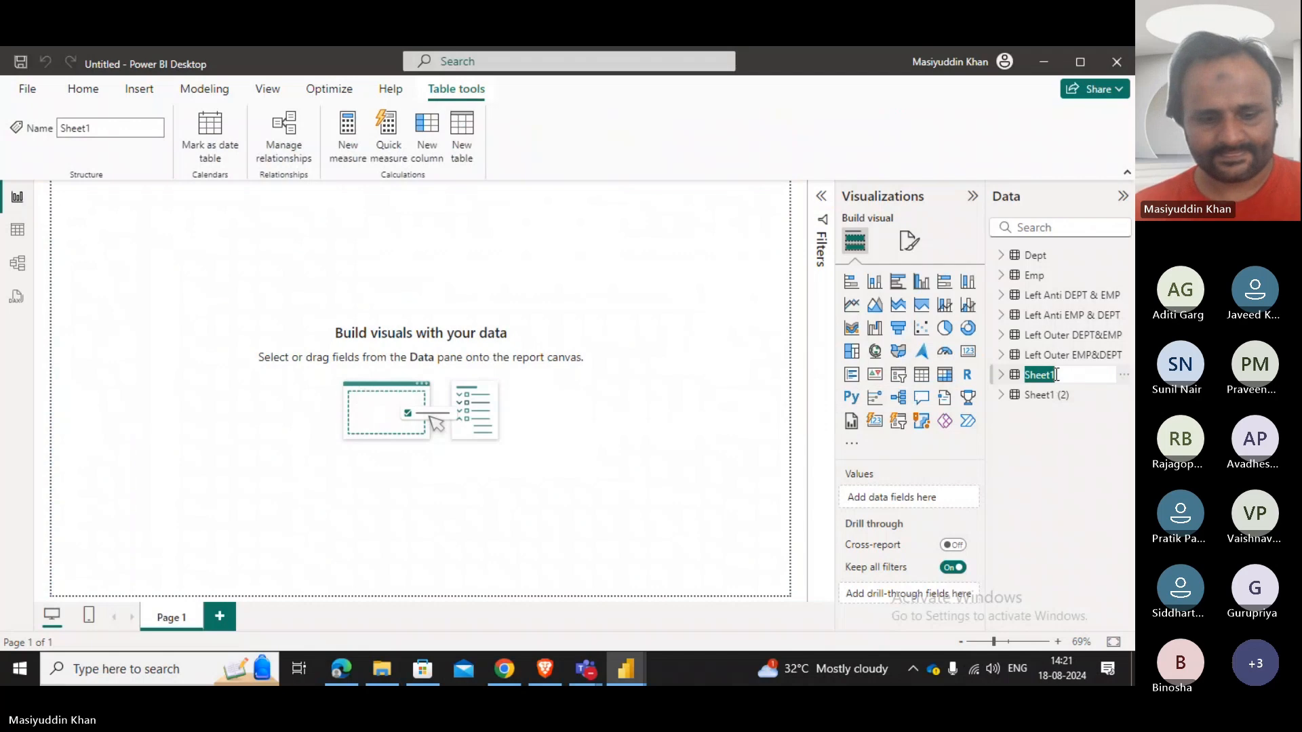
pyautogui.write('Sales o')
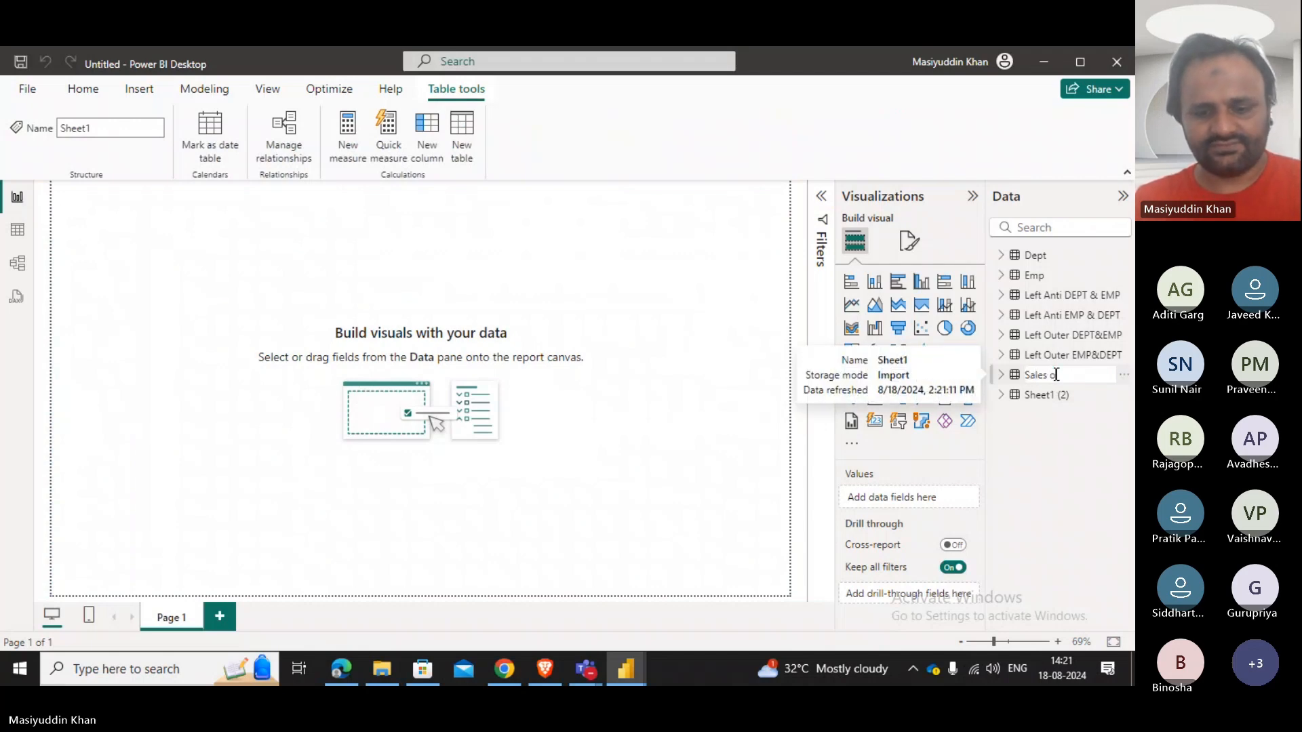
pyautogui.write('f Jan')
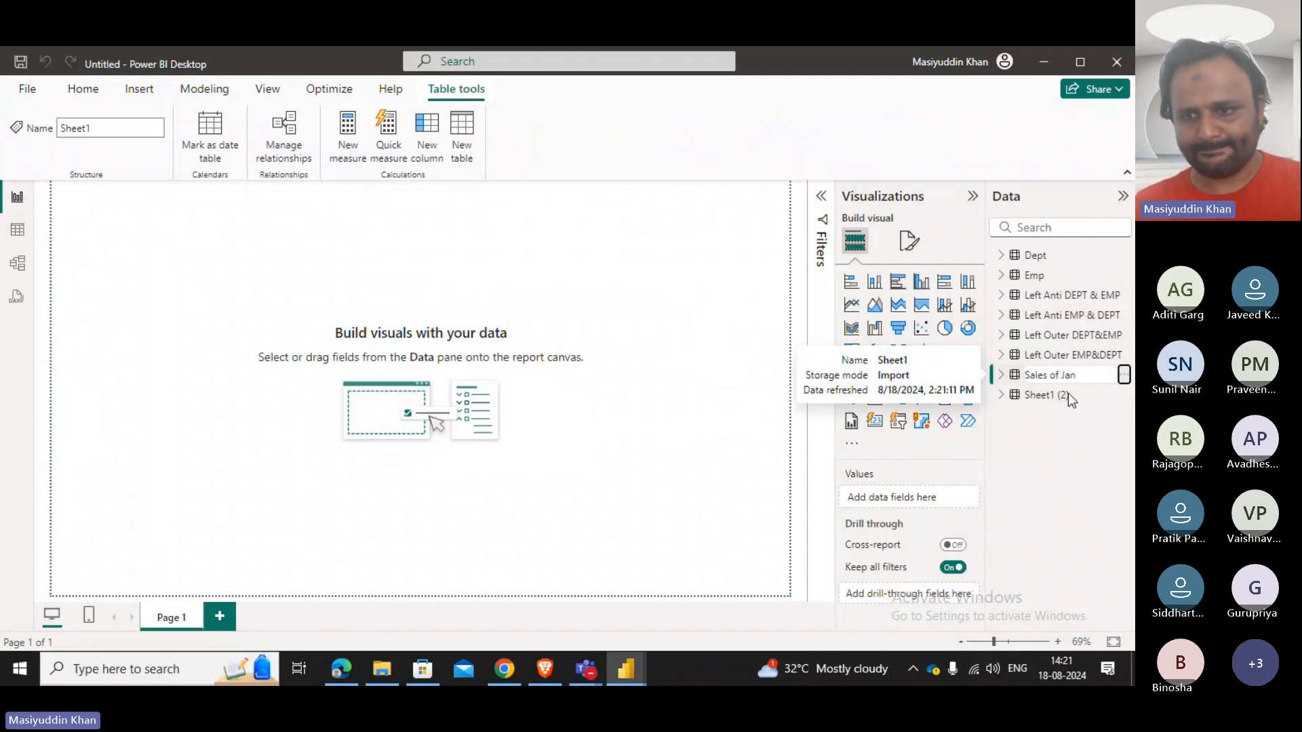
pyautogui.press('Return')
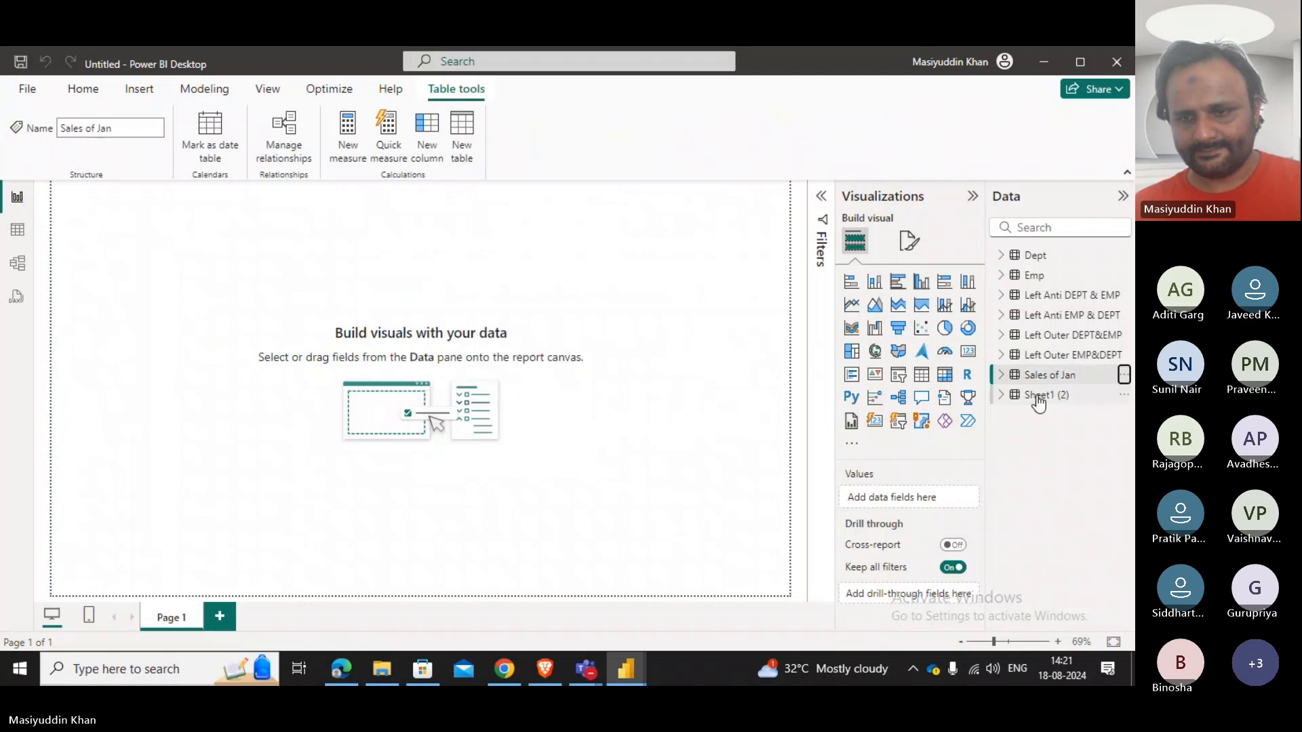
# Rename the Sheet1 (2) table as Sales of Feb.
pyautogui.doubleClick(1038, 395)
pyautogui.write('S')
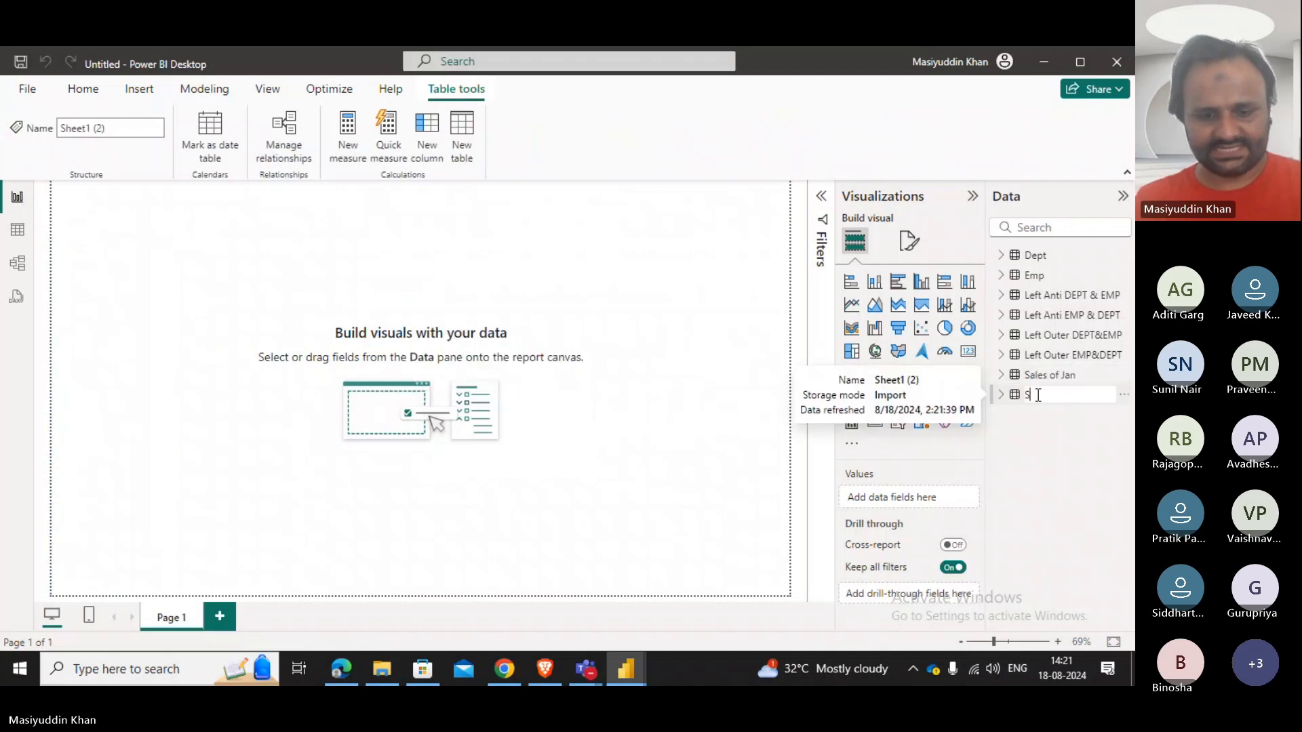
pyautogui.write('ales of Feb')
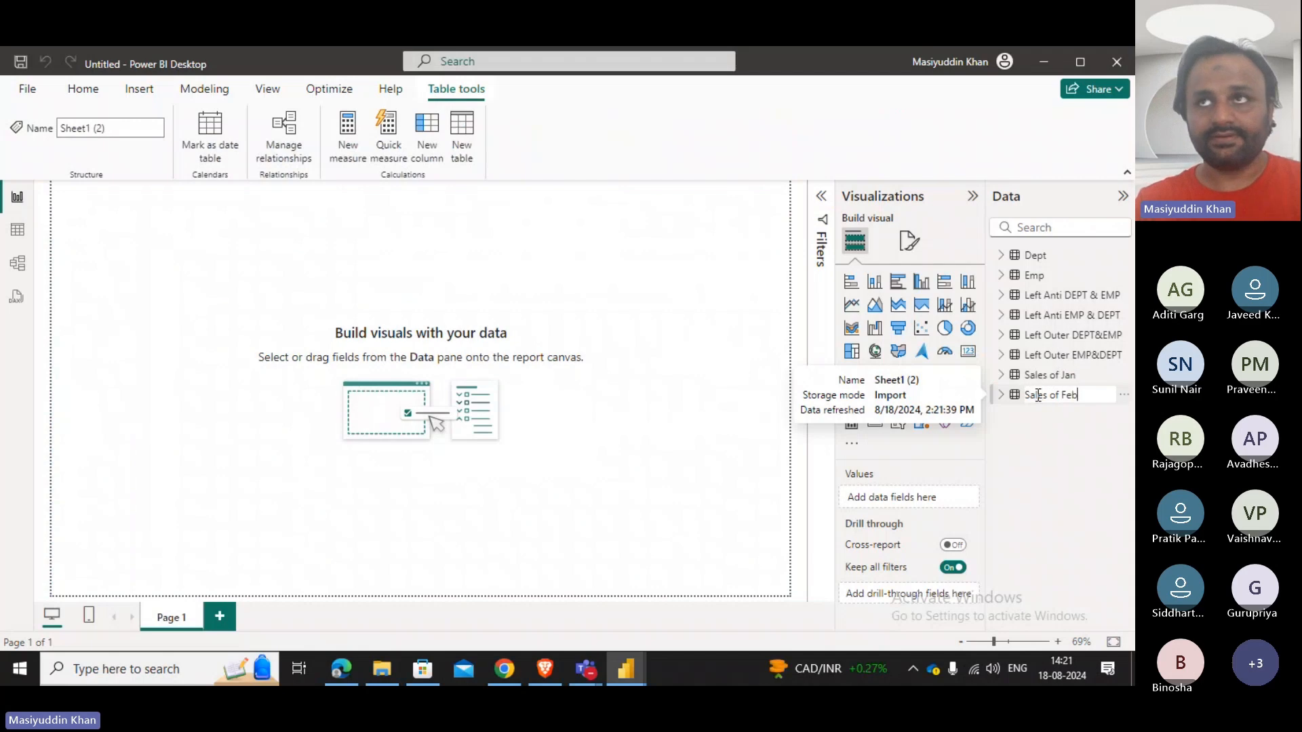
pyautogui.press('Return')
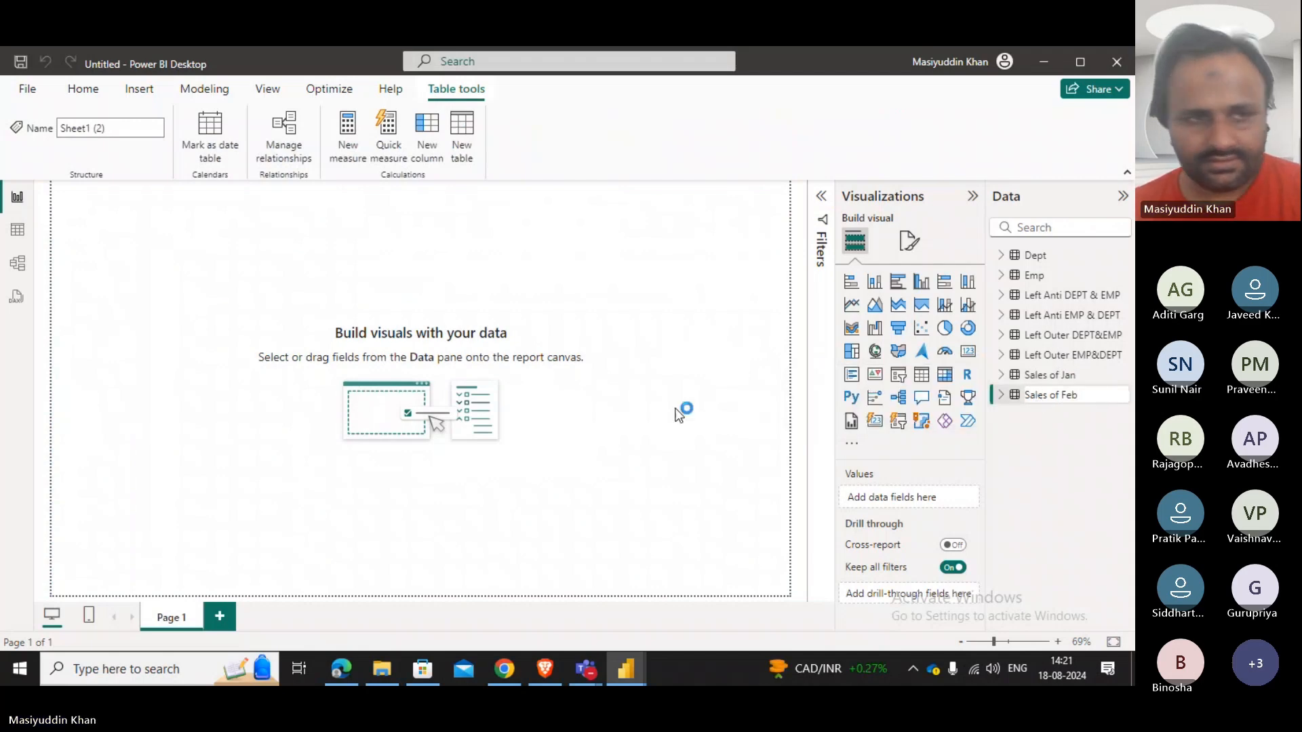
# Open the Power Query Editor to transform the data and maximize its window.
pyautogui.click(81, 90)
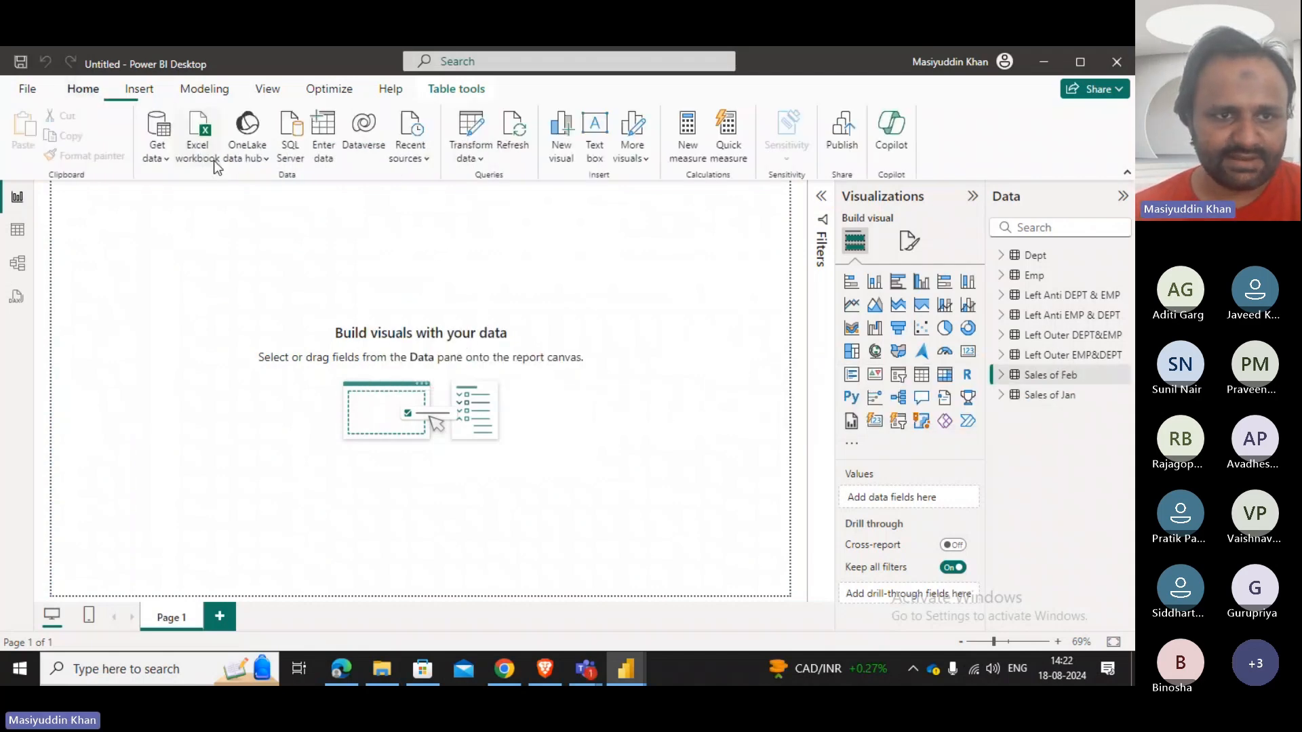
pyautogui.click(472, 141)
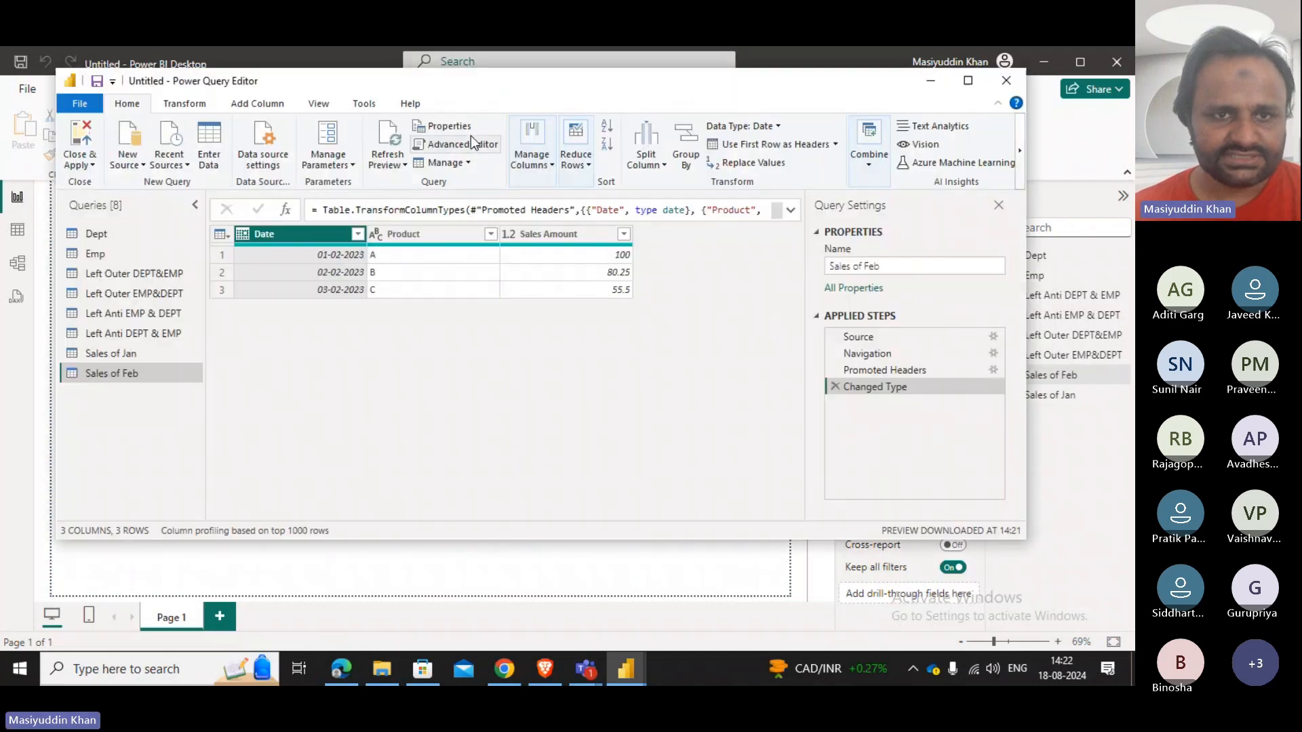
pyautogui.click(967, 83)
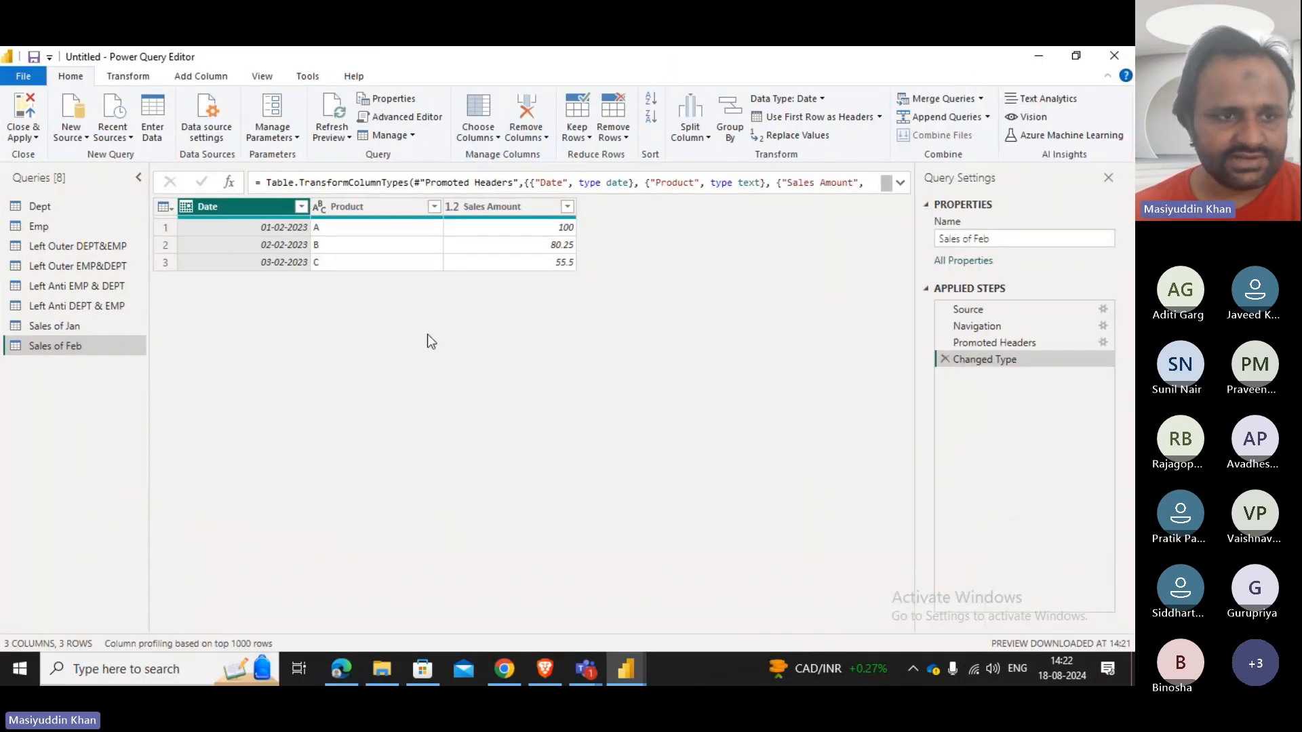
# Save the report file as Merge_Append, and close the Power Query Editor while applying the changes.
pyautogui.click(32, 58)
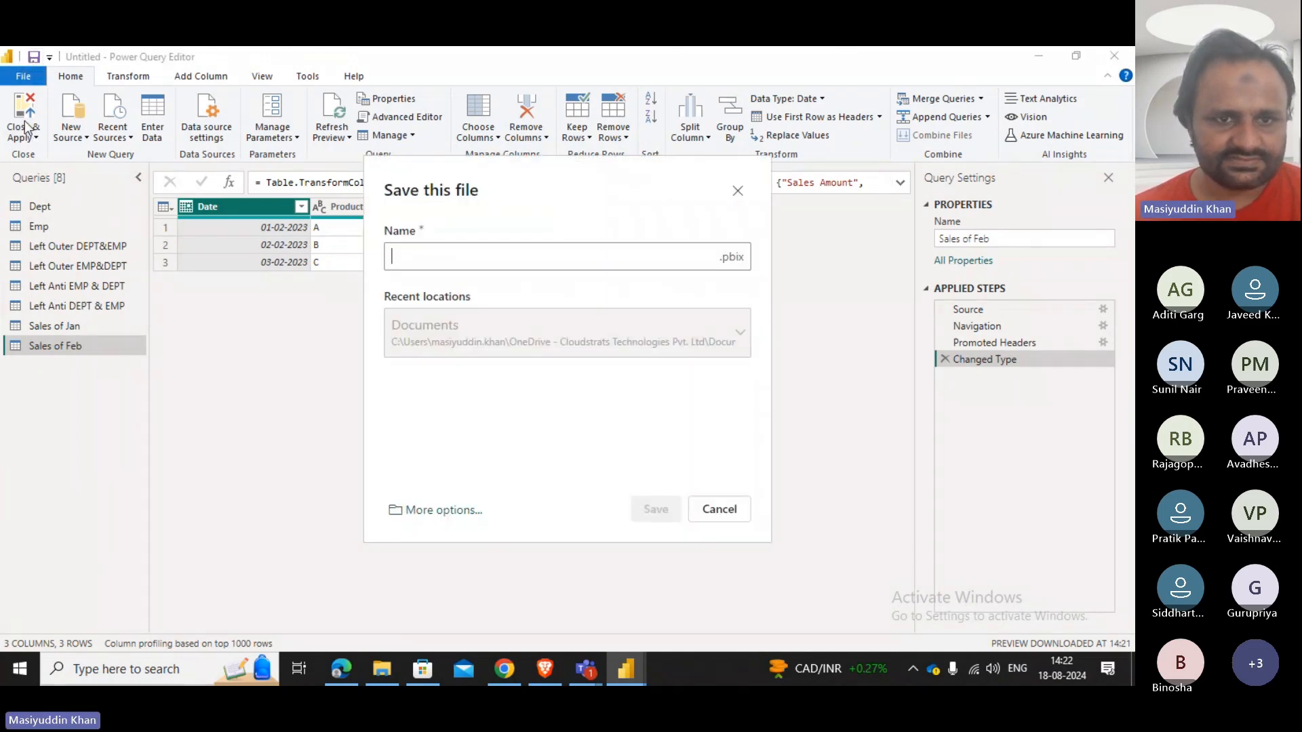
pyautogui.click(738, 191)
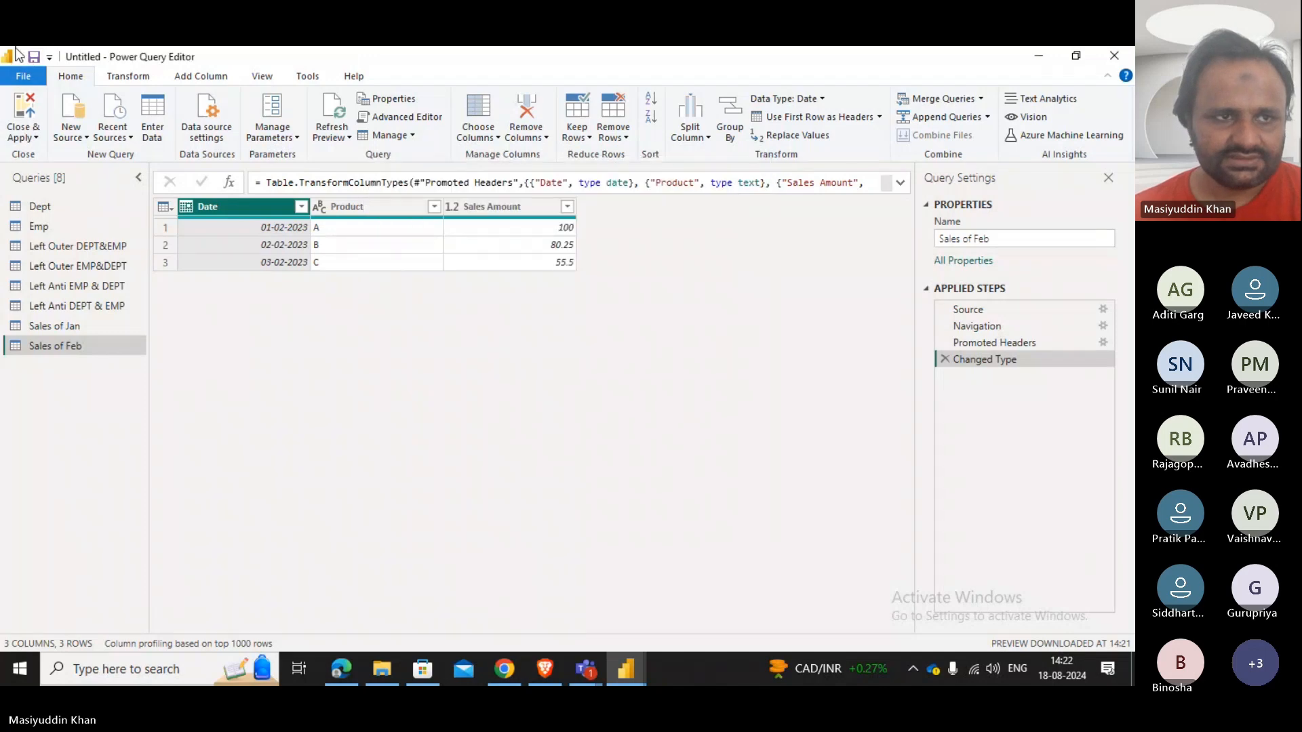
pyautogui.click(36, 59)
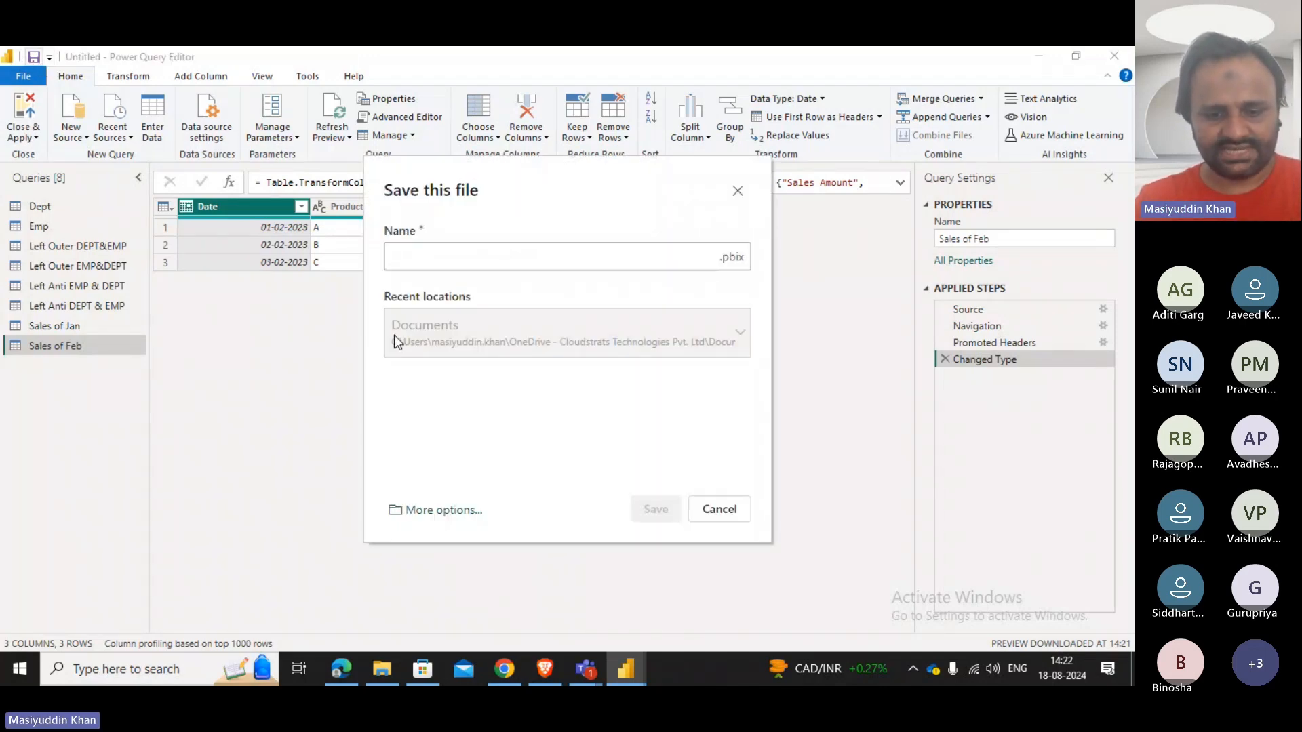
pyautogui.write('Merge_')
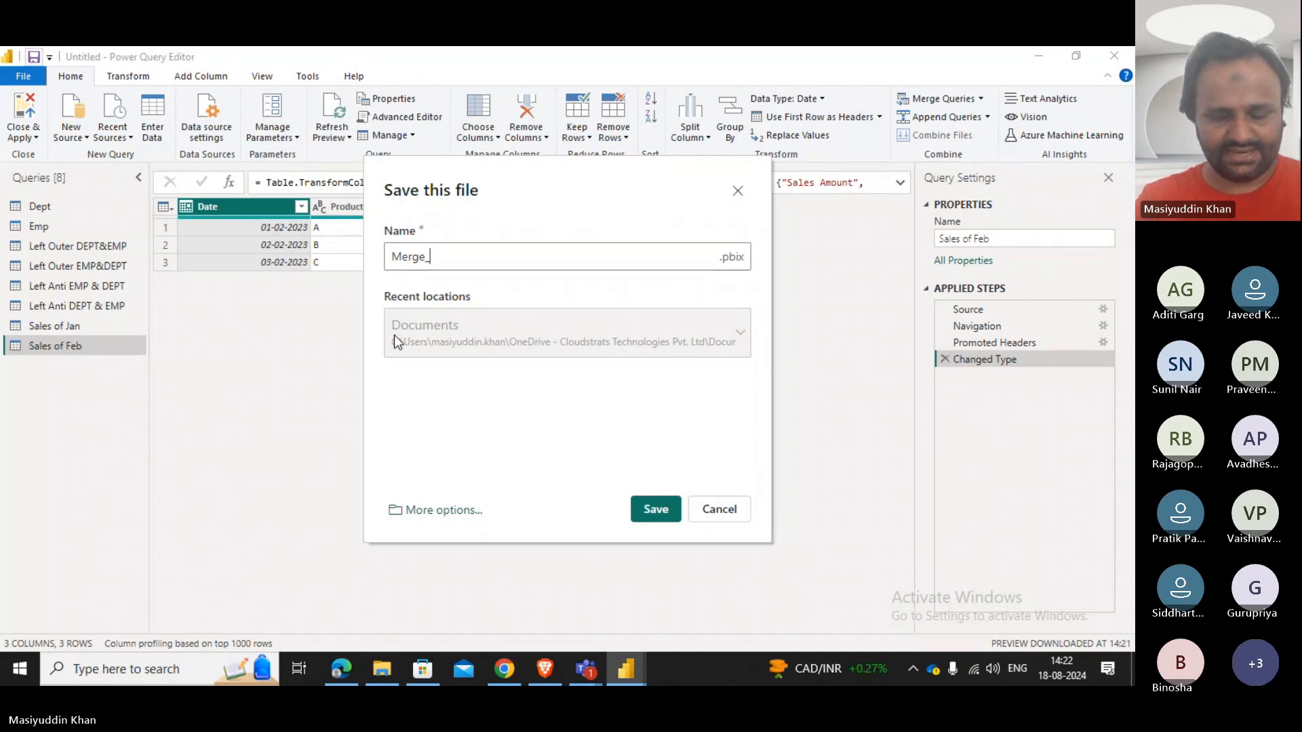
pyautogui.write('Append')
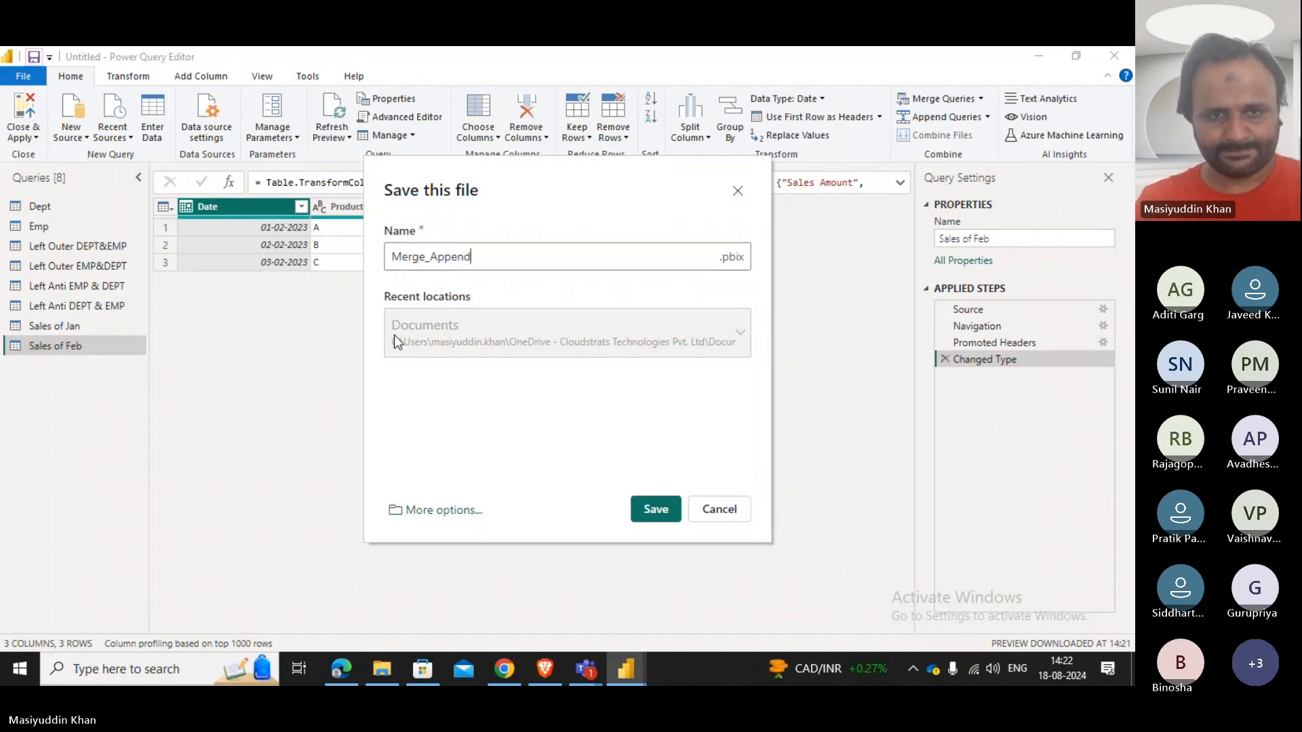
pyautogui.click(636, 510)
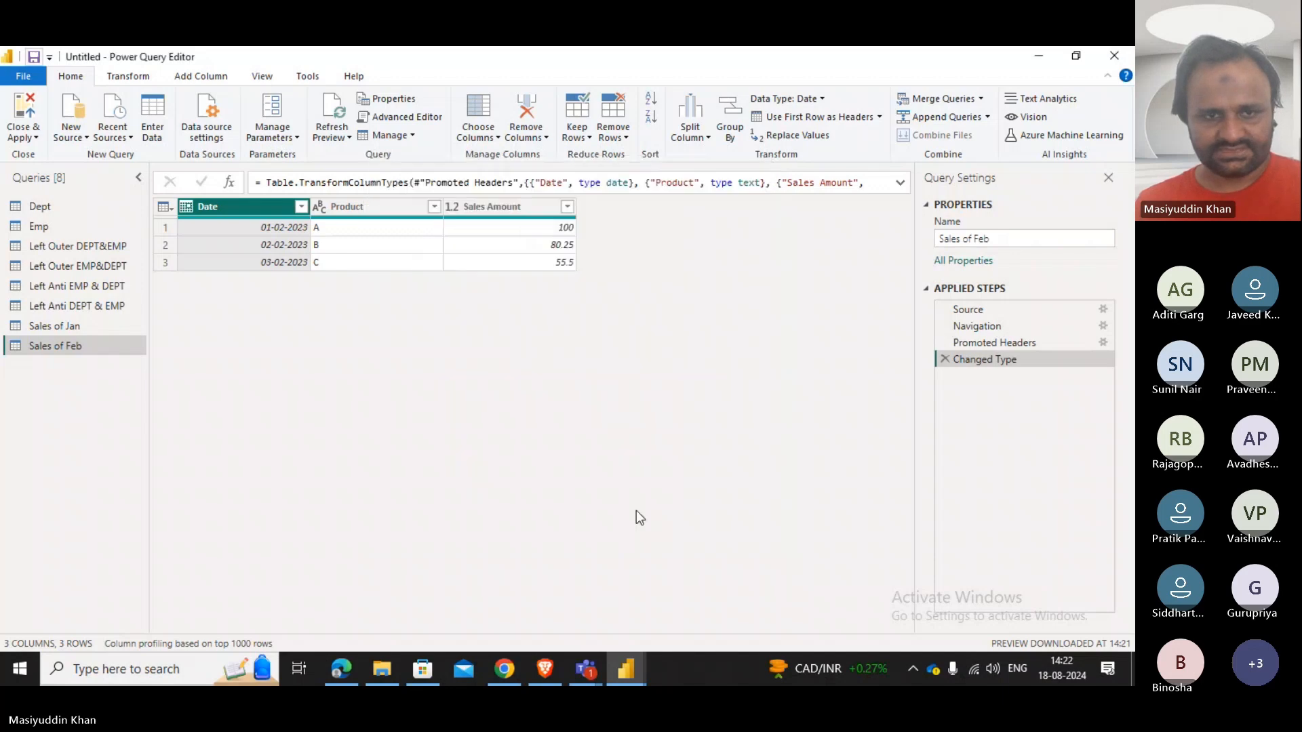
pyautogui.click(27, 116)
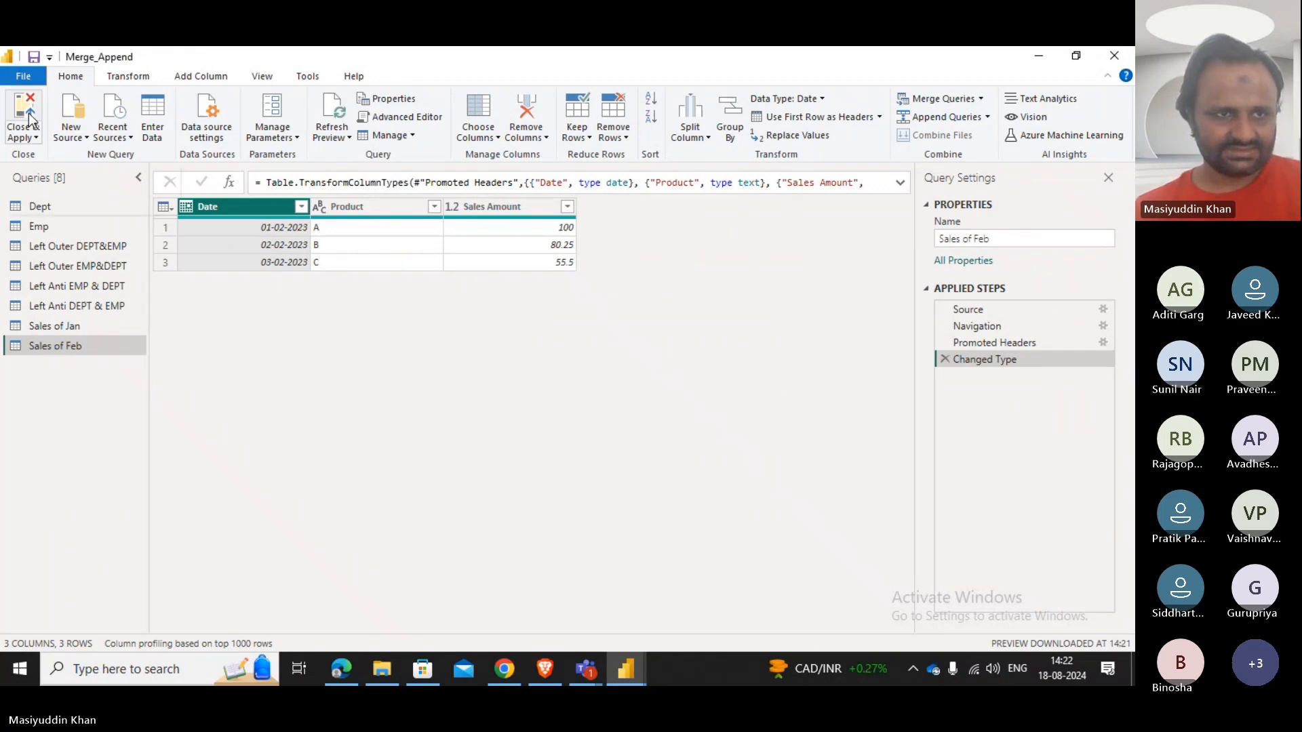
pyautogui.click(28, 114)
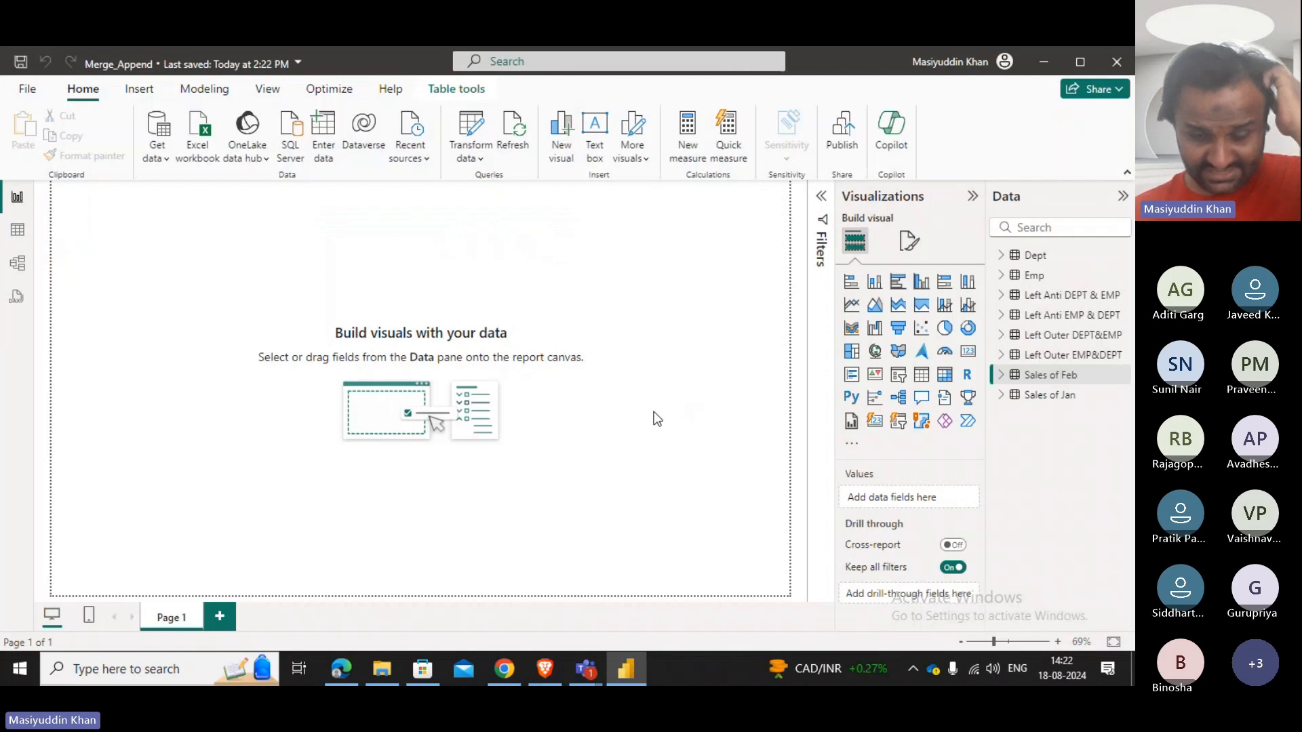
# Reopen the Power Query Editor and compare the rows and columns of the Sales of Jan and Sales of Feb queries.
pyautogui.click(473, 130)
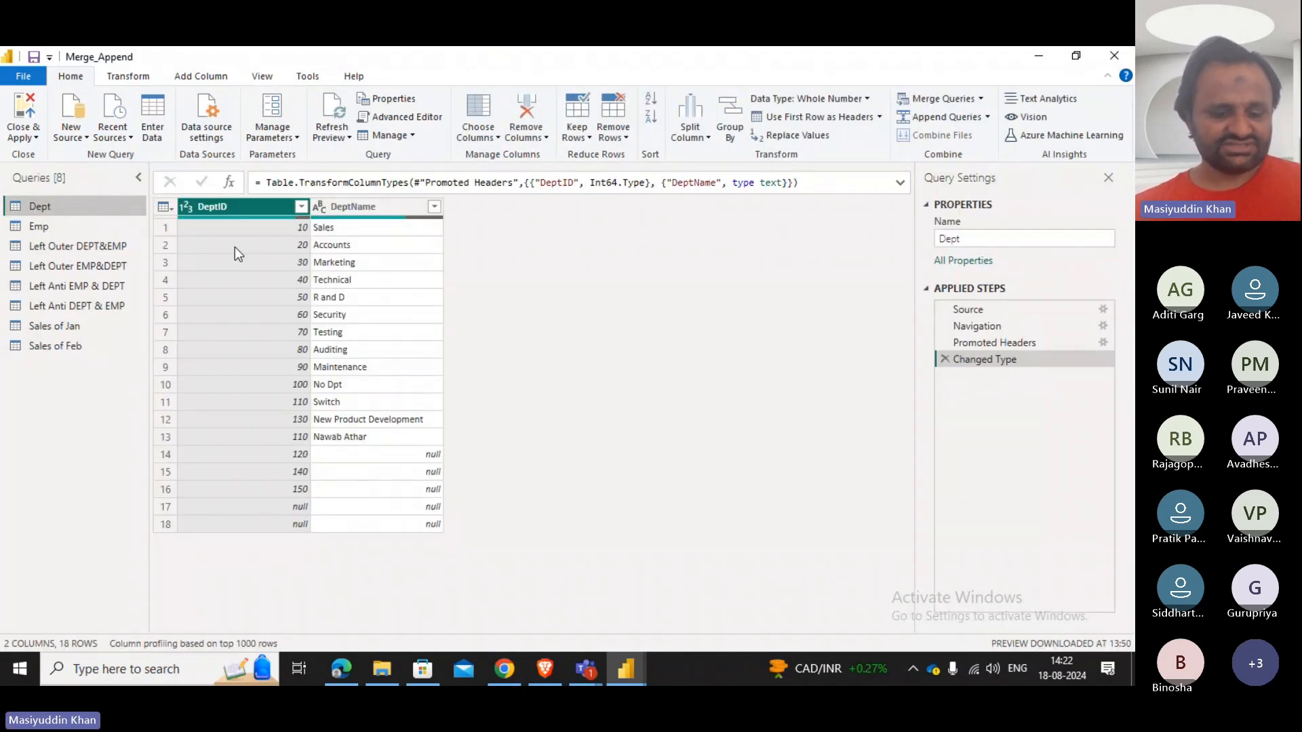
pyautogui.click(54, 327)
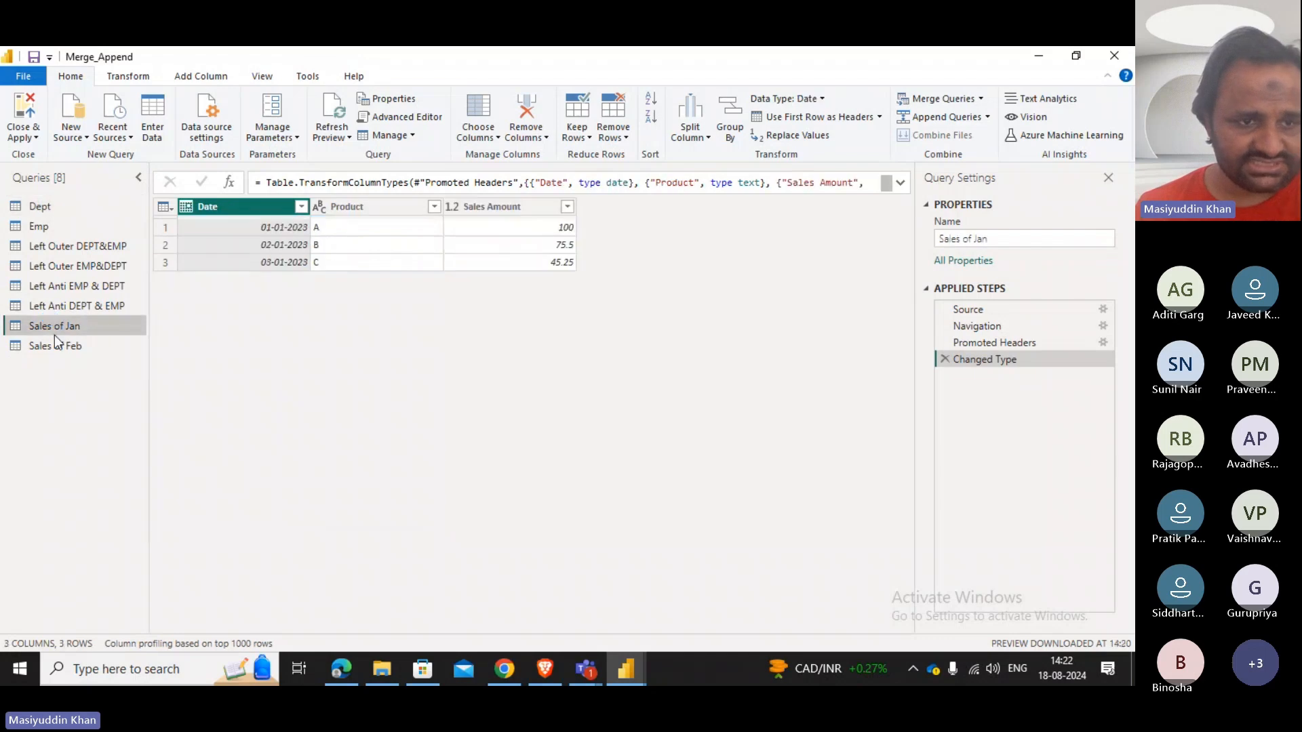
pyautogui.click(55, 347)
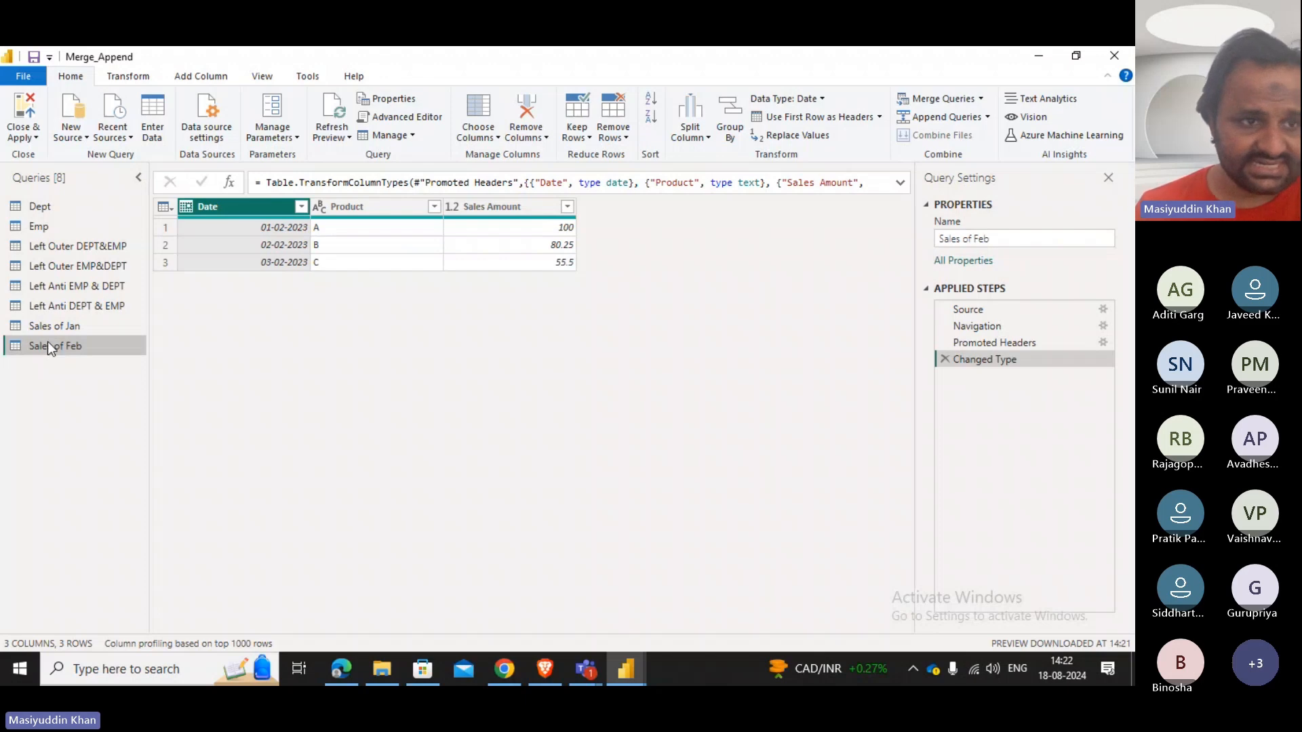
pyautogui.click(70, 331)
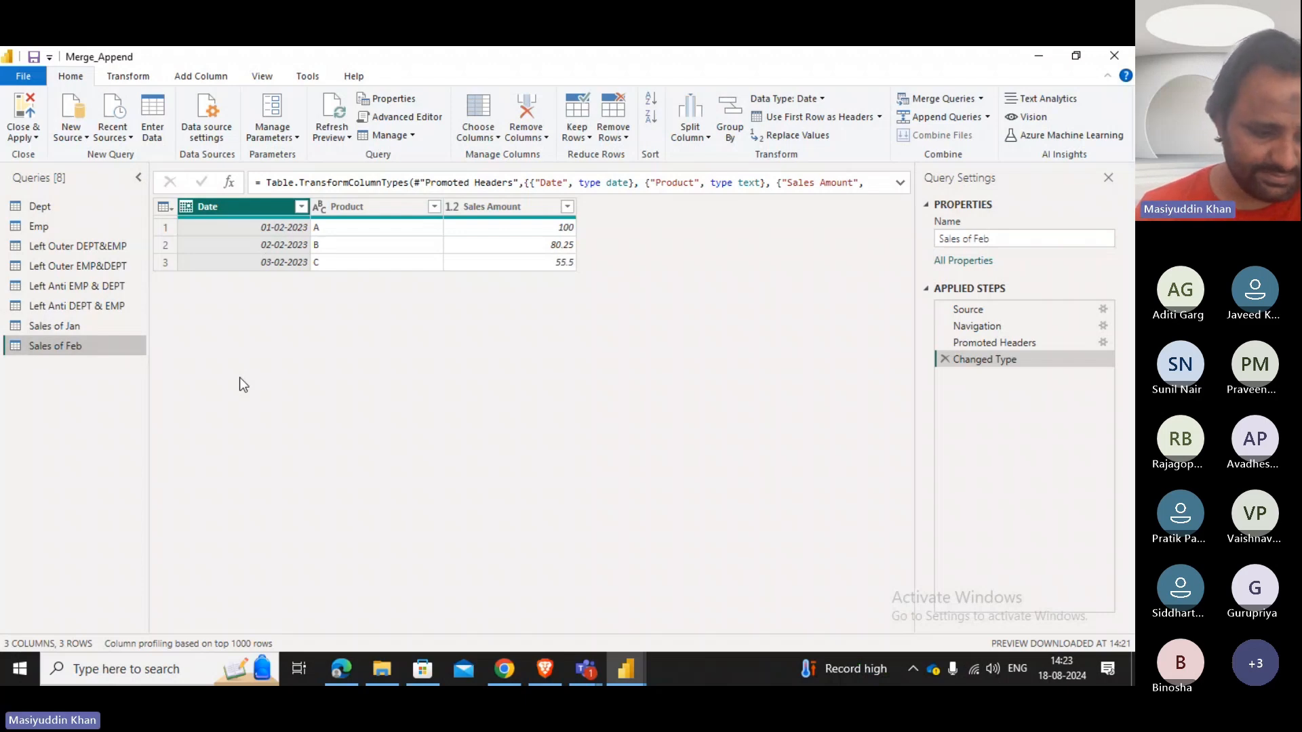
# Append queries as a new query, with Sales of Jan as the first table and Sales of Feb as the second.
pyautogui.click(985, 122)
pyautogui.click(957, 160)
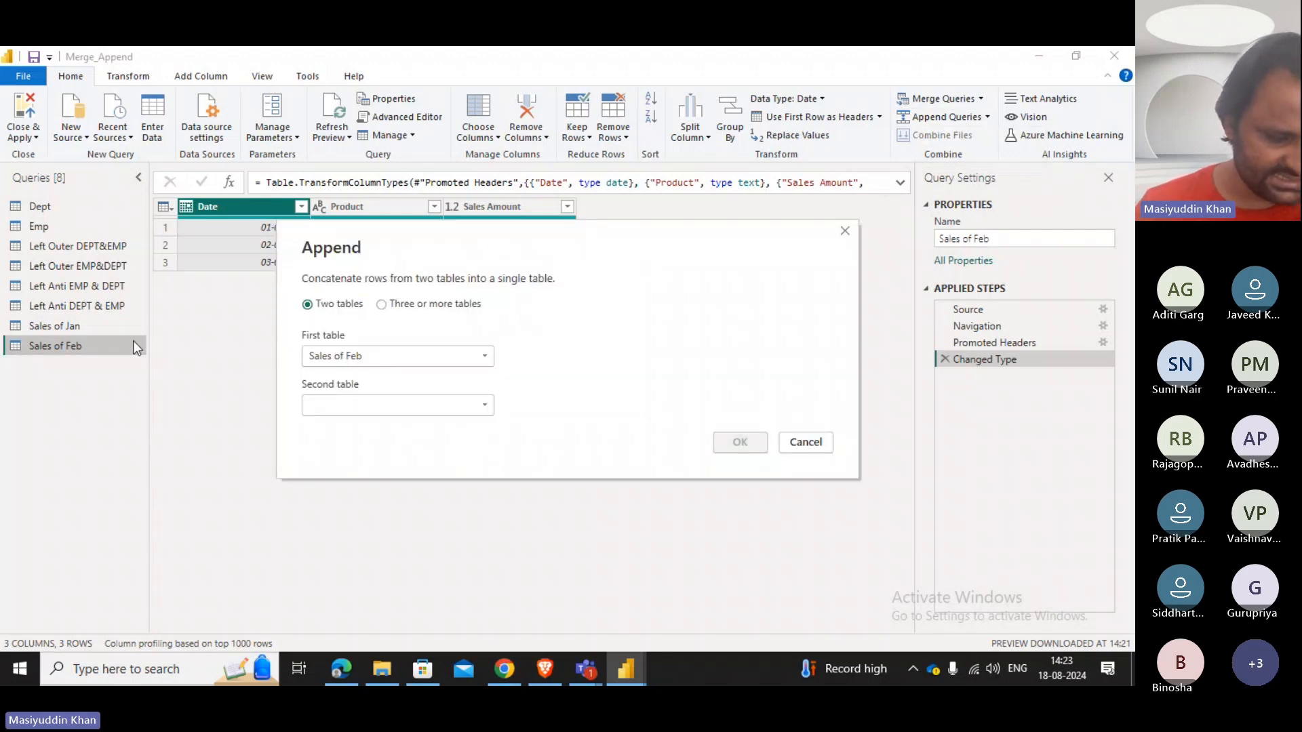
pyautogui.click(434, 358)
pyautogui.click(379, 475)
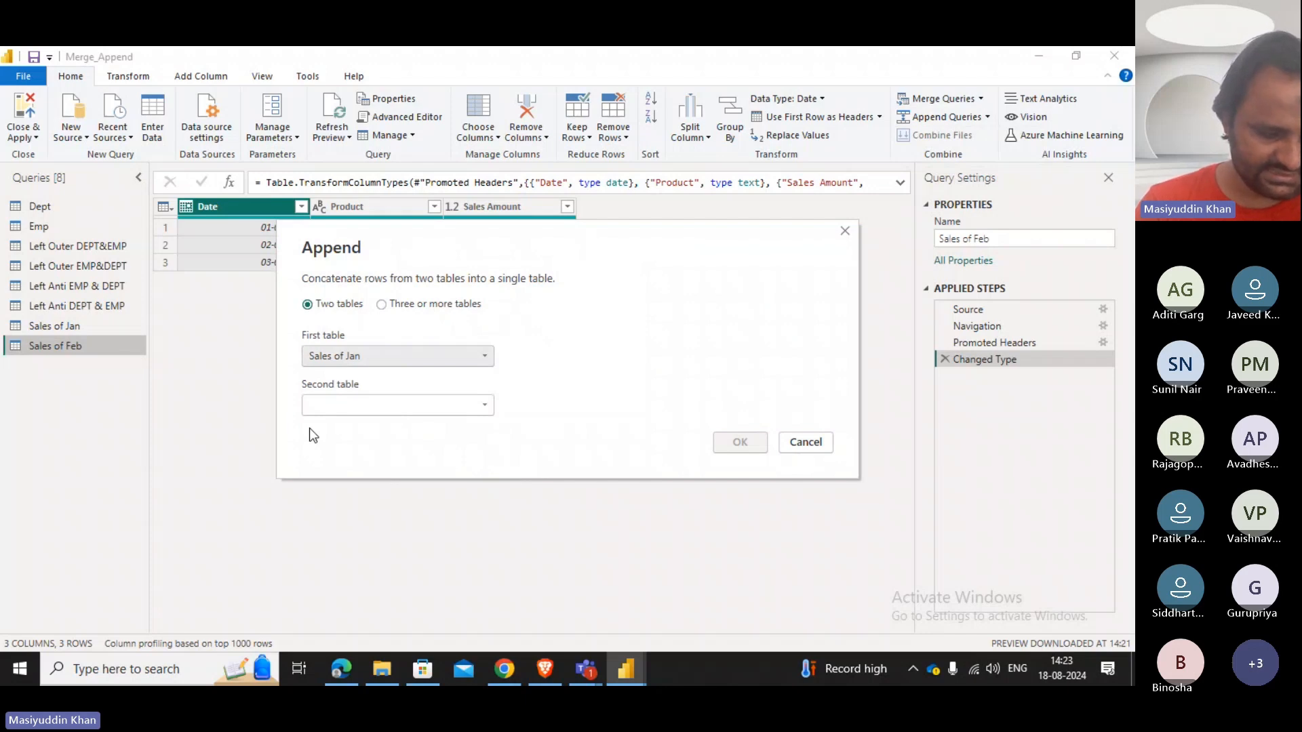
pyautogui.click(343, 407)
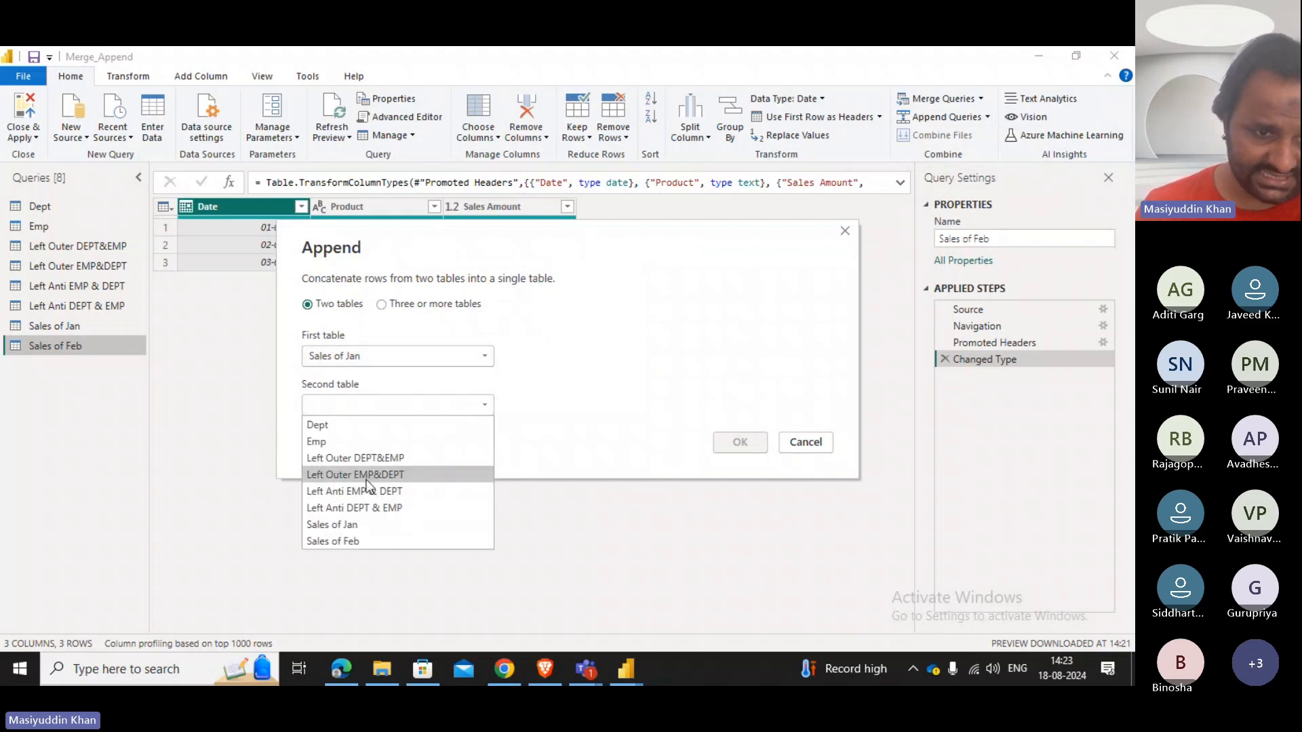
pyautogui.click(367, 542)
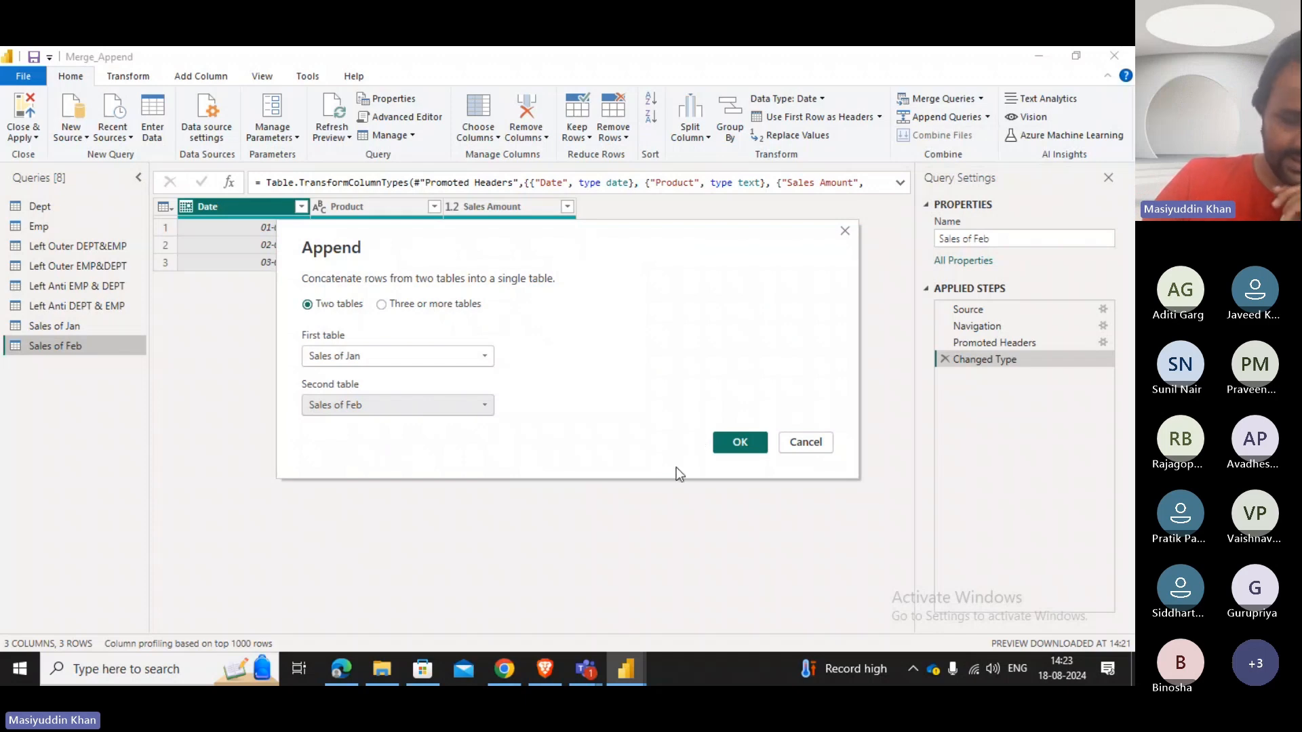
pyautogui.click(737, 444)
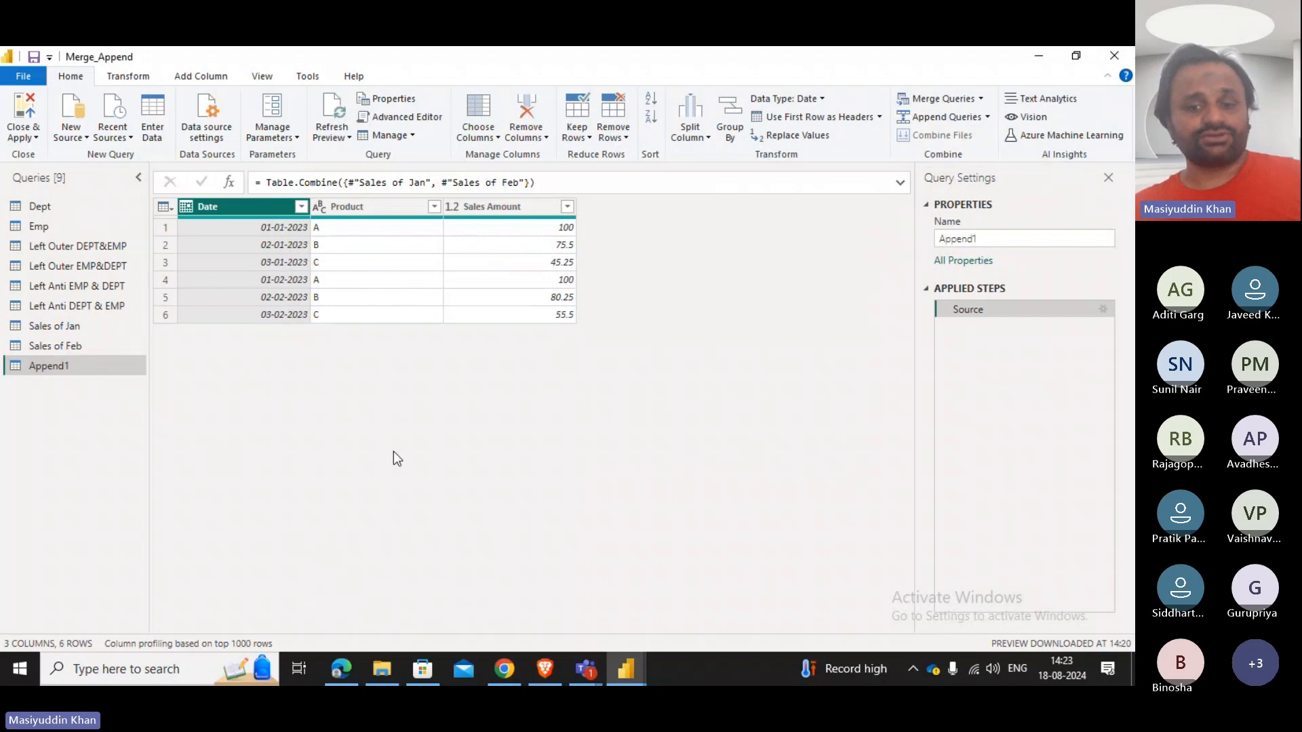
# Check the meeting chat in Microsoft Teams, and return to the Power Query Editor.
pyautogui.click(586, 669)
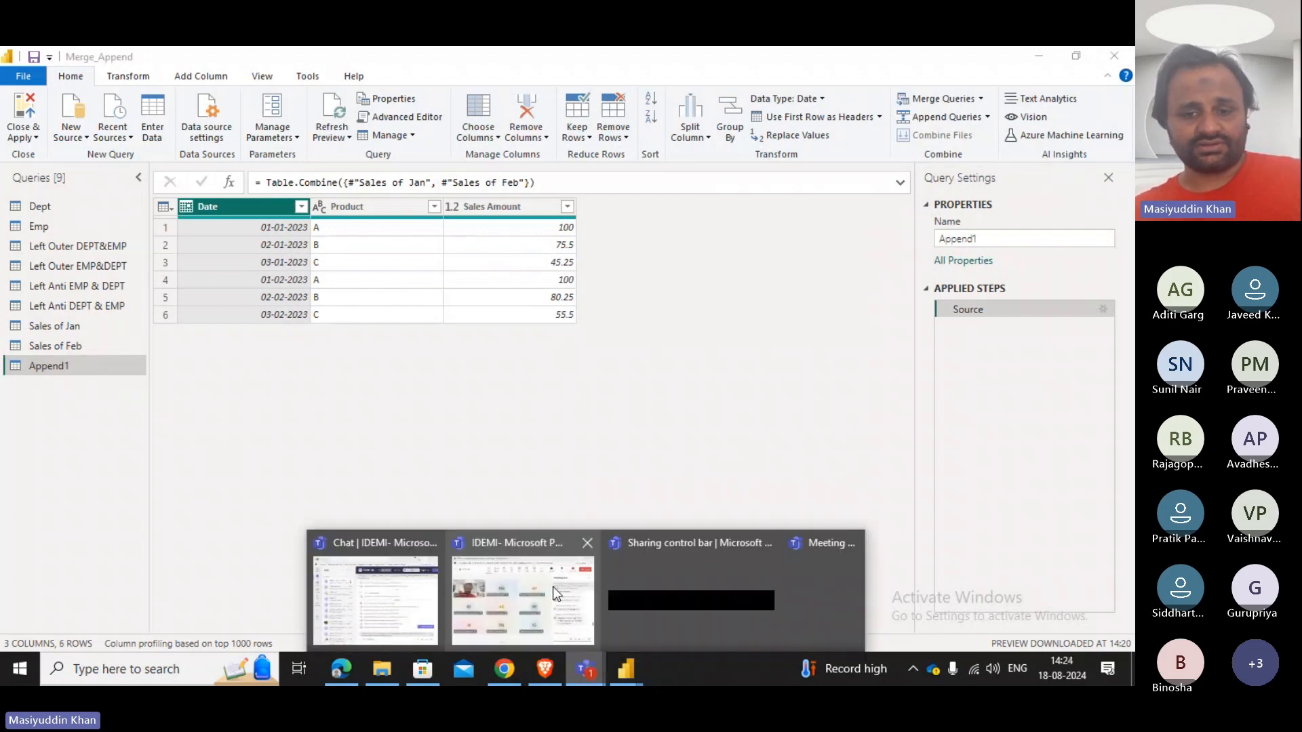
pyautogui.click(552, 587)
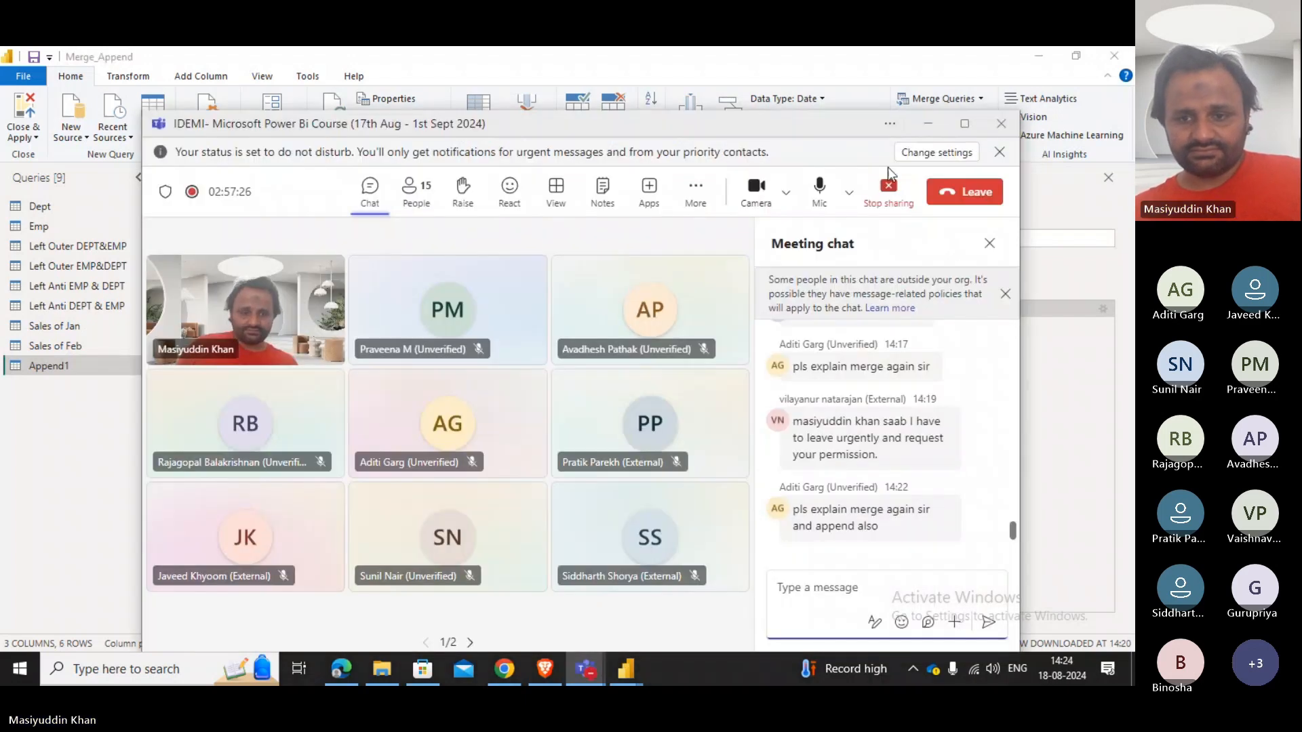
pyautogui.click(928, 124)
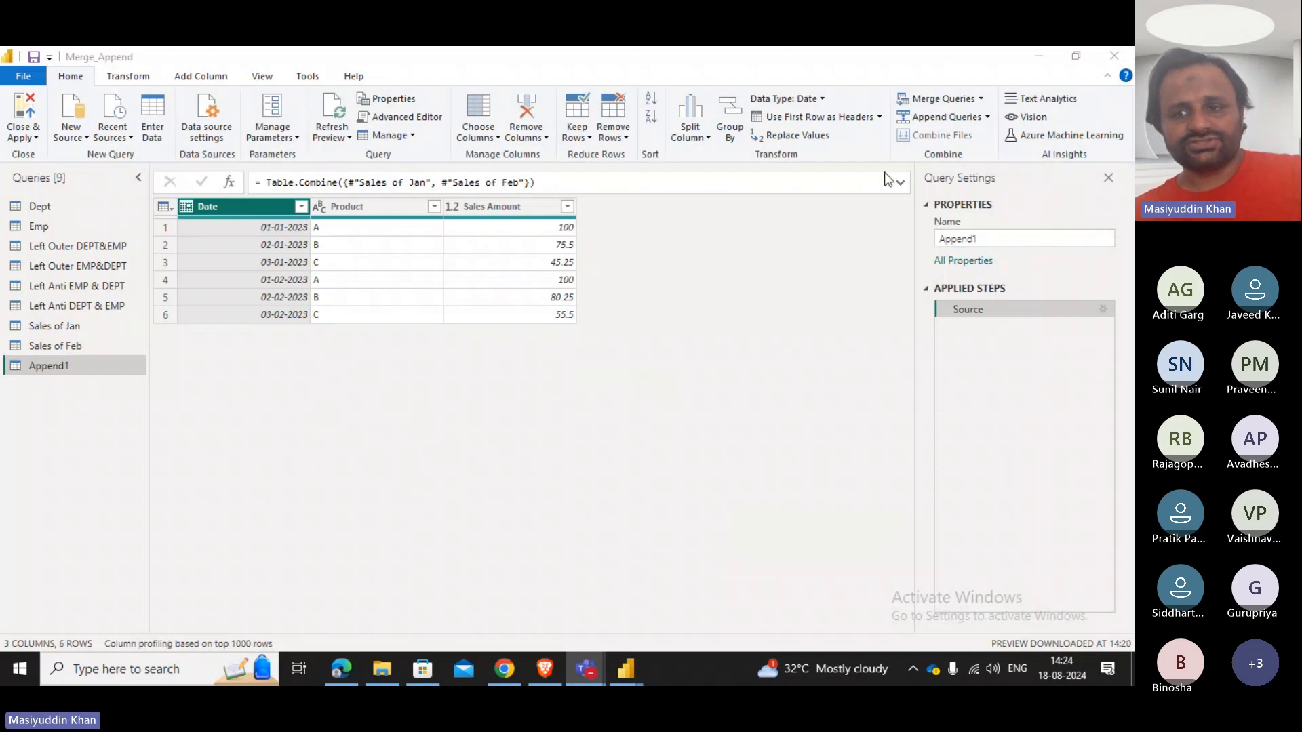
pyautogui.click(370, 485)
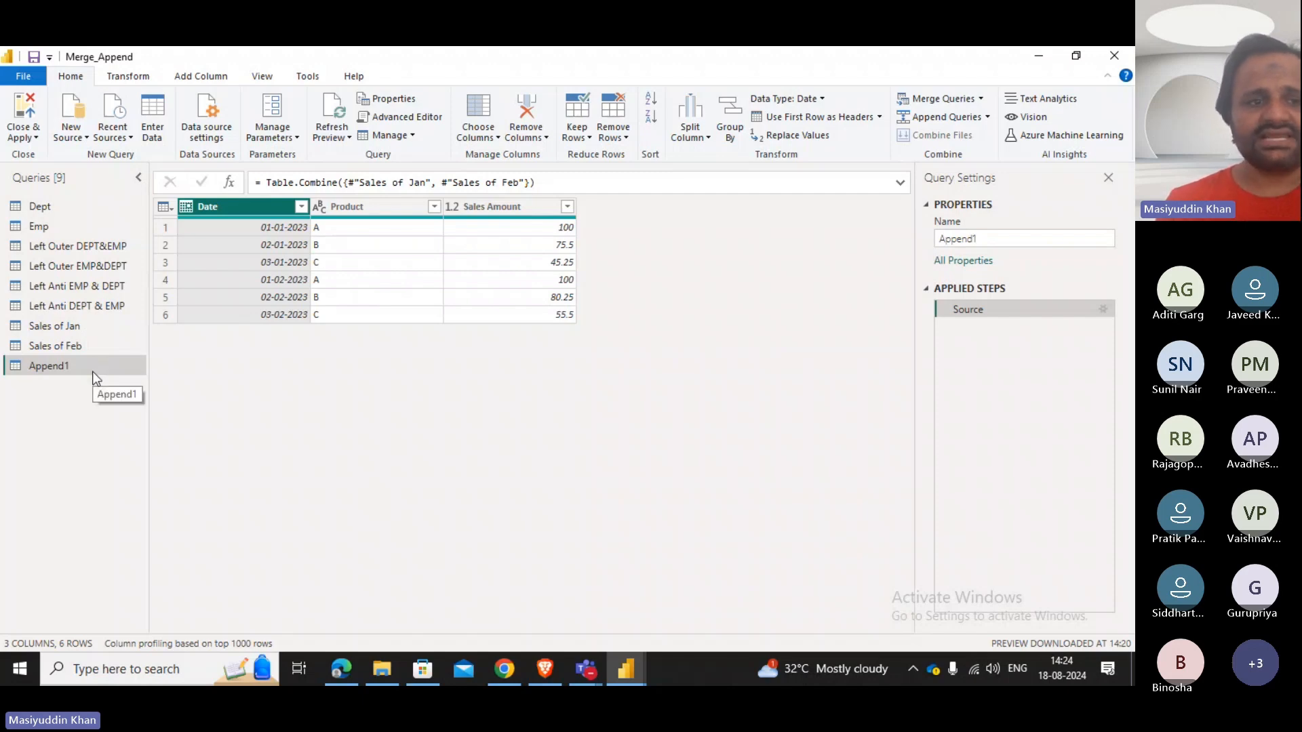
# Compare the rows of the Sales of Jan and Sales of Feb queries with those of the appended query.
pyautogui.click(76, 332)
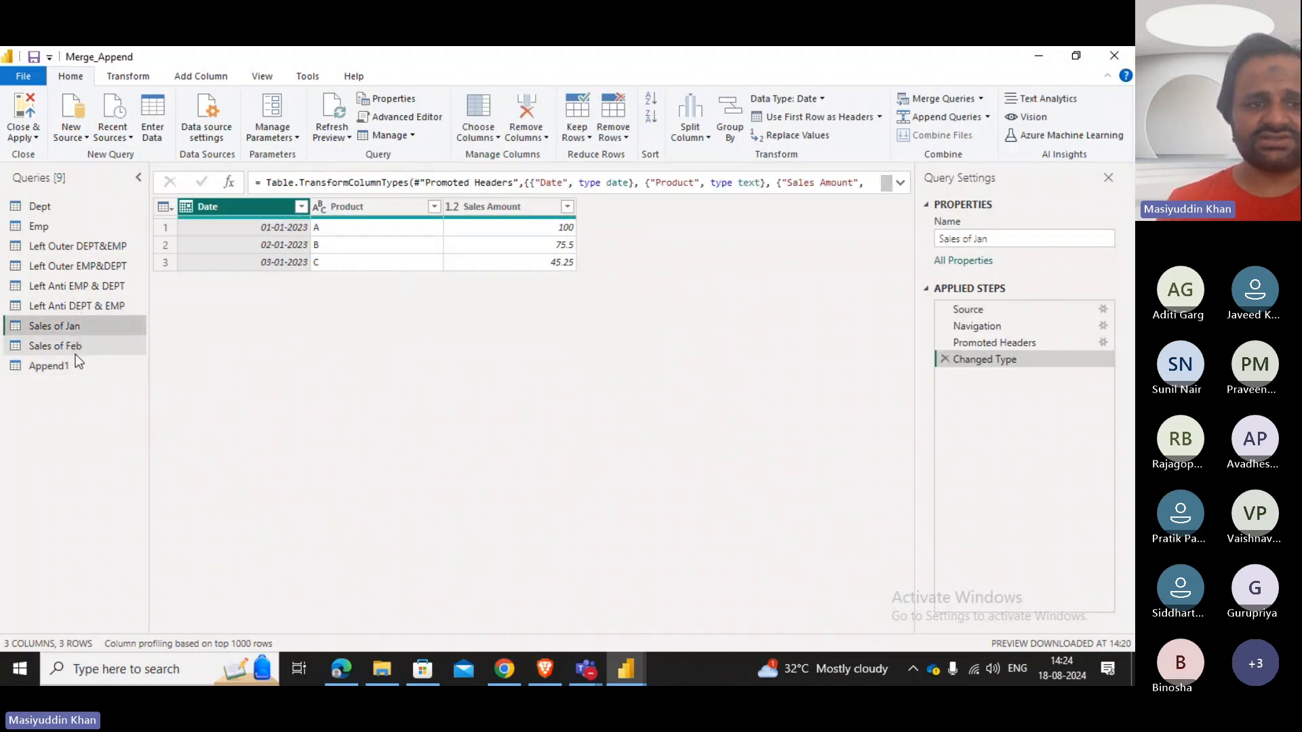
pyautogui.click(75, 353)
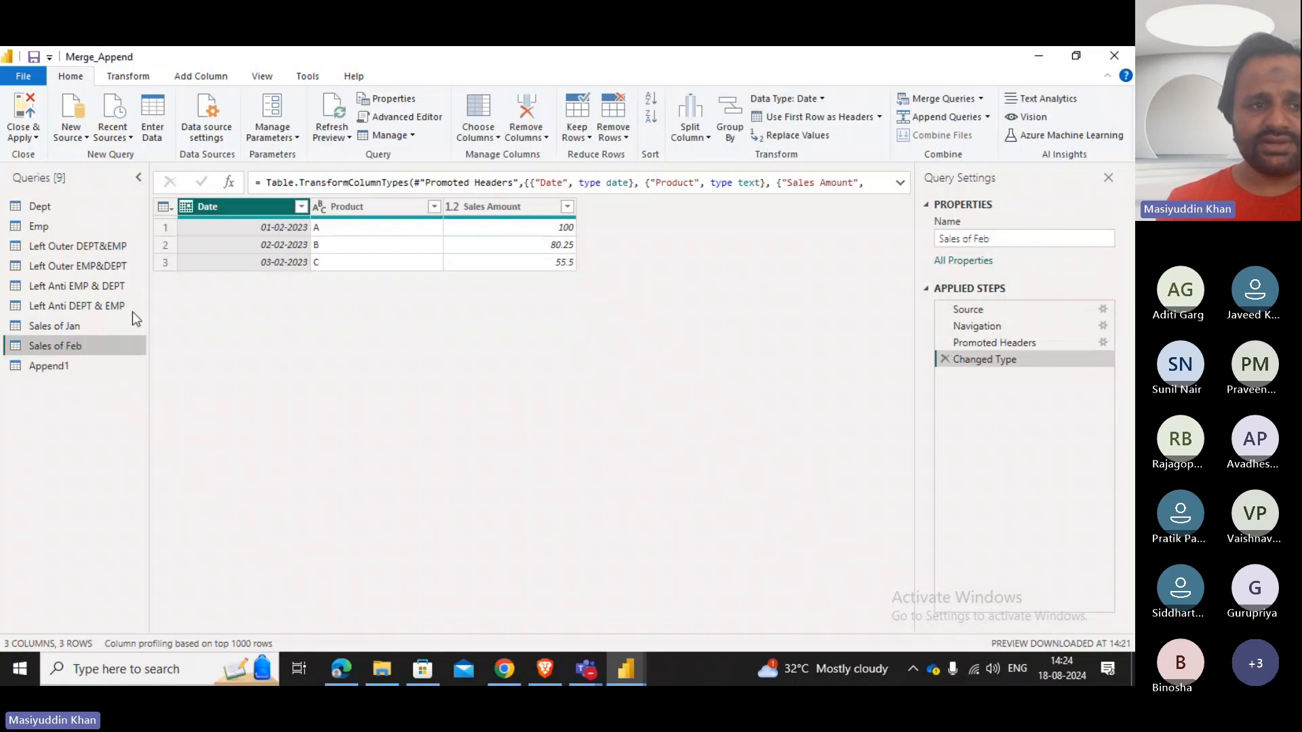
pyautogui.click(67, 366)
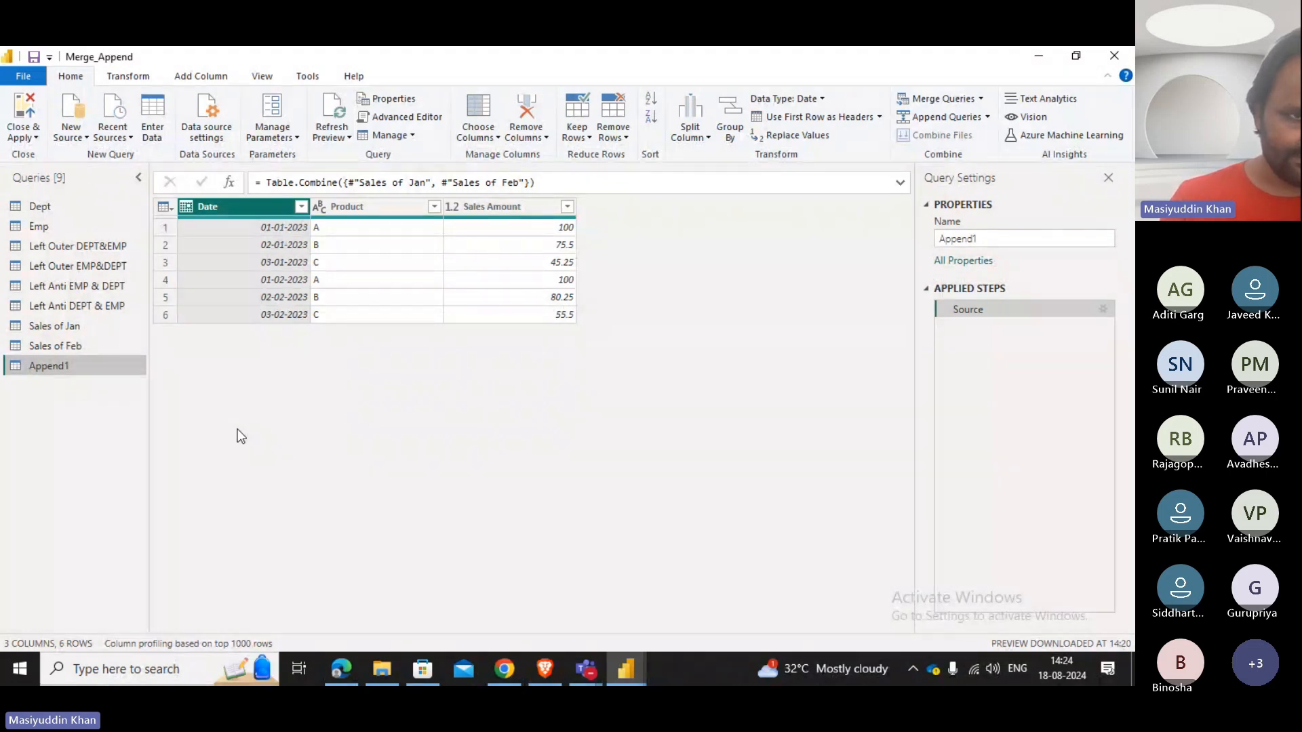
# Rename the Date column of the Sales of Jan query as Date 1.
pyautogui.click(75, 325)
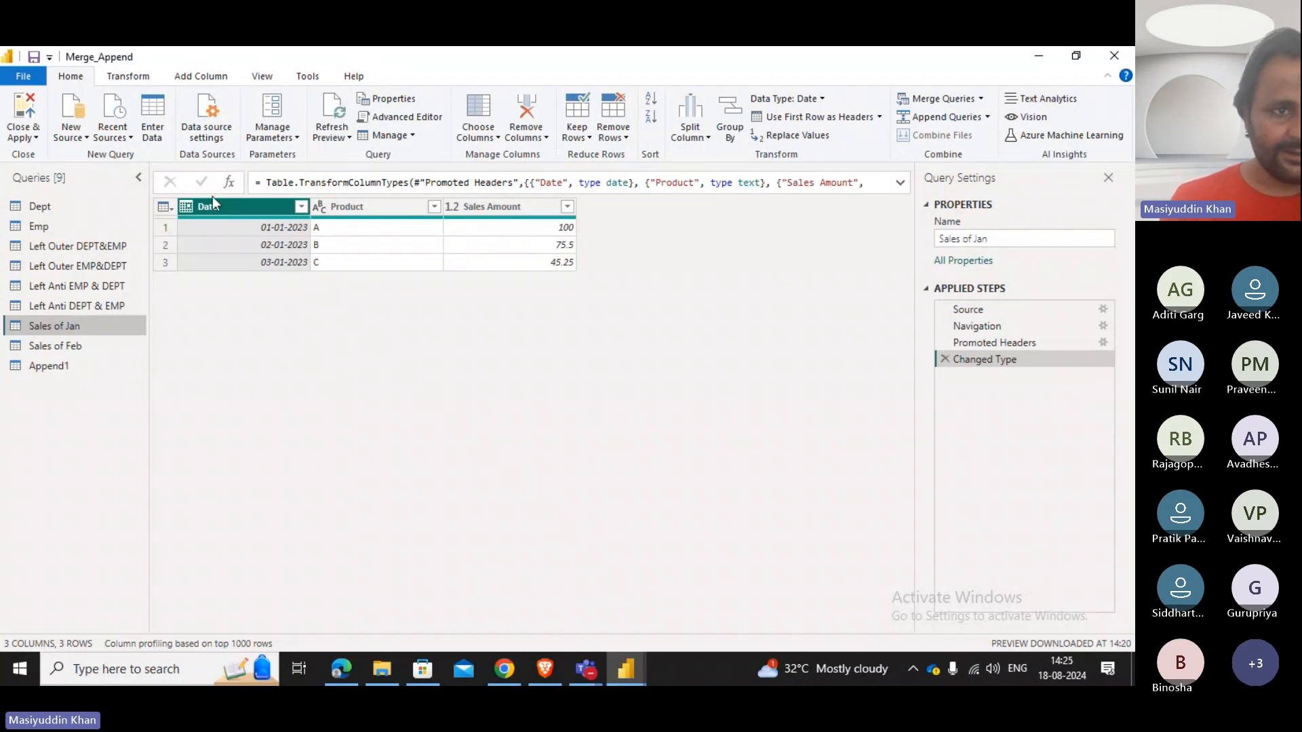
pyautogui.doubleClick(226, 206)
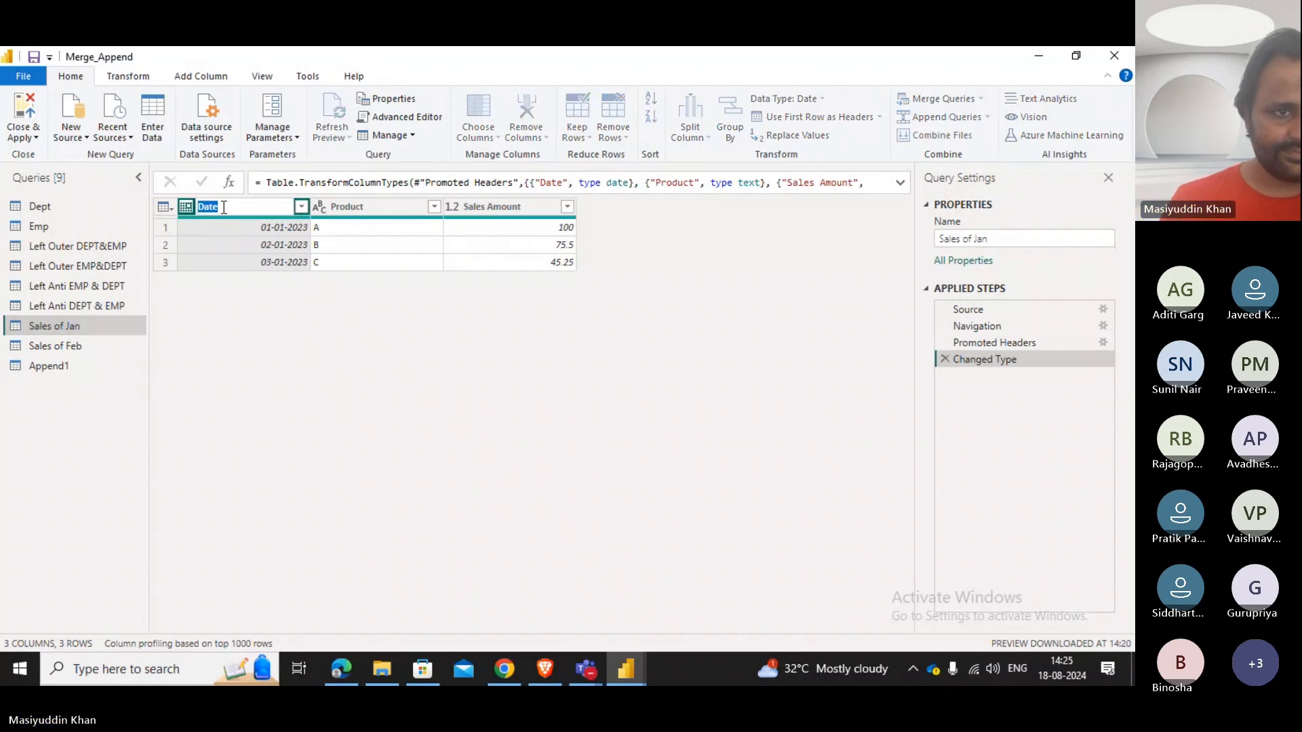
pyautogui.write('1')
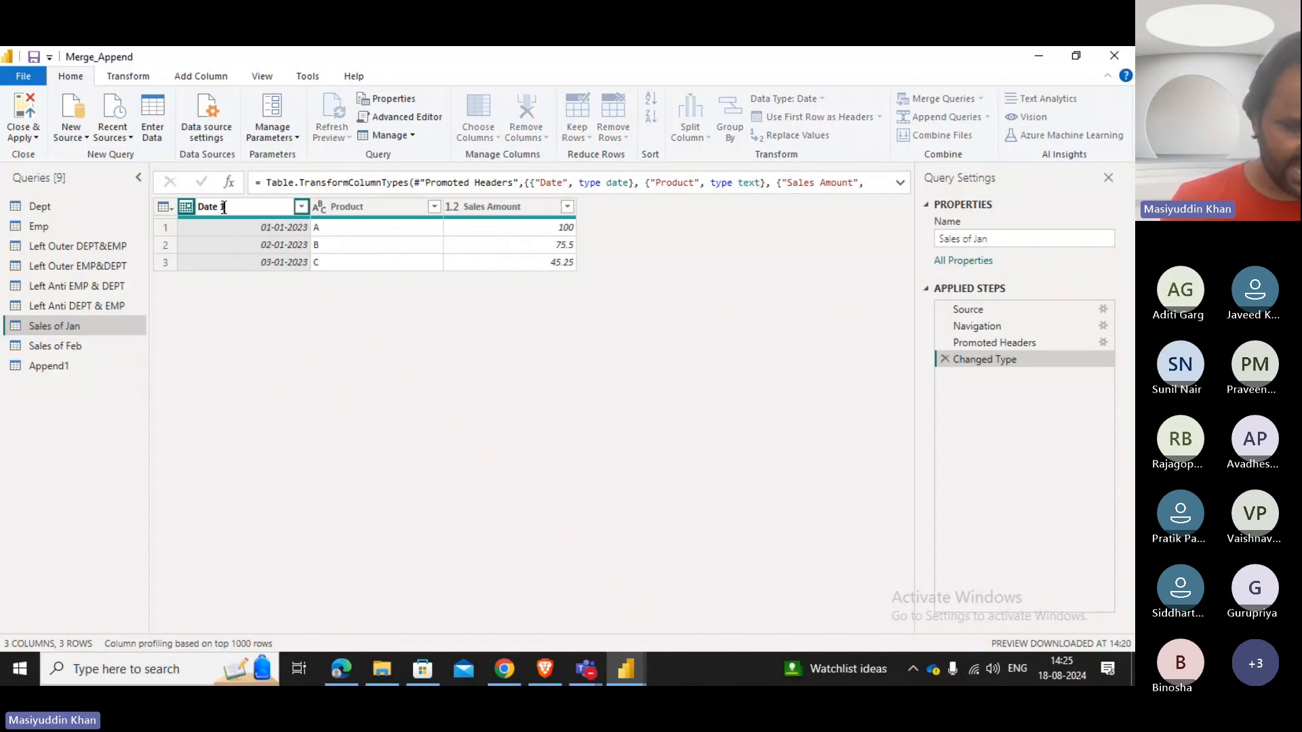
pyautogui.press('Return')
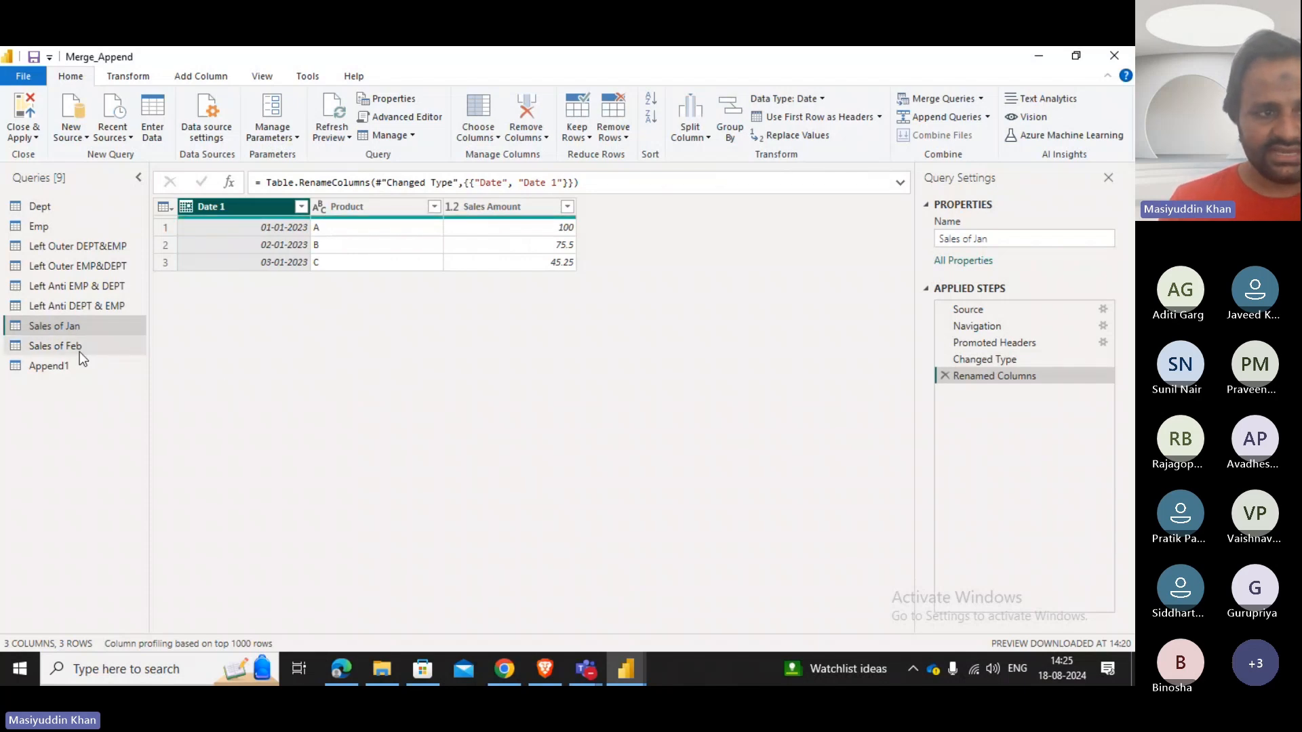
# Examine how the mismatched date column names of Sales of Jan and Sales of Feb affect the appended query.
pyautogui.click(59, 365)
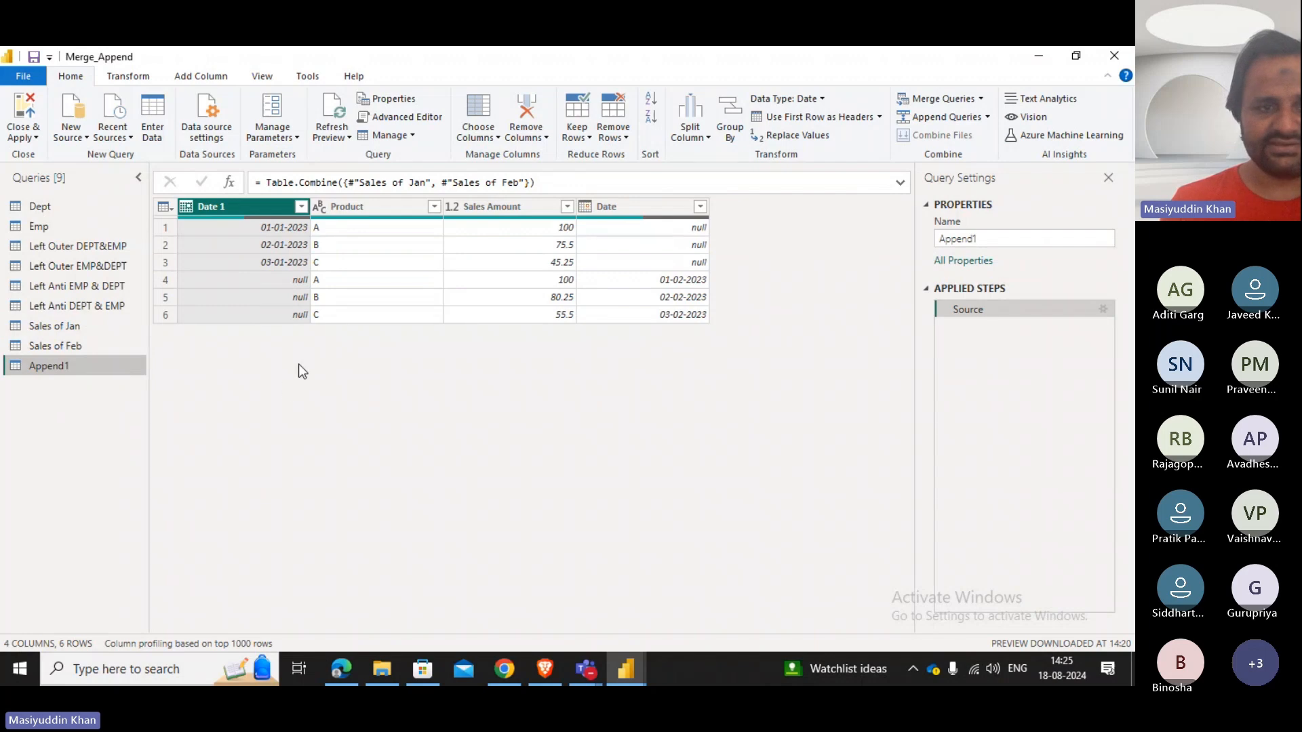
pyautogui.click(50, 333)
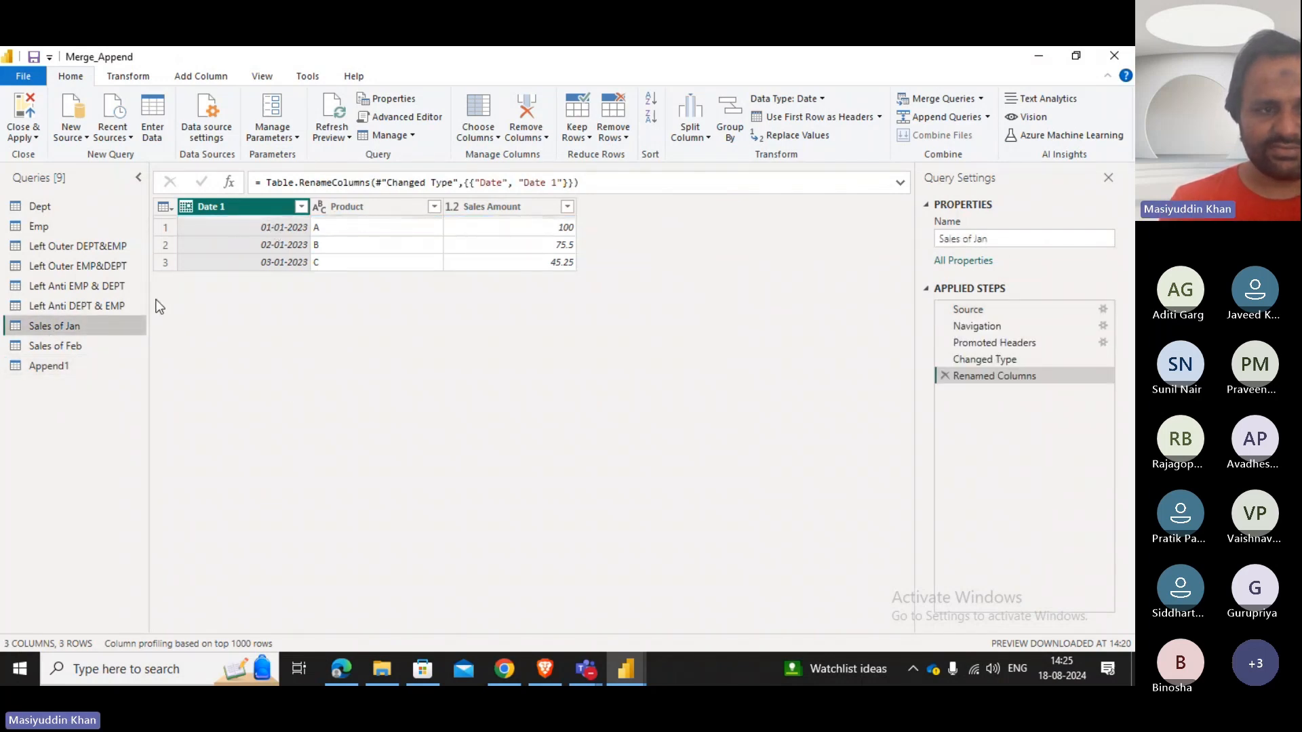
pyautogui.click(91, 351)
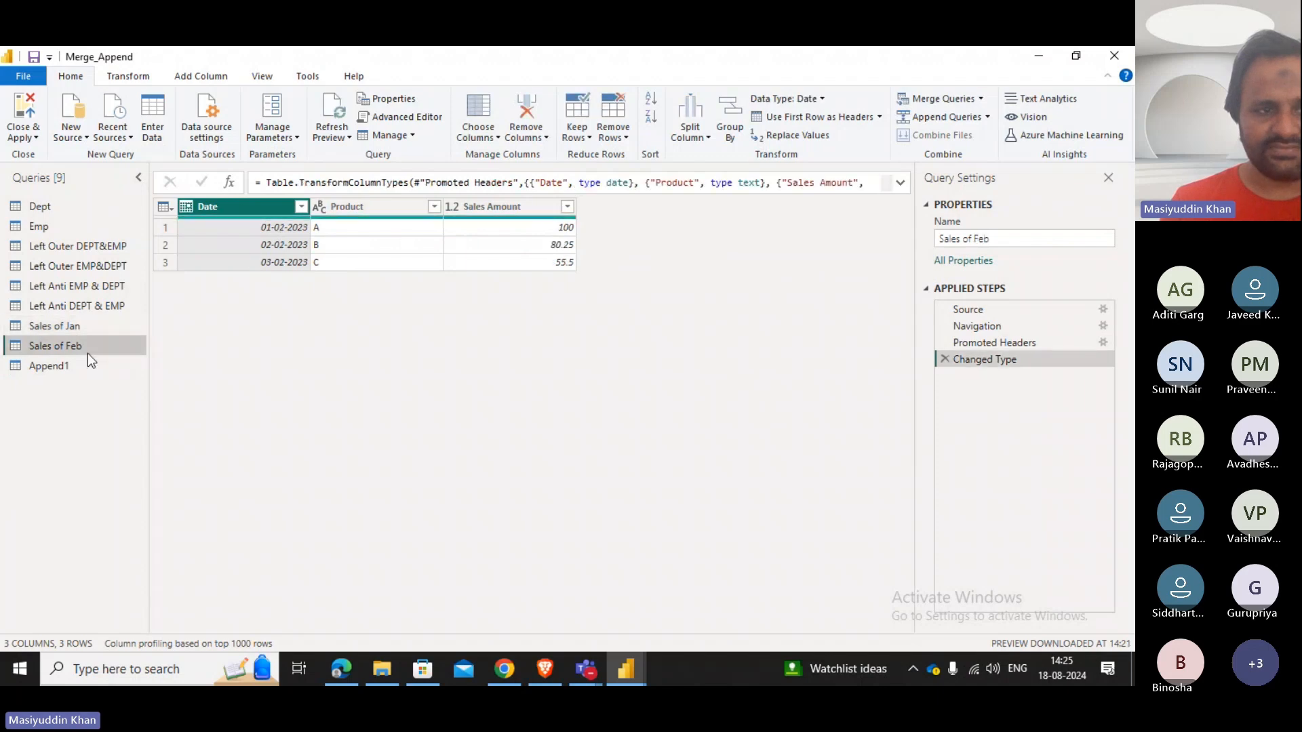
pyautogui.click(76, 363)
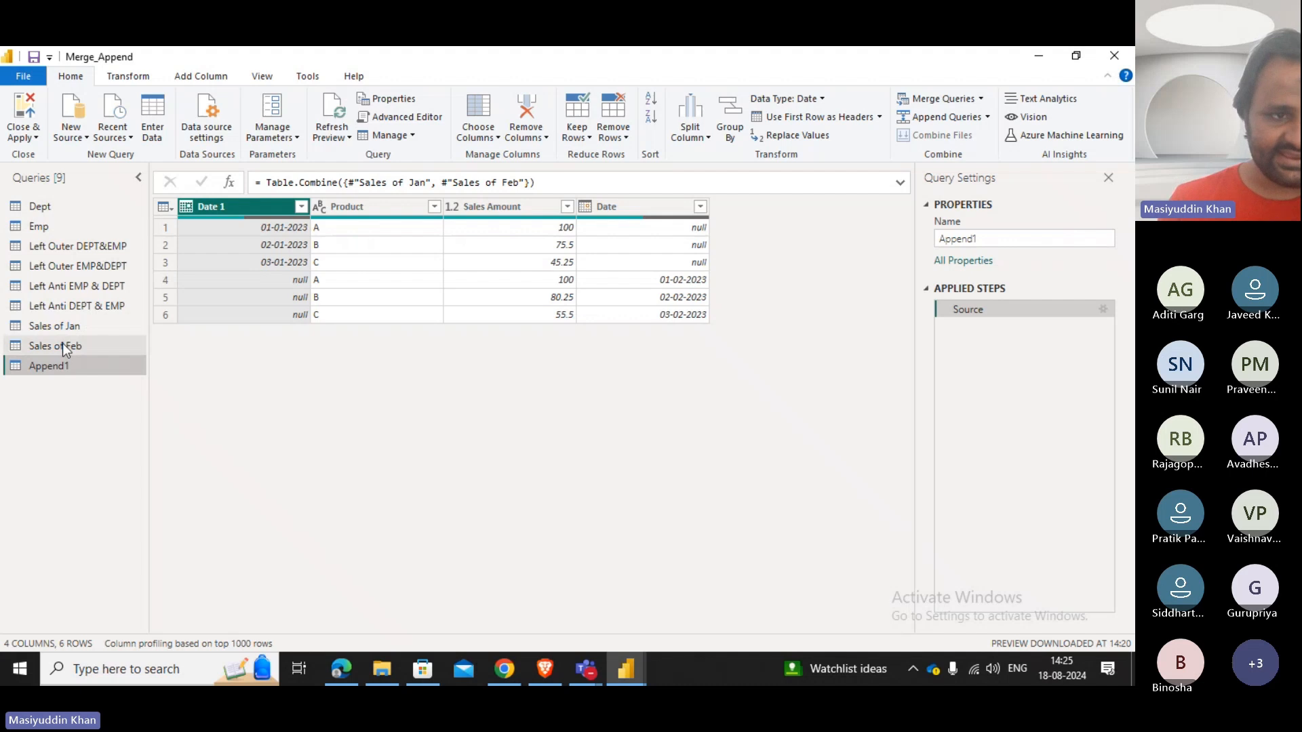
pyautogui.click(58, 326)
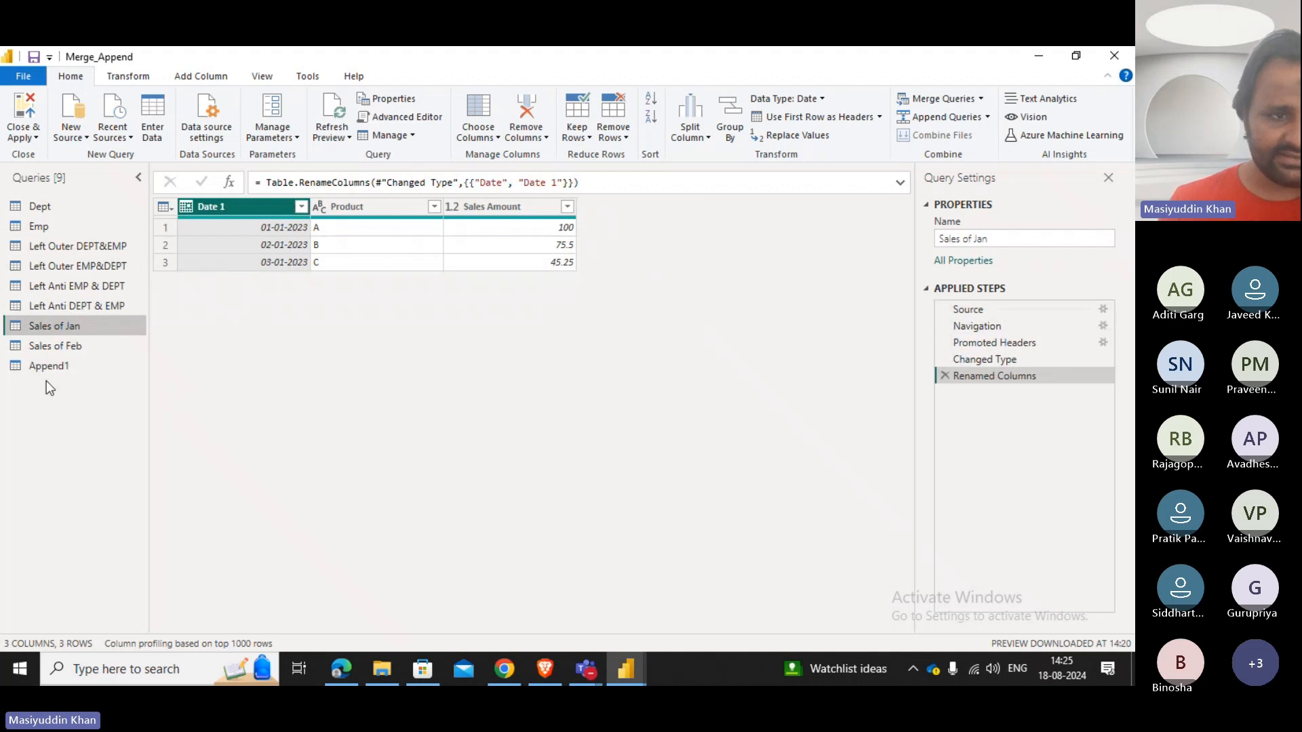
pyautogui.click(63, 367)
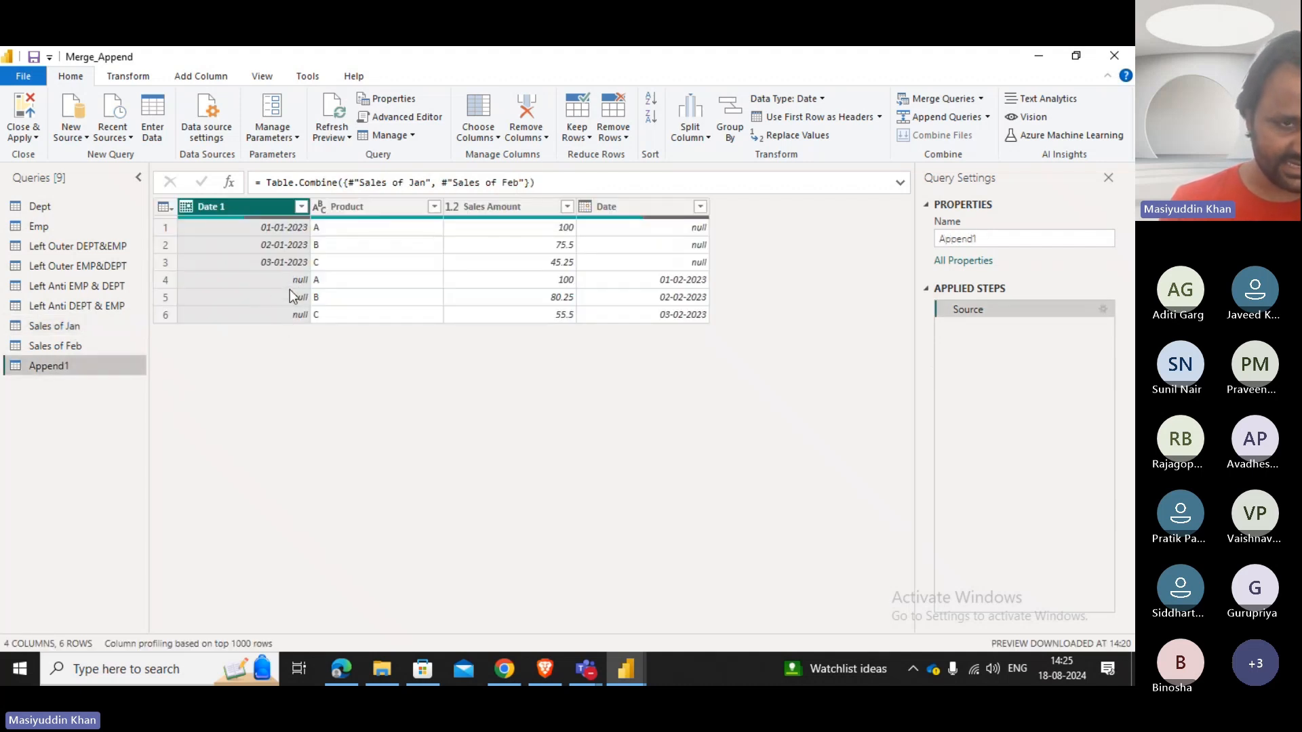
pyautogui.click(76, 349)
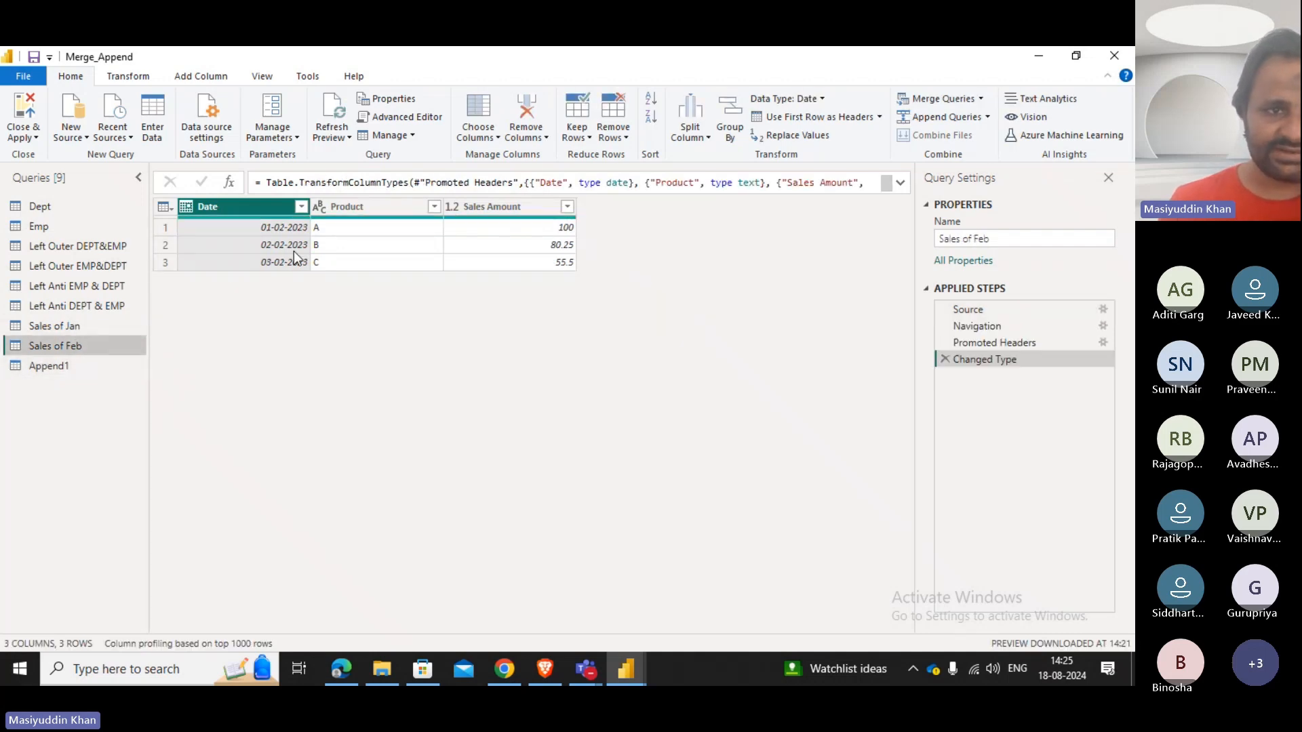
pyautogui.click(76, 368)
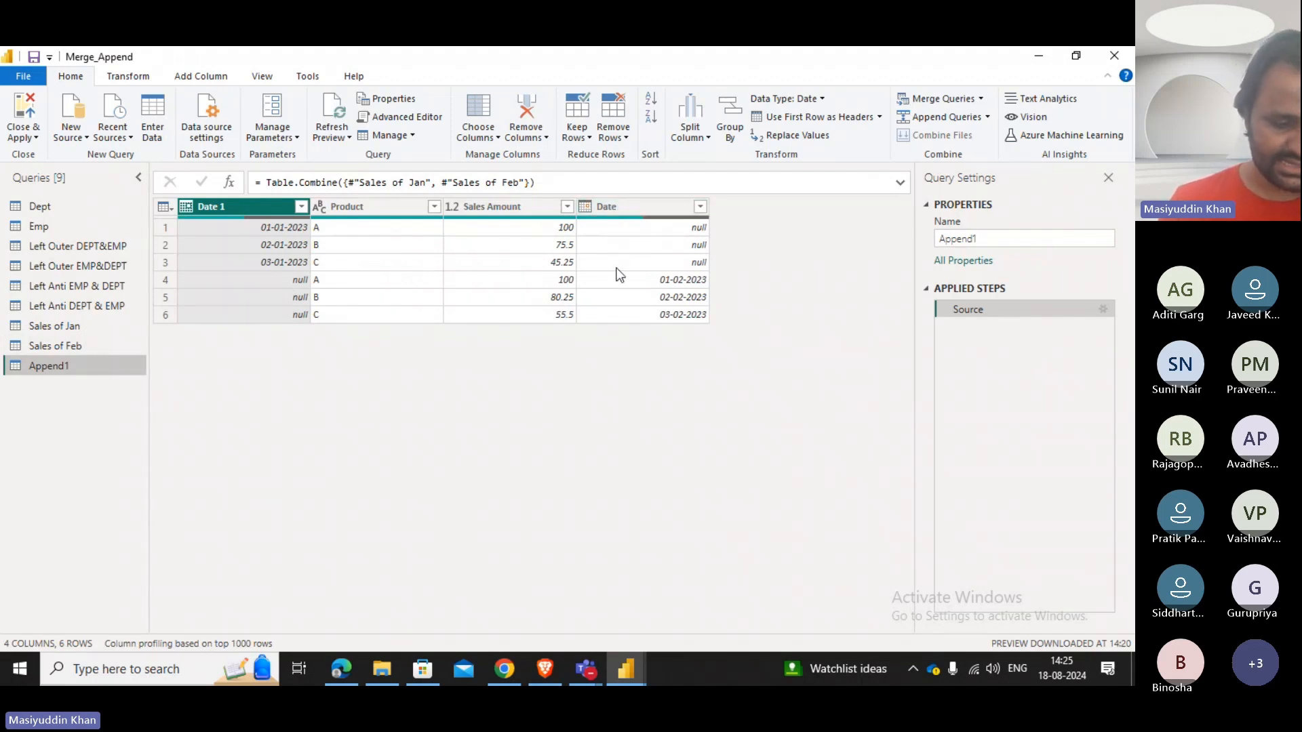
# Rename the Date 1 column of the Sales of Jan query back to Date, and recheck the appended query.
pyautogui.click(55, 324)
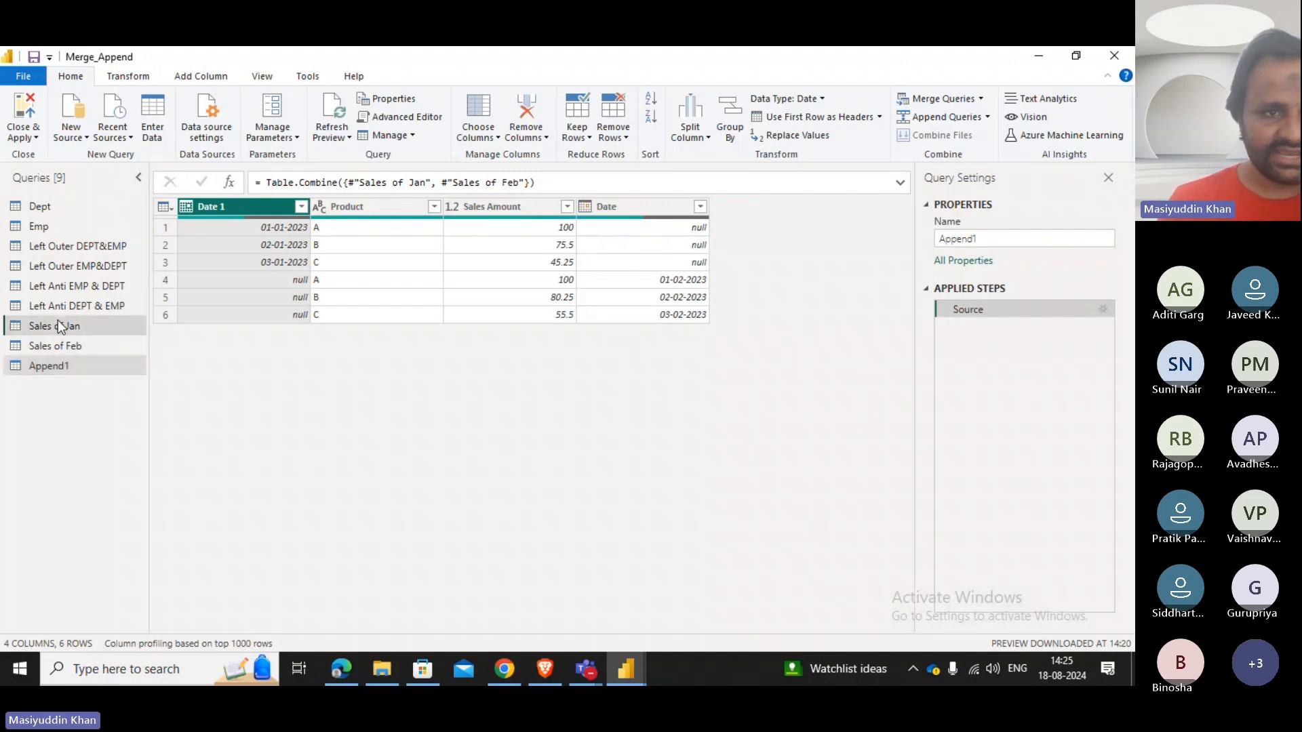
pyautogui.doubleClick(239, 206)
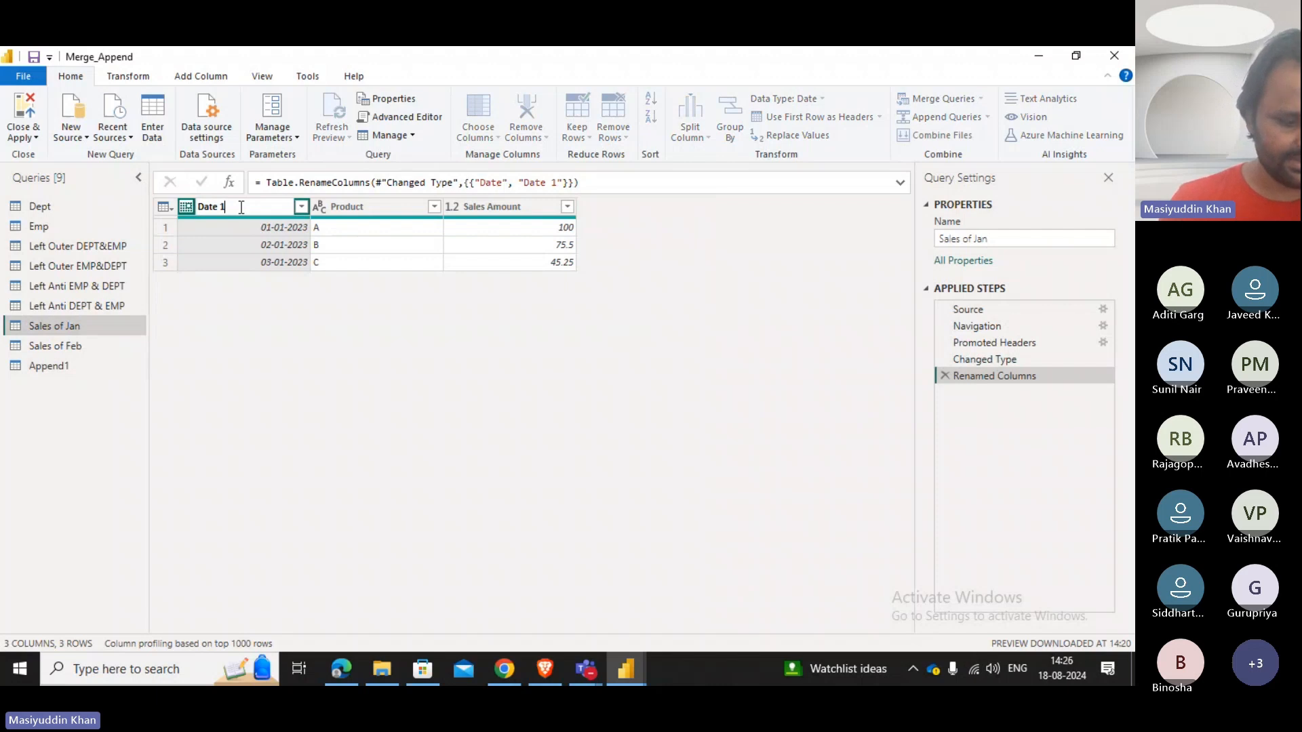
pyautogui.press('BackSpace')
pyautogui.press('BackSpace')
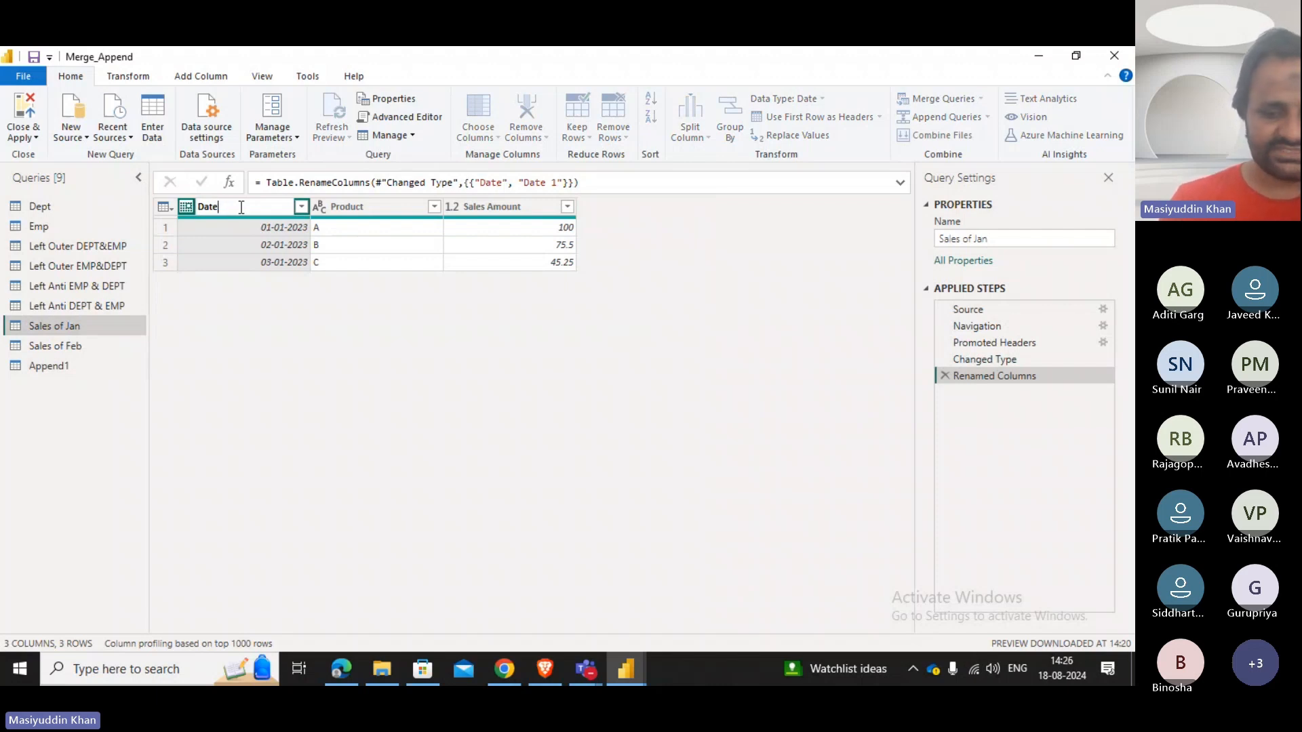
pyautogui.press('Return')
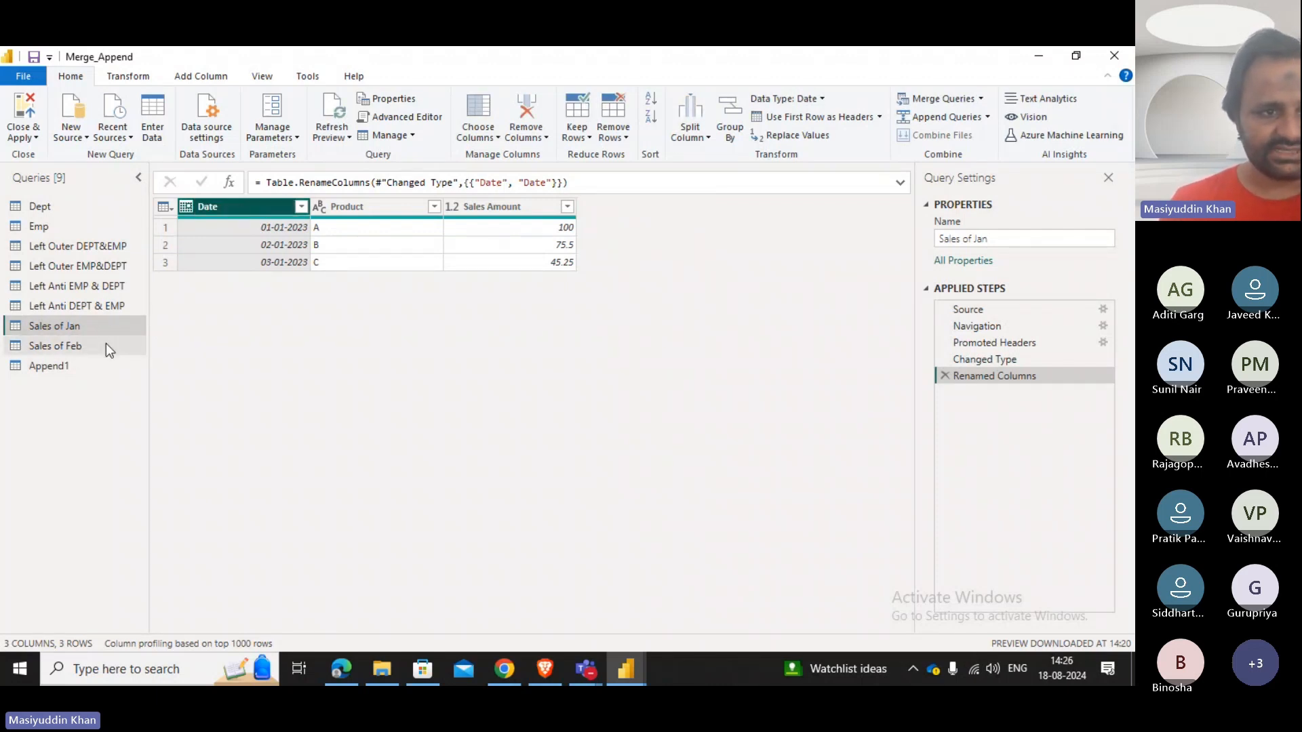
pyautogui.click(76, 353)
pyautogui.click(76, 359)
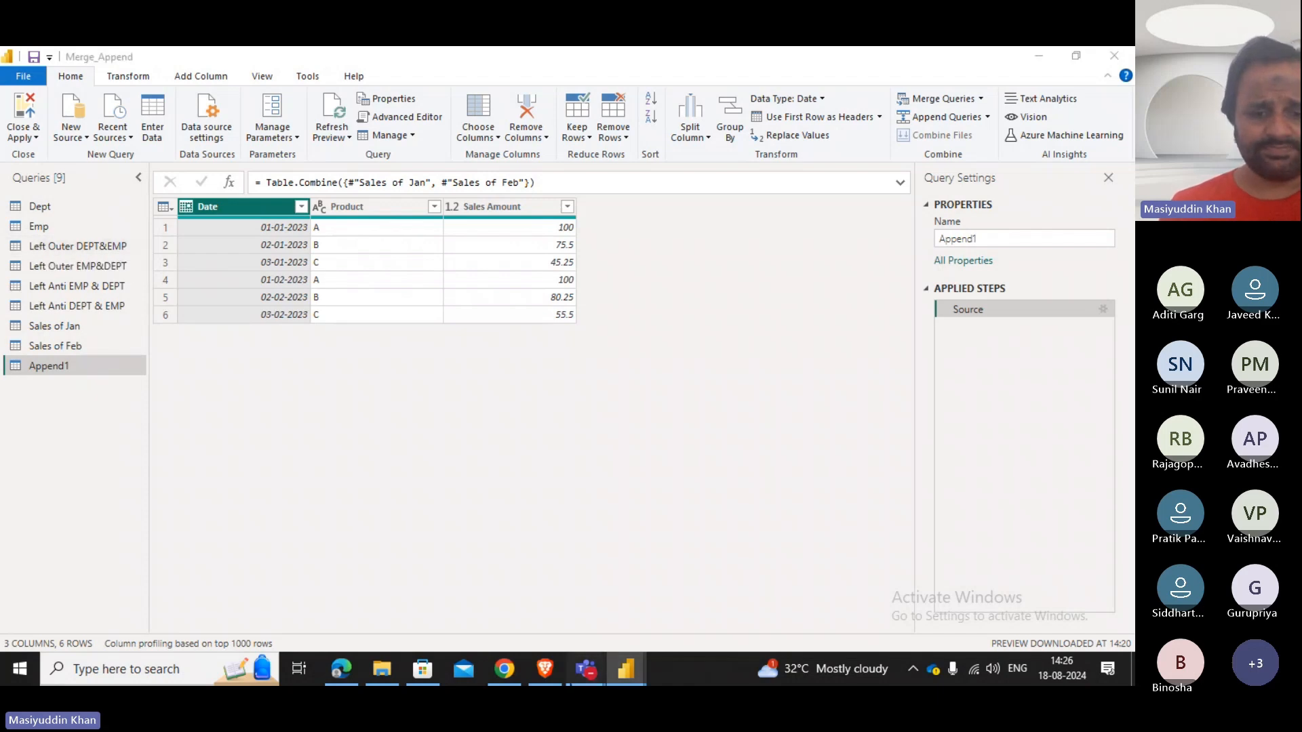
# Check the Microsoft Teams meeting chat for new questions, and minimize the meeting window.
pyautogui.moveTo(585, 669)
pyautogui.click(567, 629)
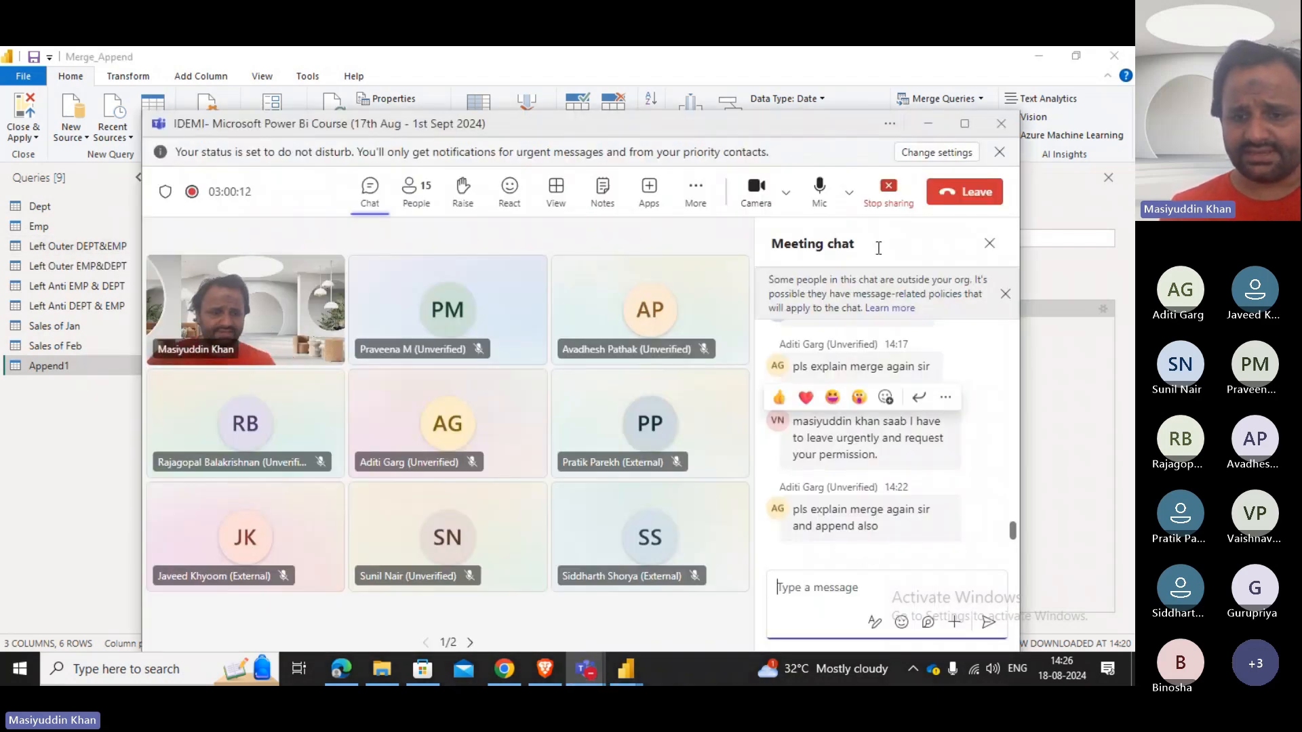
pyautogui.click(928, 123)
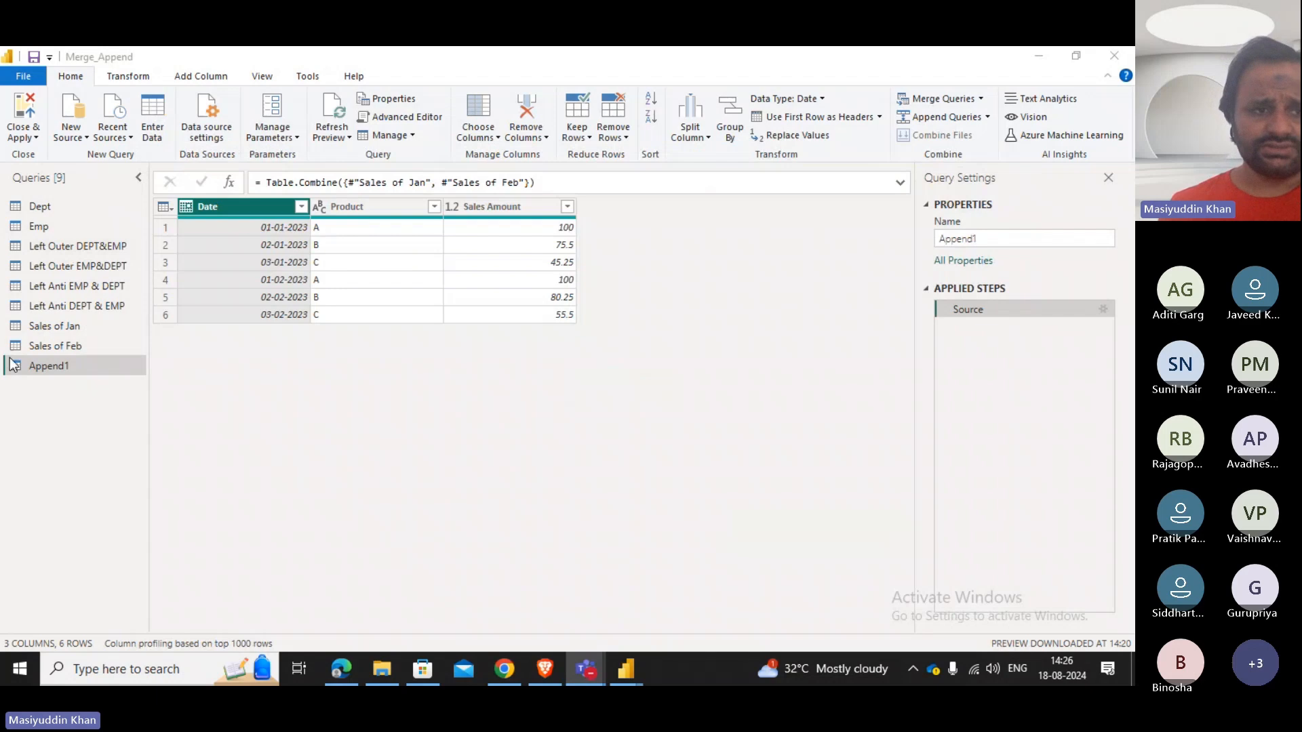
# Review the Dept and Emp queries by switching between them, ending on Dept.
pyautogui.click(41, 206)
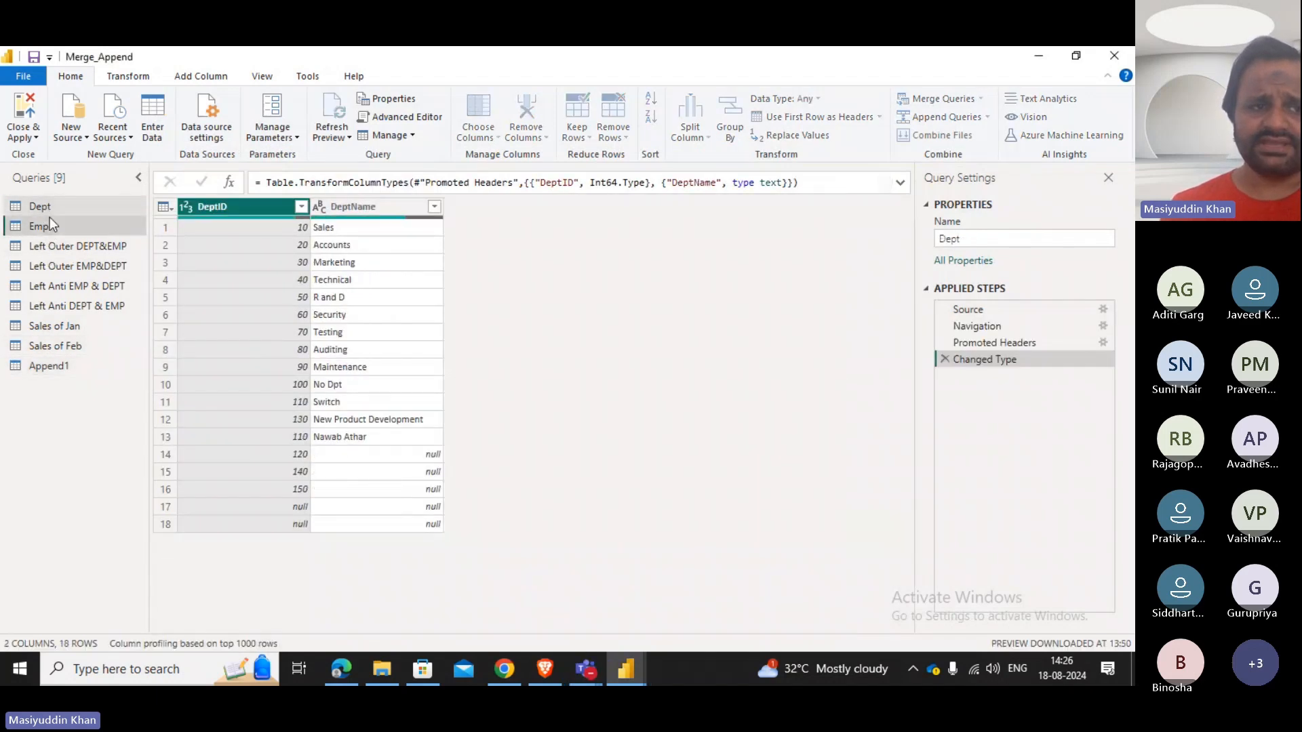
pyautogui.click(50, 221)
pyautogui.click(51, 209)
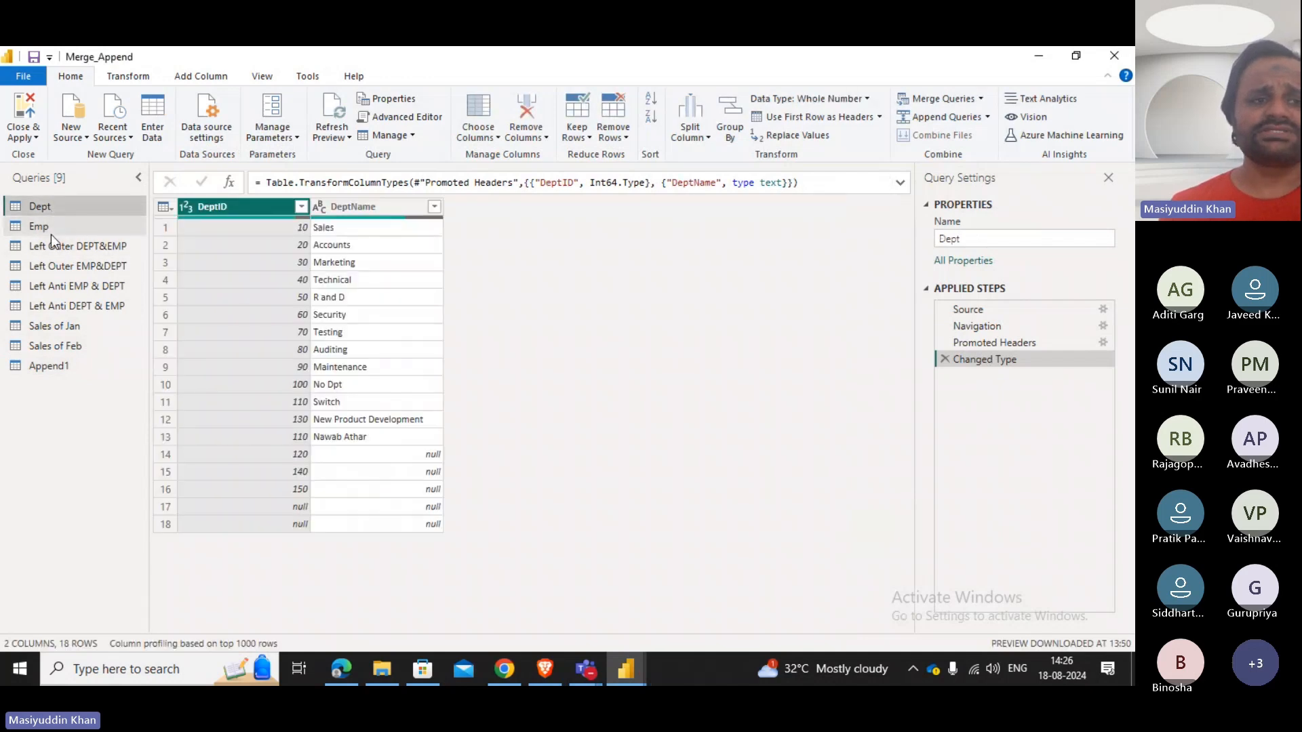
pyautogui.click(51, 234)
pyautogui.click(51, 210)
pyautogui.click(51, 218)
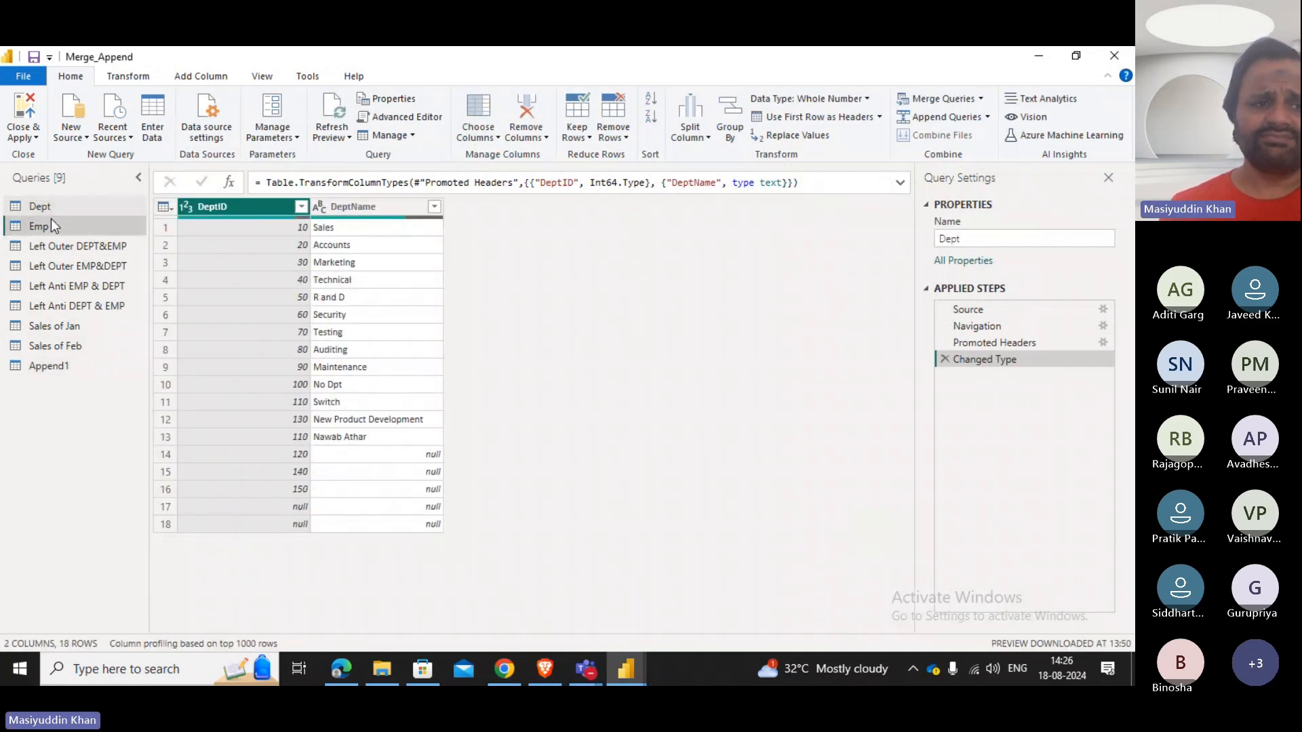
pyautogui.click(54, 210)
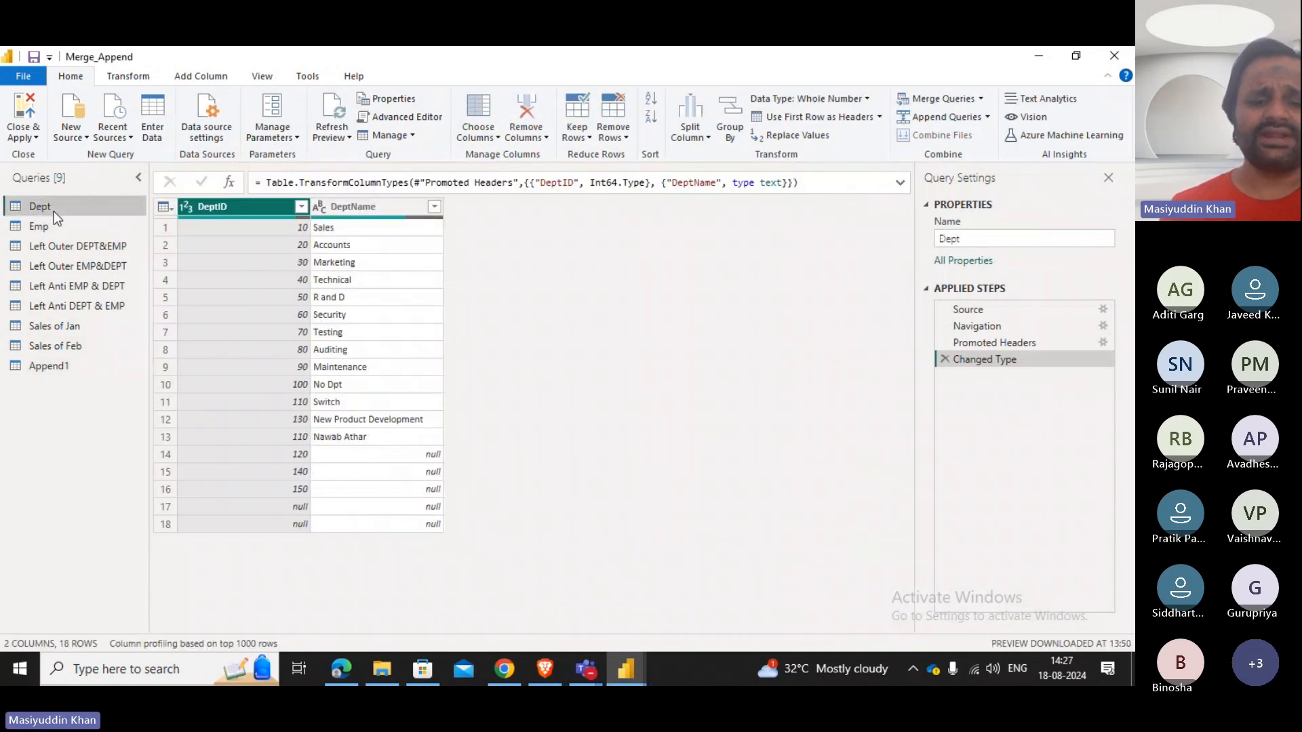
# Switch to Chrome and read the Left outer join article on Microsoft Learn, including its merge settings, column expansion and resulting table.
pyautogui.click(506, 653)
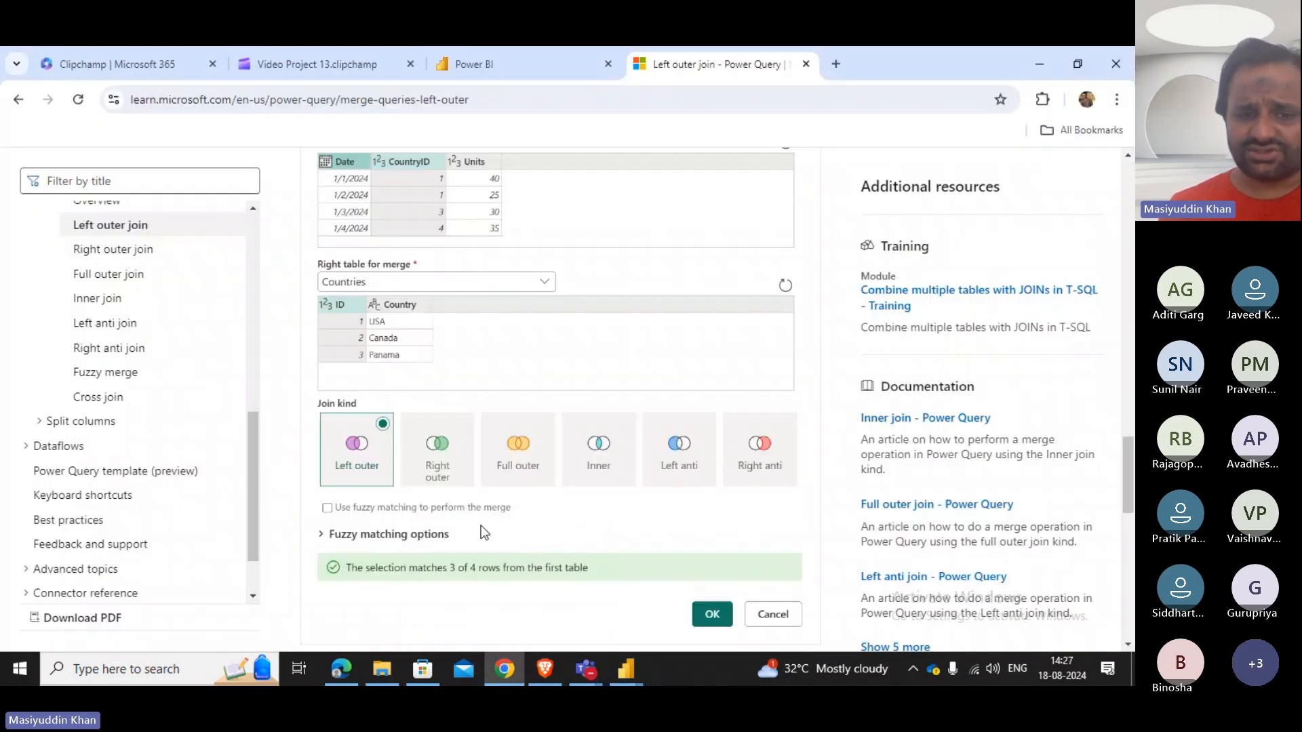
pyautogui.scroll(-1, 473, 502)
pyautogui.scroll(-8, 473, 502)
pyautogui.scroll(2, 482, 483)
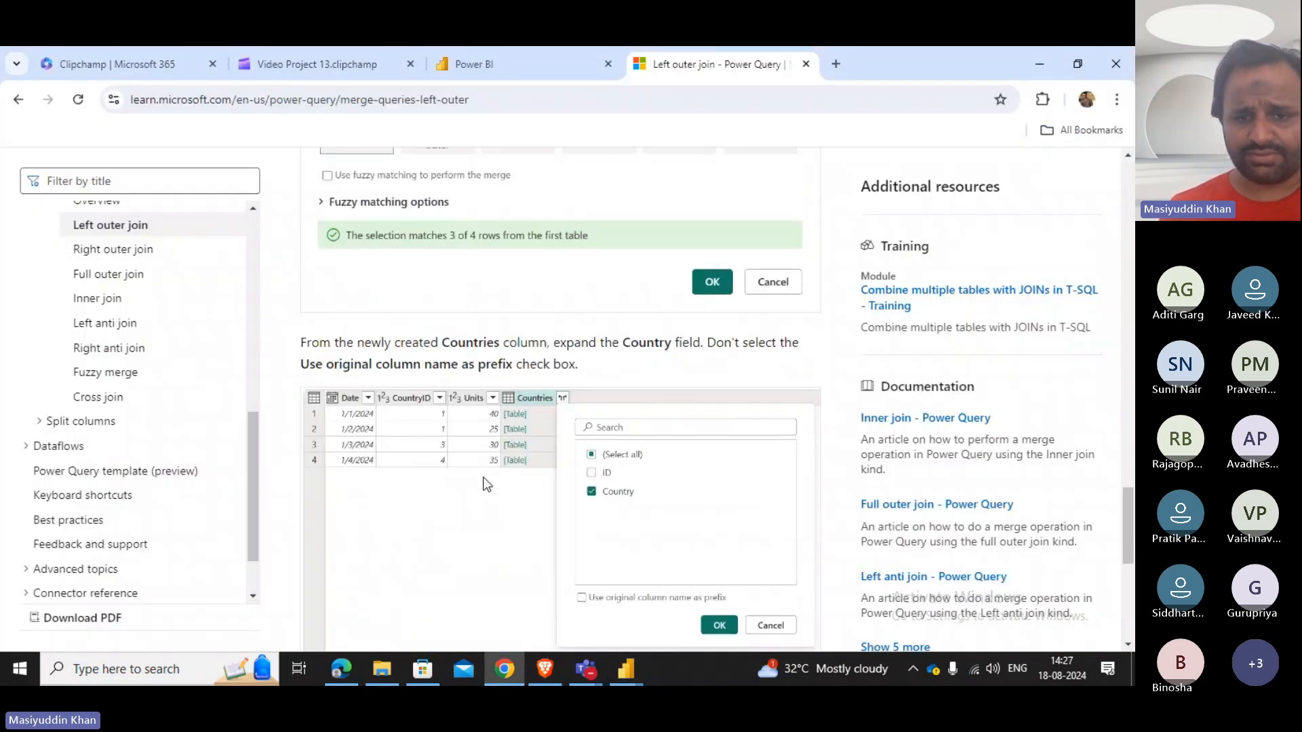
pyautogui.scroll(-4, 506, 361)
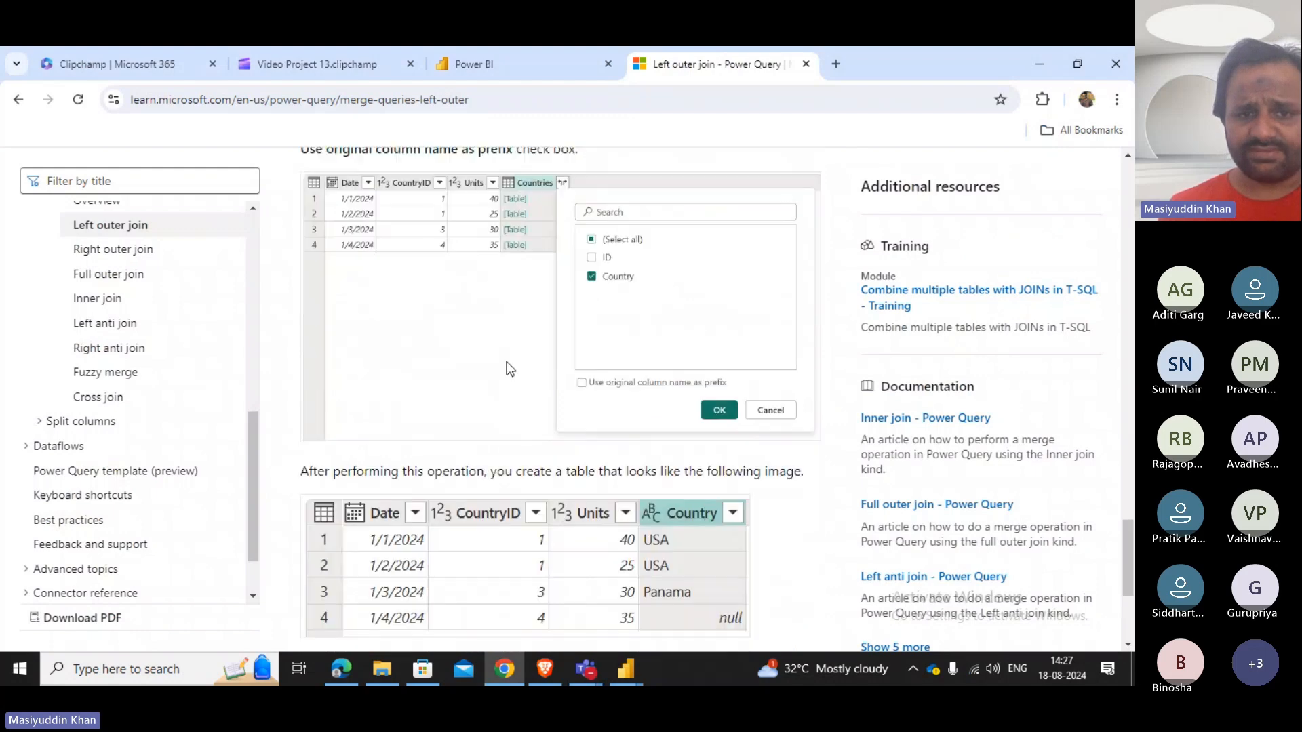
pyautogui.scroll(-3, 508, 366)
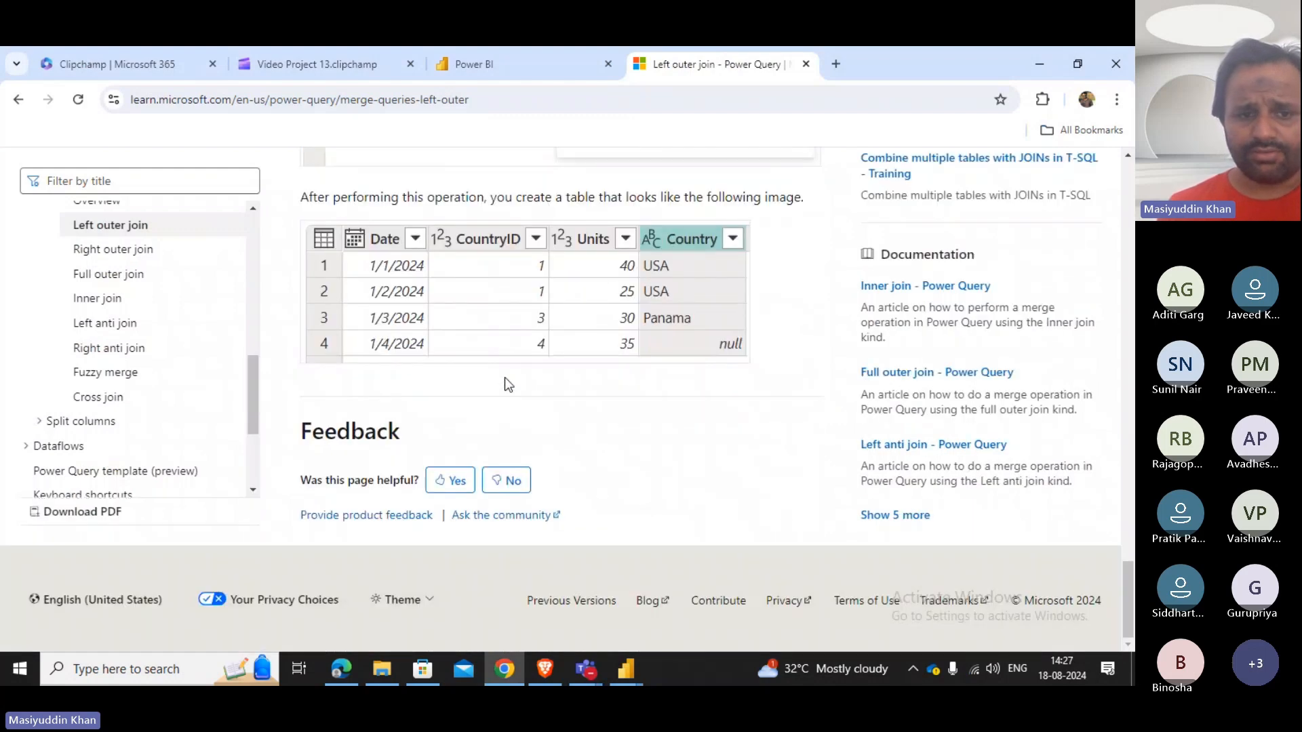
pyautogui.scroll(8, 506, 381)
pyautogui.scroll(5, 504, 377)
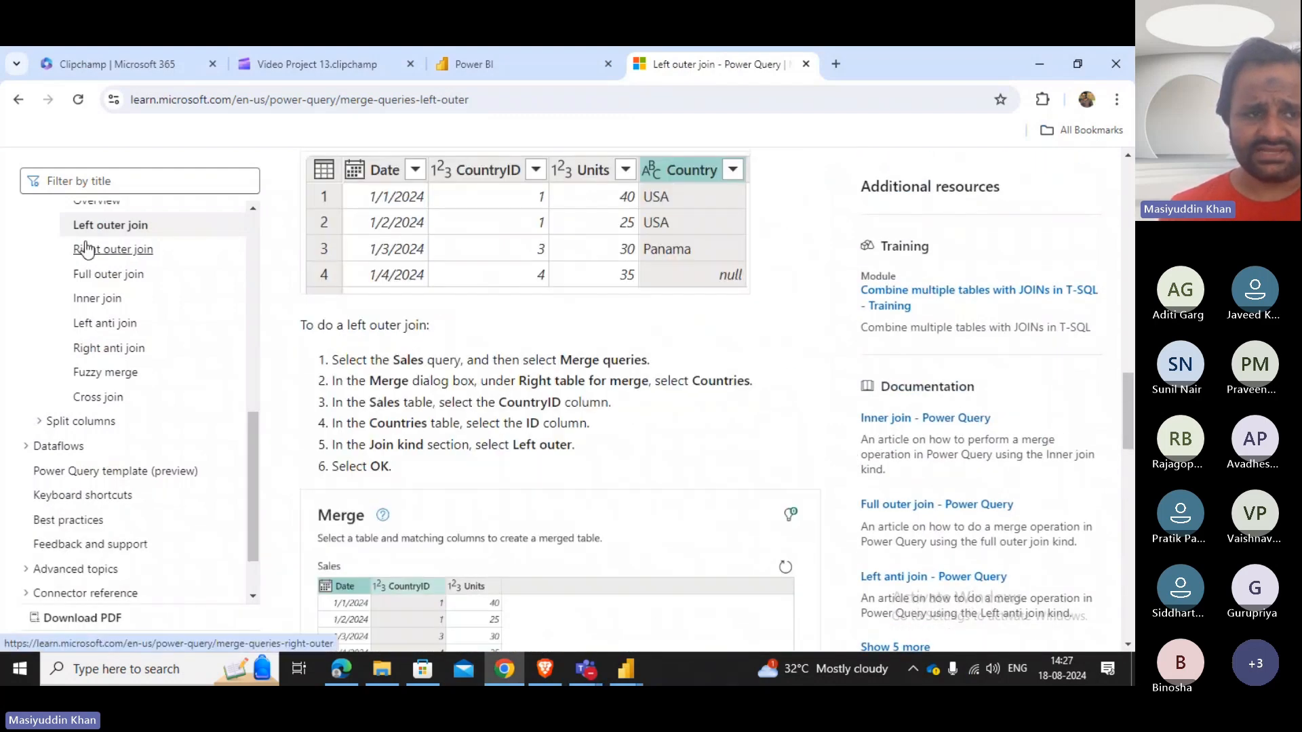
pyautogui.scroll(1, 387, 459)
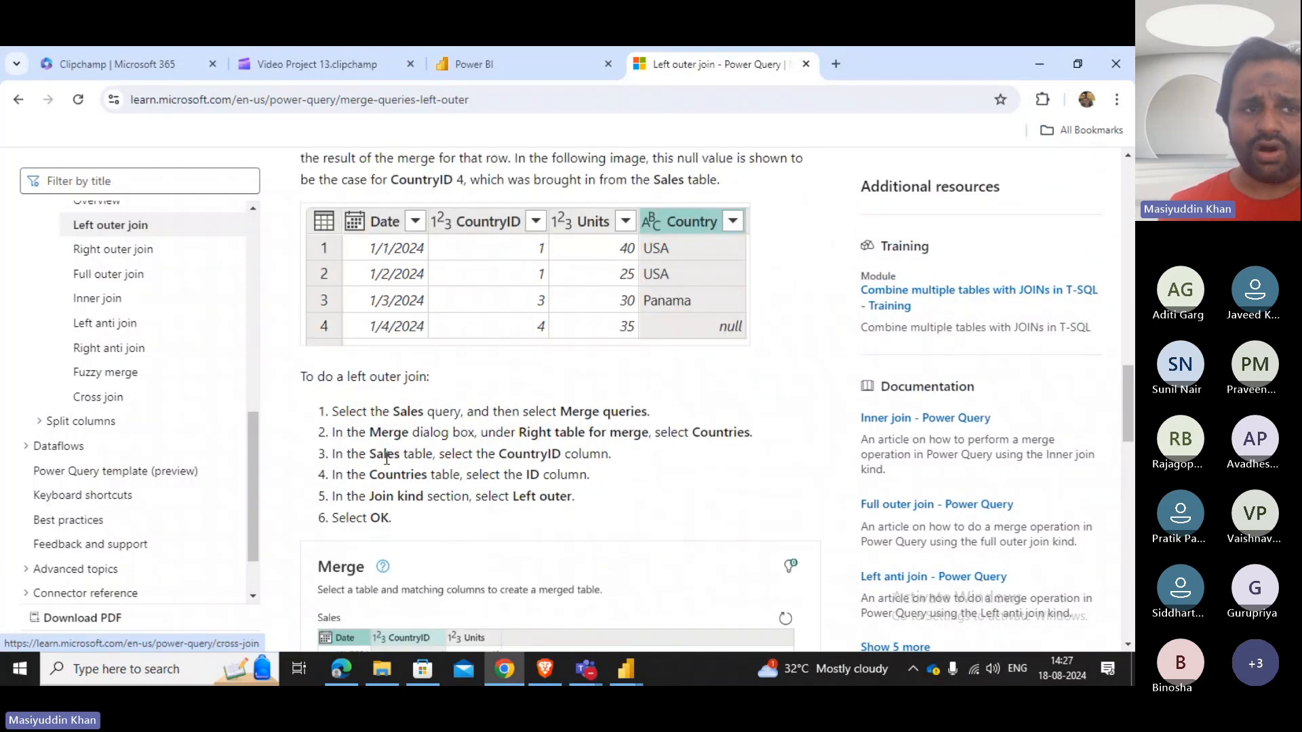
pyautogui.scroll(15, 386, 459)
# Select the Left outer join article's web address, and examine the diagram of its left, right and merged tables.
pyautogui.click(135, 109)
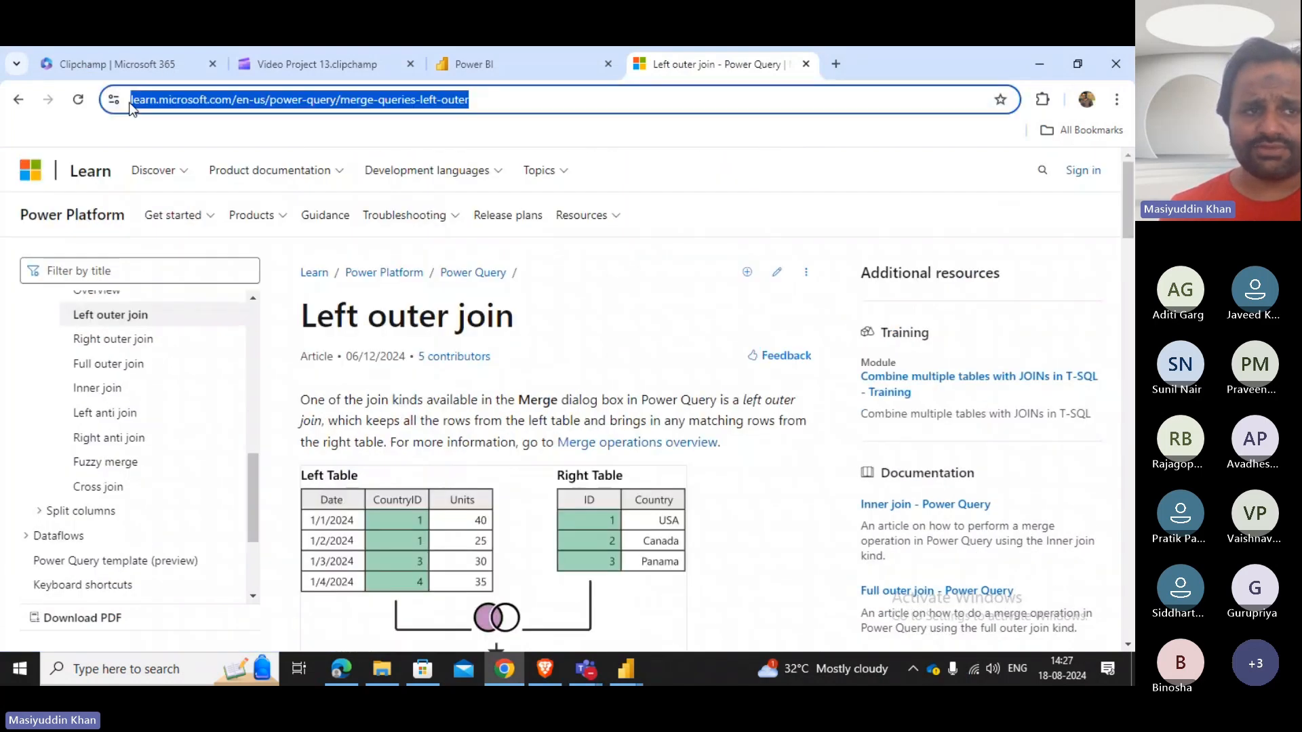
pyautogui.click(191, 110)
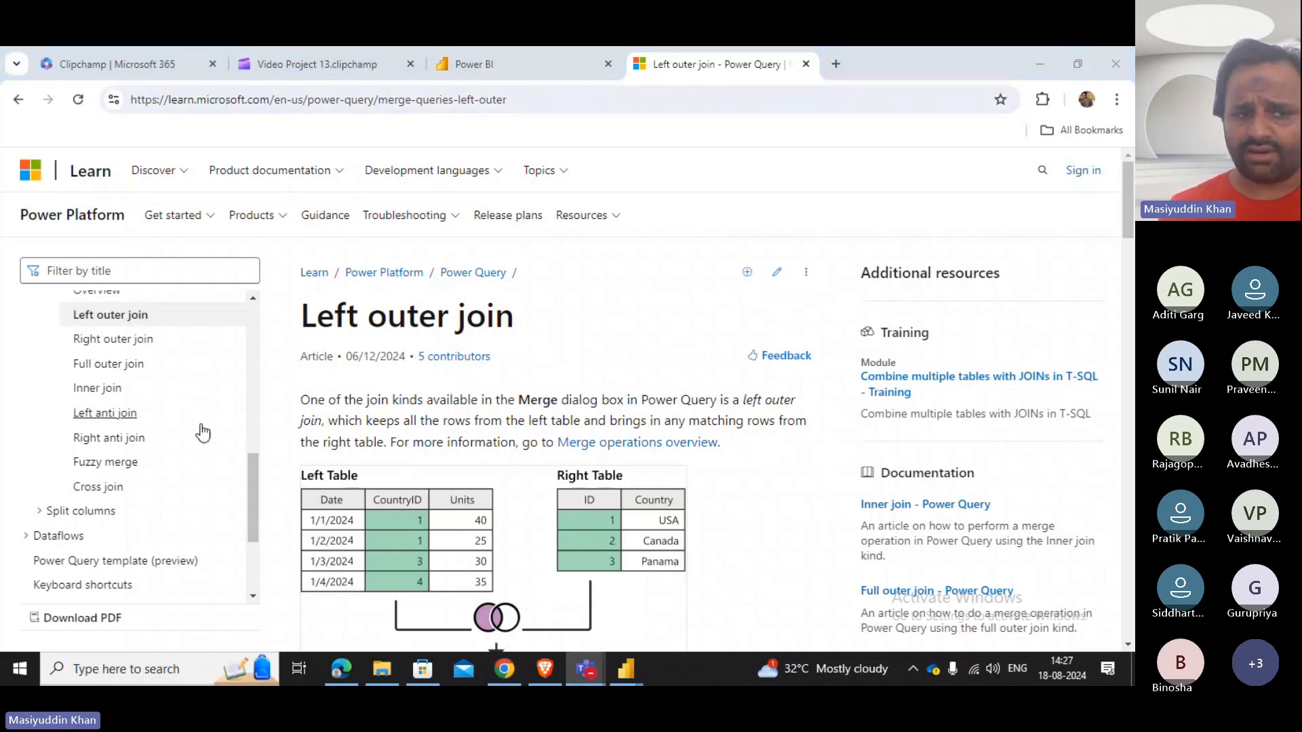
pyautogui.scroll(-1, 384, 395)
pyautogui.scroll(-1, 384, 395)
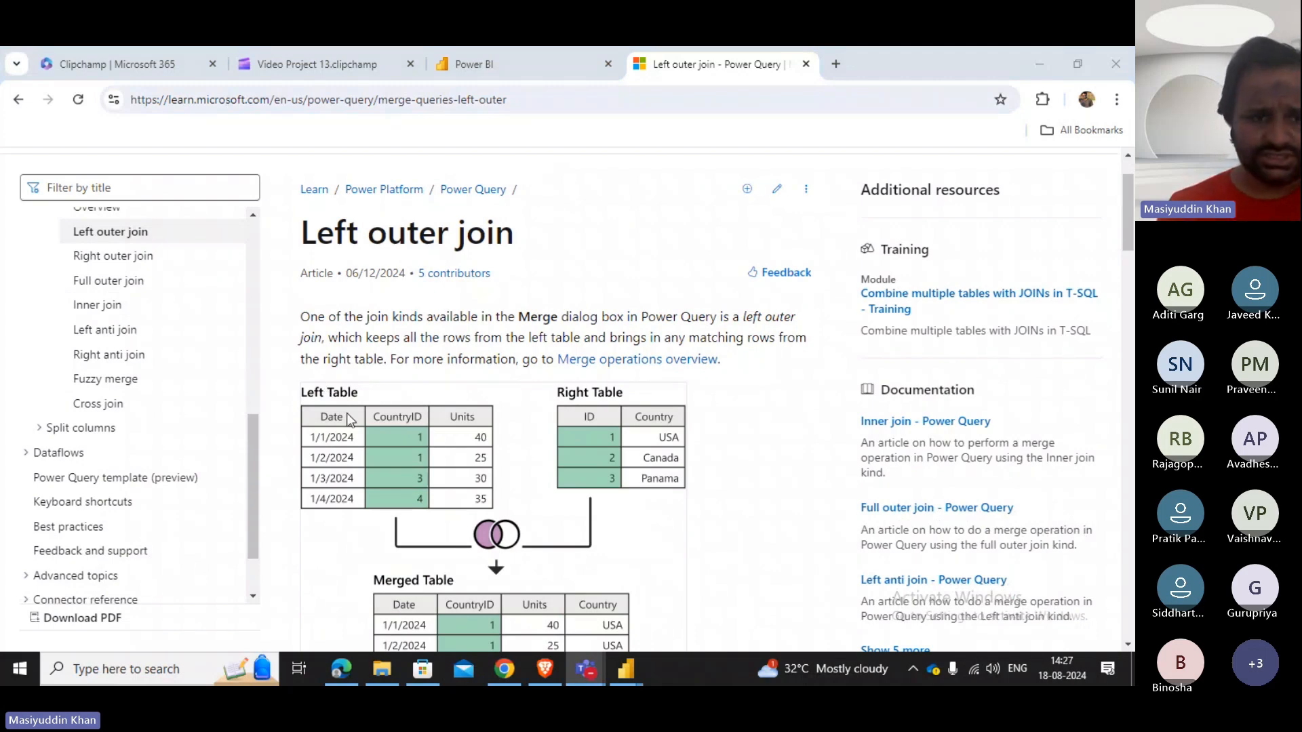
pyautogui.scroll(-1, 348, 413)
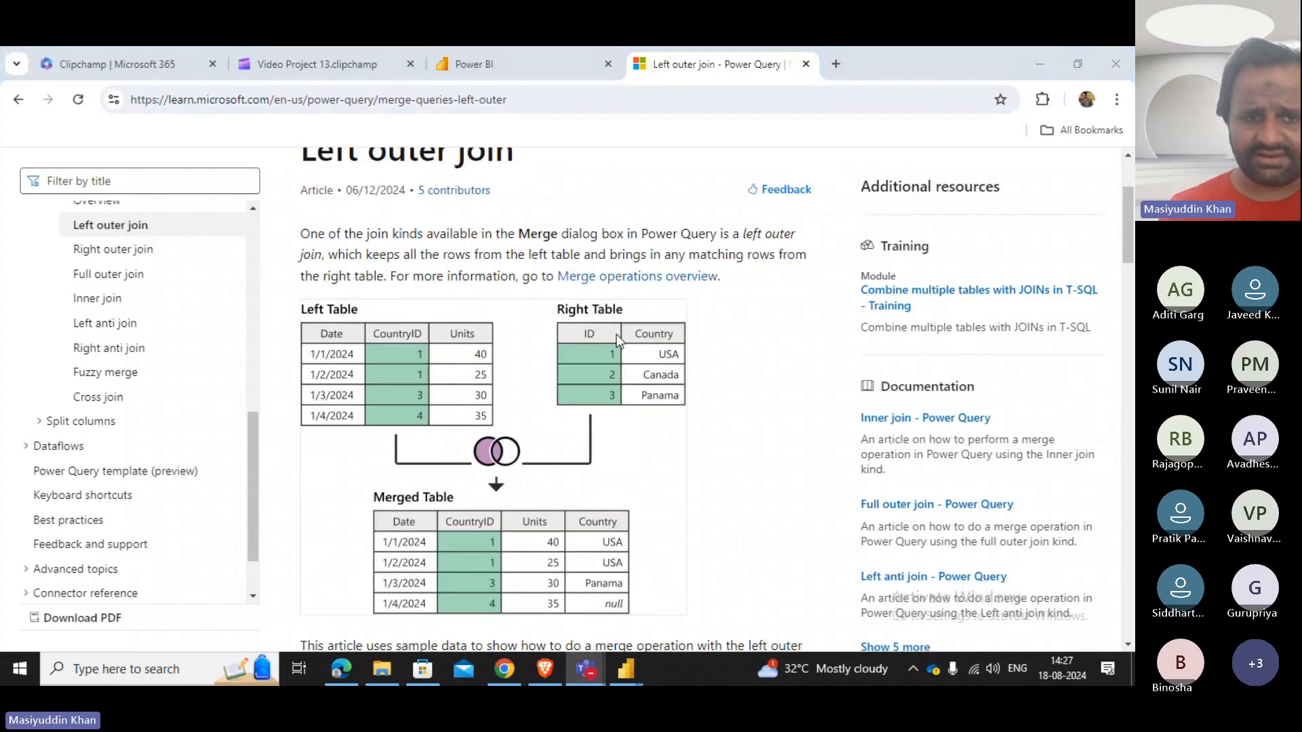
pyautogui.scroll(-1, 599, 354)
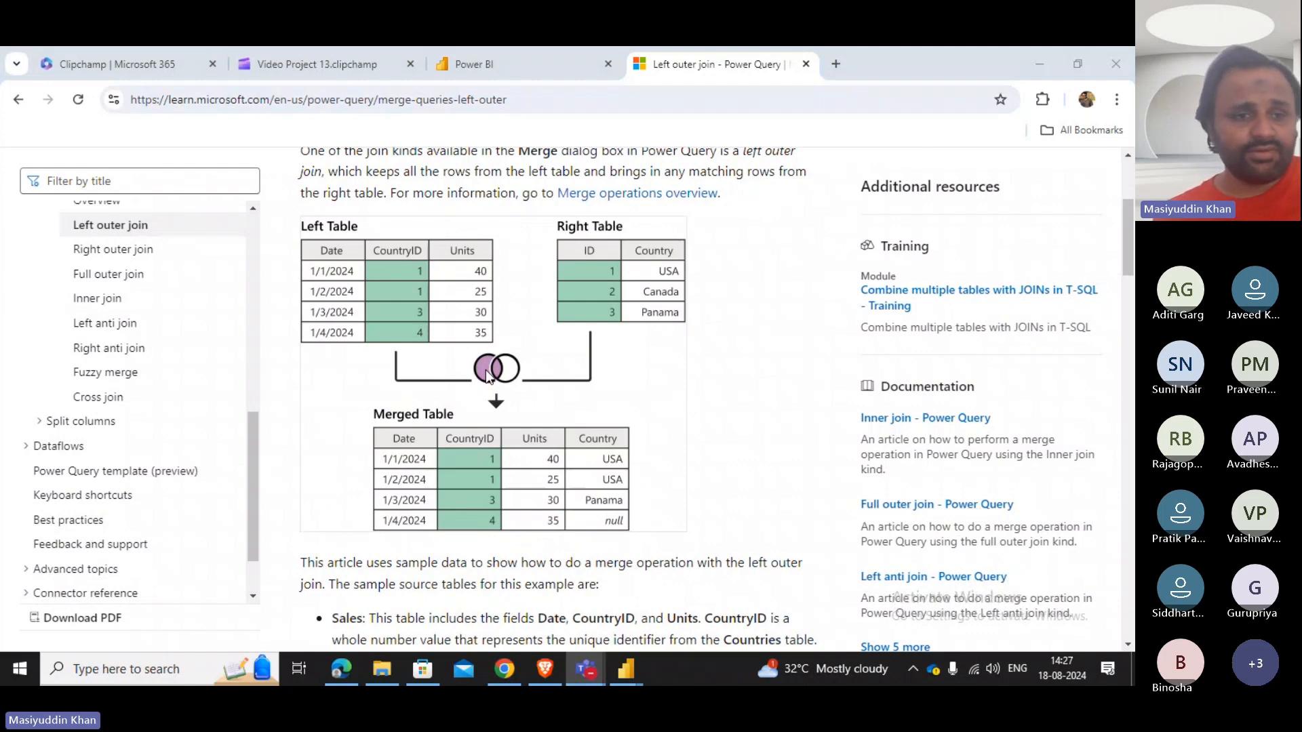
# Open the Left anti join article and examine its left, right and merged table diagram.
pyautogui.click(105, 323)
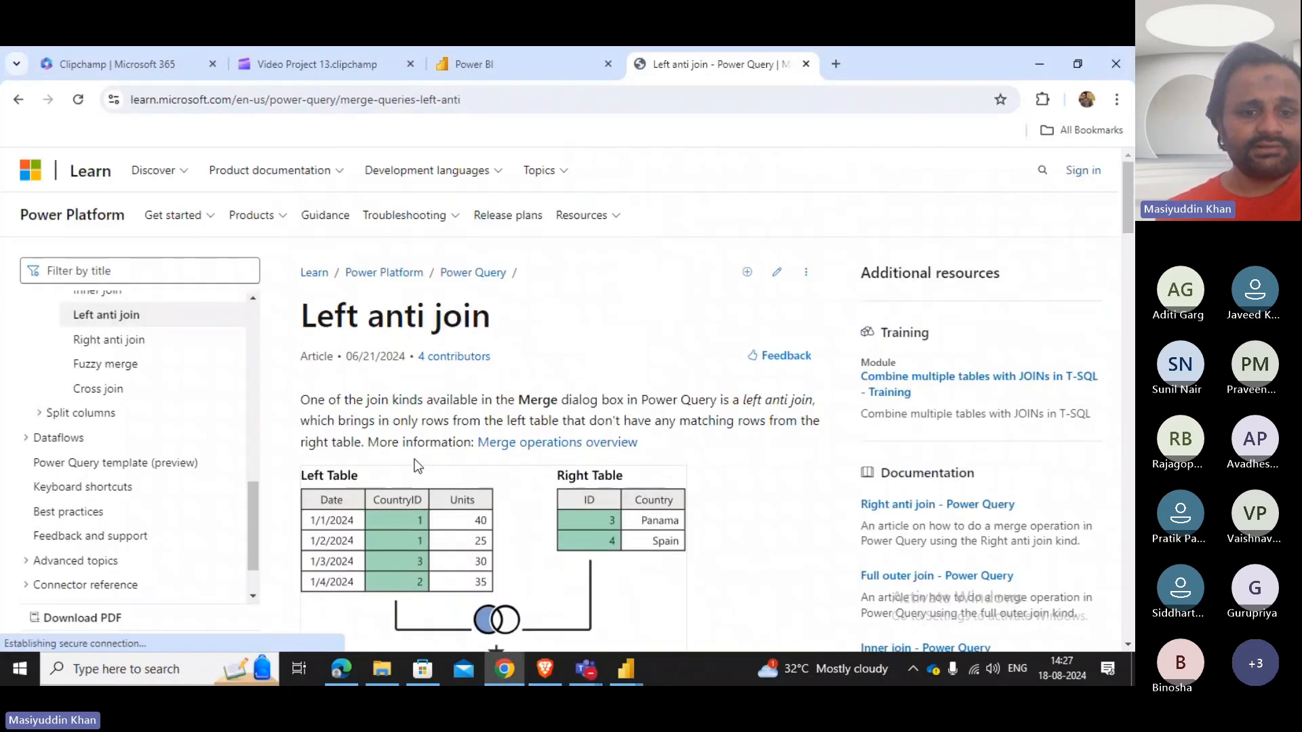
pyautogui.scroll(-5, 417, 465)
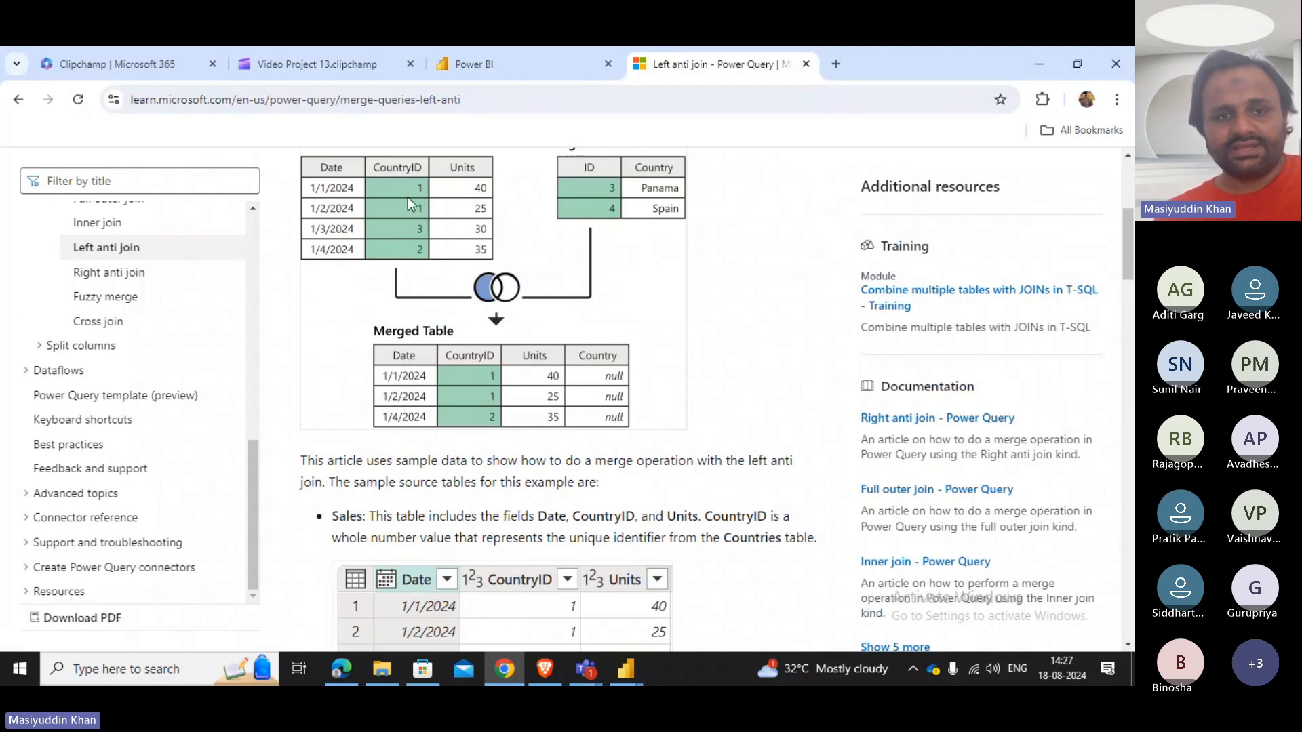
pyautogui.scroll(2, 393, 181)
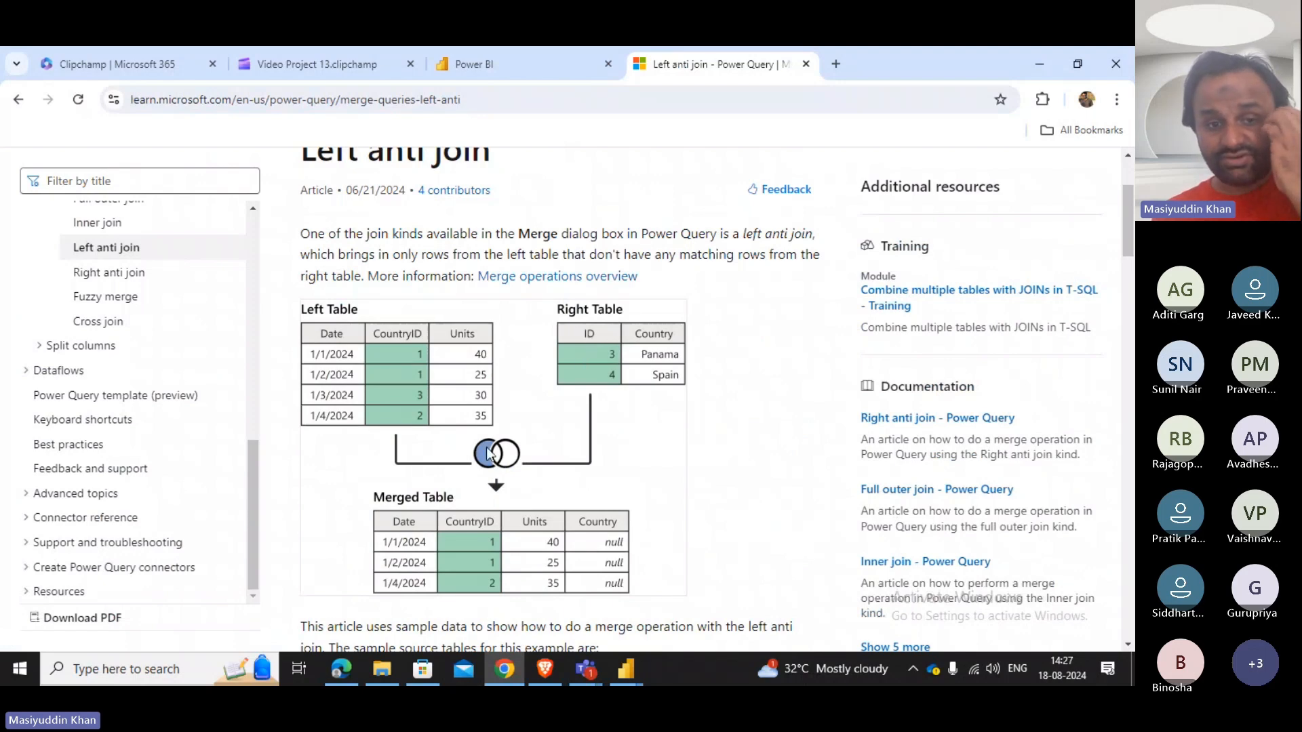
pyautogui.scroll(-2, 478, 478)
pyautogui.scroll(-1, 478, 478)
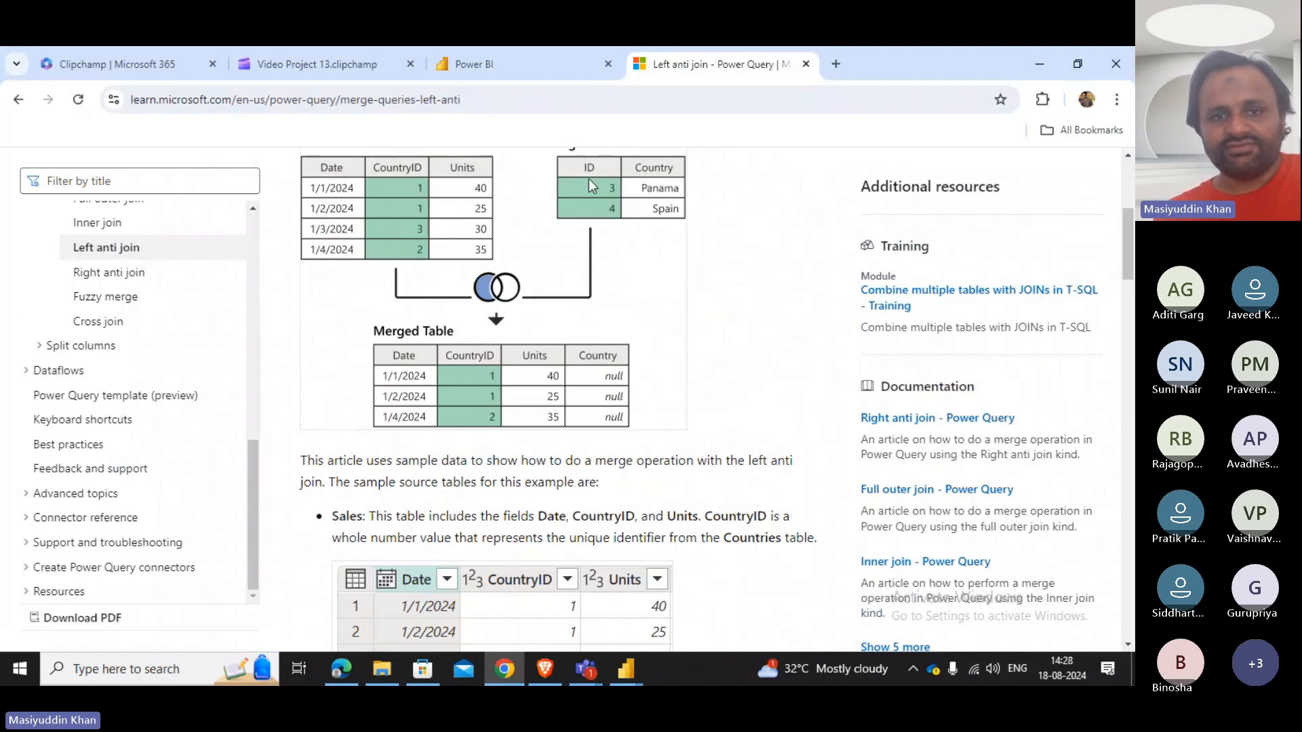
pyautogui.scroll(1, 596, 181)
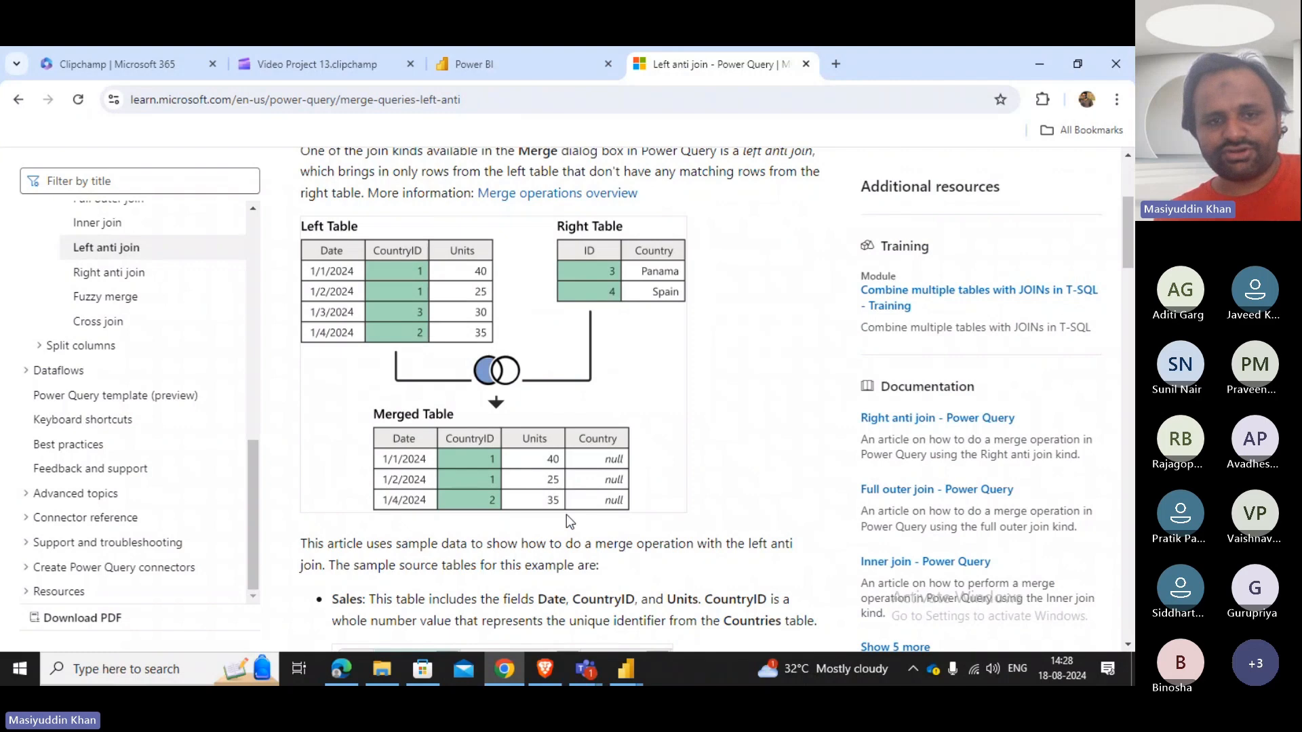
# Reopen the Left outer join article and compare its merged table diagram with the left anti join.
pyautogui.scroll(1, 87, 243)
pyautogui.scroll(2, 86, 243)
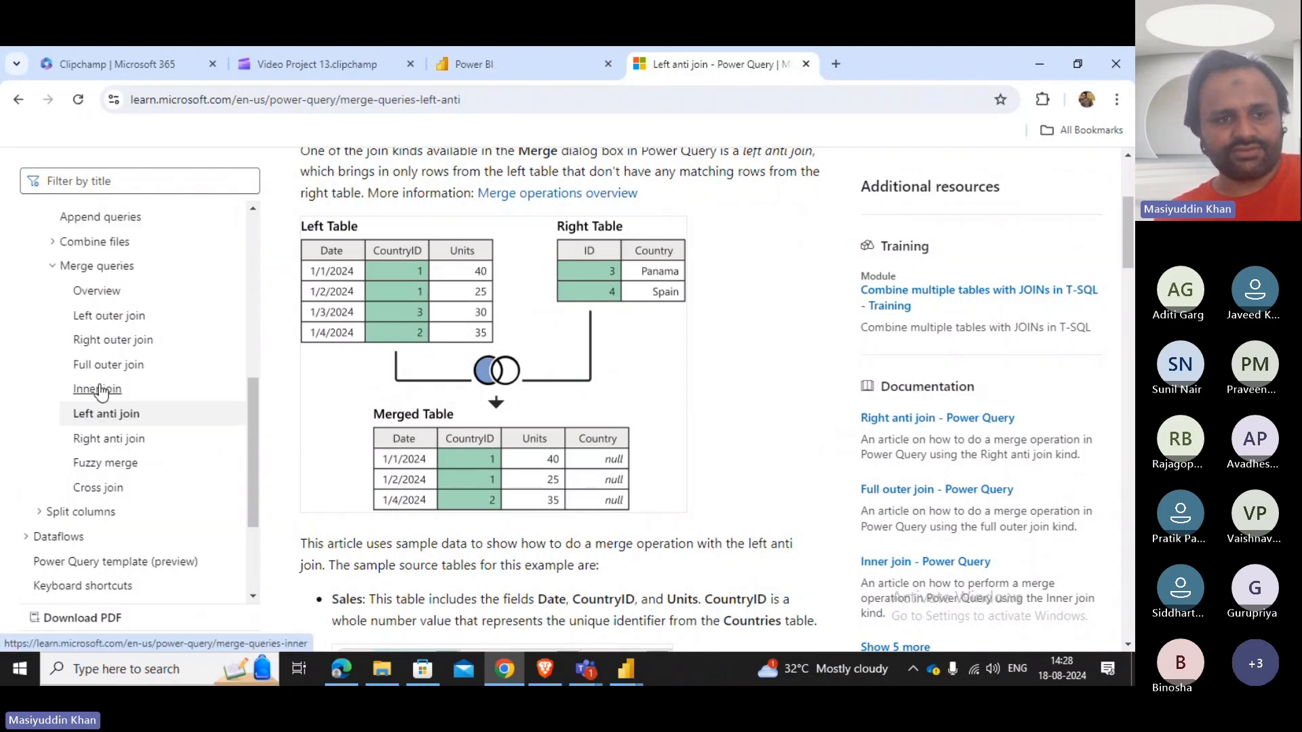
pyautogui.click(103, 317)
pyautogui.scroll(-4, 515, 499)
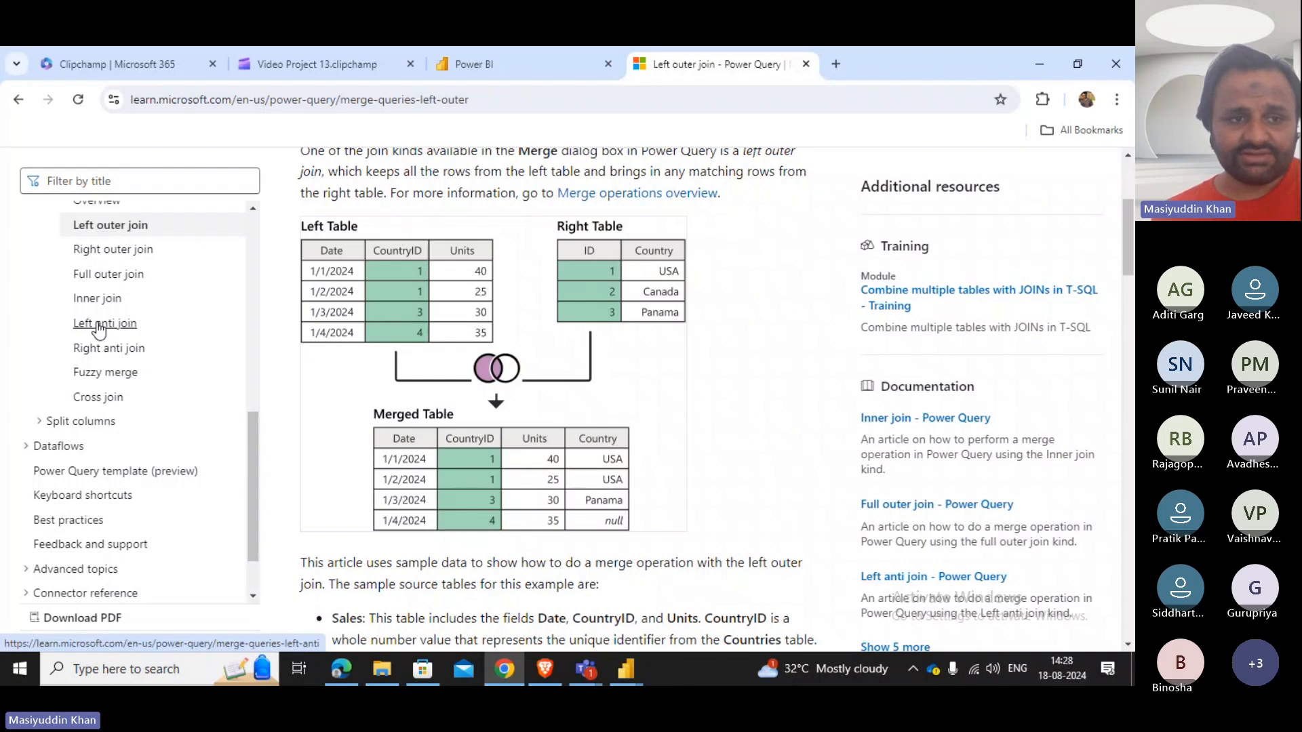
# Open the Right outer join article and review its table diagram, sample source tables and merge instructions.
pyautogui.click(125, 253)
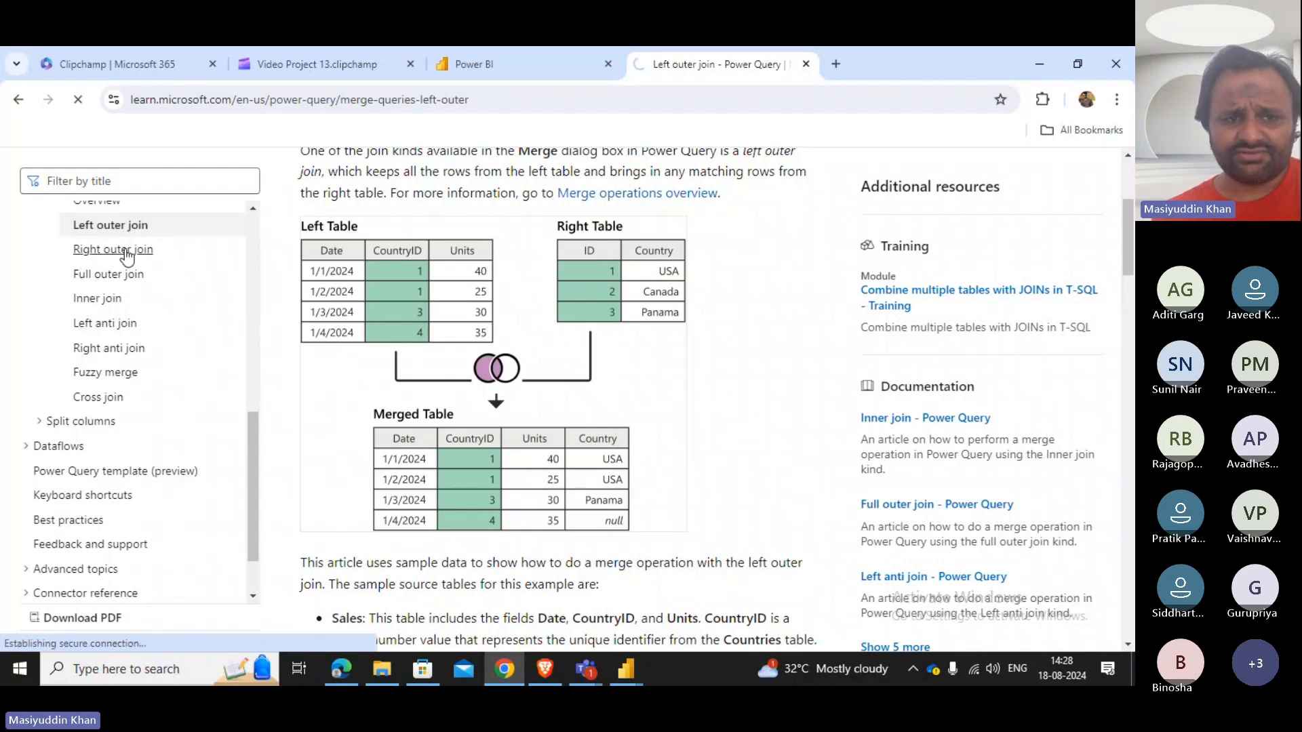
pyautogui.scroll(-3, 447, 290)
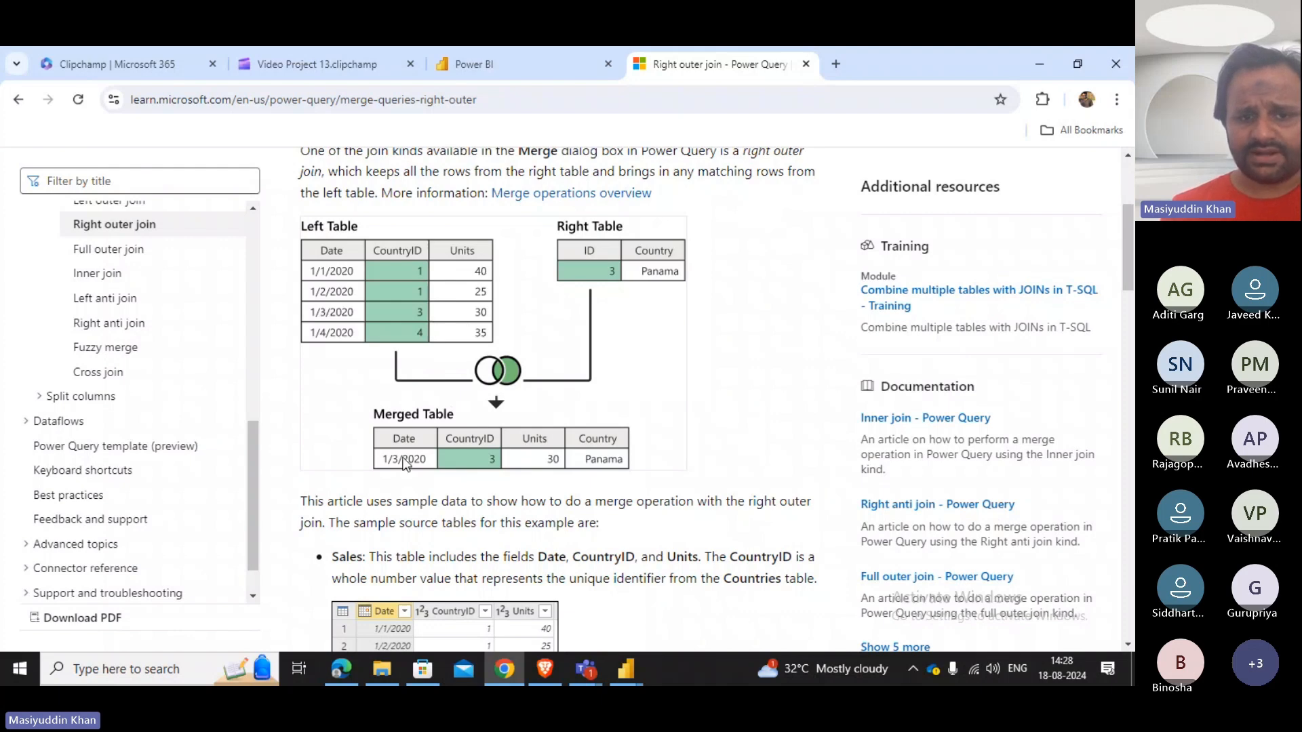
pyautogui.scroll(-5, 475, 425)
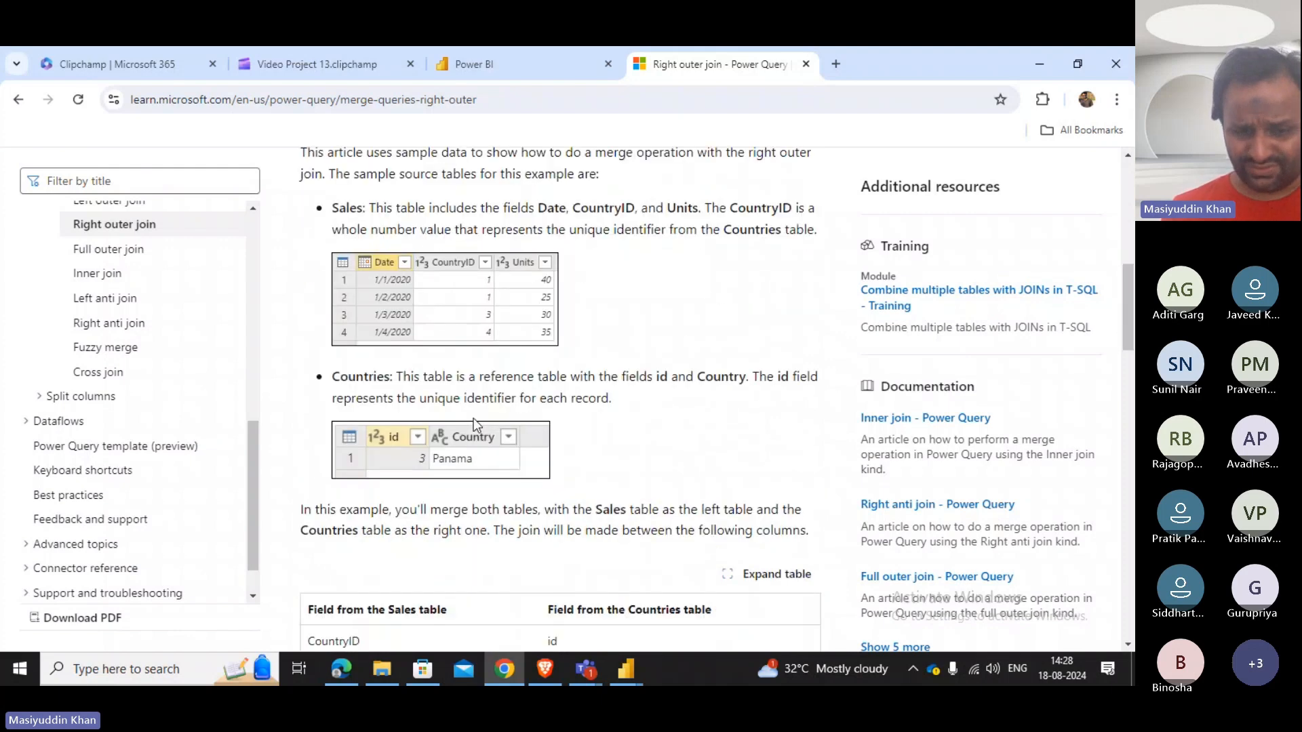
pyautogui.scroll(-6, 475, 424)
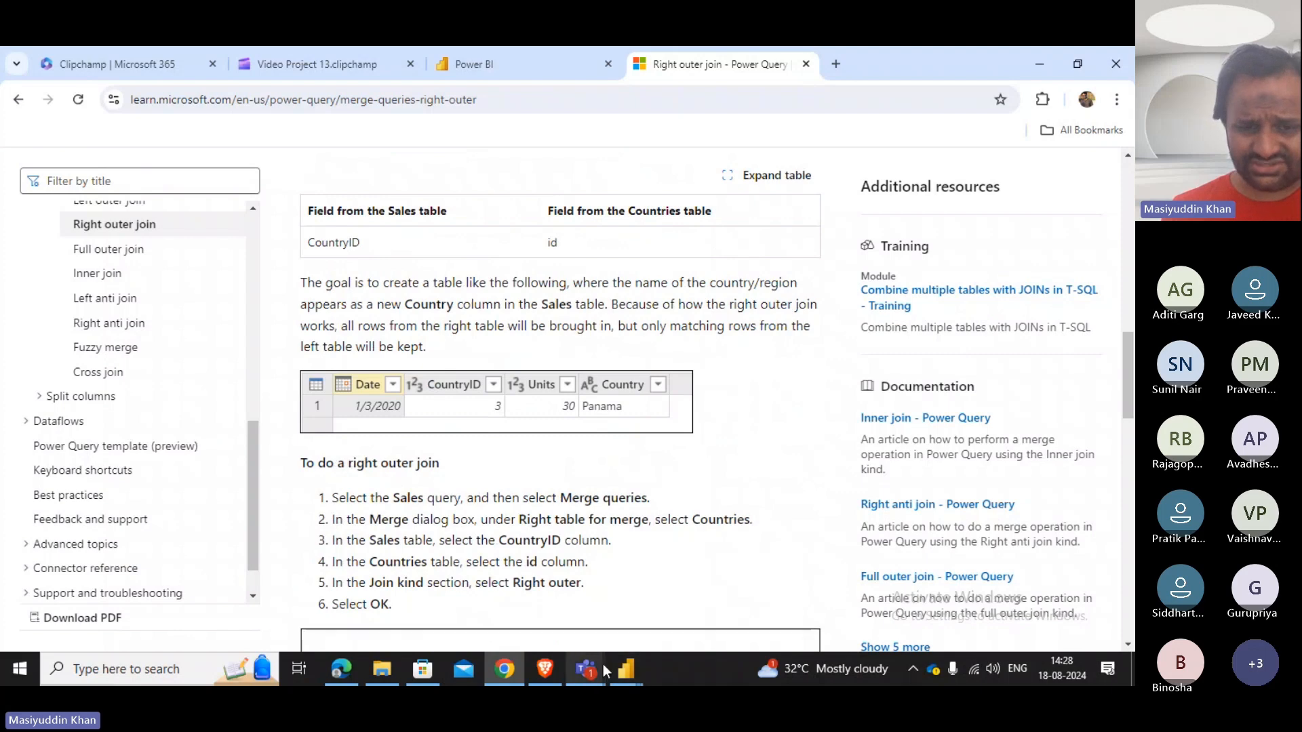
# Read the newest question in the Microsoft Teams meeting chat, and minimize the meeting window.
pyautogui.moveTo(603, 664)
pyautogui.click(499, 582)
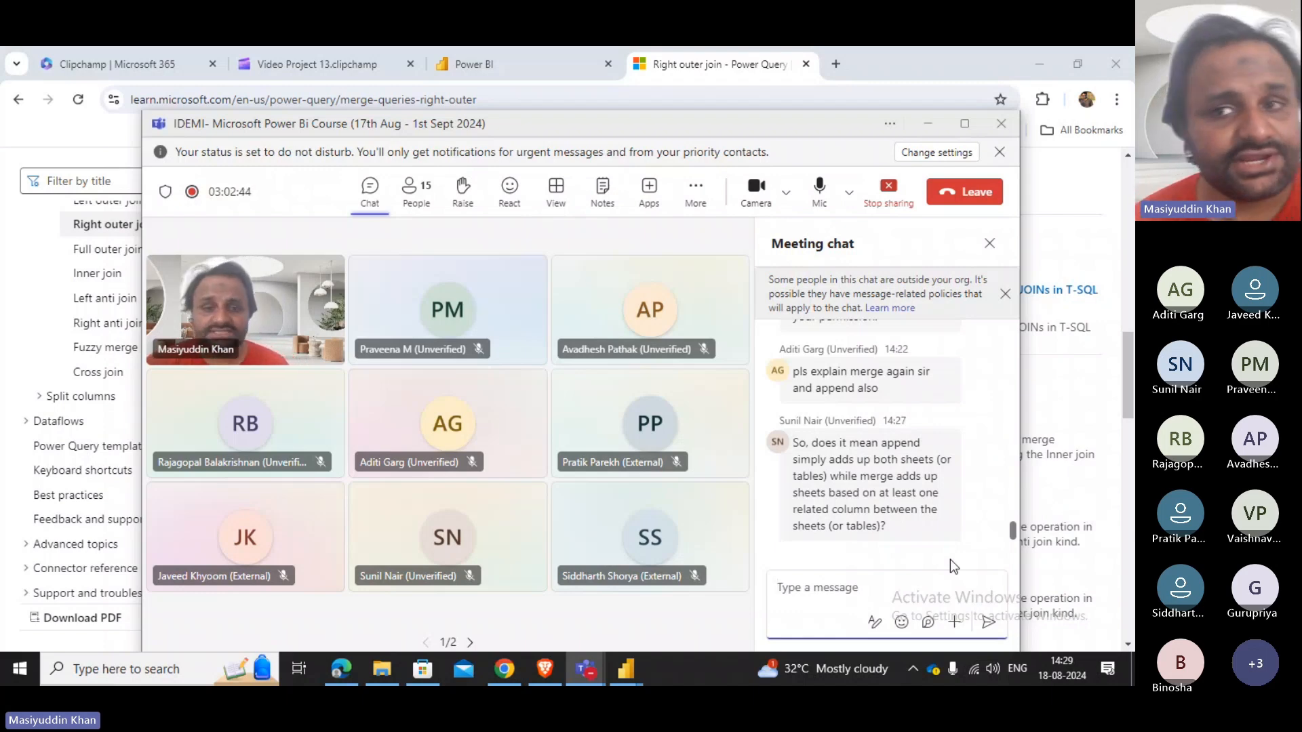
pyautogui.click(928, 125)
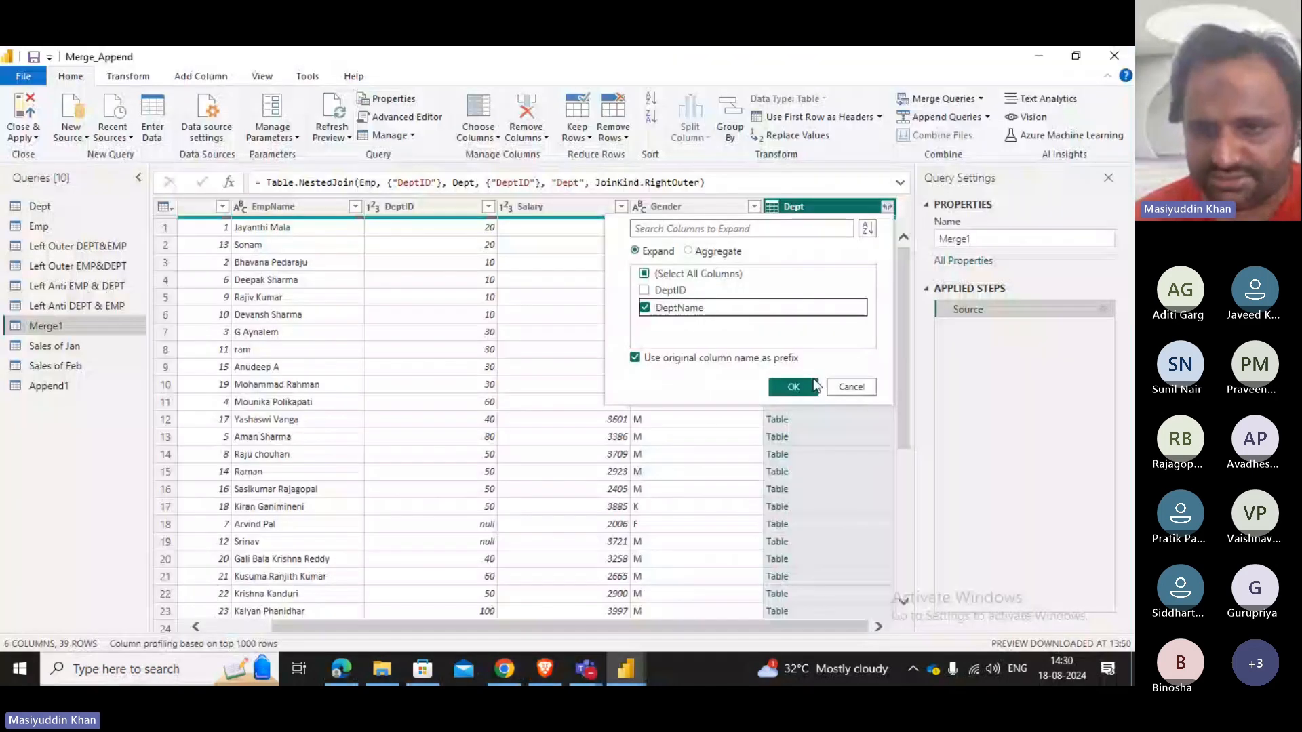
# Expand the Dept column of Merge1 to DeptName with the original column name as prefix, and inspect the final rows.
pyautogui.click(813, 386)
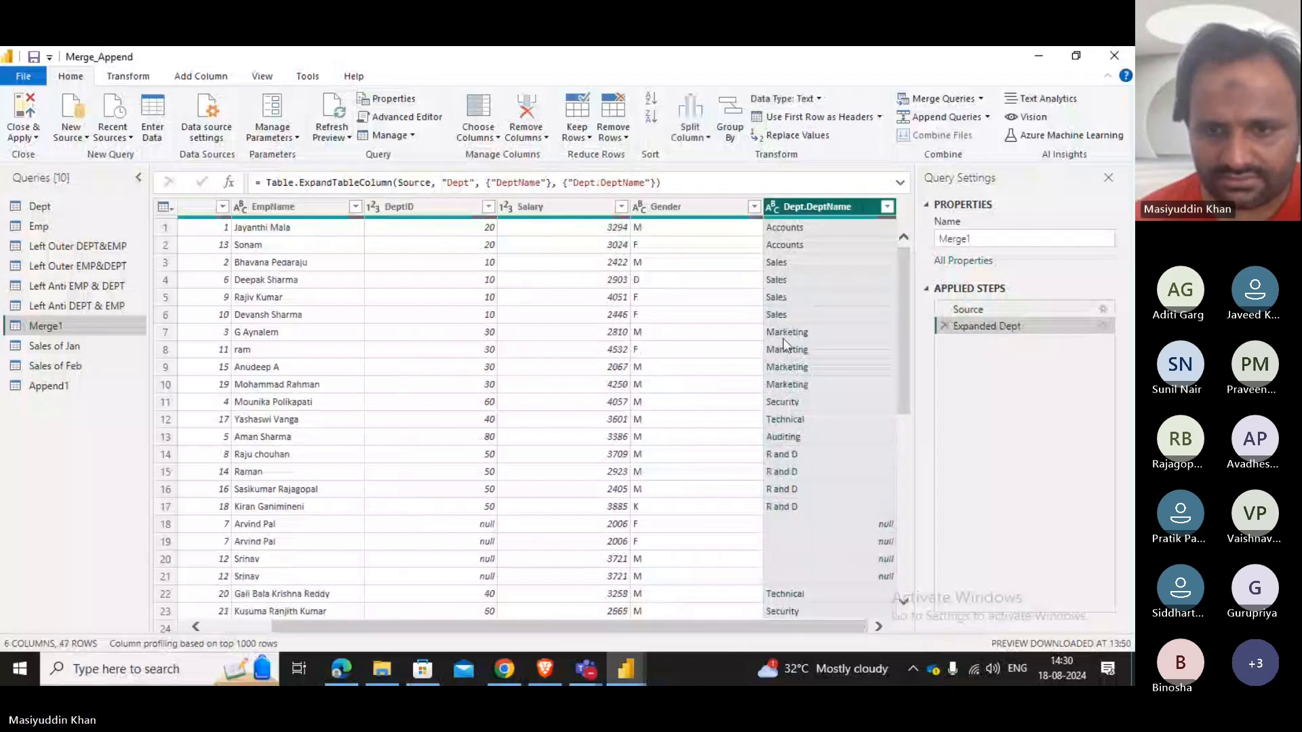
pyautogui.click(793, 490)
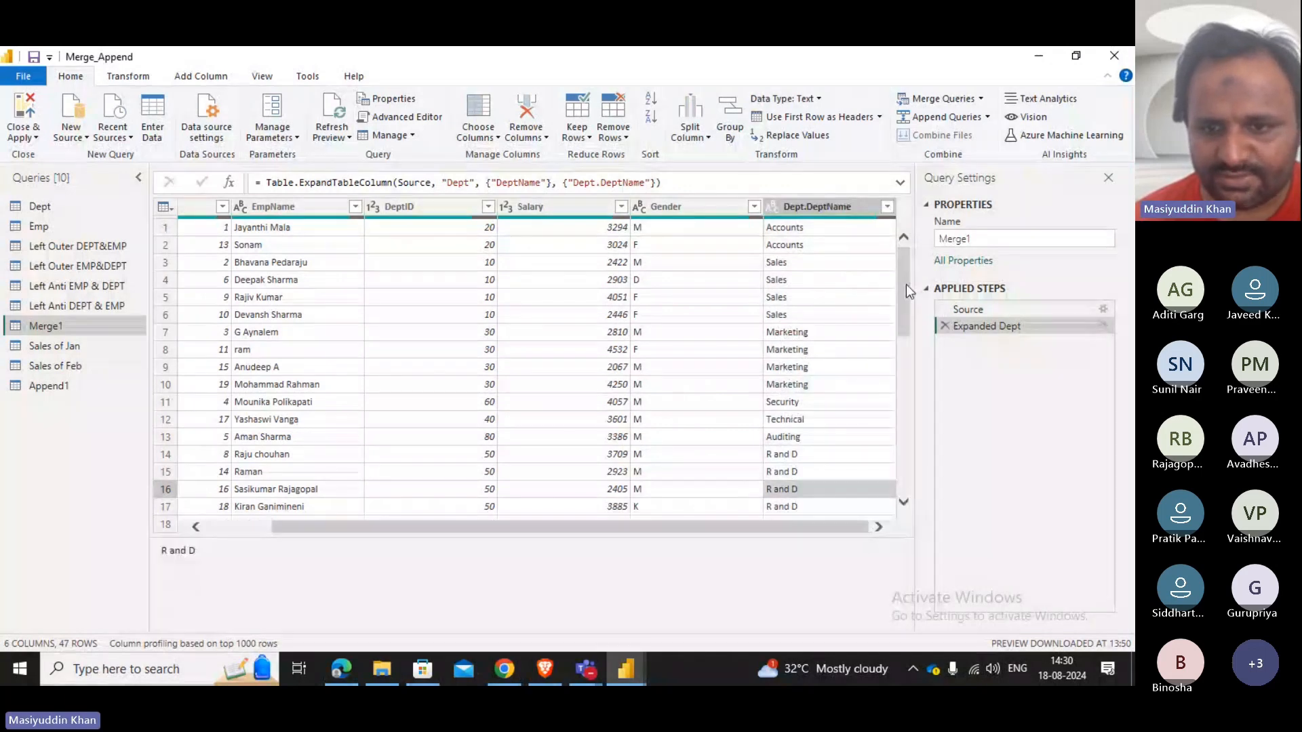
pyautogui.scroll(-10, 906, 284)
pyautogui.click(799, 478)
pyautogui.moveTo(603, 528); pyautogui.dragTo(578, 533)
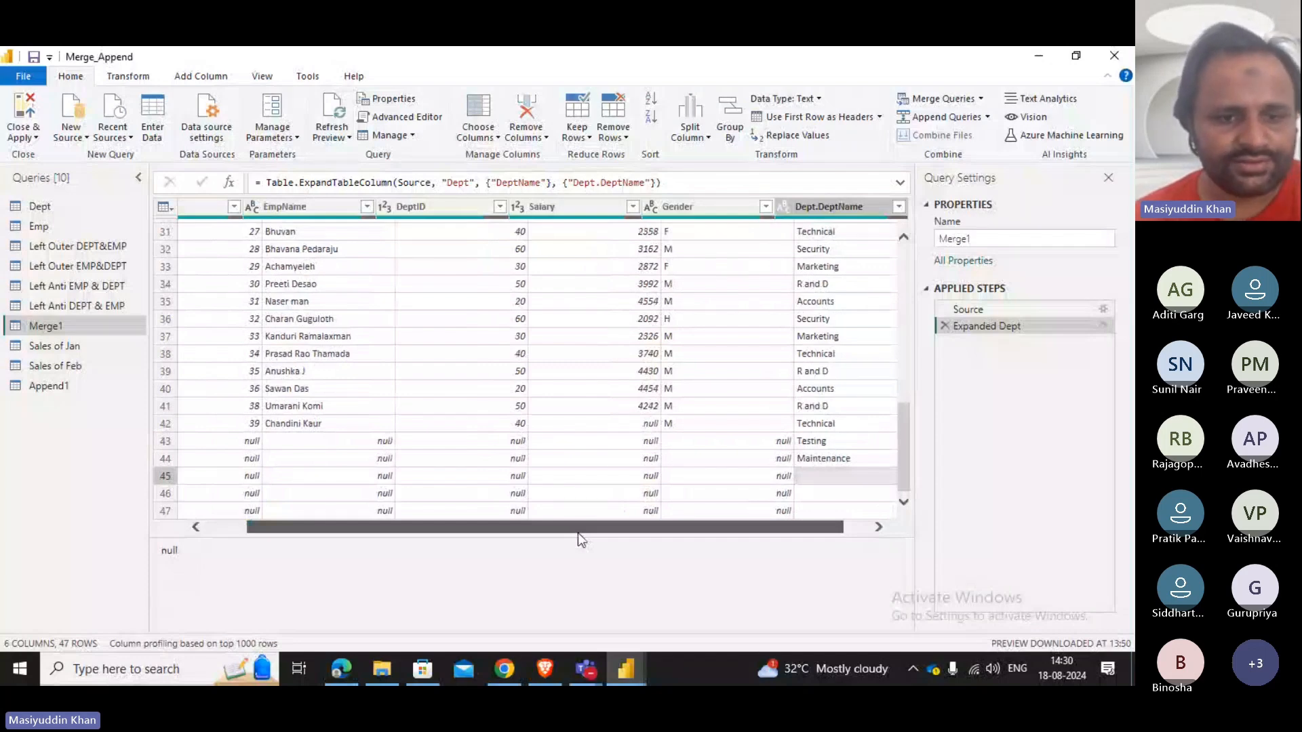
pyautogui.moveTo(578, 531); pyautogui.dragTo(175, 400)
# Compare the rows of the Emp query with the right outer join rows in Merge1, ending on Emp.
pyautogui.click(38, 226)
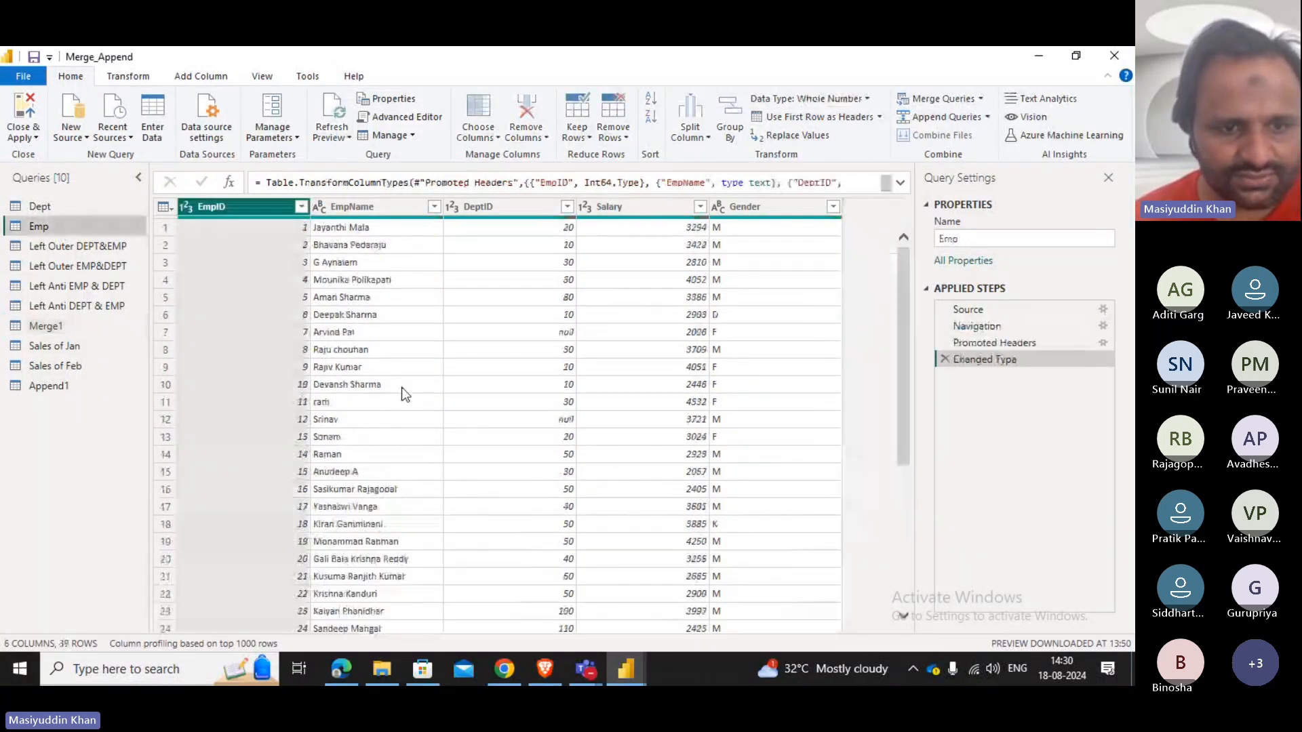
pyautogui.click(345, 227)
pyautogui.scroll(-7, 345, 227)
pyautogui.click(49, 325)
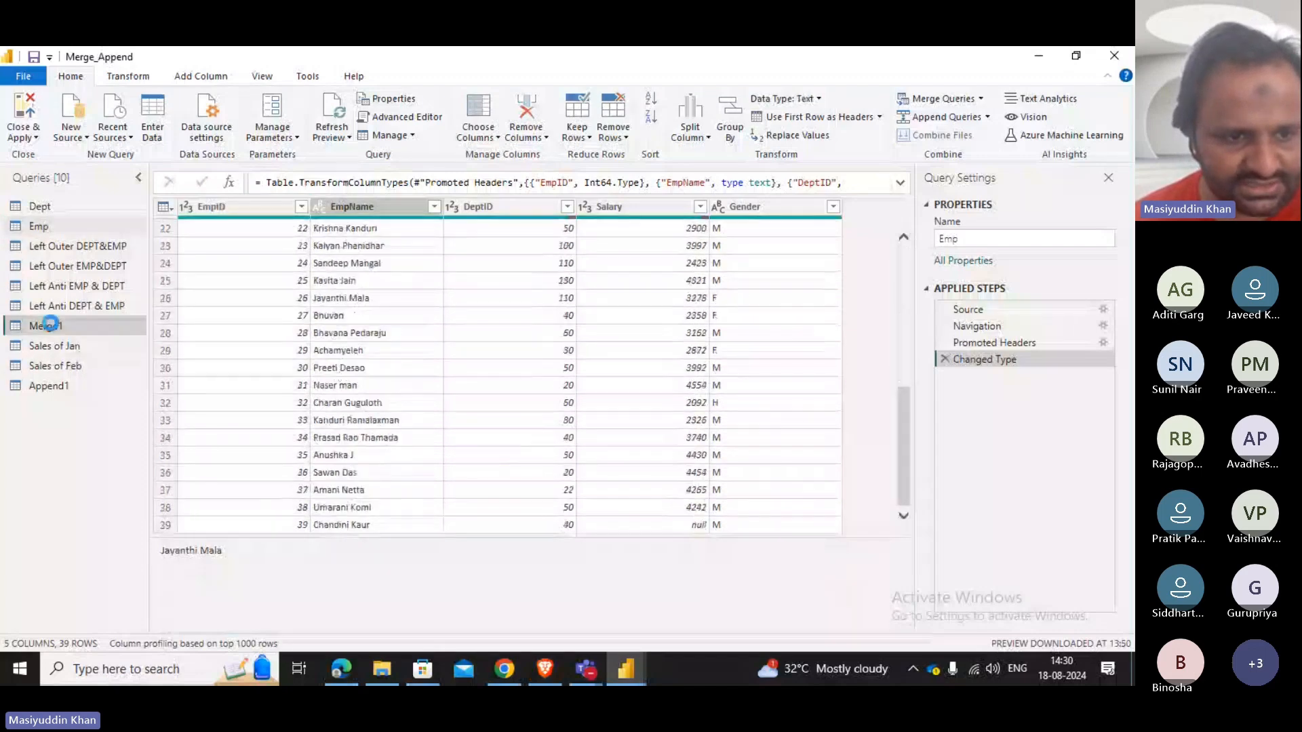
pyautogui.scroll(-8, 429, 347)
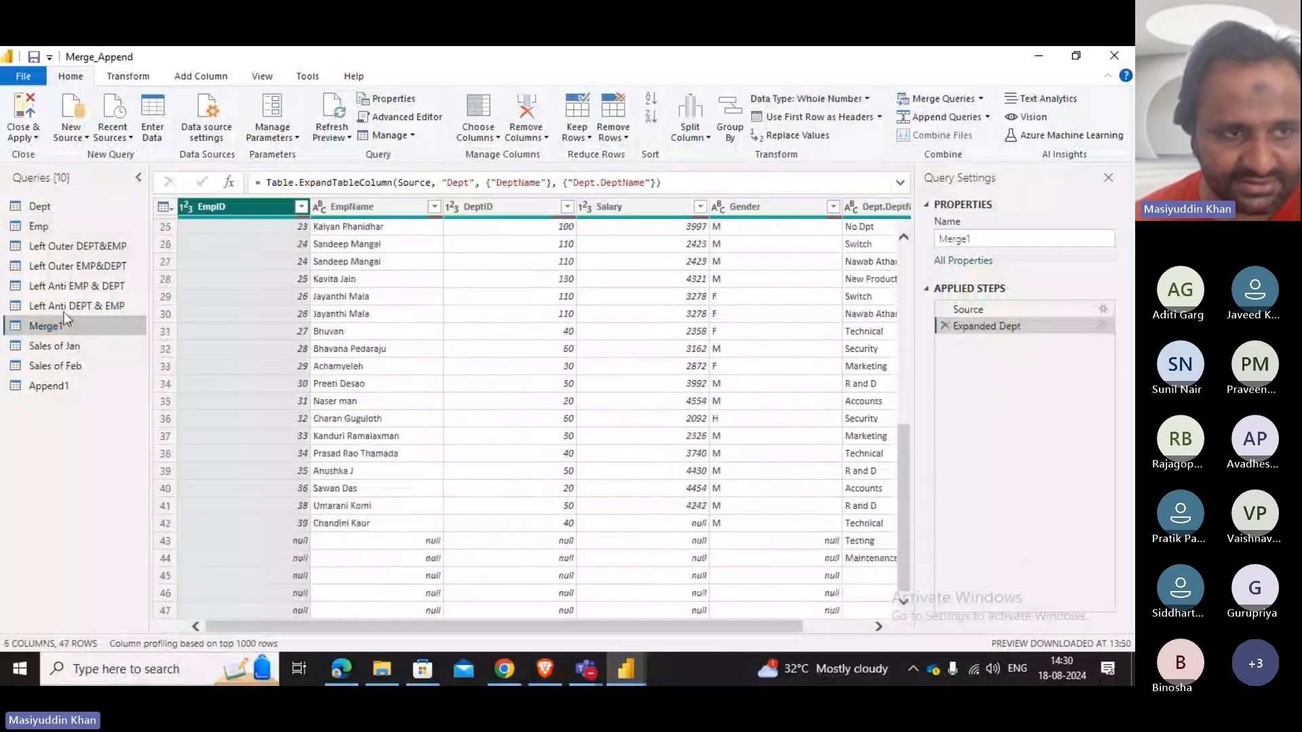
pyautogui.click(39, 226)
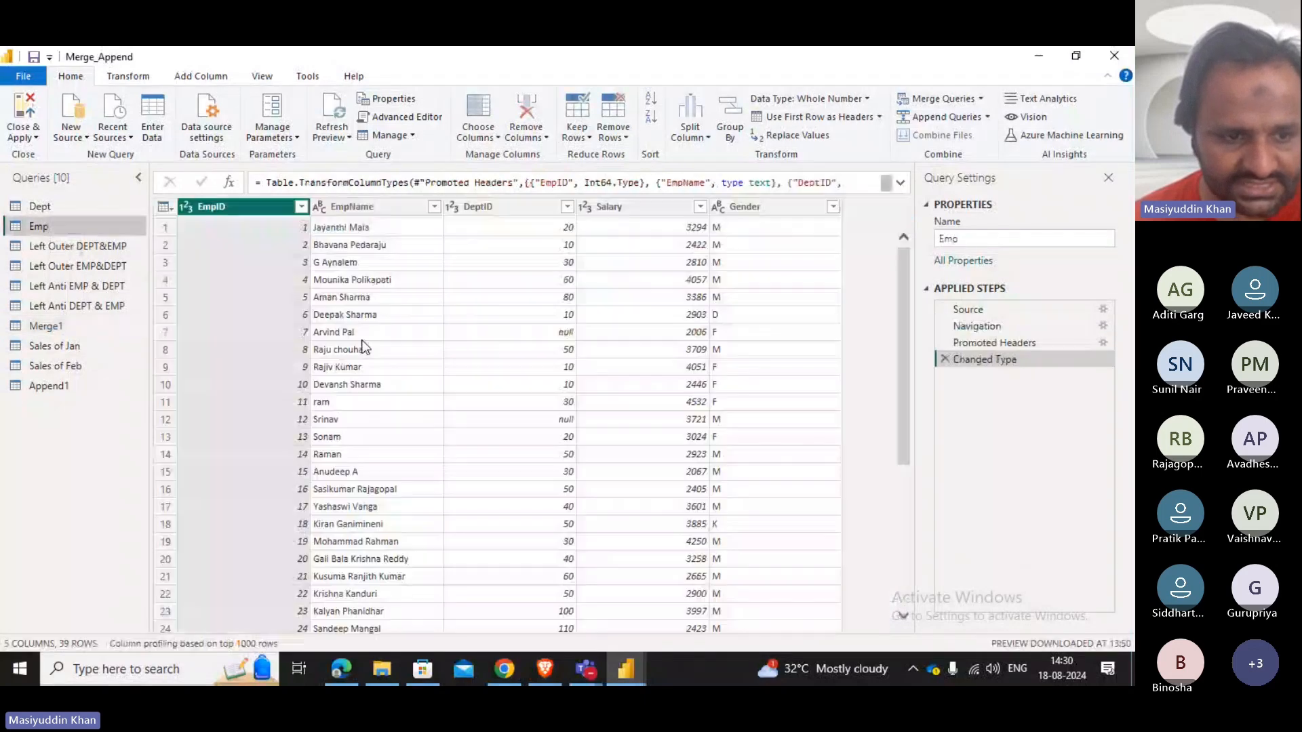
pyautogui.scroll(-5, 364, 347)
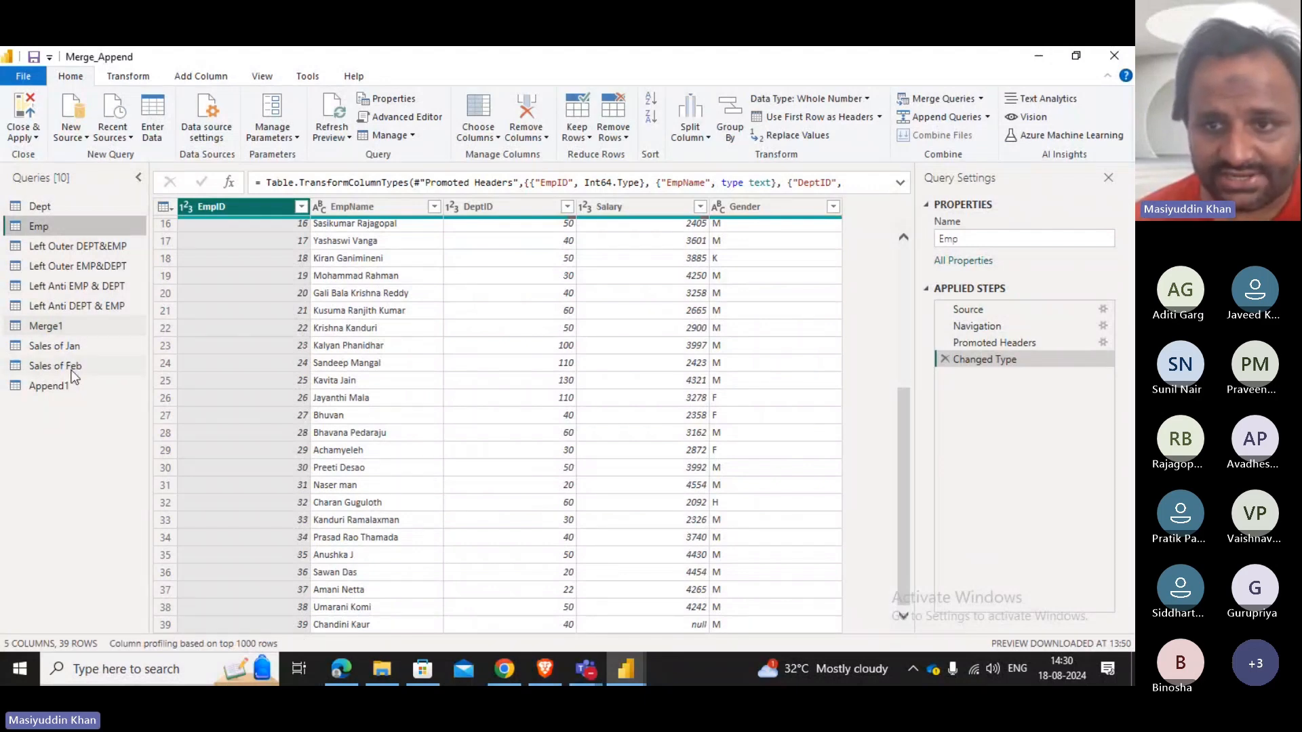
# Return to Merge1, enlarge the formula display, and highlight the Table.ExpandTableColumn formula of the Expanded Dept step.
pyautogui.click(57, 326)
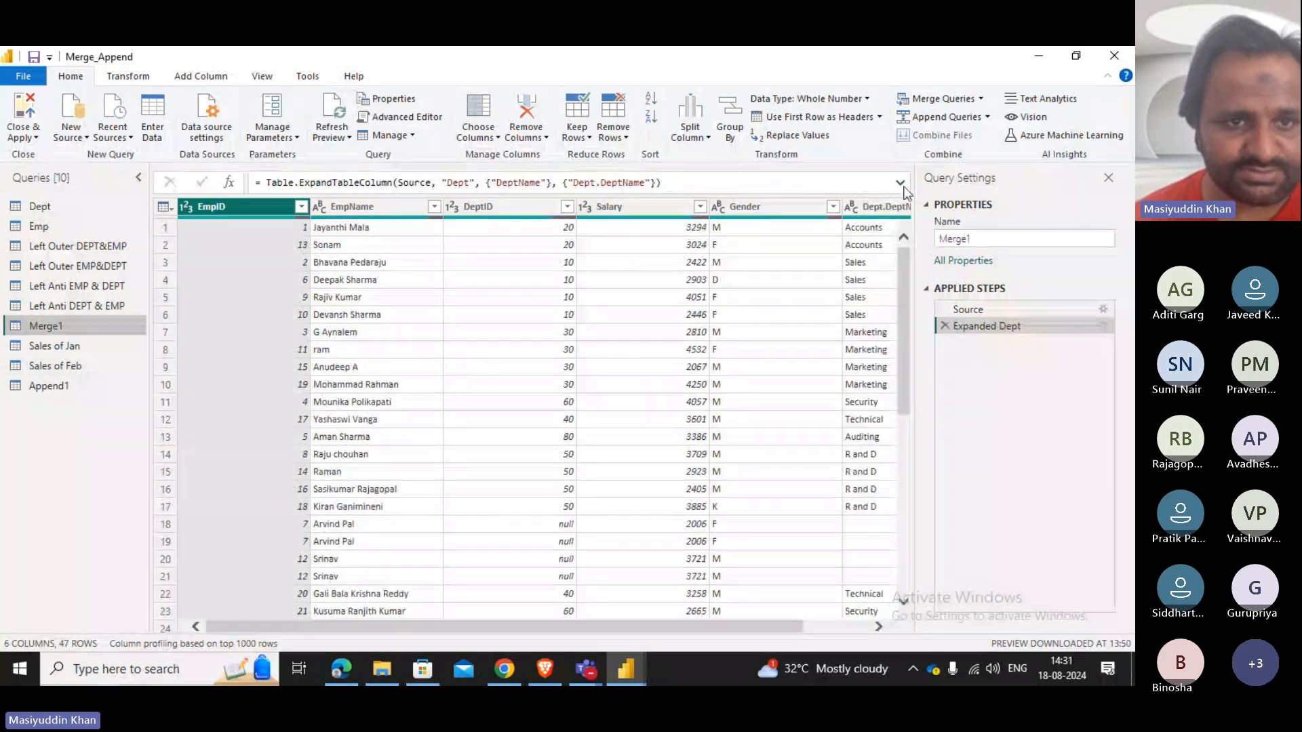
pyautogui.click(900, 183)
pyautogui.moveTo(276, 182); pyautogui.dragTo(674, 178)
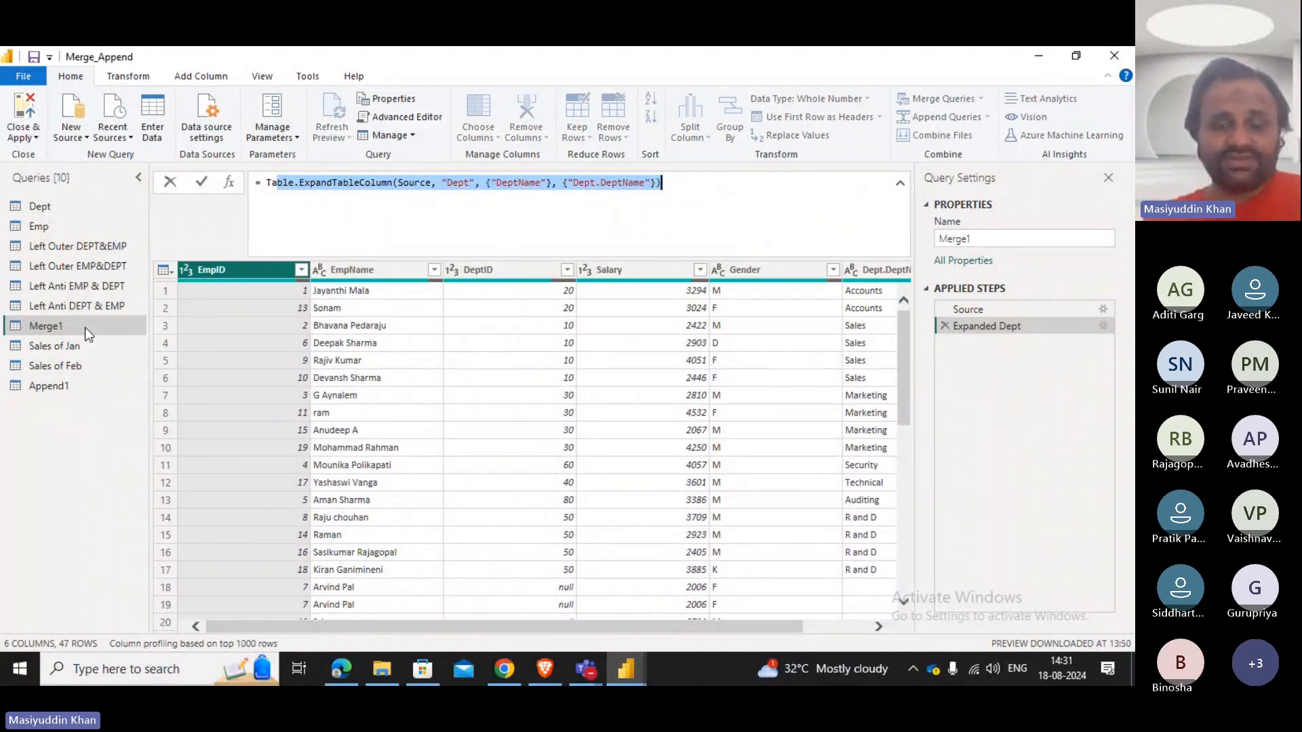
# Switch to Chrome and look through the Microsoft Learn contents list for the Merge queries join articles.
pyautogui.click(505, 670)
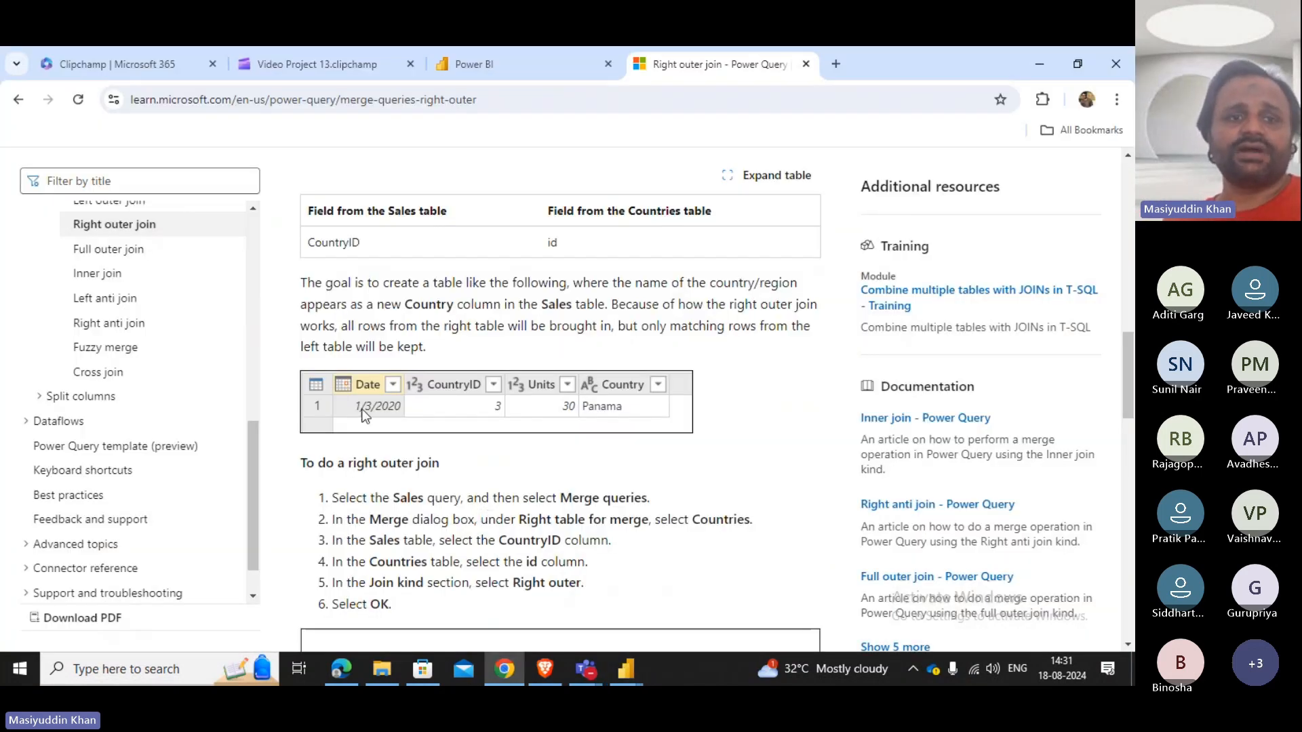
pyautogui.scroll(5, 365, 415)
pyautogui.scroll(10, 385, 430)
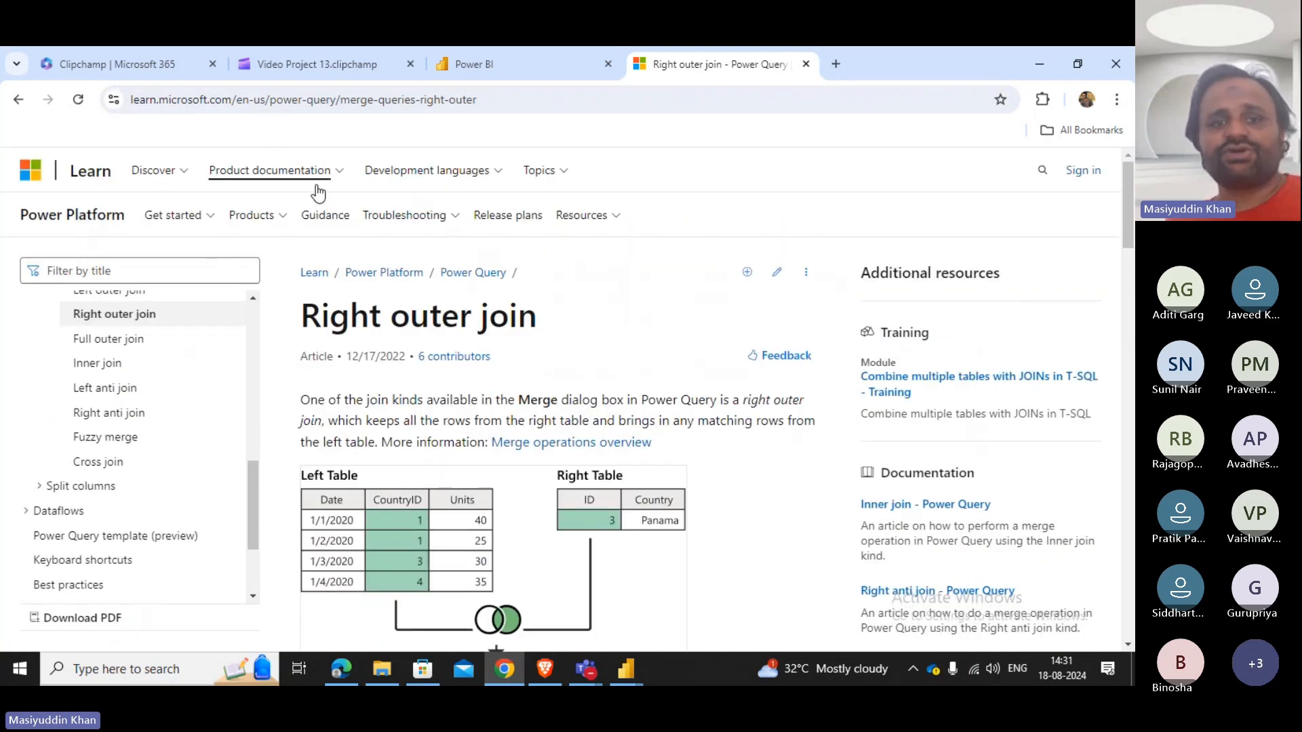
pyautogui.scroll(15, 181, 428)
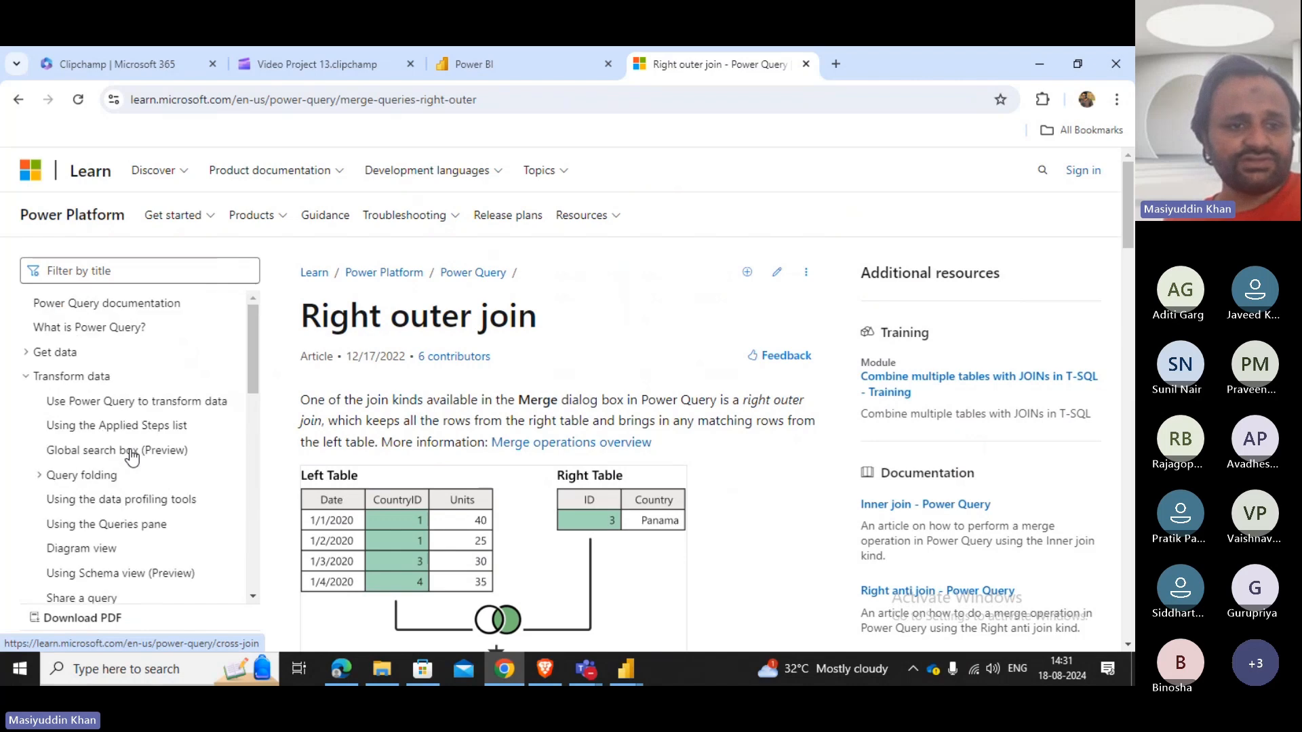
pyautogui.scroll(-1, 102, 433)
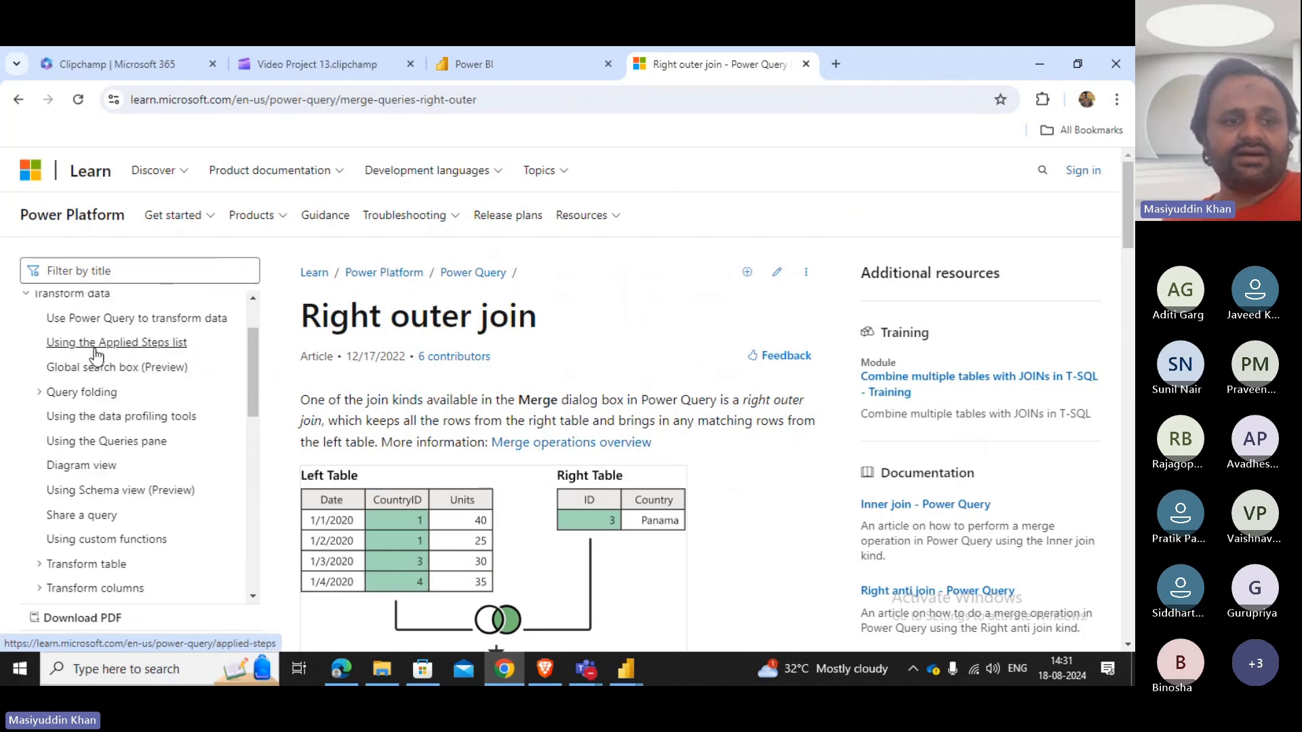
pyautogui.scroll(1, 68, 407)
pyautogui.scroll(-2, 59, 404)
pyautogui.scroll(-8, 68, 404)
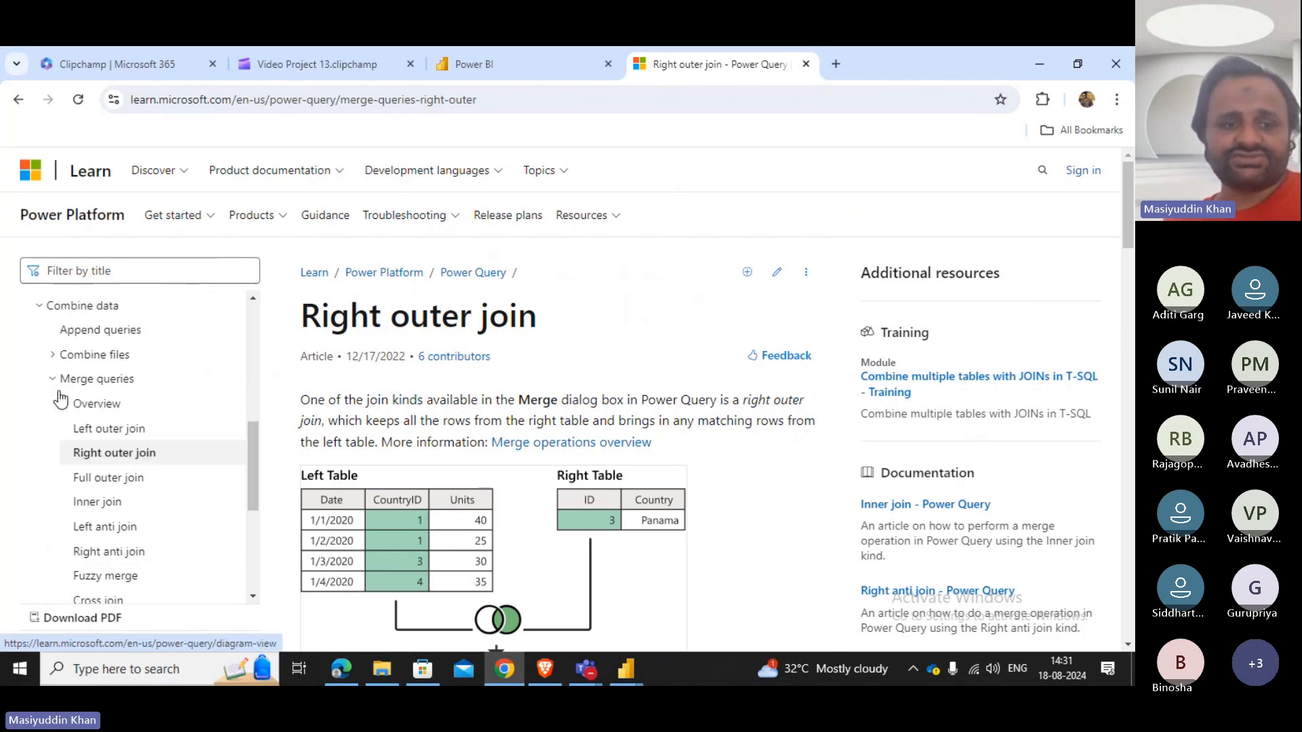
pyautogui.scroll(4, 125, 427)
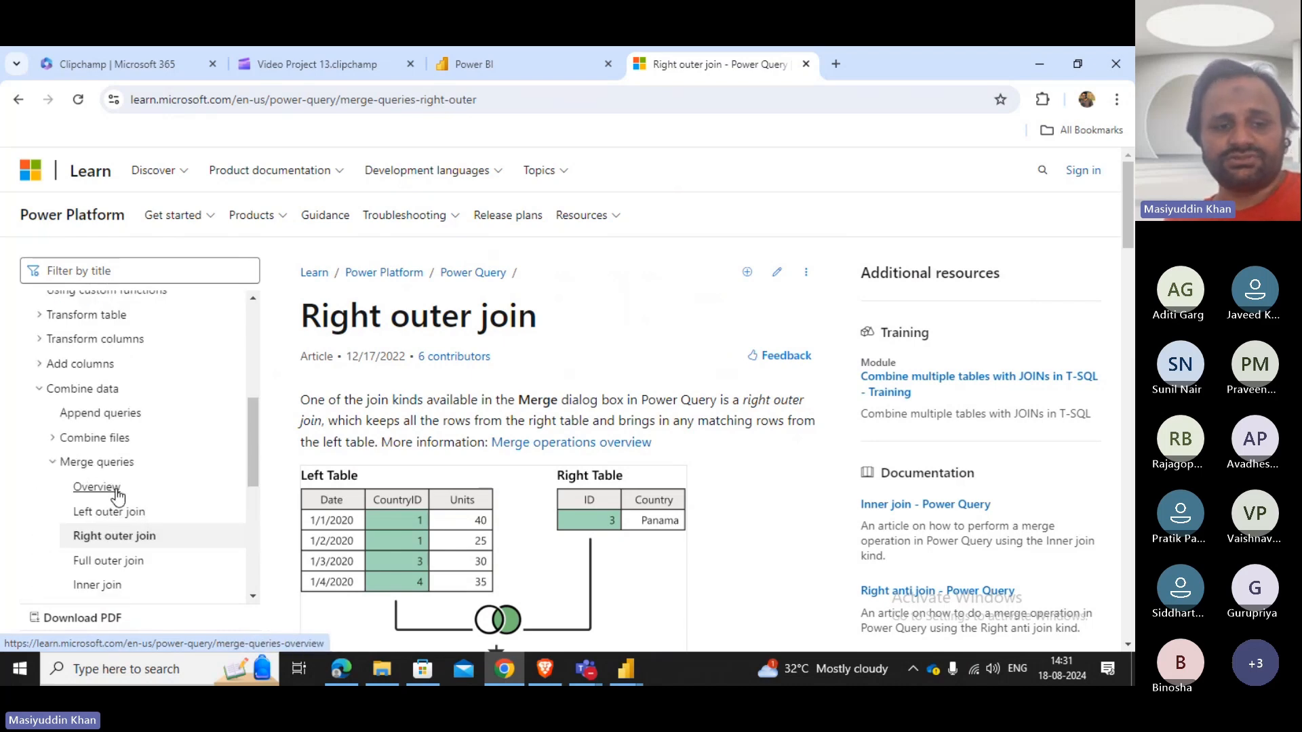
# Open the Left outer join article and read through its merged table example and the join kinds in the sample Merge dialog.
pyautogui.scroll(-3, 119, 474)
pyautogui.click(109, 346)
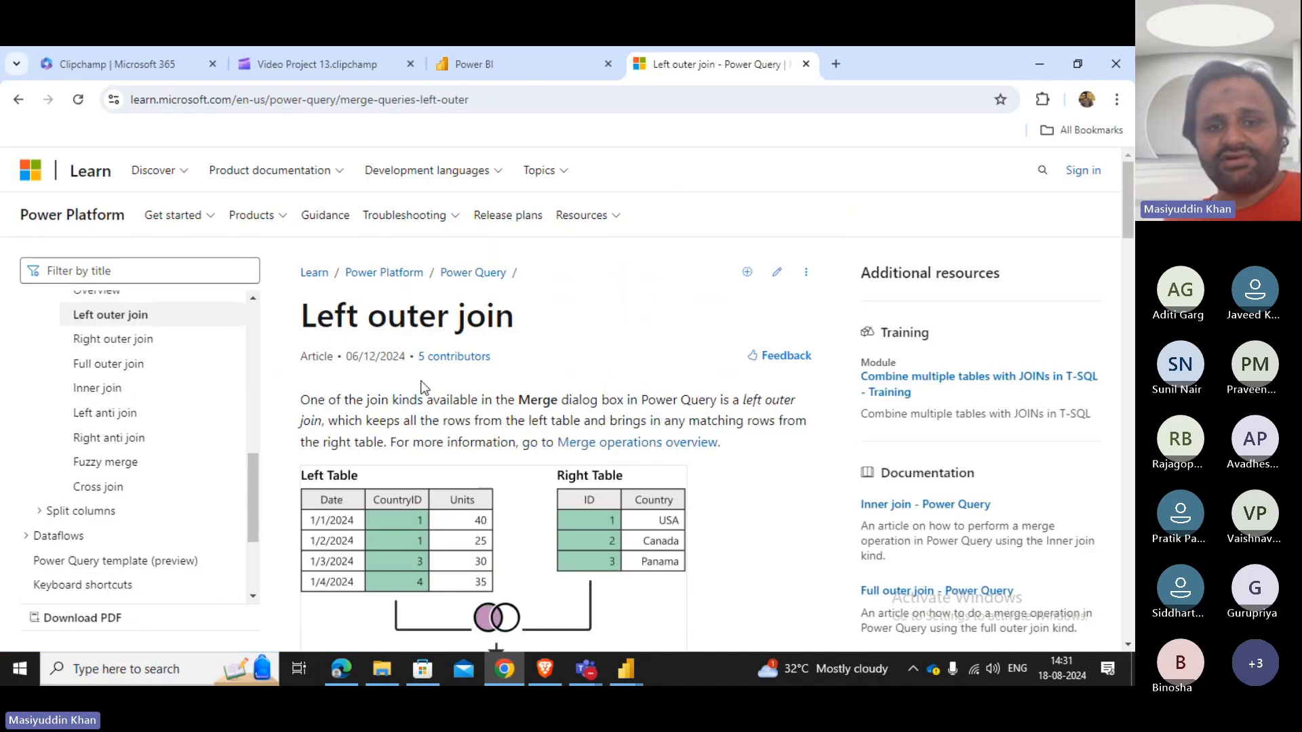
pyautogui.scroll(-4, 421, 386)
pyautogui.scroll(-18, 427, 380)
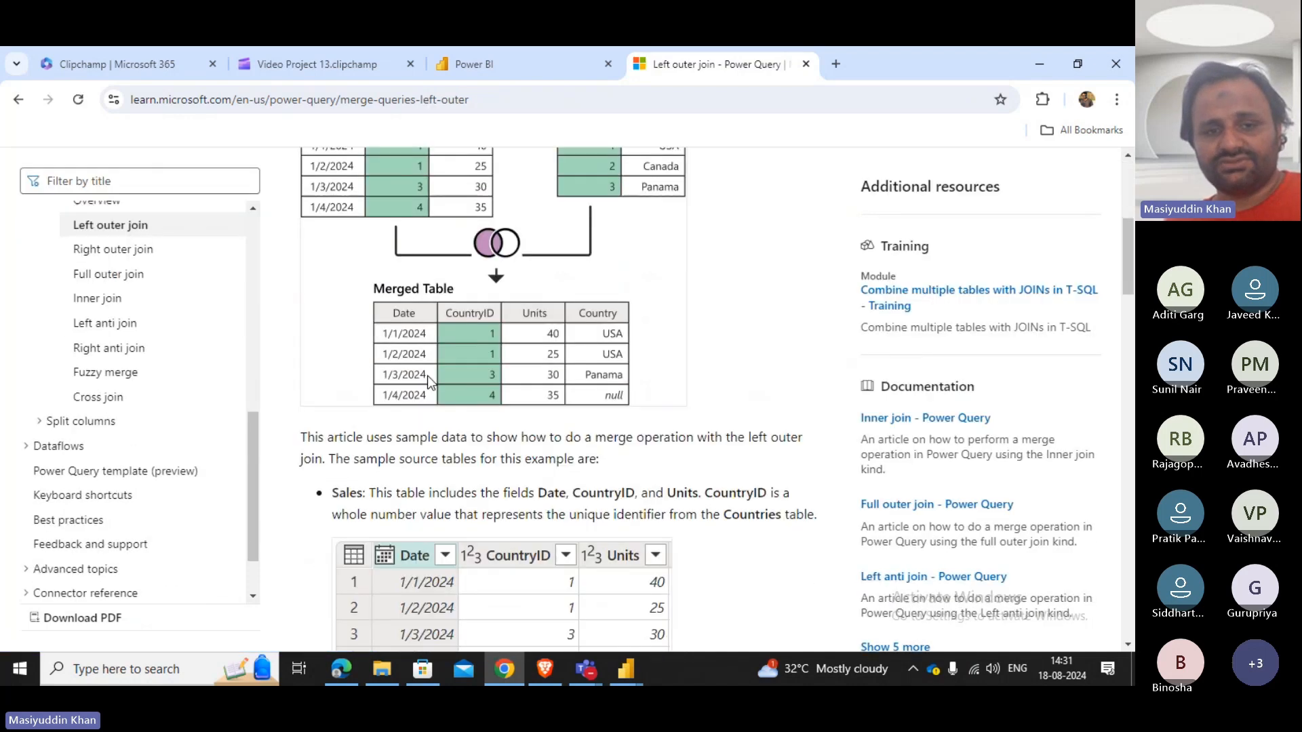
pyautogui.scroll(-9, 428, 381)
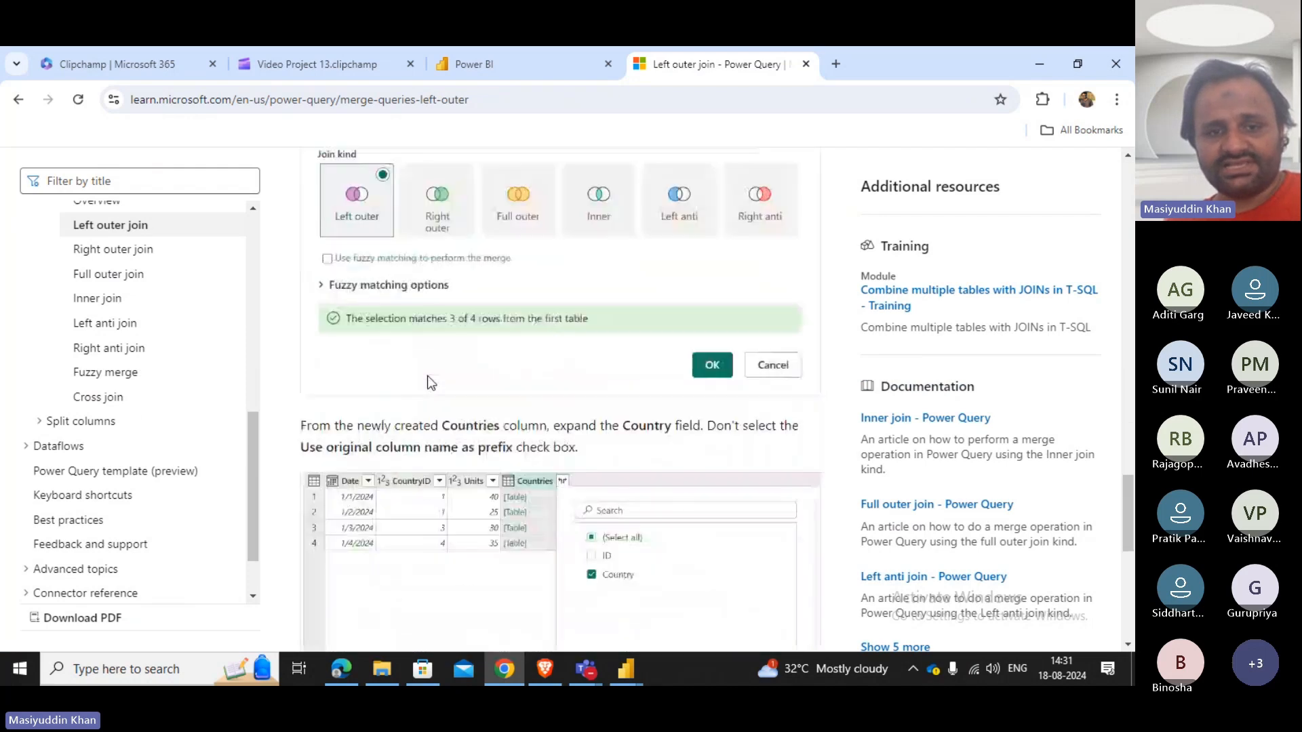
pyautogui.scroll(2, 428, 381)
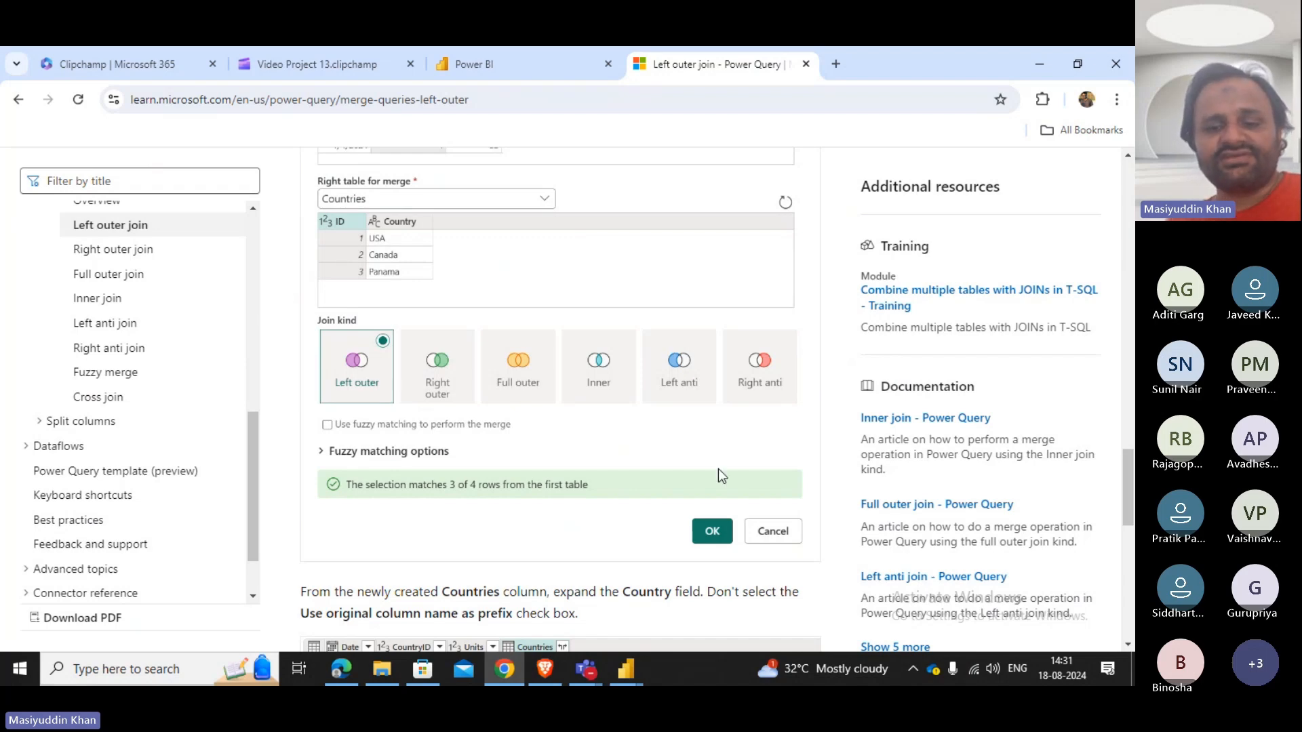
# Switch back to the Merge_Append Power Query Editor and display the Merge1 query.
pyautogui.click(637, 682)
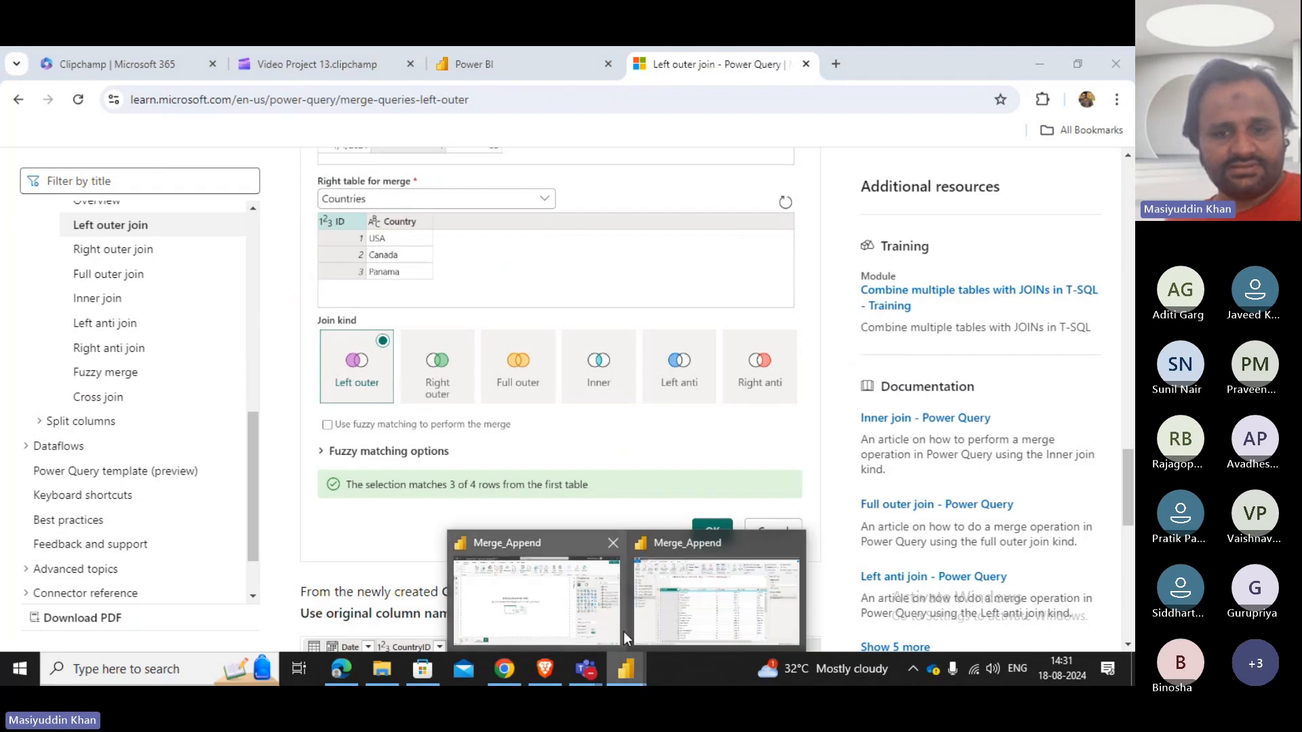
pyautogui.moveTo(612, 616)
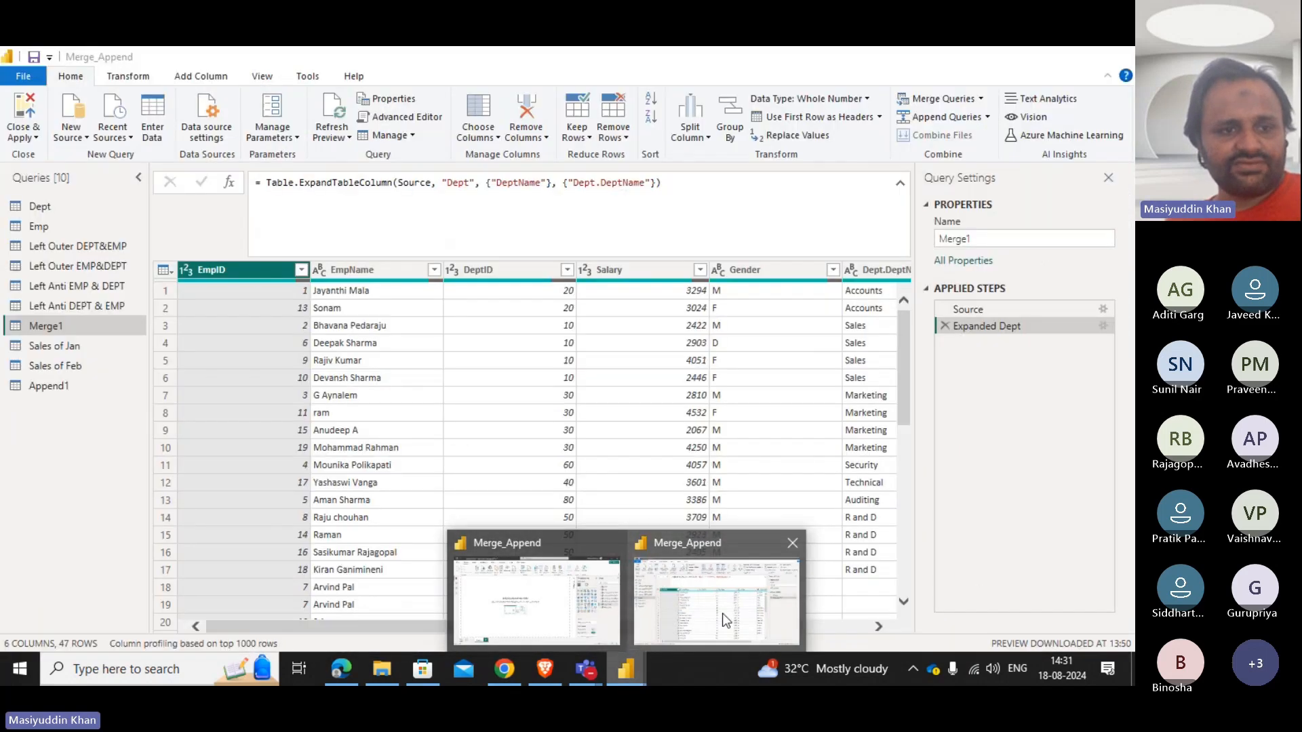
pyautogui.click(722, 613)
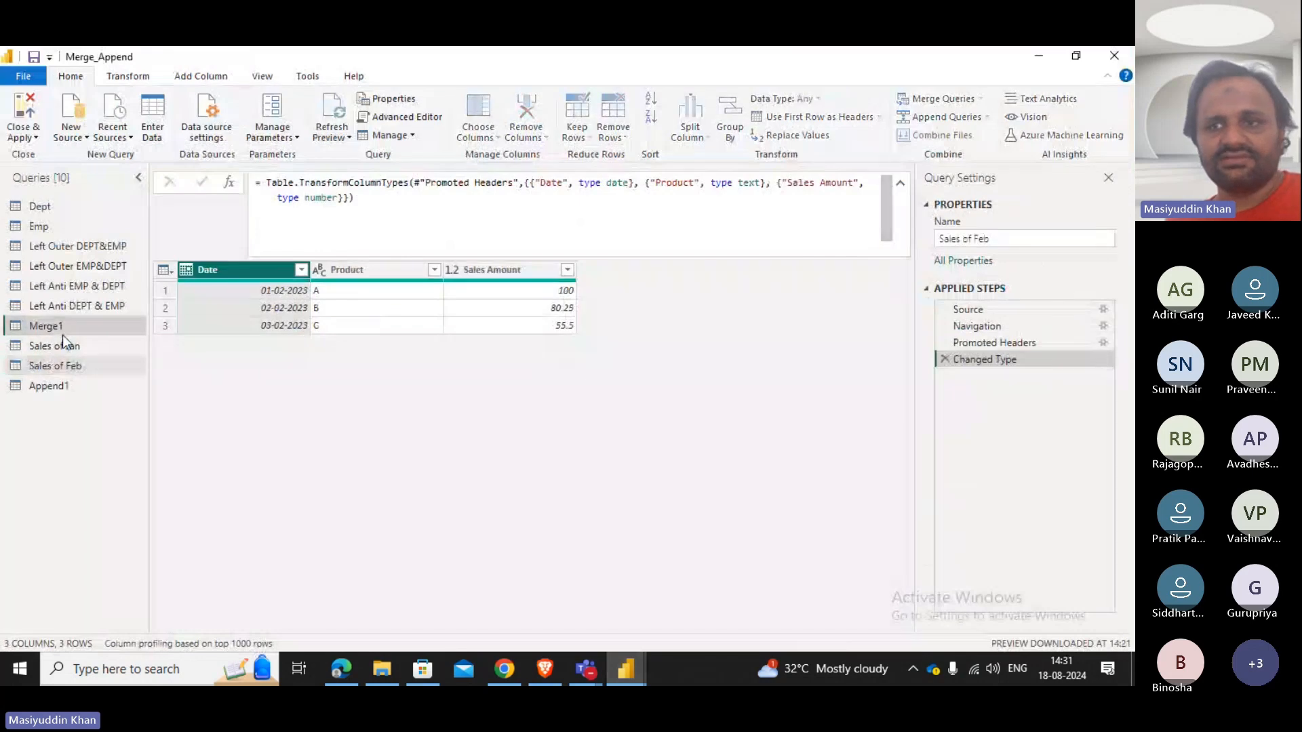
pyautogui.click(62, 334)
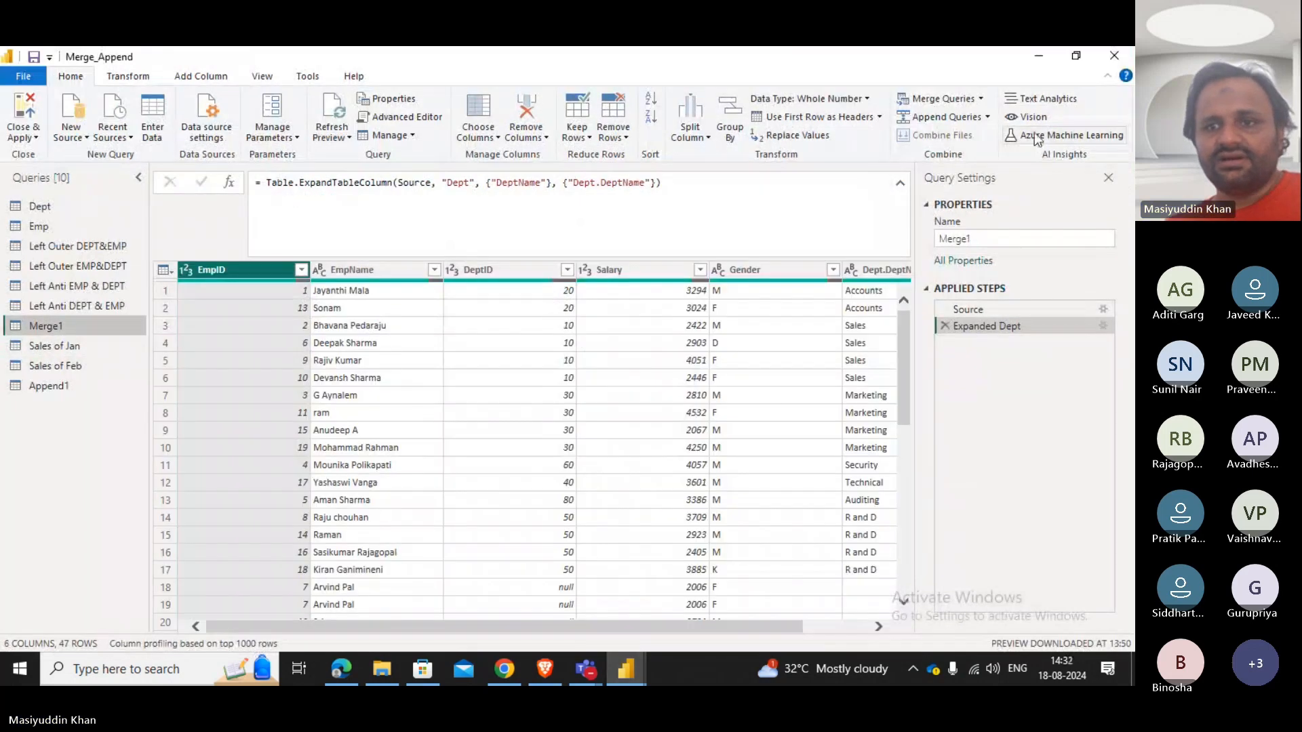
# Start merging queries as new with Emp as the first table and Dept as the second, matching both on DeptID.
pyautogui.click(947, 103)
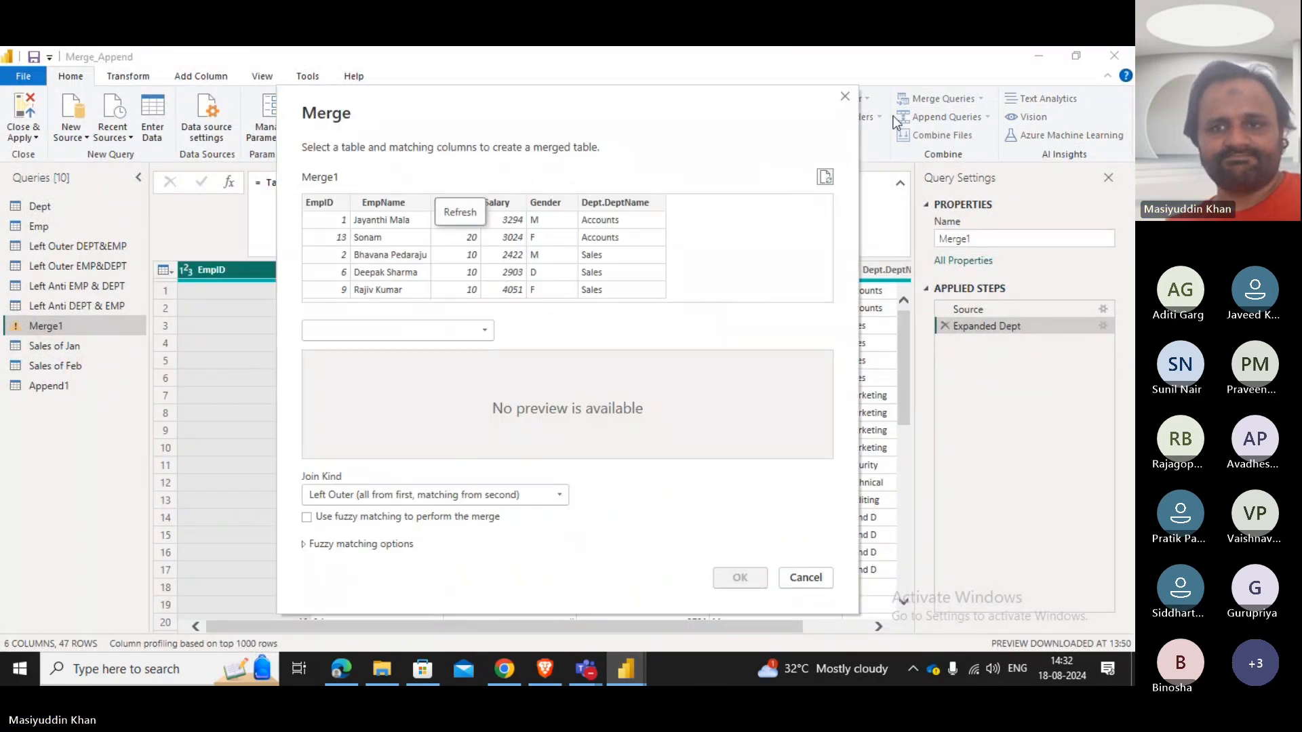
pyautogui.click(845, 97)
pyautogui.click(980, 98)
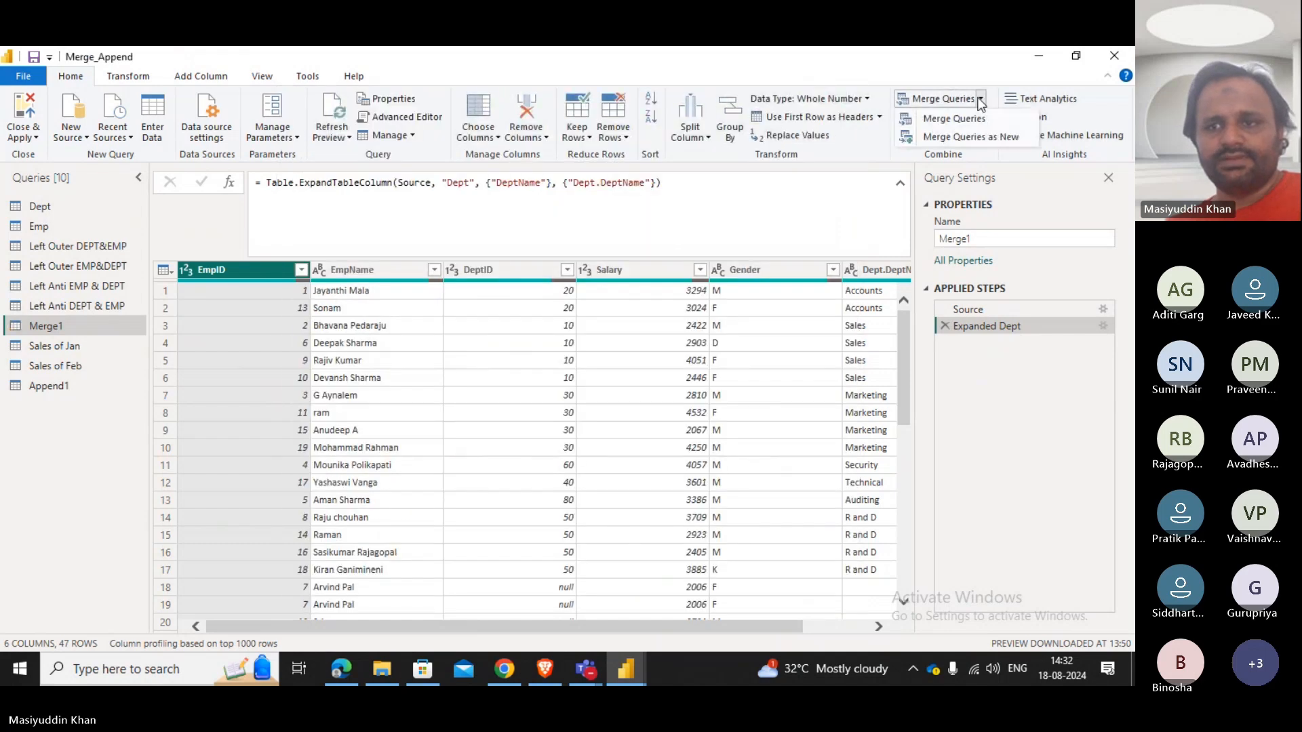
pyautogui.click(965, 137)
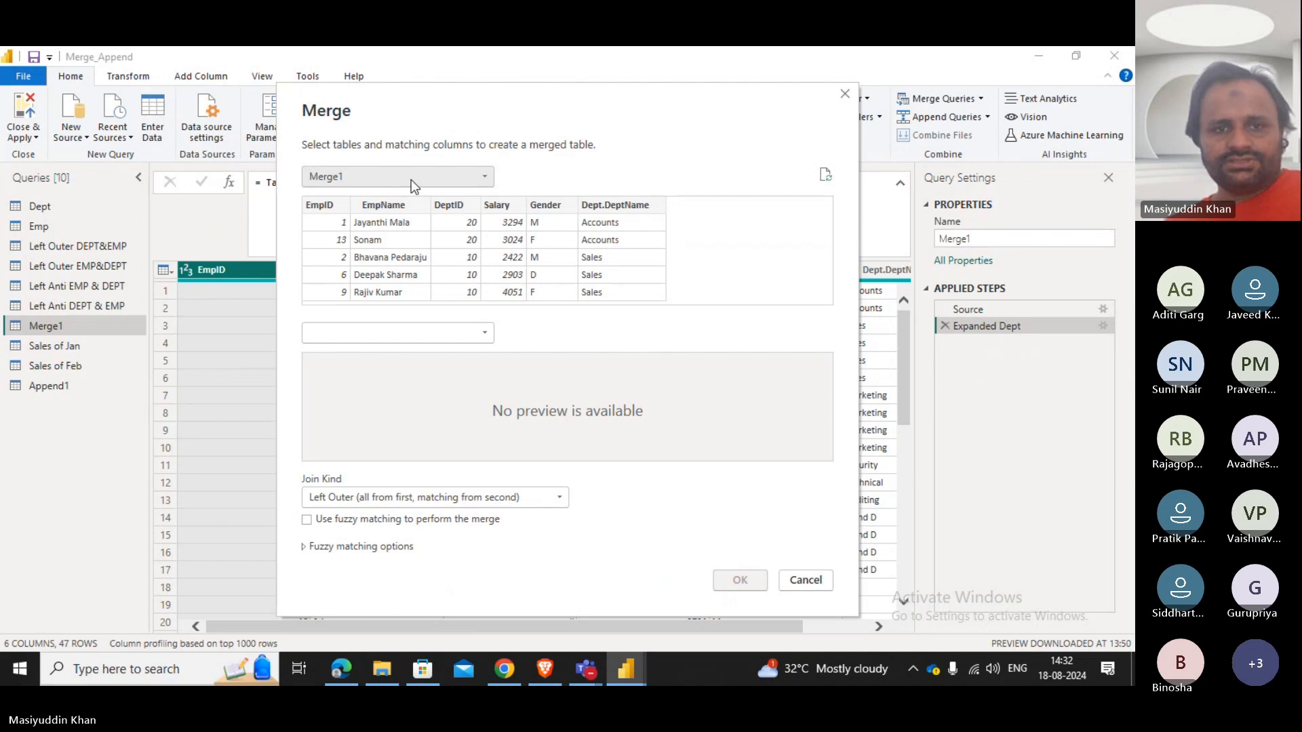
pyautogui.click(385, 179)
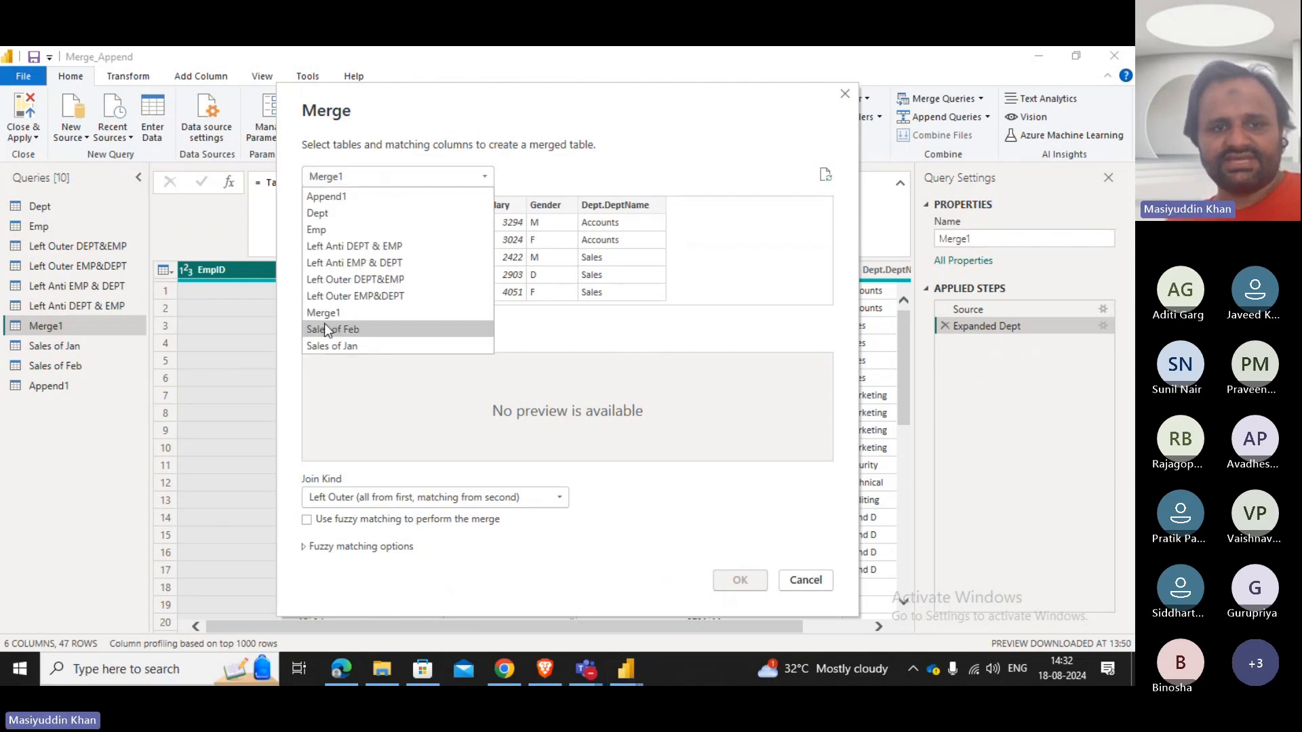
pyautogui.click(328, 230)
pyautogui.click(368, 335)
pyautogui.press('Escape')
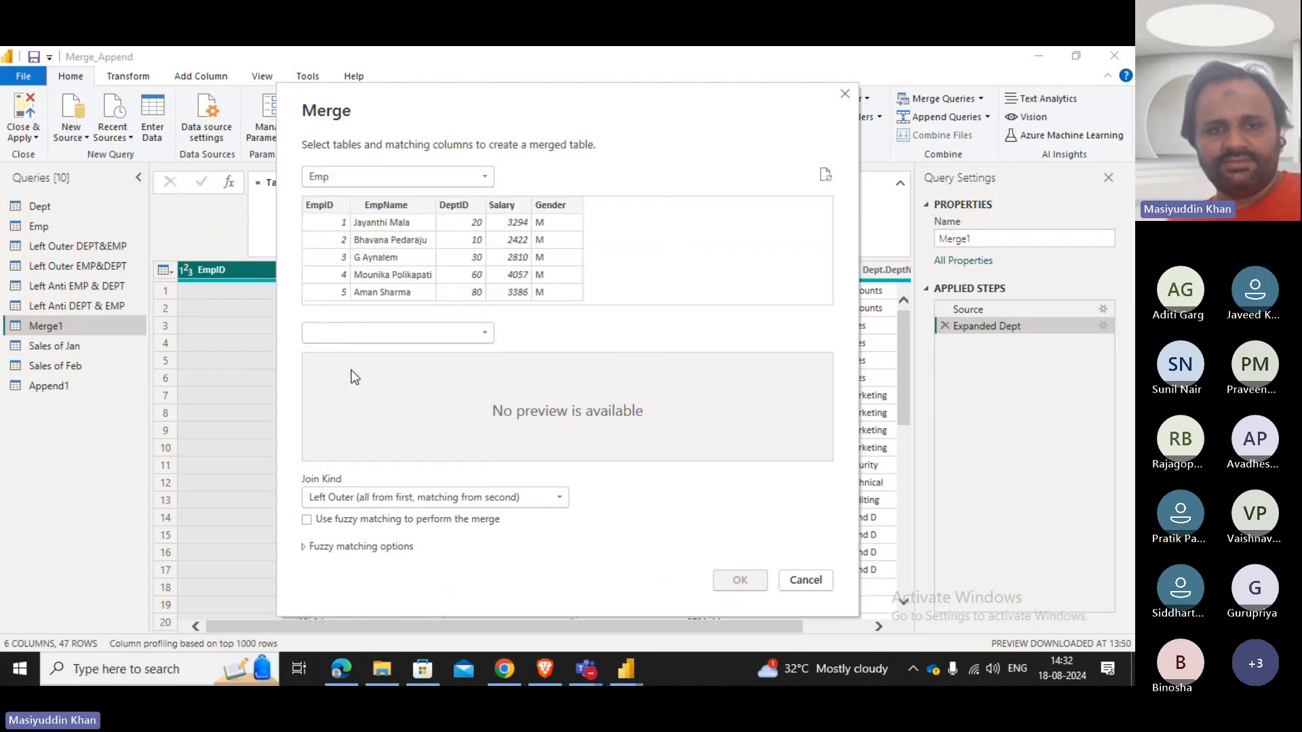
pyautogui.click(456, 210)
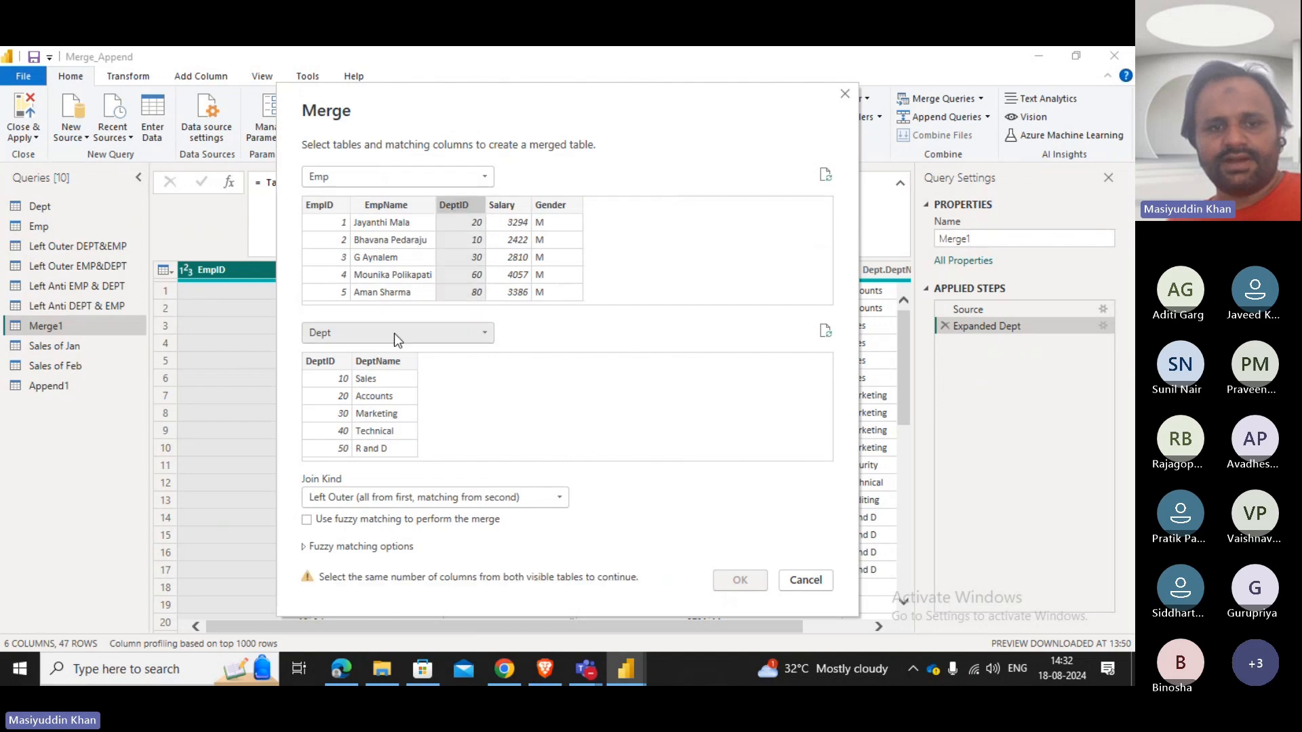
pyautogui.click(333, 377)
# Try the Full Outer, Inner and Right Anti join kinds for the Emp and Dept merge, and cancel it.
pyautogui.click(353, 495)
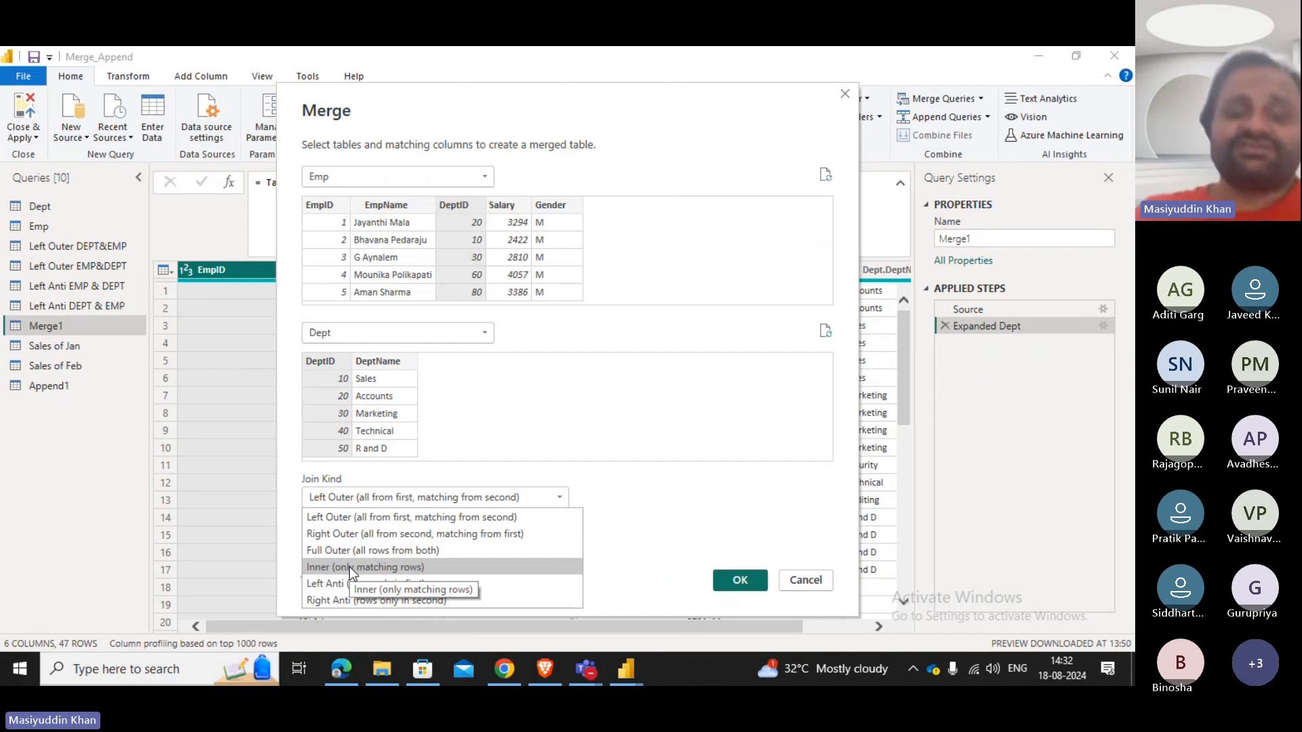
pyautogui.click(397, 554)
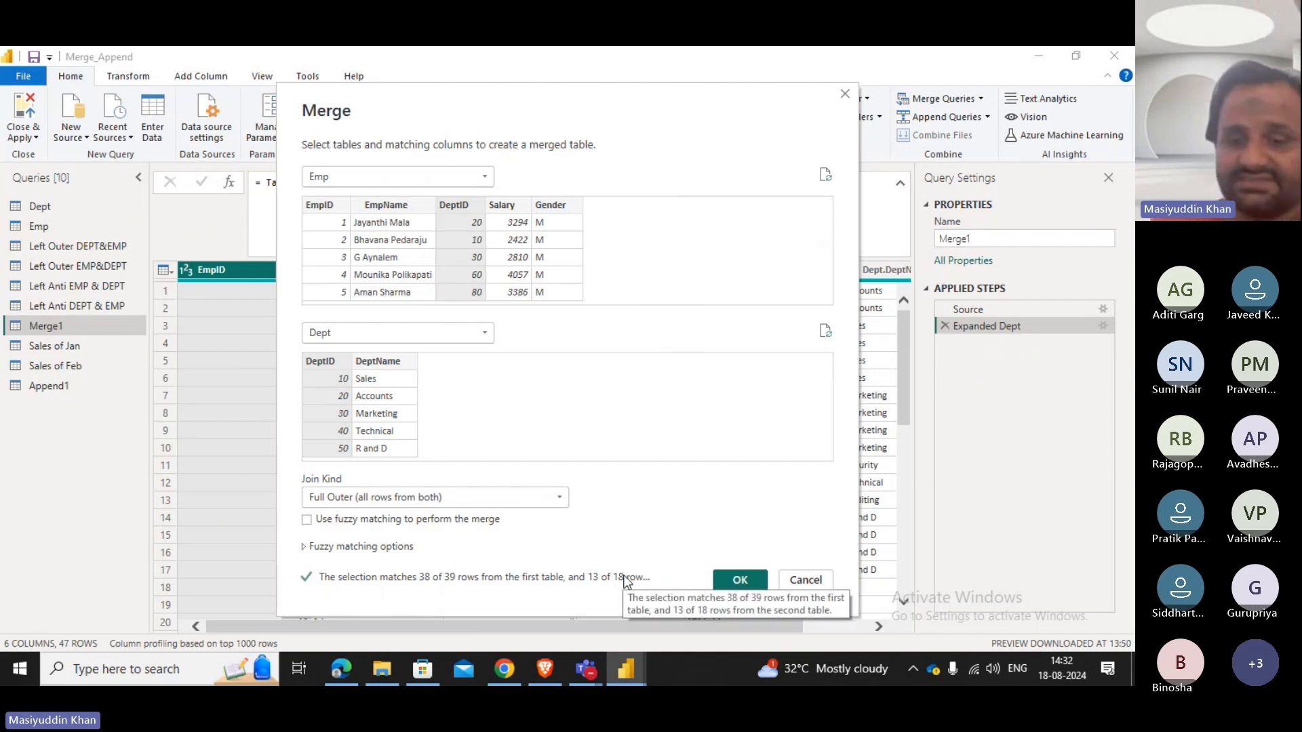
pyautogui.click(420, 498)
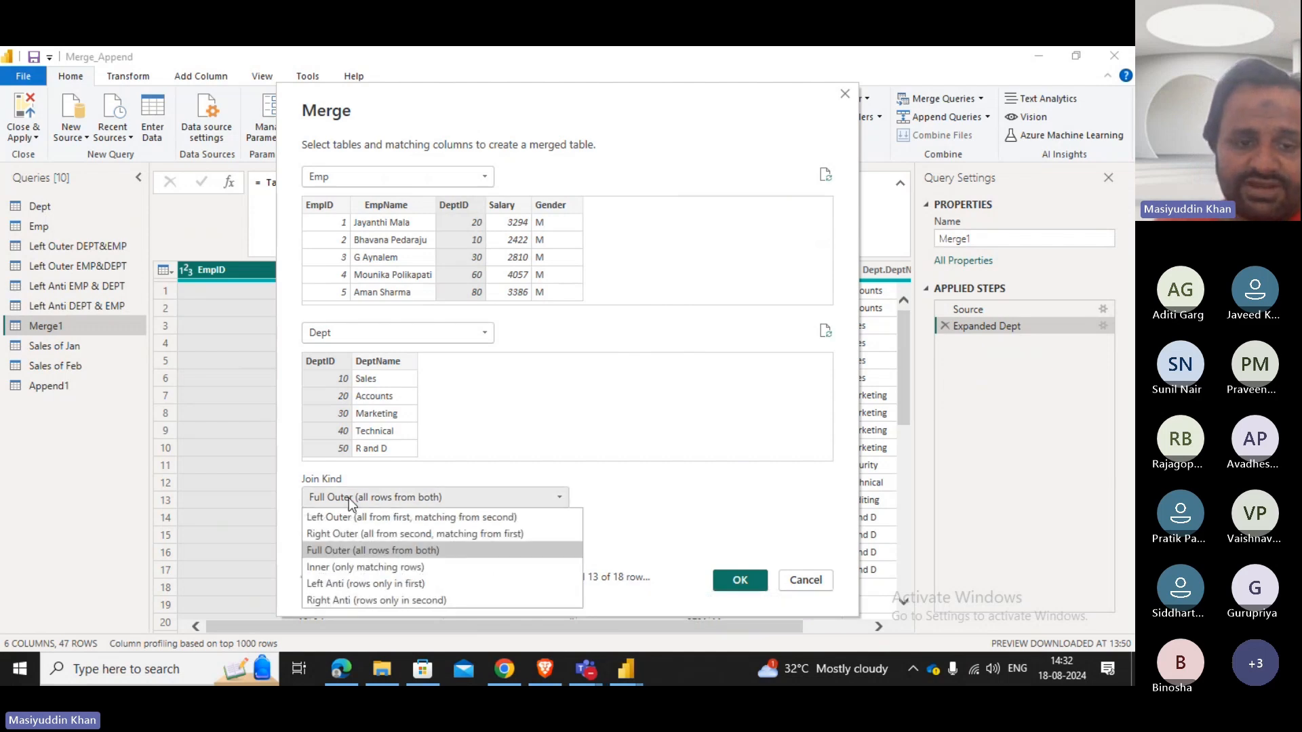
pyautogui.click(366, 557)
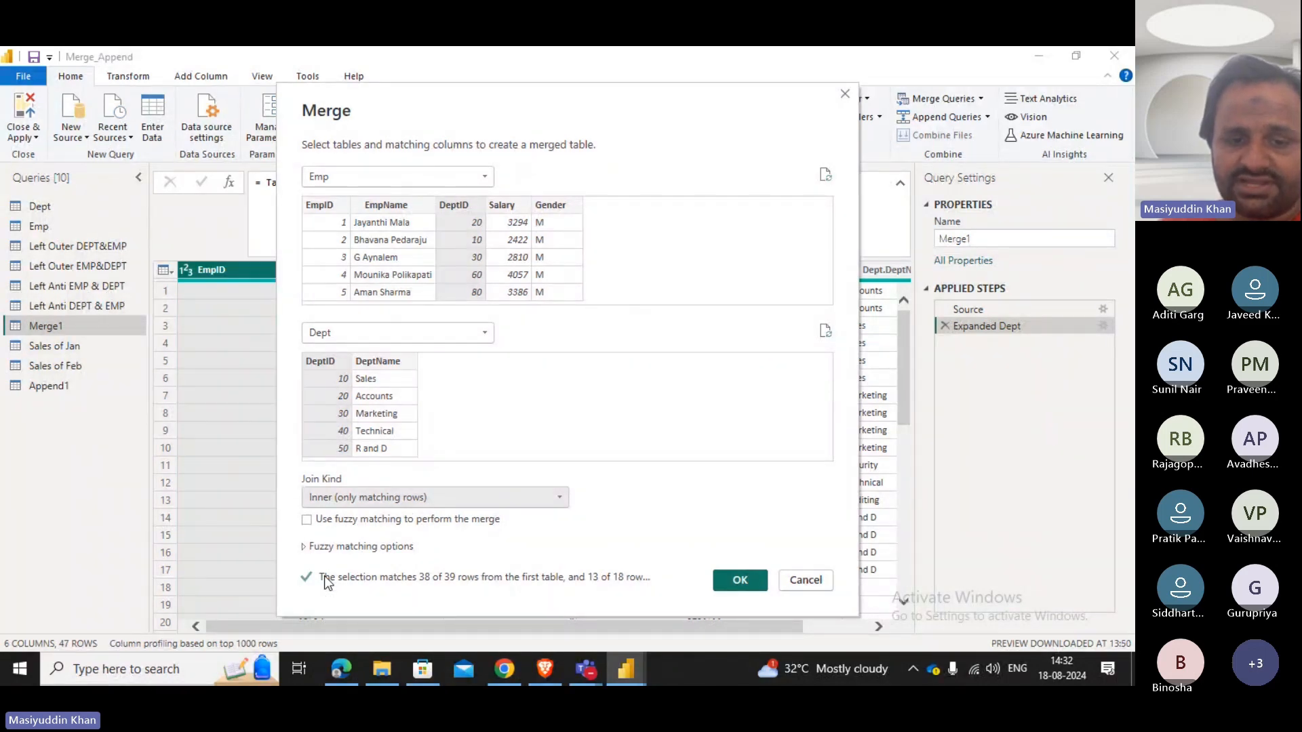
pyautogui.click(504, 503)
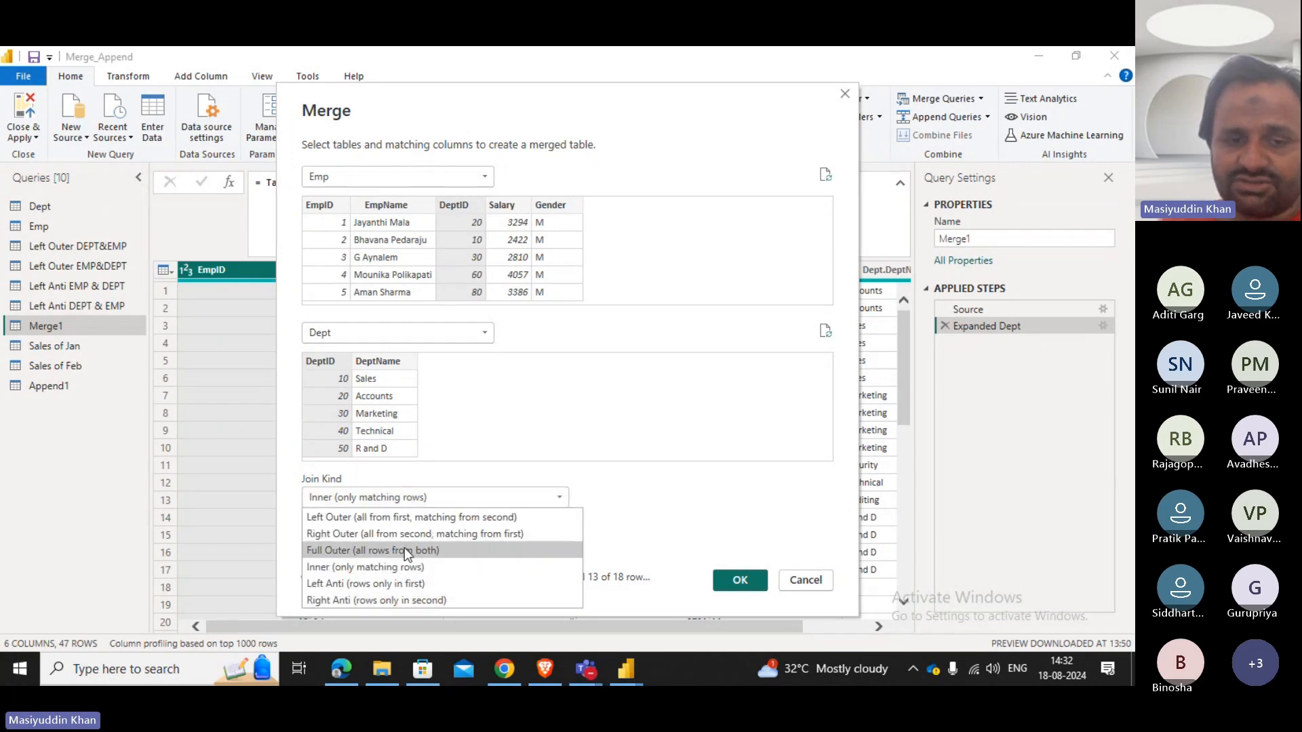
pyautogui.click(396, 601)
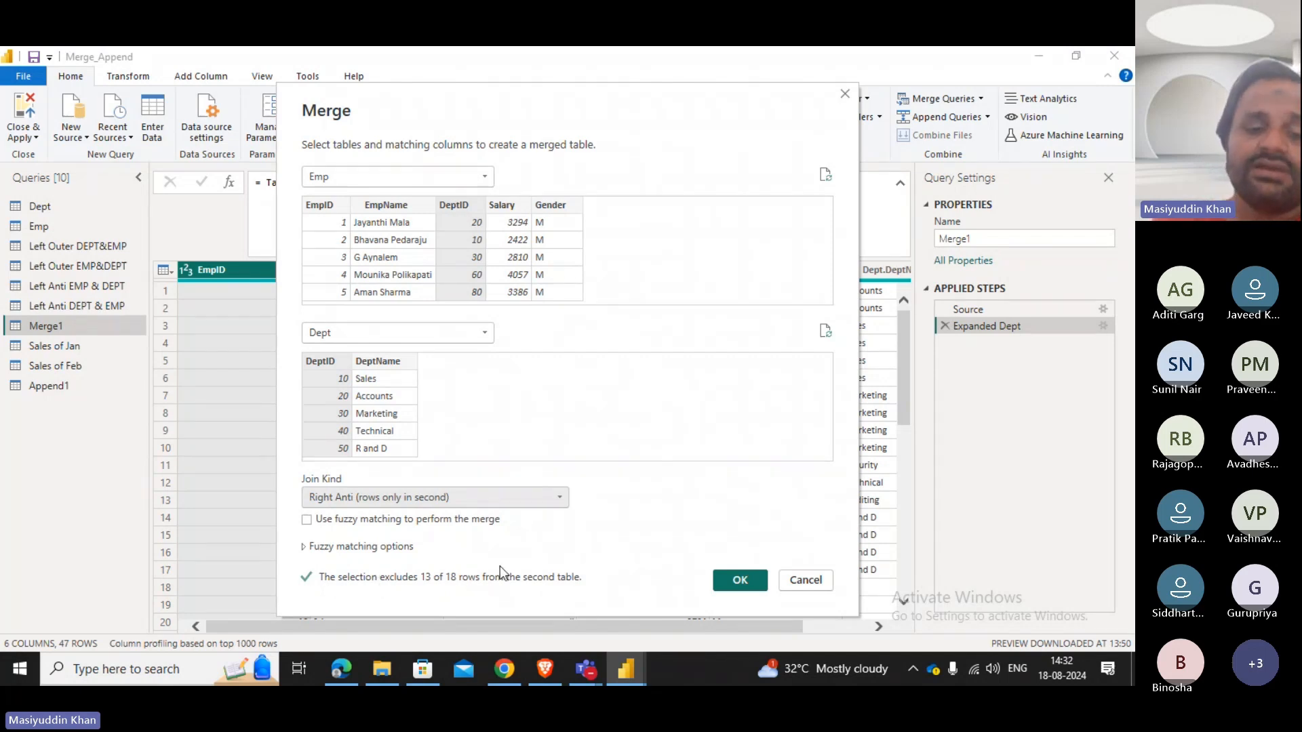
pyautogui.click(379, 497)
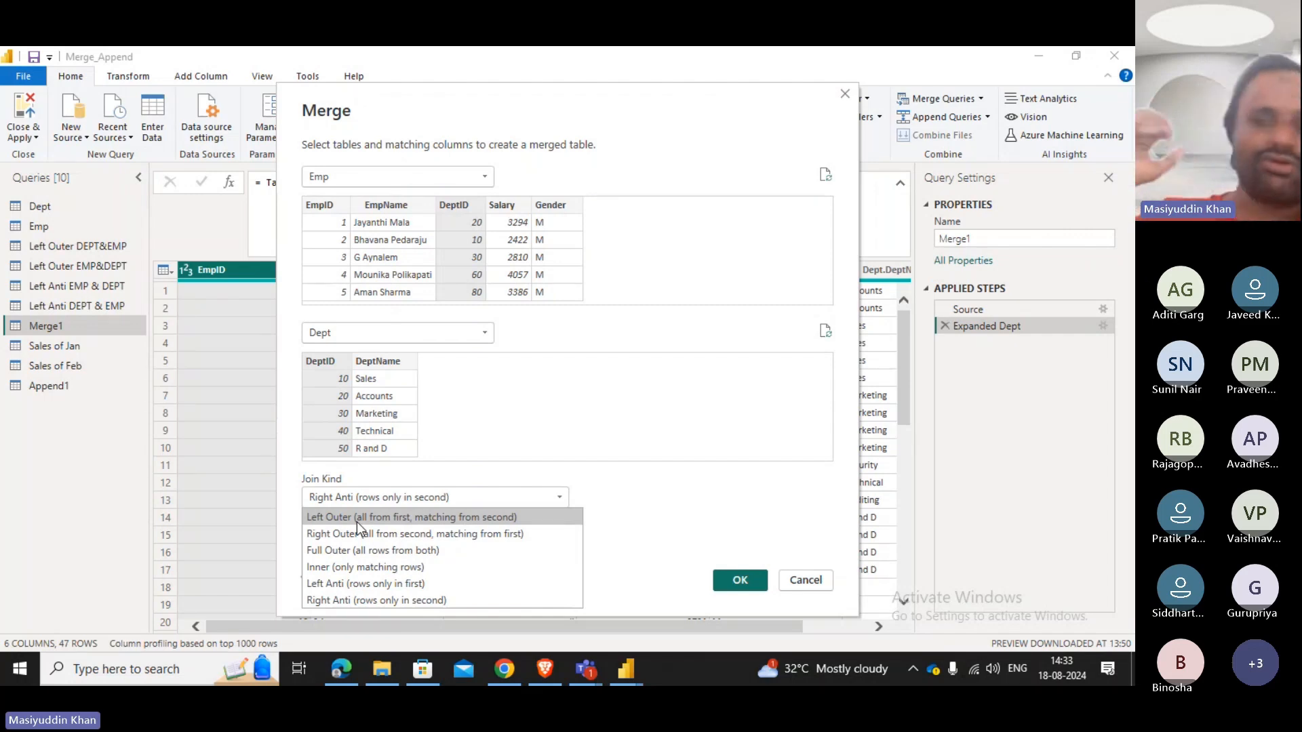
pyautogui.click(852, 560)
pyautogui.click(805, 581)
# Switch to the Microsoft Teams meeting and read the newest messages in the meeting chat.
pyautogui.click(586, 669)
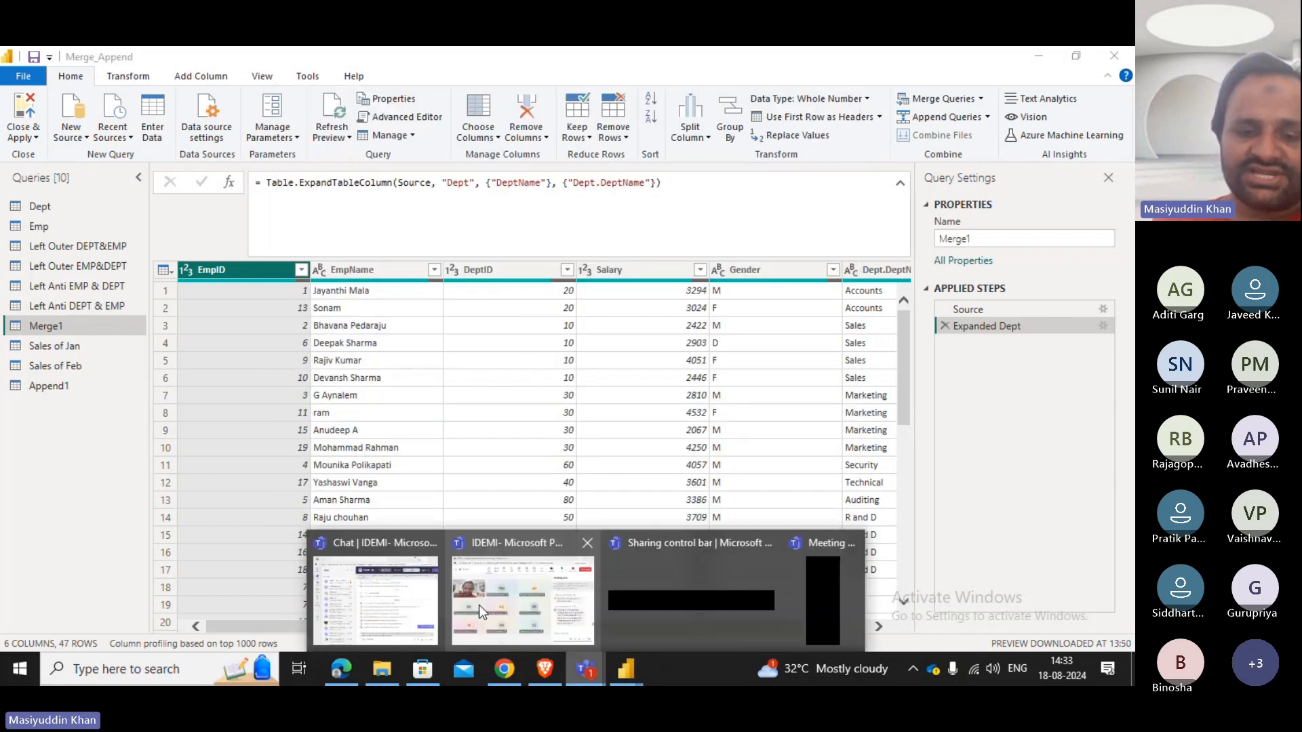
pyautogui.click(479, 605)
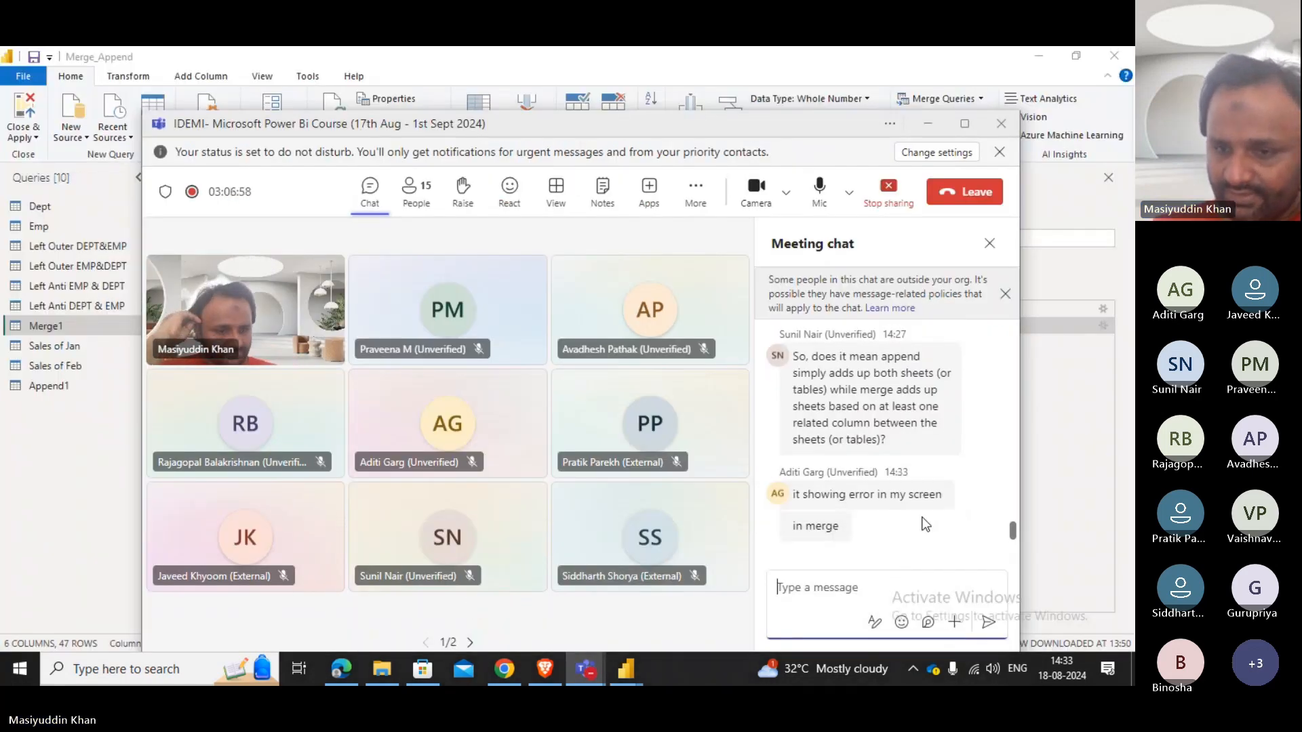
pyautogui.click(921, 543)
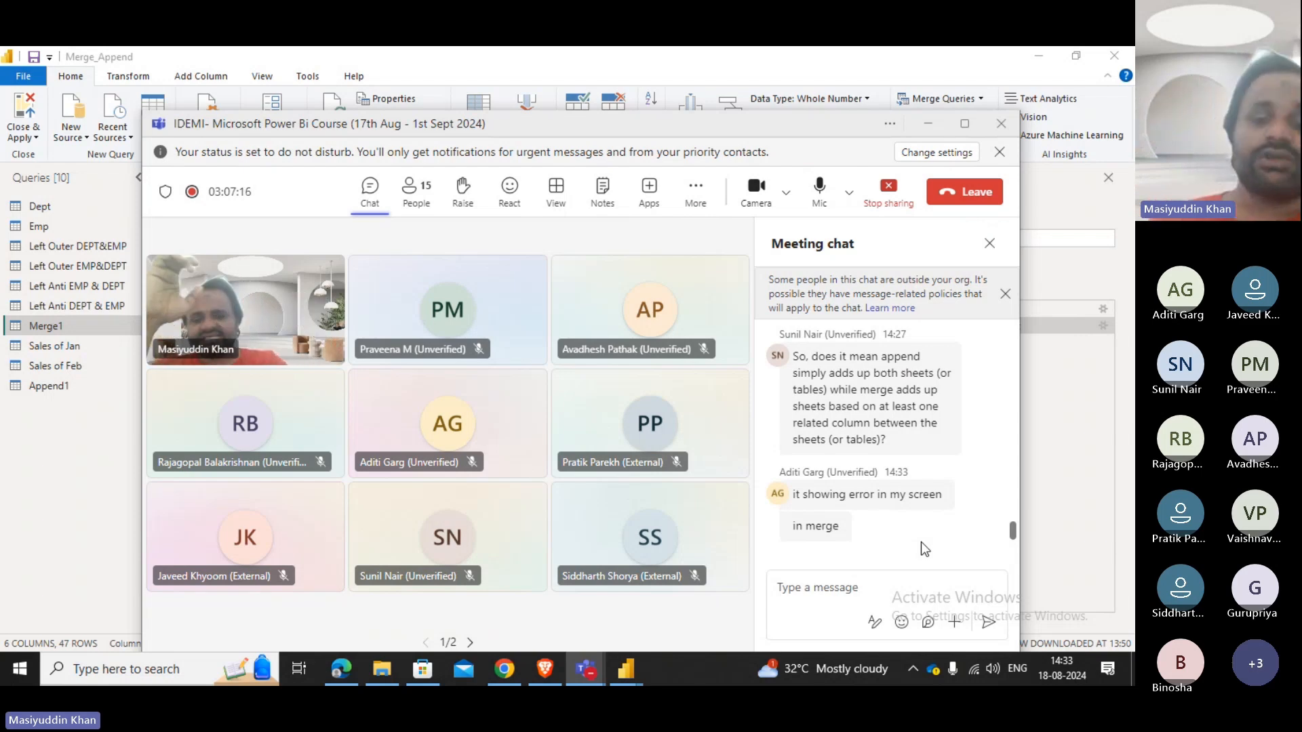
# Bring the Merge_Append report window forward, and show the Day-03 topics of IDEMI Power BI Workshop.pdf in Edge.
pyautogui.click(628, 670)
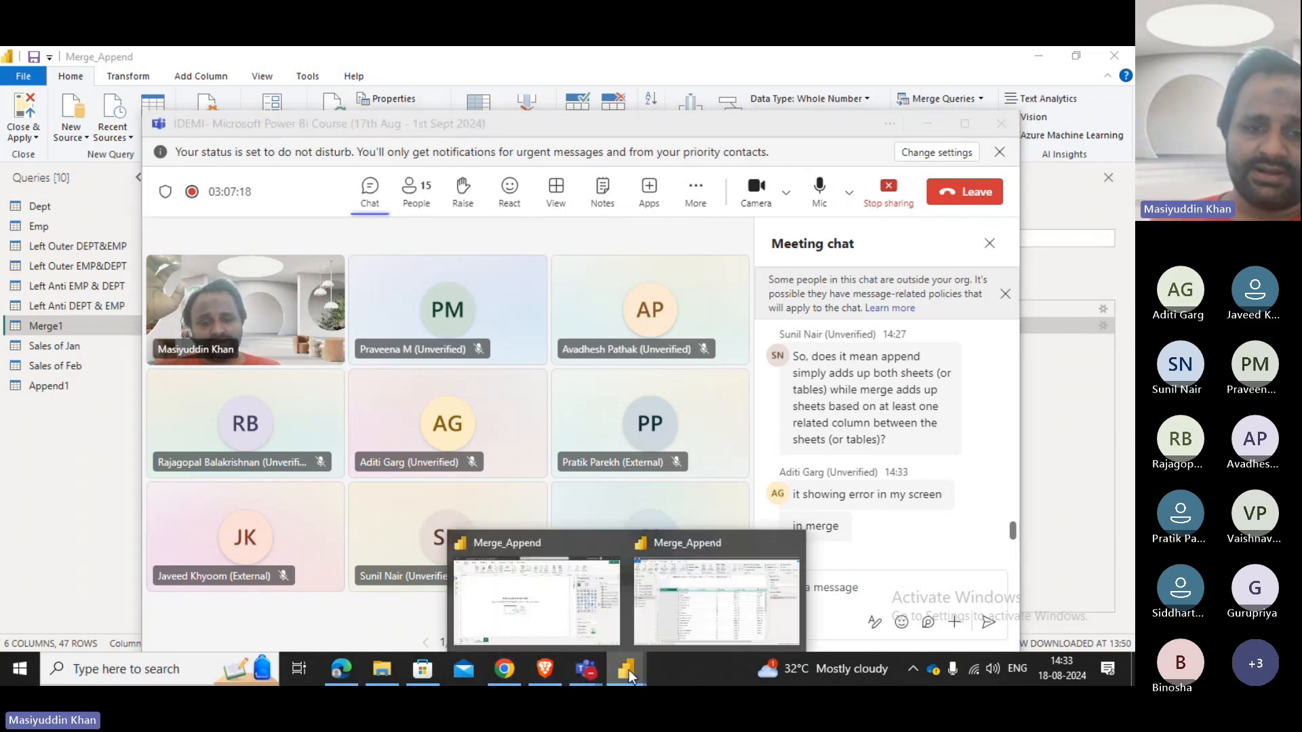
pyautogui.click(531, 627)
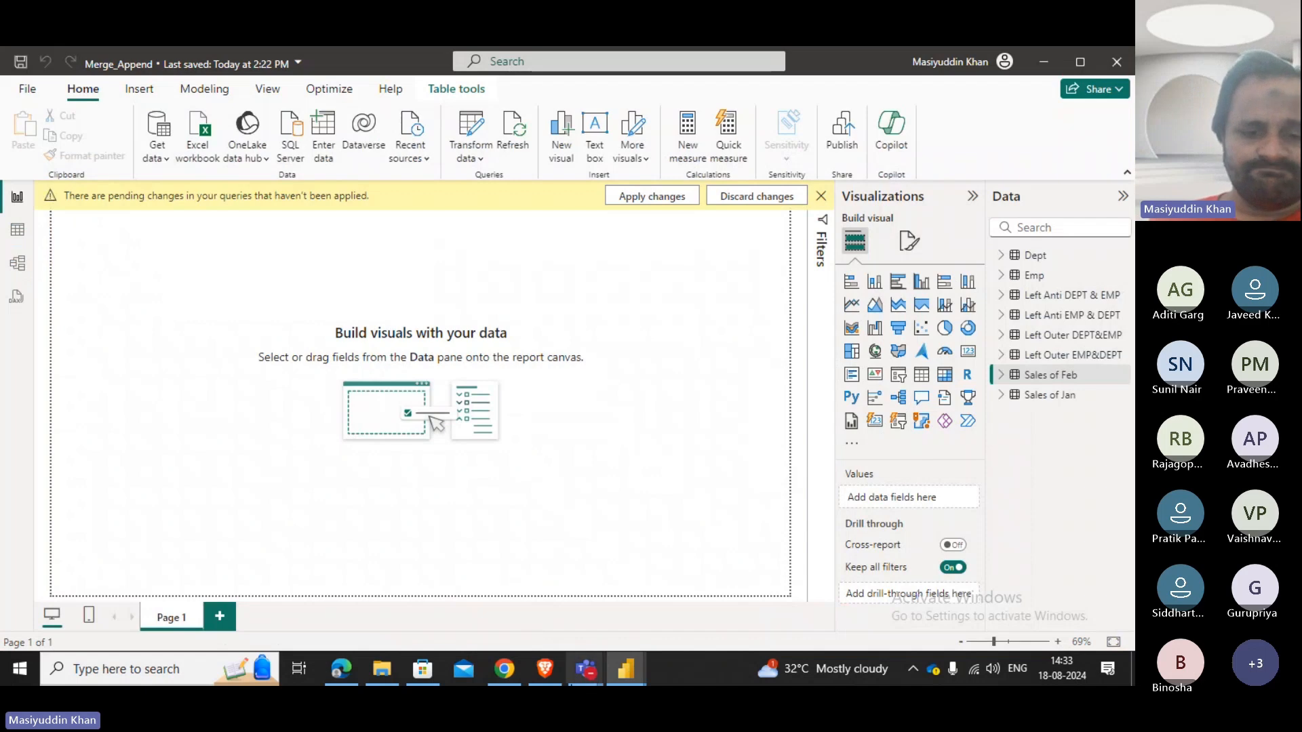
pyautogui.click(342, 657)
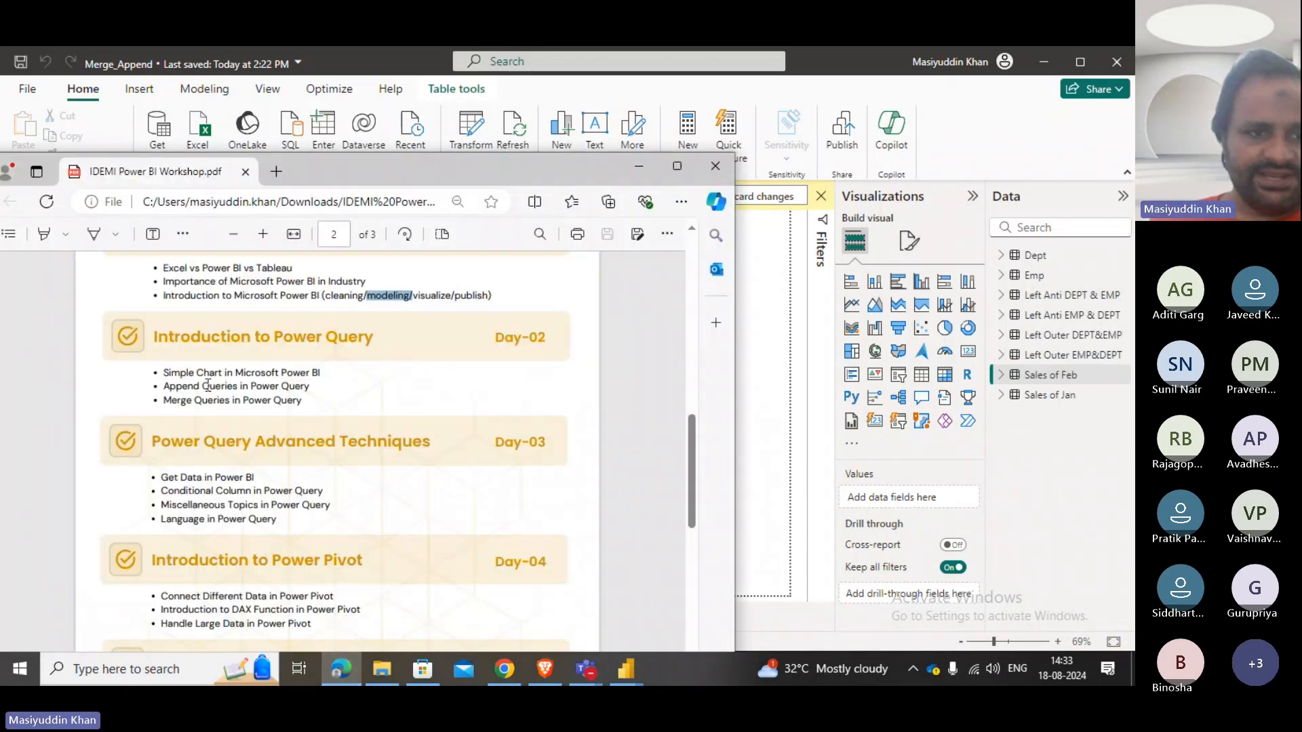
pyautogui.scroll(-1, 208, 385)
pyautogui.scroll(-2, 208, 384)
pyautogui.scroll(1, 209, 384)
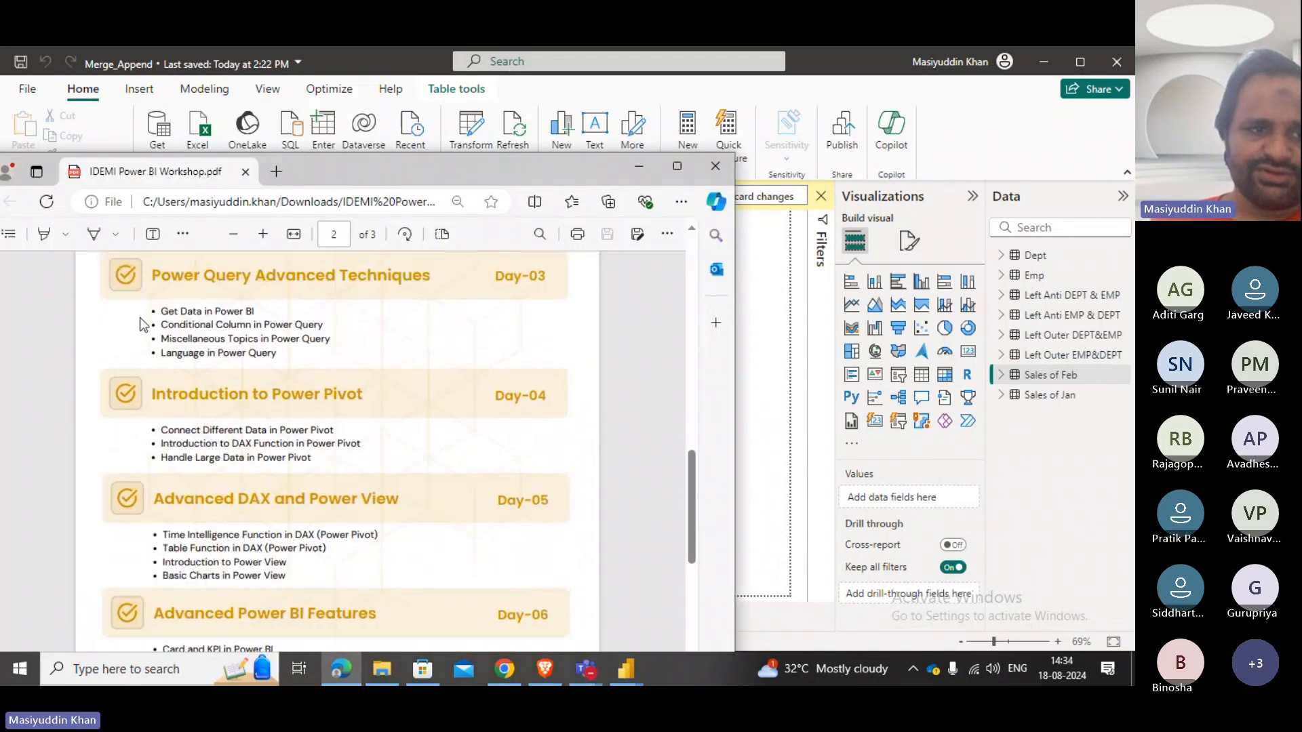
# Highlight the Power Query Advanced Techniques section of Day-03, ending on the Conditional Column in Power Query topic.
pyautogui.moveTo(151, 276); pyautogui.dragTo(339, 325)
pyautogui.click(441, 335)
pyautogui.click(182, 320)
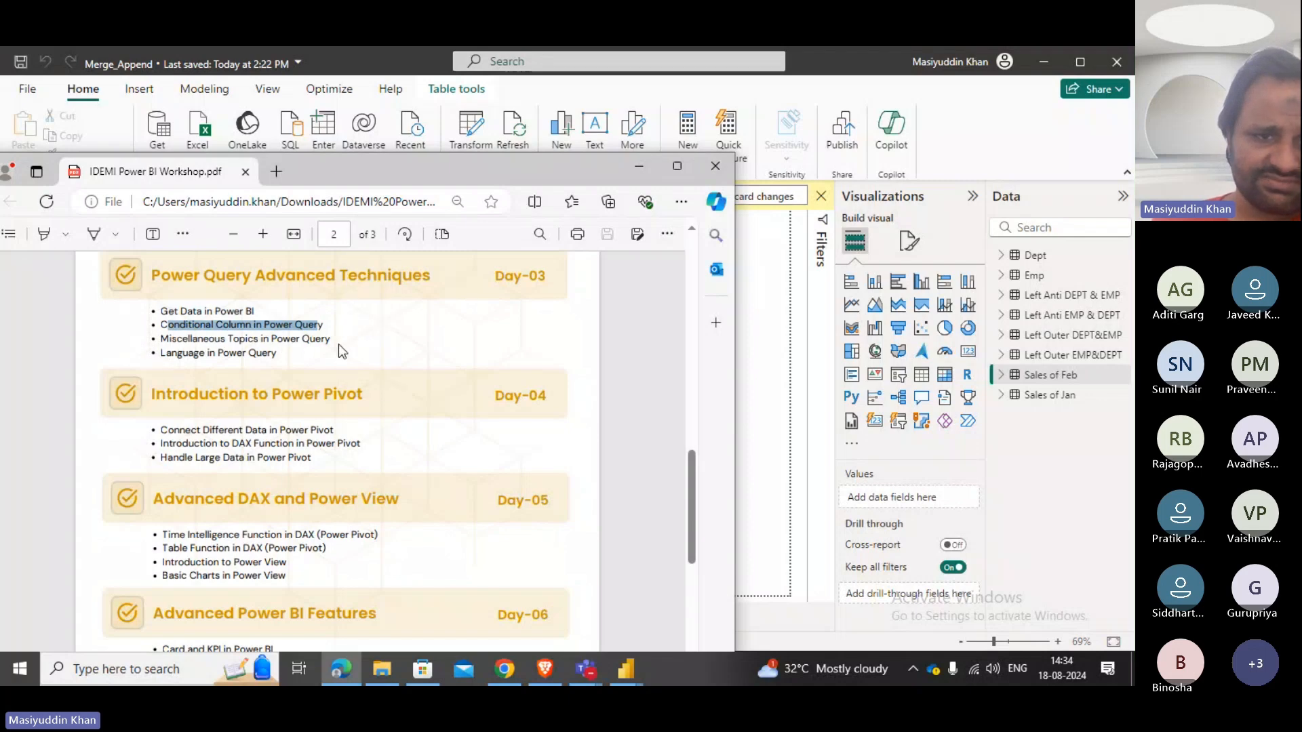
# Highlight the Language in Power Query topic of Day-03 and the Introduction to Power Pivot topics of Day-04.
pyautogui.moveTo(277, 354); pyautogui.dragTo(142, 360)
pyautogui.scroll(-2, 311, 406)
pyautogui.scroll(4, 373, 494)
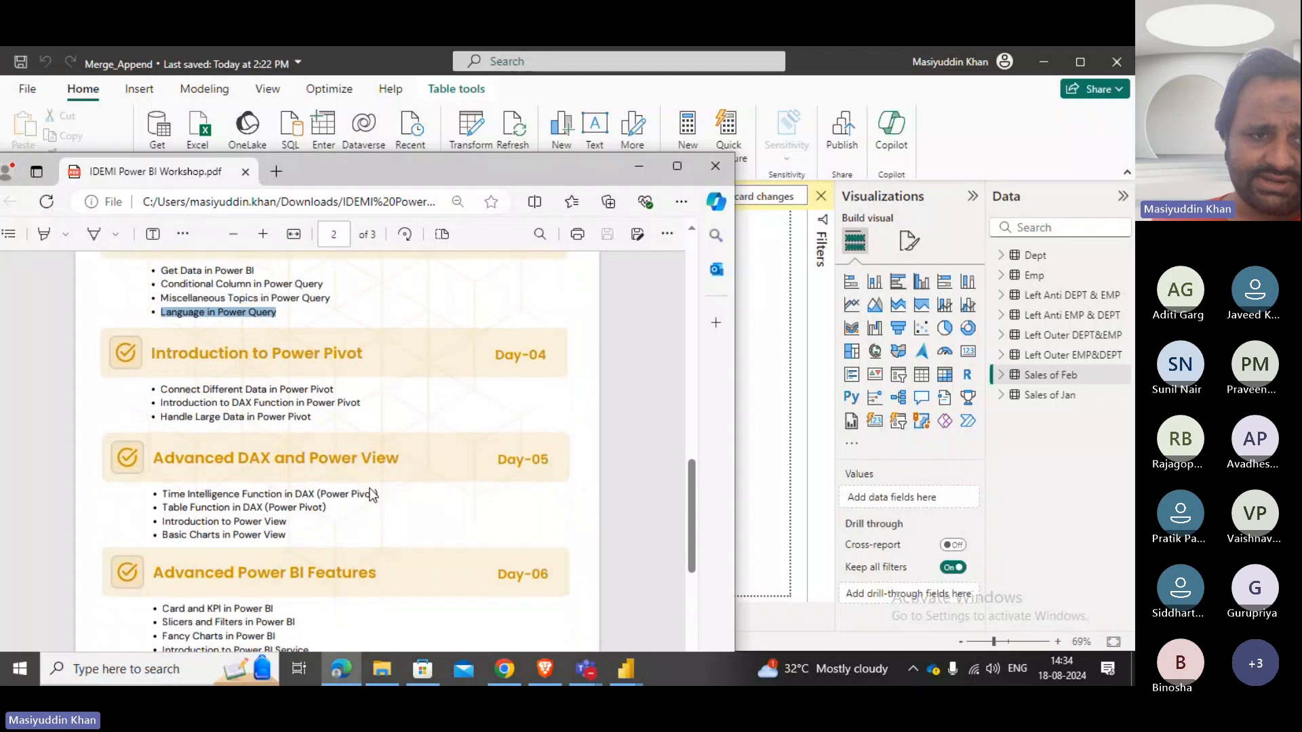
pyautogui.click(194, 519)
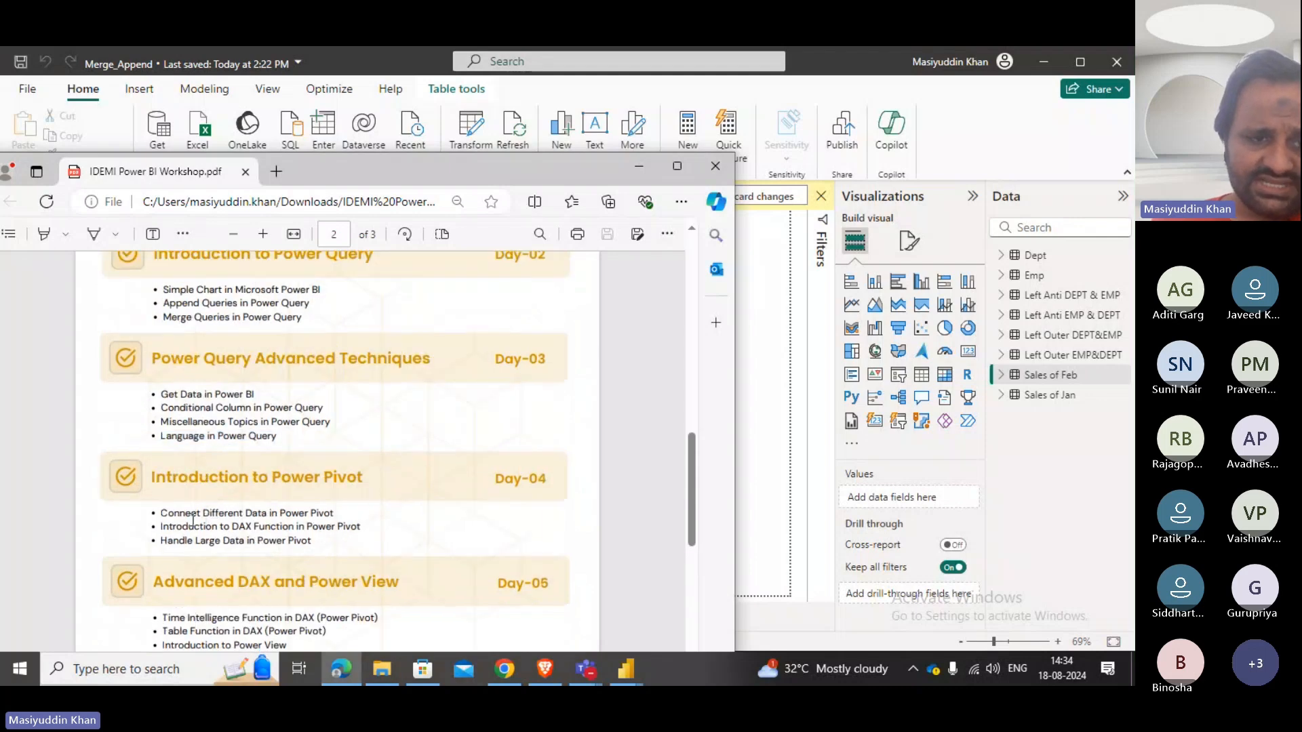
pyautogui.moveTo(179, 513); pyautogui.dragTo(325, 509)
pyautogui.moveTo(172, 527); pyautogui.dragTo(358, 522)
pyautogui.click(334, 548)
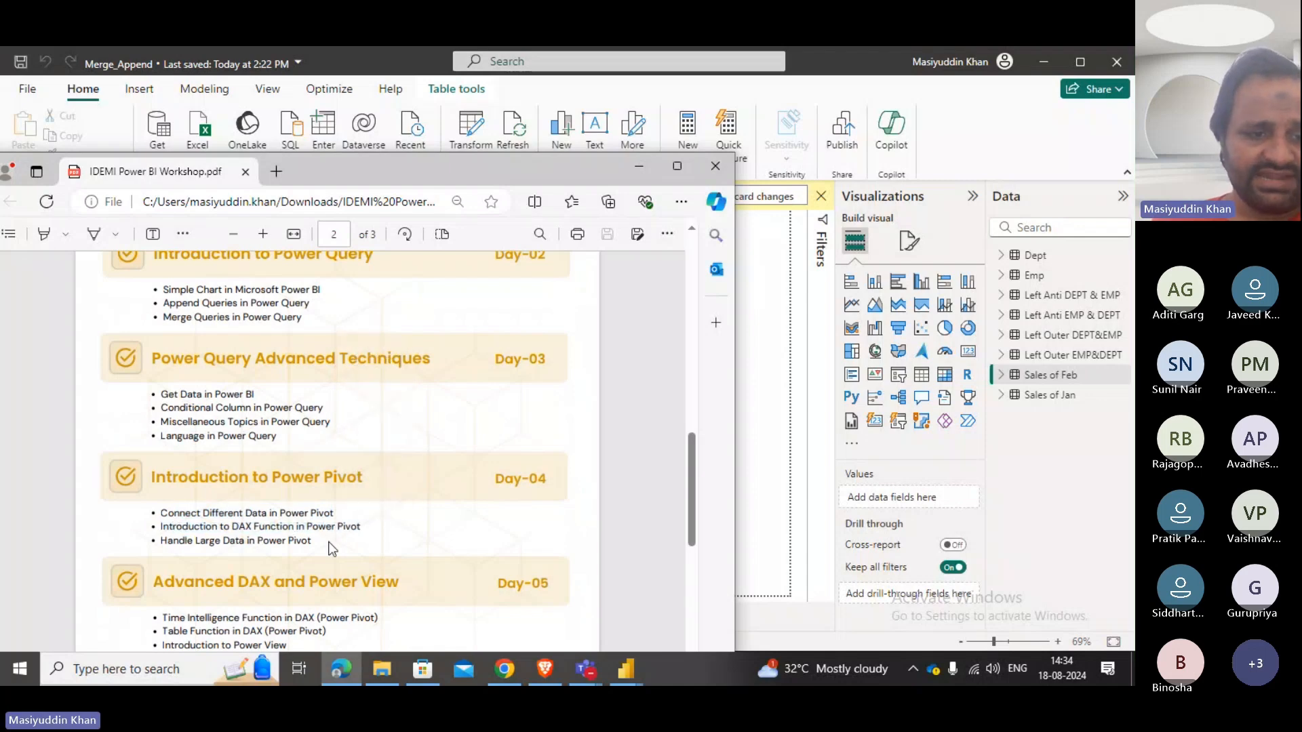
pyautogui.moveTo(173, 539); pyautogui.dragTo(184, 508)
pyautogui.click(376, 539)
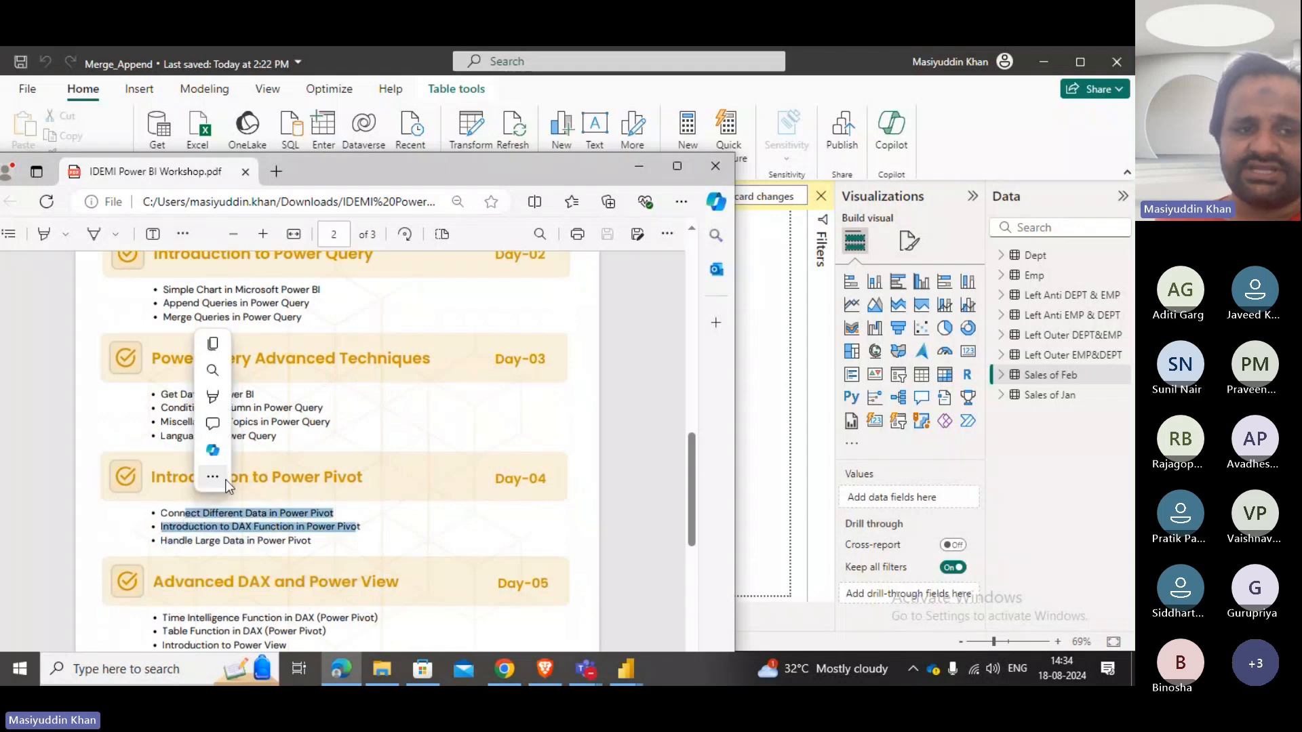
# Switch to the Microsoft Teams meeting, look through its full participants list, and return to the meeting chat.
pyautogui.moveTo(566, 656)
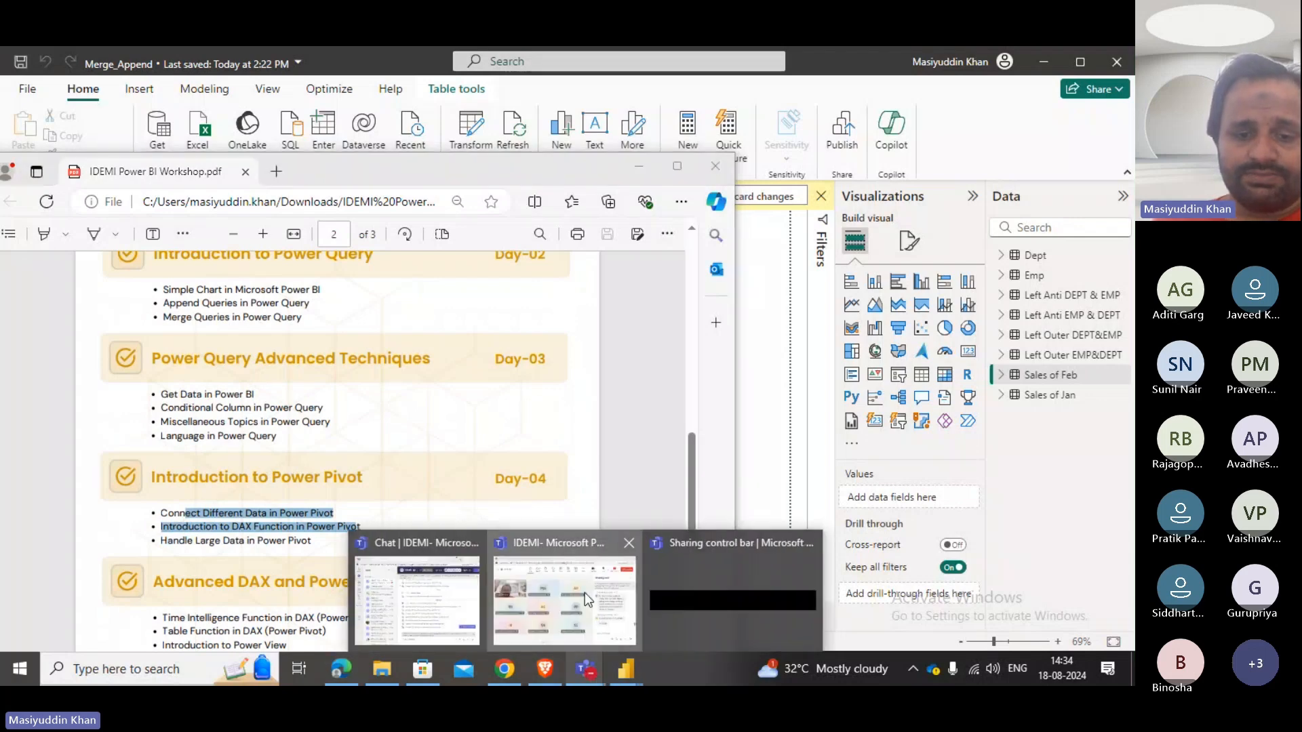
pyautogui.click(584, 592)
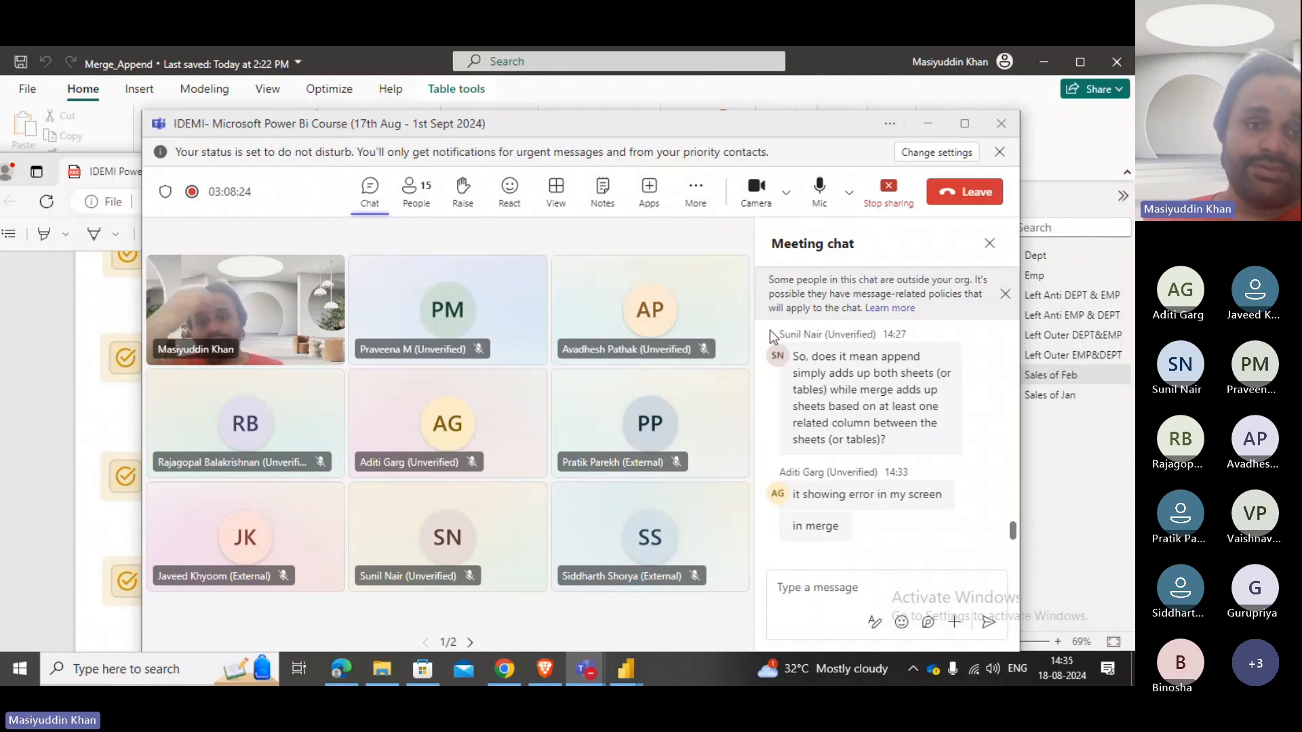
pyautogui.click(417, 193)
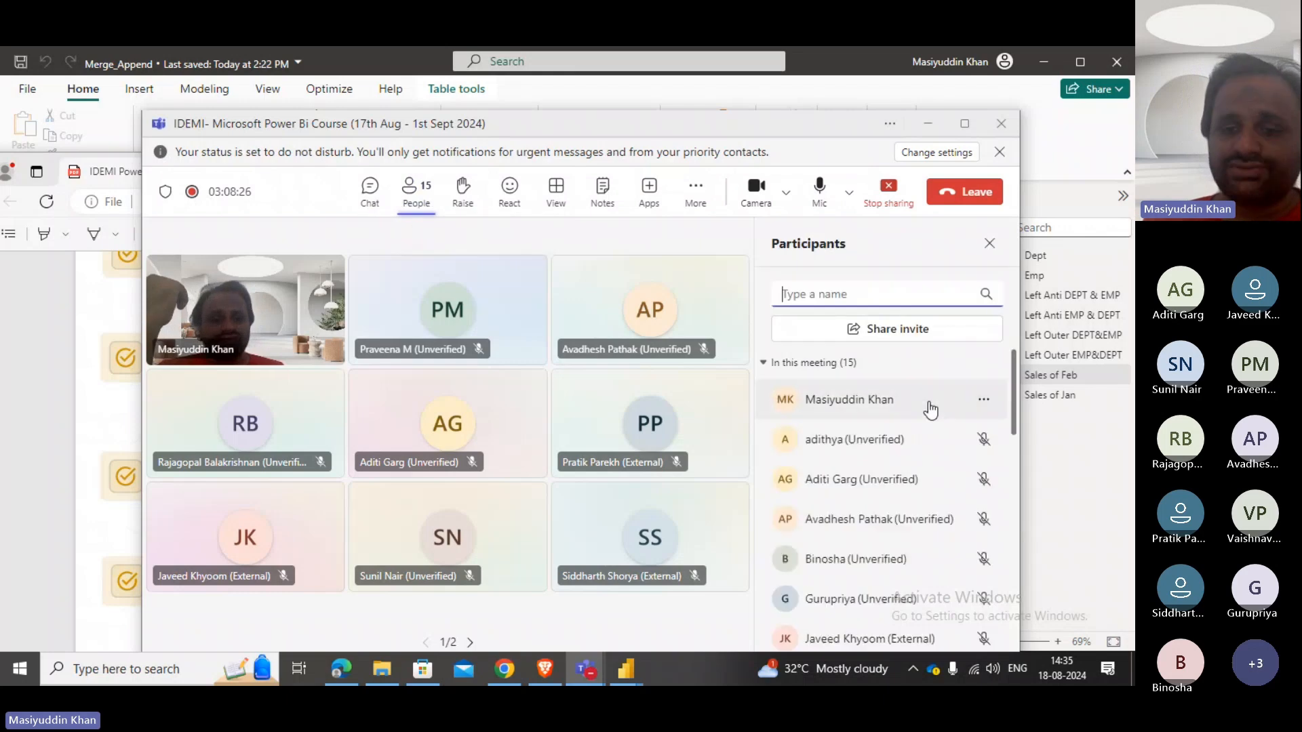
pyautogui.scroll(-5, 928, 407)
pyautogui.scroll(-2, 929, 423)
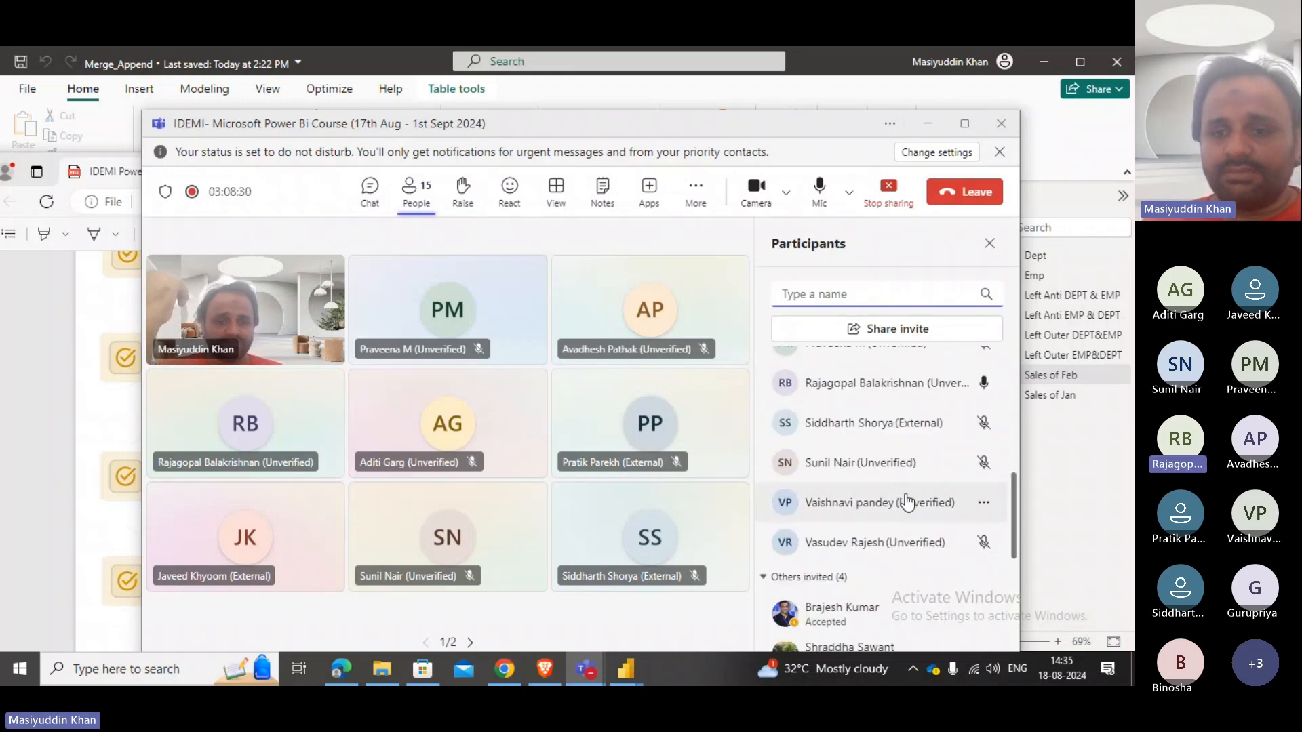
pyautogui.scroll(4, 907, 502)
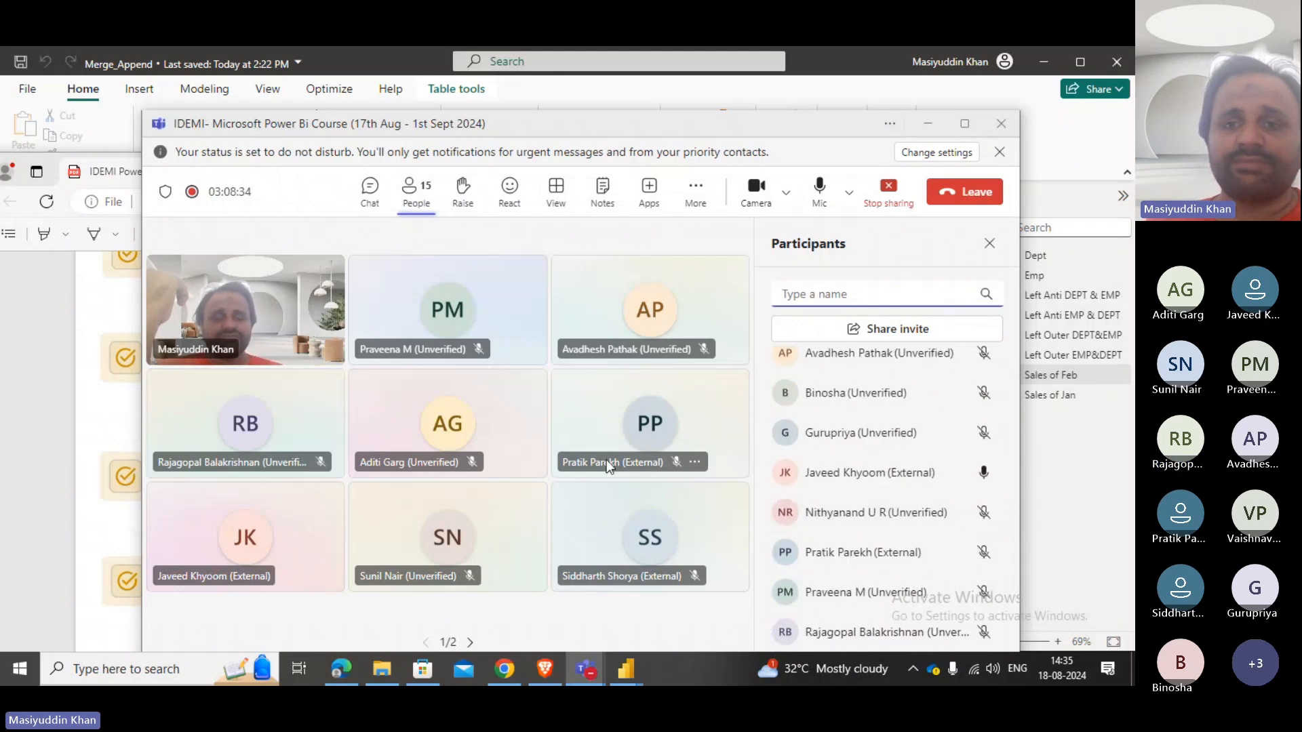
pyautogui.scroll(3, 937, 479)
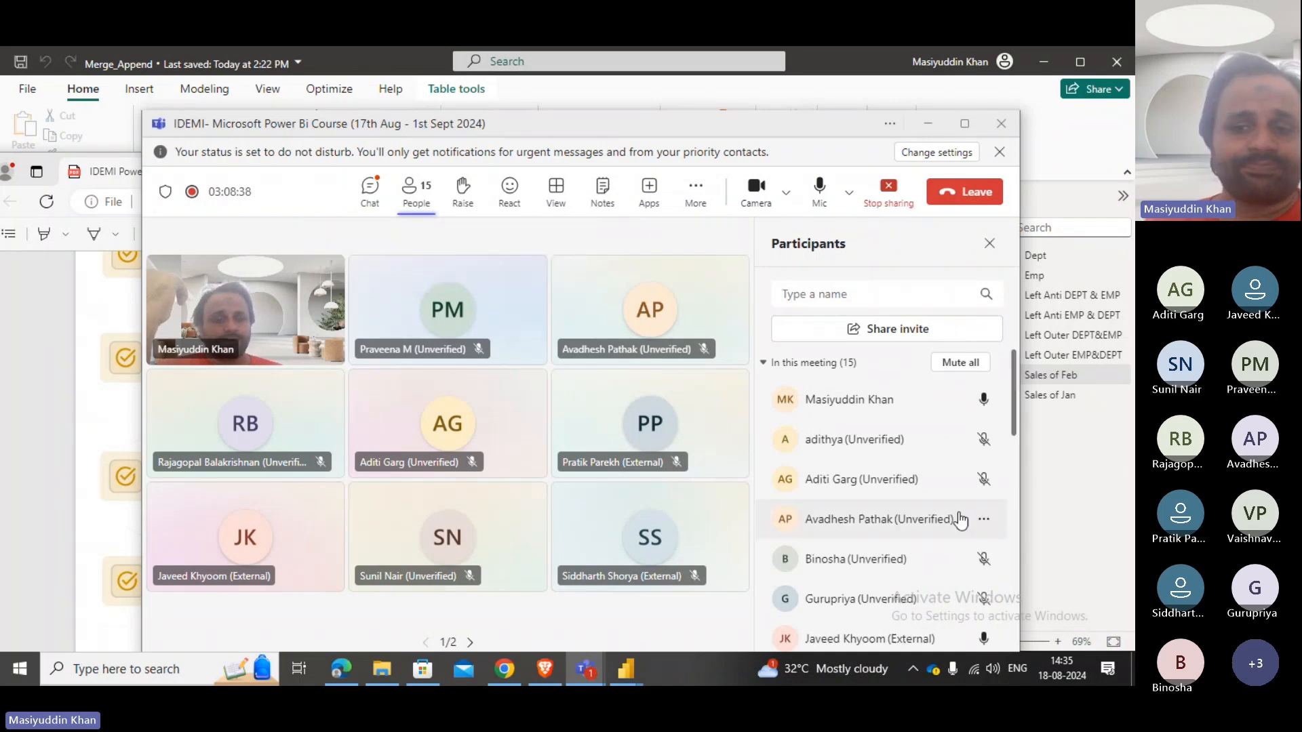
pyautogui.scroll(-2, 831, 519)
pyautogui.scroll(-2, 831, 519)
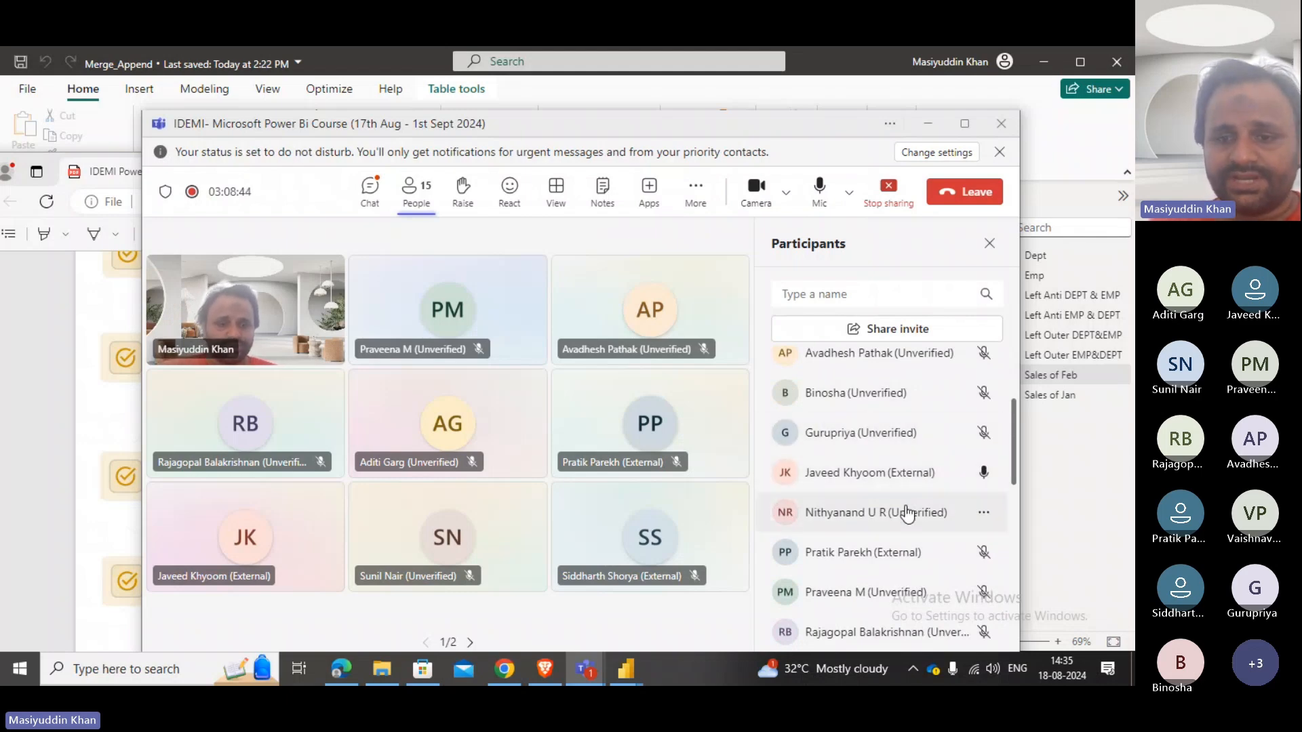
pyautogui.scroll(-2, 911, 590)
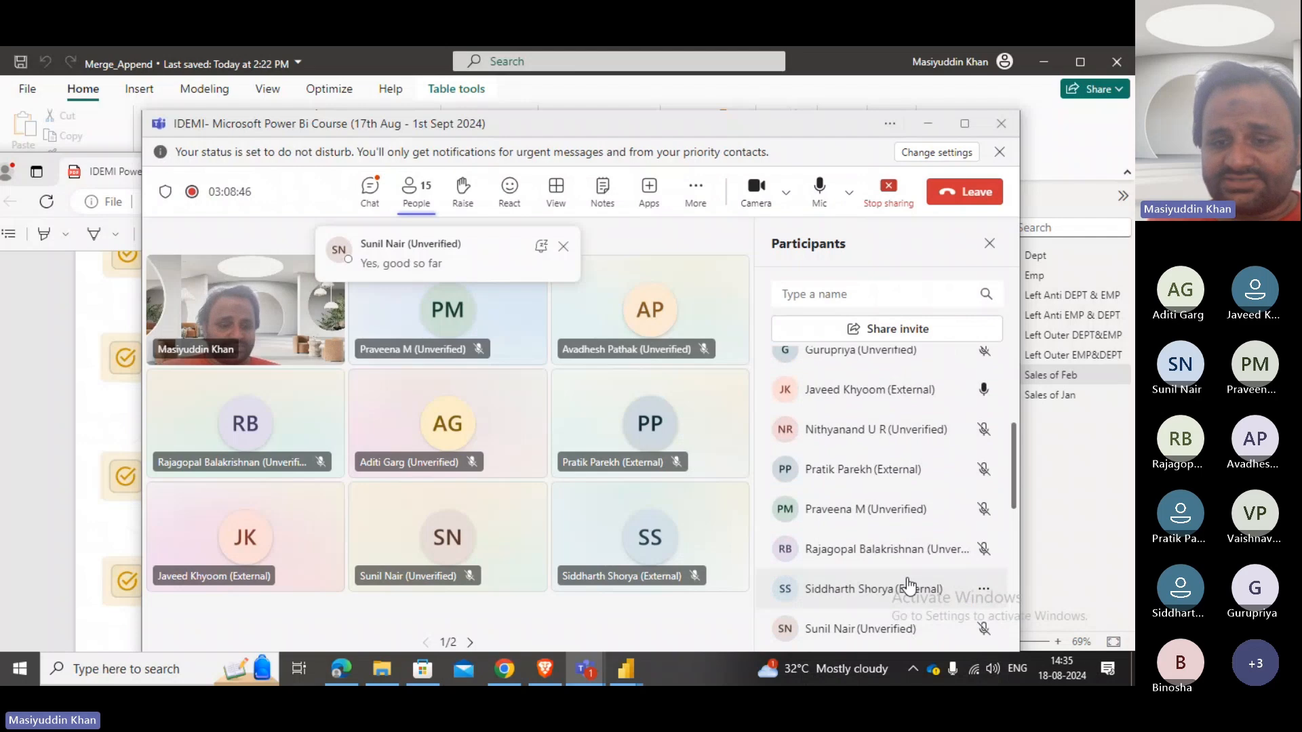
pyautogui.scroll(-4, 908, 584)
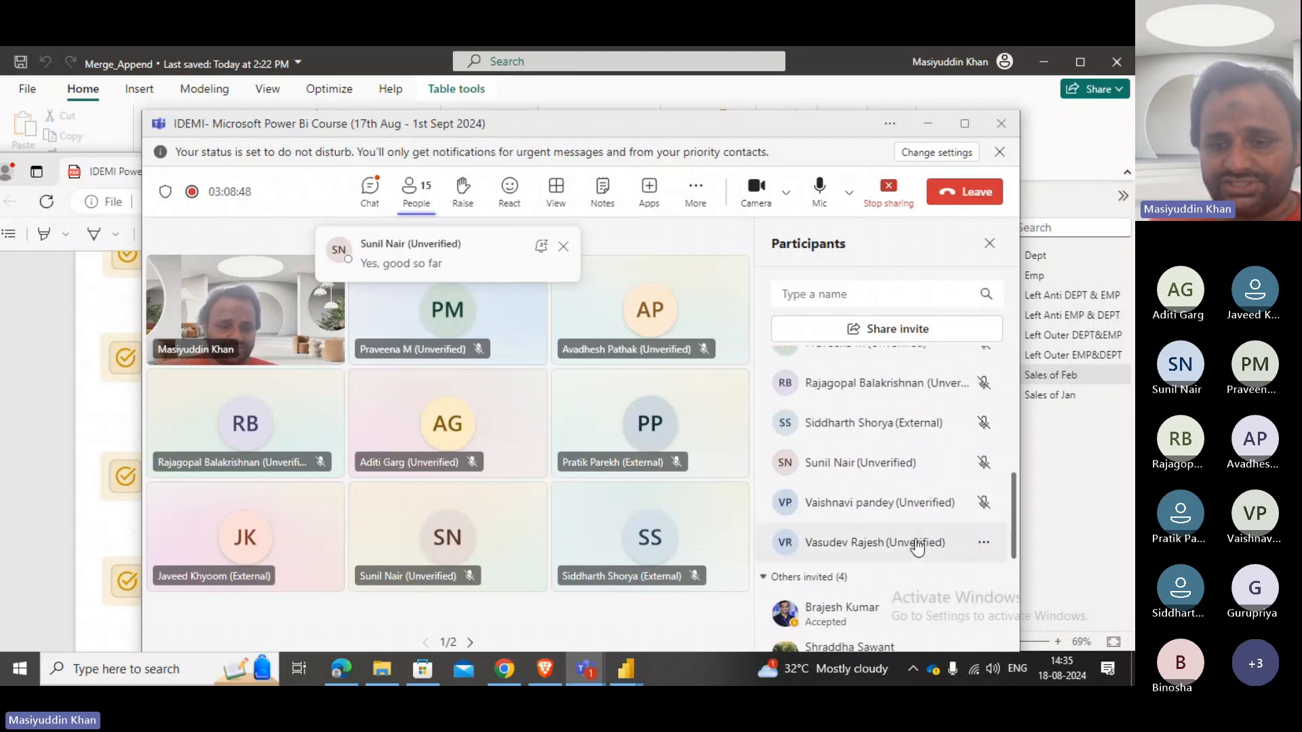
pyautogui.scroll(10, 933, 420)
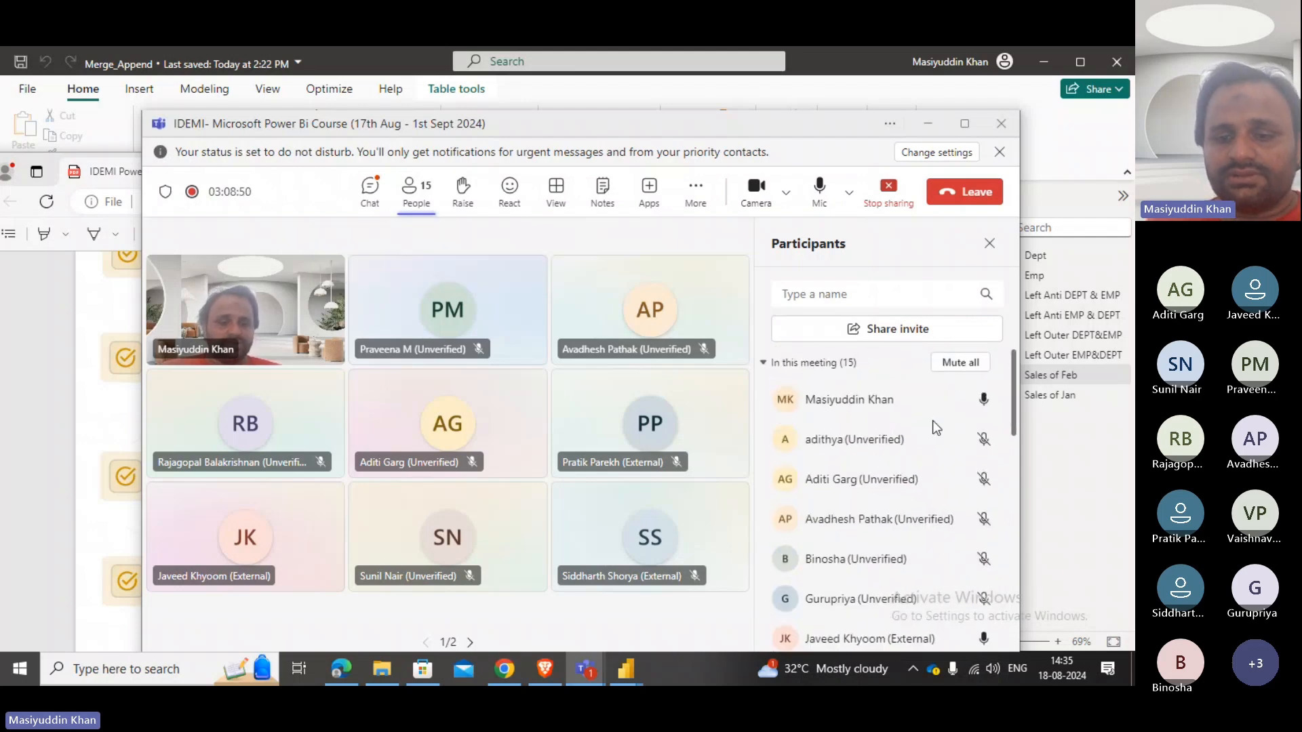
pyautogui.click(368, 189)
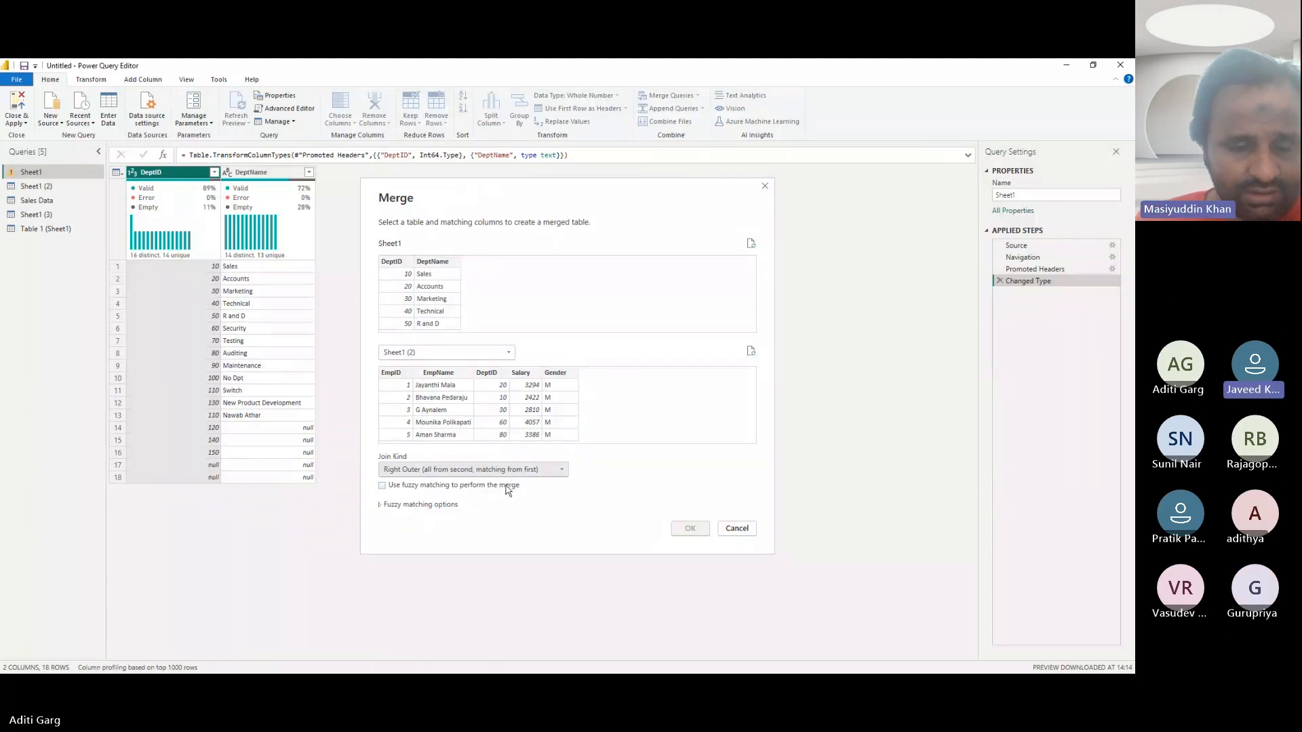
# In the shared Power Query Editor, merge Sheet1 with Sheet1 (2) on their DeptID columns using the Right Outer join kind.
pyautogui.click(506, 357)
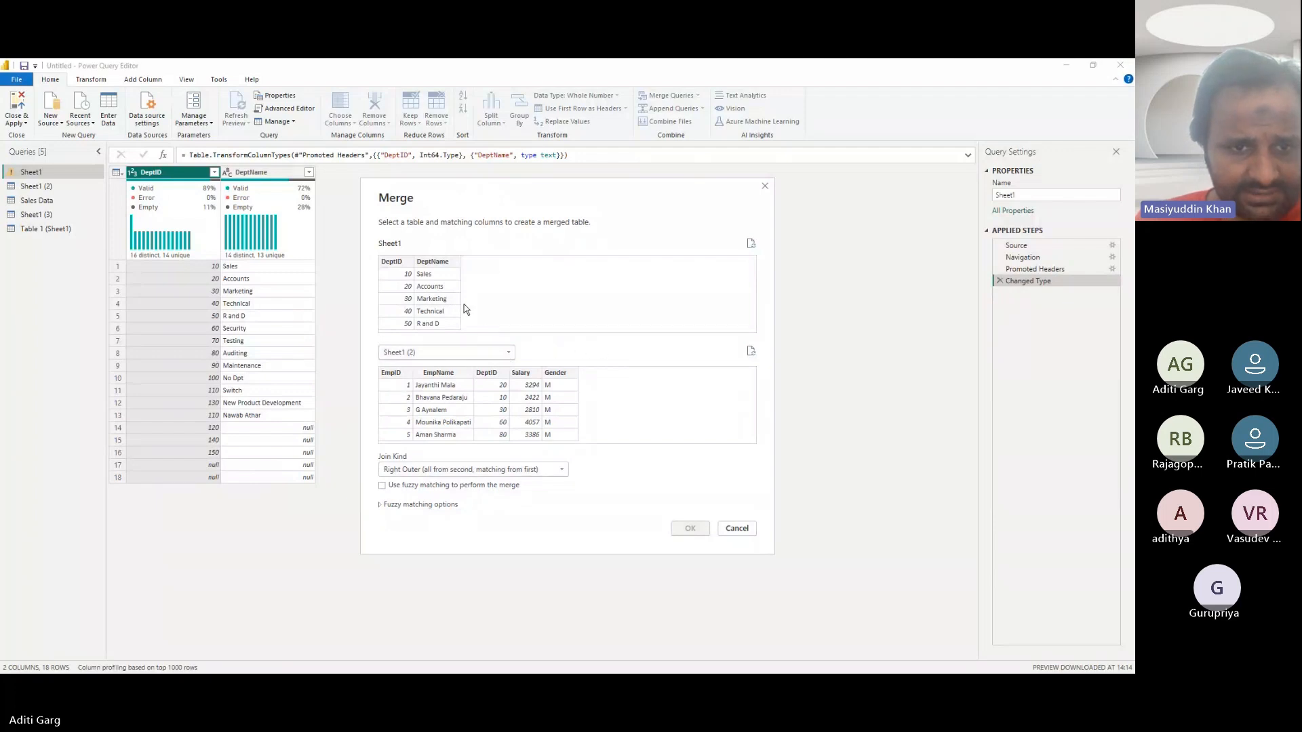
pyautogui.click(392, 262)
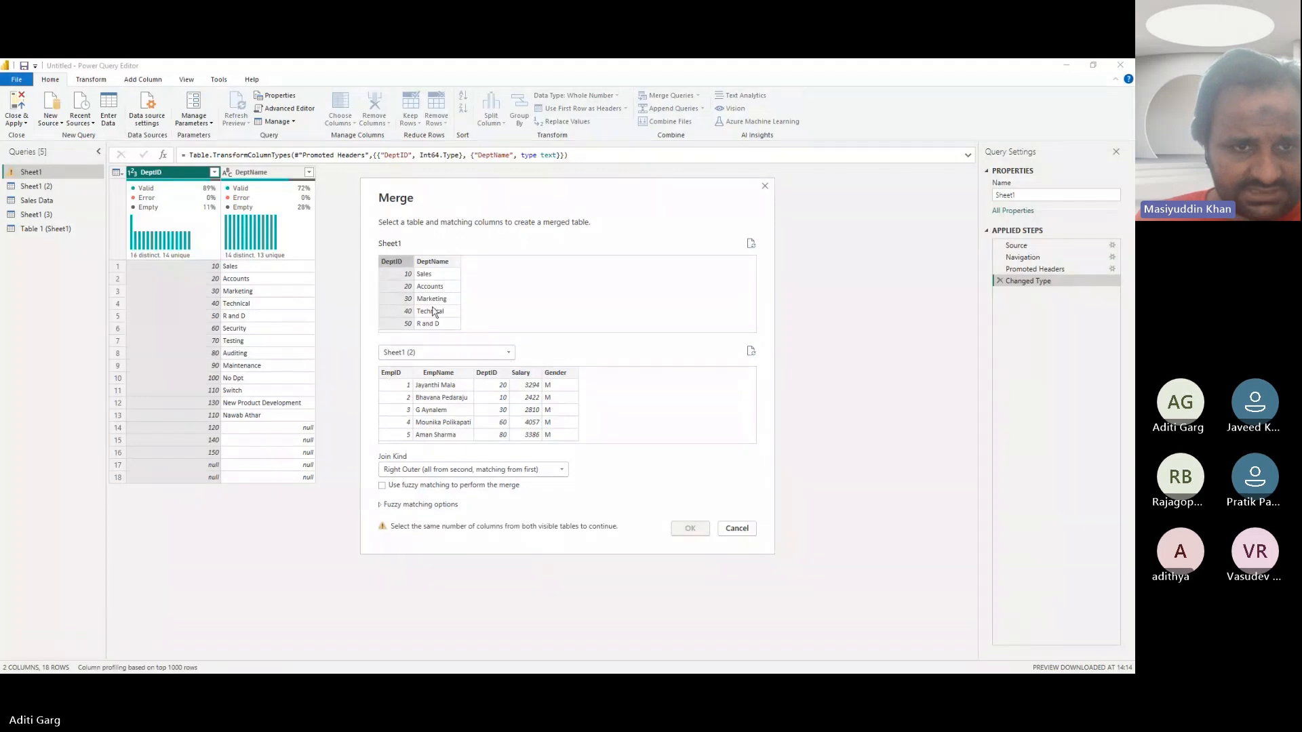
pyautogui.click(486, 372)
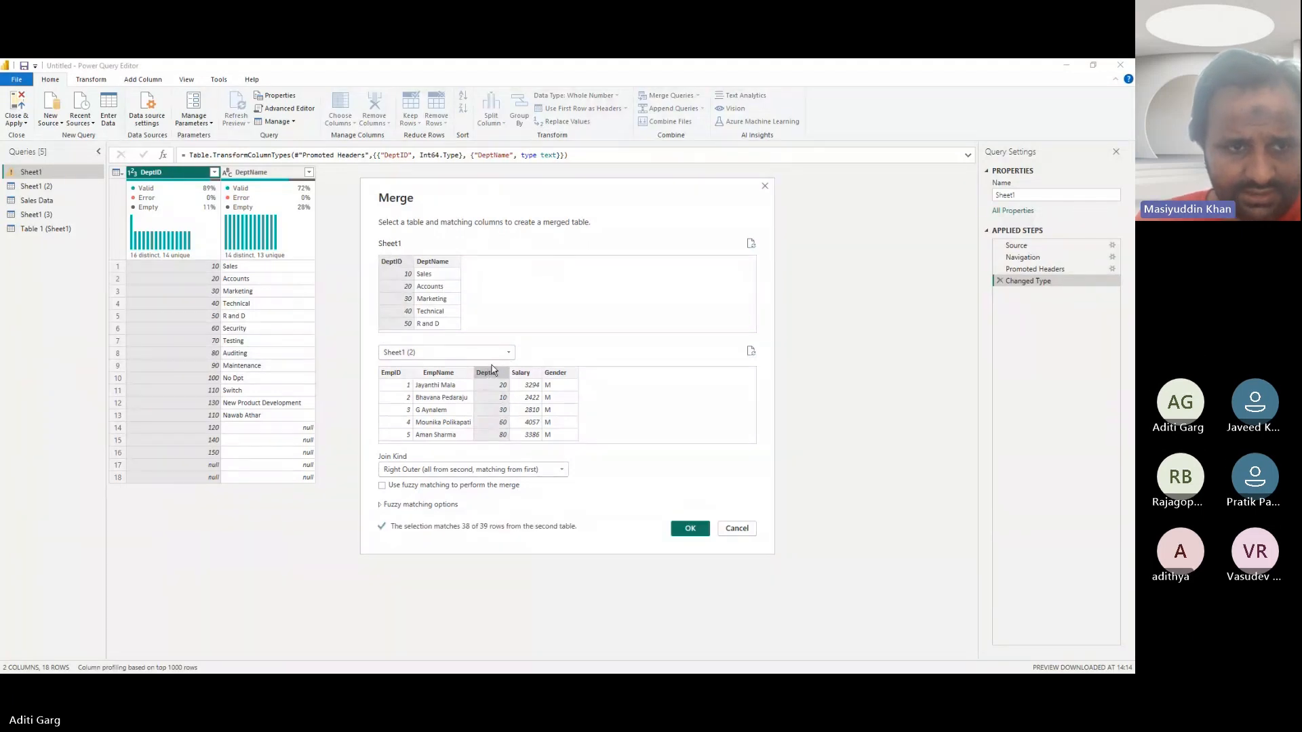
pyautogui.click(688, 528)
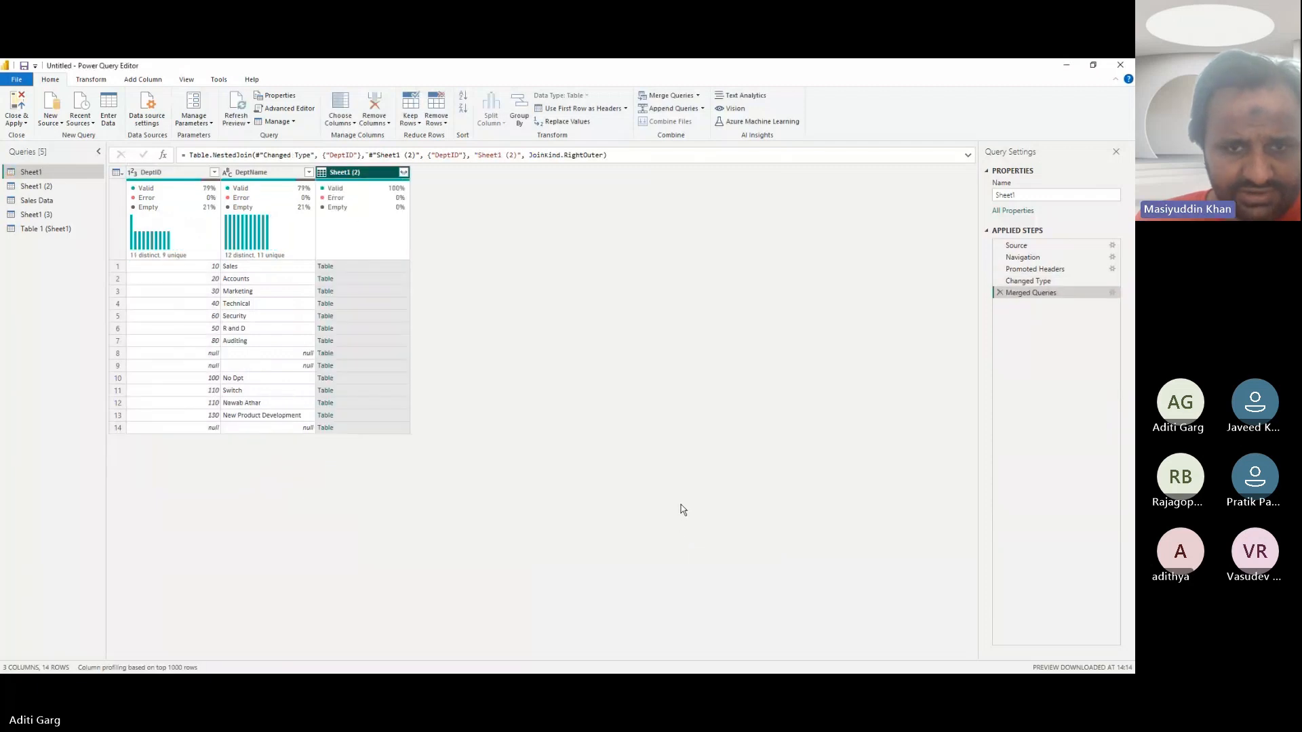